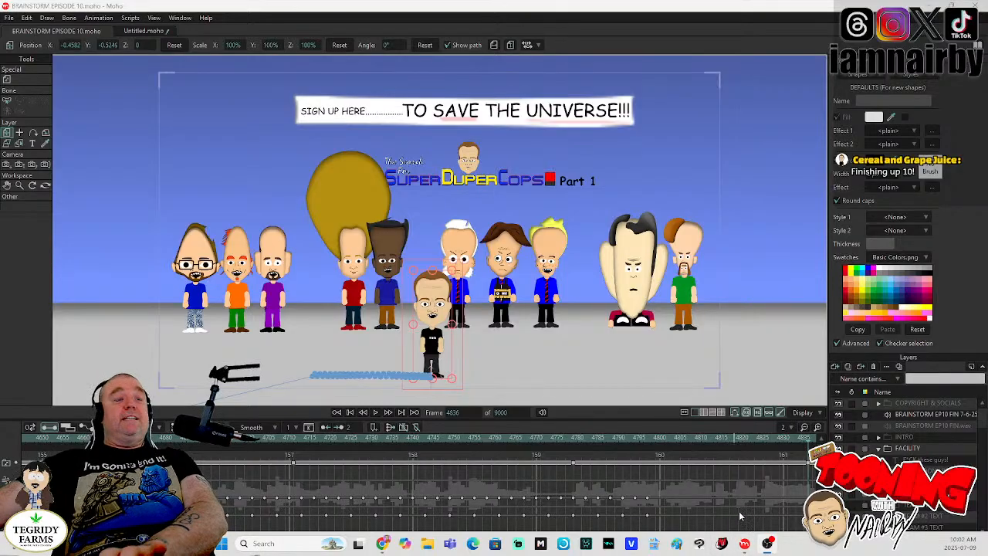
- Play back the character's walk and turn from frame 4755 to review the existing animation
click(475, 437)
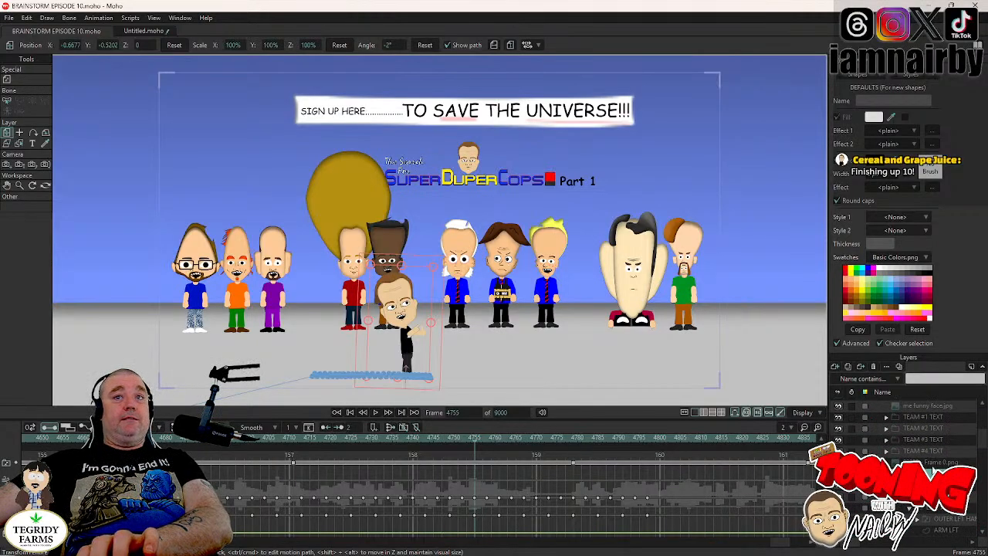
click(375, 413)
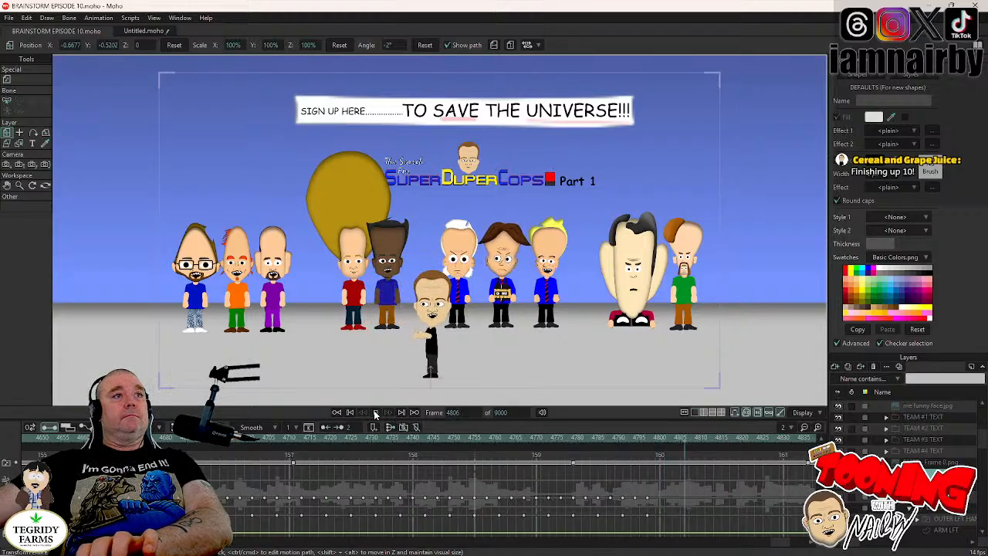
click(375, 413)
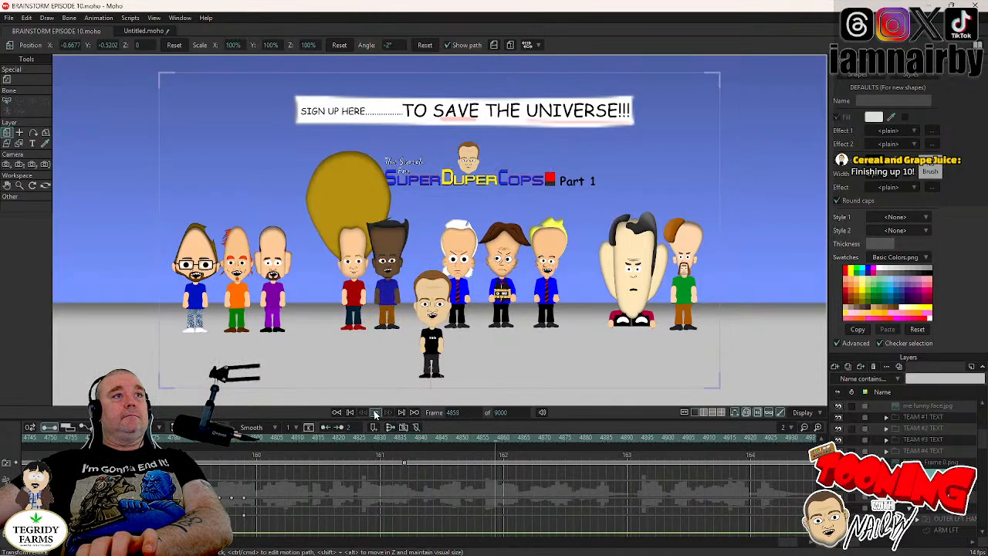
- Find the #80085 character's eyes layer and copy its eye-switch keyframe at frame 4858
scroll(939, 511, down, 9)
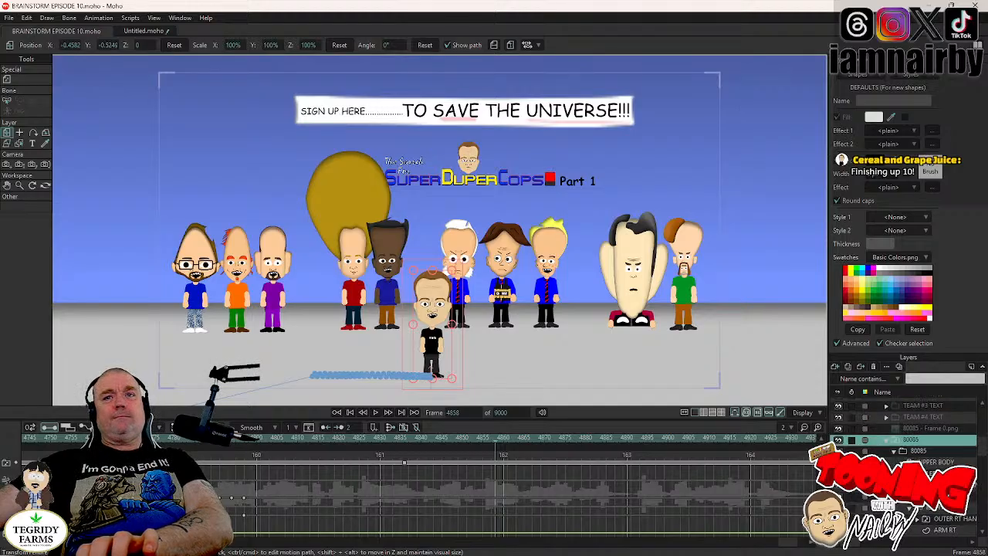
scroll(938, 510, down, 2)
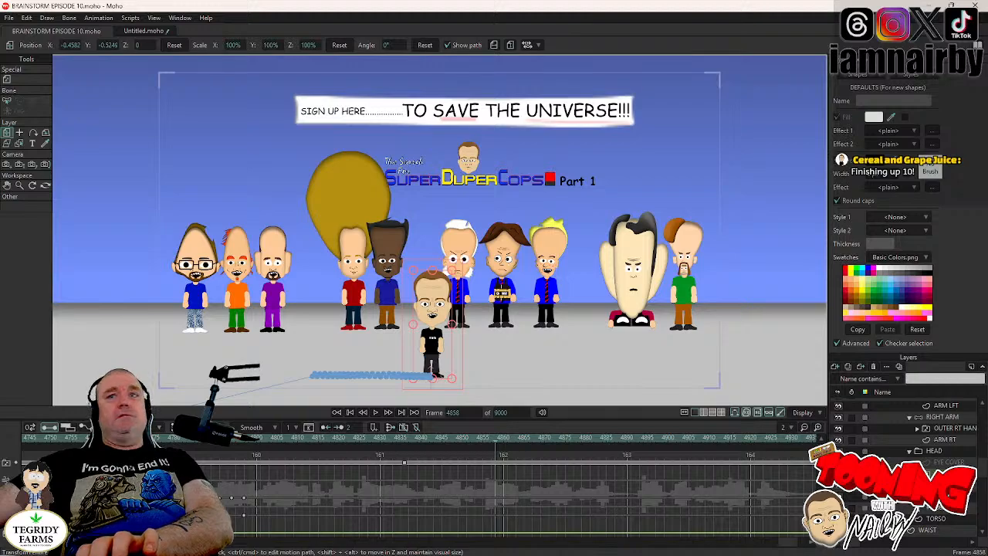
scroll(911, 440, up, 1)
scroll(911, 467, up, 3)
scroll(911, 467, down, 3)
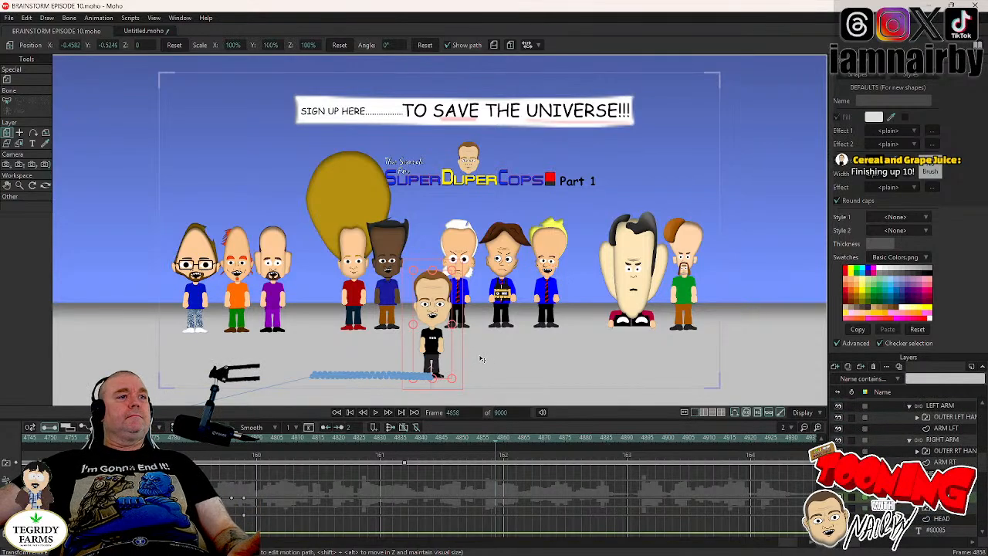
right_click(946, 497)
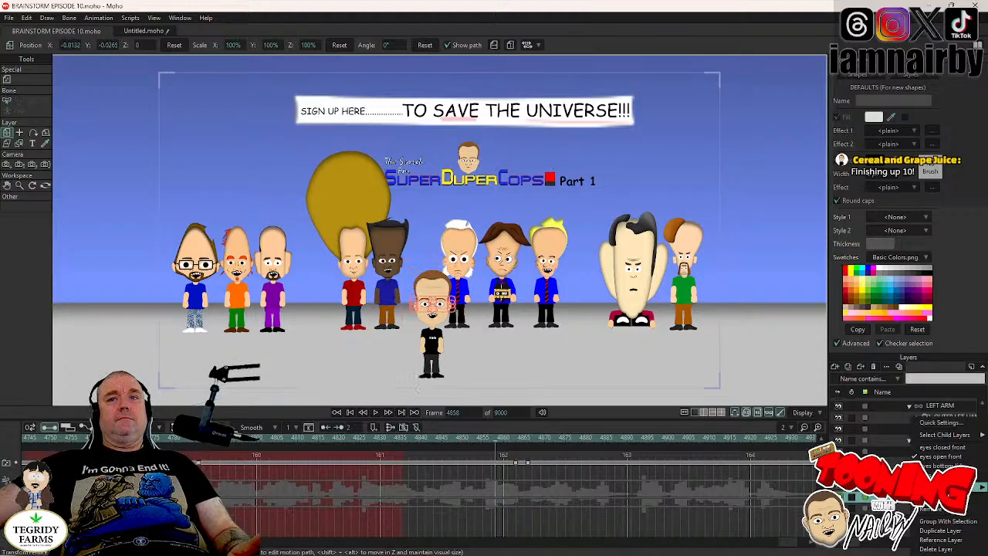
click(945, 451)
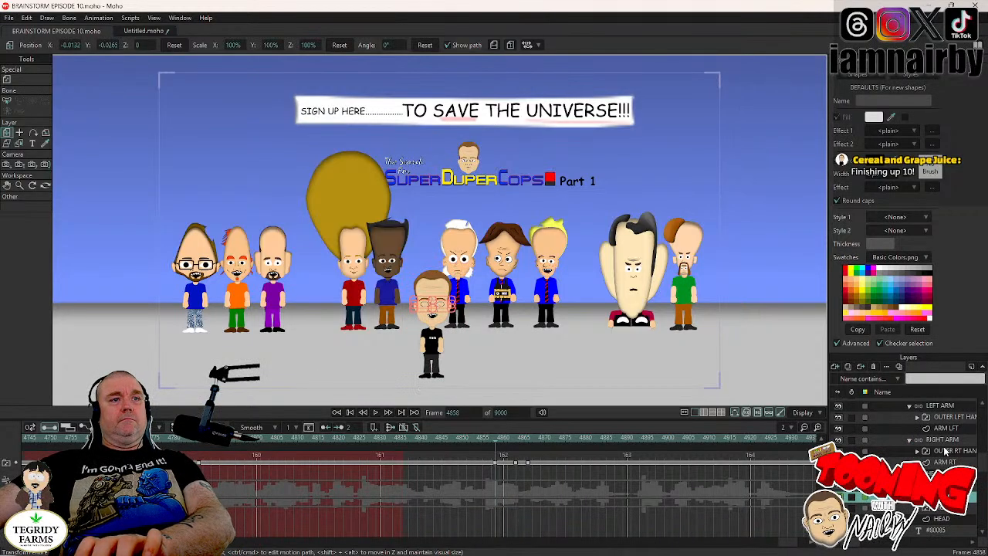
click(495, 463)
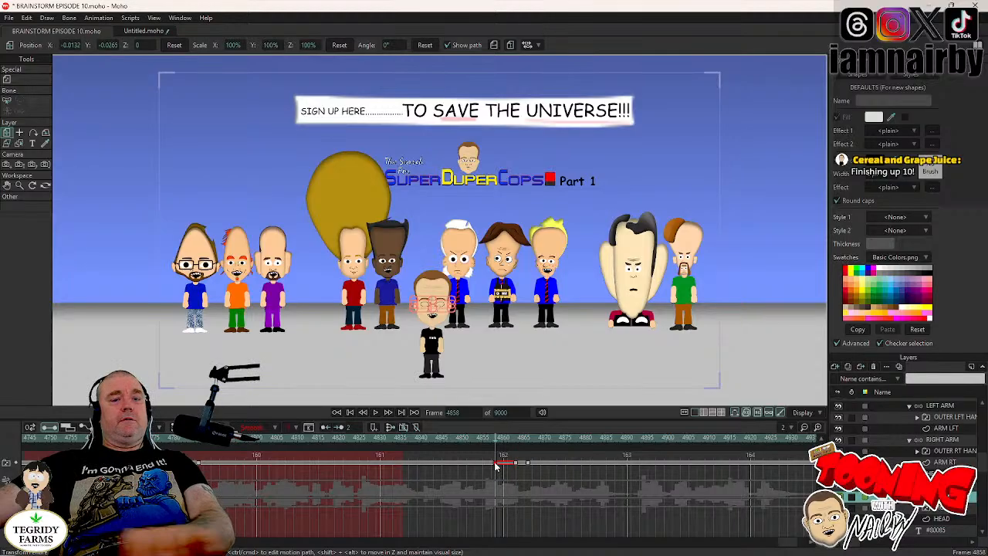
key(ctrl+c)
- Preview the animation with its audio from frame 4863
key(Right)
key(Right)
key(Right)
key(Right)
key(Right)
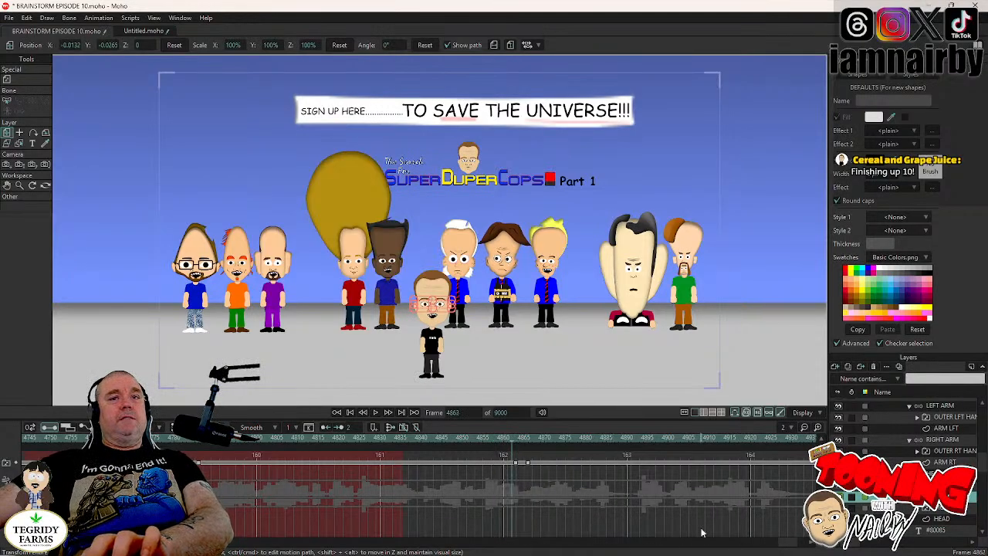
click(376, 413)
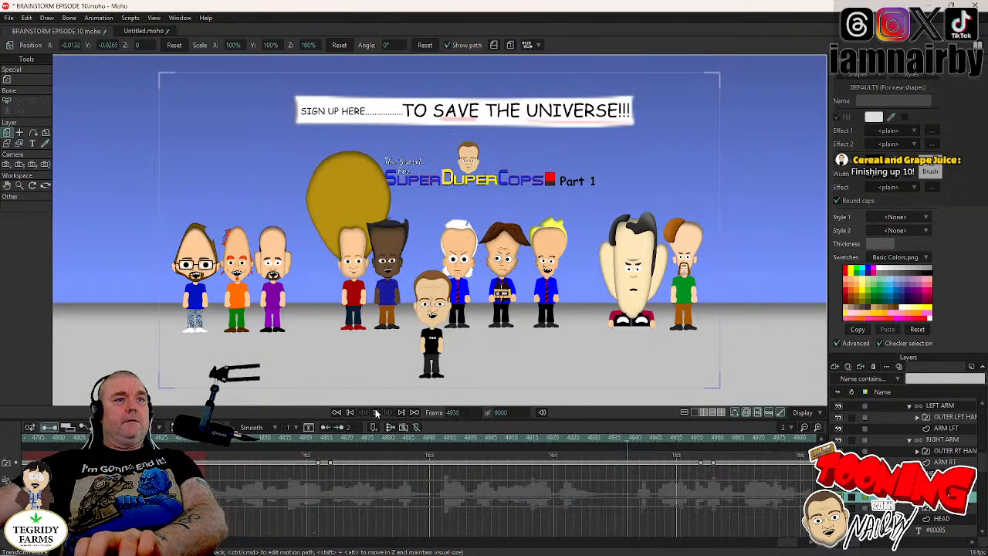
click(376, 413)
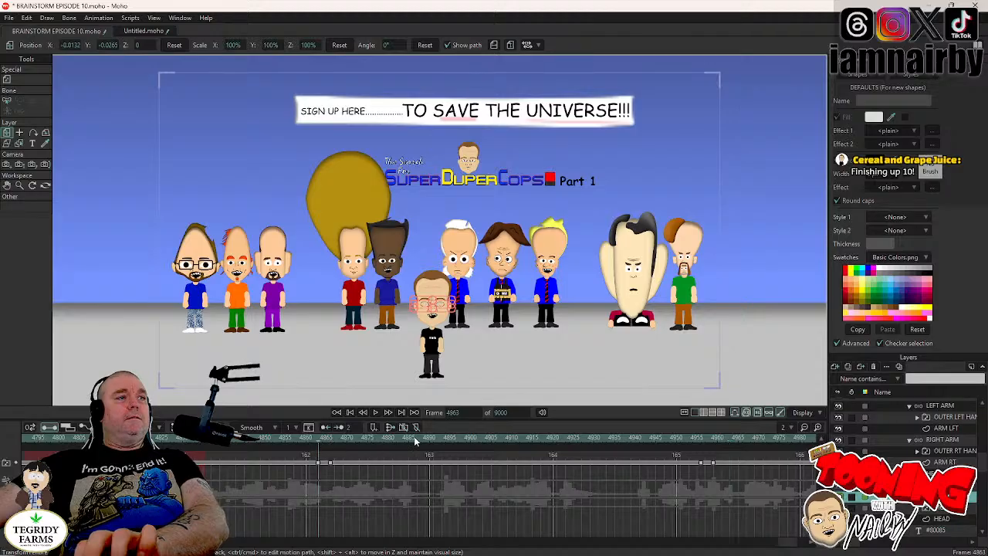
- Keyframe the #80085 character's head upright at frame 4862 and tilt it to 5.5° at frame 4866
key(Left)
click(943, 472)
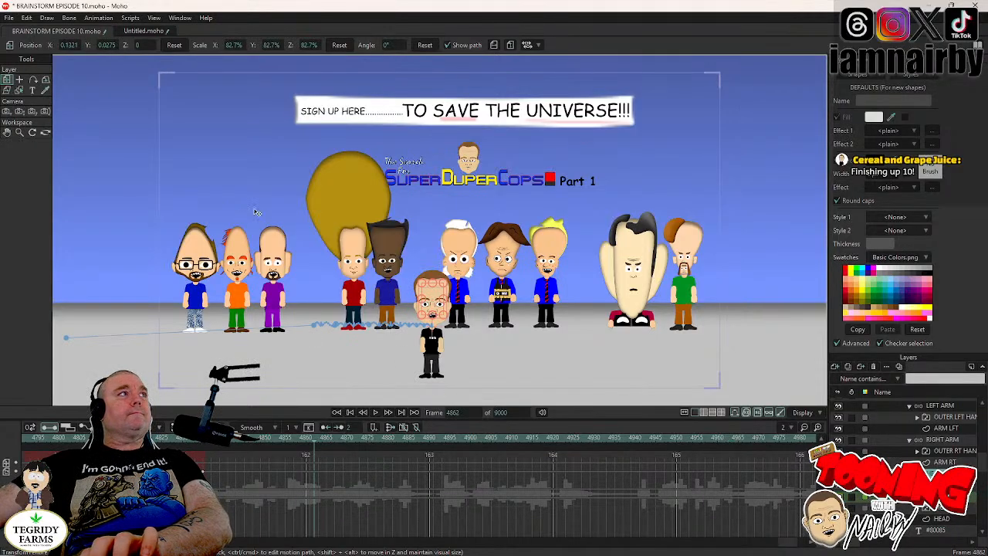
scroll(529, 289, up, 3)
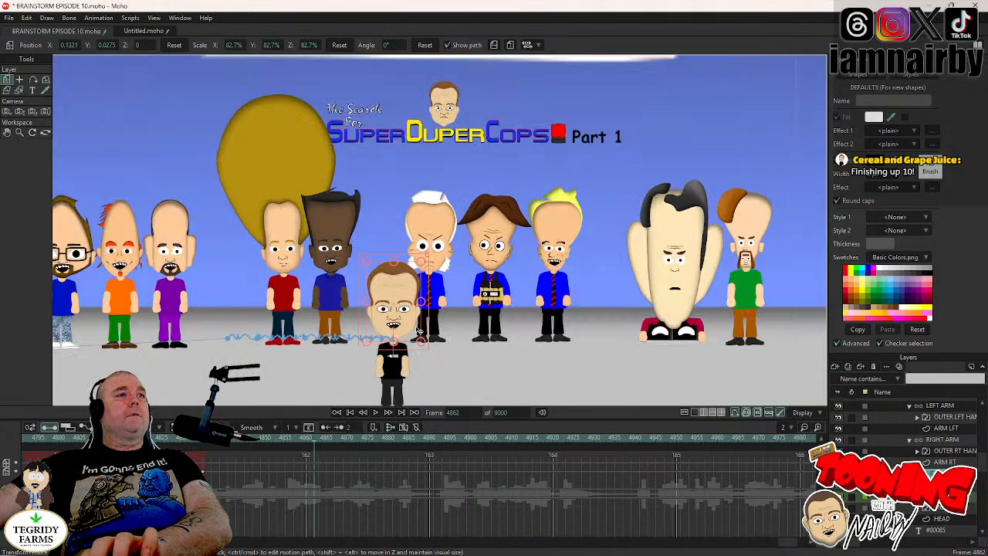
scroll(418, 330, up, 3)
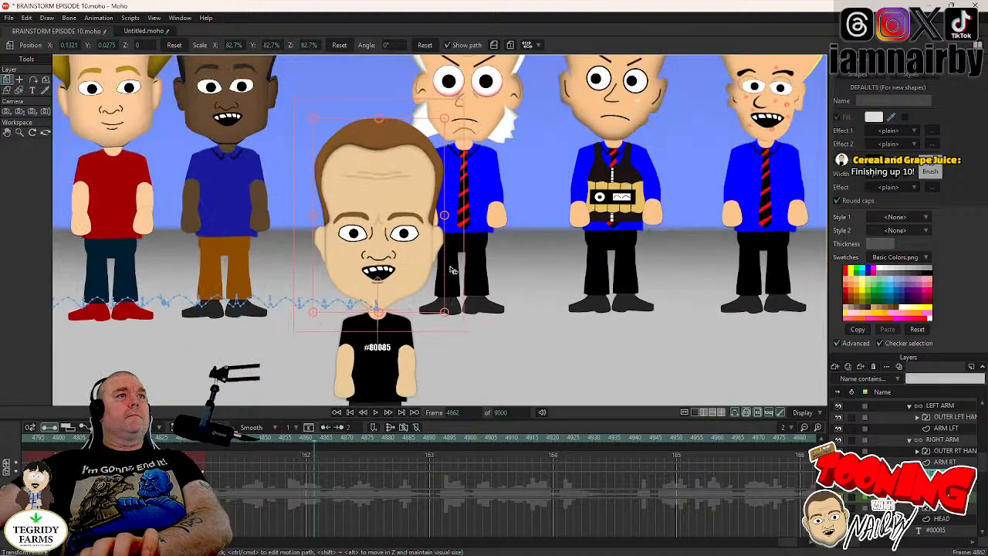
key(Right)
key(Right)
key(Right)
key(Right)
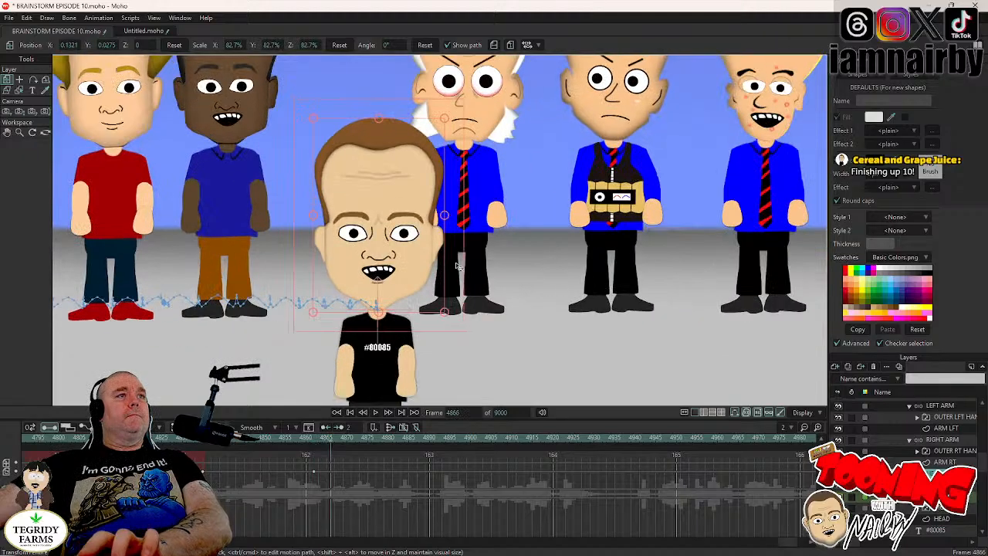
drag(457, 265, 453, 257)
drag(445, 376, 447, 377)
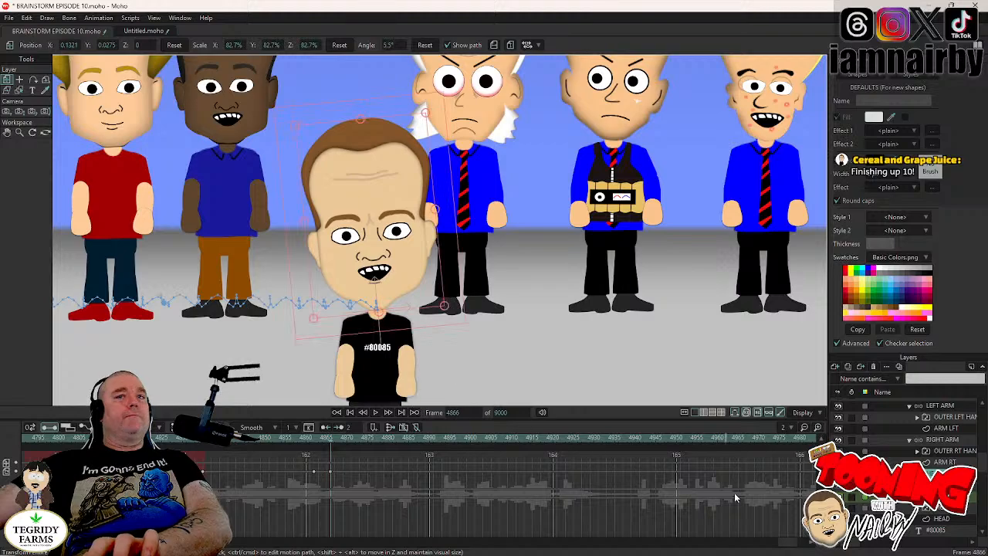
- Hold the head's tilt with a keyframe at frame 4955 and rotate the head to -7.2° at frame 4959
click(941, 497)
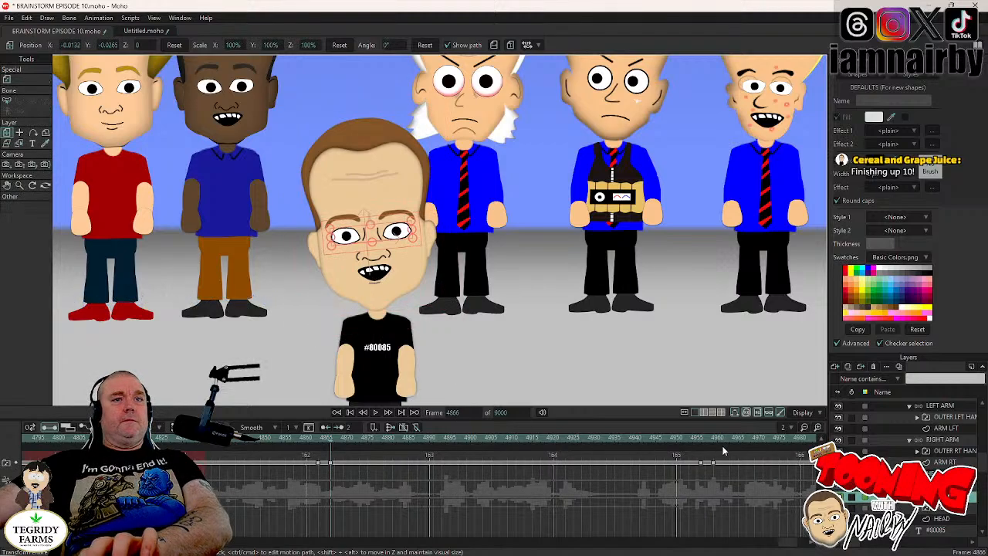
click(698, 436)
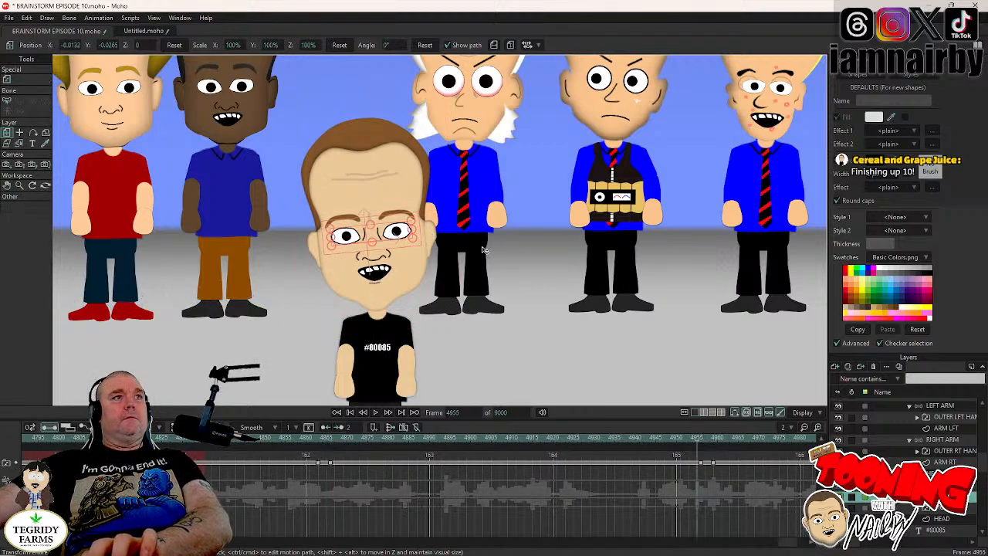
click(935, 473)
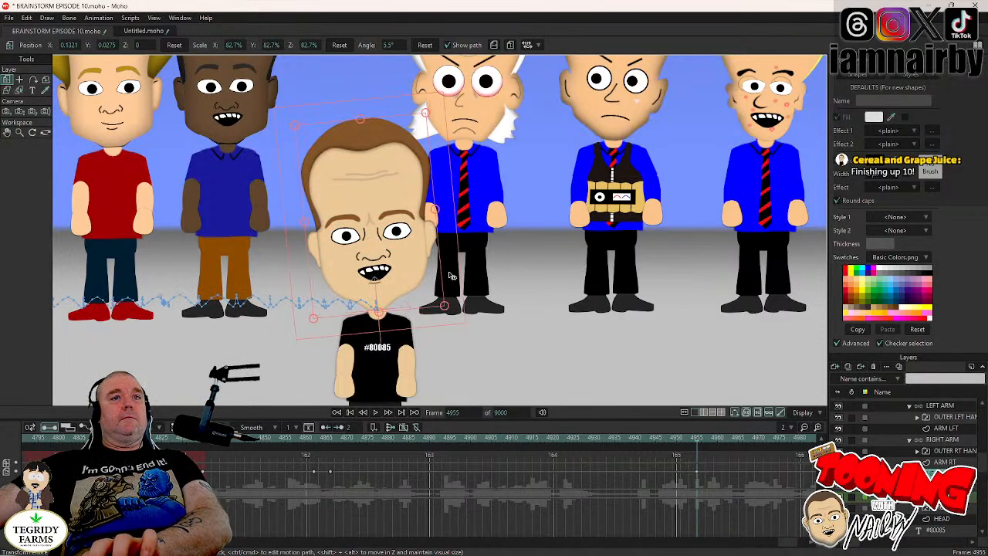
key(Right)
key(Right)
key(Right)
key(Right)
drag(451, 275, 456, 297)
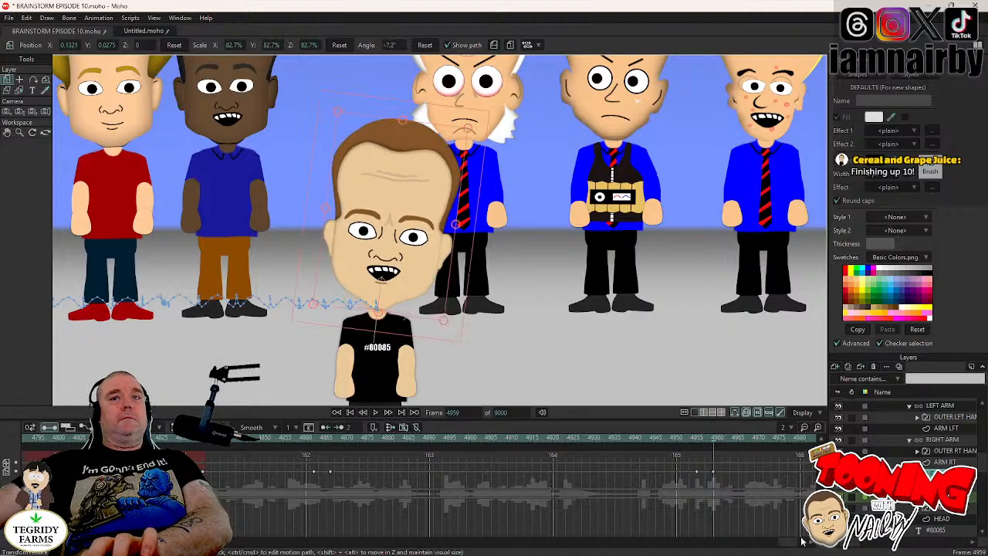
- Select the eyes layer and play back the dialogue from frame 4959 to find the next blink position
scroll(789, 545, right, 10)
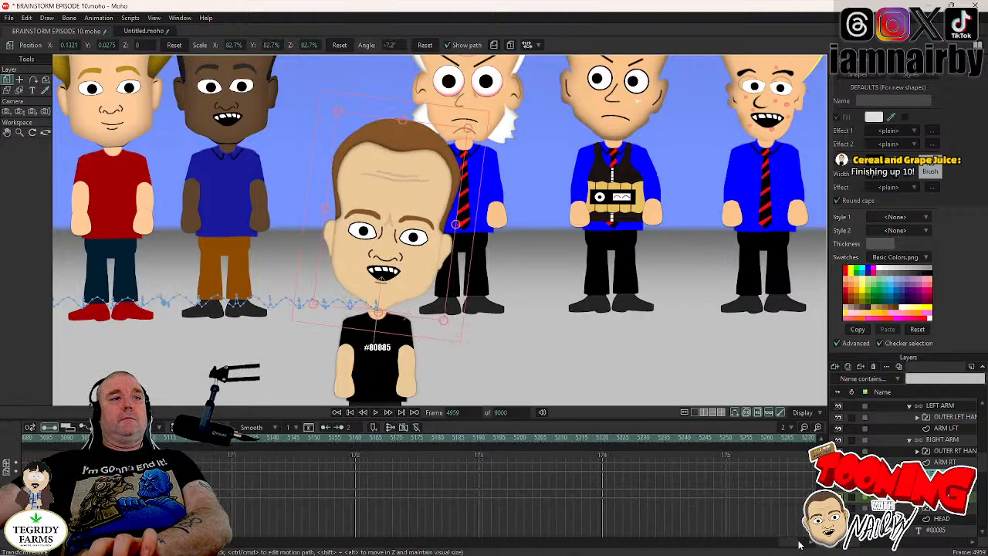
scroll(780, 545, left, 7)
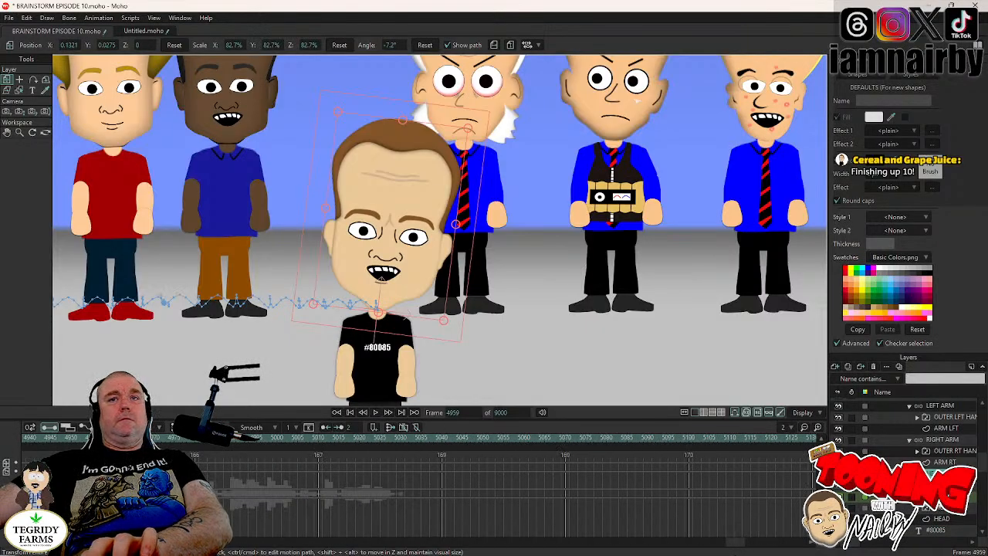
click(935, 496)
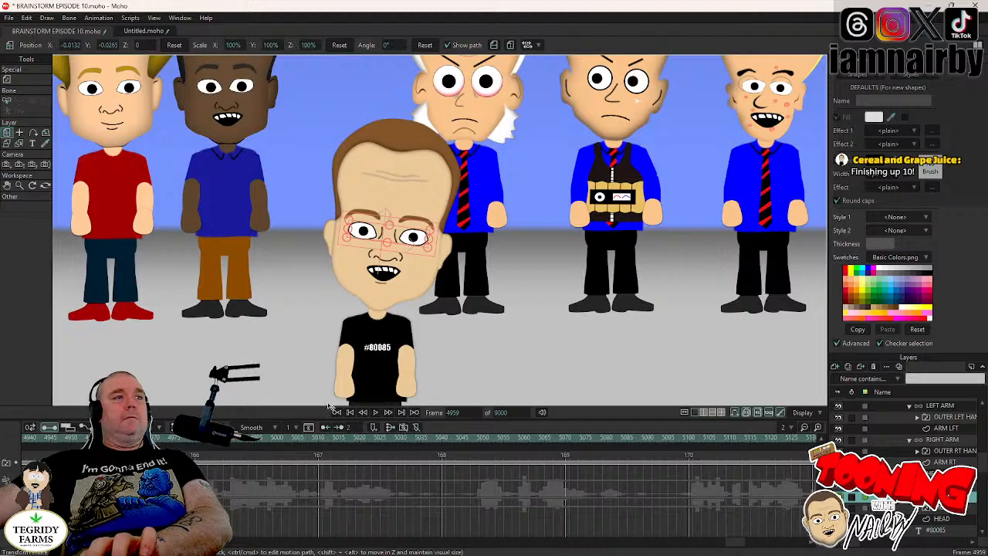
click(375, 412)
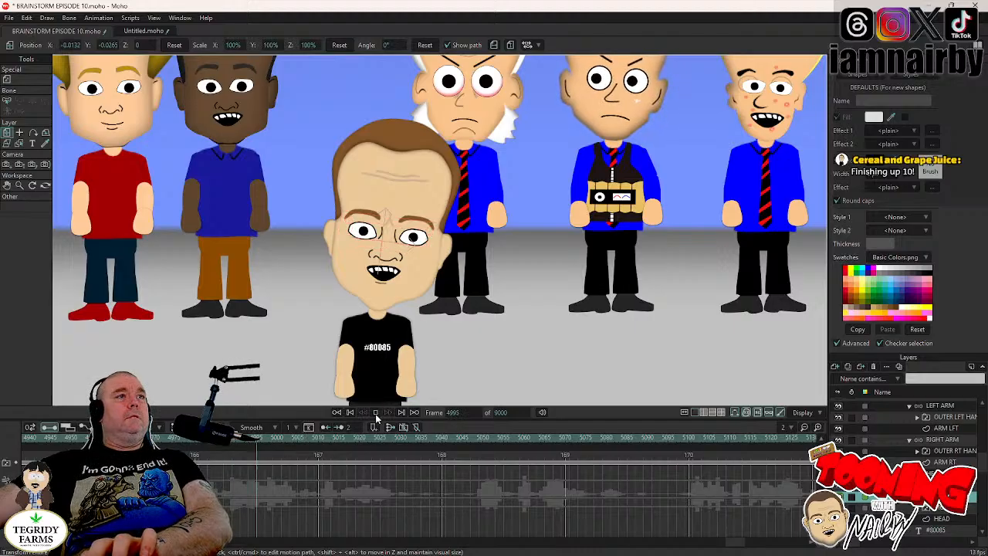
click(376, 414)
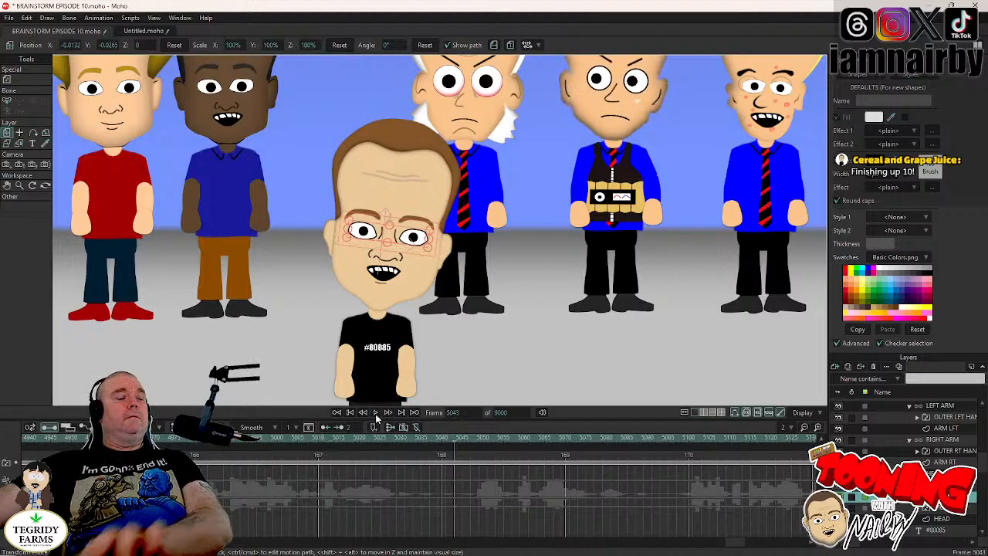
- Save the project and paste the copied blink keyframes on the eyes layer at frame 5009
key(ctrl+s)
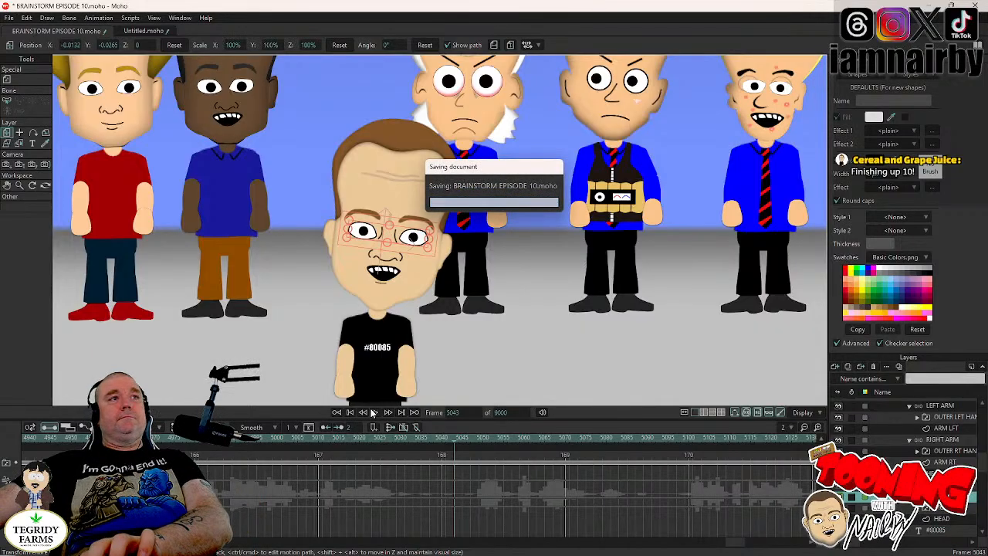
click(314, 442)
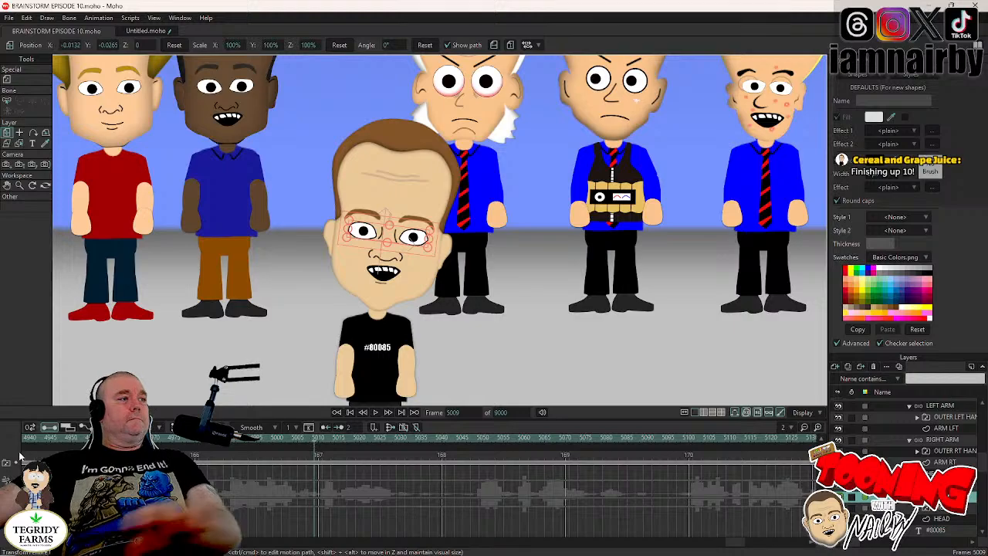
key(ctrl+v)
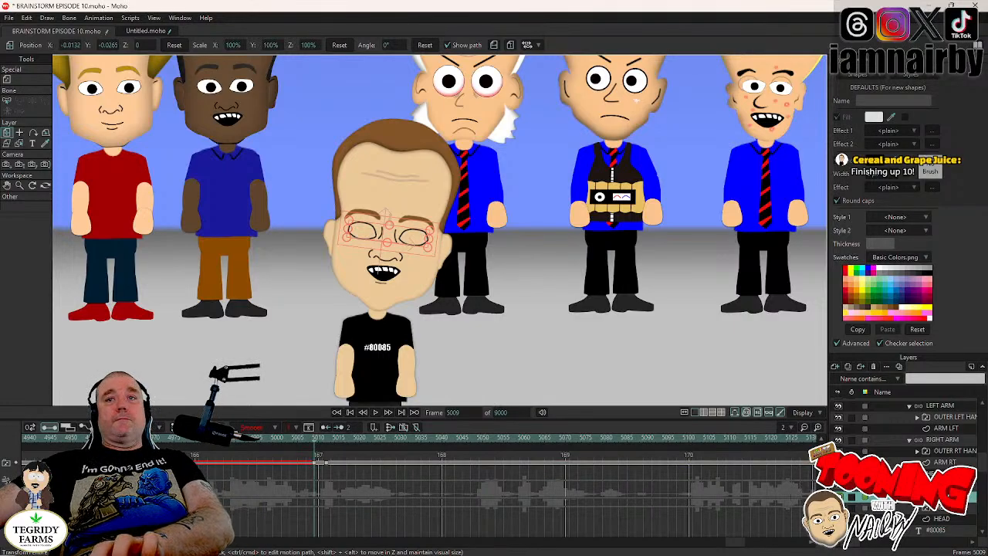
- Hold the head's tilt with a keyframe at frame 5008, rotate the head to 7.7° at frame 5012, and save
click(940, 473)
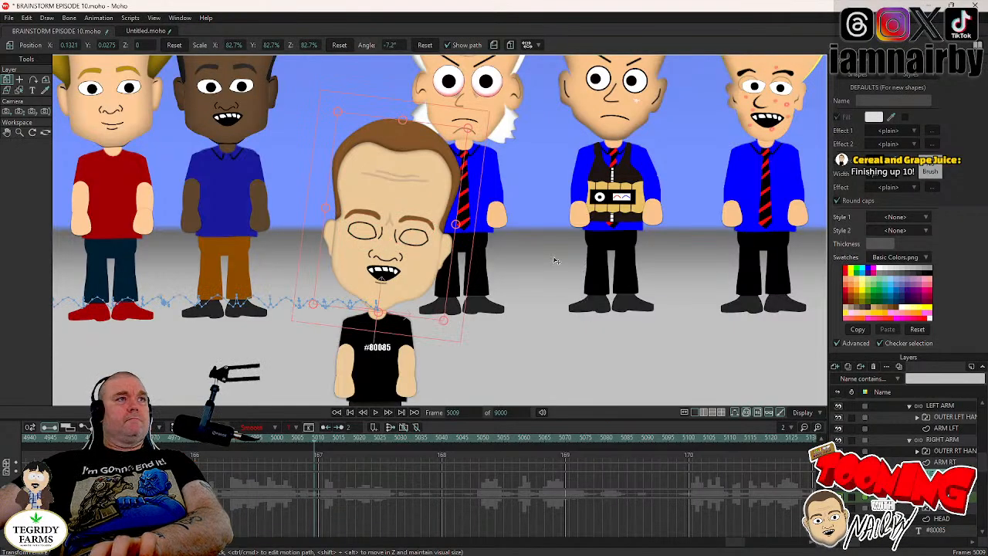
key(Left)
key(Right)
key(Right)
key(Right)
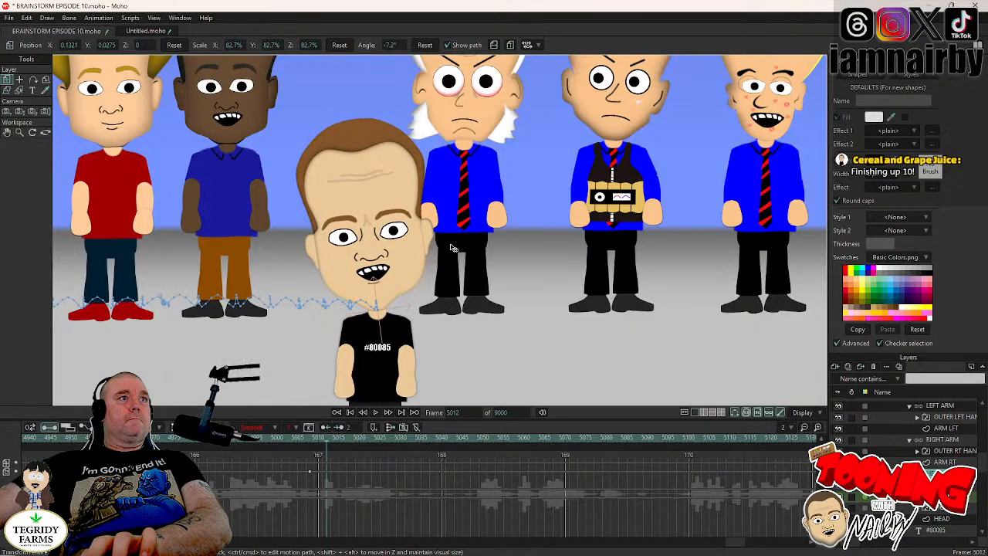
key(ctrl+s)
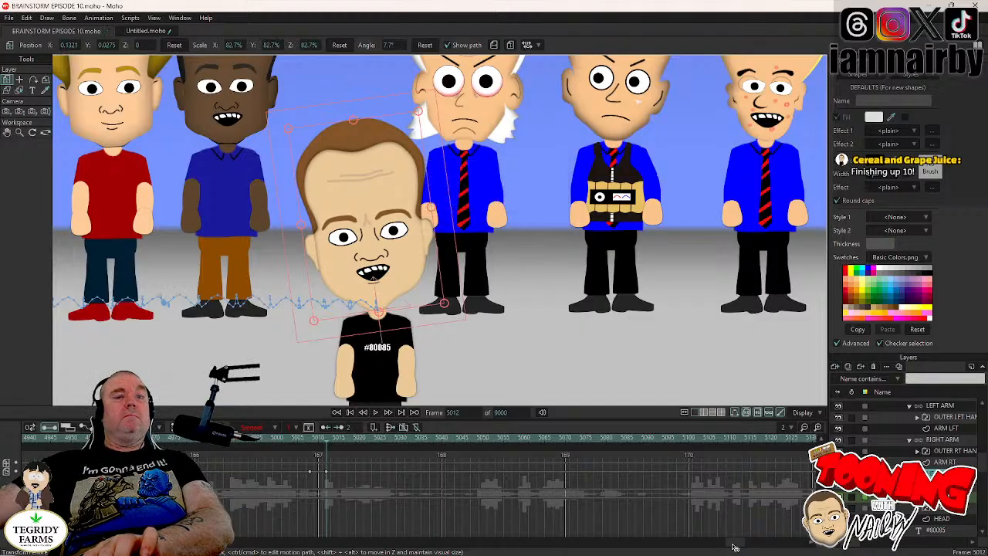
- Return to frame 4836 and step through the frames up to 4863, examining the character's head movement and blink
drag(733, 548, 706, 544)
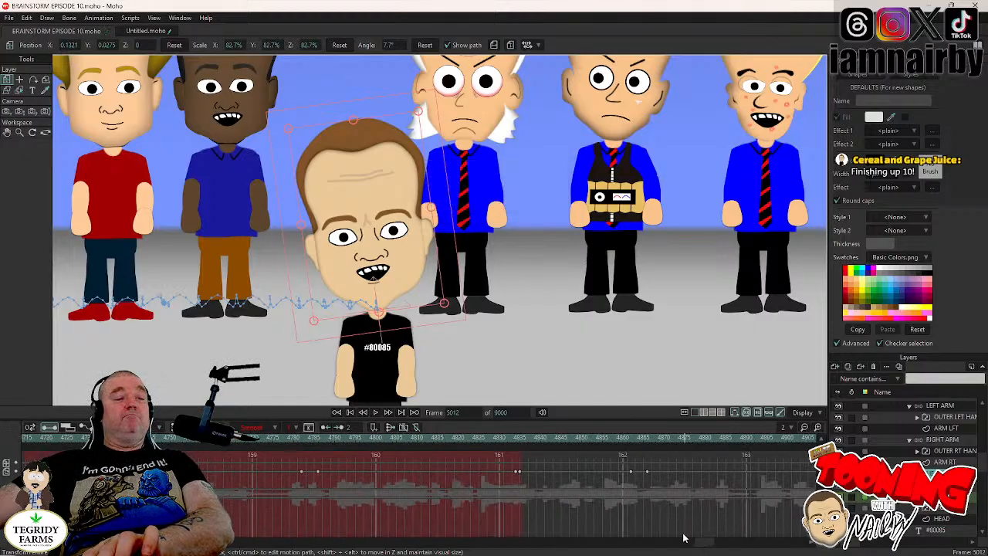
click(525, 440)
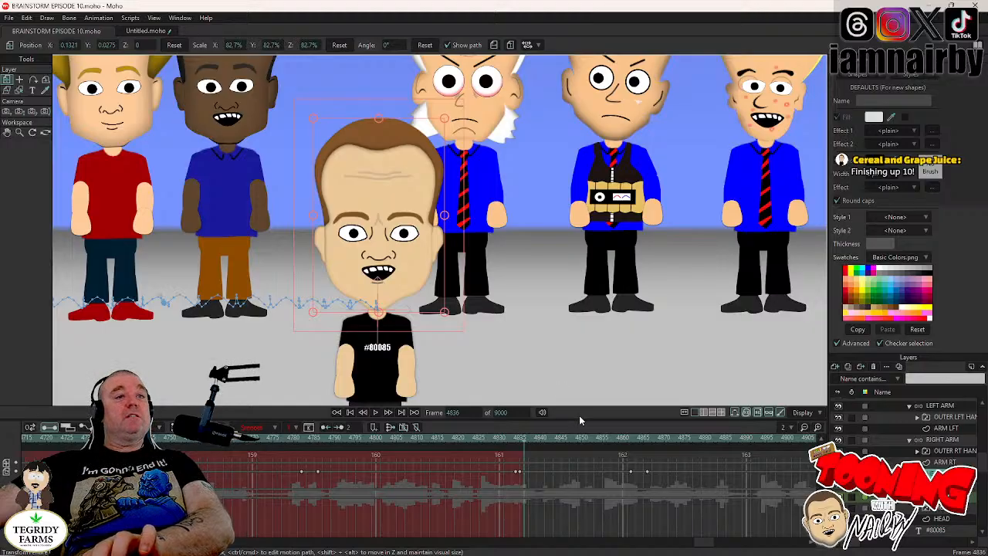
key(Right)
key(Right)
key(Right)
key(Right)
key(Right)
key(Right)
key(Right)
key(Right)
key(Right)
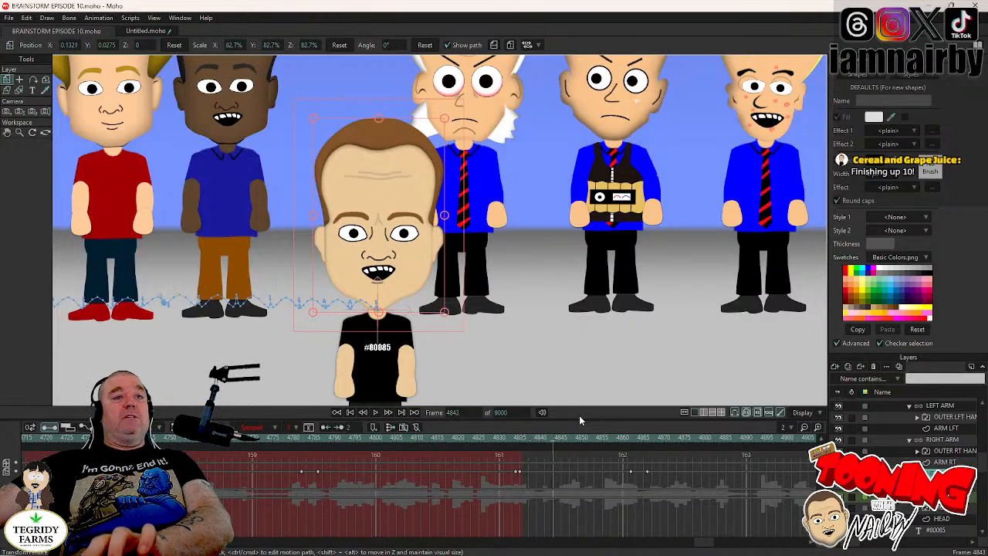
key(Right)
key(Right)
key(Right)
key(Right)
key(Right)
key(Right)
key(Right)
key(Right)
key(Right)
key(Right)
key(Right)
key(Right)
key(Right)
key(Right)
key(Right)
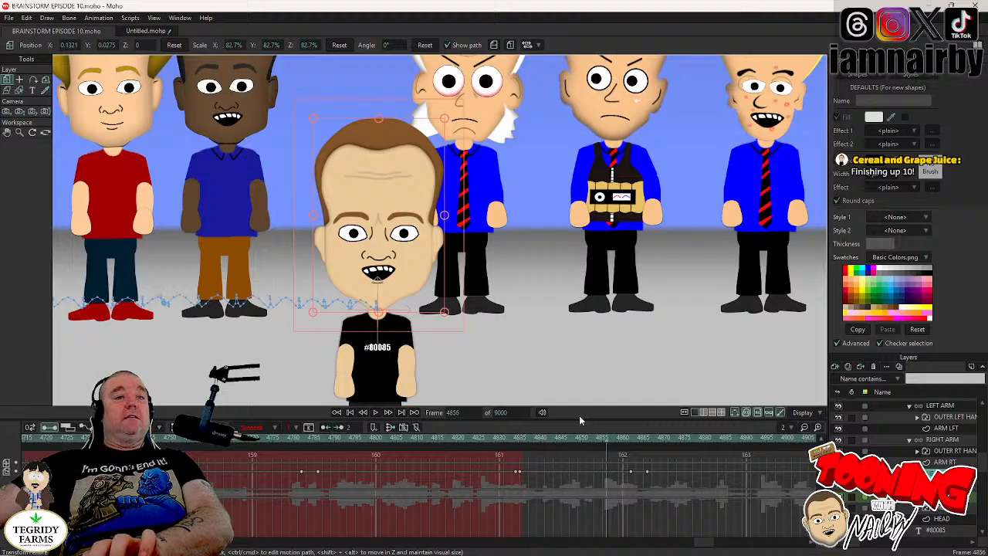
key(Right)
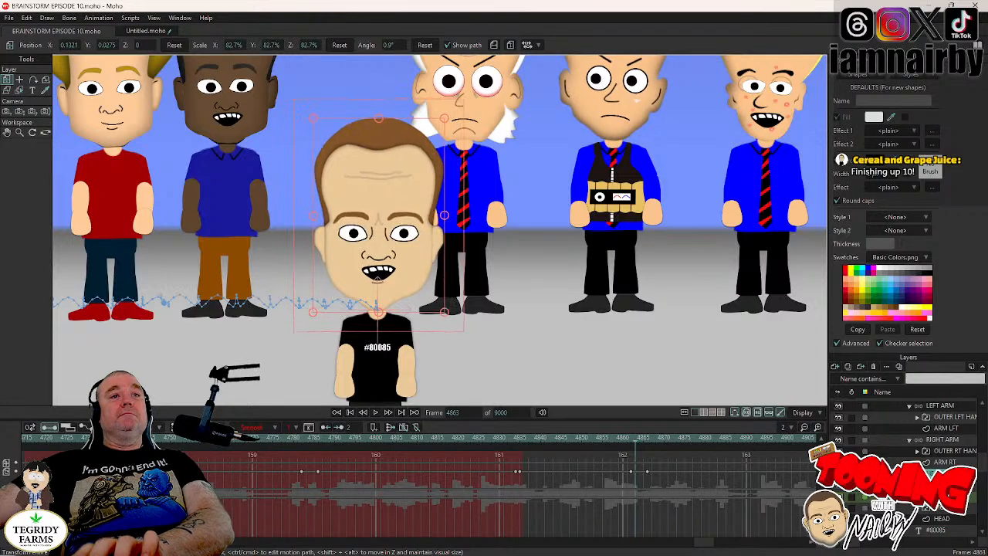
key(Right)
scroll(626, 366, down, 7)
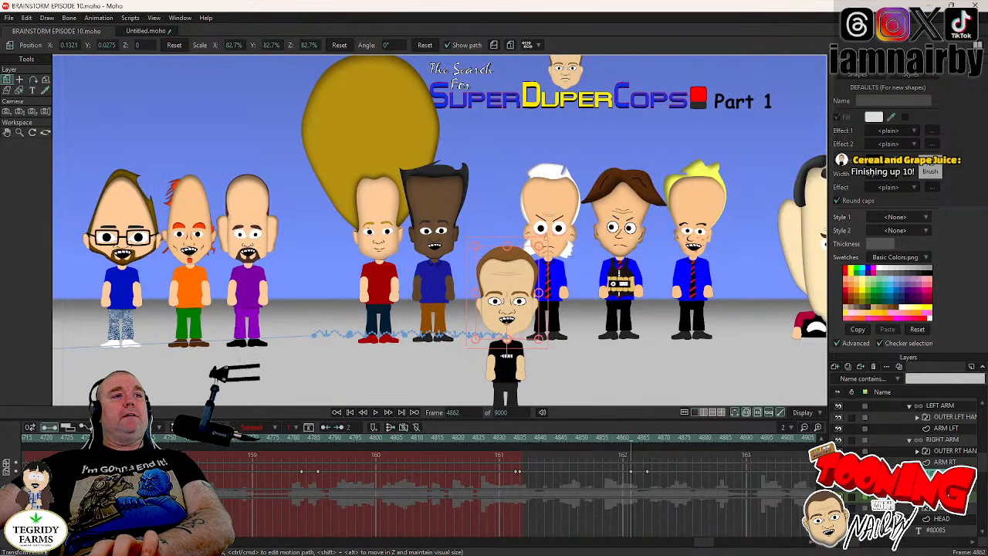
click(527, 443)
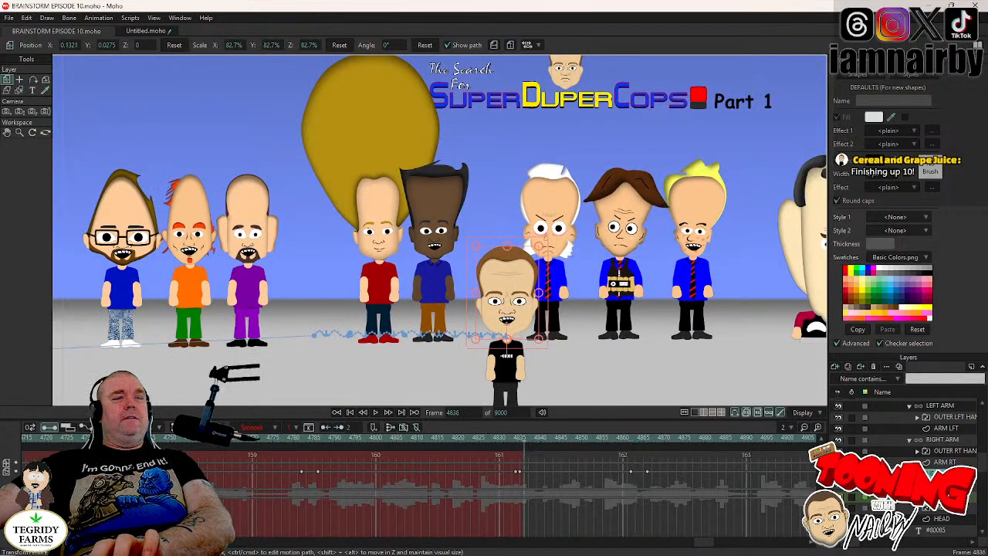
key(Left)
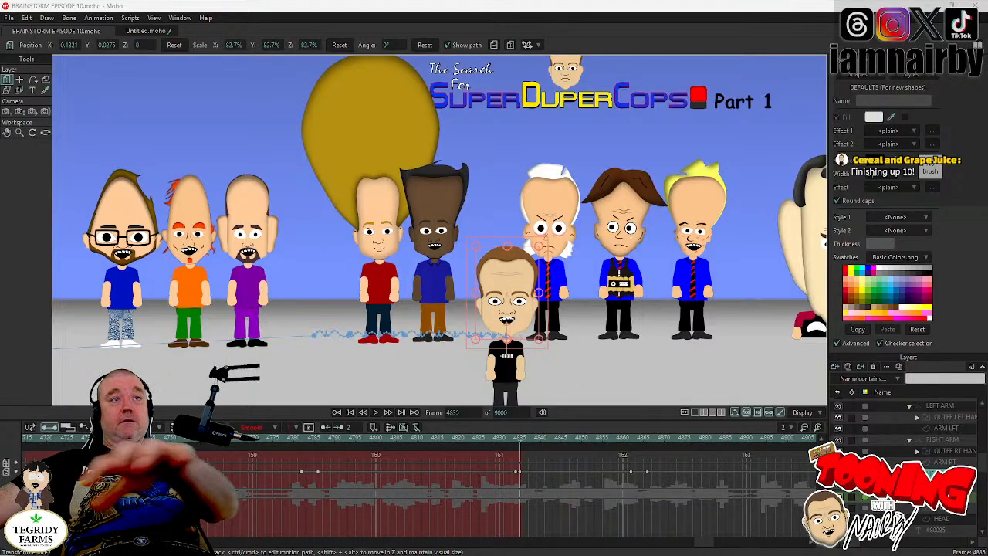
- Play back the dialogue from frames 4835 and 4838, and return to frame 4861 to find the position for an arm gesture
click(376, 413)
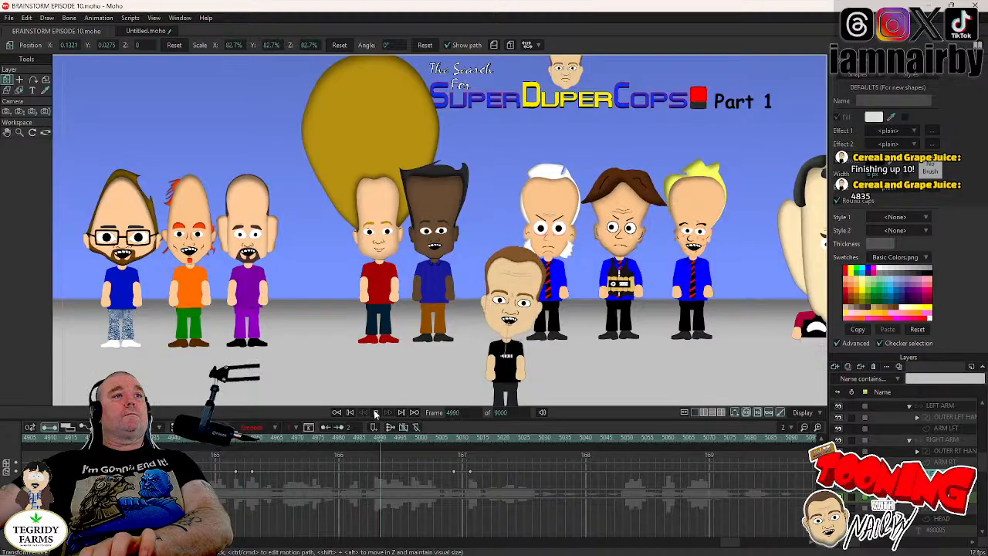
click(422, 454)
drag(732, 545, 712, 544)
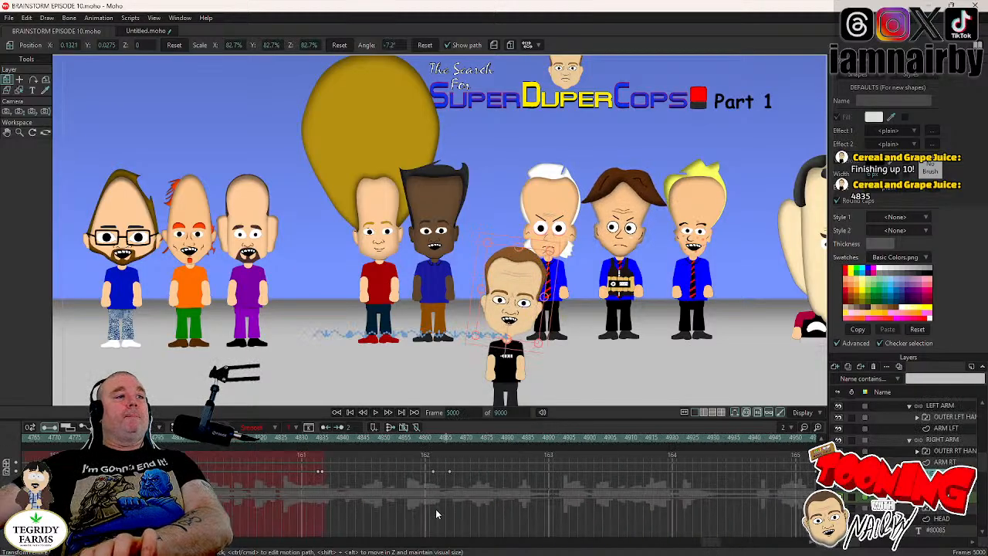
click(433, 444)
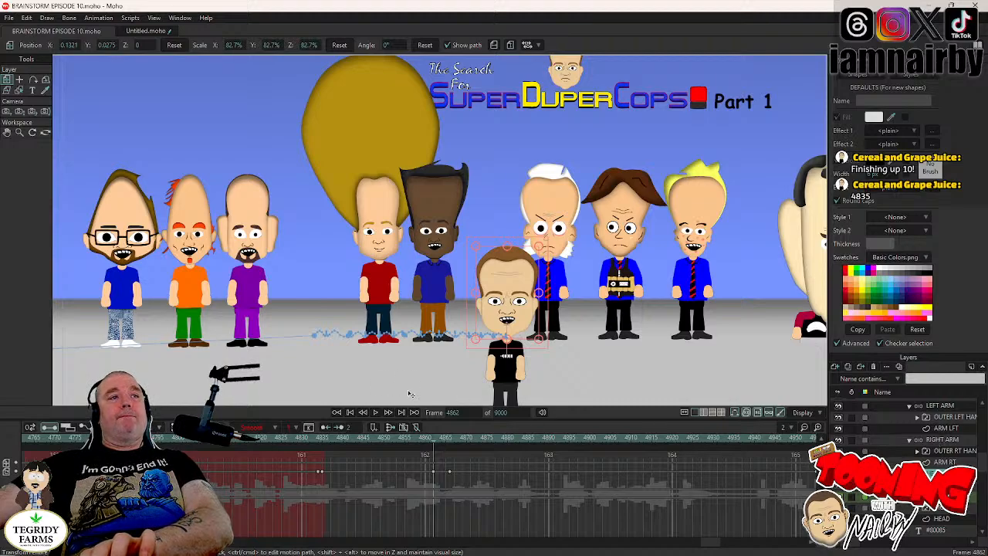
click(389, 444)
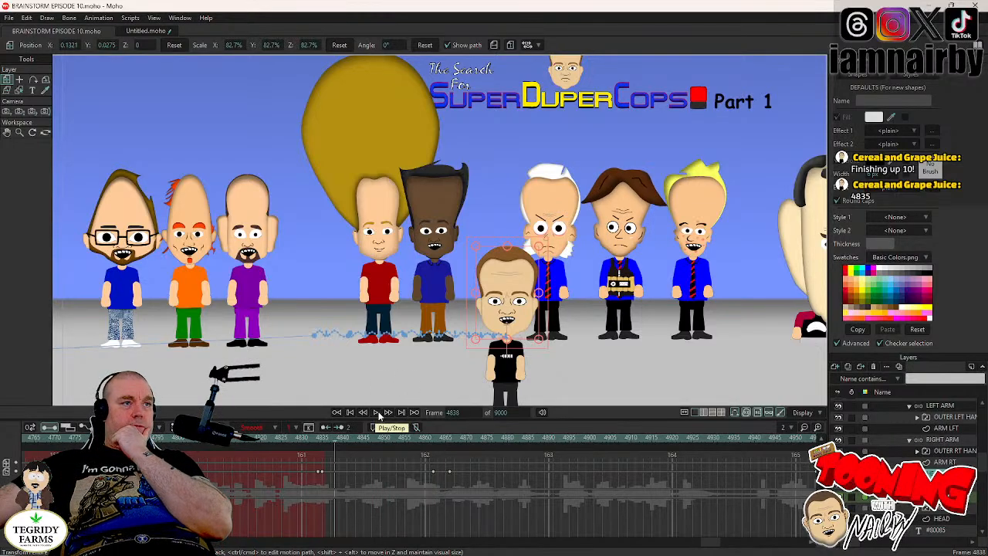
click(376, 413)
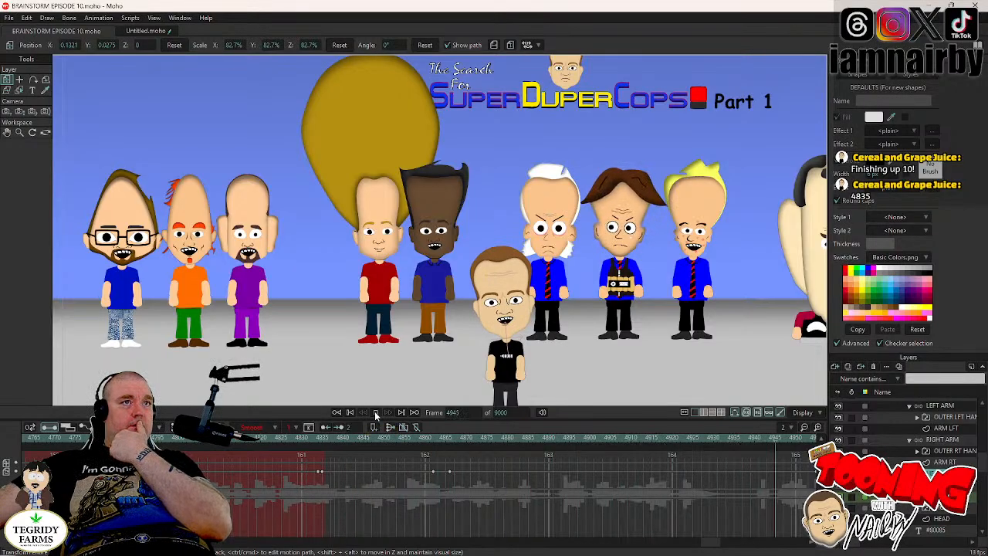
click(376, 414)
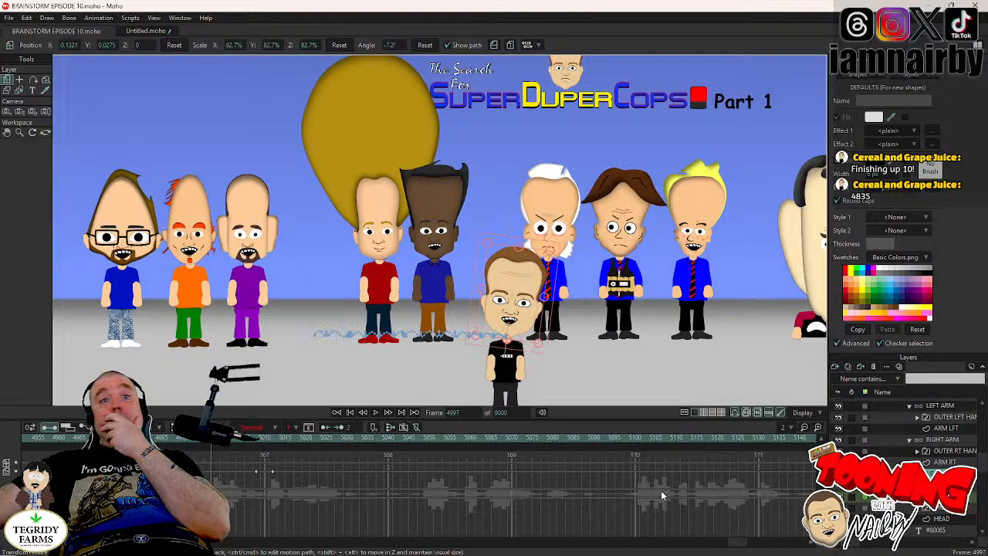
drag(735, 543, 707, 542)
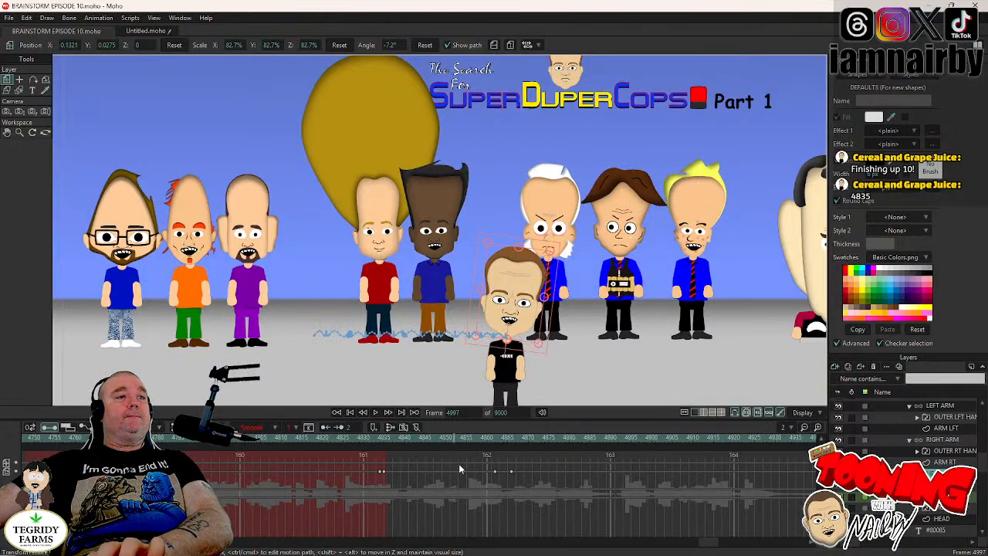
click(492, 440)
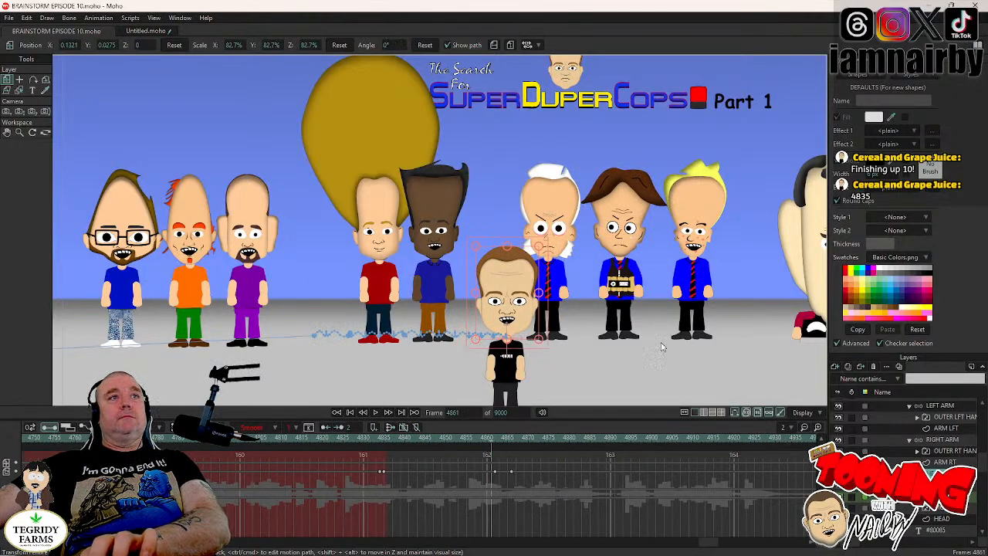
- Keyframe the RIGHT ARM bones' resting pose at frame 4862 and raise the arm outward to shoulder height at frame 4866
alt+right_click(522, 369)
click(33, 80)
key(Right)
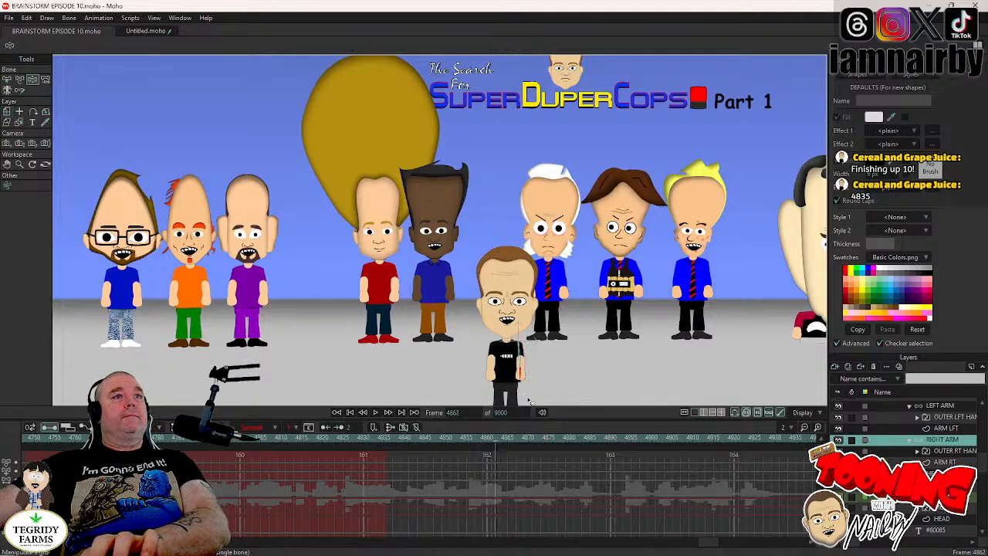
key(Right)
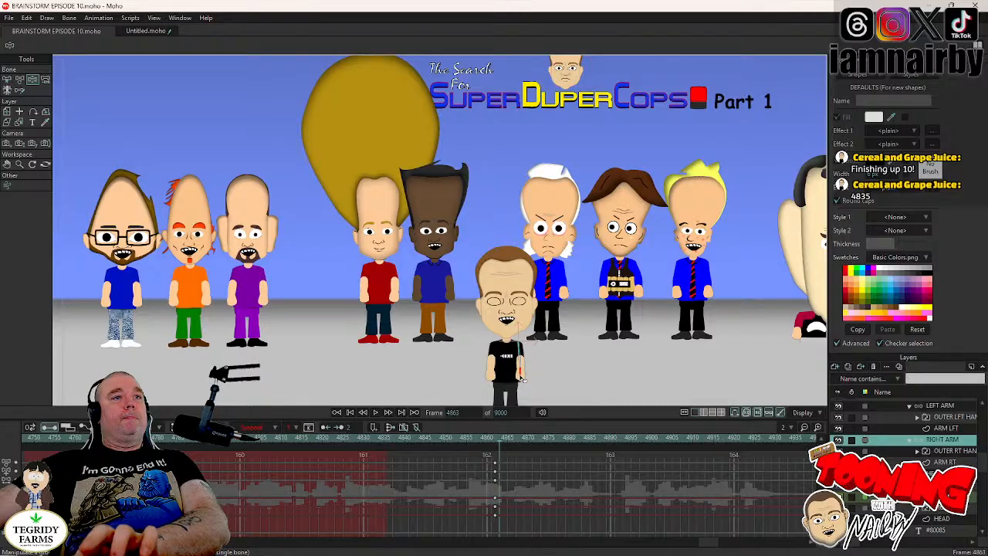
key(Right)
key(Right)
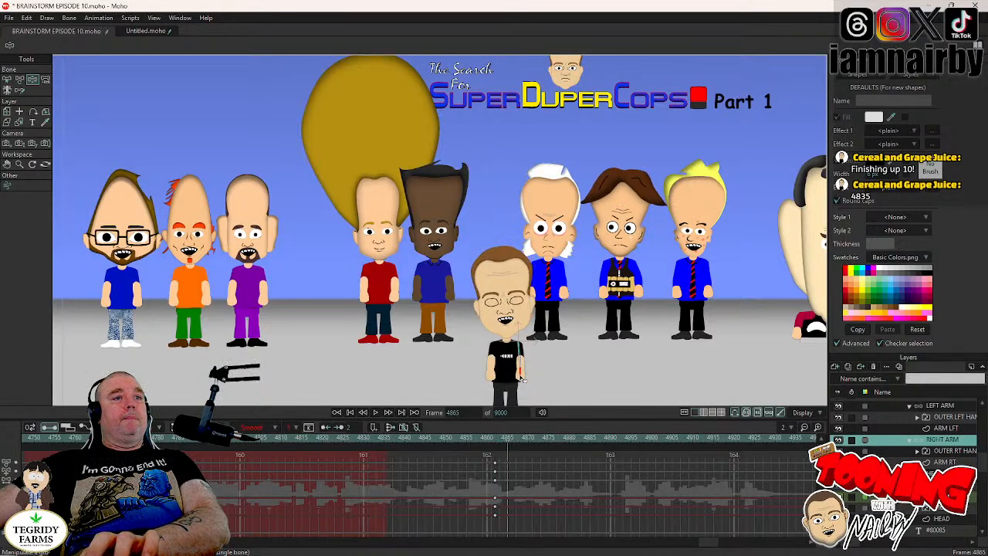
key(Right)
drag(522, 378, 579, 340)
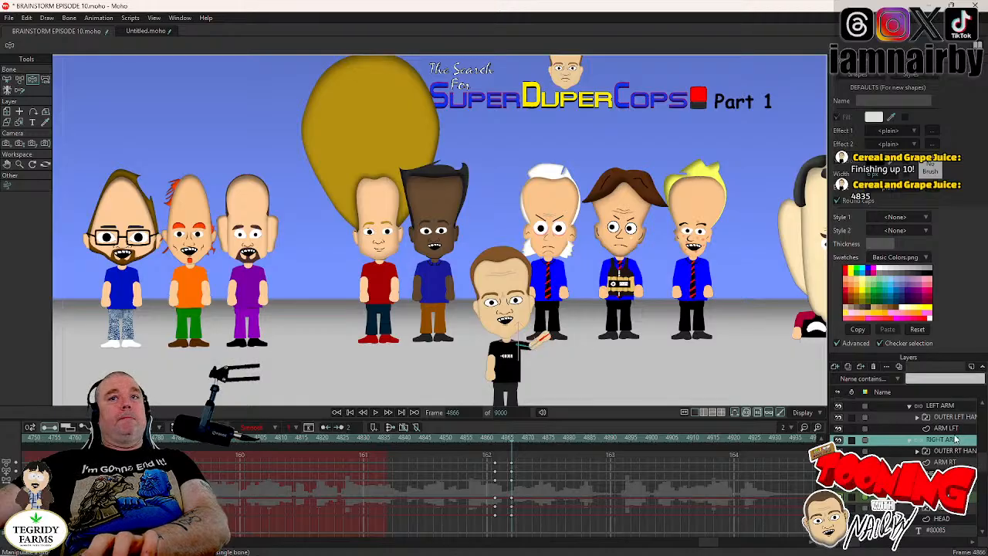
- Keyframe the LEFT ARM bones' resting pose at frame 4862 and raise the arm outward at frame 4866
click(957, 406)
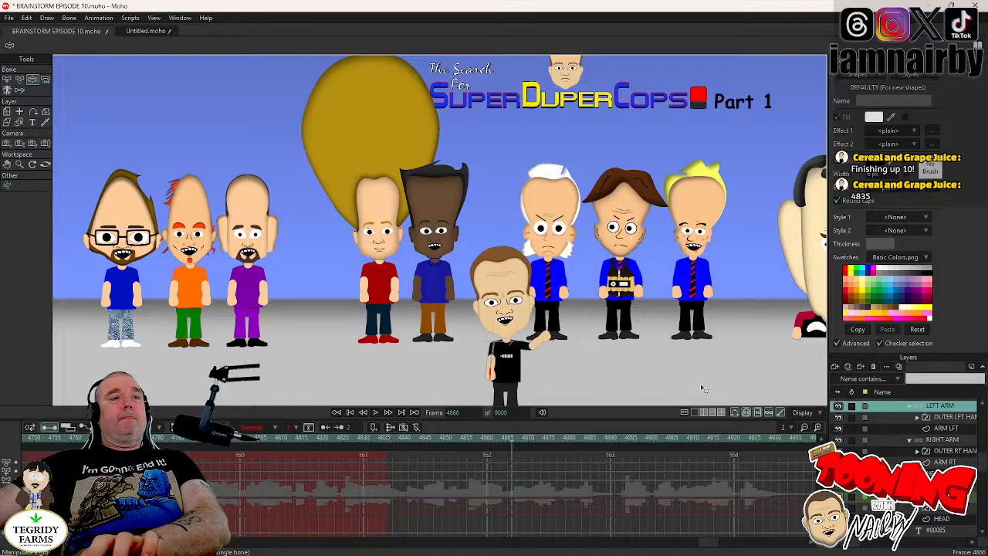
key(Left)
key(Left)
key(Left)
key(Left)
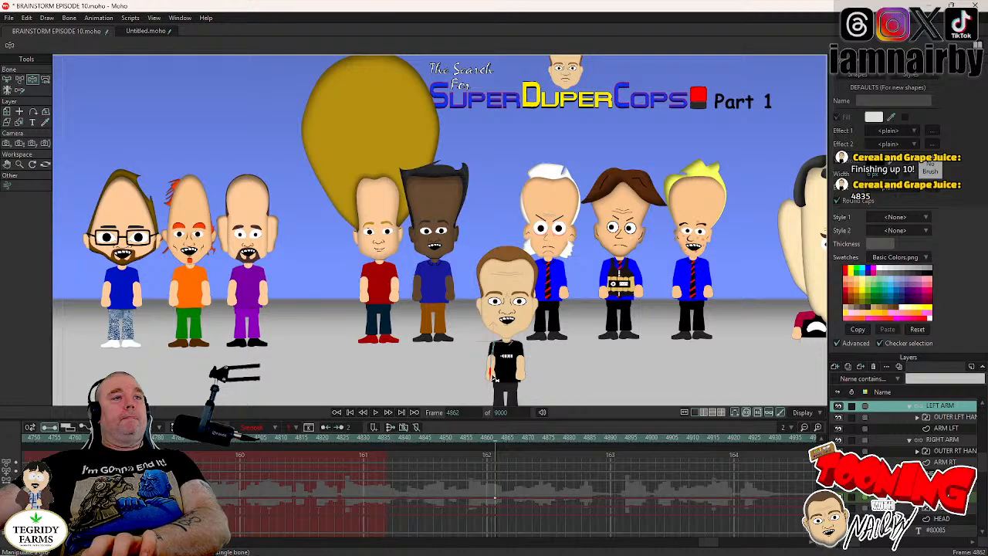
key(Right)
key(Right)
key(Right)
key(Right)
drag(493, 377, 440, 319)
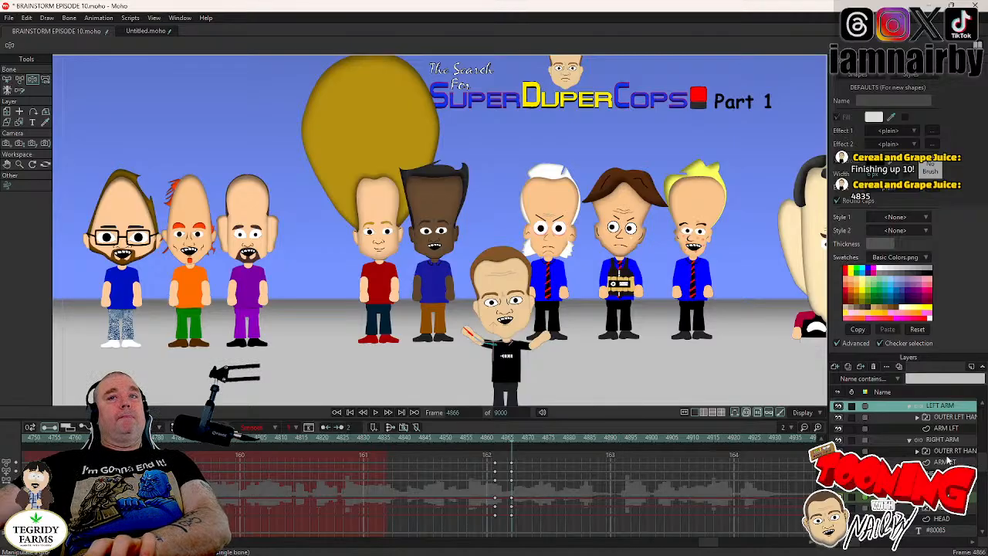
- Hold the UPPER BODY layer upright with a keyframe at frame 4863 and rotate it to 9.0° at frame 4866
scroll(929, 446, up, 2)
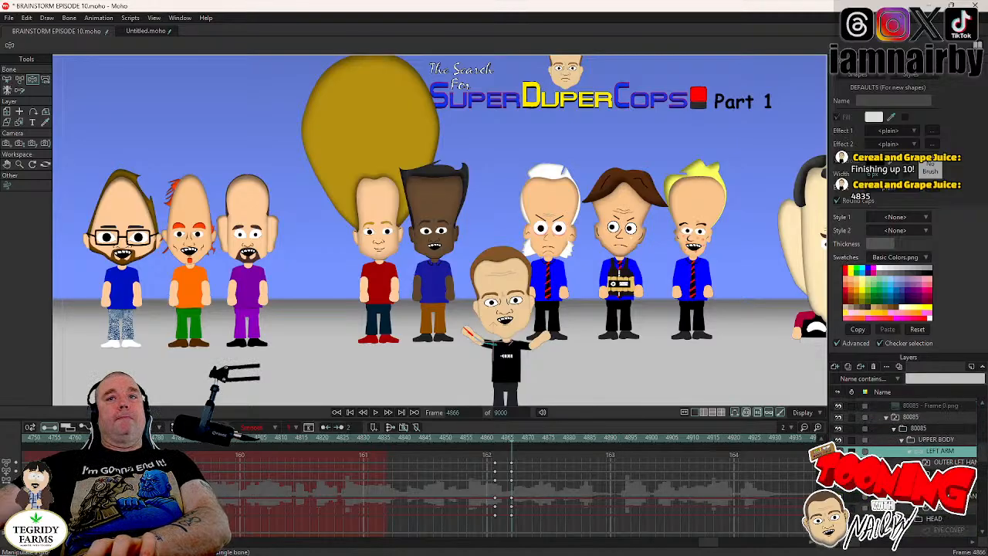
click(929, 439)
key(Left)
key(Left)
key(Left)
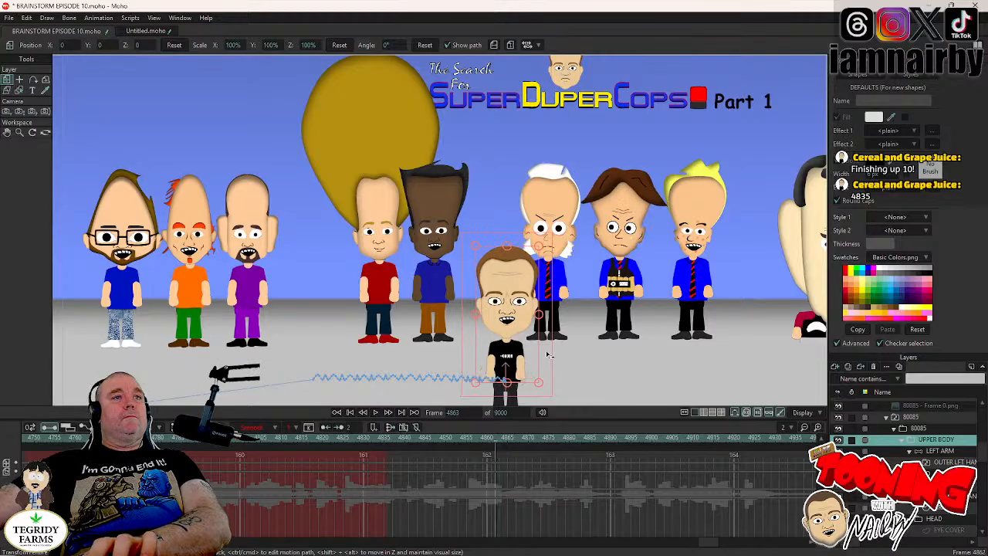
key(Right)
key(Right)
key(Right)
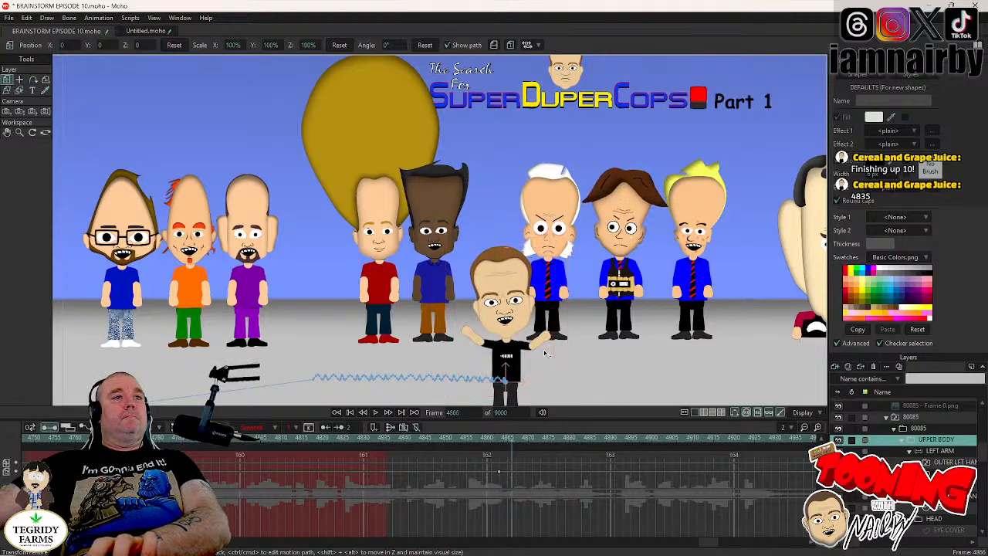
mouse_move(545, 353)
mouse_down()
mouse_move(543, 346)
mouse_move(560, 363)
mouse_move(546, 365)
mouse_up()
scroll(546, 363, up, 5)
drag(546, 363, 536, 303)
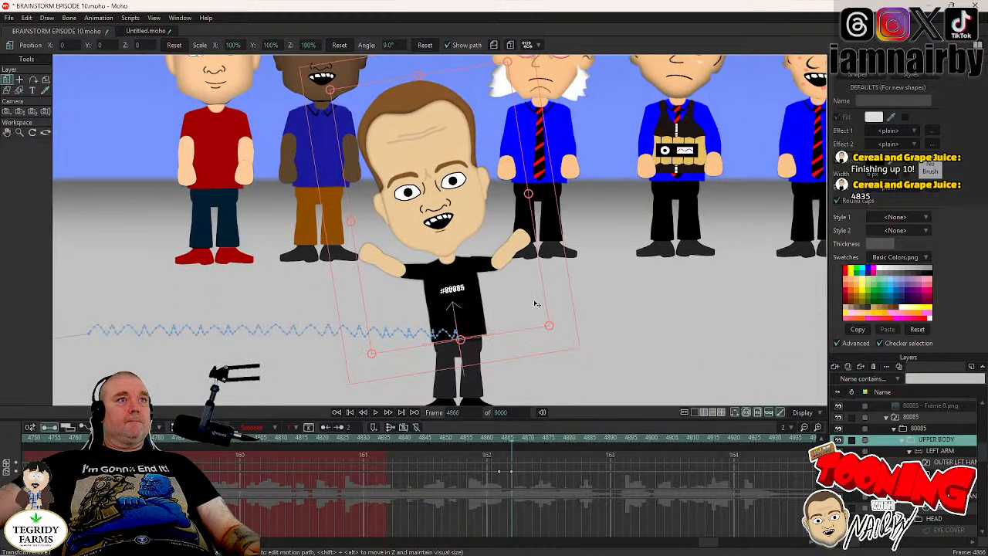
- Play back the raised-arm and body-tilt animation from before frame 4863 to check its timing with the dialogue
scroll(541, 308, down, 4)
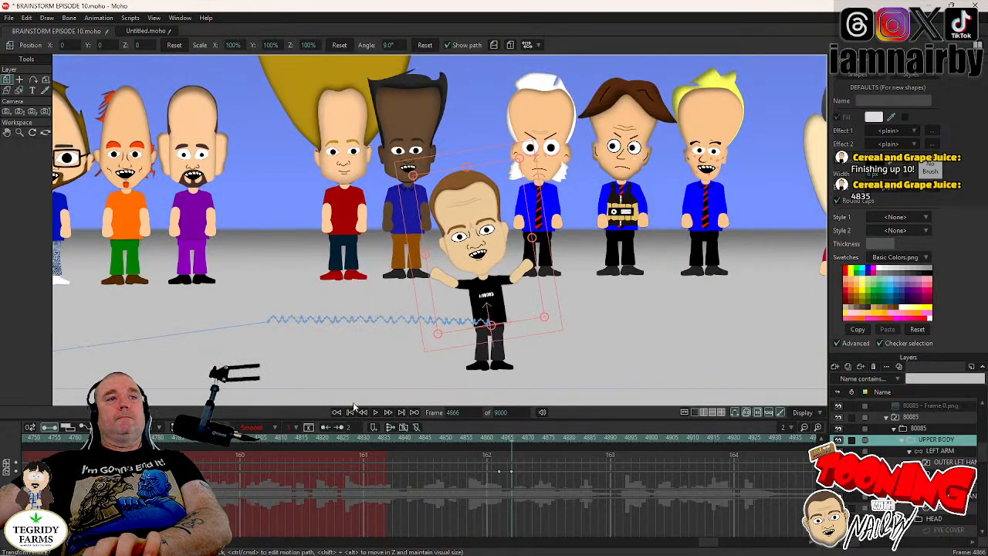
click(447, 445)
click(379, 414)
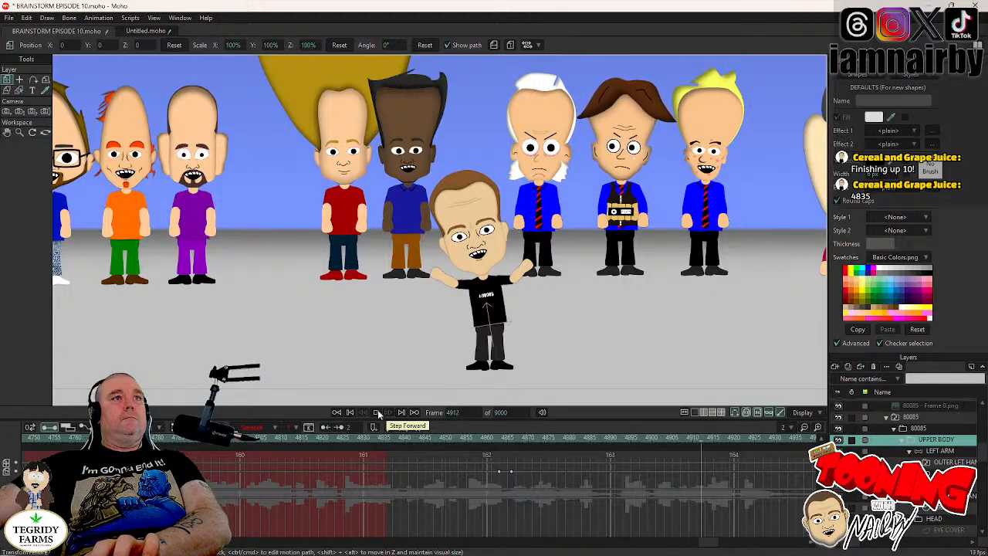
click(378, 413)
key(Right)
key(Right)
key(Right)
key(Right)
key(Right)
key(Right)
key(Right)
key(Right)
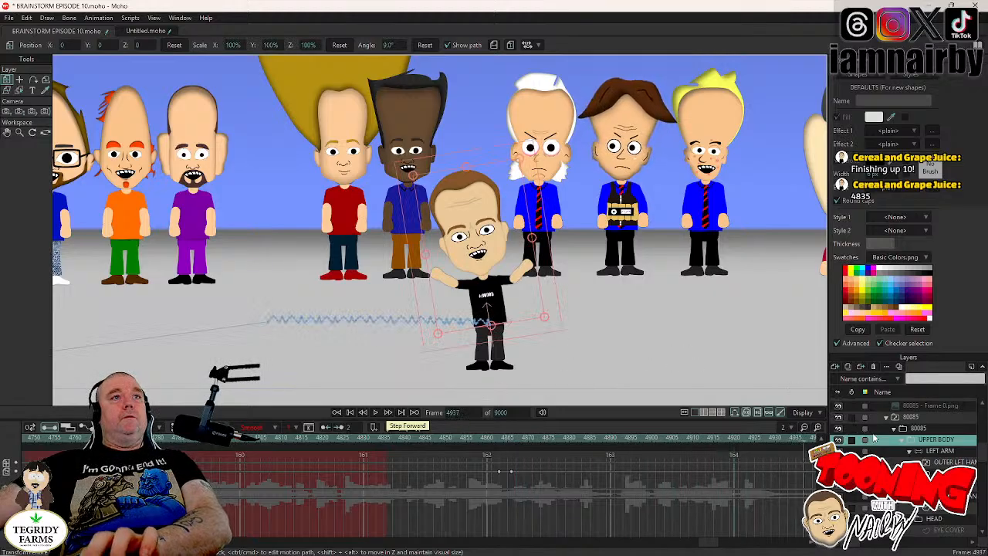
- Lower the HEAD layer and tilt it to -15.6° at frame 4959, and retime its position key to 4958 and rotation key to 4961
click(937, 525)
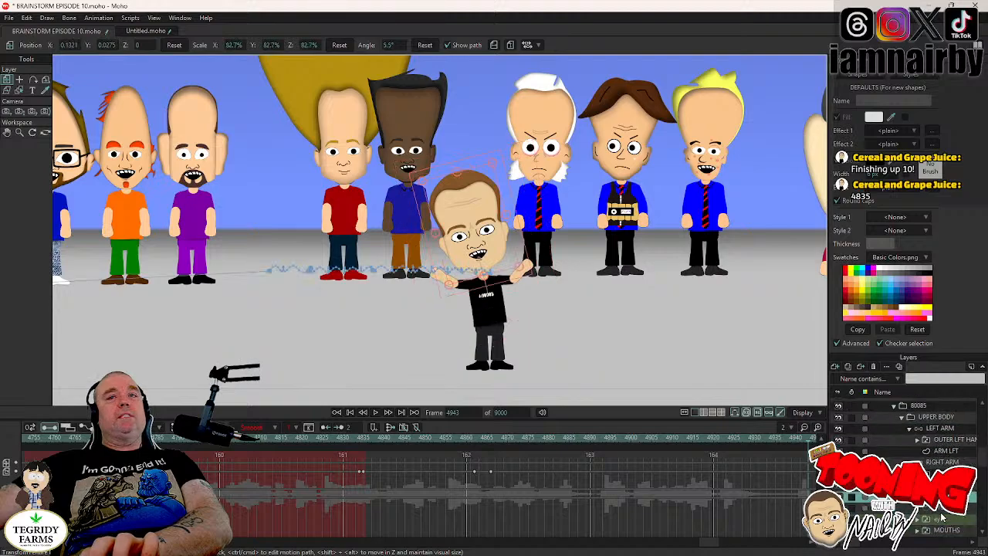
scroll(942, 518, down, 2)
click(936, 497)
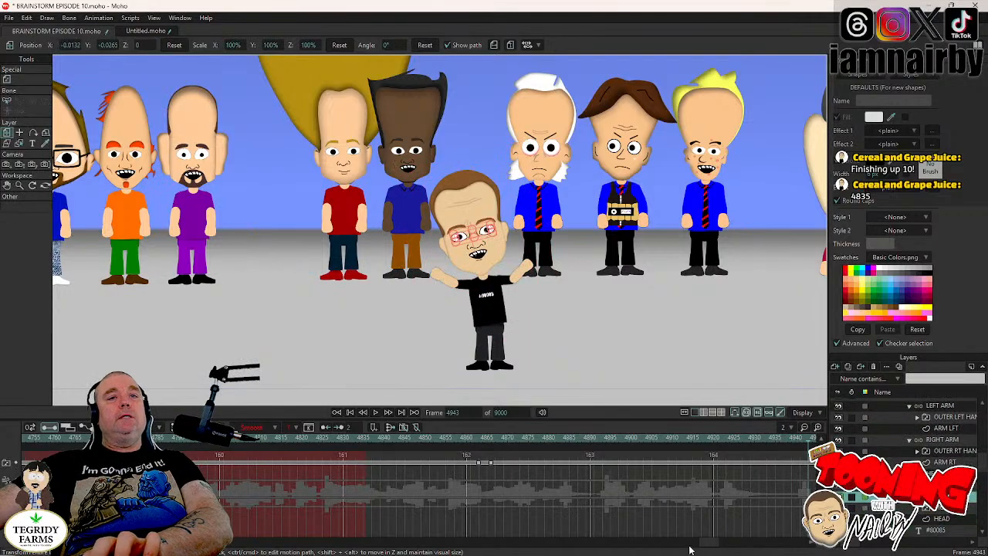
drag(708, 545, 721, 546)
click(545, 438)
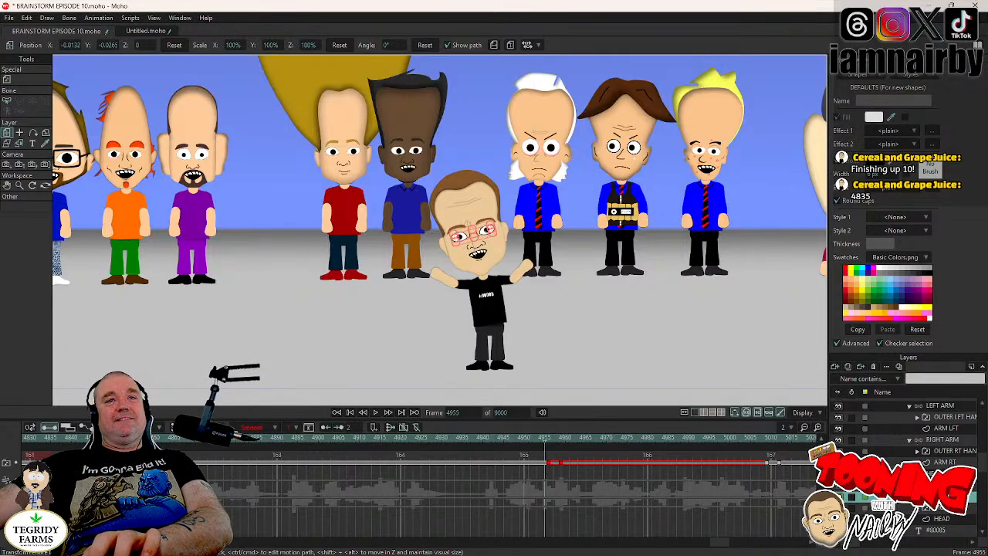
click(927, 471)
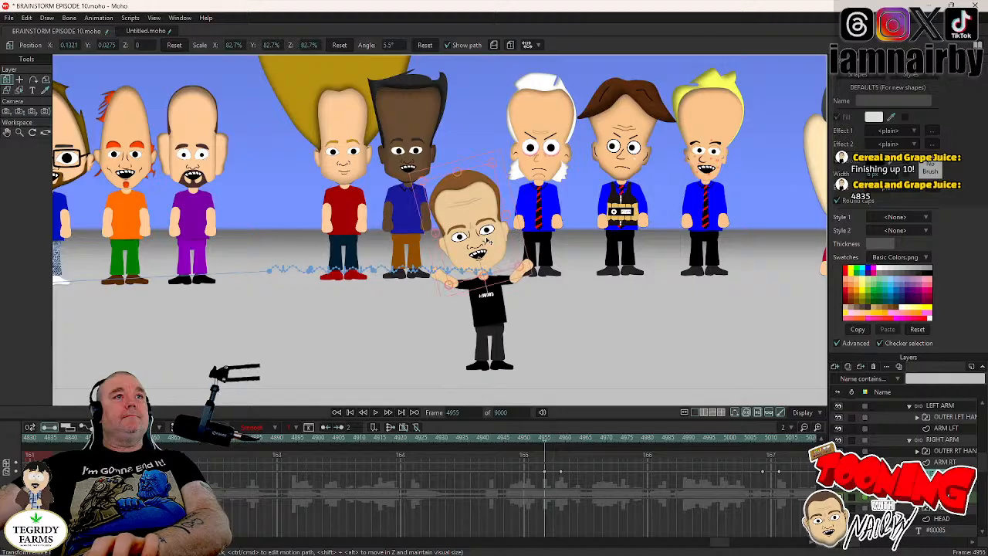
key(Right)
key(Right)
key(Right)
key(Right)
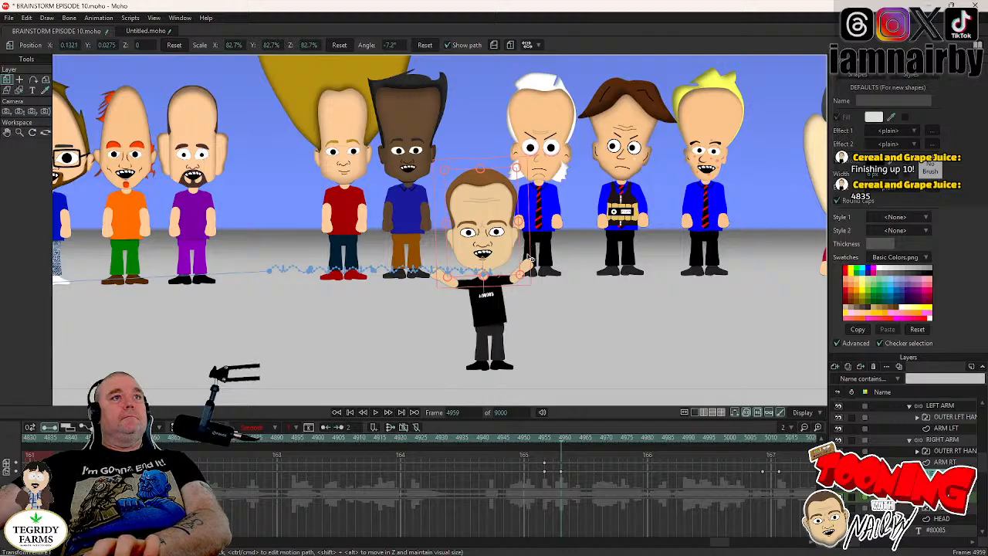
drag(529, 258, 505, 266)
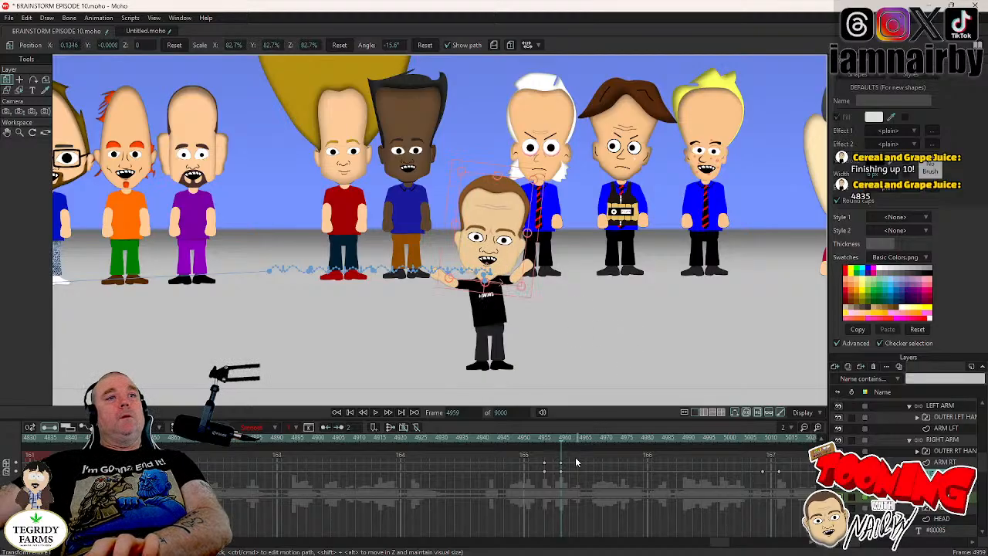
drag(561, 464, 558, 465)
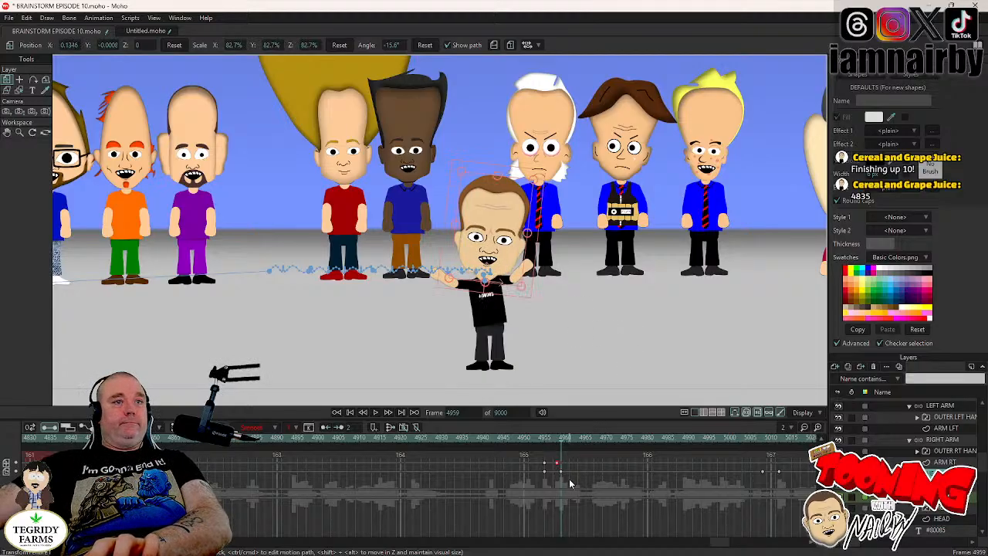
drag(568, 473, 569, 473)
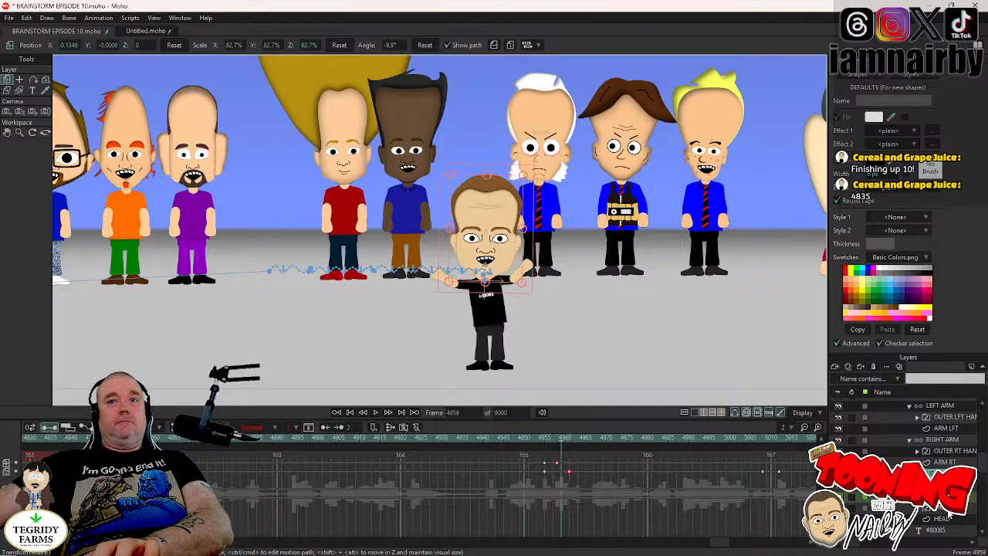
- Switch the character's mouth to the O R U W shape at frame 4959
right_click(949, 512)
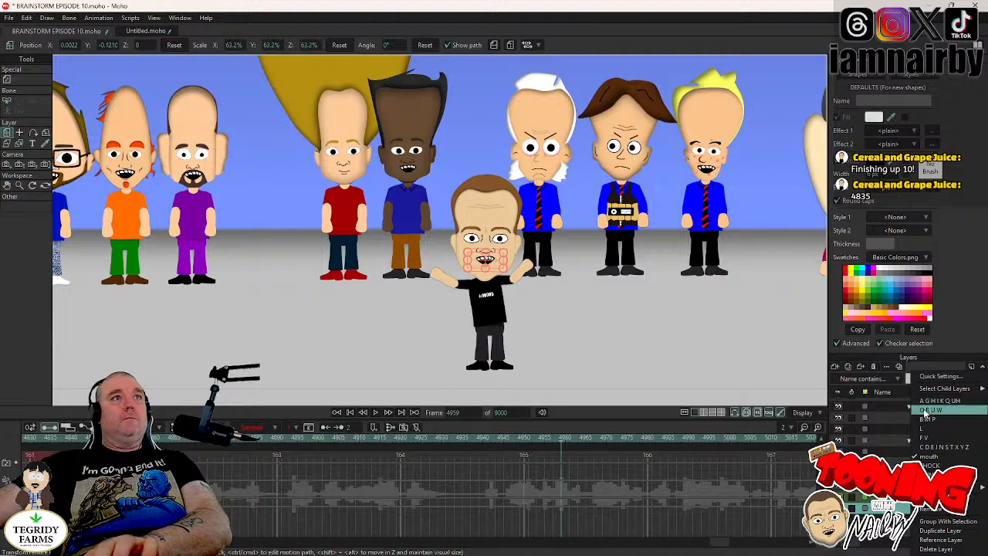
click(926, 411)
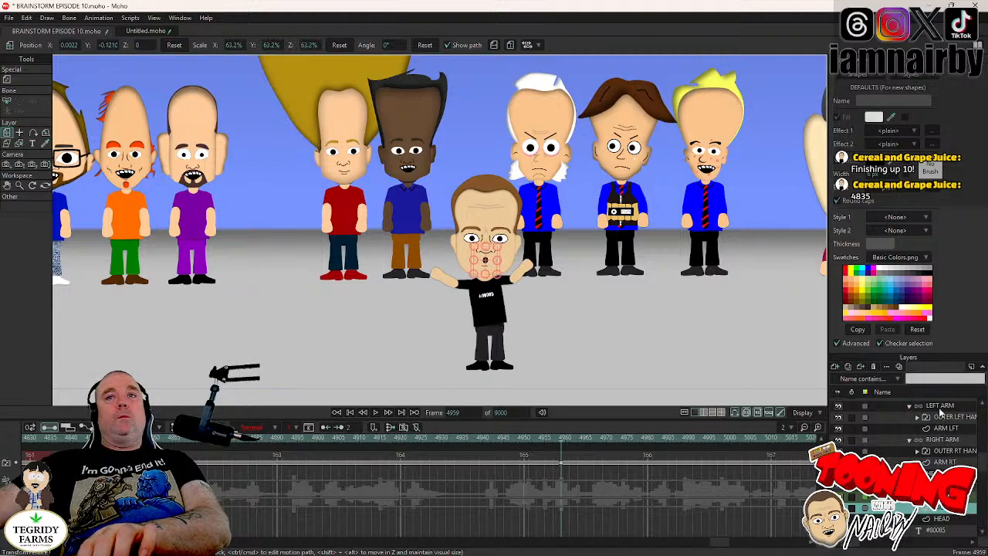
- Keyframe the LEFT ARM bones' raised pose at frame 4958 and fold the forearm up so the hand reaches the chin at frame 4961
click(927, 406)
click(545, 442)
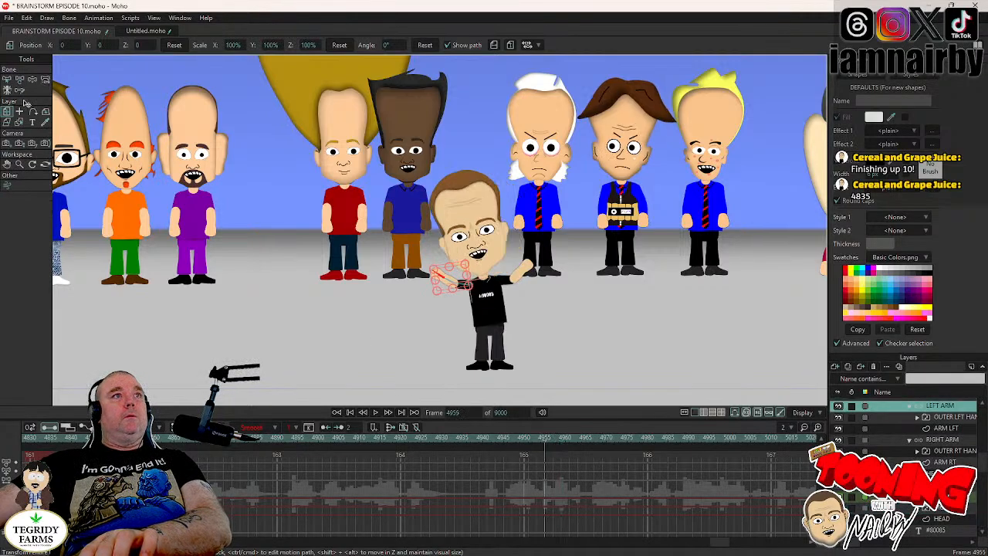
click(32, 80)
key(Left)
key(Left)
key(Right)
key(Right)
key(Right)
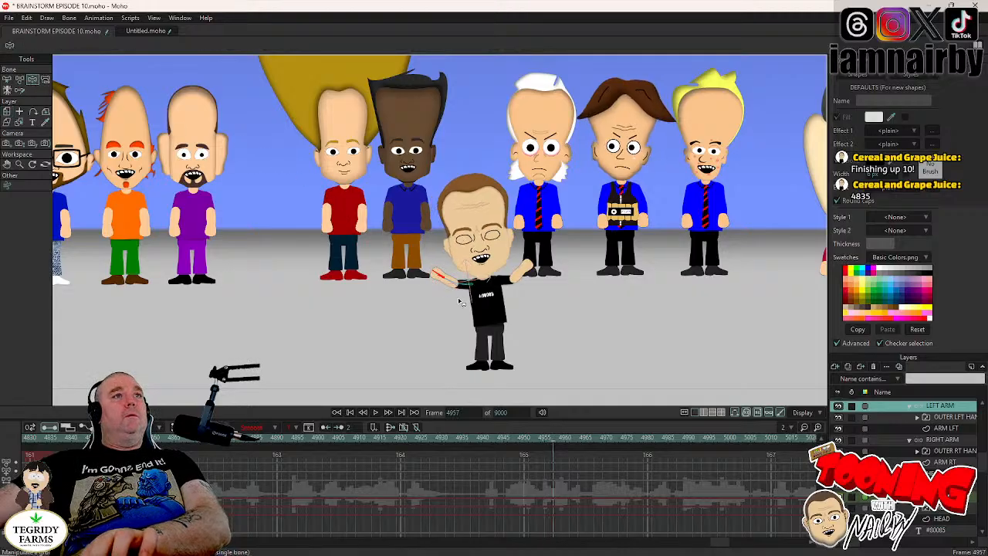
key(Left)
key(Left)
key(Left)
key(Right)
key(Right)
key(Right)
key(Right)
key(Right)
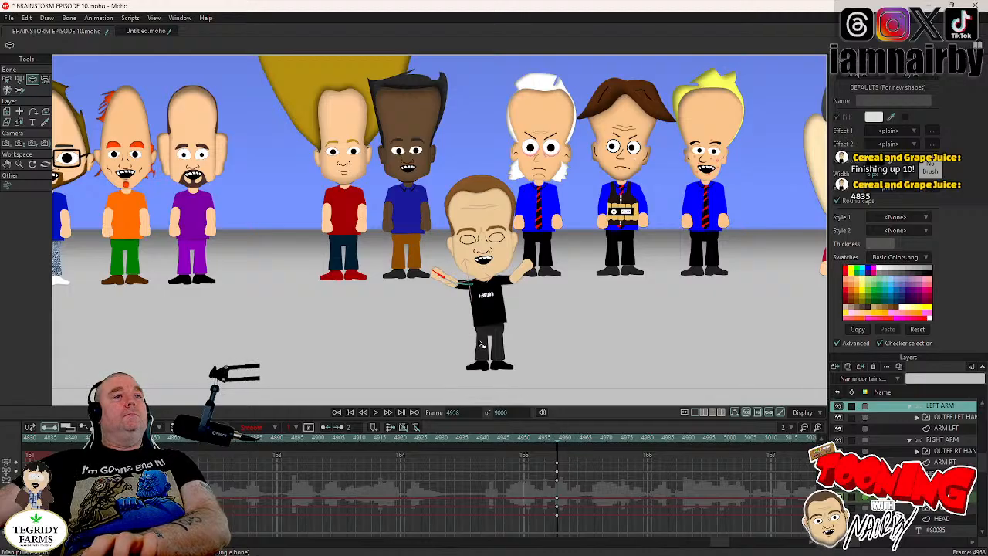
key(Right)
key(Right)
key(Right)
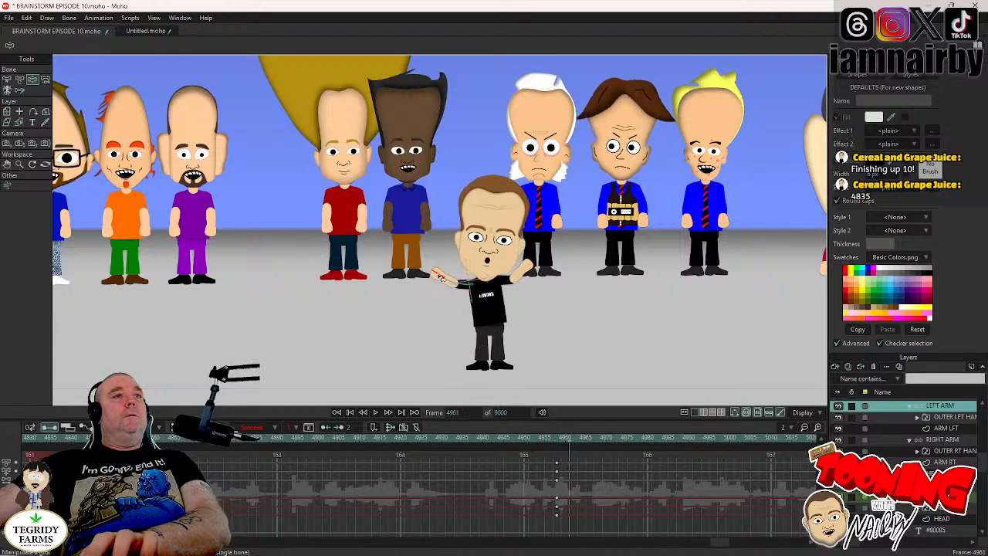
drag(438, 276, 499, 291)
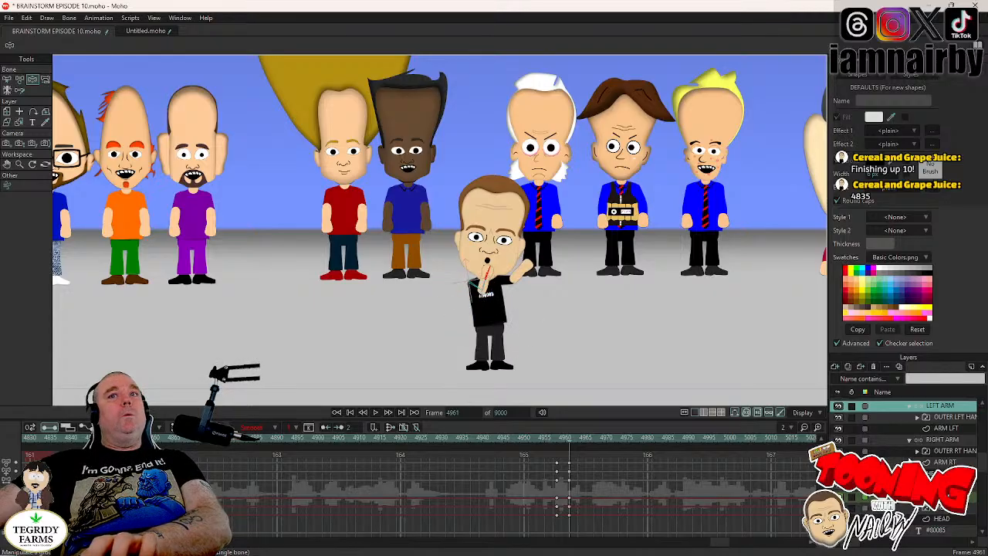
- Keyframe the RIGHT ARM bones' raised pose at frame 4958 and fold the arm across the chest to the chin at frame 4961
key(Left)
key(Left)
key(Left)
click(945, 439)
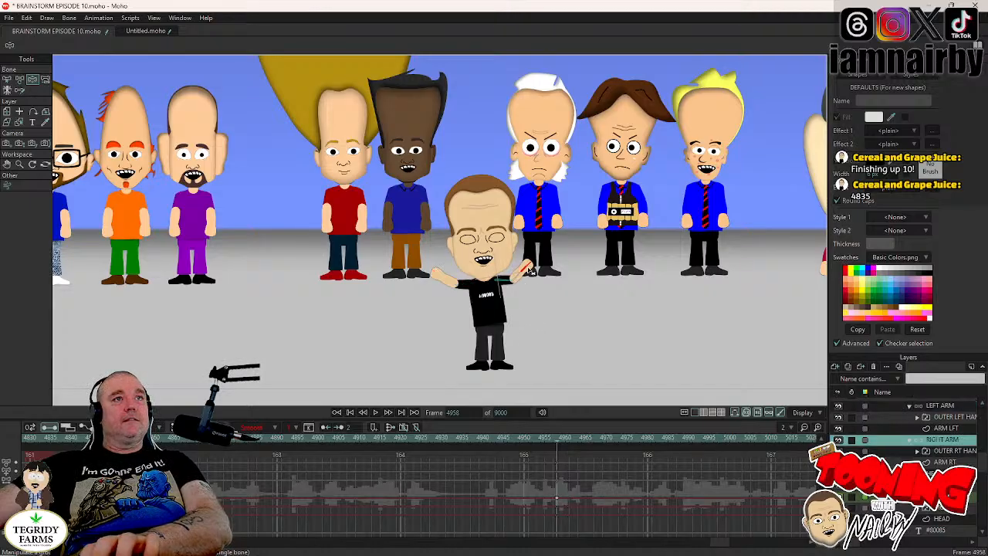
key(Right)
key(Right)
key(Right)
key(Right)
key(Left)
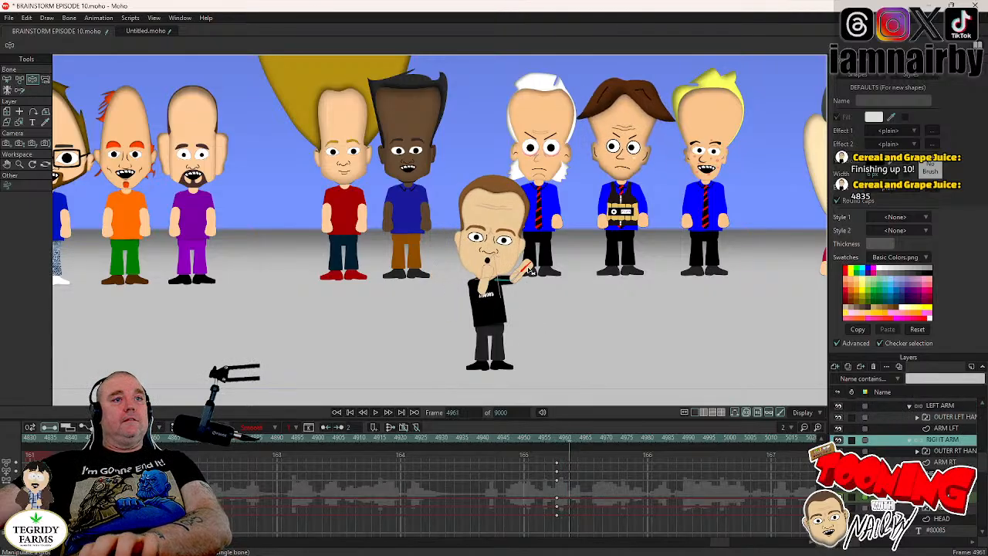
drag(528, 269, 542, 379)
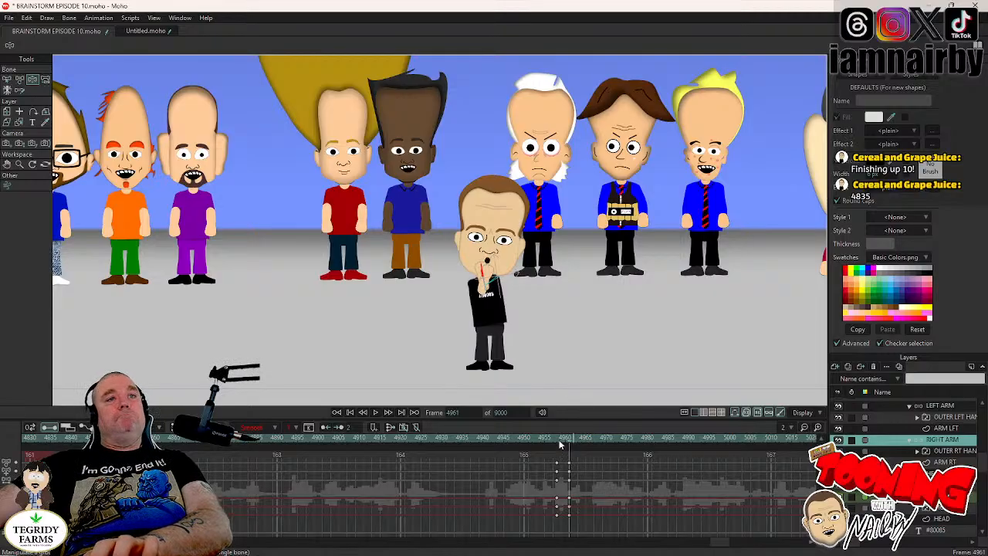
- Hold the UPPER BODY layer's lean with a keyframe at frame 4958 and rotate it to -1.4° at frame 4961
drag(572, 441, 554, 442)
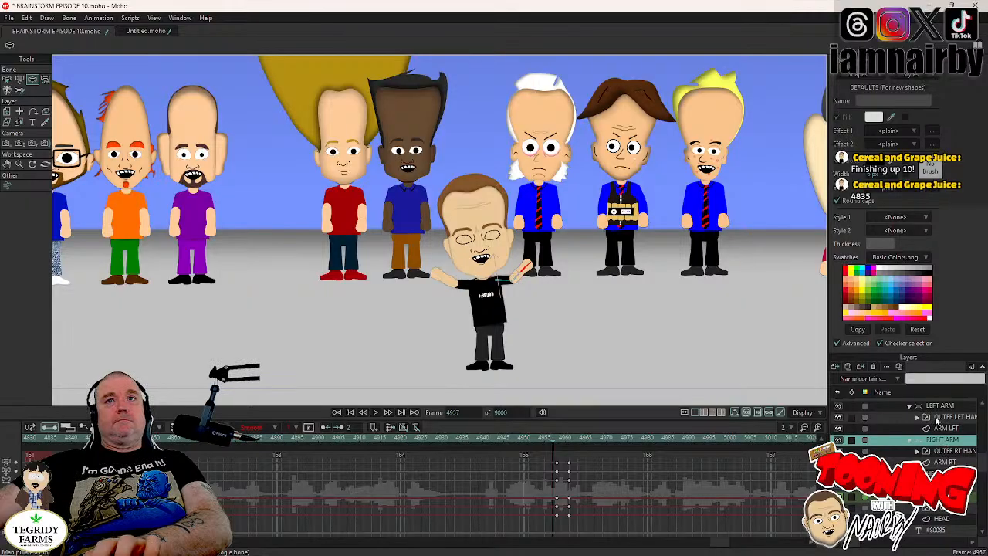
scroll(936, 419, up, 1)
click(936, 429)
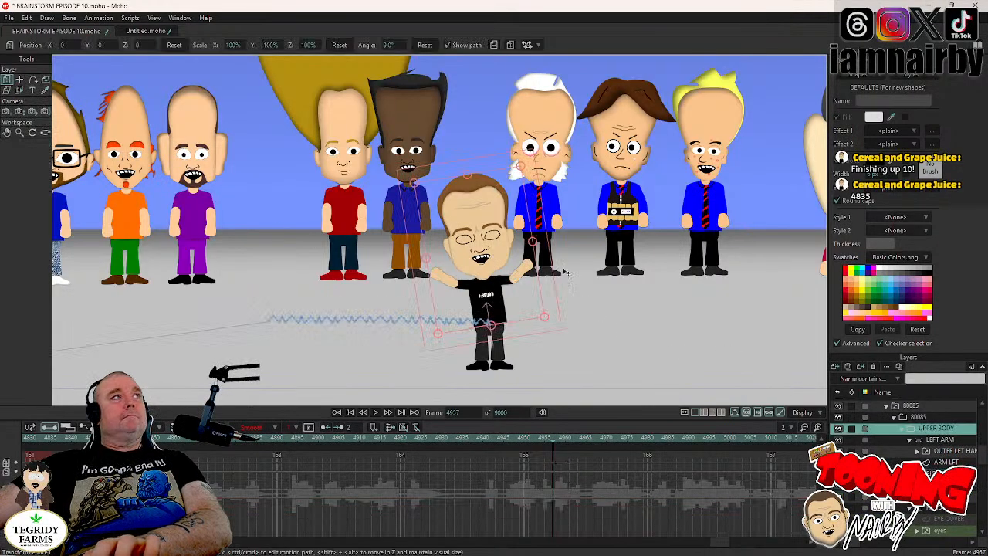
key(Left)
key(Right)
key(Right)
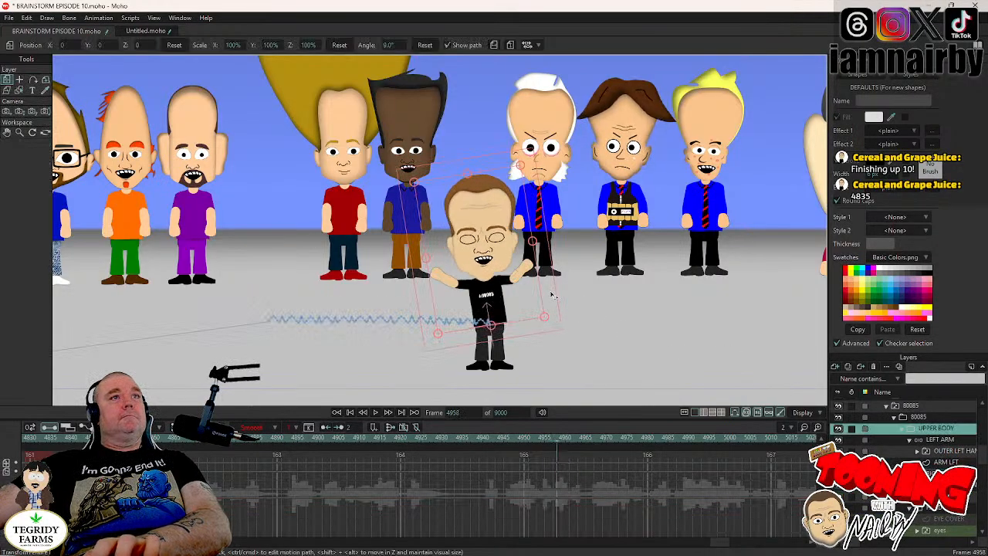
key(Right)
key(Right)
key(Right)
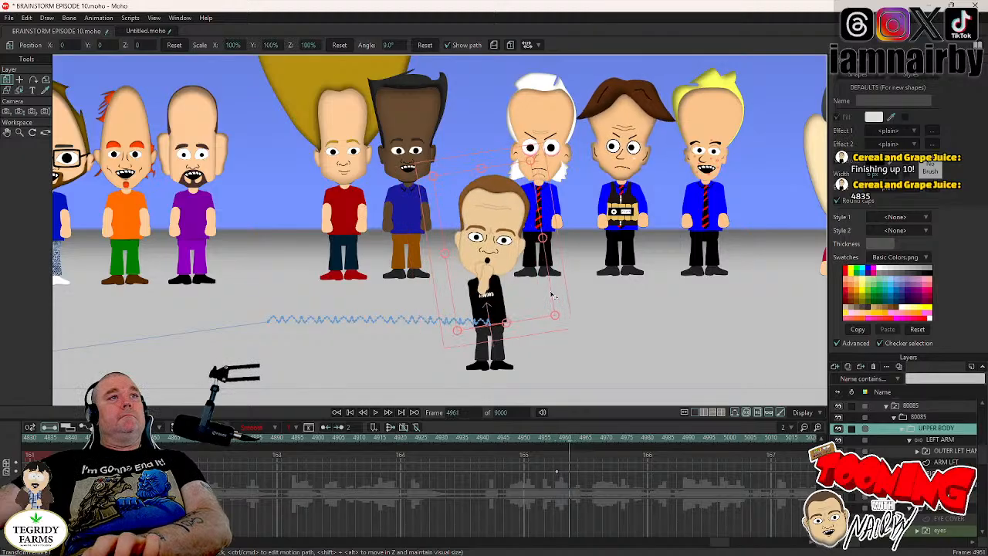
drag(551, 293, 560, 316)
key(ctrl+z)
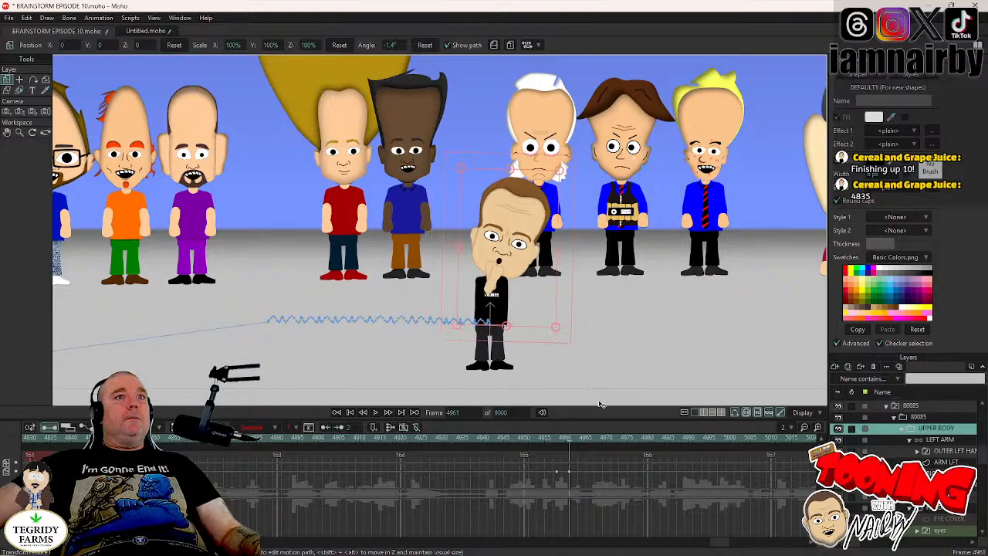
- Play back the hands-to-chin gesture and head tilt from around frame 4955 to check the timing with the dialogue
click(549, 439)
click(375, 412)
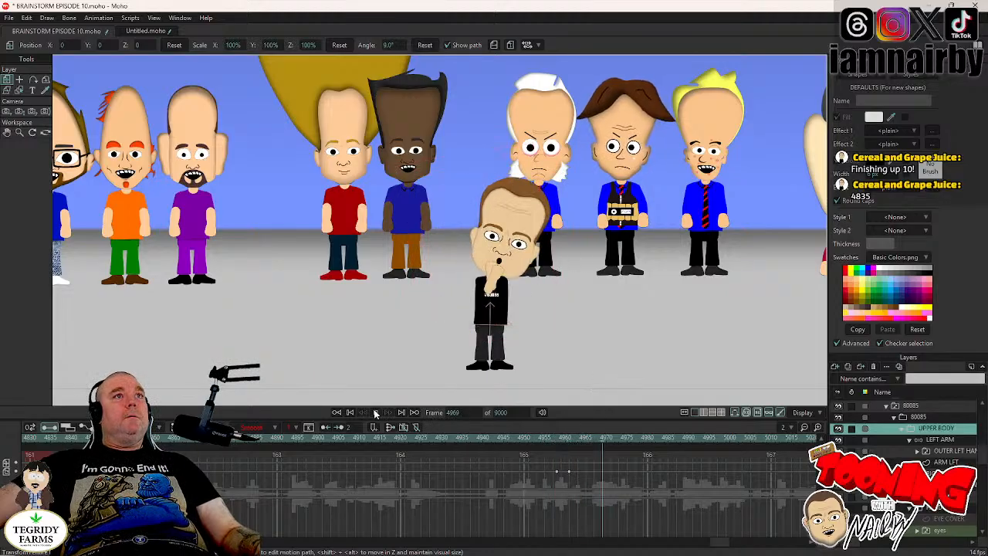
click(938, 509)
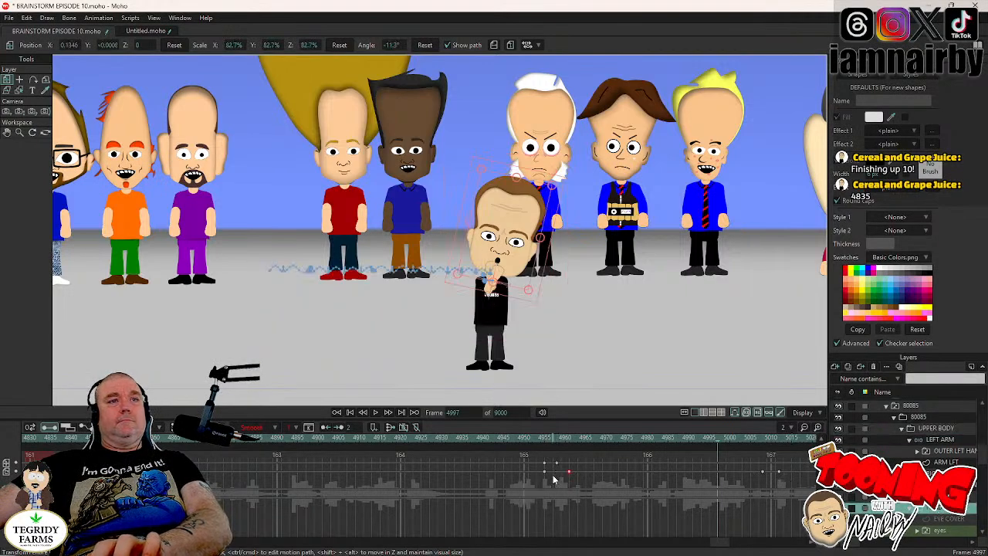
click(760, 438)
key(Right)
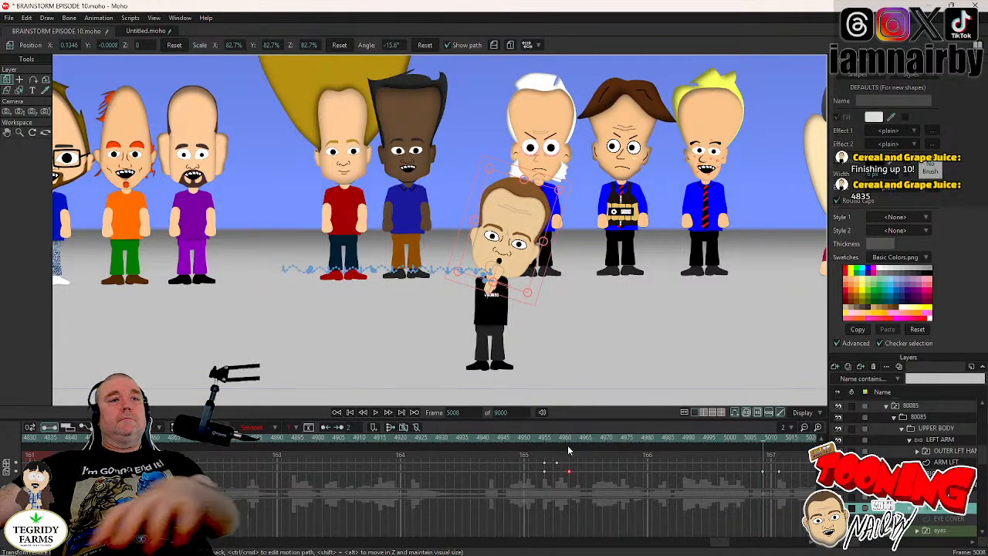
click(544, 438)
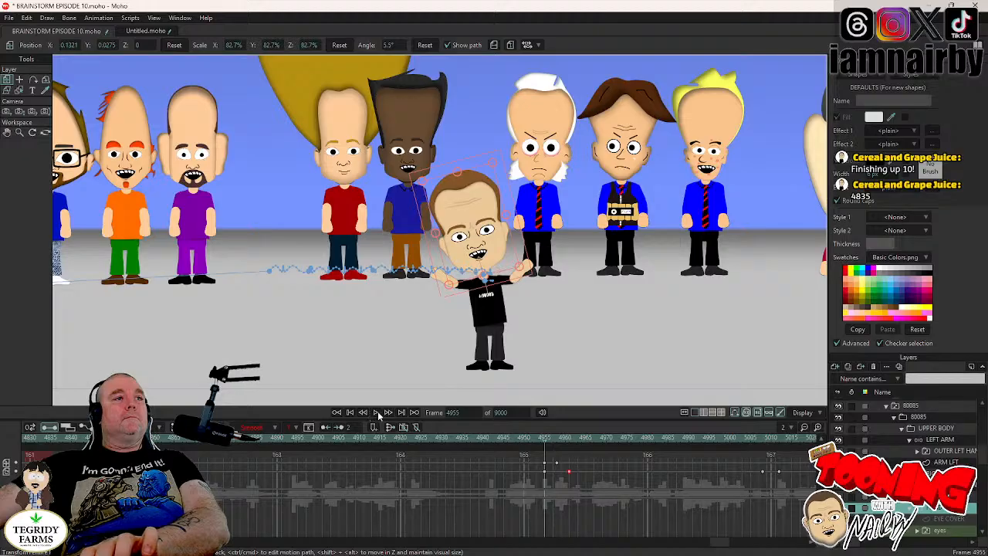
click(376, 413)
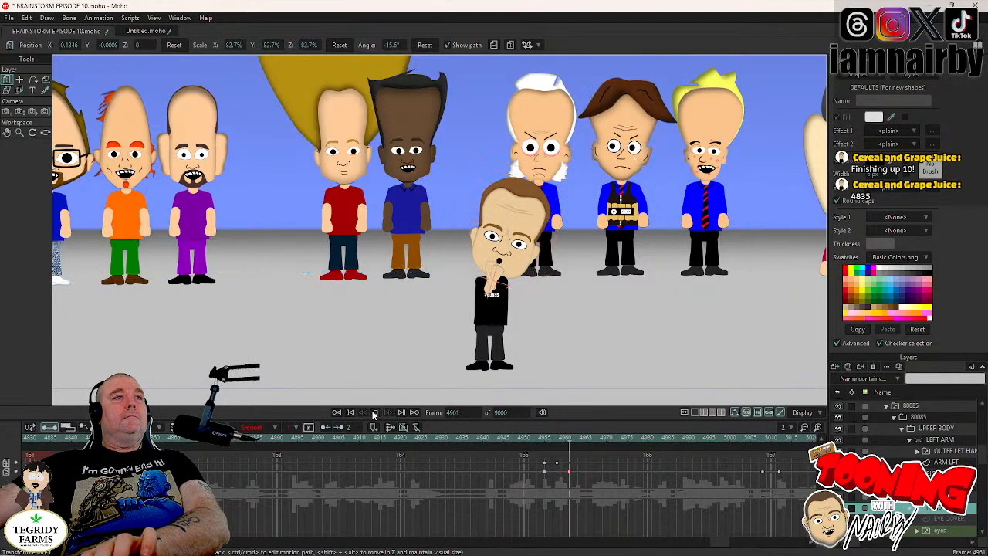
click(375, 415)
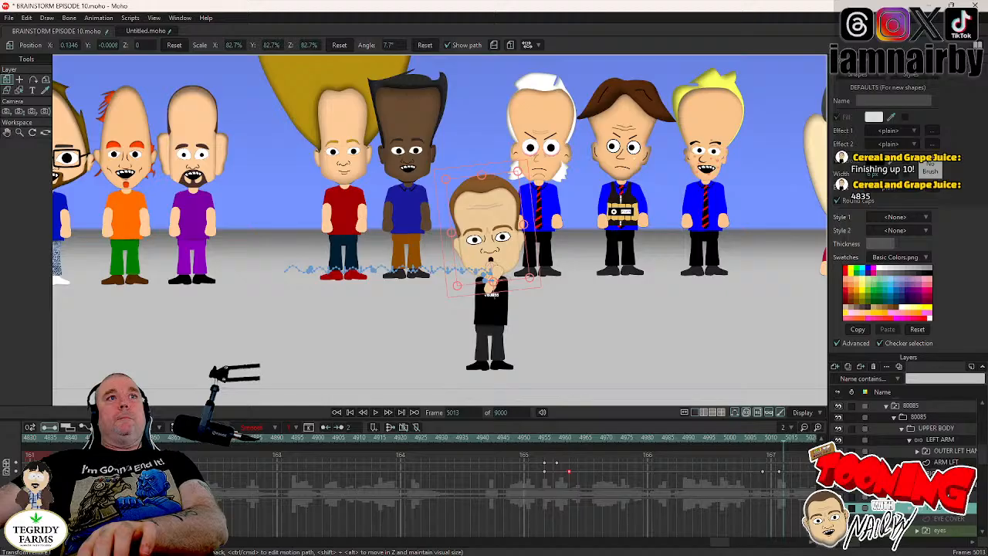
- Find the next dialogue change near frame 5008 and switch the character's mouth layer to the mouth shape at frame 5010
key(Left)
key(Left)
key(Left)
key(Left)
key(Left)
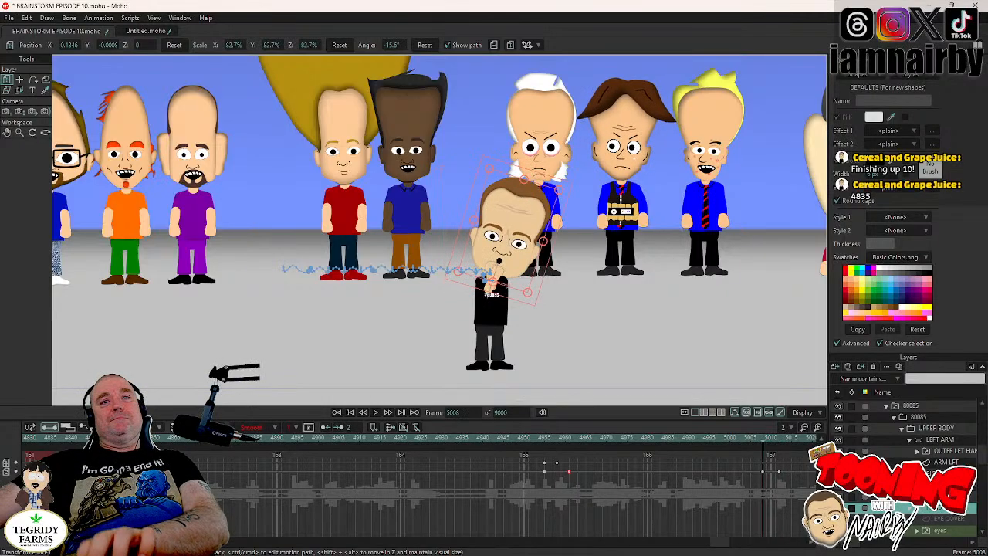
key(Right)
key(Right)
key(Right)
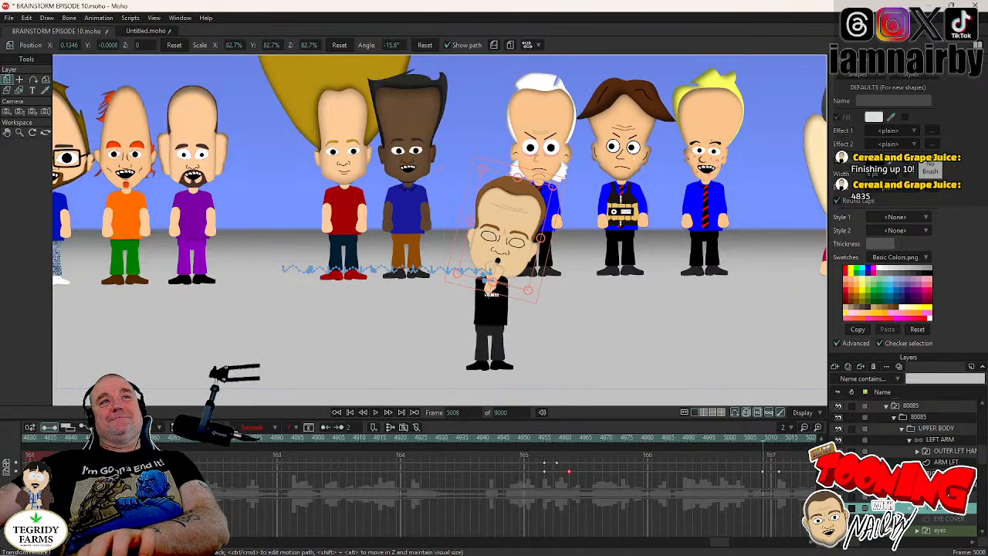
key(Left)
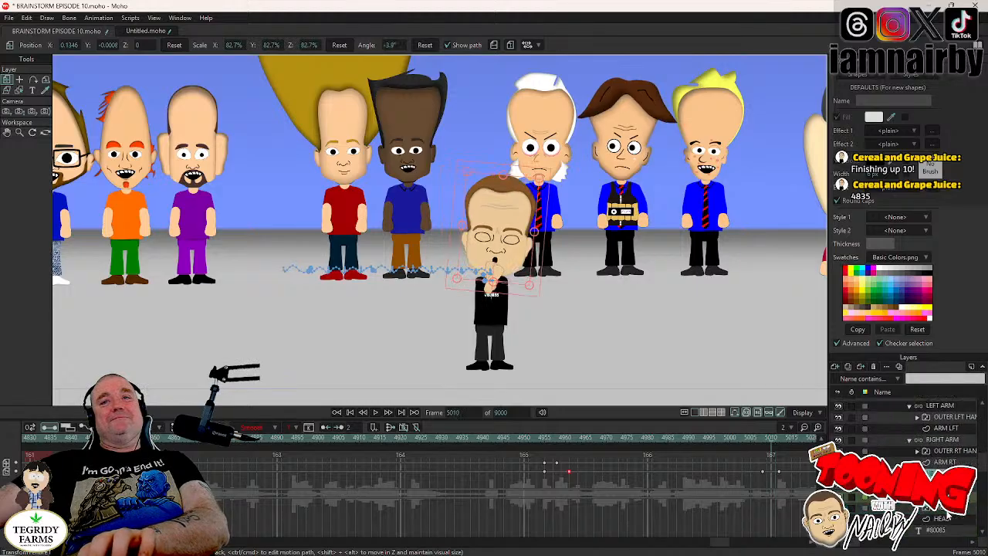
right_click(911, 497)
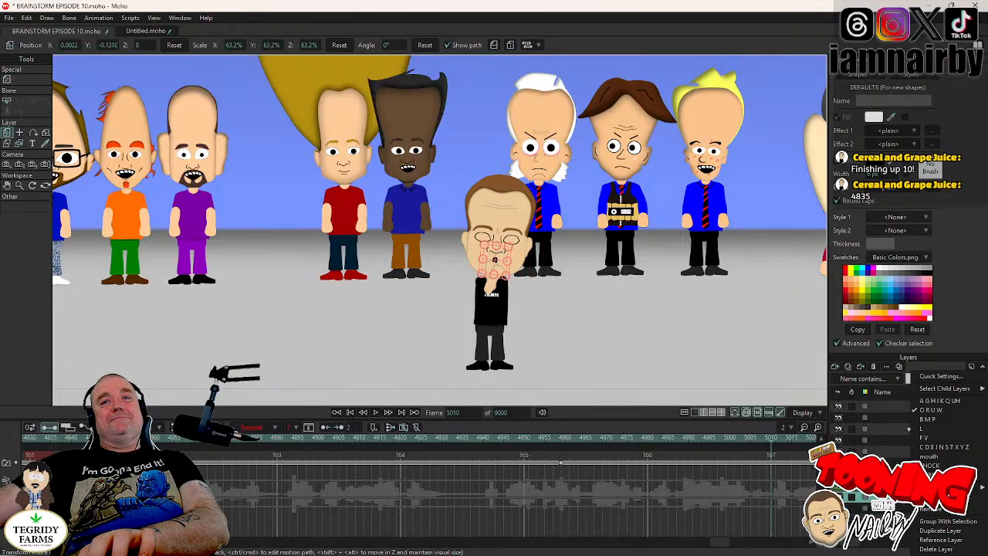
click(931, 457)
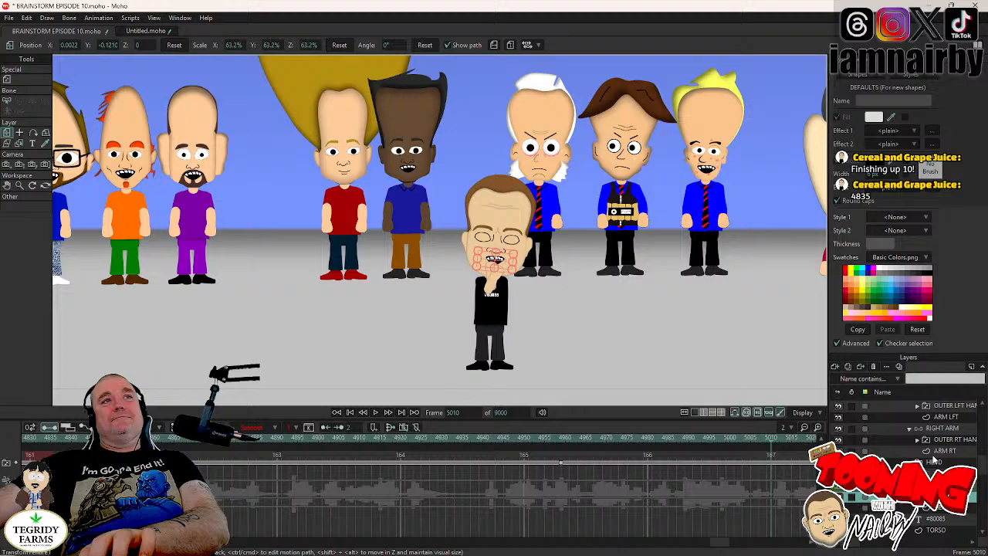
- Hold the HEAD layer's tilt with a keyframe at frame 5008 and rotate it to 4.1° at frame 5011
key(Left)
click(937, 462)
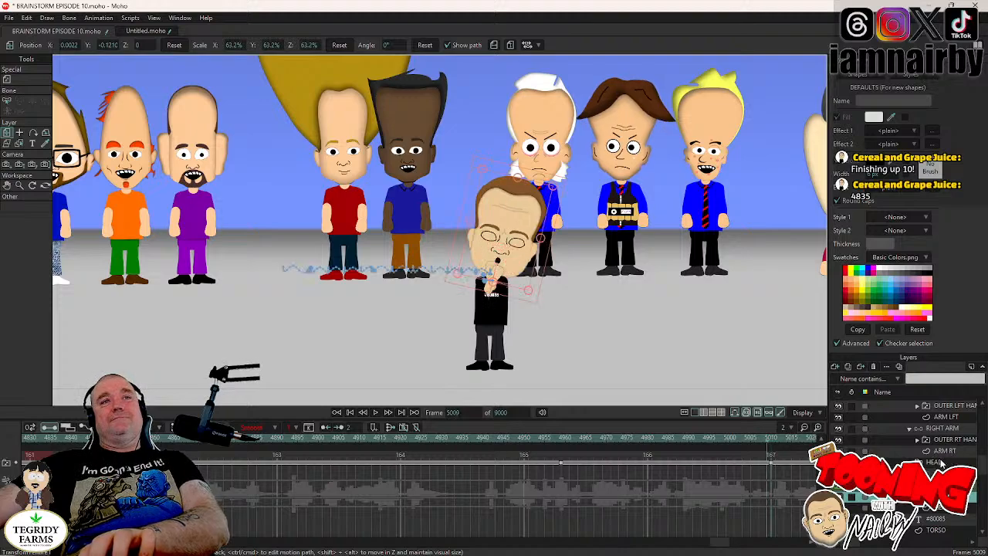
key(Left)
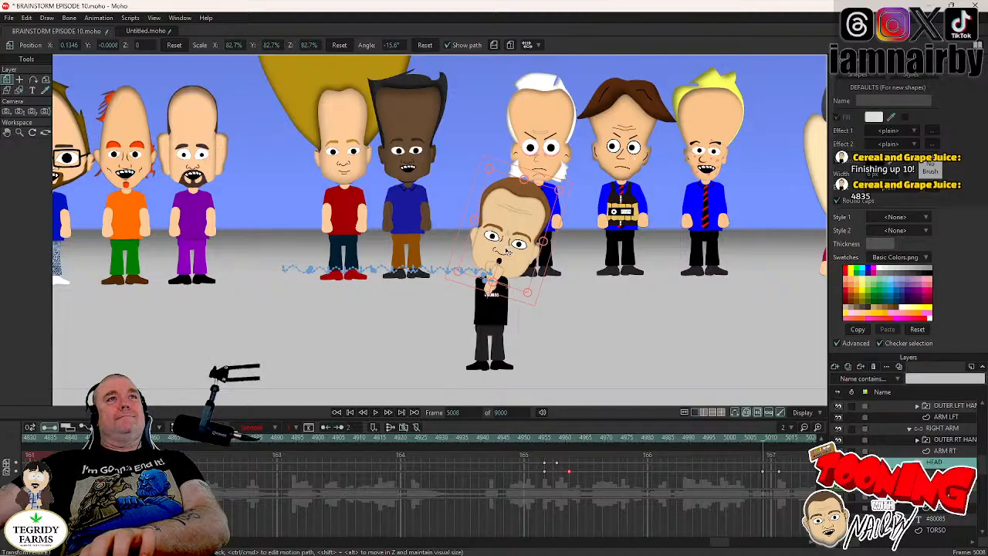
key(Right)
key(Right)
key(Right)
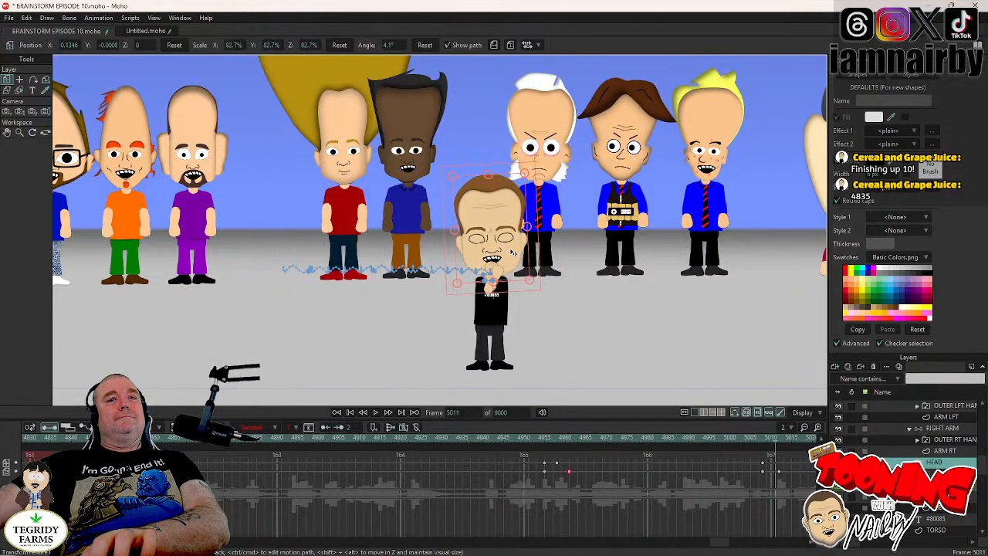
- Raise the HEAD layer to Y 0.0275 at frame 5011 and shift its rotation keyframe to frame 5013 with a 7.7° tilt
click(173, 44)
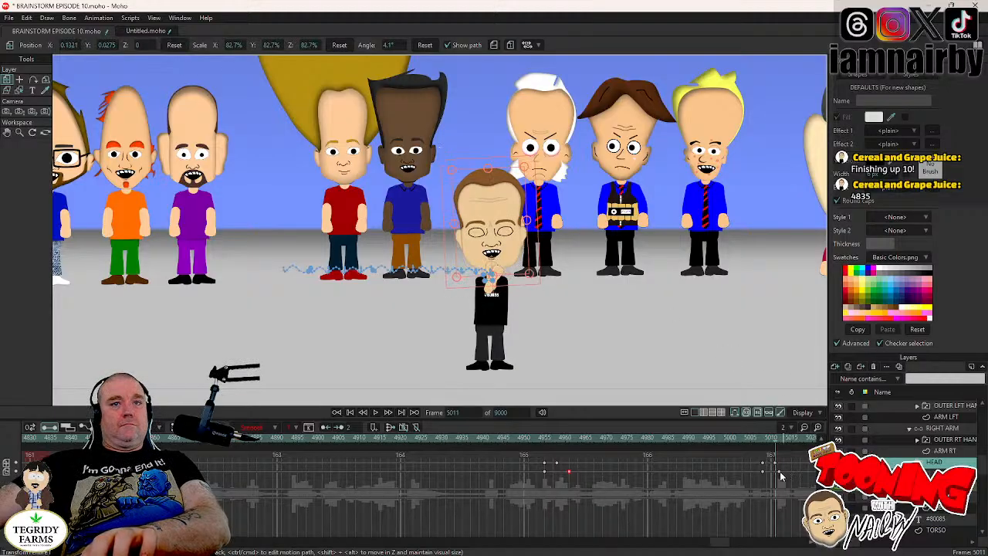
drag(781, 472, 785, 473)
key(Right)
key(Right)
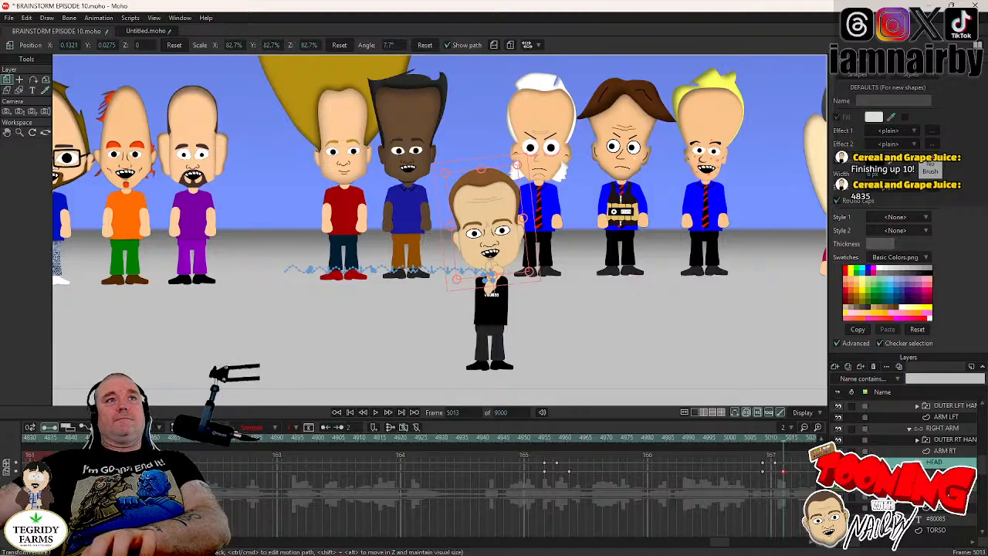
- Hold the RIGHT ARM bones' folded pose with a keyframe at frame 5009 and swing the arm down to the hip at frame 5012
click(937, 429)
key(Left)
key(Left)
key(Left)
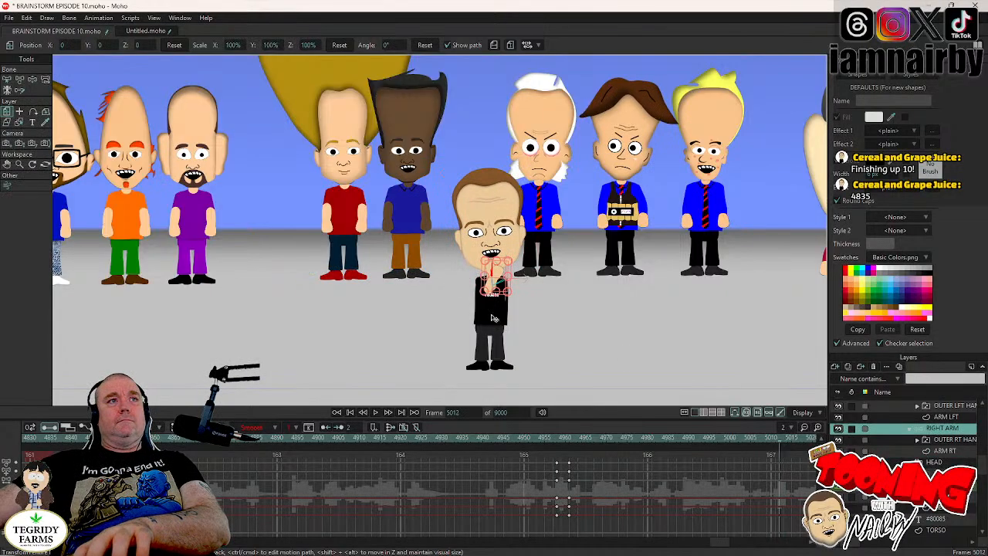
click(33, 82)
scroll(485, 264, up, 4)
key(Left)
key(Left)
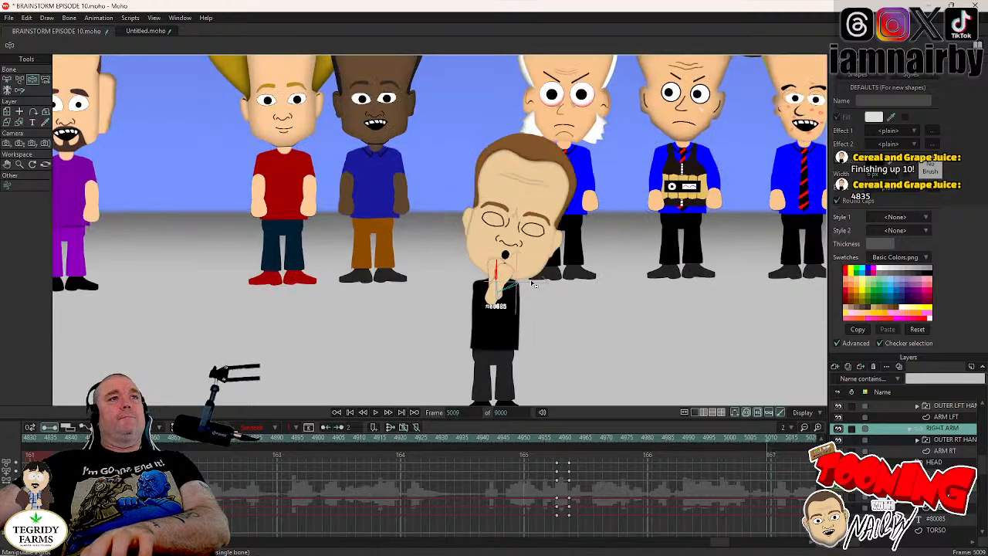
scroll(505, 291, up, 1)
key(Right)
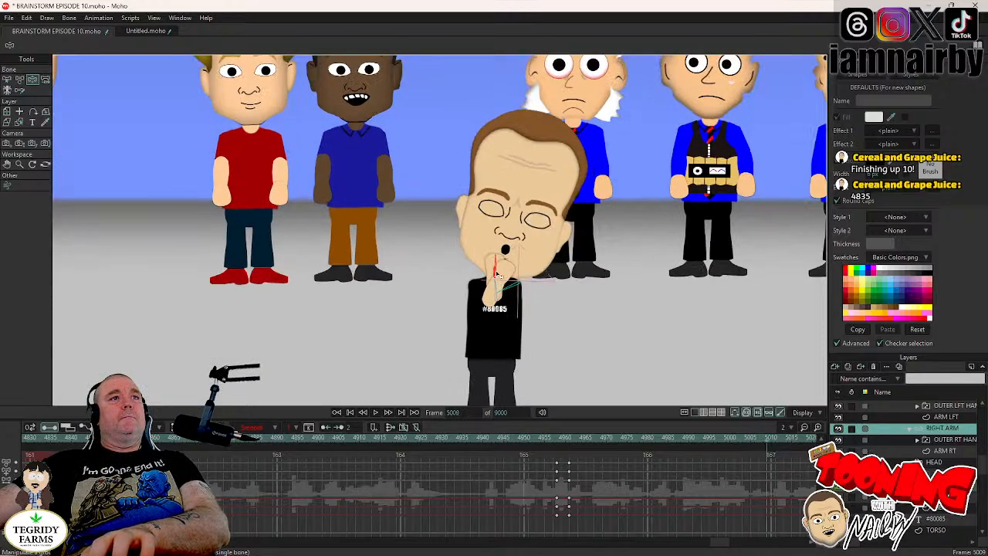
key(Right)
key(Right)
key(Right)
key(Right)
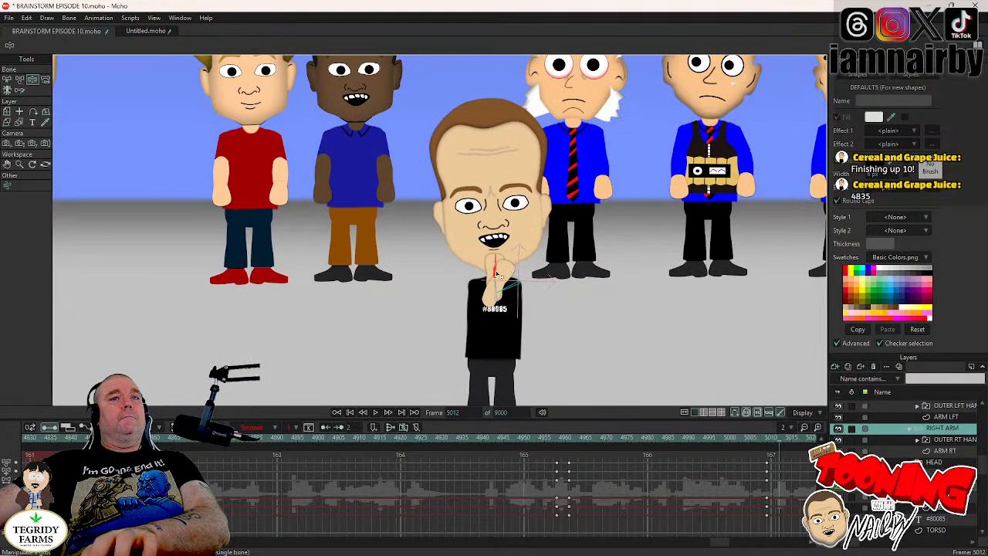
drag(500, 276, 553, 404)
- Animate the LEFT ARM bones from the chin at frame 5009 down to the hip at frame 5012, and save the document
key(Left)
key(Left)
key(Left)
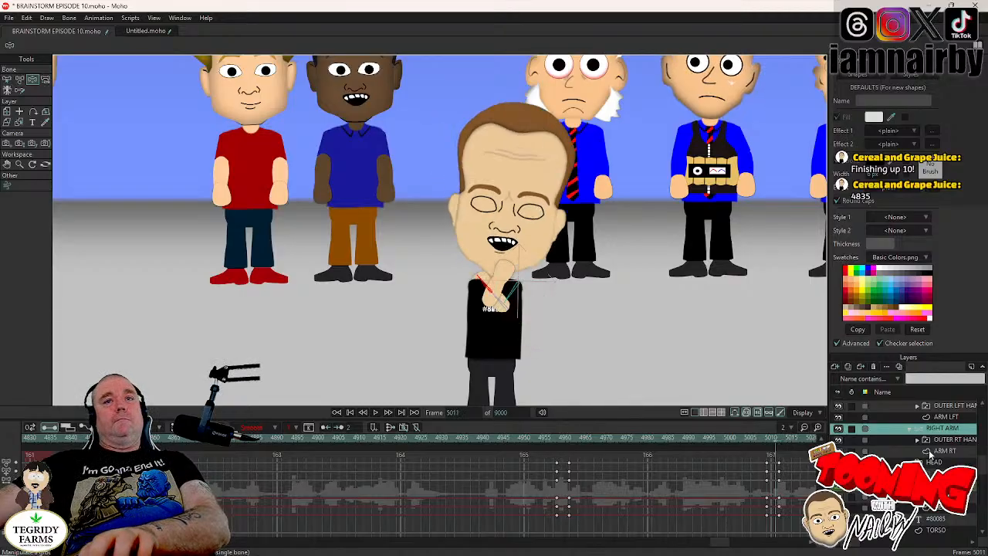
scroll(943, 461, up, 3)
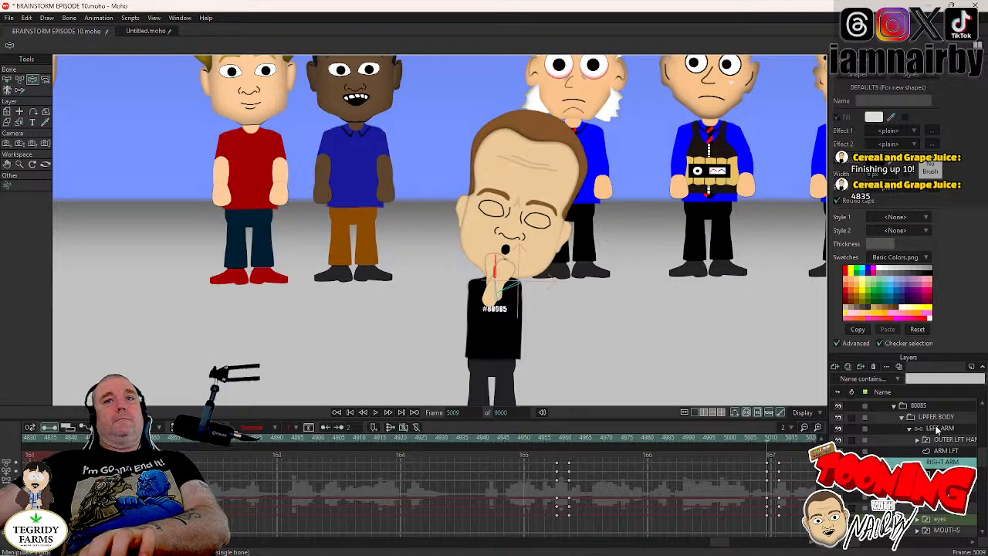
click(937, 430)
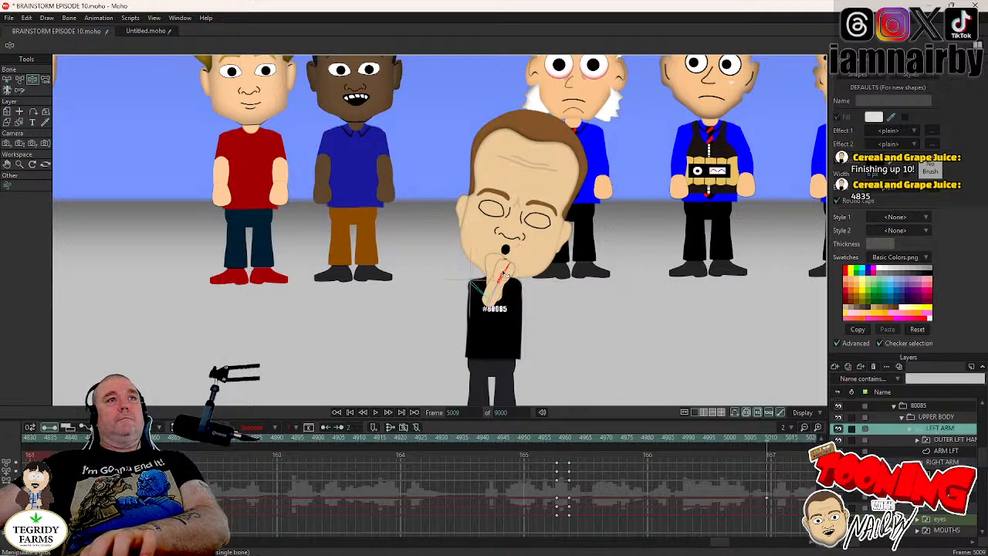
key(Right)
key(Right)
key(Right)
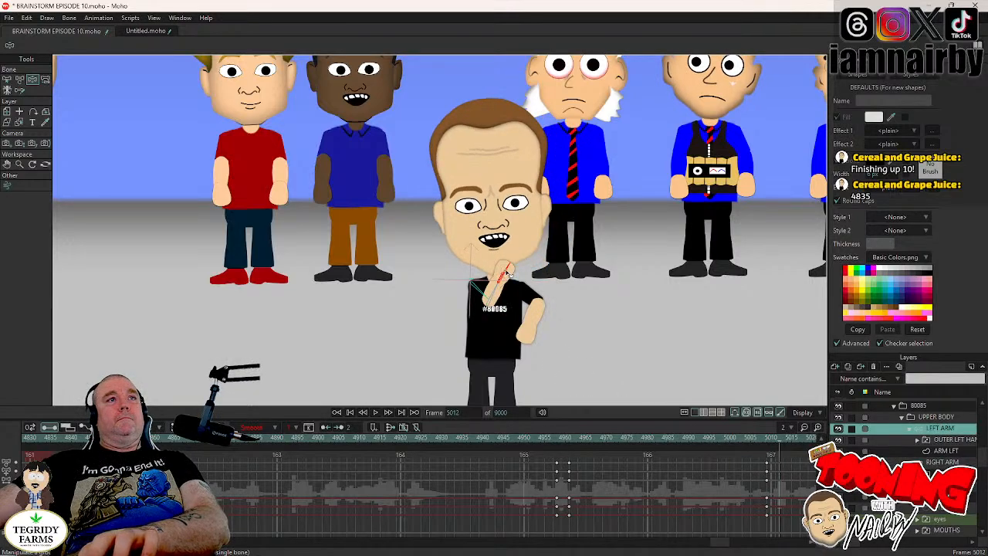
key(Left)
key(Right)
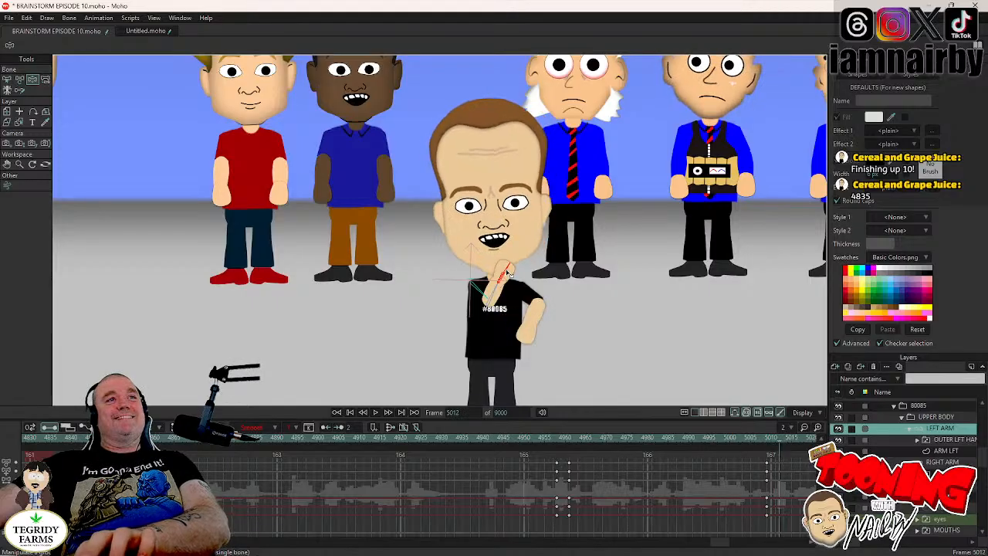
drag(510, 275, 452, 350)
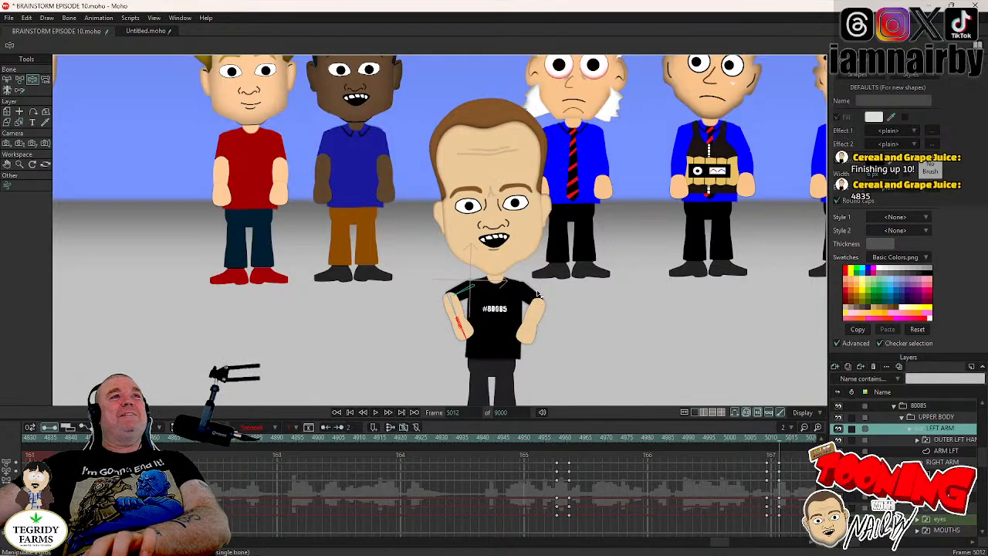
scroll(624, 273, down, 6)
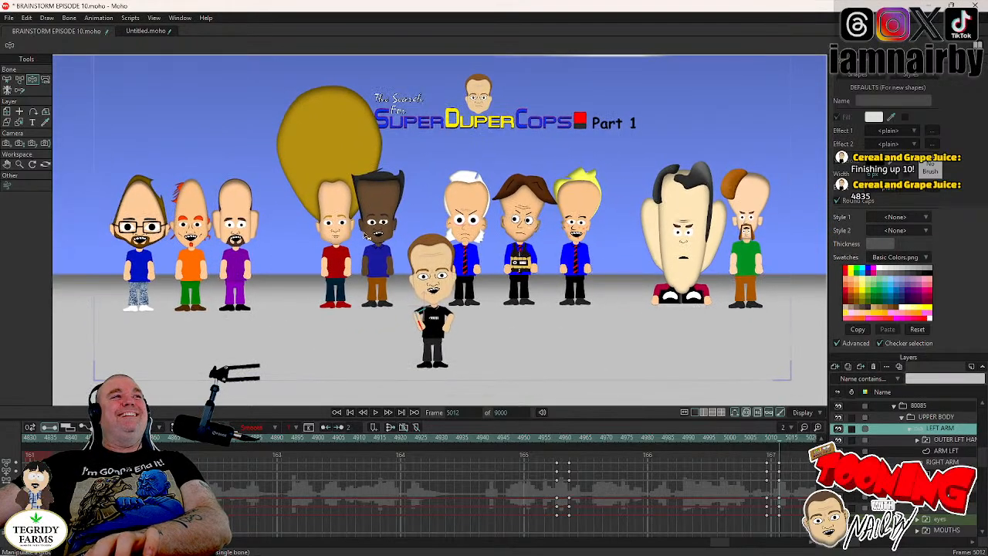
key(ctrl+s)
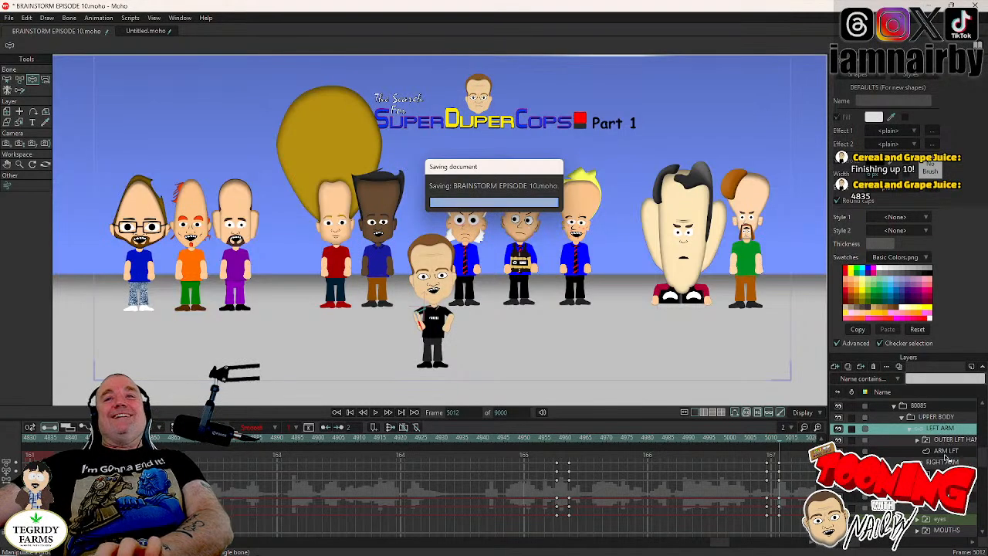
- Hold the UPPER BODY layer's lean with a keyframe at frame 5008 and rotate it to 4.8° by frame 5012
scroll(943, 456, up, 1)
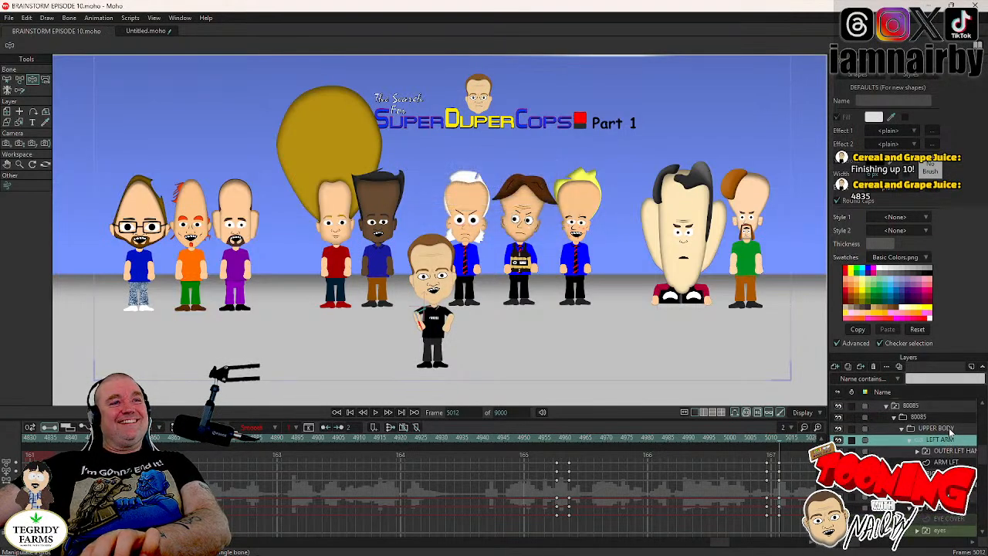
click(949, 429)
key(Left)
key(Left)
key(Left)
key(Left)
key(Left)
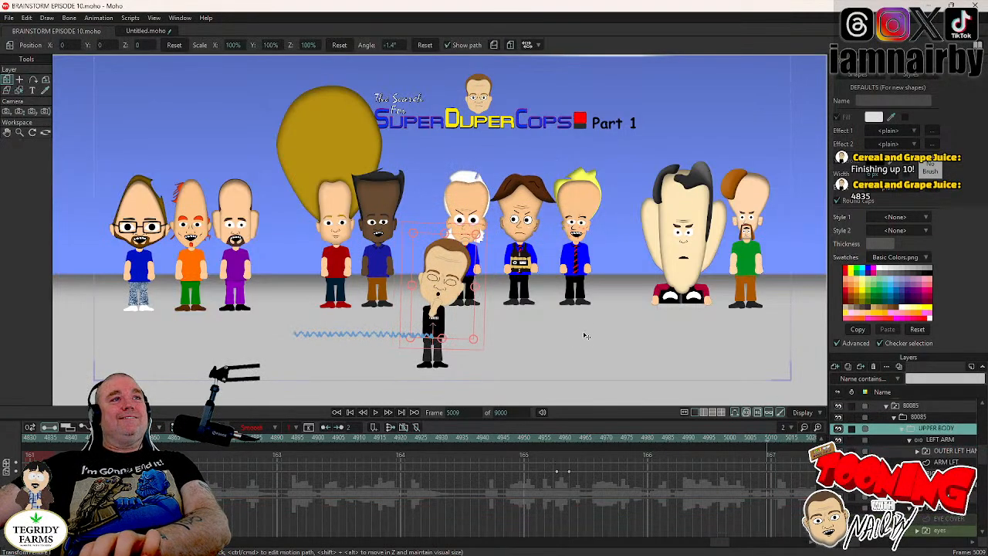
key(Right)
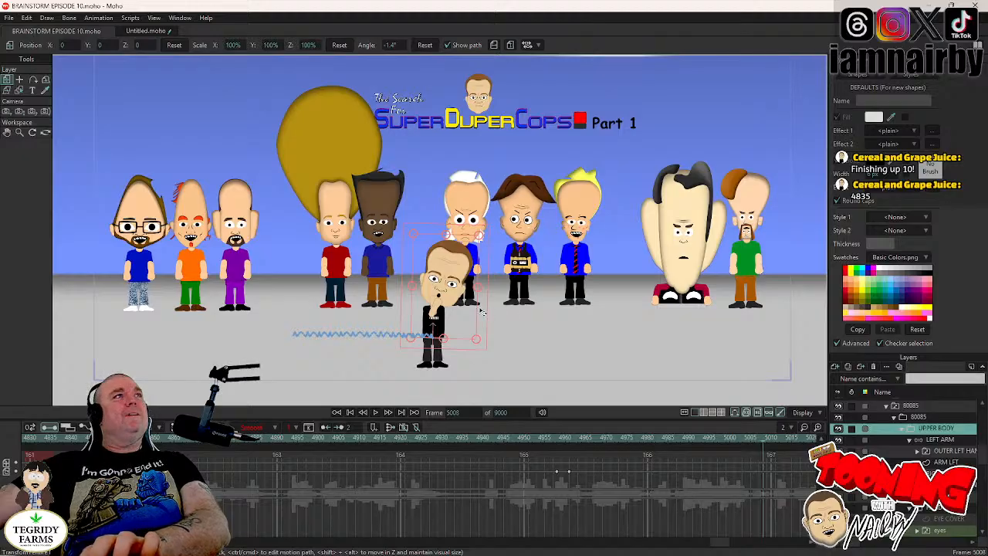
key(Right)
key(Right)
key(Right)
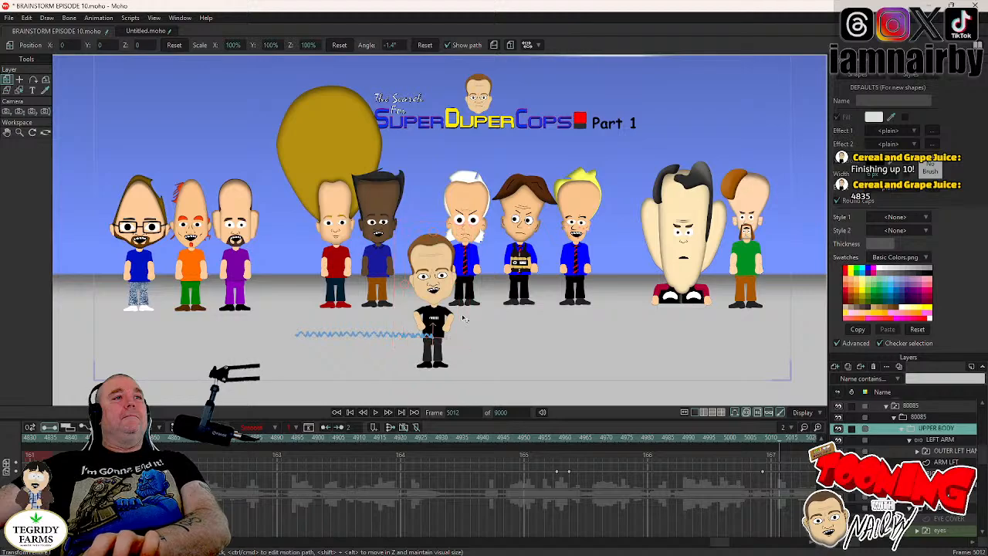
key(Left)
drag(458, 309, 460, 331)
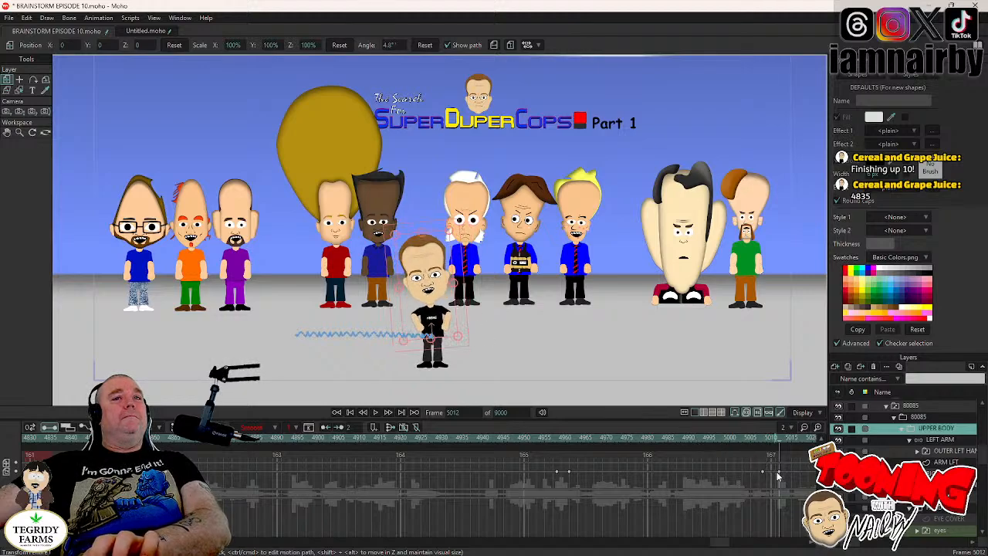
- Play back the gesture change from around frame 4950 to check its timing, and save the document
click(525, 446)
click(375, 413)
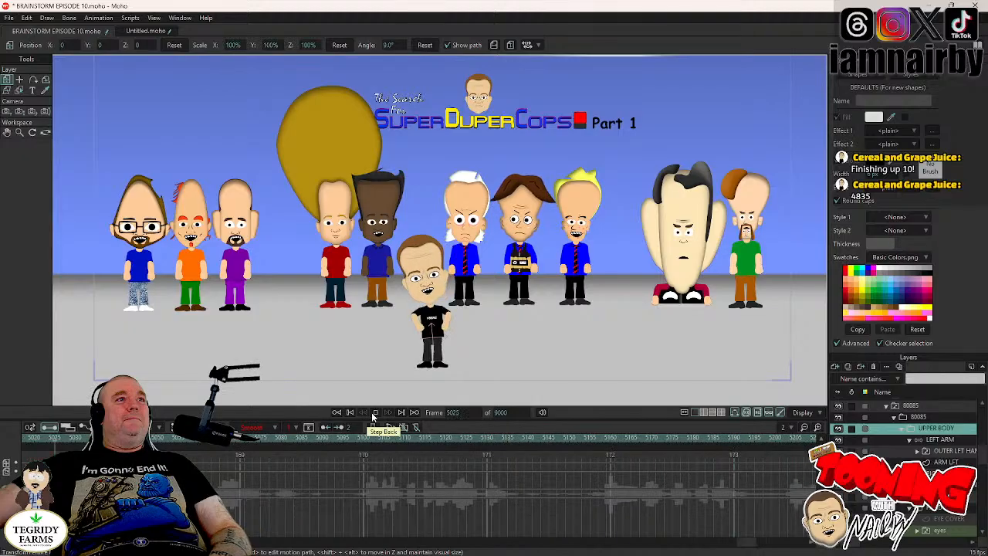
click(375, 413)
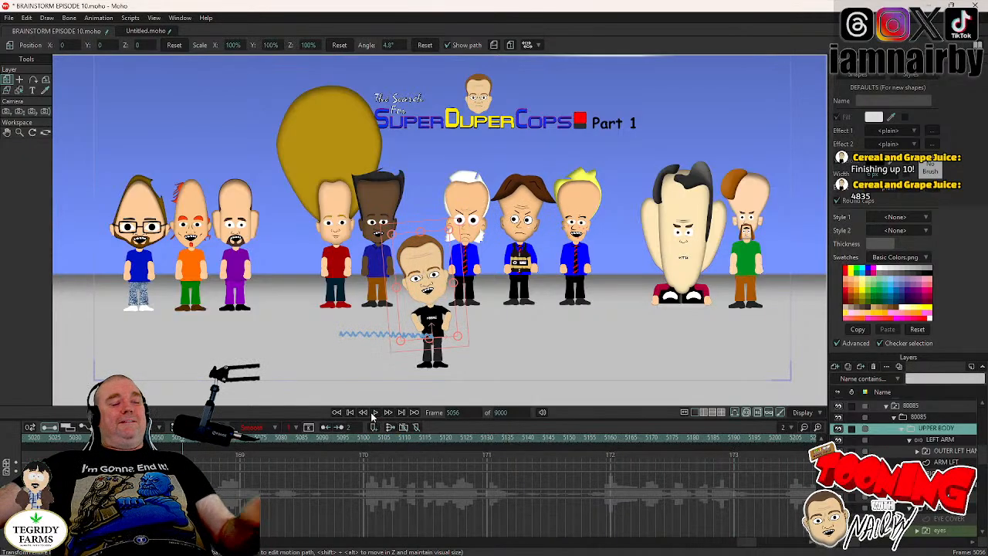
key(ctrl+s)
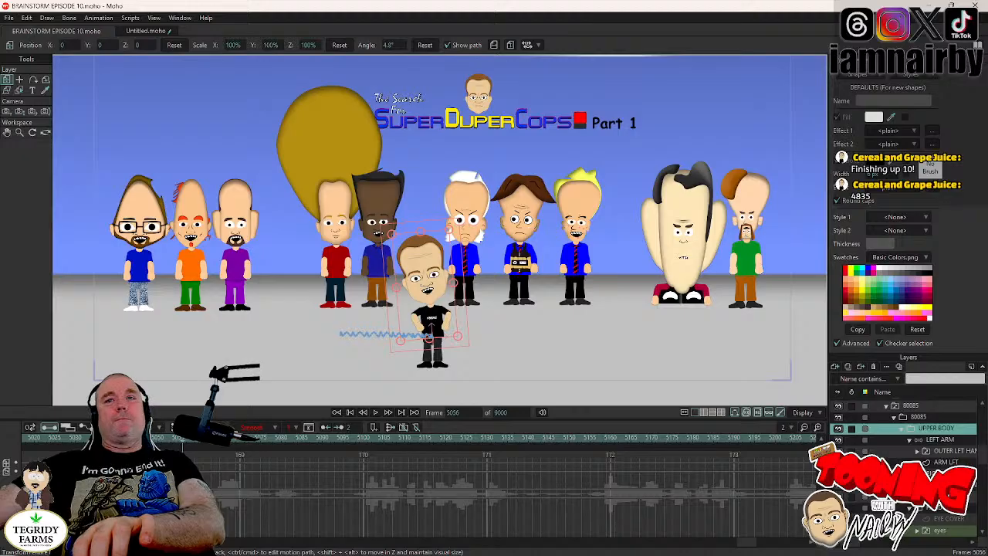
- Step back from frame 5056 to frame 5023 and play the dialogue up to frame 5045 to locate the shot change
scroll(896, 486, down, 6)
key(Left)
key(Left)
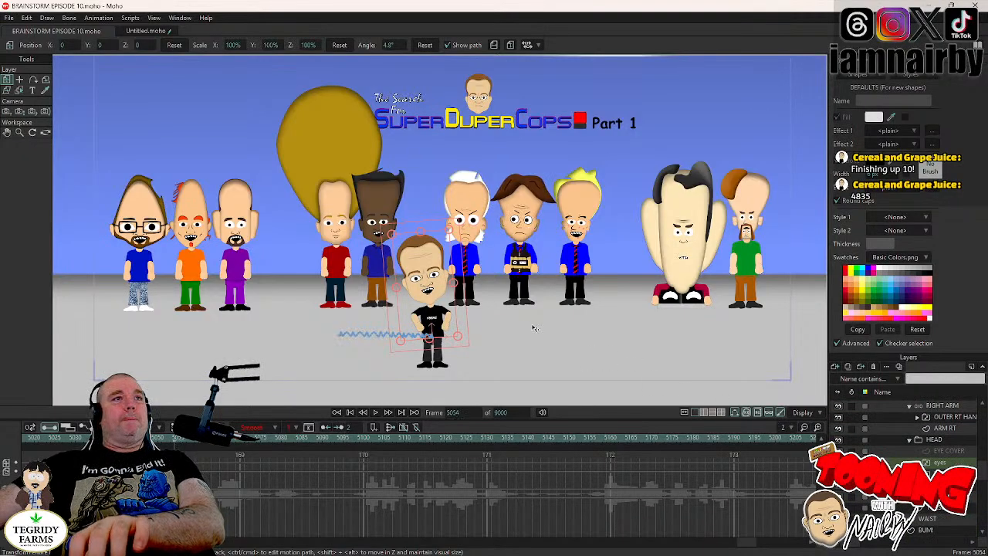
key(Left)
key(Left)
key(Left)
key(Left)
key(Left)
key(Left)
key(Left)
key(Left)
key(Left)
key(Left)
key(Left)
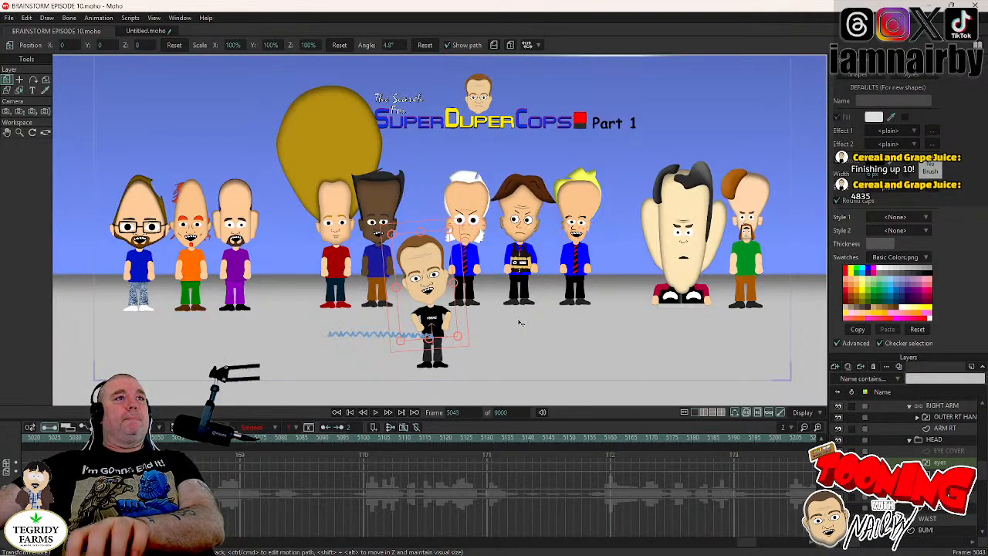
key(Left)
key(Left)
key(Left)
key(Left)
key(Left)
key(Left)
key(Left)
key(Left)
key(Left)
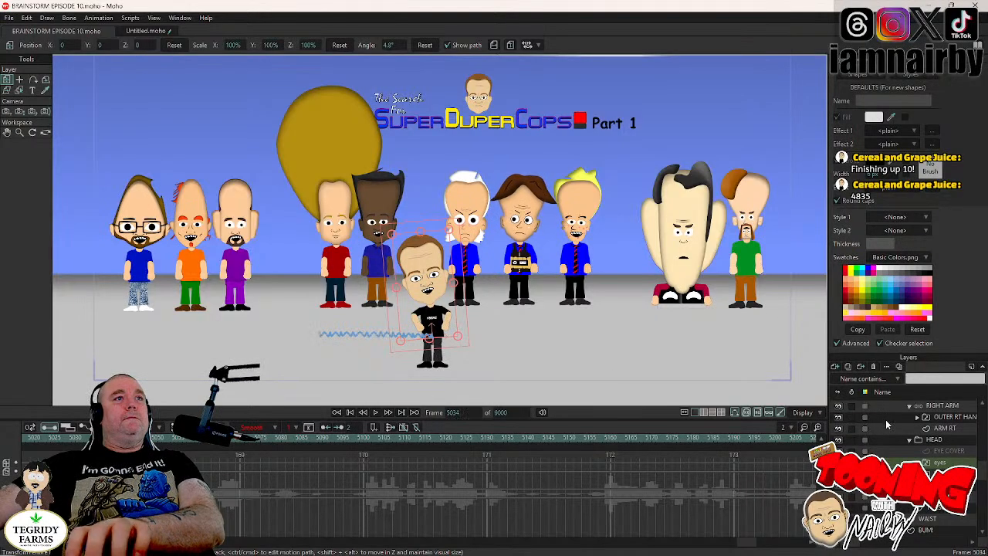
key(Left)
key(Left)
key(Left)
key(Left)
key(Left)
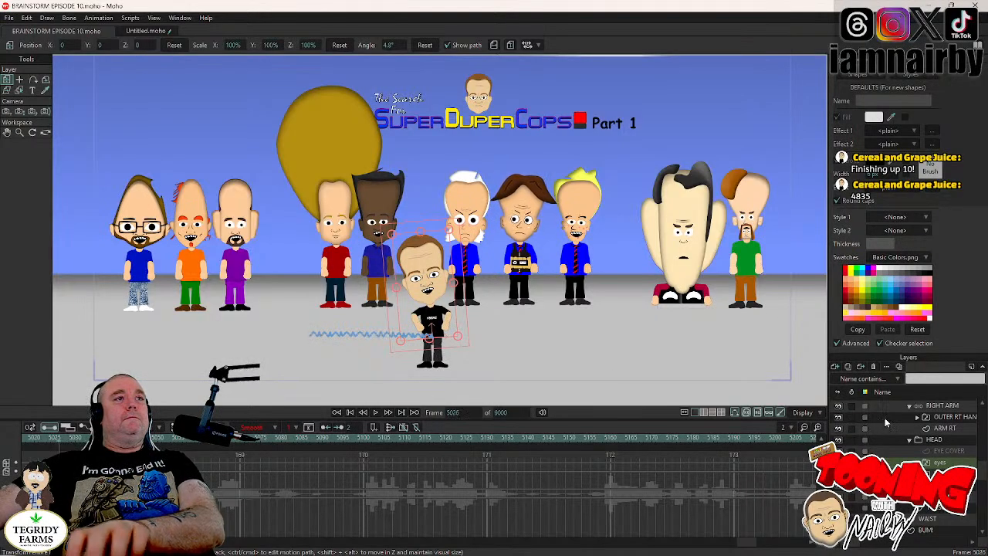
key(Left)
key(Left)
key(Left)
key(Left)
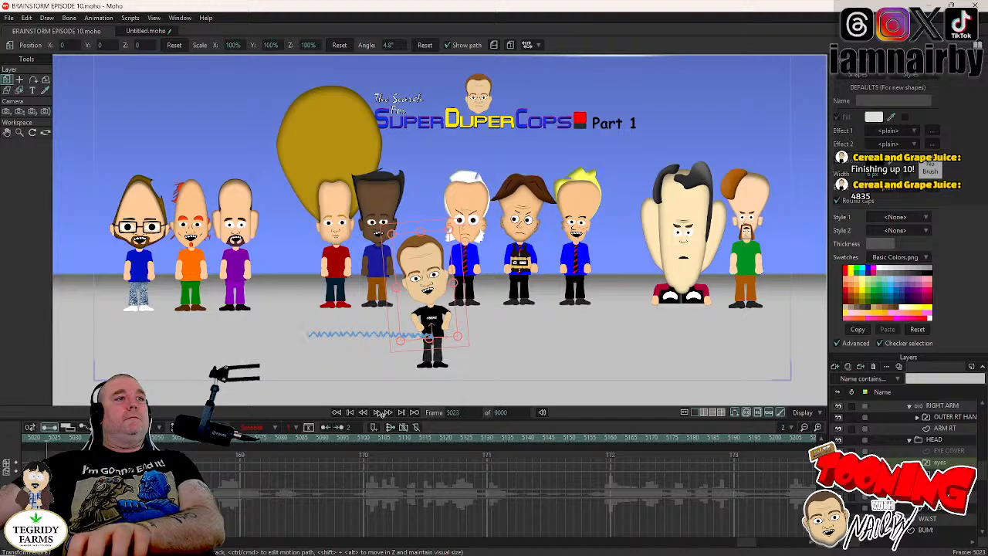
click(377, 413)
click(377, 413)
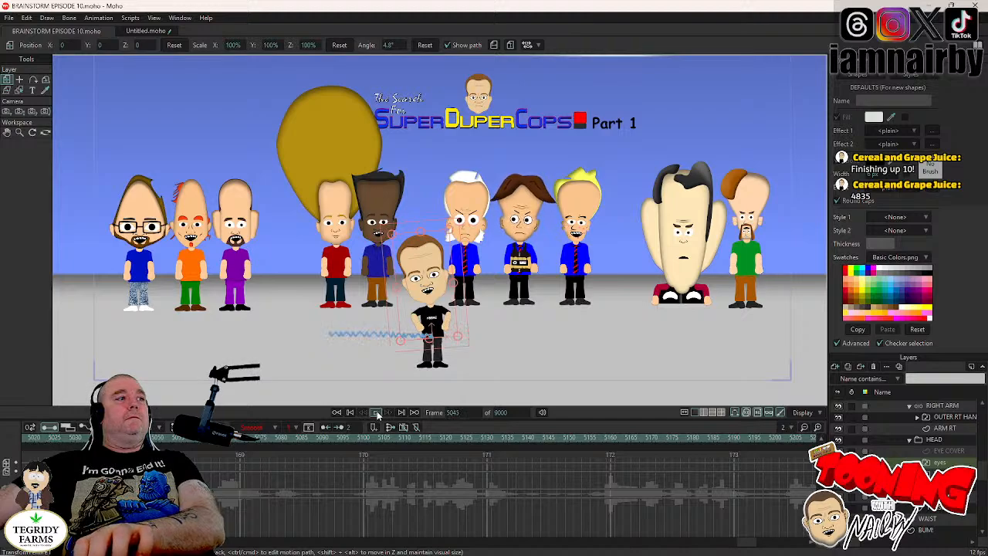
- Zoom the camera in to a 17.5° field of view at frame 5045 and track it toward the large-headed character and his green-shirted neighbour
click(20, 112)
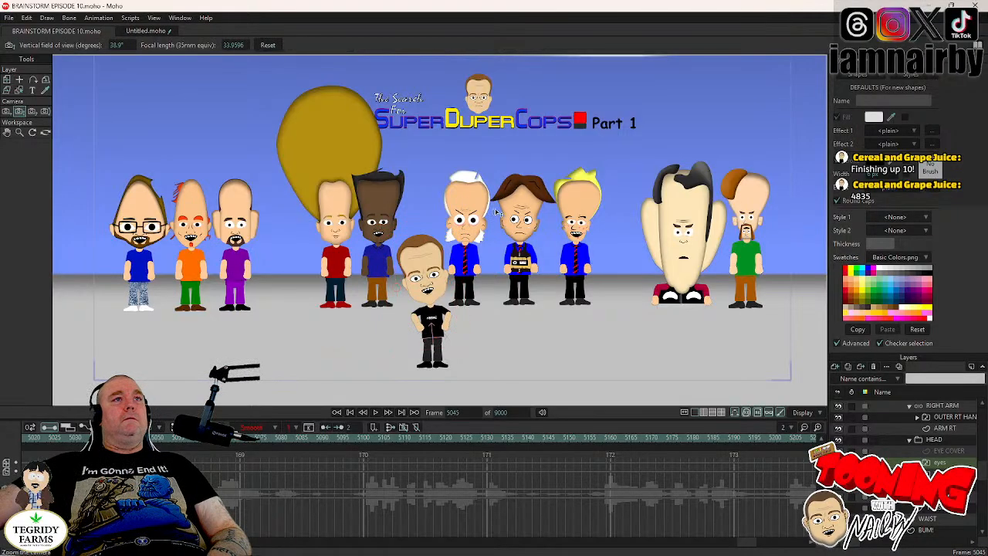
drag(497, 211, 598, 261)
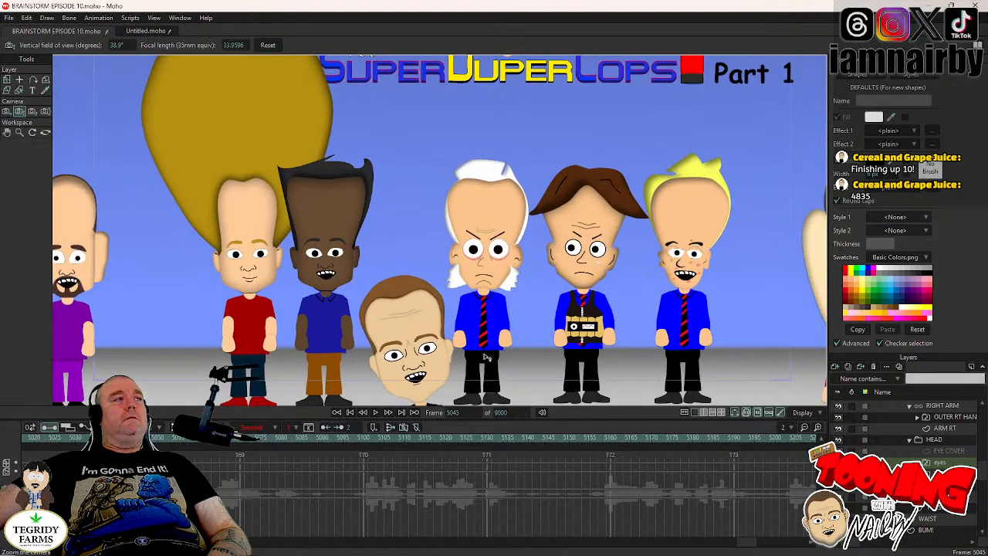
click(7, 113)
drag(493, 225, 298, 235)
click(20, 113)
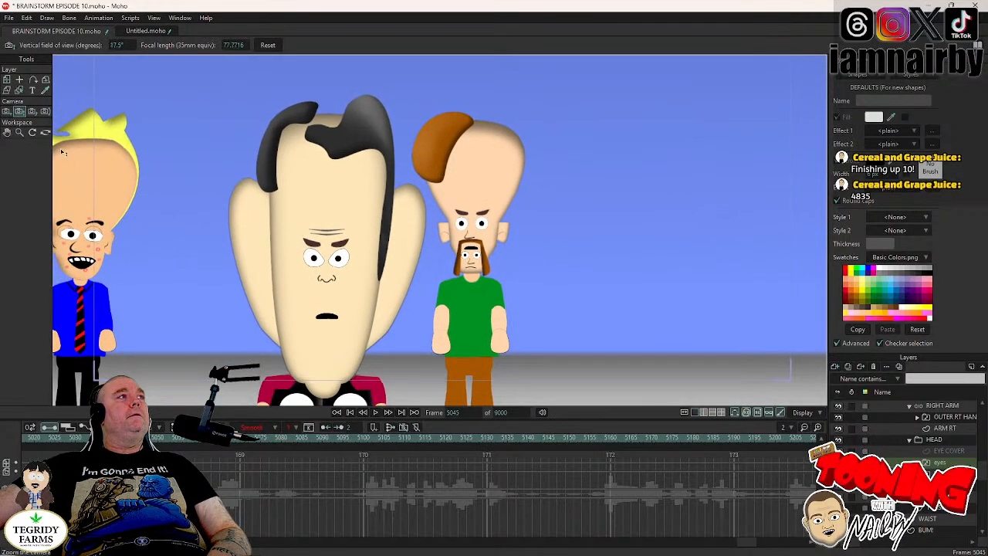
- Track the camera at frame 5045 to X 1.6251, Y -0.2065 so both characters fit fully inside the camera frame
click(7, 113)
drag(142, 201, 158, 148)
scroll(386, 153, down, 2)
drag(416, 164, 330, 233)
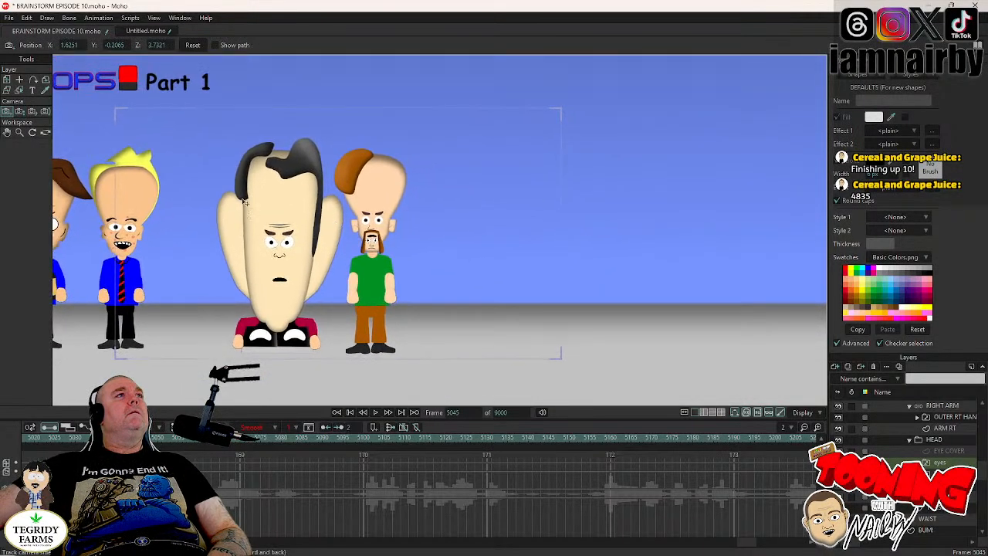
- Refine the camera zoom at frame 5045 and track it to X 1.5595, Y -0.2722 around the large-headed and green-shirted characters, and save
mouse_move(257, 209)
mouse_down()
mouse_move(303, 189)
mouse_move(263, 196)
mouse_up()
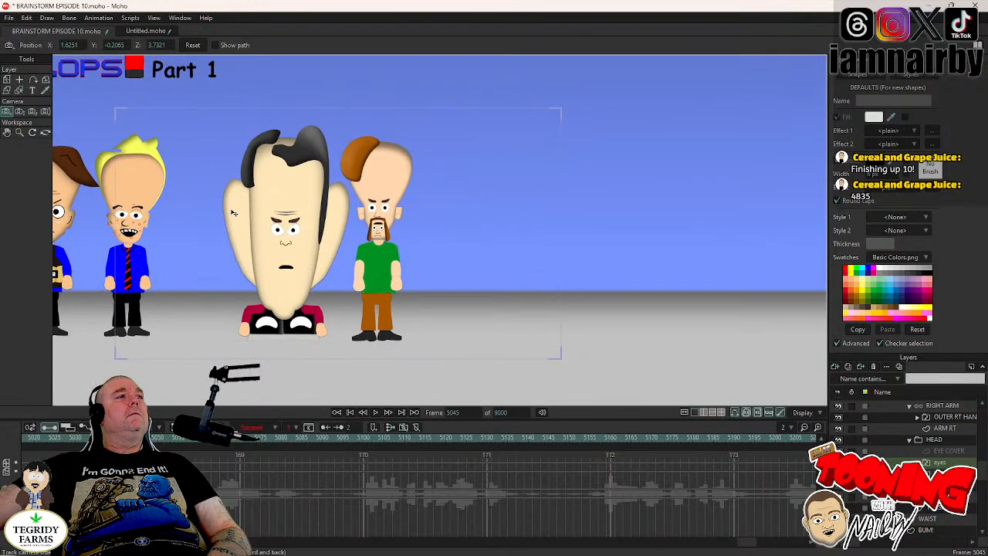
click(19, 111)
mouse_move(203, 156)
mouse_down()
mouse_move(199, 186)
mouse_move(199, 171)
mouse_up()
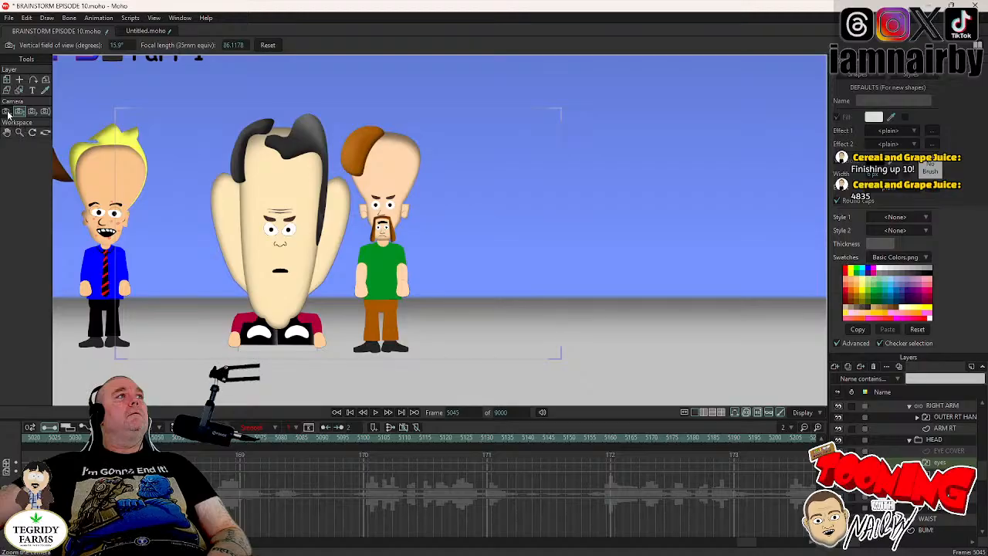
click(7, 113)
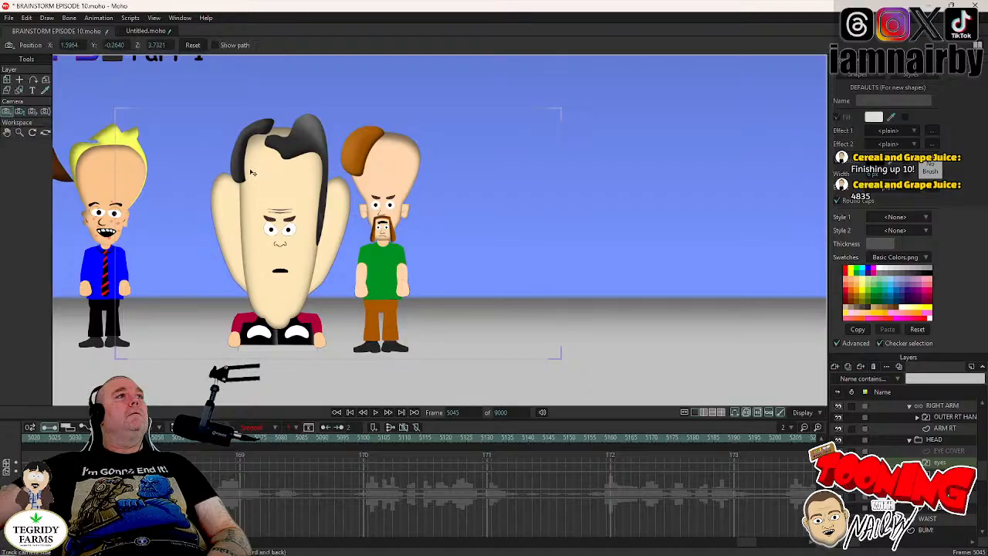
drag(283, 178, 287, 178)
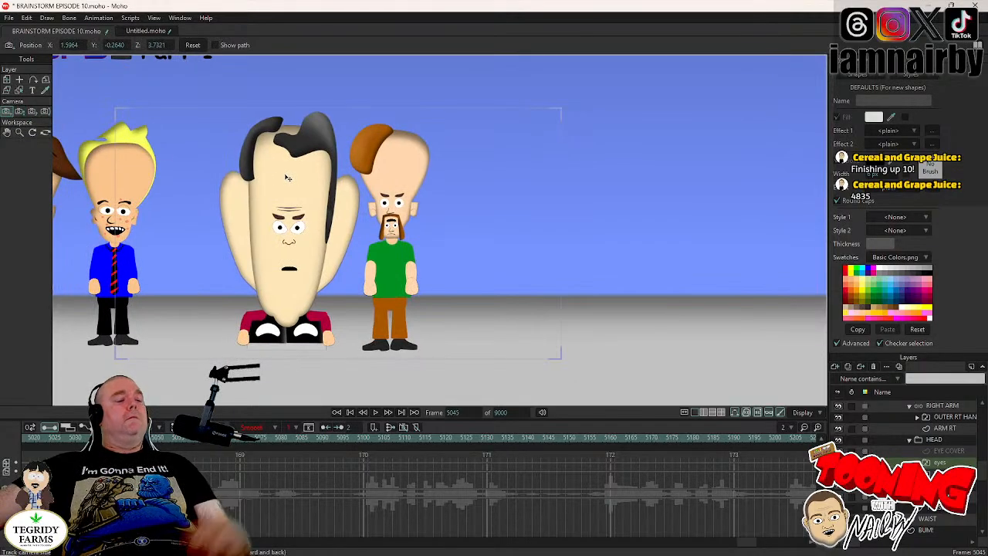
key(ctrl+s)
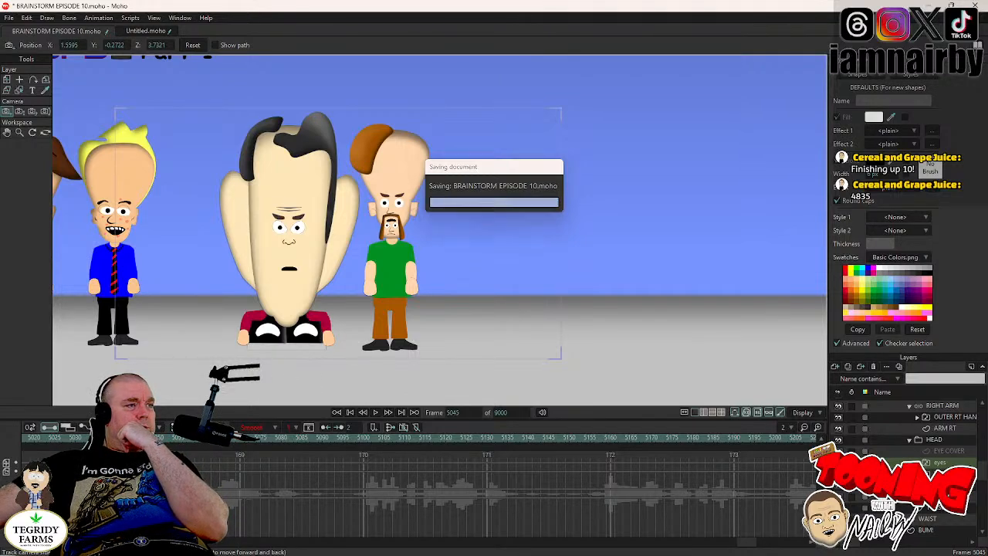
- Set the camera keyframes at frame 5045 to Step interpolation and play the cut from frame 5039
right_click(136, 464)
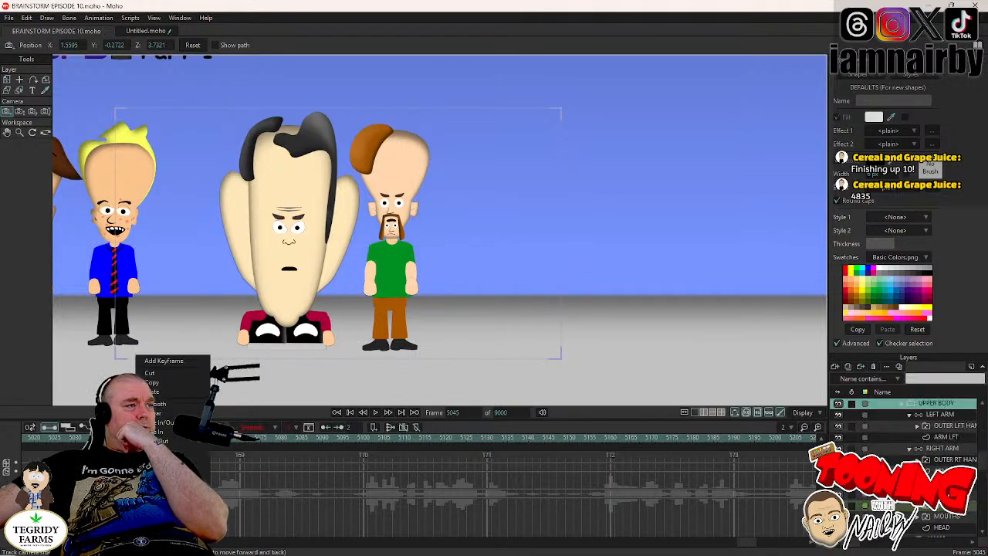
click(152, 451)
click(112, 438)
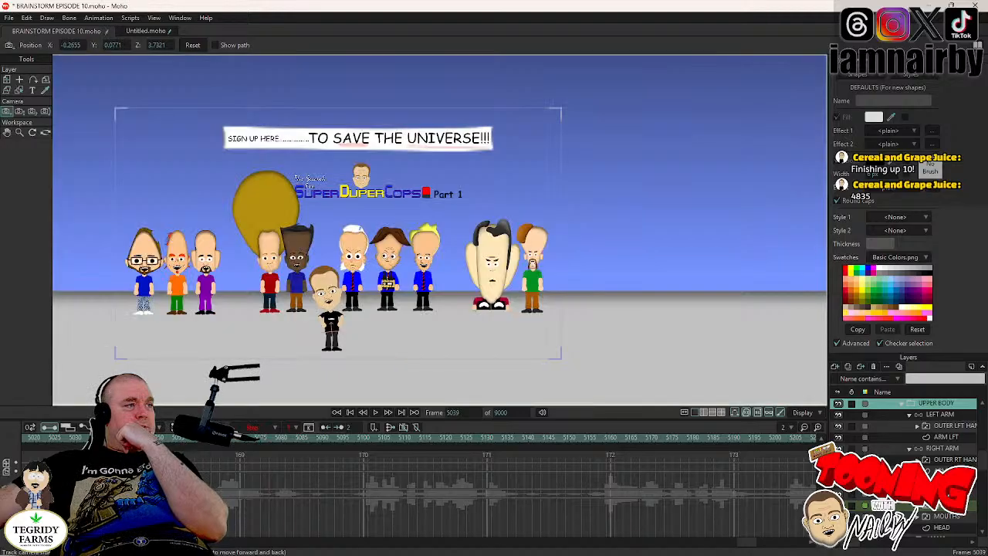
click(376, 413)
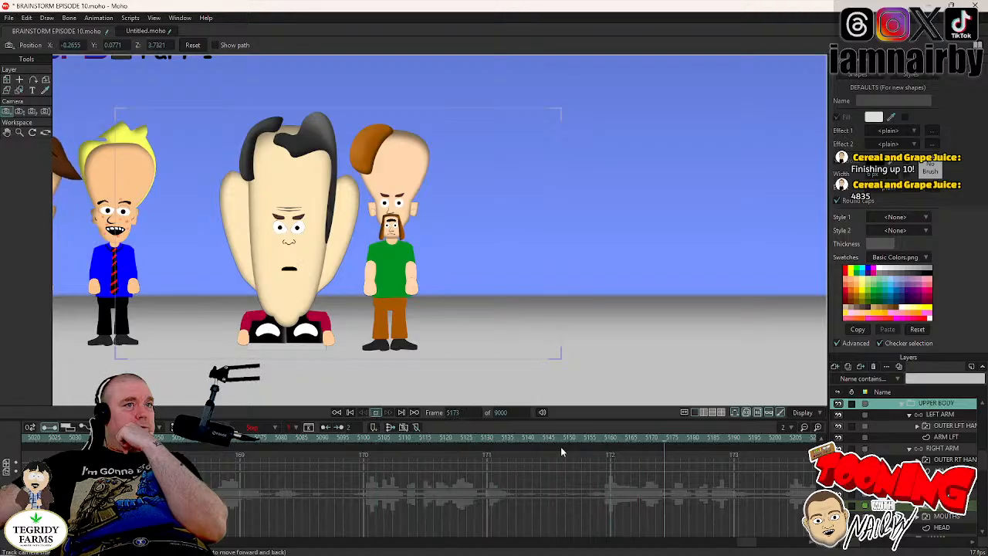
- Paste the wide-shot camera keyframes at frame 5146 to cut back to the full group, and save the document
click(376, 415)
click(557, 438)
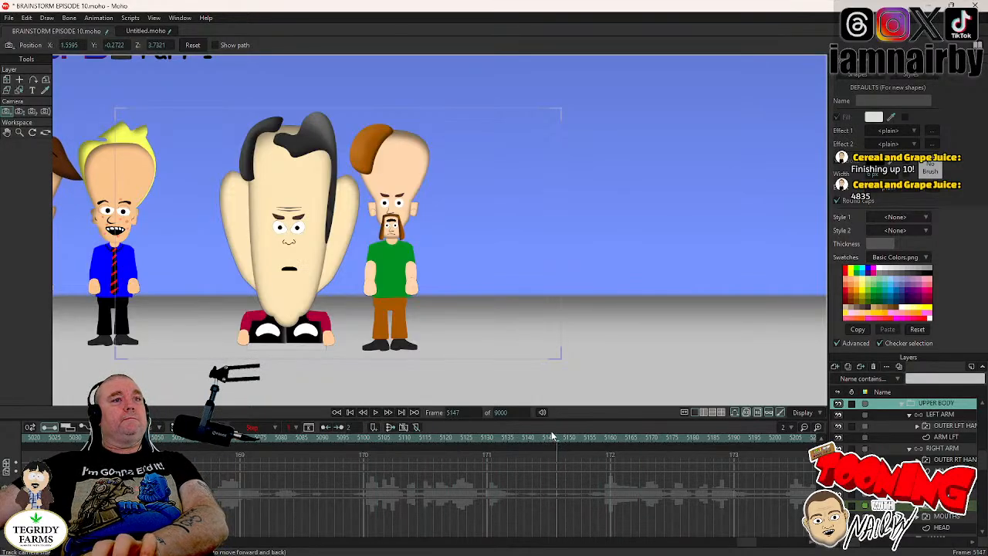
click(552, 437)
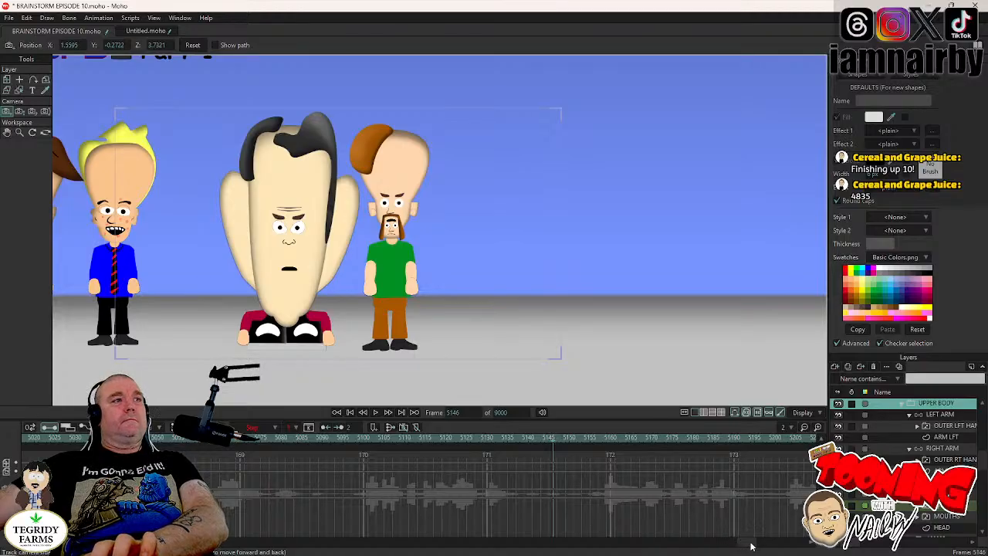
drag(751, 543, 686, 551)
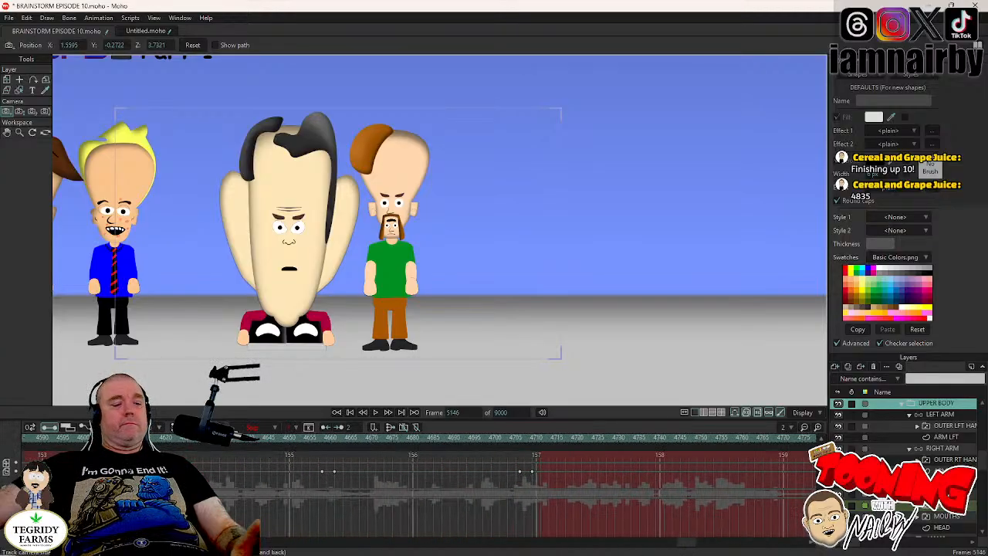
key(ctrl+v)
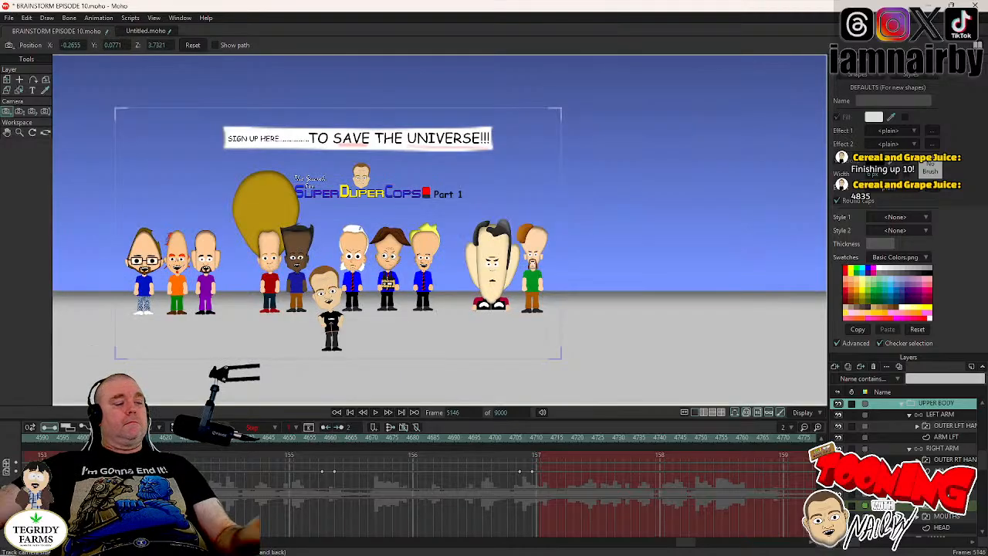
key(ctrl+s)
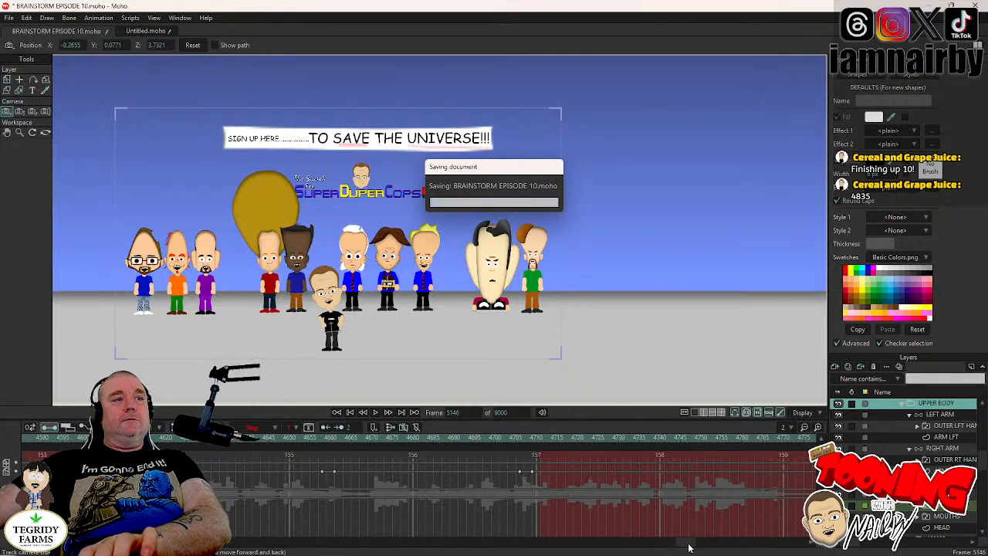
- Play back the animation from around frame 4837, and again from frame 4958 to frame 5057, to review the gestures and the camera cut
drag(689, 546, 710, 543)
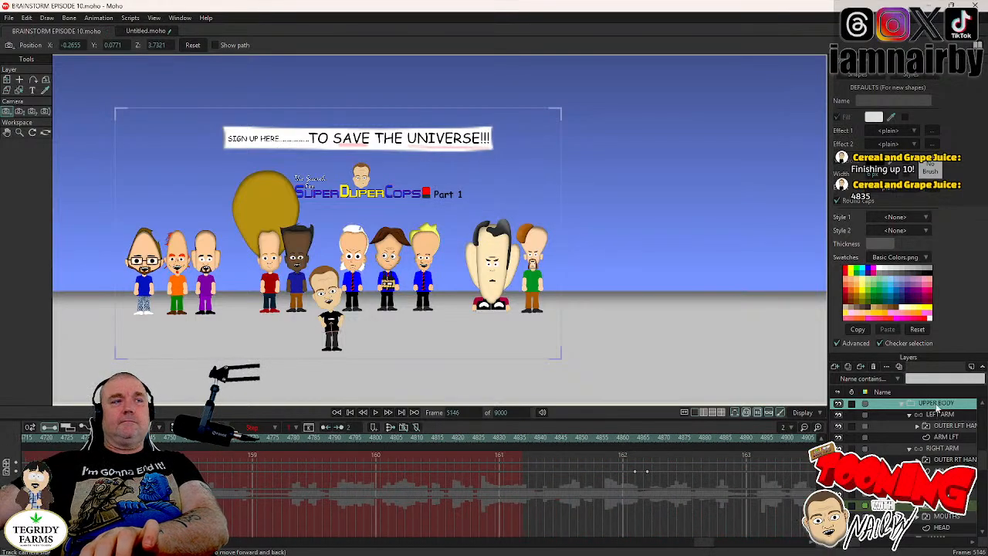
click(925, 451)
click(925, 404)
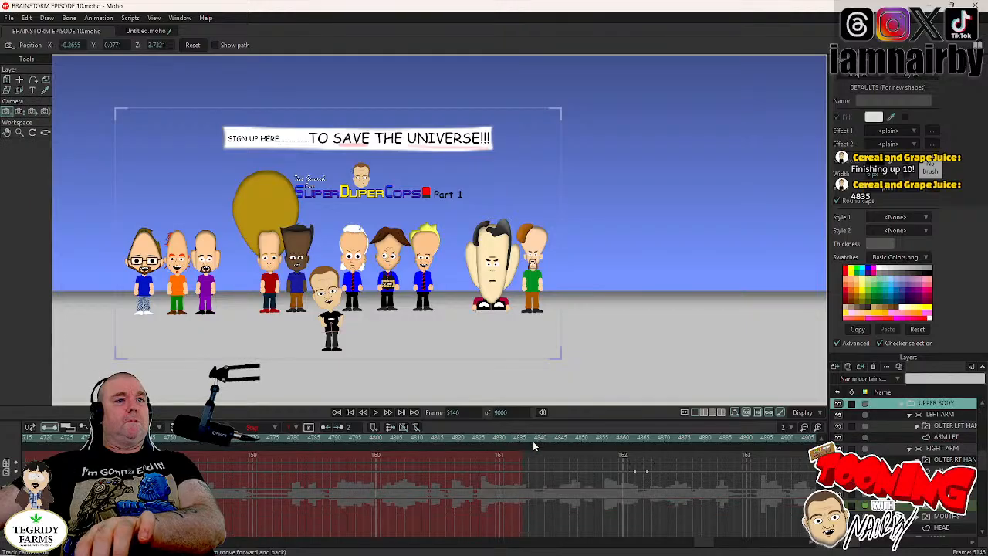
click(508, 438)
click(374, 413)
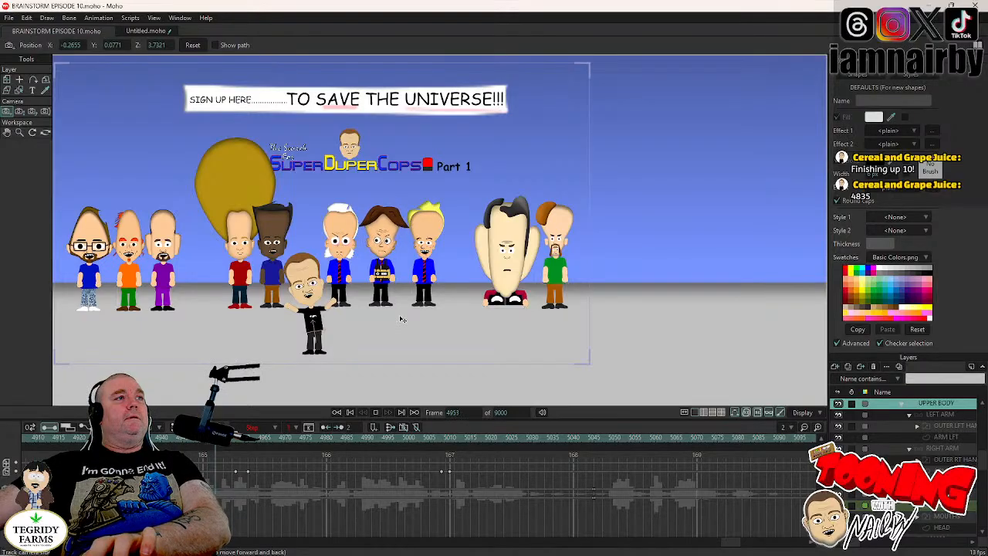
key(space)
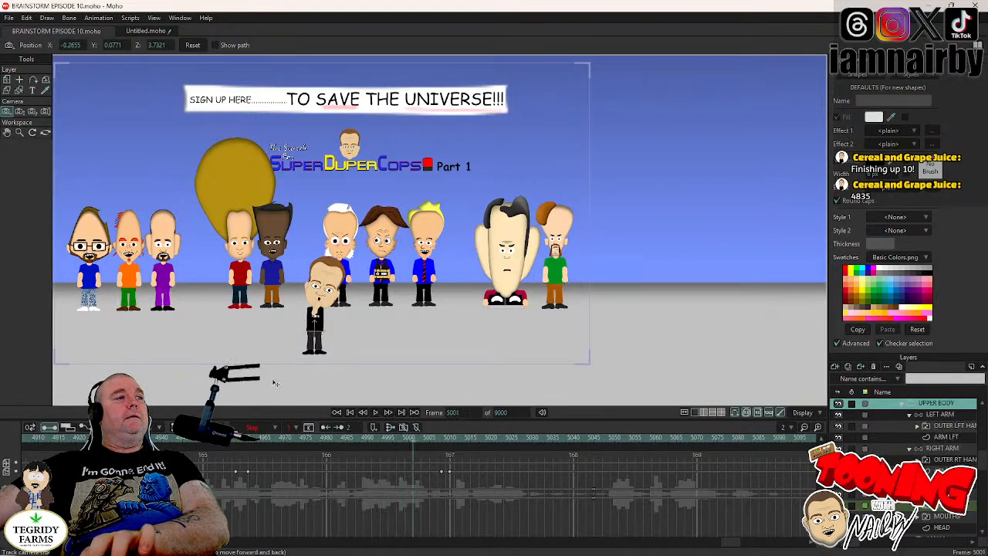
click(234, 437)
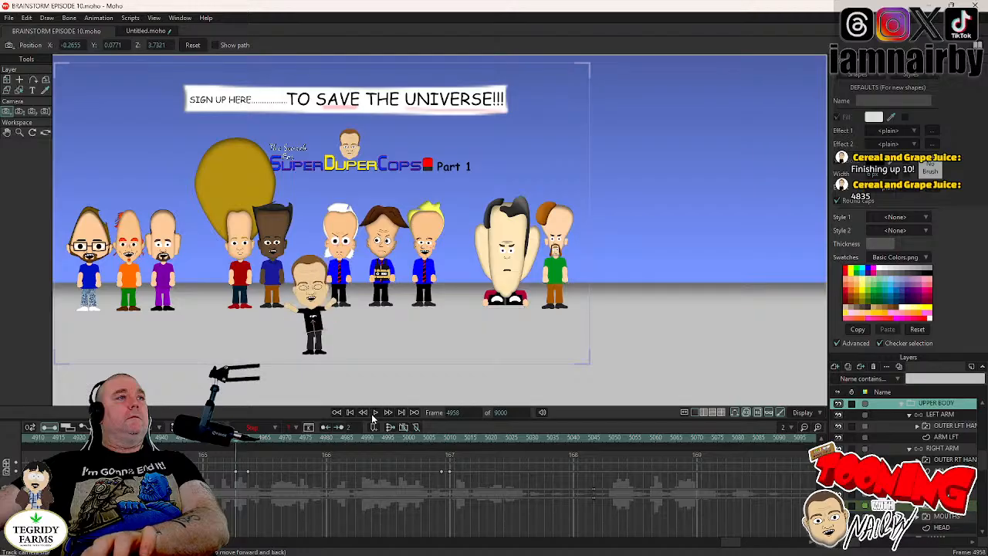
click(377, 415)
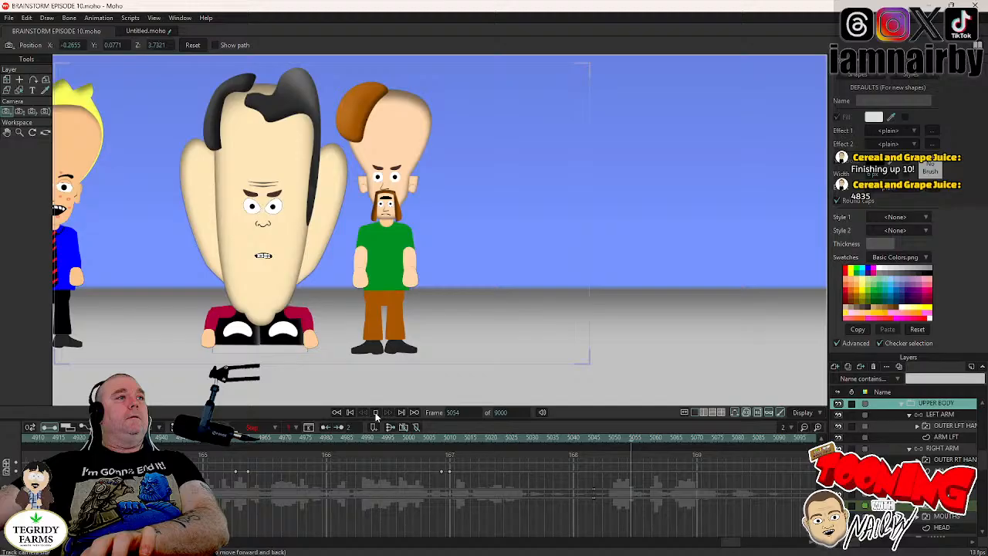
click(377, 414)
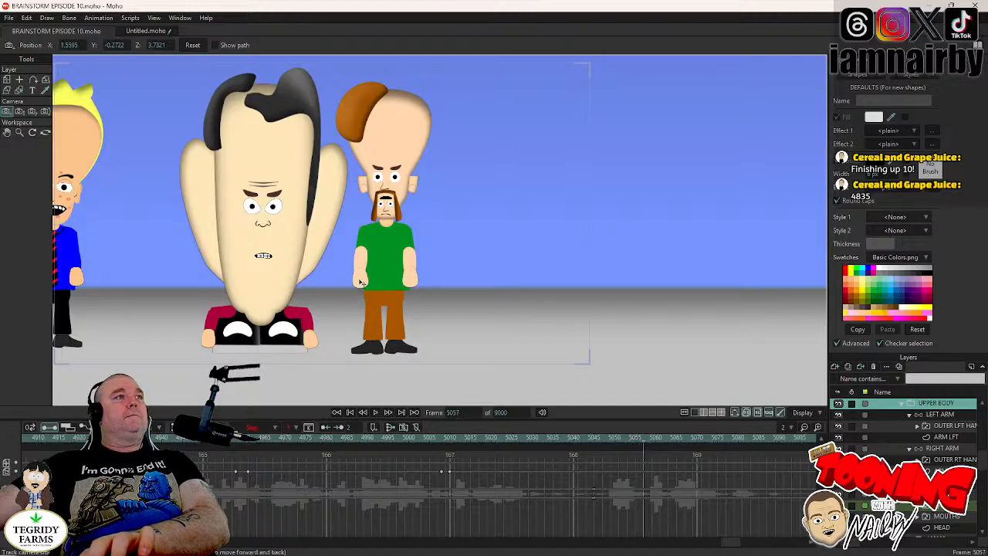
- Look over the group at frame 4951, and play the upcoming dialogue from around frame 5207 to frame 5285
drag(362, 283, 733, 276)
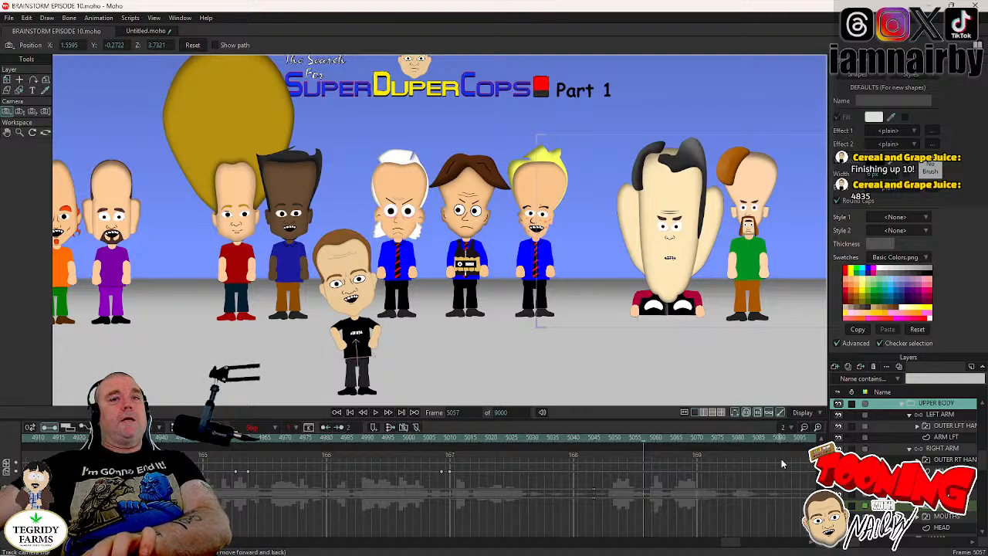
drag(727, 545, 704, 548)
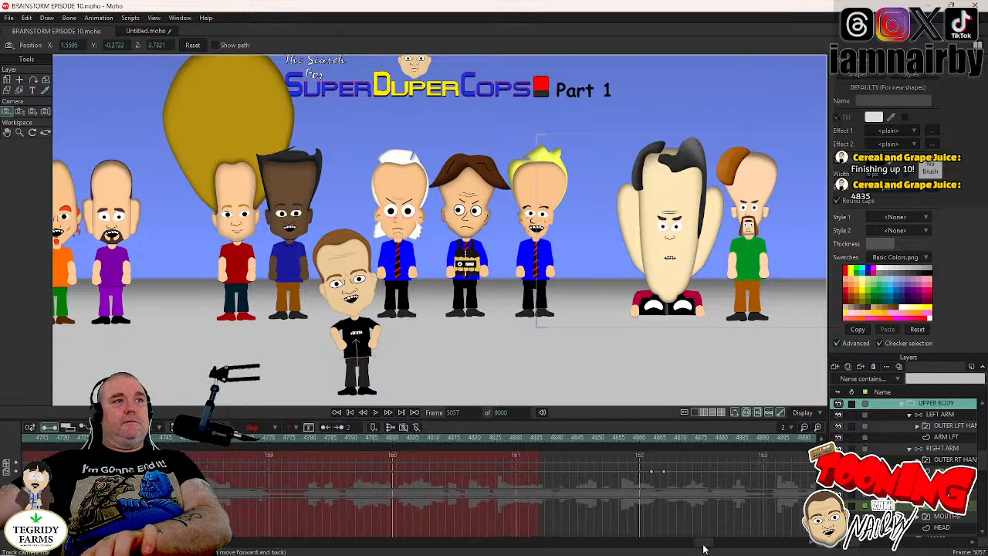
scroll(919, 426, up, 2)
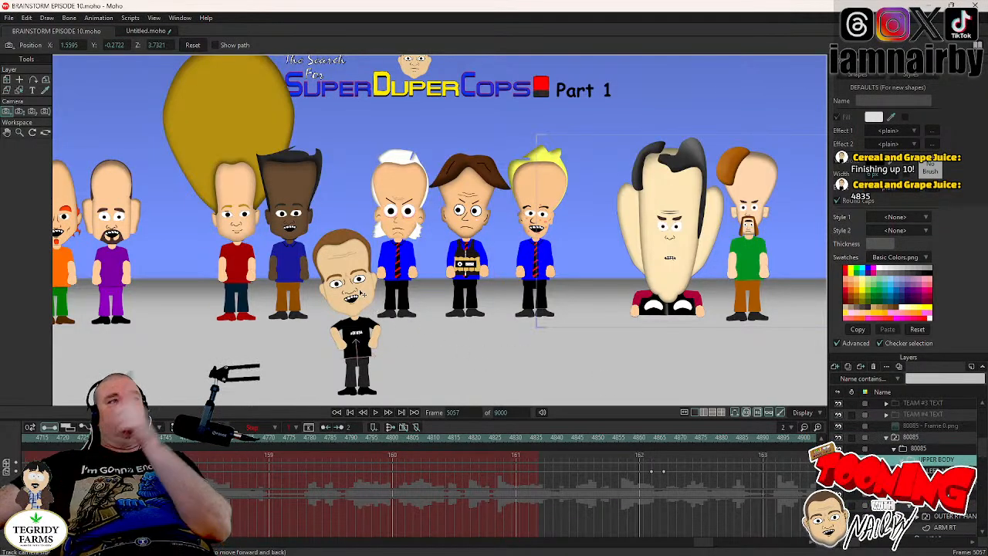
mouse_move(704, 553)
mouse_down()
mouse_move(795, 546)
mouse_move(720, 546)
mouse_up()
click(562, 442)
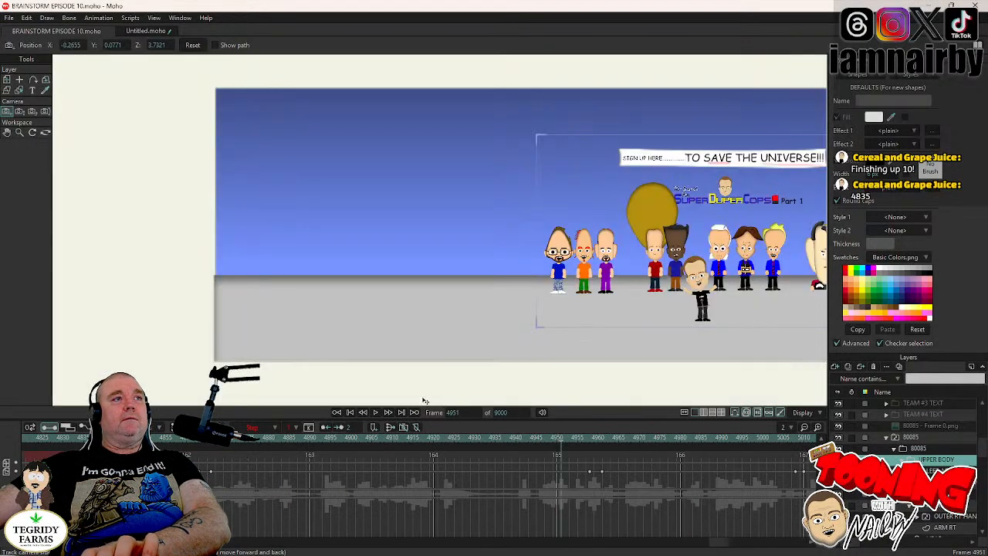
drag(764, 294, 465, 309)
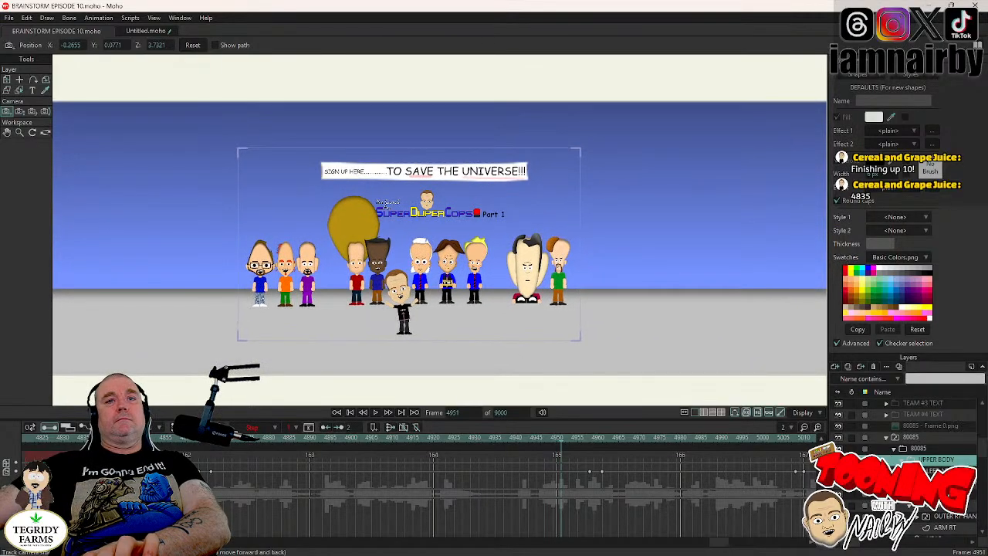
drag(723, 548, 669, 548)
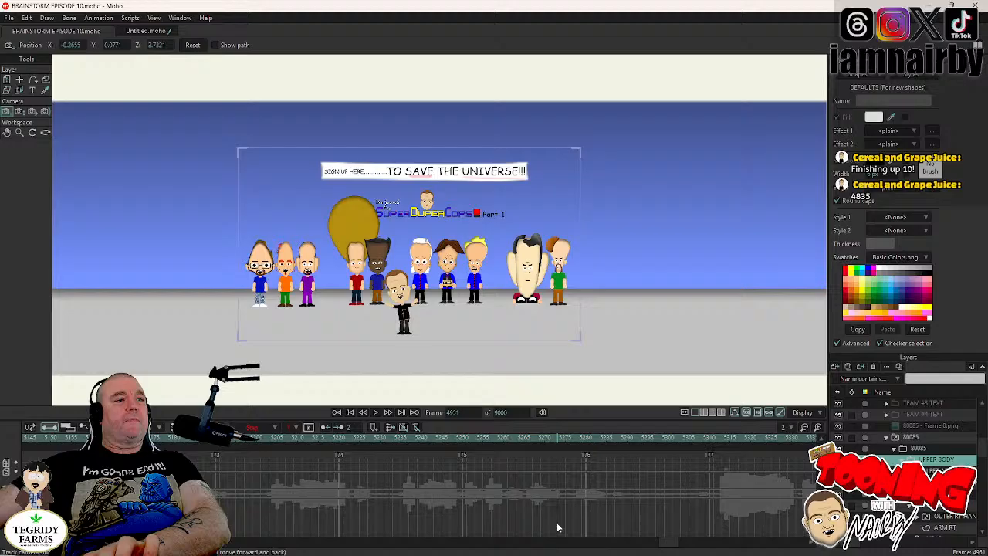
click(285, 439)
click(376, 413)
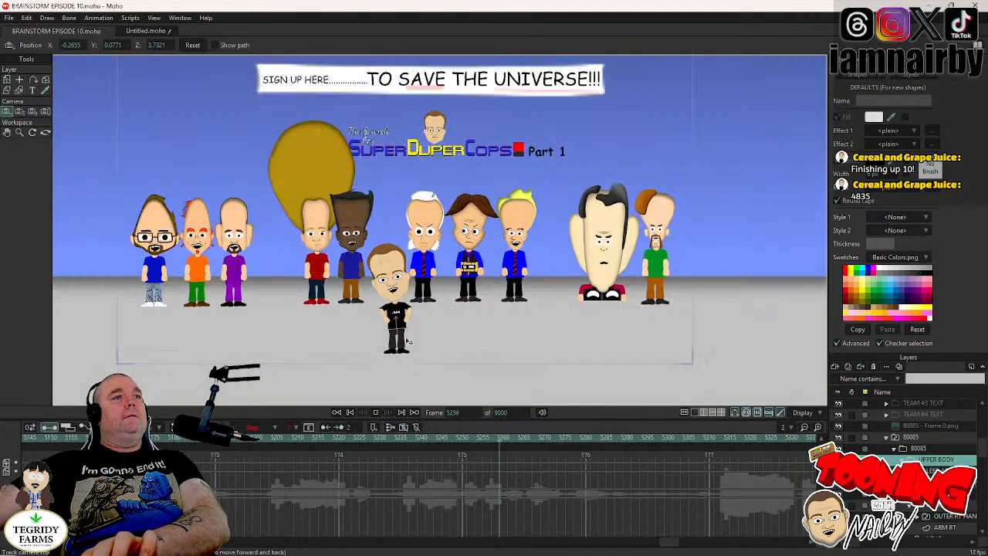
click(377, 415)
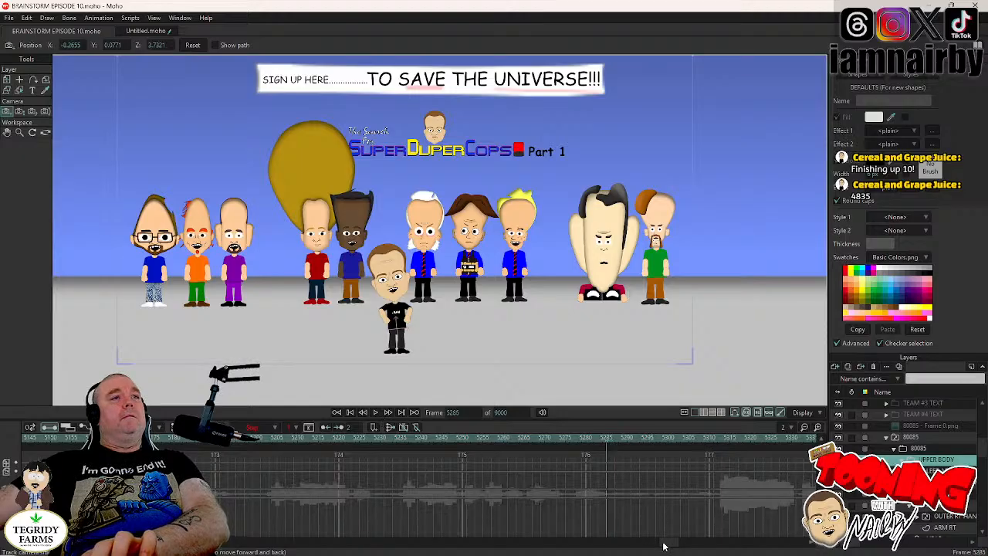
- Play back from frame 4956 to frame 5169 to check both camera cuts against the dialogue
drag(662, 543, 628, 545)
click(433, 439)
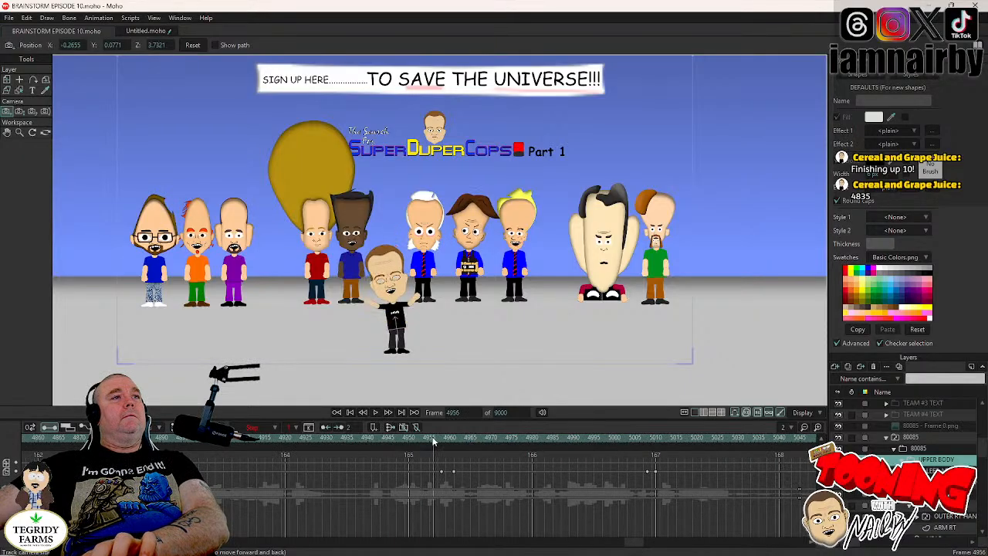
click(376, 414)
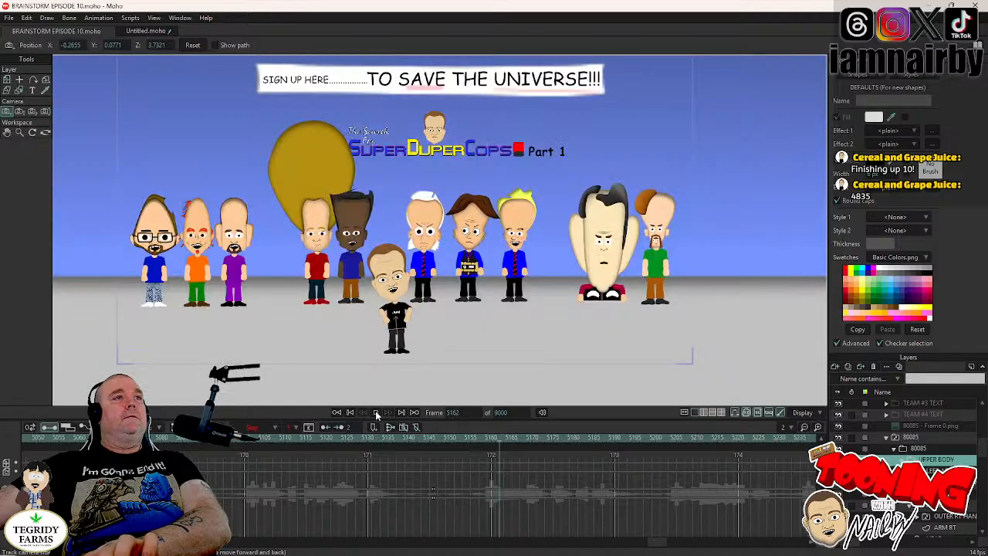
click(376, 414)
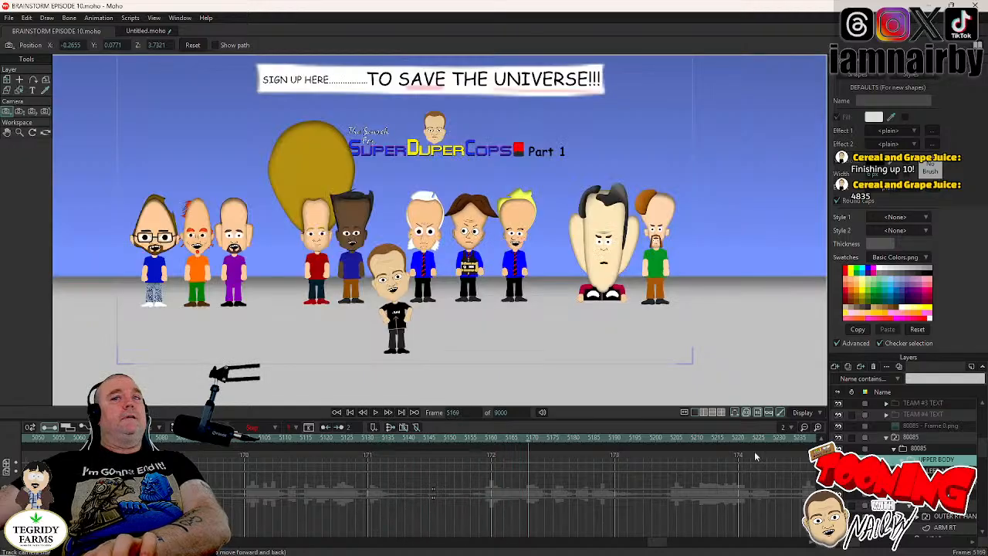
- Add a blink to the 80085 character's eyes layer, with eyes closed front at frame 5169 and eyes open front at frame 5172
scroll(905, 463, down, 1)
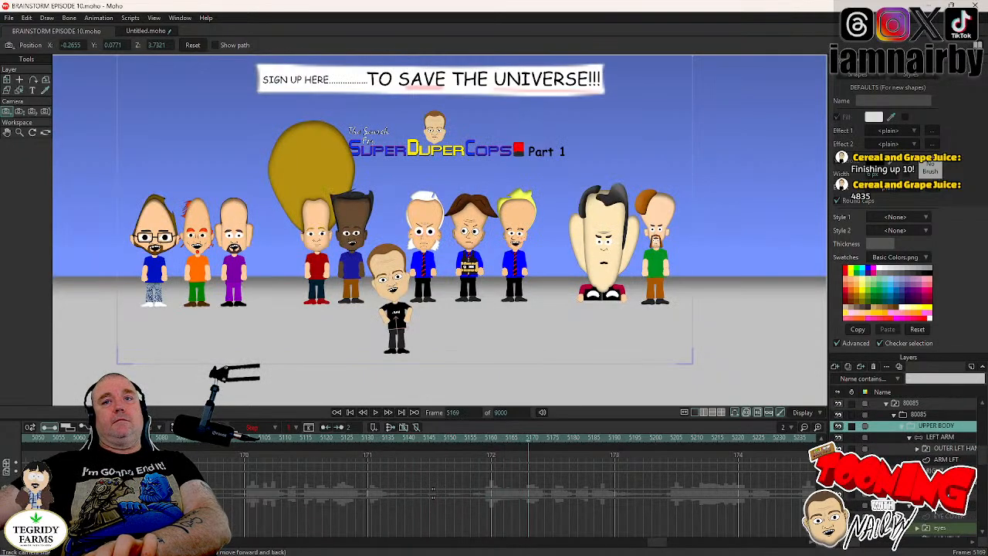
right_click(935, 532)
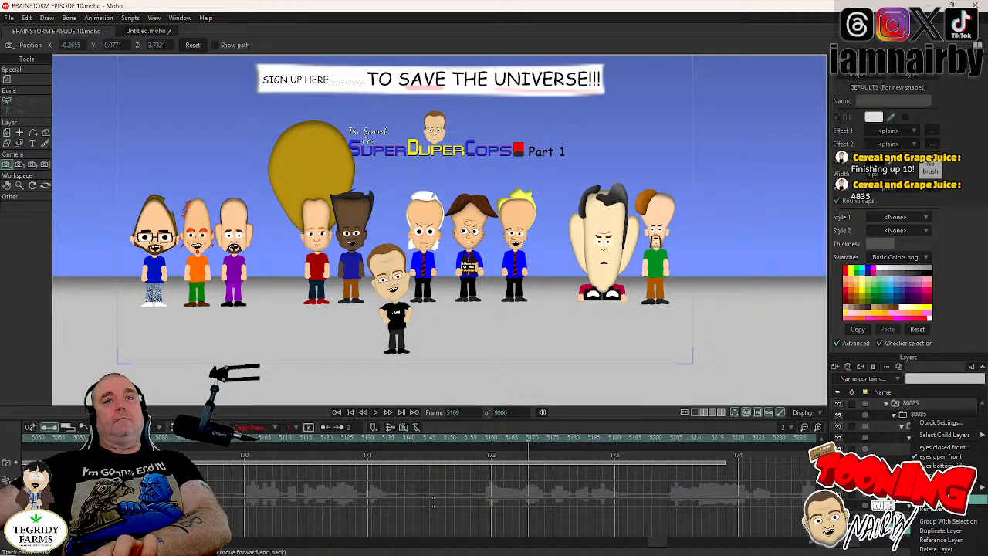
click(943, 448)
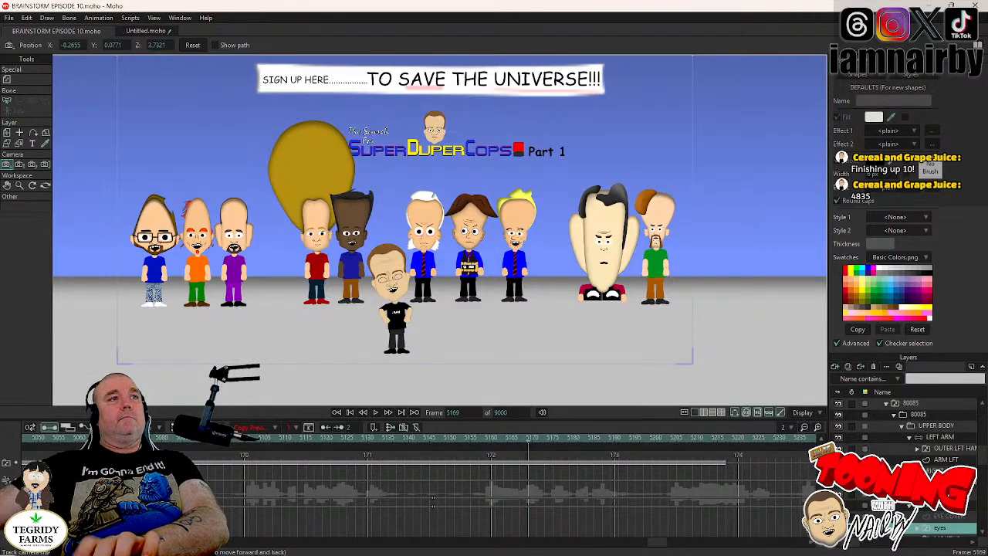
right_click(938, 532)
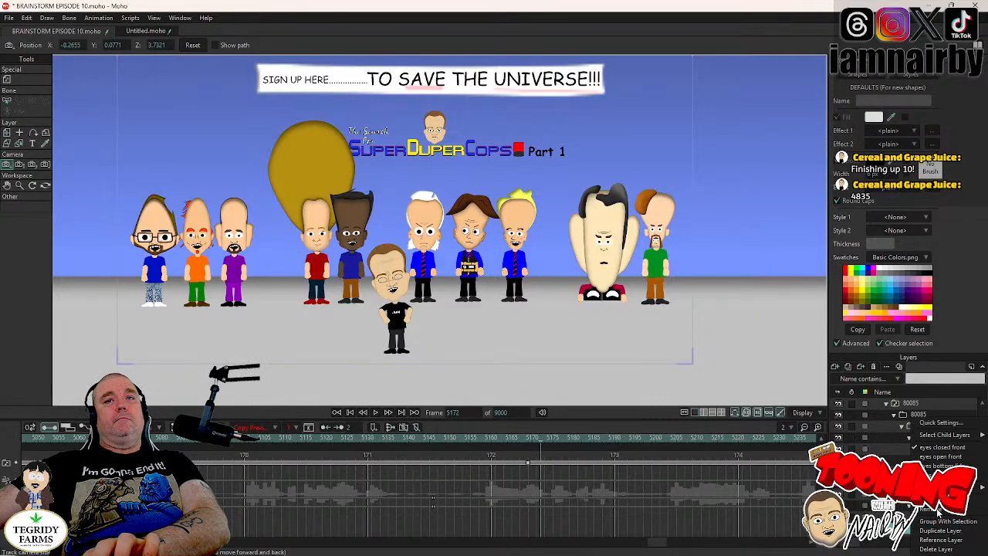
mouse_move(944, 434)
click(942, 456)
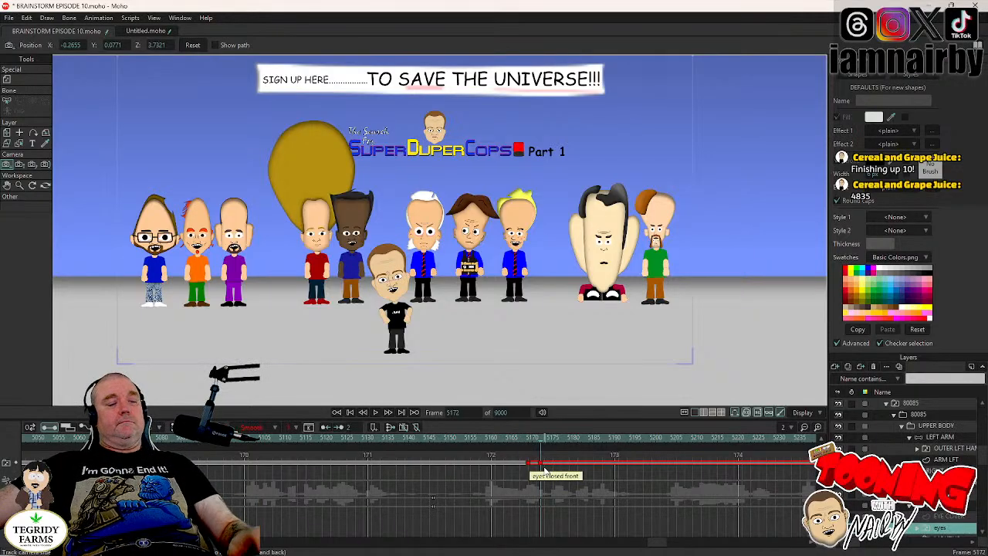
- Play back the blink and the following dialogue from frame 5172 to frame 5289, and save the project
click(376, 414)
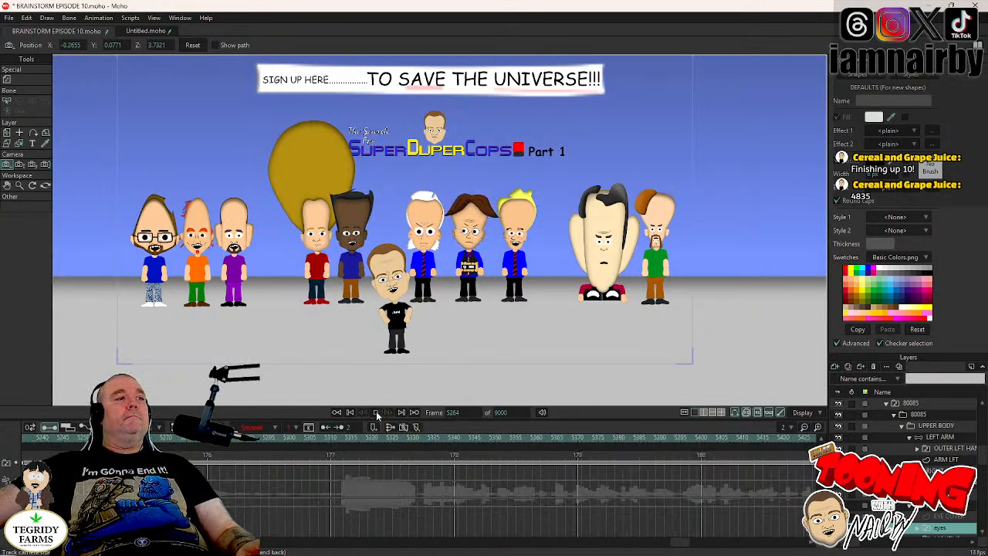
click(376, 414)
key(ctrl+s)
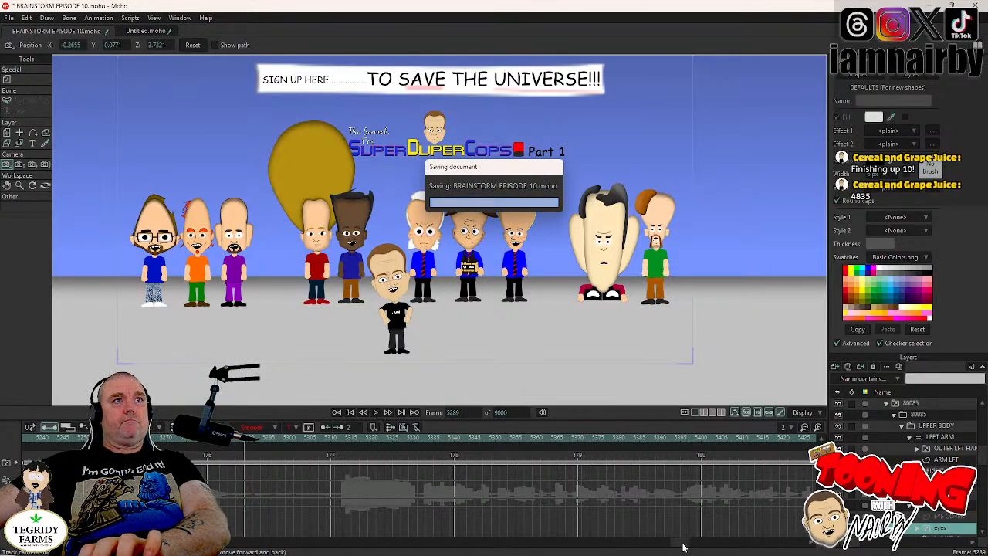
- Return to frame 5147 and play the lead-in to the blink
drag(683, 543, 665, 545)
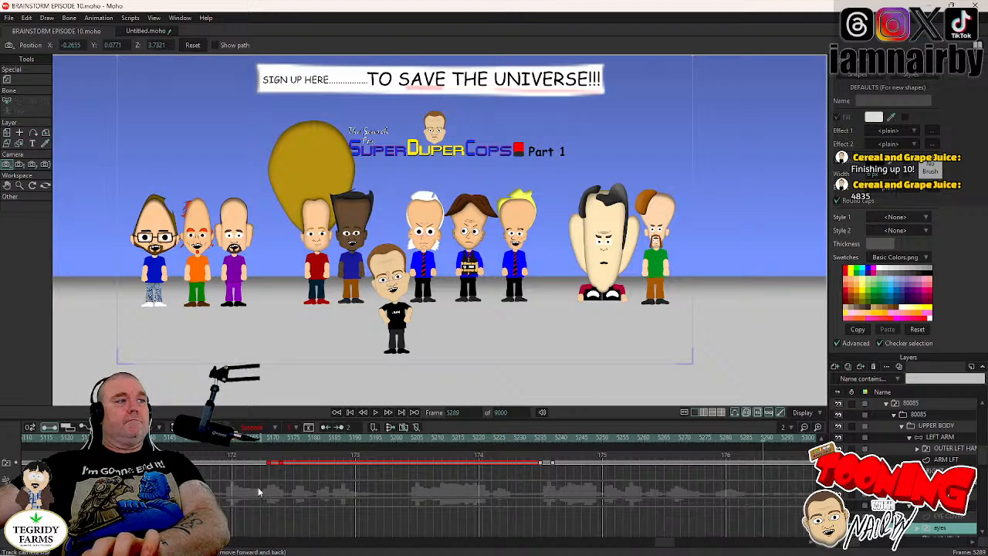
click(176, 437)
key(space)
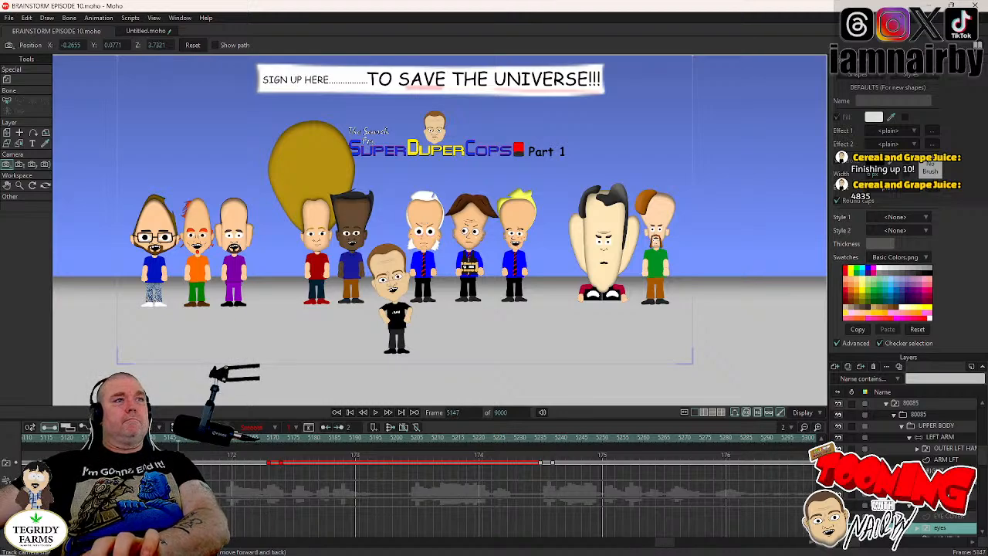
- Add a keyframe at frame 5168 that holds the 80085 character's current head pose
click(921, 506)
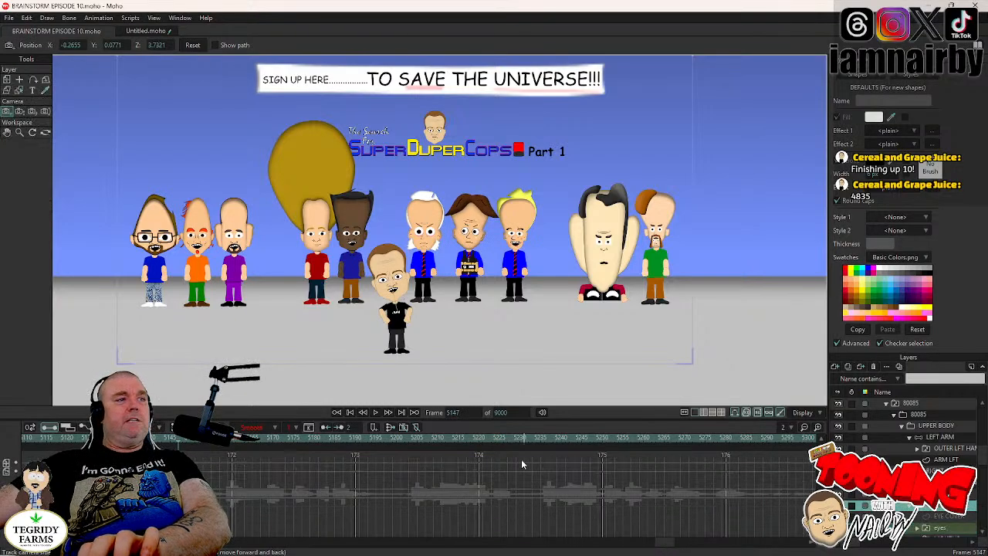
key(Right)
key(Right)
key(Right)
key(Right)
key(Right)
key(Right)
key(Right)
key(Right)
key(Right)
key(Right)
key(Right)
key(Right)
key(Right)
key(Right)
key(Right)
key(Right)
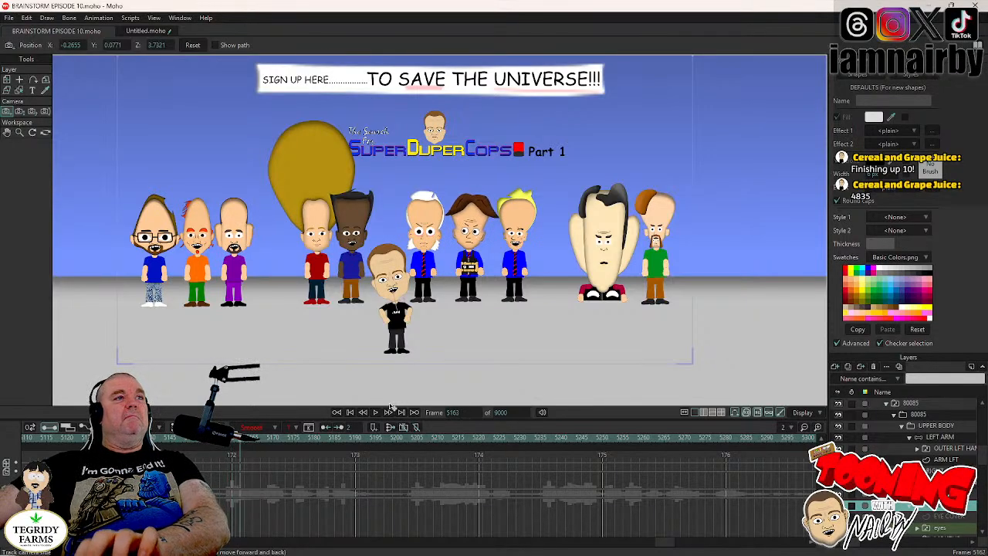
key(Right)
key(Right)
key(Right)
key(Right)
key(Right)
key(Right)
key(Right)
key(Right)
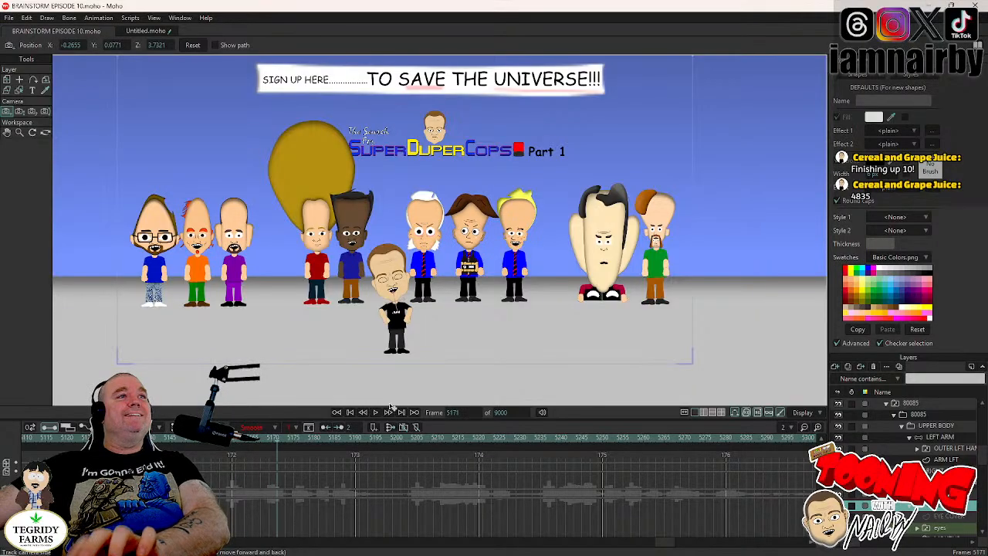
key(Left)
key(Left)
key(Left)
click(7, 79)
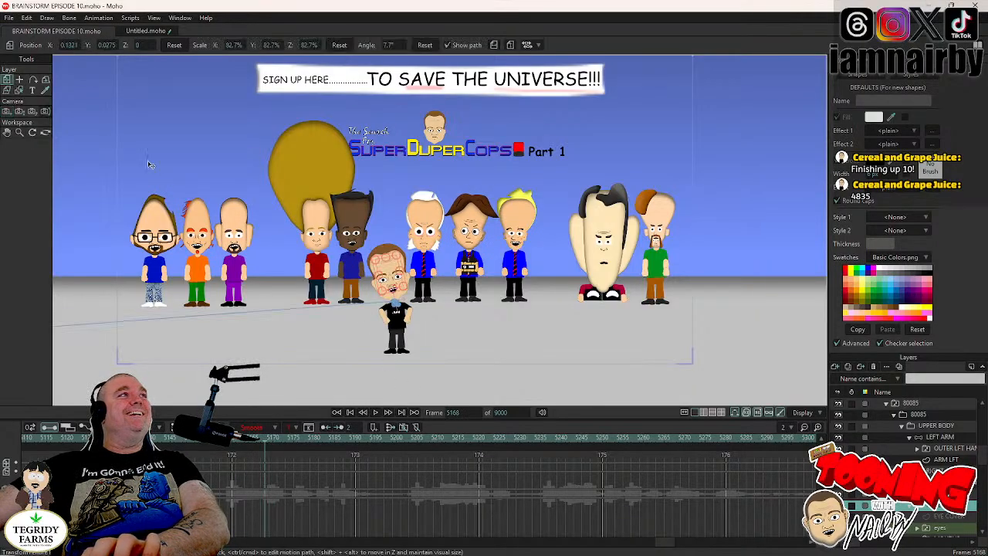
scroll(479, 298, up, 3)
key(Left)
key(Right)
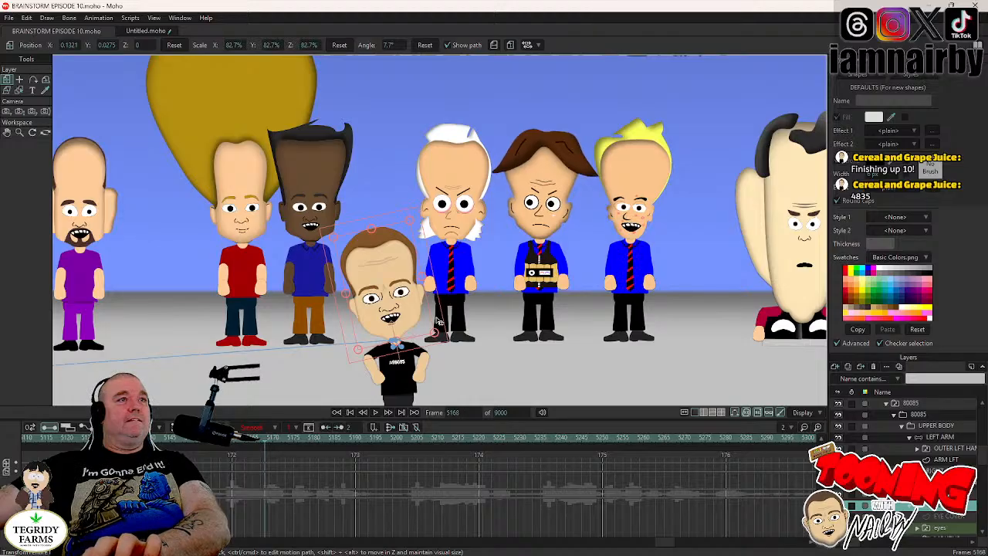
- Rotate the 80085 character's head to -11.0° at frame 5172
key(Right)
key(Right)
key(Right)
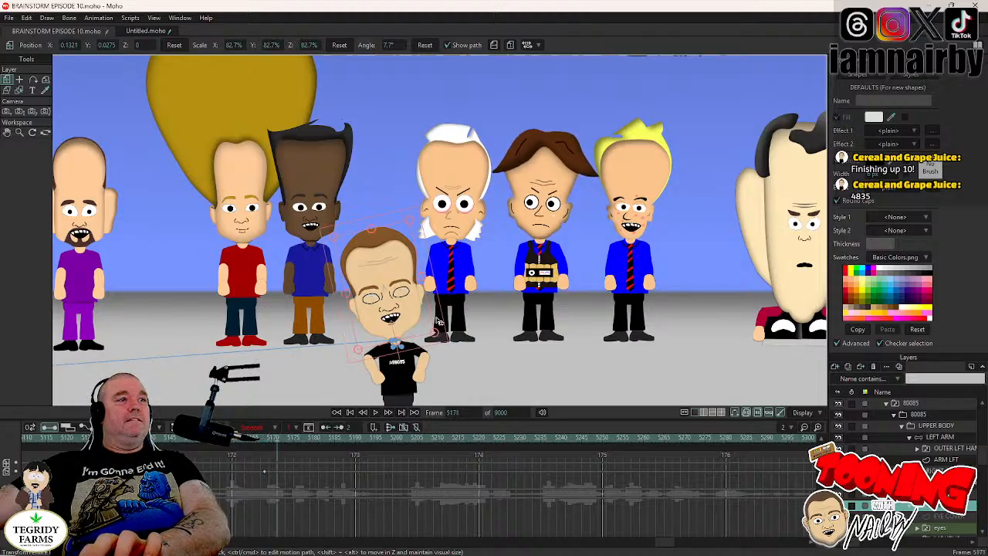
key(Right)
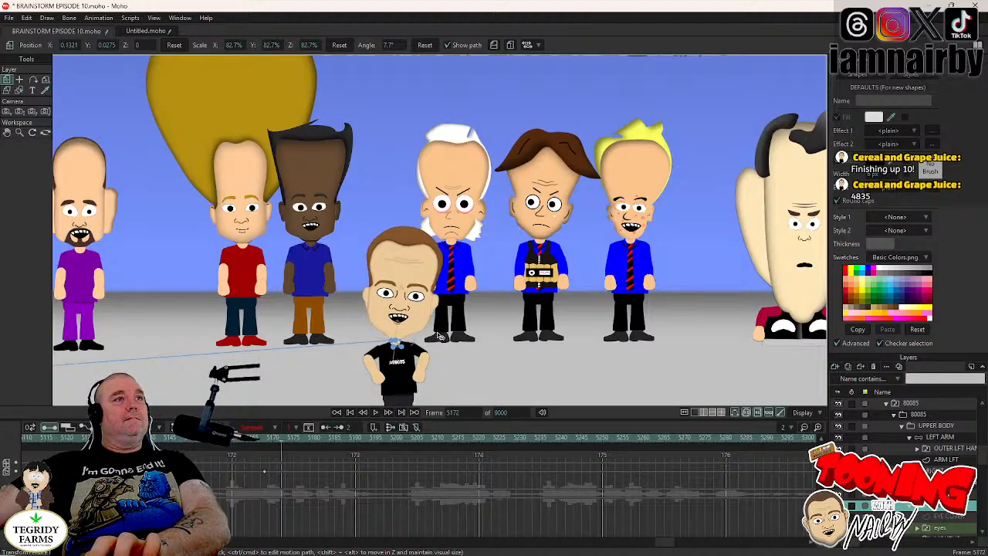
click(438, 335)
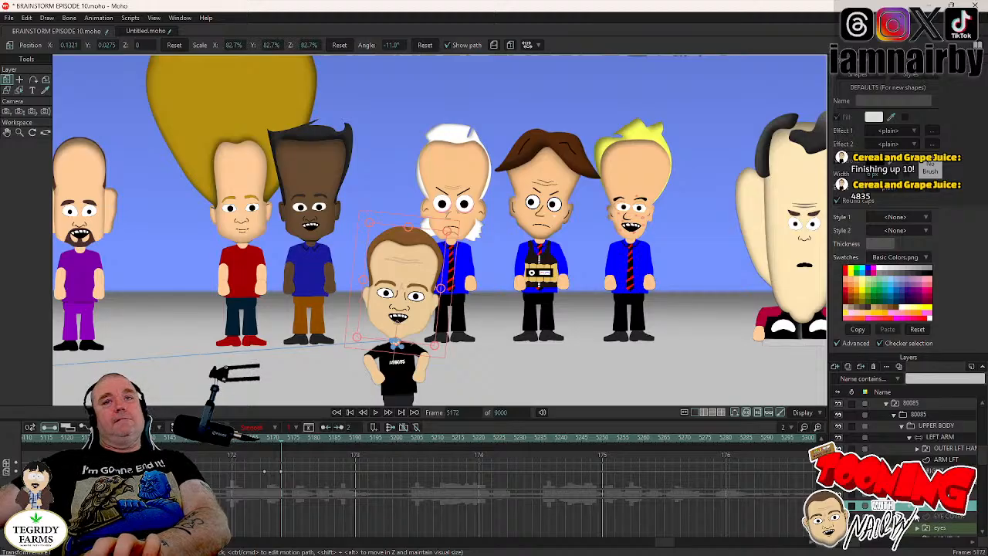
- Hold the upper body's pose with a keyframe at frame 5169, and reset its angle to 0° at frame 5172
click(947, 426)
key(Left)
key(Left)
key(Left)
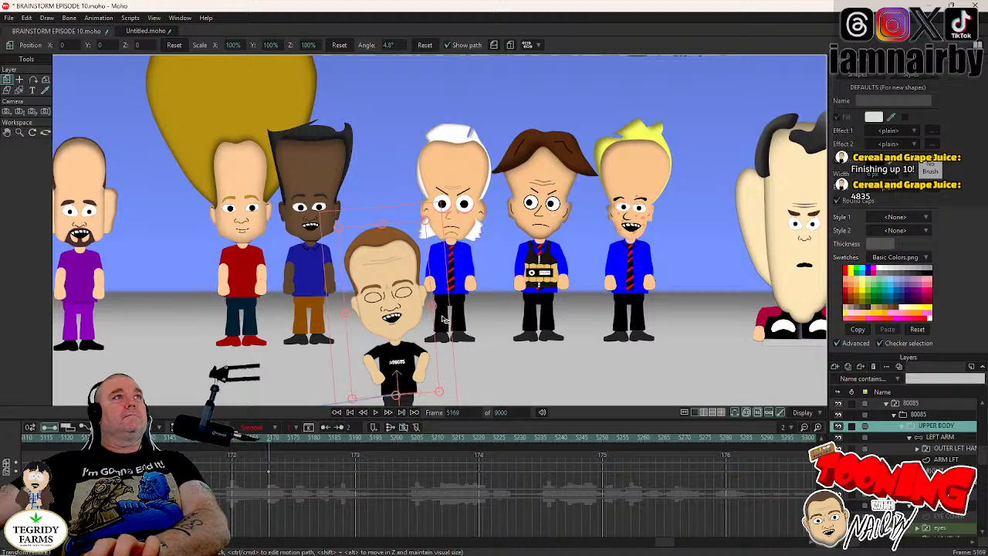
key(Right)
key(Right)
key(Right)
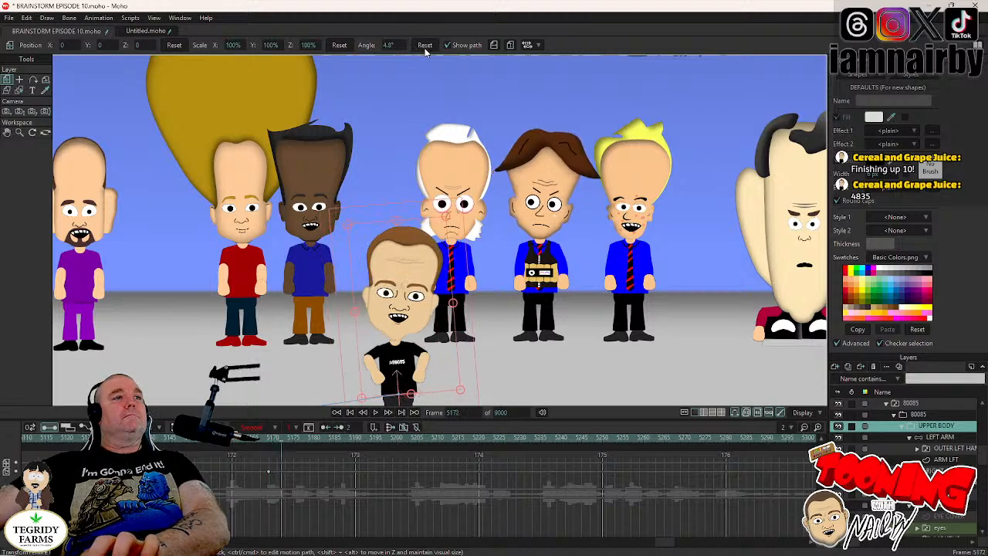
click(424, 48)
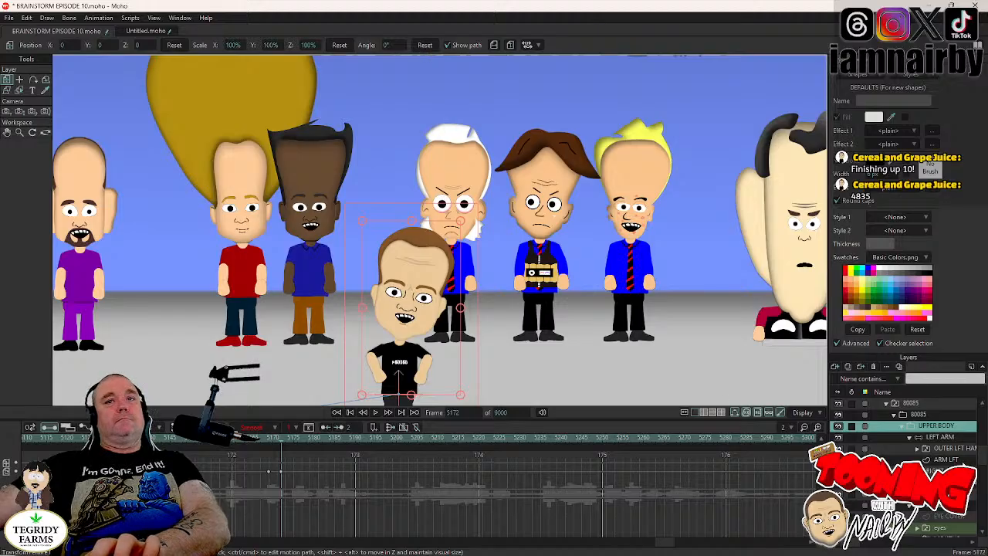
- Keyframe the left arm's pose at frame 5170, and swing the arm down beside the body at frame 5173
click(940, 437)
key(z)
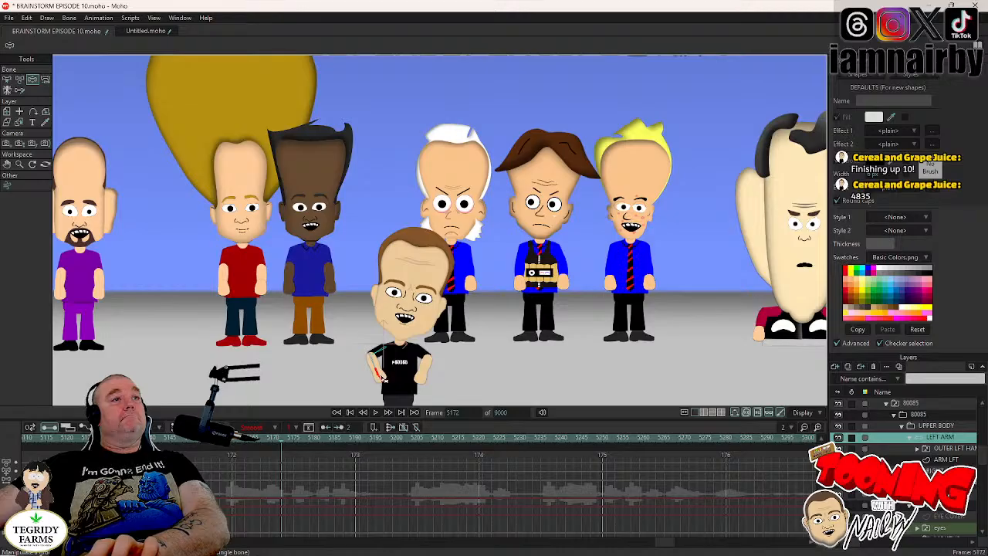
key(Left)
key(Left)
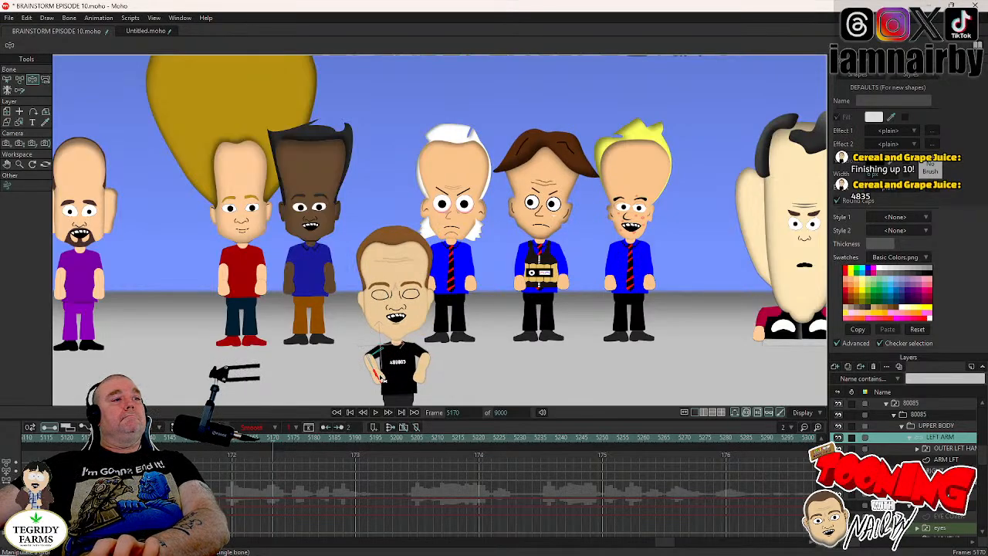
key(Right)
key(Right)
key(Right)
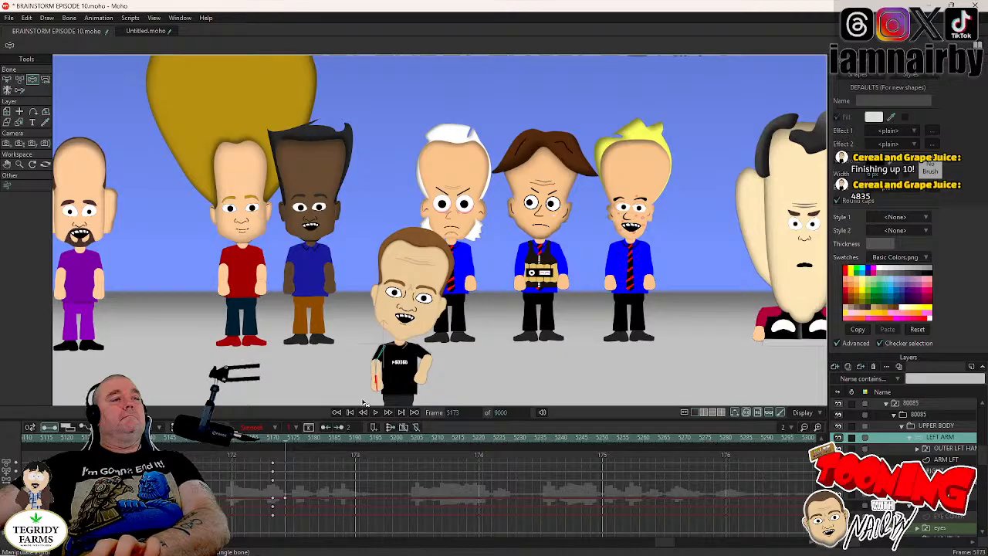
drag(365, 402, 255, 442)
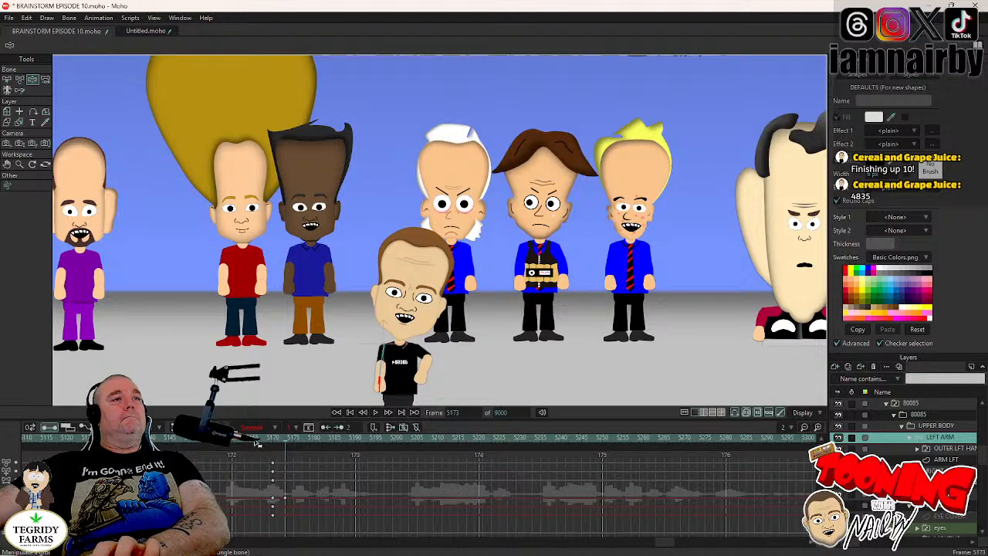
- Keyframe the right arm's pose at frame 5170, and fold both forearms across the front of the torso at frame 5173
key(Left)
key(Left)
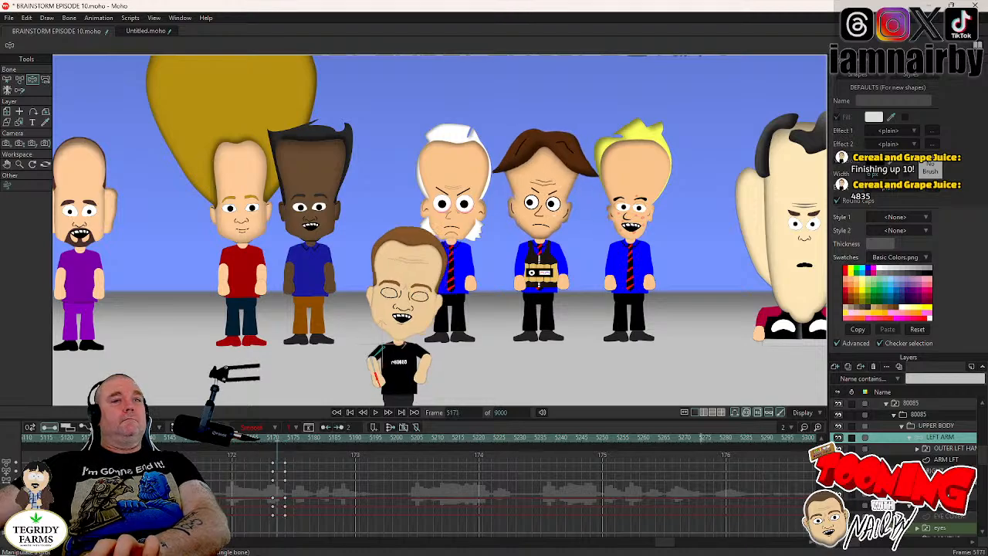
key(Left)
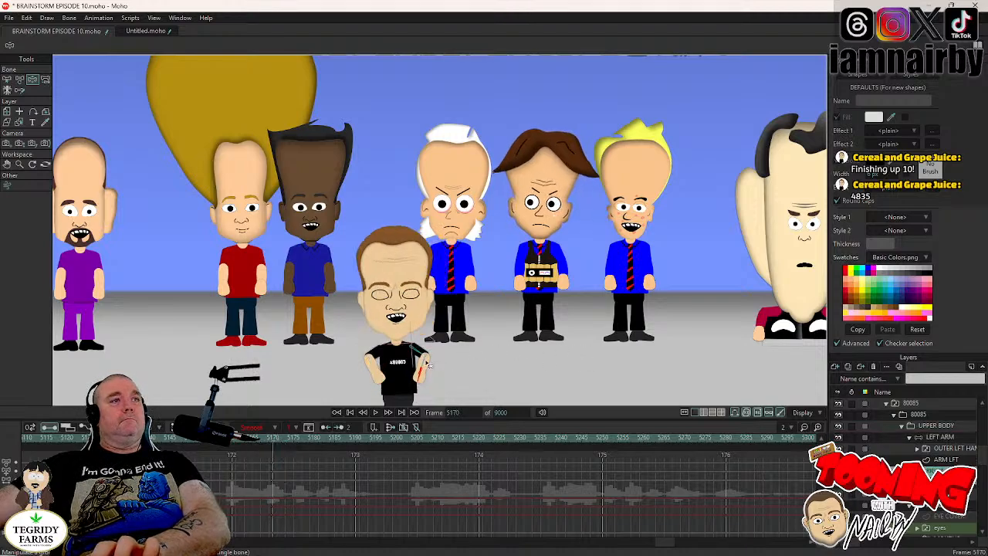
key(Right)
key(Right)
key(Right)
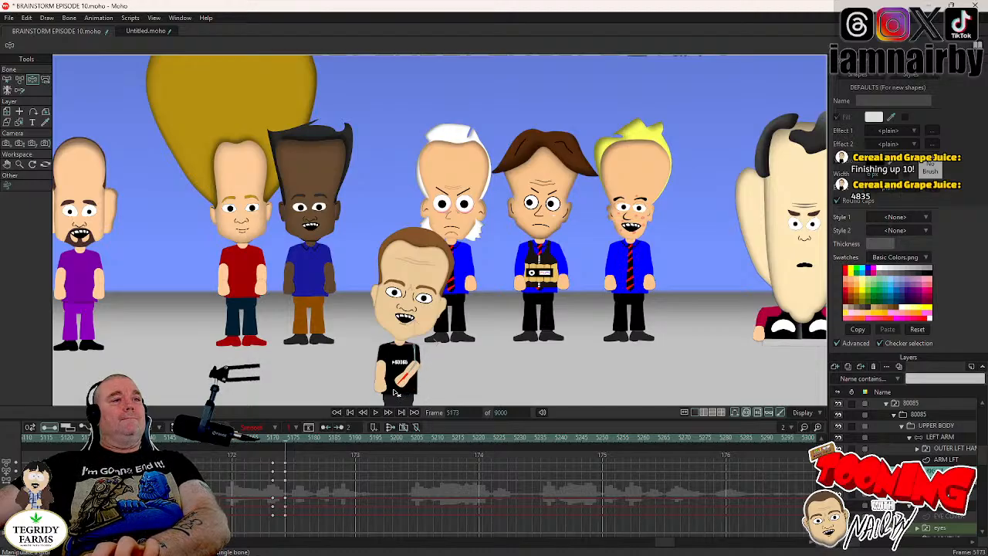
click(934, 438)
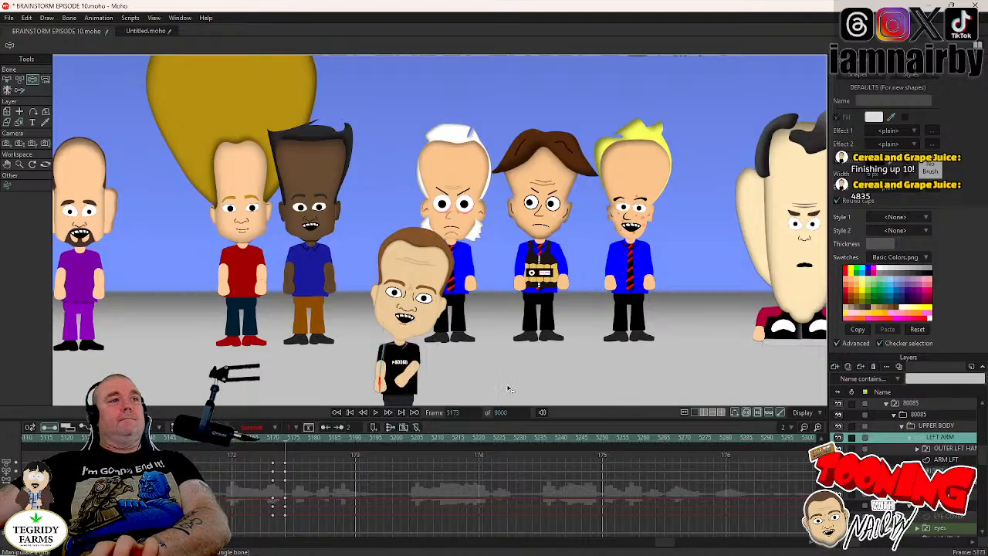
drag(386, 393, 410, 389)
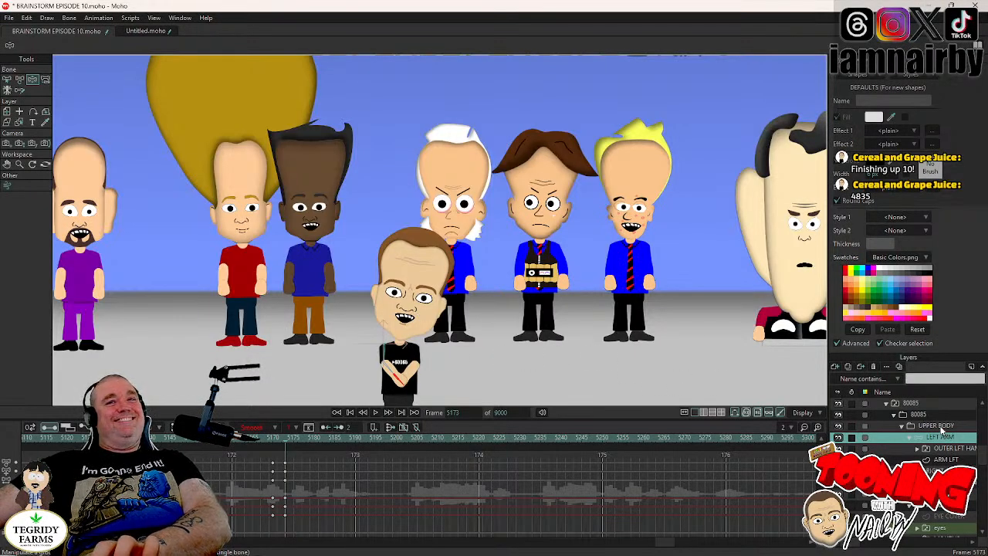
- Tilt the upper body to -6.0° at frame 5172, and save the project
click(938, 427)
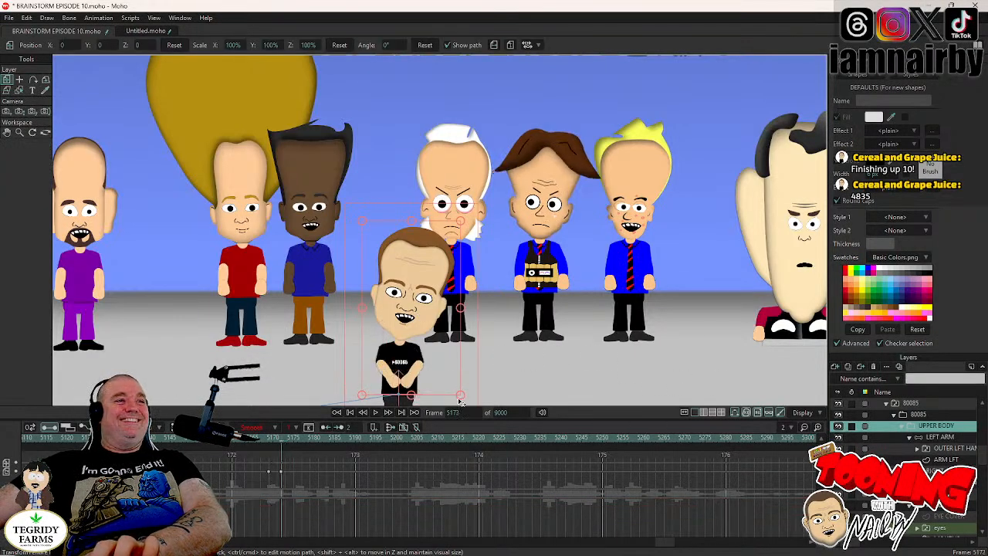
drag(468, 350, 523, 337)
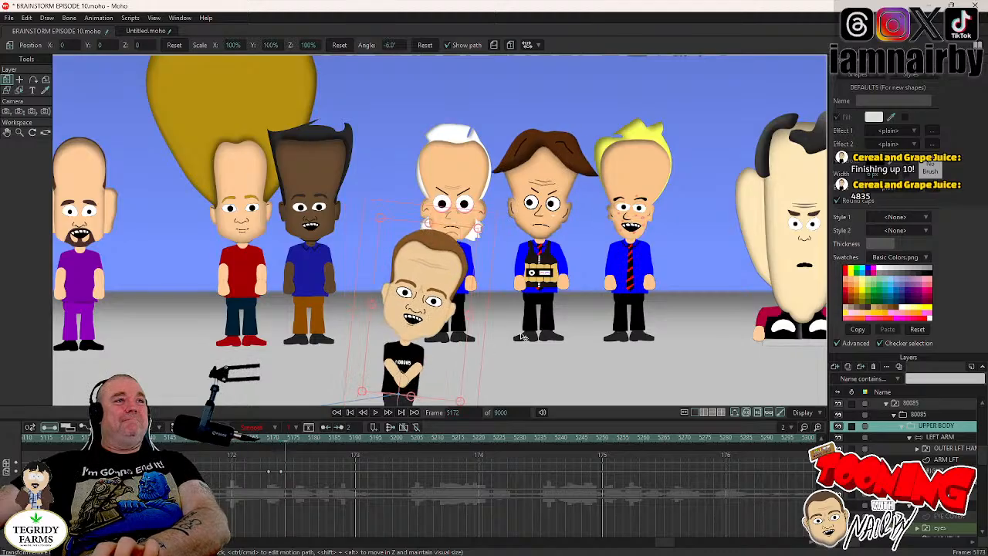
key(Right)
key(Right)
key(Right)
key(Right)
key(Right)
scroll(498, 317, down, 4)
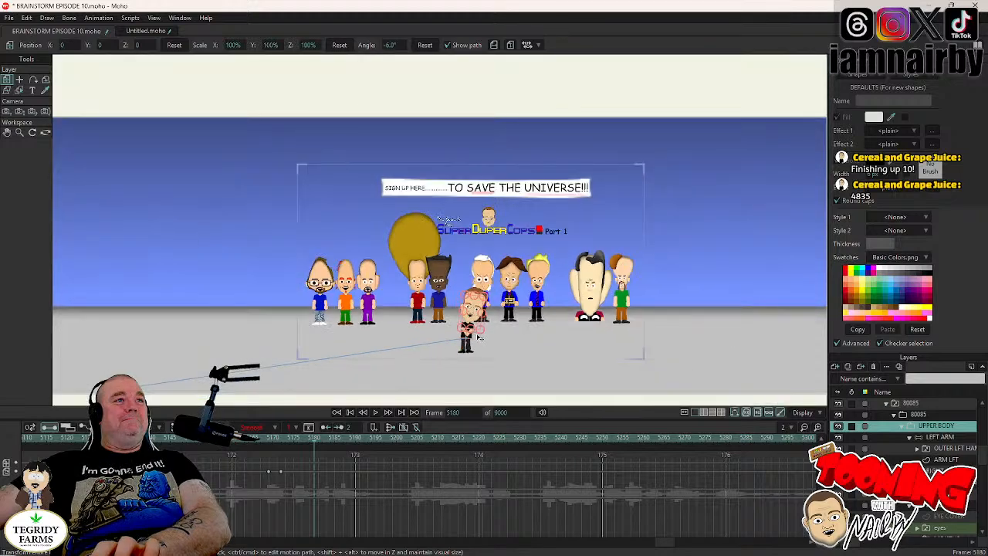
drag(483, 327, 438, 308)
scroll(439, 307, up, 3)
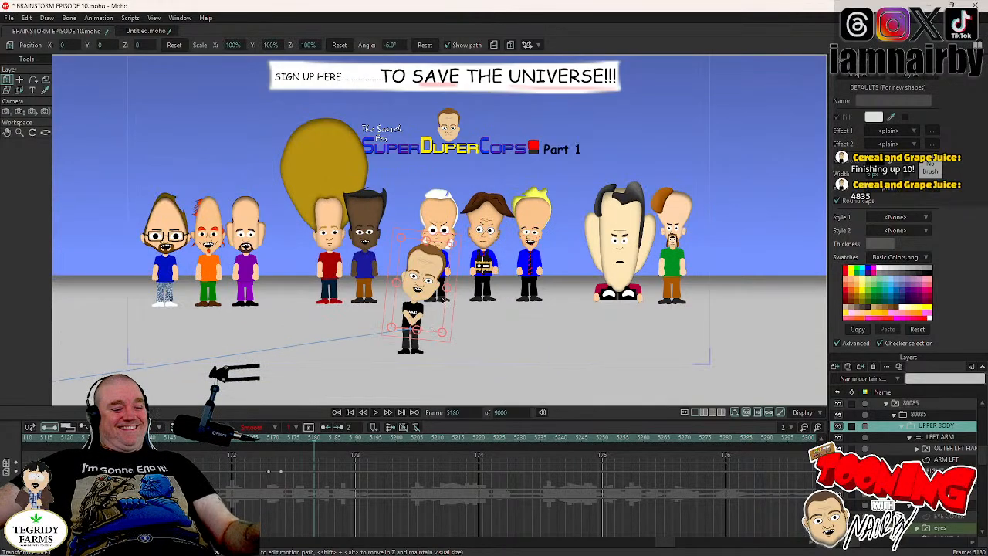
key(ctrl+s)
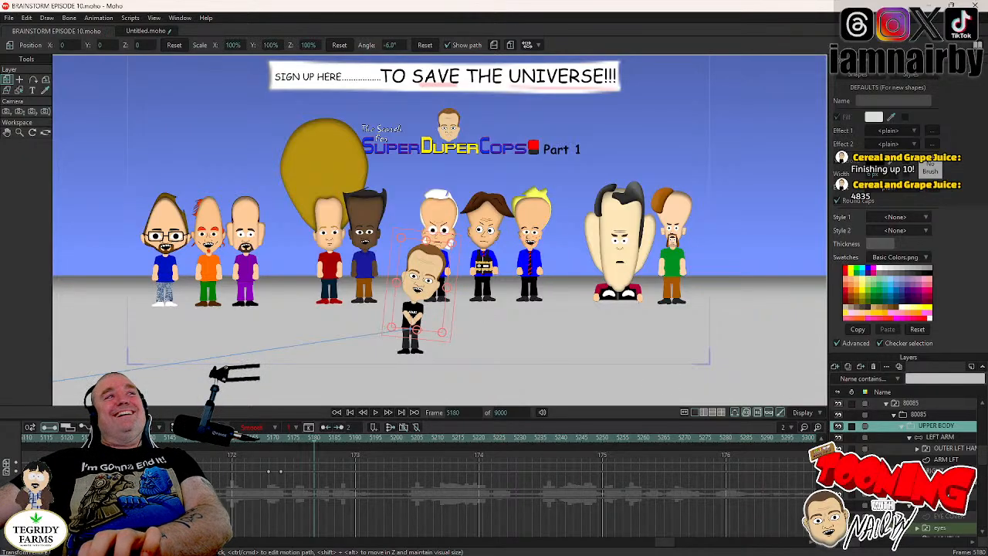
- Hold the head's tilt with a keyframe at frame 5234, and rotate the head nearly upright to 0.7° at frame 5238
scroll(930, 526, down, 2)
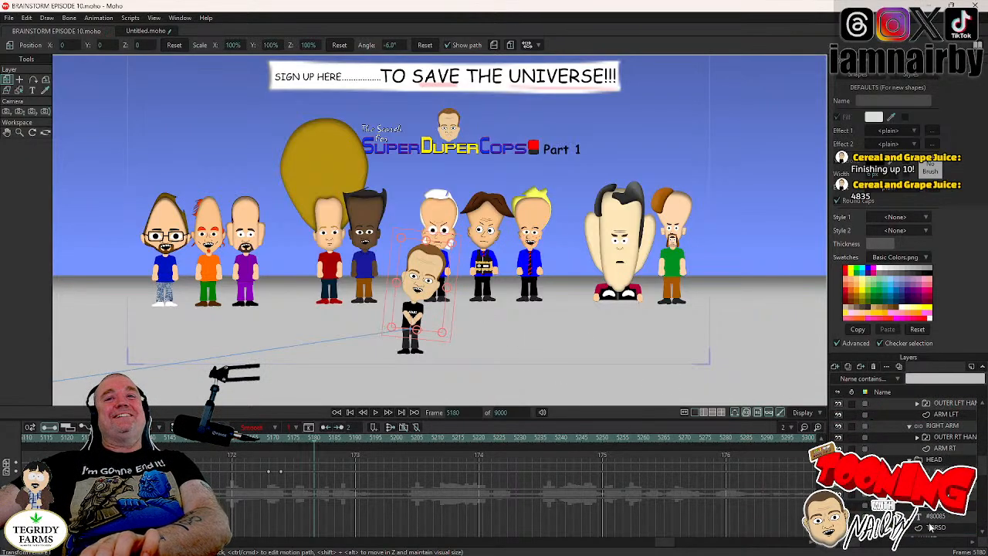
click(935, 493)
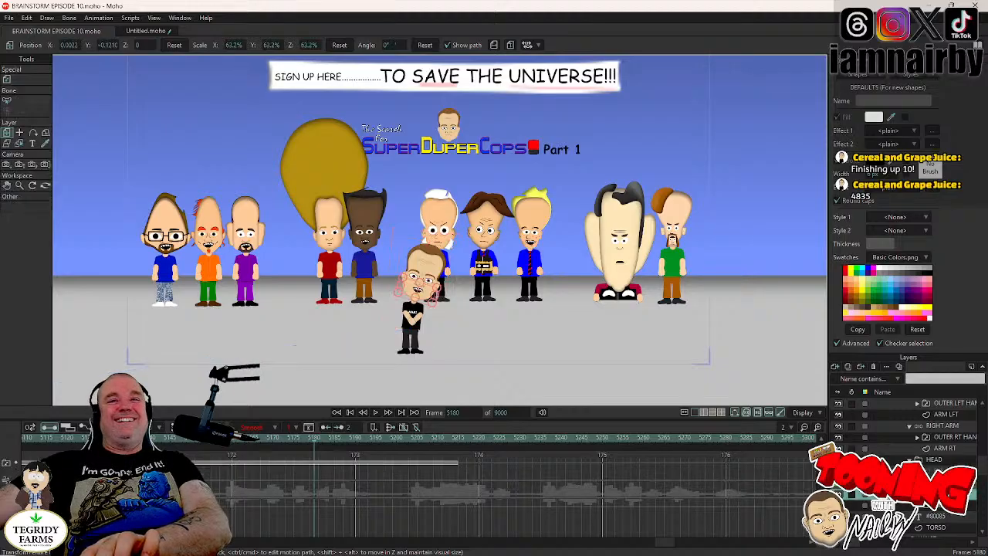
click(935, 482)
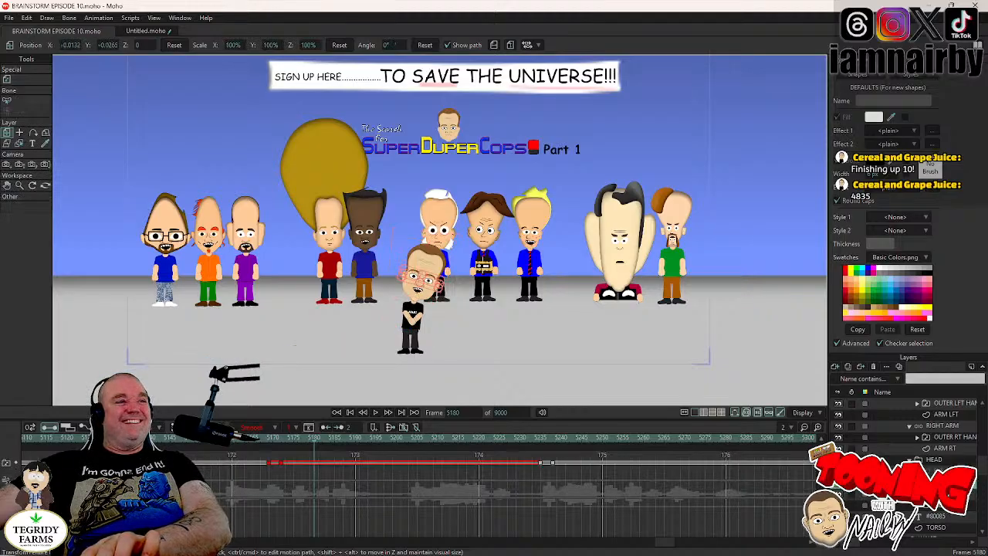
click(538, 438)
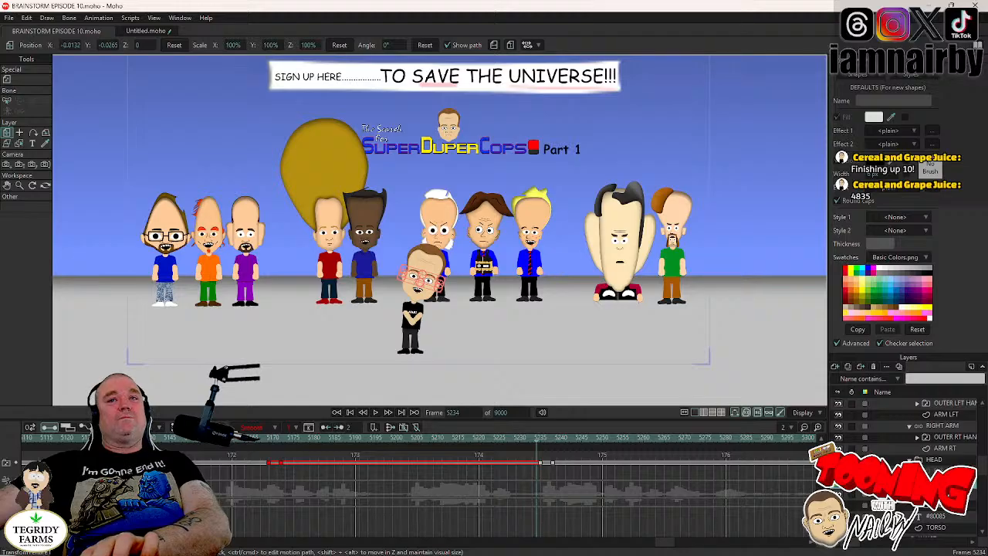
click(411, 284)
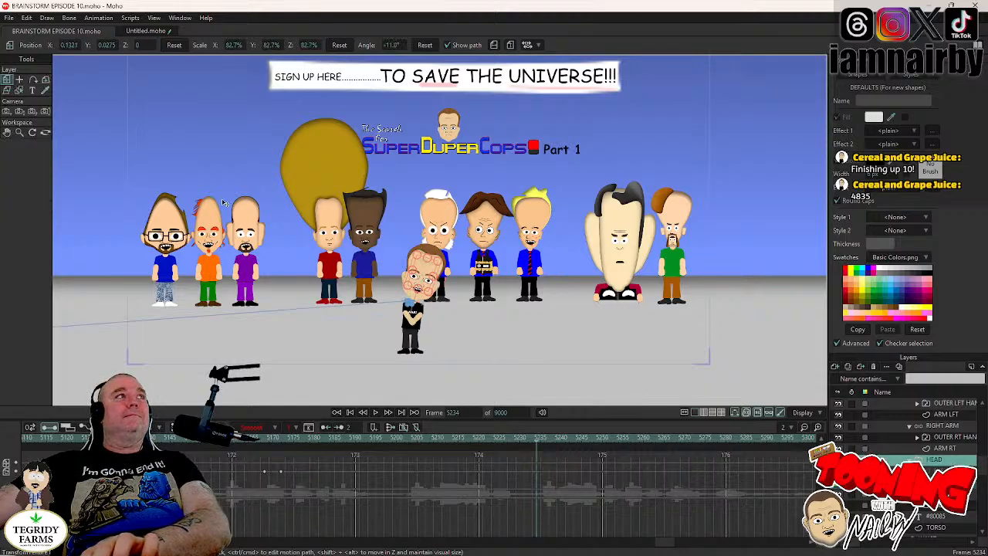
scroll(444, 278, up, 6)
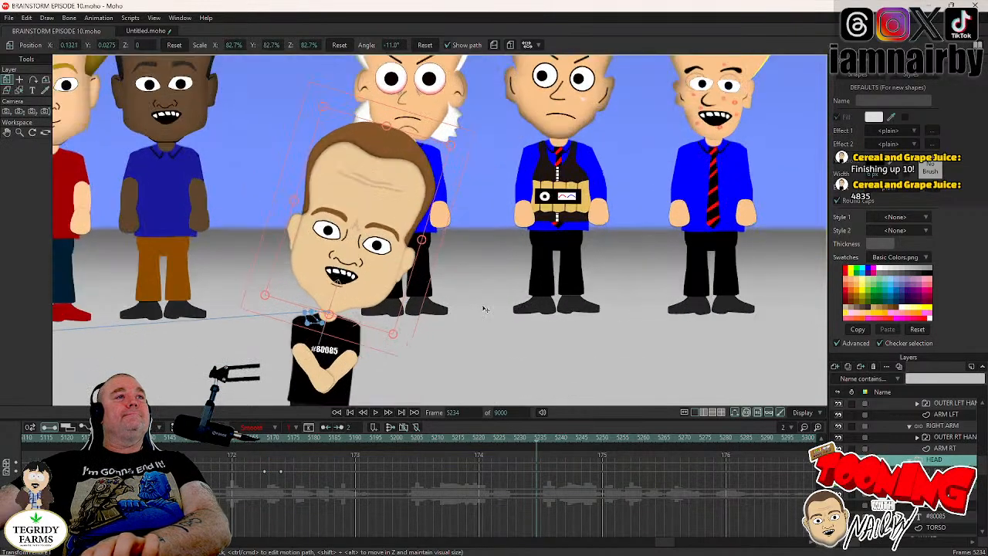
click(420, 293)
key(Right)
key(Right)
key(Right)
key(Right)
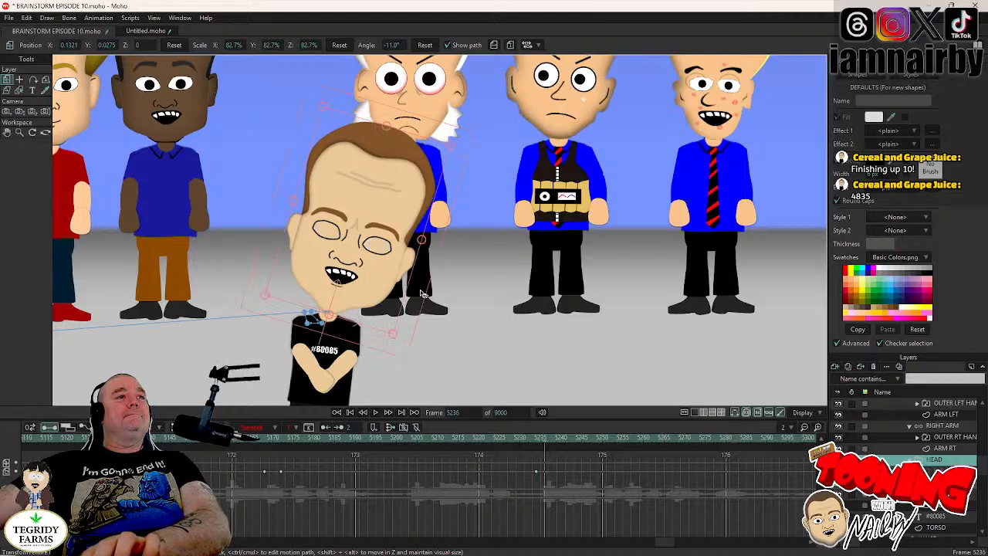
click(420, 291)
drag(421, 291, 415, 276)
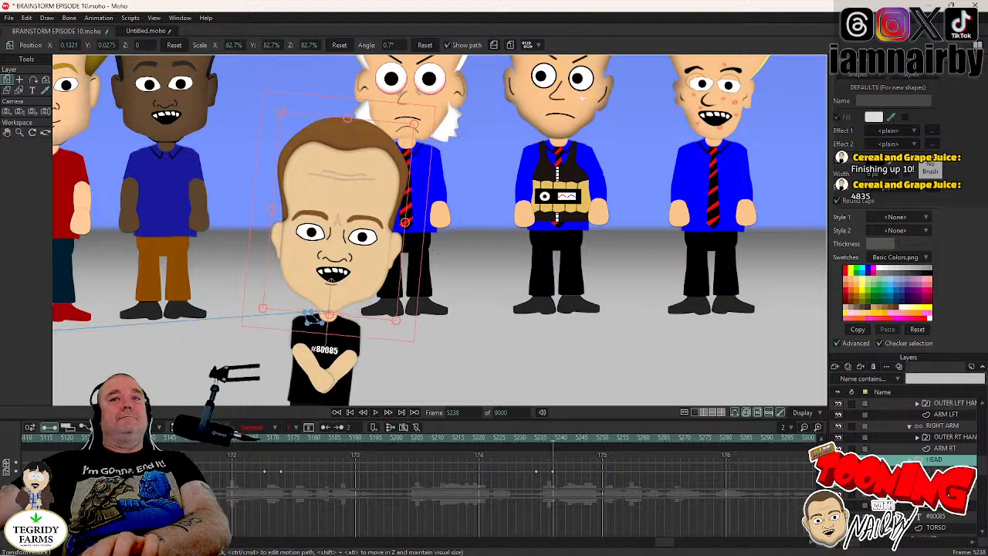
- Hold the upper body's pose with a keyframe at frame 5234, and reset its angle to 0° at frame 5237
key(Left)
key(Left)
key(Left)
key(Left)
scroll(935, 457, up, 2)
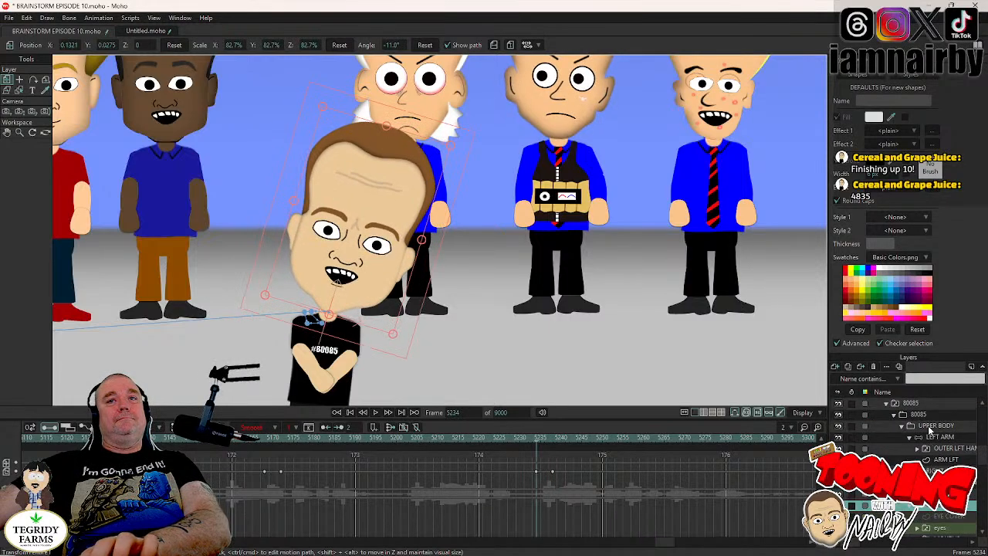
click(930, 427)
click(451, 358)
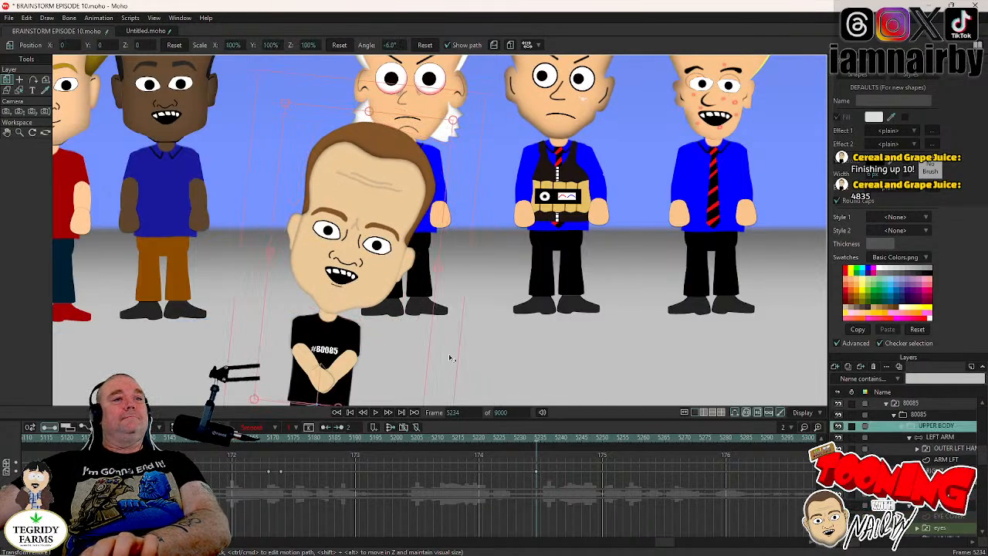
key(Right)
key(Right)
key(Right)
drag(473, 357, 515, 305)
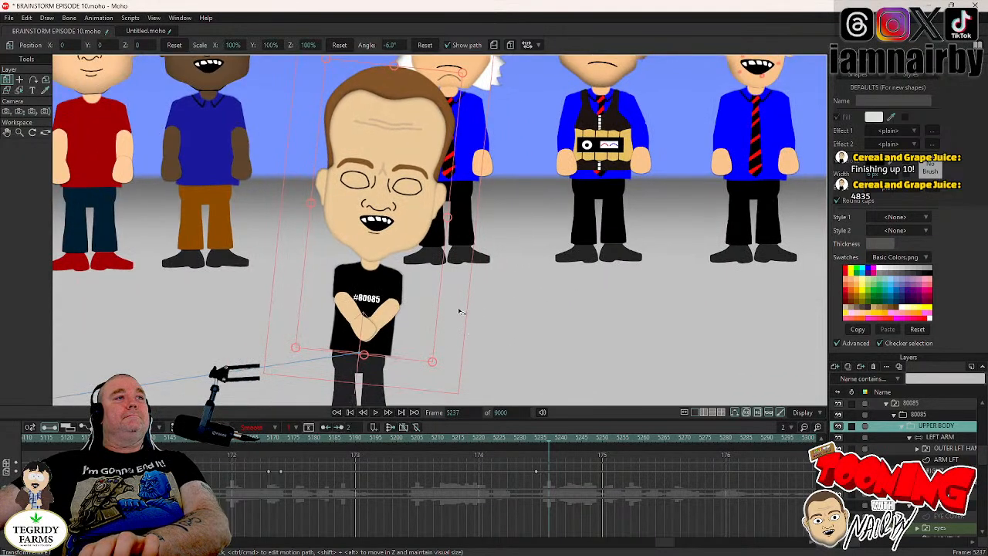
click(423, 44)
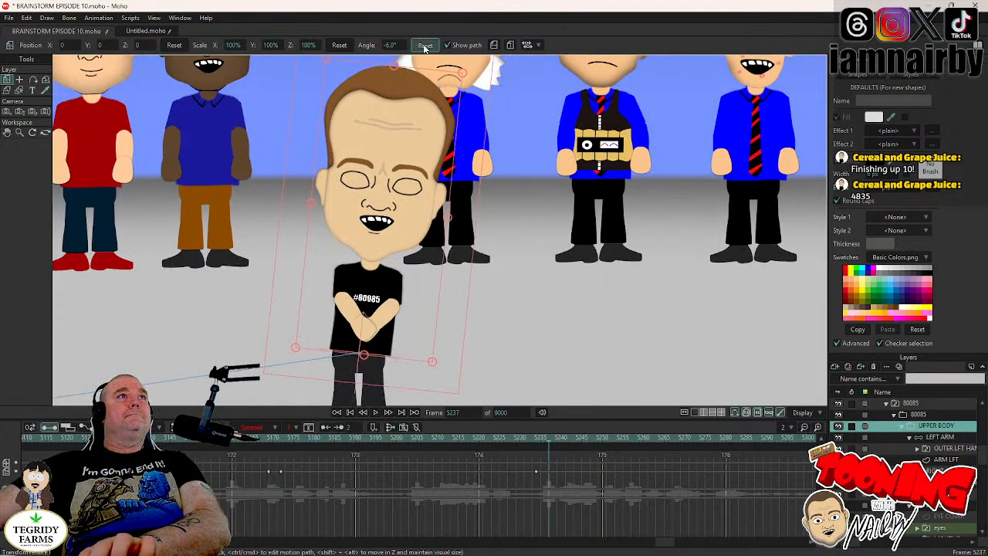
scroll(532, 264, down, 2)
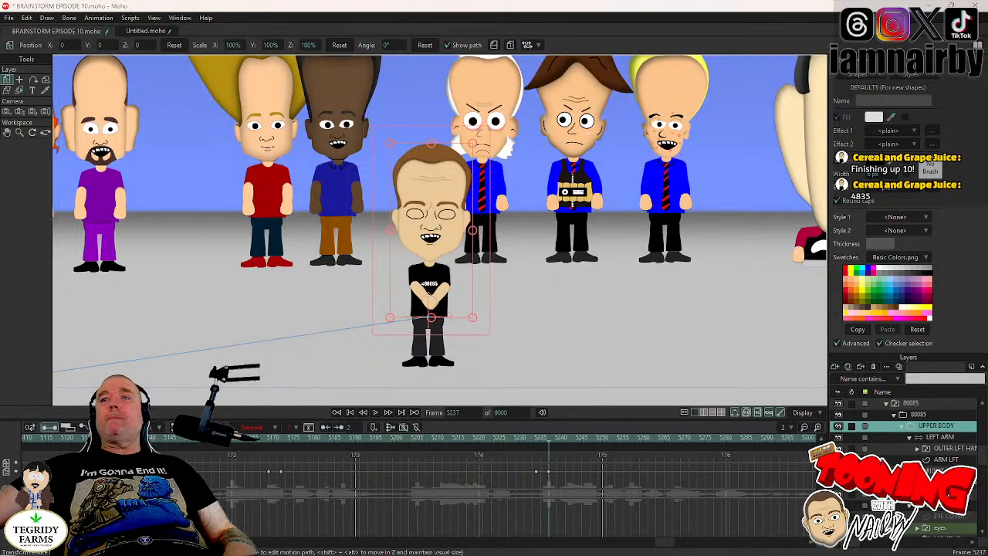
- Save the project
right_click(665, 457)
click(628, 427)
key(ctrl+s)
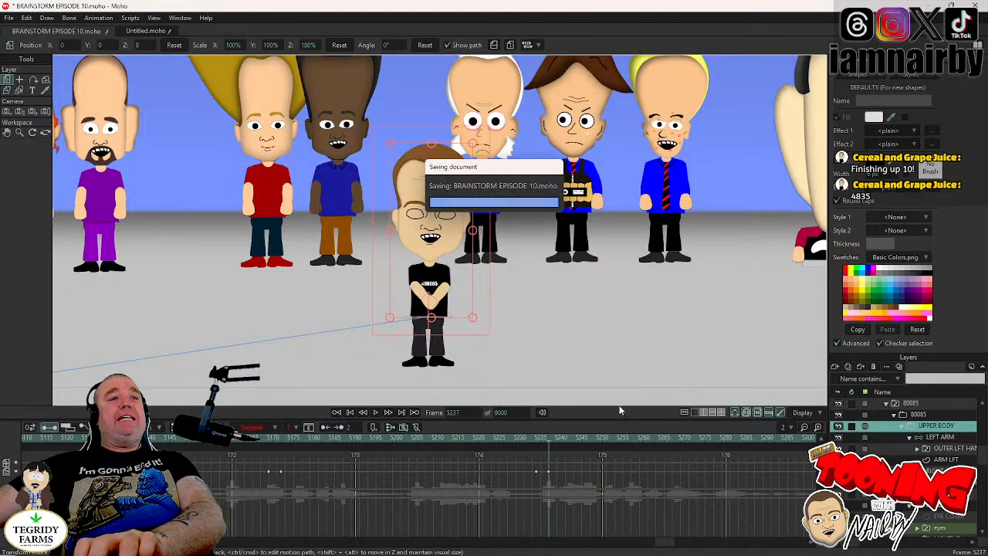
- Play back the animation from frame 5166 to check the folded-arms pose and the return to upright
key(Right)
key(Right)
key(Right)
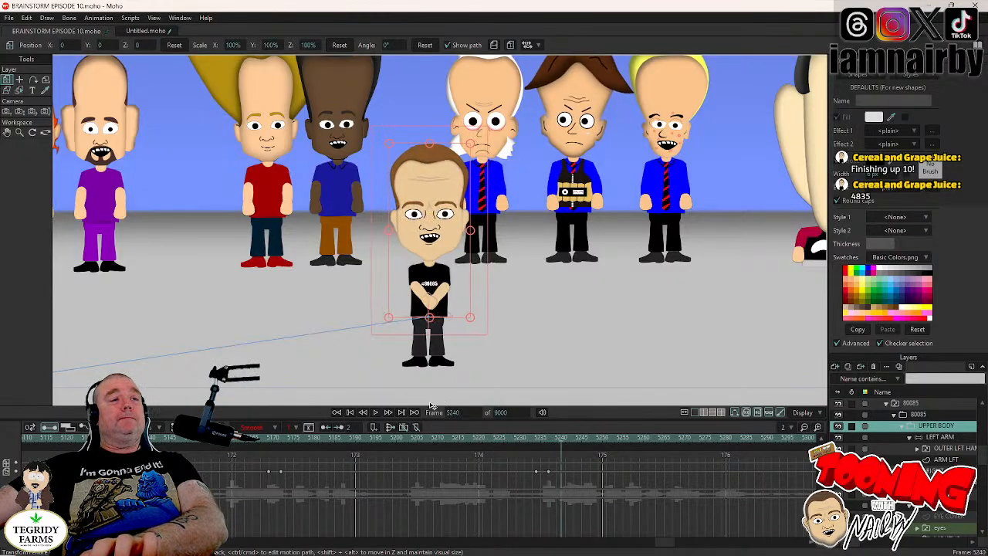
click(257, 445)
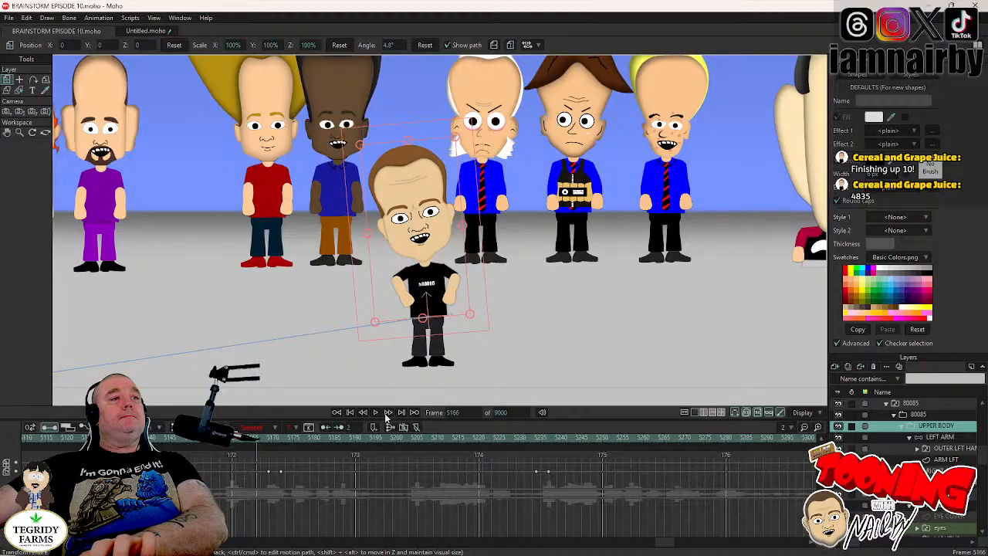
click(376, 413)
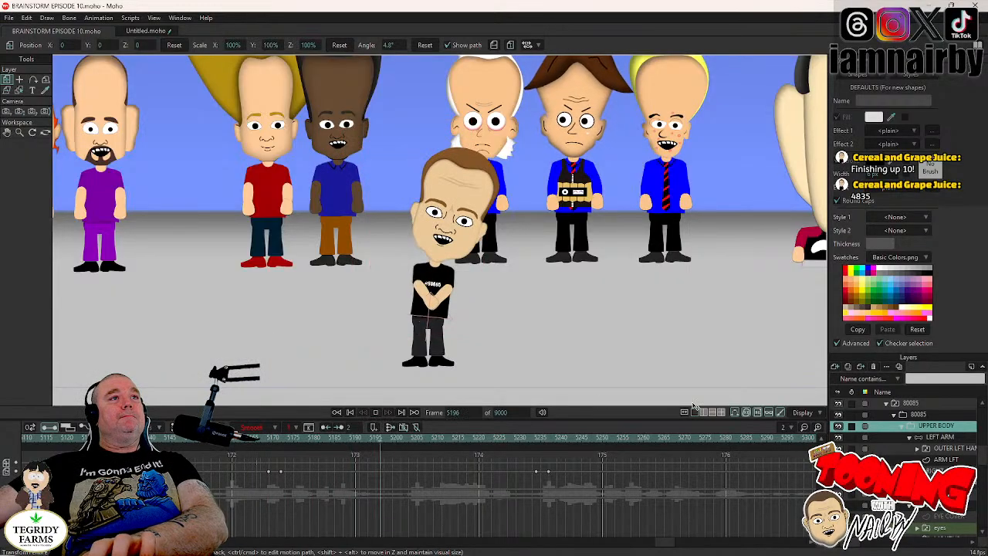
key(space)
- Switch the #80085 character's mouth to the closed shape at frame 5235
key(Left)
key(Left)
key(Left)
key(Left)
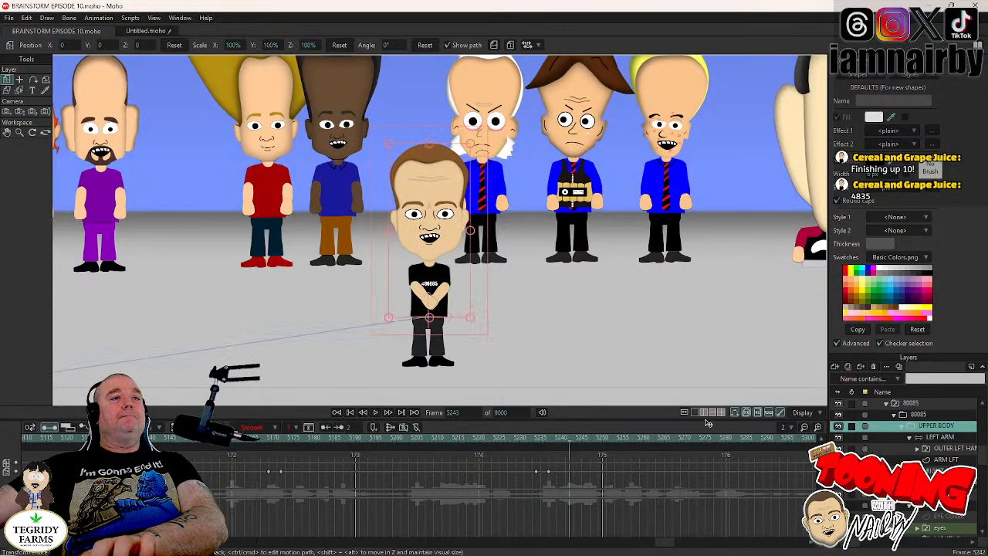
key(Left)
key(Left)
key(Left)
key(Left)
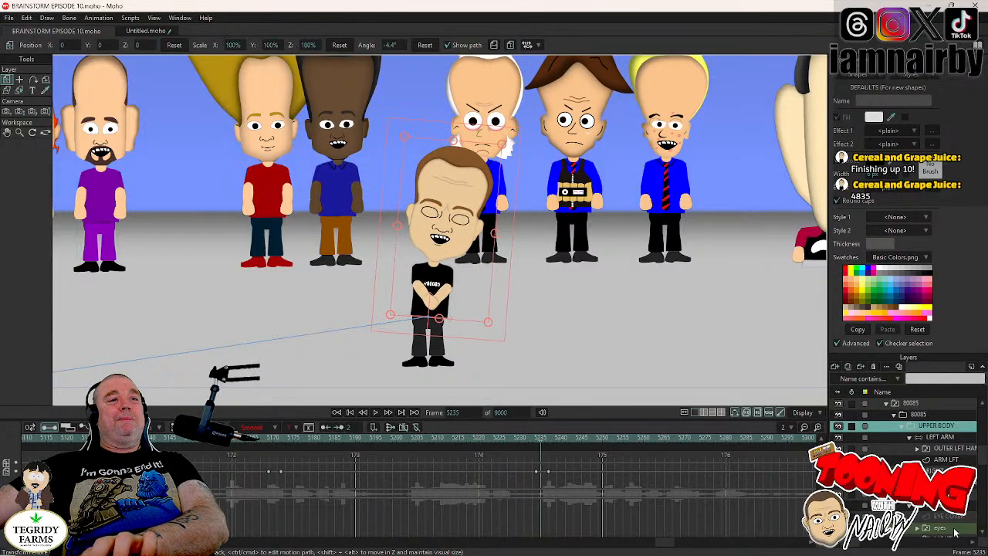
scroll(943, 522, down, 2)
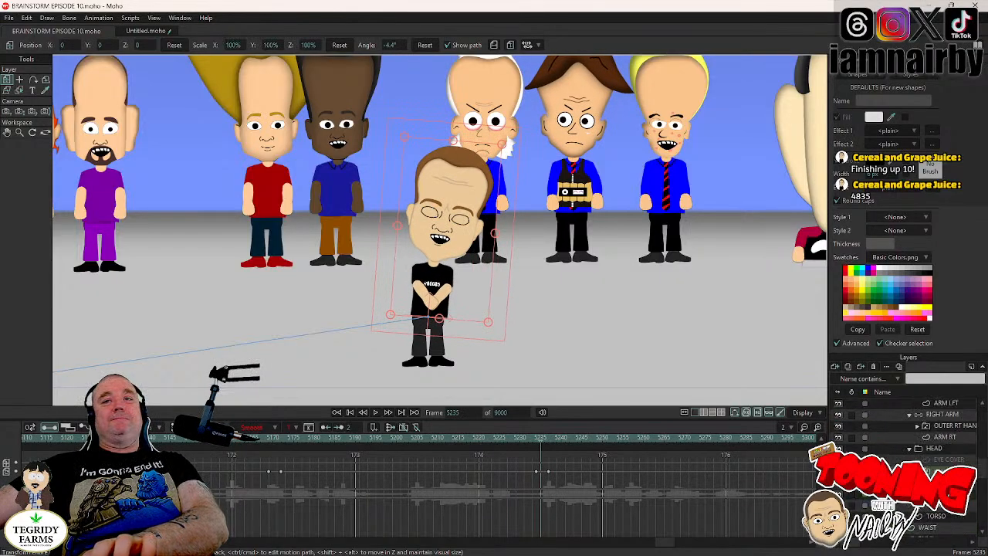
right_click(942, 483)
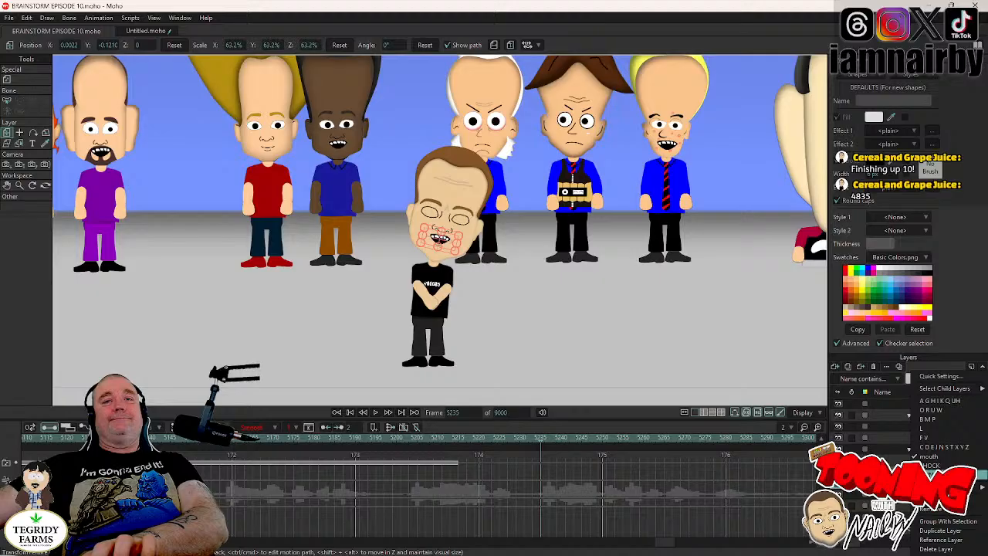
click(940, 475)
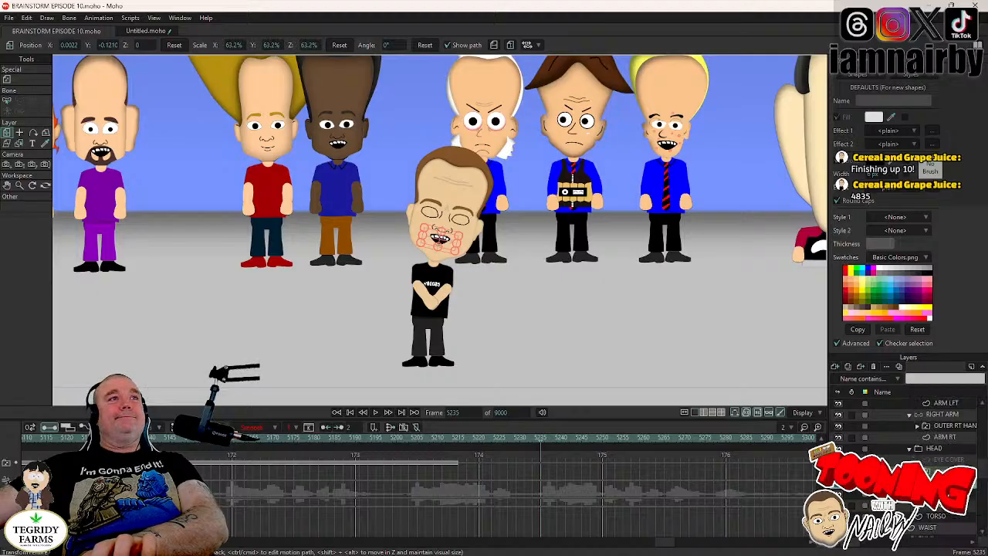
- Select the whole 80085 character layer and save the project
click(933, 450)
scroll(927, 460, up, 2)
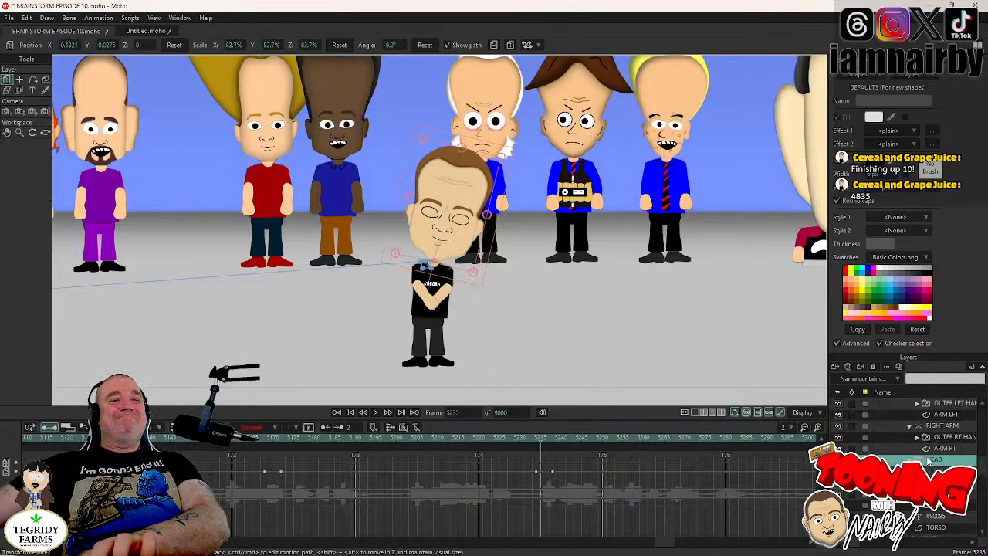
scroll(935, 447, up, 3)
click(930, 426)
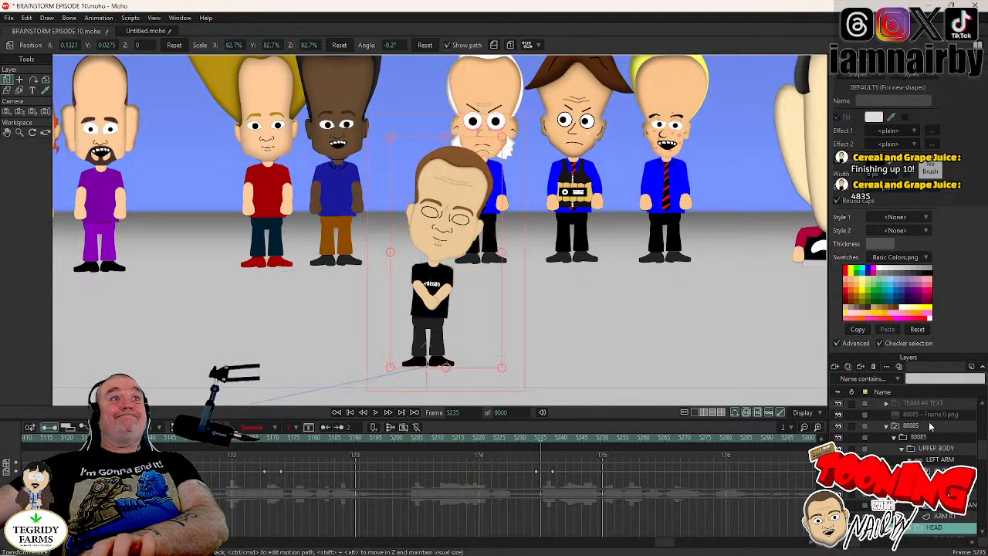
key(Right)
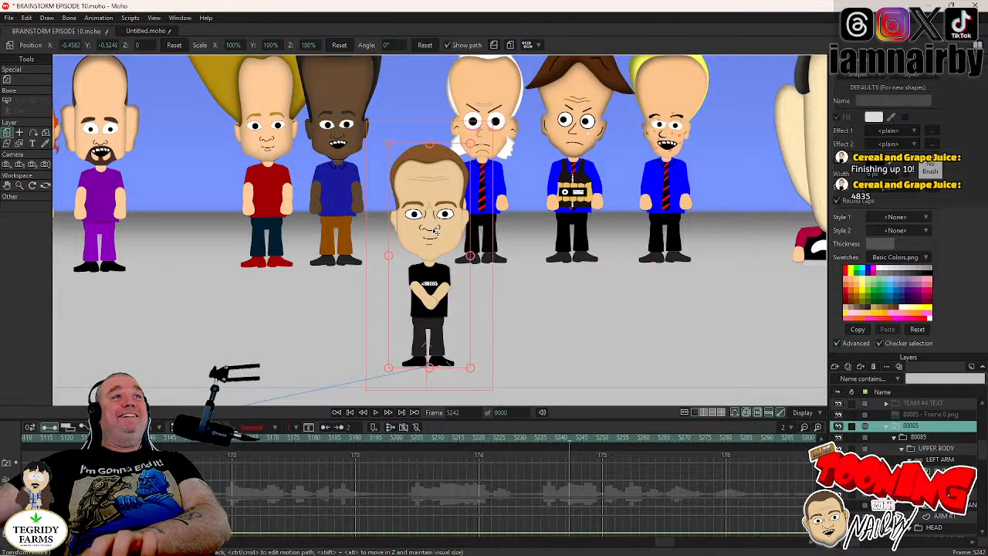
scroll(435, 231, down, 2)
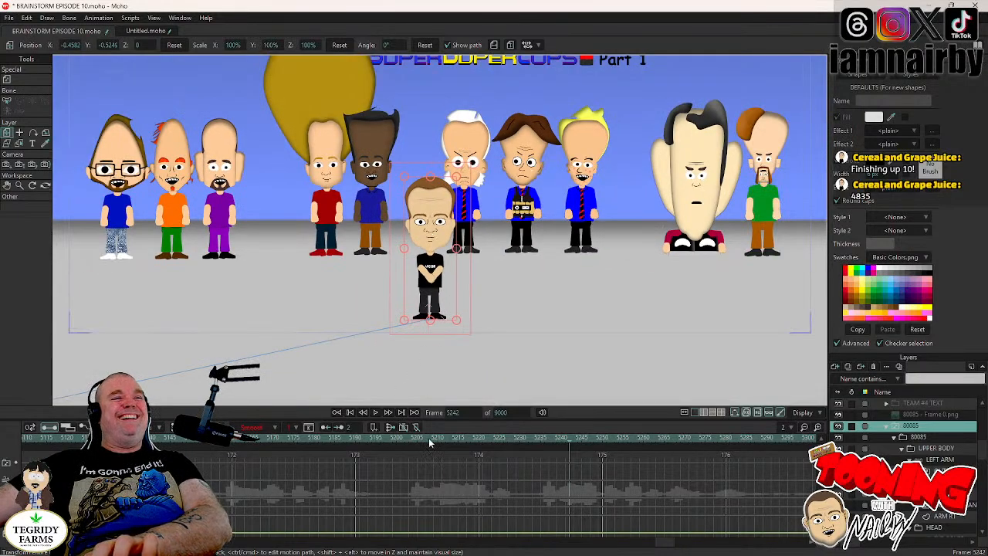
key(ctrl+s)
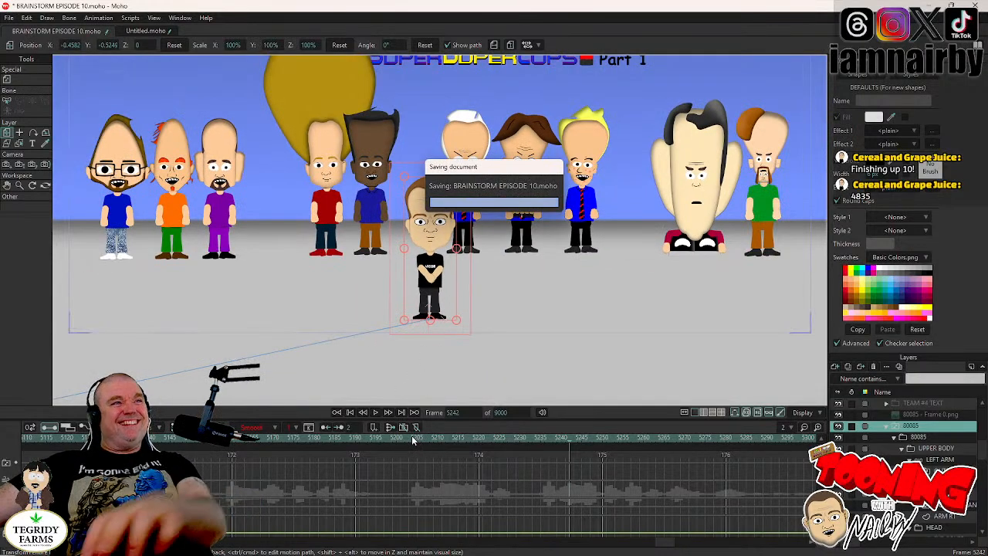
- Play back the animation from frame 5155 past frame 5330, and replay it from an earlier point in the dialogue
click(212, 445)
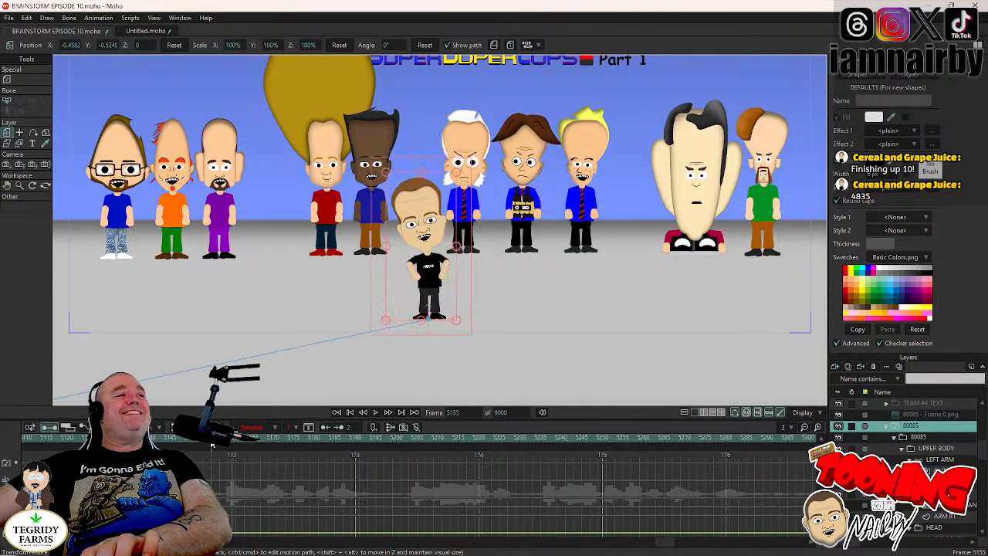
click(377, 413)
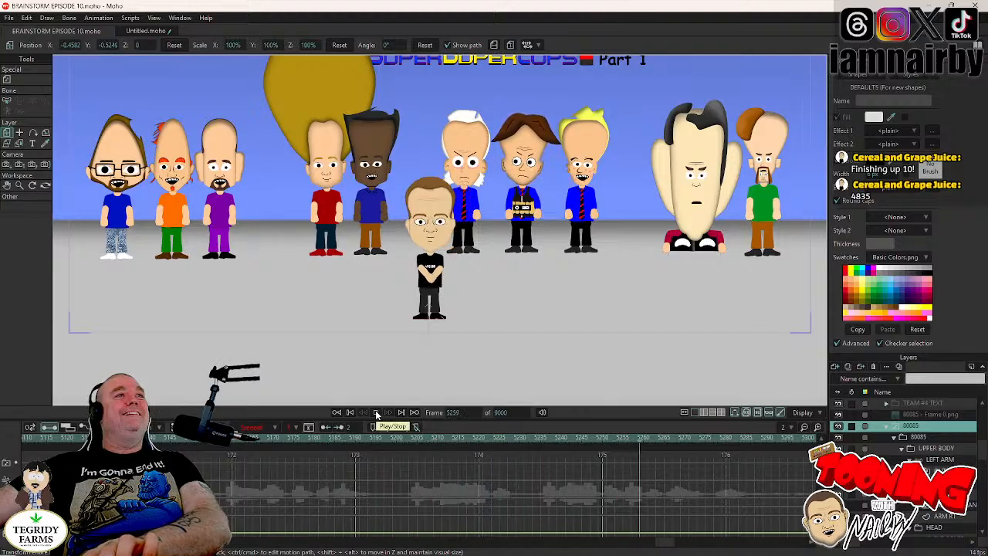
click(377, 413)
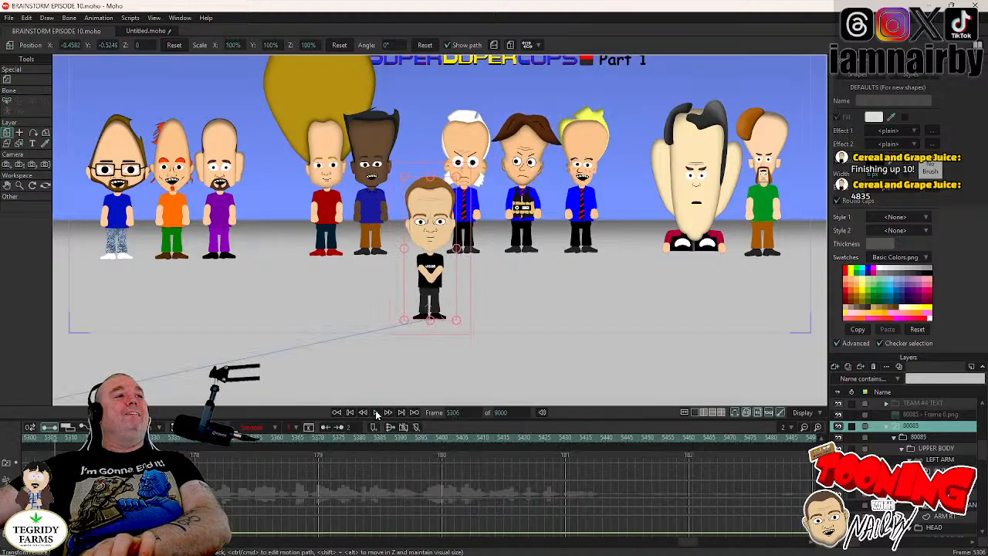
click(377, 413)
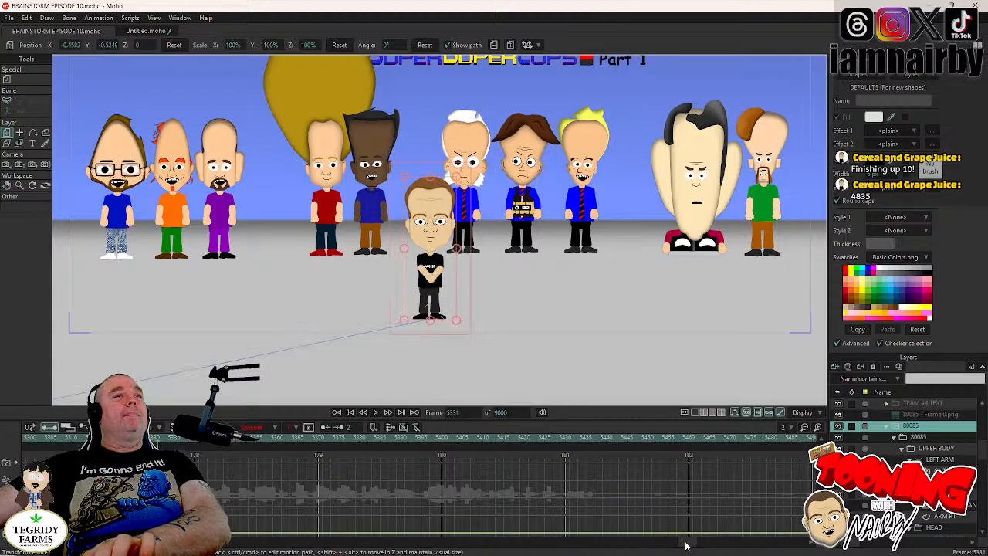
drag(690, 542, 677, 549)
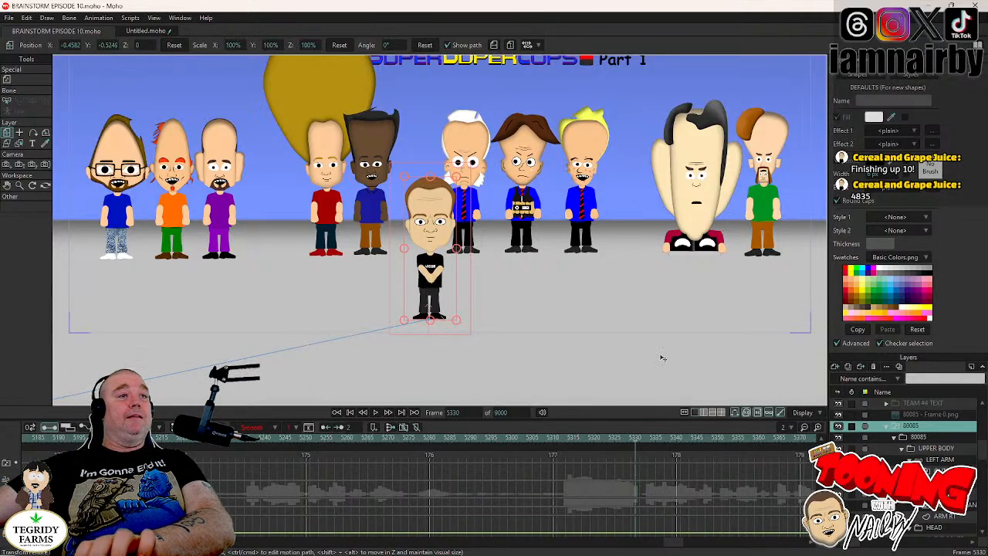
mouse_move(635, 438)
mouse_down()
mouse_move(578, 503)
mouse_move(455, 473)
mouse_move(512, 474)
mouse_move(594, 506)
mouse_up()
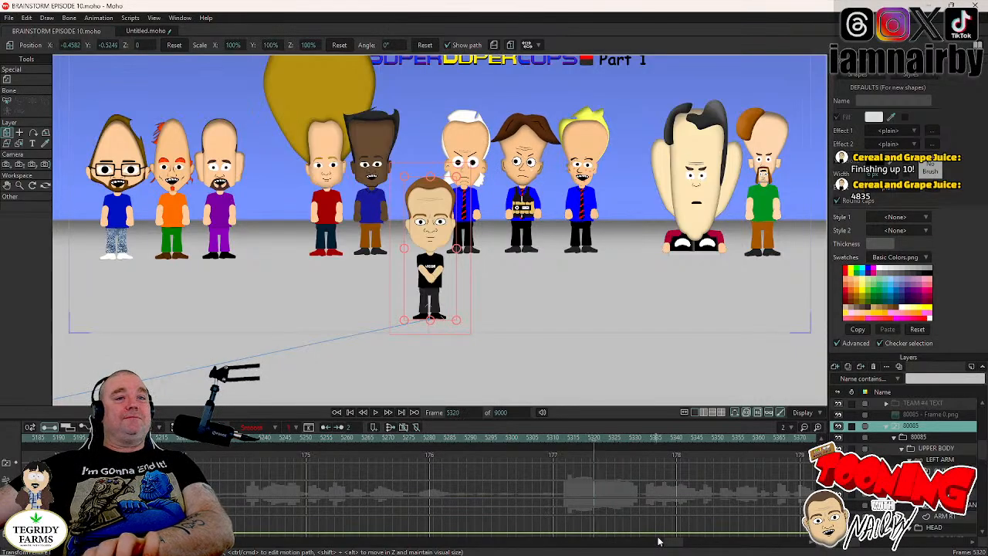
drag(671, 546, 662, 546)
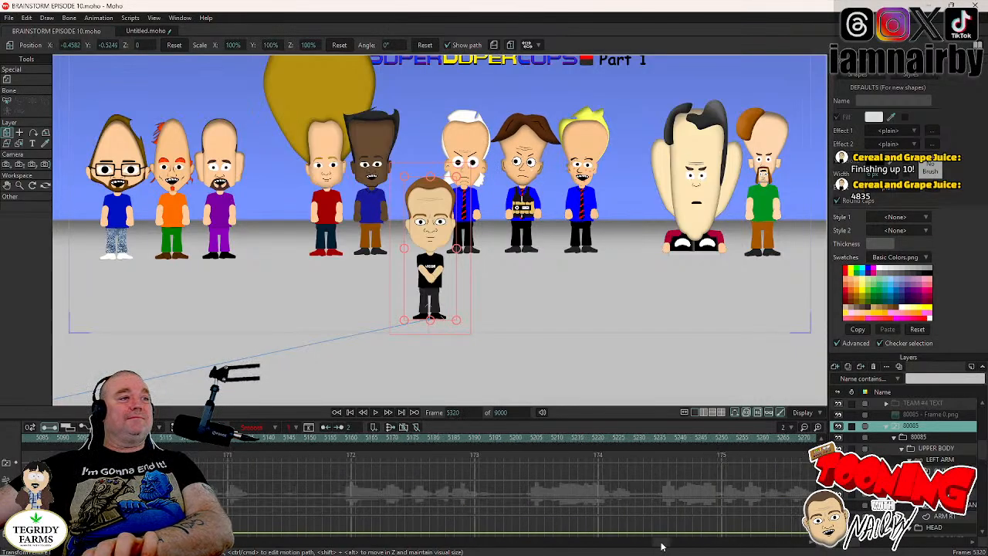
click(204, 447)
click(375, 414)
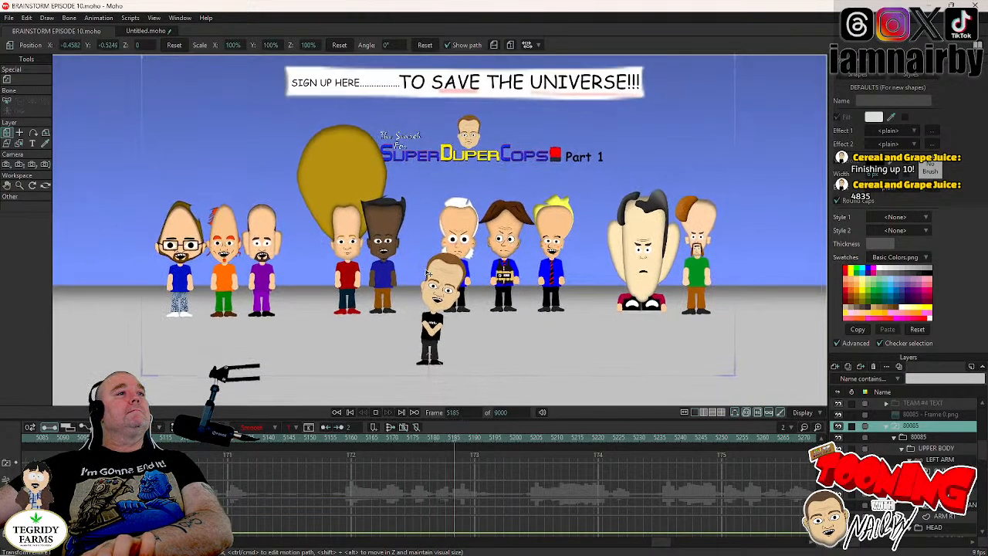
- Stop playback at frame 5256, select the 80085 character's eyes layer, and key a blink at frame 5292
click(376, 414)
scroll(936, 527, down, 2)
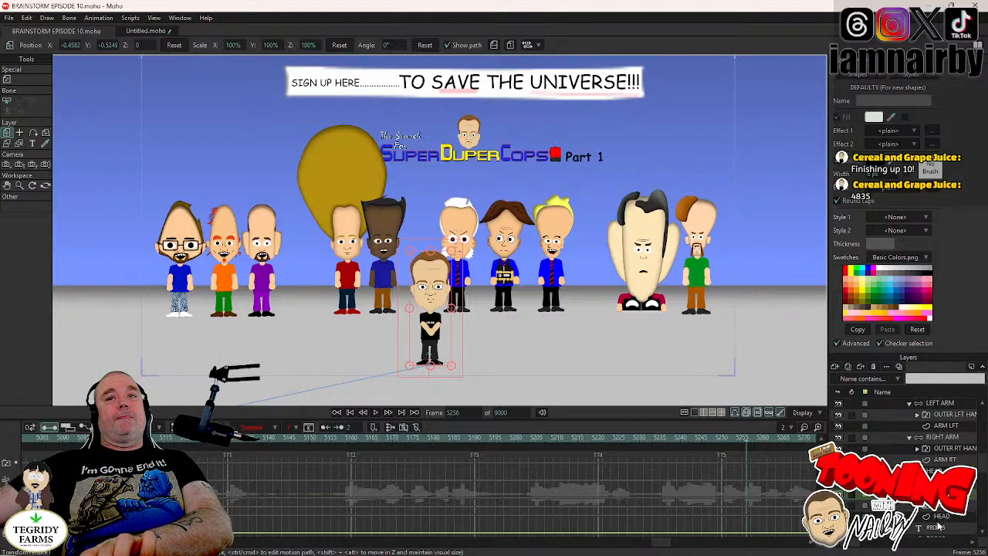
click(942, 494)
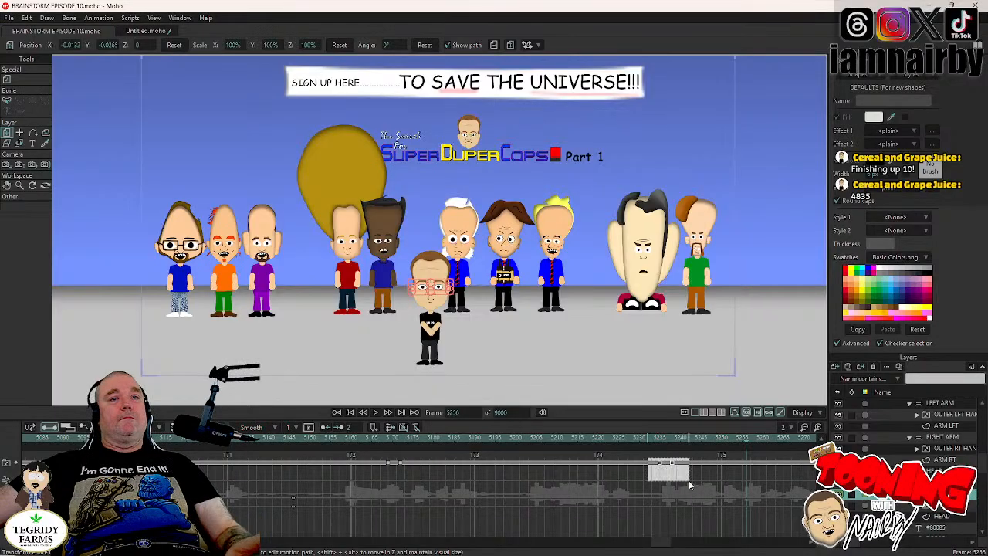
click(376, 412)
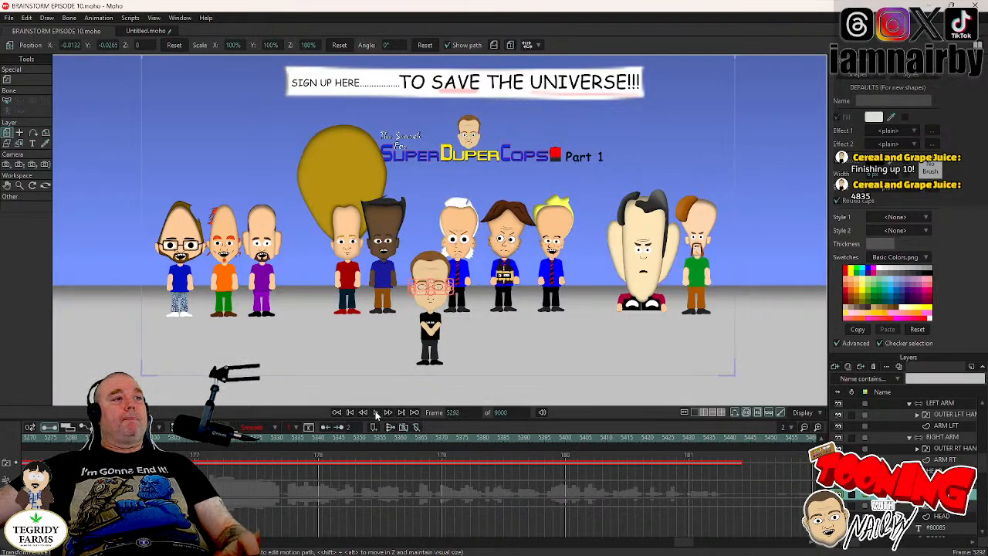
click(376, 415)
click(376, 413)
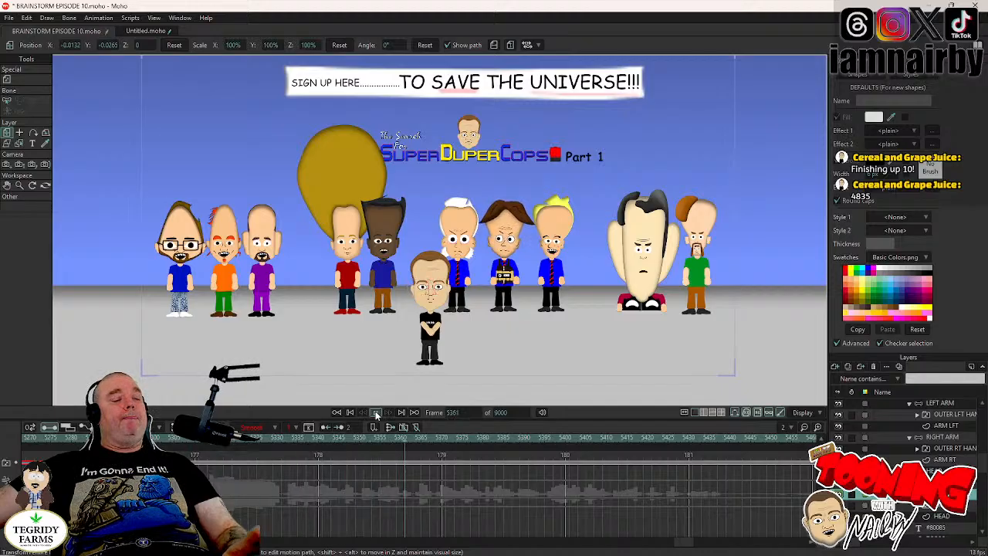
- Continue through the dialogue and key the 80085 character's eye blinks at frames 5361, 5410 and 5453
click(376, 413)
click(377, 413)
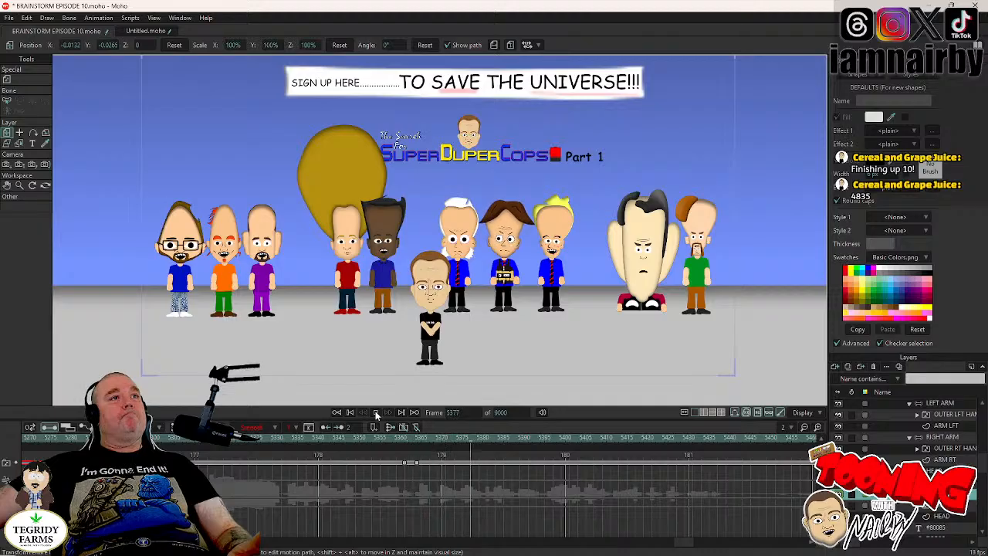
click(376, 413)
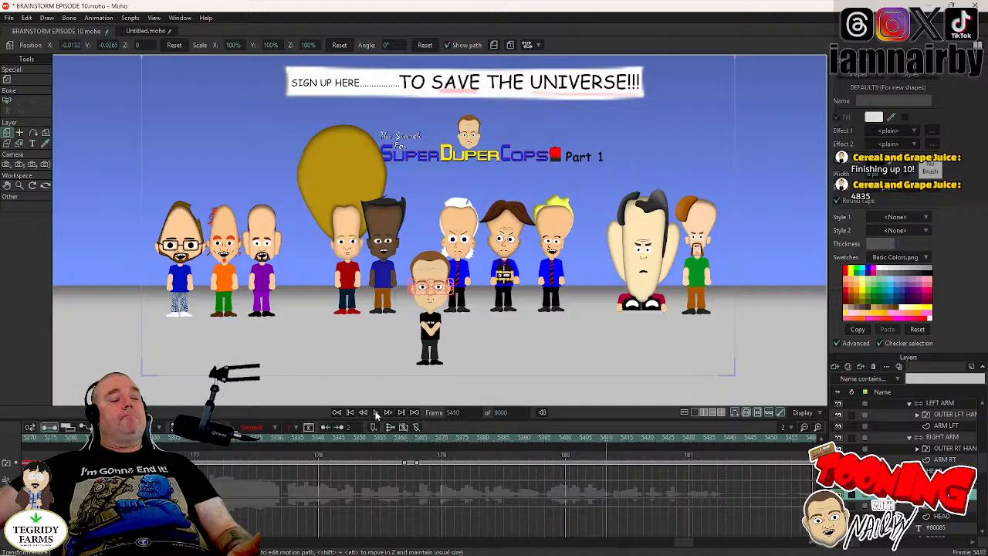
click(376, 413)
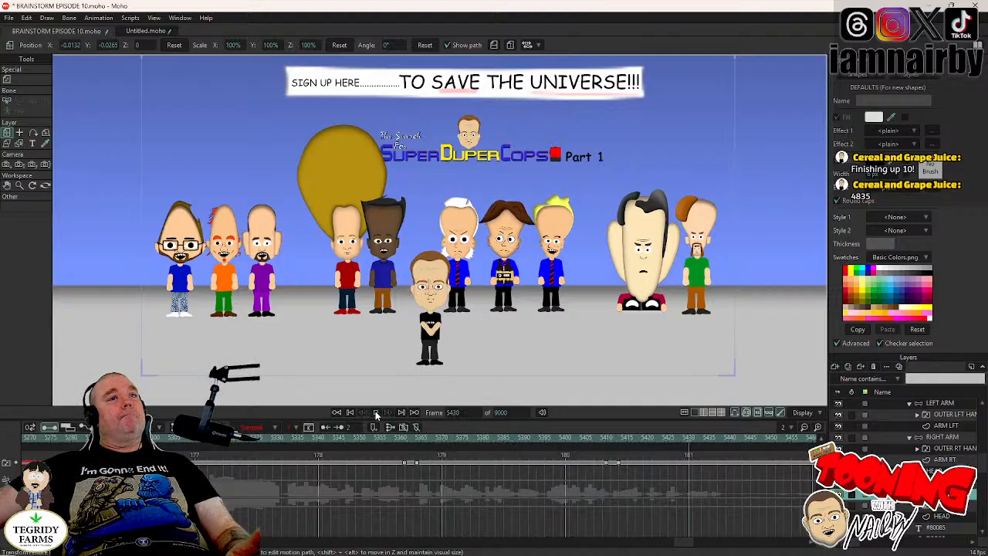
click(376, 413)
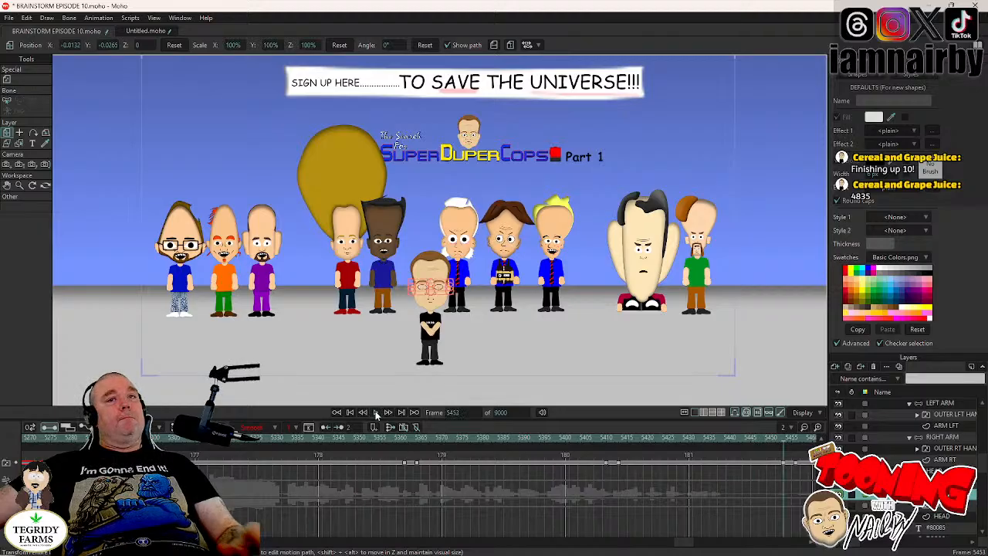
click(376, 413)
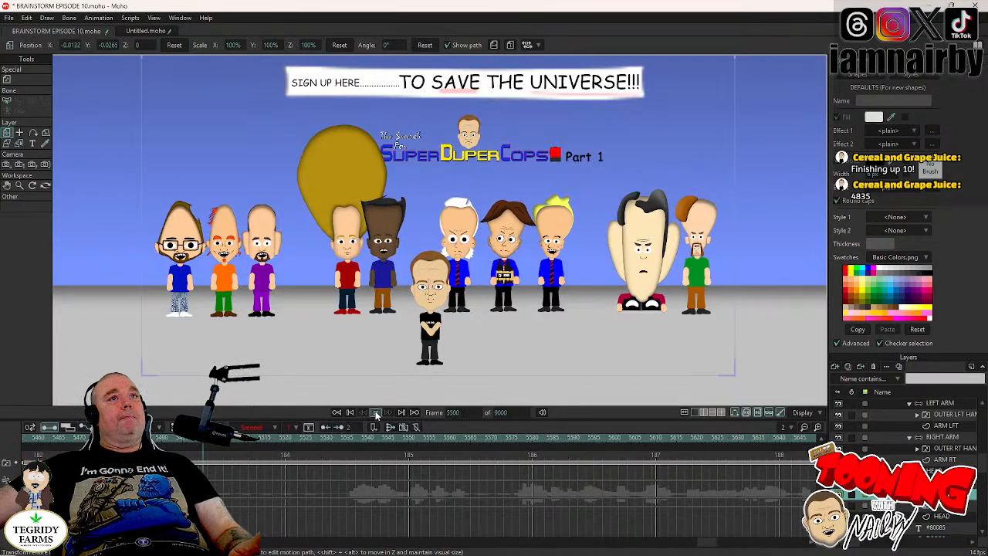
- Play the animation from around frame 5500 to frame 5544, and replay it from frame 5352 to check the blinks
click(376, 413)
click(376, 413)
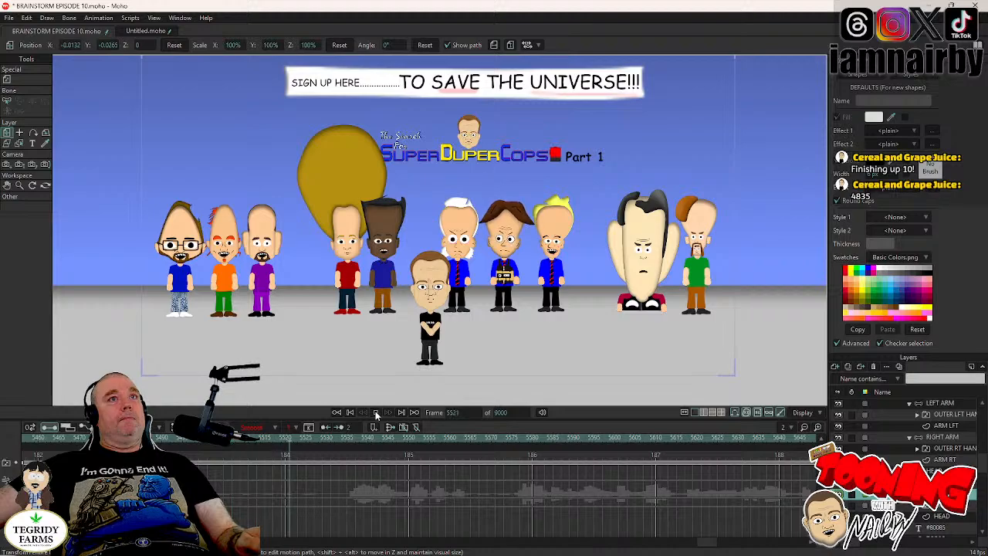
click(376, 413)
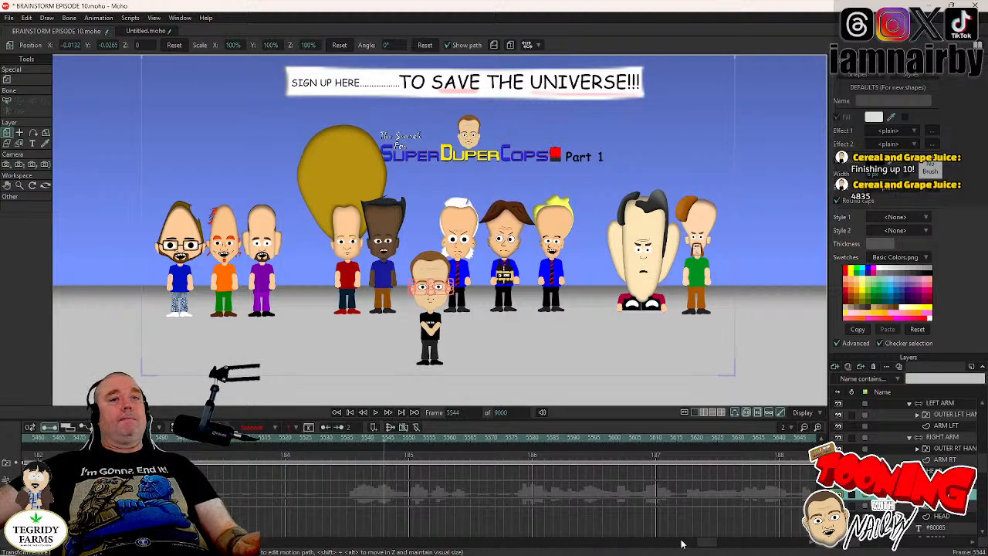
click(646, 541)
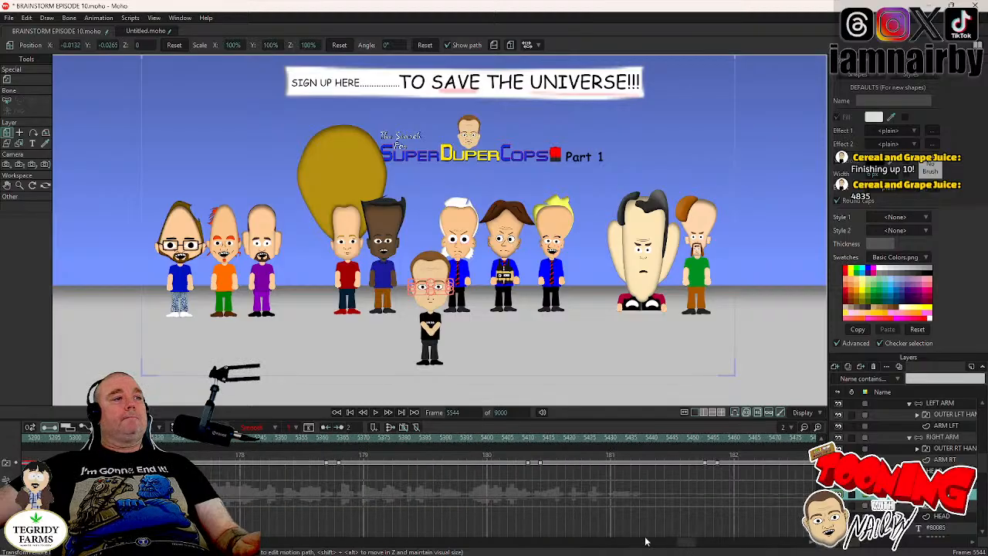
click(376, 413)
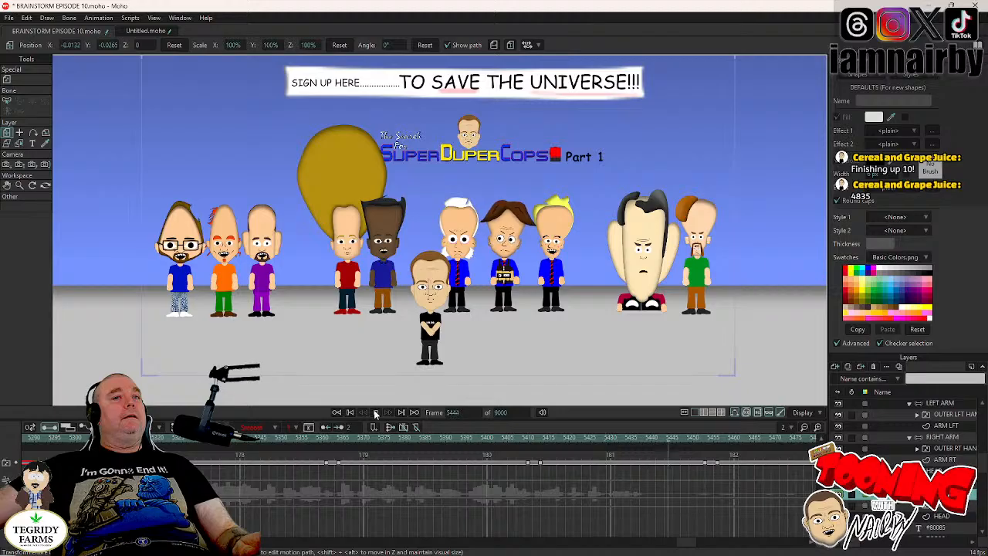
- Key another blink on the 80085 character's eyes at frame 5480 and save the project
click(376, 413)
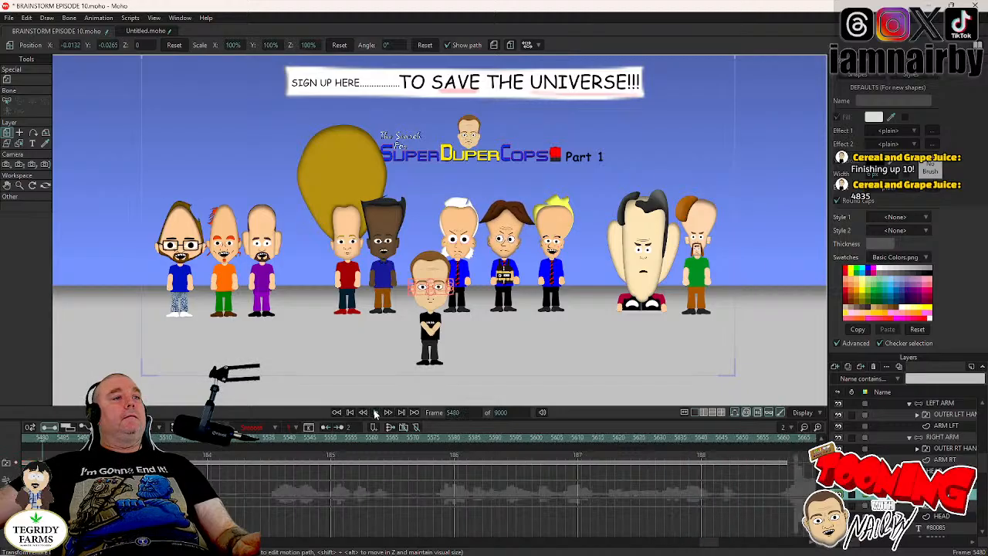
click(376, 413)
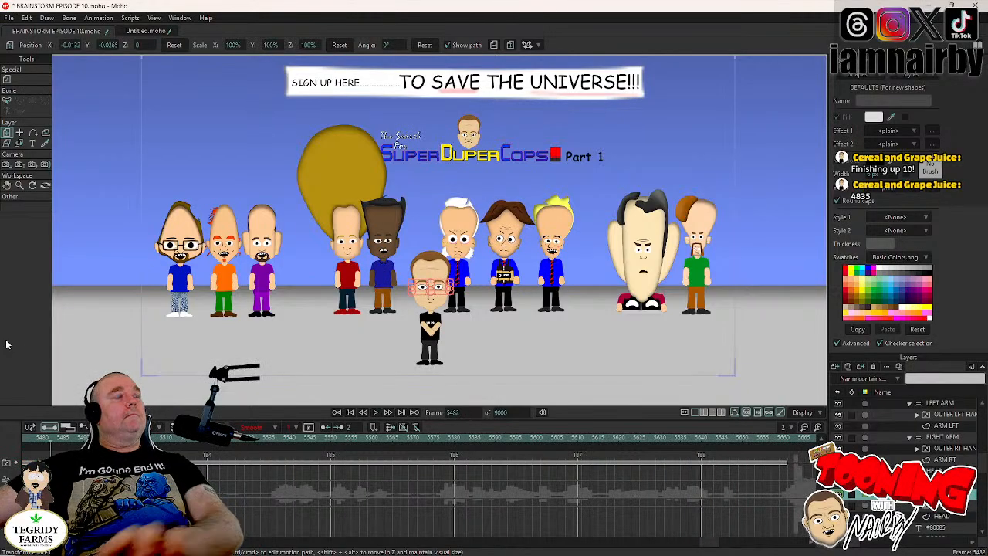
key(ctrl+s)
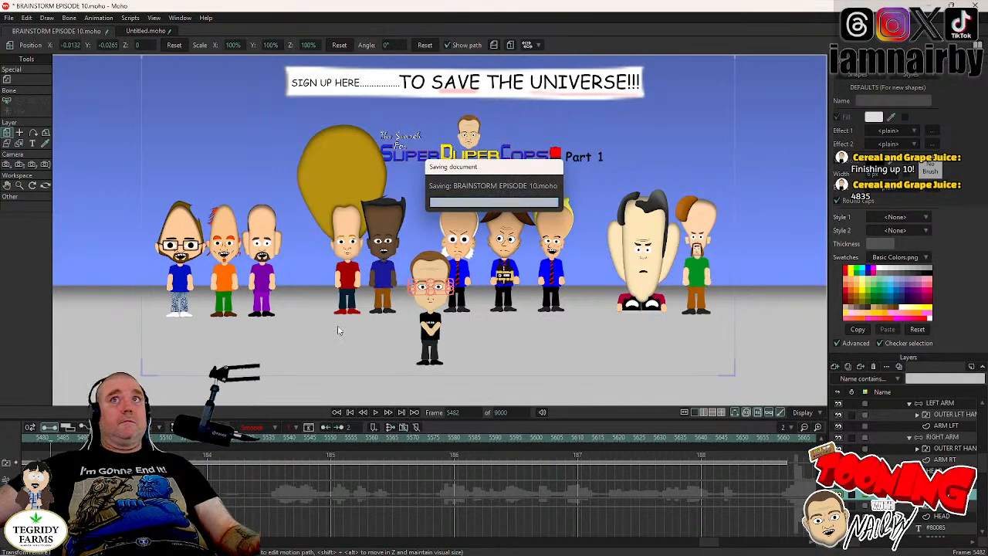
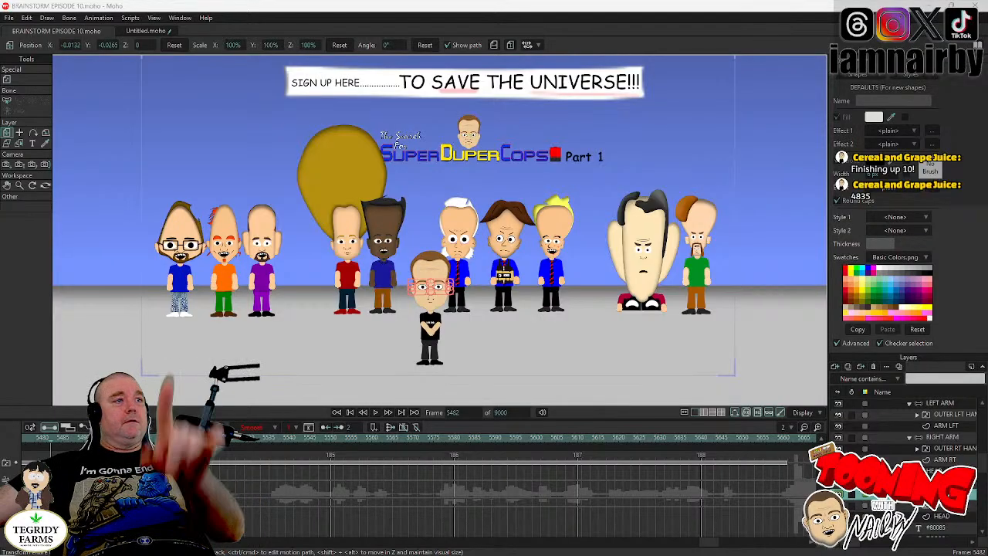
- Cut the camera to the black-haired and green-shirted characters at frame 5482, and save the project
drag(710, 543, 654, 550)
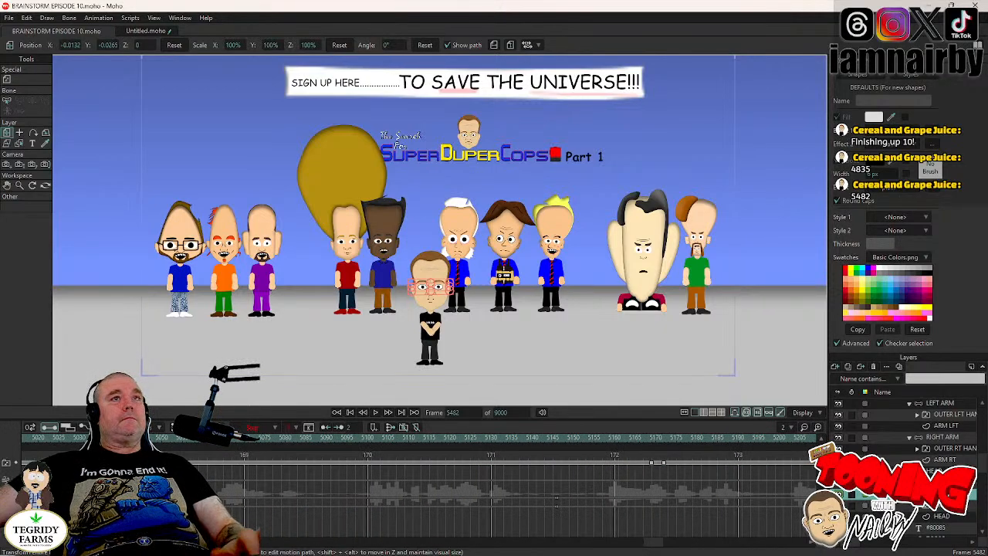
key(ctrl+z)
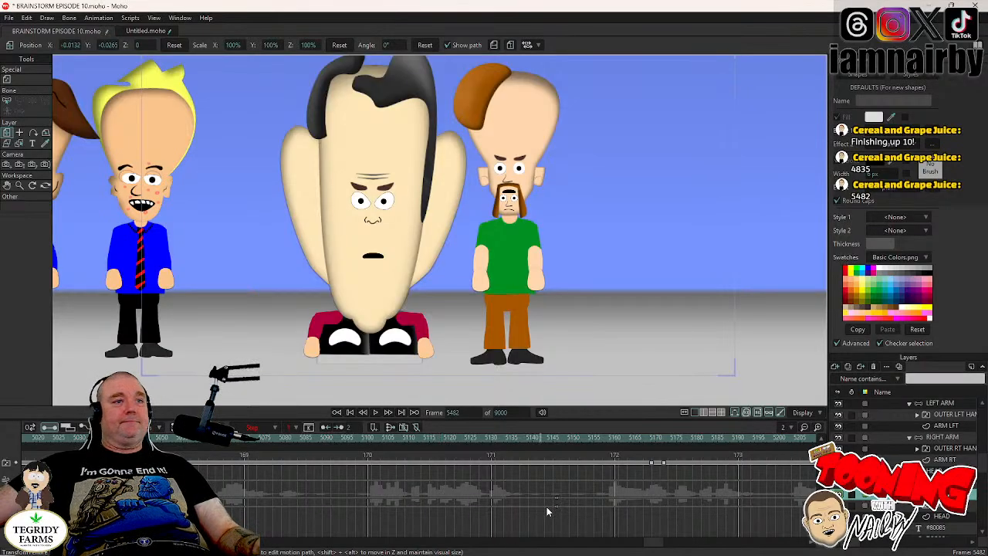
click(466, 412)
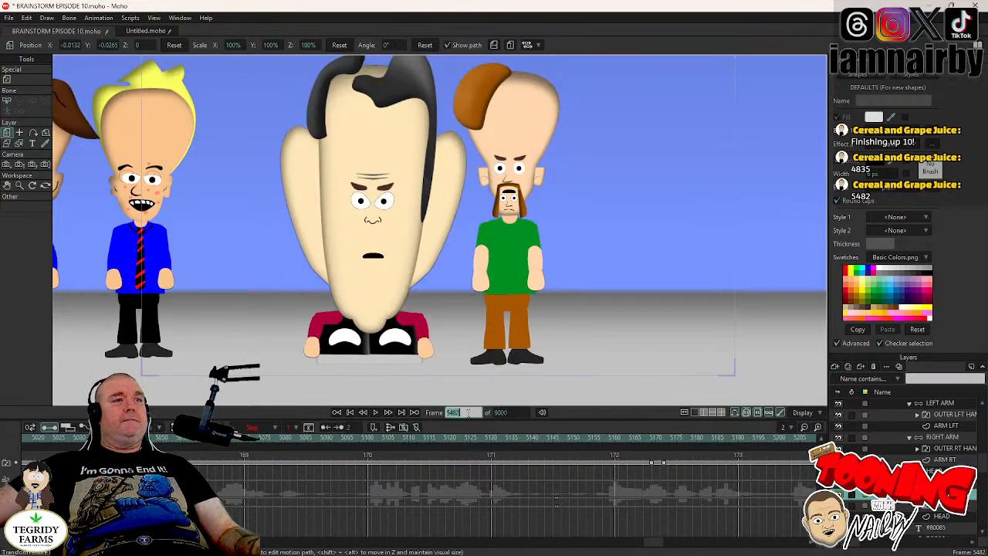
click(460, 496)
click(467, 412)
click(467, 412)
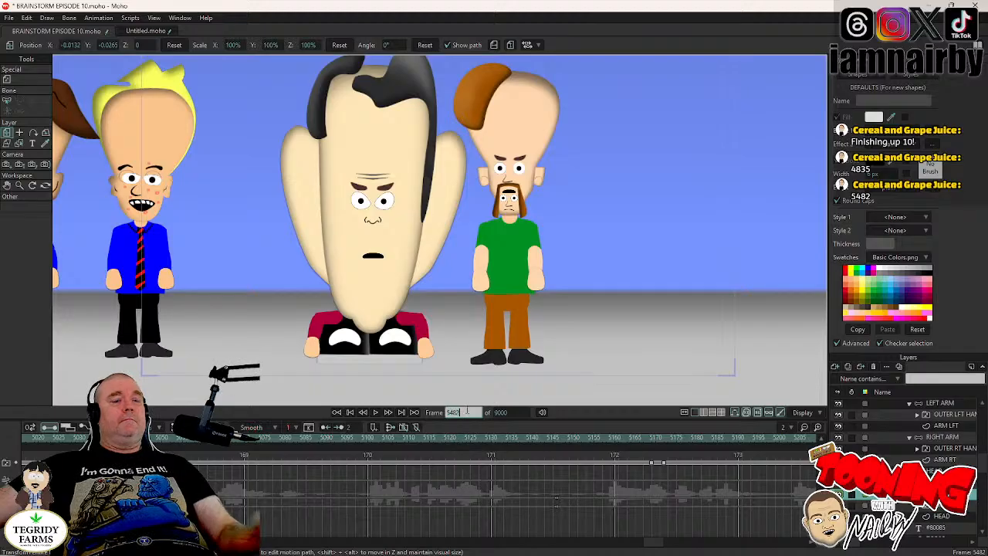
key(Return)
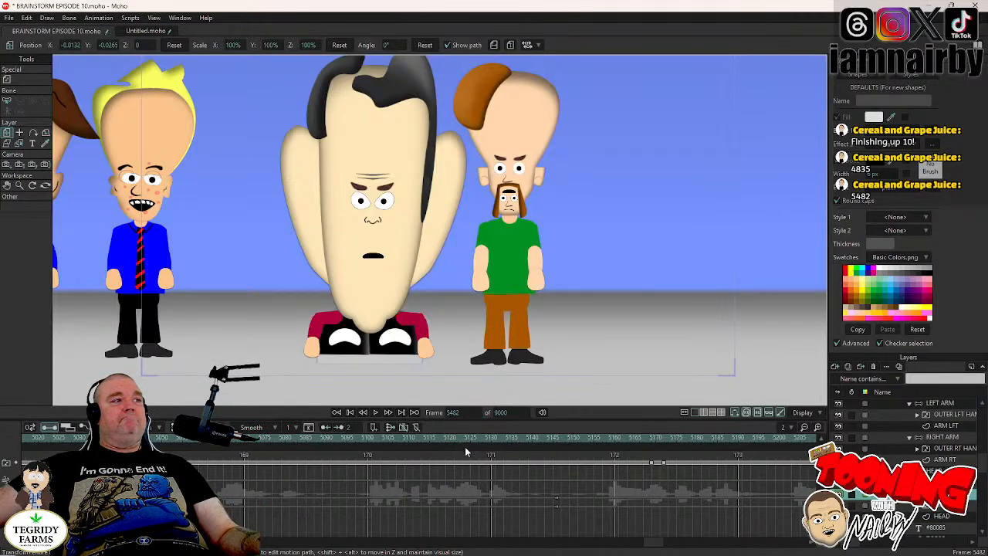
click(429, 438)
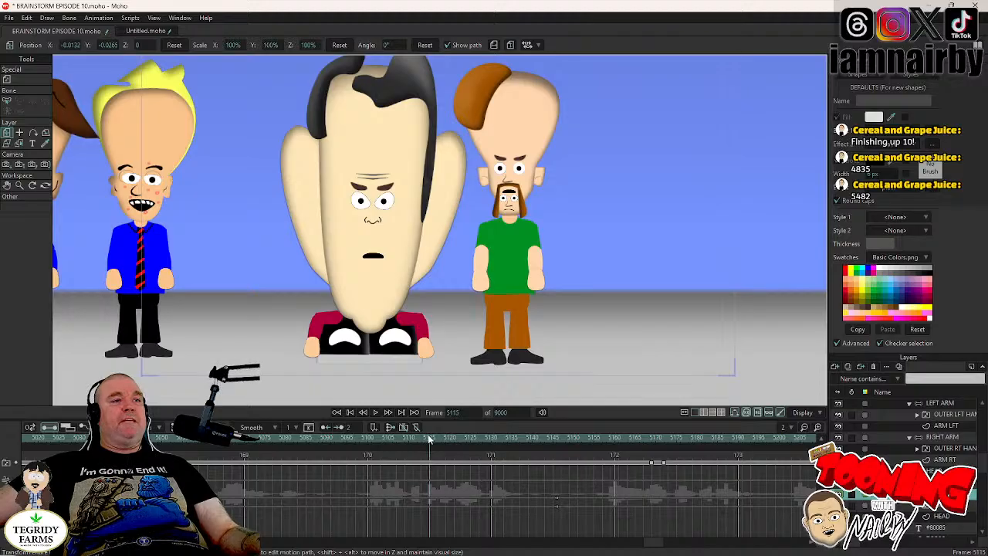
click(465, 412)
text(548)
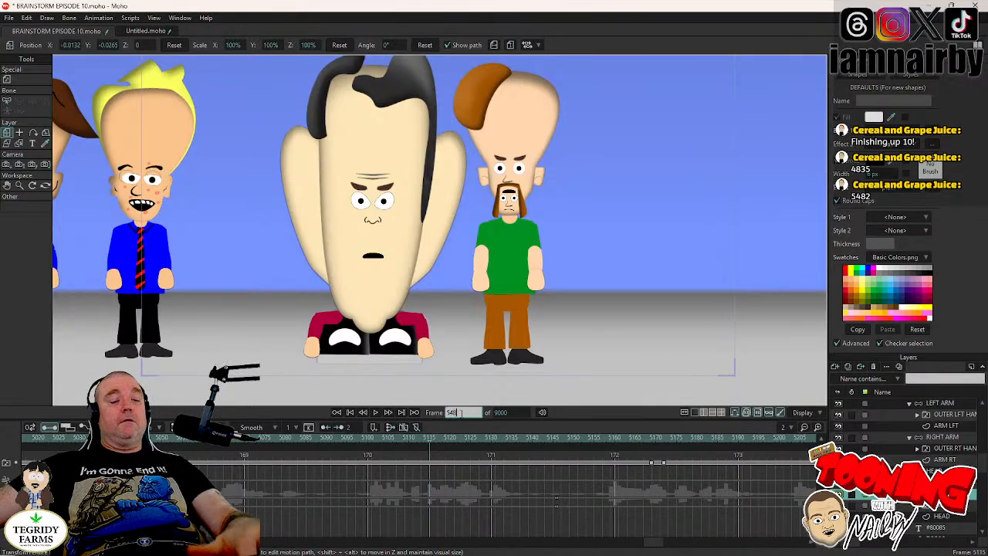
key(Return)
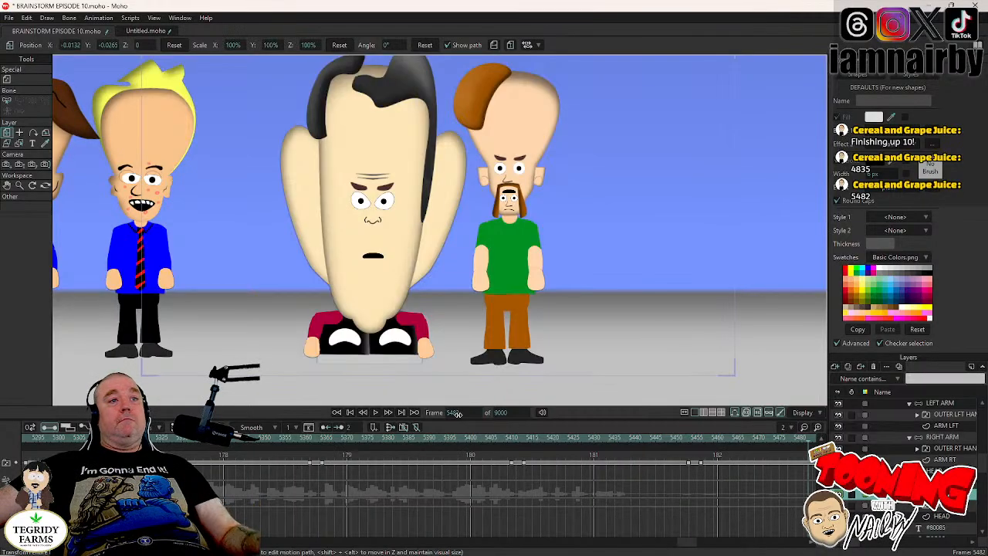
key(ctrl+s)
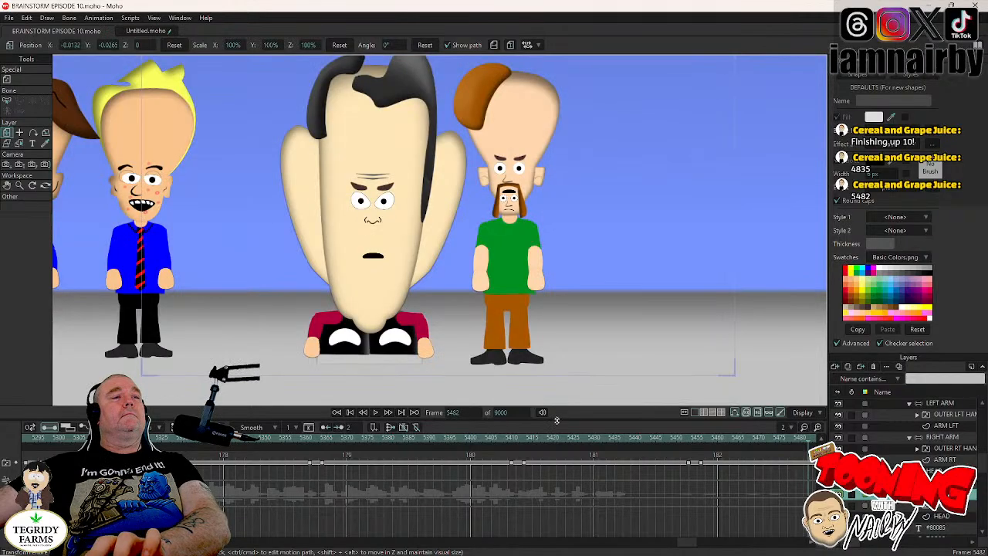
- Select the 80085 character's head group and play the animation from frame 5157 to about frame 5307
drag(687, 547, 660, 551)
click(373, 442)
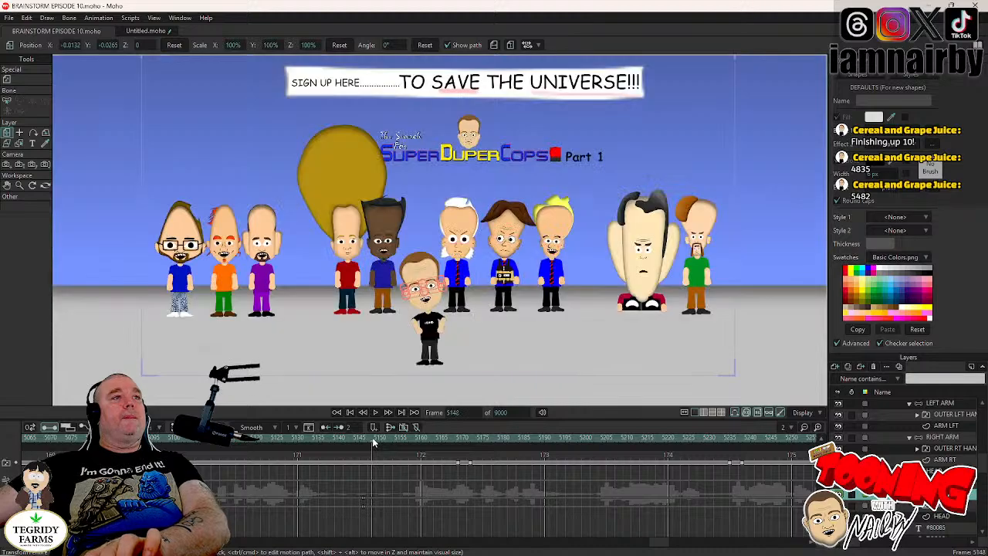
key(Right)
key(Right)
key(Right)
key(Right)
key(Right)
key(Right)
key(Right)
key(Right)
key(Right)
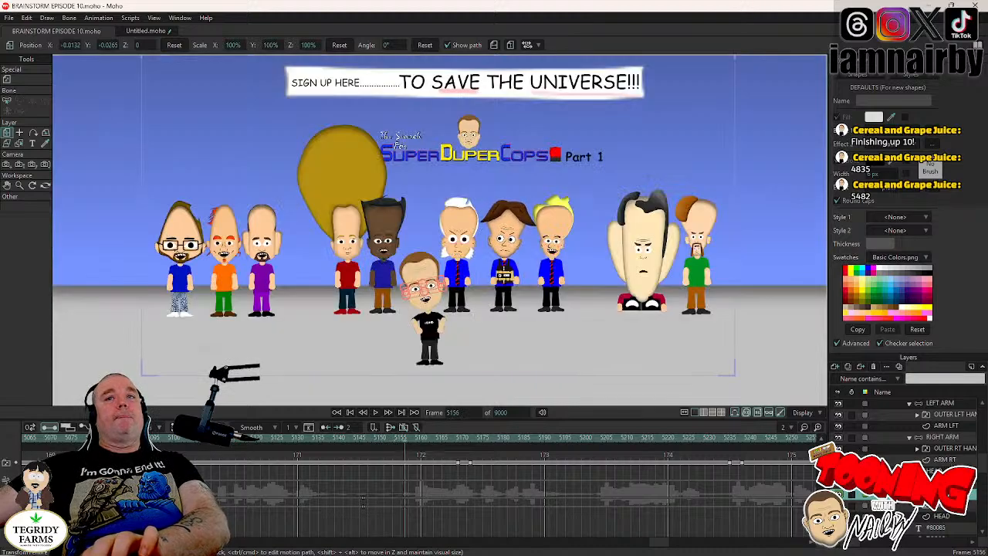
click(937, 471)
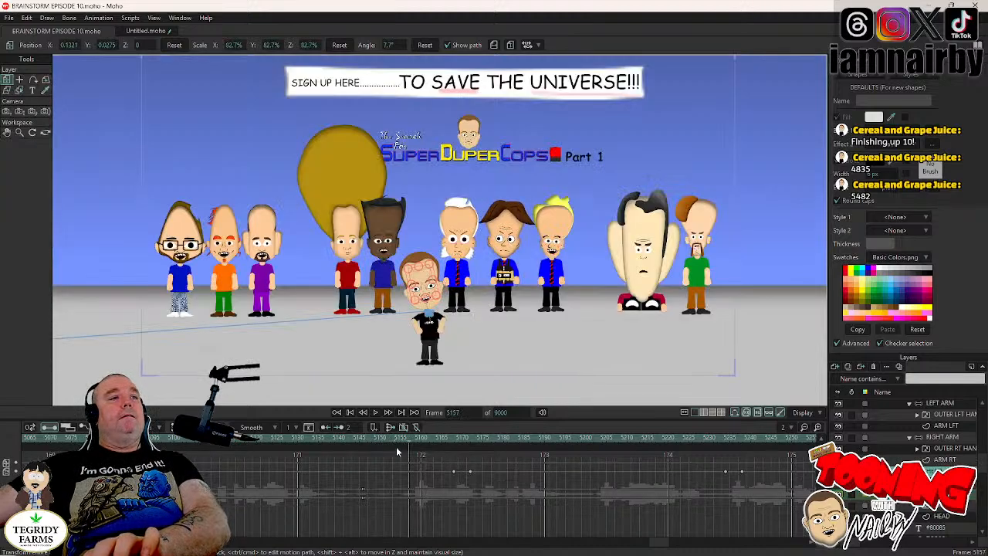
click(376, 413)
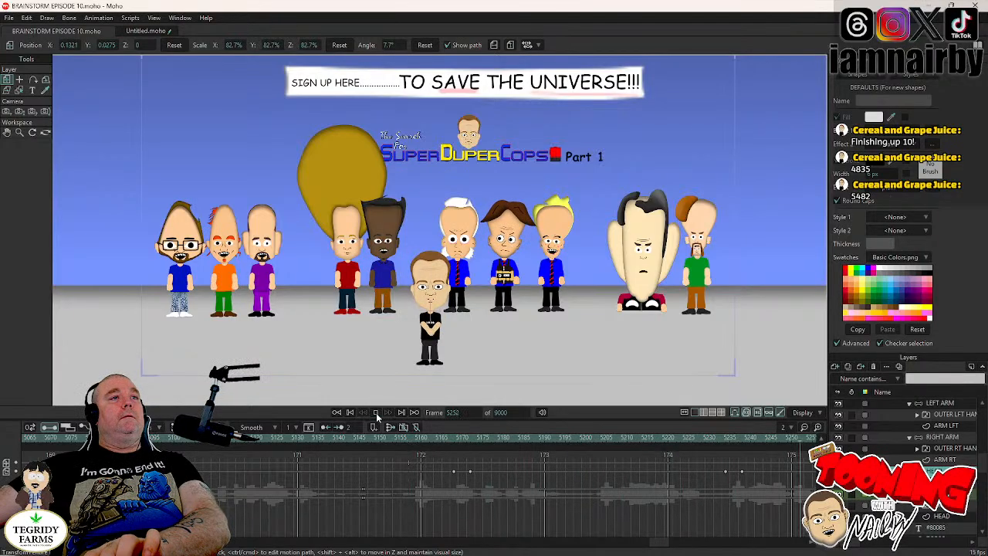
click(376, 413)
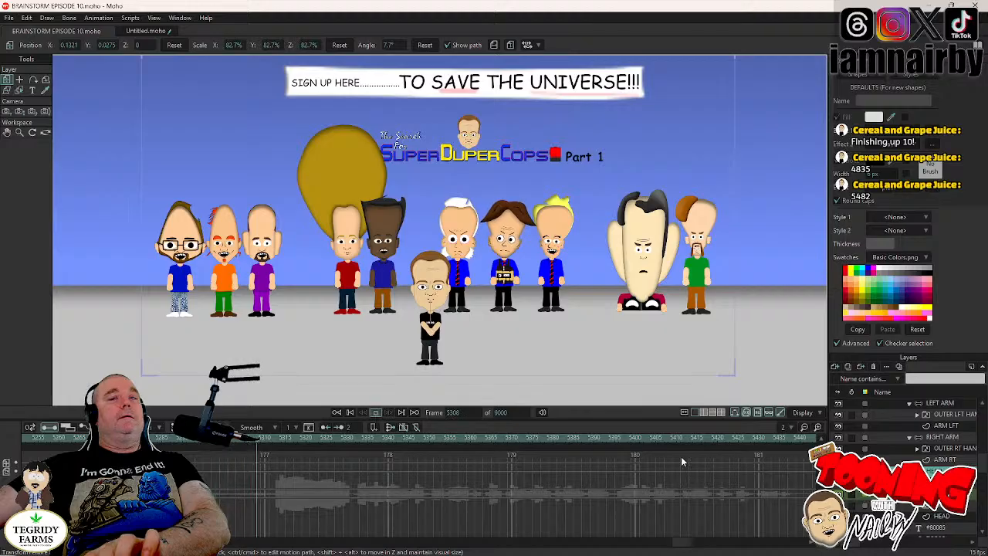
- Tilt the 80085 character's head group to 7.0° at frame 5295, just after the blink
click(944, 517)
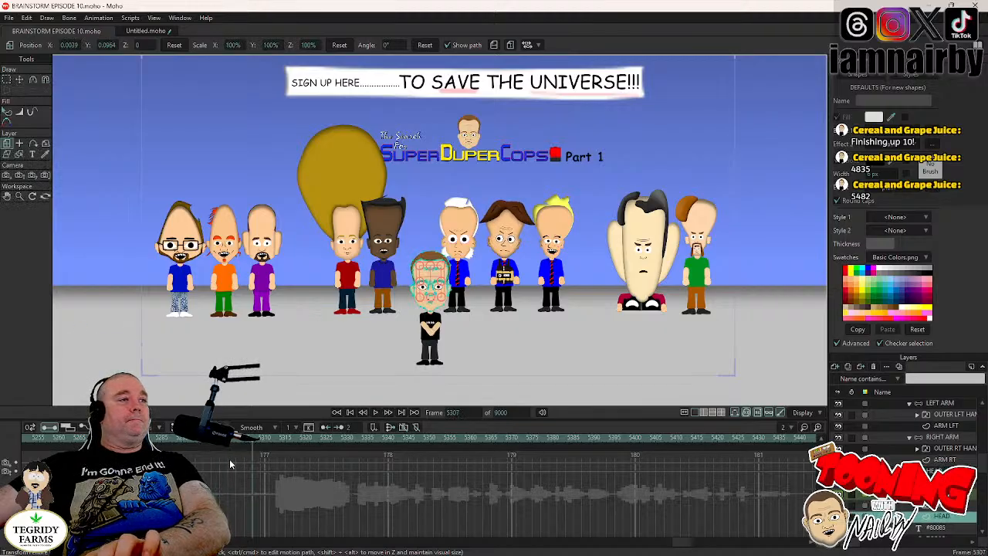
scroll(911, 463, down, 3)
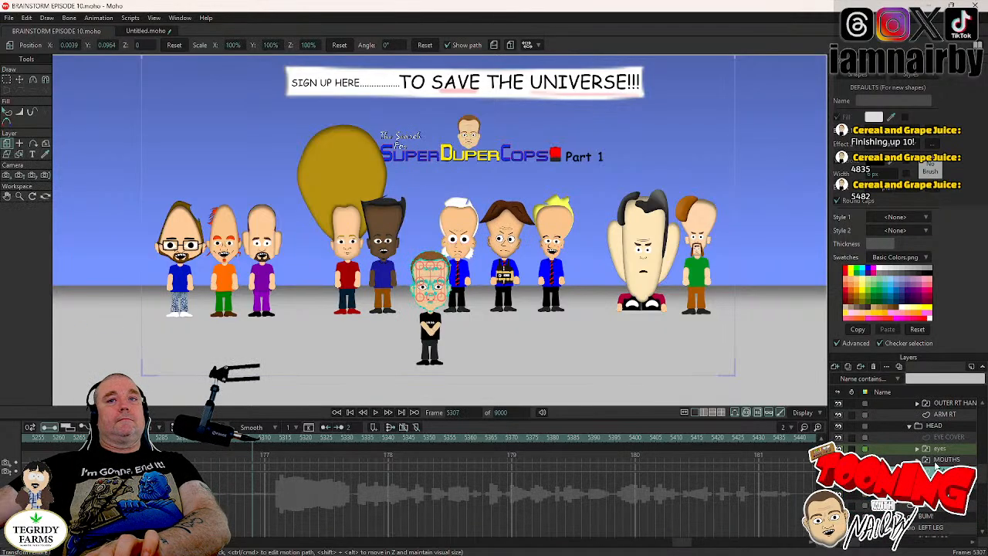
click(938, 448)
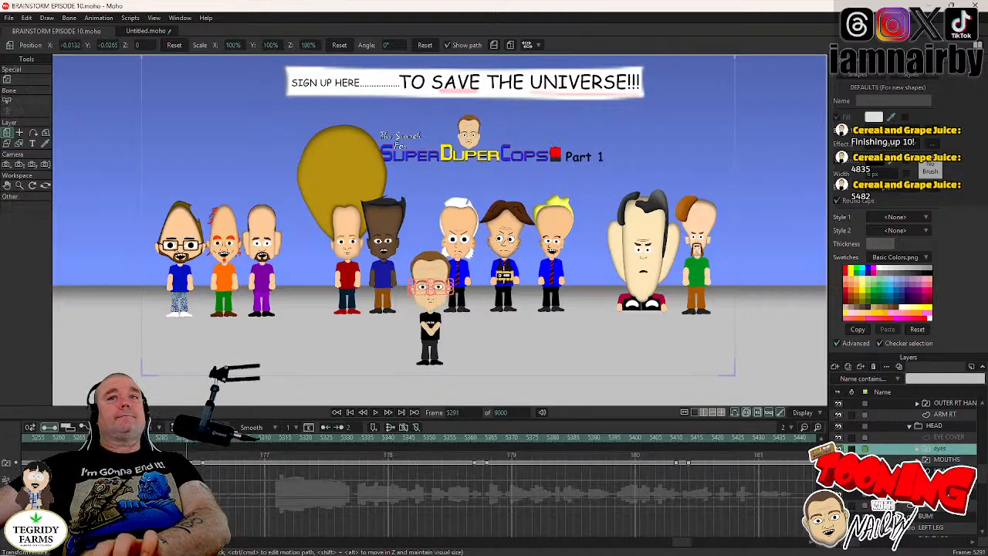
scroll(959, 449, up, 3)
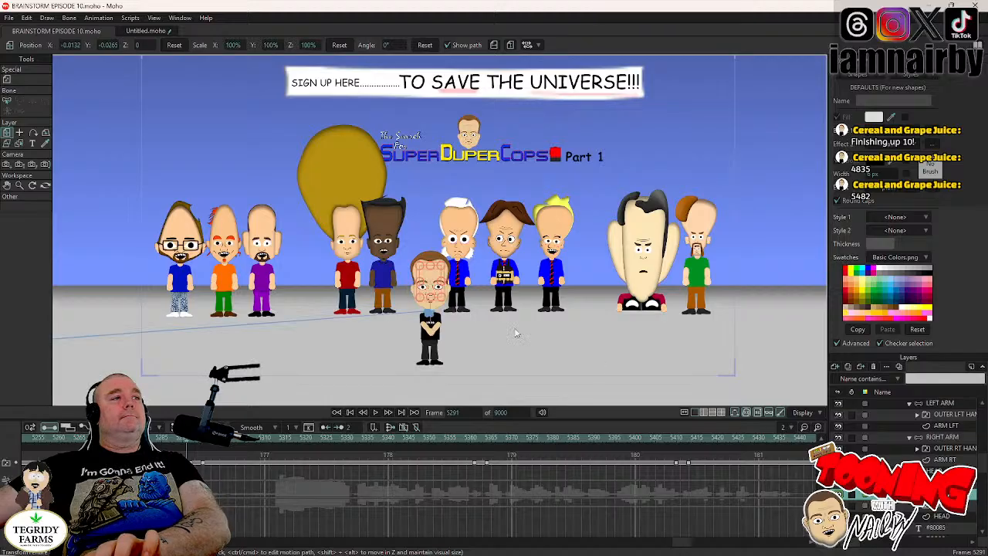
scroll(516, 332, up, 4)
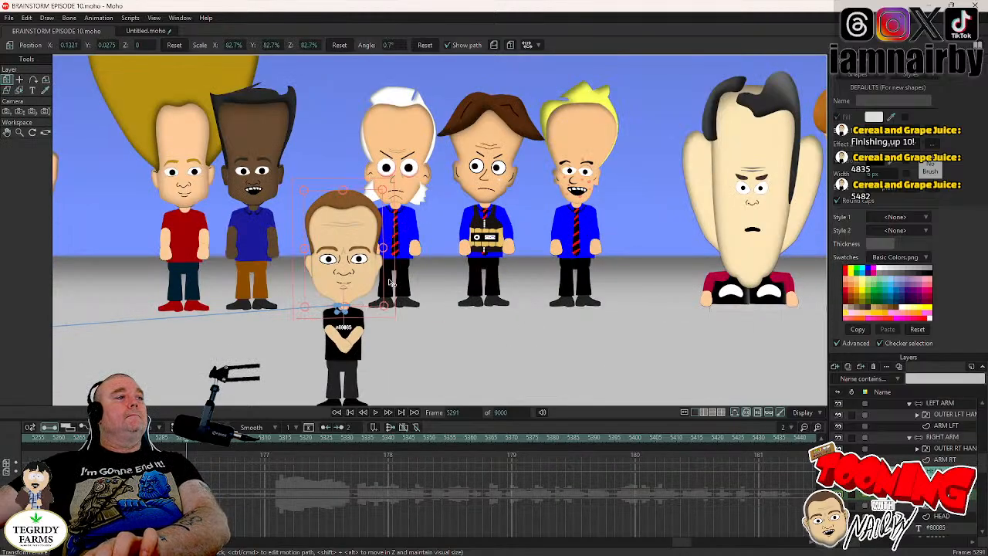
key(Right)
key(Right)
key(Right)
key(Right)
drag(392, 282, 388, 273)
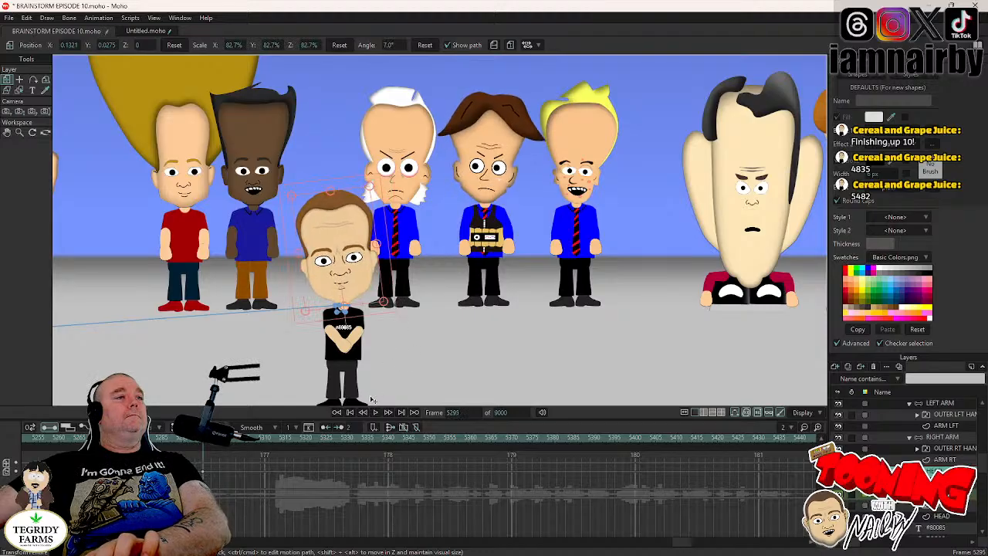
- Hold the head tilt with a key at frame 5360, rotate the head to -5.9° around frame 5364, and play the motion
click(937, 493)
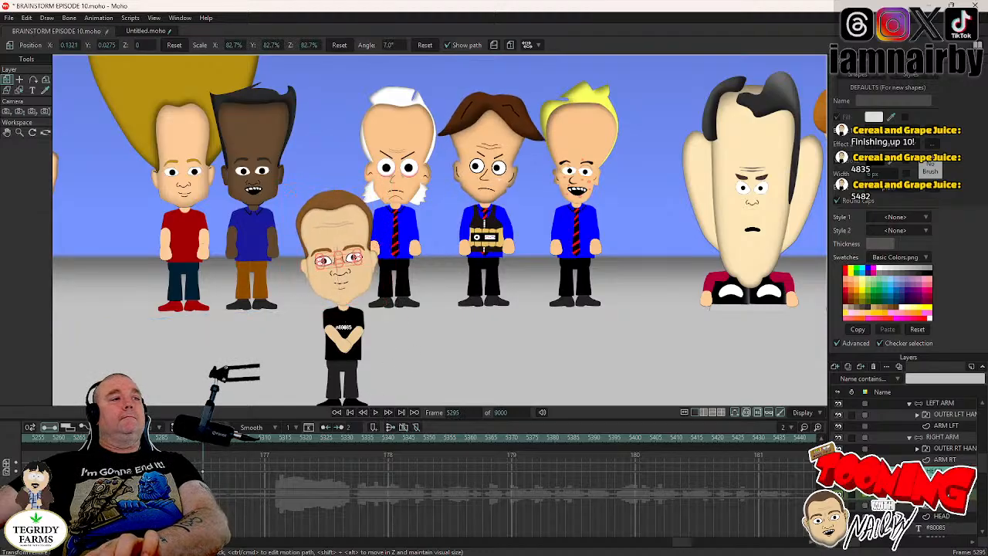
click(475, 438)
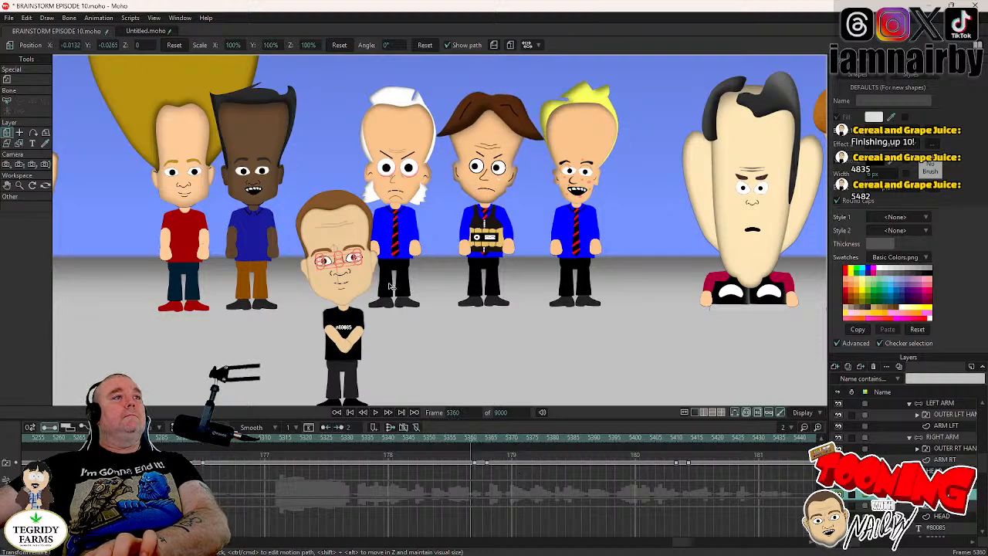
click(936, 471)
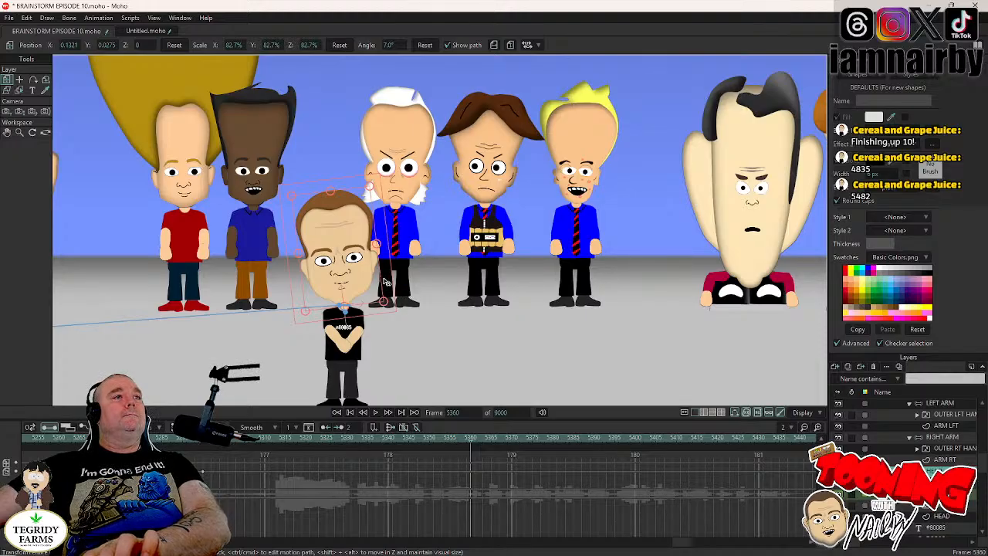
key(Right)
key(Right)
key(Right)
key(Right)
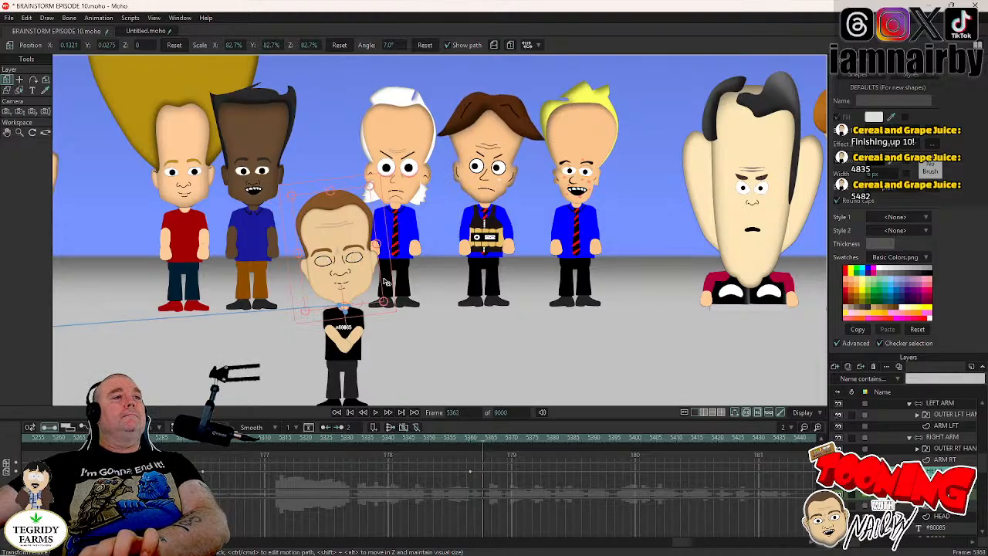
drag(386, 282, 386, 292)
click(426, 438)
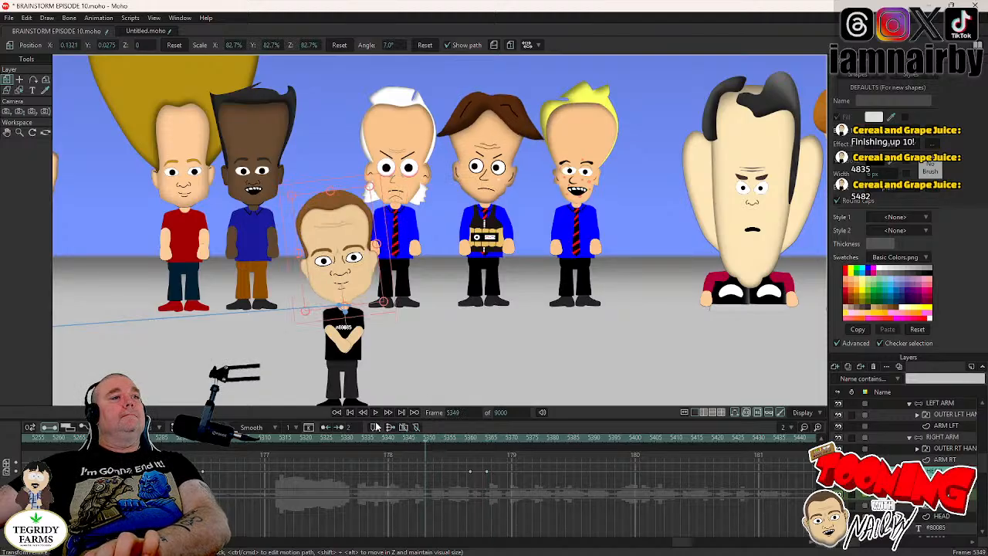
click(376, 414)
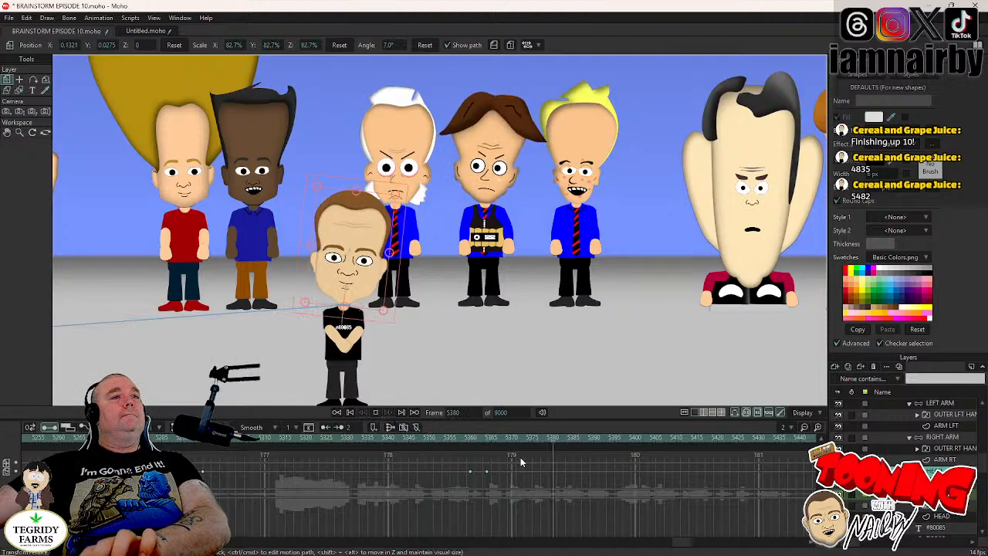
- Switch the 80085 character's mouth to the open shape with teeth at frame 5363, reselect the head group, and save the project
click(477, 438)
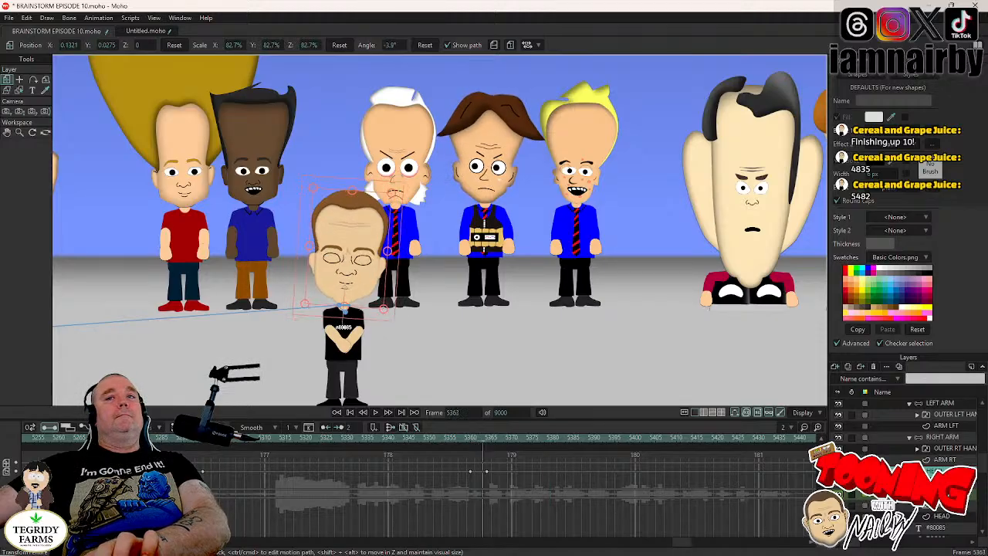
right_click(912, 506)
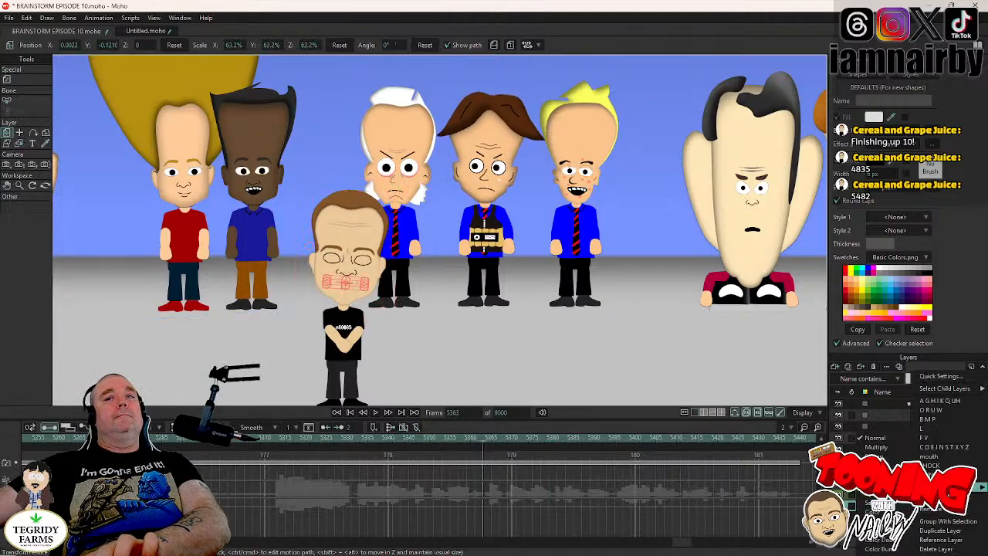
click(943, 447)
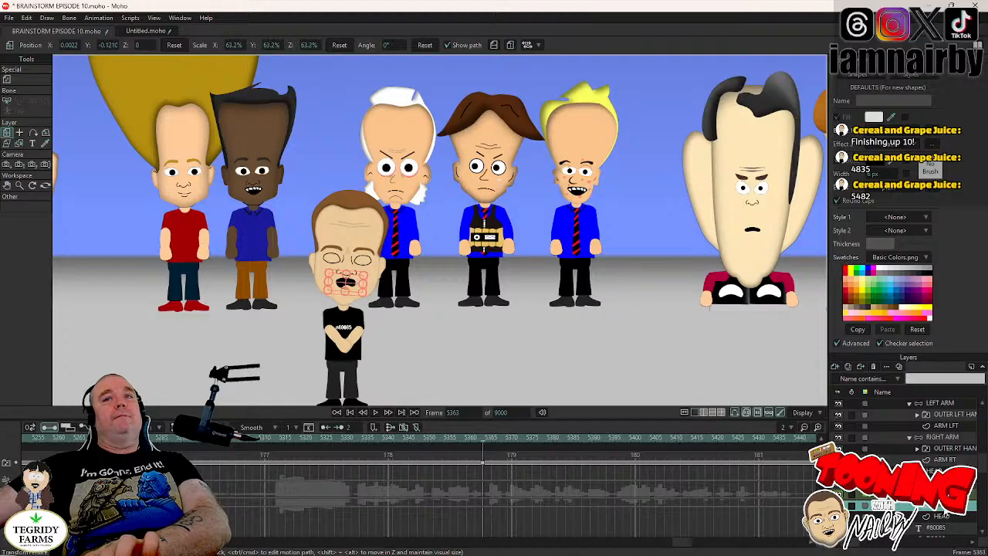
click(941, 463)
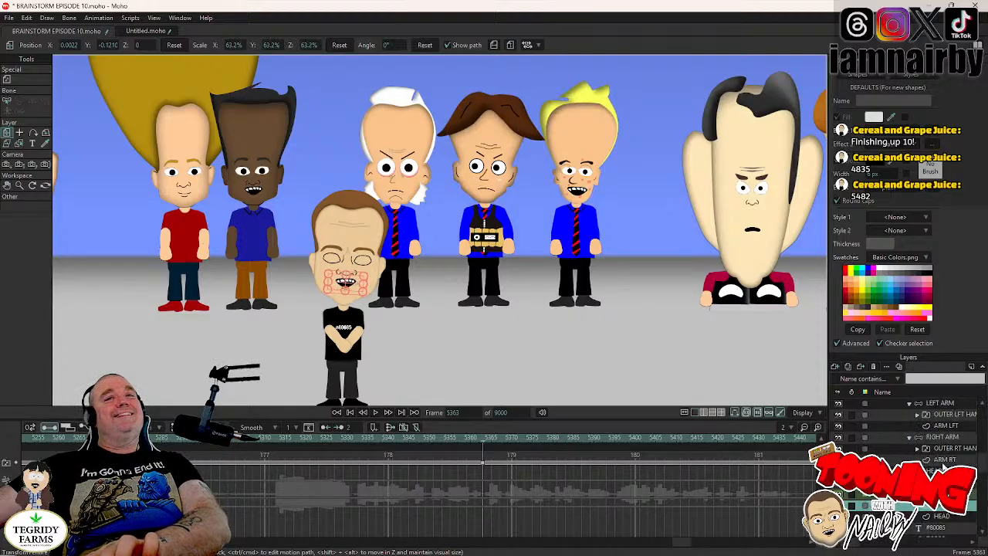
click(935, 470)
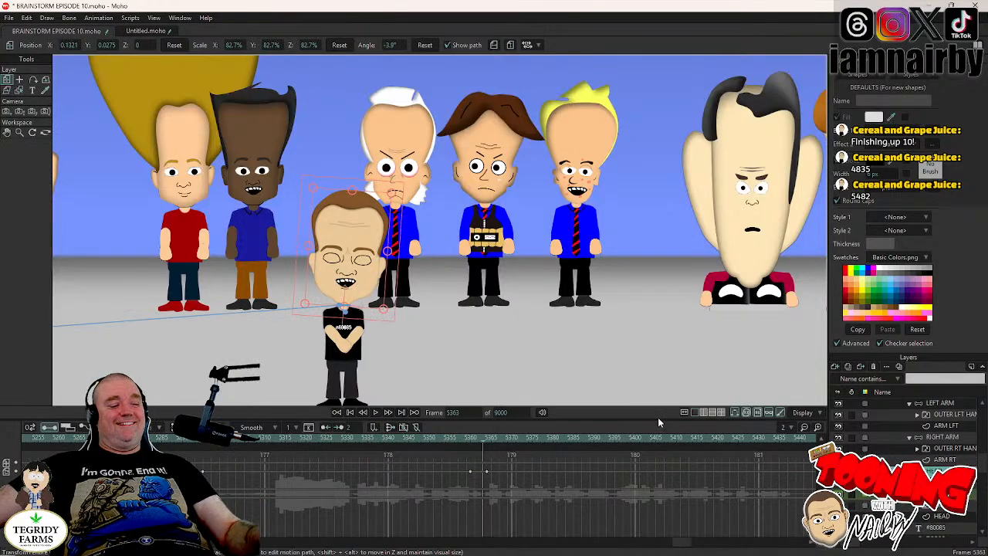
key(ctrl+s)
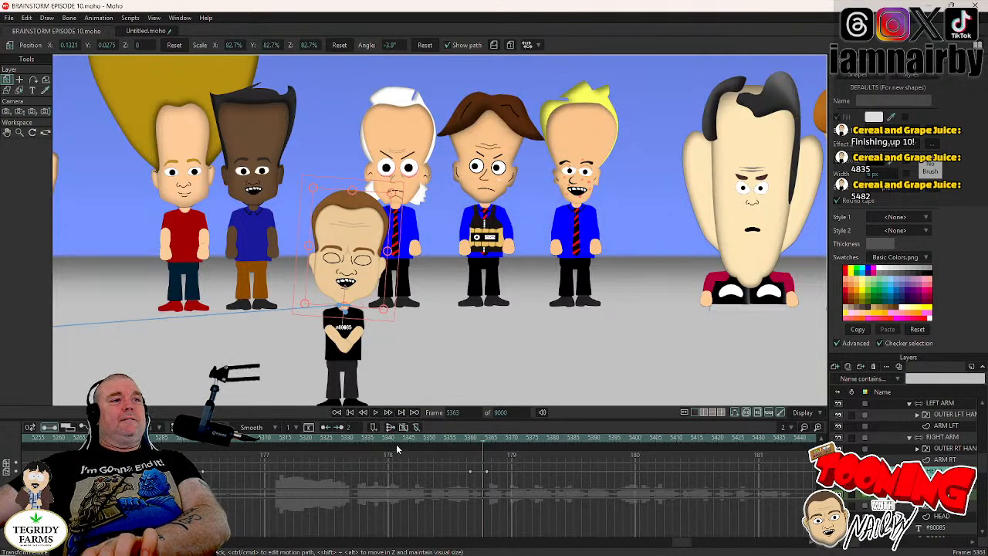
- Play the animation from around frame 5333 to check the head tilt and mouth, and park the playhead at frame 5417
mouse_move(396, 554)
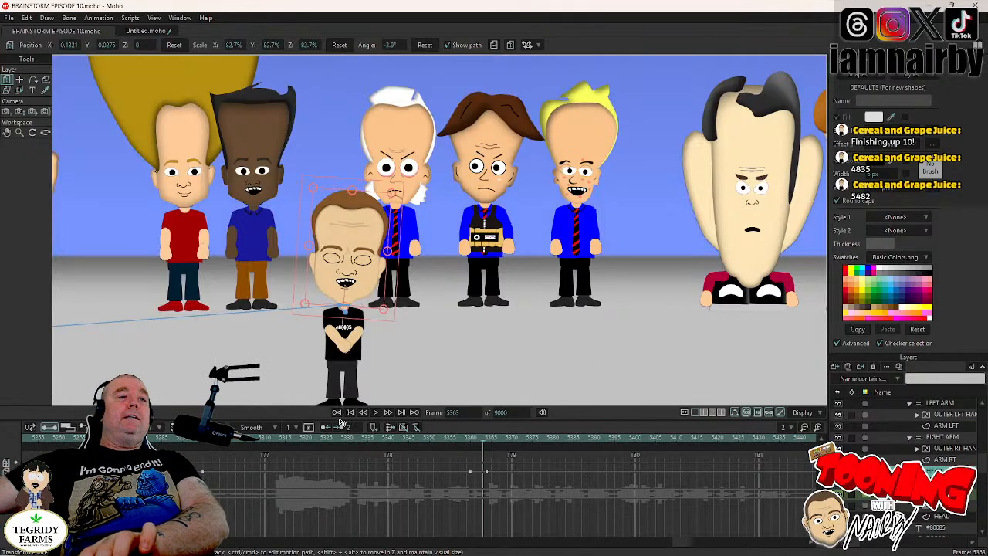
click(359, 438)
click(376, 414)
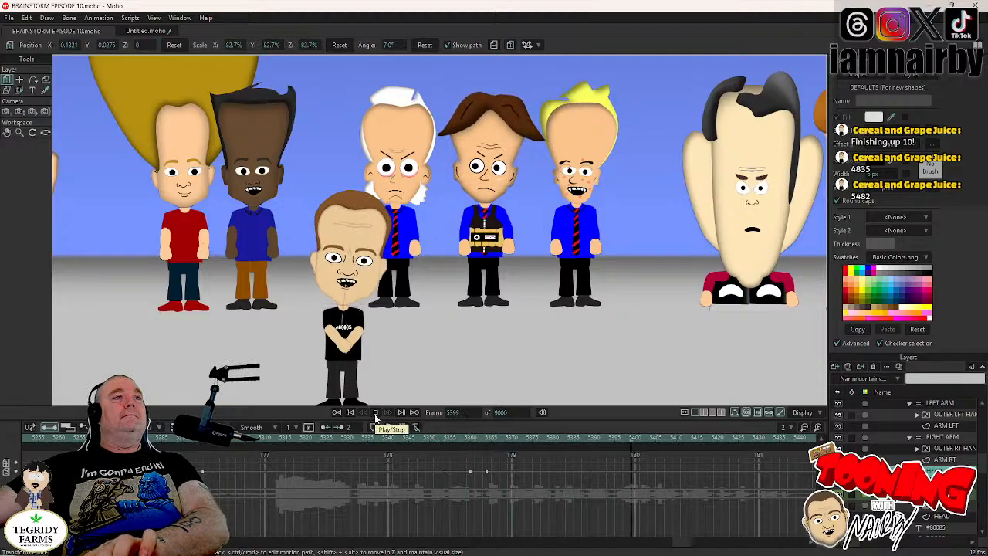
click(376, 413)
drag(750, 437, 705, 438)
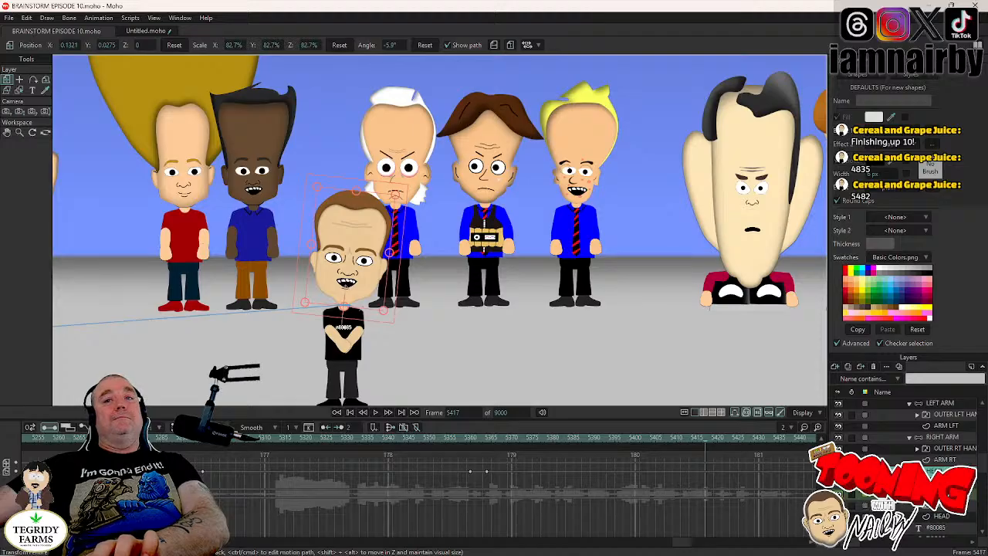
- Hold the 80085 character's current head tilt with a key on the head group at frame 5409, just before the blink
click(938, 494)
click(677, 439)
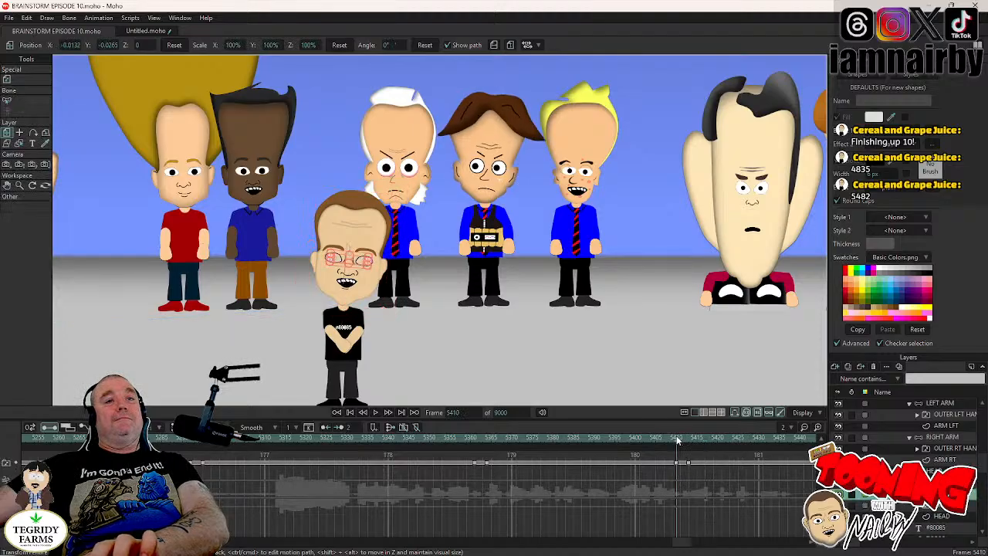
key(Left)
click(937, 471)
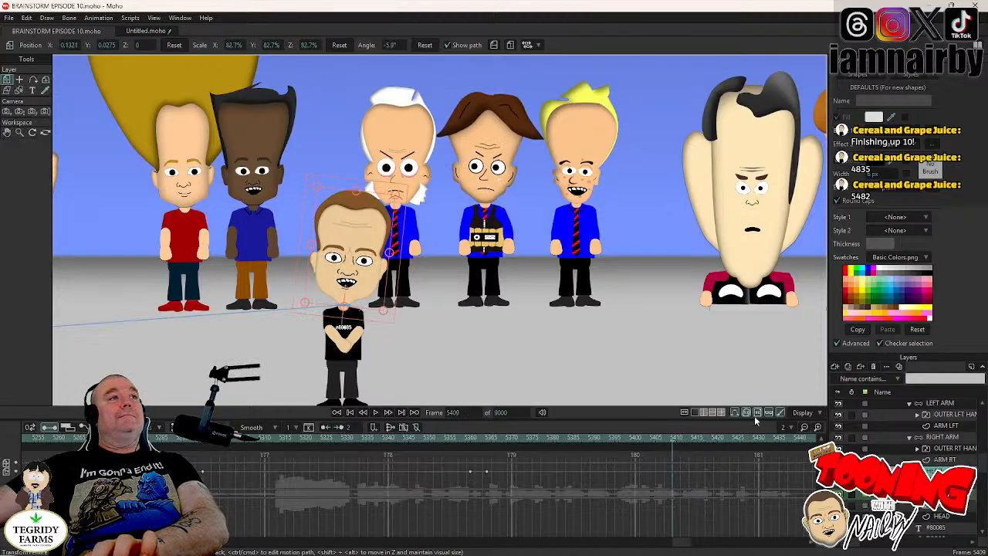
click(392, 285)
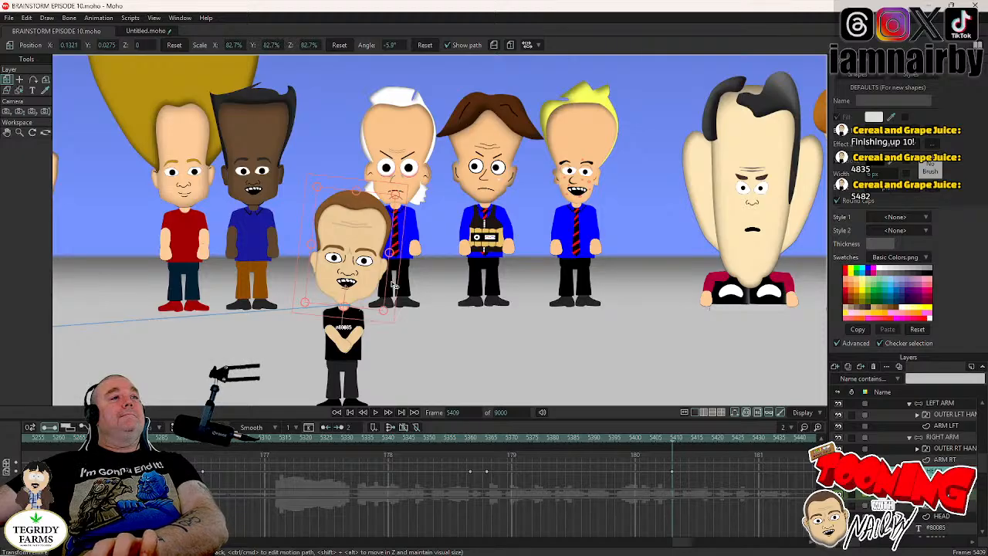
- Rotate the 80085 character's head group at frame 5413 so it tilts to the opposite side, past 4.6°
key(Right)
key(Right)
key(Right)
key(Right)
click(392, 285)
drag(394, 286, 386, 273)
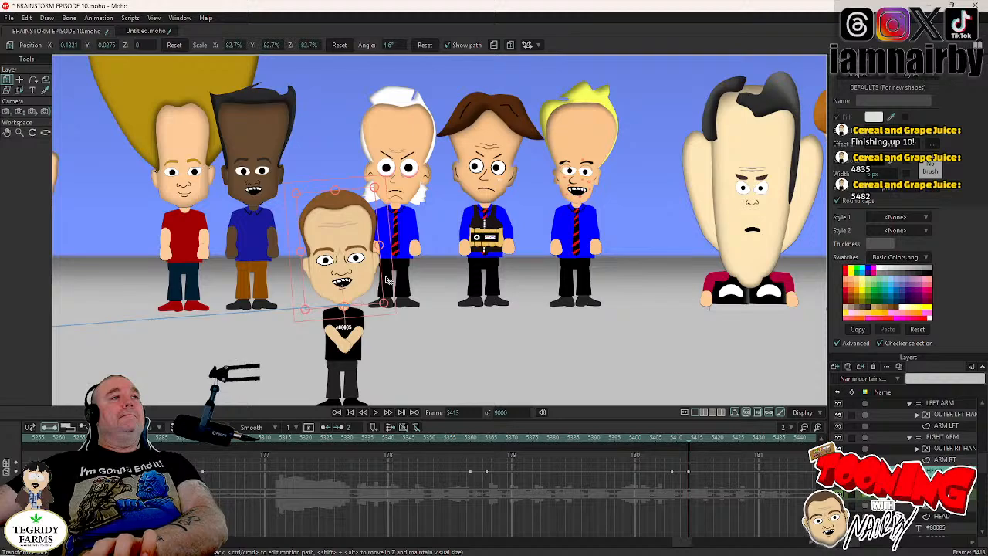
drag(385, 271, 389, 273)
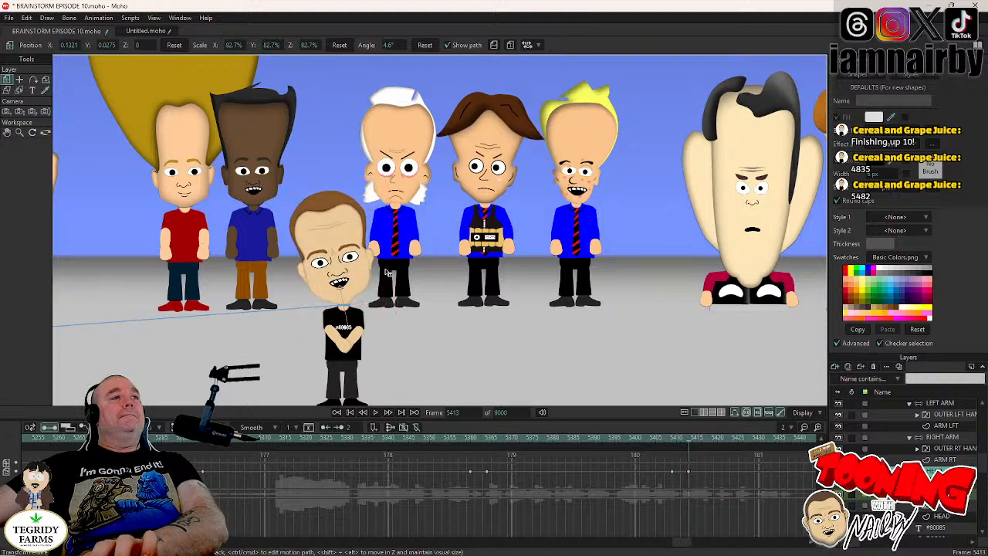
- Key the RIGHT ARM bones at frame 5409 and swing the arm off the chest to the character's side at frame 5412
click(671, 438)
click(942, 437)
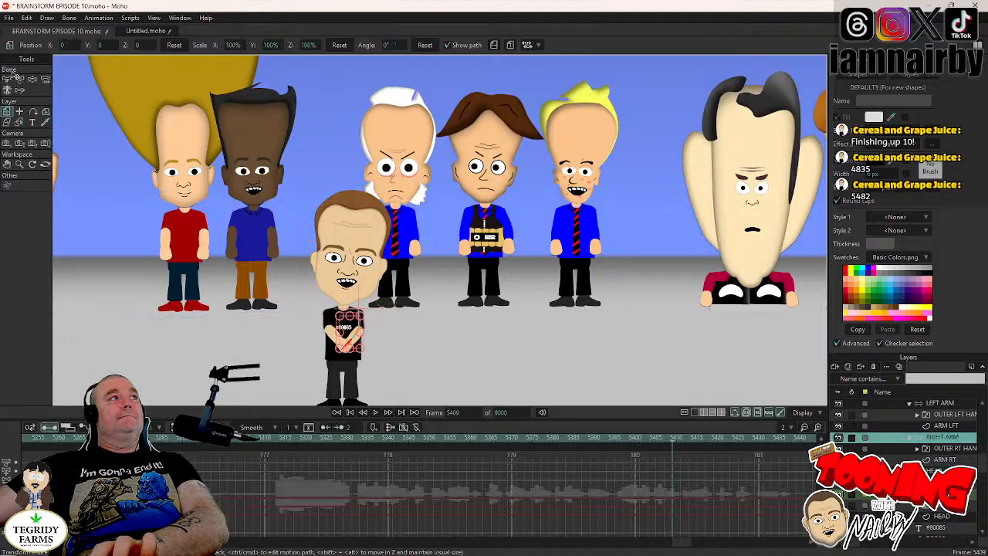
click(33, 80)
scroll(398, 231, up, 3)
drag(397, 231, 417, 124)
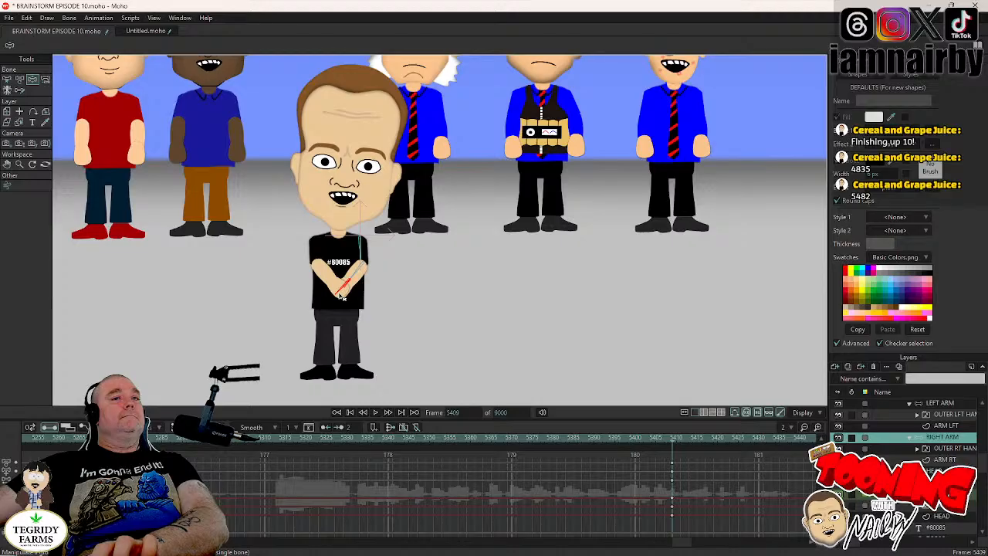
key(Right)
key(Right)
key(Right)
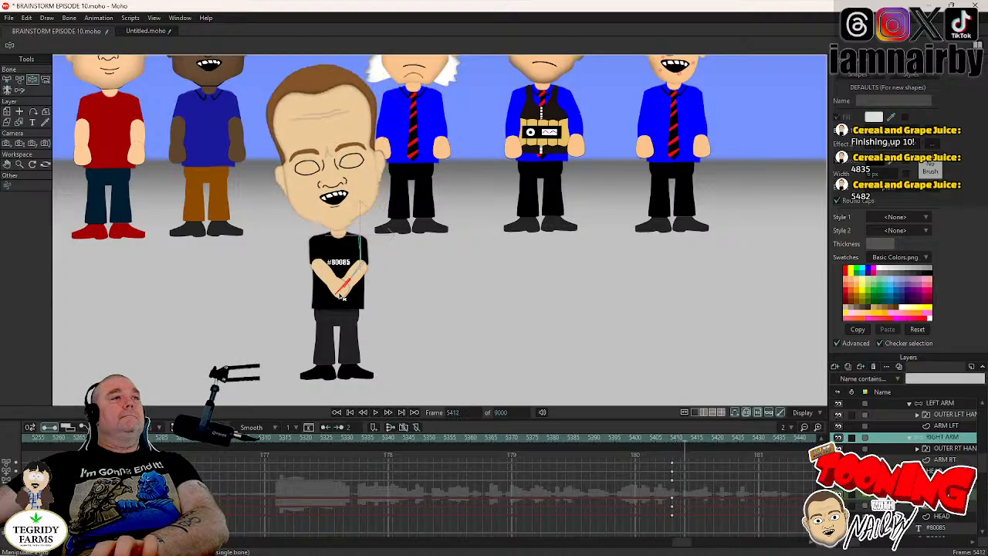
drag(341, 292, 383, 336)
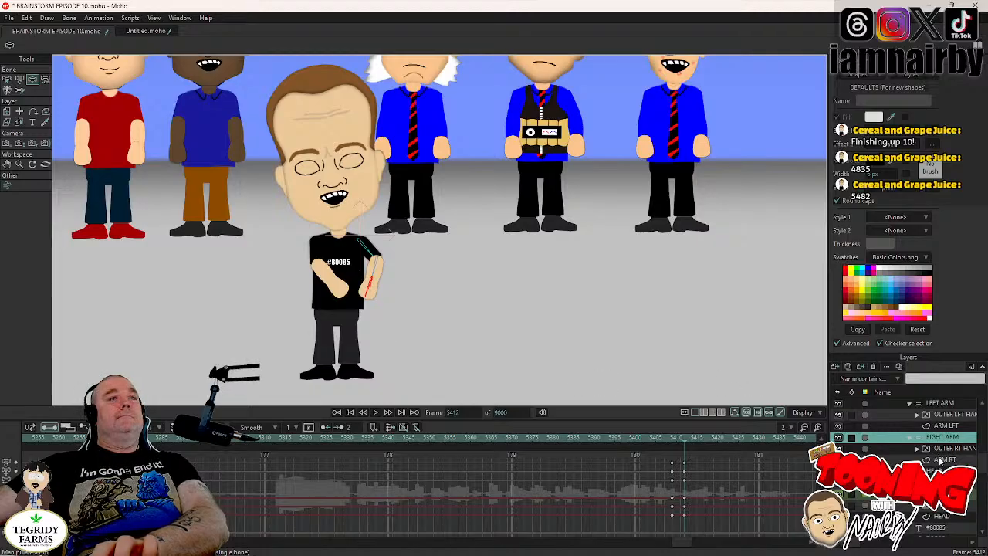
- Hold the LEFT ARM pose with a key at frame 5412 and raise the arm outward from the body at frame 5415
click(942, 403)
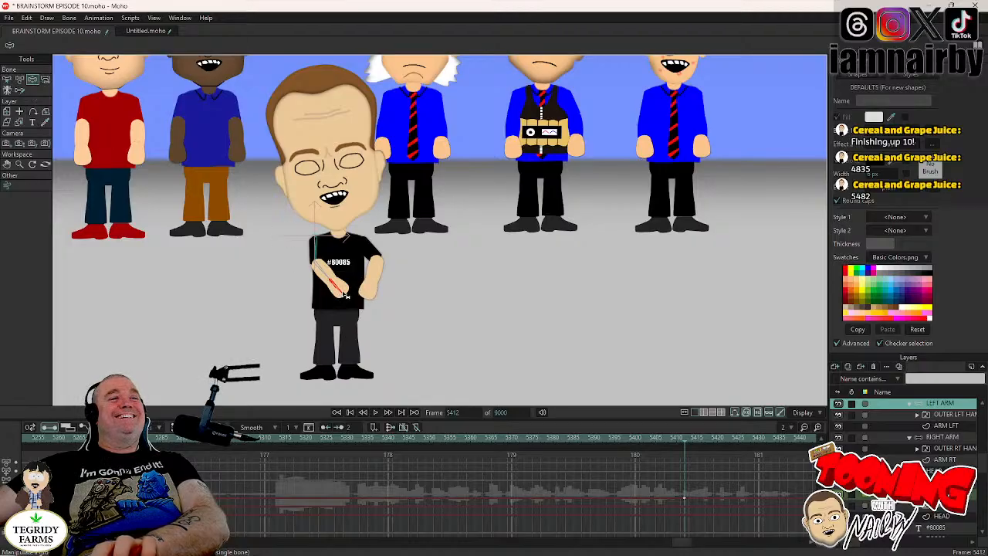
key(Right)
key(Right)
key(Right)
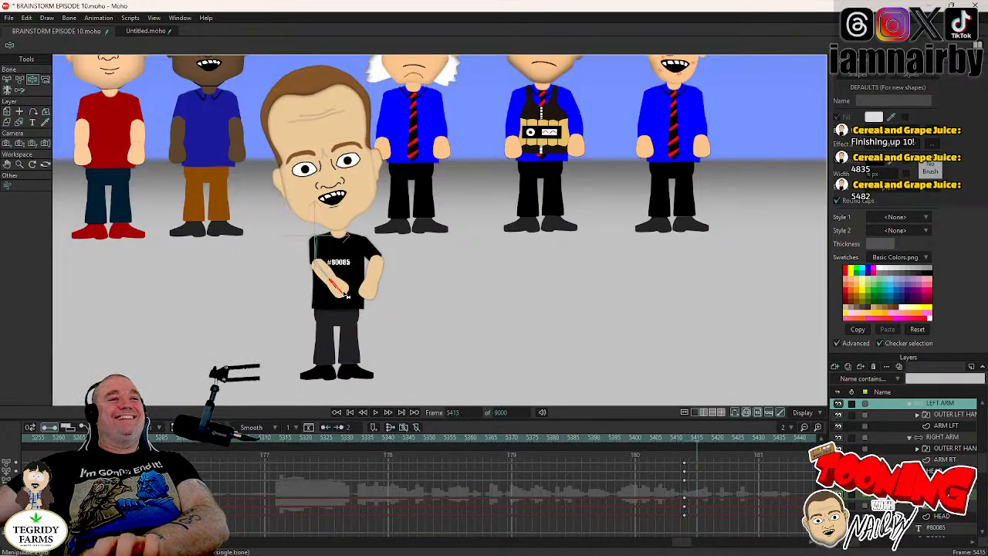
drag(345, 294, 207, 231)
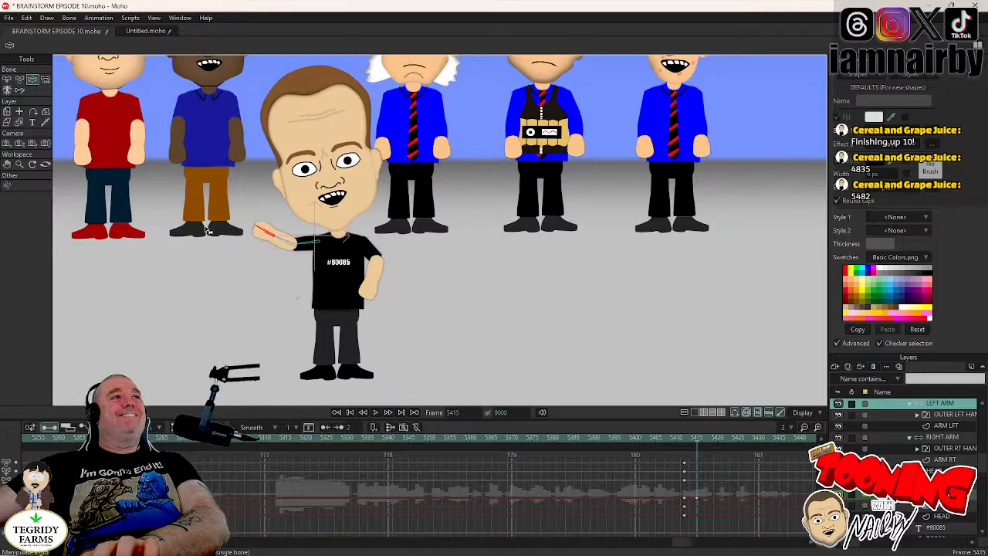
- Switch the OUTER LFT HAND layer to the THUMB OUT shape at frame 5414
key(Left)
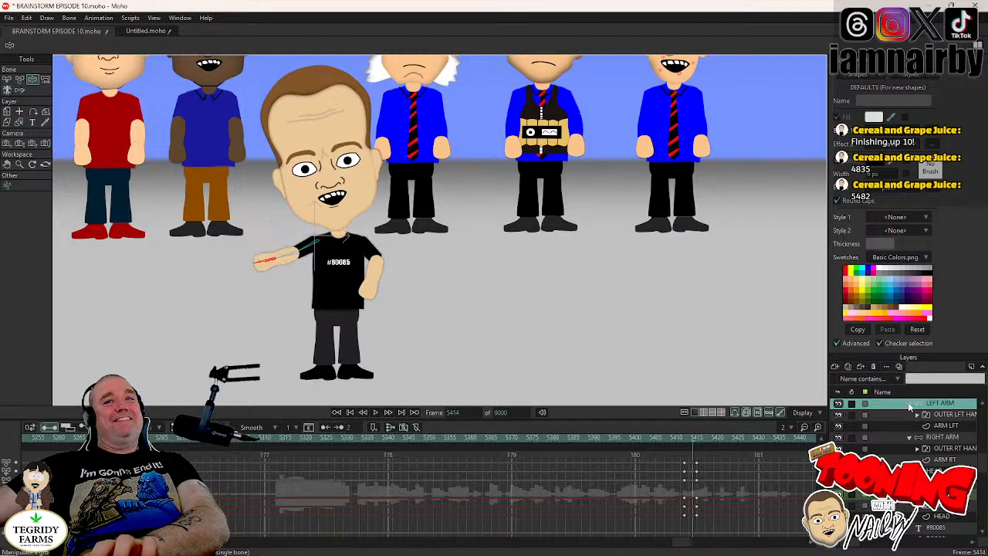
click(909, 405)
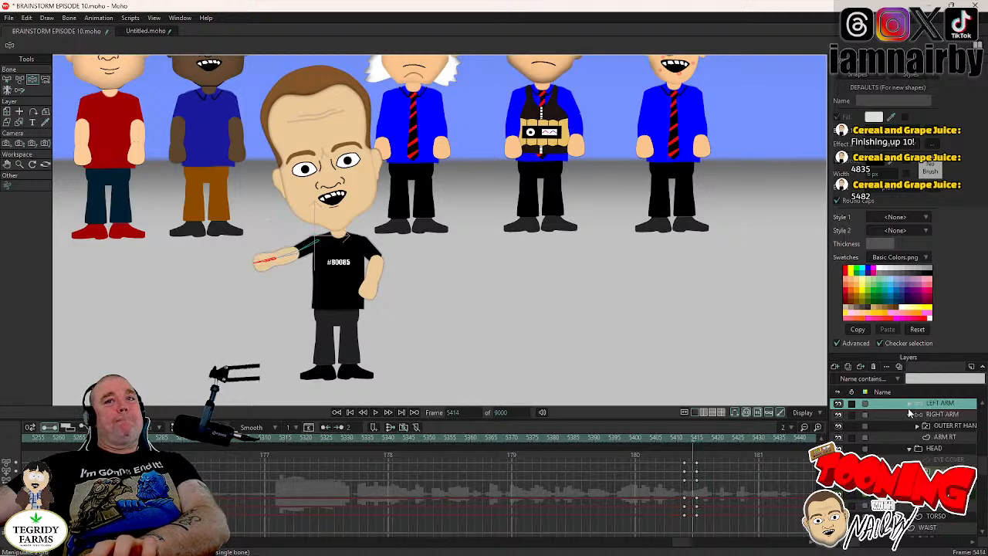
click(909, 407)
right_click(945, 418)
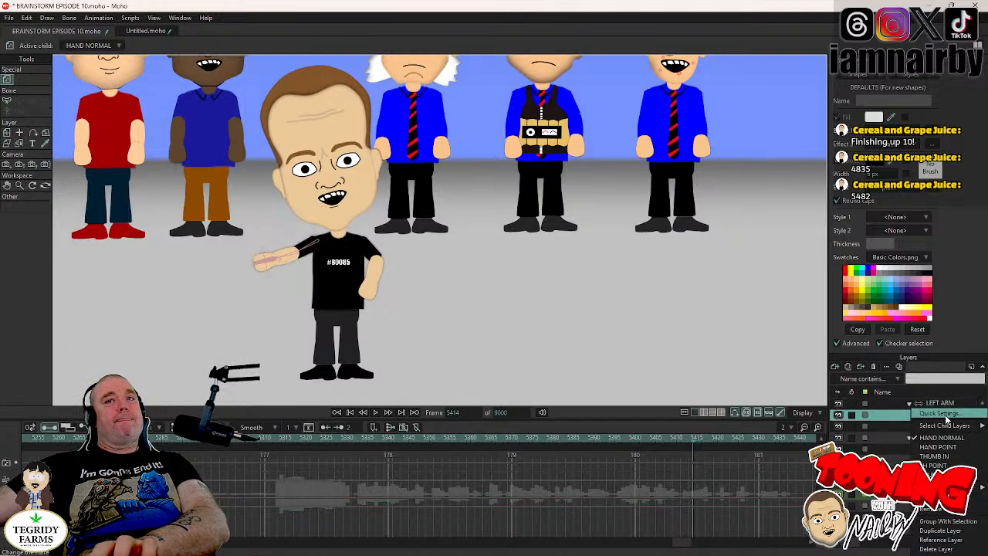
click(941, 457)
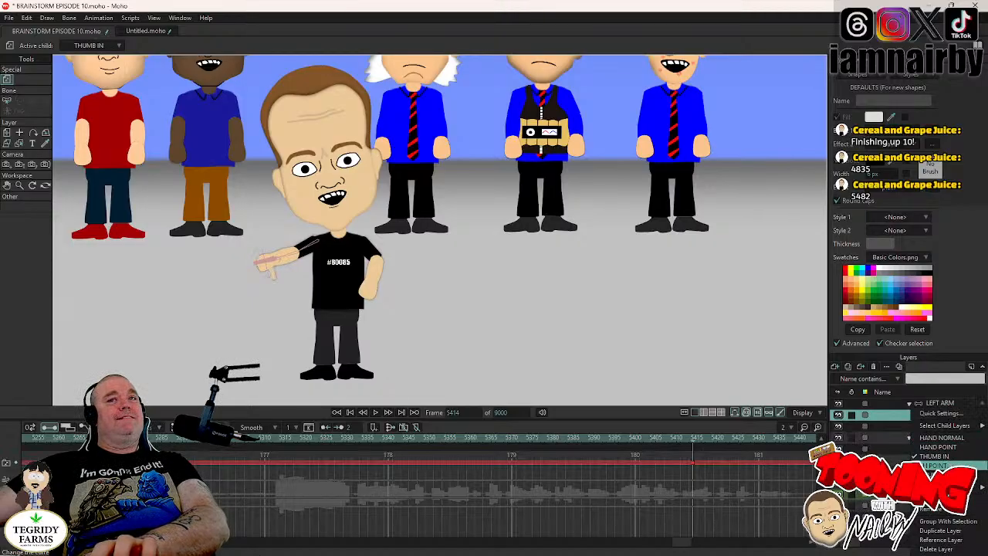
key(Down)
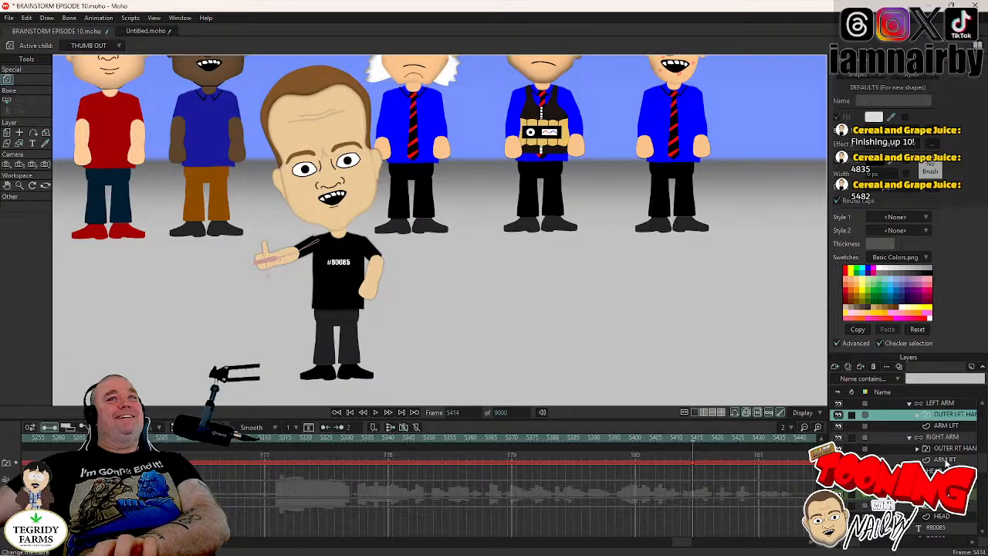
- Straighten the raised LEFT ARM at frame 5415 so the forearm is nearly level, and save the project
click(942, 404)
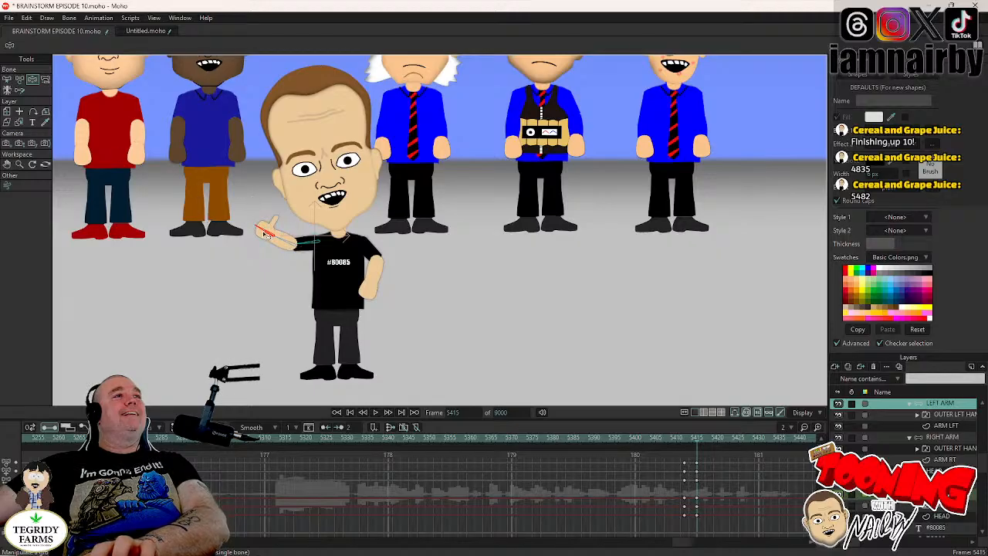
drag(264, 234, 126, 215)
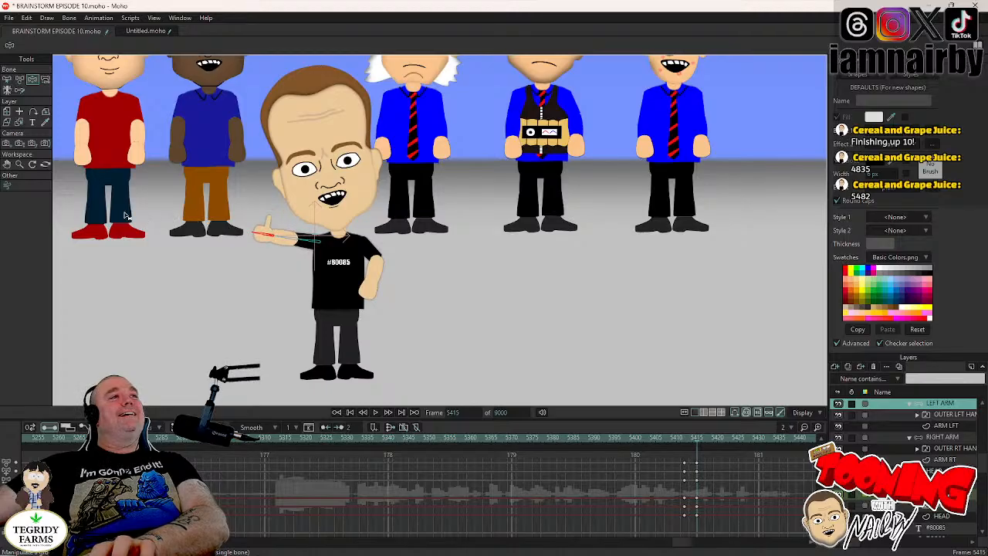
click(686, 437)
key(ctrl+s)
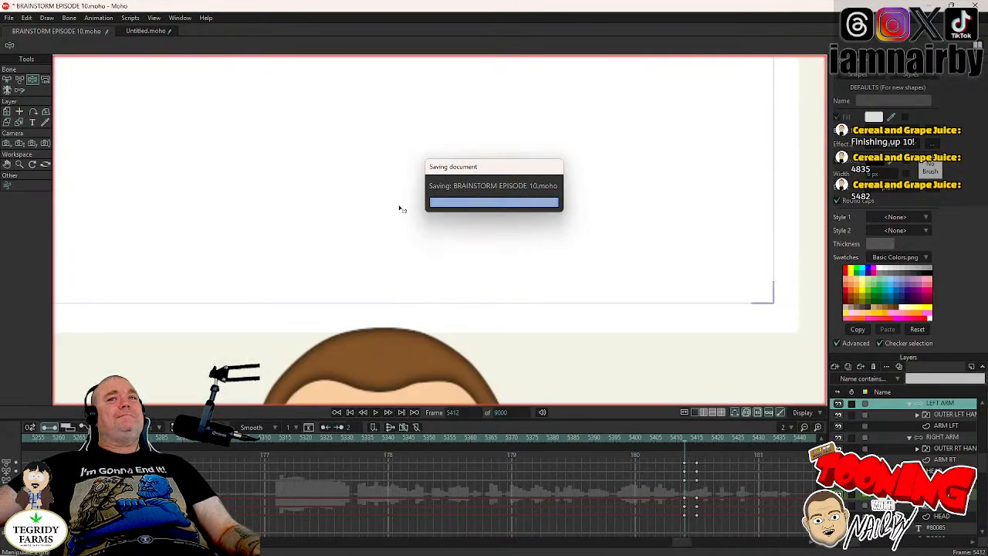
- Check the 80085 character's arm and head motion around frames 5409 to 5412, and play the animation from around frame 5375
scroll(400, 208, up, 3)
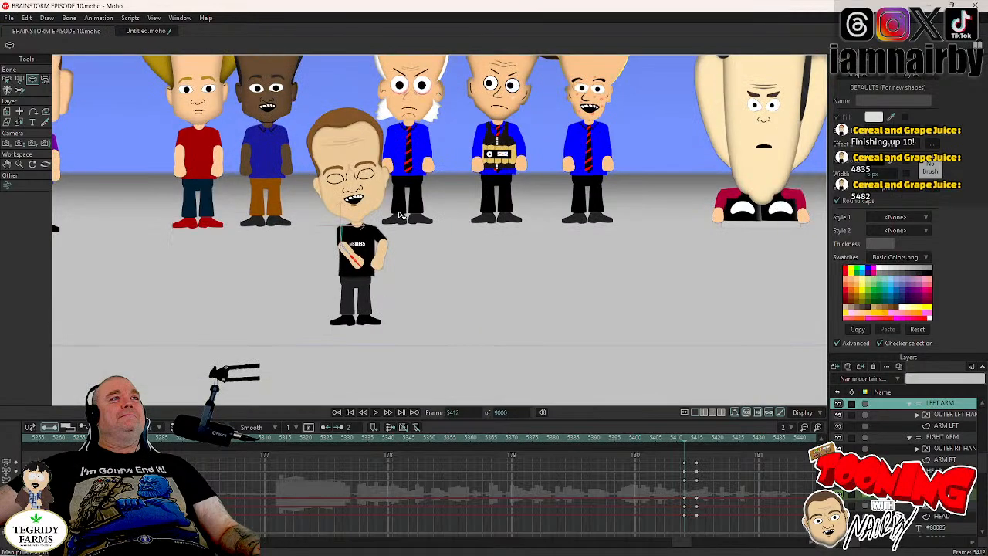
drag(575, 278, 579, 323)
scroll(934, 452, up, 2)
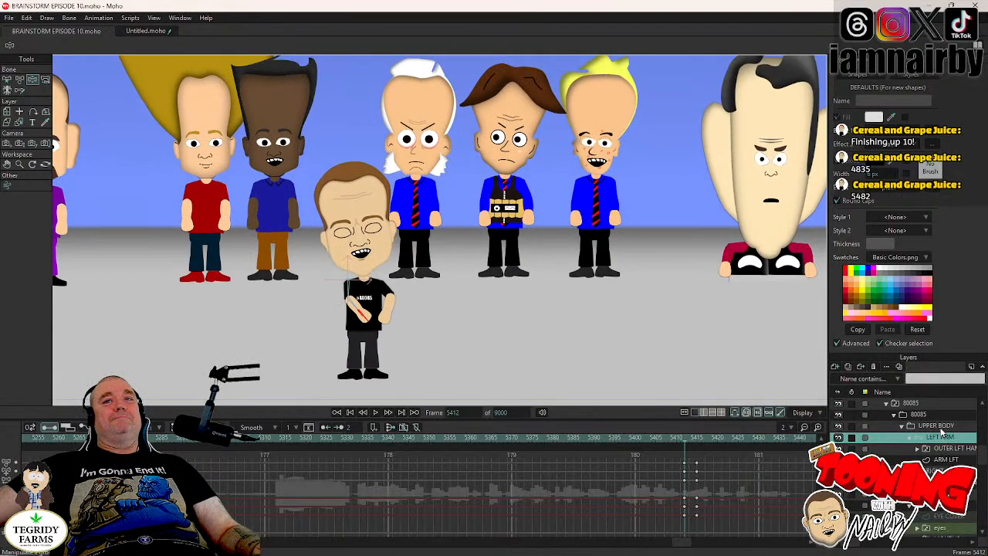
click(935, 427)
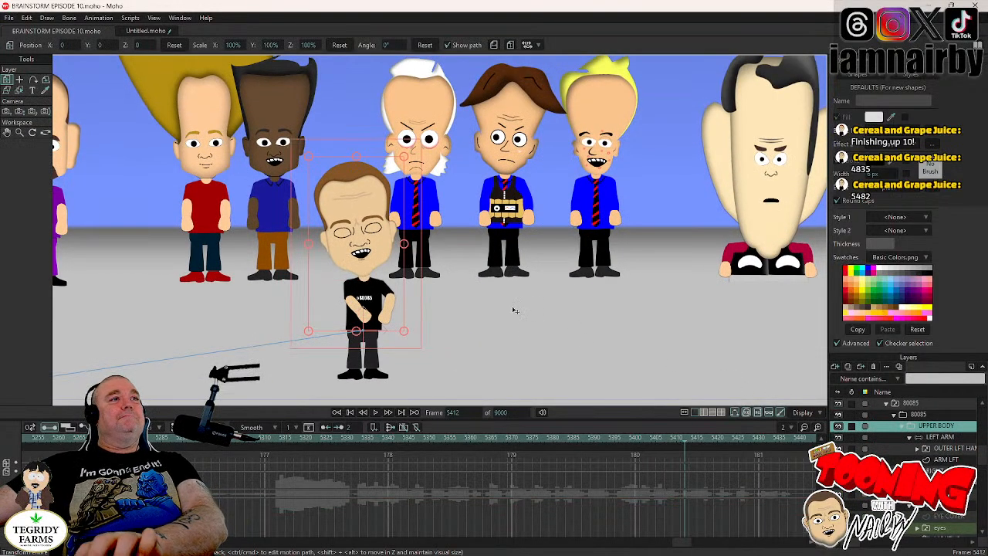
key(Left)
key(Left)
key(Left)
key(Left)
key(Right)
key(Right)
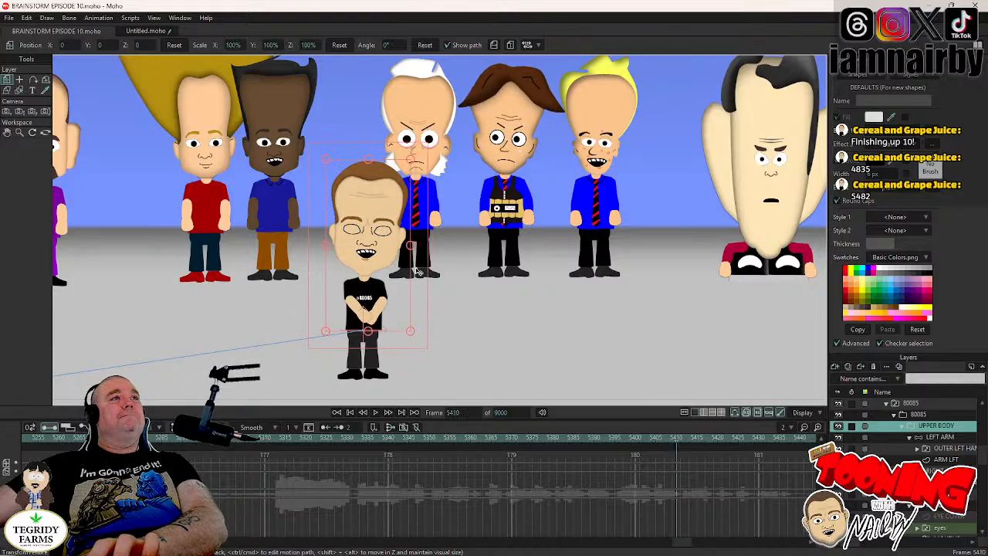
key(Left)
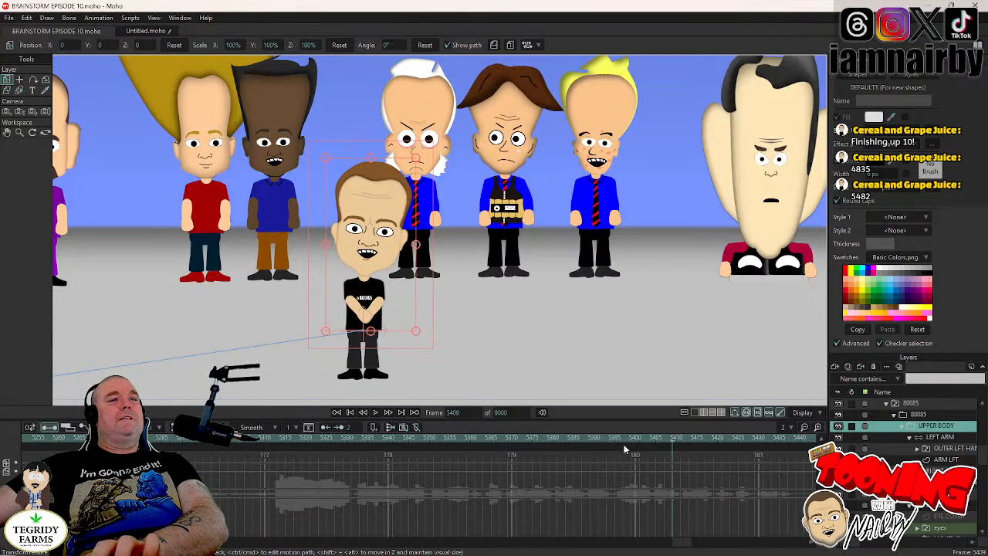
click(666, 439)
click(384, 427)
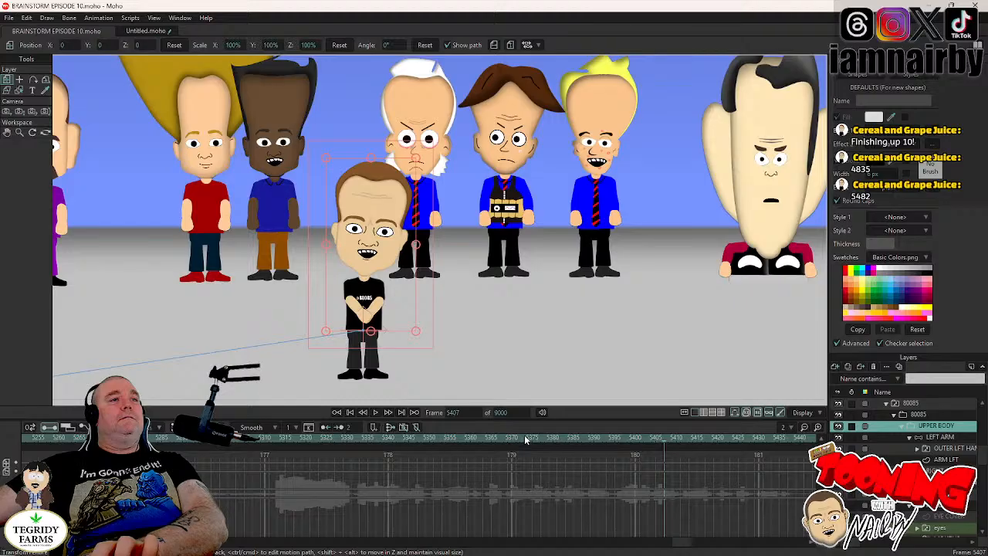
click(377, 413)
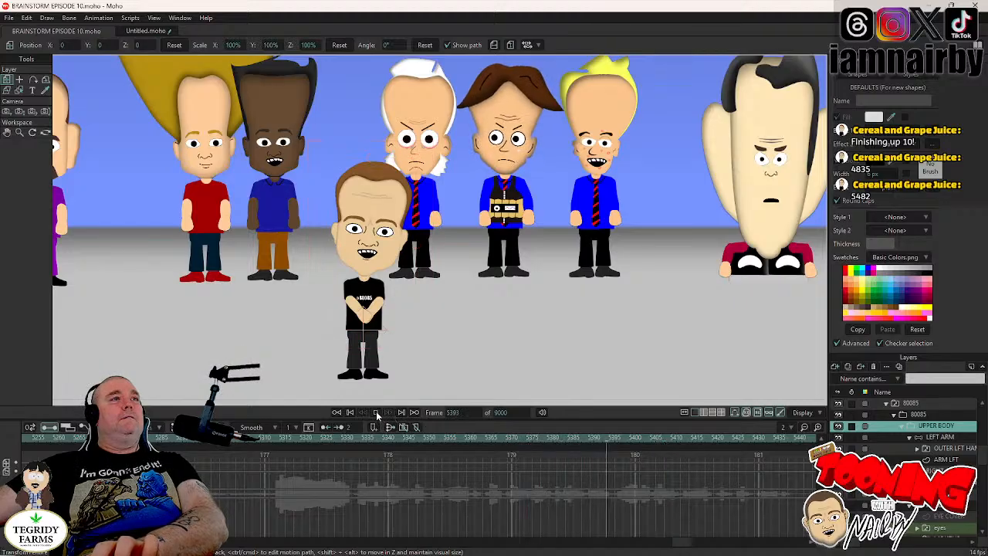
click(653, 442)
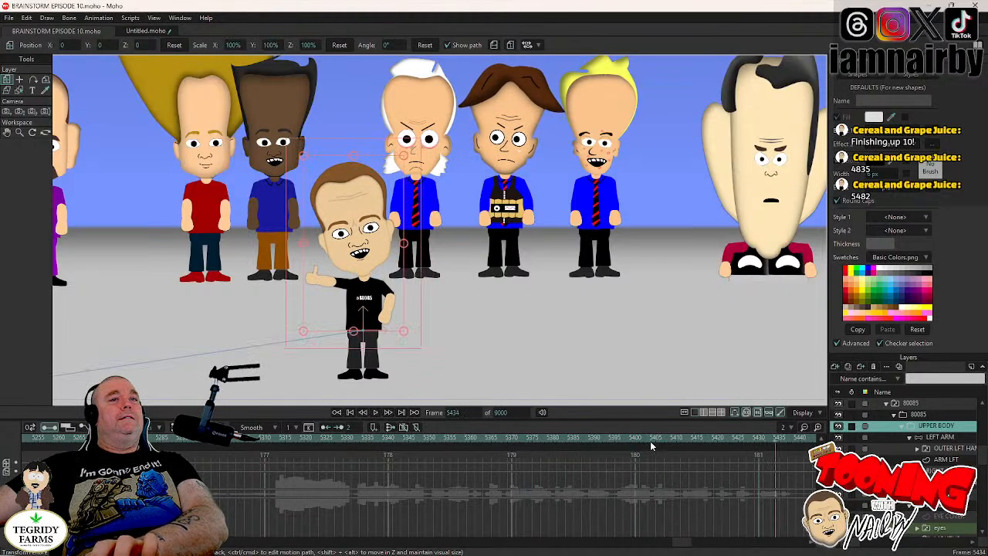
- Move the LEFT ARM keys from frames 5412 and 5415 to 5409 and 5412, and return to frame 5377
click(695, 441)
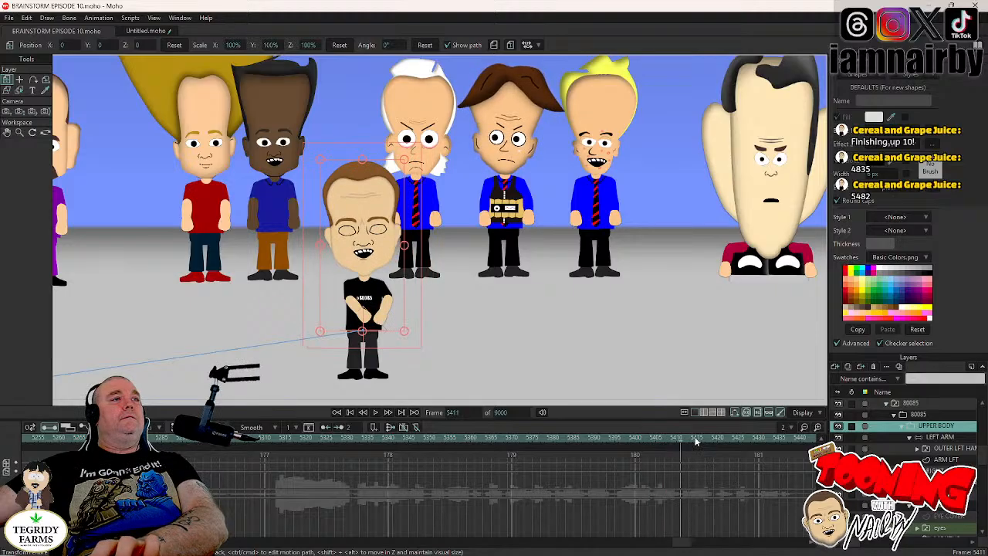
click(941, 438)
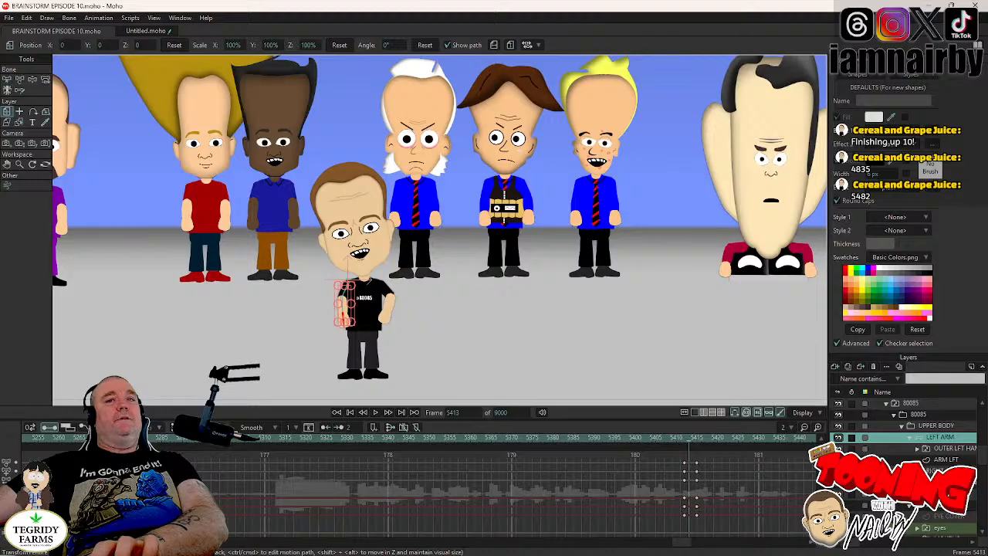
click(940, 471)
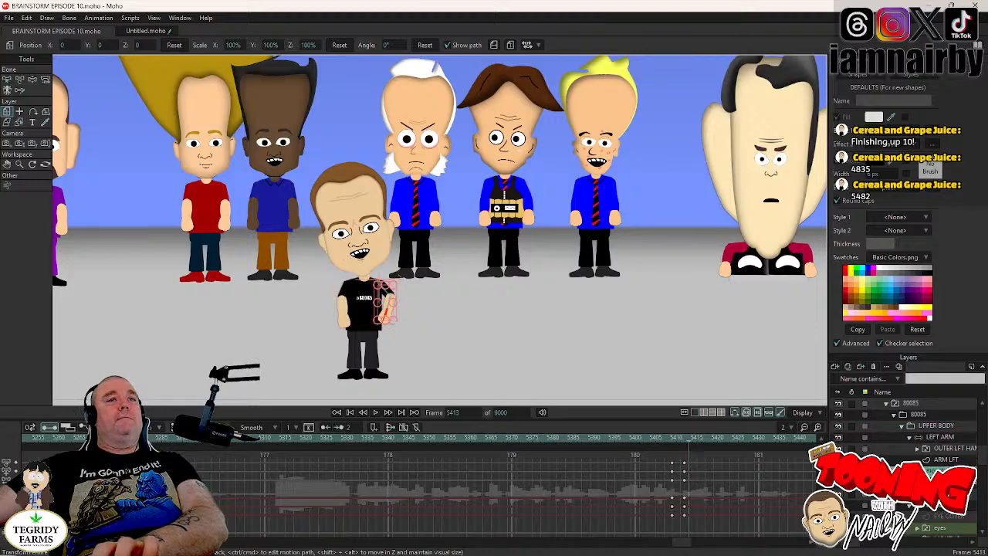
key(Left)
key(Left)
key(Left)
key(Left)
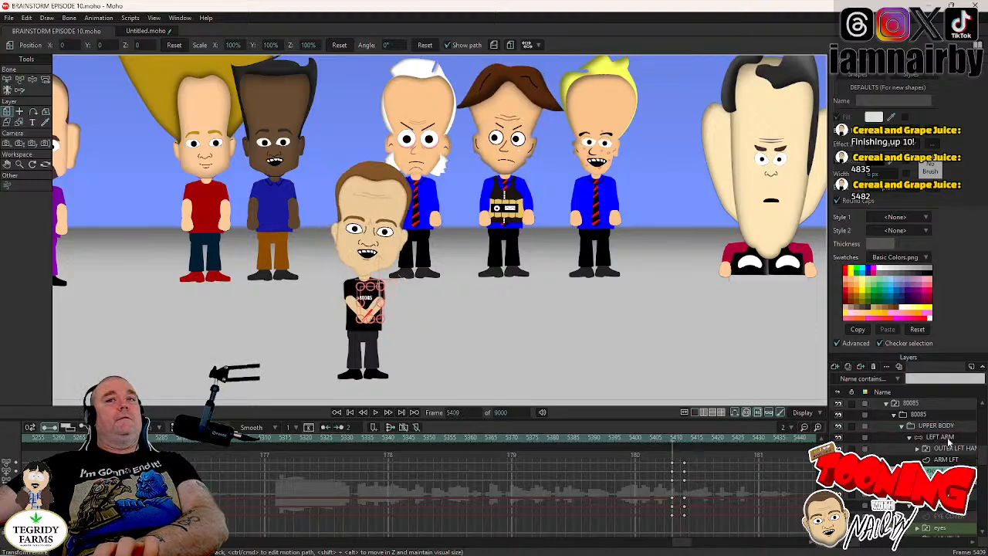
click(947, 440)
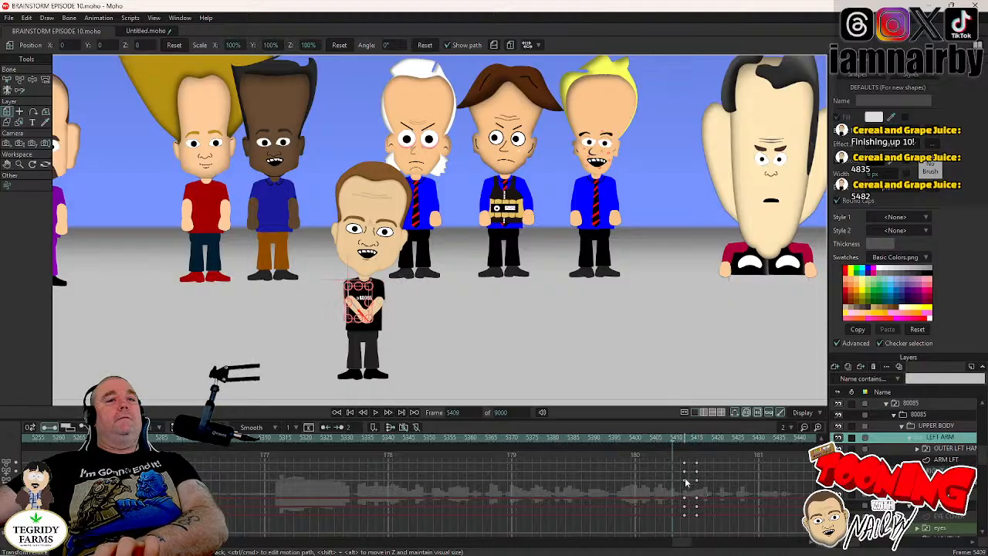
drag(677, 461, 674, 485)
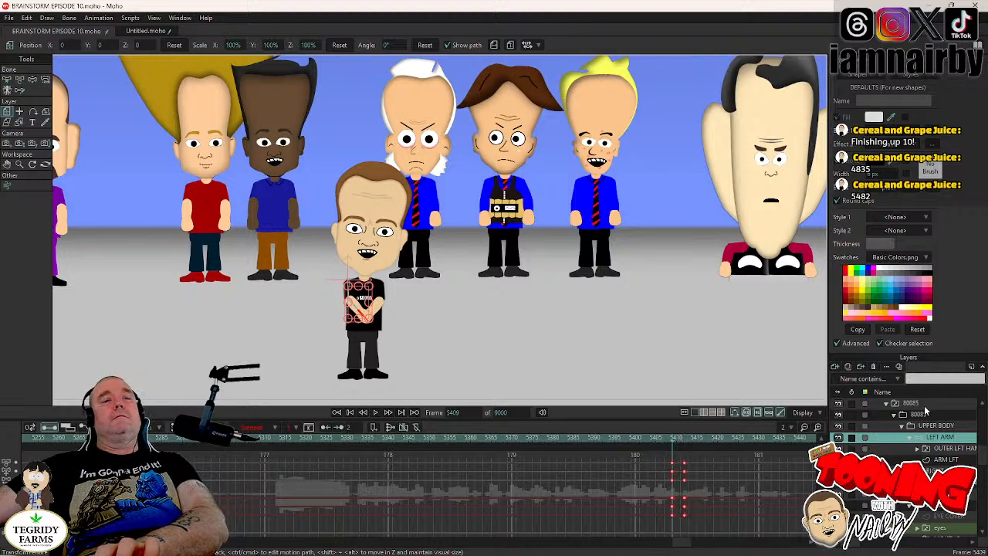
click(541, 443)
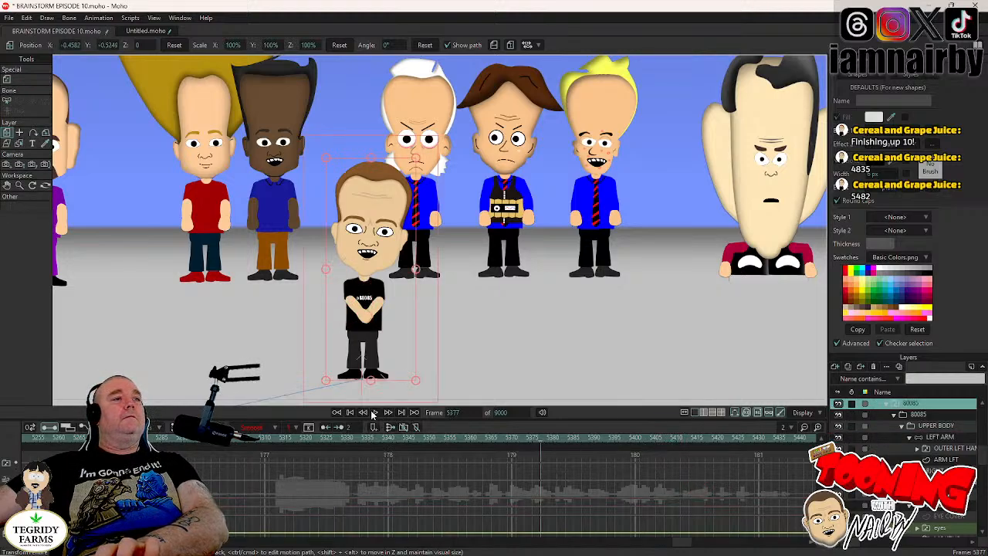
- Play the animation from around frames 5377 and 5346 to about frame 5426, reviewing the timing of the LEFT ARM's raise
click(376, 412)
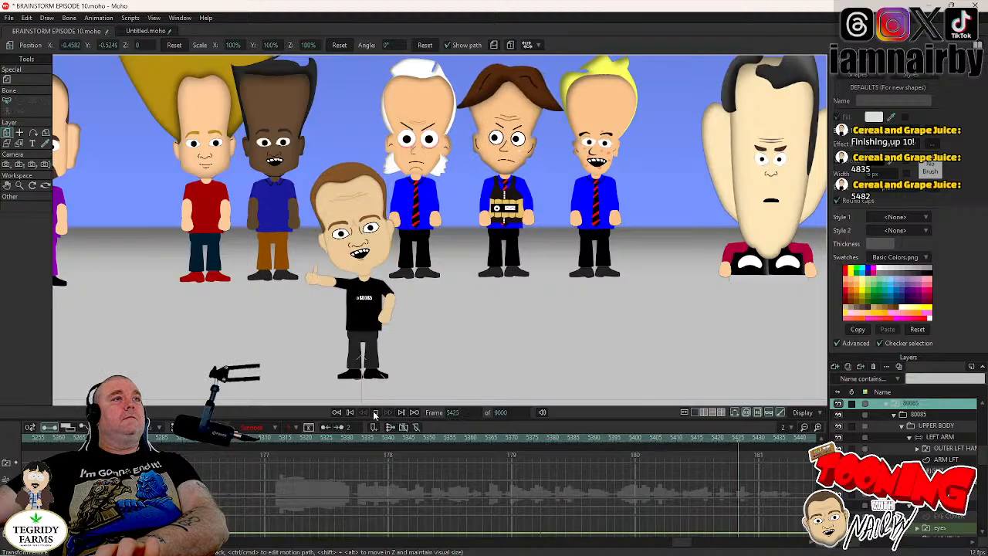
click(375, 413)
click(588, 437)
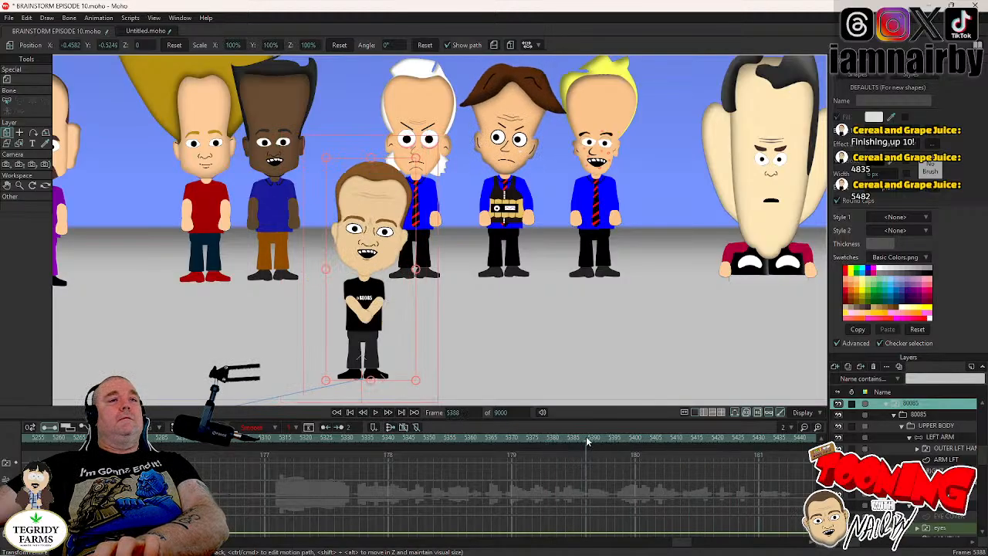
click(940, 439)
key(Right)
key(Right)
key(Right)
key(Right)
key(Right)
key(Right)
key(Right)
key(Right)
key(Right)
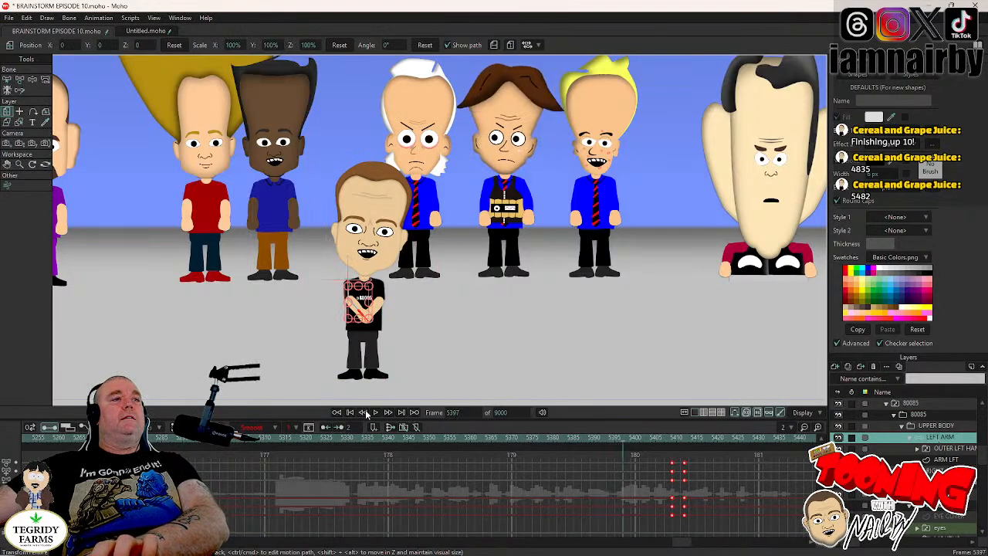
click(376, 414)
click(376, 414)
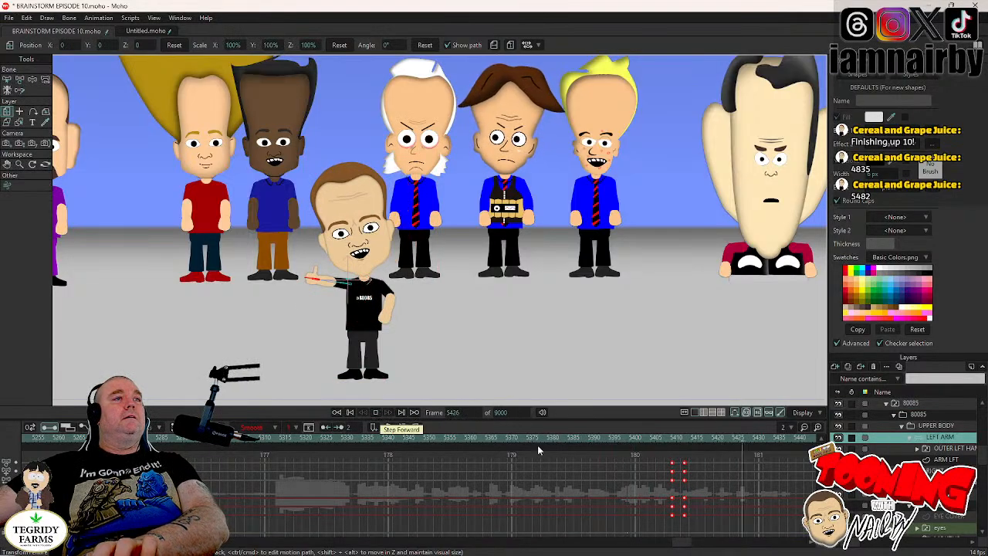
click(424, 444)
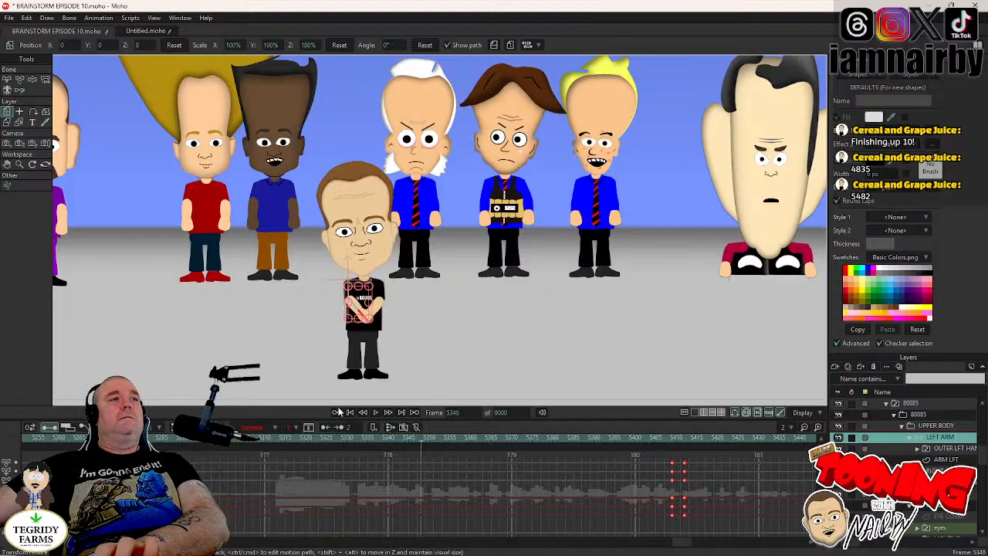
click(376, 414)
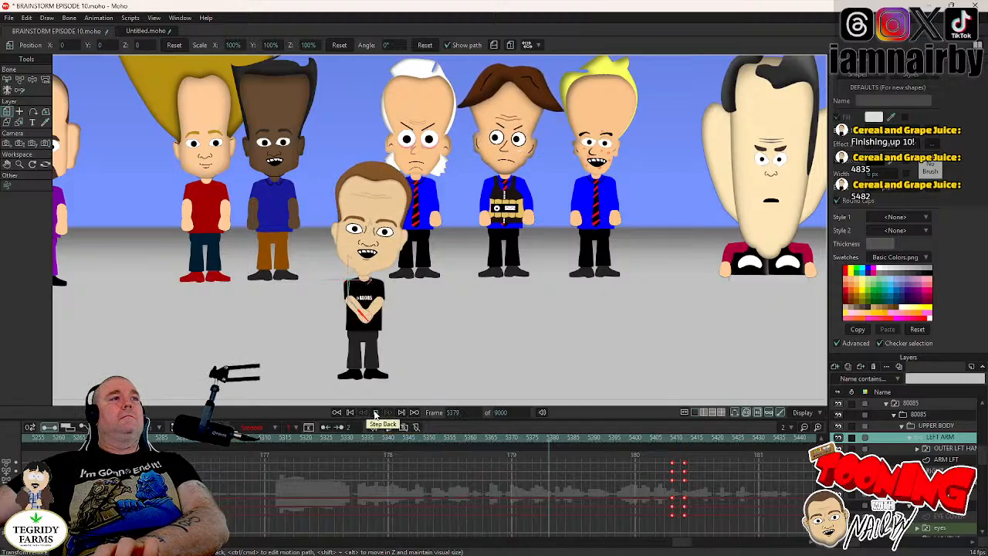
click(376, 414)
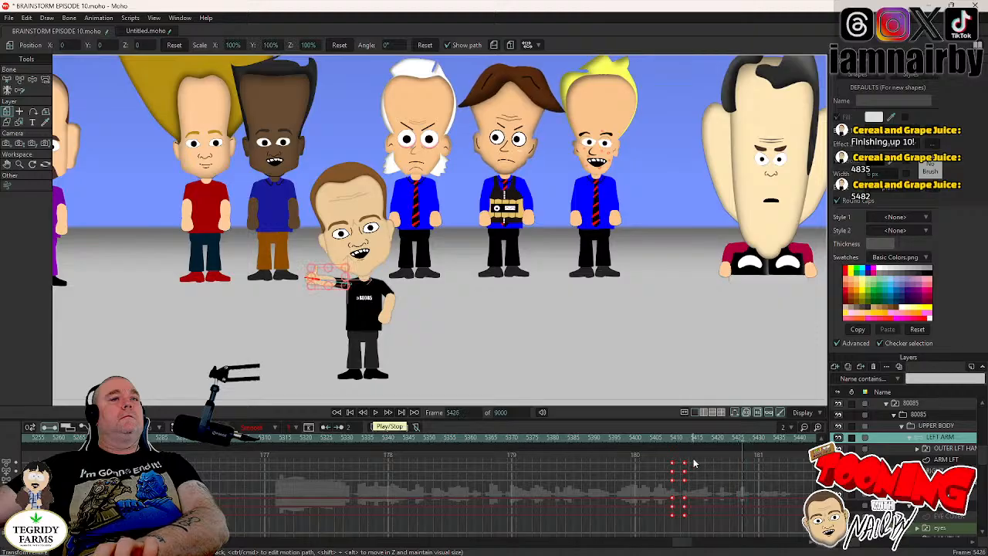
- Step through frames 5408 to 5416 to examine how the LEFT ARM pose, hand shape and blink line up
click(674, 442)
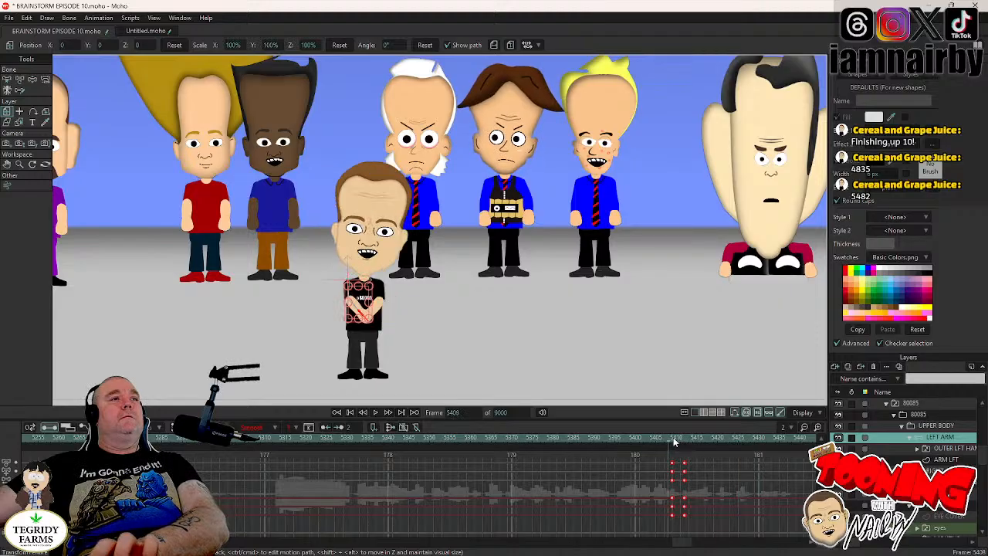
key(Right)
key(Right)
key(Right)
key(Right)
key(Right)
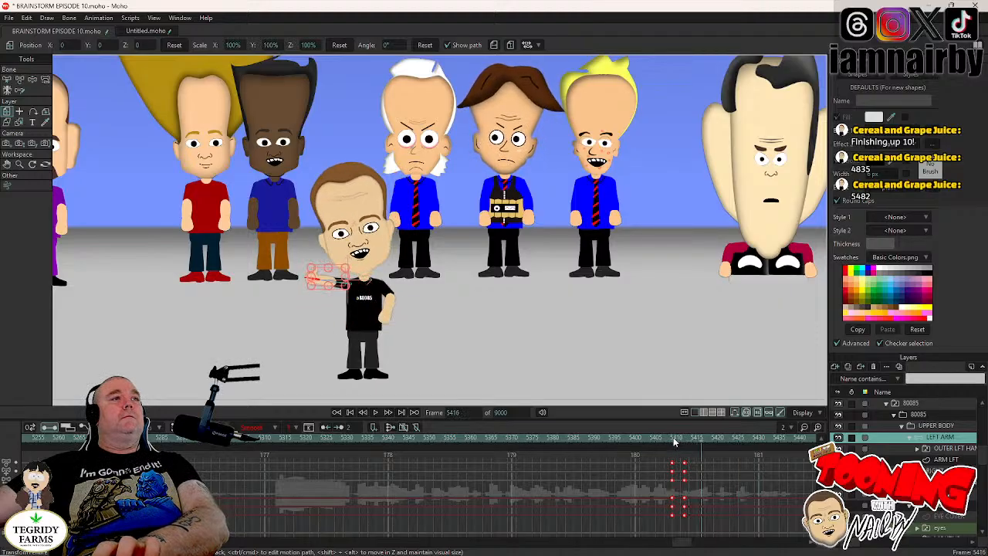
key(Left)
key(Left)
key(Left)
key(Left)
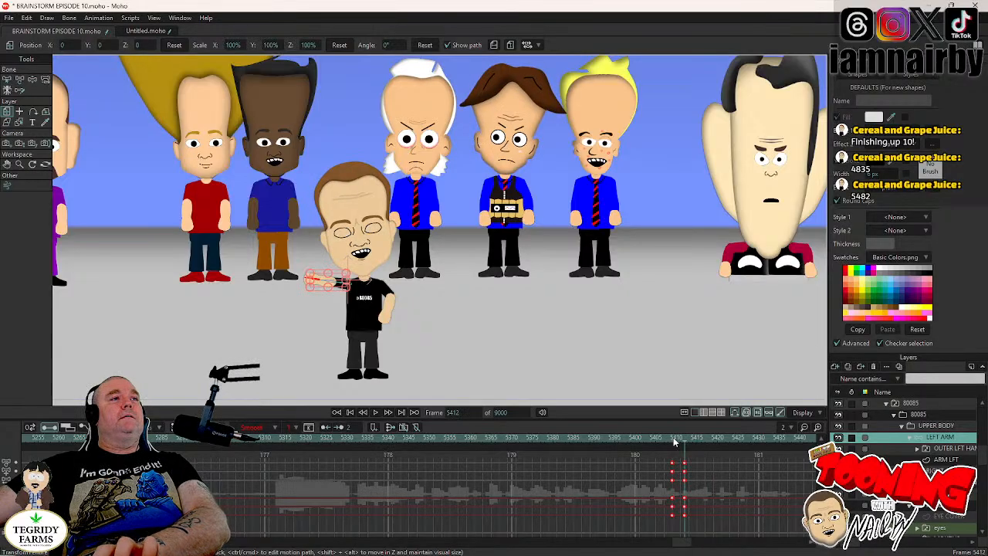
key(Right)
key(Right)
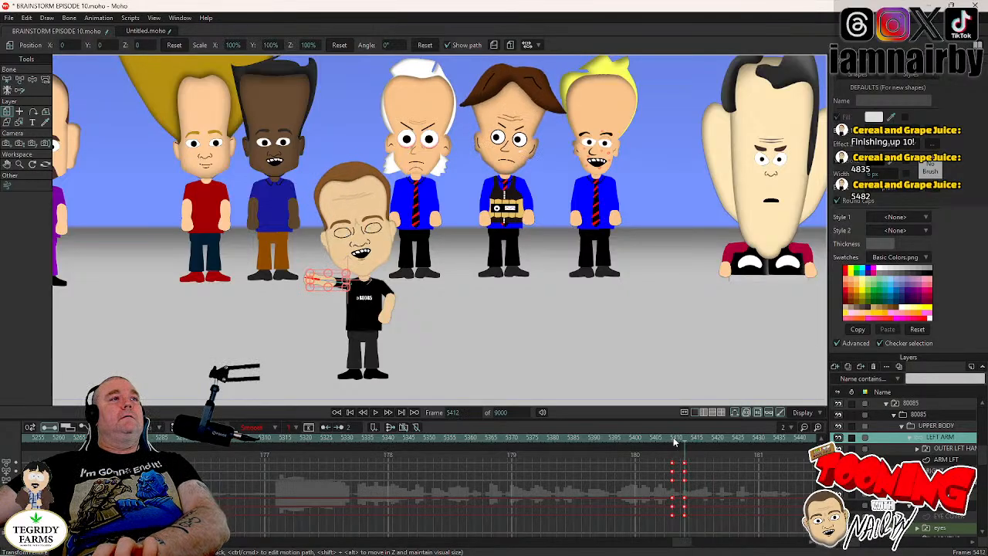
- Shift the OUTER LFT HAND layer's THUMB OUT switch to frame 5411 so it matches the earlier arm raise
scroll(299, 297, up, 3)
key(Left)
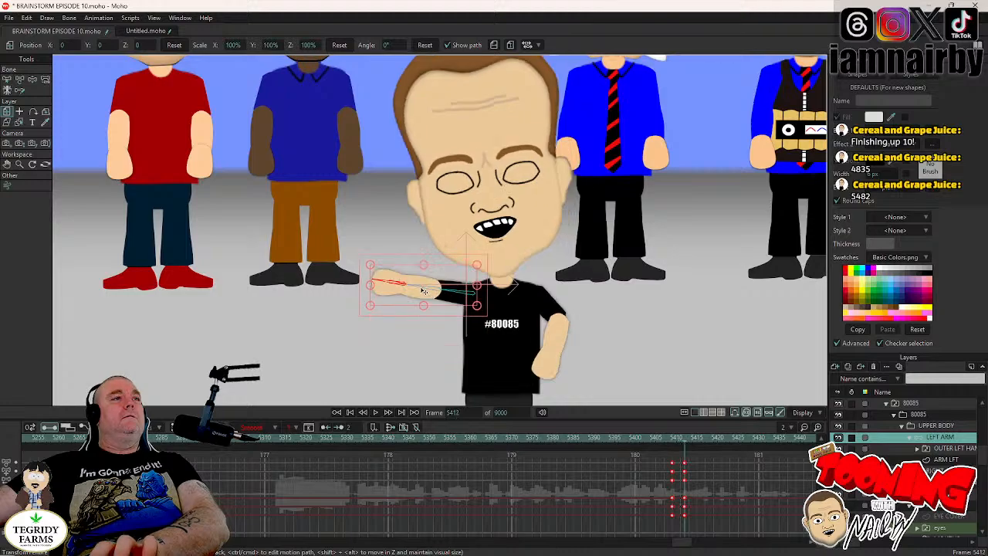
key(Right)
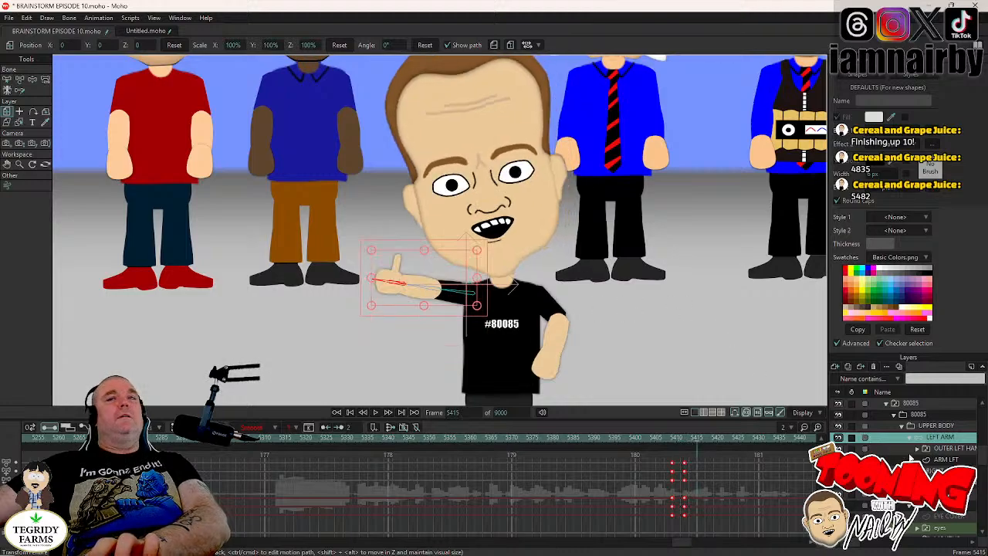
key(Left)
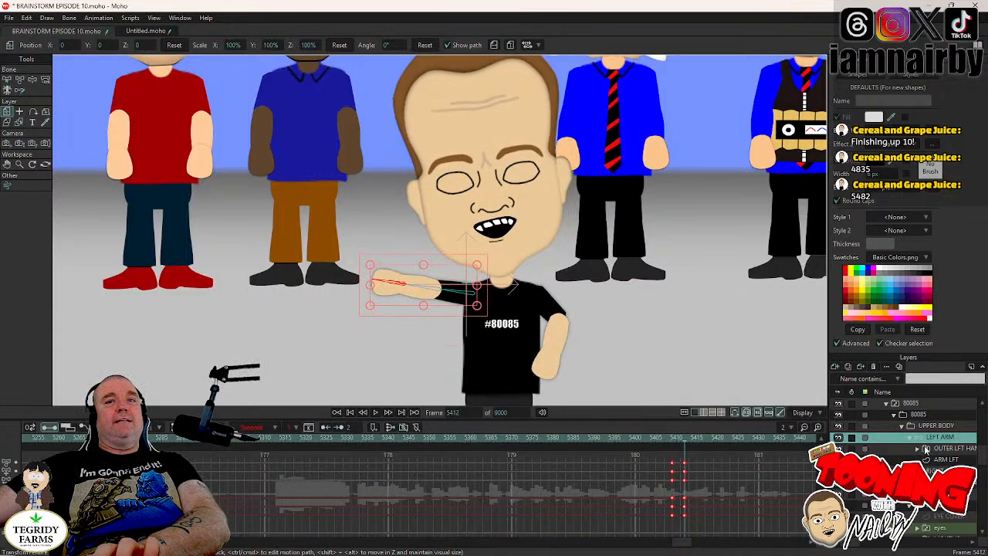
key(Left)
click(944, 449)
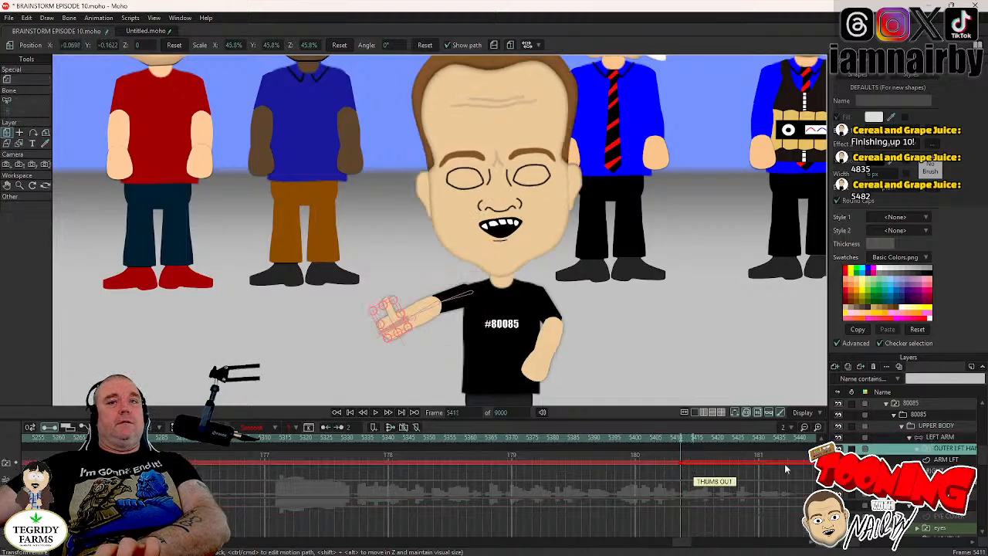
- Select the 80085 layer and play the scene from frame 5379 to review the thumb gesture among the group
click(925, 404)
click(549, 447)
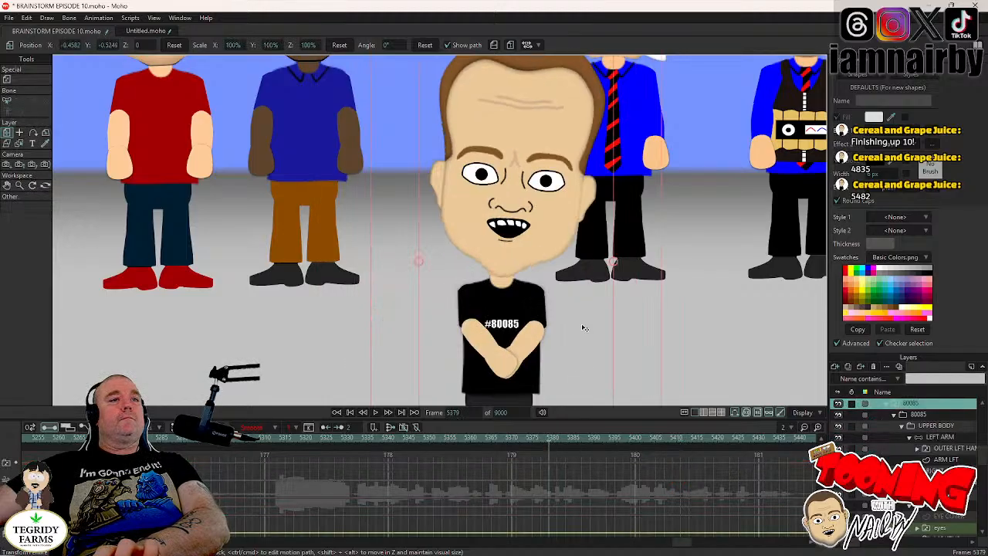
scroll(467, 324, down, 6)
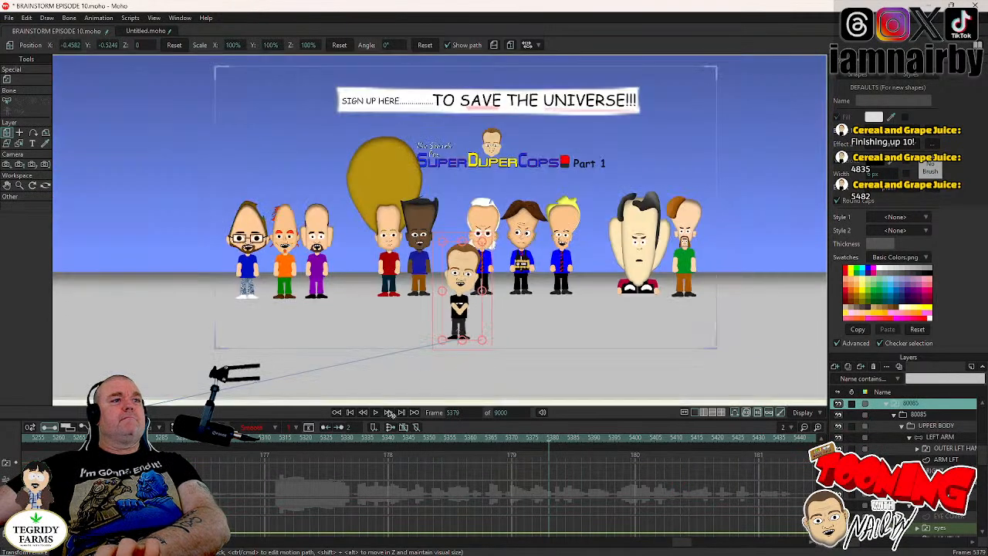
scroll(435, 338, up, 5)
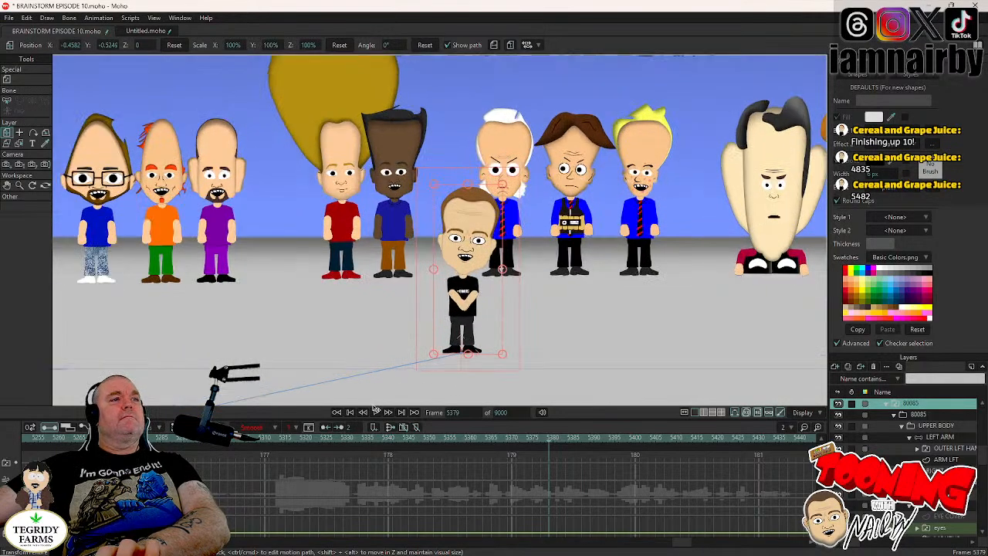
click(376, 413)
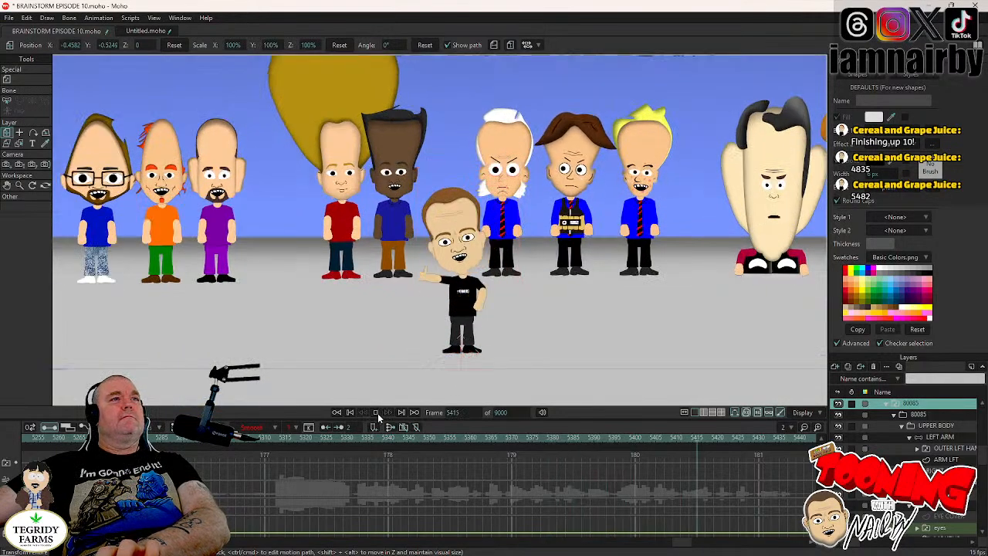
click(378, 413)
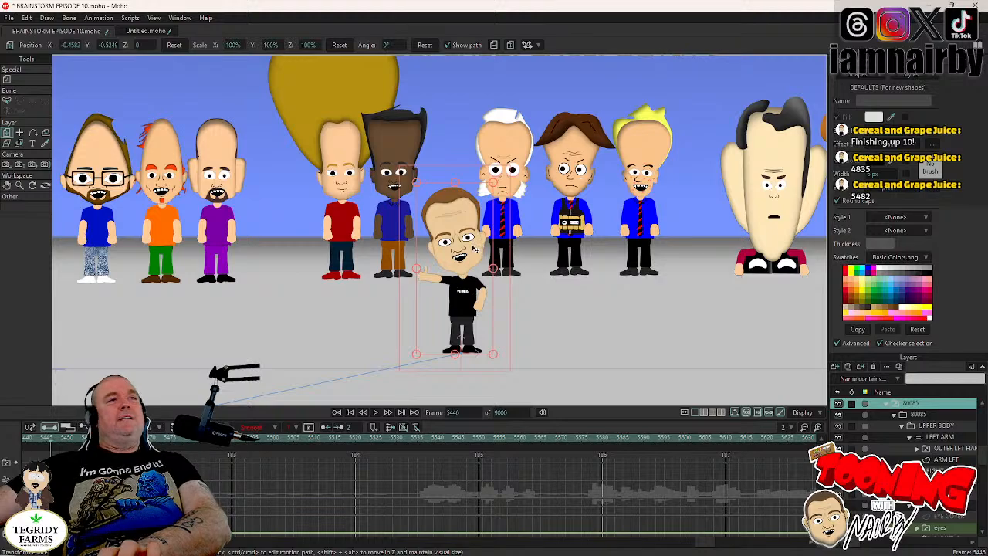
- Select the character's head layer, look ahead to the shot around frame 5562, and return to about frame 5456
click(880, 504)
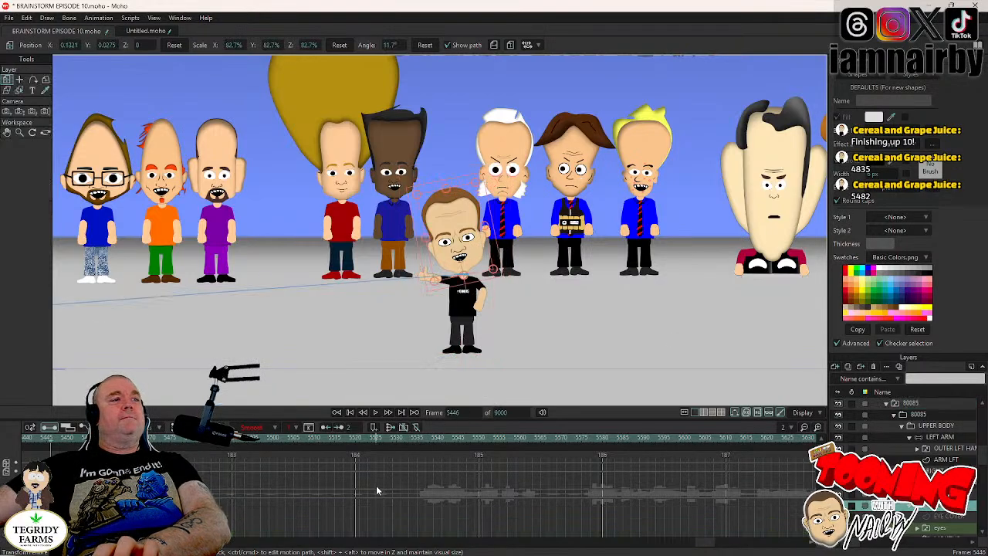
click(343, 444)
key(space)
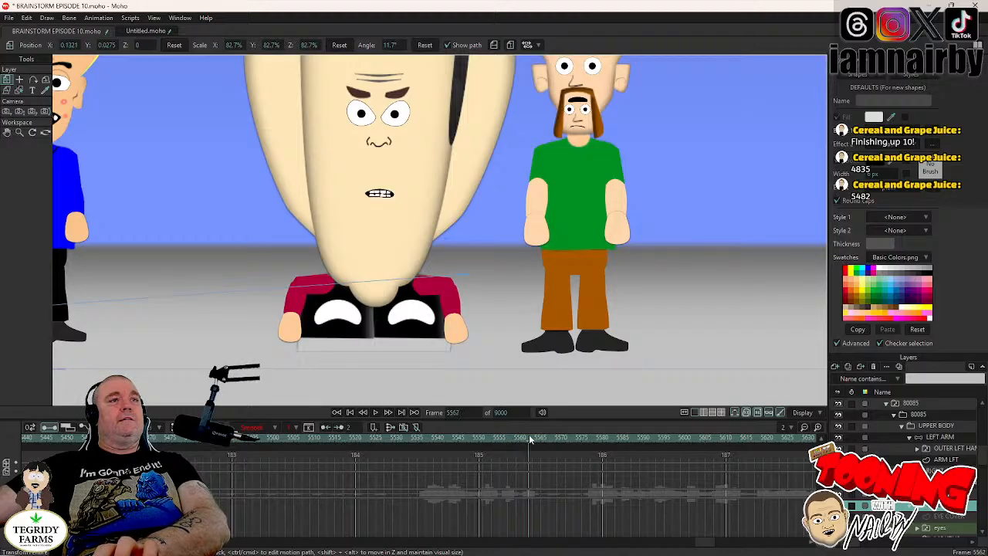
click(149, 443)
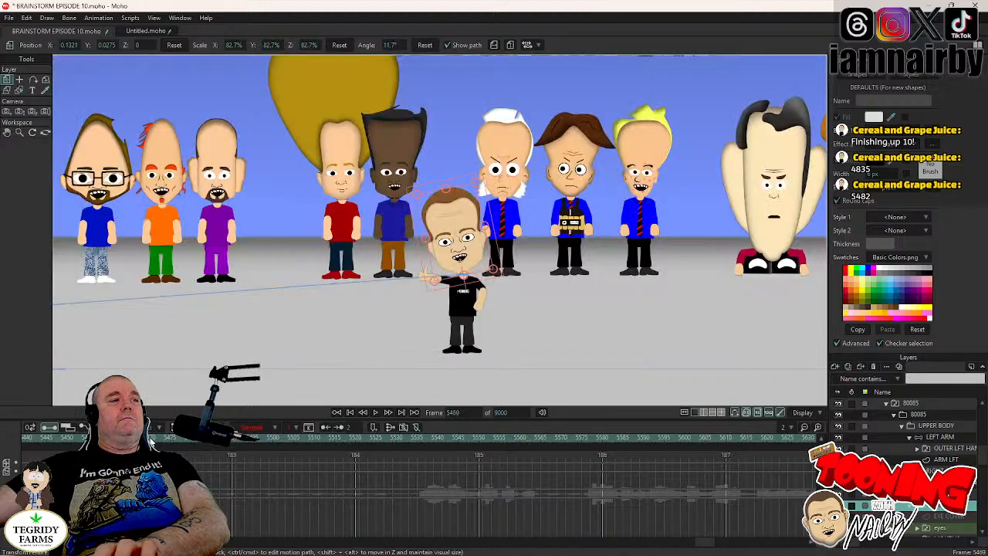
drag(150, 441, 94, 442)
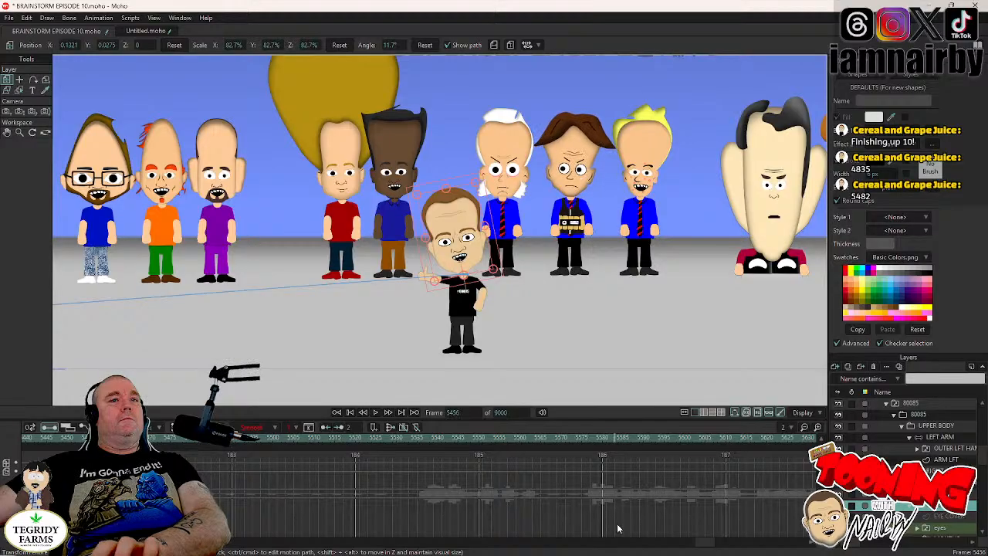
- Rotate the 80085 character's head at frame 5413 to tilt it the opposite way, away from the raised thumb
drag(710, 545, 684, 545)
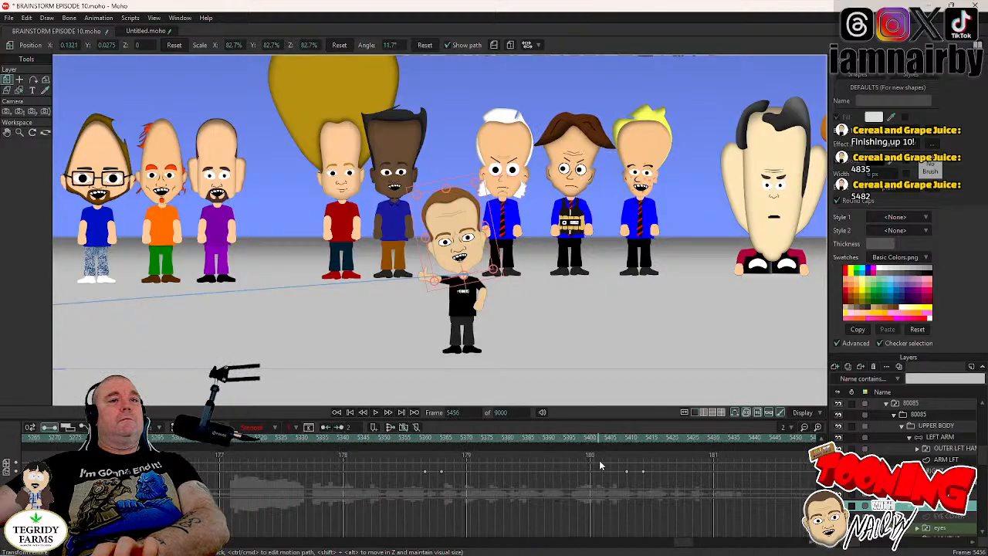
drag(646, 439, 635, 438)
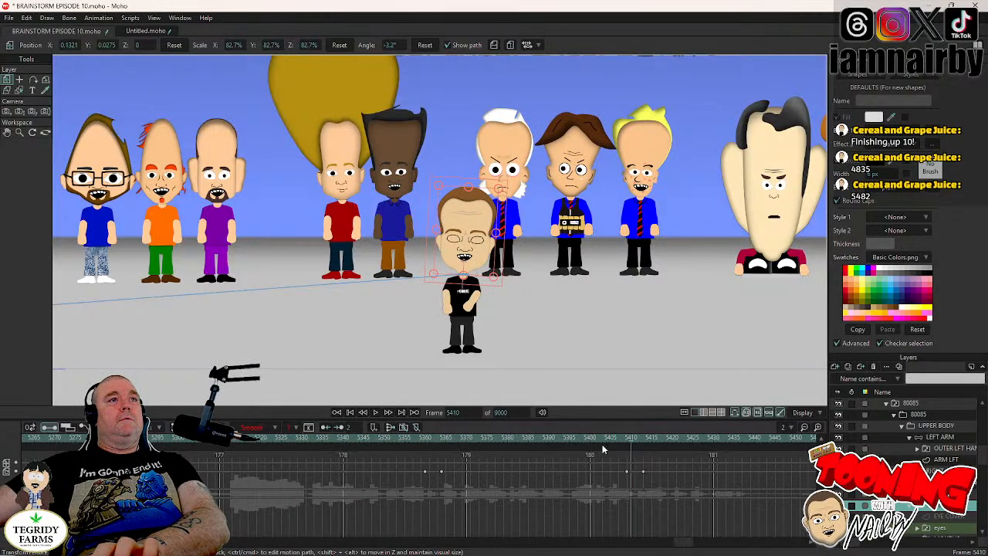
key(Right)
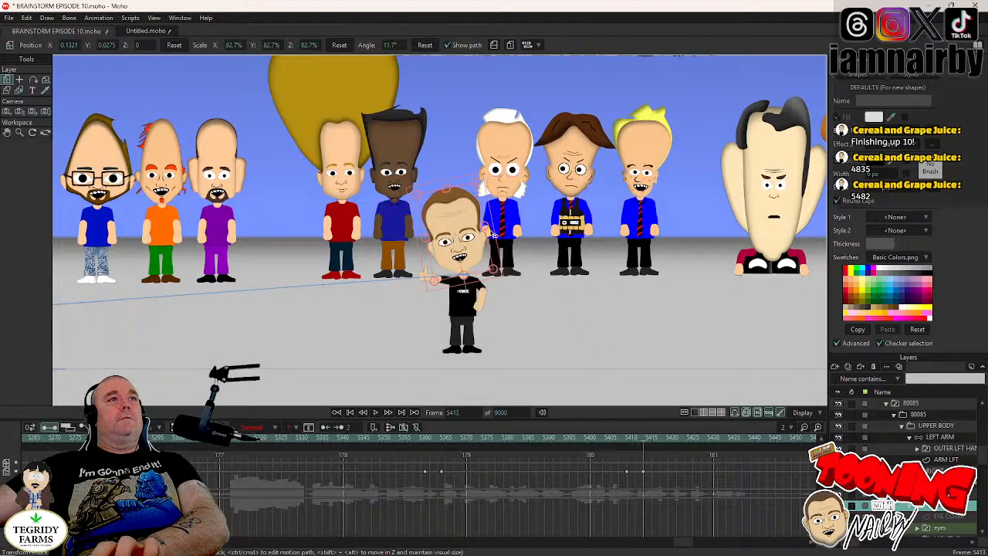
key(Right)
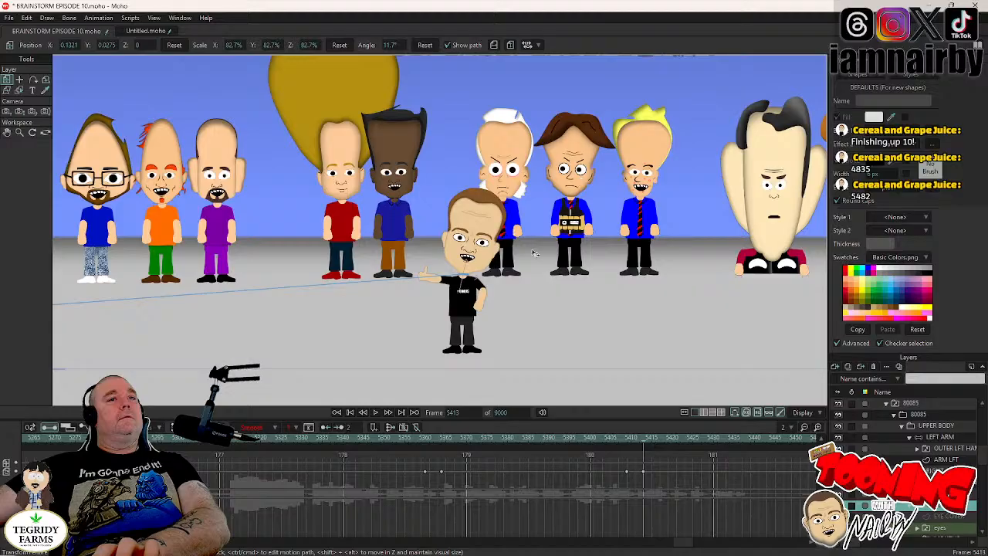
click(503, 234)
- Key the UPPER BODY layer upright at frame 5409 and rotated to -9° at frame 5413, and play the lean from frame 5401
click(629, 438)
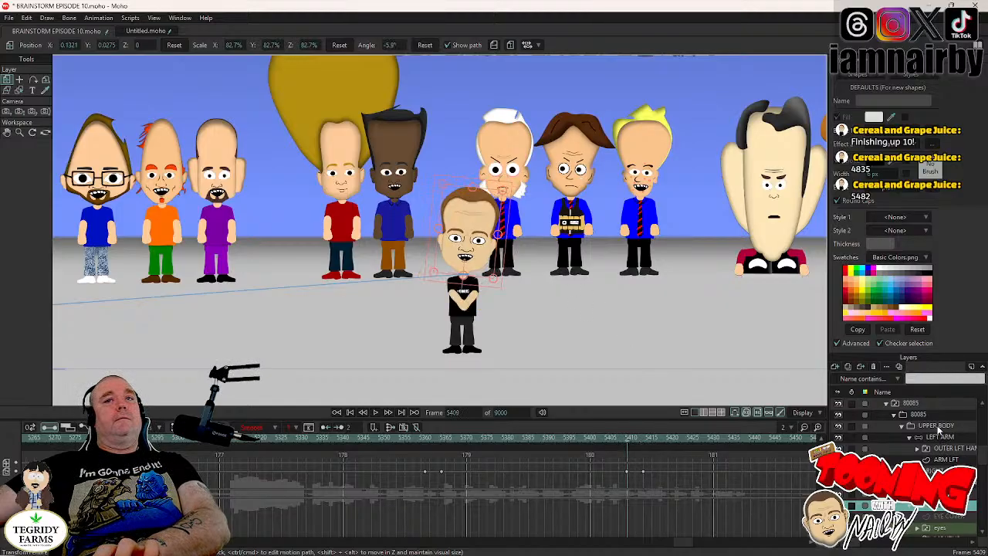
click(937, 426)
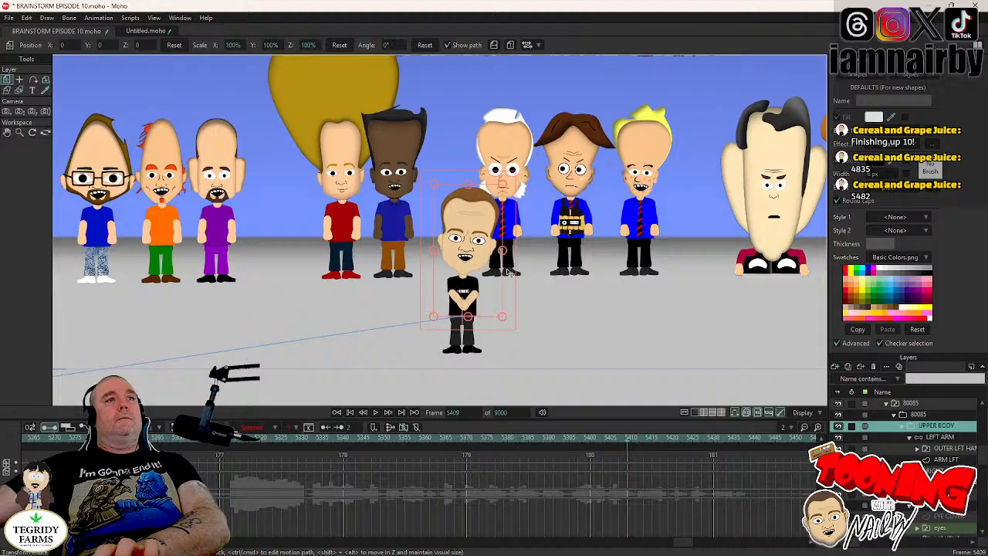
key(ctrl+Right)
key(ctrl+Right)
key(ctrl+Right)
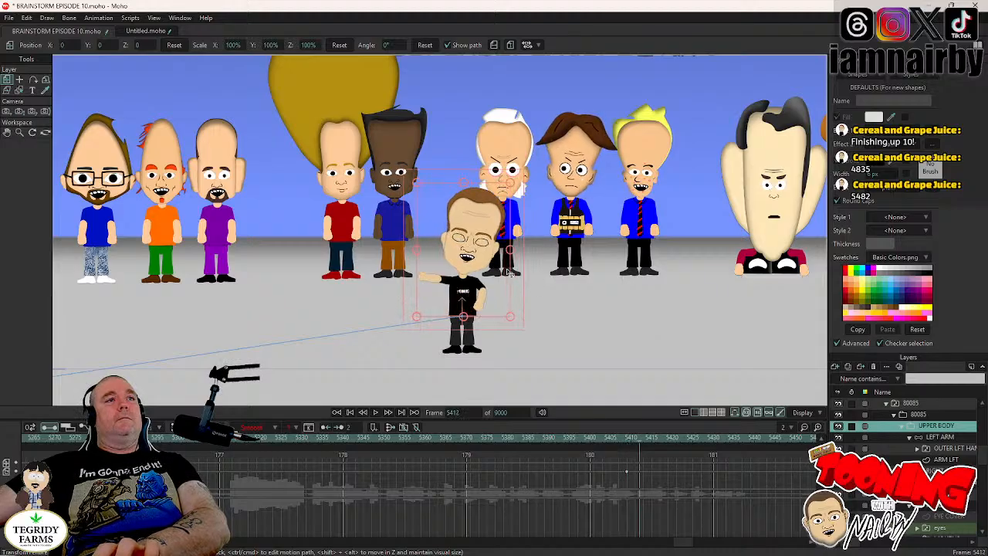
key(ctrl+Right)
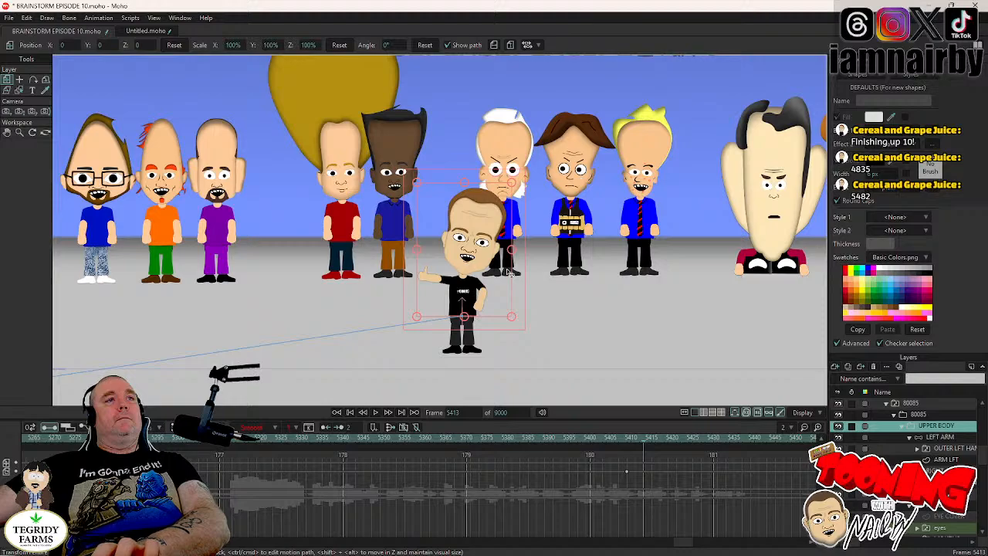
mouse_move(518, 272)
mouse_down()
mouse_move(508, 257)
mouse_move(515, 296)
mouse_move(511, 289)
mouse_up()
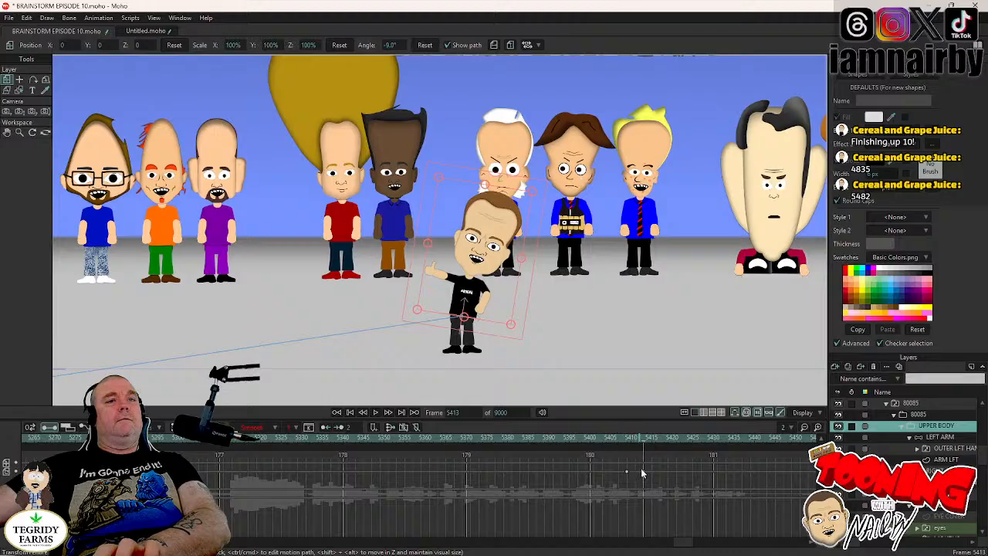
click(594, 440)
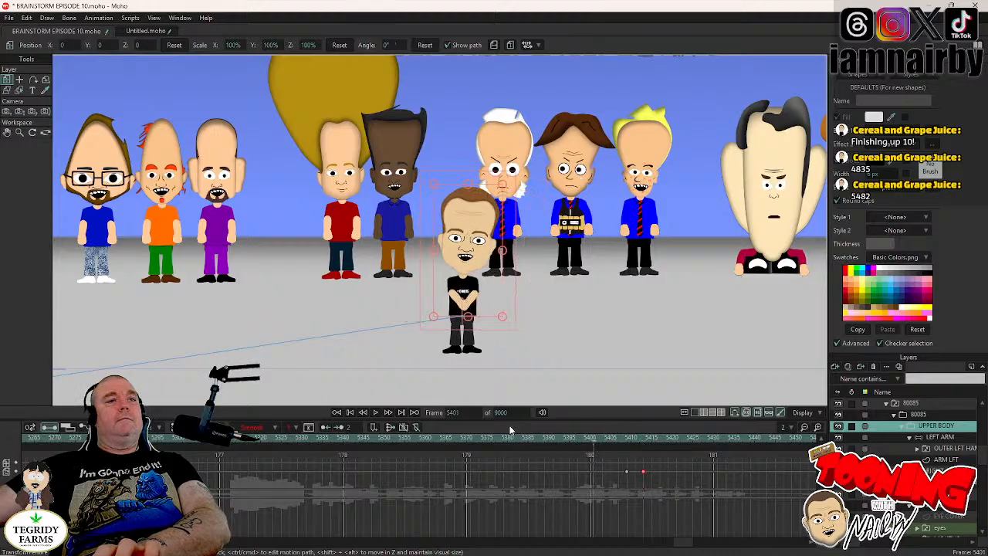
click(376, 412)
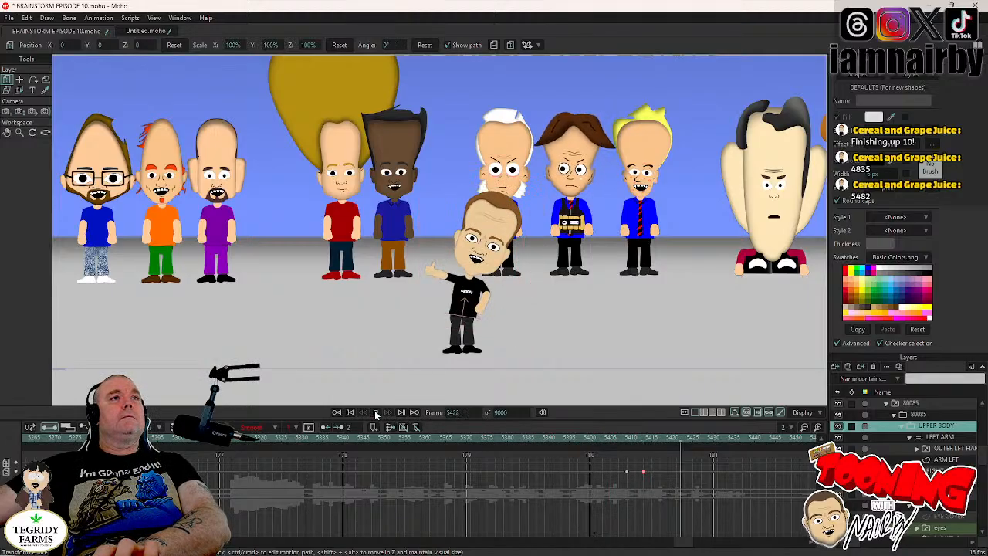
- Select the 80085 character's head layer and rotate the head to 15.4° at frame 5413 to tilt it towards the raised thumb
click(605, 439)
click(630, 438)
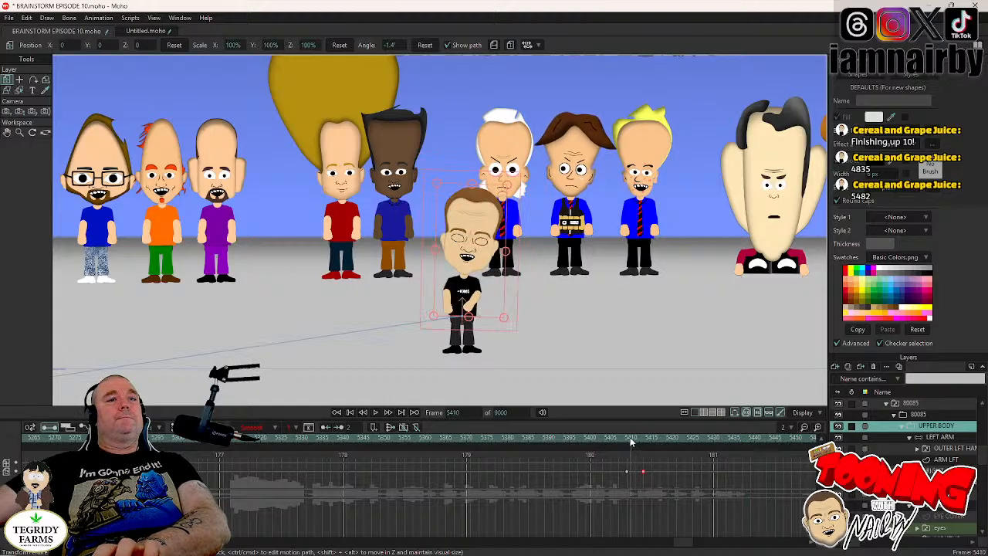
click(939, 508)
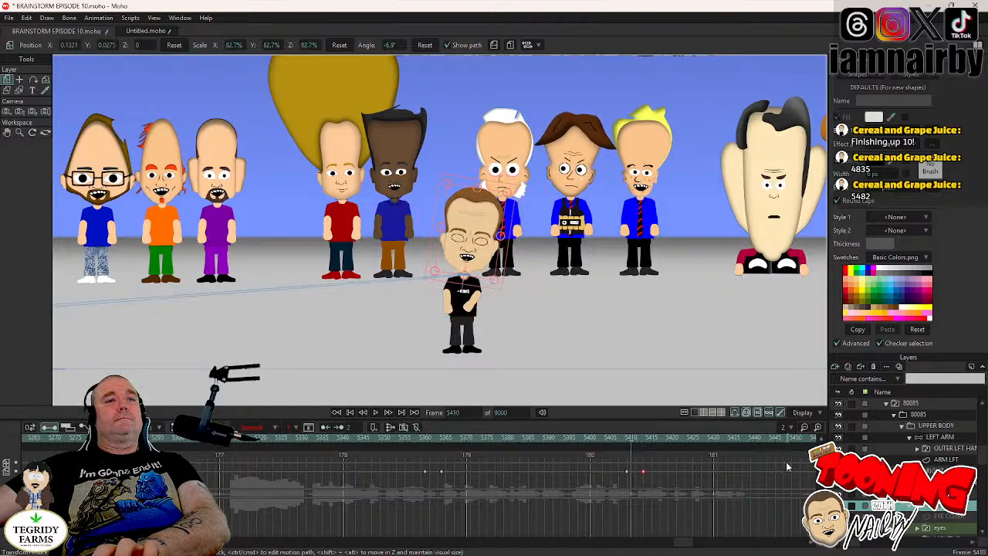
key(Left)
key(Right)
key(Right)
key(Right)
key(Right)
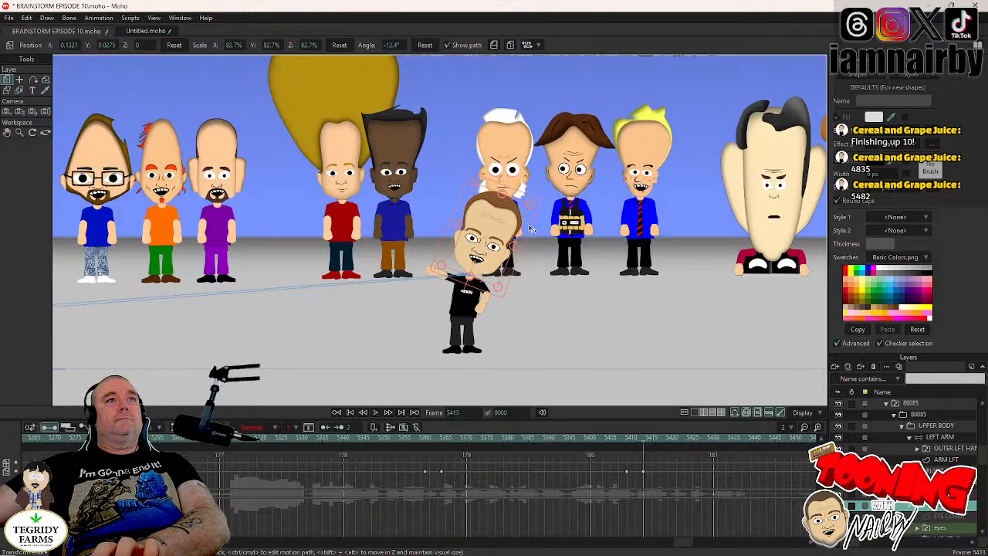
drag(514, 204, 498, 209)
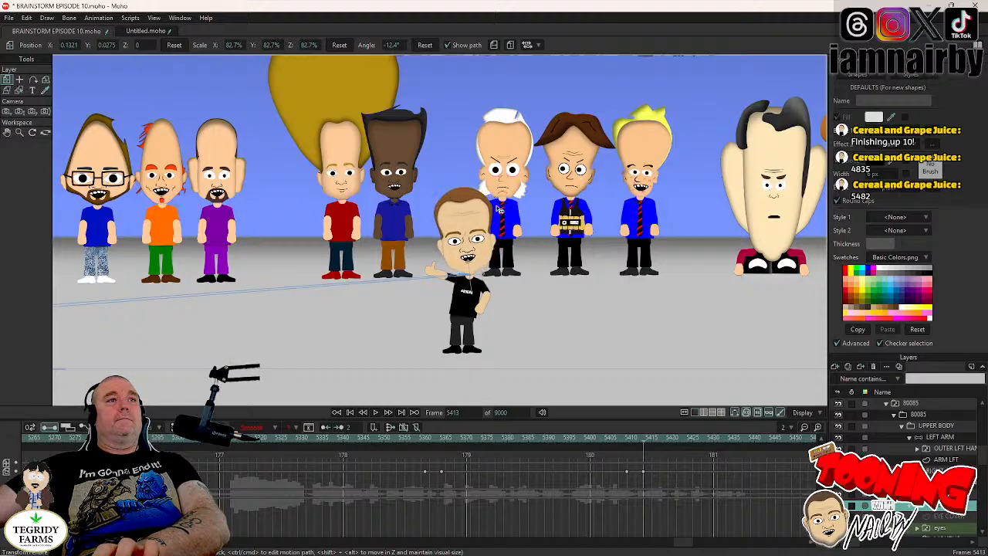
drag(498, 208, 500, 209)
- Play the head tilt twice, starting from about frame 5394, and save the document
click(564, 441)
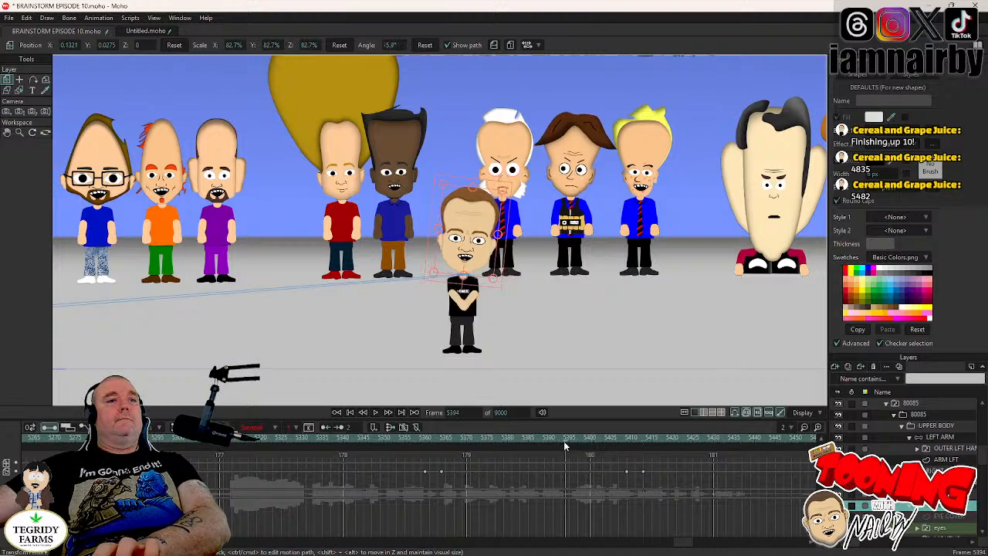
click(376, 412)
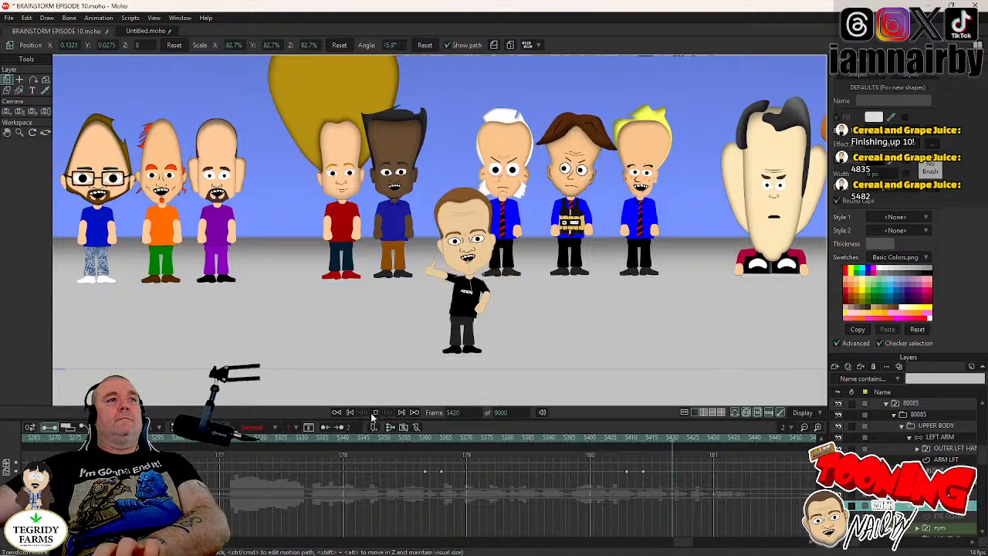
click(382, 413)
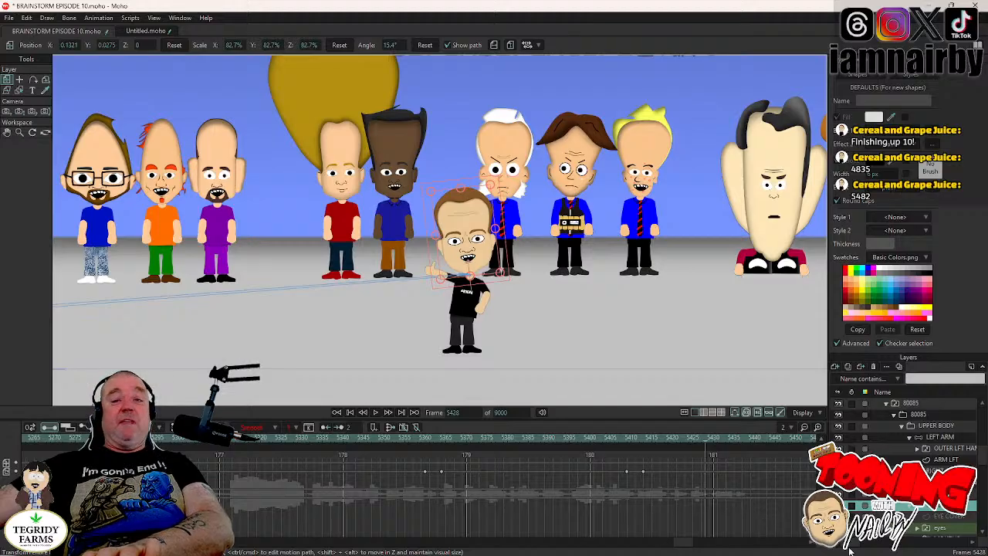
click(549, 439)
click(376, 412)
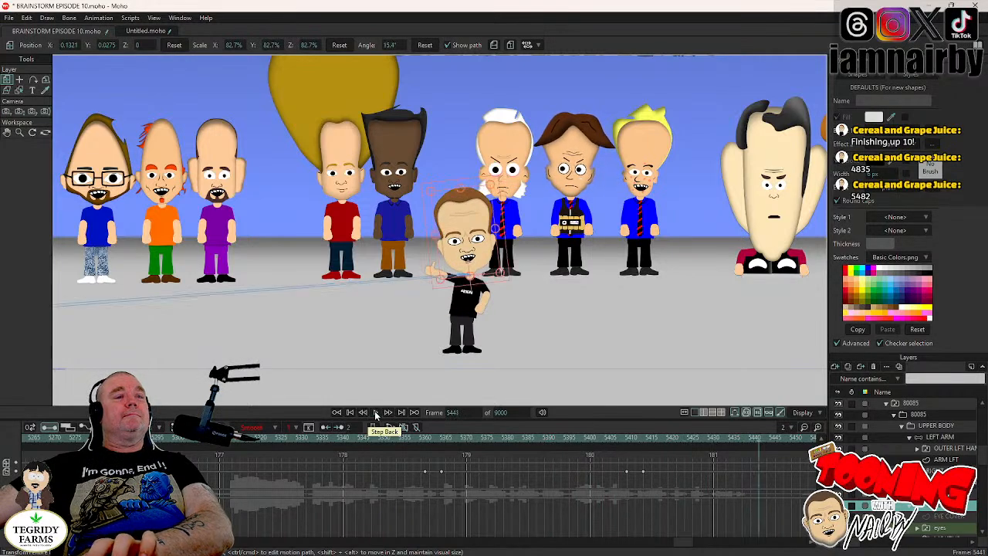
key(ctrl+s)
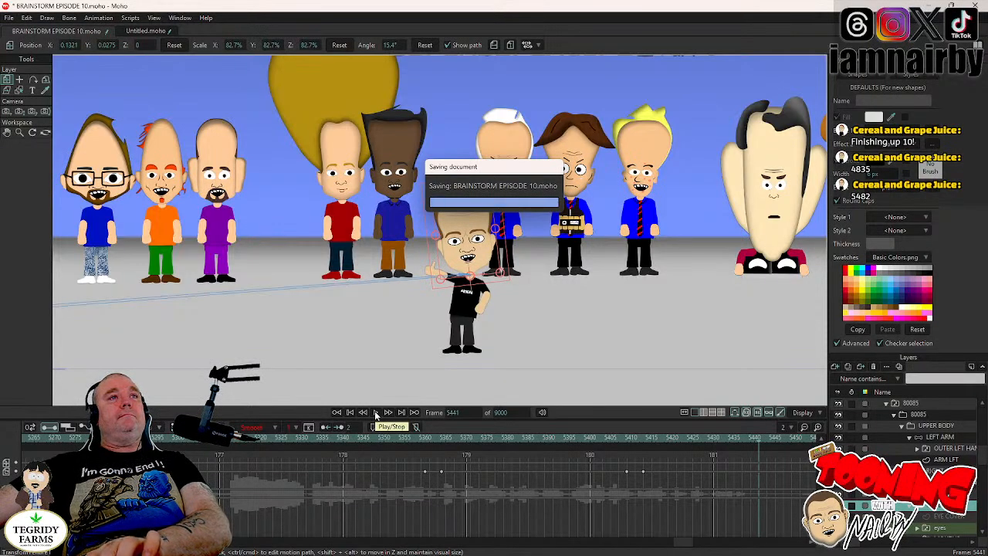
- Play on from frame 5441 to about frame 5479 and go back to frame 5451, before the next blink
click(376, 415)
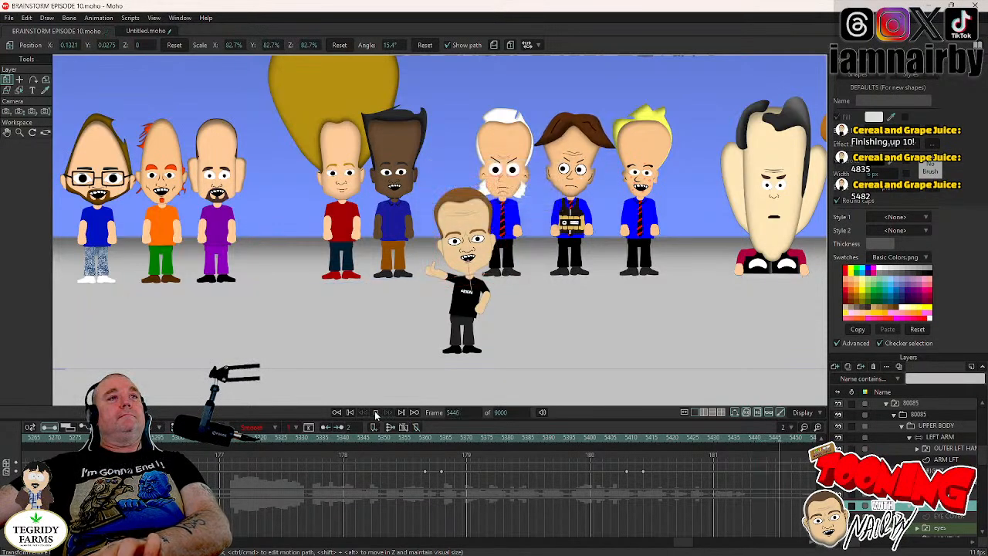
click(376, 415)
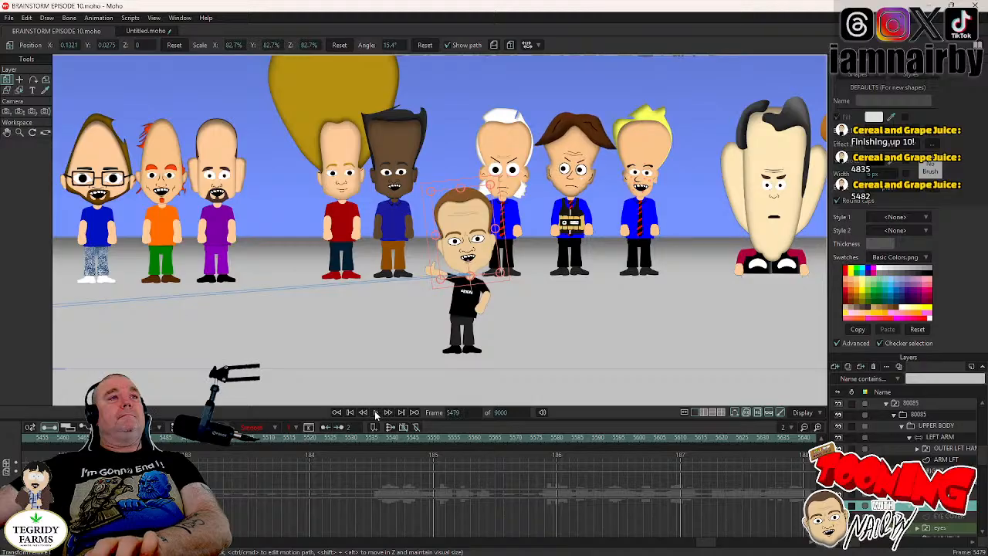
key(Left)
key(Left)
key(Left)
key(Left)
key(Left)
key(Left)
key(Left)
key(Left)
key(Left)
key(Left)
key(Left)
key(Left)
key(Left)
key(Left)
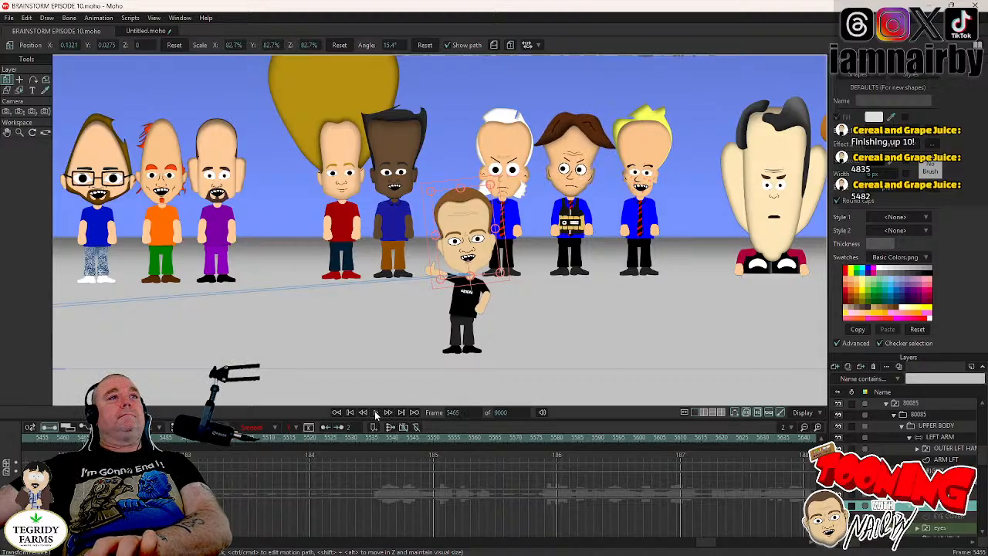
key(Left)
key(Left)
key(Left)
key(Left)
key(Left)
key(Left)
key(Left)
key(Left)
key(Left)
key(Left)
key(Left)
key(Left)
key(Left)
key(Left)
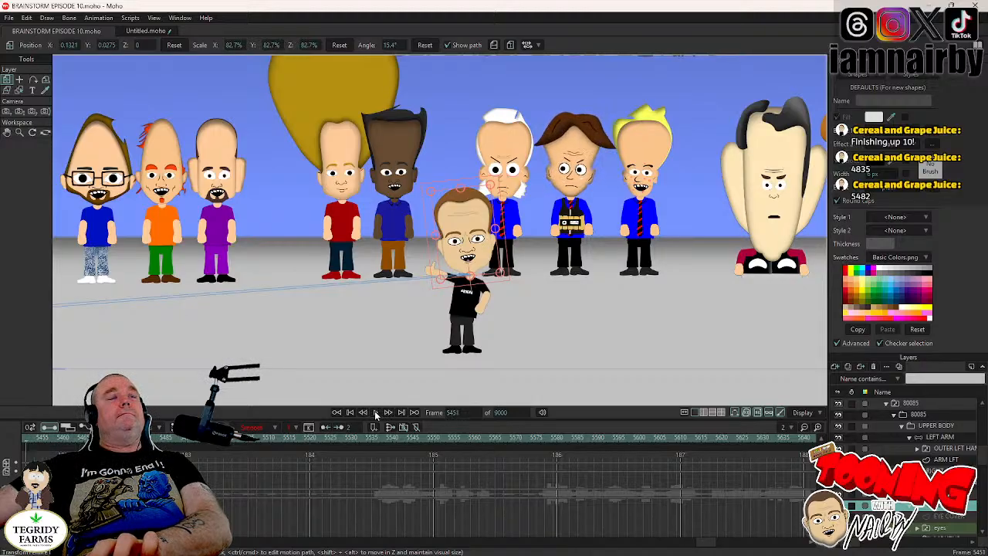
- Key the 80085 character's head at 15.4° at frame 5452 and rotate it to -10.3° at frame 5456
key(Right)
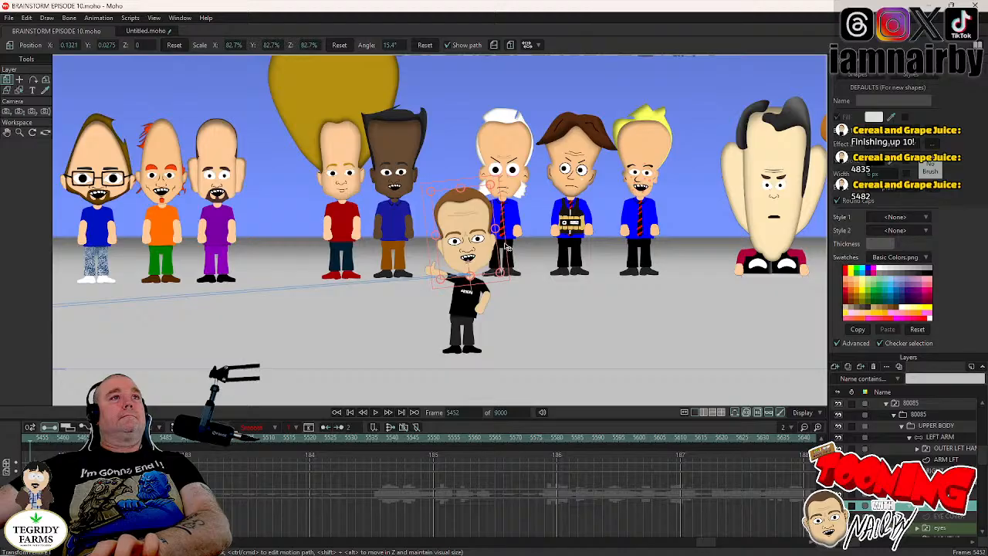
key(Right)
key(Right)
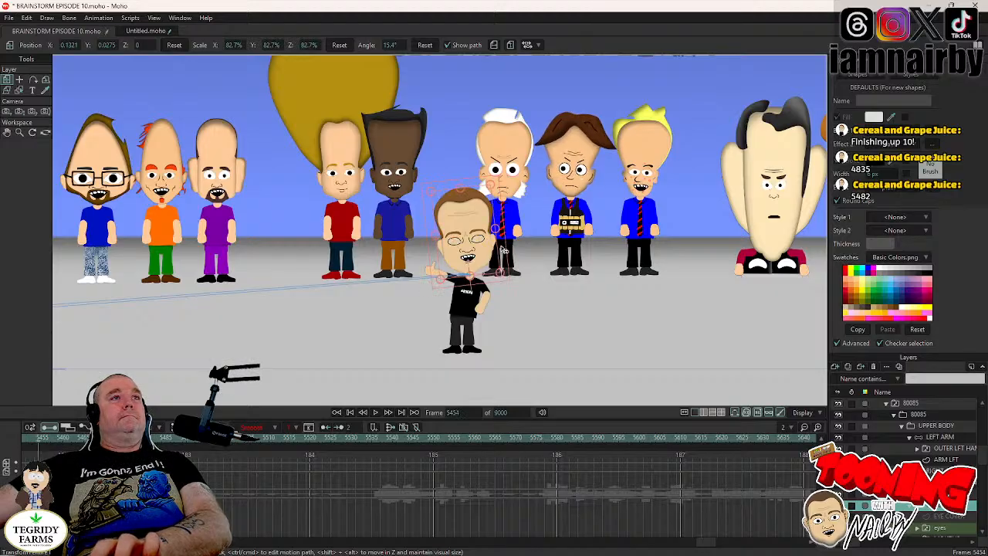
key(Right)
key(Right)
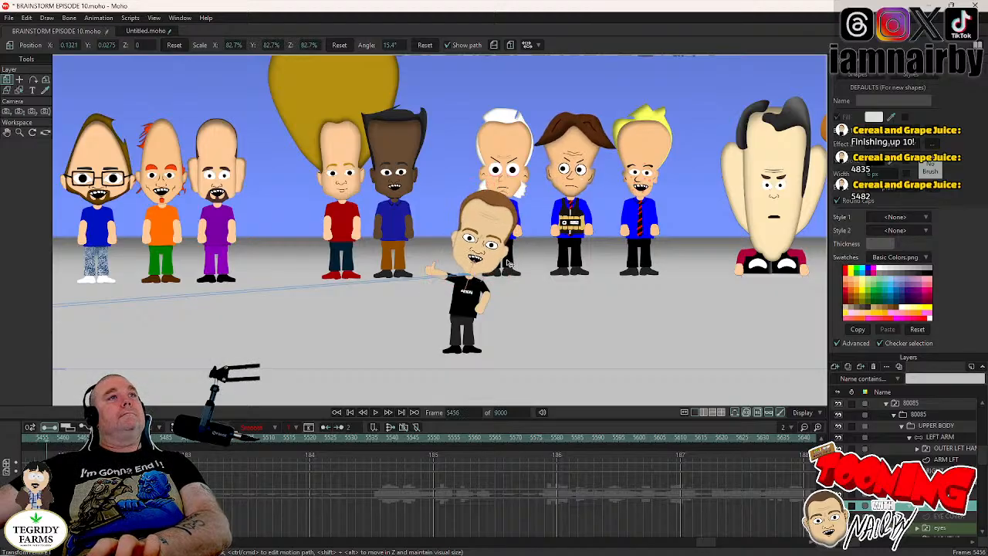
drag(507, 264, 505, 268)
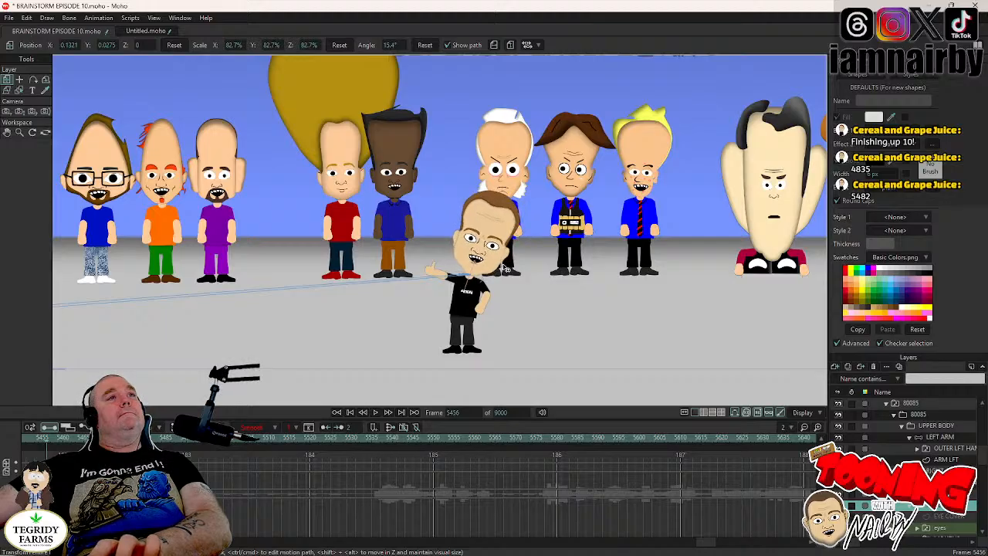
drag(504, 268, 504, 268)
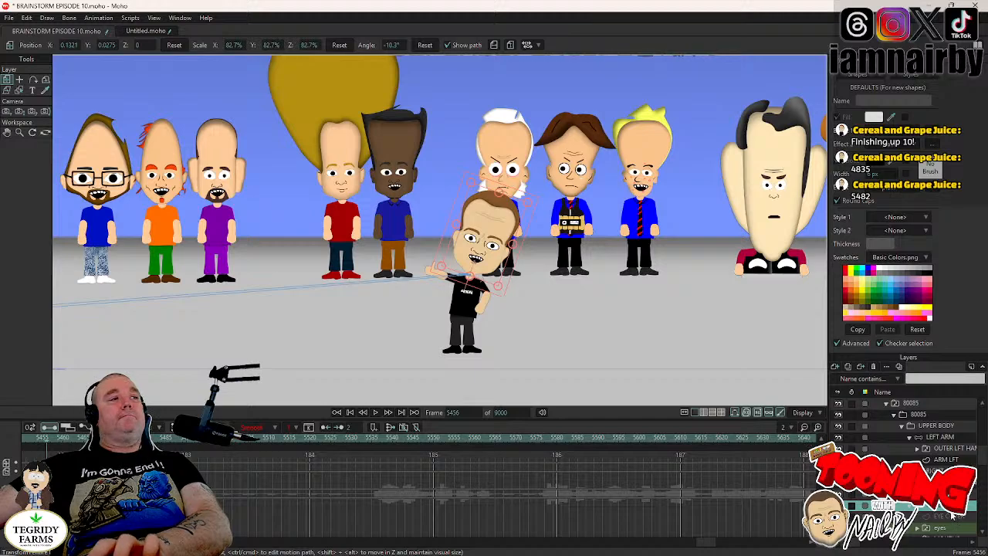
- Key the UPPER BODY layer at -9° at frame 5453 and reset its rotation to 0° at frame 5456
key(Left)
key(Left)
key(Left)
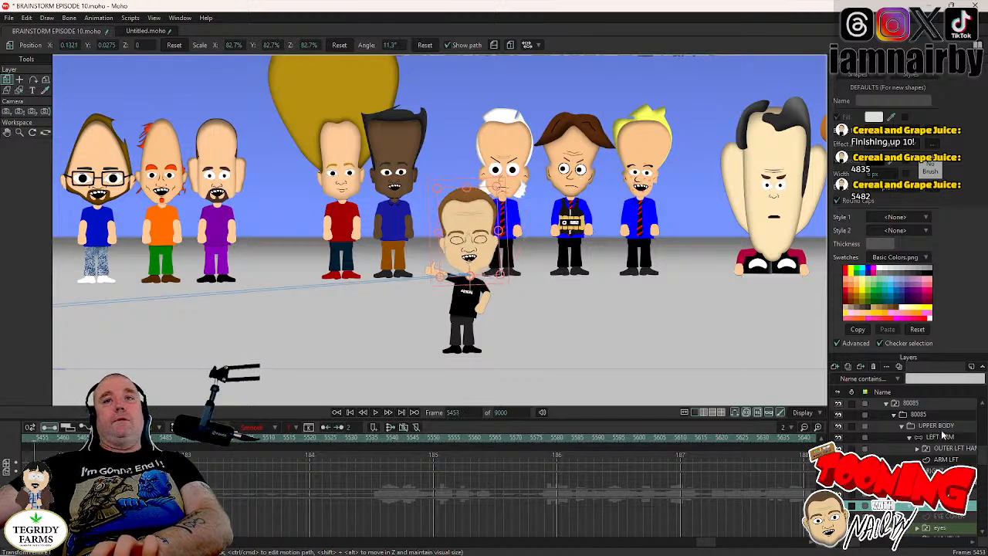
click(934, 426)
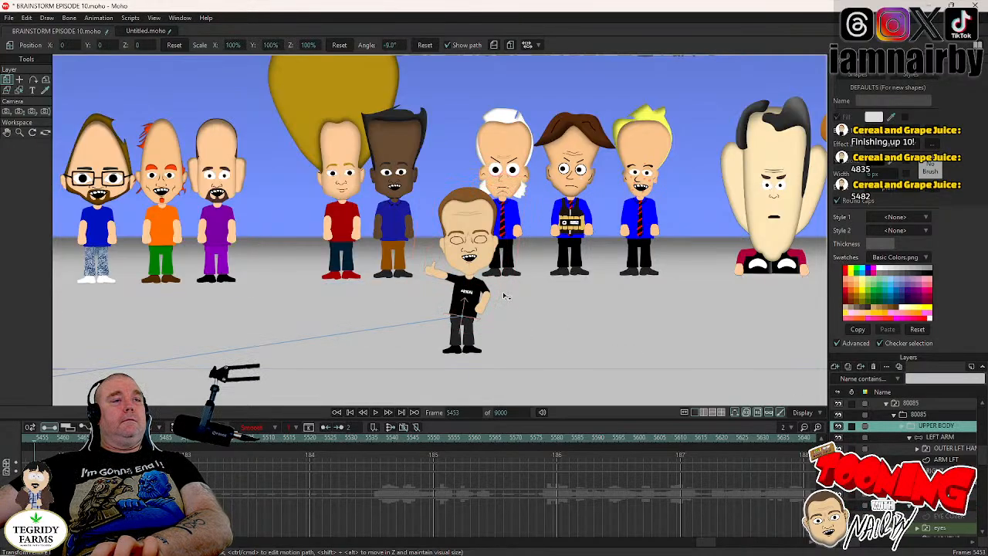
key(Right)
key(Right)
key(Right)
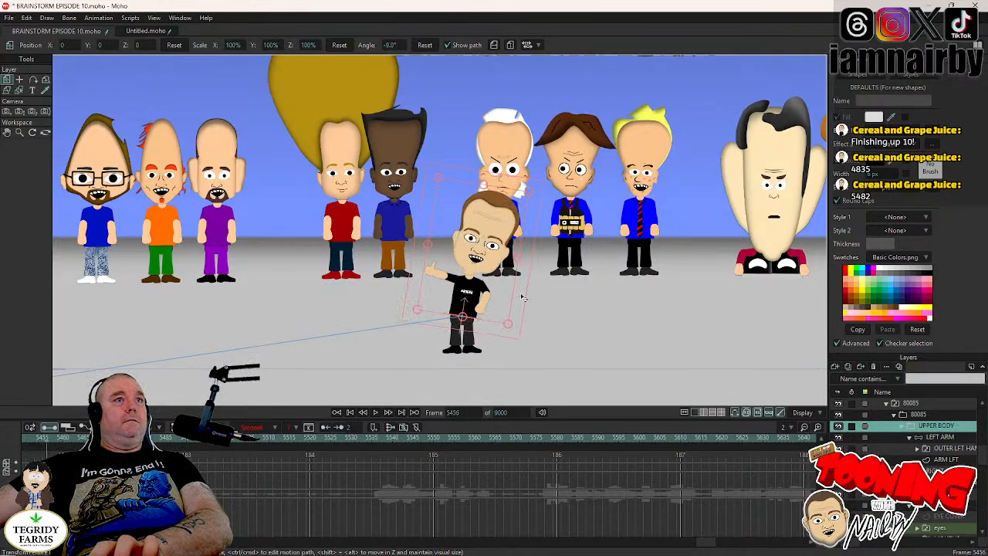
click(424, 45)
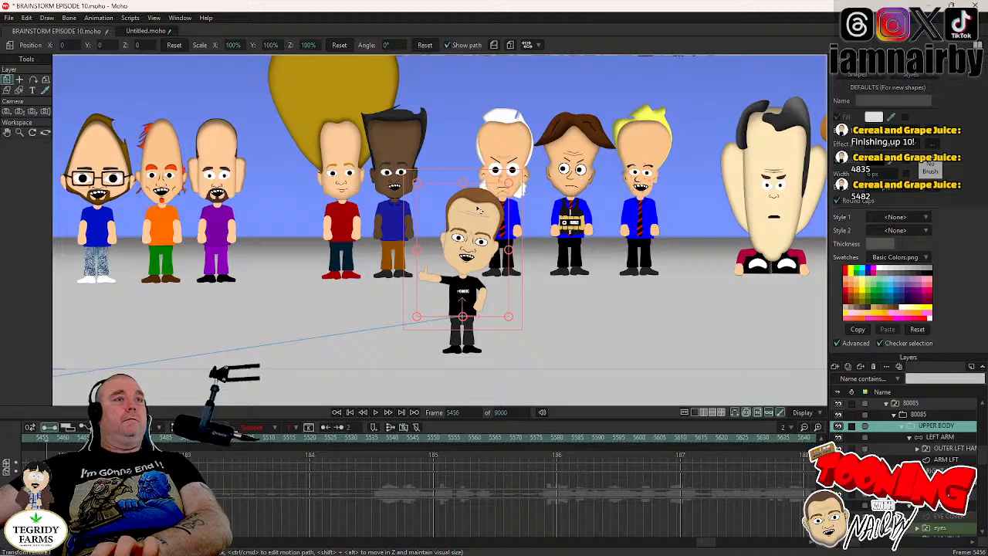
- Play the scene from frame 5225 to about frame 5495 to review the gestures, and save the document
drag(704, 542, 672, 545)
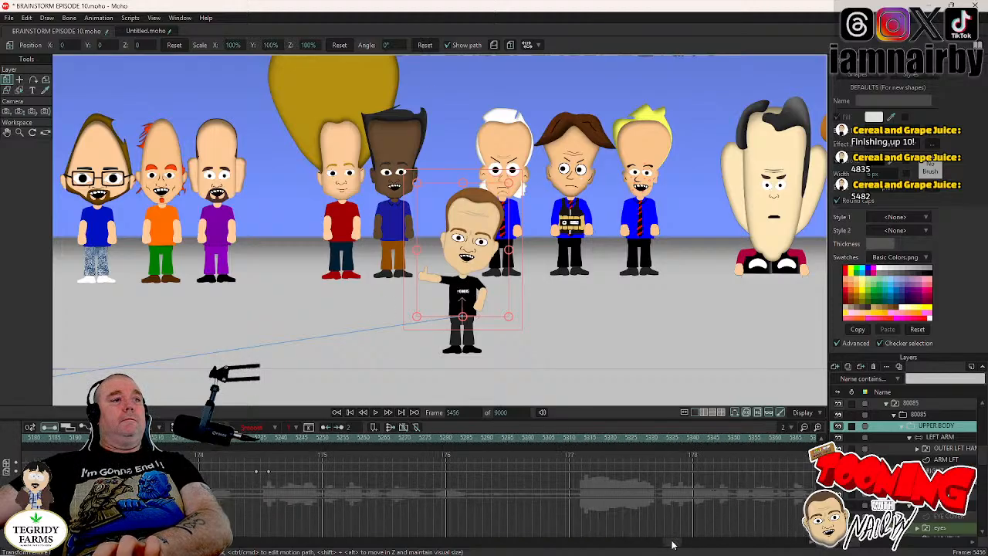
click(220, 439)
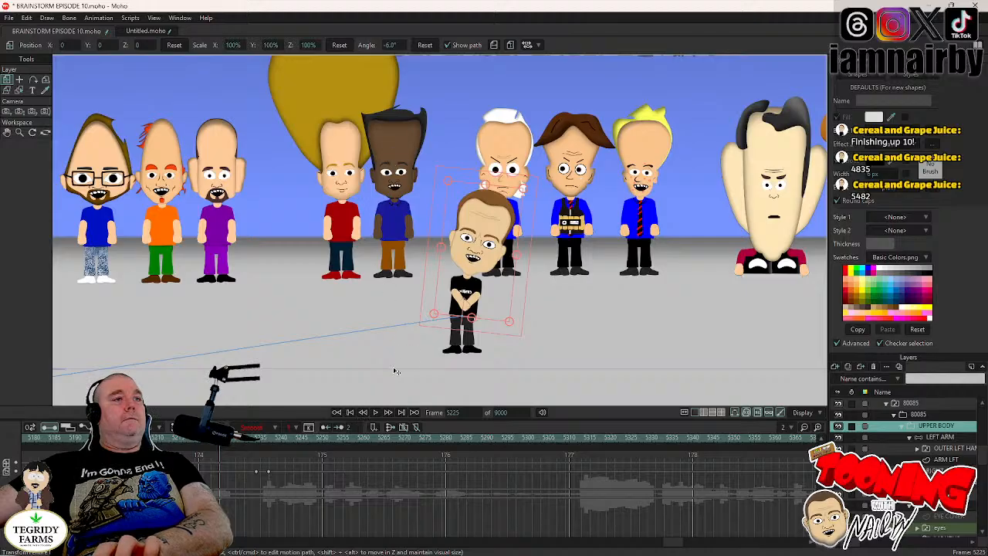
click(376, 414)
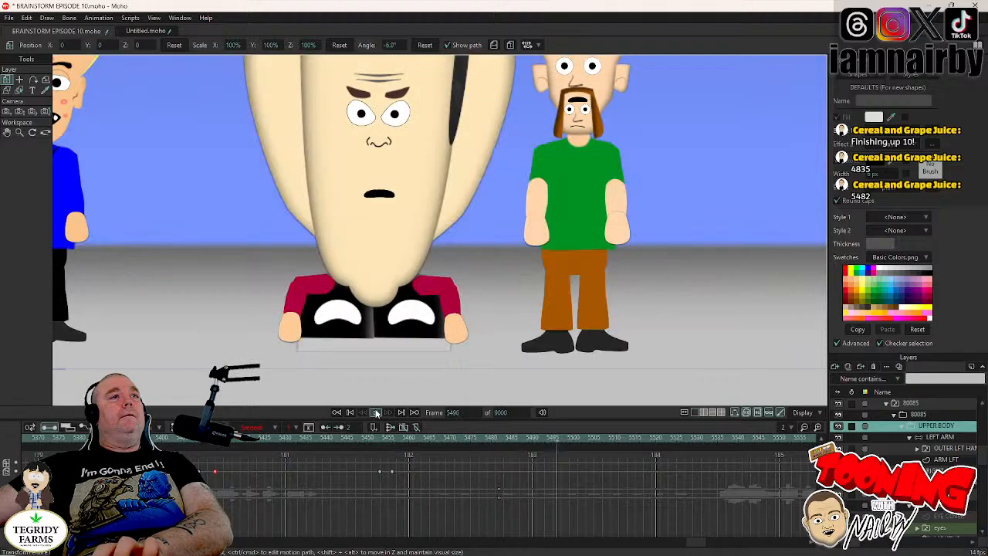
click(376, 413)
key(ctrl+s)
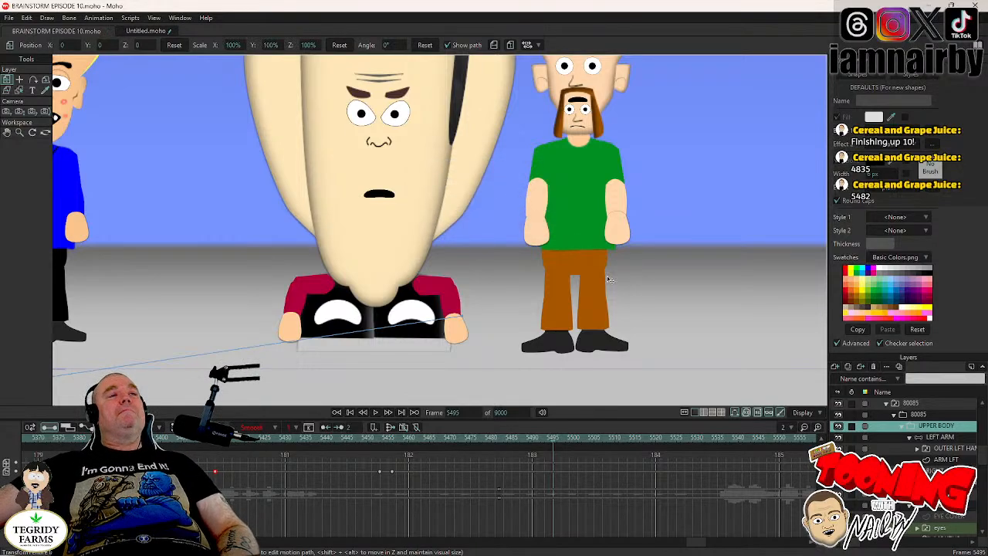
- View the area around the camera frame and play the next shot from frame 5495 to about frame 5553
scroll(517, 208, down, 6)
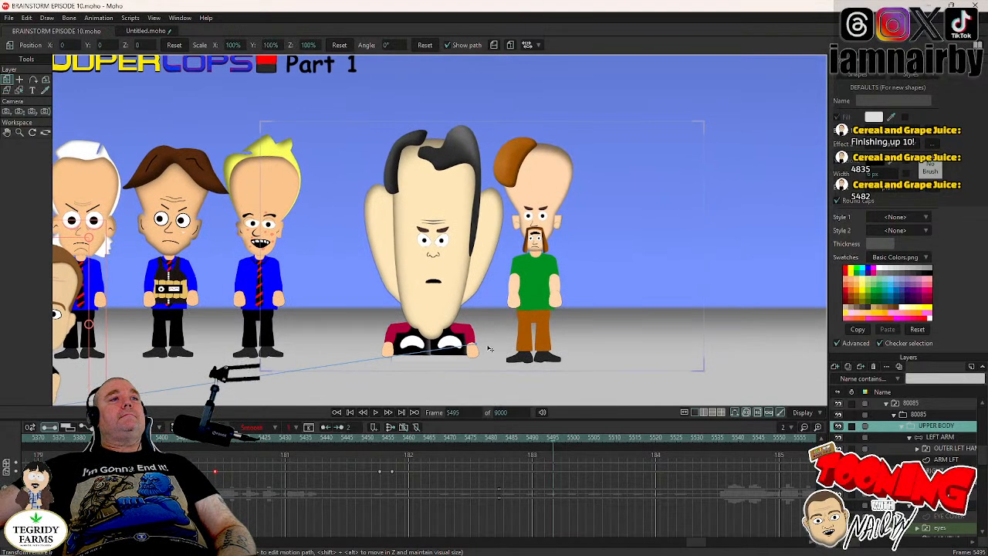
click(376, 413)
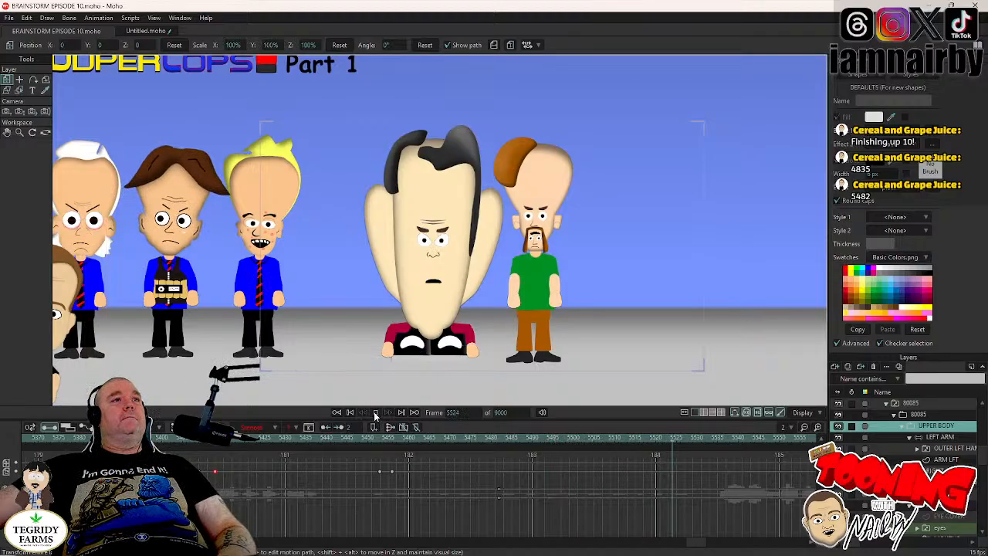
click(376, 413)
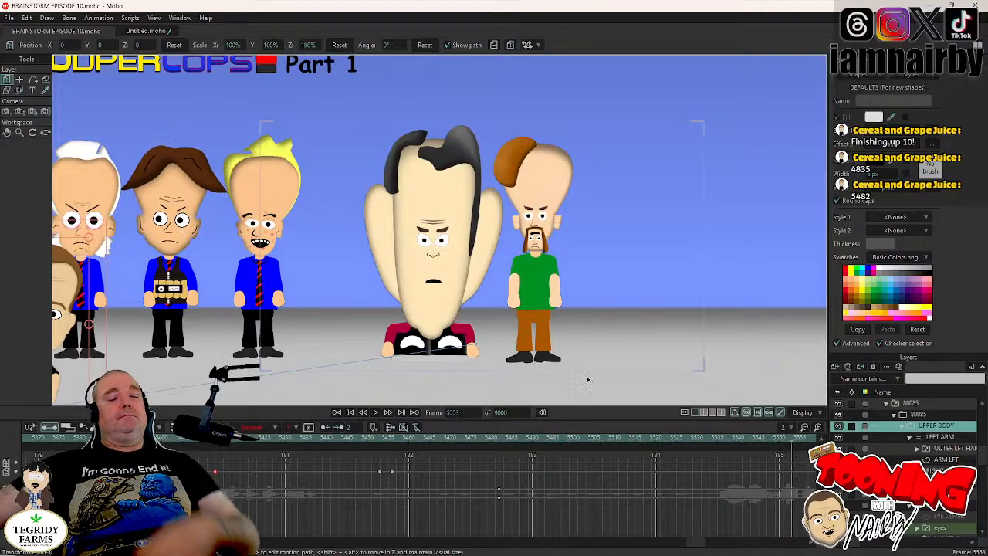
- Check the animation around frames 4999 and 4835 and inspect the 80085 layer's keys near frame 4834
drag(699, 547, 632, 551)
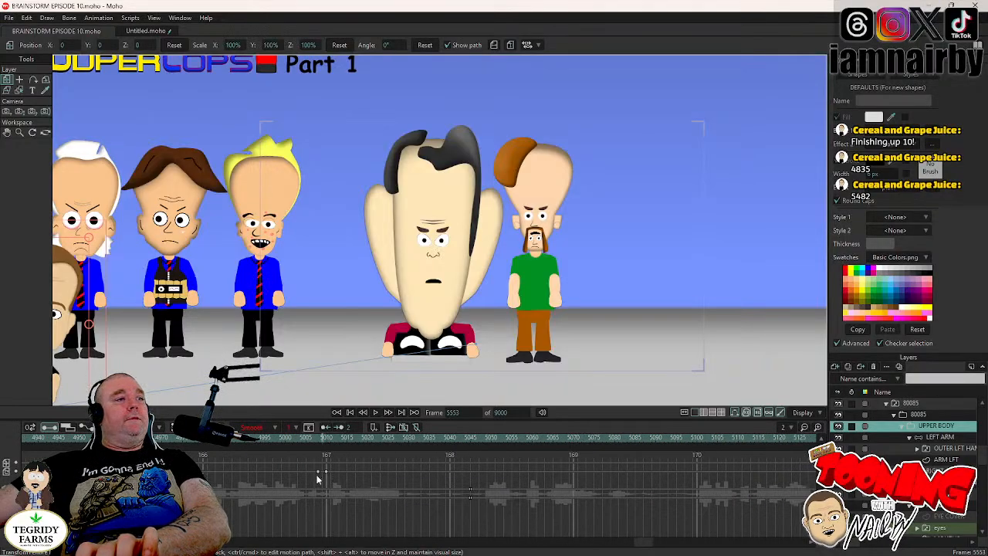
click(282, 440)
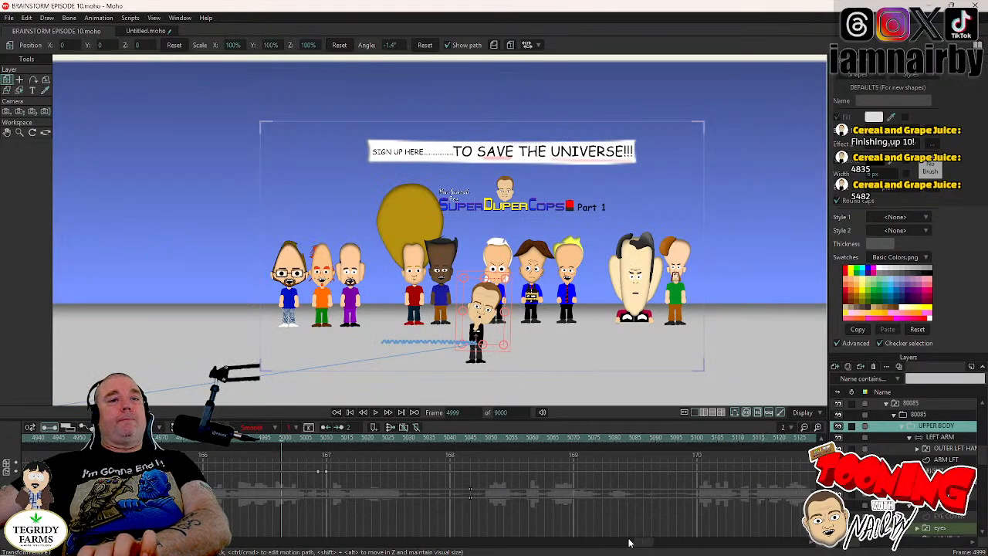
drag(643, 544, 625, 552)
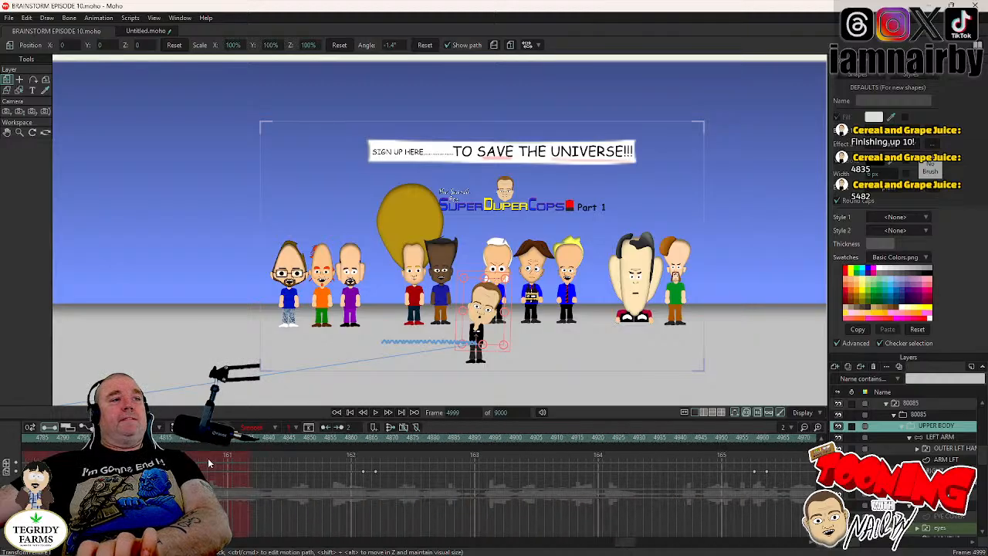
click(252, 440)
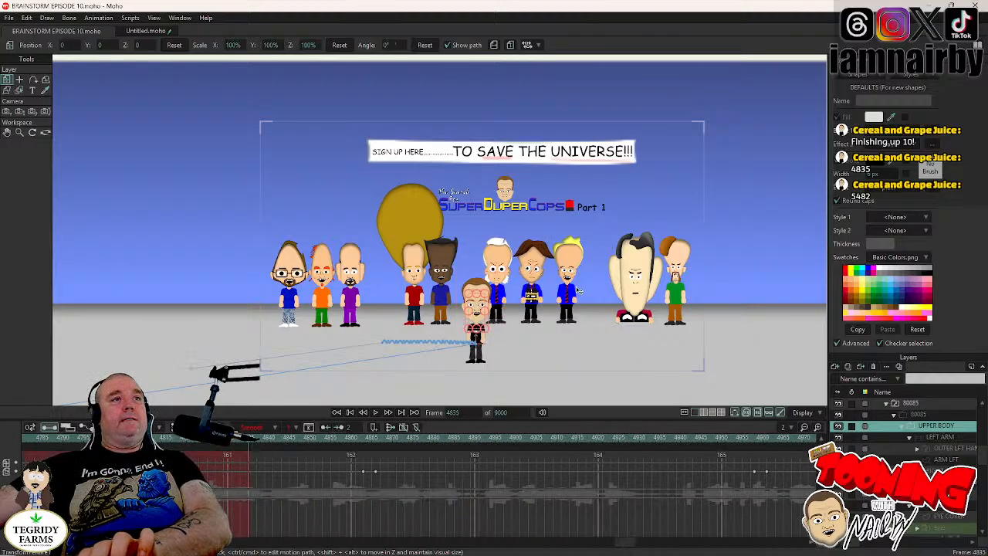
key(Left)
key(Left)
key(Left)
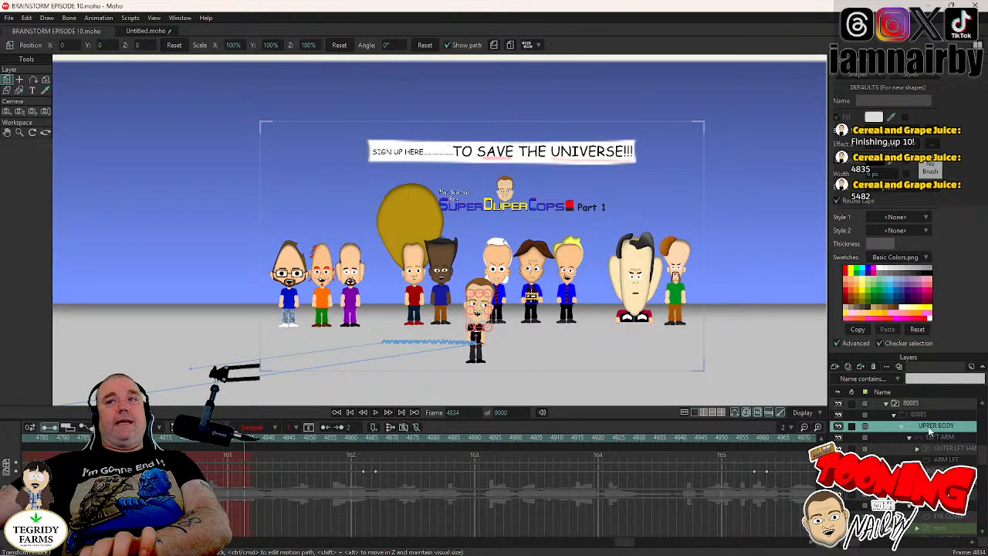
click(919, 405)
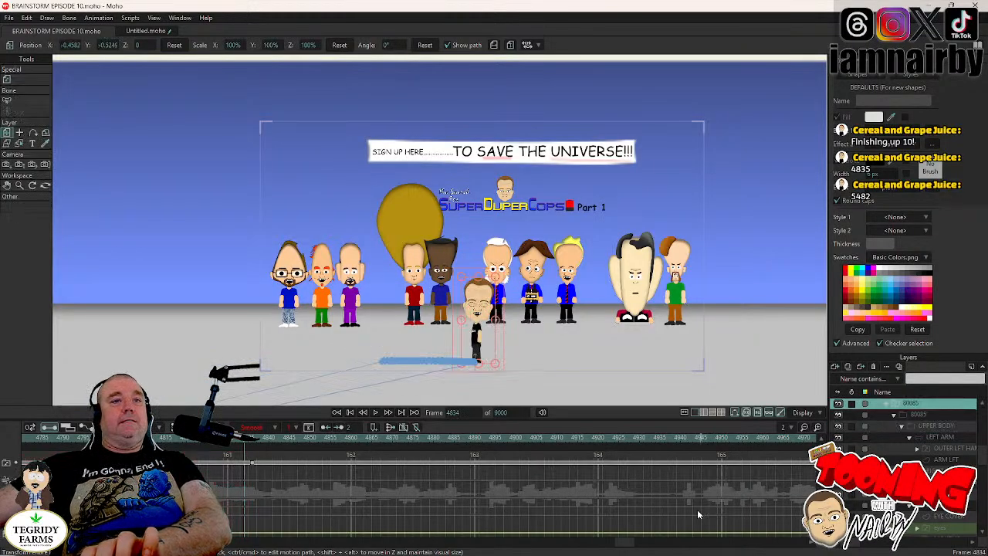
drag(627, 550, 615, 551)
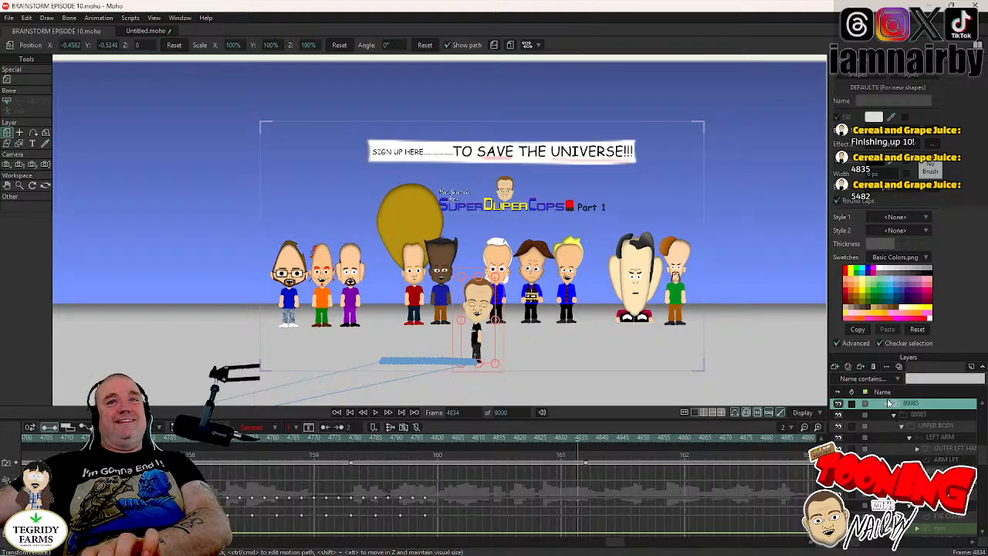
- Collapse the 80085 layer group, select the SPOONYS group and go to frame 4605
click(886, 405)
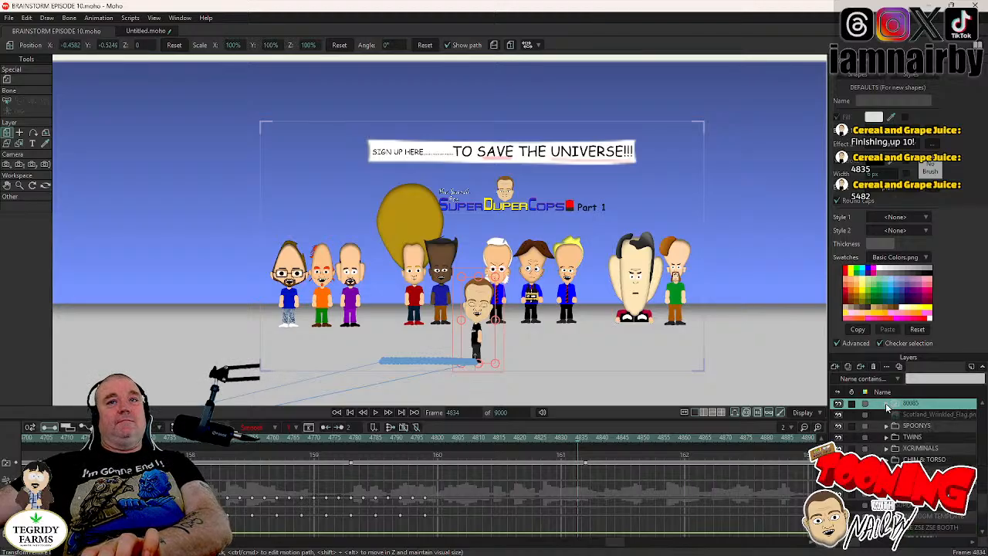
scroll(920, 459, up, 2)
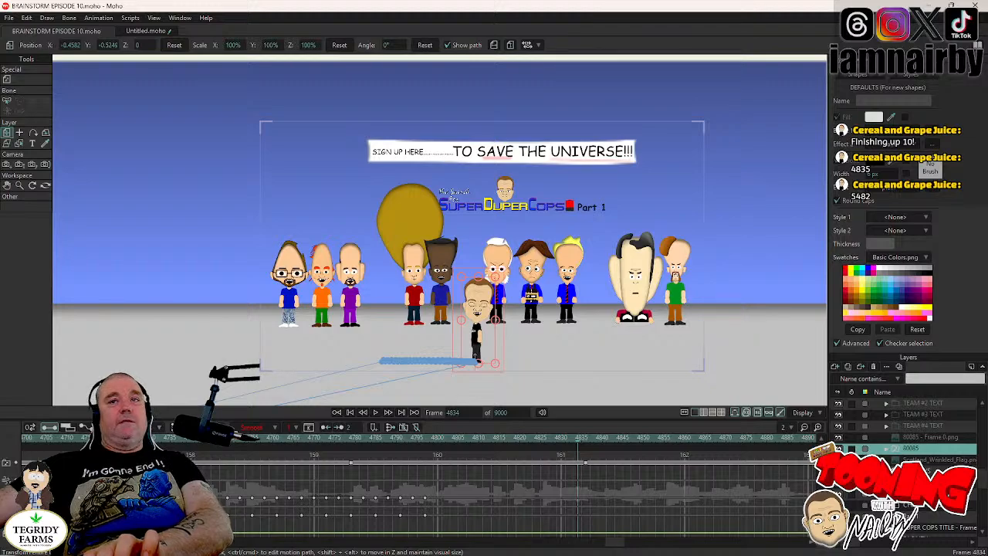
click(919, 470)
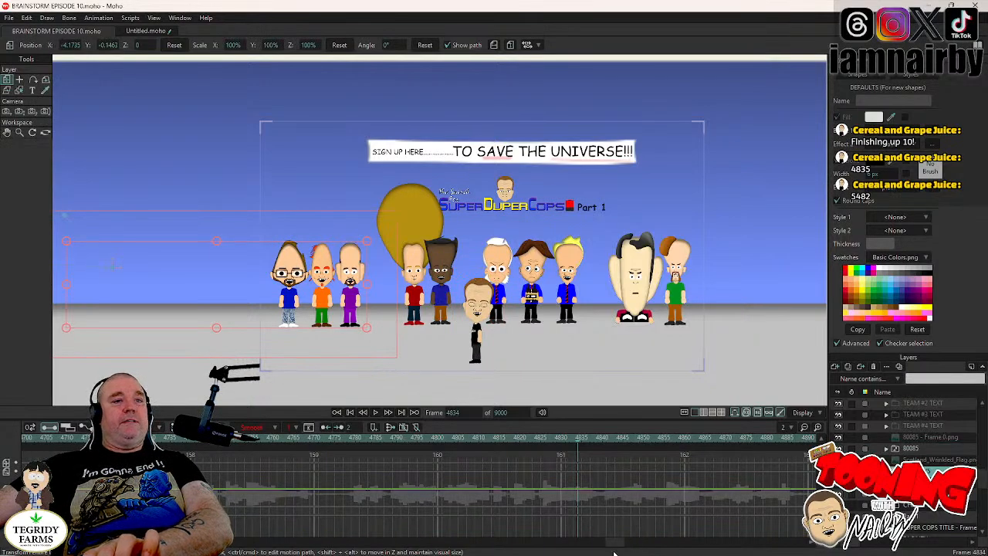
scroll(490, 486, up, 4)
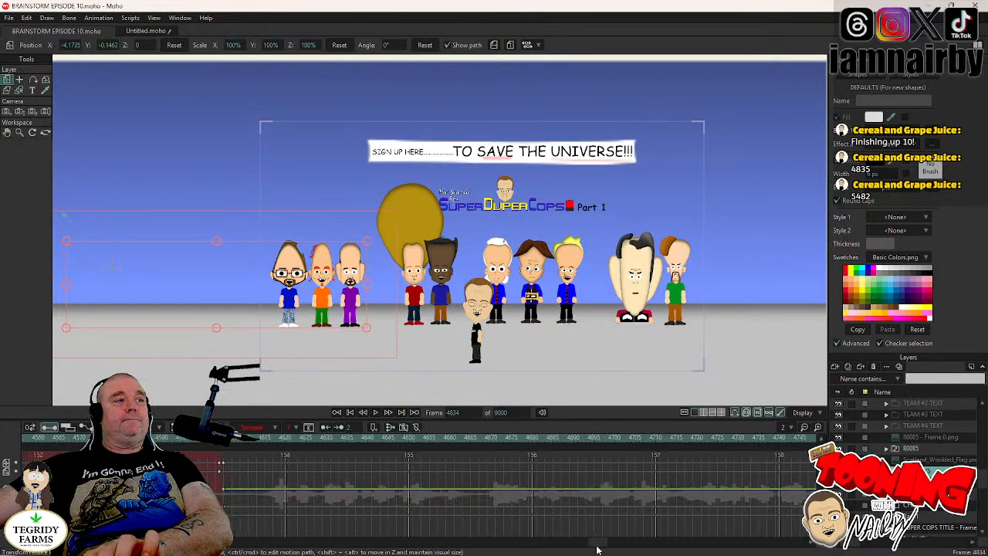
click(450, 438)
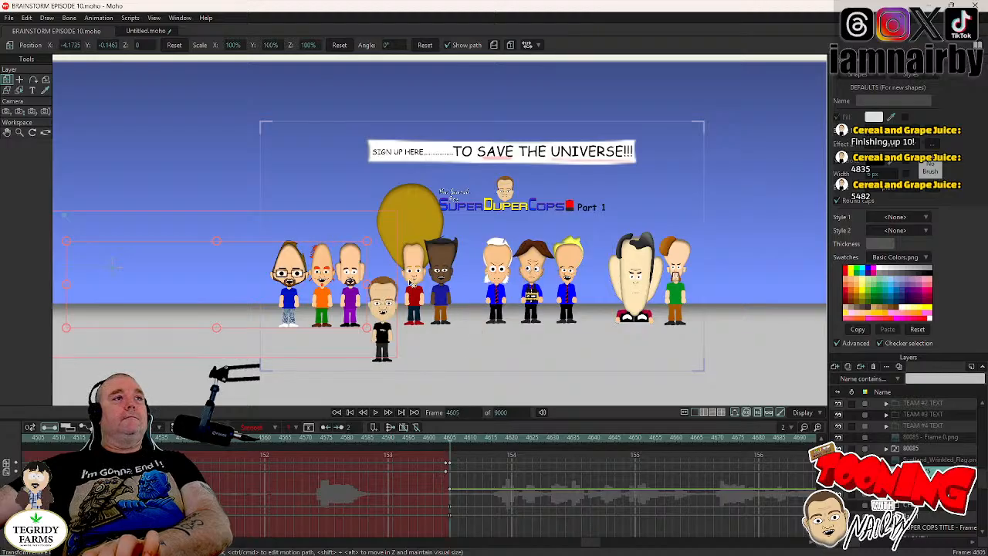
- Expand the SPOONYS and SPOONY JIMMY JOE groups and select that character's eyes layer
click(886, 471)
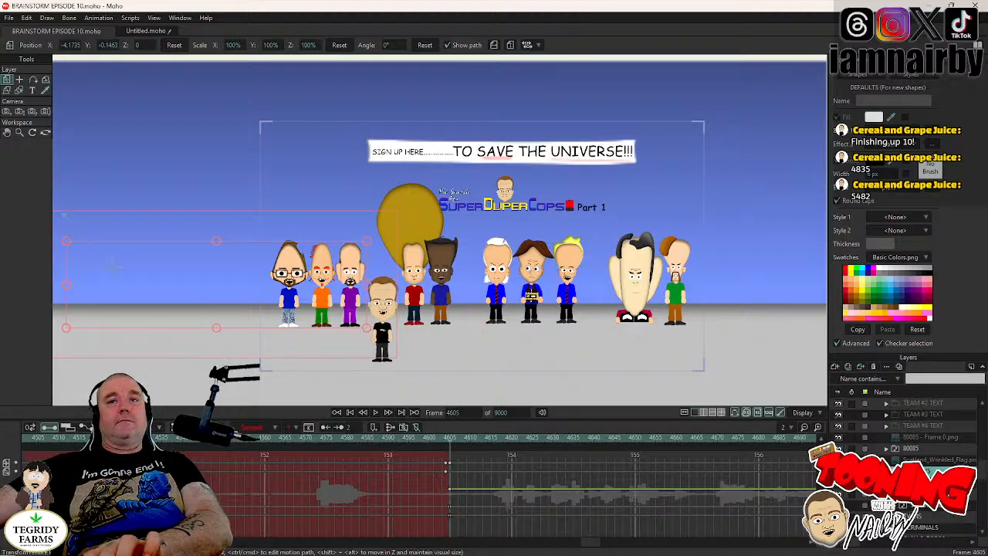
click(895, 482)
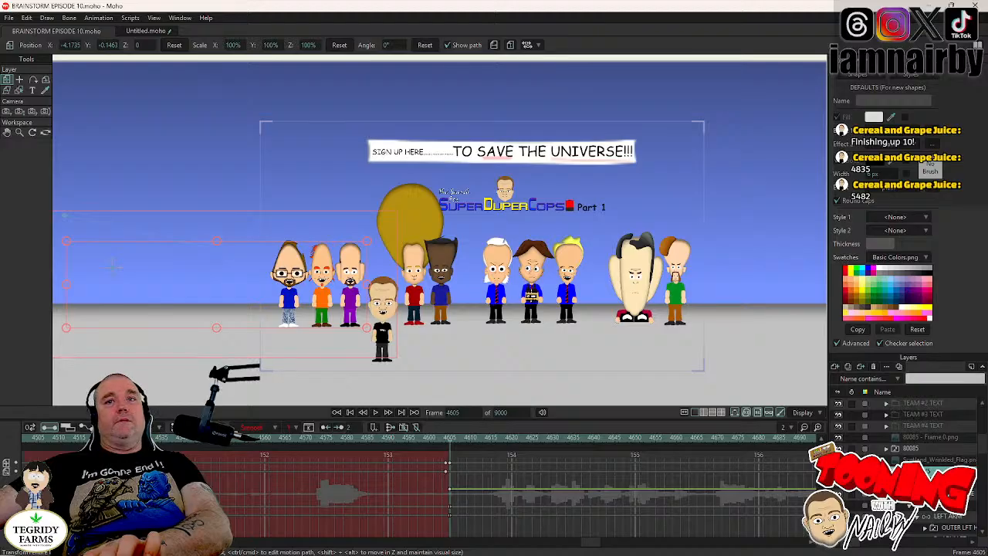
scroll(904, 484, down, 2)
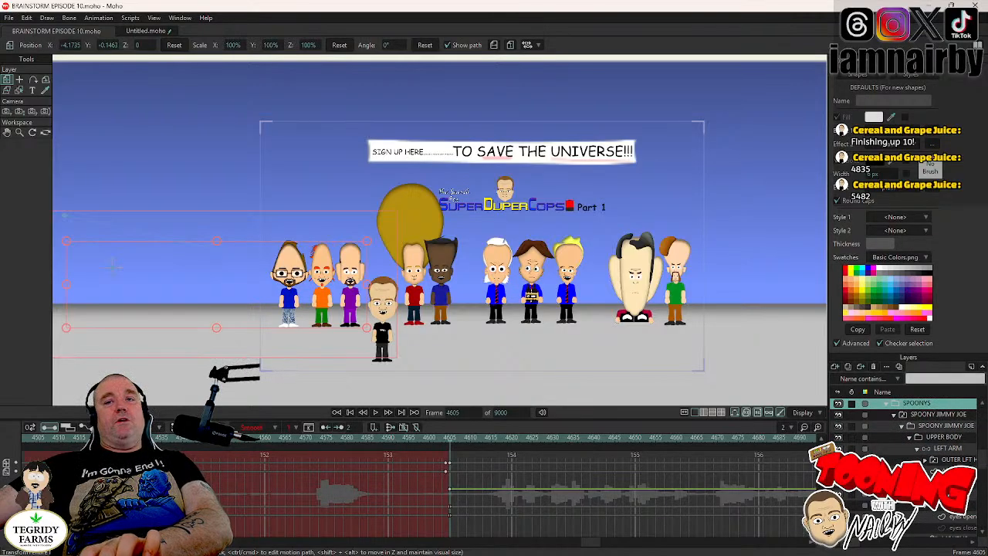
click(925, 506)
click(927, 507)
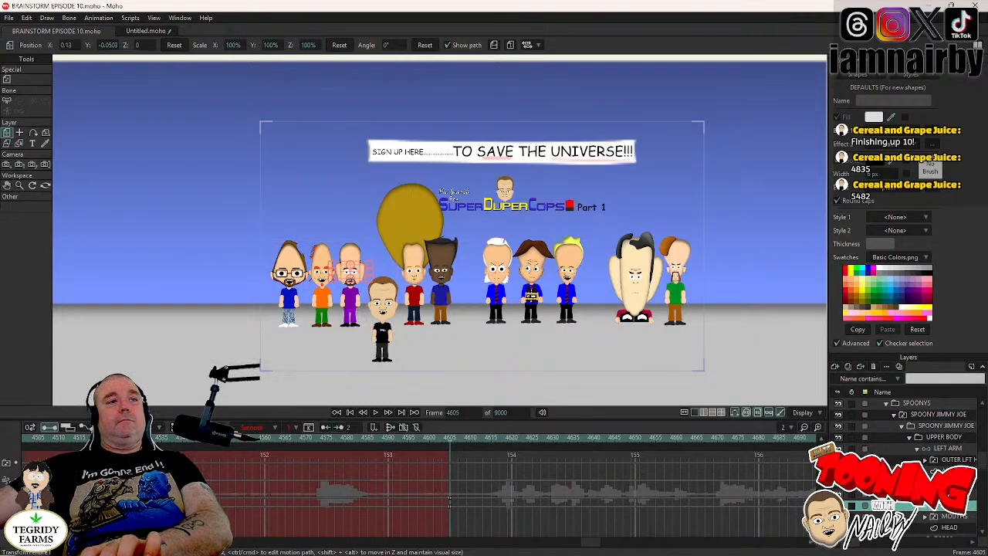
scroll(417, 347, up, 3)
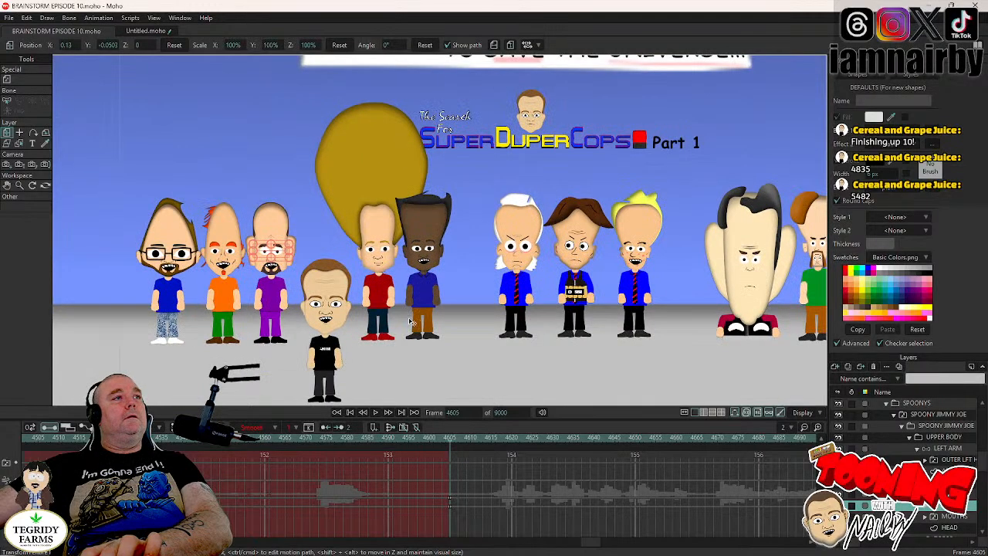
- Play from frame 4605 and key a blink for SPOONY JIMMY JOE, with eyes closed at frame 4654 and open at frame 4657
click(377, 413)
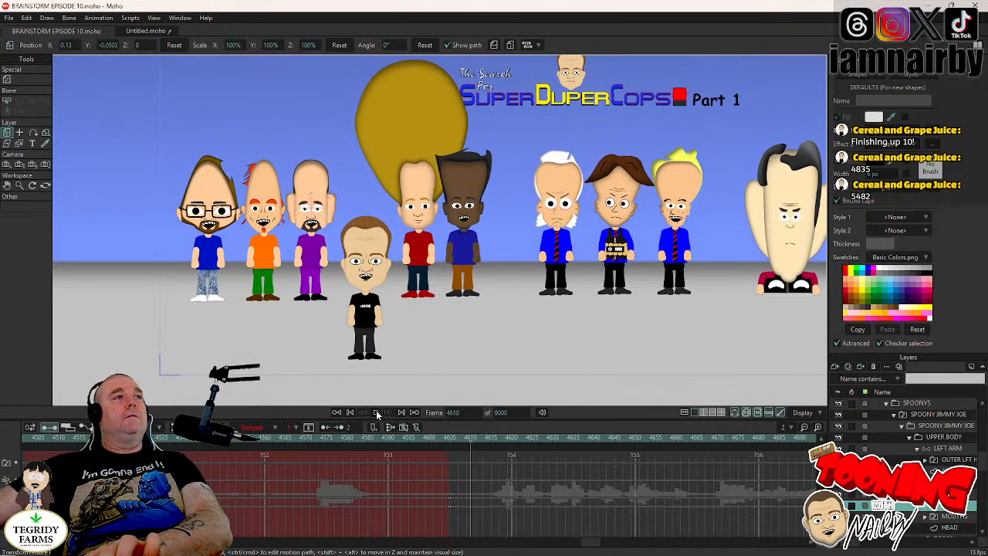
click(378, 414)
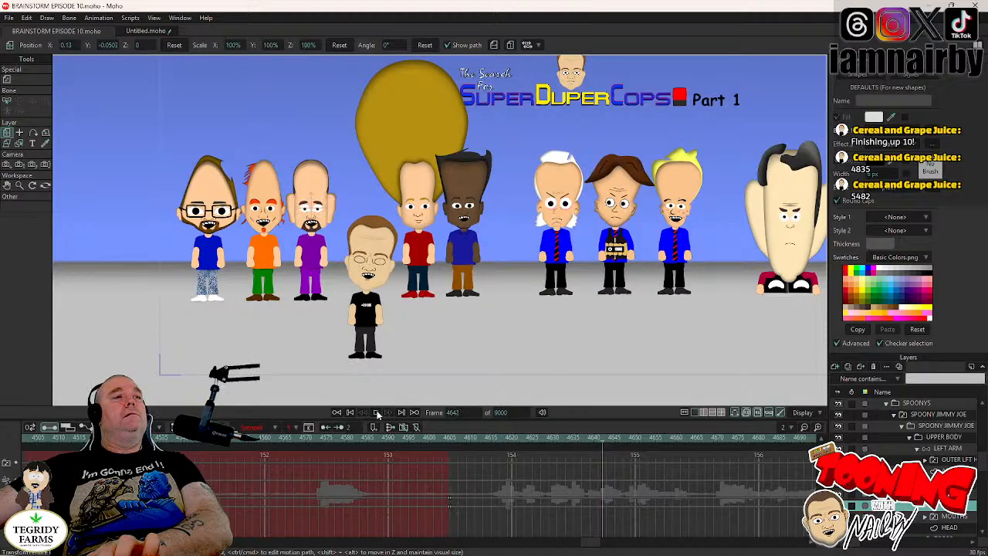
click(378, 414)
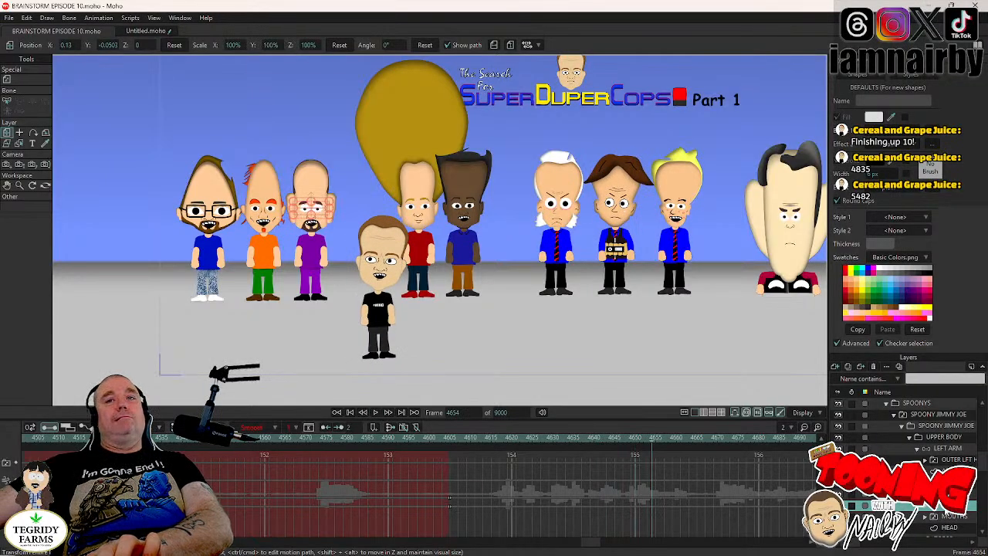
right_click(914, 437)
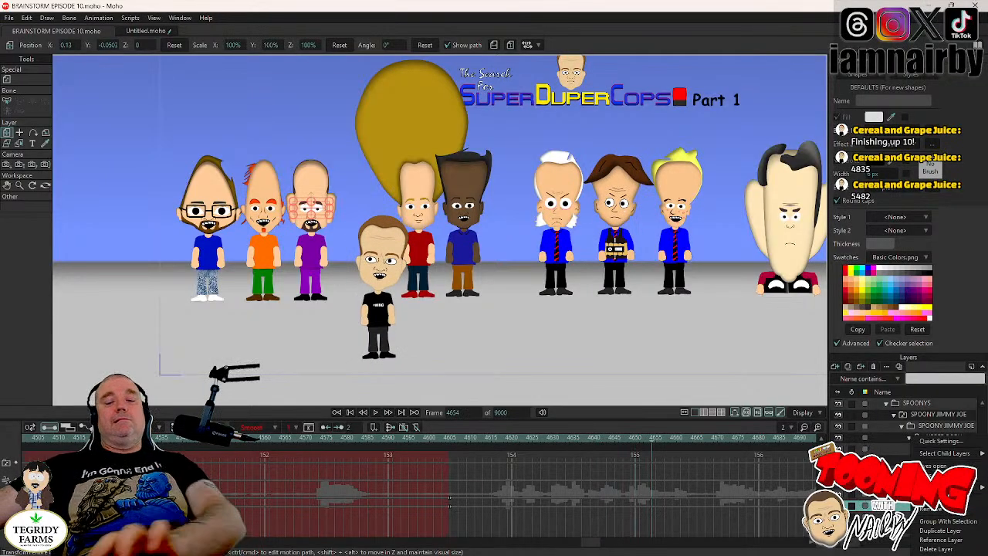
click(934, 476)
key(Right)
key(Right)
key(Right)
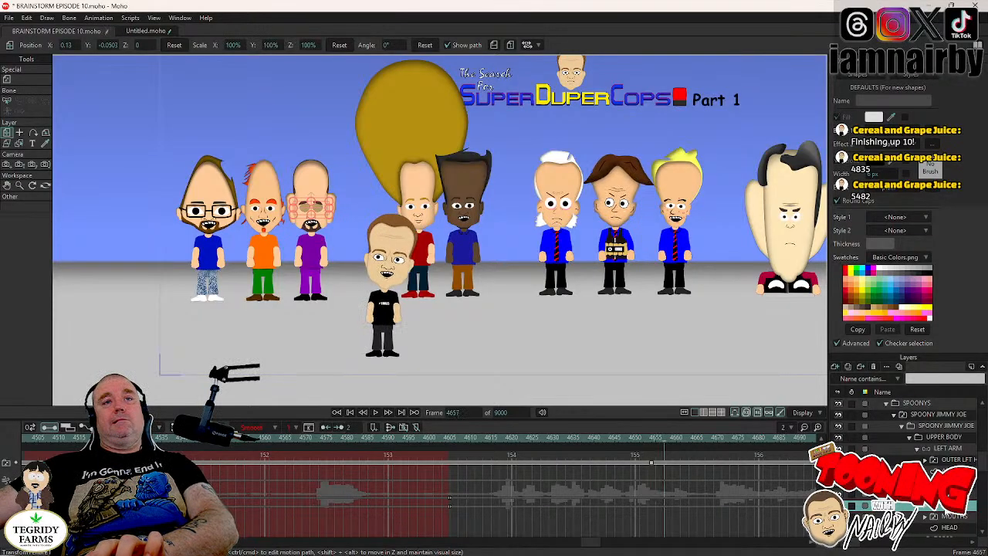
right_click(916, 436)
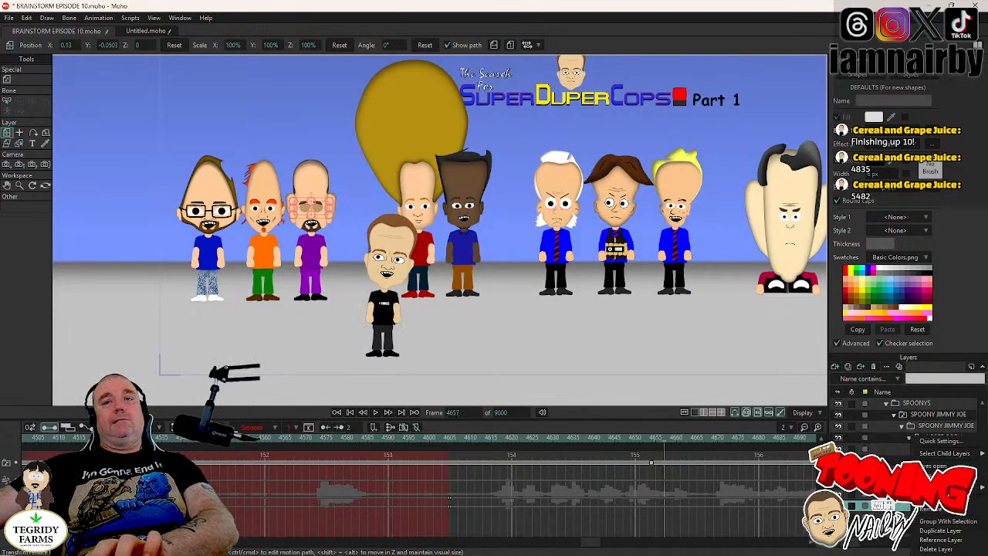
click(934, 475)
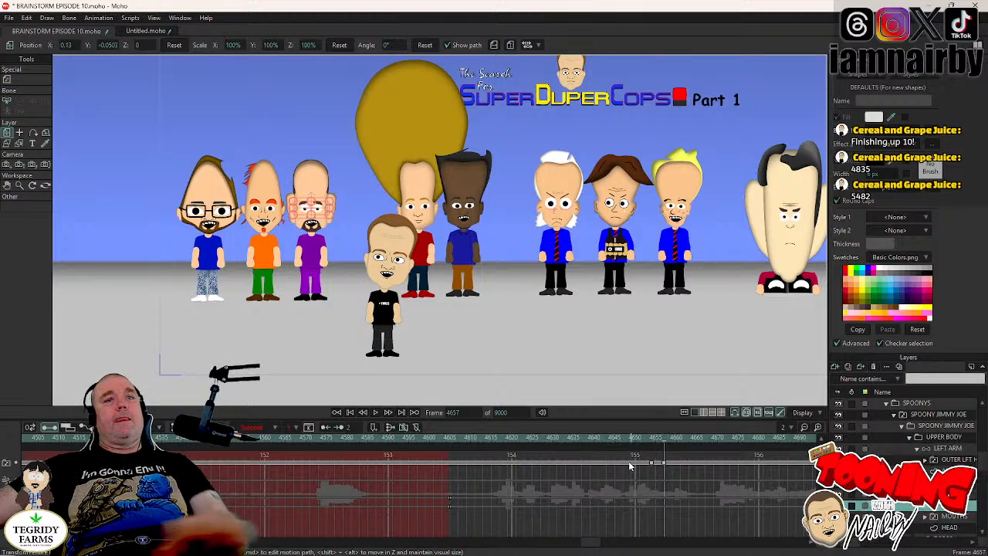
- Copy the two blink keys of SPOONY JIMMY JOE's eyes and paste them at about frame 4681
click(652, 463)
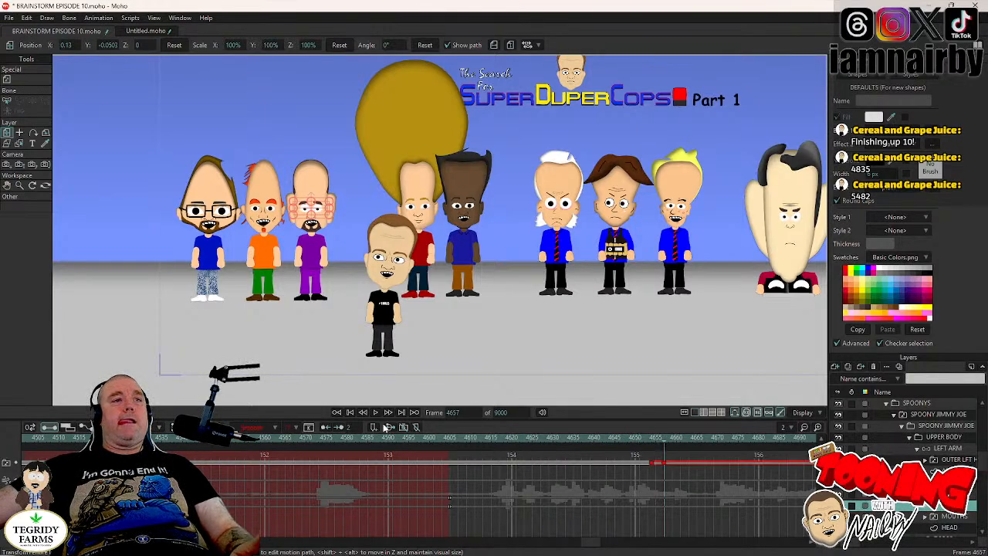
click(375, 412)
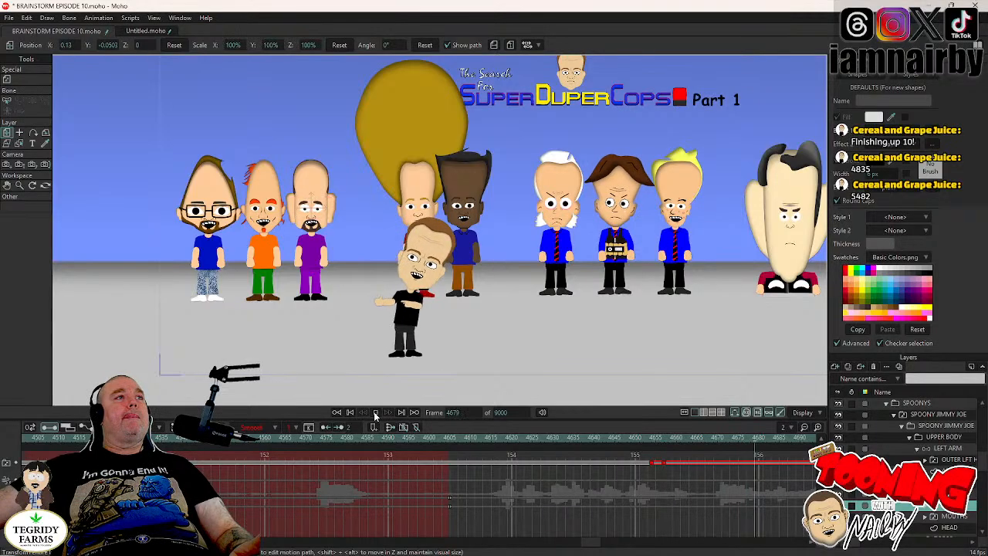
click(376, 413)
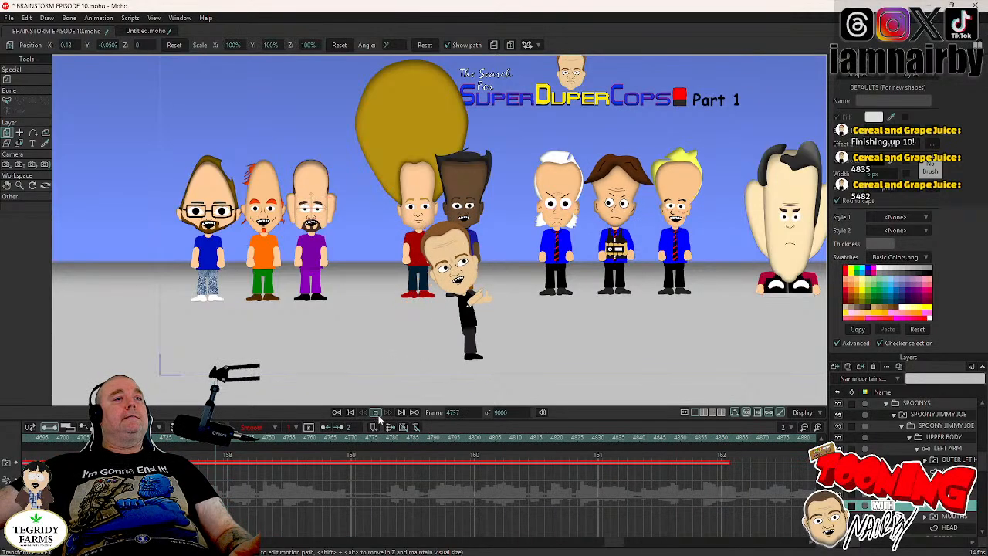
drag(614, 545, 599, 548)
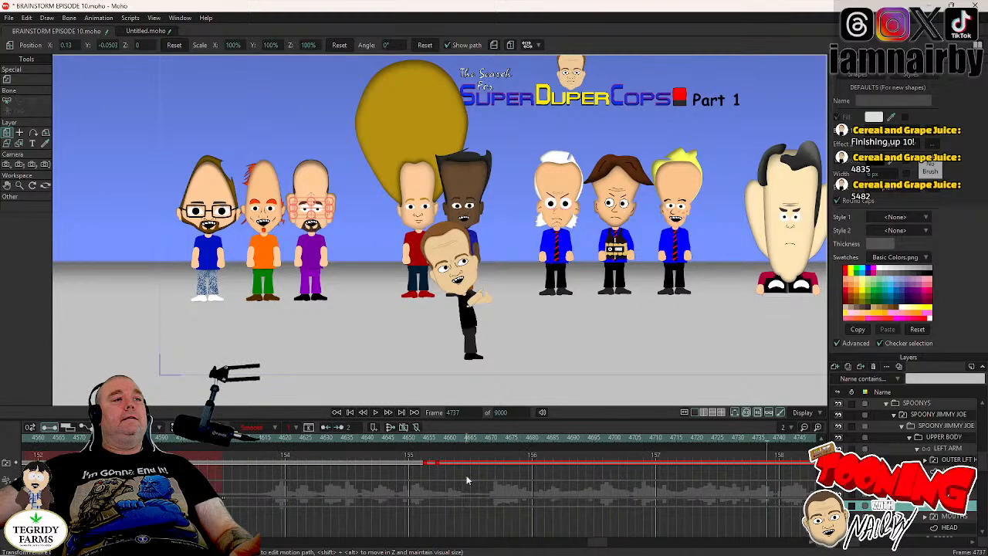
click(389, 440)
click(375, 413)
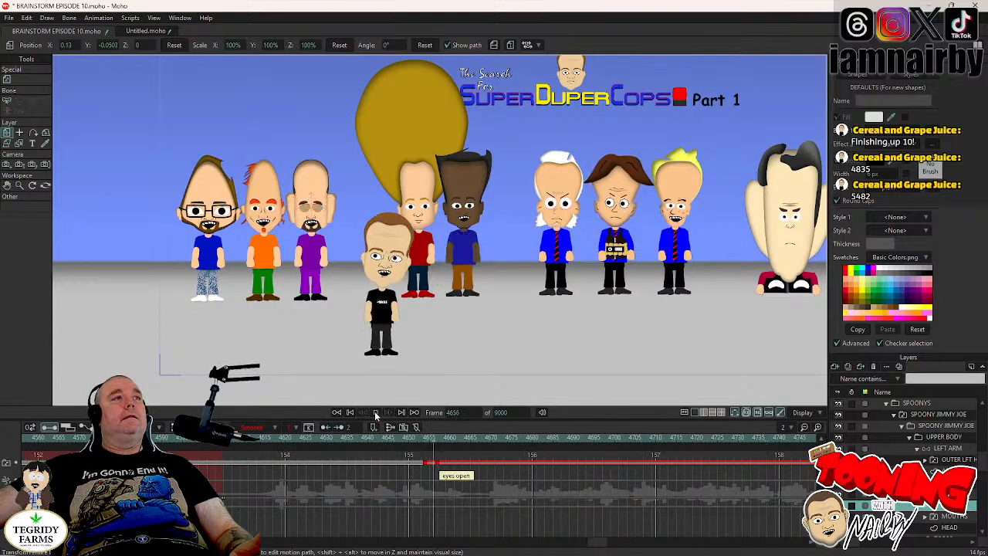
click(375, 412)
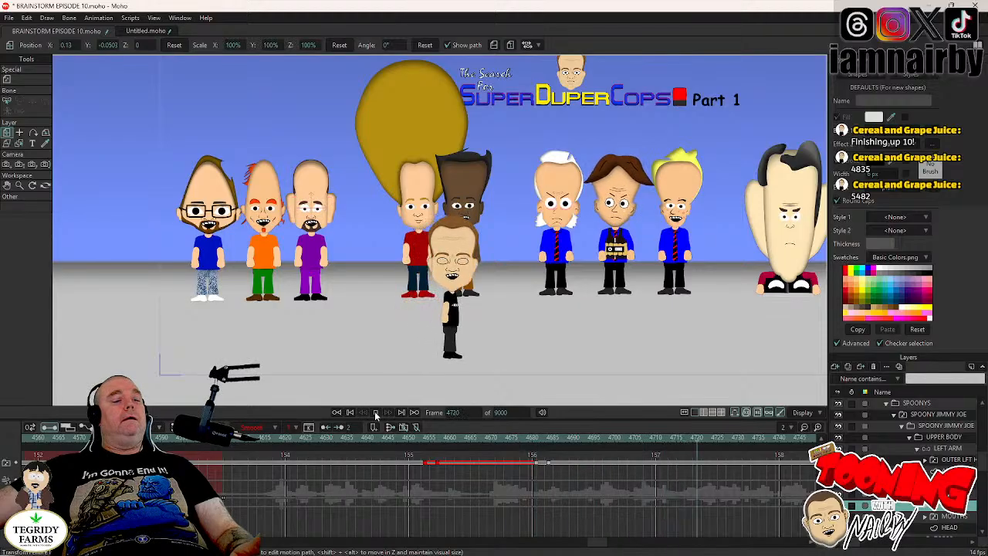
- Paste the copied blink keys on SPOONY JIMMY JOE's eyes at frames 4724 and 4770, playing the scene between them
click(375, 412)
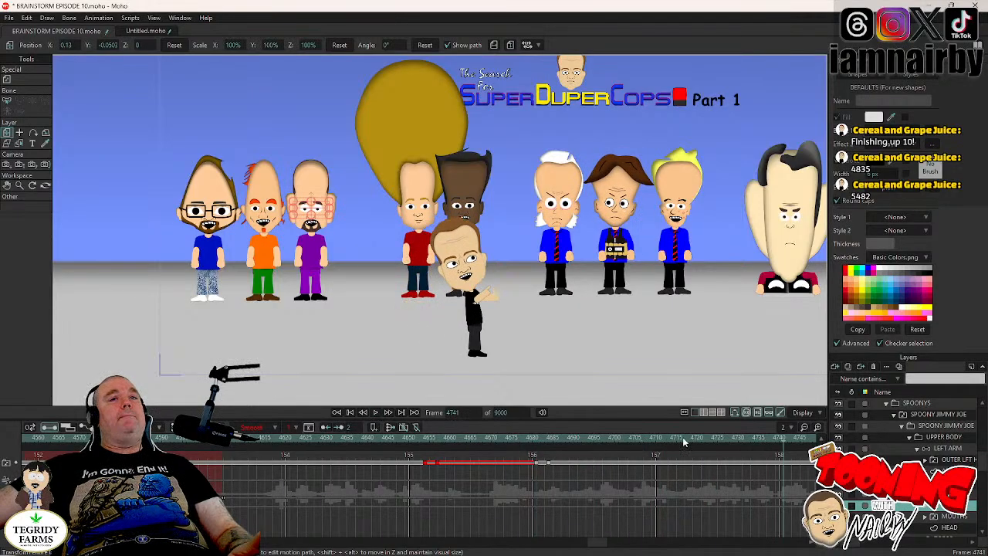
click(713, 440)
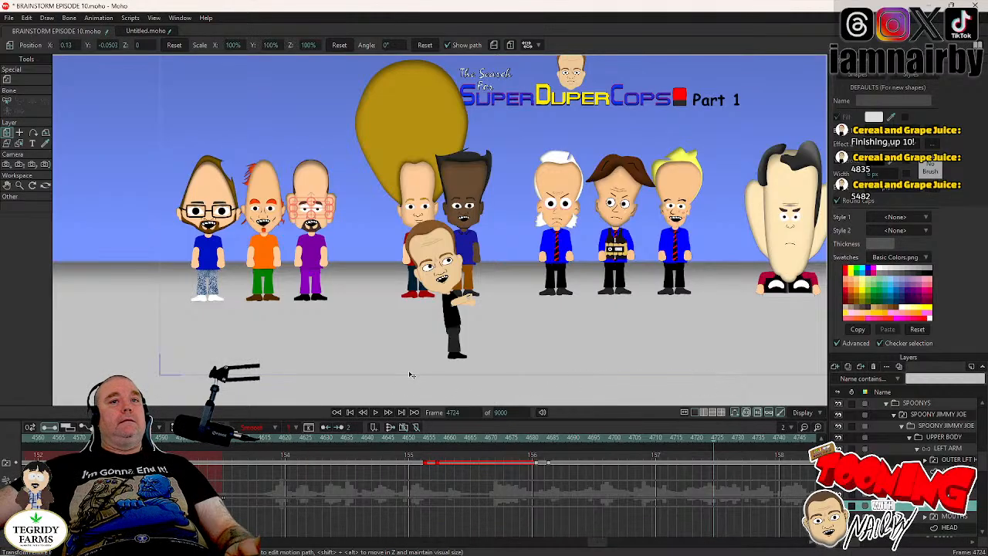
click(376, 413)
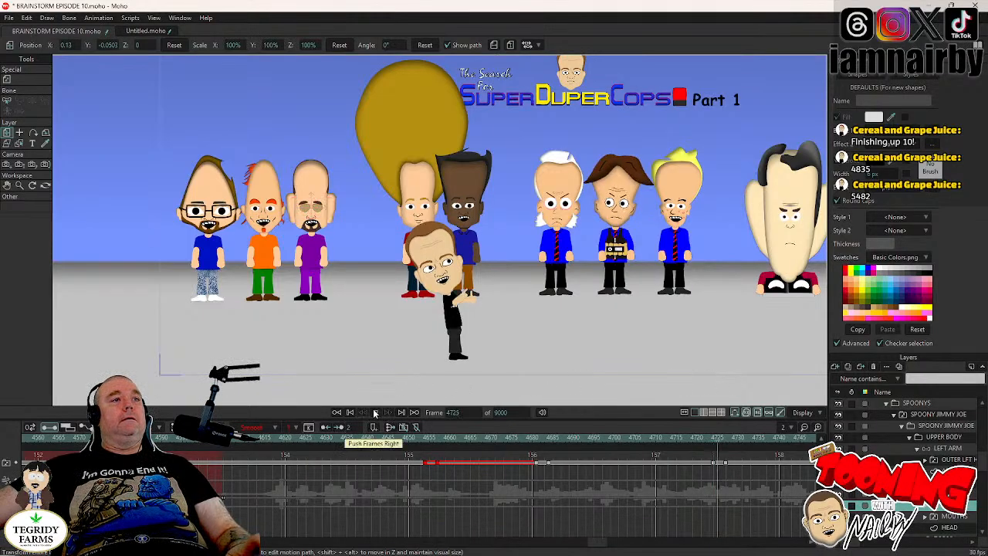
click(375, 414)
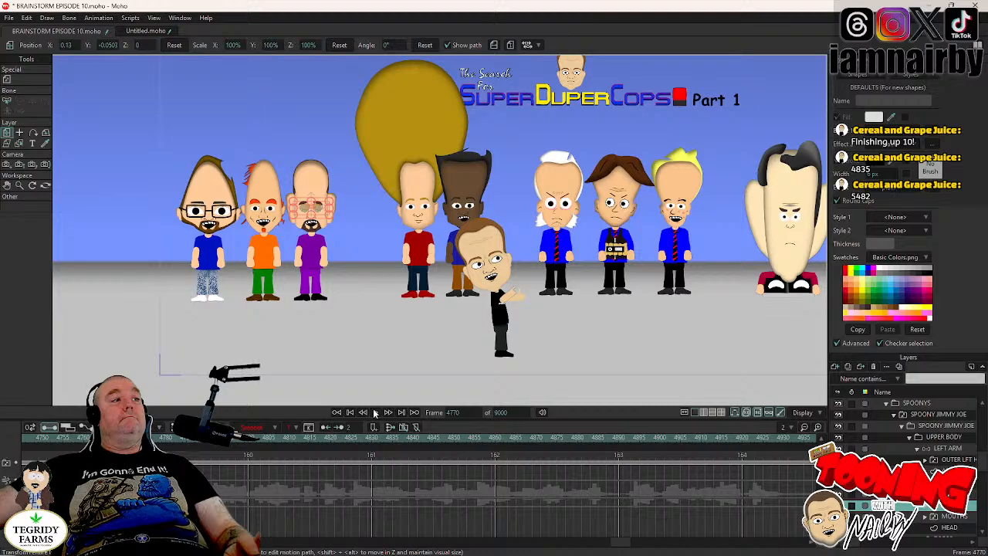
click(375, 413)
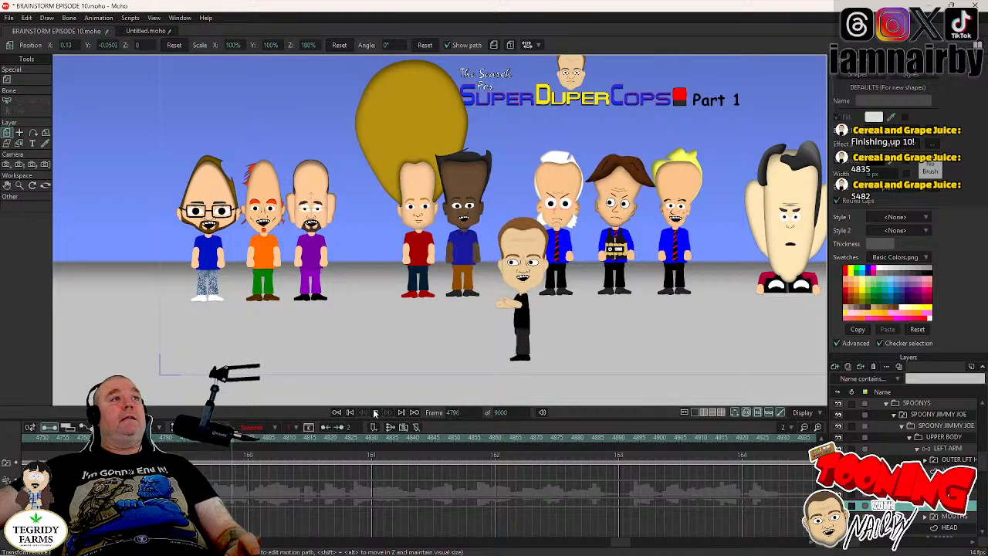
- Play on from frame 4796 and paste the copied blink keys on SPOONY JIMMY JOE's eyes at frame 4866 and about frame 4980
click(375, 414)
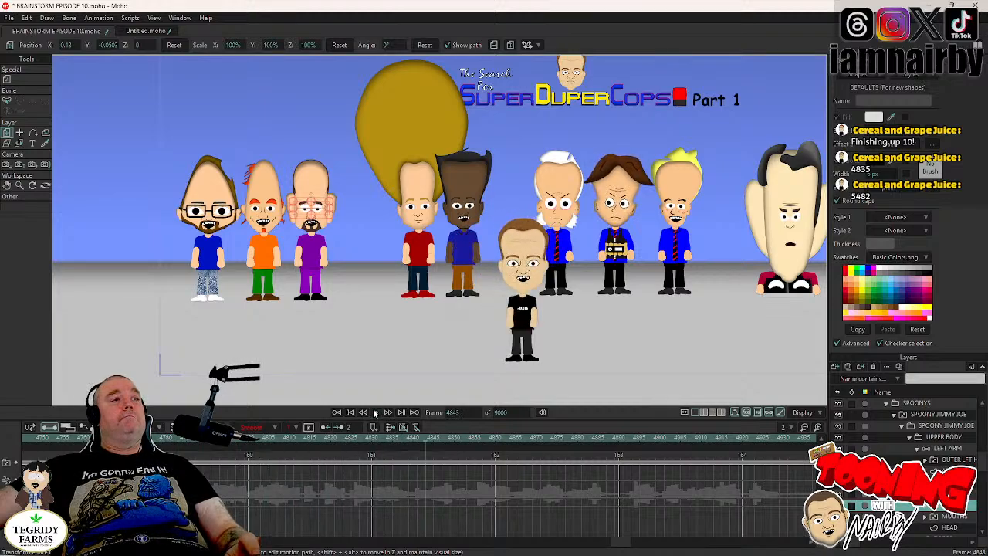
click(375, 414)
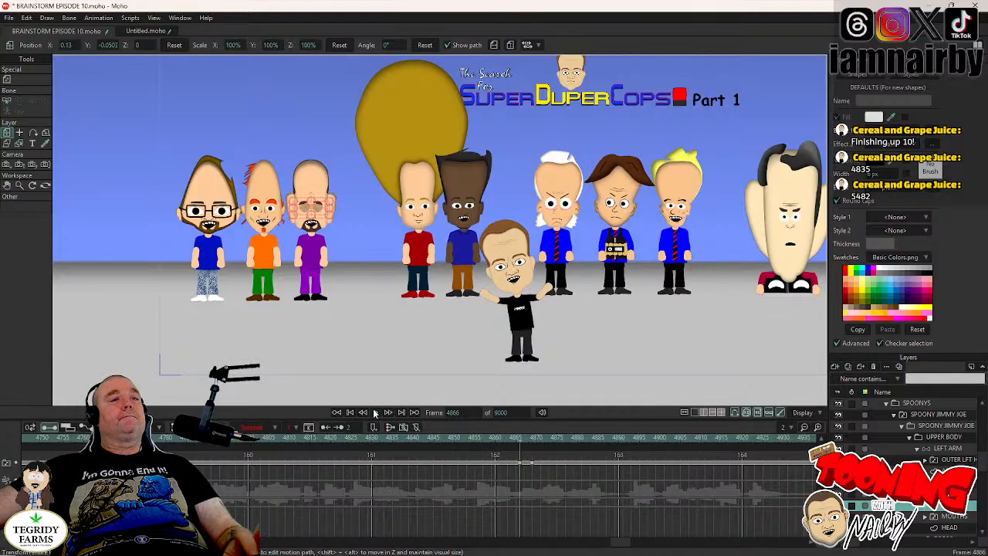
click(375, 413)
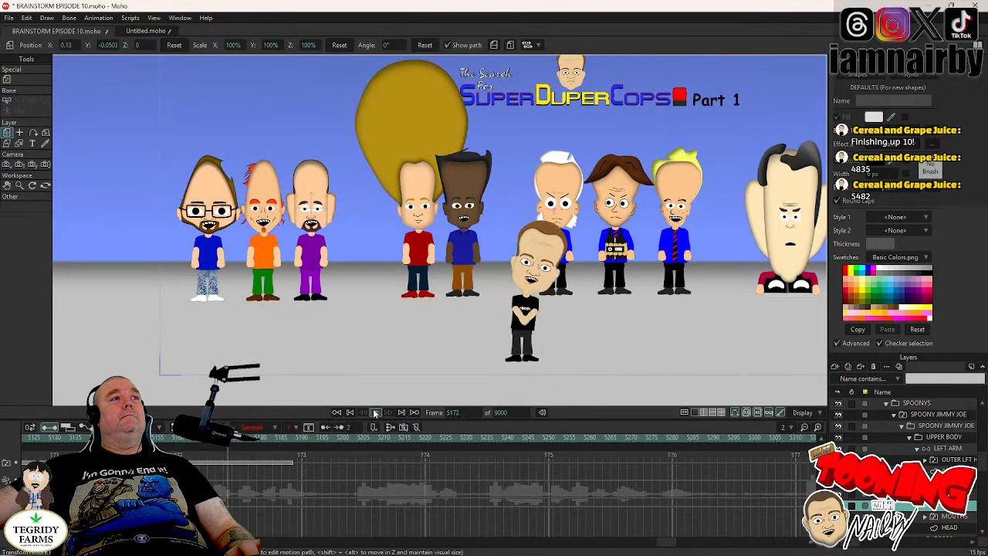
click(375, 412)
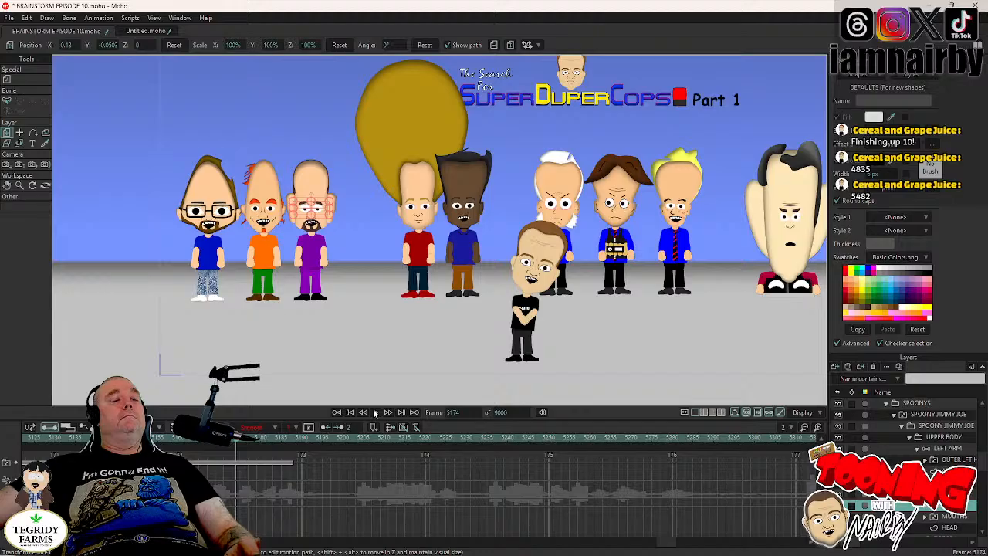
- Paste the copied blink keys on SPOONY JIMMY JOE's eyes at frame 5414 and about frame 5470, playing the scene in between, and save the project
click(375, 412)
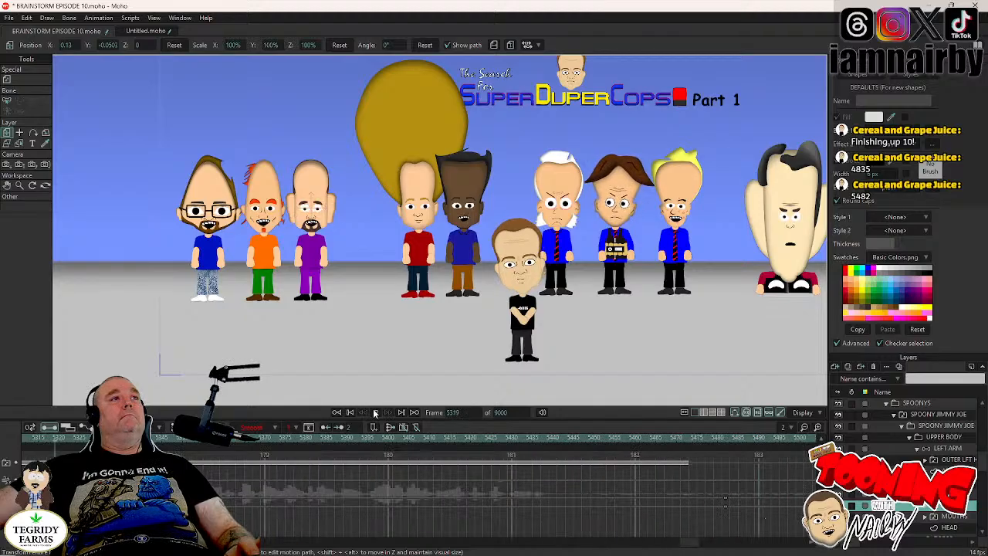
click(375, 413)
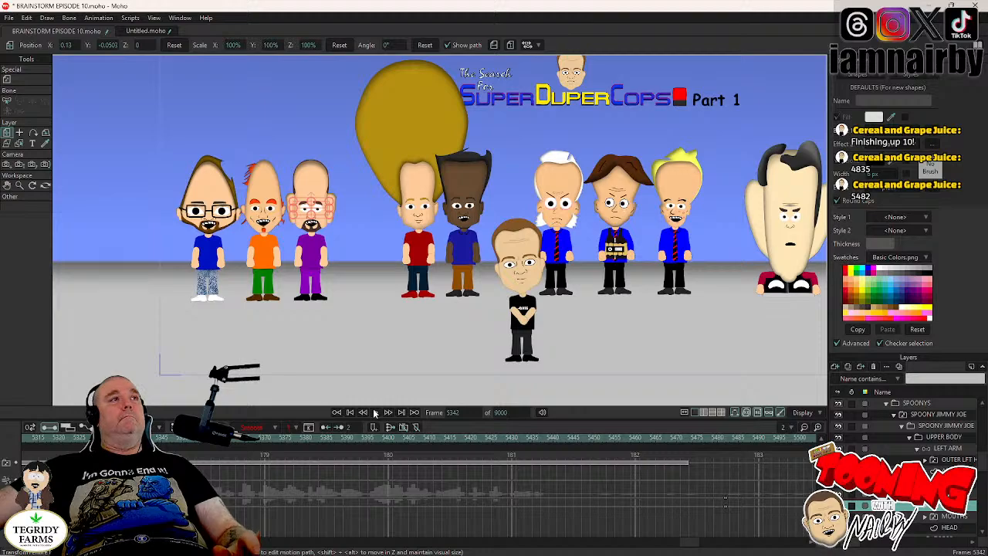
click(374, 413)
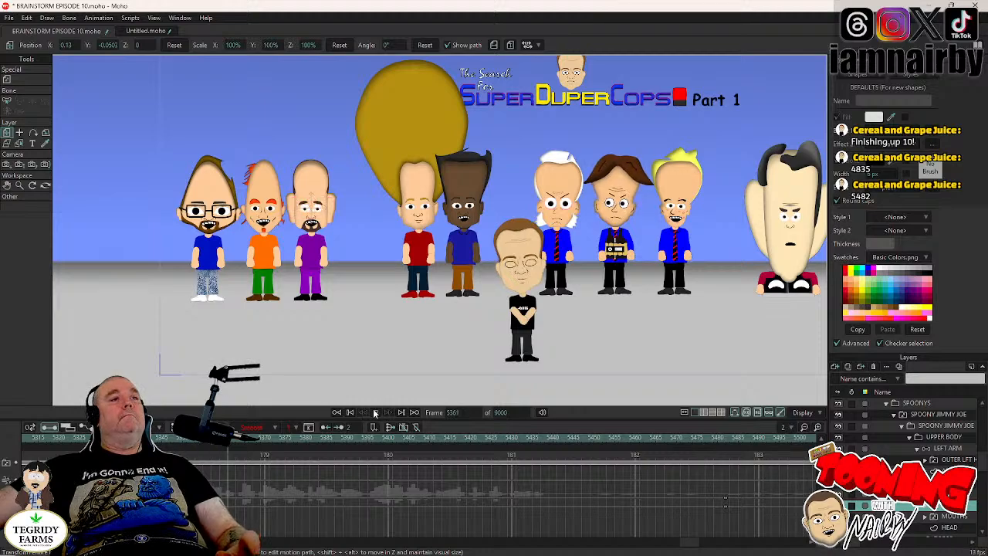
click(375, 413)
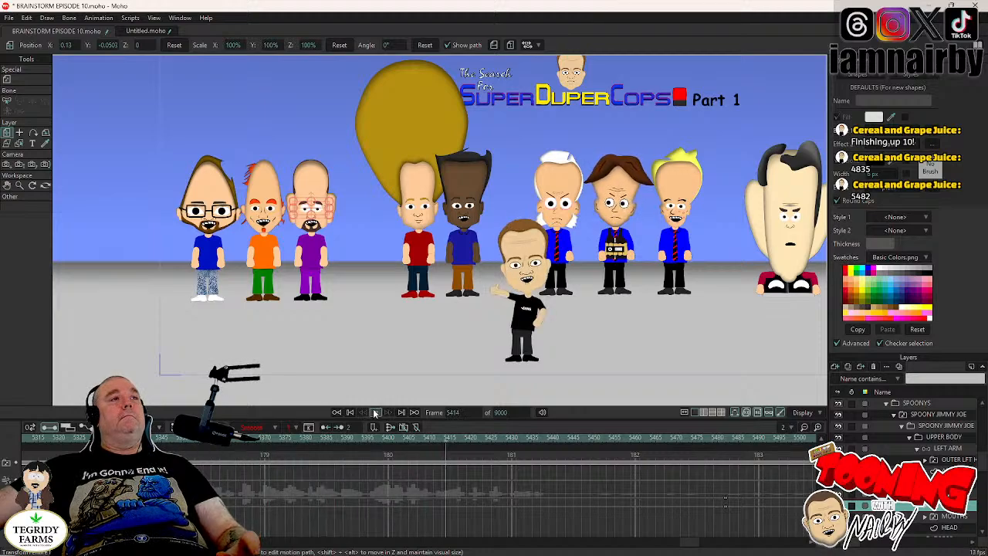
click(374, 413)
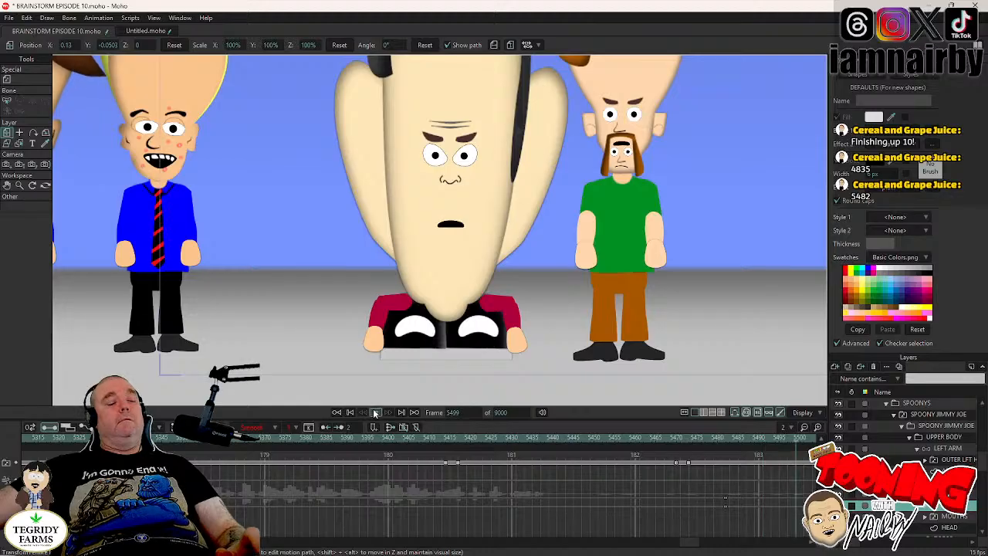
click(375, 413)
key(ctrl+s)
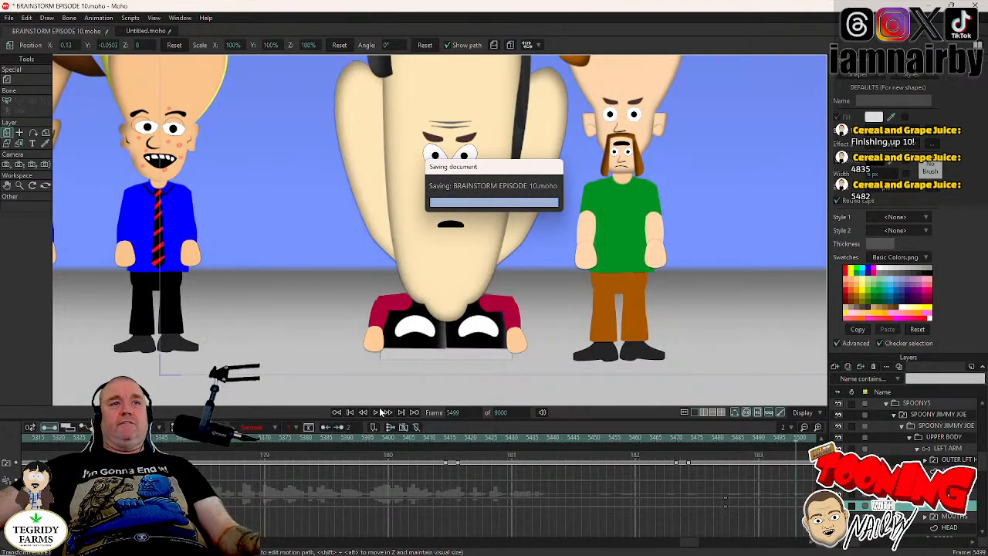
- Go to frame 4835, and return to frame 4603 at the start of the shot
click(454, 412)
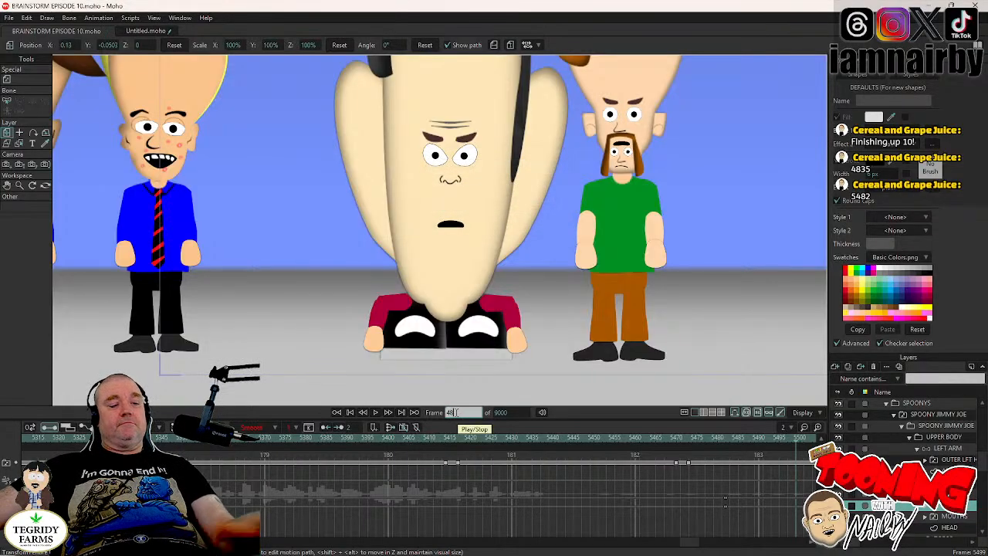
text(4835)
key(Return)
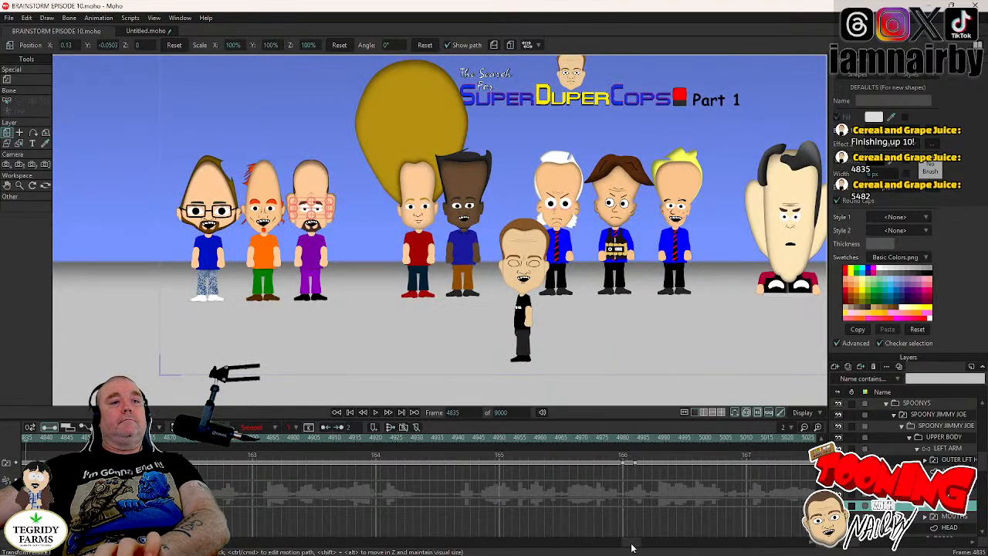
drag(631, 548, 598, 551)
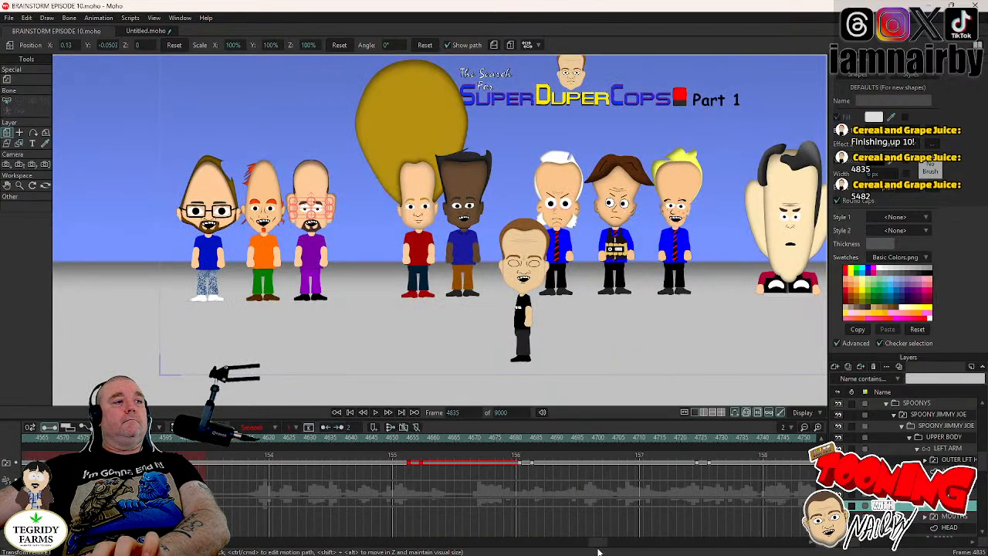
click(207, 445)
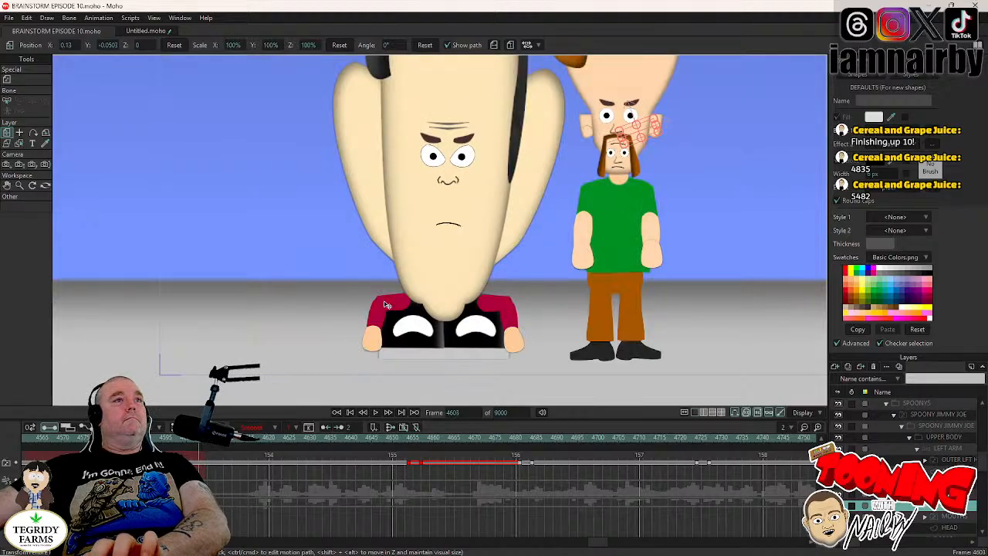
- Select the SPOONYS group and play the cut to the wide shot up to frame 4632
scroll(517, 254, down, 5)
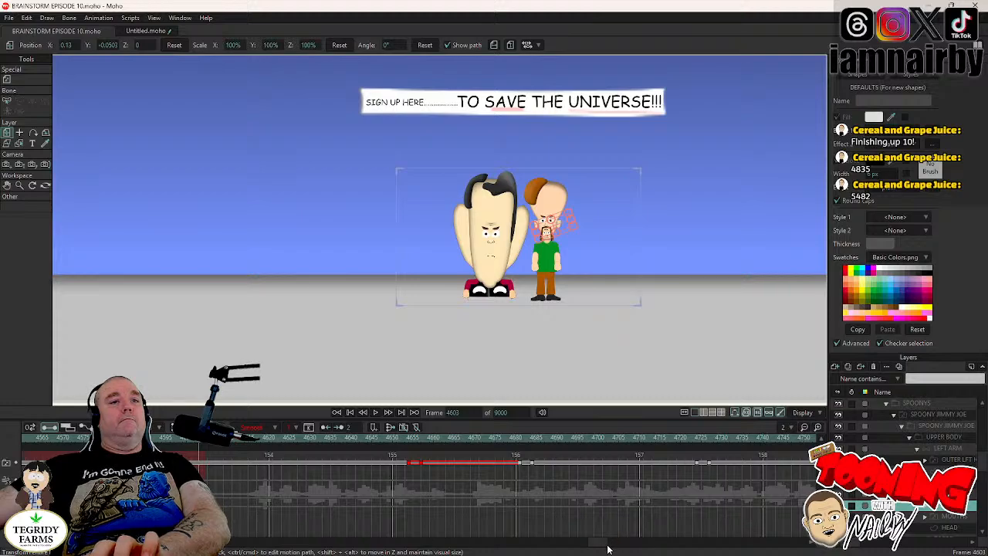
mouse_move(597, 544)
mouse_down()
mouse_move(545, 548)
mouse_move(594, 545)
mouse_up()
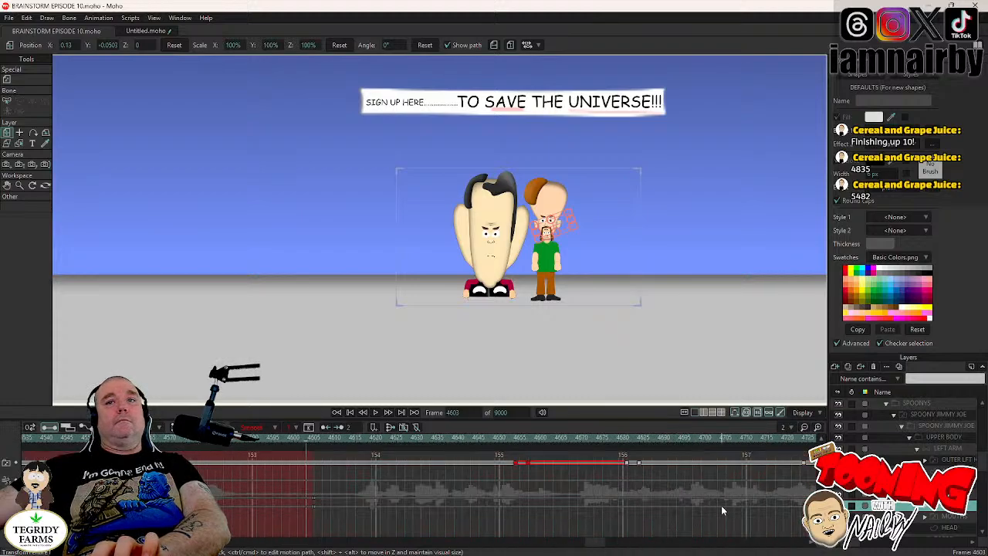
scroll(894, 458, up, 2)
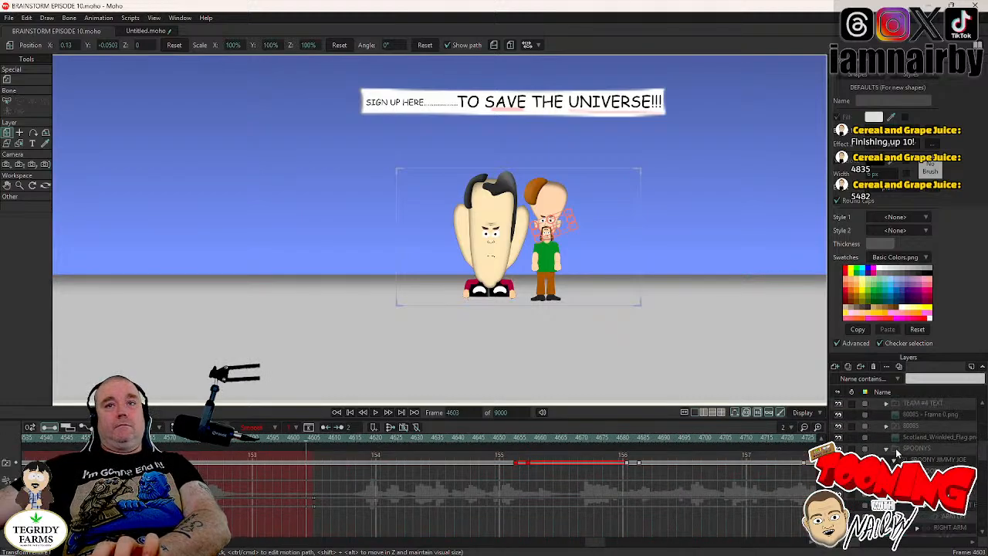
click(916, 448)
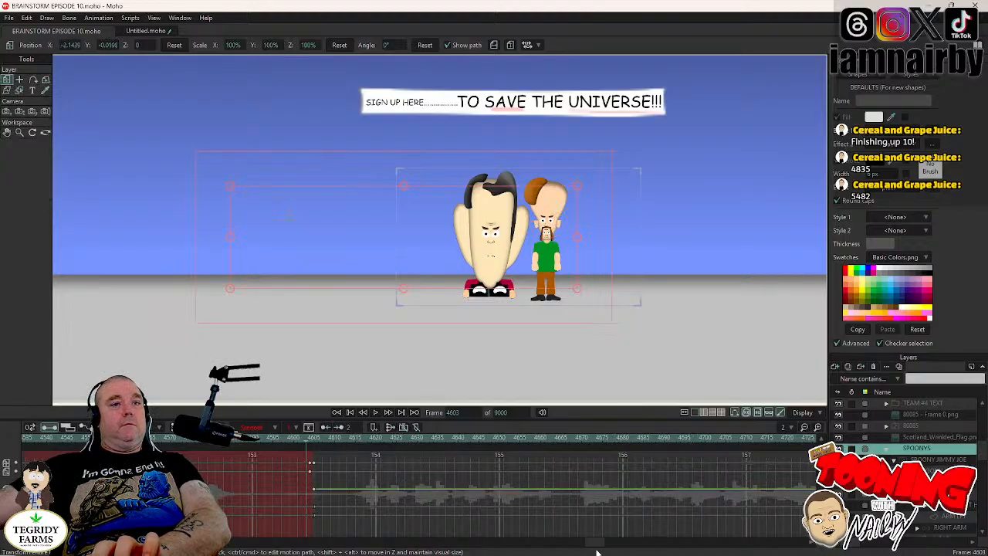
mouse_move(597, 551)
mouse_down()
mouse_move(399, 547)
mouse_move(591, 544)
mouse_up()
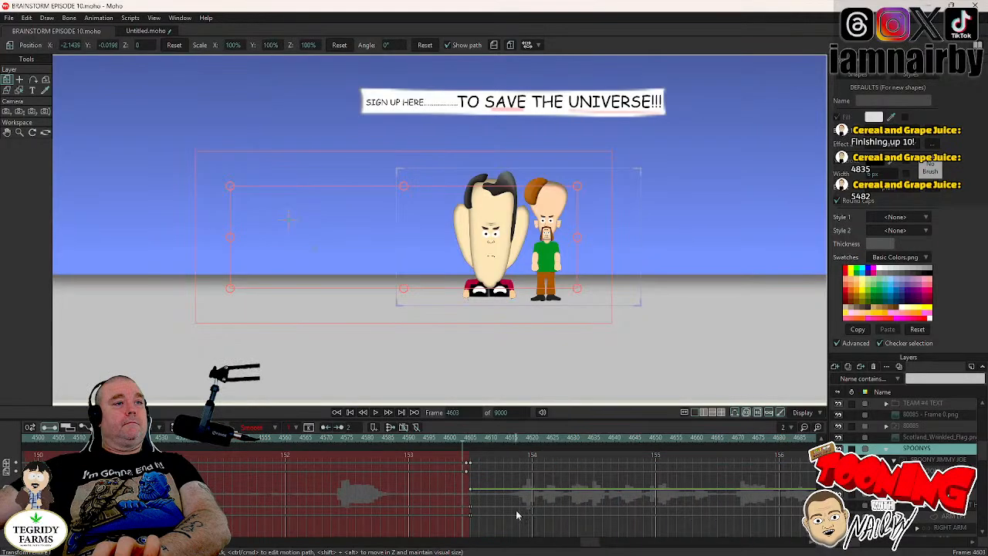
click(425, 448)
click(377, 412)
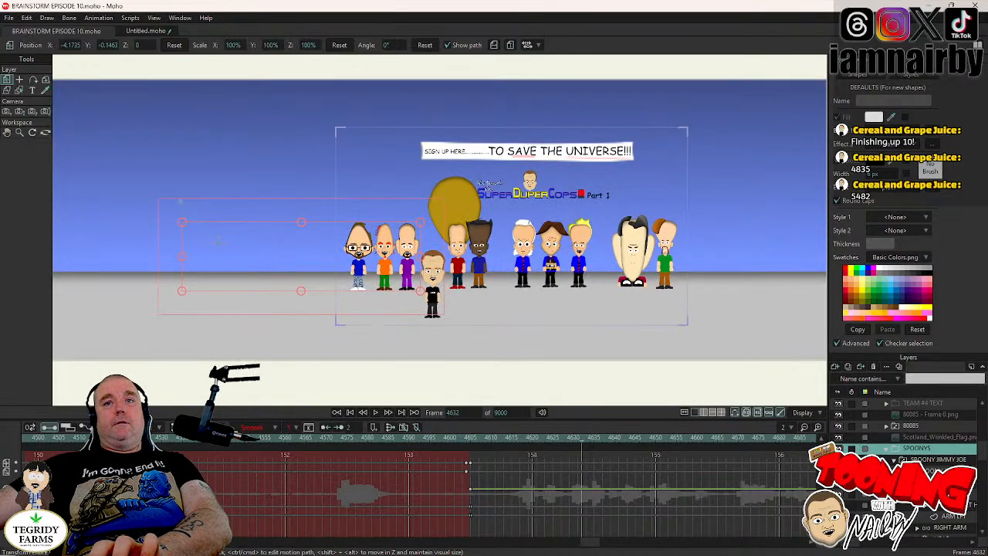
- Select SPOONY JIMMY JOE's HEAD layer, set a key on it at frame 4632, and advance to frame 4636
scroll(903, 463, down, 5)
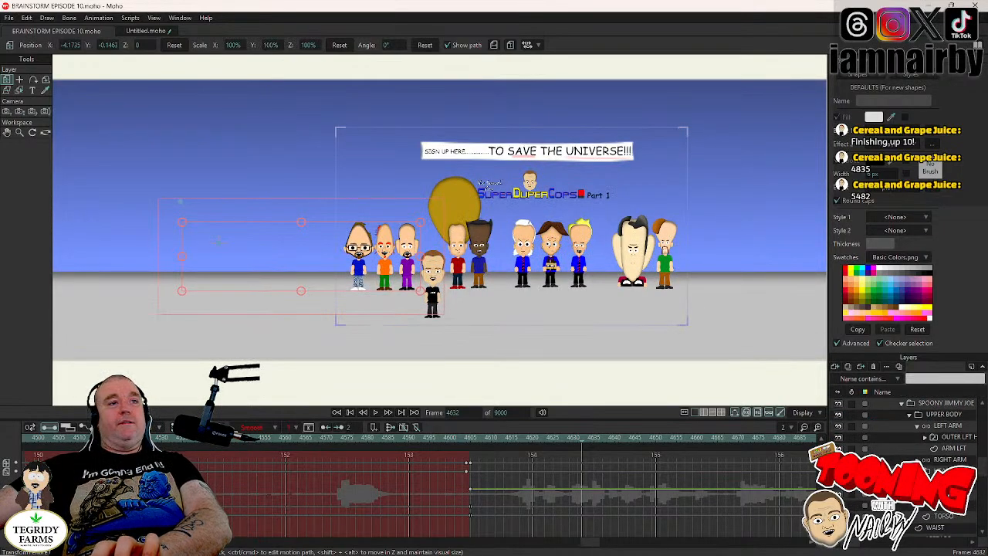
click(945, 486)
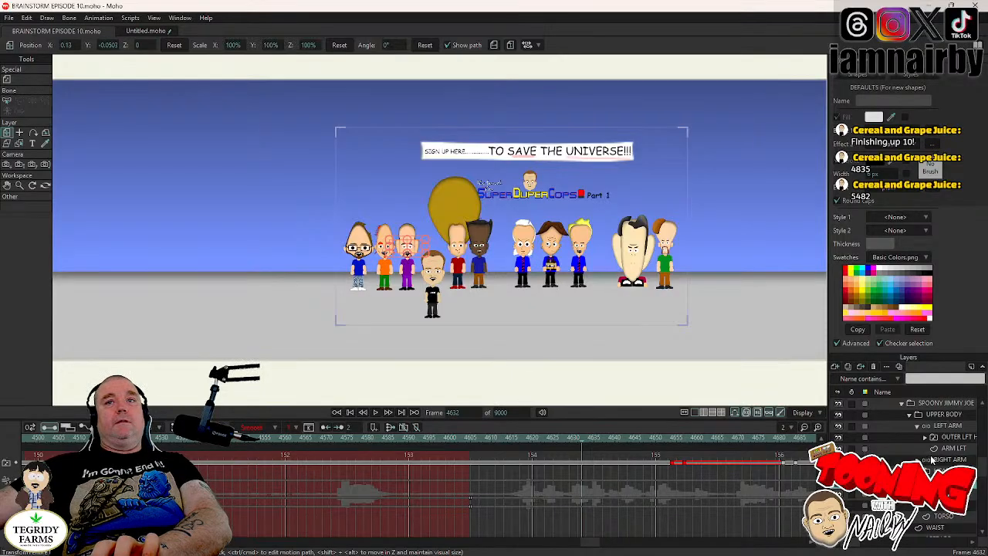
scroll(932, 461, up, 3)
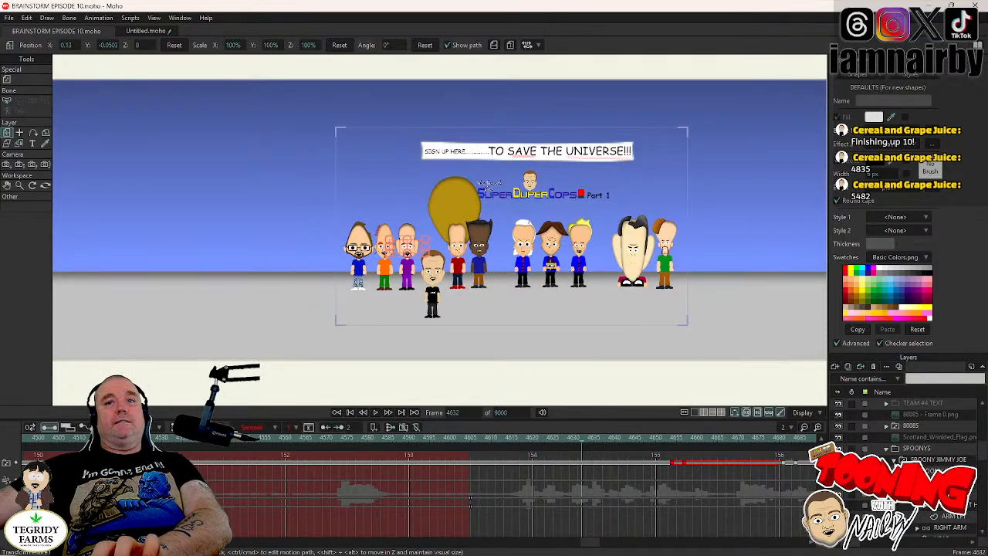
click(931, 460)
click(894, 460)
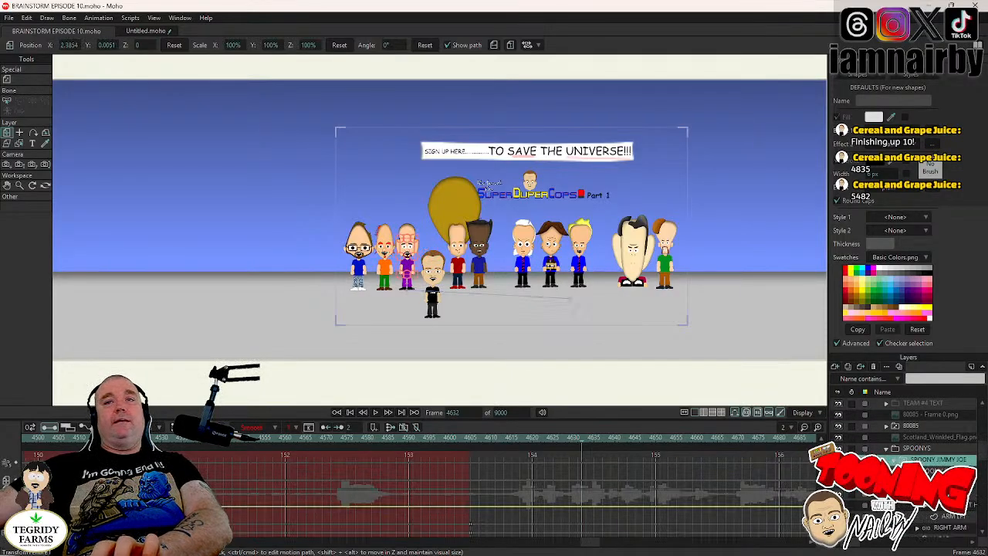
scroll(907, 463, down, 2)
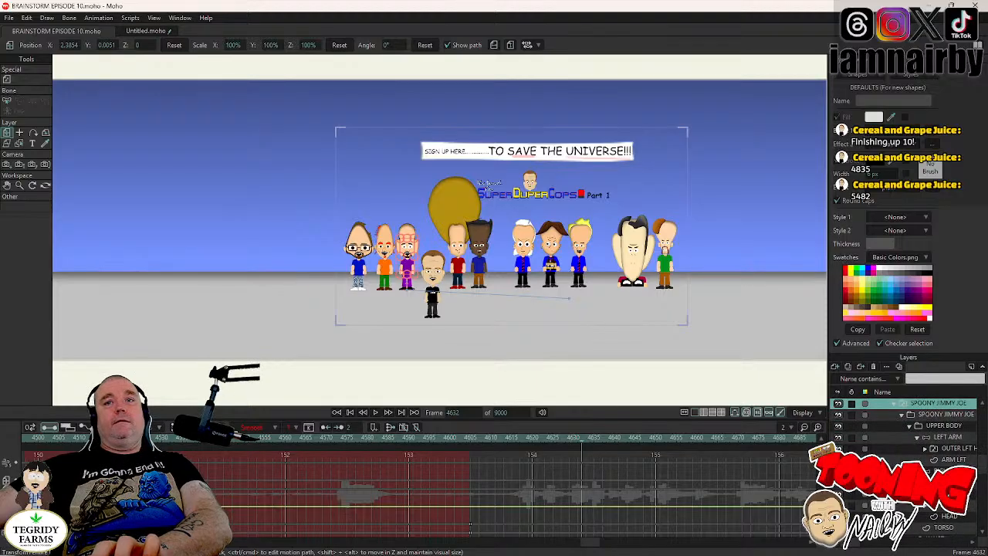
click(946, 516)
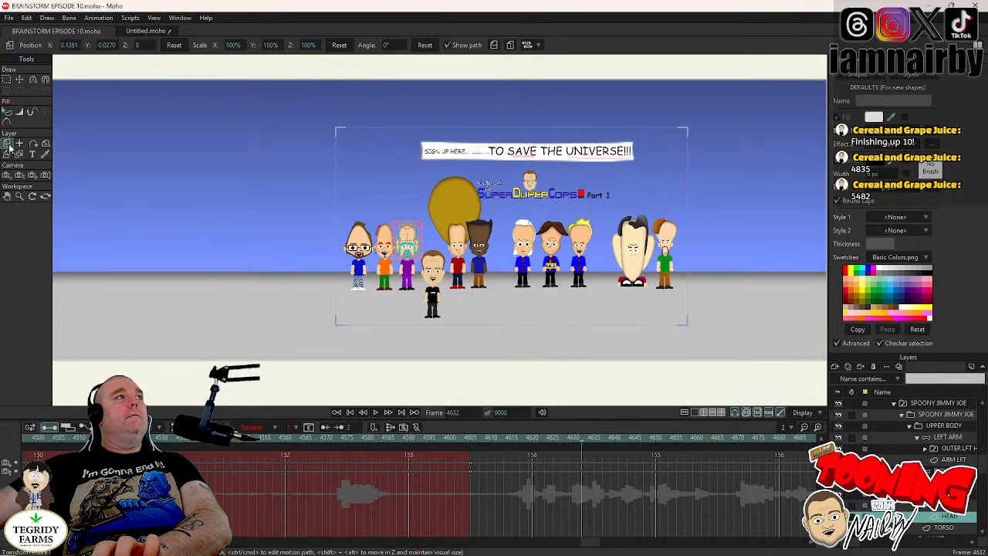
scroll(417, 200, up, 10)
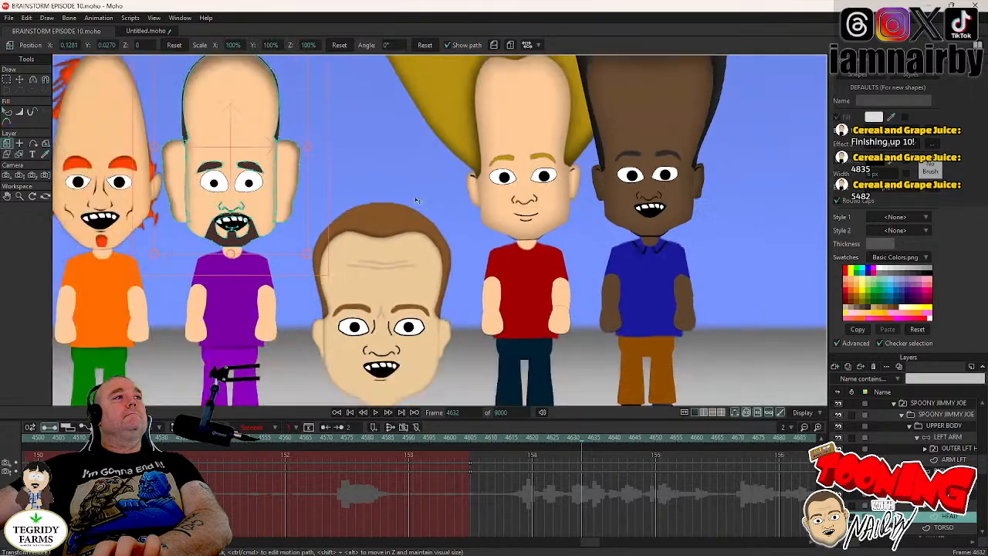
scroll(417, 201, down, 2)
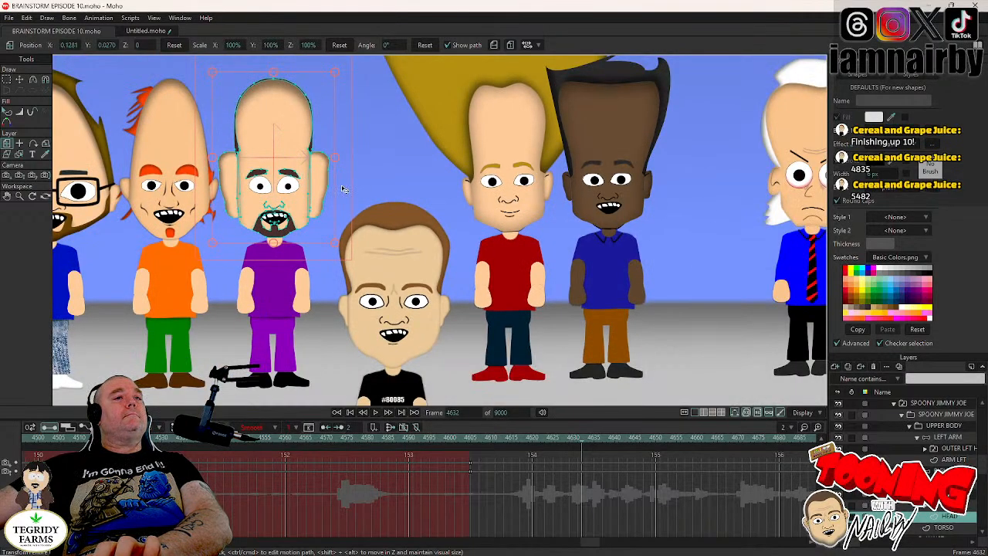
key(Right)
key(Right)
key(Right)
key(Right)
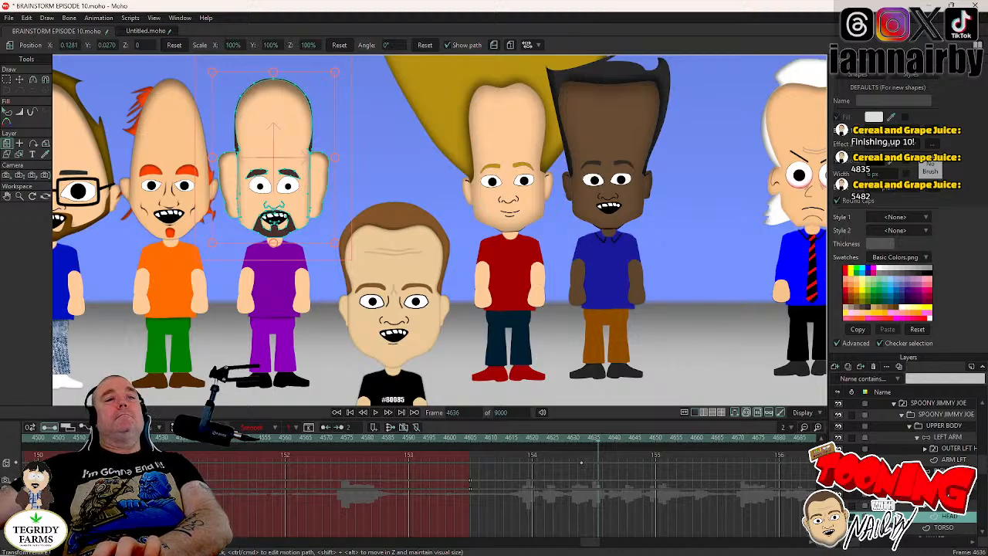
- Advance to frame 4653 and set a key there on the group containing SPOONY JIMMY JOE's whole head
click(946, 494)
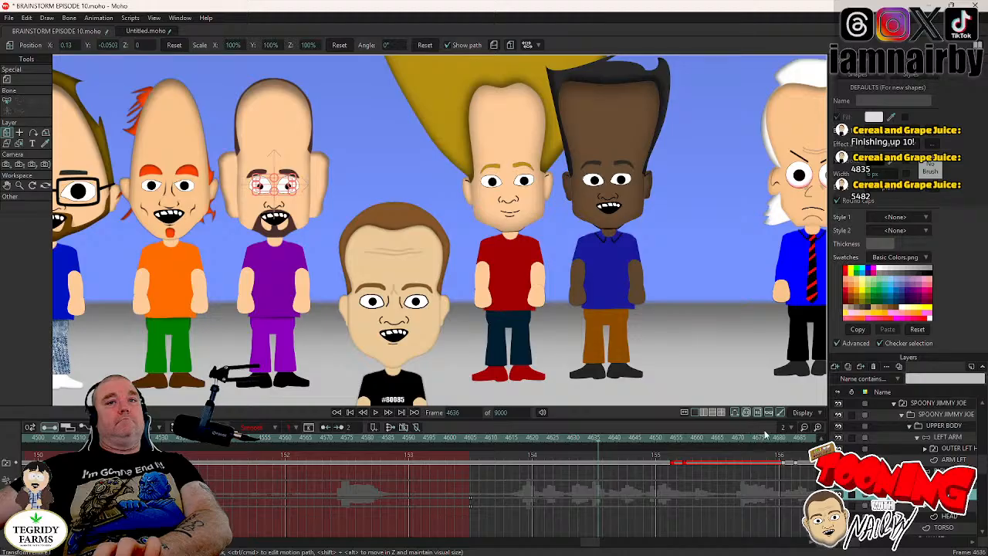
key(Right)
key(Right)
key(Right)
key(Right)
key(Right)
key(Right)
key(Right)
key(Right)
key(Right)
key(Right)
key(Right)
key(Right)
key(Right)
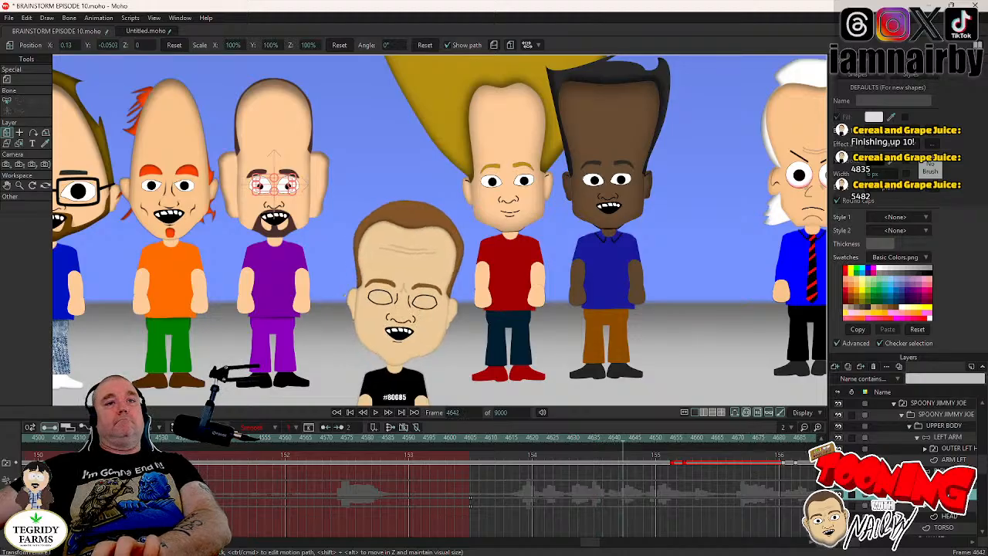
key(Right)
key(Right)
key(Right)
key(Right)
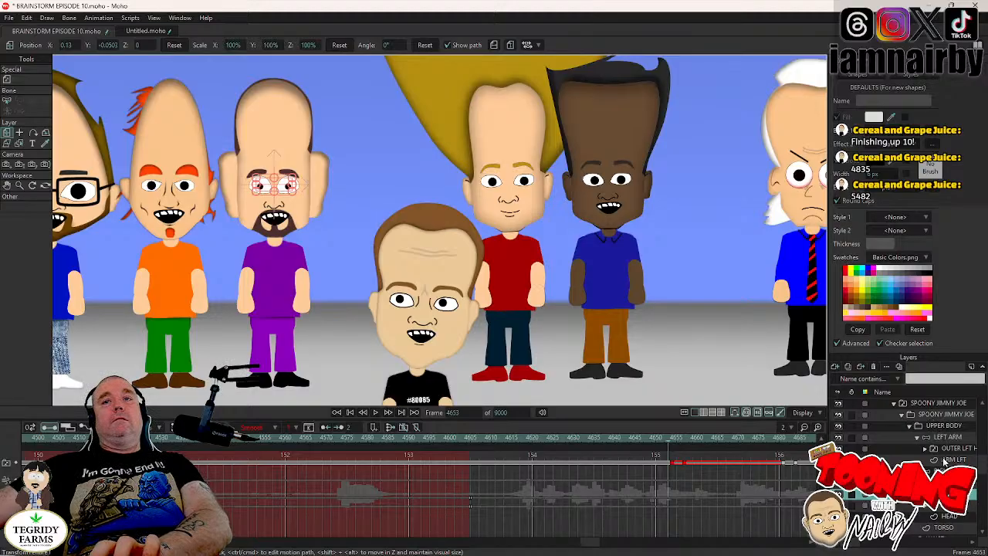
click(944, 483)
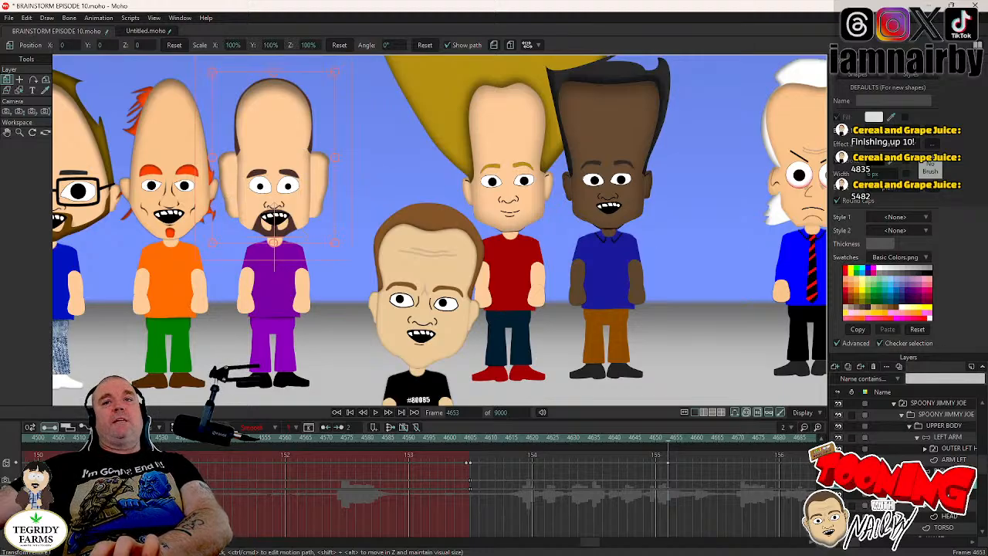
click(946, 494)
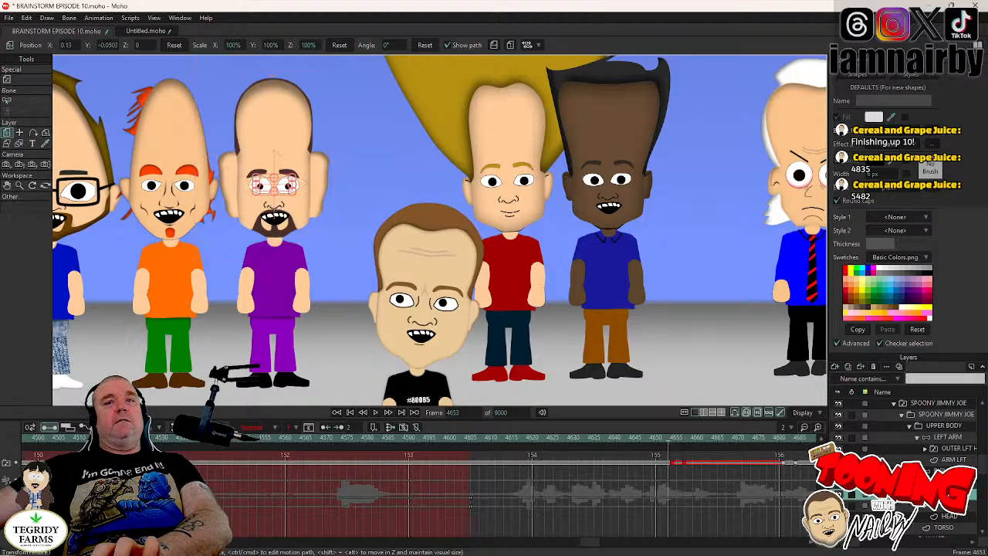
click(945, 483)
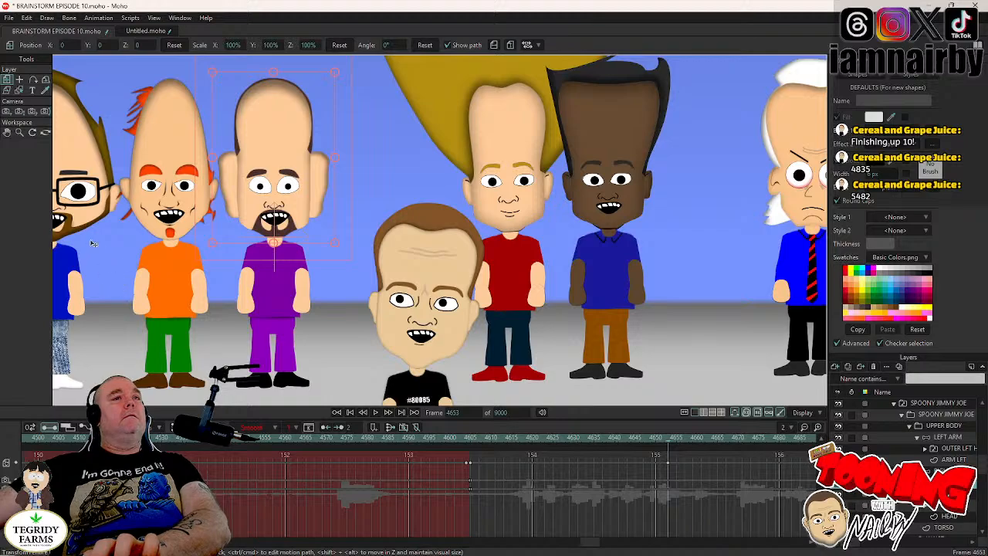
- Advance to frame 4657 and rotate SPOONY JIMMY JOE's whole head group to about 6.2°
key(Right)
key(Right)
key(Right)
key(Right)
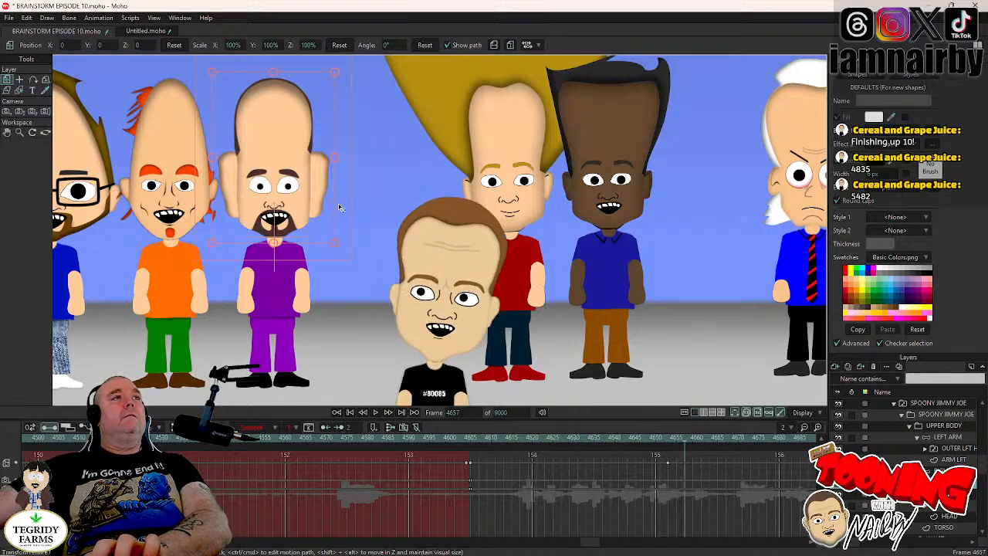
drag(340, 207, 339, 198)
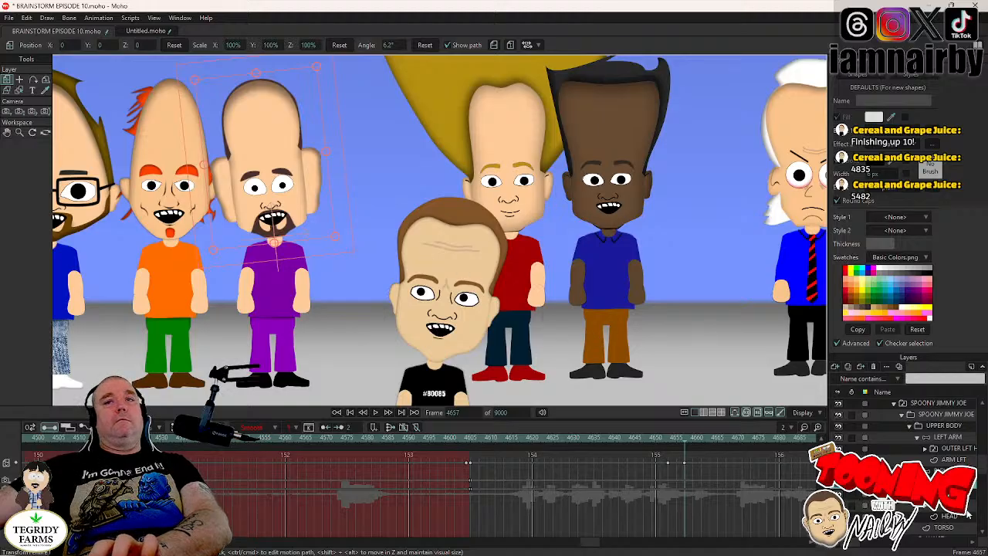
- Check the eye layer's blink keys around frame 4680, and rotate SPOONY JIMMY JOE's head group to about -3.6° at frame 4684
click(938, 494)
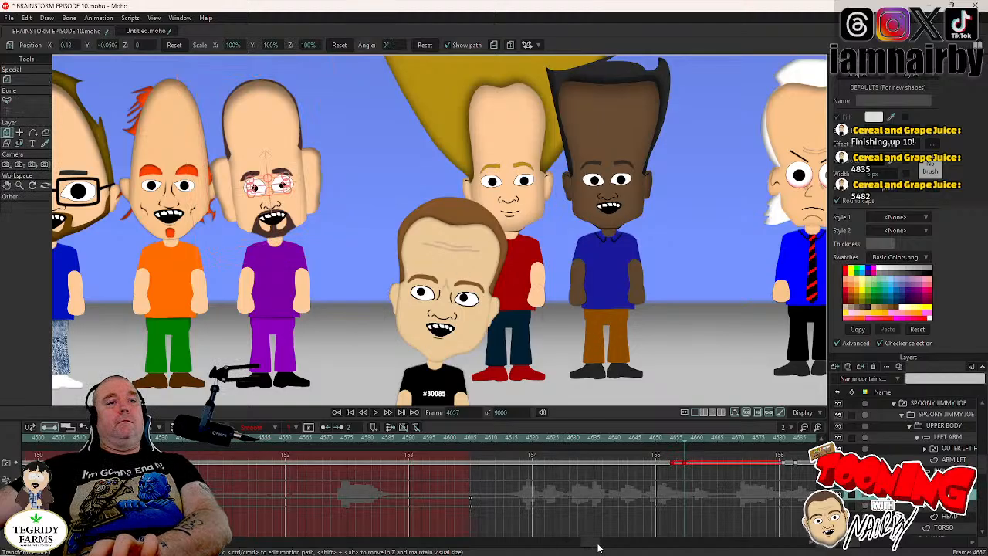
drag(597, 544, 609, 547)
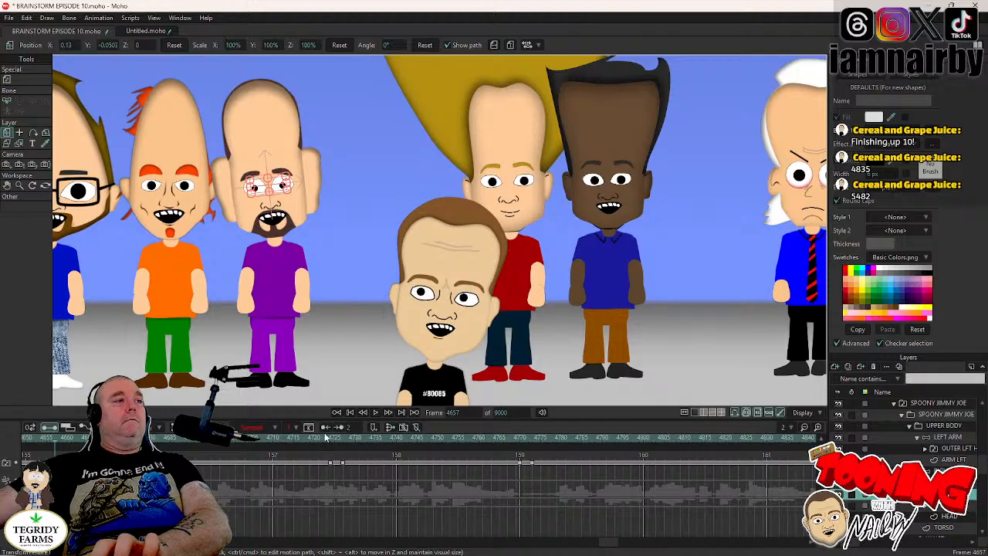
click(152, 438)
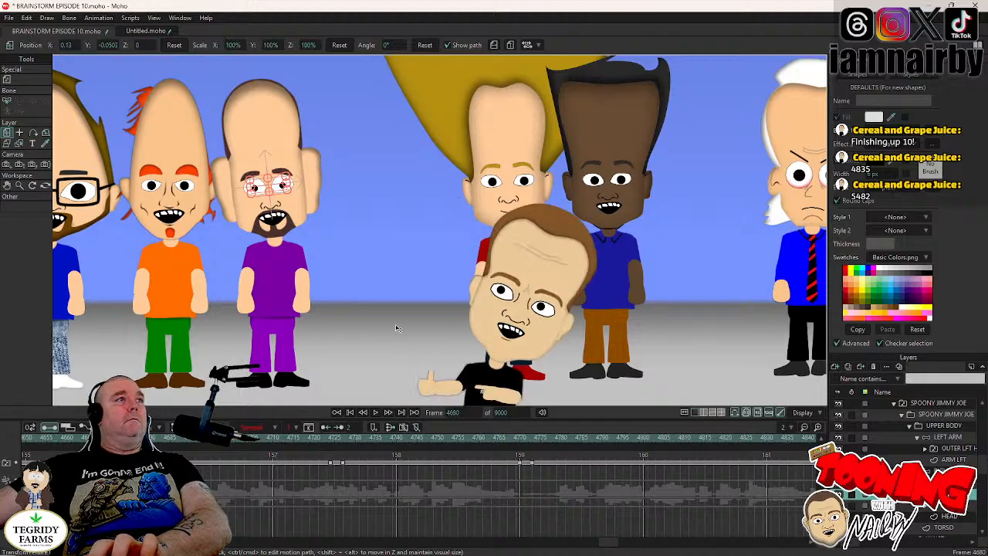
click(938, 482)
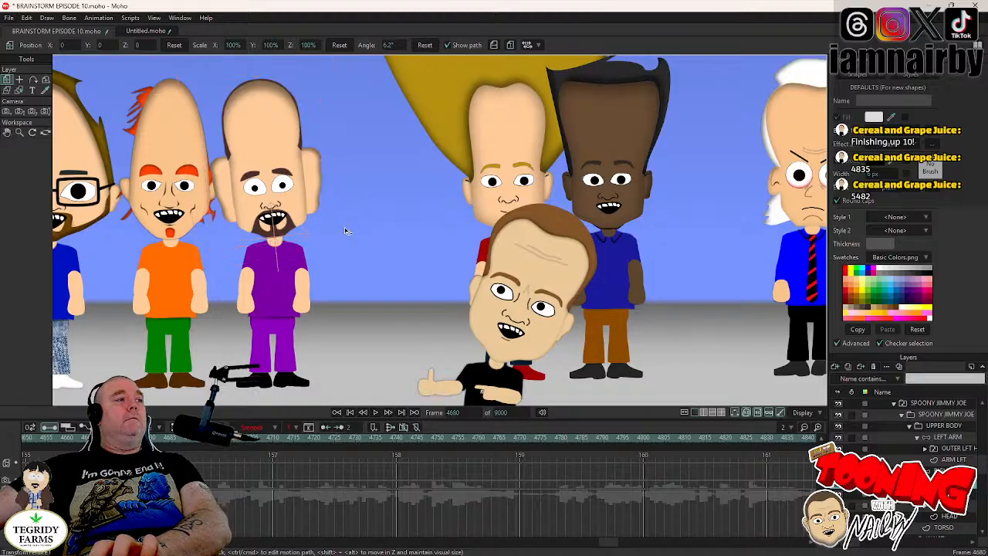
key(Right)
key(Right)
key(Right)
key(Right)
drag(345, 227, 349, 244)
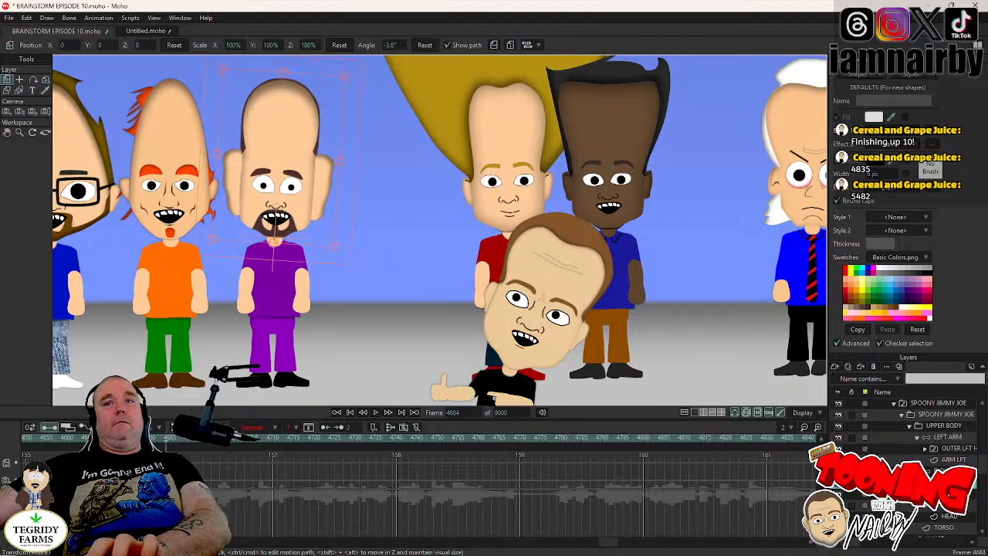
- Using the eye layer's next blink as timing, key SPOONY JIMMY JOE's head group at frame 4723 and rotate it to about 4.8° at frame 4727
alt+right_click(276, 185)
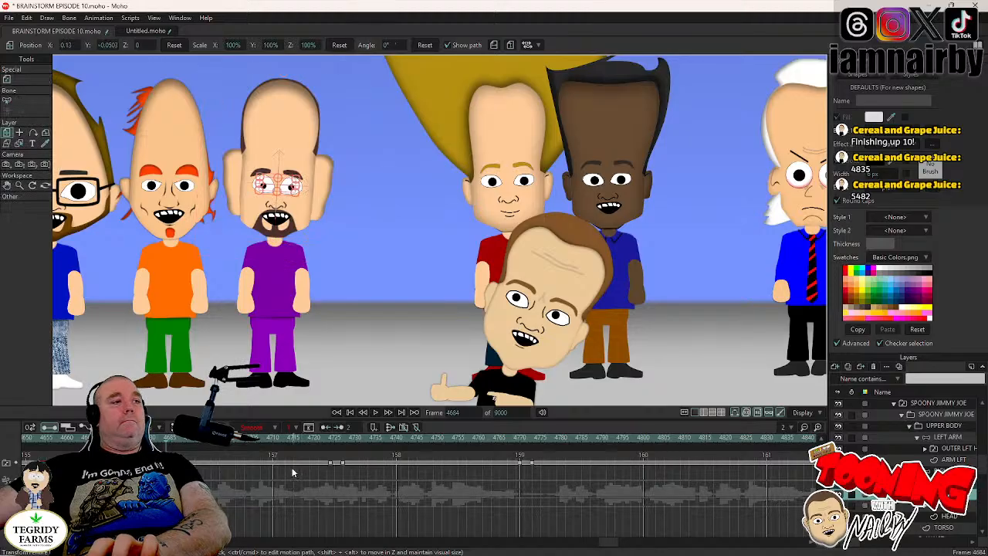
click(332, 439)
key(Left)
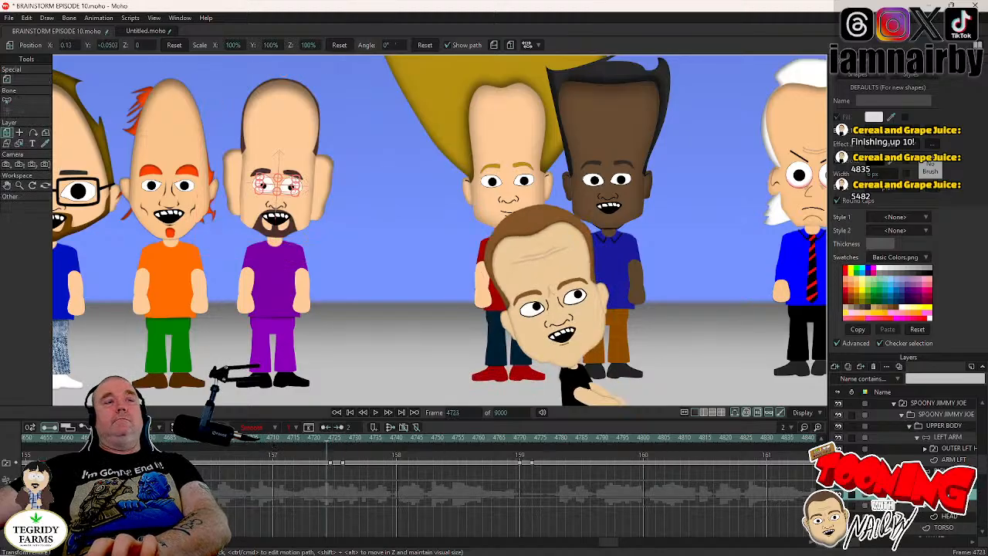
click(948, 483)
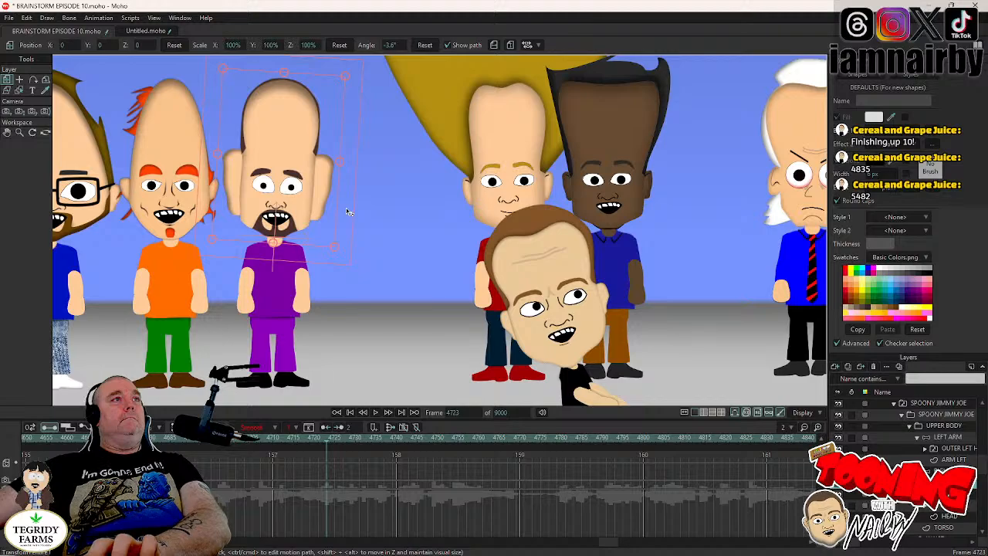
key(Right)
key(Right)
key(Right)
key(Right)
drag(346, 207, 342, 201)
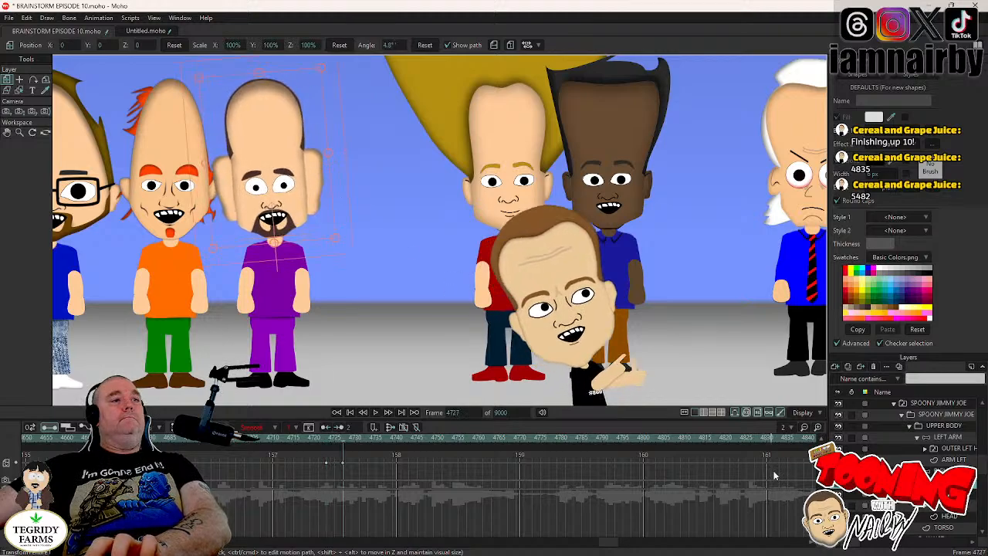
- Locate the following eyes closed key on the eye layer, and set a holding key on SPOONY JIMMY JOE's head group at frame 4769
click(946, 494)
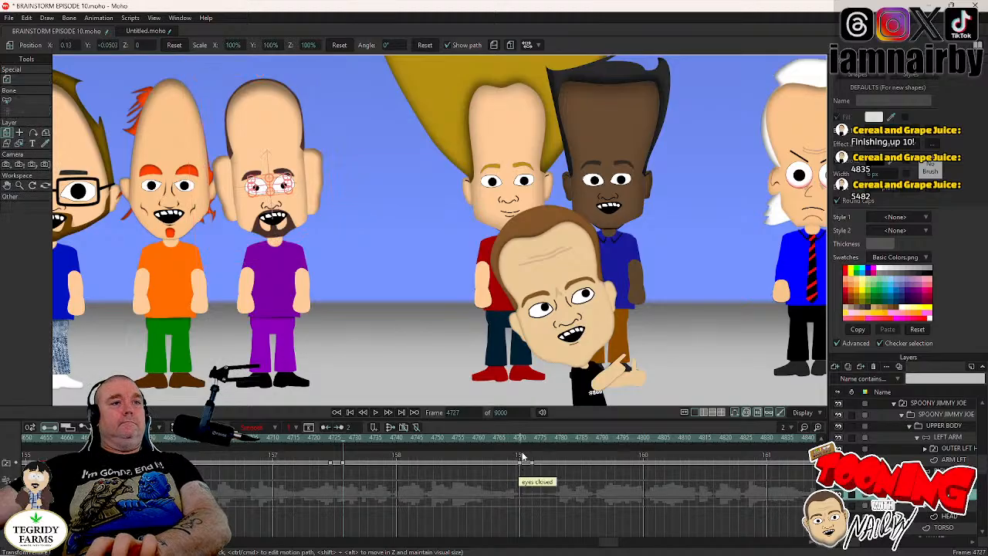
click(513, 438)
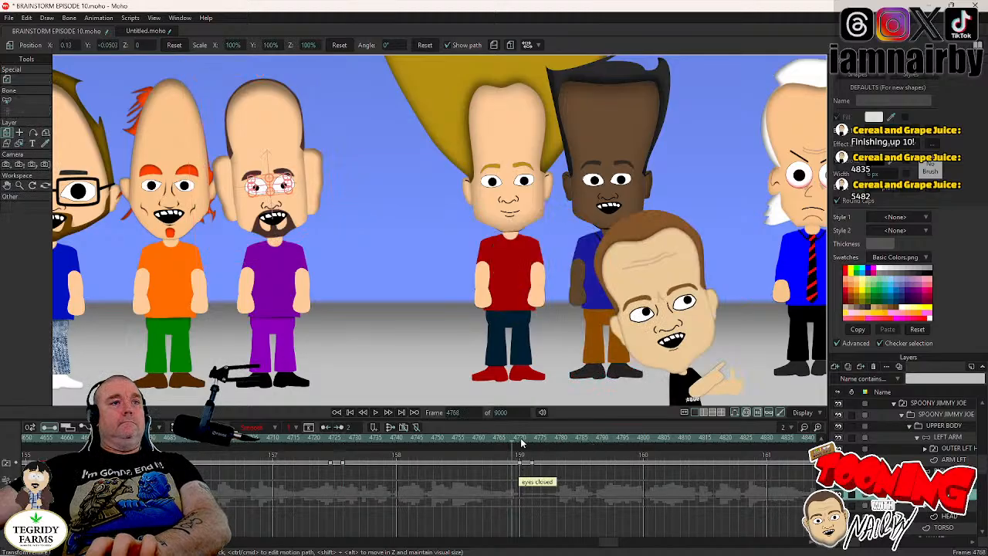
key(Right)
key(Right)
key(Right)
key(Left)
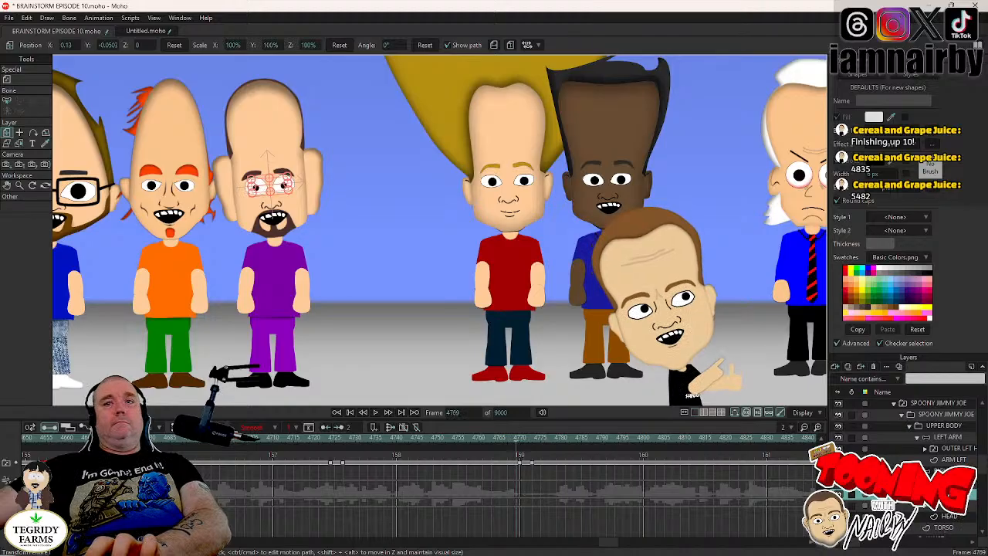
click(946, 482)
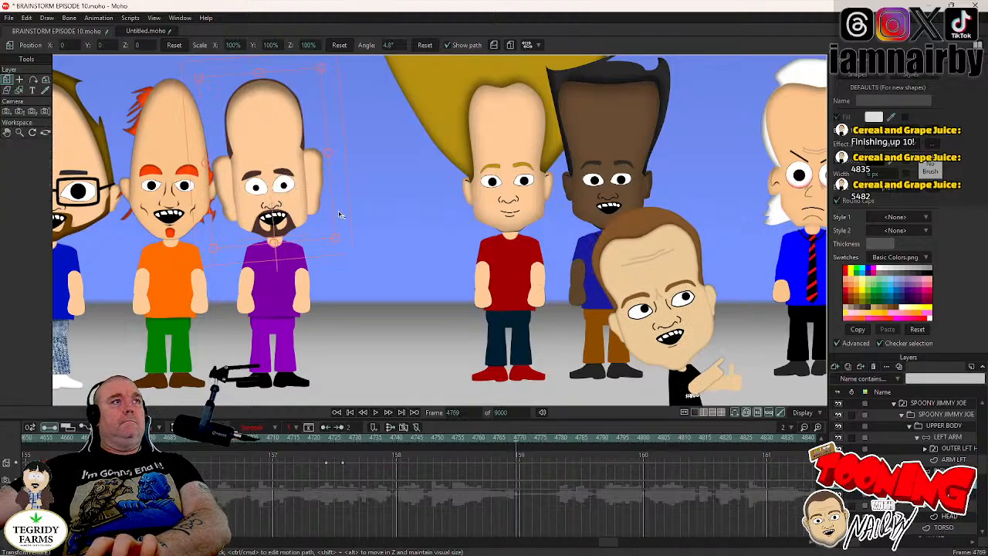
drag(338, 211, 338, 211)
- Advance to frame 4773 and rotate SPOONY JIMMY JOE's head group to about -6.1°
key(Right)
key(Right)
key(Right)
key(Right)
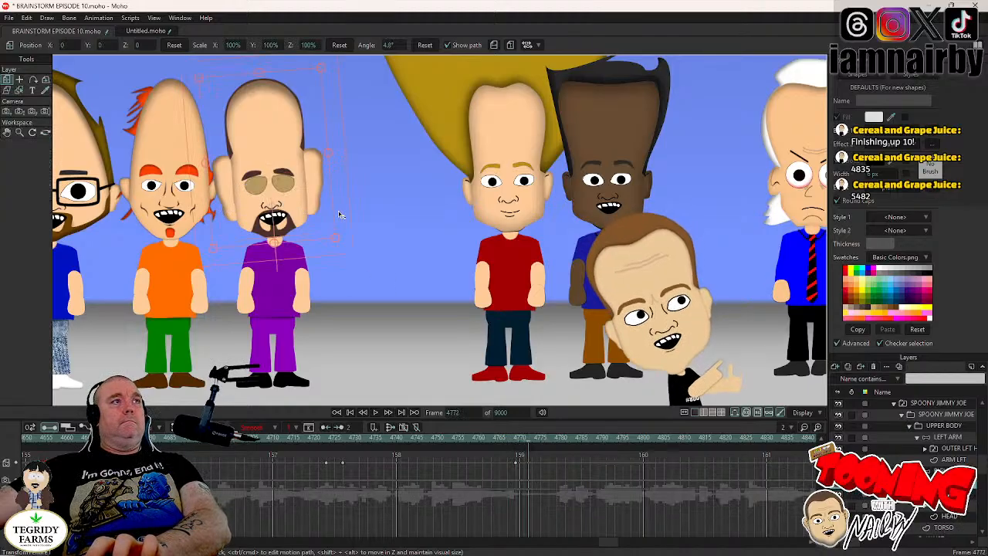
drag(343, 215, 347, 227)
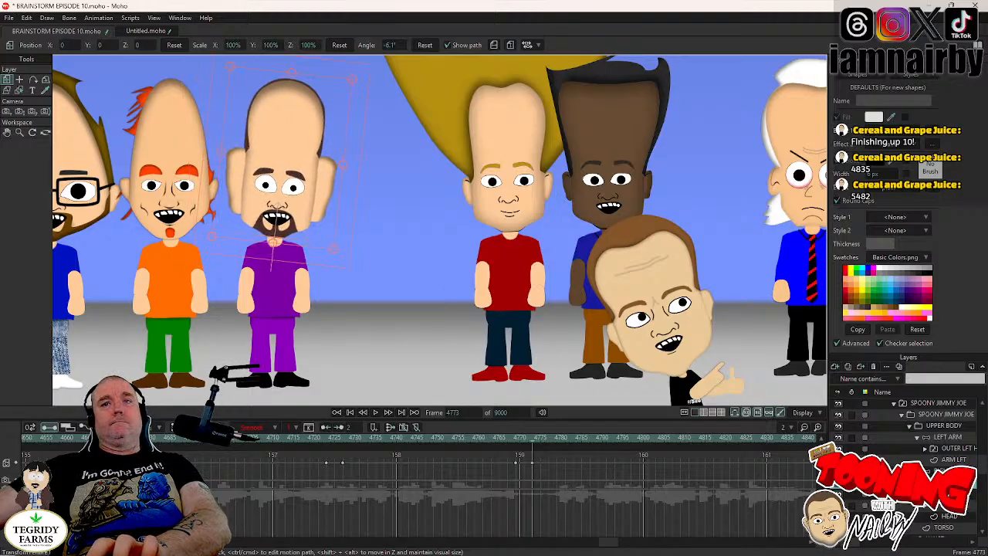
- Find the eye layer's next blink further along the timeline, and set a holding key on SPOONY JIMMY JOE's head group at frame 4865
click(946, 494)
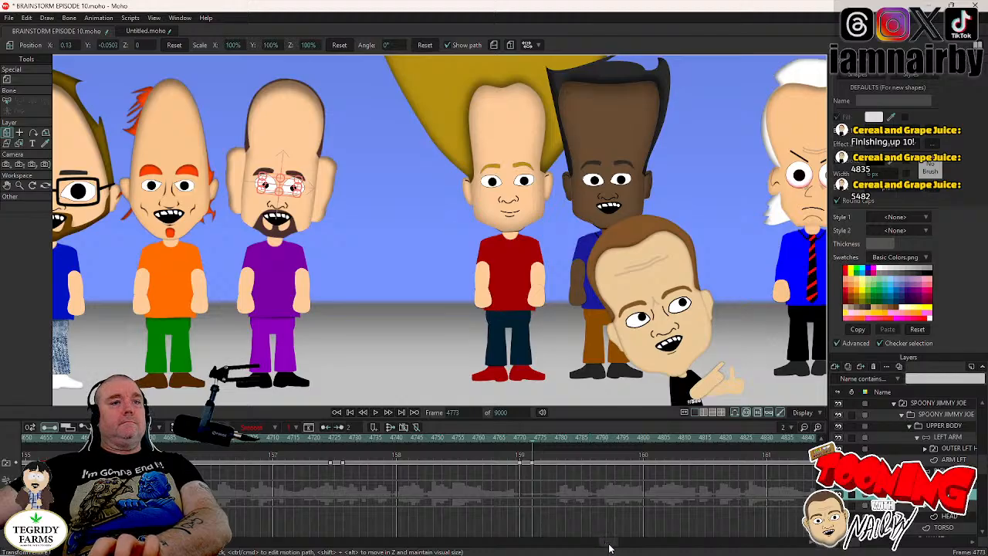
drag(610, 546, 615, 546)
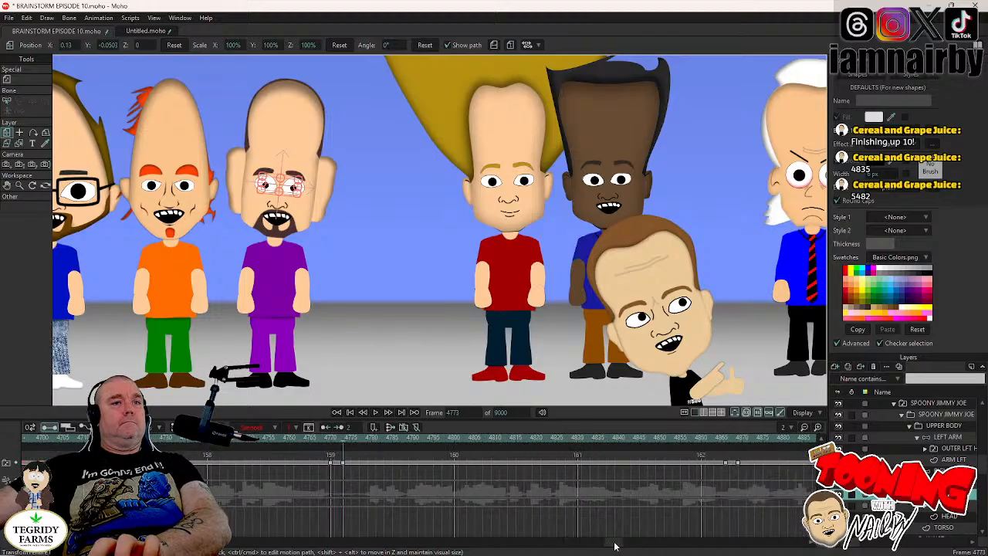
click(724, 439)
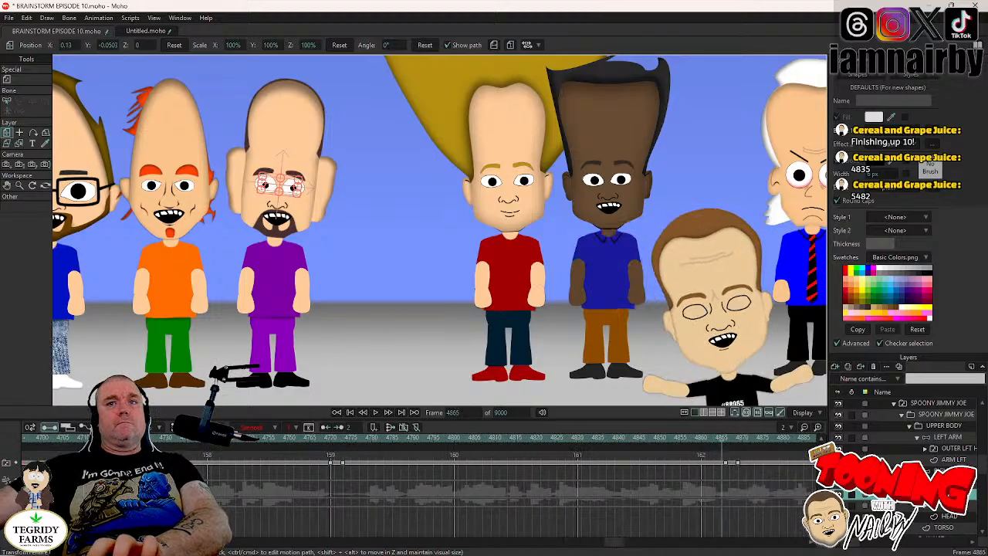
key(Page_Up)
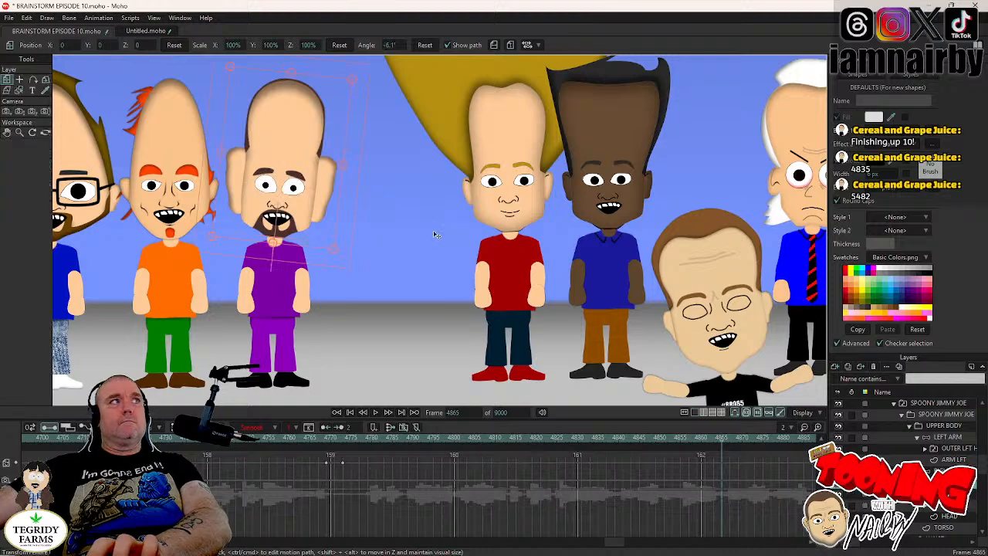
click(351, 227)
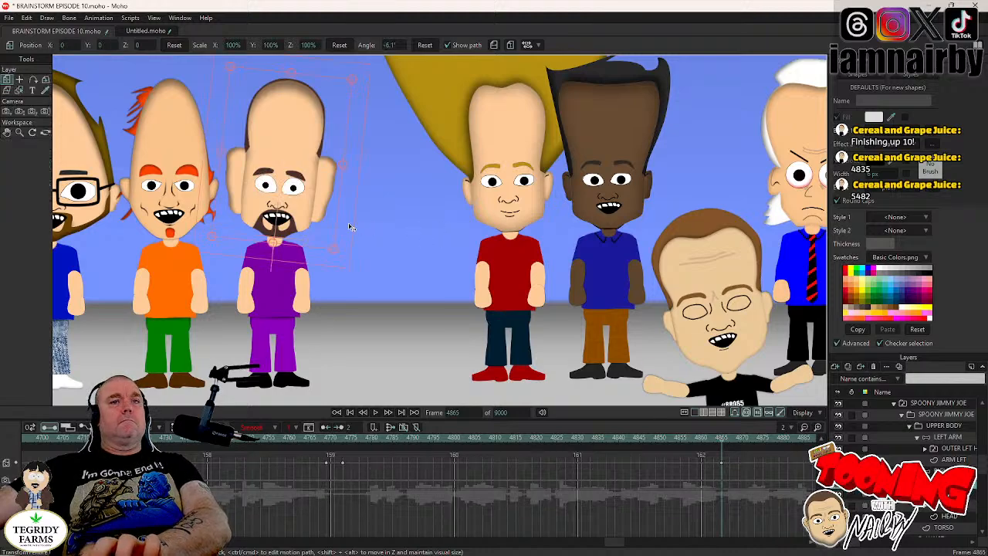
- Rotate SPOONY JIMMY JOE's head group to about 5.6° at frame 4869, and save the project
key(Right)
key(Right)
key(Right)
key(Right)
drag(350, 227, 346, 214)
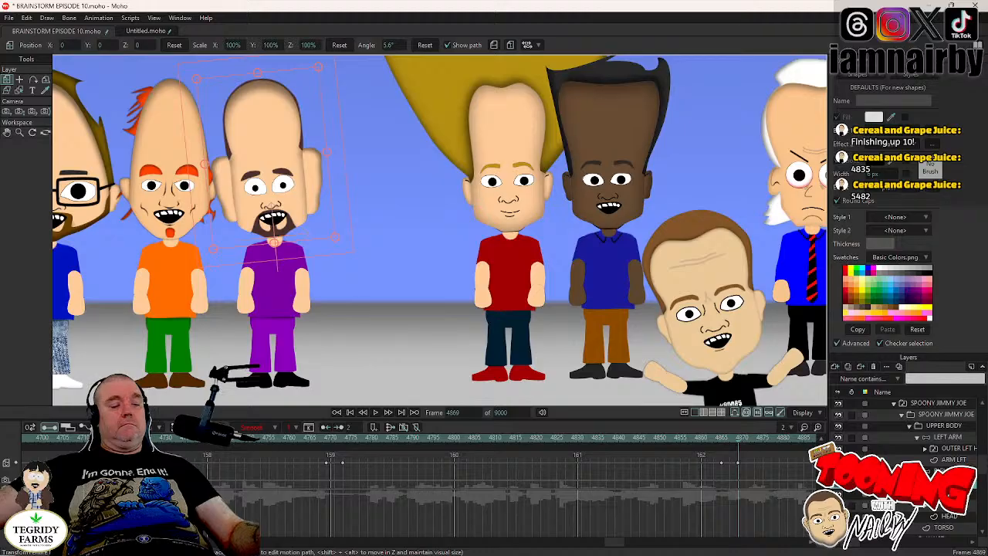
key(ctrl+s)
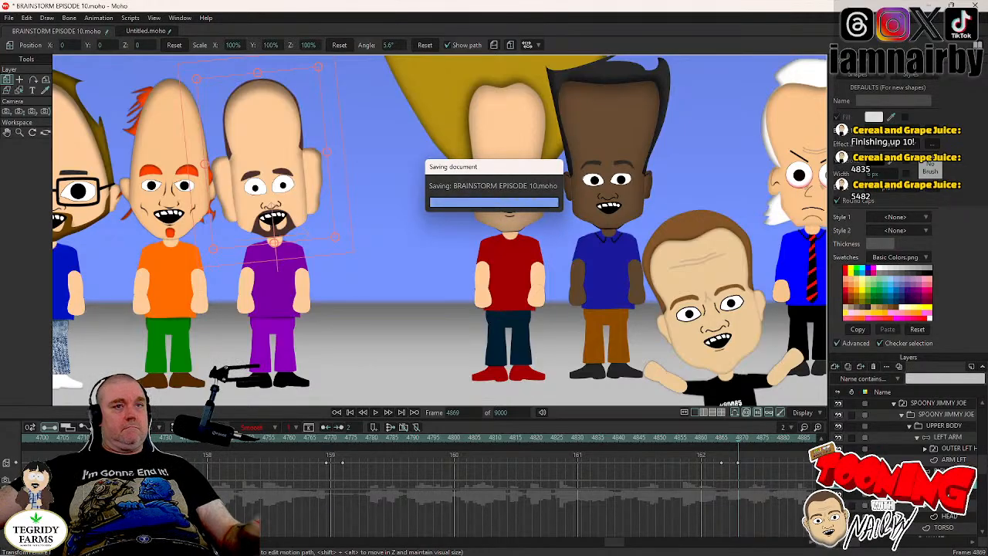
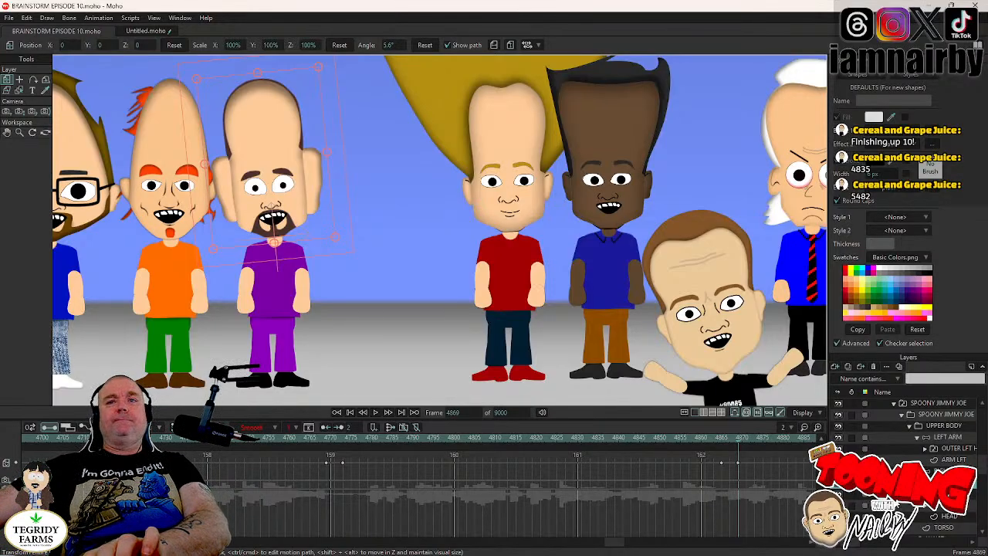
- At the eye layer's next blink, set a holding key on SPOONY JIMMY JOE's head group at frame 4979 and rotate it to about -4.2° at 4983
click(949, 494)
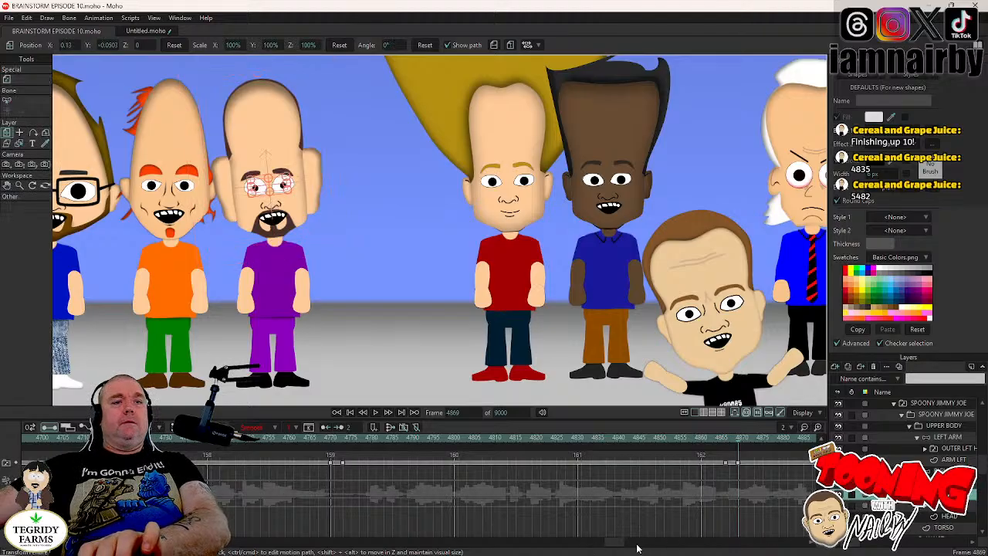
scroll(630, 545, right, 5)
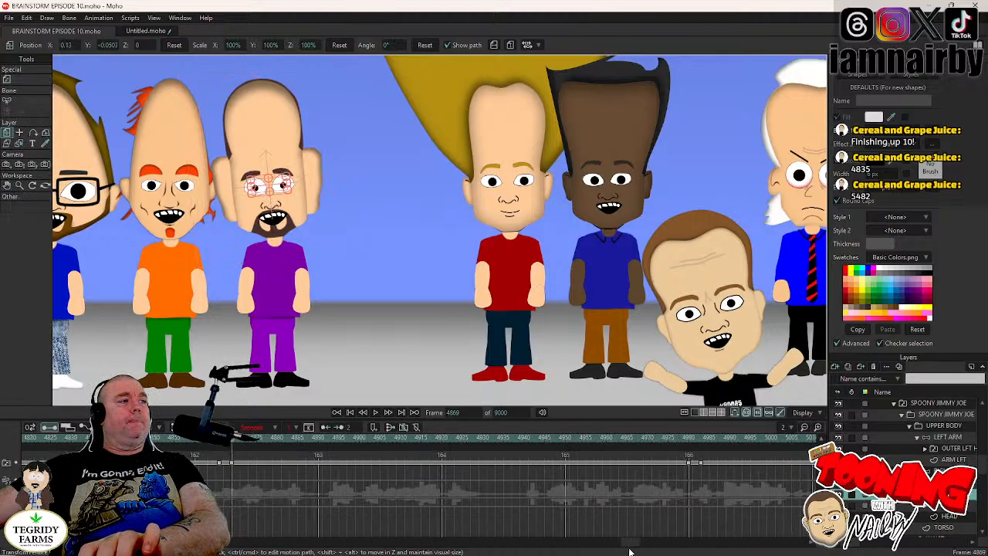
click(690, 441)
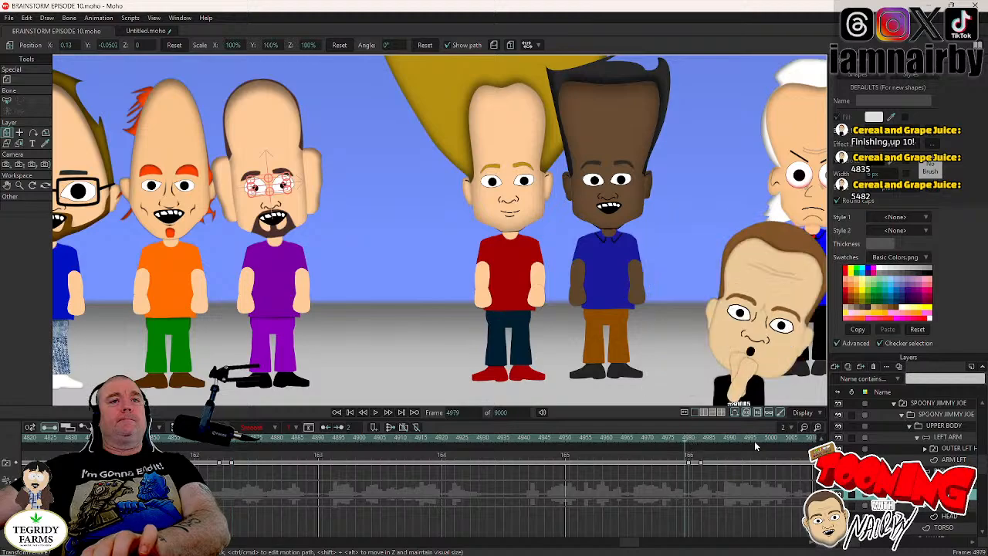
click(945, 483)
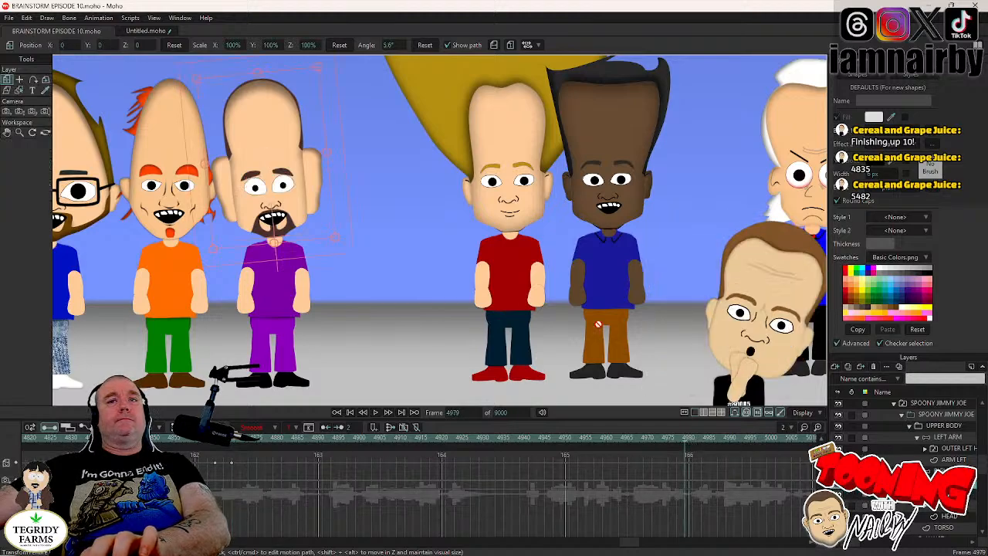
click(343, 198)
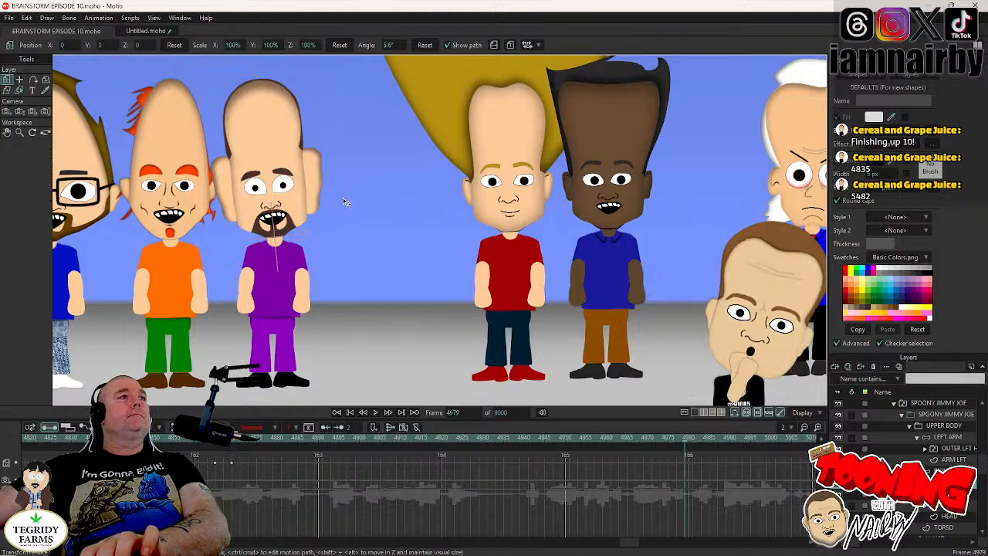
key(Right)
key(Right)
key(Right)
key(Right)
drag(343, 198, 353, 216)
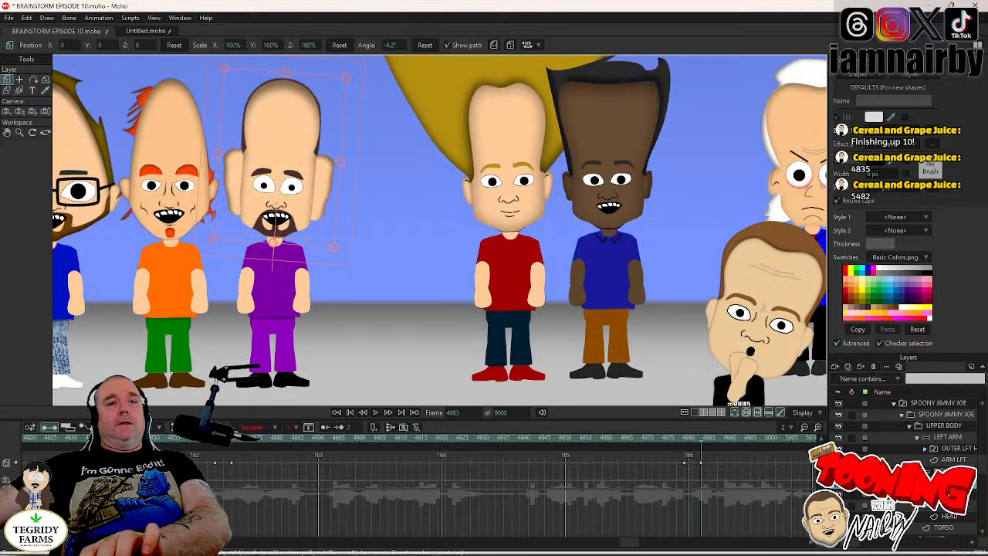
- For the following blink, key the head group's current pose at frame 5173 and rotate it to about 3° at frame 5177
click(946, 494)
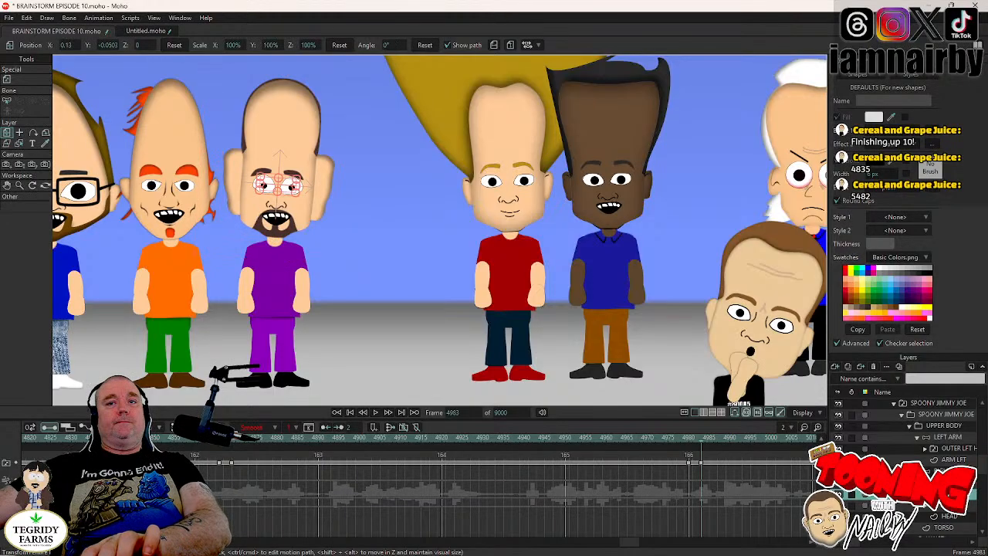
drag(628, 544, 660, 549)
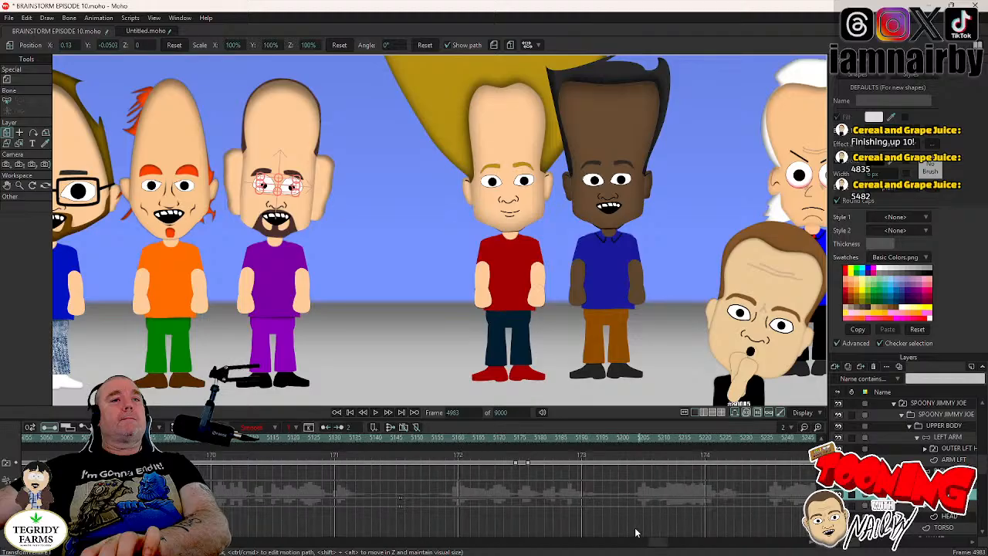
click(516, 439)
click(941, 483)
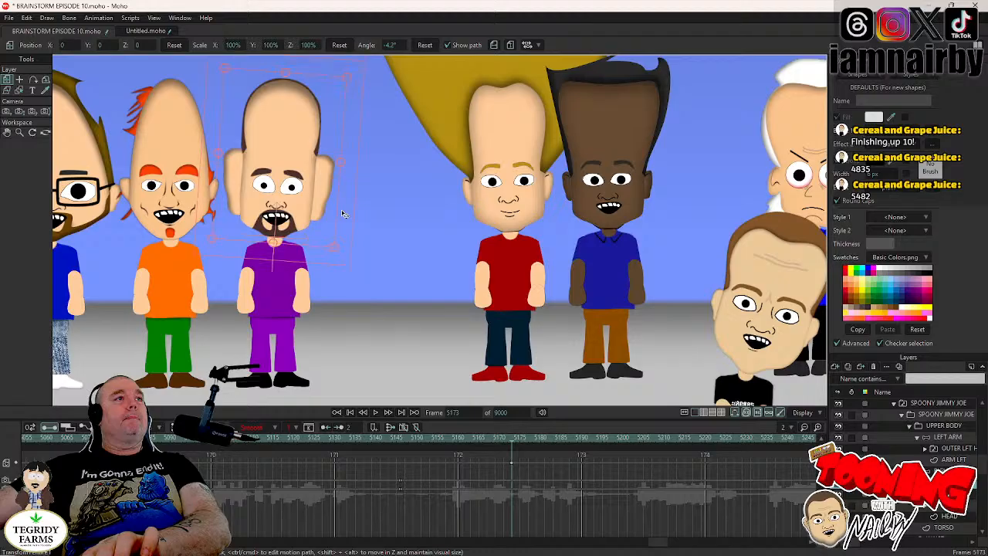
key(Right)
key(Right)
key(Right)
key(Right)
drag(344, 214, 343, 205)
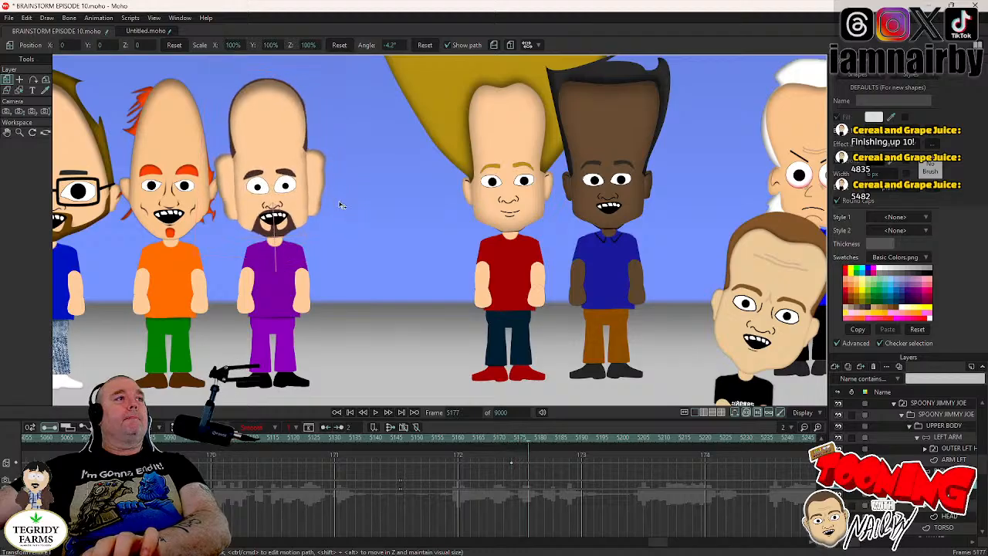
- Match the next blink with a head tilt: hold the head group at frame 5264 and rotate it to about -1.7° at frame 5268
click(942, 494)
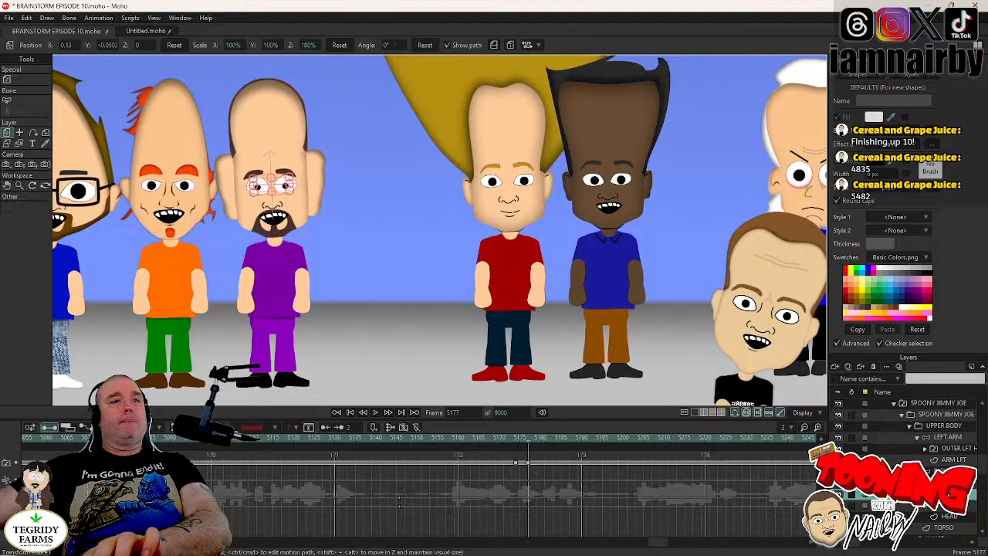
drag(661, 542, 670, 545)
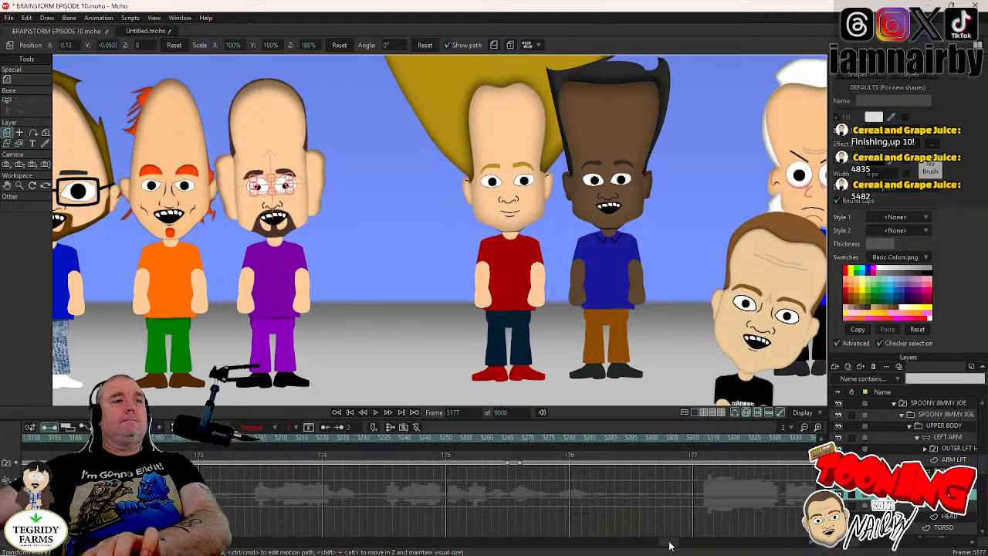
click(507, 439)
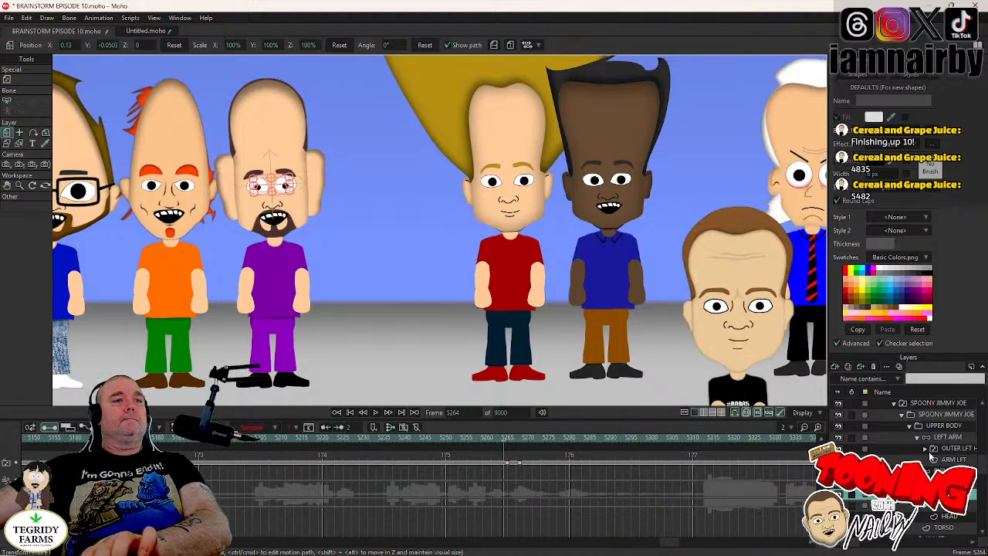
click(943, 483)
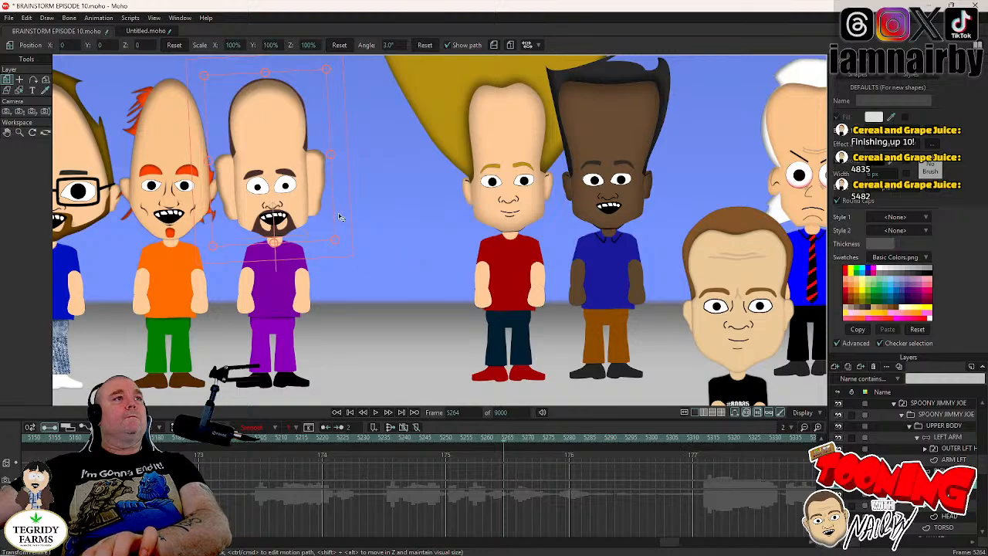
key(Right)
key(Right)
key(Right)
key(Right)
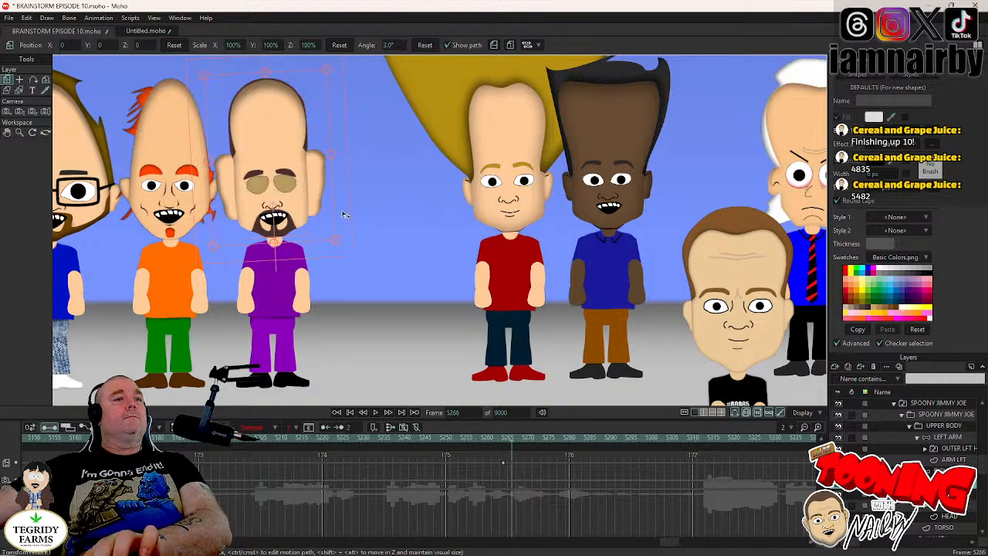
drag(345, 215, 349, 225)
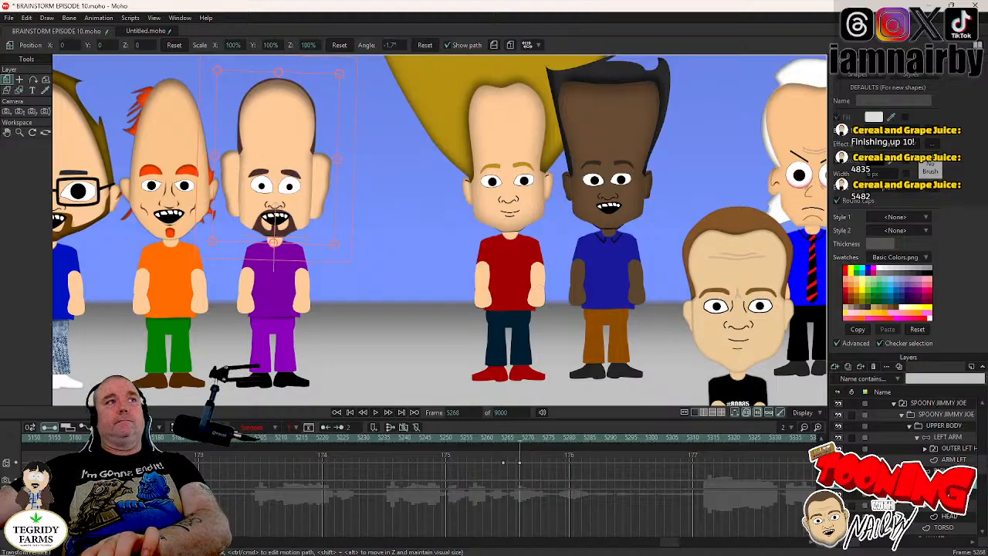
- Set a holding key on the head group at frame 5341, rotate it to about 1.8° at frame 5345, and save the project
click(948, 494)
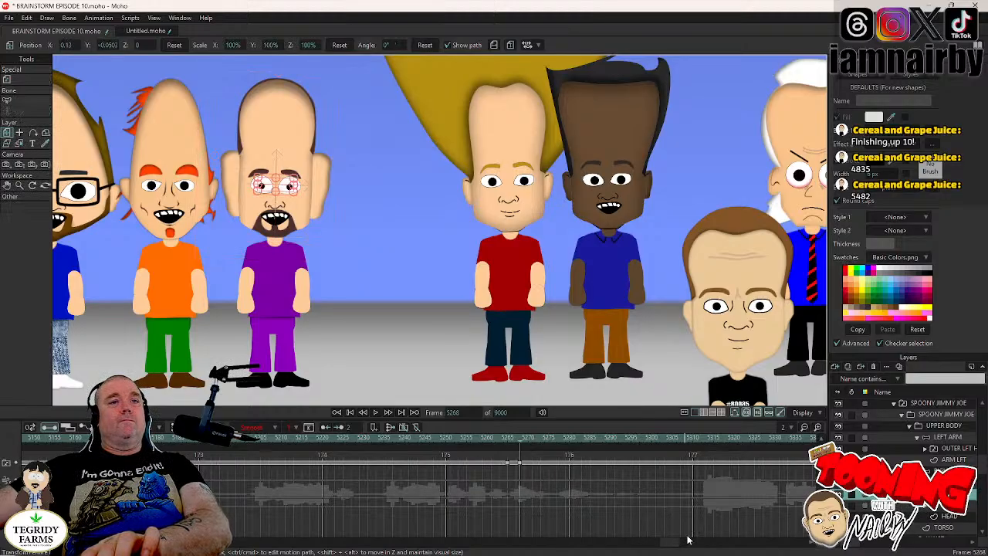
drag(669, 544, 681, 548)
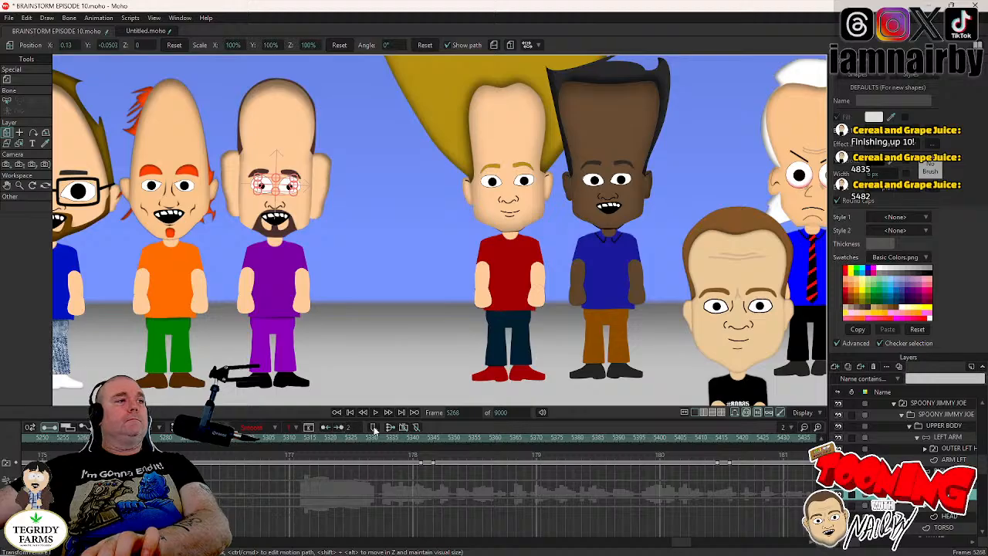
click(422, 439)
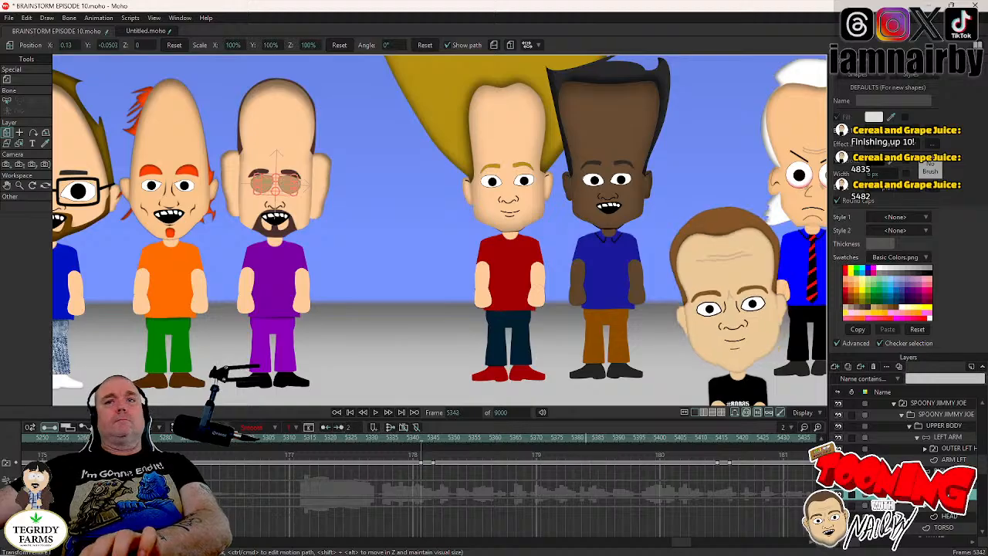
key(Left)
key(Up)
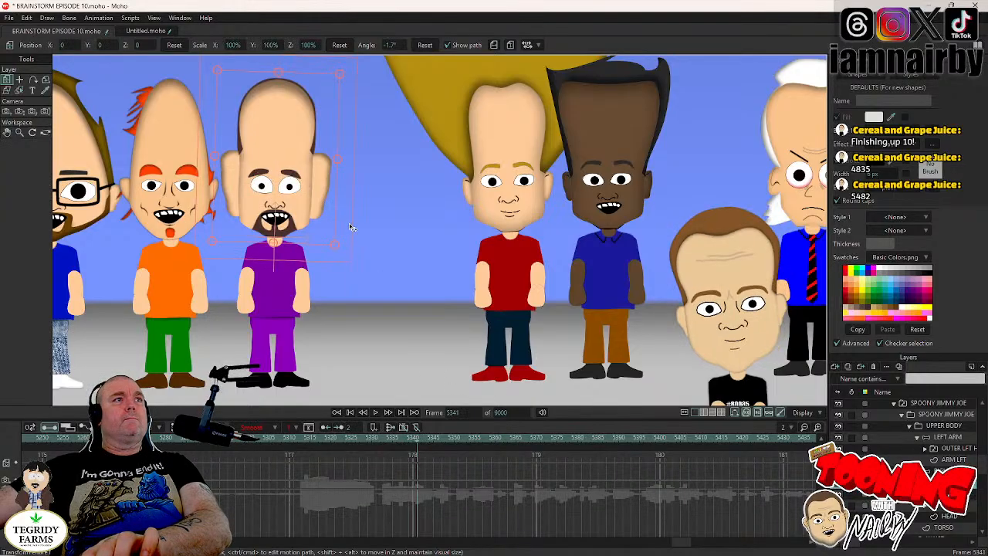
key(Right)
key(Right)
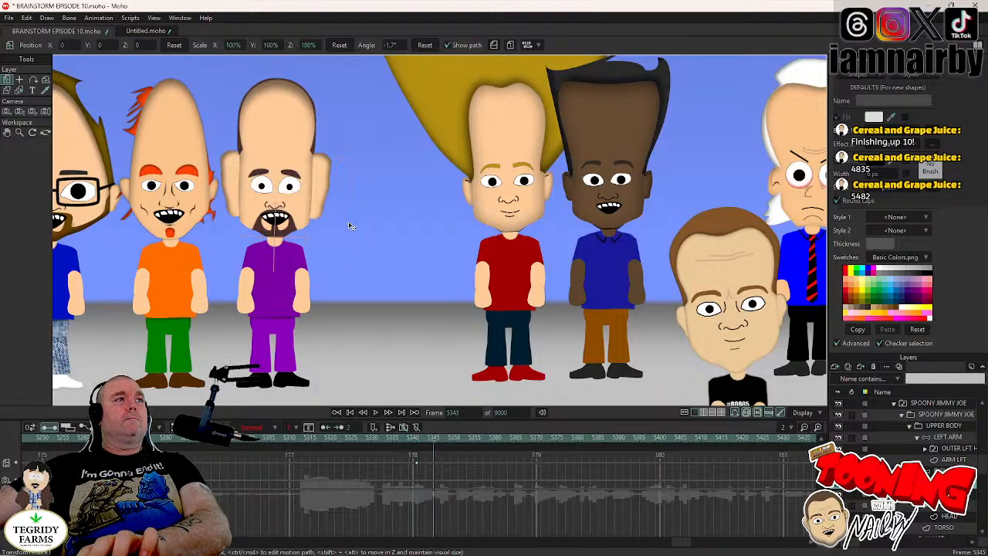
drag(351, 225, 351, 220)
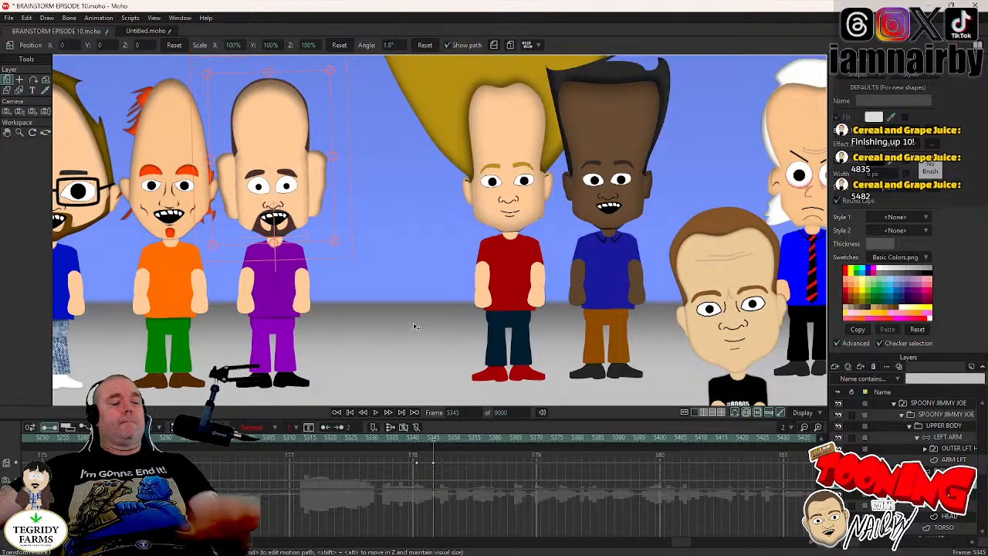
key(ctrl+s)
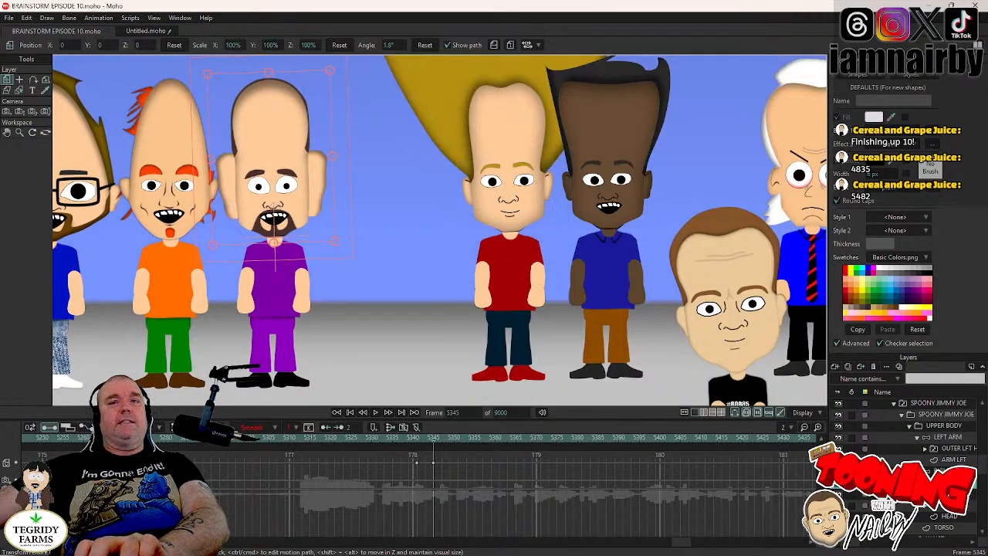
- At the next blink, key the head group at frame 5413 and rotate it to about -4.6° at frame 5417
click(948, 494)
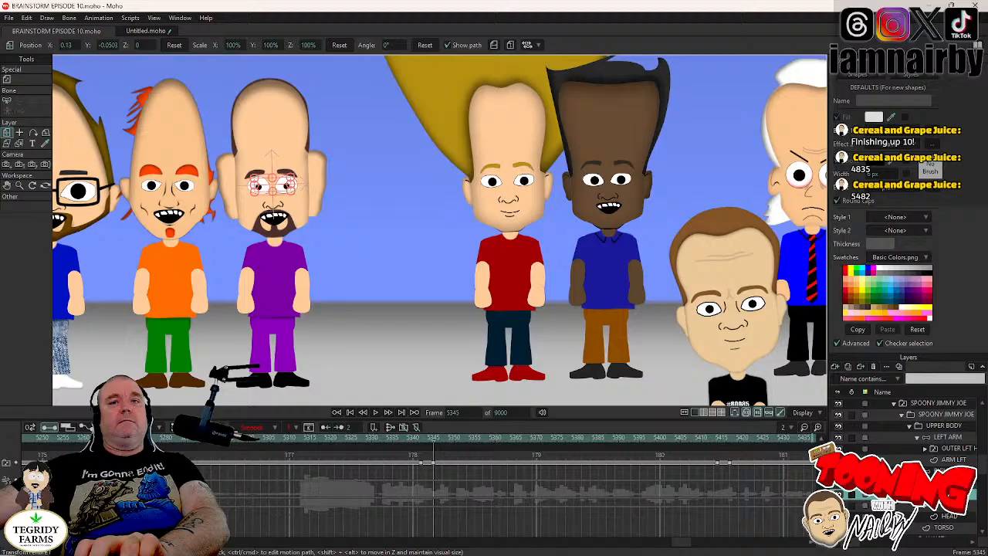
click(718, 438)
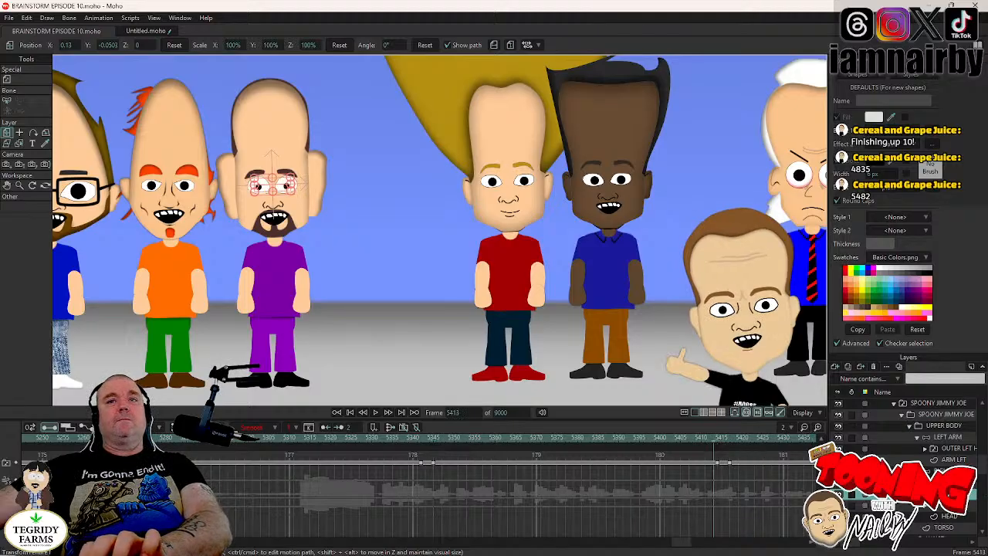
click(948, 483)
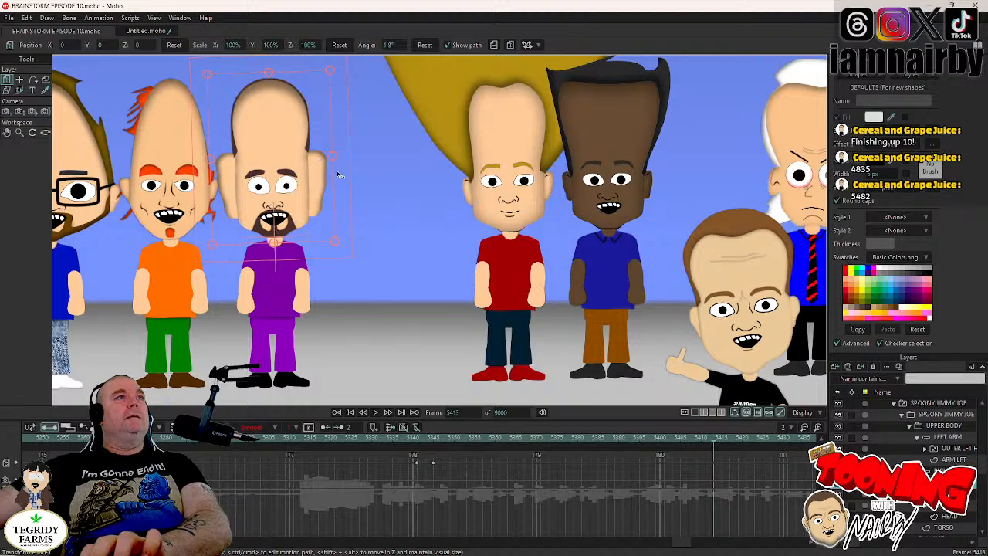
key(ctrl+Right)
key(ctrl+Right)
key(ctrl+Right)
key(ctrl+Right)
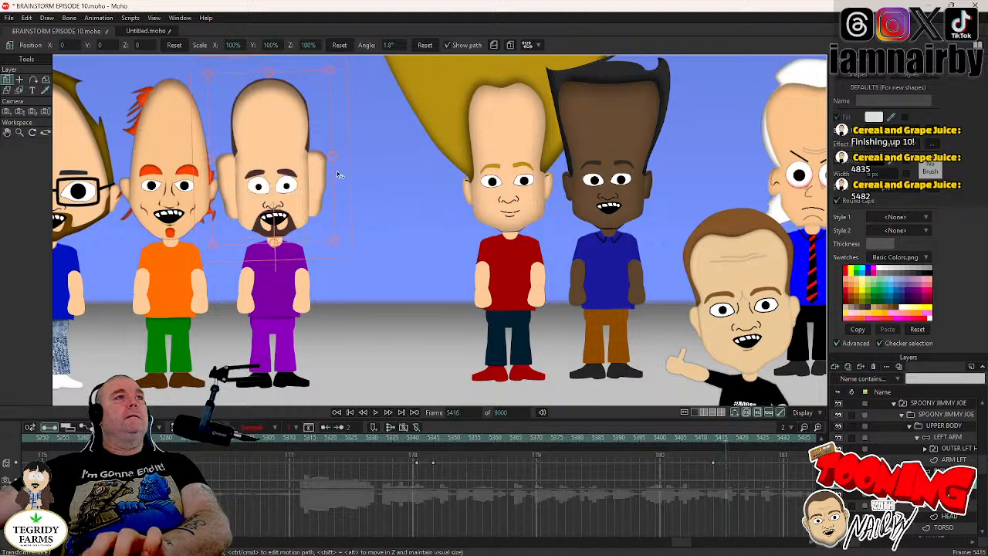
drag(337, 174, 345, 186)
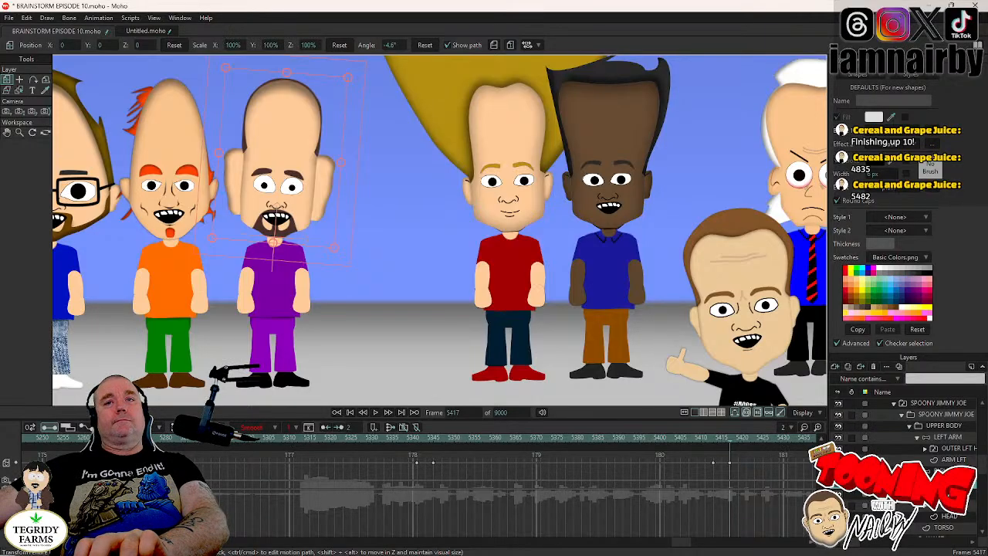
- Set a holding key on the head group at frame 5469, rotate it to about 4.7° at frame 5473, and save the project
click(943, 494)
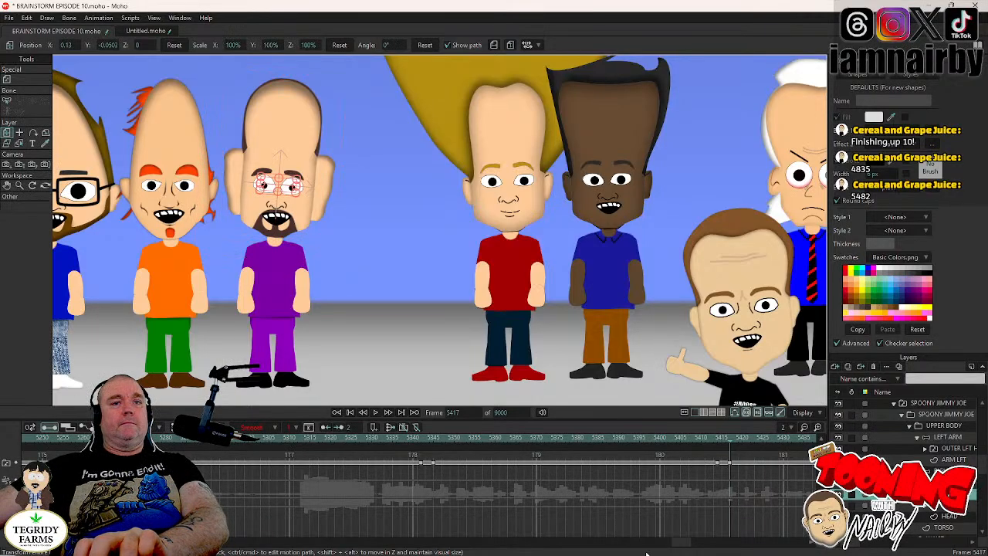
drag(687, 541, 698, 542)
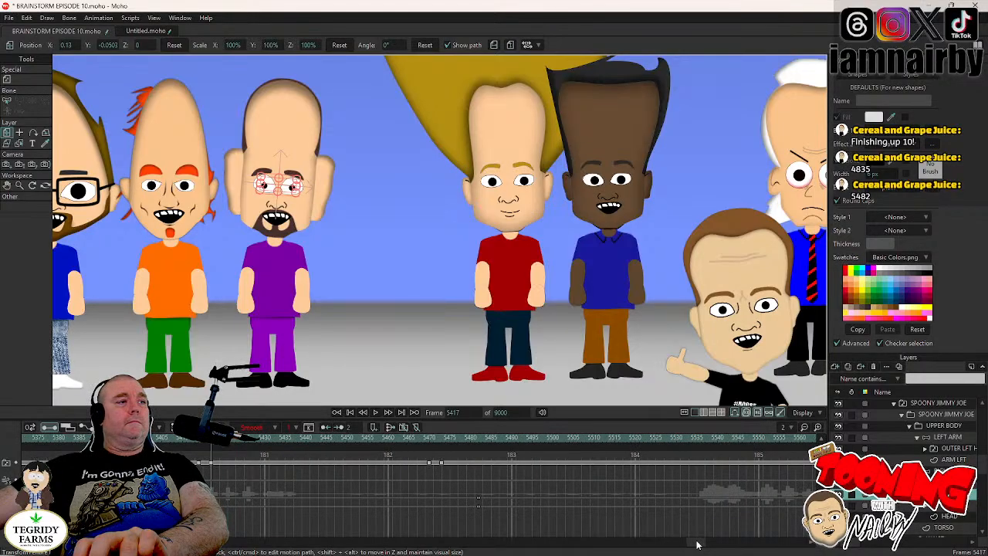
click(430, 437)
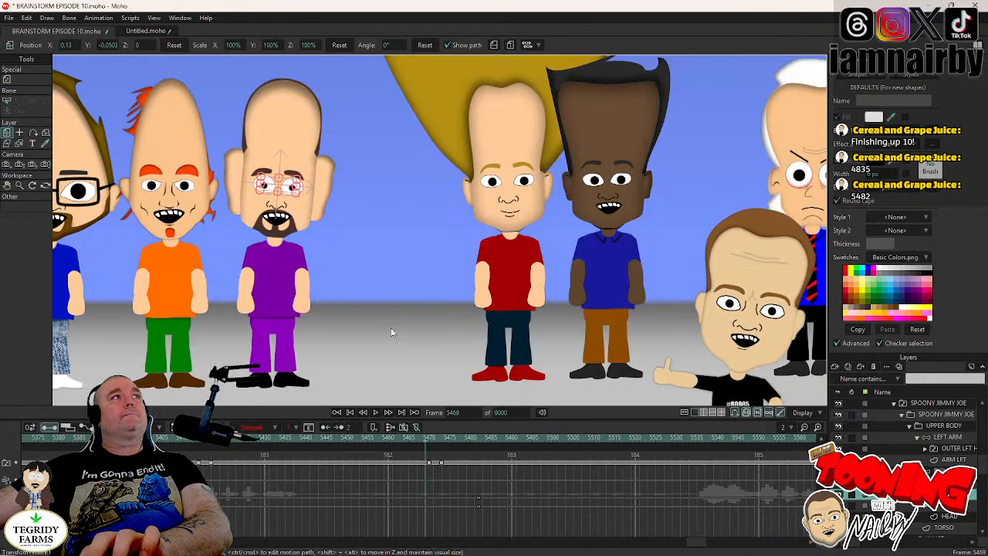
click(337, 191)
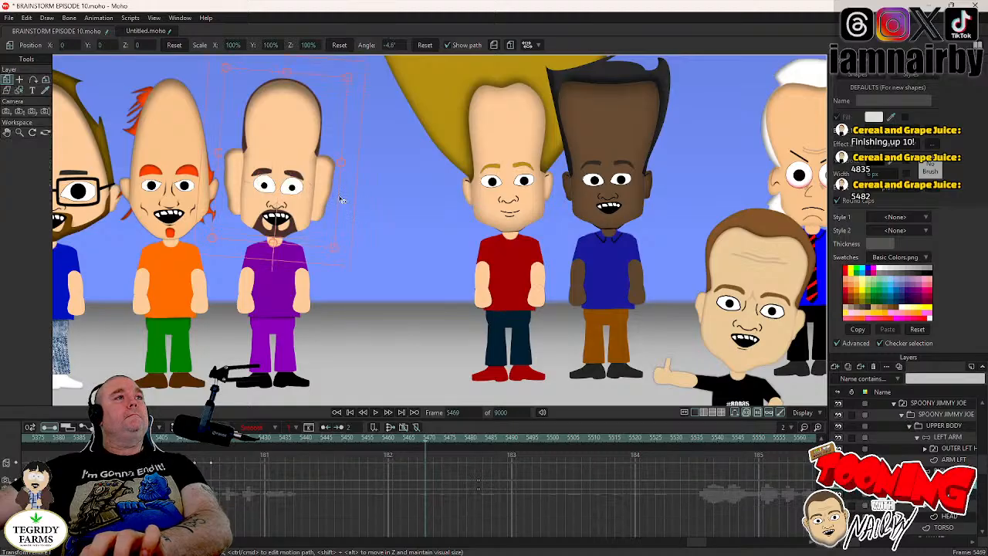
key(Right)
key(Right)
key(Right)
key(Right)
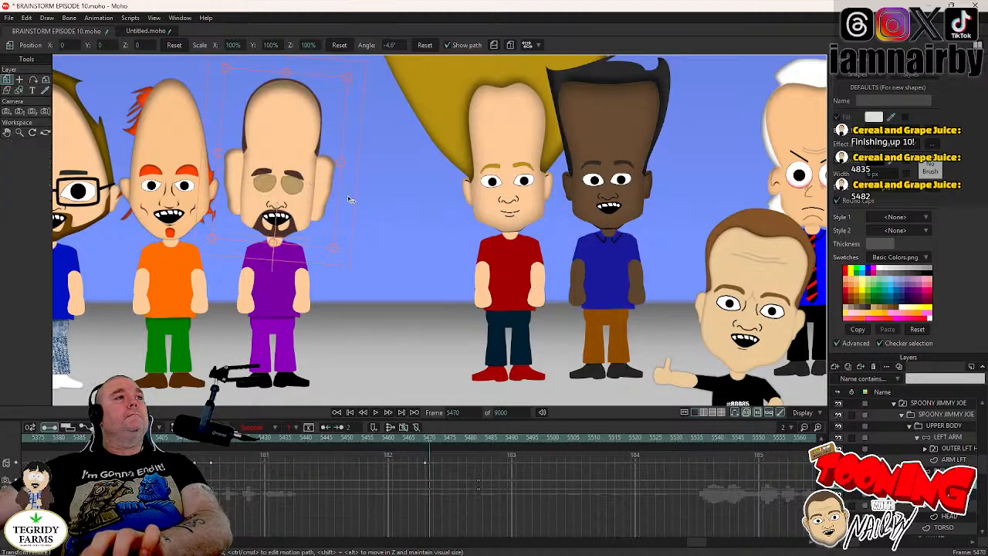
drag(348, 196, 343, 188)
key(ctrl+s)
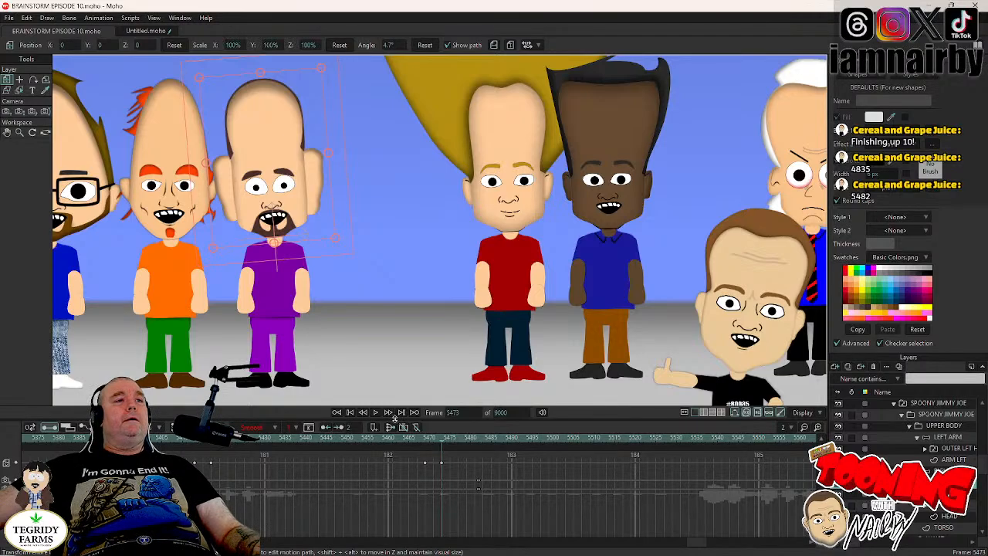
- Play the scene from frame 4606 and step through the frames around 4684 to examine SPOONY JIMMY JOE's blink and head tilt
drag(697, 544, 551, 547)
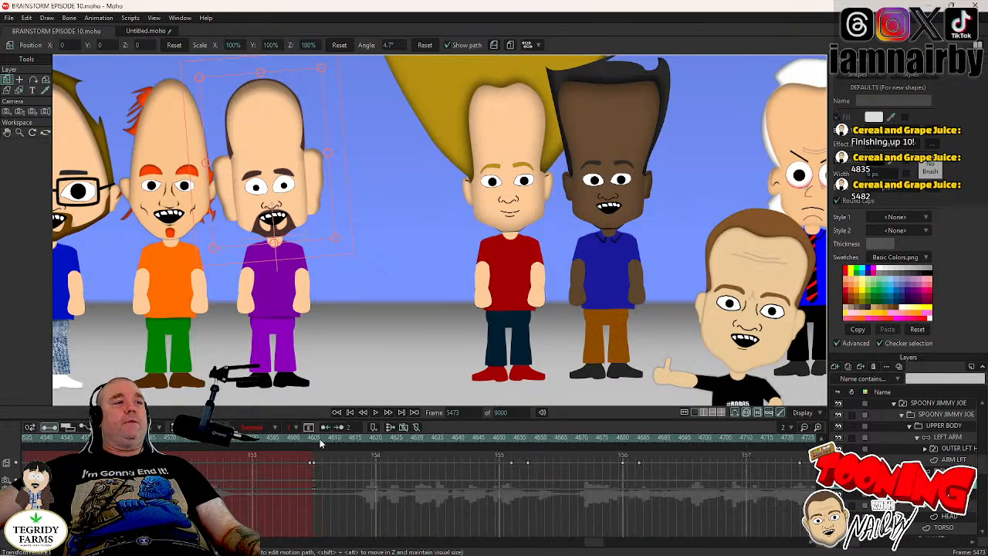
click(318, 442)
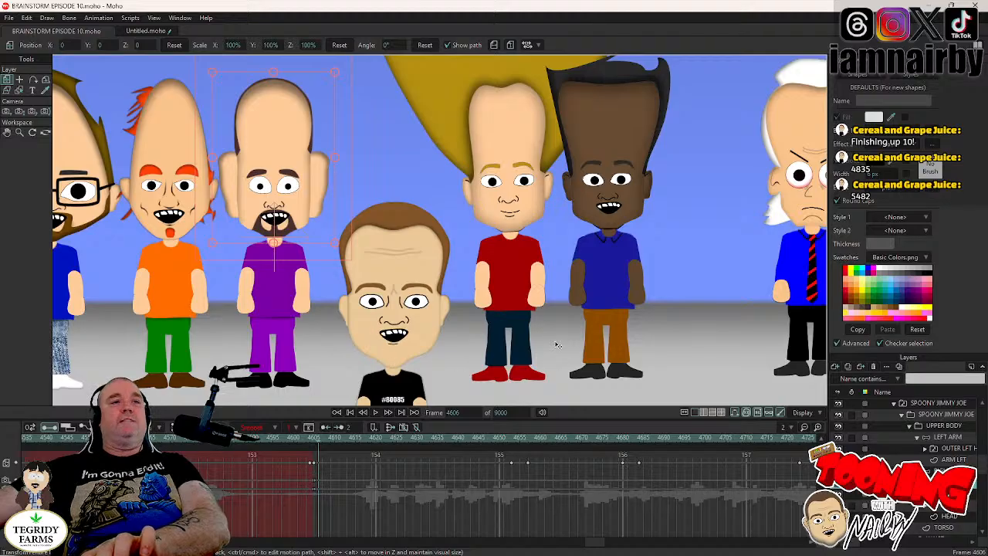
drag(558, 345, 576, 327)
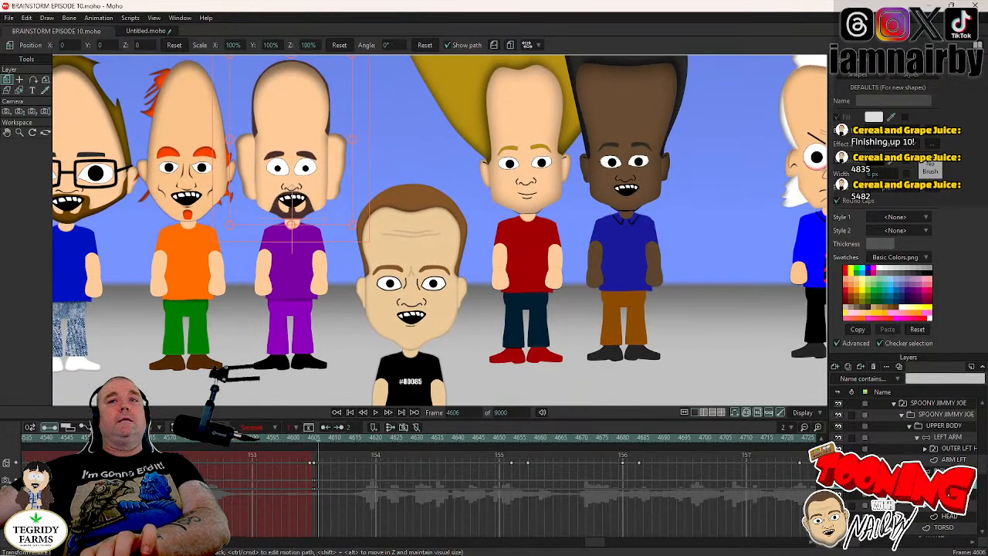
click(958, 438)
click(954, 471)
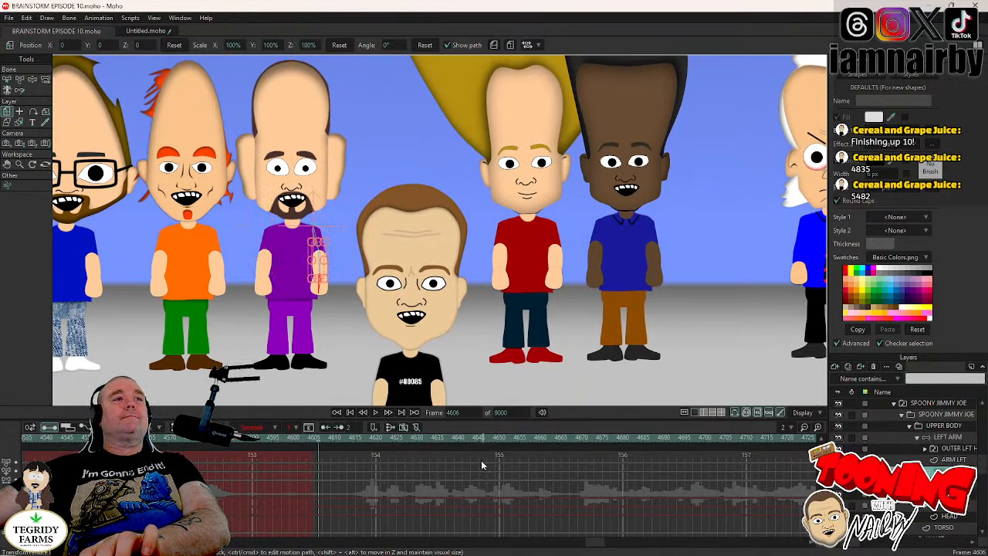
click(375, 414)
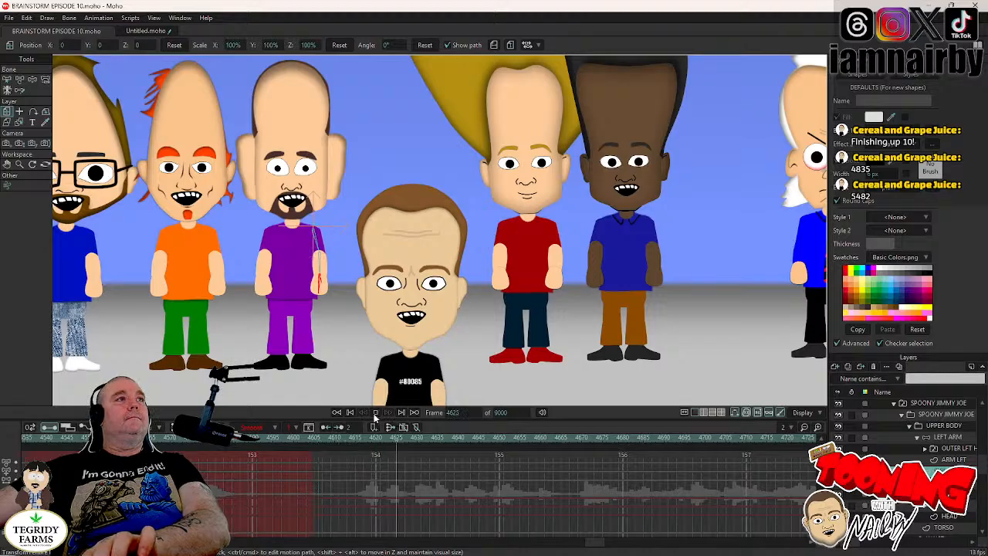
click(375, 414)
key(Left)
key(Left)
key(Left)
key(Left)
key(Left)
key(Left)
key(Left)
key(Left)
key(Left)
key(Left)
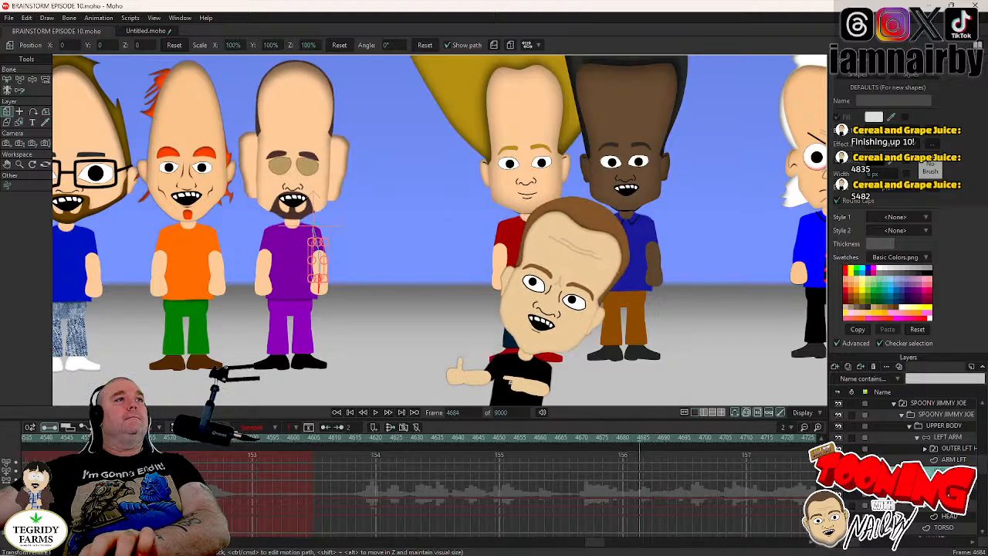
key(Right)
key(Right)
key(Right)
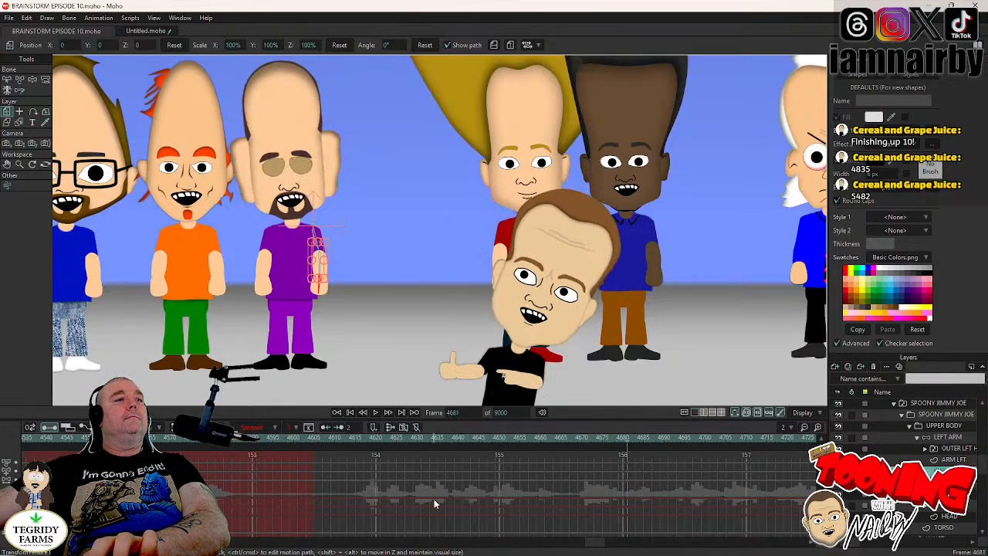
- Step forward from about frame 4620 to locate SPOONY JIMMY JOE's blink and stop at frame 4656
click(363, 439)
key(Right)
key(Right)
key(Right)
key(Right)
key(Right)
key(Right)
key(Right)
key(Right)
key(Right)
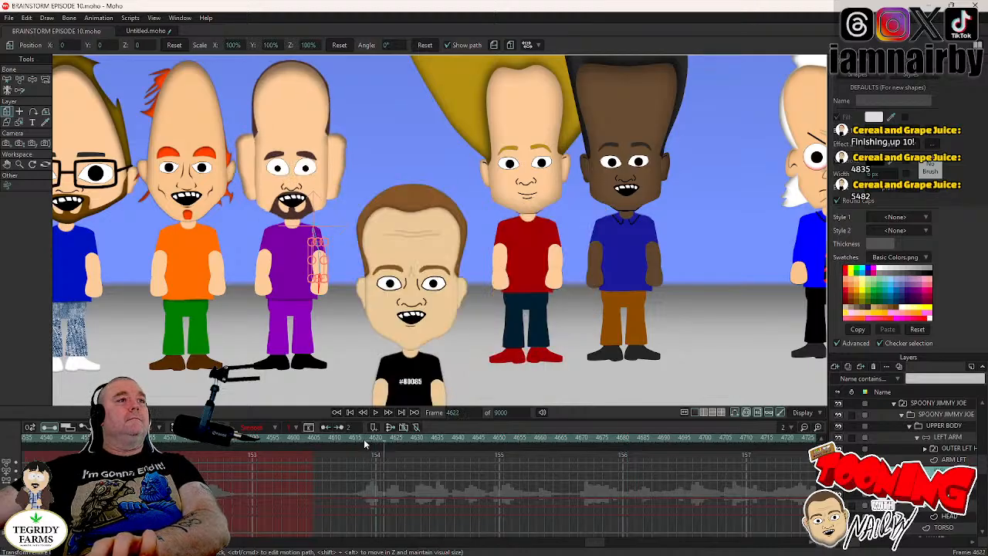
key(Right)
key(Right)
key(Right)
key(Right)
key(Right)
key(Right)
key(Right)
key(Right)
key(Right)
key(Right)
key(Right)
key(Right)
key(Right)
key(Right)
key(Right)
key(Right)
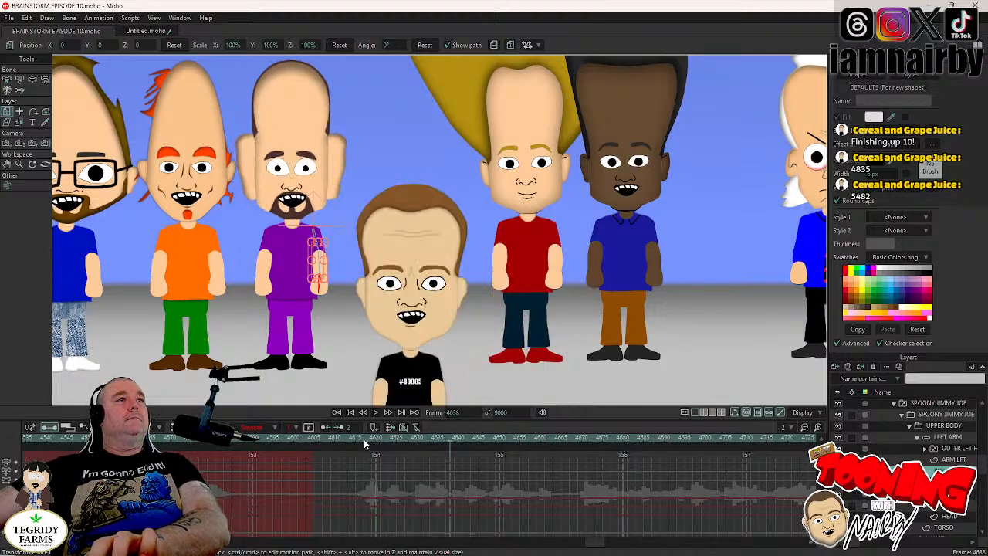
key(Right)
key(Right)
key(Right)
key(Right)
key(Right)
key(Right)
key(Right)
key(Right)
key(Right)
key(Right)
key(Right)
key(Right)
key(Right)
key(Right)
key(Right)
key(Right)
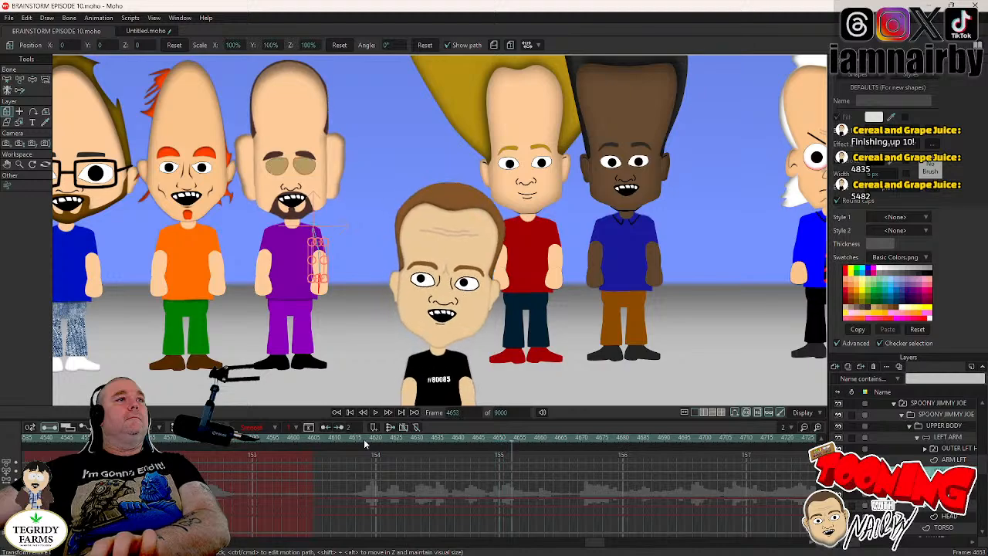
key(Left)
key(Left)
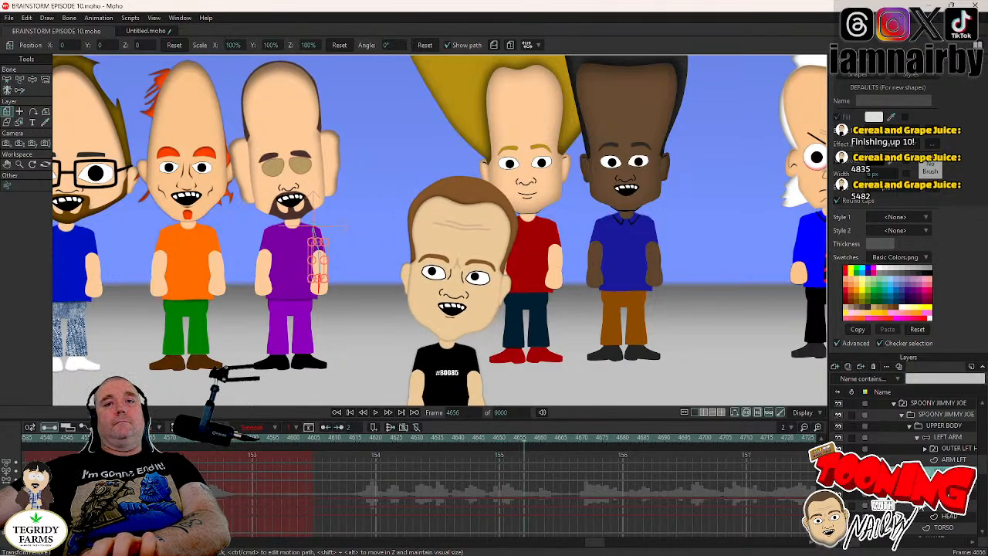
- On the open-eyes layer at frame 4656, shift both pupils toward the foreground speaker, to about X 0.0102, Y -0.0103
click(925, 494)
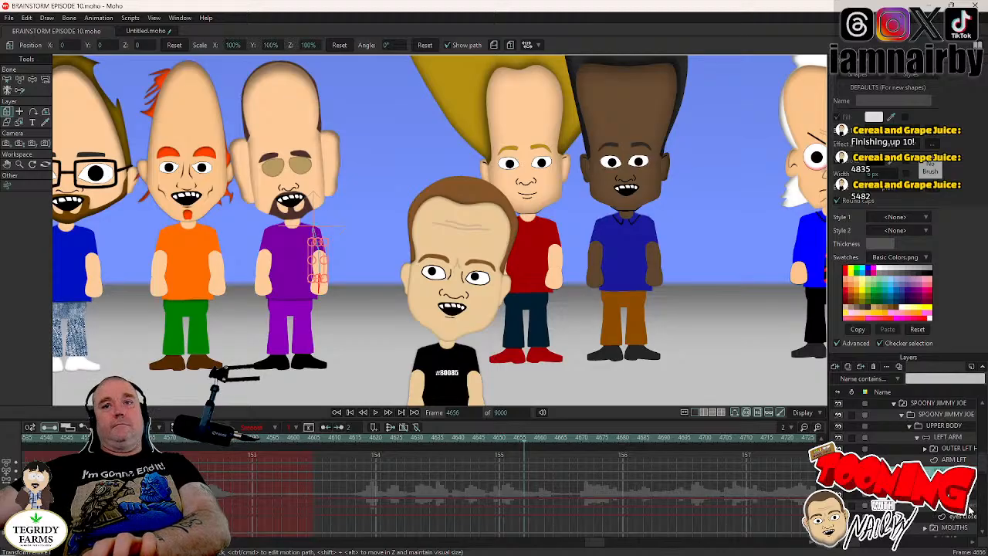
click(963, 506)
click(19, 79)
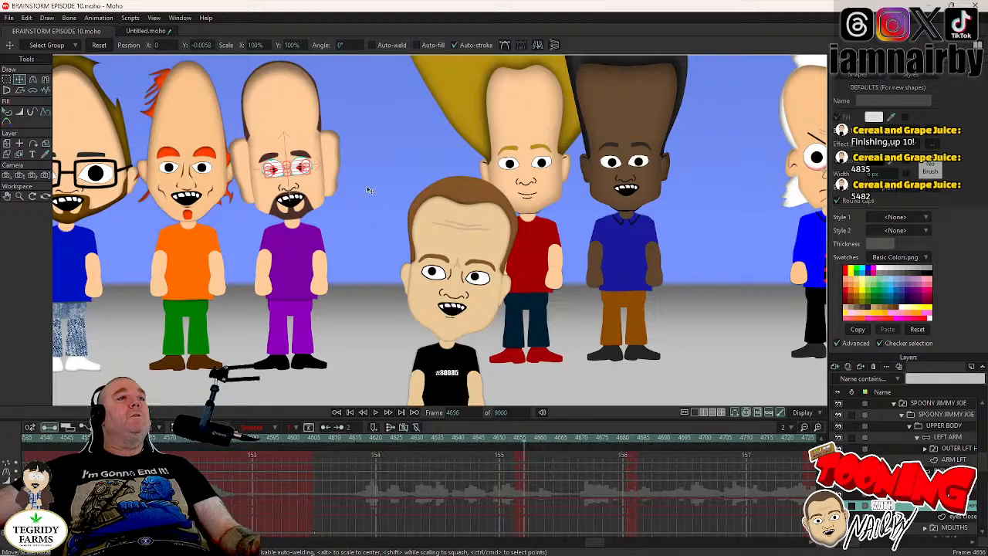
scroll(354, 213, up, 4)
click(355, 213)
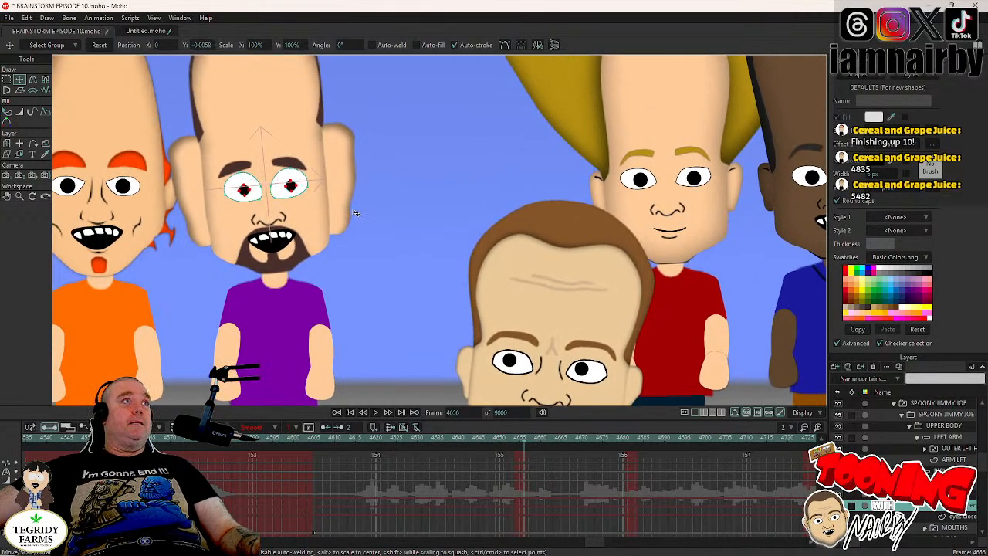
key(ctrl+a)
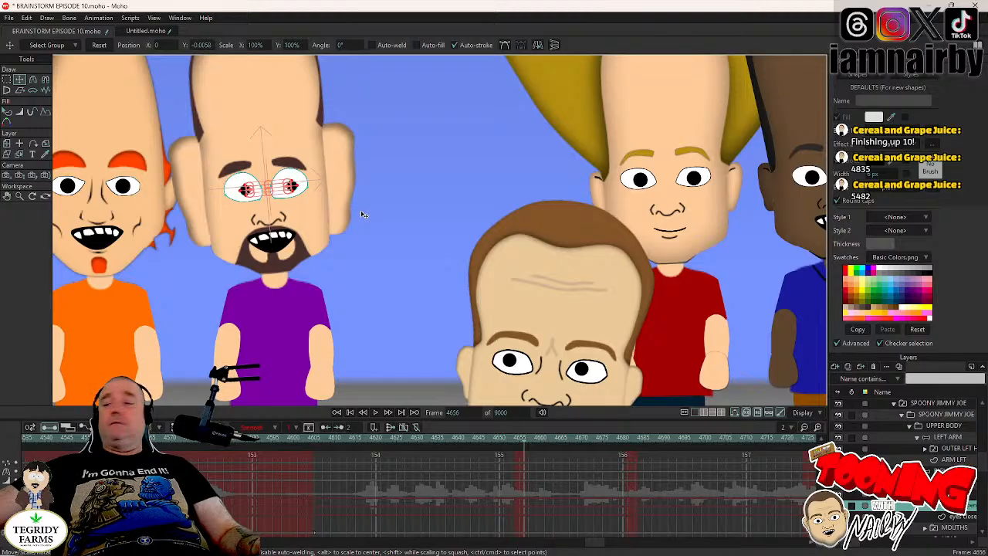
drag(363, 214, 338, 207)
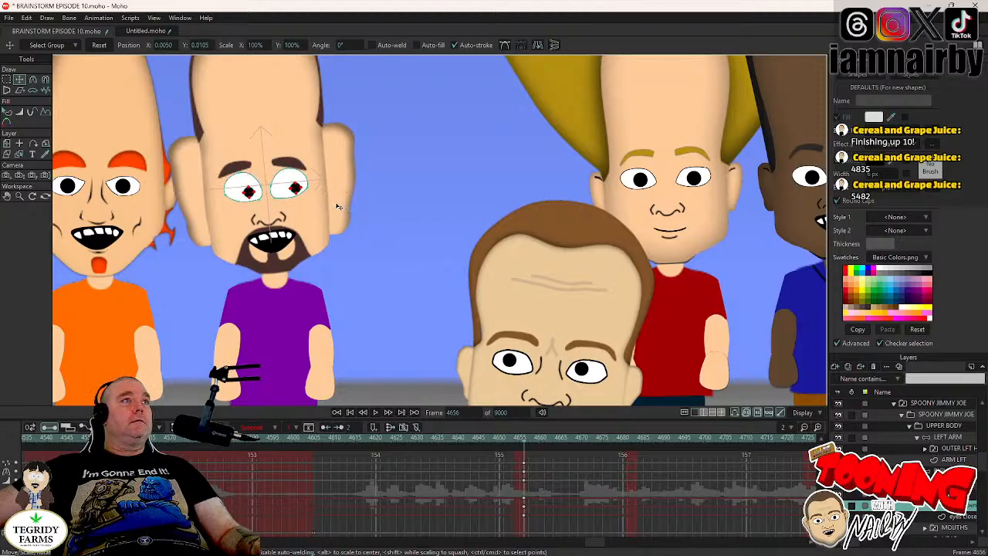
drag(338, 207, 421, 258)
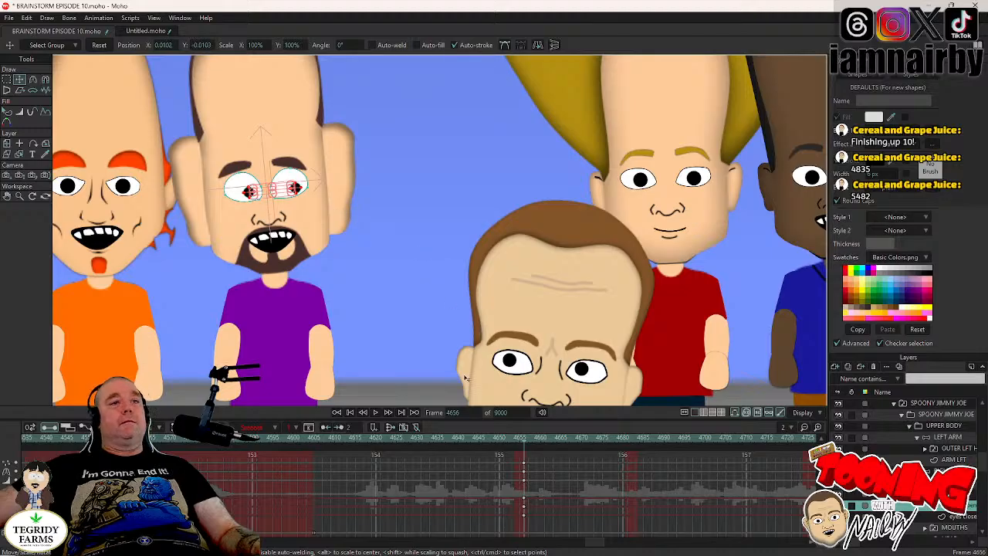
- Set the pupil keyframe at frame 4656 to Step interpolation and save the project
right_click(525, 470)
click(542, 461)
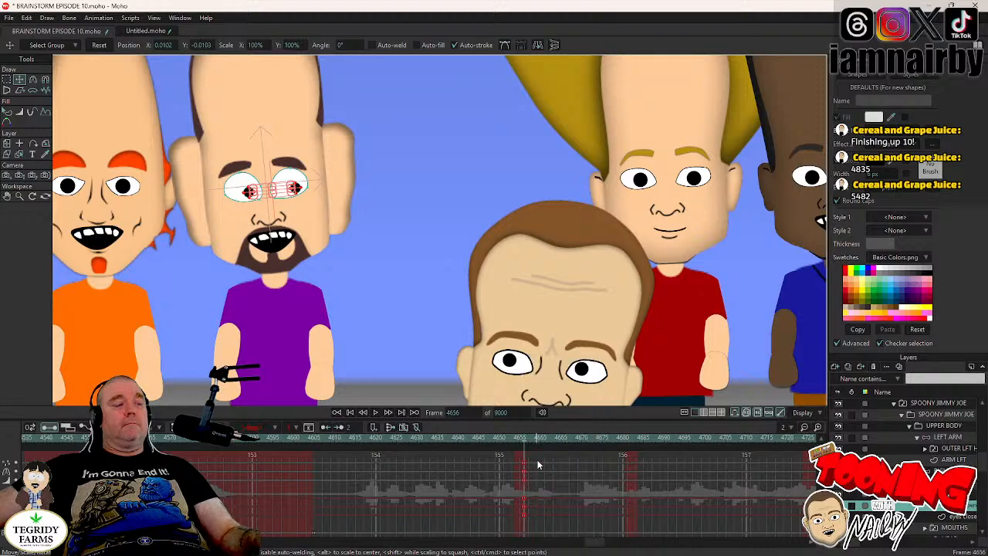
key(ctrl+s)
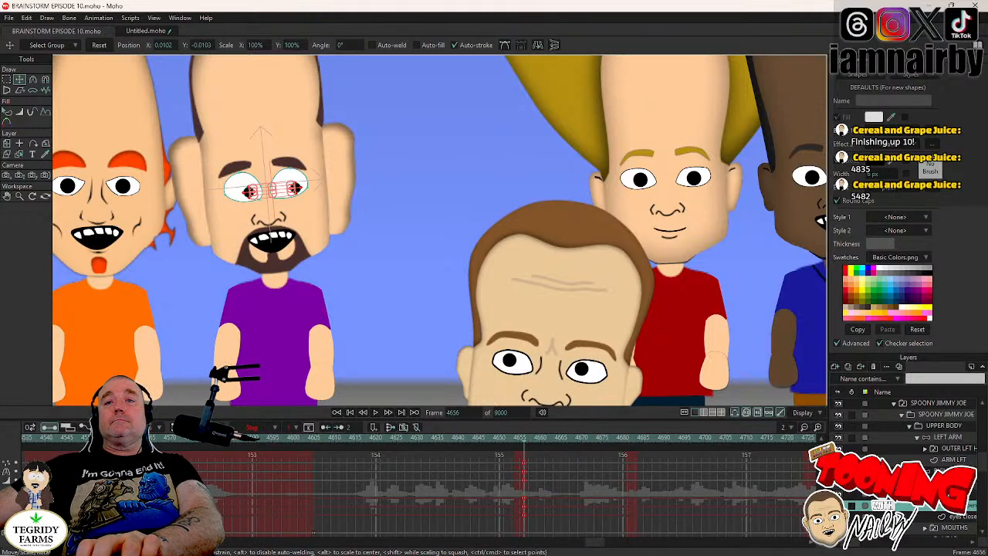
- Advance to the next blink at frame 4682 and set a holding key on the LEFT ARM bones in their resting pose
click(946, 494)
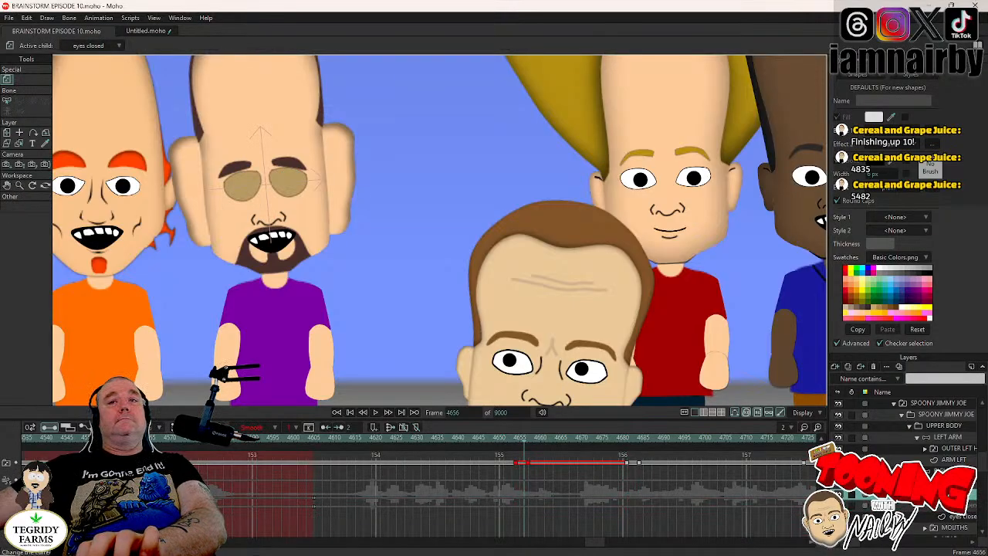
click(375, 412)
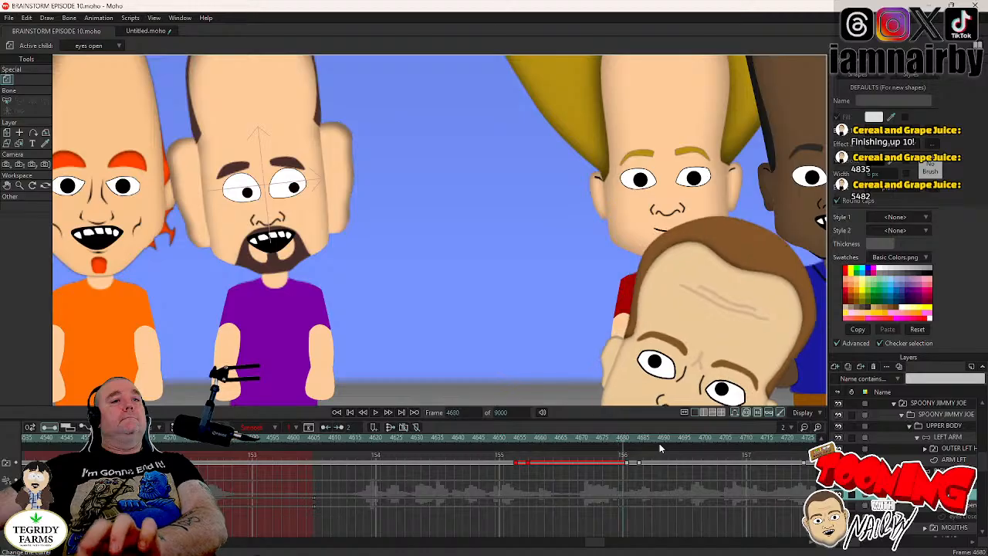
key(Right)
key(Right)
key(Right)
key(Right)
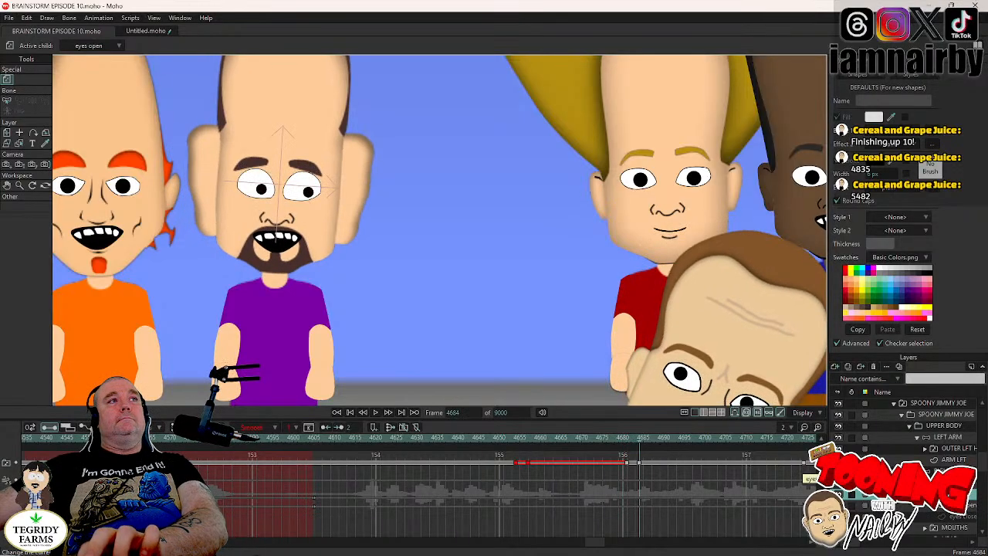
key(Left)
key(Left)
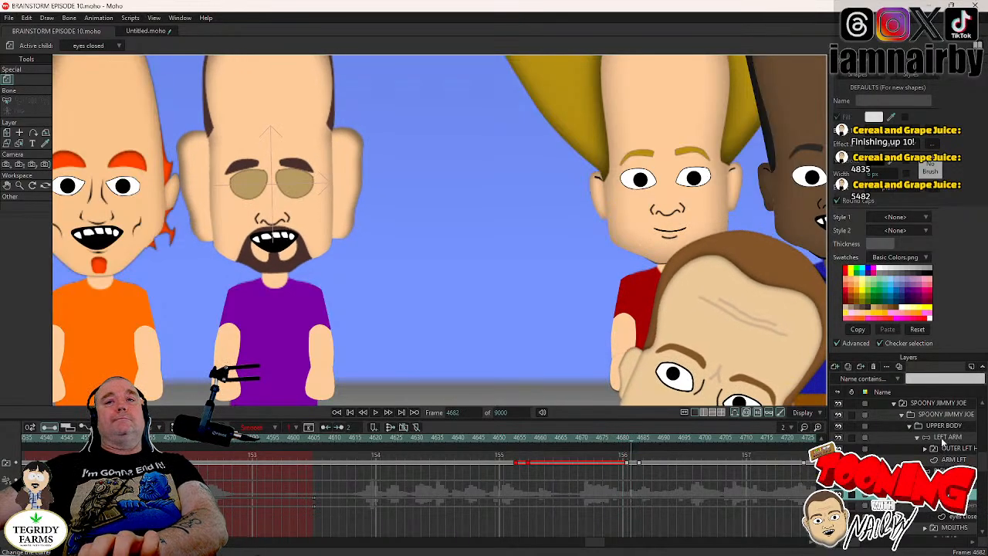
click(941, 438)
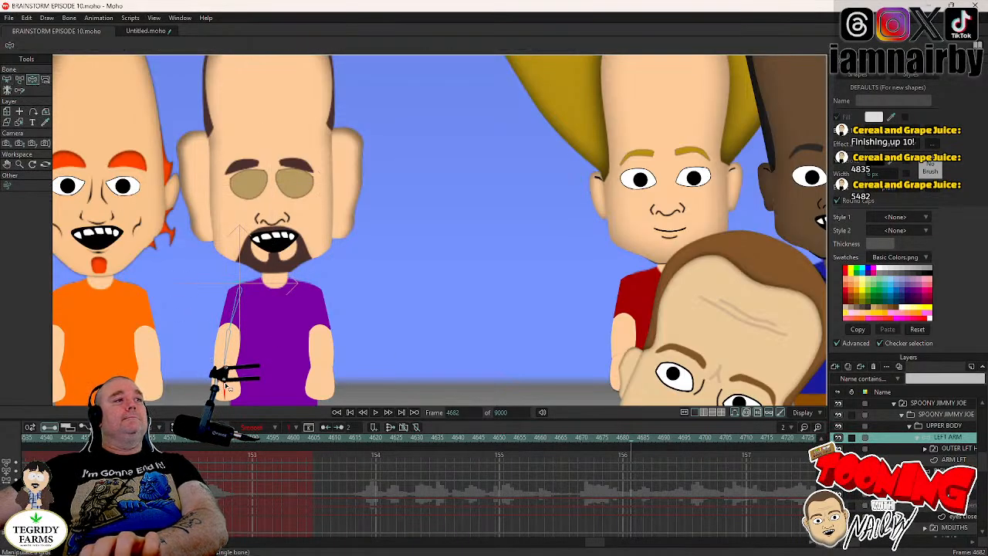
drag(434, 330, 406, 266)
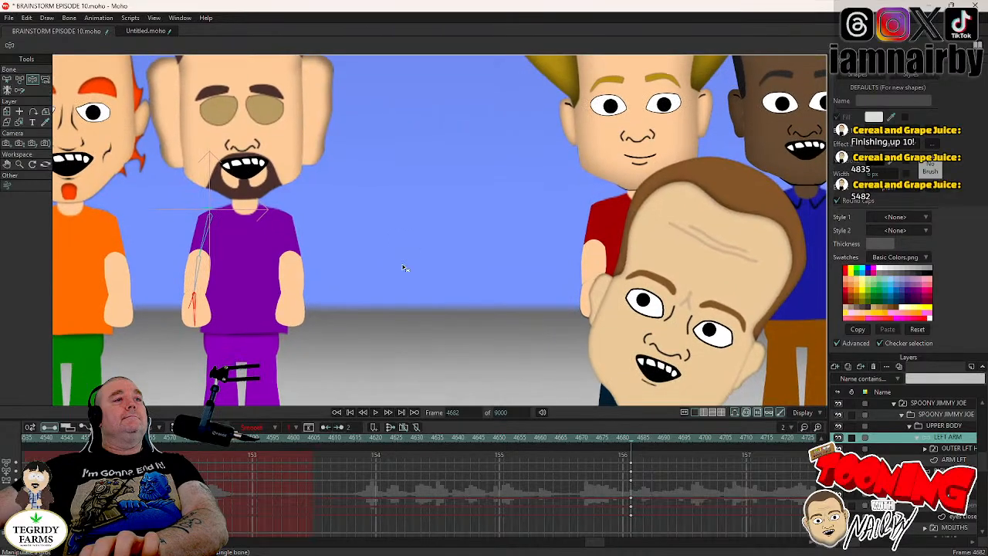
- At frame 4686, bend the LEFT ARM at the elbow so the forearm lies across the chest
key(Right)
key(Right)
key(Right)
key(Right)
key(Right)
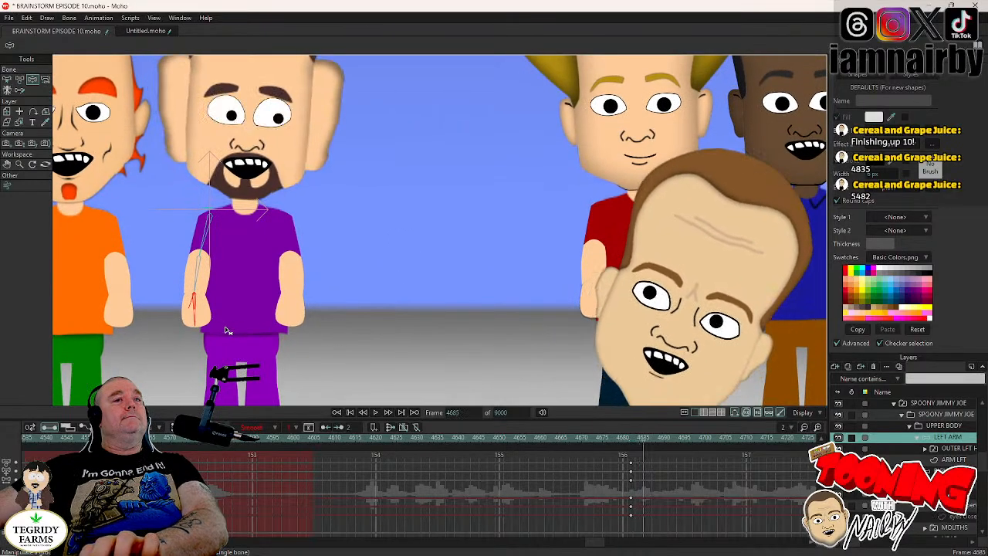
mouse_move(214, 324)
mouse_down()
mouse_move(229, 324)
mouse_move(268, 291)
mouse_move(273, 273)
mouse_move(276, 281)
mouse_move(184, 324)
mouse_move(227, 320)
mouse_up()
drag(228, 412, 263, 379)
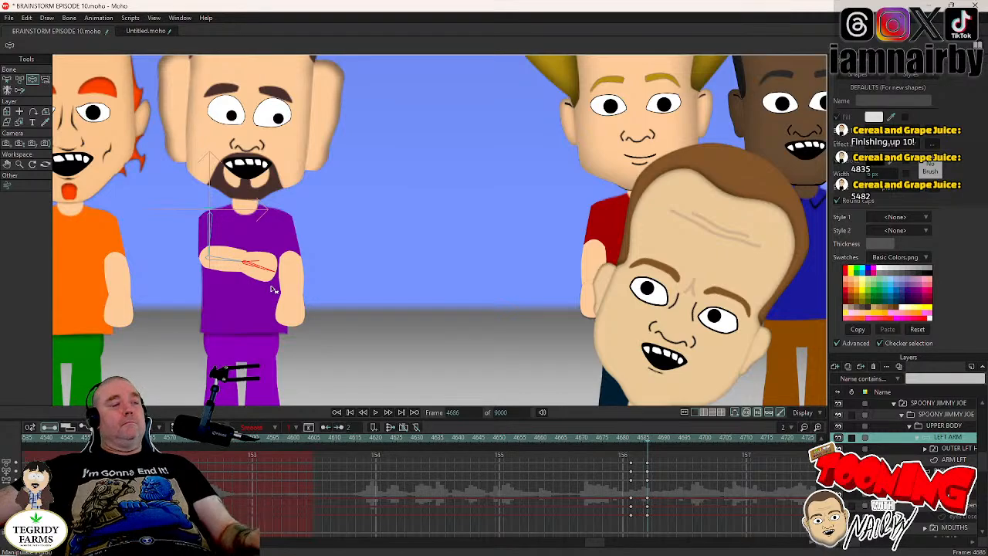
drag(272, 274, 272, 272)
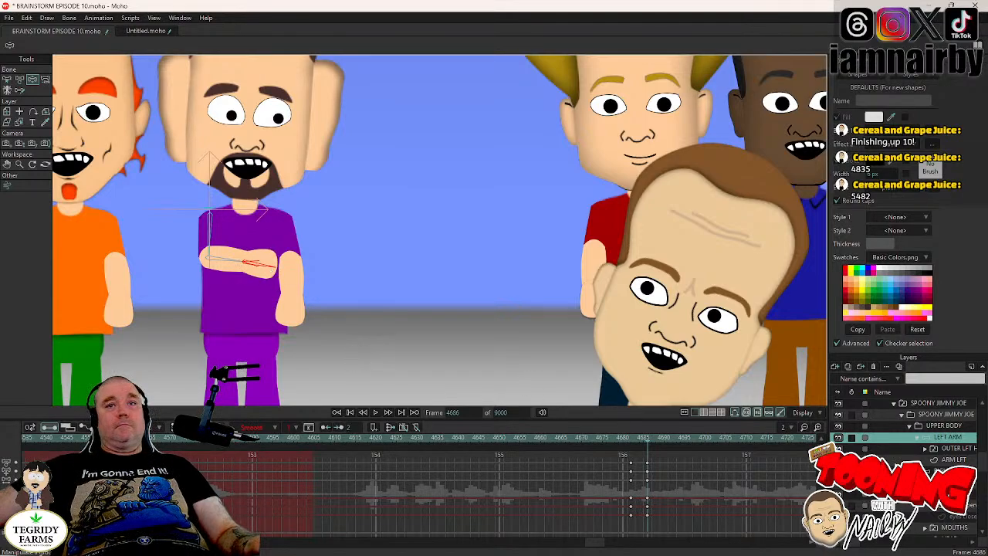
- At frame 4685, switch the LEFT ARM's outer hand to THUMB IN
key(ctrl+Left)
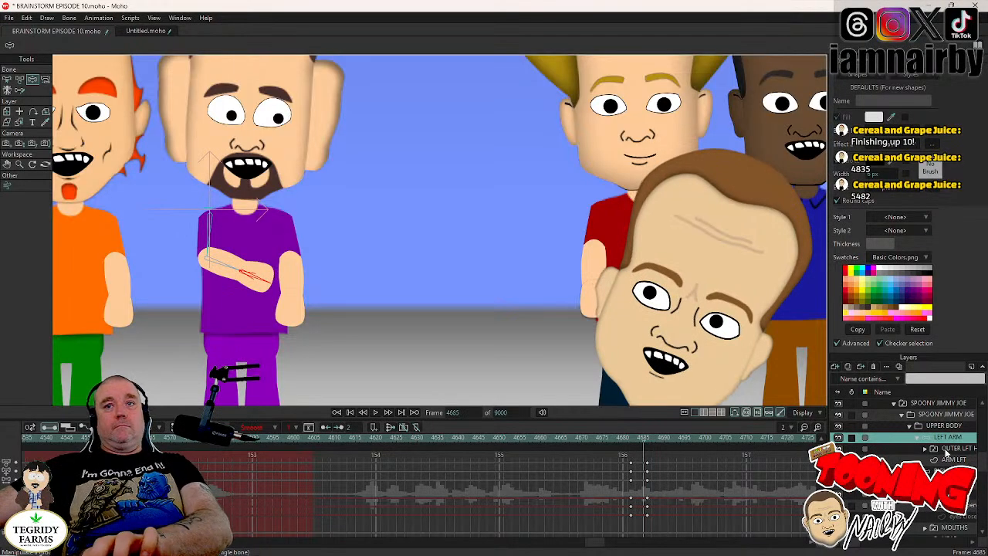
right_click(946, 452)
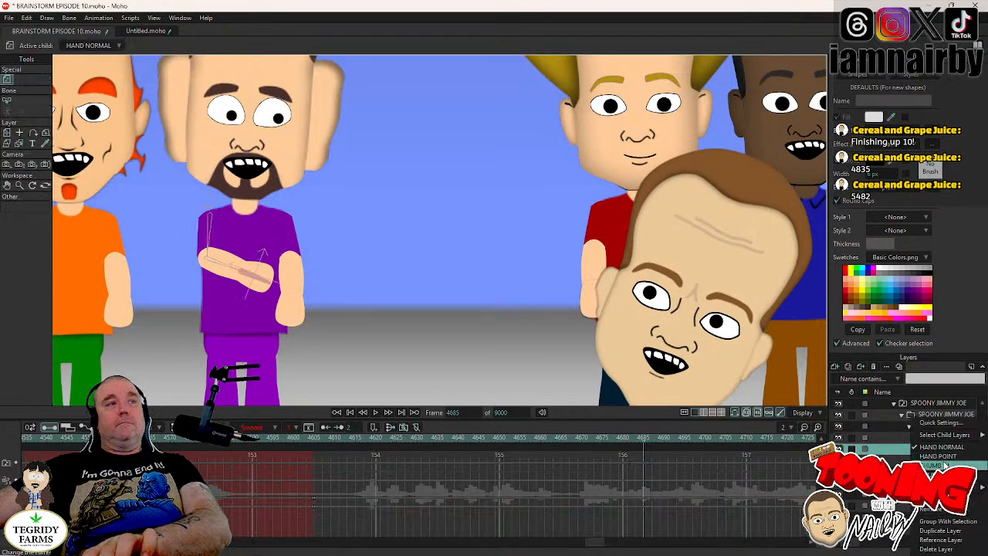
click(944, 465)
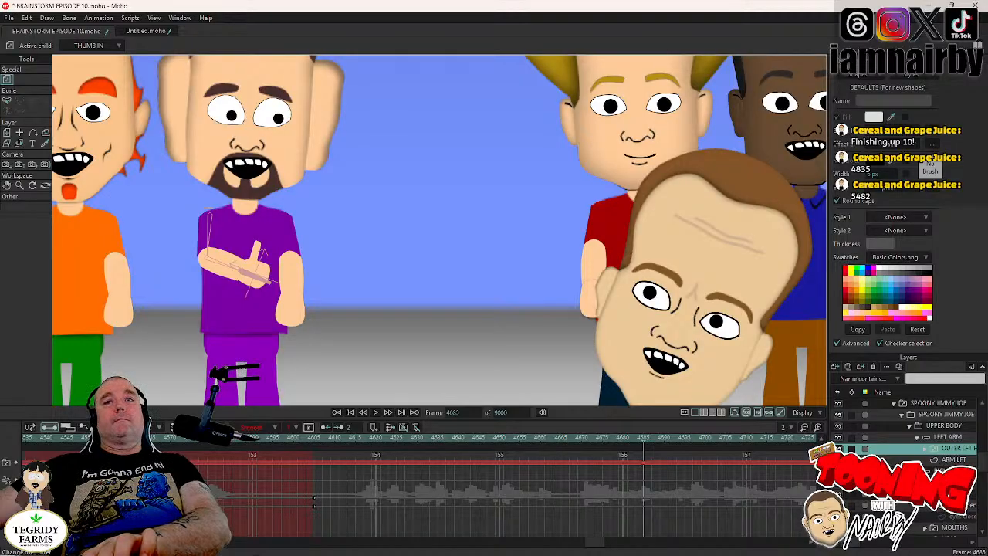
- Set a holding key on the opposite arm at frame 4682 and swing it outward with a bent elbow at frame 4686
click(945, 460)
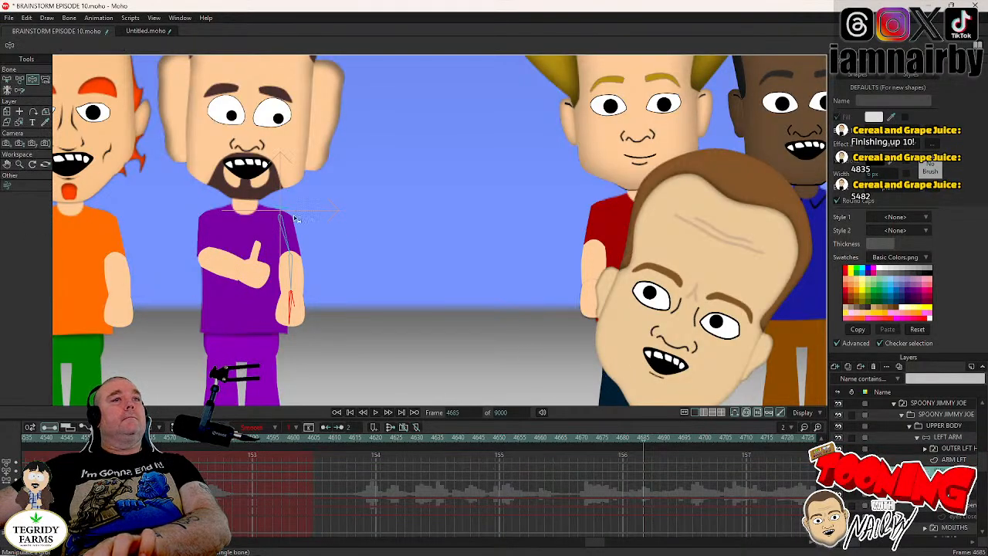
key(Left)
key(Left)
key(Right)
key(Left)
key(Left)
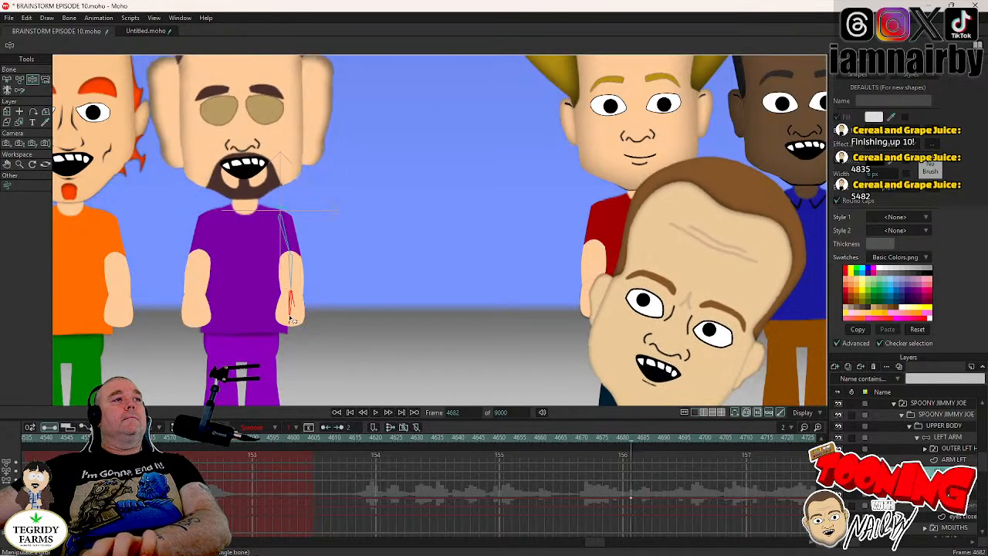
key(Right)
key(Right)
key(Right)
key(Right)
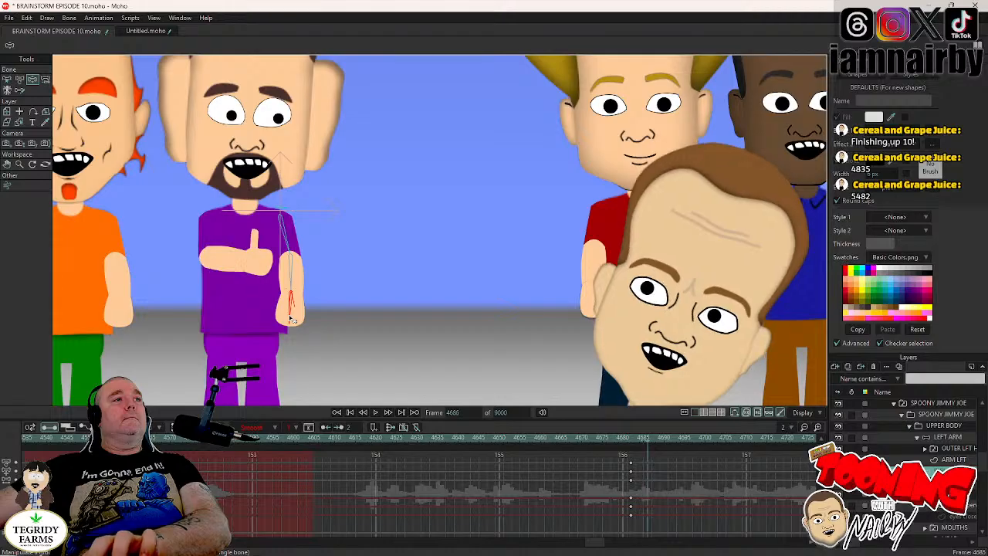
drag(291, 319, 370, 276)
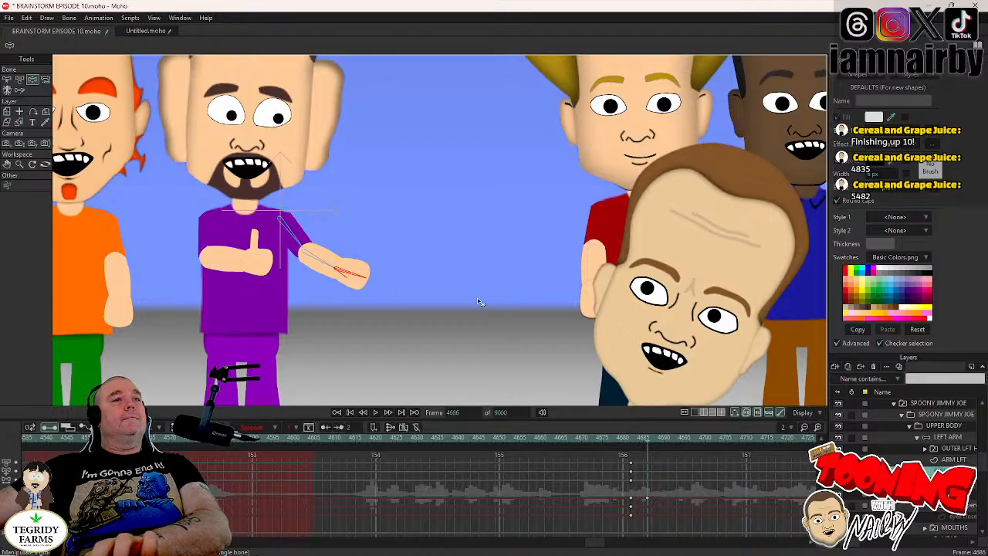
- At frame 4685, switch the RIGHT ARM's hand to HAND POINT and save the project
key(Left)
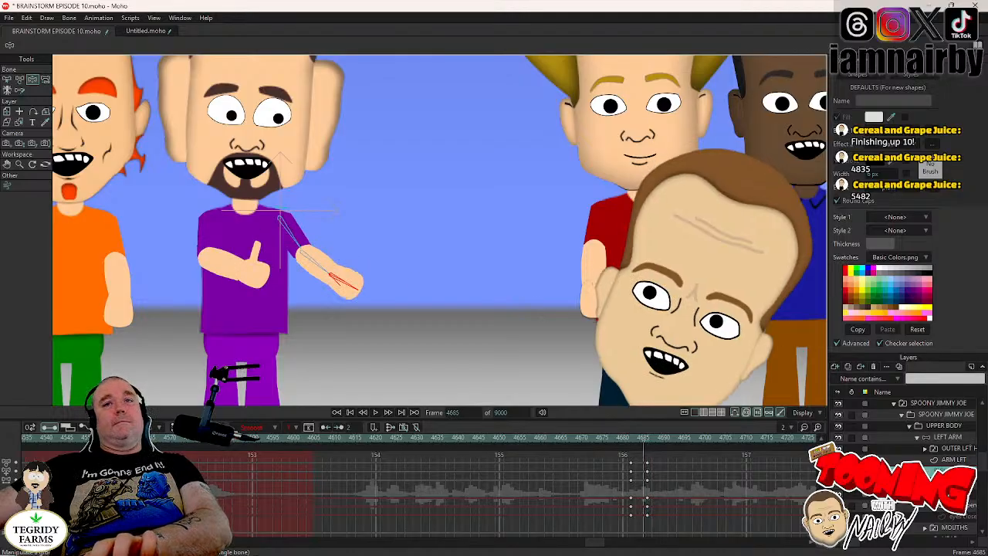
click(918, 471)
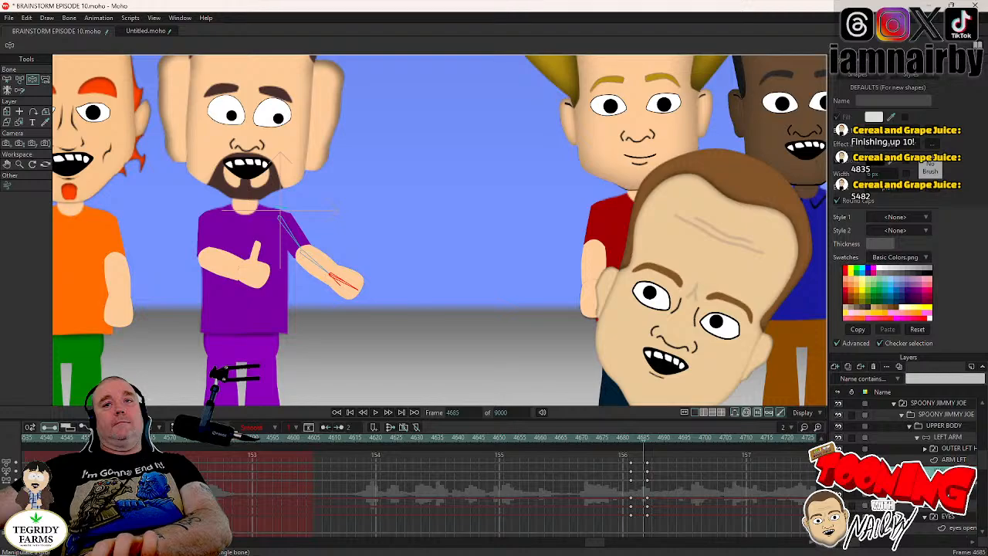
right_click(917, 460)
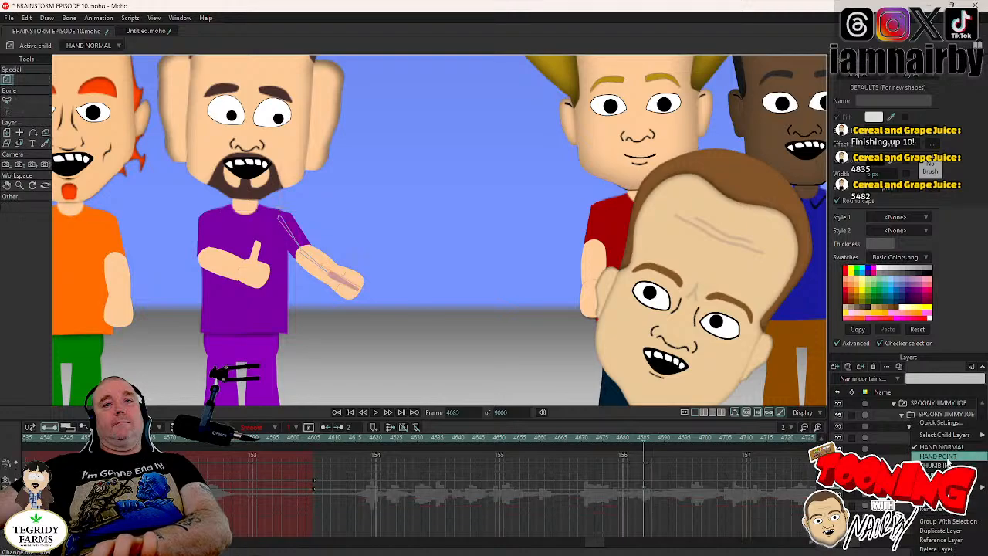
click(948, 457)
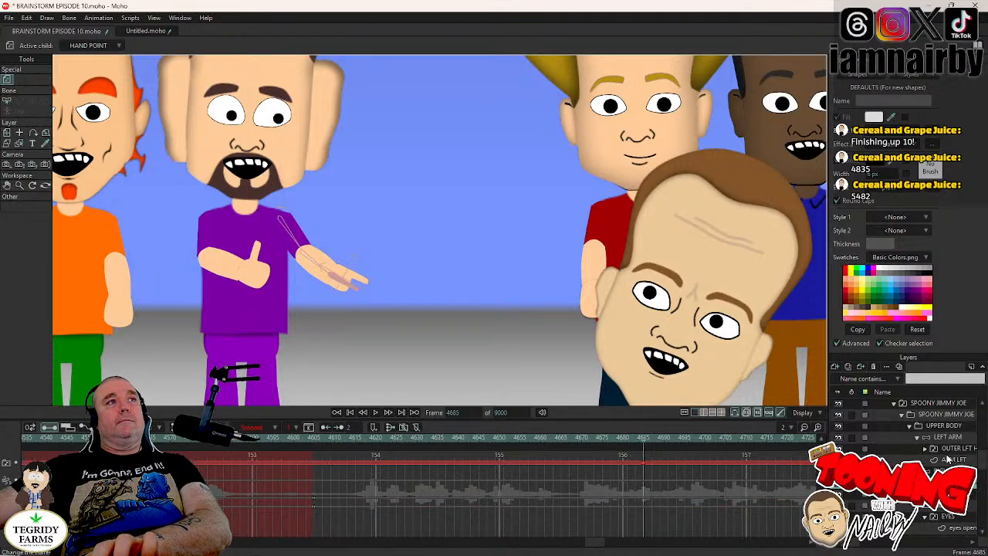
scroll(472, 264, down, 3)
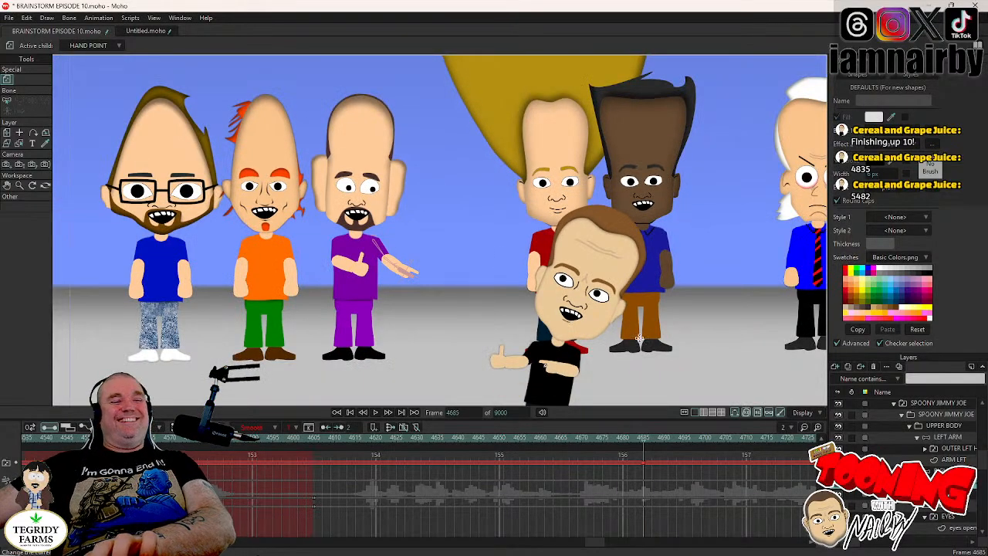
key(ctrl+s)
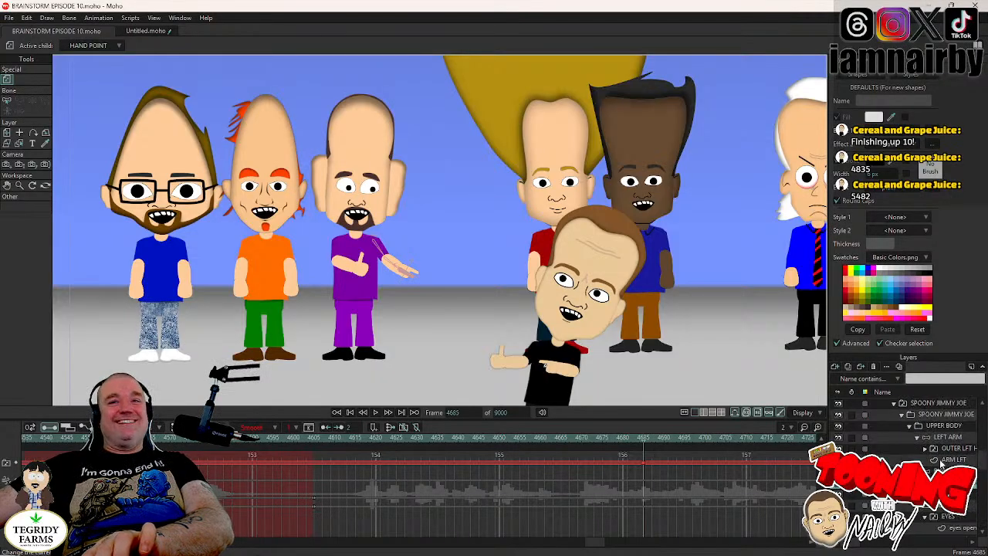
- Collapse the arm layers and set a holding key on SPOONY JIMMY JOE's UPPER BODY at frame 4683
click(913, 441)
click(916, 438)
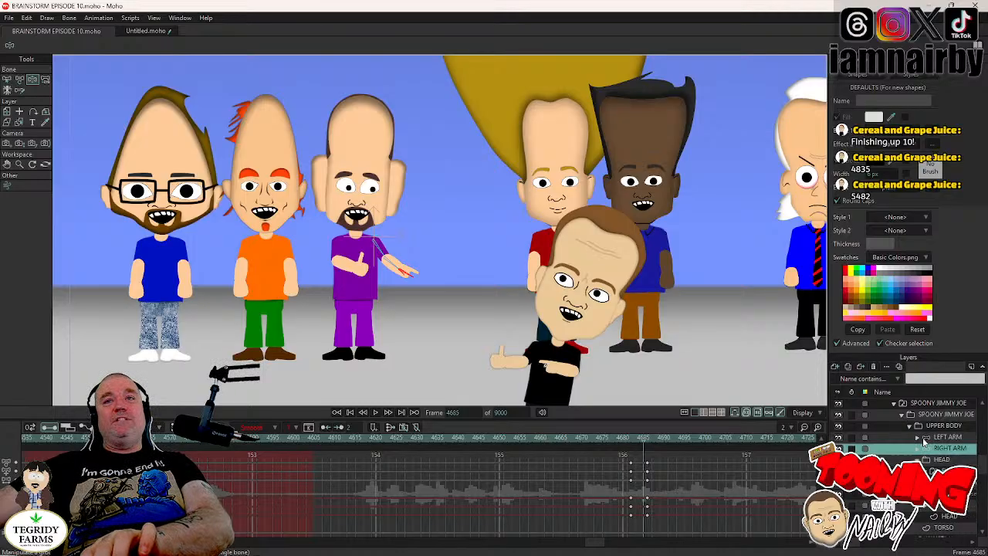
click(942, 426)
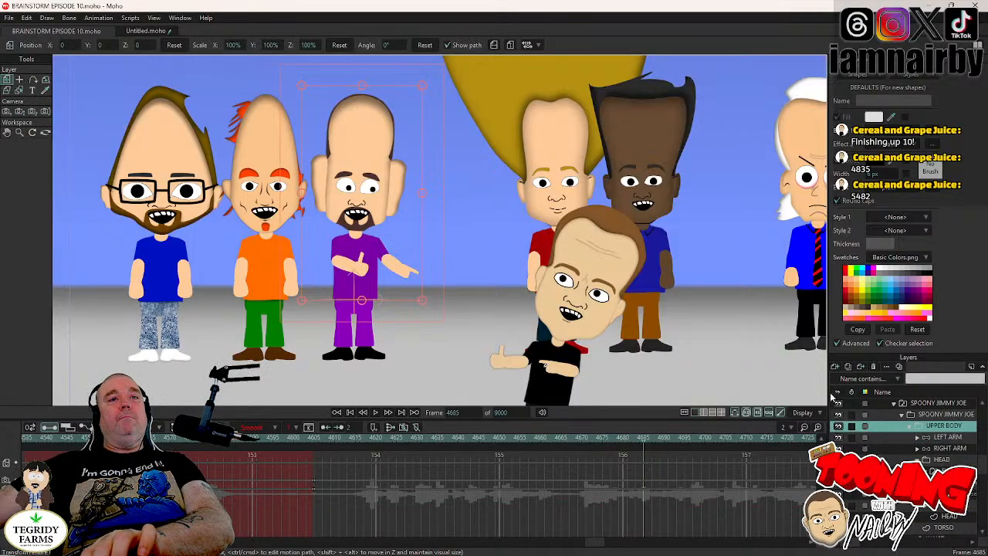
key(ctrl+Left)
key(ctrl+Left)
key(ctrl+Left)
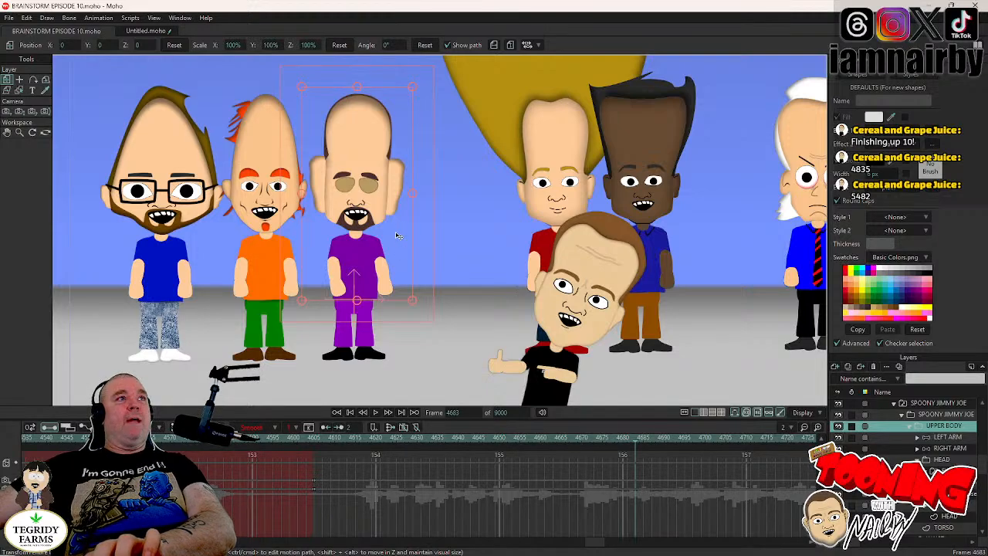
key(ctrl+Right)
key(ctrl+Left)
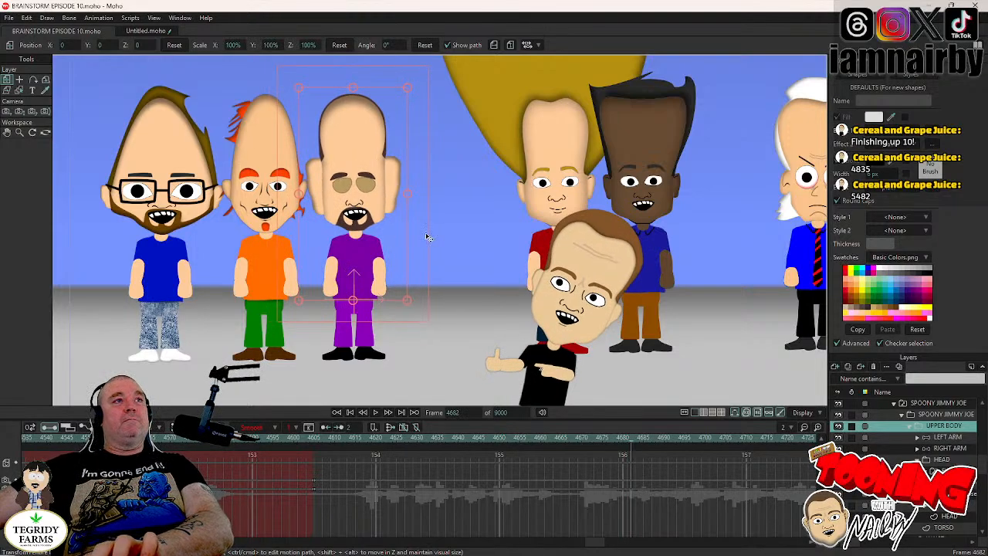
key(ctrl+Right)
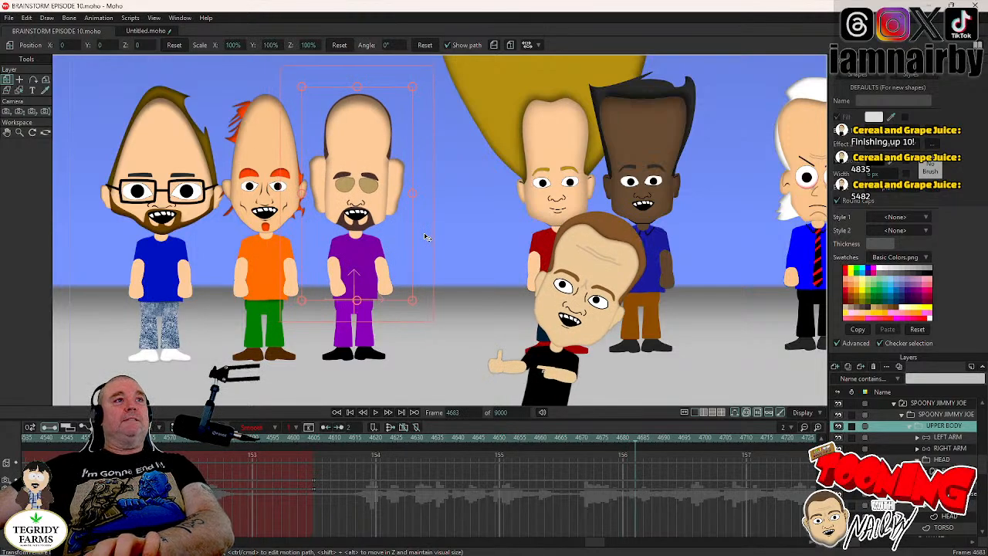
key(ctrl+Right)
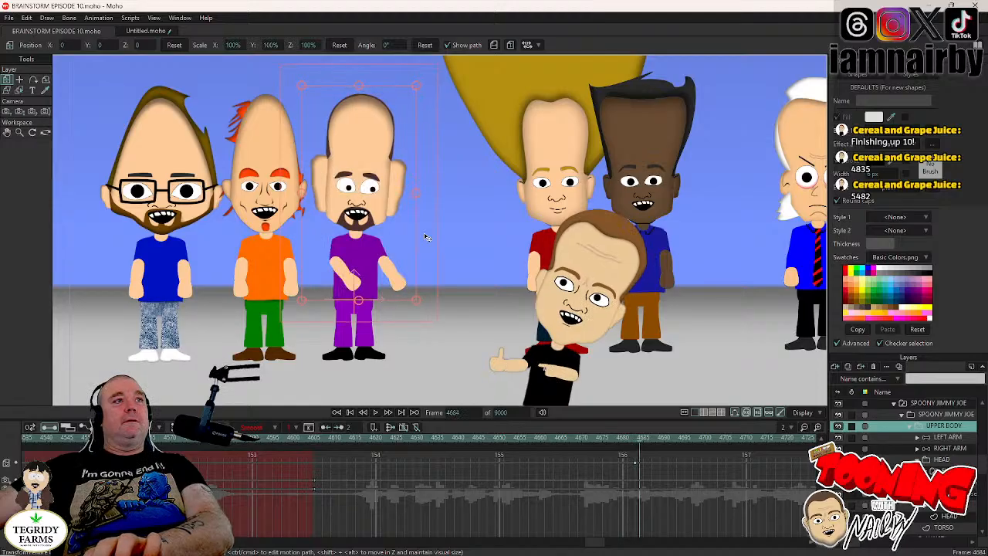
key(ctrl+Right)
key(ctrl+Right)
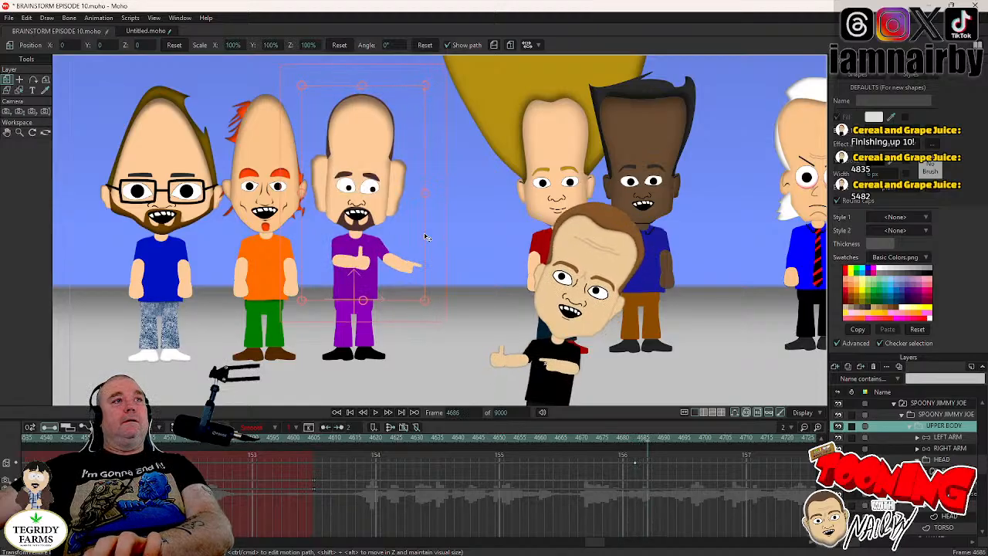
- At frame 4686, tilt the UPPER BODY layer 6.3° so the torso leans toward the orange-shirted character
drag(425, 237, 422, 229)
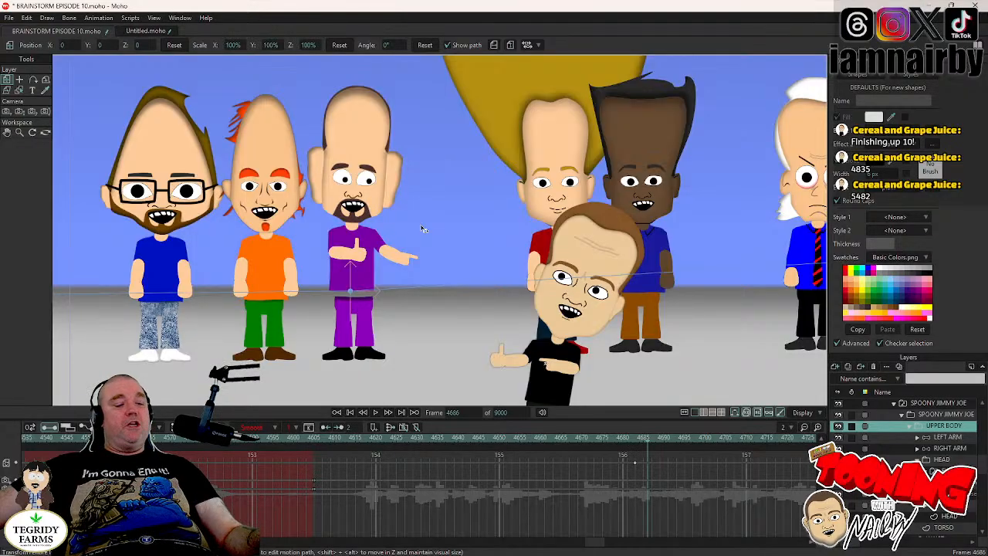
key(ctrl+z)
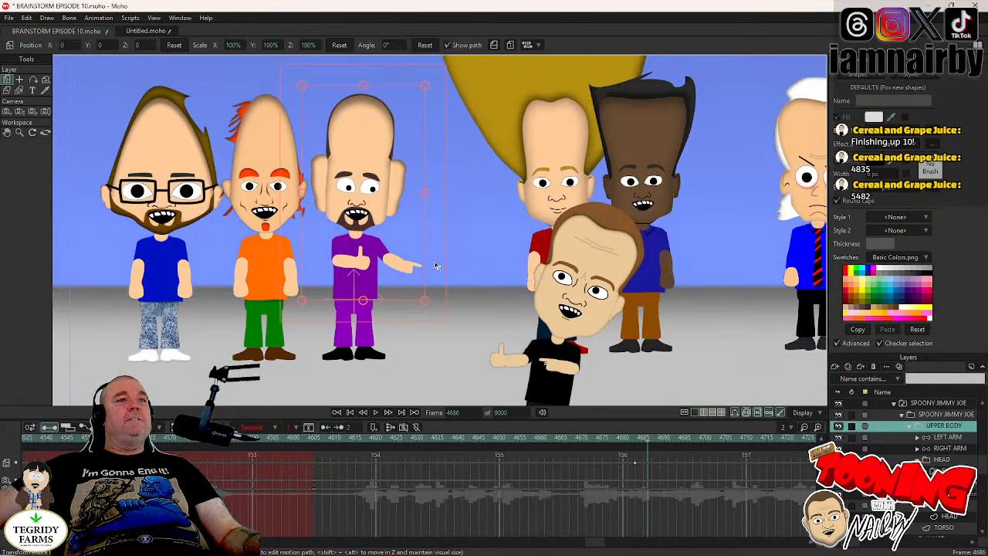
mouse_move(435, 264)
mouse_down()
mouse_move(429, 250)
mouse_move(429, 259)
mouse_up()
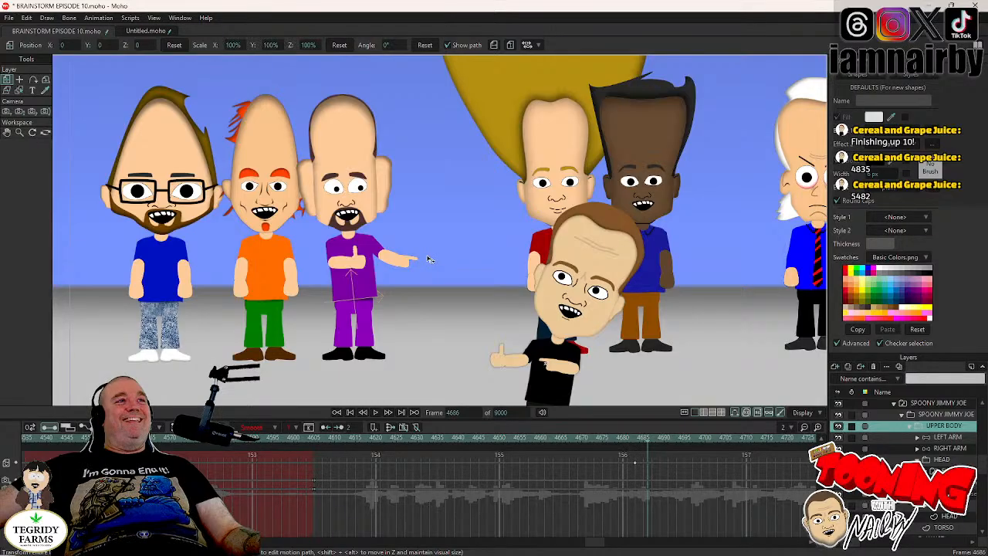
drag(430, 259, 430, 259)
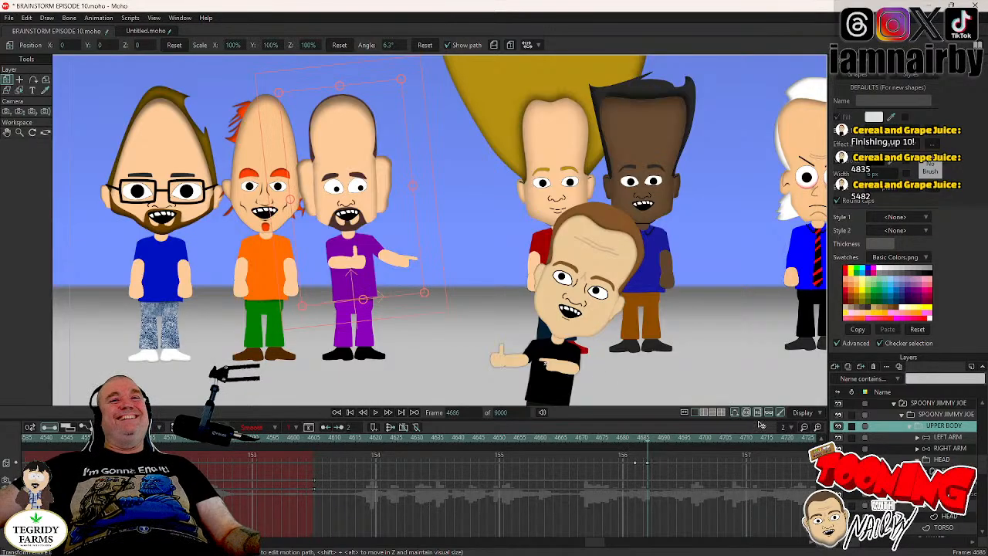
- Select the HEAD layer and examine how it moves with the body lean and arm gesture around frames 4681 to 4688
click(938, 462)
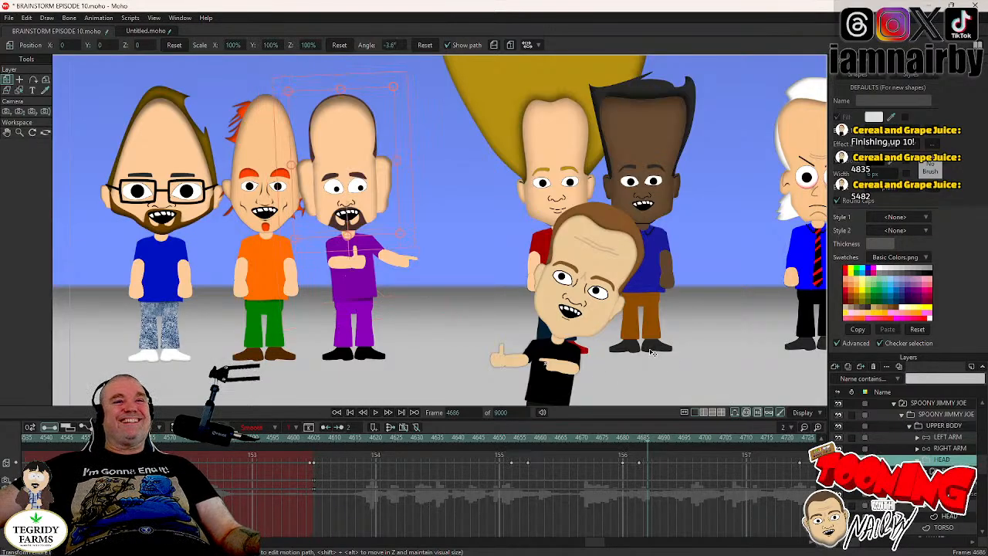
click(626, 438)
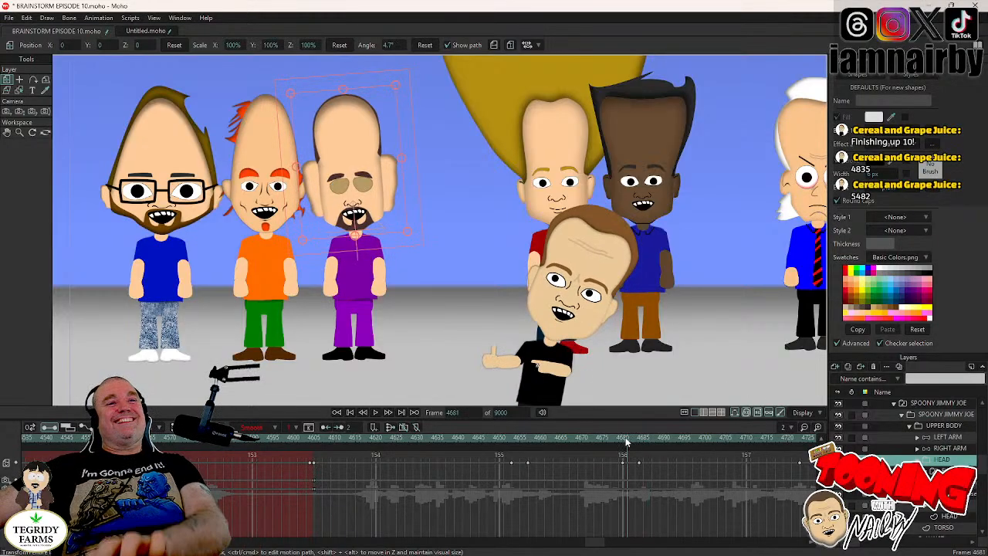
key(Right)
key(Right)
key(Right)
key(Right)
key(Right)
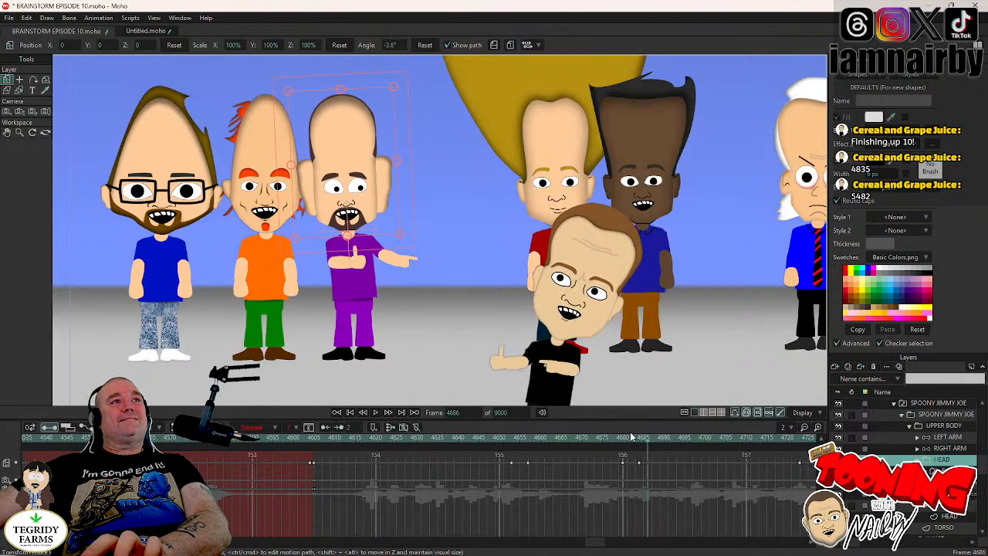
key(Right)
key(Right)
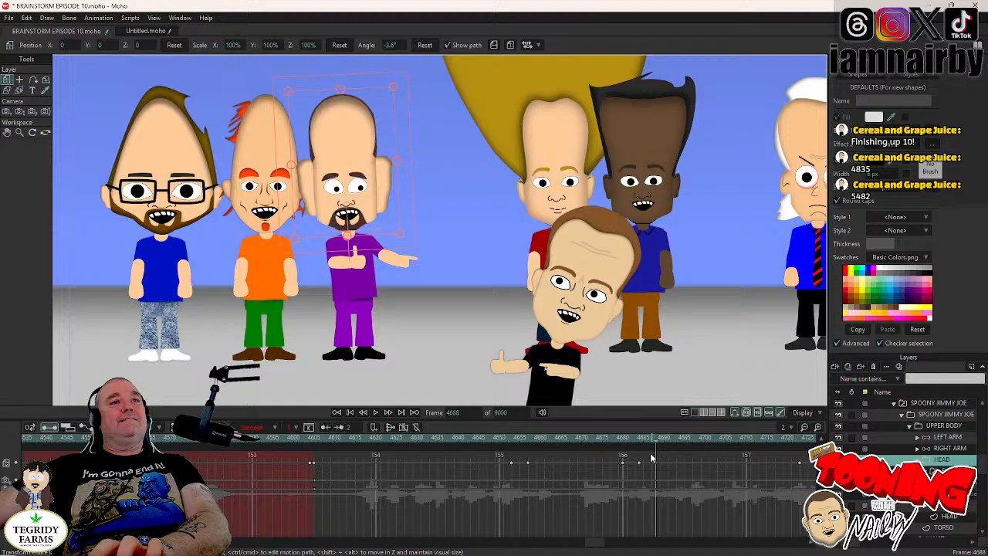
click(612, 440)
click(375, 413)
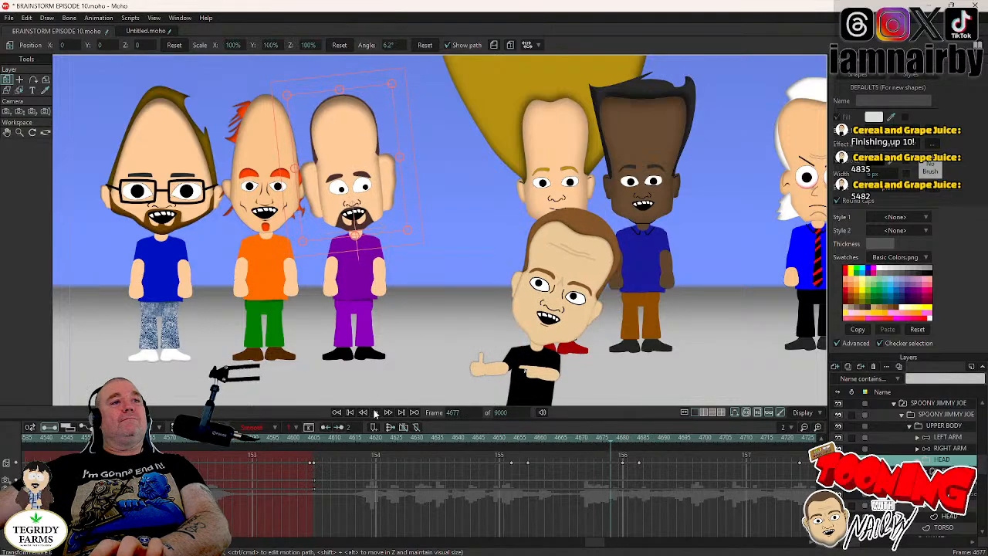
click(630, 440)
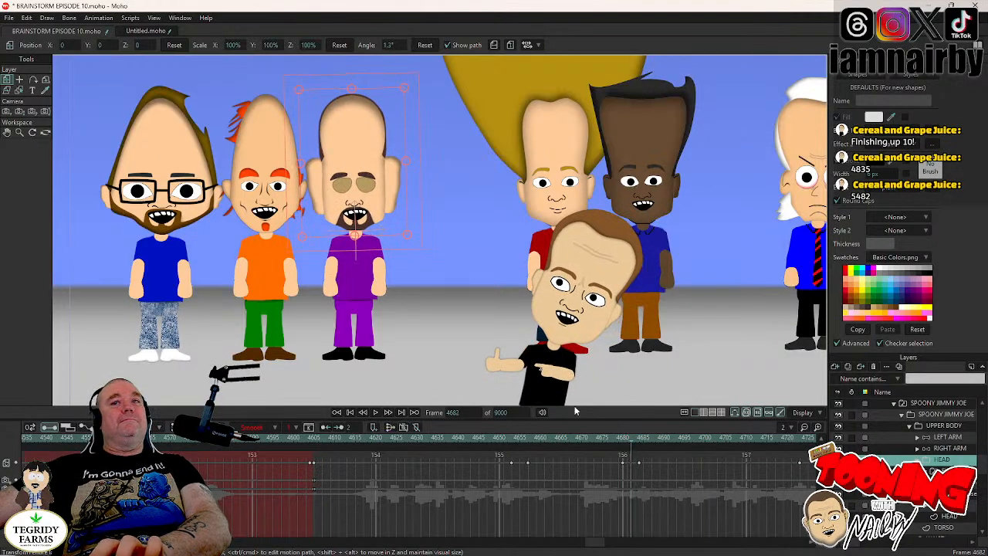
key(Right)
key(Right)
key(Right)
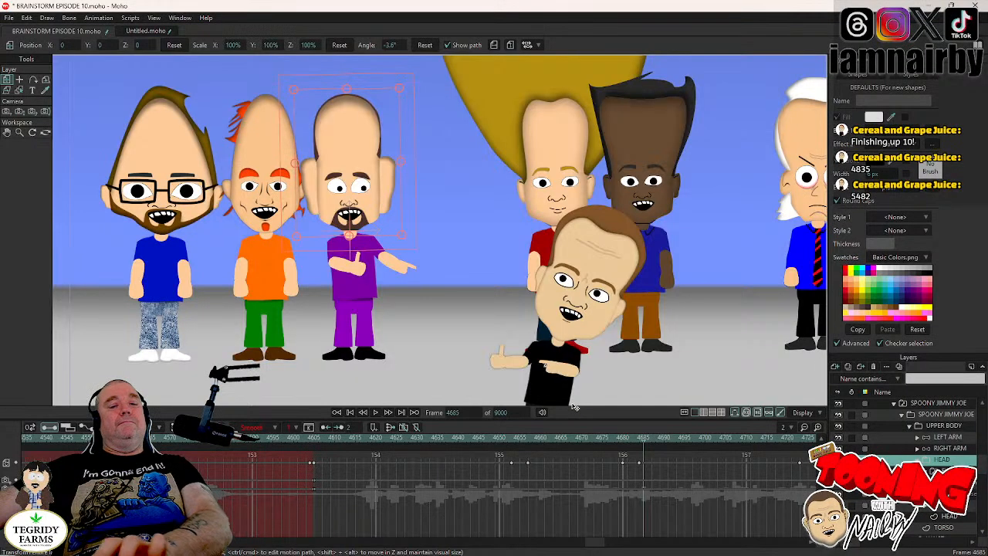
- Set a holding position key on the HEAD layer at frame 4680
key(Left)
key(Left)
key(Left)
key(Left)
key(Left)
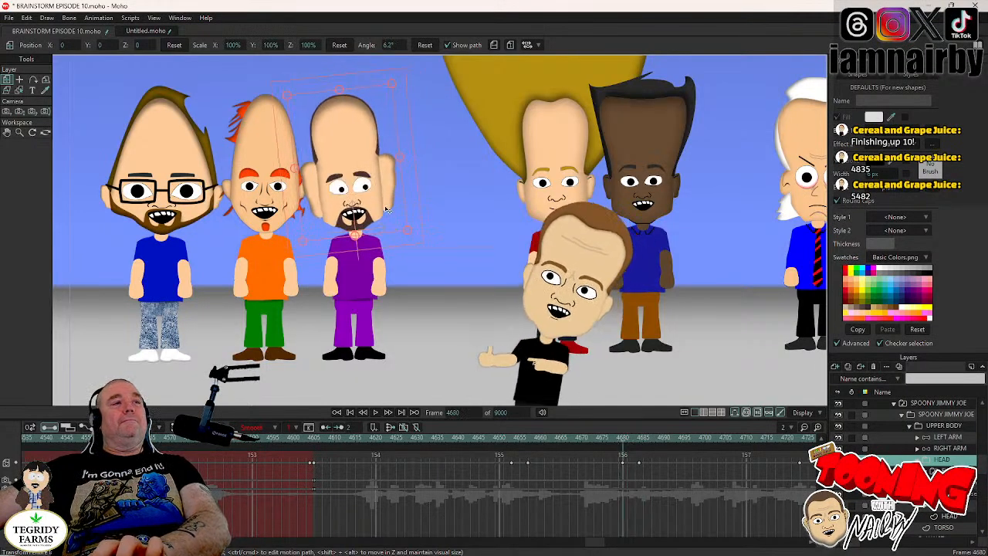
key(Right)
key(Right)
key(Right)
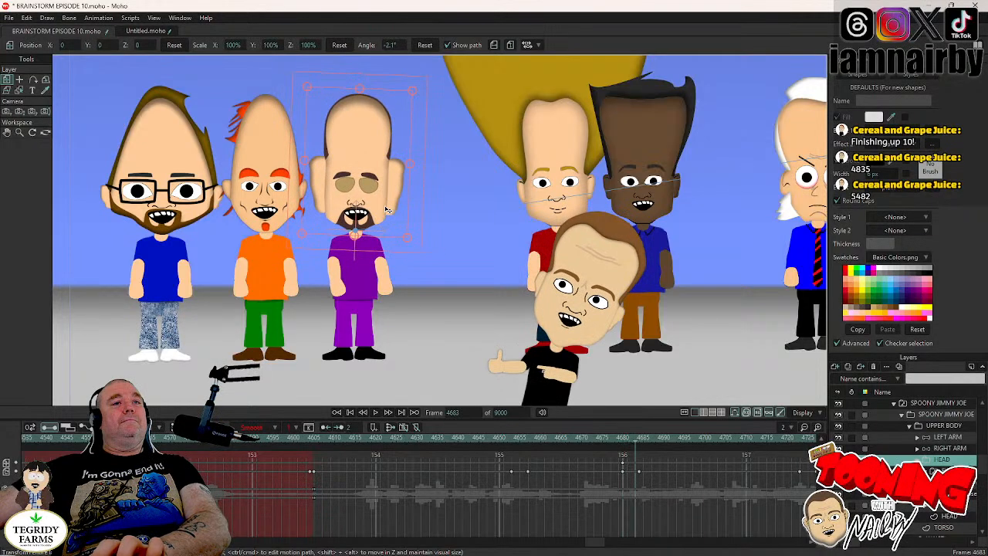
- At frame 4682, shift the HEAD slightly down and sideways to X -0.0172, Y -0.0103, and move that key to frame 4683
key(Right)
key(Right)
key(Right)
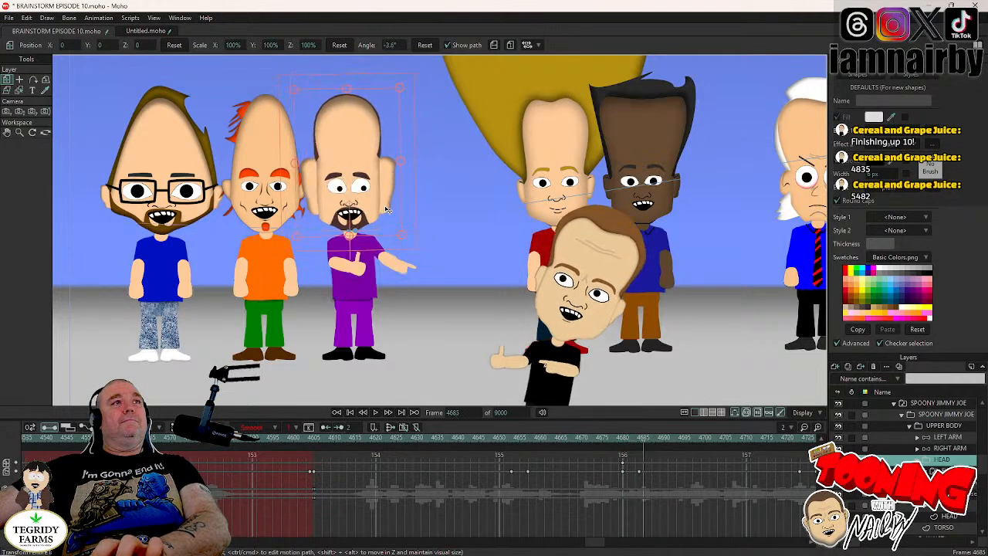
key(Left)
key(Left)
key(Left)
key(Left)
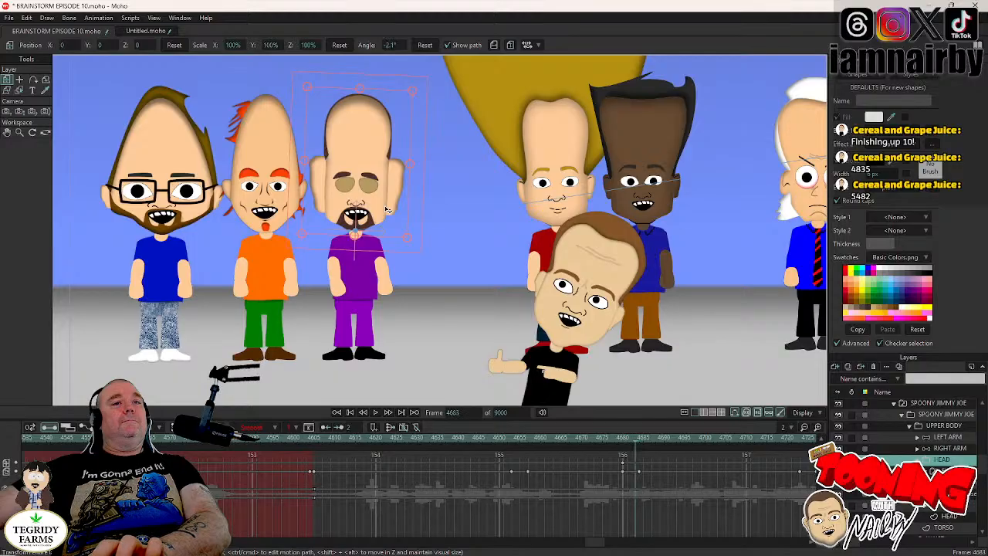
drag(375, 210, 372, 214)
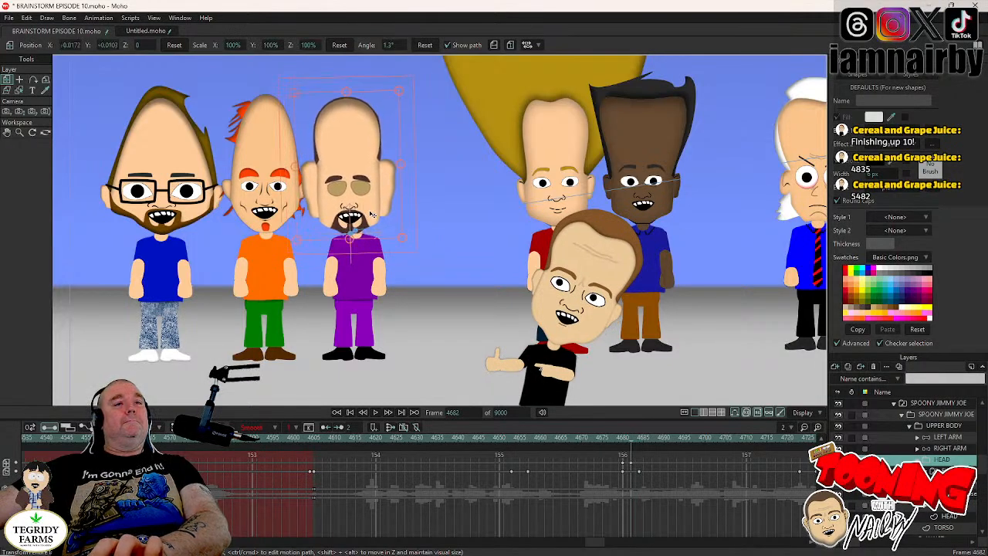
key(Right)
key(Right)
key(Right)
key(Right)
key(Right)
key(Right)
key(Right)
key(Right)
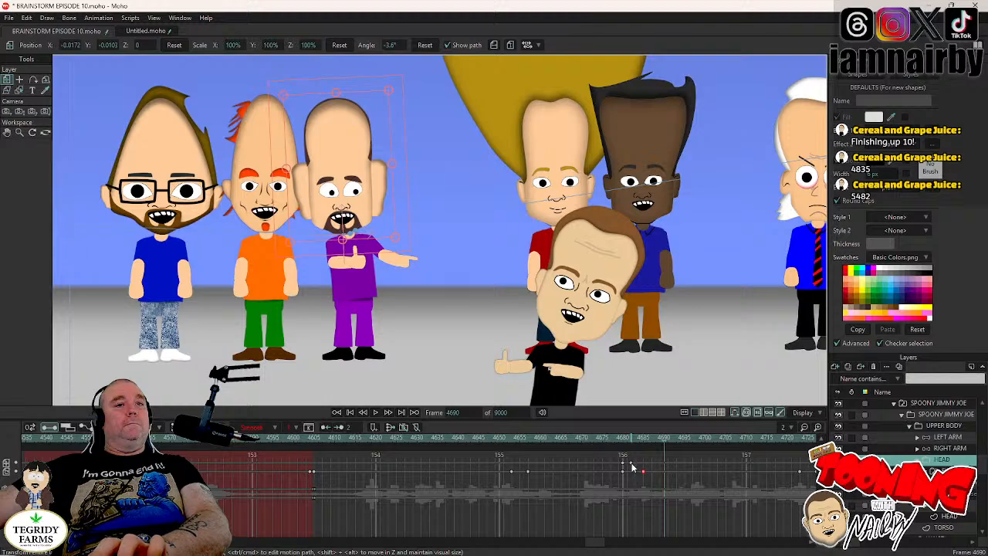
- Play back the scene from frame 4668 to review the lean and pointing gesture, and return to frame 4681
click(573, 438)
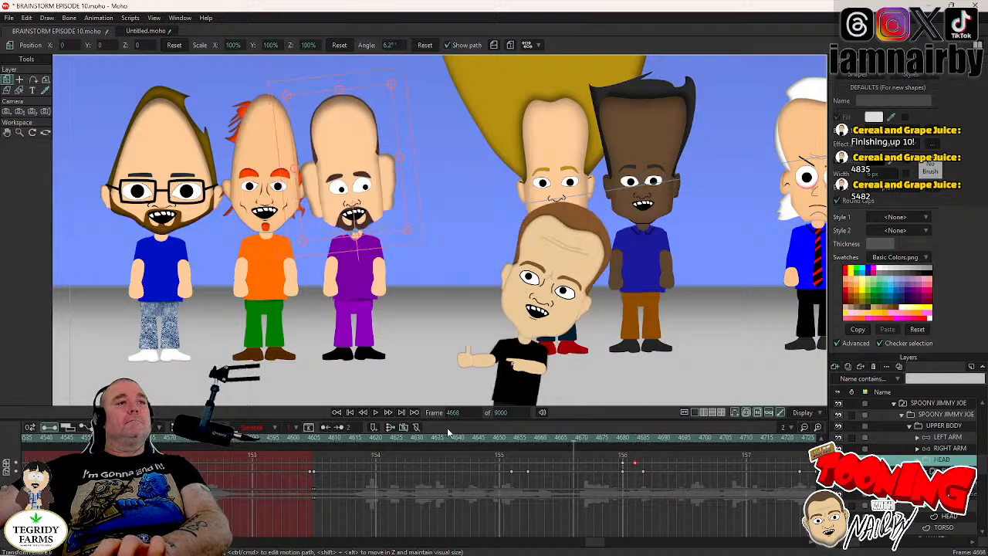
click(376, 413)
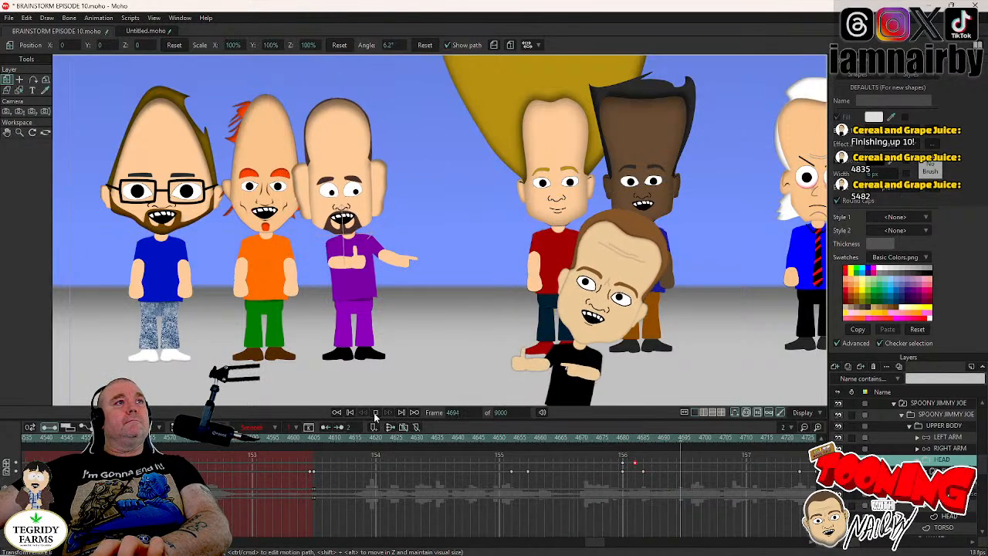
click(376, 413)
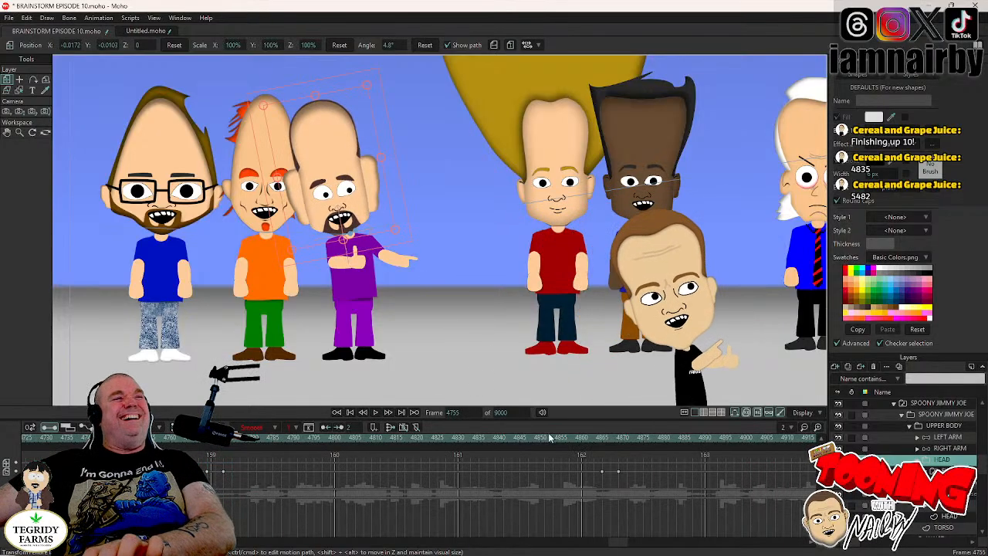
drag(618, 548, 598, 547)
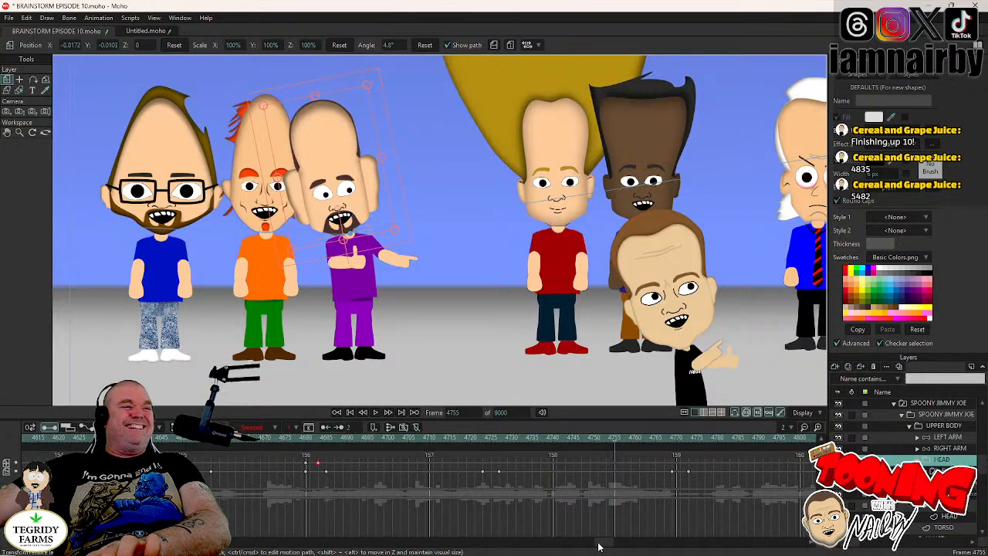
click(315, 438)
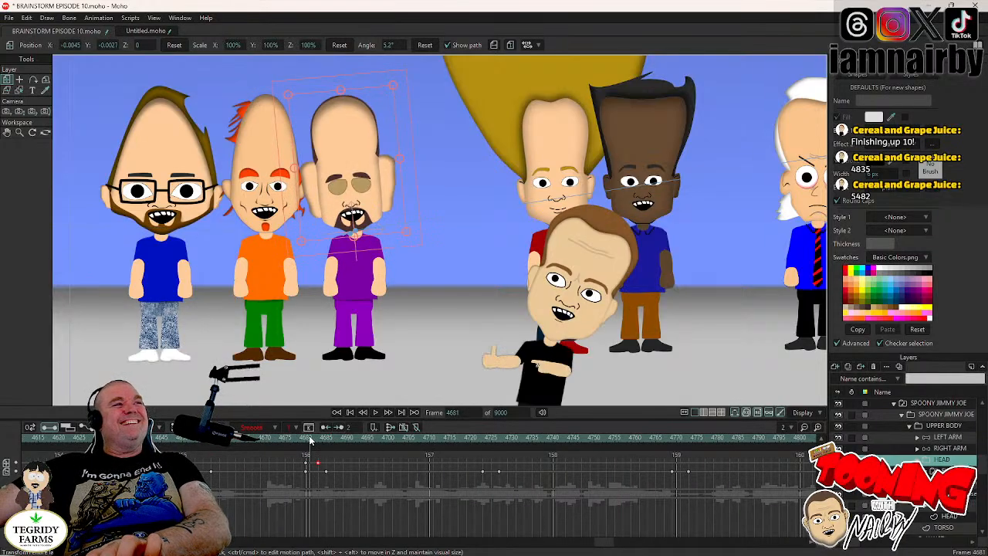
- Step forward from frame 4681 to 4697 to check the lean and pointing gesture, and save the project
key(Right)
key(Right)
key(Right)
key(Right)
key(Right)
key(Right)
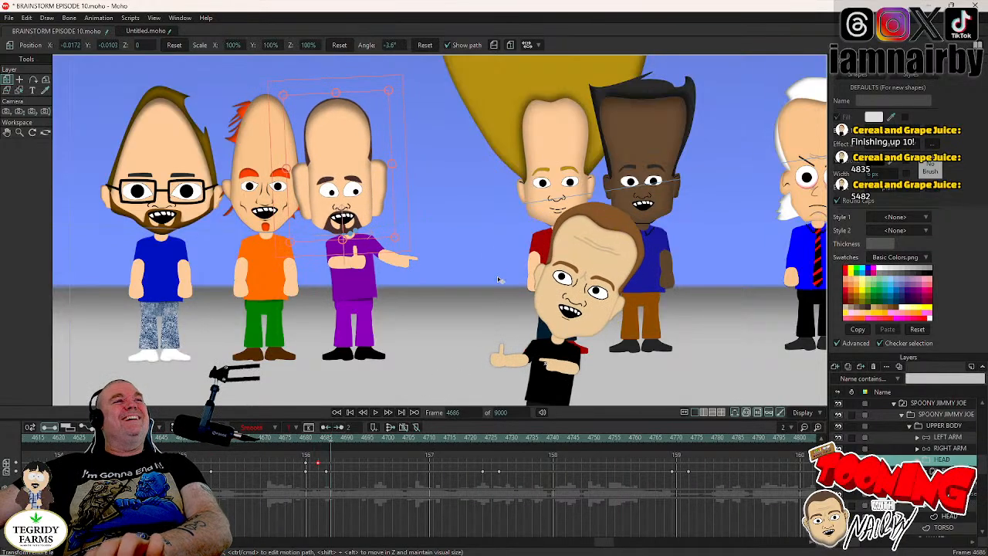
key(Right)
key(Right)
key(Right)
key(Right)
key(Right)
key(Right)
key(Right)
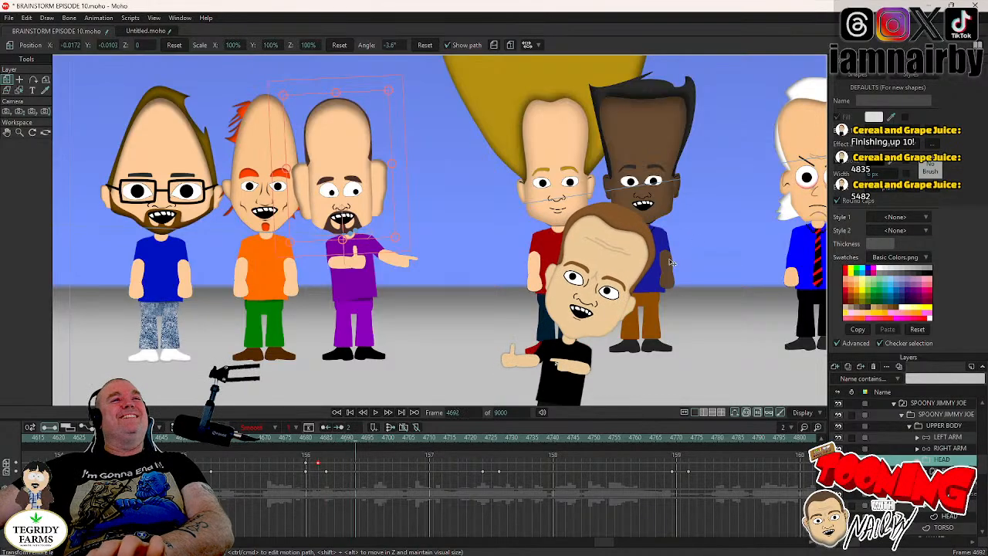
key(Right)
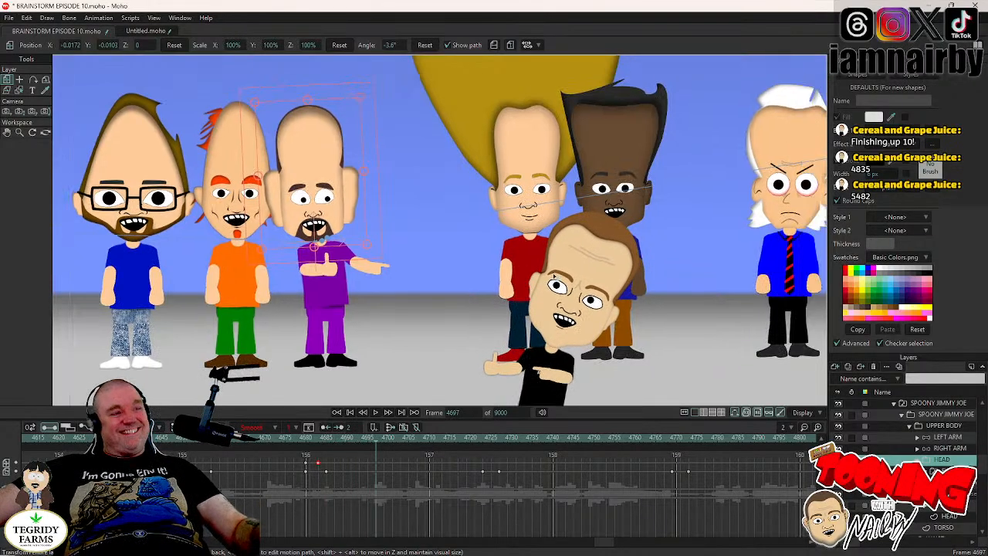
key(ctrl+s)
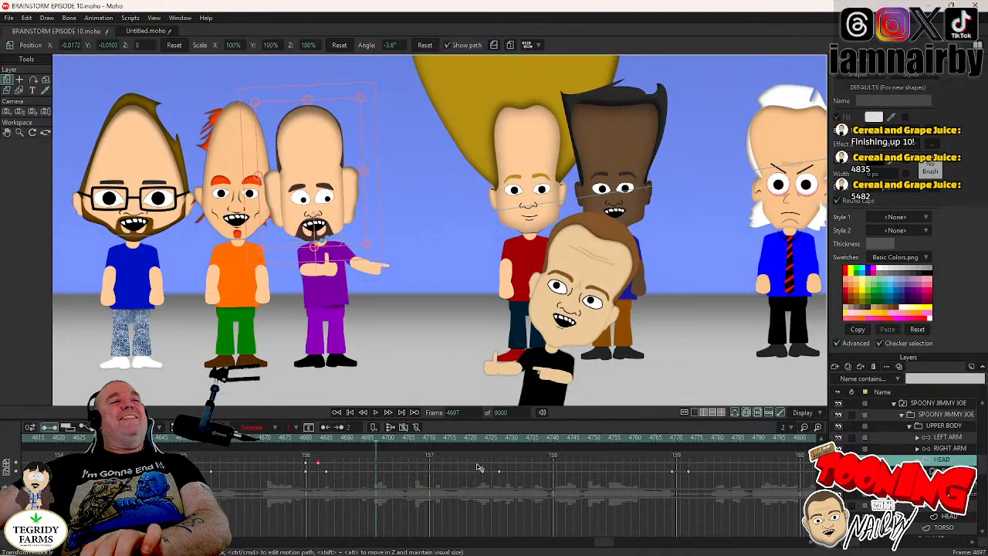
- Play the scene from frame 4697, and at frame 4726 reset the purple-shirted character's pupils on the open-eyes layer
click(376, 413)
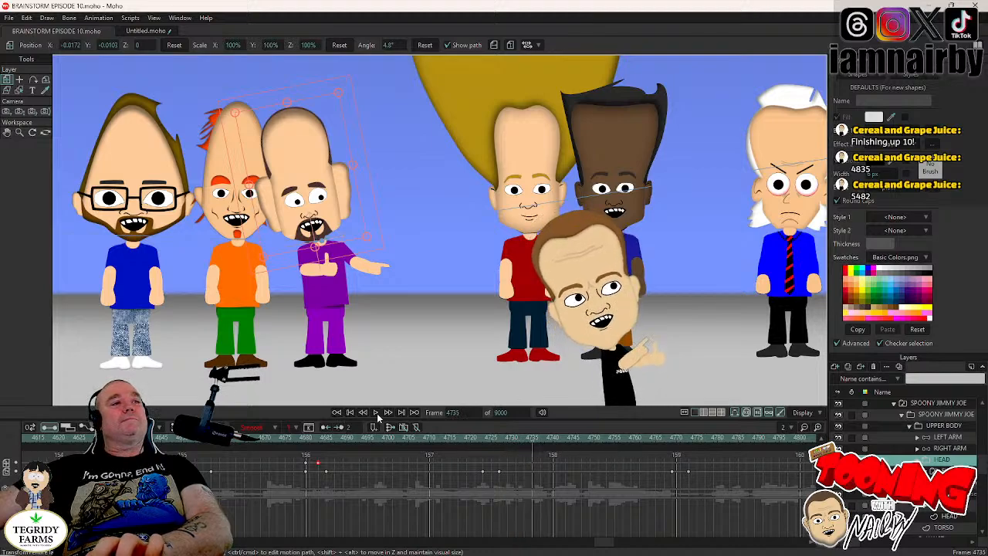
click(493, 437)
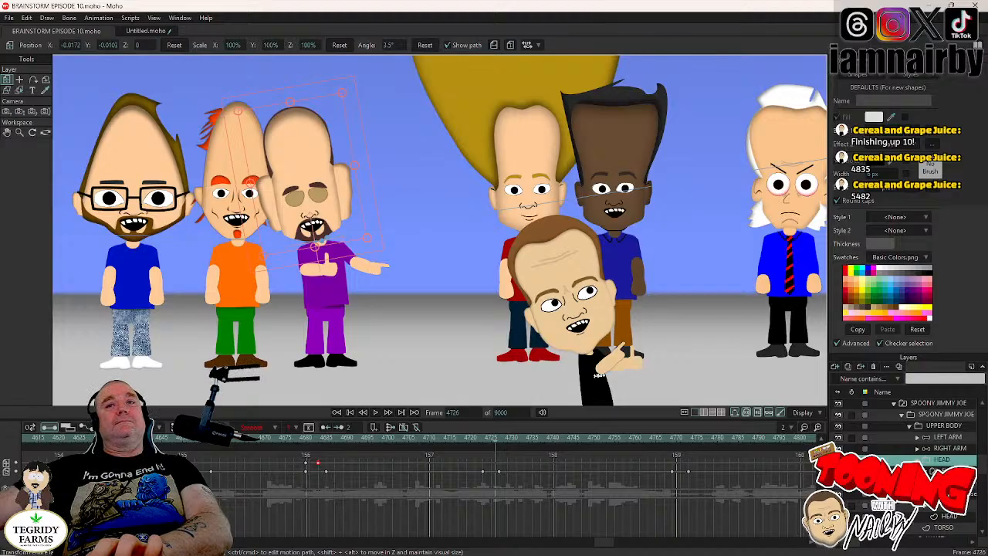
click(944, 483)
click(21, 81)
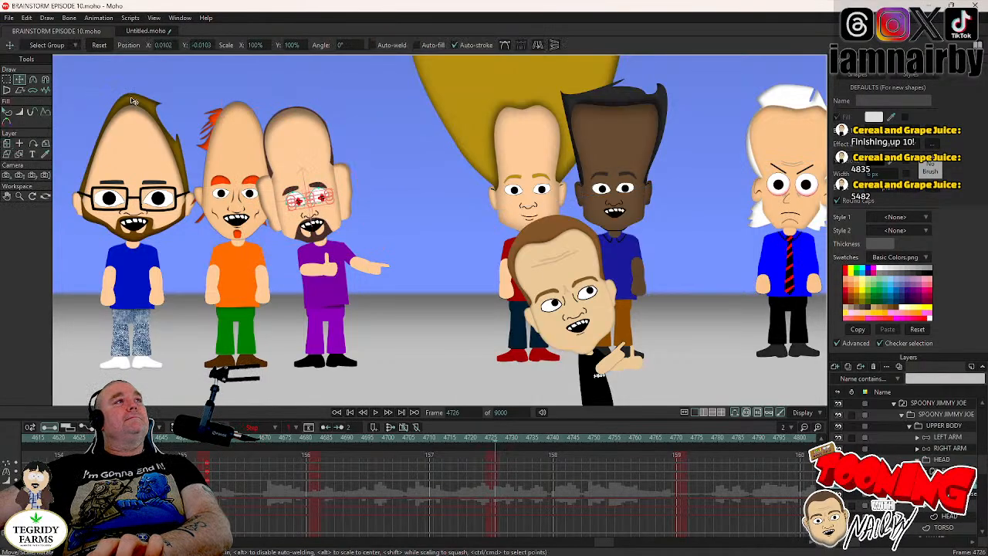
click(99, 45)
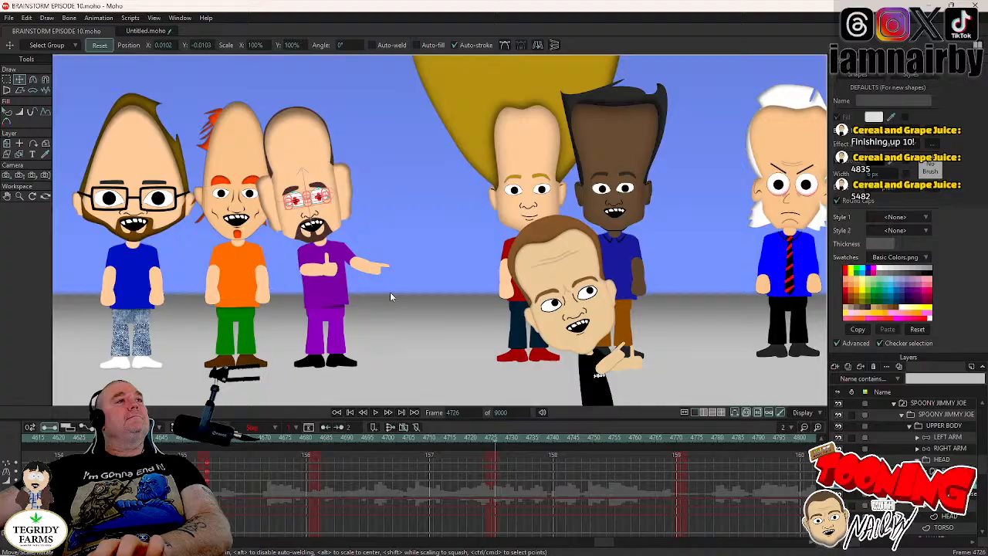
- Set the pupil keys at frame 4726 to Step interpolation and save the project
right_click(492, 472)
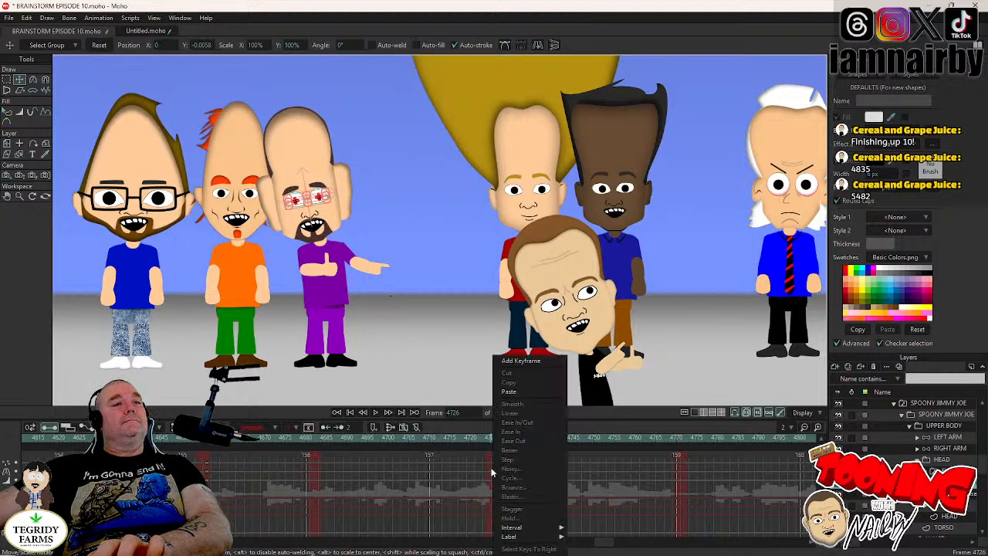
click(491, 472)
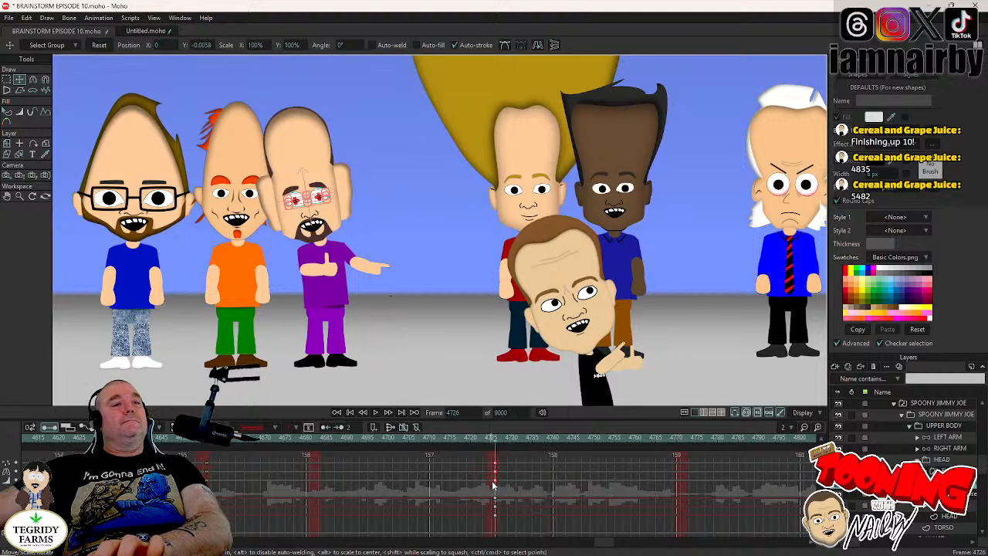
right_click(494, 485)
click(504, 460)
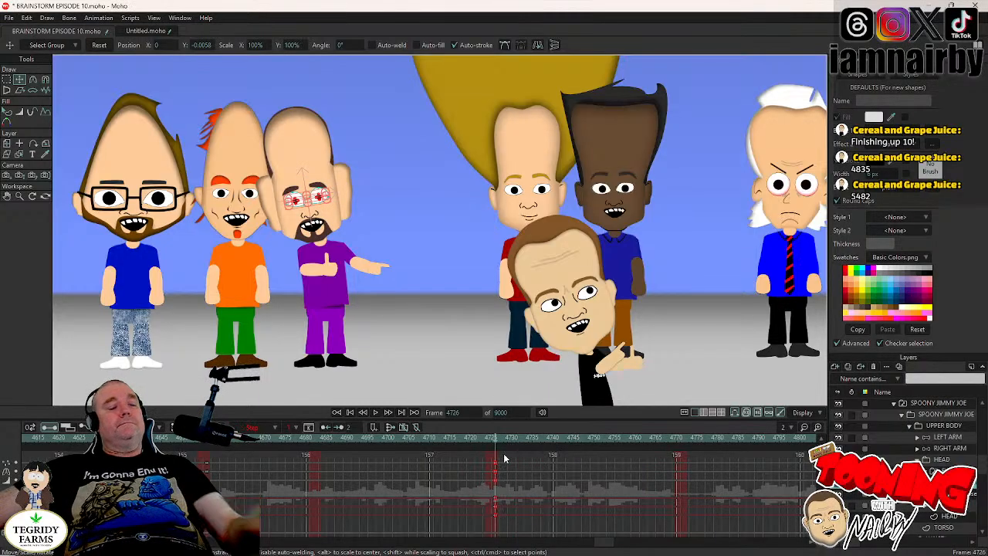
key(ctrl+s)
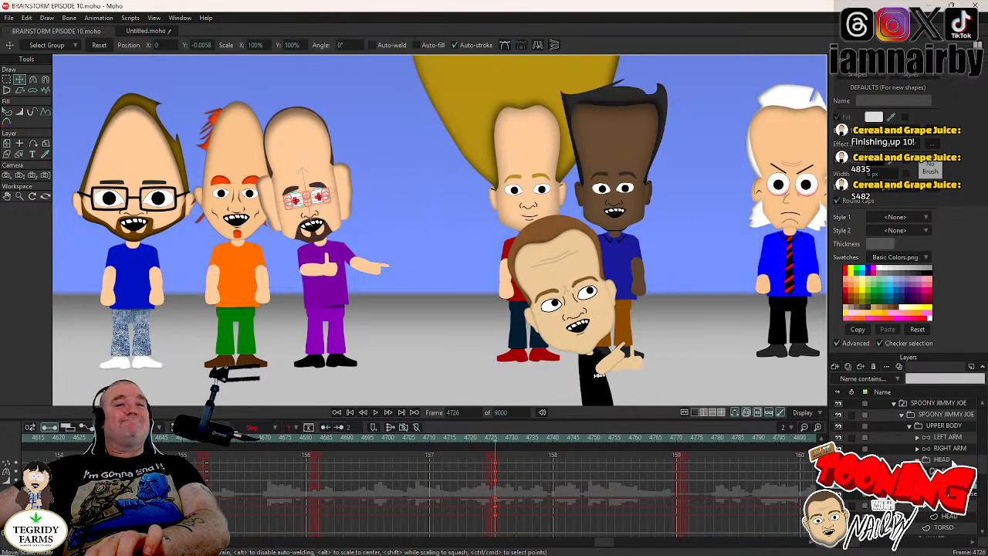
- Select the HEAD layer, play back the head tilt and eye change, and return to frame 4726
click(953, 462)
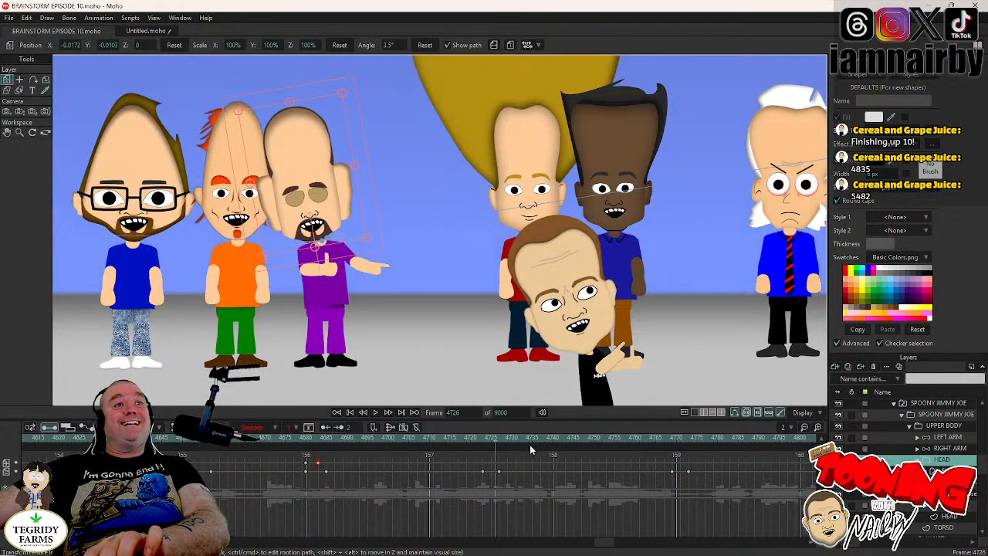
click(478, 443)
click(376, 413)
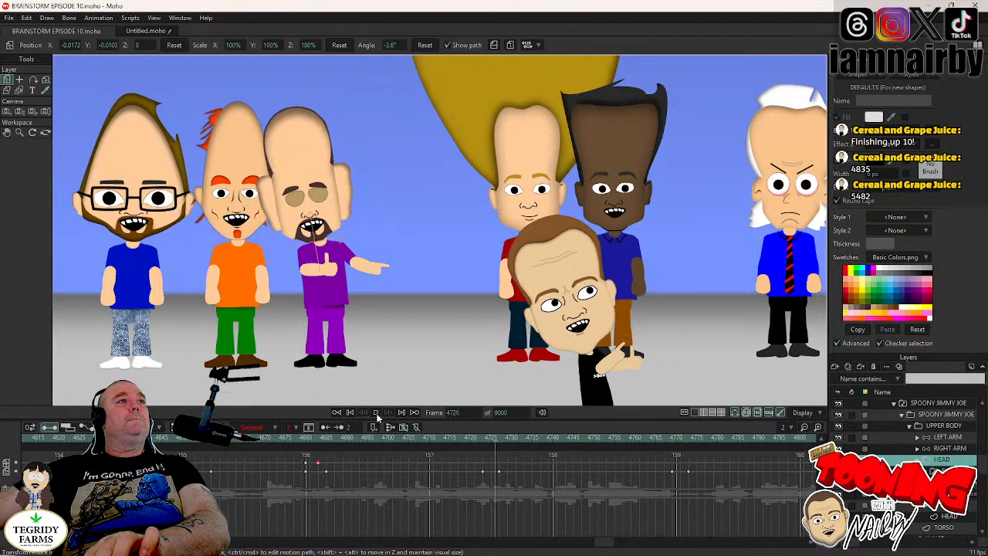
click(377, 413)
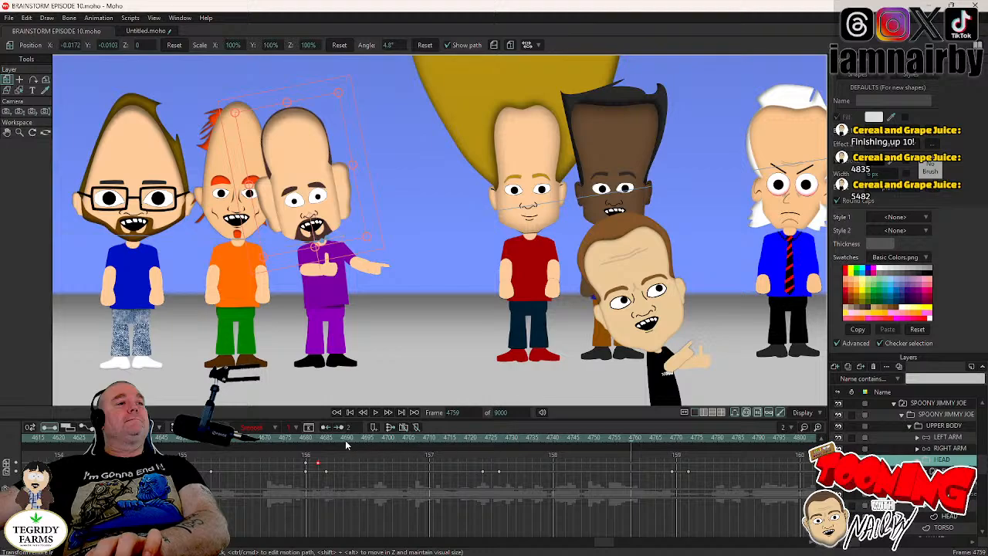
click(489, 439)
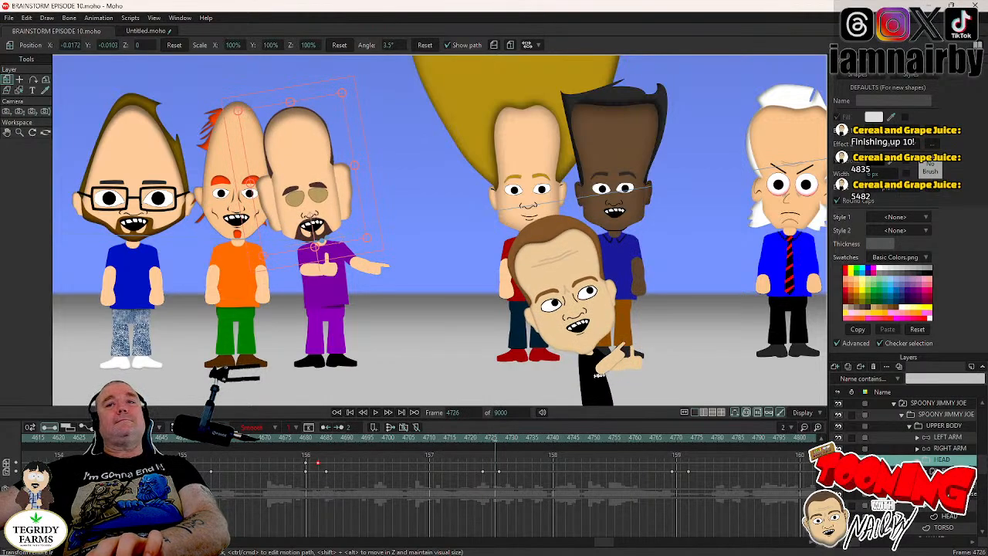
- At frame 4726, shift the pupils on the open-eyes layer sideways to X -0.0149, Y -0.0008
click(947, 494)
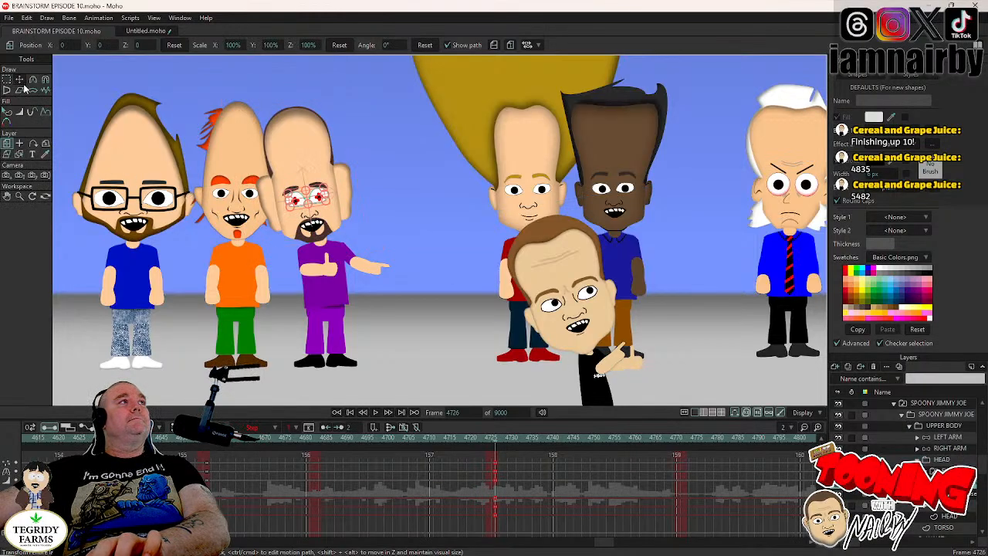
click(22, 83)
scroll(463, 278, up, 5)
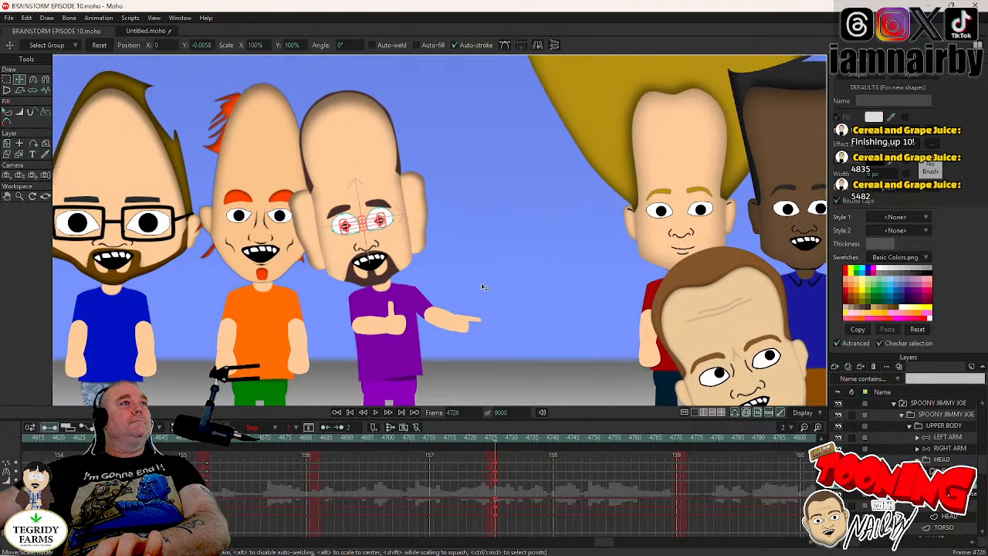
click(481, 287)
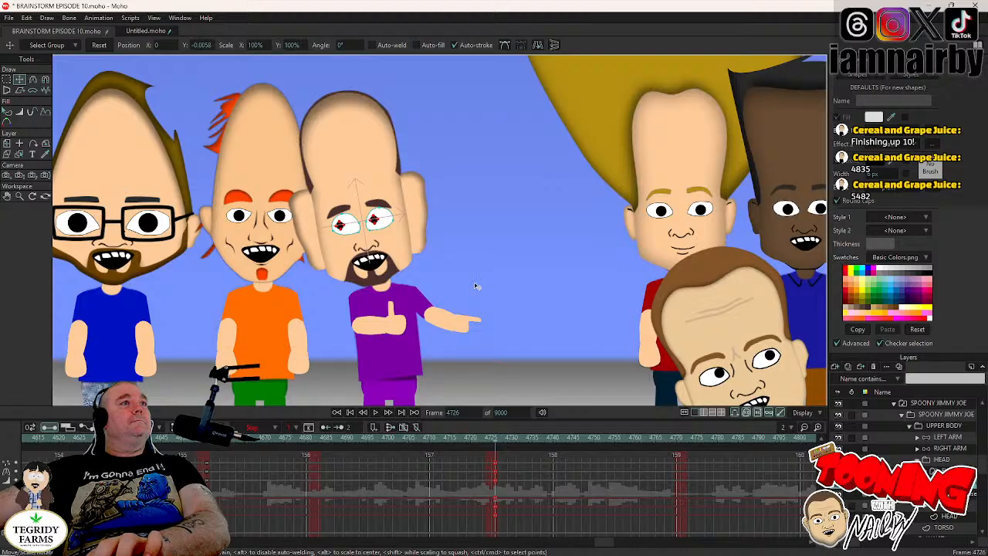
key(ctrl+a)
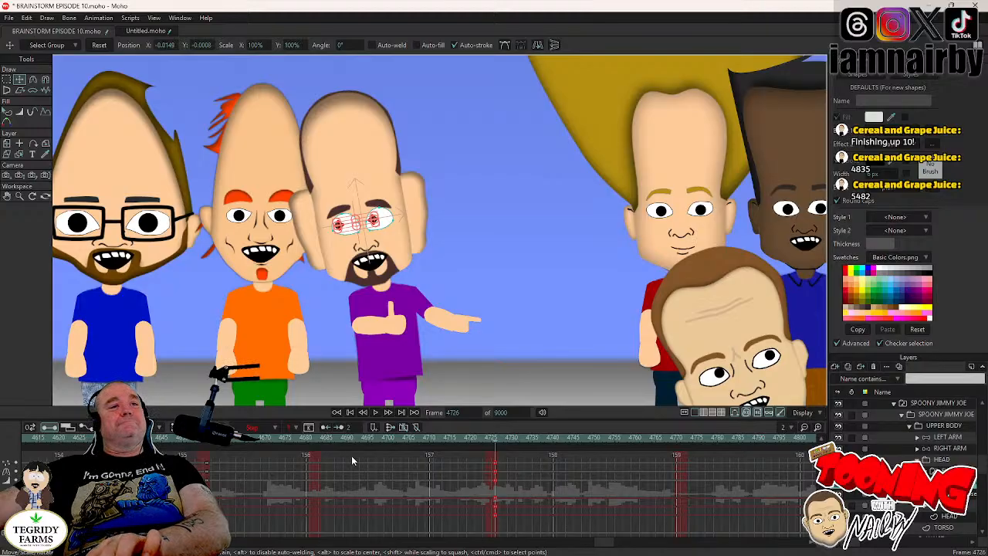
- Select the eyes switch layer, play back the new eye direction from frame 4726, and stop at frame 4769
click(943, 470)
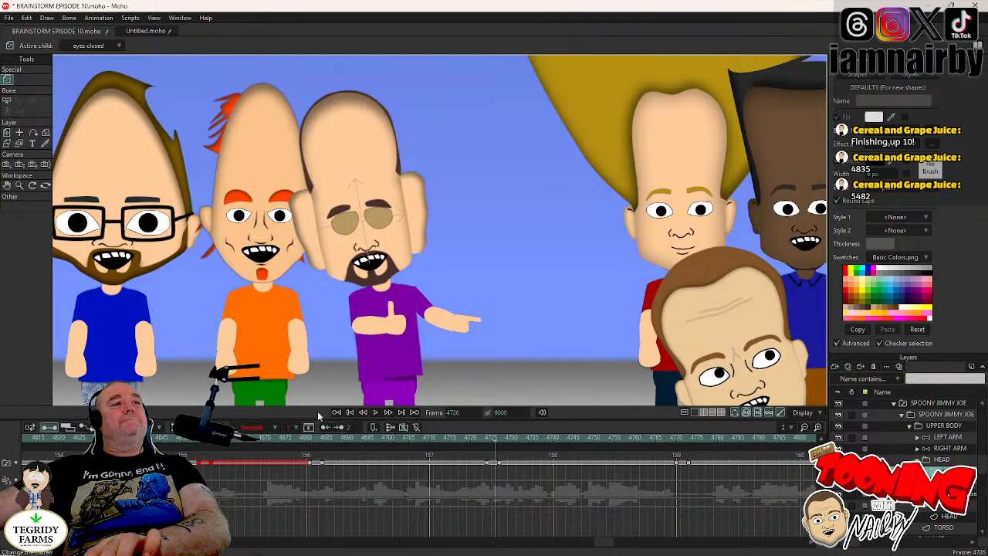
click(375, 413)
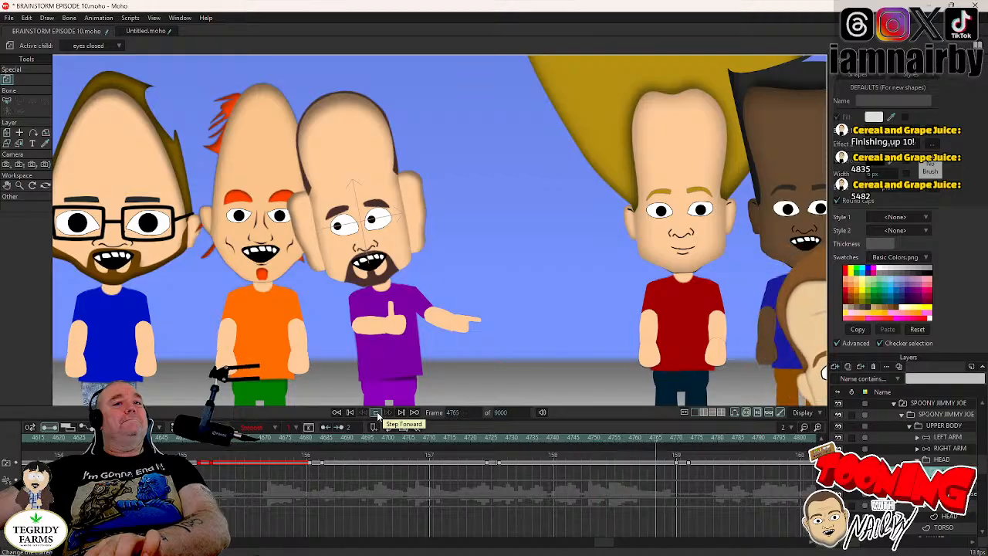
click(377, 415)
key(ctrl+Left)
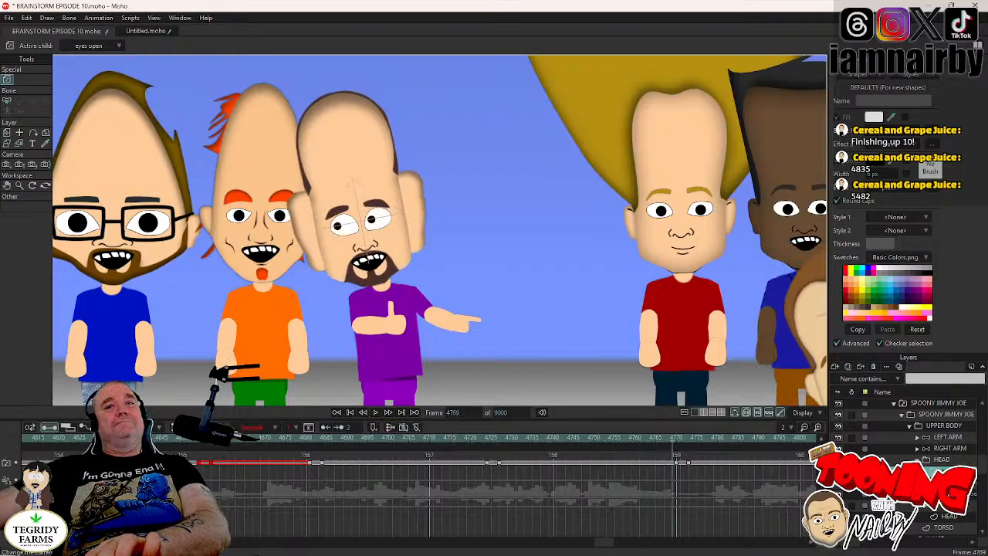
- Key the LEFT ARM bones' held pose at frame 4769 and swing the arm outward toward the orange-shirted character at frame 4772
click(950, 439)
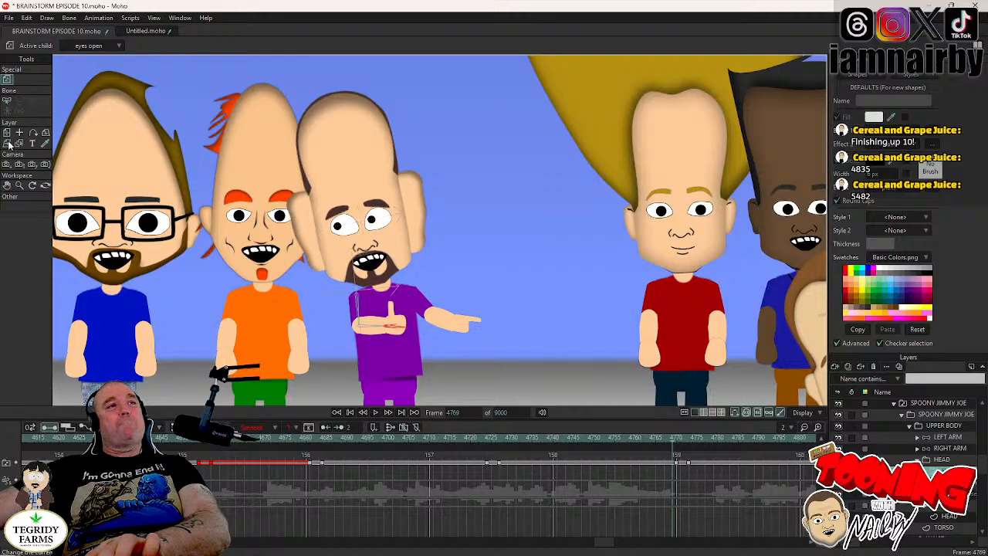
click(35, 81)
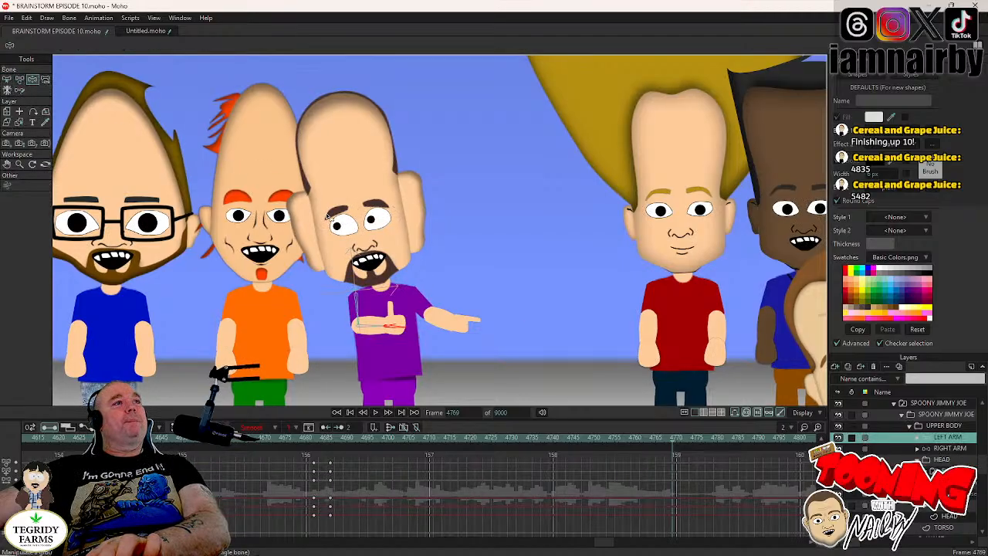
drag(367, 287, 332, 227)
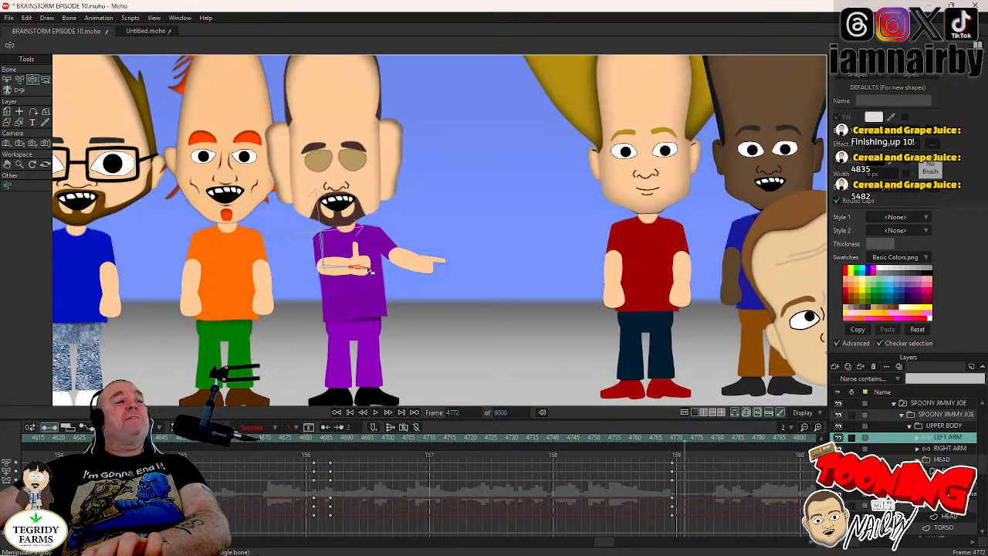
drag(369, 270, 243, 260)
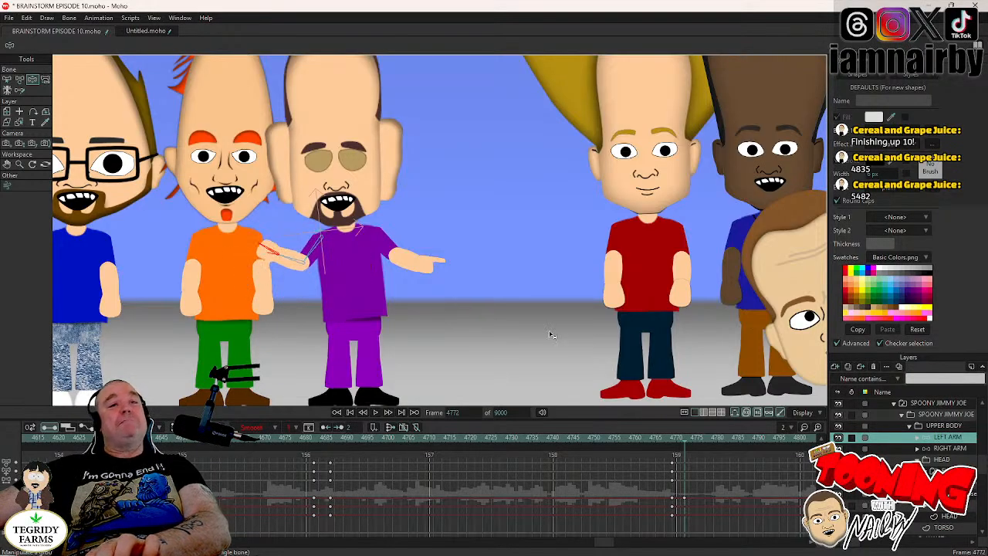
- Expand the LEFT ARM group and switch its outer left hand layer to HAND NORMAL at frame 4770
key(Left)
key(Left)
key(Left)
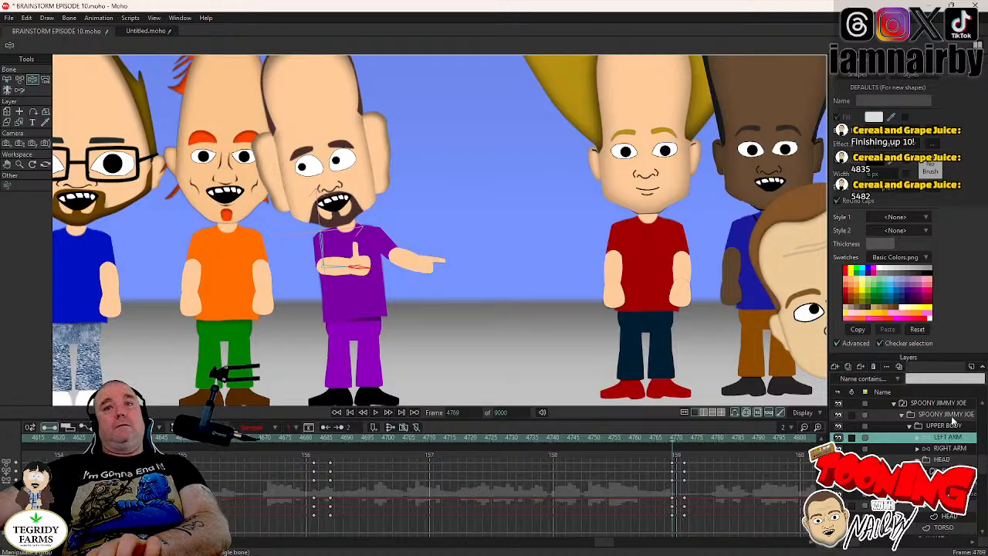
click(918, 439)
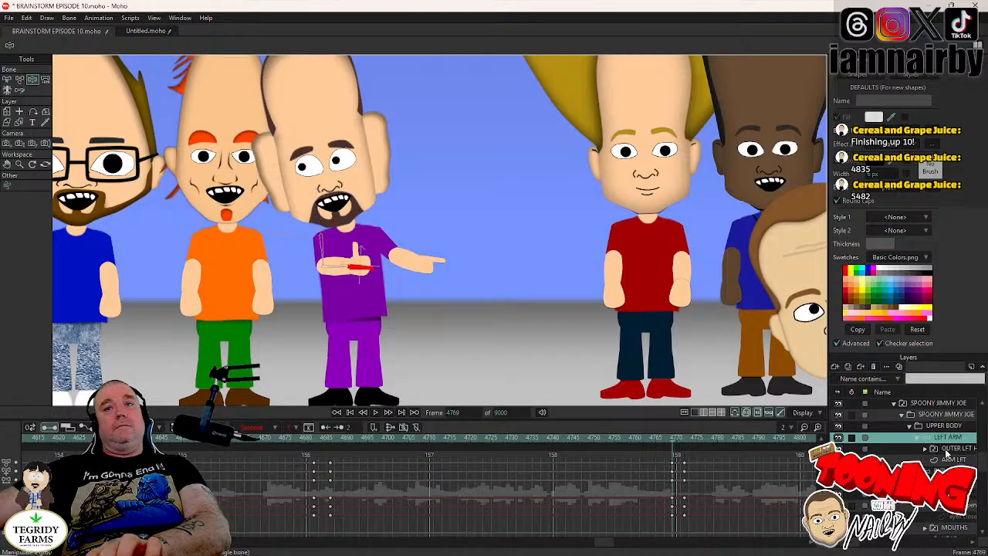
right_click(947, 455)
click(945, 449)
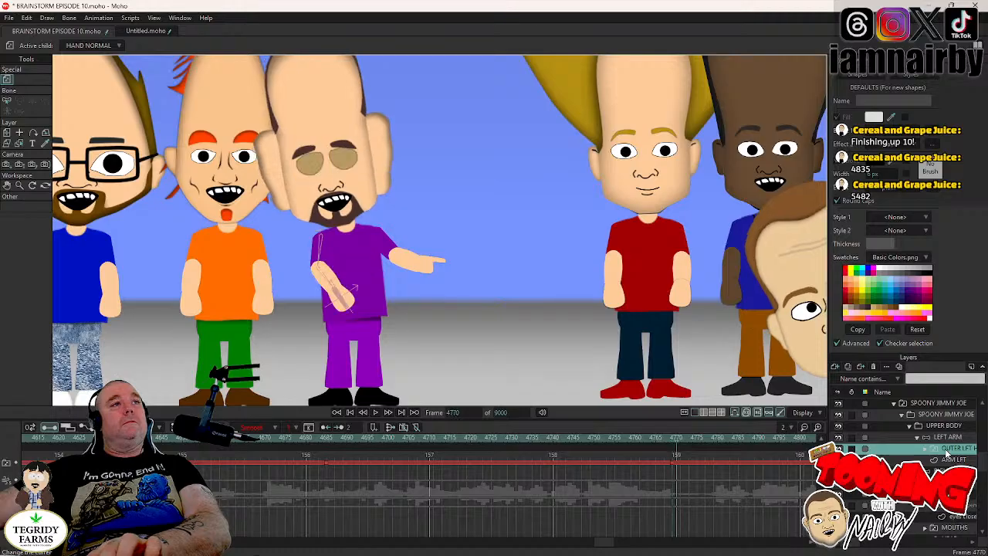
- Check the arm swing up to frame 4773, and switch the outer left hand to HAND POINT at frame 4772
key(Right)
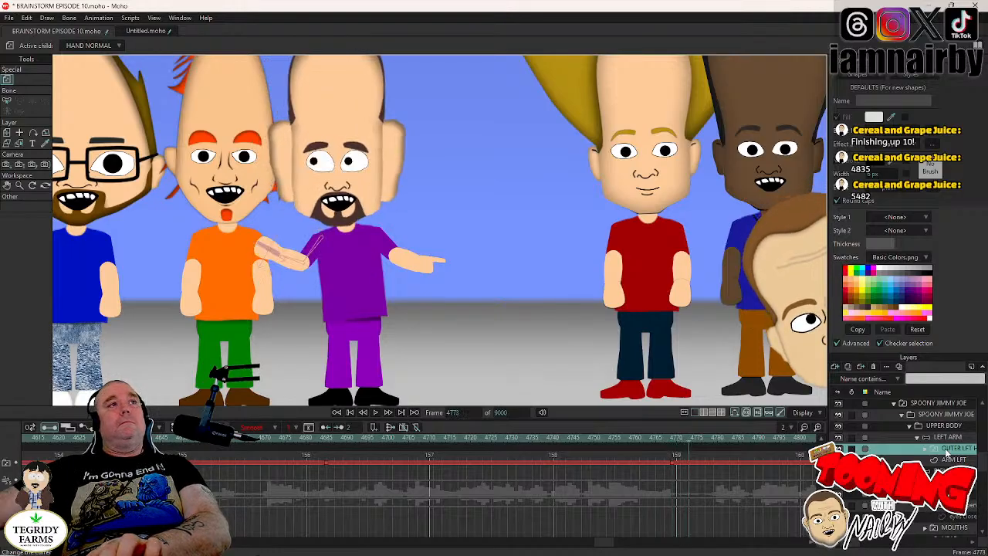
click(939, 440)
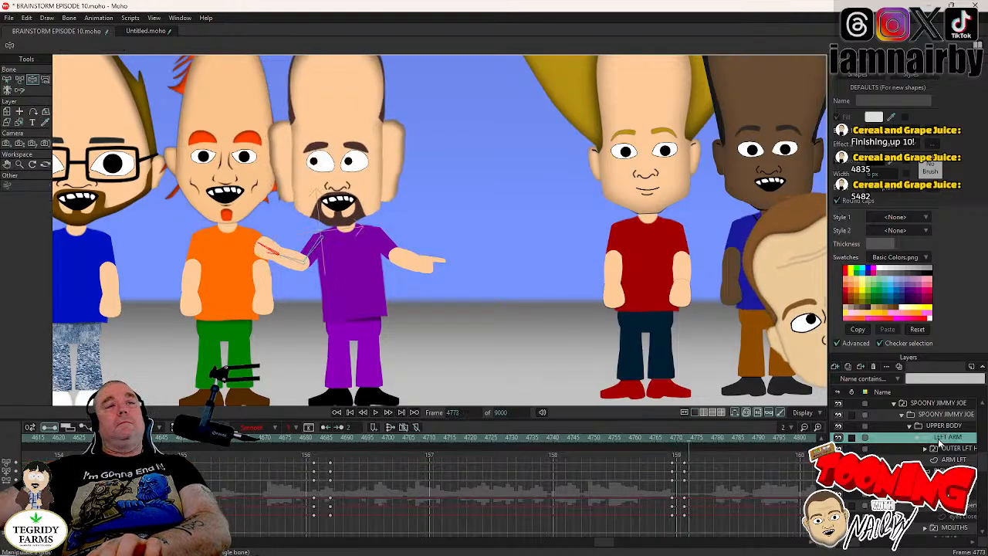
key(Left)
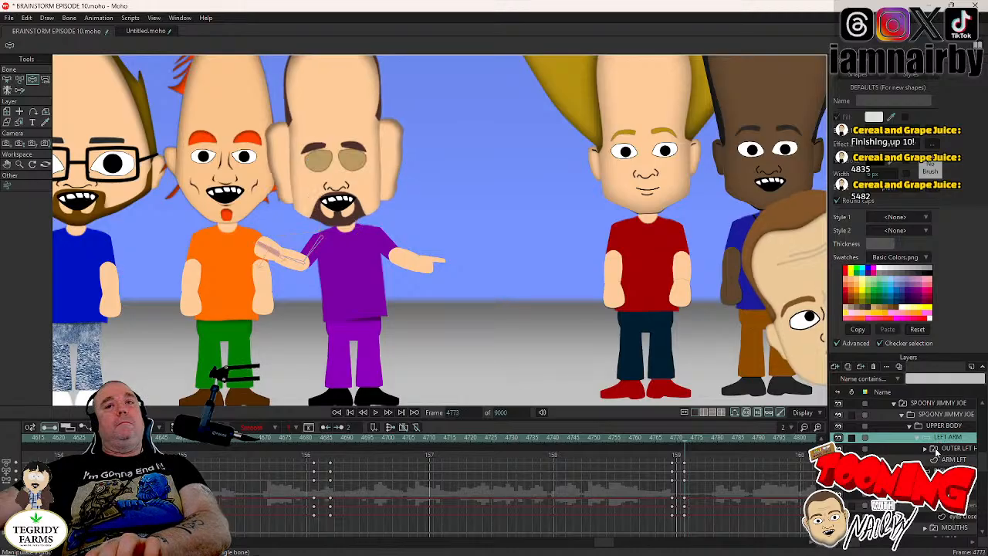
right_click(938, 453)
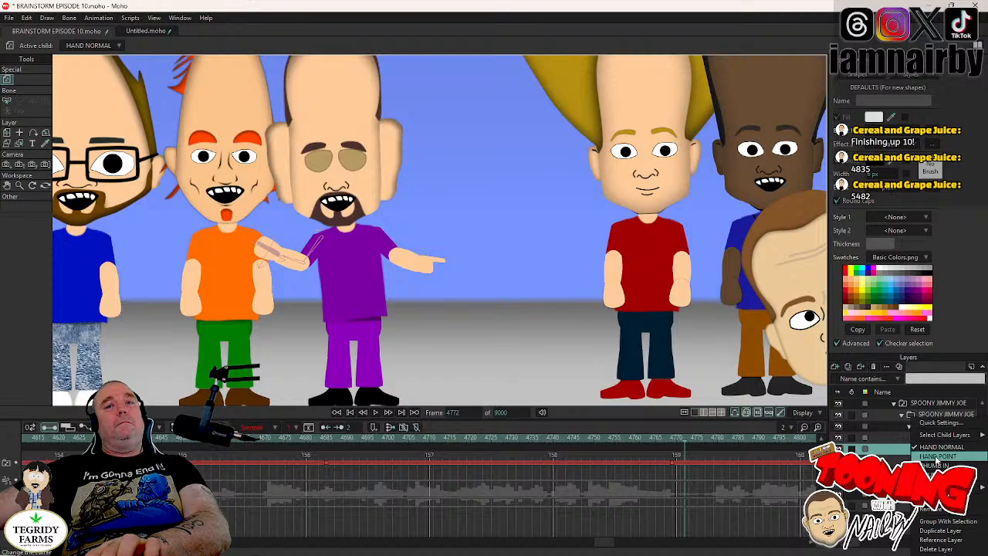
click(936, 458)
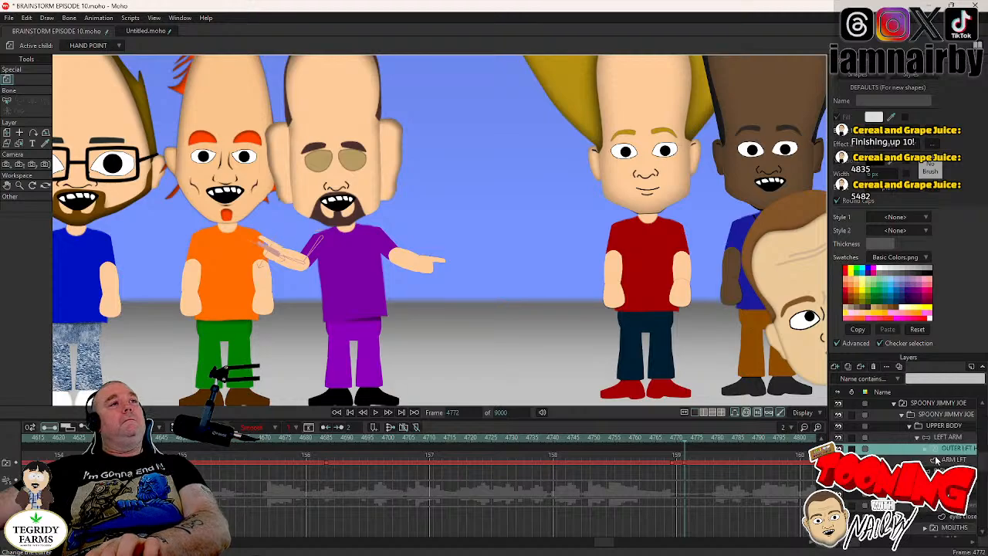
- Key the RIGHT ARM bones' held pose at frame 4769 and swing the arm in across the purple shirt at frame 4772
click(946, 470)
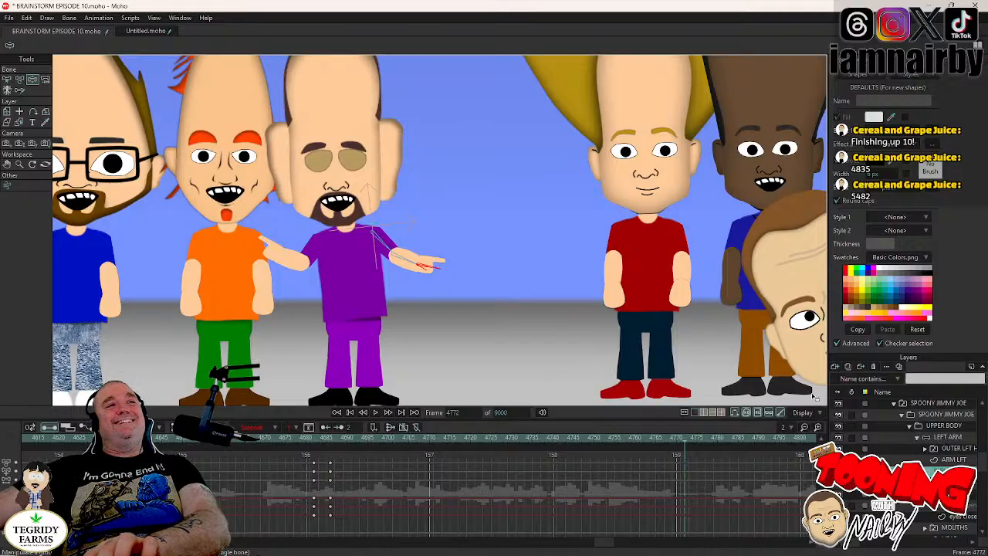
key(Left)
key(Left)
key(Left)
key(Left)
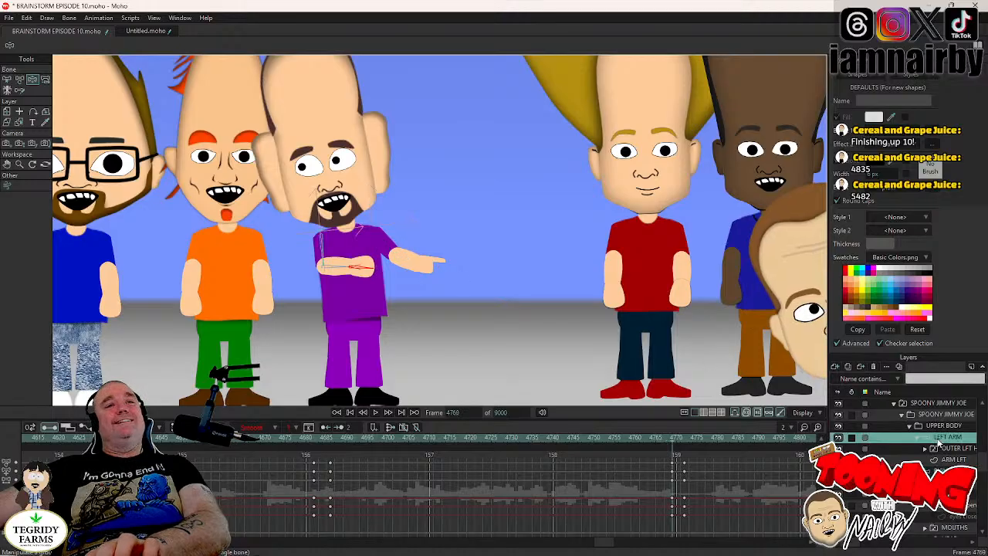
key(Right)
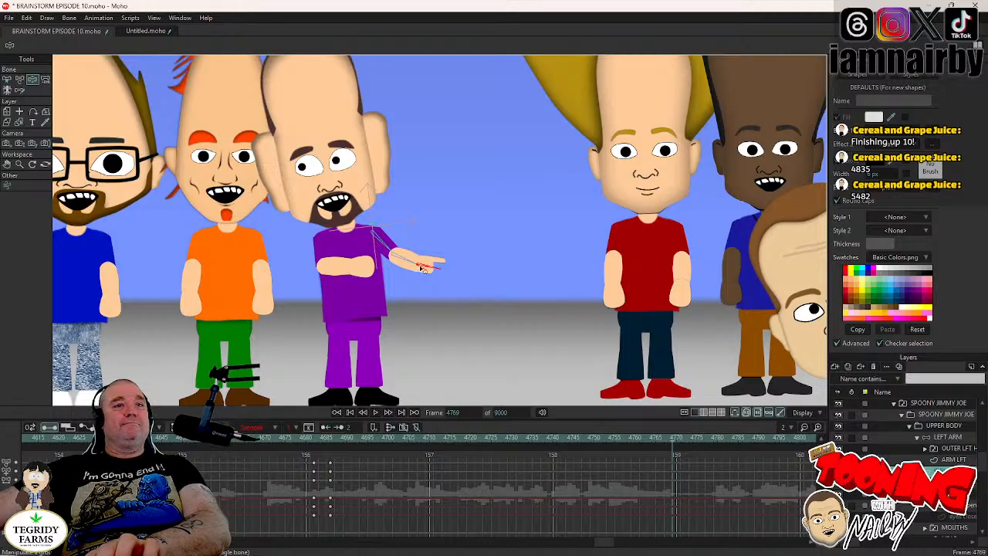
key(Right)
key(Right)
key(Right)
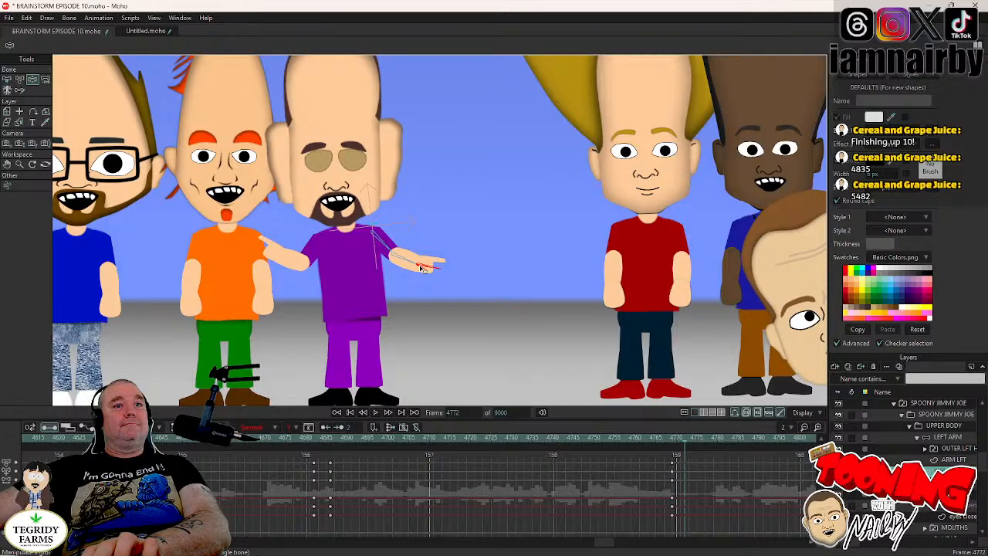
drag(423, 268, 313, 253)
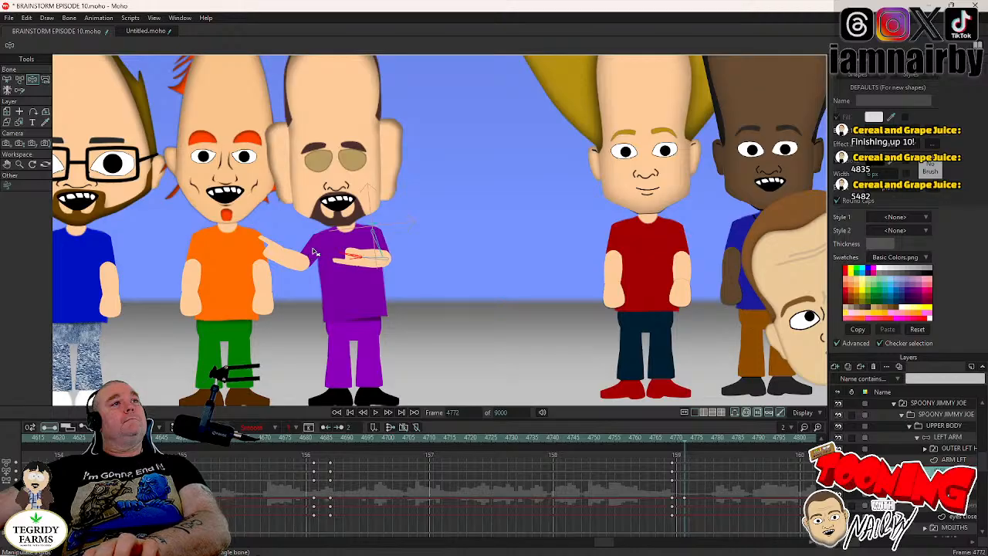
- Step between frames 4769 and 4772 to examine the RIGHT ARM swing
key(Left)
key(Left)
key(Left)
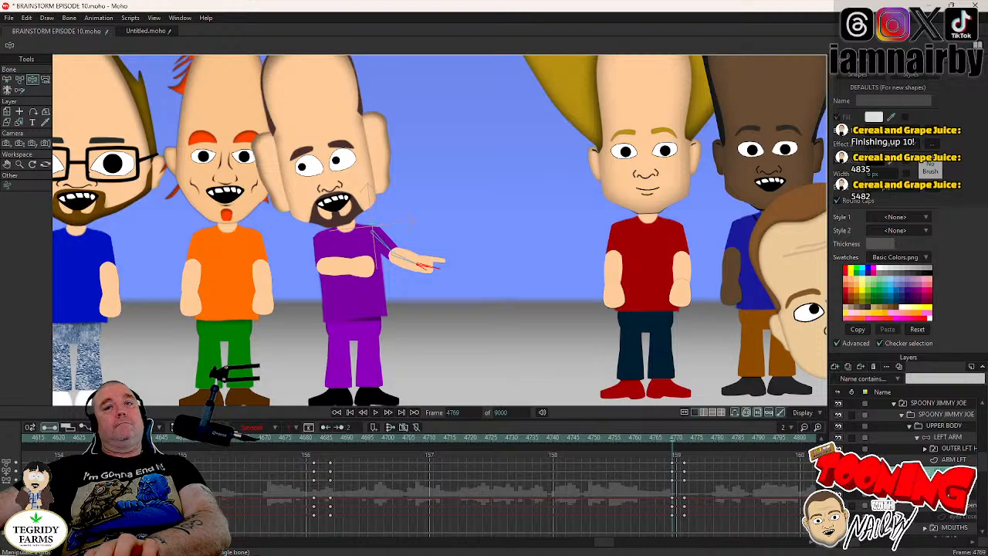
key(Right)
key(Right)
key(Right)
key(Left)
key(Left)
key(Left)
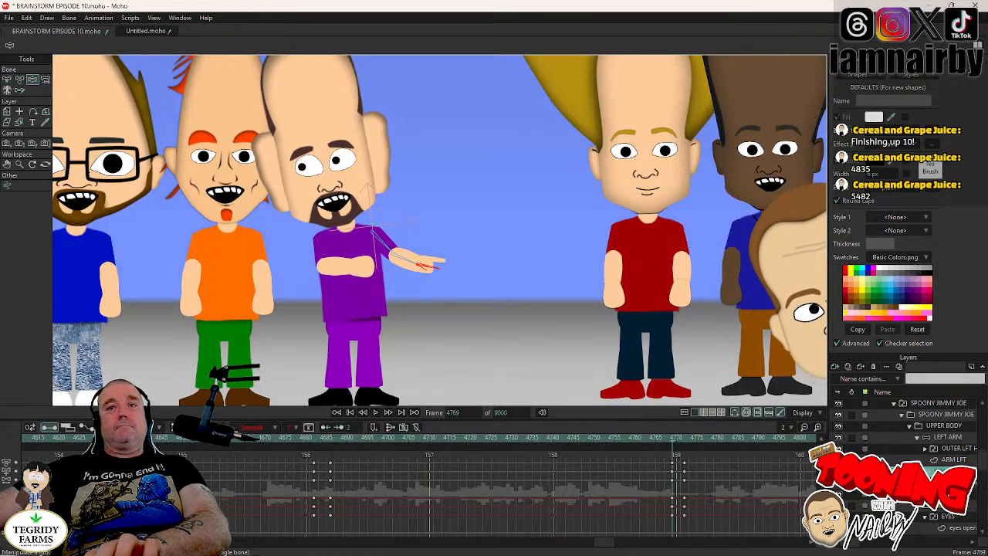
- Switch the outer right hand layer to HAND NORMAL near the start of the arm swing and check the hand at frame 4772
right_click(946, 449)
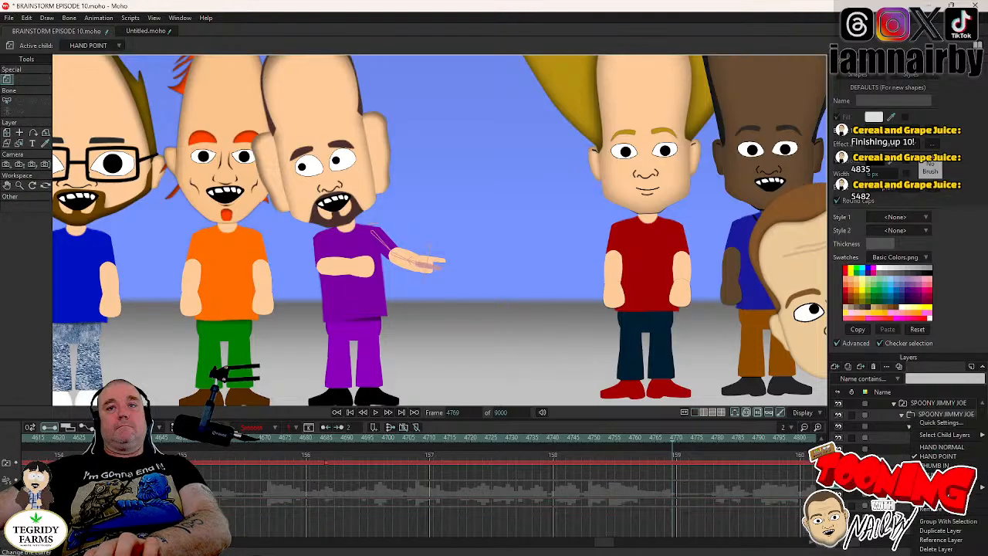
click(942, 448)
key(Right)
key(Right)
key(Right)
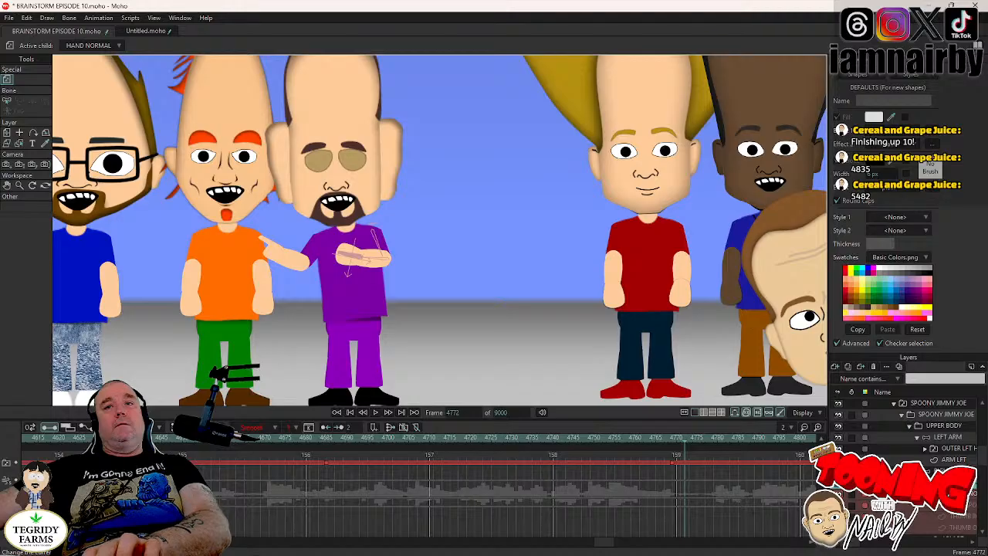
click(961, 517)
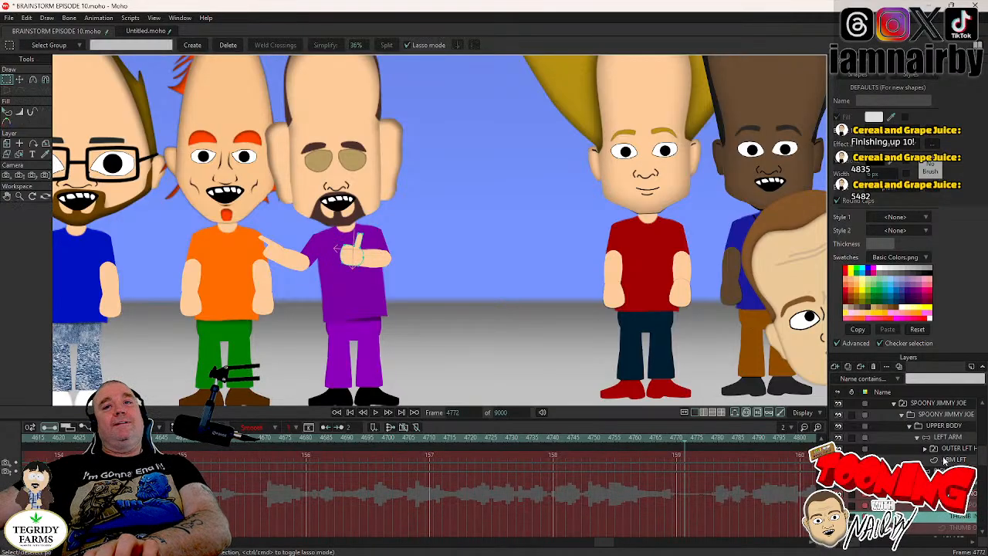
- Select the UPPER BODY layer and examine the combined arm movement up to frame 4774
click(928, 426)
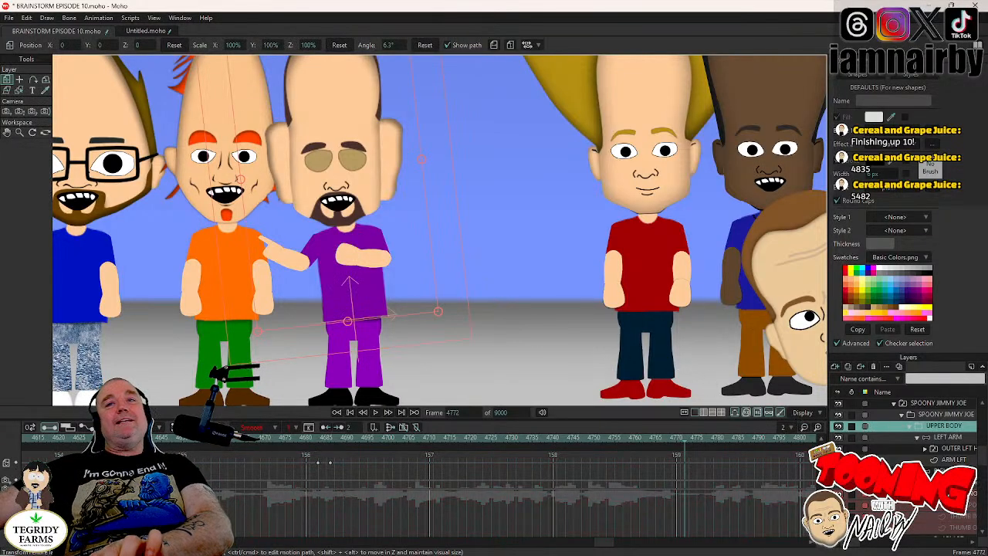
key(Left)
key(Left)
key(Left)
key(Right)
key(Right)
key(Right)
key(Right)
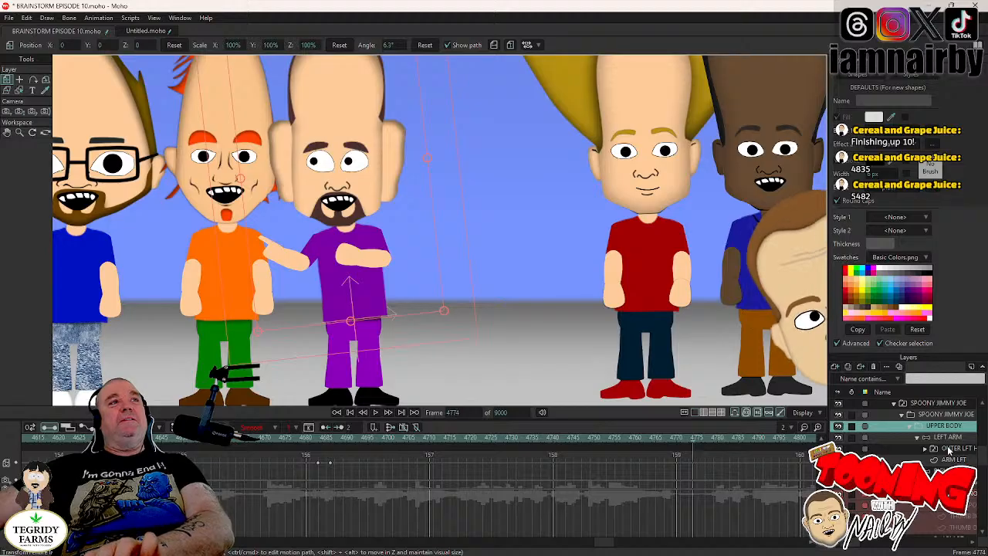
key(Right)
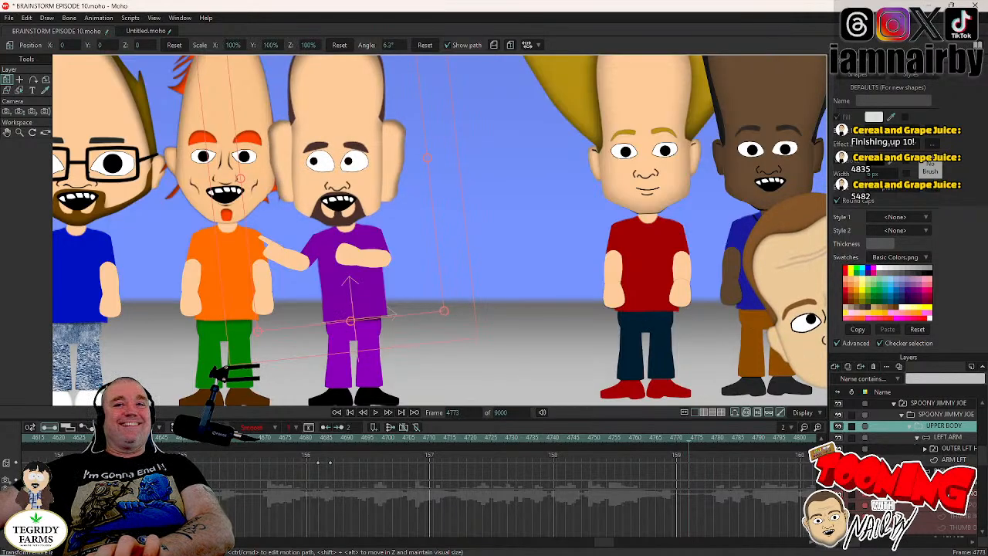
- Collapse the outer right hand, LEFT ARM, RIGHT ARM and EYES groups of SPOONY JIMMY JOE
click(925, 483)
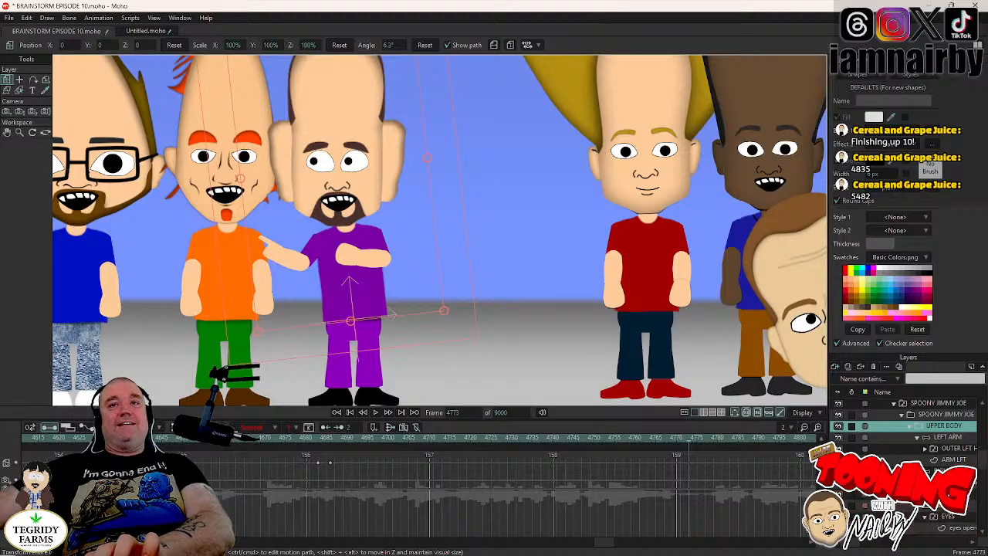
click(918, 437)
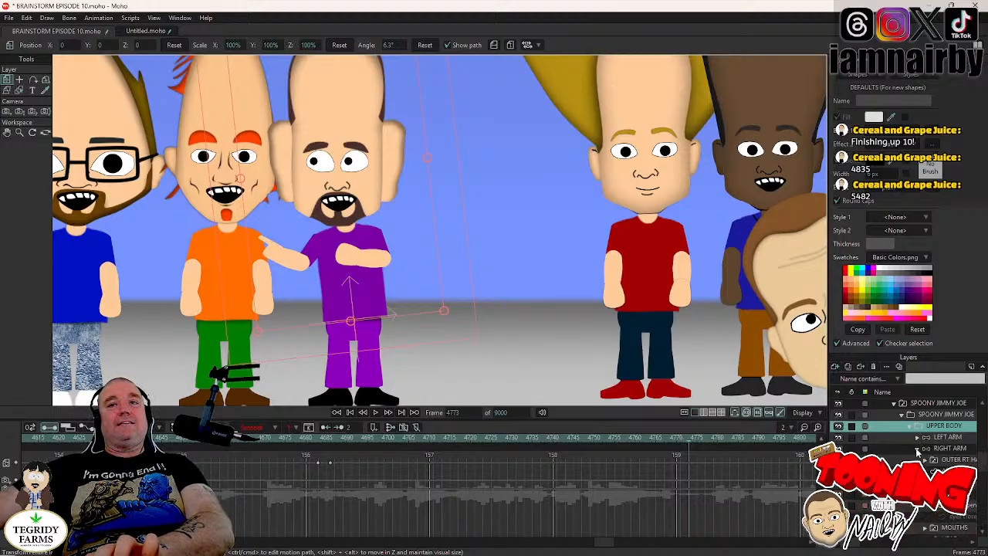
click(917, 448)
click(925, 471)
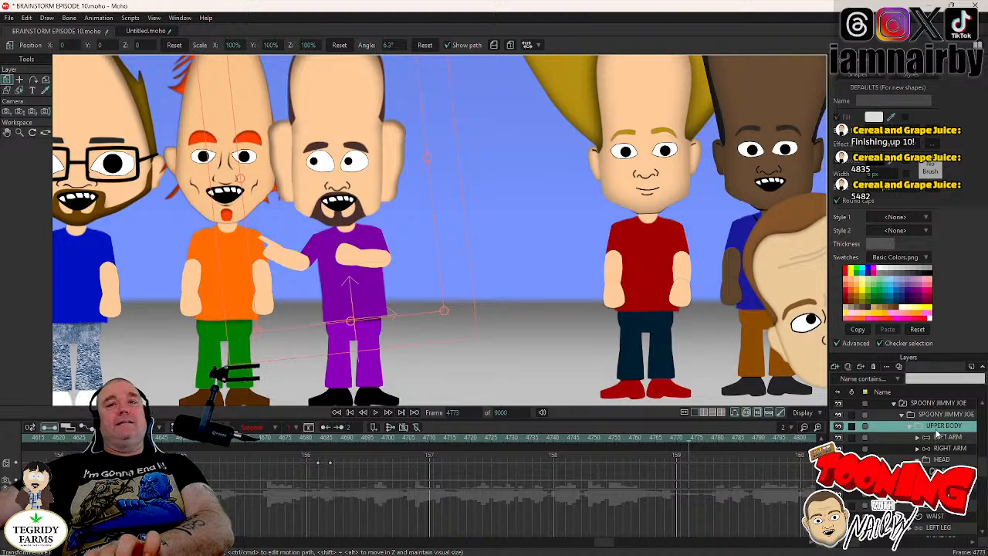
- Key the UPPER BODY layer's held pose at frame 4767
key(Left)
key(Left)
key(Left)
key(Left)
key(Left)
key(Left)
key(Left)
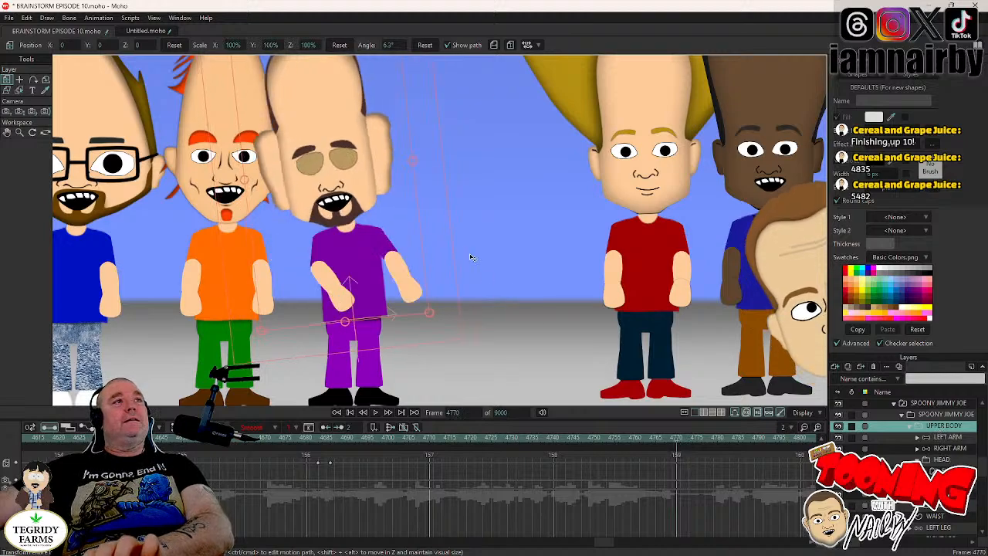
key(Right)
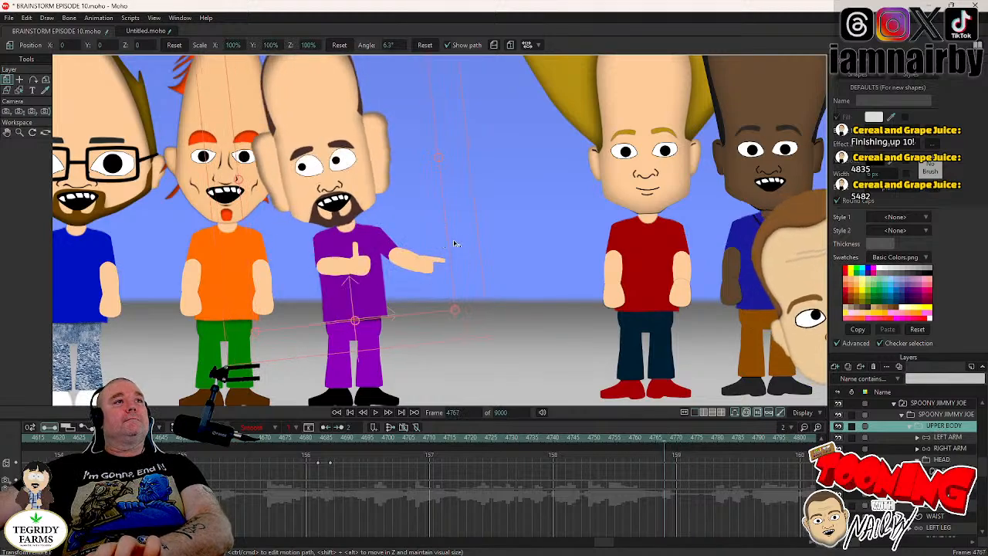
key(Right)
key(Right)
key(Right)
key(Right)
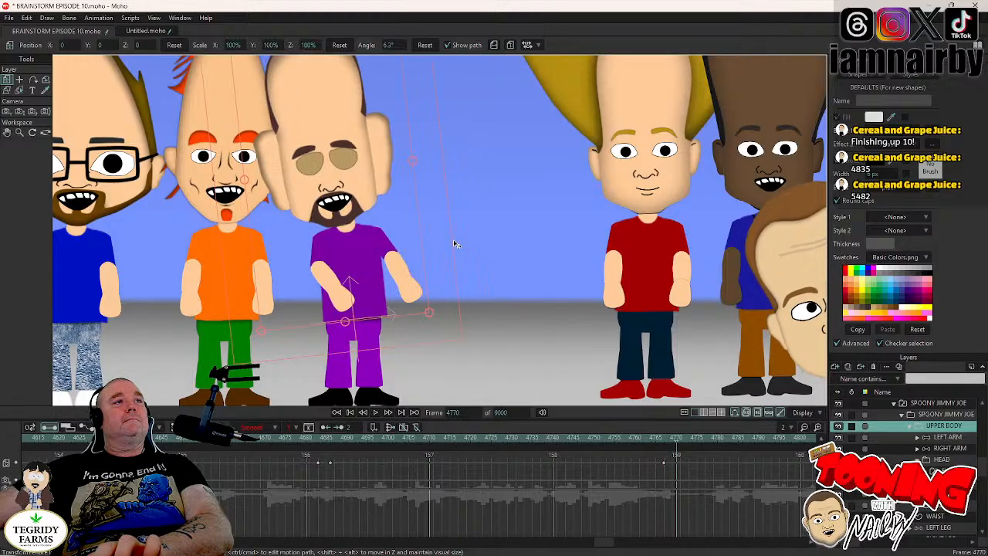
- Rotate the UPPER BODY layer to -6.9° away from the orange-shirted character, place that key at frame 4770, and check the lean
key(Right)
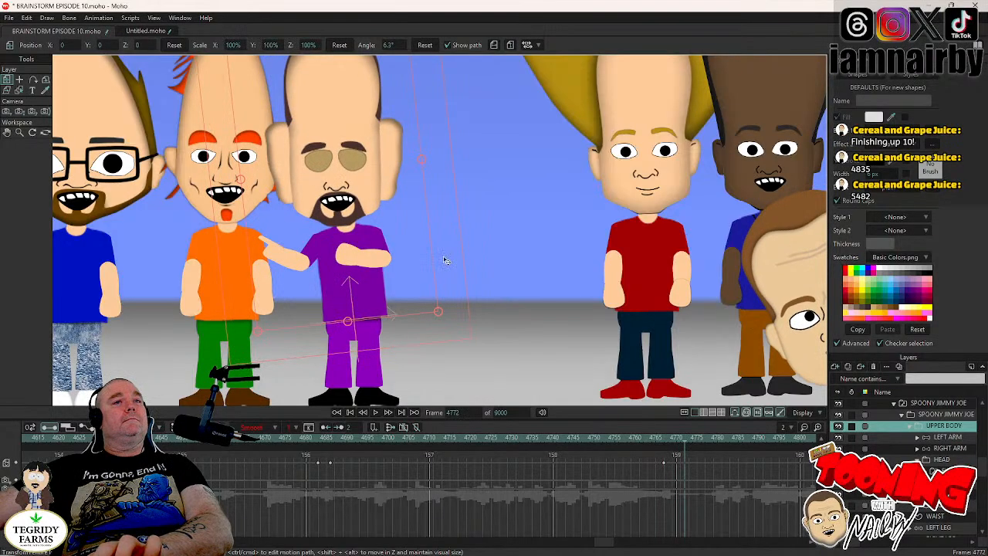
key(Right)
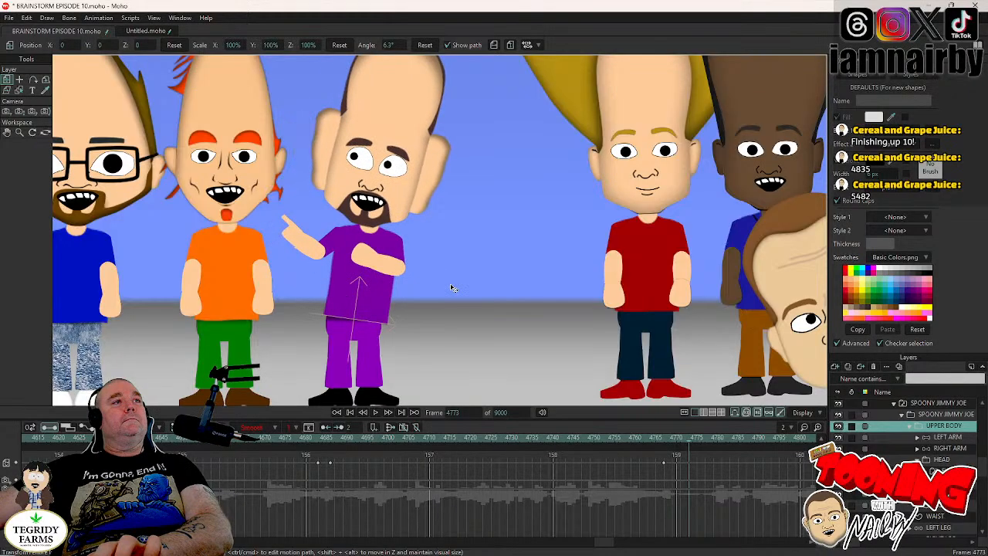
drag(452, 286, 449, 284)
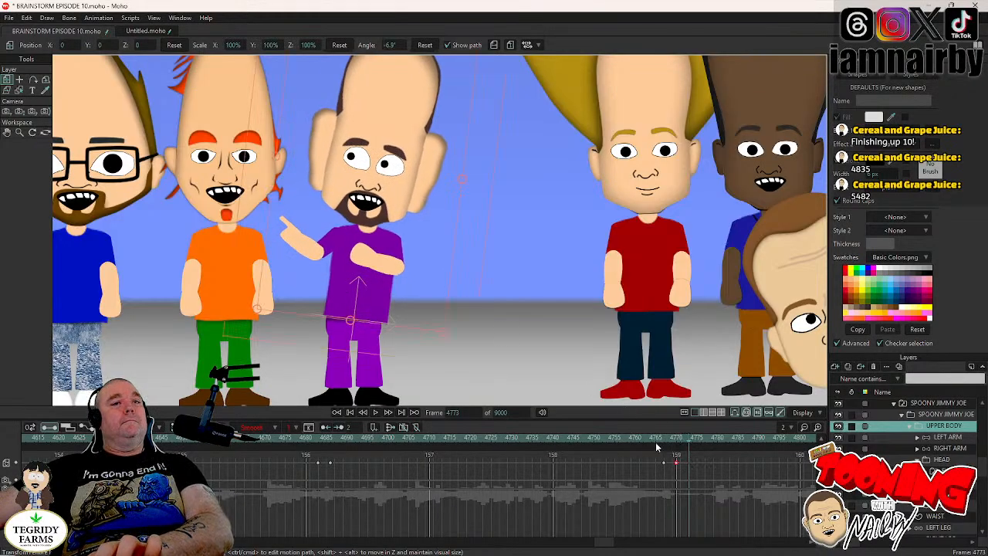
click(657, 444)
click(686, 446)
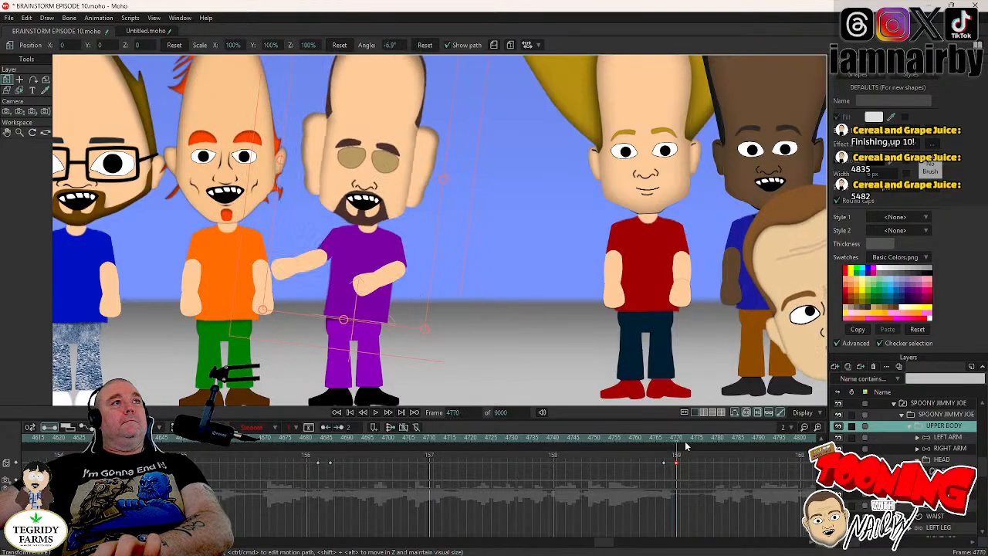
click(678, 446)
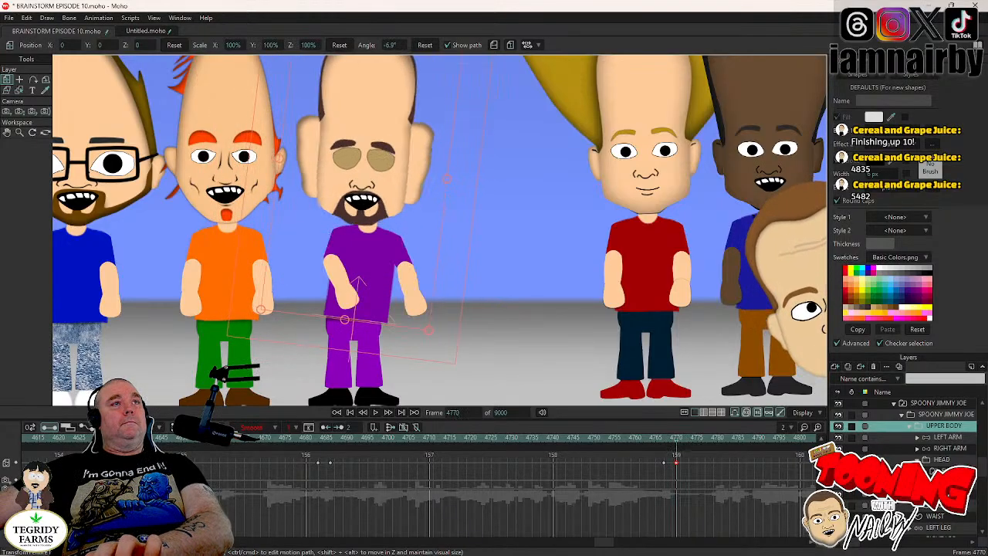
- Select the HEAD layer and tilt the head back upright at frame 4773
click(942, 464)
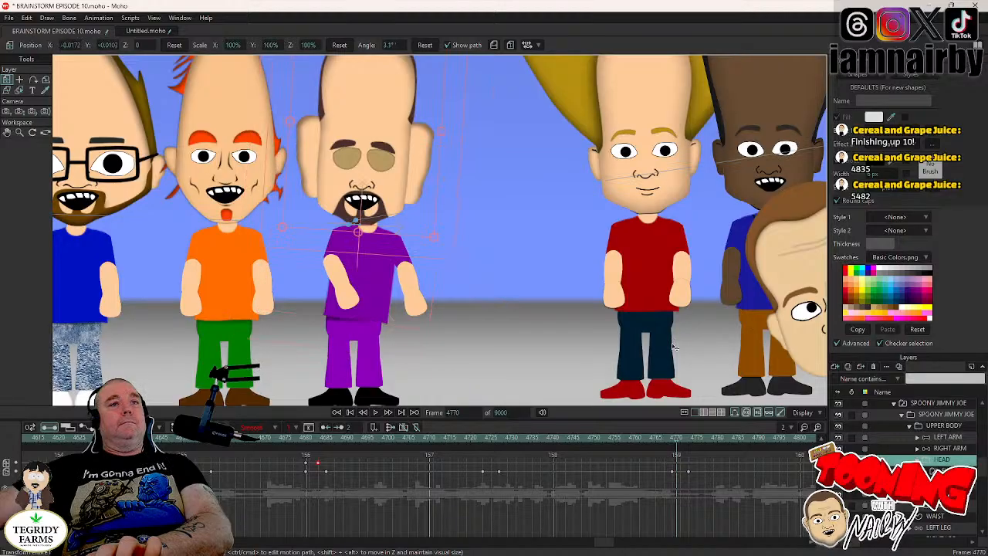
key(Right)
key(Right)
key(Right)
key(Right)
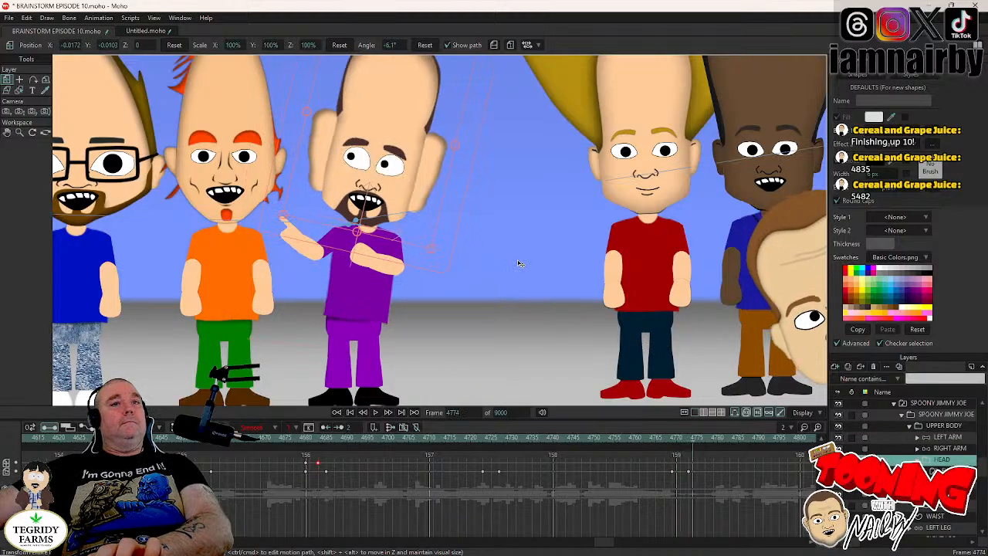
mouse_move(452, 195)
mouse_down()
mouse_move(440, 172)
mouse_move(446, 182)
mouse_up()
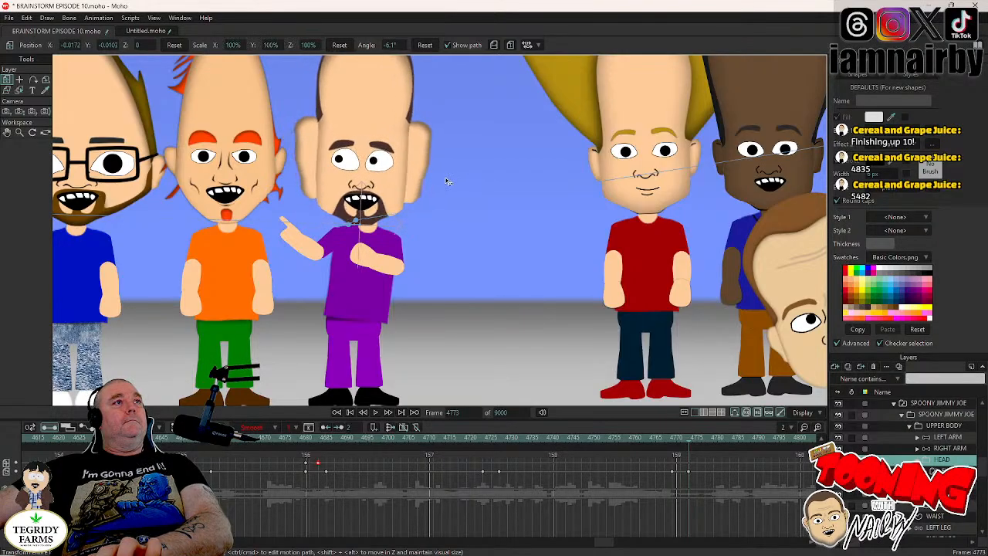
- Step through frames 4770 to 4781 to examine the upright head against the body lean
key(Left)
key(Left)
key(Left)
key(Left)
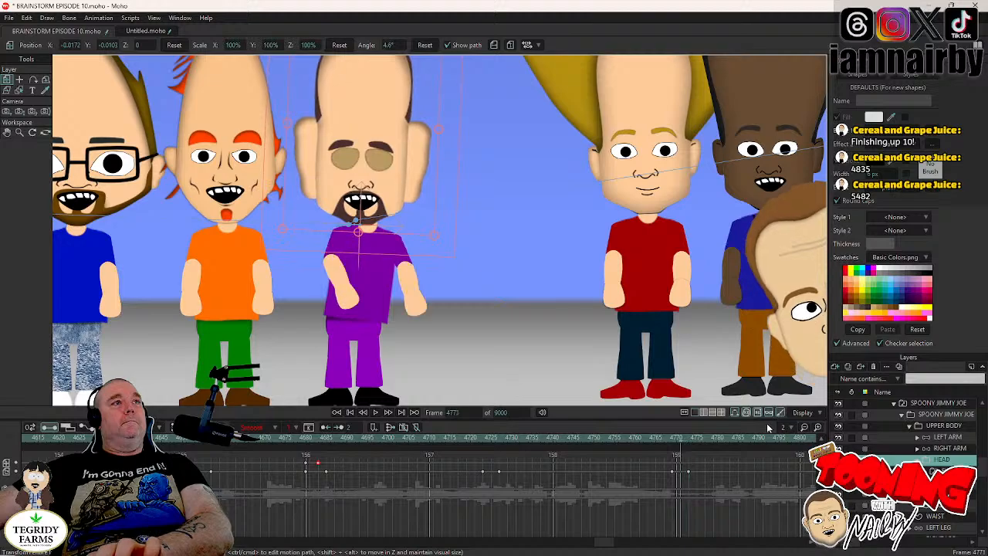
key(Left)
key(Right)
key(Right)
key(Right)
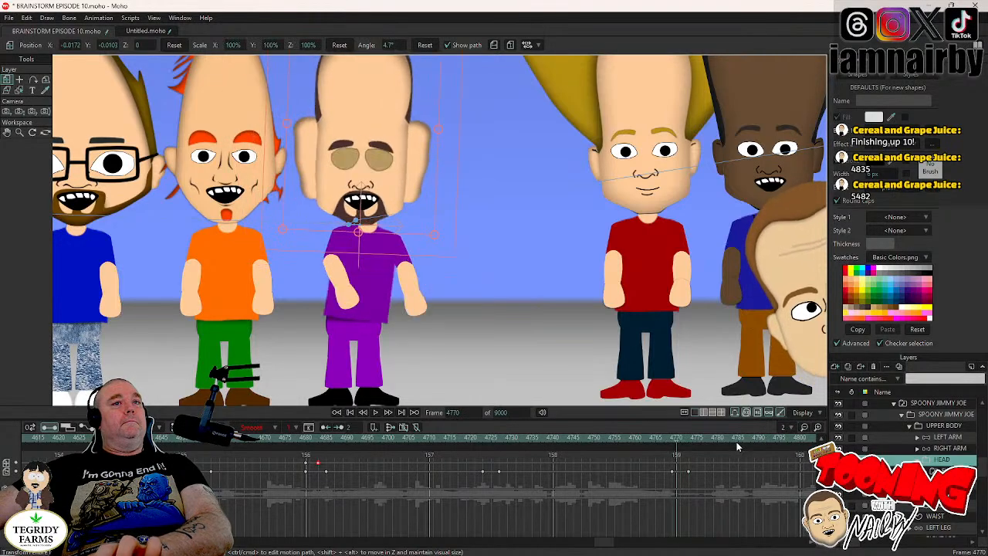
key(Right)
key(Right)
key(Right)
key(Right)
key(Right)
key(Right)
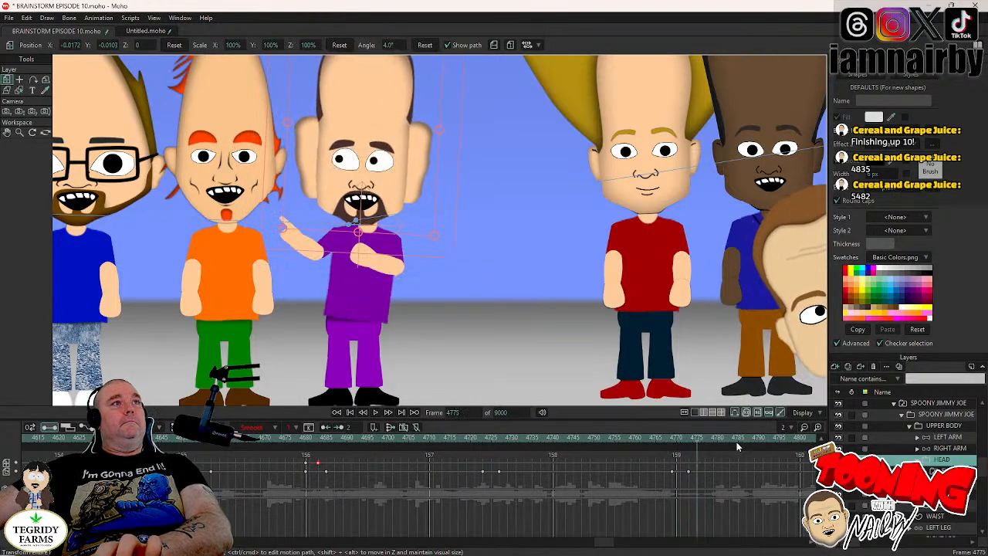
key(Right)
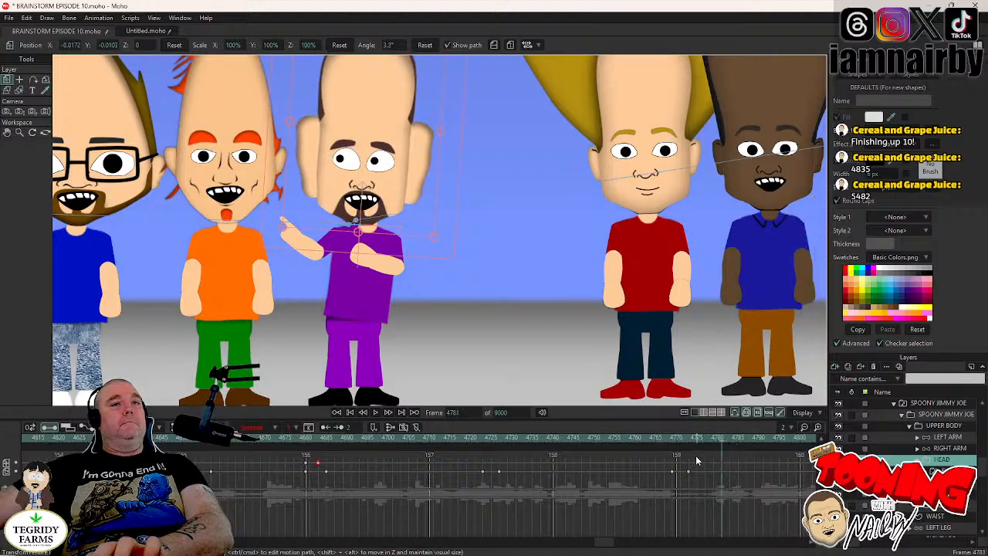
- Tilt the HEAD layer to -4.8° at frame 4773 so the head follows the body lean
click(669, 438)
key(Right)
key(Right)
key(Right)
key(Right)
key(Right)
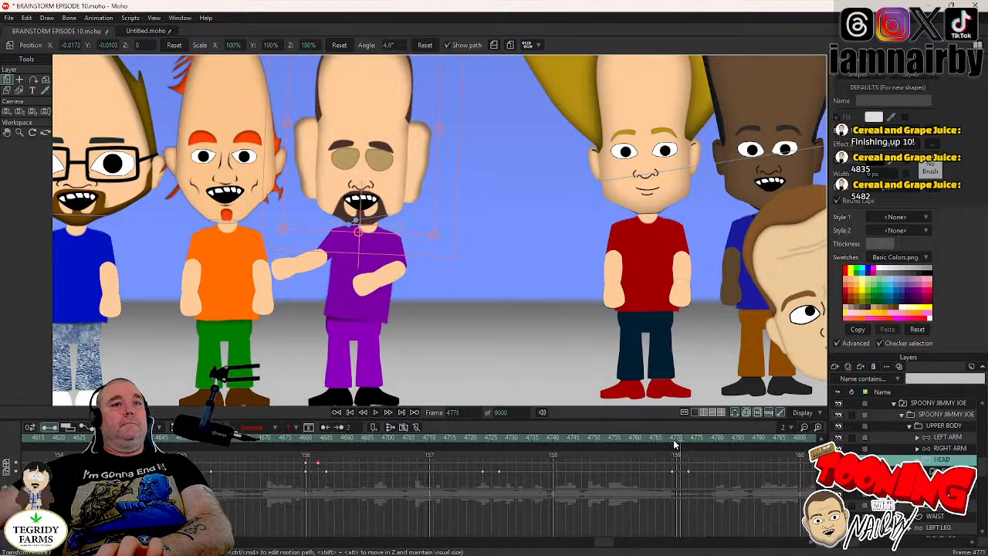
drag(452, 185, 456, 201)
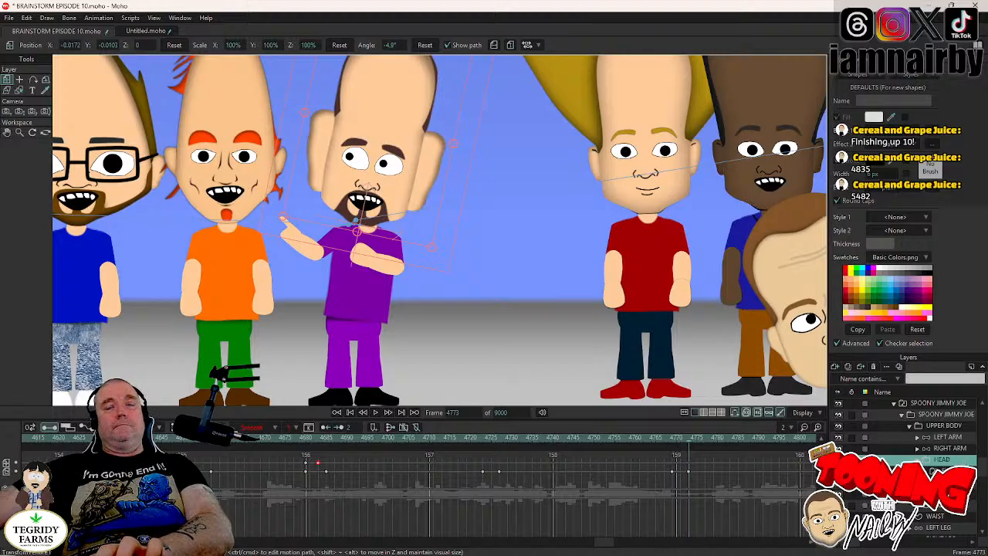
- Shift the pupils toward the orange-shirted character, to about X -0.0173, Y -0.0074, at frame 4772, set that key to Step interpolation, and save
click(924, 471)
click(947, 483)
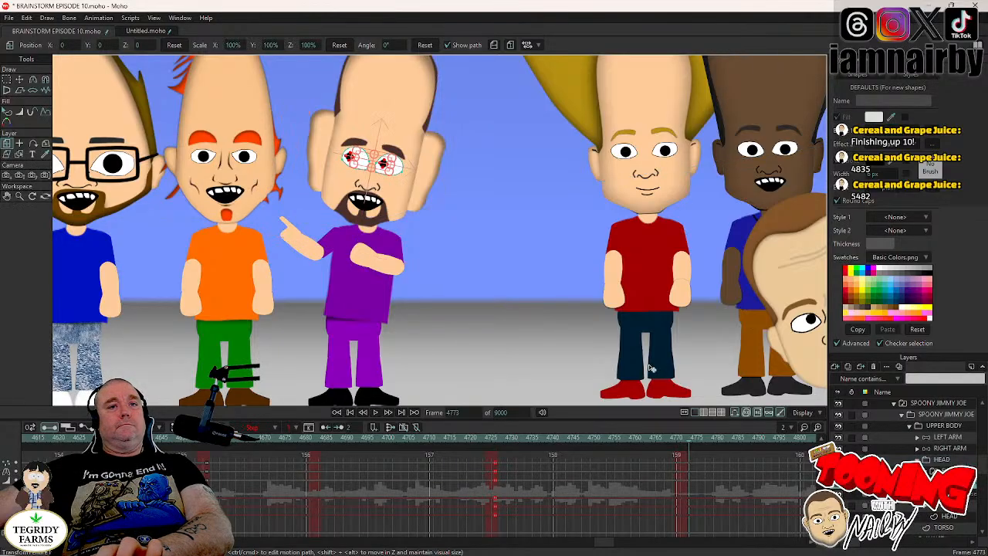
key(Left)
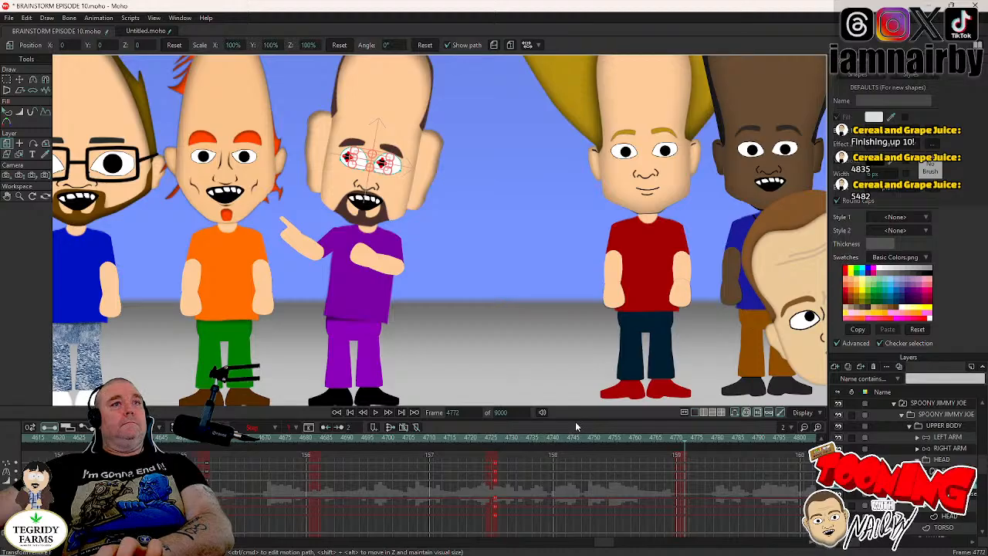
click(20, 80)
drag(482, 220, 480, 225)
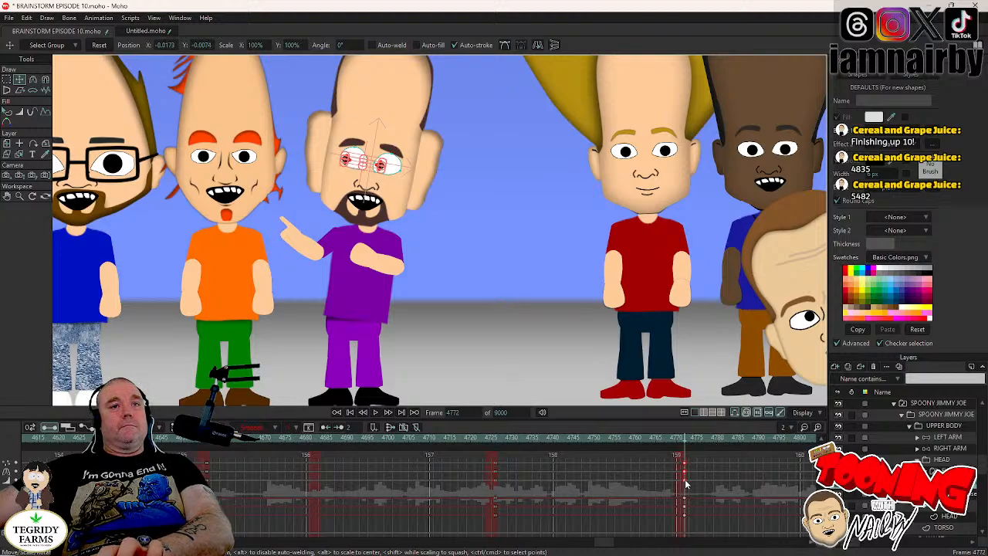
right_click(685, 487)
click(700, 460)
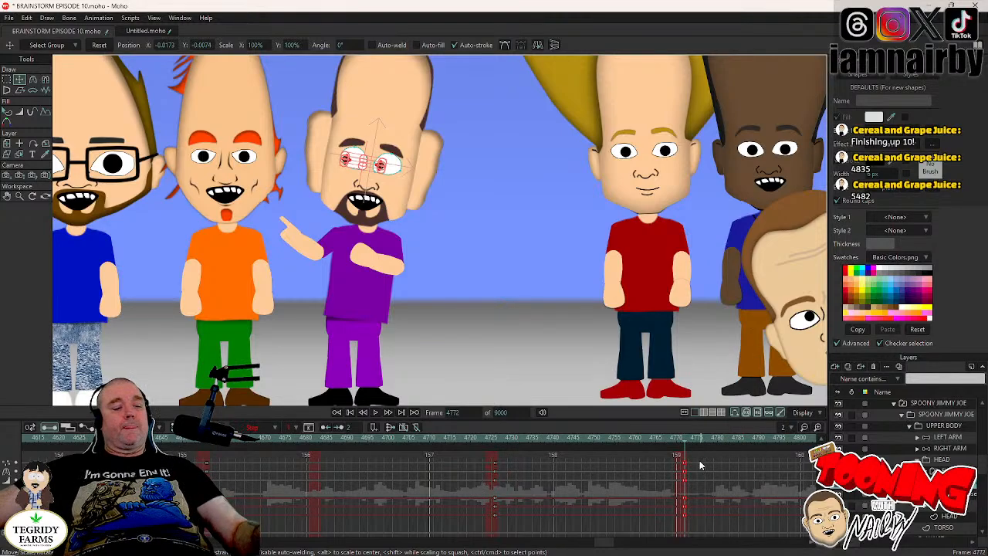
key(ctrl+s)
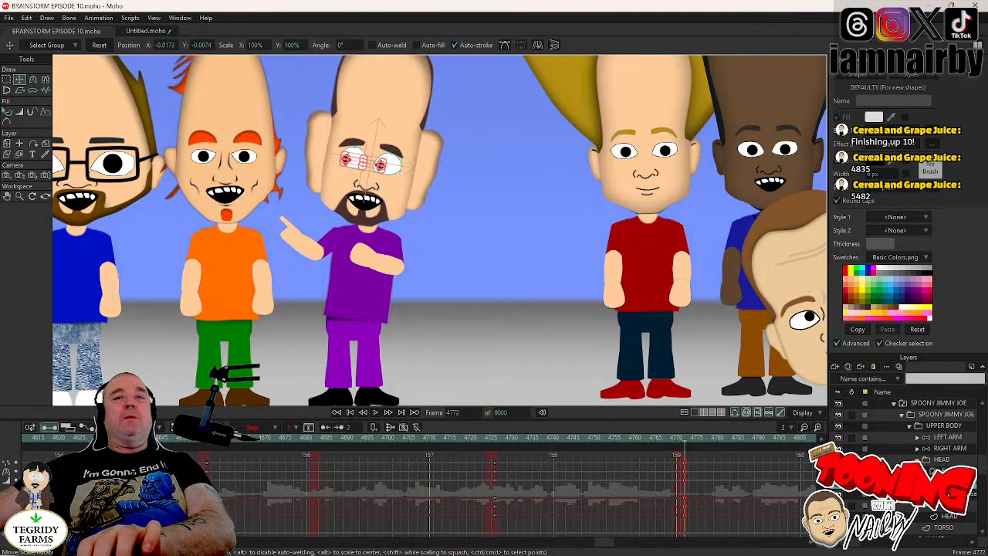
- Switch the outer right hand inside the RIGHT ARM layer to HAND POINT at frame 4772 and save the document
click(925, 471)
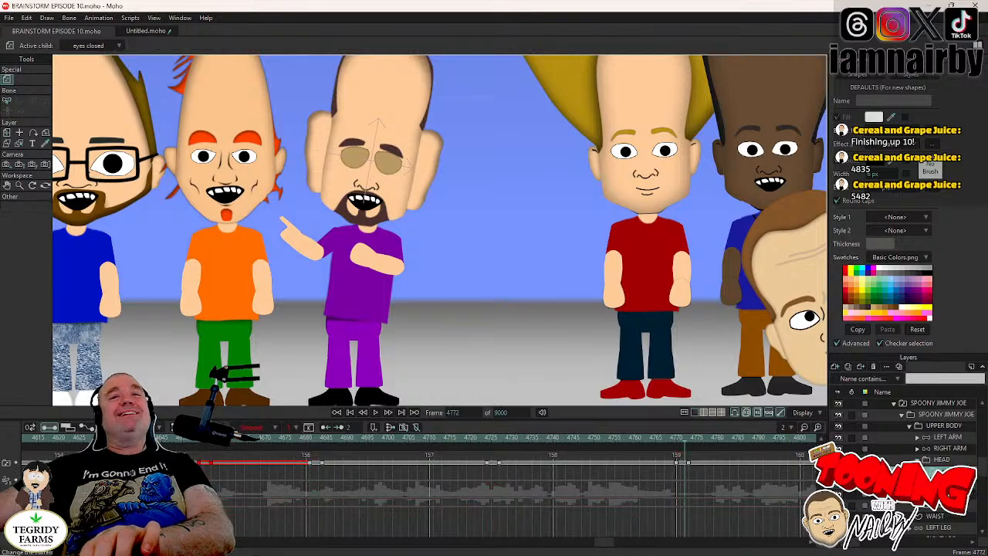
key(Right)
key(Right)
key(Right)
scroll(498, 263, down, 3)
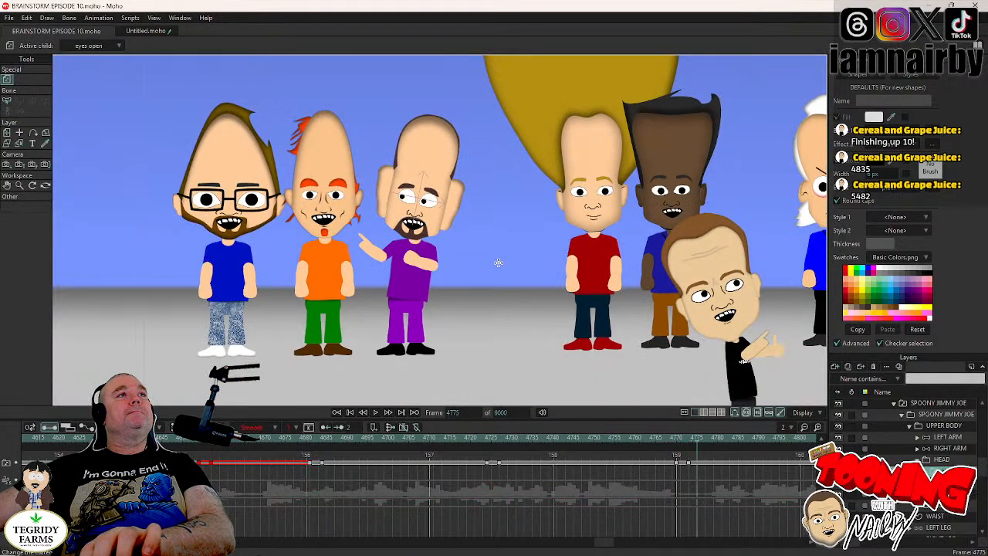
key(Left)
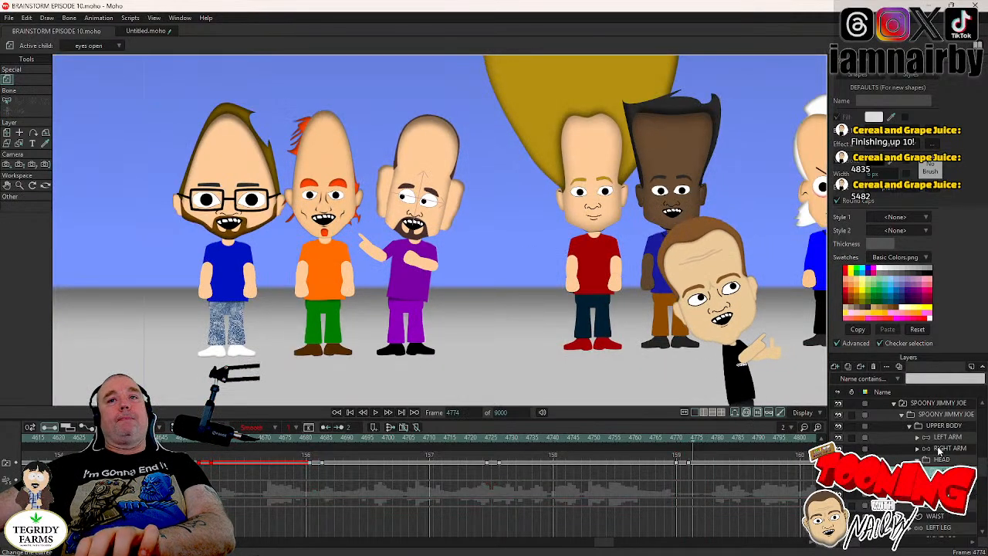
click(939, 449)
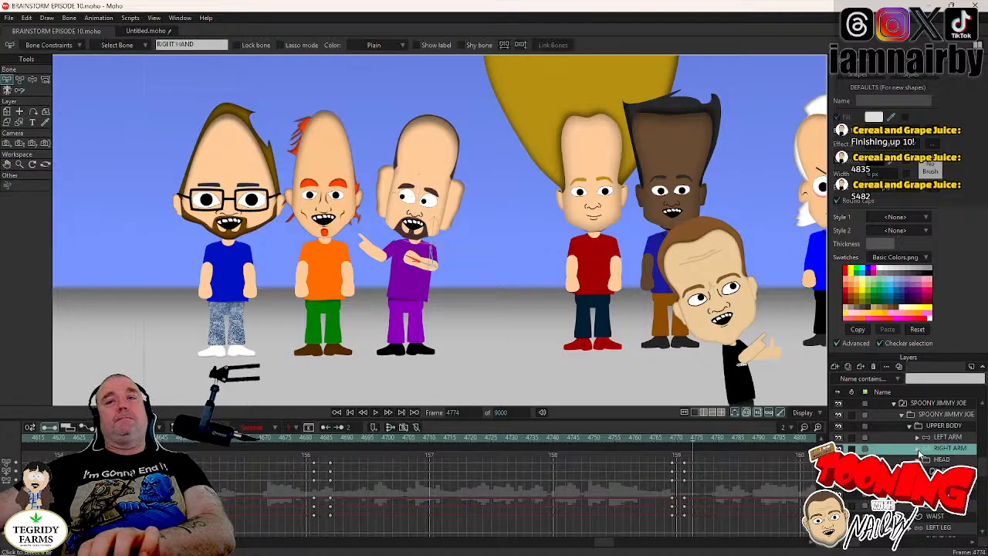
click(918, 449)
key(Left)
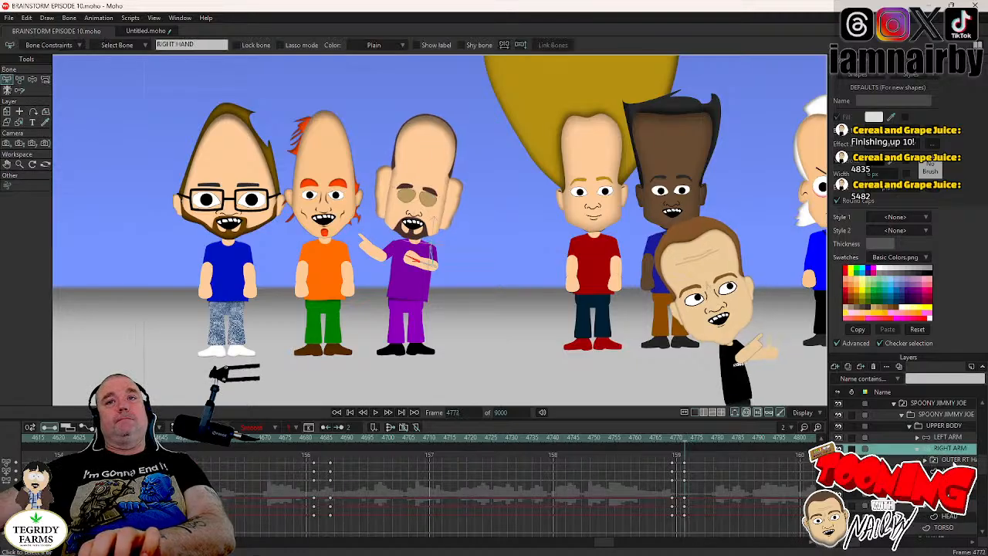
right_click(911, 415)
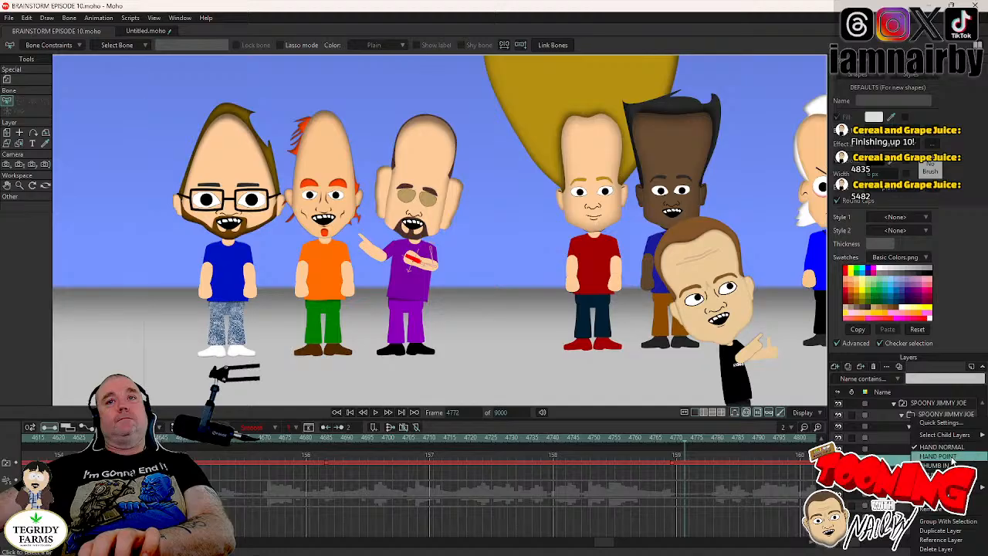
click(952, 457)
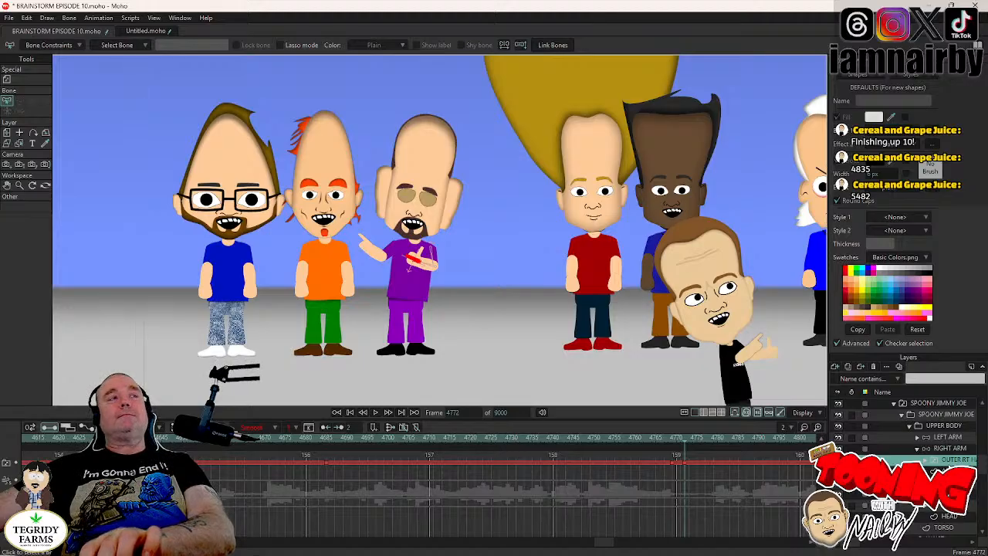
key(ctrl+s)
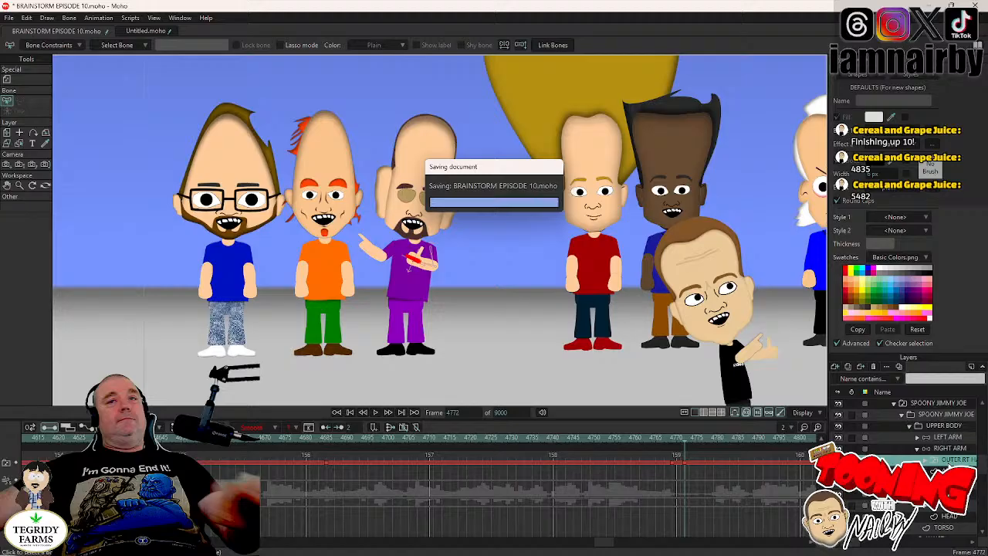
- Go to the blink around frame 4866 and tilt the HEAD layer to -4.9° at frame 4865
click(918, 449)
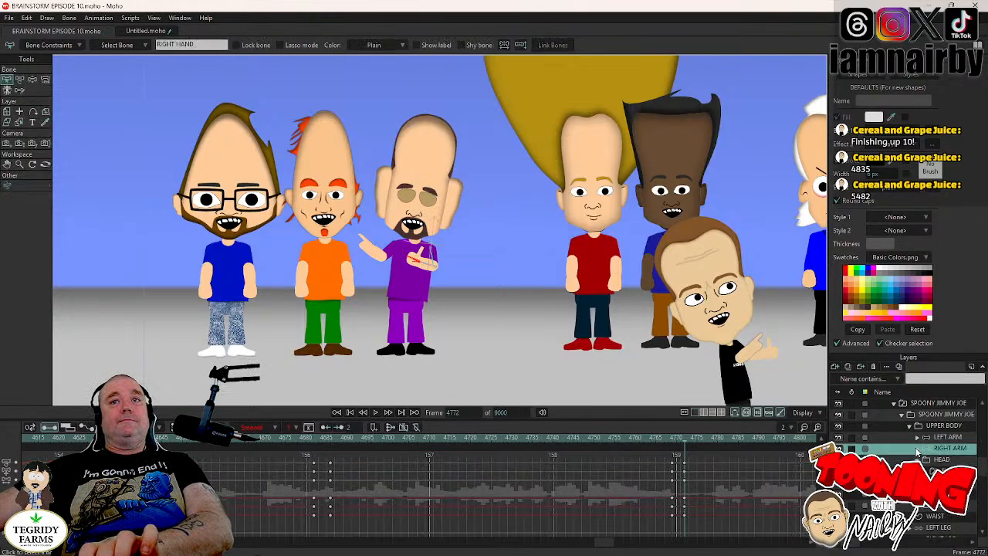
click(944, 471)
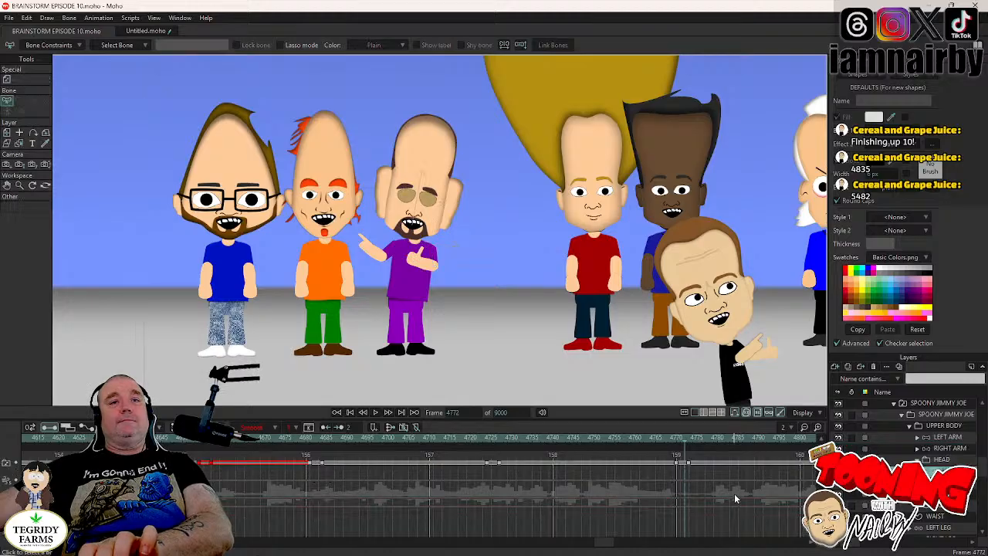
drag(610, 545, 624, 547)
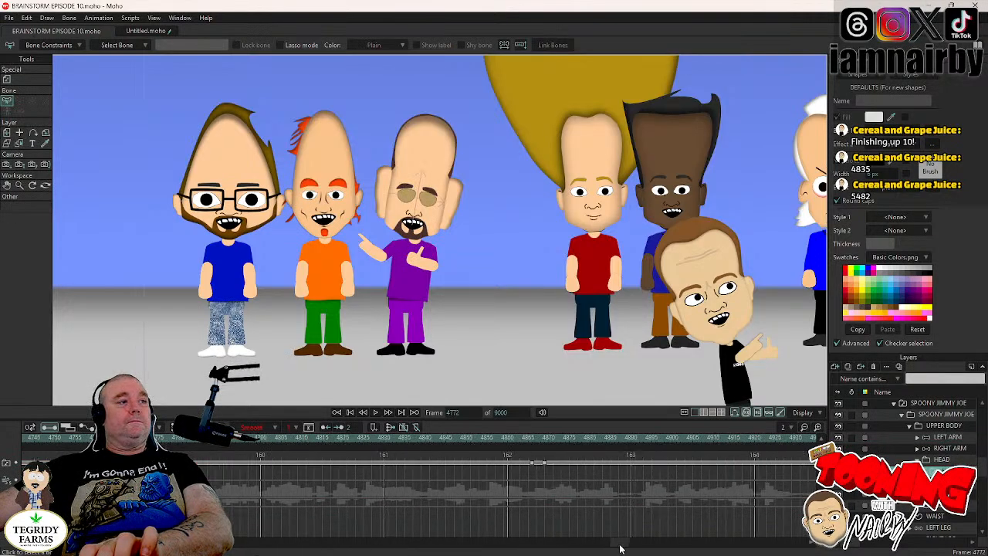
click(533, 439)
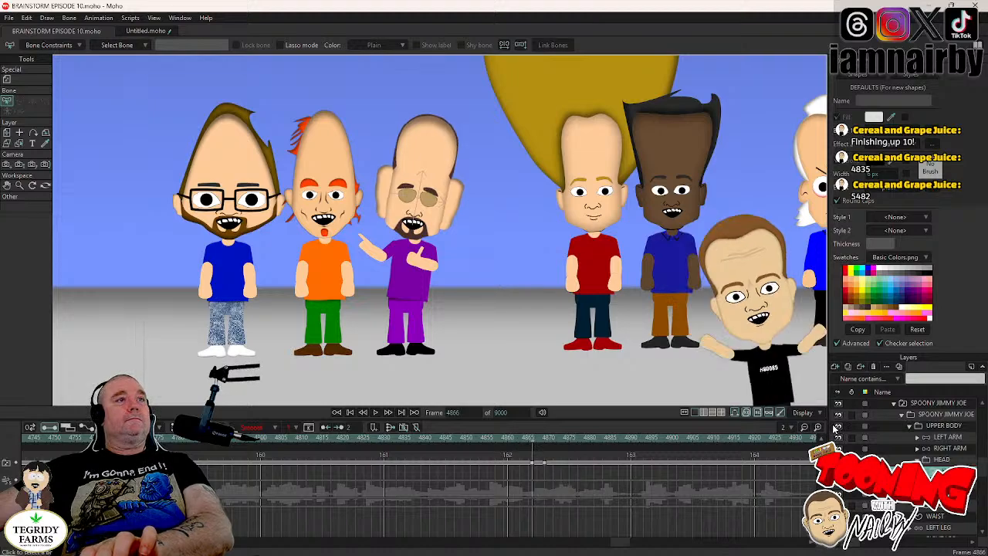
key(Left)
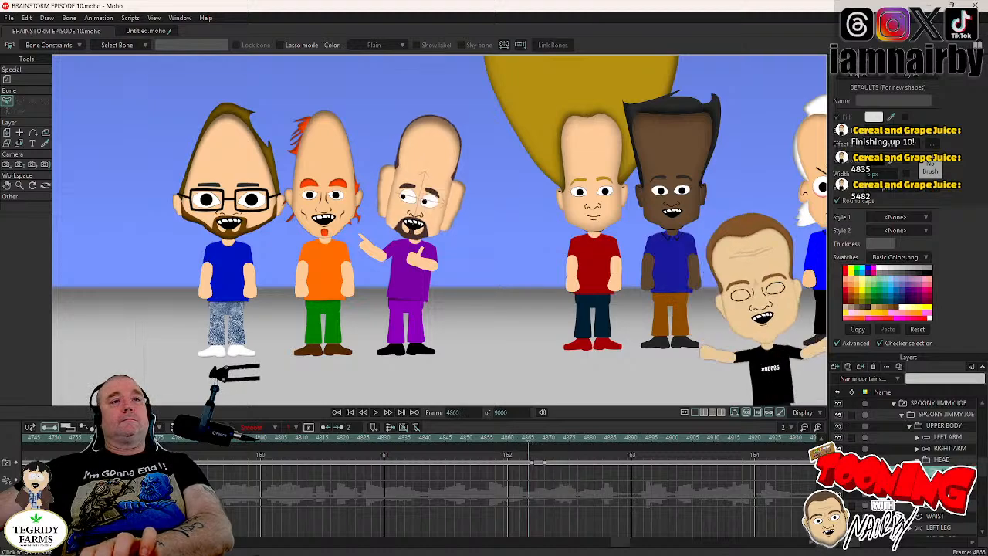
click(943, 451)
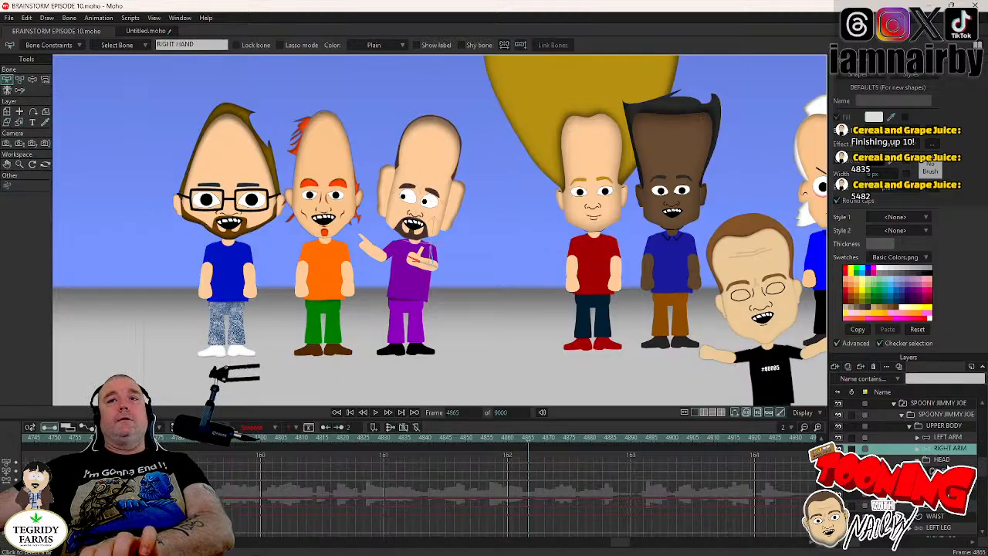
click(942, 460)
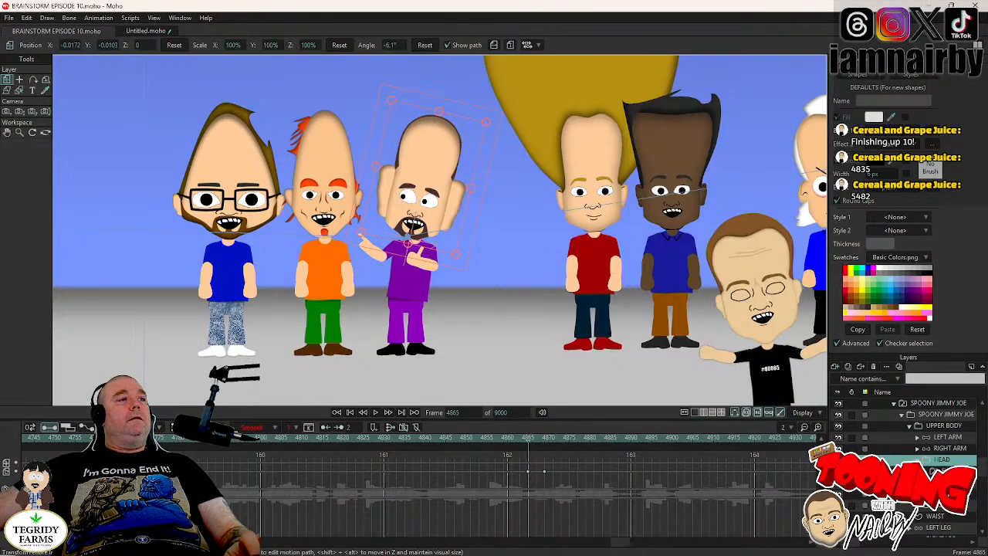
drag(465, 107, 462, 105)
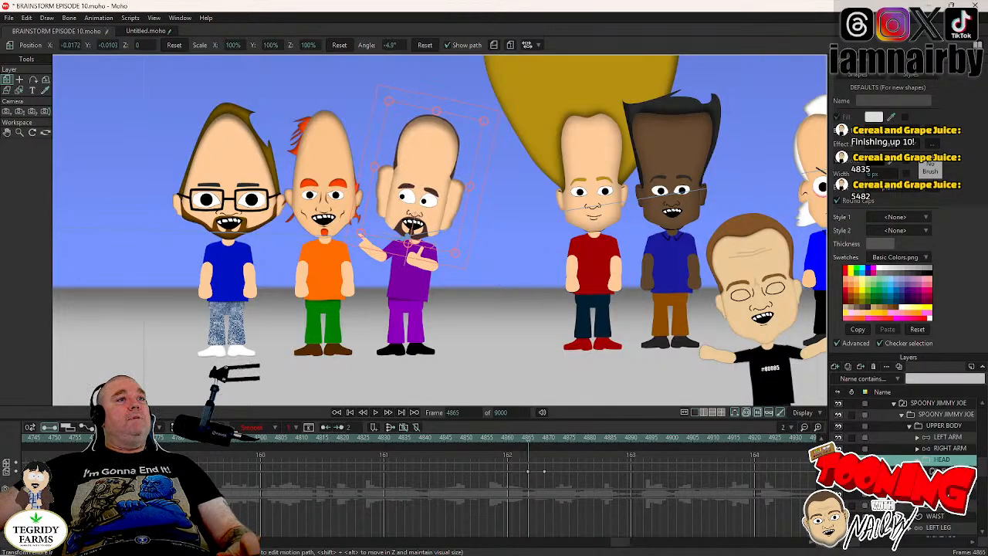
- Tilt the HEAD layer to 5.6° at frame 4869 and check the head movement between frames 4865 and 4869
key(Right)
key(Right)
key(Right)
key(Right)
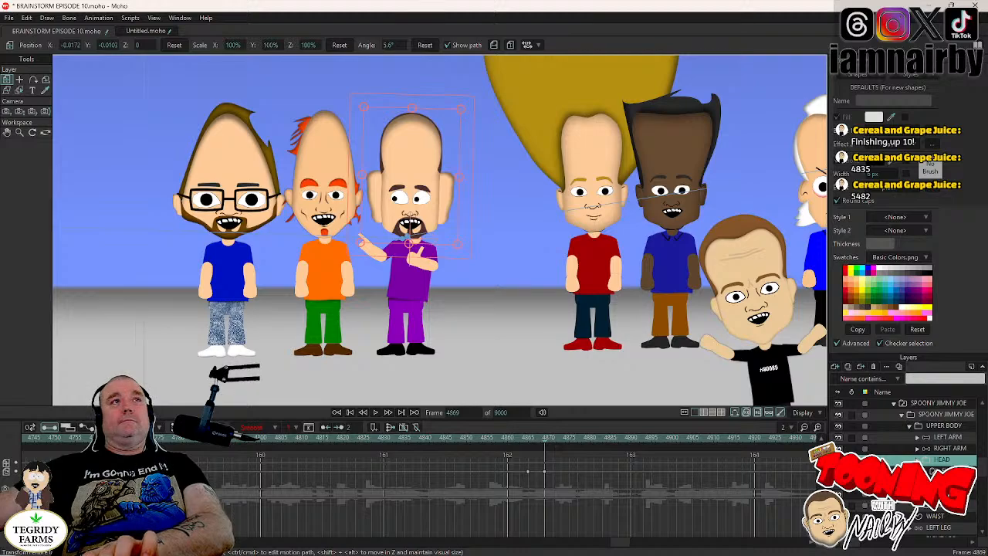
key(Left)
key(Left)
key(Left)
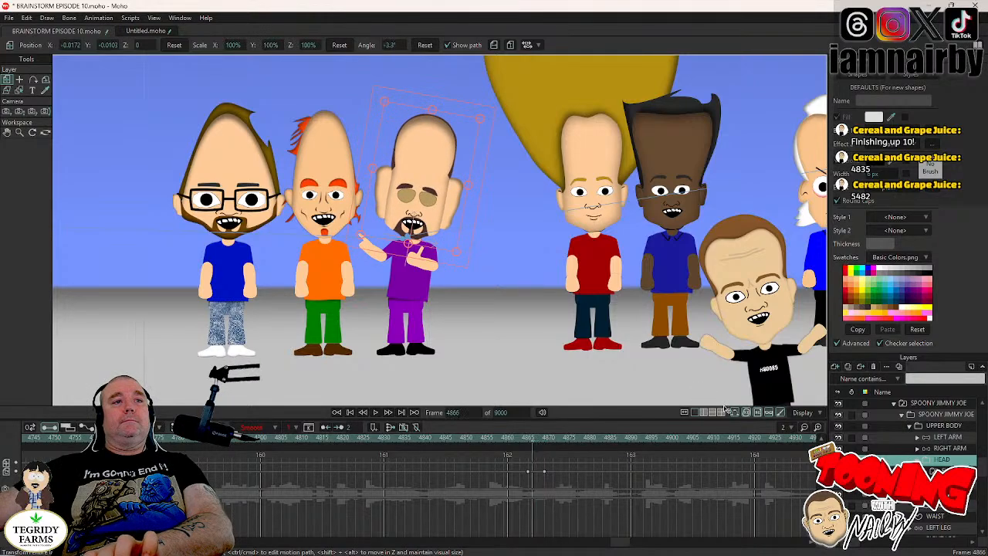
key(Left)
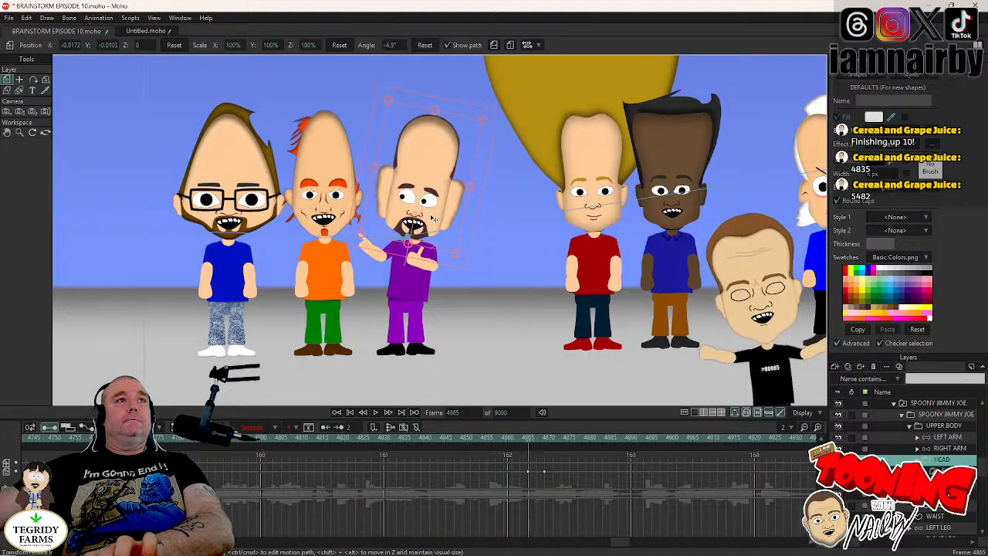
key(Right)
key(Right)
key(Right)
key(Right)
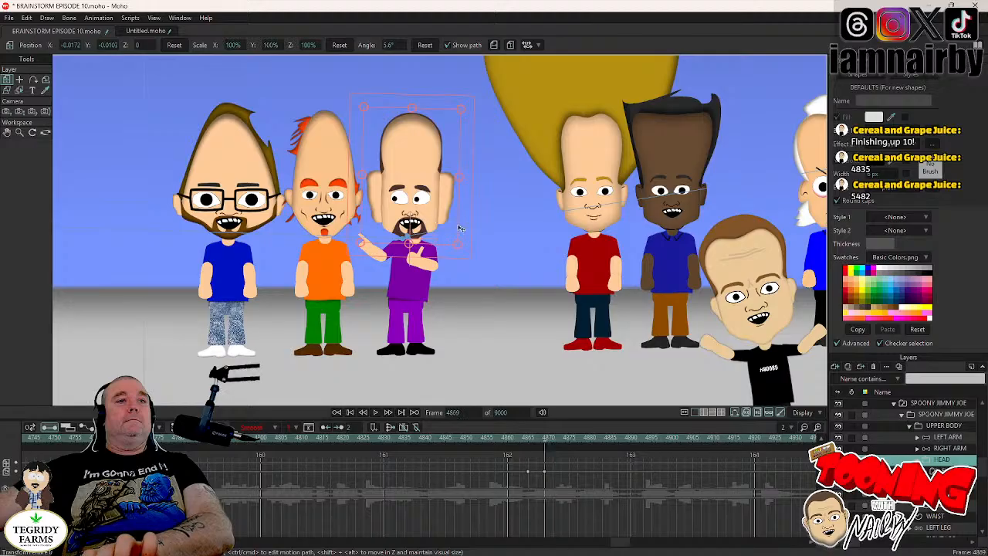
key(Left)
key(Left)
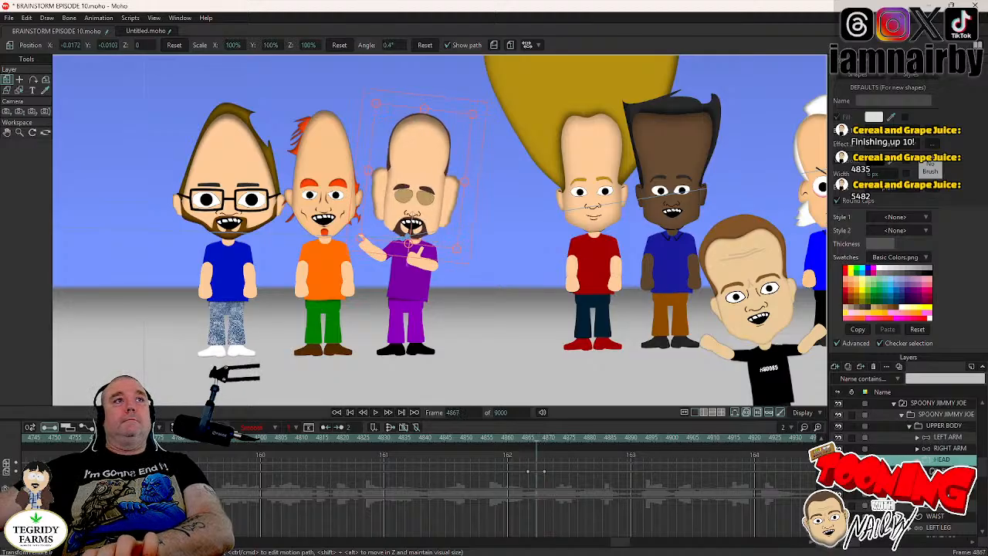
- Reset the pupils' horizontal position to 0 at frame 4867, during the blink, and set that key to Step interpolation
click(917, 459)
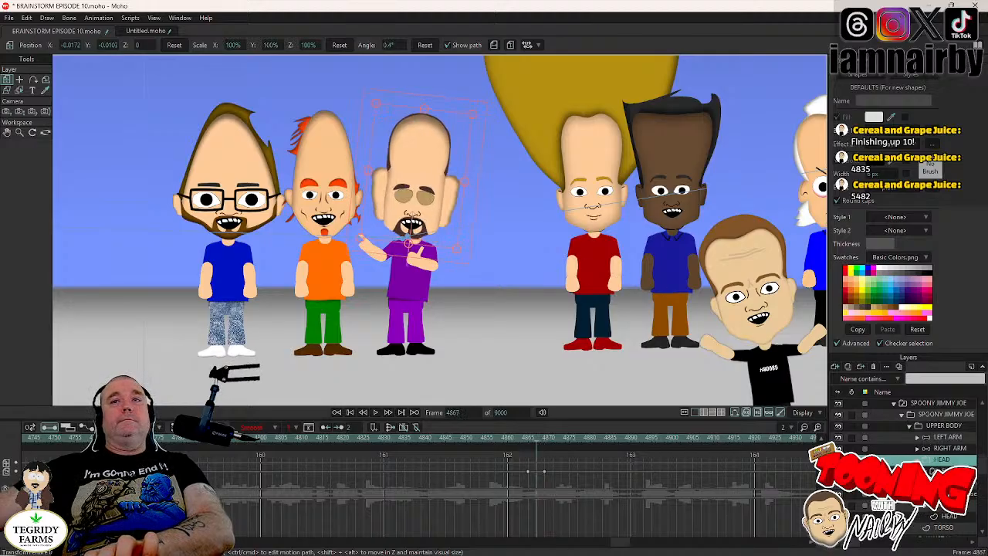
click(938, 487)
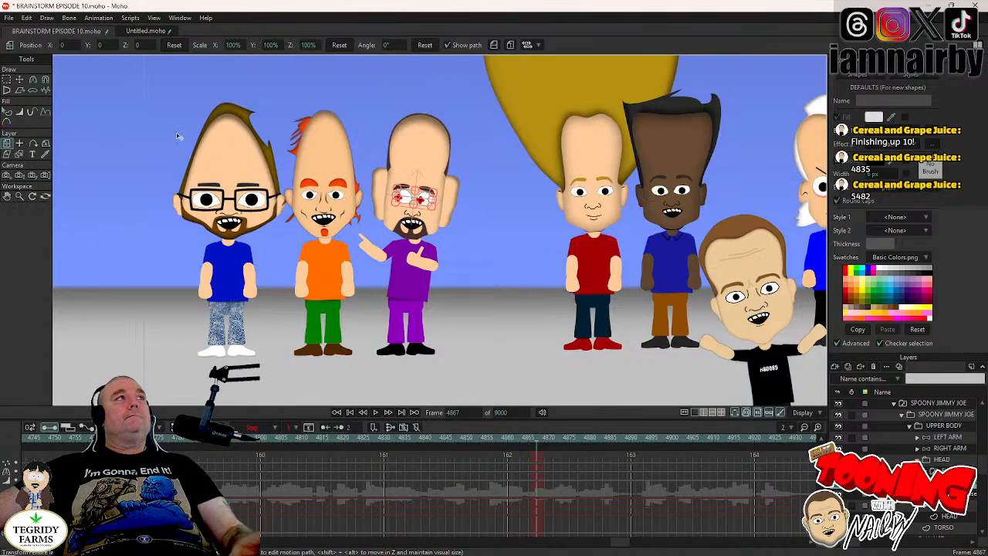
click(20, 80)
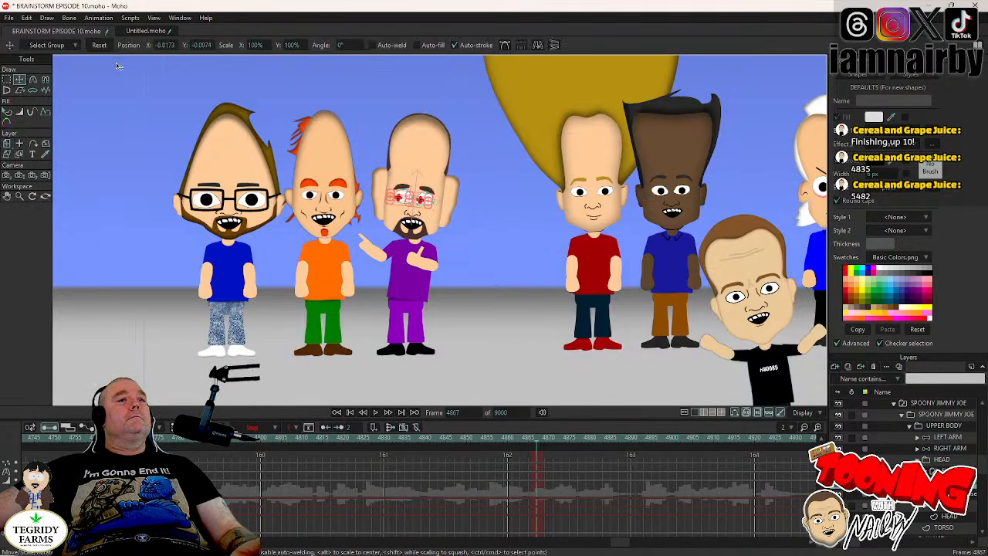
click(101, 45)
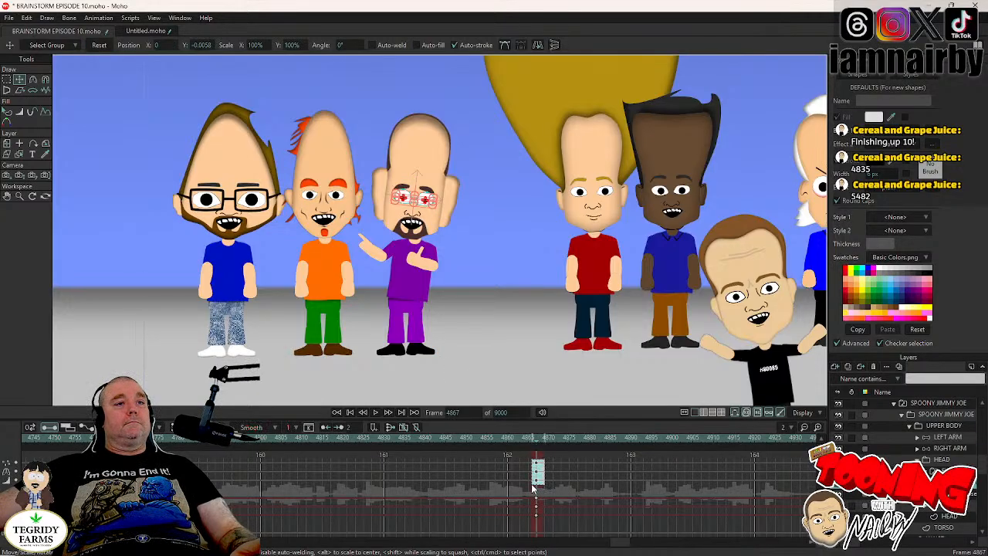
right_click(535, 494)
click(551, 462)
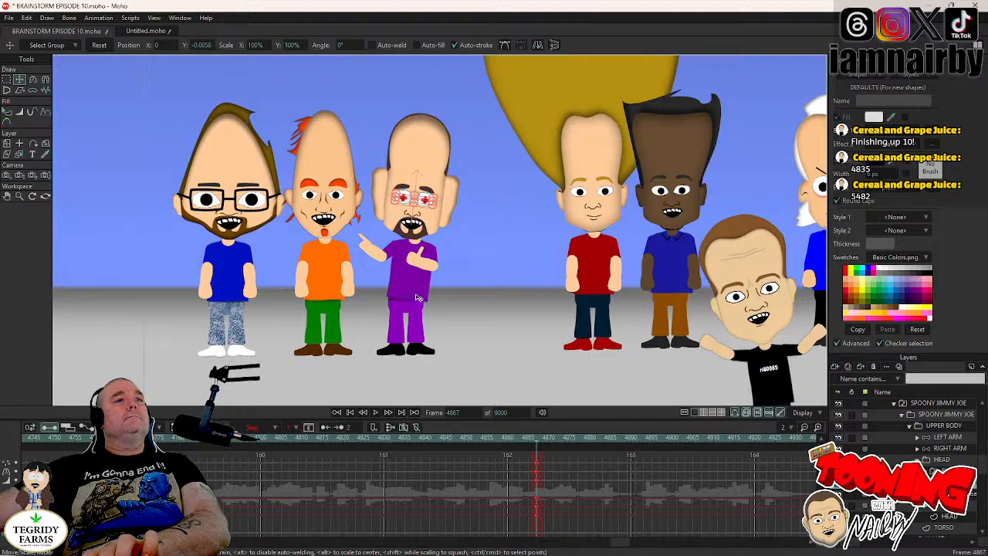
- Shift the pupils toward the red-shirted character, to about X 0.0154, Y -0.0040, at frame 4867 and check the open eyes through frame 4870
scroll(420, 299, up, 1)
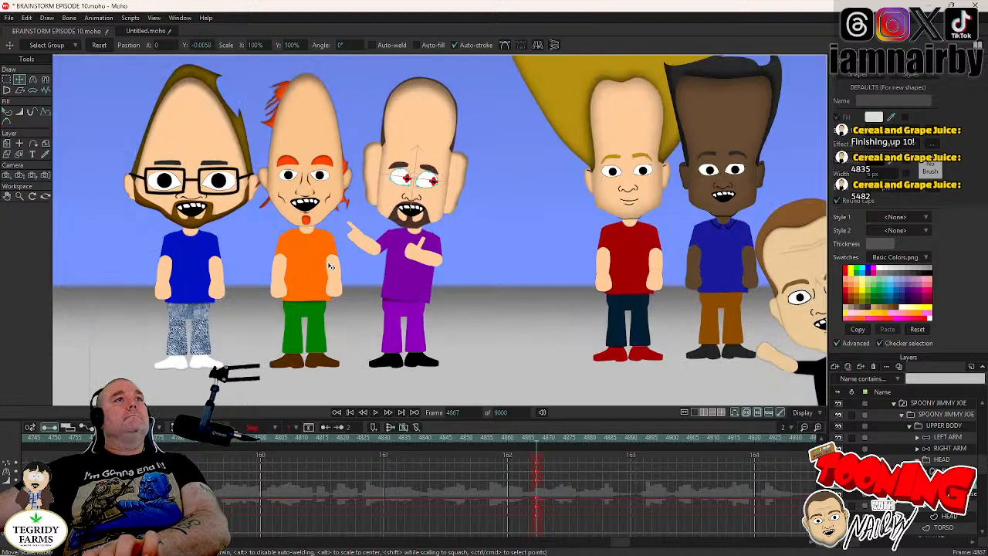
drag(330, 266, 330, 267)
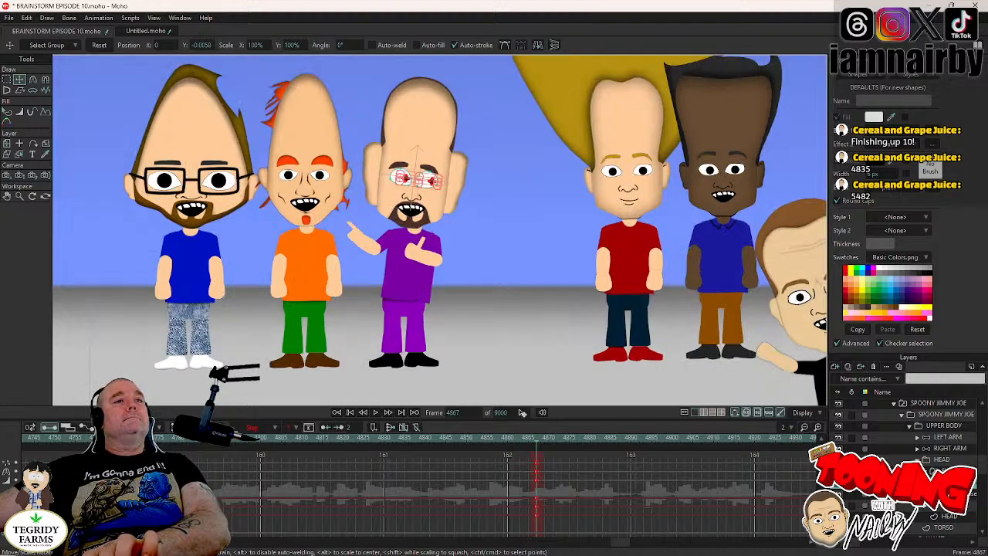
click(944, 471)
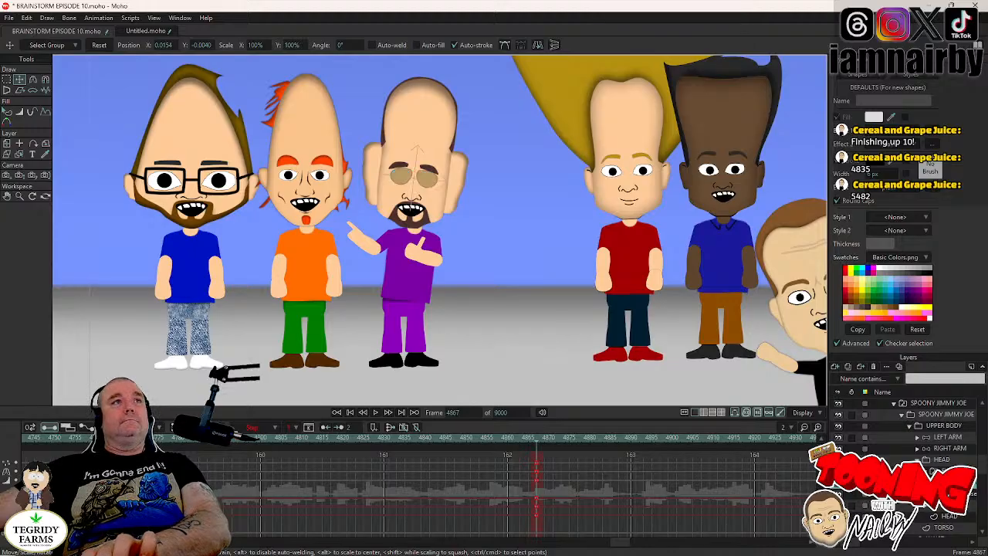
key(Right)
key(Right)
key(Right)
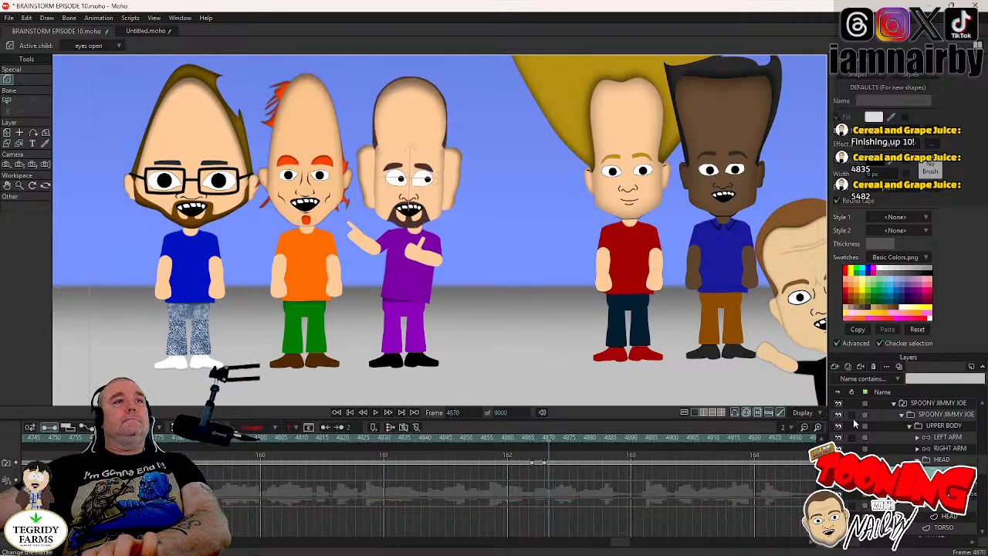
- Key the LEFT ARM pose at frame 4867 and fold that arm across the chest at frame 4870
key(Left)
key(Left)
key(Left)
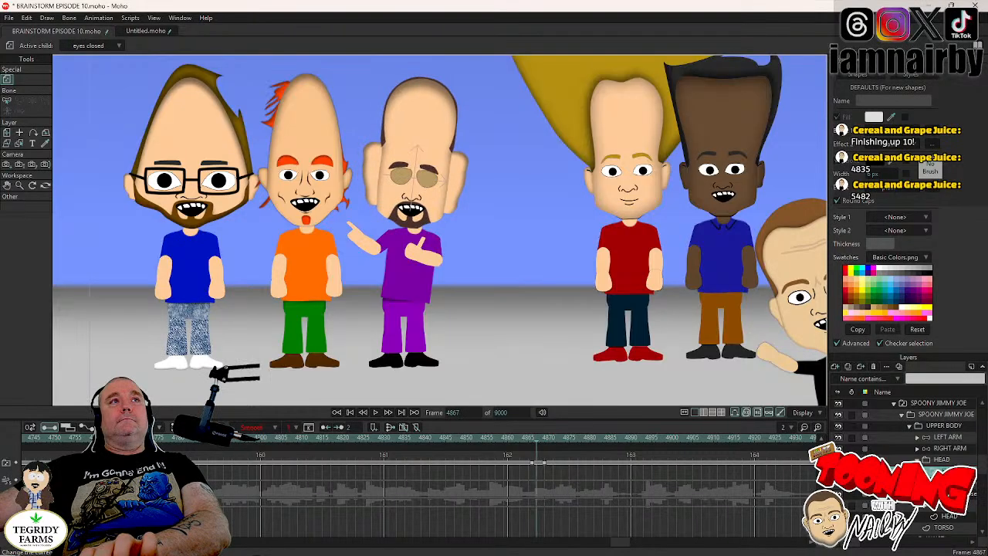
click(948, 437)
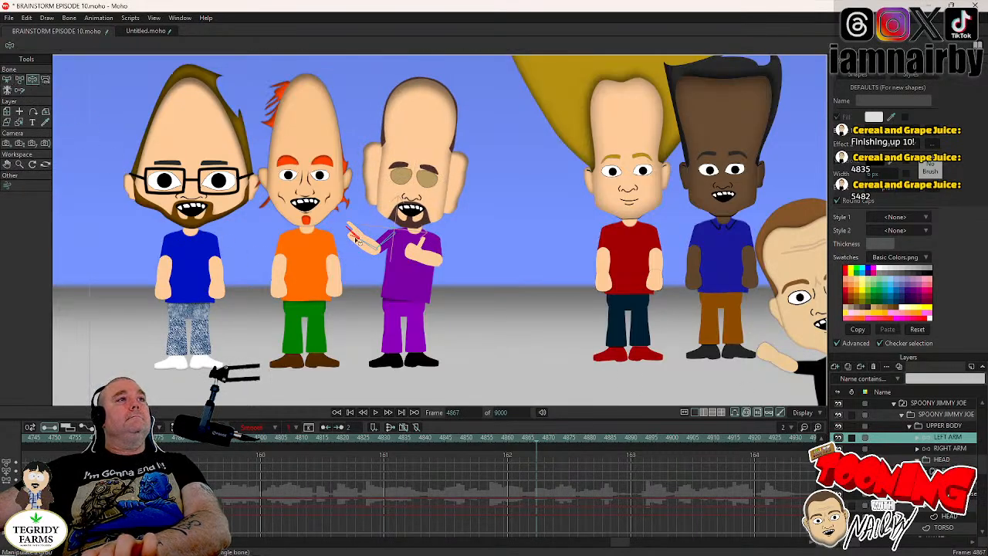
key(Right)
key(Right)
key(Right)
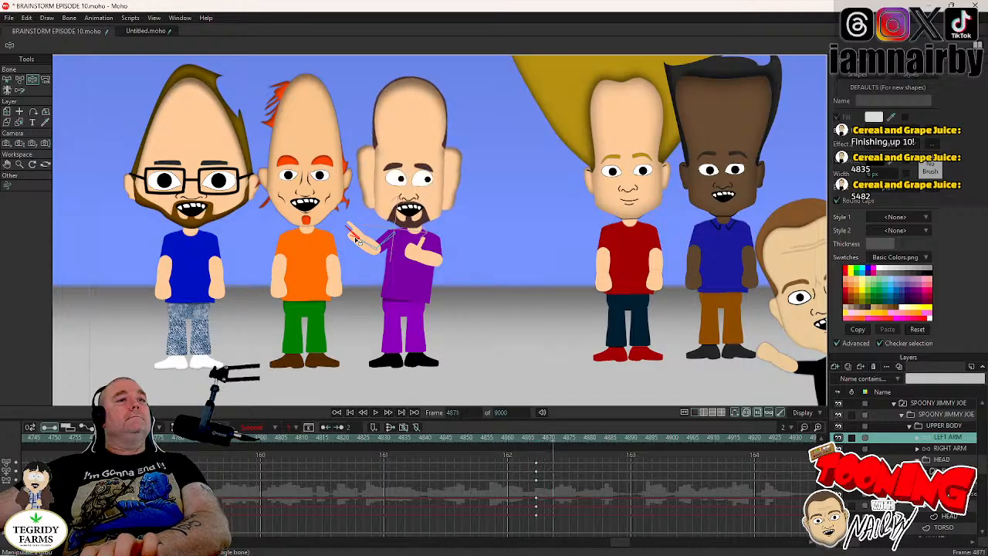
drag(357, 259, 473, 323)
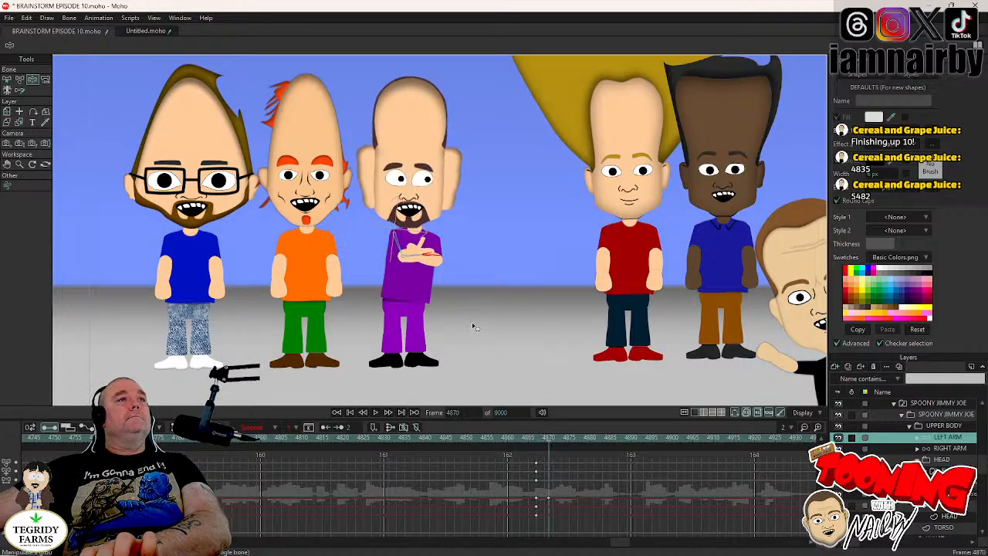
- Switch the left hand to HAND NORMAL at frame 4867 and check the arm movement through frame 4871
click(541, 440)
drag(540, 440, 537, 440)
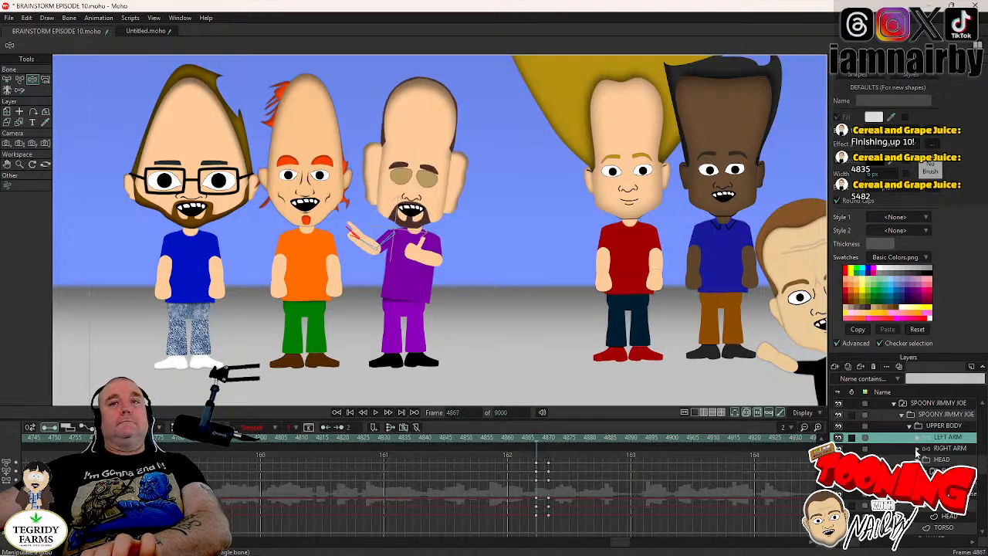
click(918, 438)
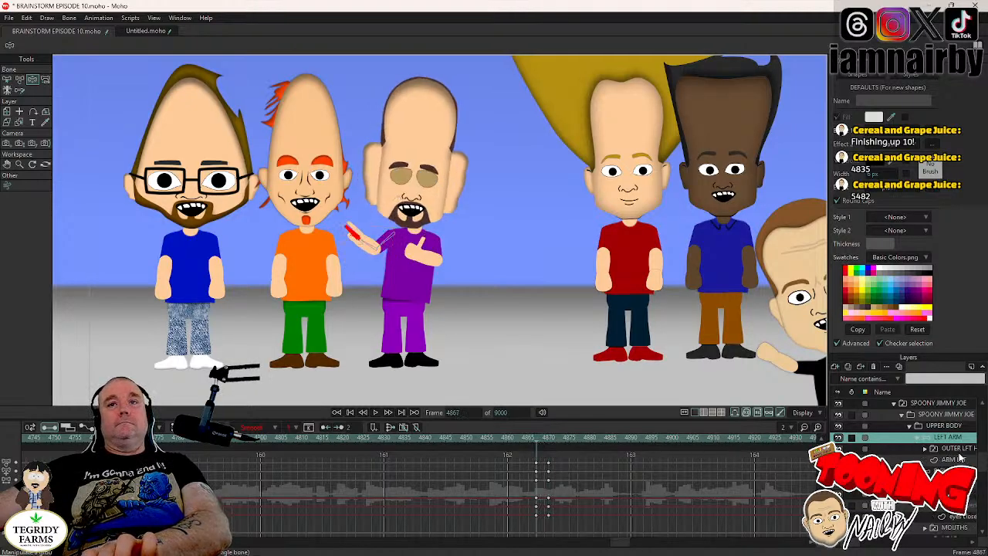
click(946, 449)
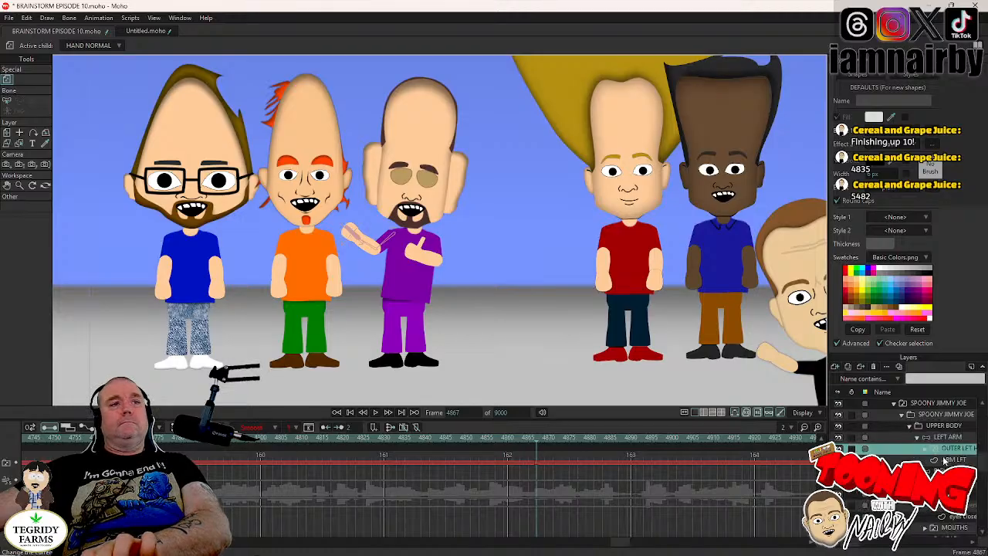
key(ctrl+Right)
key(ctrl+Right)
key(ctrl+Right)
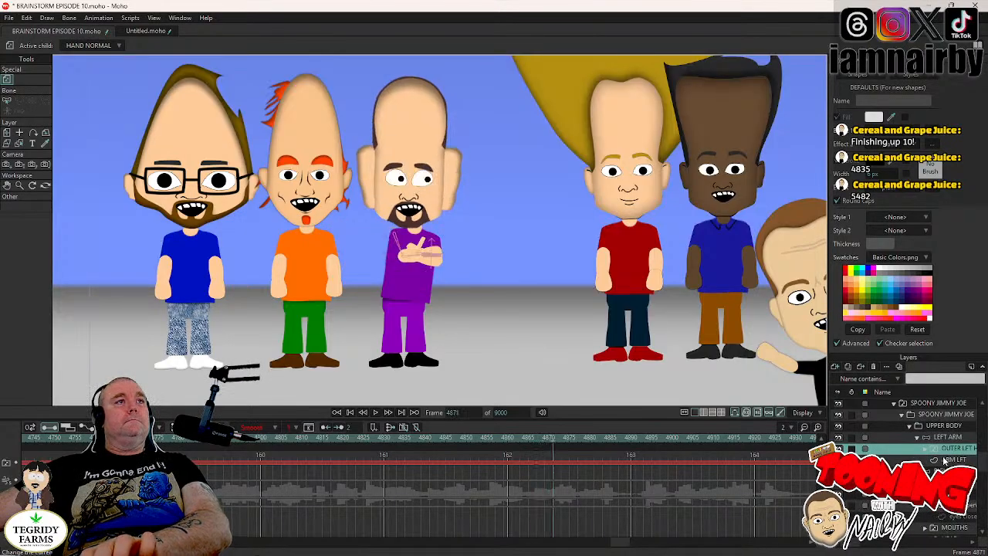
key(ctrl+Left)
key(ctrl+Left)
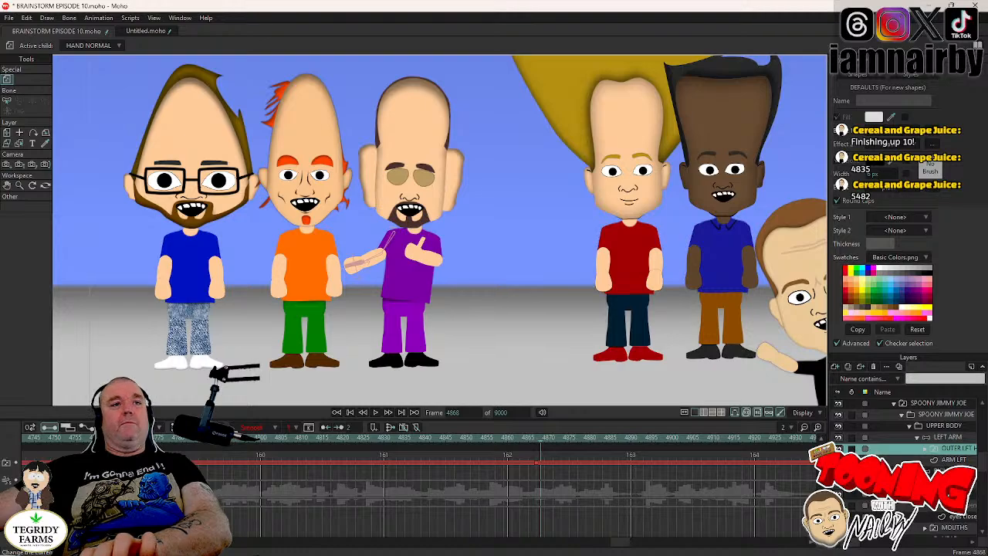
- Key the RIGHT ARM pose at frame 4867 and extend that arm outward toward the red-shirted character at frame 4870
click(945, 471)
key(ctrl+Left)
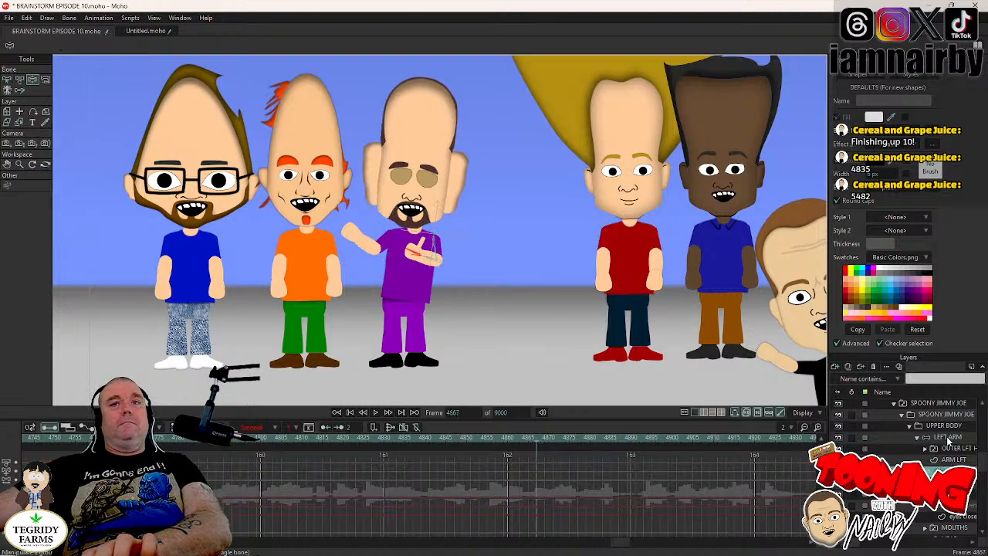
click(949, 438)
click(946, 471)
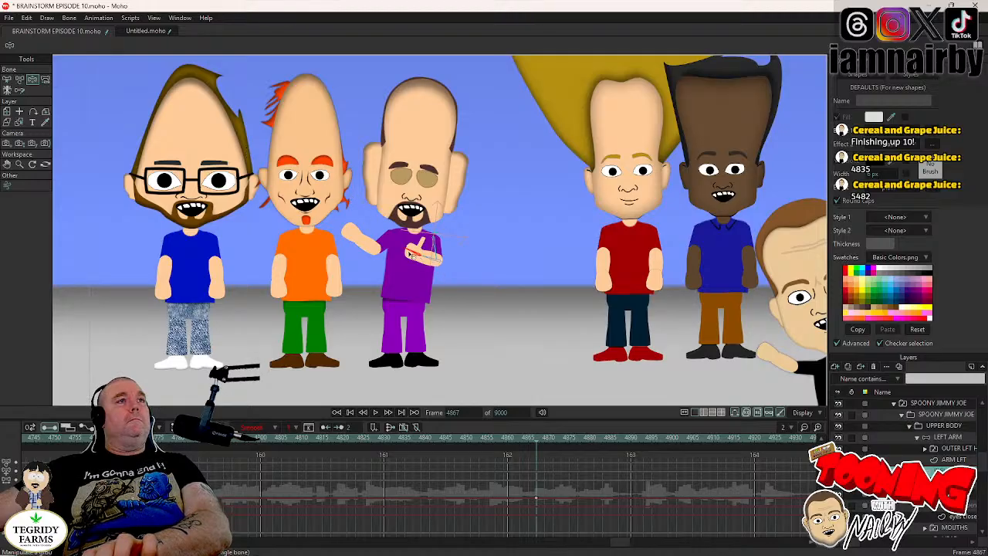
key(Right)
key(Right)
key(Right)
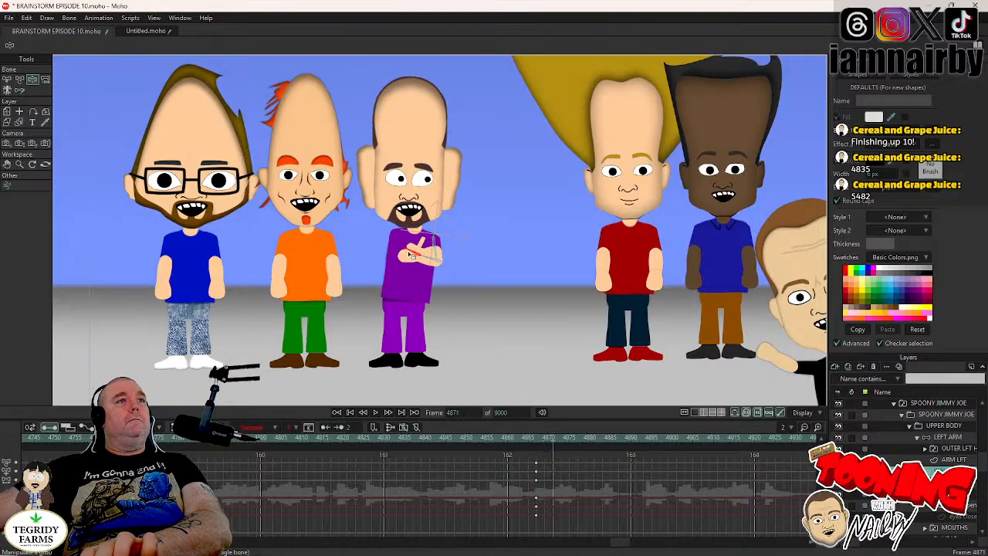
drag(410, 255, 434, 297)
mouse_move(523, 290)
mouse_down()
mouse_move(523, 276)
mouse_move(546, 284)
mouse_move(536, 277)
mouse_up()
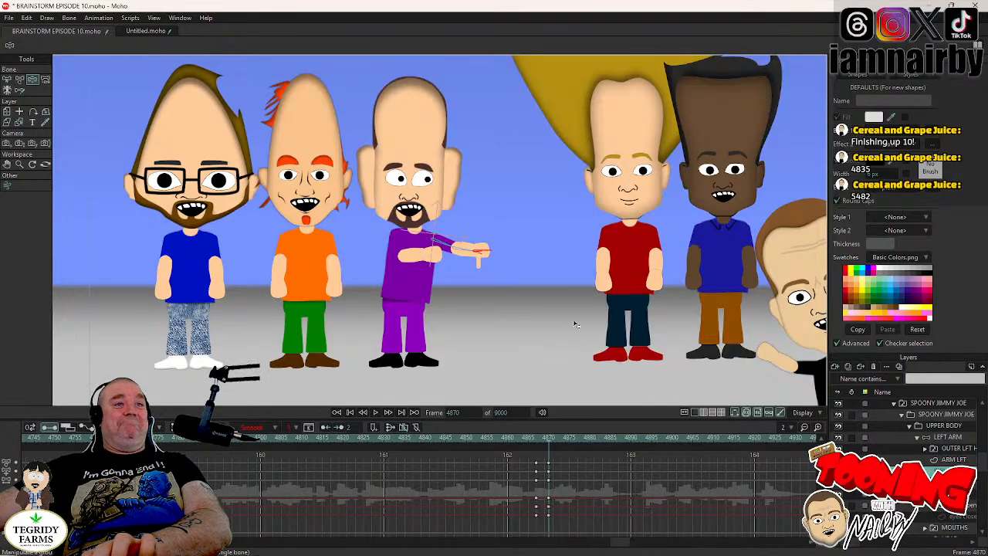
- Switch the right hand to HAND NORMAL at frame 4867 and to THUMB IN at frame 4871
key(Left)
key(Left)
key(Left)
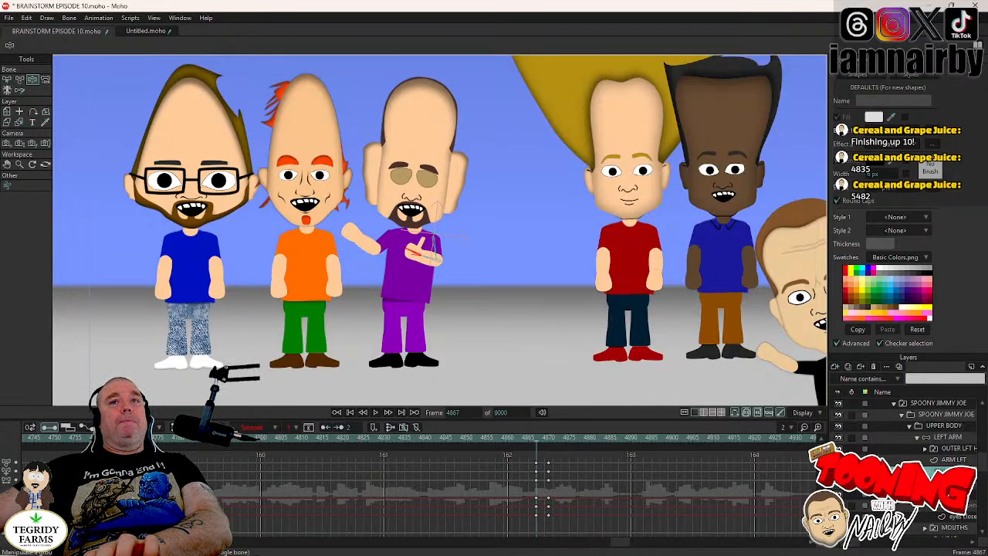
click(925, 483)
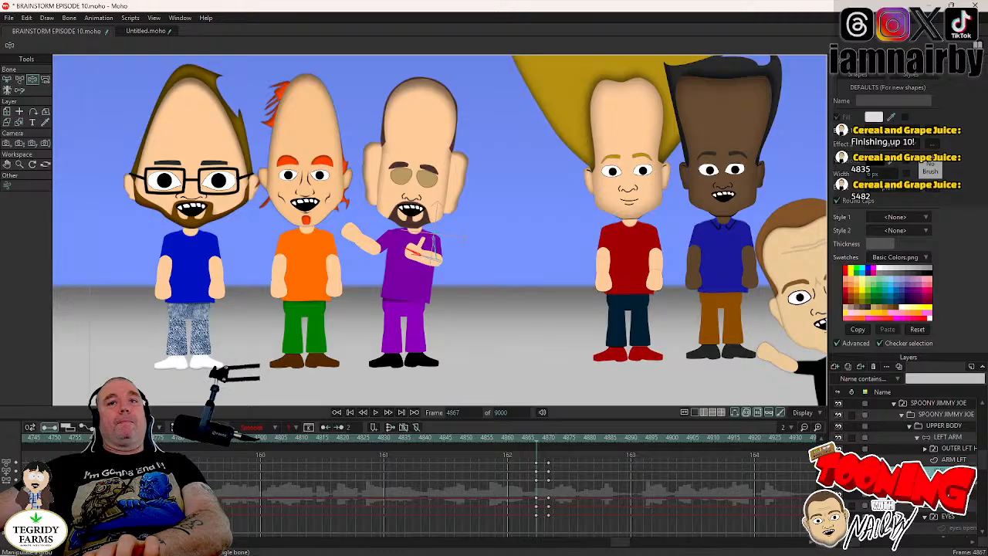
right_click(948, 483)
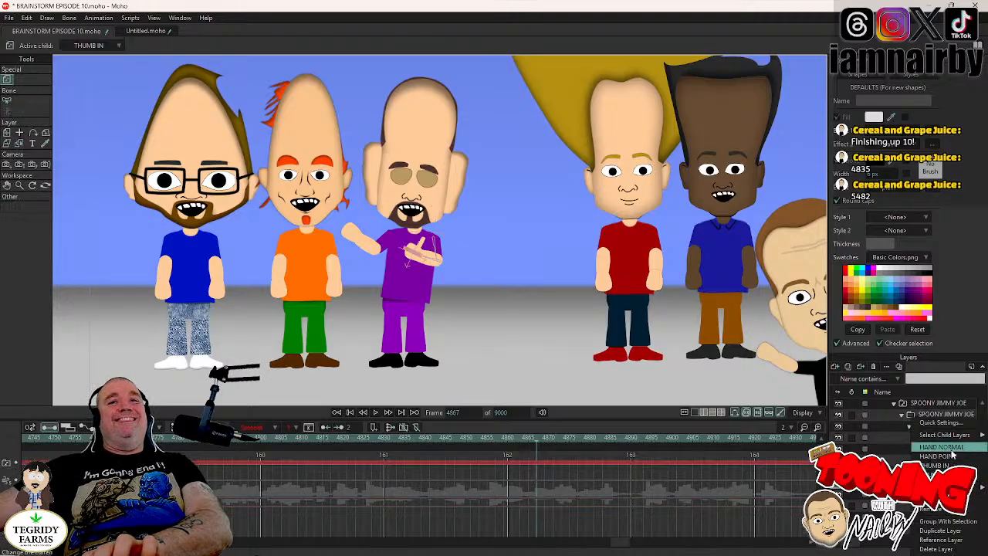
click(948, 447)
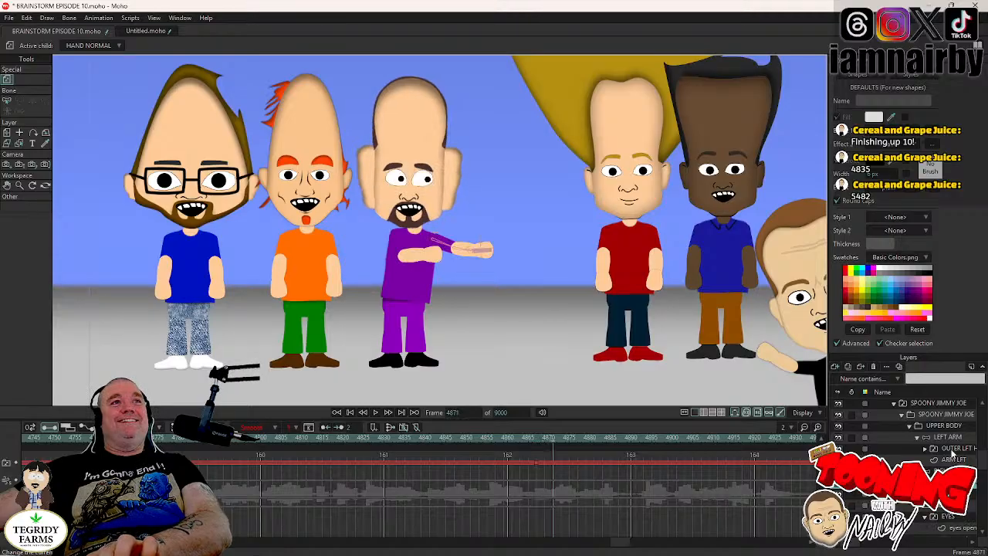
right_click(911, 415)
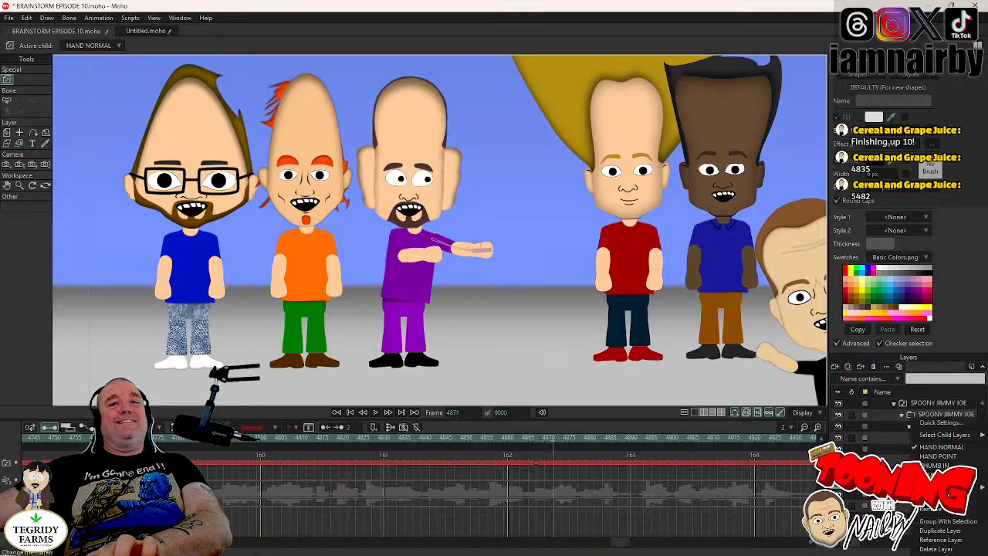
click(938, 465)
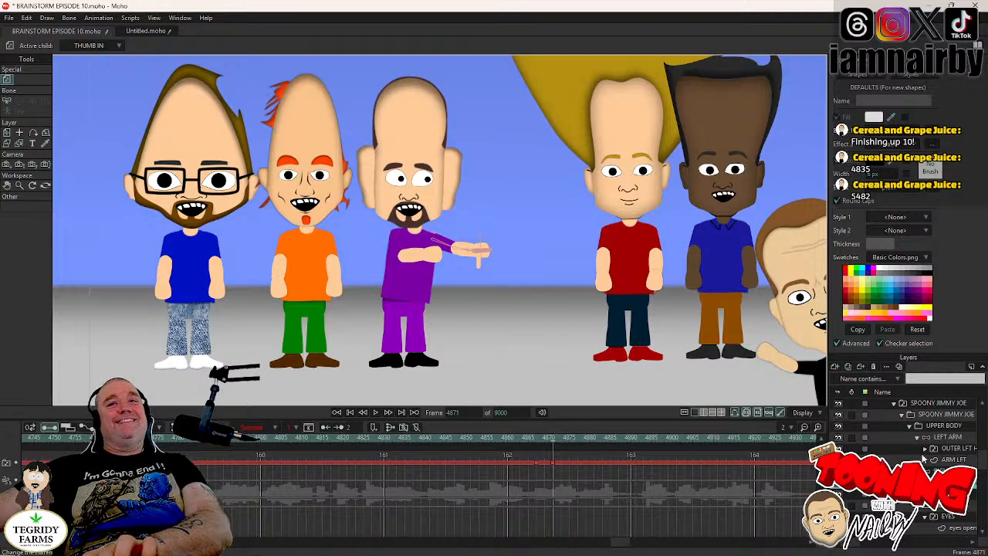
- Try THUMB IN on the left hand at frame 4871, and settle on THUMB OUT so the thumb points down
right_click(956, 451)
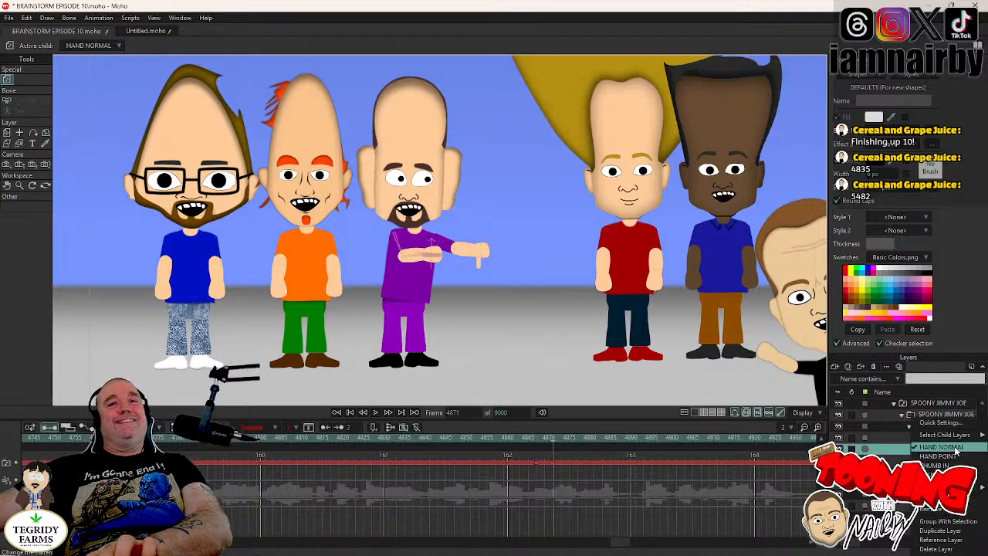
click(937, 465)
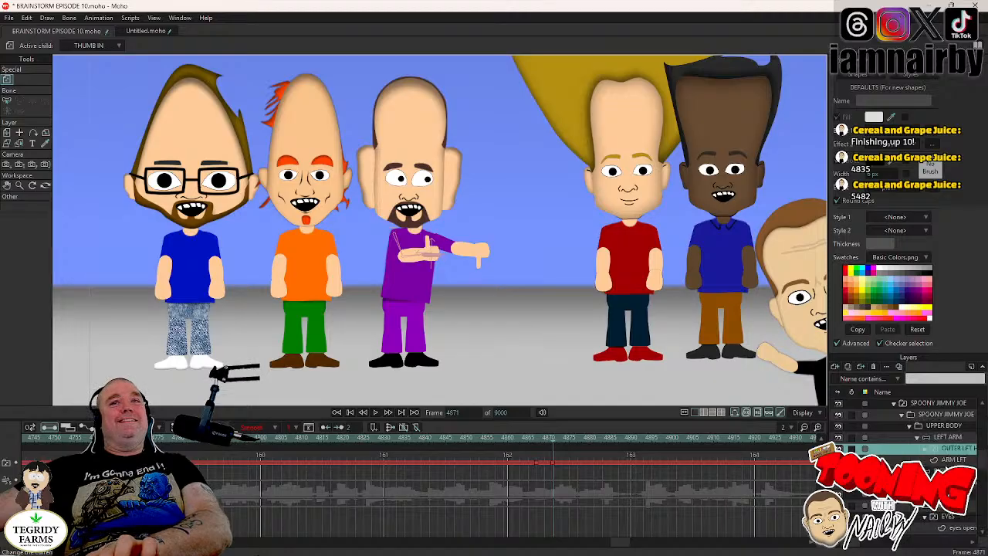
right_click(948, 458)
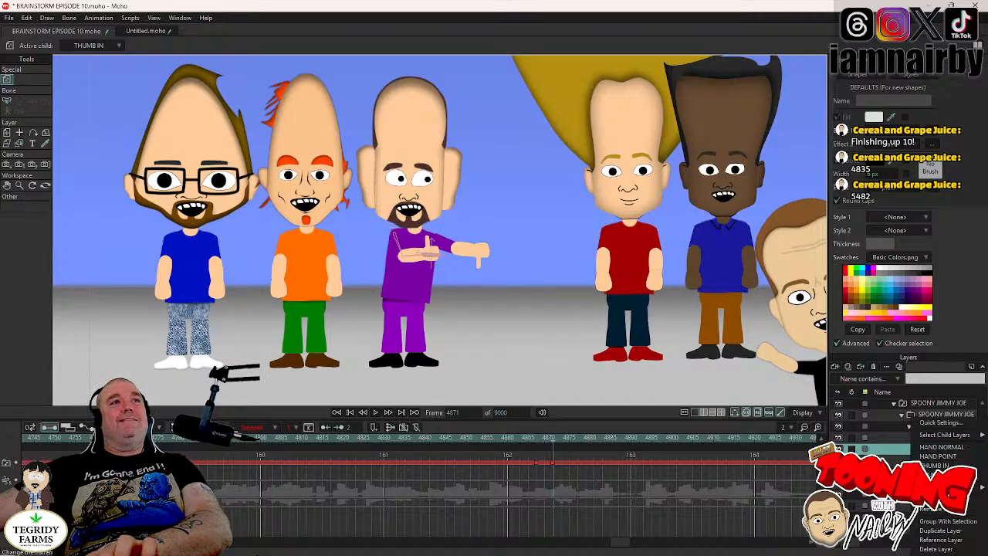
click(938, 474)
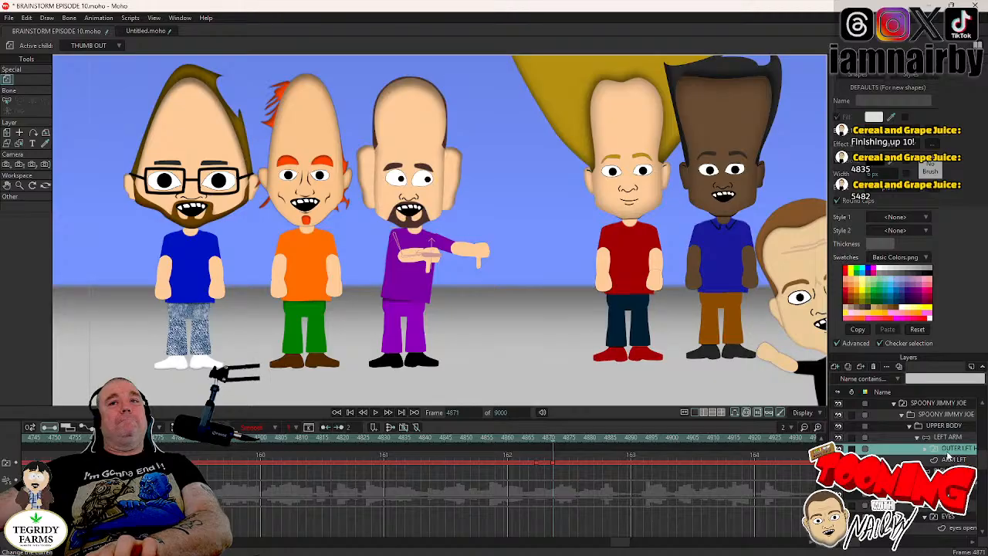
- Align the left hand's thumb-out drawing with the wrist at frame 4871, at about X 0.1093, Y -0.2168 and angle -70.6°
click(929, 450)
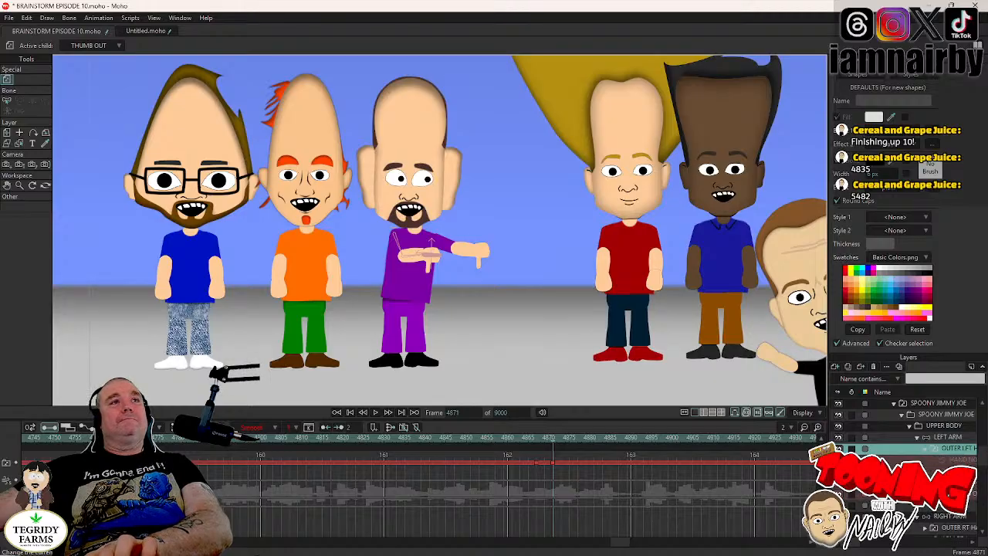
click(949, 493)
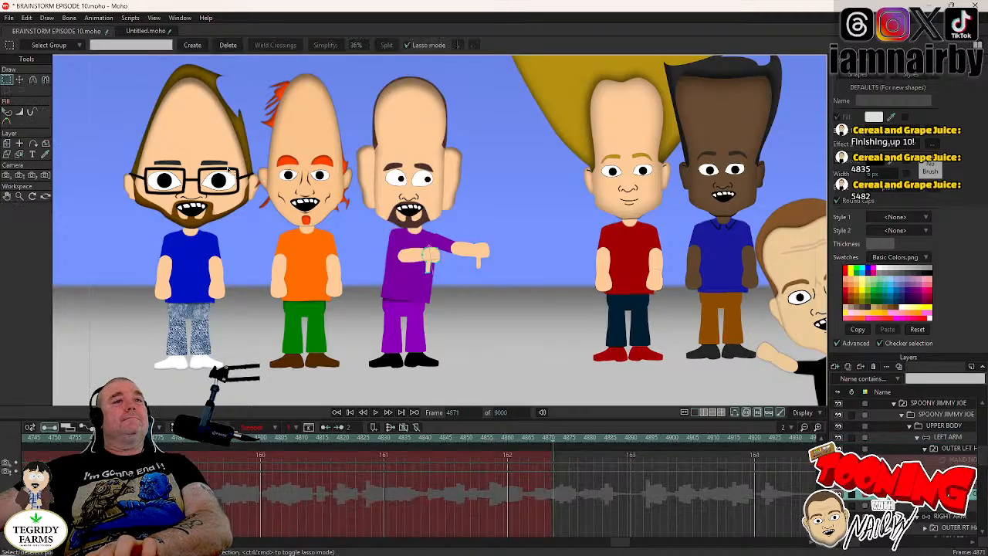
click(6, 144)
scroll(499, 234, up, 2)
scroll(498, 235, up, 1)
scroll(488, 248, up, 3)
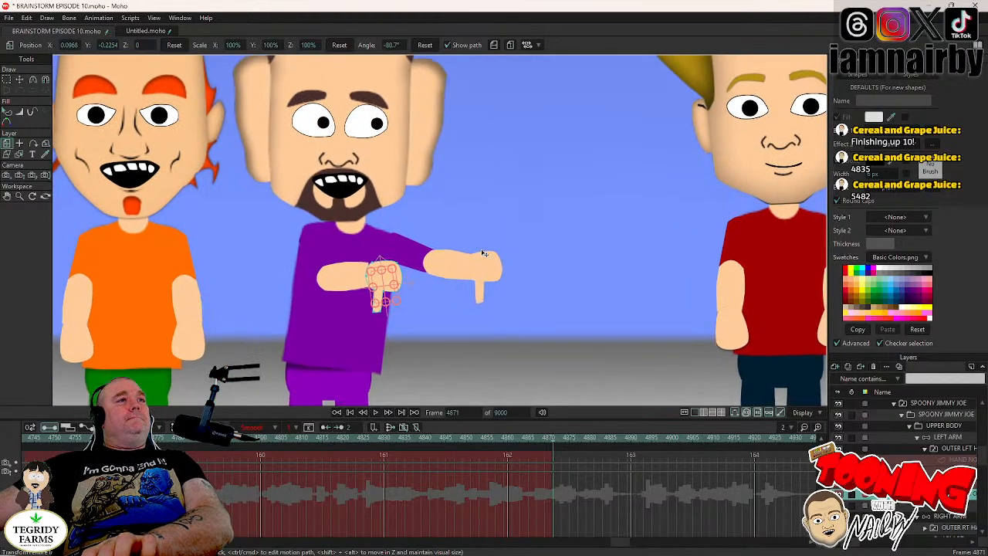
drag(447, 217, 458, 201)
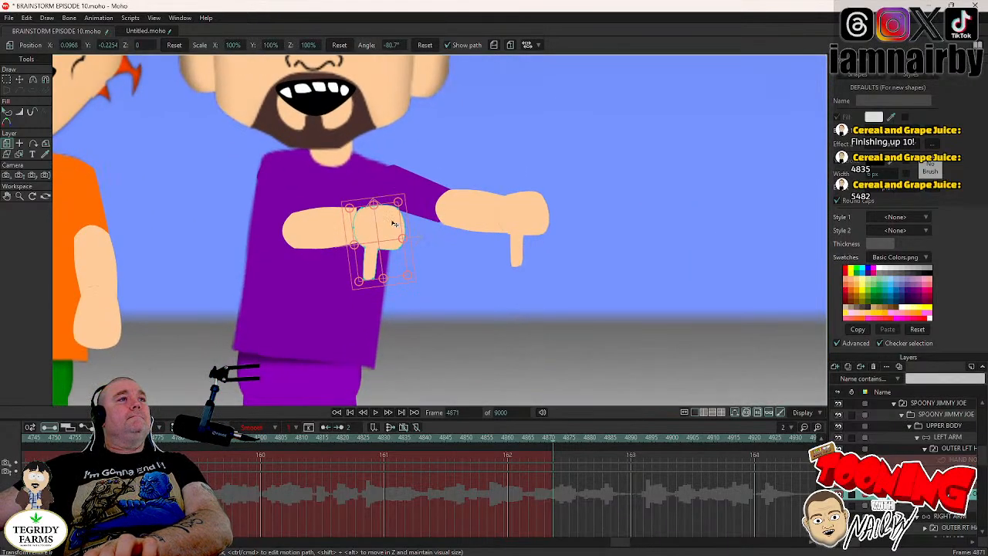
click(393, 223)
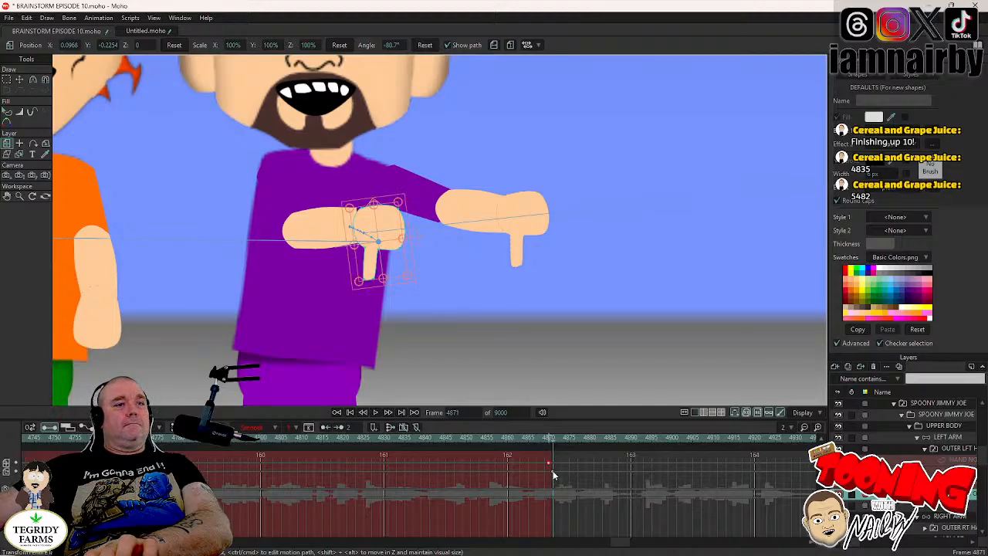
drag(457, 299, 455, 300)
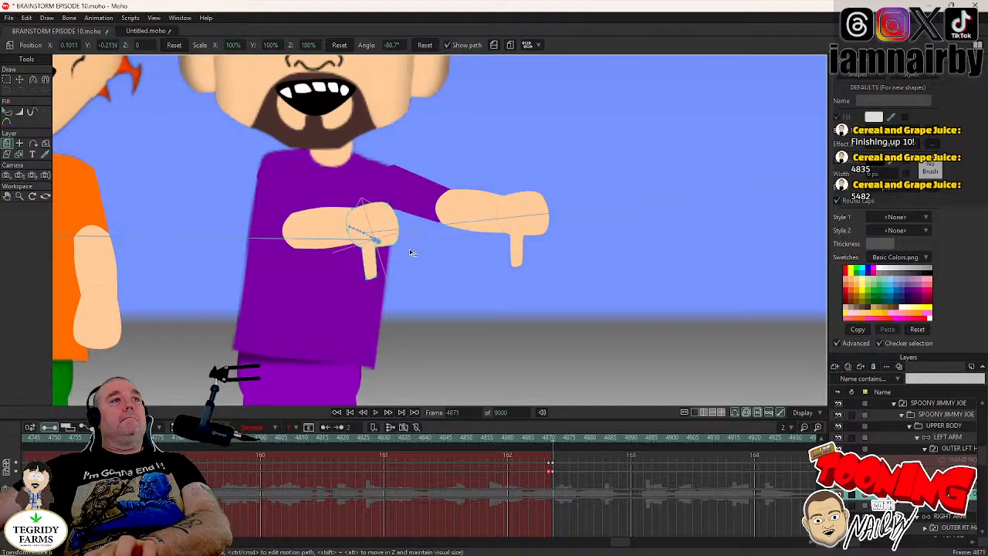
drag(372, 230, 374, 225)
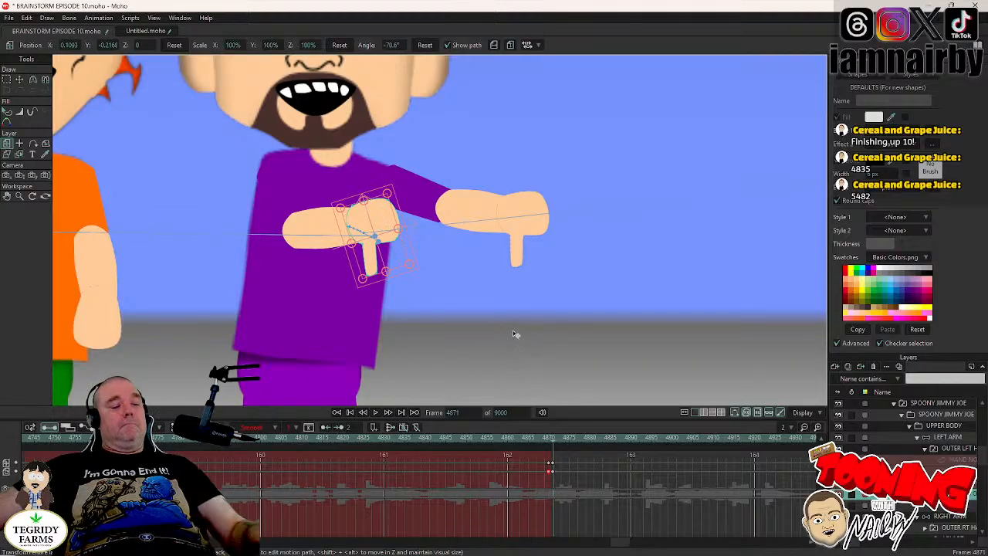
- Save the project and reselect the left hand's switch layer, with the neighbouring characters back in view
key(ctrl+s)
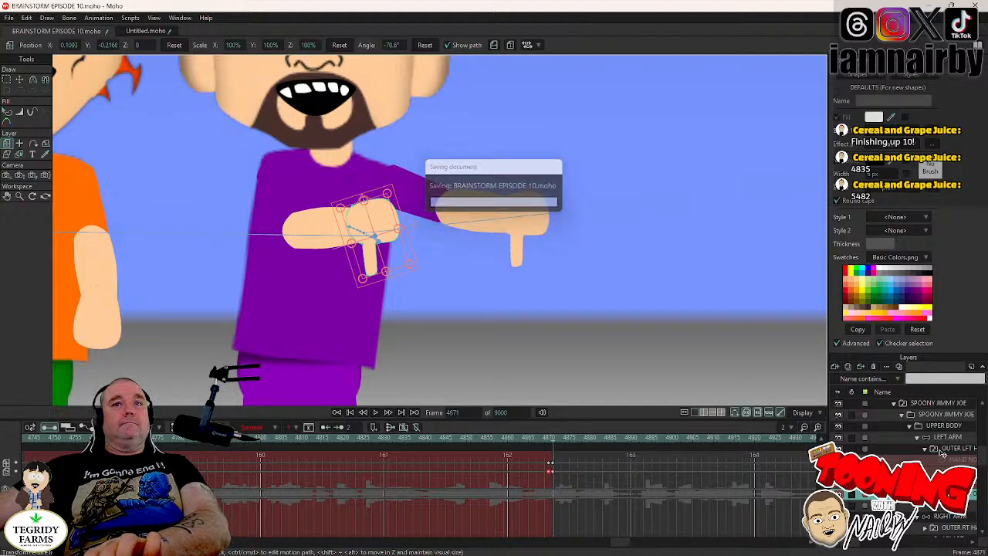
click(941, 455)
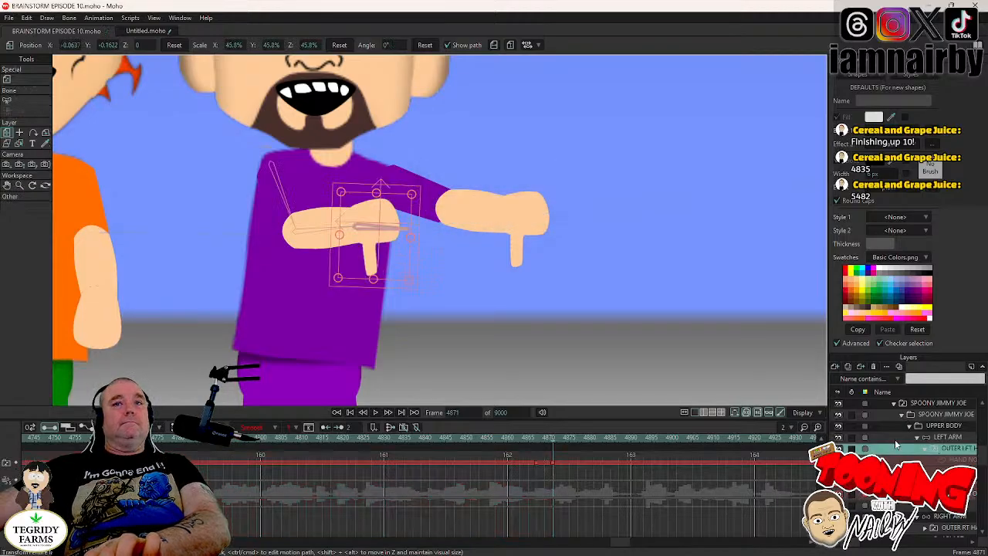
scroll(691, 296, down, 6)
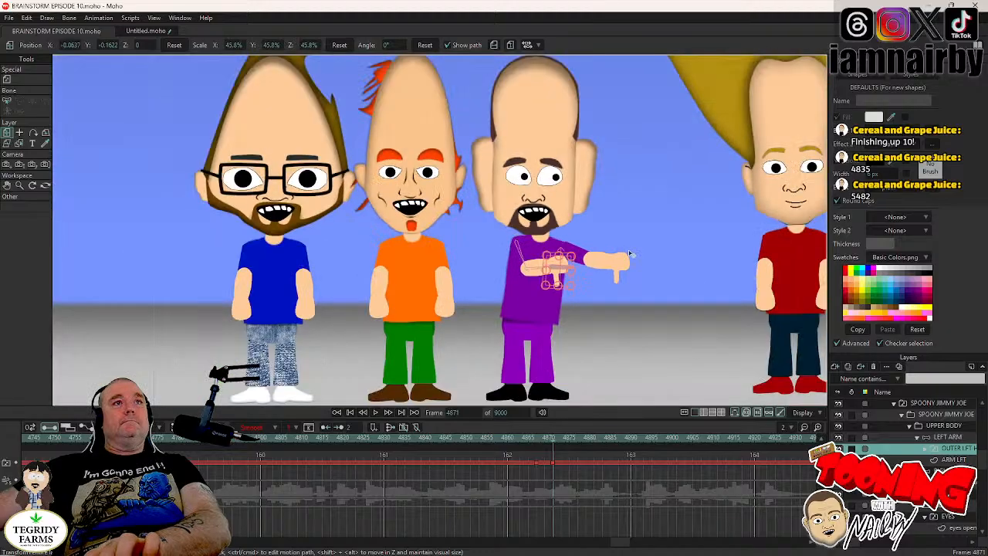
scroll(626, 249, down, 1)
drag(626, 249, 551, 248)
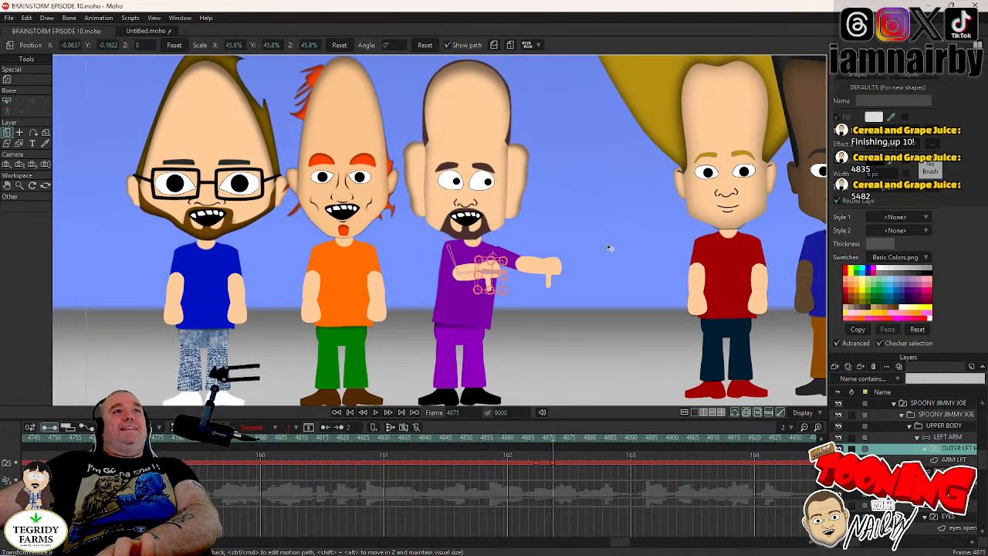
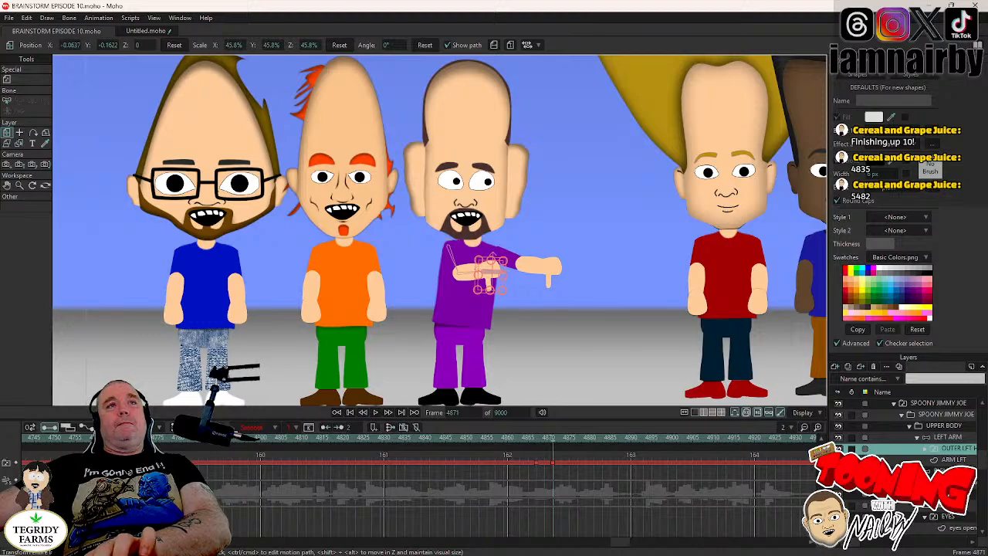
- Compare both hands' poses on frames 4870 and 4871 and check the right arm and right hand layers
key(Right)
key(Right)
key(Left)
key(Left)
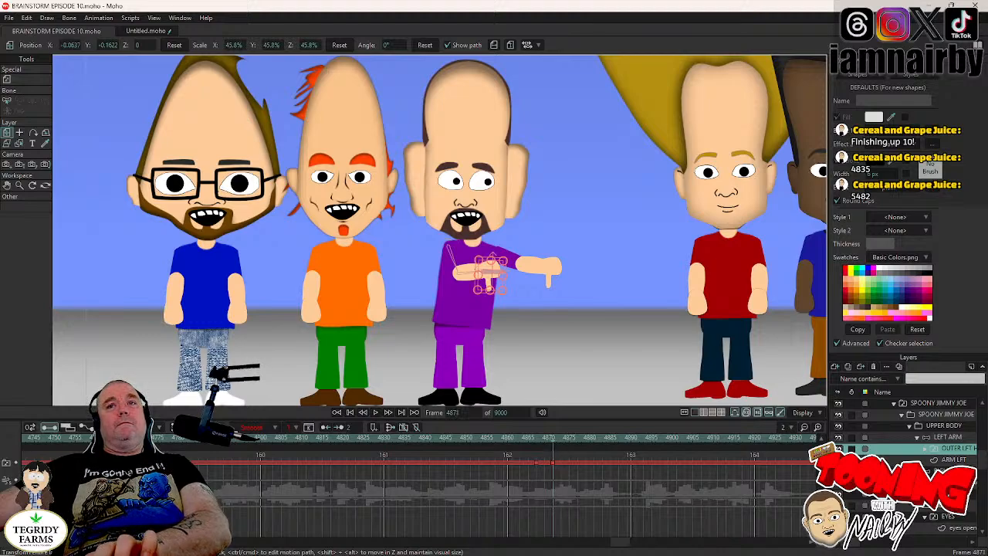
click(946, 471)
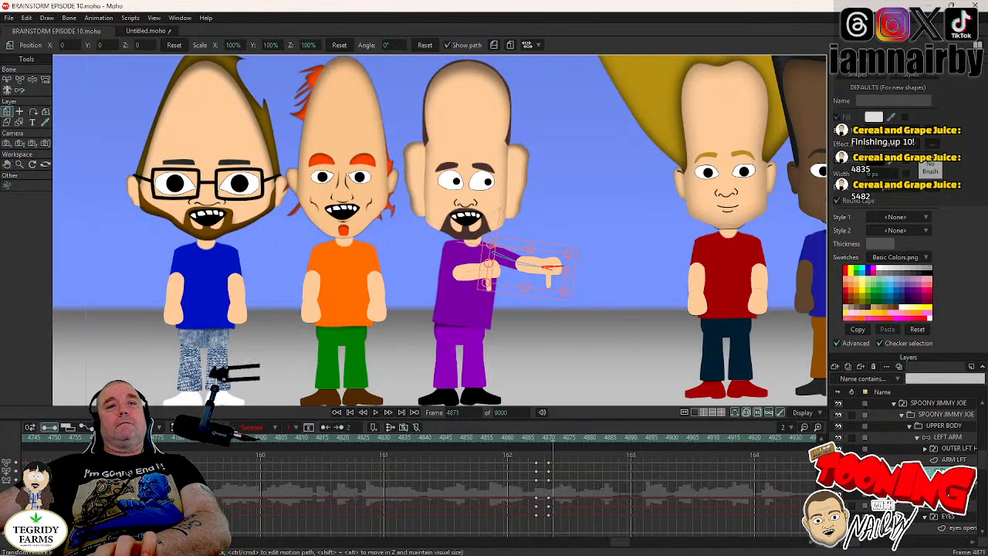
key(Left)
click(950, 482)
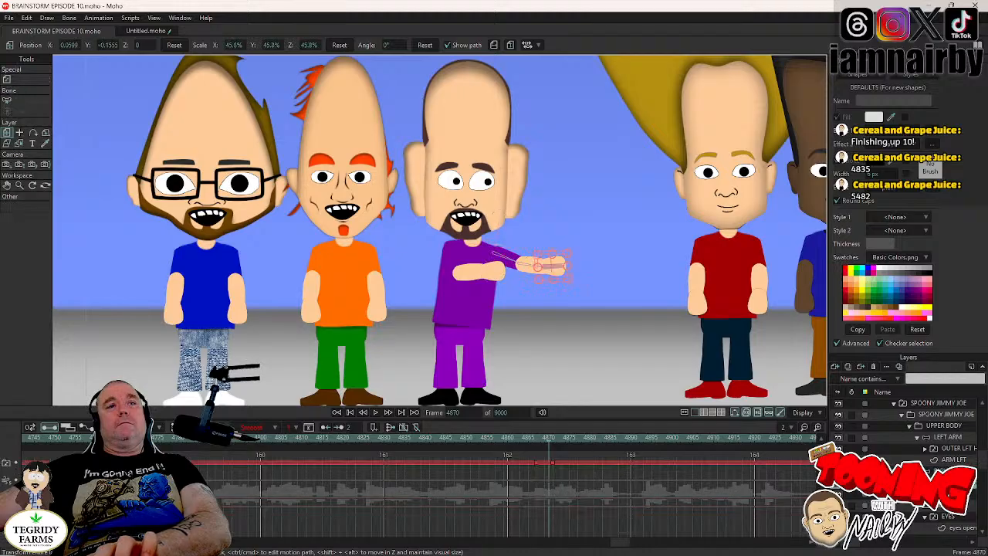
key(Right)
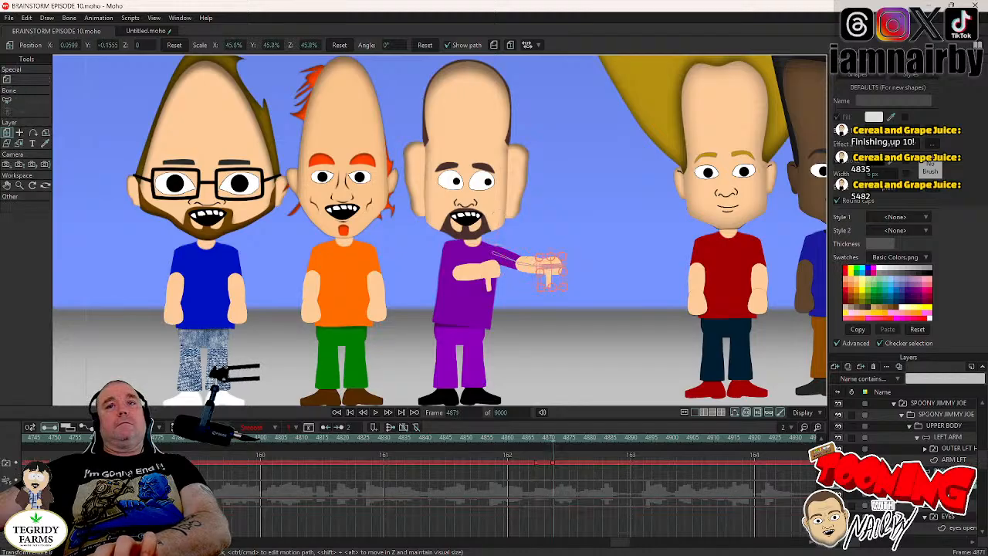
- Try HAND POINT on the right hand at frame 4871, then return it to the thumbs-down pose
right_click(950, 483)
click(948, 459)
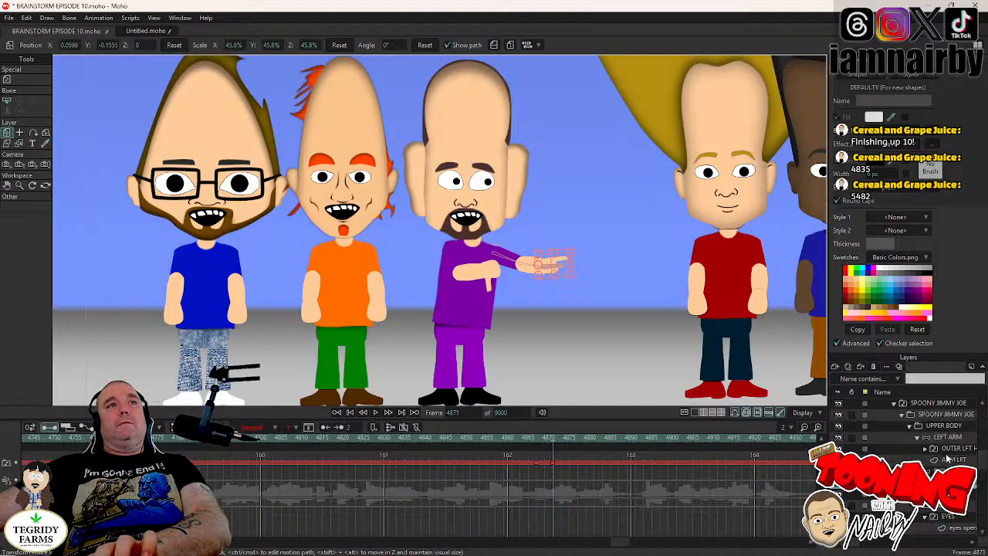
click(945, 426)
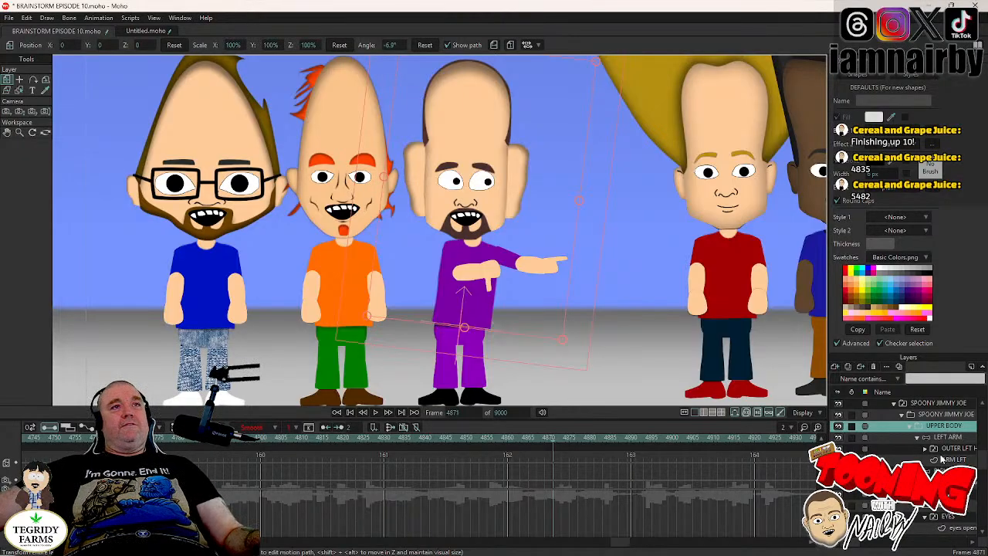
click(942, 460)
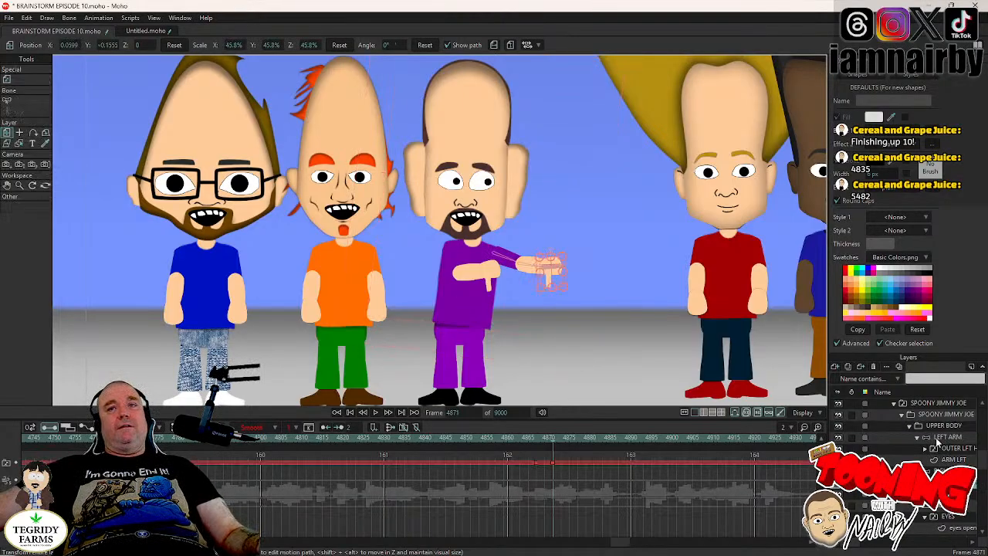
- Switch the left hand to HAND POINT at frame 4871
click(949, 438)
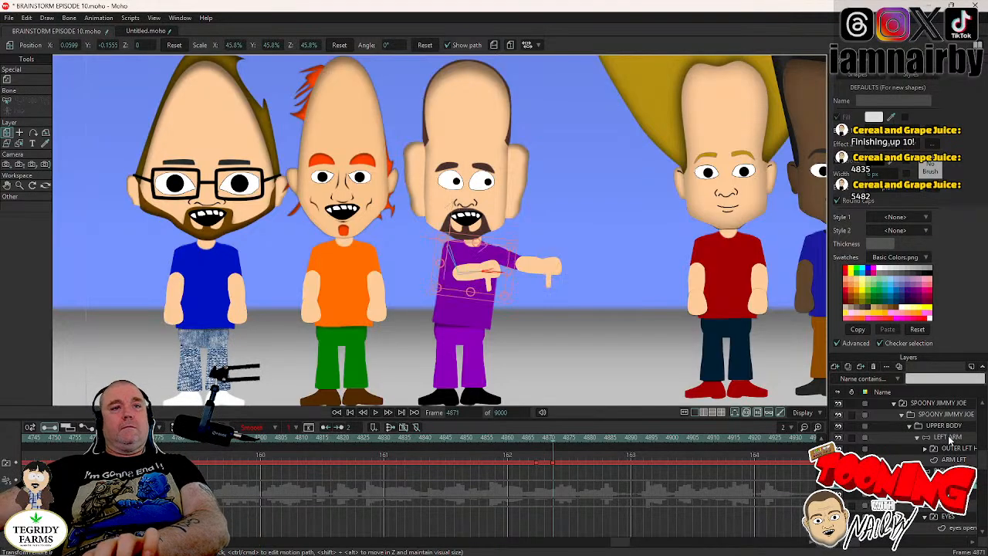
click(961, 448)
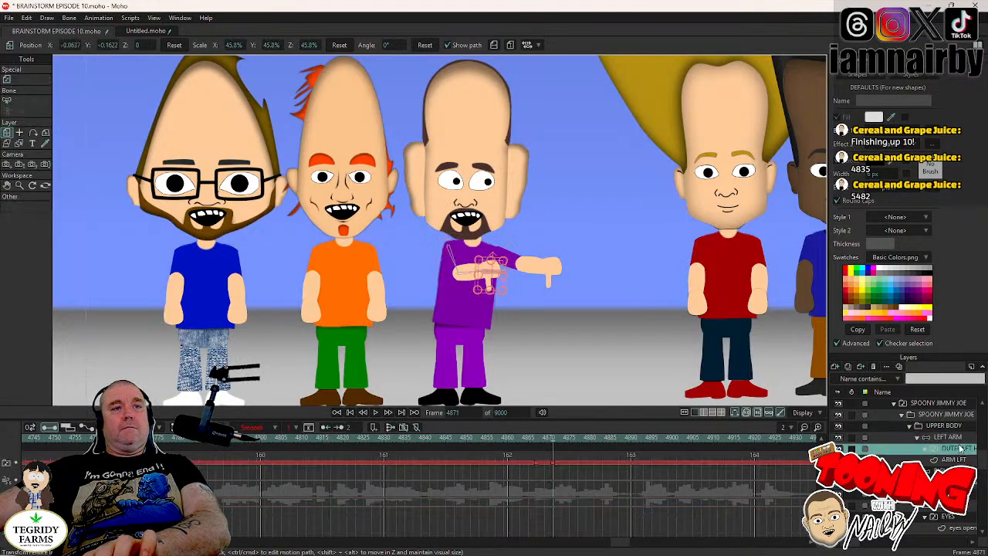
right_click(959, 448)
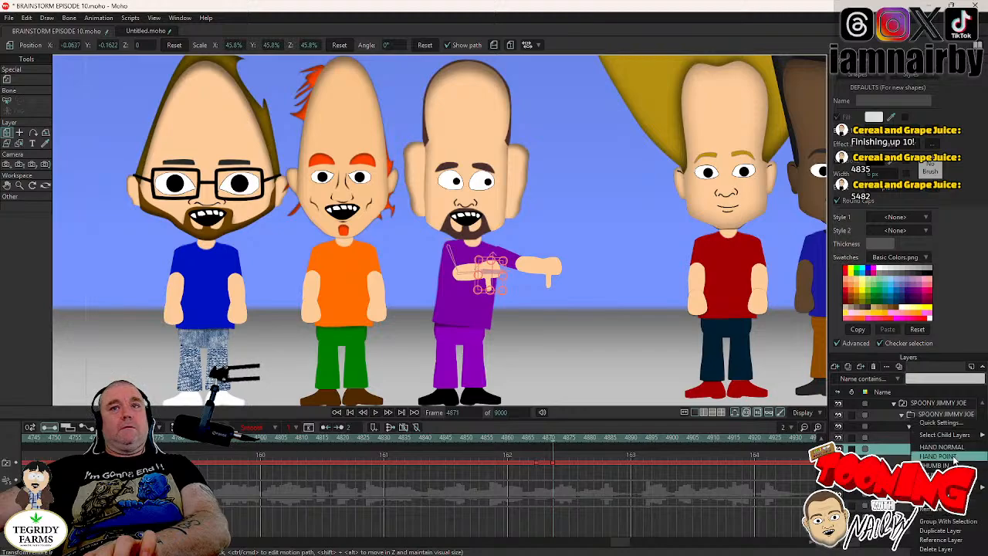
click(953, 459)
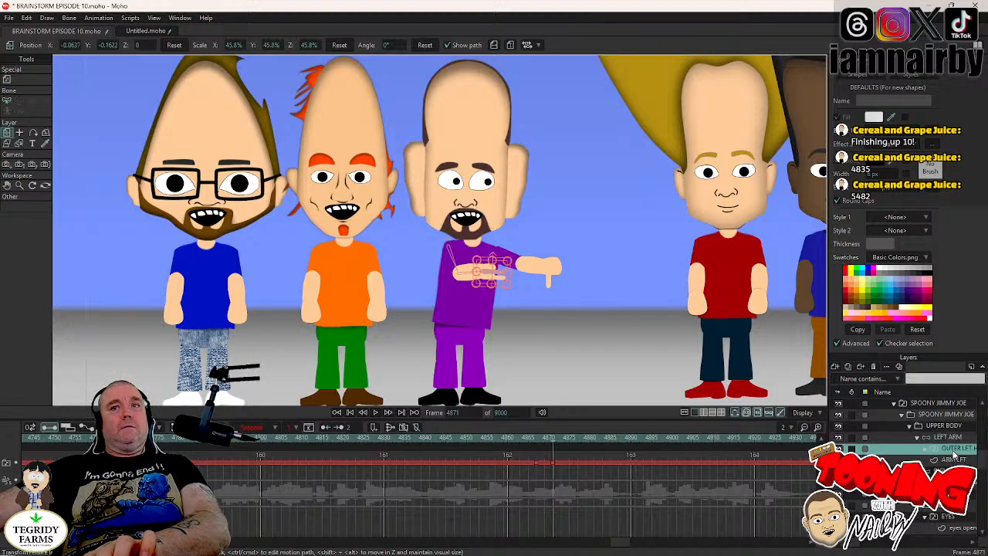
right_click(954, 454)
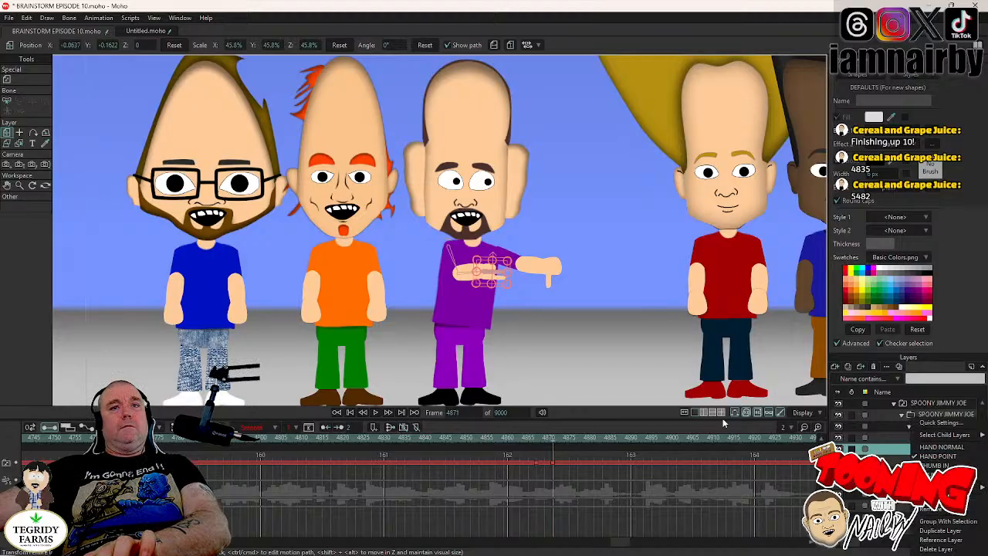
click(637, 417)
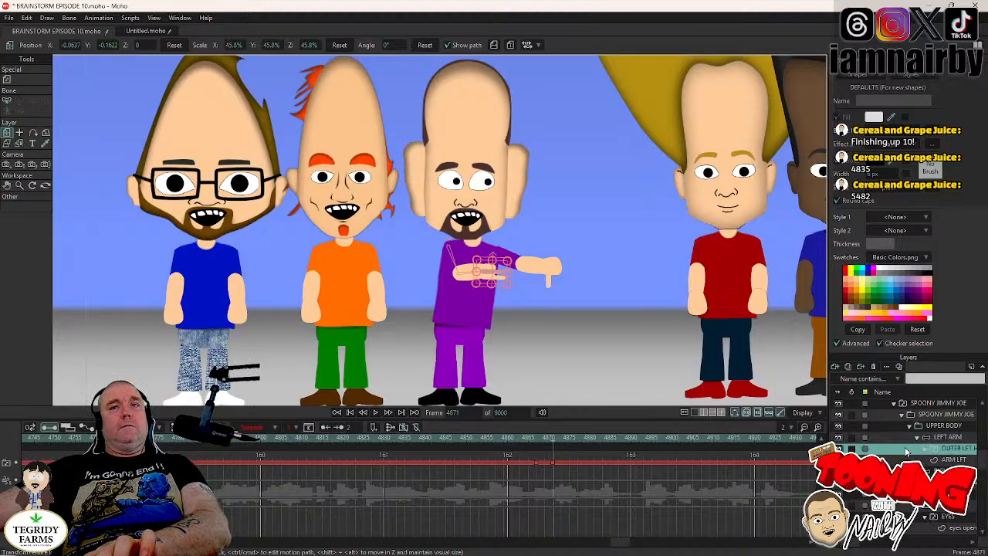
- Expand the left hand's switch layer, select its pointing drawing and delete the stray layer keyframe at frame 4871
click(926, 450)
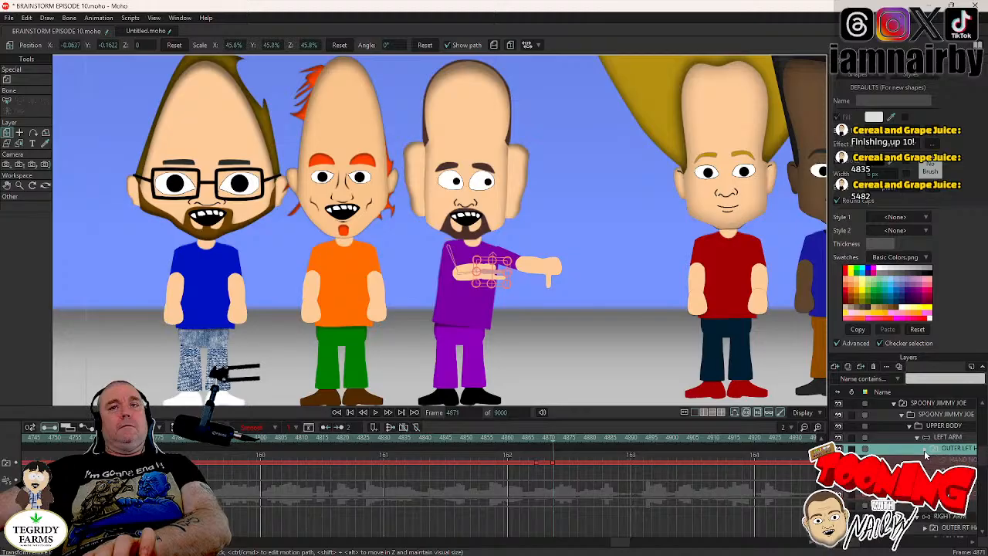
click(957, 470)
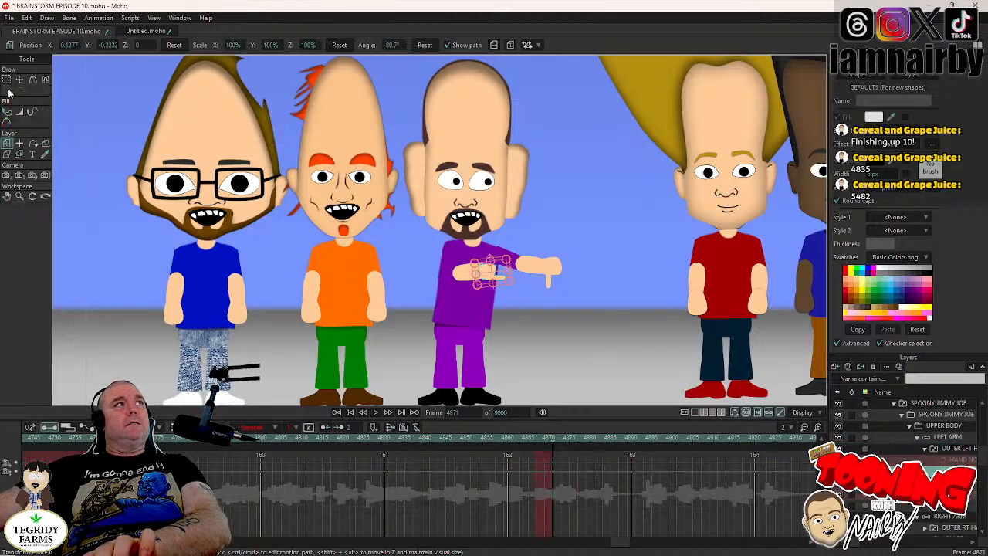
scroll(566, 266, up, 5)
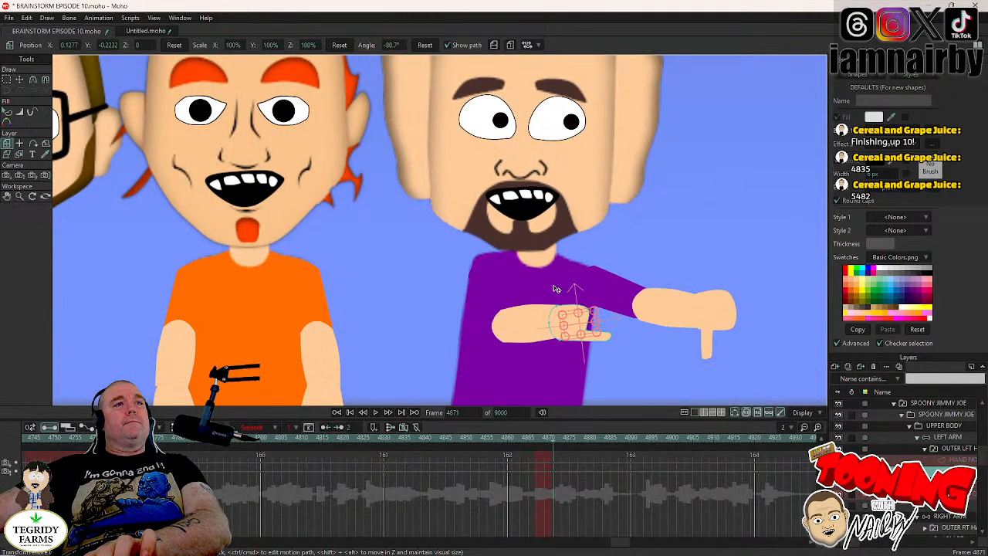
drag(516, 298, 402, 243)
scroll(397, 244, up, 3)
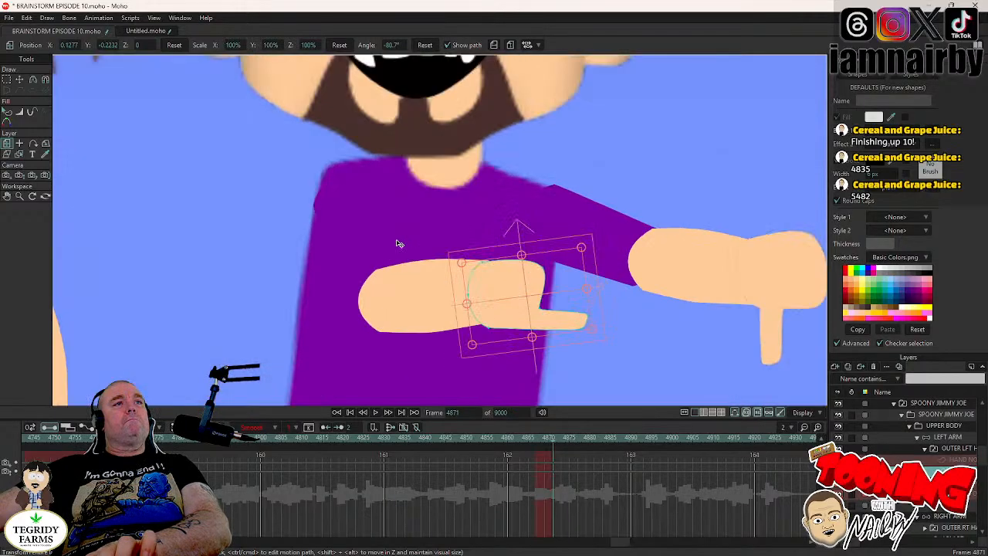
click(548, 276)
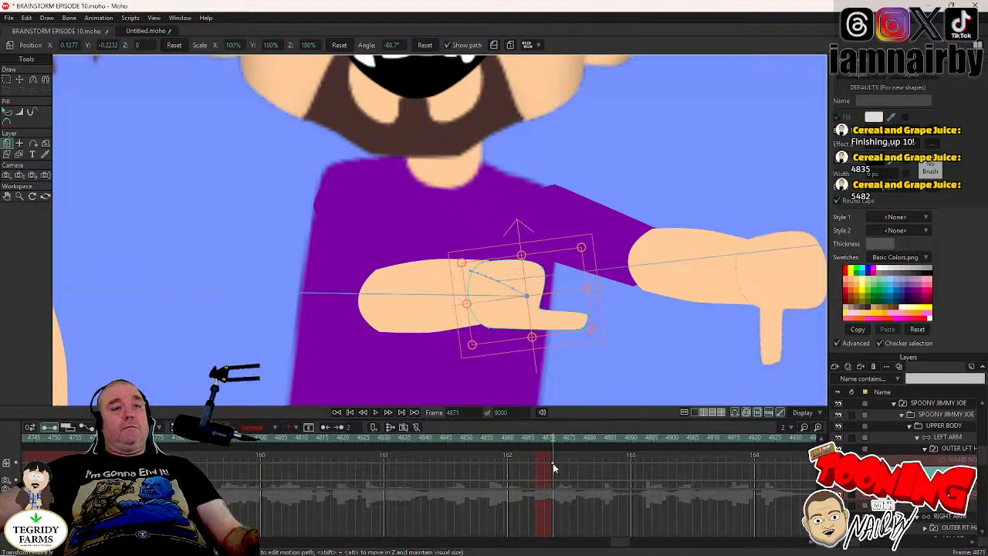
key(Delete)
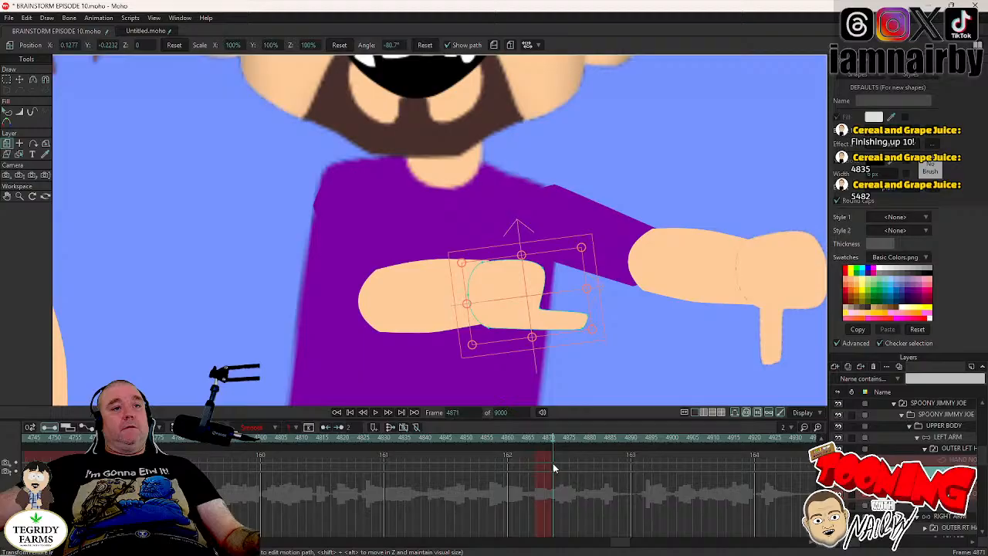
- Key all points of the left hand's pointing drawing with Transform Points and shift those keys to frame 4870
click(20, 81)
key(ctrl+a)
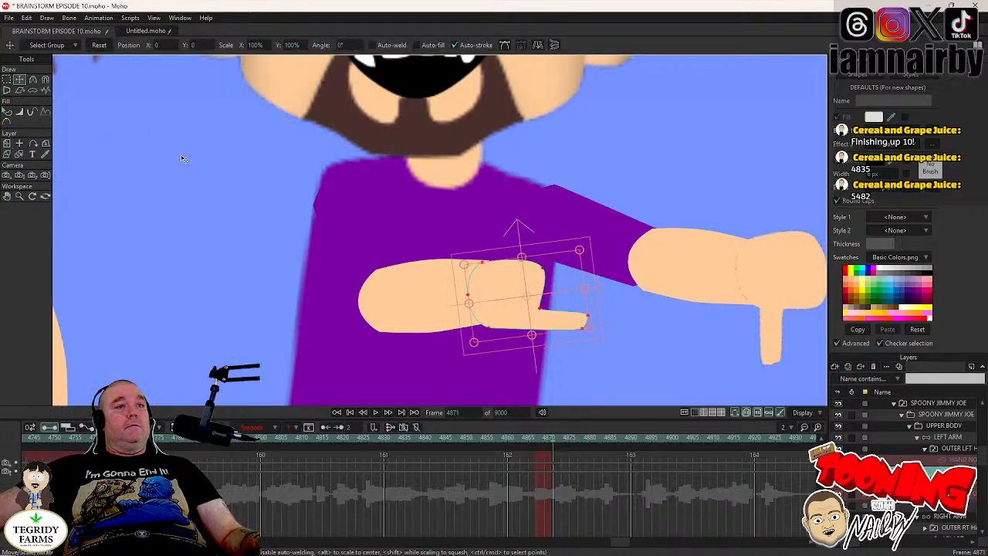
click(507, 302)
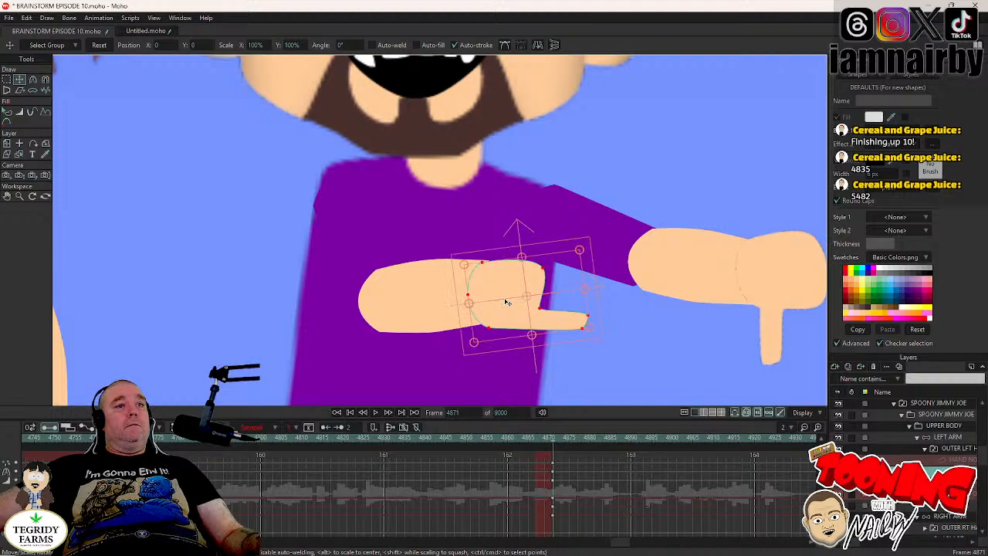
drag(557, 462, 551, 483)
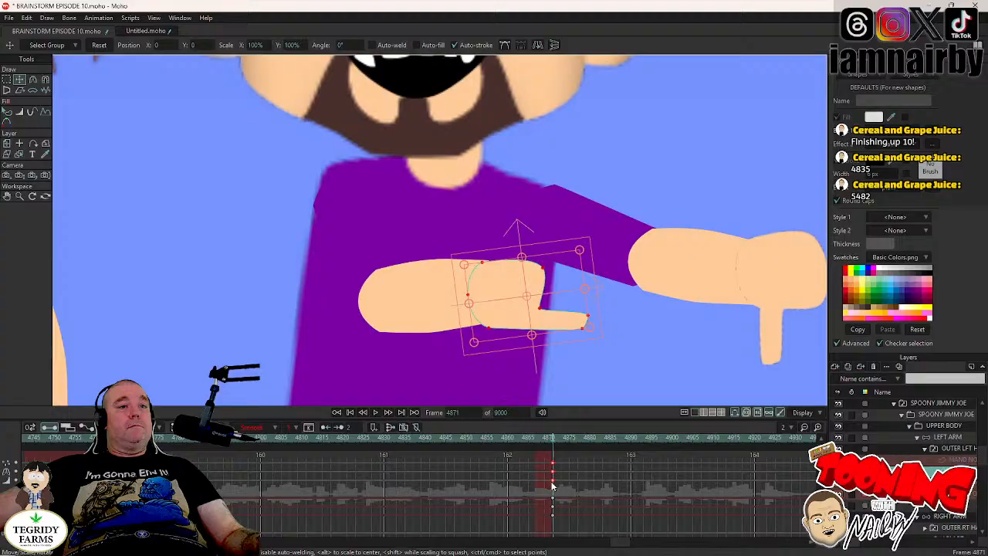
- Flip the pointing hand's points vertically at frame 4871, align them with the wrist, and save the project
click(553, 45)
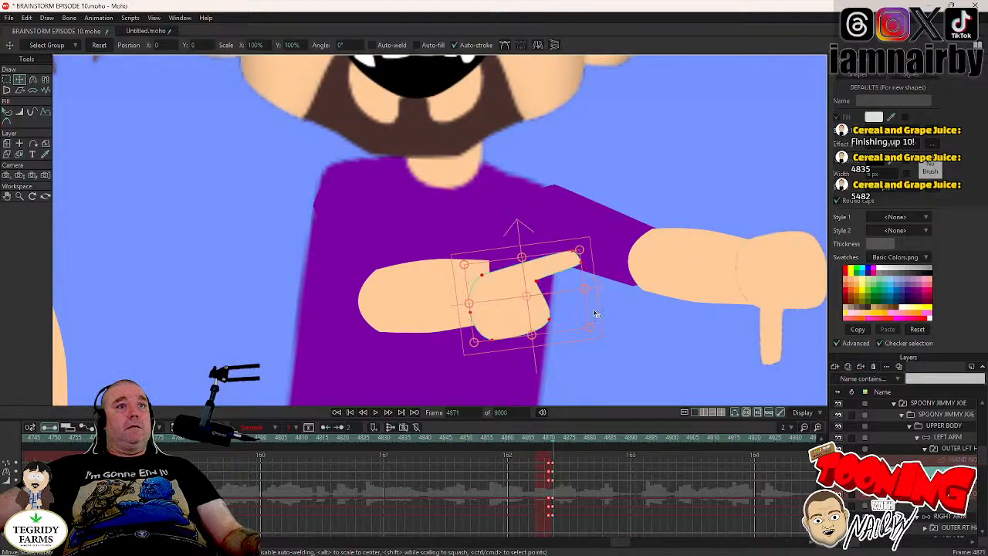
drag(593, 314, 597, 340)
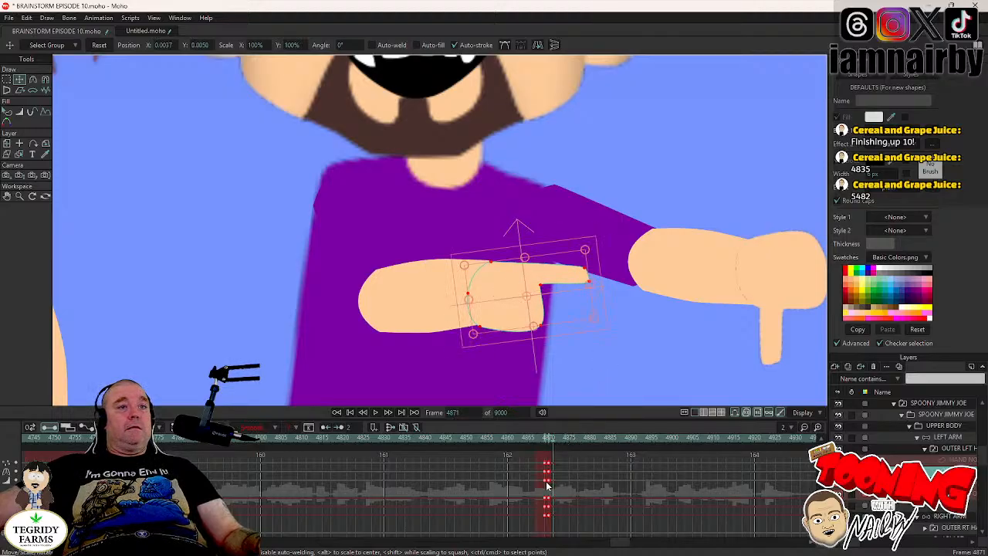
key(ctrl+s)
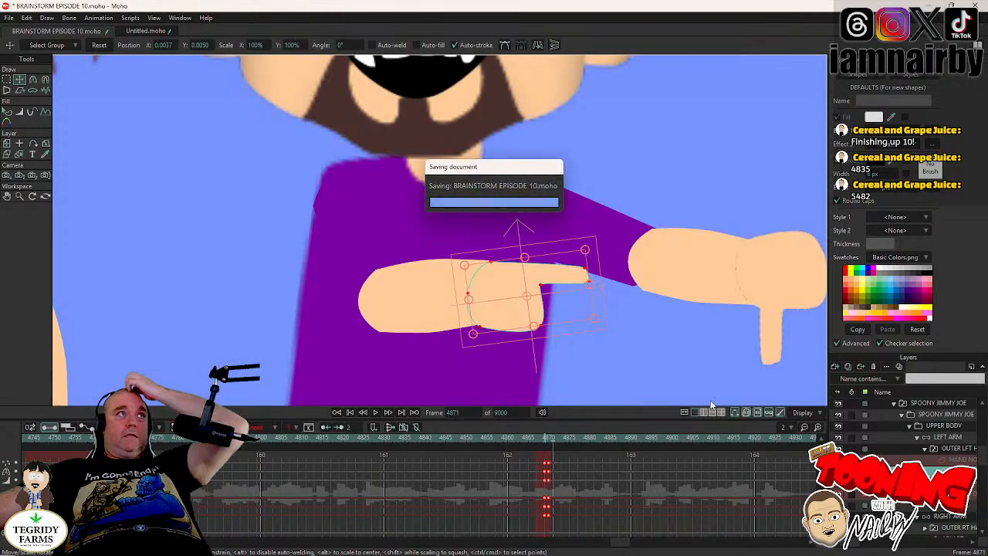
- Collapse the left hand's layers and play the gesture from about frame 4854 with the whole group in view
click(928, 449)
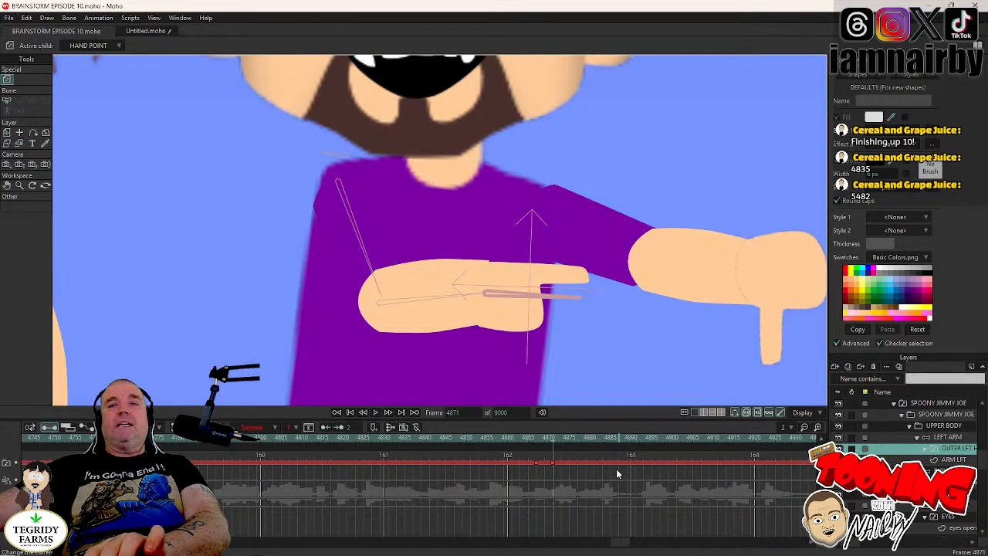
click(484, 441)
scroll(521, 322, down, 8)
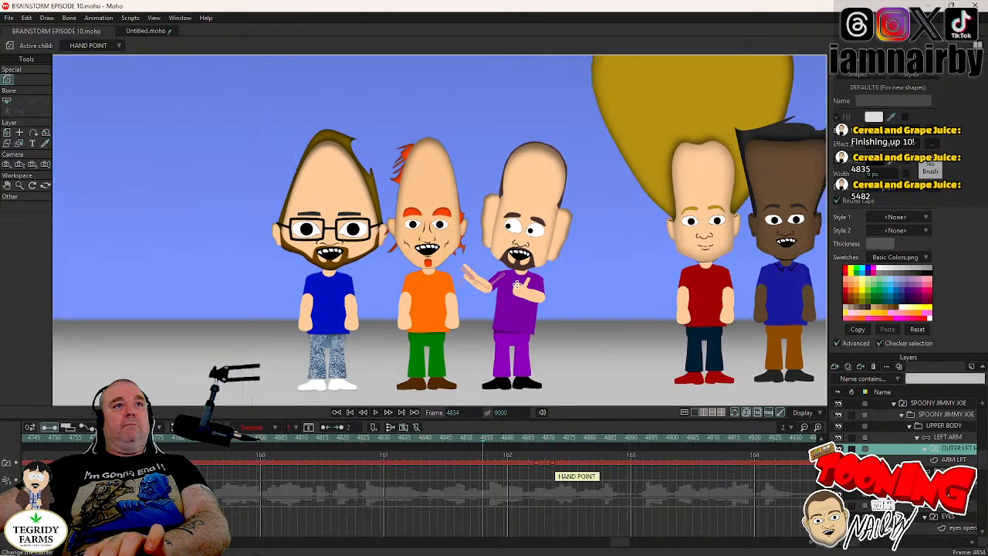
drag(518, 285, 470, 295)
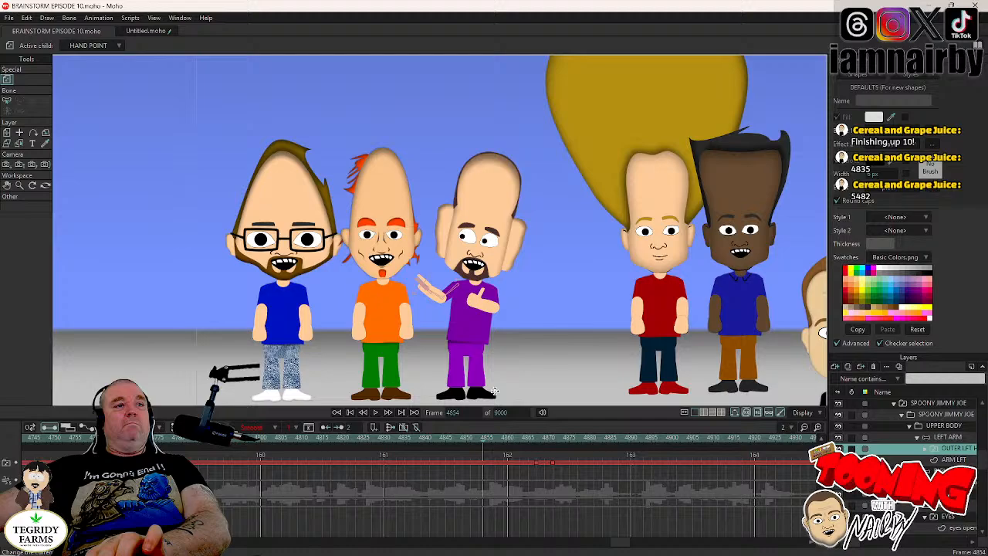
click(422, 441)
click(376, 413)
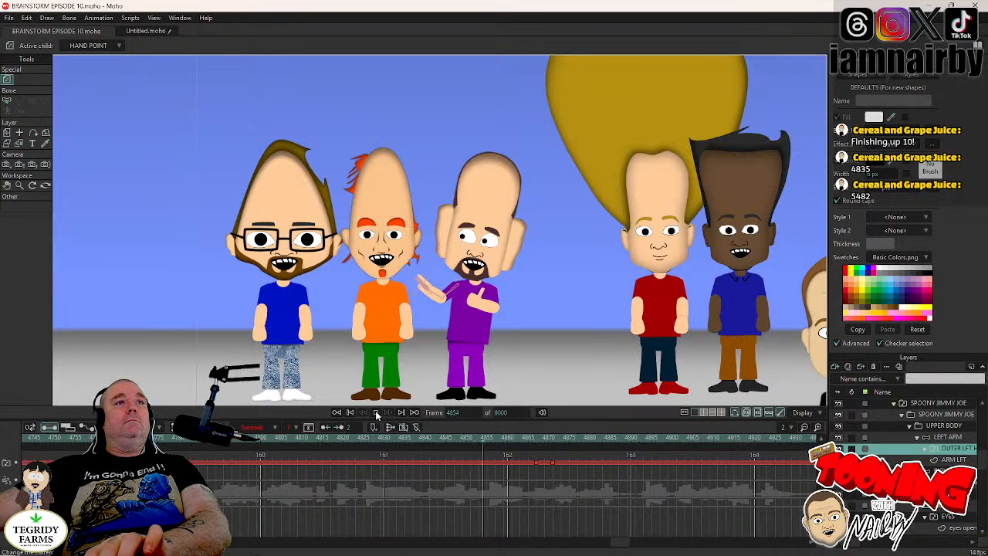
click(376, 413)
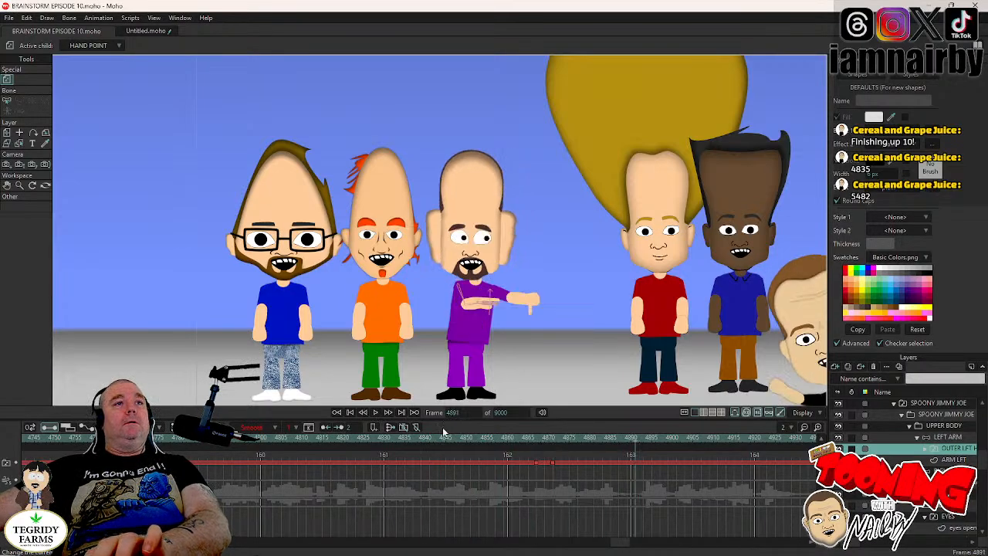
- Select SPOONY JIMMY JOE's UPPER BODY and step between frames 4865 and 4869 to examine the lean and hand transition
click(535, 439)
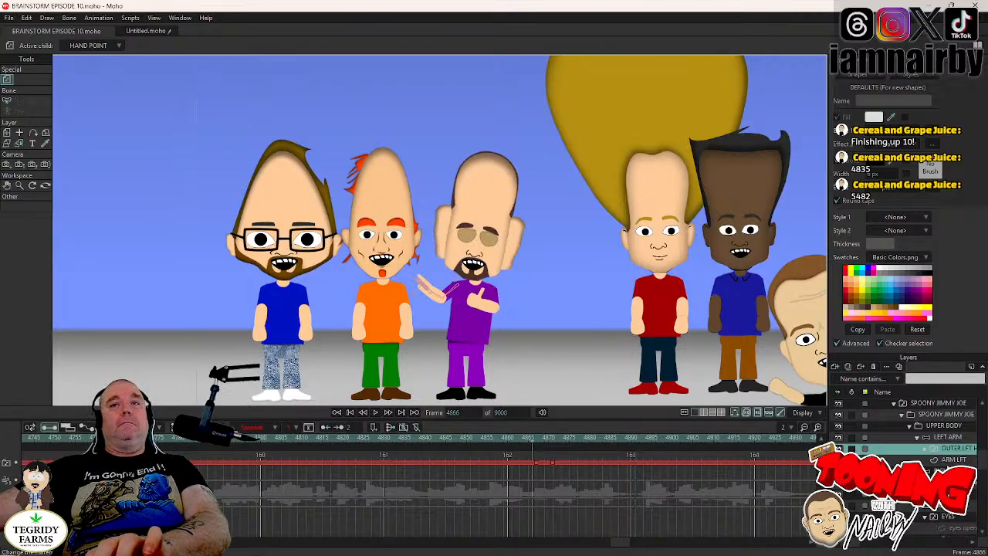
key(Left)
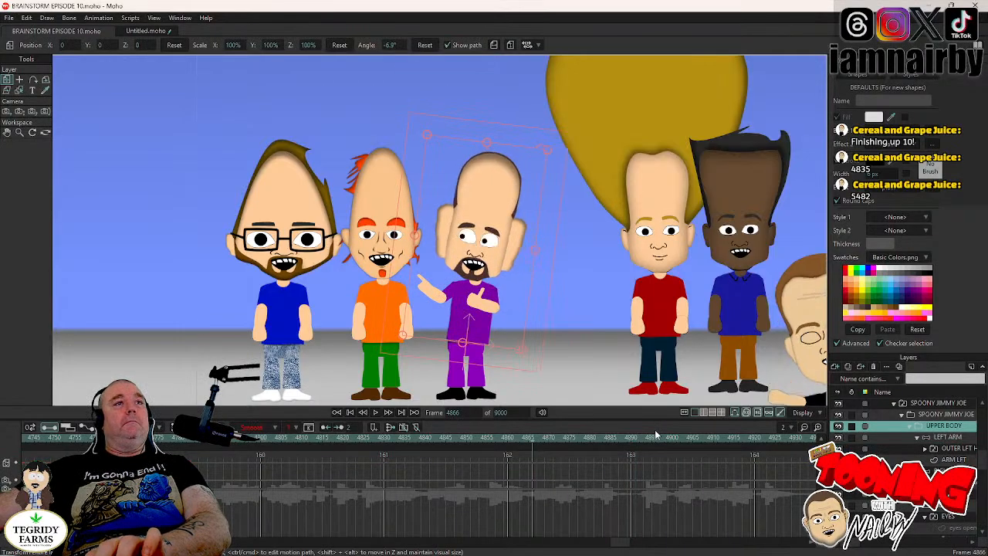
key(Right)
key(Right)
key(Right)
key(Right)
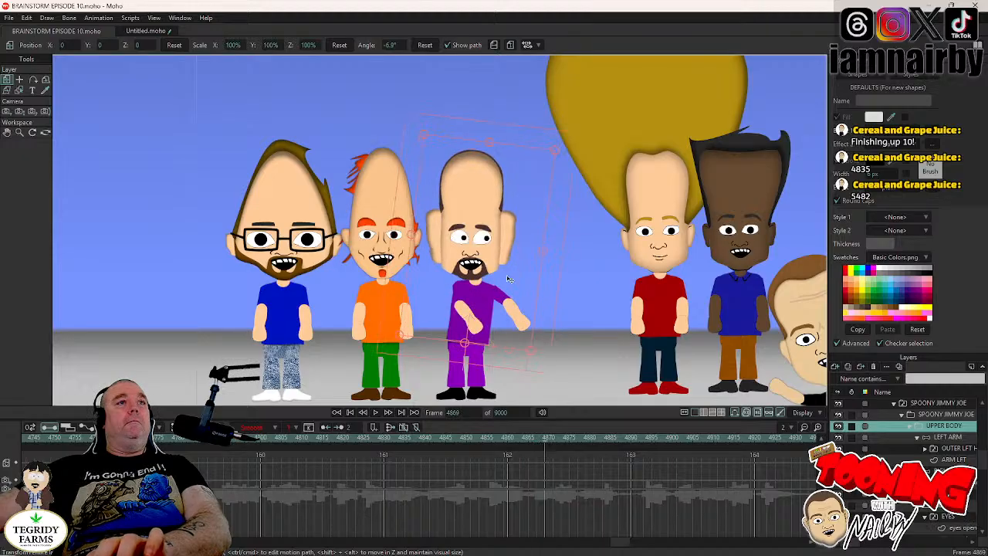
key(Left)
key(Left)
key(Left)
key(Left)
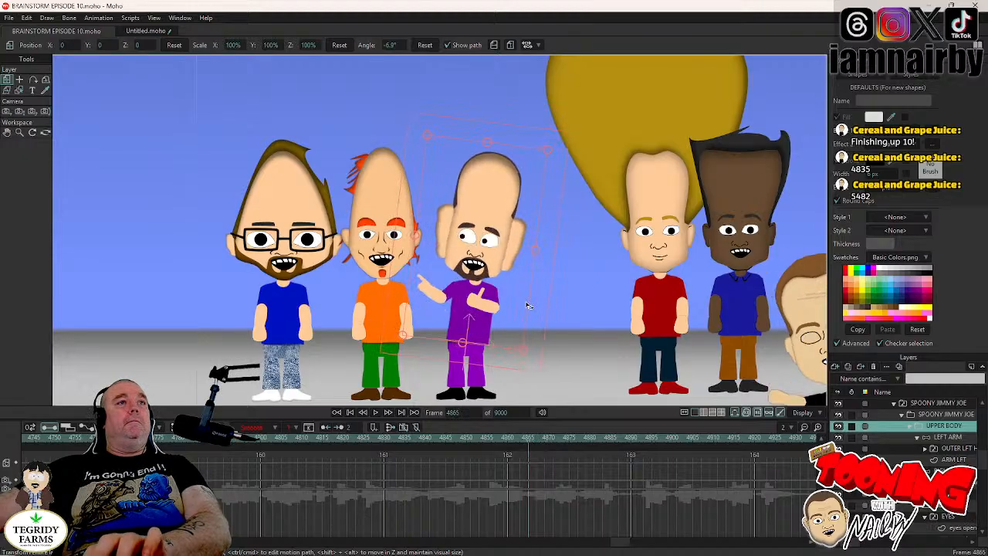
key(Right)
- Rotate SPOONY JIMMY JOE's UPPER BODY to 3.0° at frame 4871 so it leans back away from the pointing hand, and play it from frame 4864
key(Right)
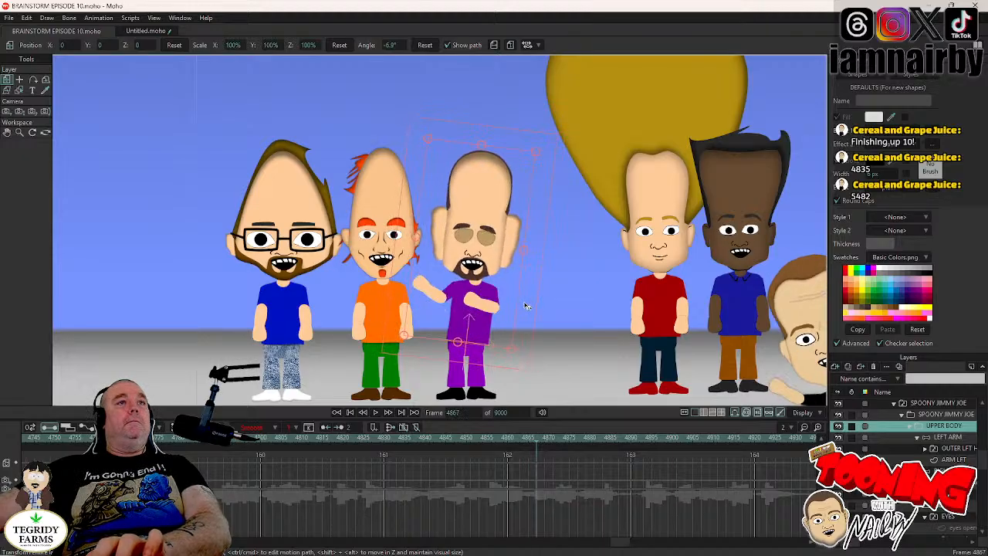
key(Right)
key(Right)
key(Right)
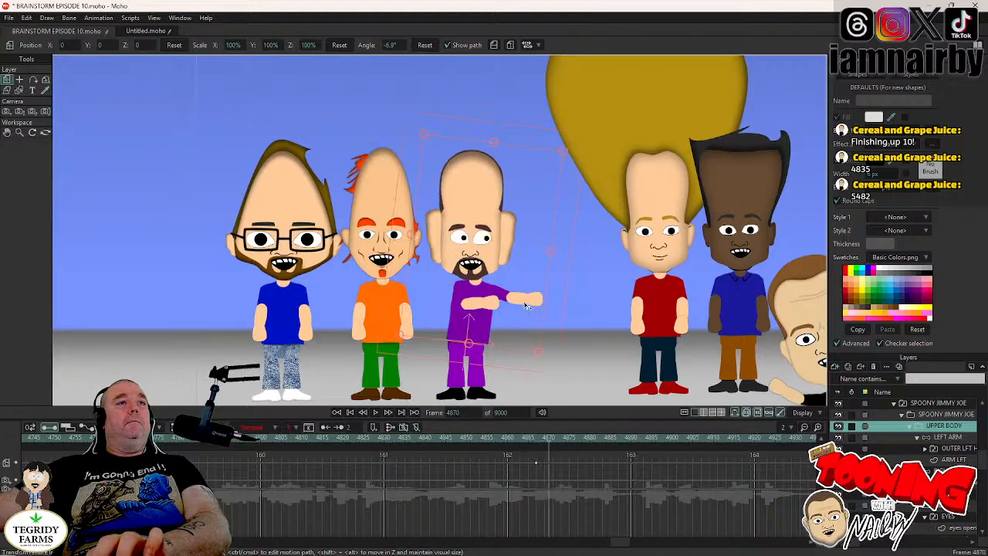
key(Right)
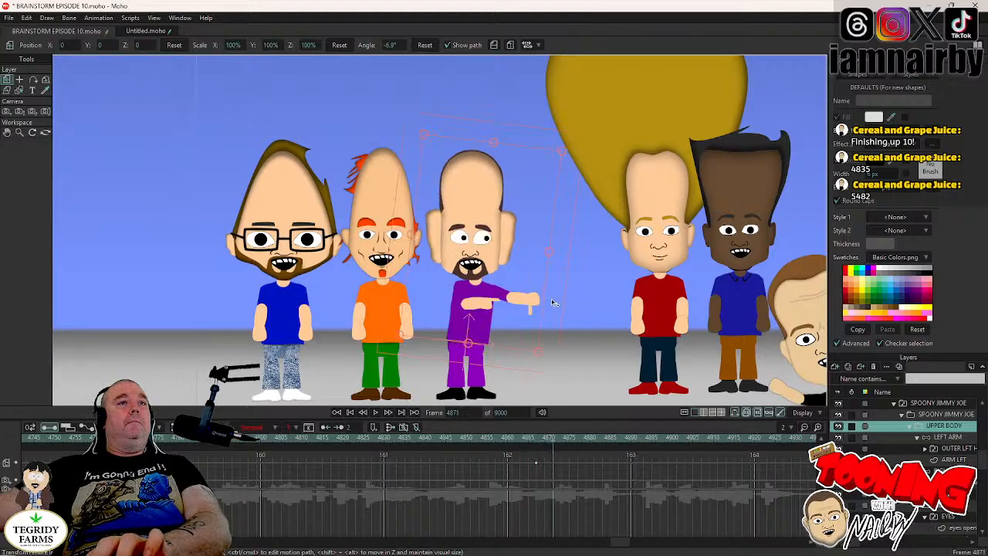
drag(553, 302, 543, 291)
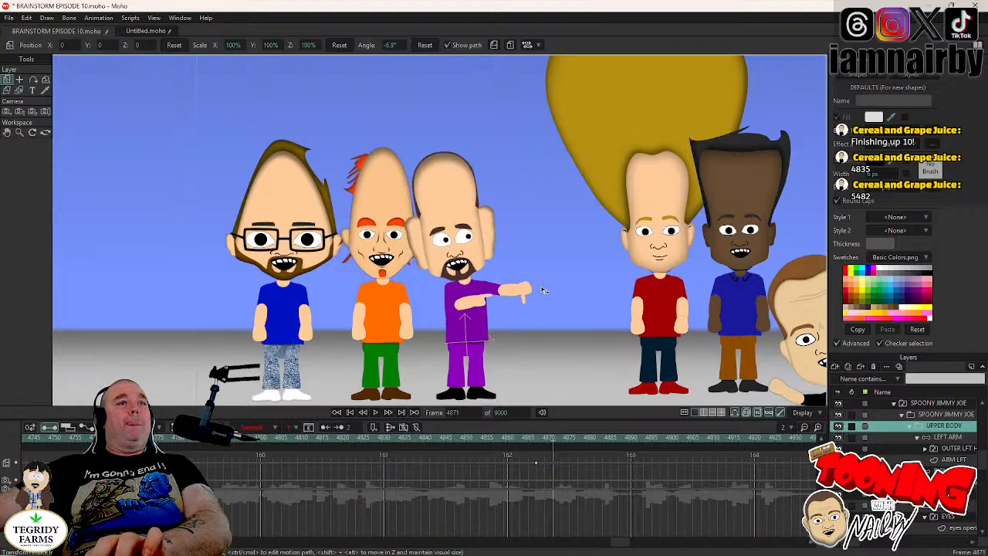
click(525, 441)
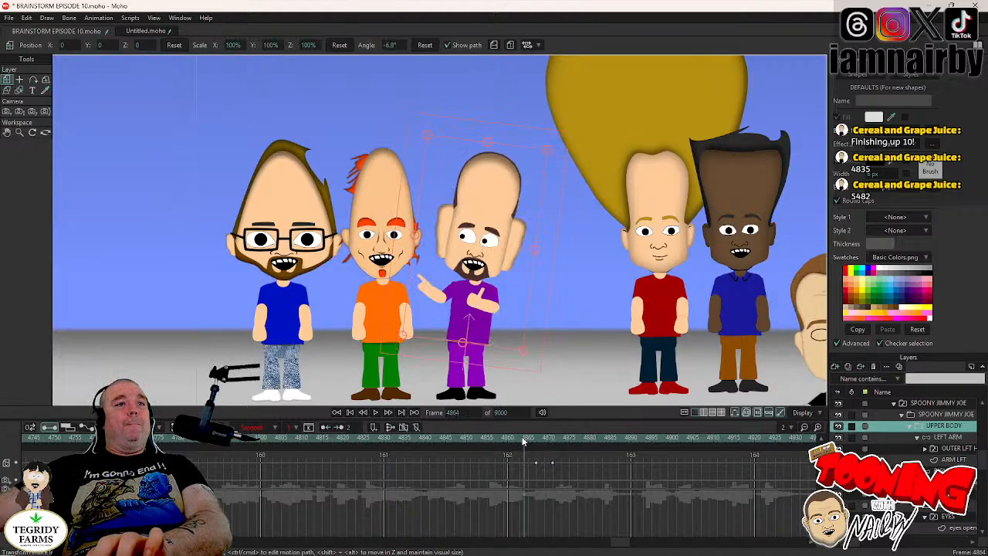
click(376, 412)
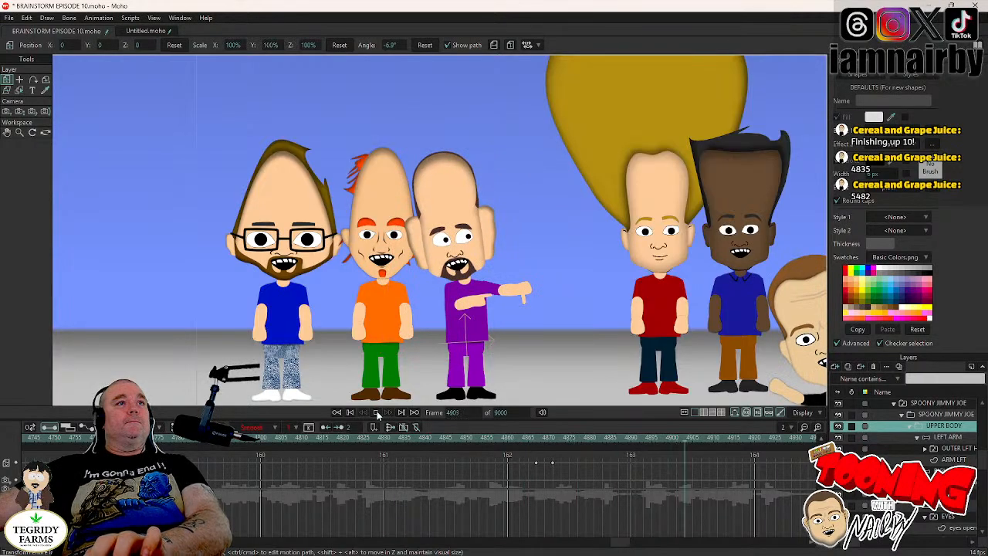
click(376, 413)
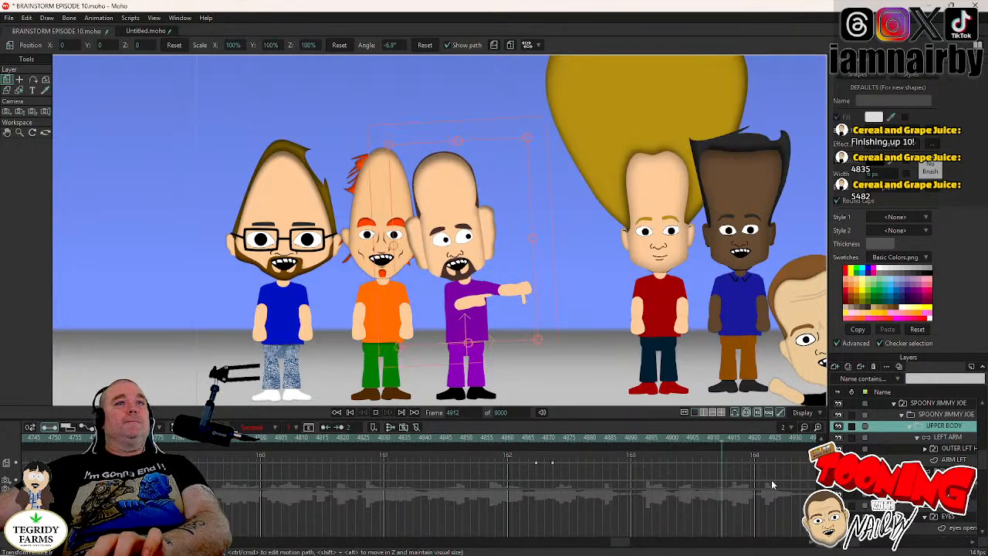
- Copy the EYES layer's blink keys from around frame 4980 and paste them at frame 4940
click(924, 515)
scroll(626, 540, down, 5)
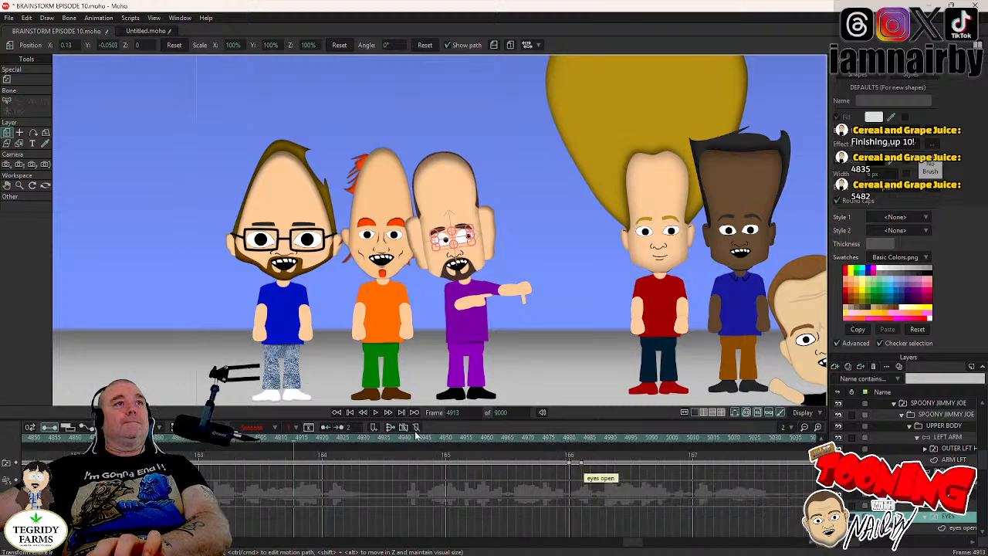
click(376, 412)
click(376, 412)
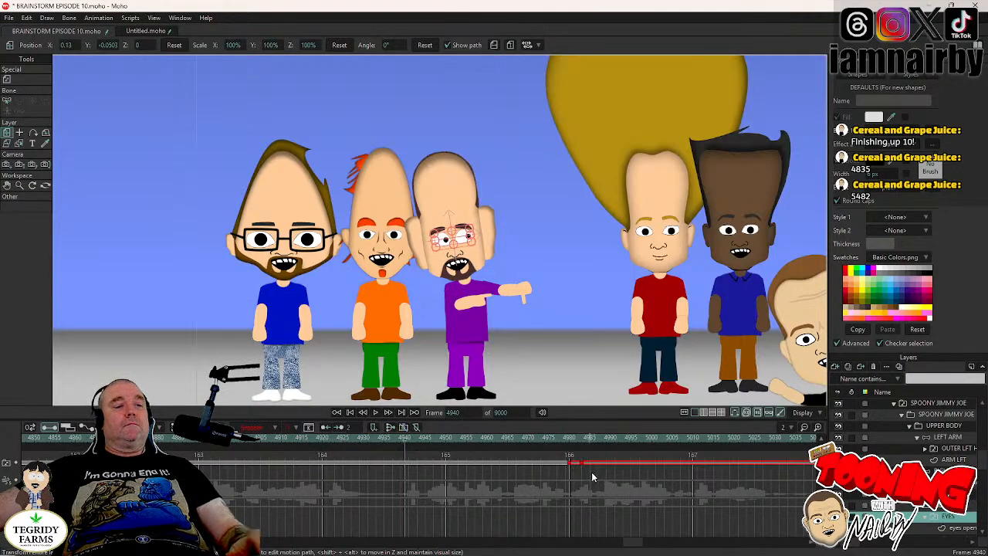
key(ctrl+v)
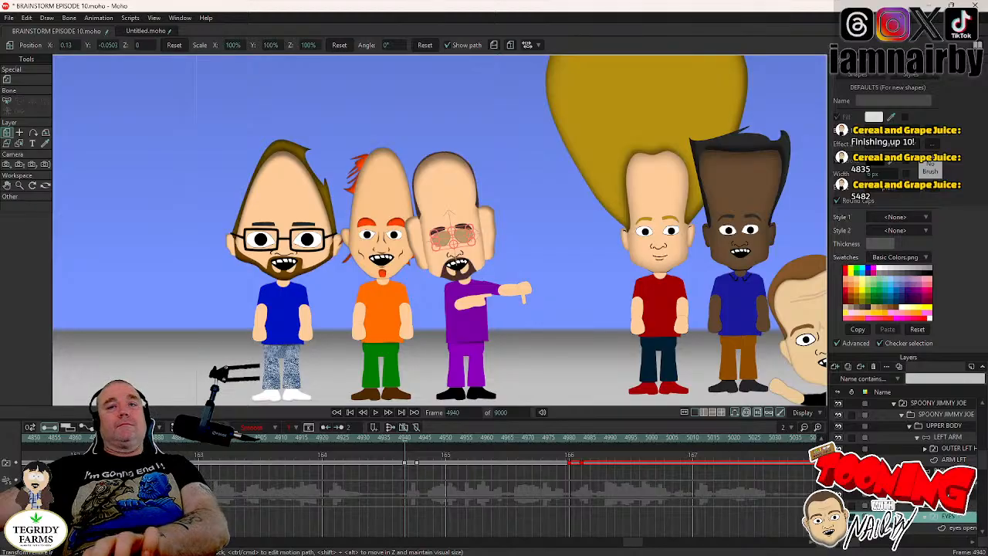
- Key the HEAD's current tilt at frame 4939 and rotate the head to -2.8° at frame 4943
click(926, 506)
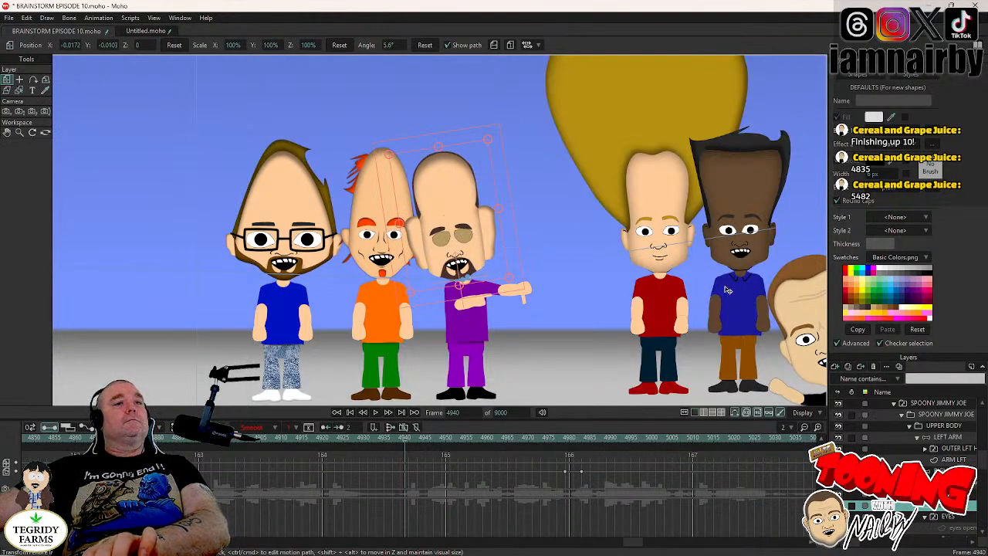
key(ctrl+Left)
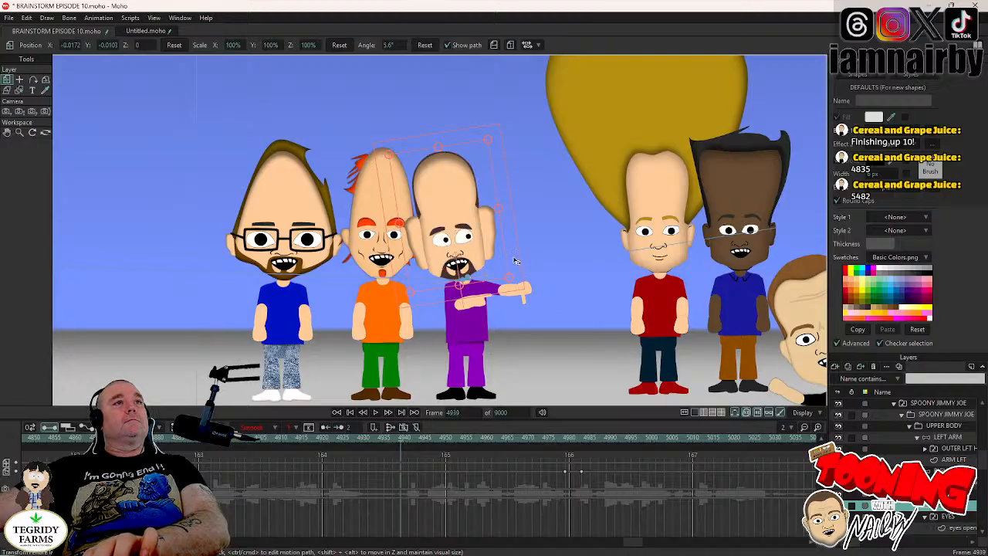
key(ctrl+Right)
key(ctrl+Right)
key(ctrl+Right)
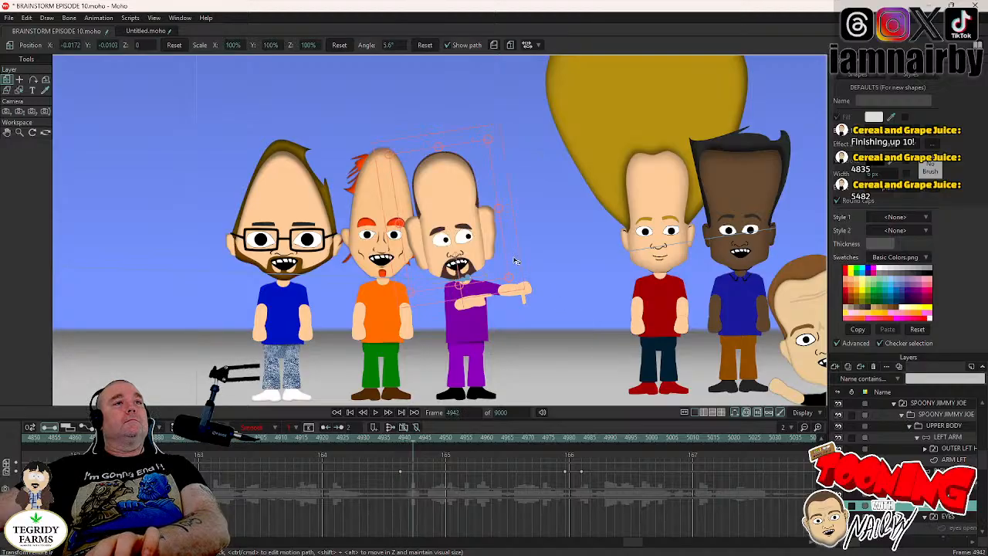
key(ctrl+Right)
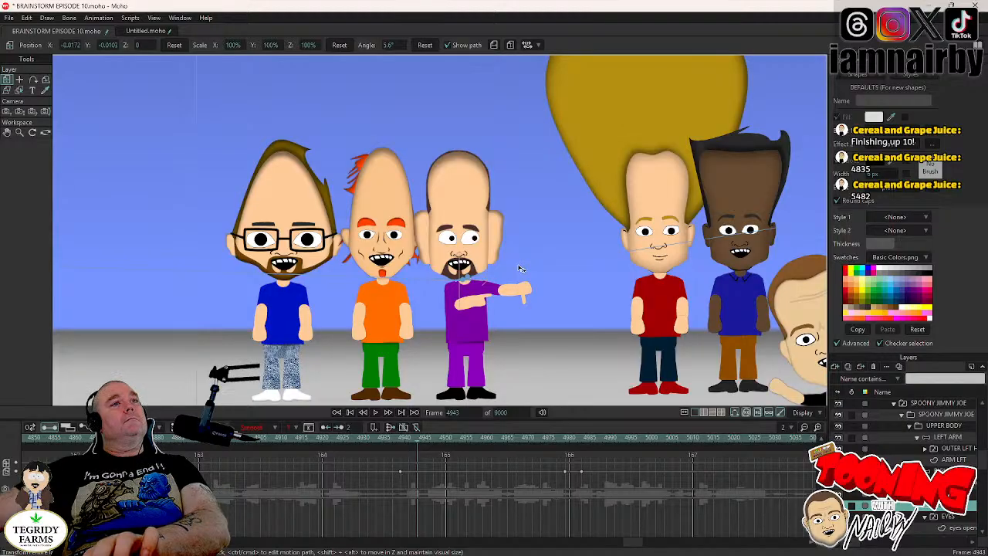
click(520, 268)
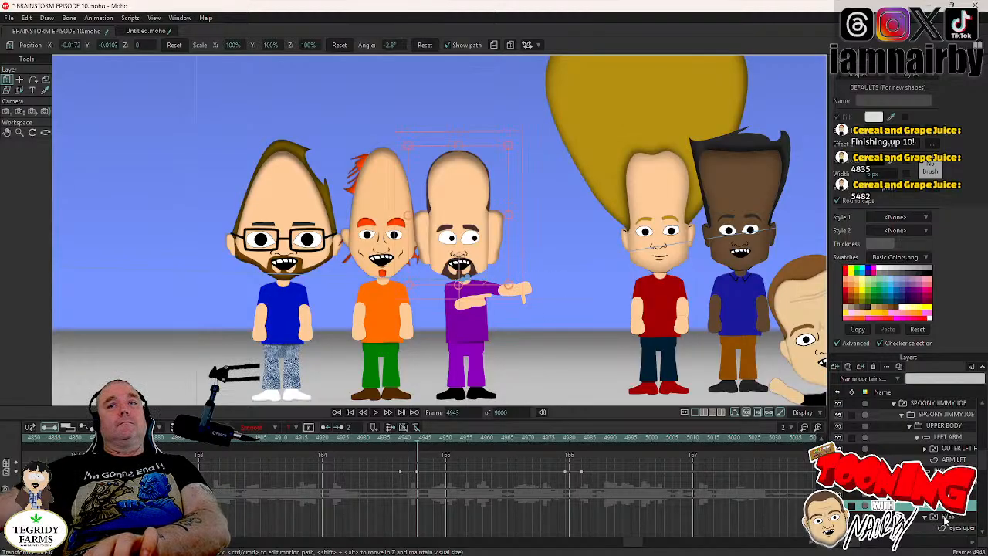
- Reset the pupils to centre at frame 4942, set those keys to Step, save the project, and check playback from frame 4932
scroll(945, 520, down, 2)
key(Down)
key(Down)
key(Left)
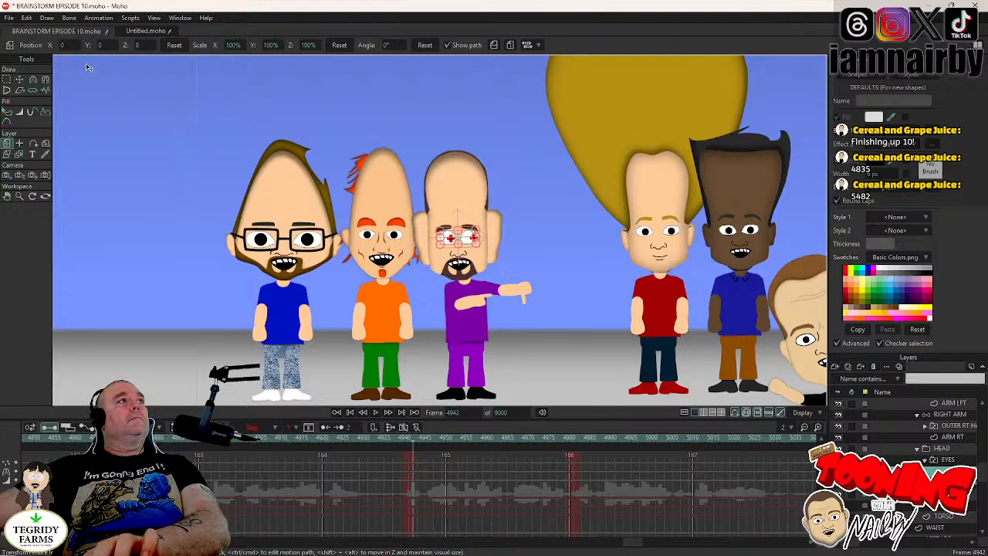
click(19, 80)
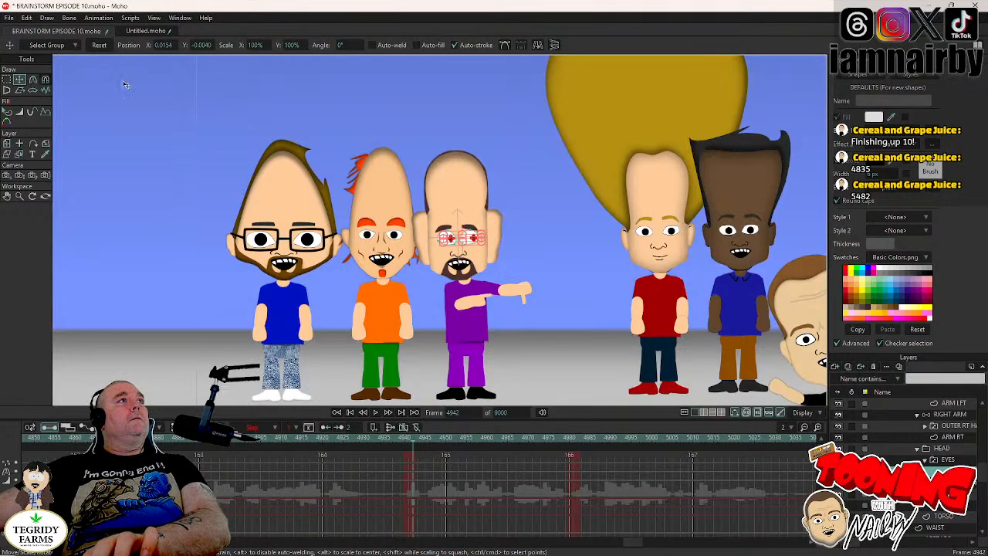
click(99, 45)
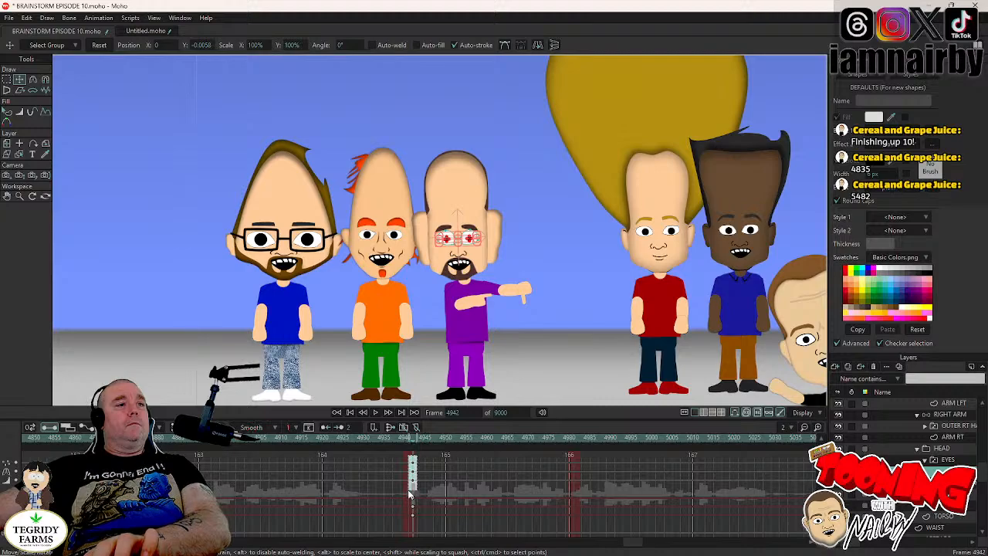
right_click(413, 467)
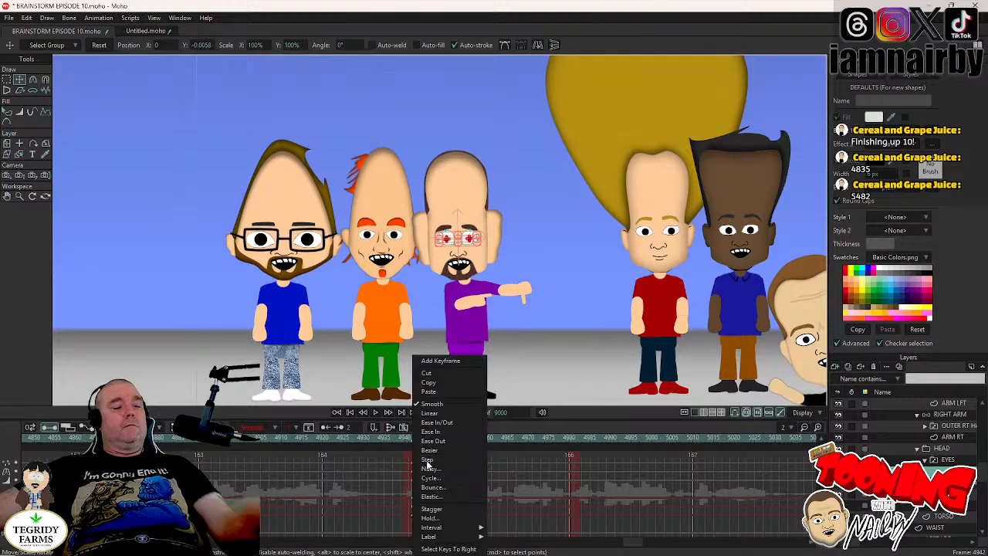
click(427, 461)
key(ctrl+s)
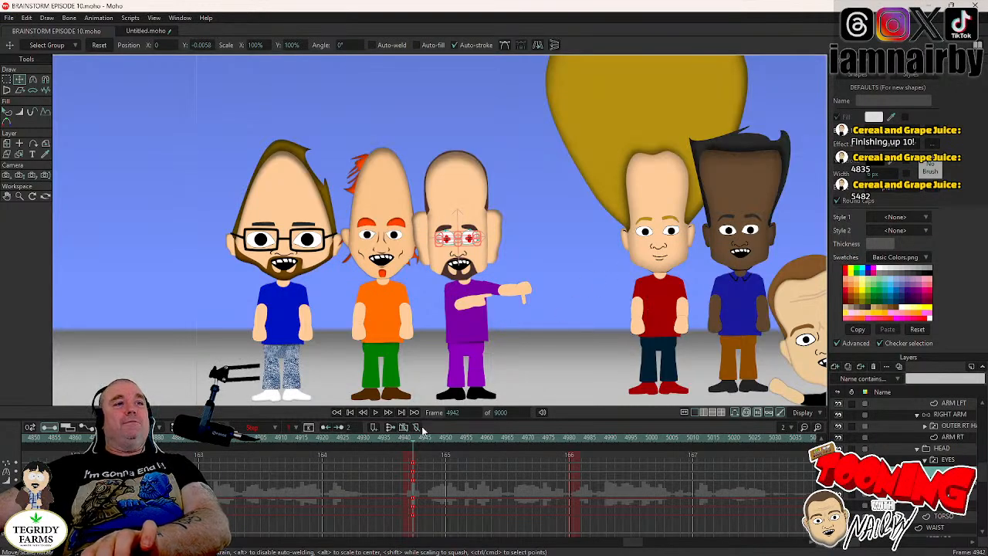
click(372, 437)
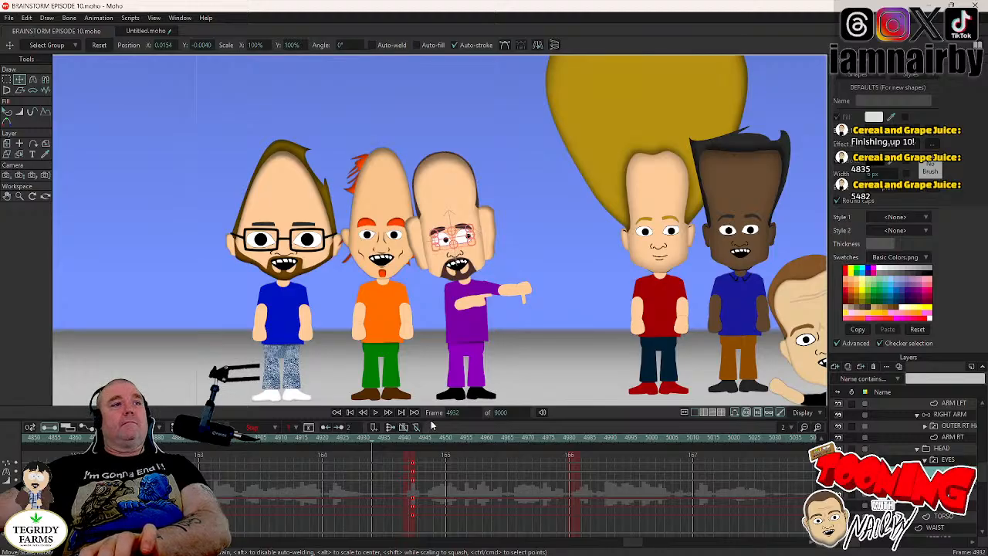
click(376, 412)
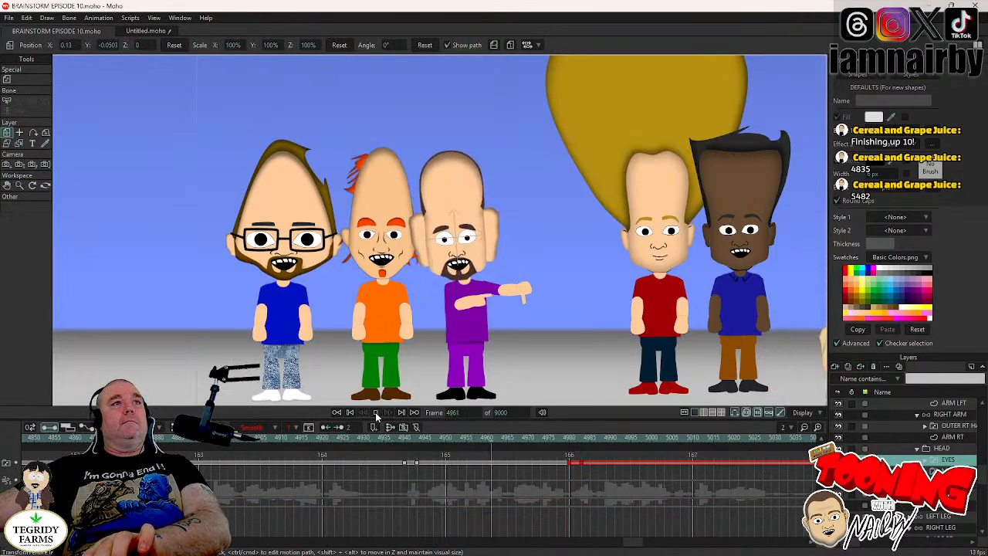
key(space)
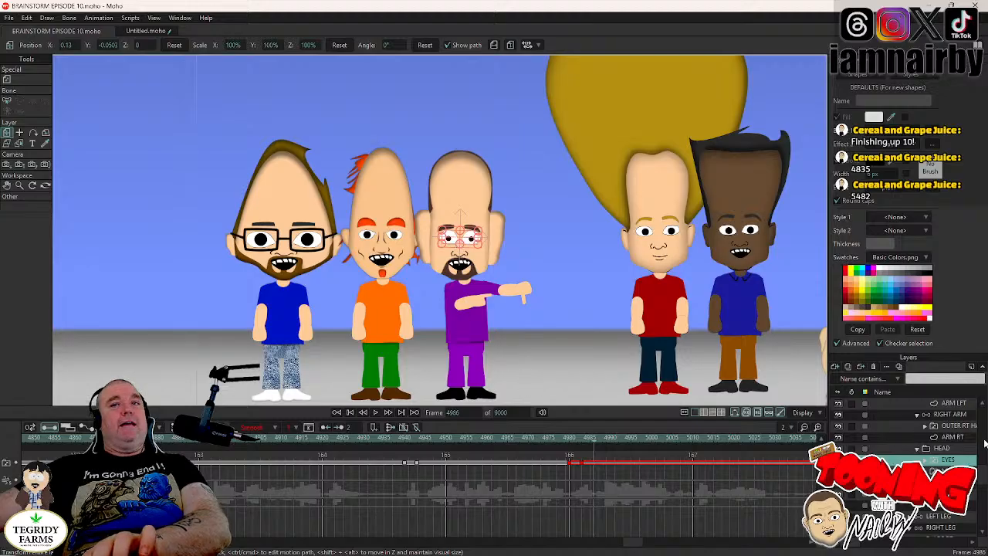
- Copy the HEAD's rotation key from frame 4943 to frame 4979 and step through to frame 4983 to check the head tilt
click(948, 482)
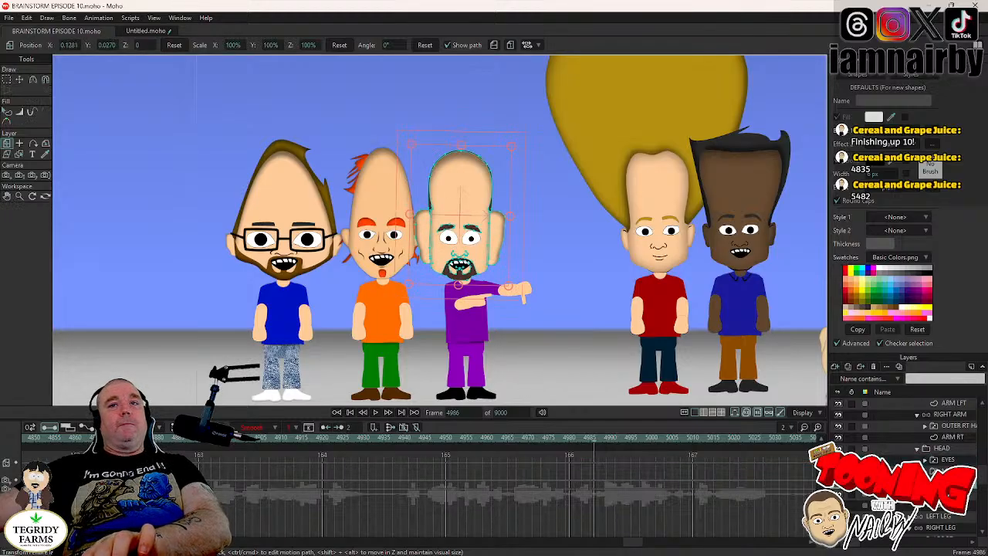
click(944, 449)
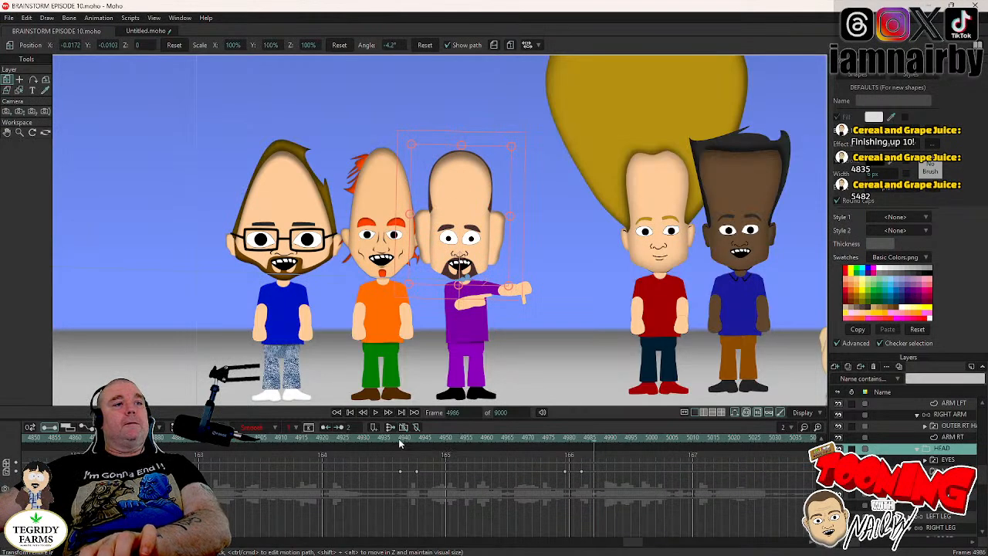
drag(398, 439, 419, 483)
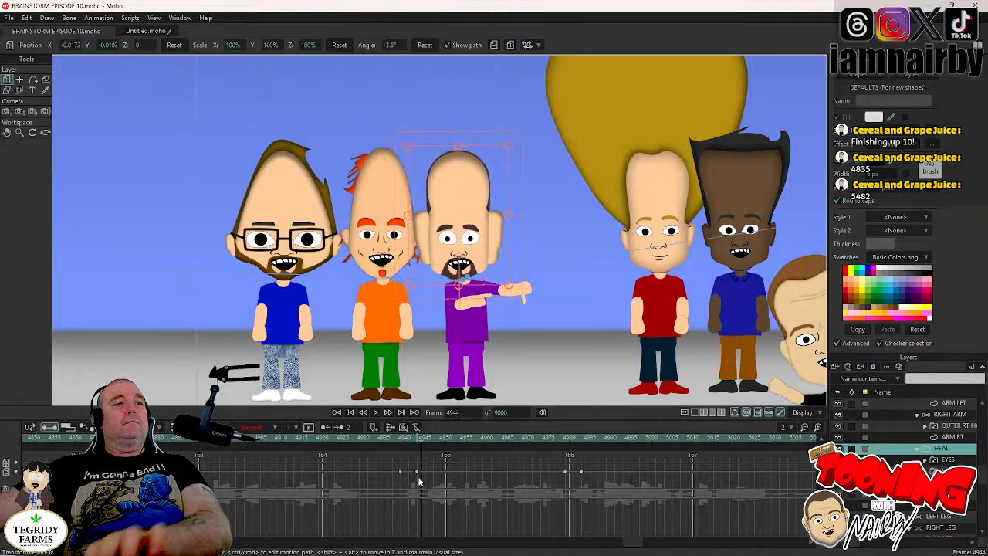
click(417, 472)
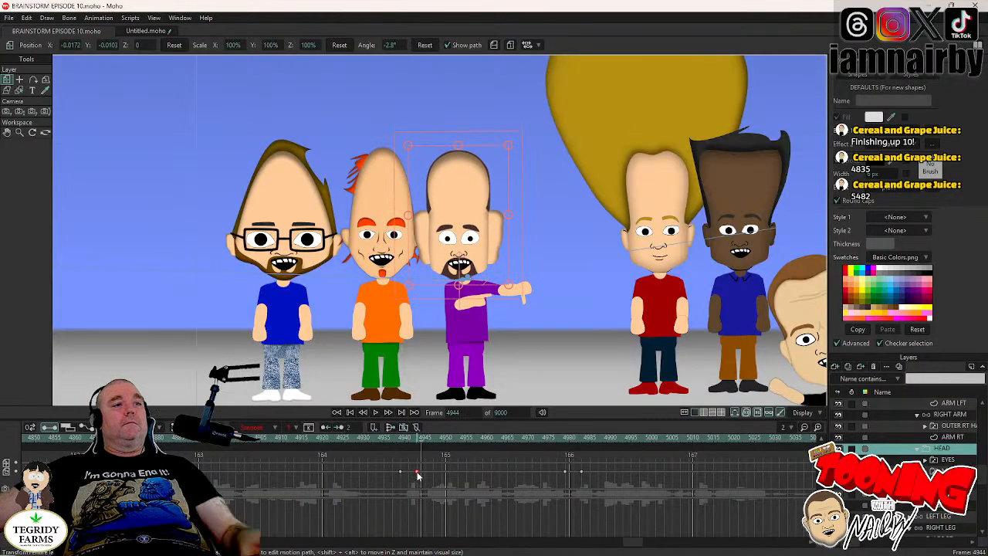
click(564, 440)
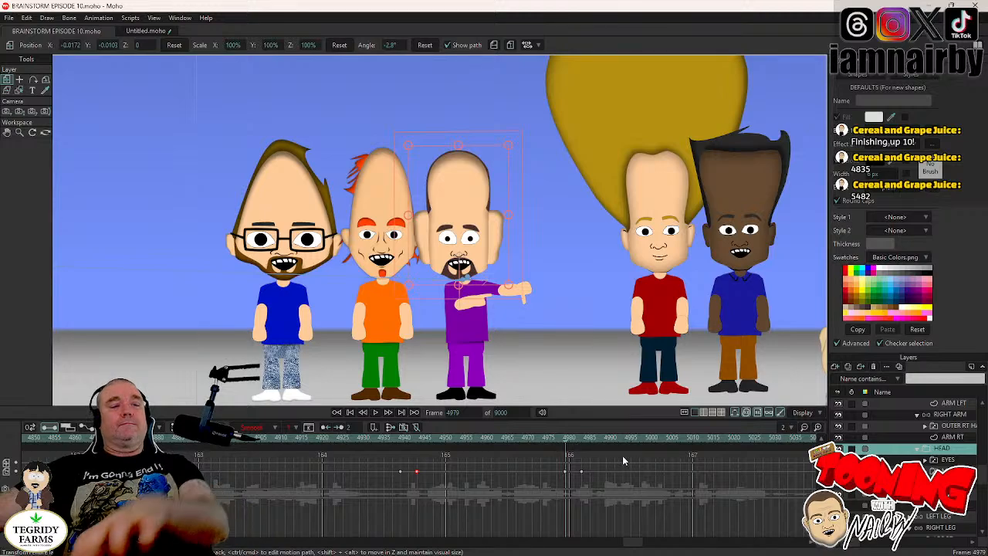
key(ctrl+v)
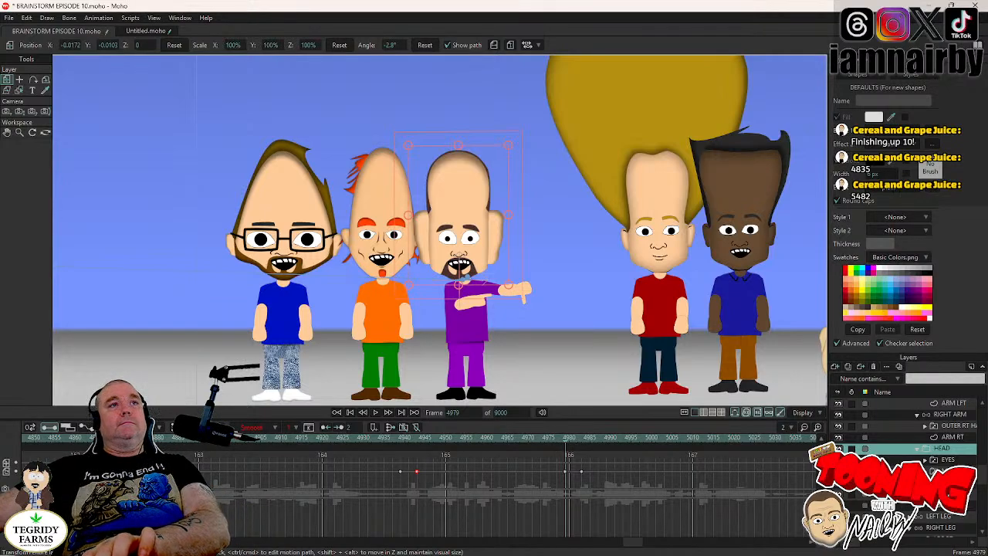
key(Right)
key(Right)
key(Right)
key(Right)
key(Right)
key(Right)
key(Right)
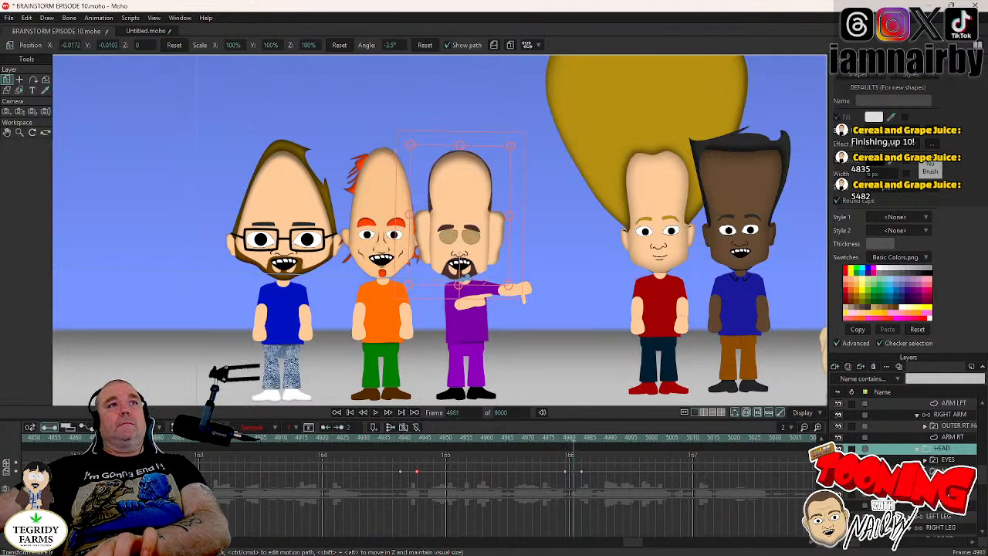
key(Left)
key(Left)
key(Left)
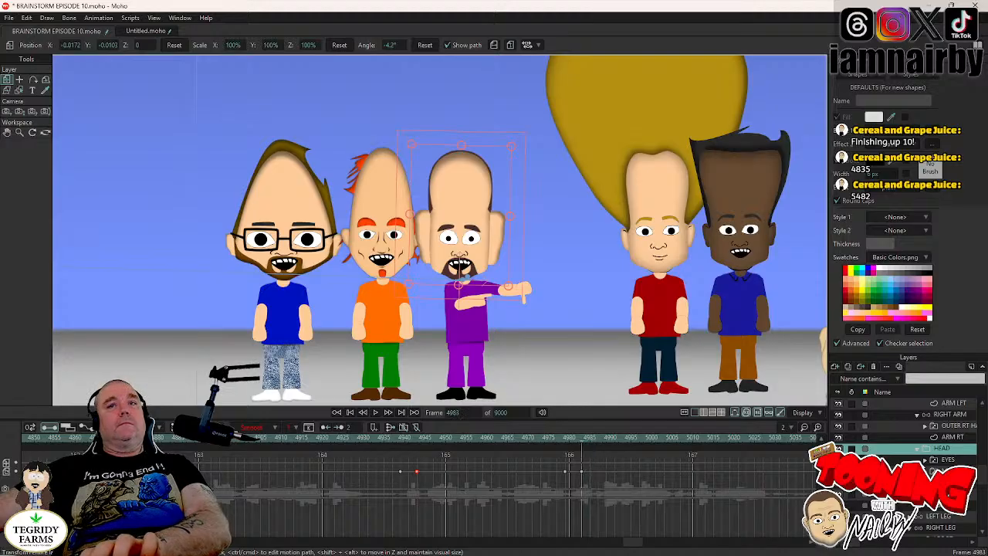
- Key the RIGHT ARM's current bone pose at frame 4980, and lower the arm to the body's side at frame 4983
click(932, 414)
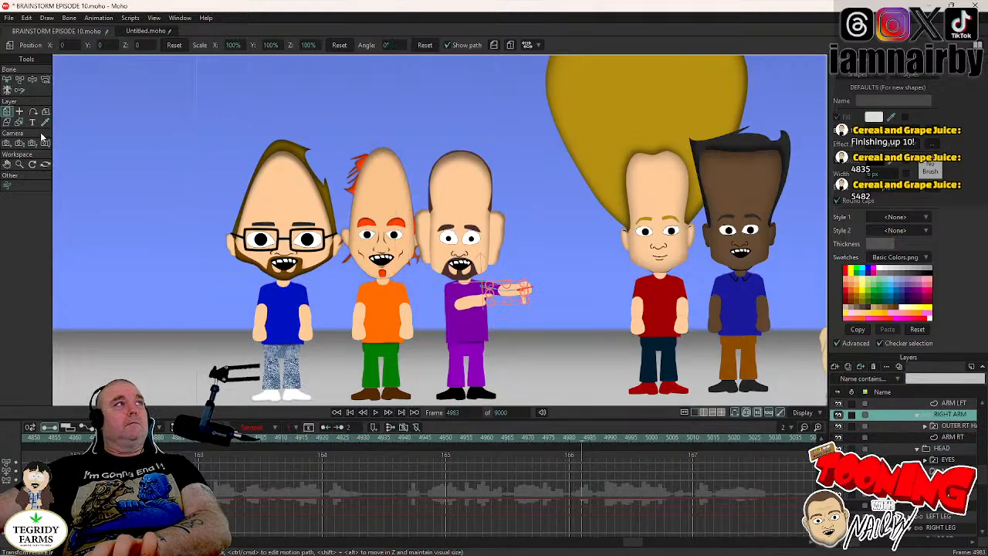
click(32, 79)
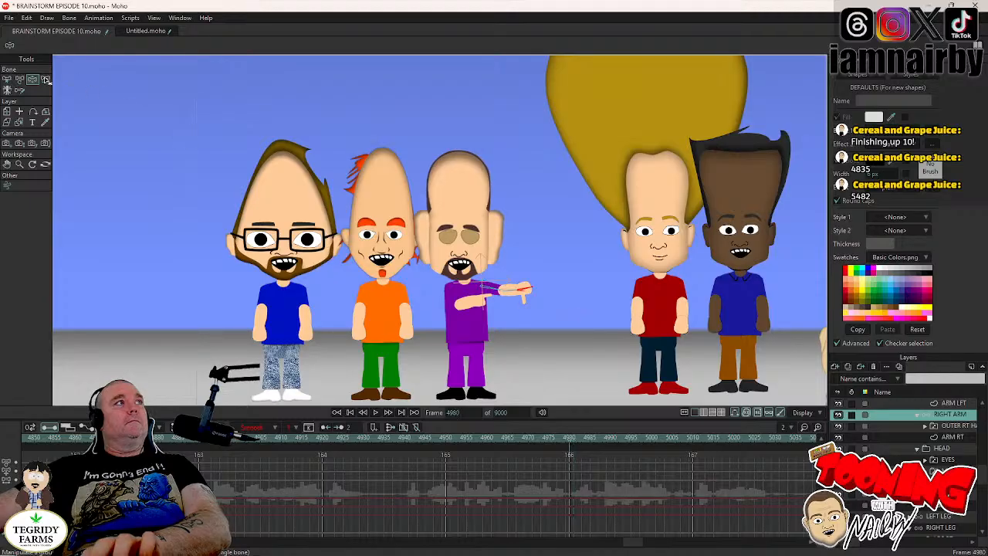
scroll(497, 262, up, 3)
key(Left)
key(Left)
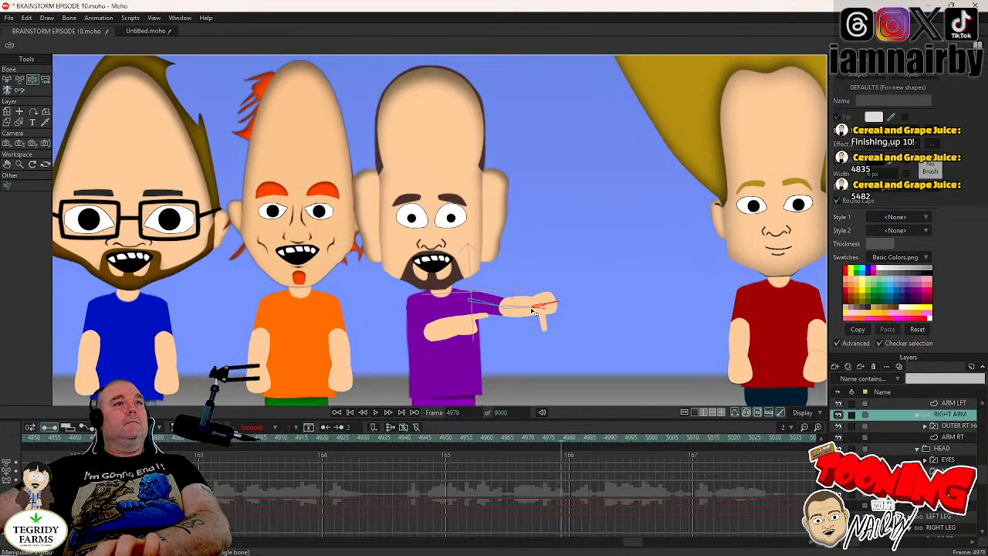
key(Right)
key(Right)
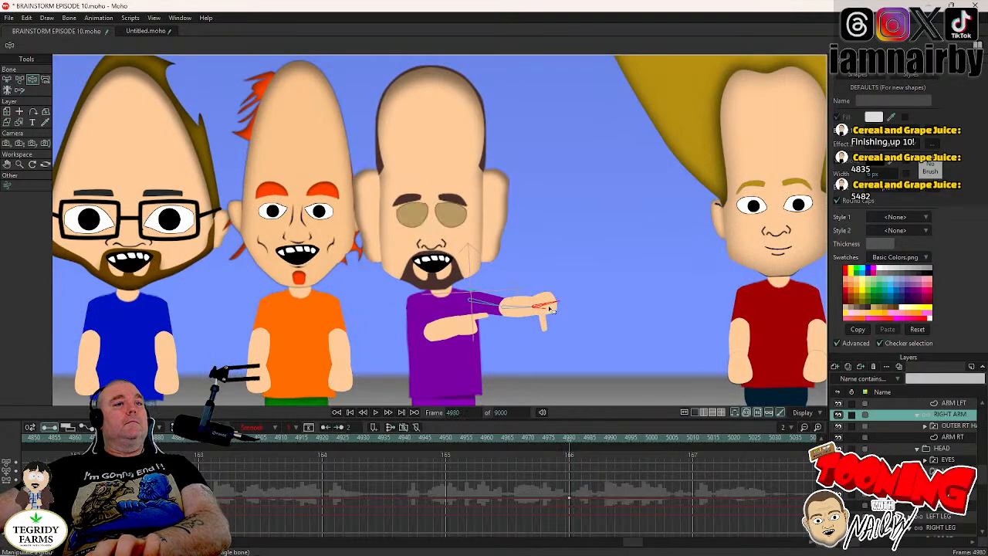
key(Right)
key(Right)
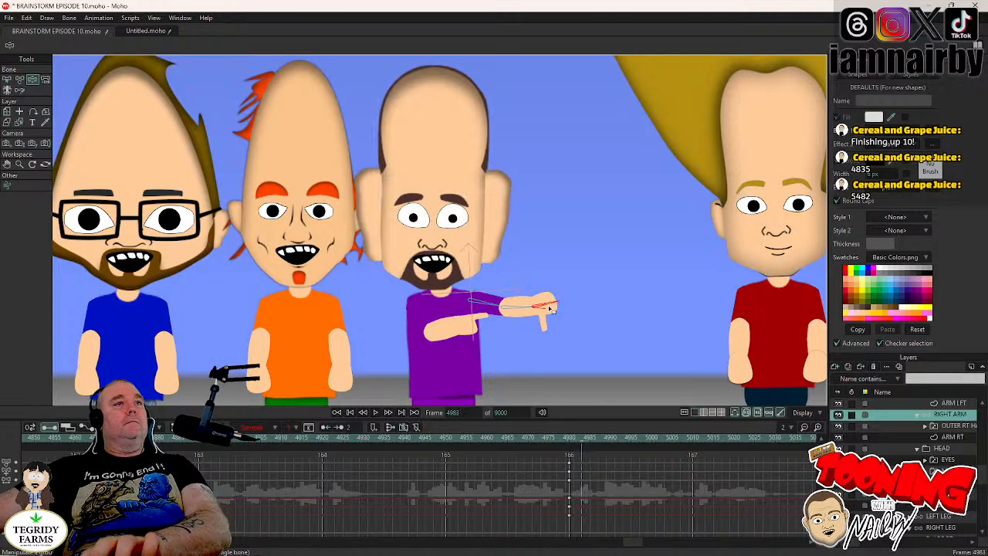
drag(551, 308, 511, 439)
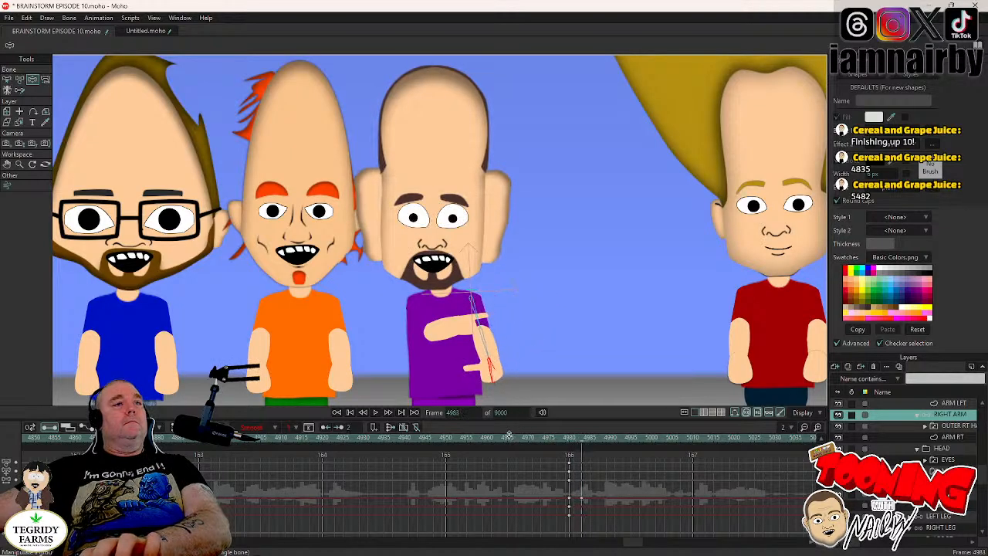
- Switch the right hand to HAND NORMAL at frame 4980
key(Left)
key(Left)
key(Left)
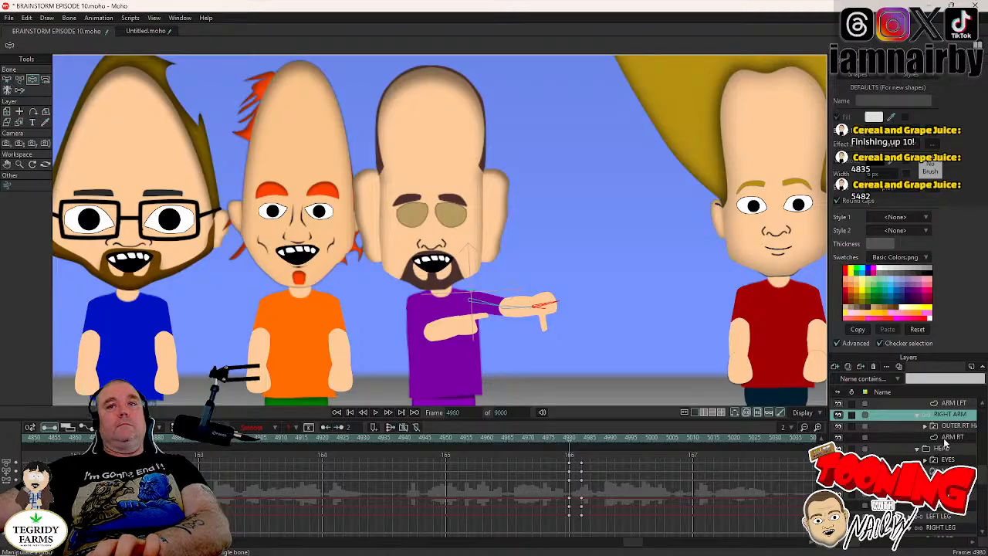
right_click(947, 429)
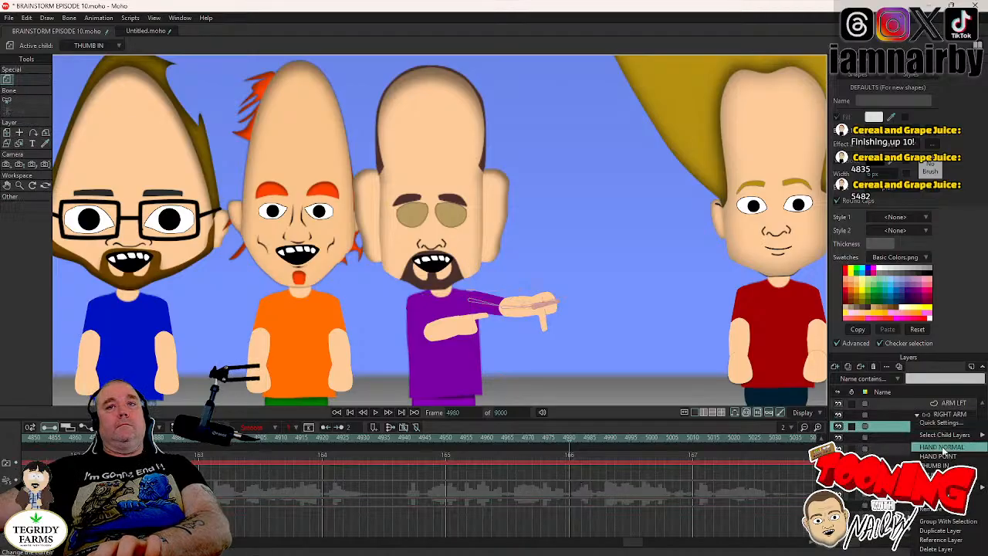
click(942, 448)
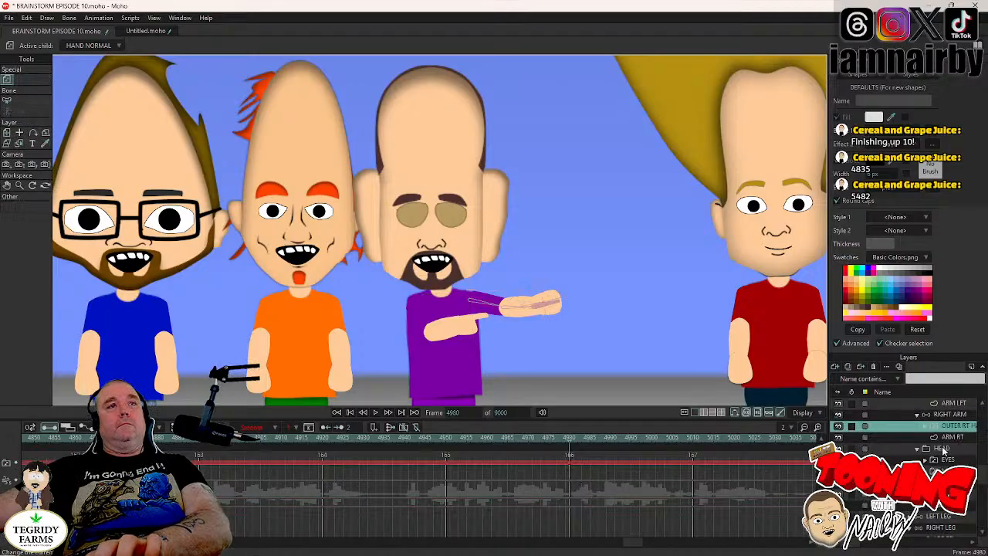
- Switch the left hand to HAND NORMAL at frame 4980
click(917, 415)
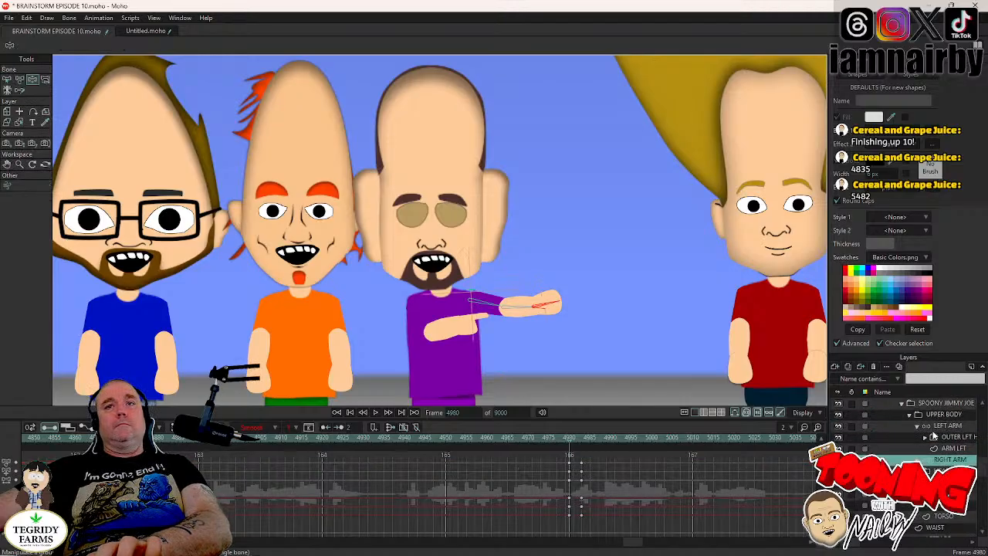
click(949, 427)
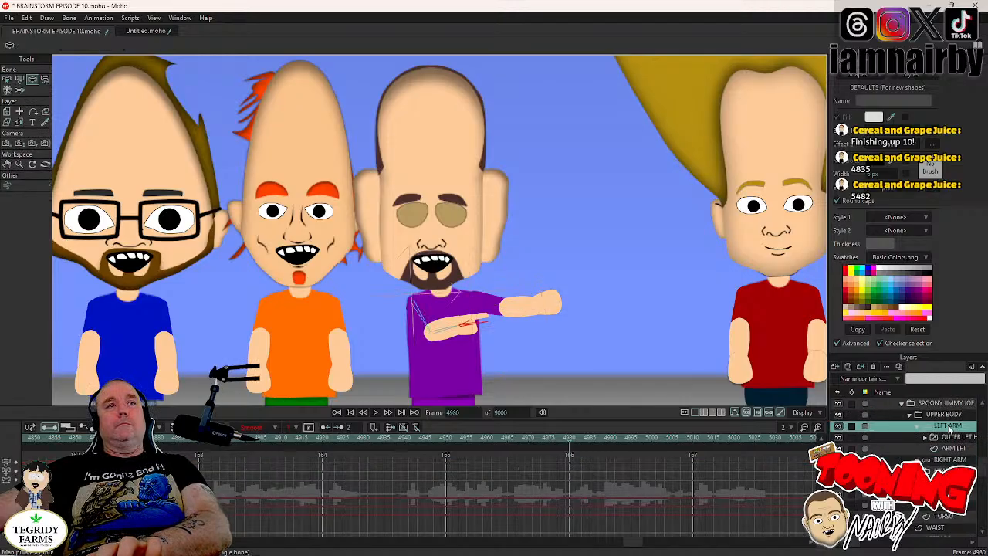
right_click(950, 427)
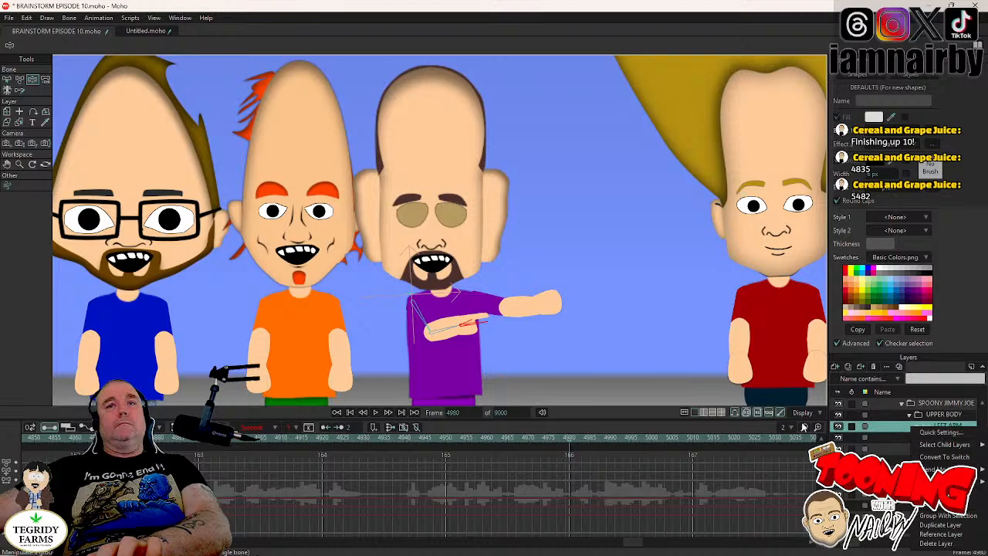
click(714, 434)
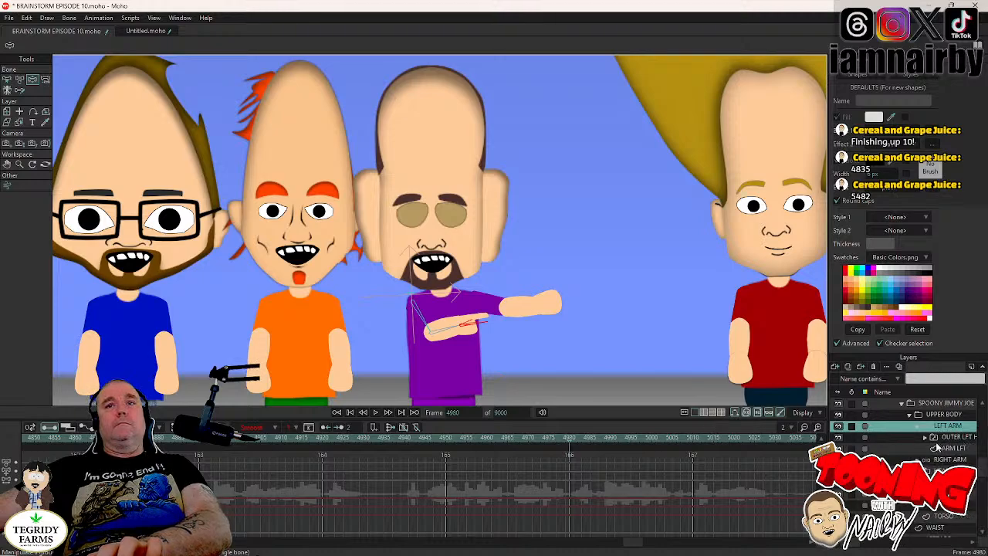
click(954, 438)
right_click(951, 440)
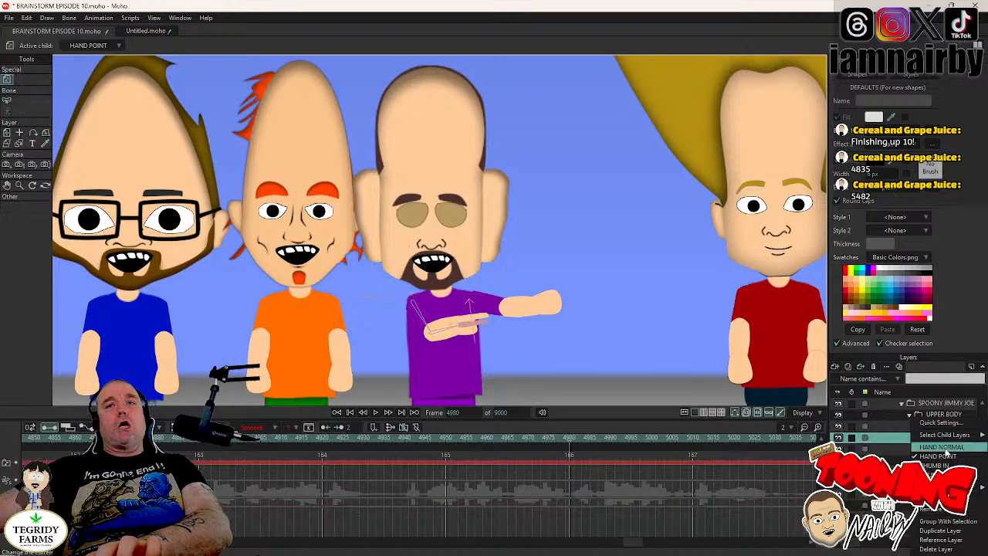
click(947, 449)
- Key the LEFT ARM's current bone pose at frame 4980, and lower the arm to the body's side at frame 4983
click(953, 427)
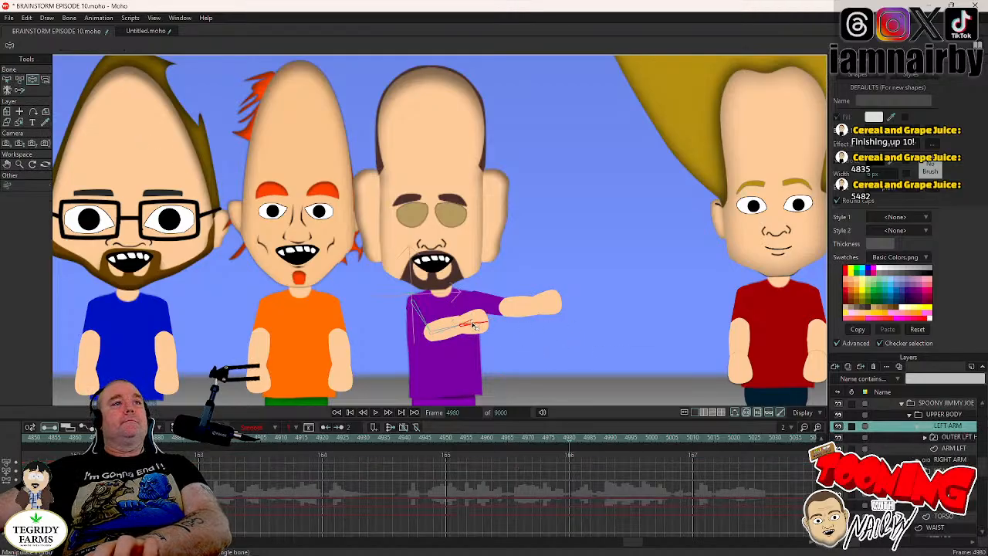
key(Right)
key(Right)
key(Right)
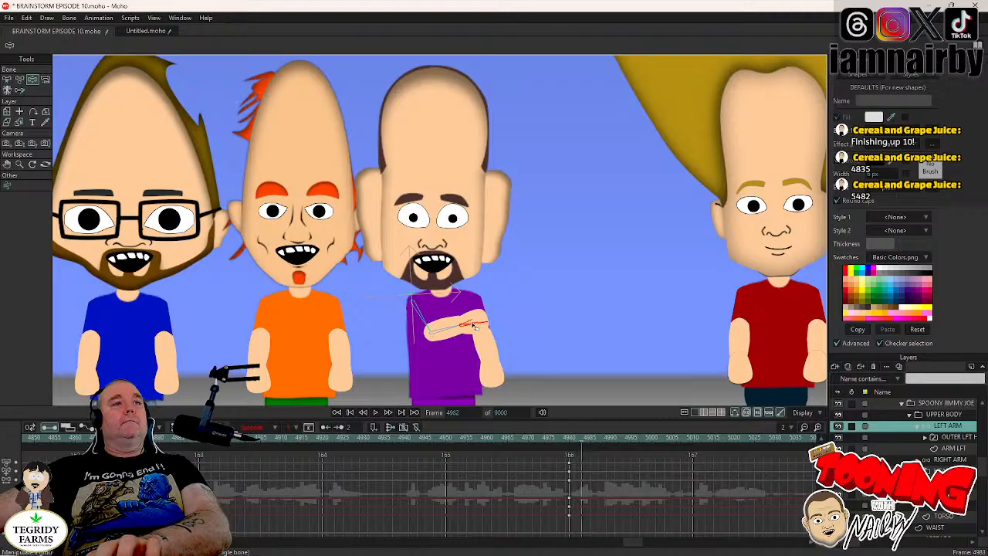
drag(473, 324, 408, 470)
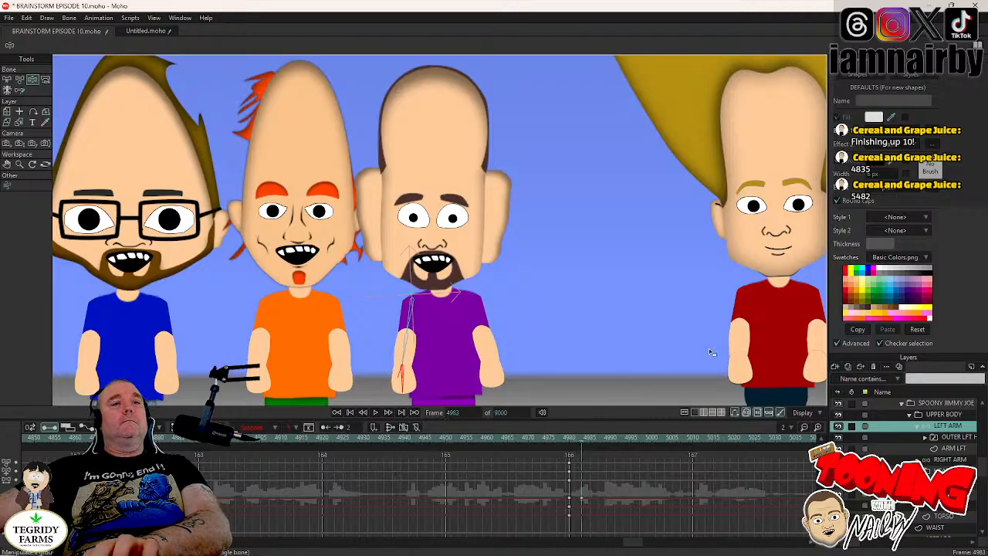
- Key the UPPER BODY's current lean at frame 4980 and reset its rotation to 0° at frame 4984
key(Left)
key(Left)
key(Left)
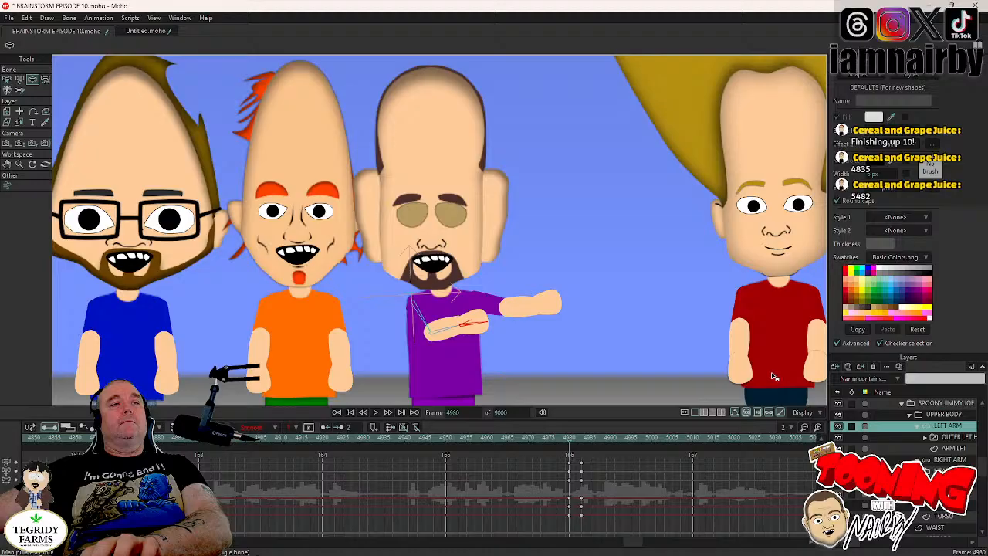
click(949, 417)
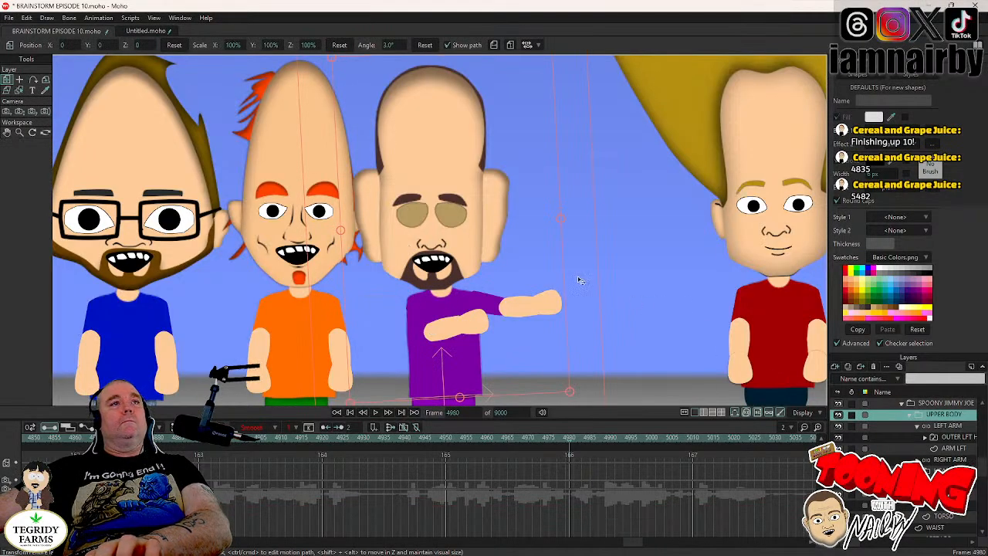
key(Right)
key(Right)
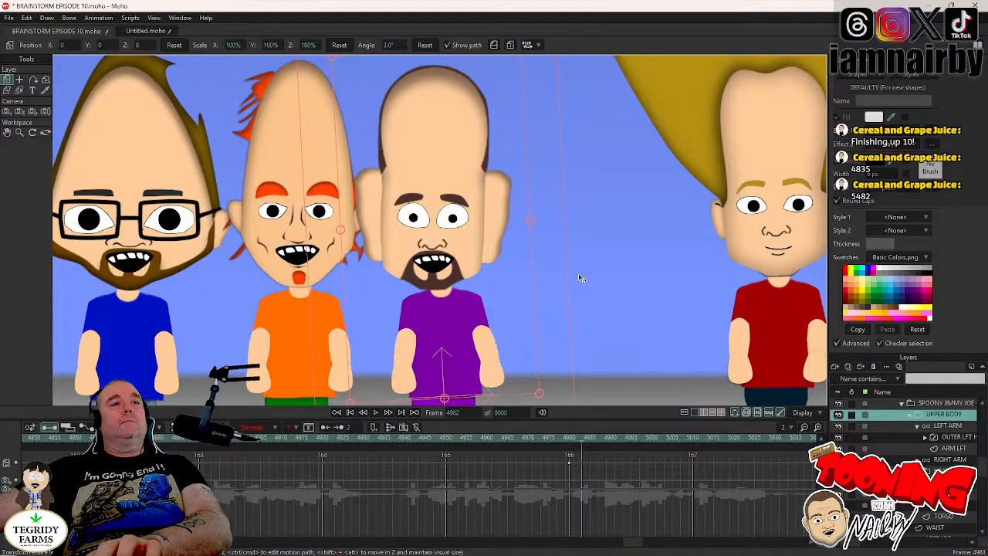
key(Right)
key(Right)
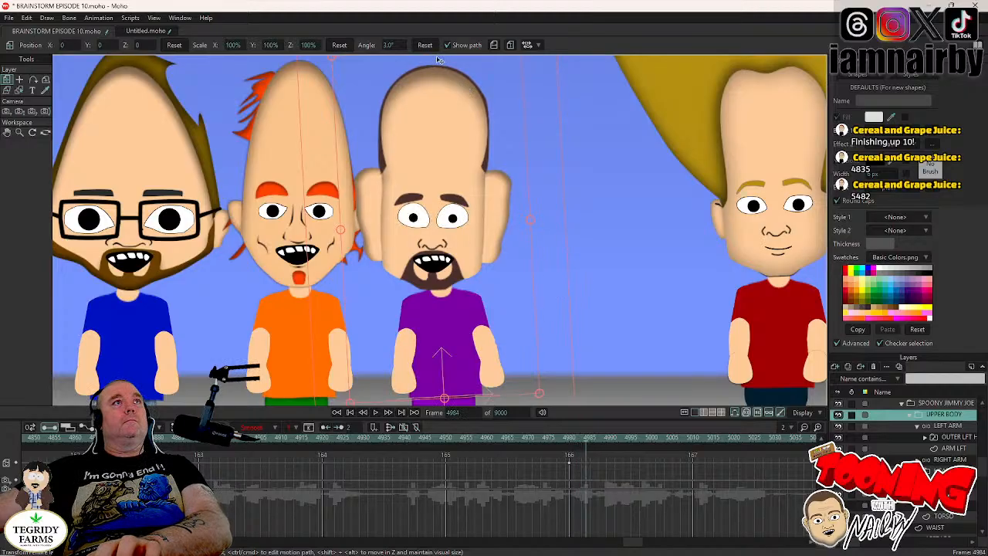
key(Left)
key(Left)
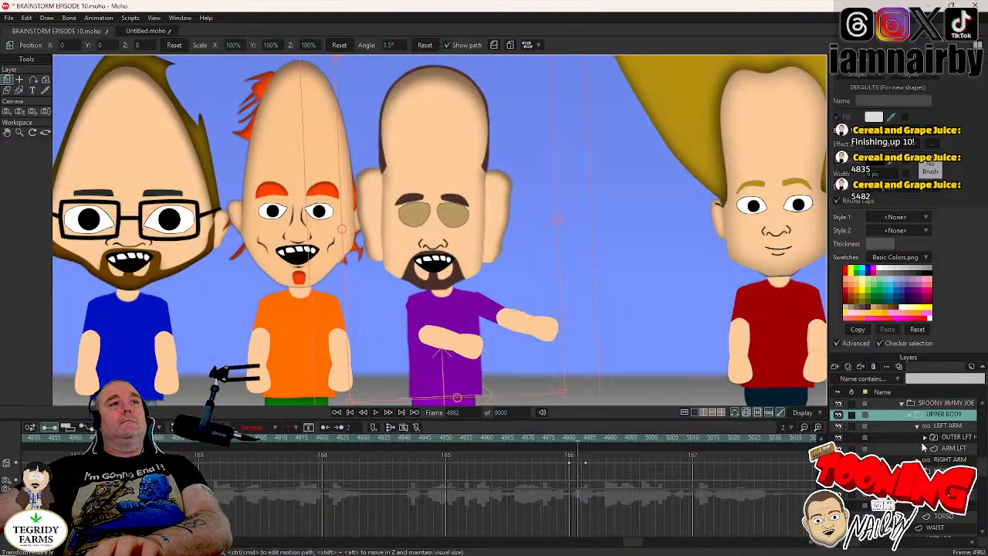
- Key the HEAD's current position at frame 4979 and reset its position to 0 at frame 4981
key(Left)
click(931, 471)
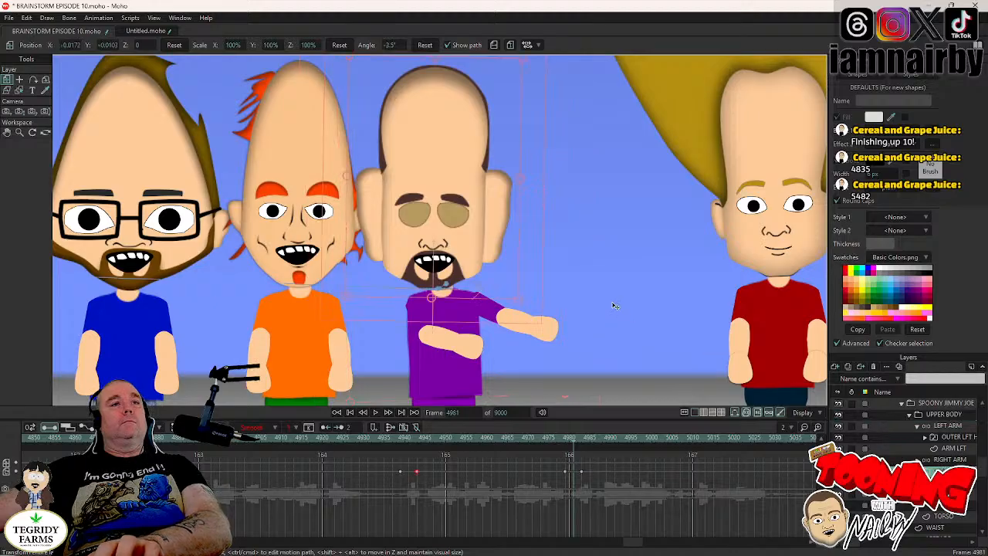
key(Left)
key(Left)
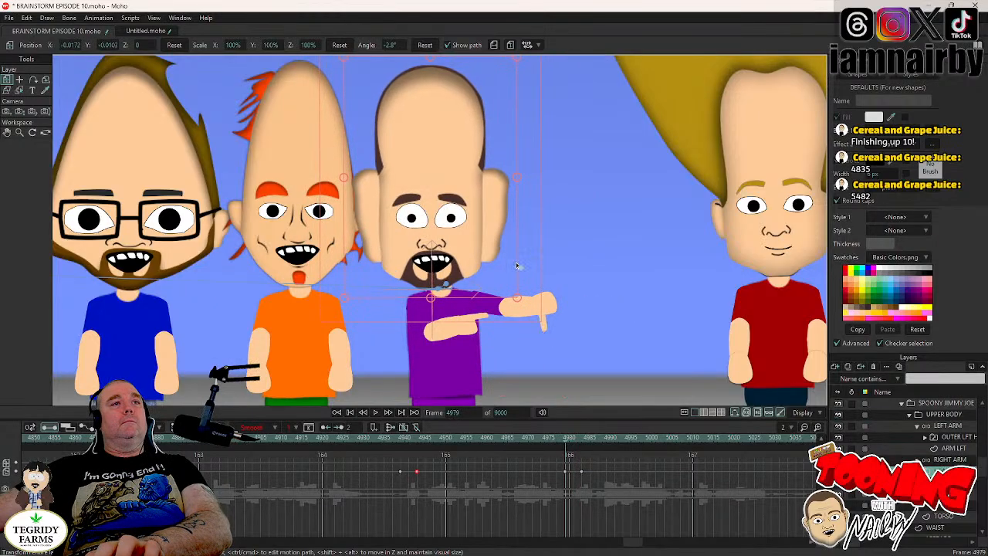
key(Right)
key(Right)
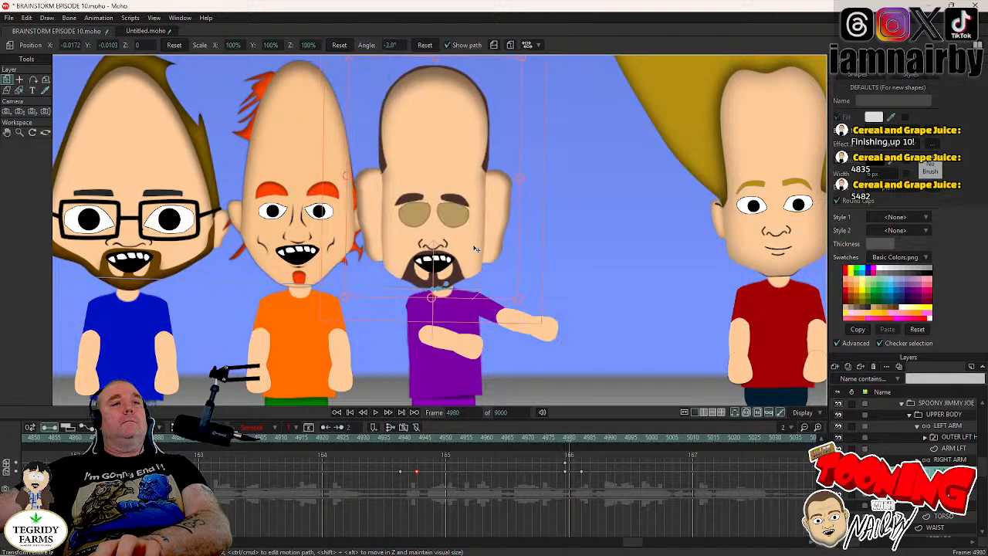
click(175, 46)
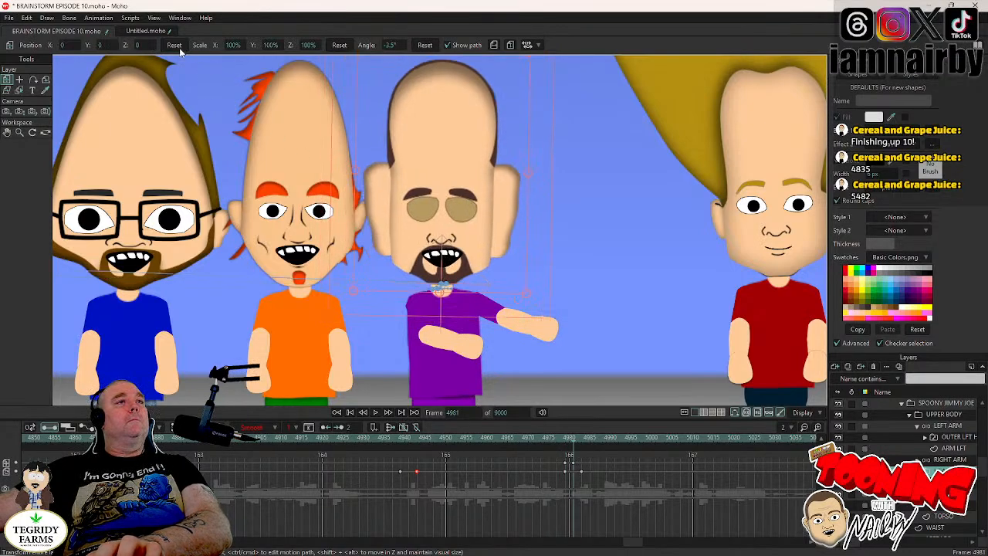
- Reset the HEAD's rotation to 0° at frame 4983
key(Right)
key(Right)
key(Right)
key(Right)
key(Right)
key(Right)
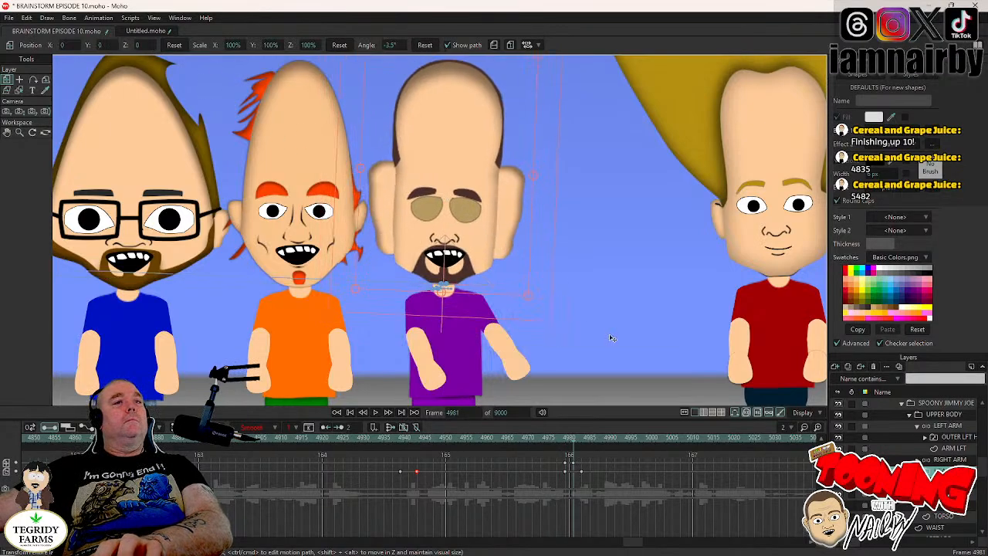
key(Left)
key(Left)
key(Left)
key(Left)
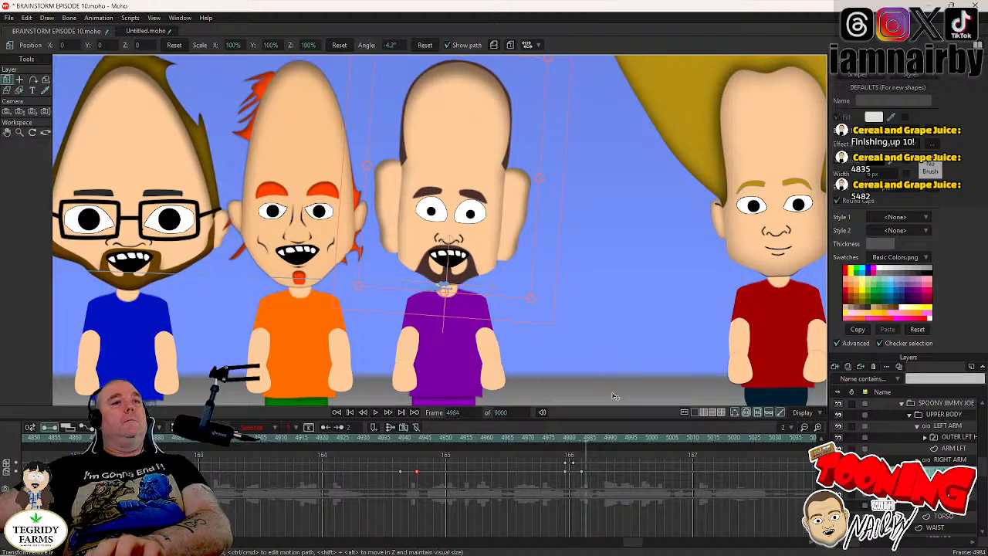
click(425, 46)
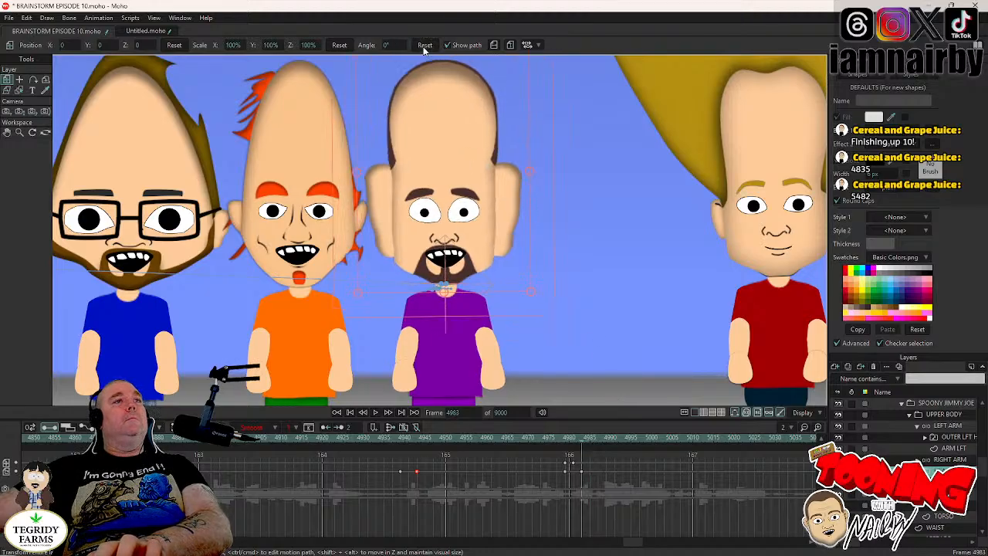
- Play back the gesture from around frame 4921 to check it, and save the project
click(500, 438)
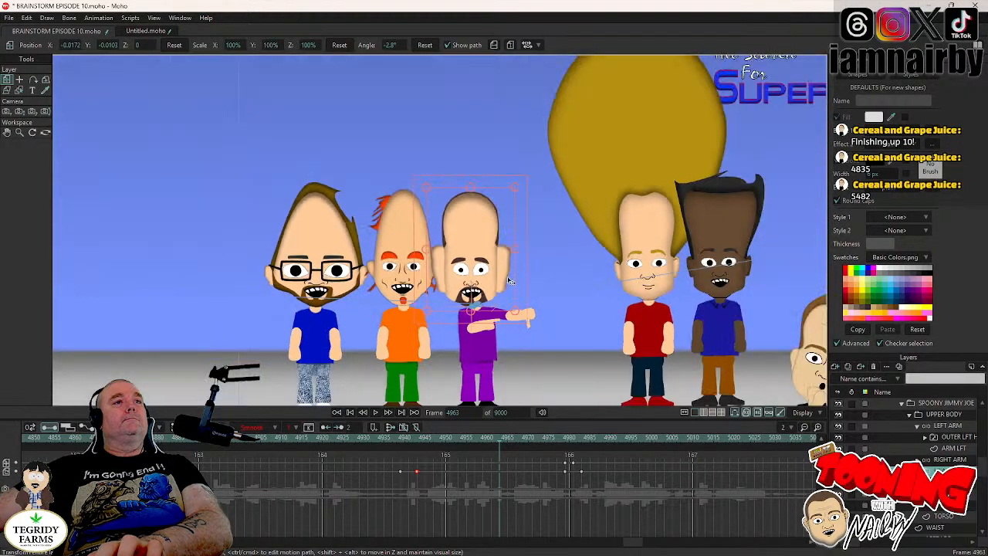
click(326, 440)
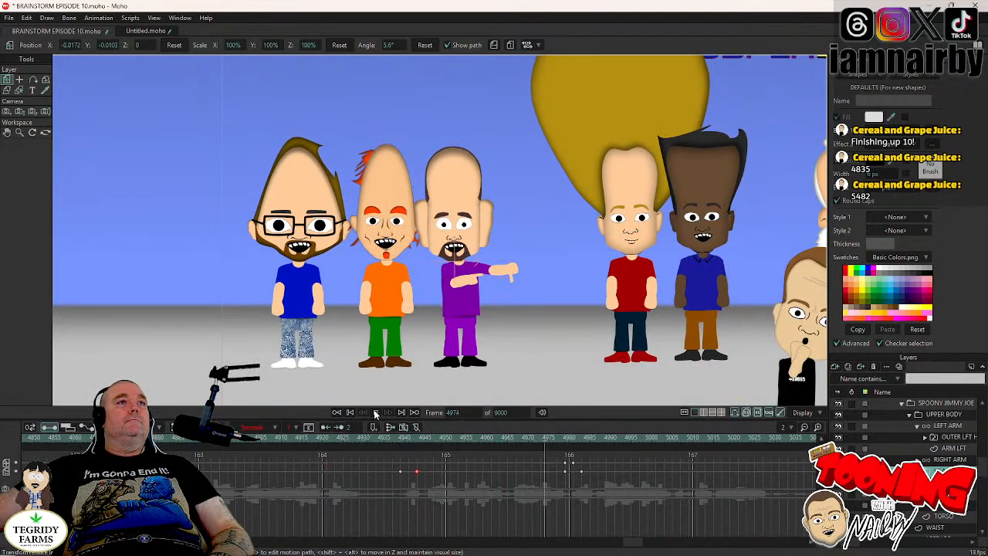
key(ctrl+s)
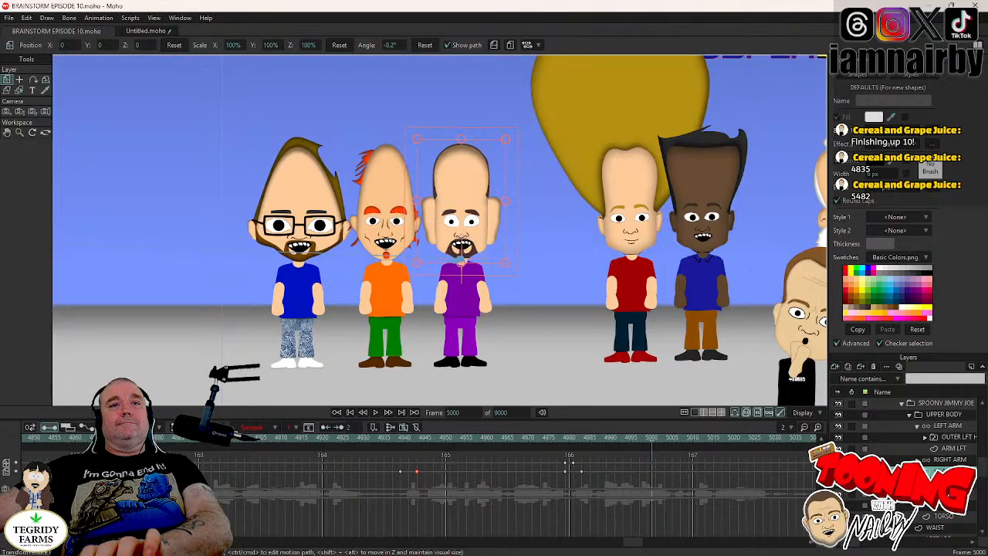
- Check the EYES and HEAD keys of SPOONY JIMMY JOE beyond frame 5000 and play back his animation from frame 5173
click(950, 483)
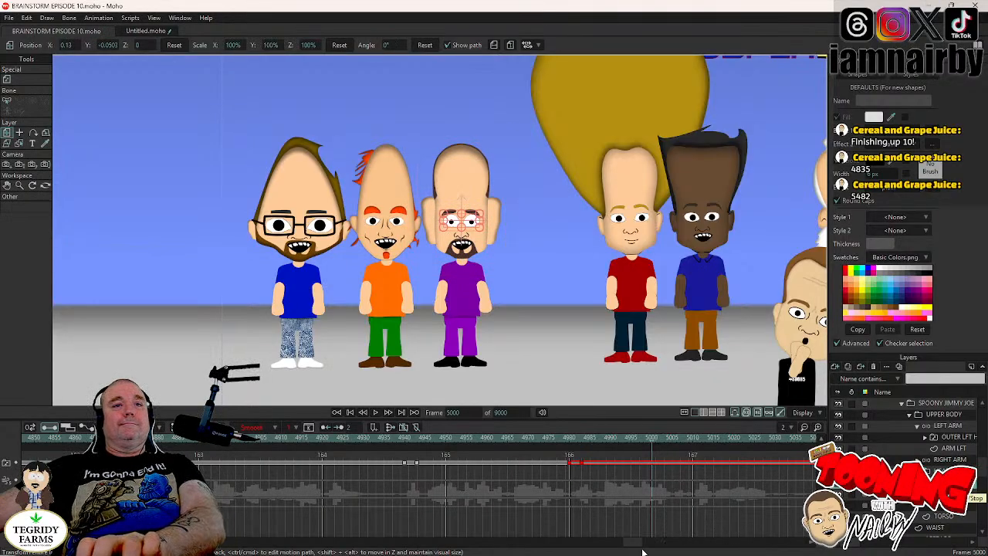
drag(634, 543, 657, 533)
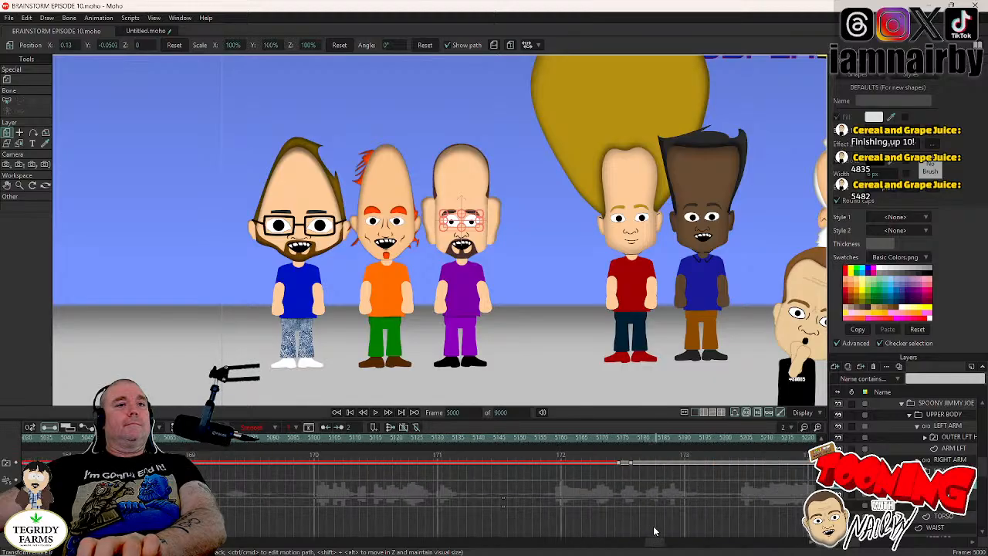
click(619, 439)
click(617, 438)
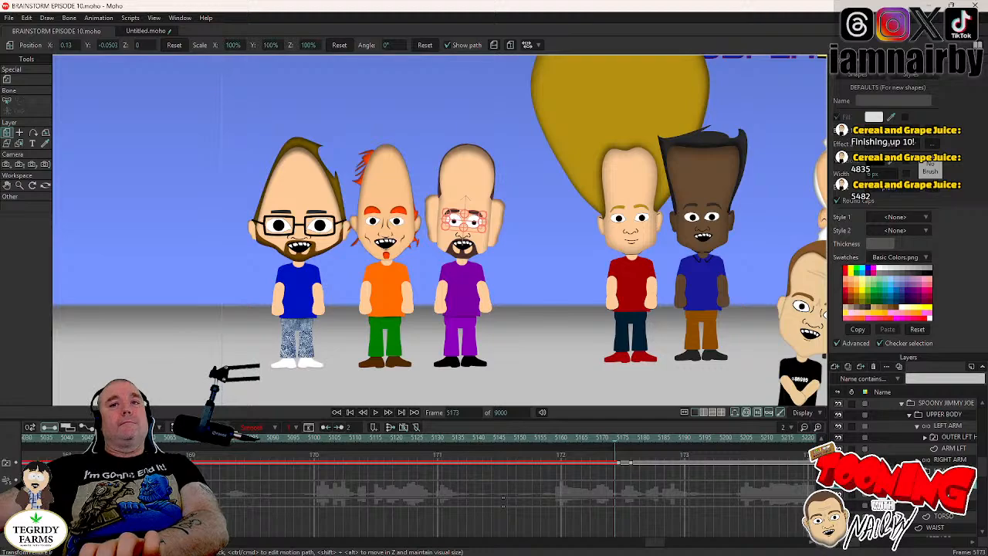
click(945, 470)
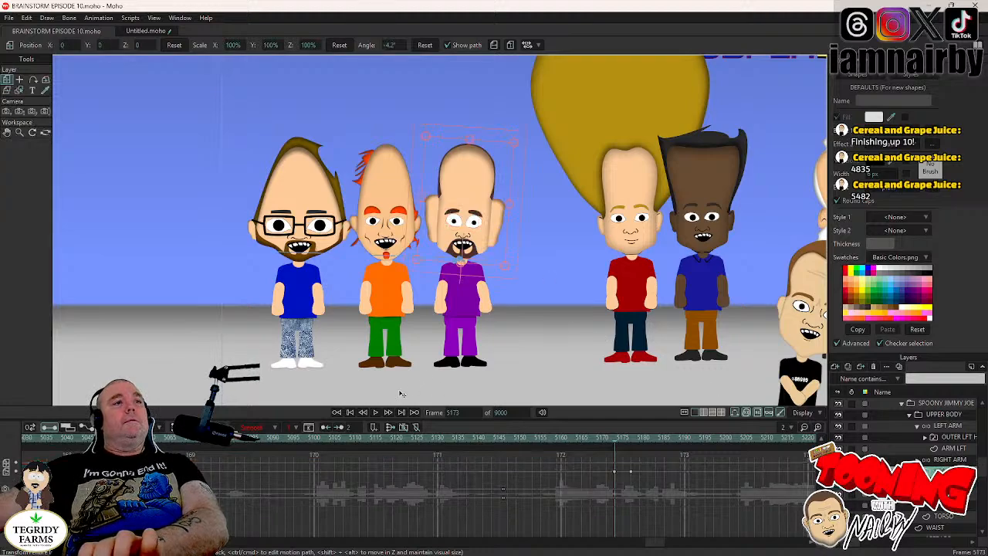
click(375, 412)
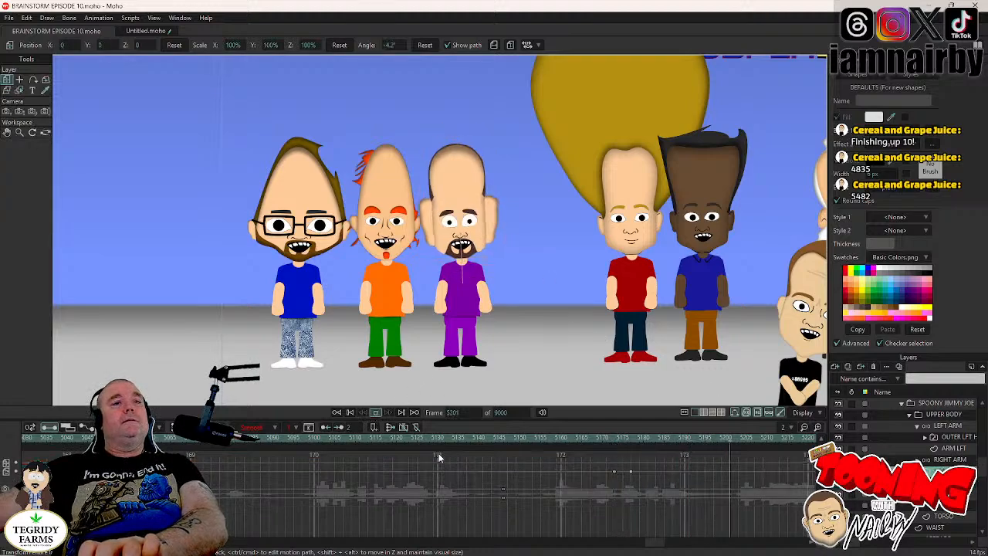
key(space)
drag(658, 543, 660, 544)
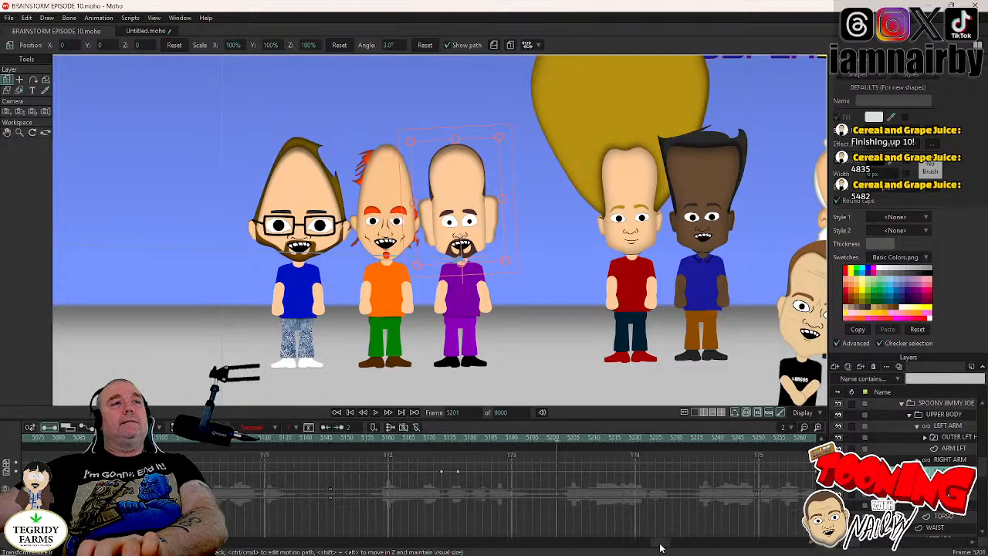
- Collapse the SPOONY JIMMY JOE group, expand SPOONY JOE and select the eyes switch layer inside his HEAD
scroll(912, 460, up, 2)
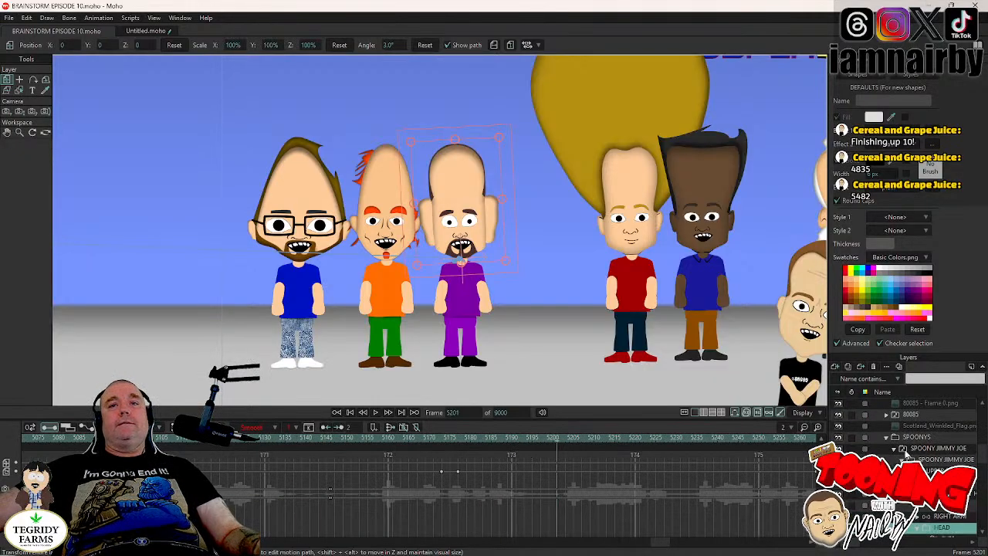
click(893, 447)
click(896, 460)
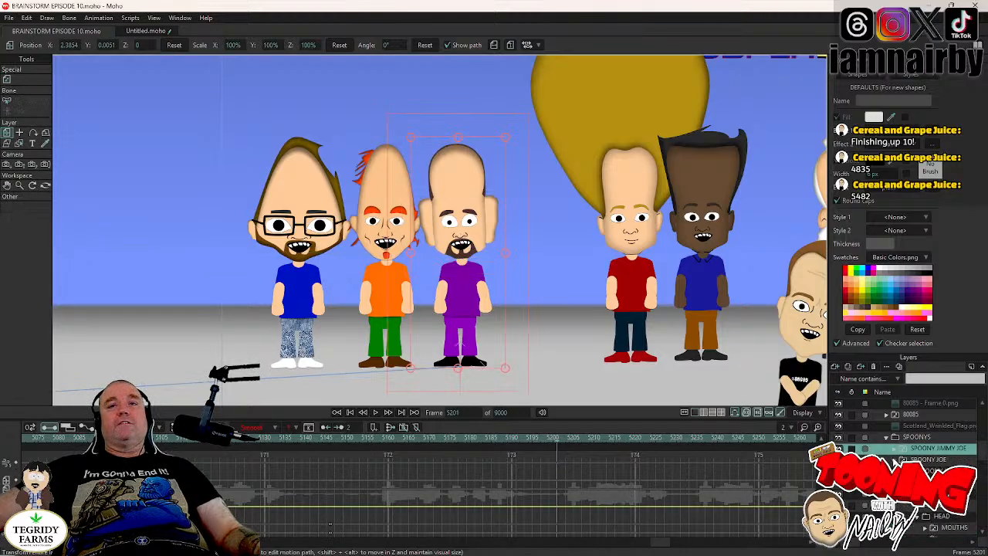
scroll(894, 459, down, 1)
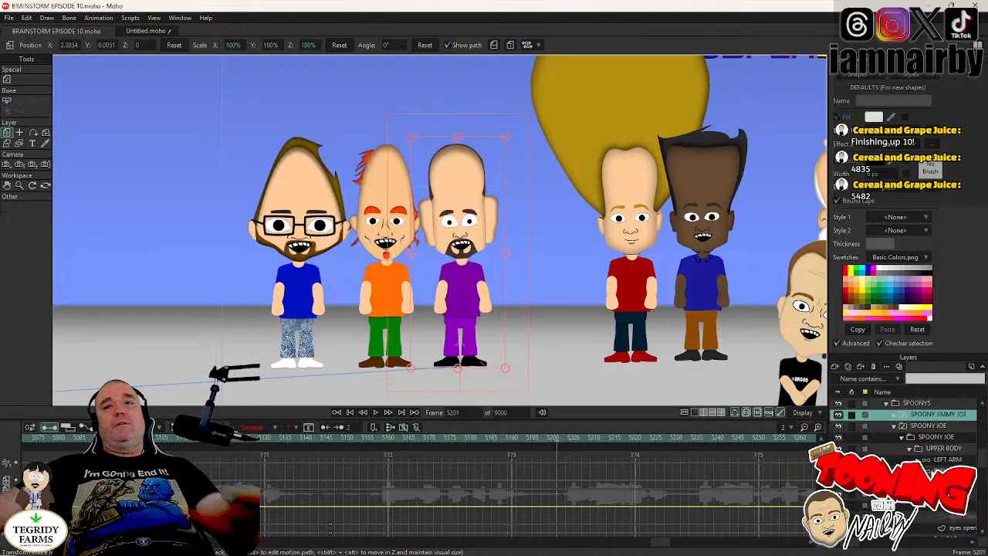
scroll(892, 459, down, 1)
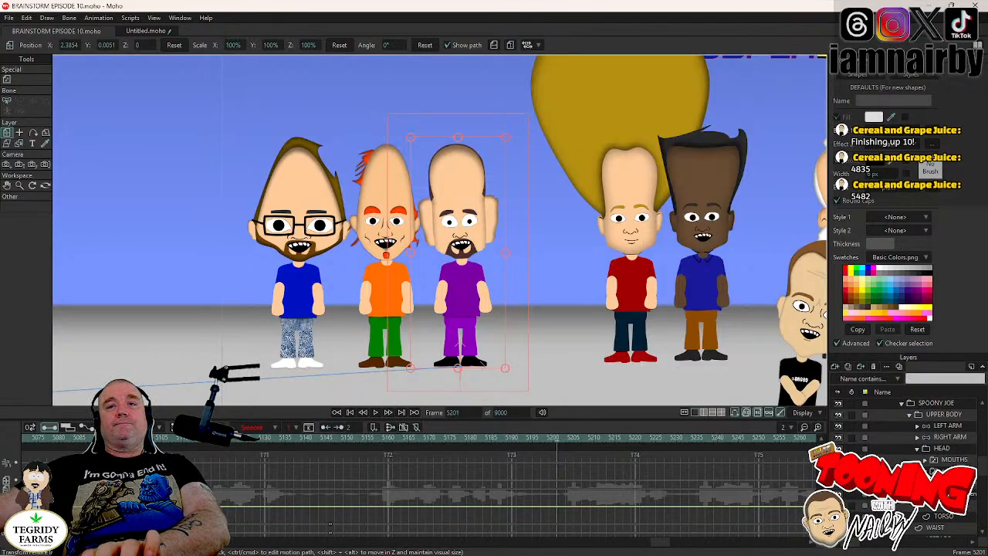
click(924, 471)
click(954, 471)
- Return to frame 4605, where the wide shot of all the characters begins, and save the project
drag(663, 544, 643, 548)
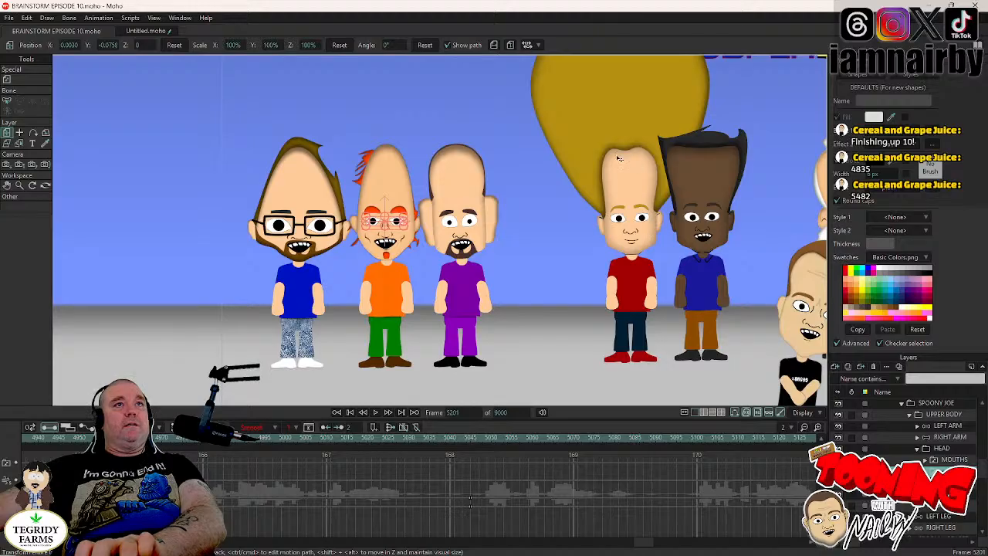
click(444, 438)
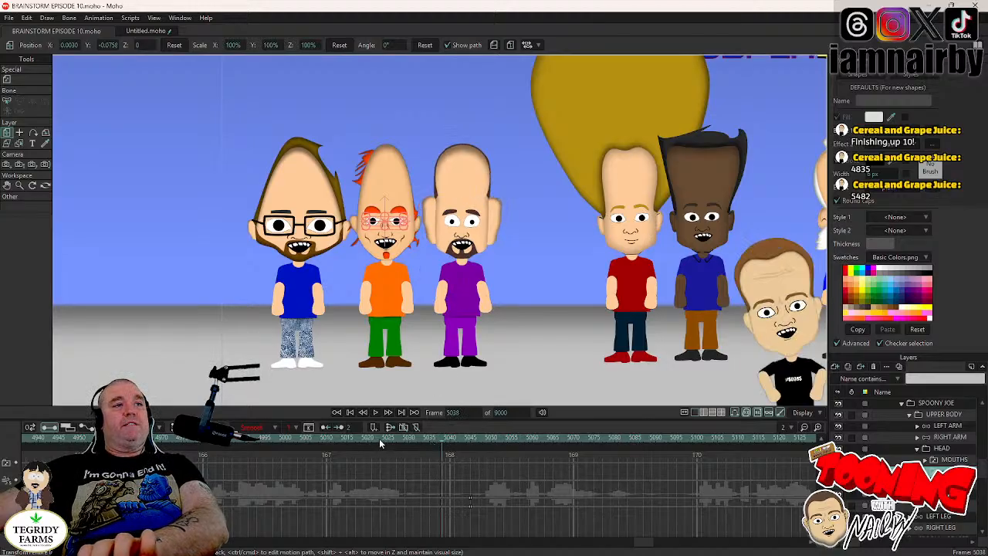
drag(642, 542, 587, 547)
click(307, 438)
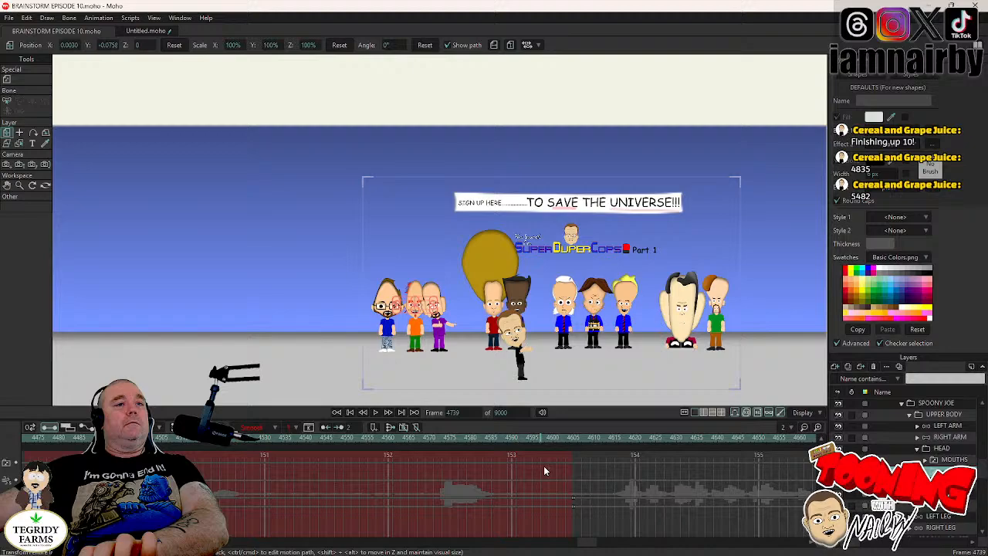
click(575, 438)
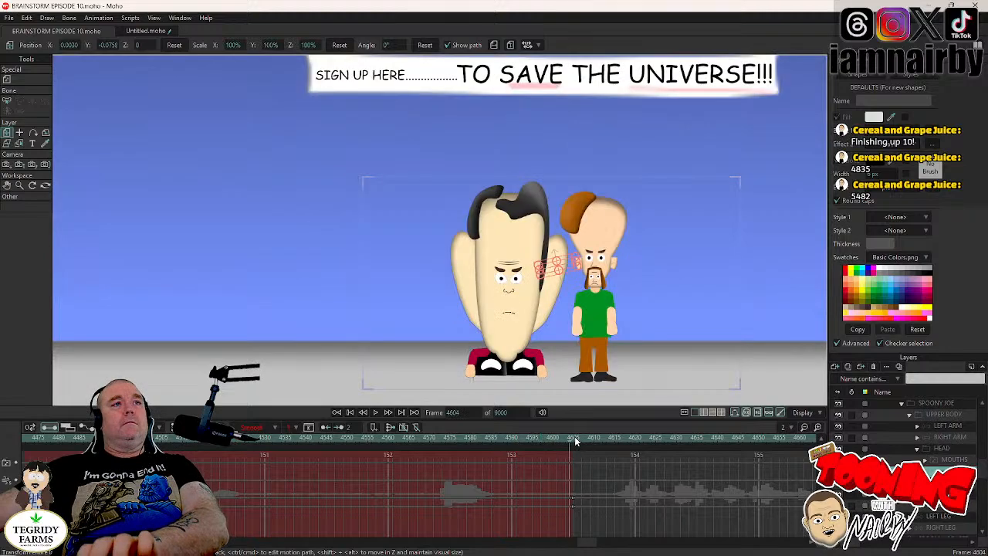
key(Right)
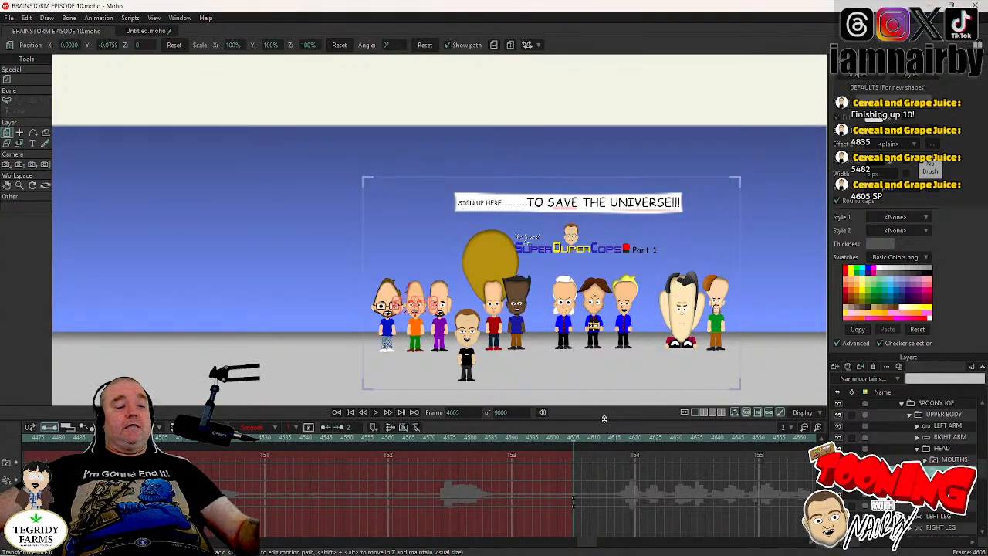
key(ctrl+s)
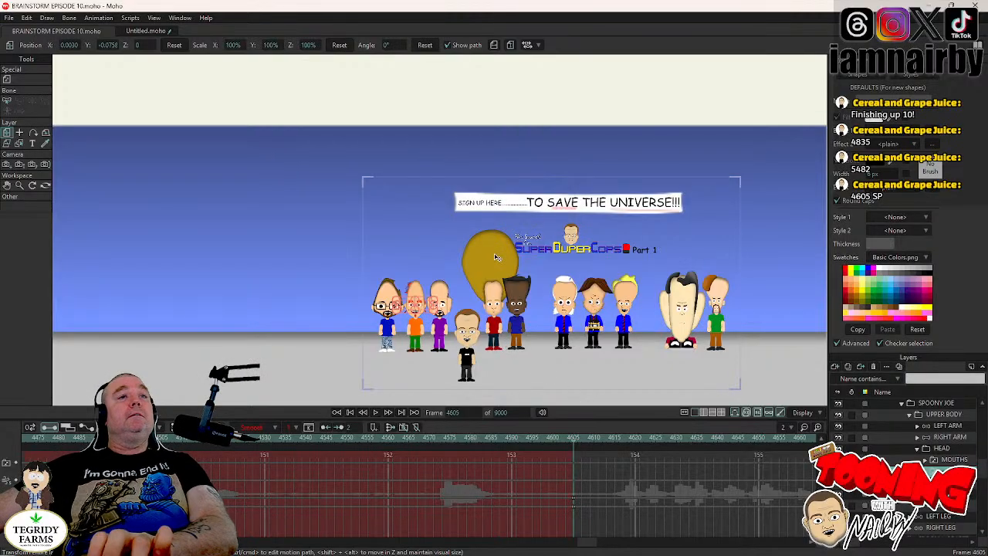
- Key a blink for SPOONY JOE, with the eyes closed at frame 4626 and open at frame 4629
drag(531, 269, 498, 223)
scroll(501, 252, up, 3)
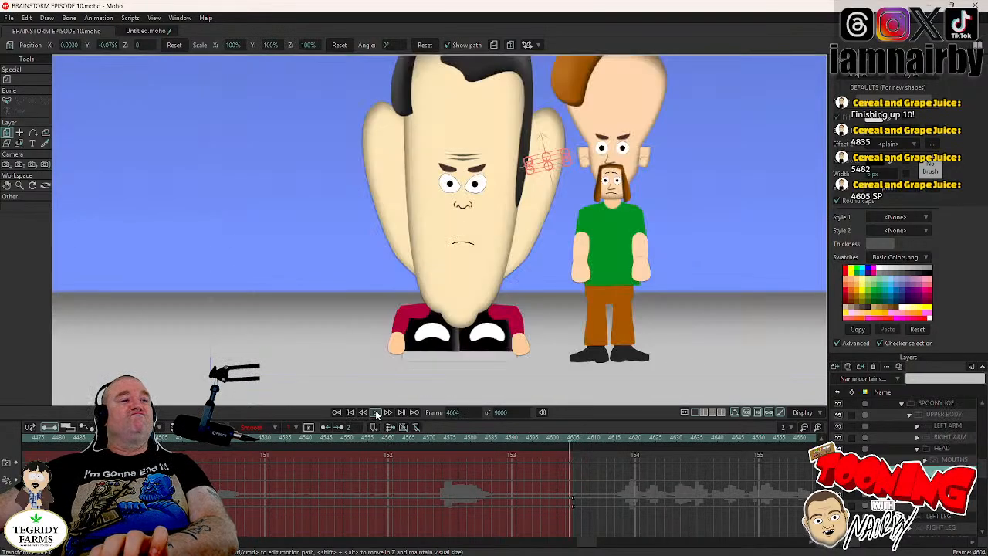
click(375, 412)
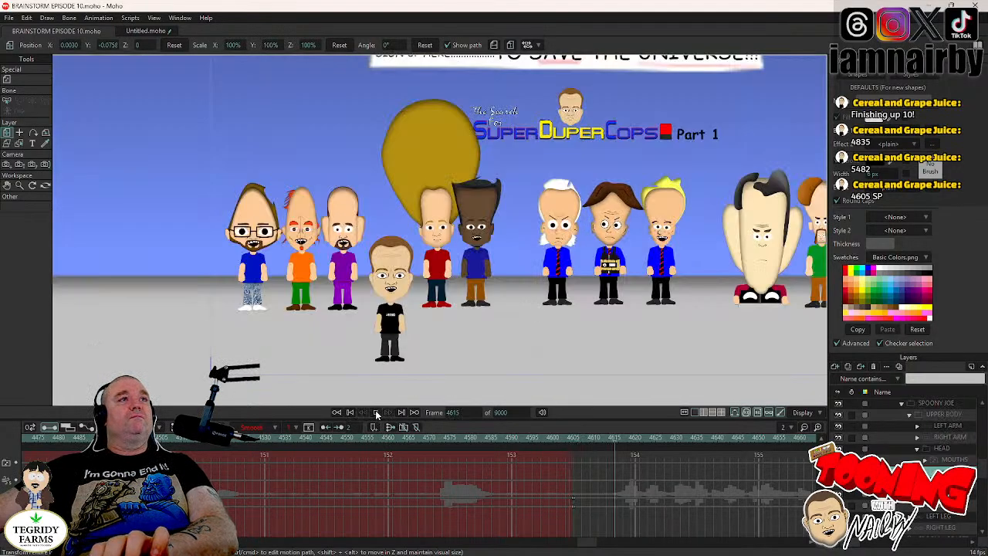
key(space)
right_click(948, 470)
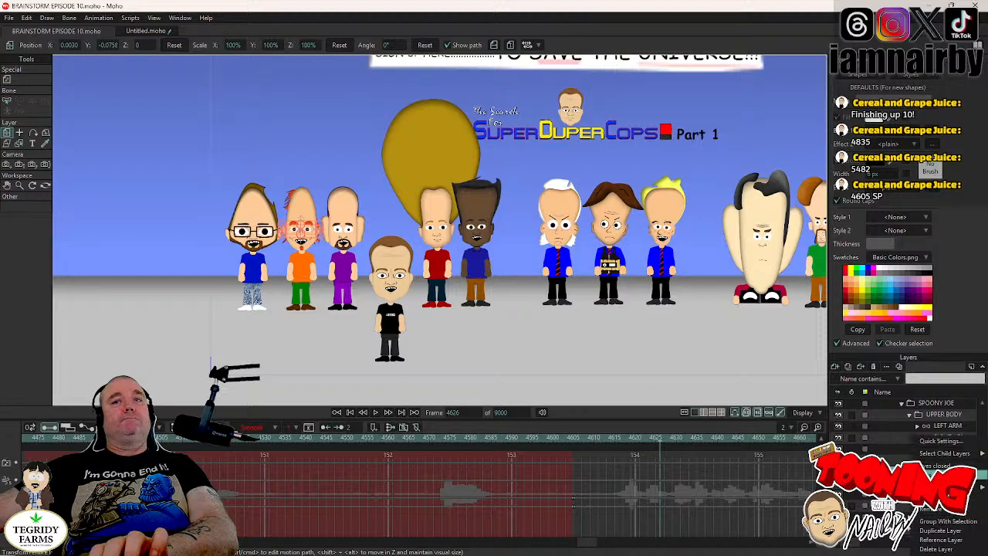
click(950, 471)
key(Right)
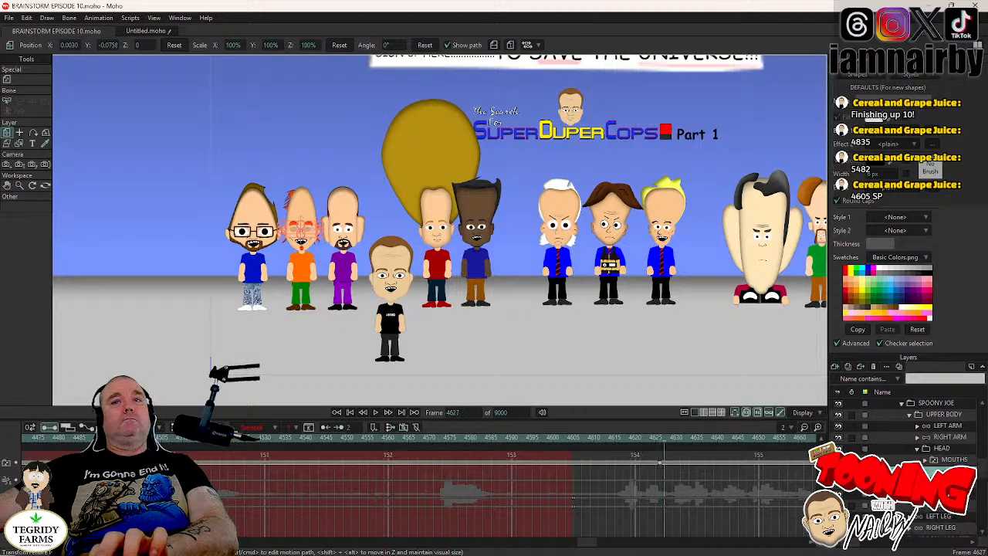
key(Right)
key(Right)
right_click(948, 471)
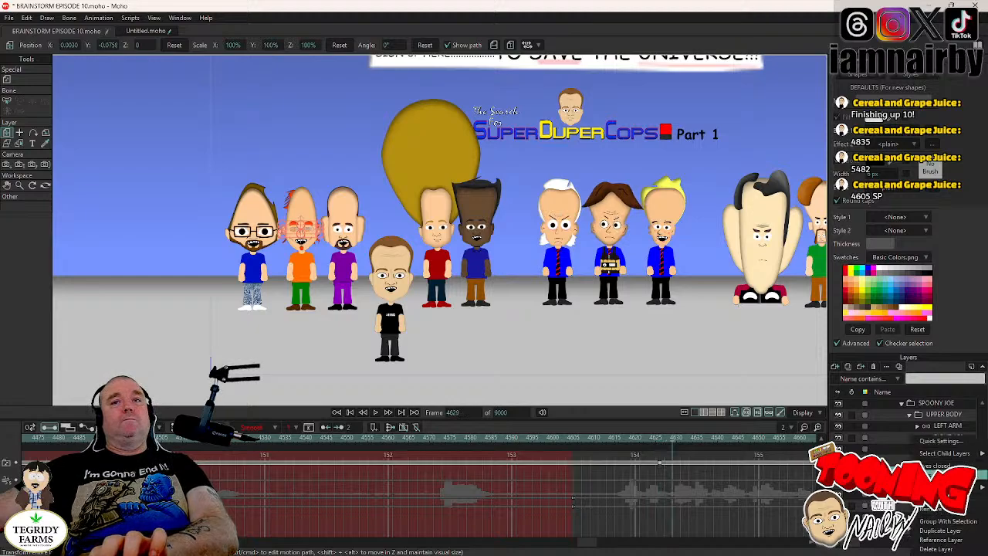
click(950, 471)
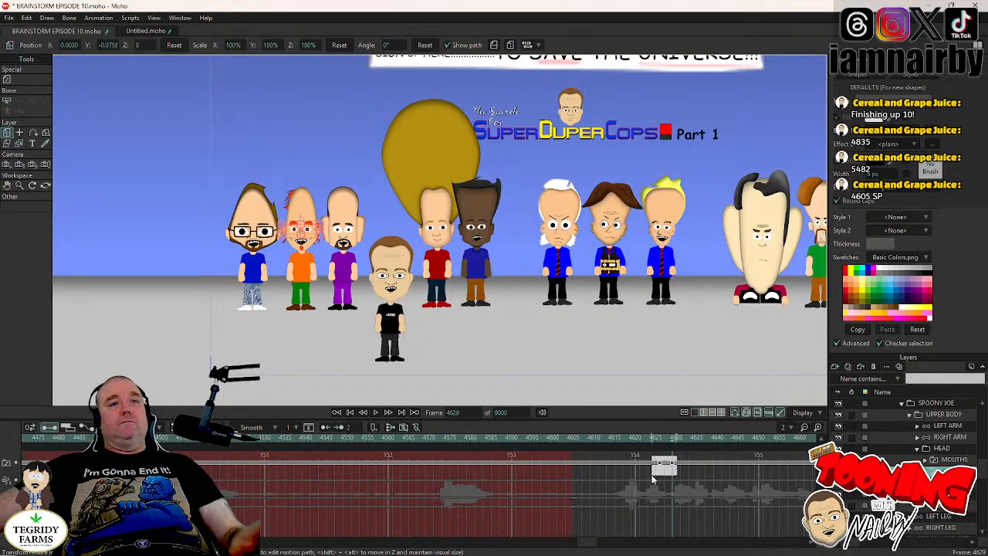
- Play on from frame 4629, pausing to key further SPOONY JOE blinks around frames 4703, 4742, 4785 and 4828
click(375, 412)
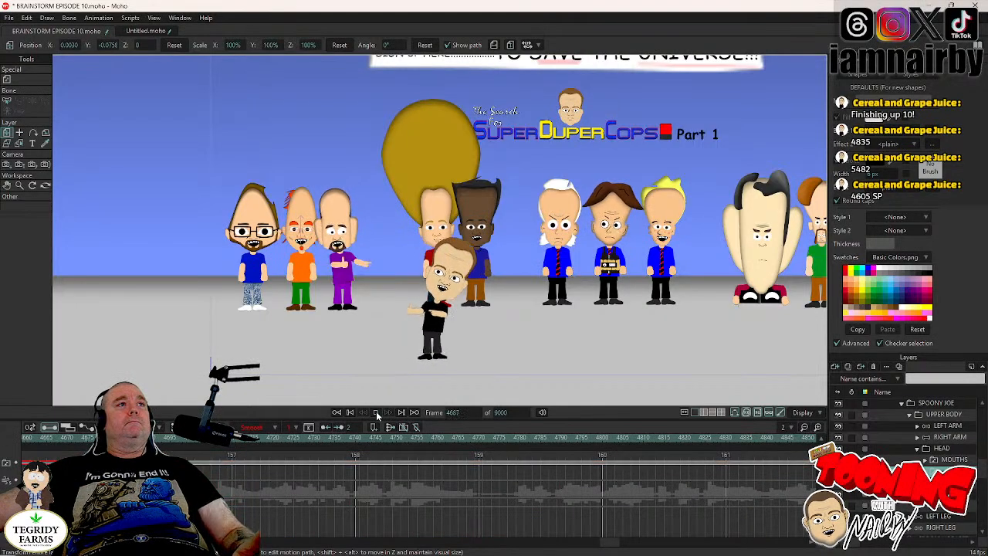
click(376, 413)
click(376, 413)
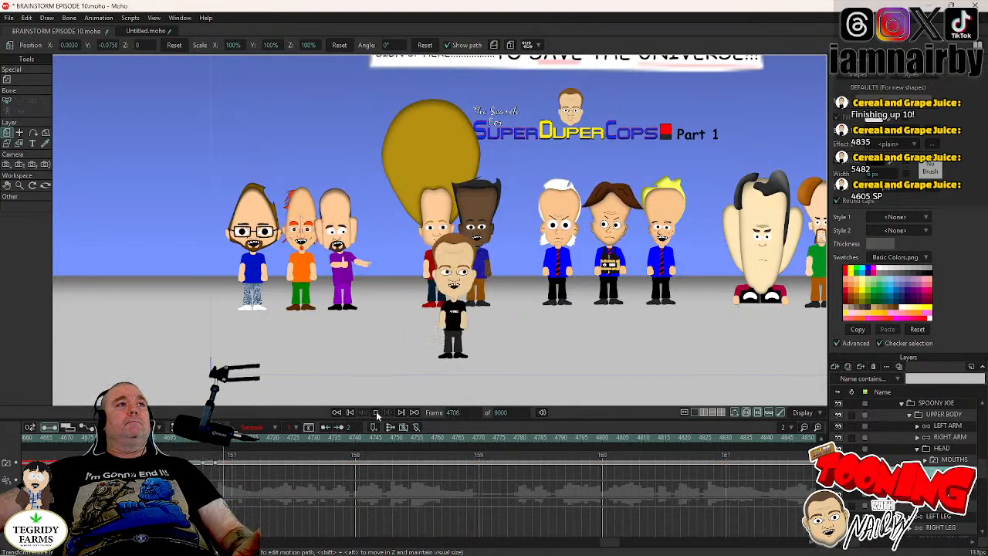
click(376, 413)
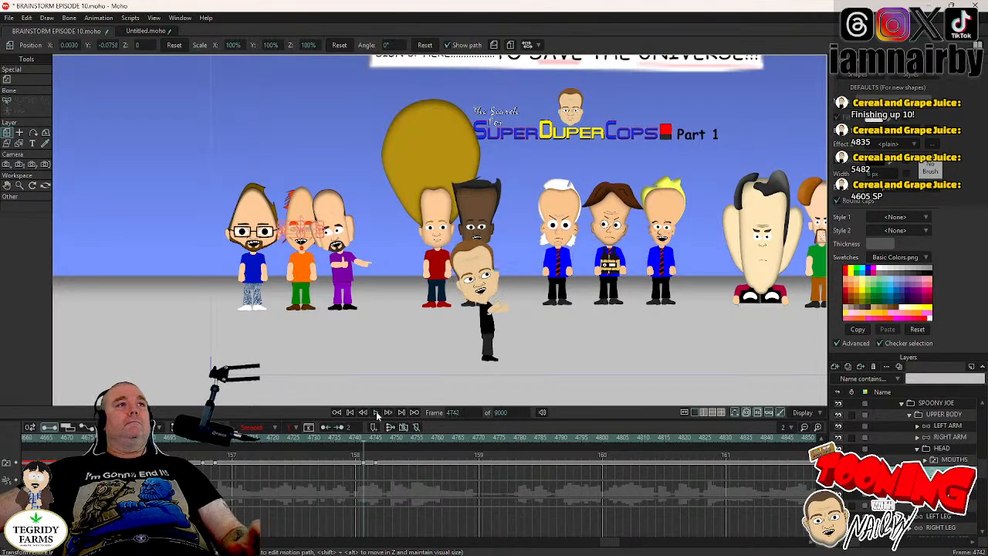
click(376, 413)
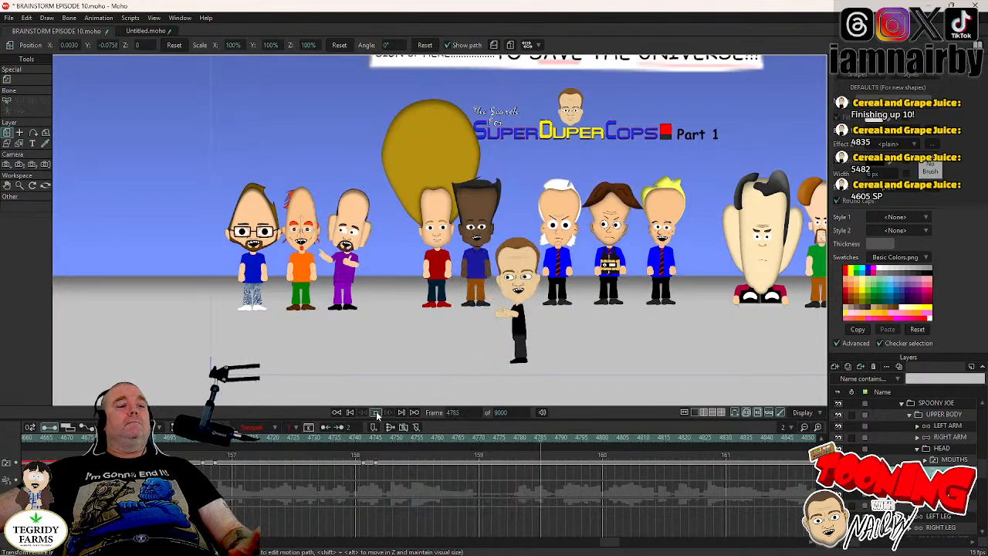
click(377, 414)
click(377, 415)
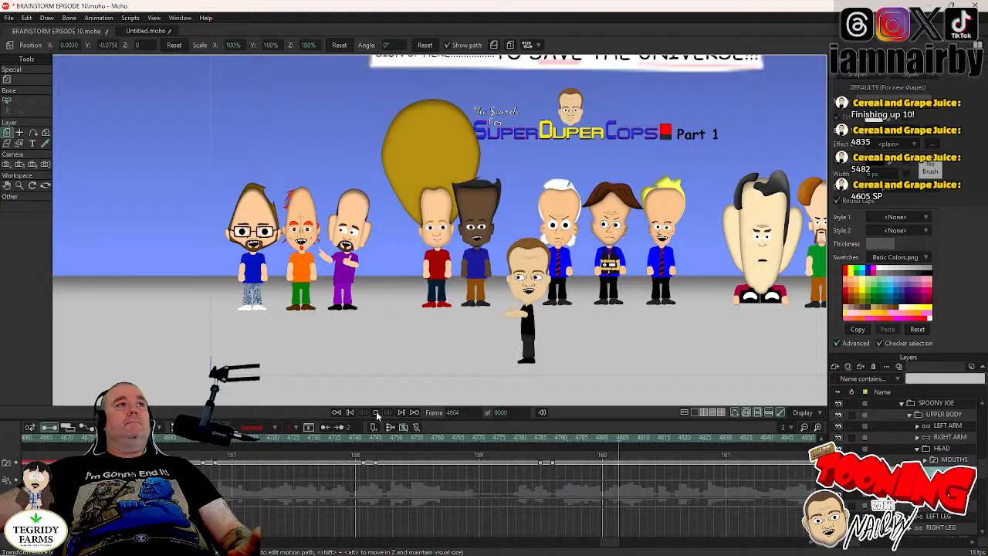
click(377, 414)
click(377, 414)
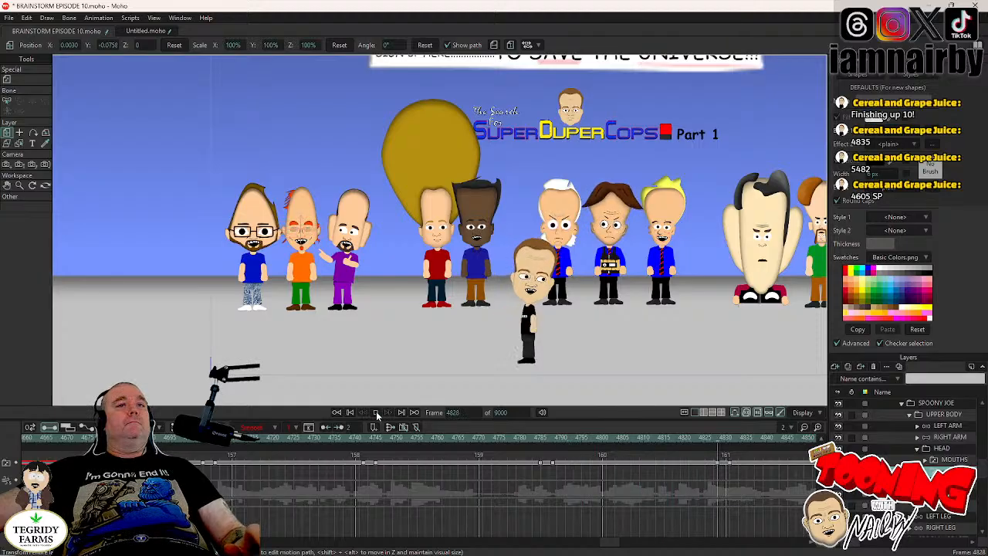
- Play on from frame 4828, pausing to key further SPOONY JOE blinks around frames 4873, 4966 and 5154
click(377, 415)
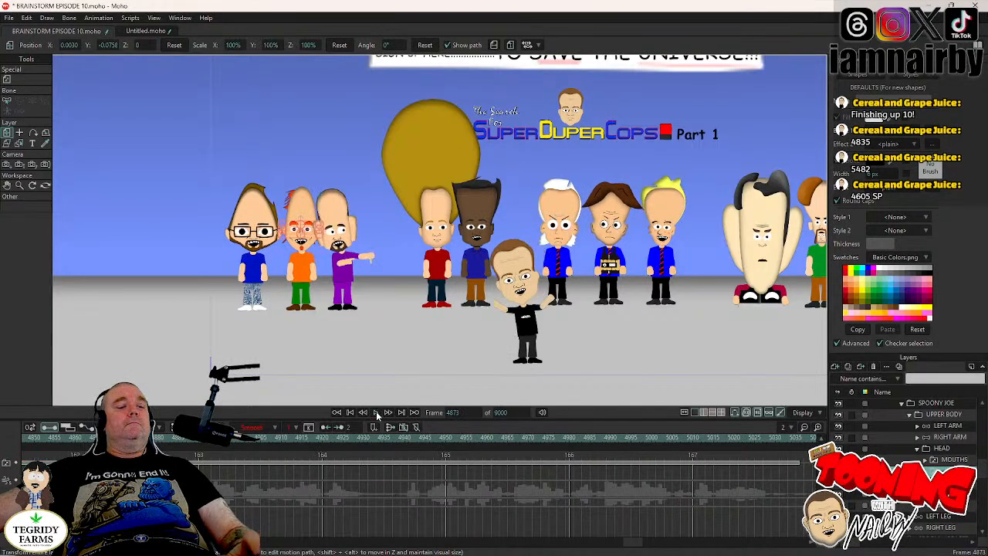
click(377, 414)
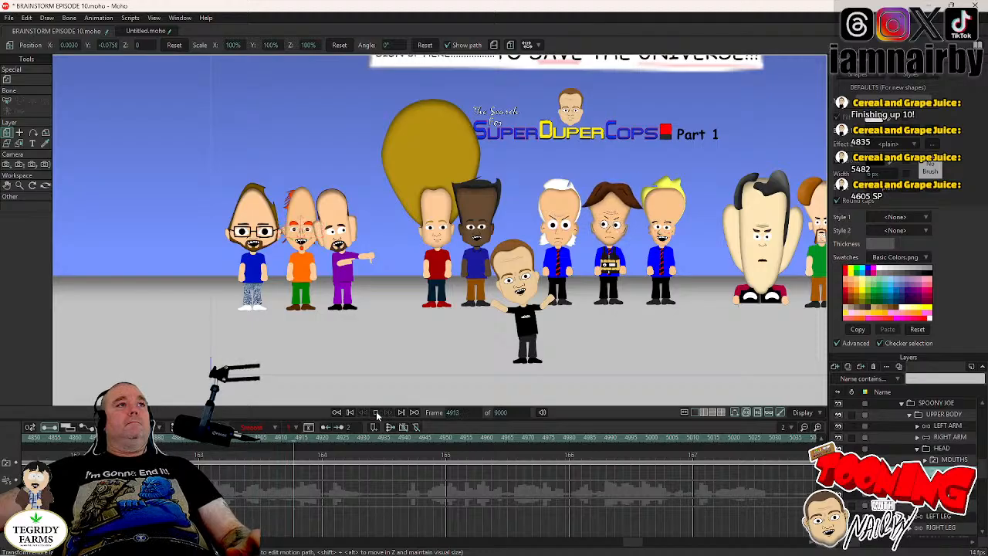
click(377, 416)
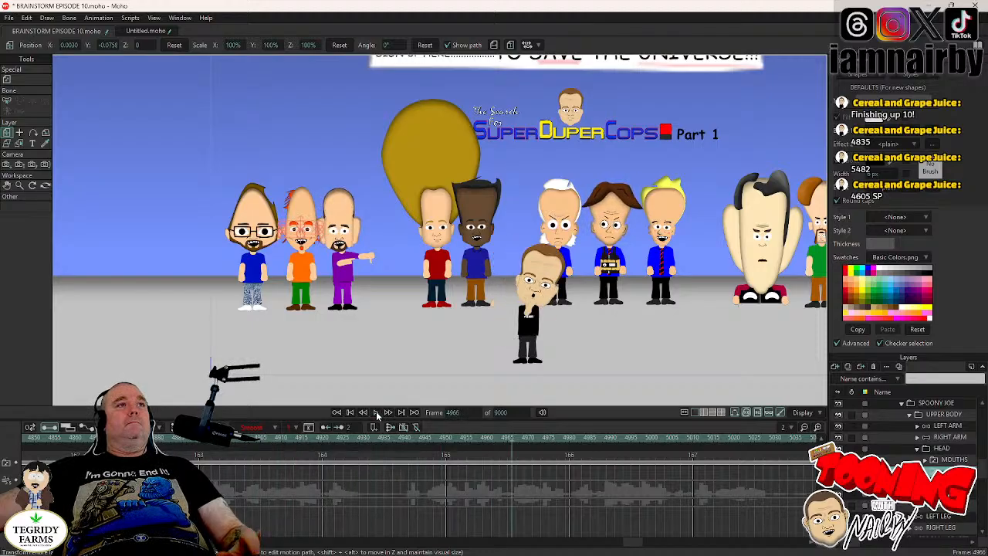
click(376, 415)
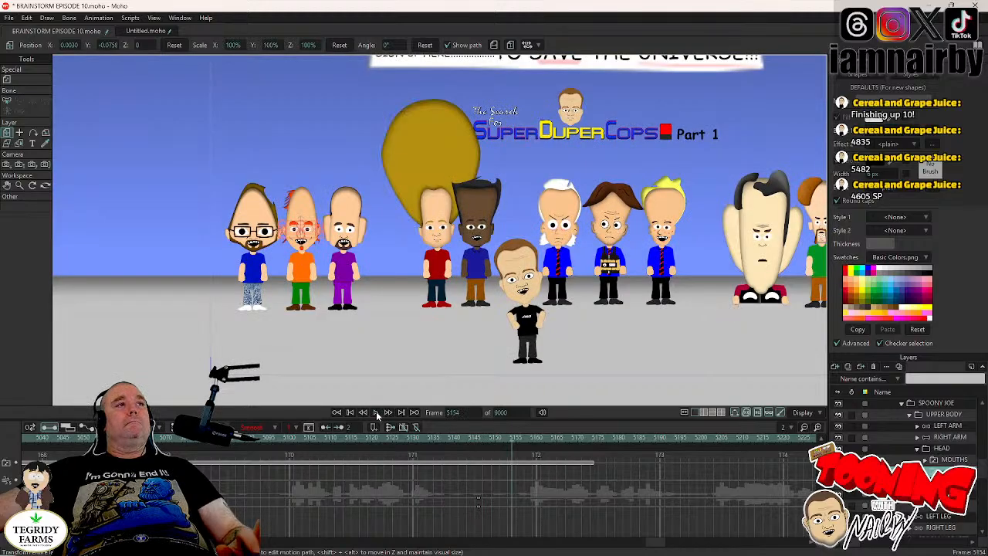
click(376, 413)
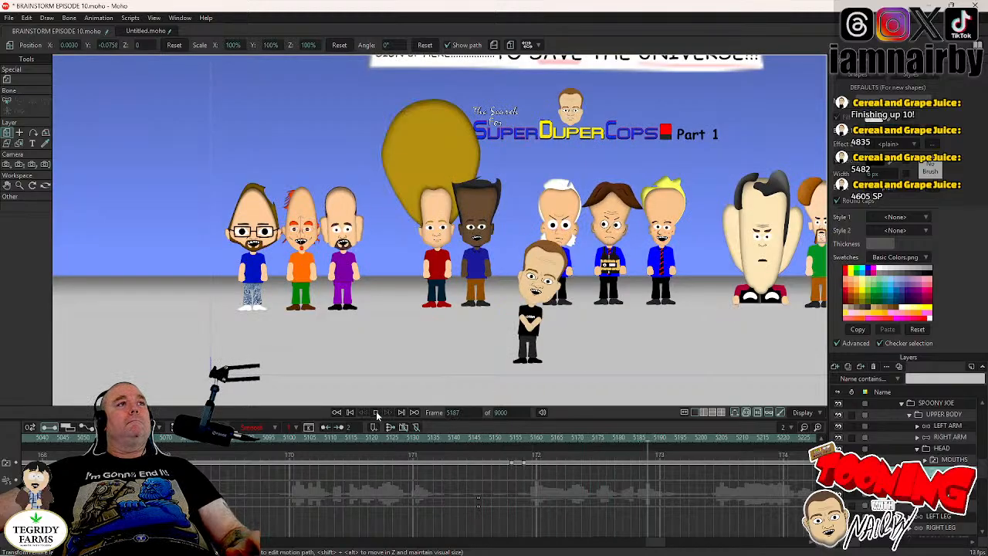
- Continue through the dialogue to frame 5455, pausing to key SPOONY JOE blinks around frames 5227, 5287, 5367 and 5426
click(376, 413)
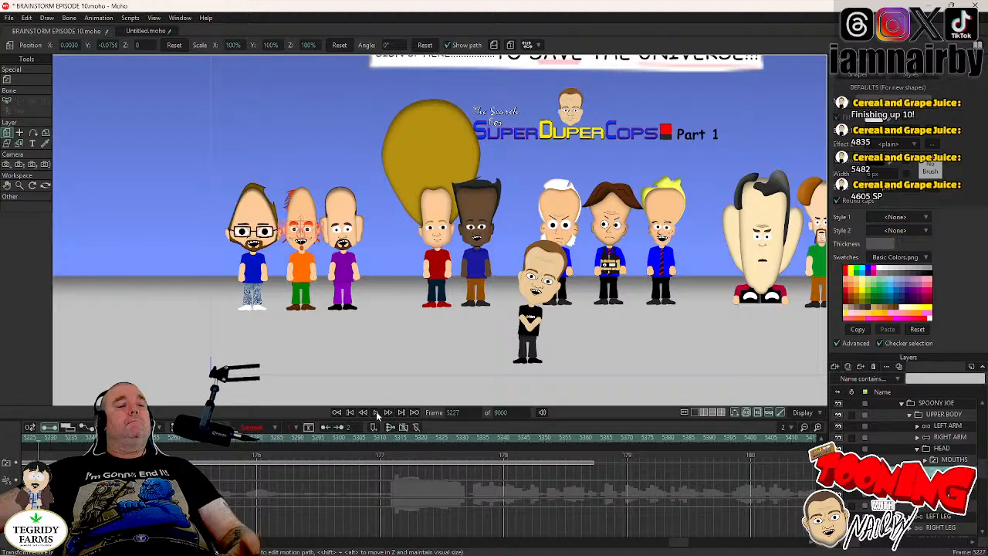
click(376, 413)
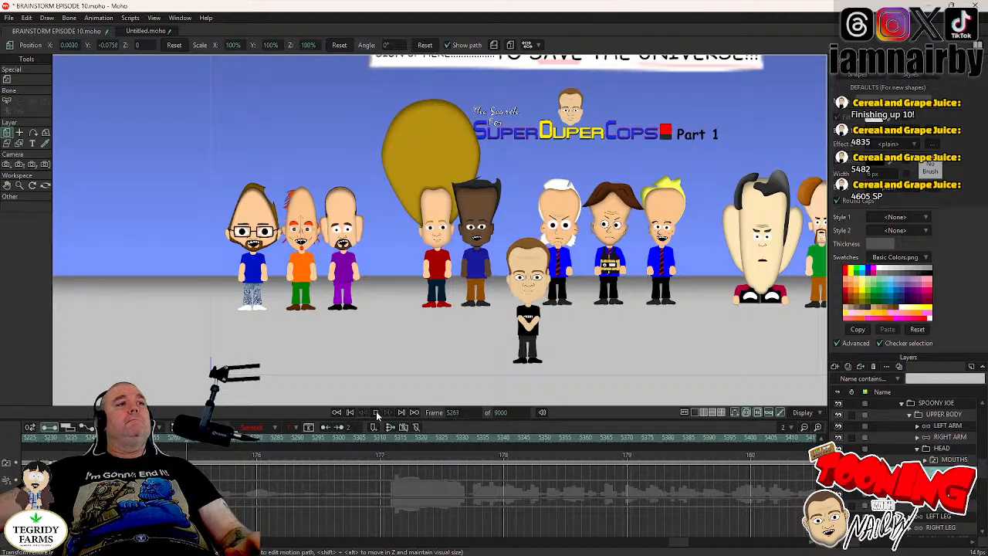
click(376, 413)
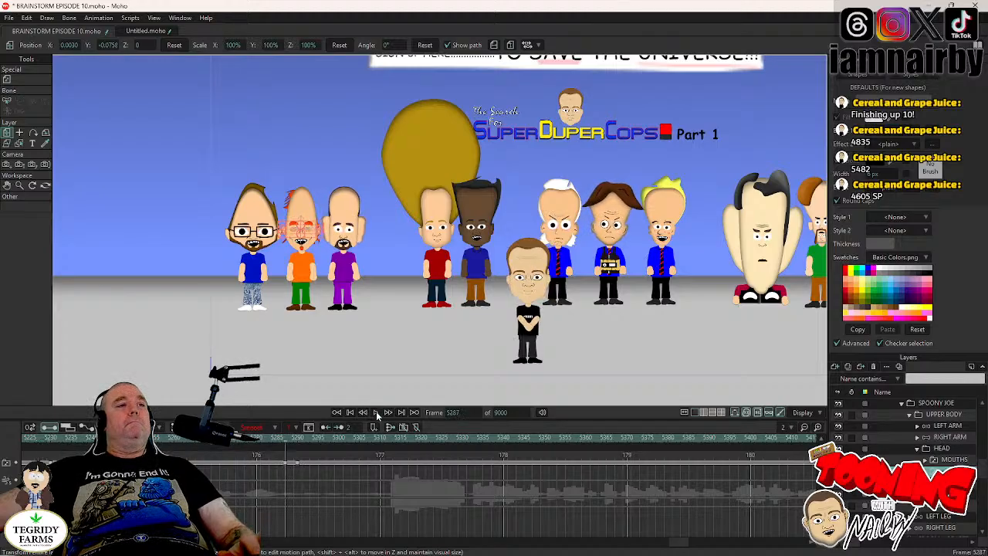
click(376, 413)
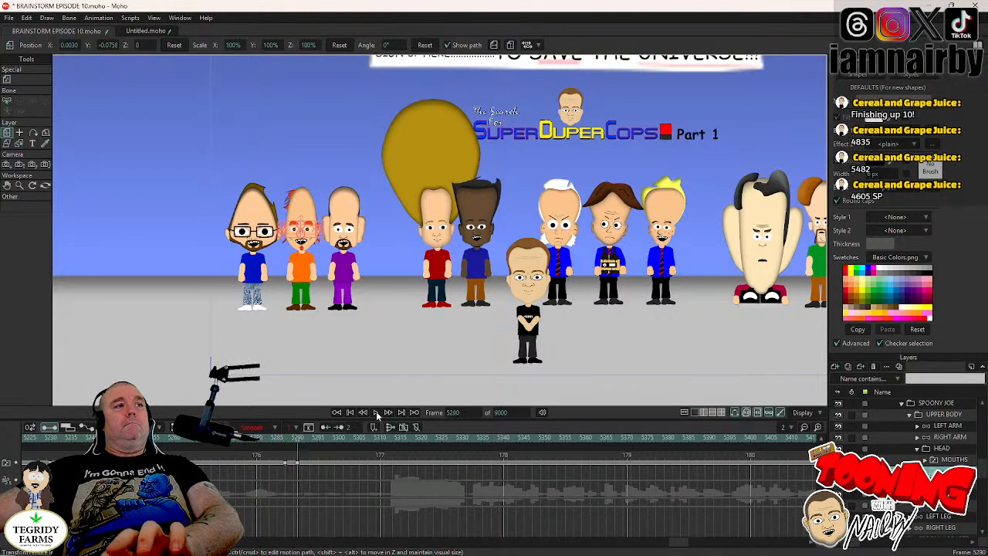
click(376, 413)
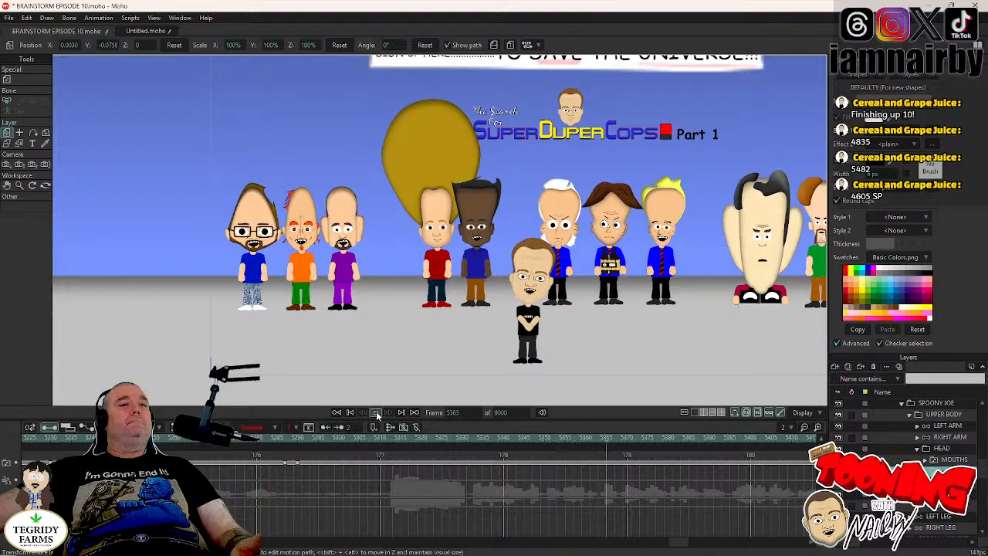
click(376, 413)
click(376, 413)
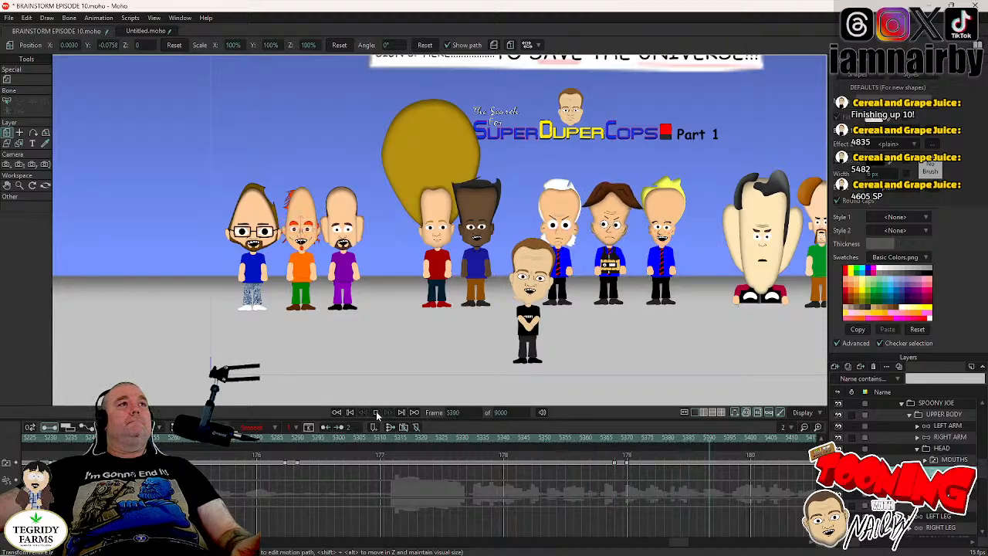
click(376, 413)
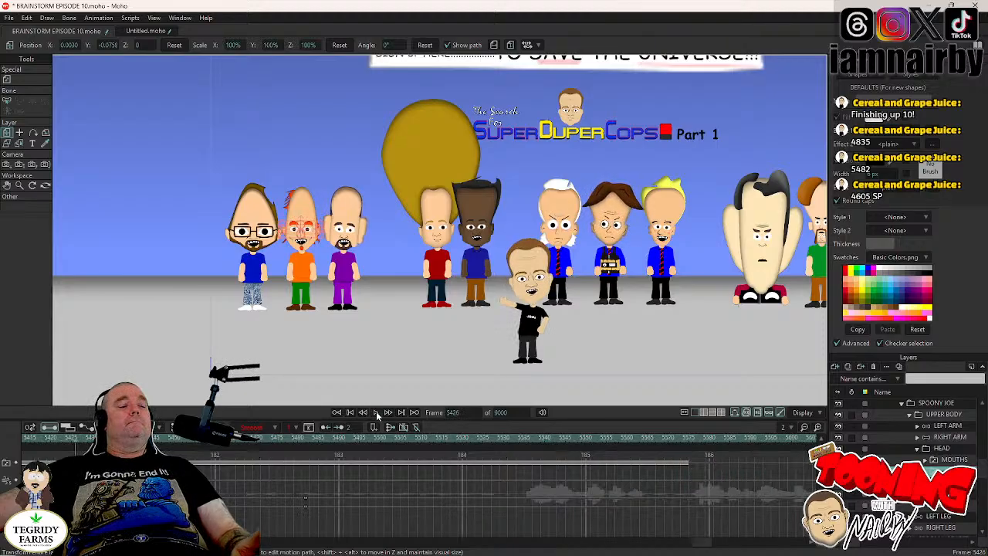
click(377, 414)
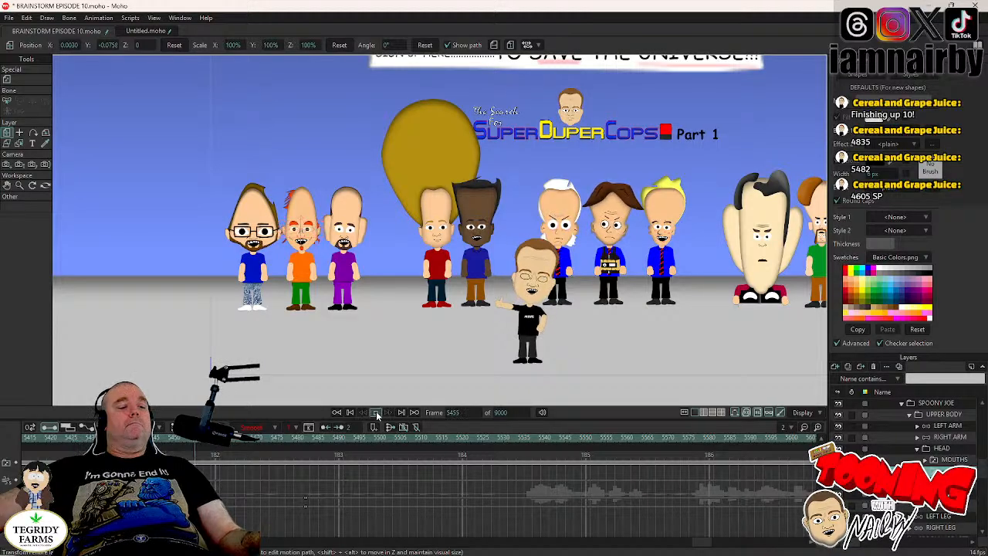
click(377, 415)
- Save the project and return to frame 4605 at the start of the wide shot
key(ctrl+s)
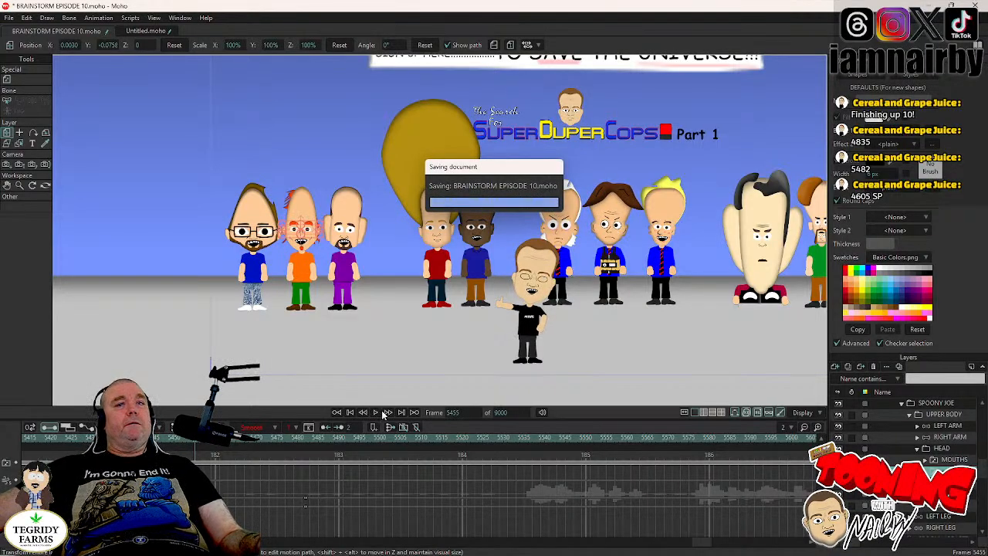
click(461, 412)
text(46)
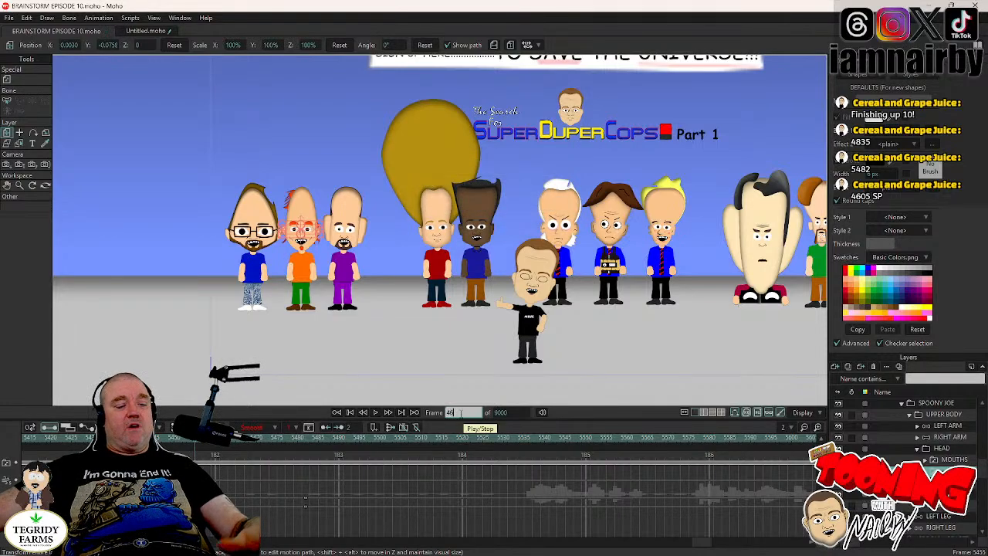
text(00)
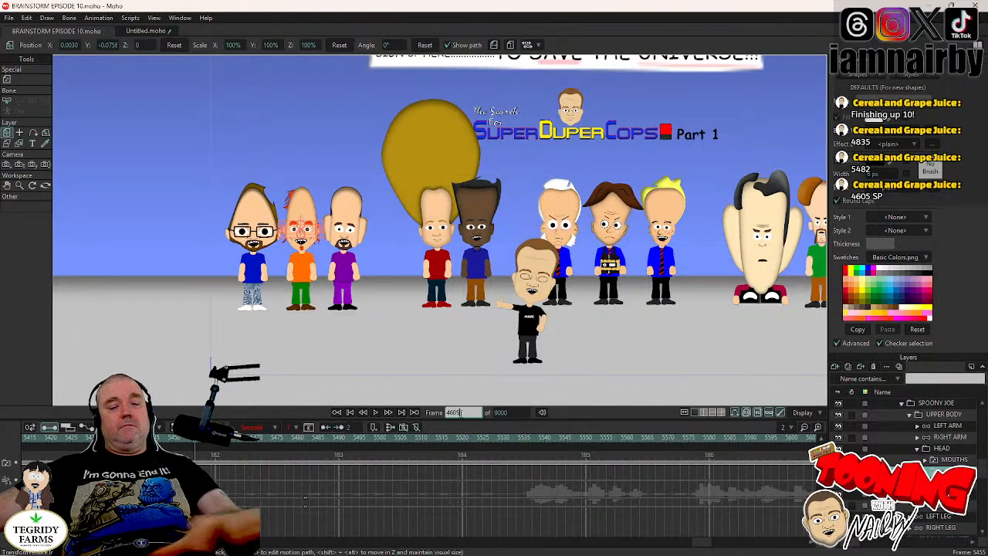
key(Return)
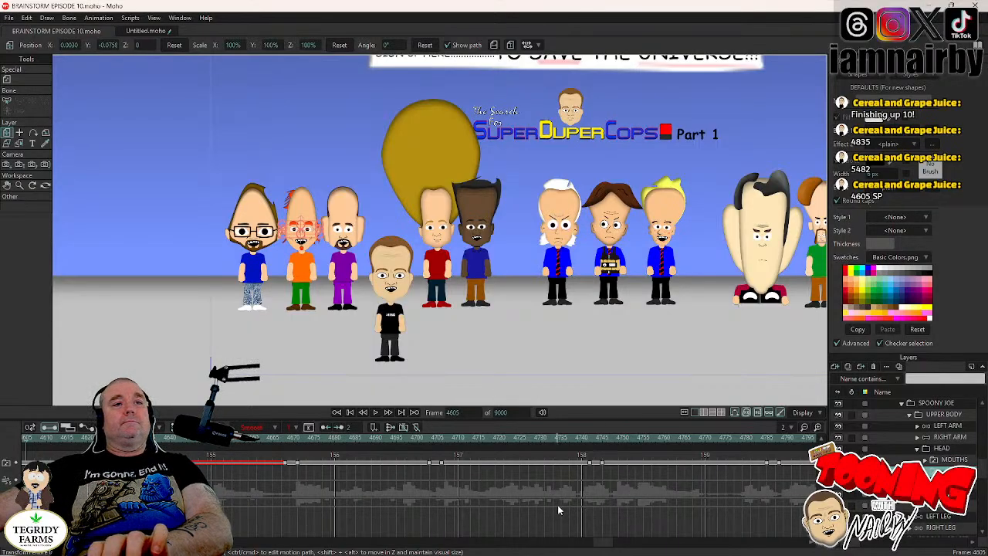
key(Left)
key(Right)
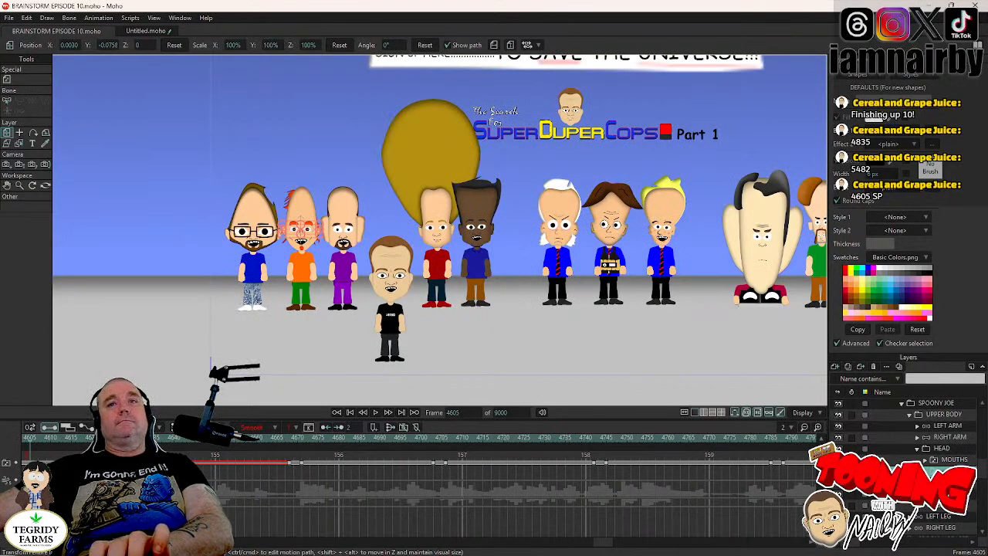
- Key SPOONY JOE's HEAD tilt during his first blink, from upright at frame 4625 to -5.5° at frame 4629
click(926, 448)
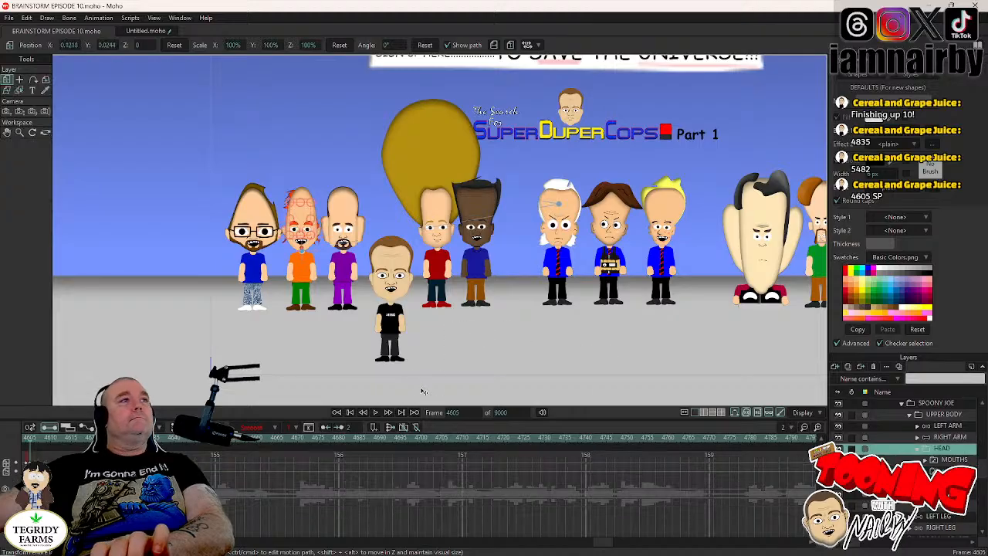
scroll(301, 232, up, 3)
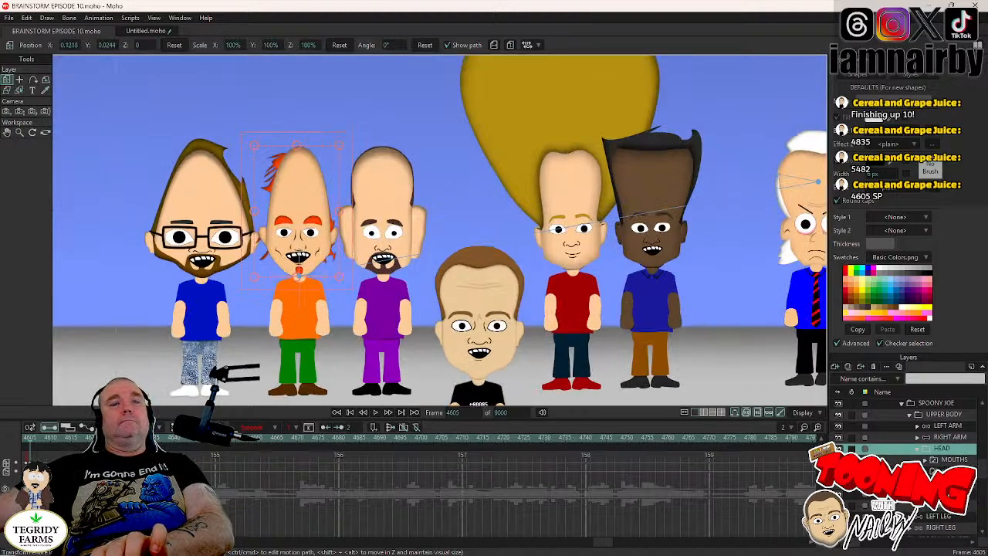
click(943, 471)
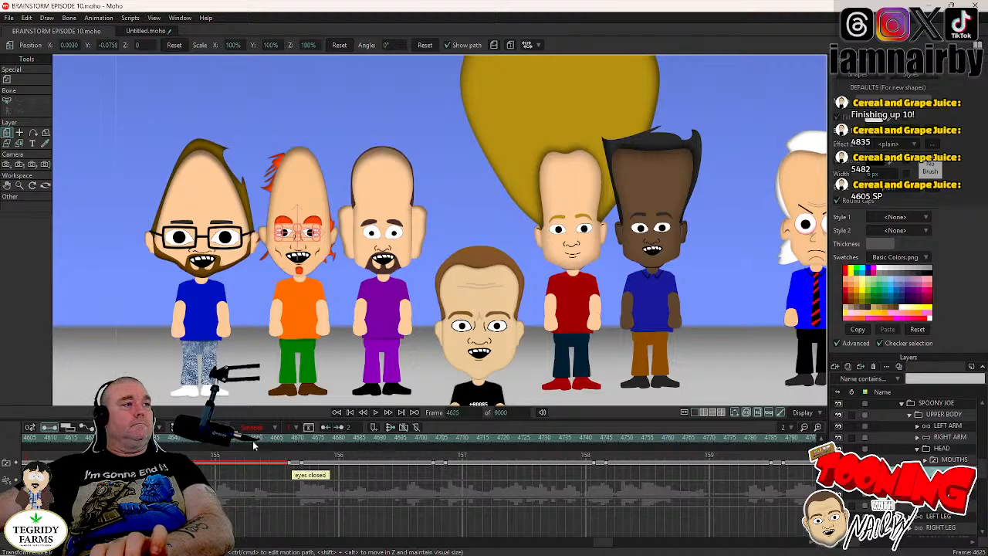
click(948, 448)
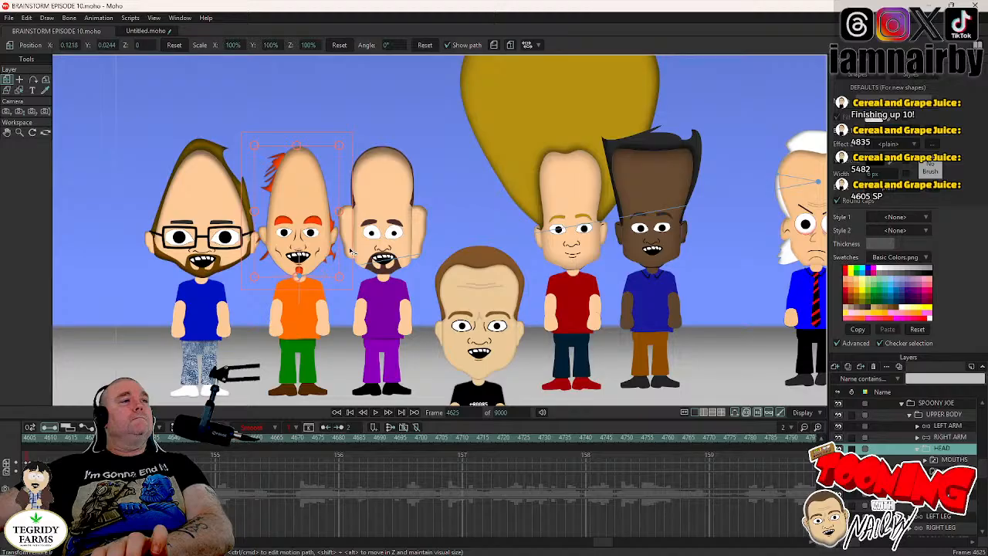
key(Right)
key(Right)
key(Right)
key(Right)
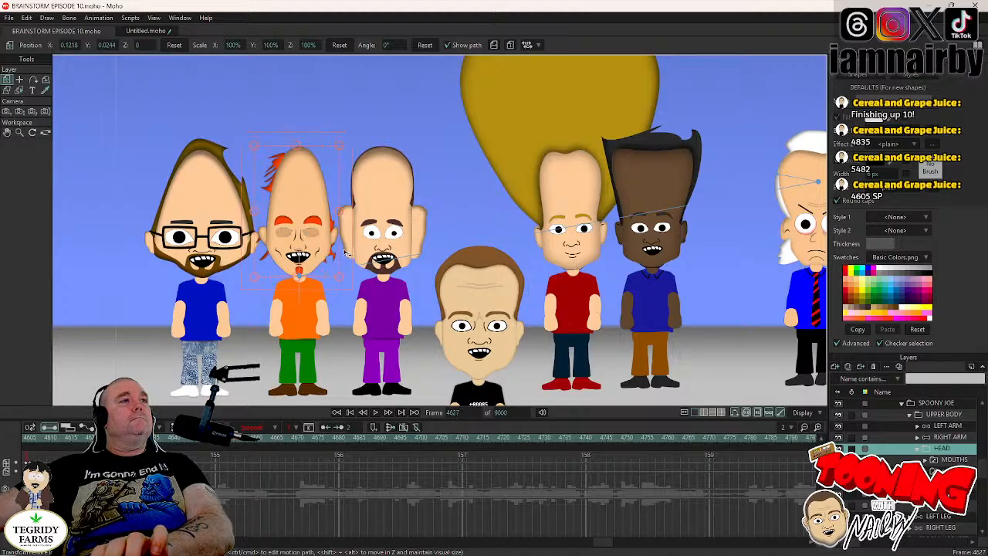
drag(350, 249, 345, 258)
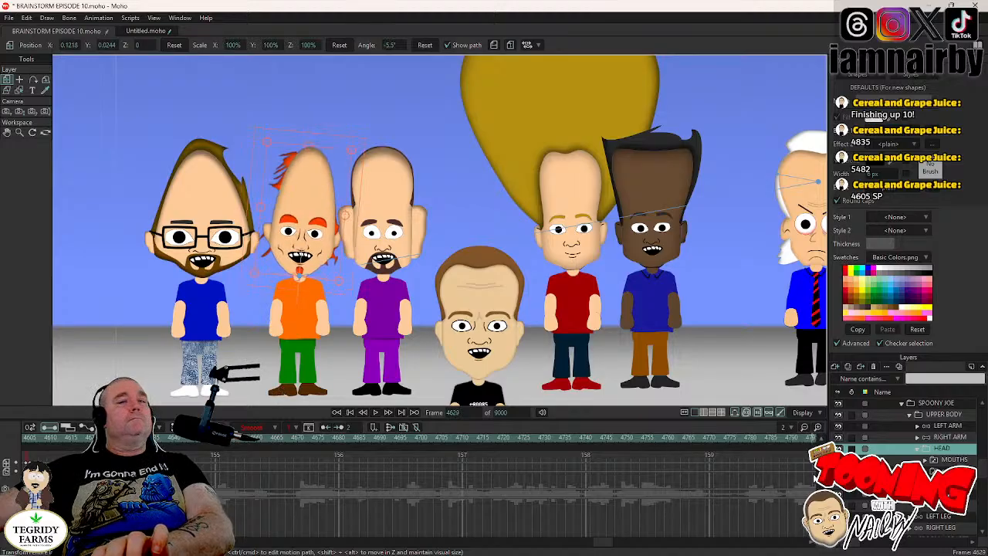
- Hold SPOONY JOE's HEAD tilt until frame 4667, just before his next blink, and rotate it to 1.9° at frame 4671
key(Down)
key(Down)
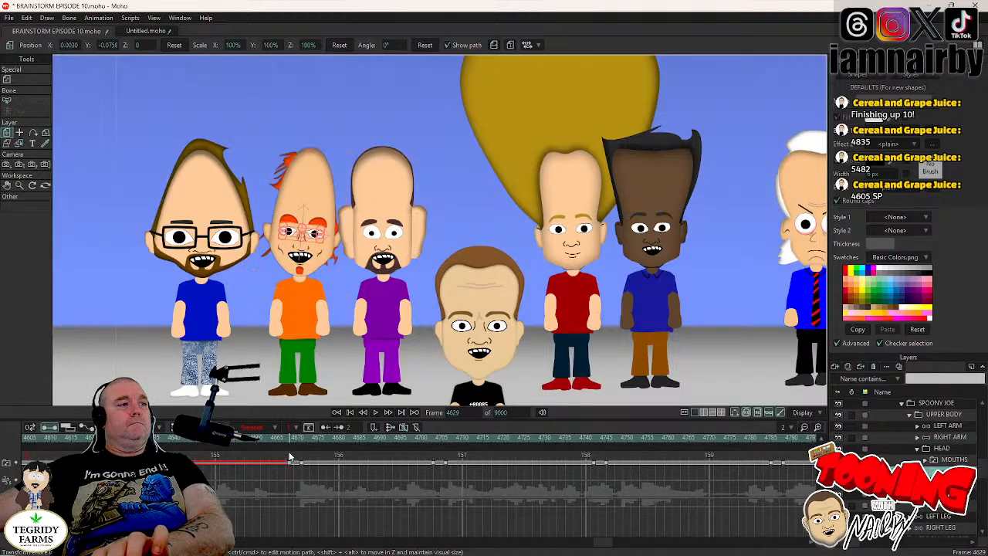
click(287, 440)
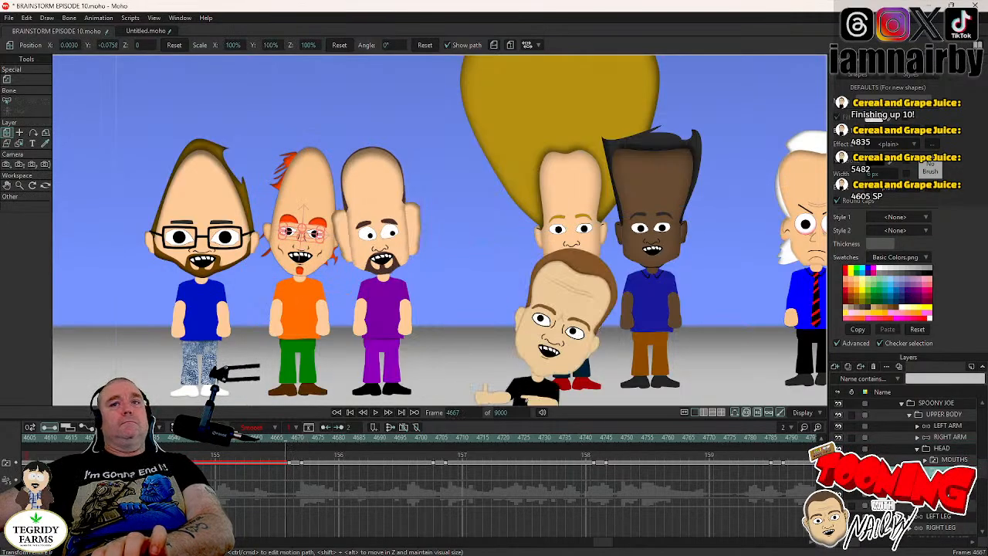
click(943, 448)
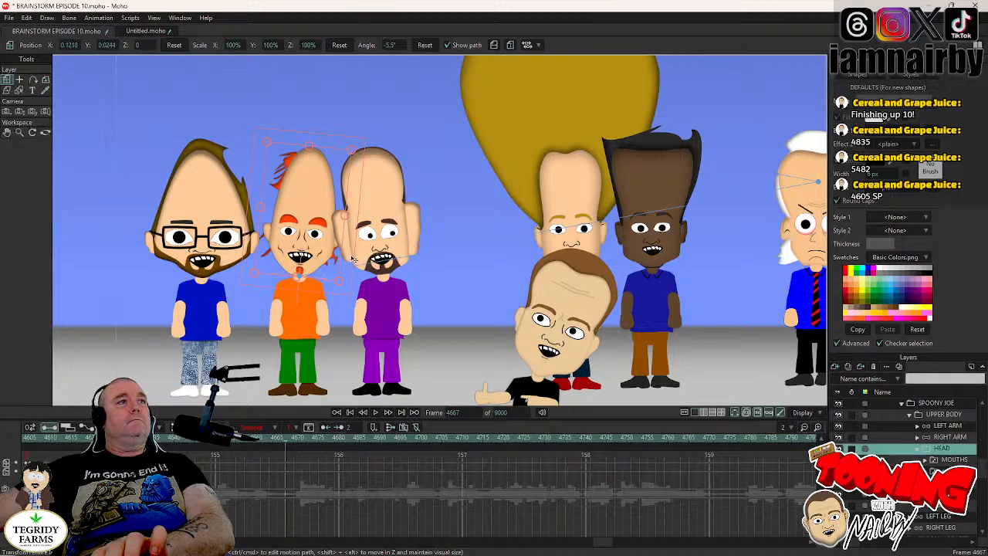
key(Right)
key(Right)
key(Right)
key(Right)
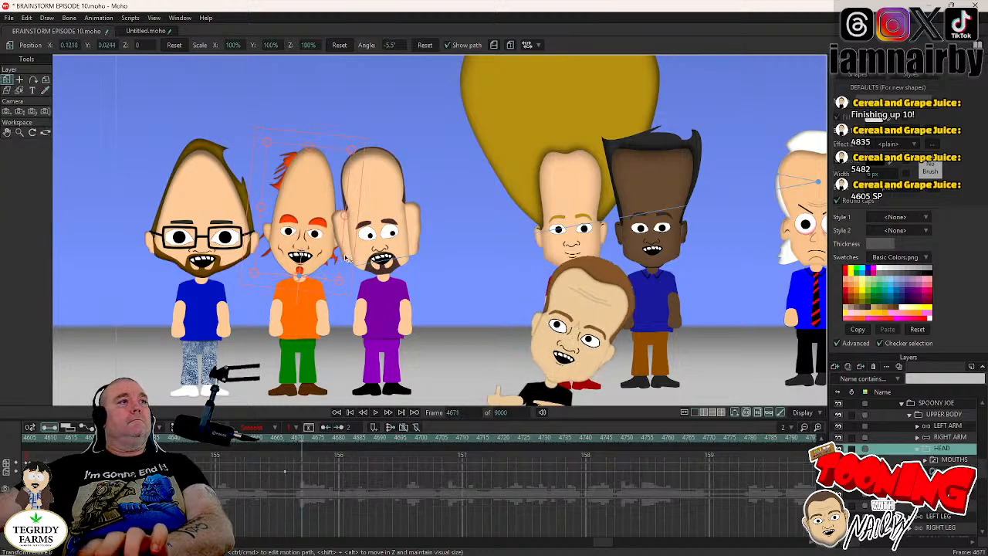
drag(346, 259, 348, 261)
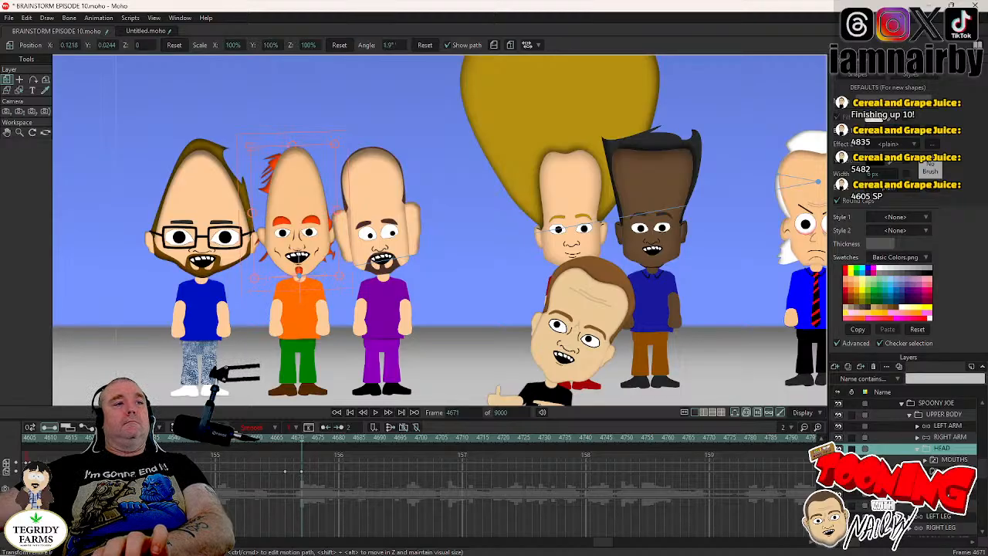
- Hold SPOONY JOE's HEAD angle until frame 4702, rotate it to 4.8° at frame 4706, and reselect his eyes layer
click(951, 471)
click(434, 442)
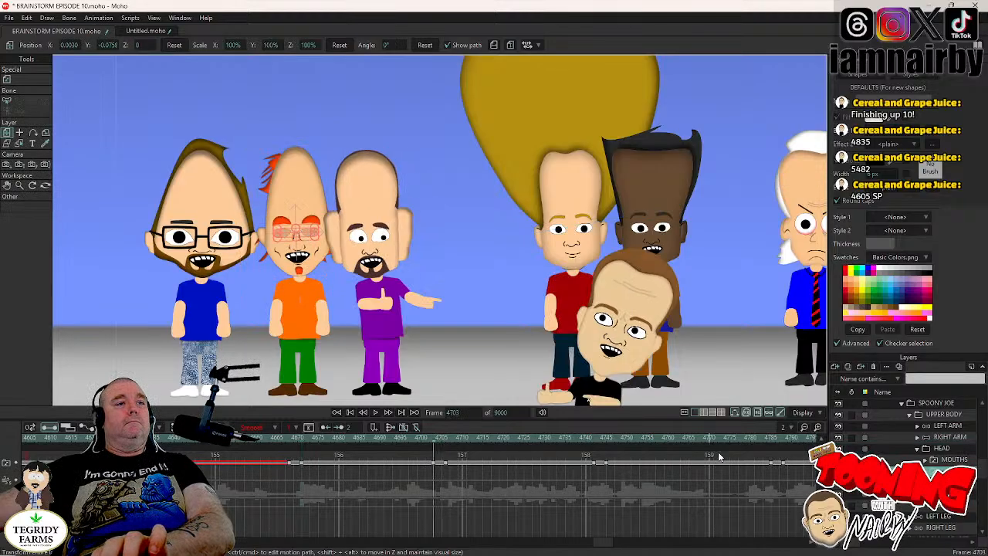
click(367, 269)
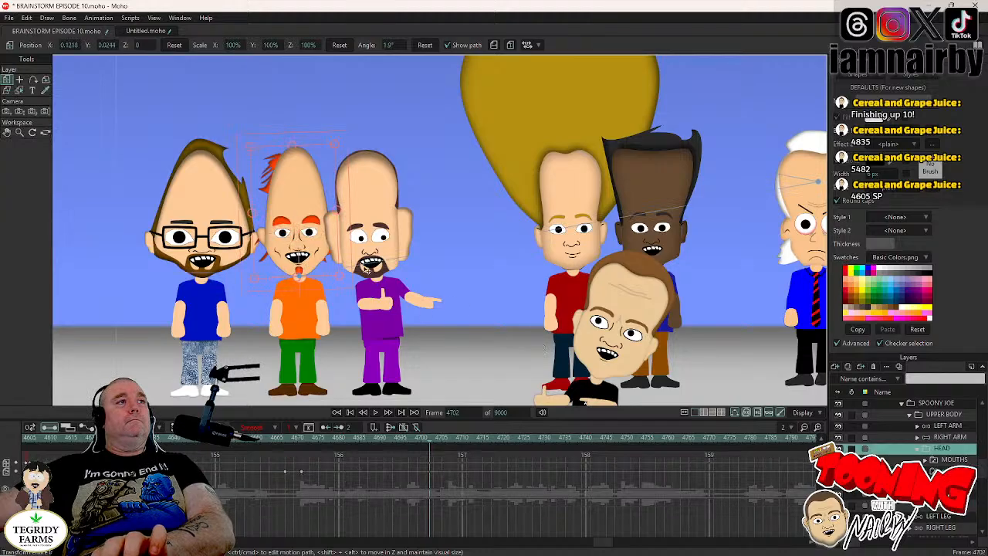
key(Right)
key(Right)
key(Right)
key(Right)
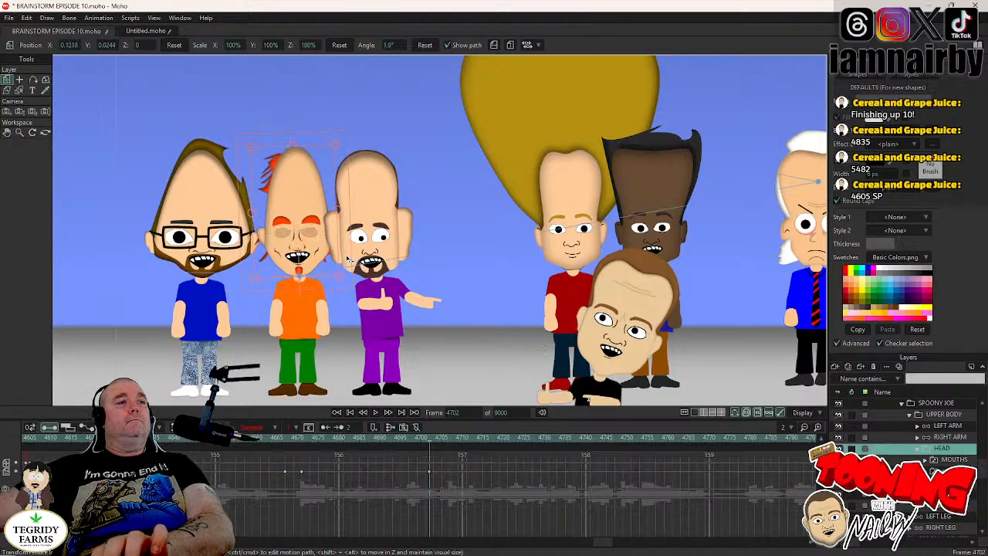
key(space)
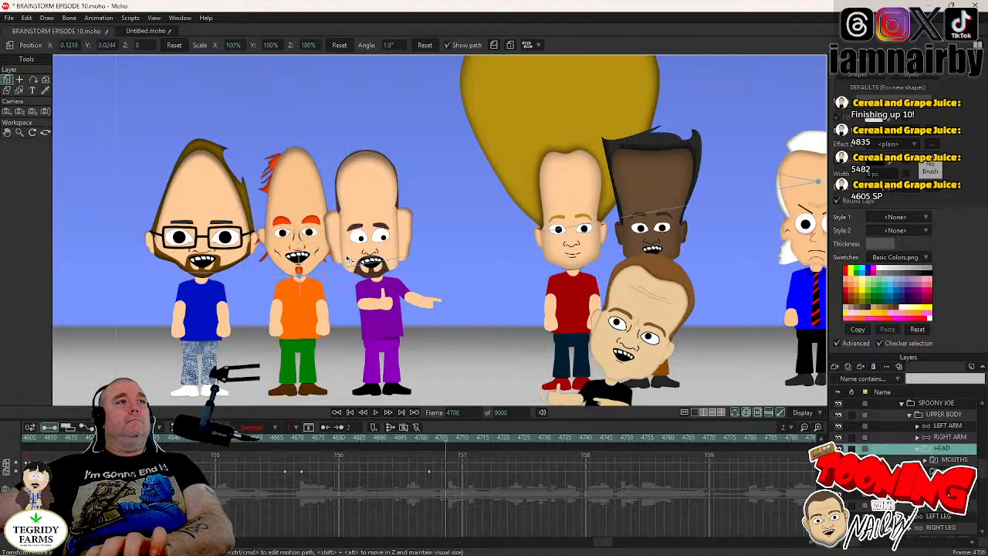
drag(349, 257, 349, 255)
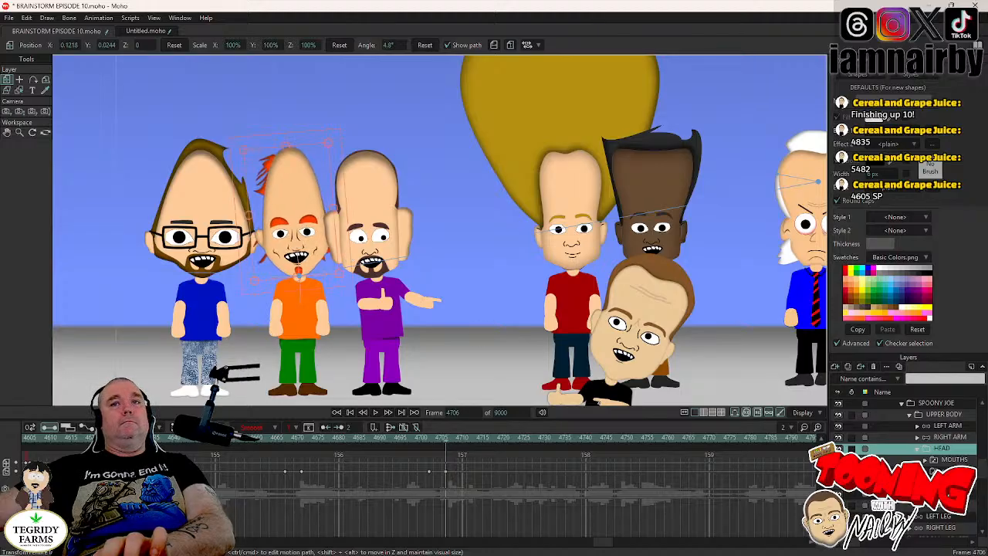
click(952, 471)
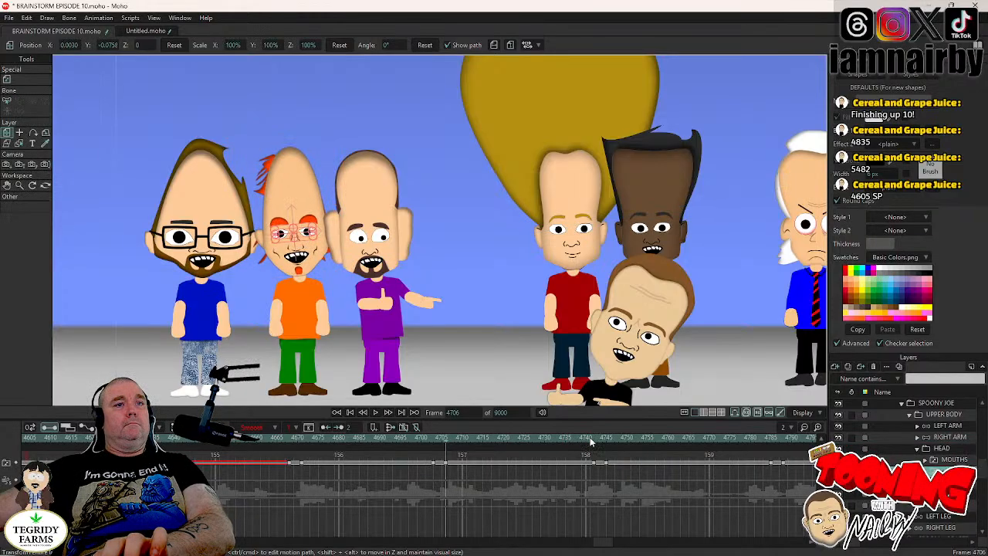
- Hold SPOONY JOE's HEAD angle until frame 4741, rotate it to 1.3° at frame 4745, and reselect his eyes layer
click(594, 439)
key(Left)
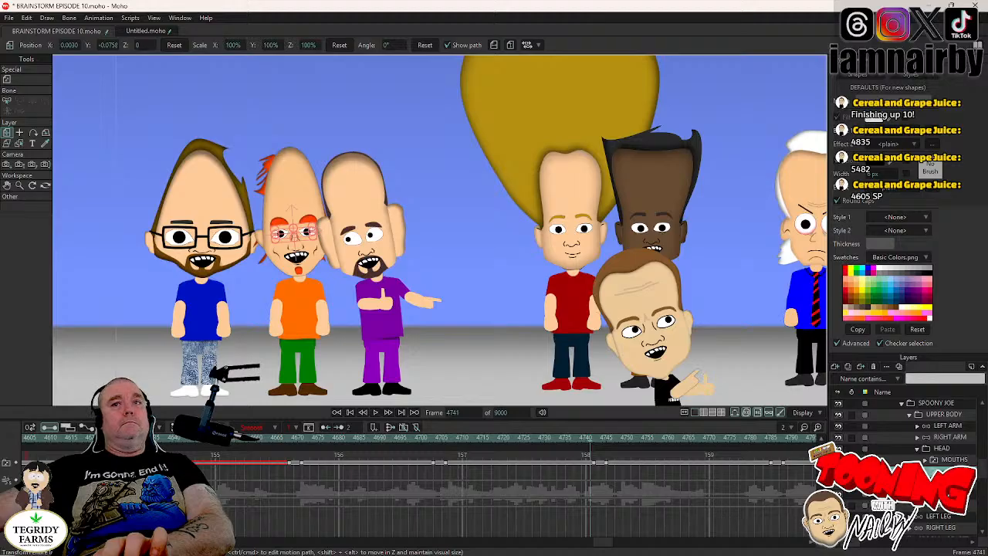
click(952, 449)
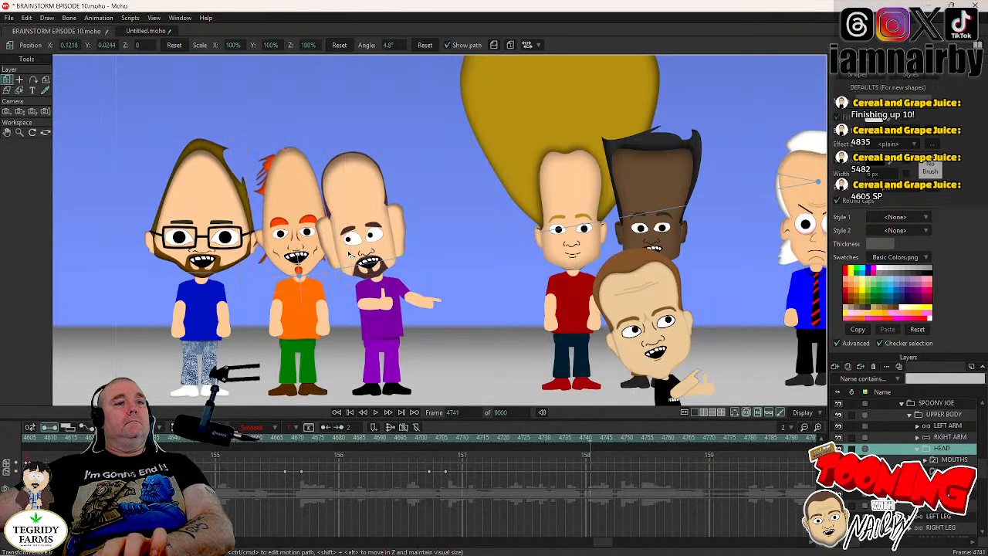
key(Right)
key(Right)
key(Right)
key(Right)
drag(349, 253, 348, 257)
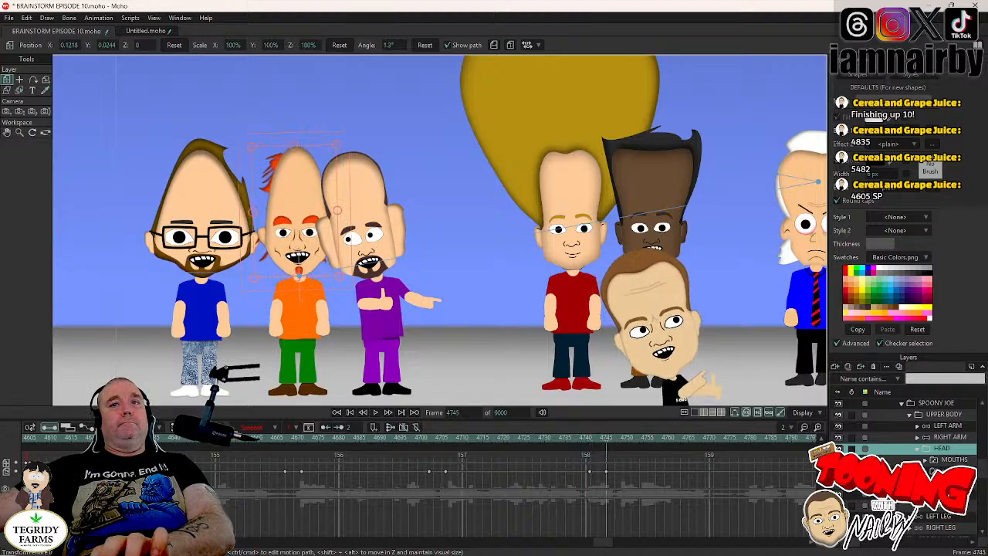
click(951, 471)
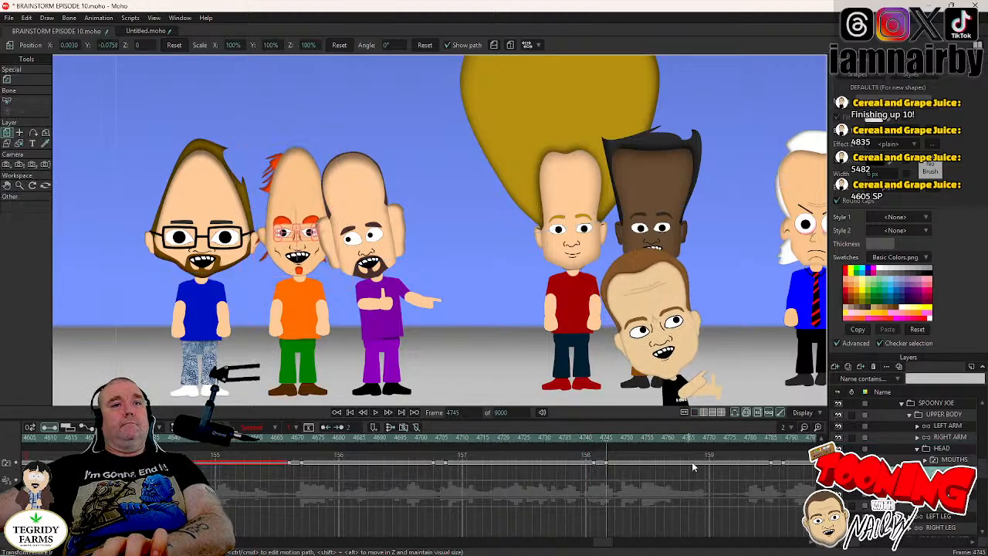
- Hold SPOONY JOE's HEAD tilt until frame 4784, rotate it to 7.5° at frame 4788, and return to his eyes layer
click(773, 439)
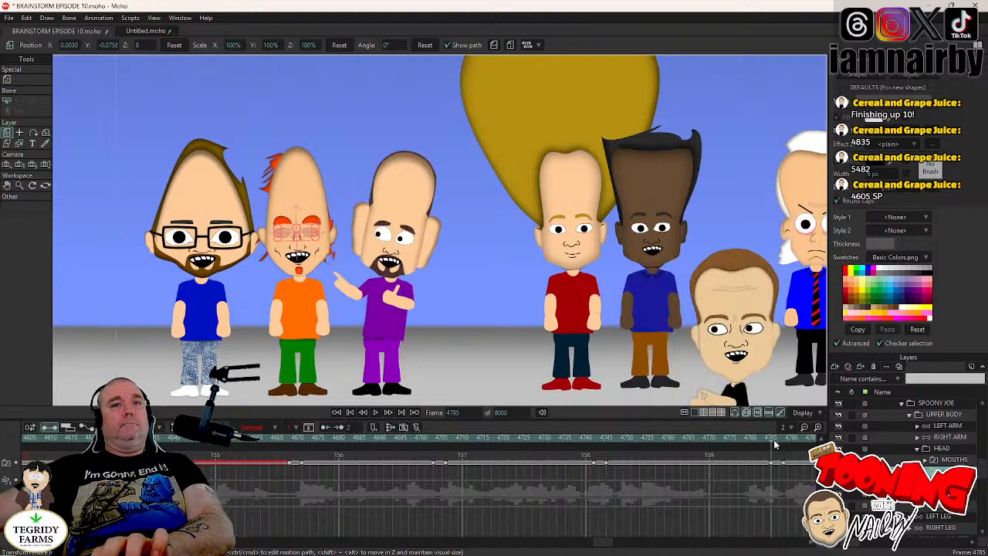
click(942, 449)
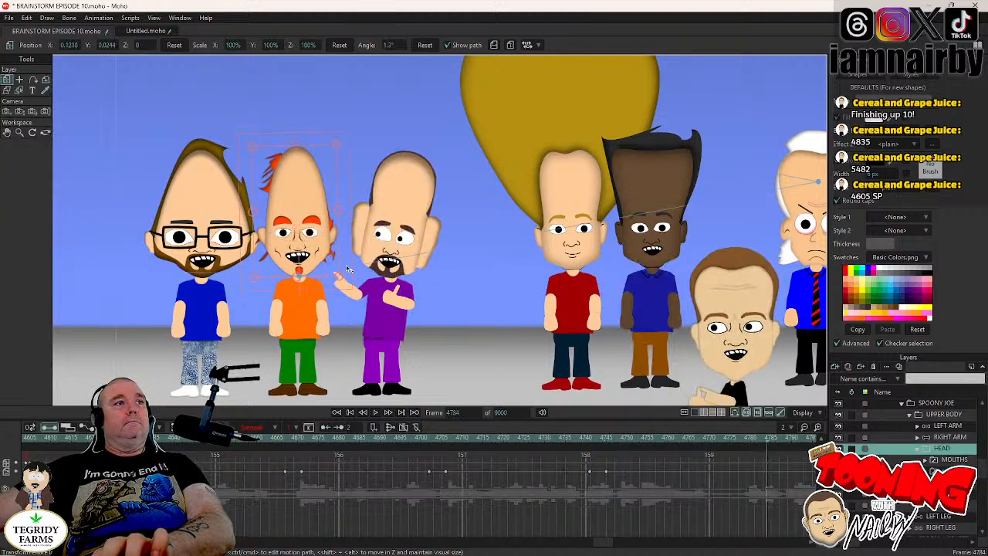
key(Right)
key(Right)
key(Right)
key(Right)
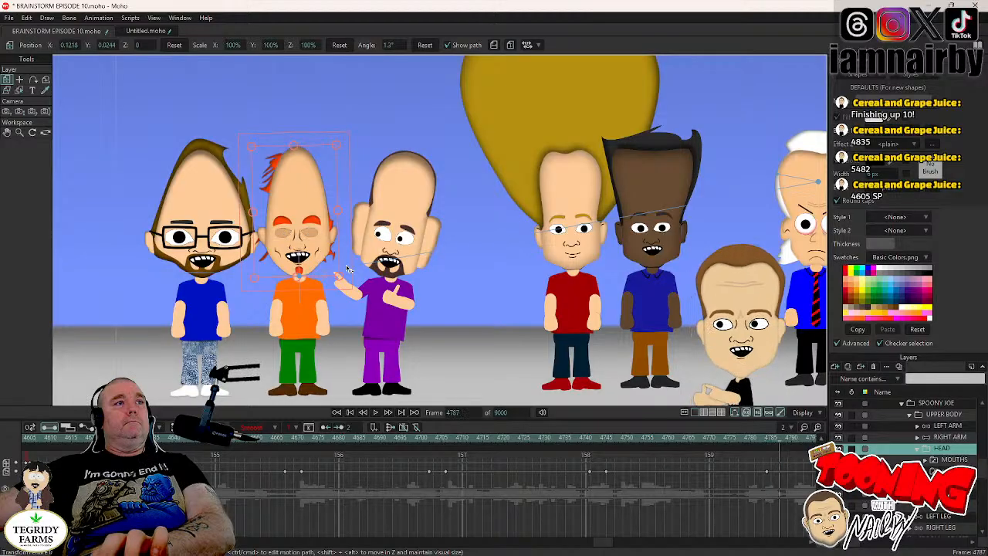
drag(346, 264, 348, 263)
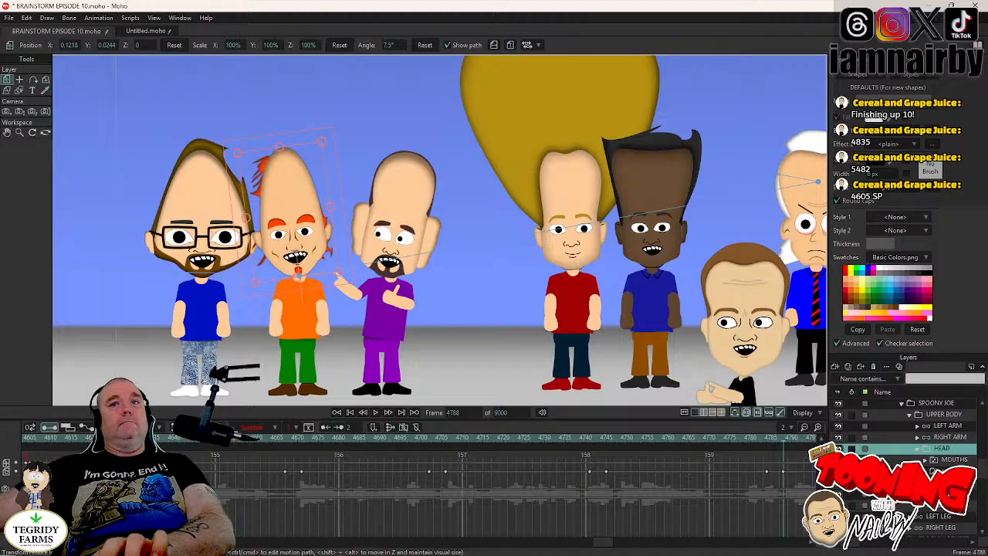
click(954, 471)
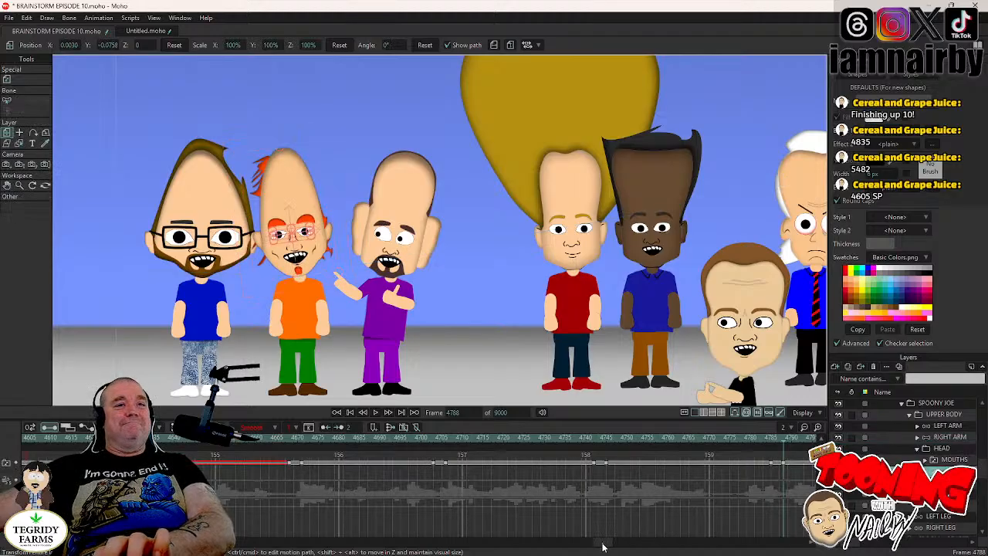
- Key SPOONY JOE's HEAD tilt from a hold at frame 4827 to -2.7° at frame 4831, and save the project
drag(603, 545, 616, 546)
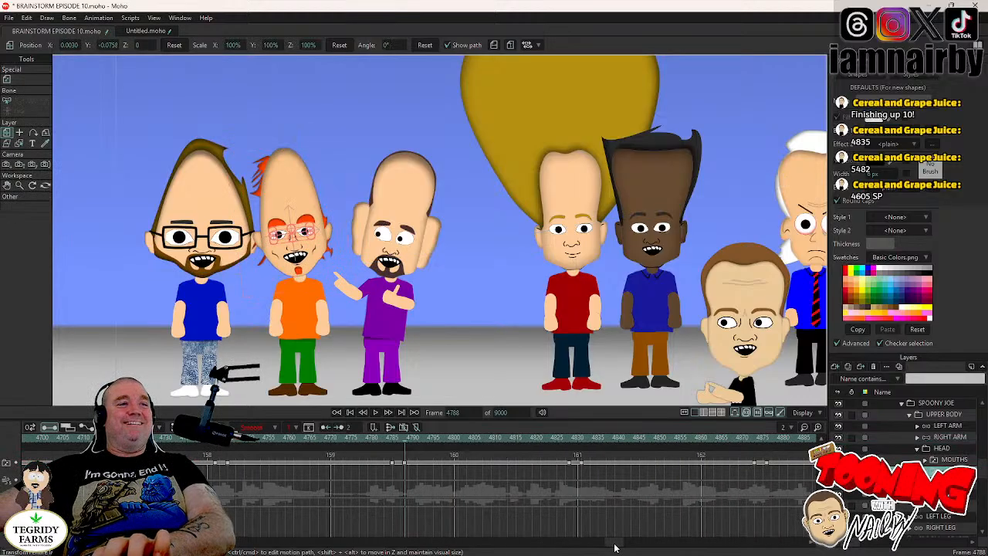
click(568, 438)
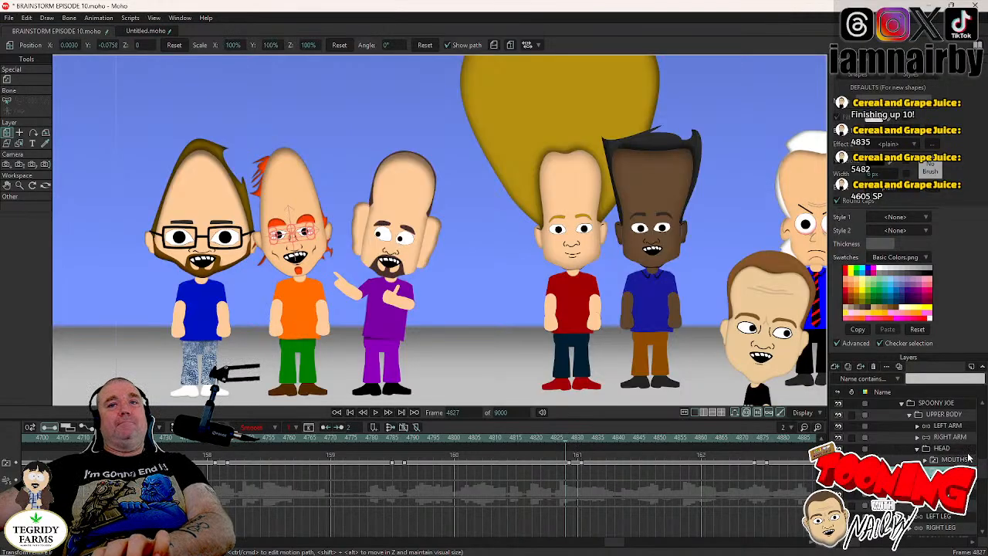
click(941, 448)
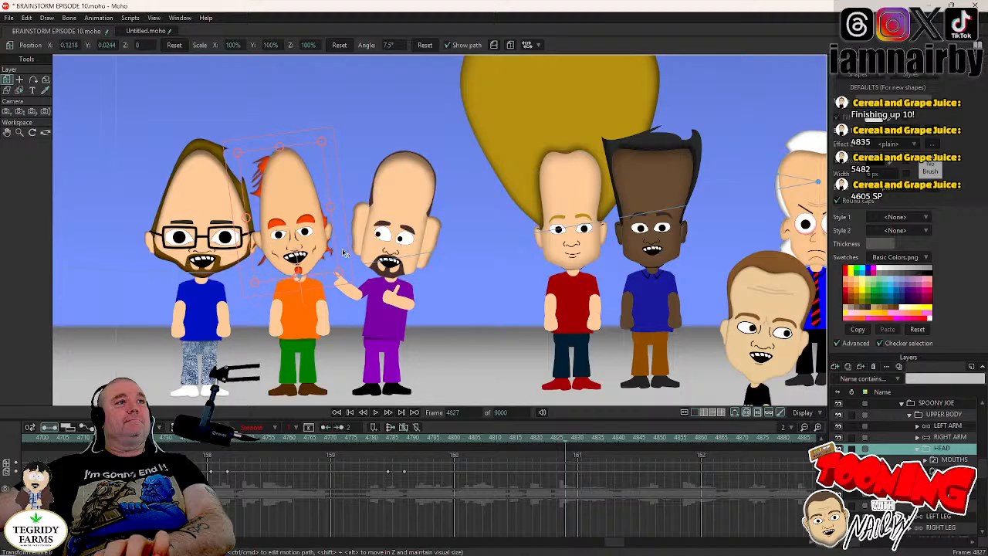
key(Right)
key(Right)
key(Right)
key(Right)
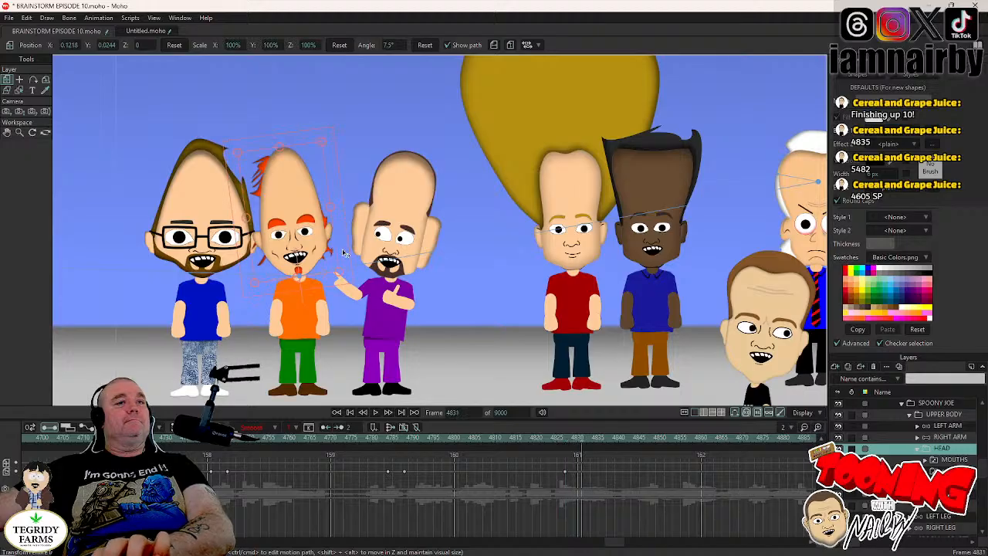
drag(343, 250, 346, 267)
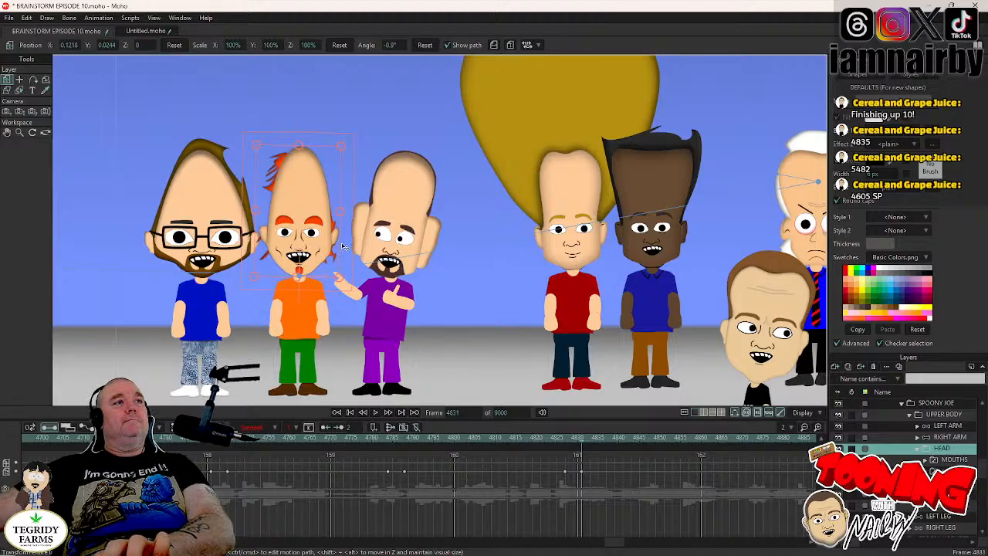
drag(343, 245, 344, 247)
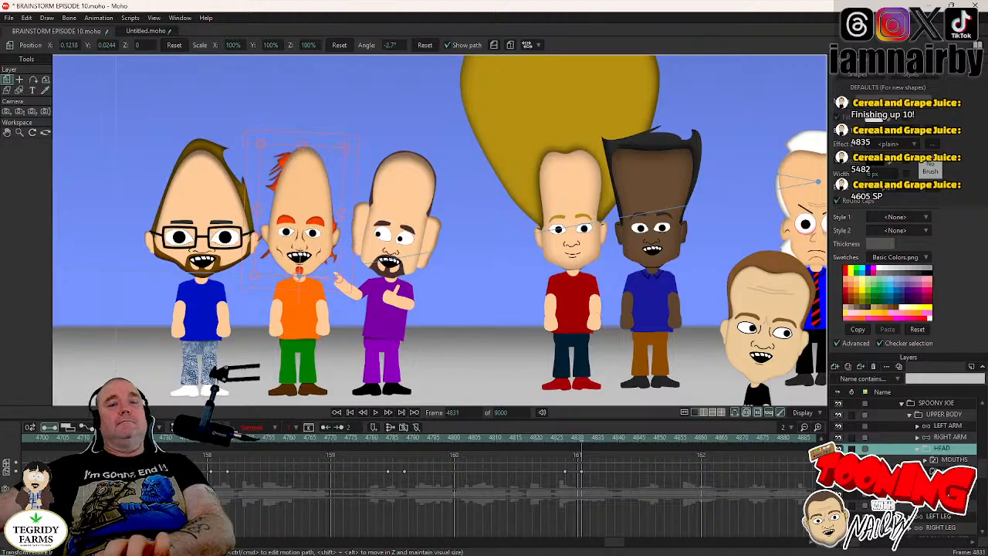
key(ctrl+s)
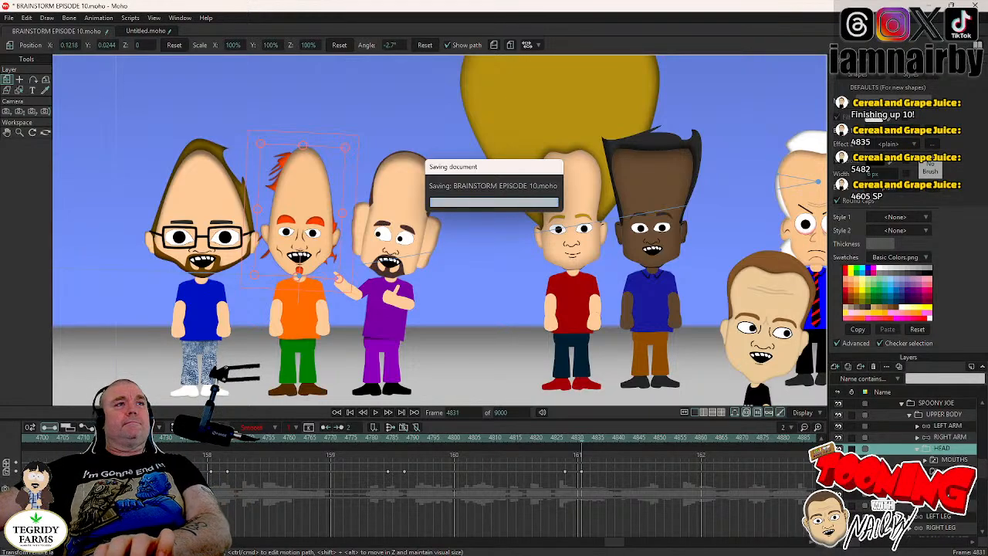
click(953, 470)
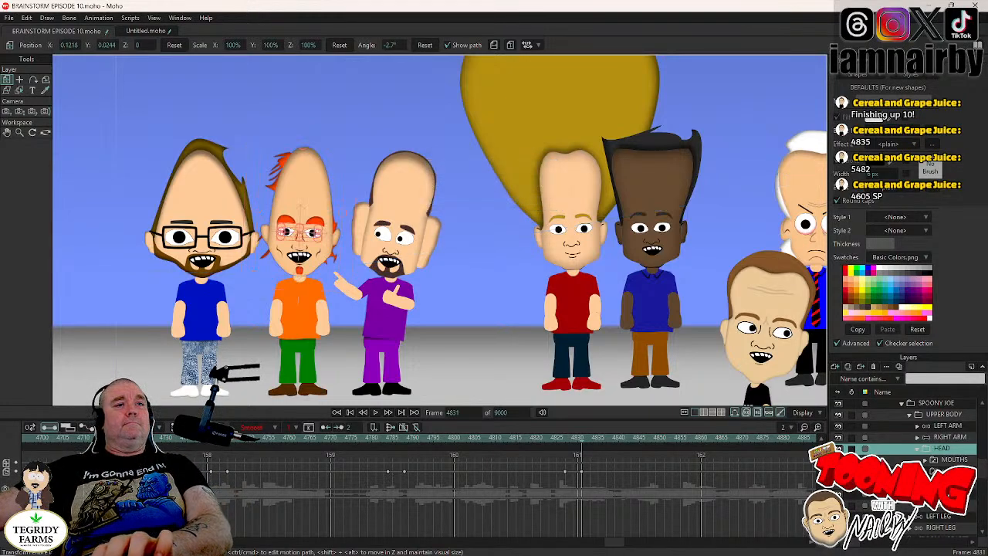
- Hold SPOONY JOE's HEAD tilt until frame 4872, just before his next blink, and rotate it to 1.2° at frame 4876
click(755, 440)
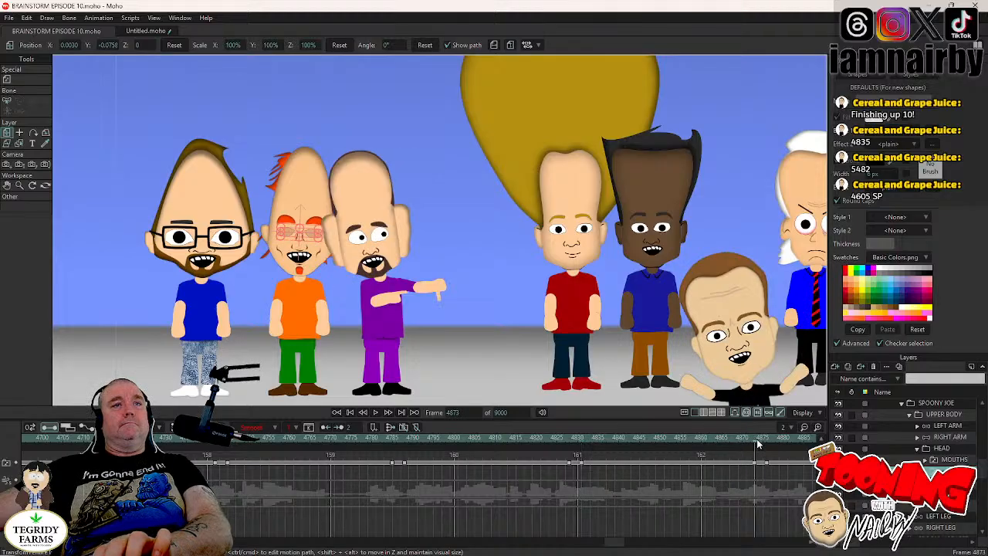
key(Left)
key(Left)
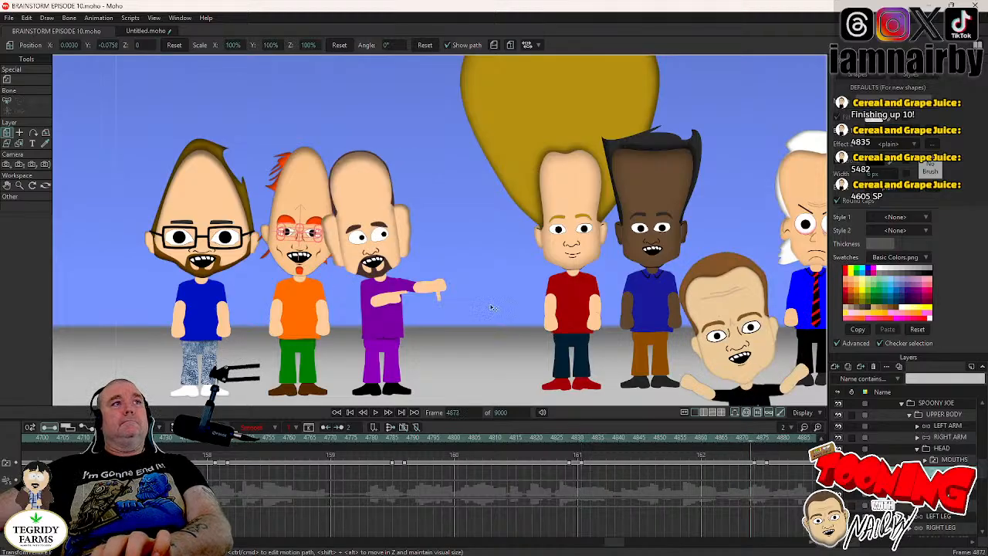
click(358, 233)
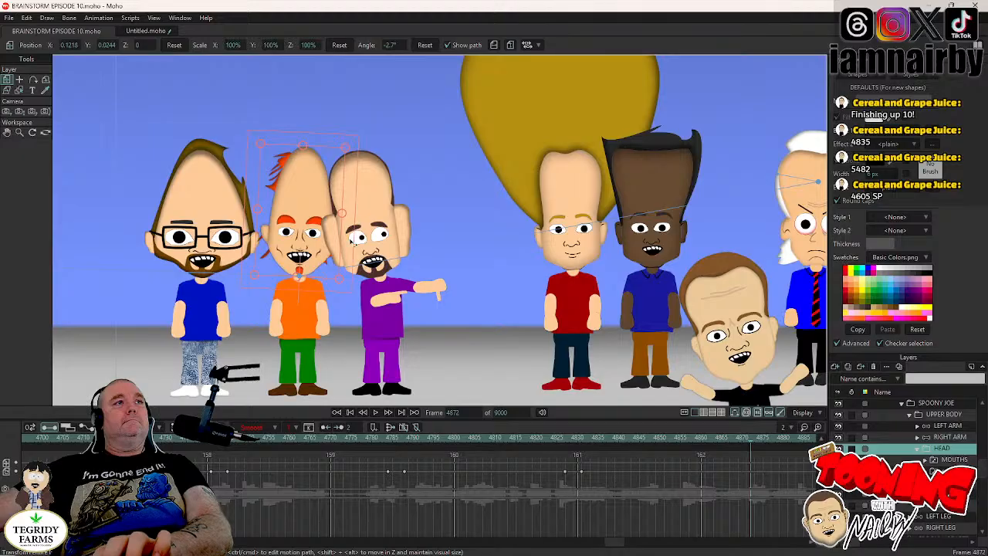
click(353, 240)
key(Right)
key(Right)
key(Right)
key(Right)
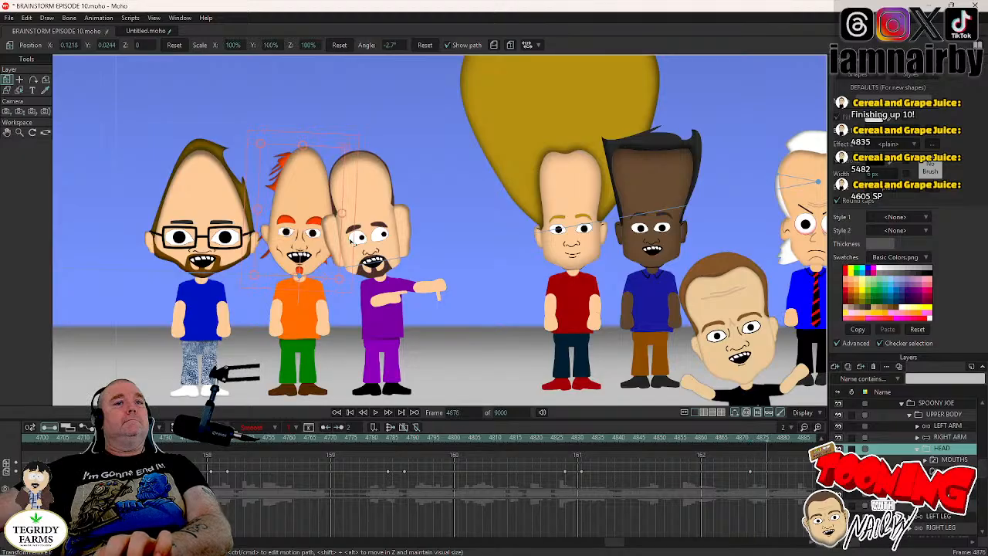
drag(352, 241, 349, 237)
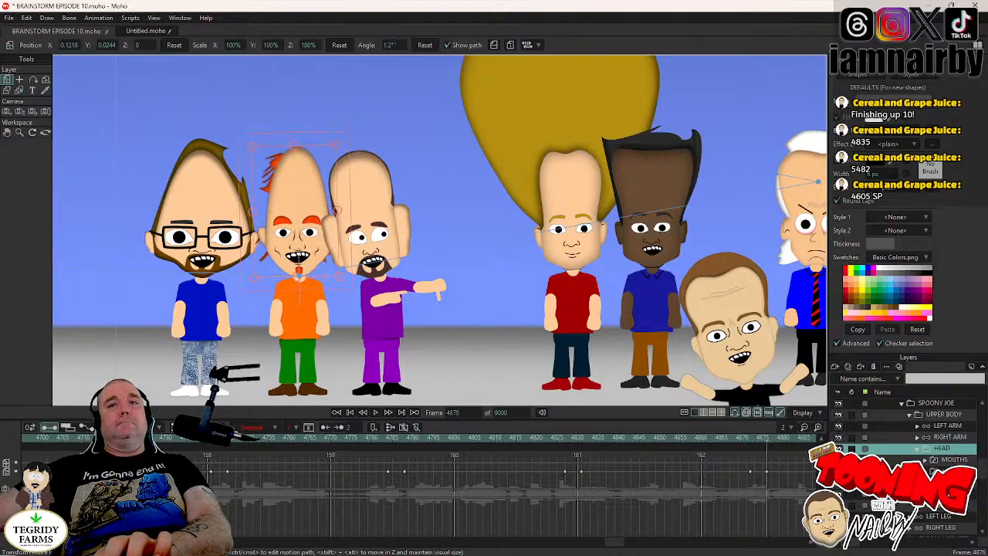
click(951, 471)
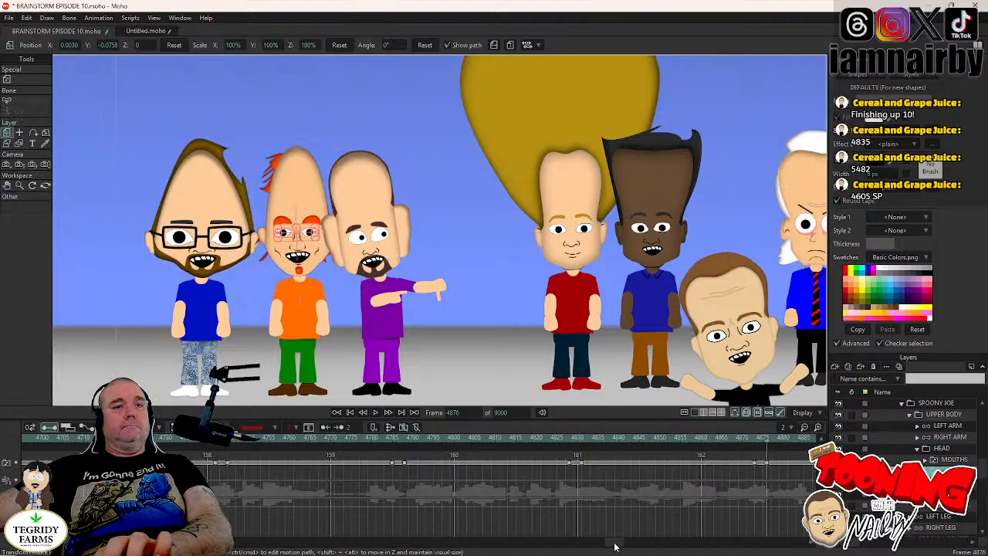
- Hold SPOONY JOE's HEAD angle until frame 4965, rotate it to -4.2° at frame 4969, and reselect his eyes layer
drag(615, 547, 632, 546)
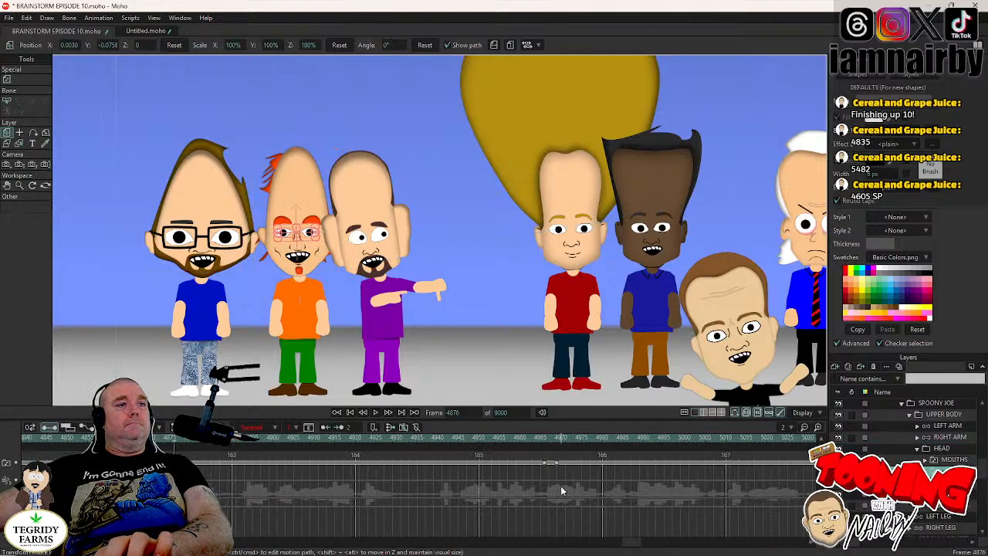
click(544, 439)
click(944, 450)
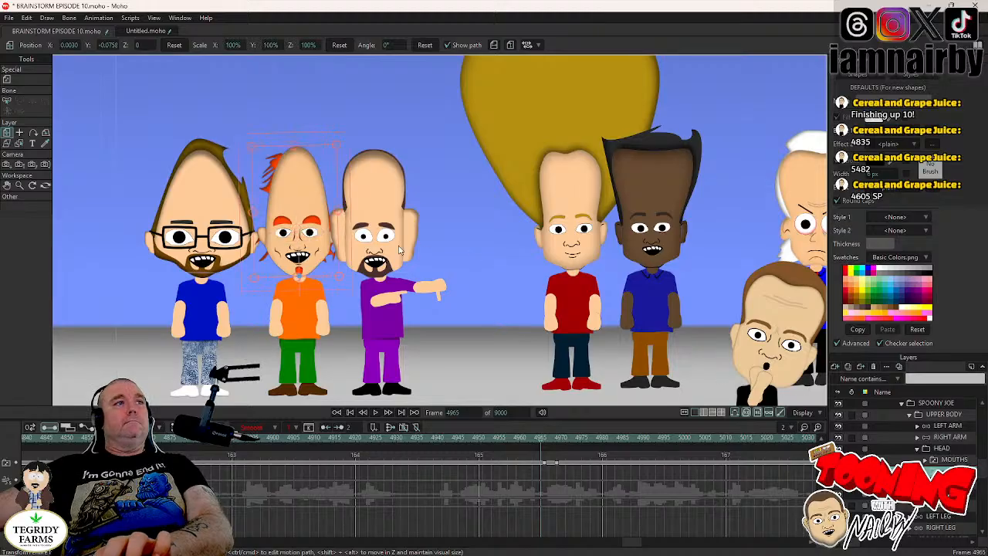
click(352, 237)
key(Right)
key(Right)
key(Right)
key(Right)
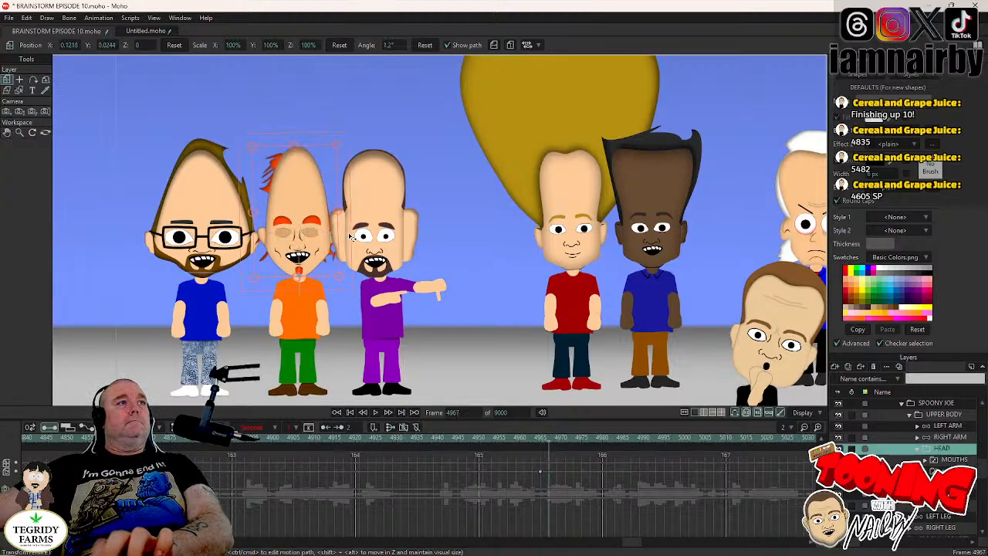
drag(351, 237, 349, 247)
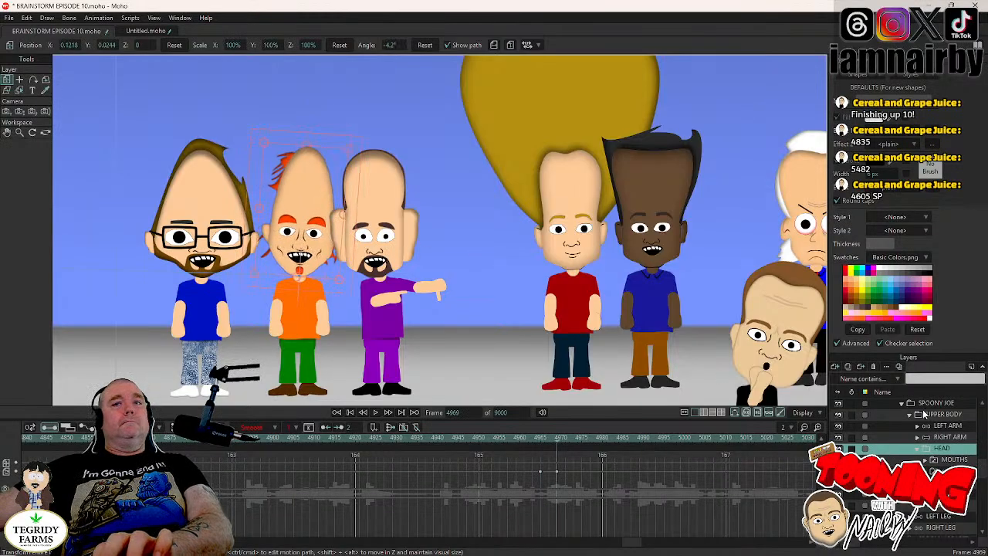
click(933, 470)
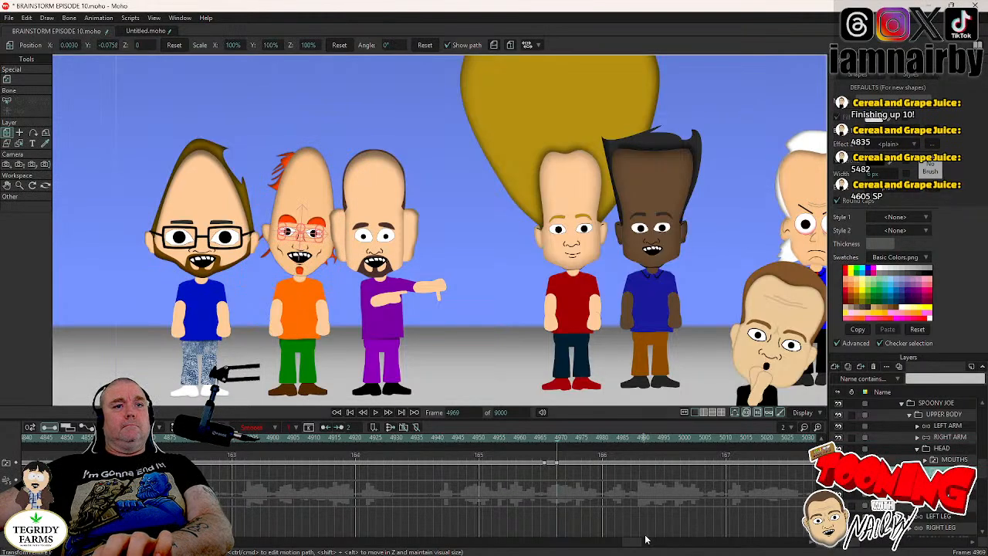
- Hold SPOONY JOE's HEAD tilt until frame 5153, before the following blink, and rotate it to 3.1° at frame 5157
scroll(641, 544, down, 3)
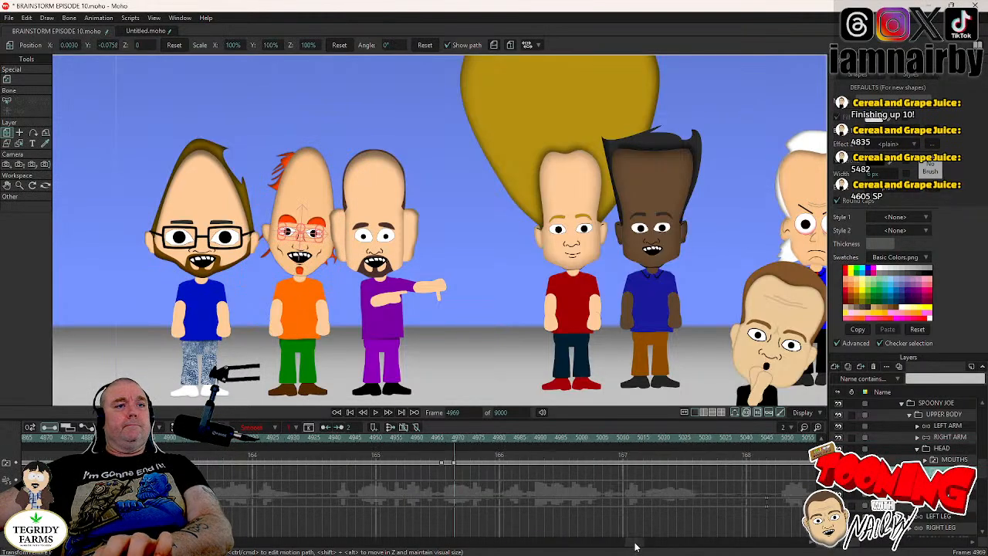
drag(636, 547, 661, 547)
click(330, 440)
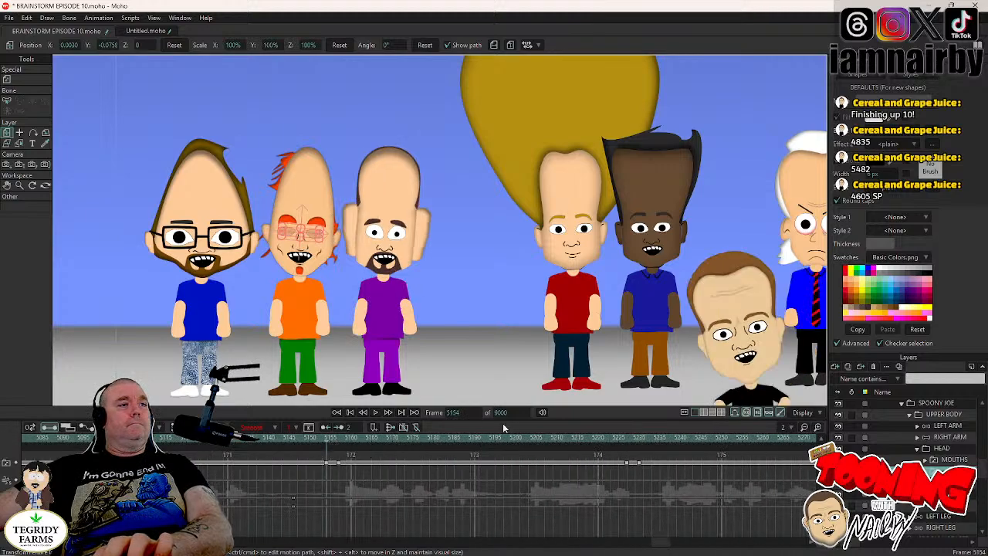
click(935, 449)
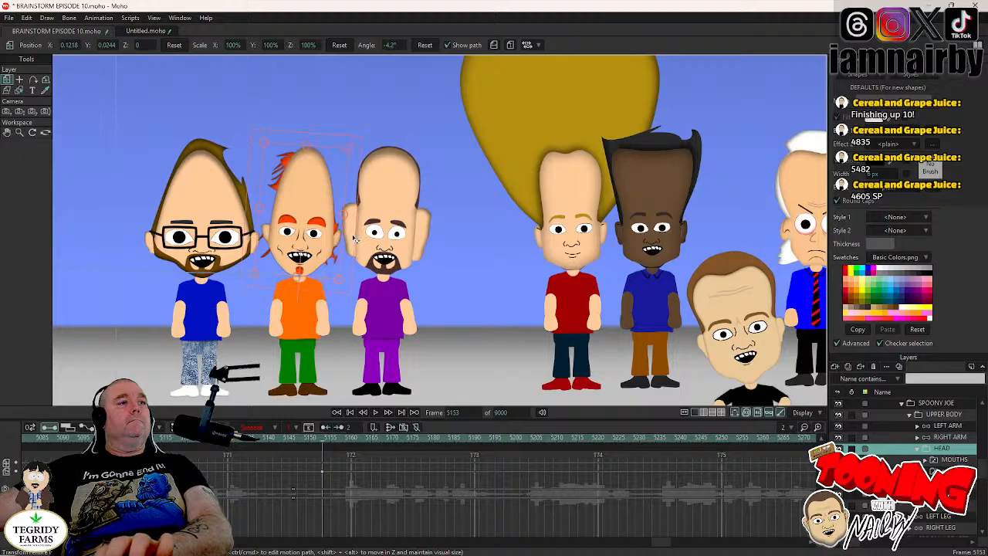
key(Right)
key(Right)
key(Right)
key(Right)
mouse_move(355, 240)
mouse_down()
mouse_move(349, 231)
mouse_move(356, 244)
mouse_up()
click(951, 471)
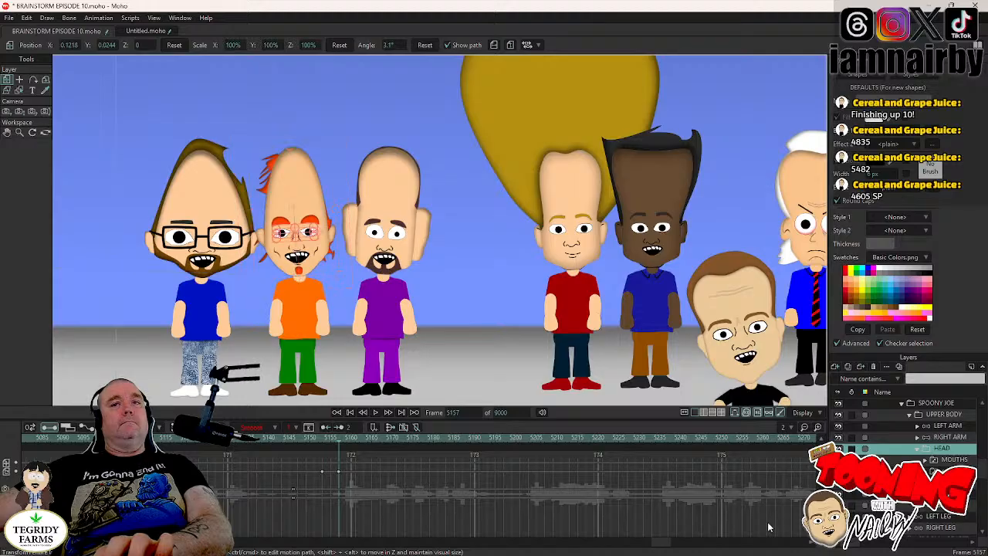
- Hold SPOONY JOE's HEAD tilt until frame 5226, just before his next blink, and rotate it to -5.3° at frame 5230
click(629, 437)
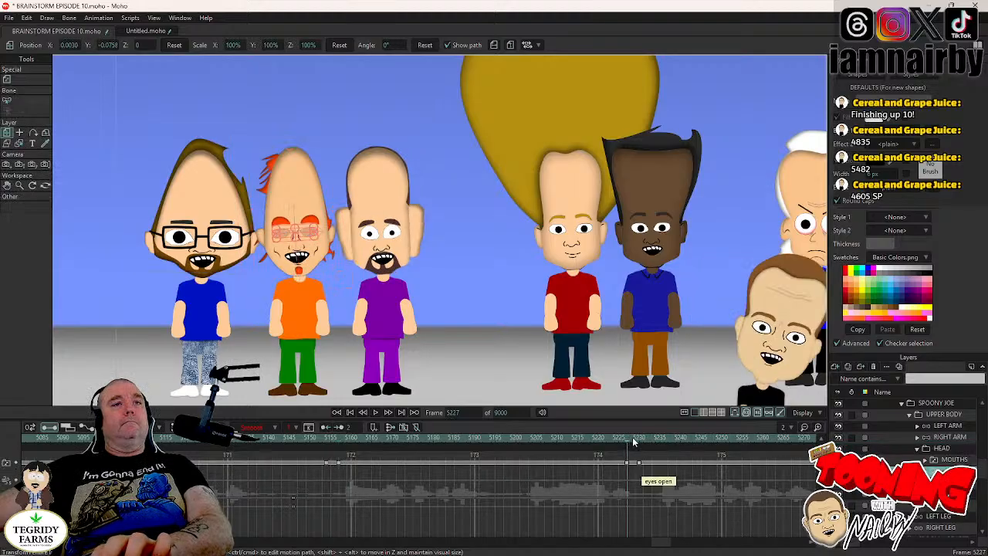
click(942, 448)
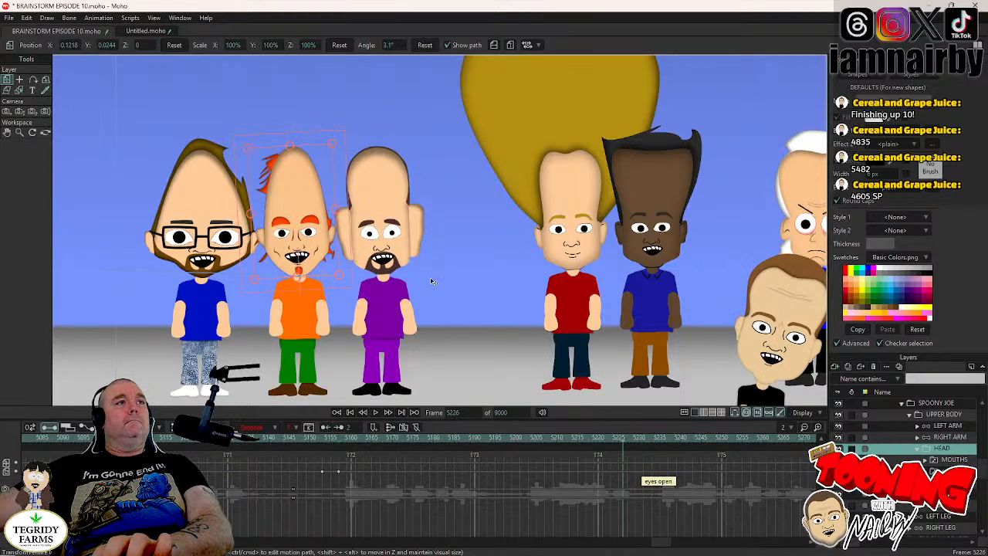
click(341, 261)
key(Right)
key(Right)
key(Right)
key(Right)
key(Right)
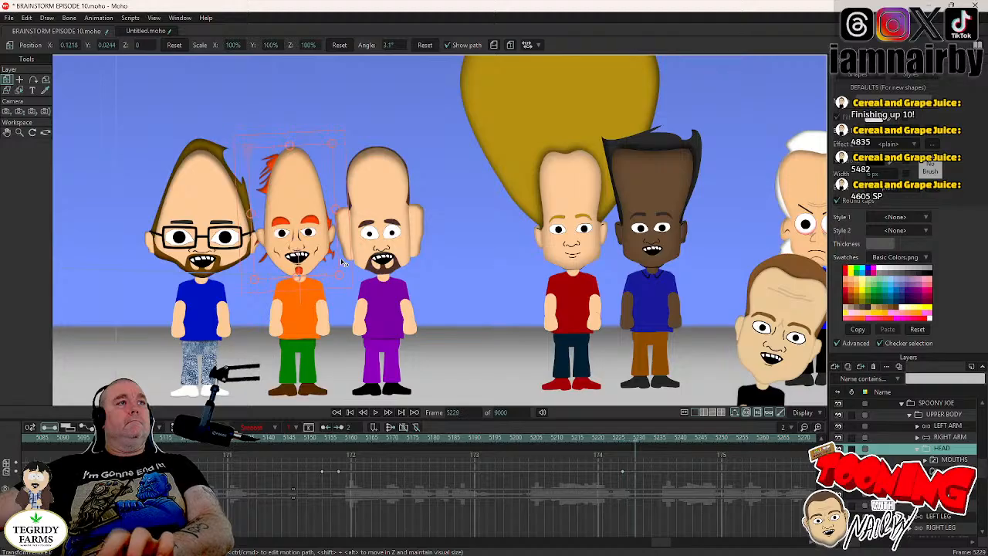
drag(341, 266, 342, 267)
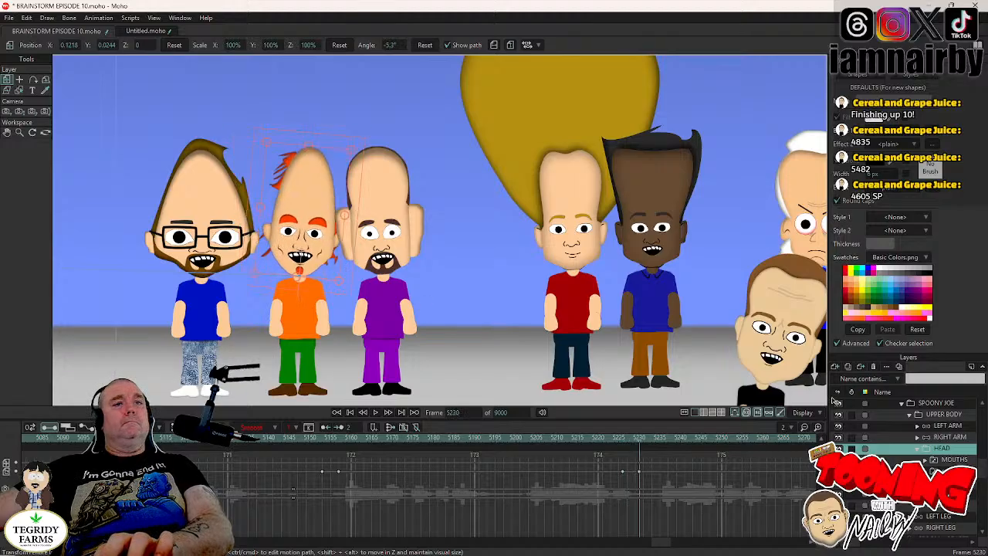
- Hold SPOONY JOE's HEAD angle until frame 5286, rotate it to 3.8° at frame 5290, and save the project
click(949, 471)
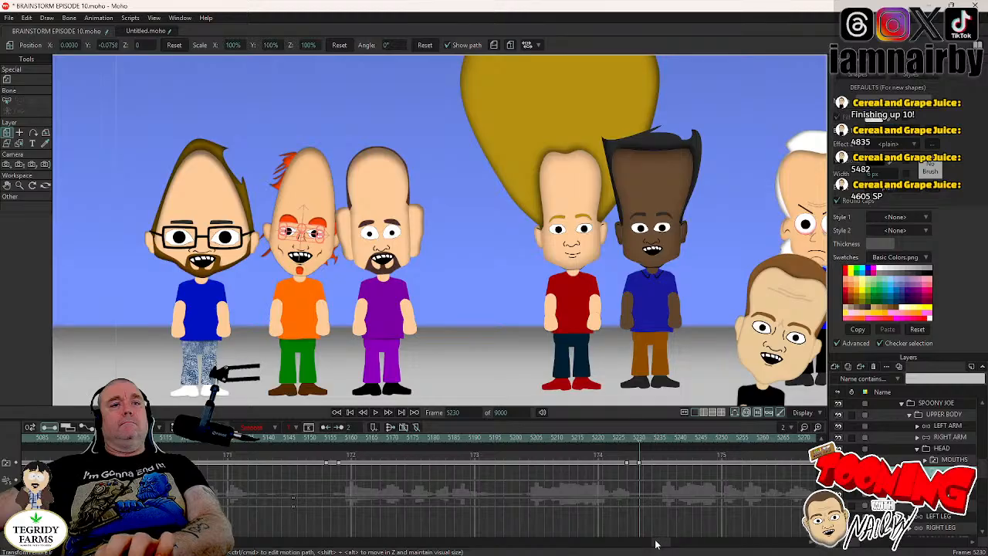
drag(658, 543, 674, 548)
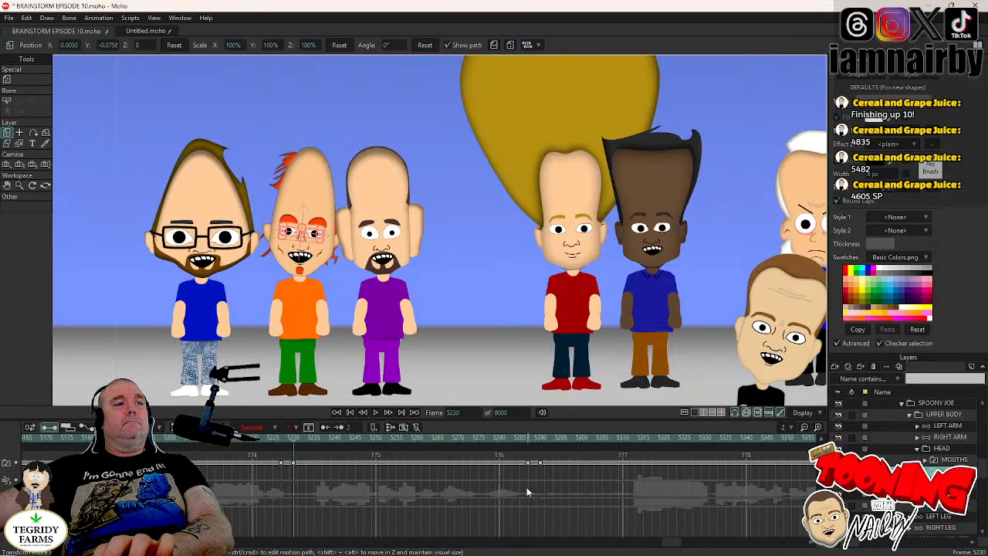
click(526, 444)
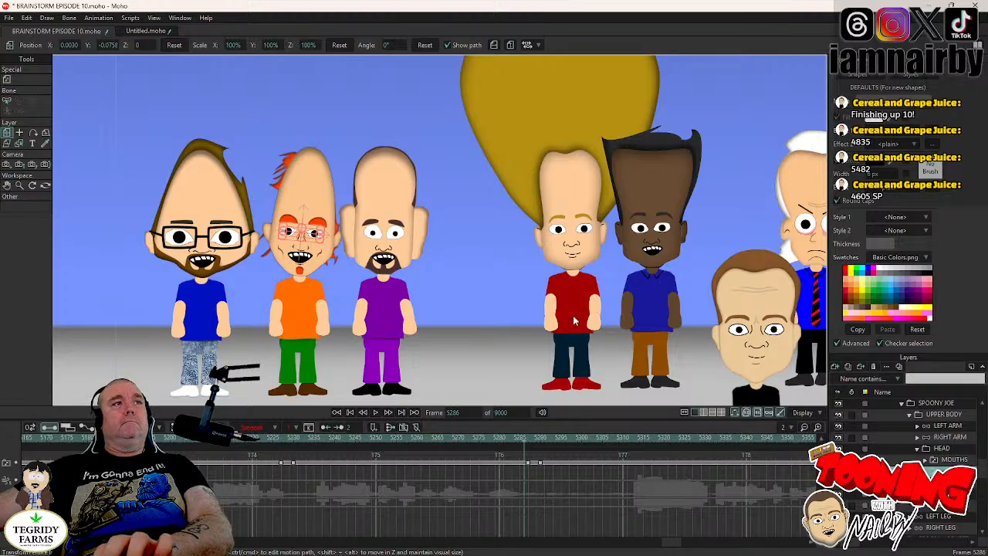
click(347, 262)
key(Right)
key(Right)
key(Right)
key(Right)
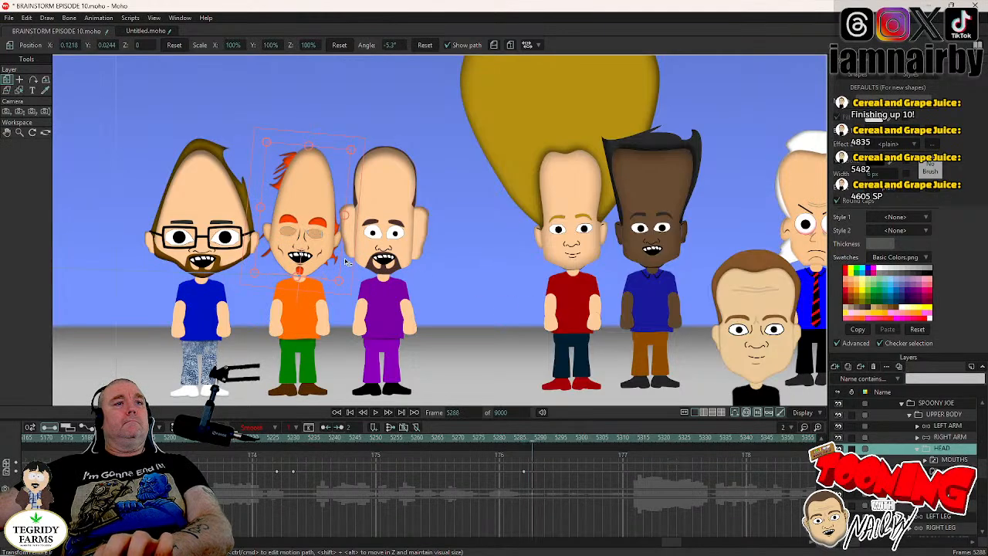
drag(343, 254, 347, 259)
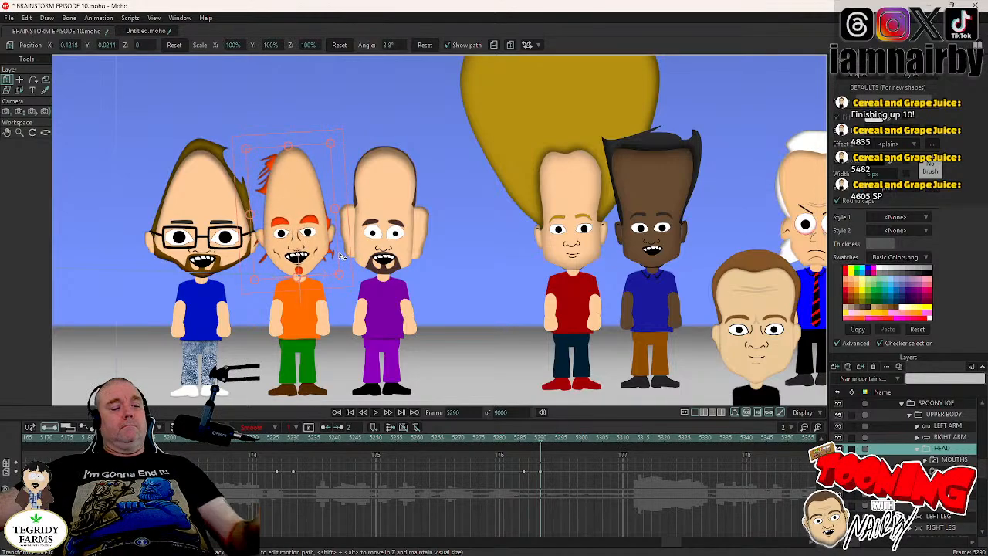
key(ctrl+s)
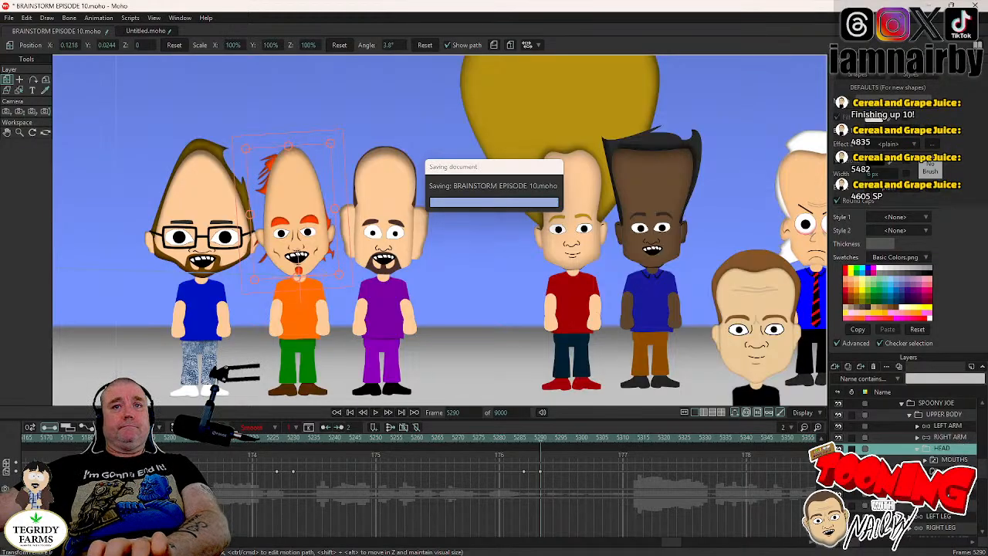
- Use the blink keys to hold SPOONY JOE's HEAD tilt until frame 5366 and rotate it to -4.2° at frame 5370
click(948, 471)
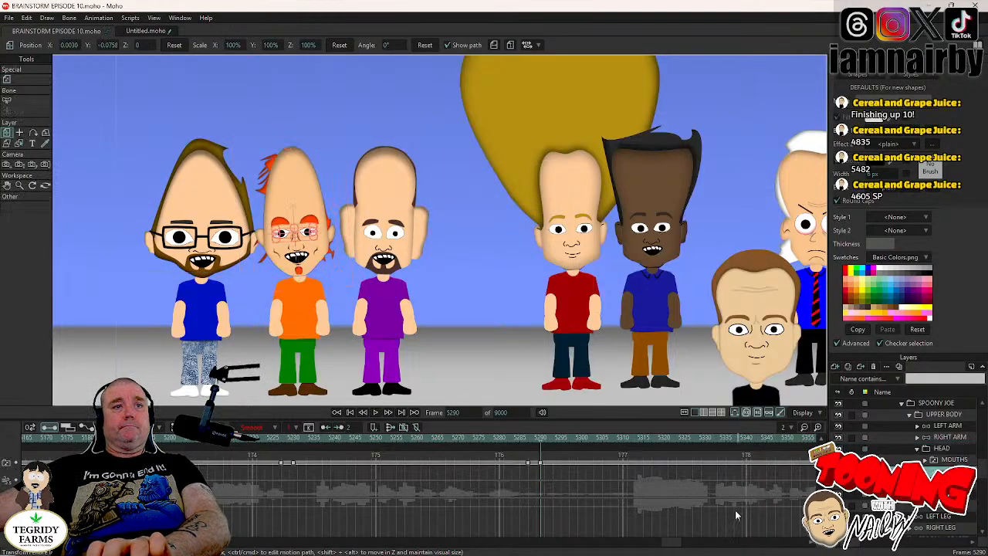
drag(671, 545, 678, 548)
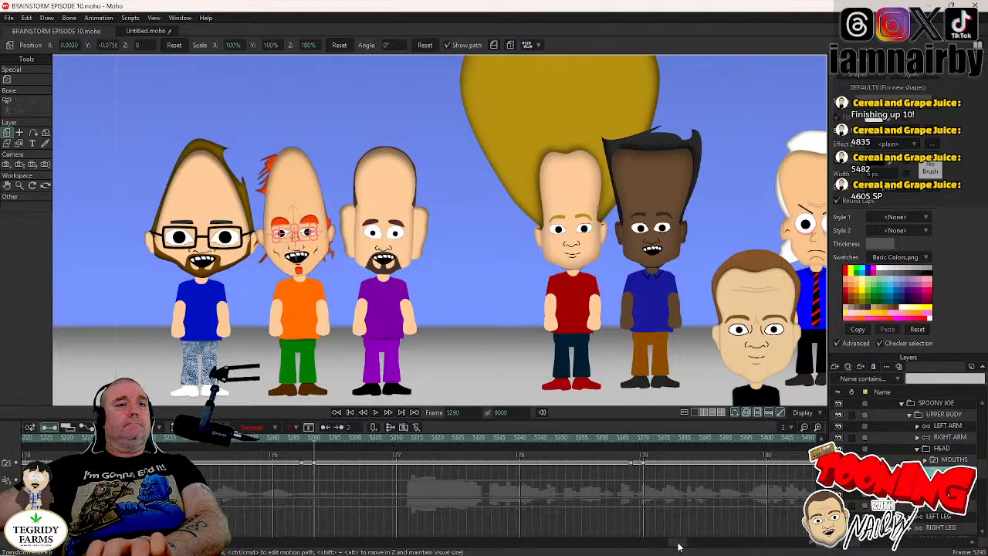
click(627, 436)
click(937, 448)
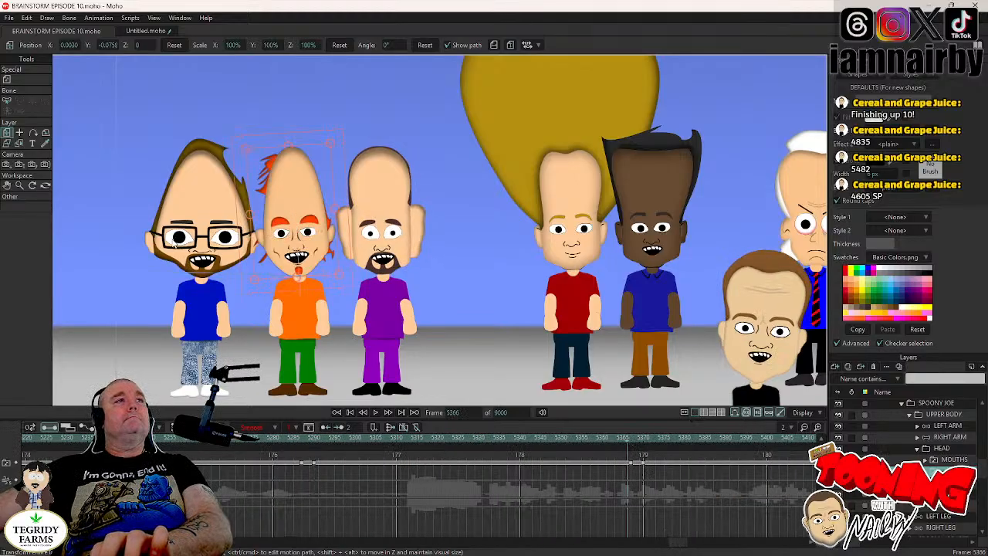
click(345, 239)
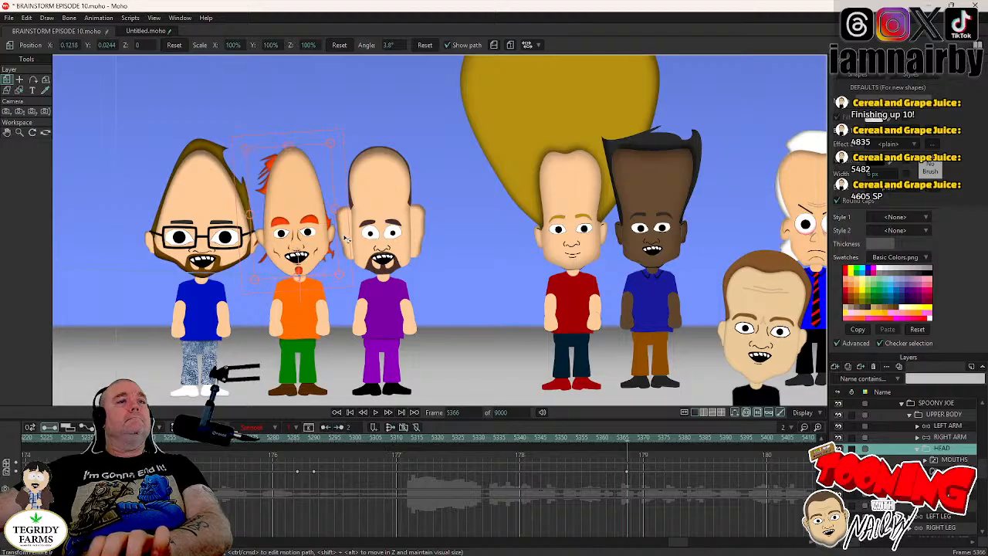
key(Right)
key(Right)
key(Right)
key(Right)
drag(345, 239, 349, 245)
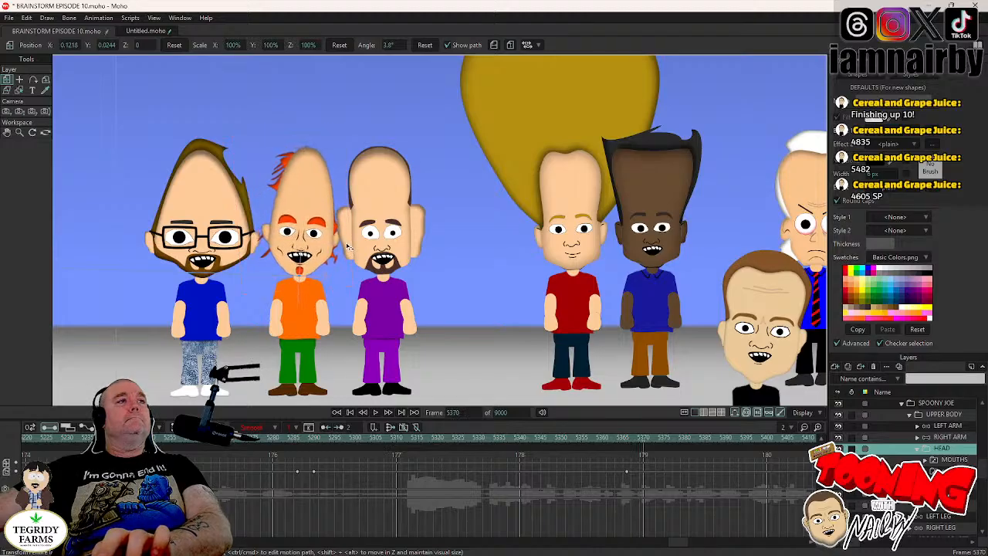
- Hold SPOONY JOE's HEAD tilt until frame 5425, rotate it to 0.8° at frame 5429, and save the project
click(939, 471)
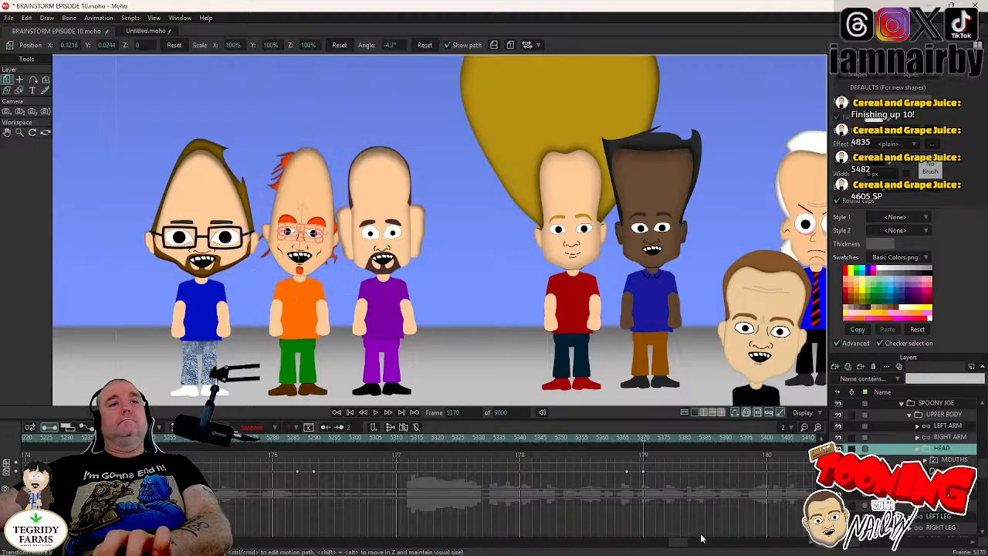
drag(674, 545, 688, 544)
click(538, 439)
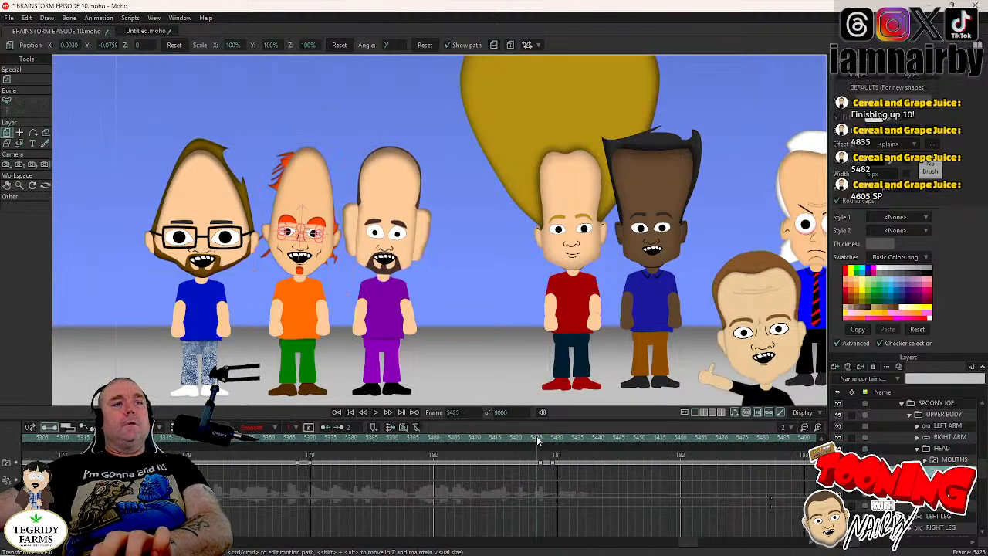
click(941, 449)
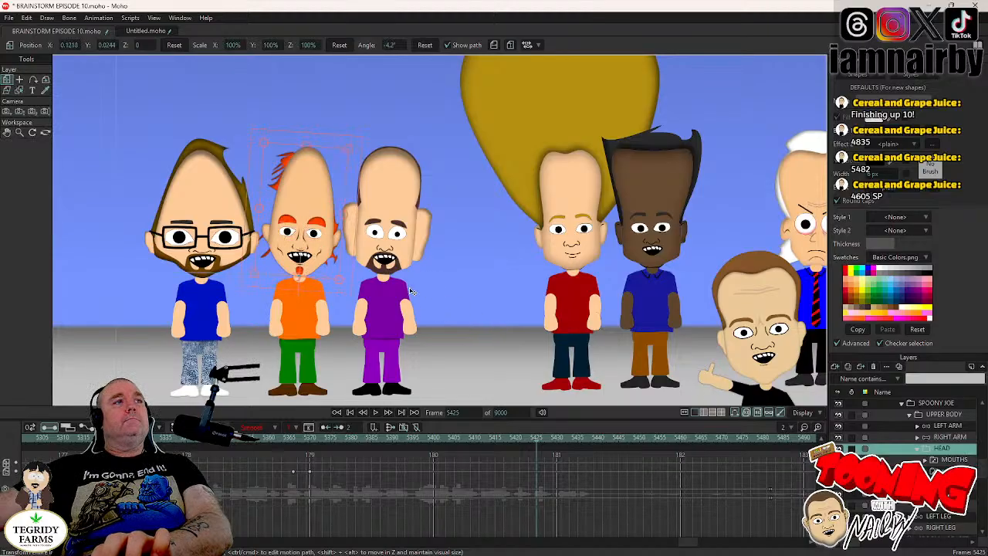
click(350, 252)
key(Right)
key(Right)
key(Right)
key(Right)
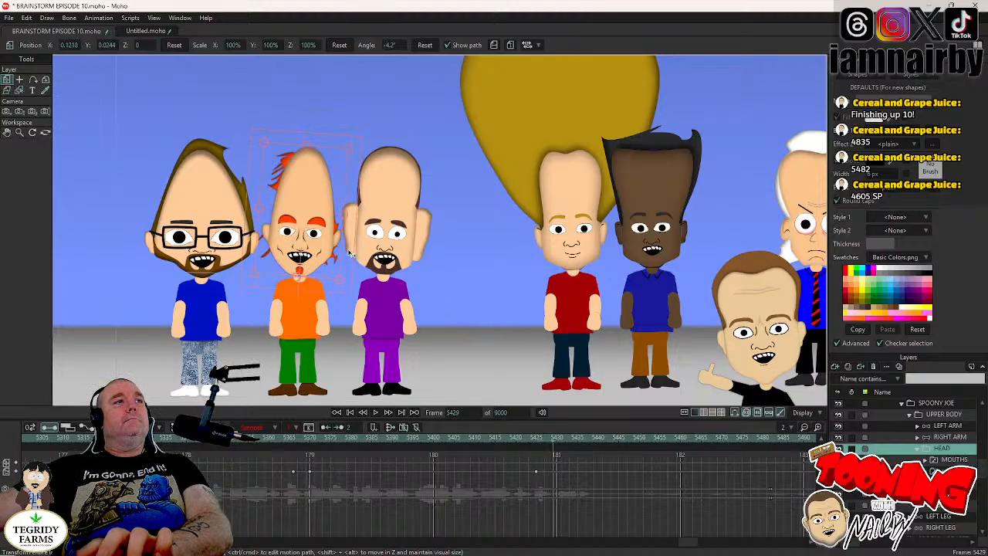
drag(350, 253, 349, 252)
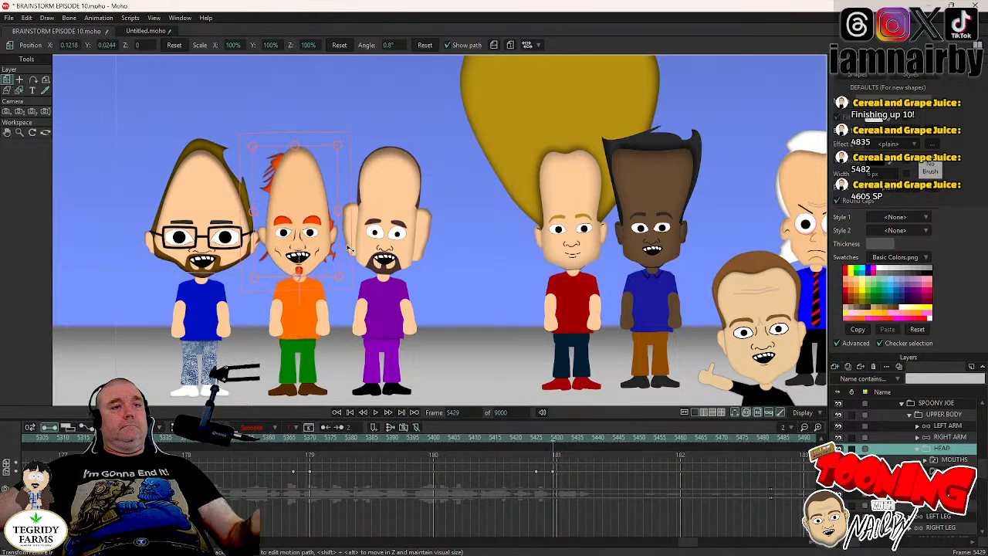
key(ctrl+s)
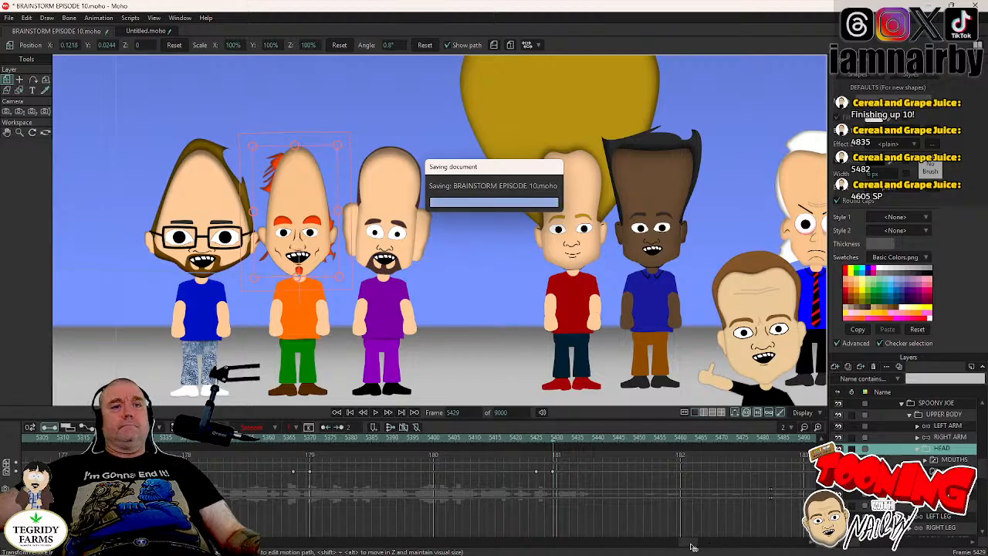
- Return to frame 4605, expand SPOONY JOE's eyes group and select the layer holding his open eyes
mouse_move(689, 545)
mouse_down()
mouse_move(699, 547)
mouse_move(689, 551)
mouse_up()
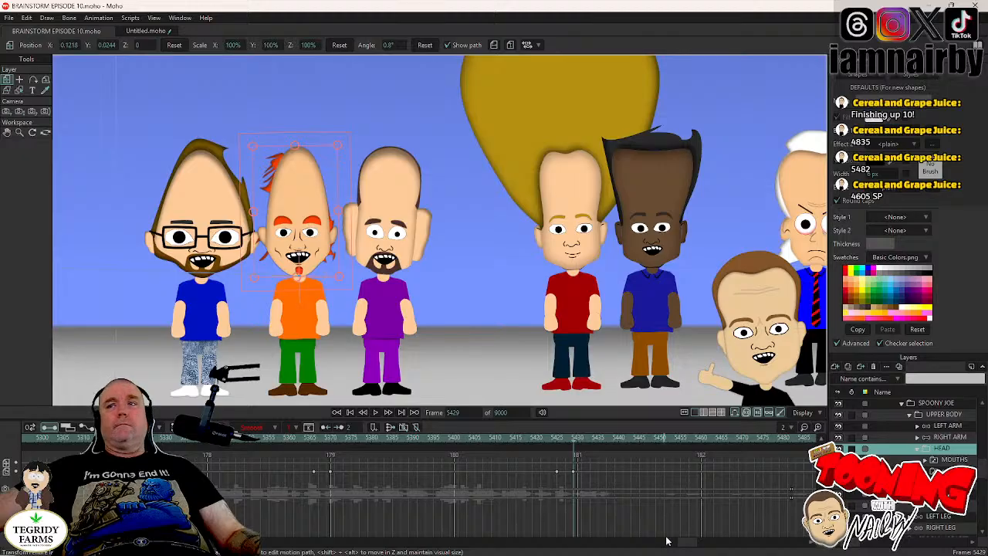
click(462, 412)
text(460)
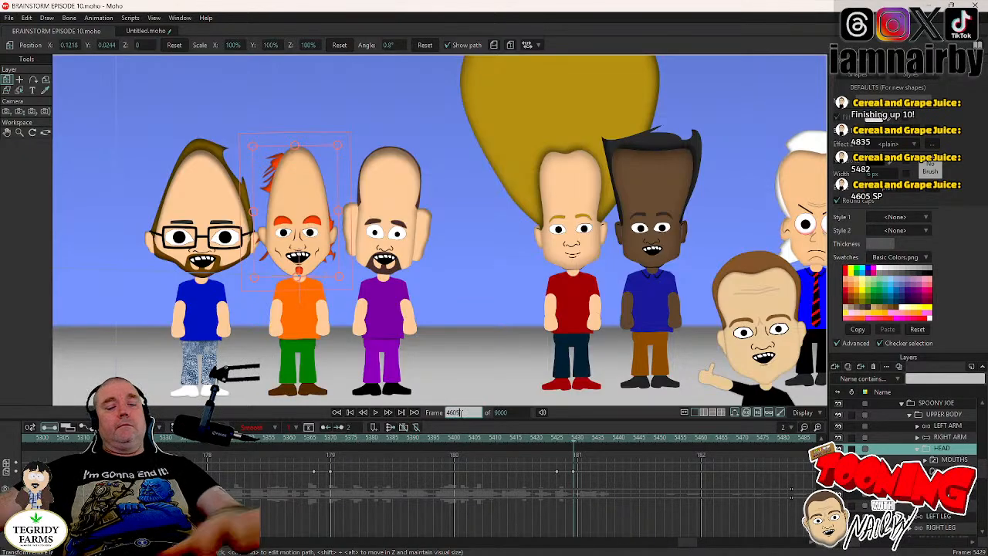
text(5)
key(Return)
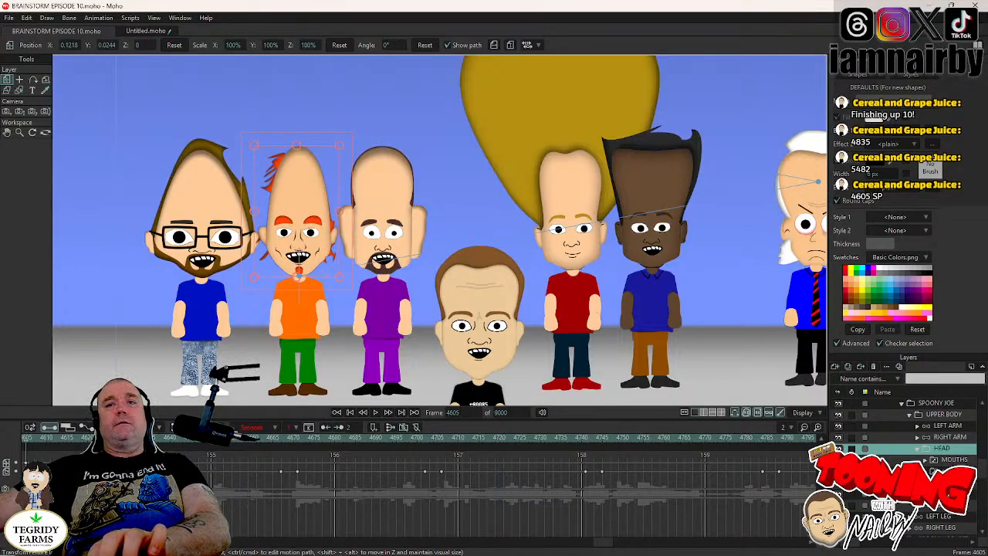
click(925, 483)
click(948, 493)
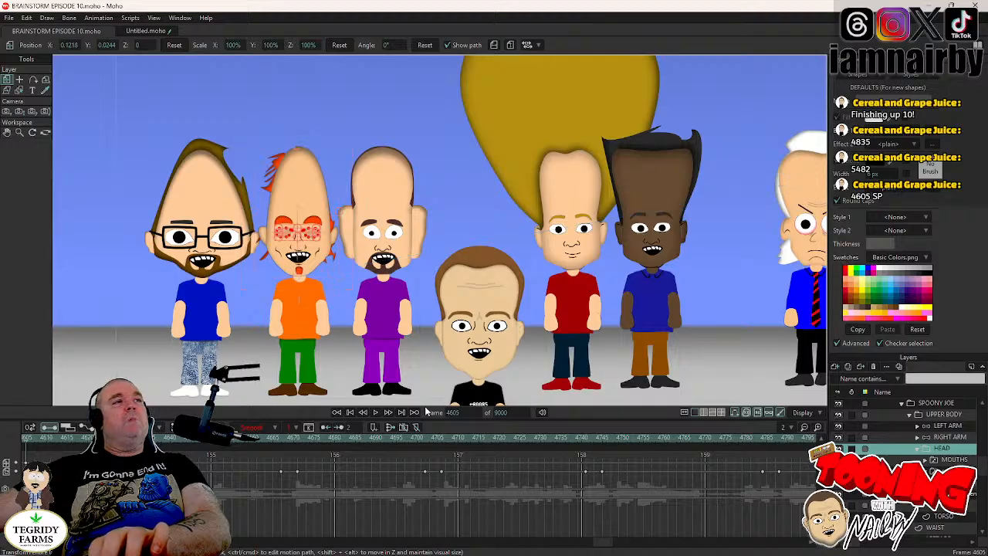
key(Left)
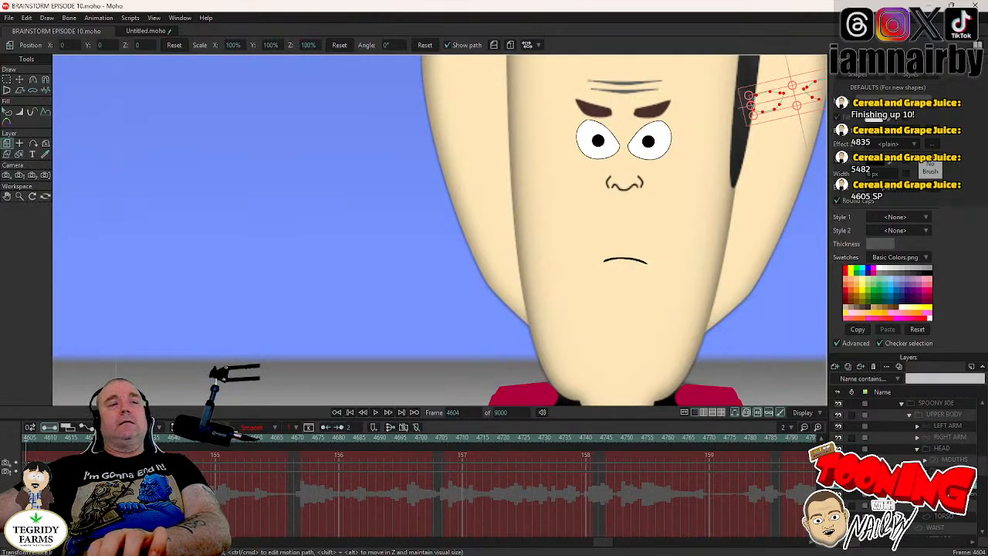
click(948, 493)
- Play up to SPOONY JOE's first blink and move his pupils to X 0.0077, Y -0.0017 at frame 4669
click(375, 413)
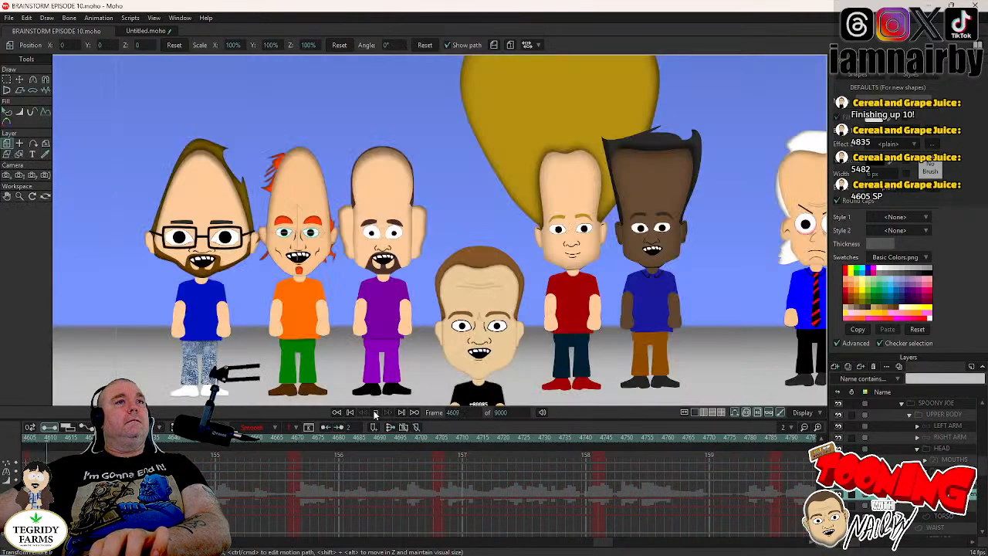
click(378, 415)
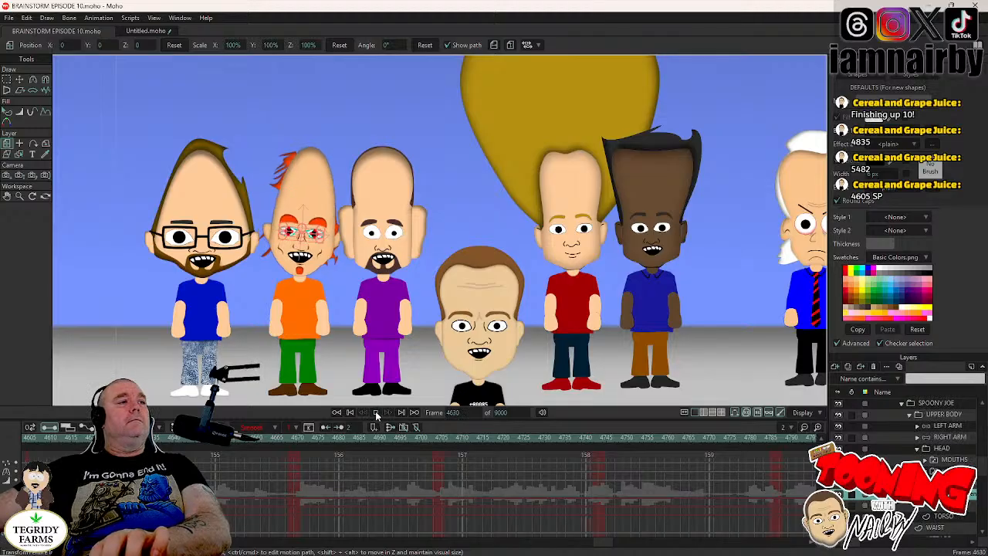
click(377, 414)
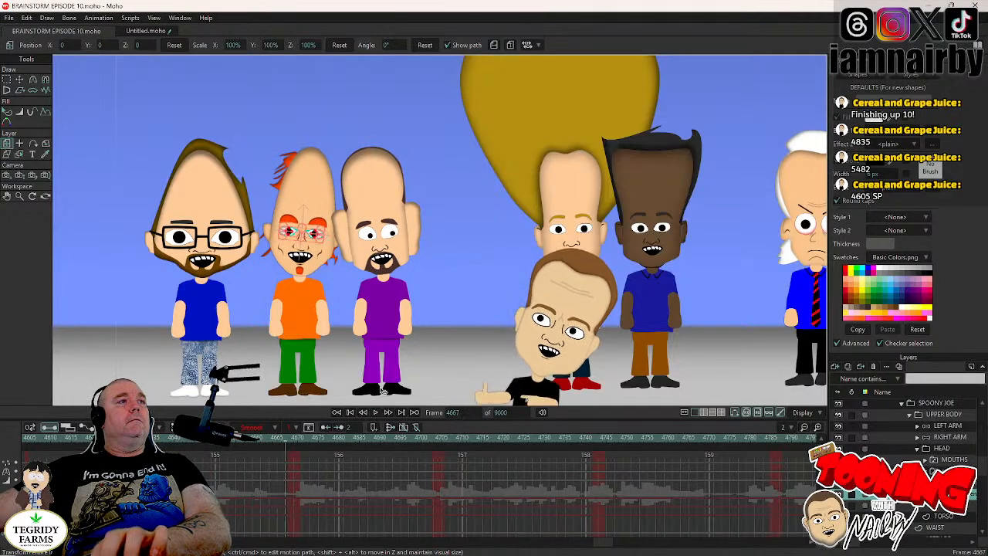
click(20, 80)
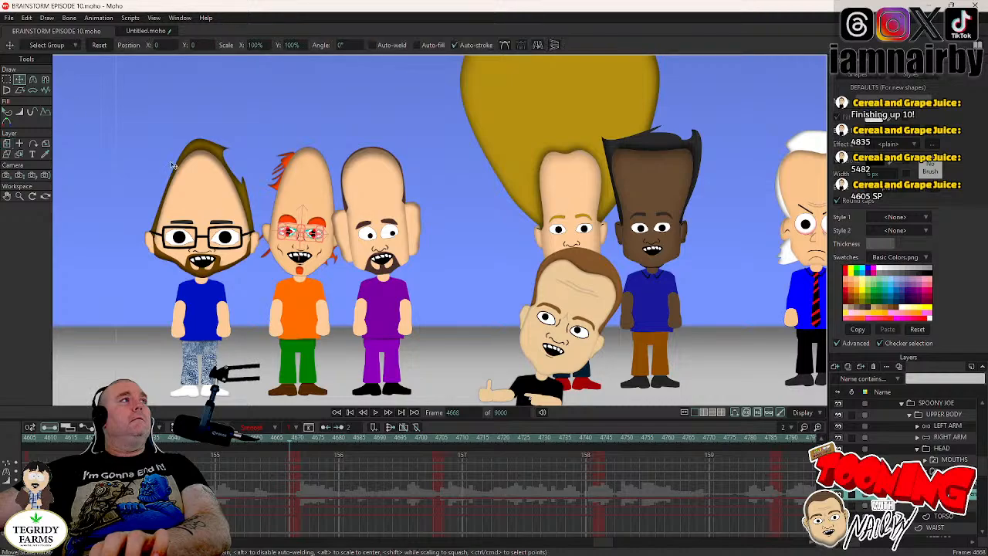
scroll(262, 247, up, 3)
drag(234, 284, 236, 285)
scroll(311, 275, up, 3)
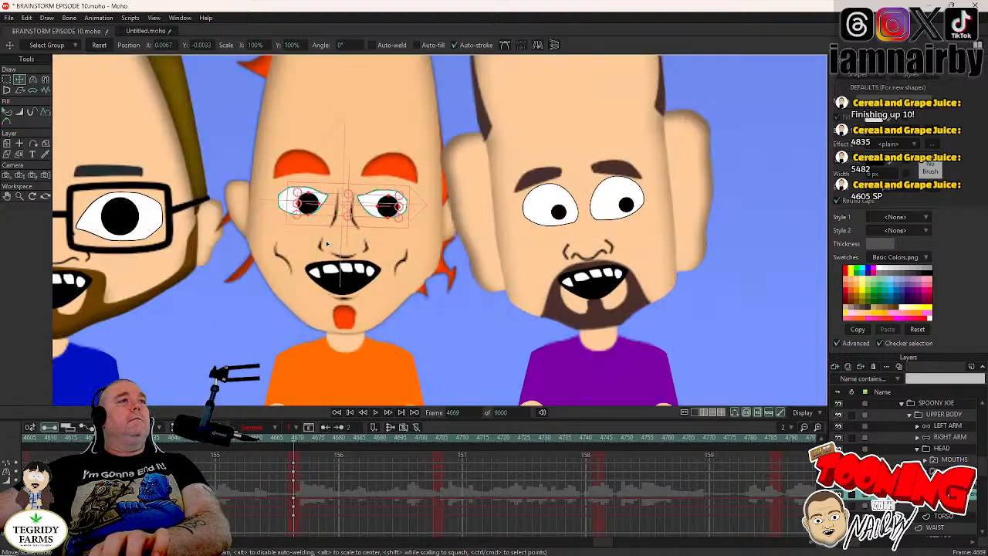
scroll(310, 240, up, 3)
drag(289, 247, 217, 319)
scroll(336, 322, down, 5)
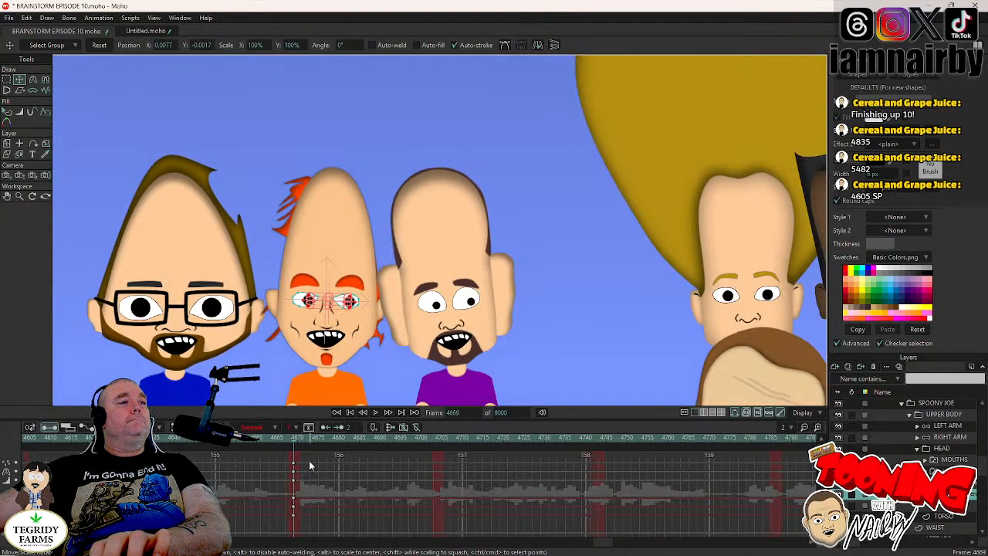
- Set the pupil key at frame 4669 to Step interpolation, save the project, and reselect SPOONY JOE's eyes group
right_click(294, 480)
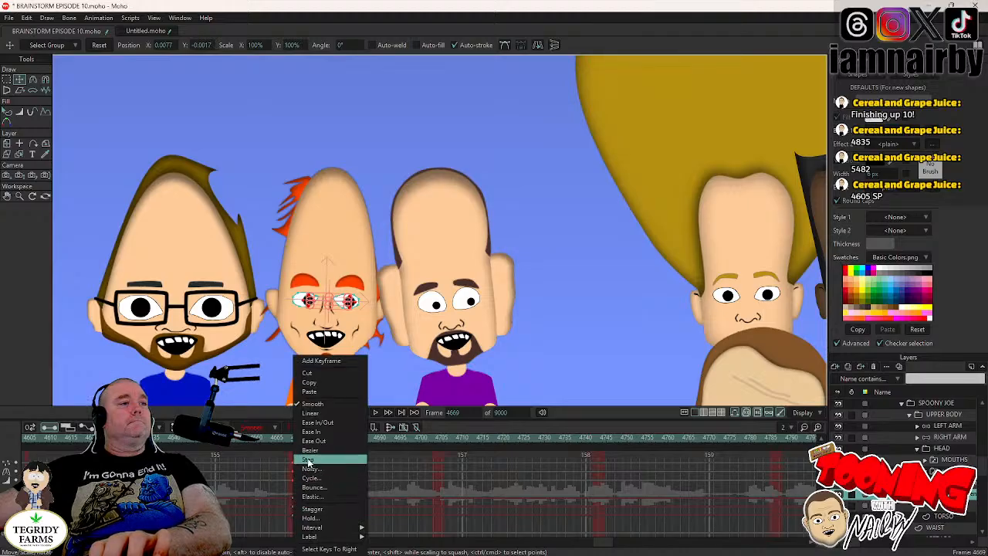
click(308, 461)
key(ctrl+s)
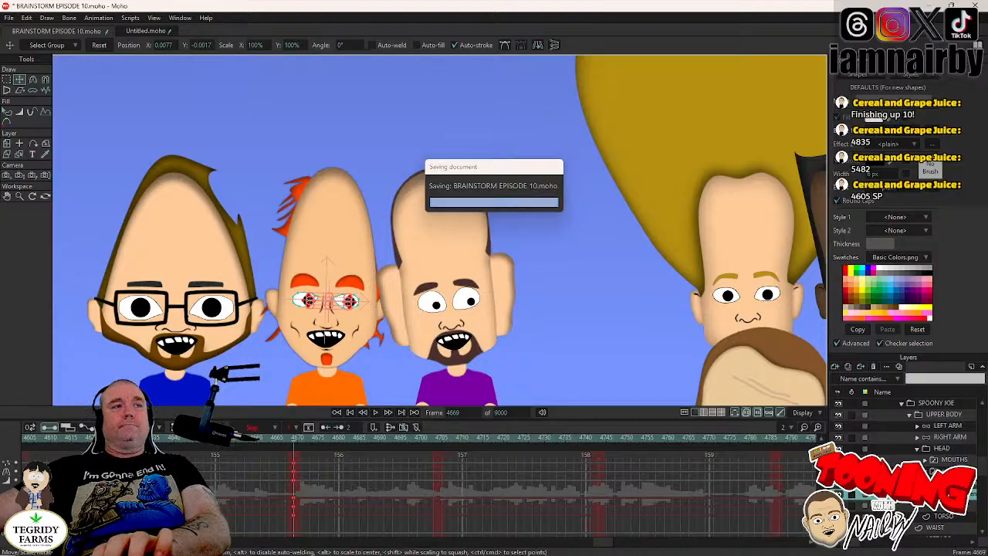
click(948, 471)
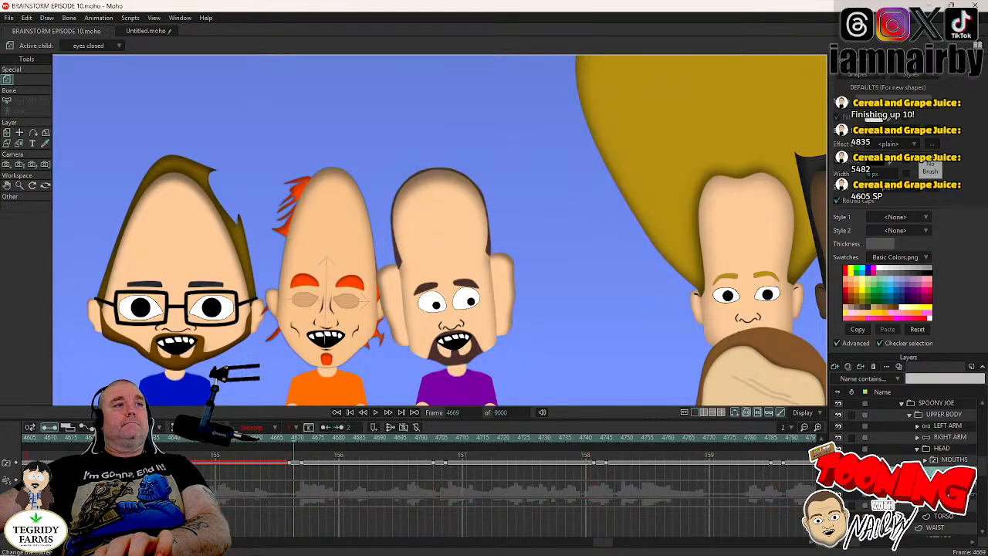
- Play the scene from frame 4669 up to SPOONY JOE's blink at frame 4743
scroll(467, 300, down, 4)
drag(433, 403, 401, 385)
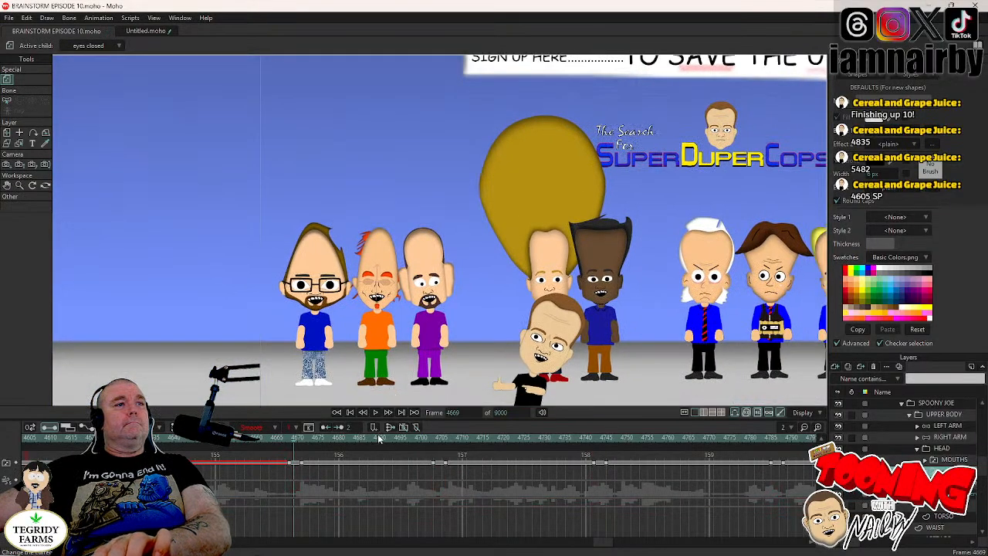
click(376, 413)
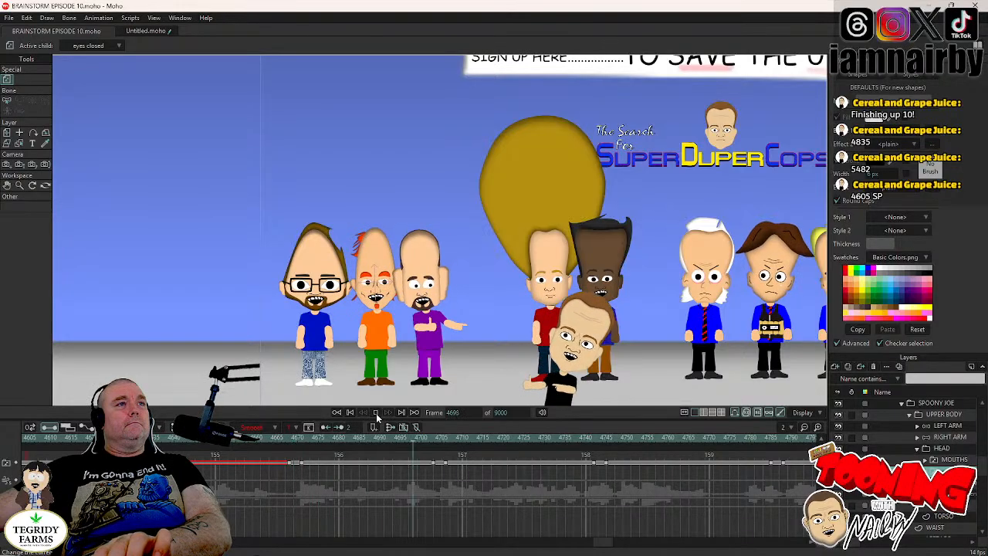
click(376, 413)
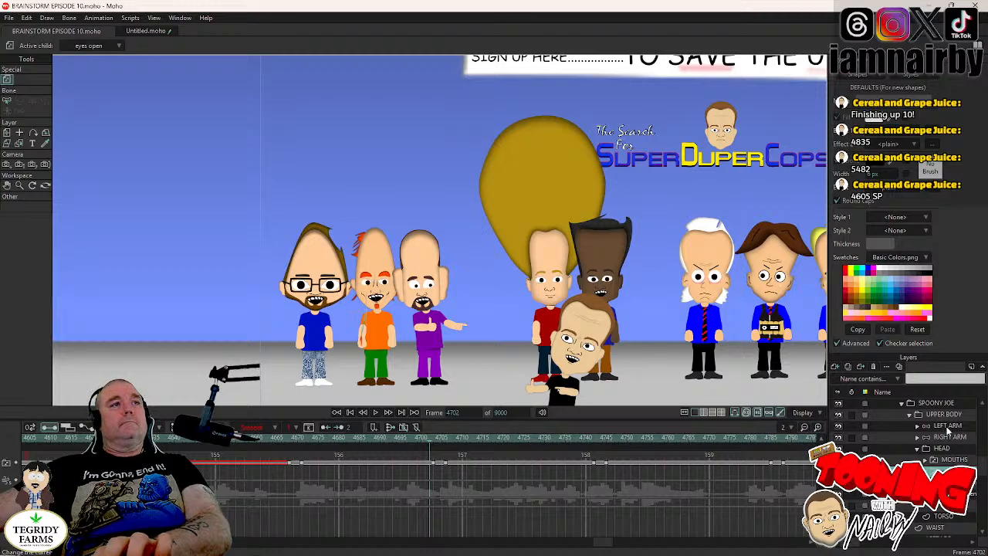
click(948, 426)
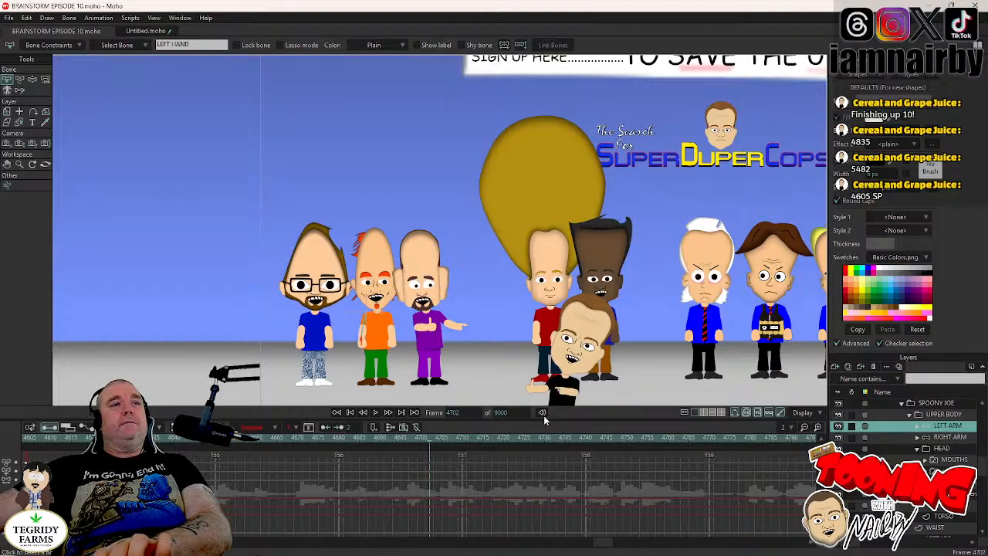
click(375, 413)
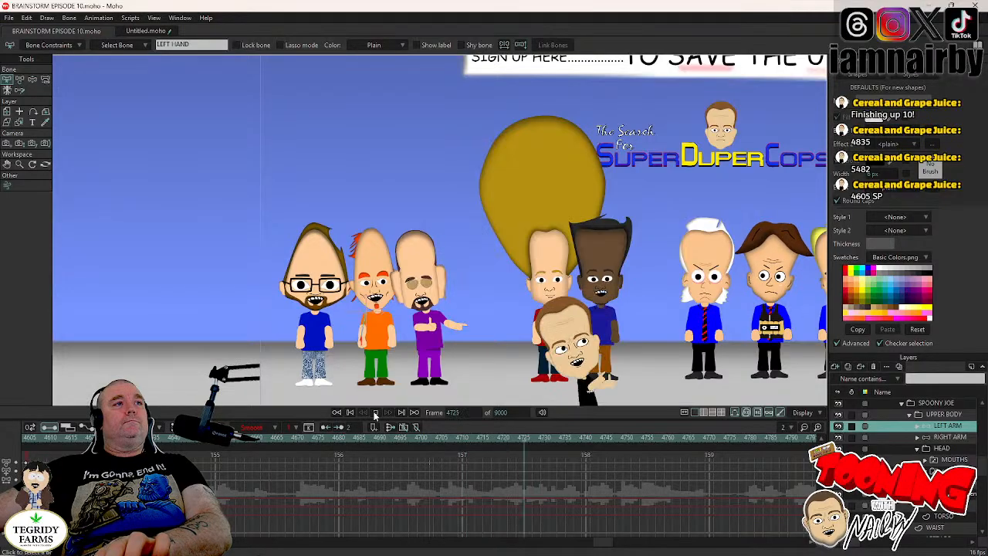
click(375, 414)
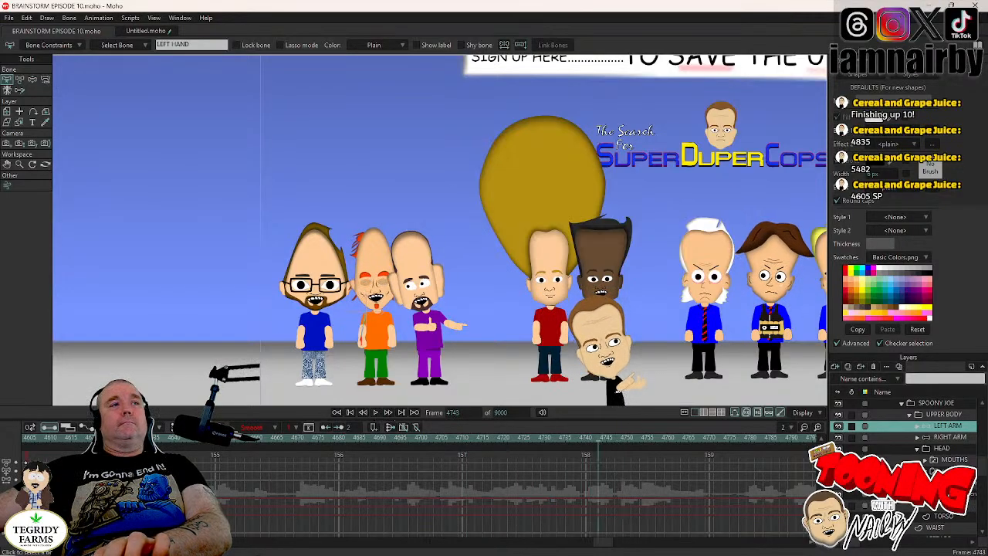
- Move SPOONY JOE's pupils to X 0.0118, Y 0.0011 at frame 4743 and set that key to Step interpolation
click(949, 493)
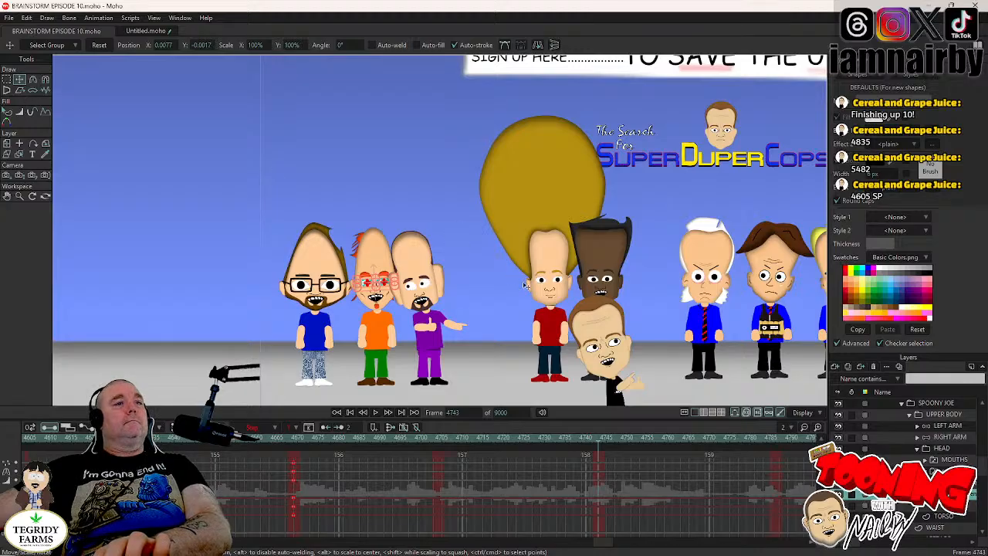
scroll(538, 290, up, 6)
drag(373, 254, 757, 260)
scroll(322, 325, up, 4)
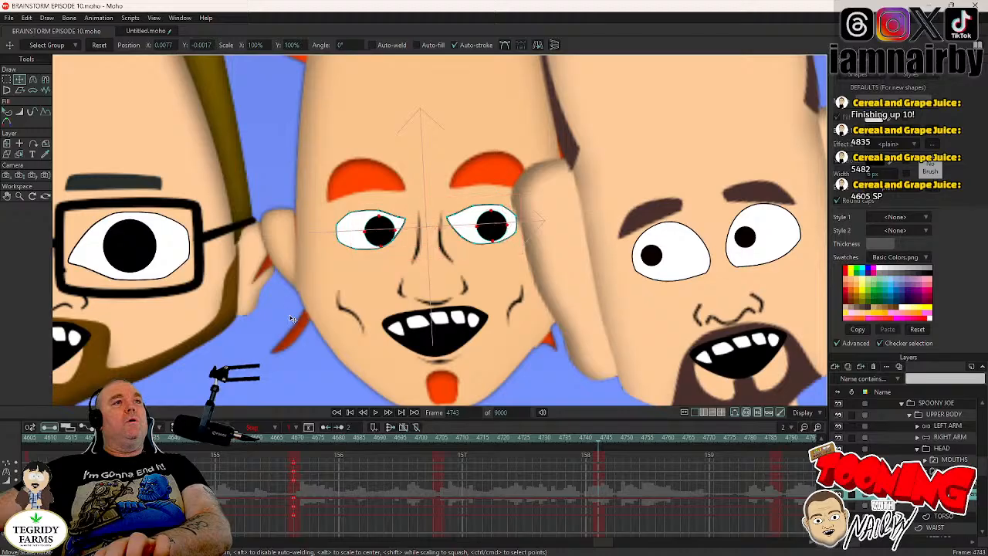
drag(291, 313, 298, 314)
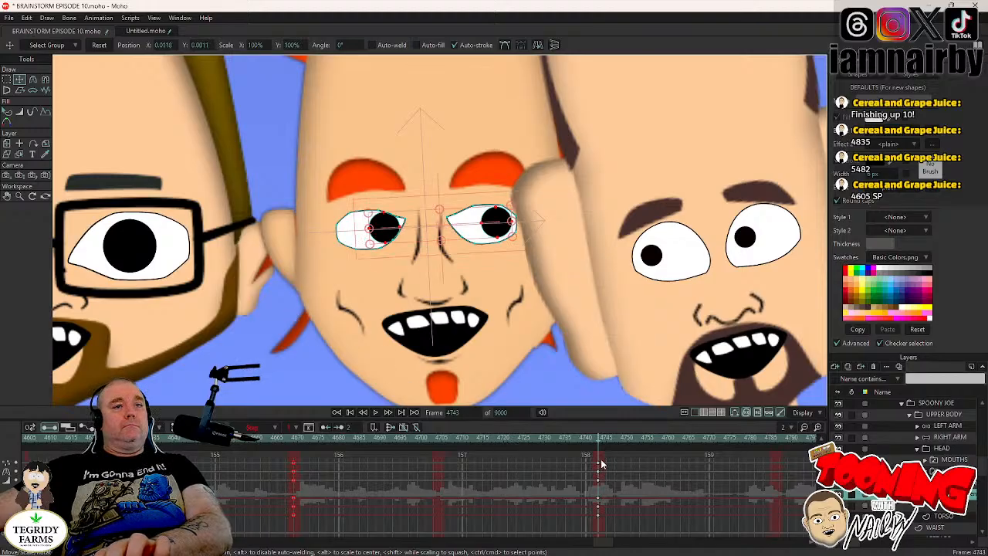
right_click(597, 486)
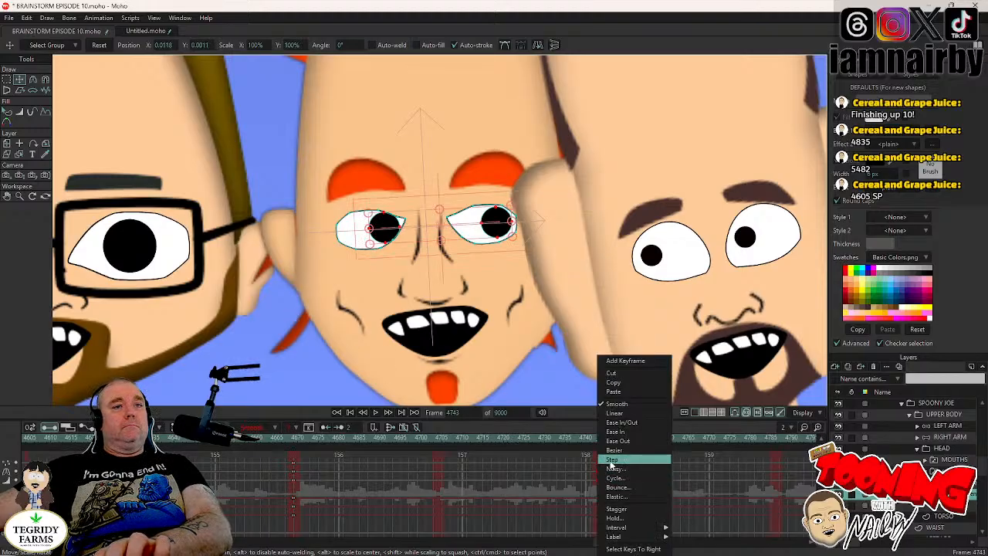
click(612, 465)
click(943, 471)
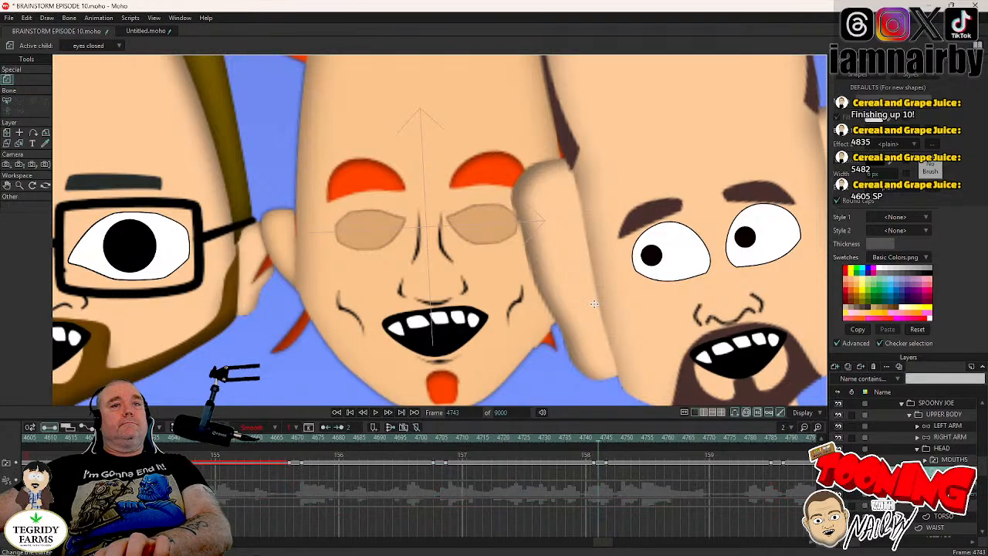
- Play on to SPOONY JOE's next blink, reset his pupils to X 0, Y 0 at frame 4786, and set the key to Step interpolation
scroll(592, 309, down, 5)
click(376, 413)
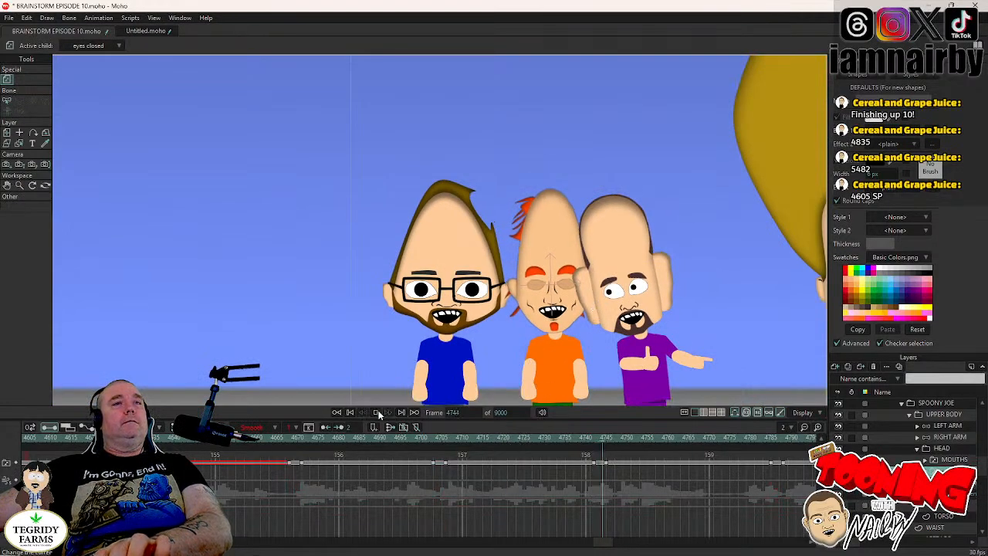
click(378, 414)
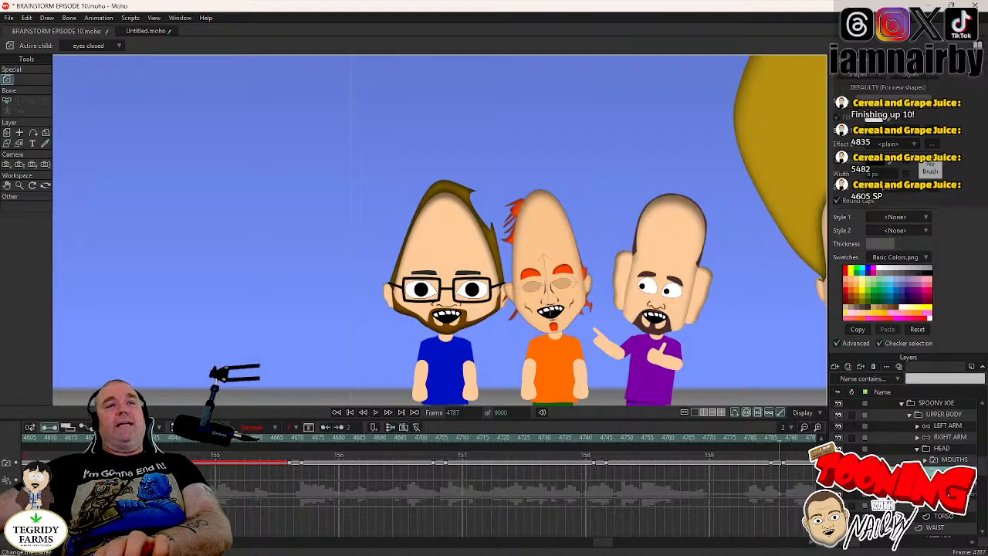
click(950, 493)
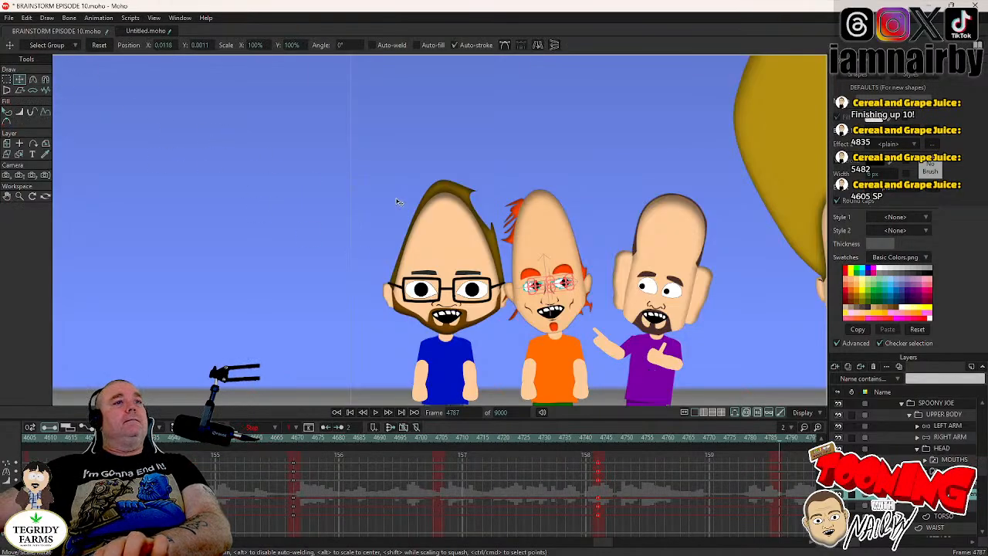
key(ctrl+Left)
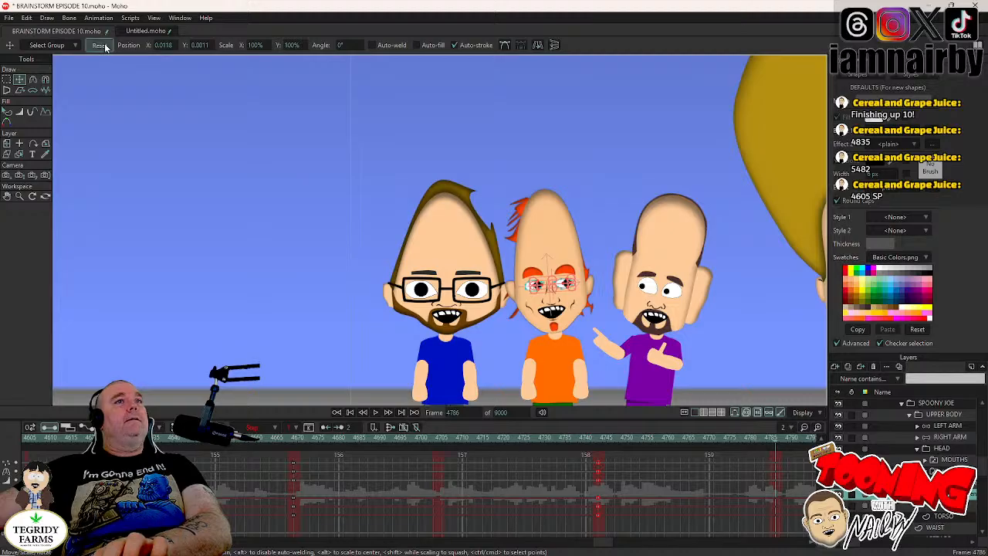
drag(782, 458, 776, 482)
right_click(777, 485)
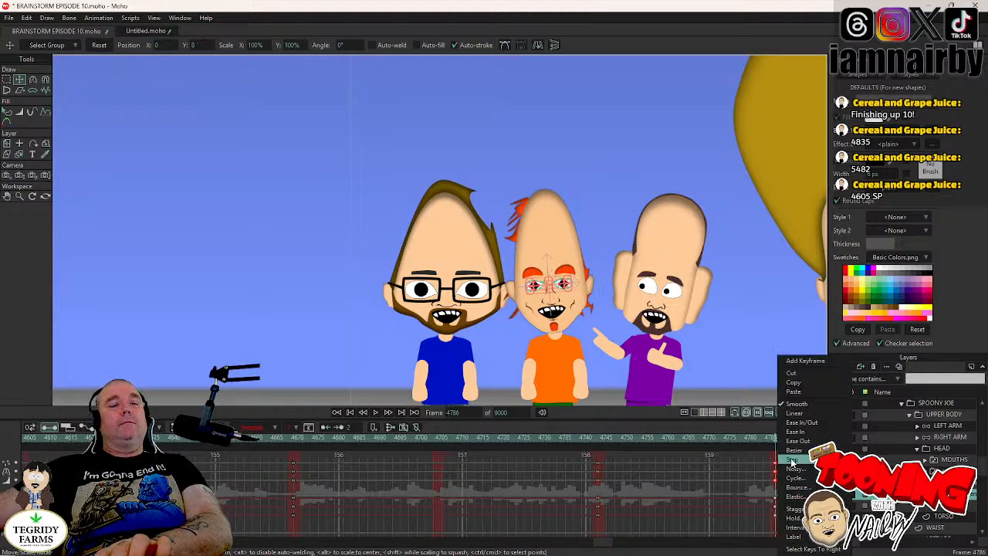
click(792, 461)
click(951, 470)
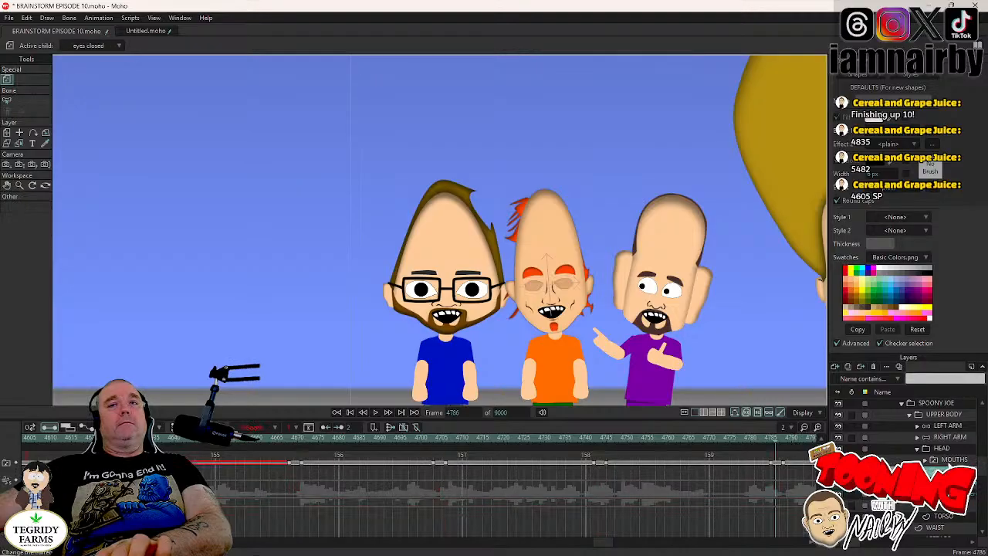
- Key SPOONY JOE's LEFT ARM in its resting pose at frame 4785 and bend it up beside his head at frame 4788
click(945, 416)
click(949, 429)
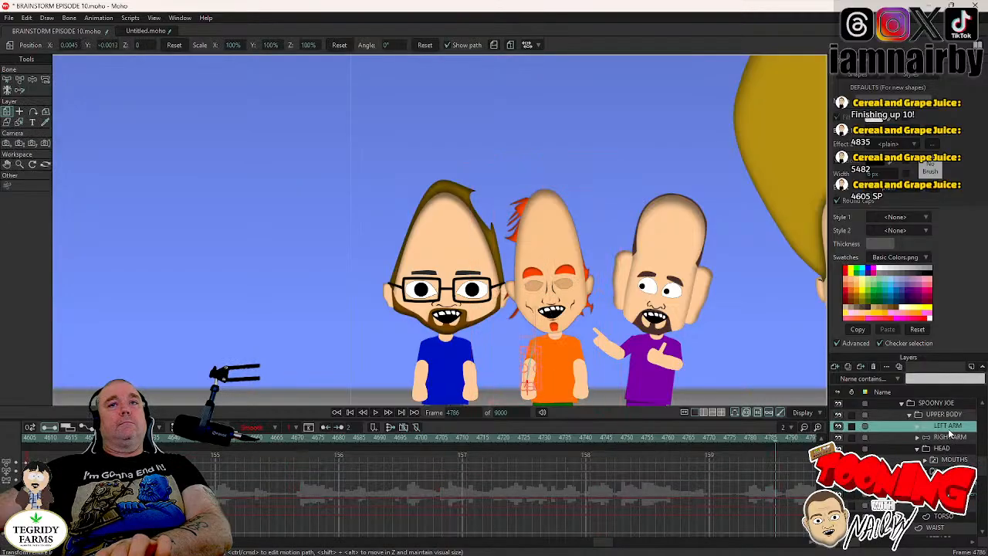
click(32, 79)
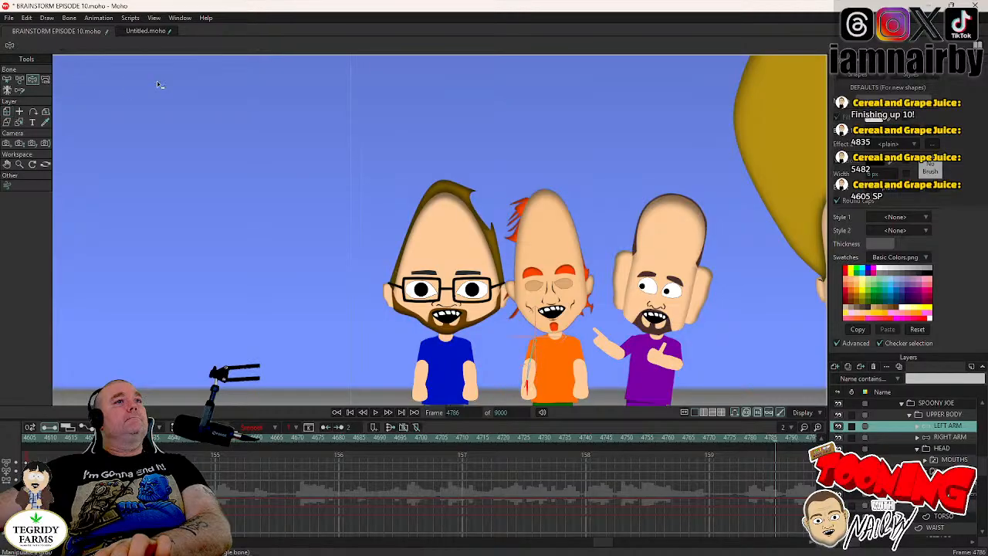
scroll(436, 251, up, 4)
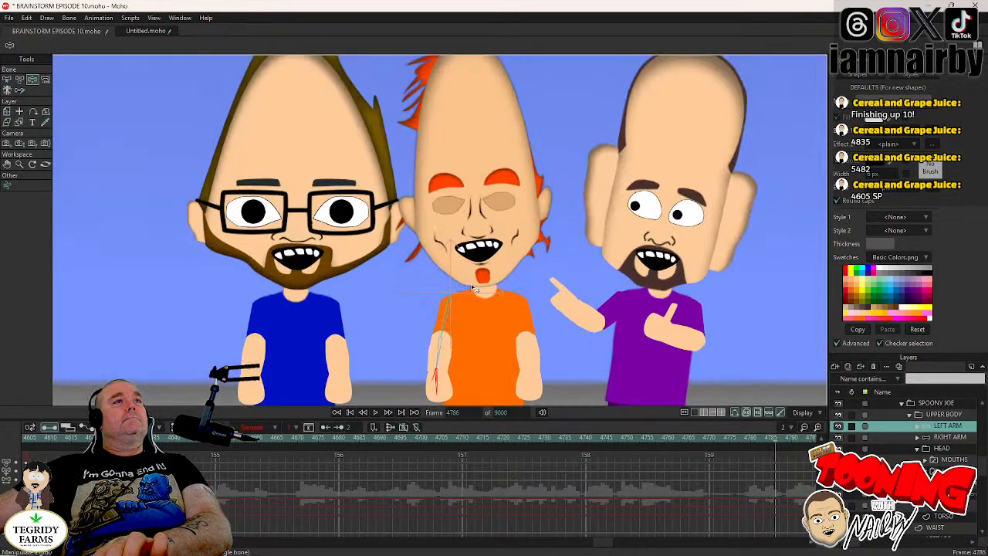
key(Left)
key(Left)
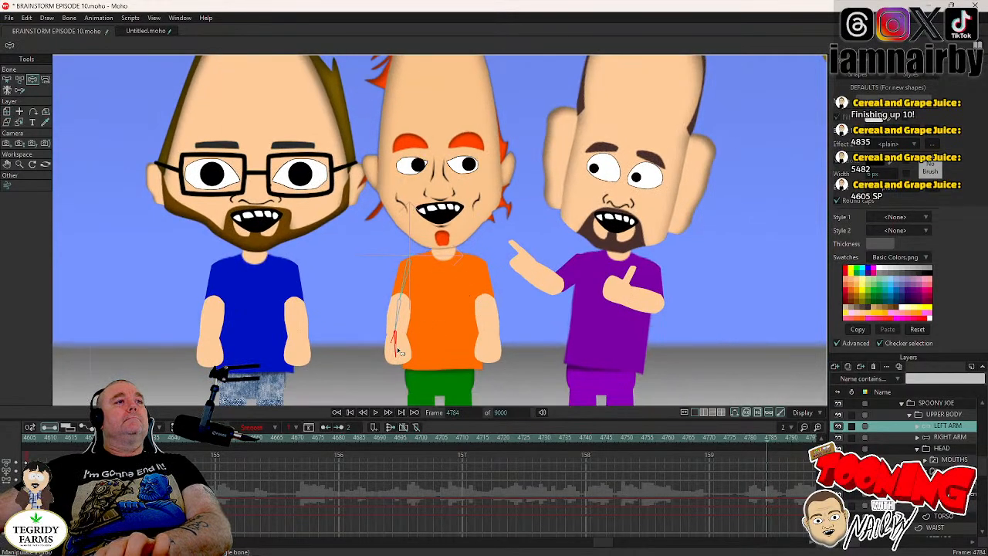
key(Right)
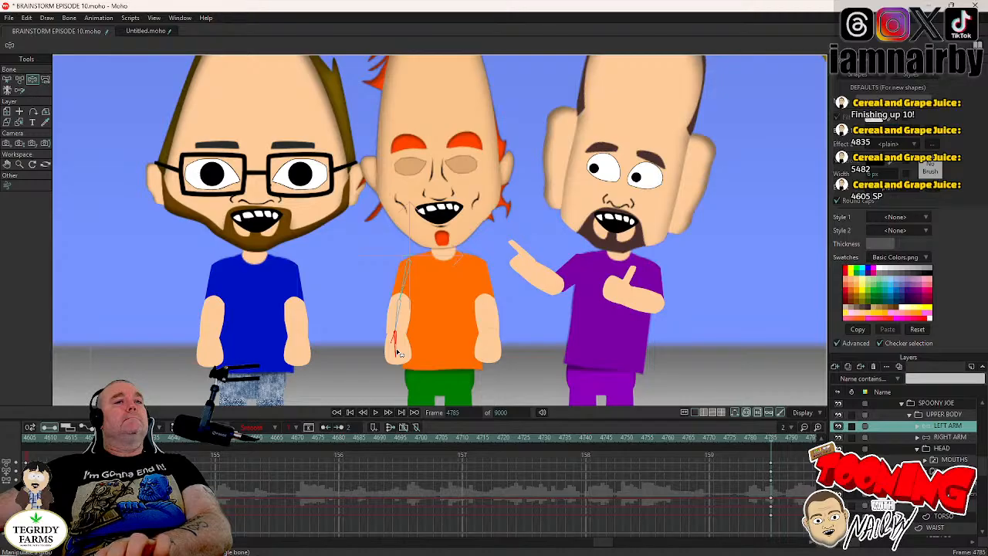
key(Right)
key(Right)
key(Right)
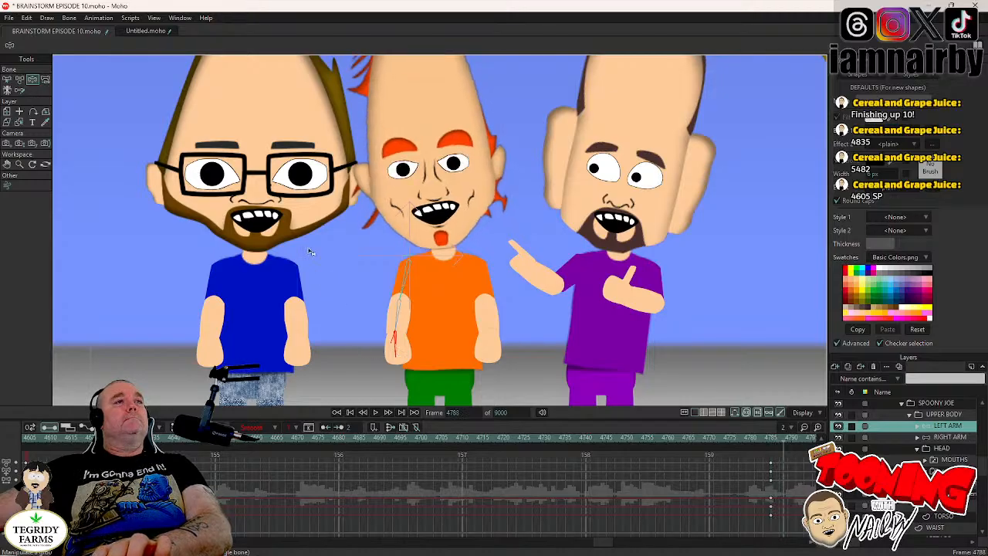
drag(293, 211, 337, 145)
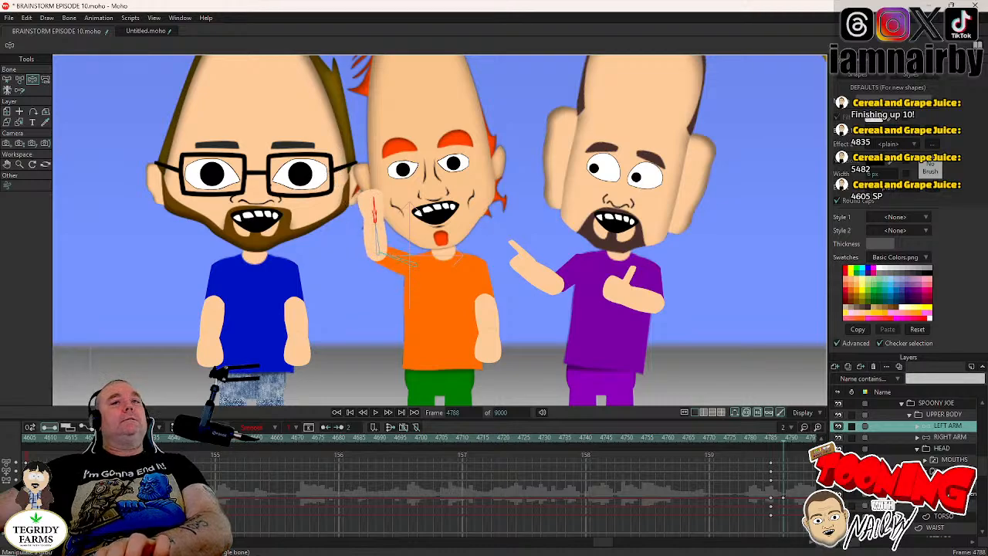
- Key SPOONY JOE's RIGHT ARM at rest at frame 4785 and raise it at frame 4788 to mirror the other arm
key(Left)
key(Left)
key(Left)
click(948, 437)
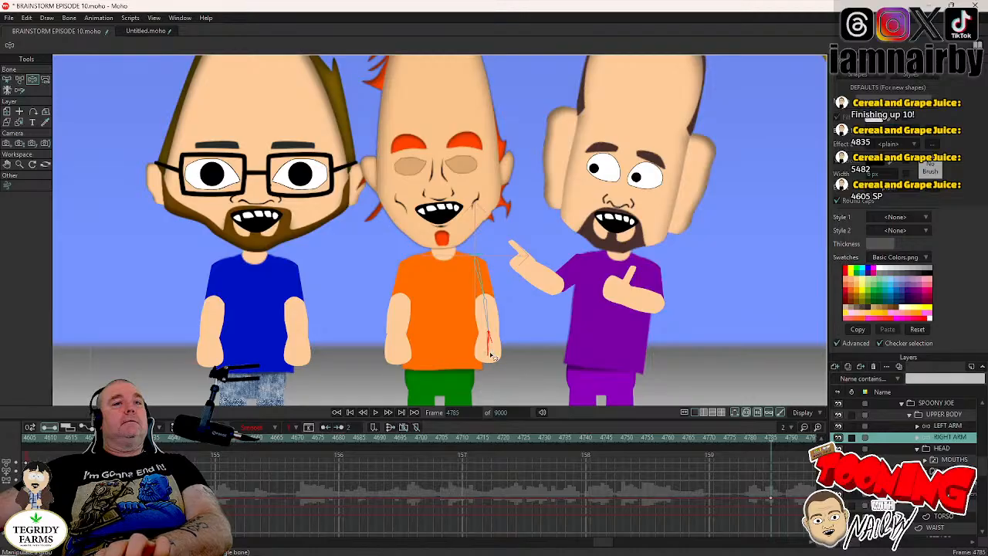
key(Right)
key(Right)
key(Right)
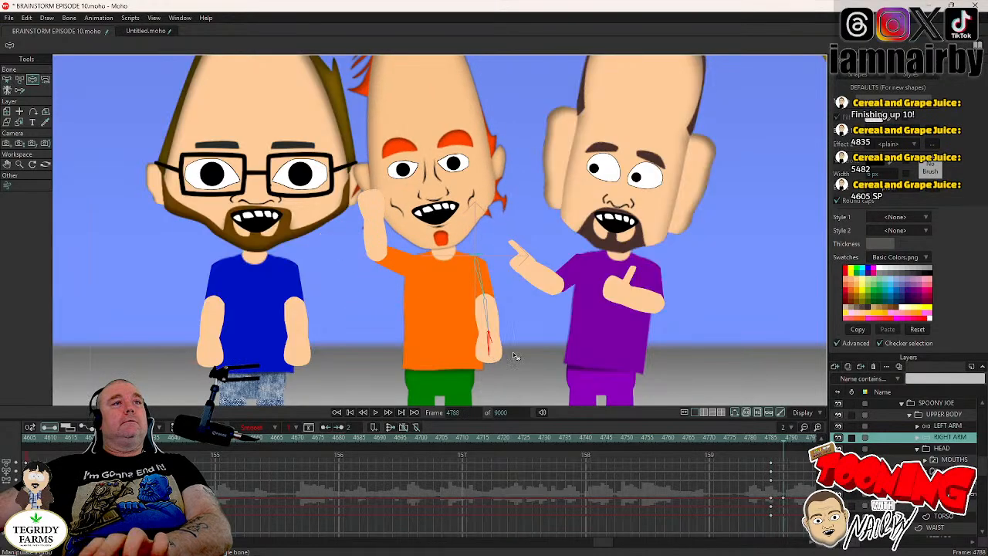
drag(515, 356, 622, 135)
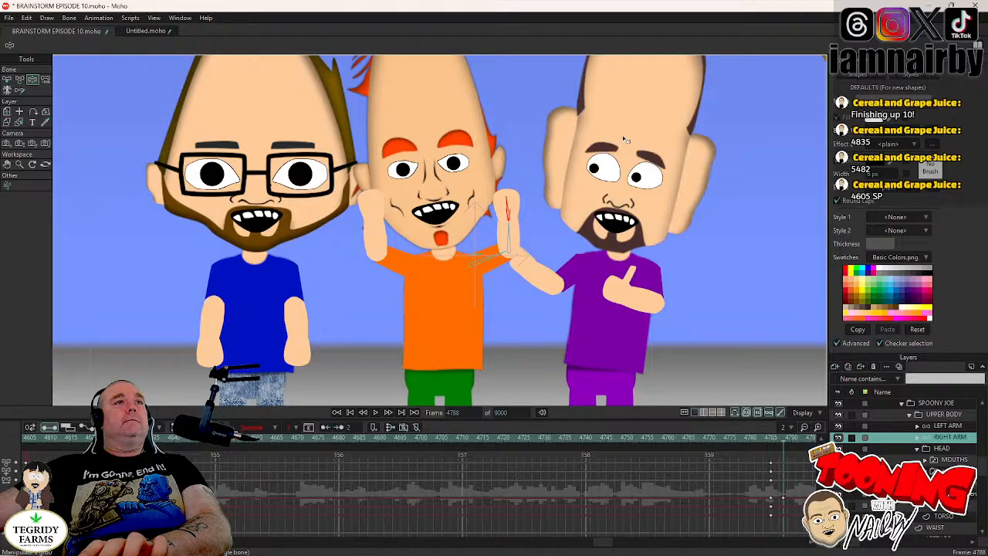
scroll(512, 248, down, 3)
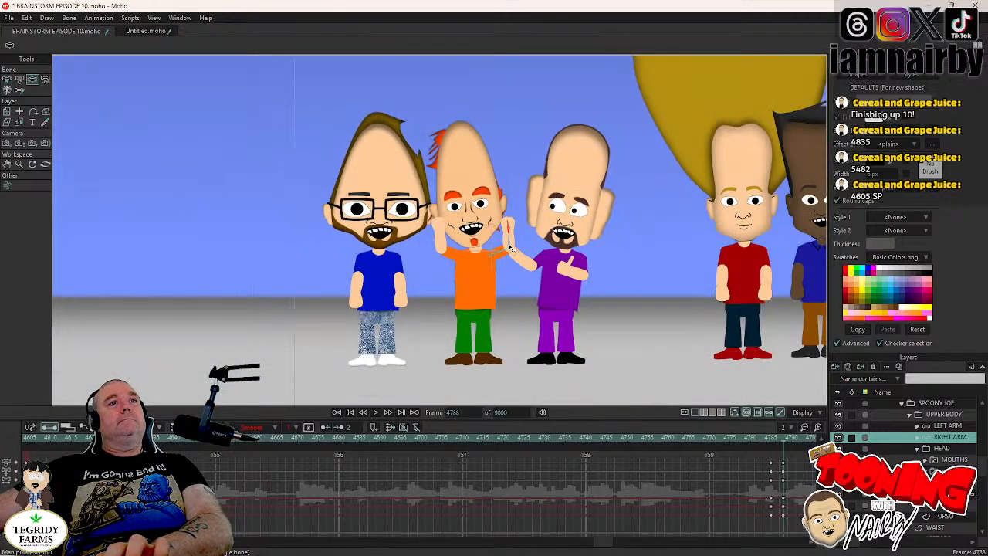
- Key SPOONY JOE's UPPER BODY upright at frame 4785 and rotate it to 3.4° a few frames on, as his arms rise
key(Left)
key(Left)
key(Left)
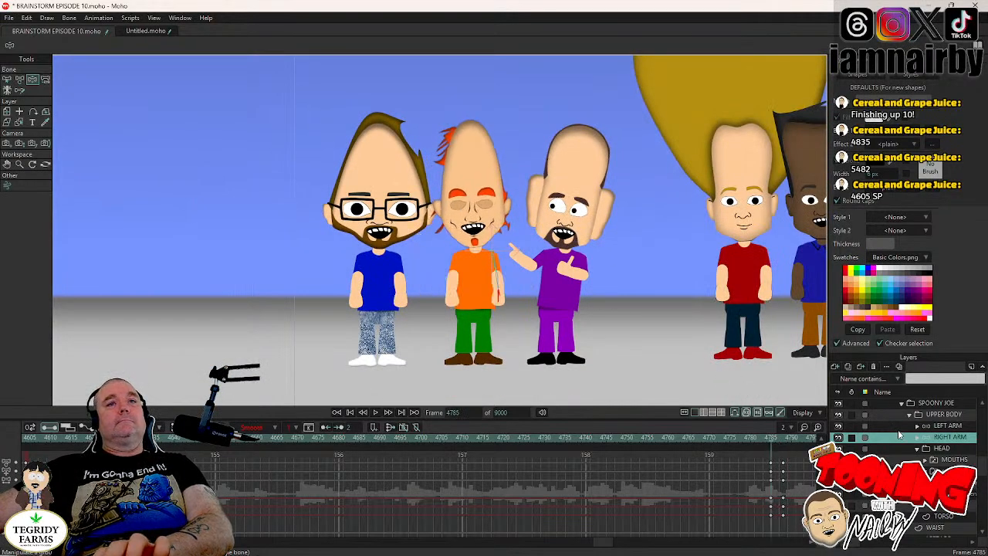
key(Right)
key(Left)
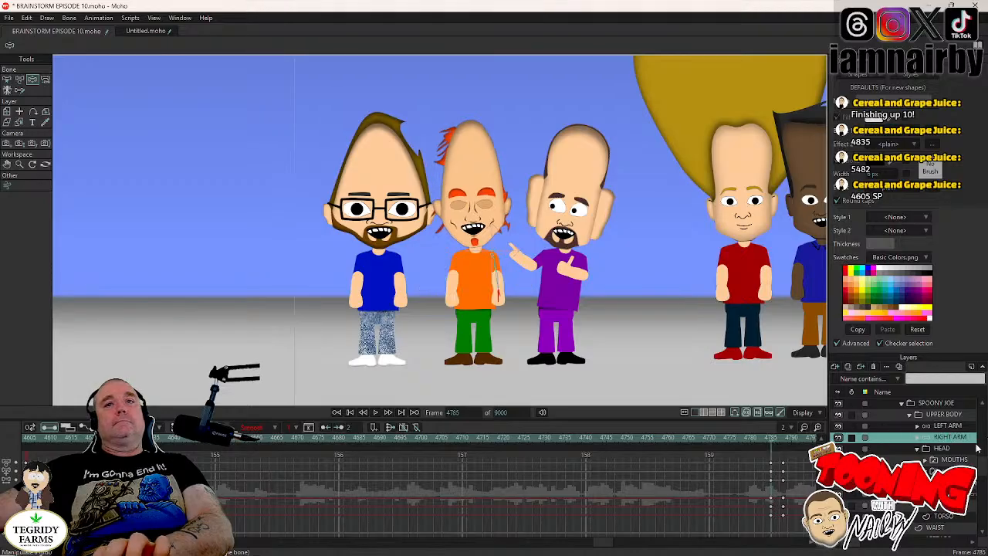
click(944, 414)
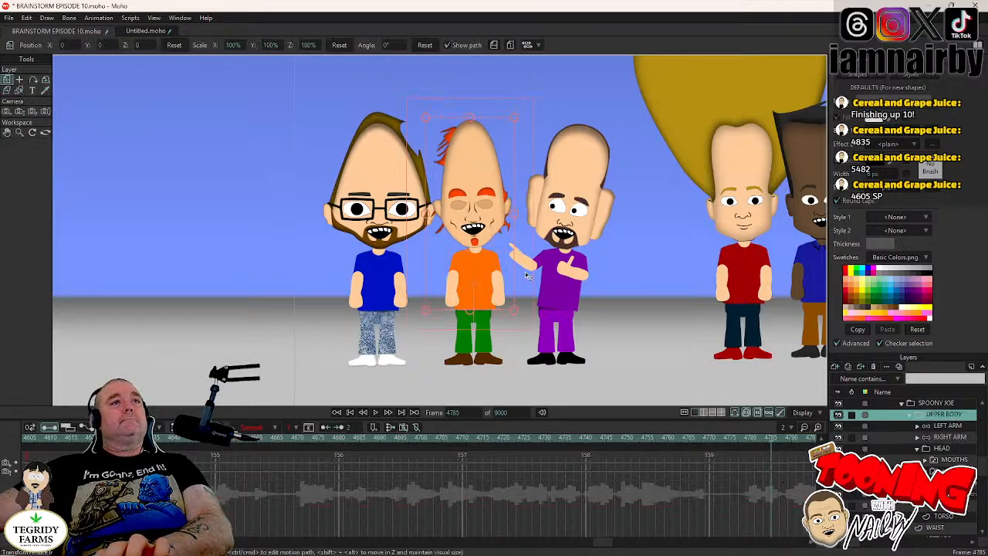
key(Right)
key(Right)
key(Right)
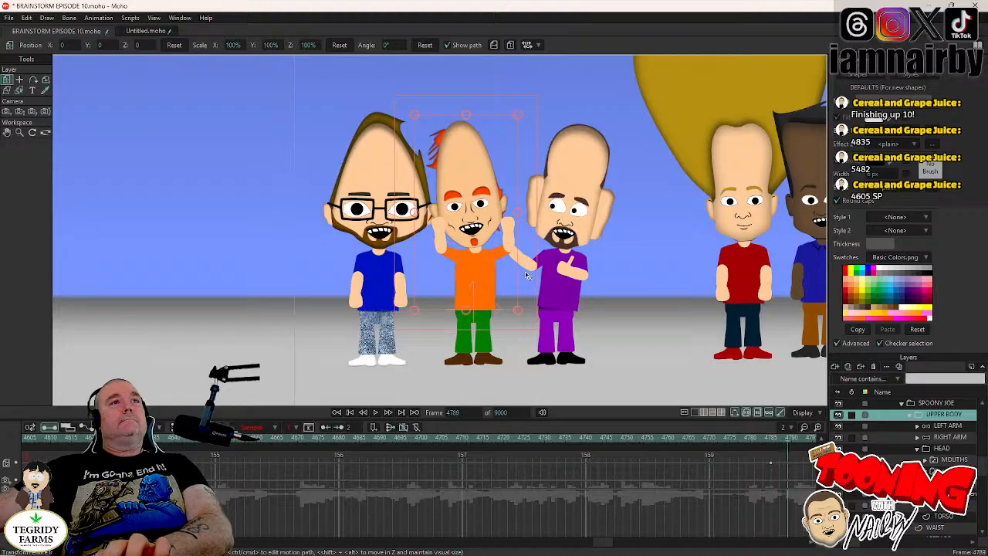
drag(526, 275, 523, 268)
- Play back the raised-arms gesture from frame 4772 to 4810, then save the project with SPOONY JOE's eyes group selected
click(721, 439)
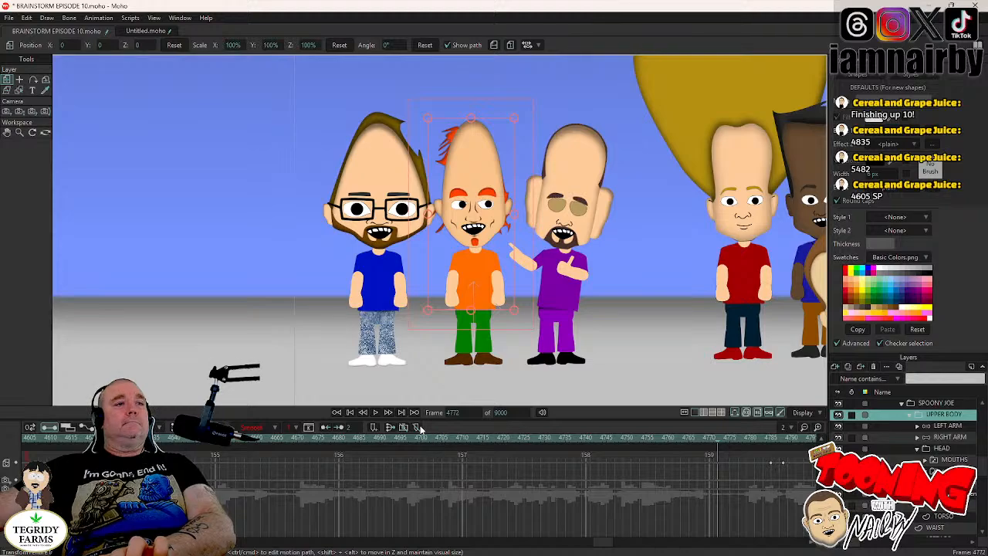
click(375, 413)
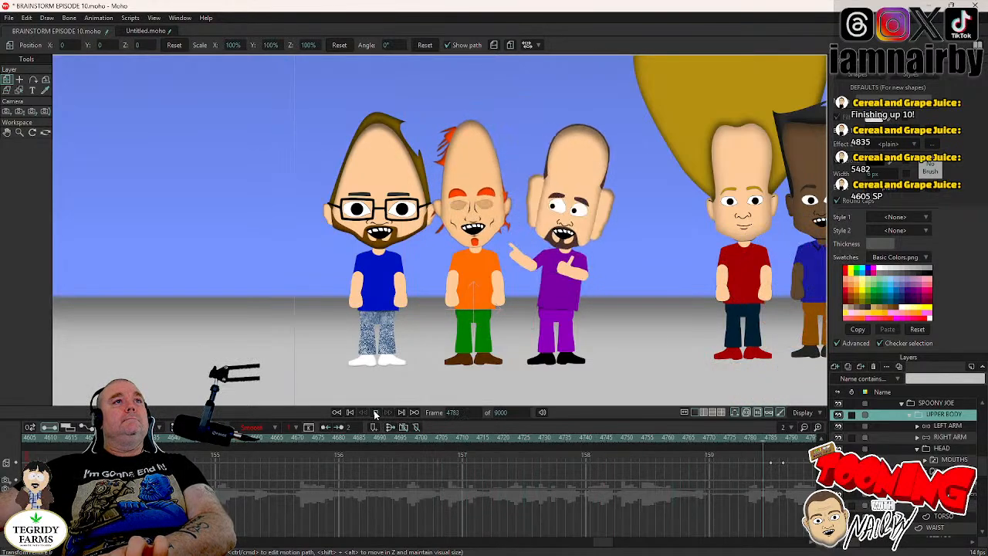
click(375, 413)
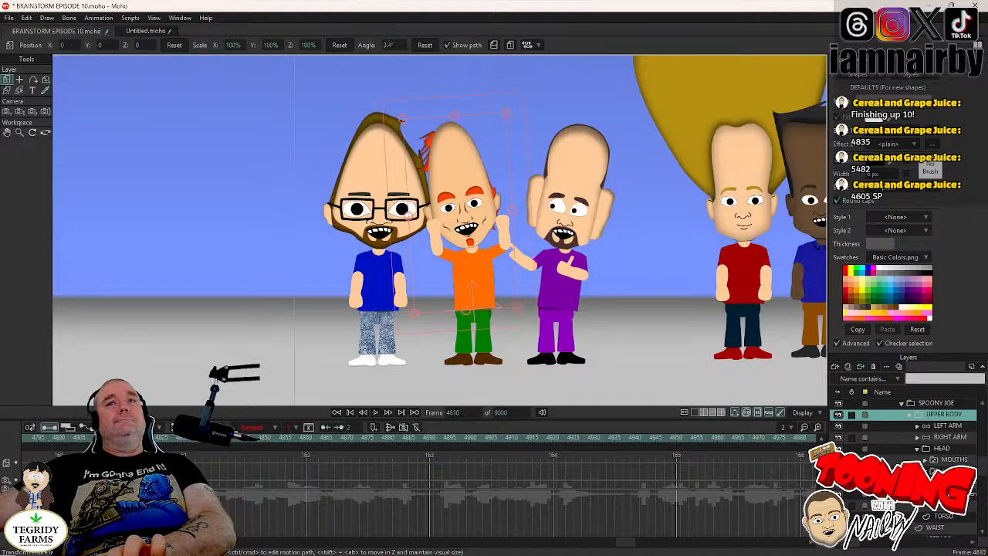
click(946, 471)
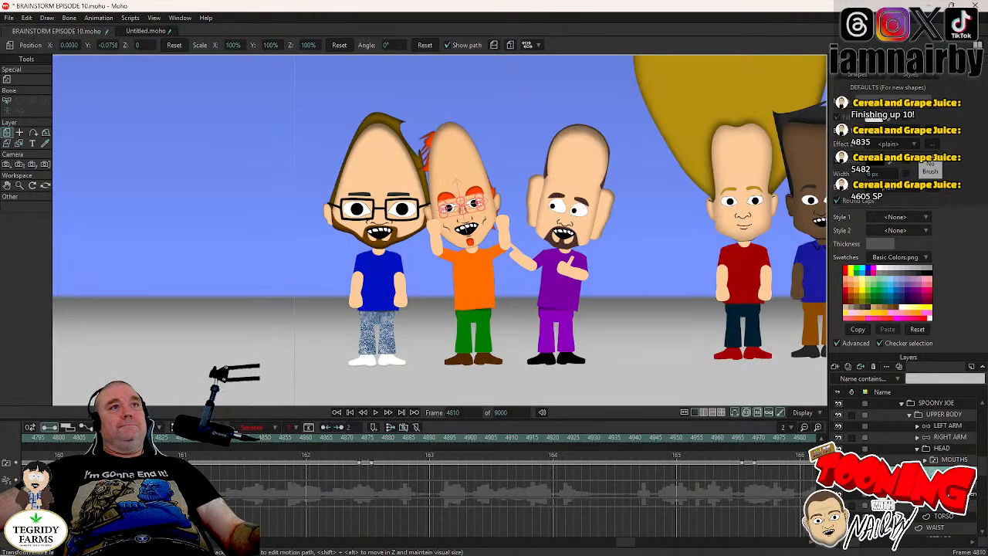
key(ctrl+s)
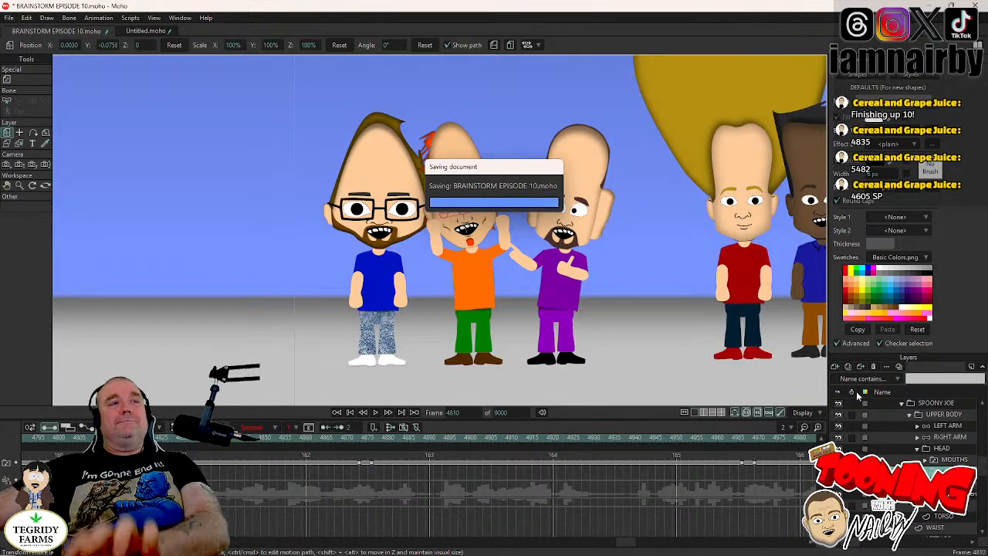
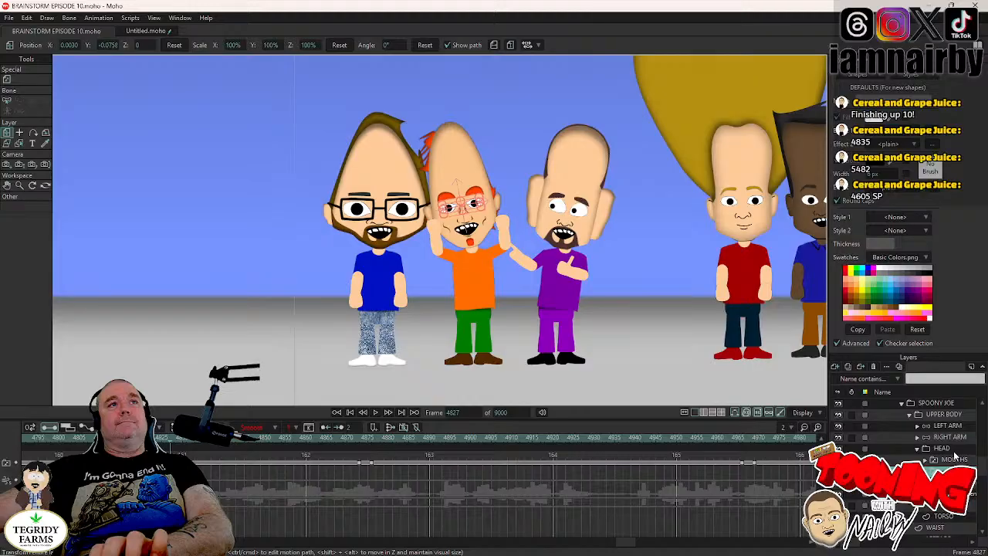
- Reset the rotation angle of SPOONY JOE's UPPER BODY layer to 0° at frame 4830
click(943, 415)
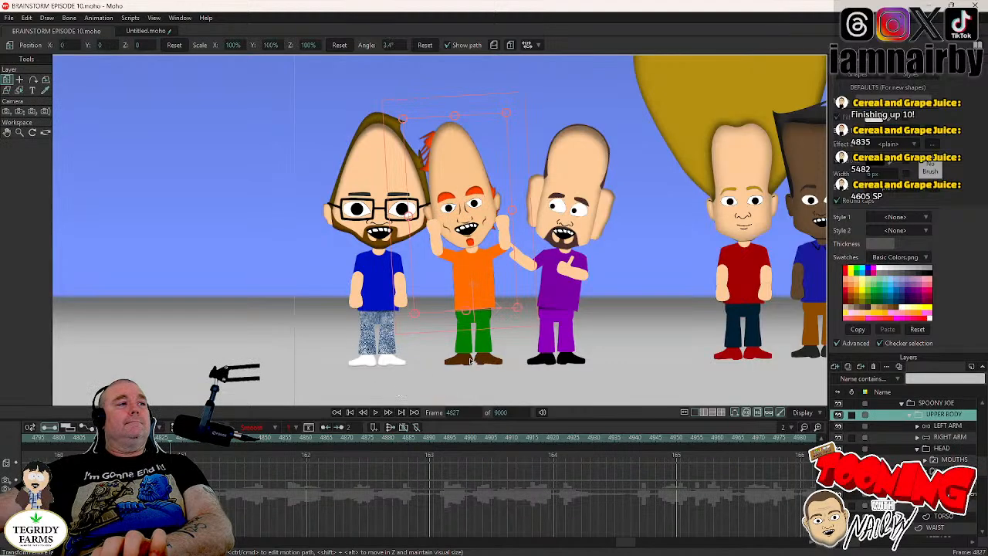
click(532, 275)
key(Right)
key(Right)
key(Right)
key(Right)
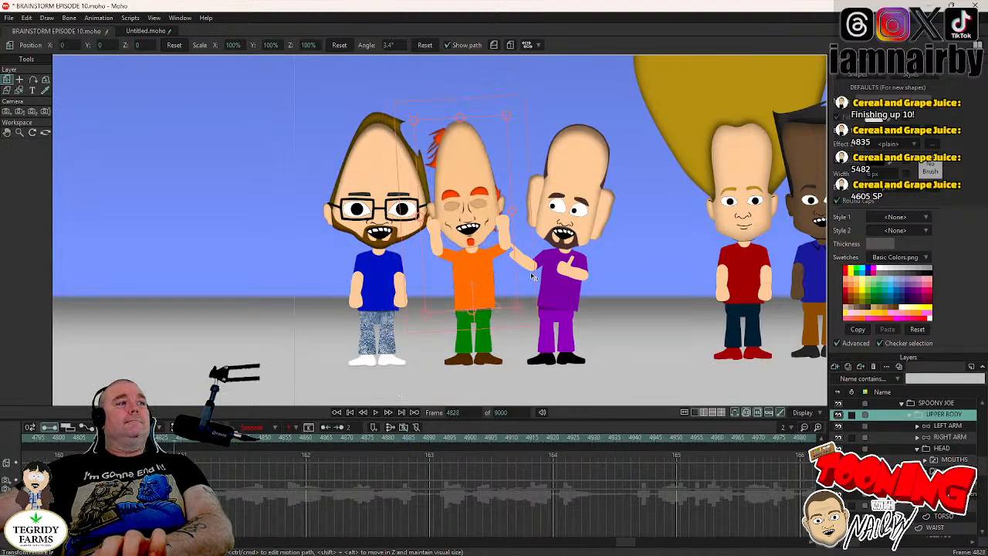
key(Right)
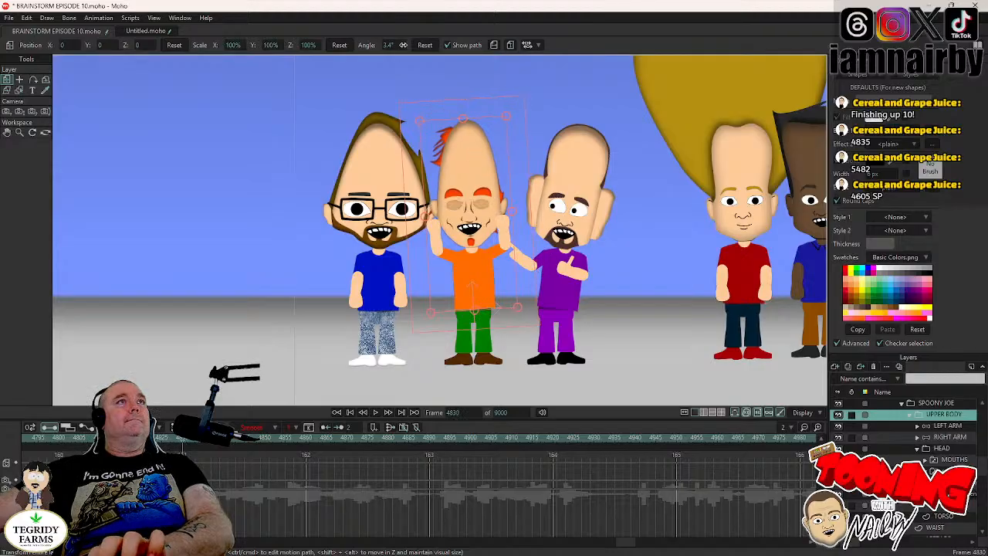
click(425, 45)
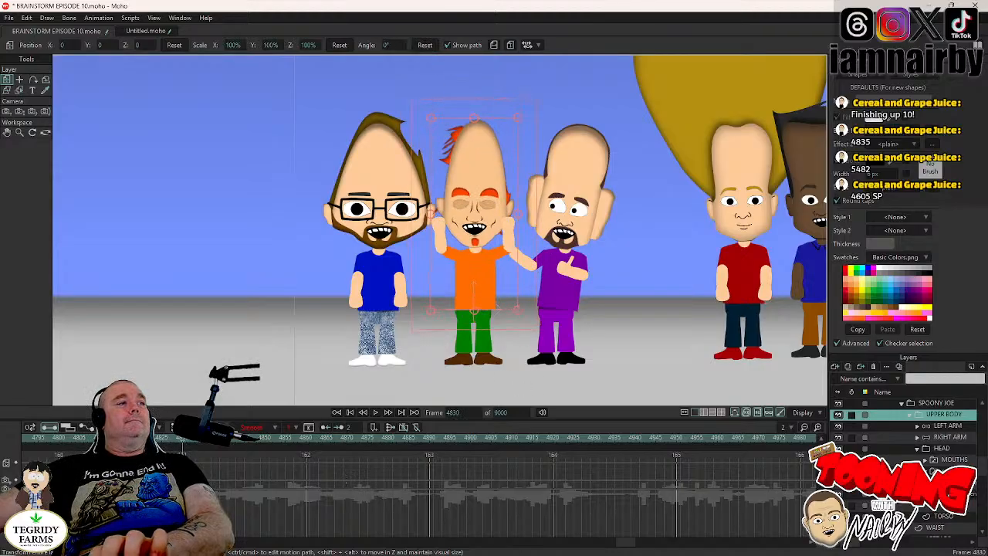
- Play the scene back through frame 5085 to check the upper-body movement, and save the project
click(151, 439)
click(375, 413)
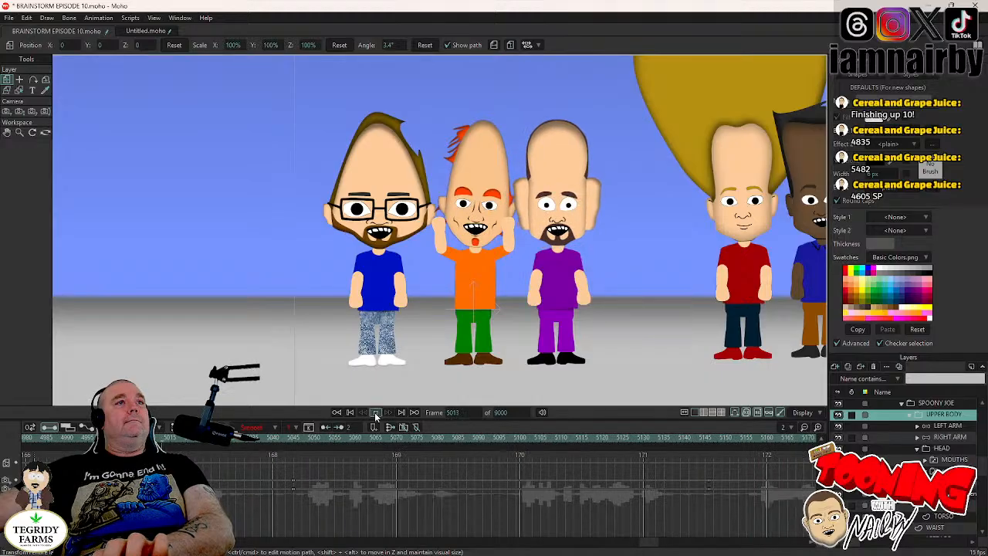
click(375, 413)
click(376, 413)
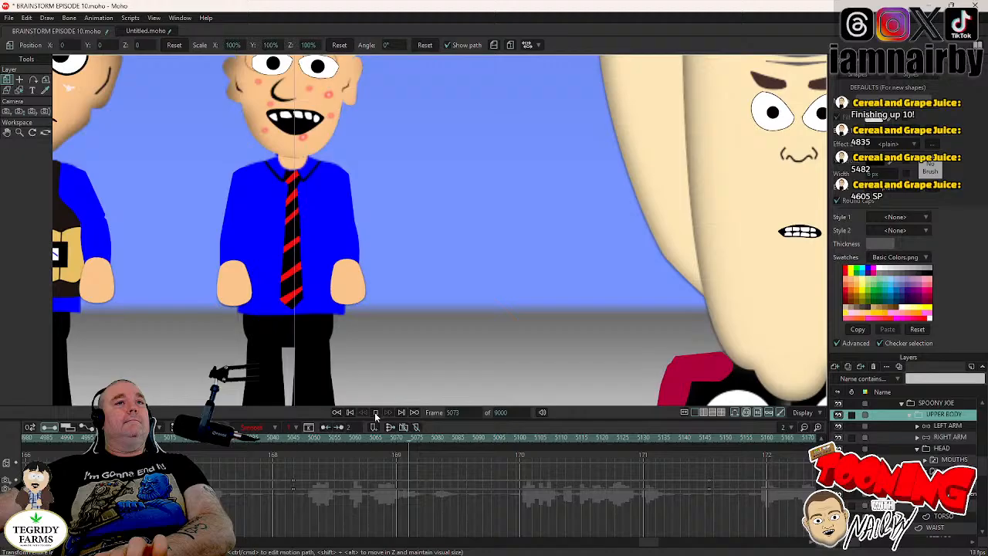
click(375, 413)
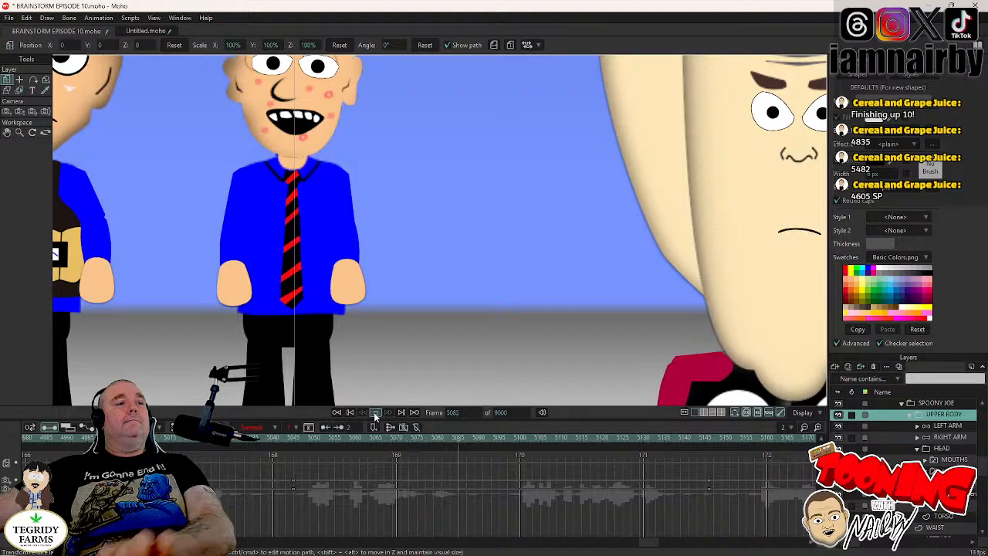
key(ctrl+s)
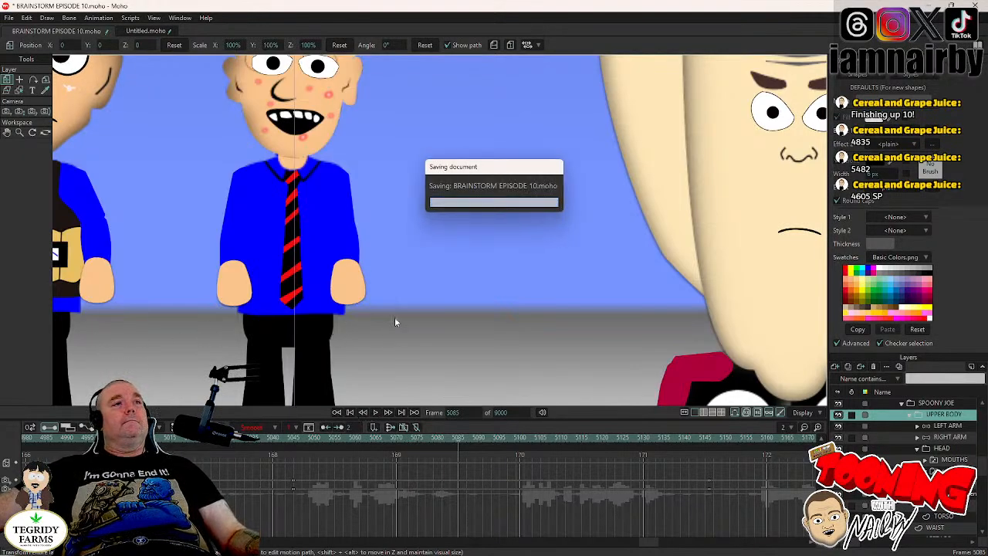
- Replay the animation from frame 4780 to frame 4867 to review SPOONY JOE's raised-arms section
drag(650, 545, 605, 545)
click(684, 439)
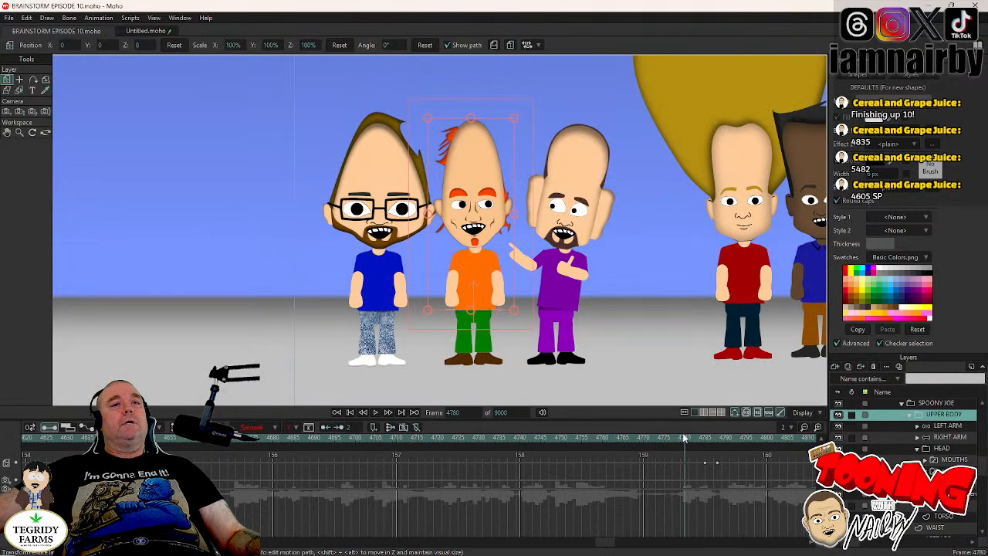
click(375, 412)
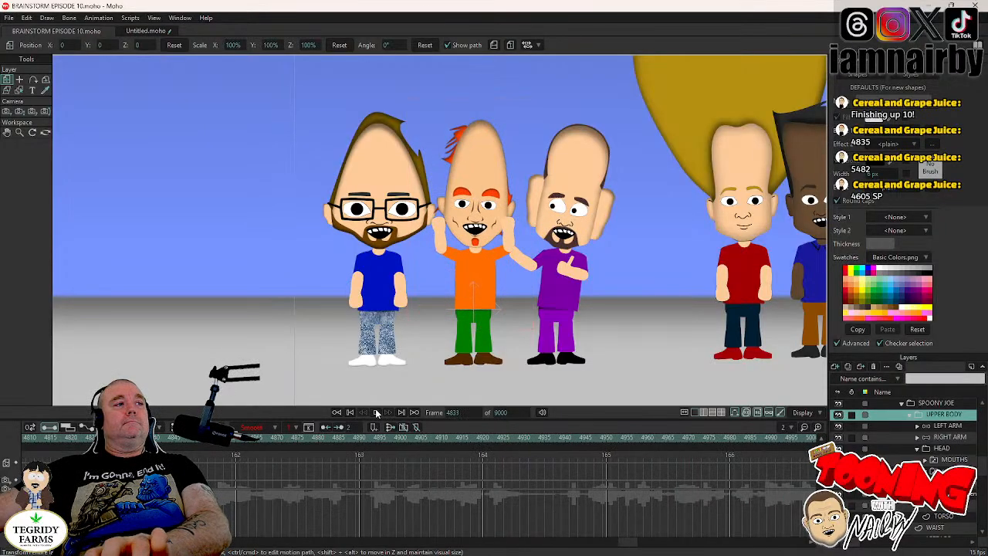
click(377, 413)
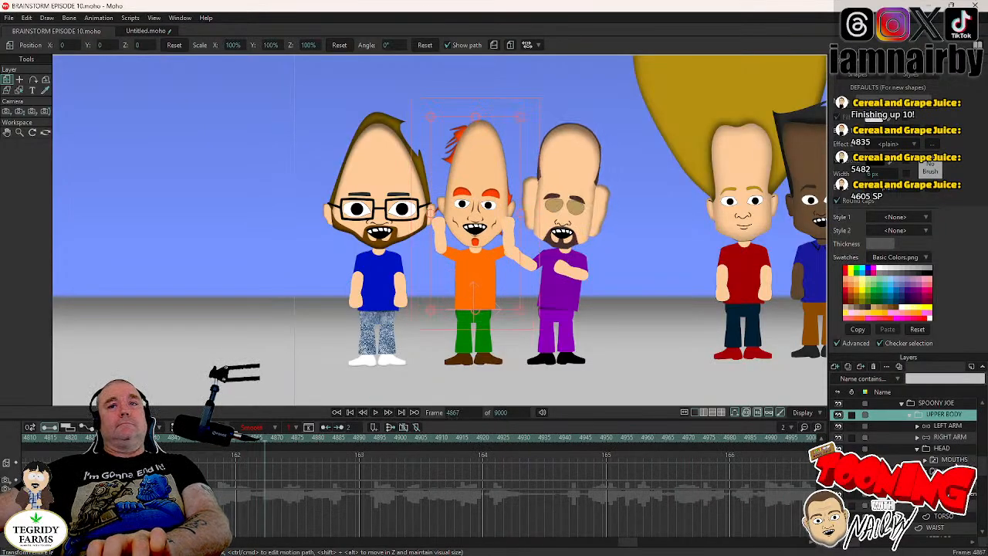
- Key the raised pose of SPOONY JOE's LEFT ARM at frame 4965 with Manipulate Bones
click(952, 450)
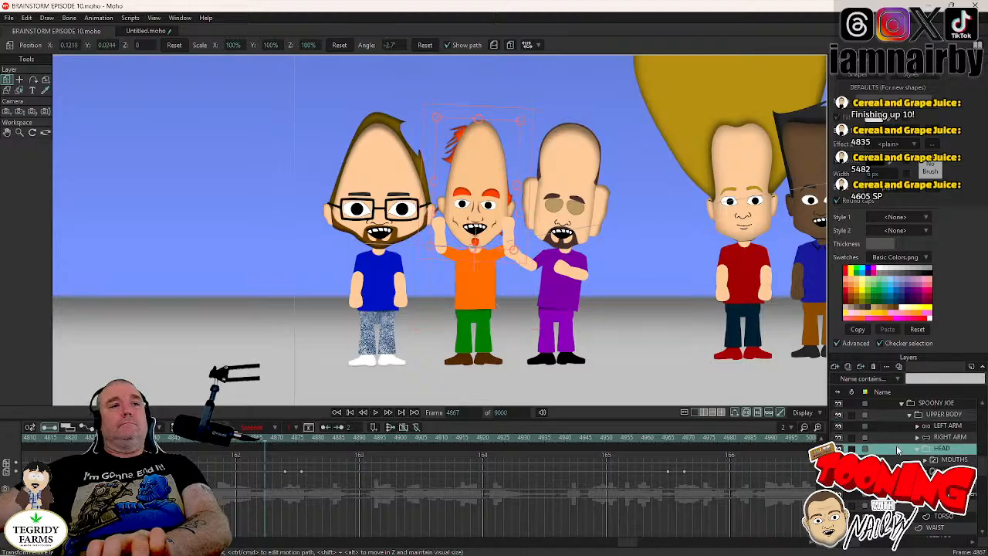
click(664, 440)
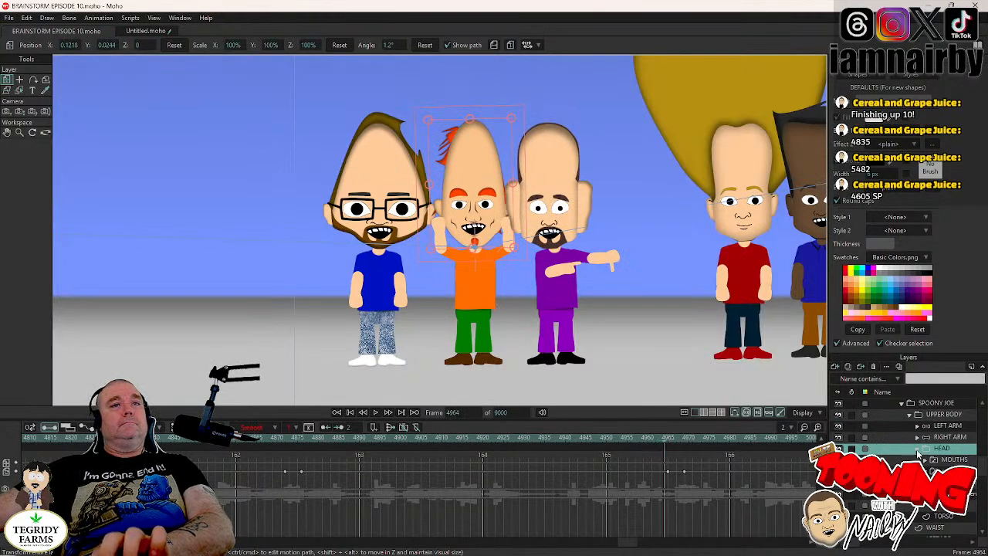
key(ctrl+Right)
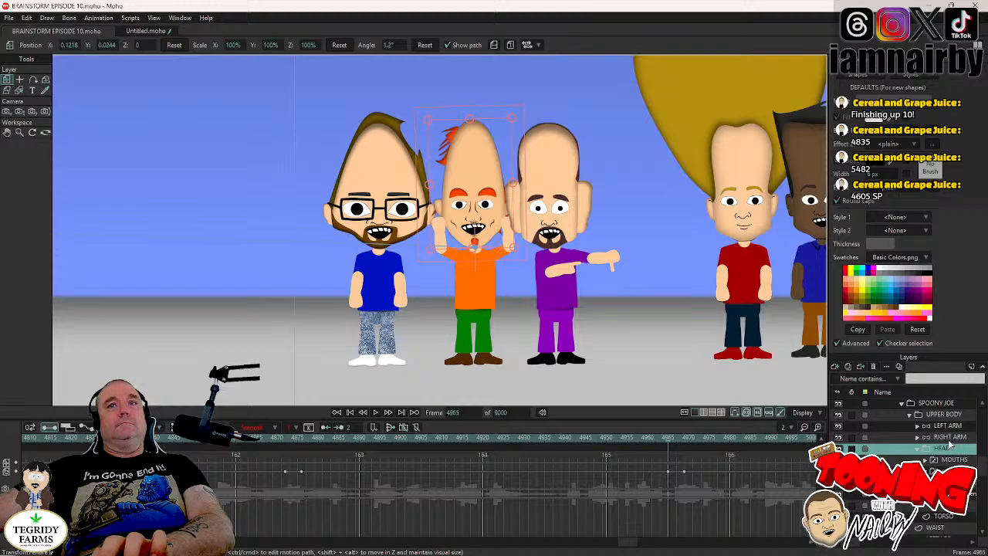
click(952, 415)
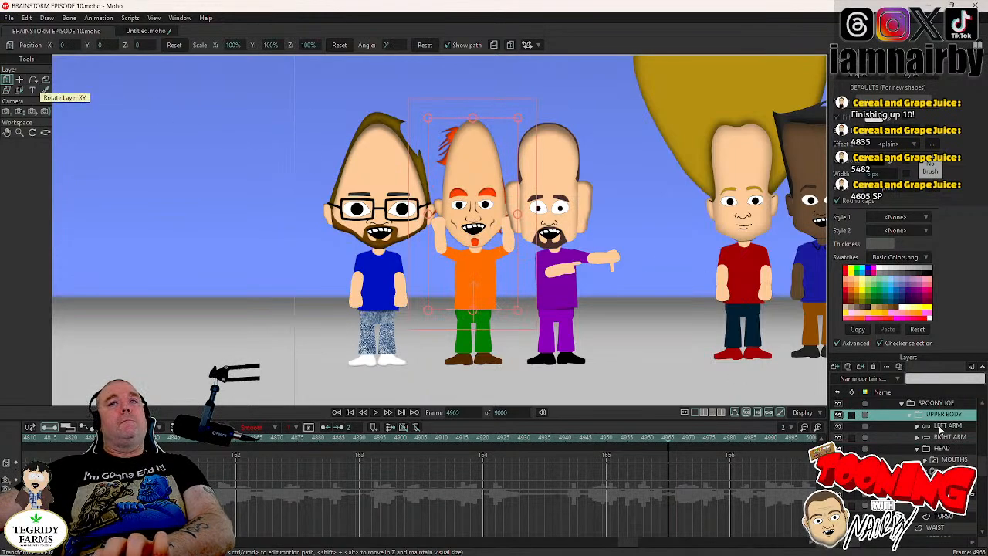
click(938, 426)
click(33, 80)
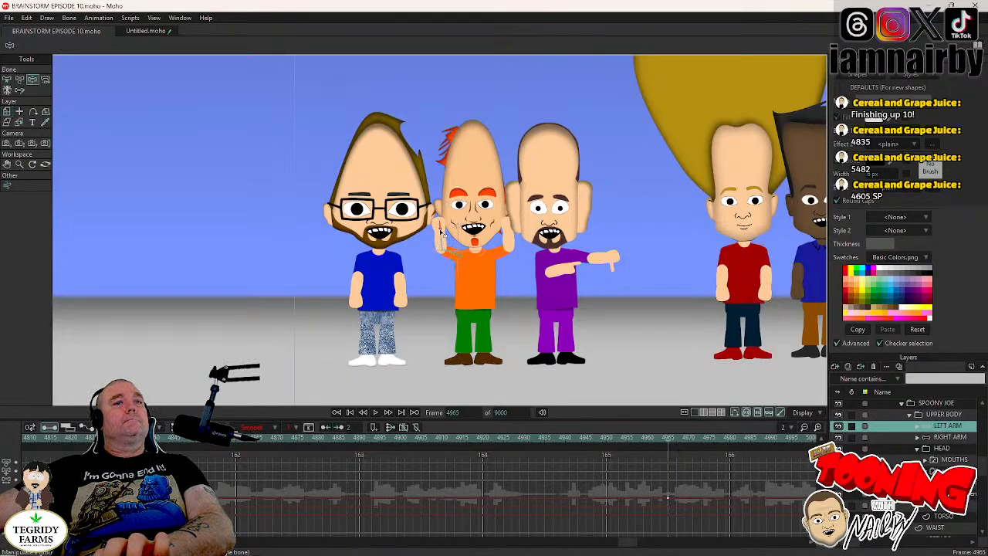
- Lower SPOONY JOE's LEFT ARM to his side at frame 4969
key(Right)
key(Right)
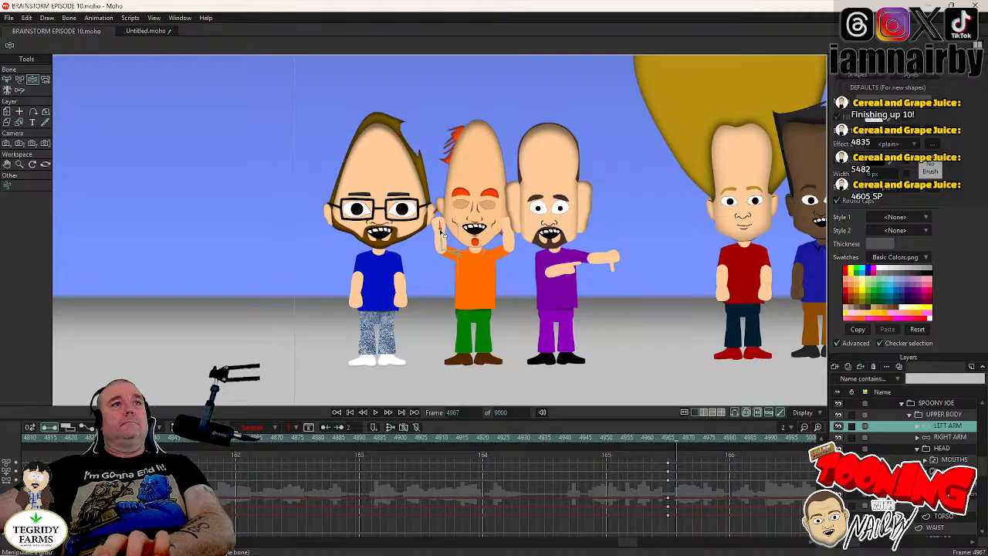
key(Right)
key(Right)
drag(442, 231, 431, 365)
key(Left)
key(Left)
key(Left)
key(Left)
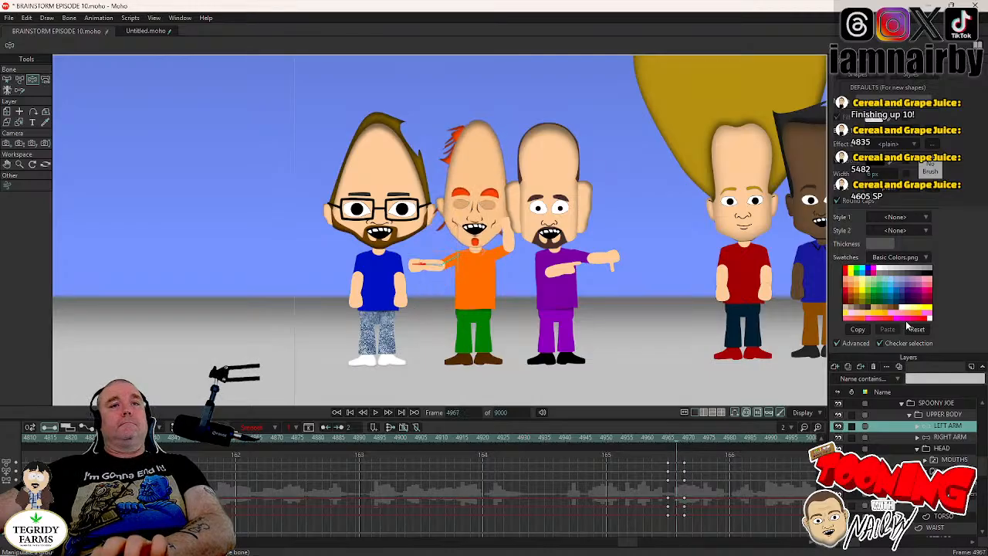
- Key the raised RIGHT ARM at frame 4965, lower it to his side at frame 4969, and save the project
click(948, 438)
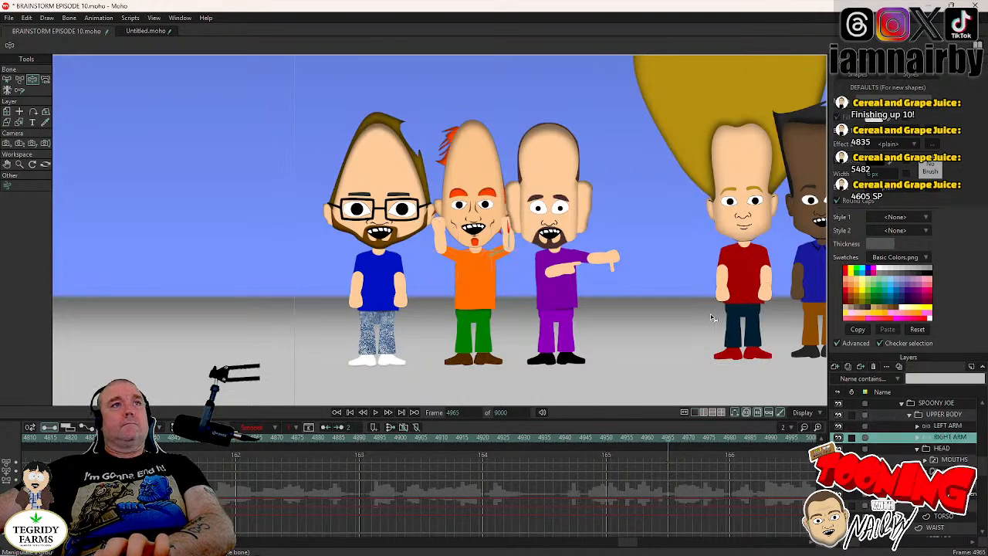
key(Right)
key(Right)
key(Right)
key(Right)
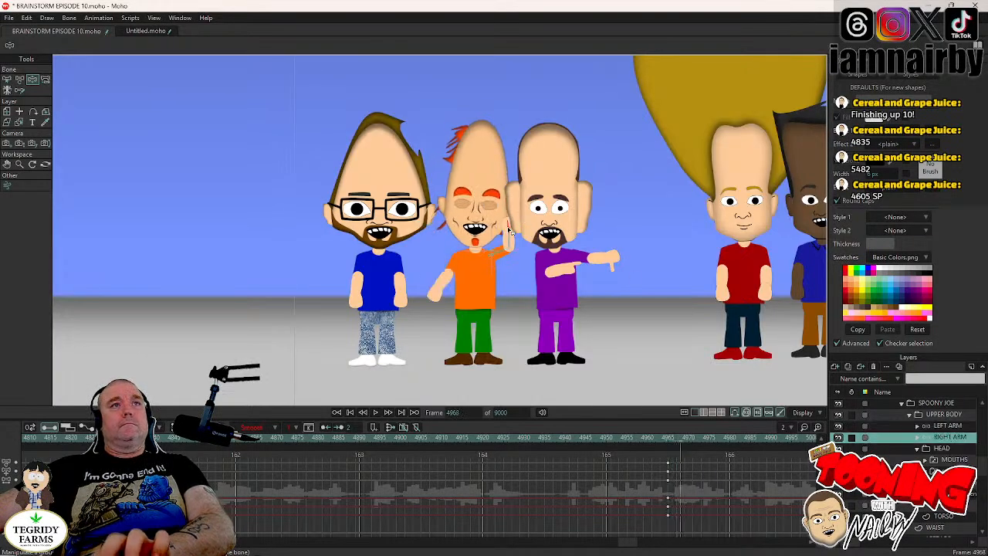
drag(520, 357, 523, 422)
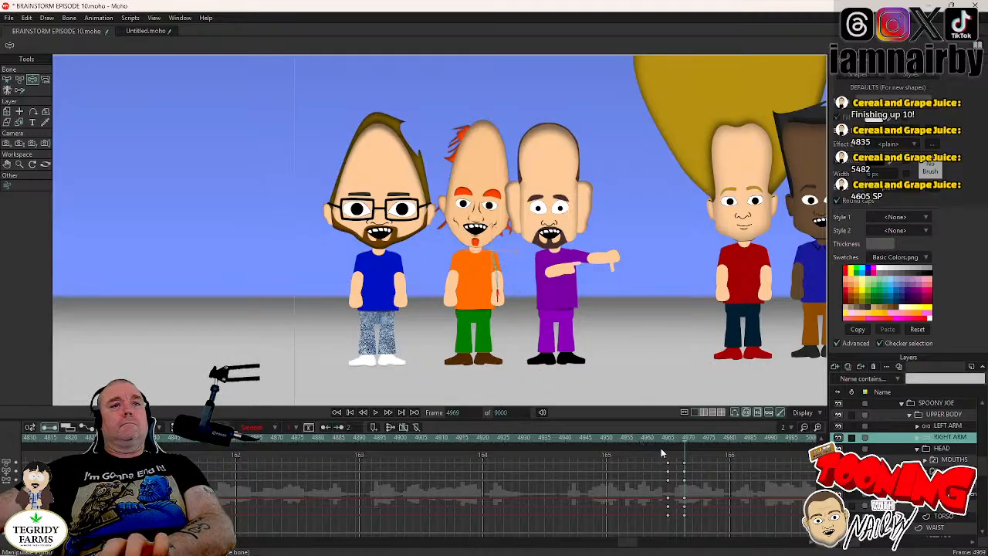
click(945, 417)
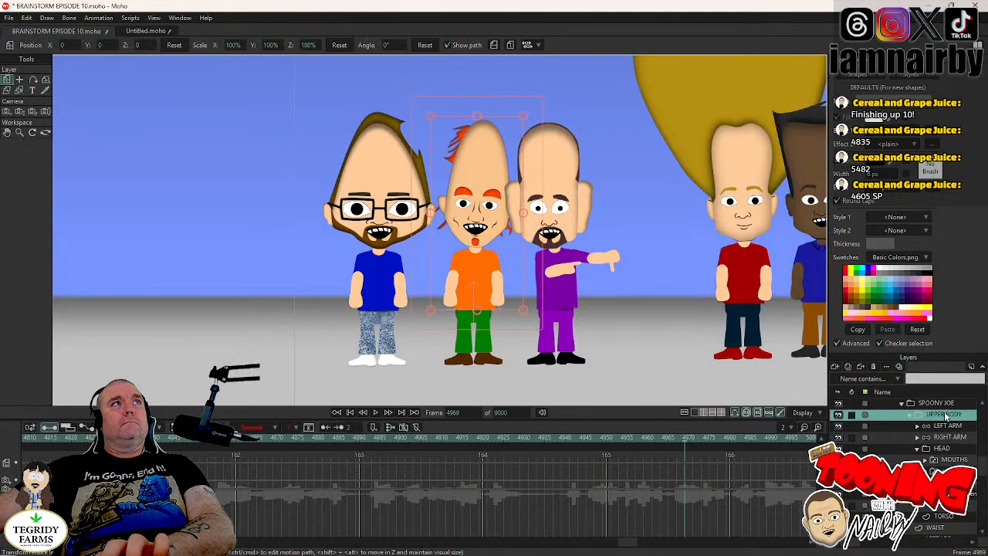
key(ctrl+s)
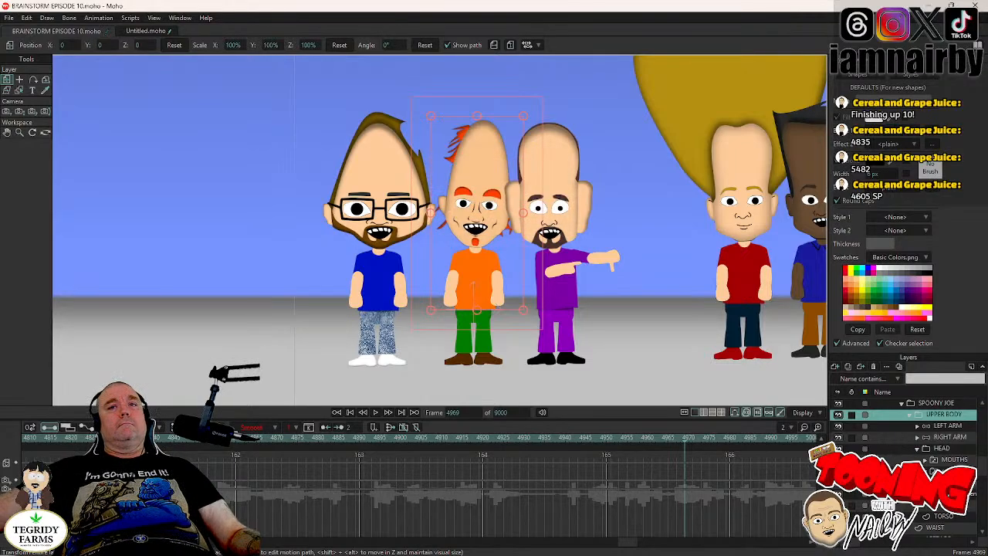
- With SPOONY JOE's HEAD layer selected, play the scene from frame 5153 to frame 5197 and save the project
click(925, 471)
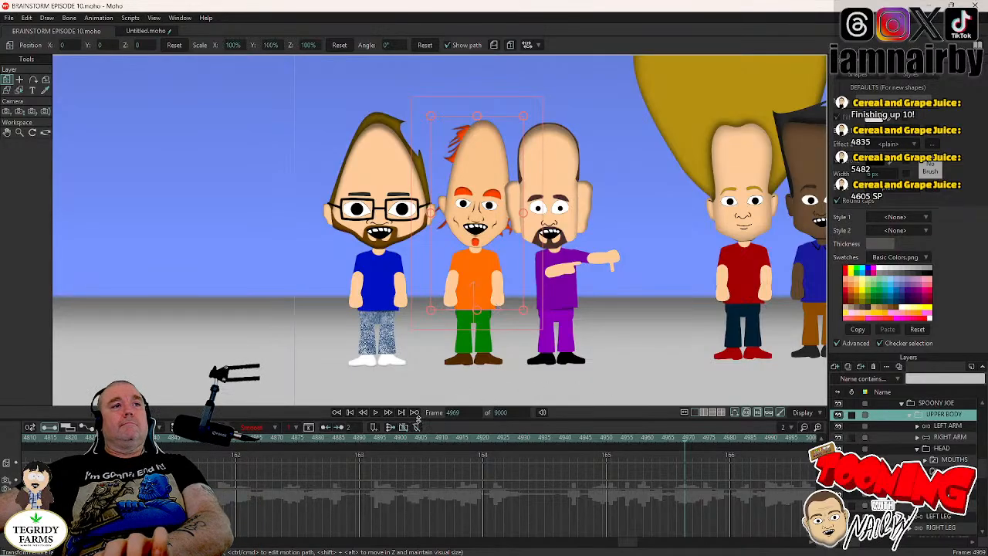
click(938, 450)
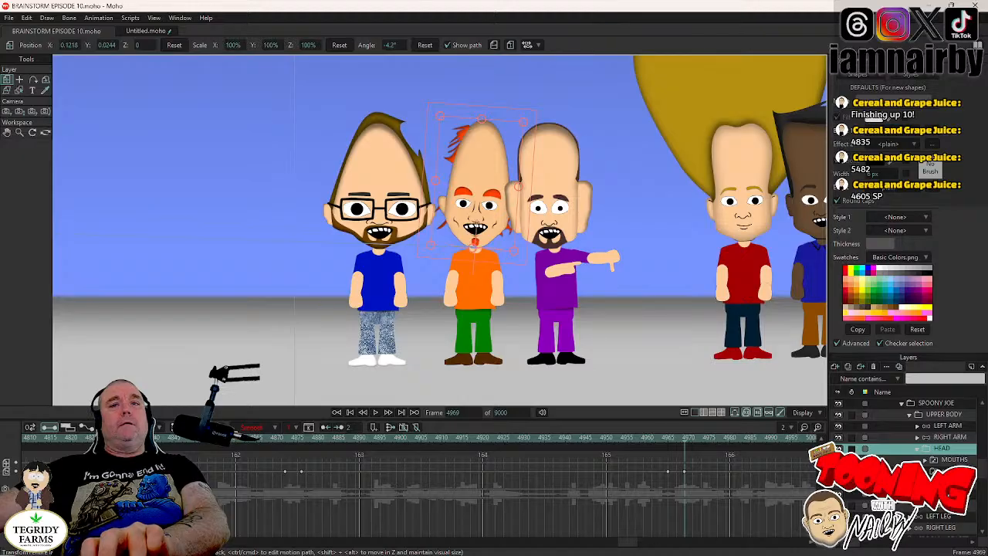
drag(633, 548, 660, 548)
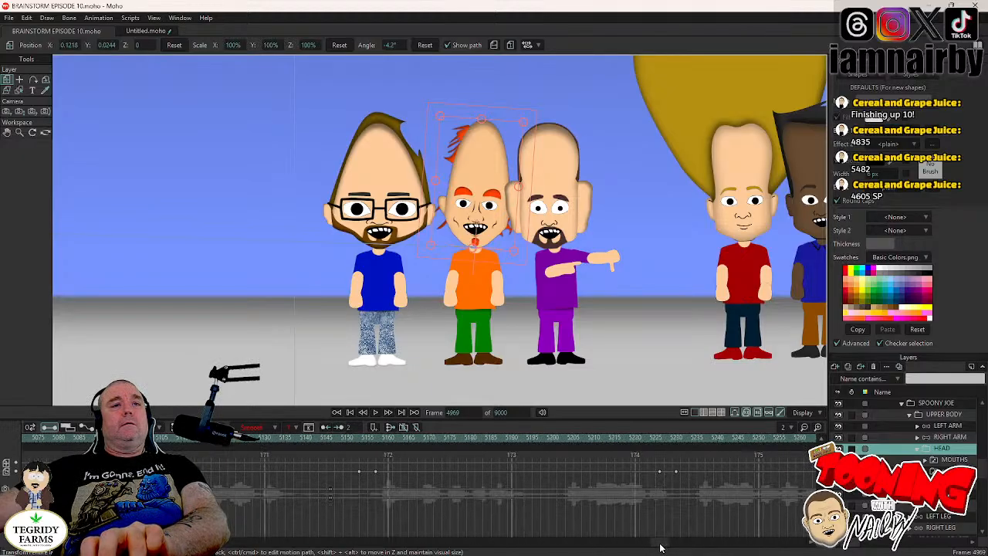
click(360, 438)
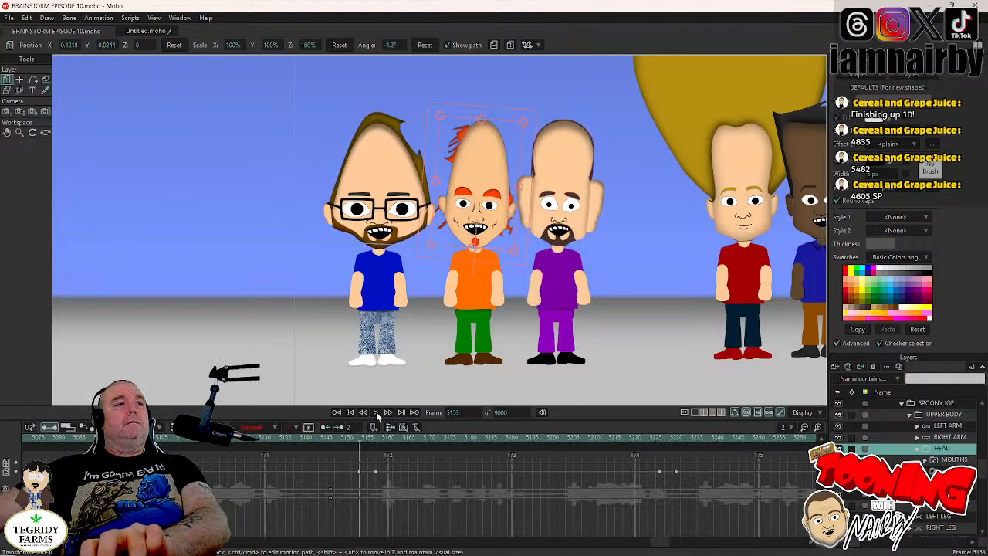
click(378, 416)
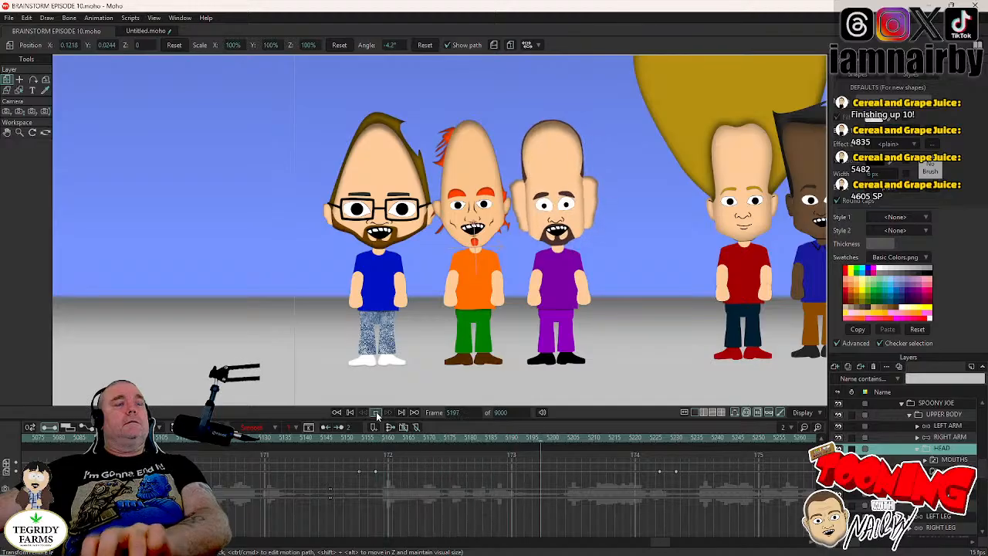
click(377, 415)
key(ctrl+s)
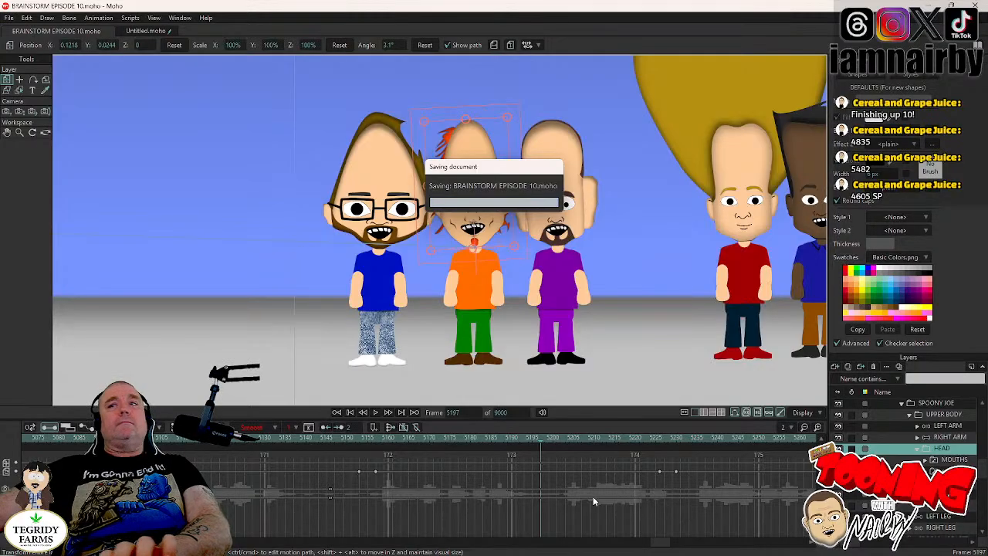
- Go to frame 4605 and collapse the SPOONY JOE layer groups inside SPOONYS
double_click(454, 412)
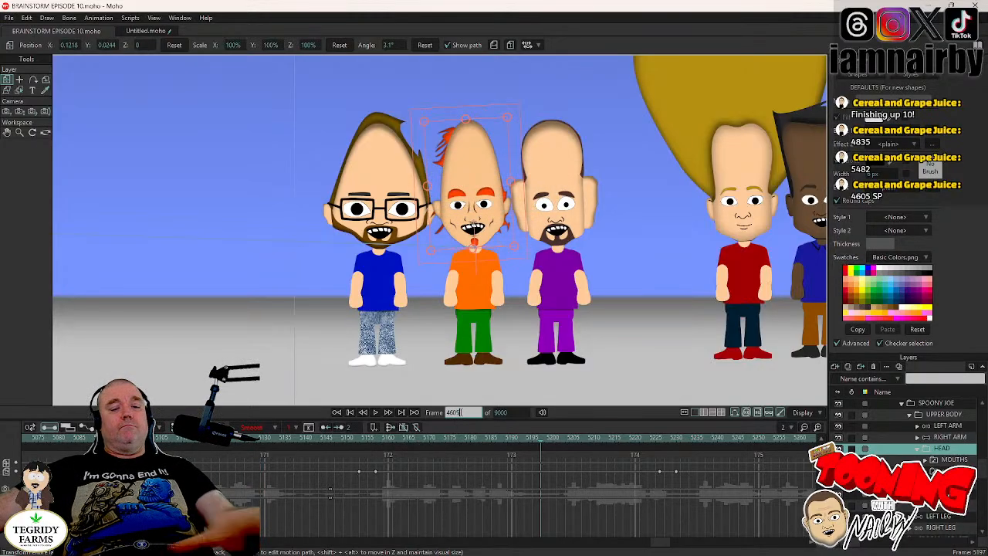
text(4605)
key(Return)
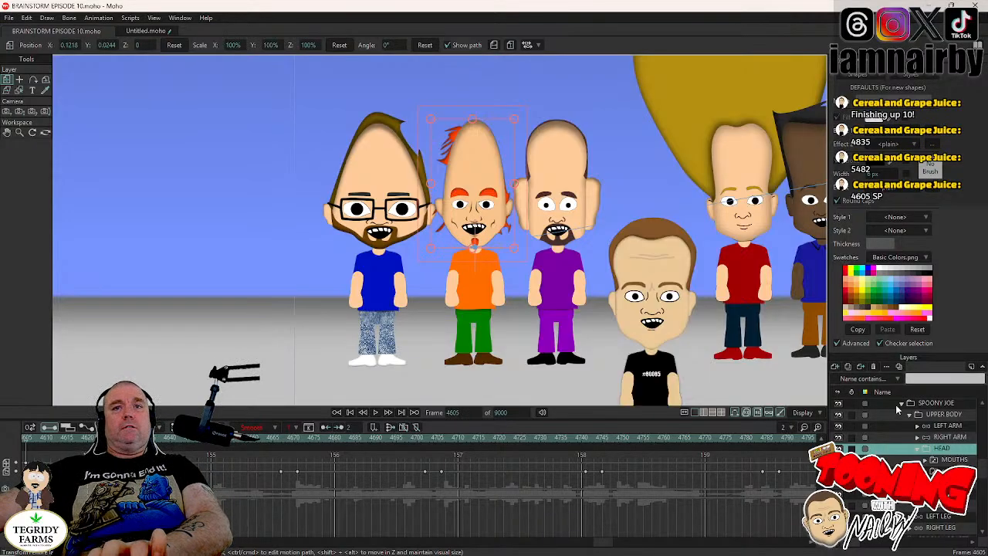
click(901, 406)
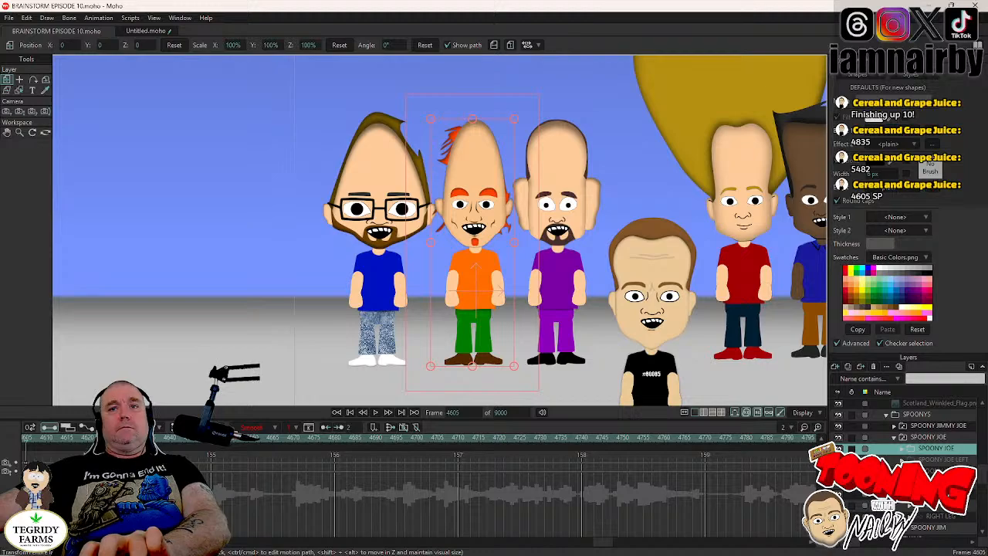
click(902, 482)
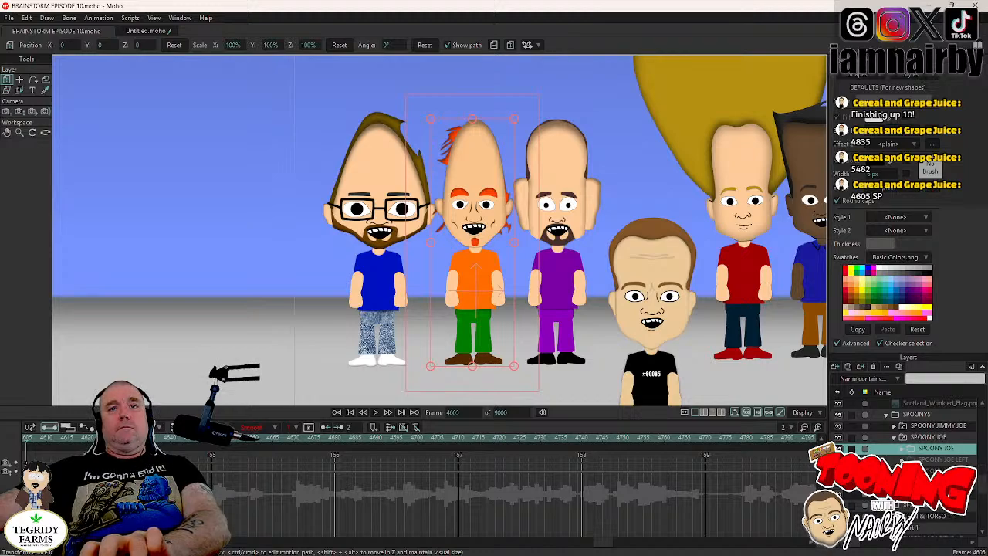
click(902, 451)
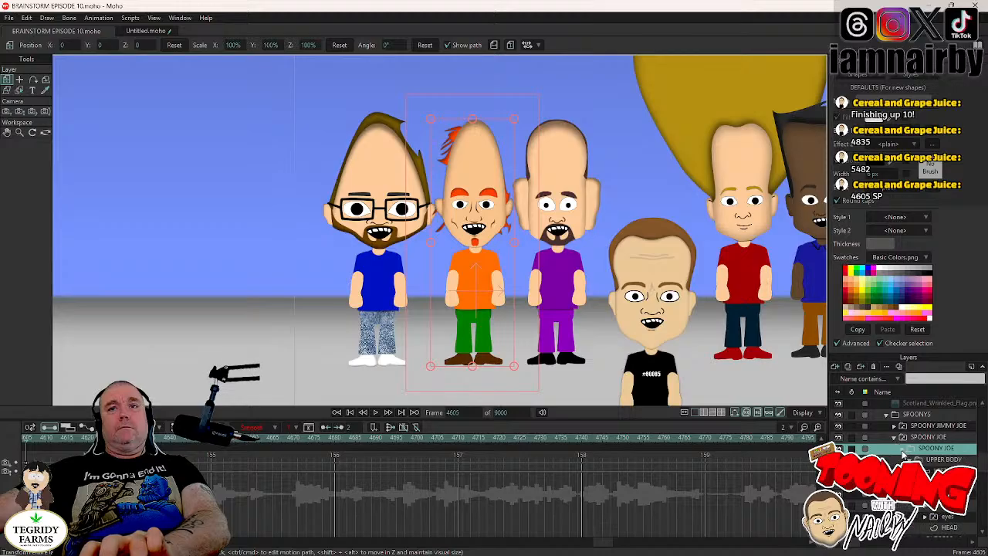
click(894, 438)
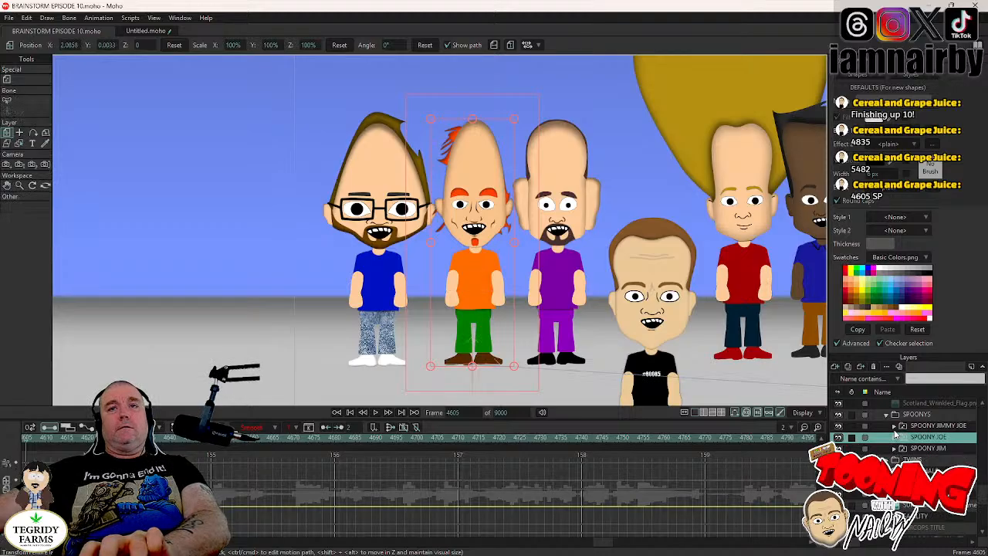
- Expand the SPOONY JIM layer group and select his eyes layer inside the HEAD group
click(919, 450)
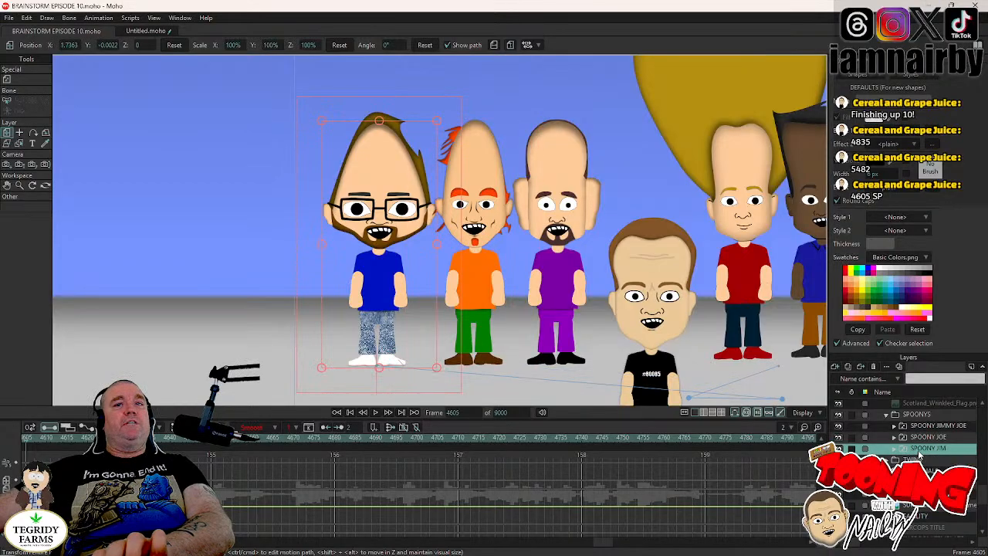
click(894, 450)
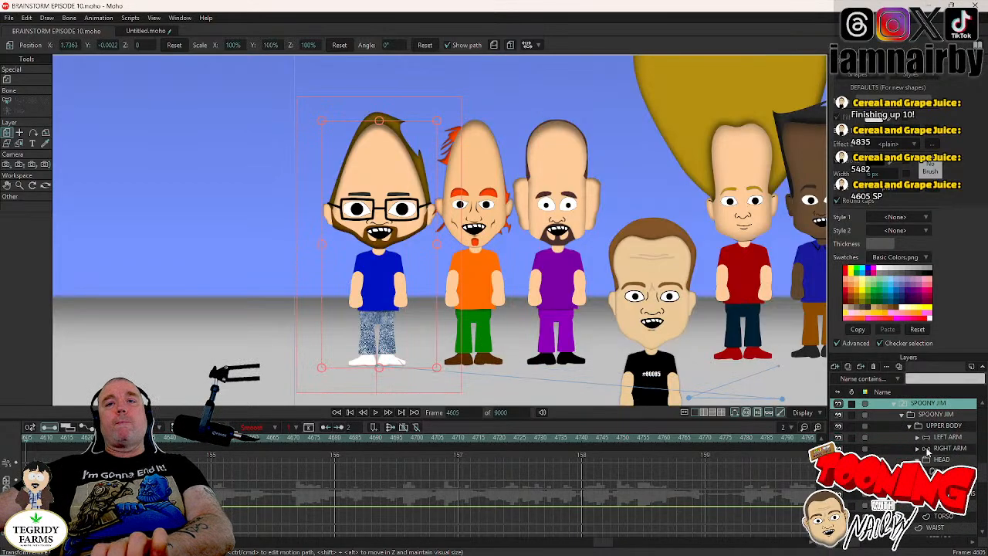
click(943, 471)
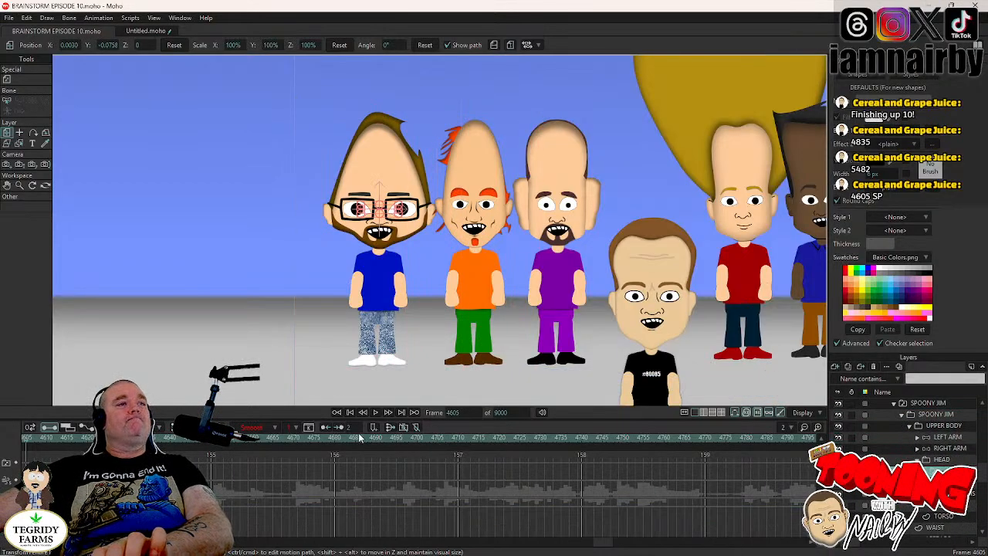
- Play the scene from about frame 4605 and switch SPOONY JIM's eyes to closed at frame 4675
click(376, 413)
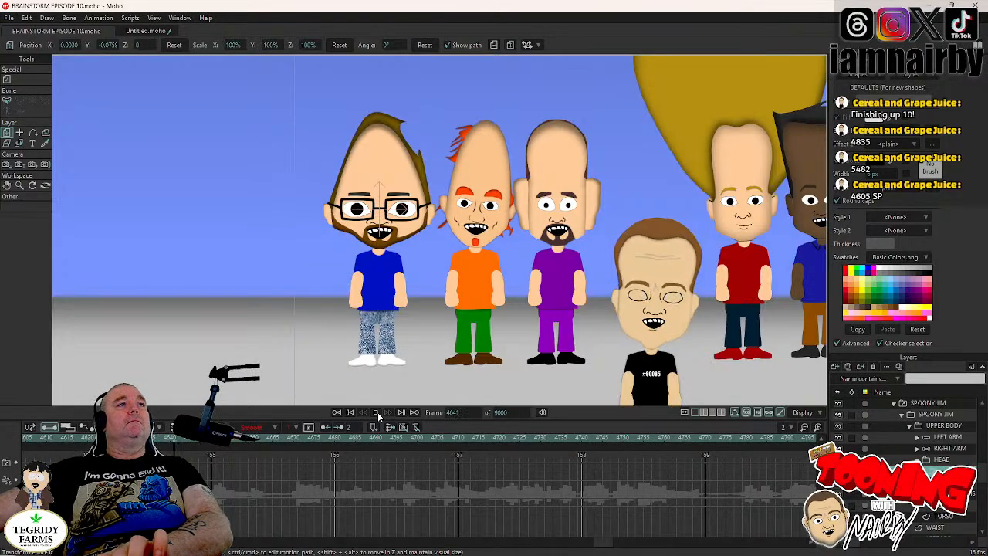
click(376, 412)
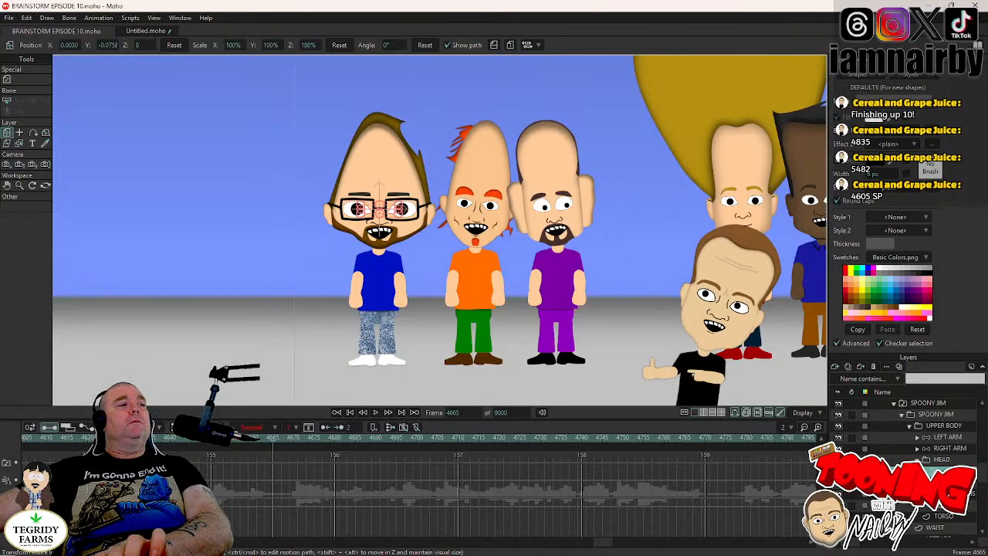
click(28, 442)
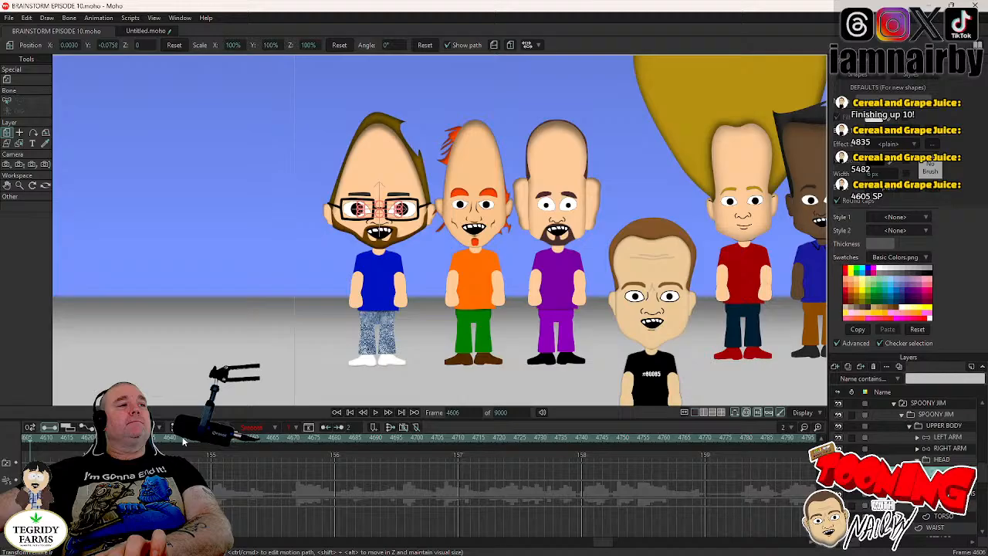
click(376, 412)
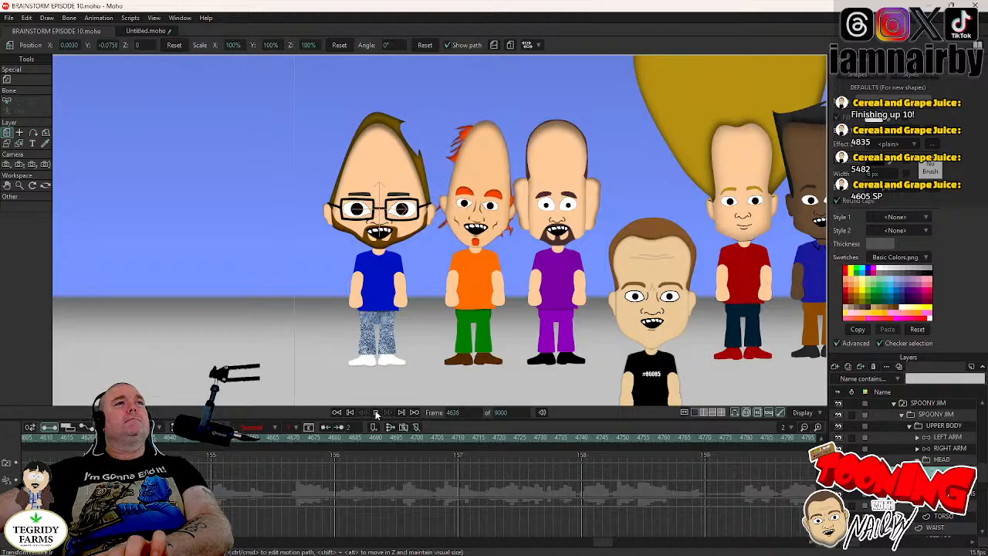
click(376, 413)
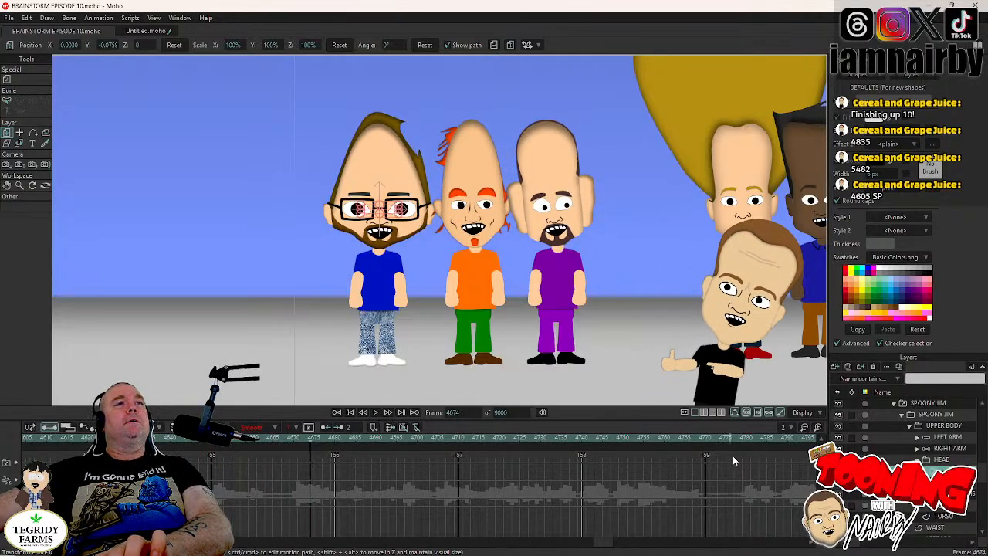
key(Right)
right_click(944, 470)
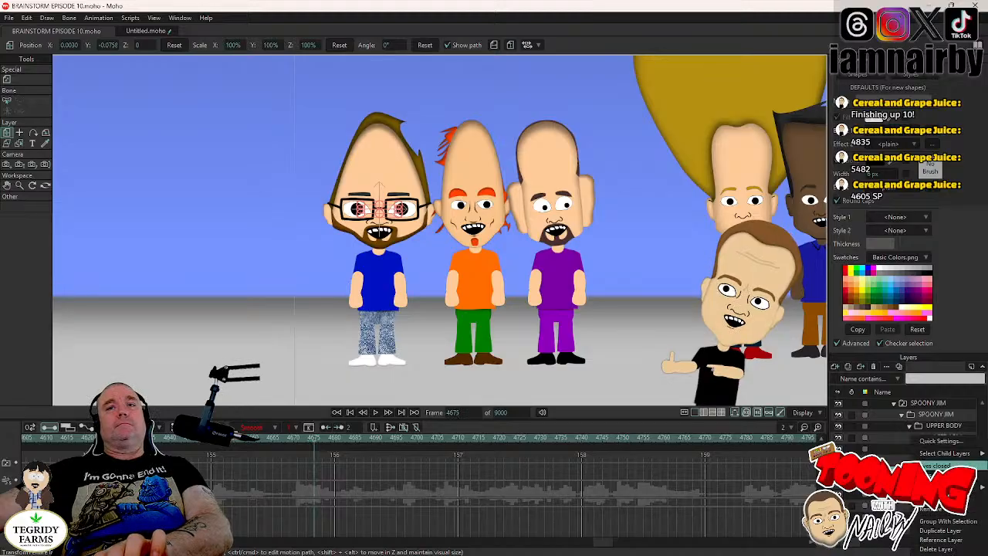
click(938, 466)
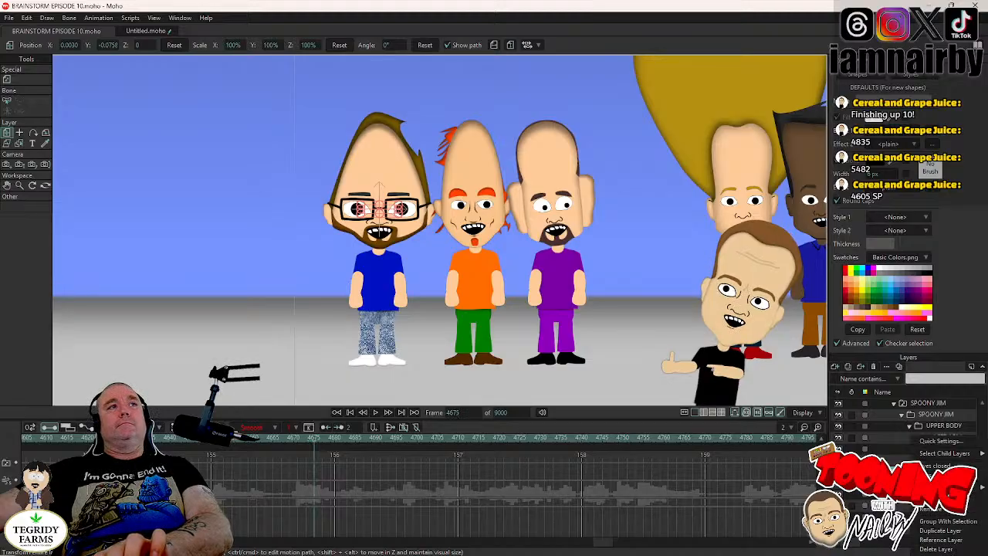
- Switch SPOONY JIM's eyes back to open at frame 4678 to finish the blink
key(Right)
key(Right)
key(Right)
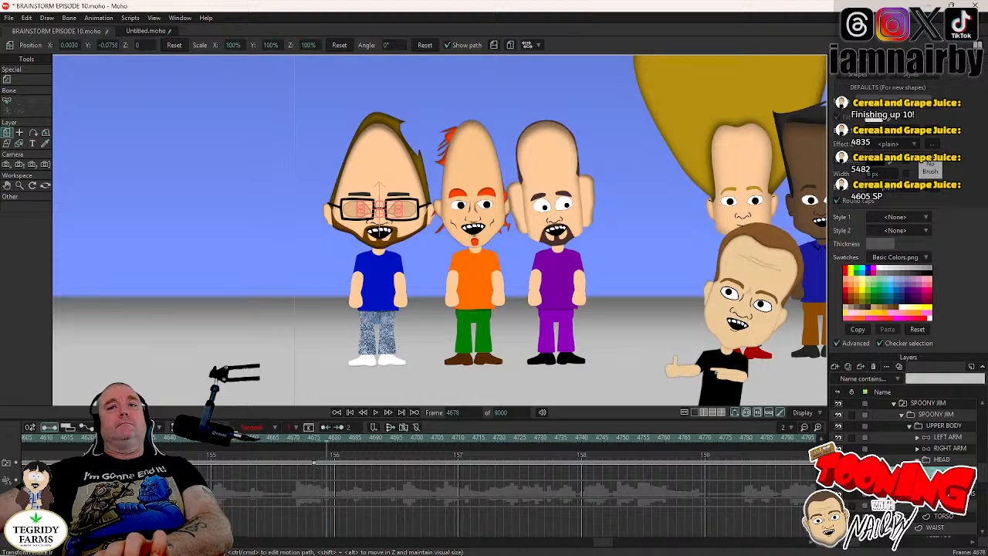
right_click(944, 470)
click(938, 475)
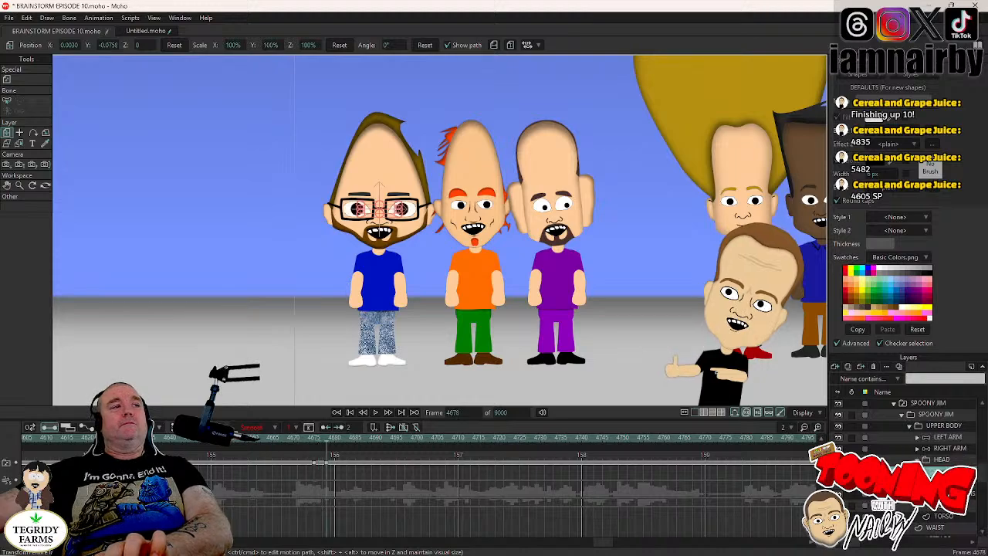
- Copy SPOONY JIM's blink keys at frames 4675 and 4678, paste them at intervals while playing through to frame 5491, and save the project
drag(303, 456, 343, 480)
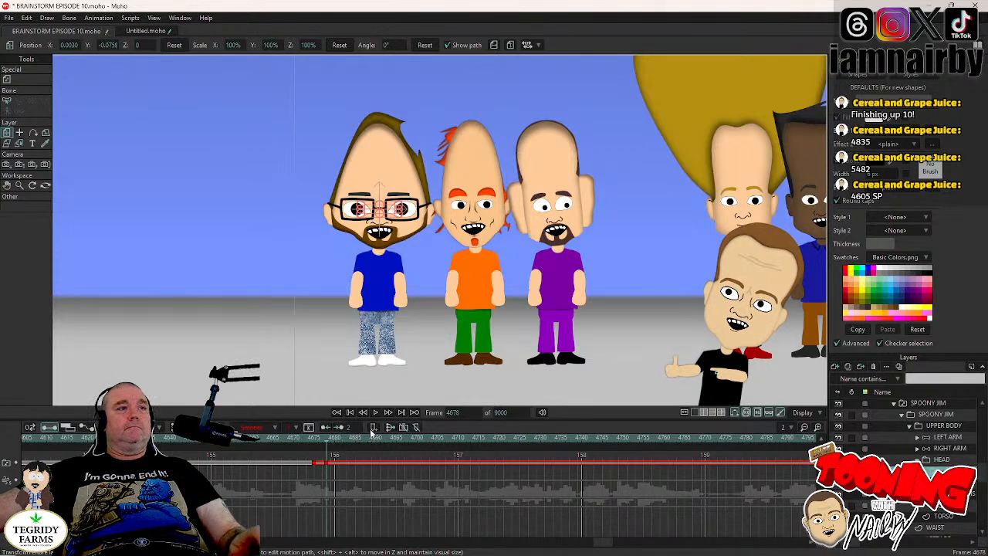
click(376, 414)
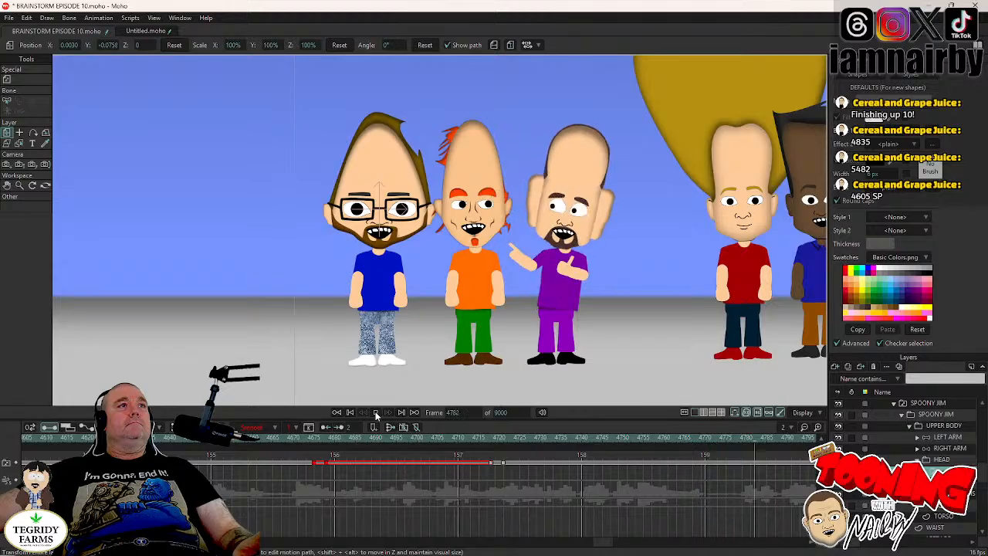
click(377, 414)
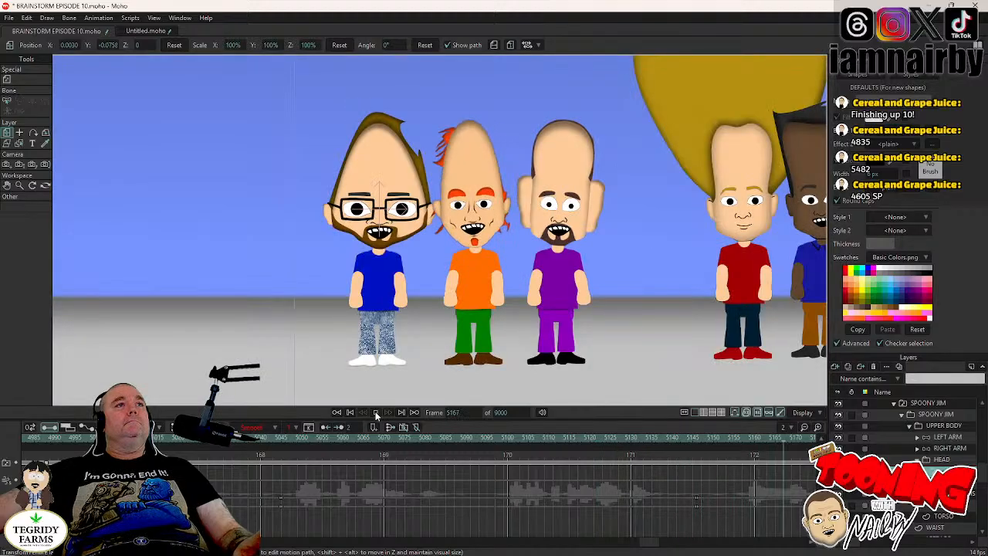
click(376, 414)
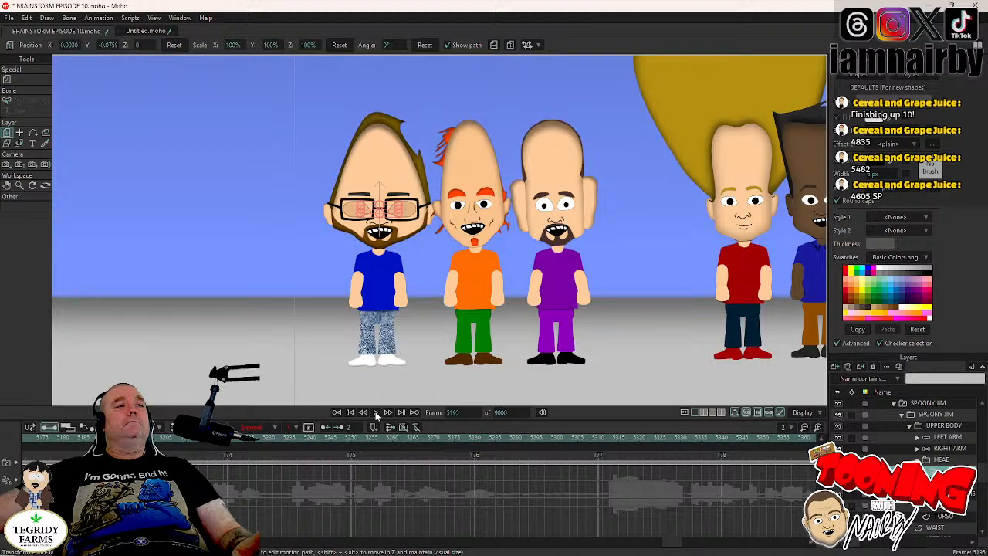
click(377, 413)
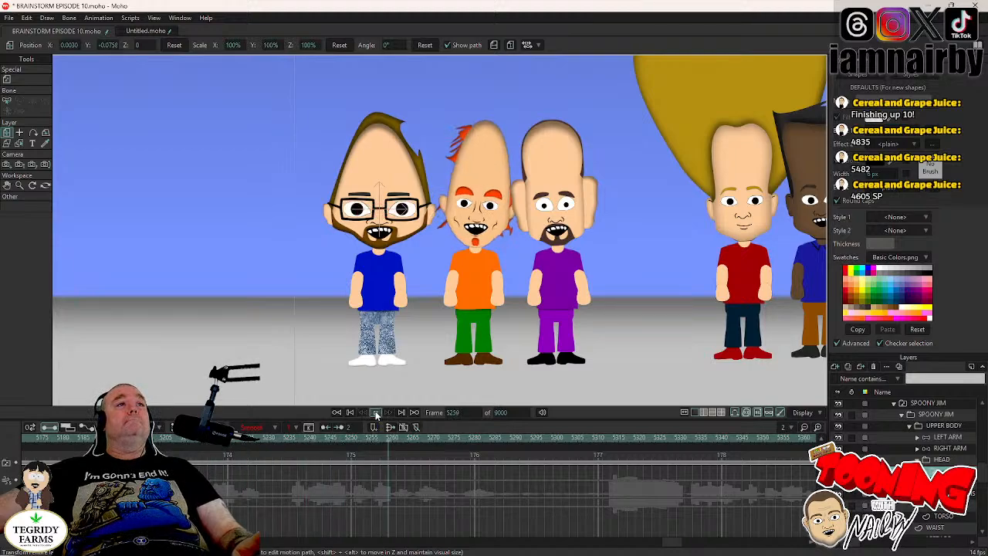
click(377, 415)
click(377, 415)
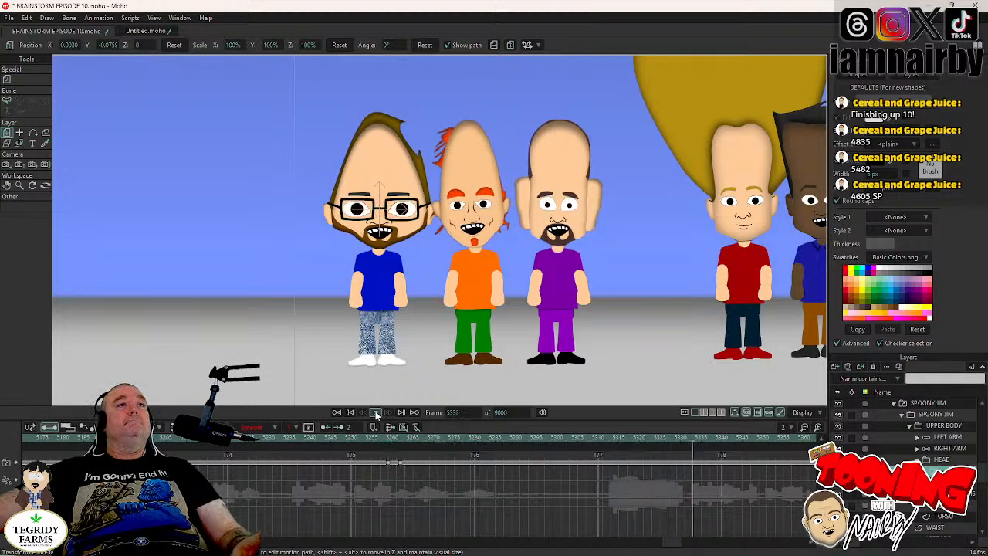
click(377, 414)
click(377, 415)
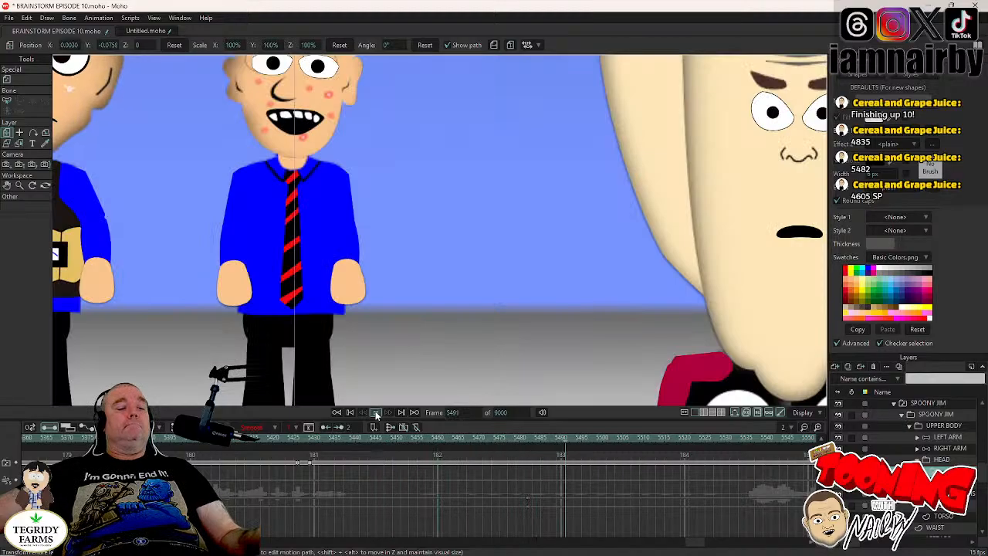
click(376, 413)
key(ctrl+s)
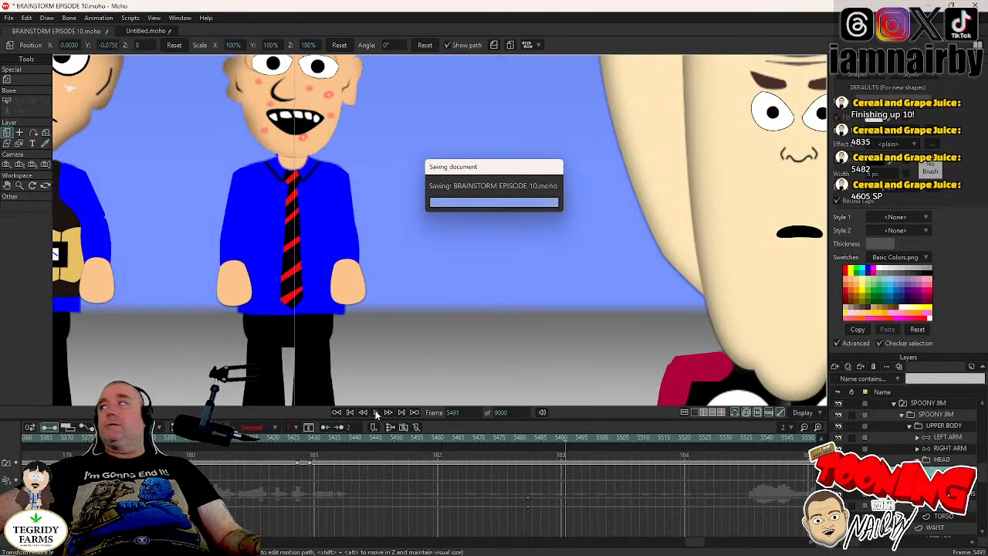
- Return to frame 4605, reselect SPOONY JIM's eyes layer and go to frame 4674, just before his first blink
click(458, 413)
text(46)
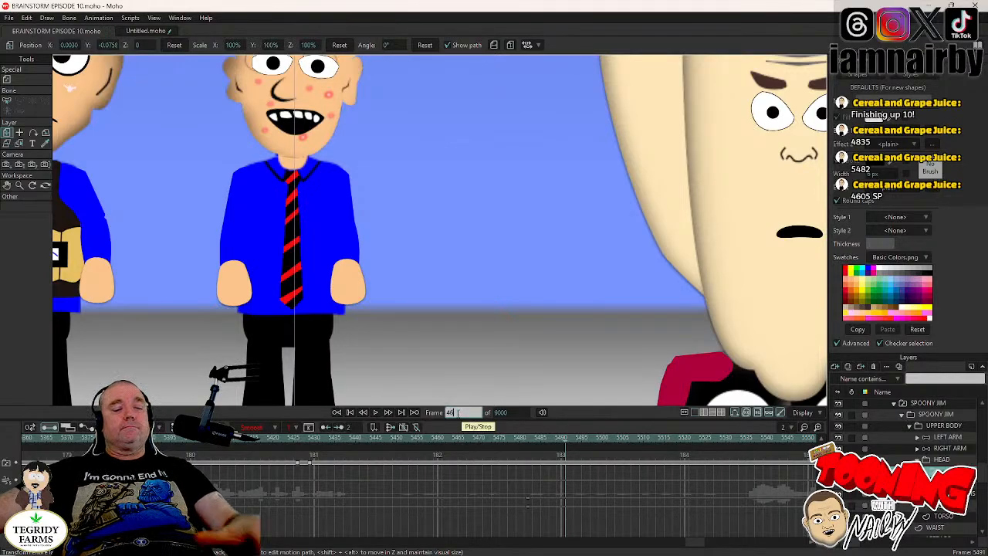
text(05)
key(Return)
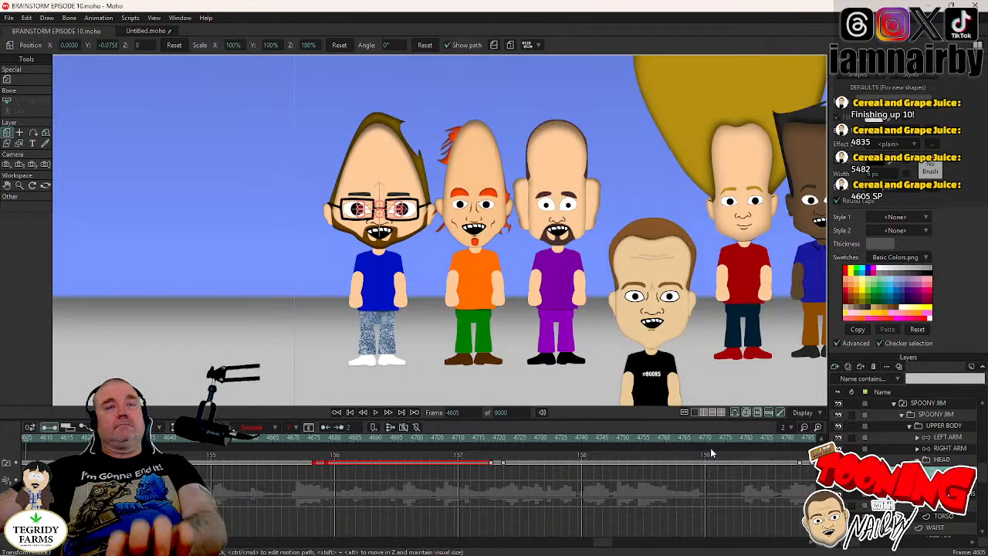
click(936, 461)
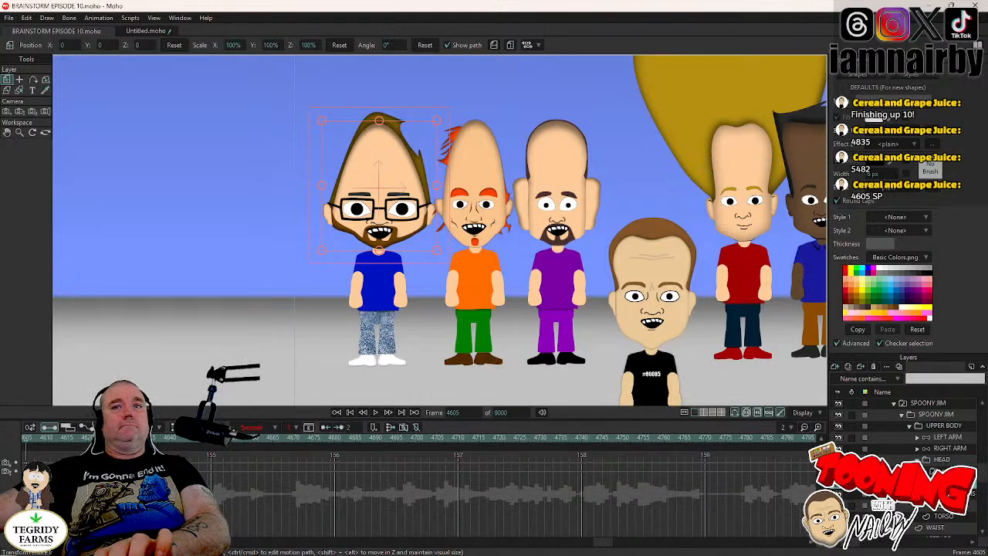
click(939, 471)
click(319, 443)
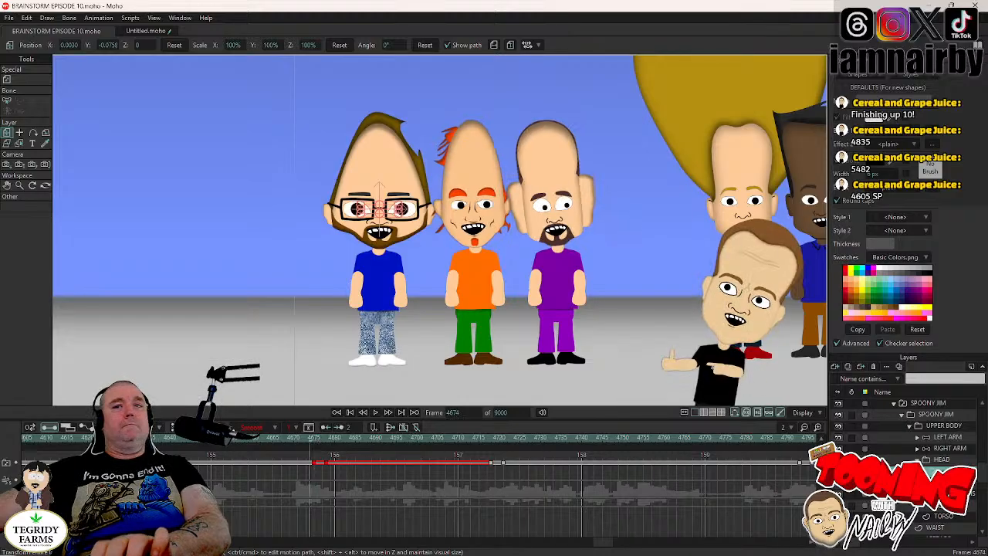
- Key SPOONY JIM's HEAD layer at frame 4674 and tilt the head to 3.6° at frame 4678
click(939, 459)
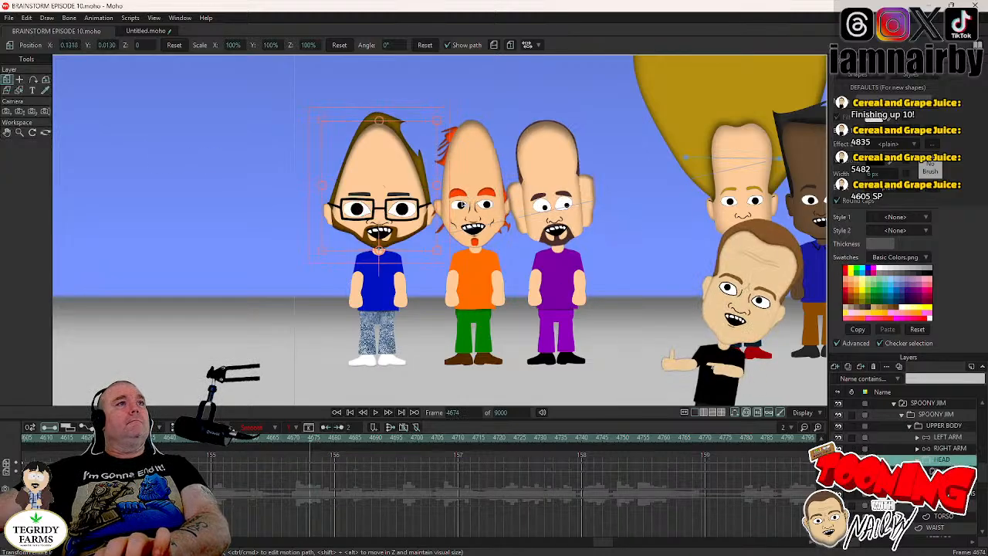
click(446, 211)
key(Right)
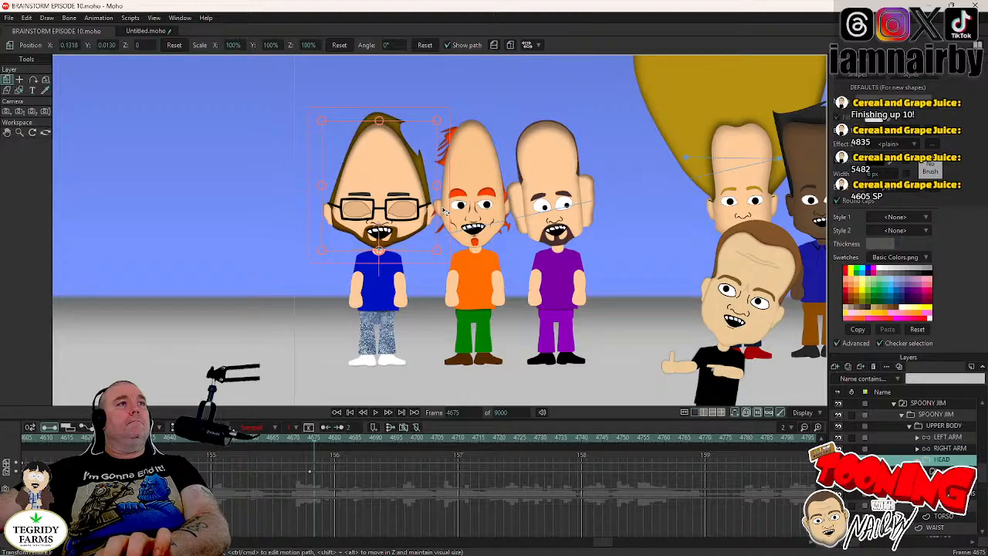
key(Right)
key(Right)
key(Right)
drag(445, 211, 440, 206)
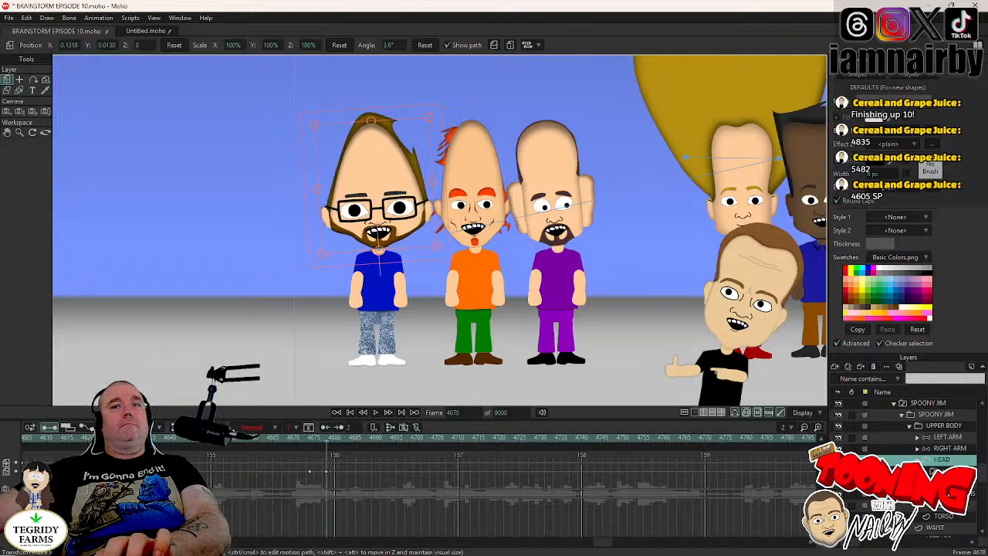
- Shift SPOONY JIM's pupils by X 0.0105, Y -0.0048 at frame 4676 toward the other characters and set their keys to Step interpolation
click(925, 471)
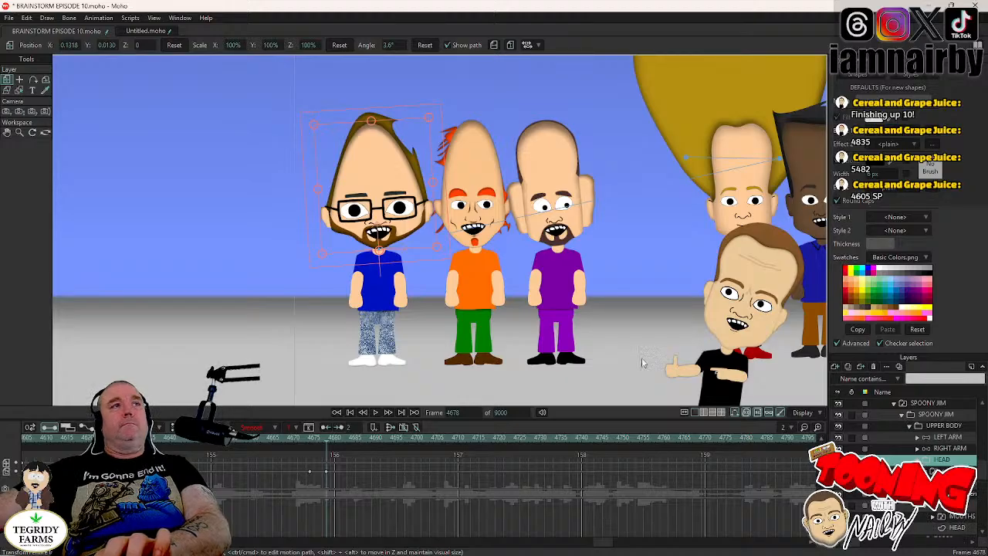
click(18, 81)
key(Left)
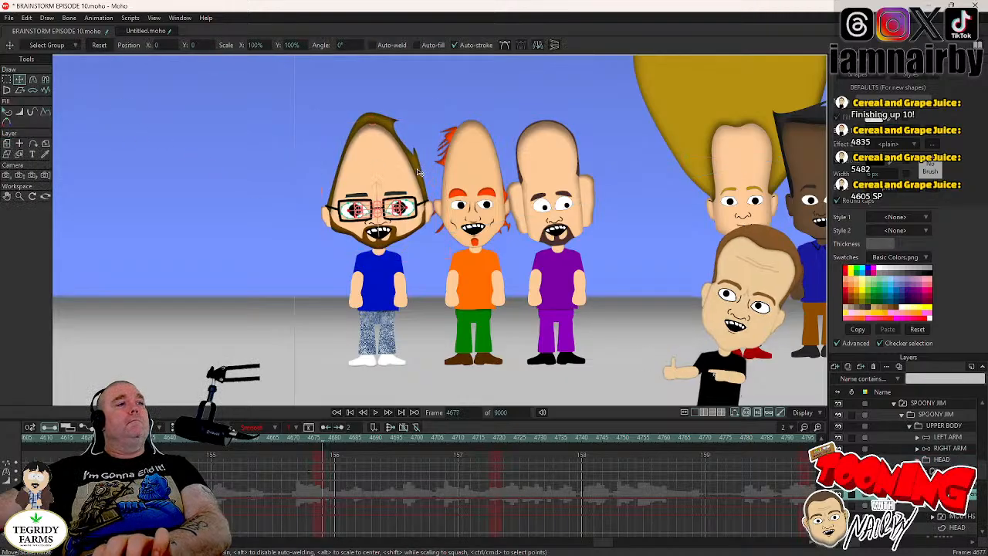
key(Left)
scroll(421, 231, up, 2)
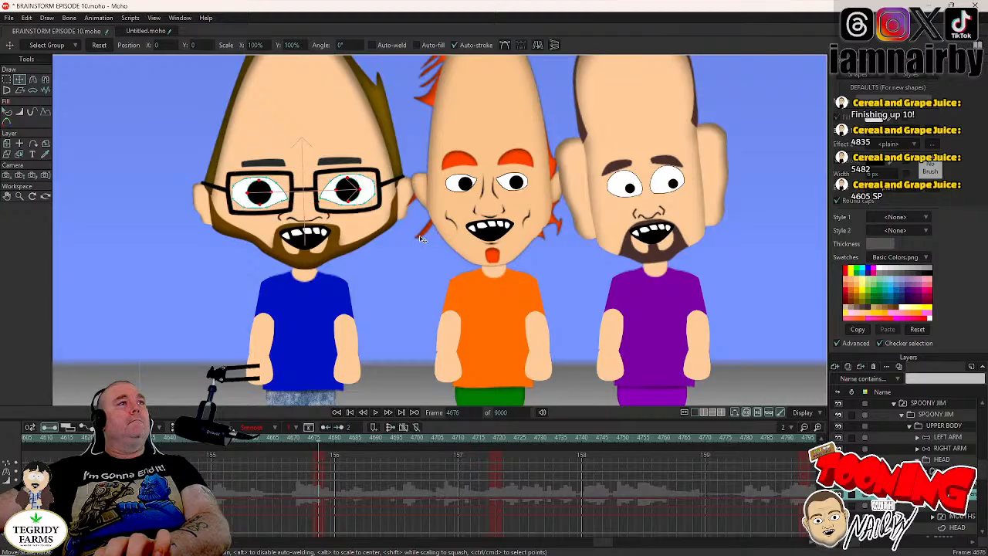
drag(423, 238, 427, 242)
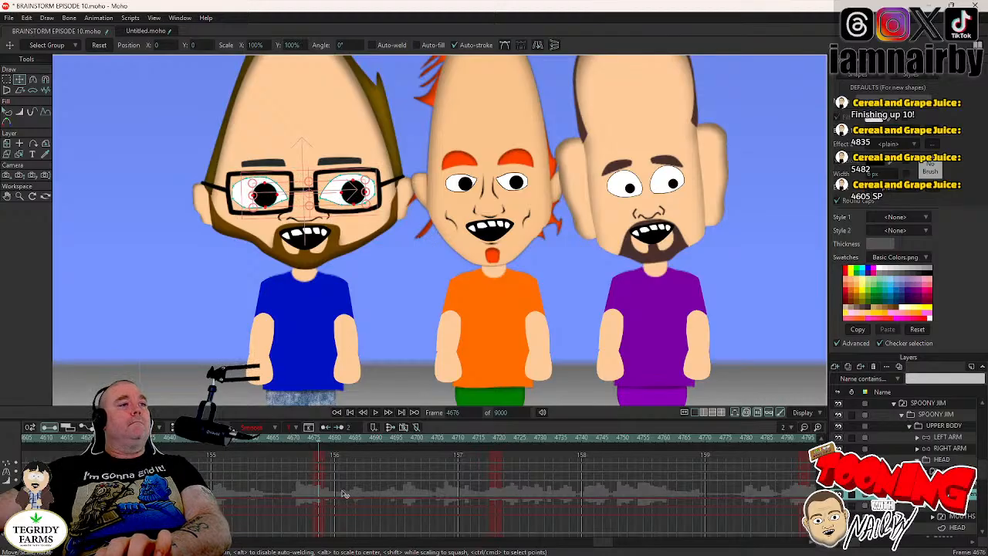
drag(325, 460, 318, 485)
right_click(318, 484)
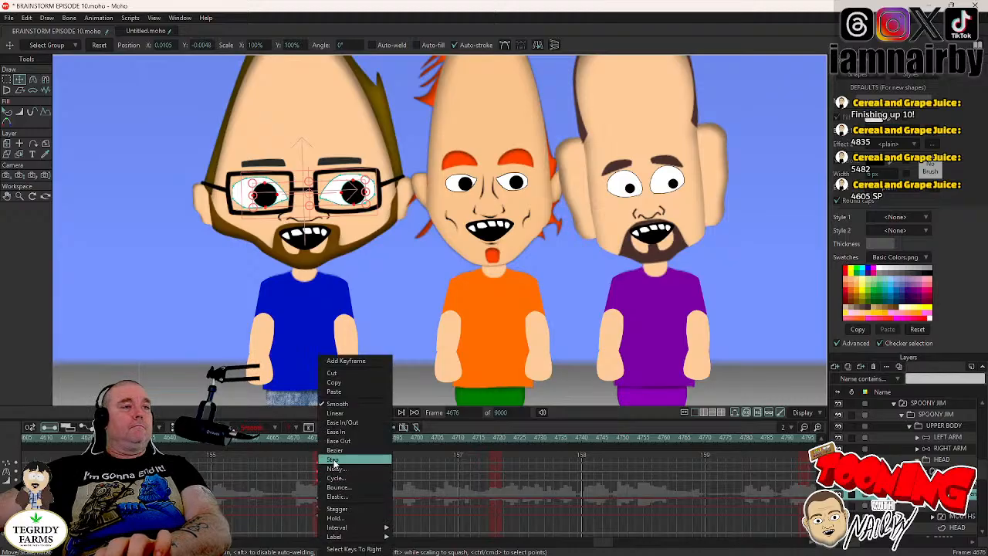
click(332, 460)
- Save the project and reselect SPOONY JIM's HEAD layer
key(ctrl+s)
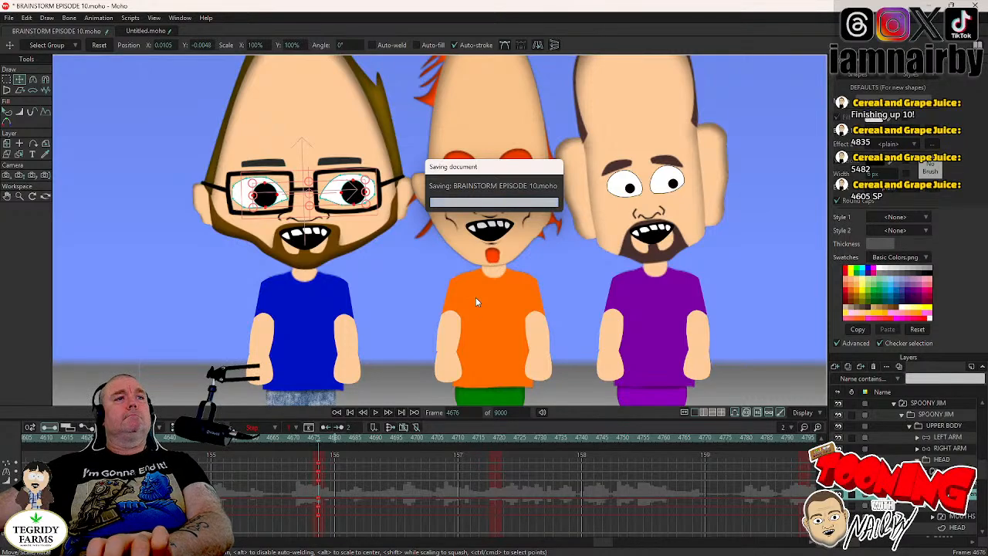
scroll(478, 301, down, 4)
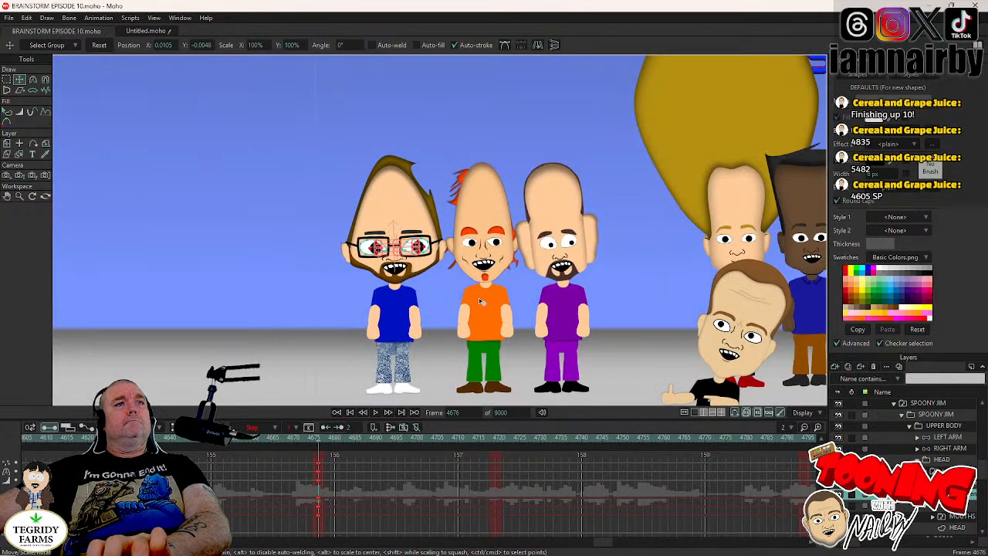
click(950, 461)
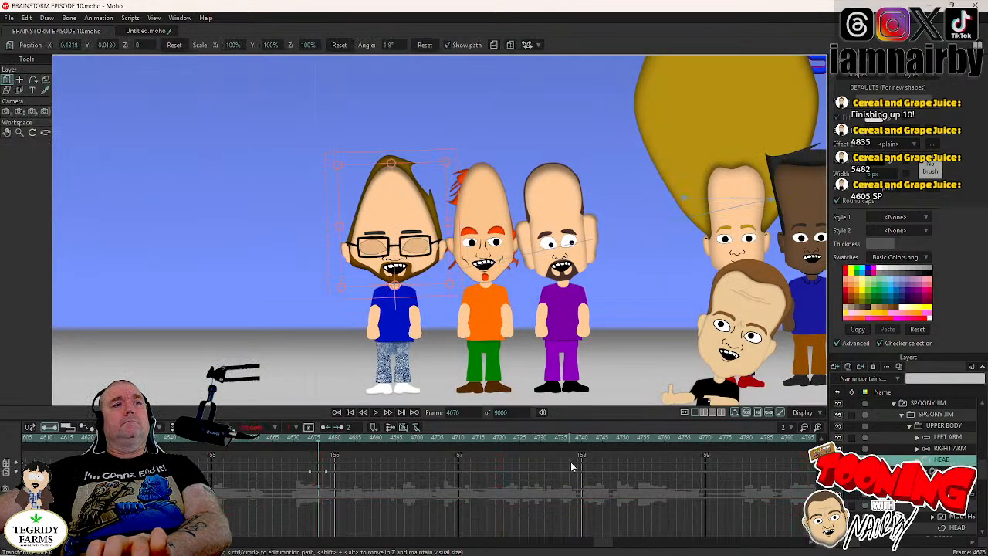
- Play back the animation from frame 4670 to review SPOONY JIM's blink, eye shift and head tilt
click(293, 438)
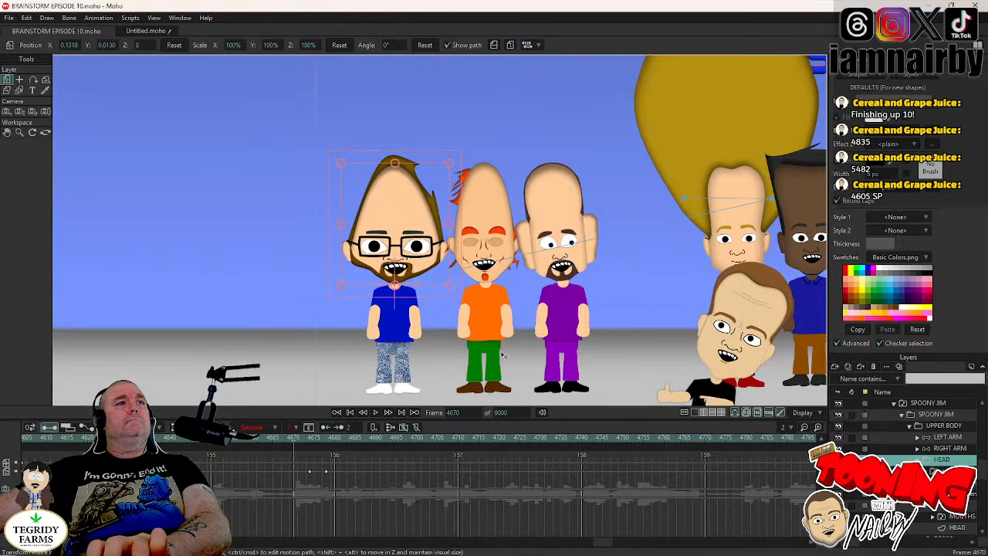
scroll(377, 355, down, 3)
scroll(376, 355, down, 2)
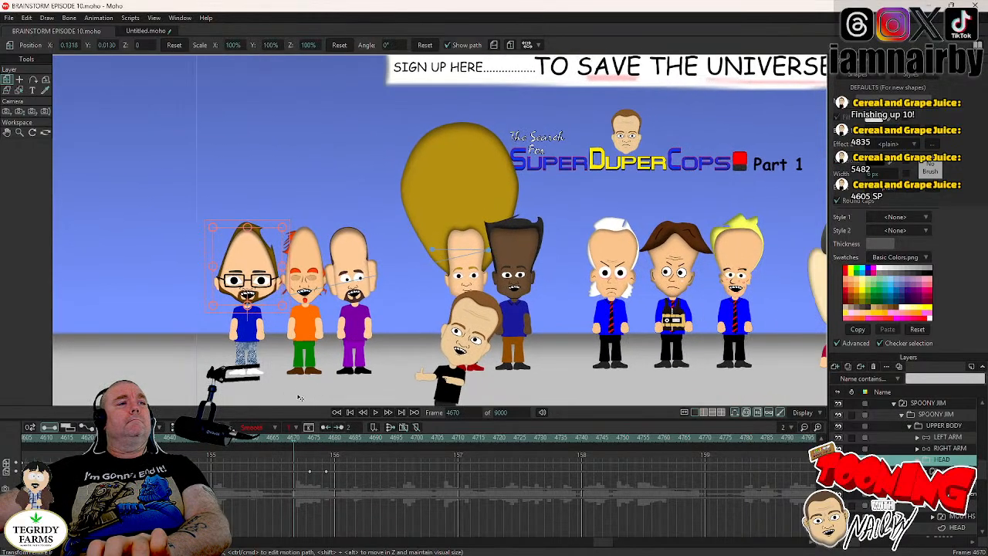
click(376, 412)
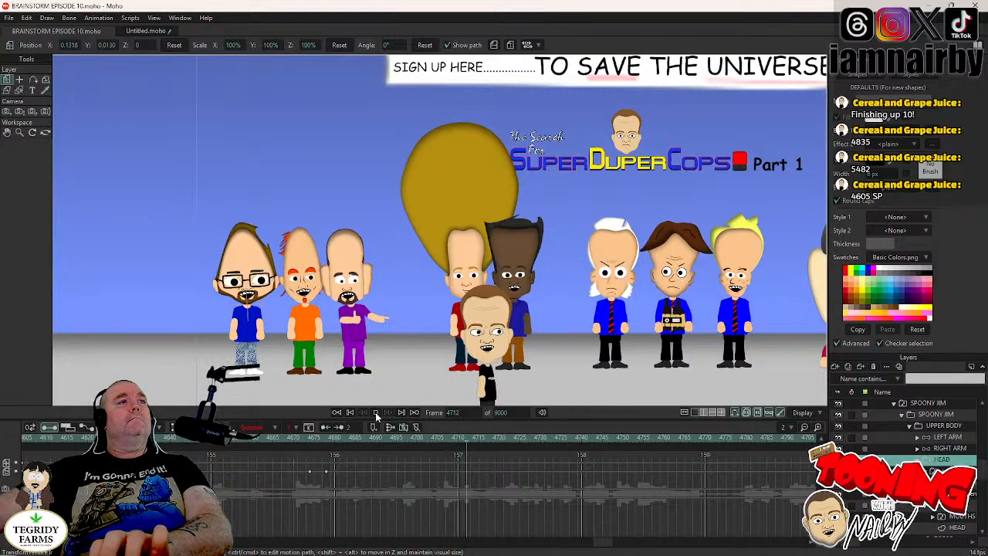
key(space)
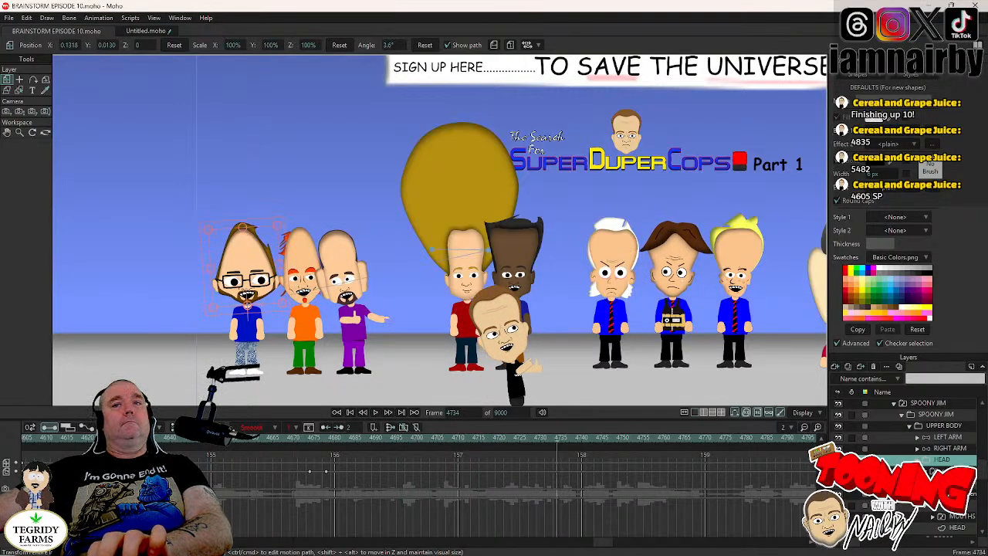
- Key SPOONY JIM's HEAD layer at frame 4717 and tilt the head to -4.0° at frame 4721
click(944, 471)
click(488, 438)
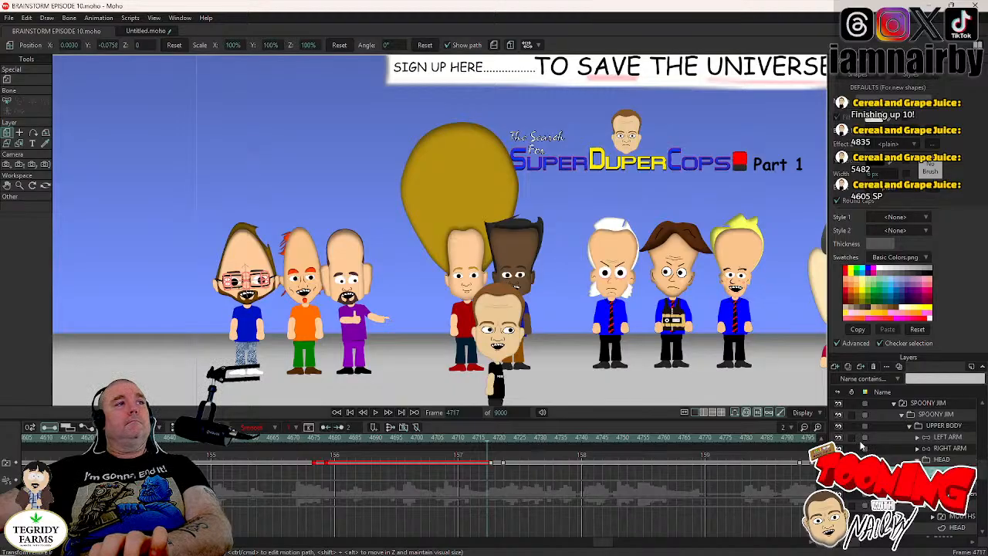
click(943, 460)
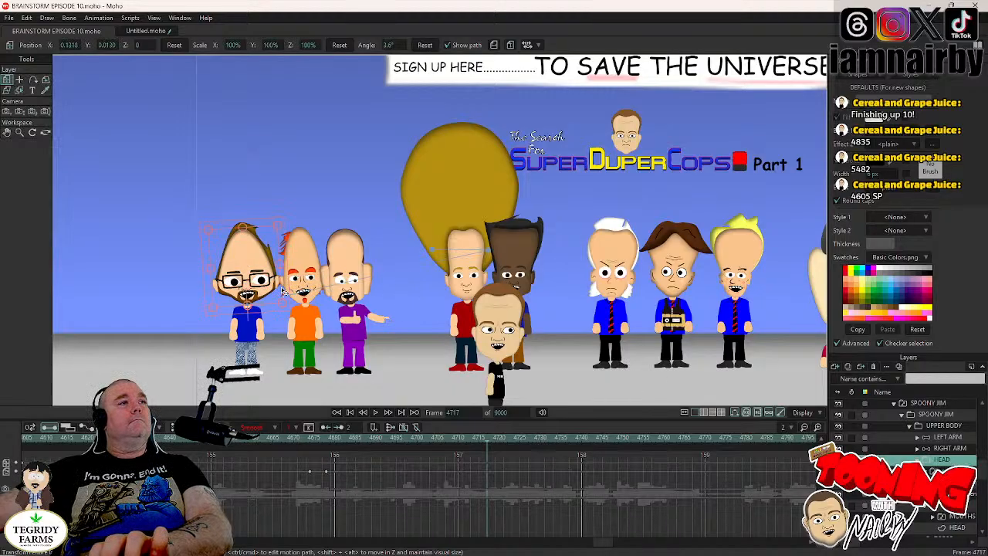
key(Right)
key(Right)
key(Right)
key(Right)
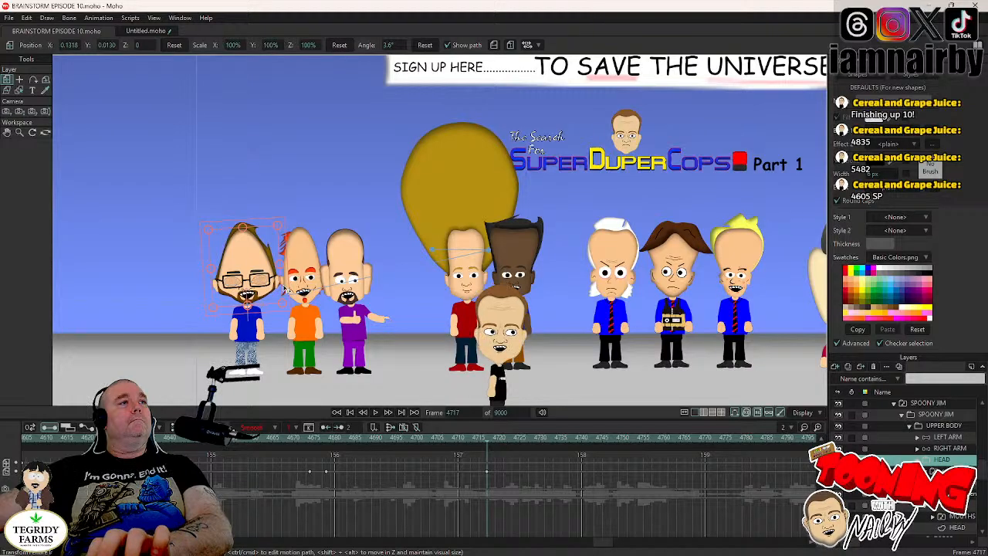
drag(283, 292, 287, 295)
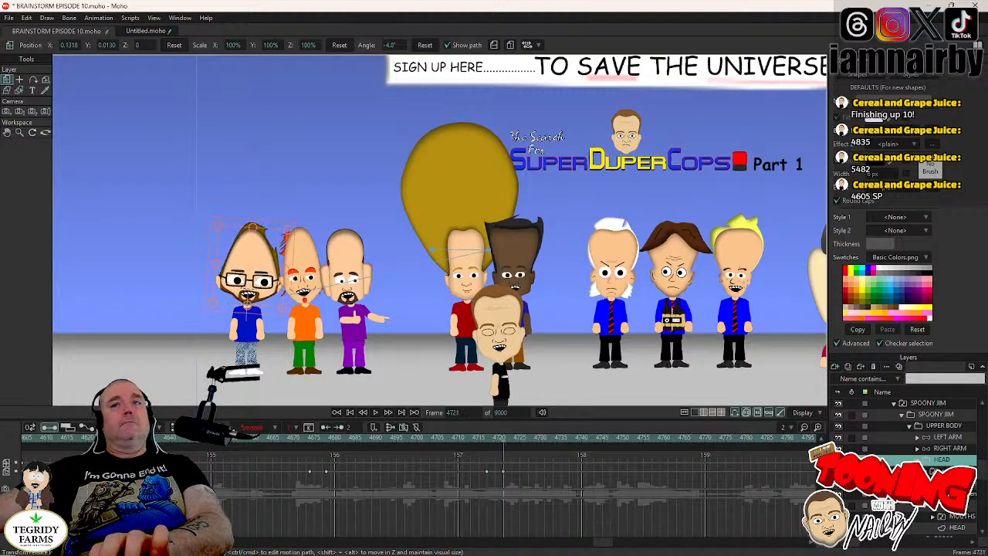
- Return SPOONY JIM's pupils to X 0, Y 0 at frame 4720 with Step interpolation keys, and save the project
key(Left)
alt+right_click(263, 280)
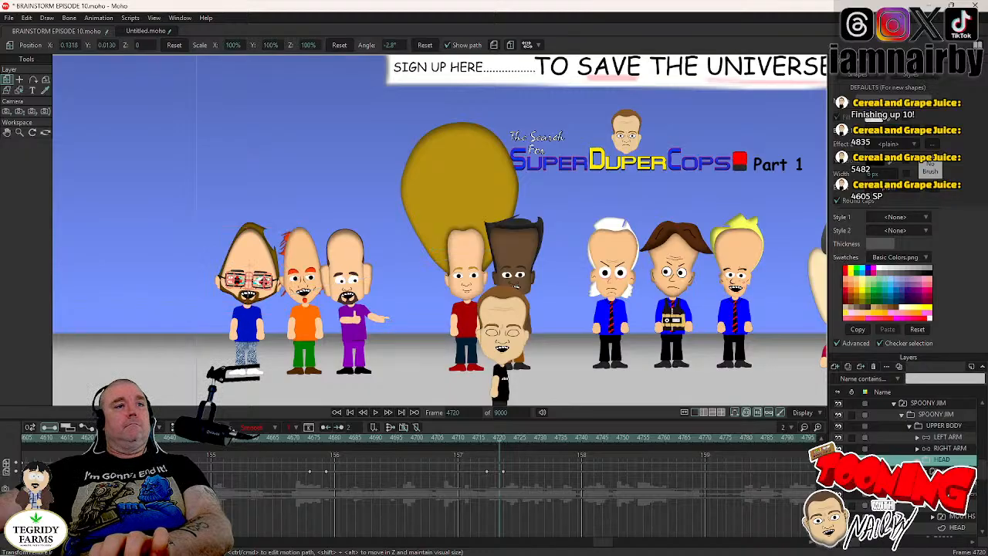
click(19, 82)
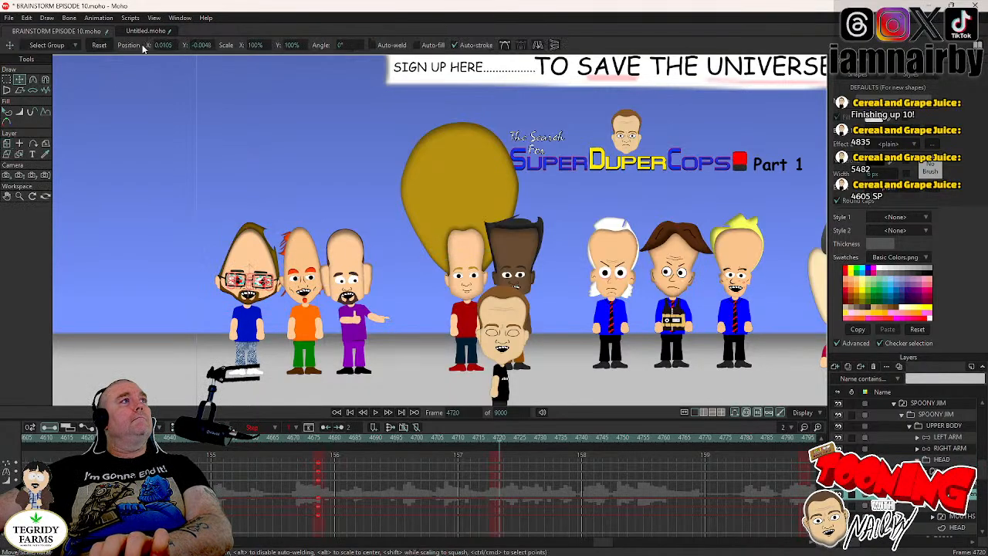
click(415, 349)
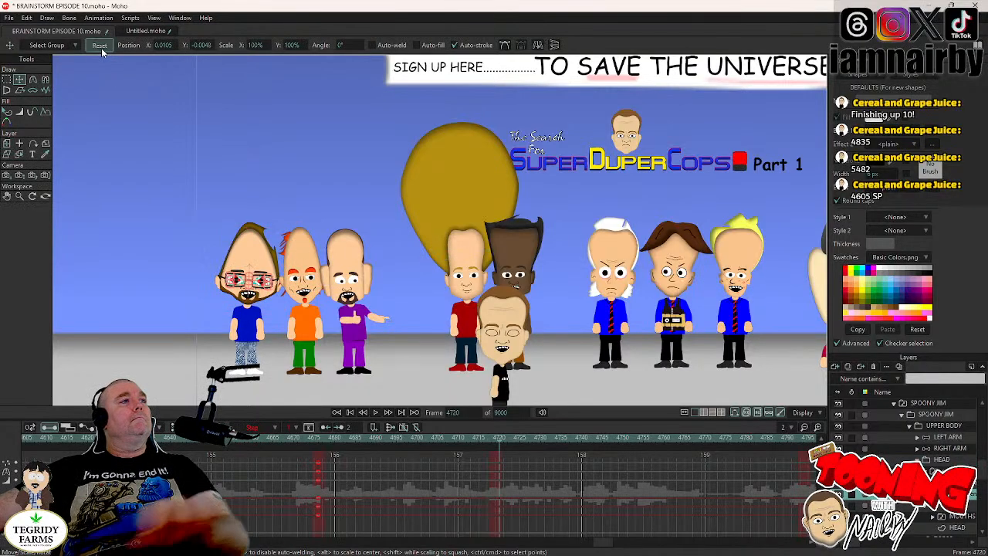
drag(509, 461, 508, 489)
right_click(499, 481)
click(484, 463)
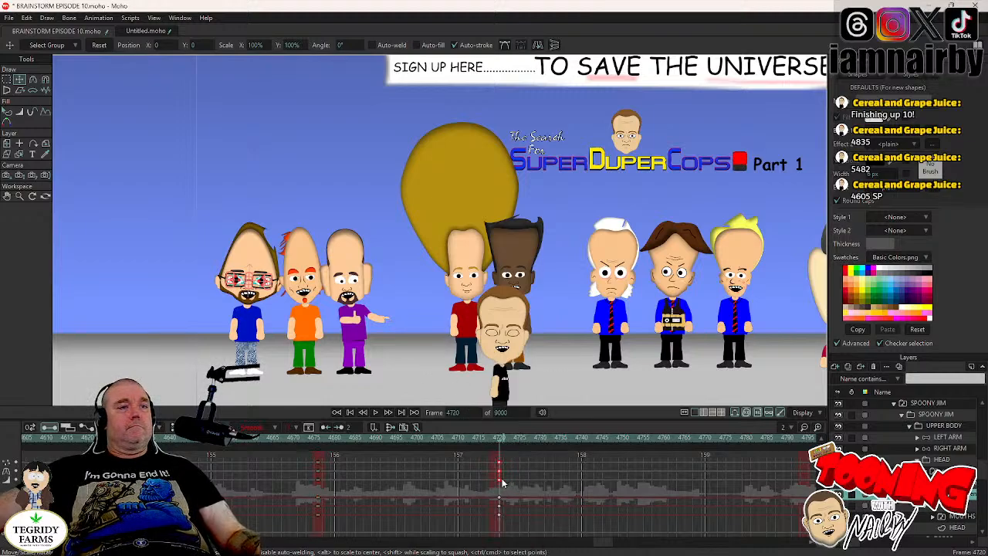
right_click(502, 483)
click(515, 460)
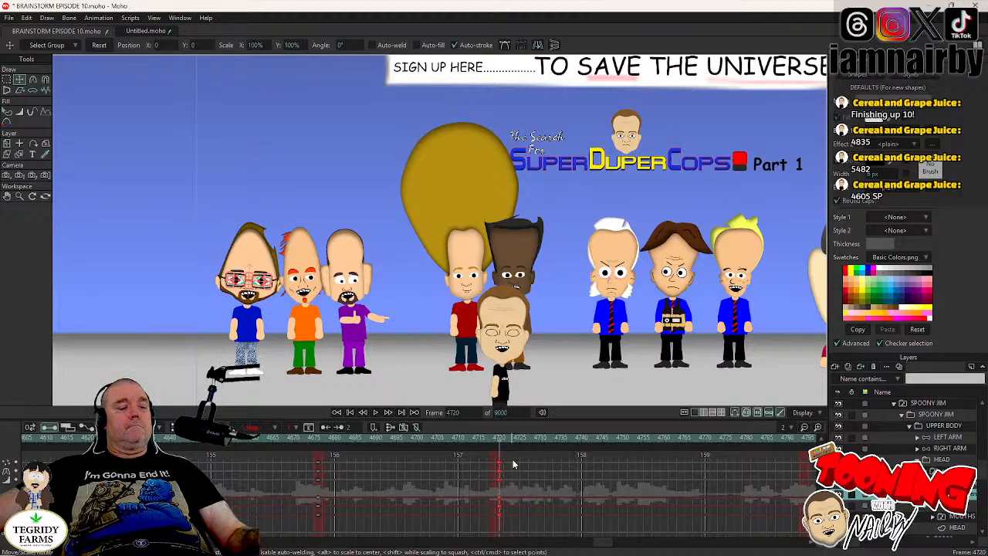
key(ctrl+s)
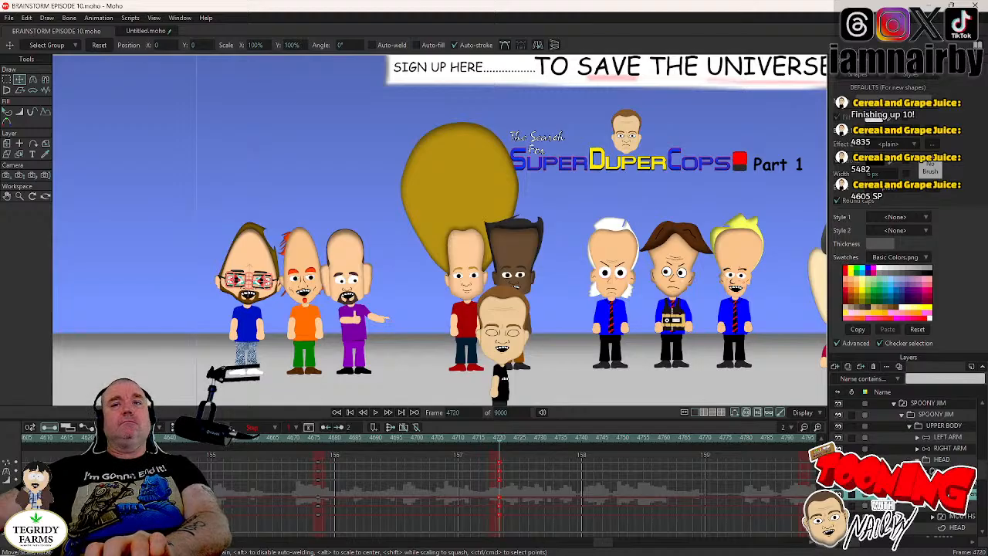
- Reselect SPOONY JIM's eyes layer and go to frame 4792, just before his next blink
click(925, 471)
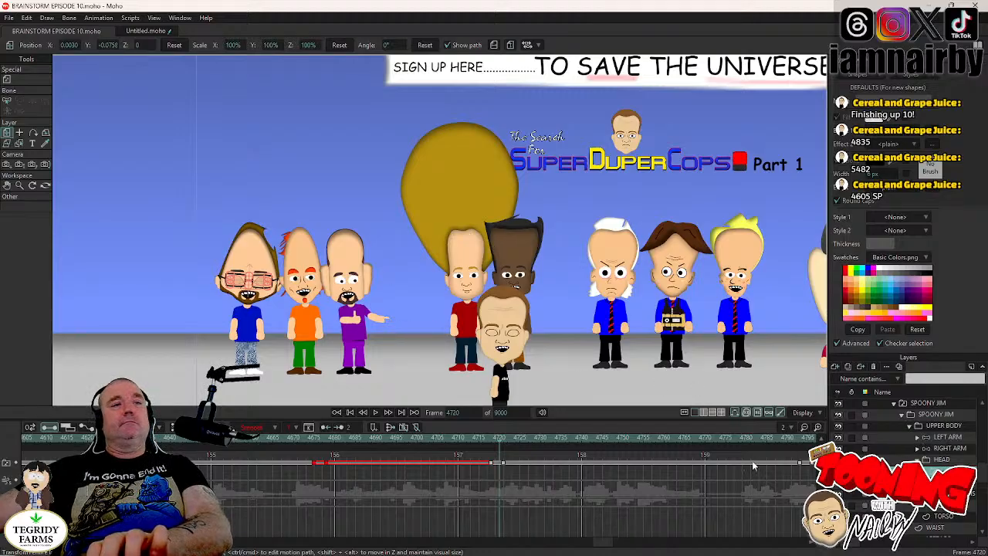
click(939, 483)
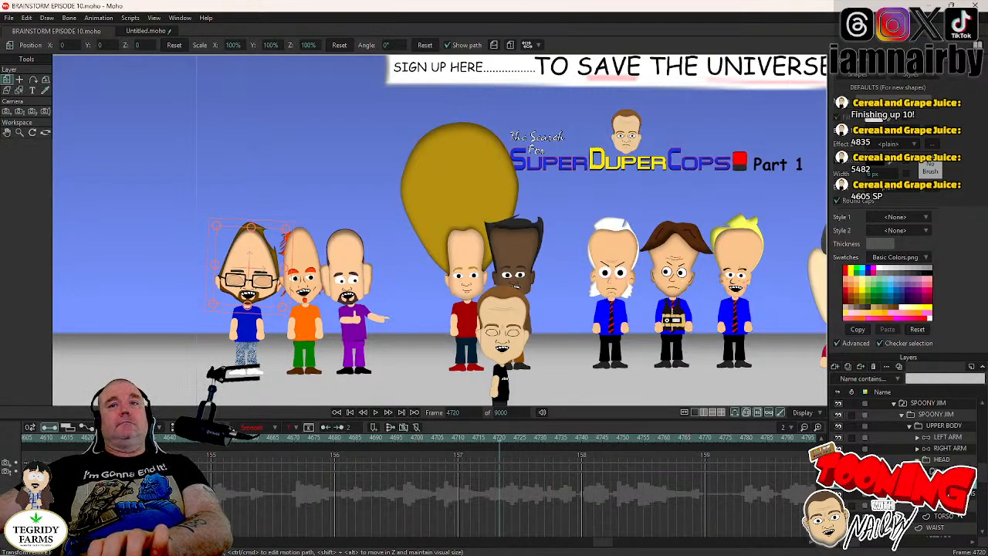
click(937, 471)
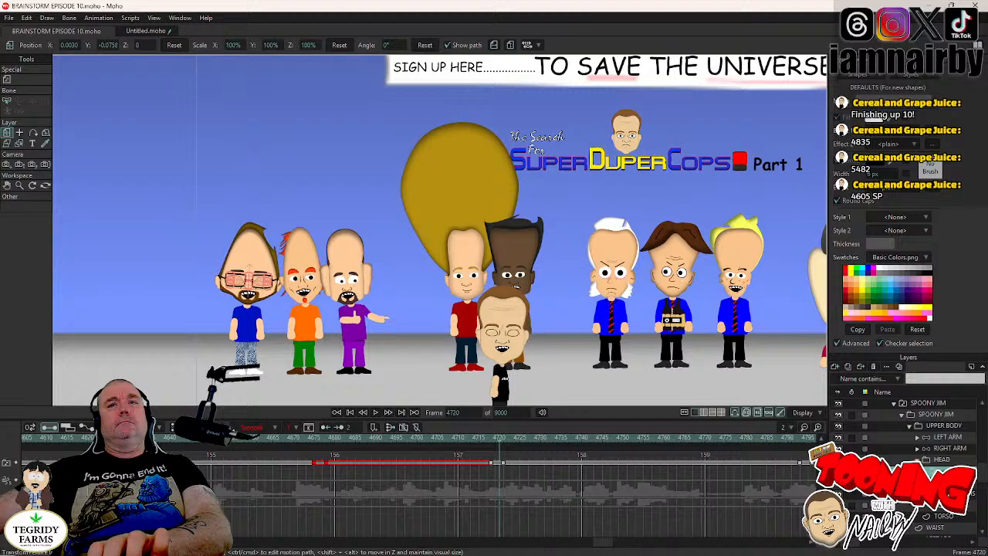
click(925, 471)
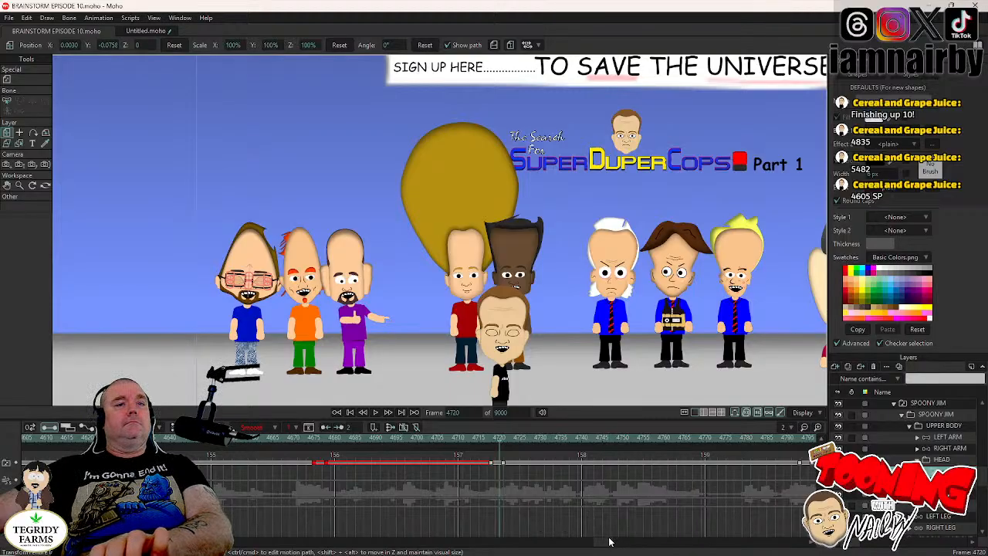
drag(602, 543, 609, 540)
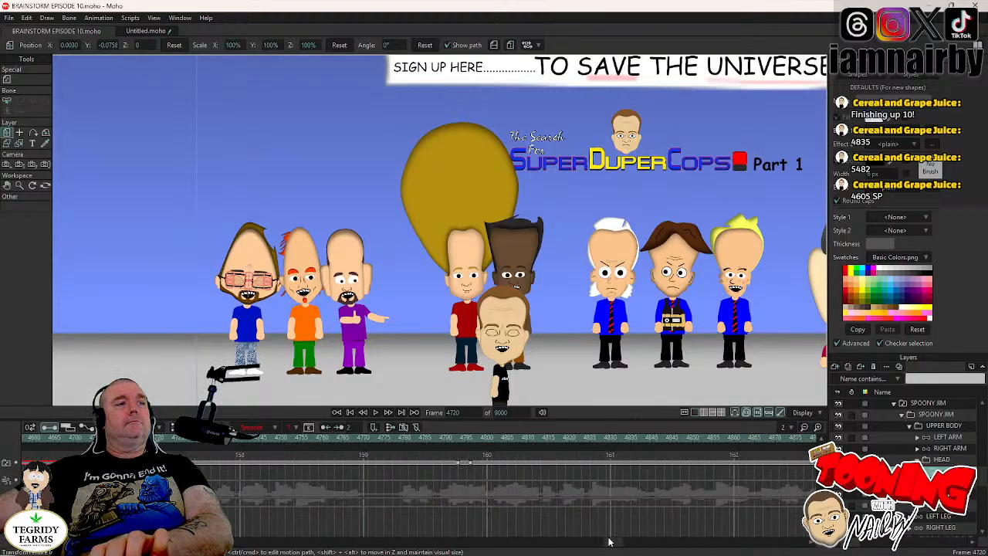
click(459, 438)
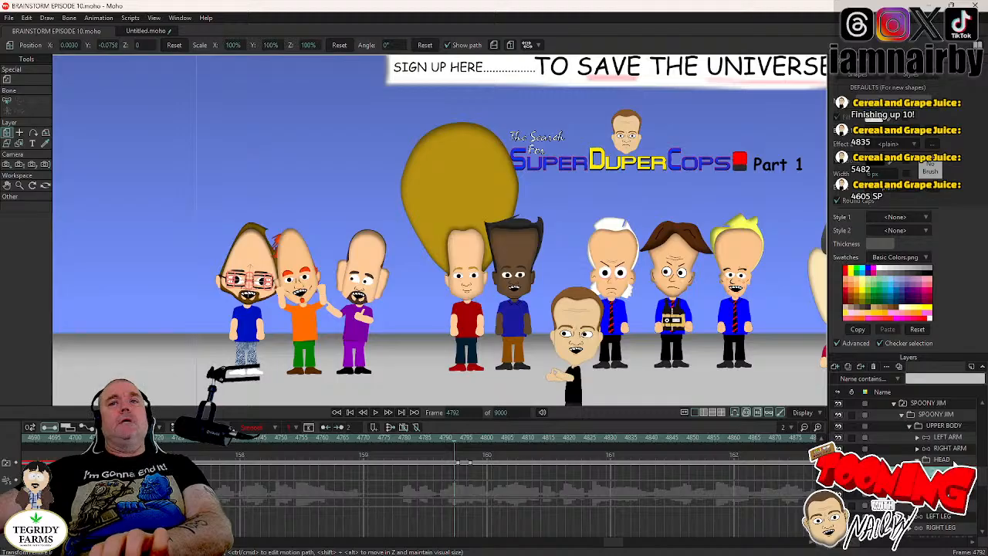
- Key SPOONY JIM's HEAD layer at frame 4792 and tilt the head to 2.4° at frame 4796
click(941, 459)
scroll(400, 265, up, 3)
drag(362, 289, 454, 272)
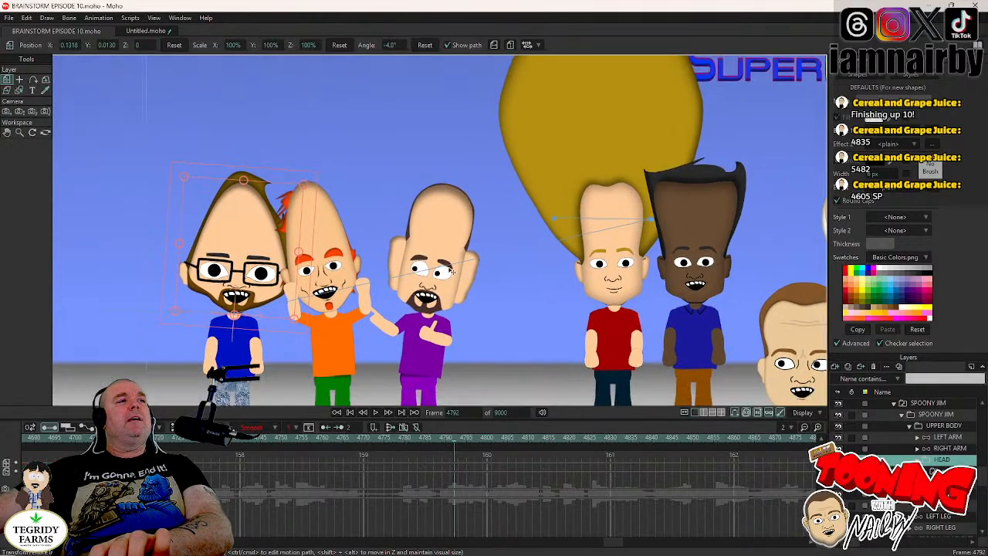
scroll(452, 270, up, 2)
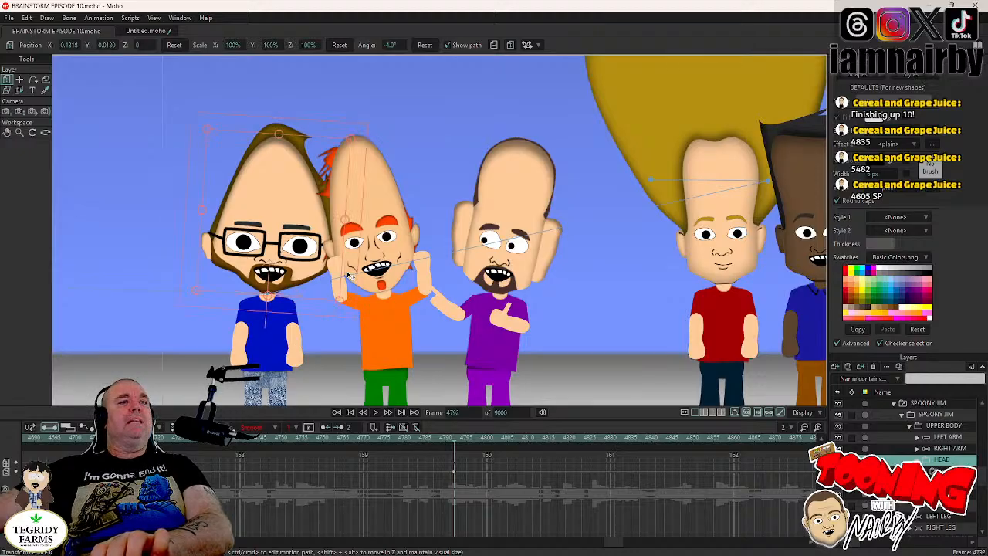
key(Right)
key(Right)
key(Right)
key(Right)
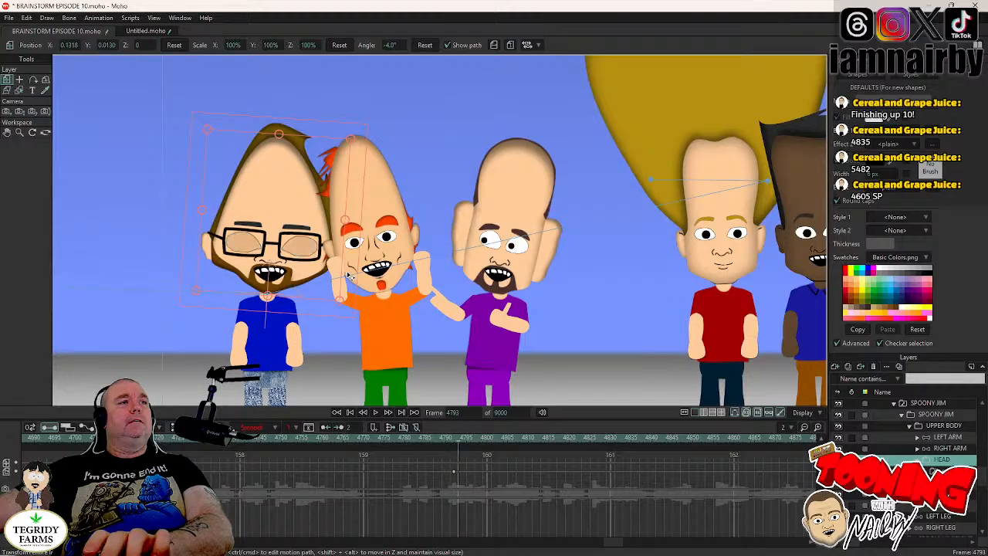
drag(348, 274, 349, 268)
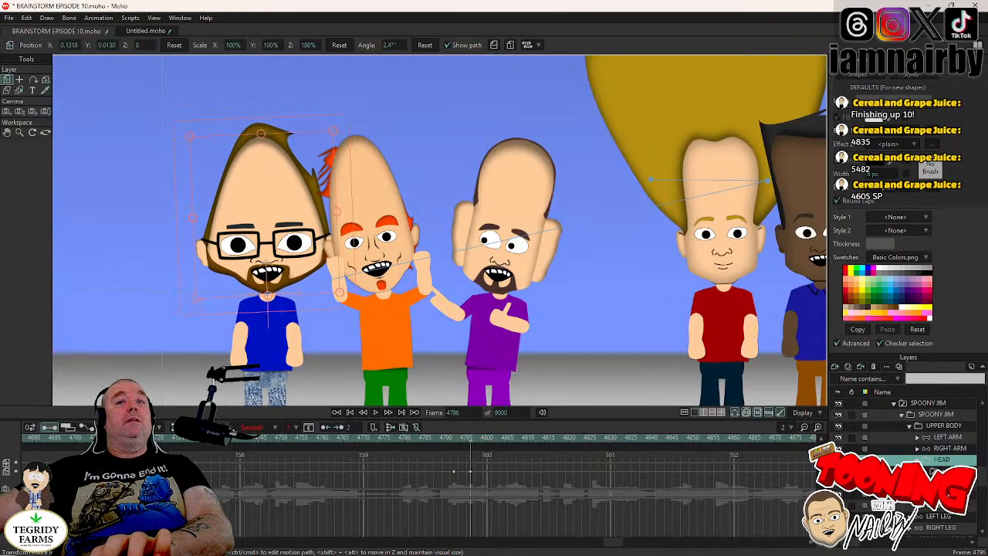
- Hide SPOONY JIM's head artwork and show it again
click(925, 471)
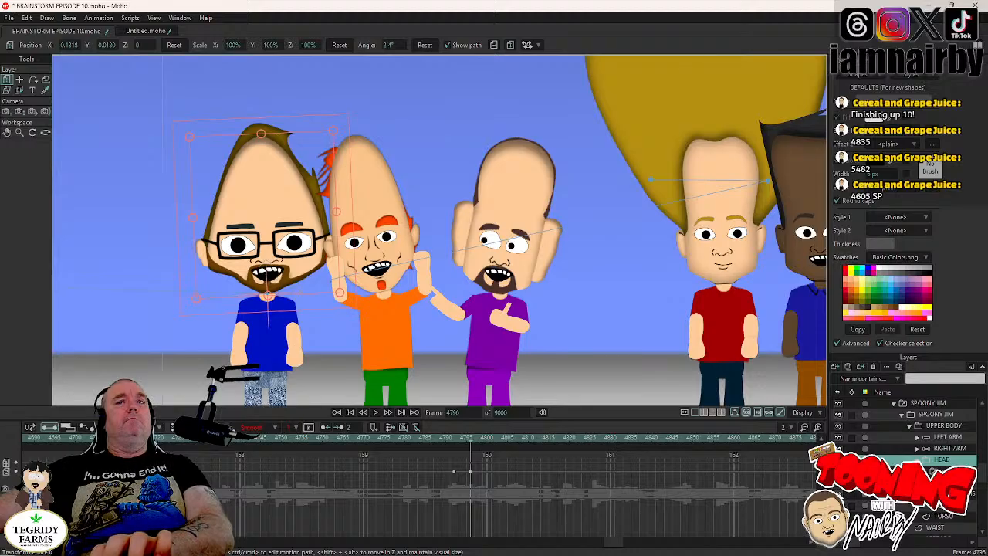
click(839, 505)
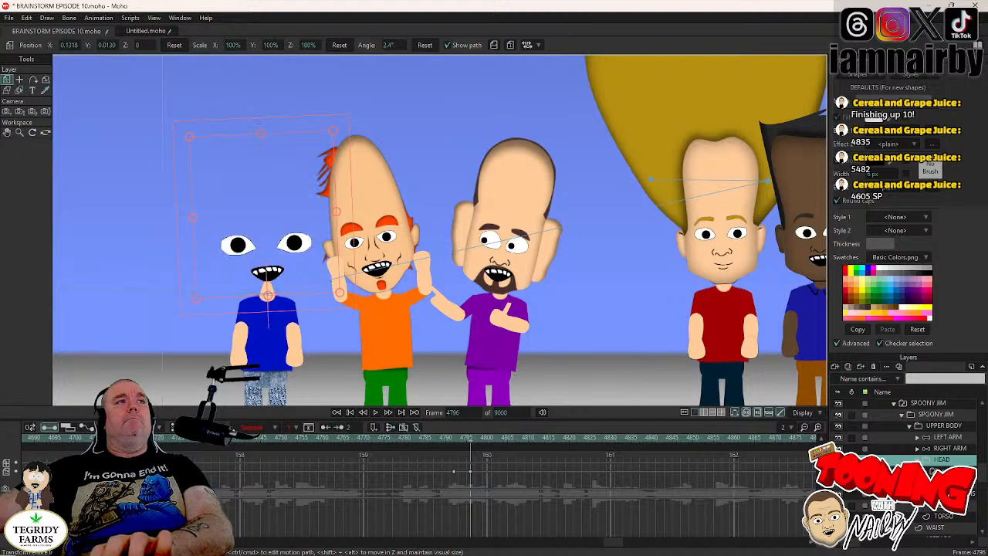
click(838, 505)
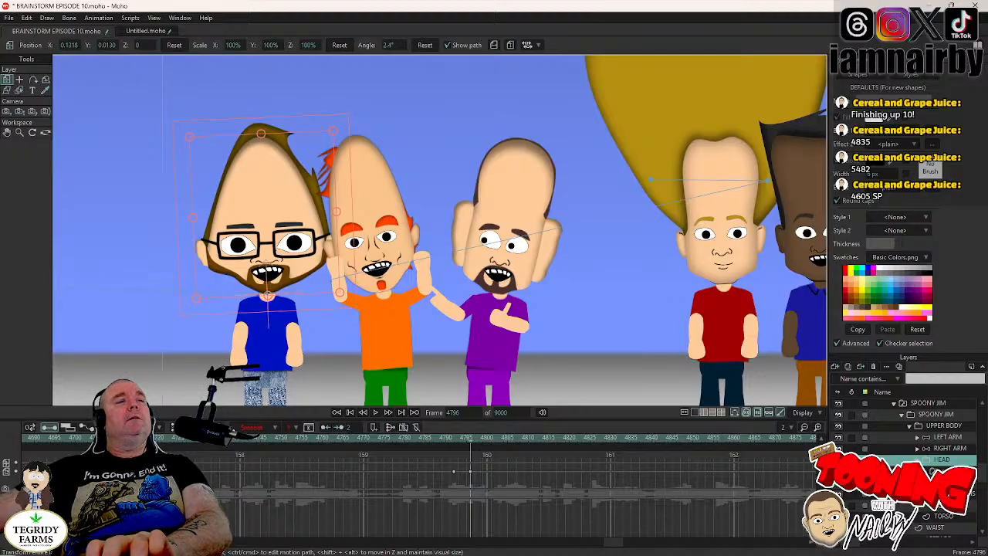
click(925, 483)
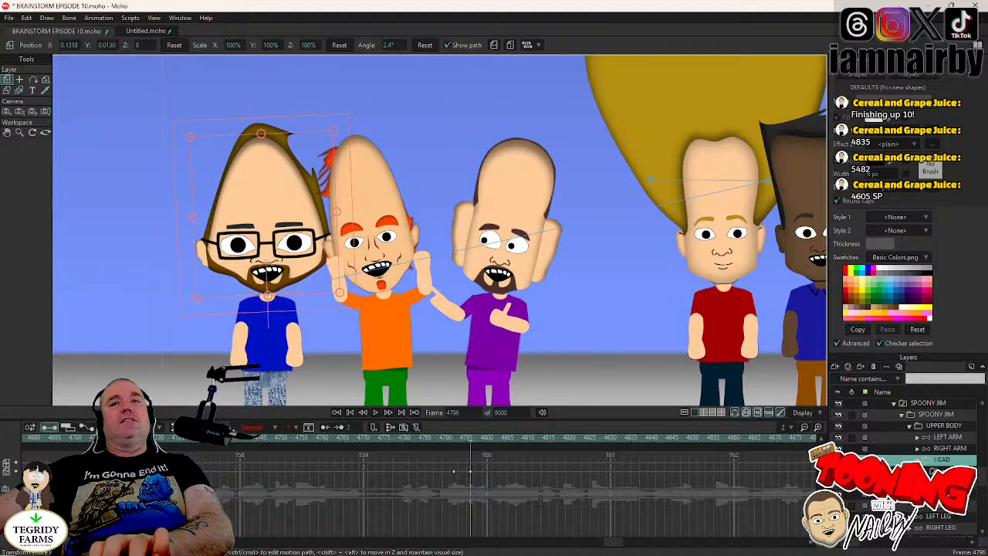
- Find SPOONY JIM's next blink, key his HEAD layer at frame 4894 and tilt the head to -1.6° at frame 4898
click(932, 470)
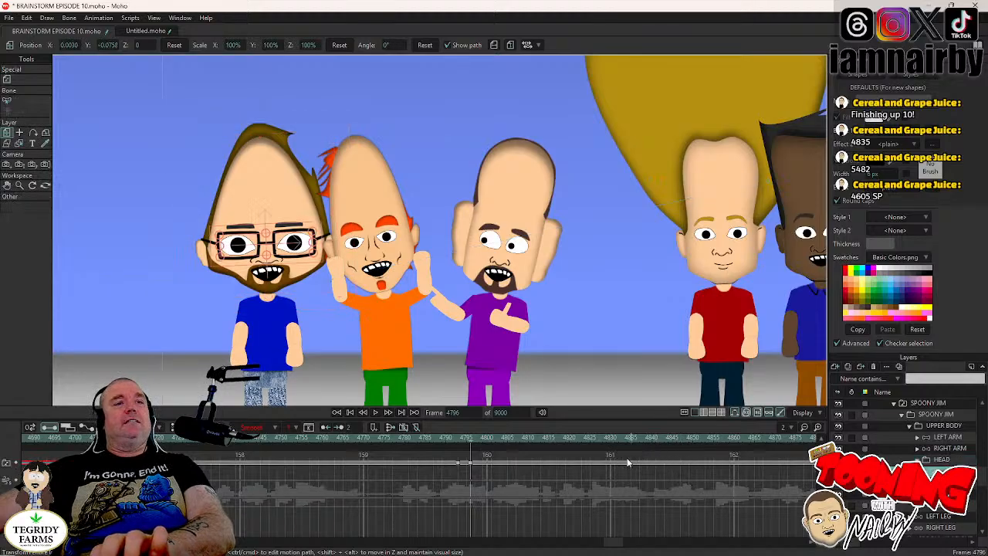
drag(614, 541, 624, 545)
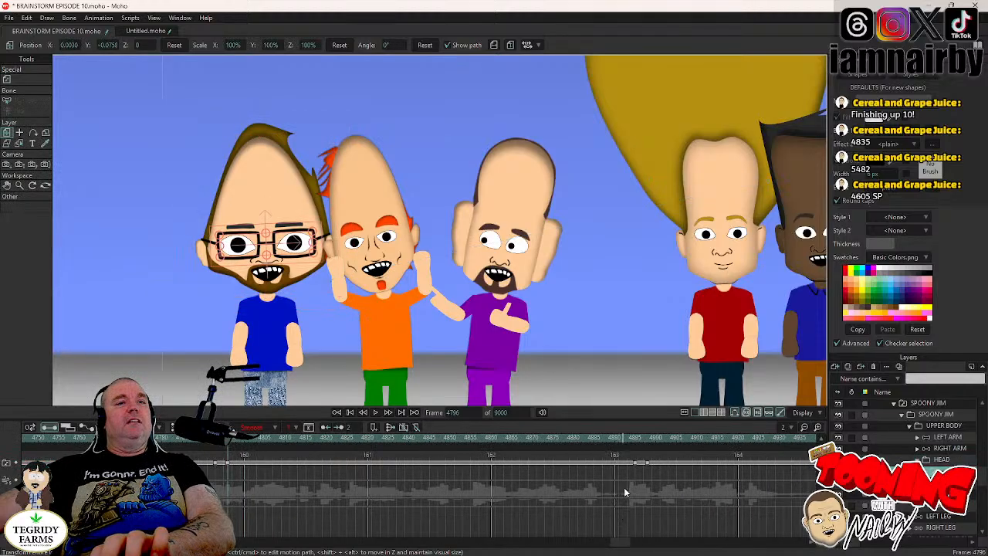
click(634, 438)
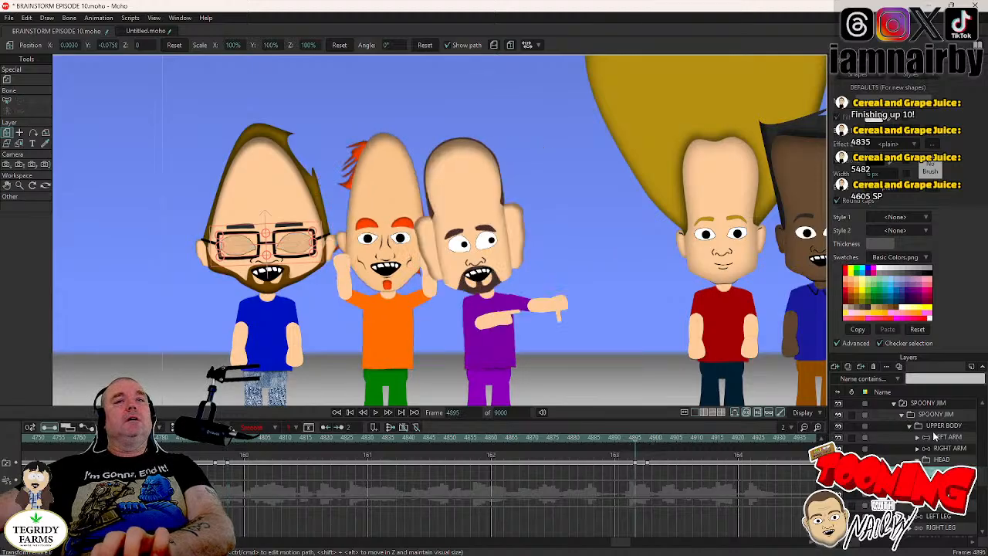
click(942, 460)
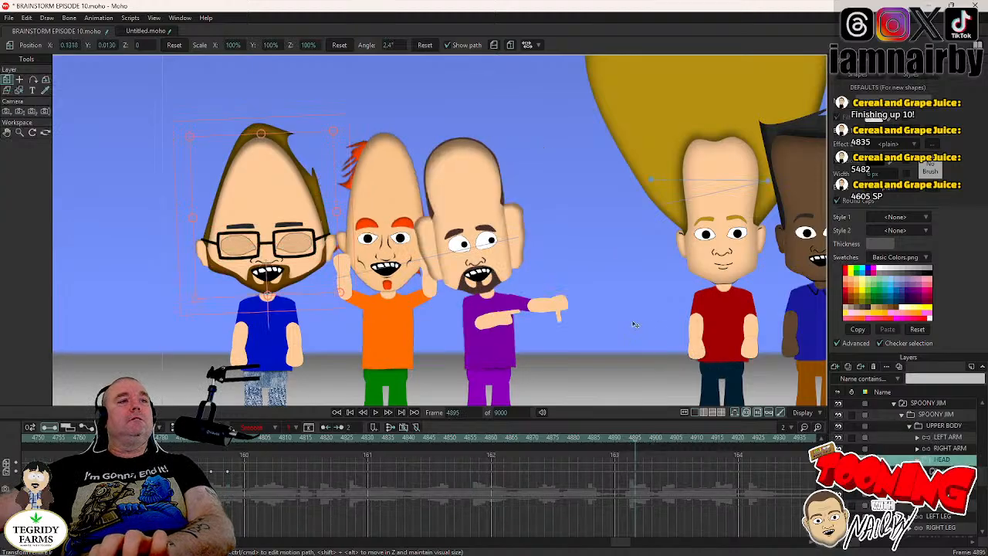
key(ctrl+Left)
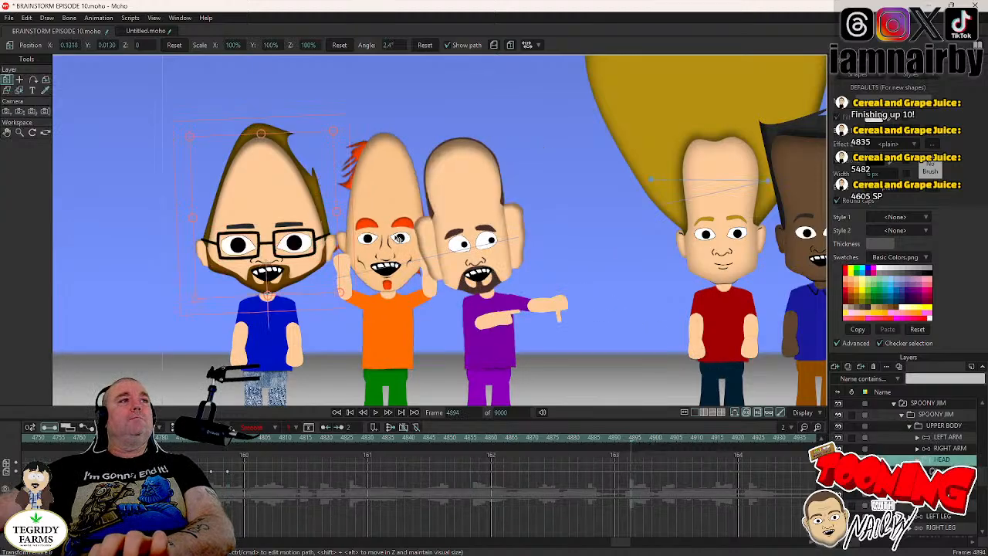
click(352, 241)
key(Right)
key(Right)
key(Right)
key(Right)
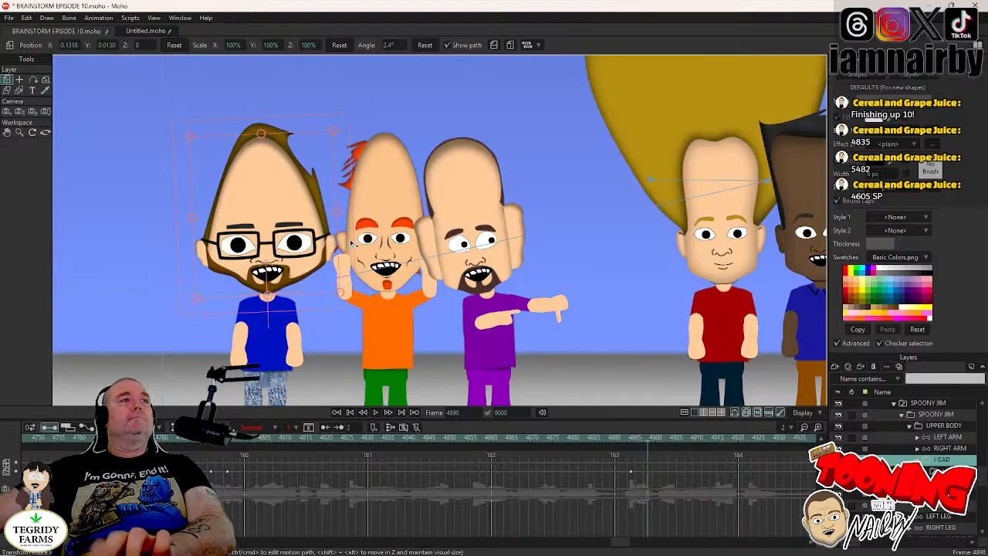
drag(351, 241, 354, 249)
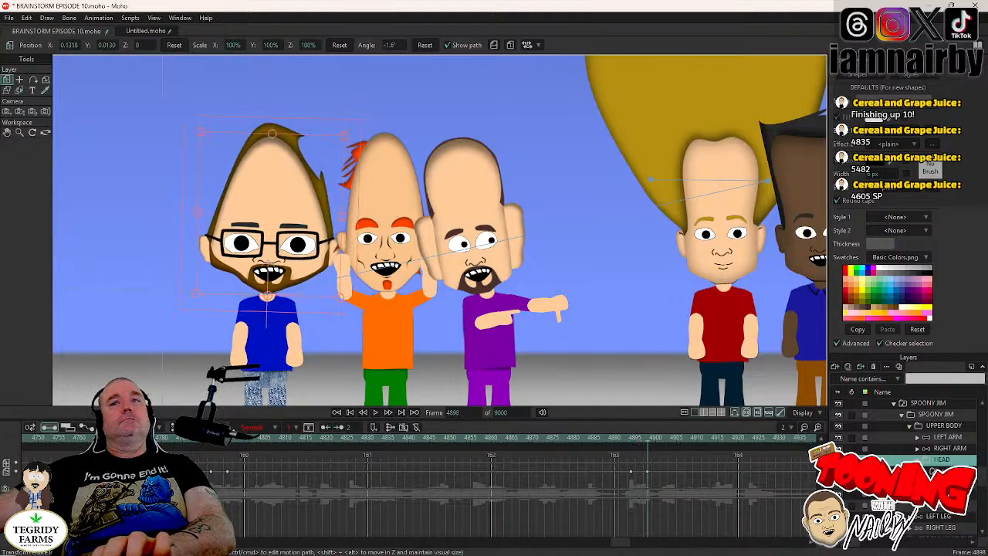
- Find SPOONY JIM's next blink, key his HEAD layer at frame 4984 and tilt the head to 2.4° at frame 4988
drag(619, 544, 642, 547)
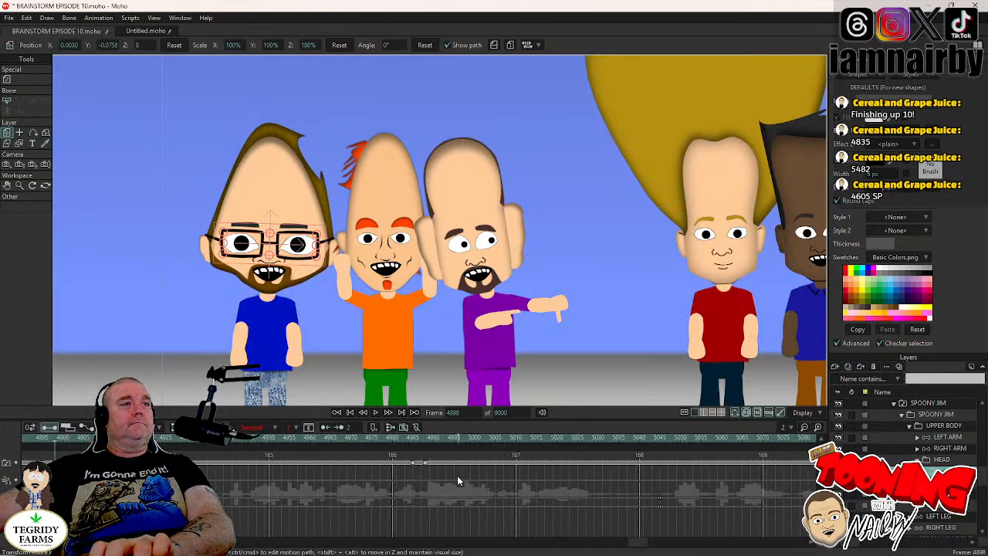
click(412, 438)
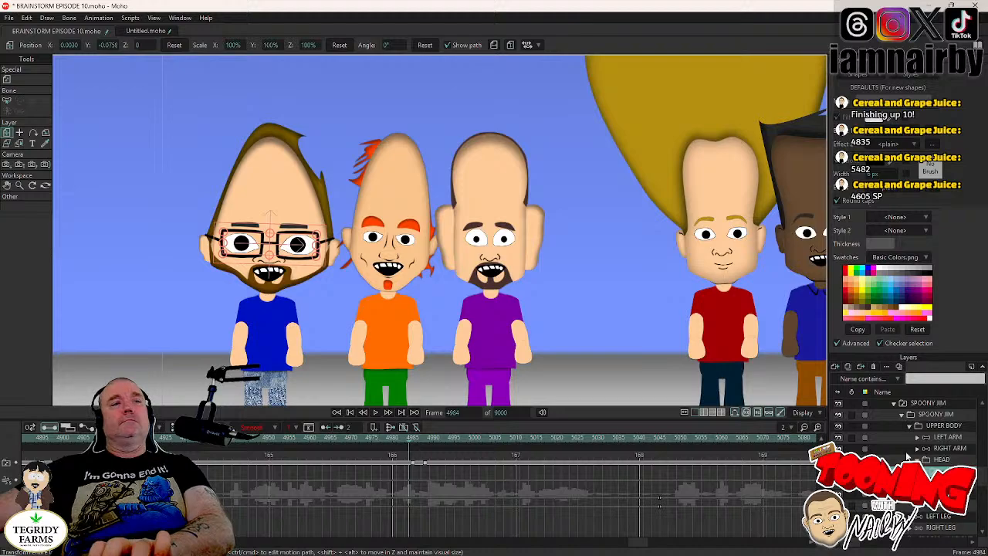
click(945, 460)
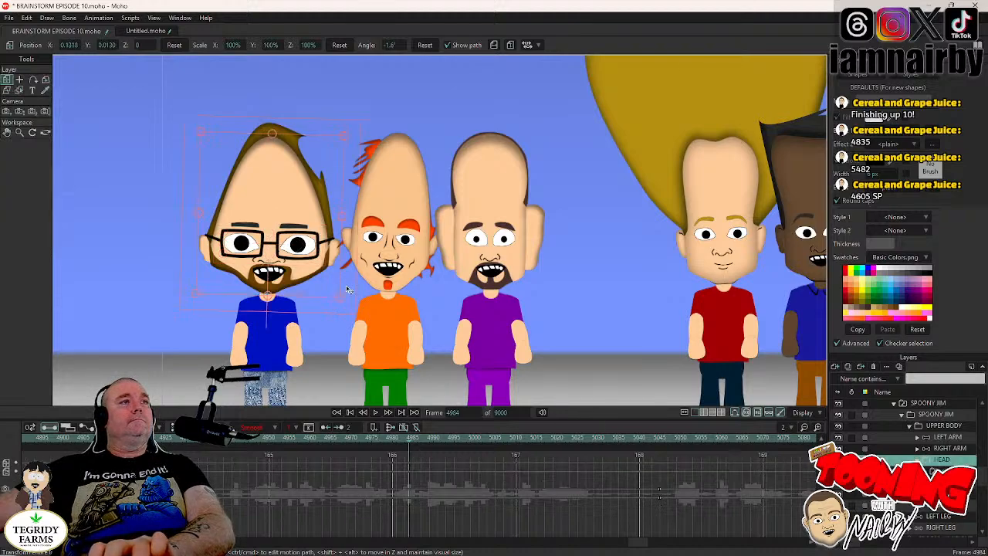
drag(346, 288, 349, 292)
key(Right)
key(Right)
key(Right)
key(Right)
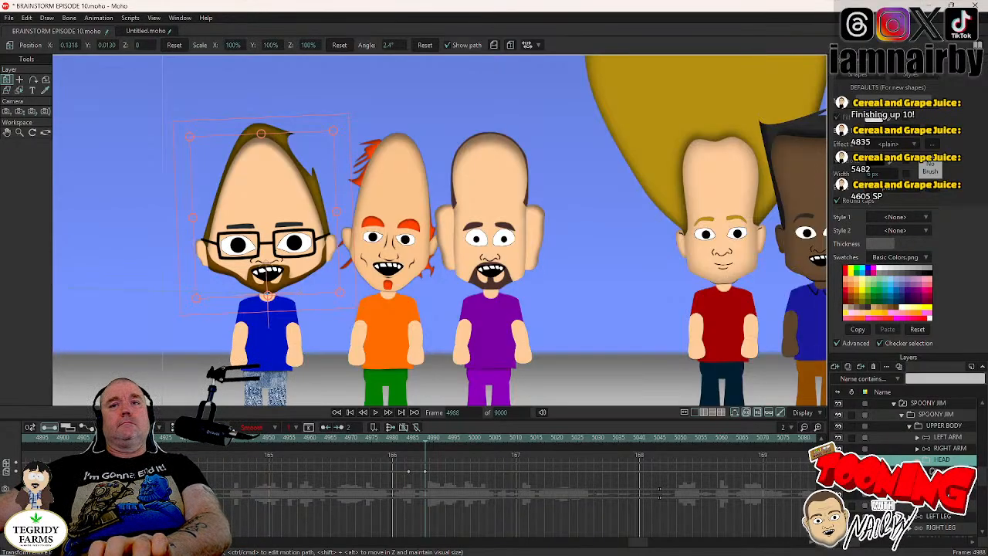
- Find SPOONY JIM's following blink, key his HEAD layer at frame 5194 and tilt the head to -2.4° at frame 5198
click(942, 471)
drag(640, 544, 661, 547)
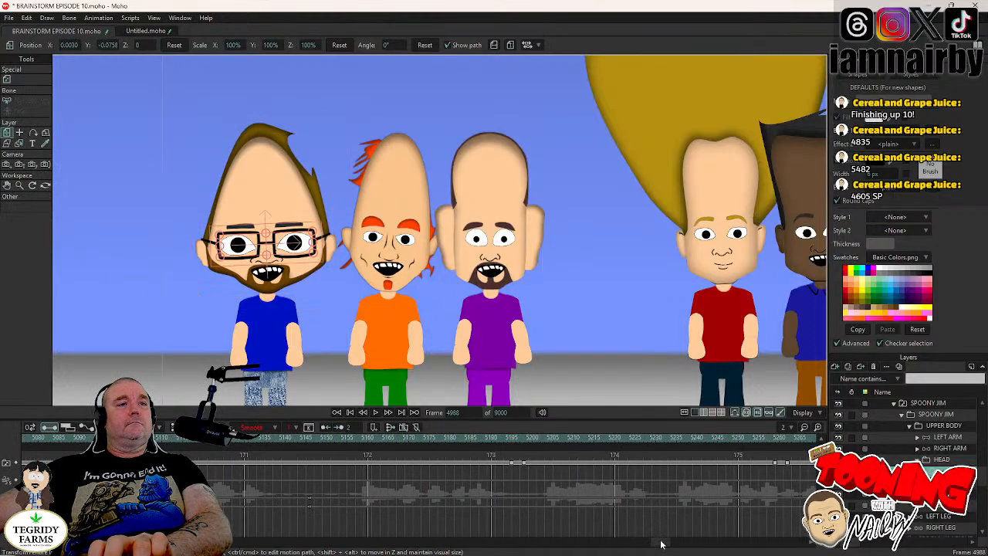
click(513, 439)
key(Left)
click(942, 463)
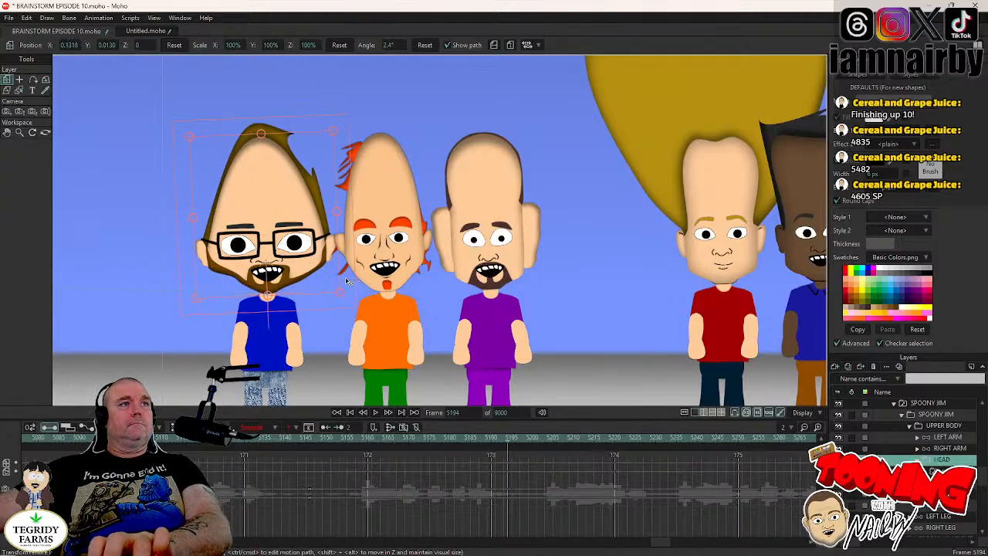
key(Right)
key(Right)
key(Right)
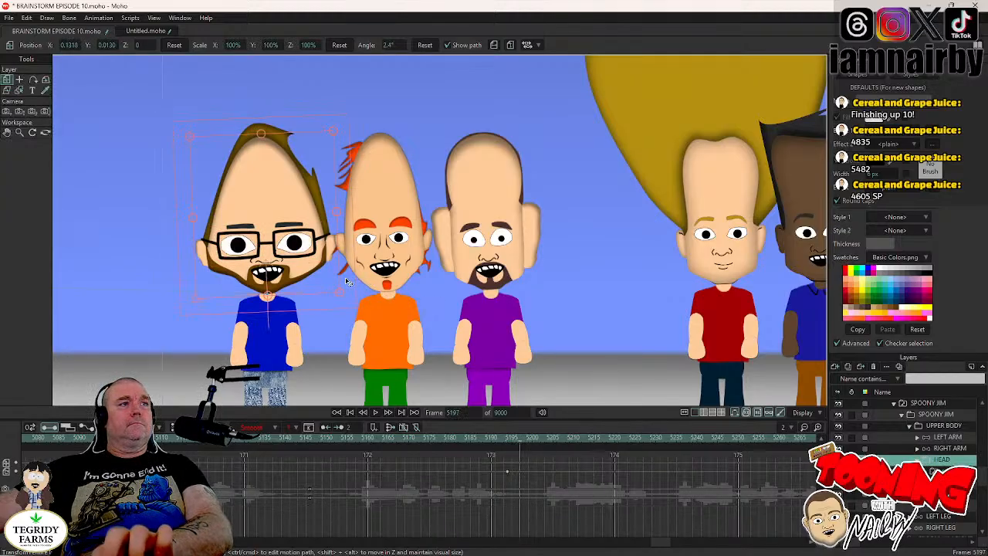
key(Right)
drag(345, 284, 354, 290)
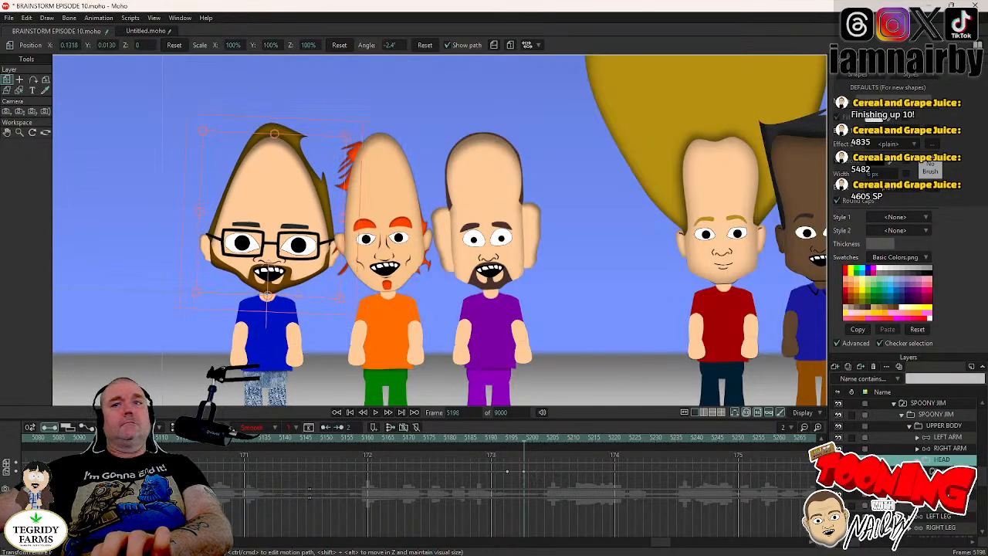
- Key SPOONY JIM's HEAD layer at frame 5258, by his next blink, and tilt the head to 4.5° at frame 5262
click(943, 471)
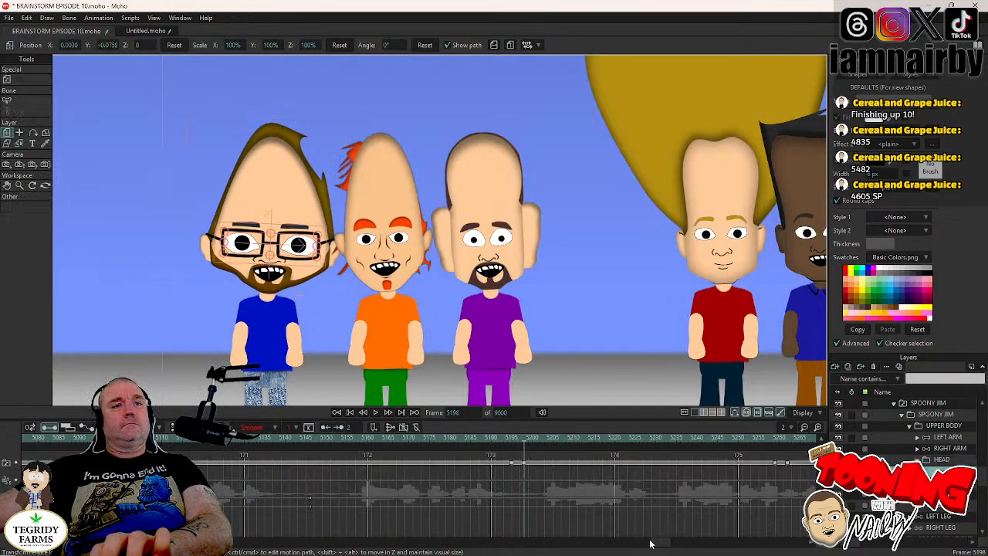
click(775, 443)
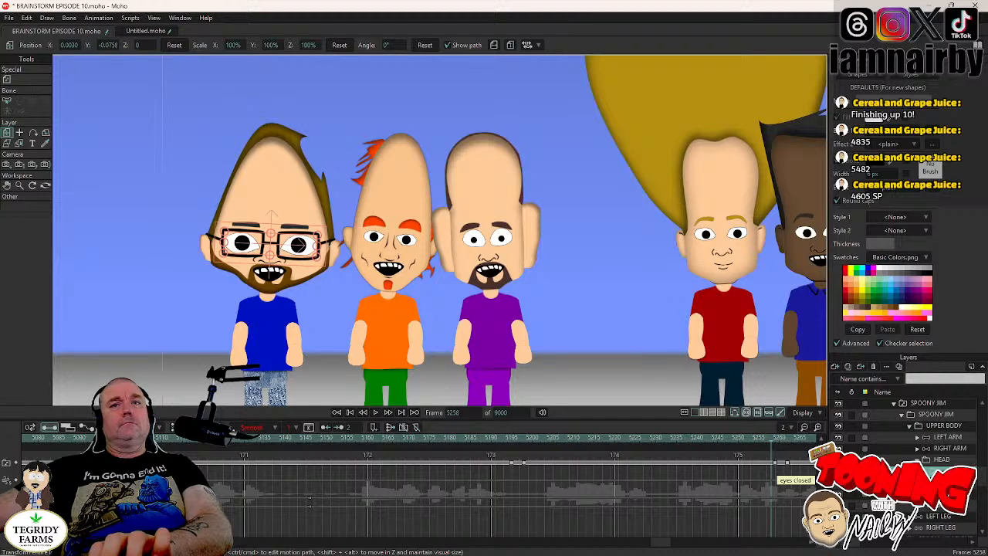
click(942, 459)
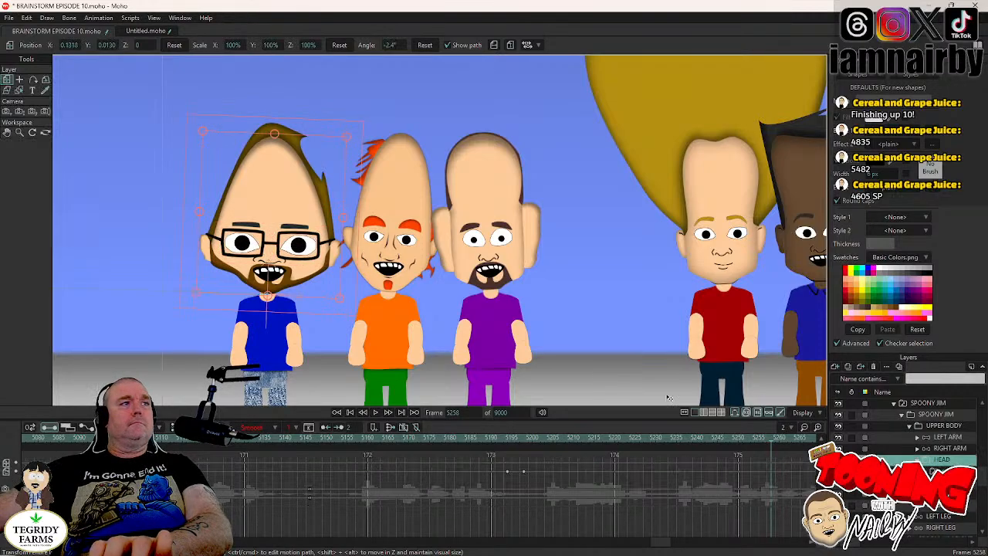
click(348, 279)
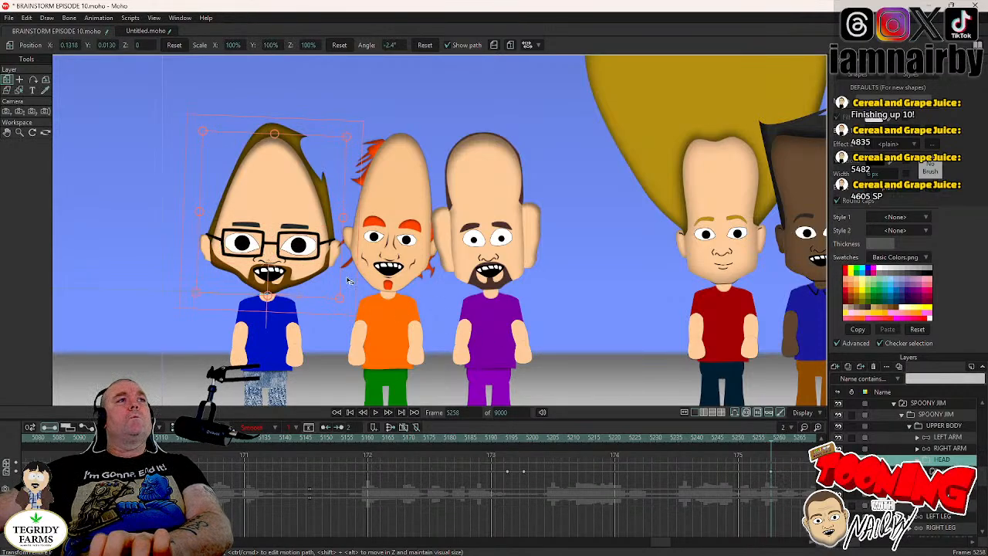
key(Right)
key(Right)
key(Right)
key(Right)
drag(348, 279, 348, 273)
key(ctrl+z)
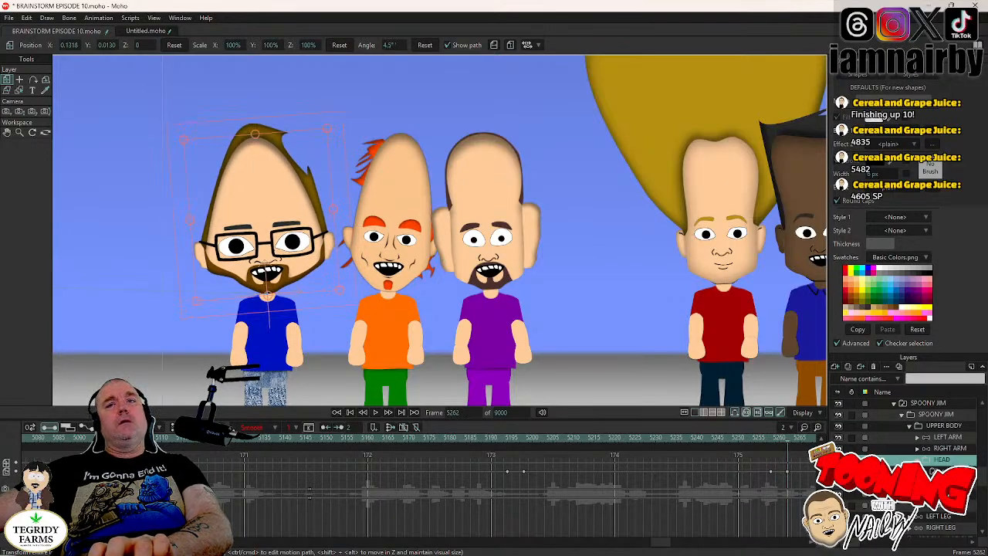
- Locate SPOONY JIM's next blink, key his HEAD layer at frame 5332 and tilt the head to -2.1° at frame 5336
click(947, 471)
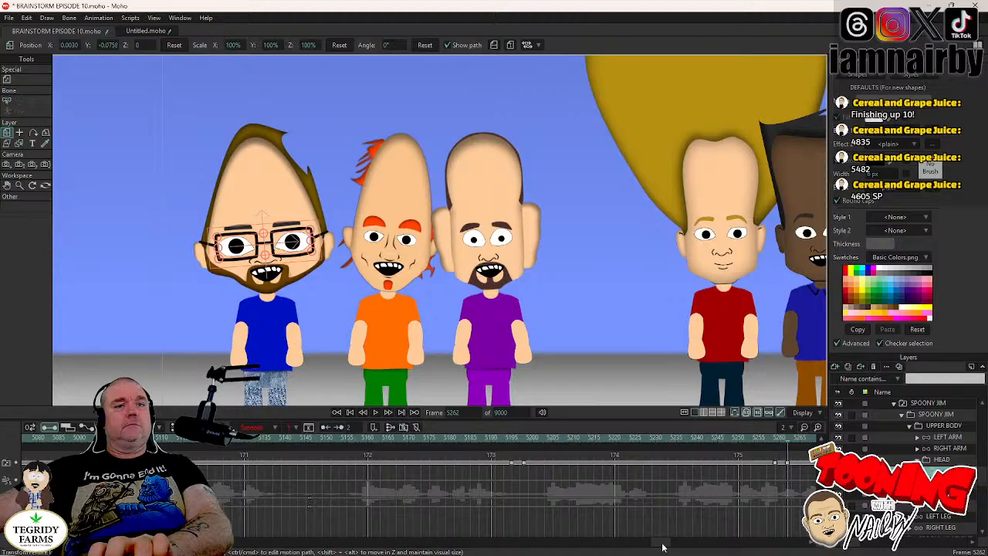
drag(662, 543, 679, 543)
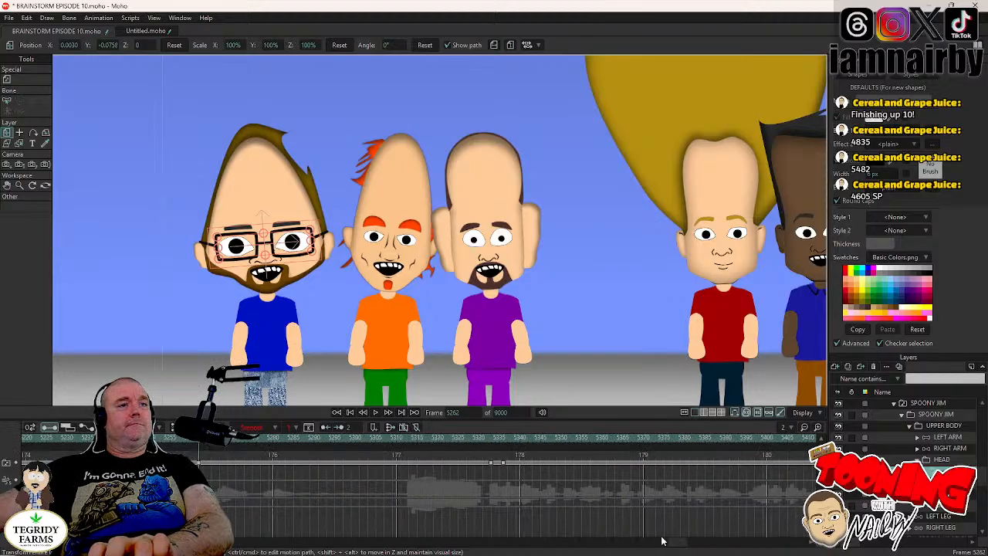
click(489, 443)
click(904, 460)
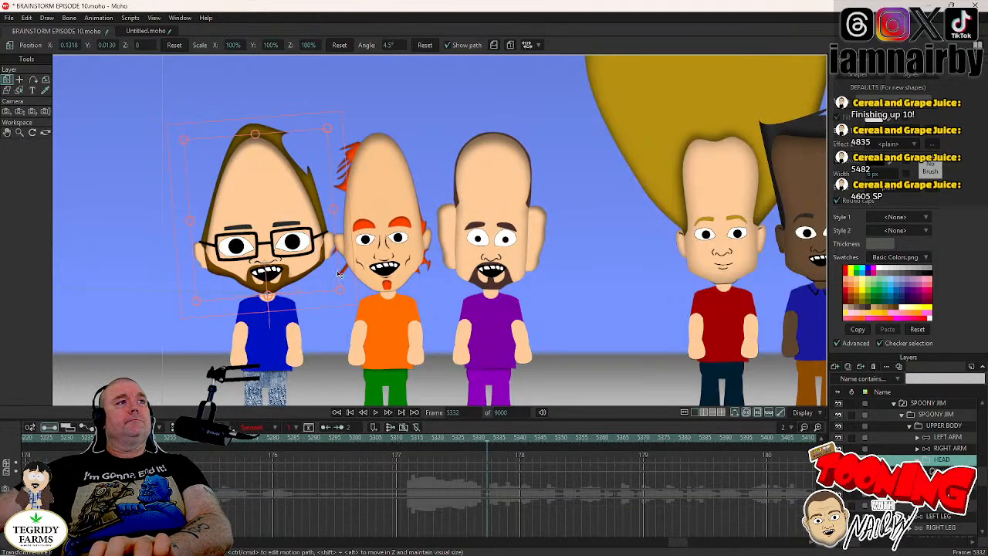
key(Right)
key(Right)
key(Right)
key(Right)
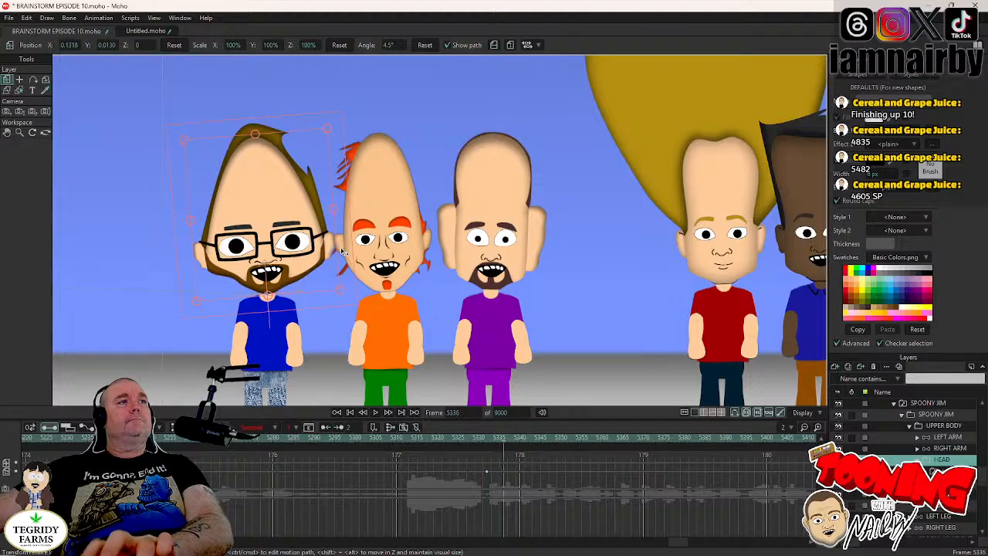
drag(342, 249, 347, 261)
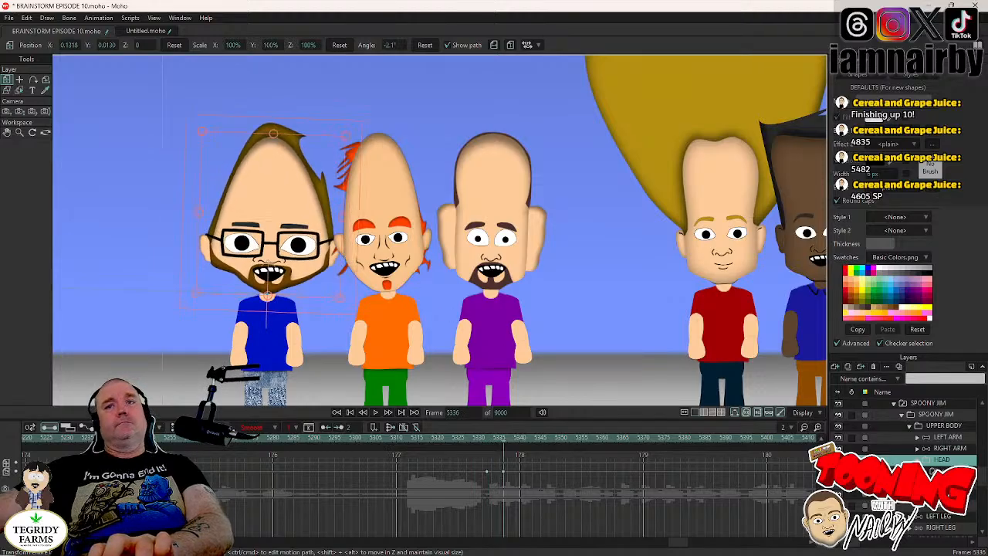
- Key SPOONY JIM's HEAD layer at frame 5425, tilt the head to 4.4° at frame 5429 and save the project
click(933, 471)
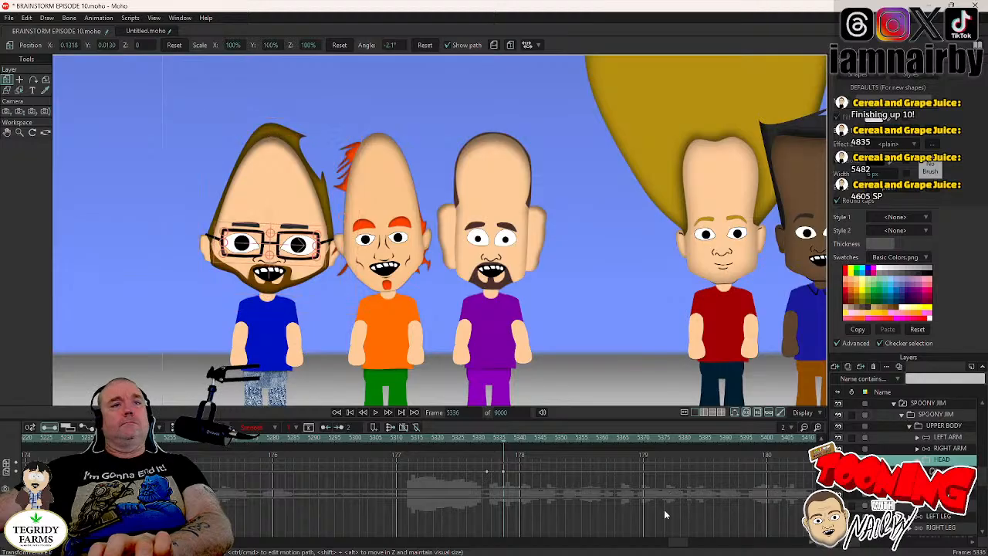
drag(681, 544, 689, 544)
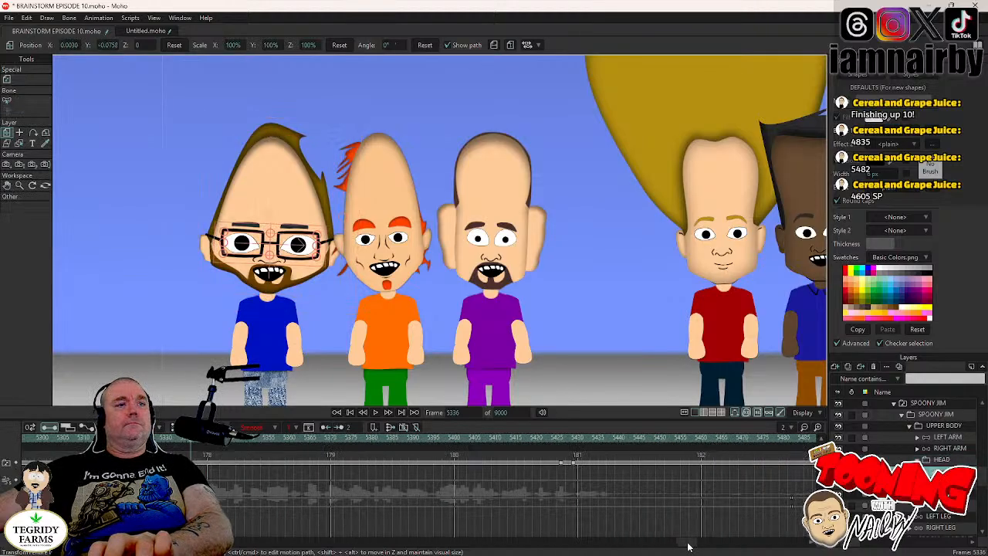
click(562, 463)
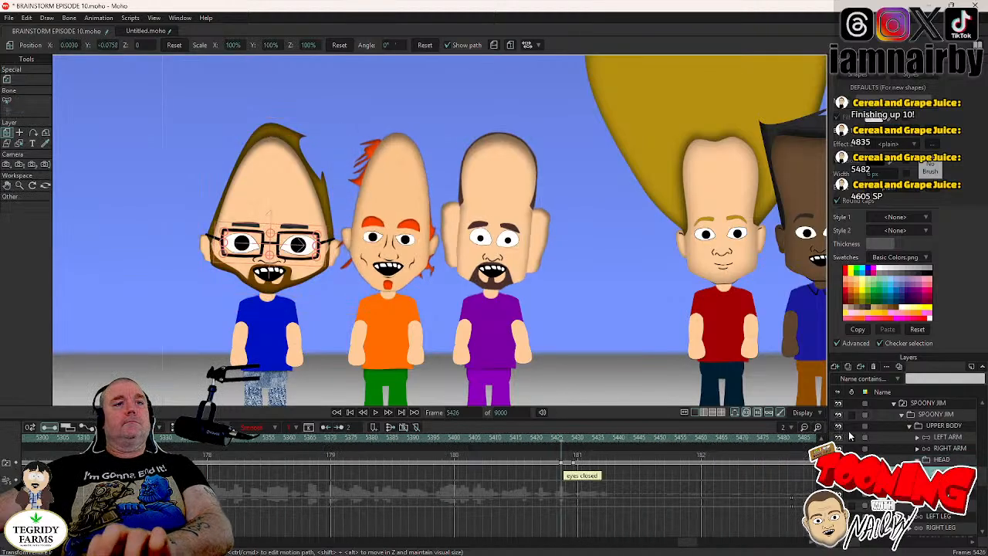
click(943, 460)
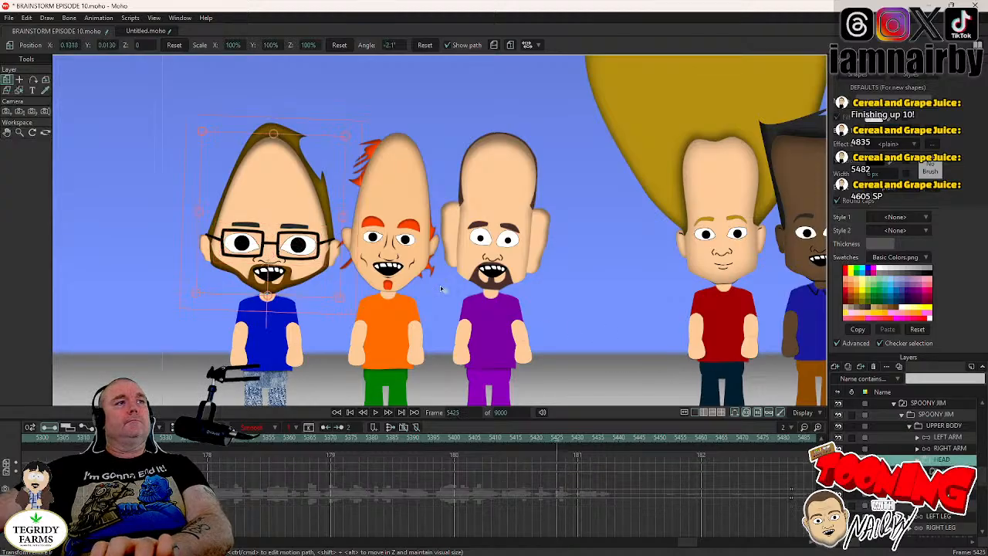
click(348, 281)
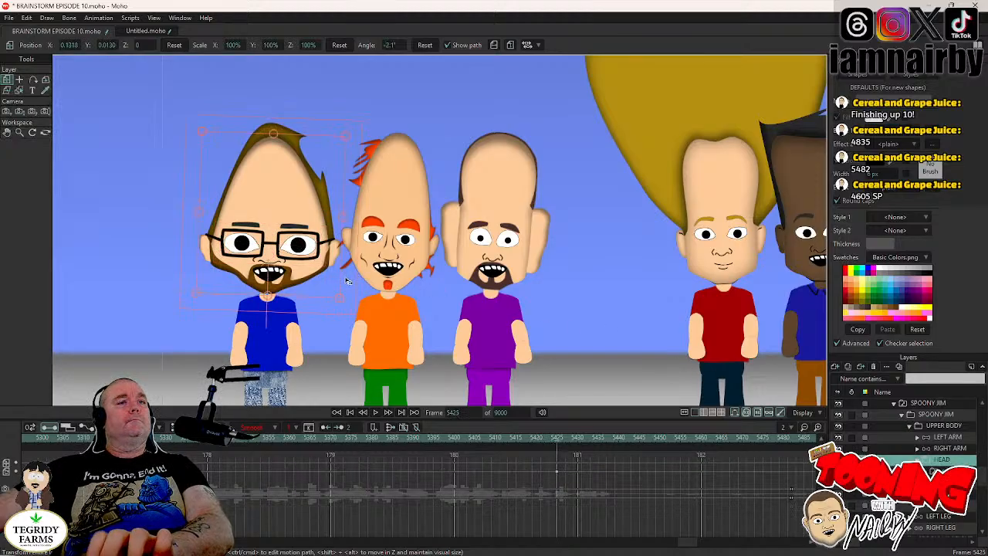
key(Right)
key(Right)
key(Right)
key(Right)
drag(347, 281, 348, 271)
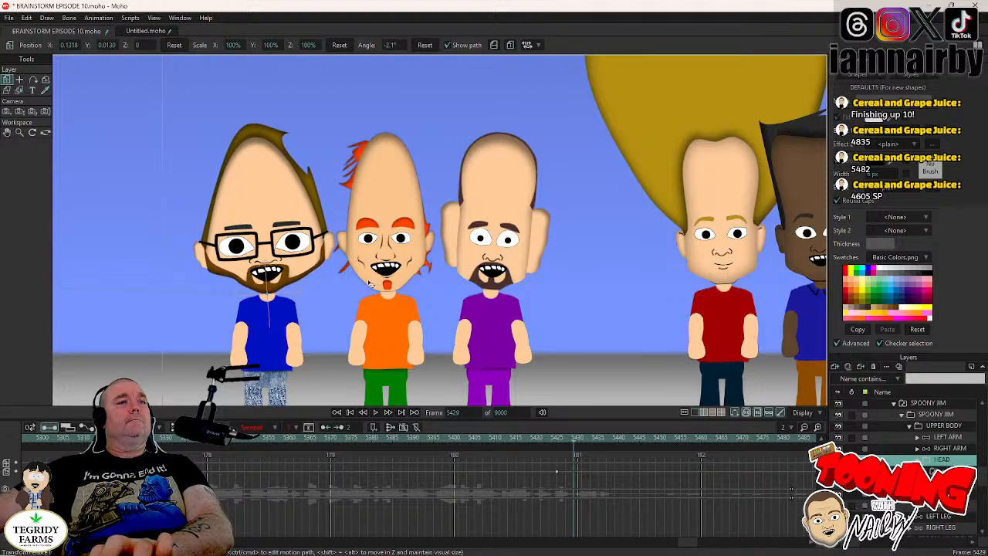
key(ctrl+s)
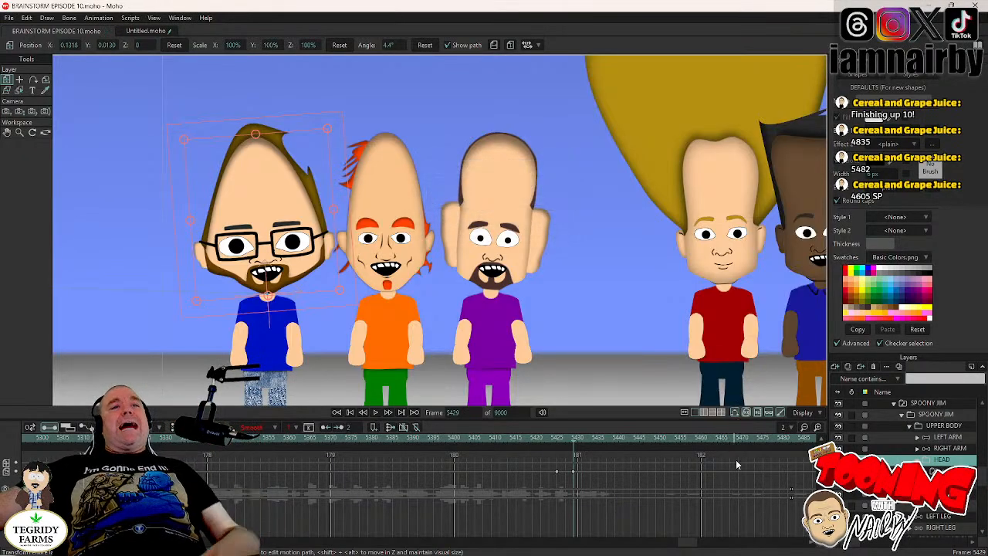
- Play the animation on from frame 5429 to check where the Spoonys' shot ends
click(376, 413)
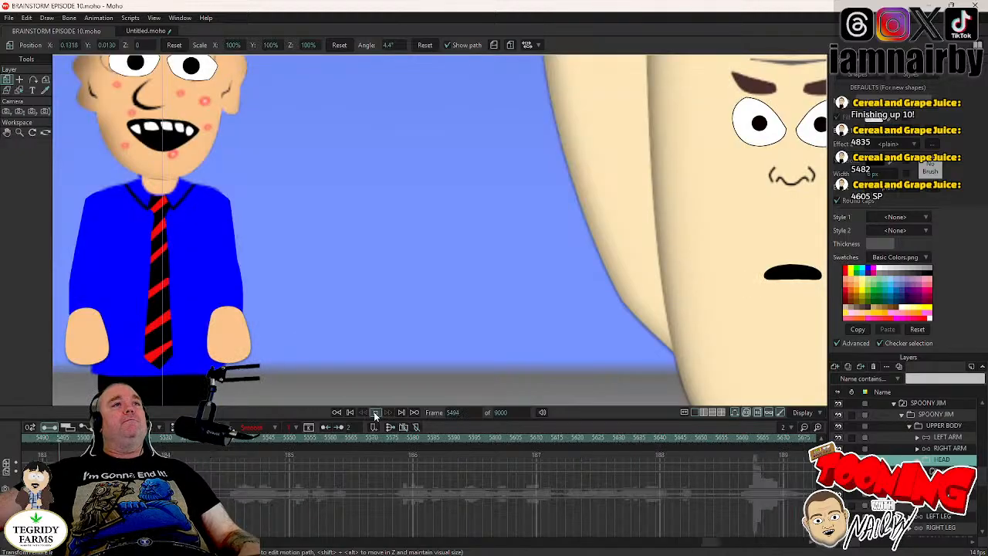
click(376, 414)
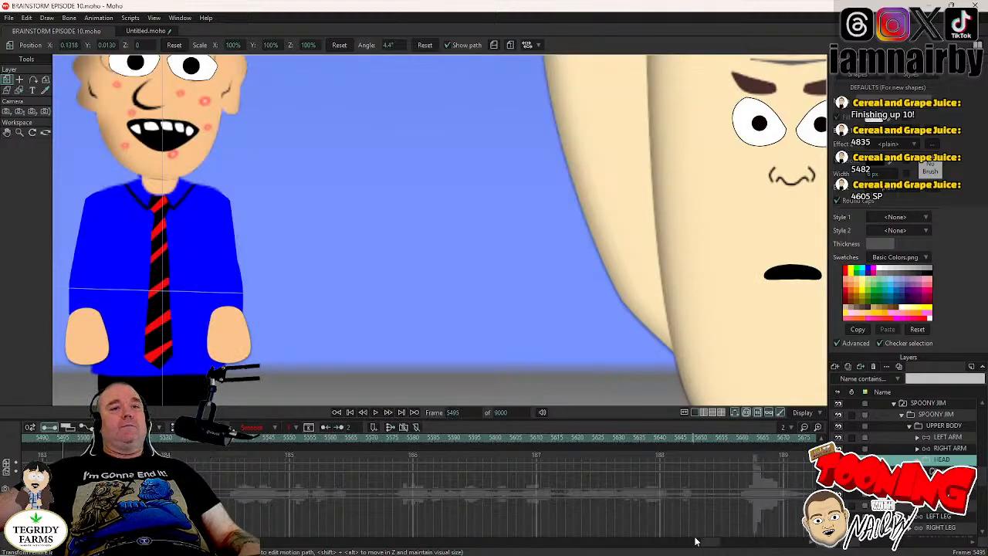
mouse_move(695, 542)
mouse_down()
mouse_move(708, 543)
mouse_move(681, 550)
mouse_up()
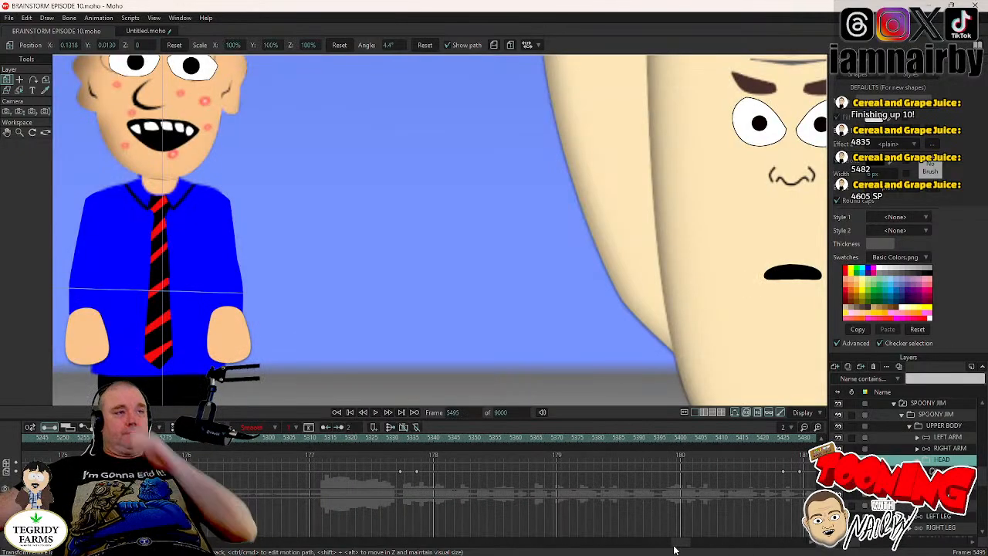
scroll(537, 294, down, 3)
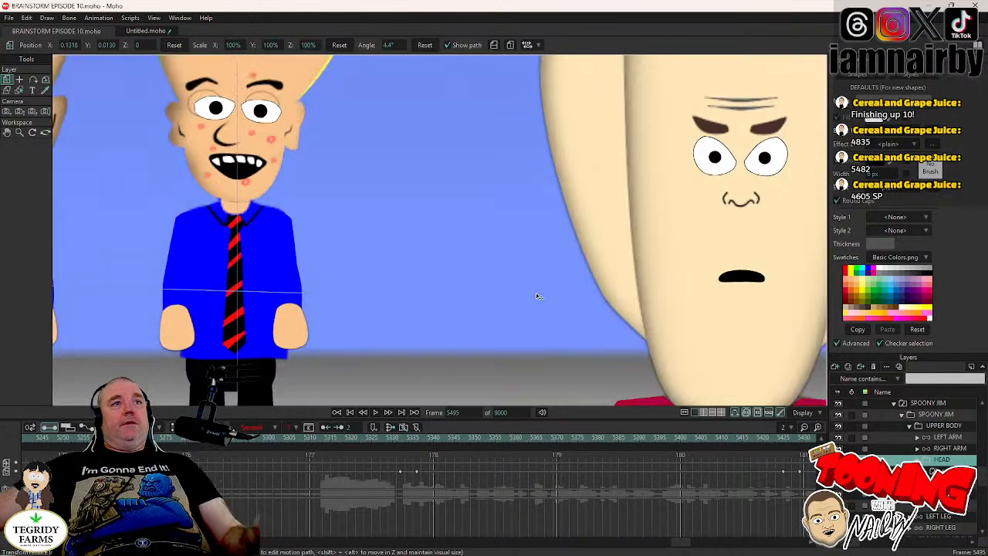
- Collapse the SPOONYS group and play the Spoonys' scene back from frame 4605 to review their movements
click(454, 413)
text(4)
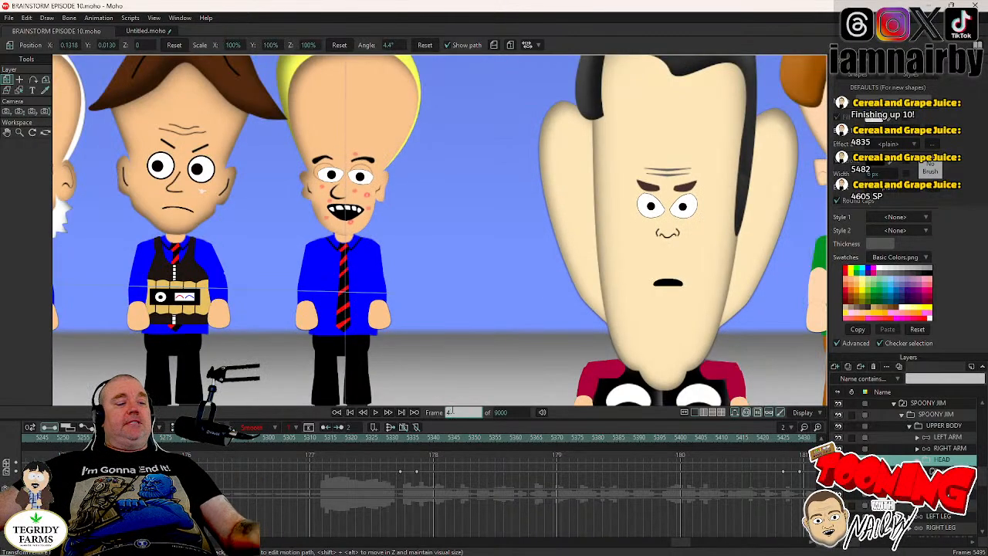
text(605)
key(Return)
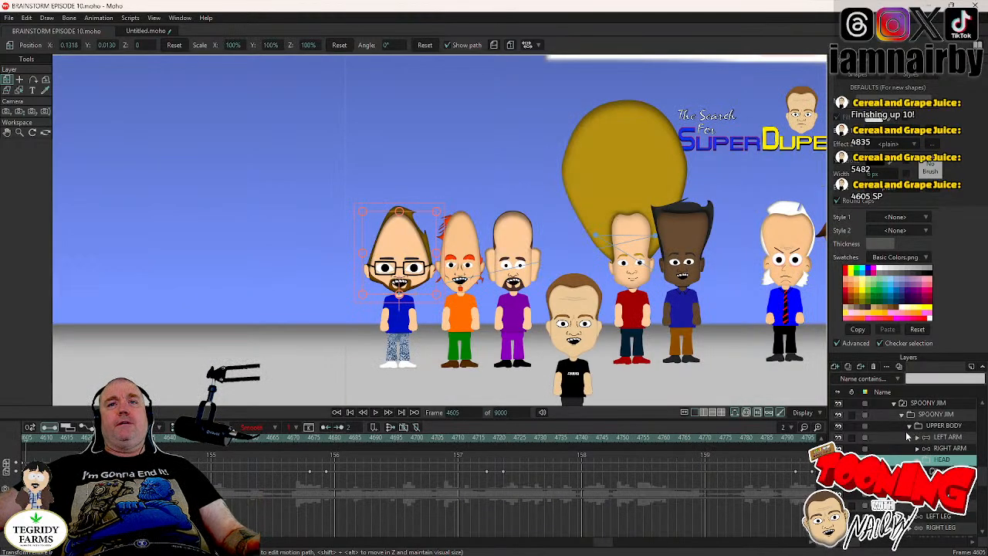
scroll(905, 430, up, 1)
click(894, 417)
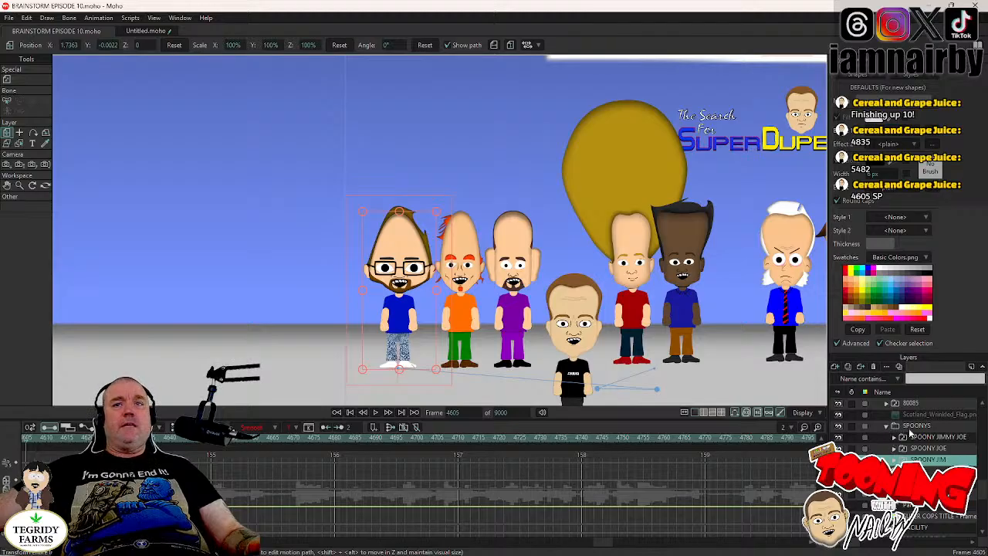
click(911, 427)
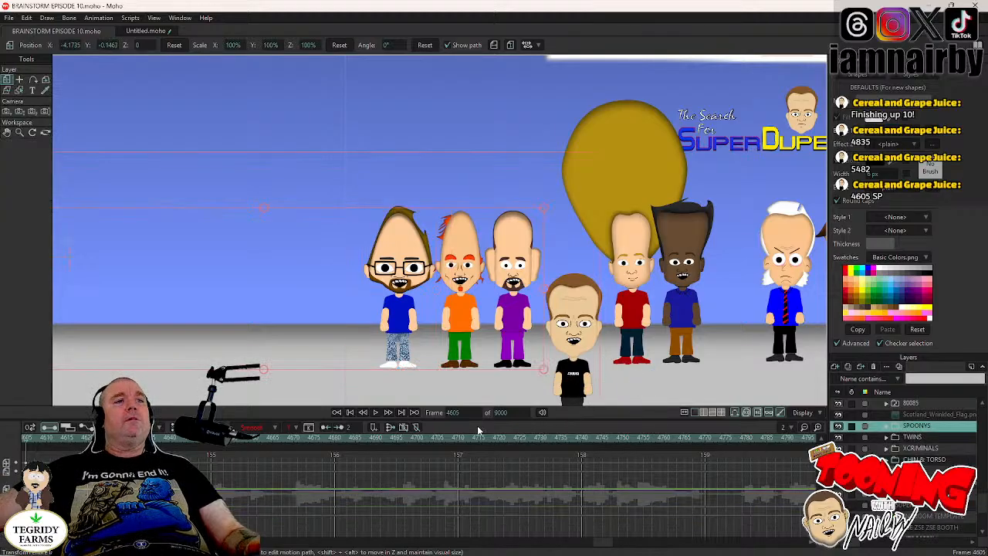
click(377, 413)
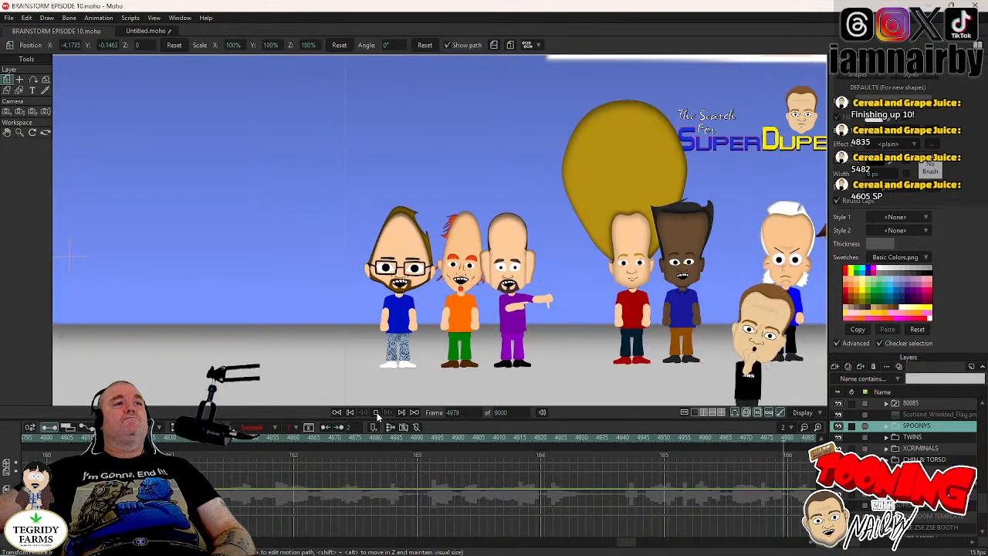
key(space)
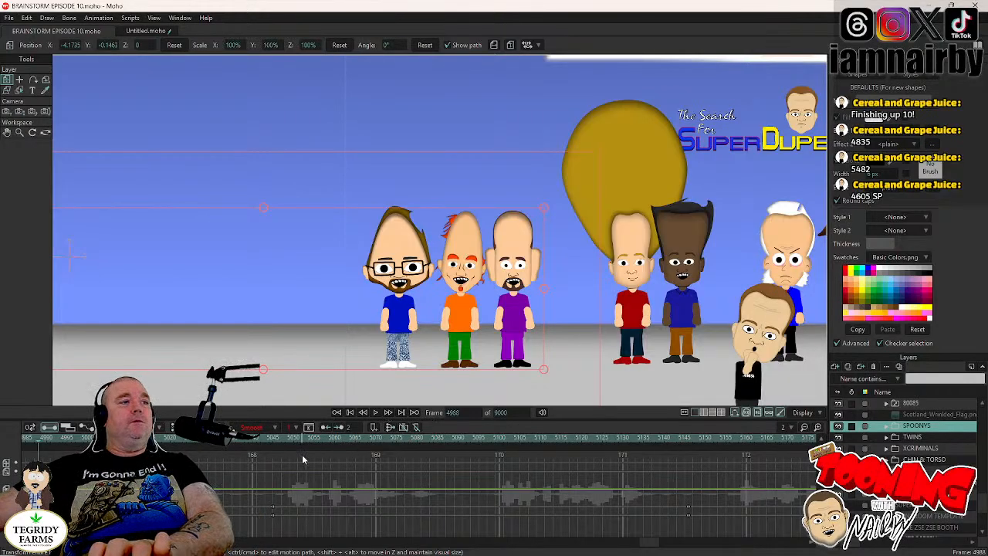
- Return the playhead to frame 4605, the start of the scene
click(455, 412)
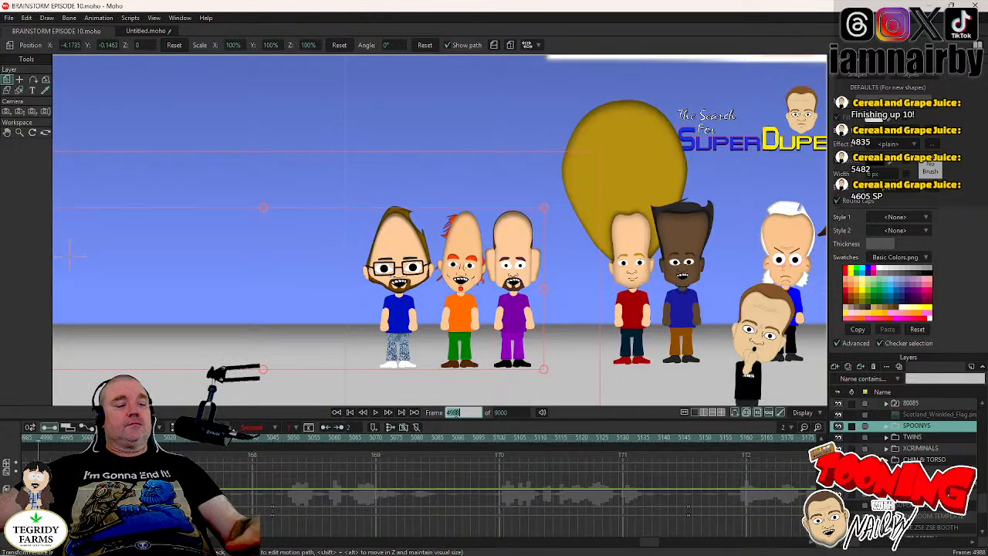
text(4605)
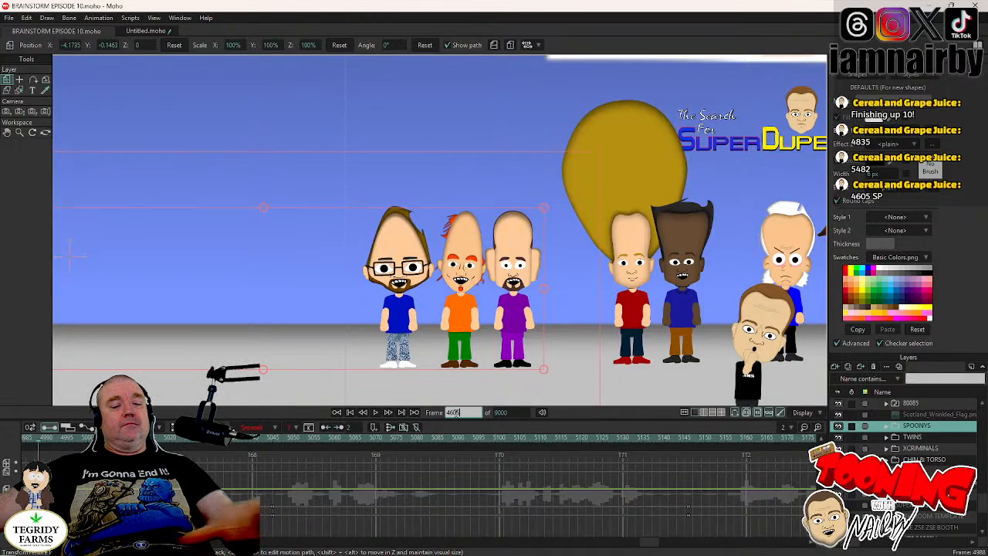
key(Return)
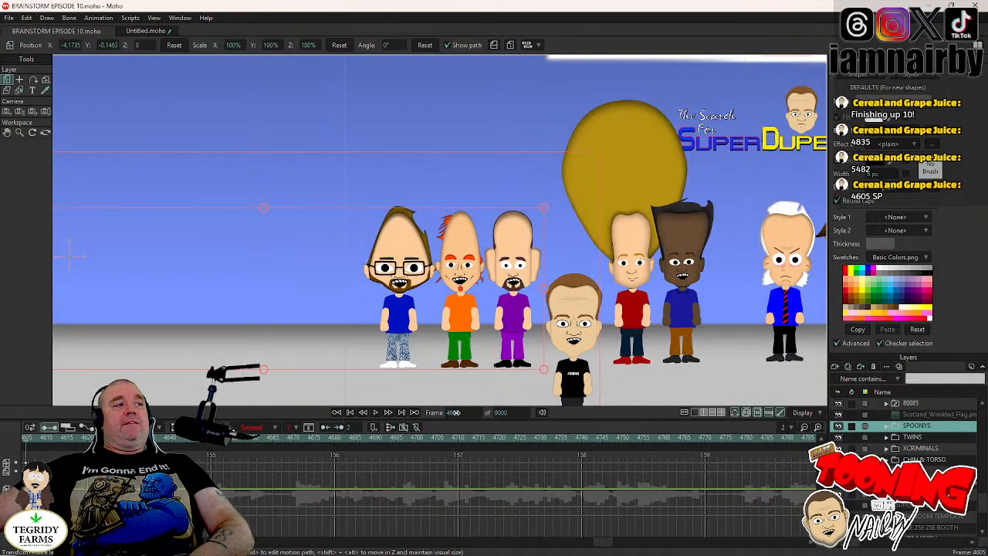
key(Left)
key(Right)
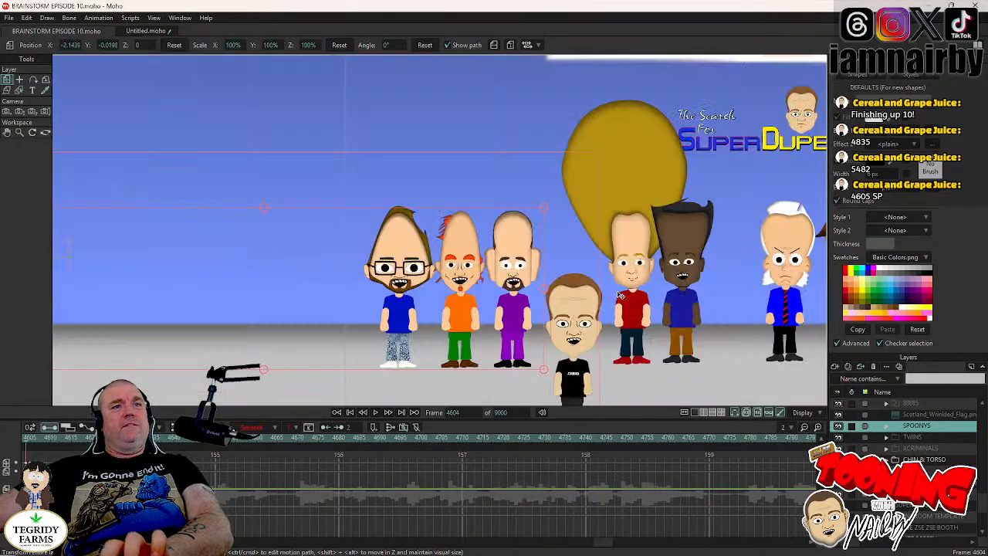
- Expand the TWINS group and select the eyes layer inside JAMAL's HEAD group
scroll(540, 246, down, 3)
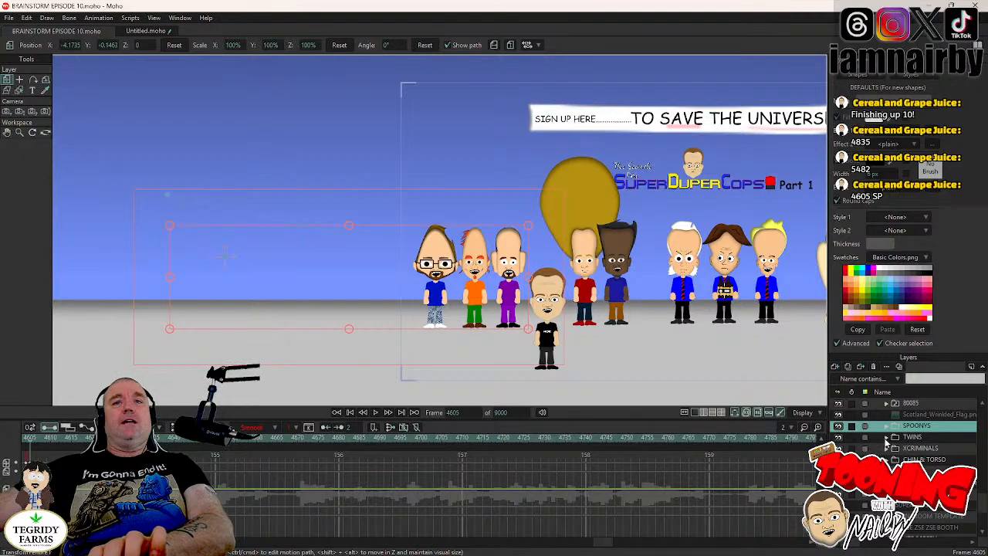
click(886, 438)
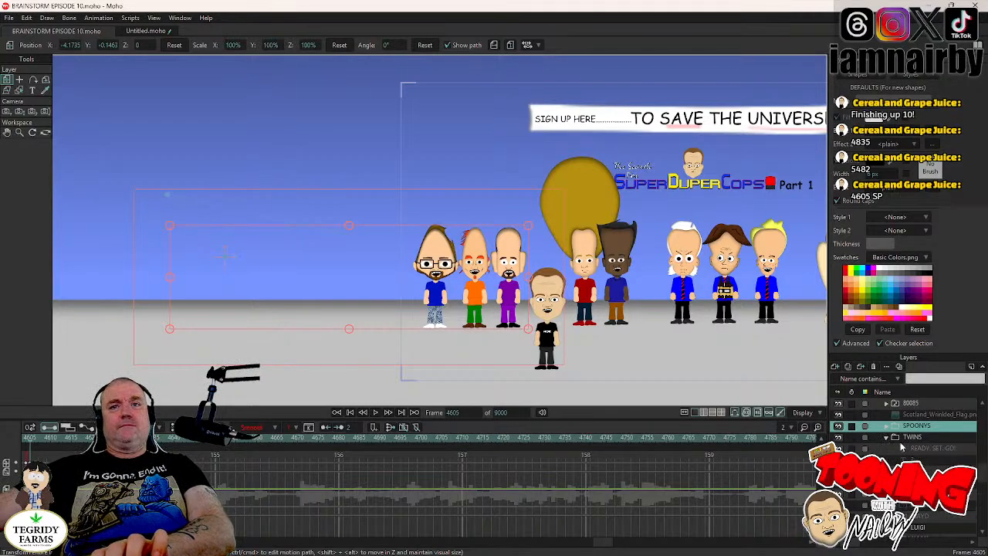
scroll(901, 446, down, 2)
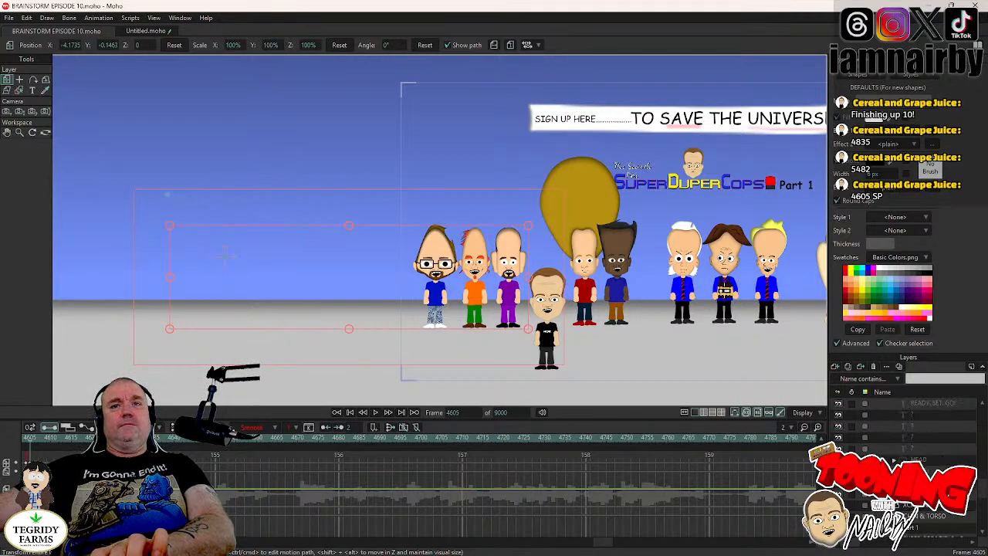
click(917, 481)
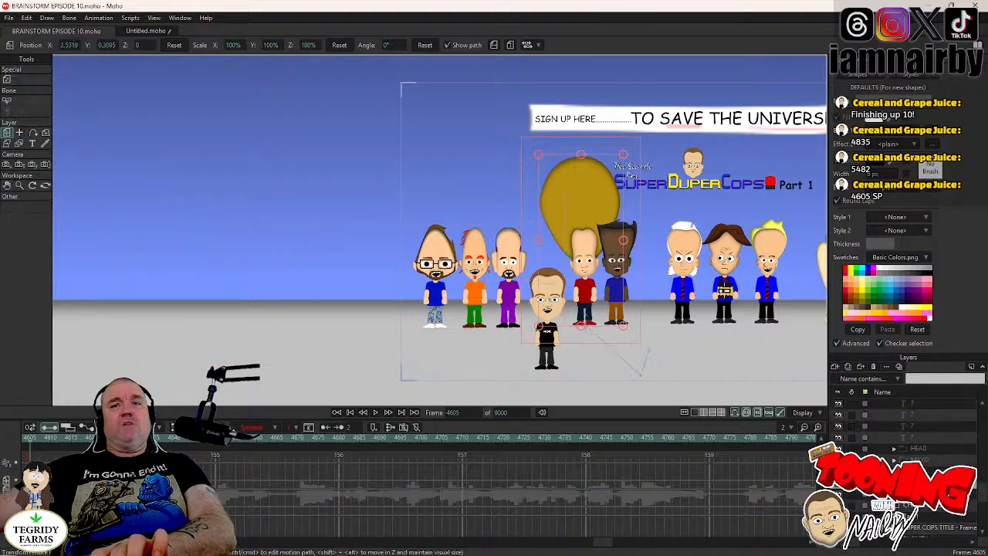
scroll(920, 455, down, 5)
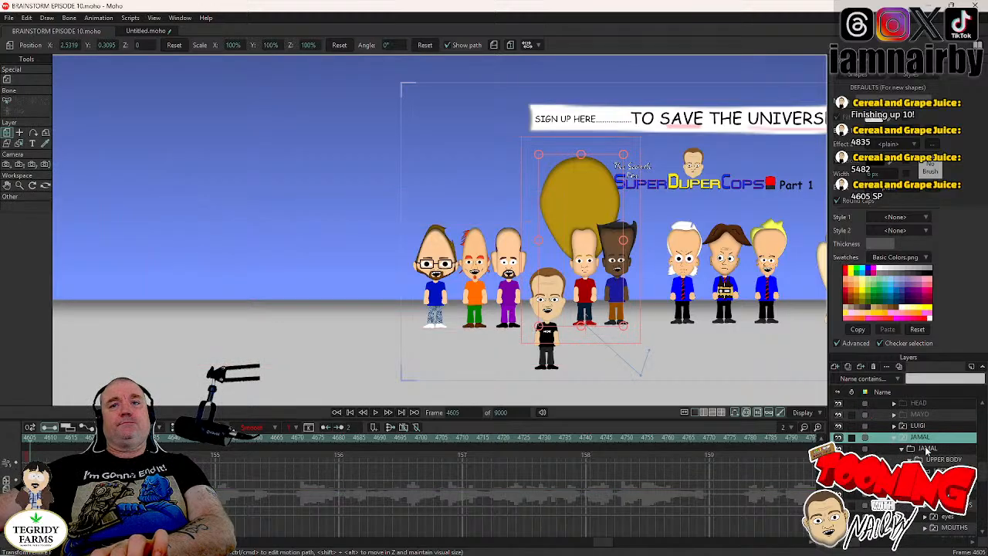
click(938, 471)
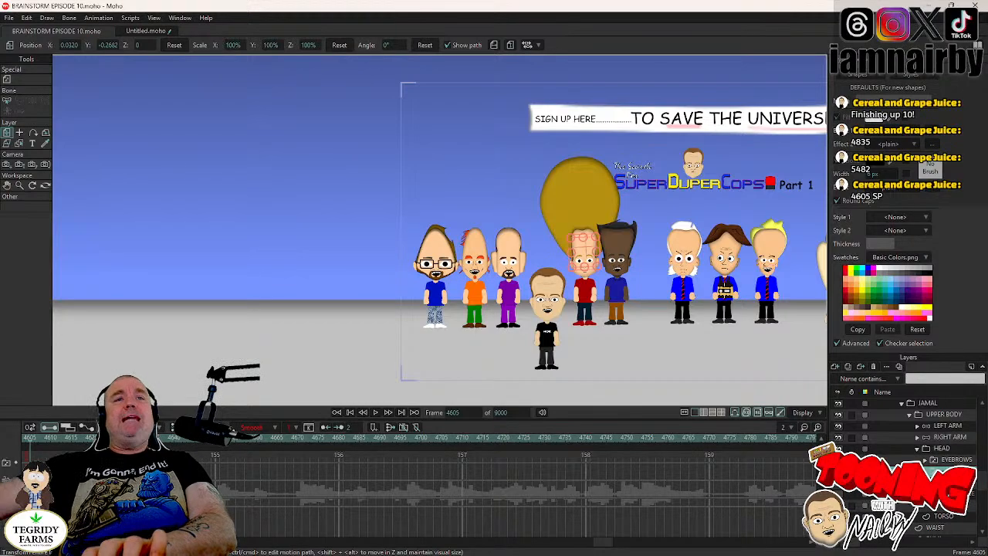
- Play on to frame 4645, switch JAMAL's eyes to closed there and switch them back to open at frame 4648
scroll(501, 321, up, 4)
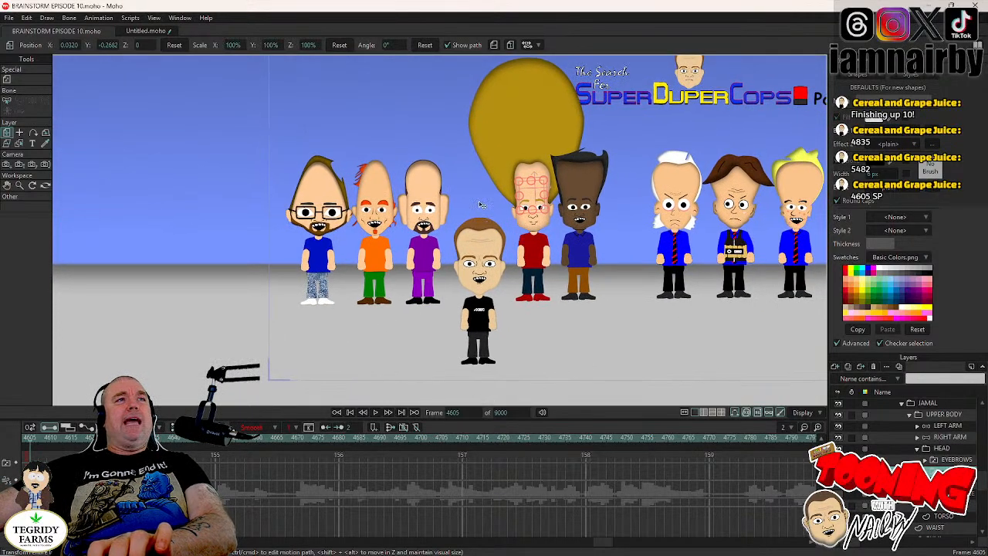
click(377, 413)
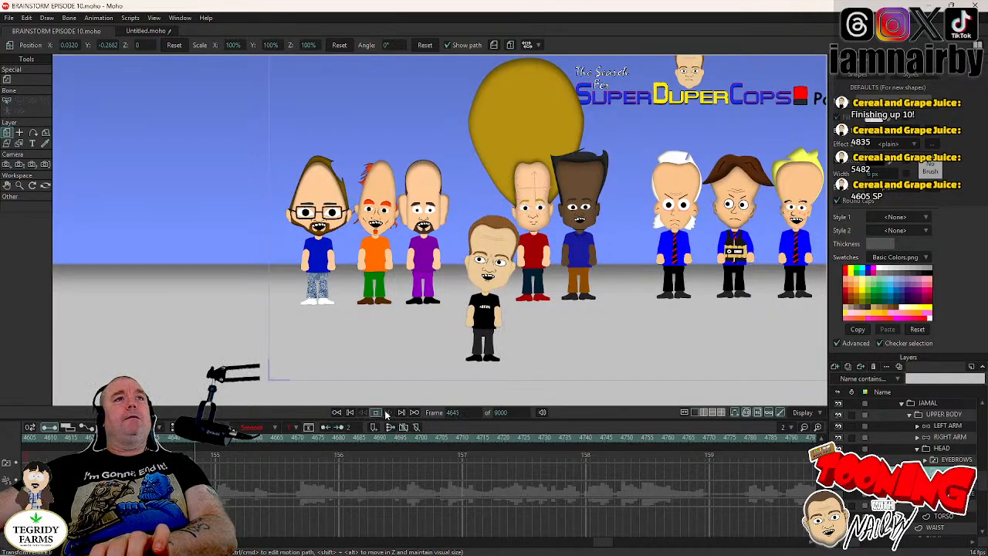
click(386, 413)
right_click(919, 436)
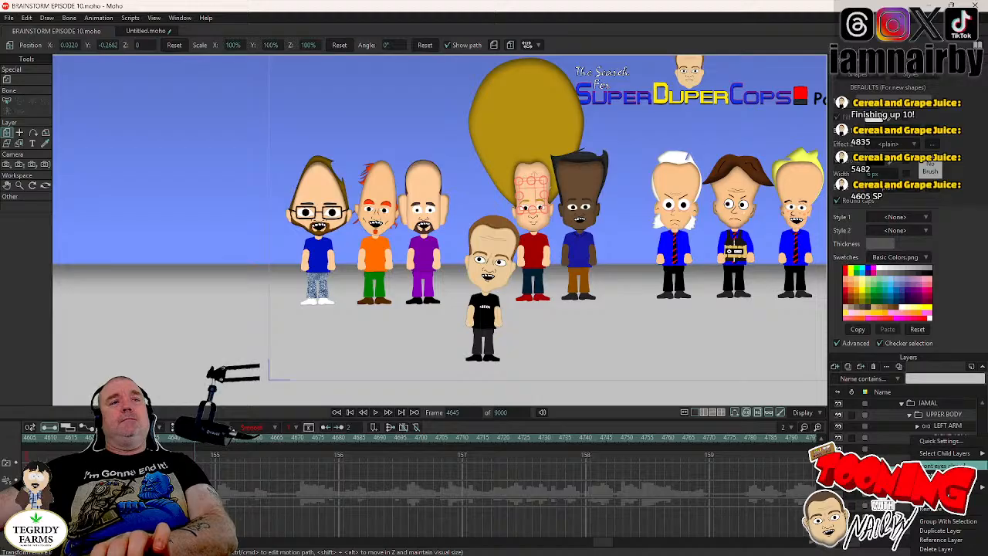
click(940, 466)
key(Right)
key(Right)
key(Right)
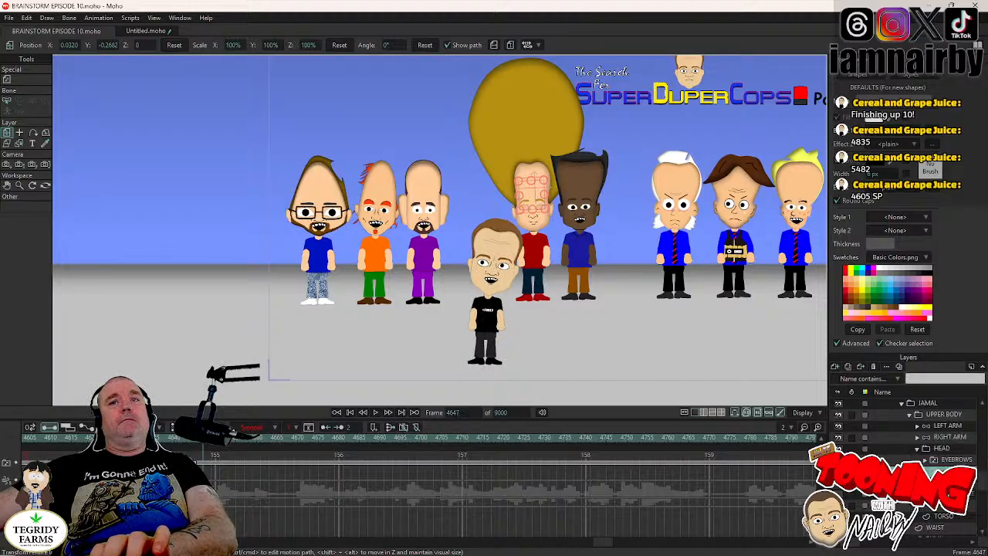
right_click(944, 471)
click(944, 474)
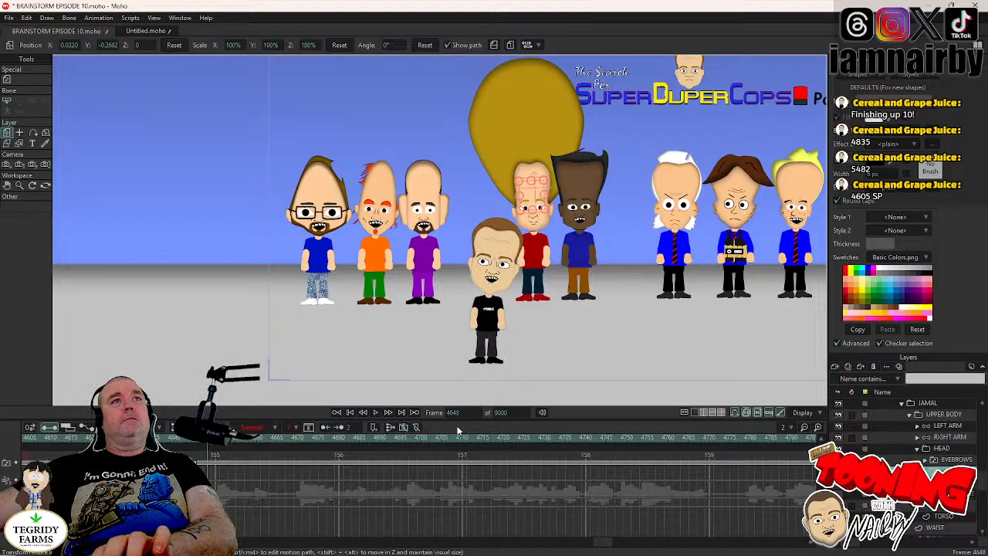
- Select the blink keyframes and repeat JAMAL's blink at about frame 4707 and at frame 4757, playing on to frame 4815
click(206, 463)
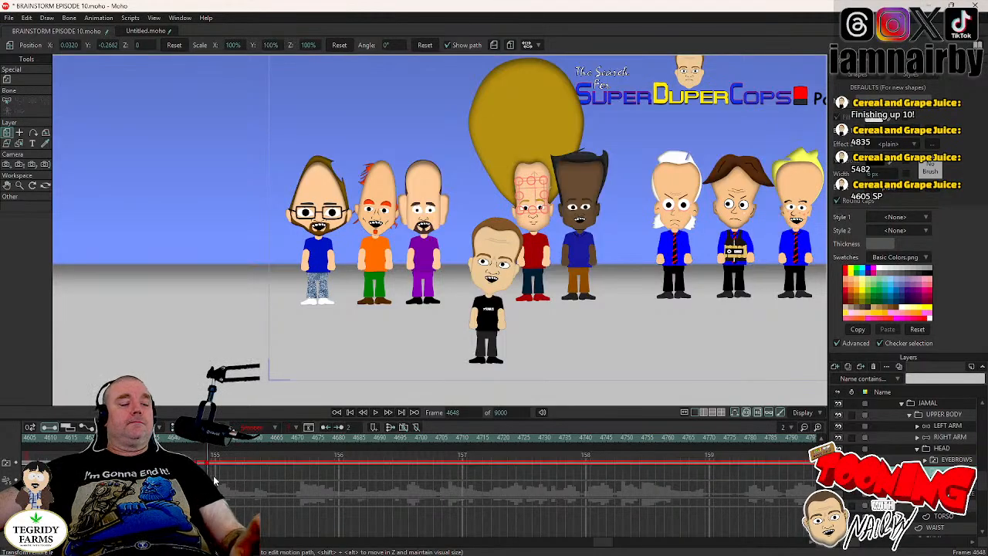
click(377, 413)
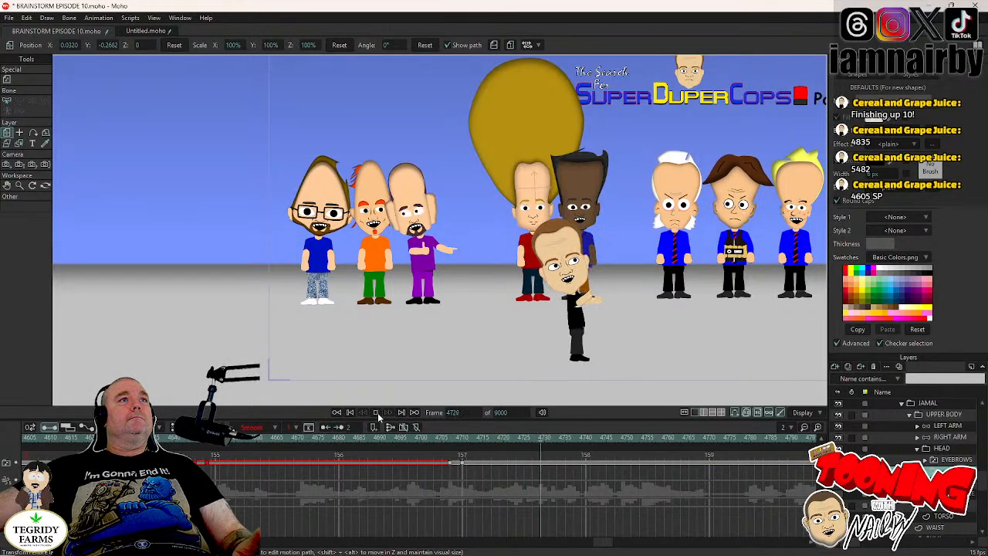
click(377, 412)
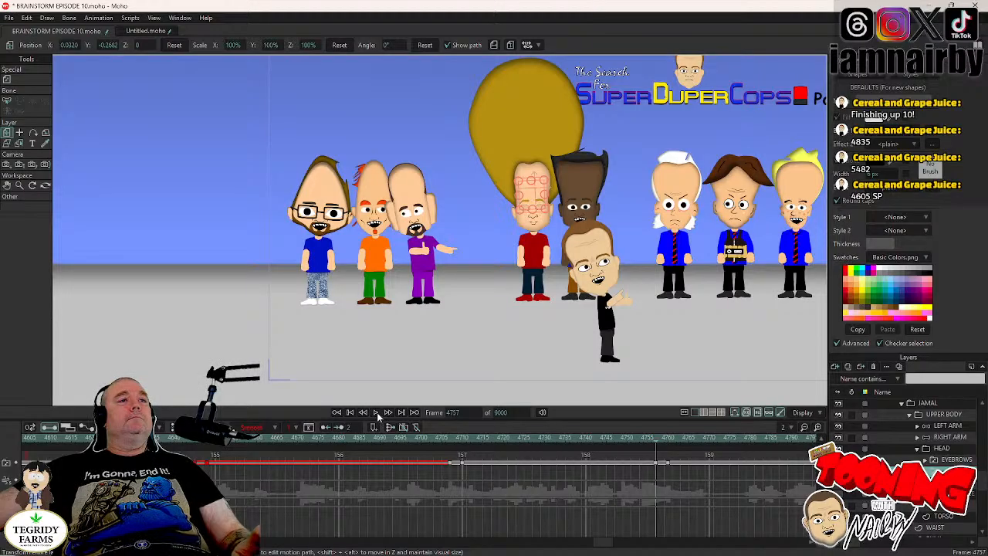
click(377, 412)
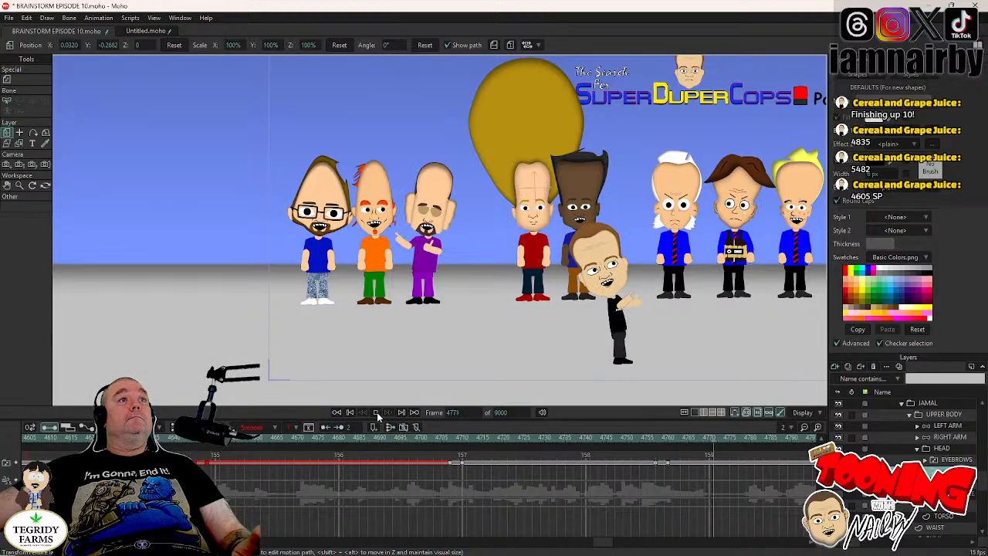
click(378, 413)
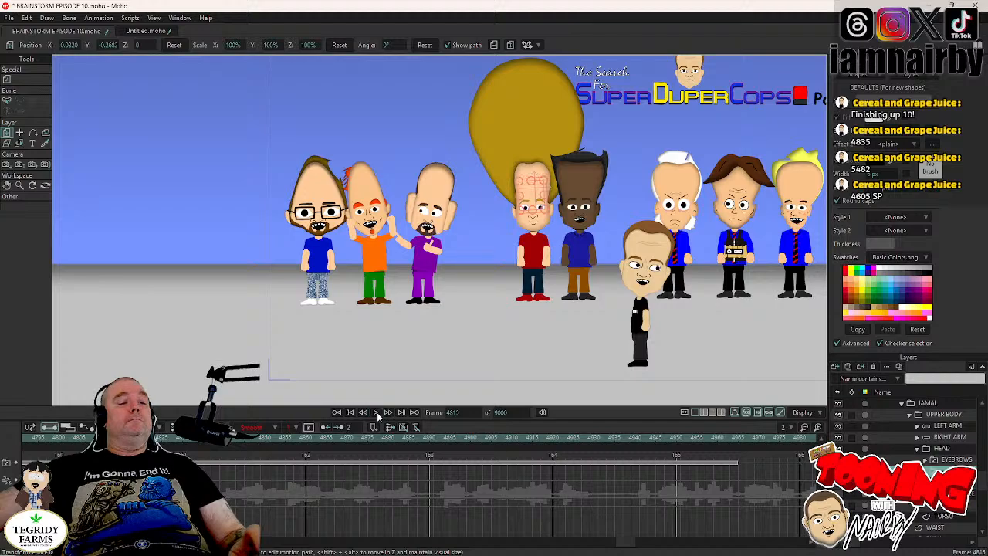
- Play on from frame 4815 and repeat JAMAL's blink at frames 4892 and 4933
click(377, 413)
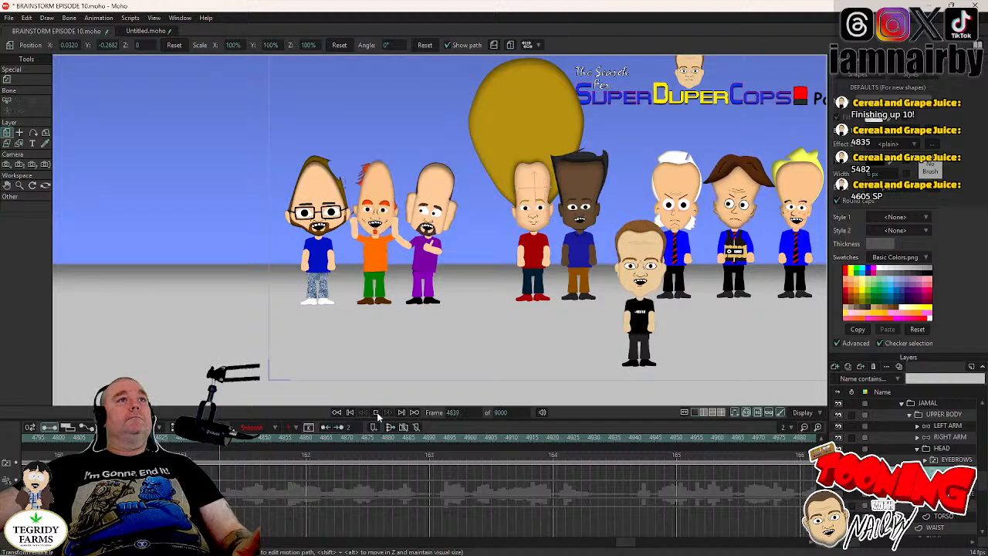
click(378, 413)
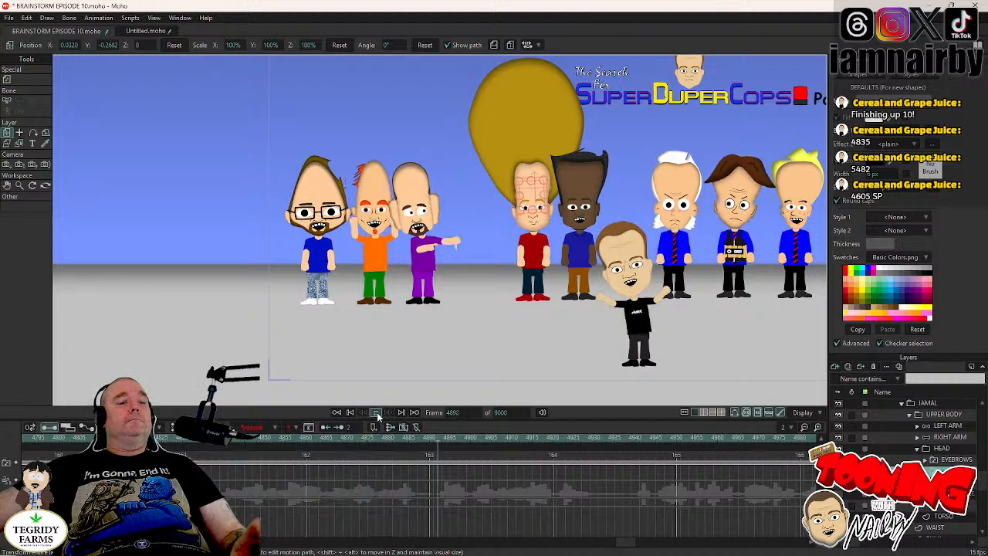
click(377, 412)
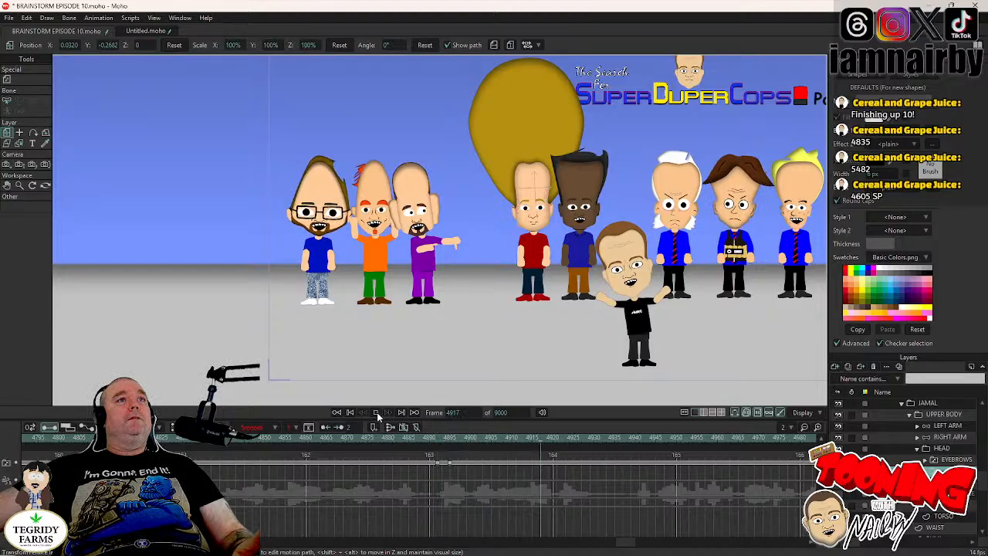
click(377, 412)
click(377, 412)
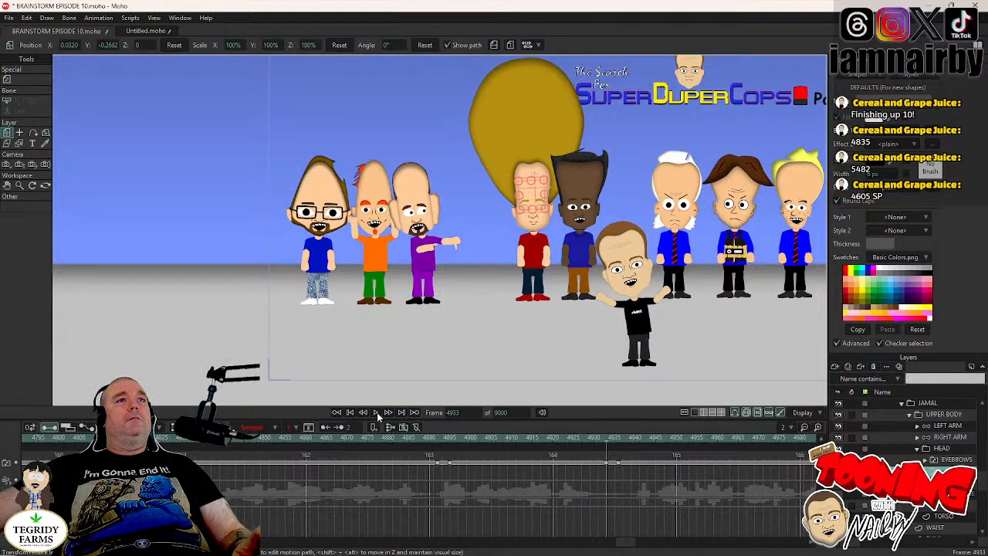
click(378, 412)
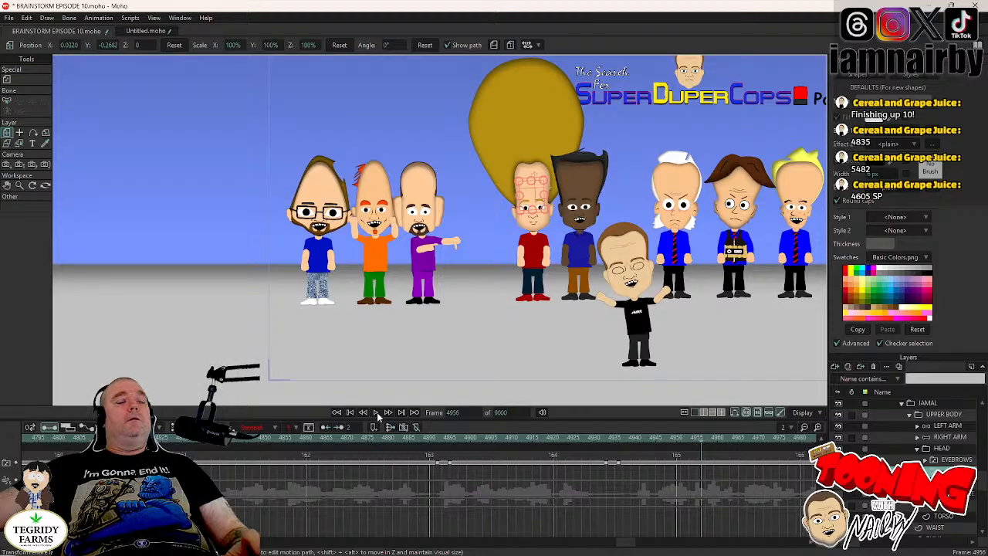
- Repeat JAMAL's blink through the rest of the shot, including at frames 5013 and 5467, and save the project
click(377, 414)
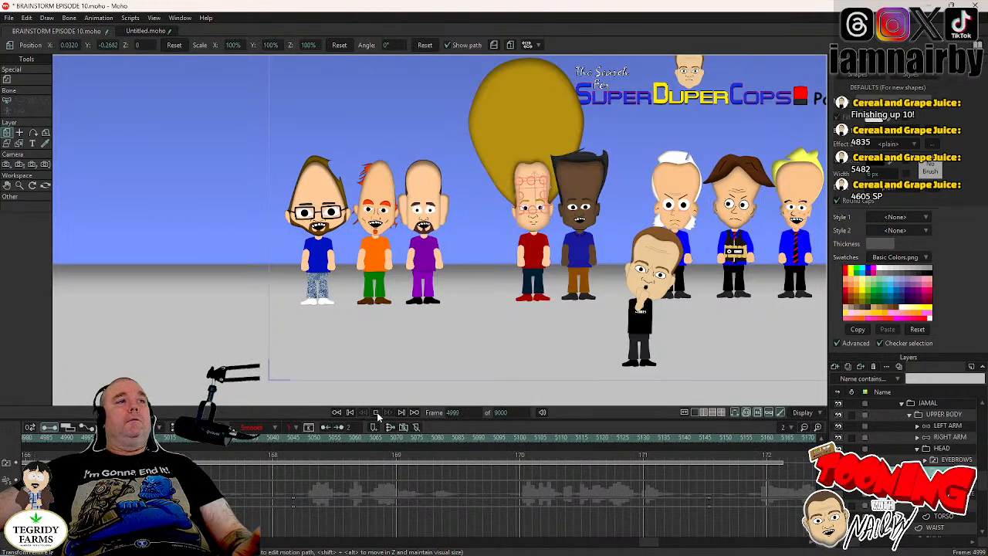
click(376, 413)
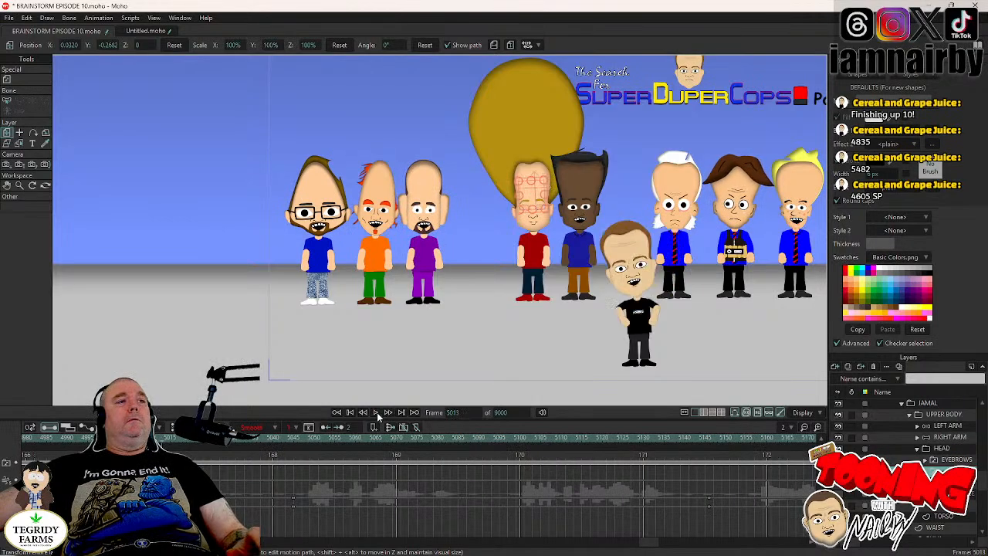
click(378, 414)
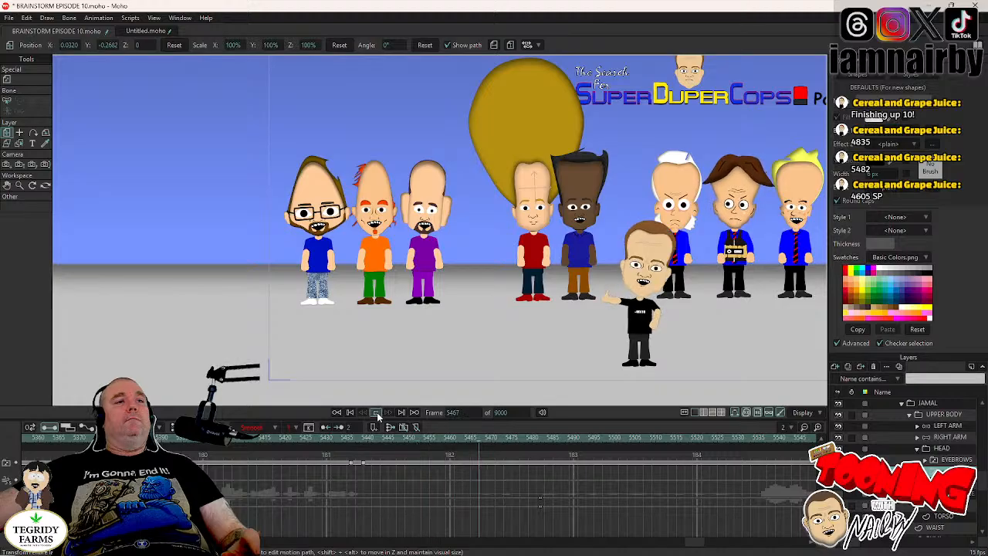
click(376, 413)
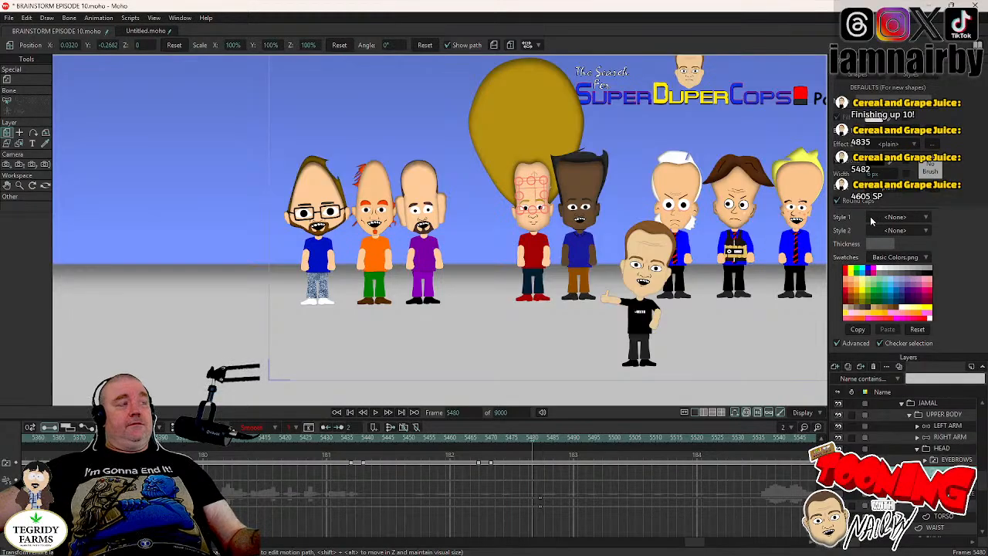
key(ctrl+s)
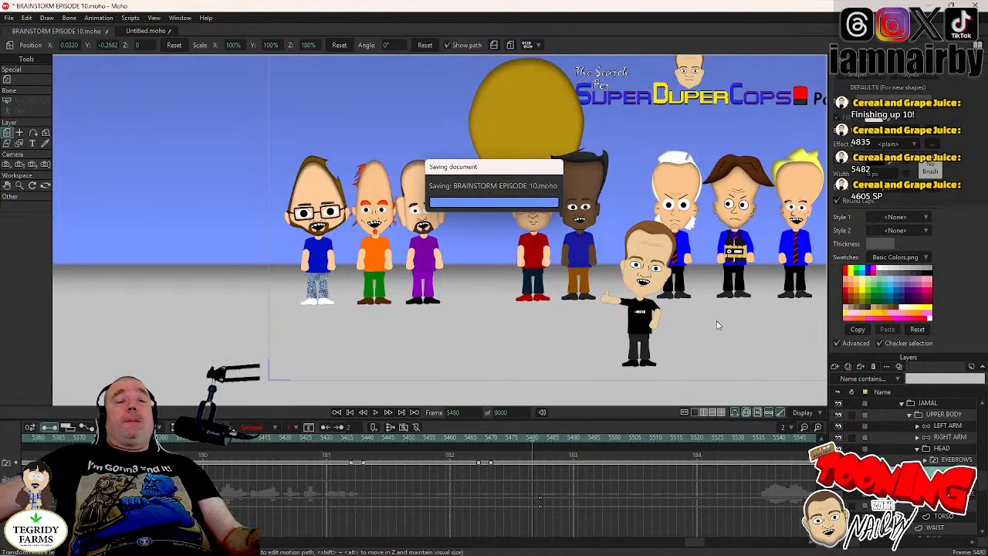
- Return to frame 4605, check JAMAL's blink keyframes and go to frame 4644 with the HEAD layer selected
double_click(458, 412)
text(4)
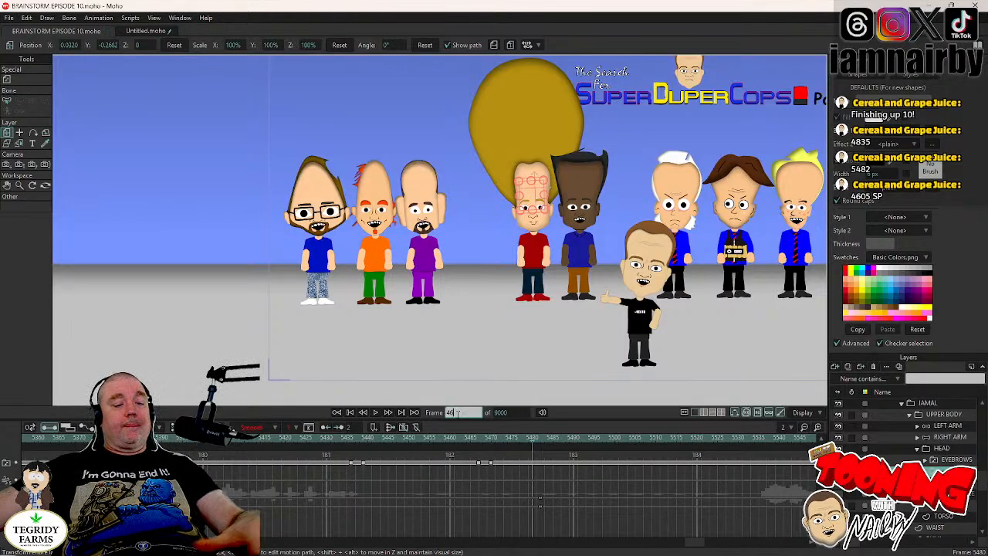
text(605)
key(Return)
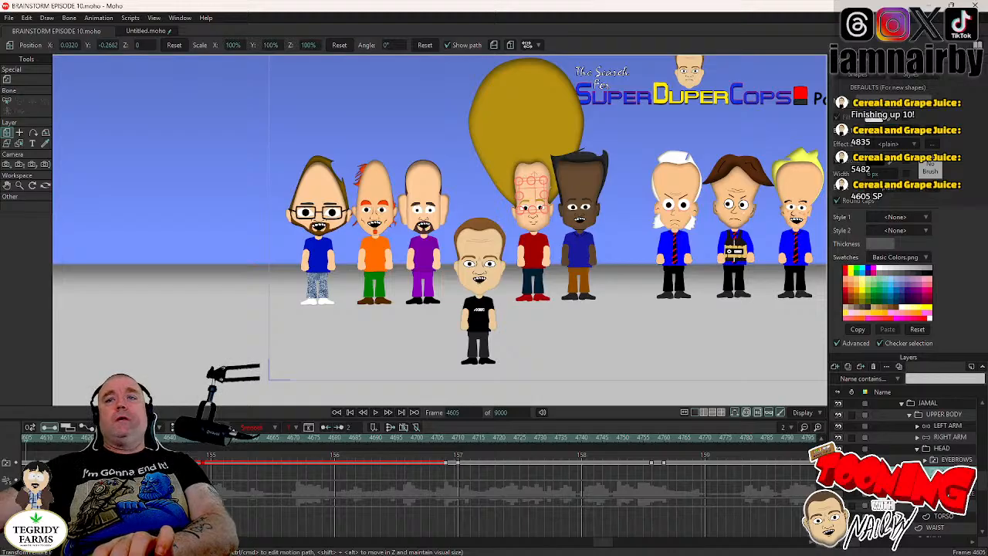
click(899, 449)
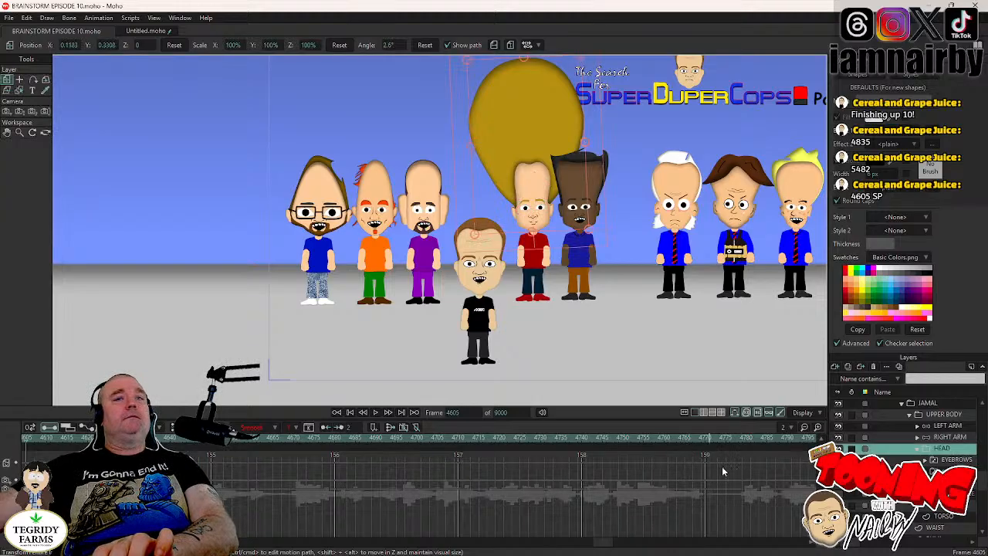
click(941, 471)
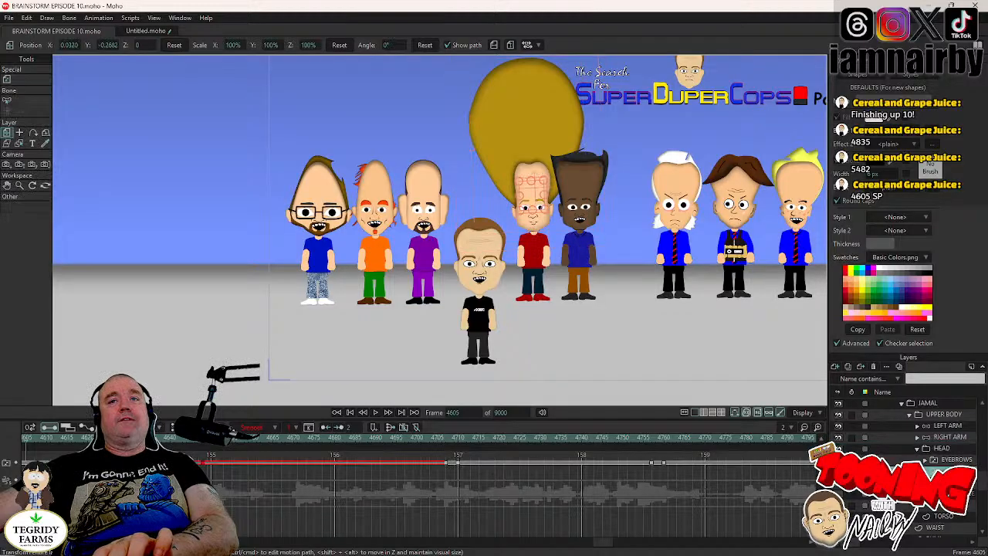
click(189, 439)
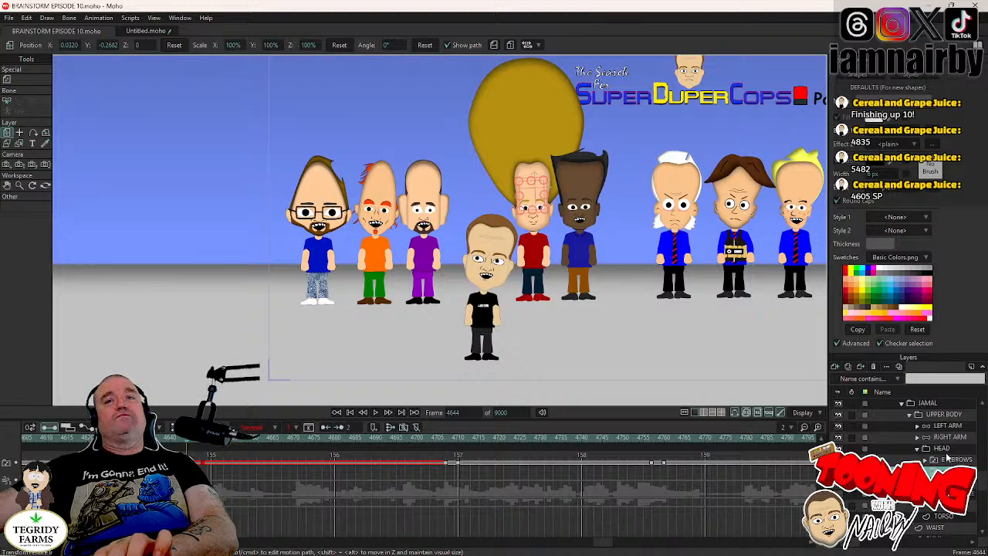
click(943, 449)
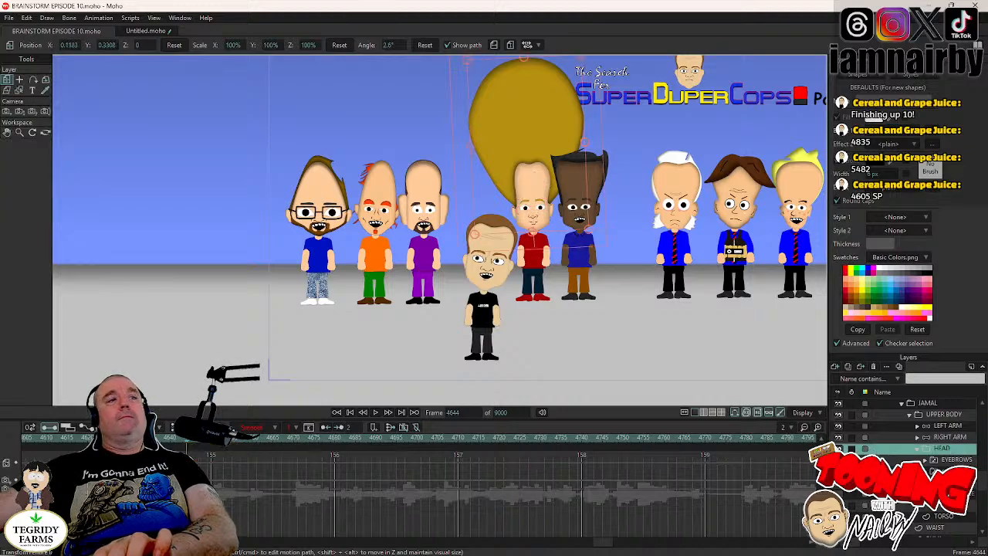
- Play the shot from frame 4644 to frame 4912 to review the motion, and return to frame 4605
click(376, 415)
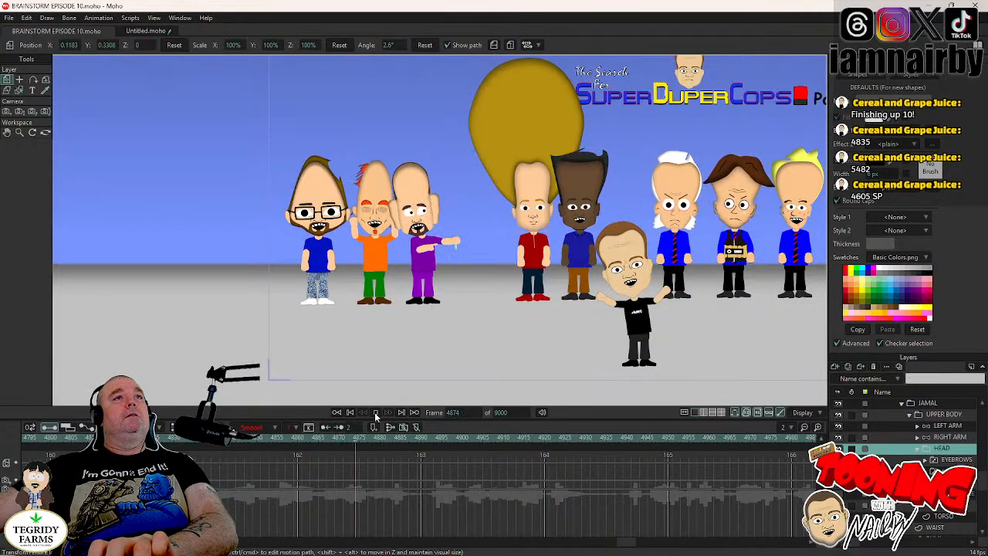
click(376, 413)
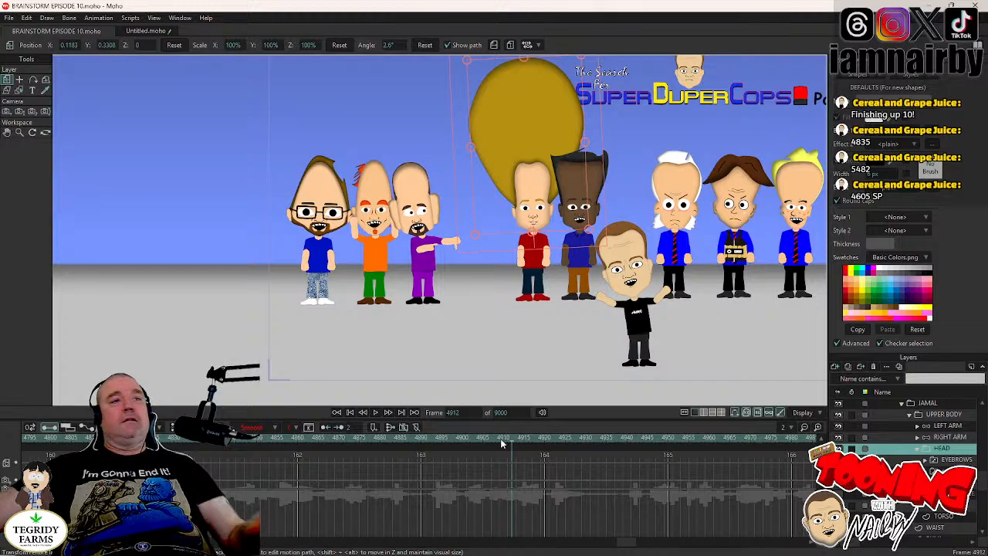
double_click(468, 413)
text(46)
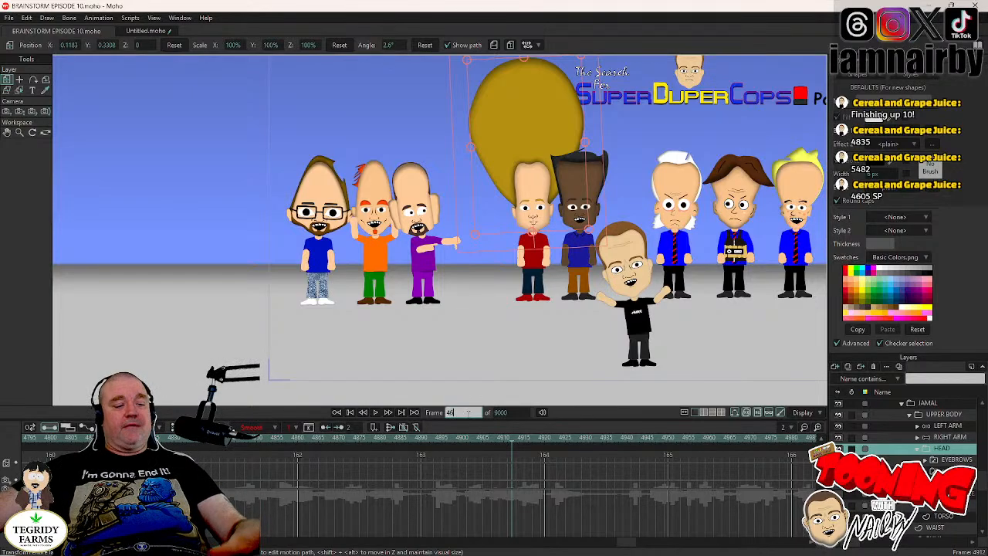
text(05)
key(Return)
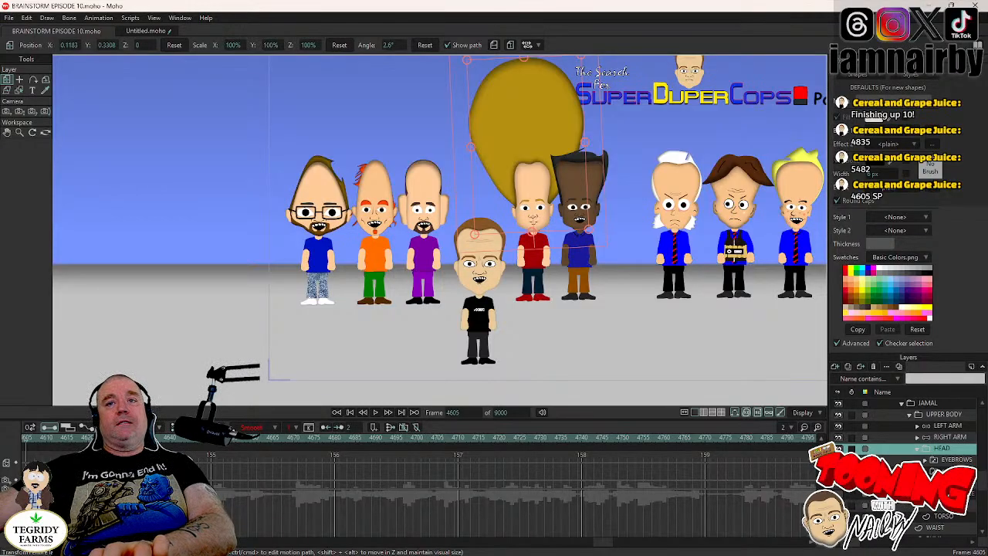
- Using the first blink keyframe as the guide, rotate JAMAL's HEAD layer to -0.8° from frame 4644 to frame 4648
click(951, 471)
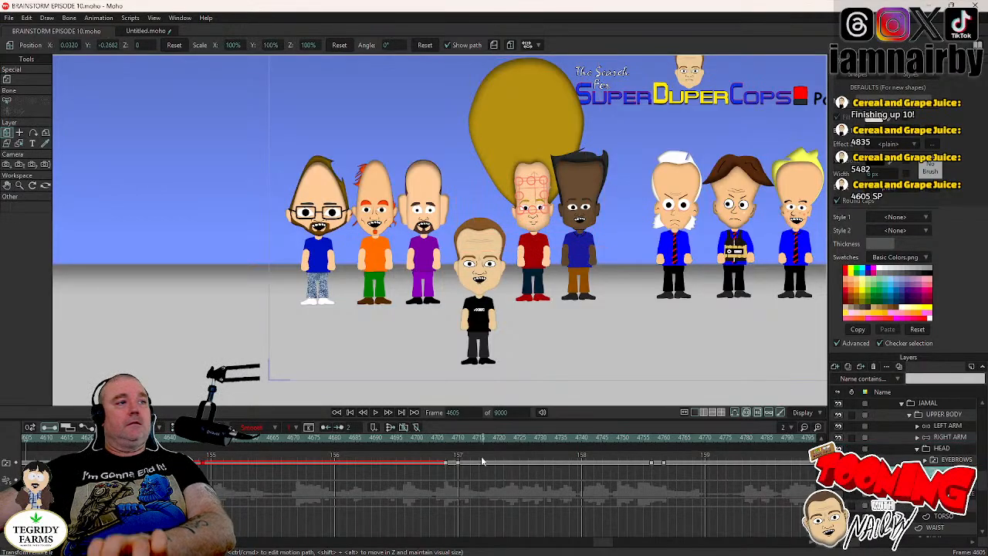
click(191, 440)
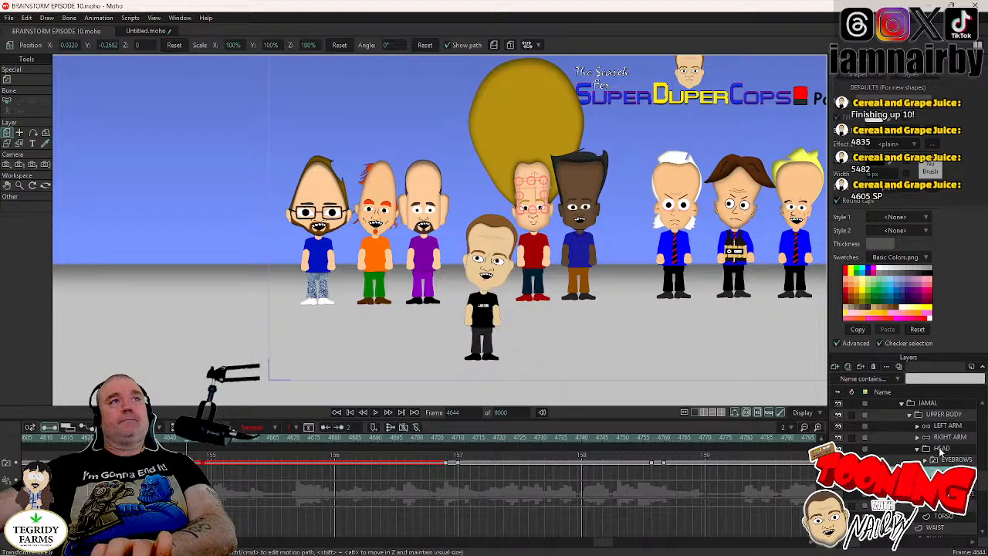
click(941, 451)
scroll(596, 210, up, 2)
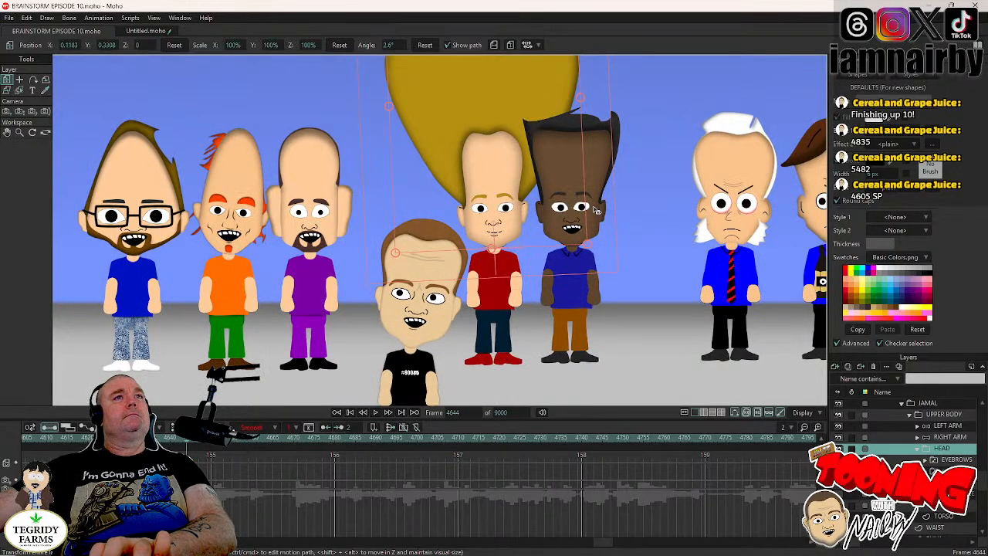
key(ctrl+Right)
key(ctrl+Right)
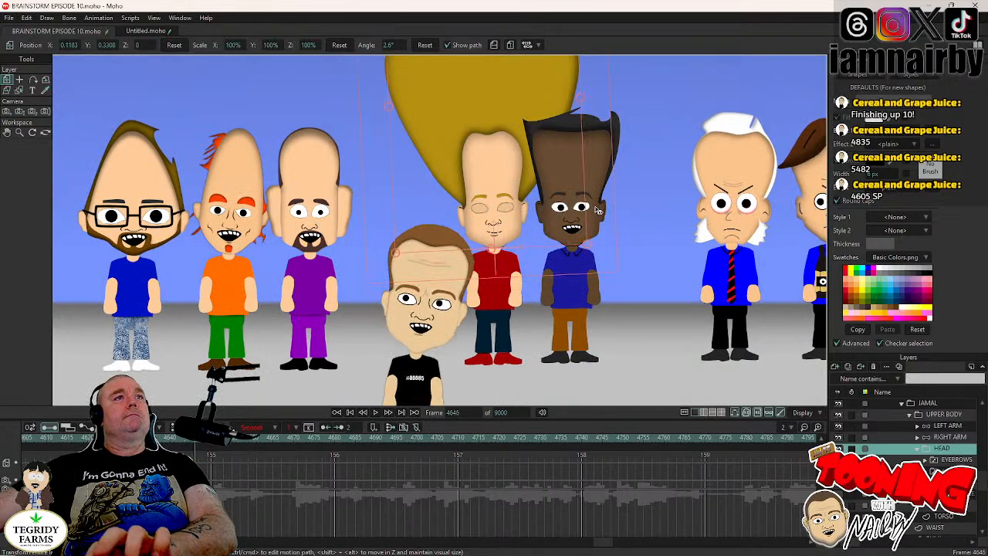
key(ctrl+Right)
key(ctrl+Right)
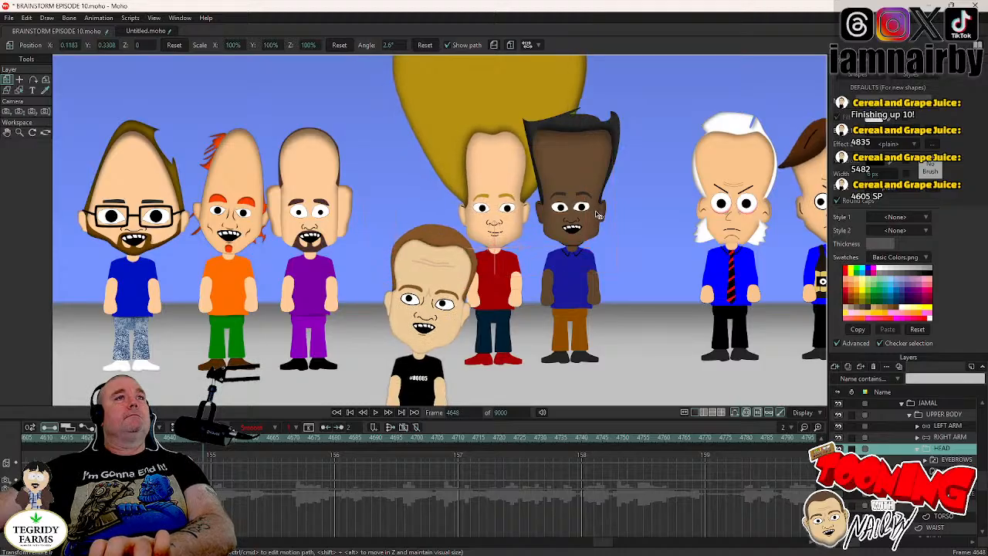
drag(596, 213, 598, 214)
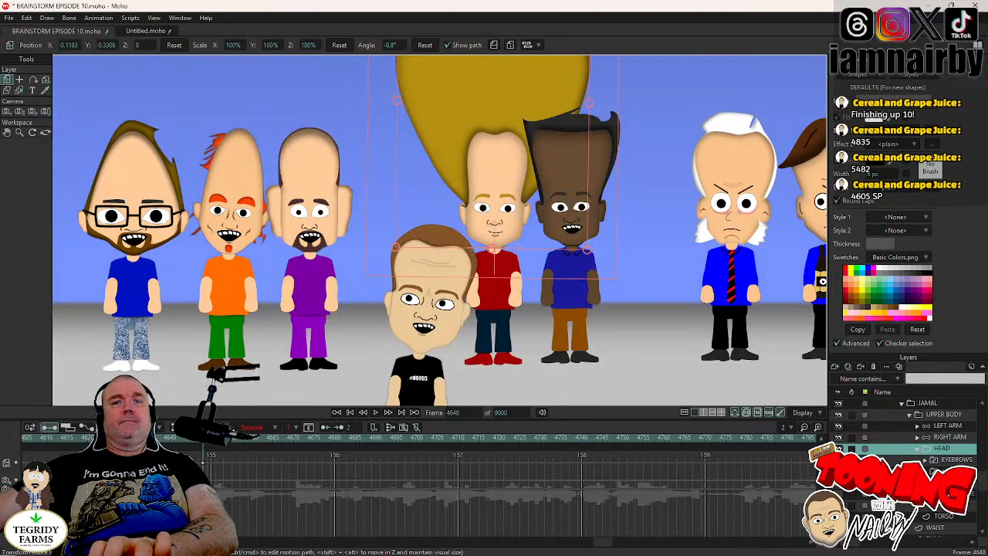
- Hold JAMAL's head angle with a keyframe at frame 4706 and rotate the HEAD layer to 3.8° at frame 4710
click(951, 471)
click(445, 438)
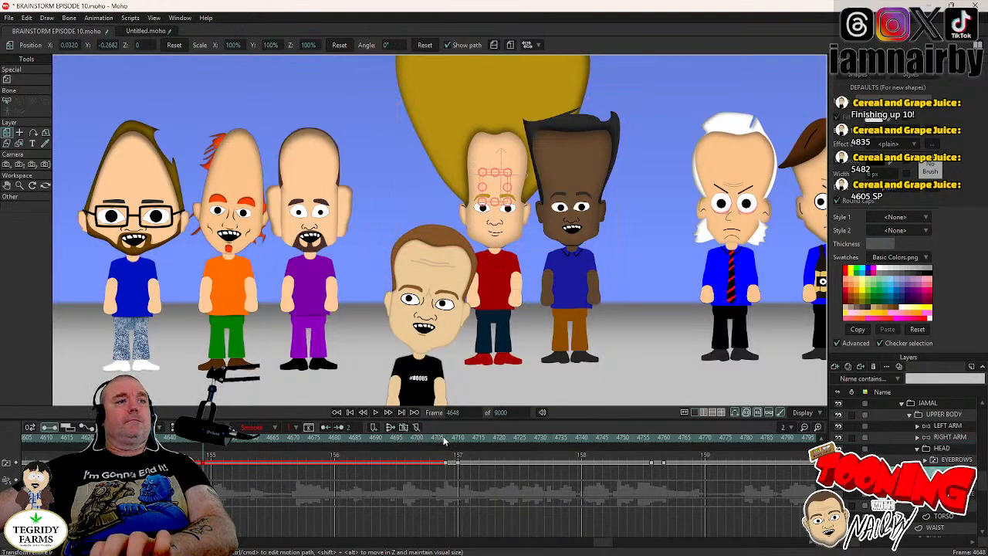
click(956, 449)
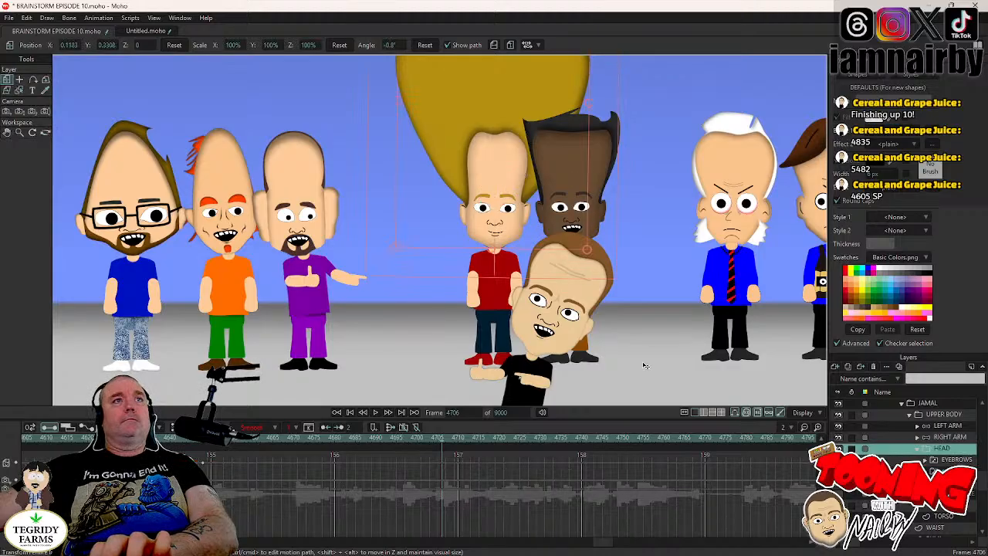
click(595, 232)
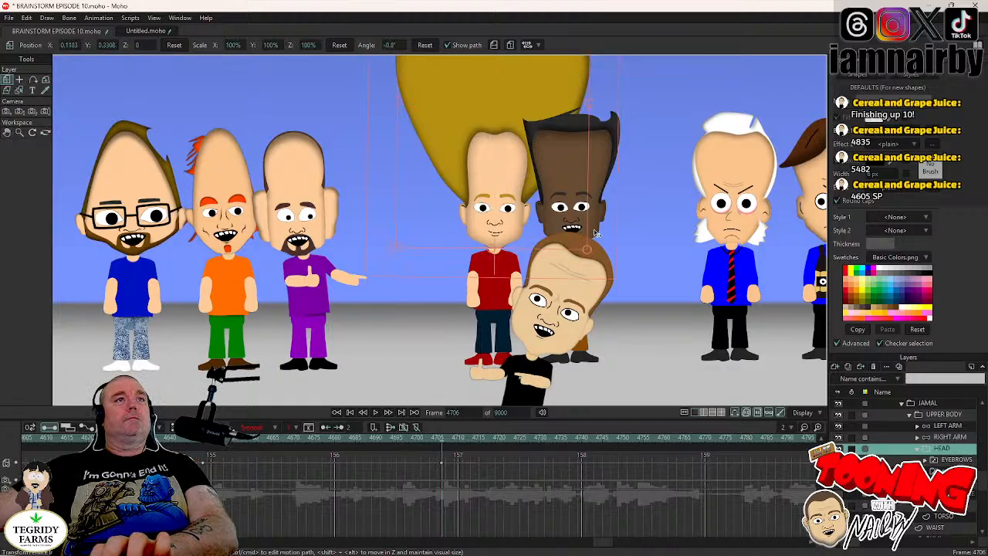
key(Right)
key(Right)
key(Right)
key(Right)
drag(595, 232, 675, 302)
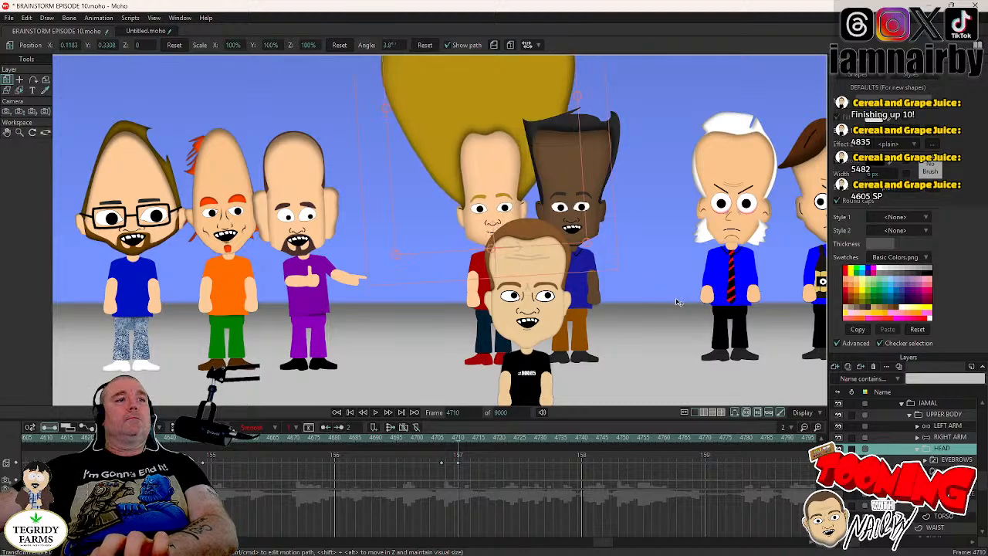
- Key JAMAL's HEAD layer at frame 4756 and rotate it to -1.3° at frame 4760, in time with the blink
click(945, 471)
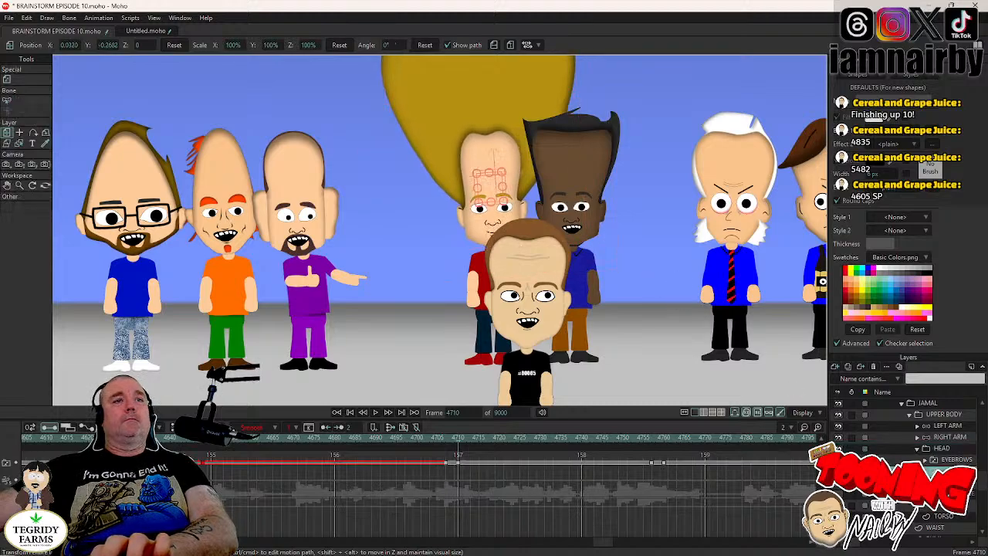
click(645, 440)
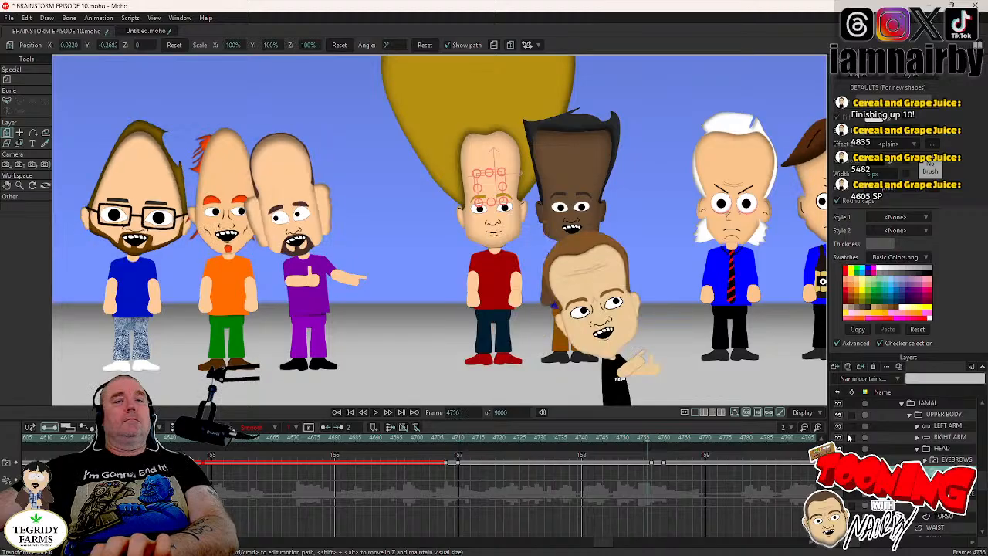
click(956, 449)
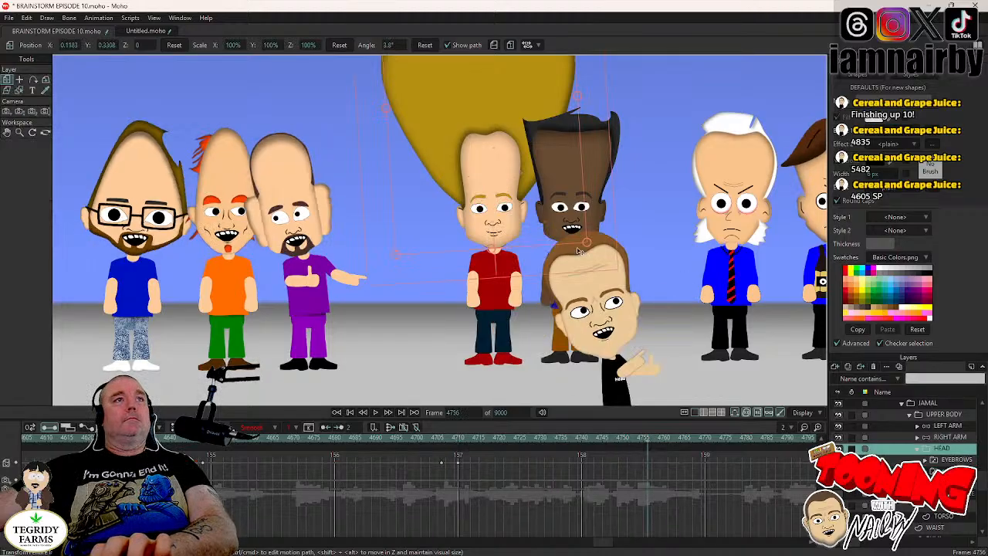
click(597, 215)
key(Right)
key(Right)
key(Right)
key(Right)
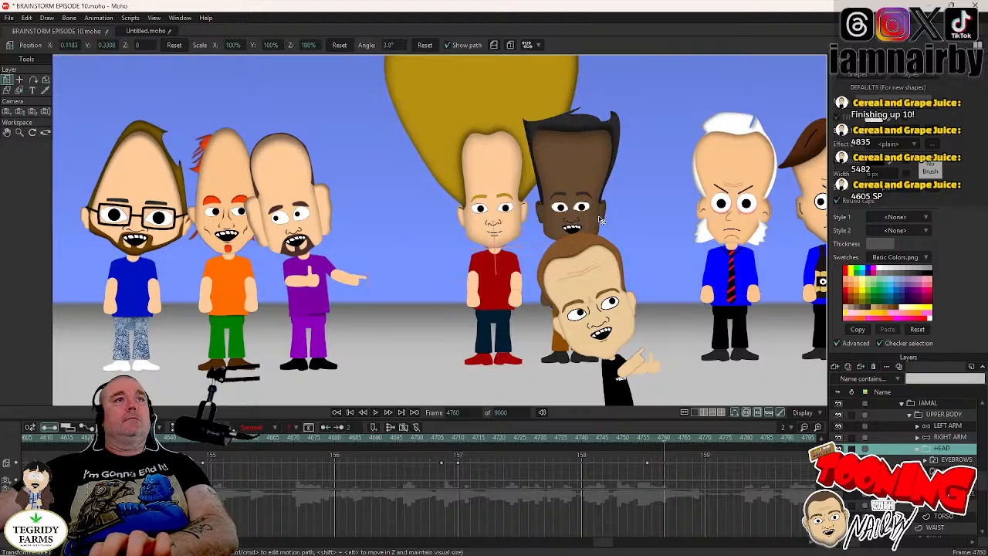
drag(602, 223, 603, 230)
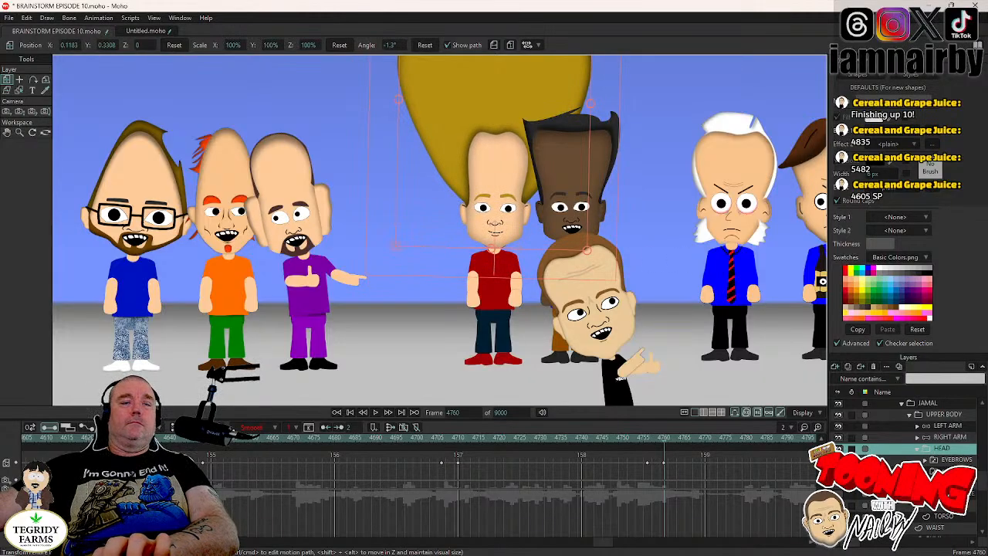
- Key JAMAL's head at the next blink, frame 4814, and rotate the HEAD layer to 3.0° at frame 4818
click(956, 471)
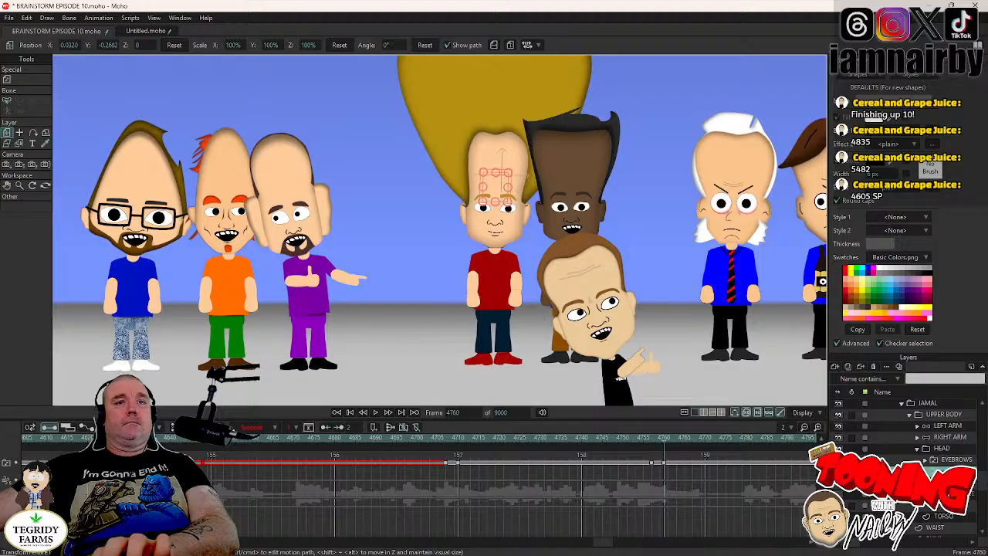
click(616, 545)
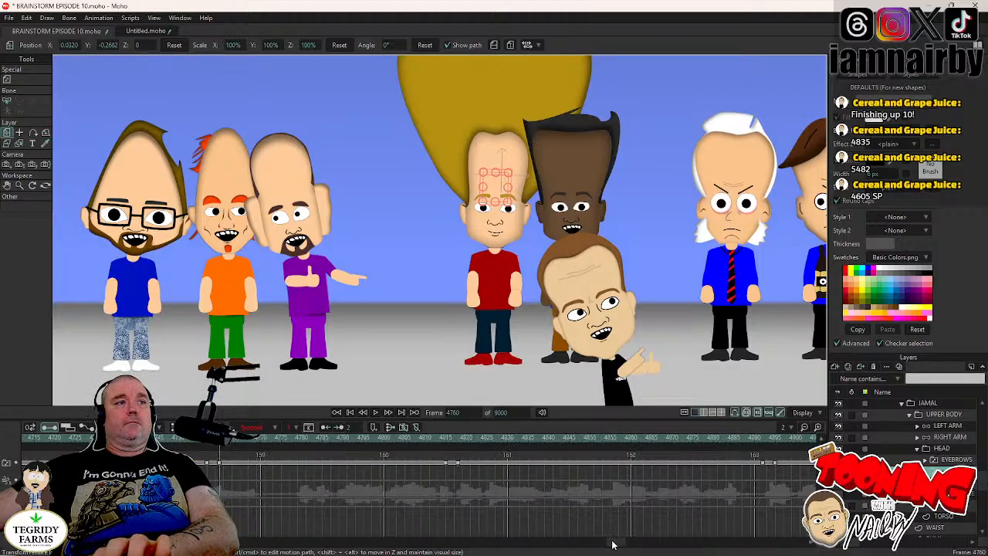
click(446, 438)
key(ctrl+Left)
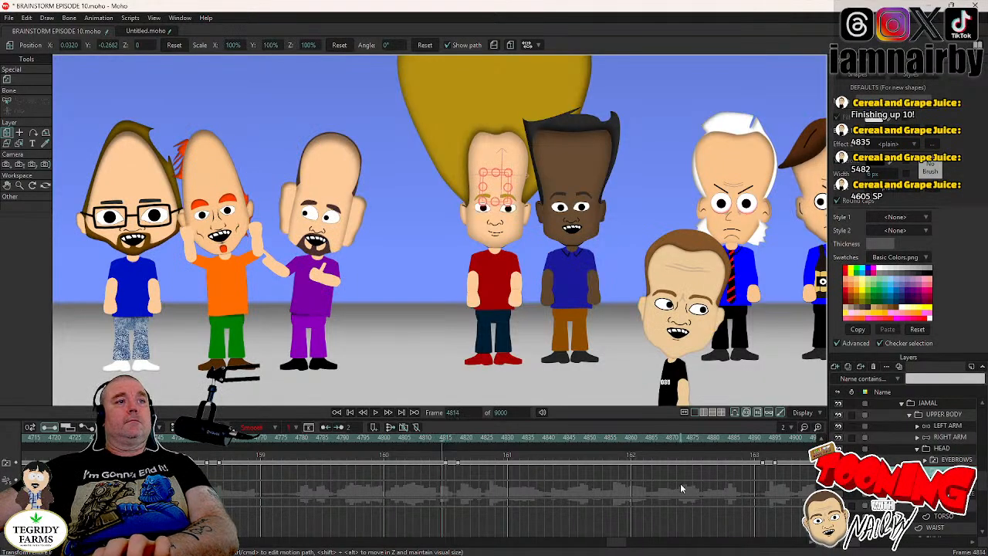
click(936, 448)
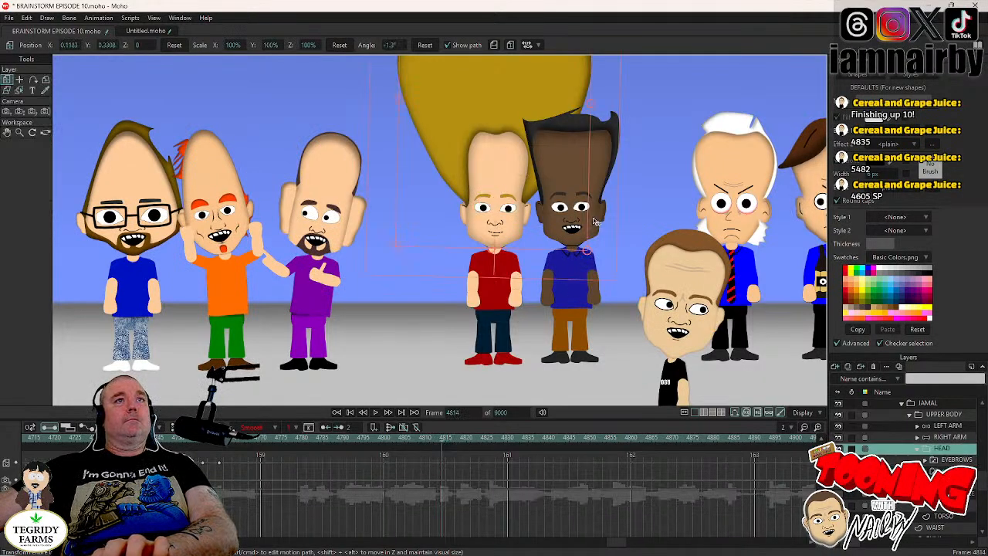
key(ctrl+Right)
key(ctrl+Right)
key(ctrl+Right)
key(ctrl+Right)
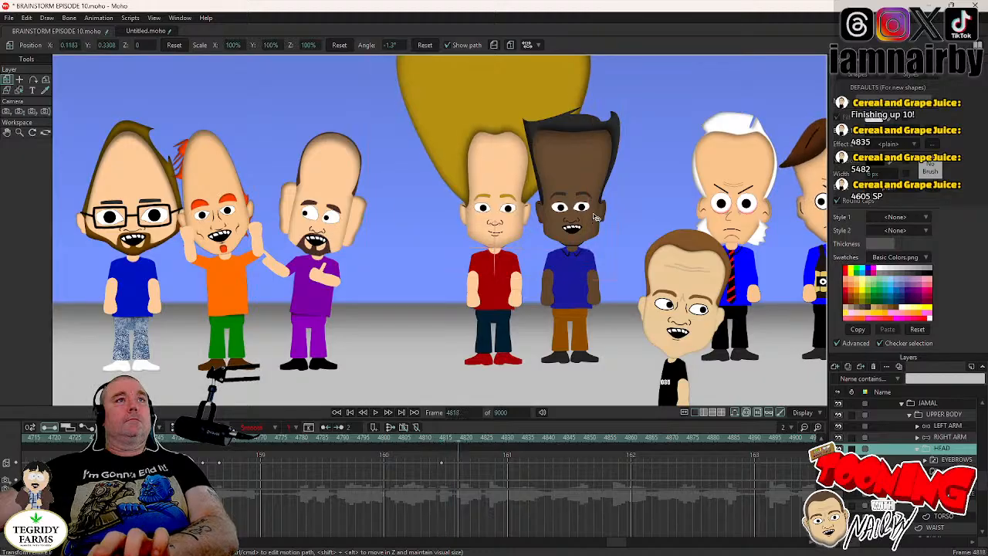
drag(593, 215, 593, 216)
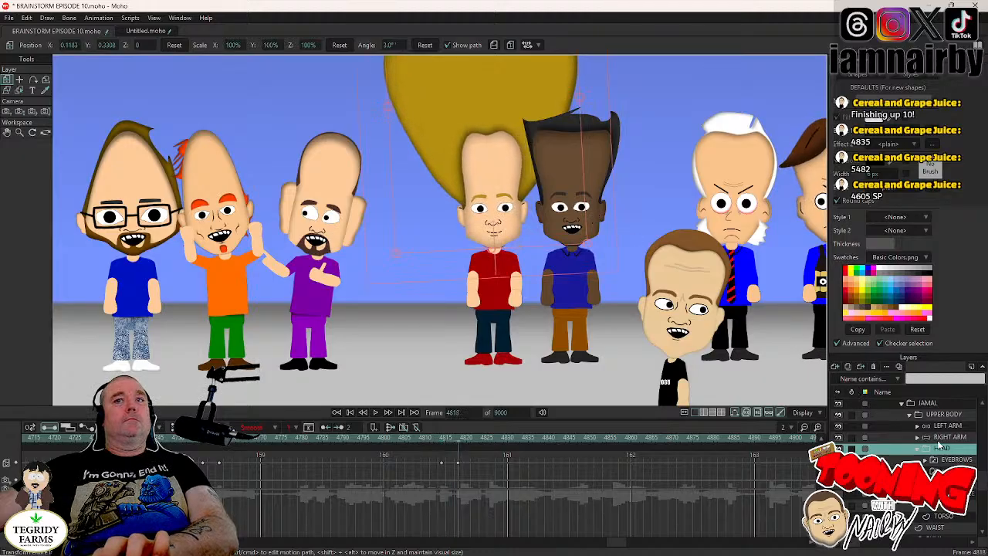
- Key JAMAL's HEAD layer at the blink, frame 4891, and rotate it to -1.5° at frame 4895
click(948, 471)
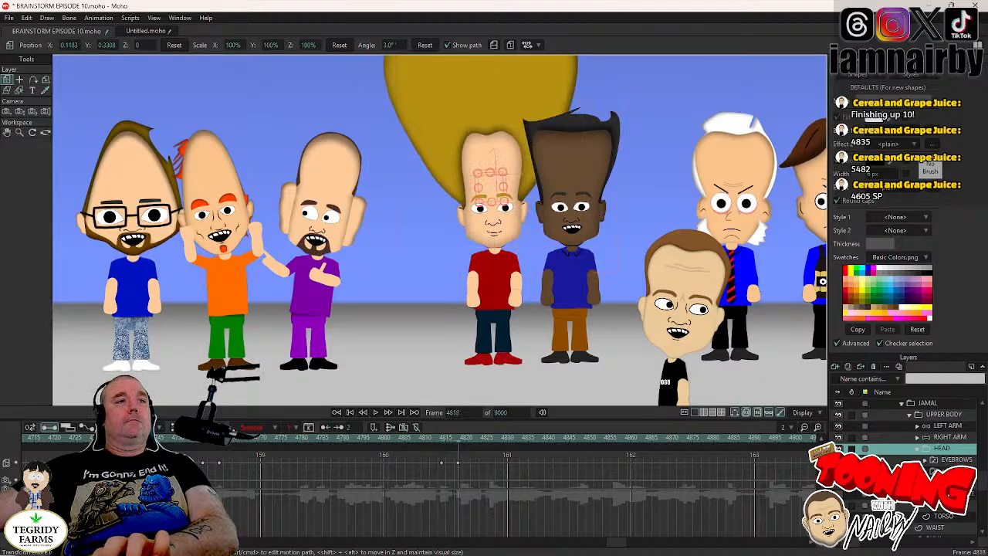
click(757, 440)
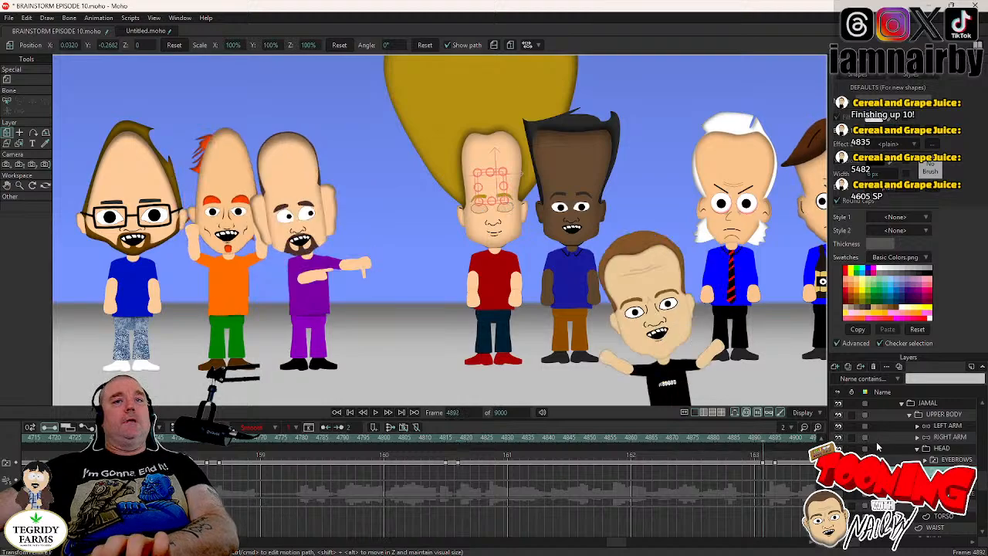
click(957, 449)
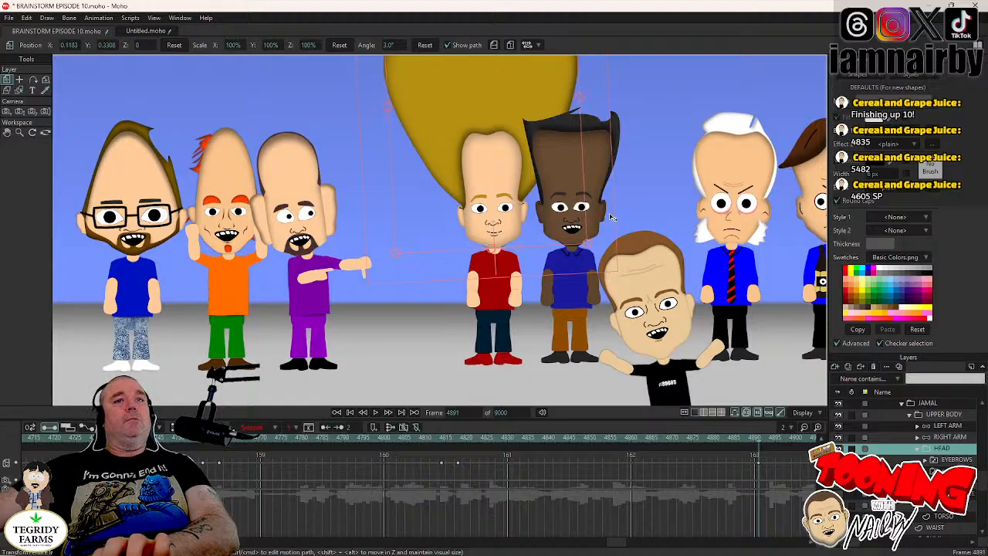
key(Right)
key(Right)
key(Right)
key(Right)
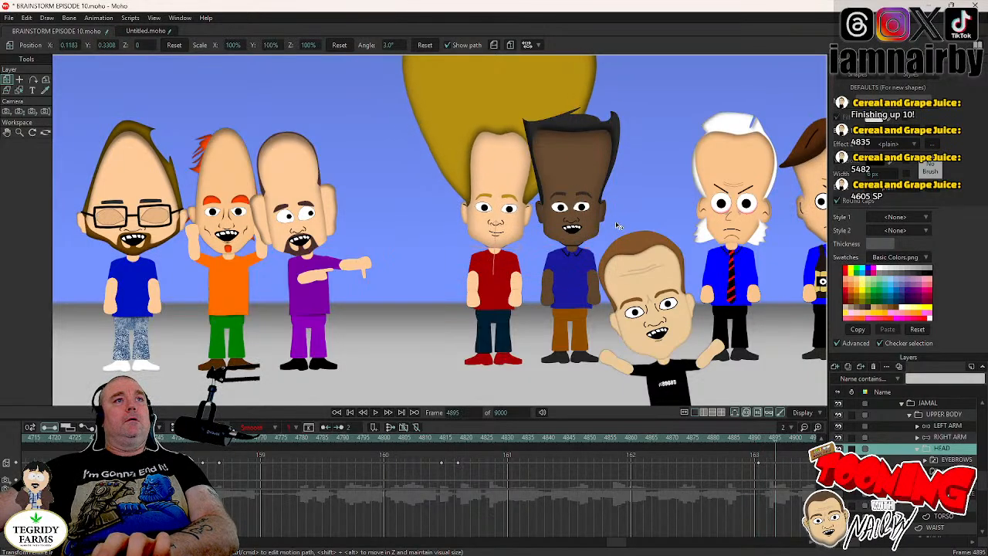
drag(618, 225, 628, 236)
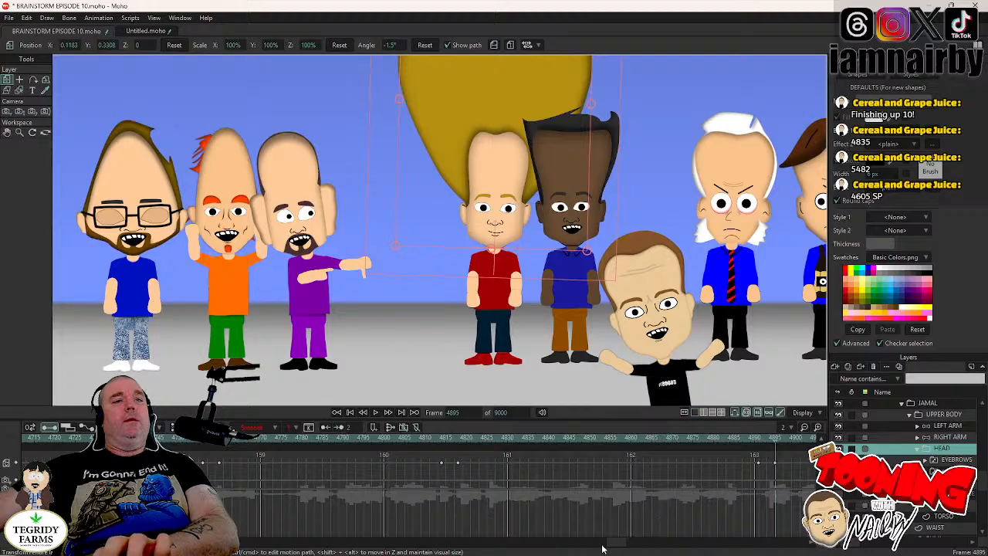
- Play on past frame 4895, and review JAMAL's blinks and head tilts frame by frame from frame 4762 to frame 4896
click(376, 413)
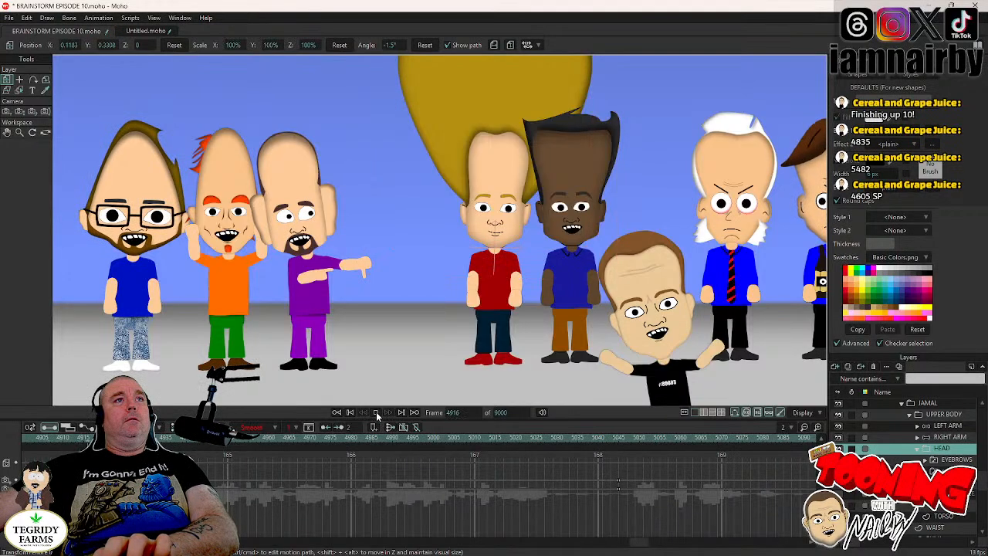
click(376, 412)
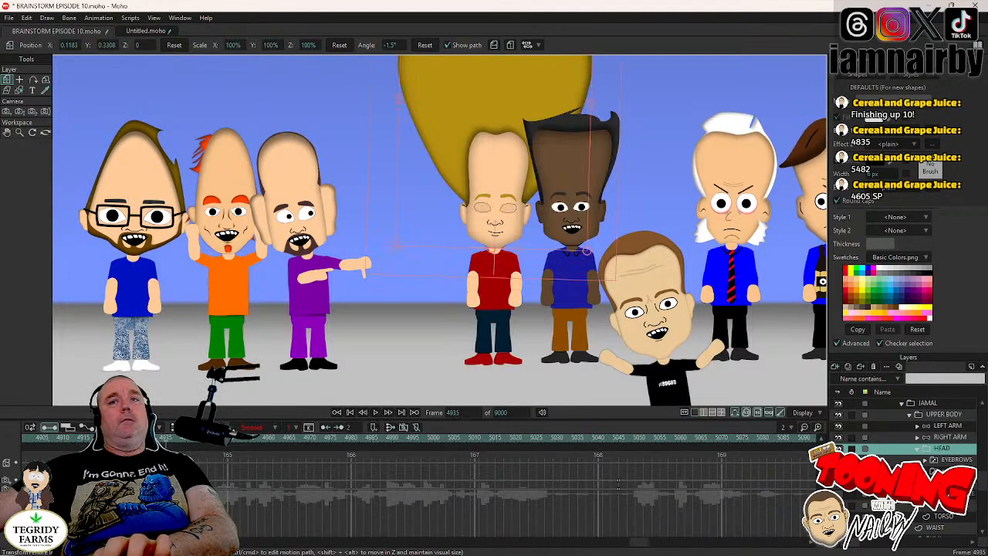
click(946, 471)
key(Left)
key(Left)
key(Left)
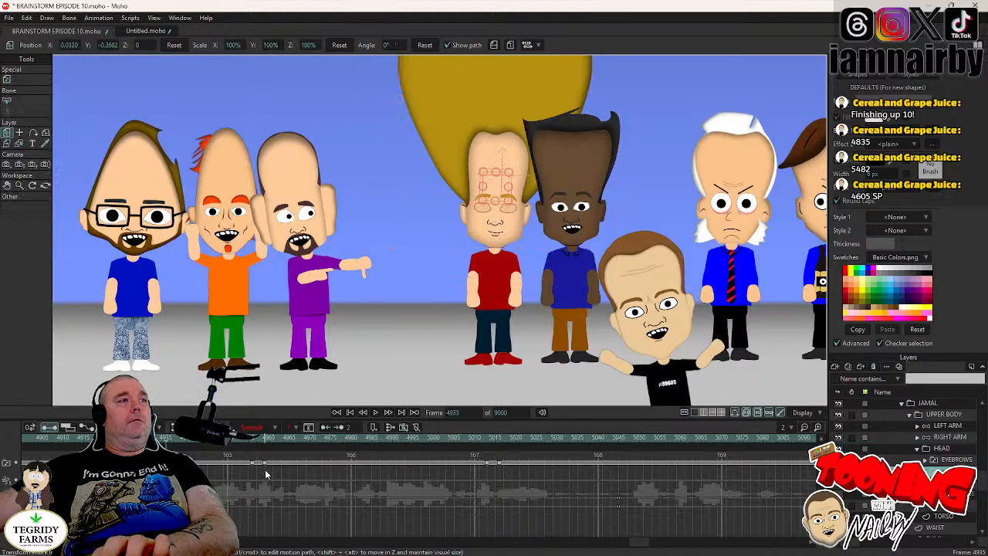
click(617, 539)
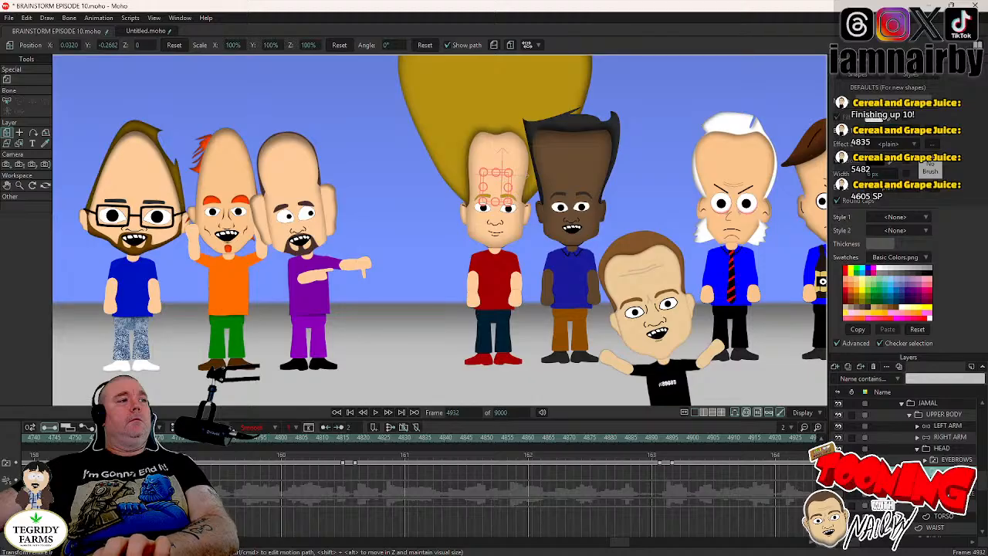
drag(146, 438, 125, 438)
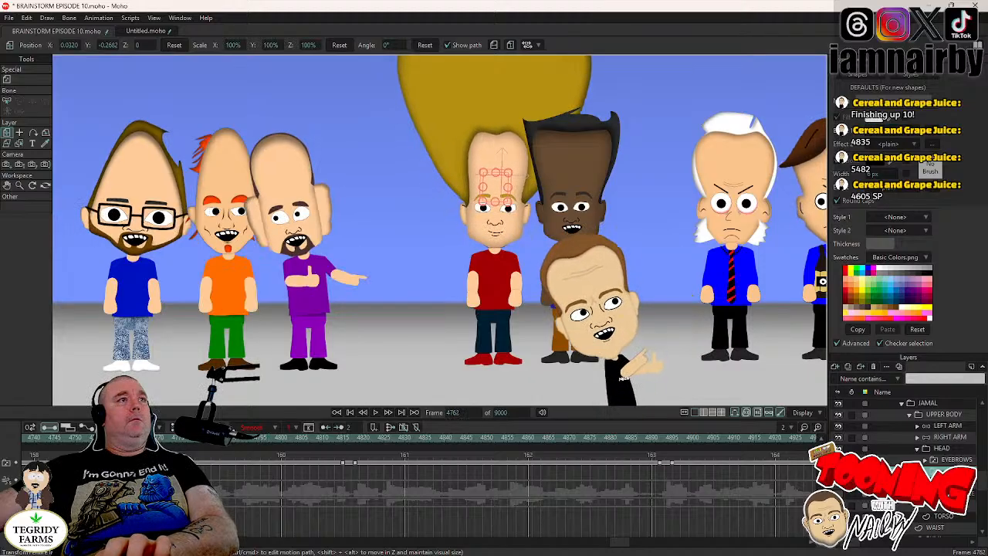
key(Right)
key(Right)
key(Right)
key(Right)
key(Right)
key(Right)
key(Right)
key(Right)
key(Right)
key(Right)
key(Right)
key(Right)
key(Right)
key(Right)
key(Right)
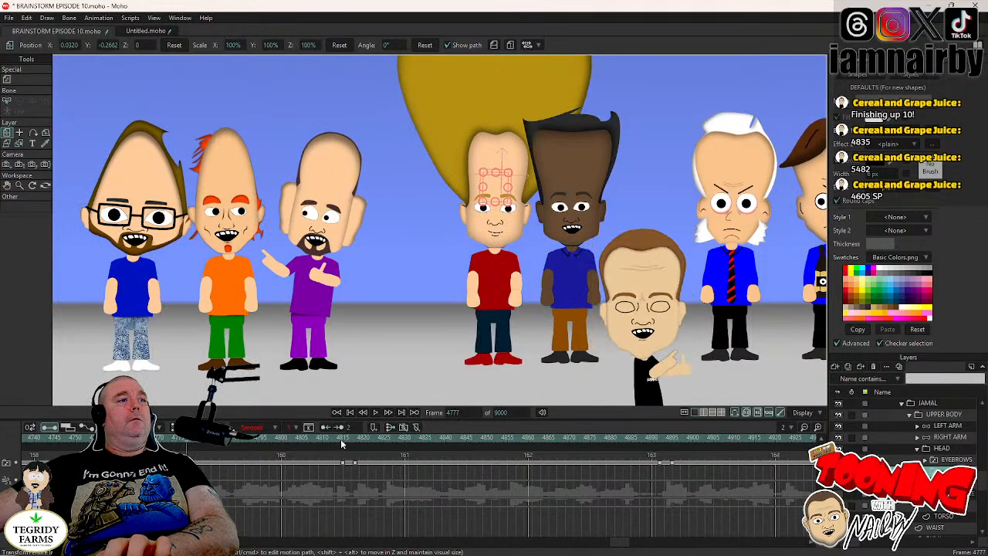
key(Right)
key(Right)
key(Right)
key(Right)
key(Right)
key(Right)
key(Right)
key(Right)
key(Right)
key(Right)
key(Right)
key(Right)
key(Right)
key(Right)
key(Right)
key(Right)
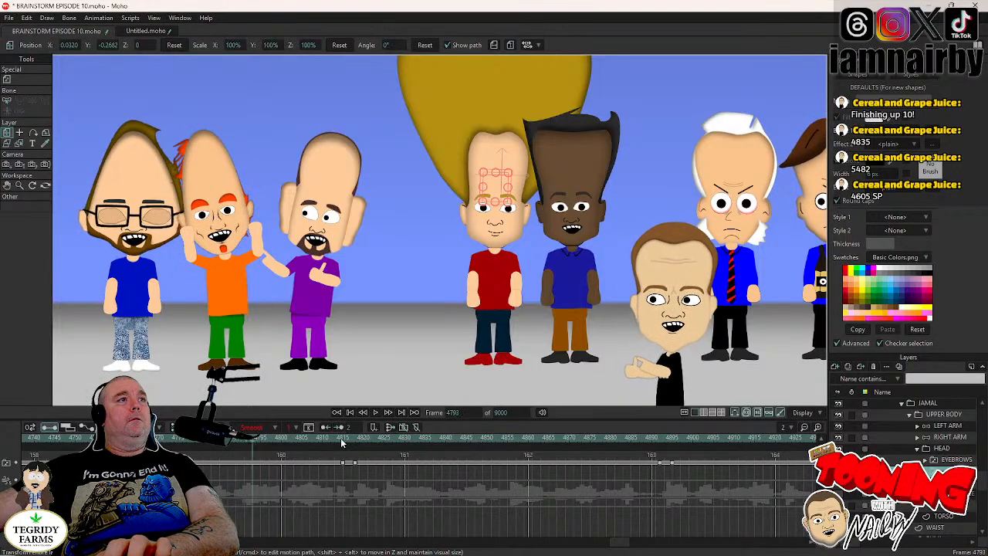
key(Right)
key(Right)
key(Right)
key(Right)
key(Right)
key(Right)
key(Right)
key(Right)
key(Right)
key(Right)
key(Right)
key(Right)
key(Right)
key(Right)
key(Right)
key(Right)
key(Right)
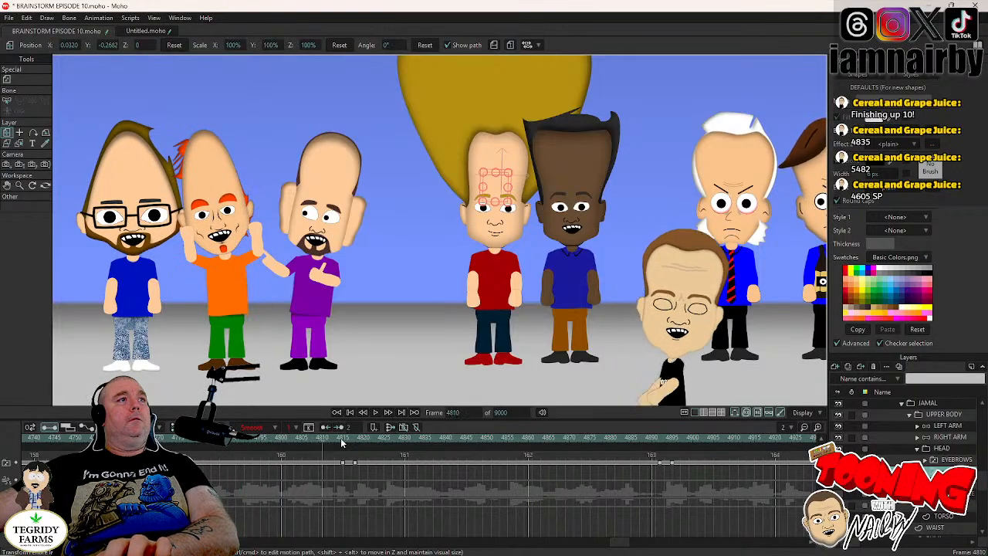
key(Right)
key(Right)
key(Right)
key(Right)
key(Right)
key(Right)
key(Right)
key(Right)
key(Right)
key(Right)
key(Right)
key(Right)
key(Right)
key(Right)
key(Right)
key(Right)
key(Right)
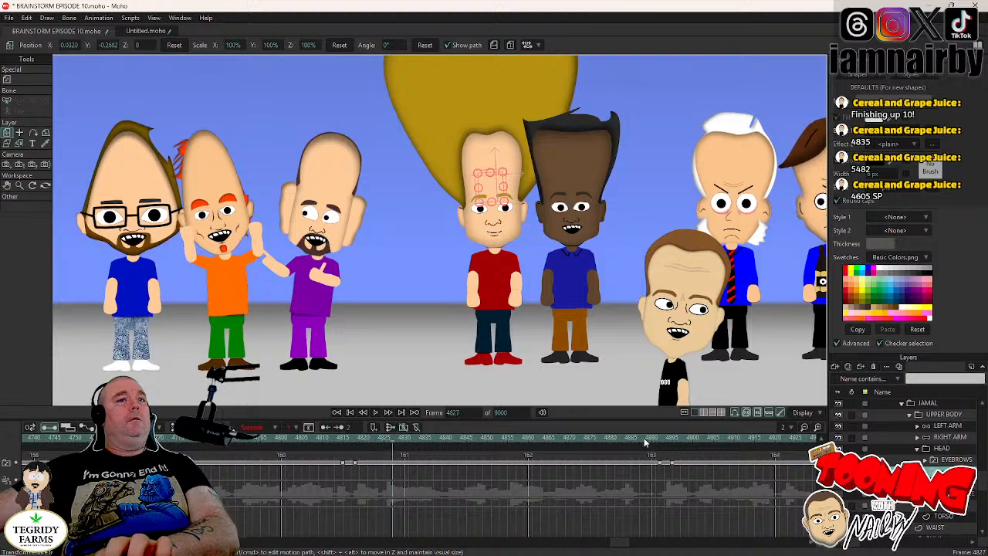
click(645, 443)
key(Right)
key(Right)
key(Right)
key(Right)
key(Right)
key(Right)
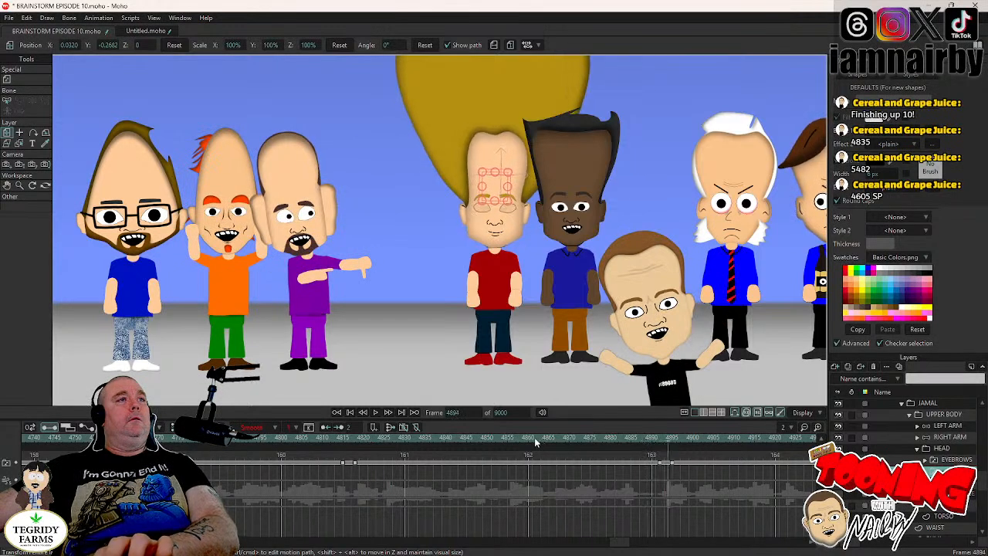
key(Right)
key(Right)
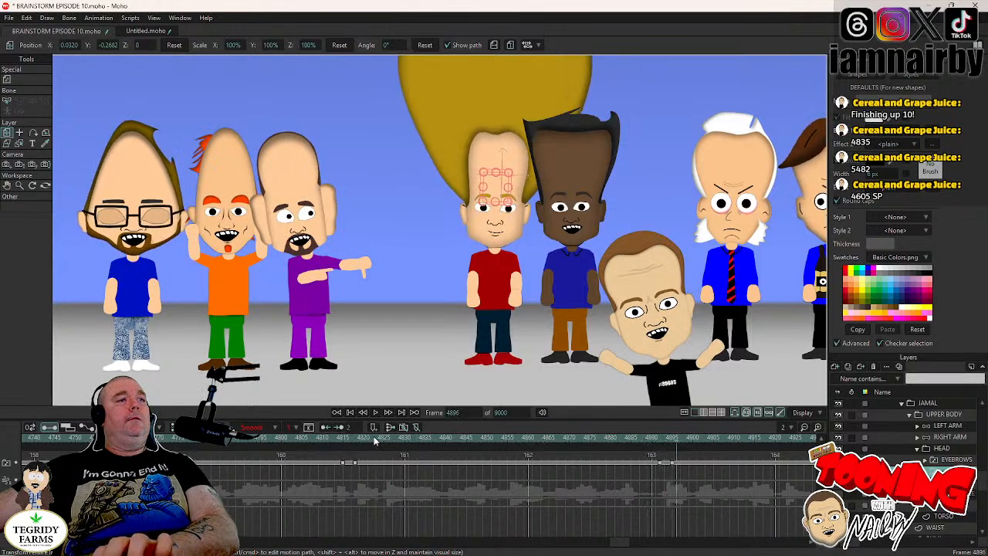
- Replay the stretch between frames 4844 and 4891 to examine the timing between JAMAL's two blinks
click(476, 442)
click(640, 441)
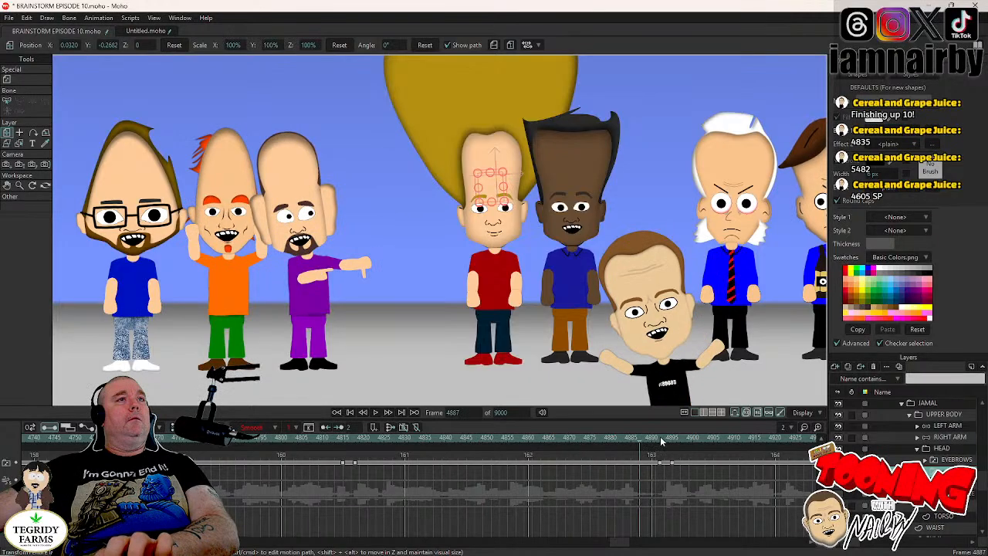
click(458, 441)
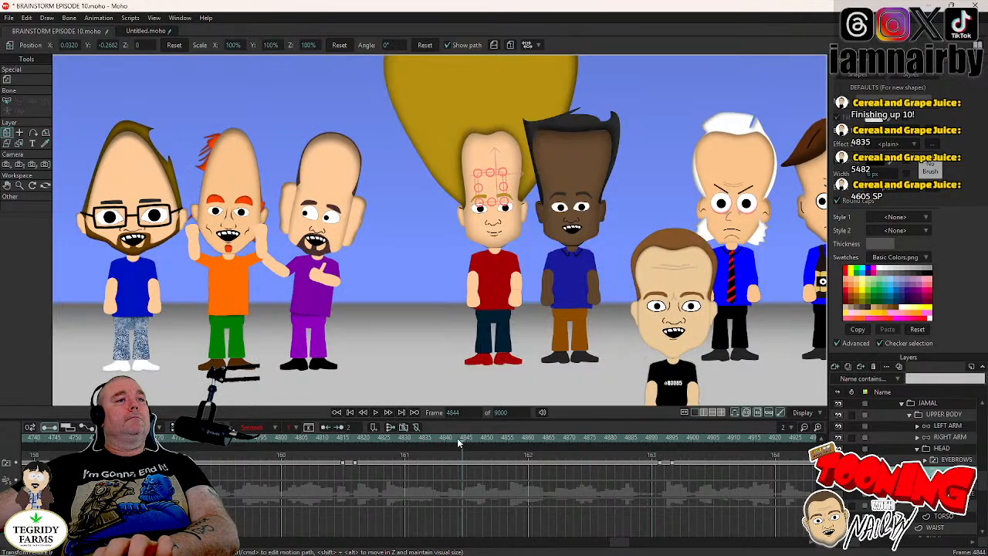
click(376, 412)
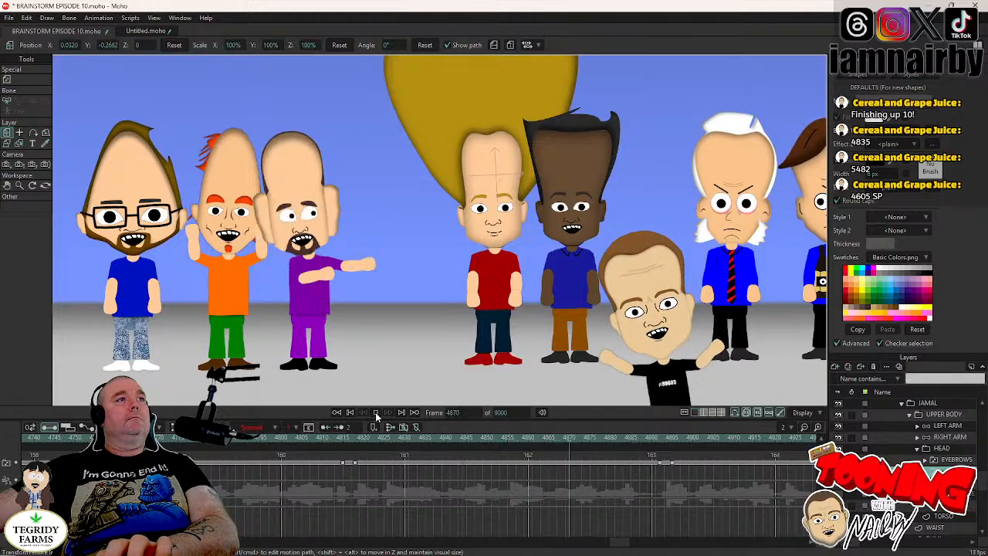
click(376, 413)
click(388, 413)
click(388, 413)
click(387, 413)
click(387, 413)
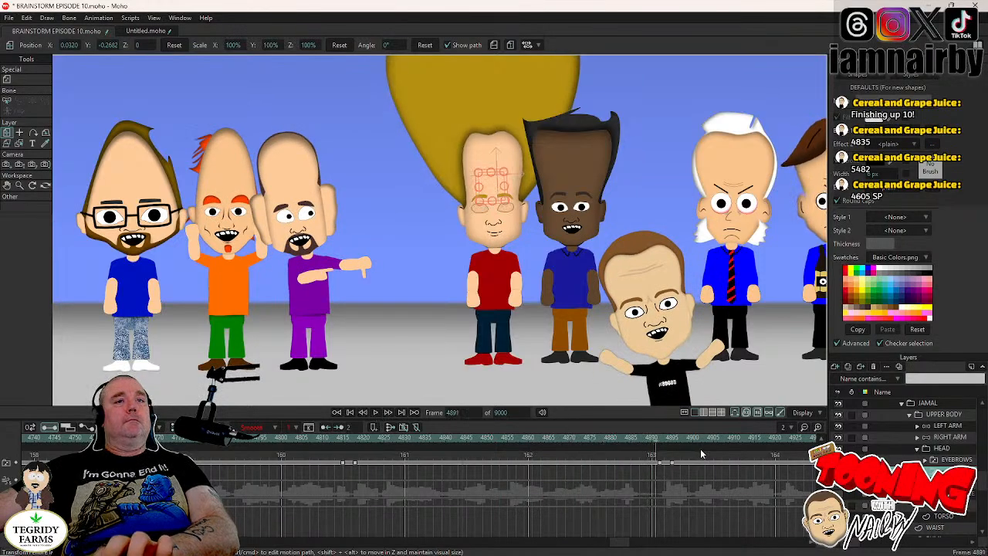
key(Right)
key(Left)
key(Left)
key(Left)
key(Left)
key(Left)
key(Left)
key(Left)
key(Left)
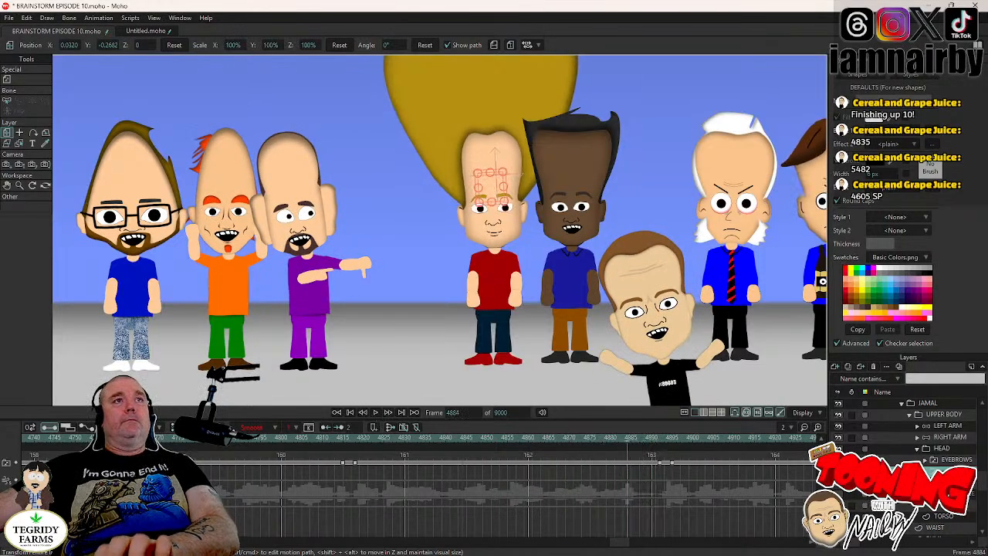
key(Left)
key(Left)
key(Left)
key(Left)
key(Left)
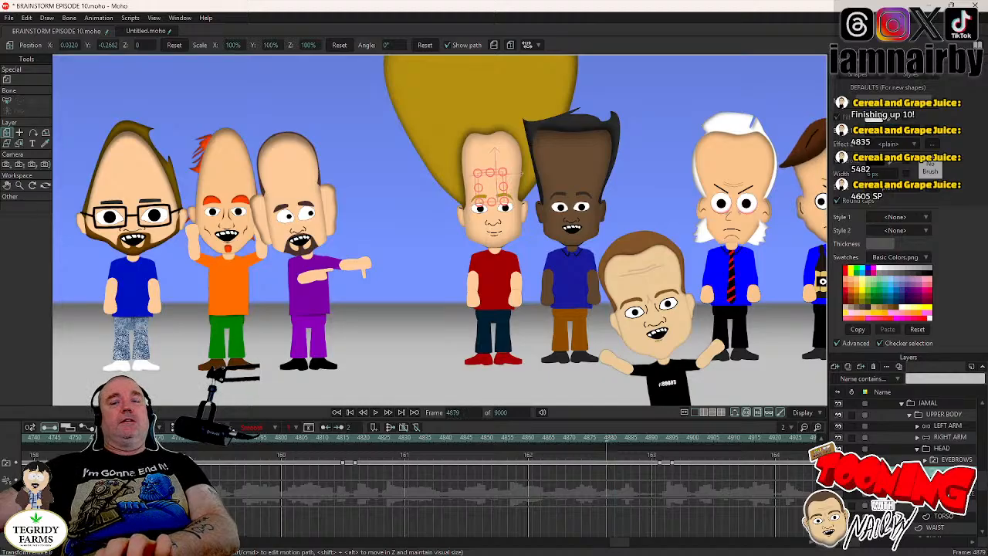
- Select JAMAL's open-eyes layer inside the eye switch group and play the scene up to frame 4880 to time an eye movement
click(924, 471)
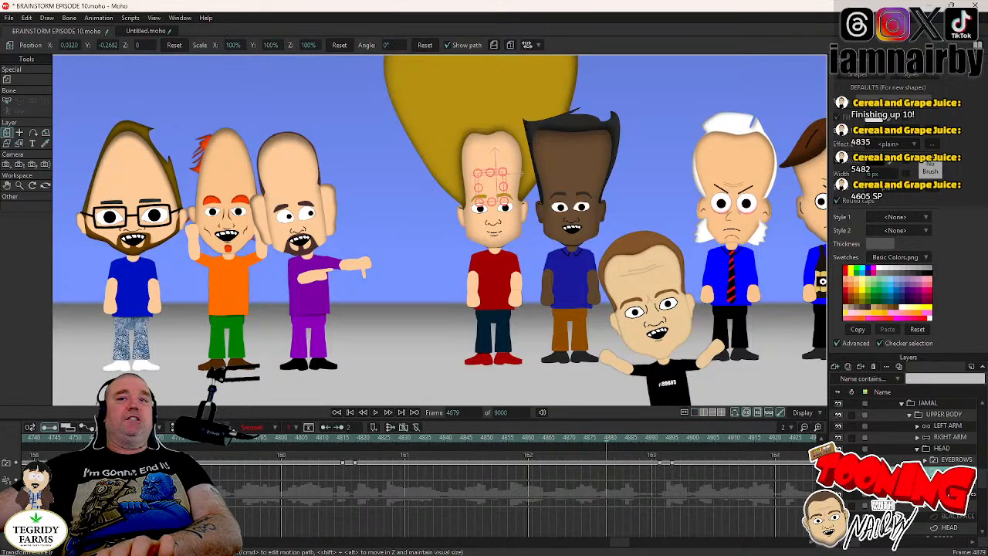
click(971, 497)
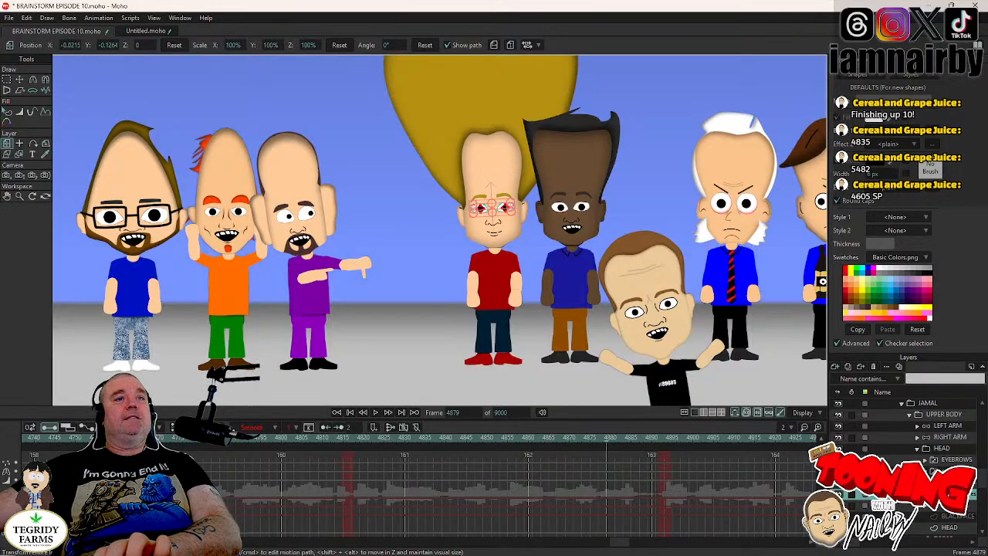
key(Left)
key(Left)
key(Left)
key(Left)
key(Left)
key(Left)
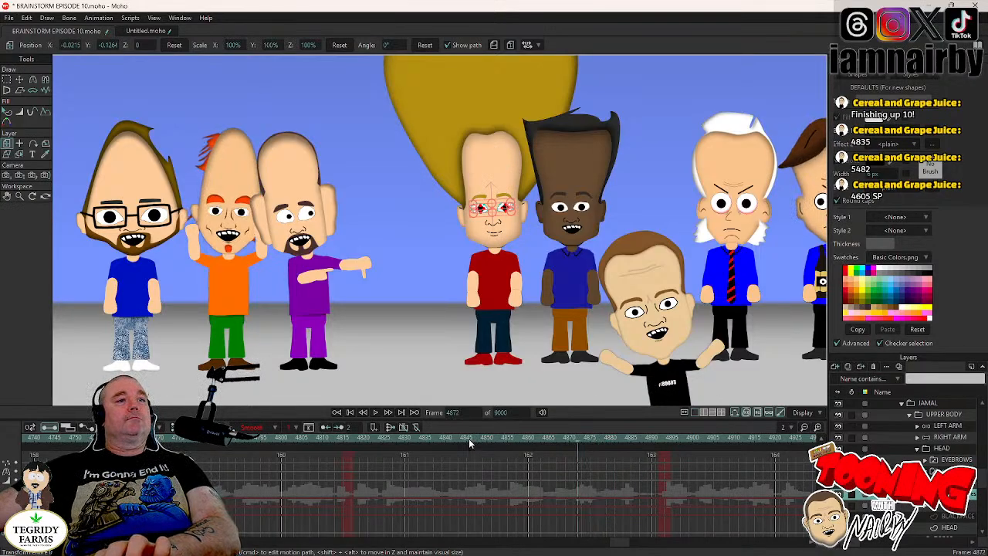
click(470, 440)
click(381, 415)
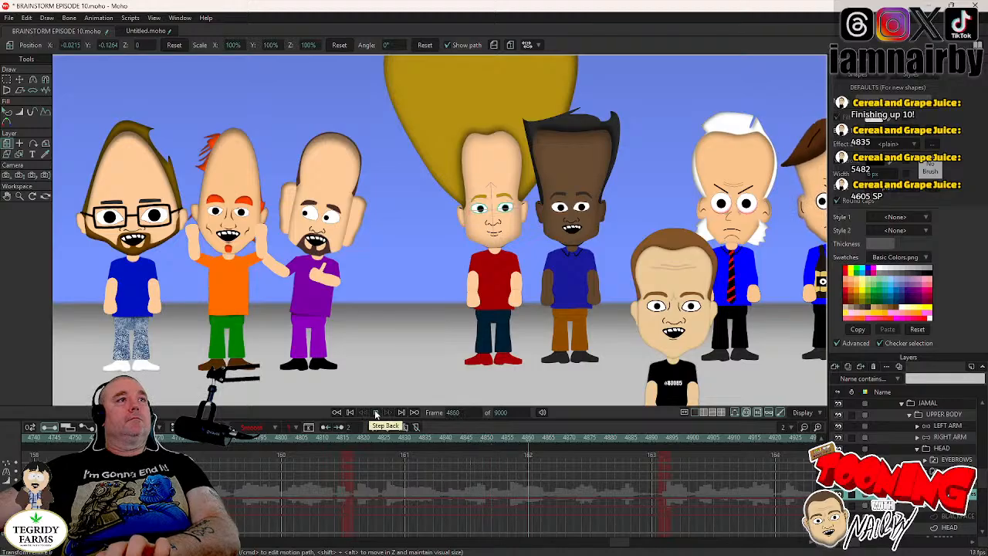
click(389, 413)
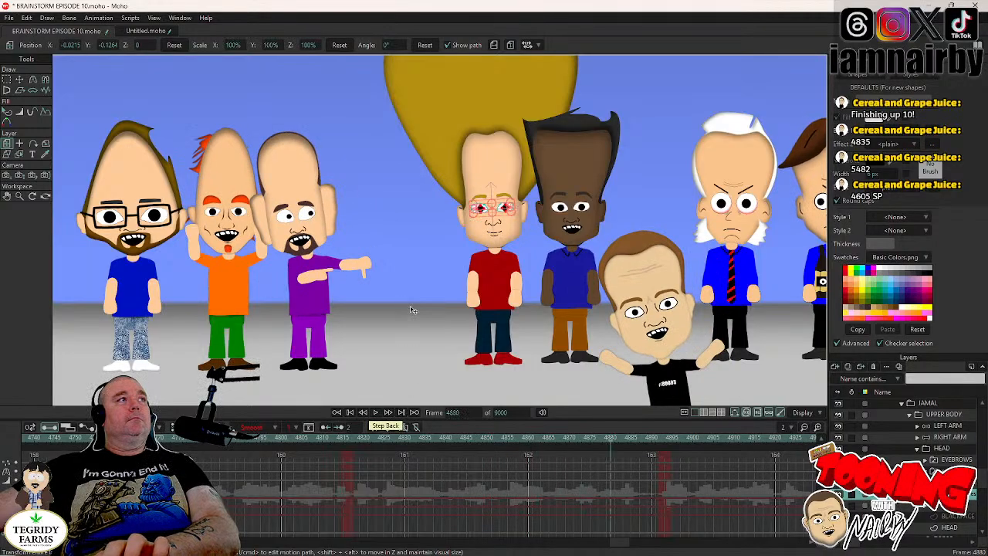
- Shift JAMAL's pupils to X -0.0075, Y 0.0065 at frame 4880 with Transform Points and set the new keyframes to Step interpolation
click(19, 79)
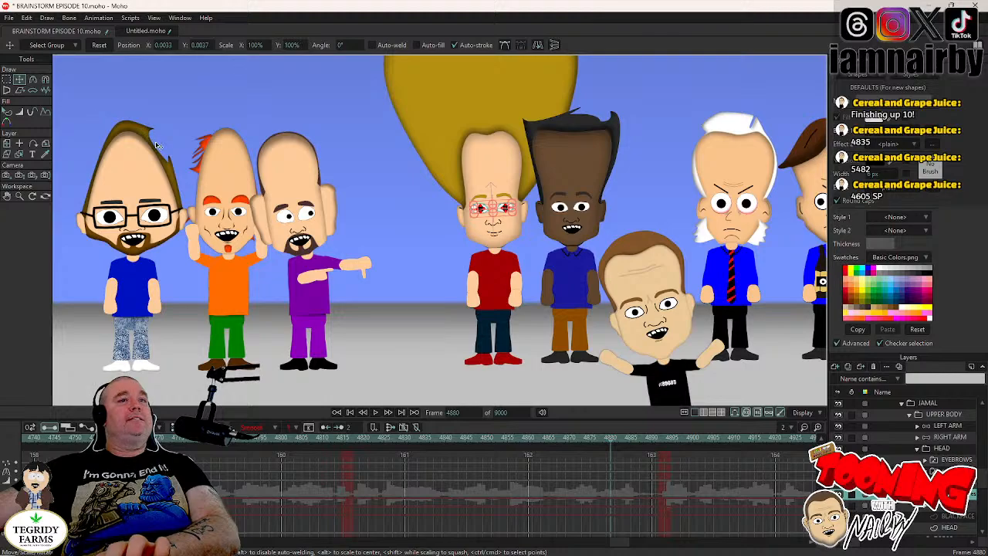
scroll(417, 243, up, 4)
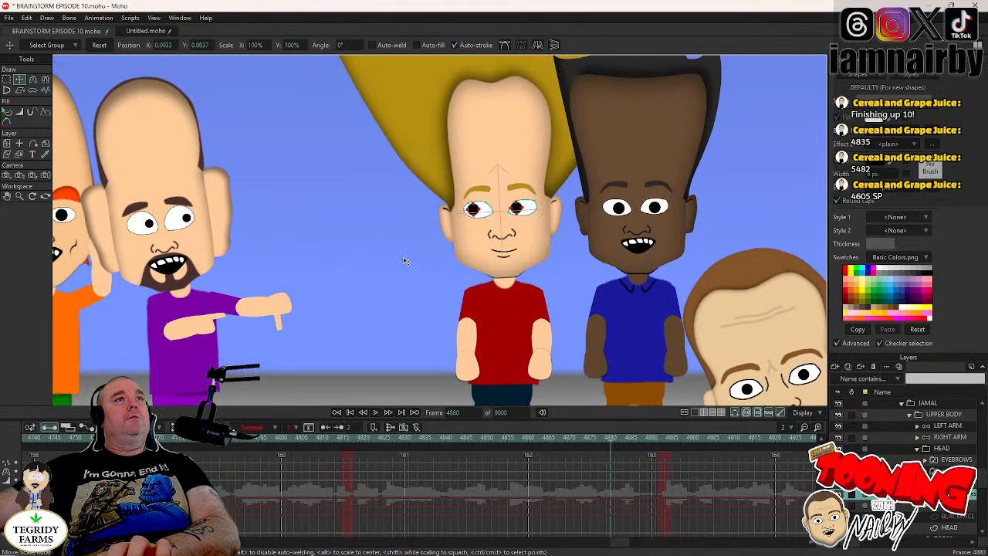
key(ctrl+a)
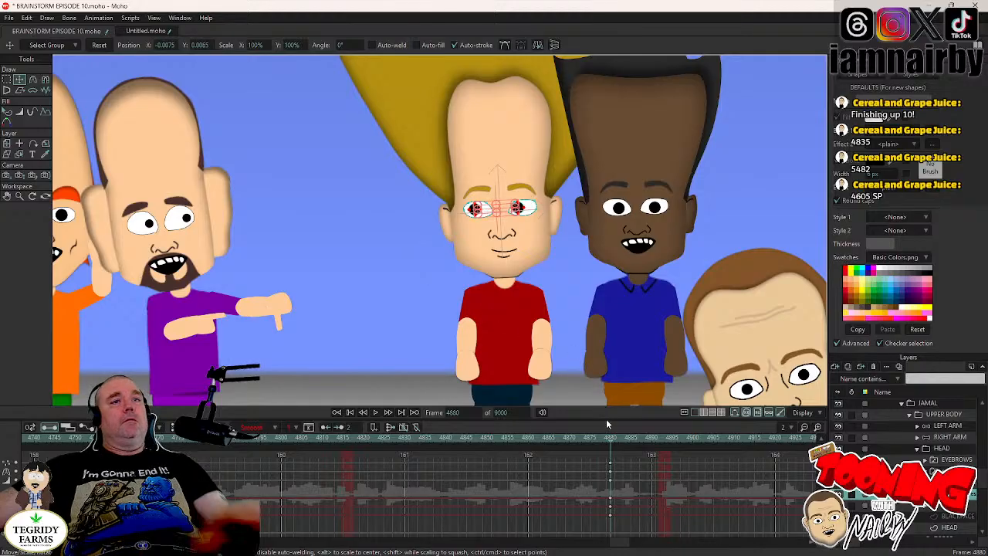
right_click(611, 462)
click(625, 462)
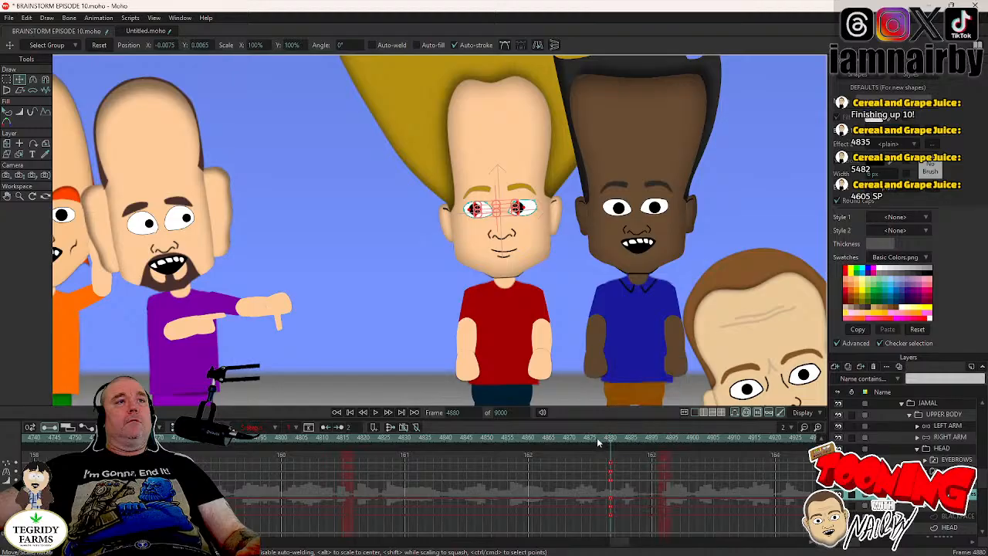
click(597, 437)
scroll(534, 243, down, 3)
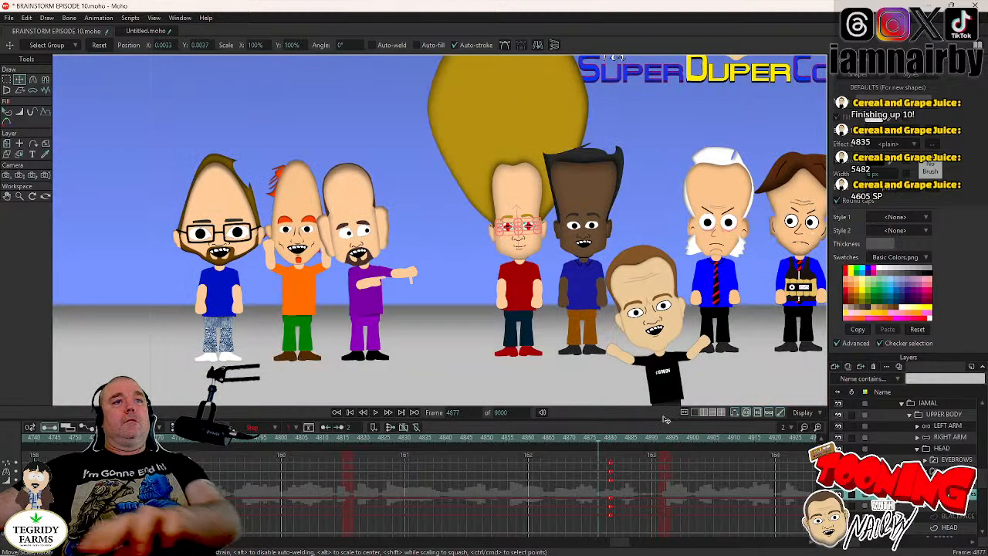
- Step through JAMAL's head tilt between frames 4891 and 4895 to find the frame for an expression change
click(946, 471)
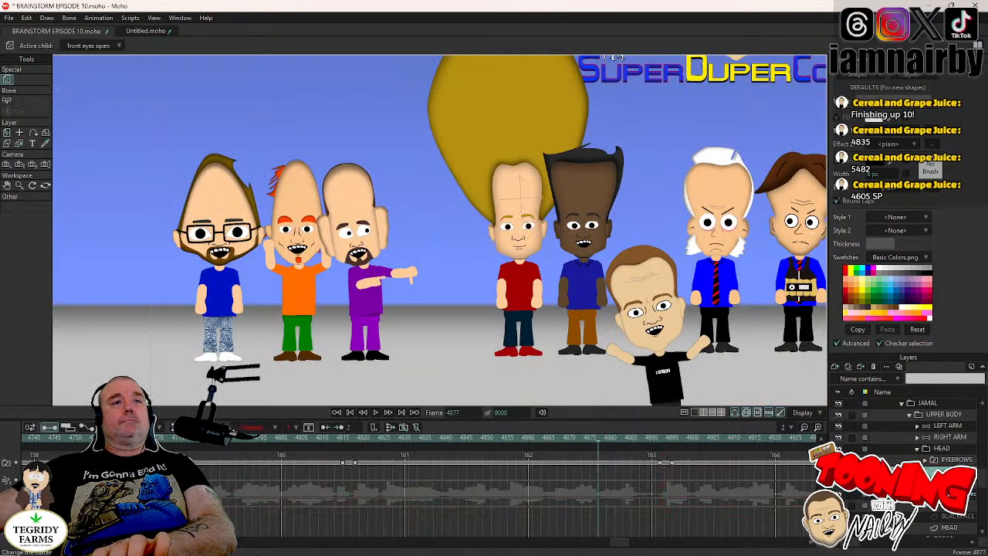
click(656, 438)
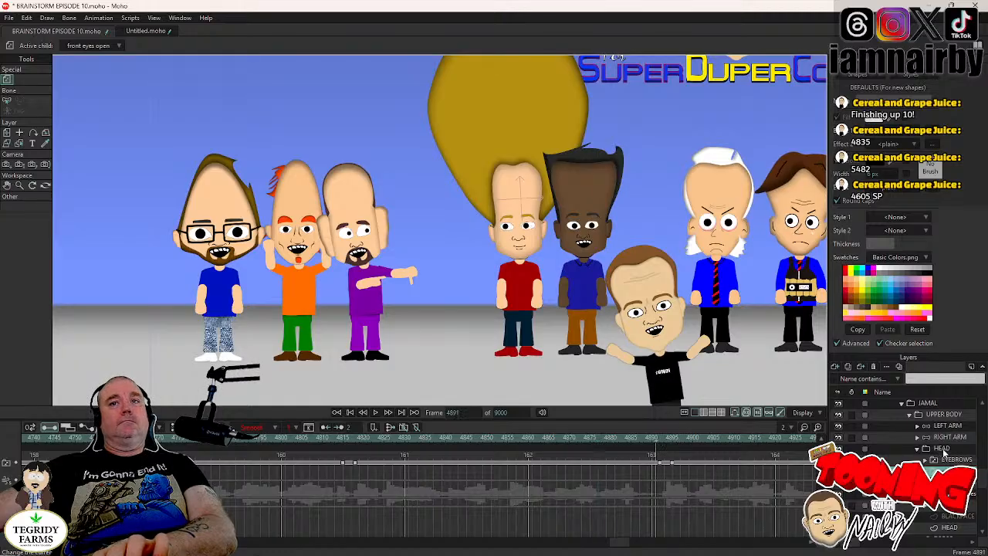
click(942, 448)
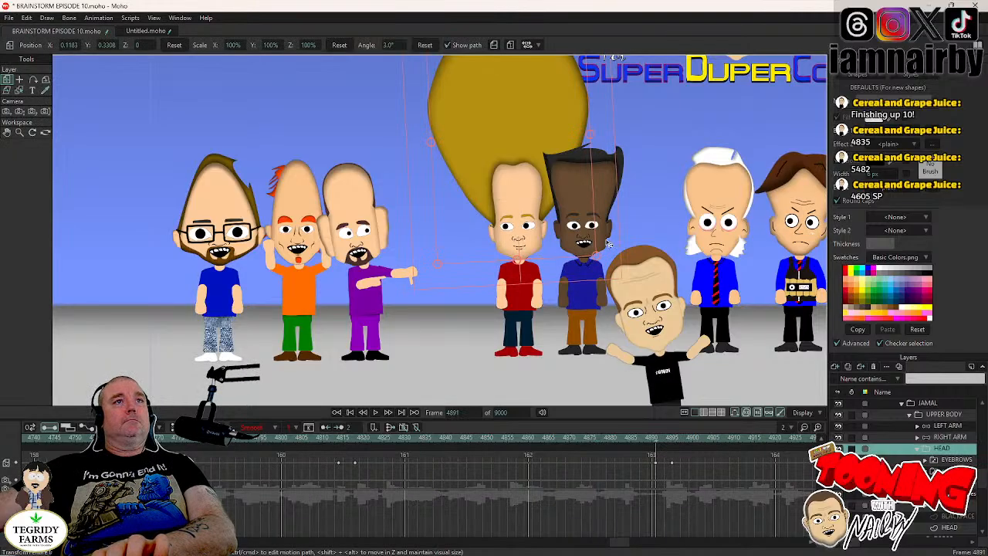
key(Right)
key(Right)
key(Right)
key(Right)
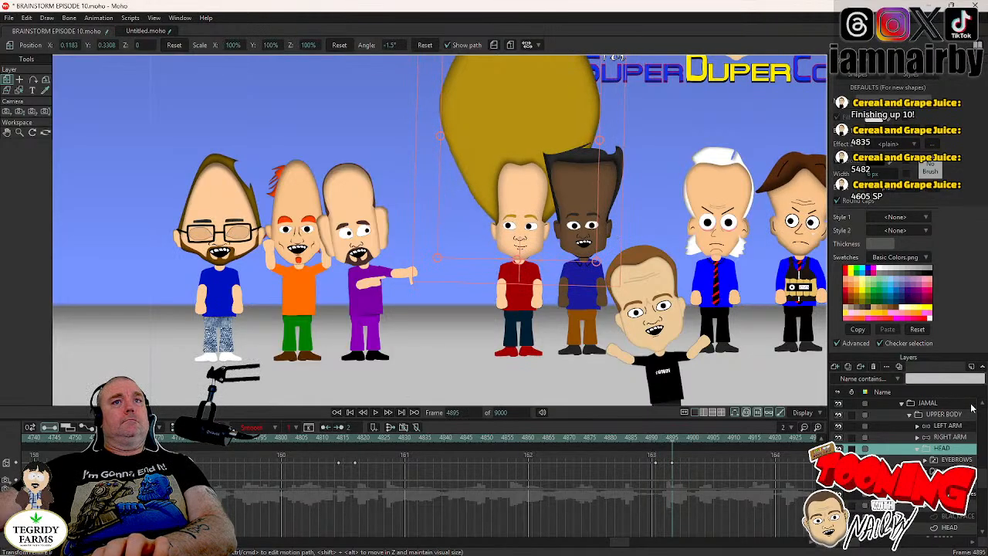
key(Left)
key(Left)
key(Left)
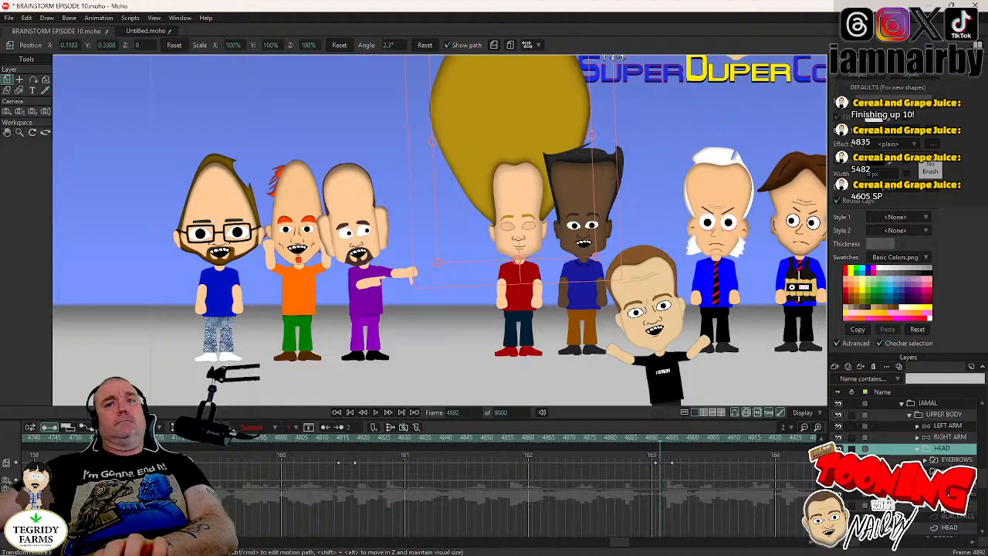
- Switch JAMAL's mouth to the open AGHIKQ shape and his eyebrows to the mad version at frame 4892, and save the project
right_click(951, 506)
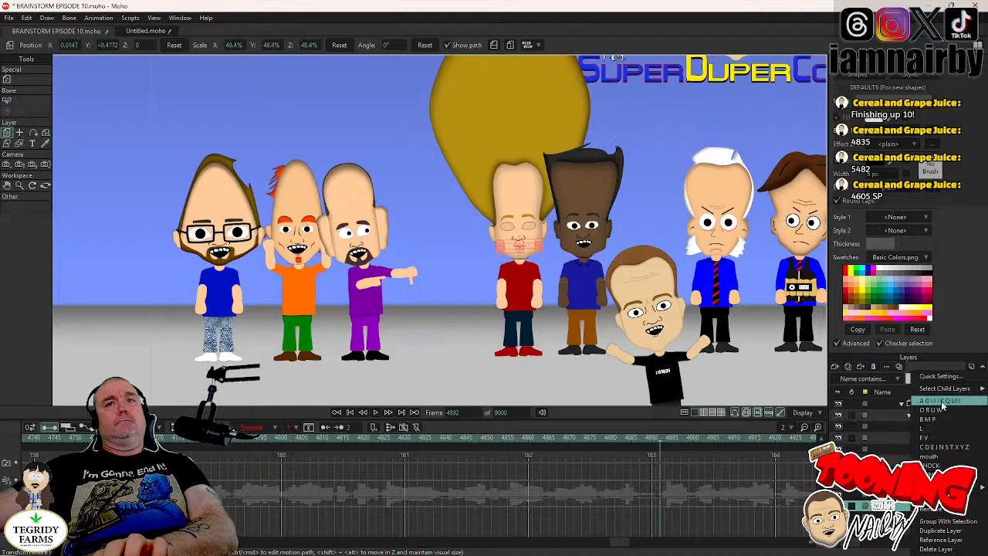
click(943, 403)
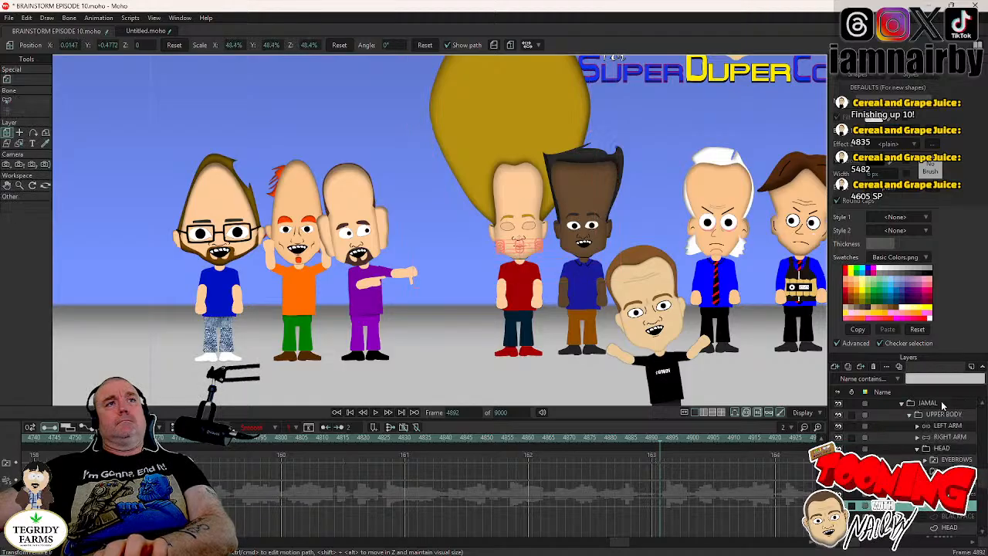
right_click(955, 461)
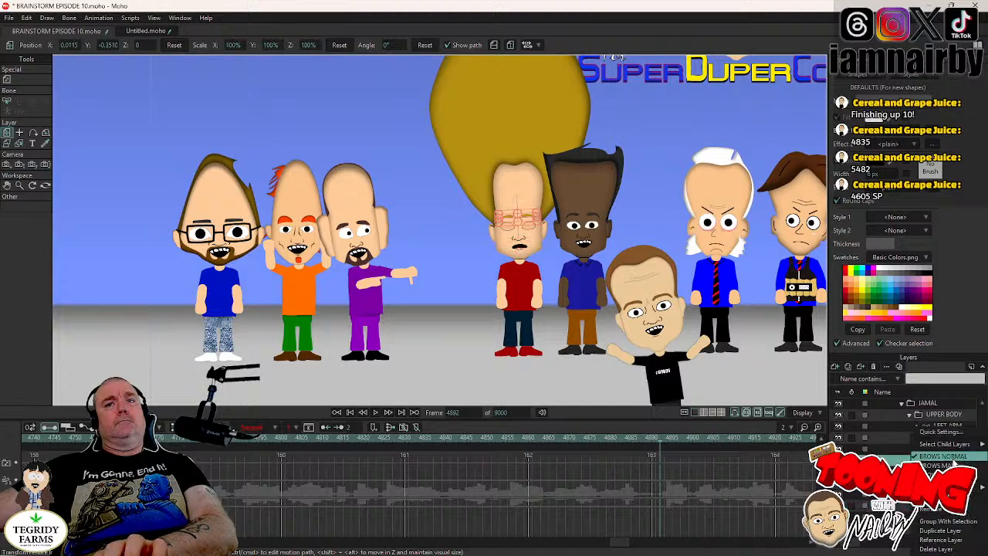
click(943, 466)
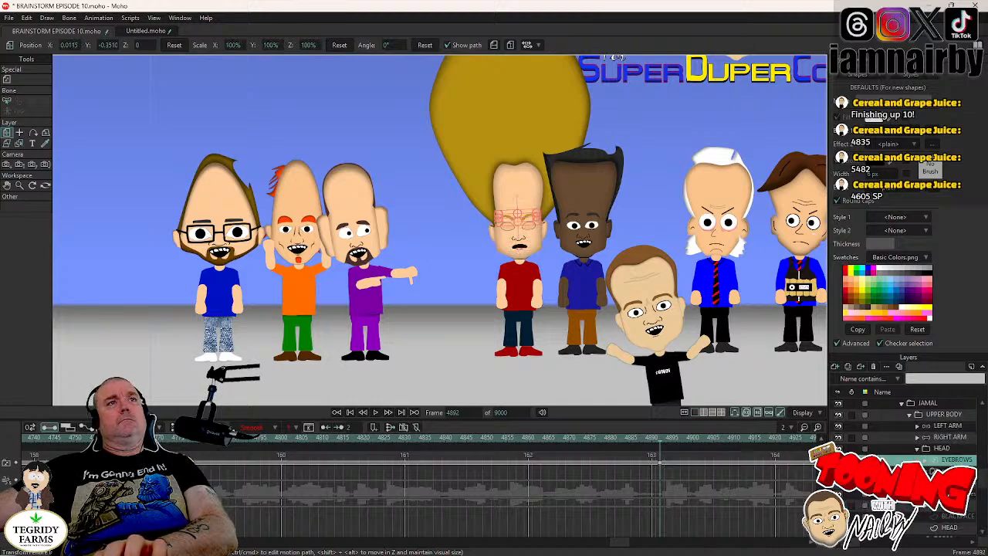
click(949, 450)
key(Right)
key(Right)
key(Right)
key(Right)
key(Right)
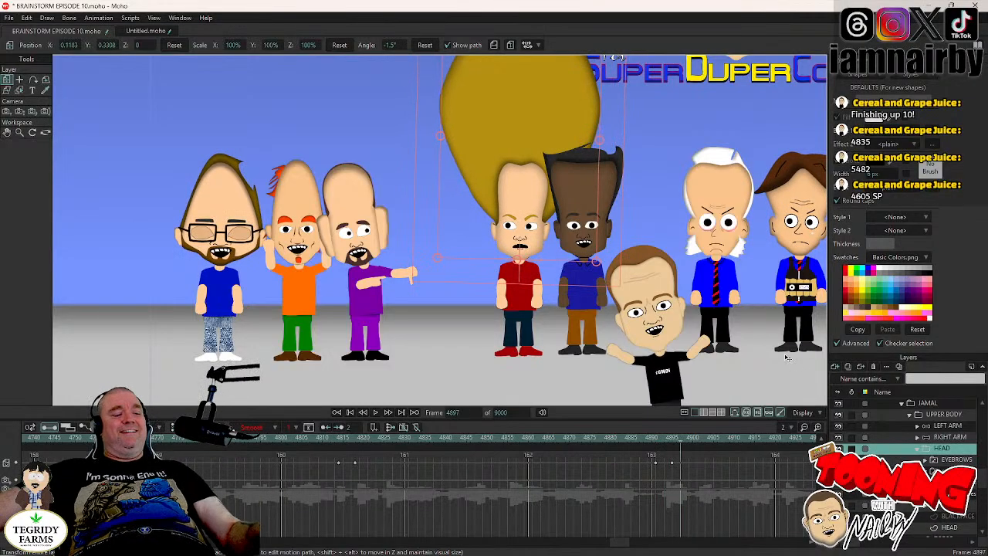
key(ctrl+s)
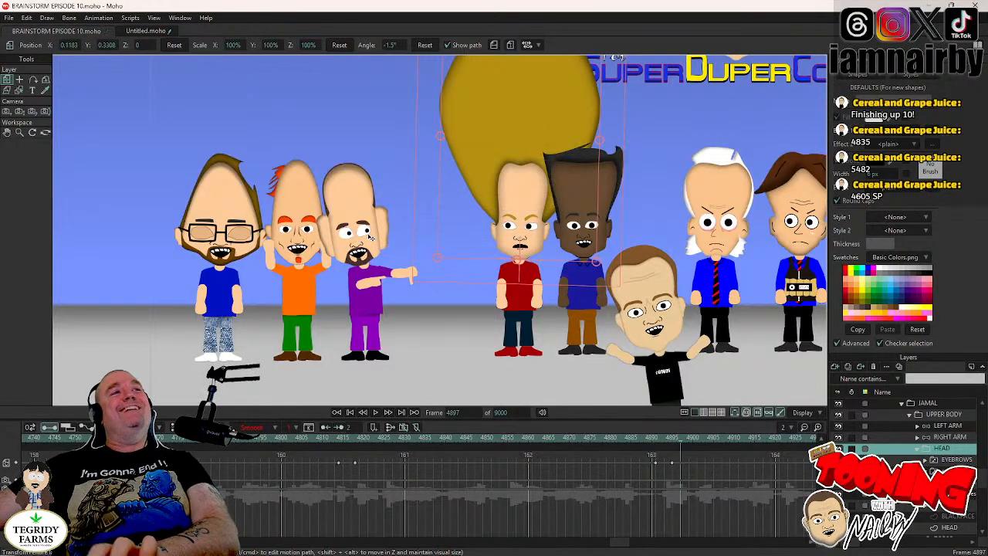
- Review JAMAL's new expression frame by frame, and replay the scene from about frame 4857 to frame 4911
key(Left)
key(Left)
key(Left)
key(Left)
key(Left)
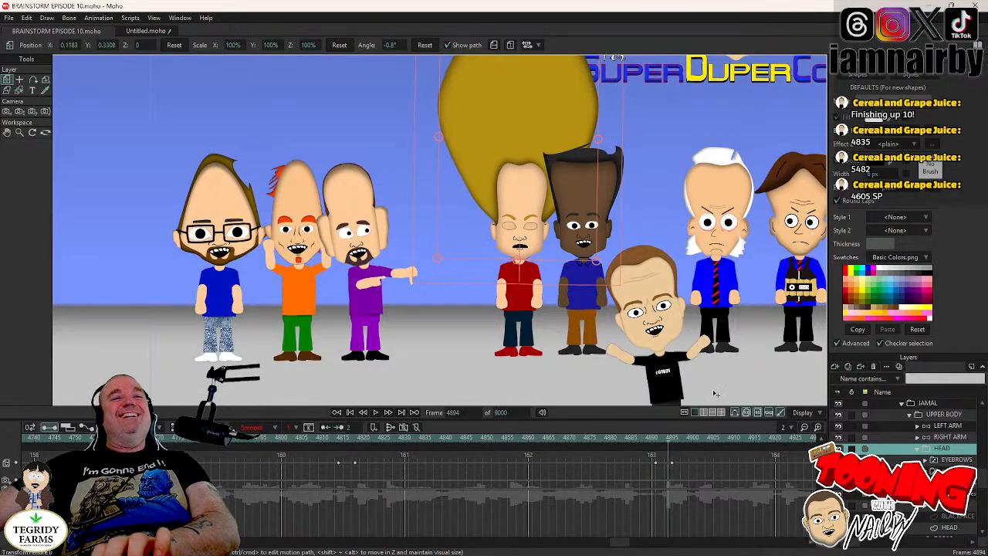
key(Left)
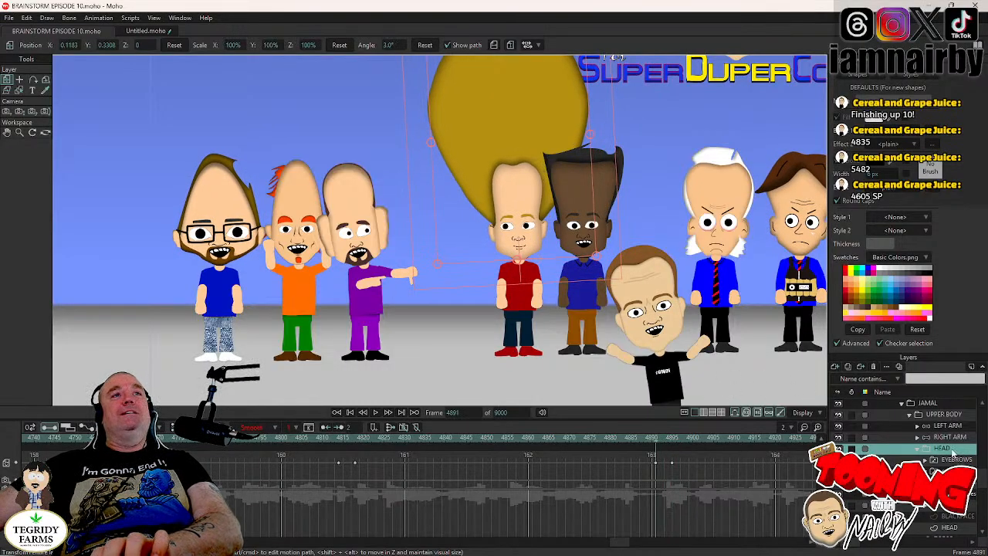
click(517, 438)
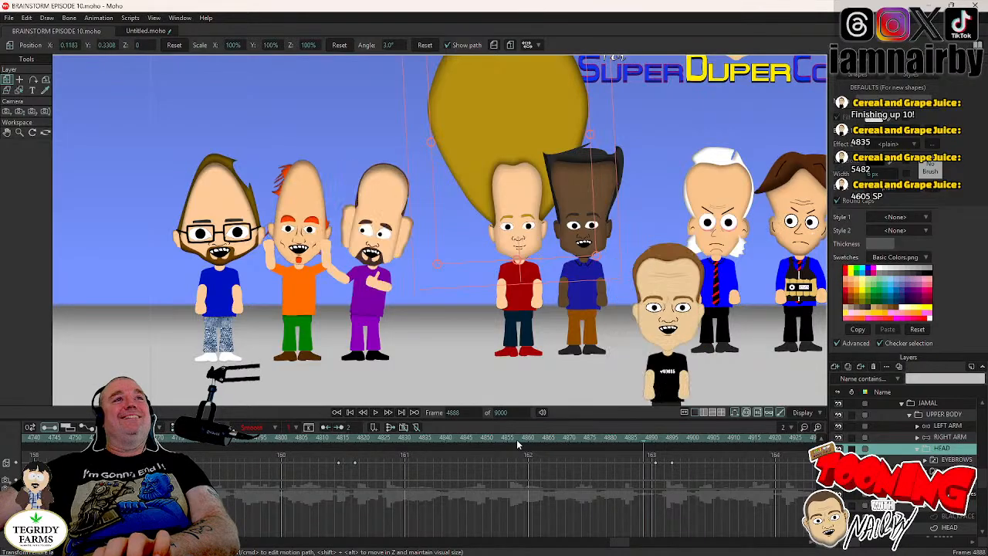
click(375, 413)
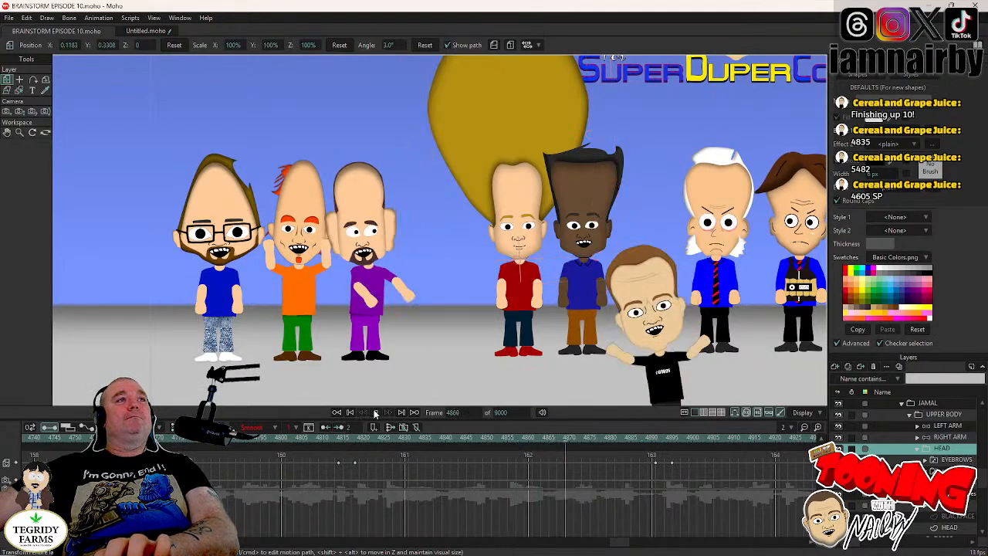
click(376, 414)
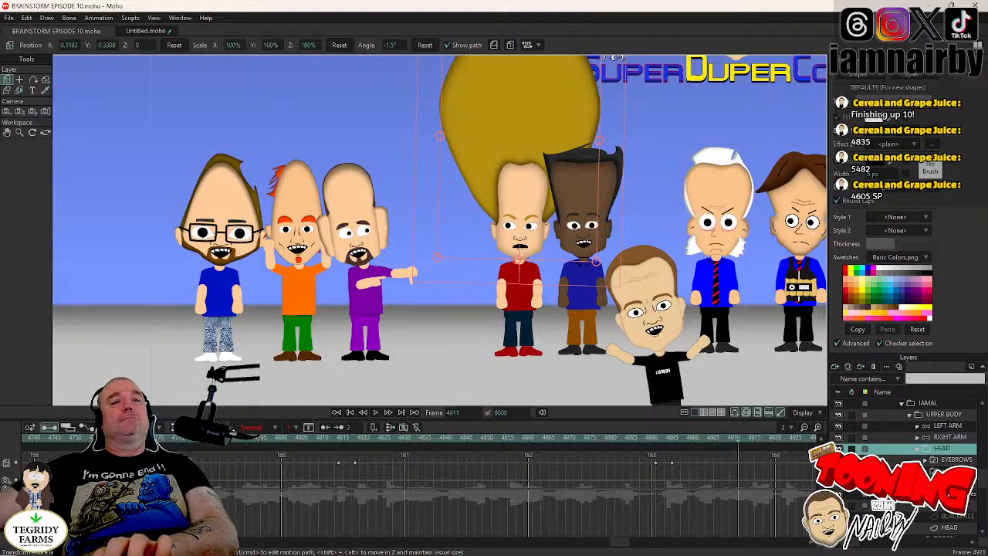
- Key JAMAL's current head angle at frame 4932 and tilt the head to 3.8° at frame 4936
click(954, 471)
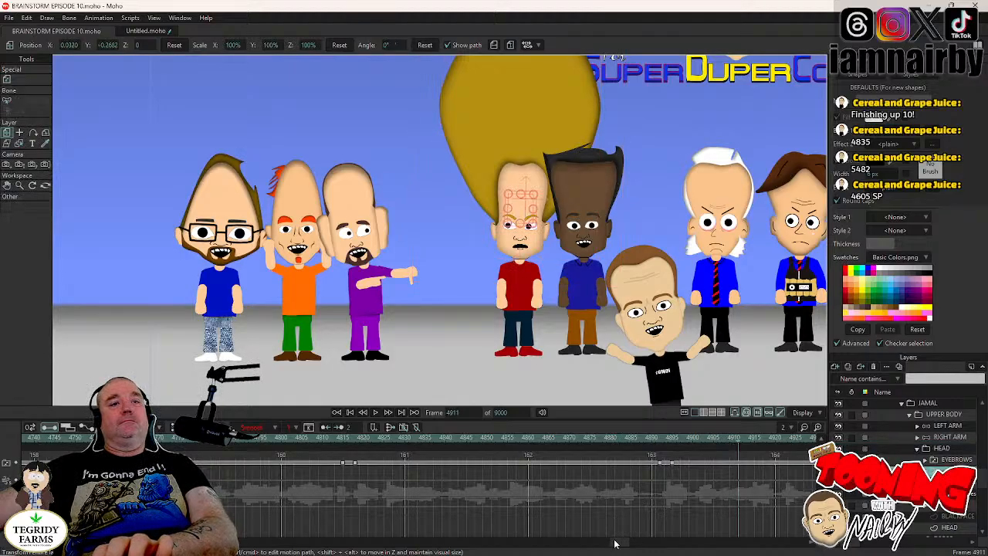
drag(616, 543, 623, 543)
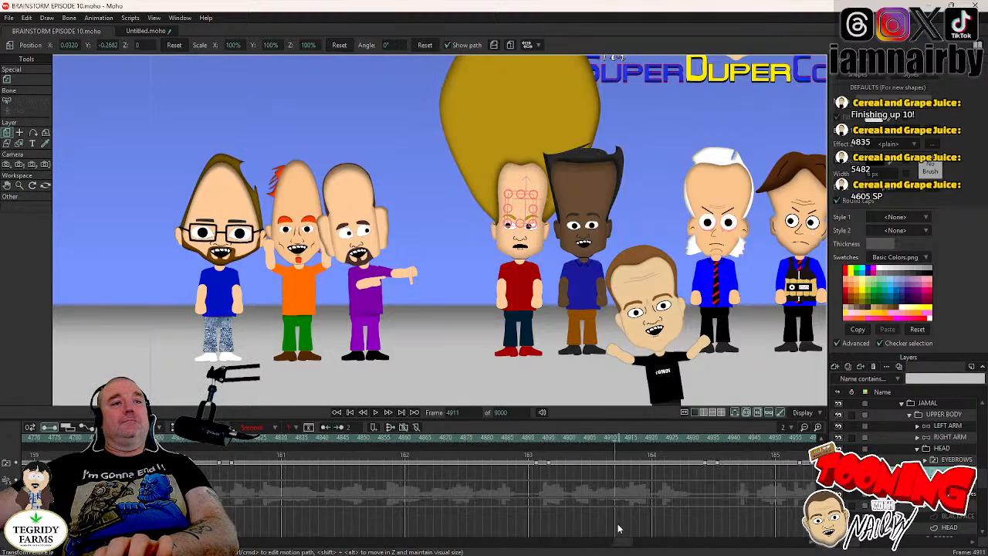
click(701, 438)
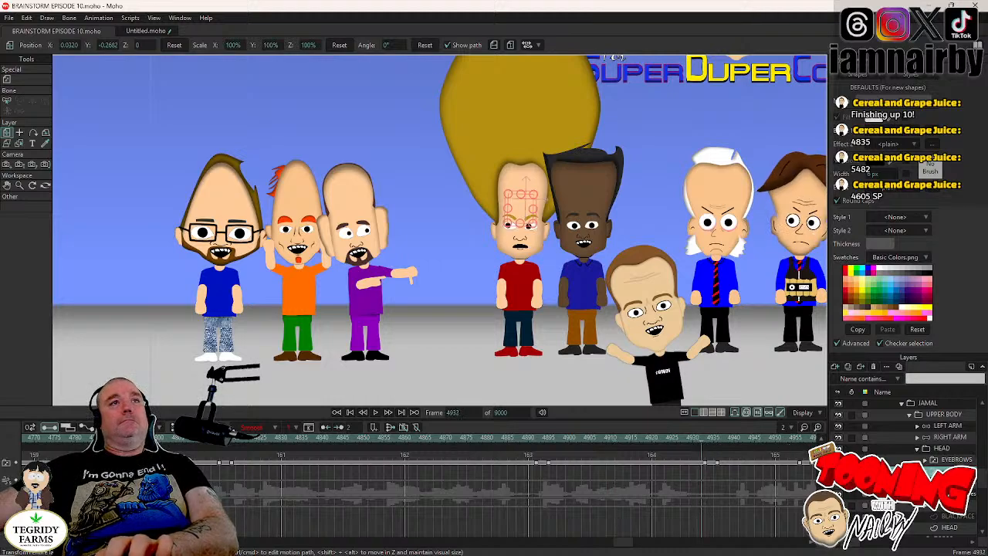
click(943, 448)
click(605, 233)
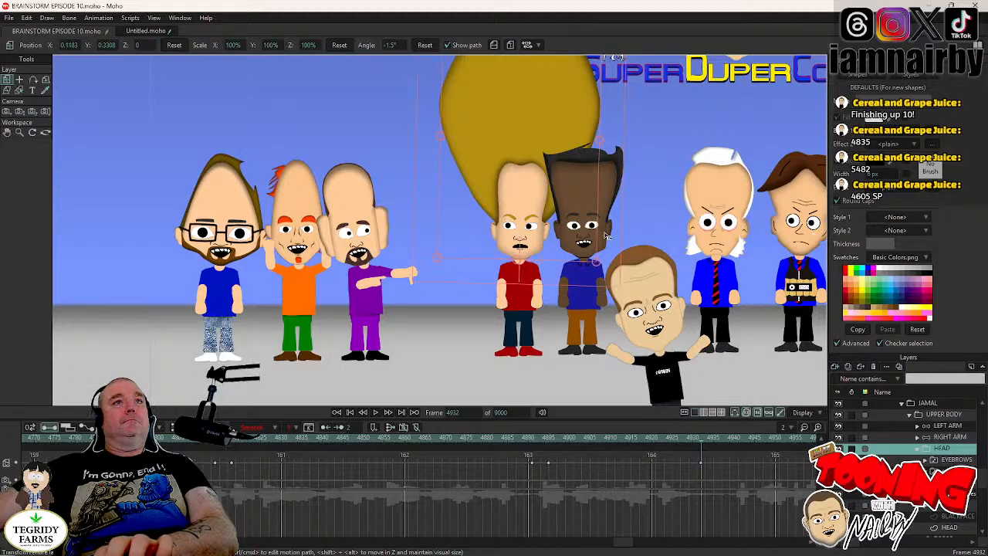
key(Right)
key(Right)
key(Right)
key(Right)
drag(605, 233, 602, 228)
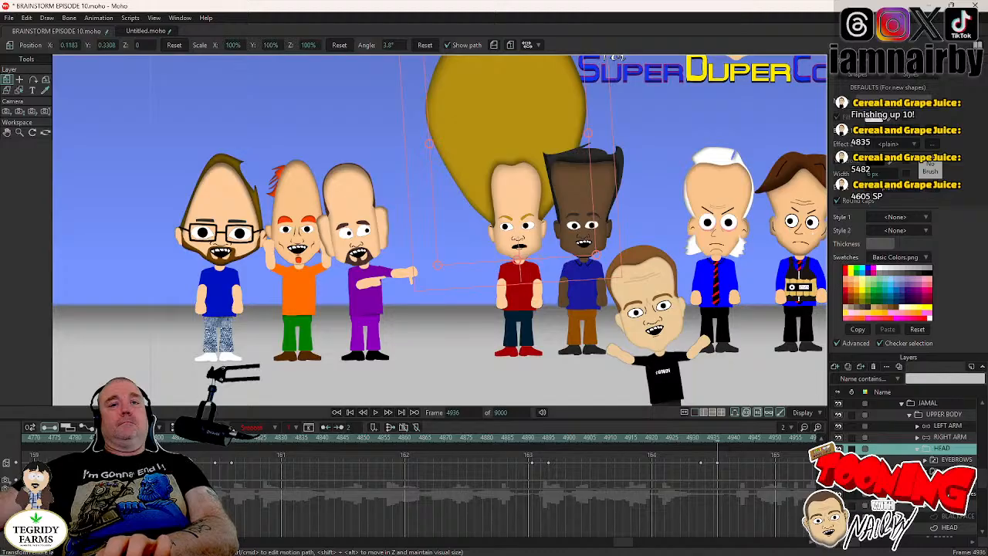
- Shift JAMAL's pupils to X 0.0101, Y 0.0032 at frame 4935, set the new keyframes to Step interpolation, and save
key(Left)
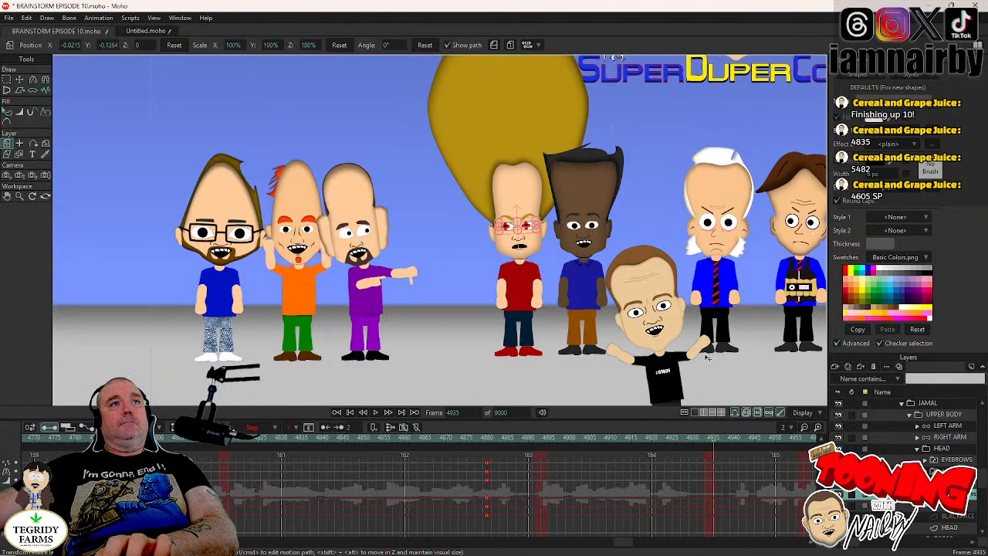
click(20, 80)
scroll(469, 206, up, 2)
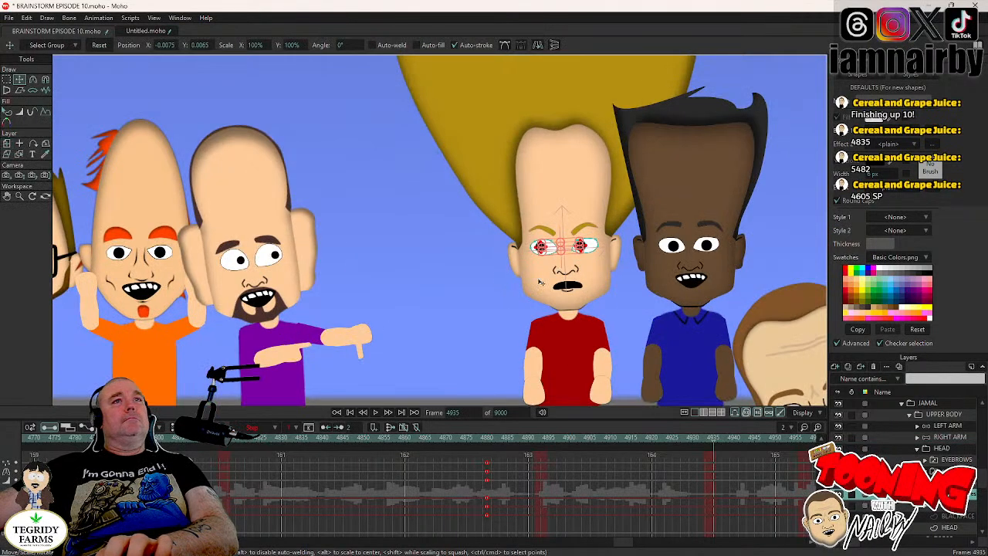
drag(445, 282, 454, 282)
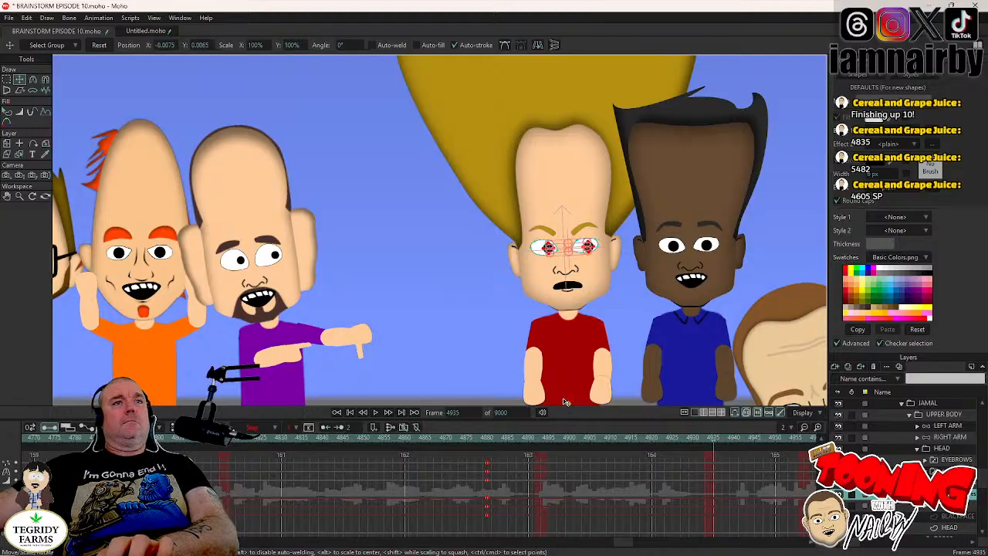
right_click(714, 471)
click(728, 461)
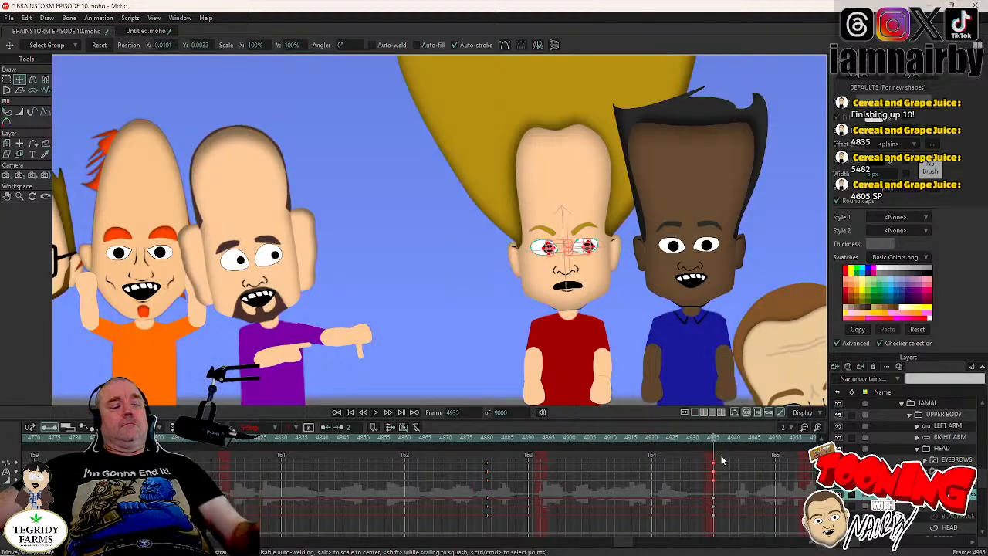
key(ctrl+s)
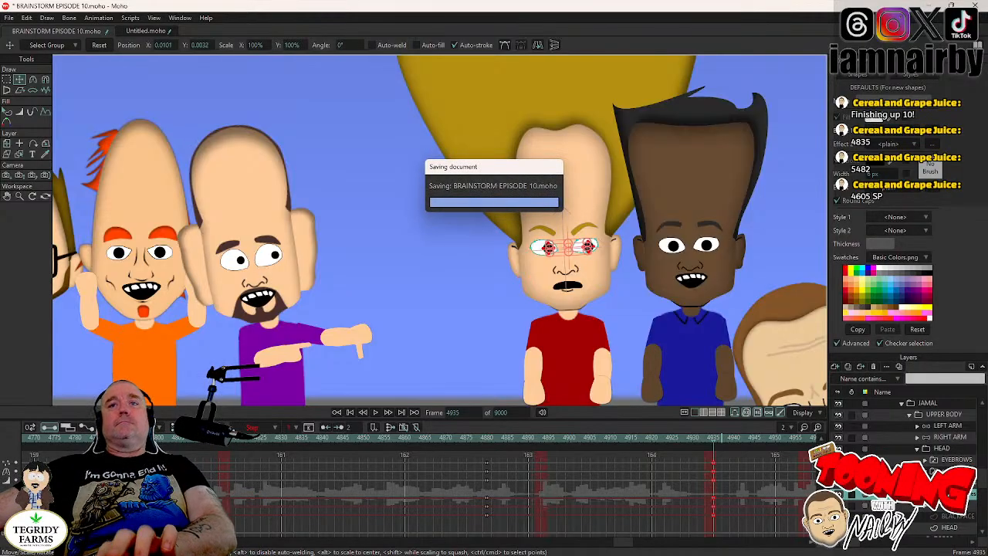
- Examine the whole character line-up frame by frame from frame 4935 to frame 4943 with JAMAL's head layer selected
click(949, 450)
scroll(586, 268, down, 2)
scroll(588, 268, down, 5)
drag(706, 320, 620, 331)
key(Right)
key(Right)
key(Right)
key(Right)
key(Right)
key(Right)
key(Right)
key(Right)
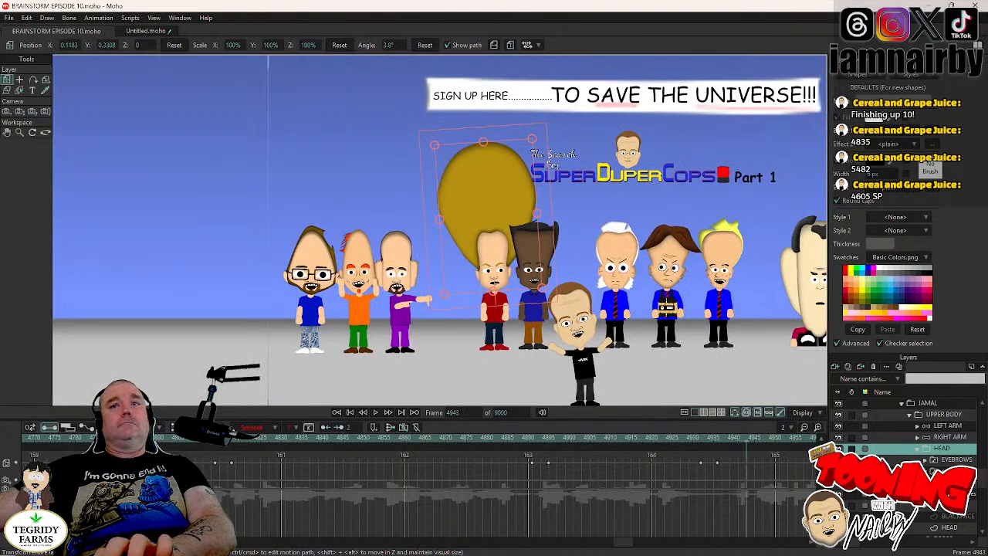
- Animate JAMAL's next head tilt from frame 4955, rotating the head layer to -1.5° at frame 4959
click(950, 470)
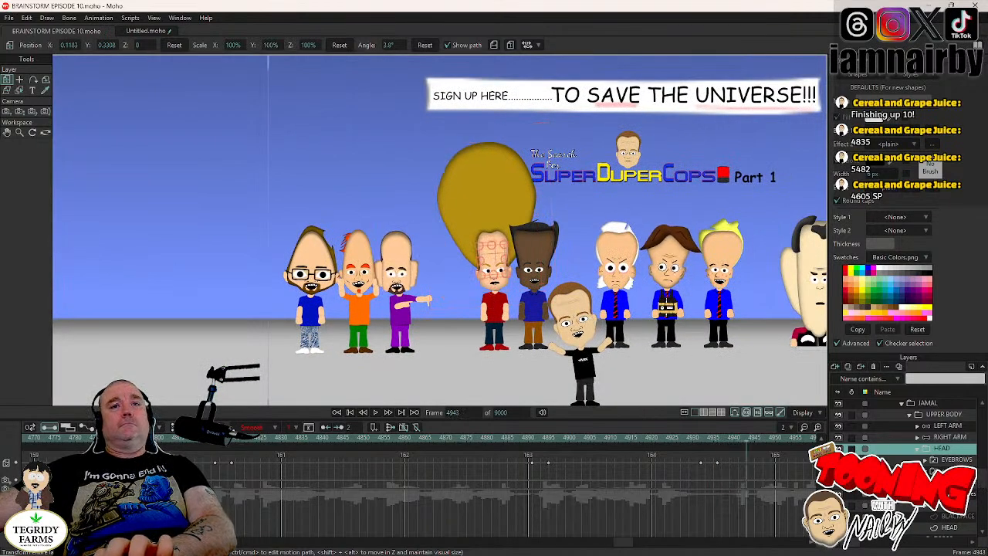
click(799, 440)
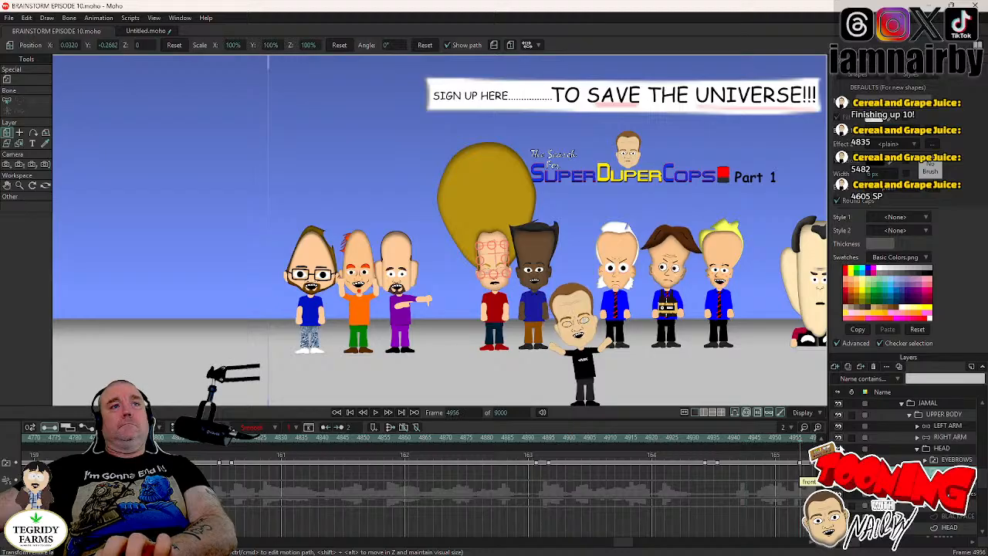
click(944, 448)
scroll(595, 287, up, 2)
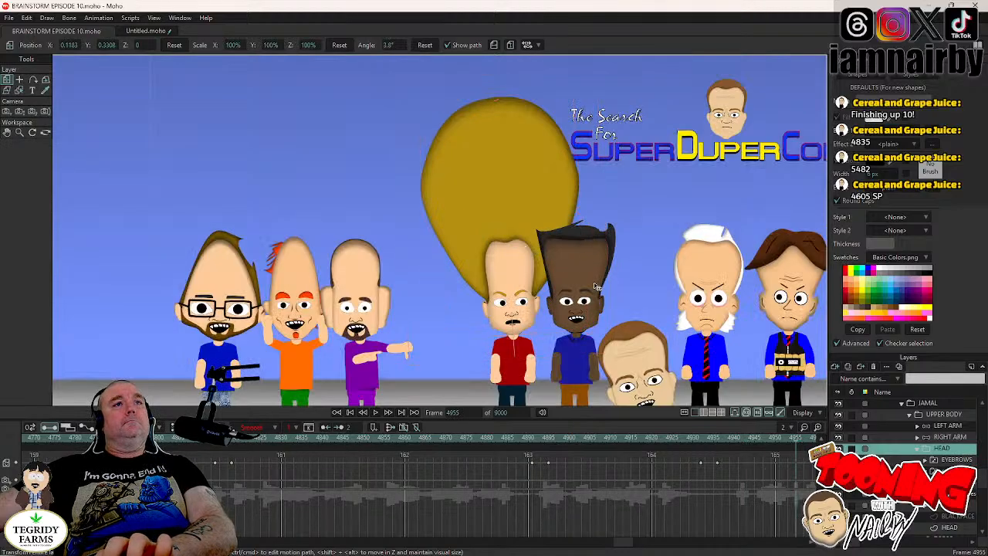
key(Right)
key(Right)
key(Right)
key(Right)
drag(594, 283, 599, 293)
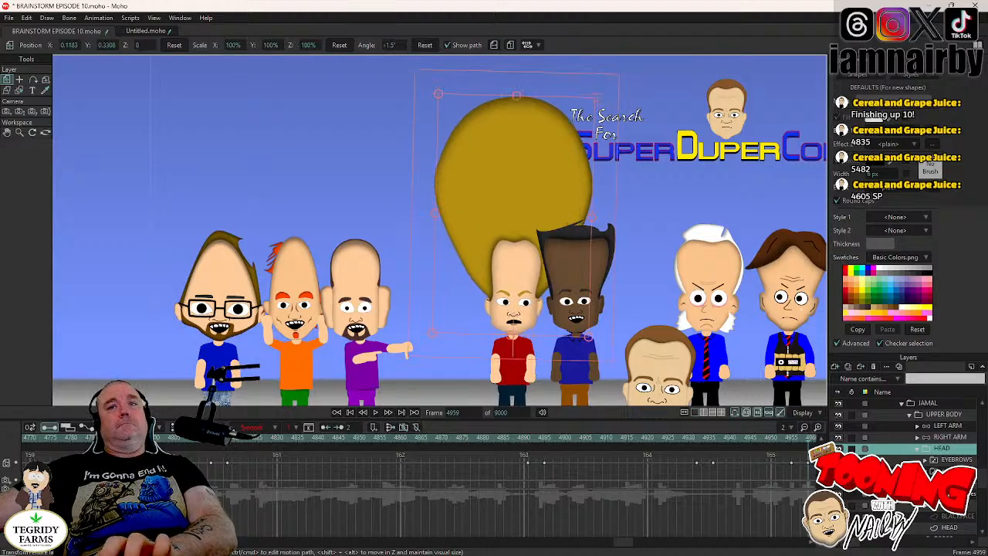
- Copy JAMAL's pupil keyframes from frame 4880 to frame 4958 on the open-eyes layer, and save the project
click(955, 494)
key(Left)
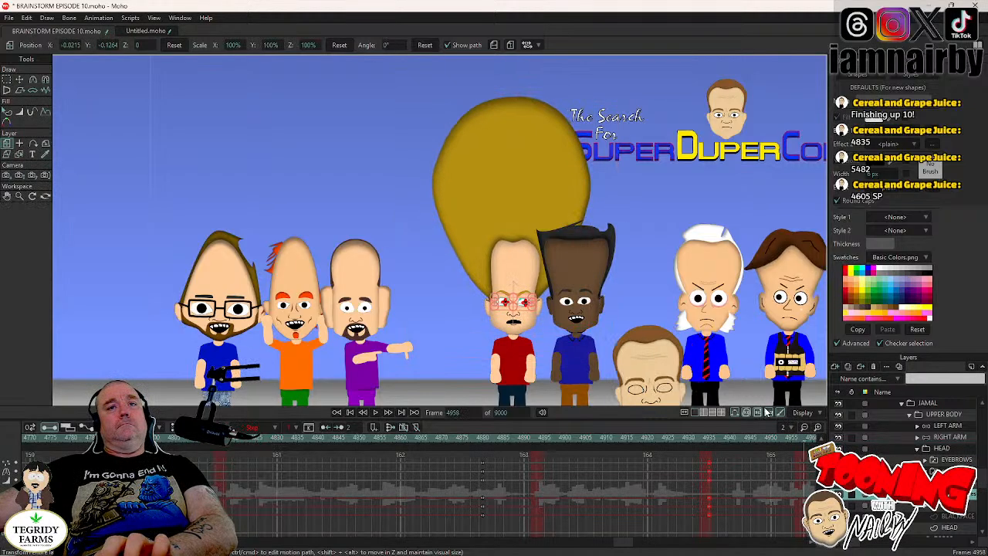
drag(472, 457, 488, 488)
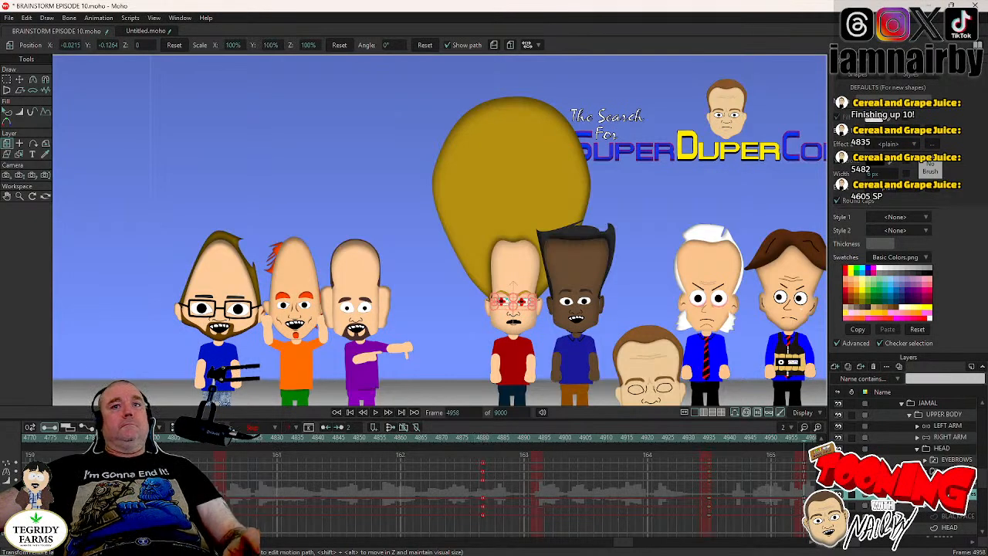
click(955, 450)
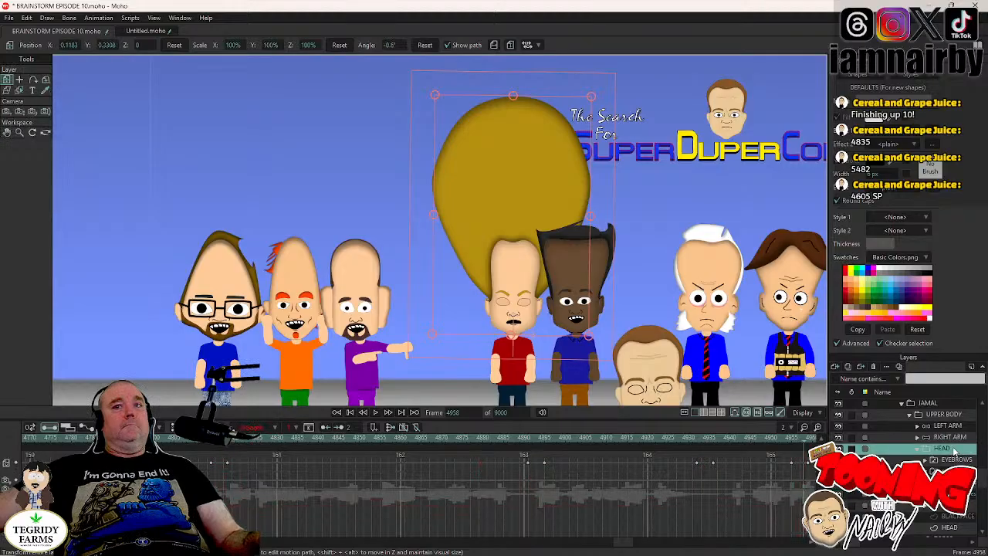
key(ctrl+s)
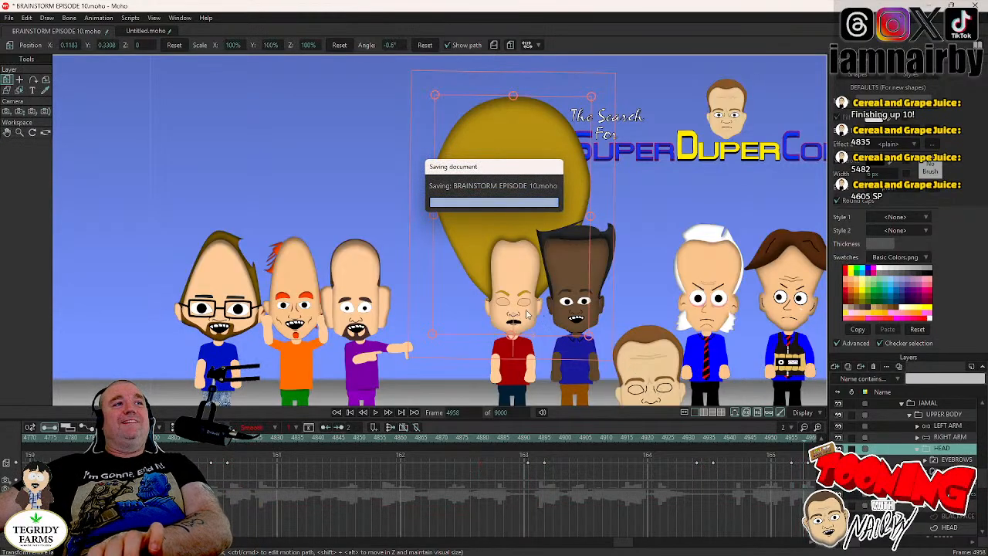
- Animate JAMAL's next head tilt from frame 5012, rotating the head layer to 2.9° at frame 5016
drag(518, 281, 499, 244)
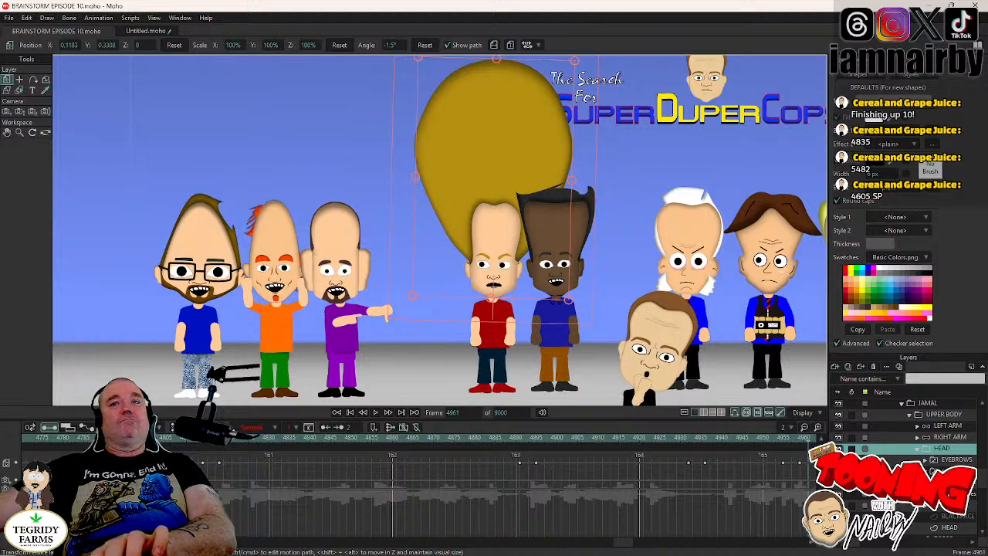
click(948, 471)
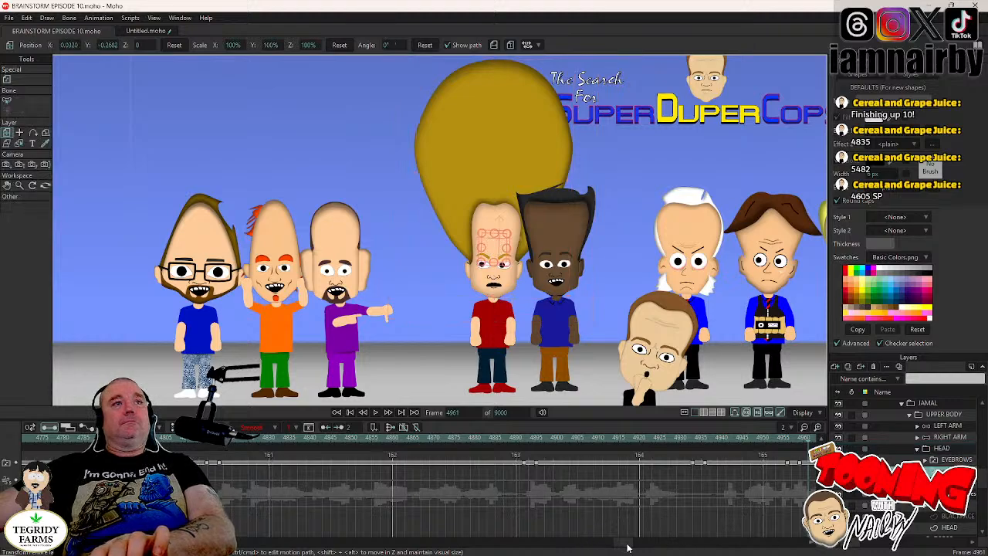
scroll(627, 547, right, 5)
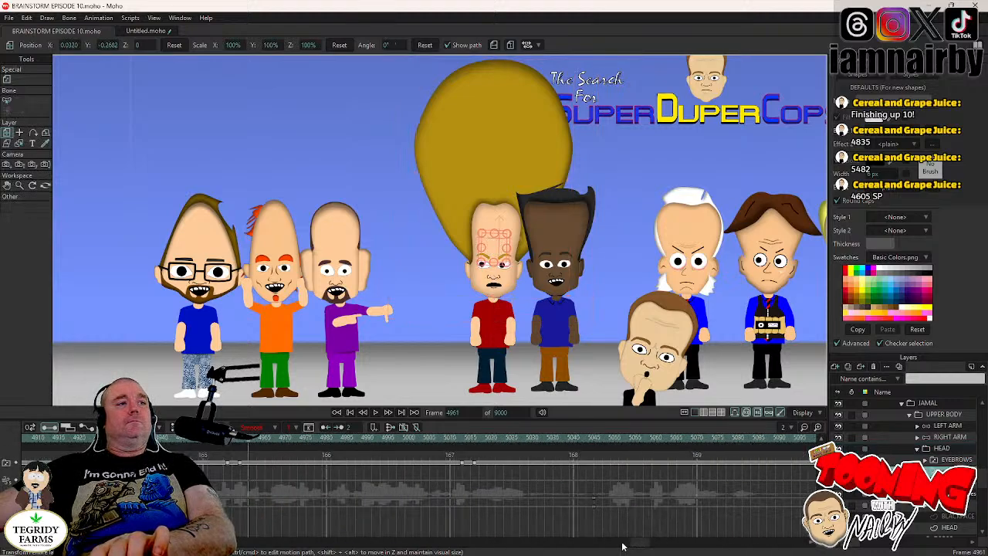
click(463, 438)
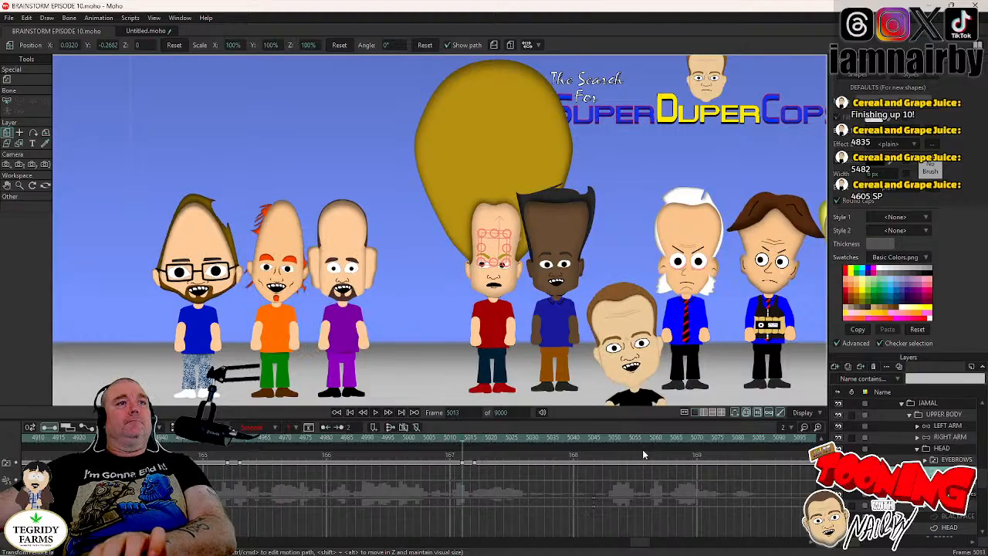
key(Left)
click(945, 450)
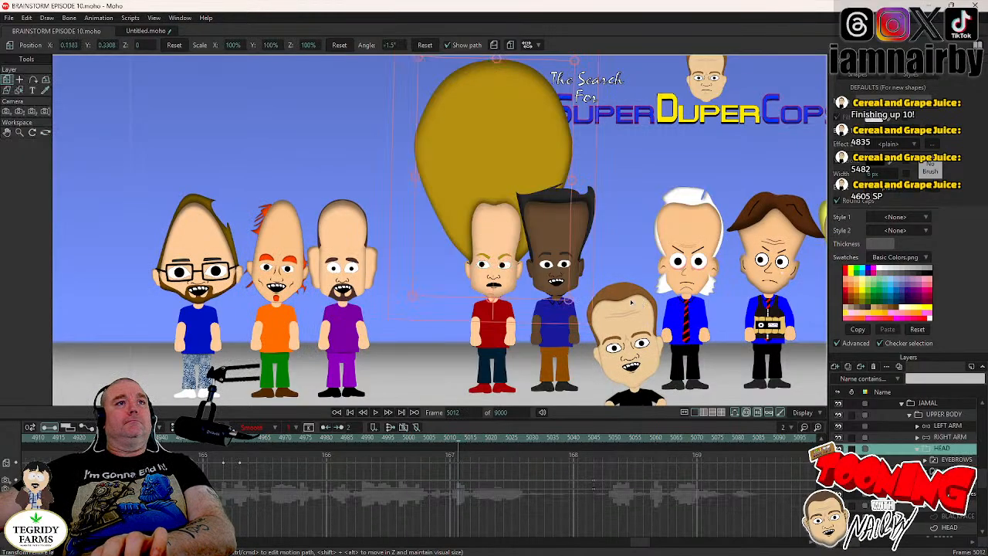
key(Right)
key(Right)
key(Right)
key(Right)
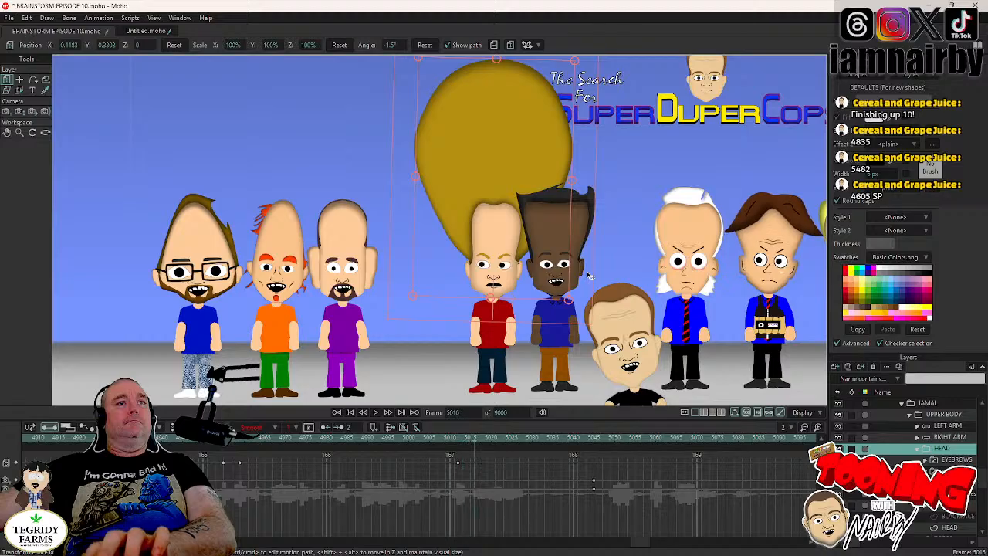
key(Left)
- Switch JAMAL's mouth layer to the closed mouth shape at frame 5013
key(Left)
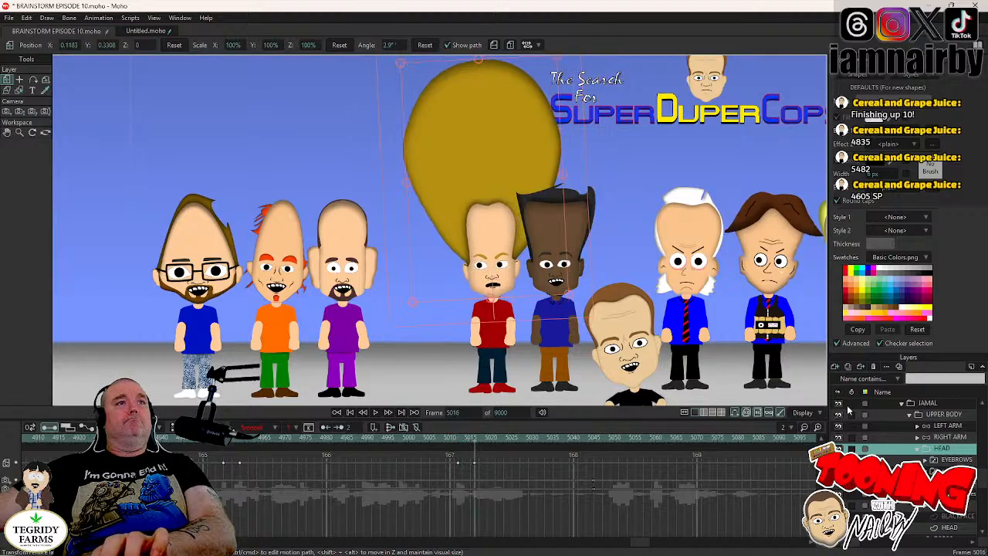
key(Right)
key(Left)
key(Left)
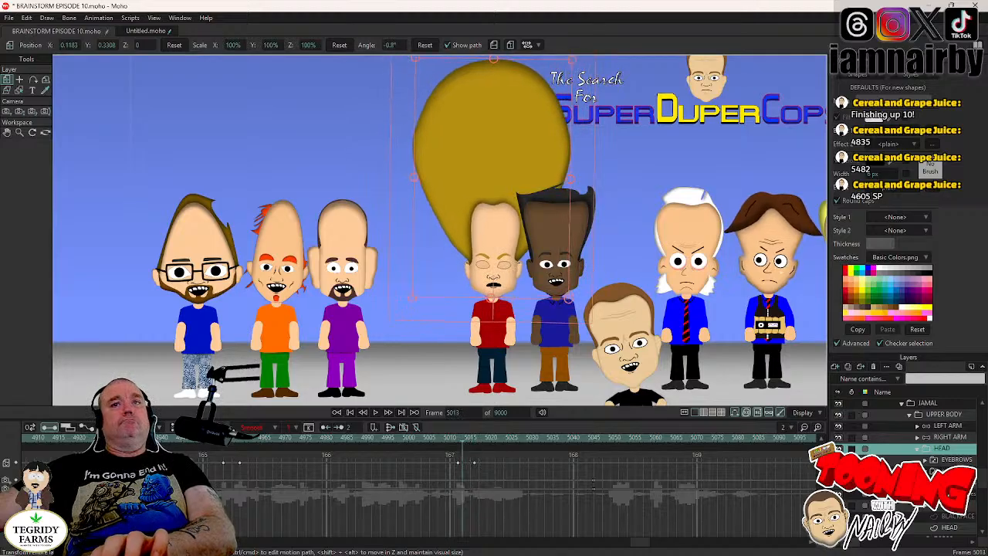
right_click(949, 506)
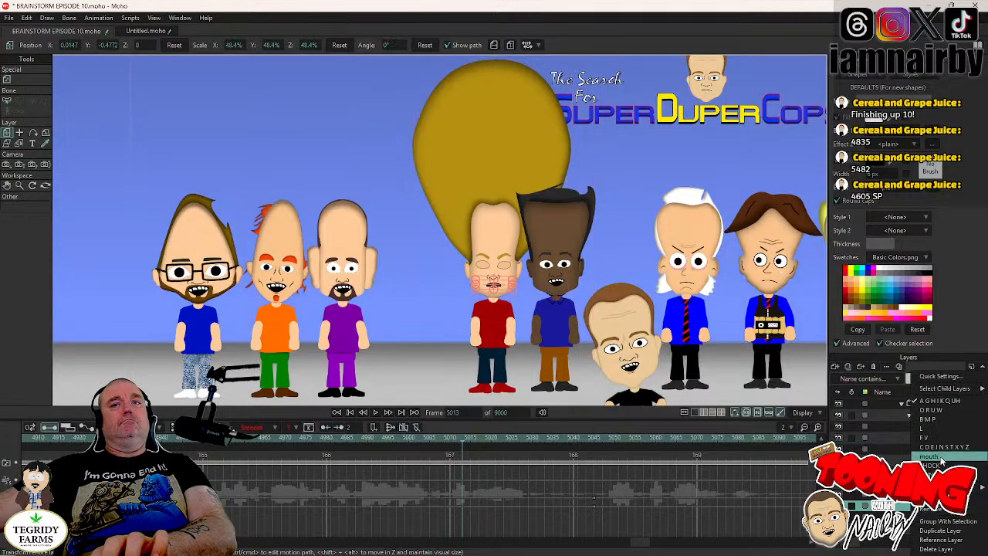
click(939, 424)
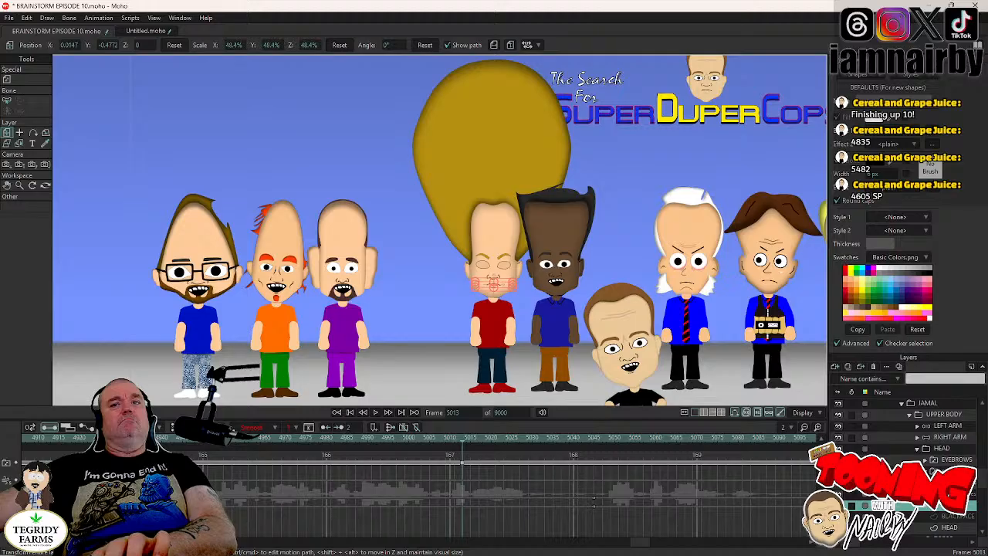
- Reset JAMAL's pupils and shift them to X 0.0033, Y 0.0037 at frame 5014, set the new keyframes to Step interpolation, and save
click(950, 494)
key(Right)
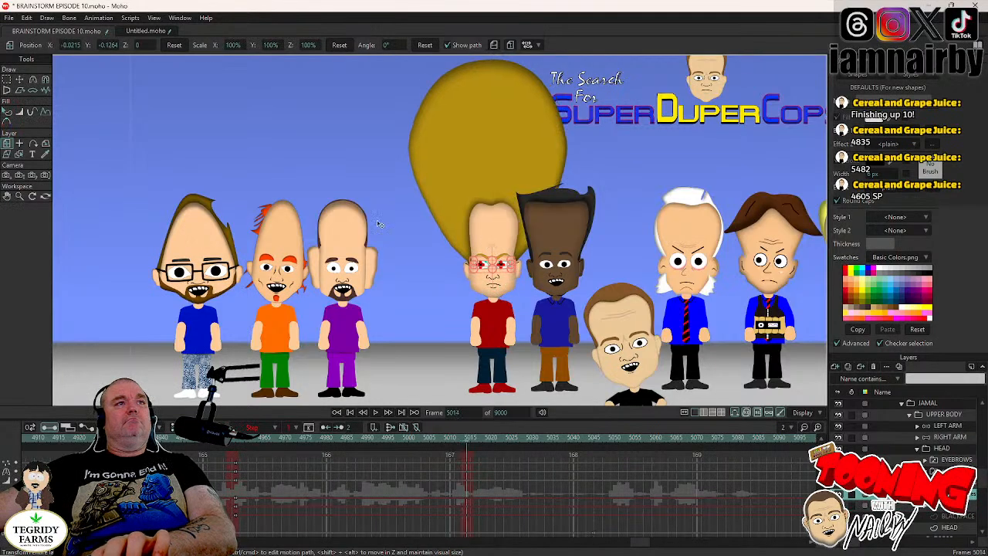
click(19, 79)
click(99, 45)
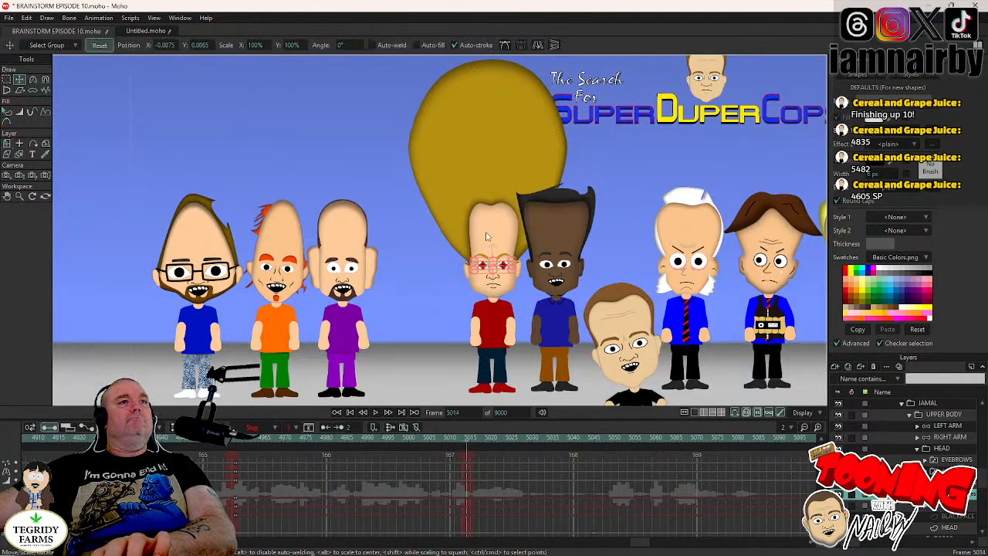
drag(473, 458, 458, 495)
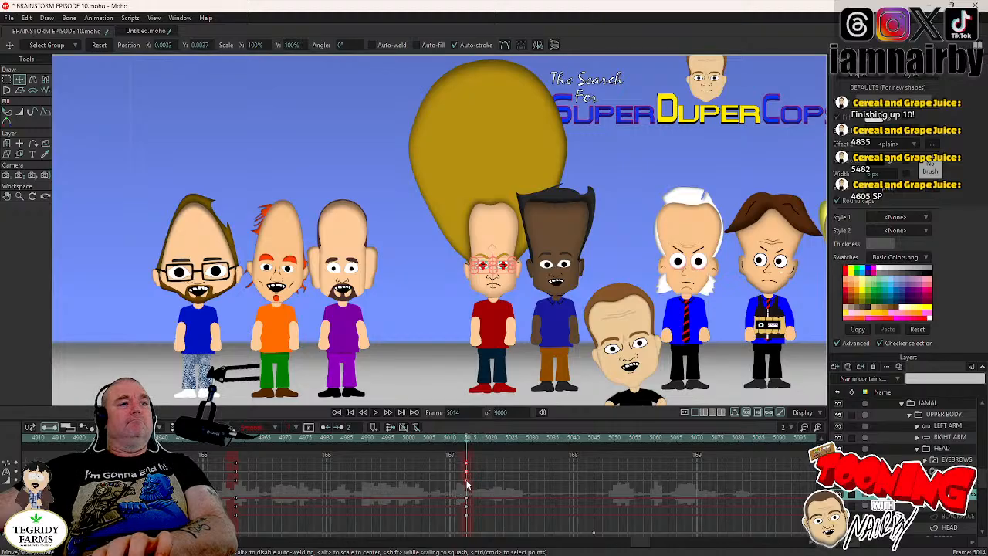
right_click(465, 485)
click(477, 462)
key(ctrl+s)
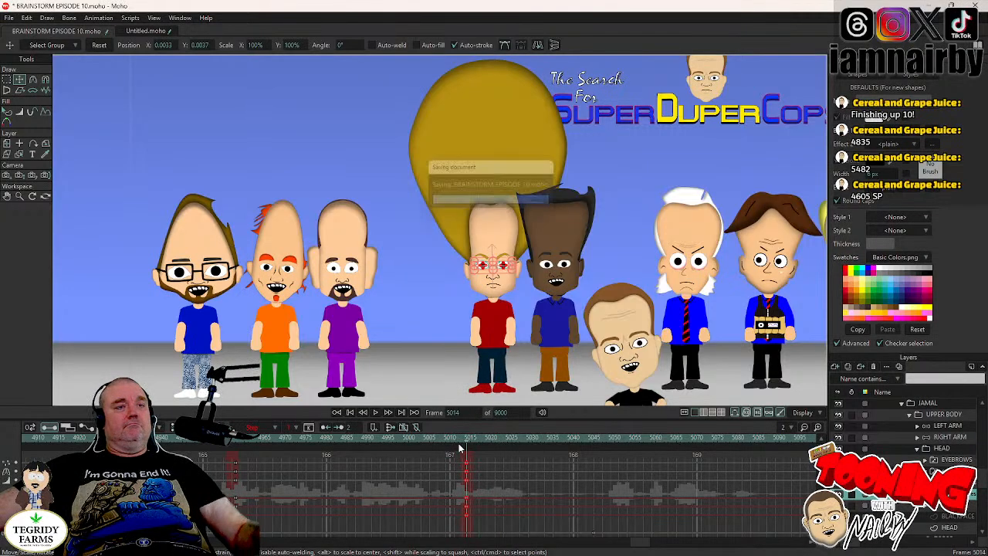
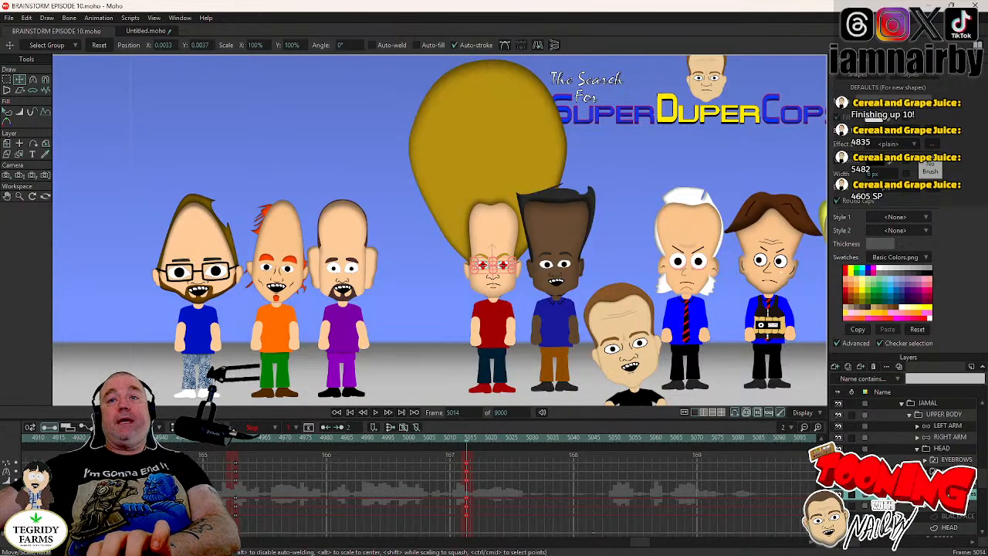
- Play back the animation from around frame 4980 to review JAMAL's new head, mouth and eye movements
click(926, 471)
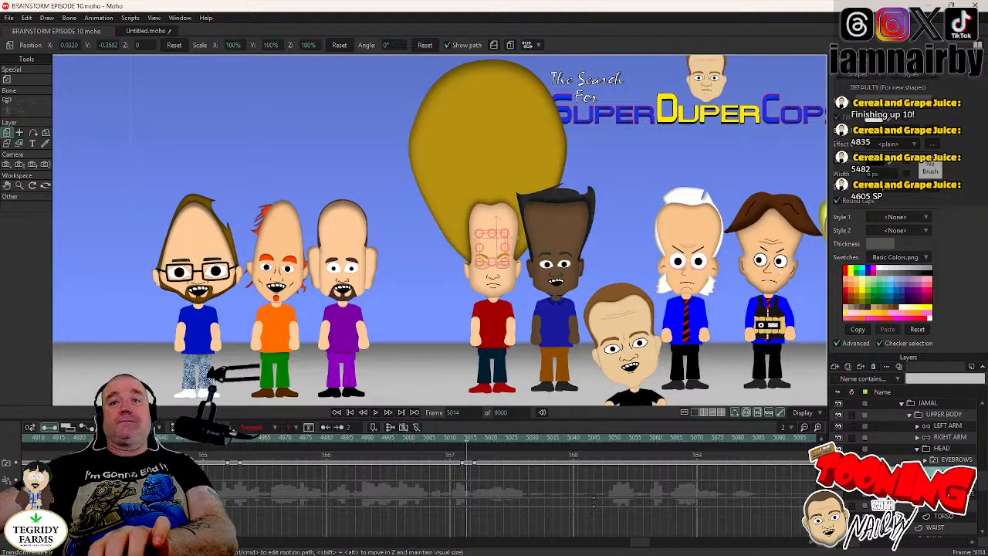
click(944, 449)
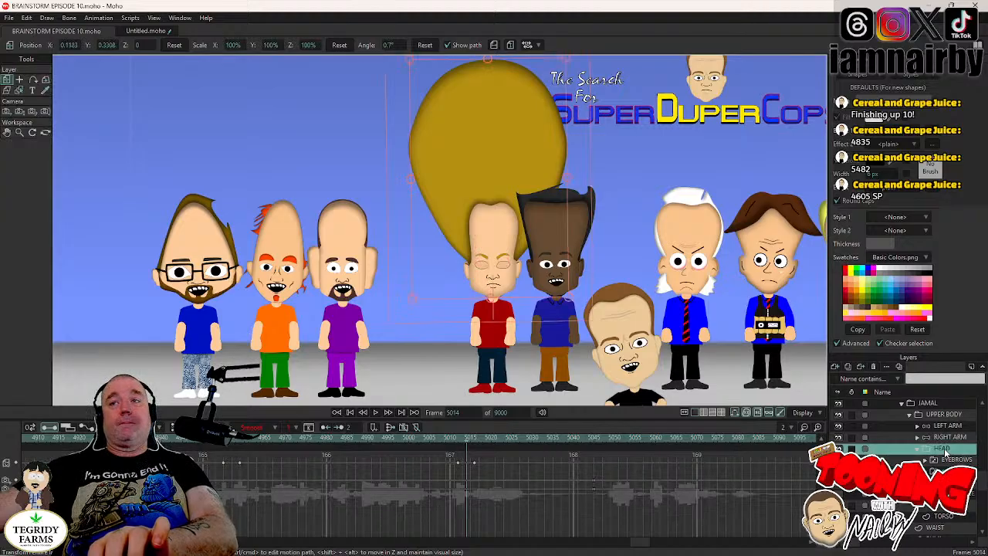
key(Left)
key(Left)
key(Left)
key(Left)
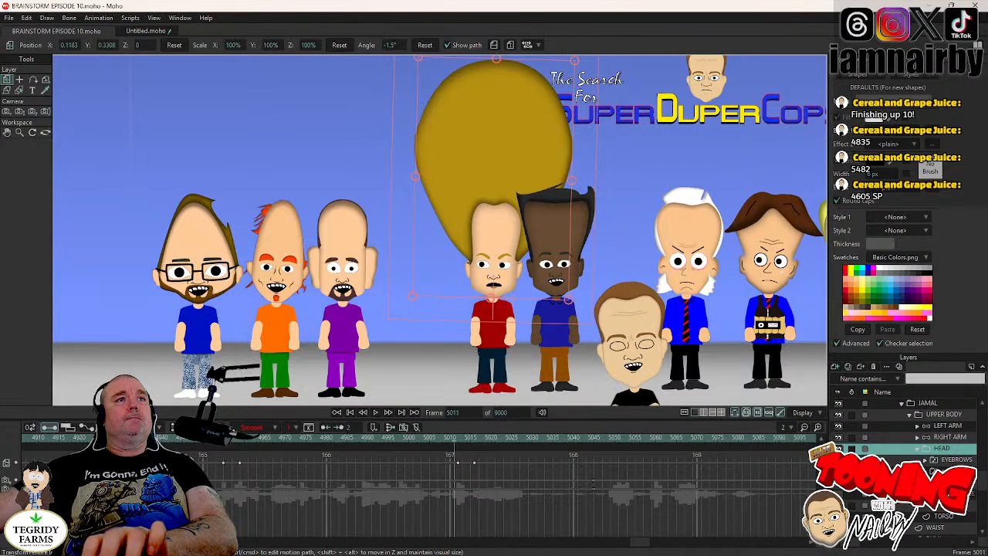
click(334, 439)
click(374, 413)
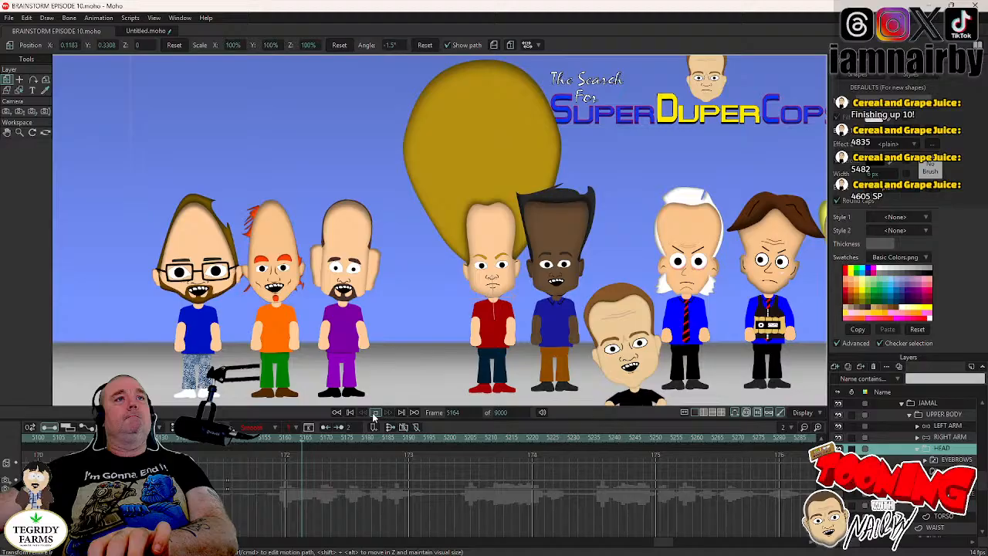
click(374, 415)
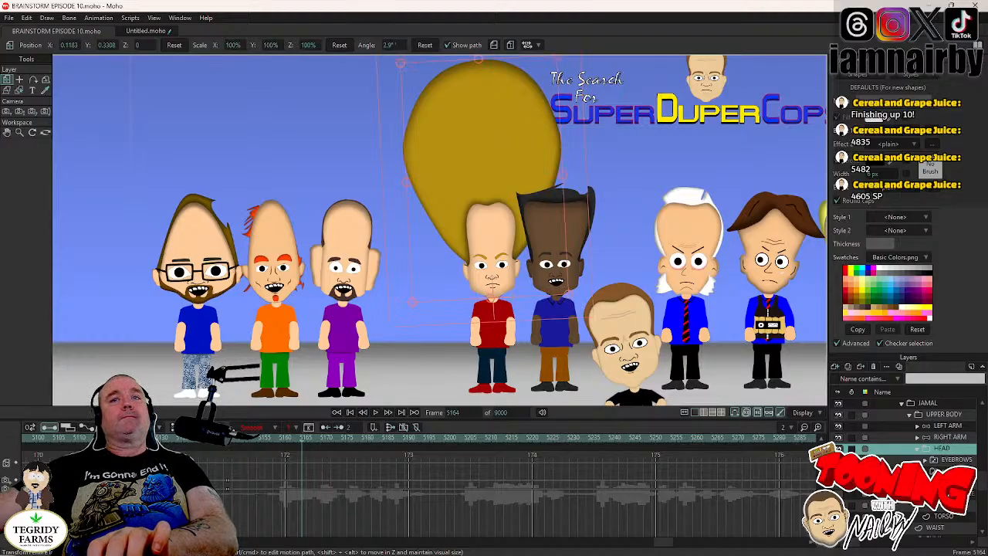
- Animate JAMAL's next head tilt from frame 5194, rotating the head layer to -2.4° at frame 5198
click(955, 471)
click(429, 439)
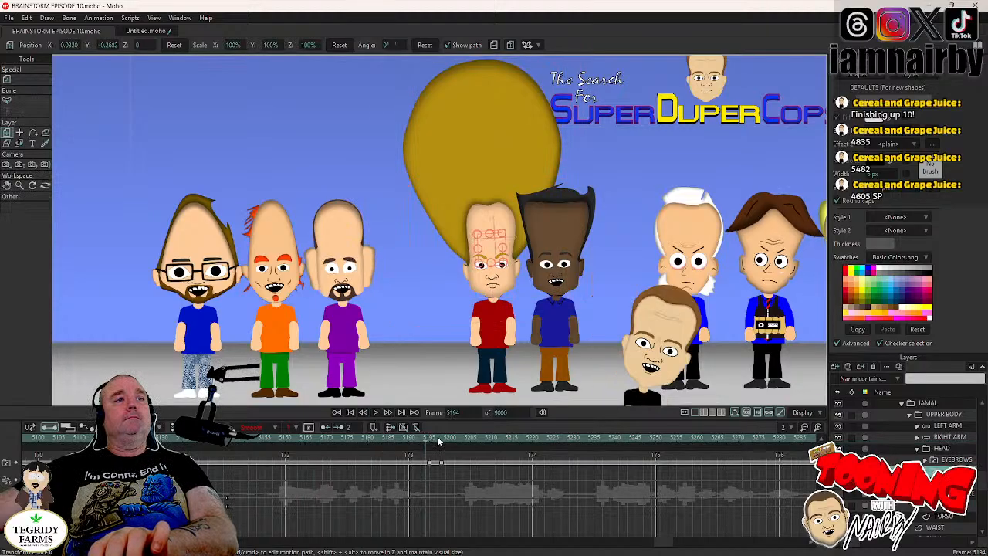
click(946, 449)
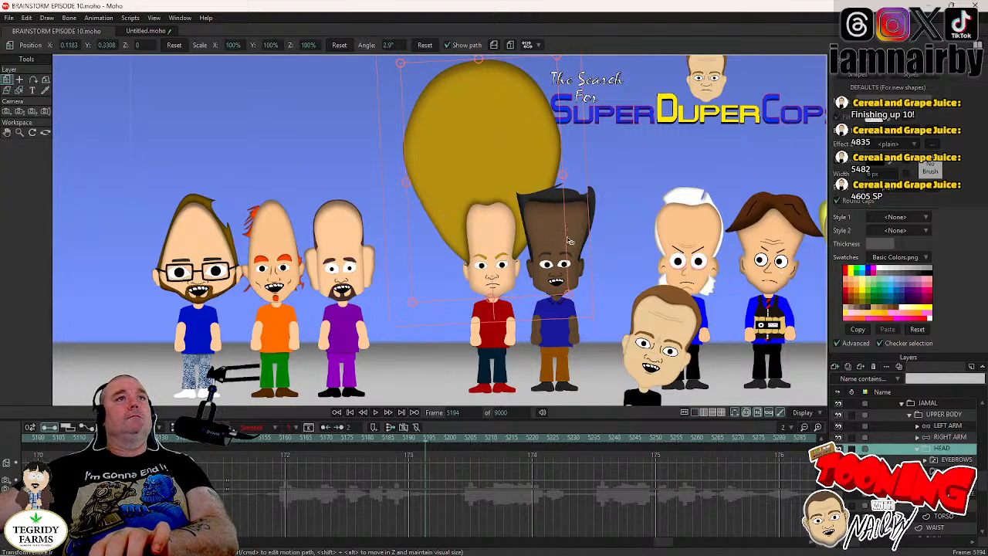
key(space)
key(space)
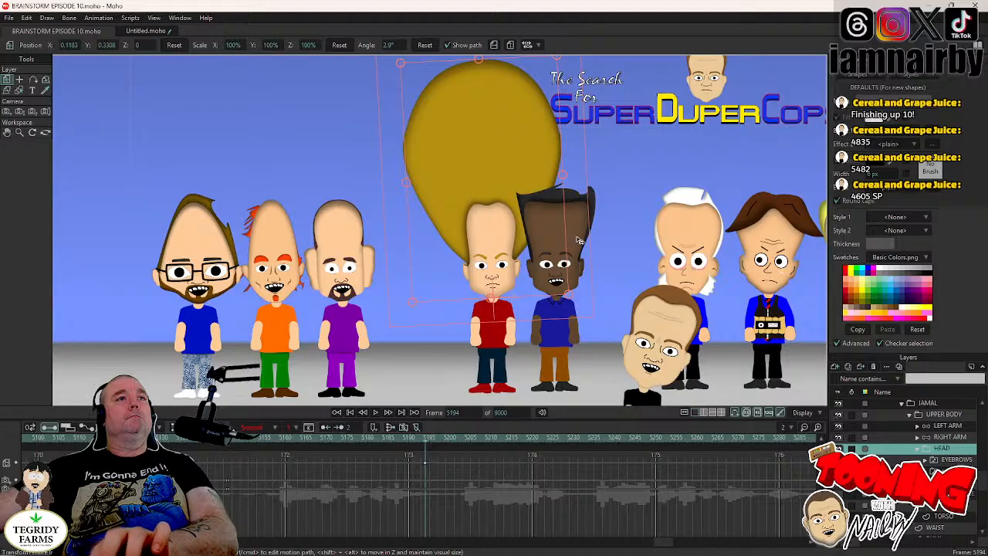
key(space)
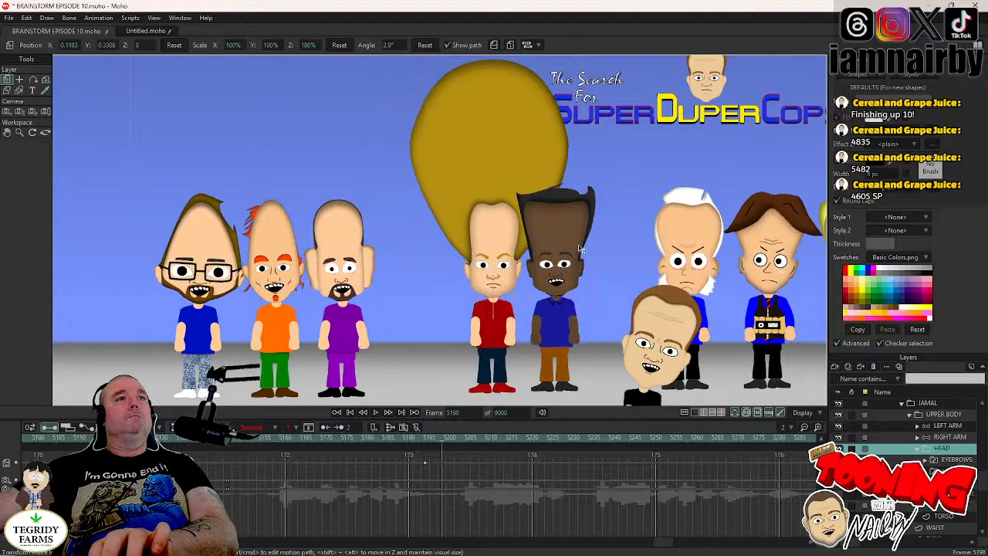
key(space)
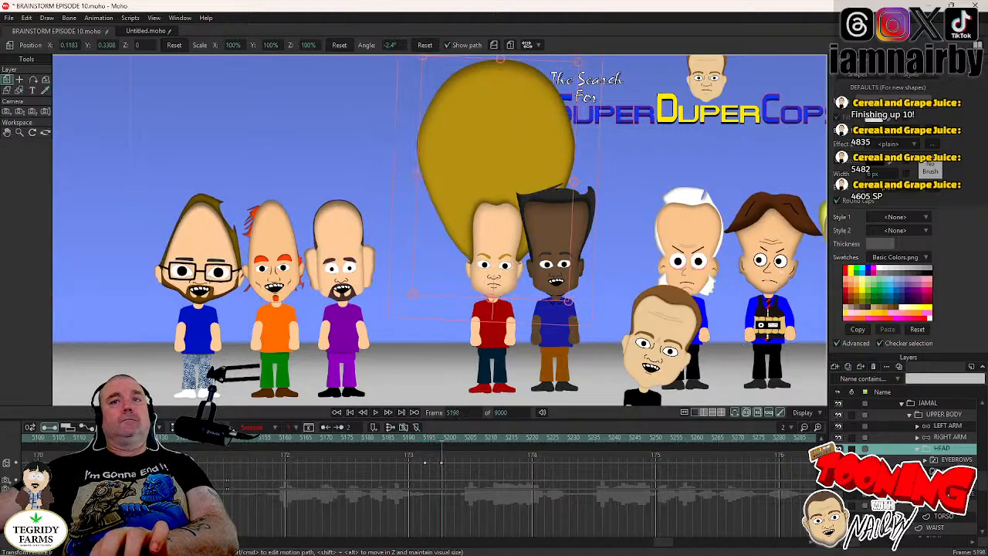
- Shift JAMAL's pupils to X -0.0082, Y 0.0049 at frame 5196, set the new keyframes to Step interpolation, and save the project
click(925, 471)
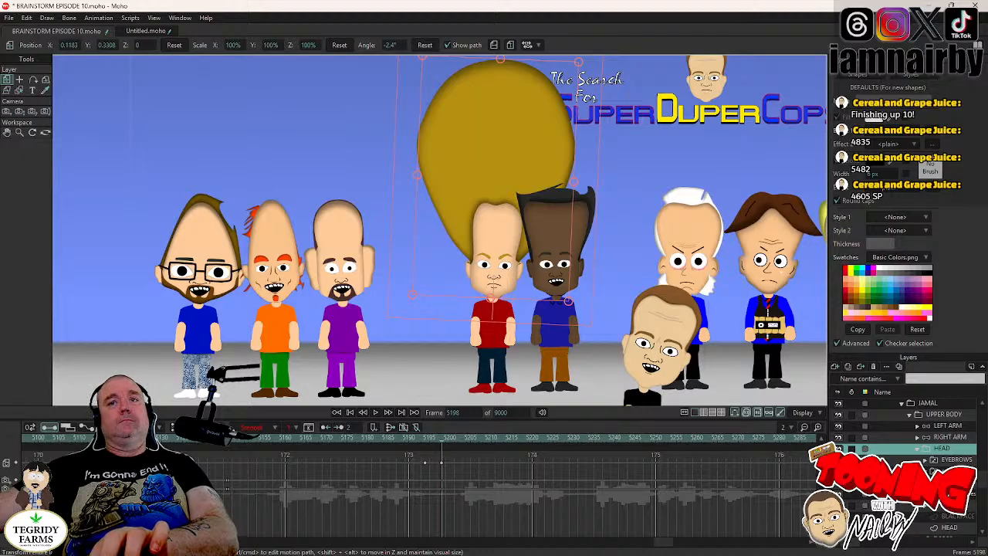
click(951, 493)
key(Left)
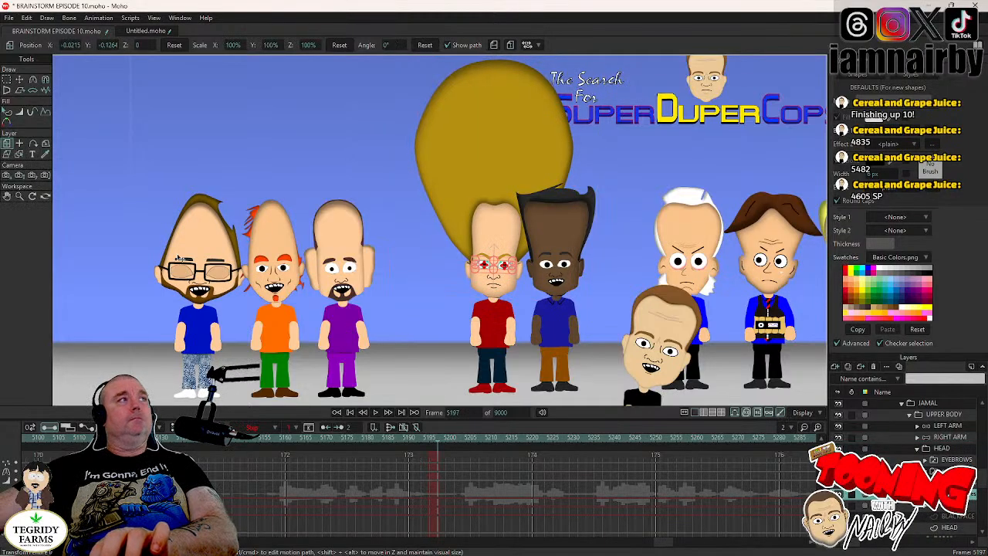
click(20, 80)
key(Left)
scroll(466, 297, up, 5)
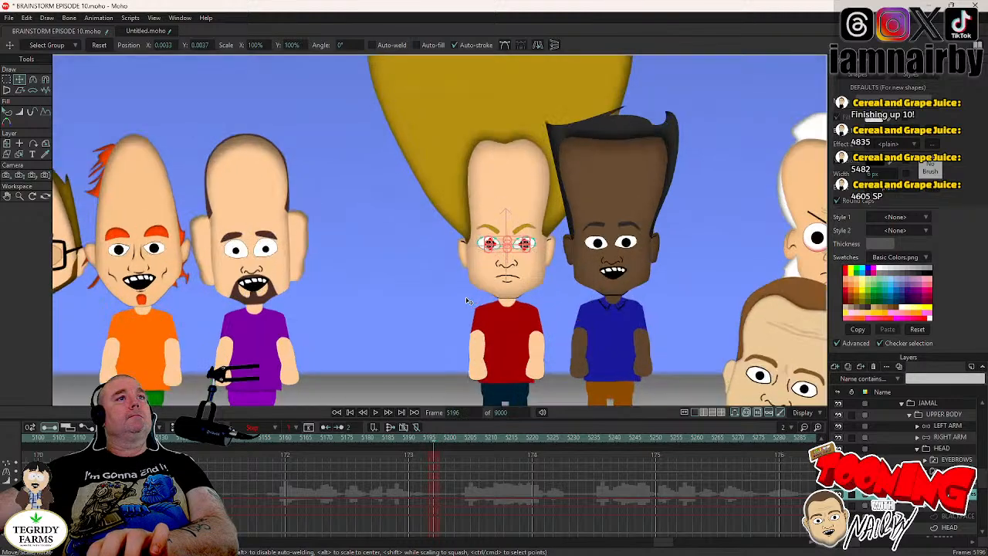
click(454, 280)
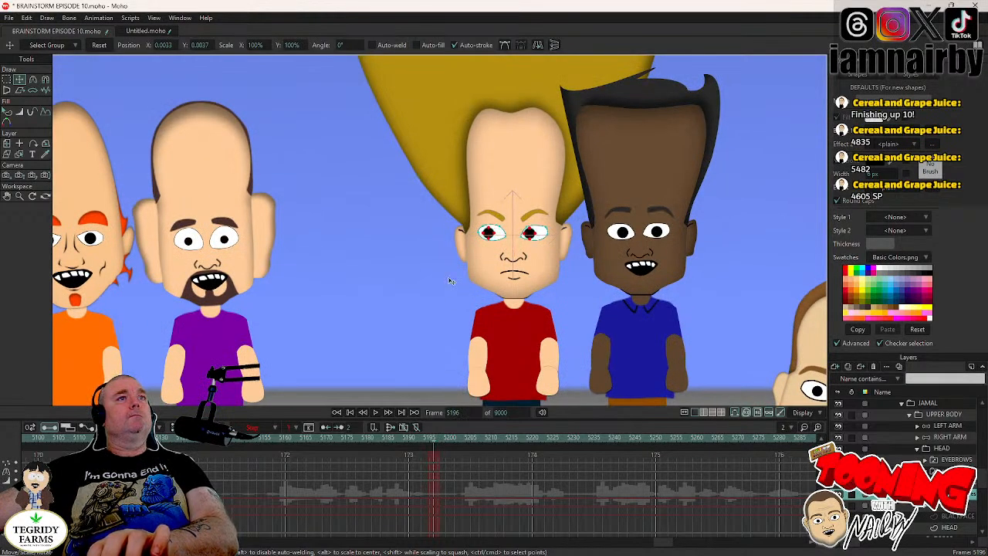
key(ctrl+a)
key(ctrl+f)
drag(438, 459, 431, 488)
right_click(431, 486)
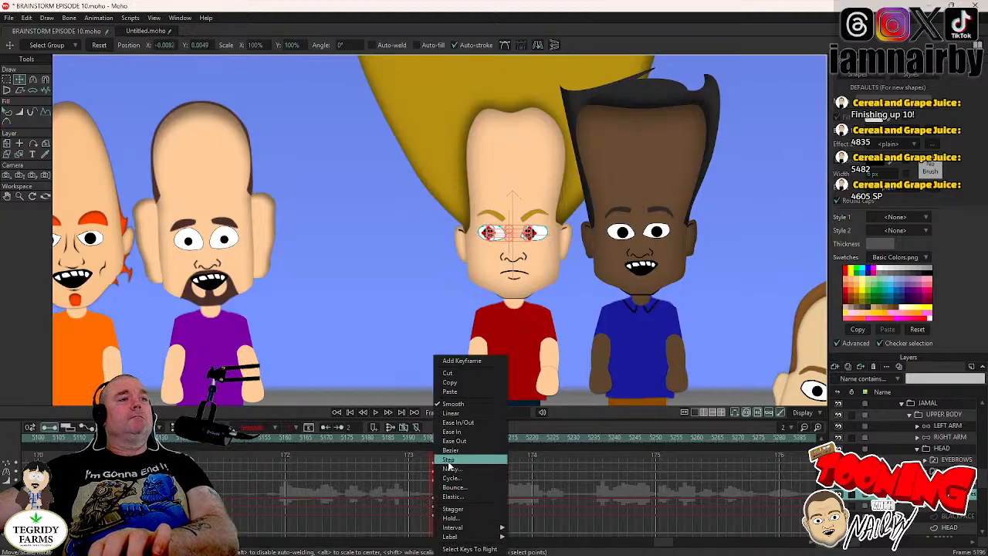
click(447, 440)
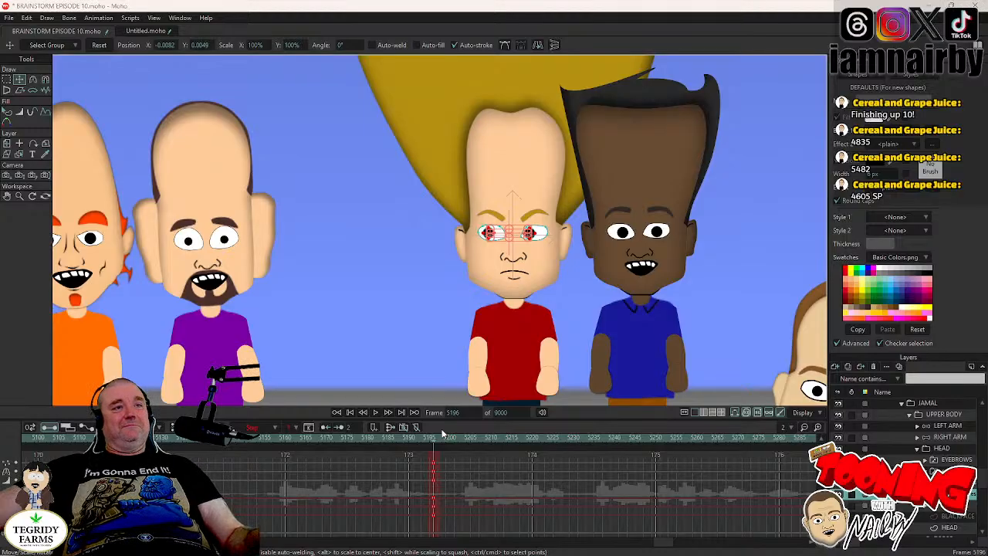
key(ctrl+s)
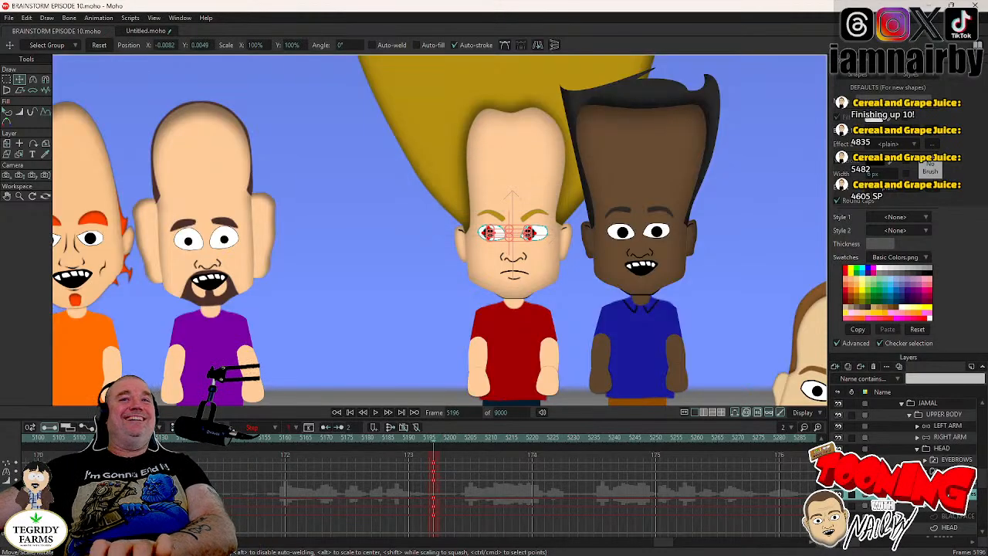
- Play back the last blink, and move JAMAL's next blink keyframes on the eyes layer earlier, to start at frame 5227
click(948, 471)
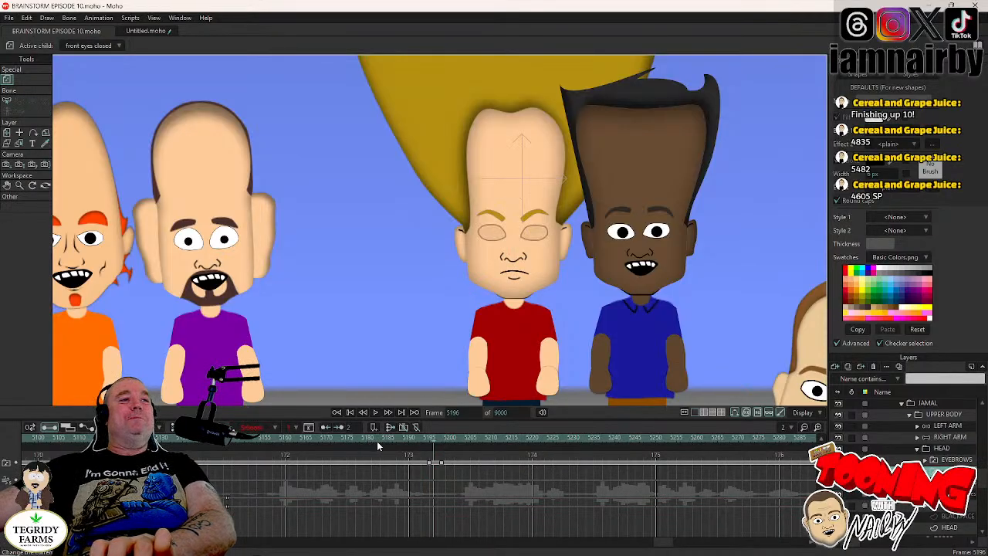
click(376, 413)
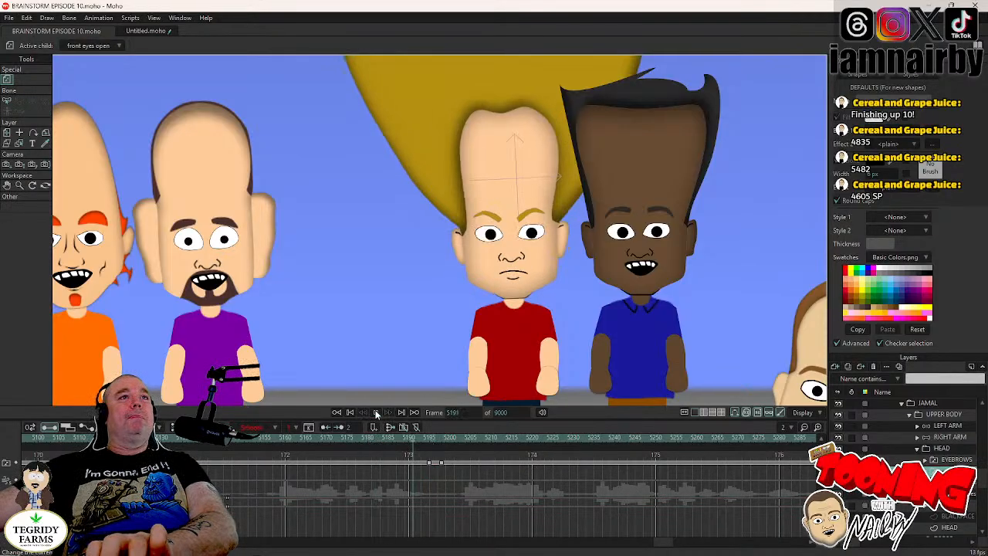
click(376, 413)
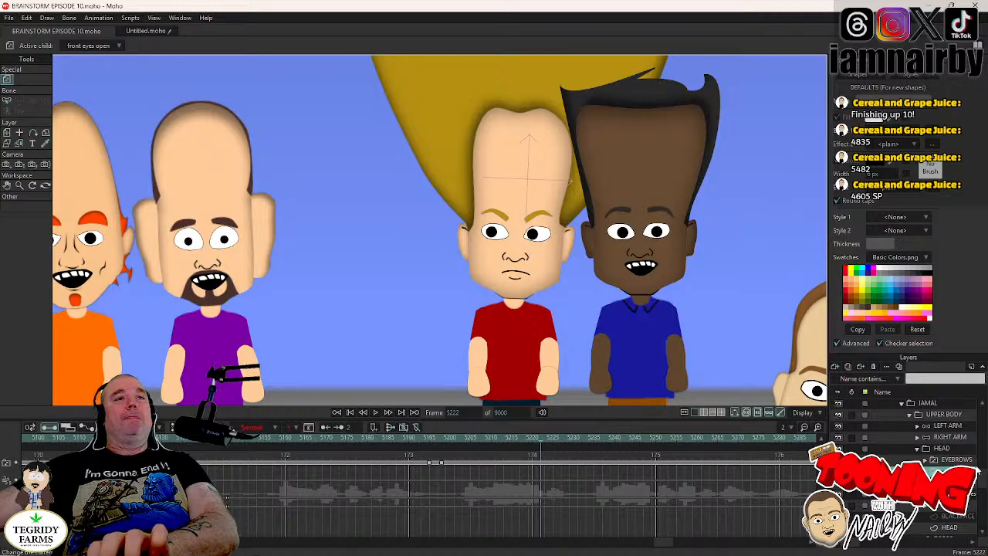
drag(540, 437, 562, 438)
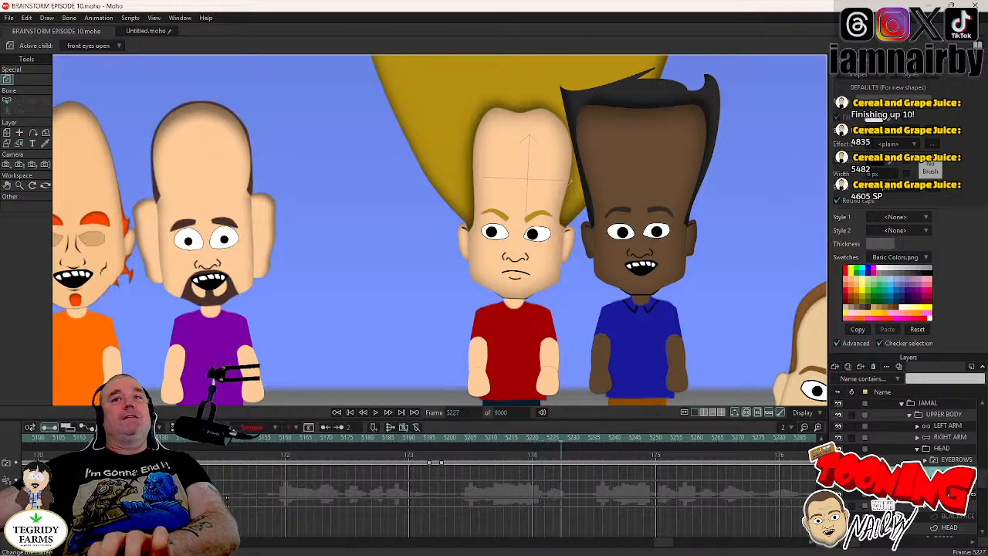
drag(662, 544, 670, 548)
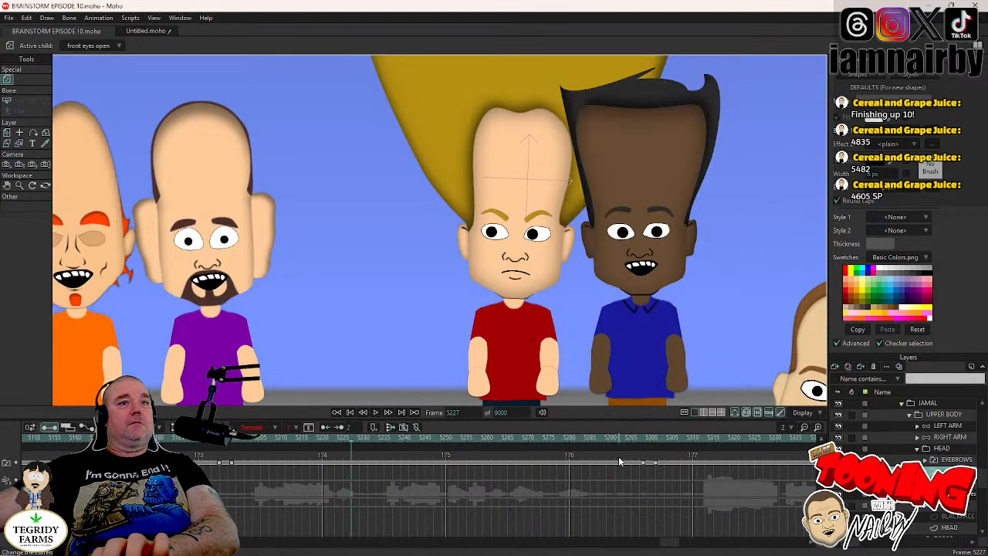
drag(633, 459, 348, 478)
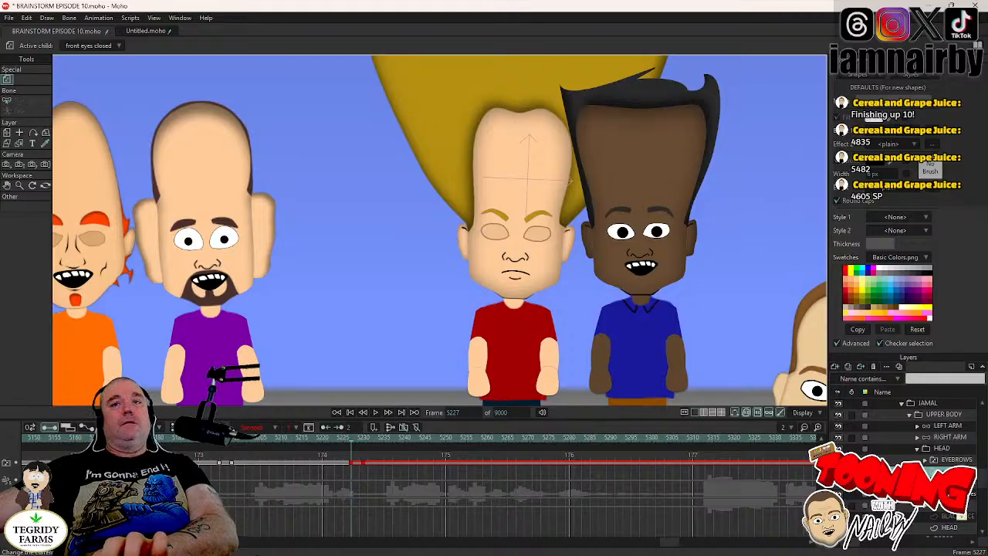
- Switch JAMAL's mouth layer to the F V mouth shape at frame 5228
scroll(962, 516, down, 1)
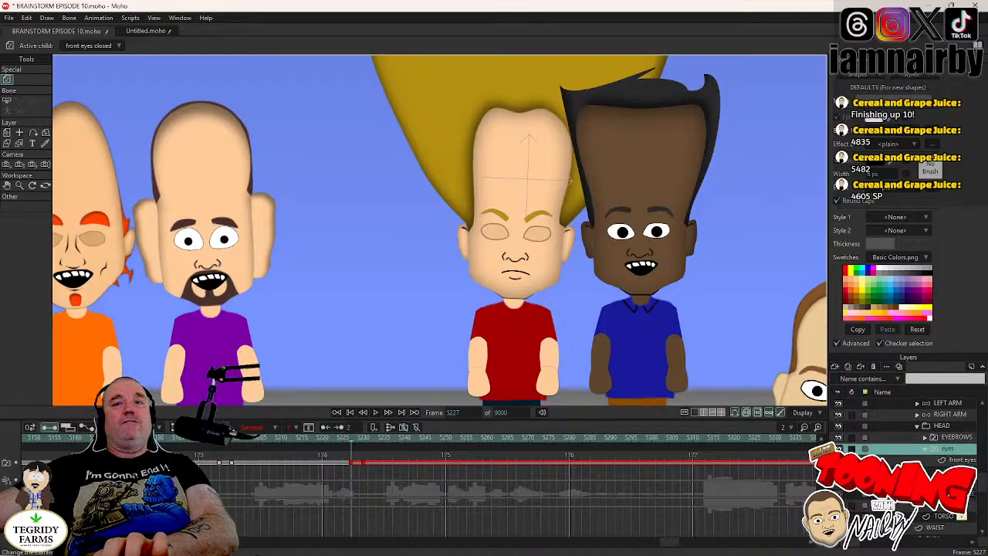
key(Right)
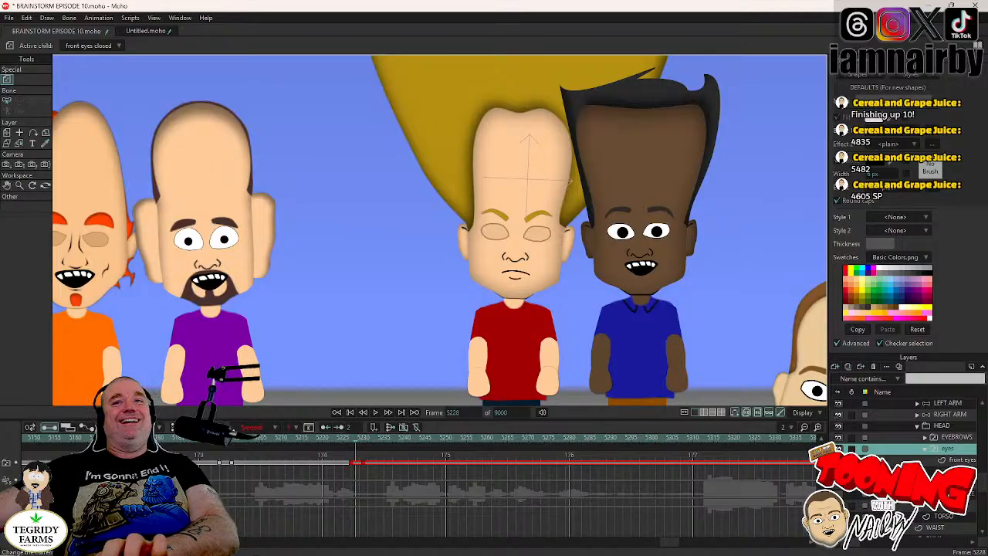
right_click(938, 486)
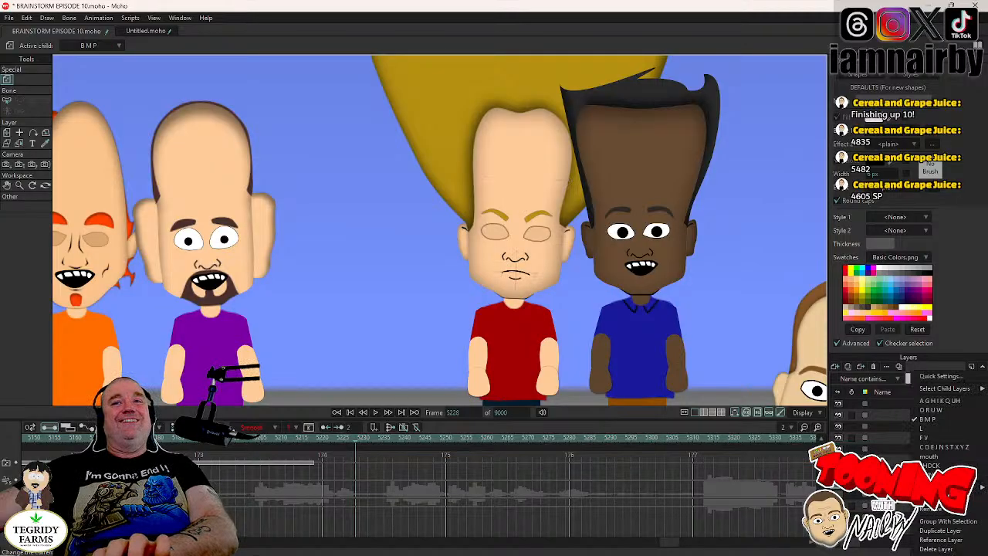
click(930, 438)
- Switch JAMAL's mouth layer to the A G H I K Q U H mouth shape at frame 5236
key(Right)
key(Right)
key(Right)
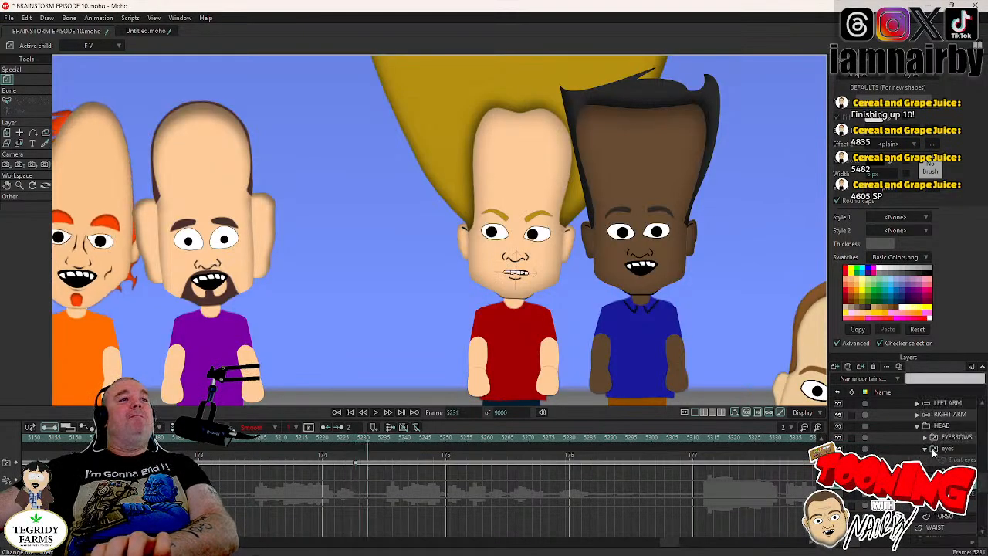
key(Right)
key(Right)
key(Right)
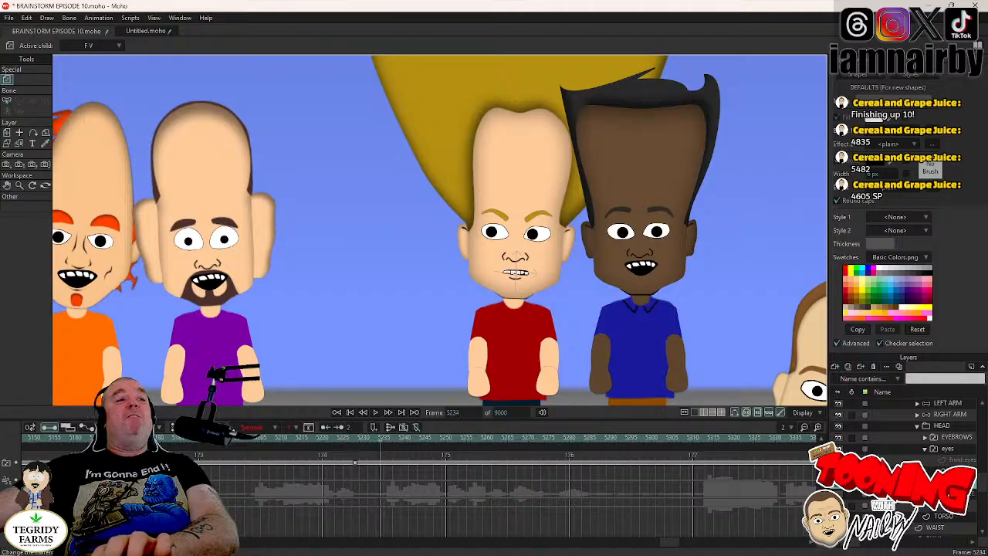
key(Right)
key(Right)
key(Left)
key(Right)
right_click(943, 487)
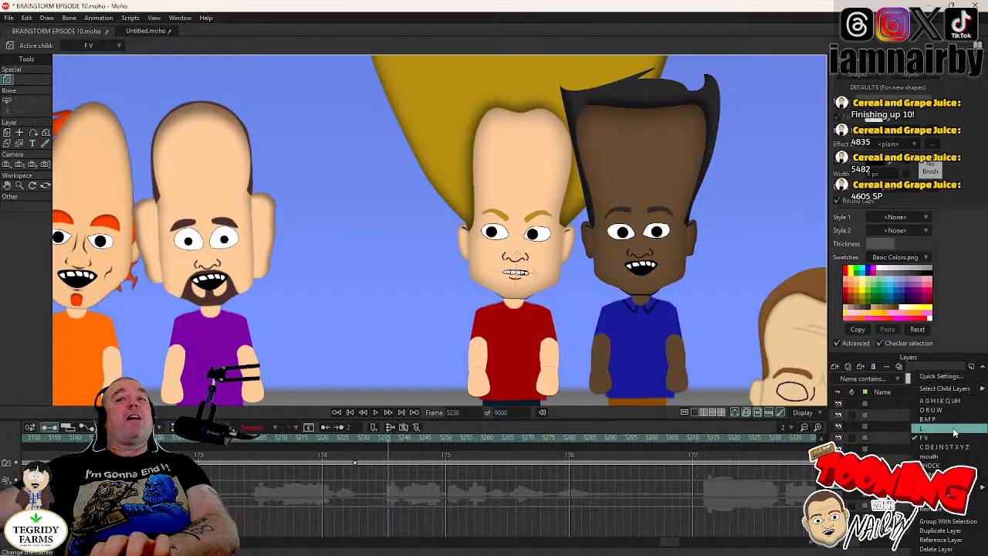
click(938, 401)
- Switch JAMAL's mouth layer to the C D E J N S T X Y Z mouth shape at frame 5244
key(Right)
key(Right)
key(Right)
key(Right)
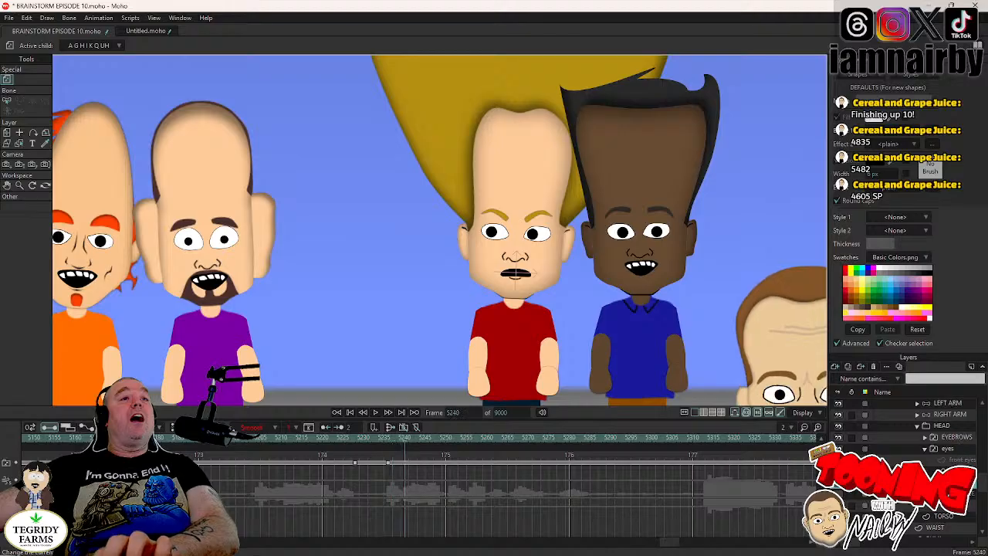
key(Right)
key(Right)
key(Right)
key(Right)
right_click(950, 448)
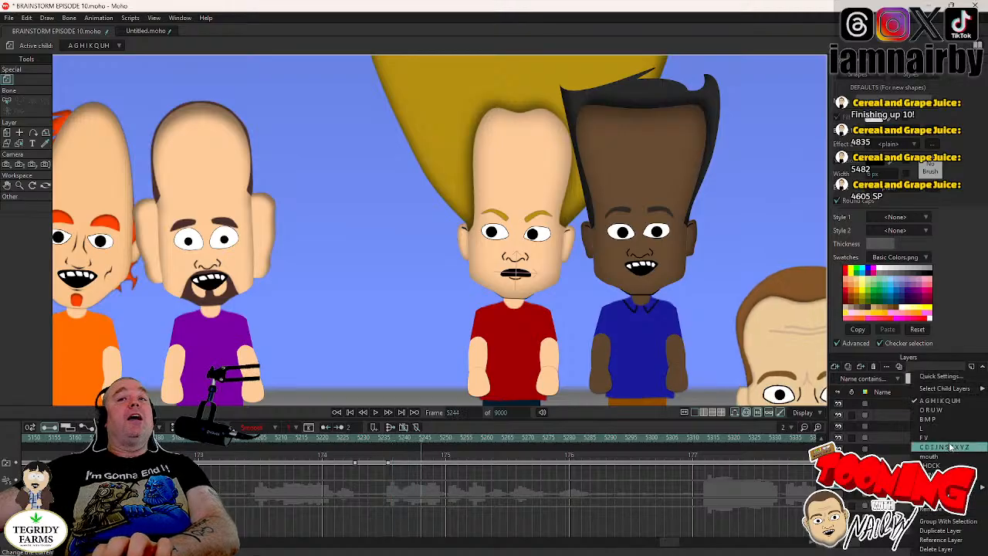
click(950, 447)
- Switch JAMAL's mouth layer to the O R U W mouth shape at frame 5250
key(Right)
key(Right)
key(Right)
key(Right)
key(Right)
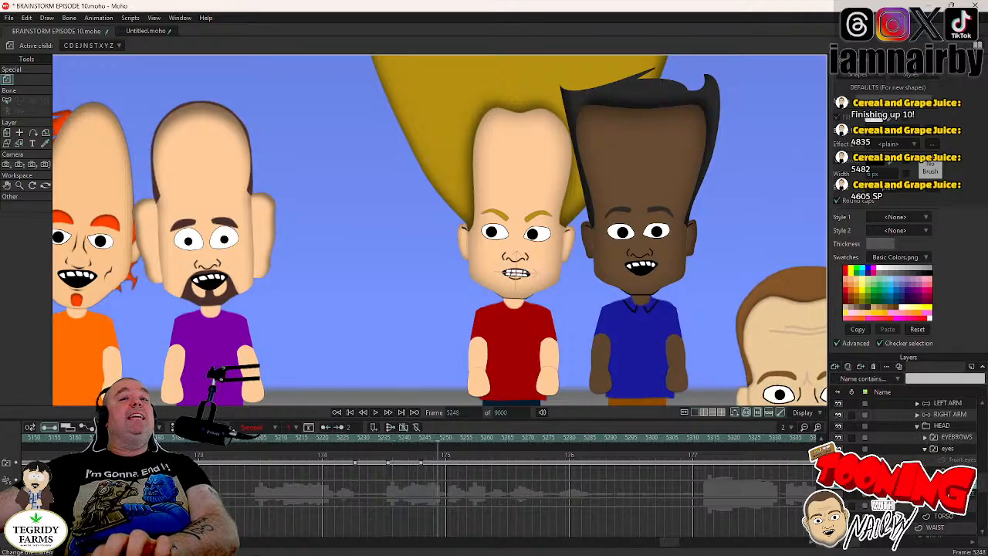
key(Right)
right_click(938, 459)
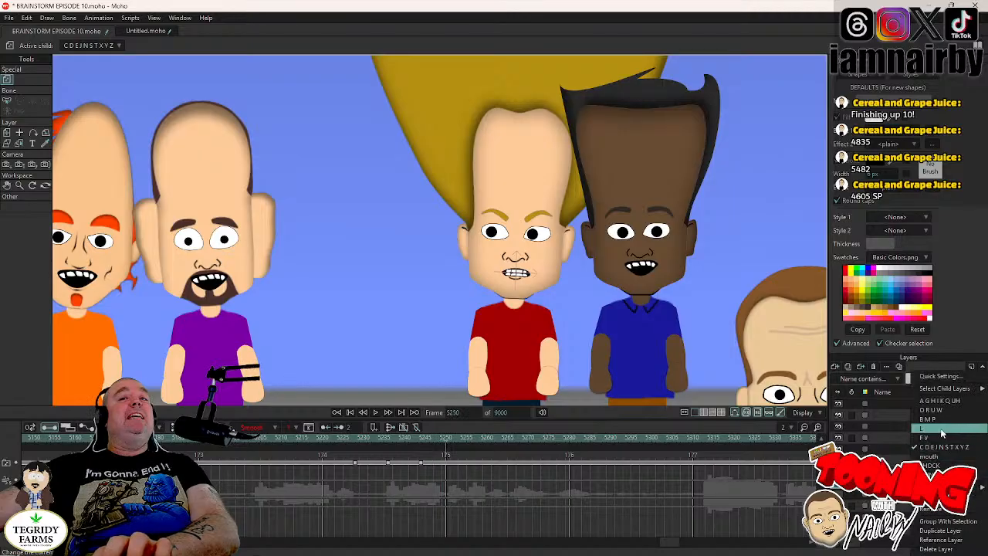
click(936, 415)
- Switch JAMAL's mouth layer to the B M P mouth shape at frame 5263
key(Right)
key(Right)
key(Right)
key(Right)
key(Right)
key(Right)
key(Right)
key(Right)
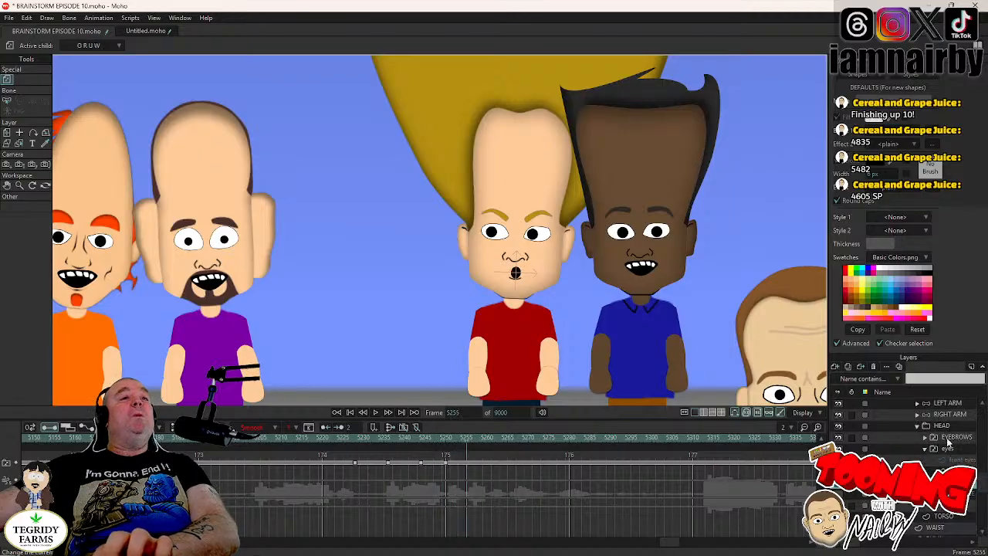
key(Right)
key(Right)
key(Right)
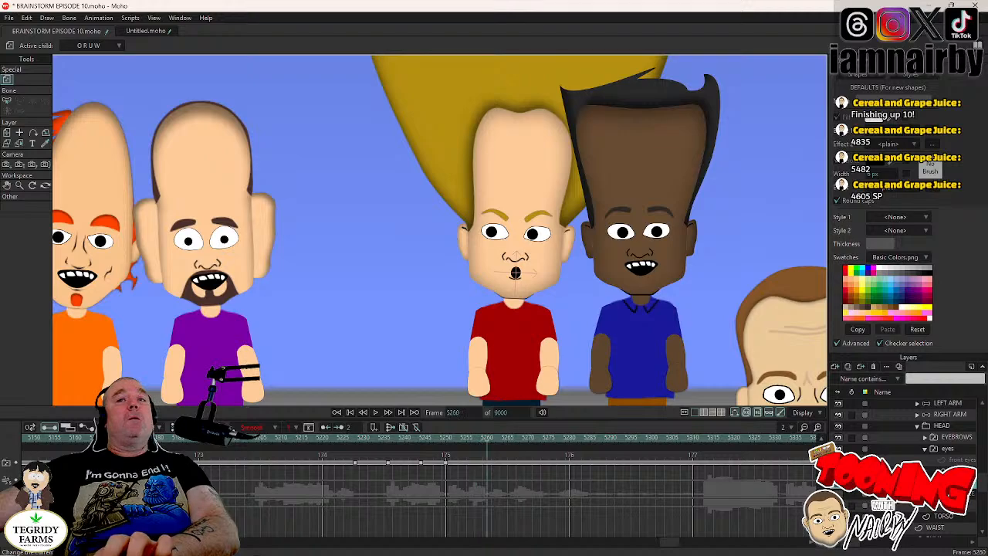
key(Right)
right_click(911, 421)
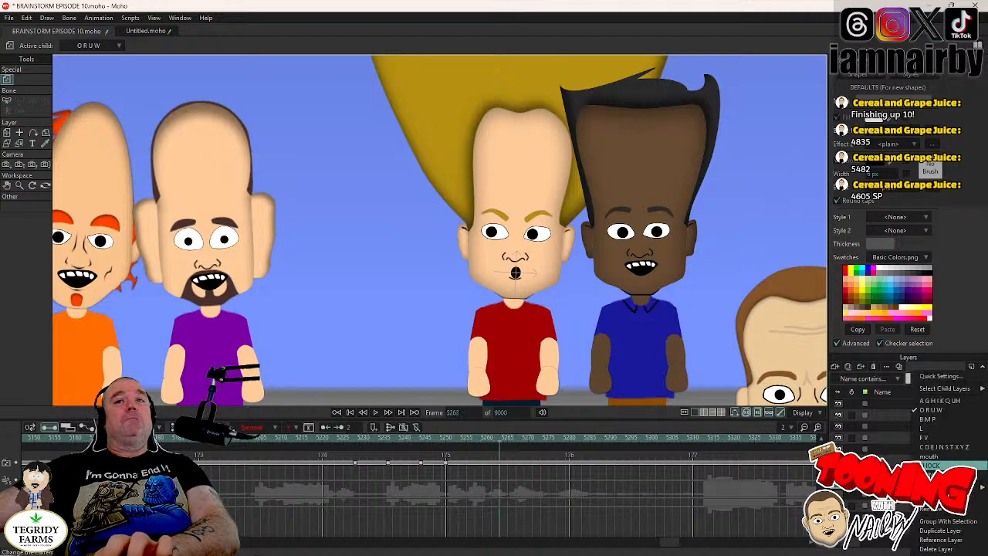
click(927, 419)
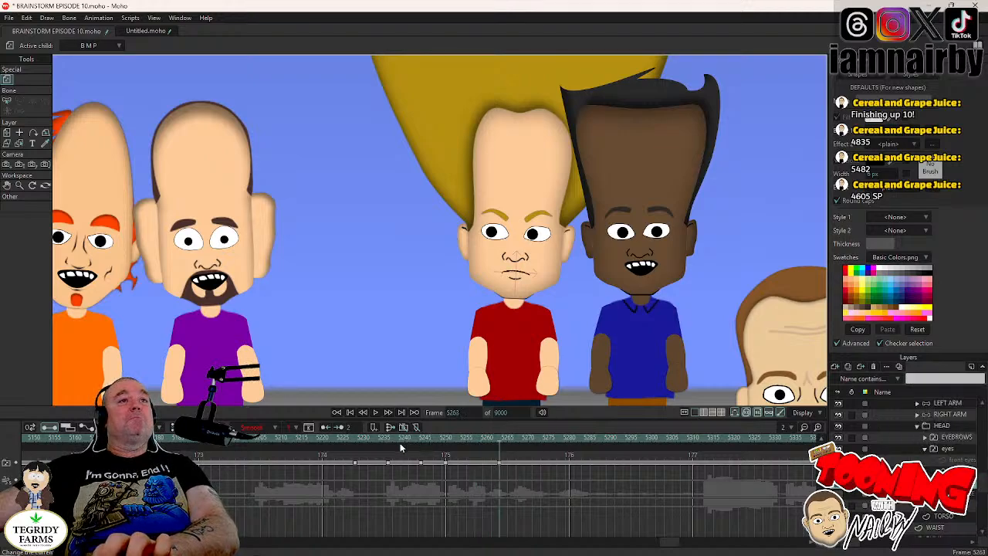
- Play back JAMAL's lip sync from around frame 5216 and save the project
click(323, 427)
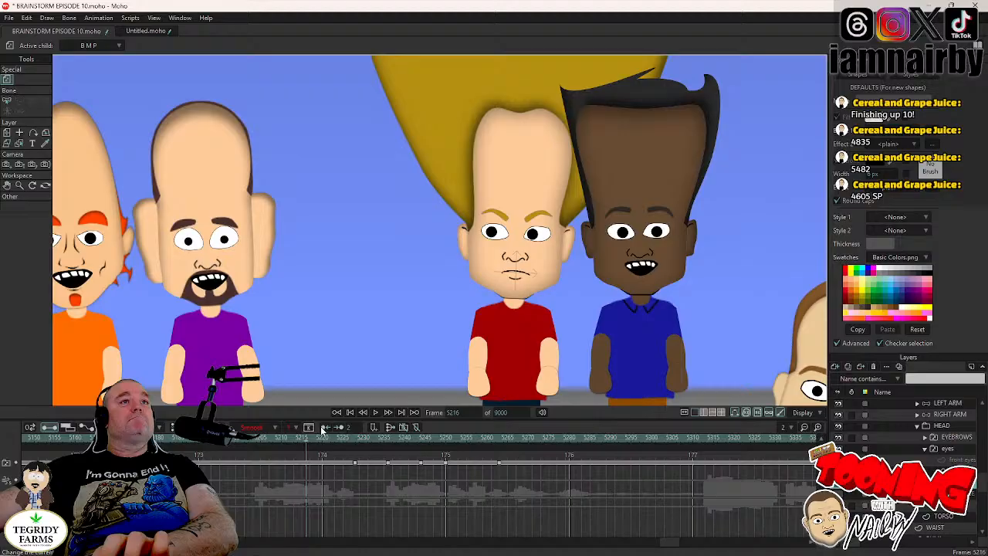
click(374, 414)
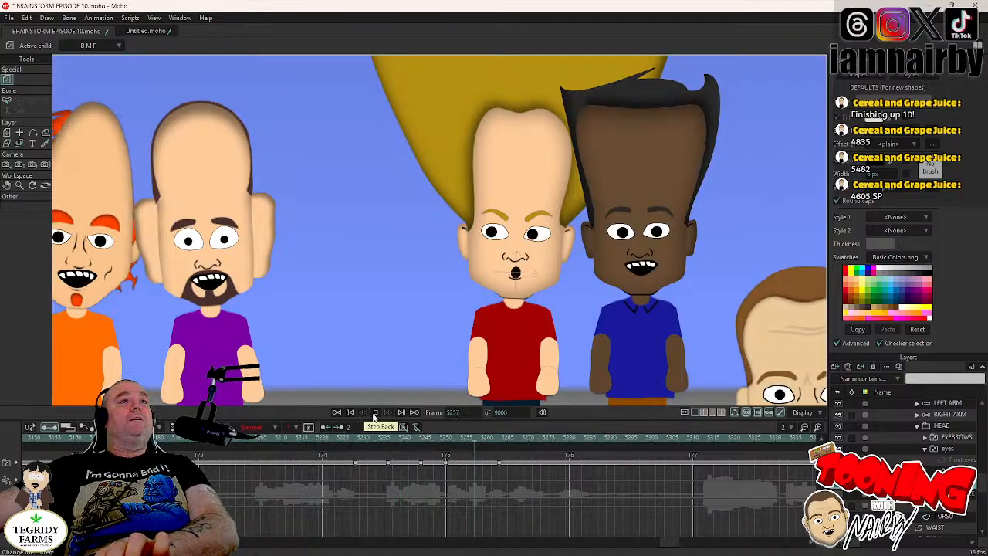
click(374, 414)
key(ctrl+s)
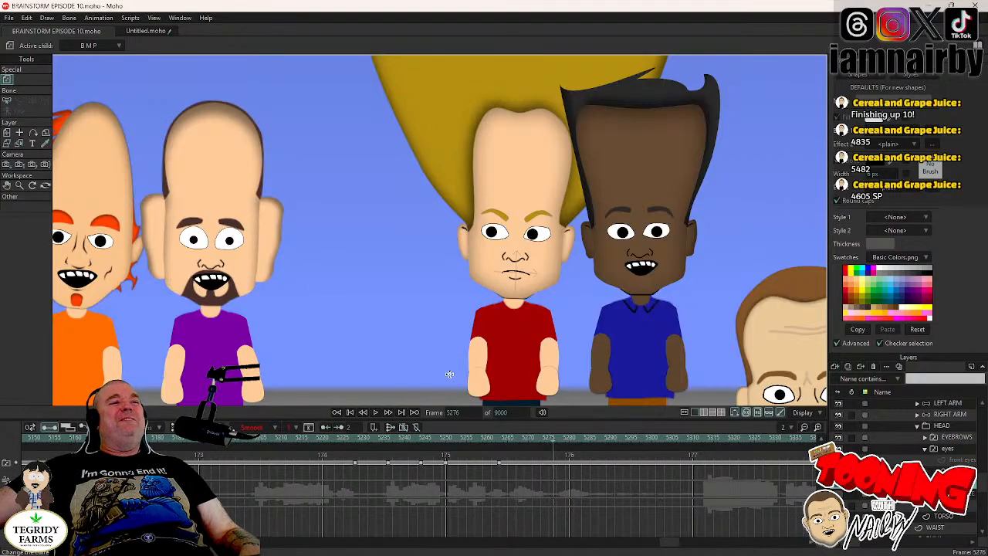
- Replay the scene from before frame 5205 to review JAMAL's complete line
click(261, 442)
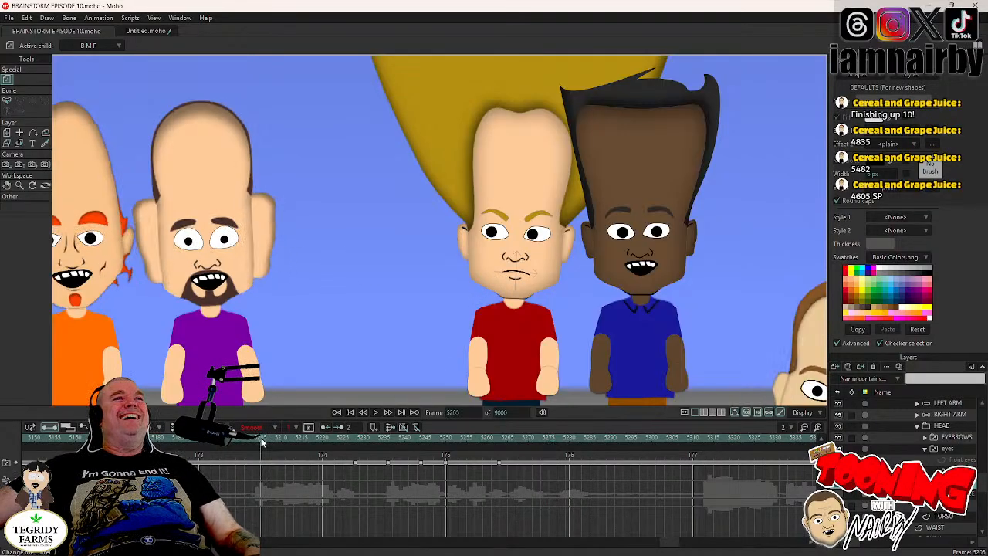
click(191, 441)
click(375, 412)
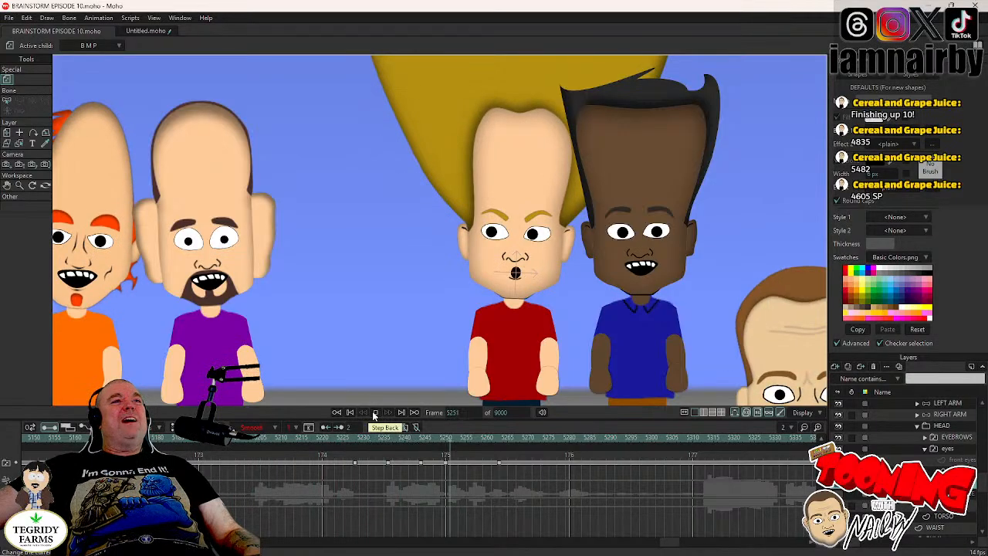
click(376, 413)
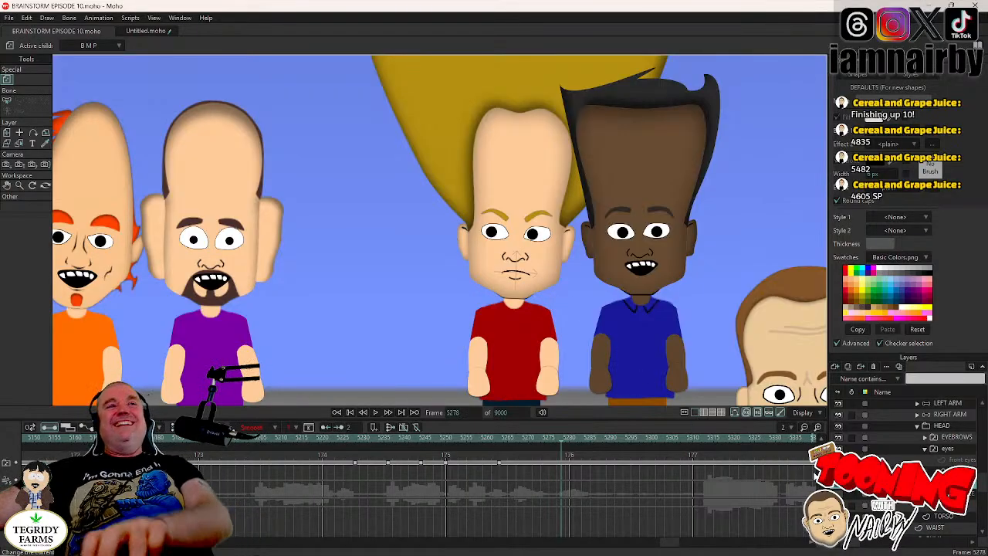
- Copy the blink keyframes on JAMAL's eyes layer from around frame 5365 and paste them at frame 5290
drag(492, 308, 508, 274)
drag(444, 295, 458, 302)
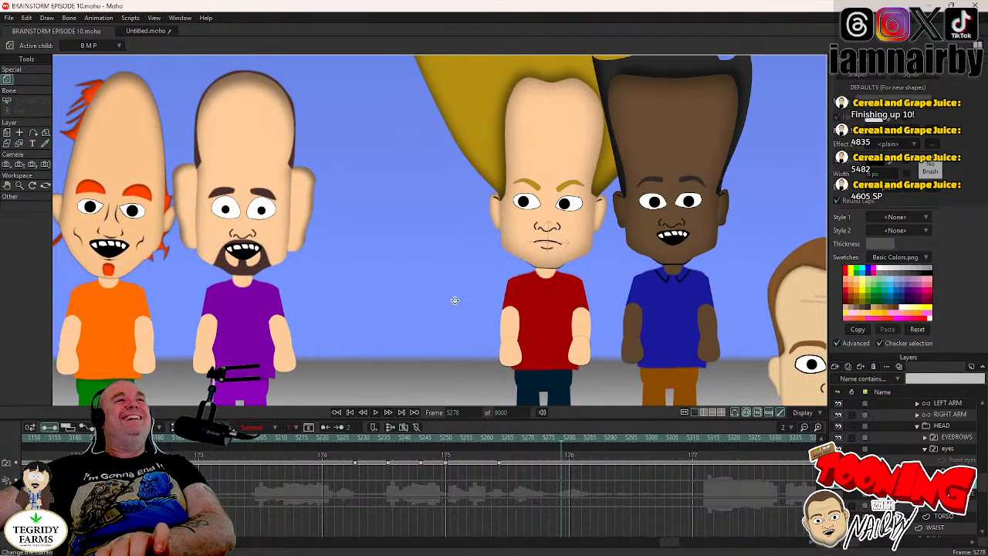
scroll(543, 330, down, 2)
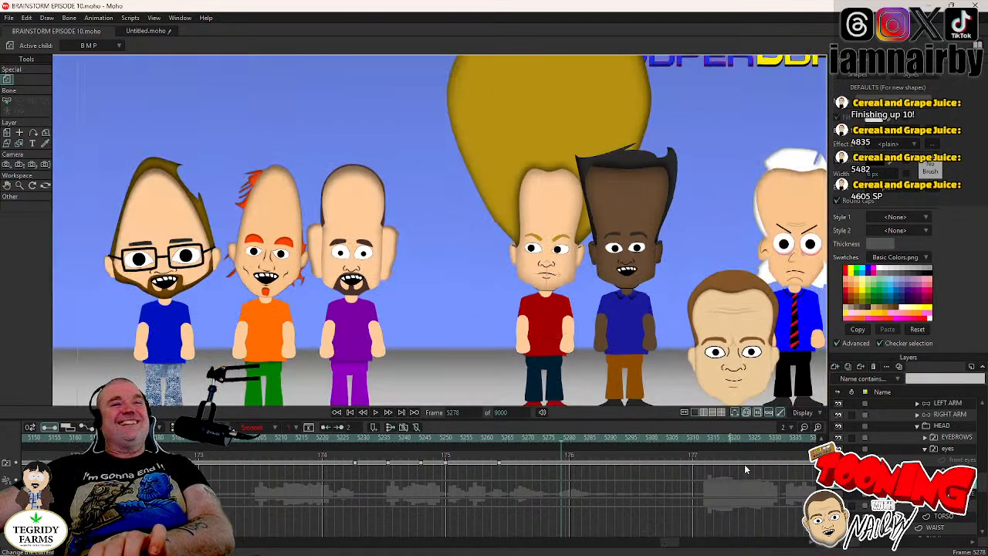
click(954, 451)
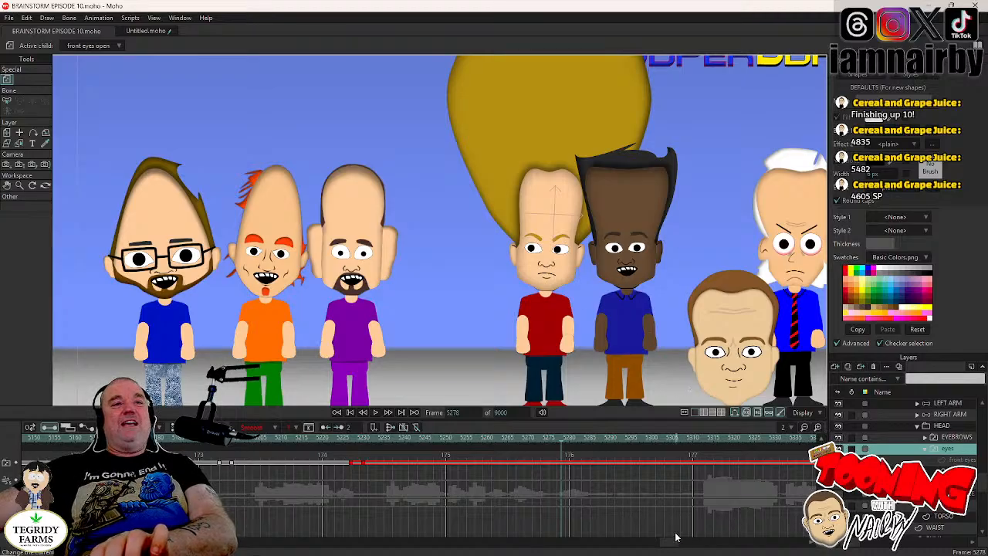
drag(672, 545, 678, 545)
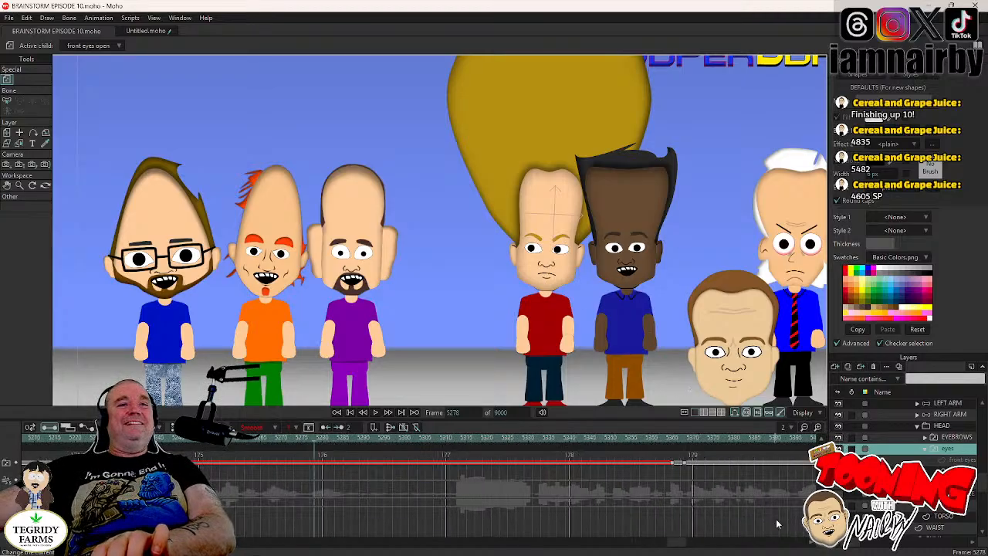
click(926, 449)
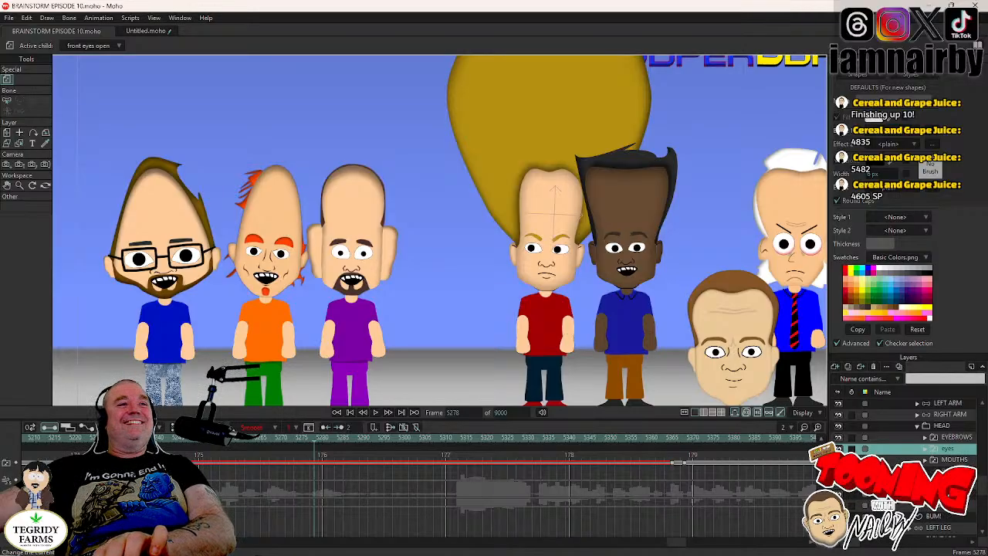
click(315, 440)
key(Right)
key(Right)
key(Right)
key(Right)
key(Right)
key(Right)
key(Right)
key(Right)
key(Right)
key(Right)
key(Right)
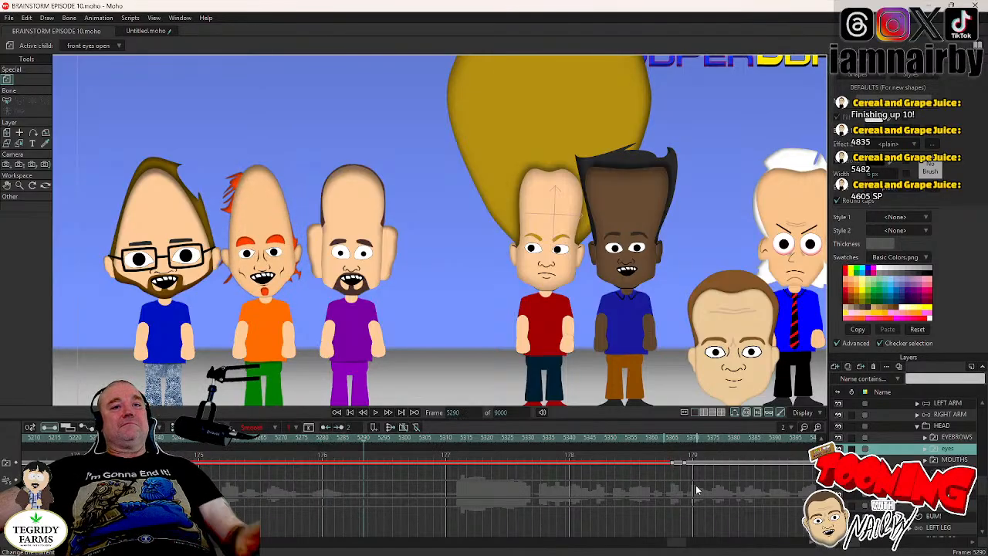
drag(667, 468, 692, 471)
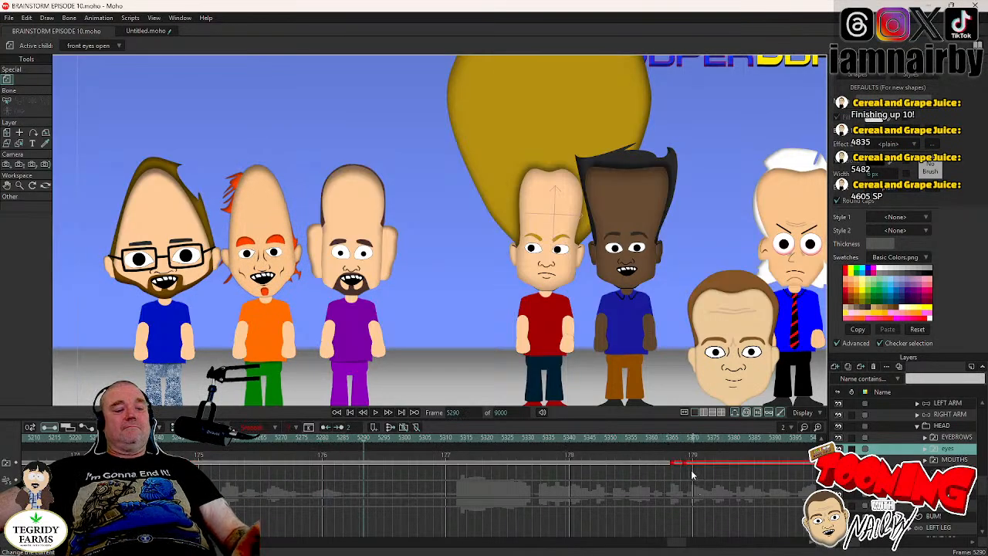
key(ctrl+c)
key(ctrl+v)
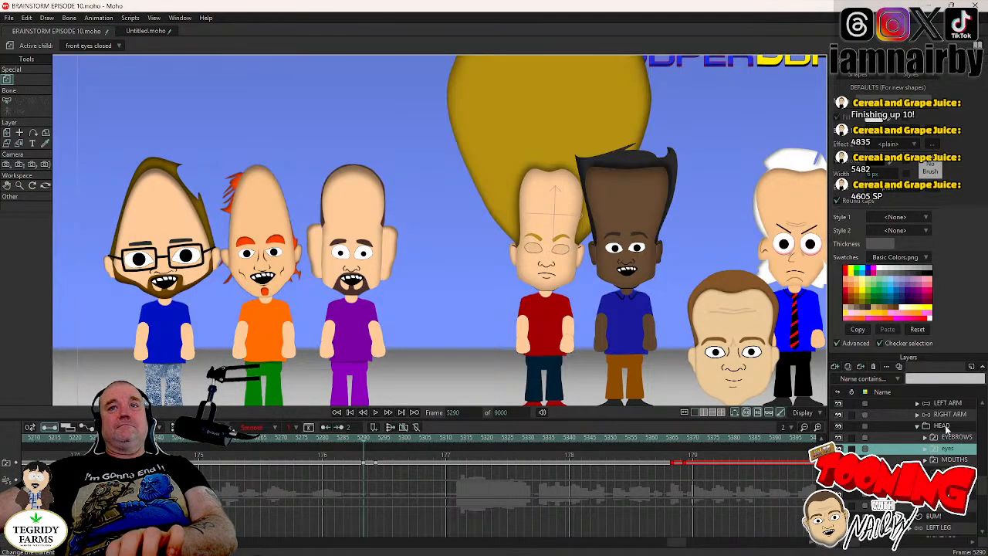
- Keyframe JAMAL's head at frame 5289 and rotate it to about 2.2° at frame 5293
click(942, 426)
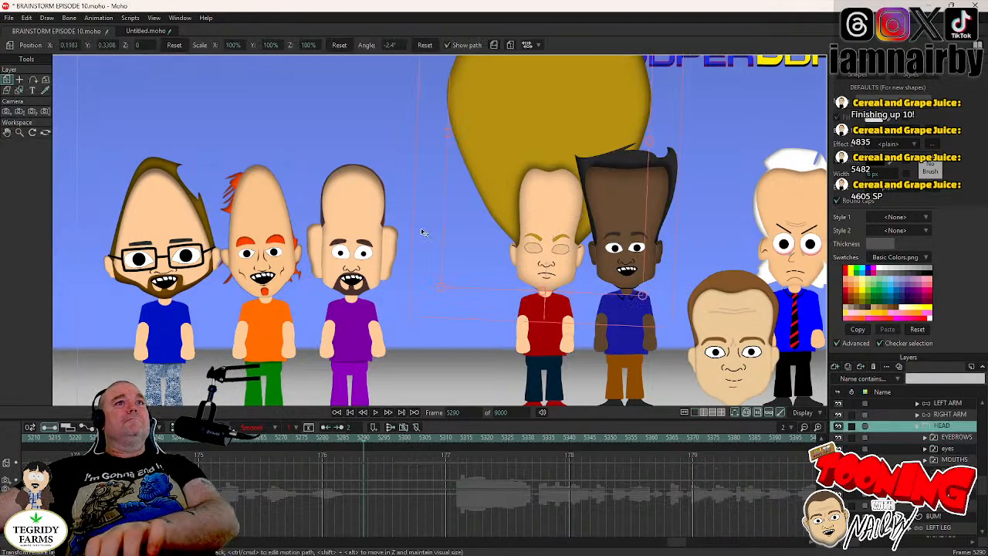
key(ctrl+Left)
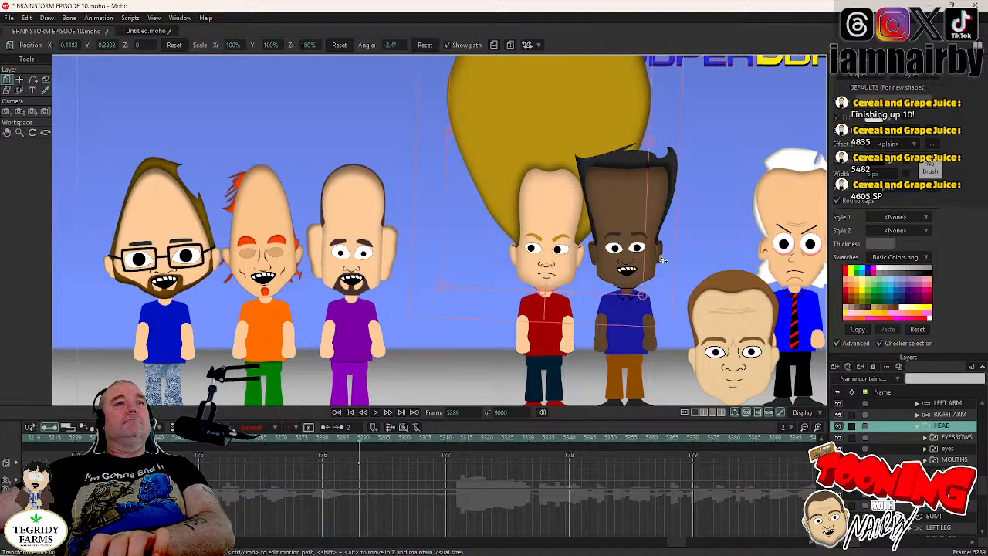
key(ctrl+Right)
key(ctrl+Right)
key(ctrl+Right)
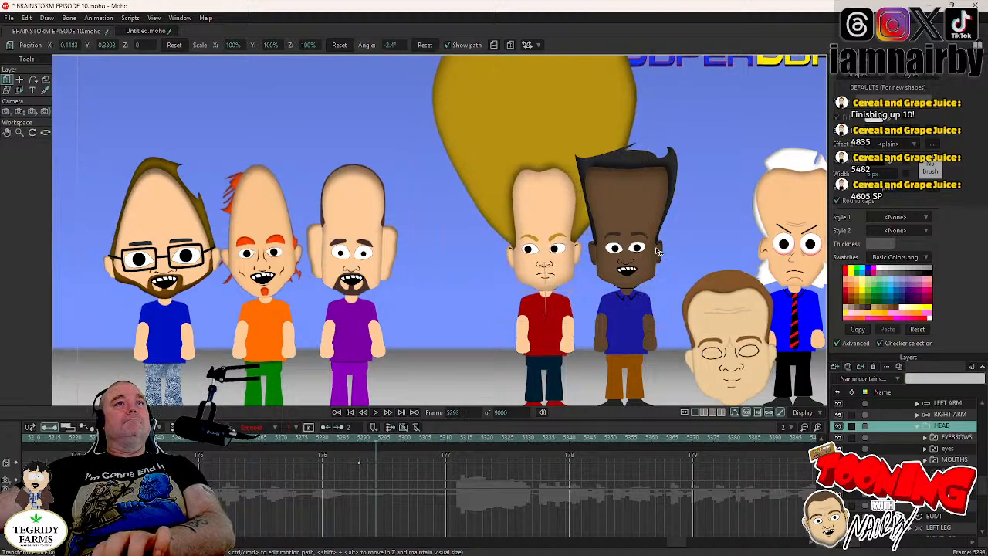
drag(657, 251, 655, 244)
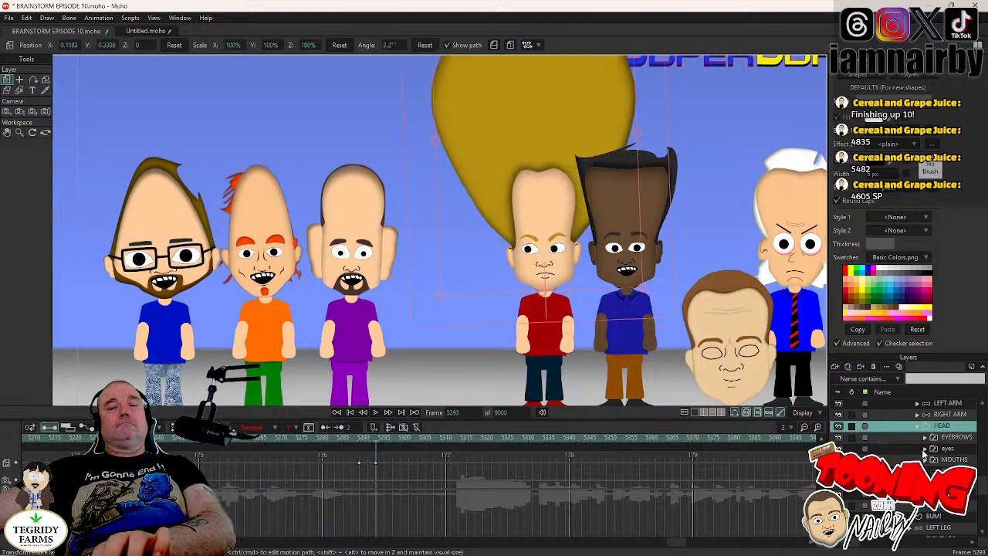
- Reset the points of JAMAL's open-eye pupils to their default position at frame 5291
click(926, 449)
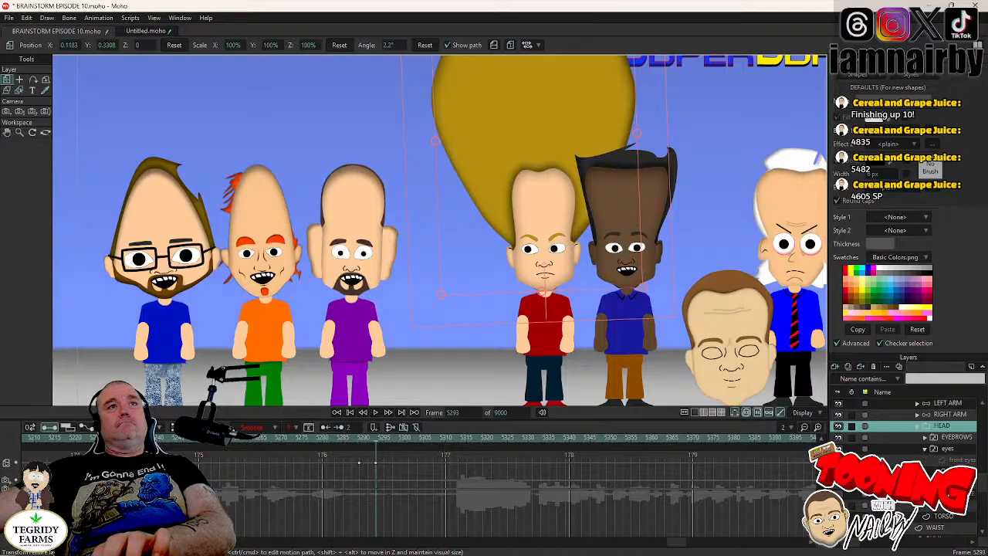
click(958, 471)
key(Left)
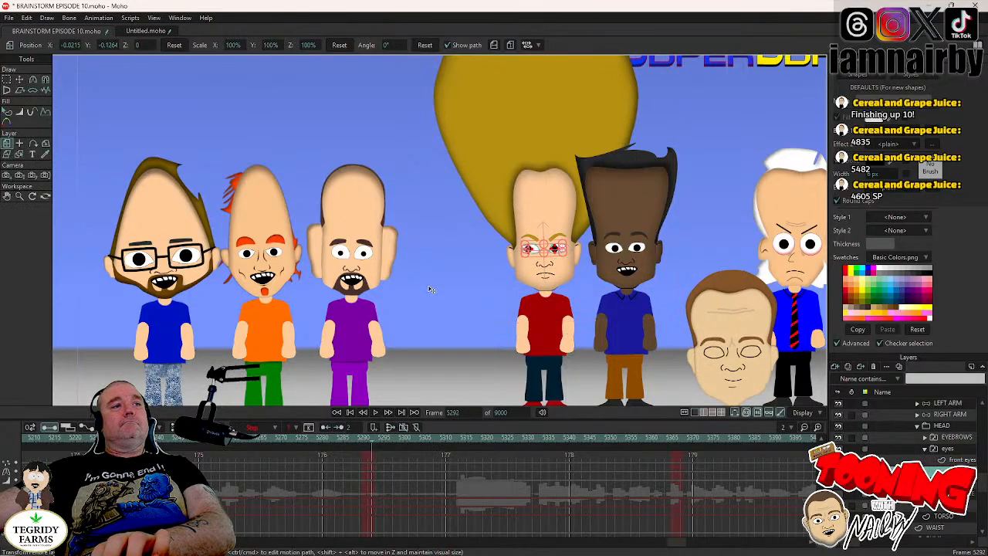
click(19, 80)
key(Left)
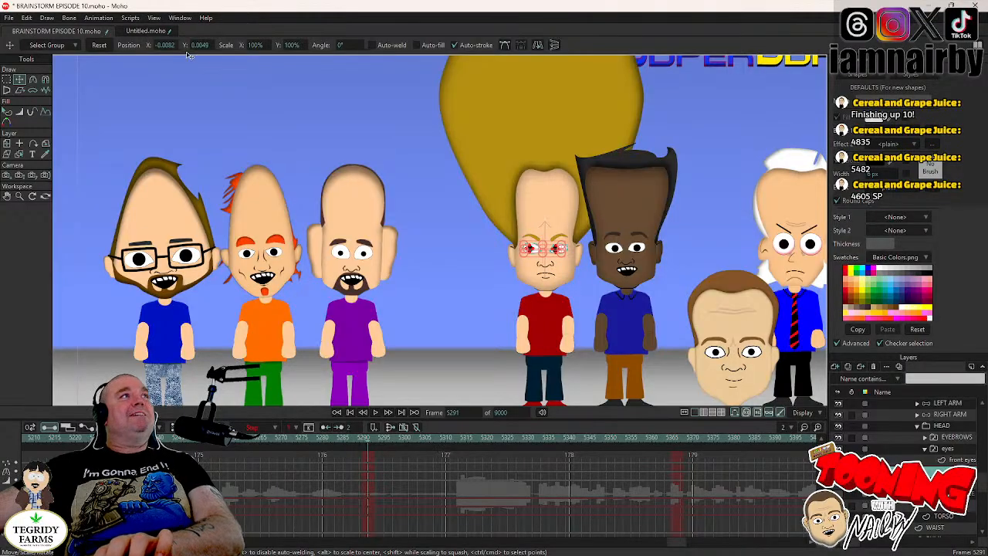
click(99, 45)
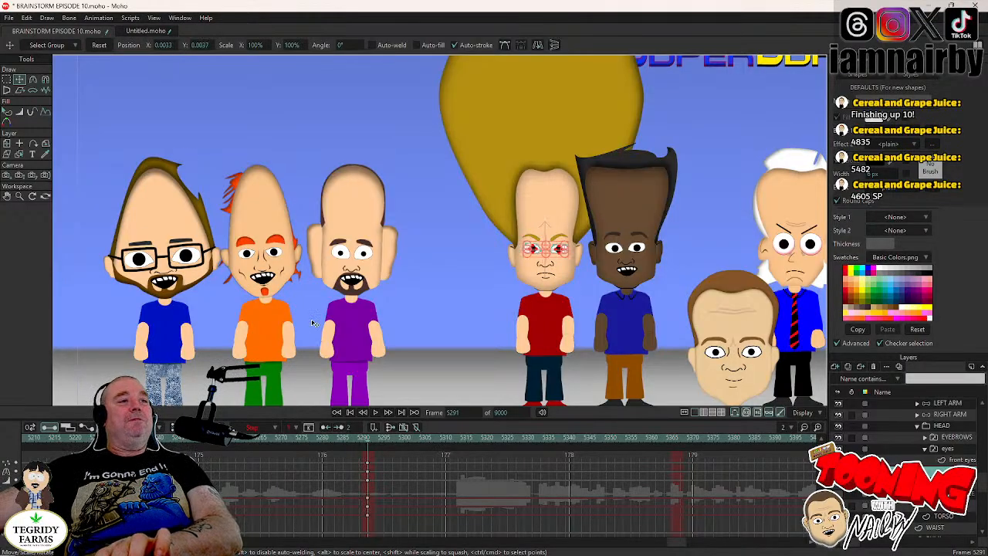
- Set the pupil keyframes at frame 5291 to Step interpolation and save the project
right_click(368, 485)
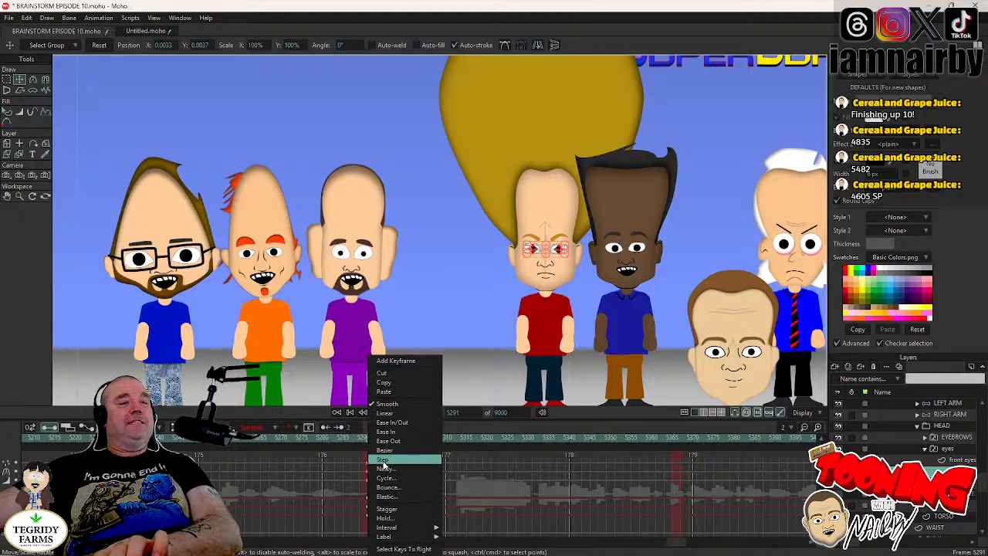
click(382, 460)
key(ctrl+s)
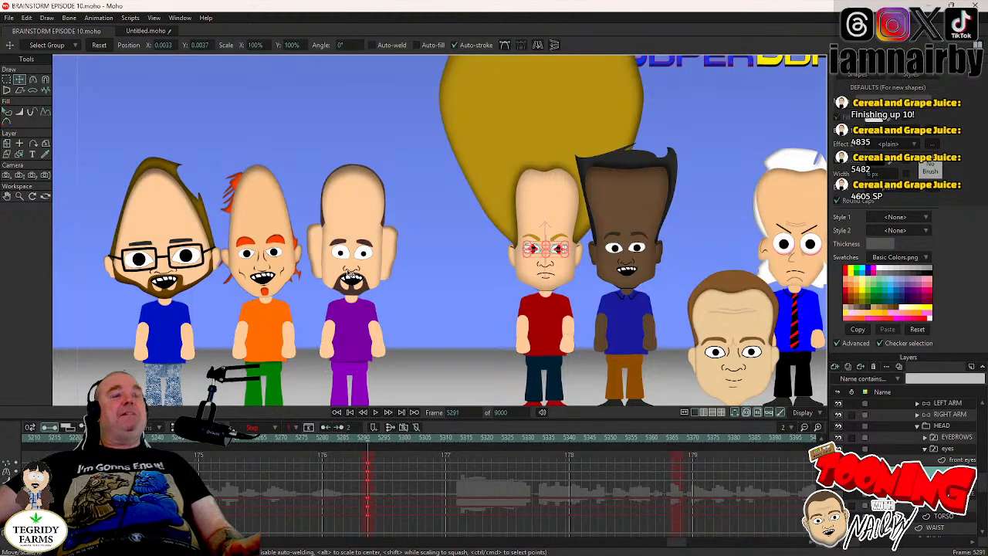
- Select JAMAL's head layer and play back the blink and head tilt from before frame 5290
click(935, 450)
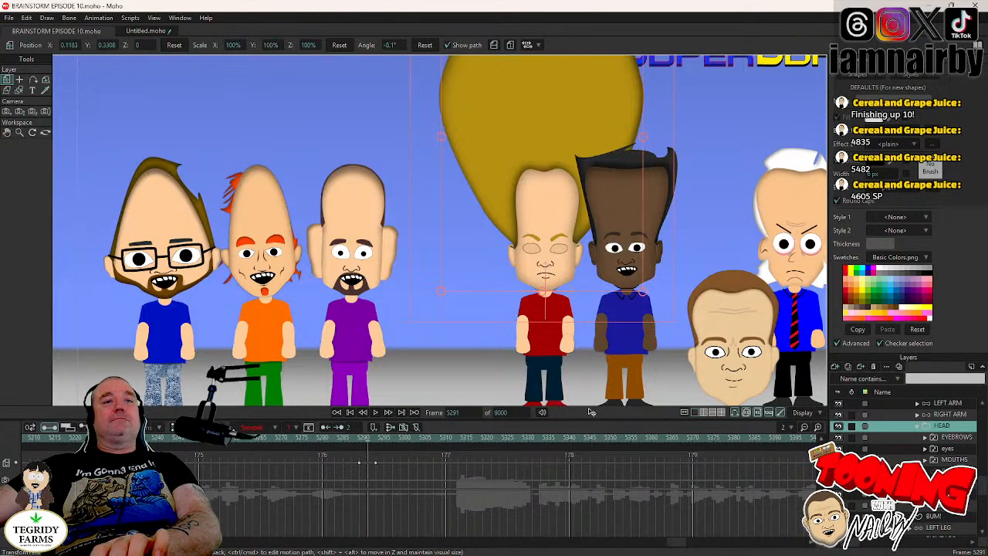
click(331, 437)
click(378, 413)
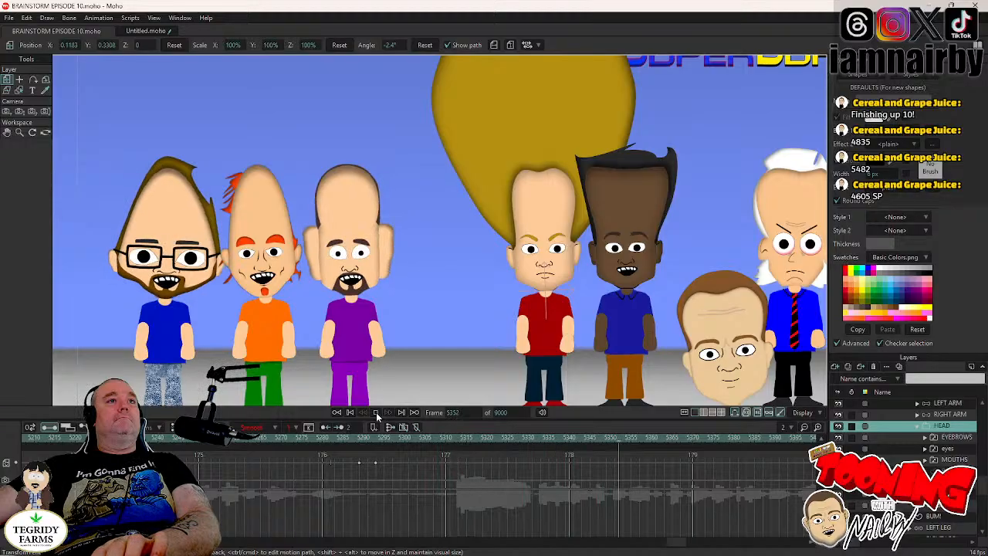
click(377, 413)
click(146, 437)
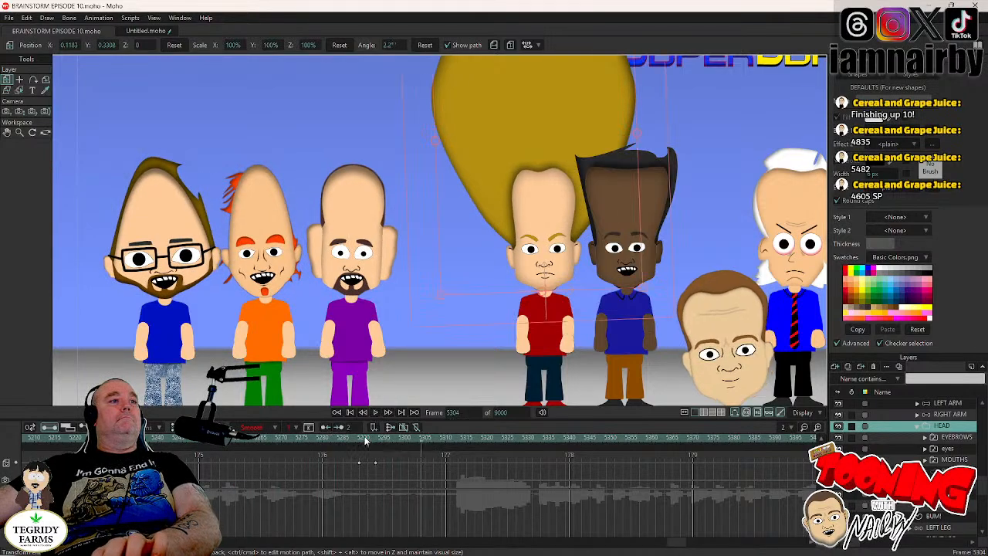
- Keyframe JAMAL's left arm at frame 5290 and fold its forearm across his chest at frame 5294
click(371, 438)
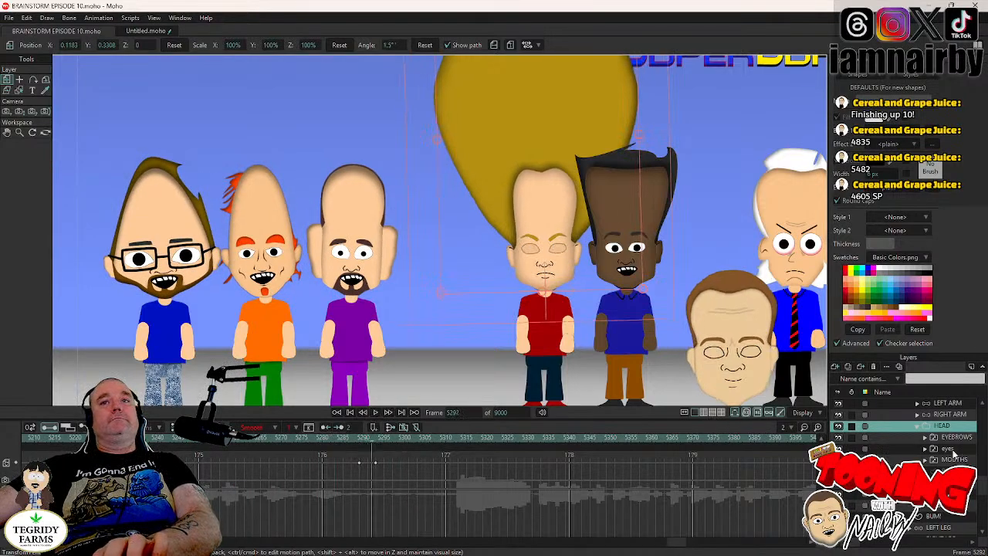
key(Left)
key(Left)
key(Right)
key(Right)
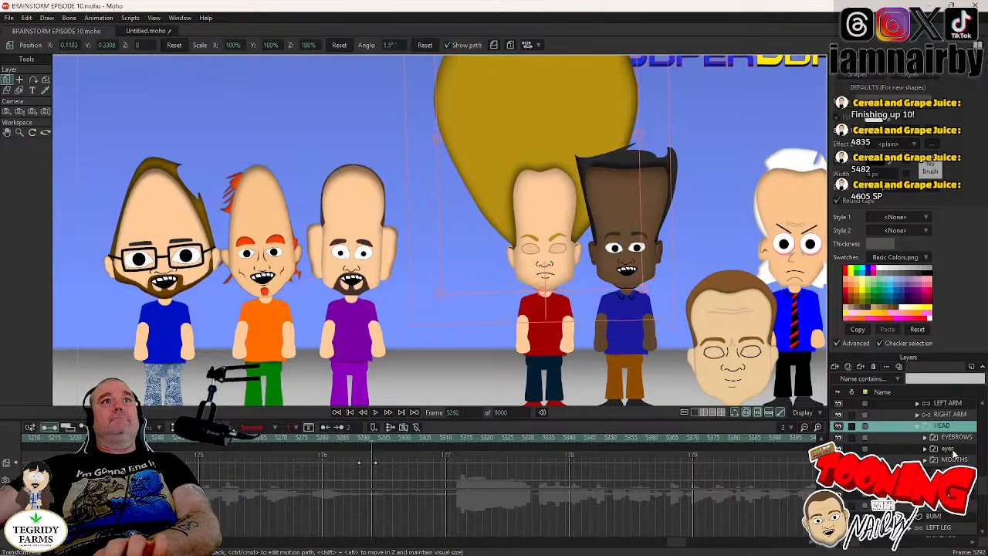
click(943, 404)
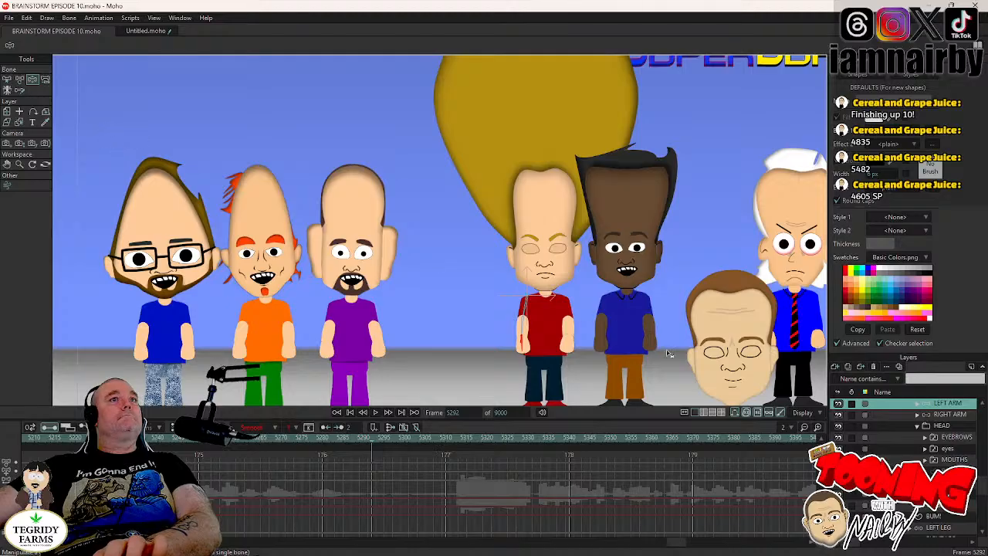
key(Left)
key(Left)
key(Left)
key(Right)
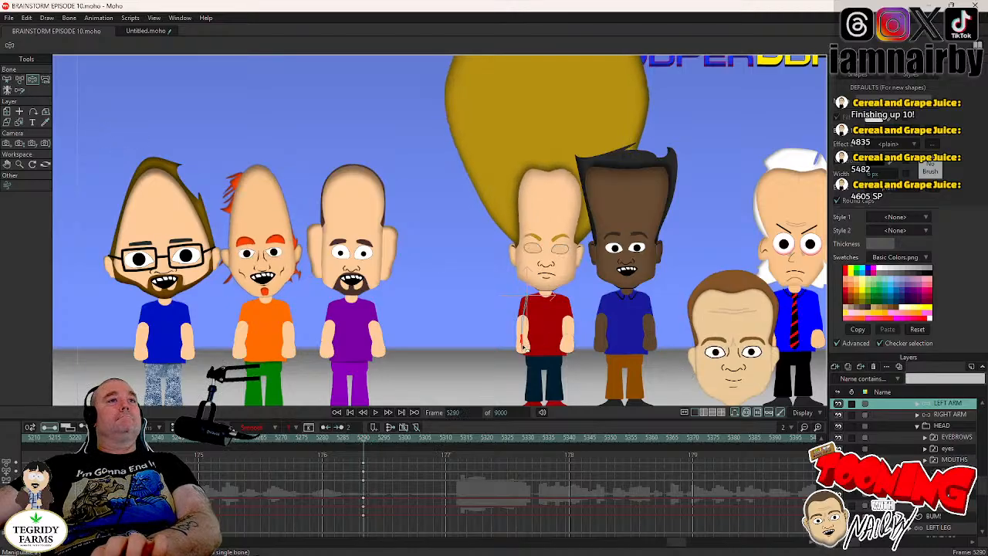
key(Right)
key(Right)
key(Right)
key(Right)
drag(524, 346, 557, 314)
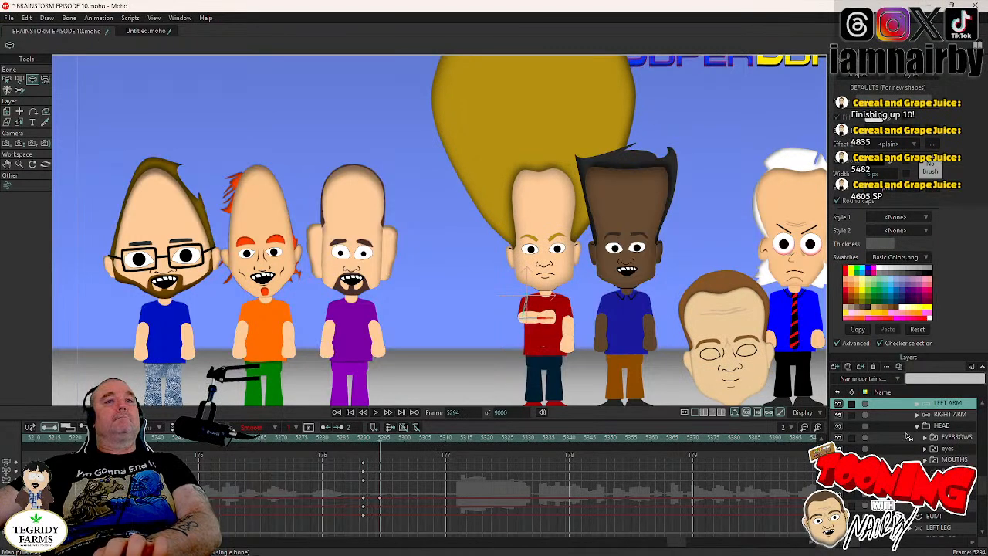
- Keyframe JAMAL's right arm at frame 5290 and fold it across his chest over the other arm at frame 5294
key(Left)
key(Left)
key(Left)
key(Left)
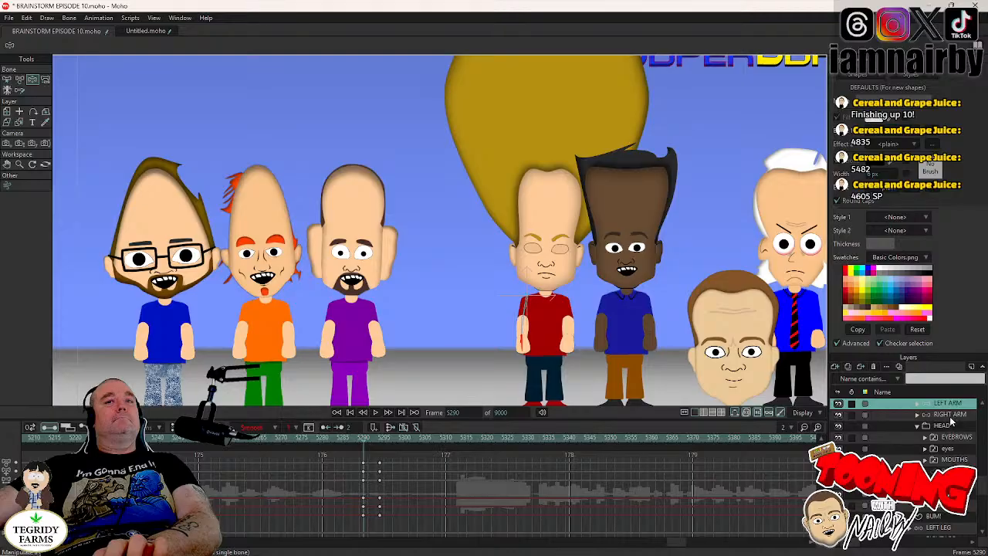
click(949, 415)
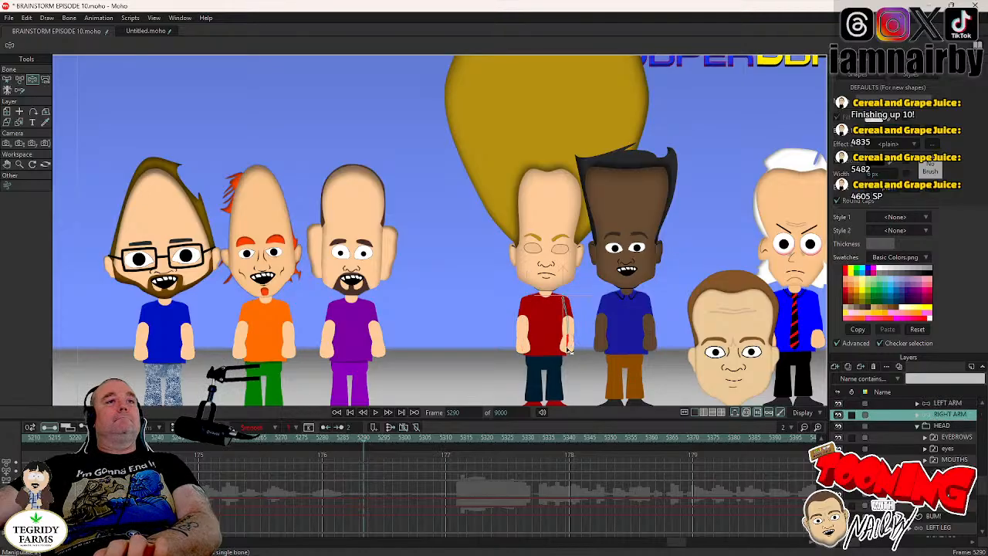
key(Right)
key(Right)
key(Right)
key(Right)
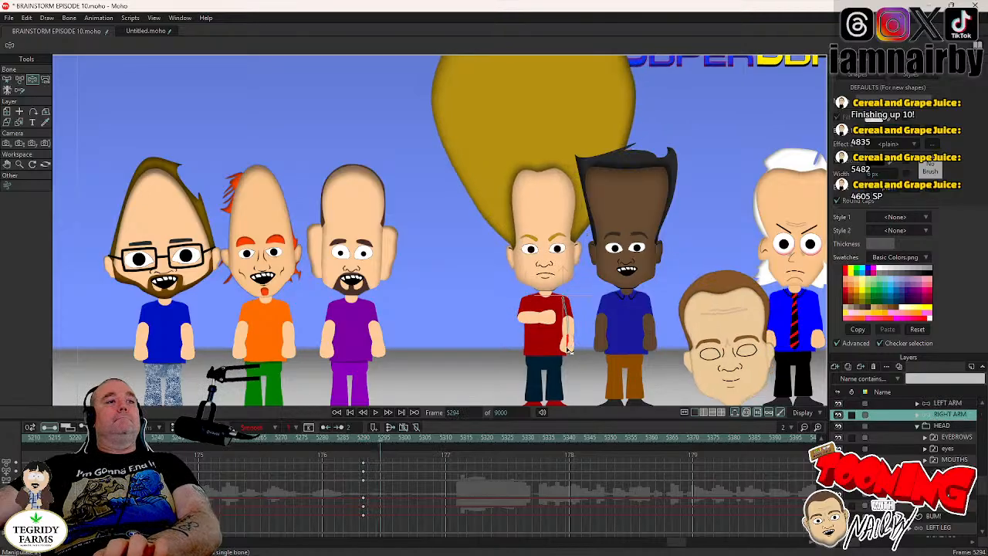
drag(568, 351, 479, 312)
- Refine the left arm's hand position in JAMAL's crossed-arm pose at frame 5294
scroll(554, 320, up, 5)
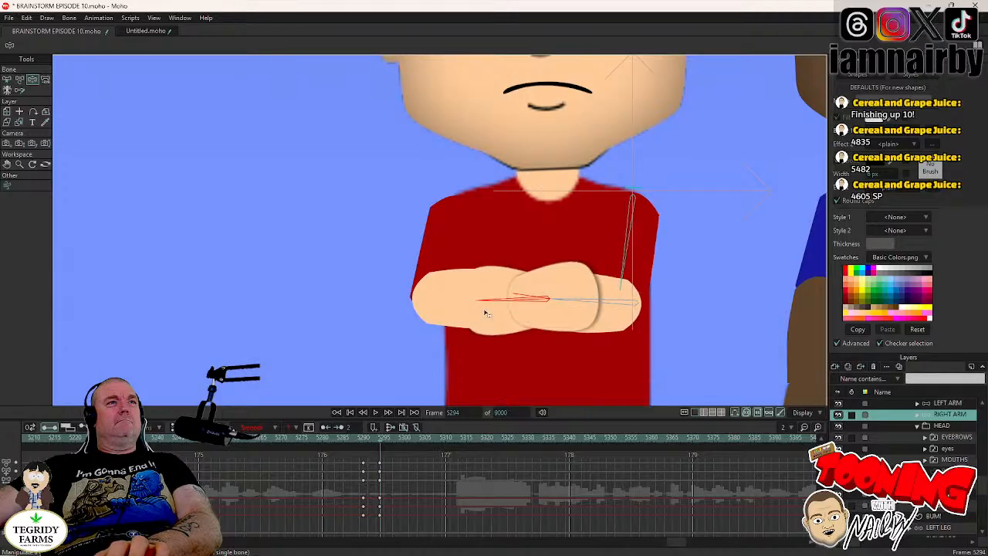
click(946, 402)
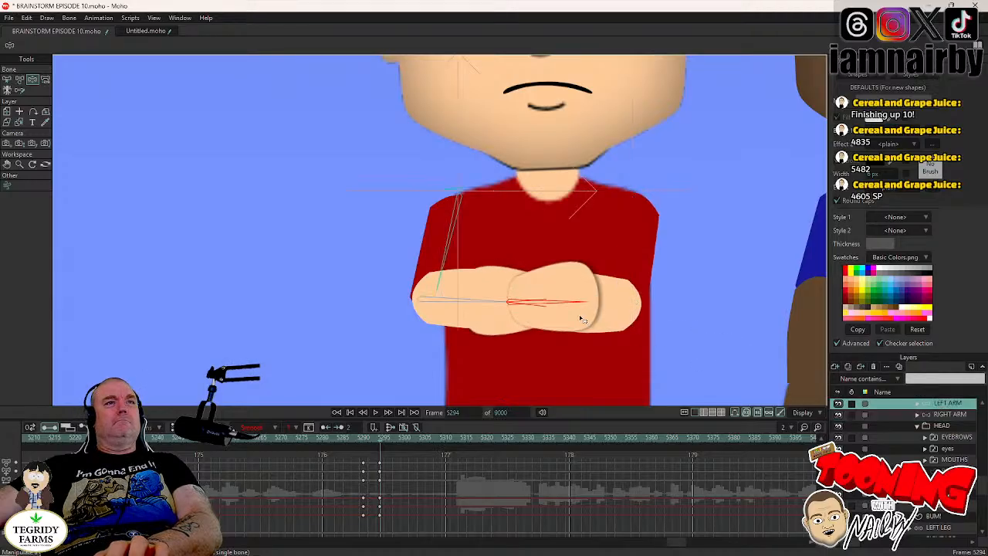
drag(582, 313, 618, 334)
scroll(591, 282, down, 4)
scroll(602, 254, down, 5)
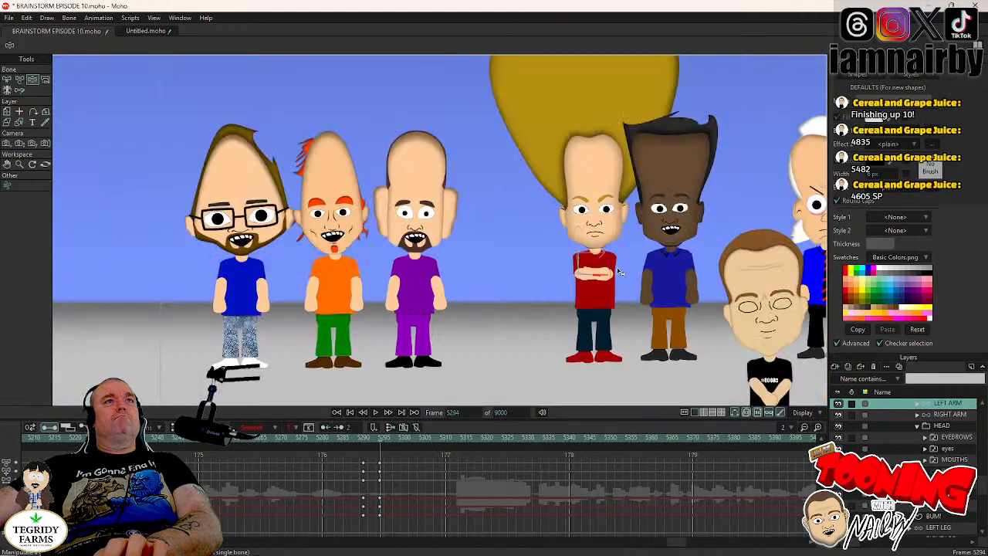
- Select JAMAL's head layer and examine the arm crossing, blink and head tilt frame by frame between frames 5291 and 5294
click(949, 427)
key(Left)
key(Left)
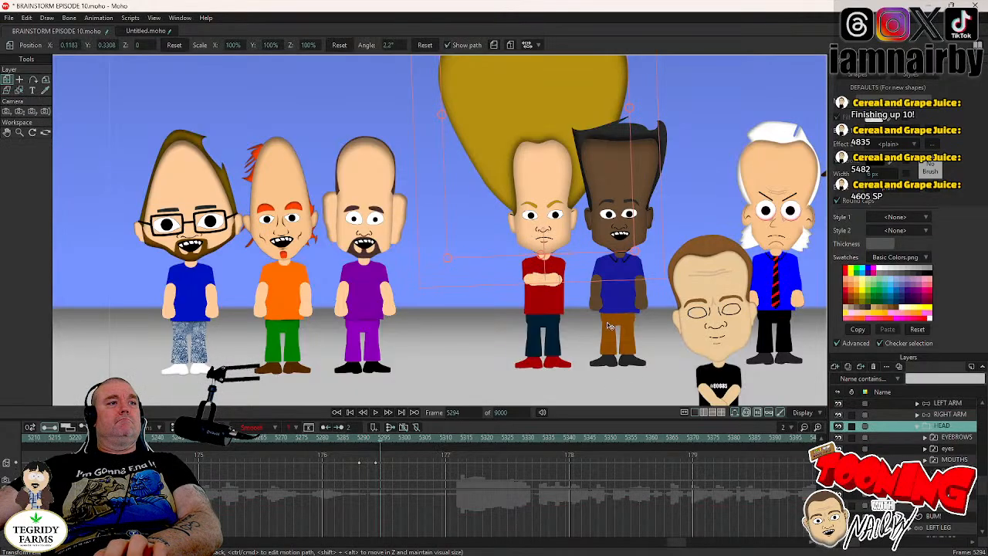
key(Left)
key(Left)
key(Left)
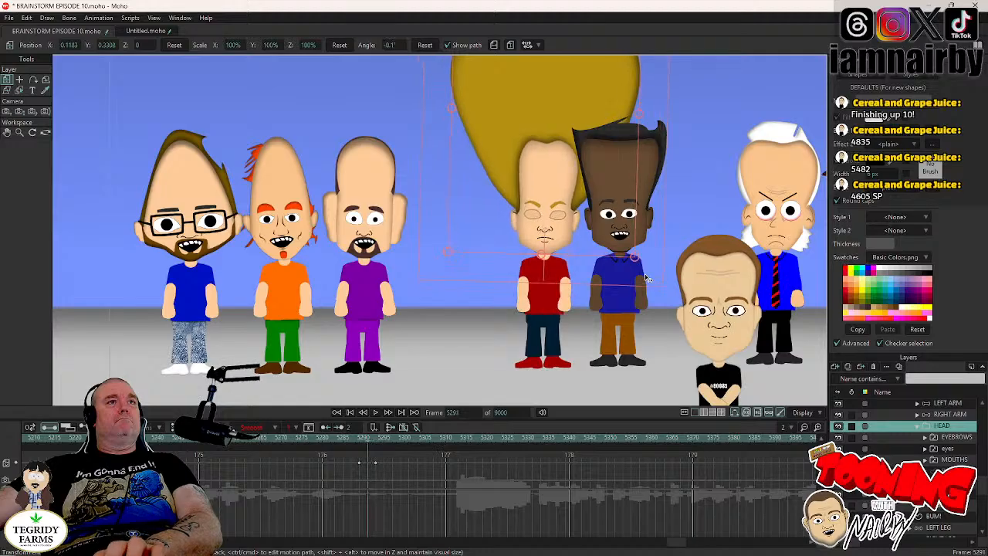
key(Right)
key(Right)
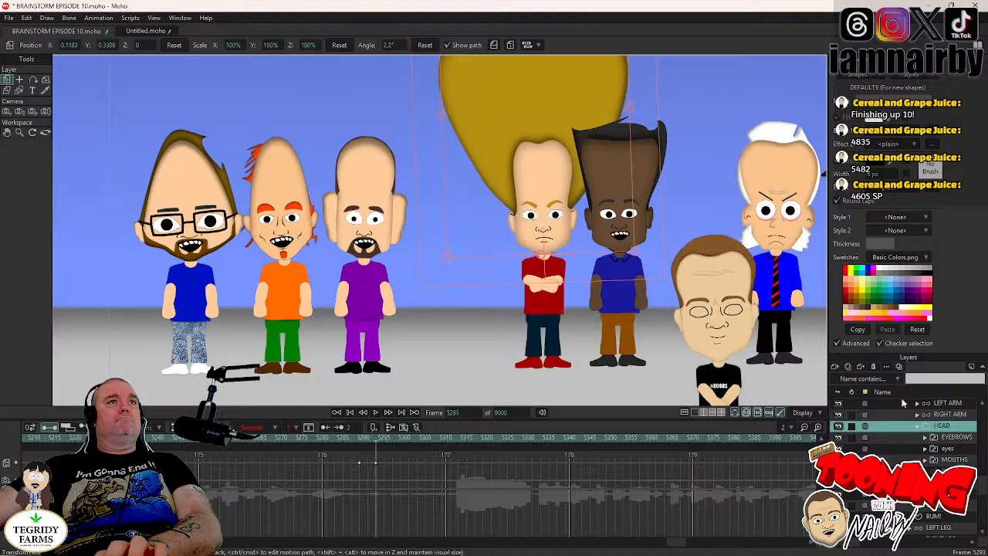
key(Left)
- Save the project and play back JAMAL's arm crossing and the following dialogue from frame 5285
key(ctrl+s)
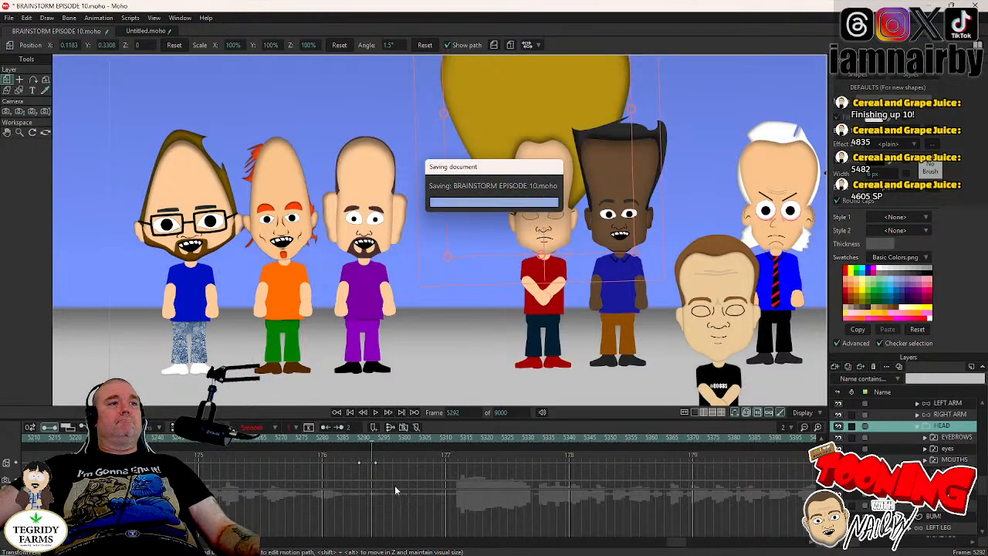
click(344, 442)
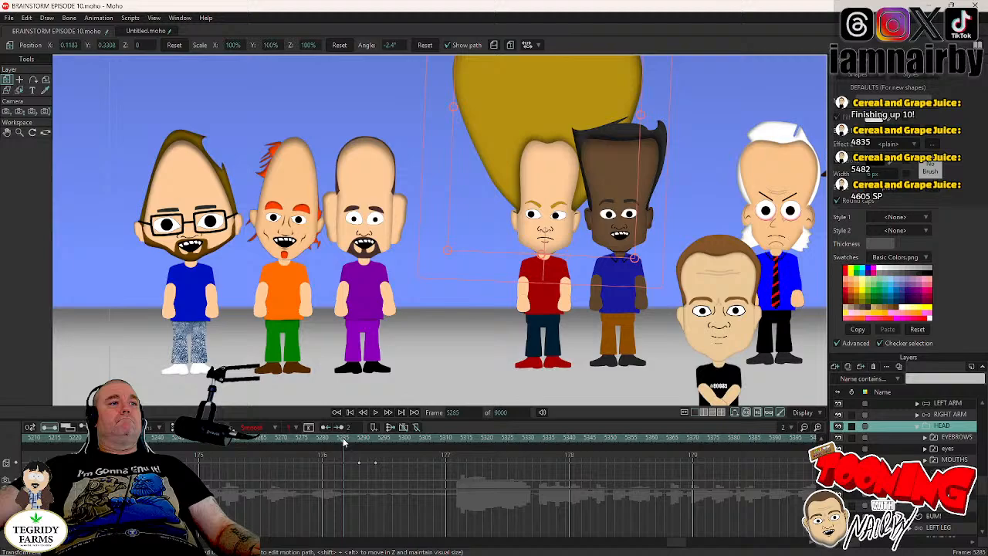
click(376, 413)
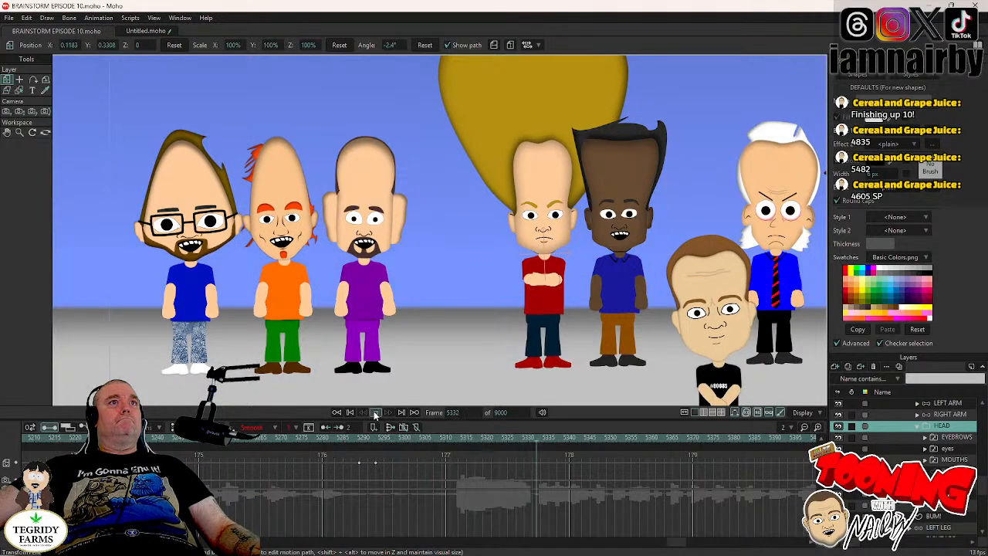
click(376, 413)
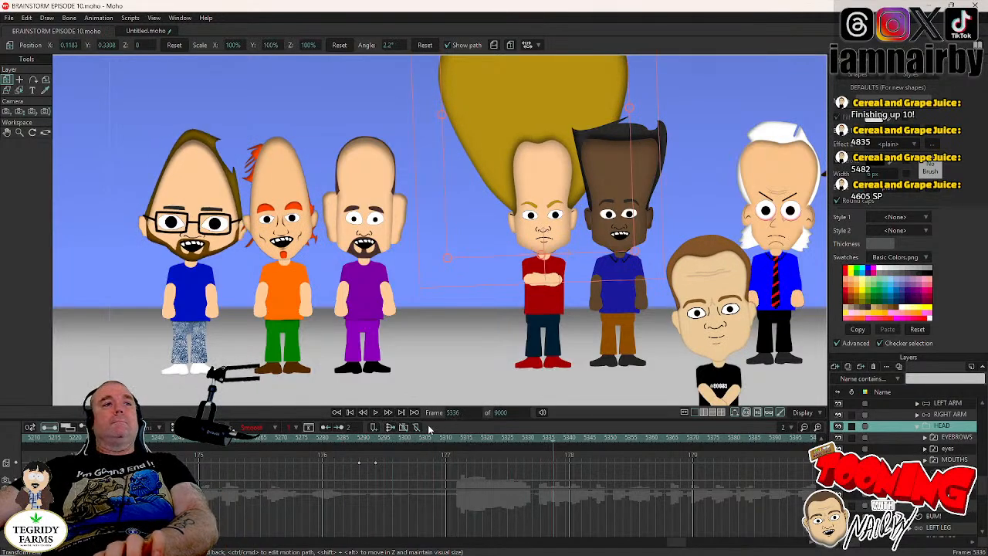
click(373, 413)
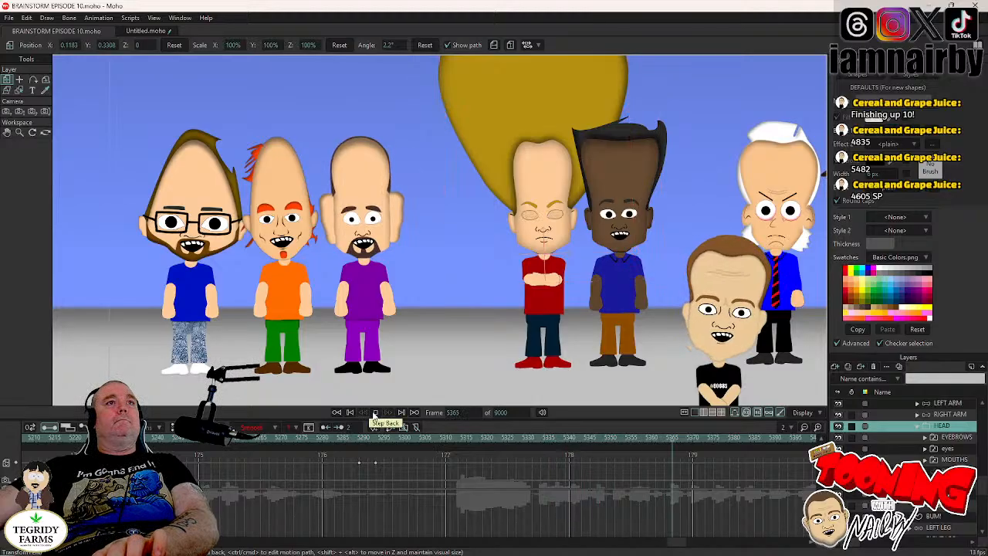
key(space)
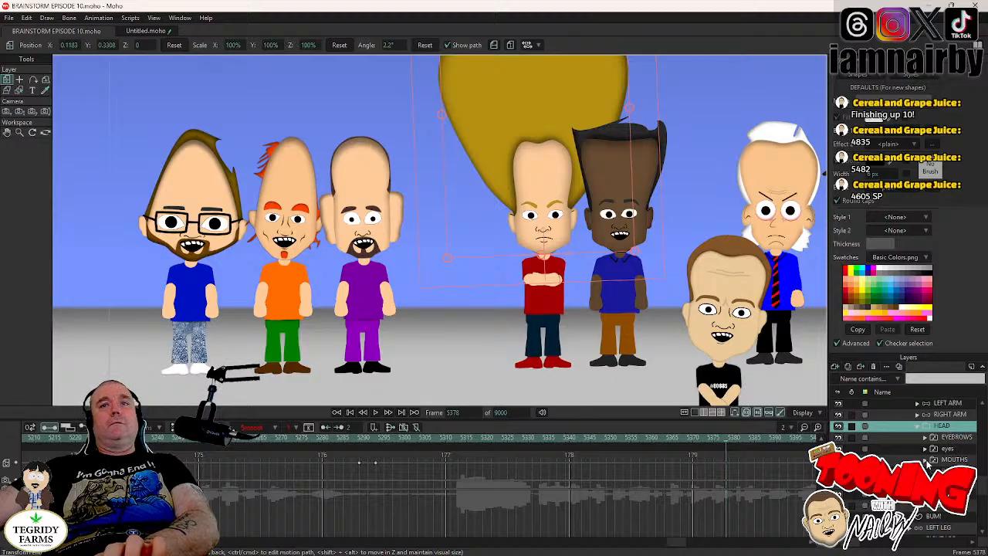
- Locate JAMAL's blink near frame 5365, keyframe his head at frame 5364 and rotate it to about -1.1° at frame 5368
click(937, 449)
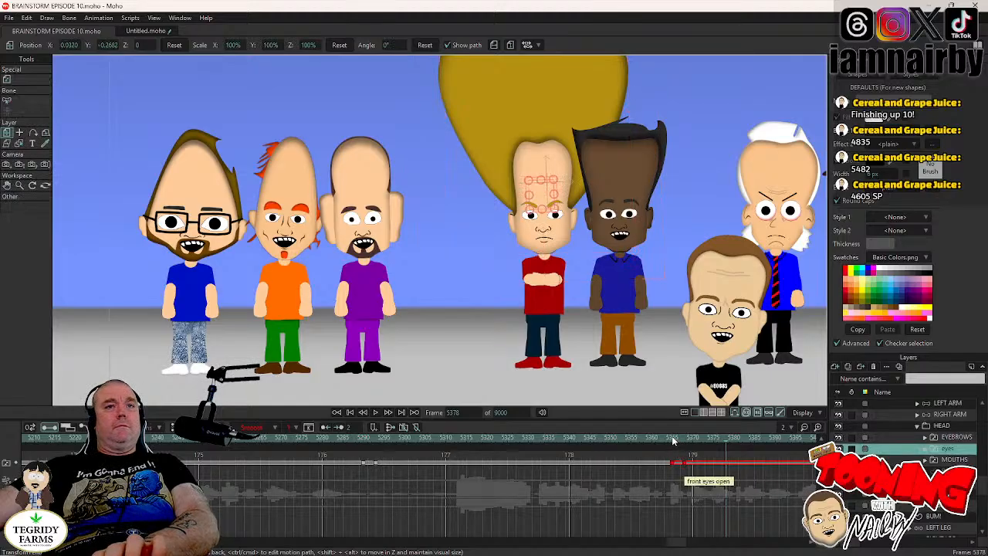
click(672, 439)
click(900, 427)
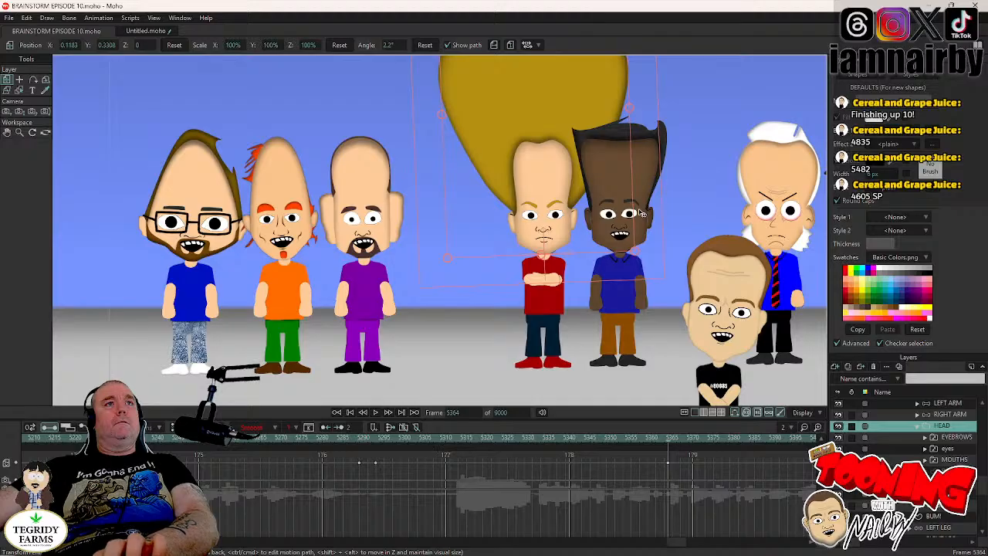
key(Right)
key(Right)
key(Right)
key(Right)
drag(640, 212, 650, 218)
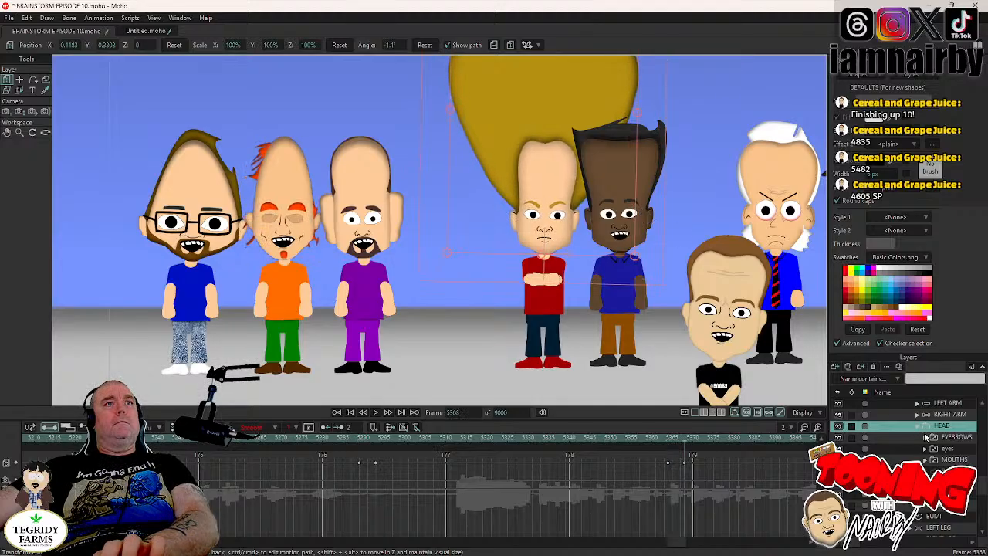
- Switch JAMAL's mouth to the AGHIKQUH shape at frame 5366
key(Left)
key(Left)
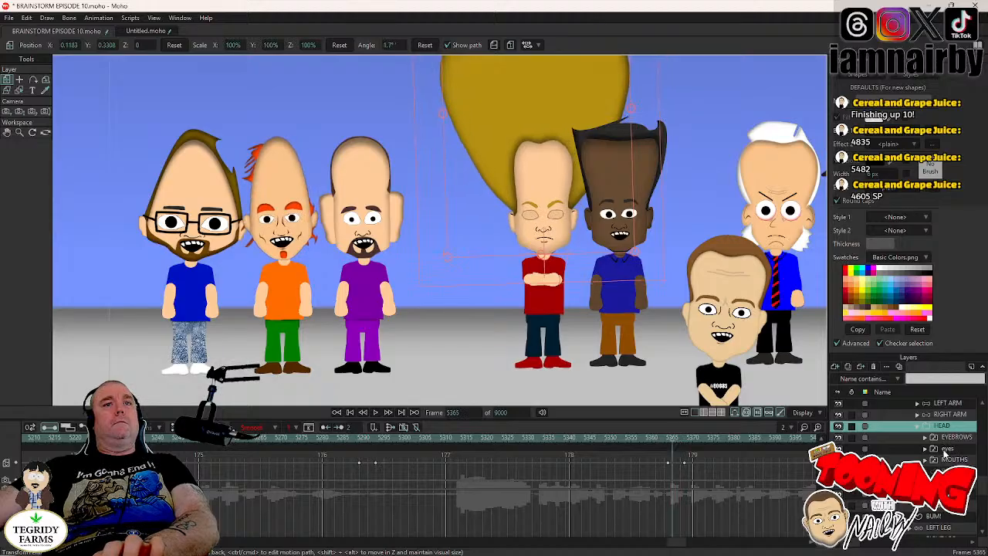
right_click(948, 464)
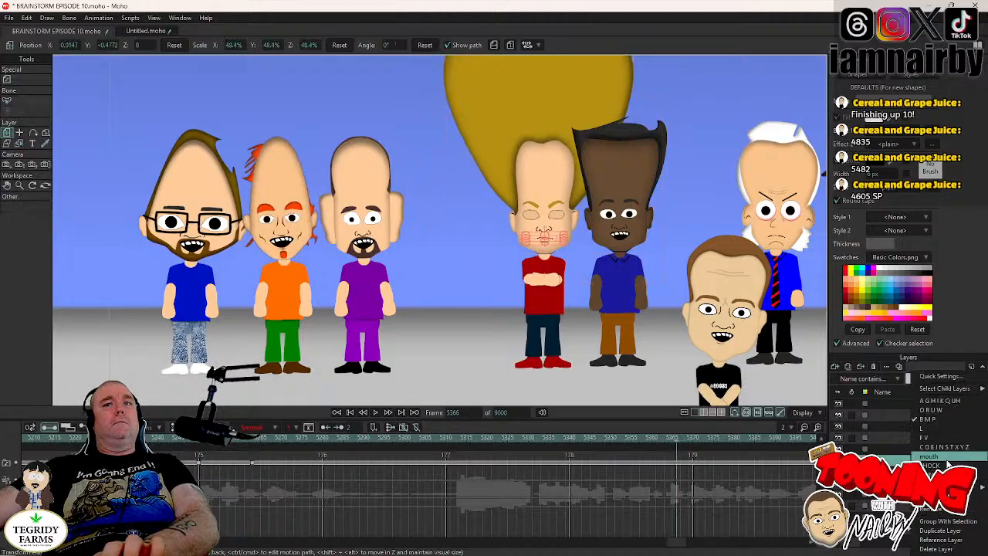
click(940, 403)
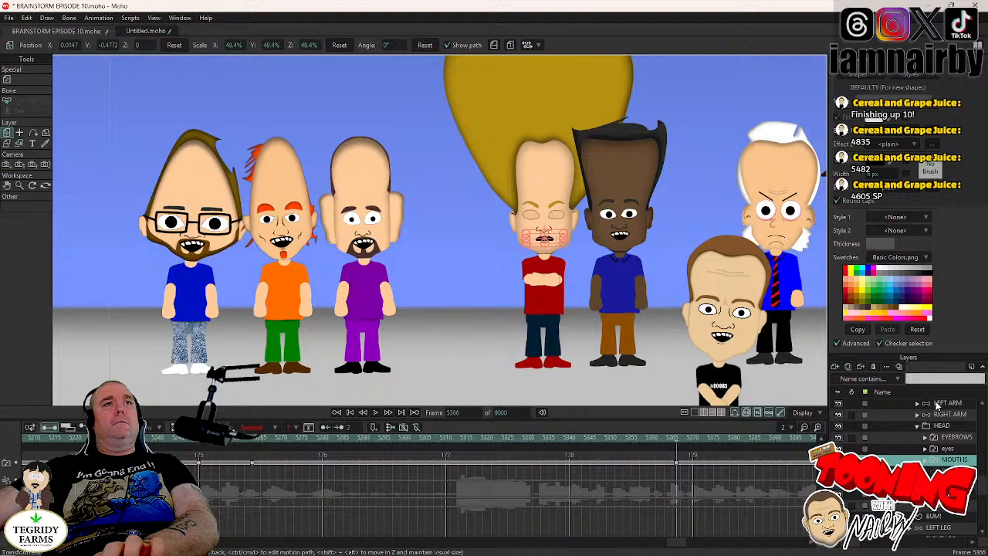
- Play back from about frame 5336 and step through the frames to check JAMAL's new head tilt and mouth change
click(554, 438)
click(377, 413)
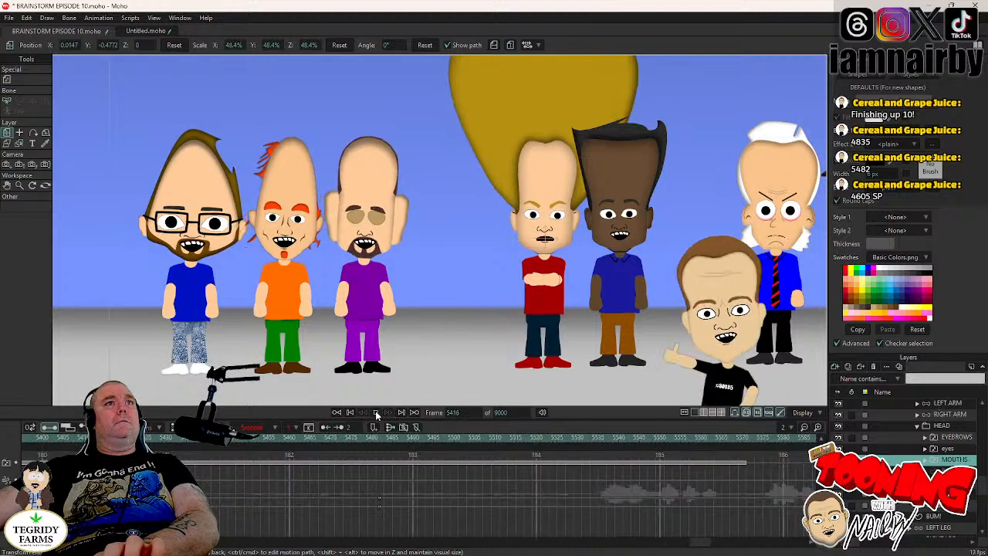
key(Left)
key(Left)
key(Left)
key(Left)
key(Left)
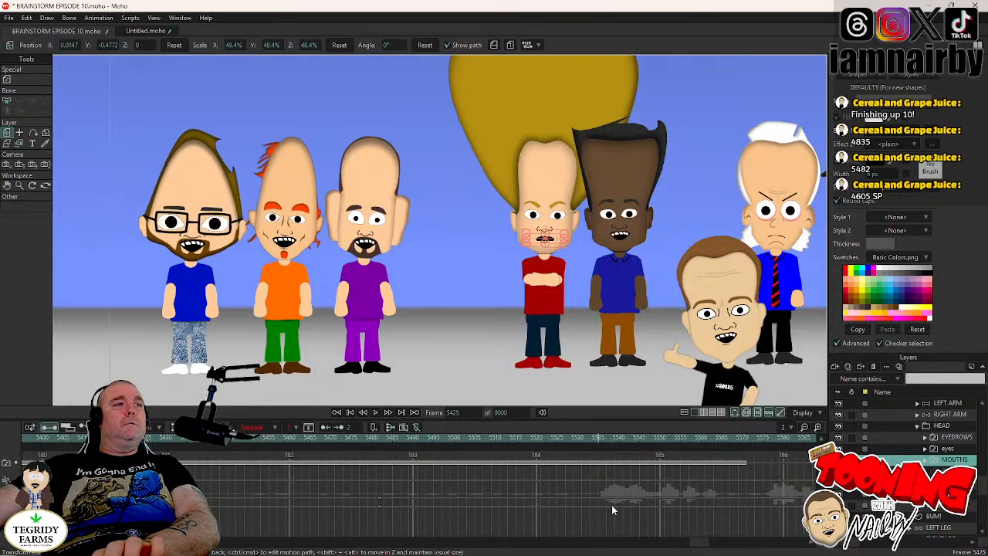
key(Left)
key(Left)
key(Left)
key(Left)
key(Left)
key(Left)
key(Left)
key(Left)
key(Left)
key(Left)
key(Left)
key(Left)
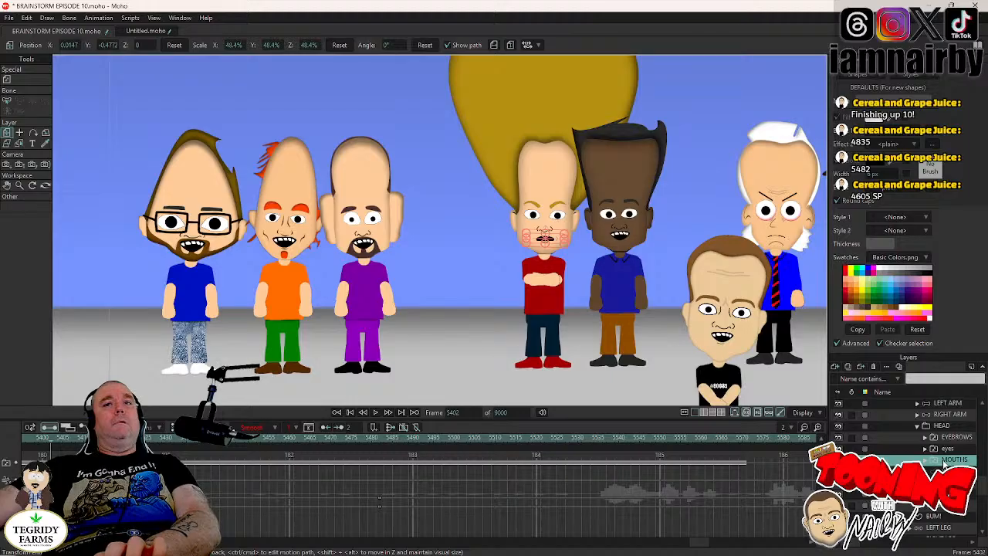
- Select JAMAL's eyes layer and play back the scene up to his next blink around frame 5436
click(944, 449)
mouse_move(624, 545)
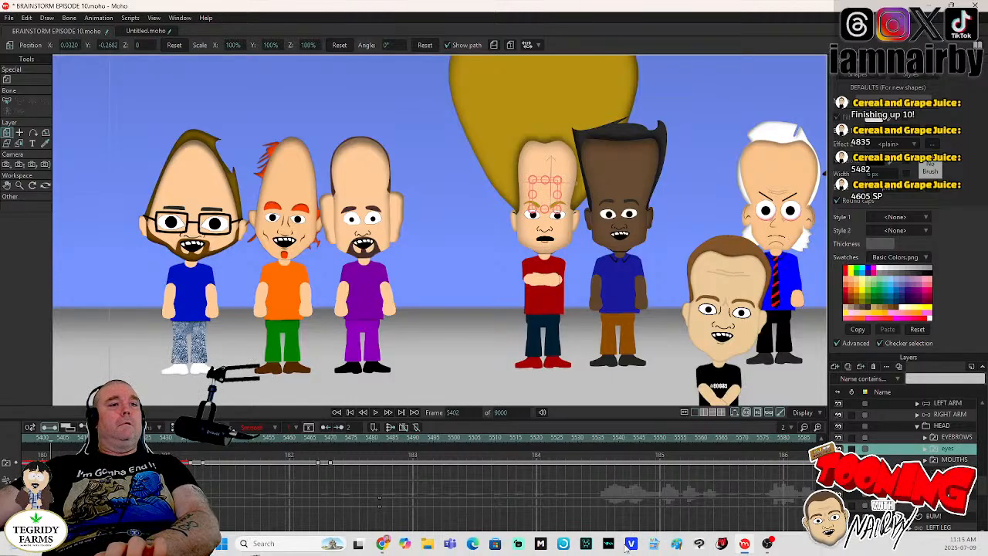
drag(701, 546, 693, 546)
click(299, 438)
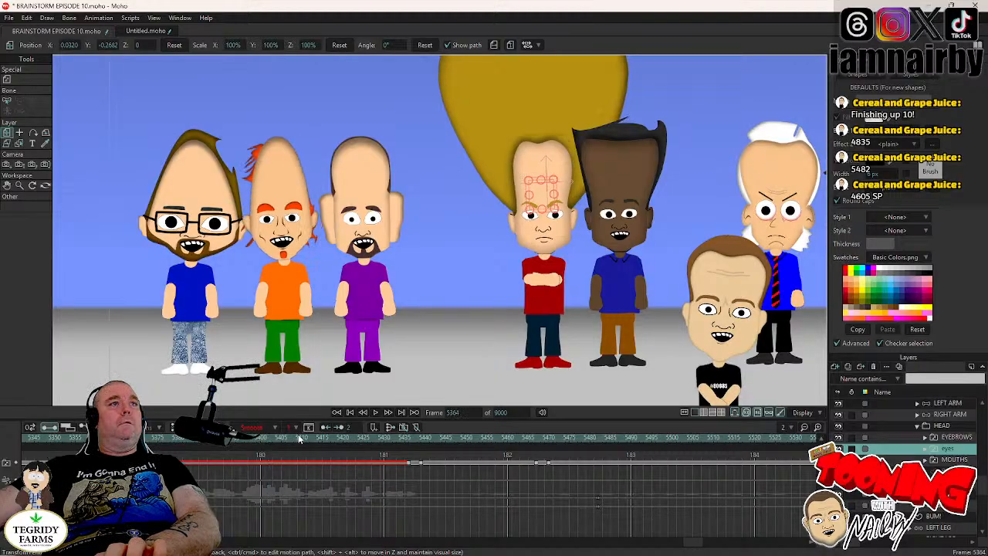
click(373, 413)
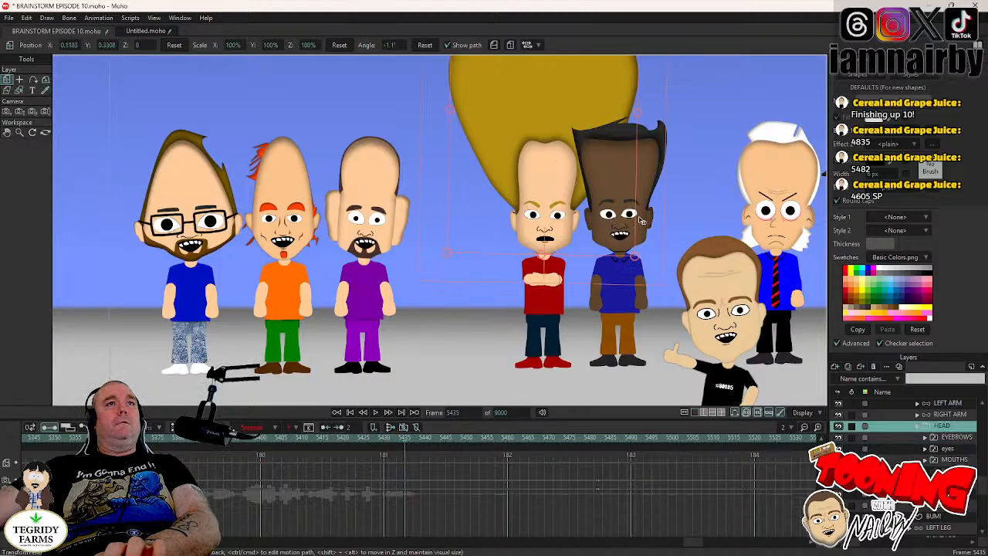
- Keyframe JAMAL's head at frame 5435 and tilt it back the other way at frame 5439
key(Right)
key(Right)
key(Right)
key(Right)
drag(639, 217, 635, 216)
key(Left)
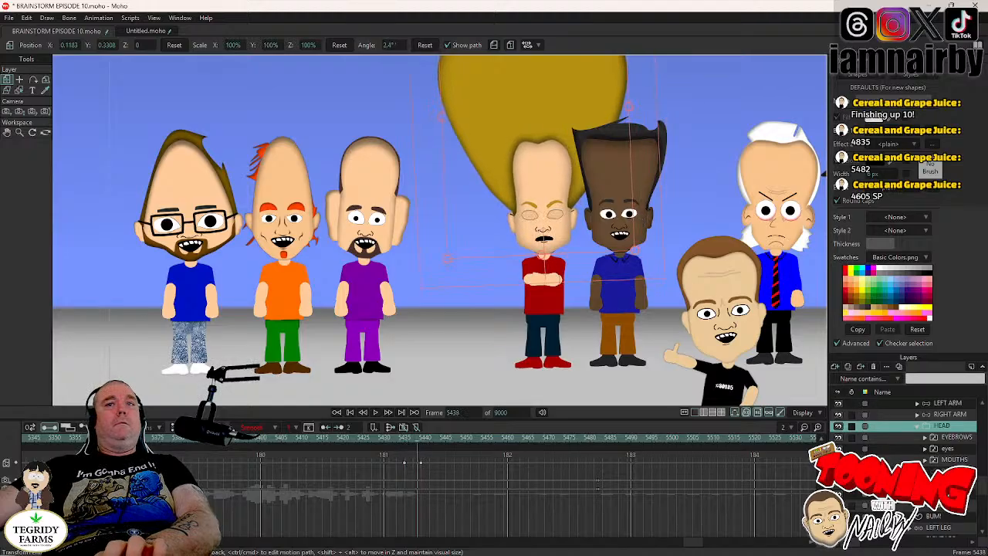
- Shift JAMAL's pupils toward the right at frame 5437, set those keyframes to Step interpolation, and save the project
key(Left)
click(926, 448)
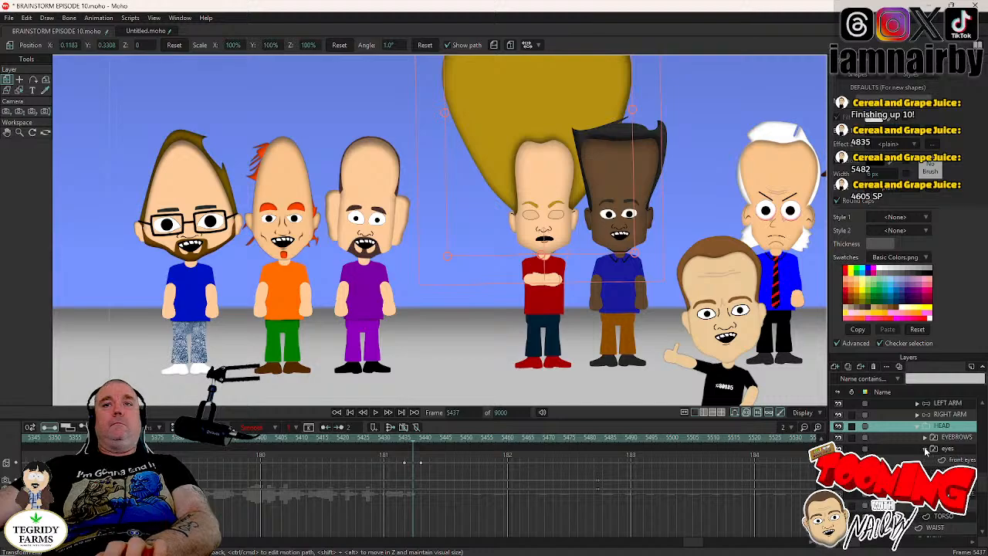
click(958, 459)
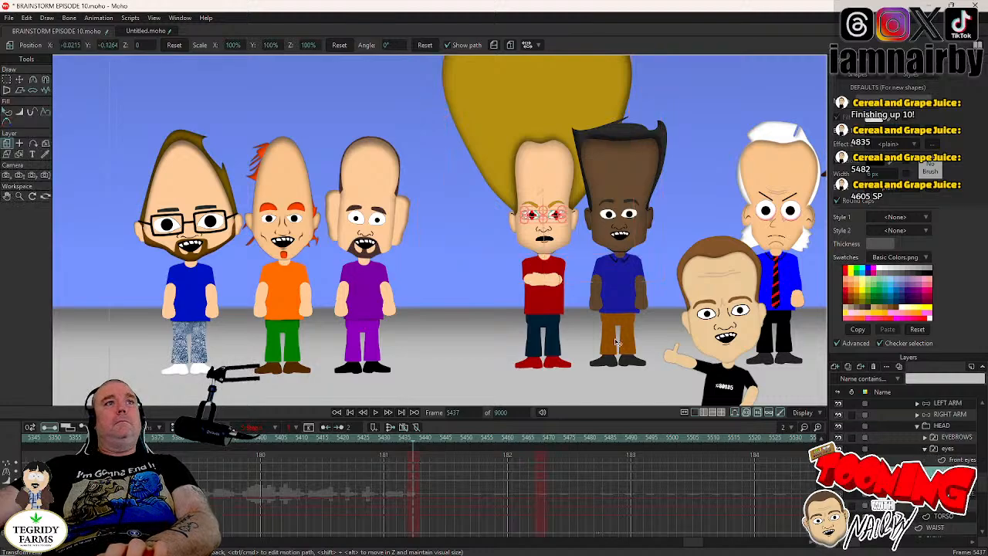
click(20, 82)
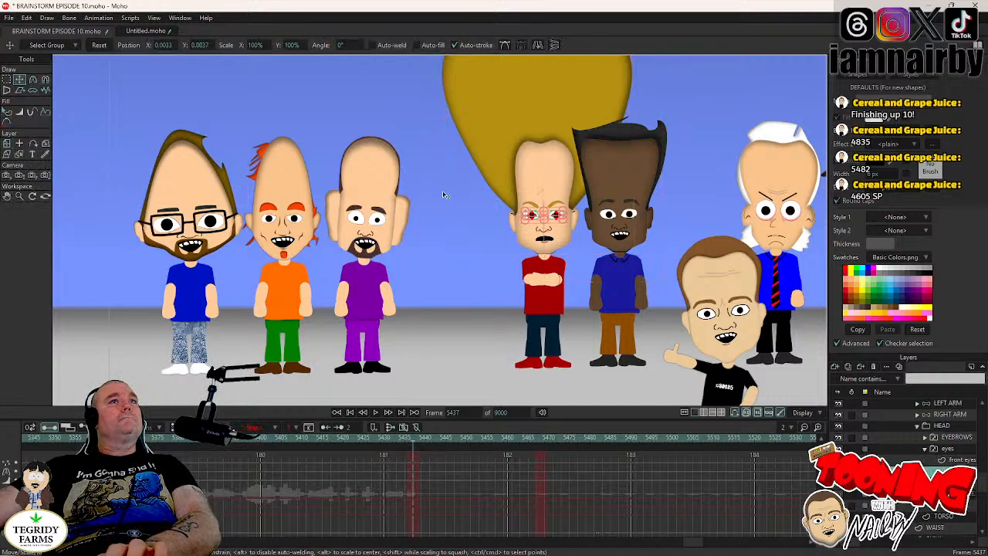
scroll(445, 215, up, 3)
drag(421, 225, 425, 240)
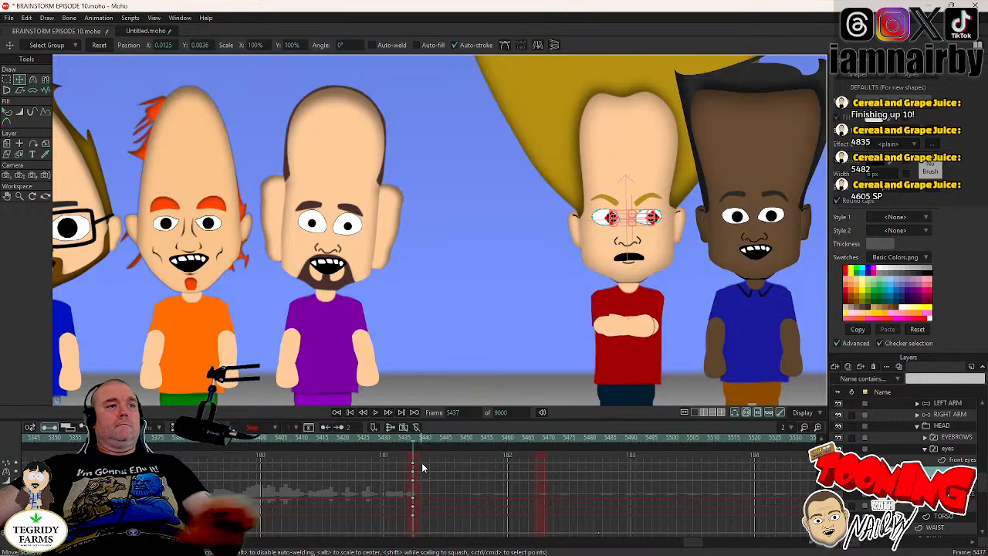
right_click(413, 483)
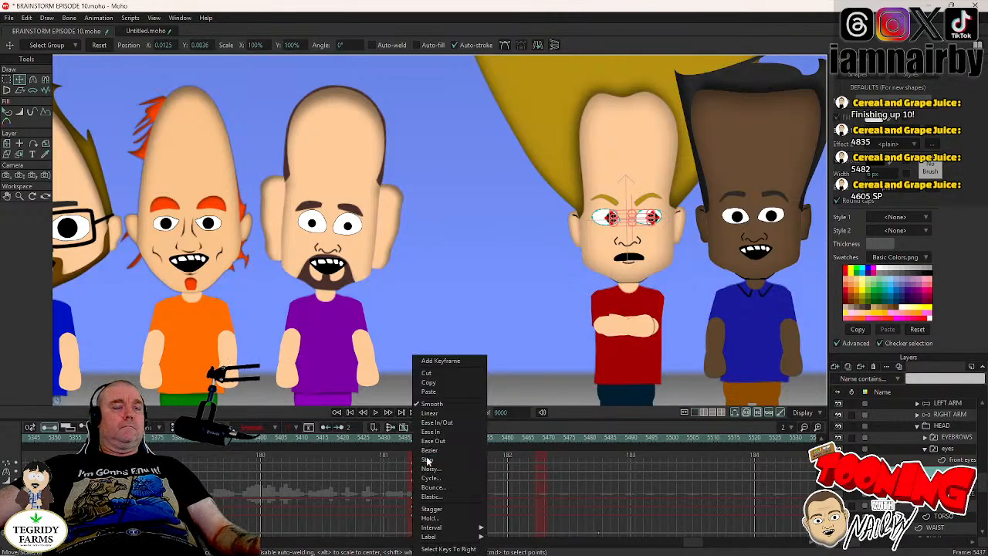
click(427, 459)
key(ctrl+s)
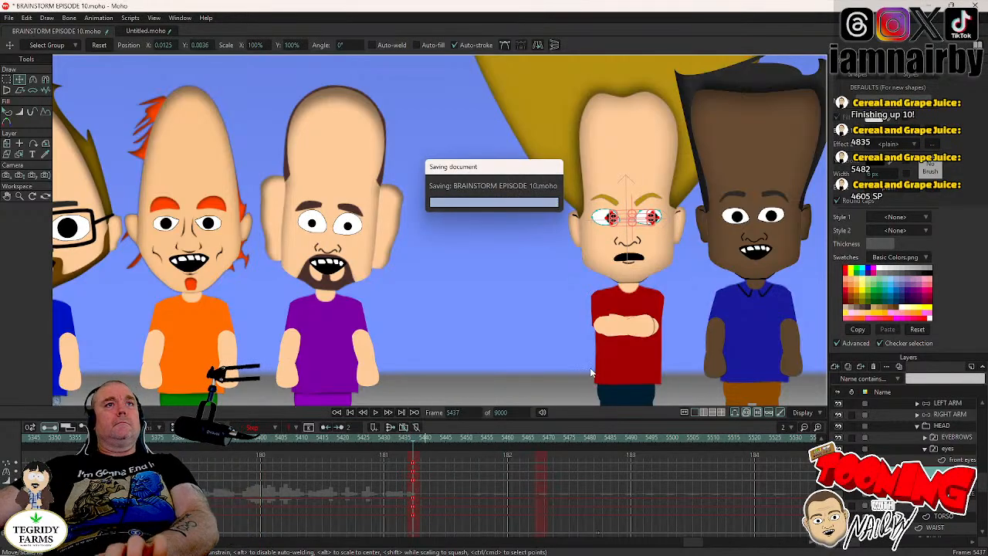
- Keyframe JAMAL's crossed left arm at frame 5435 and lower it to his side at frame 5439
click(938, 405)
key(Left)
key(Left)
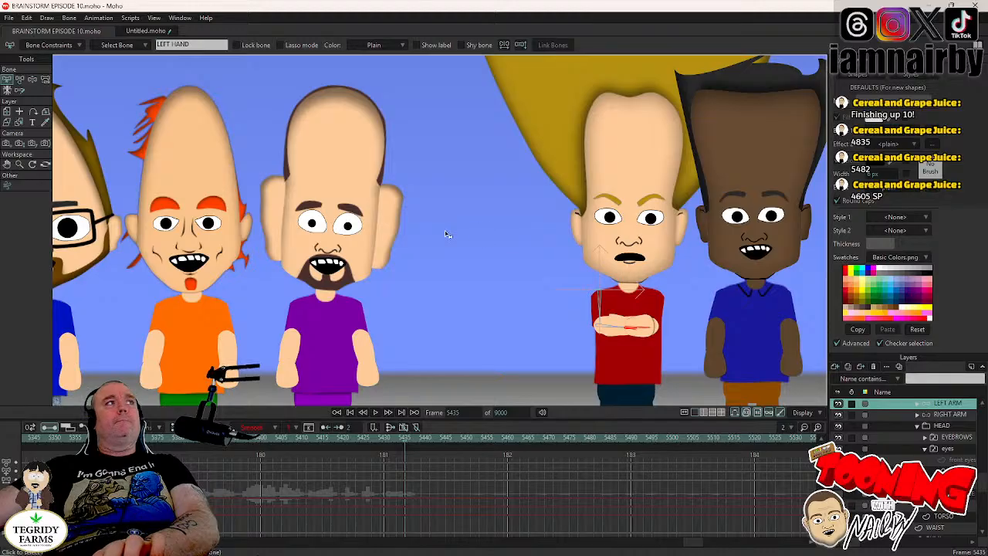
click(33, 79)
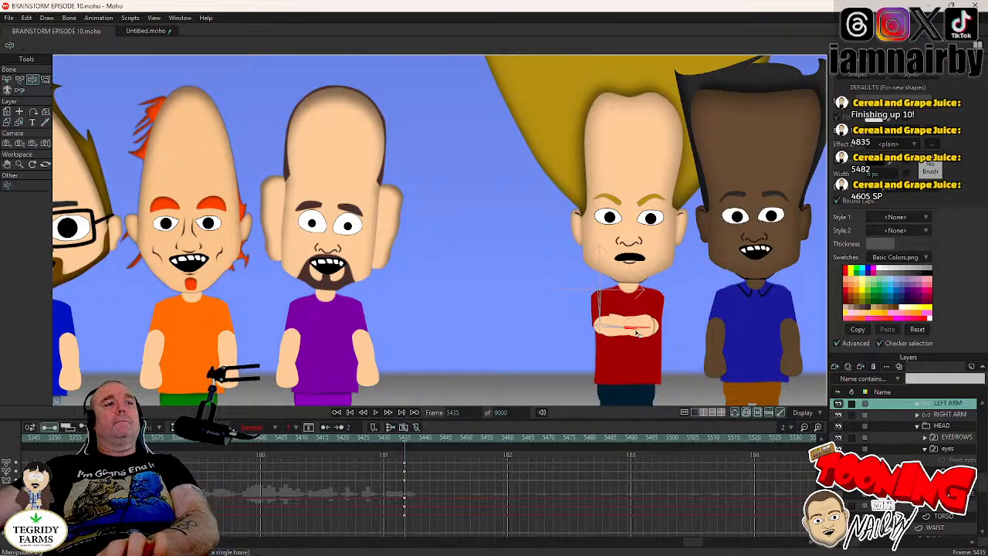
key(Right)
key(Right)
key(Right)
key(Right)
drag(637, 332, 579, 468)
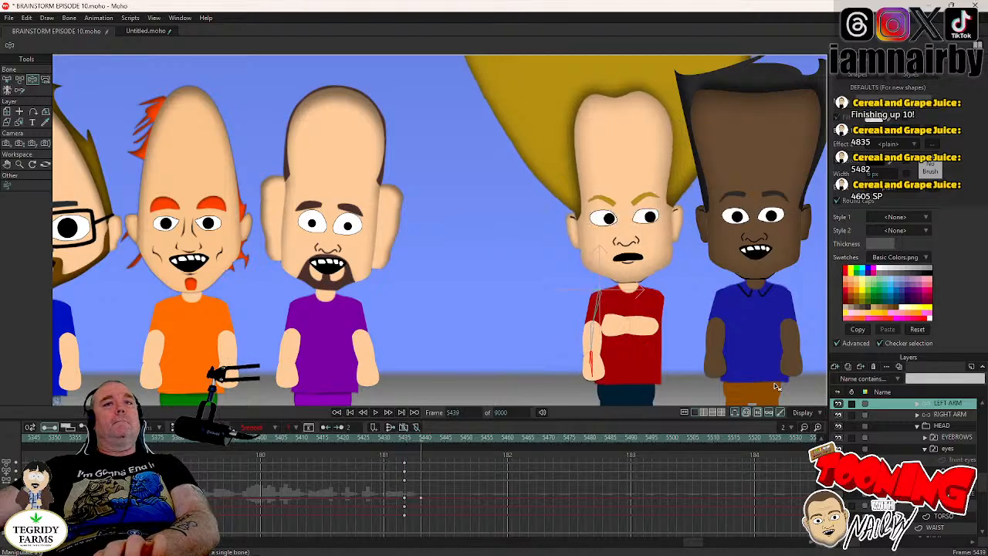
- Return to frame 5435 and select JAMAL's right arm layer
key(Left)
key(Left)
key(Left)
key(Left)
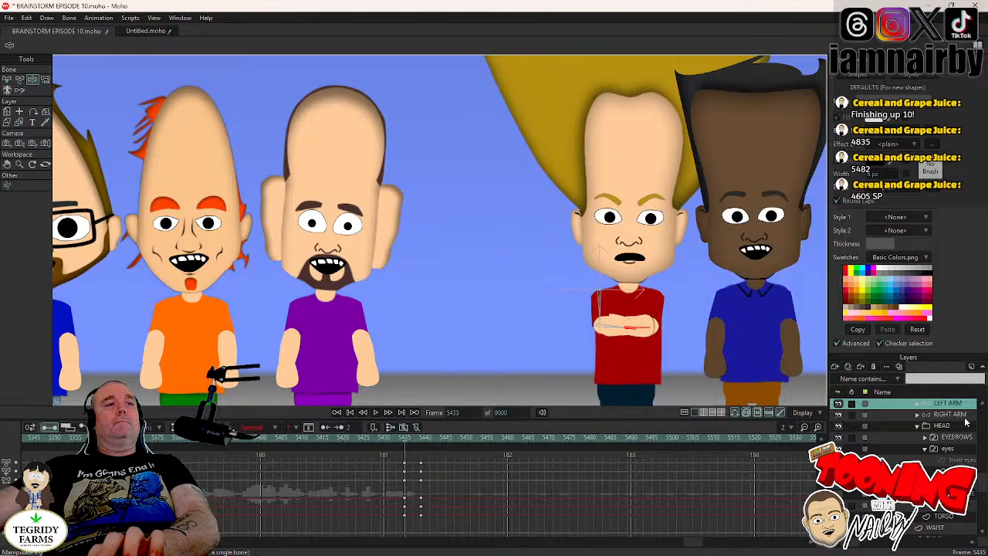
click(962, 417)
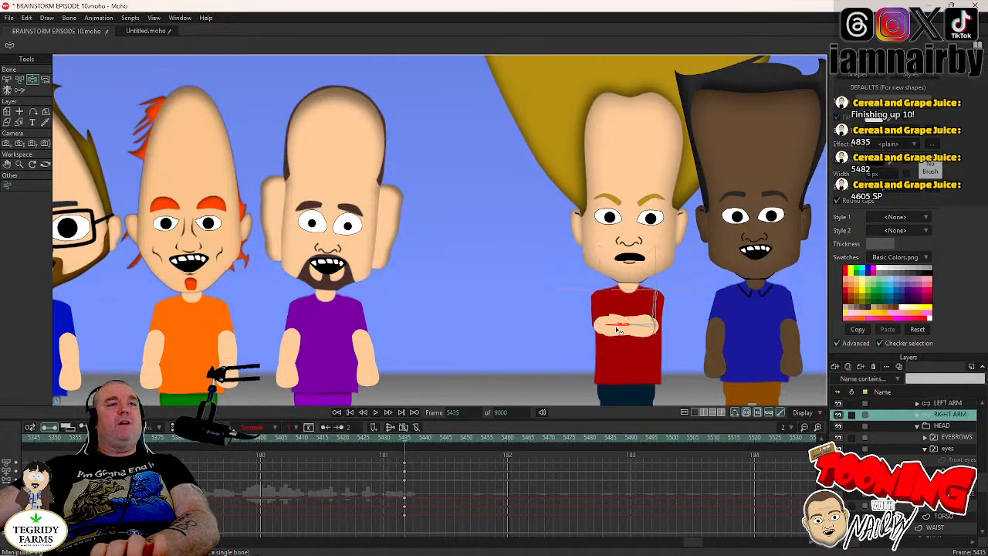
key(Right)
key(Right)
key(Right)
key(Right)
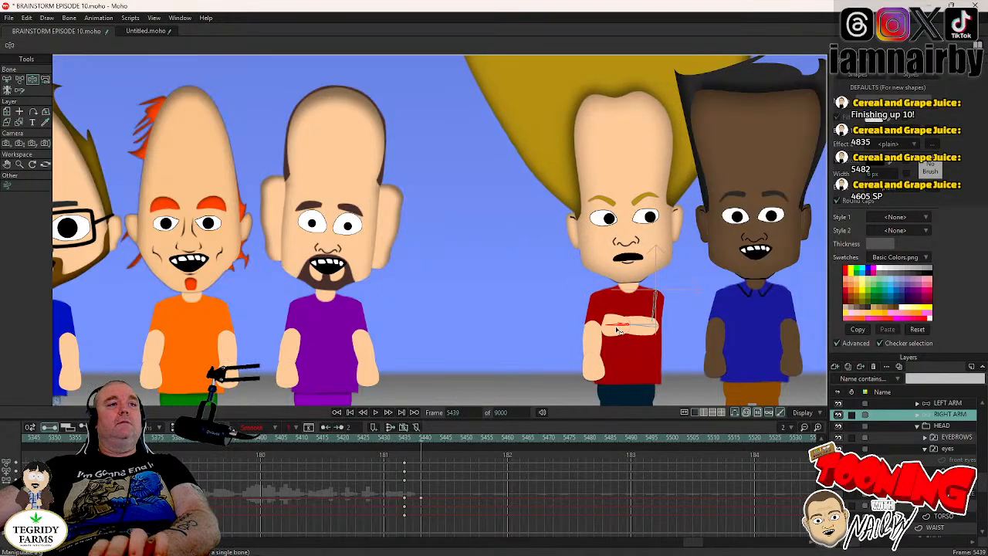
click(617, 331)
key(Right)
click(617, 331)
key(Left)
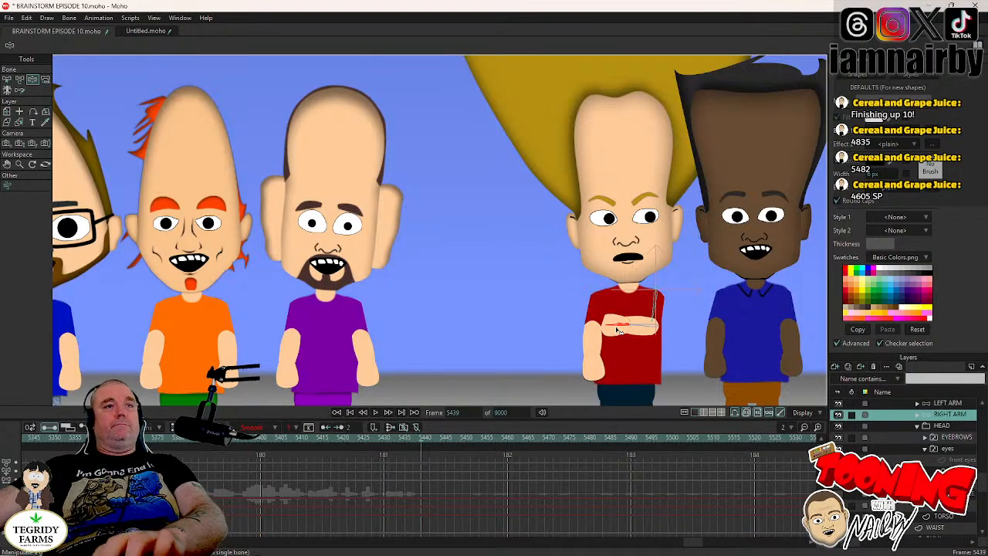
key(Left)
key(Left)
key(Left)
key(Left)
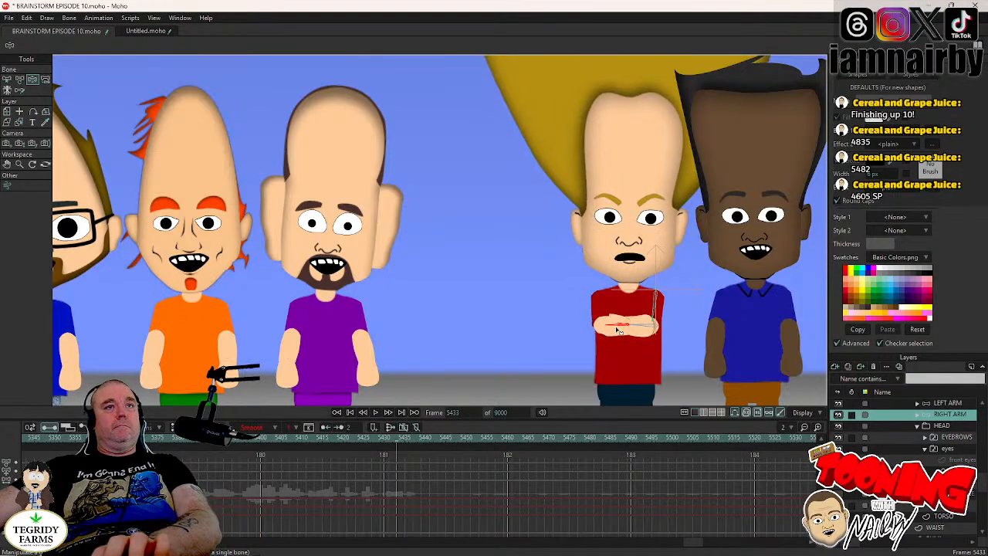
- Keyframe JAMAL's crossed right arm at frame 5435, lower it to his side at frame 5439, and save the project
key(Right)
key(Left)
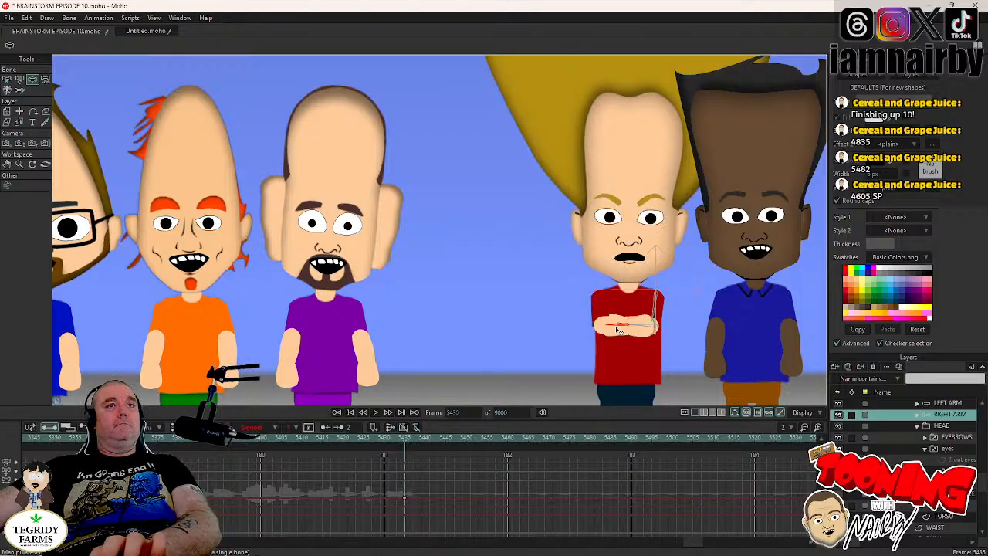
key(Right)
key(Right)
key(Right)
key(Right)
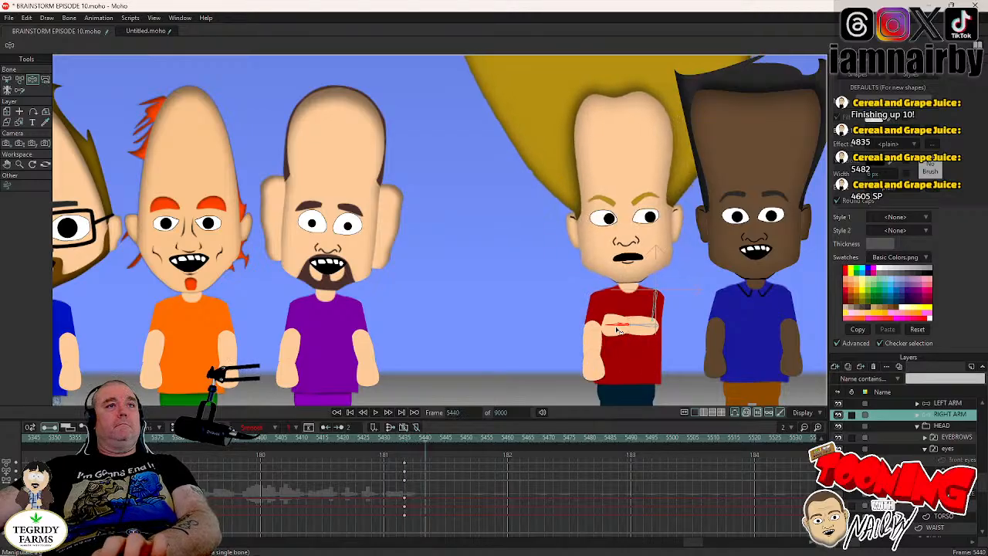
drag(618, 330, 682, 449)
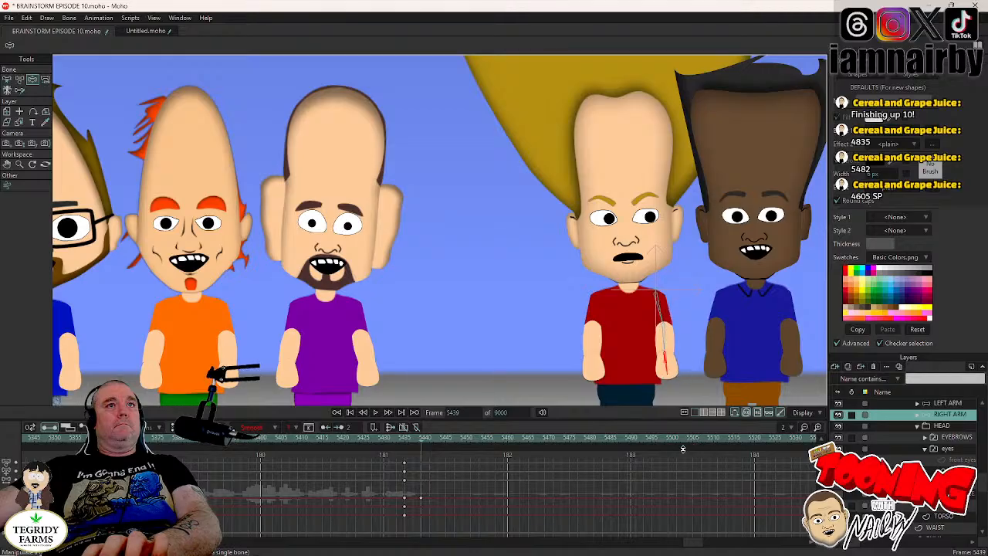
scroll(505, 297, down, 5)
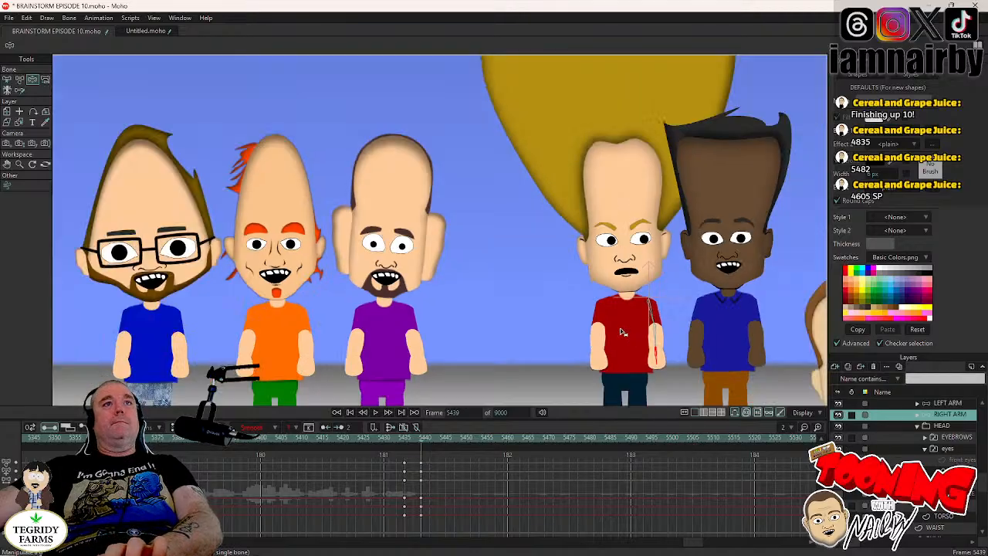
key(ctrl+s)
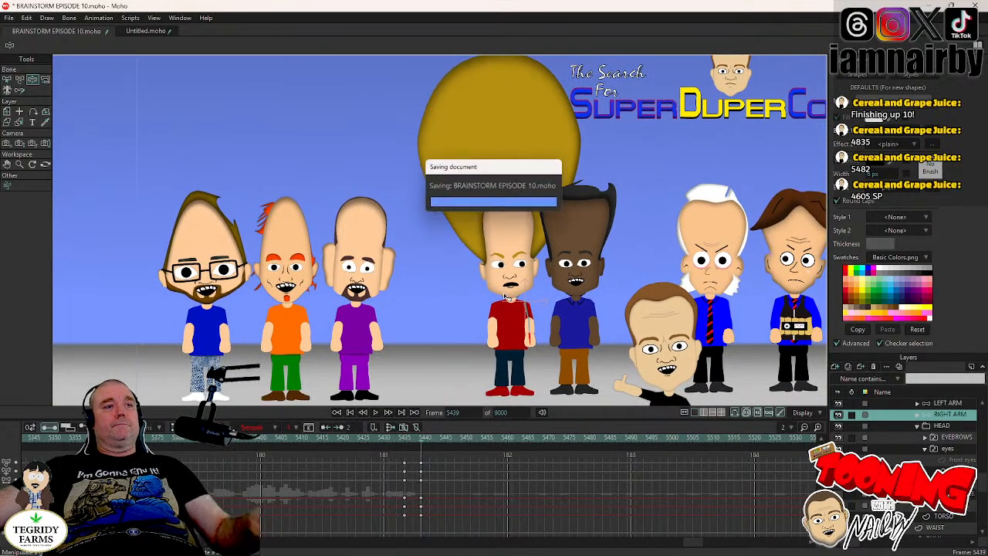
- Select JAMAL's head and play back his head tilt and arm drop to about frame 5449
click(943, 427)
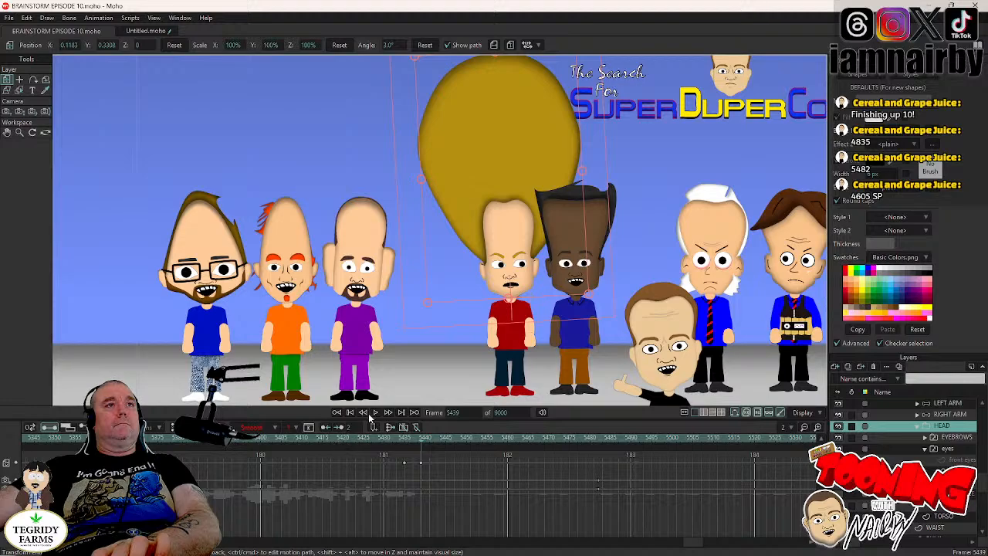
click(332, 438)
click(375, 413)
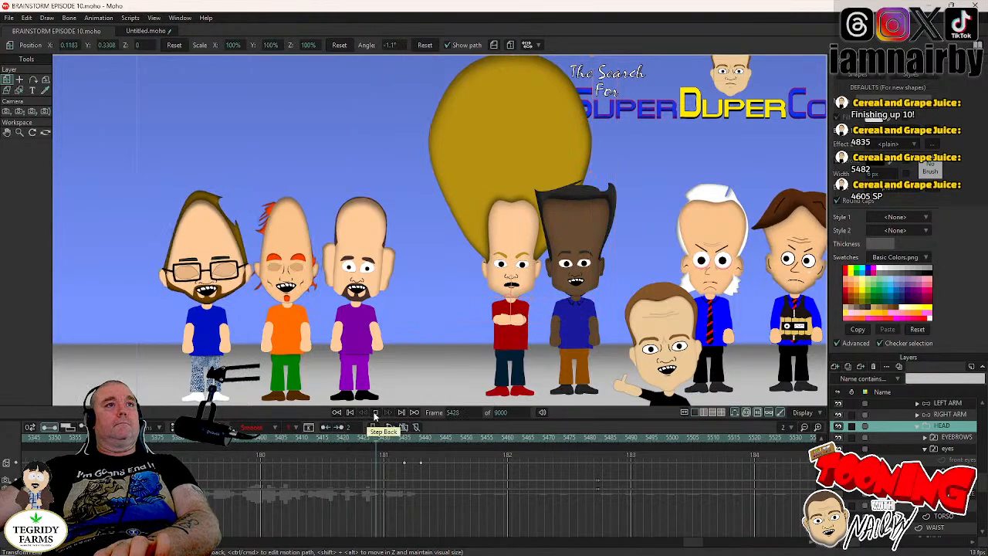
click(375, 413)
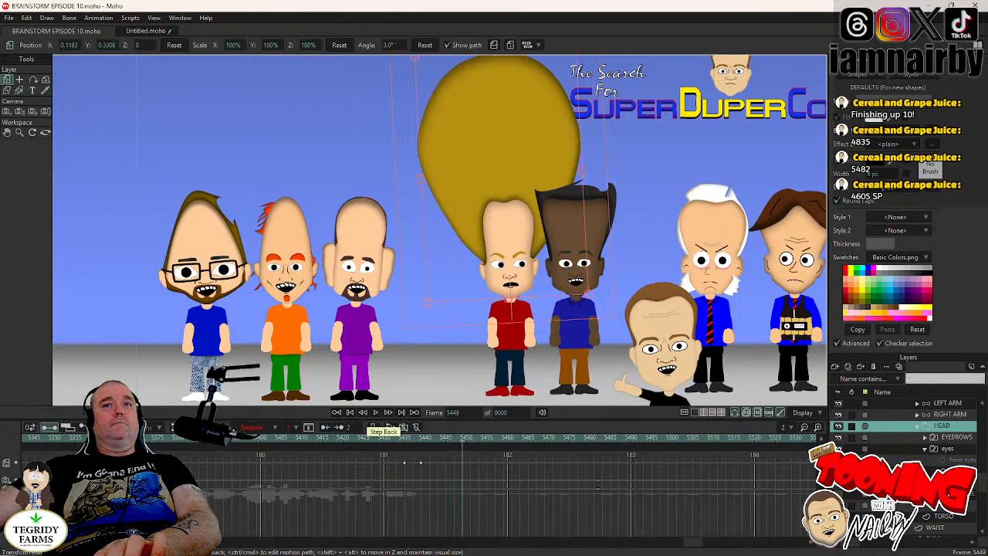
- Keyframe JAMAL's head at frame 5466, where his next blink starts, and tilt it back the other way at frame 5470
click(948, 450)
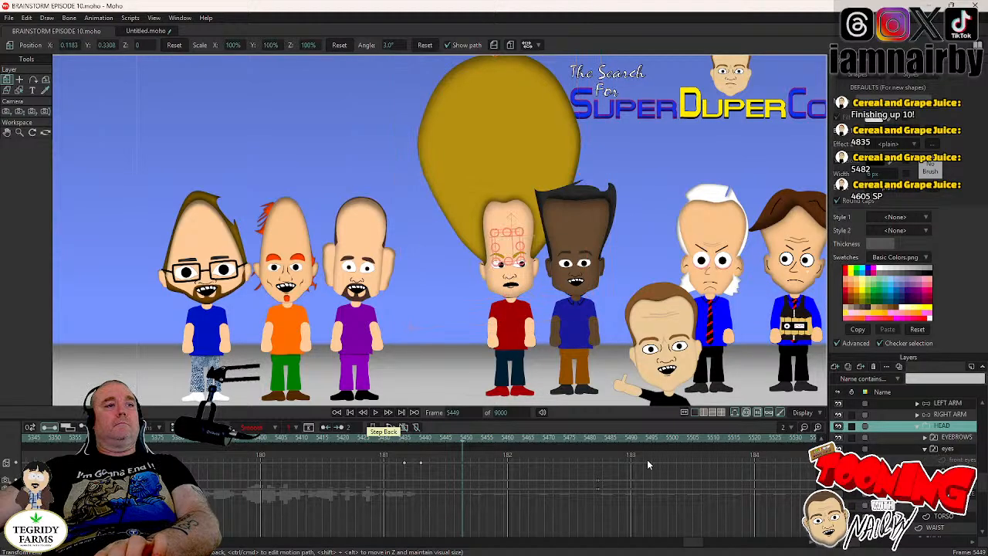
click(538, 438)
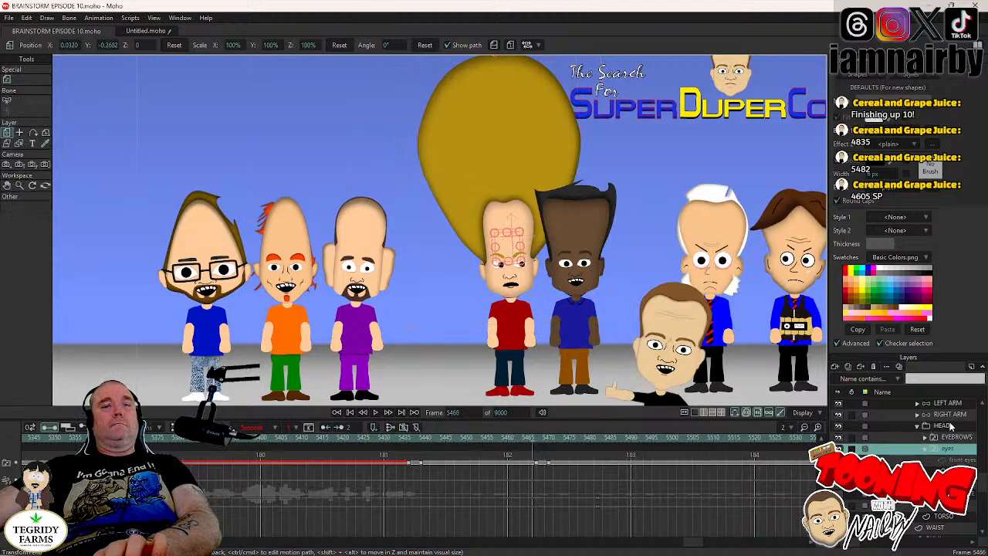
click(948, 425)
click(596, 288)
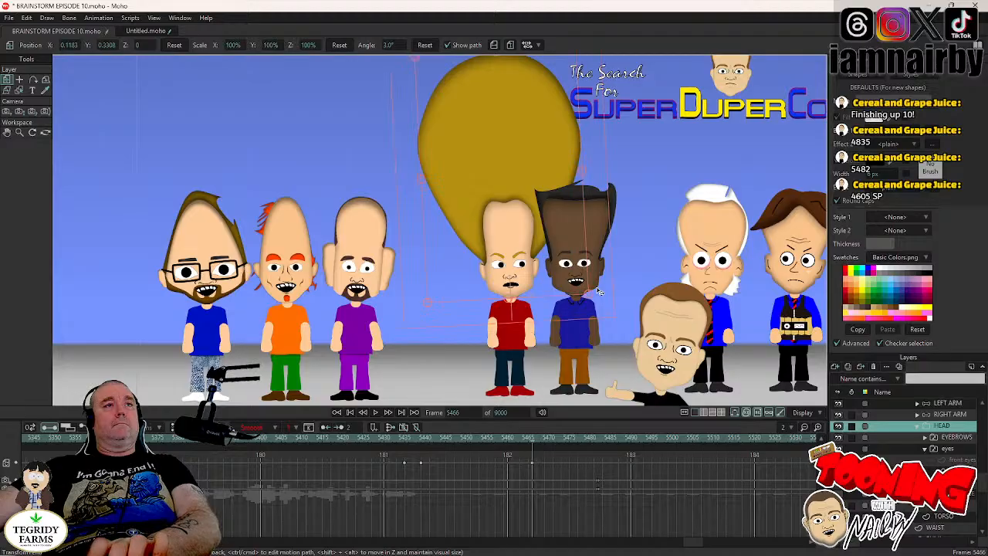
key(Right)
key(Right)
key(Right)
key(Right)
drag(597, 292, 601, 300)
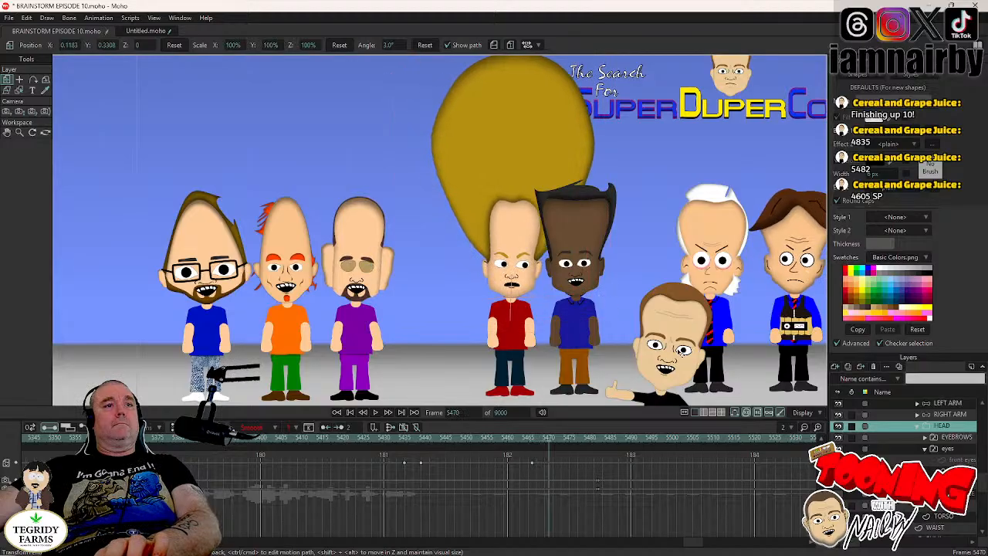
- Reset JAMAL's pupils to their centered position at frame 5468, set those keyframes to Step interpolation, and save the project
key(Left)
key(Left)
click(932, 471)
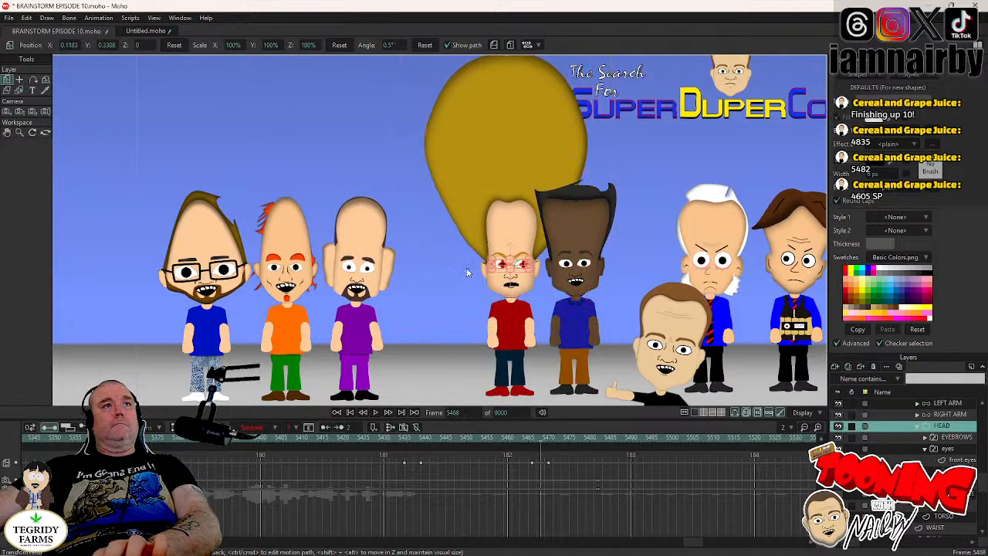
click(20, 80)
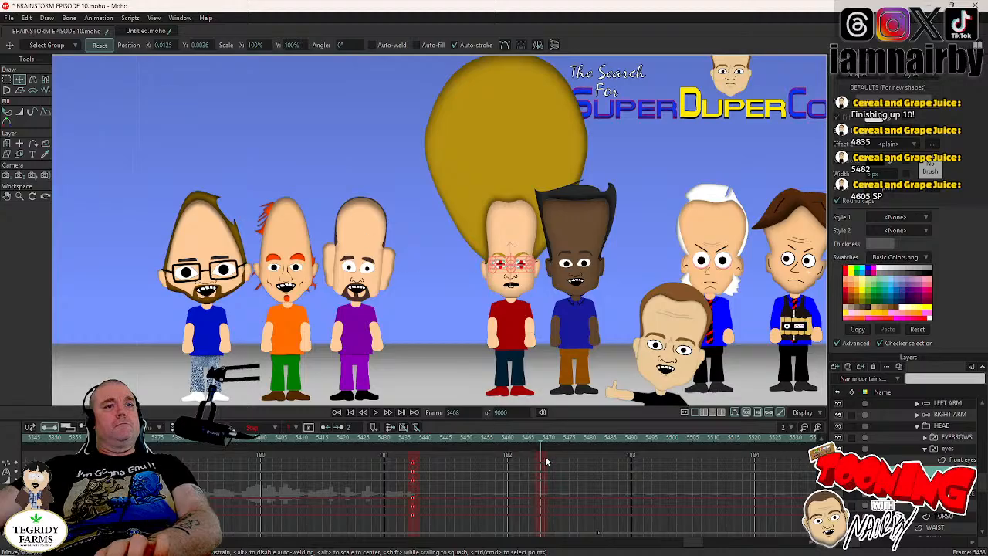
drag(548, 460, 538, 492)
right_click(540, 488)
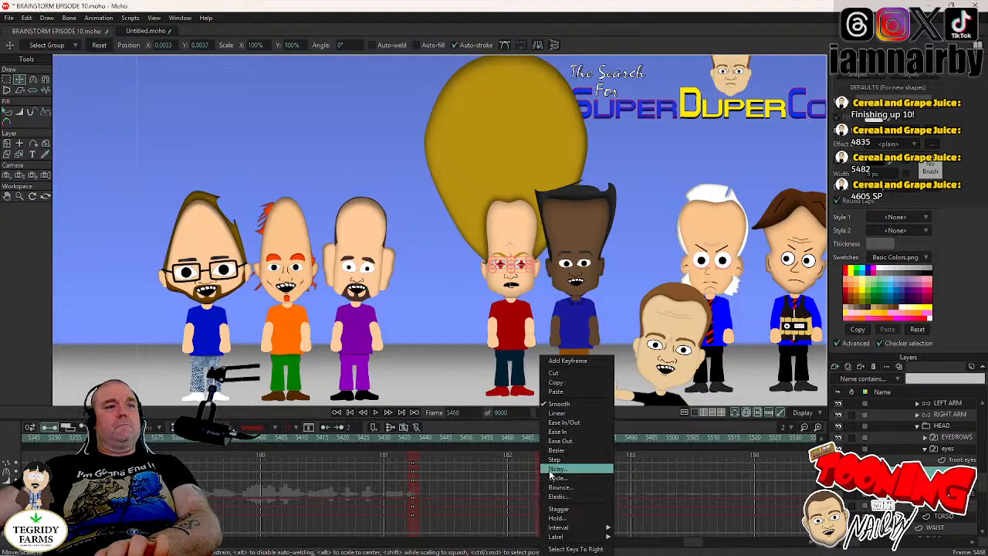
click(547, 458)
key(ctrl+s)
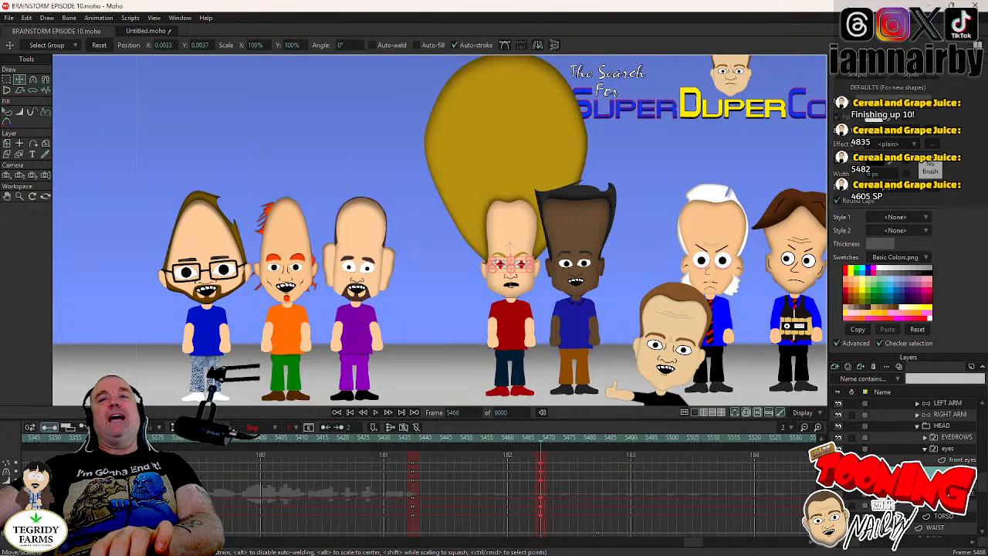
- Check JAMAL's eyes up to frame 5472 and collapse his layer group
click(945, 450)
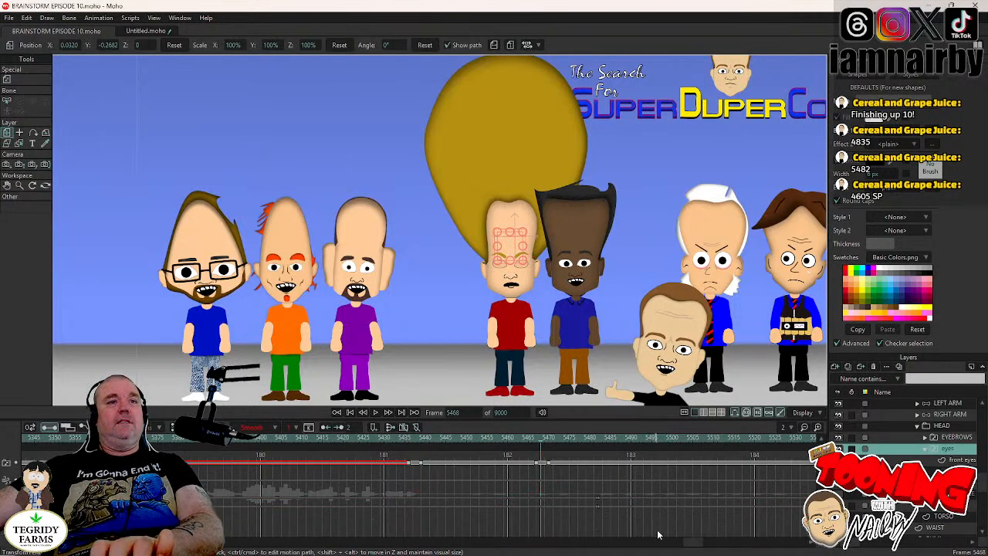
drag(693, 545, 698, 548)
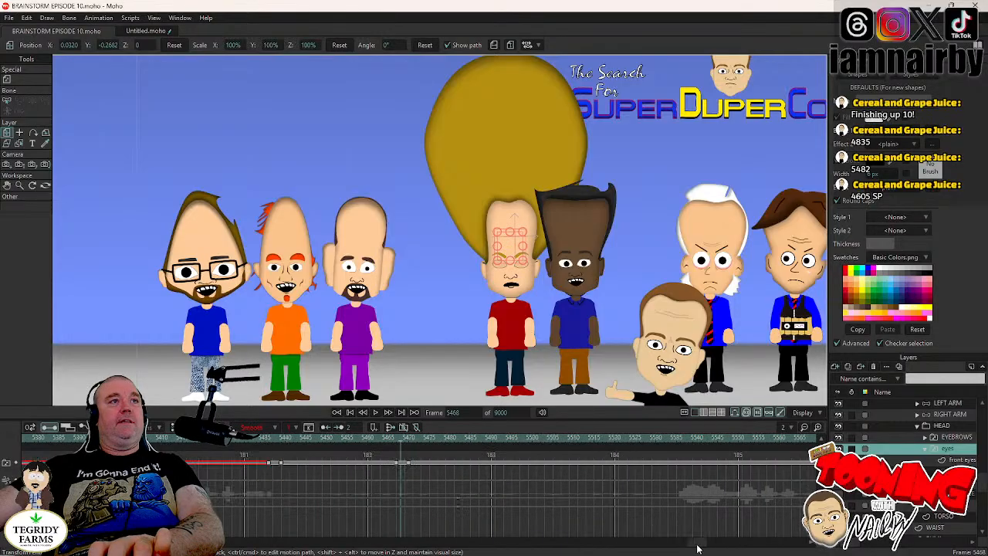
key(Right)
key(Right)
key(Right)
key(Right)
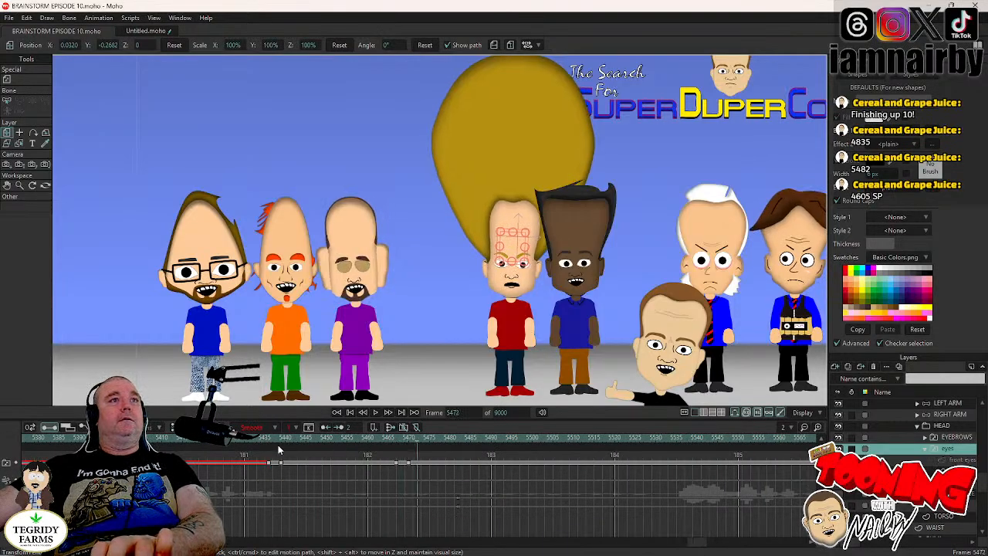
scroll(920, 440, up, 2)
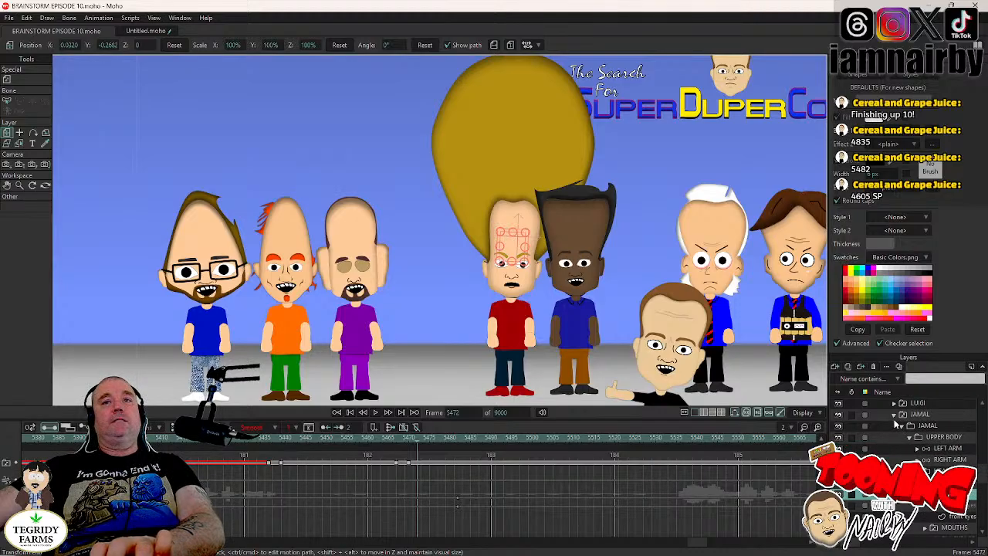
click(894, 416)
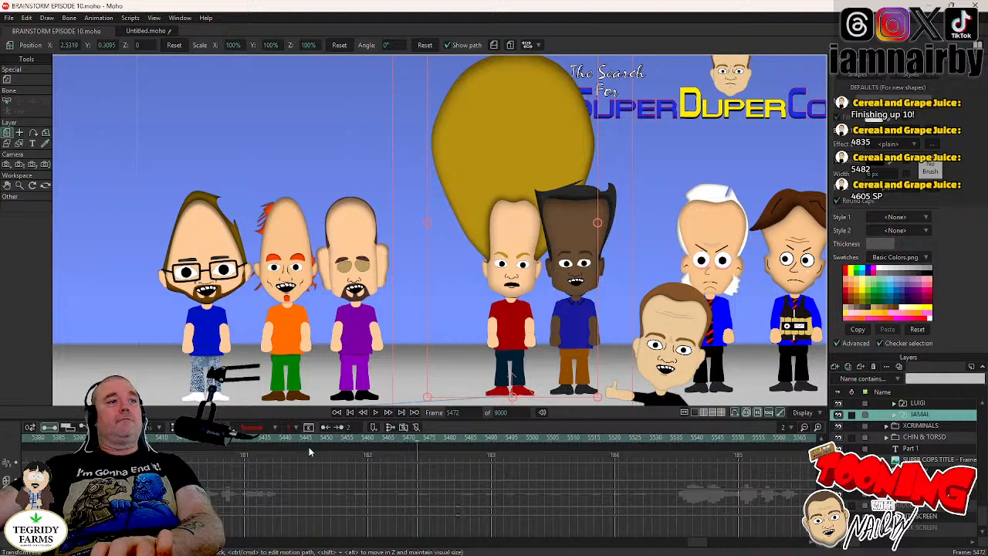
- Go to frame 4605, bring all the characters into view, and play the scene back to about frame 4930
click(457, 411)
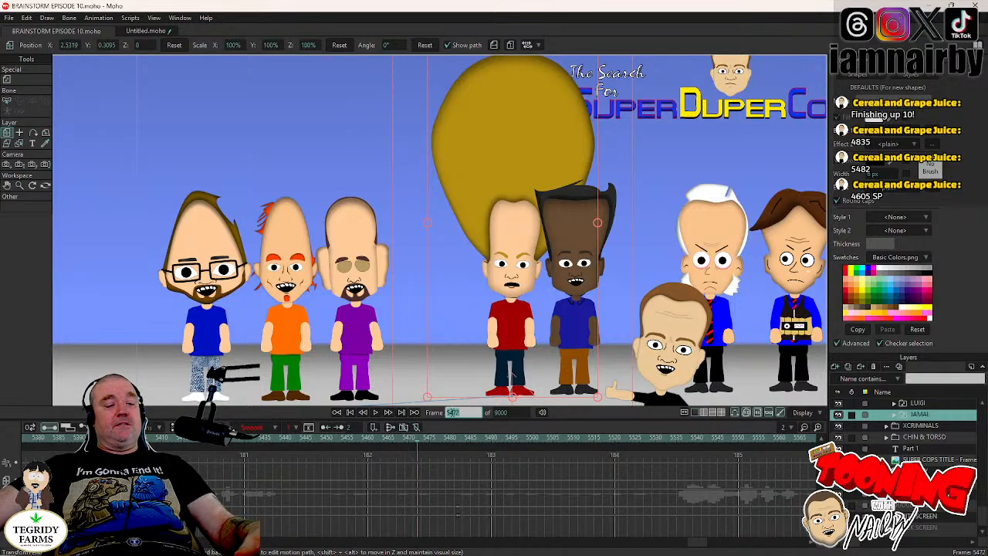
text(4605)
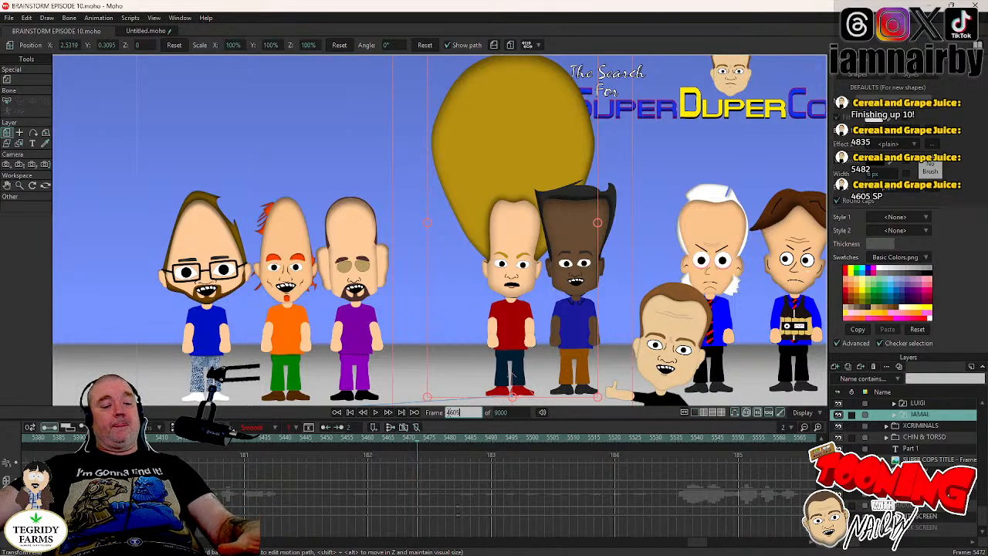
key(Return)
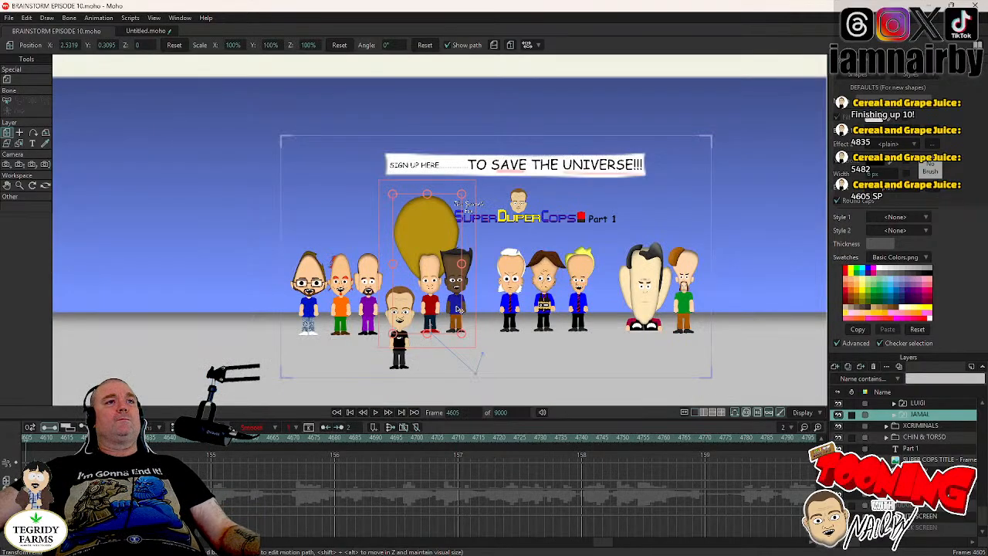
drag(459, 309, 473, 293)
scroll(472, 293, up, 6)
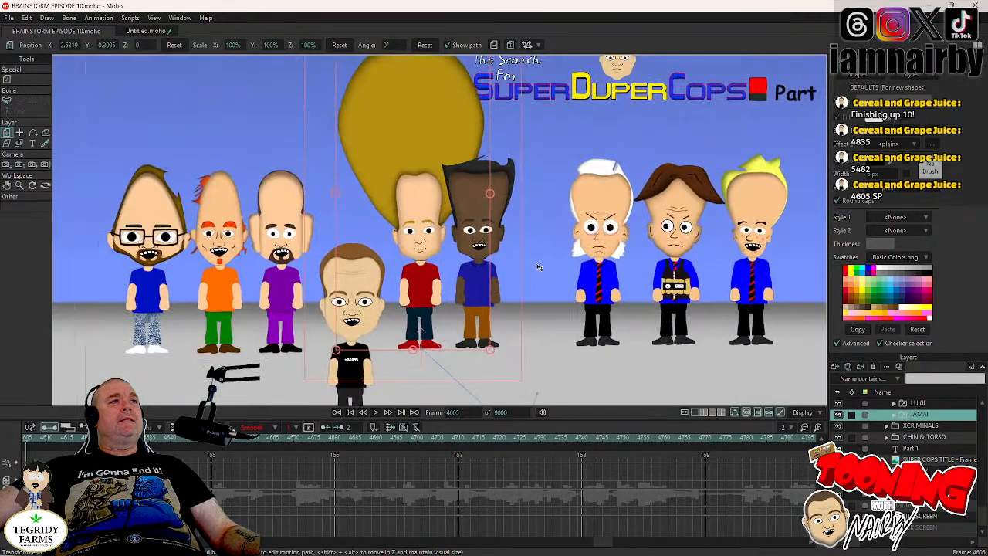
drag(536, 268, 606, 231)
drag(471, 204, 473, 224)
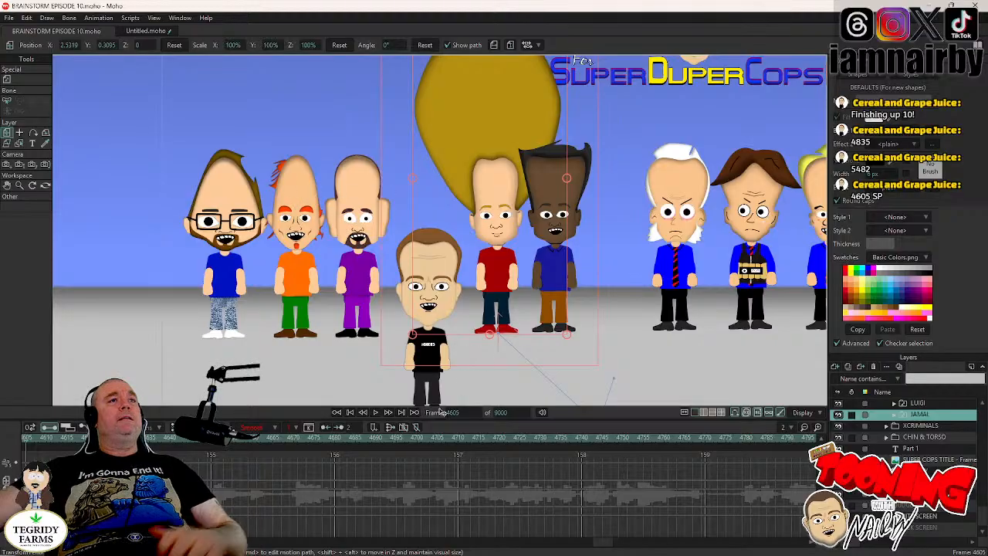
click(376, 413)
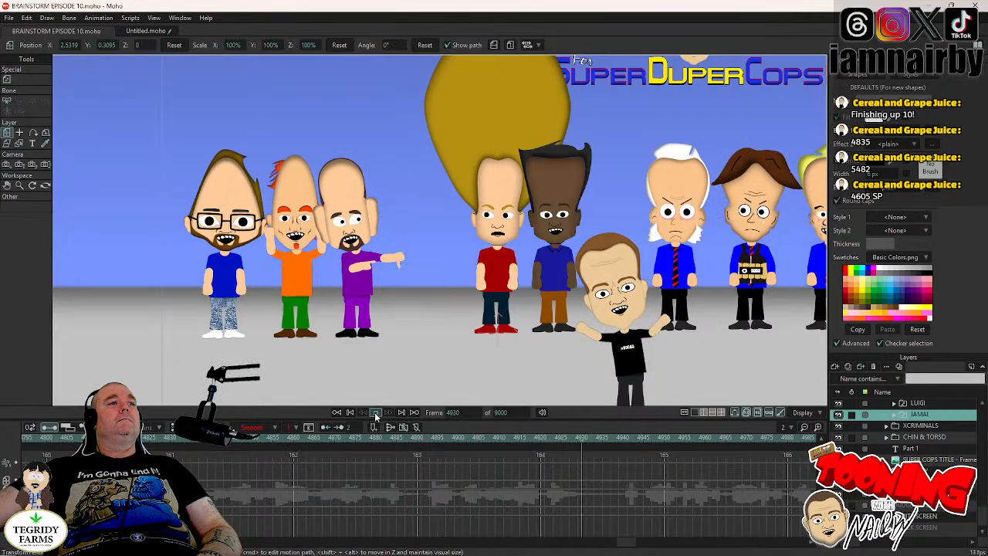
click(377, 414)
- Replay the scene from frame 4838 through to frame 5483
click(207, 444)
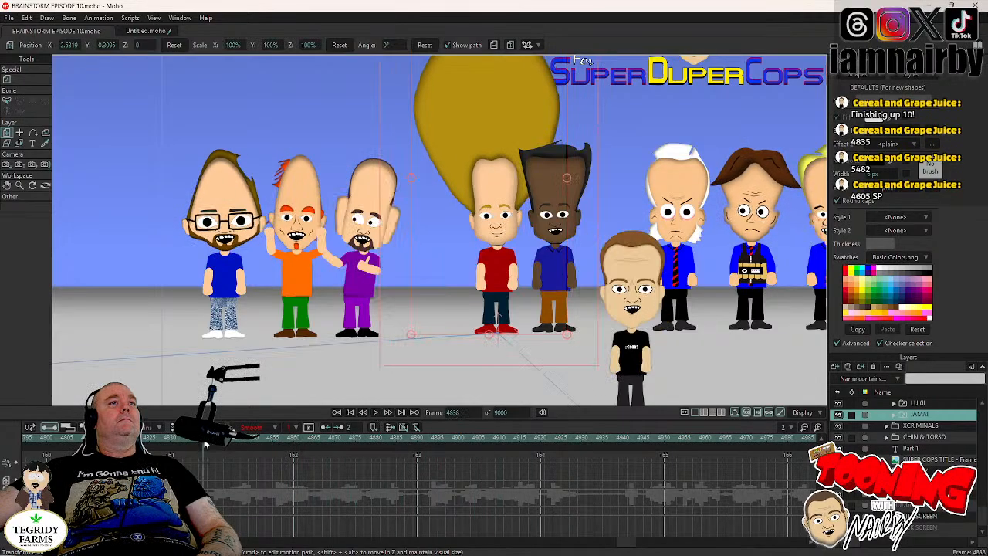
click(375, 413)
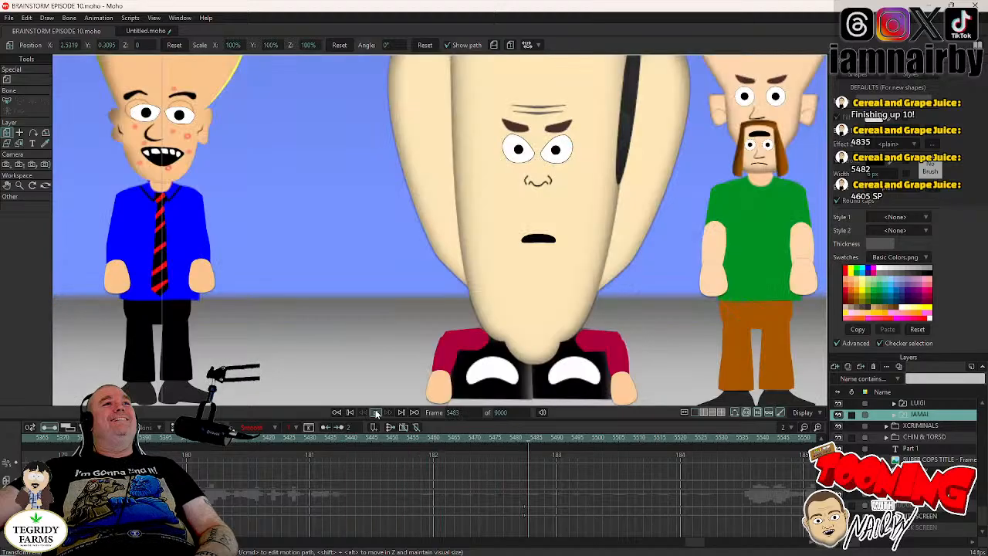
click(376, 413)
- Return the playhead to frame 4605
double_click(454, 412)
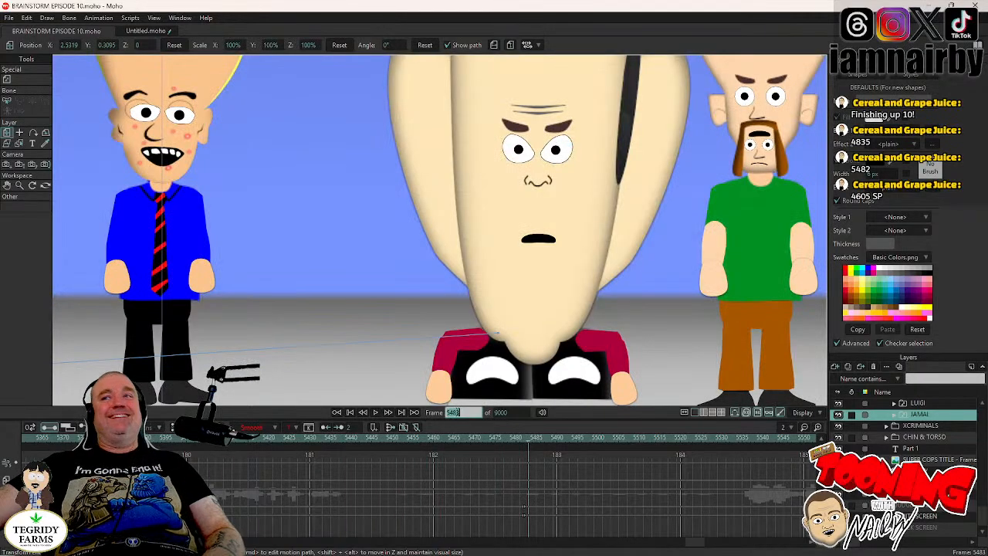
text(46)
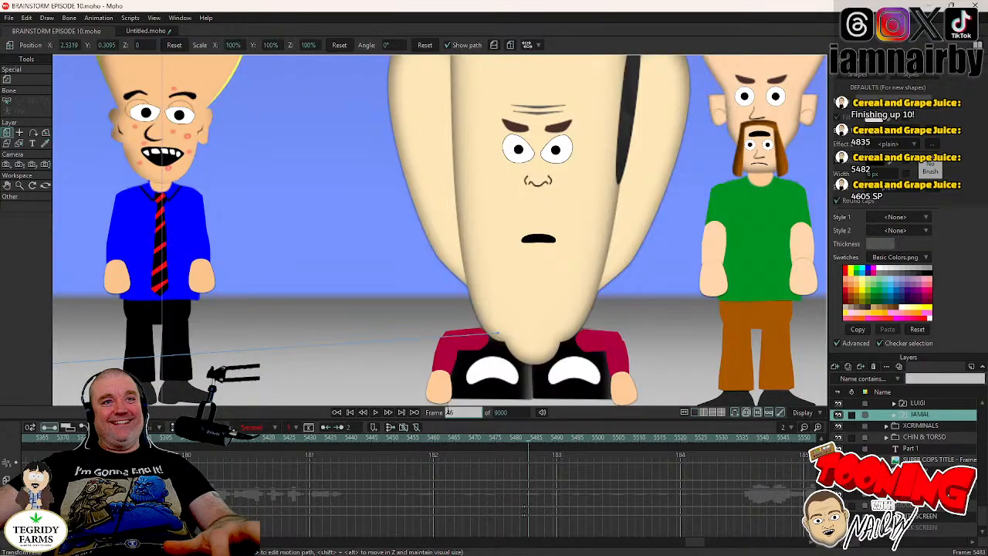
text(0)
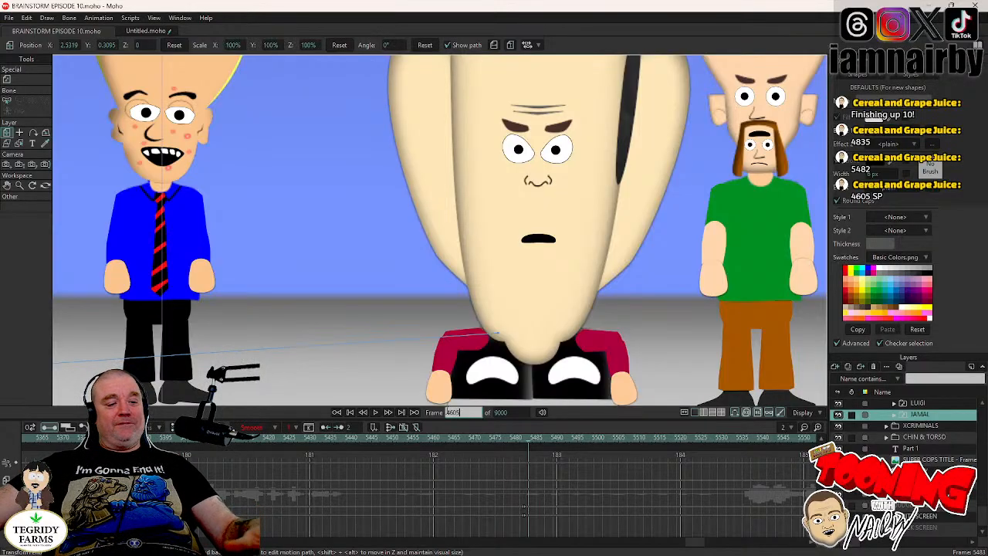
text(5)
key(Return)
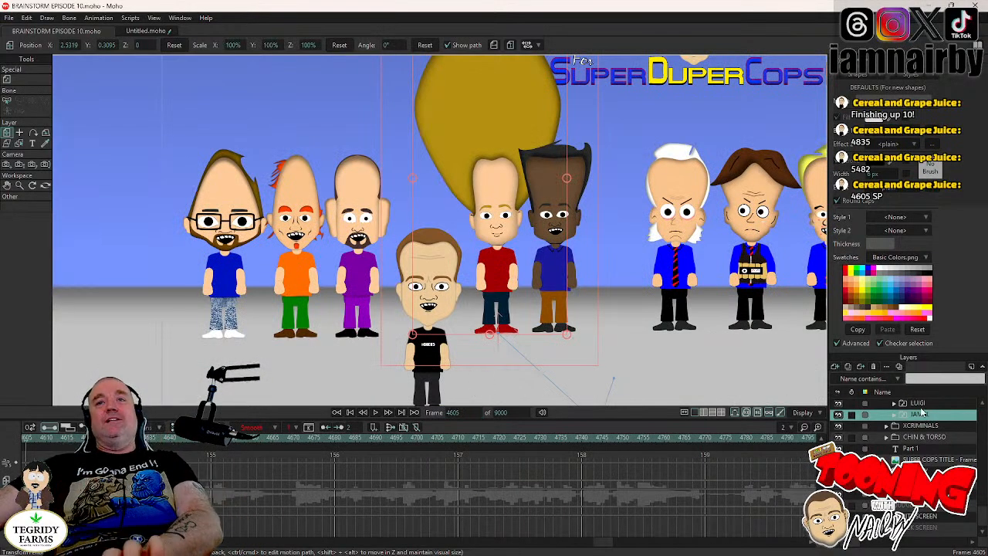
- Expand LUIGI's layer group and his UPPER BODY group, and select the eyes layer of his head
scroll(903, 421, up, 1)
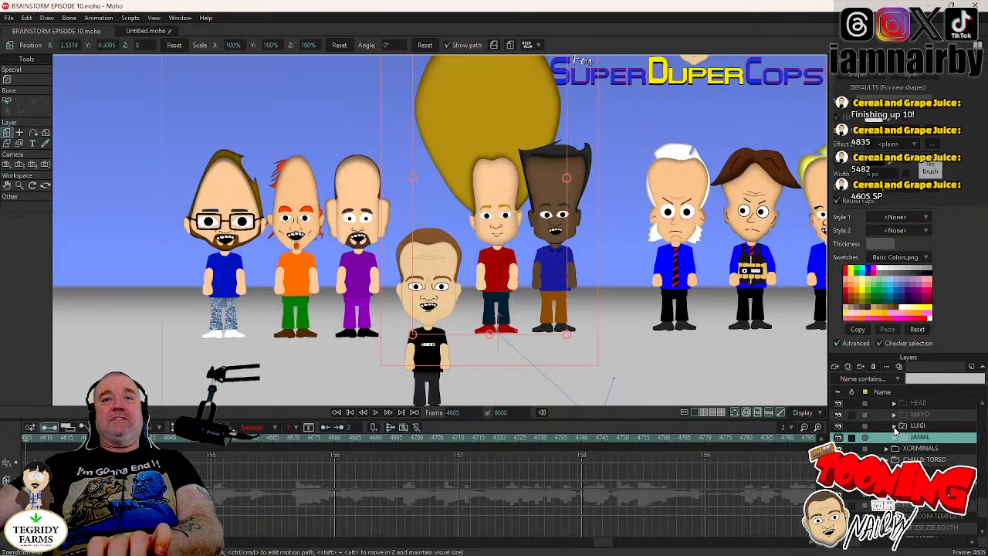
click(894, 426)
scroll(938, 447, down, 1)
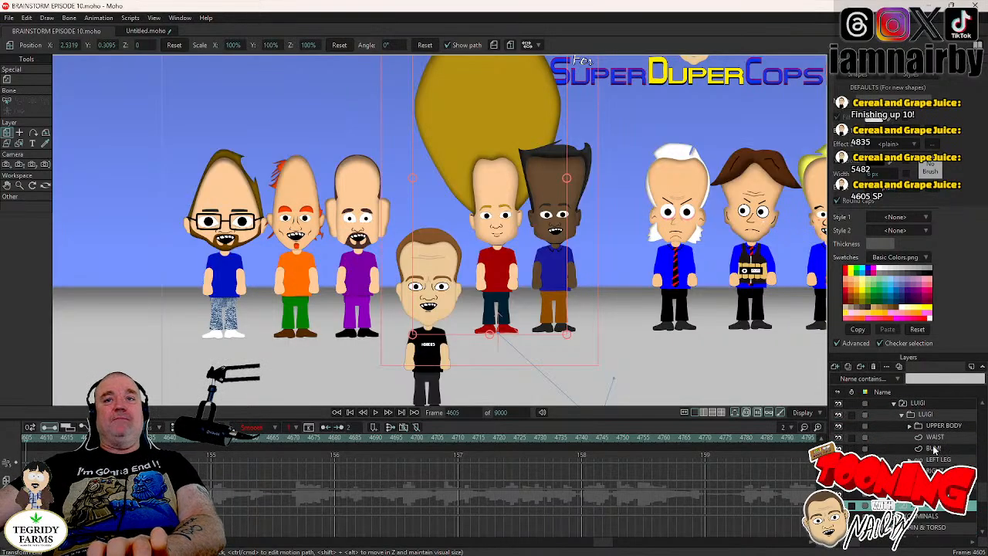
scroll(934, 450, up, 1)
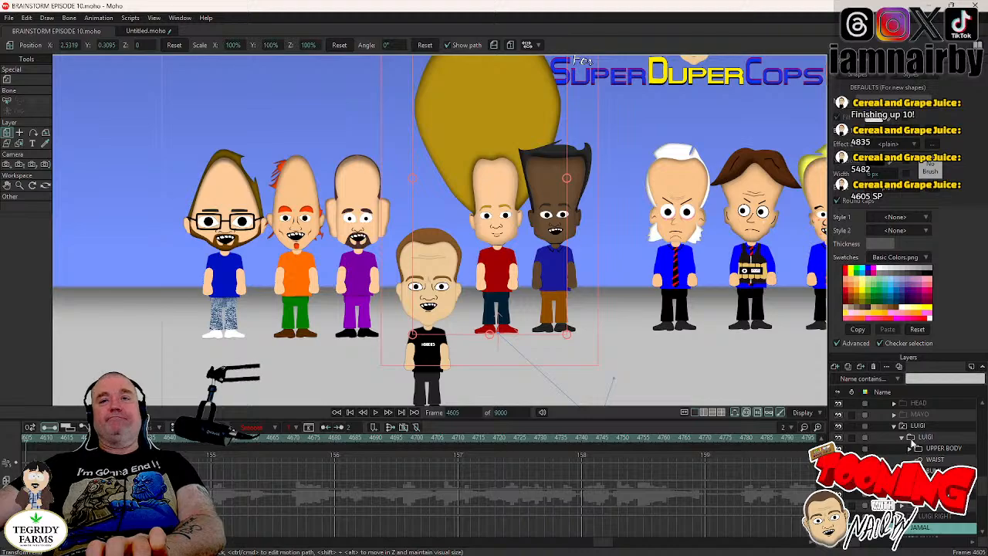
click(934, 449)
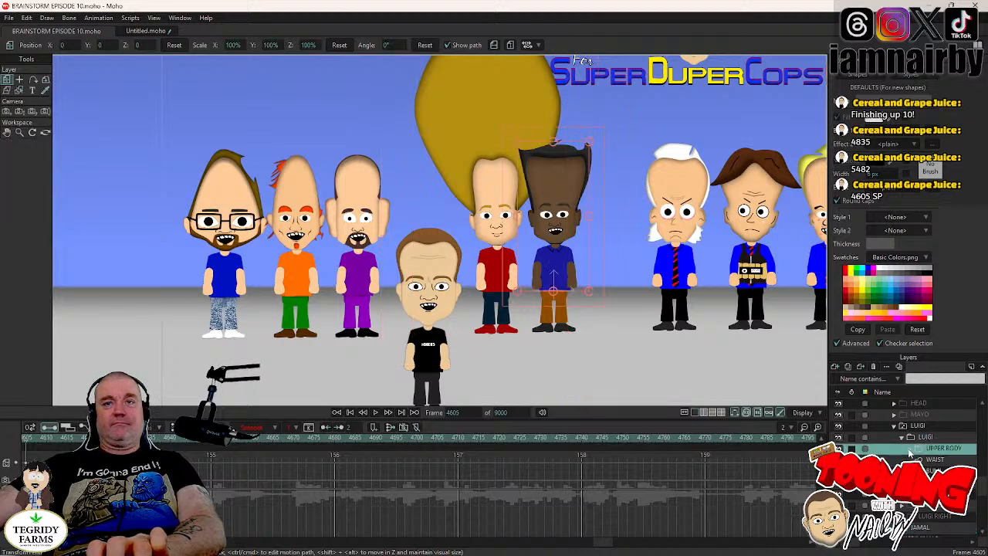
click(911, 451)
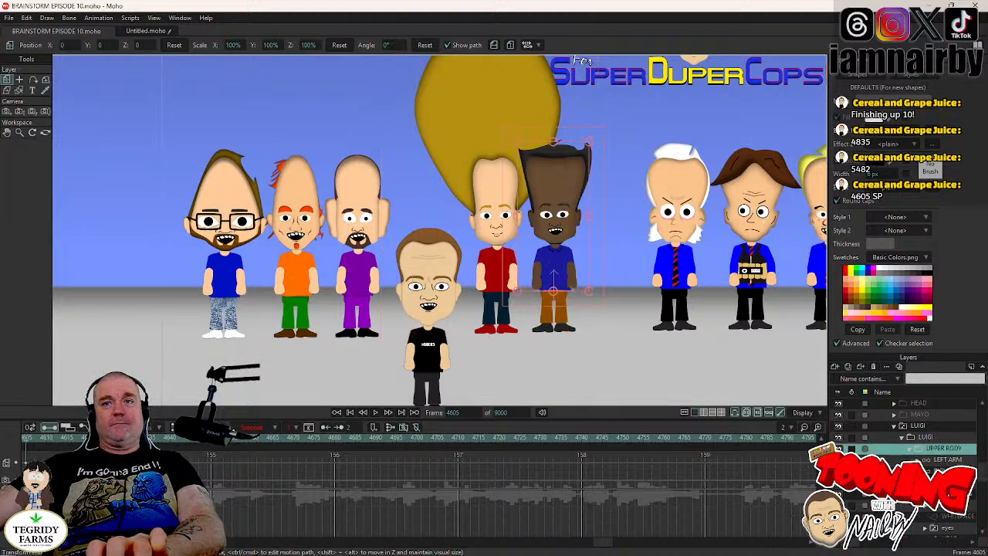
scroll(903, 463, down, 1)
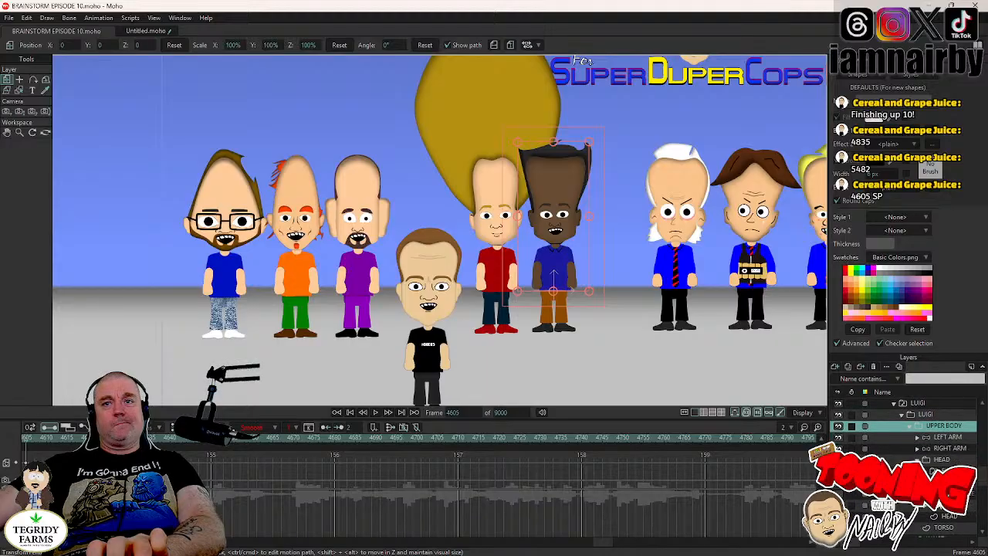
click(930, 506)
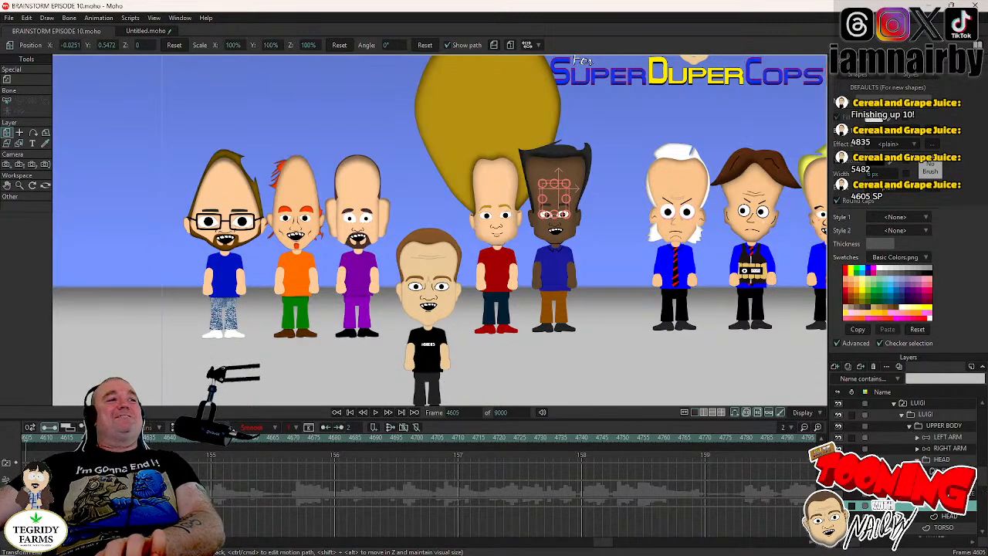
- Keyframe LUIGI's first blink by switching his eyes closed at frame 4644 and open again at frame 4647
click(376, 413)
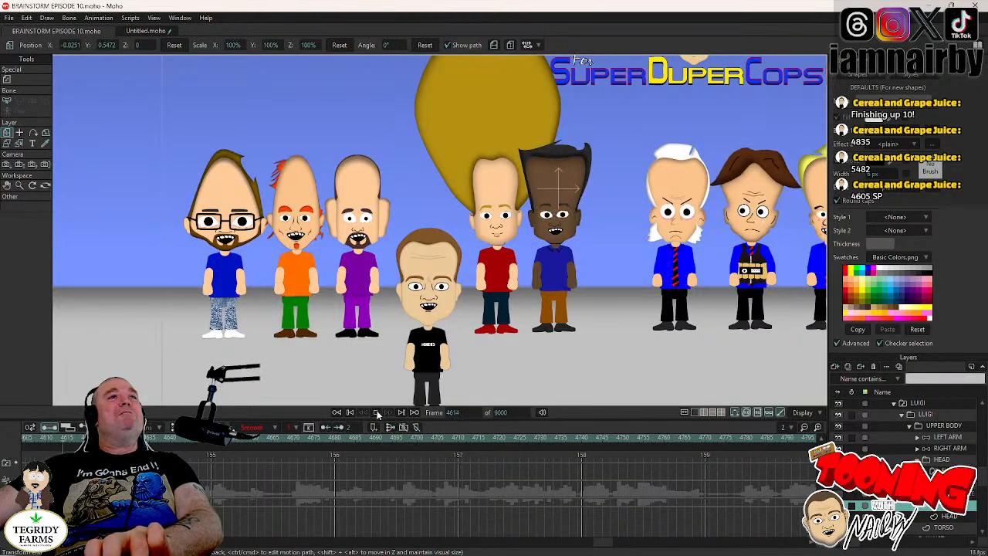
click(377, 413)
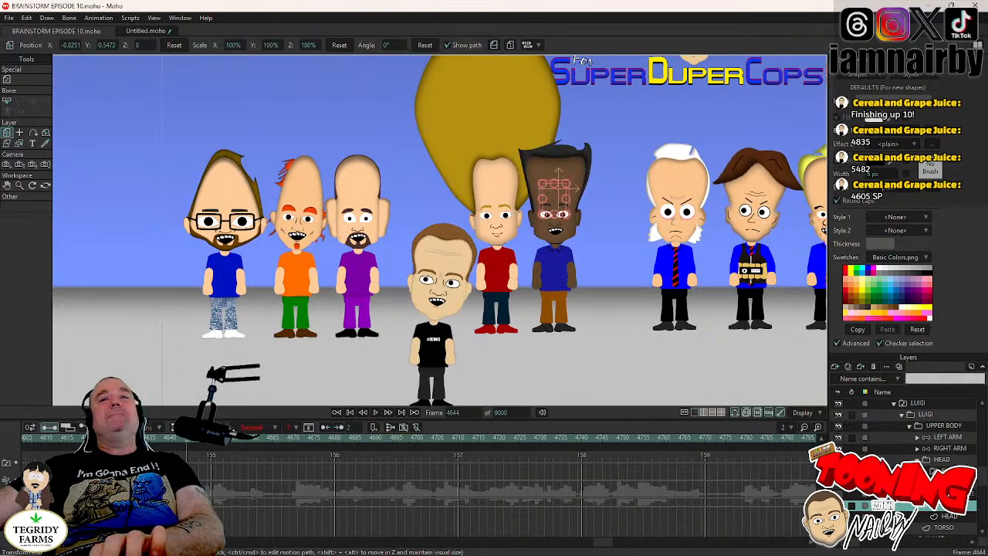
right_click(914, 437)
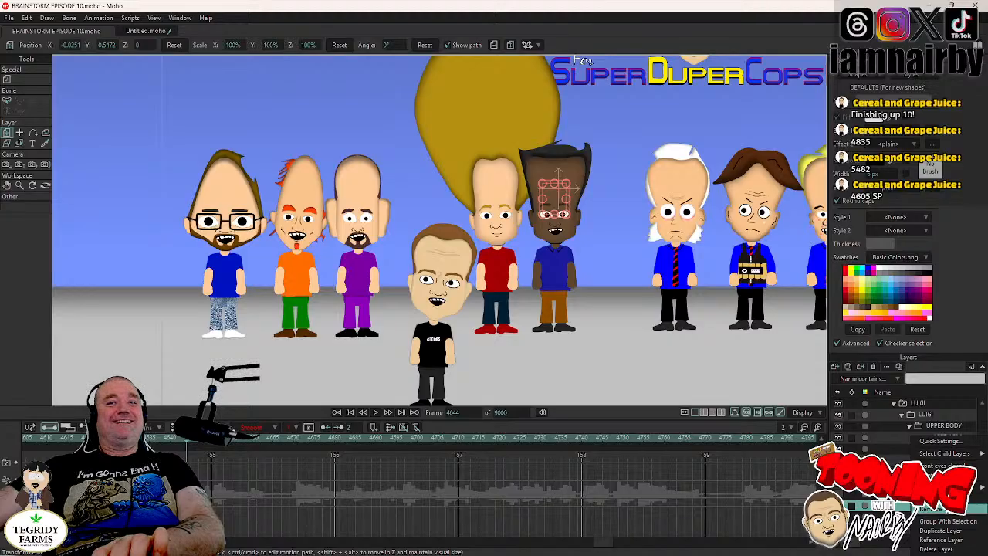
click(943, 466)
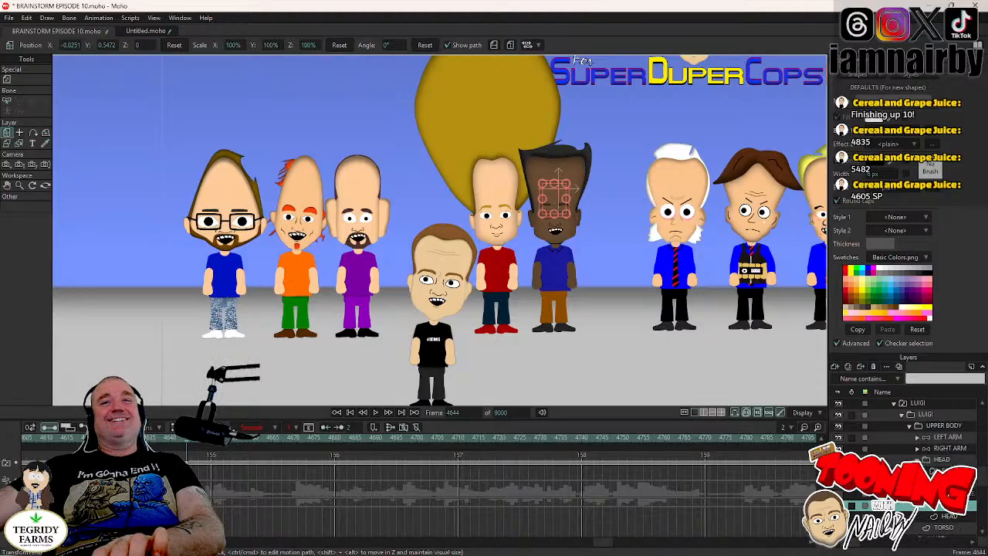
key(Right)
key(Right)
key(Right)
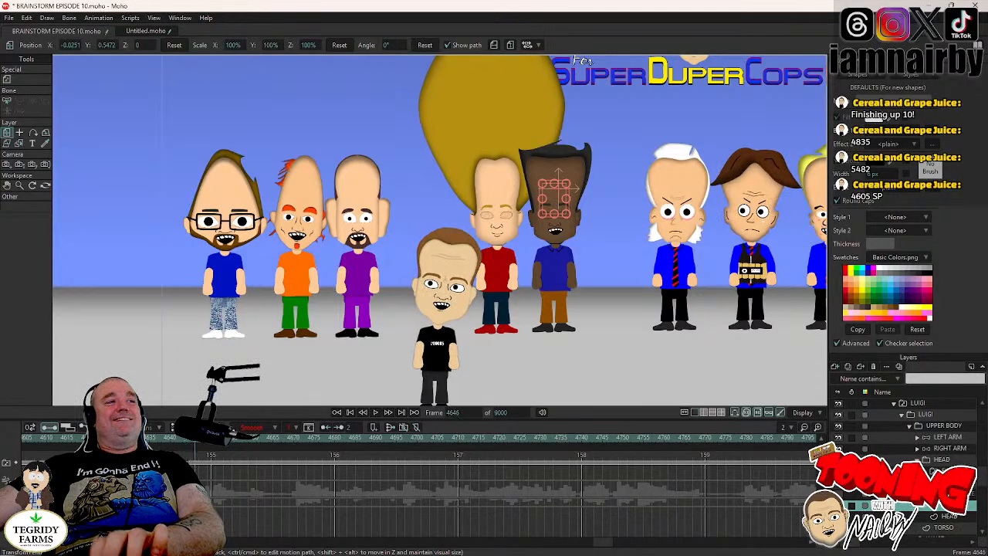
right_click(944, 506)
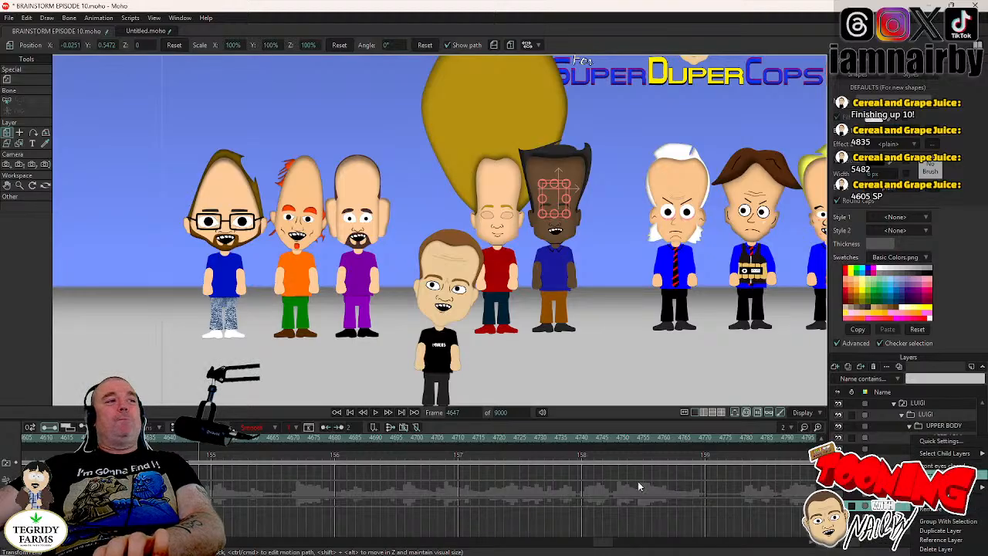
click(943, 475)
- Select LUIGI's blink keyframes and play the scene in stretches from frame 4647 to frame 5019
drag(217, 487, 222, 487)
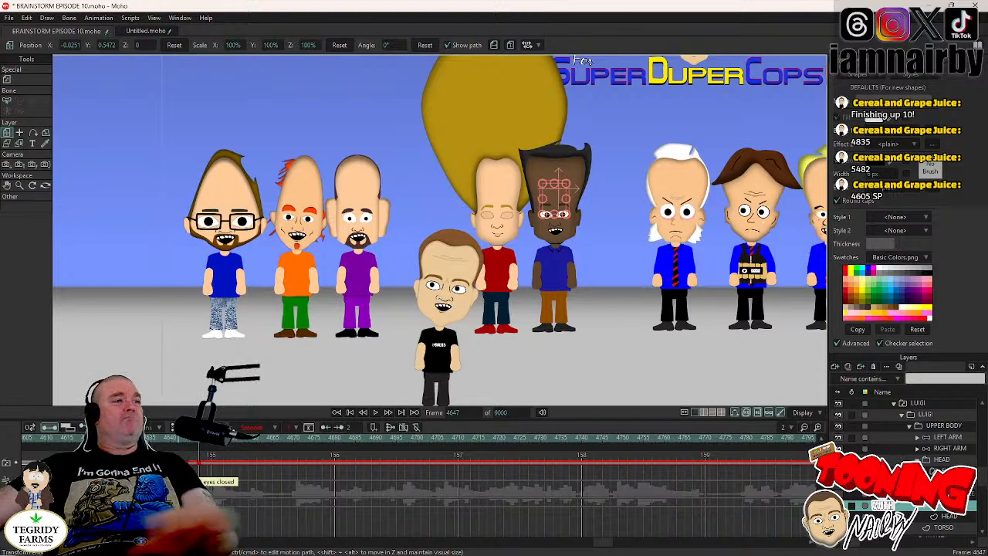
click(376, 413)
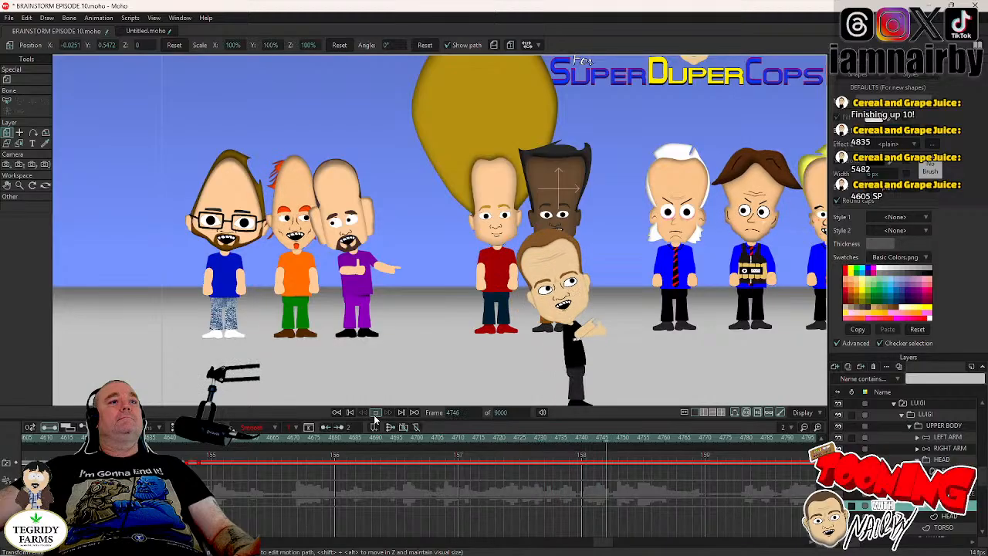
click(376, 413)
click(376, 413)
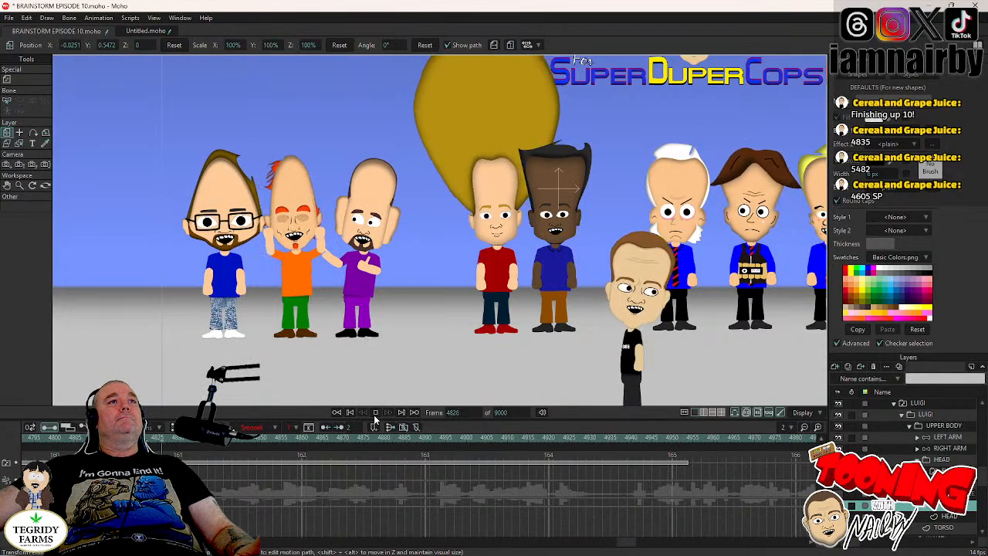
click(376, 413)
click(376, 413)
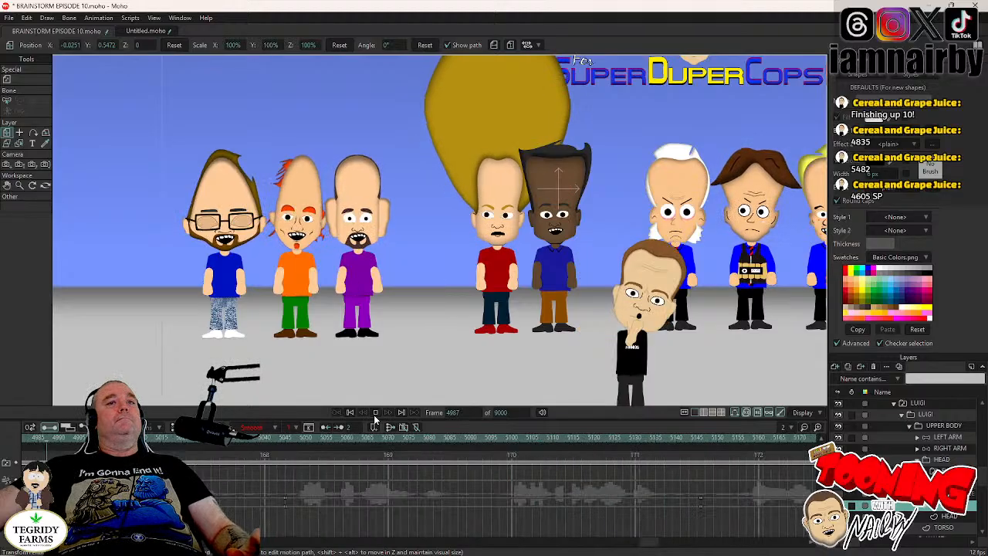
click(376, 412)
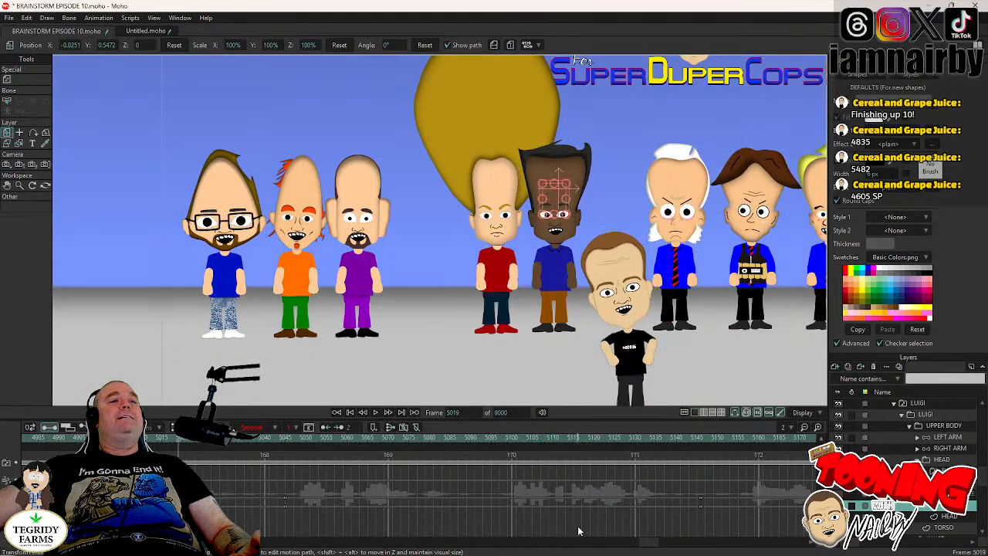
- Delete LUIGI's pair of eye keyframes just before the 164-second mark, around frames 4917 to 4920
drag(653, 543, 627, 546)
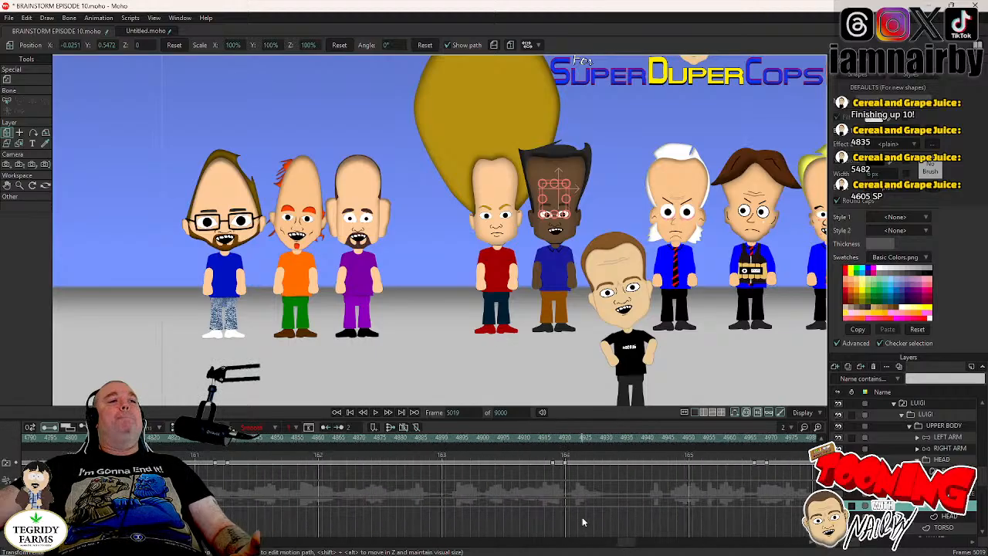
click(549, 460)
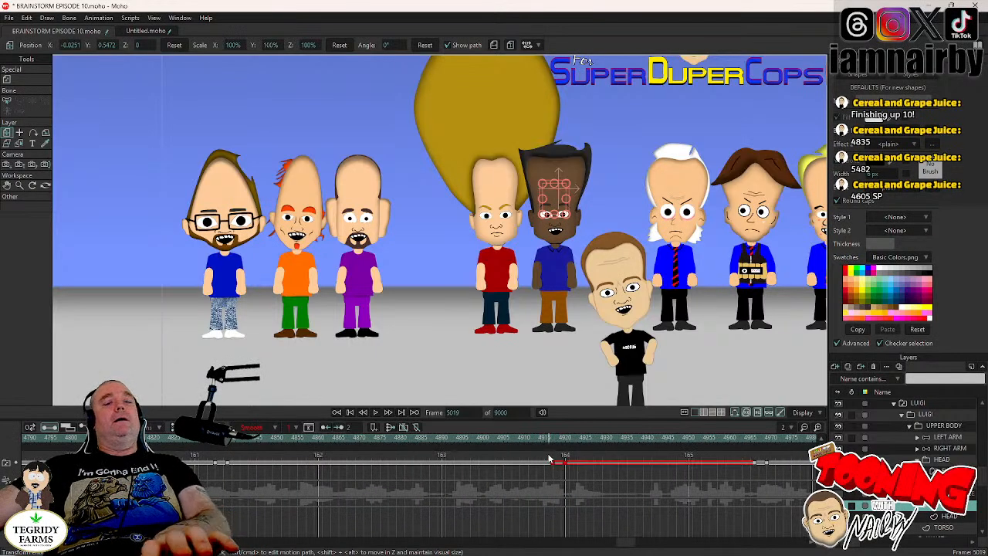
key(Delete)
- Replay the scene from frame 4820 to about frame 4913 and move the playhead back to frame 4862
click(157, 440)
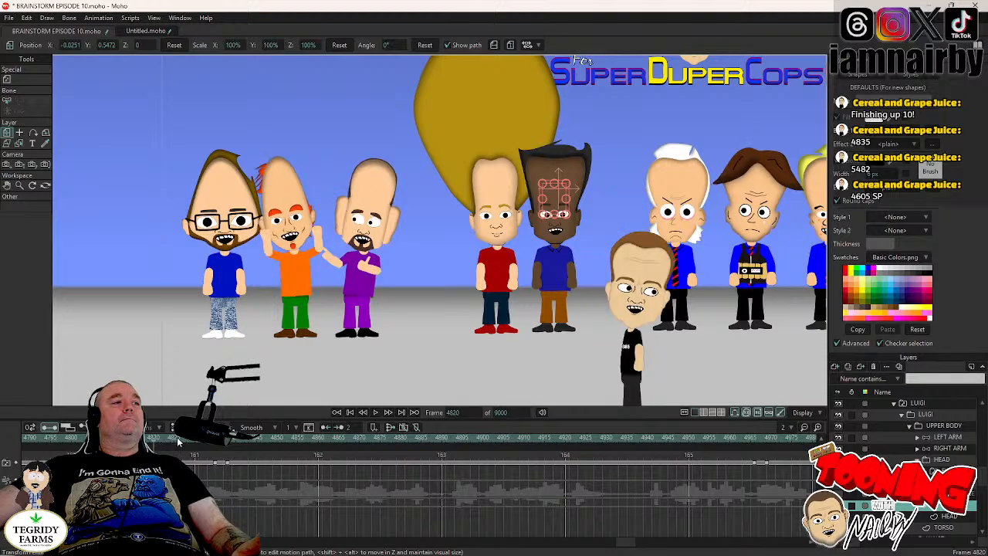
click(375, 414)
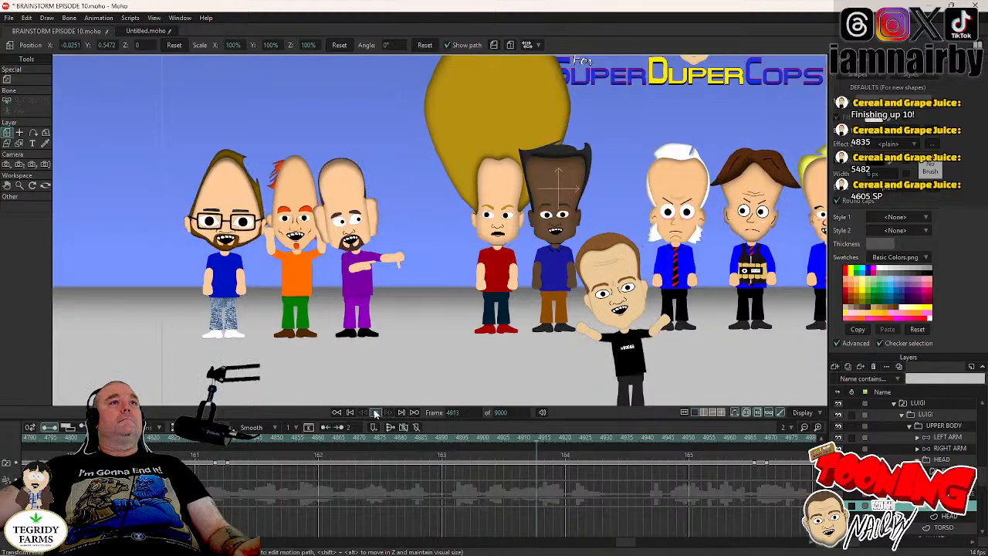
click(330, 445)
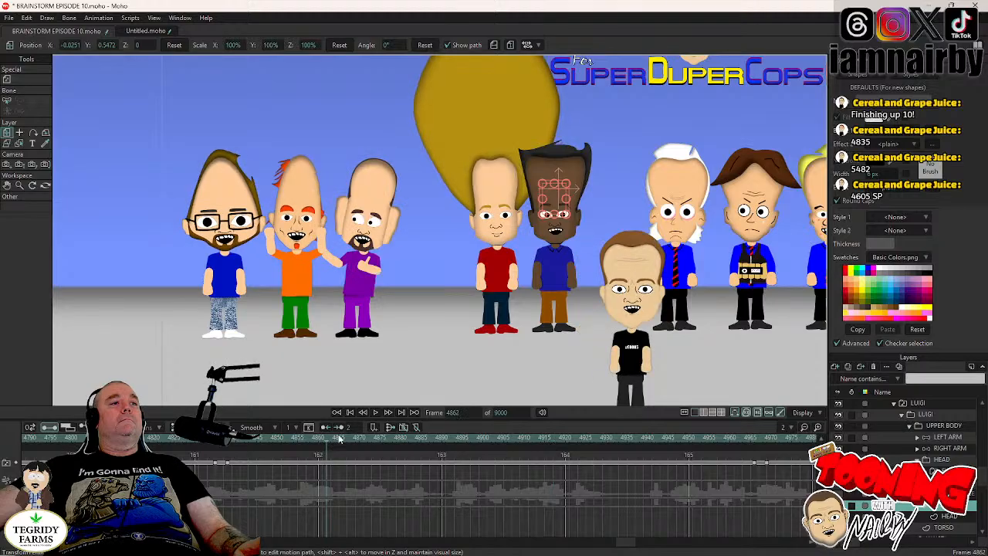
- Play on from frame 4862, paste LUIGI's copied blink keyframes at frame 4910 and continue playing to frame 4970
click(375, 413)
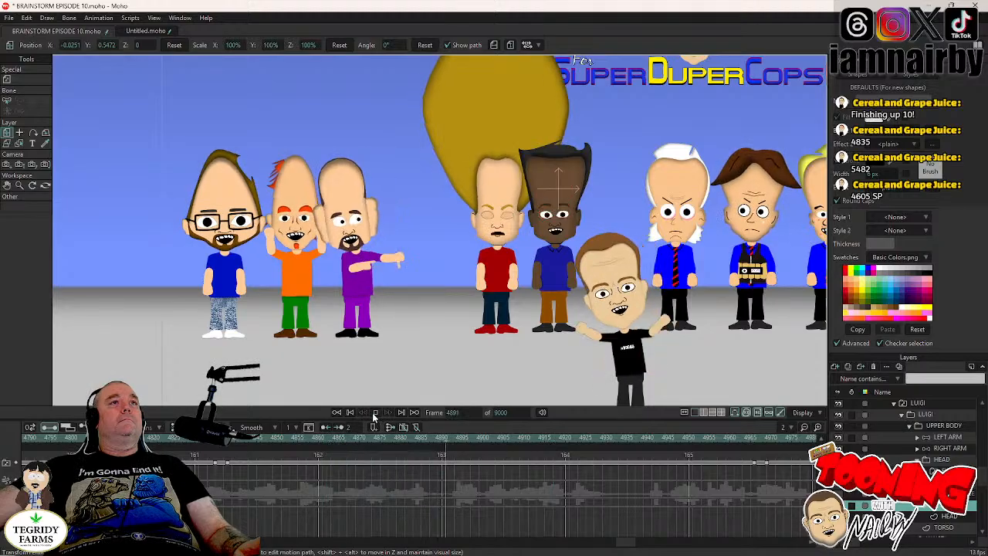
click(375, 413)
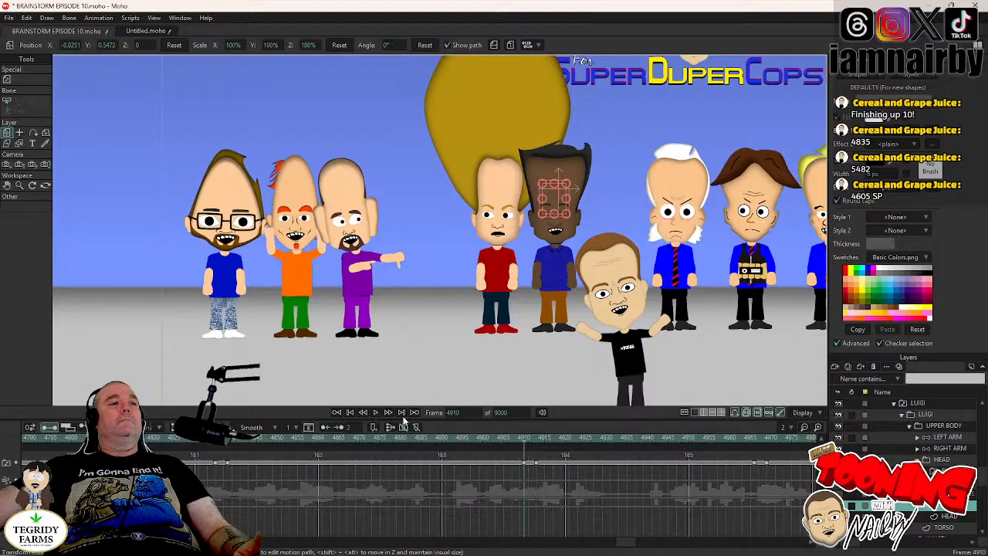
click(375, 413)
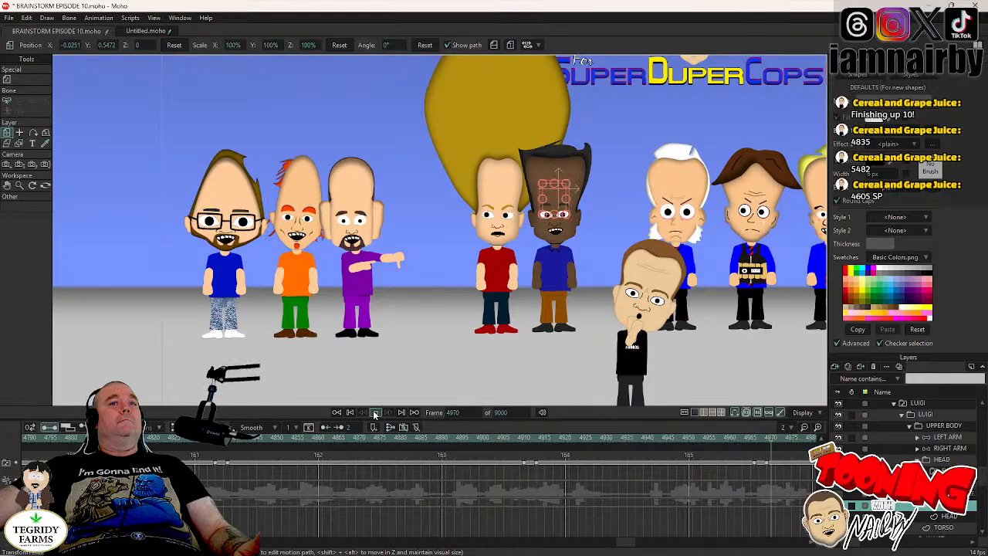
click(375, 413)
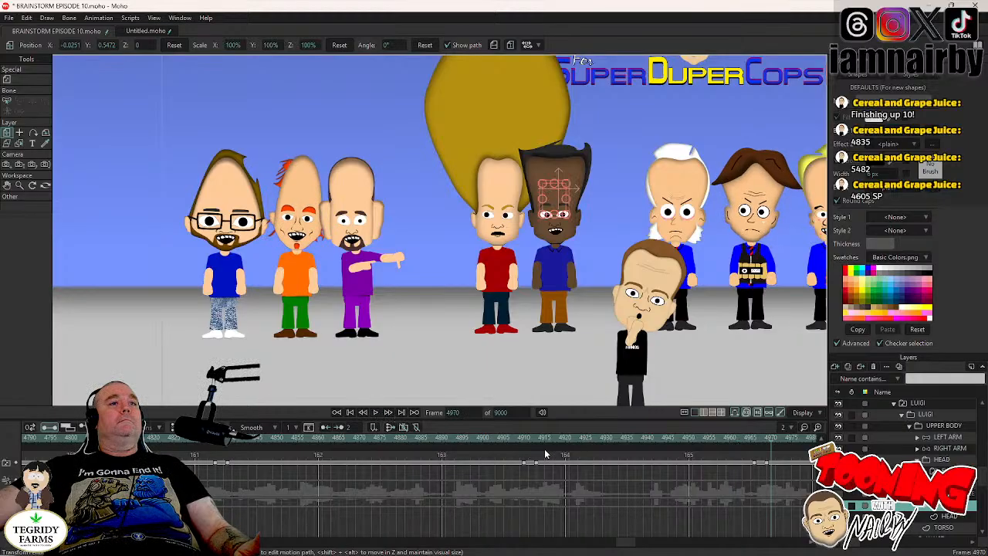
- Replay the scene from frame 4901 and move LUIGI's pair of eye keyframes near frame 4966 back to frame 4940
click(487, 437)
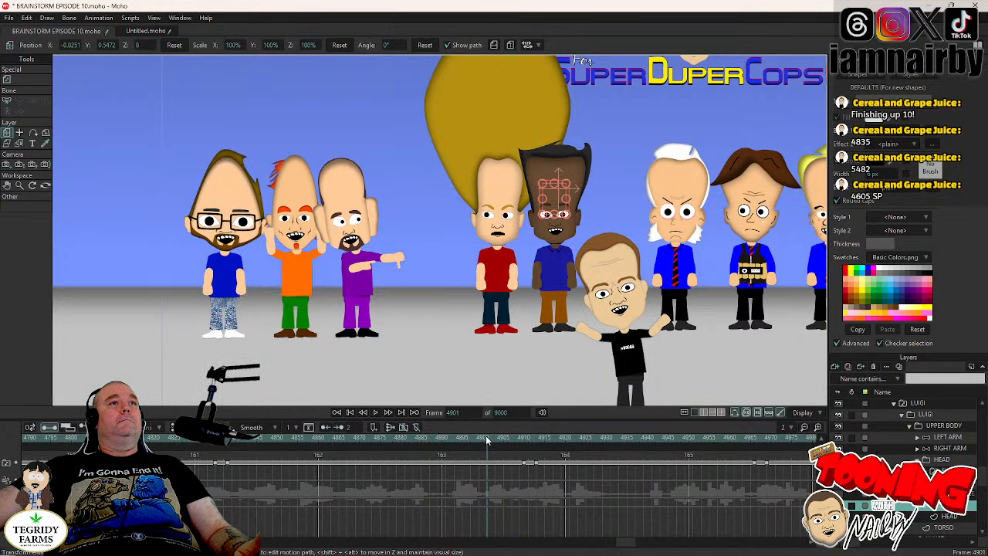
click(376, 413)
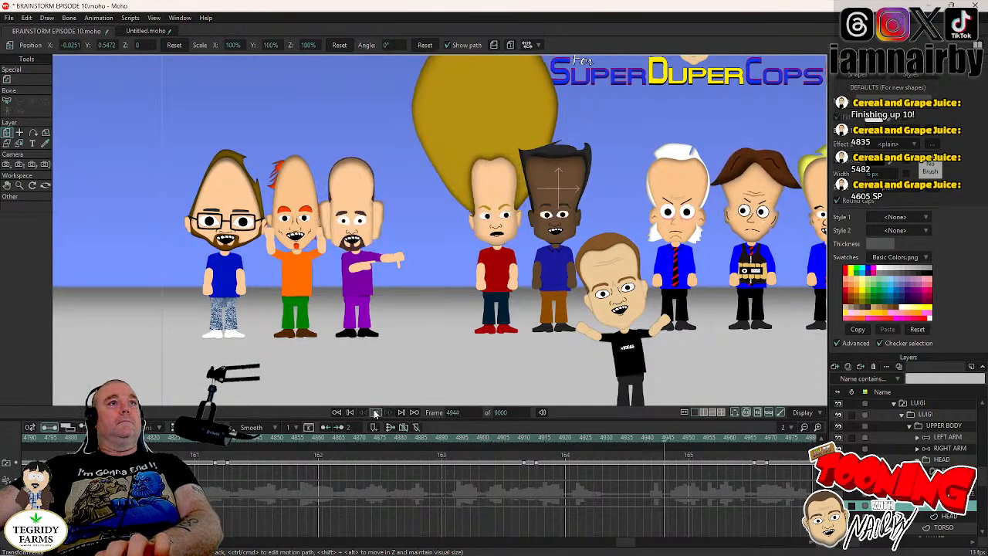
click(375, 413)
click(718, 438)
key(Left)
key(Left)
key(Left)
key(Left)
key(Left)
key(Left)
key(Left)
key(Left)
key(Left)
key(Left)
key(Left)
key(Left)
key(Left)
key(Left)
key(Left)
key(Left)
key(Left)
key(Left)
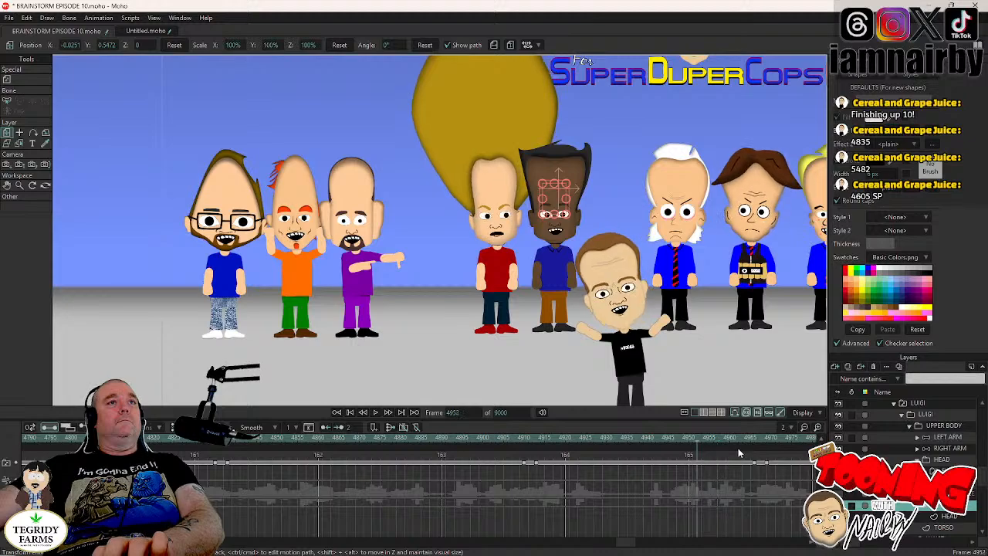
key(Left)
key(Left)
key(Left)
key(Left)
key(Left)
key(Left)
key(Left)
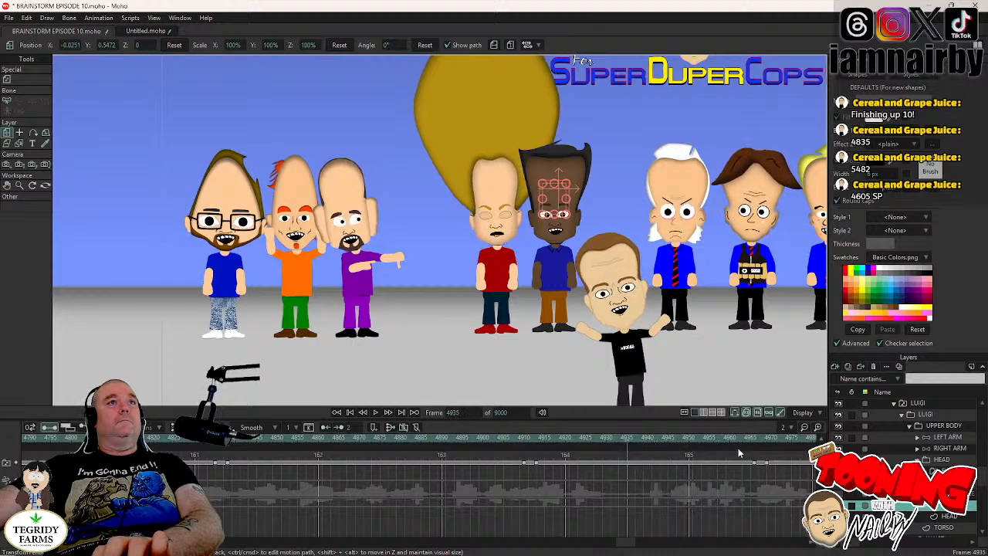
key(Right)
key(Right)
key(Right)
key(Right)
key(Right)
key(Right)
key(Right)
key(Right)
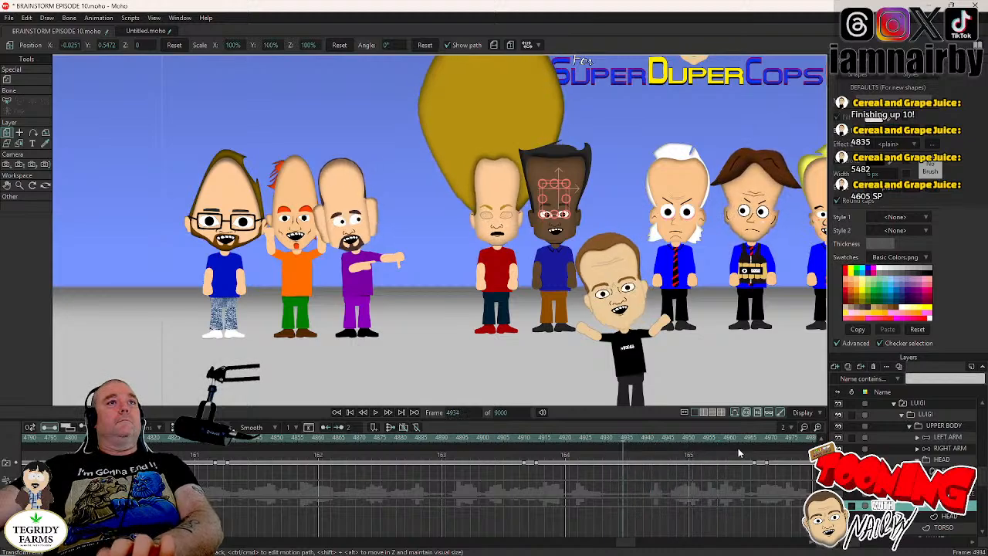
drag(753, 466, 647, 474)
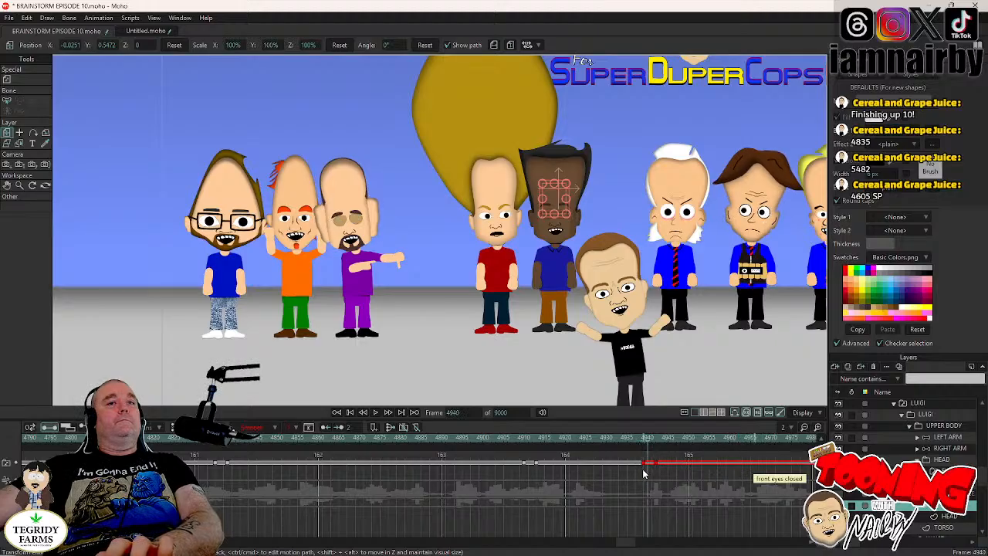
- Paste LUIGI's blink keyframes at frame 4971 and play the scene on in stretches past frame 5200
click(375, 412)
click(376, 412)
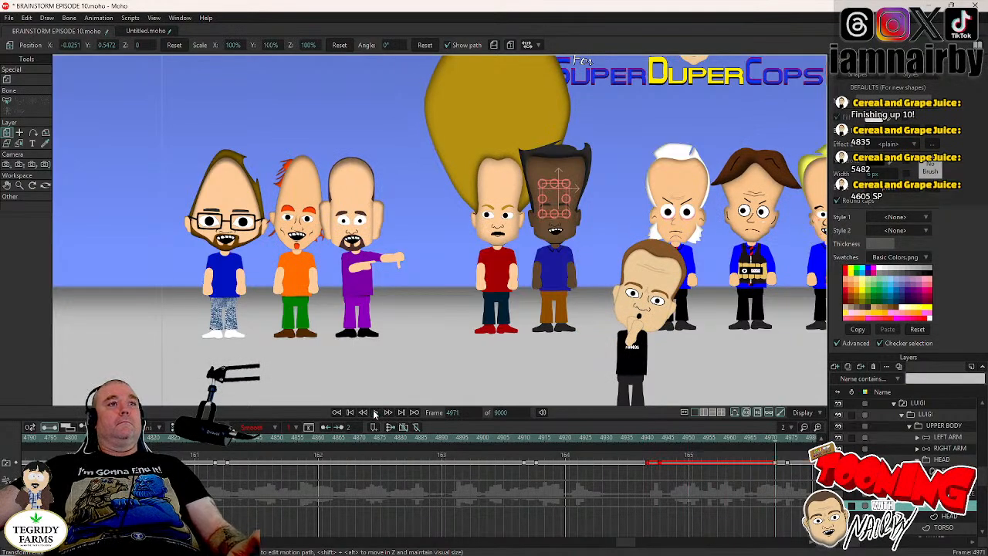
click(375, 413)
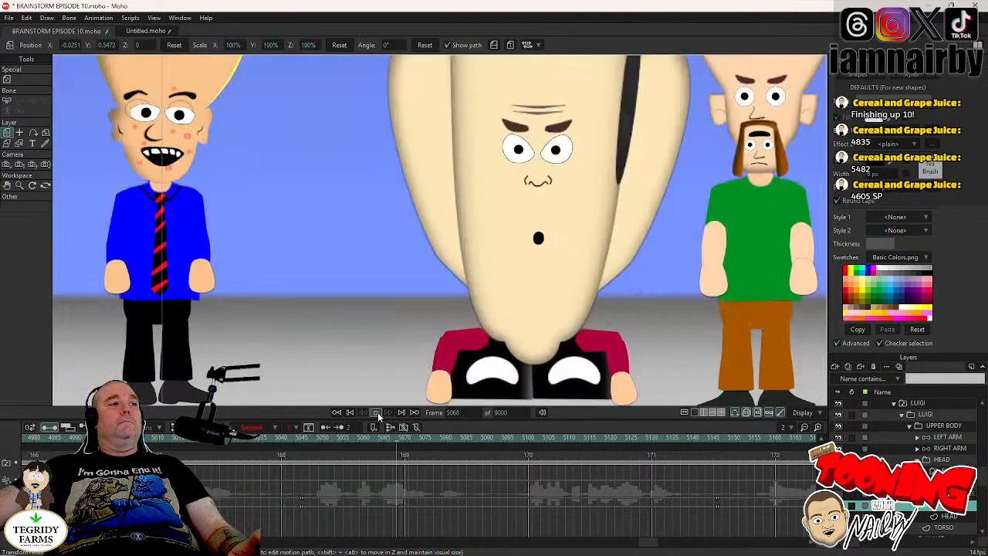
click(378, 414)
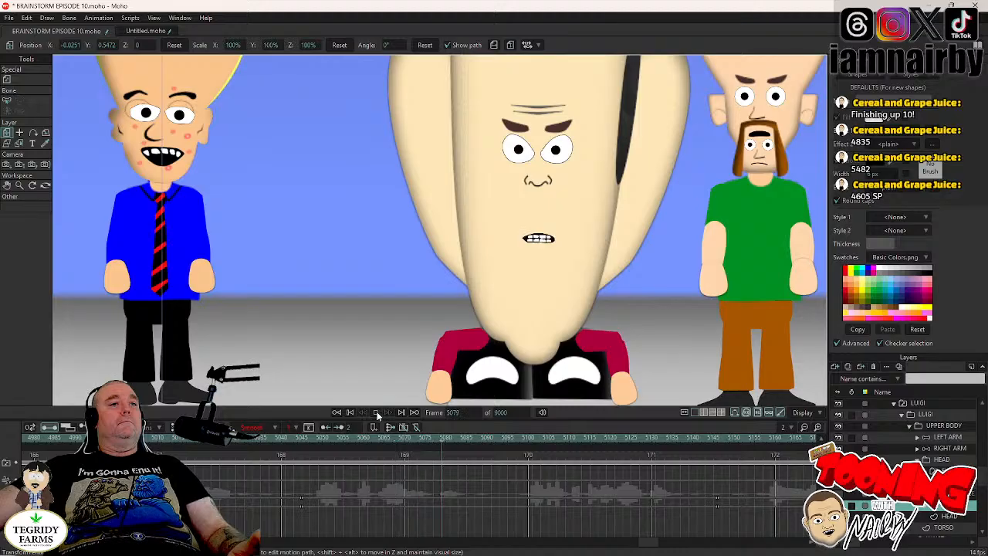
click(377, 412)
click(376, 413)
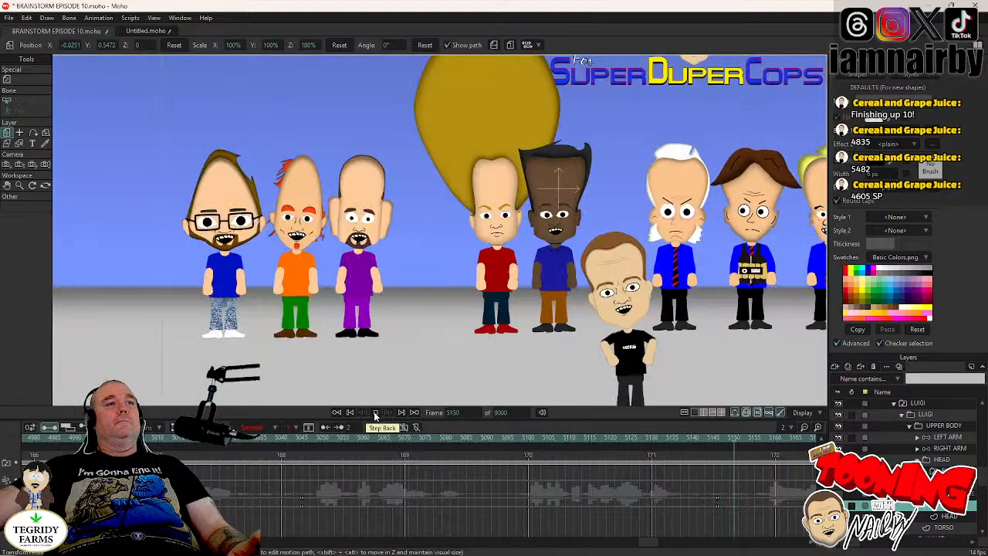
click(376, 413)
click(376, 414)
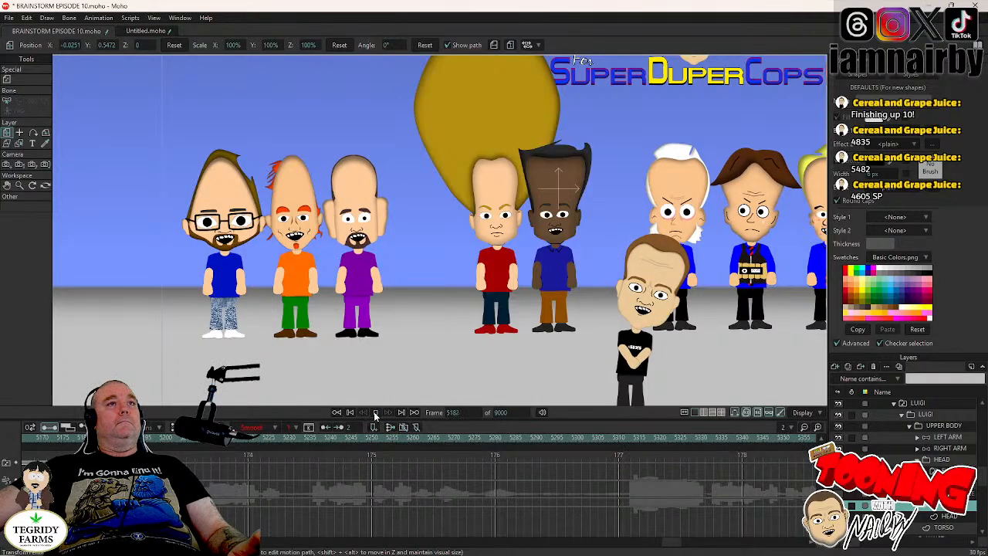
click(376, 414)
click(376, 413)
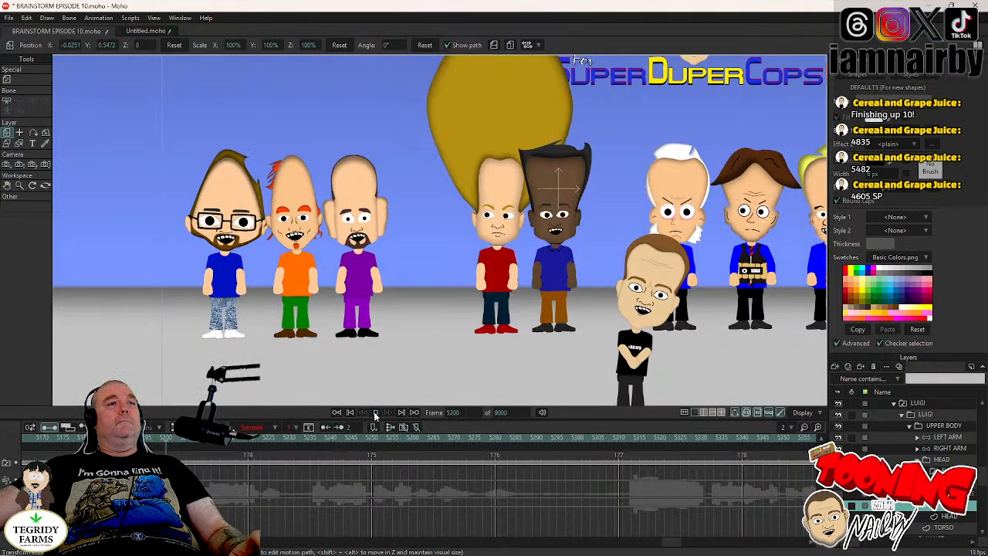
- Paste LUIGI's blink keyframes at about frames 5228 and 5267 and at frames 5316 and 5372 while playing the scene
click(376, 413)
click(376, 413)
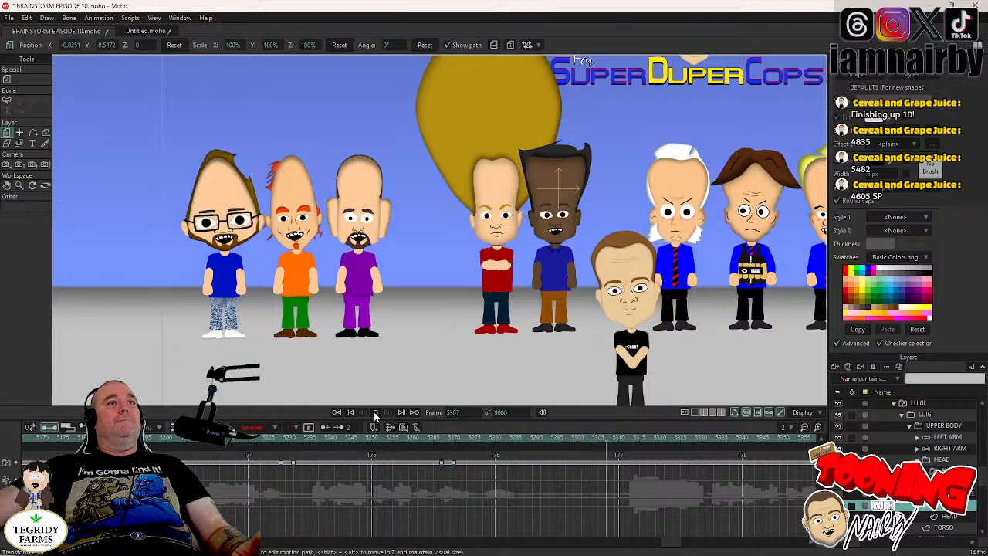
click(376, 413)
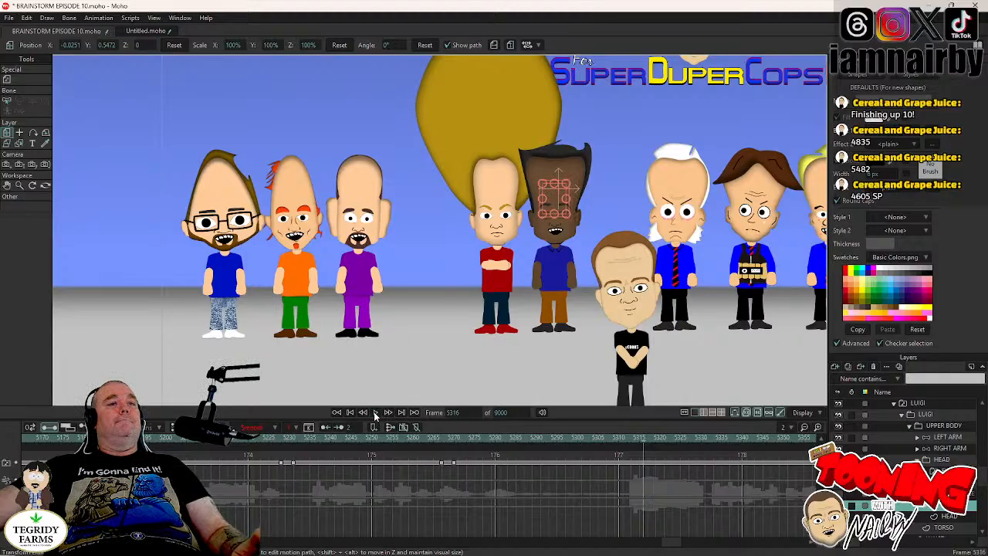
click(376, 413)
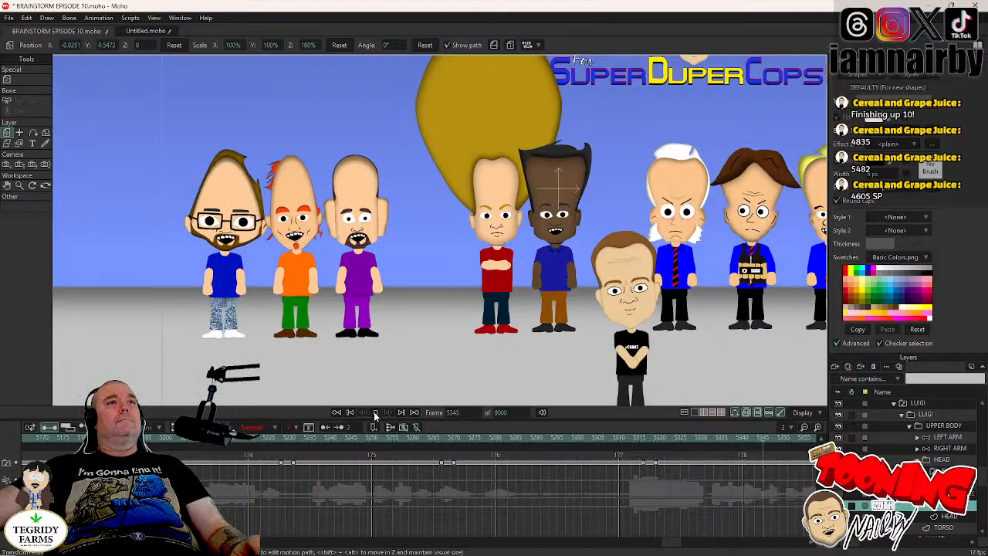
click(376, 413)
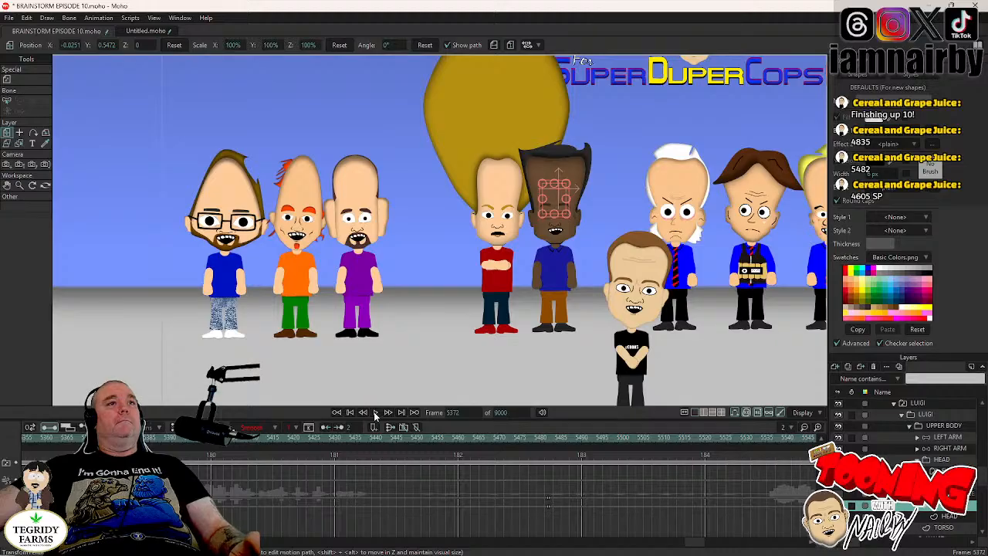
- Paste LUIGI's blink keyframes at about frames 5399 and 5453 and at frame 5472 while playing the scene
click(376, 414)
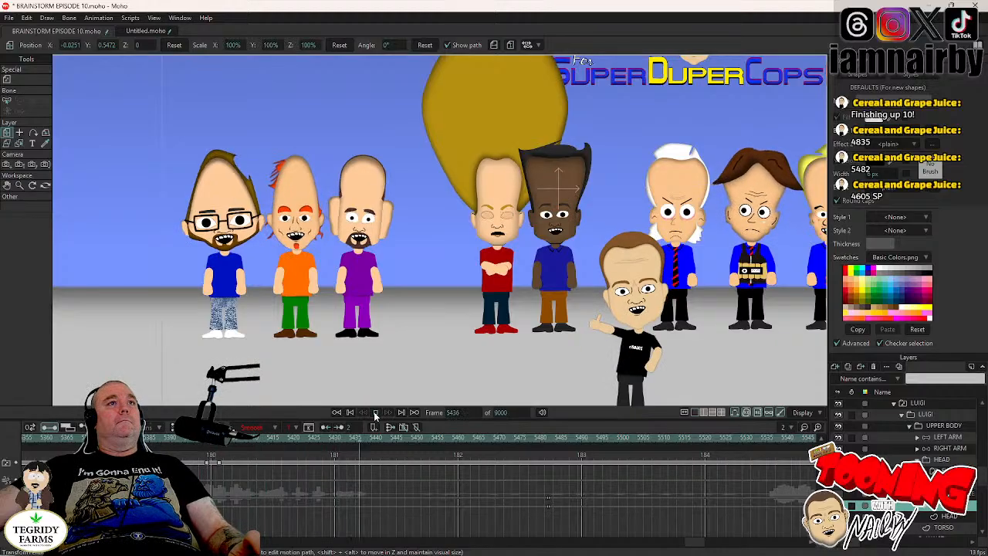
click(376, 413)
click(376, 413)
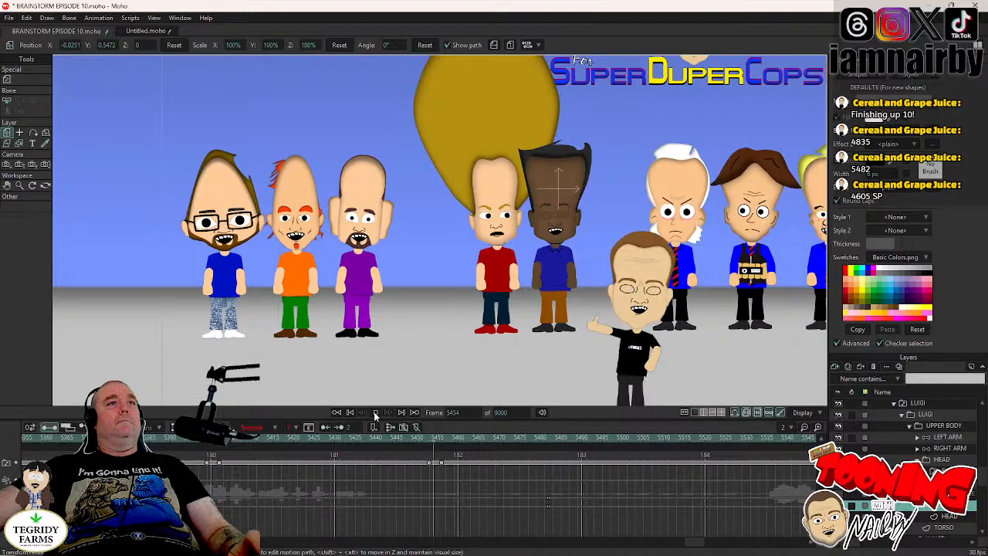
click(376, 413)
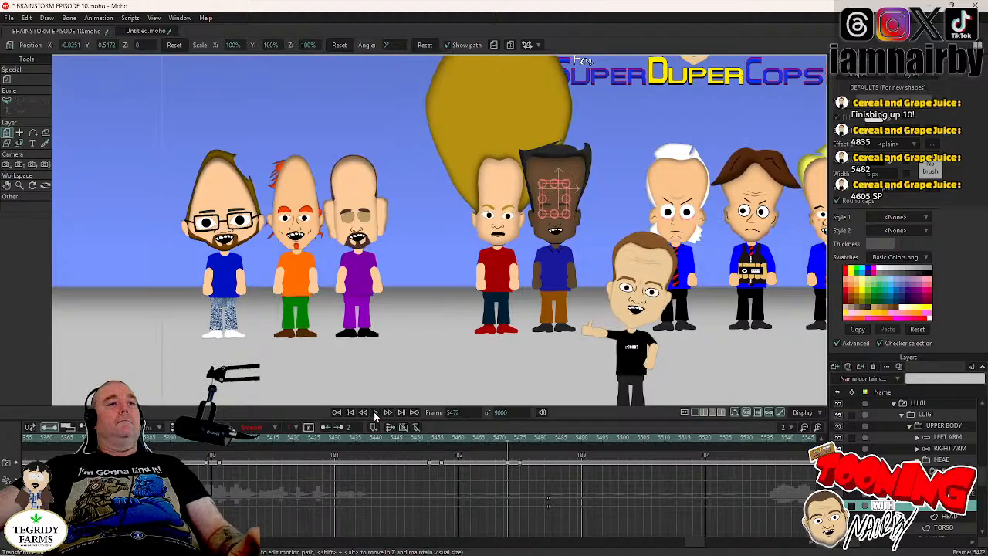
- Save the BRAINSTORM EPISODE 10.moho project
key(ctrl+s)
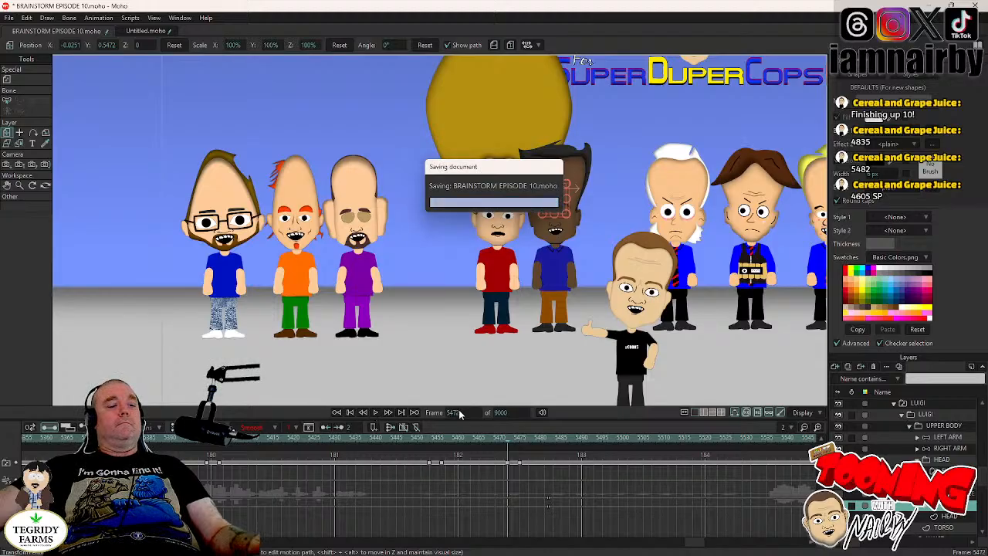
key(6)
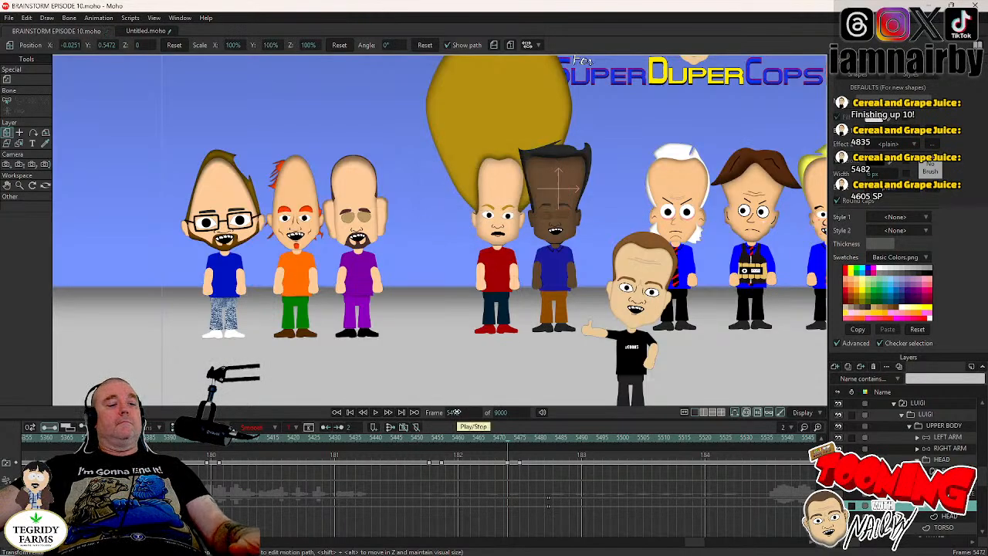
key(5)
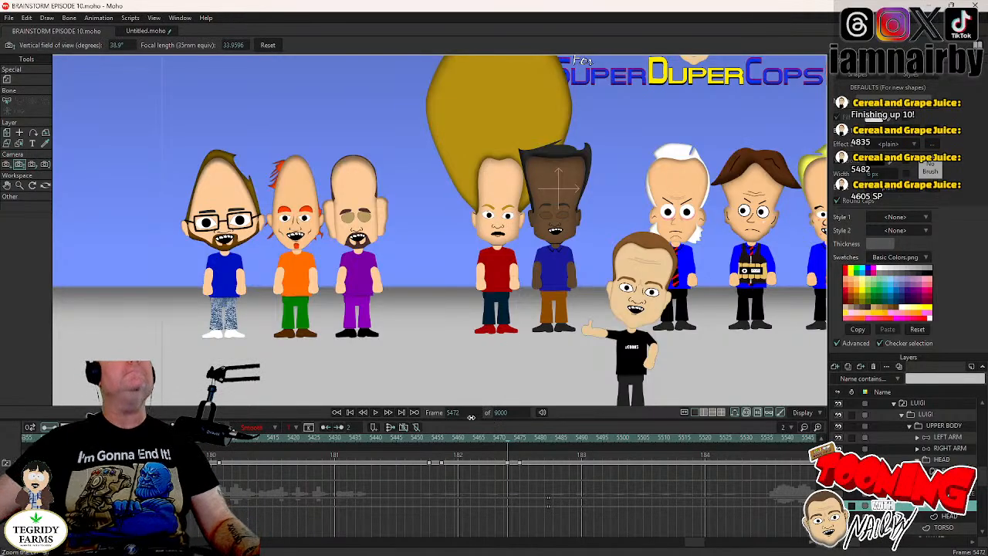
key(ctrl+s)
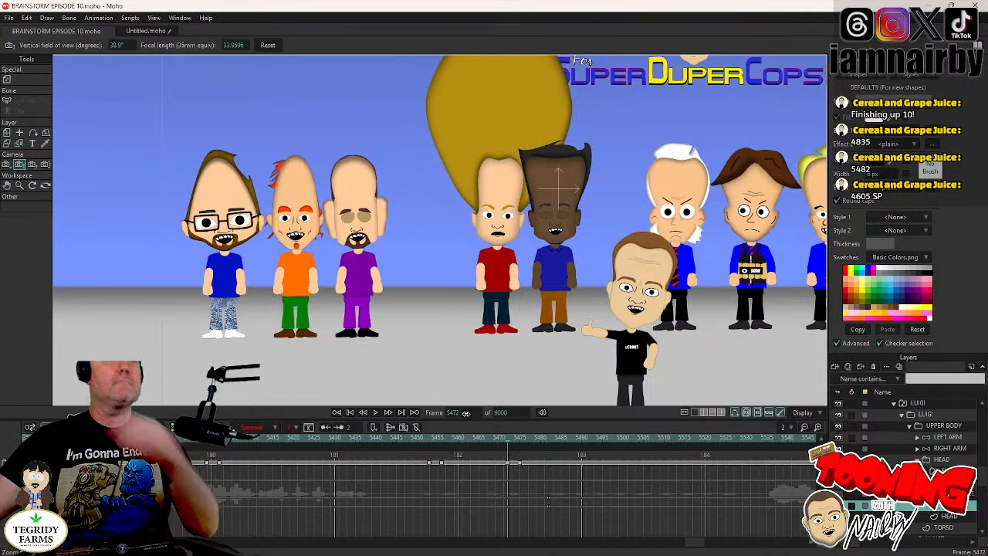
- Move the playhead to frame 4605
click(463, 413)
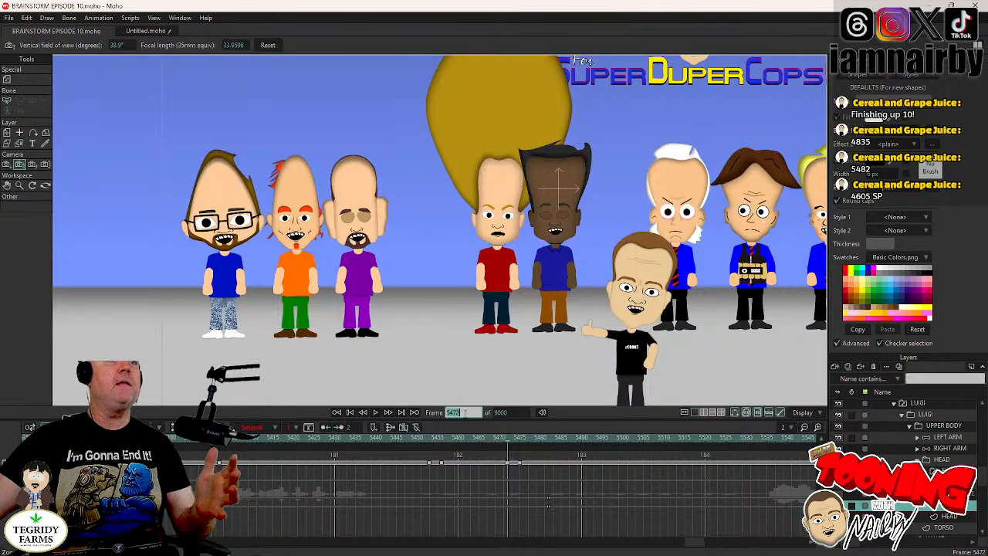
text(4)
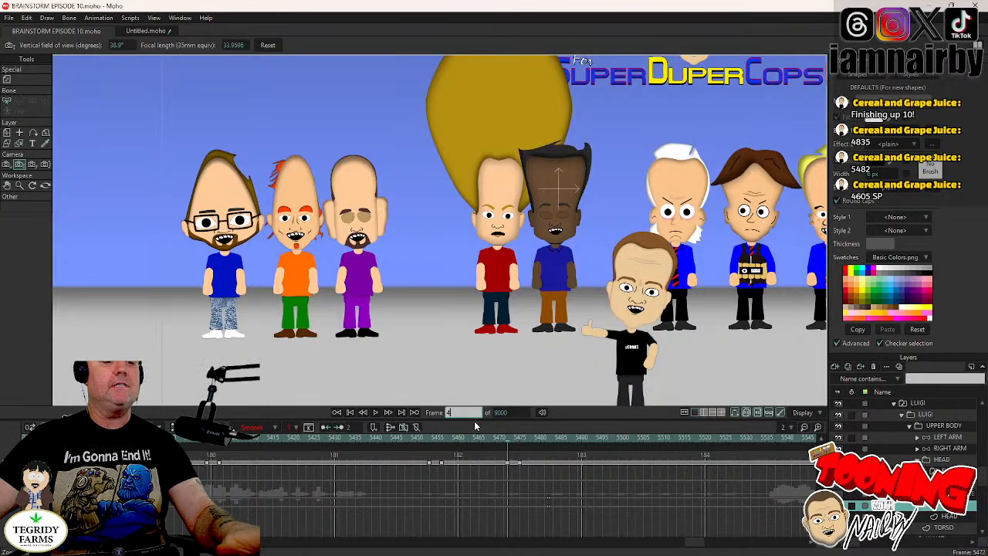
text(605)
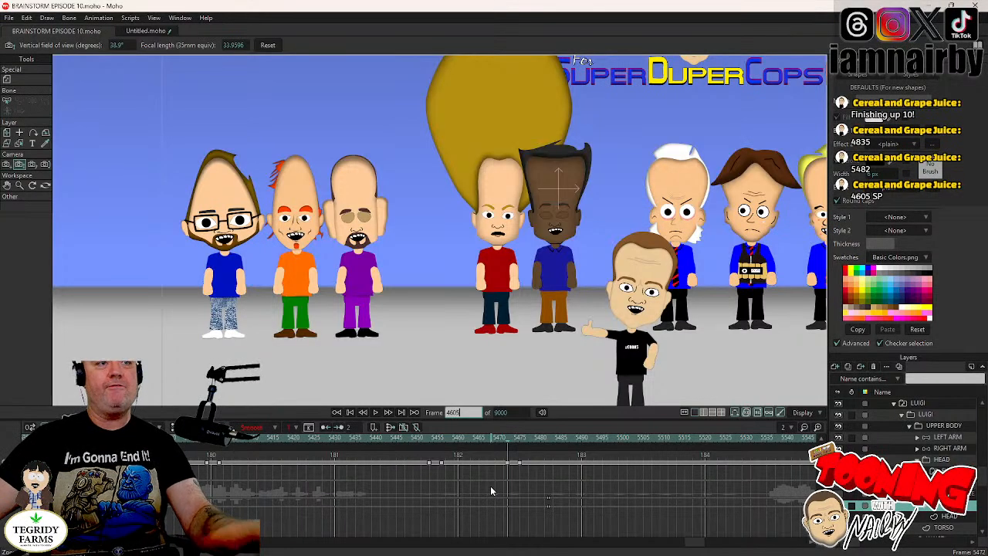
key(Return)
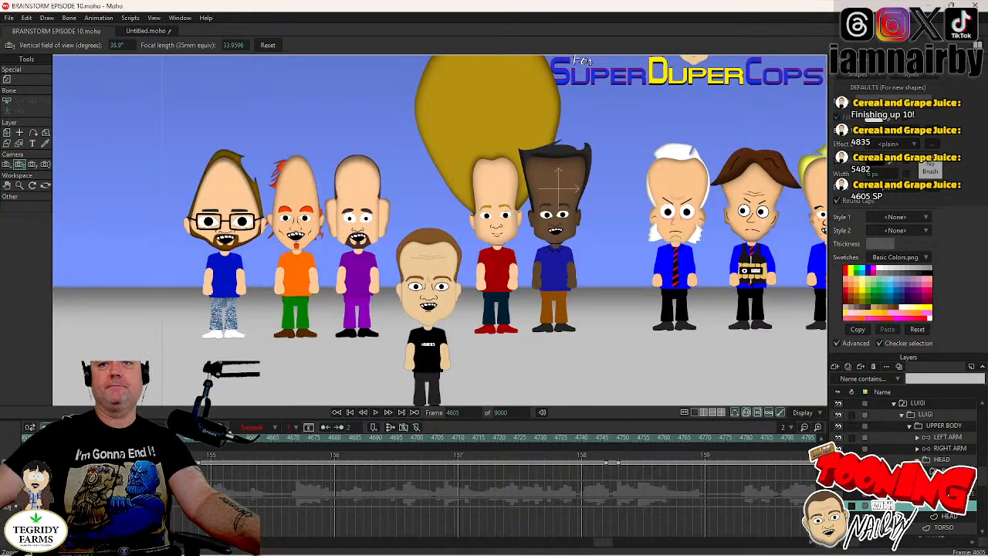
- Play the scene from frame 4605 up to frame 4643 and ready LUIGI's HEAD layer for transforming
mouse_move(842, 555)
click(945, 460)
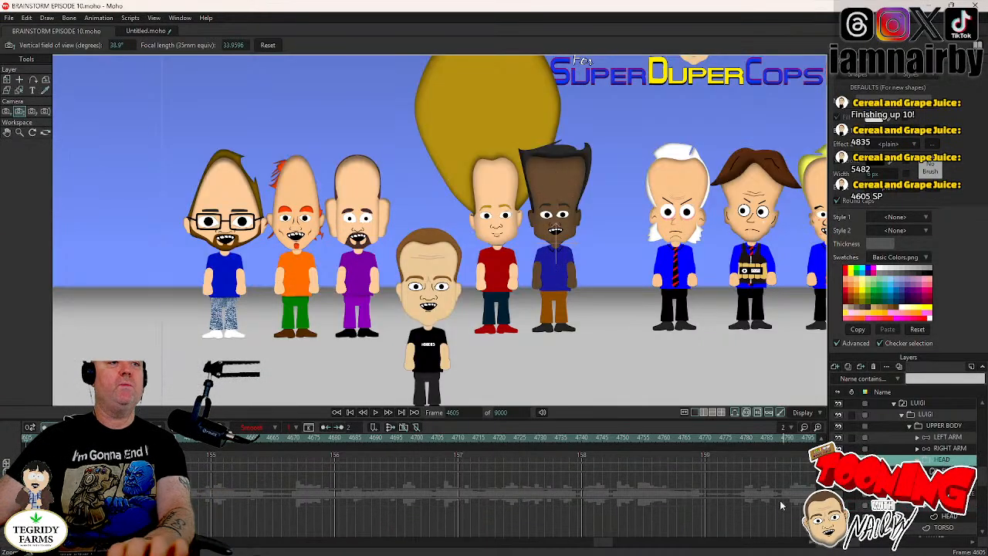
click(375, 413)
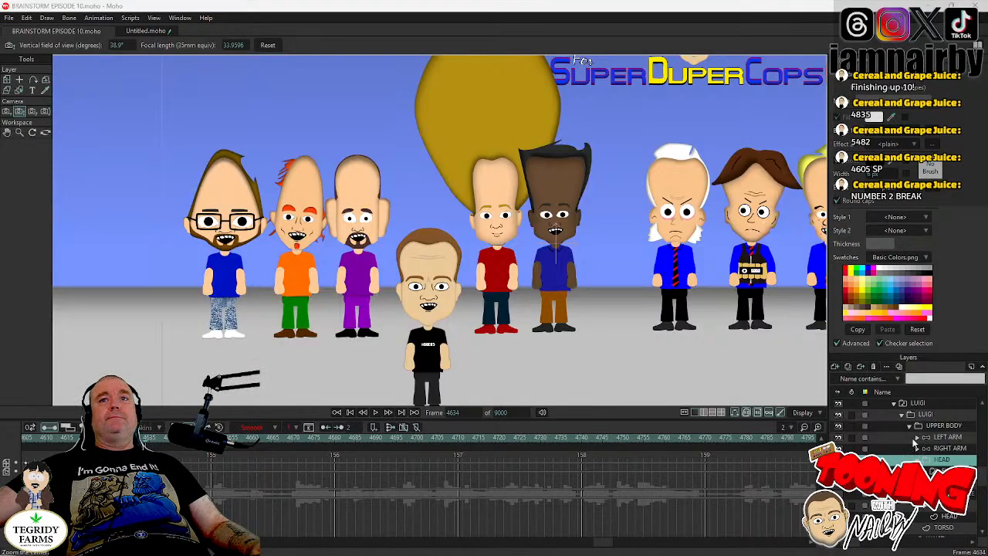
click(945, 507)
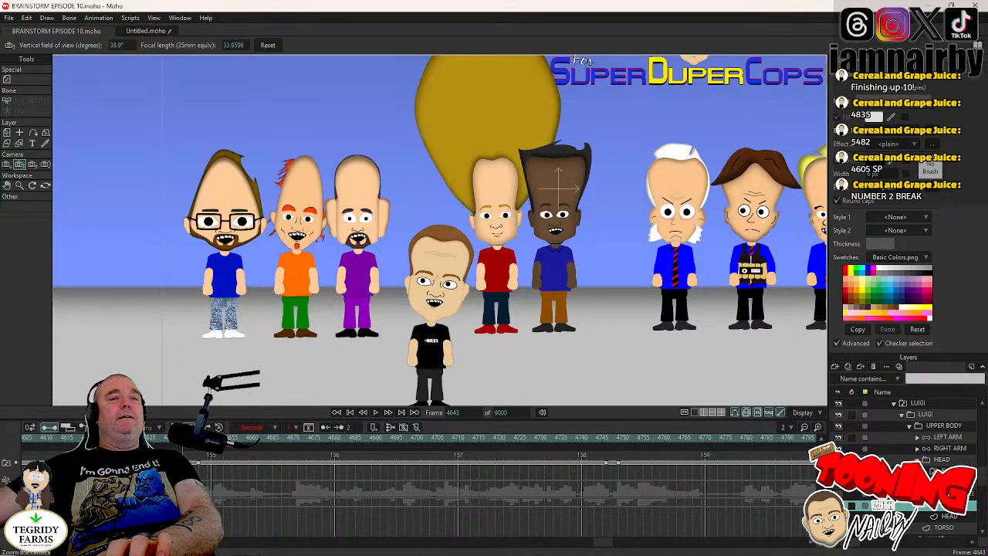
click(942, 460)
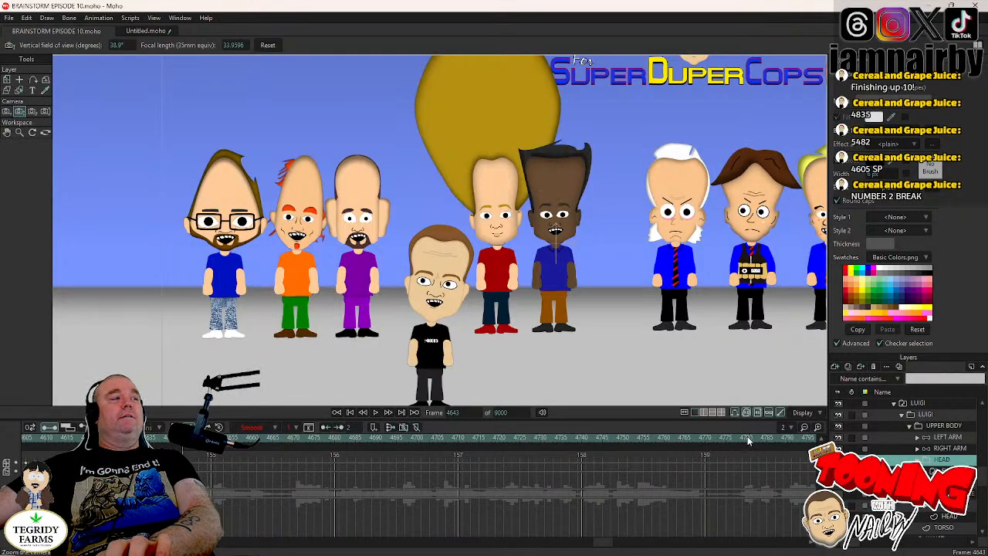
click(7, 79)
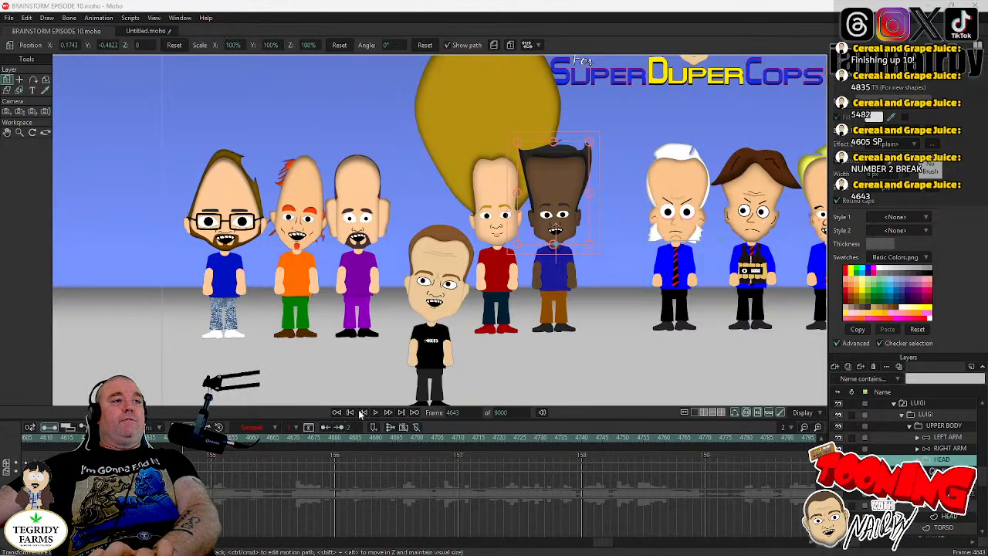
- Play the scene from frame 4643 to review the dialogue, and return the playhead to frame 4643
right_click(517, 468)
click(637, 430)
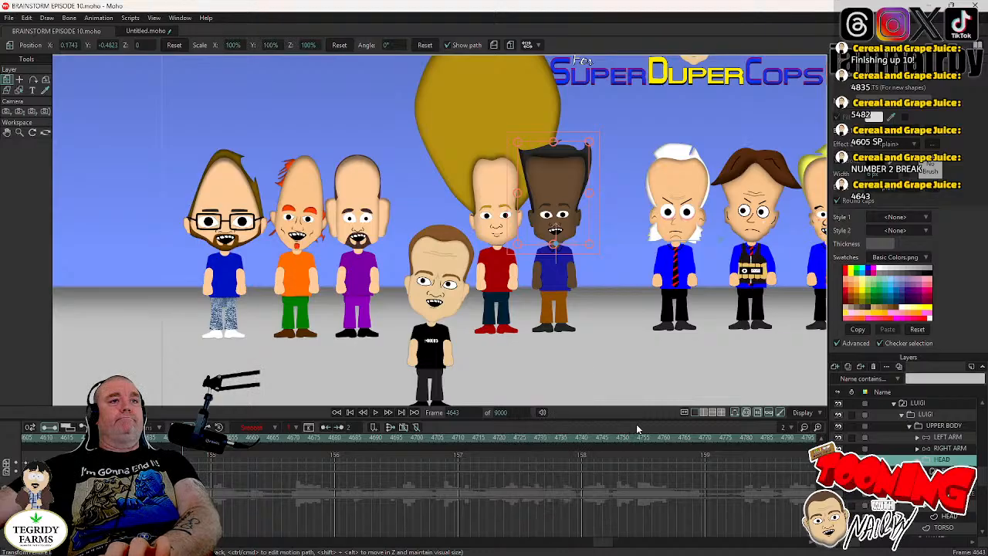
key(Right)
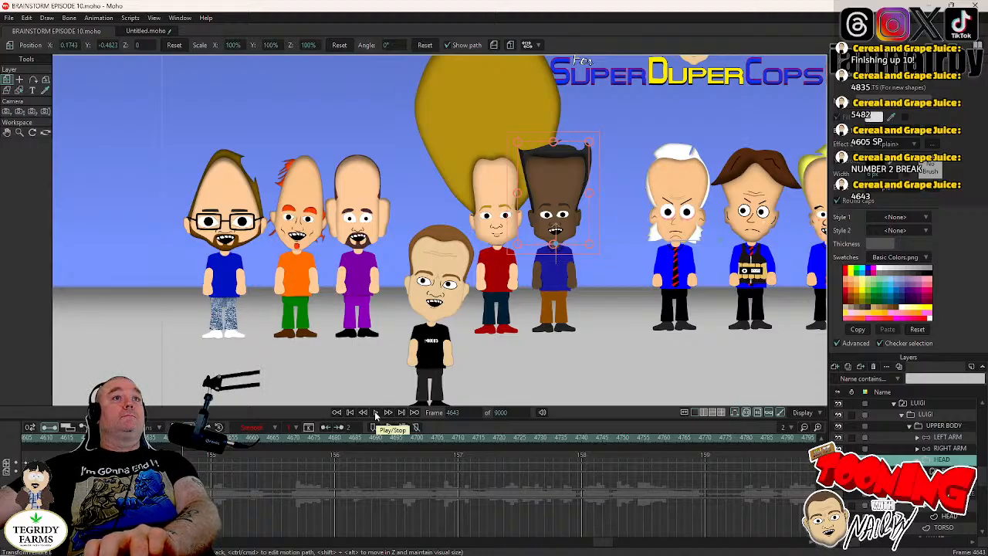
click(376, 415)
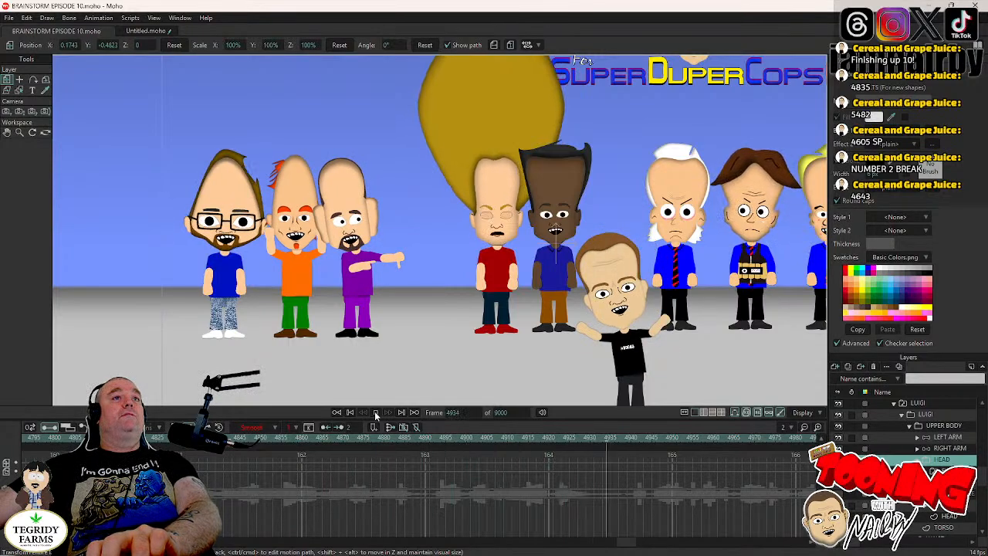
click(375, 413)
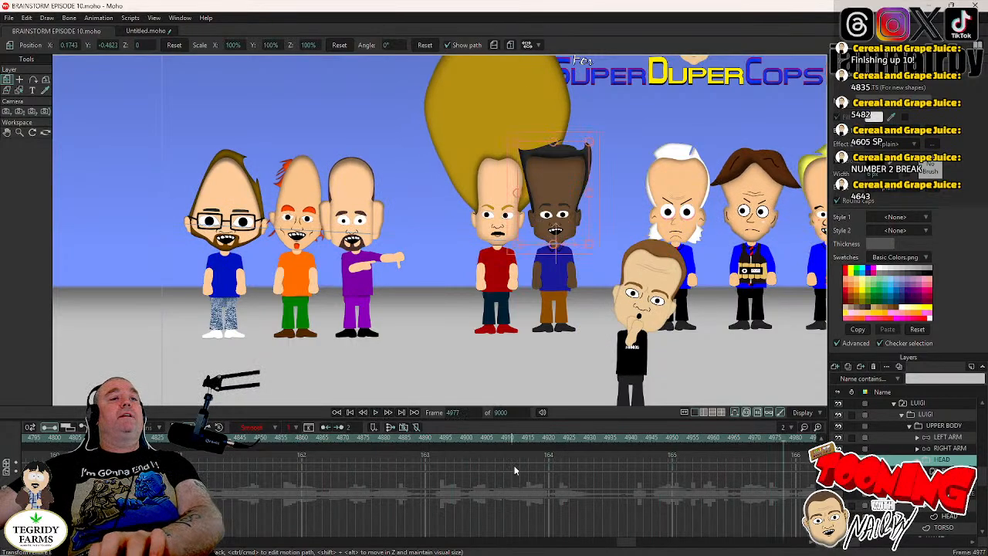
click(460, 413)
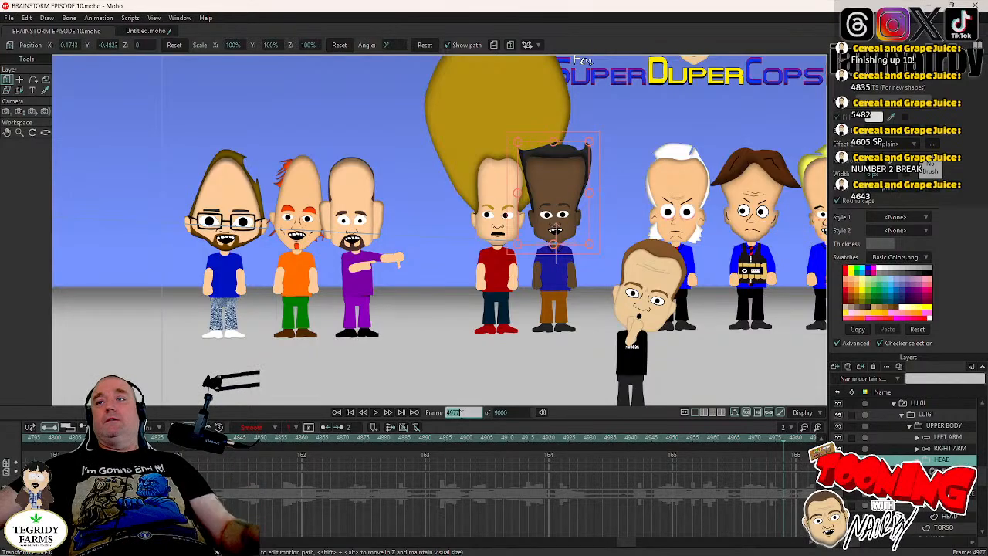
text(46)
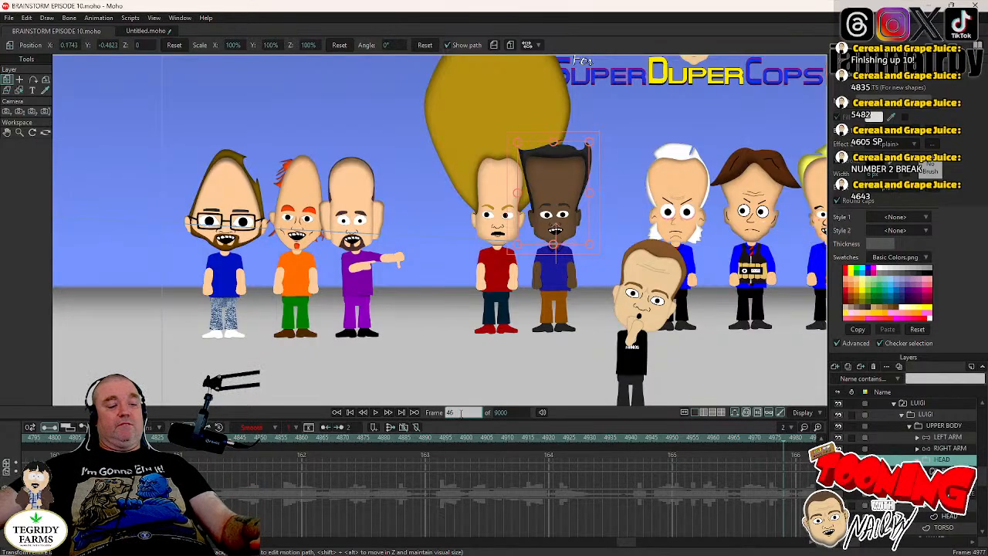
text(43)
key(Return)
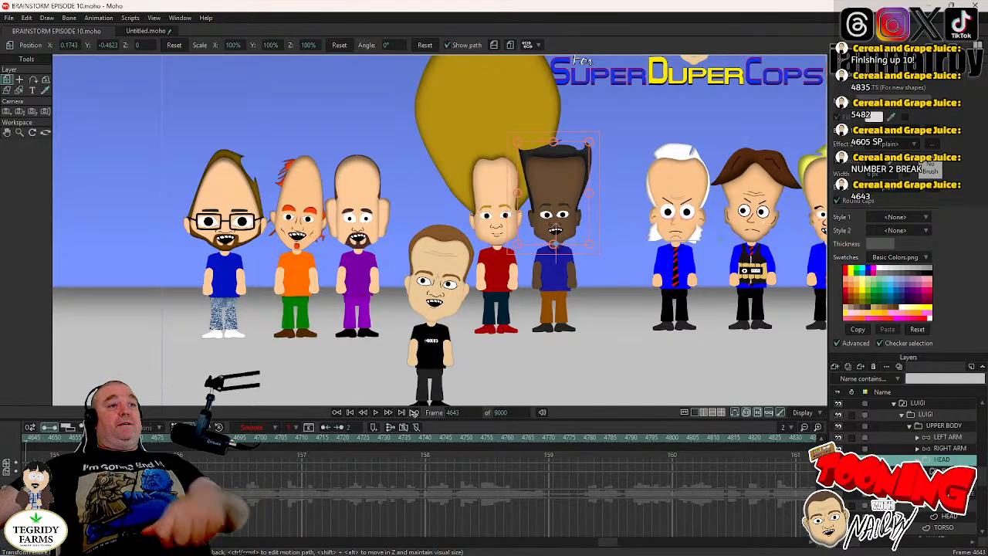
- Key LUIGI's head upright at frame 4643 and tilt it to about -4.1° at frame 4647
click(948, 506)
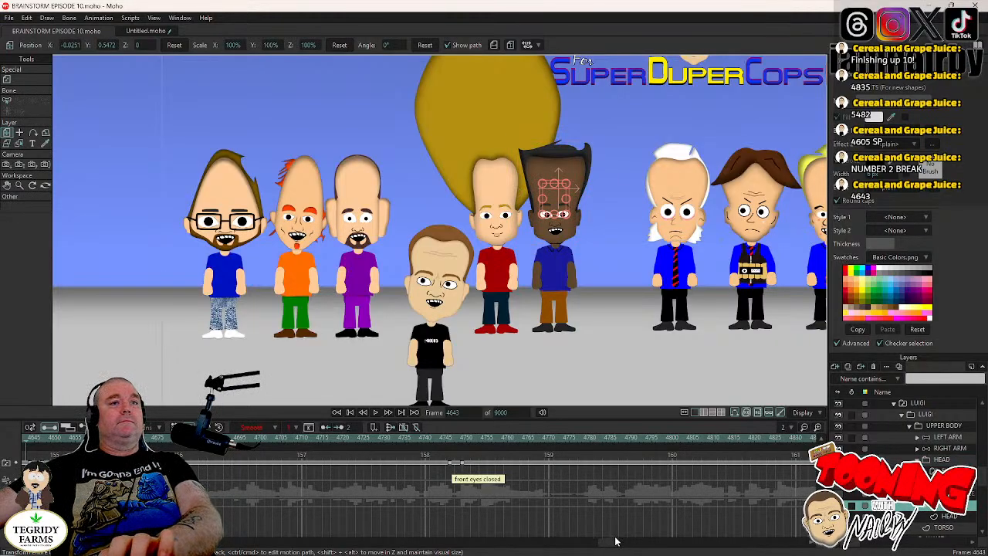
drag(611, 544, 599, 548)
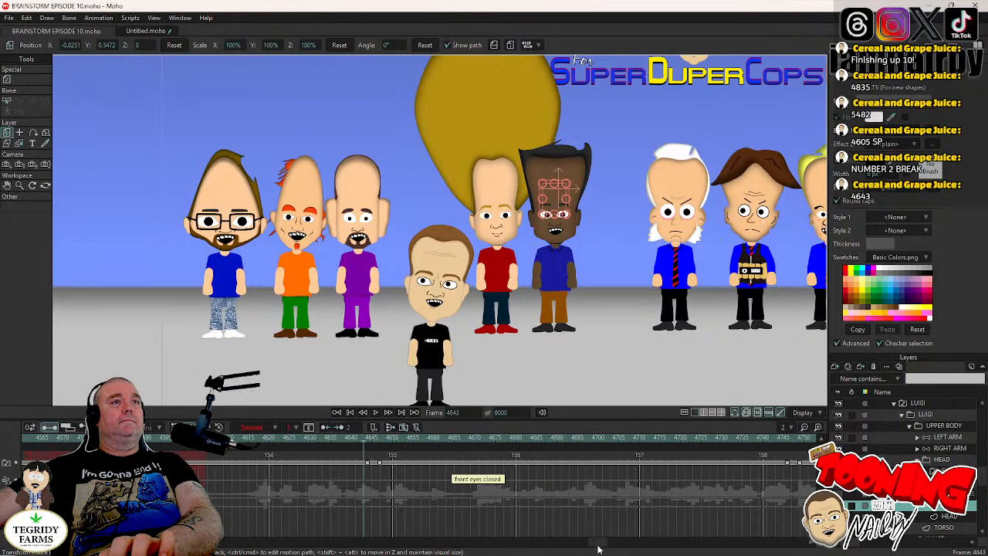
click(931, 462)
scroll(442, 173, up, 3)
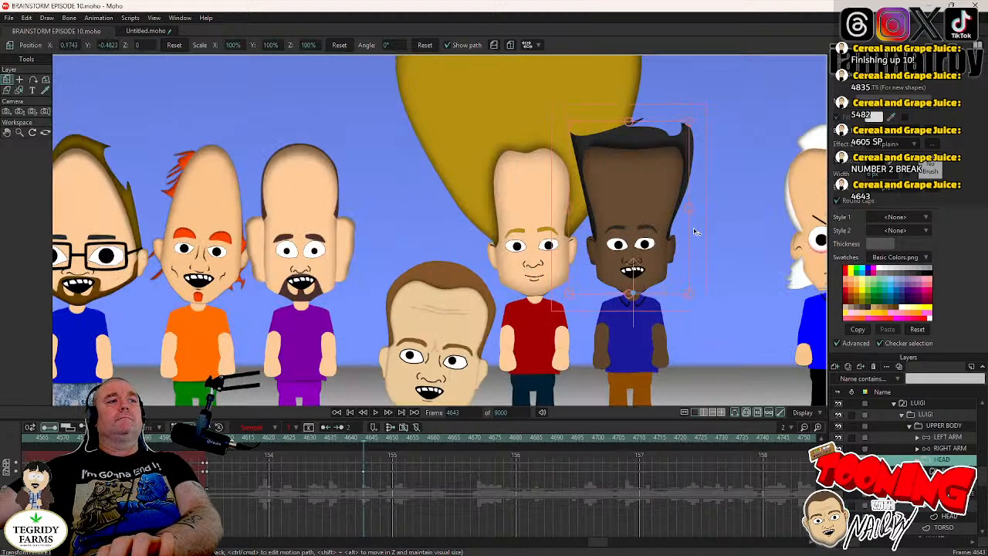
key(ctrl+Right)
key(ctrl+Right)
key(ctrl+Right)
key(ctrl+Right)
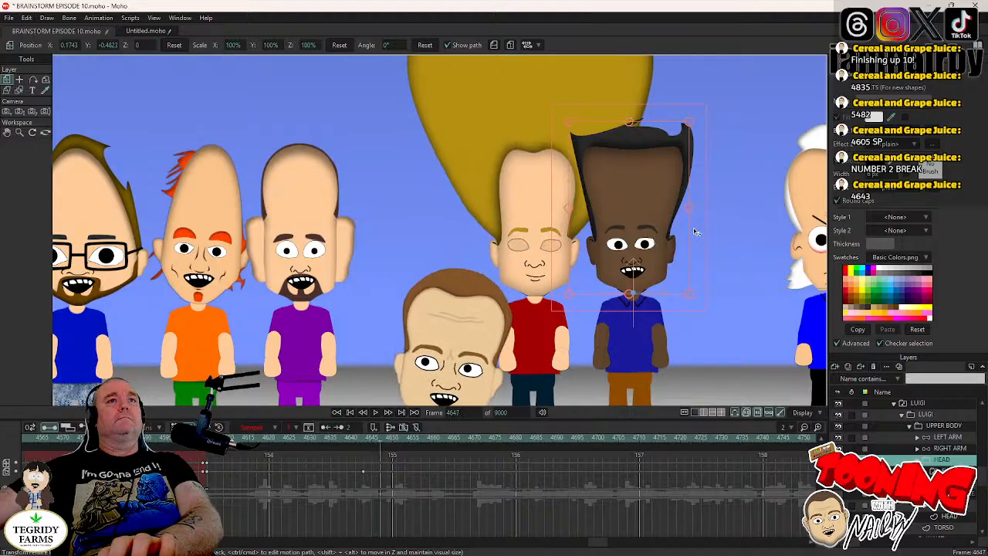
drag(705, 251, 709, 257)
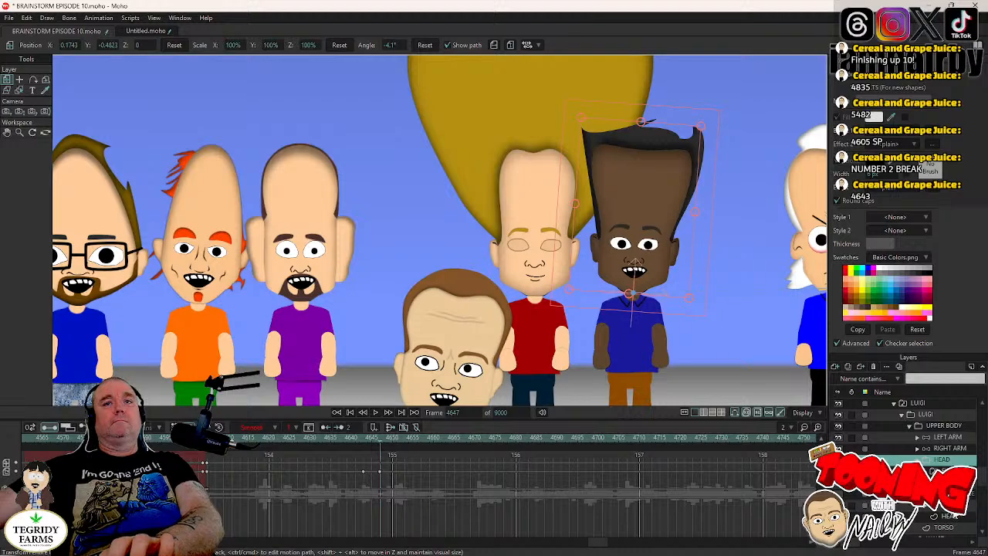
- Hold LUIGI's head tilt with a keyframe at frame 4745 and rotate the head to about -0.1° at frame 4749
click(943, 505)
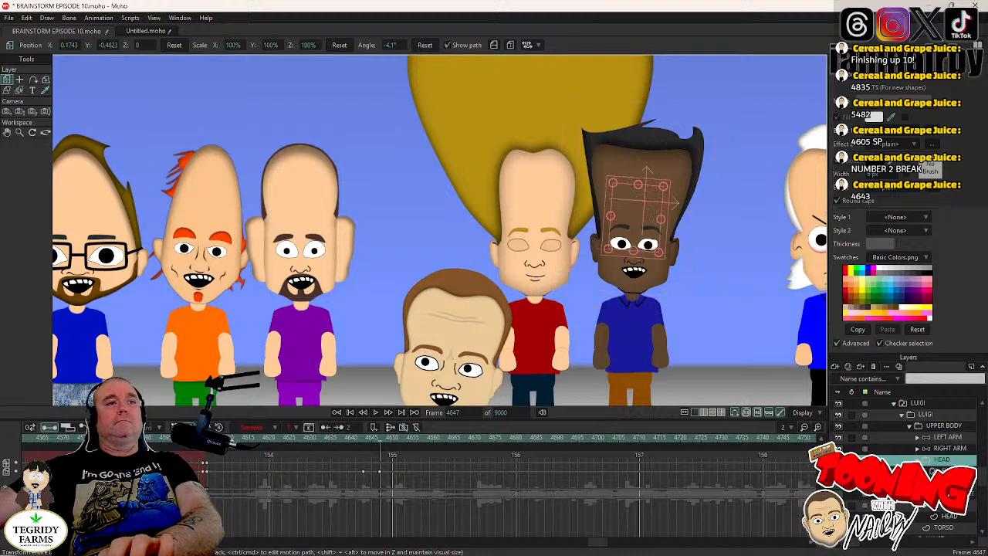
click(788, 439)
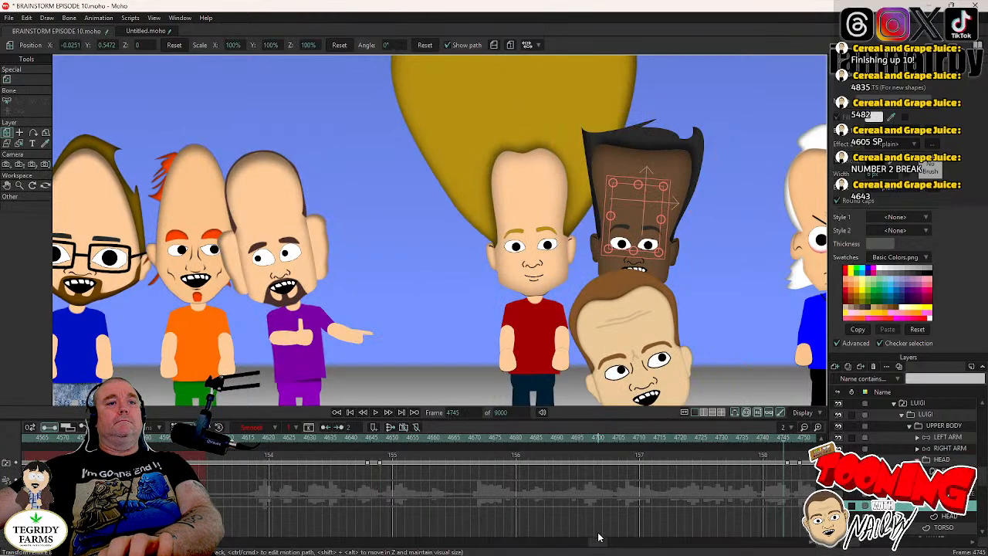
drag(600, 543, 615, 548)
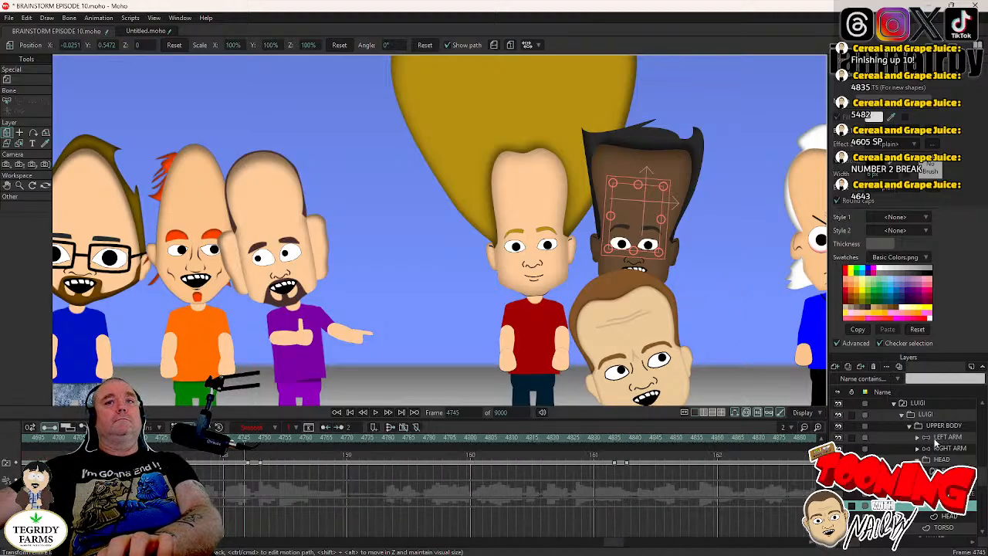
click(941, 459)
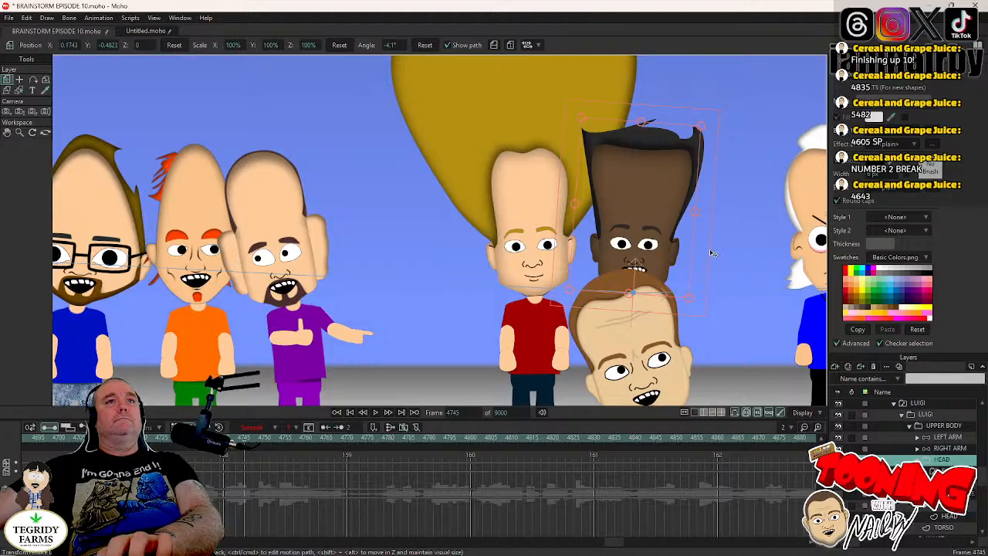
key(Right)
key(Right)
key(Right)
key(Right)
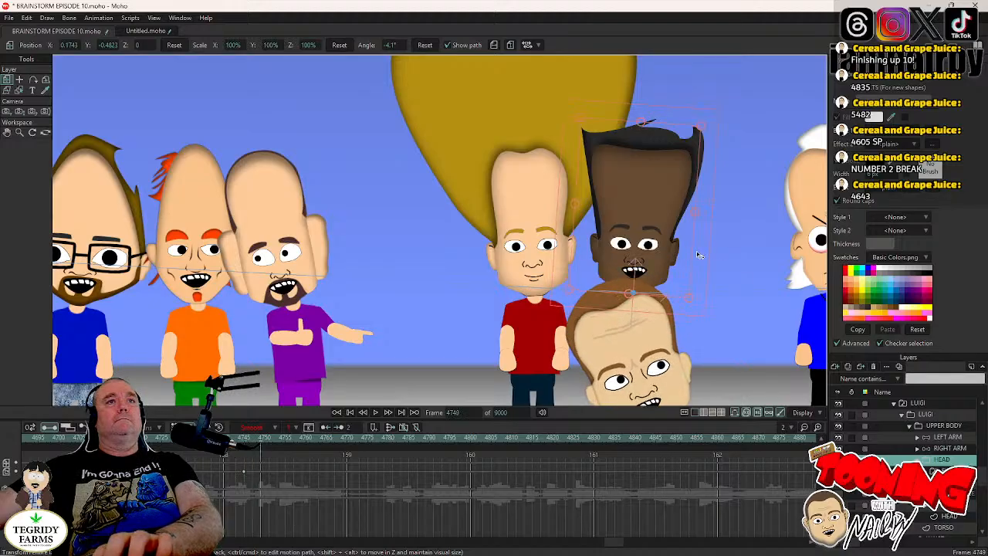
drag(697, 251, 701, 241)
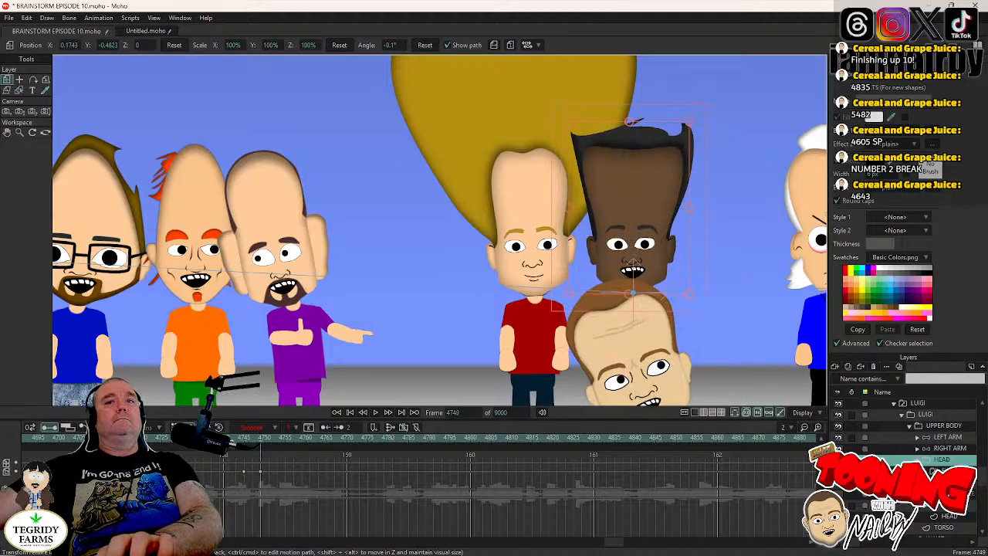
- Key LUIGI's current head pose at frame 4834 and tilt the head to about -6.9° at frame 4838
click(944, 505)
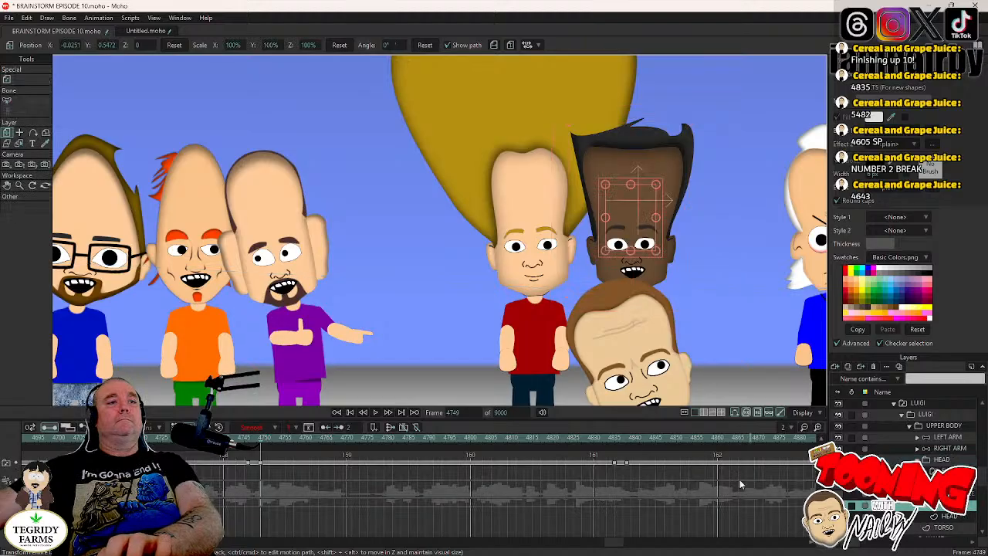
click(615, 439)
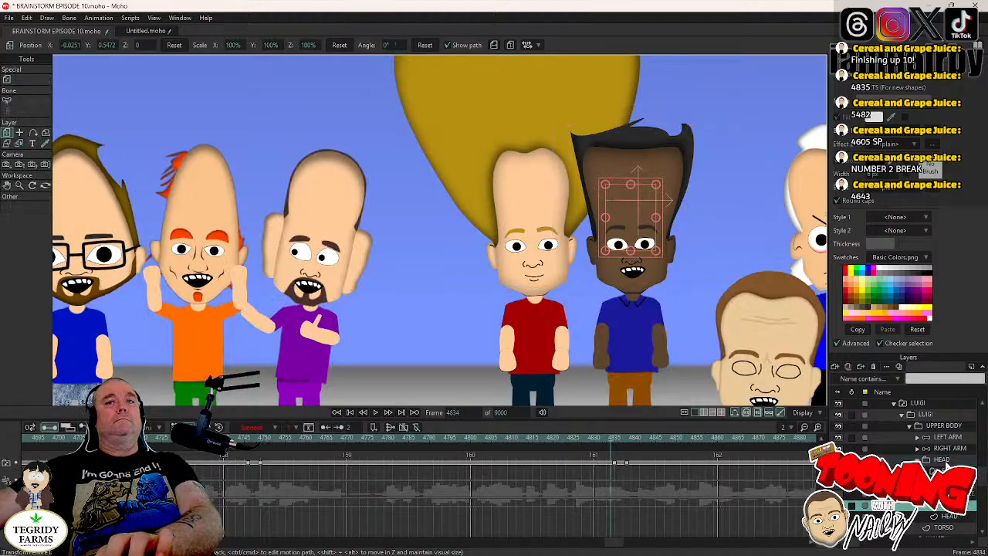
click(943, 461)
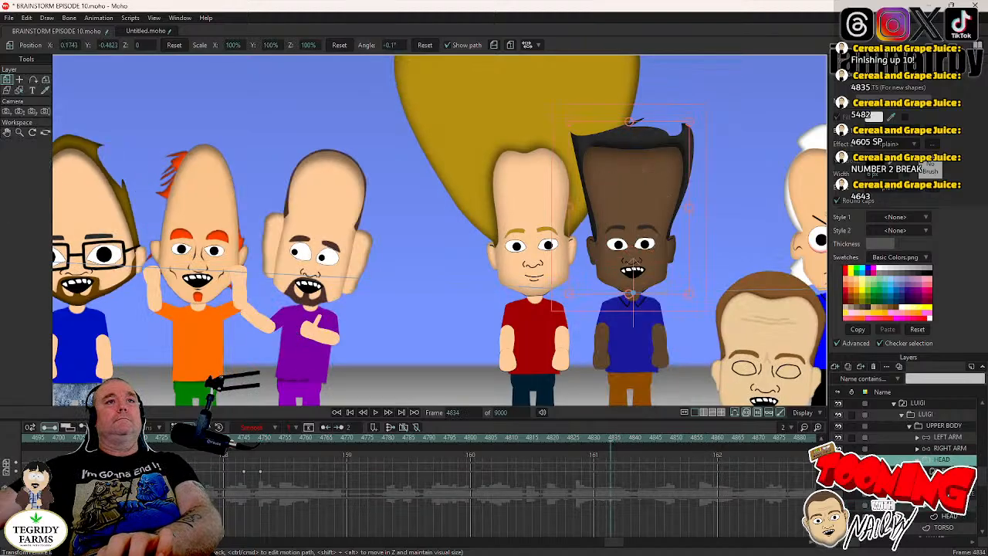
click(703, 274)
key(Right)
key(Right)
key(Right)
key(Right)
drag(703, 274, 708, 284)
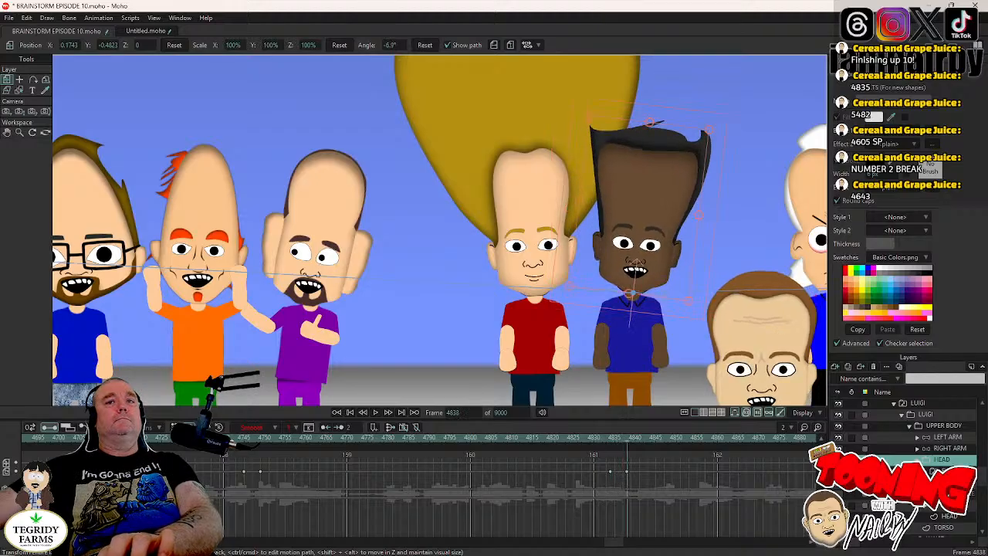
- Hold LUIGI's head tilt with a keyframe at frame 4909 and rotate the head to about -0.4° at frame 4913
click(943, 506)
drag(617, 544, 626, 545)
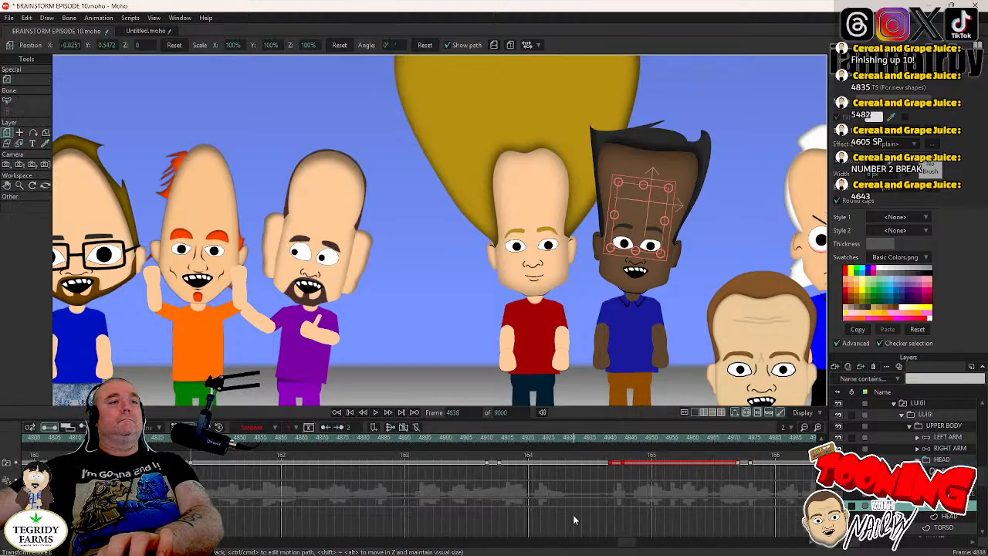
click(486, 439)
key(Left)
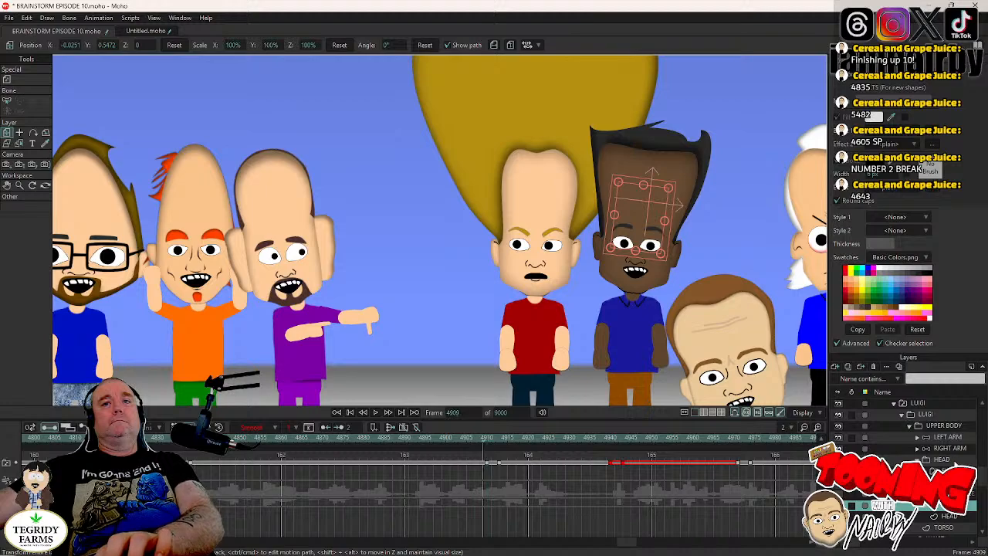
click(942, 460)
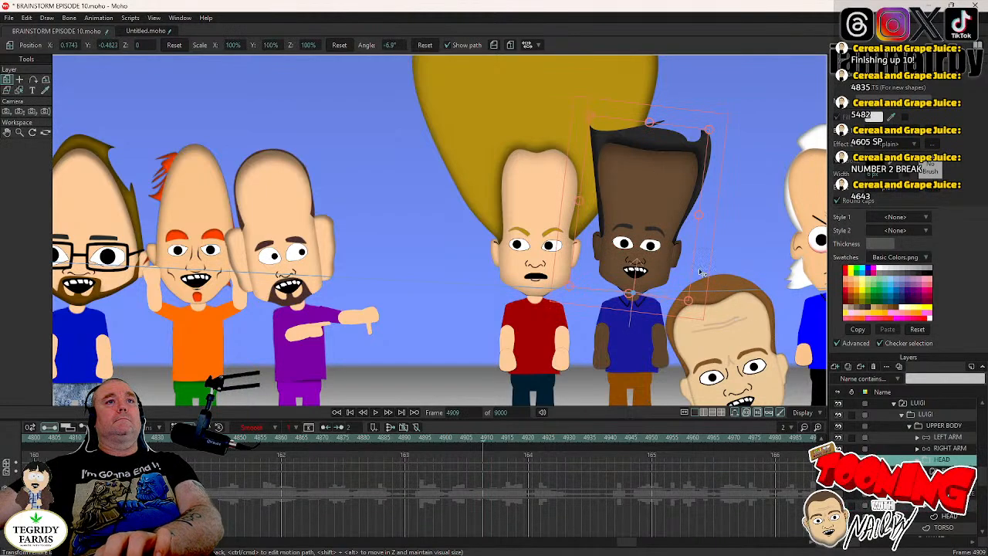
key(Right)
key(Right)
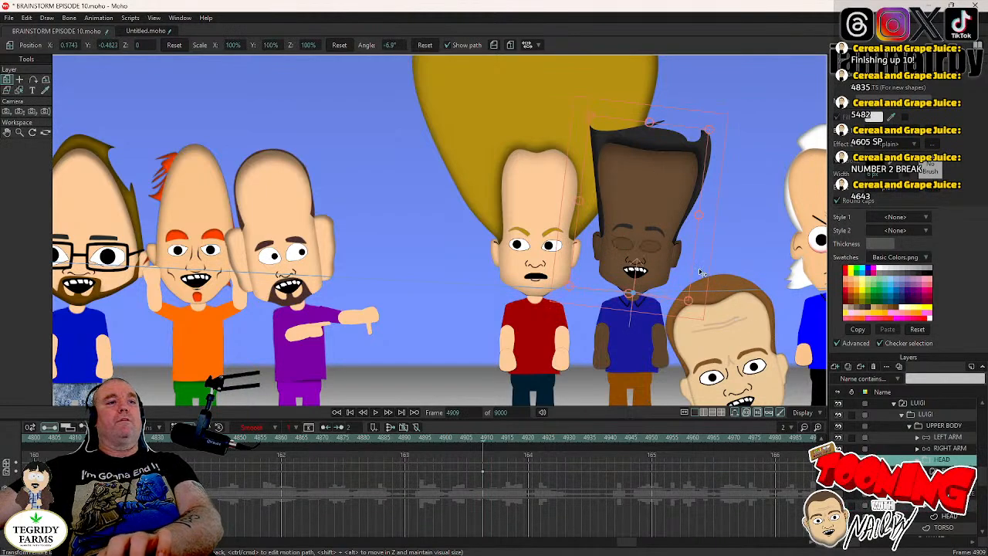
key(Right)
key(Right)
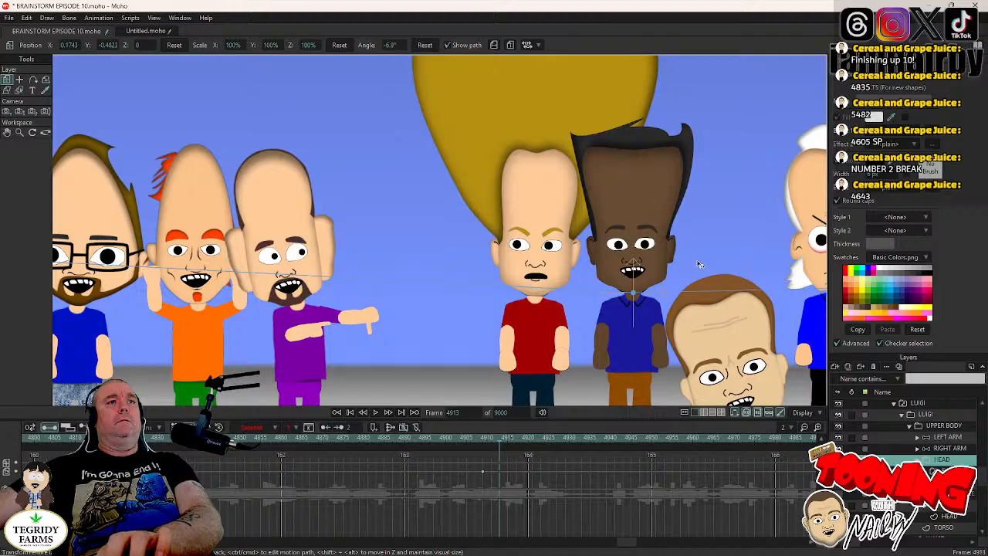
drag(698, 263, 701, 267)
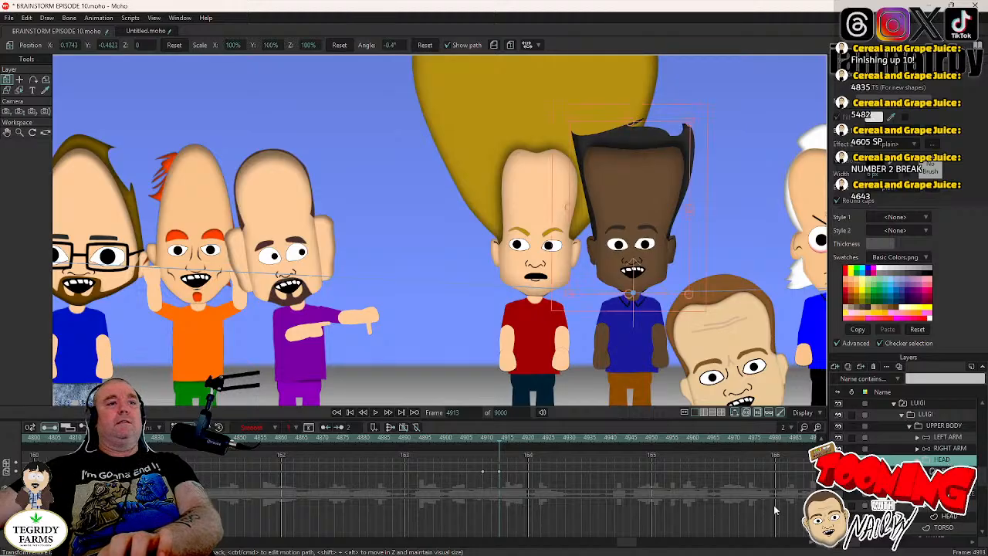
- Hold LUIGI's head pose with a keyframe at frame 4939 and tilt the head to about -3.8° at frame 4943
click(938, 506)
click(616, 441)
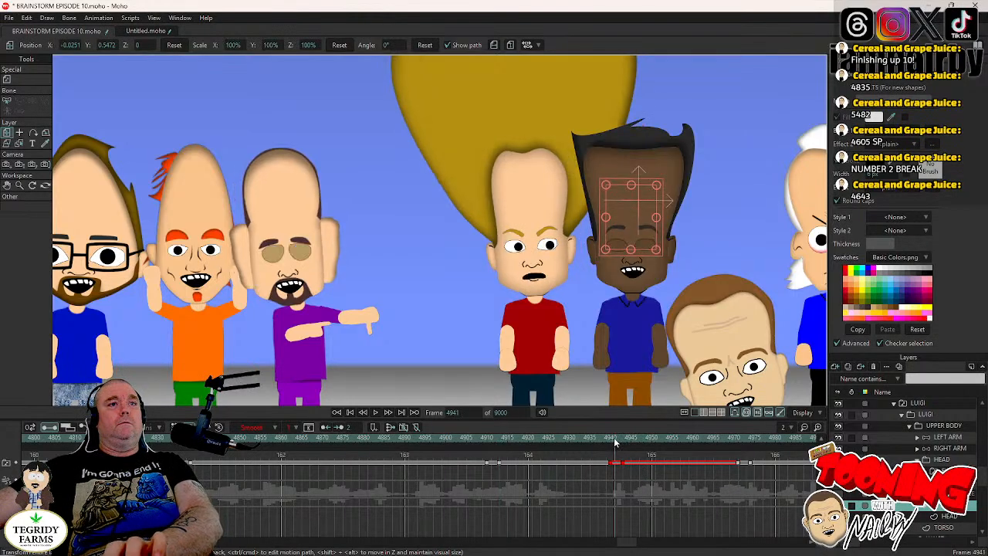
key(Left)
key(Left)
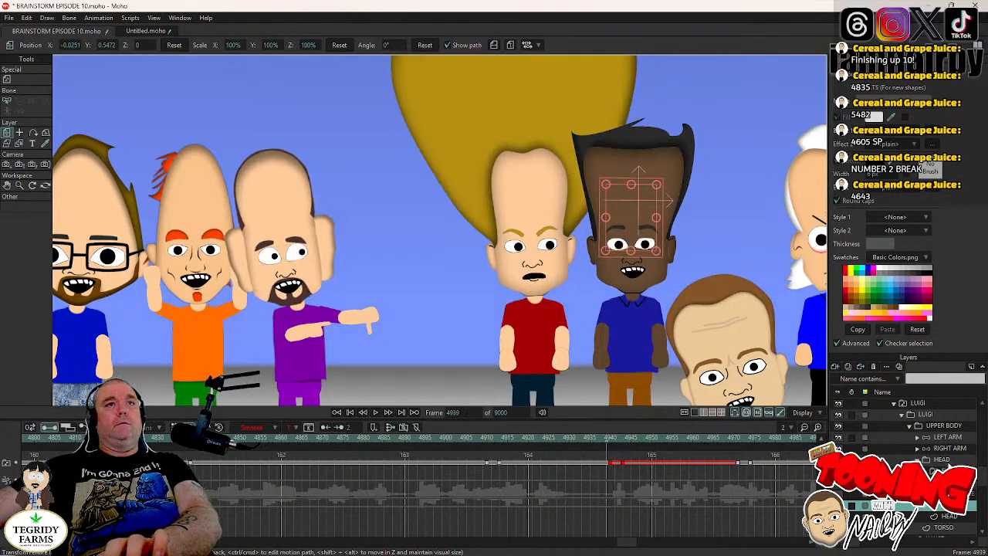
click(941, 460)
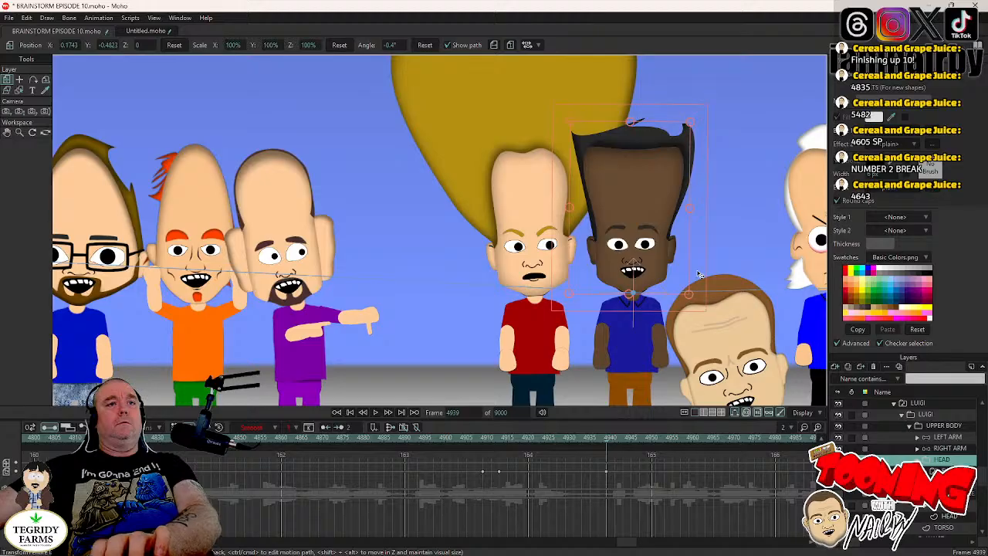
key(Right)
key(Right)
key(Right)
drag(697, 275, 698, 277)
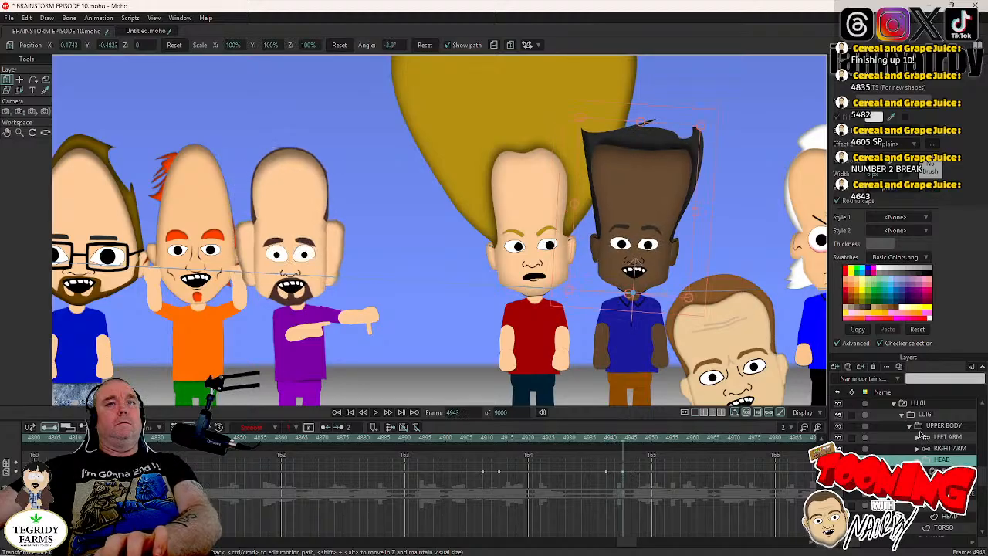
- Hold LUIGI's head tilt with a keyframe at frame 4970 and rotate the head to about 0.1° at frame 4974
click(933, 506)
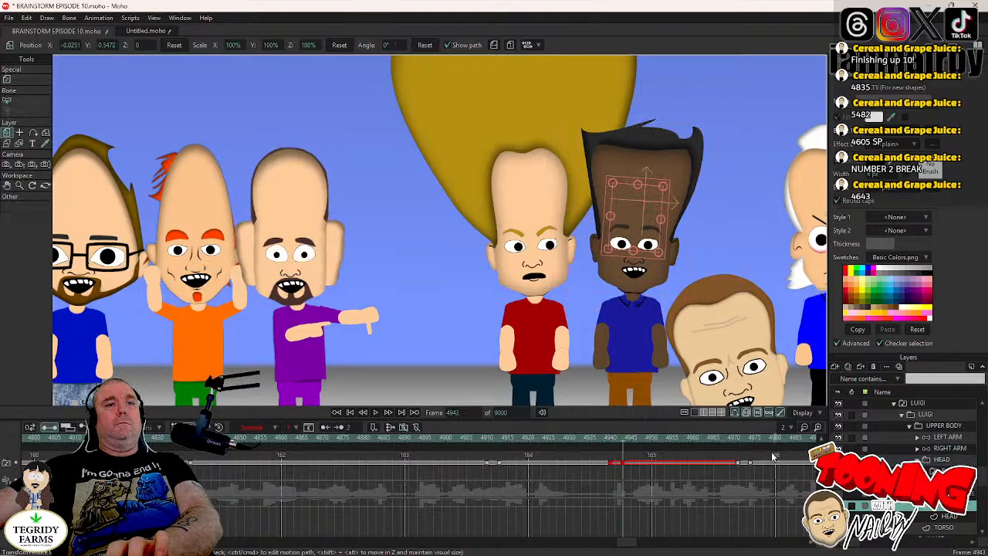
click(734, 439)
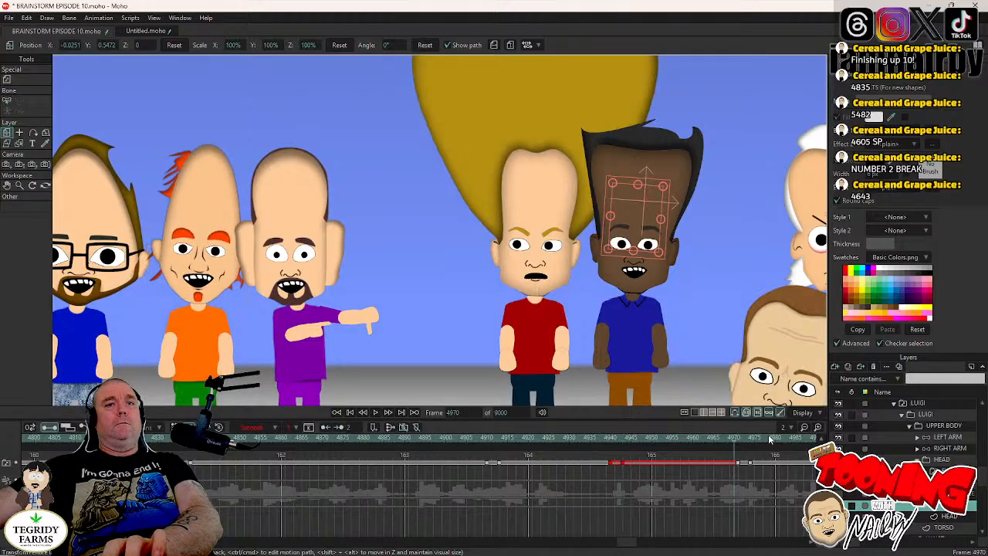
click(944, 460)
click(698, 286)
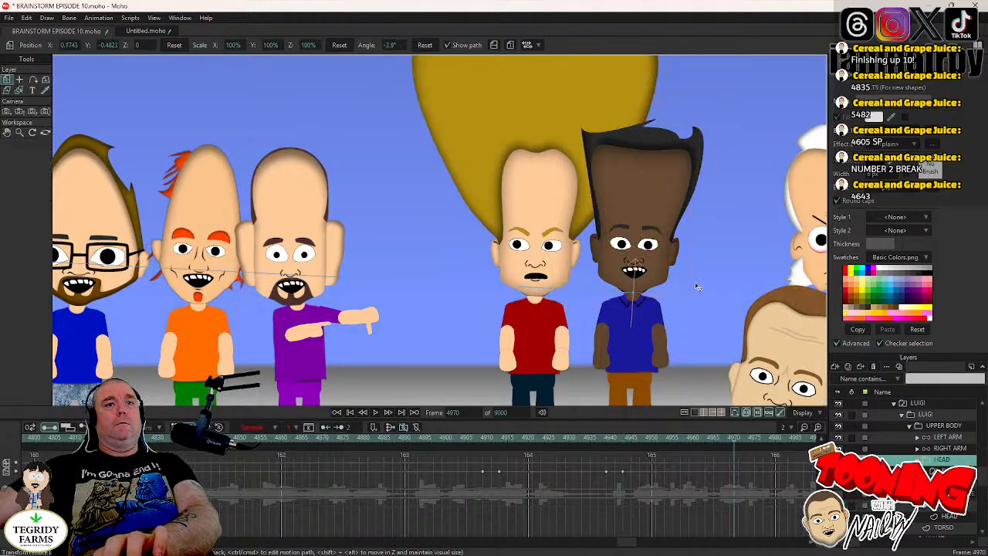
key(Right)
key(Right)
key(Right)
key(Right)
drag(698, 286, 697, 280)
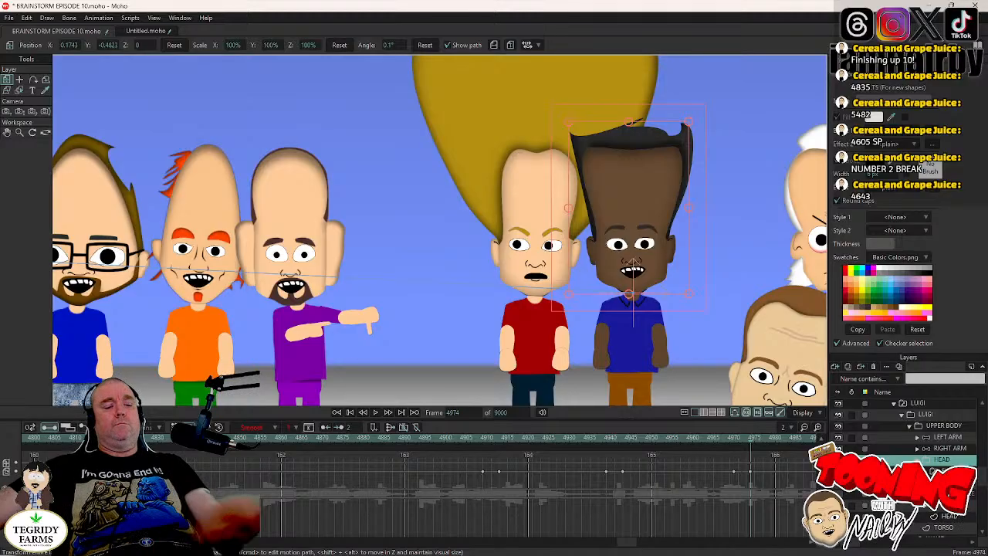
- Save the project and play back the animation from frame 4974
click(943, 506)
key(ctrl+s)
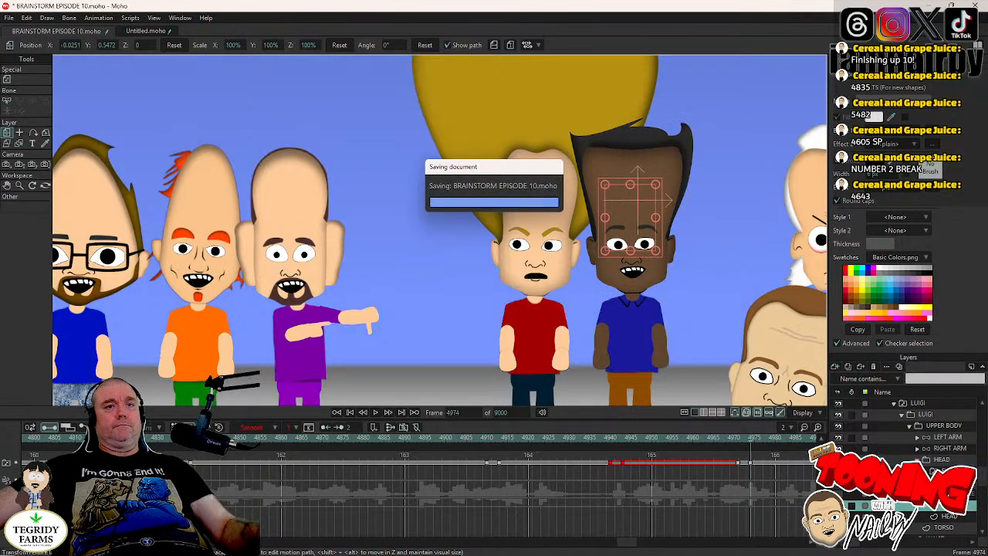
click(376, 412)
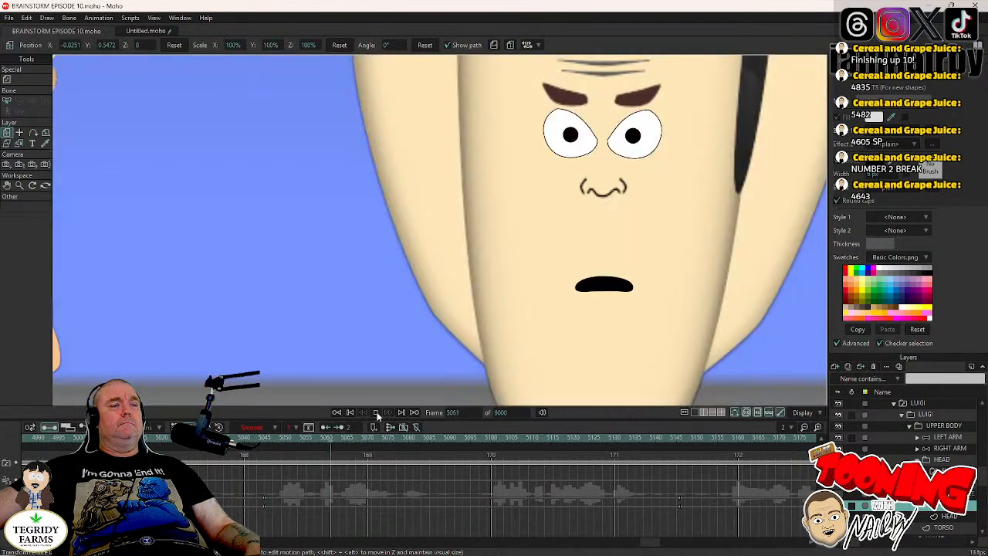
click(377, 413)
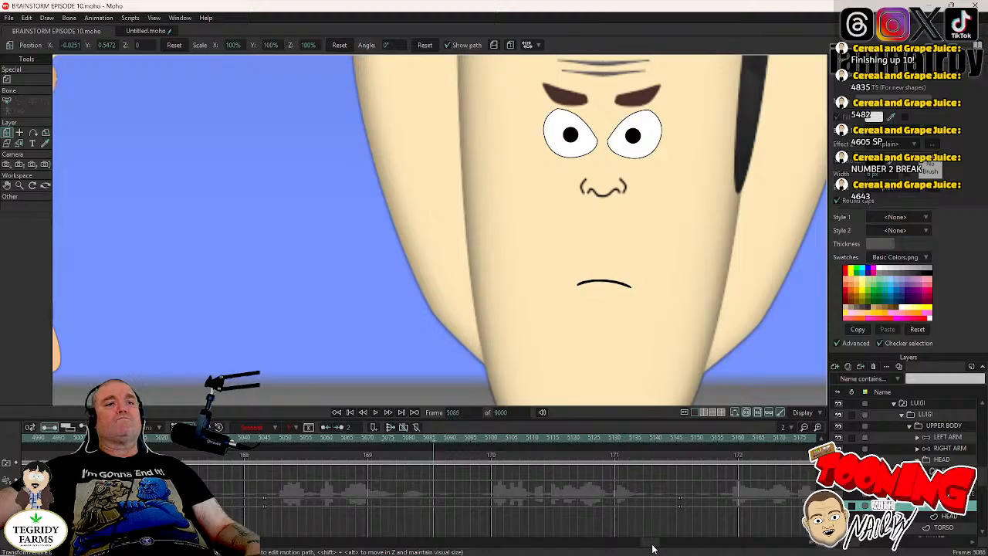
- Examine LUIGI's blinks and head tilts between frames 4835 and 4912
mouse_move(652, 546)
mouse_down()
mouse_move(629, 545)
mouse_move(637, 549)
mouse_up()
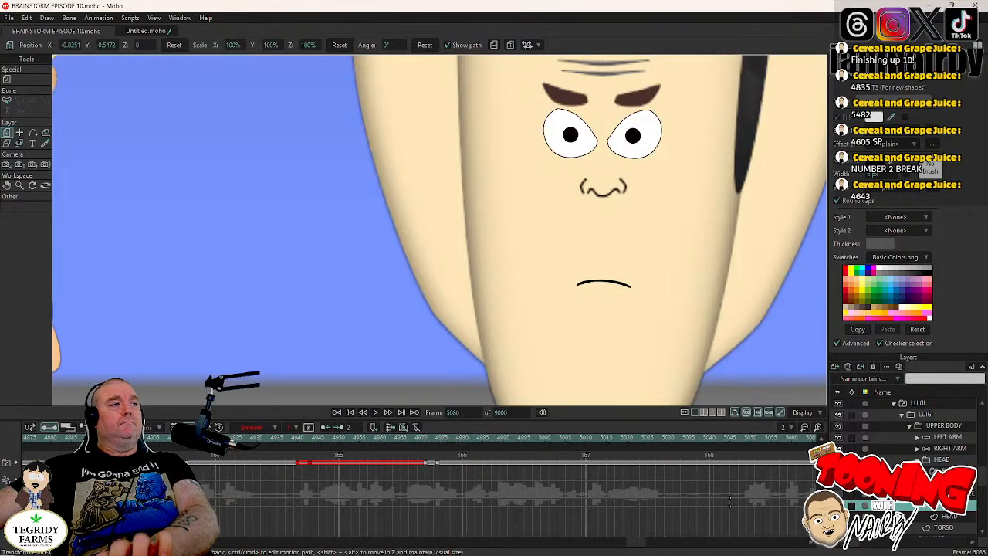
click(224, 437)
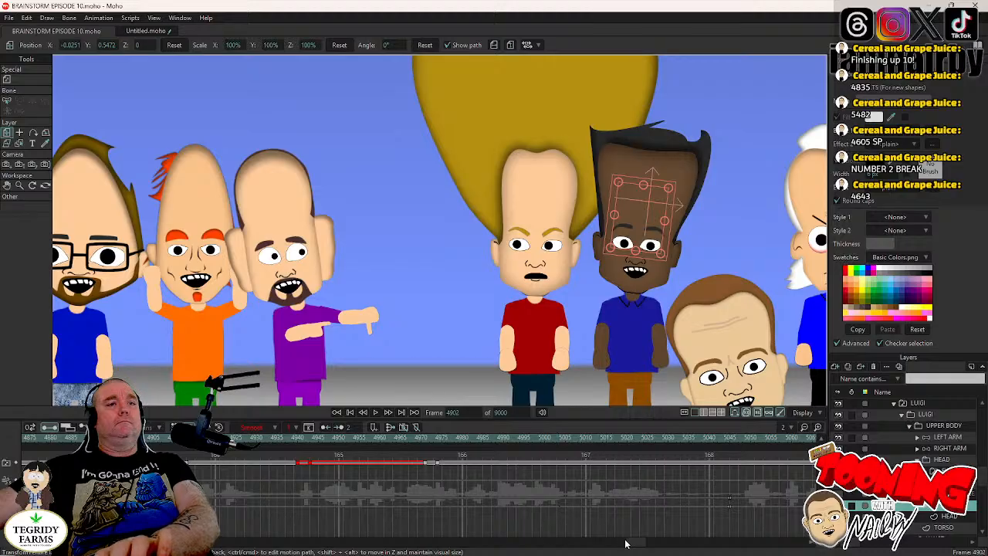
drag(633, 542, 621, 544)
click(356, 445)
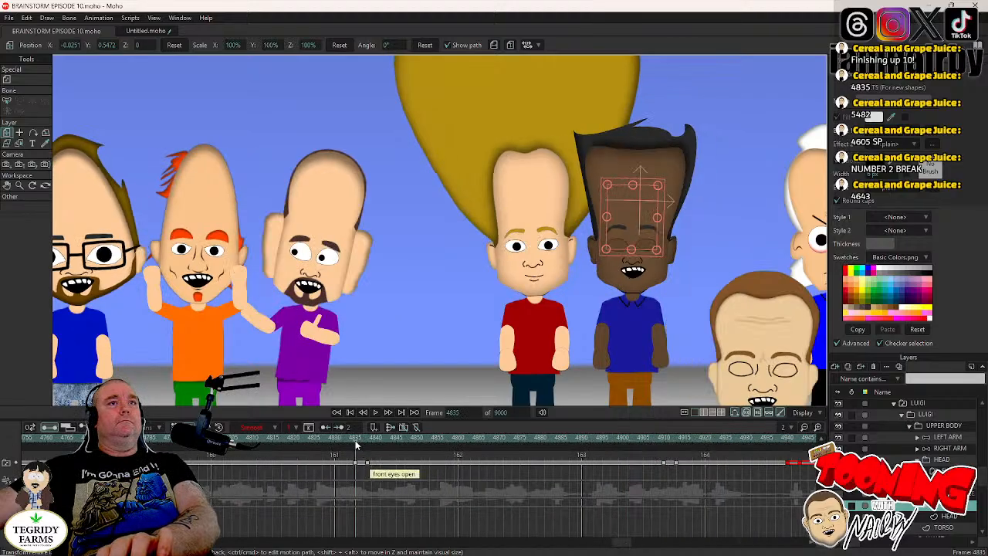
click(376, 439)
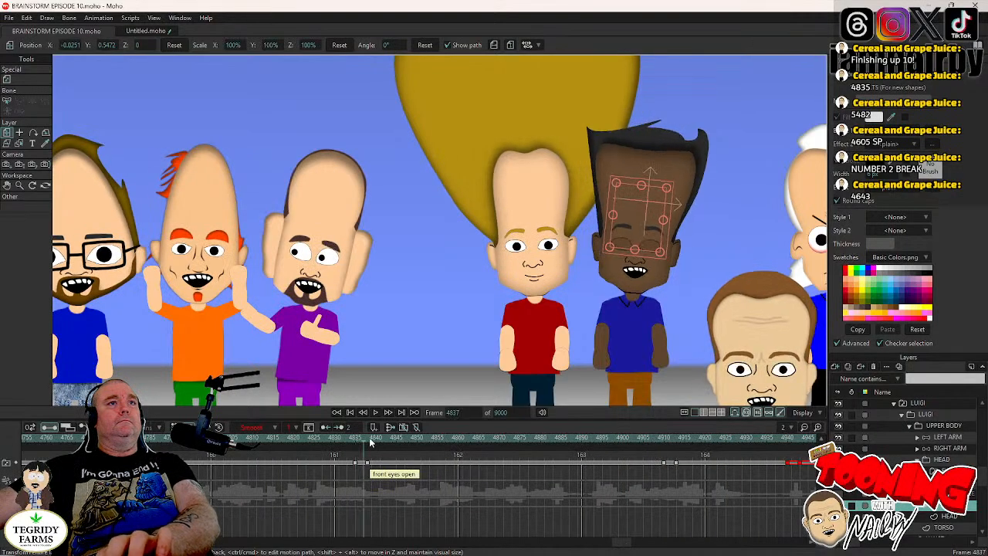
click(663, 438)
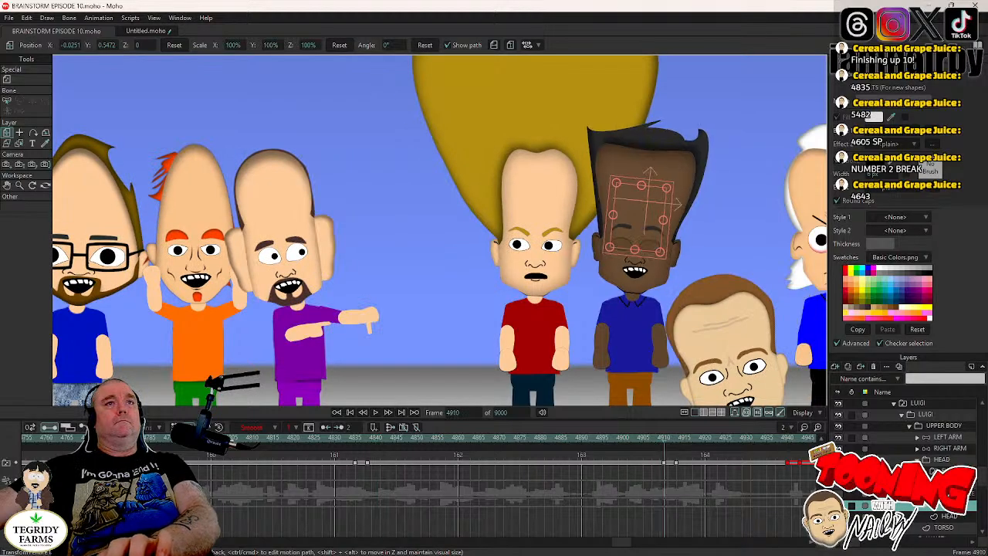
key(Right)
key(Right)
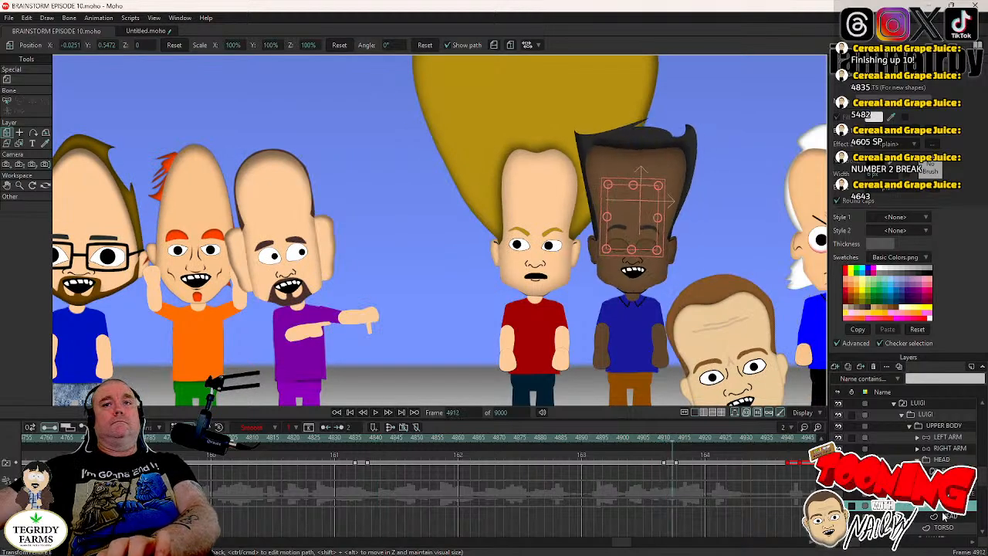
key(Left)
key(Left)
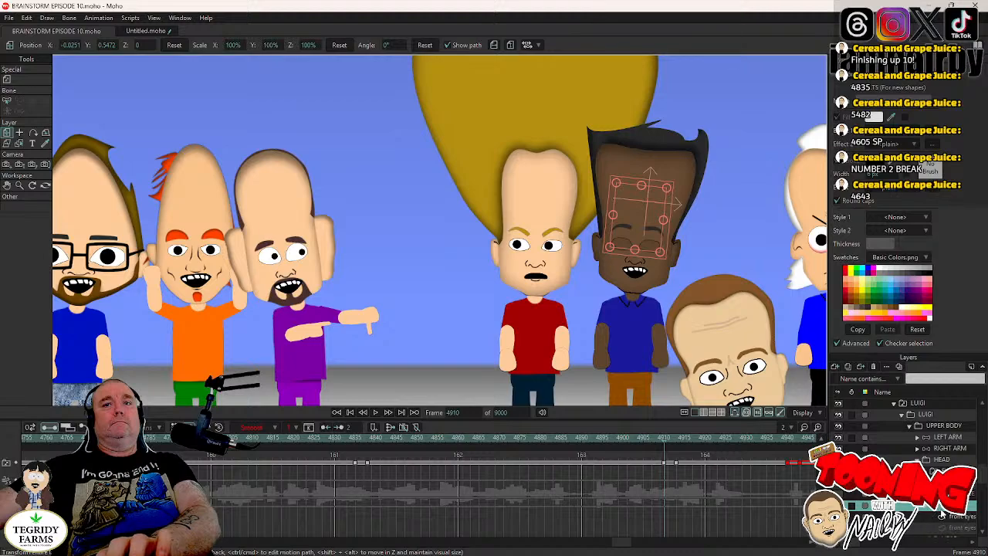
key(Left)
key(Left)
key(Left)
key(Left)
key(Left)
key(Left)
key(Left)
key(Left)
key(Left)
key(Left)
key(Left)
key(Left)
key(Left)
key(Left)
key(Left)
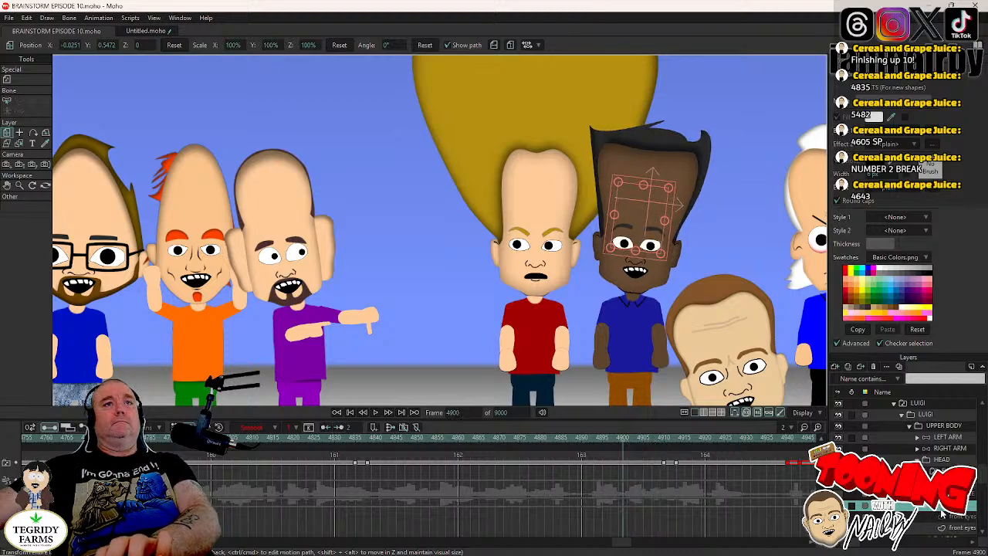
key(Right)
key(Right)
key(Right)
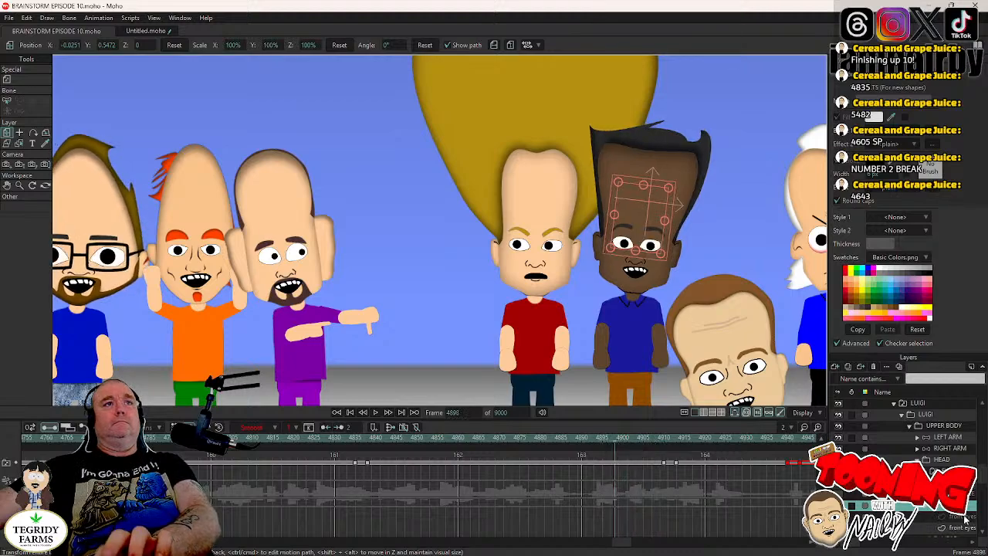
- Shift LUIGI's front-eye pupils sideways at frame 4894 to about X -0.0081, Y -0.0022
click(494, 442)
key(Right)
key(Right)
key(Right)
key(Right)
key(Right)
key(Right)
key(Right)
key(Right)
key(Right)
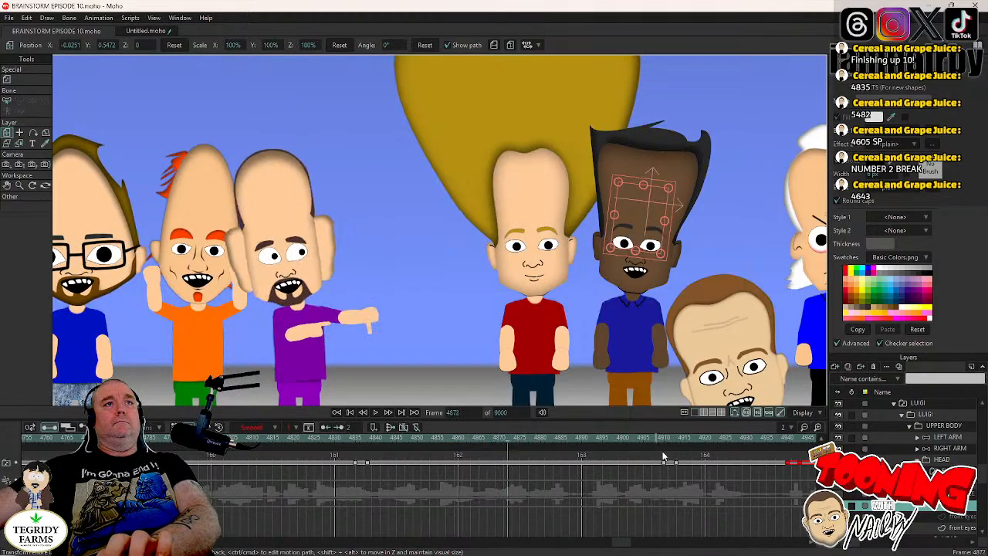
key(Right)
key(Right)
key(Right)
key(Right)
key(Right)
key(Right)
key(Right)
key(Right)
key(Right)
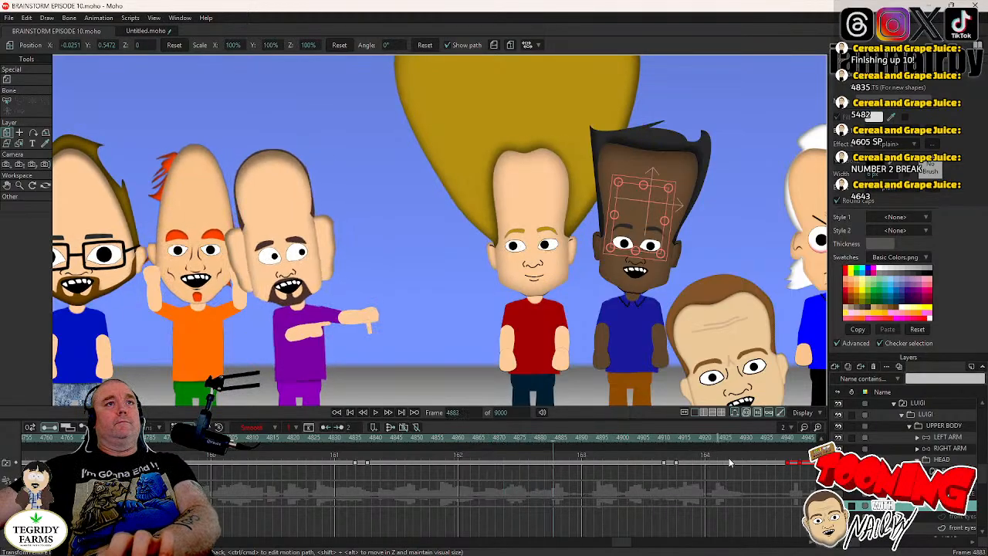
key(Right)
key(Right)
key(Right)
key(Right)
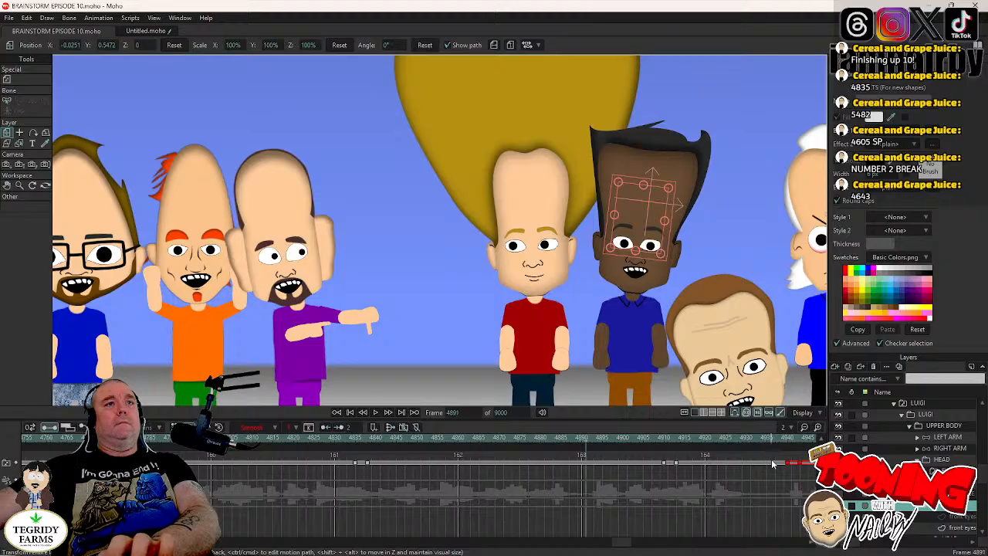
key(Right)
key(Right)
key(Right)
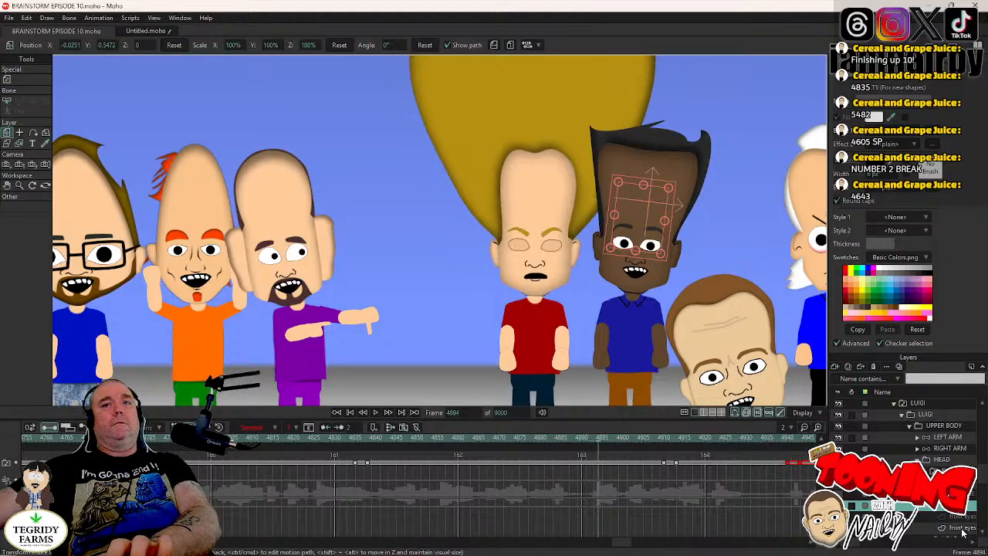
click(962, 529)
click(20, 79)
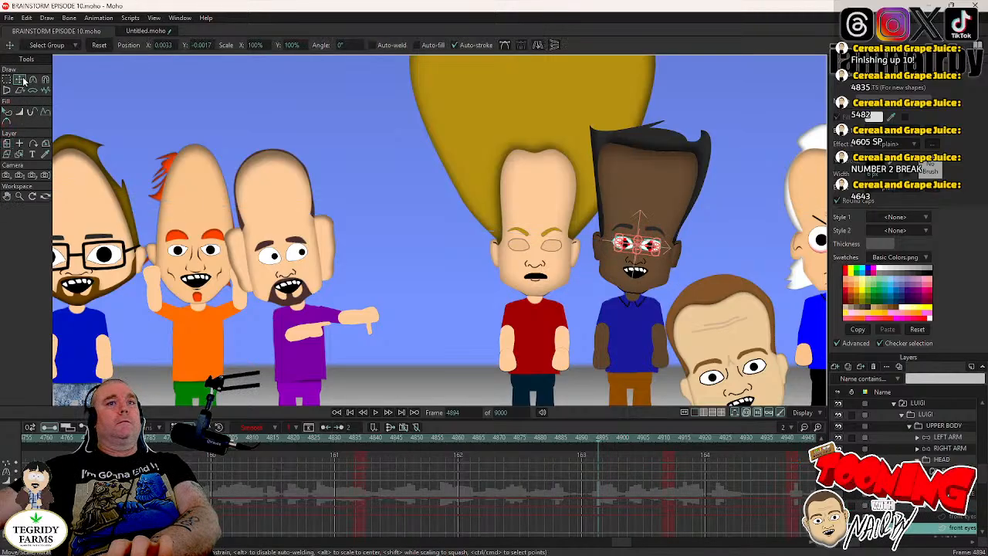
scroll(543, 211, up, 5)
scroll(585, 242, down, 10)
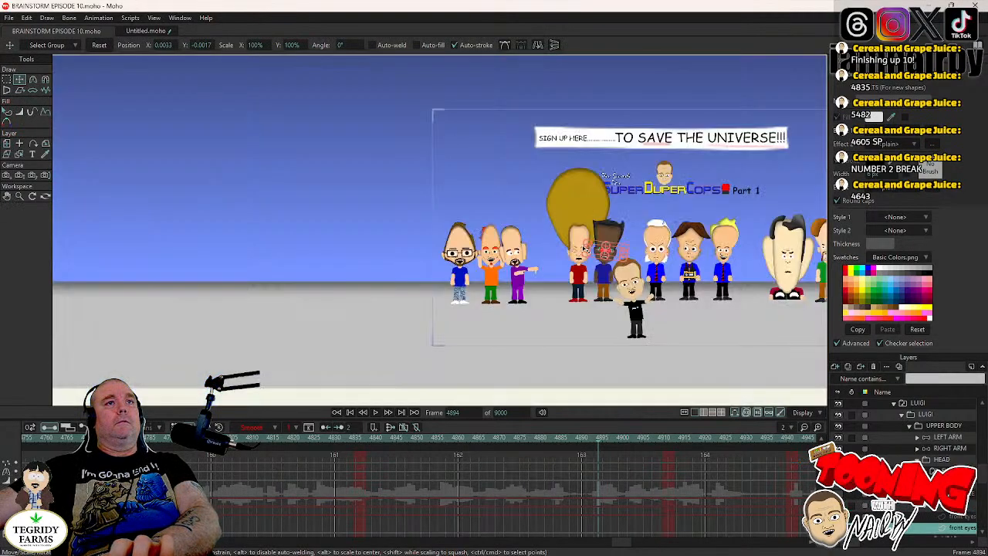
scroll(501, 253, up, 5)
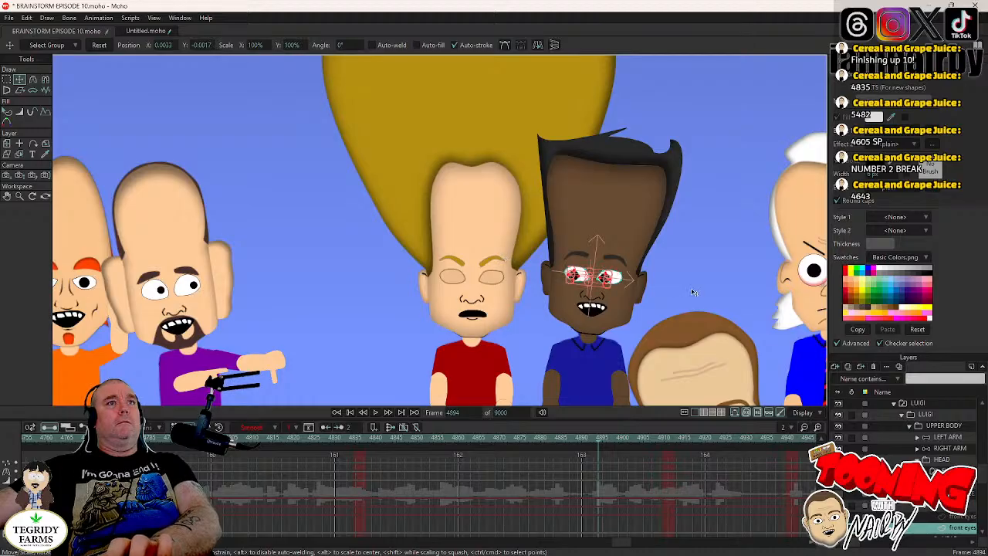
scroll(652, 288, up, 3)
scroll(557, 269, up, 4)
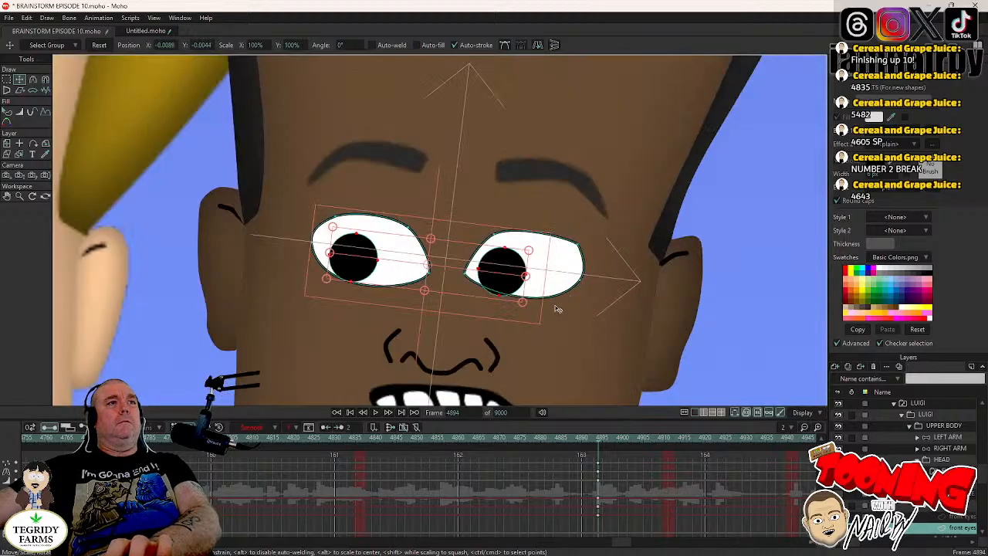
click(376, 360)
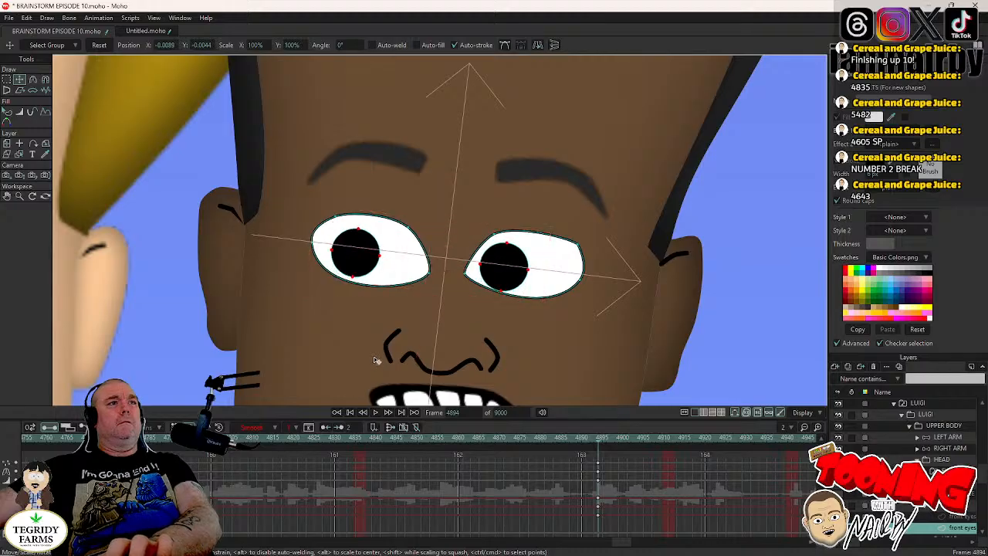
scroll(377, 356, down, 1)
key(ctrl+a)
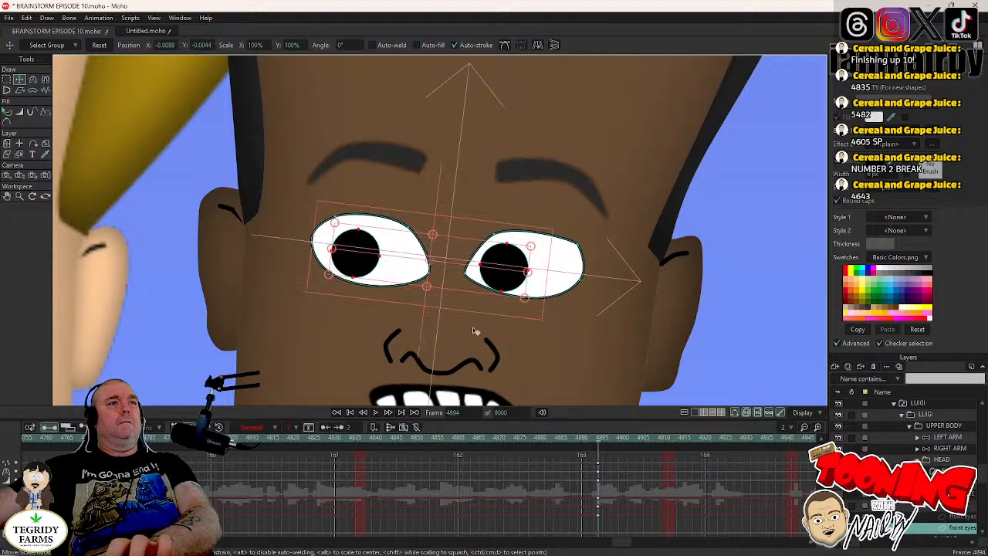
scroll(494, 332, down, 3)
scroll(503, 303, down, 5)
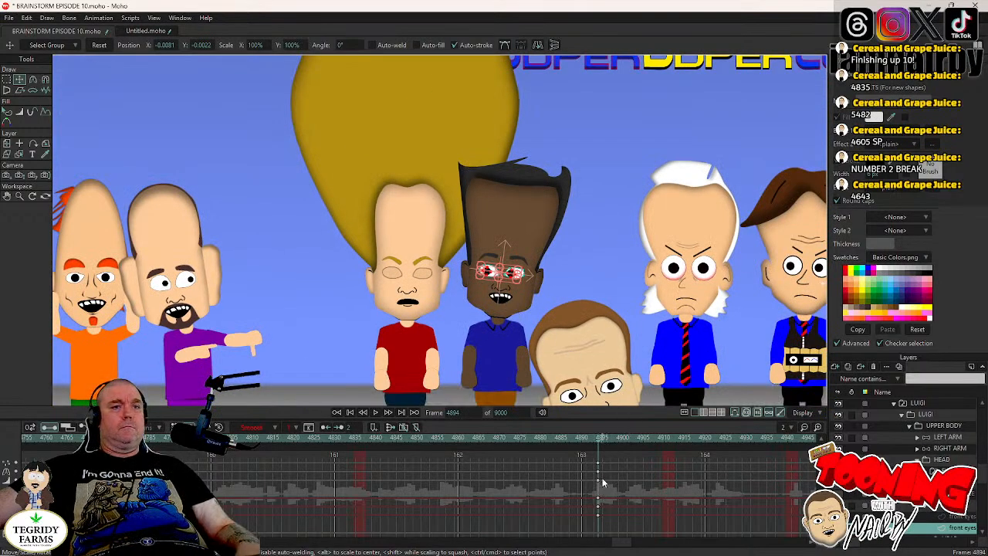
- Set the frame 4894 pupil keyframes to Step interpolation and save the project
right_click(599, 484)
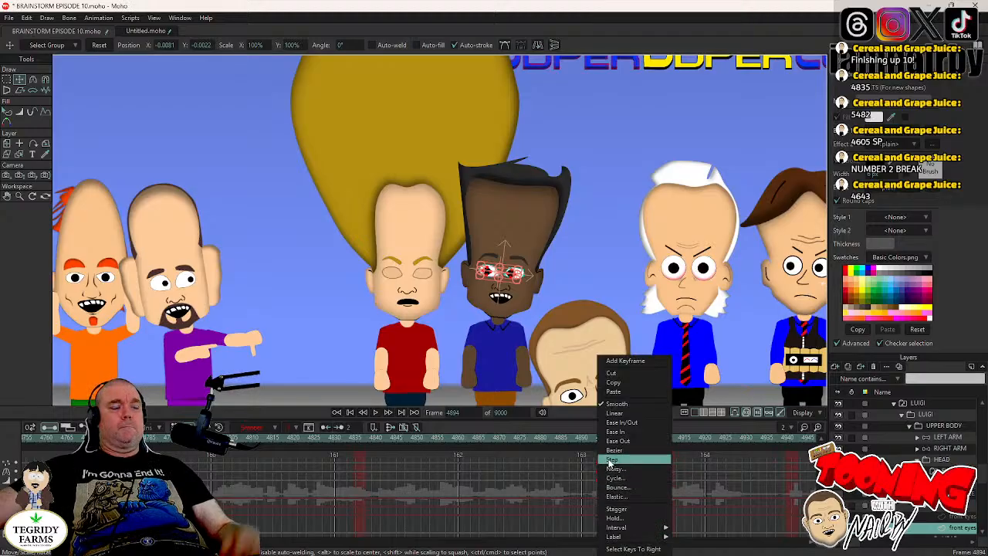
click(606, 460)
key(ctrl+s)
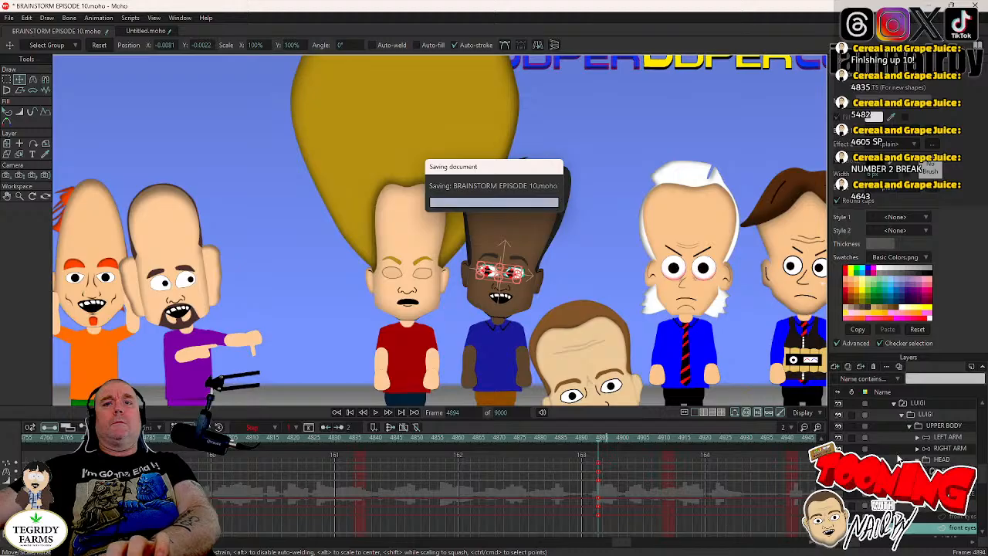
- Switch LUIGI's mouth to the O R U shape at frame 4910
click(945, 461)
click(660, 441)
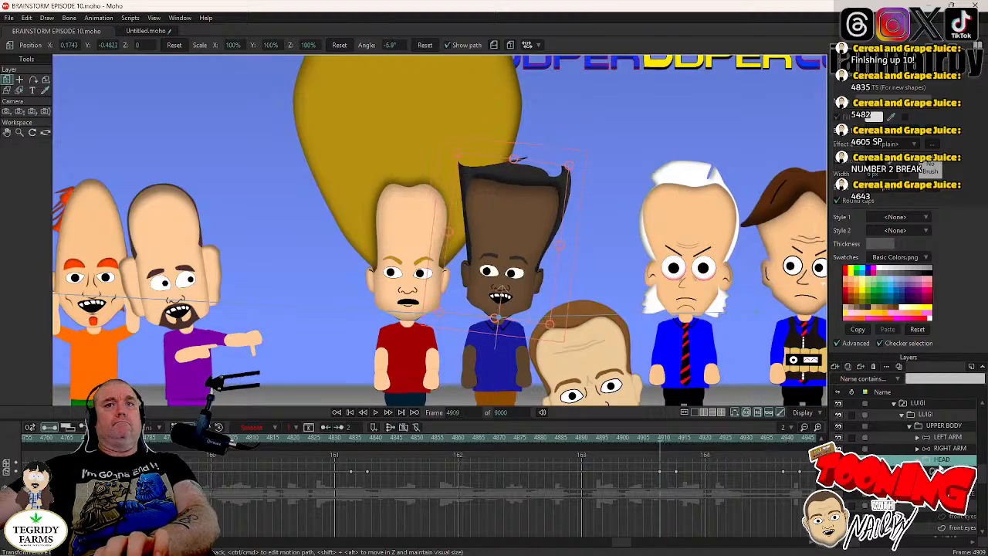
key(Right)
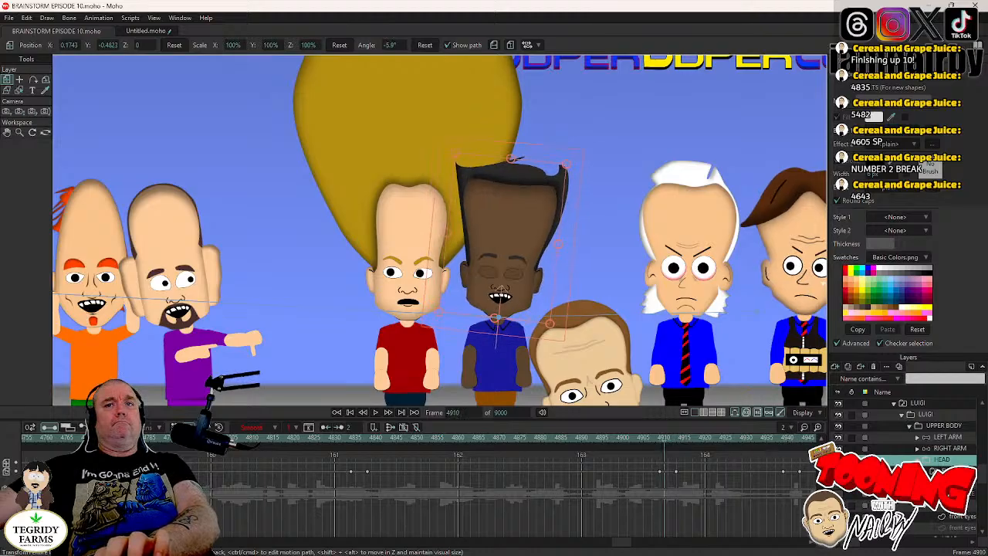
right_click(941, 482)
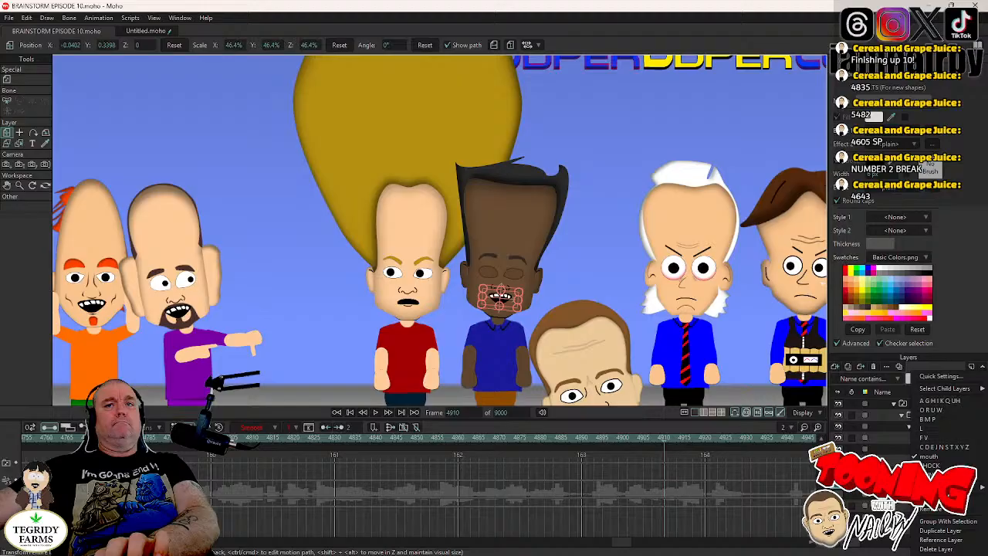
click(936, 409)
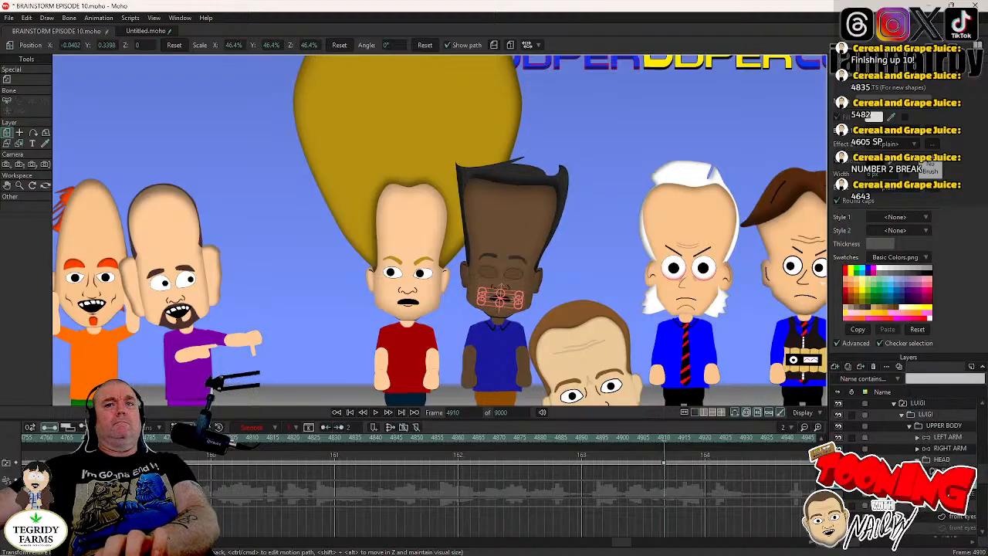
- Switch LUIGI's brows to BROWS MAD at frame 4910 and save the project
right_click(942, 473)
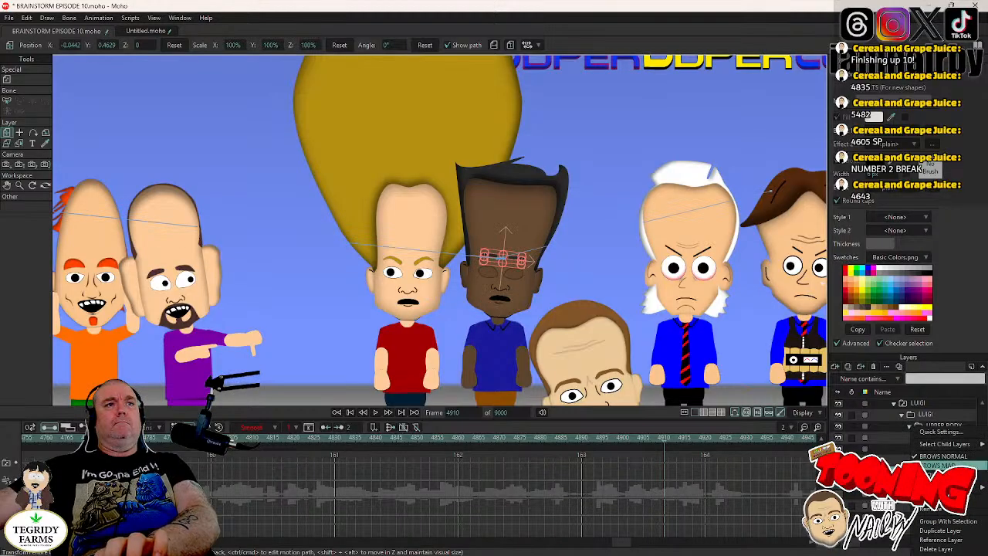
click(944, 466)
click(942, 461)
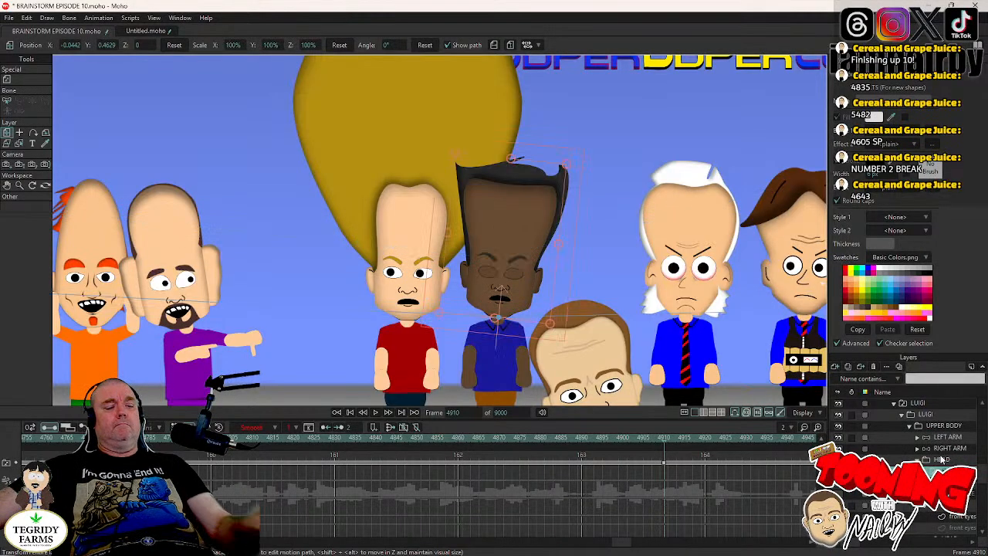
key(ctrl+s)
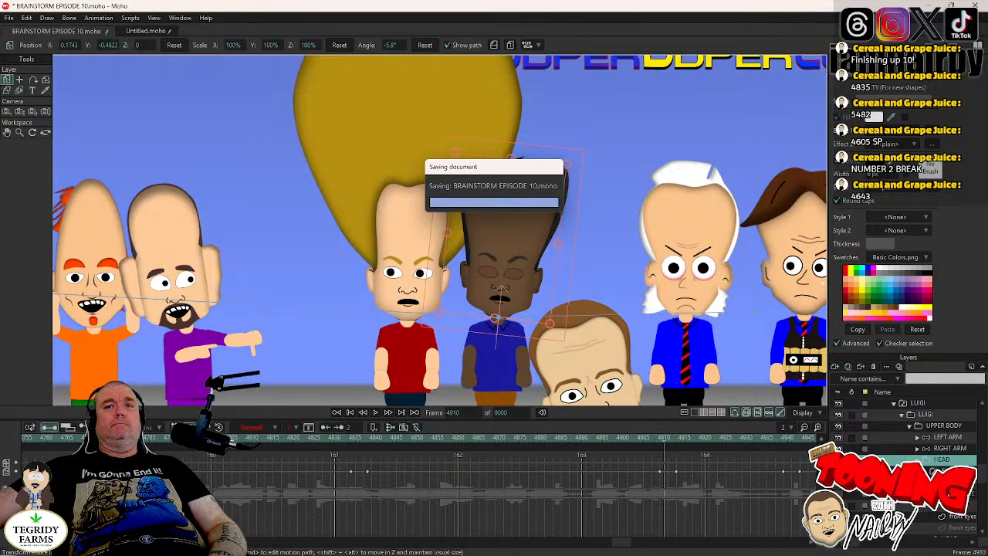
- Examine LUIGI's blinks and head position between frames 4910 and 4941
click(940, 506)
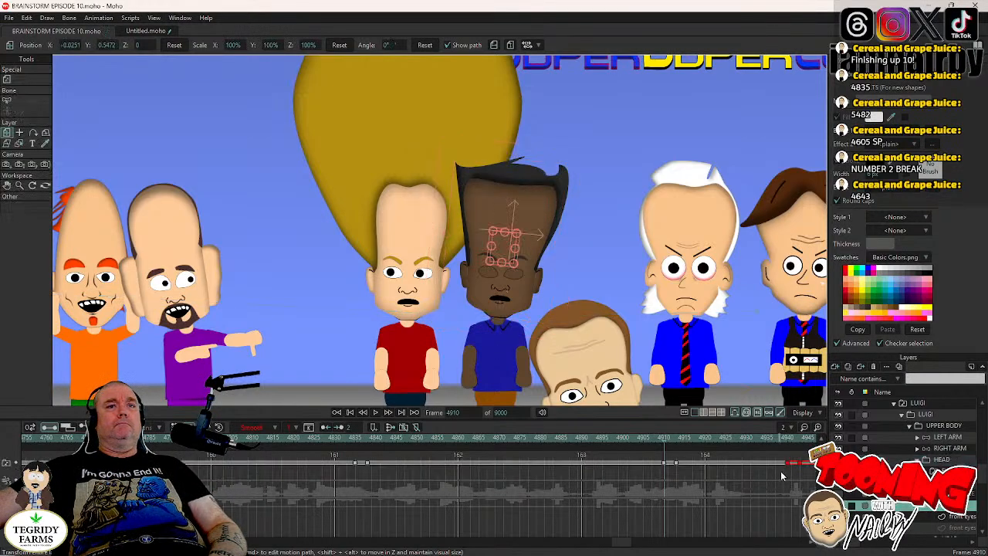
key(Right)
key(Right)
key(Right)
key(Right)
key(Right)
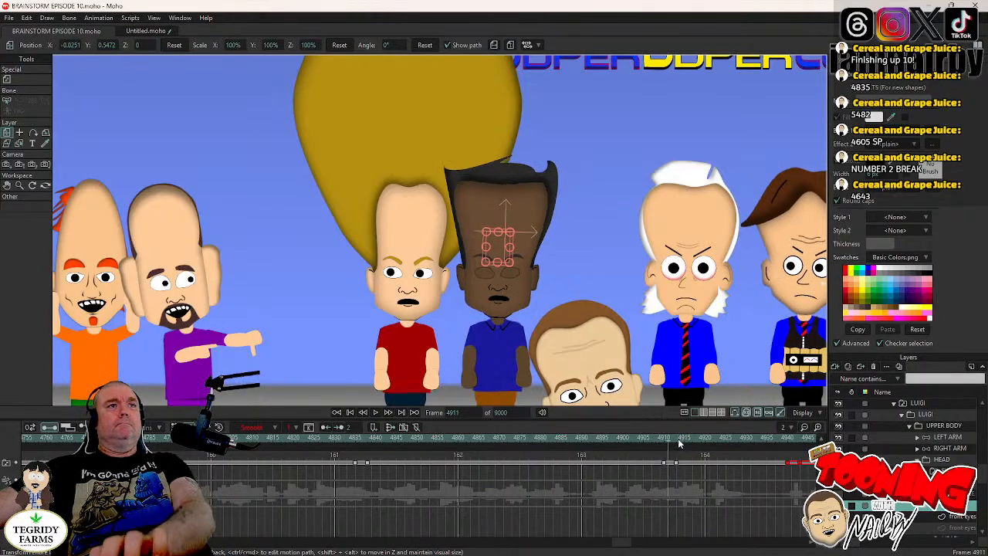
key(Right)
key(Right)
key(Right)
key(Right)
key(Right)
key(Right)
key(Right)
key(Right)
key(Right)
key(Right)
key(Right)
key(Right)
key(Right)
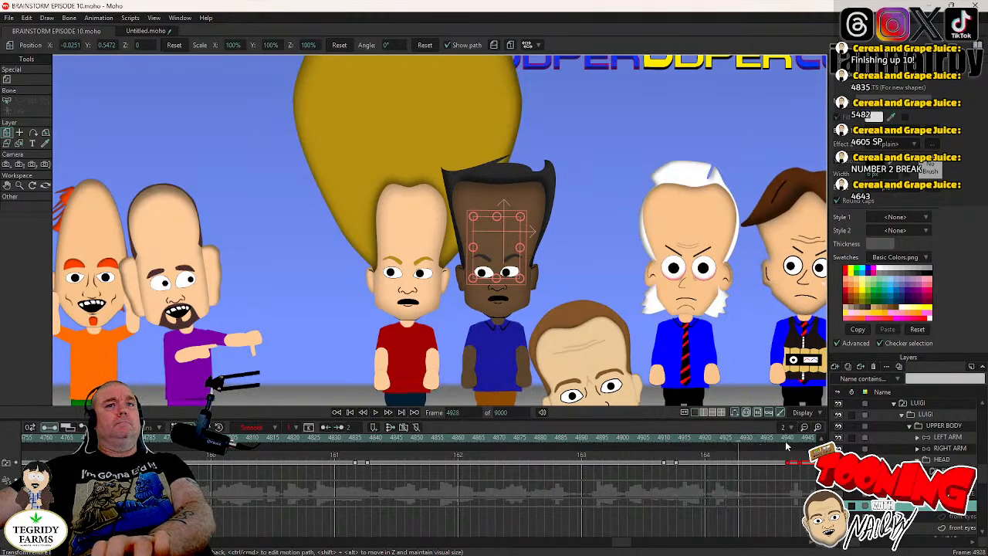
click(791, 438)
drag(622, 550, 624, 549)
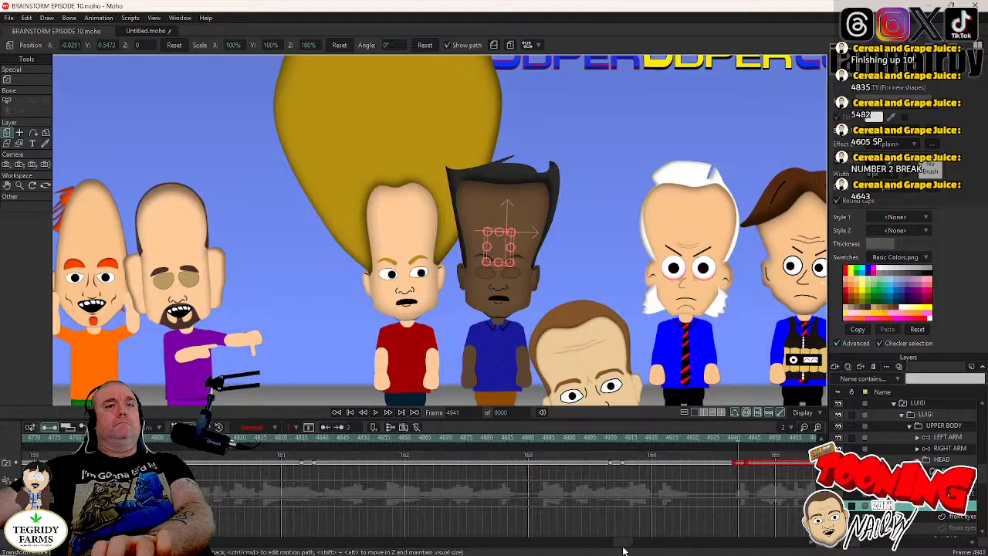
key(Left)
key(Left)
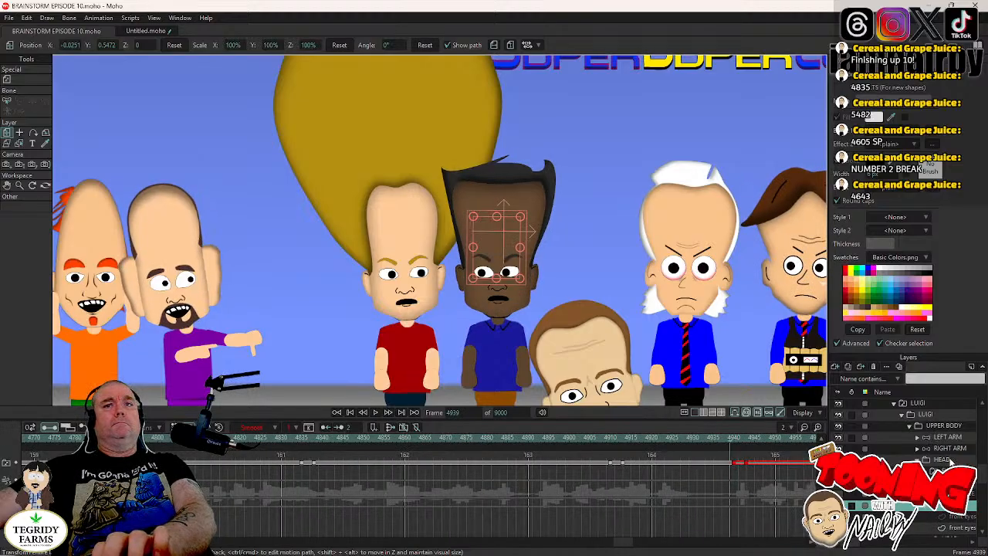
- Shift LUIGI's front-eye pupils sideways at frame 4942 to about X -0.0131, Y 0
click(956, 463)
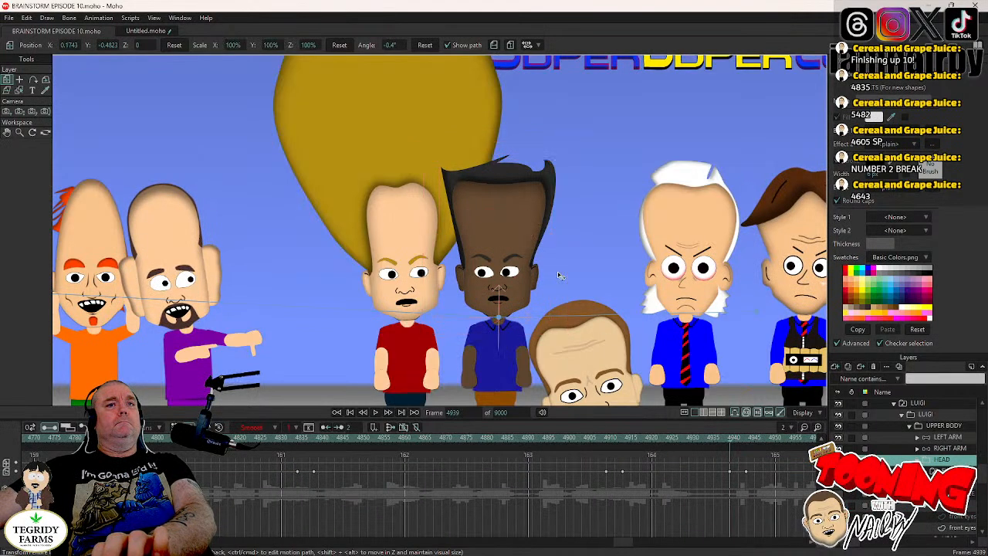
key(Right)
key(Right)
key(Right)
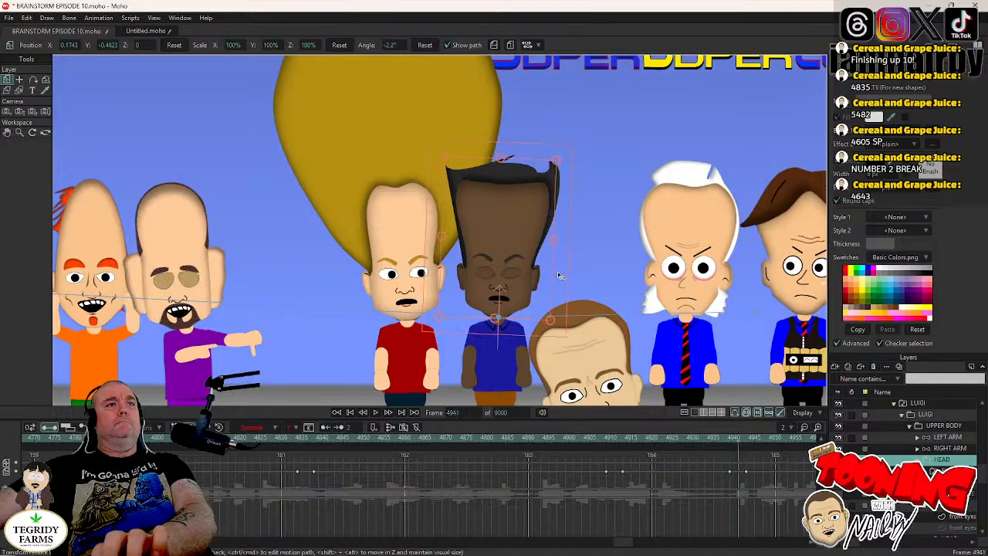
key(Left)
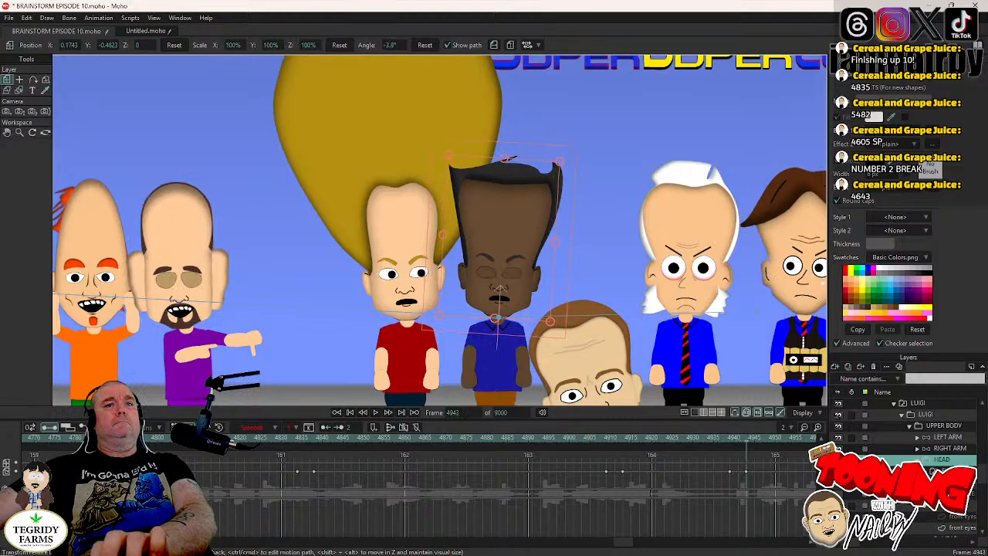
click(964, 530)
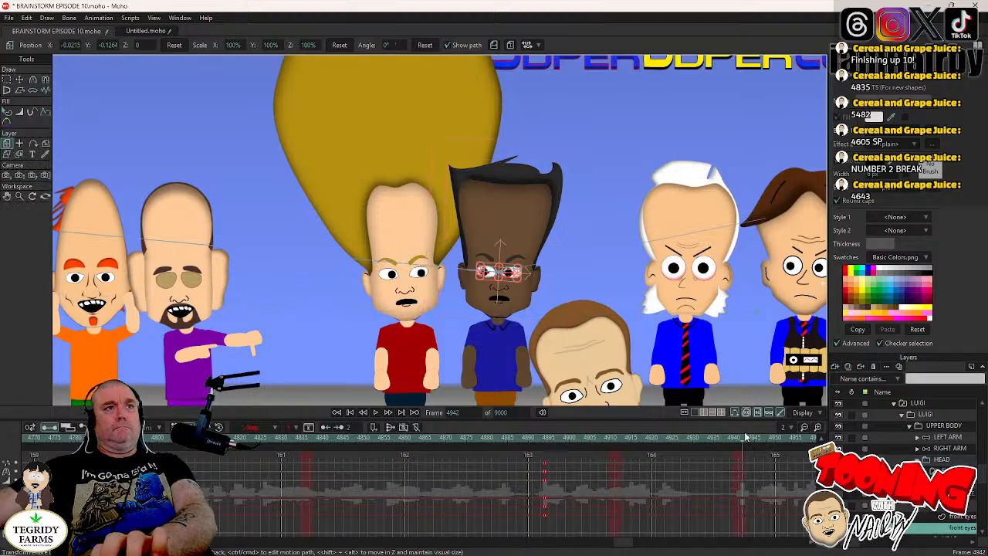
scroll(483, 385, up, 3)
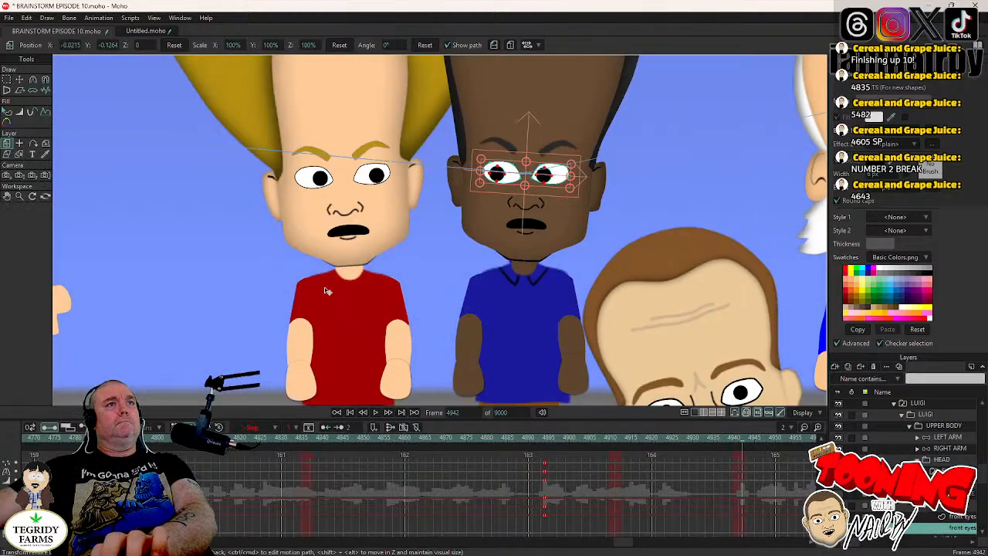
click(20, 78)
scroll(472, 244, up, 1)
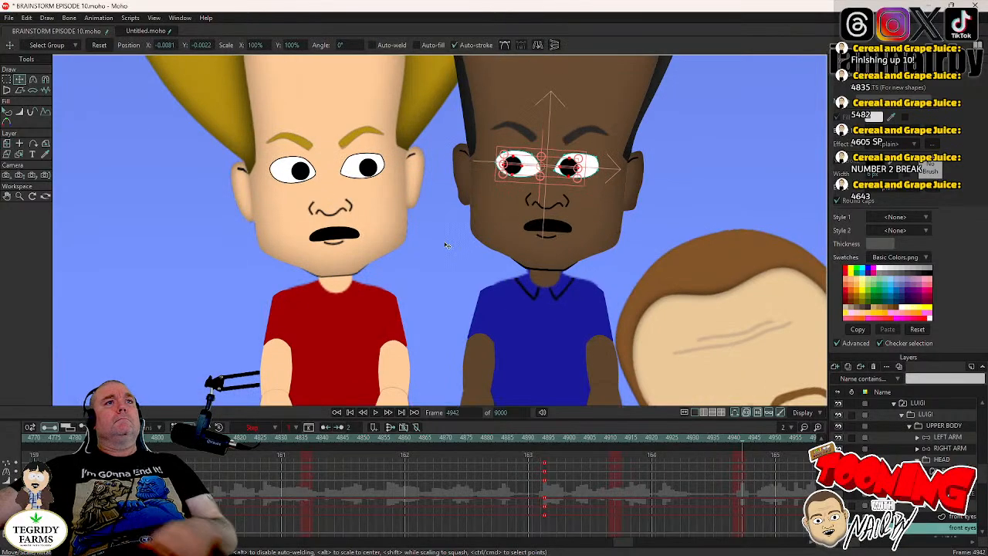
click(446, 243)
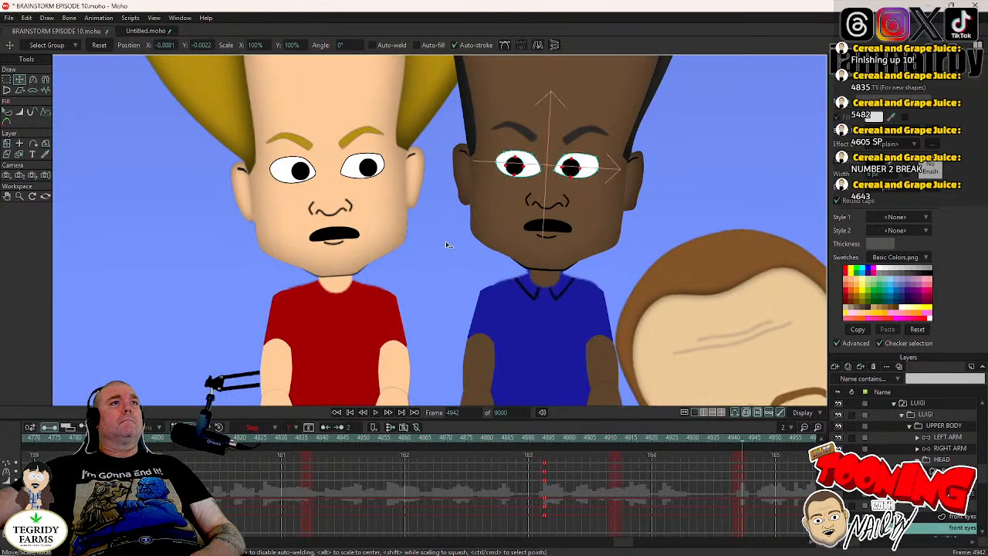
drag(443, 240, 442, 243)
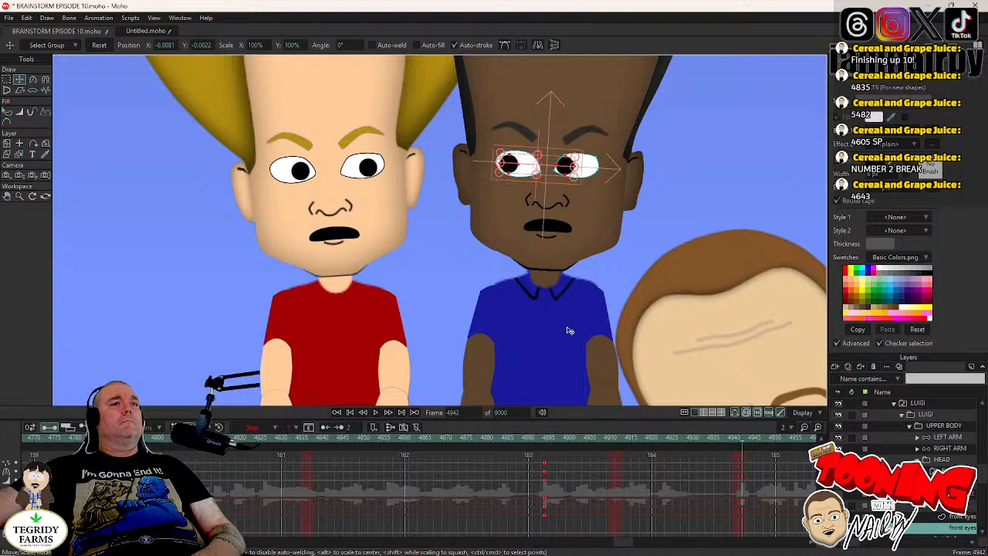
- Set the frame 4942 pupil keyframes to Step interpolation and return to LUIGI's HEAD layer
click(749, 468)
right_click(746, 464)
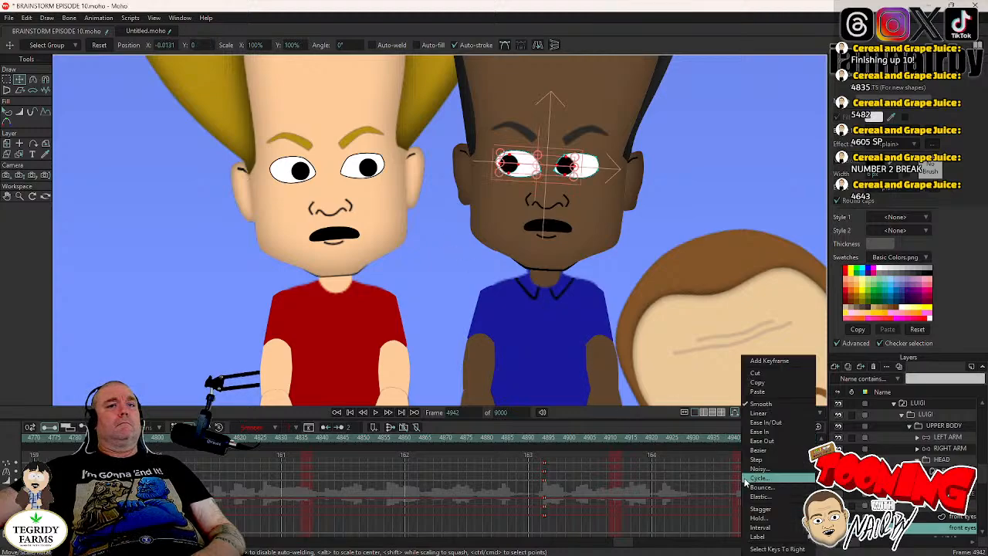
click(743, 449)
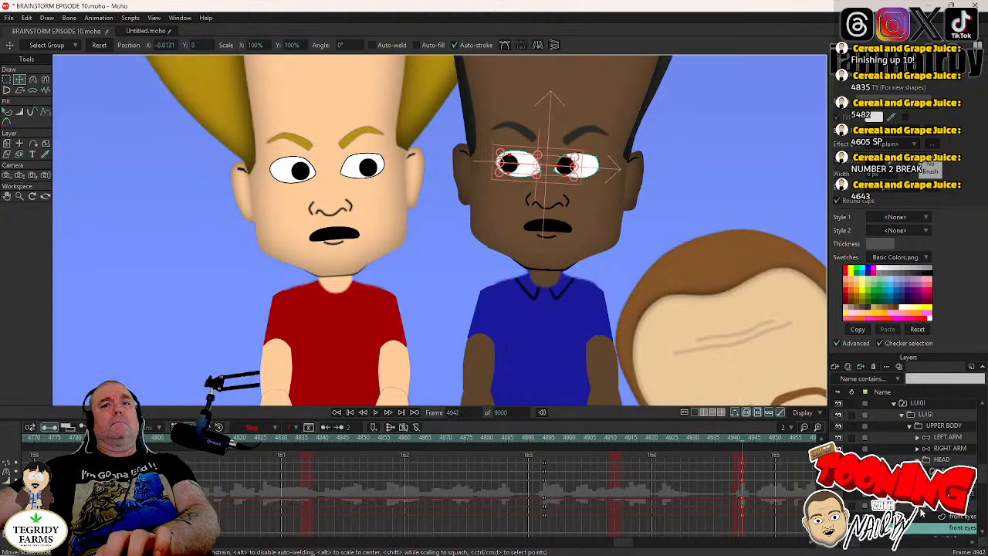
click(925, 509)
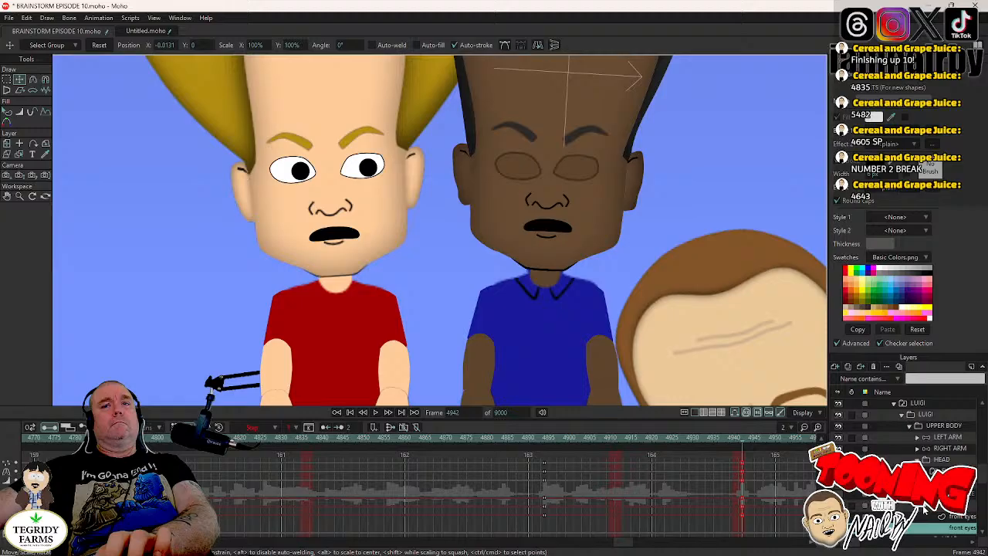
click(948, 462)
- Play back the animation from frame 4942 with the whole line-up of characters in view
scroll(522, 267, down, 6)
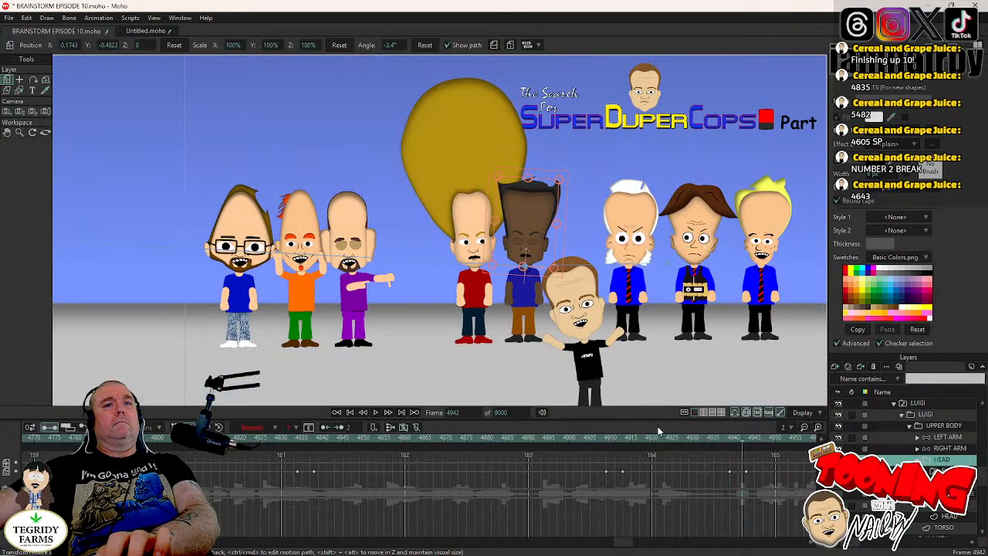
key(space)
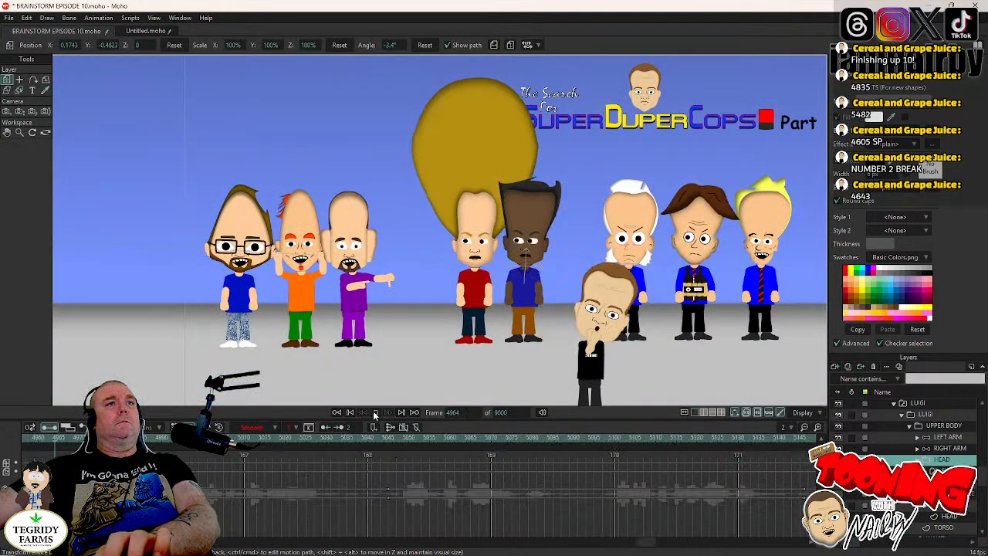
key(space)
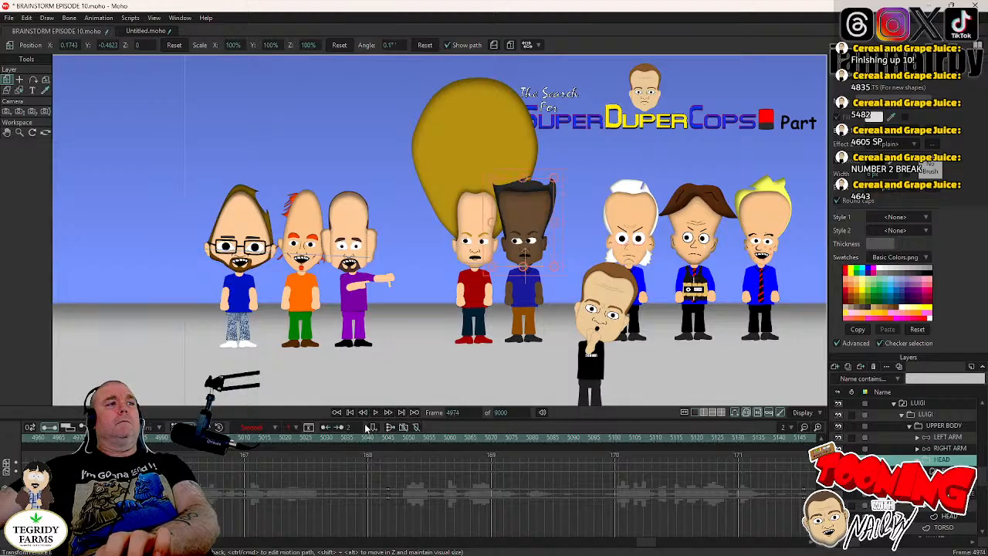
click(377, 415)
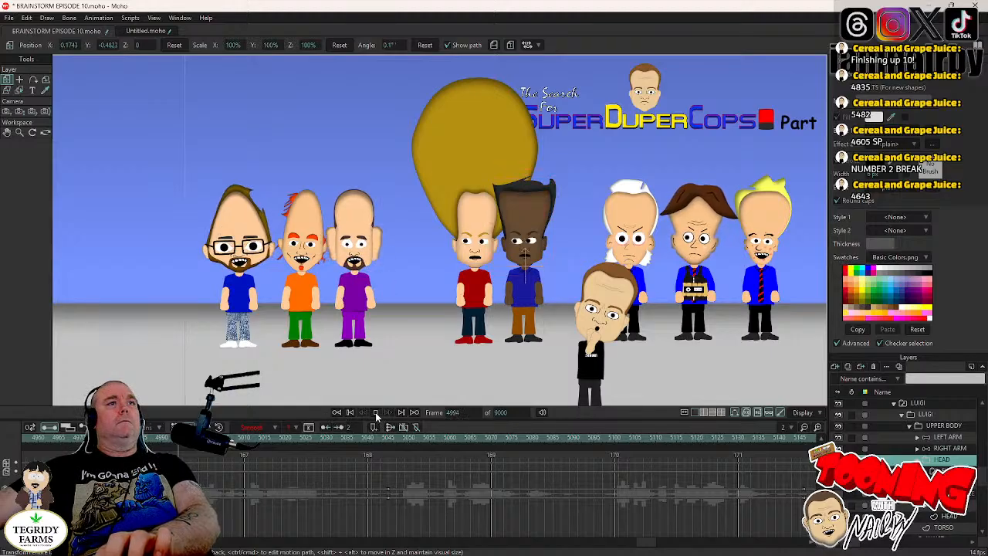
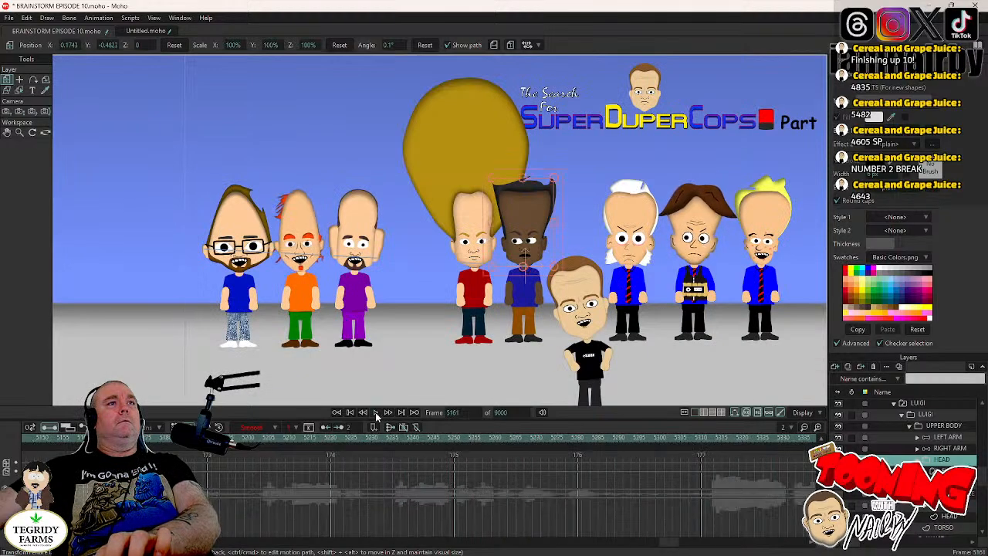
- Stop the playback and locate LUIGI's blink between frames 5180 and 5199, settling on frame 5192
click(376, 413)
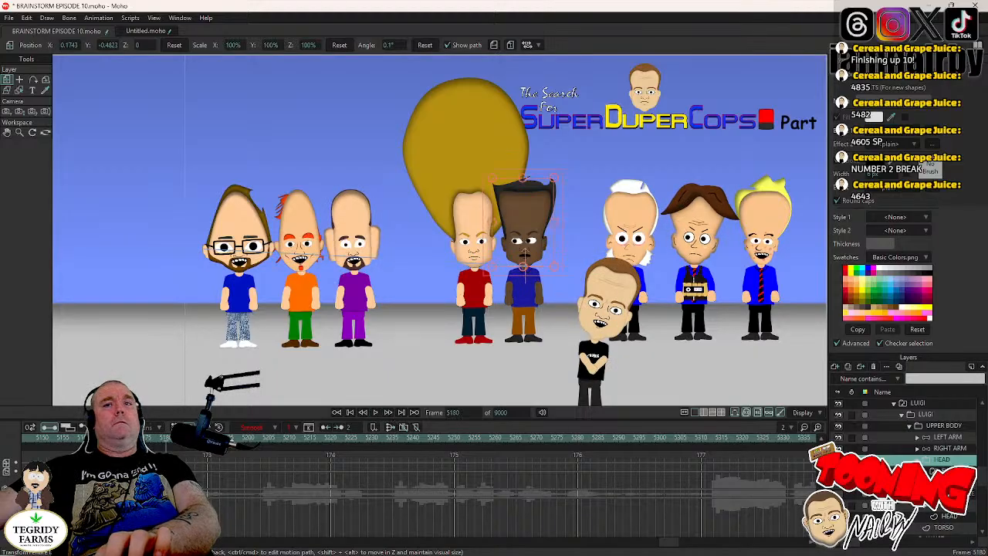
click(938, 506)
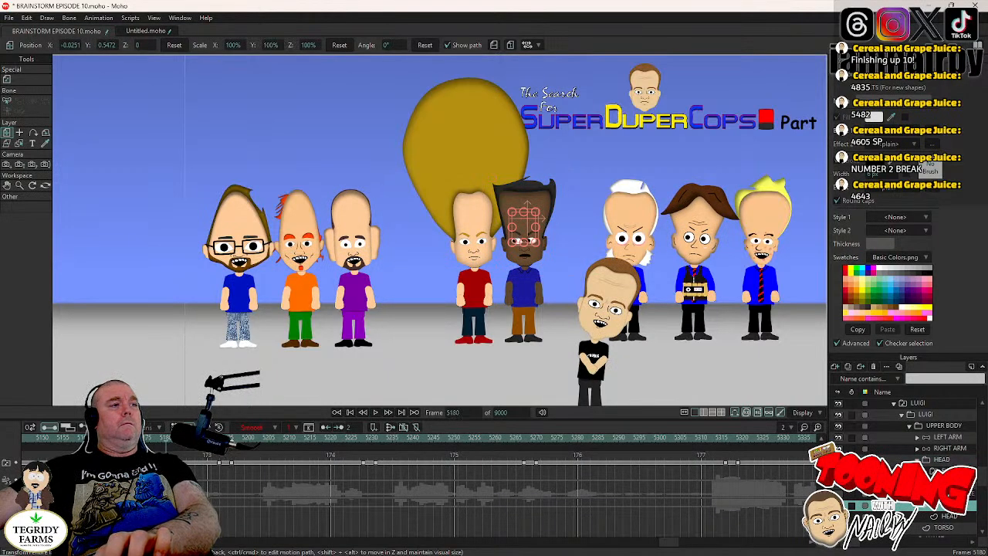
key(alt+Right)
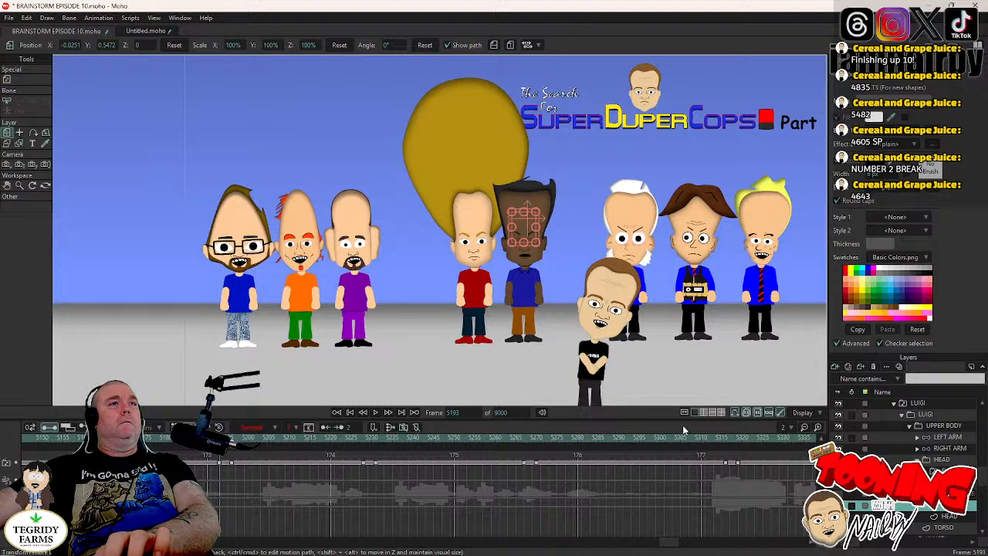
key(Right)
key(Right)
key(Right)
key(Right)
key(Right)
key(Right)
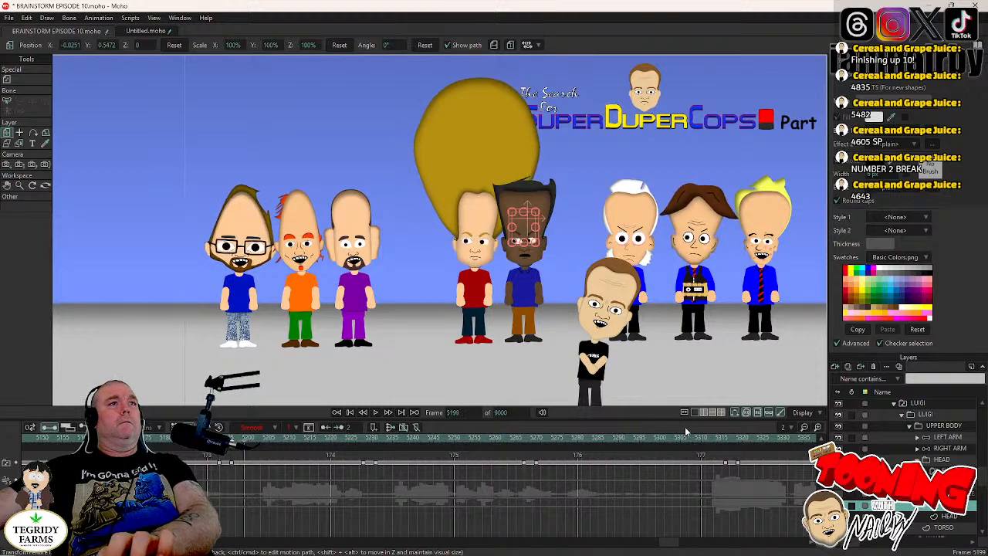
key(Left)
key(Left)
key(Left)
key(Left)
key(Left)
key(Left)
key(Left)
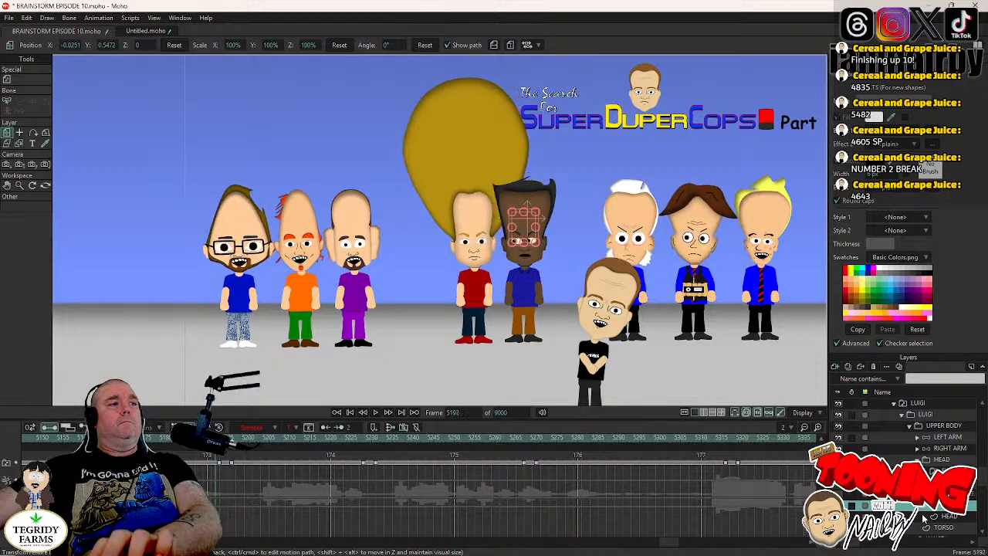
- Keyframe LUIGI's HEAD layer at frame 5192 and rotate the head to -4.0° at frame 5196
click(946, 461)
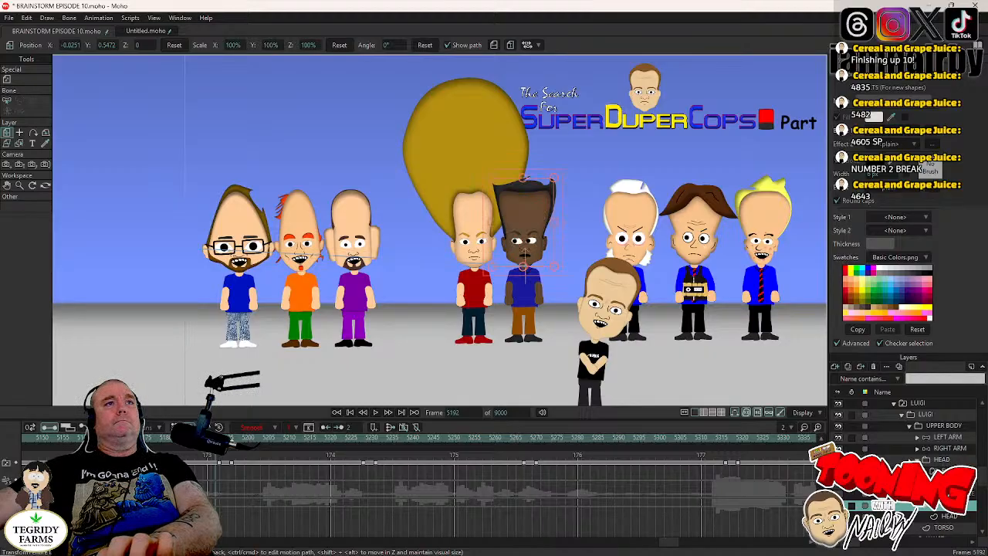
scroll(633, 342, up, 5)
drag(450, 248, 607, 291)
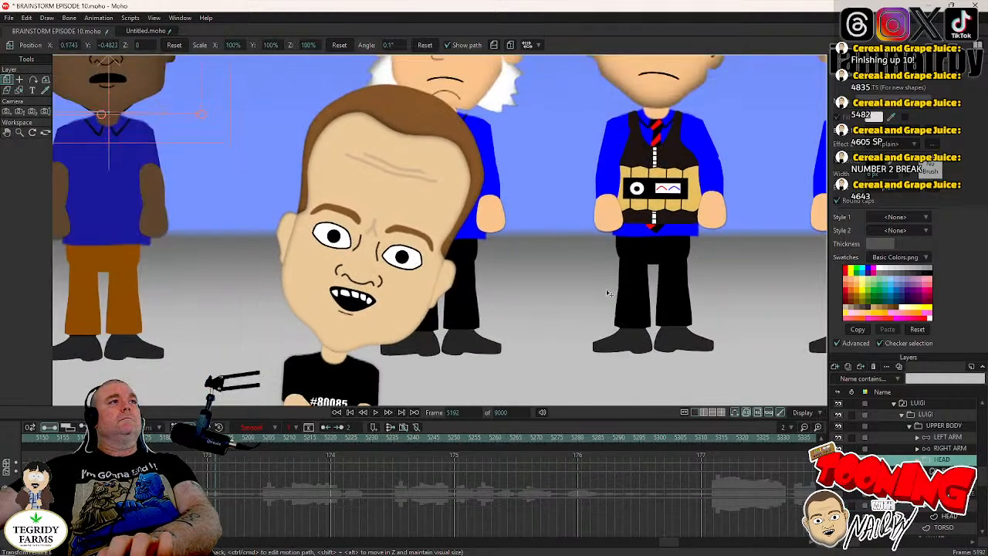
scroll(518, 274, down, 4)
drag(378, 234, 515, 286)
scroll(501, 276, up, 2)
drag(526, 214, 542, 260)
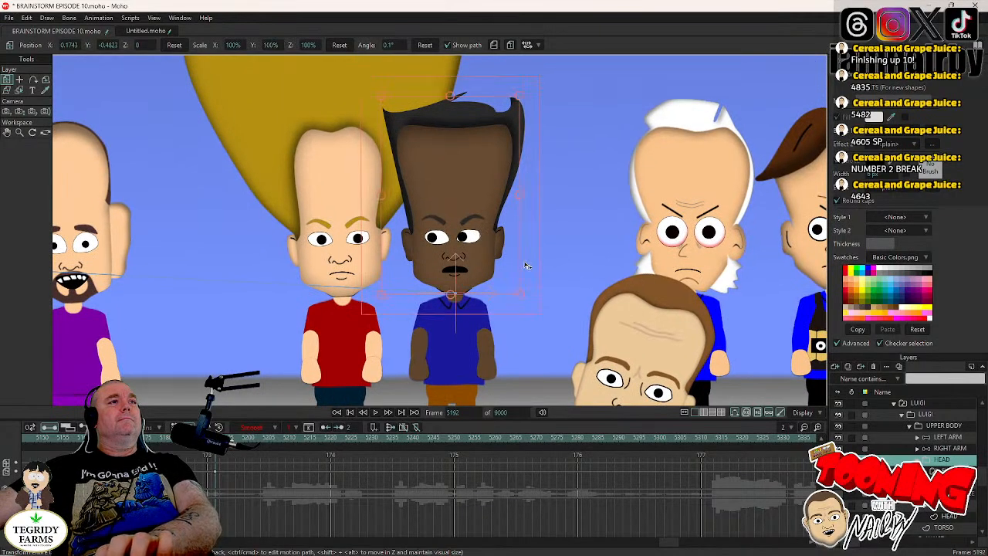
key(Right)
key(Right)
key(Right)
key(Right)
drag(525, 265, 530, 269)
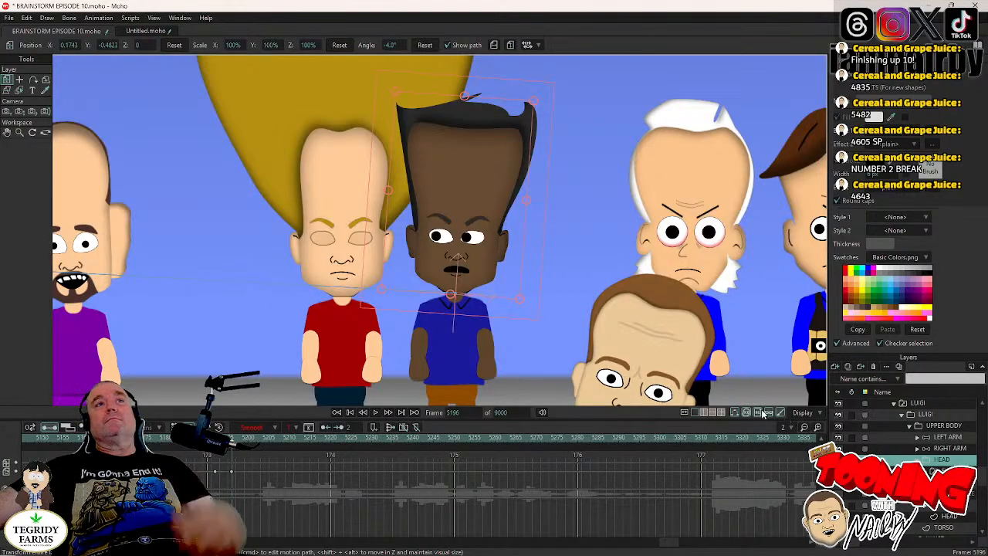
scroll(577, 291, down, 3)
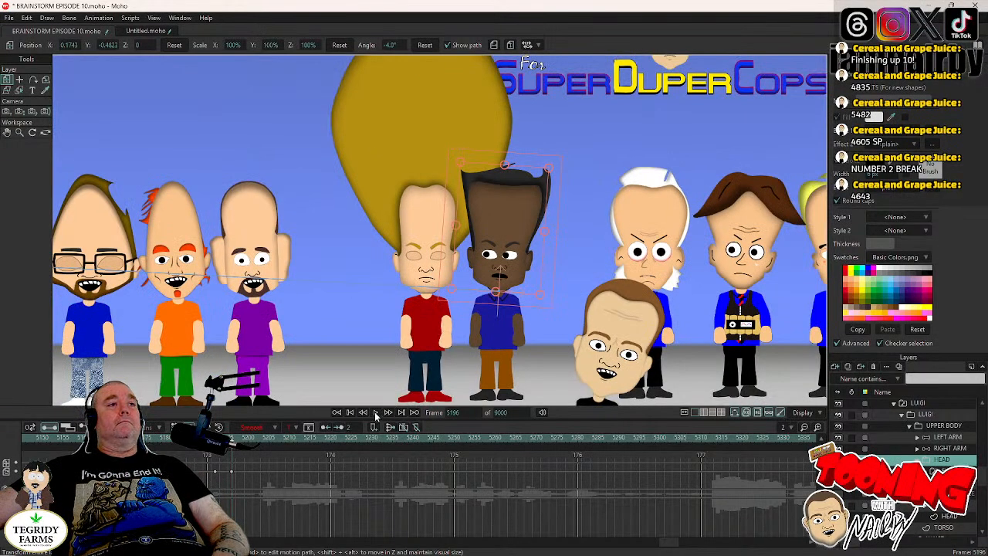
- Locate LUIGI's following blink between frames 5196 and 5236 and settle on frame 5227
click(945, 509)
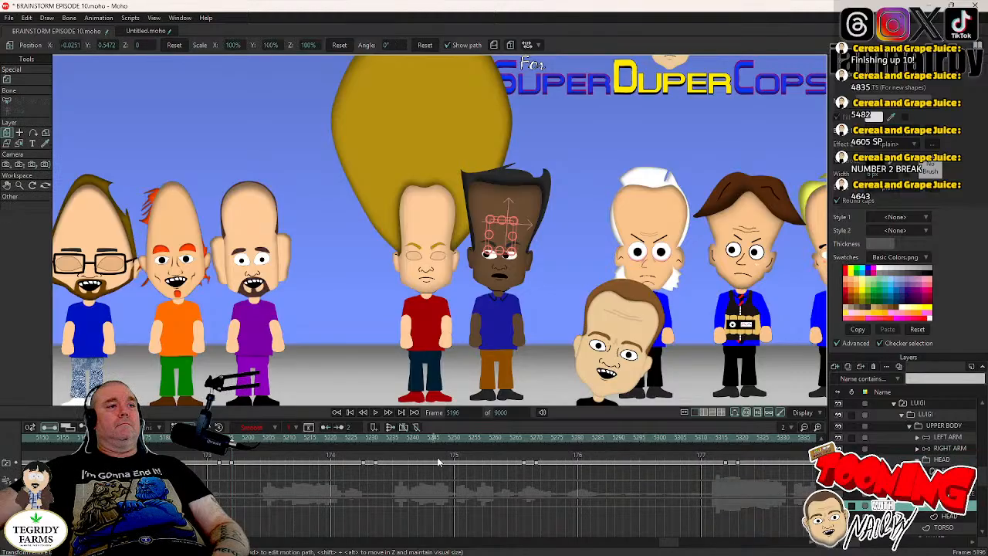
click(364, 437)
click(365, 437)
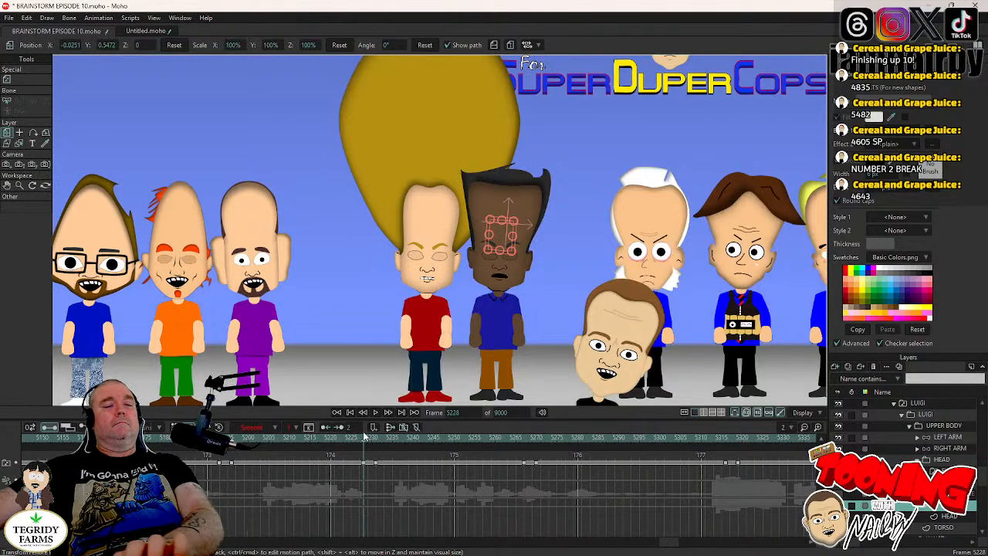
key(Right)
key(Right)
key(Right)
key(Right)
key(Right)
key(Right)
key(Right)
key(Right)
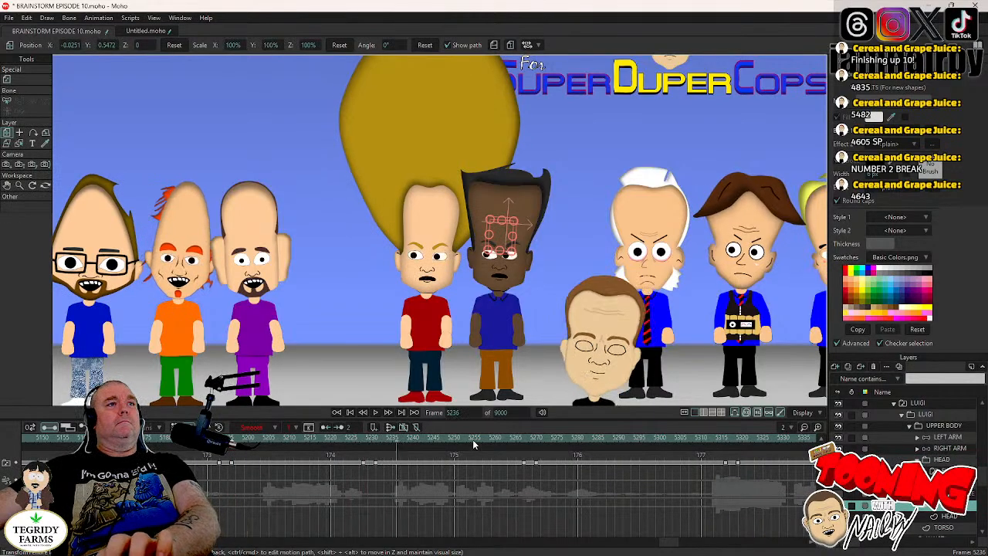
key(Left)
key(Left)
key(Left)
key(Left)
key(Left)
key(Left)
key(Left)
key(Left)
key(Left)
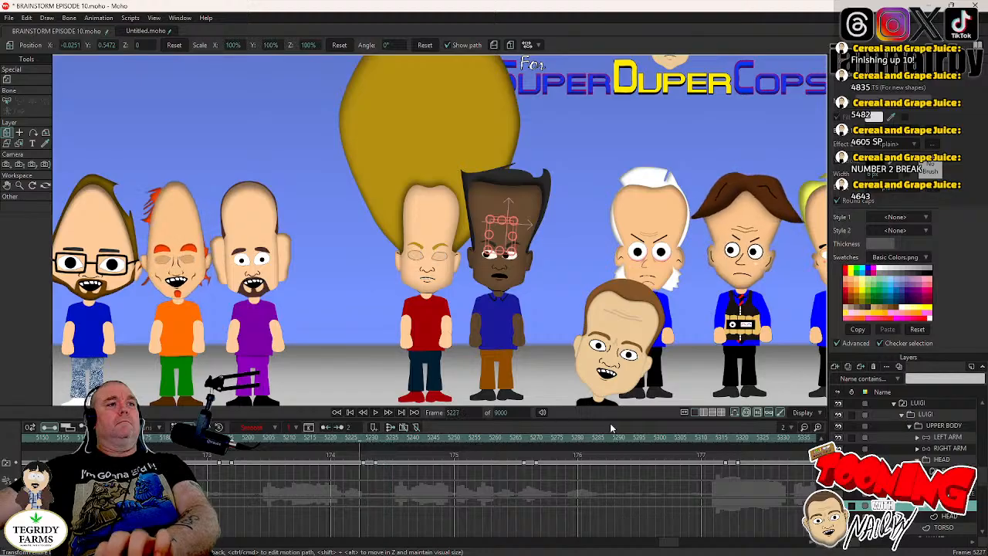
- Keyframe LUIGI's HEAD layer at frame 5227 and rotate the head to -1.1° at frame 5231
click(944, 461)
scroll(545, 266, up, 2)
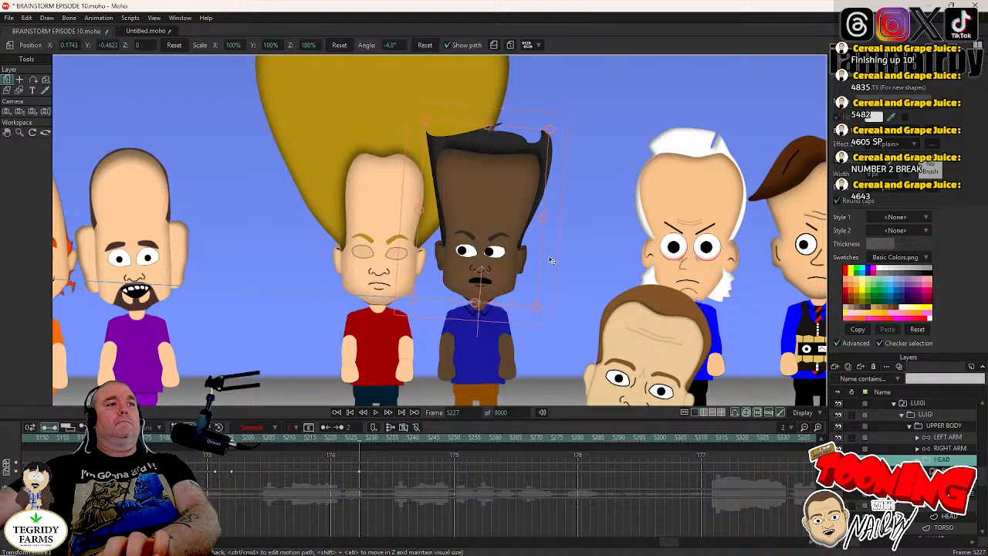
key(Right)
key(Right)
key(Right)
key(Right)
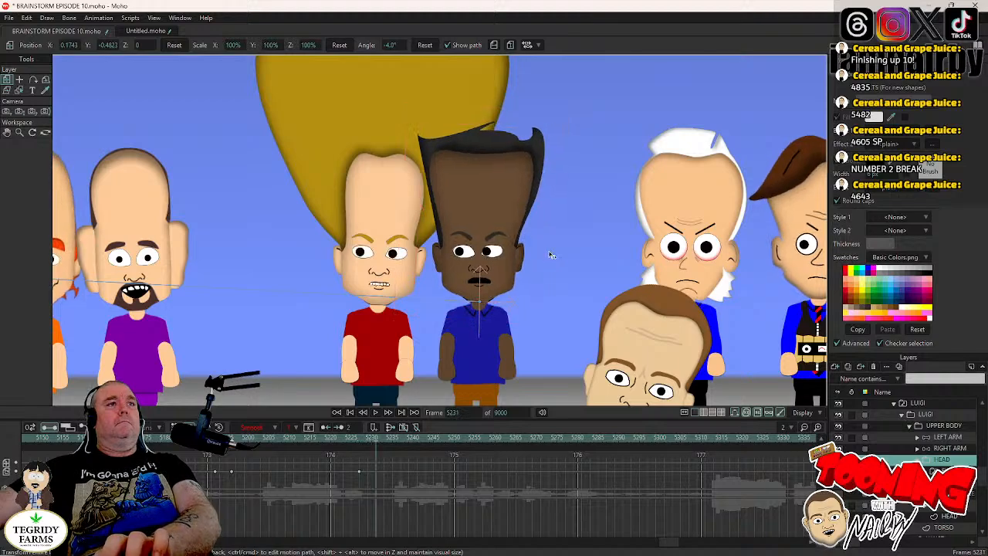
click(553, 272)
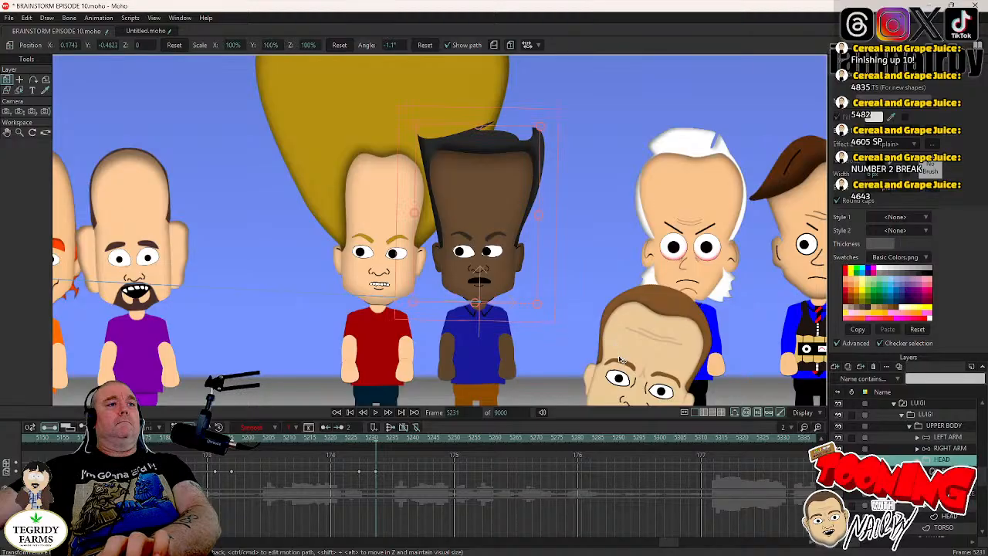
- Copy LUIGI's front-eye pupil keyframes from frame 4942 to frame 5229, in the middle of the blink
click(371, 441)
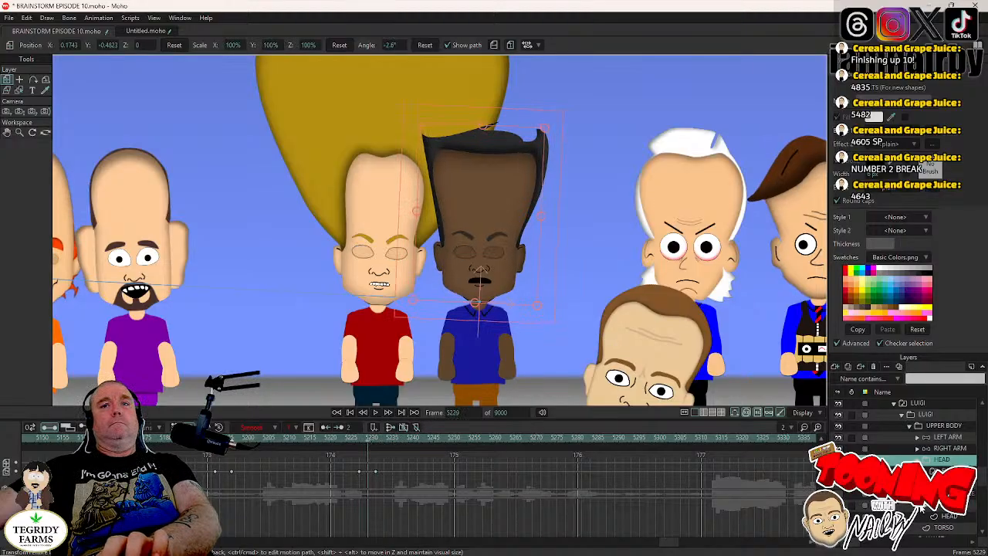
click(923, 506)
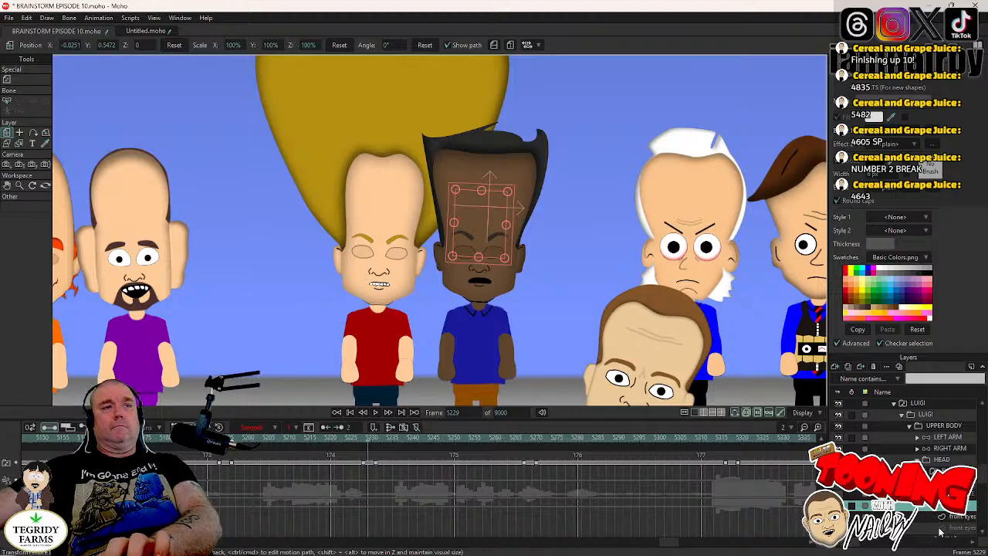
click(941, 530)
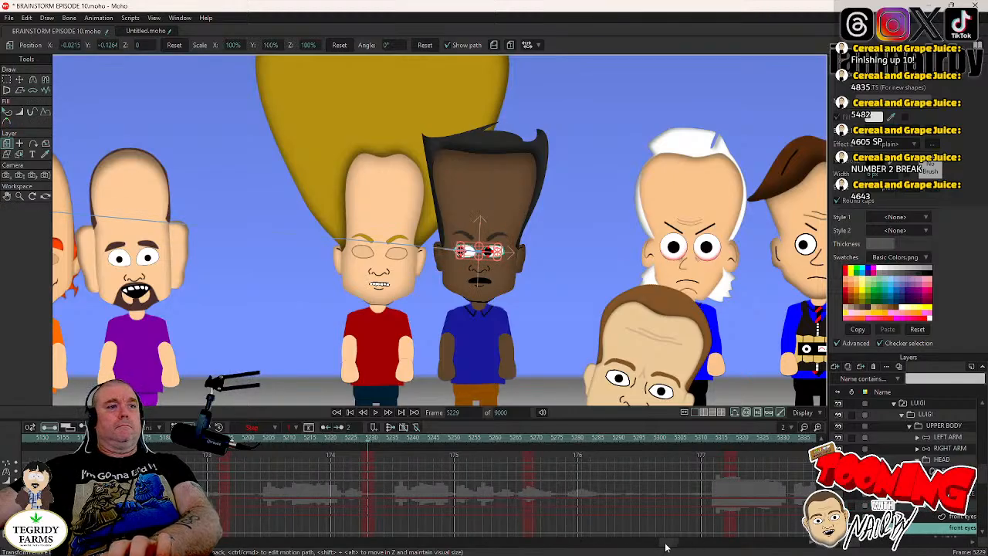
drag(666, 547, 637, 548)
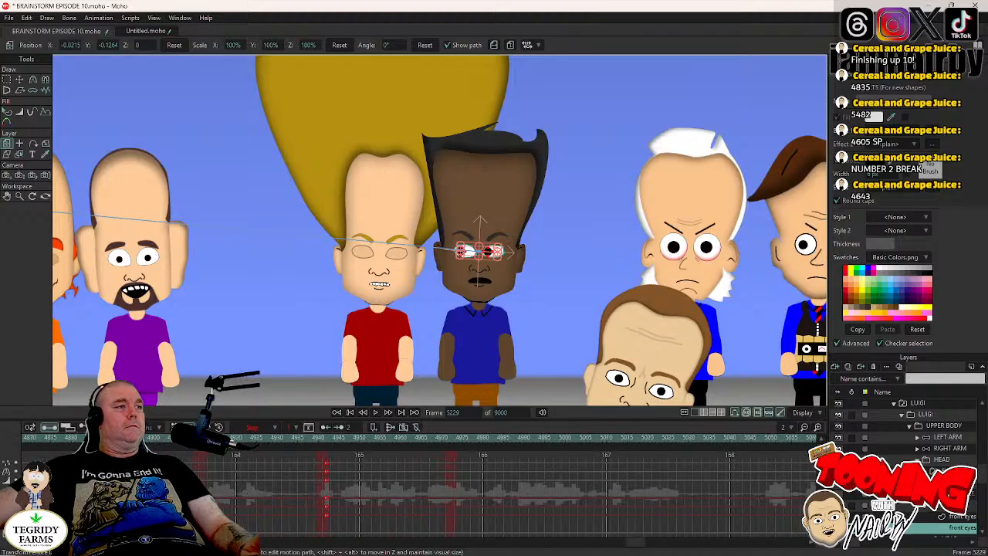
click(259, 427)
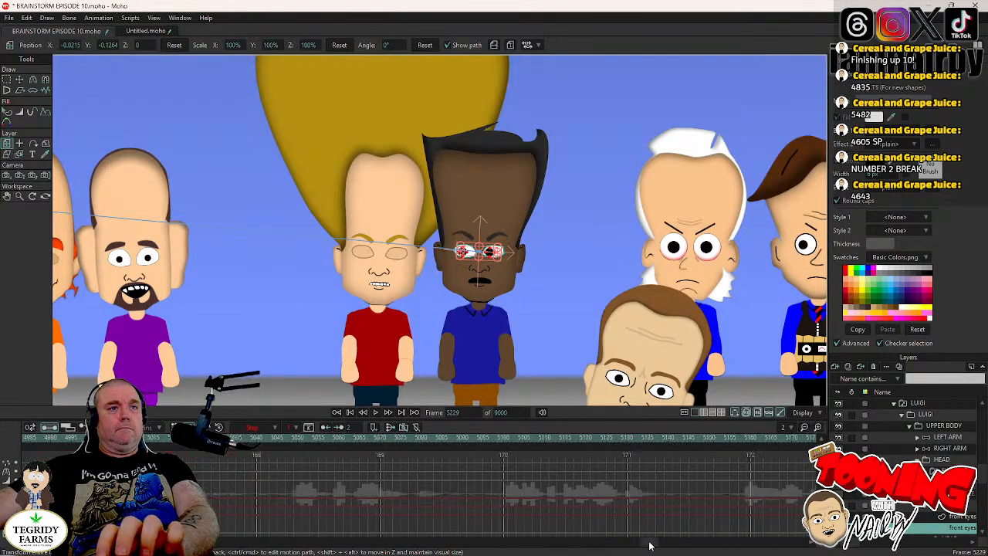
drag(637, 546, 664, 545)
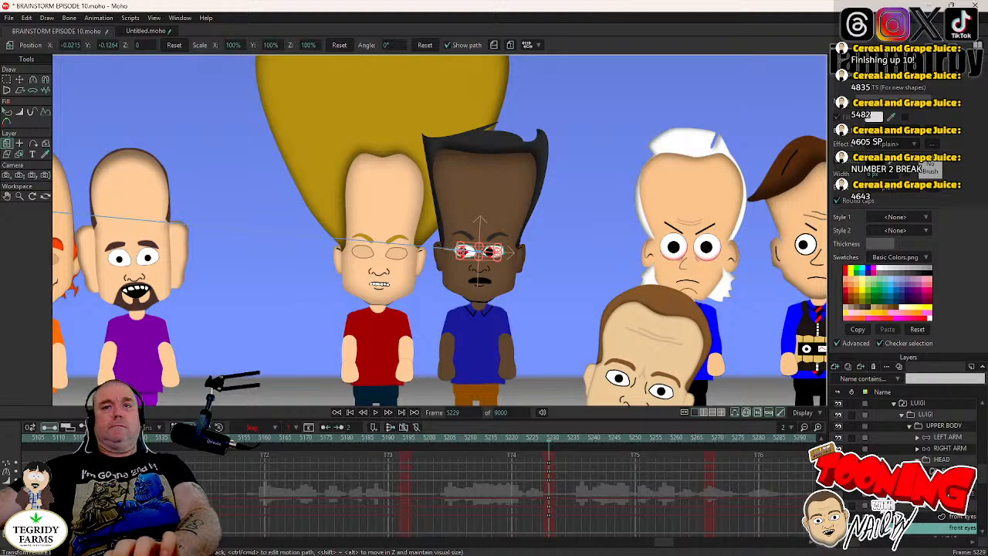
- Review LUIGI's blink, head turn and eye direction by stepping to frame 5239 and playing through to frame 5269
click(919, 507)
key(Right)
key(Right)
key(Right)
key(Right)
key(Right)
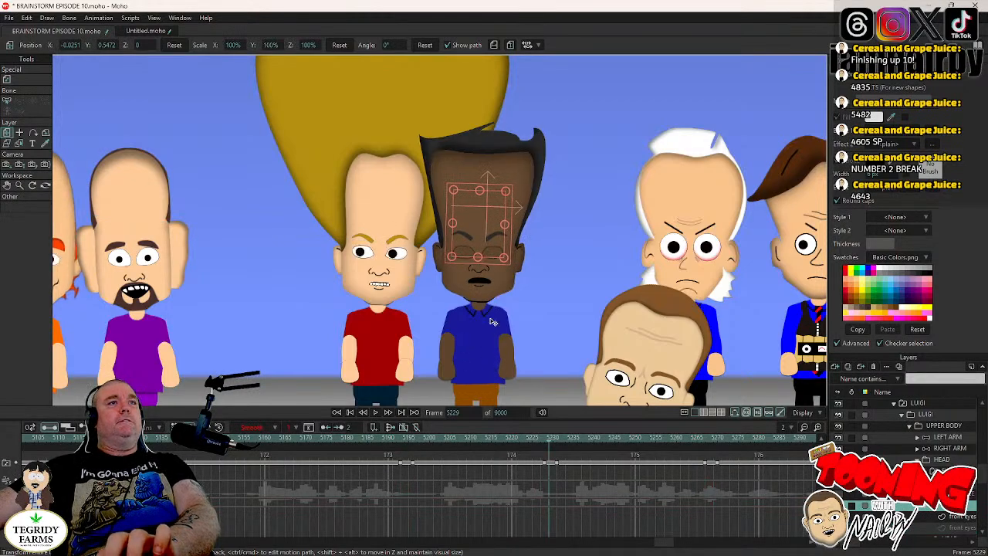
key(Right)
key(Right)
key(Right)
key(Right)
key(Right)
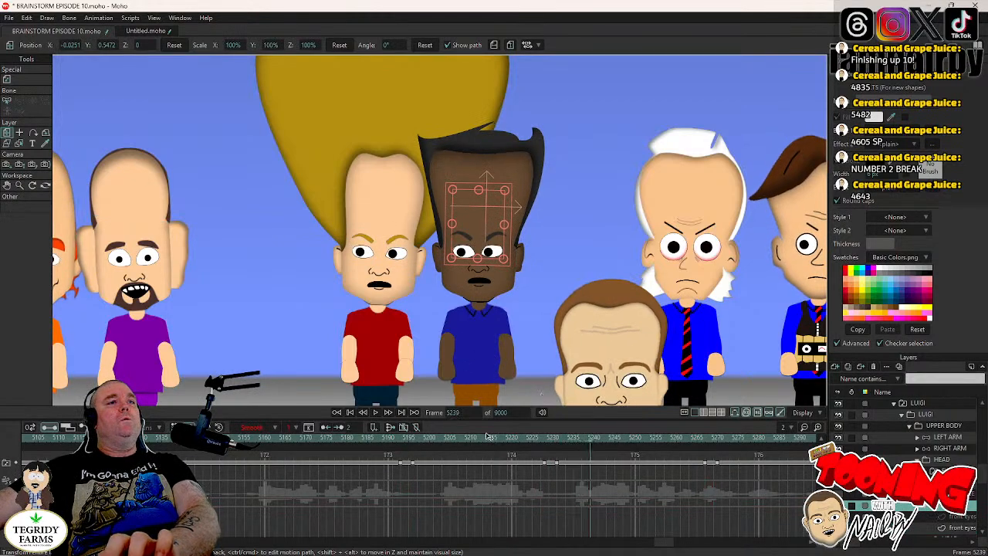
click(325, 444)
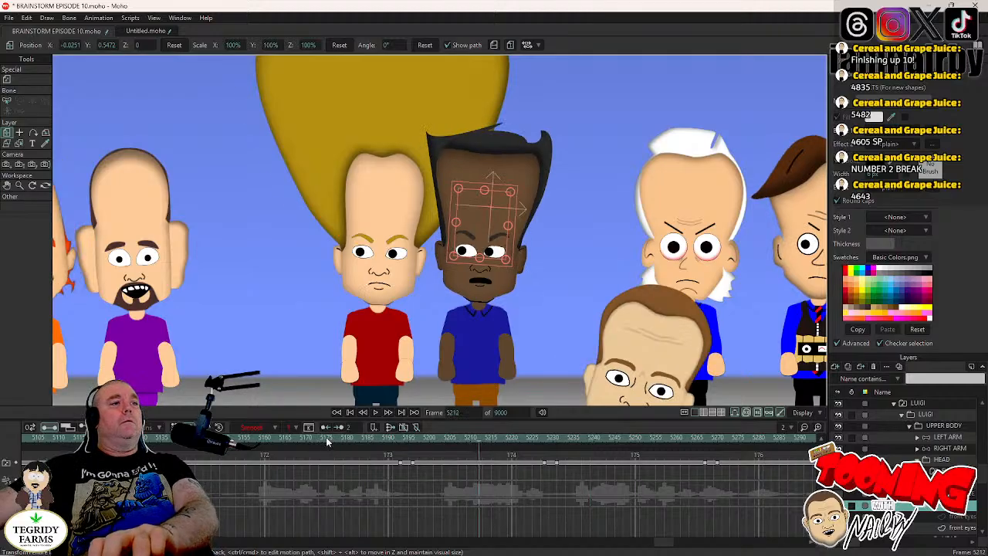
click(377, 413)
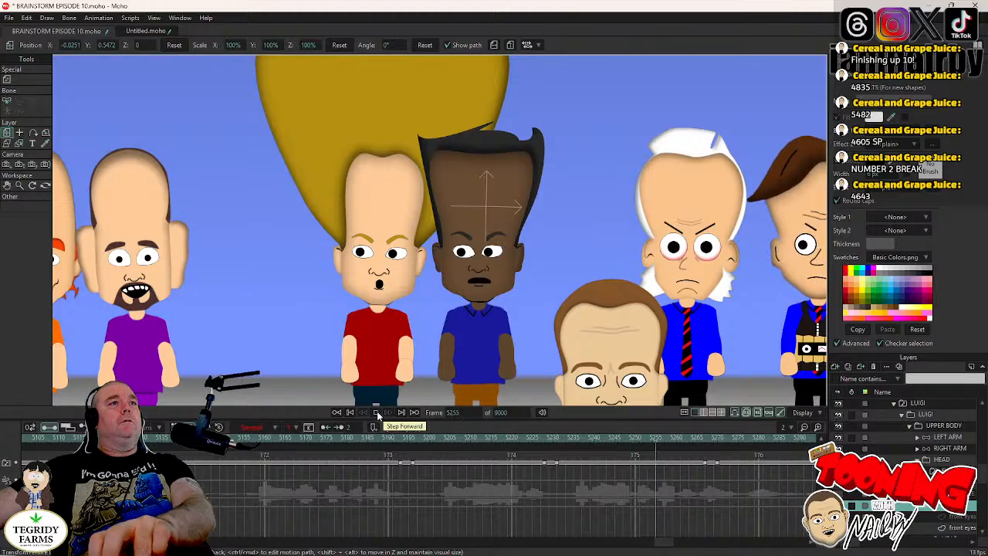
click(377, 413)
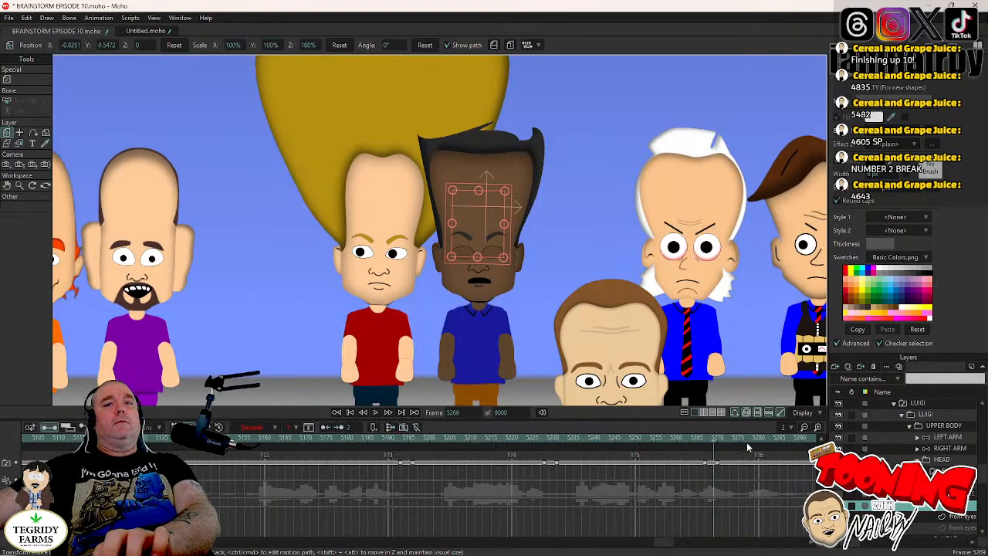
- Keyframe LUIGI's HEAD layer at frame 5268 and rotate the head to -3.1° at frame 5272
click(710, 442)
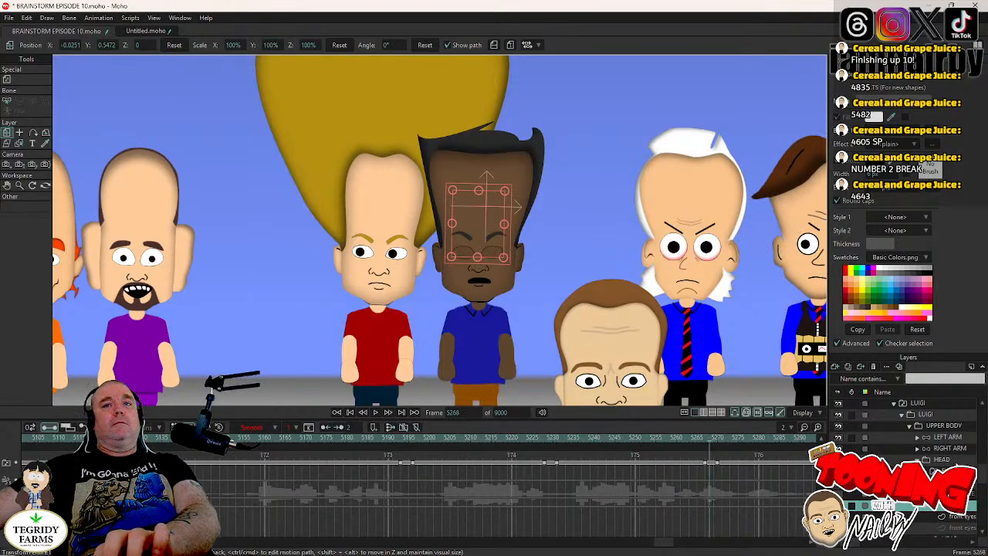
click(942, 459)
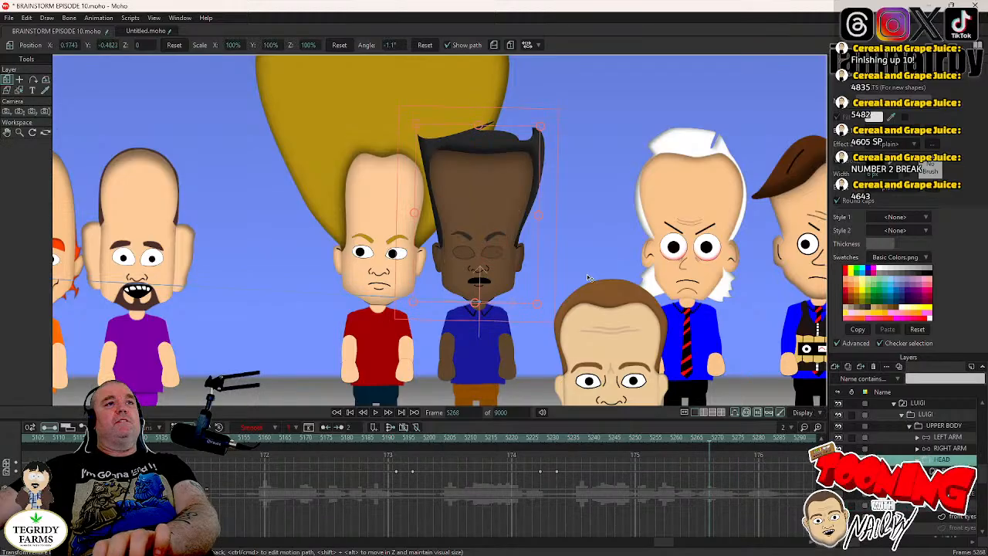
click(548, 243)
key(Right)
key(Right)
key(Right)
key(Right)
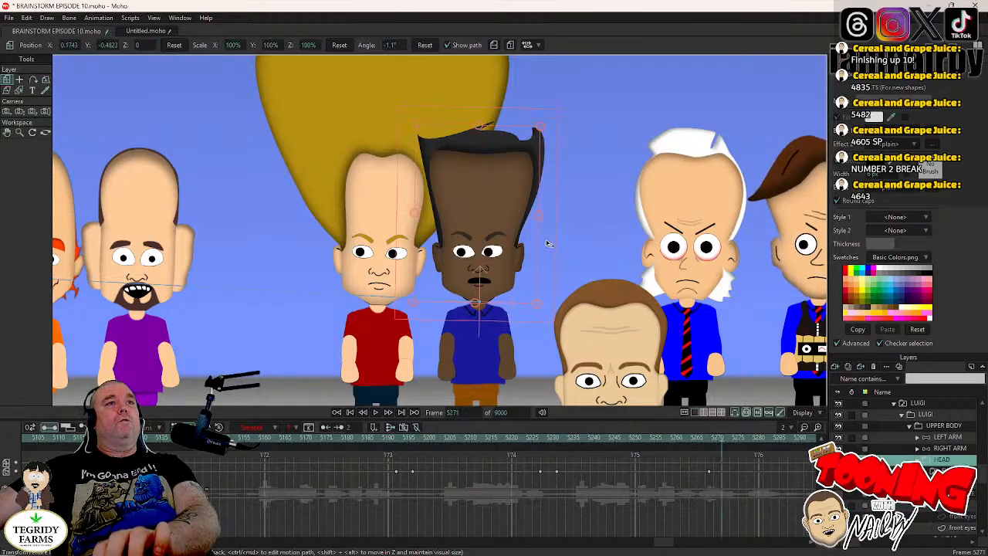
drag(546, 242, 550, 248)
- Switch LUIGI's mouth to the open shape with teeth at frame 5270 and return to the HEAD layer
key(Left)
key(Left)
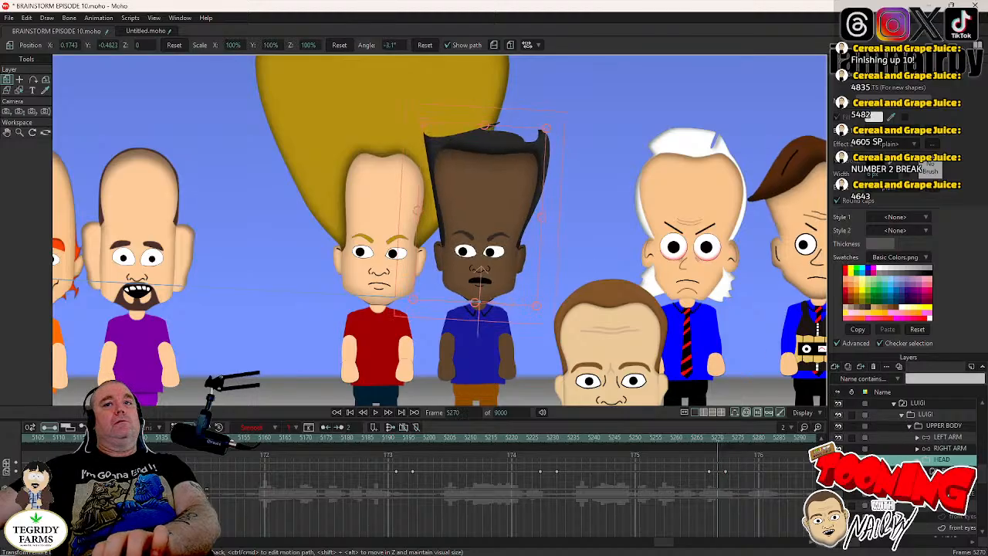
key(Left)
key(Left)
key(Right)
key(Right)
right_click(943, 488)
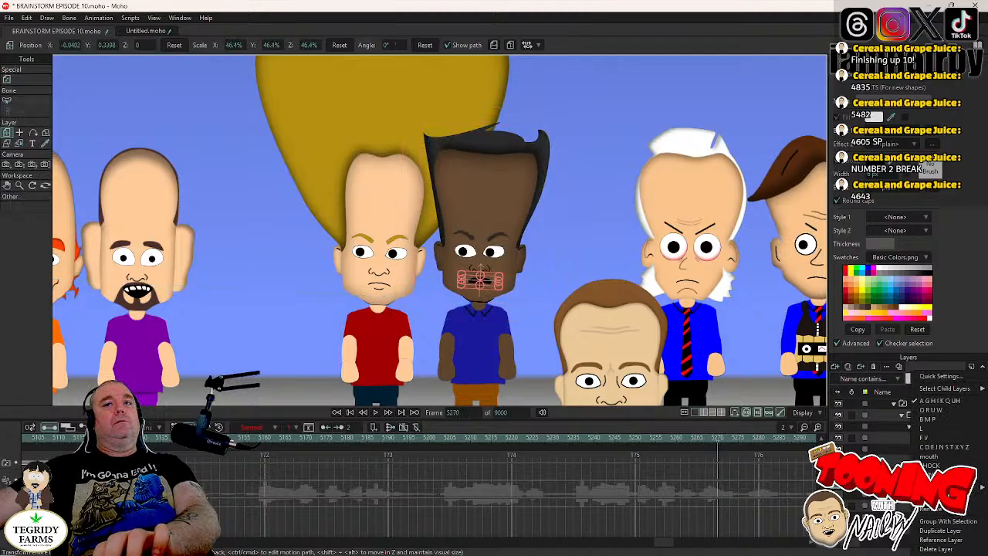
click(934, 457)
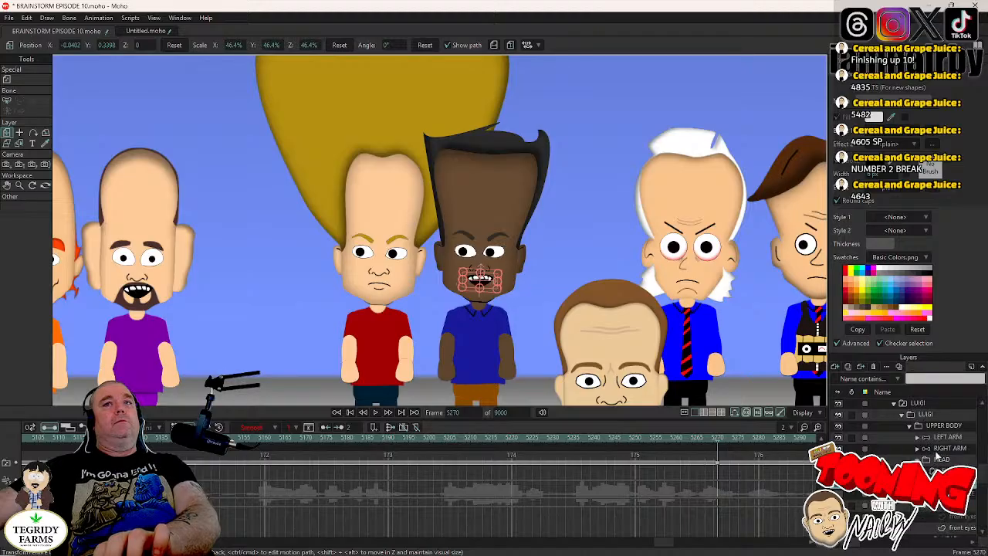
click(944, 460)
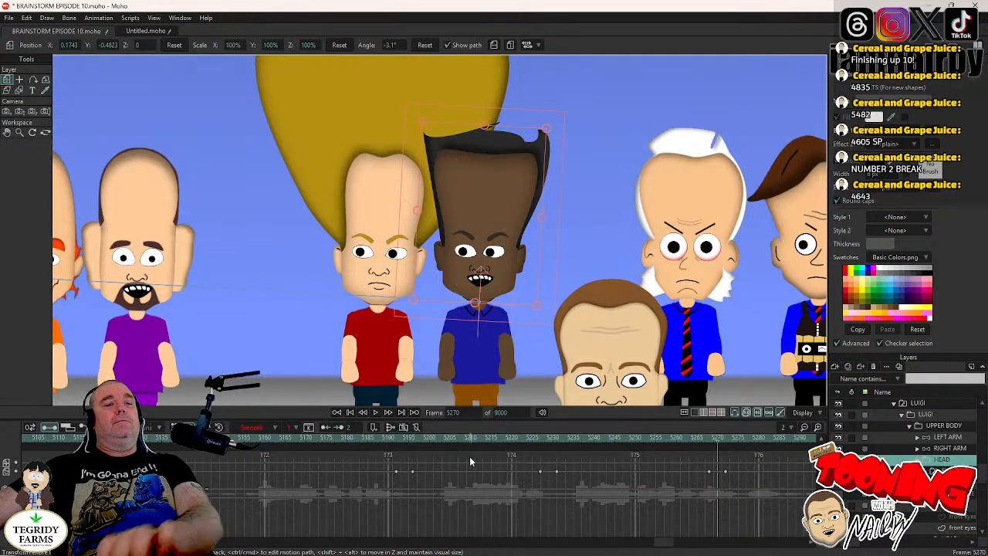
- Save the file and play LUIGI's animation from frame 5185 through frame 5298
key(ctrl+s)
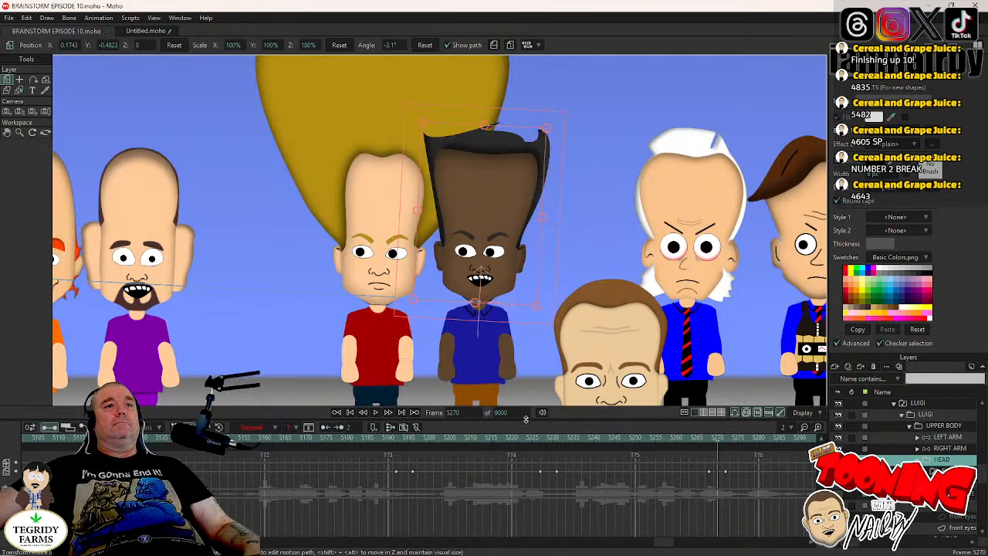
click(562, 438)
scroll(575, 321, down, 3)
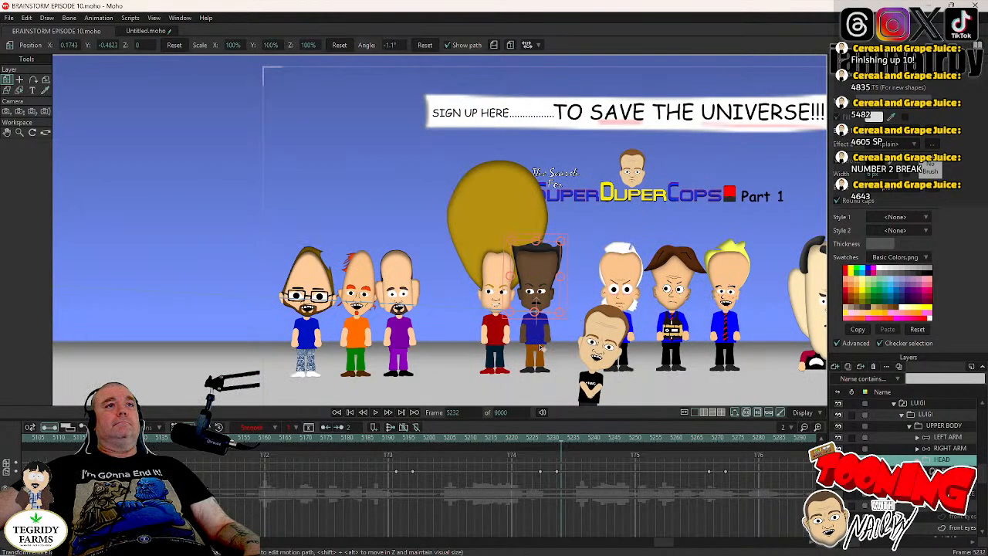
scroll(541, 349, up, 4)
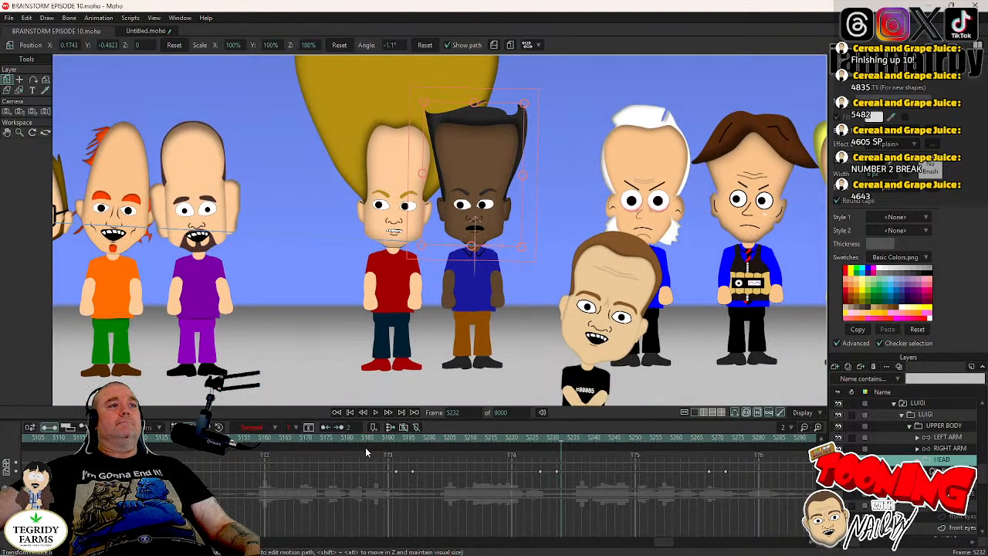
click(367, 453)
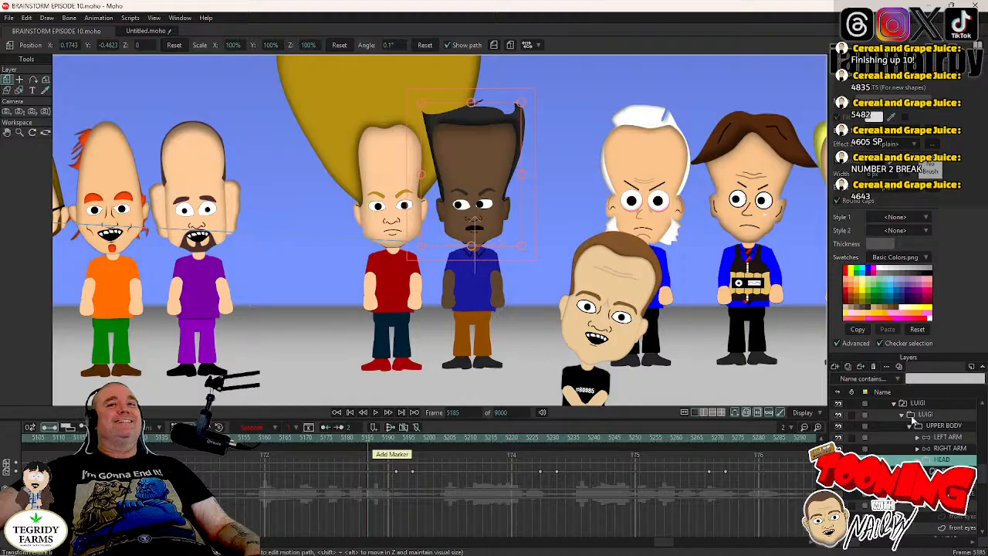
click(911, 415)
click(376, 413)
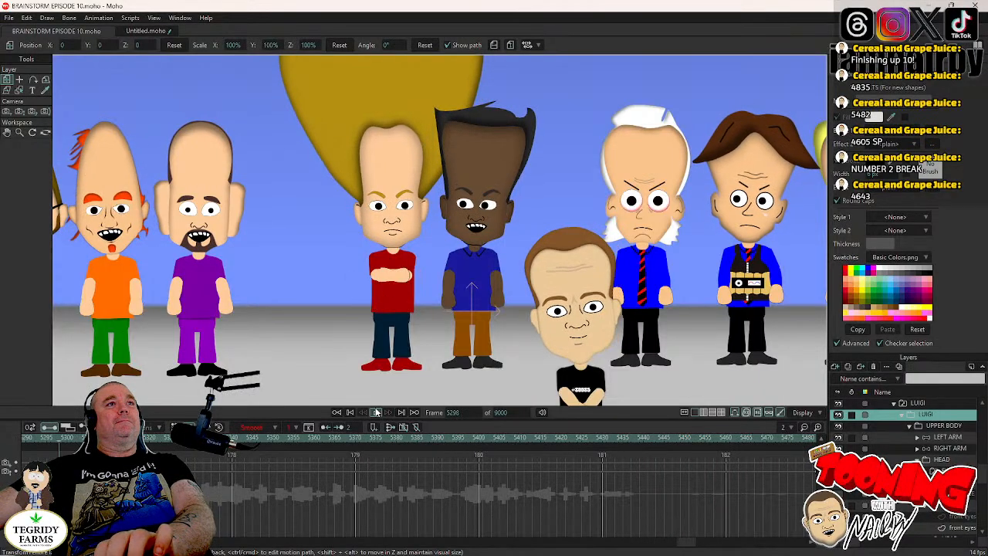
click(376, 412)
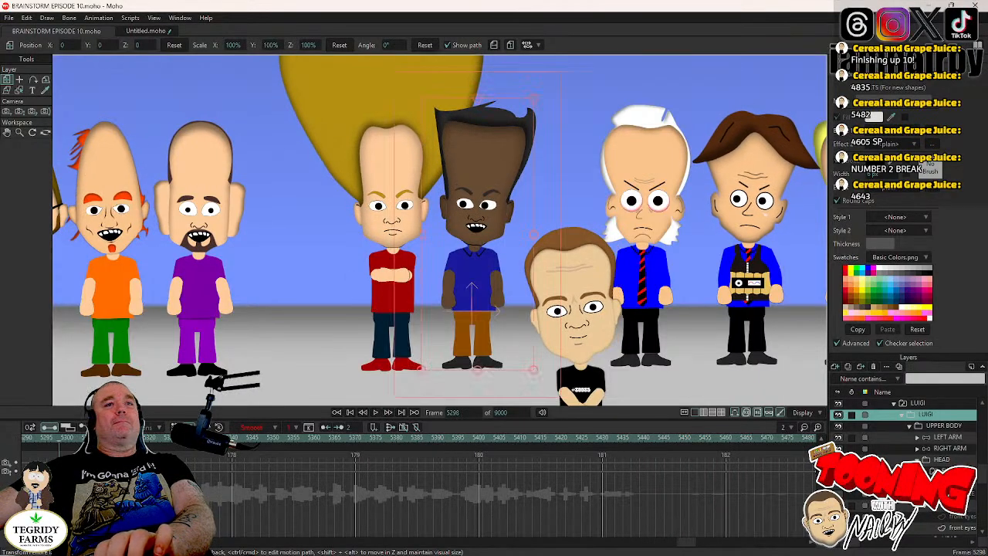
- Keyframe LUIGI's HEAD layer at frame 5315 and rotate the head to -0.2° at frame 5319
click(944, 510)
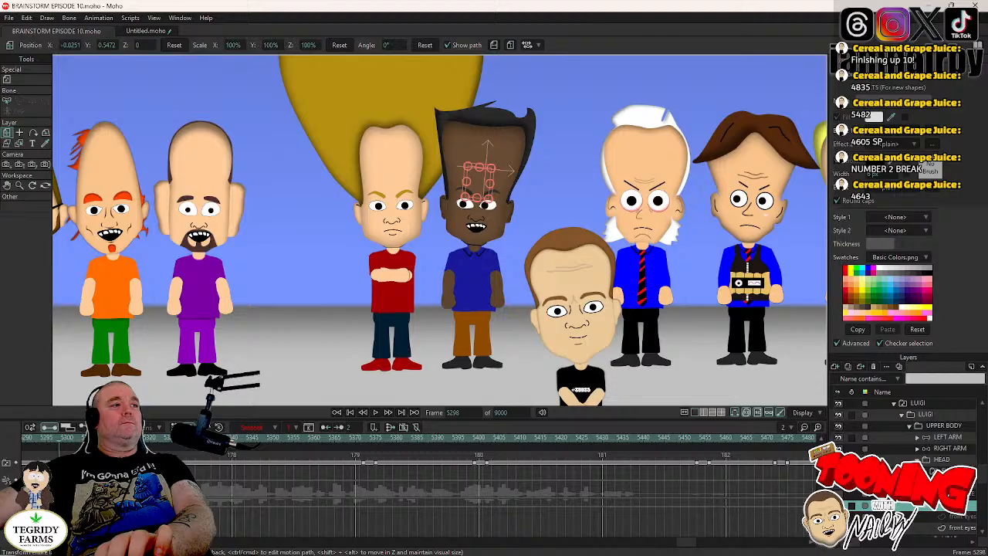
click(128, 438)
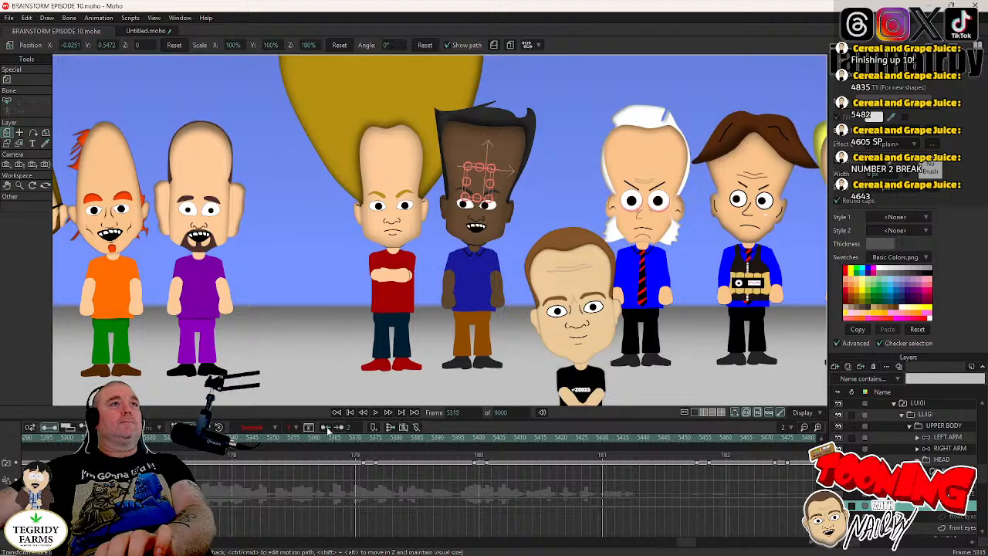
click(944, 460)
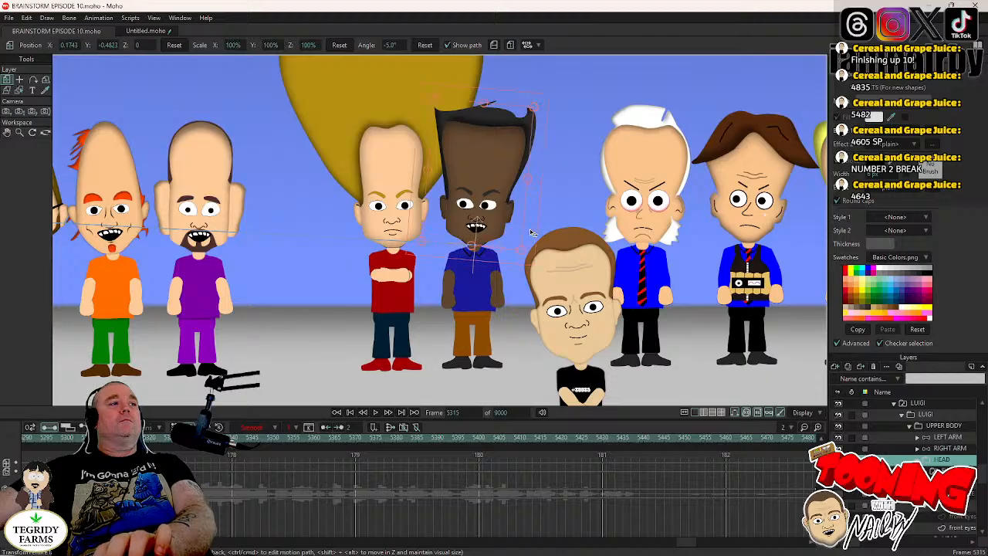
key(Right)
key(Right)
key(Right)
key(Right)
drag(530, 229, 540, 235)
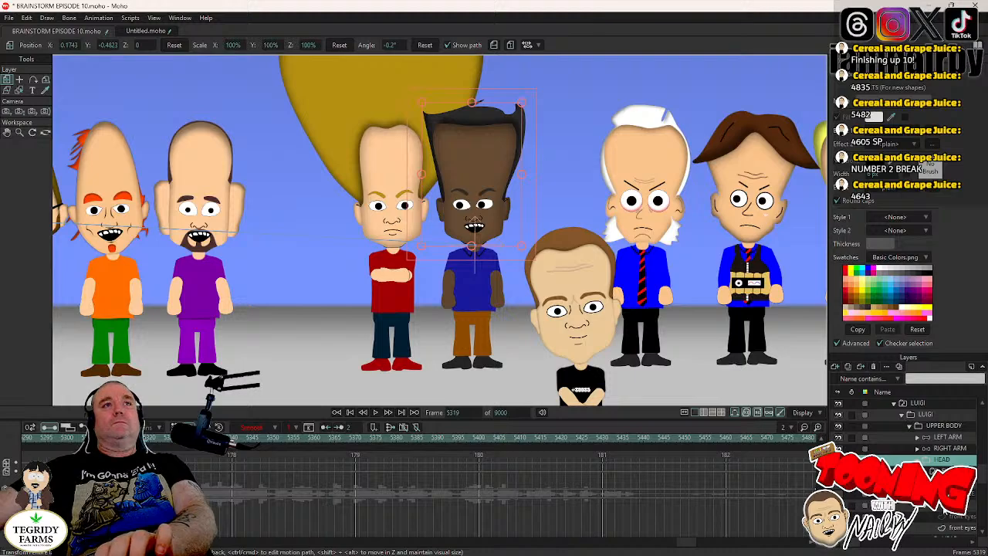
- Re-centre LUIGI's front-eye pupils at frame 5317 and set their keyframe to step interpolation
scroll(945, 511, down, 4)
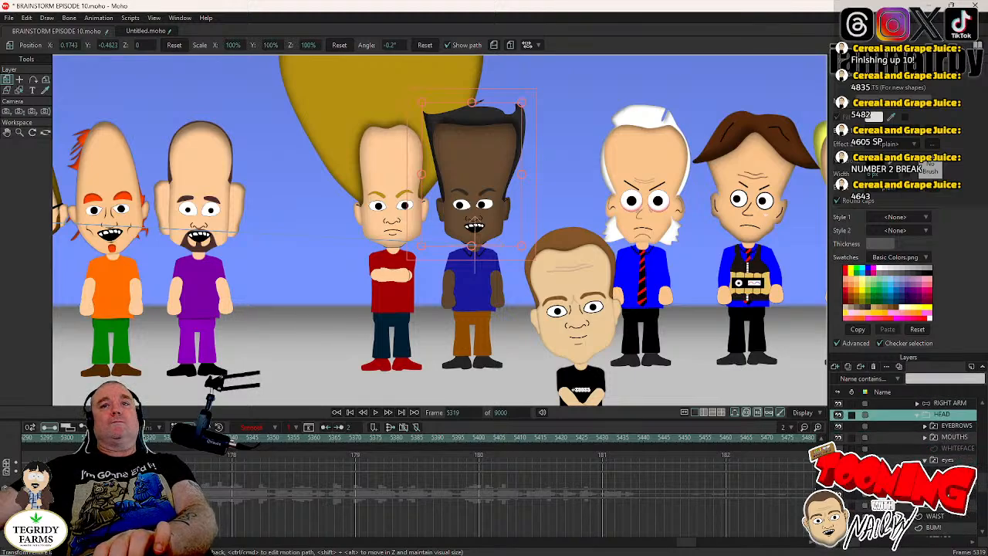
click(946, 483)
key(Left)
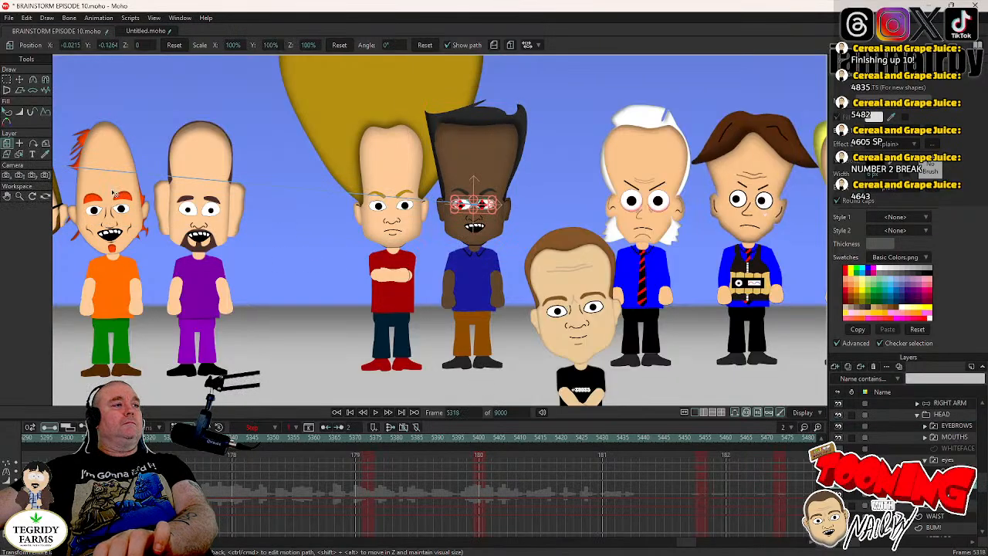
click(19, 79)
key(Left)
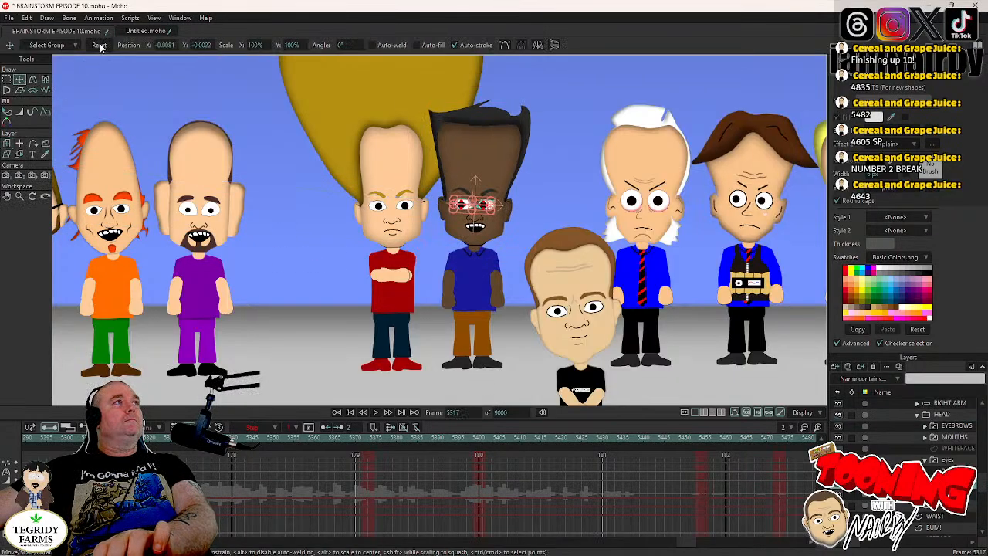
key(Delete)
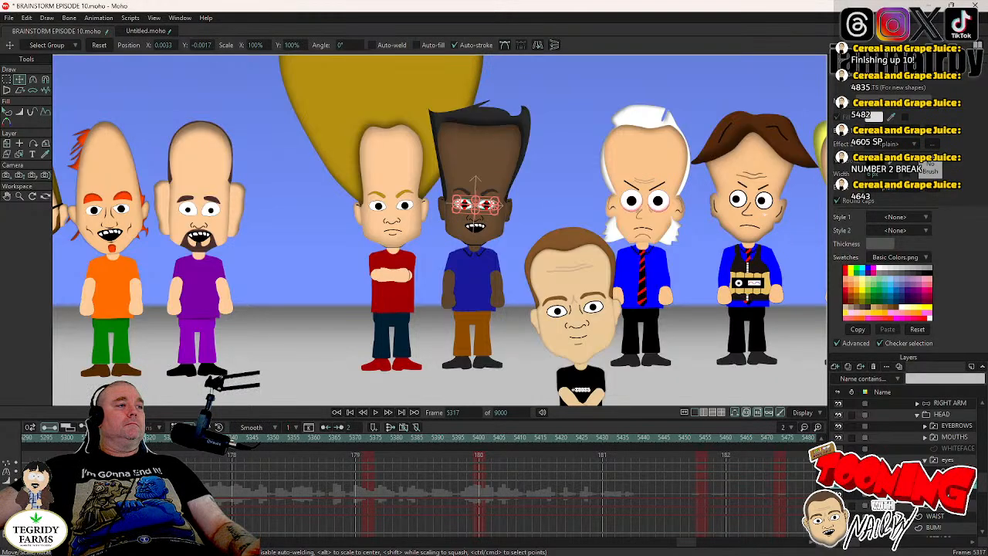
right_click(138, 477)
click(158, 460)
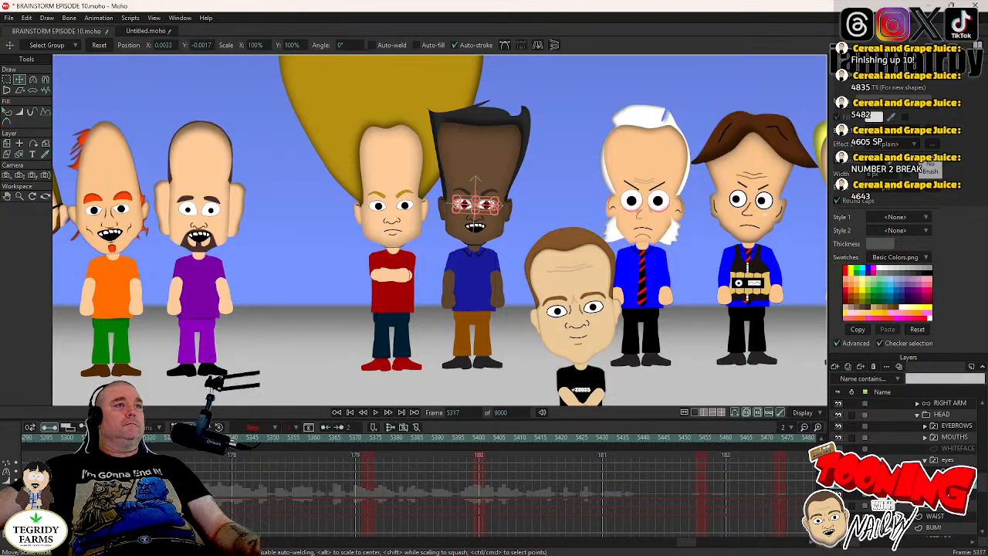
- Switch LUIGI's eyes layer to the closed shape for a blink around frame 5317
click(949, 461)
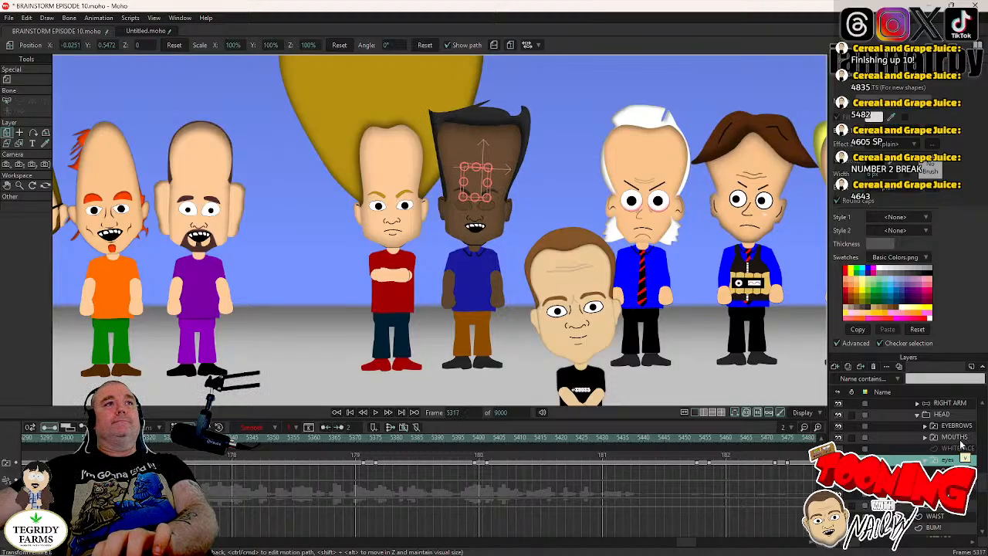
key(Right)
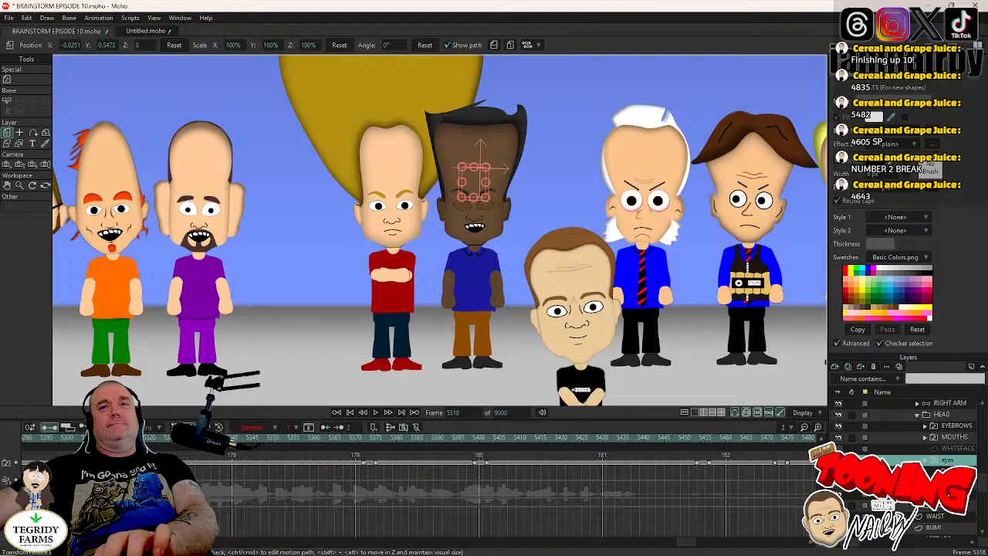
key(Left)
- Switch LUIGI's mouth to the closed shape at frame 5317, return to the HEAD layer and save the file
right_click(955, 439)
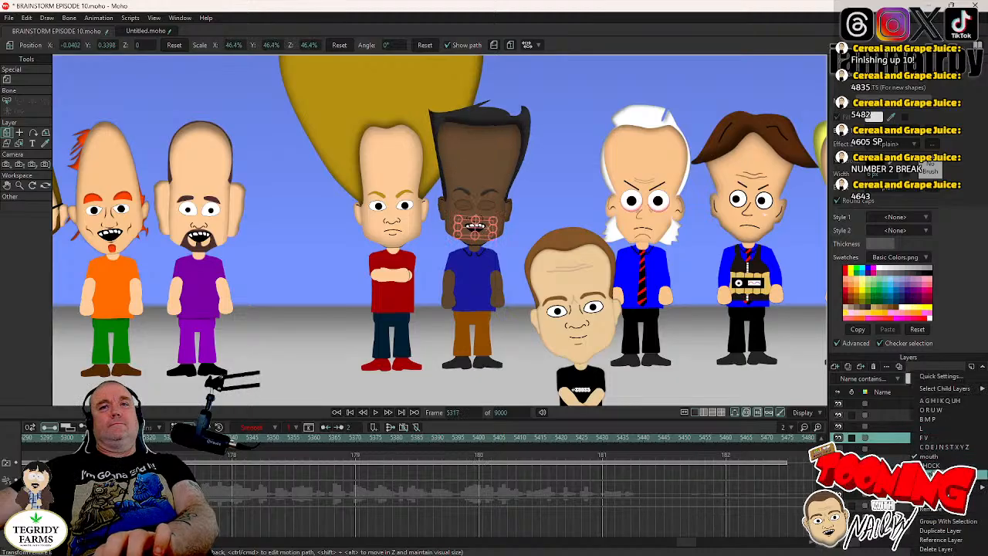
click(954, 475)
key(Right)
key(Right)
key(Right)
key(Right)
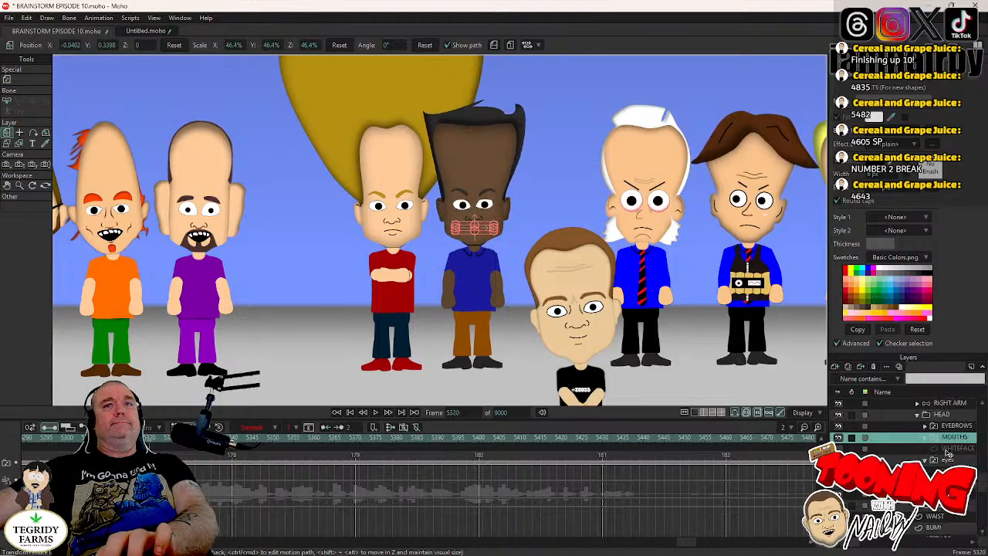
click(944, 415)
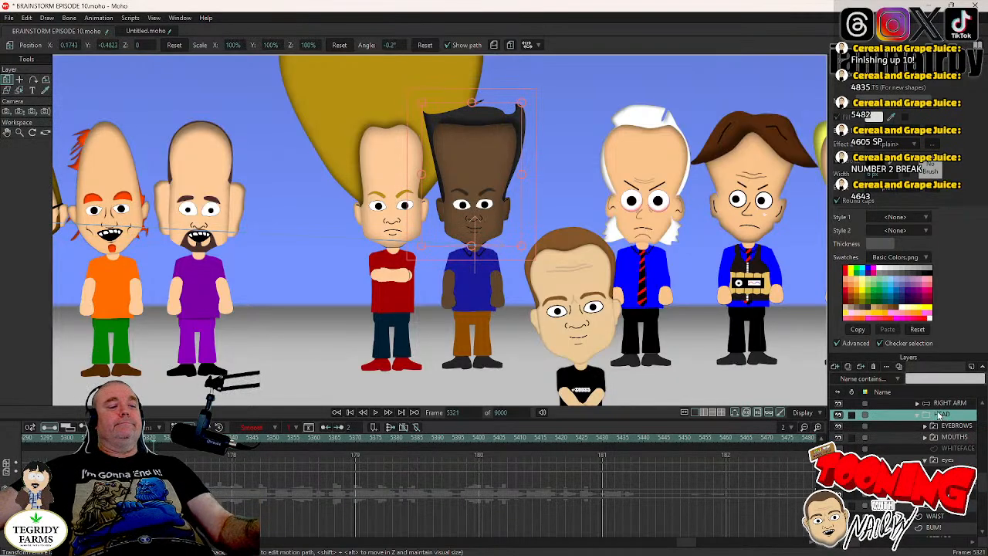
key(ctrl+s)
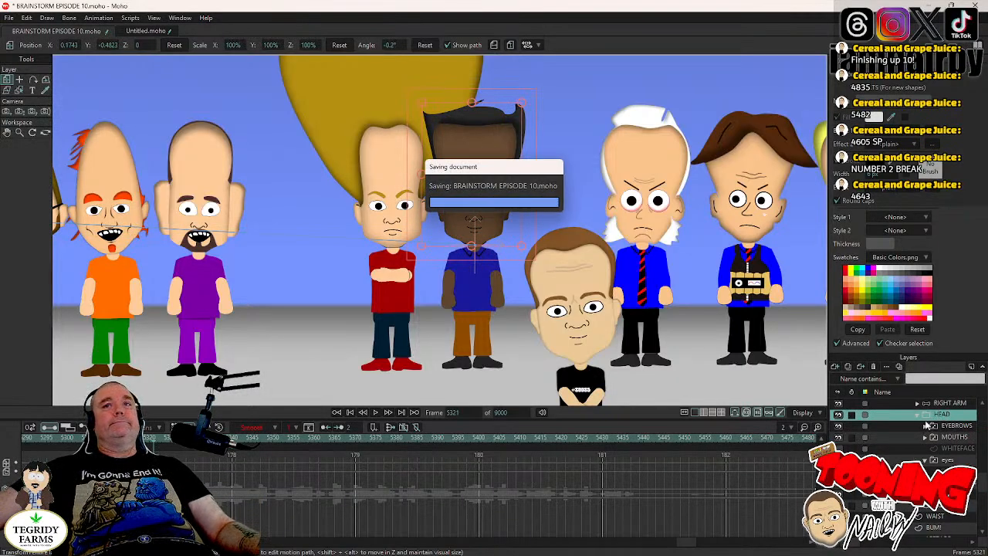
- Select LUIGI's LEFT ARM layer and keyframe the lowered arm pose at frame 5316
scroll(944, 448, down, 3)
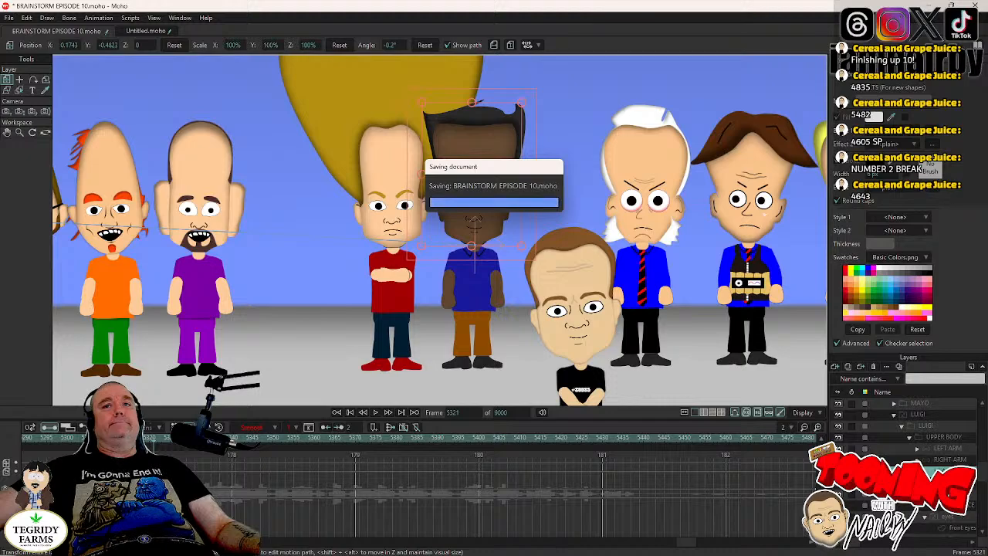
scroll(954, 455, up, 2)
scroll(953, 430, up, 3)
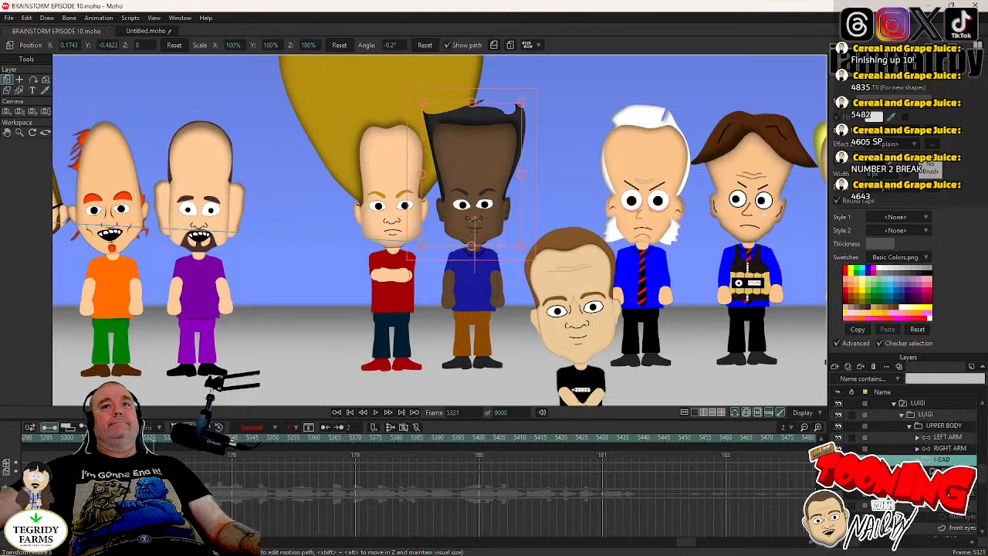
click(951, 439)
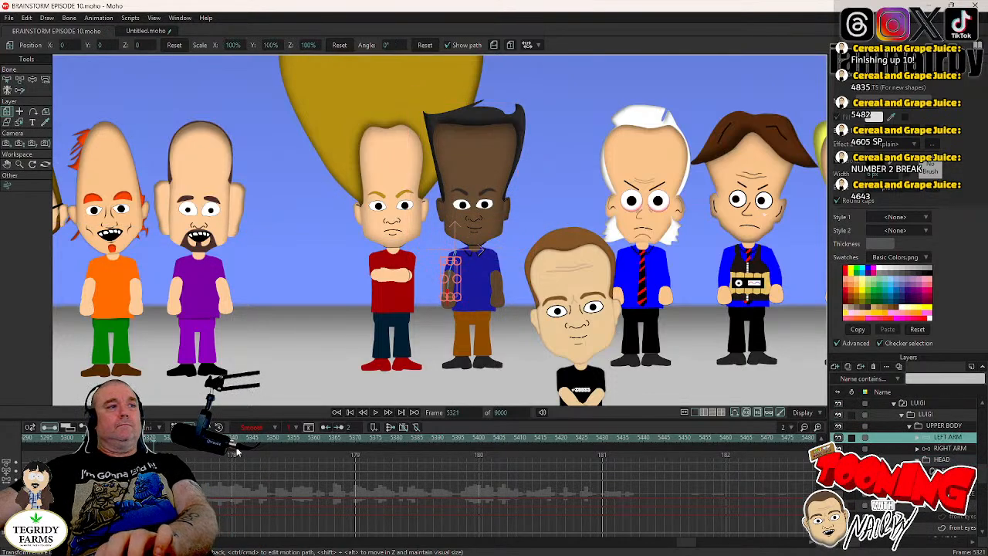
key(Left)
key(Left)
click(45, 79)
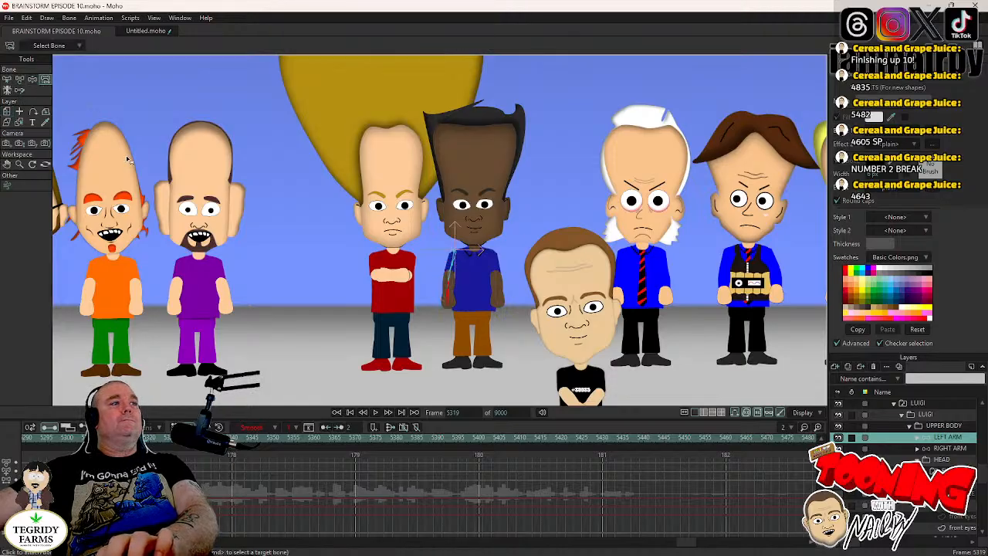
key(Left)
key(Left)
key(Left)
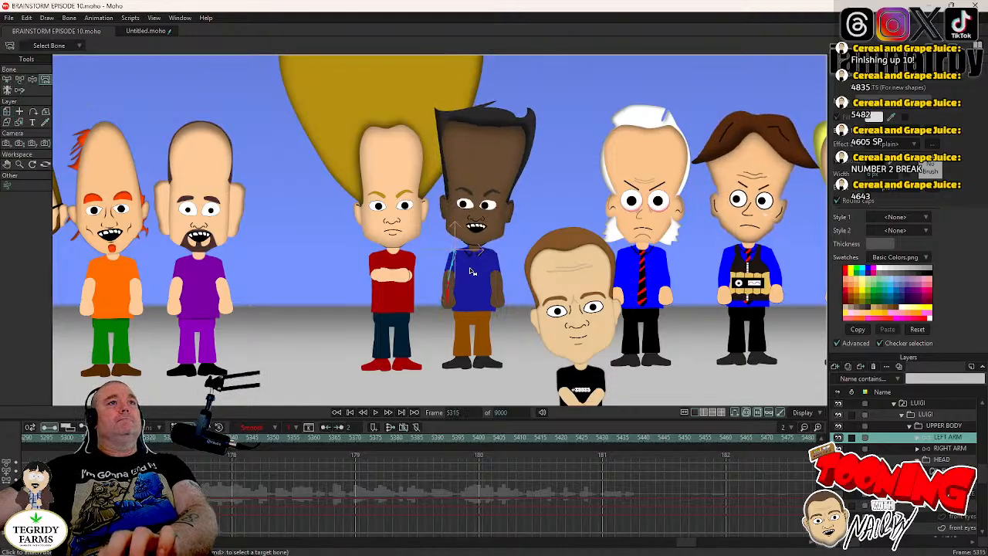
key(Right)
key(Left)
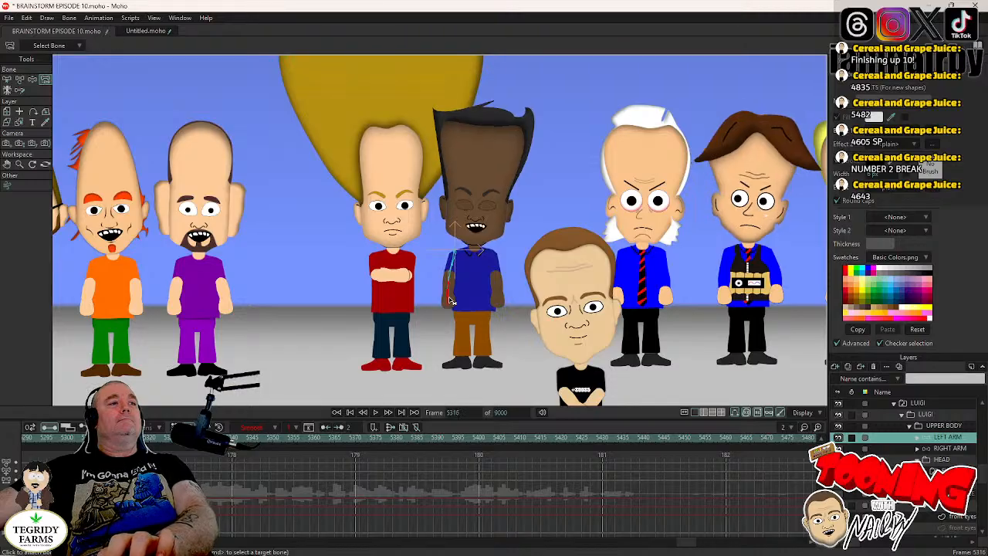
- Try to bend LUIGI's left forearm across the waist at frame 5320, and undo the bend
key(Right)
key(Right)
key(Right)
key(Right)
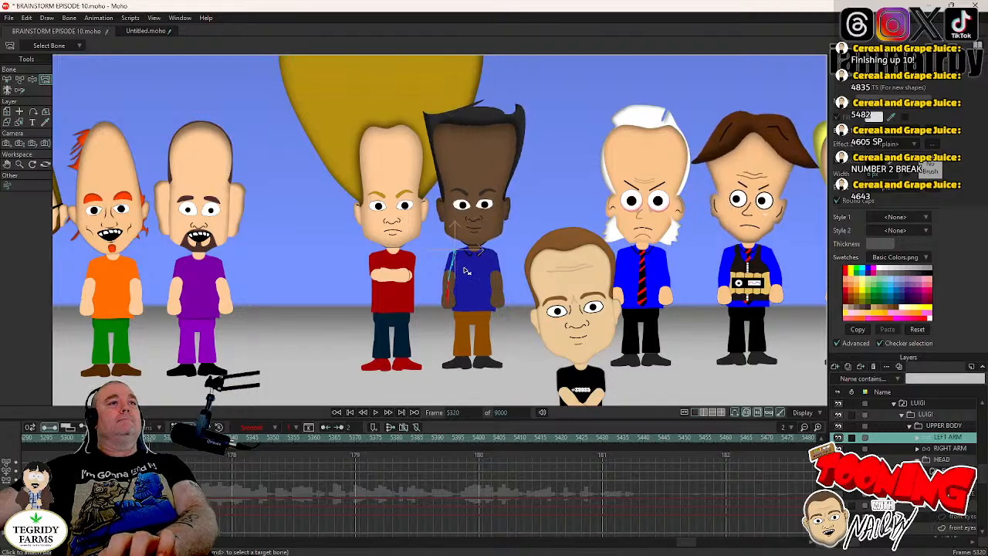
drag(470, 281, 437, 321)
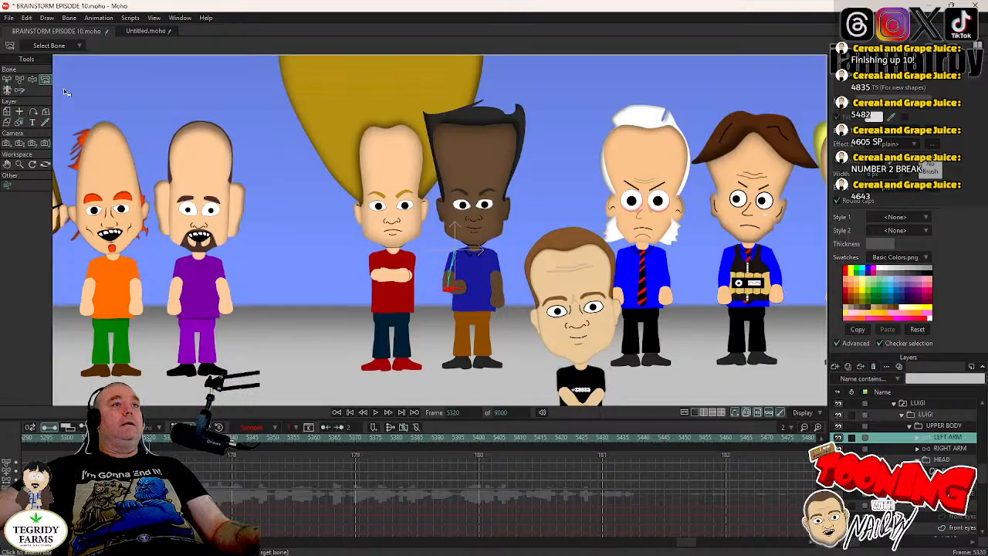
key(ctrl+z)
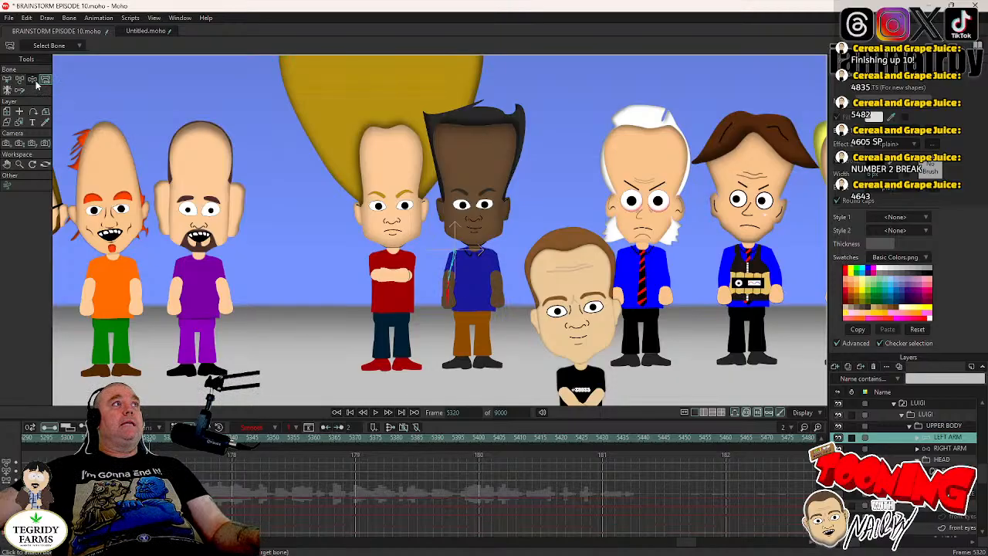
- Pose LUIGI's left arm at frame 5319 with Manipulate Bones, elbow raised outward and forearm bent towards the waist
click(33, 79)
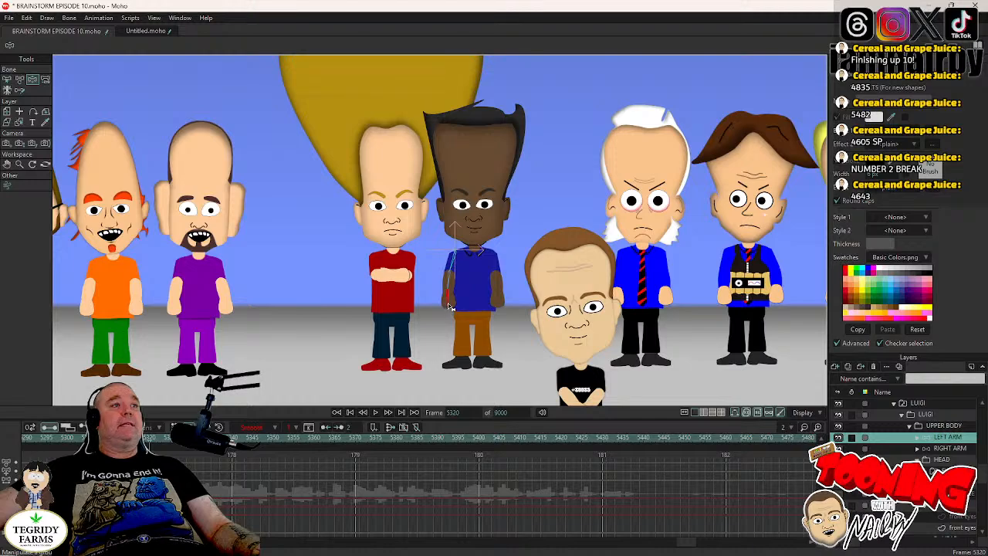
key(Left)
key(Left)
key(Left)
key(Left)
key(Left)
key(Left)
key(Left)
key(Left)
key(Left)
key(Left)
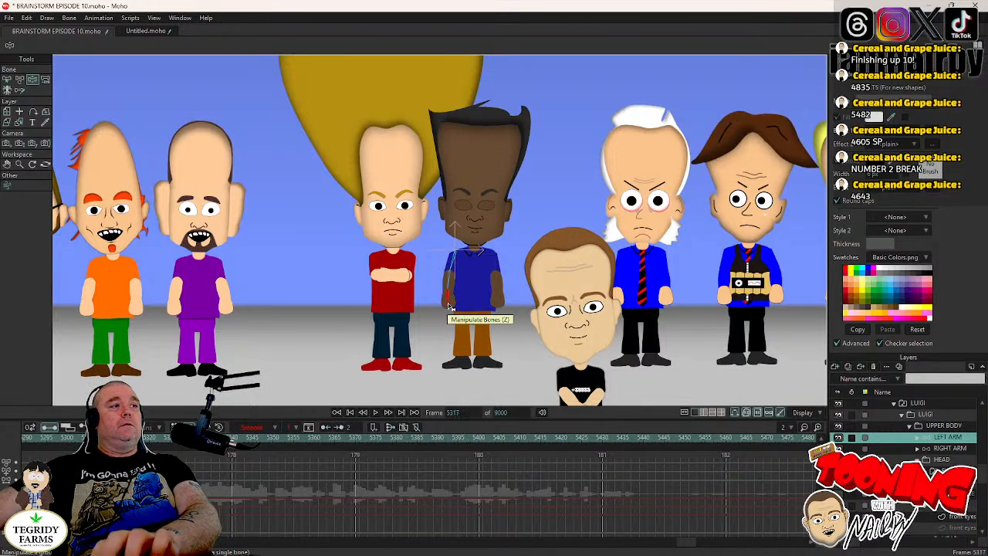
key(Right)
key(Right)
key(Right)
key(Right)
key(Right)
key(Right)
key(Right)
key(Right)
key(Right)
key(Right)
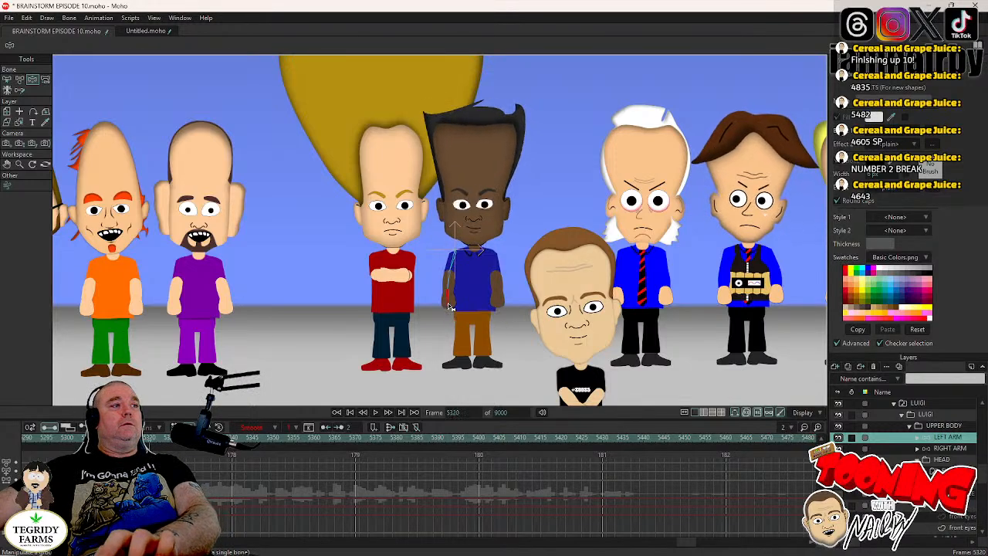
key(Left)
drag(450, 306, 456, 280)
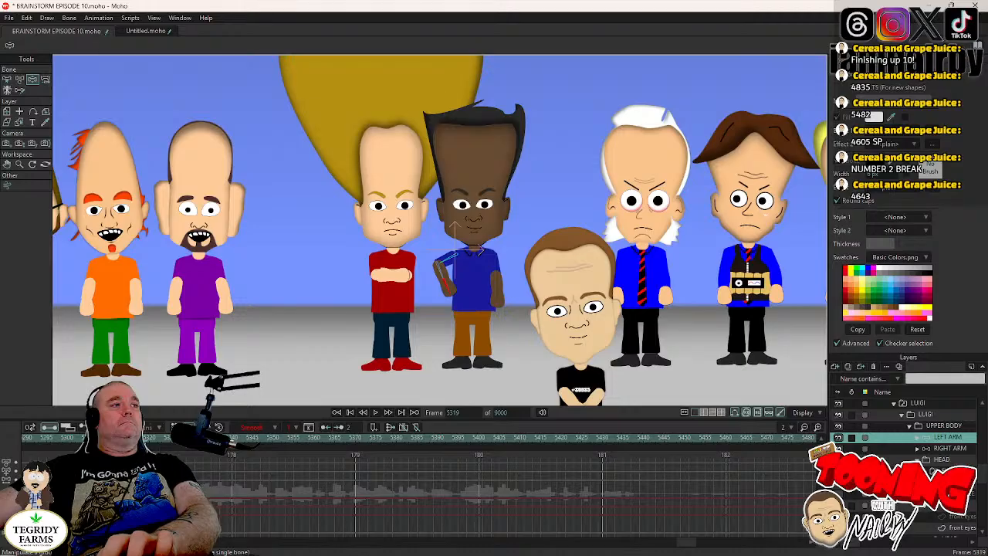
- Pose LUIGI's right arm hand-on-hip at frame 5319, elbow bent outward, after keyframing it lowered at frame 5316, and save the file
key(Left)
key(Left)
key(Left)
click(949, 448)
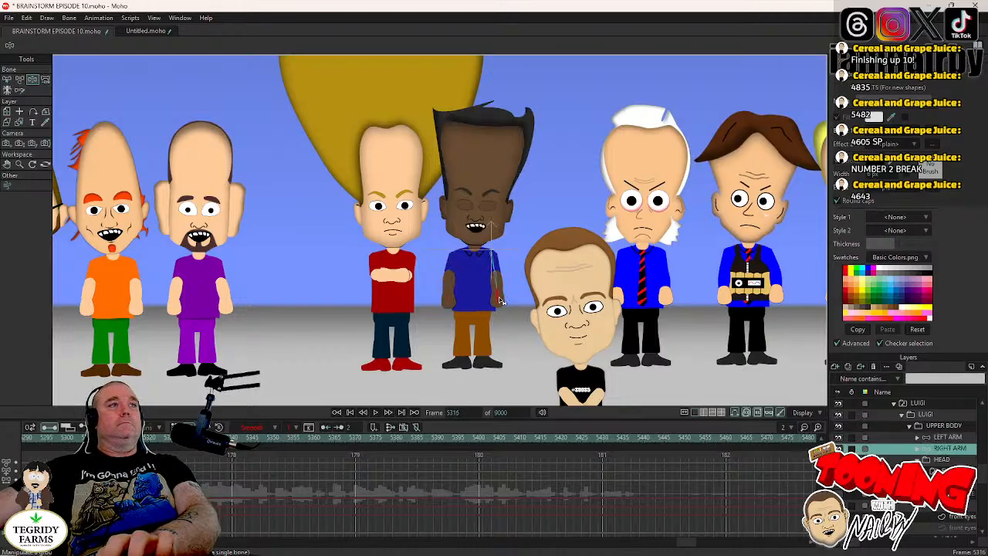
key(Right)
key(Right)
key(Right)
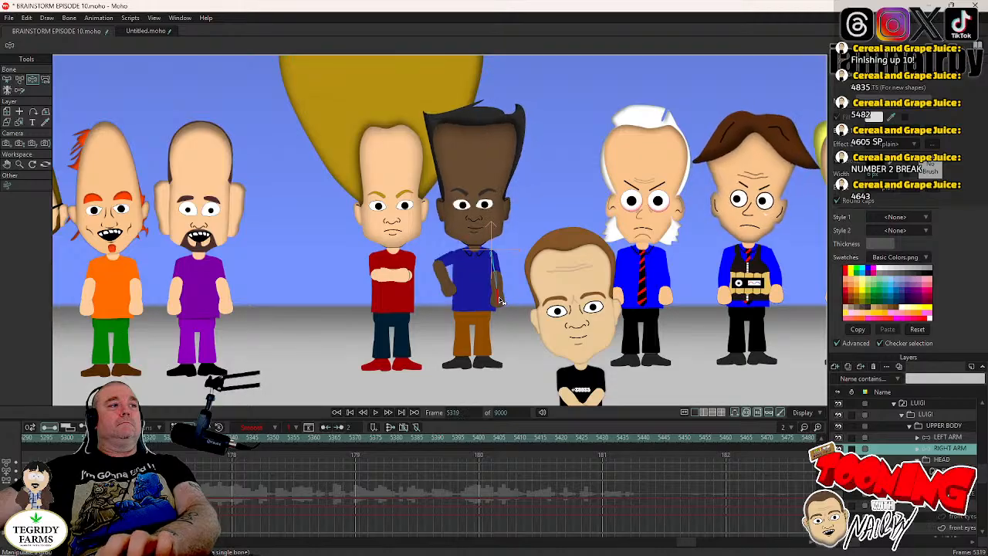
key(Left)
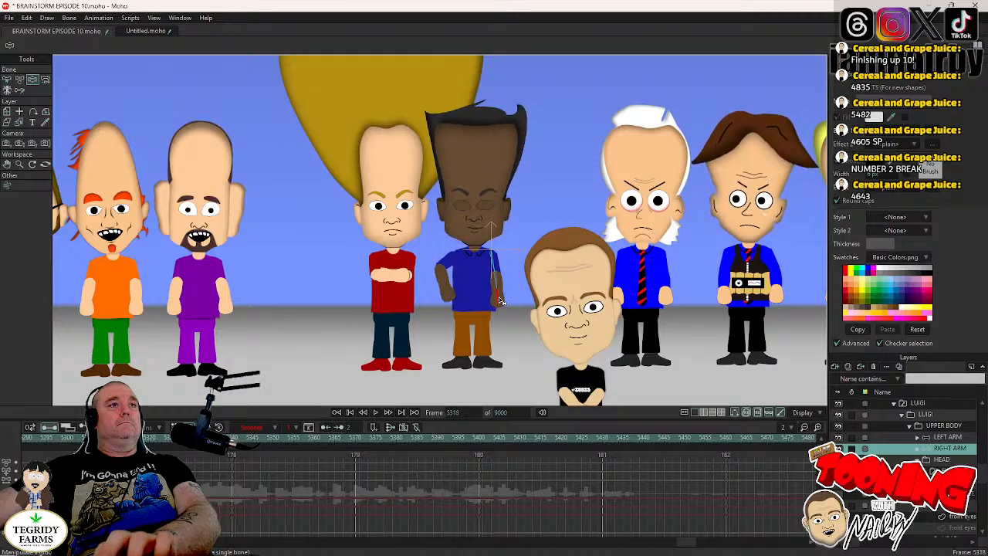
drag(499, 300, 500, 290)
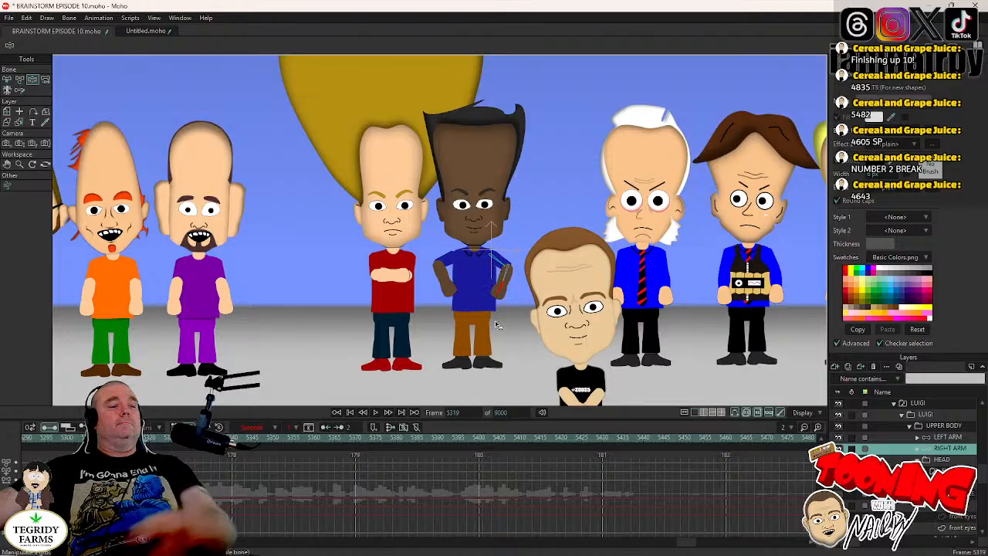
key(ctrl+s)
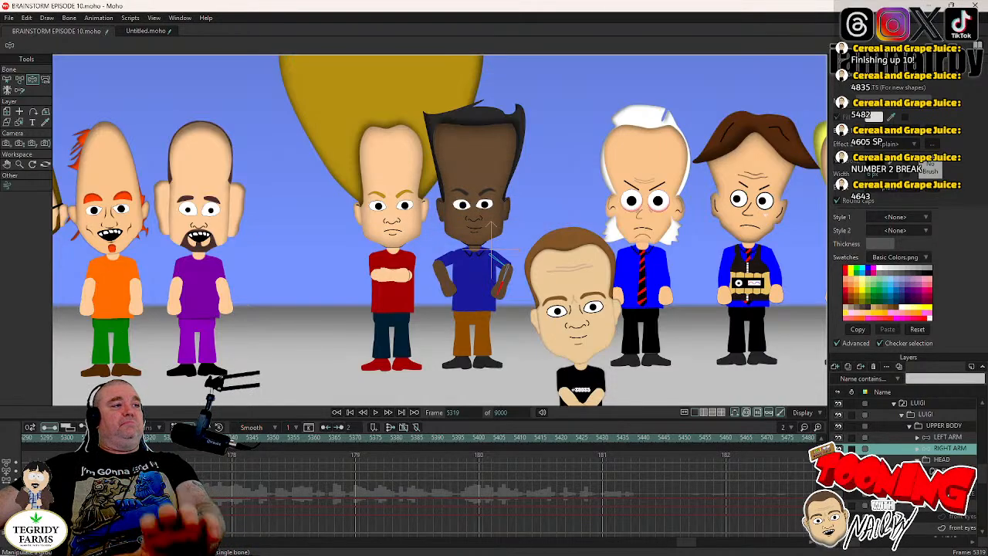
- Play back LUIGI's head turn and arm movement around frames 5314 to 5349 and save the file
click(125, 438)
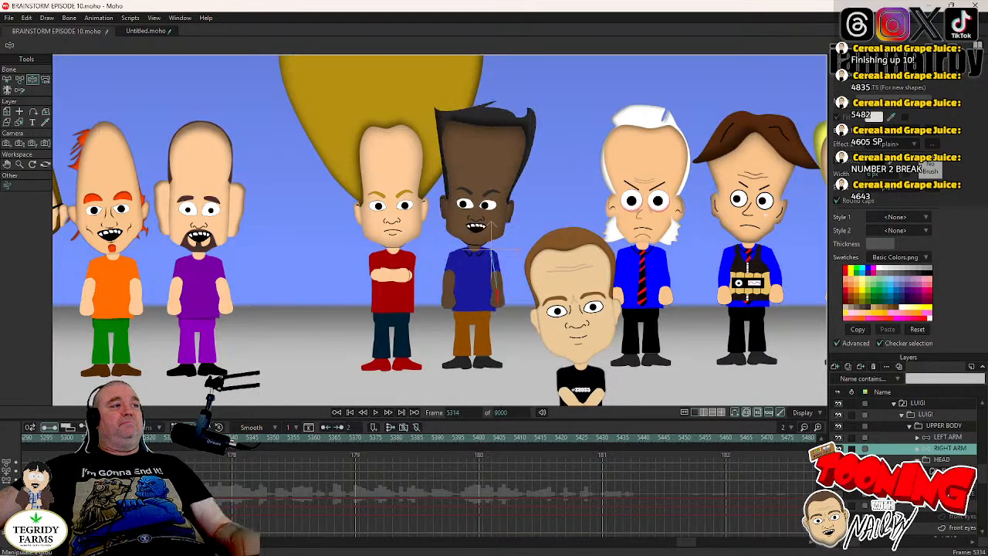
click(376, 412)
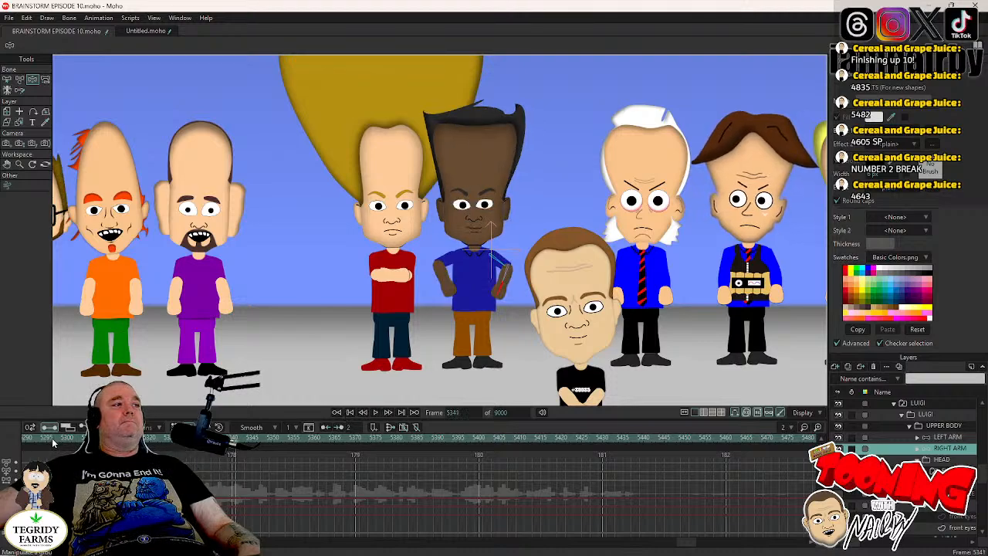
click(54, 437)
click(376, 412)
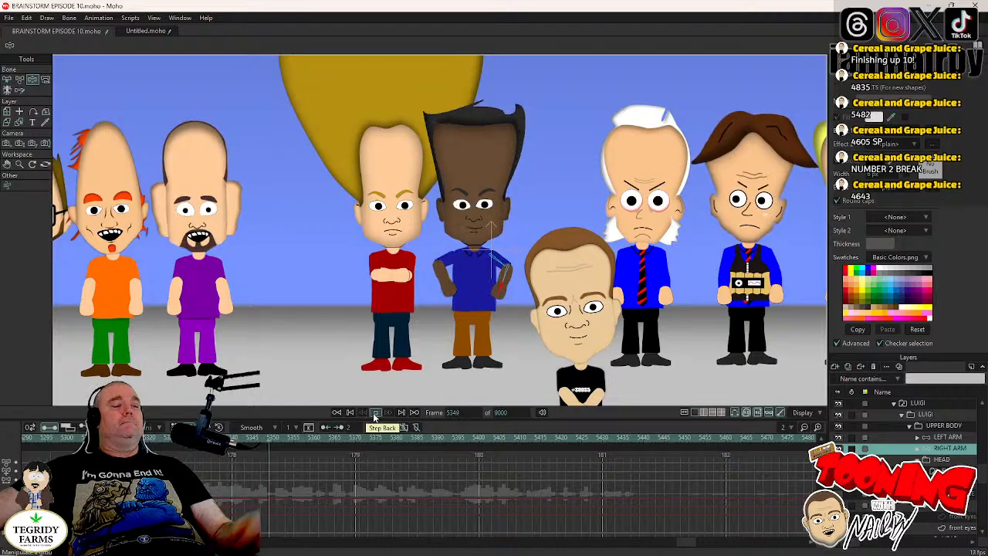
click(375, 412)
key(ctrl+s)
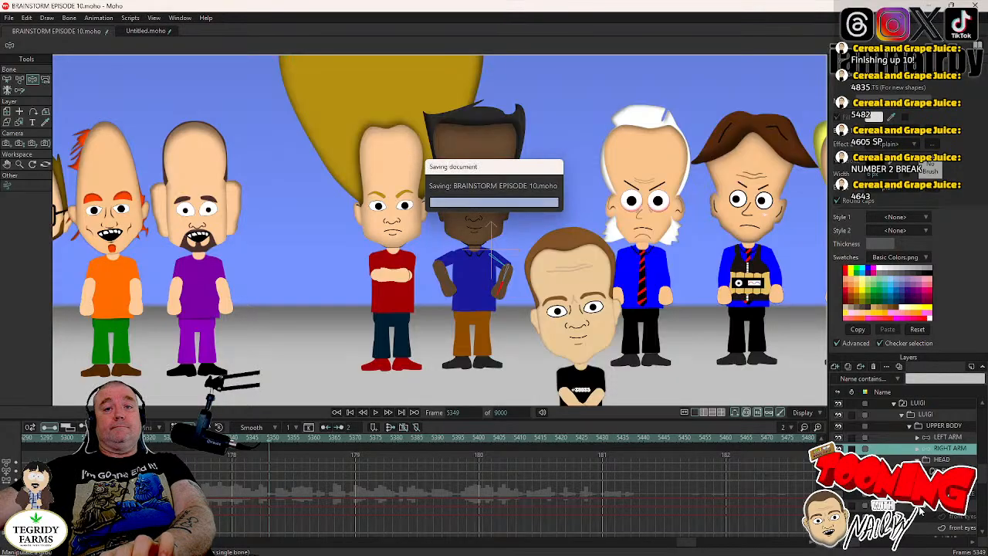
- Keyframe LUIGI's HEAD layer at the blink on frame 5371 and rotate the head to 2.4° at frame 5375
scroll(926, 508, down, 2)
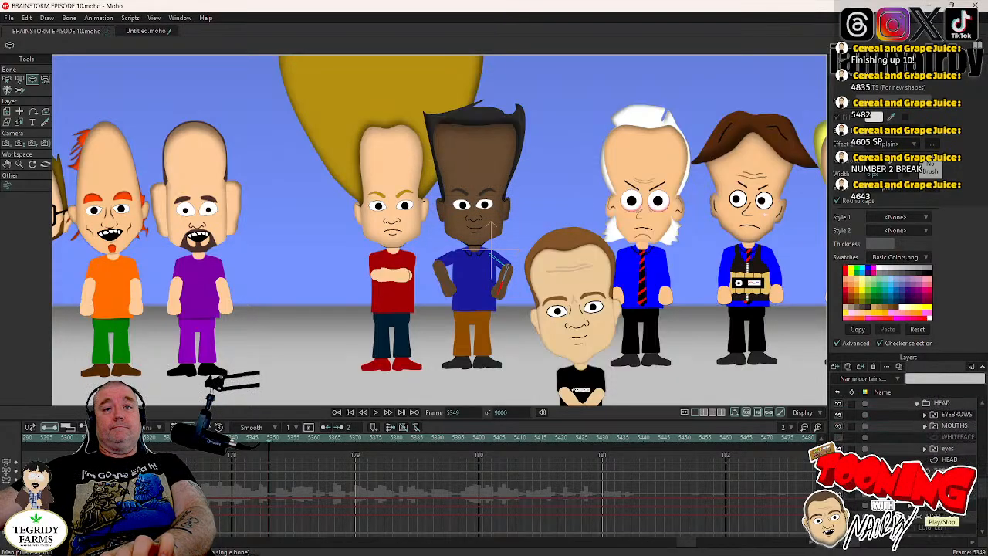
click(947, 449)
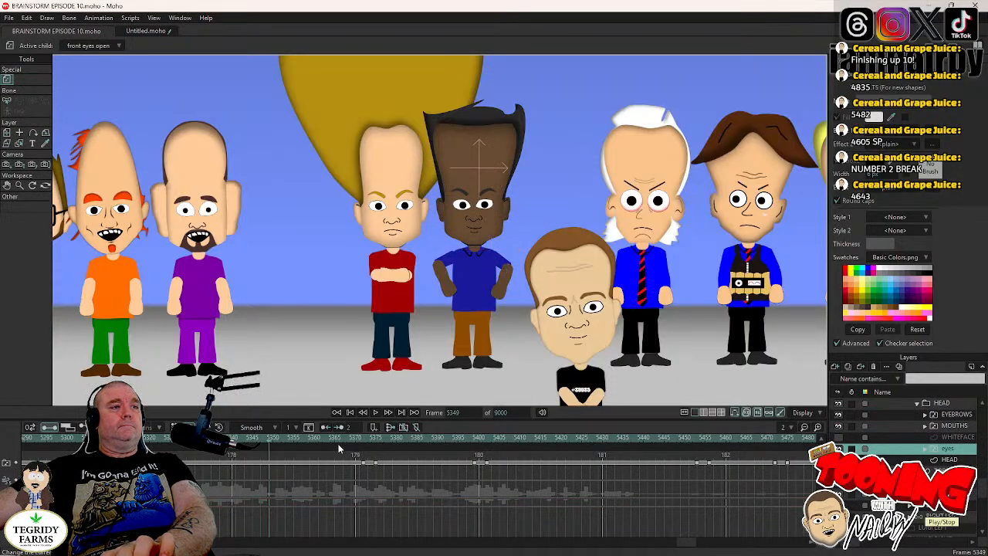
click(358, 448)
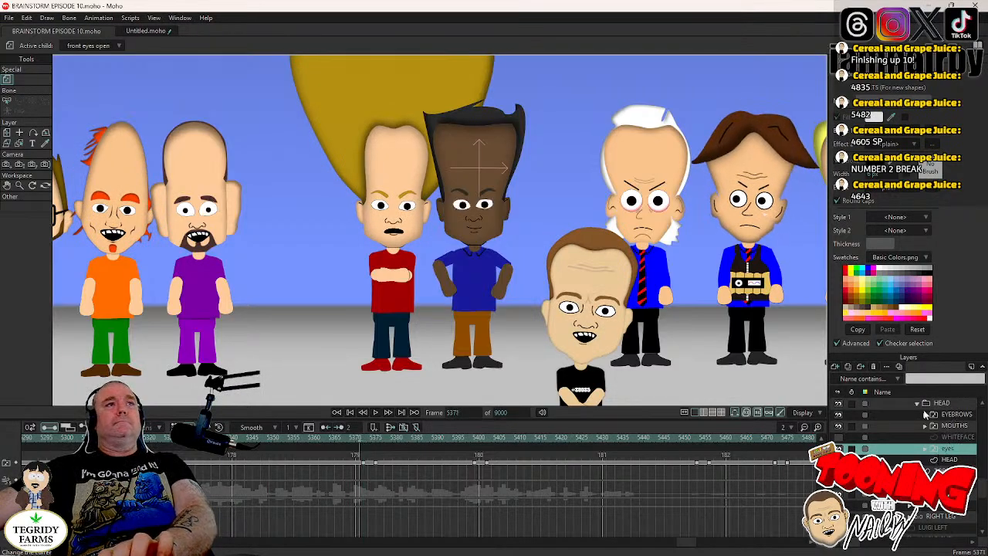
click(938, 403)
click(524, 218)
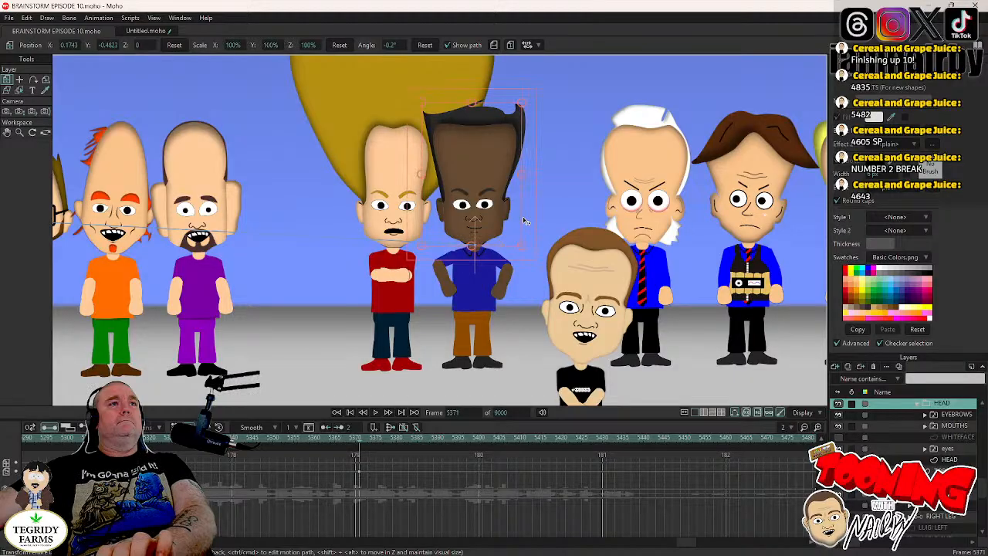
key(Right)
key(Right)
key(Right)
key(Right)
drag(526, 216, 524, 214)
- Switch LUIGI's mouth to B M P and the eyebrows to BROWS NORMAL at frame 5373, and return to the HEAD layer
key(Left)
key(Left)
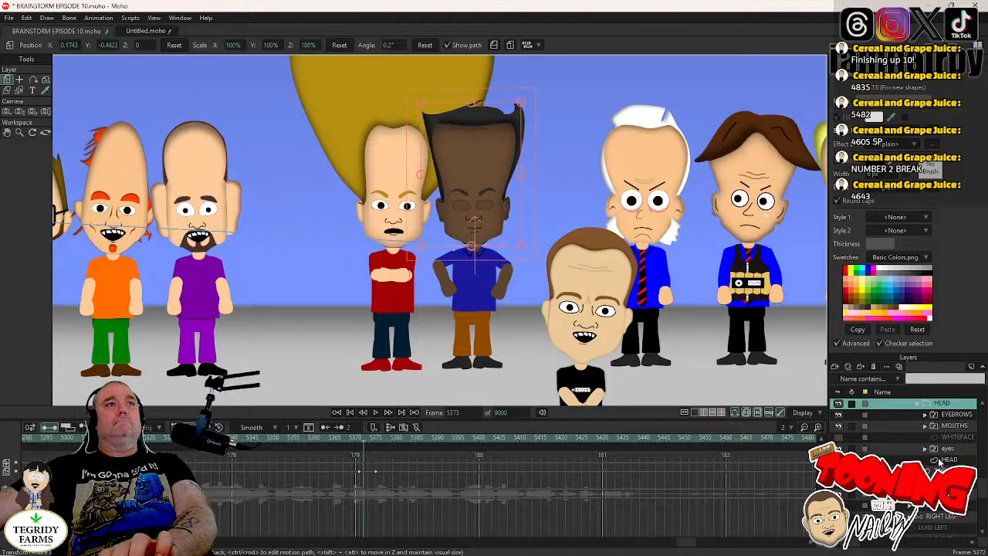
key(Right)
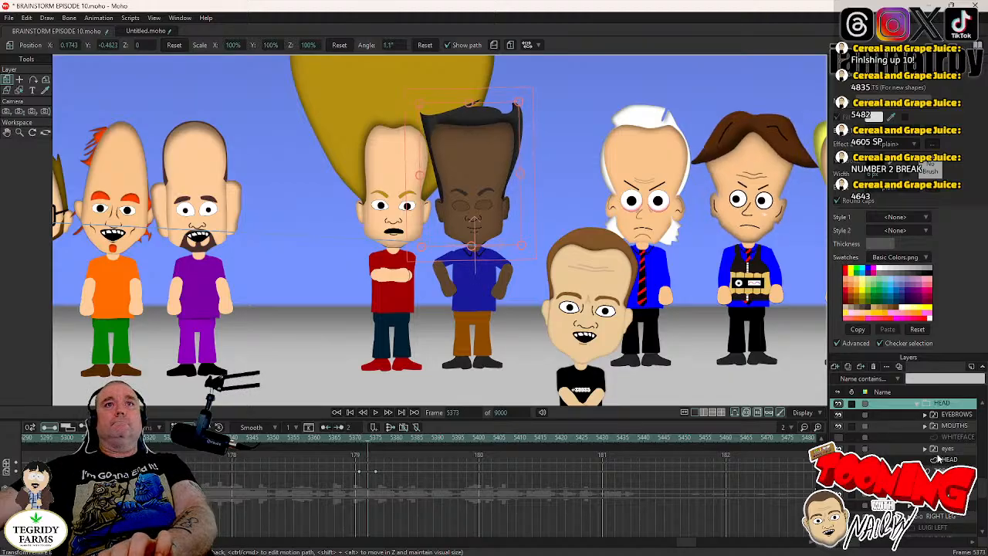
right_click(951, 429)
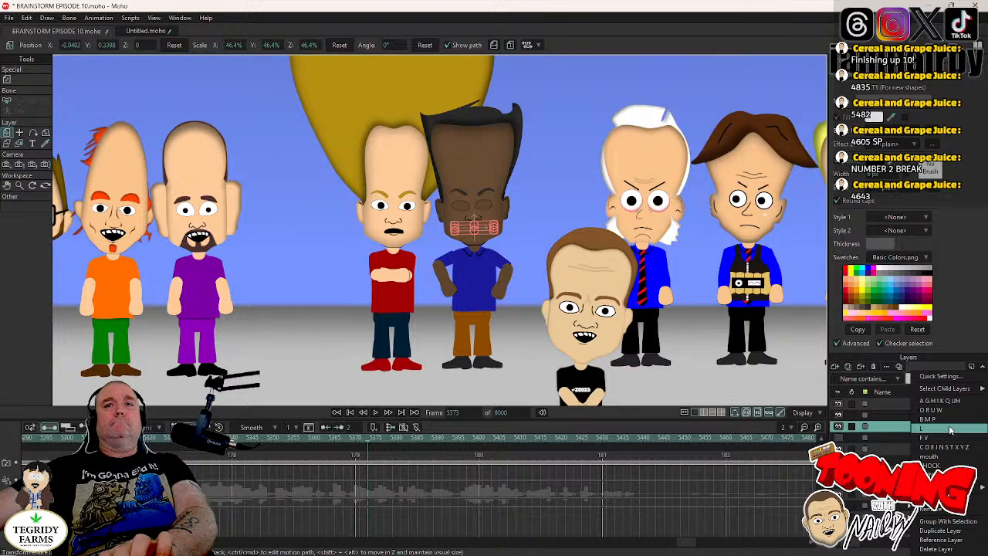
click(931, 422)
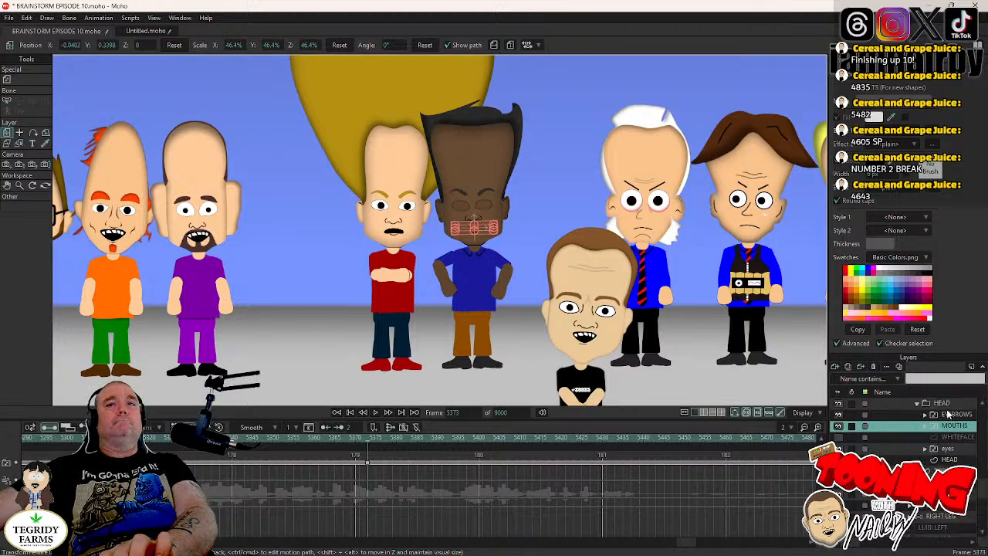
right_click(949, 414)
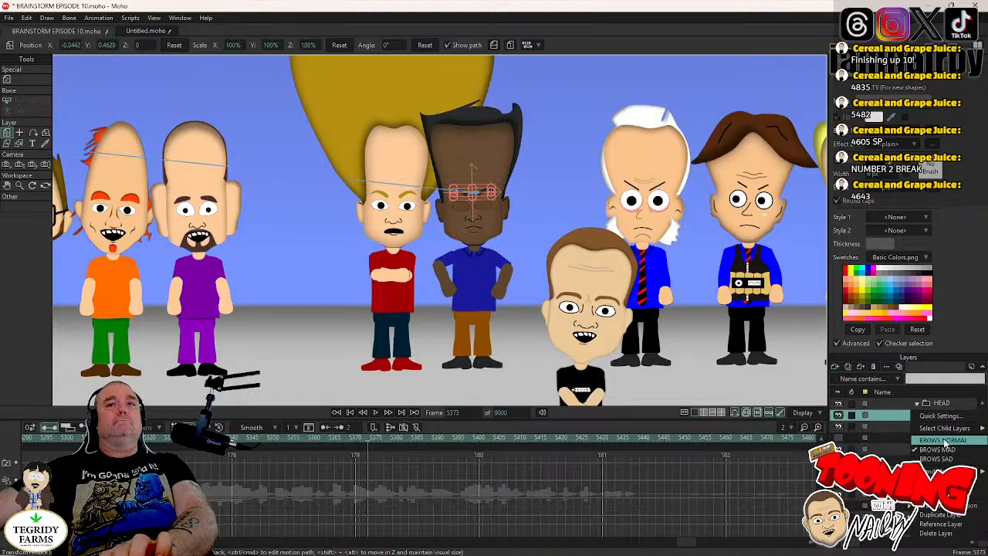
click(945, 443)
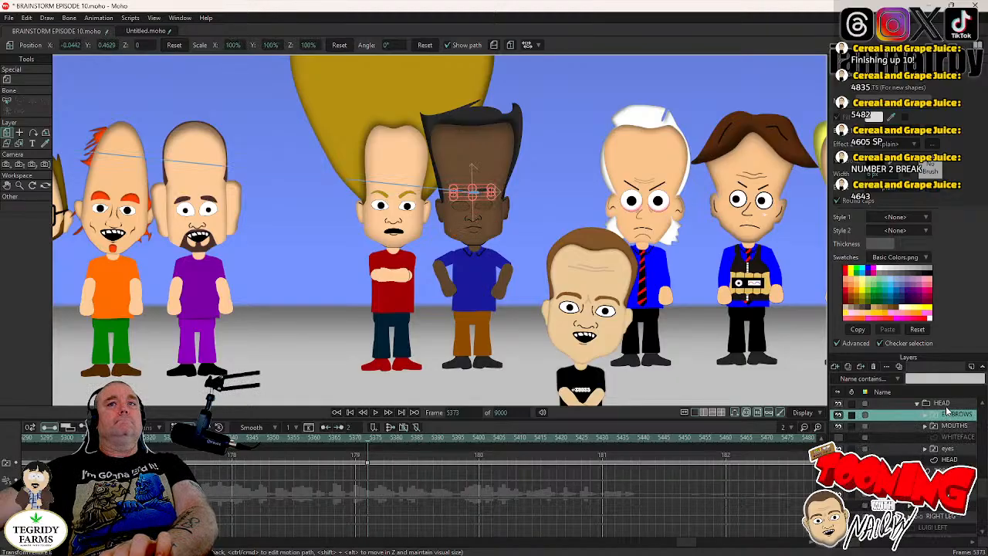
click(937, 404)
key(Right)
key(Right)
key(Right)
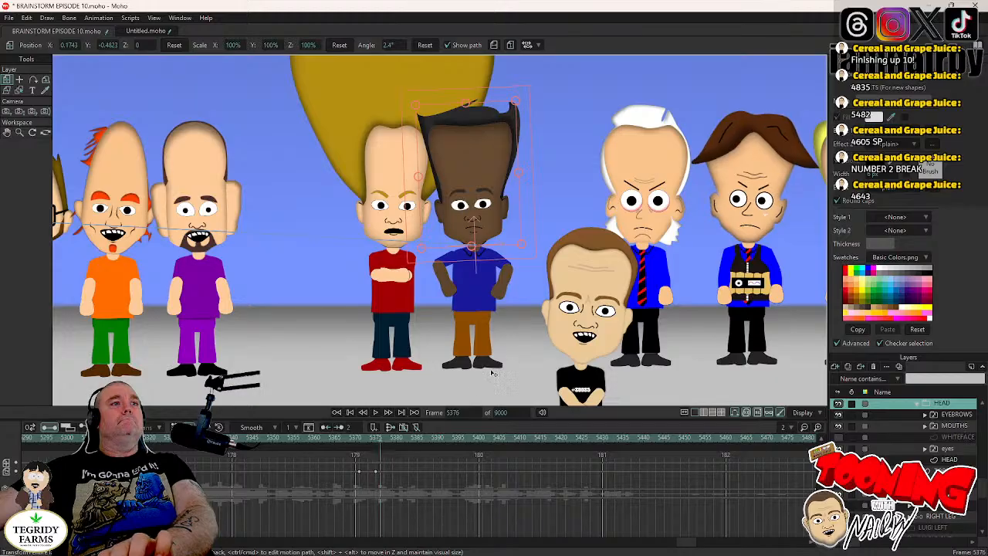
- Examine the keyframes of LUIGI's eyes layer for the blink near frame 5398, stepping on to frame 5422
click(935, 448)
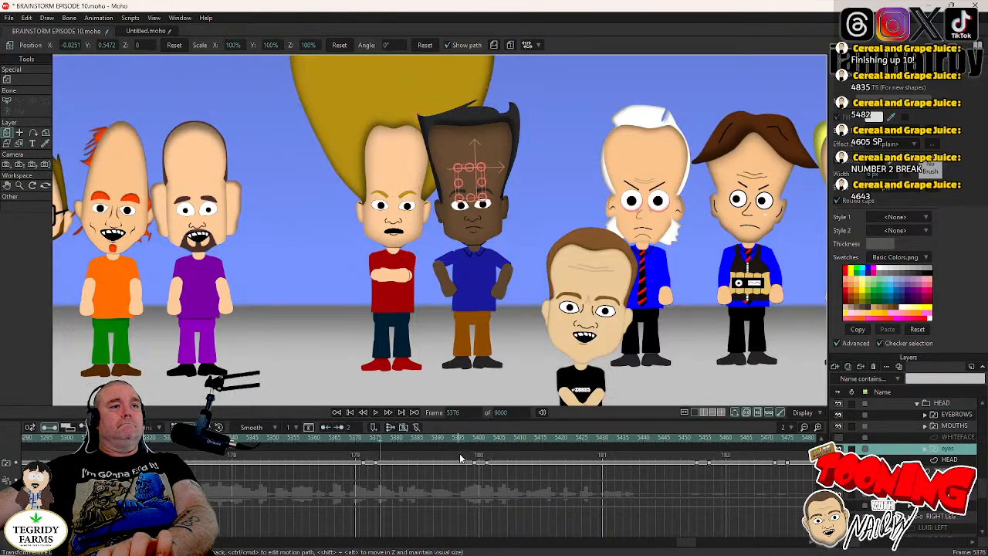
click(471, 438)
key(Right)
key(Right)
key(Right)
key(Right)
key(Right)
key(Right)
key(Right)
key(Right)
key(Right)
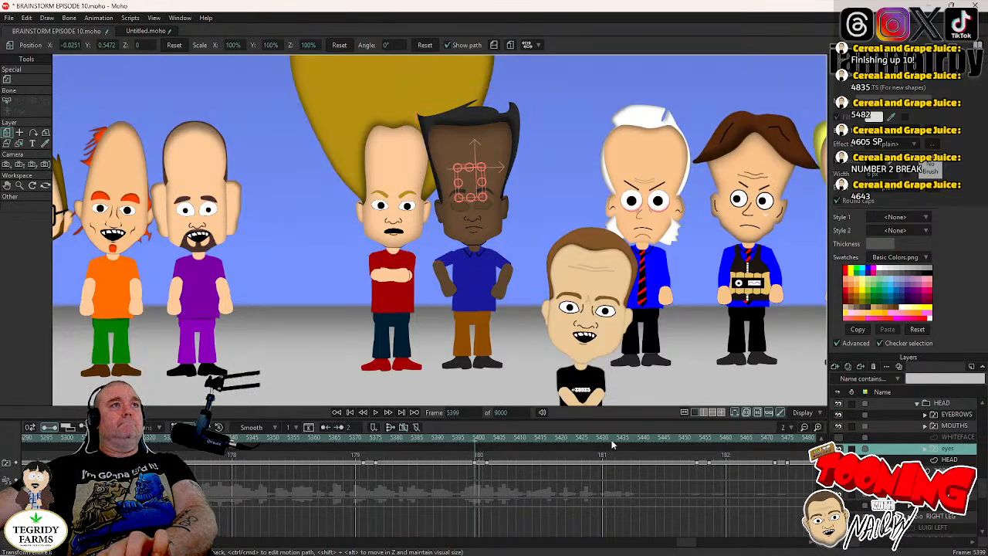
key(Right)
key(Right)
key(Right)
key(Right)
key(Right)
key(Right)
key(Right)
key(Right)
key(Right)
key(Right)
key(Right)
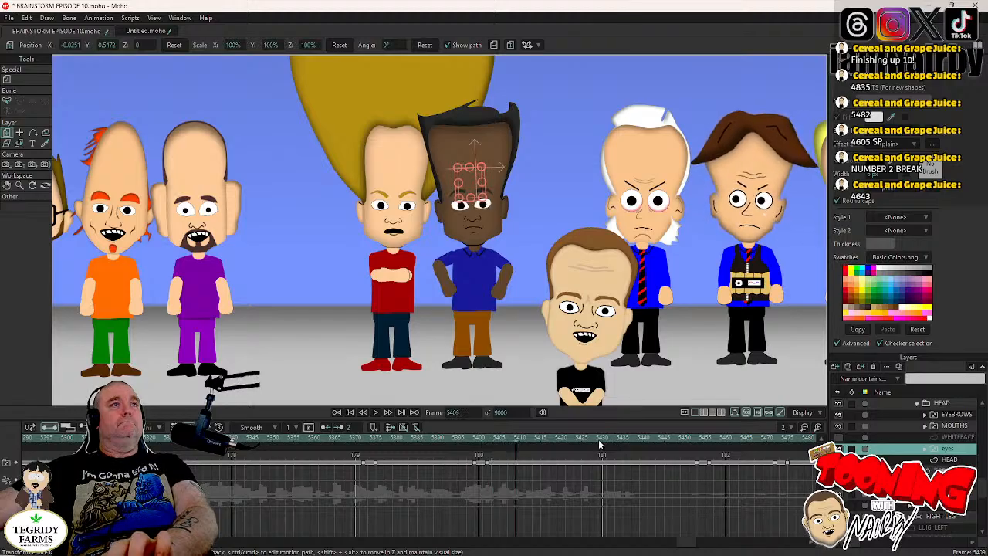
key(Right)
key(Right)
key(Right)
key(Right)
key(Right)
key(Right)
key(Right)
key(Right)
key(Right)
key(Right)
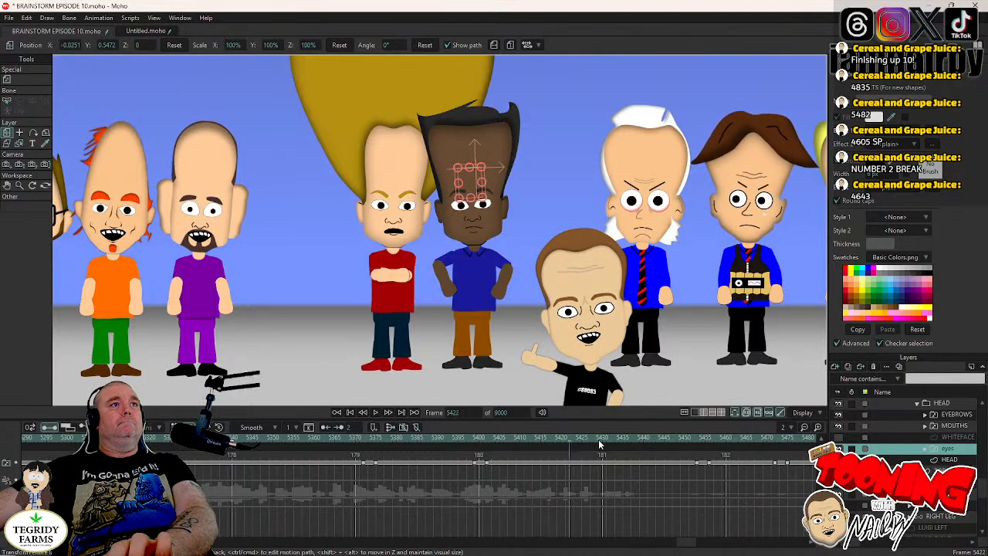
- Keyframe LUIGI's HEAD layer at frame 5398 and rotate the head to -5.8° at frame 5402
click(471, 439)
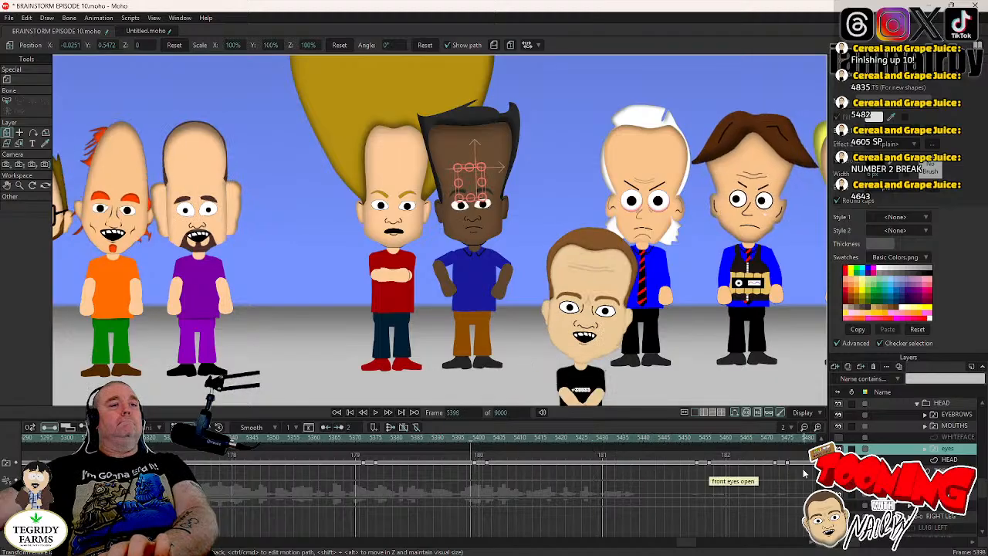
click(942, 402)
click(533, 215)
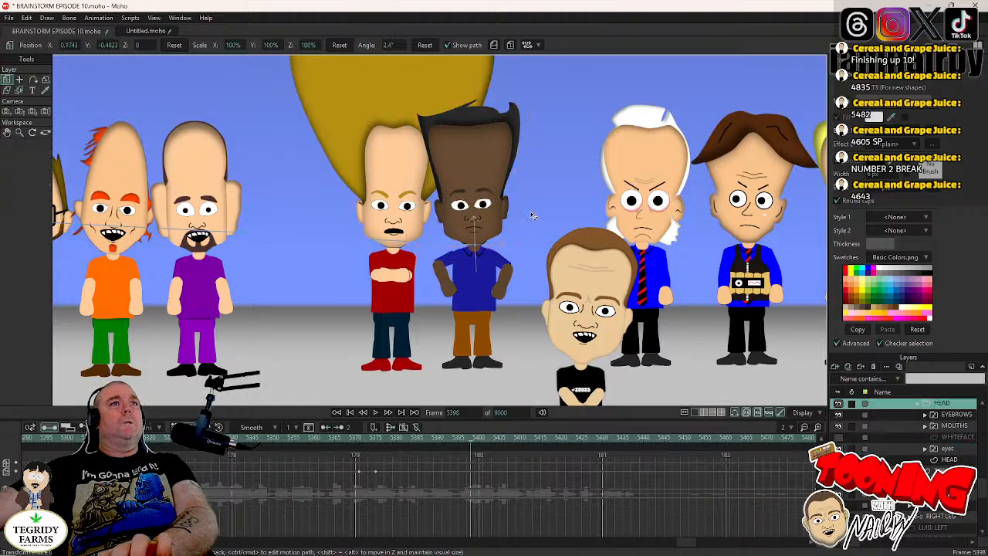
key(Right)
key(Right)
key(Right)
key(Right)
drag(533, 214, 534, 219)
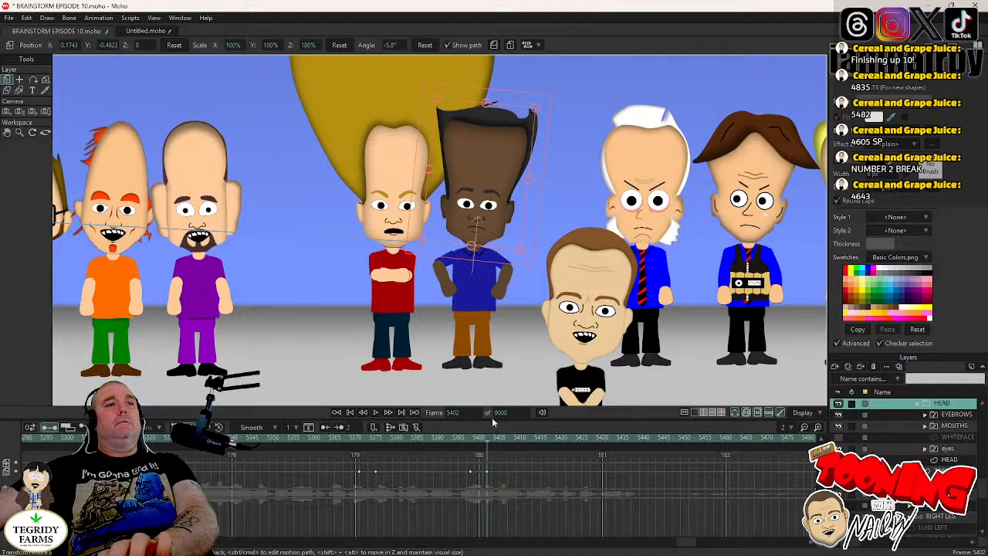
- Locate the next blink on LUIGI's eyes layer, keyframe the HEAD layer at frame 5452 and rotate it to 0.1° at frame 5456
scroll(953, 428, up, 1)
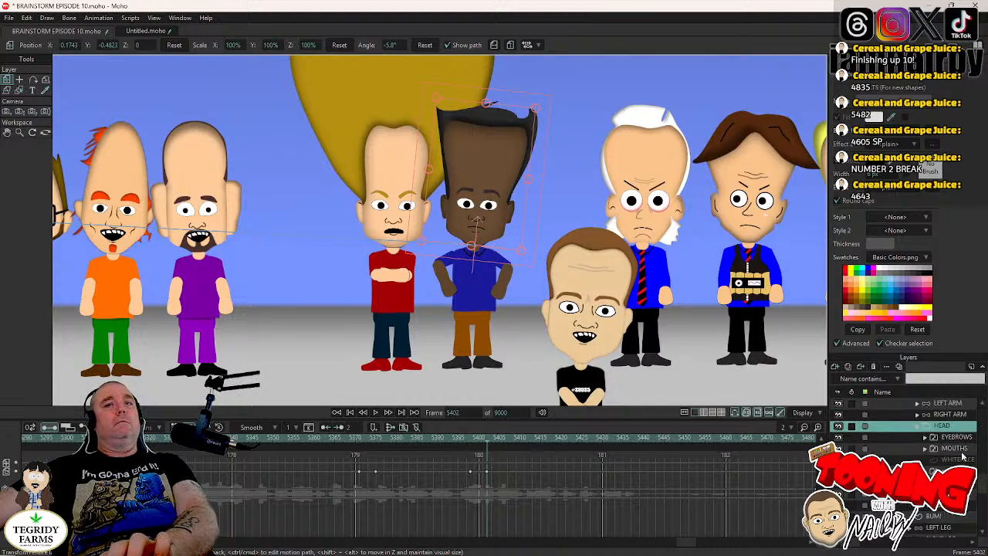
click(947, 471)
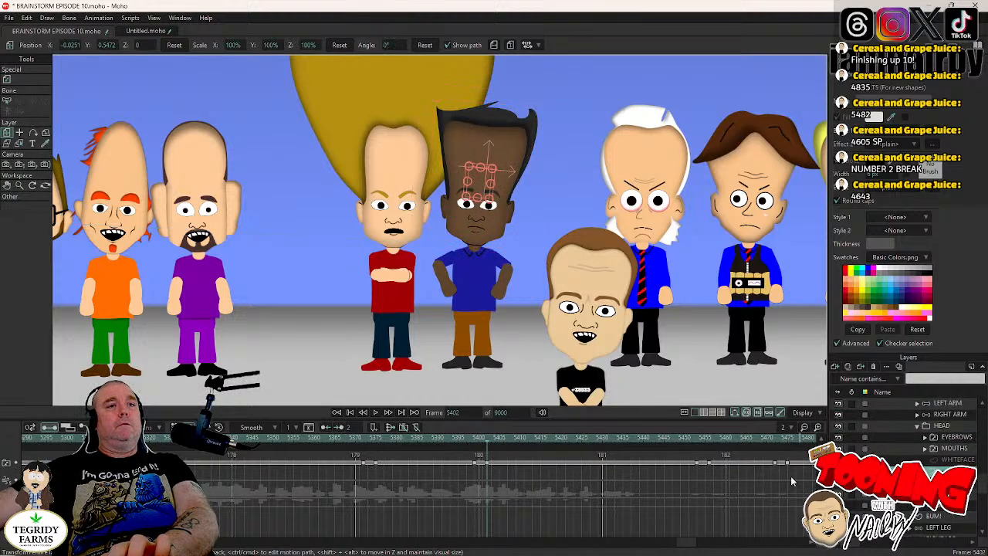
click(693, 435)
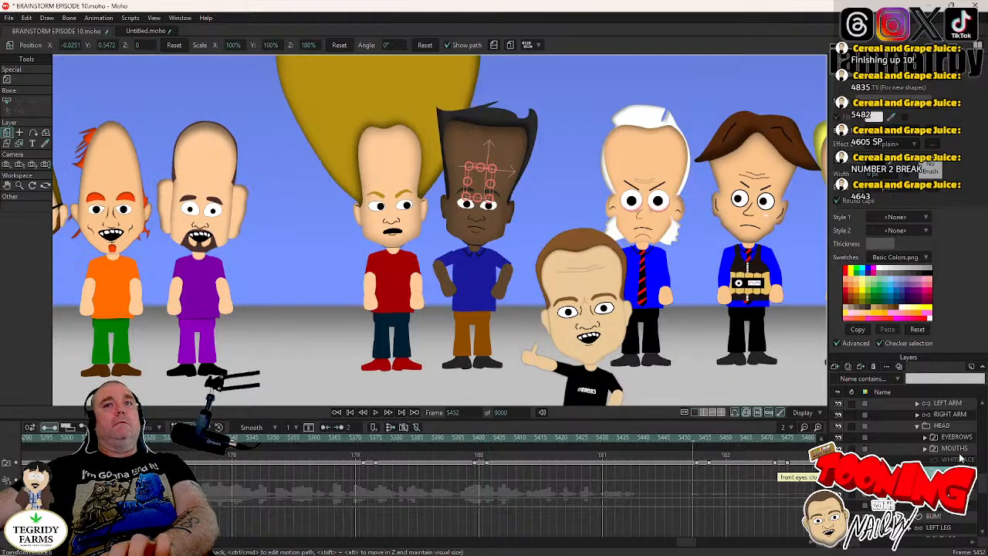
click(955, 426)
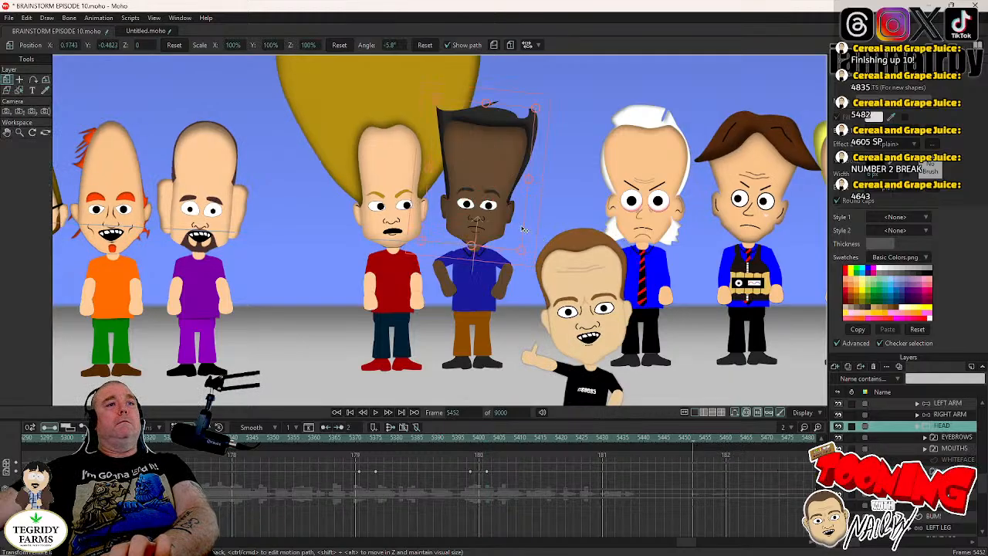
click(530, 219)
key(Right)
key(Right)
key(Right)
key(Right)
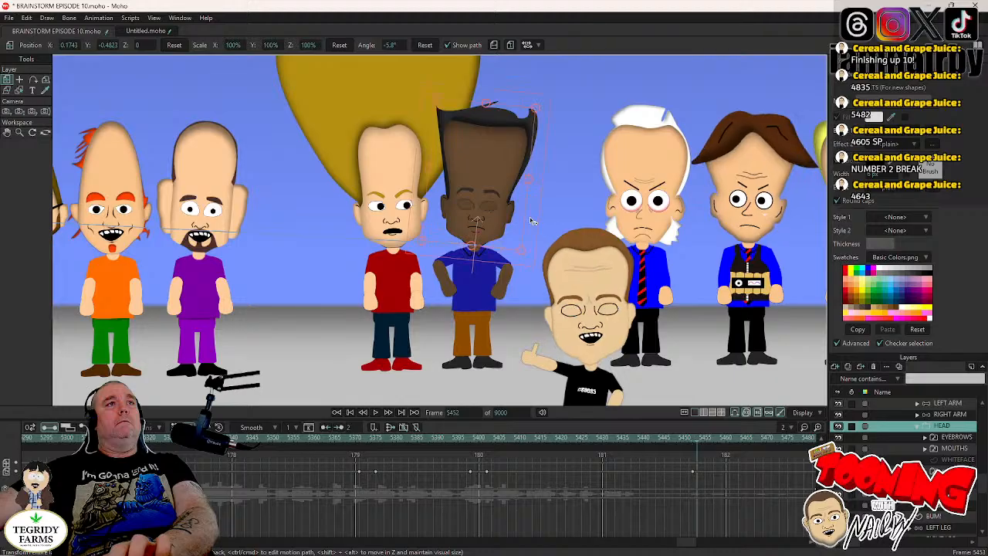
drag(530, 217, 530, 214)
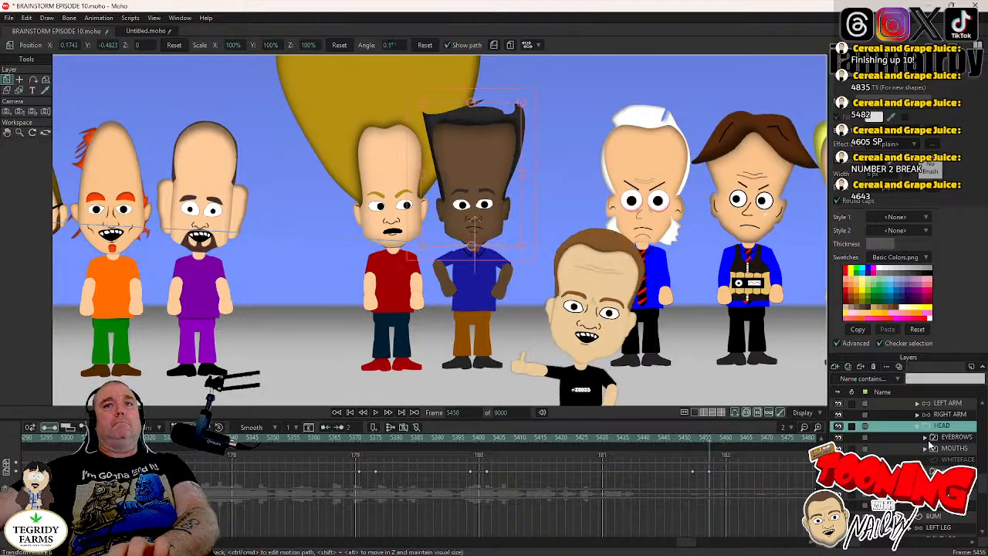
- Keyframe LUIGI's LEFT ARM bones at frame 5452 and lower the arm straight to his side at frame 5456
key(Left)
key(Left)
key(Left)
click(951, 404)
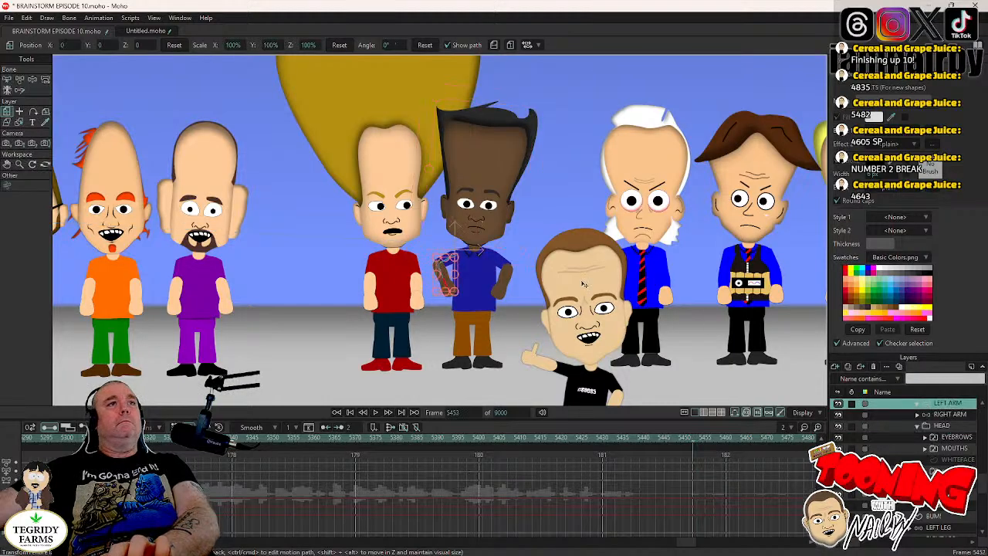
click(32, 80)
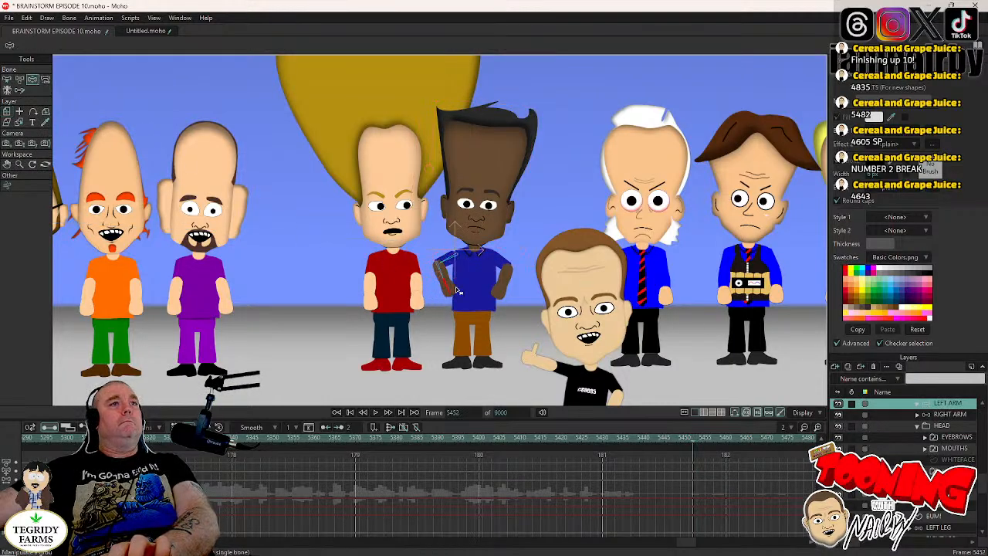
key(Right)
key(Right)
key(Right)
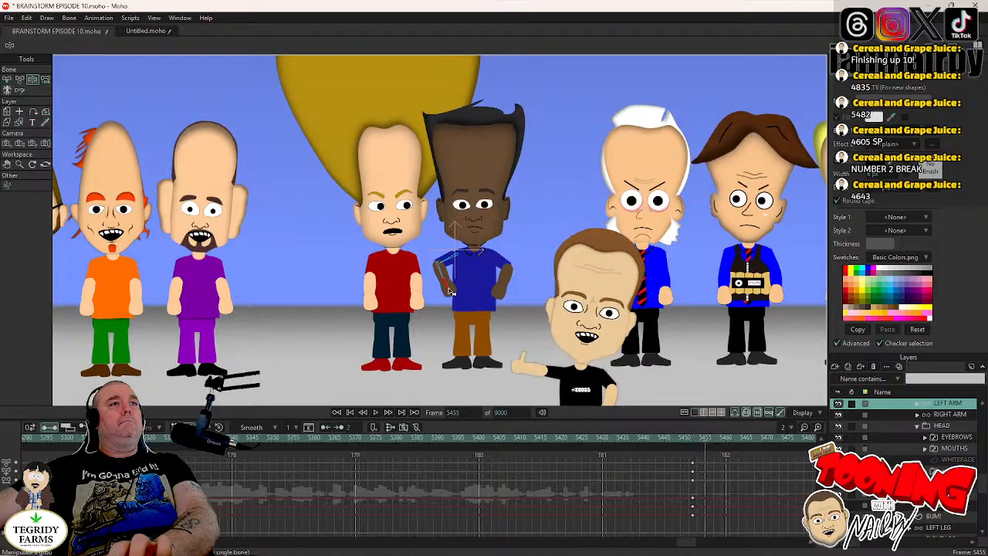
key(Right)
key(Right)
key(Right)
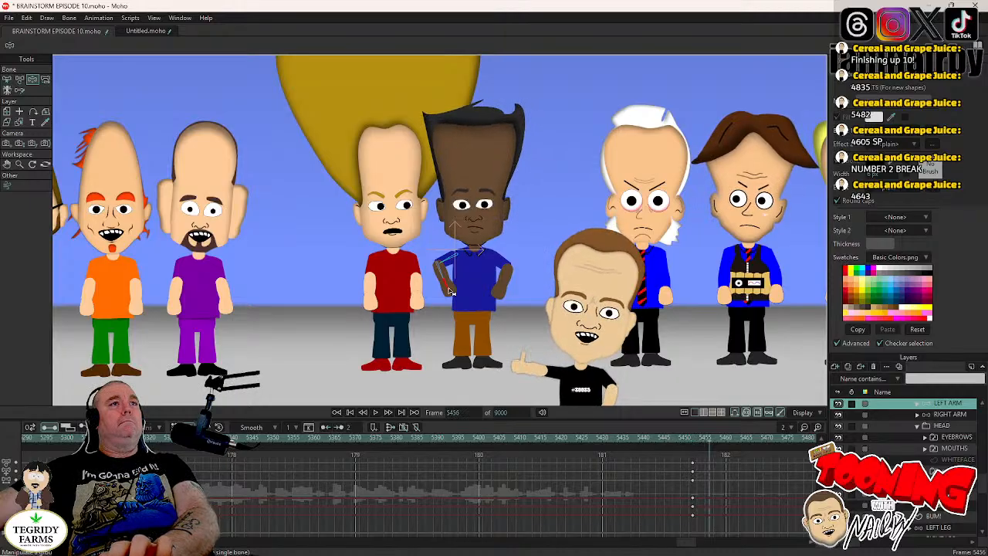
drag(452, 292, 445, 347)
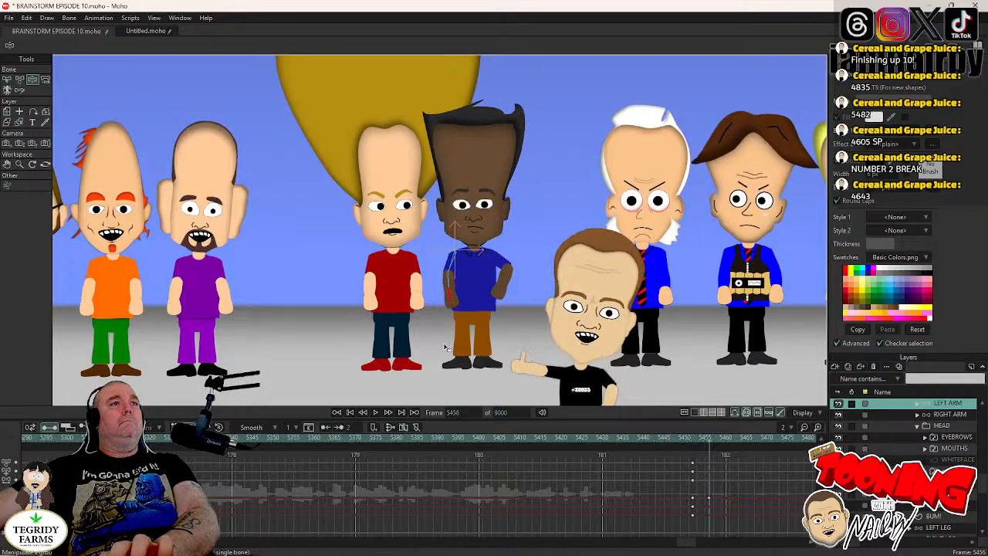
- Keyframe LUIGI's RIGHT ARM bones at frame 5452 and lower the arm straight to his side at frame 5457
key(Left)
key(Left)
key(Left)
key(Left)
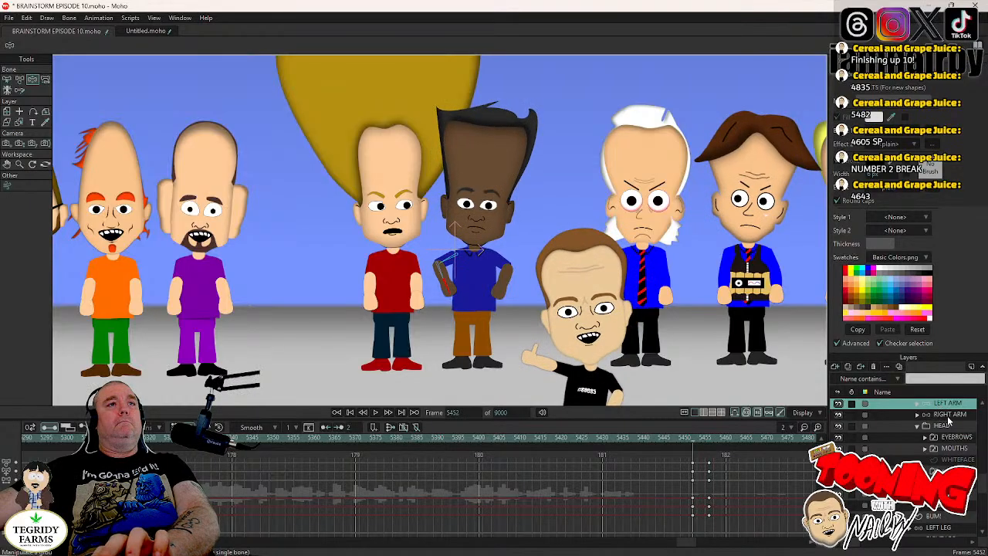
click(949, 415)
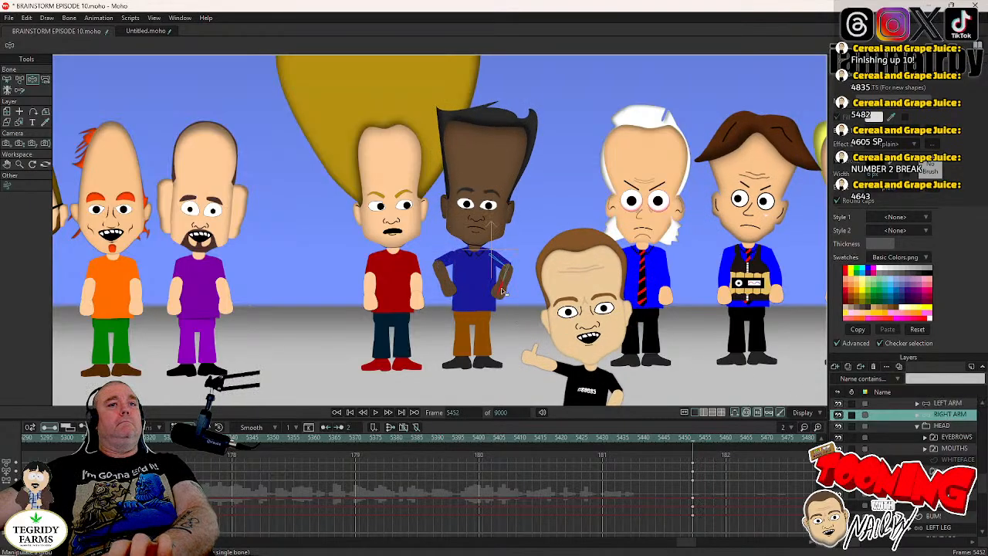
key(Right)
key(Right)
key(Right)
key(Right)
key(Right)
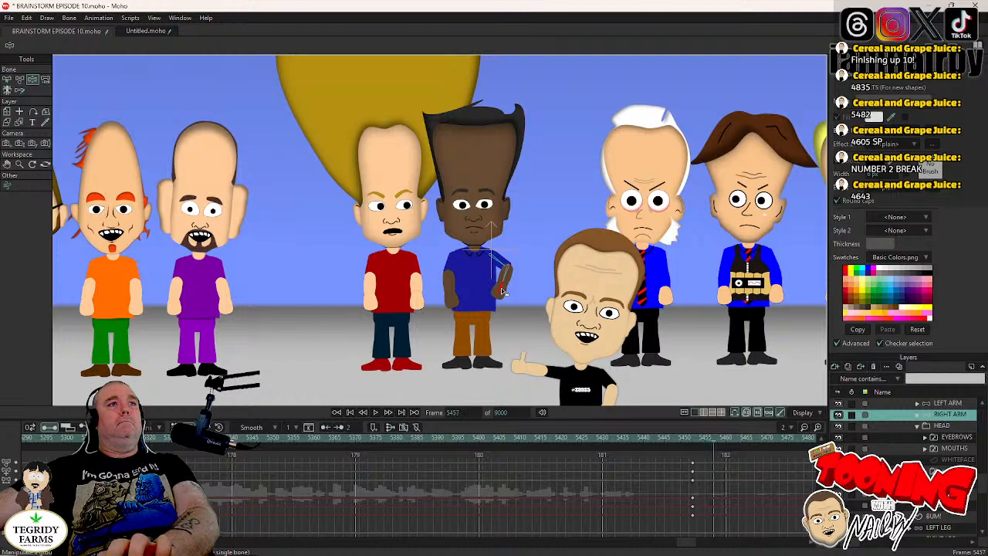
drag(502, 292, 502, 337)
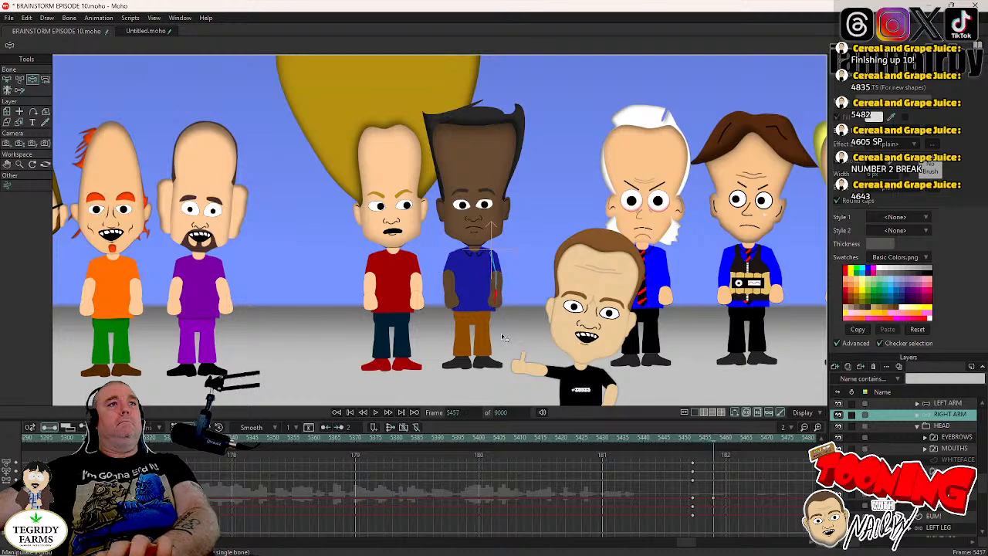
- Move LUIGI's pupils sideways to X -0.01, Y -0.0018 at frame 5454 with Step interpolation, and save the project
key(Left)
key(Left)
key(Left)
key(Left)
key(Left)
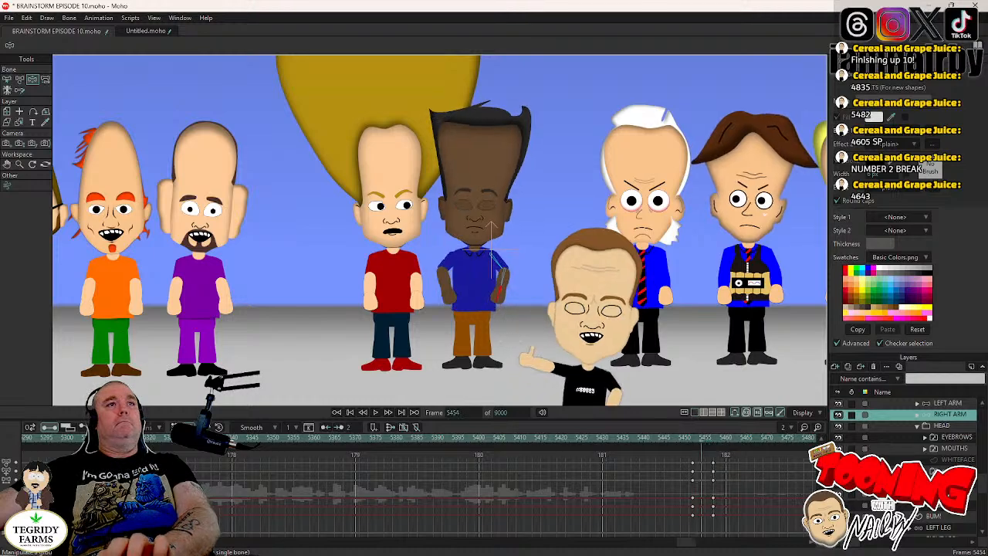
key(Right)
key(Right)
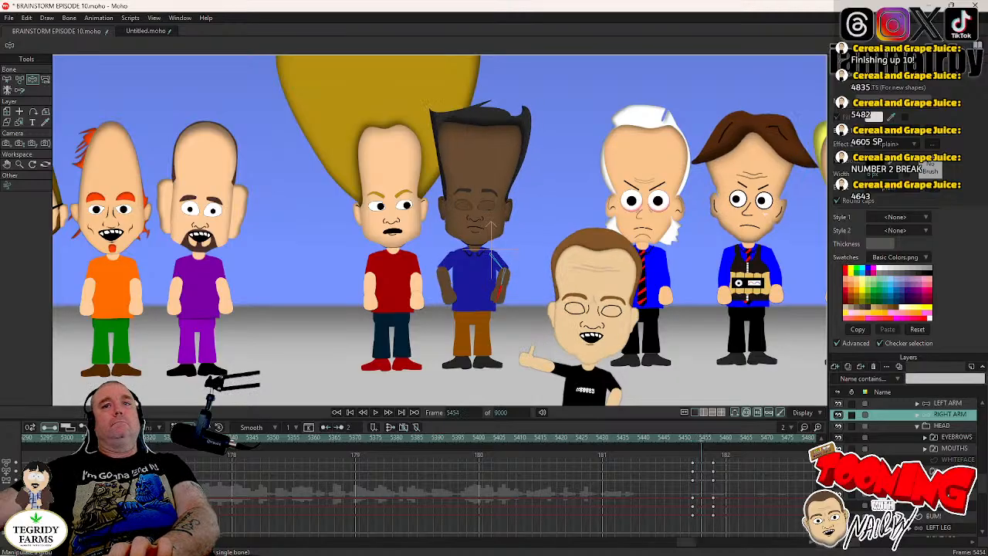
click(925, 471)
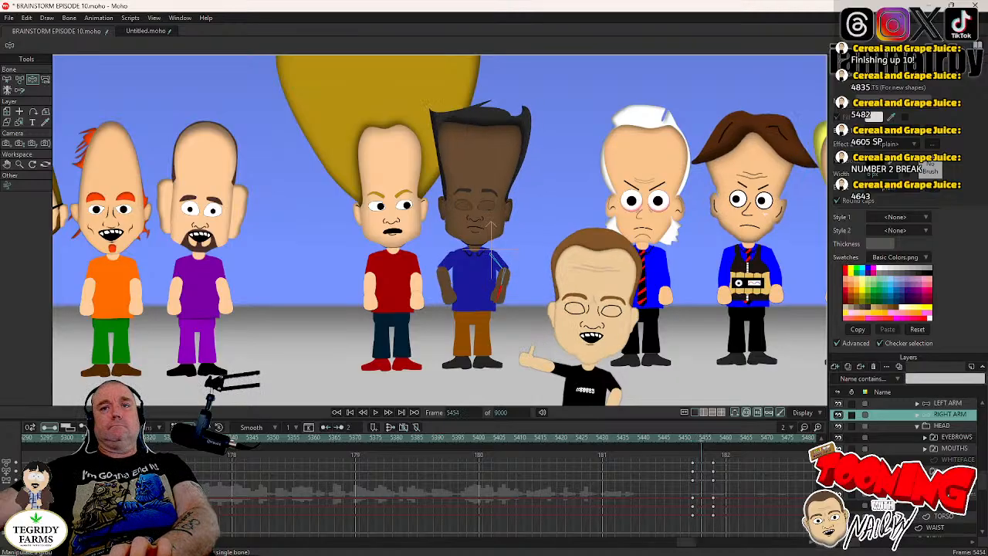
click(950, 494)
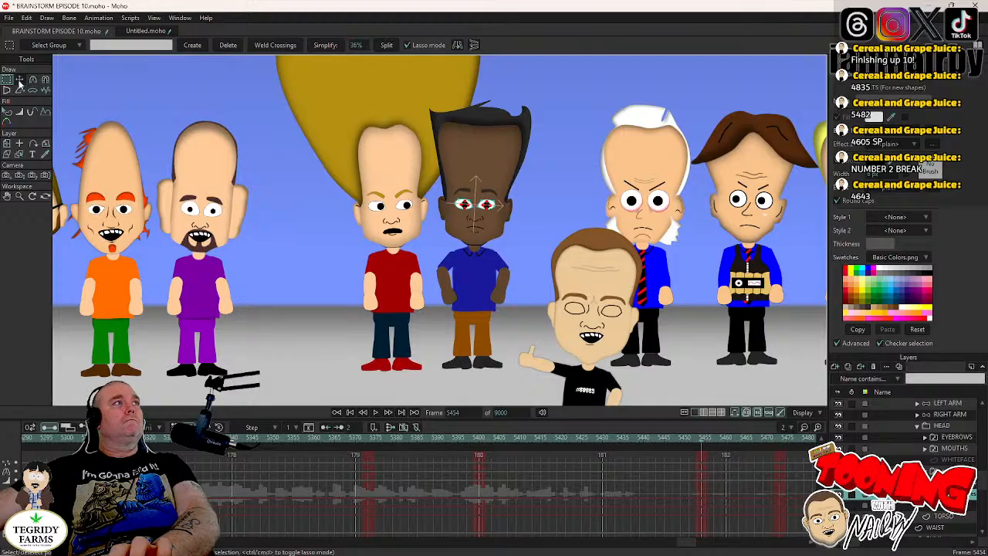
click(20, 80)
scroll(436, 309, up, 6)
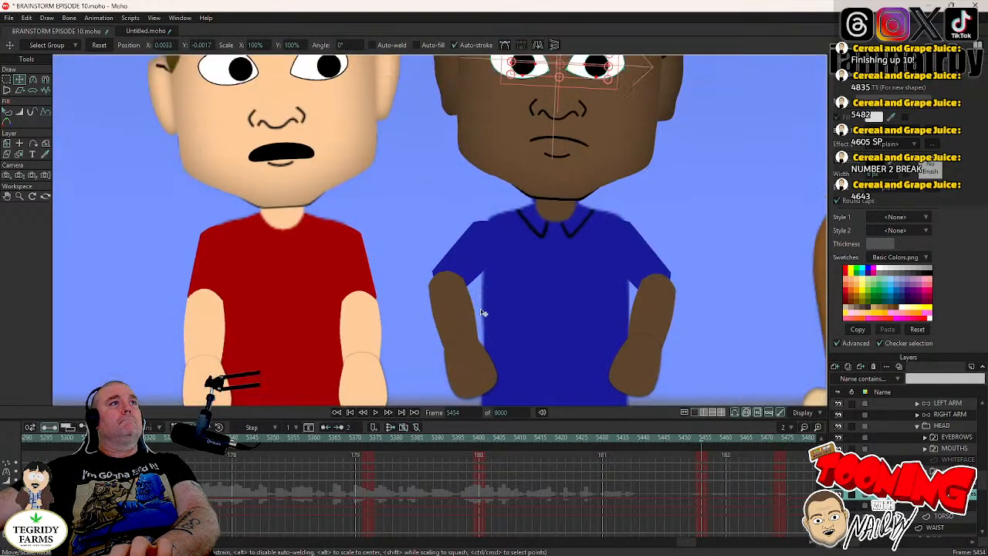
drag(460, 223, 446, 222)
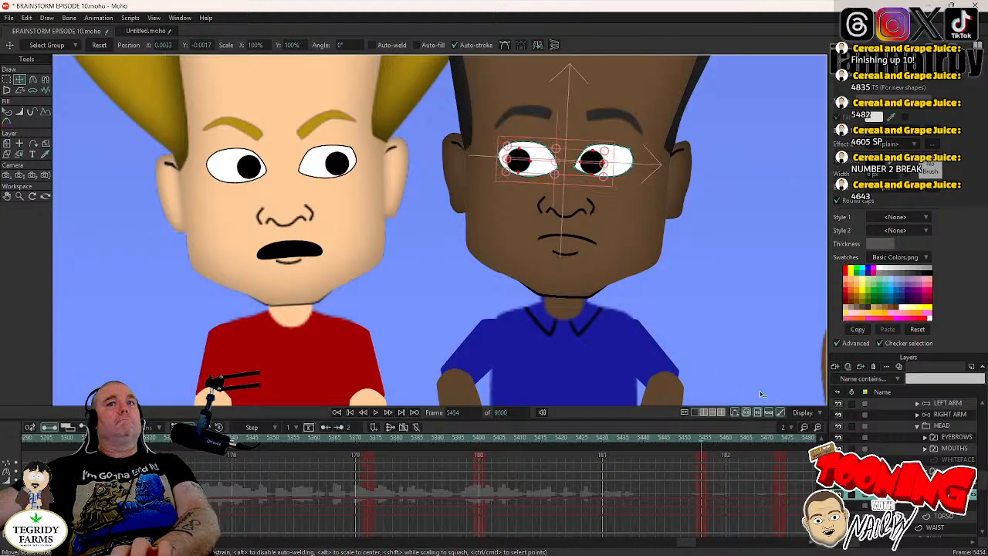
right_click(702, 465)
click(718, 461)
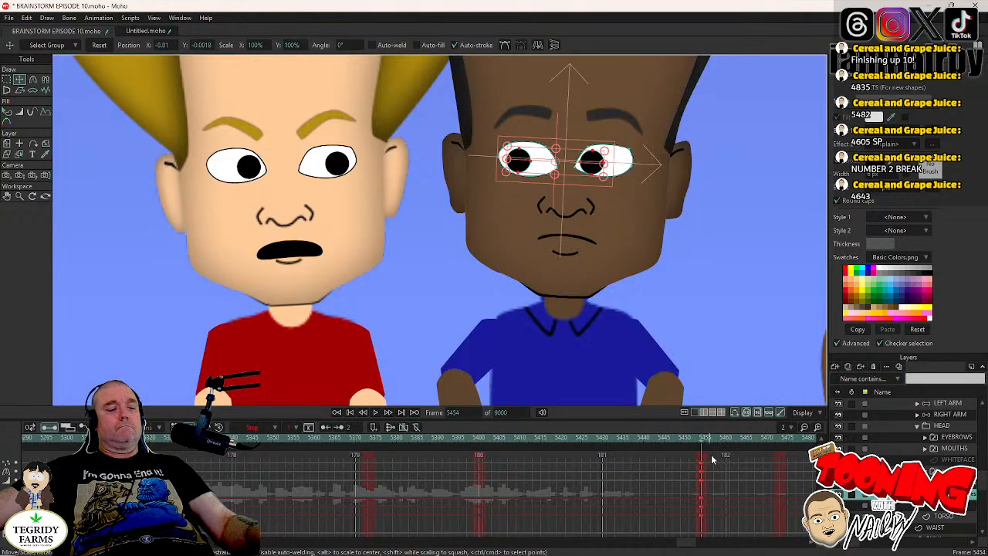
key(ctrl+s)
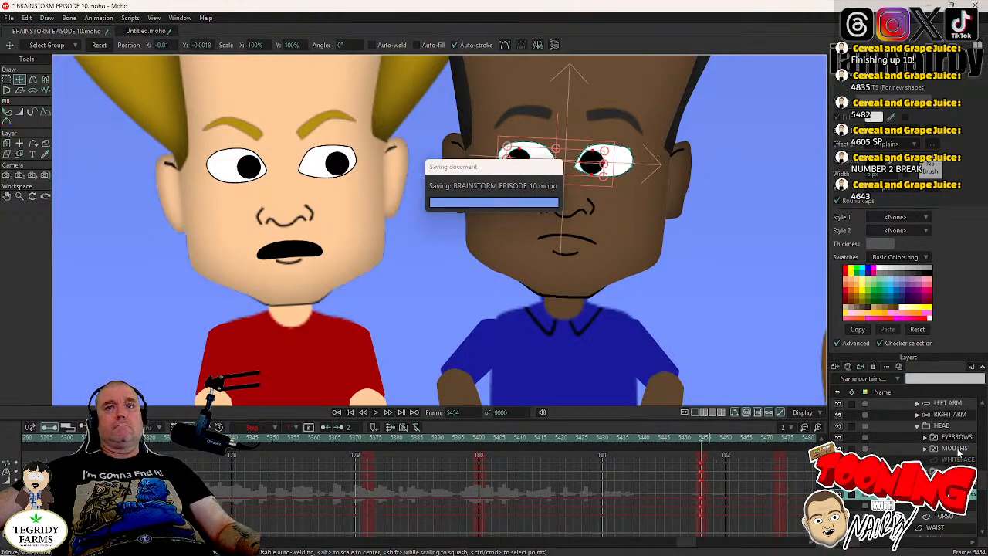
- Switch LUIGI's MOUTHS layer to A G H I K Q U H at frame 5454
click(956, 447)
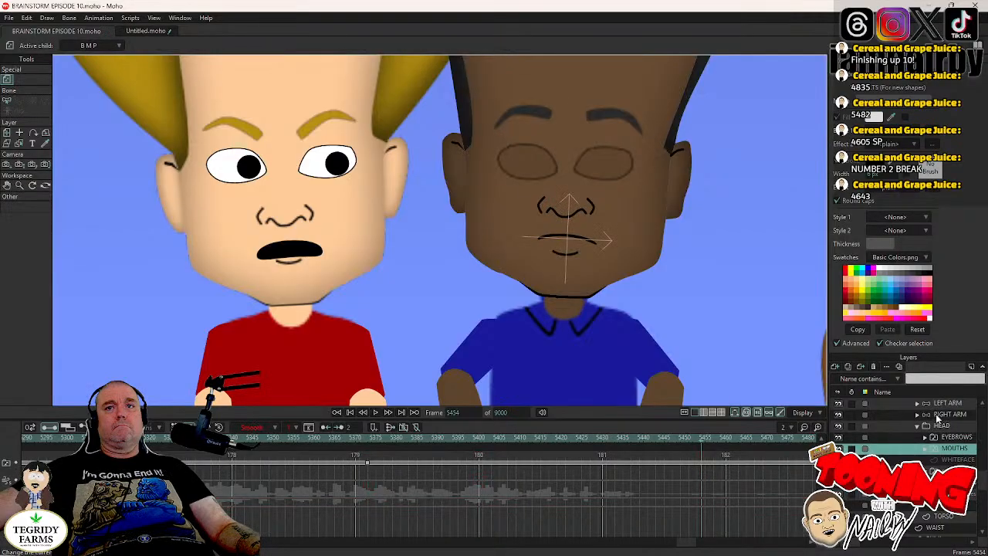
right_click(947, 452)
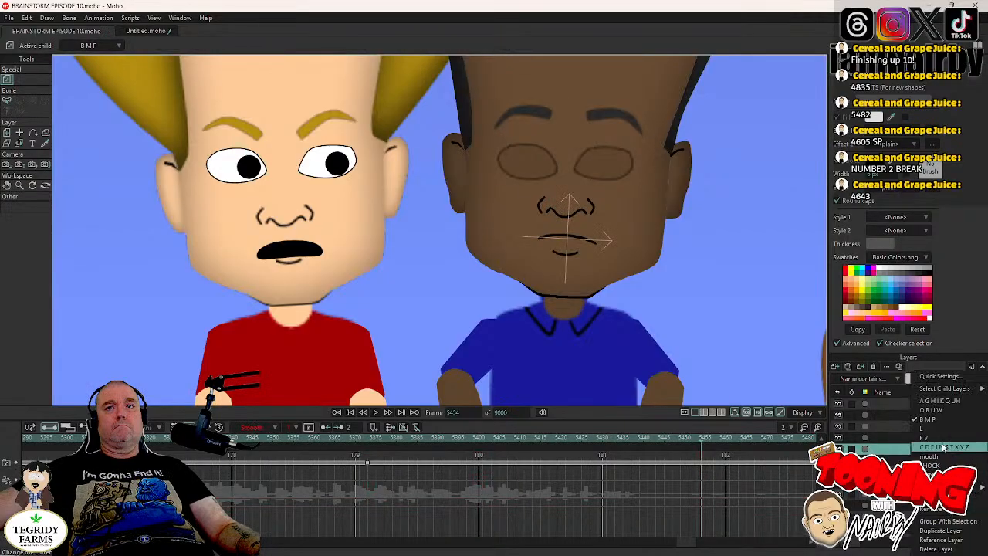
click(937, 403)
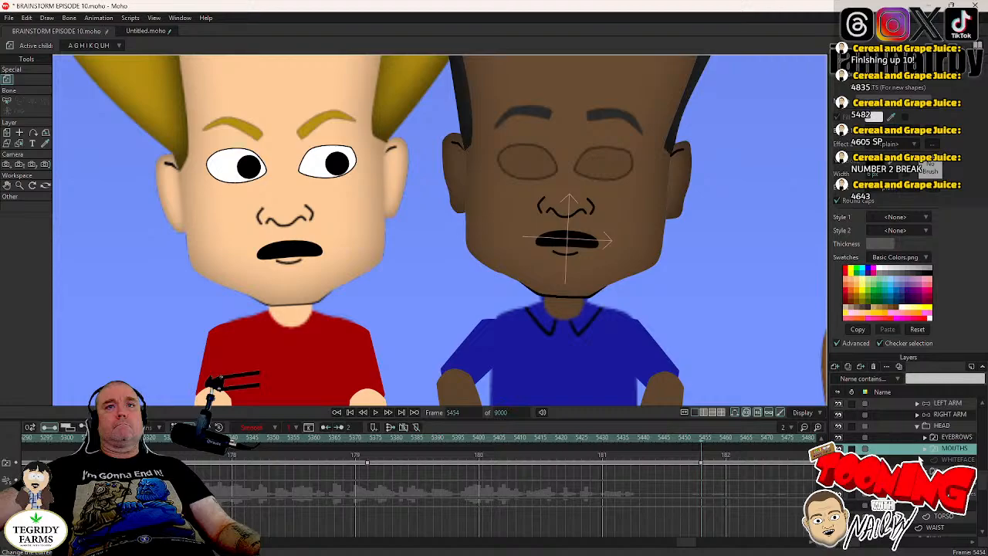
- Review LUIGI's head, arm, eye and mouth animation by playing from frame 5445 and stepping from frame 5398 to 5478
click(943, 429)
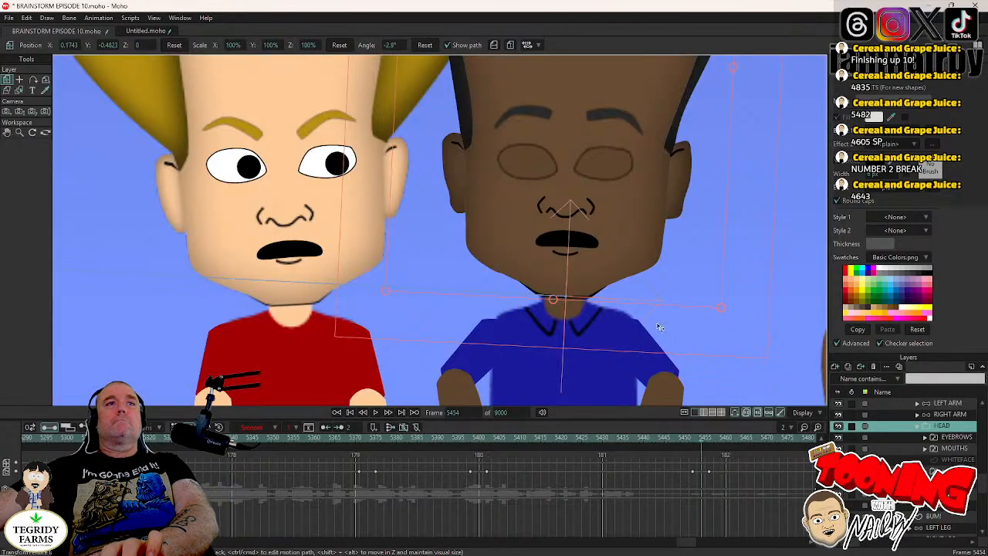
scroll(660, 280, down, 3)
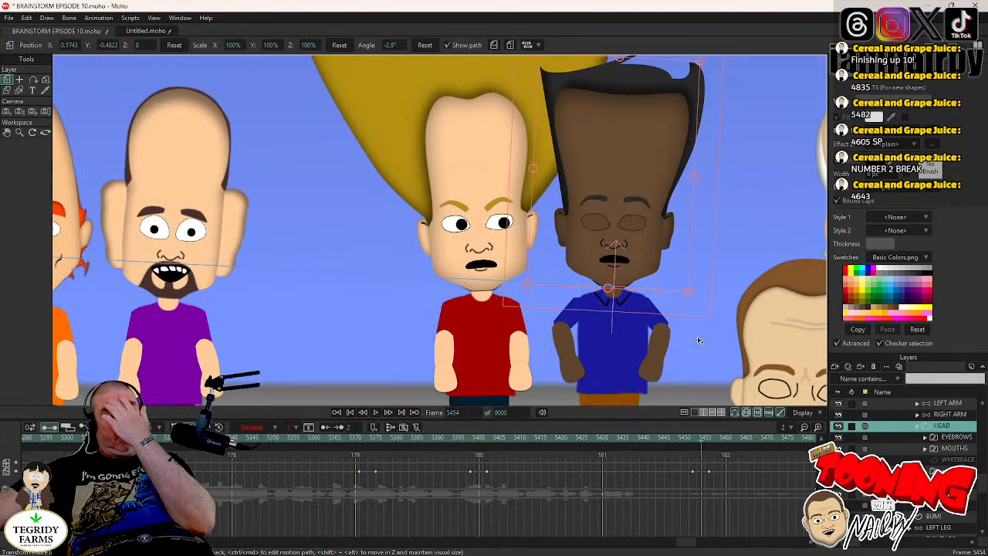
click(664, 440)
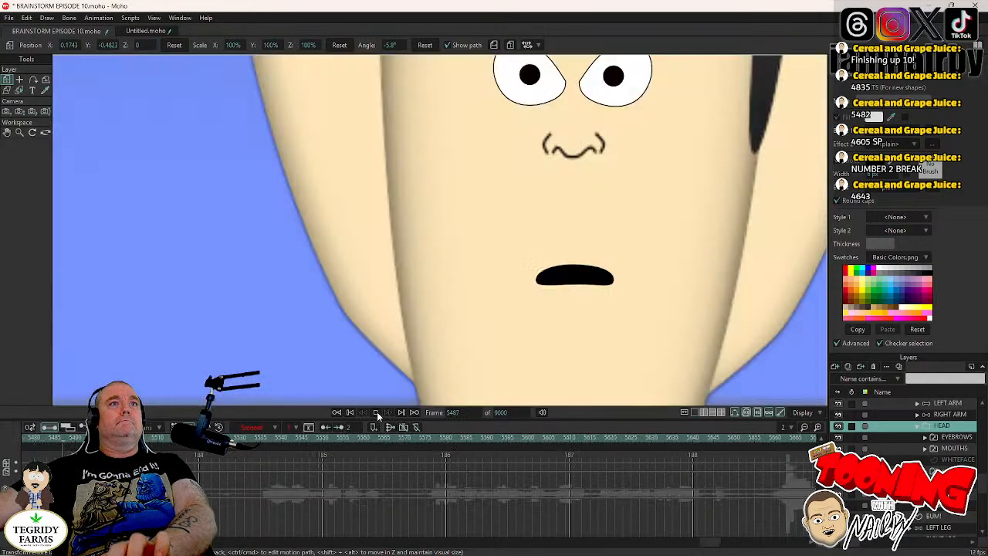
click(377, 413)
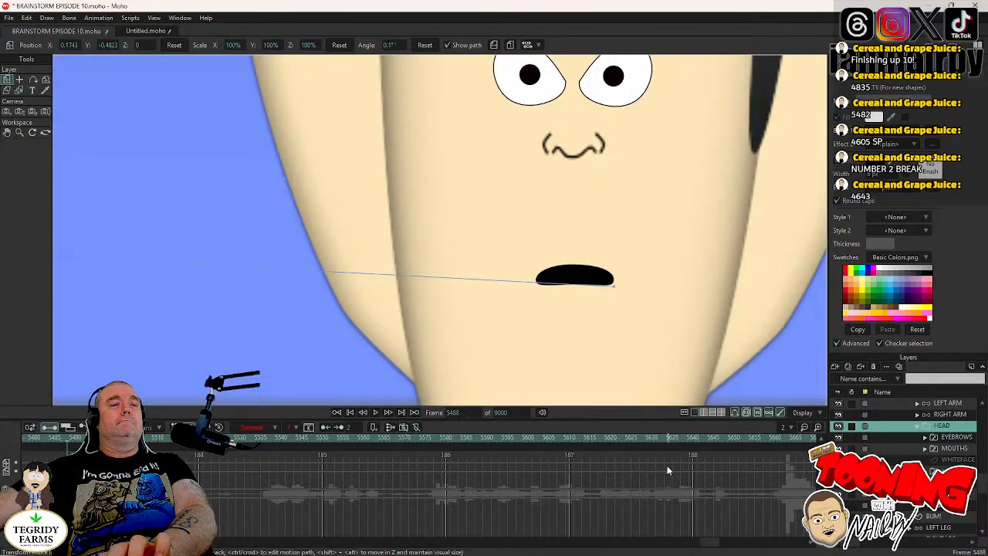
drag(704, 537, 664, 542)
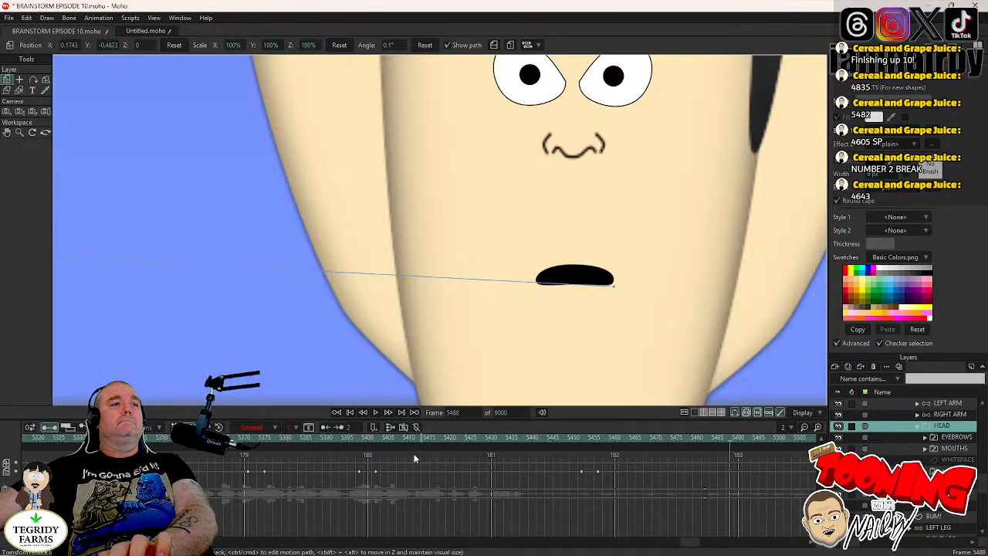
click(582, 445)
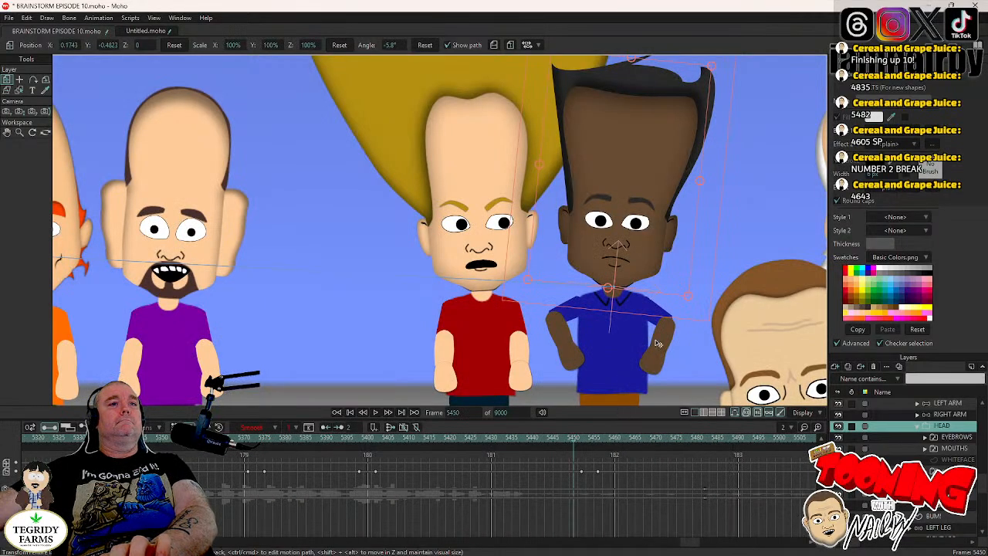
click(361, 439)
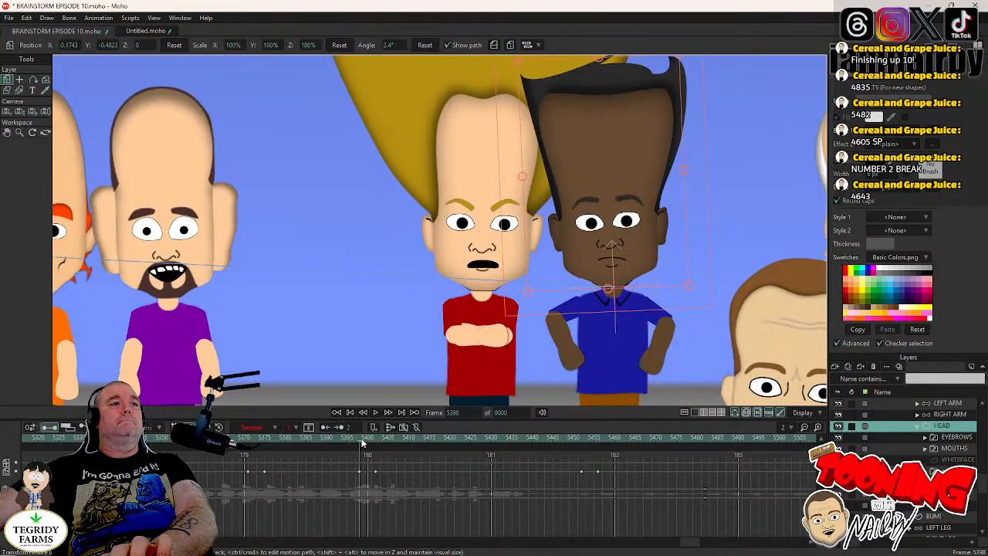
key(Right)
key(Right)
key(Right)
key(Right)
key(Right)
key(Right)
key(Right)
key(Right)
key(Right)
key(Right)
key(Right)
key(Right)
key(Right)
key(Right)
key(Right)
key(Right)
key(Right)
key(Right)
key(Right)
key(Right)
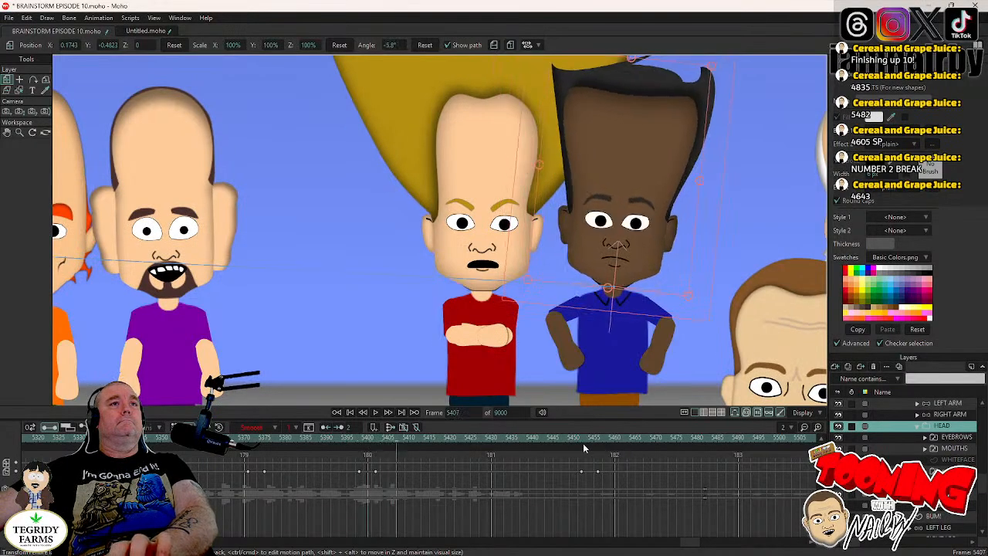
key(Right)
key(Right)
key(Right)
key(Right)
key(Right)
key(Right)
key(Right)
key(Right)
key(Right)
key(Right)
key(Right)
key(Right)
key(Right)
key(Right)
key(Right)
key(Right)
key(Right)
key(Right)
key(Right)
key(Right)
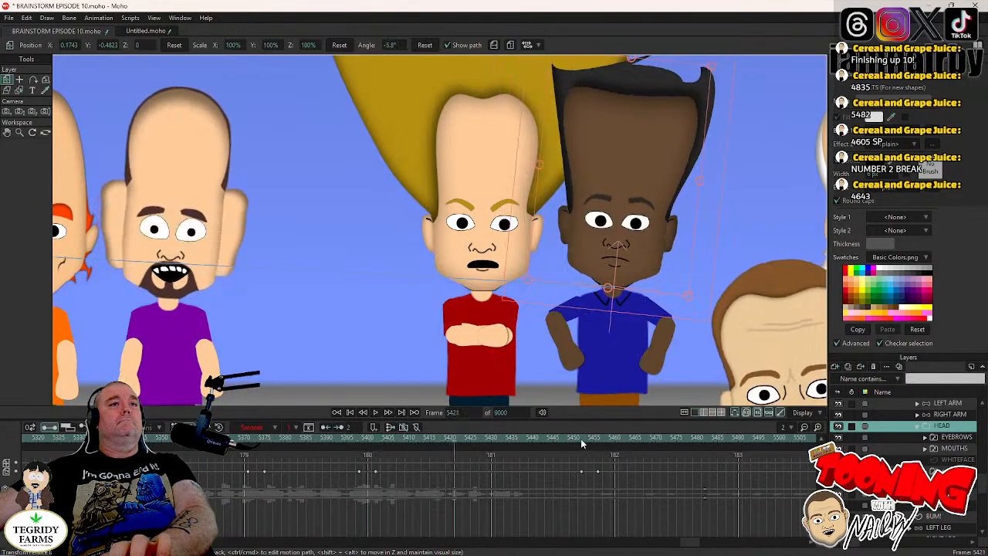
key(Right)
key(Right)
key(Right)
key(Right)
key(Right)
key(Right)
key(Right)
key(Right)
key(Right)
key(Right)
key(Right)
key(Right)
key(Right)
key(Right)
key(Right)
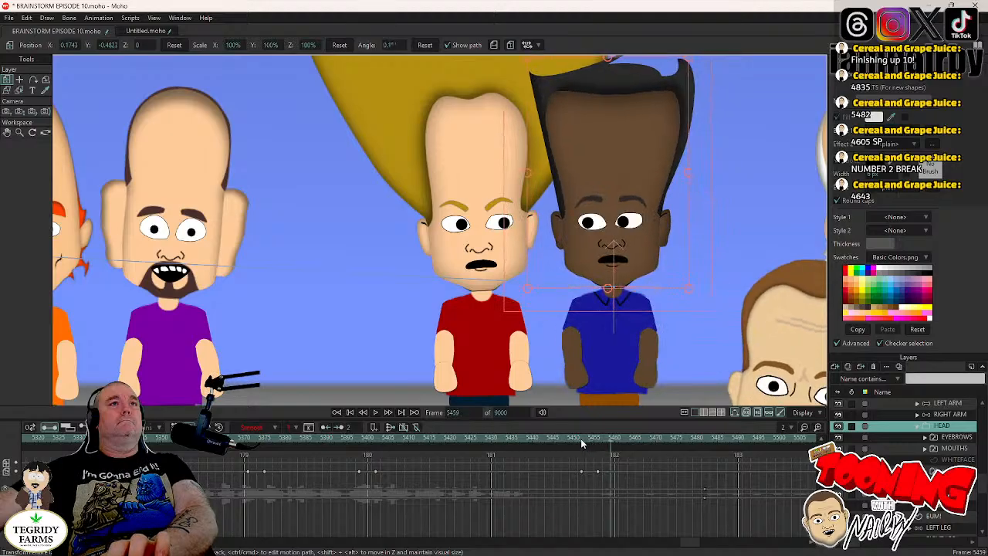
key(Right)
key(Right)
key(Right)
key(Right)
key(Right)
key(Right)
key(Right)
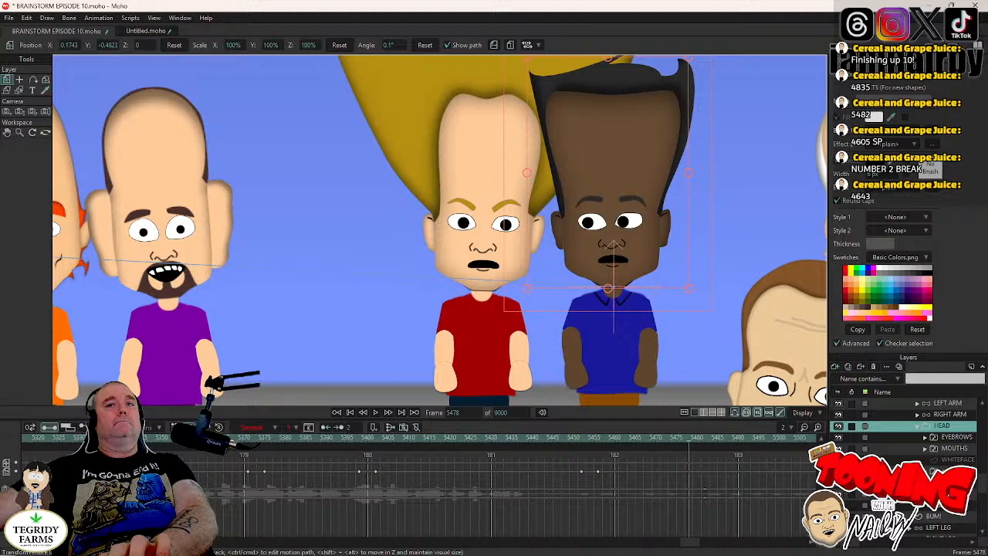
- Locate the blink on LUIGI's eyes layer, keyframe the HEAD layer at frame 5471 and rotate it to -4.9° at frame 5475
click(943, 471)
key(Left)
key(Left)
key(Left)
key(Left)
key(Left)
key(Left)
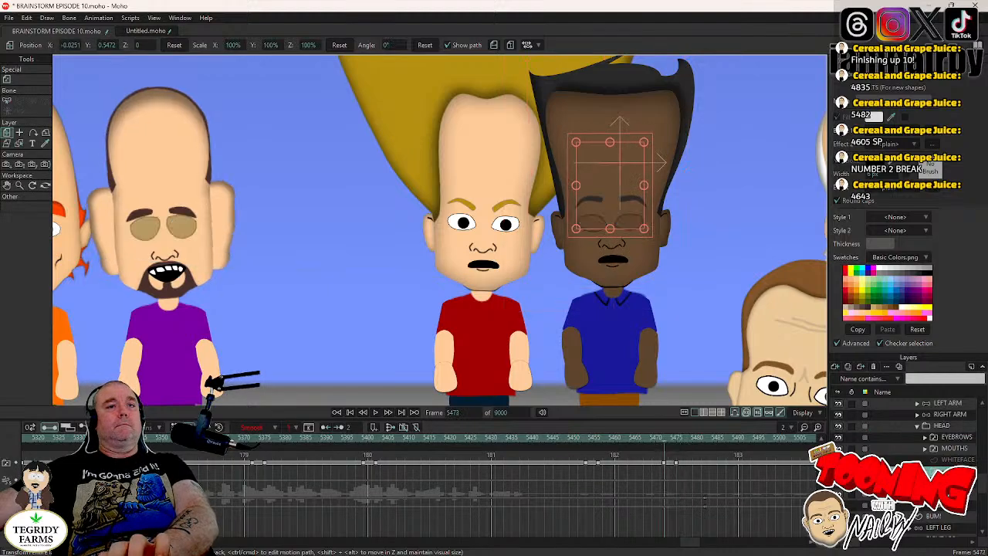
key(Left)
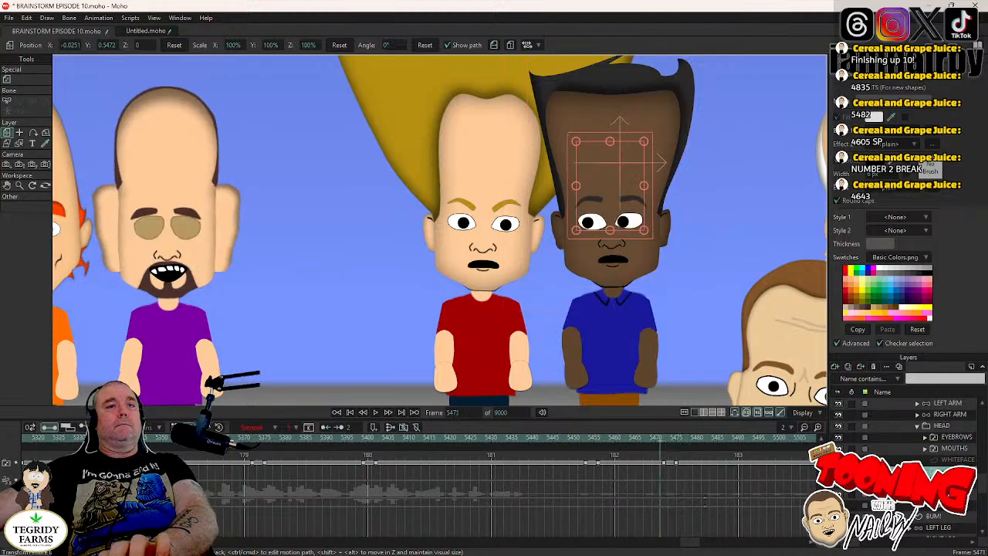
click(950, 426)
key(Right)
key(Right)
key(Right)
key(Right)
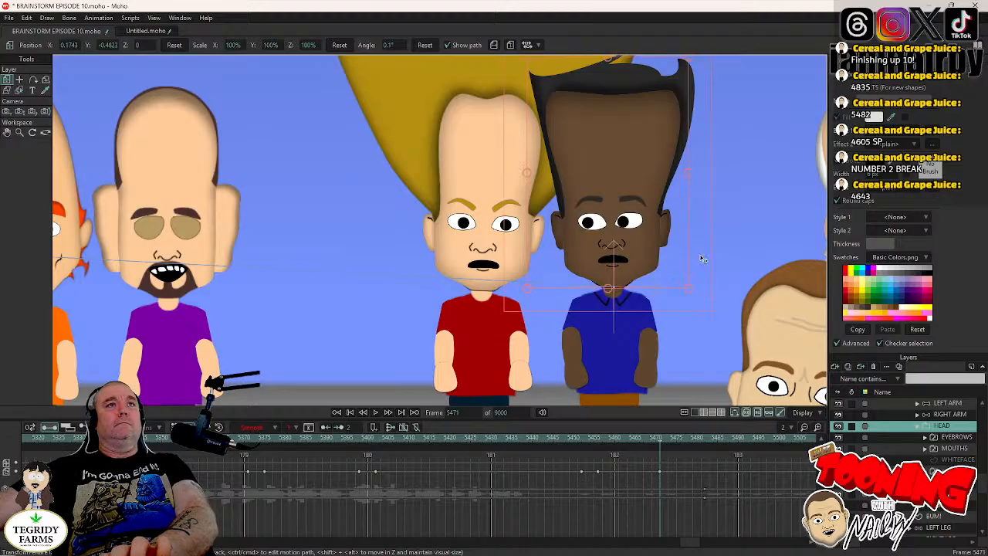
drag(704, 261, 721, 280)
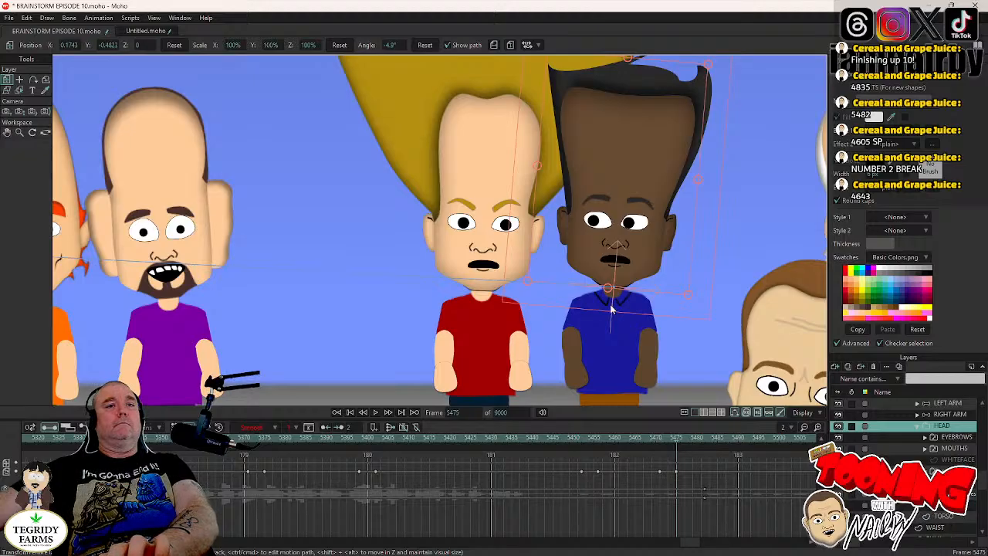
- Move LUIGI's pupils to X 0.0033, Y -0.0017 at frame 5473 with Step interpolation, and save the project
key(Left)
key(Left)
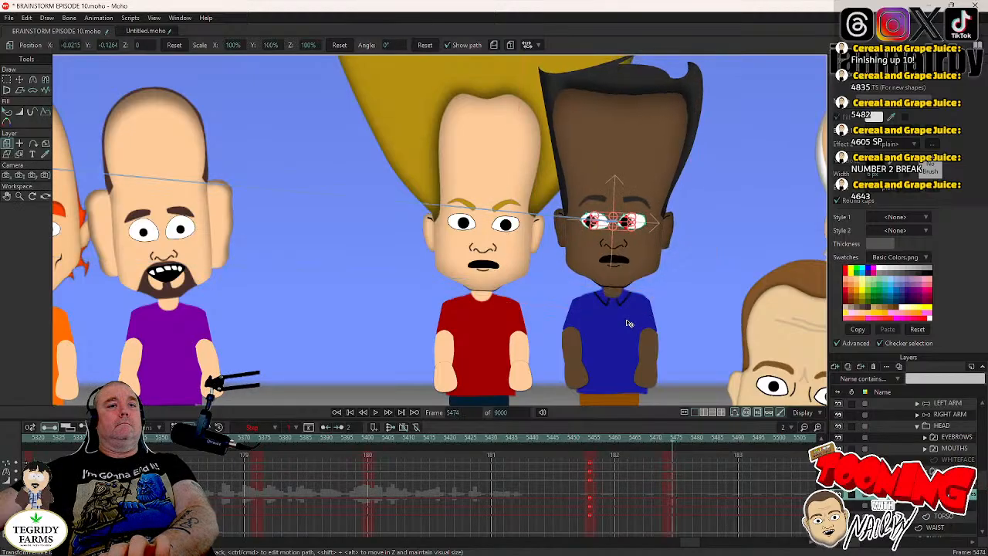
click(20, 79)
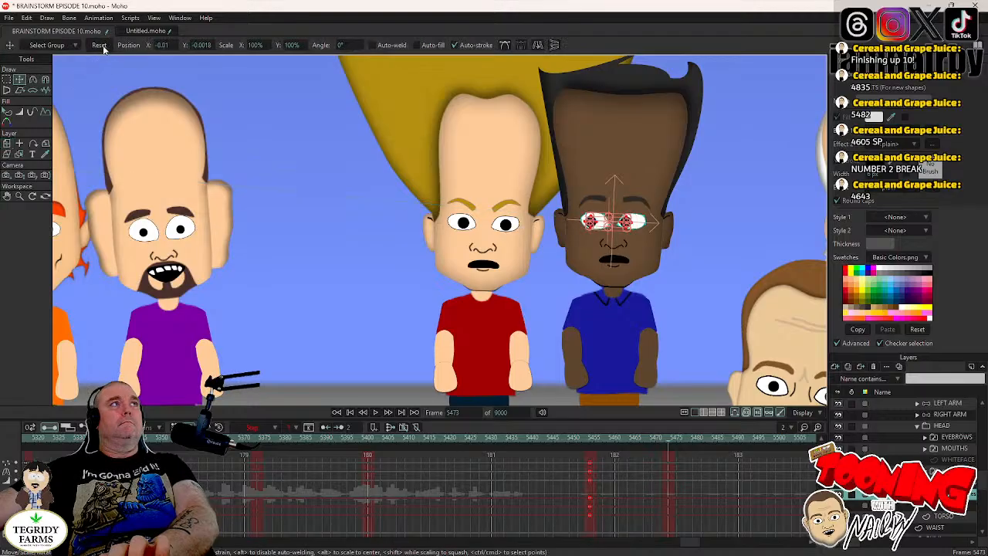
right_click(670, 473)
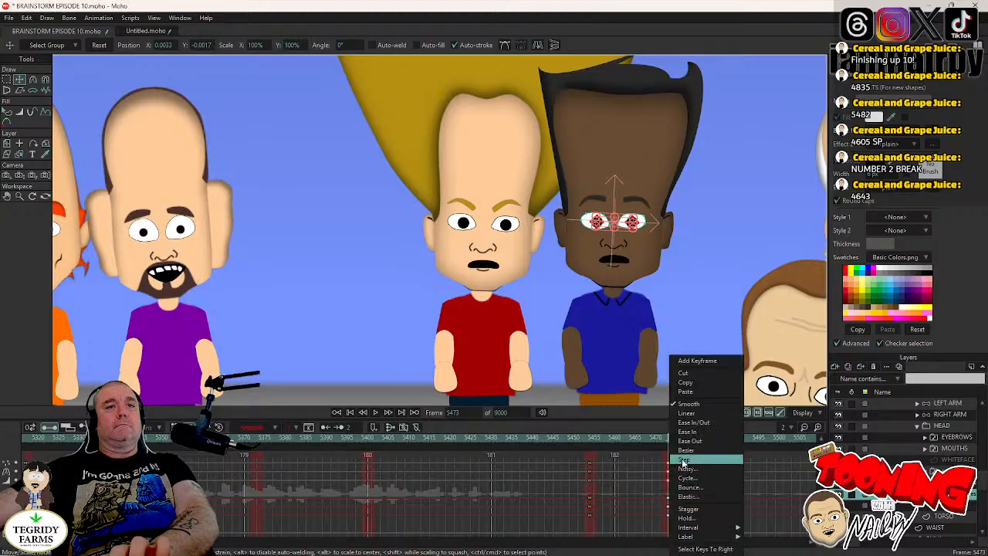
click(680, 461)
key(ctrl+s)
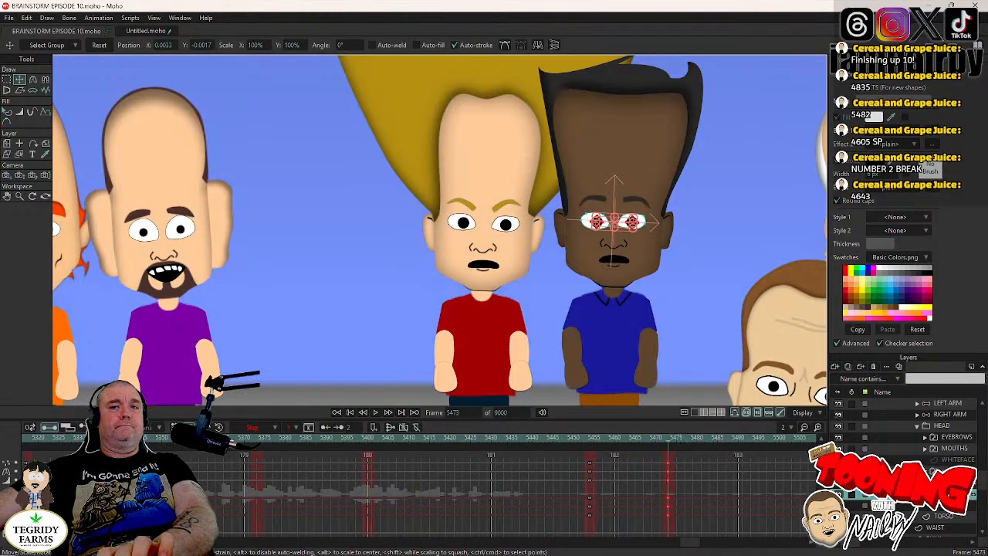
- Review LUIGI's finished head, eye and mouth movements by playing from frame 5417, and save the project
click(925, 471)
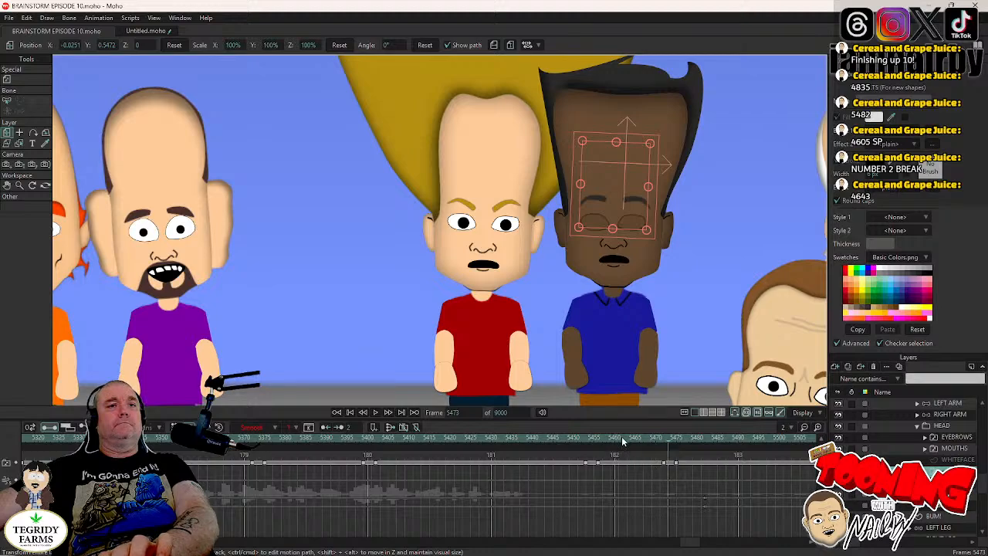
click(437, 440)
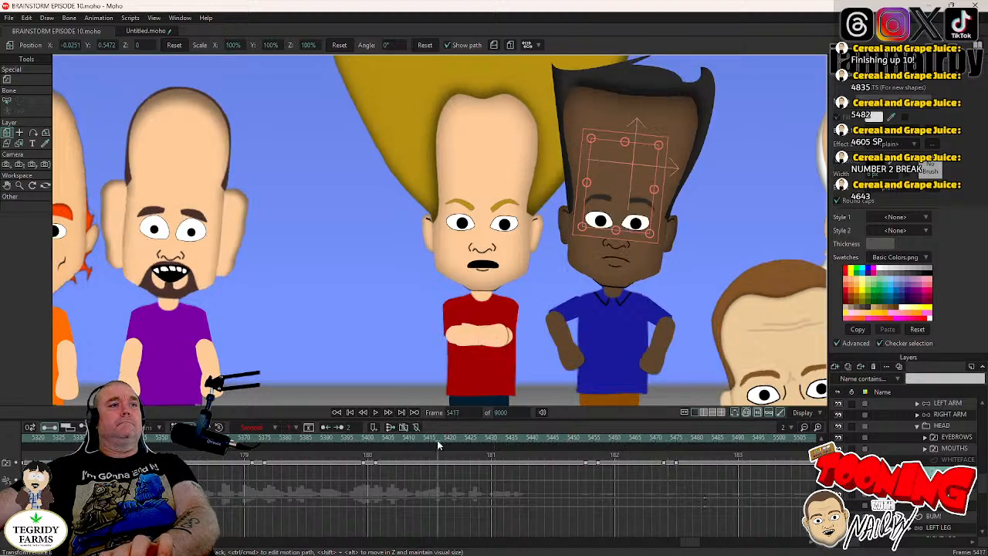
click(377, 413)
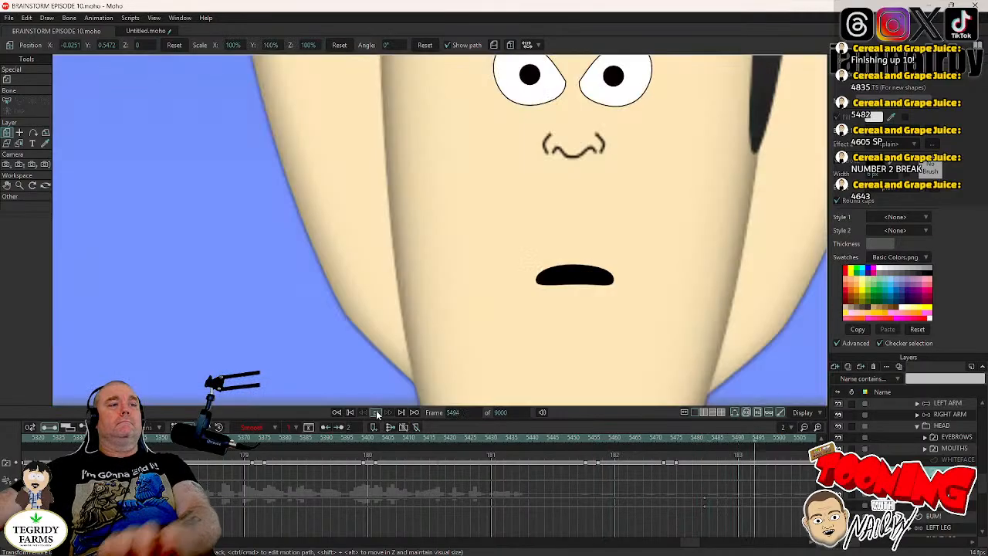
key(ctrl+s)
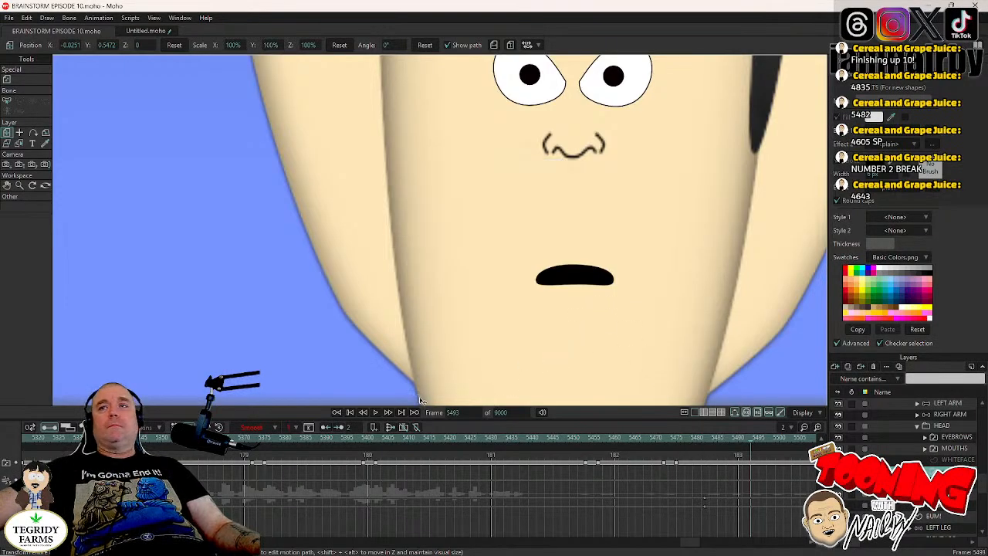
- Go to frame 4605, frame the whole line-up of characters and play the scene through to review the combined animation
click(458, 412)
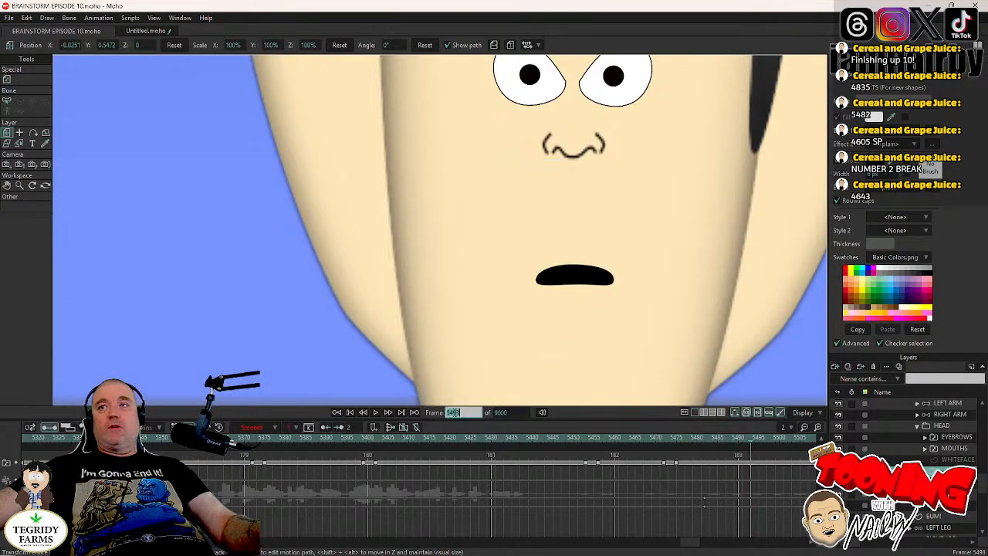
text(4605)
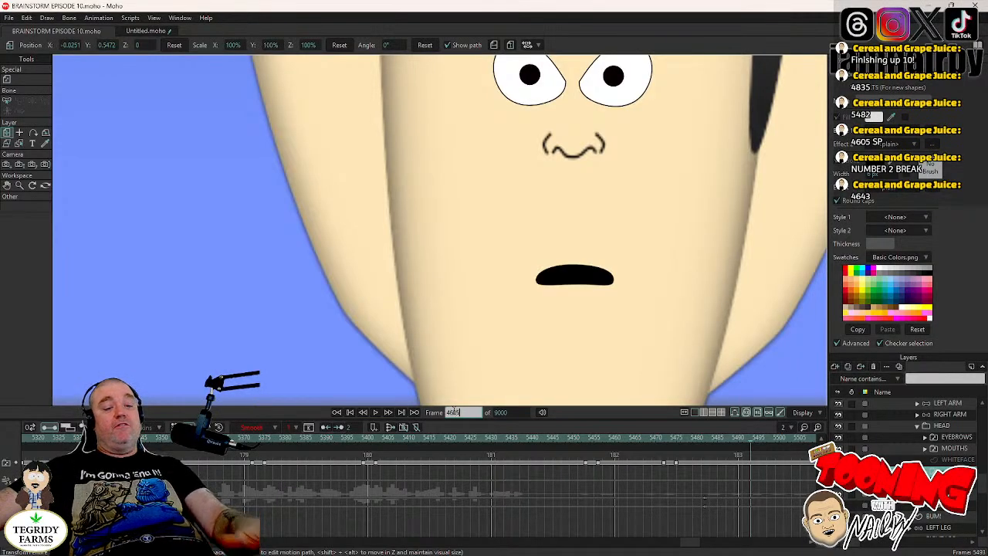
key(Return)
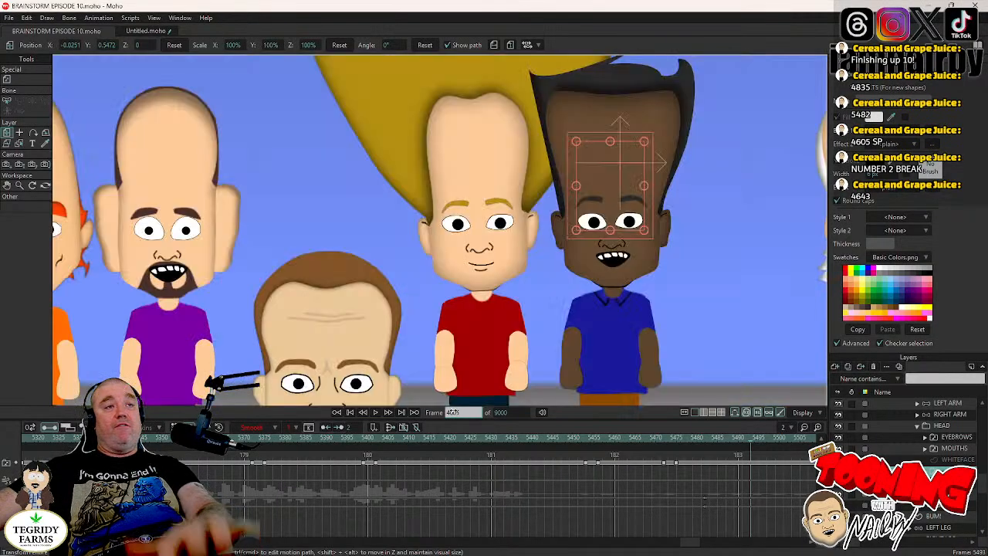
scroll(478, 259, down, 2)
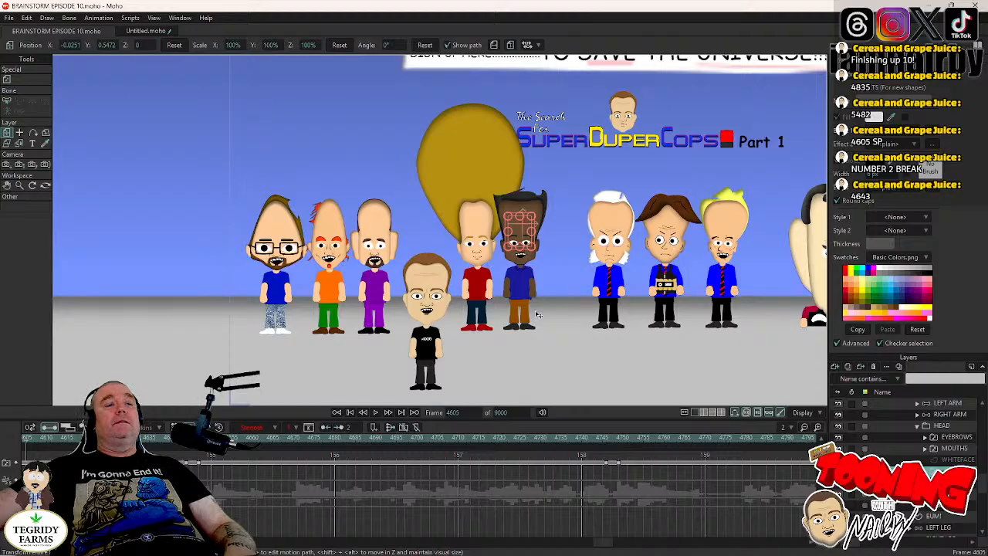
scroll(564, 268, up, 4)
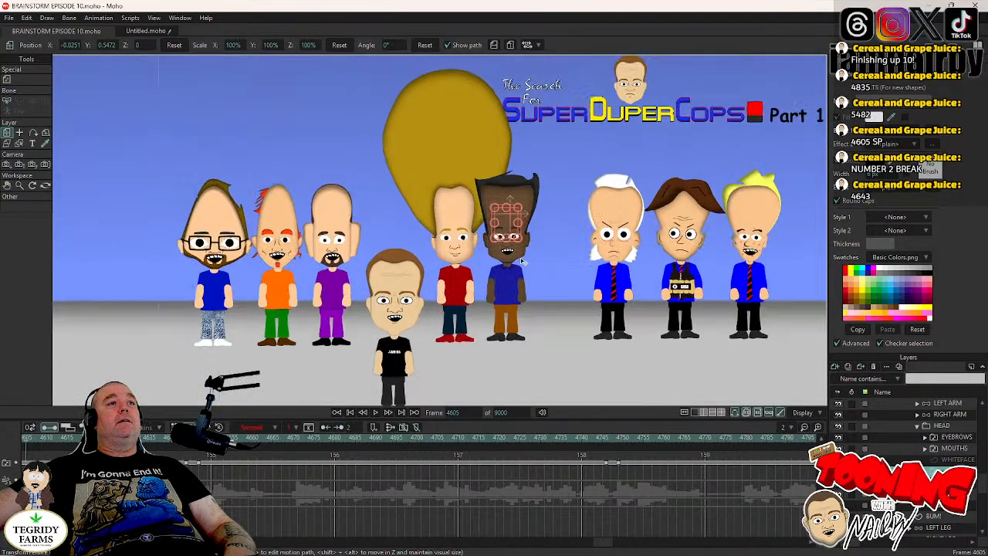
drag(423, 318, 447, 283)
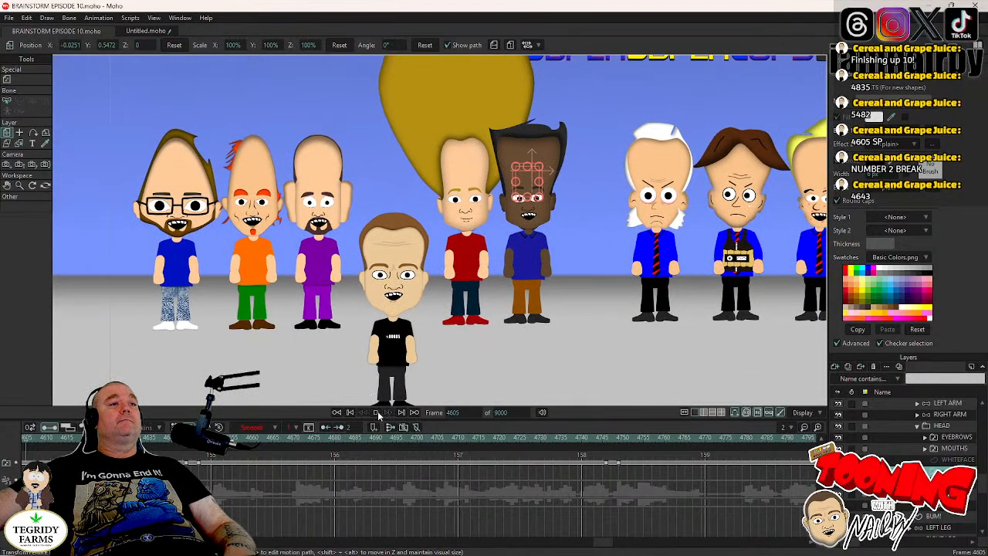
click(377, 412)
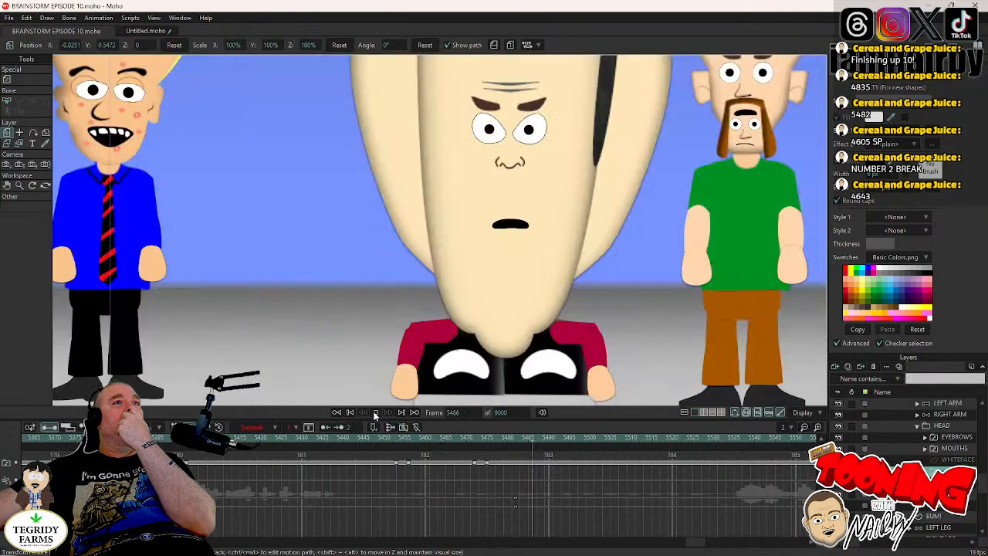
click(375, 413)
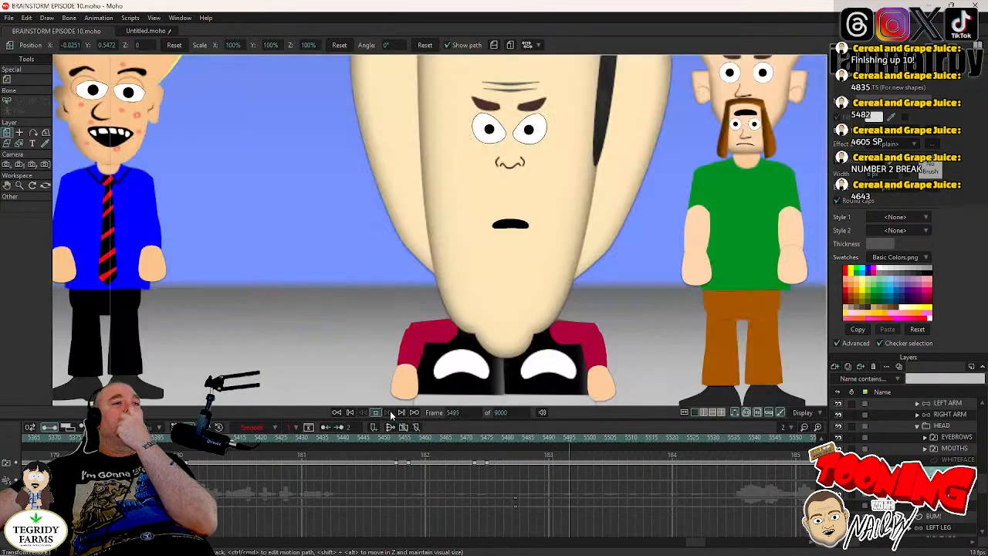
- Return to frame 4605, collapse the LUIGI and TWINS groups, and select CPT MULLET's EYES layer in the XCRIMINALS group
click(453, 413)
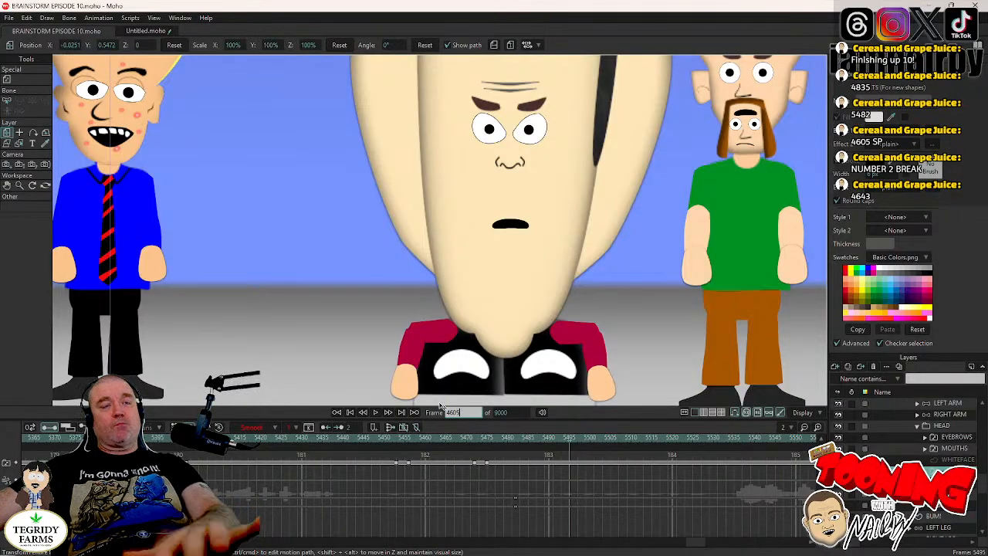
key(Return)
drag(674, 258, 412, 316)
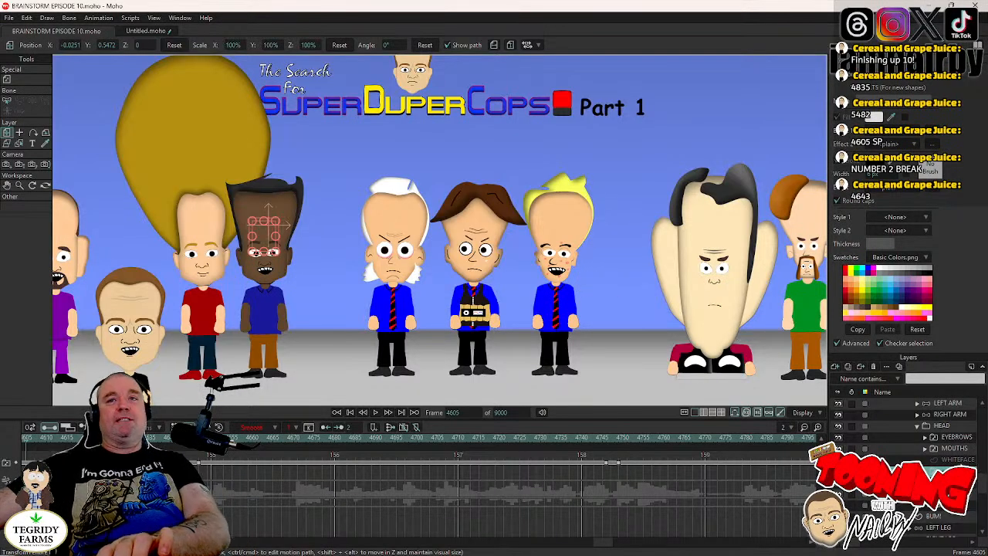
scroll(931, 442, up, 5)
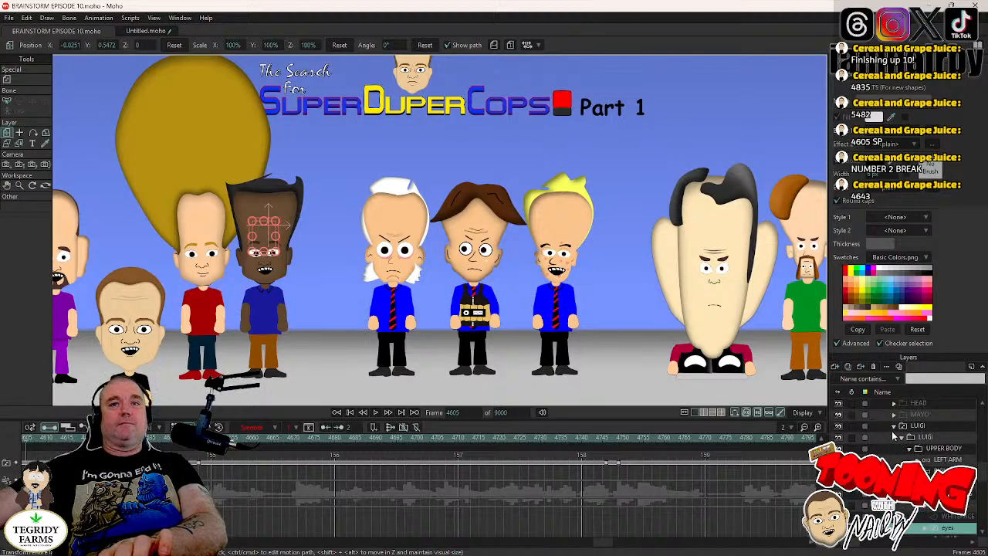
click(894, 428)
scroll(894, 436, up, 3)
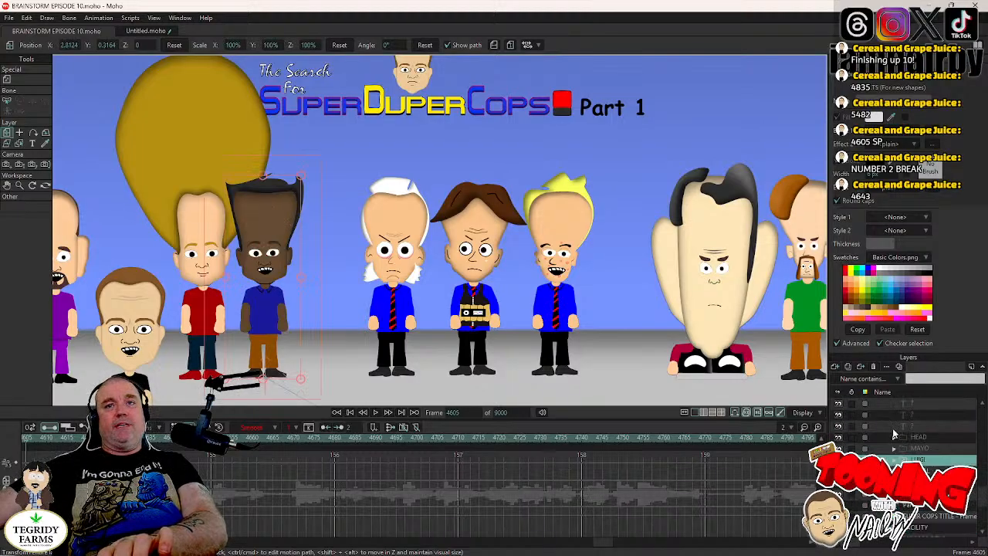
click(896, 439)
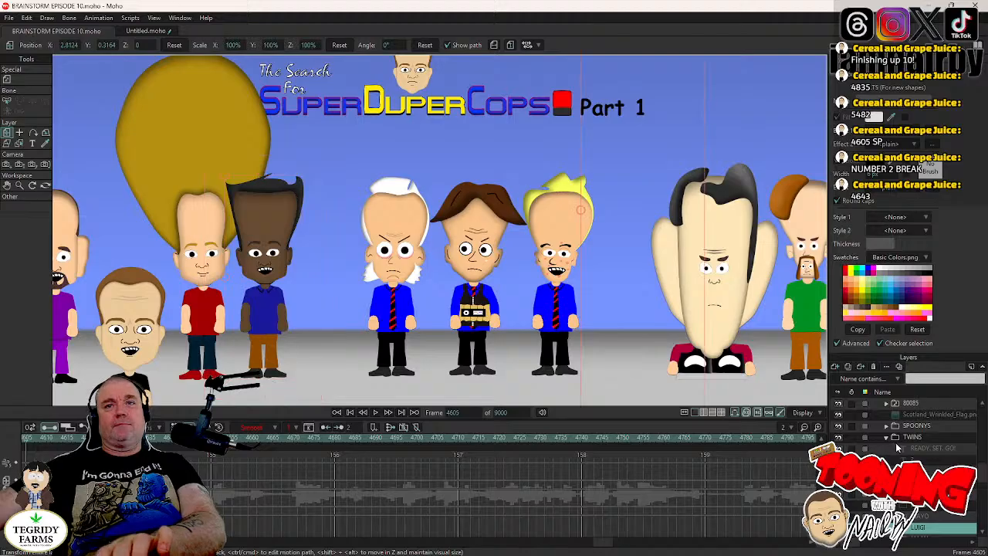
click(887, 450)
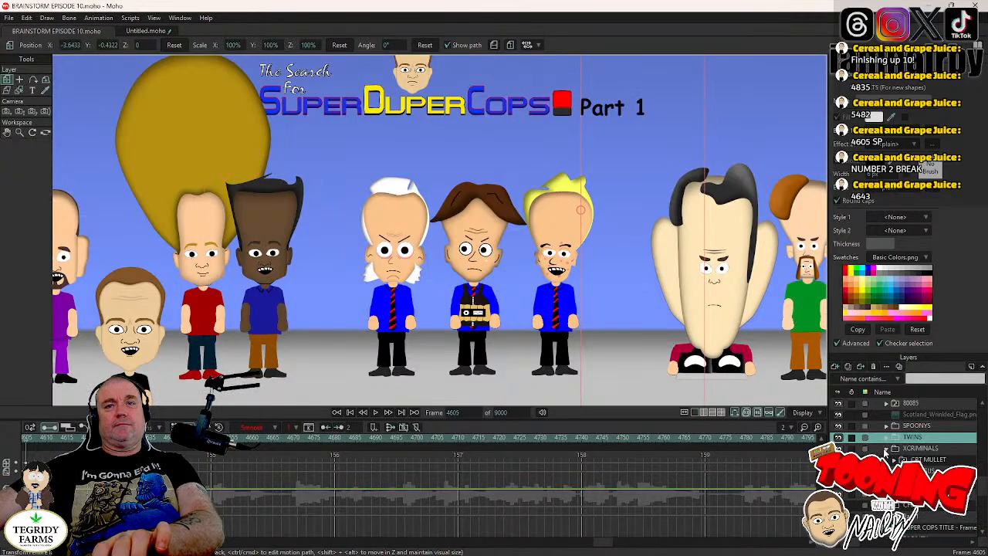
click(894, 460)
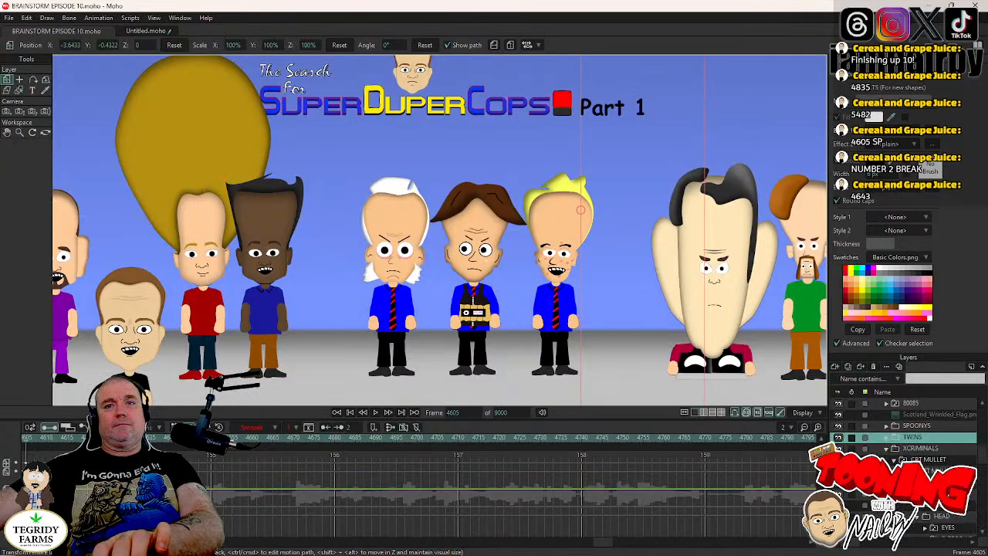
scroll(894, 460, down, 3)
click(934, 484)
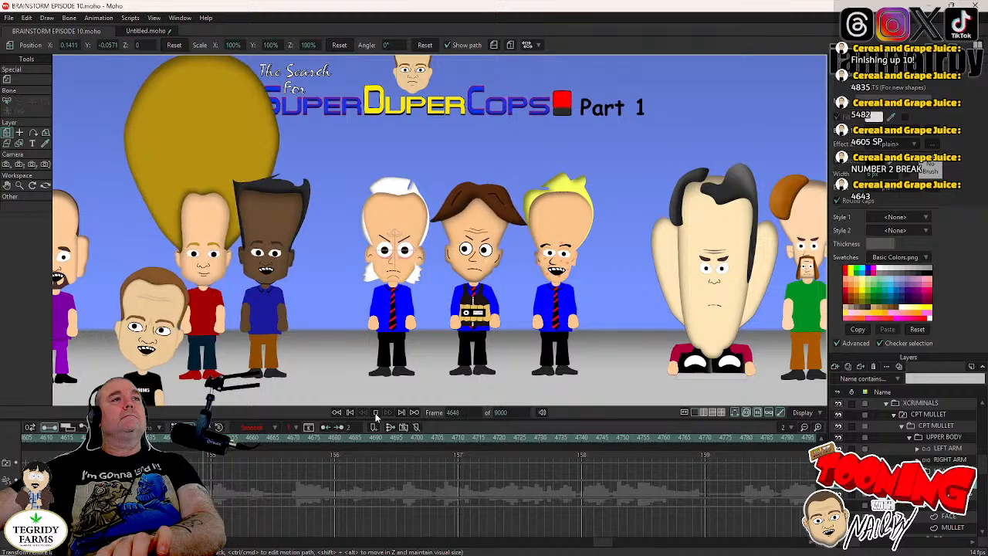
- Make CPT MULLET blink by switching his EYES layer to closed at frame 4654 and back to open at frame 4657
right_click(917, 438)
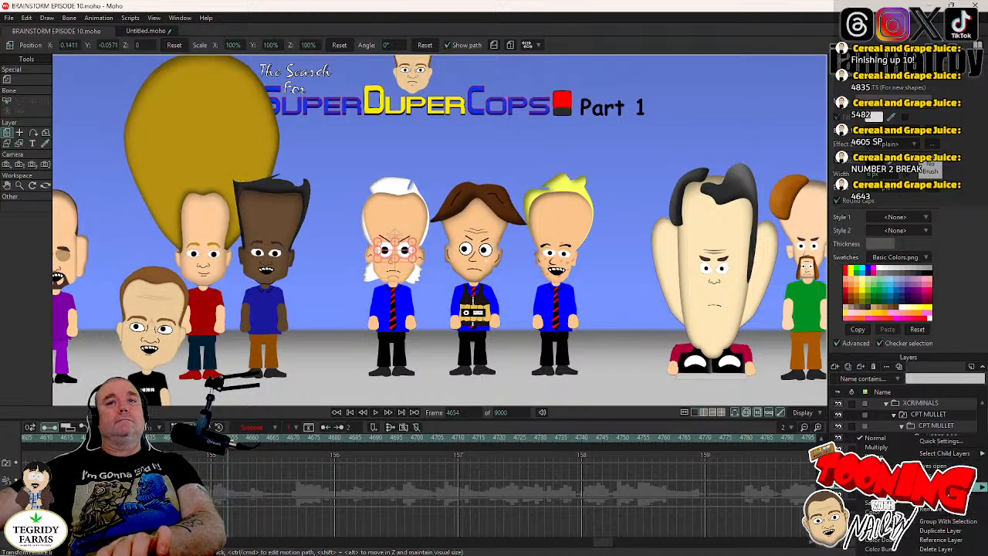
click(936, 474)
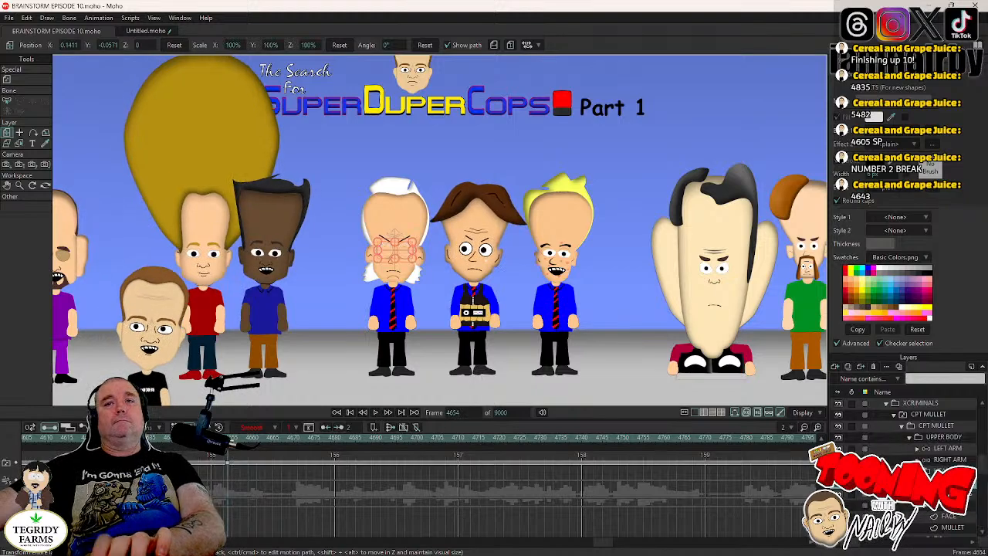
key(Right)
key(Right)
key(Right)
right_click(912, 437)
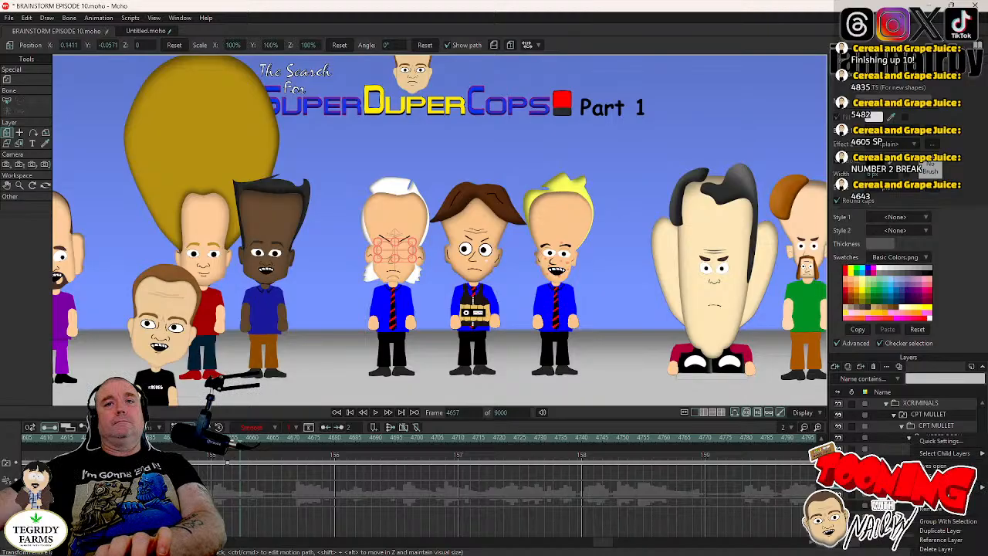
click(939, 466)
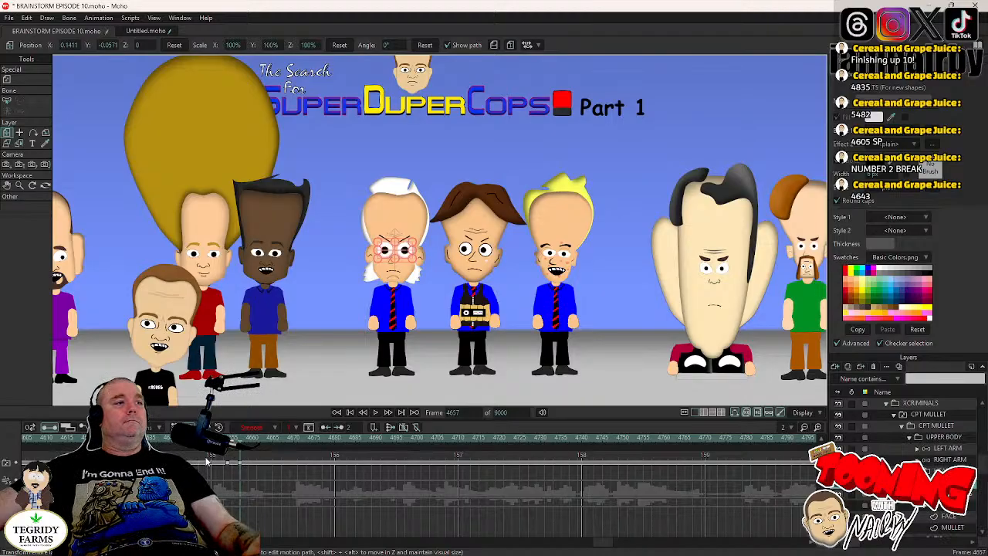
- Copy CPT MULLET's blink keyframes, repeat them at intervals through the scene up to frame 5443, and save the project
drag(212, 456, 250, 479)
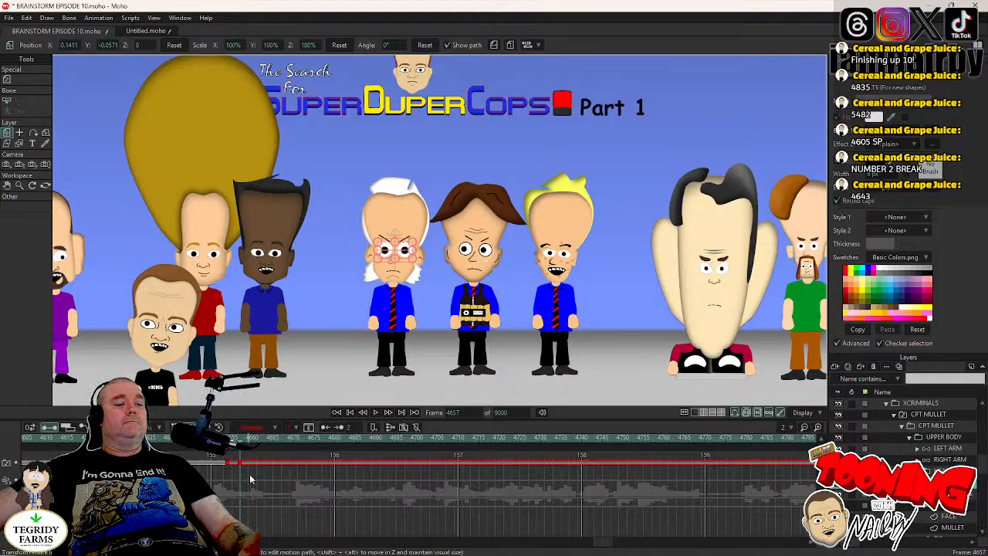
click(376, 415)
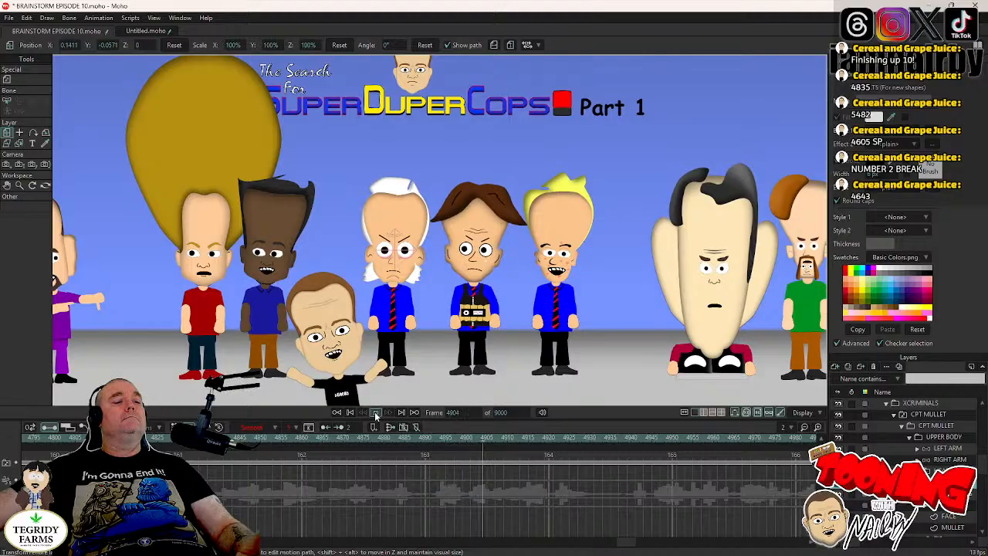
click(376, 414)
click(376, 414)
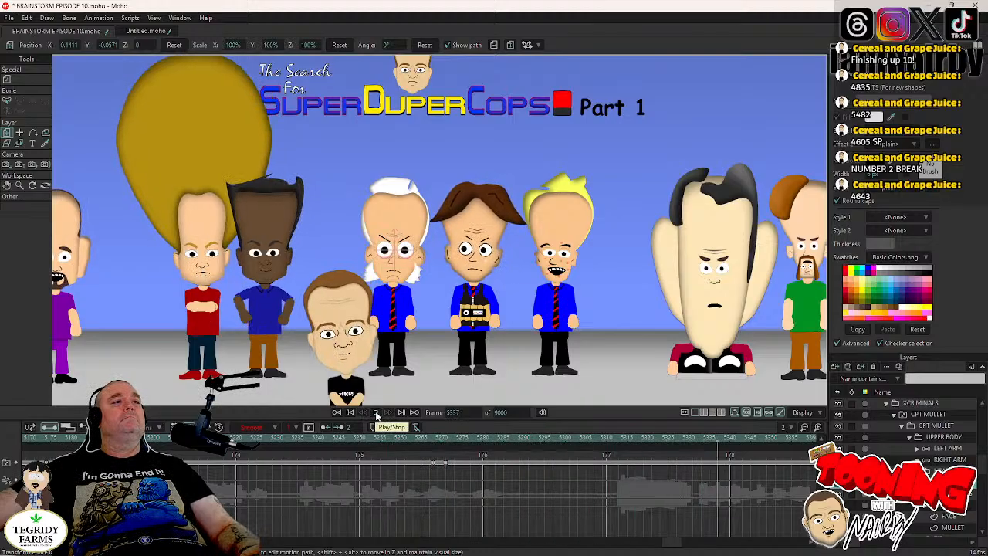
click(376, 414)
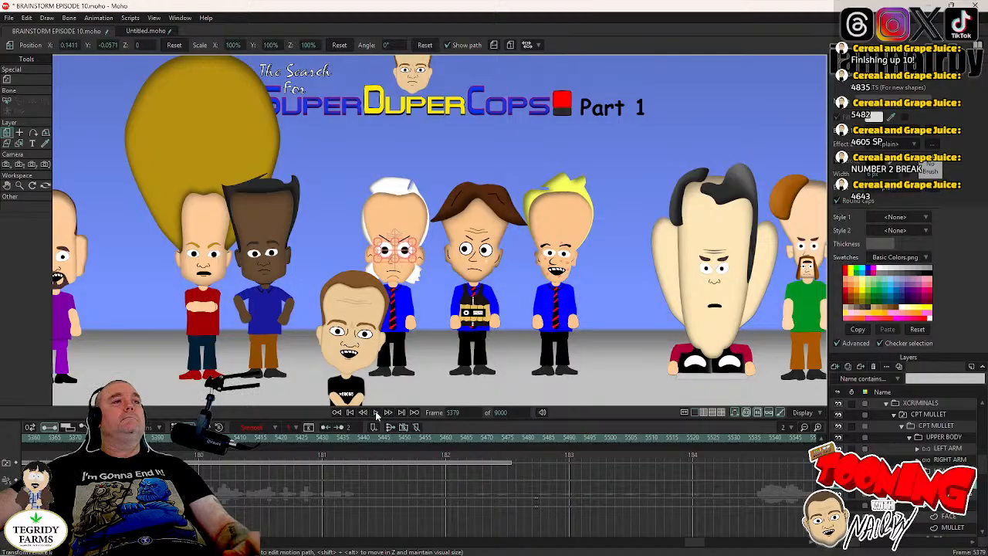
click(377, 415)
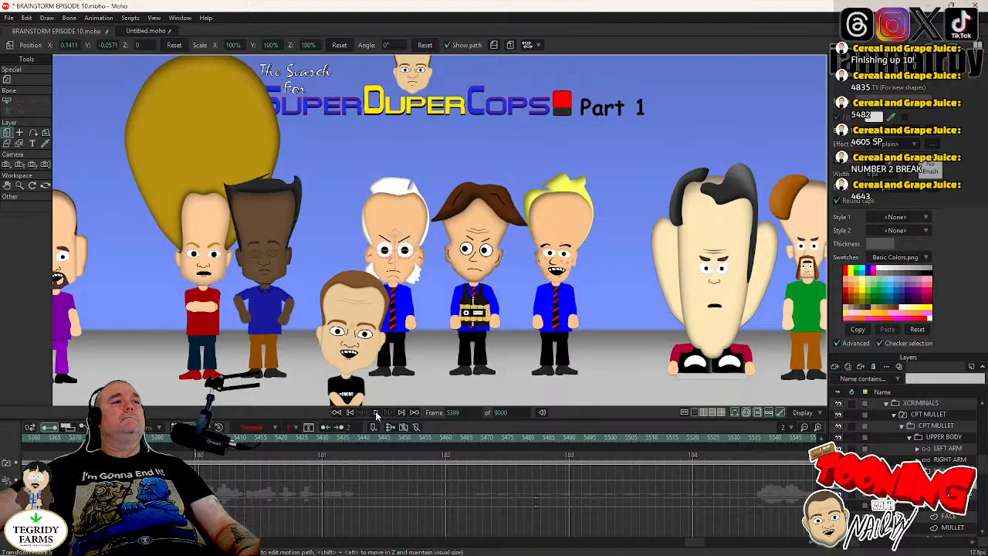
click(377, 415)
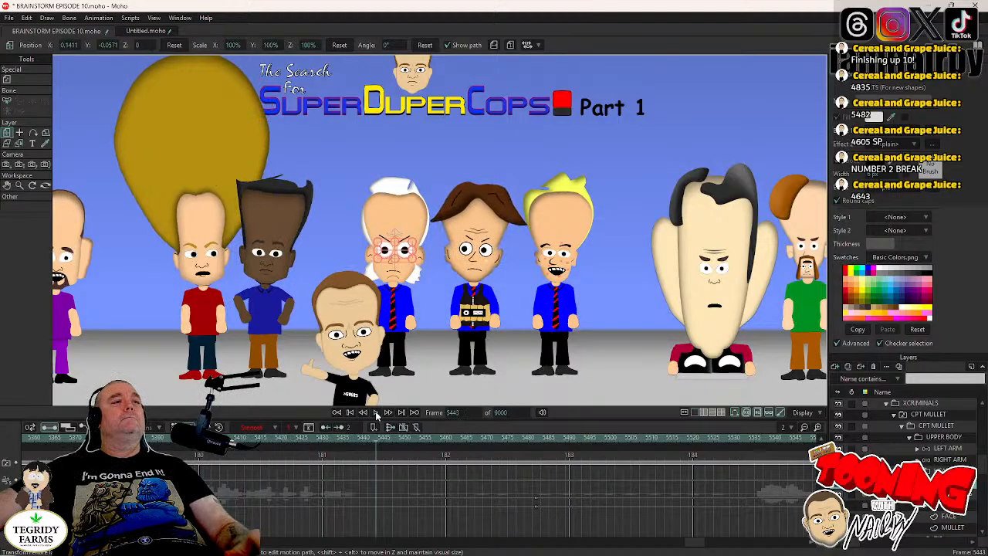
key(ctrl+s)
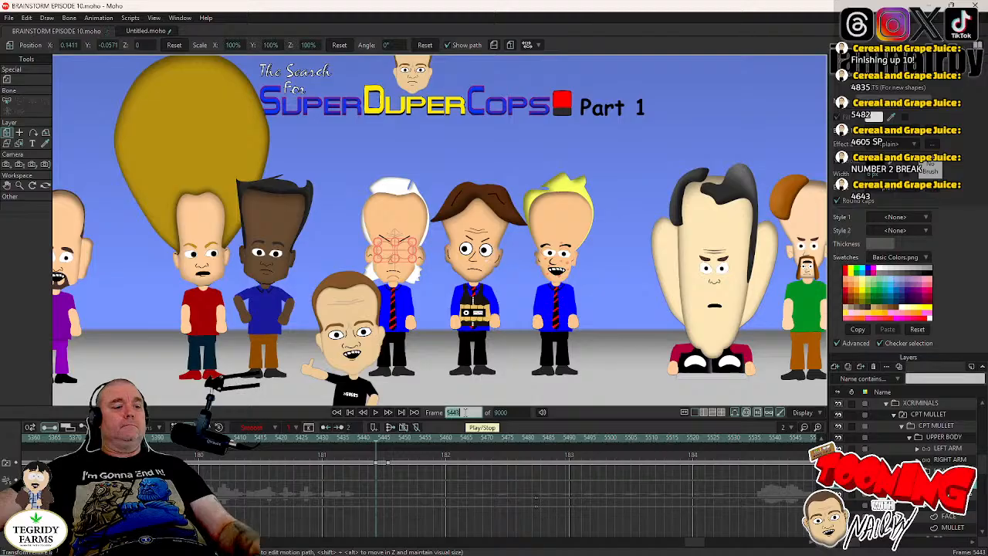
- Return to frame 4605, use CPT MULLET's EYES layer to find his first blink, and move to frame 4653
text(4)
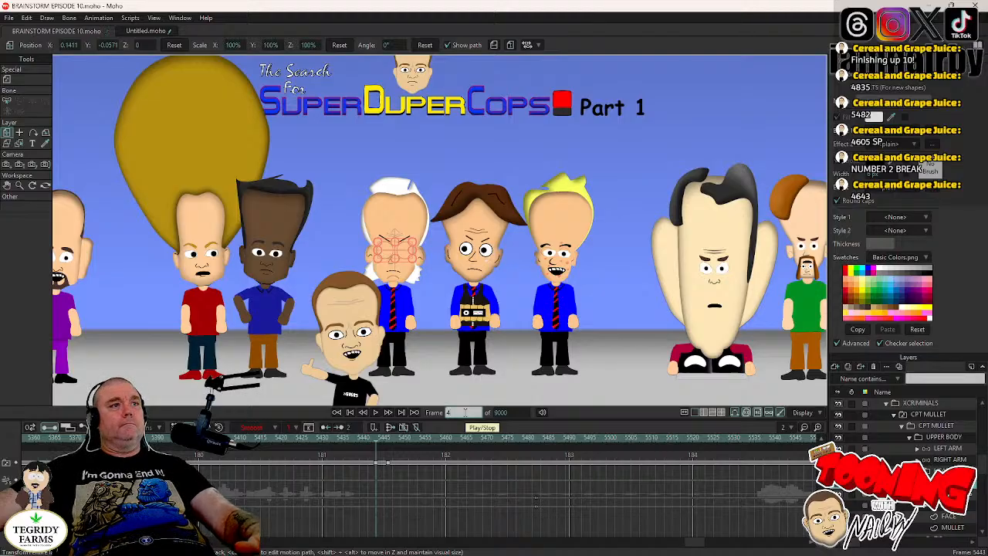
text(605)
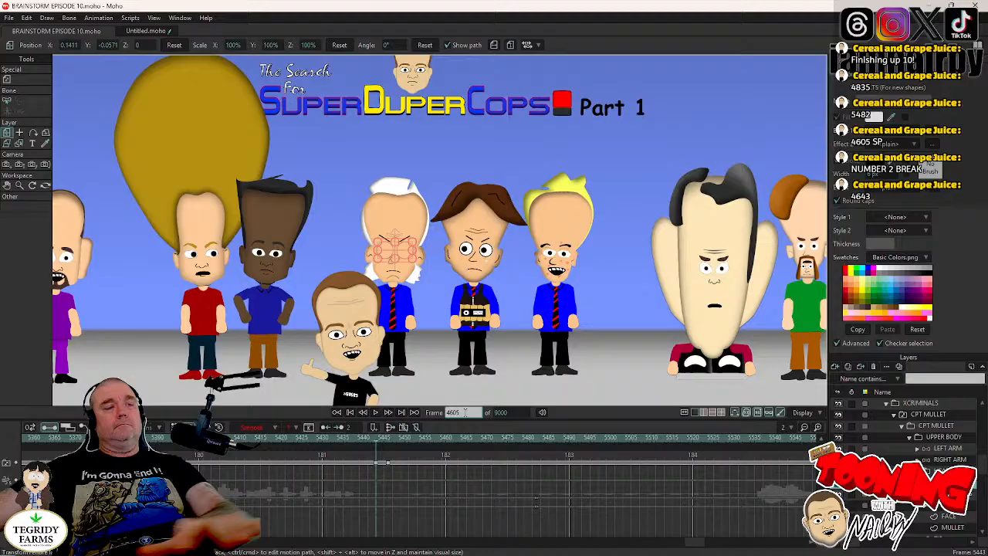
key(Return)
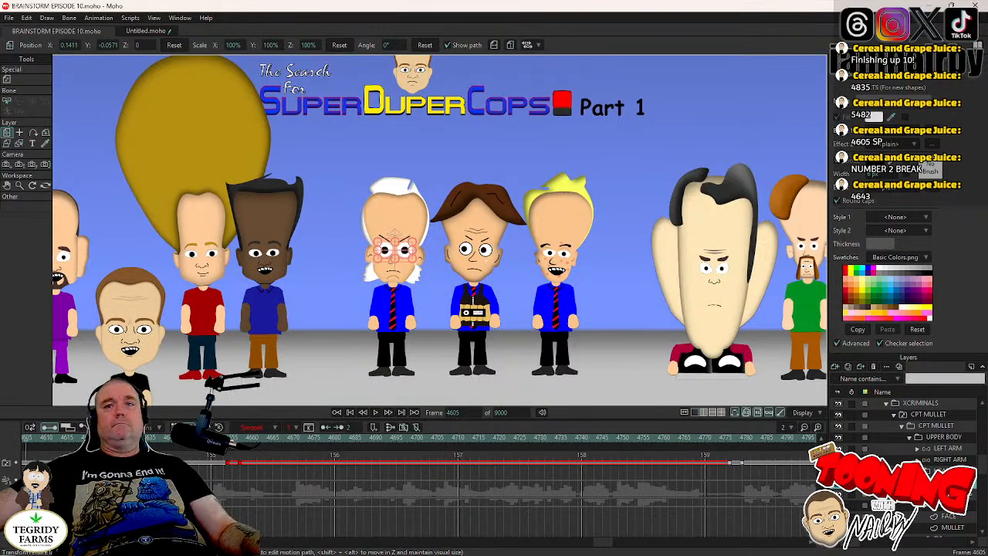
click(947, 471)
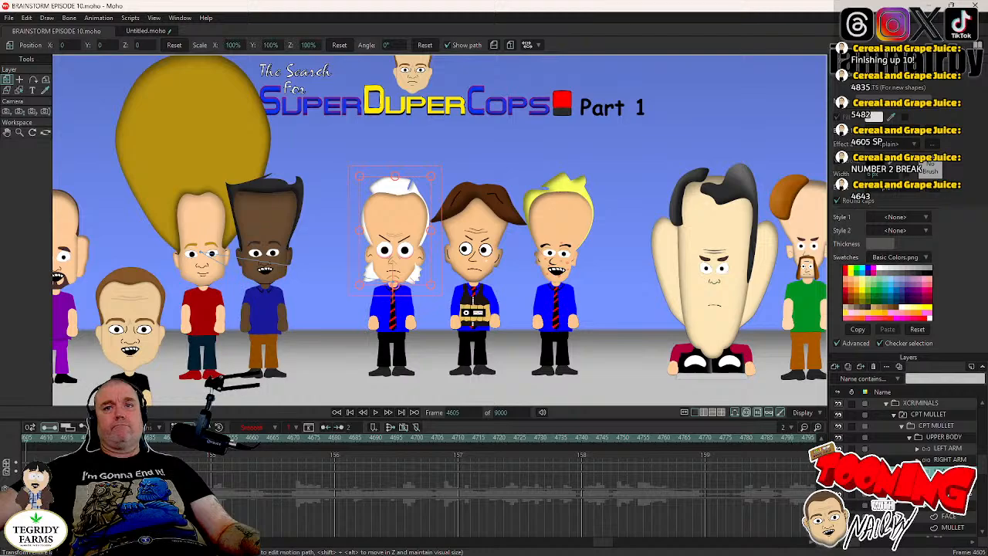
click(946, 482)
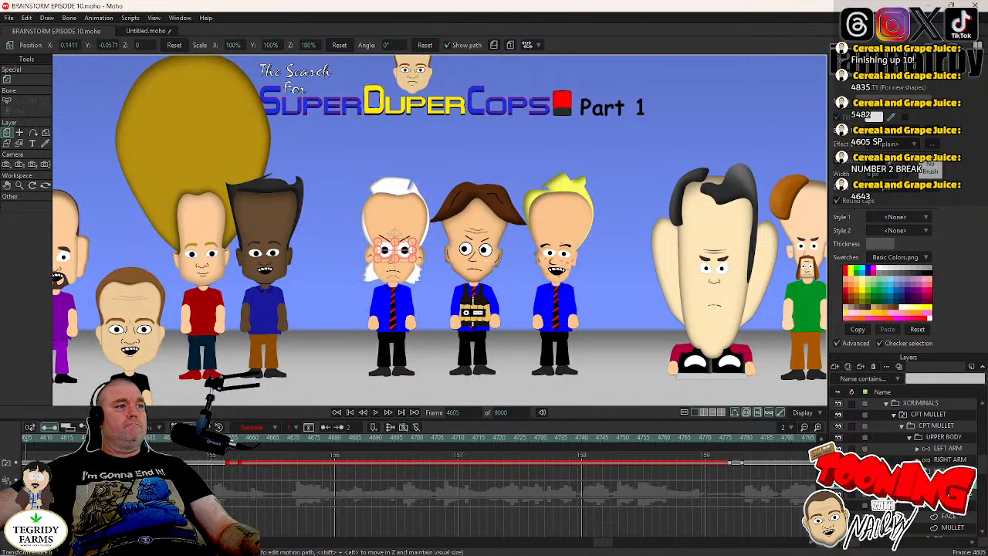
click(221, 438)
key(Right)
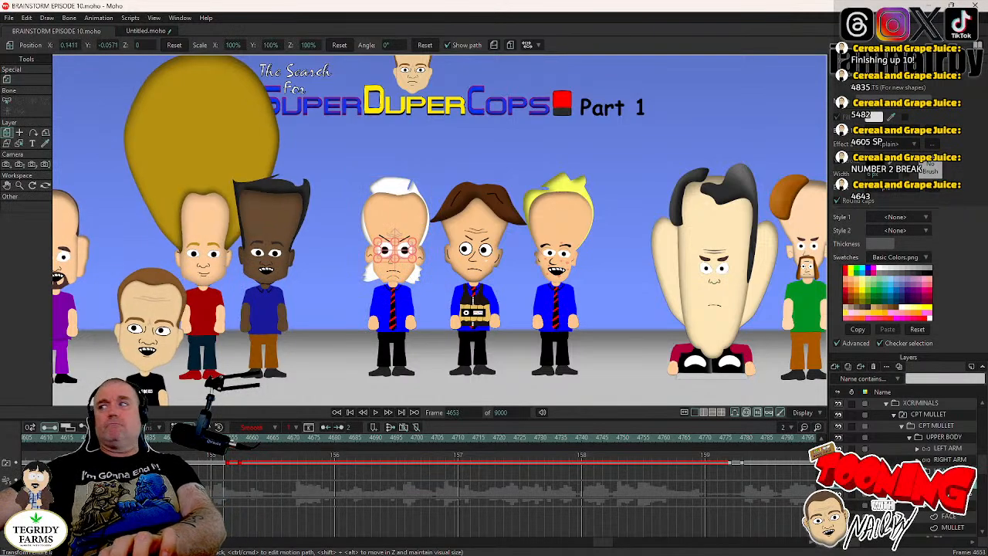
- Key CPT MULLET's head upright at frame 4653 and tilt it to 4.9° at frame 4657
click(947, 471)
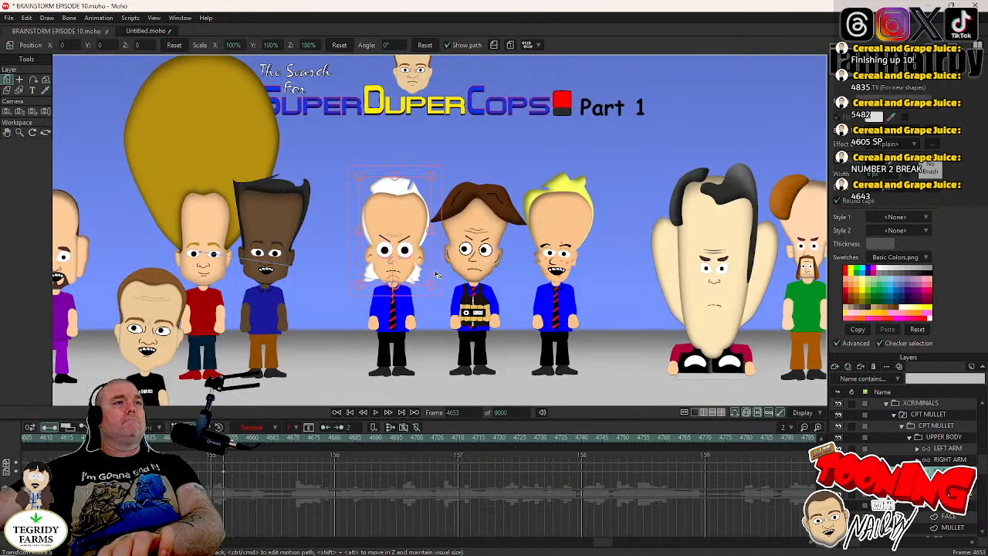
key(Right)
key(Right)
key(Right)
key(Right)
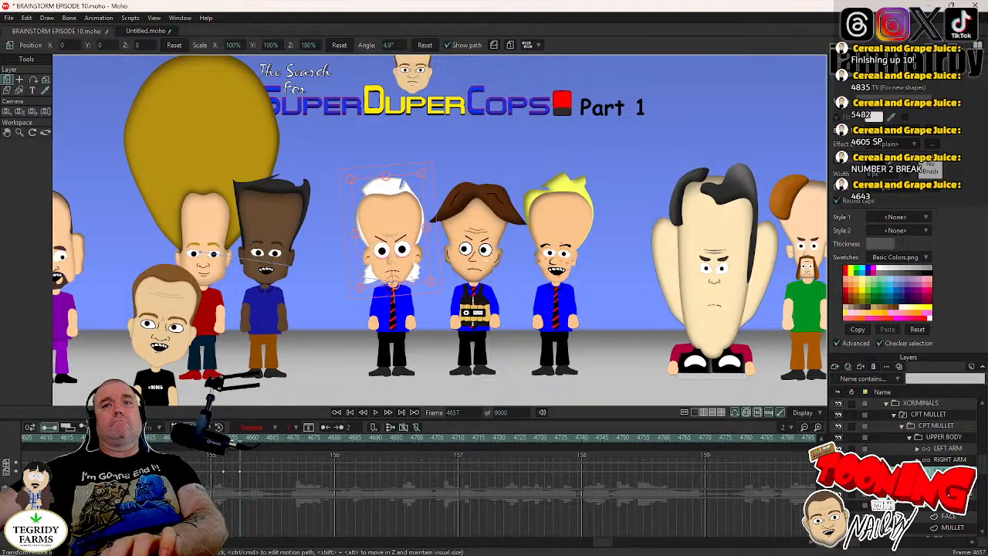
- Hold CPT MULLET's head tilt with a keyframe at frame 4775 and rotate the head to -8.2° at frame 4779
click(976, 484)
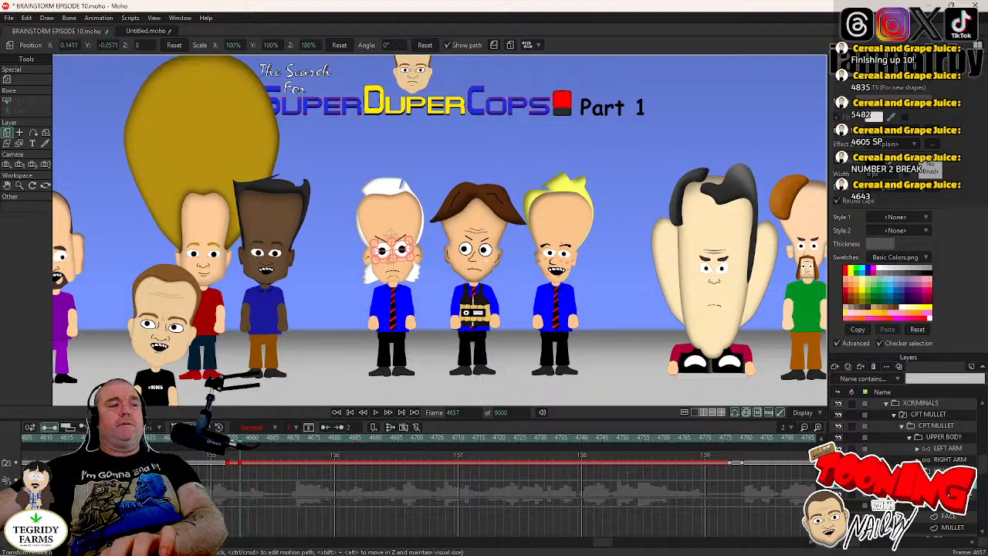
click(971, 472)
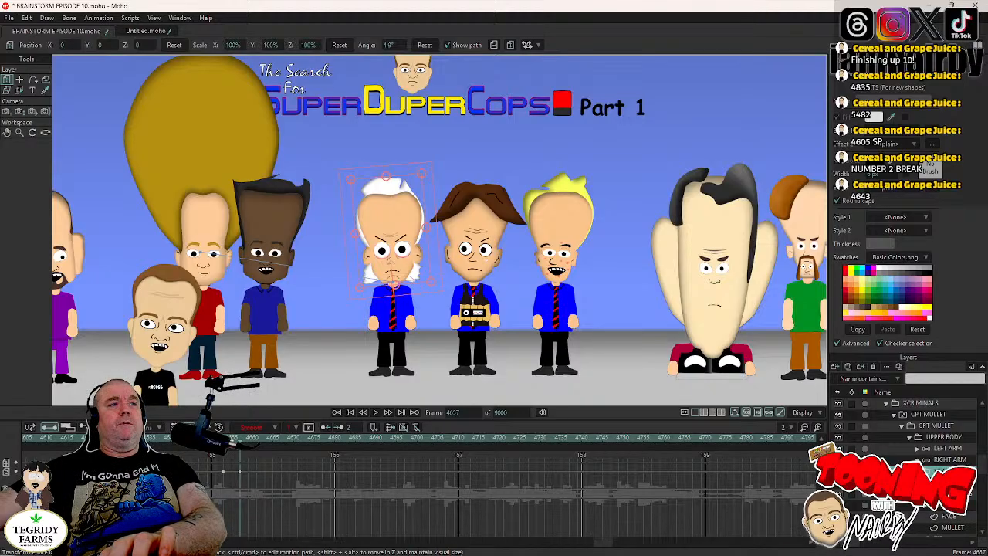
click(943, 493)
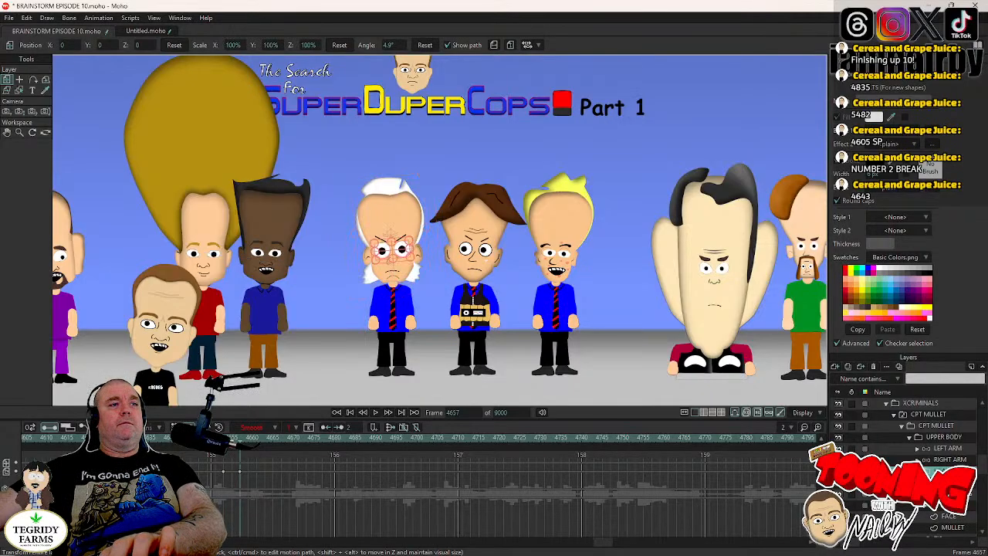
click(729, 439)
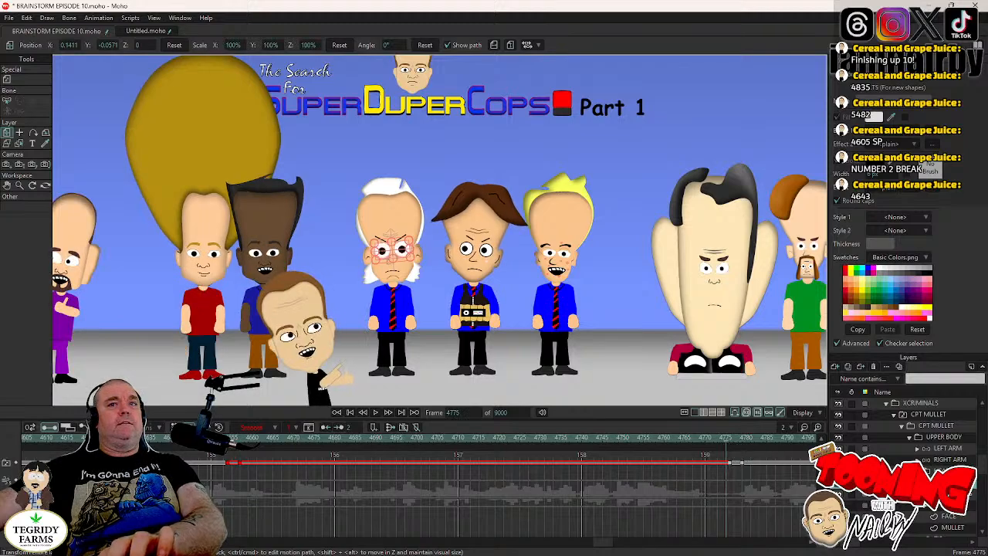
click(435, 266)
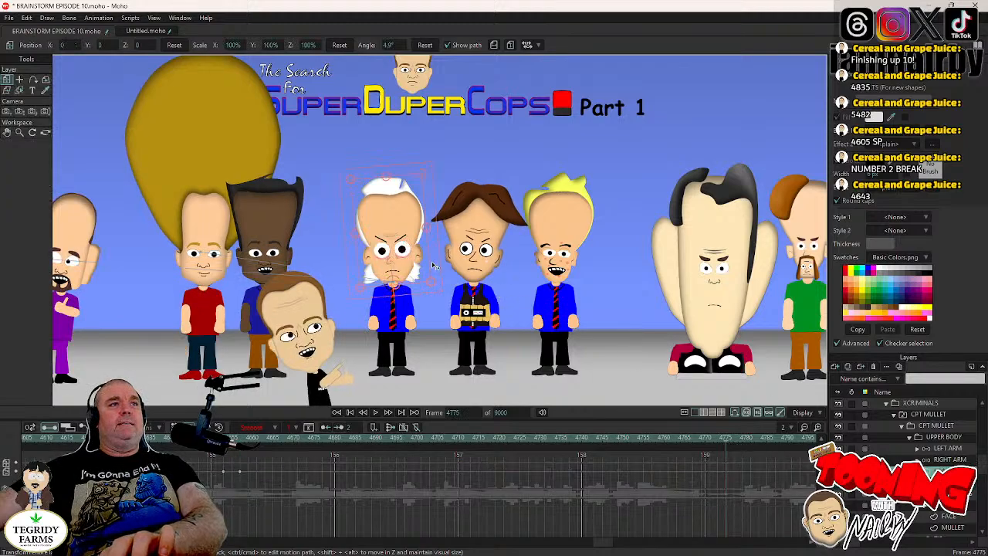
key(Right)
key(Right)
key(Right)
key(Right)
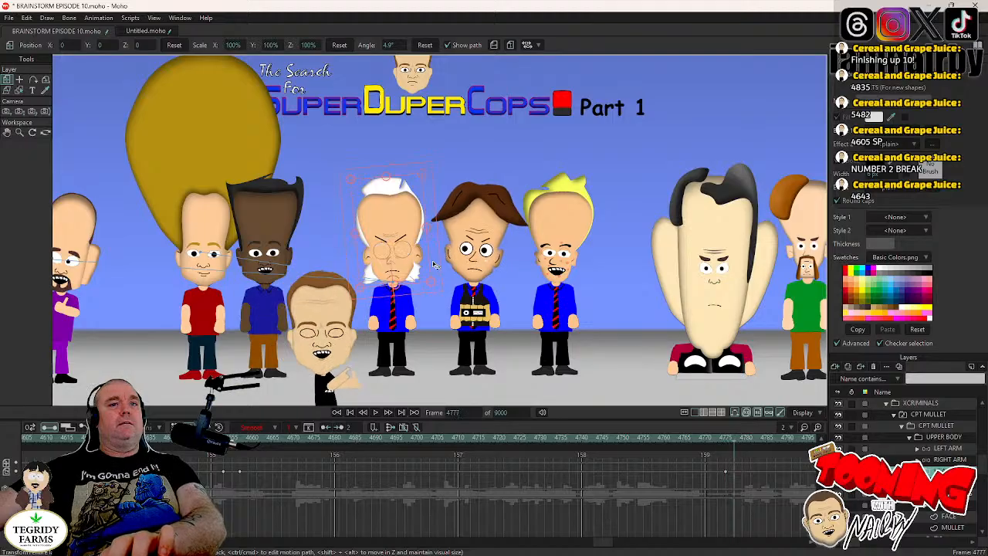
drag(433, 262, 435, 277)
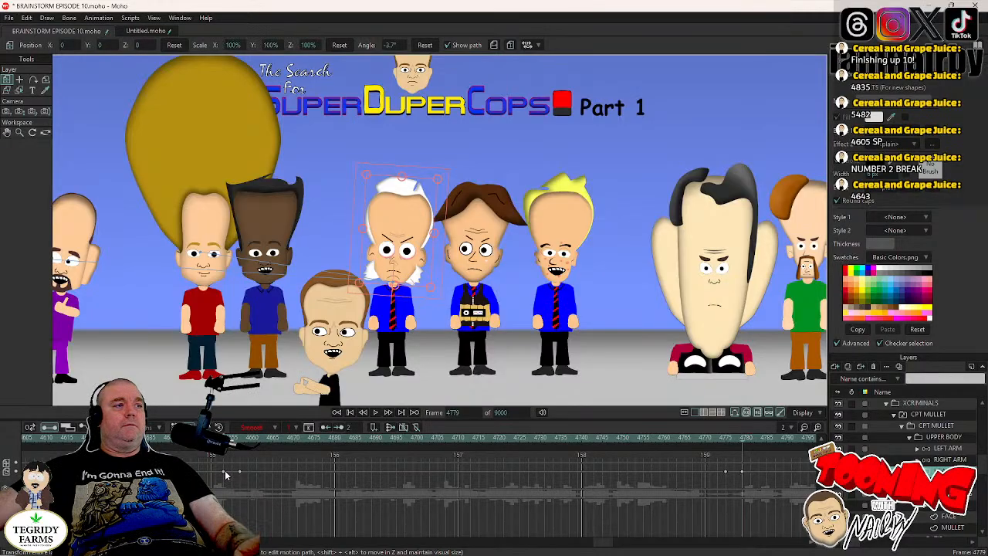
key(ctrl+v)
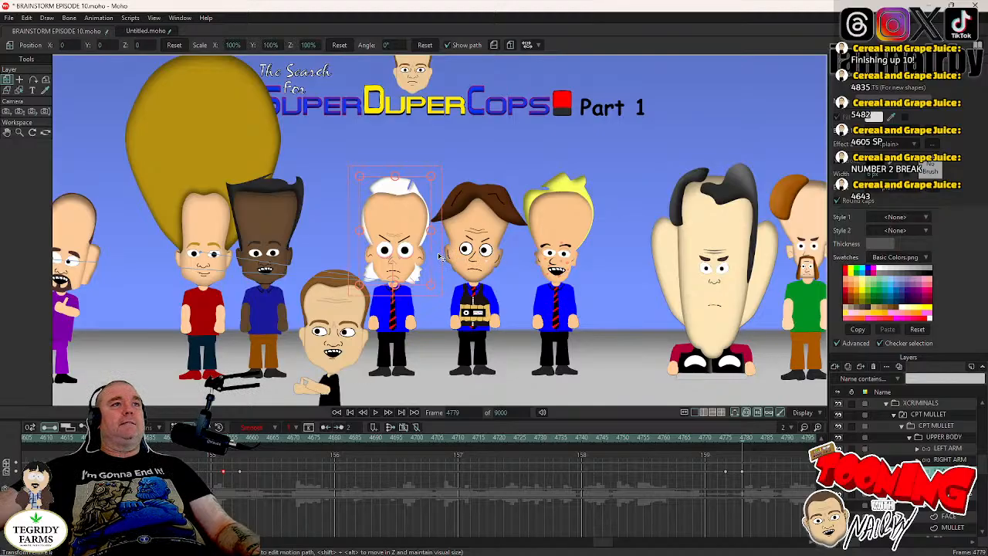
drag(436, 257, 441, 267)
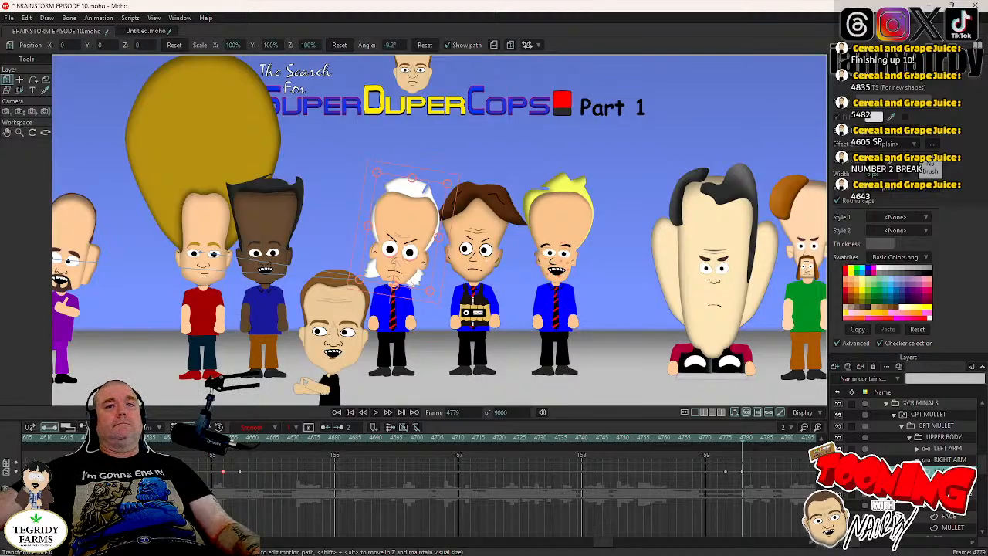
- Hold CPT MULLET's head tilt at frame 4903 and rotate the head the opposite way, to about 13.7°, at frame 4907
click(949, 494)
drag(603, 538, 620, 546)
click(753, 441)
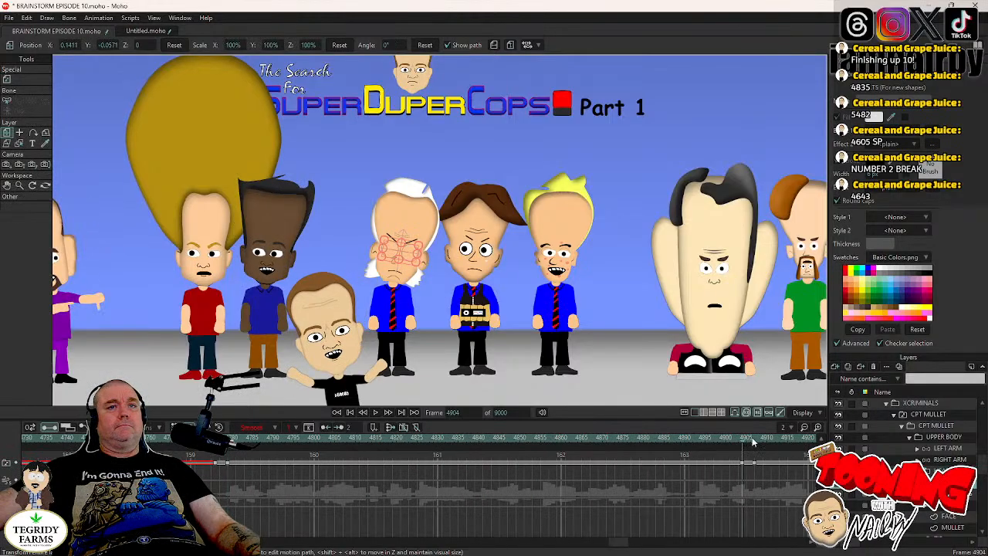
key(Left)
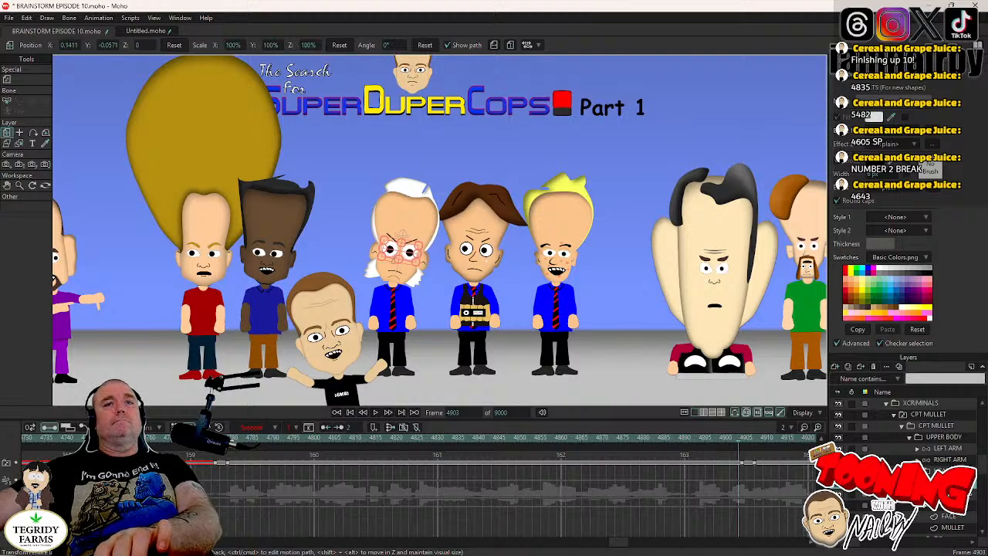
click(946, 471)
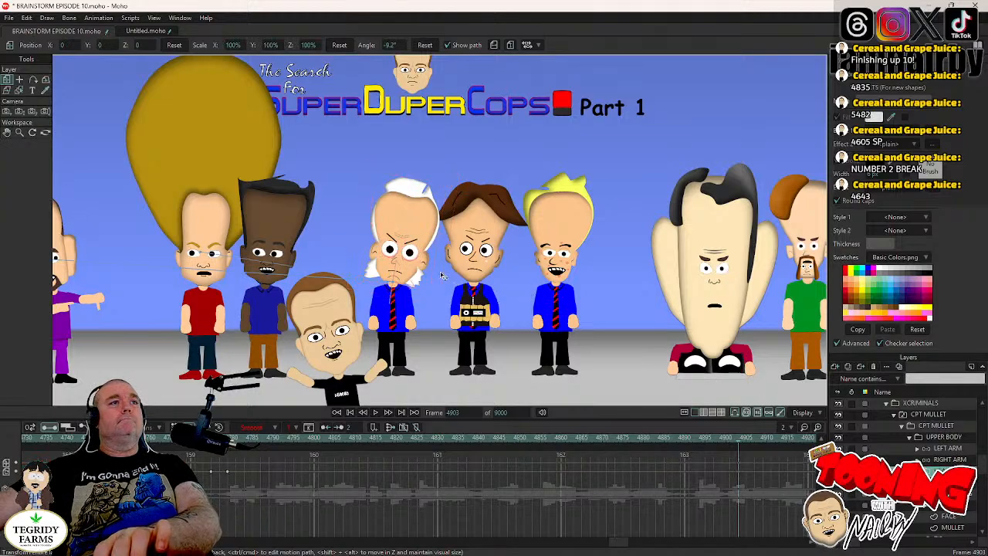
key(Right)
key(Right)
key(Right)
key(Right)
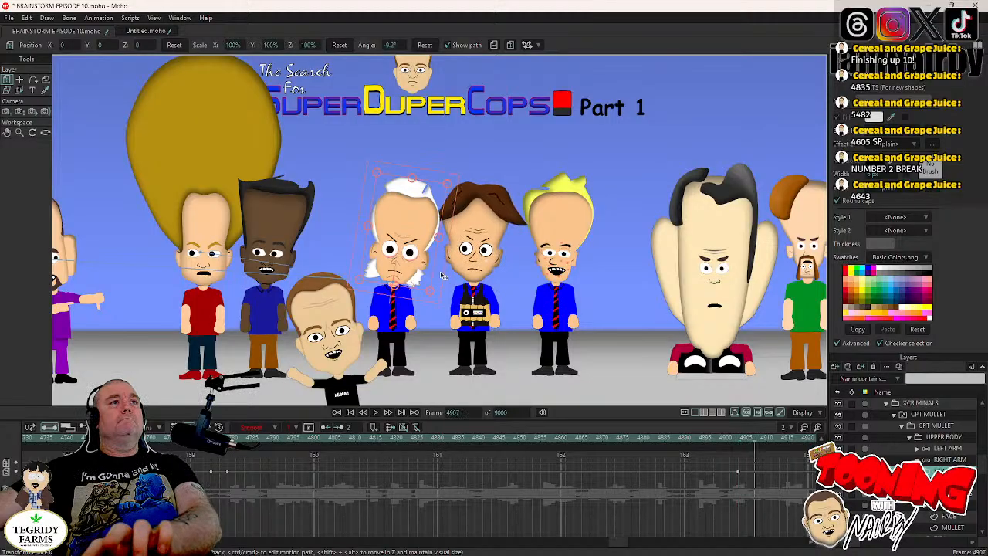
drag(443, 275, 432, 260)
- Shift CPT MULLET's head to about X -0.0188, Y -0.0141 at frame 4905 while his eyes are closed
key(Left)
key(Left)
key(Left)
key(Left)
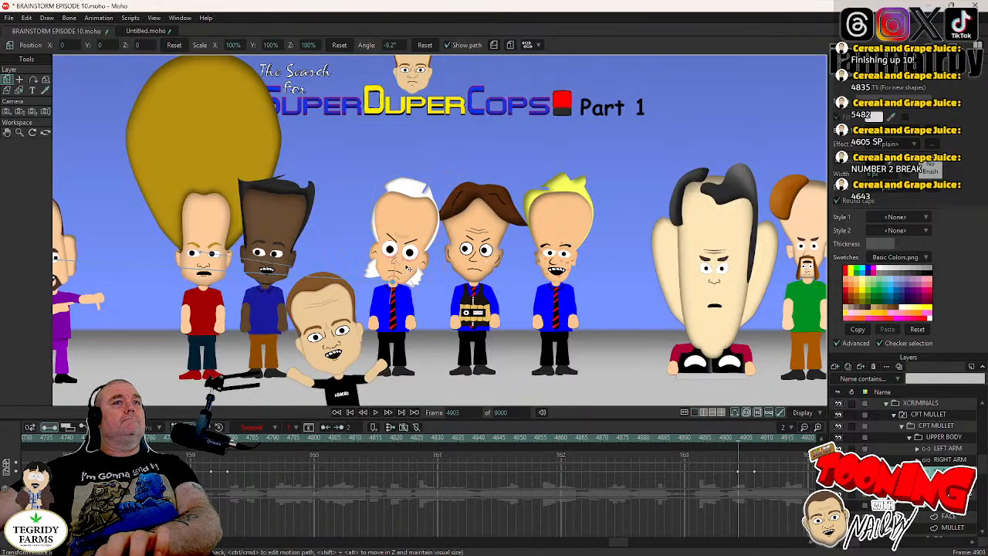
key(Right)
key(Right)
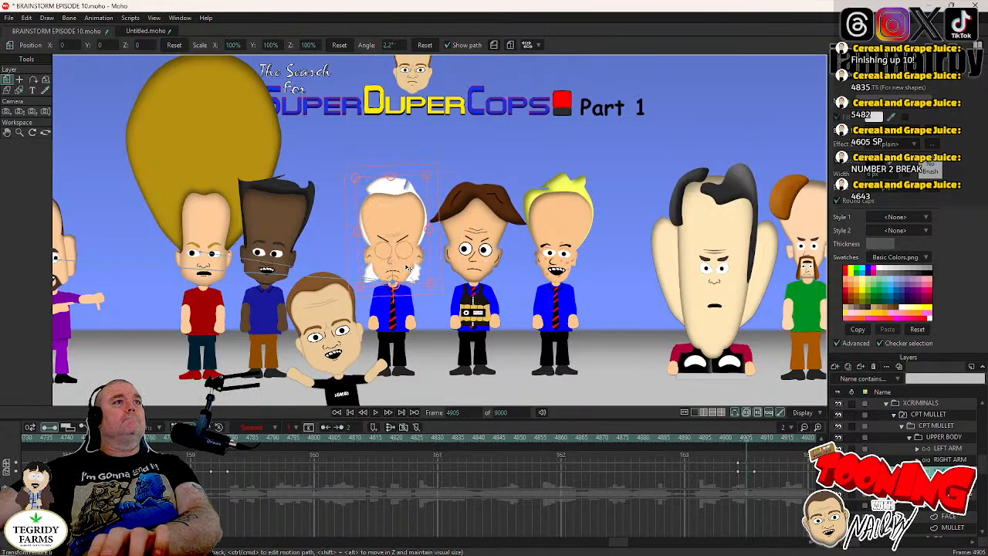
drag(409, 266, 402, 270)
key(Right)
key(Right)
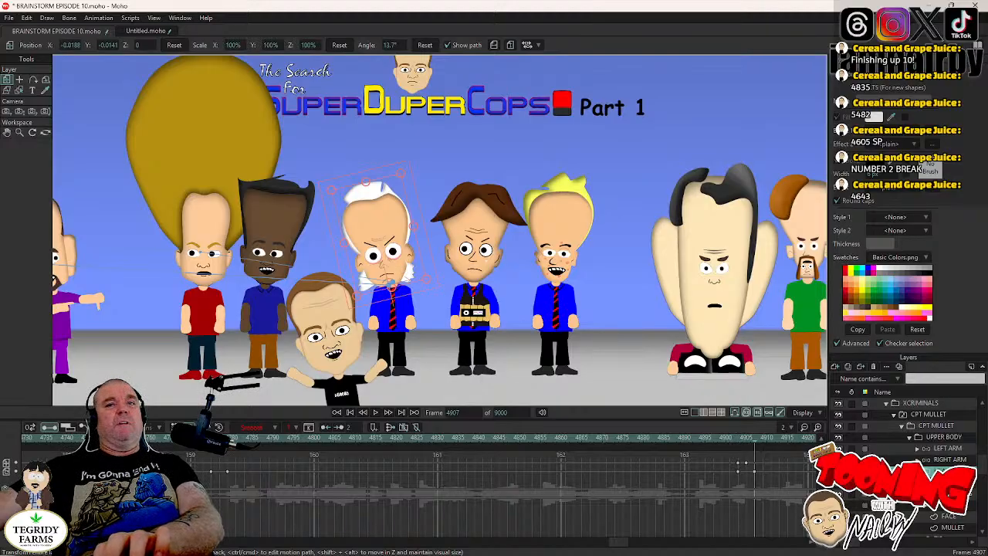
- Hold CPT MULLET's head tilt at frame 5008, around his next blink, and rotate the head back the other way at frame 5012
click(943, 483)
drag(618, 543, 632, 544)
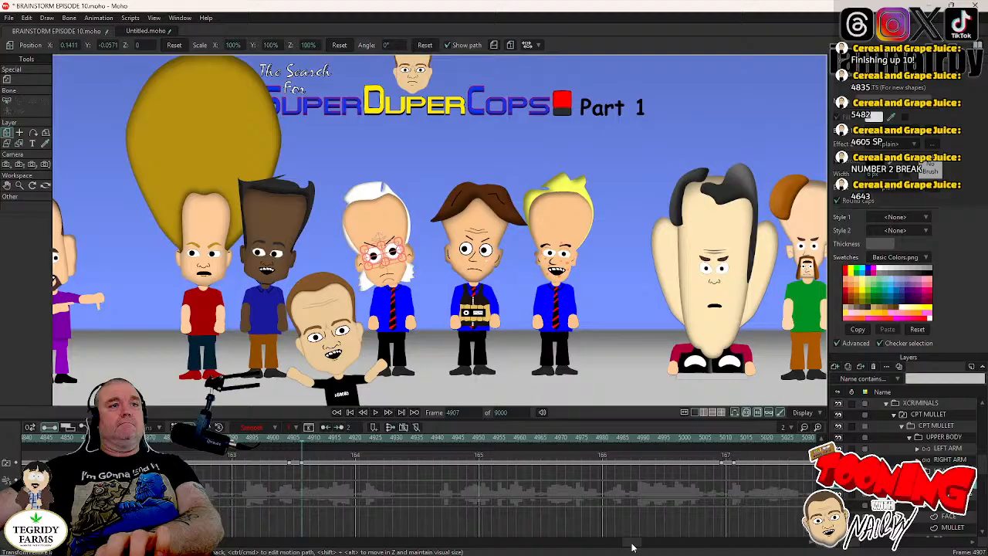
click(722, 440)
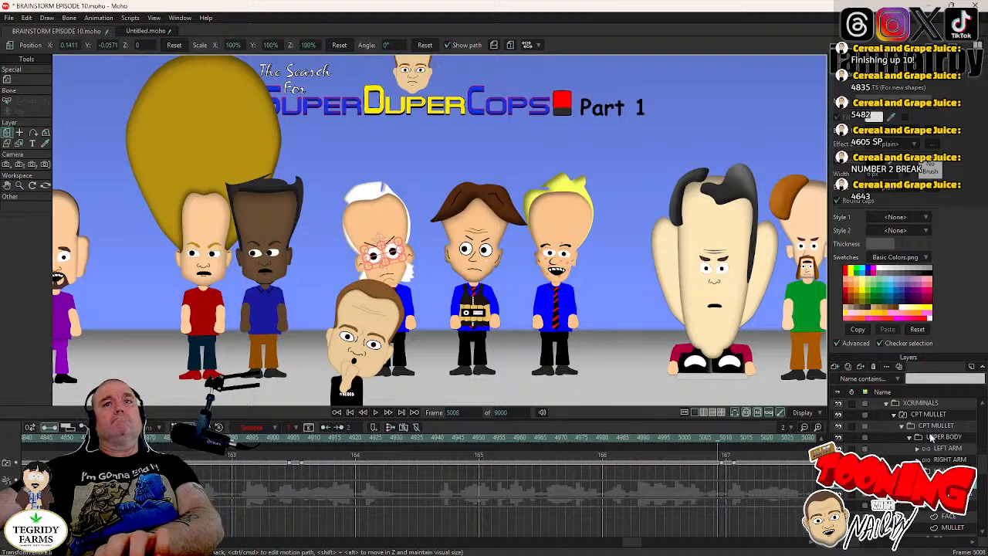
click(943, 471)
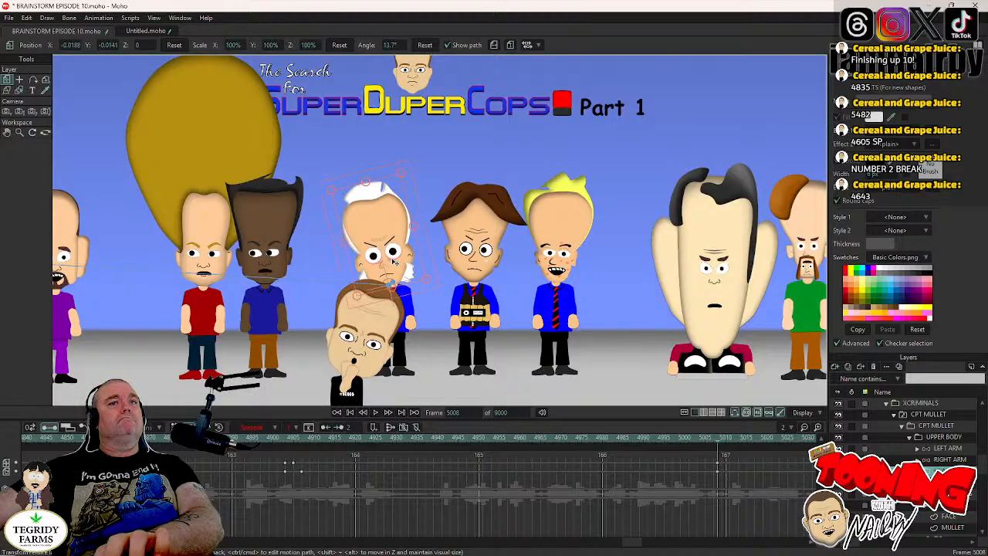
key(Right)
key(Right)
key(Right)
key(Right)
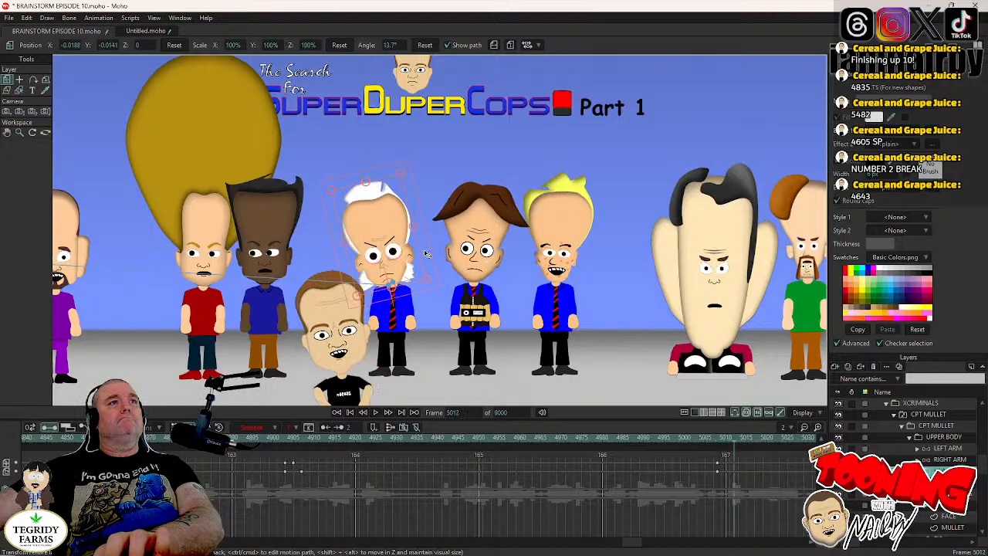
drag(426, 253, 431, 269)
- Reset CPT MULLET's head position at frame 5010 and move the keyframe that ends the tilt to frame 5013
key(Left)
key(Left)
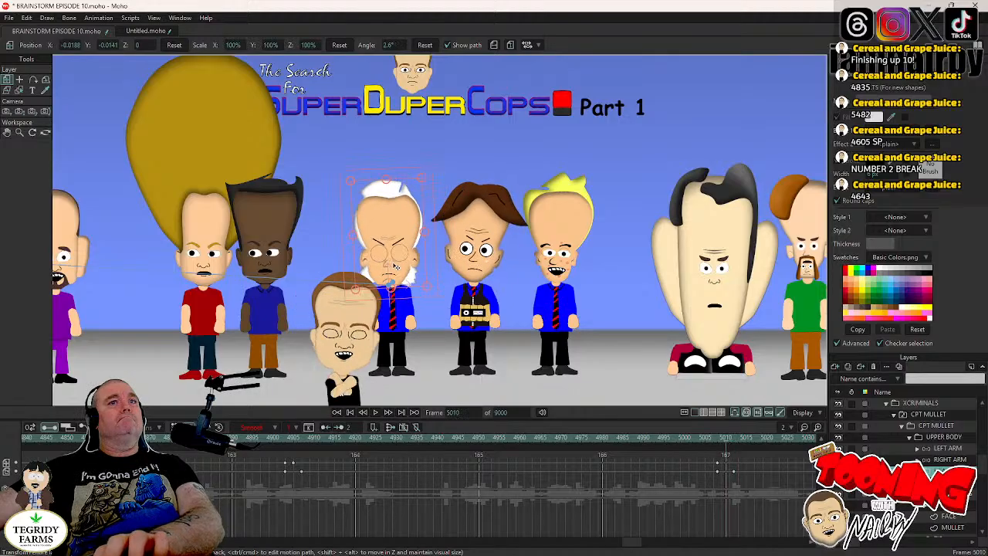
click(173, 46)
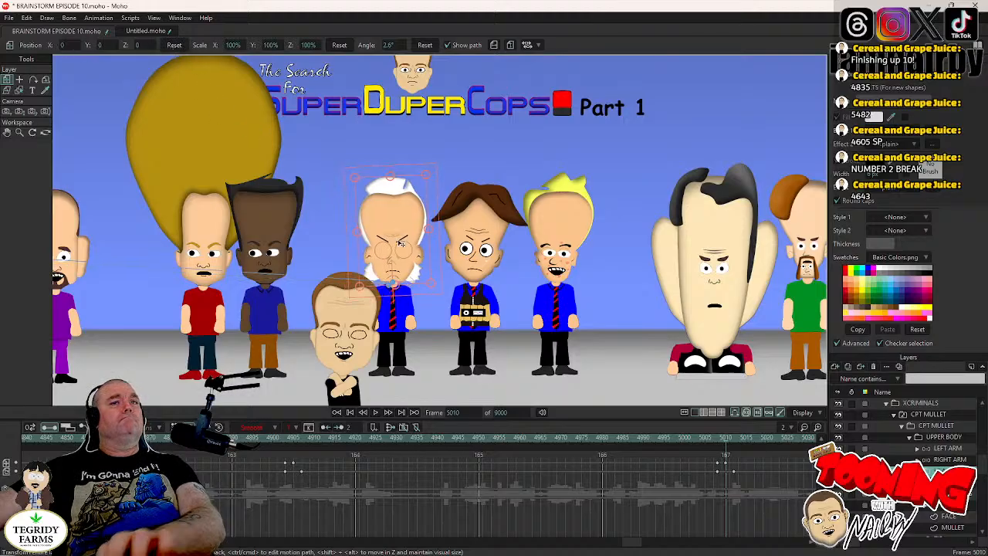
scroll(398, 248, up, 3)
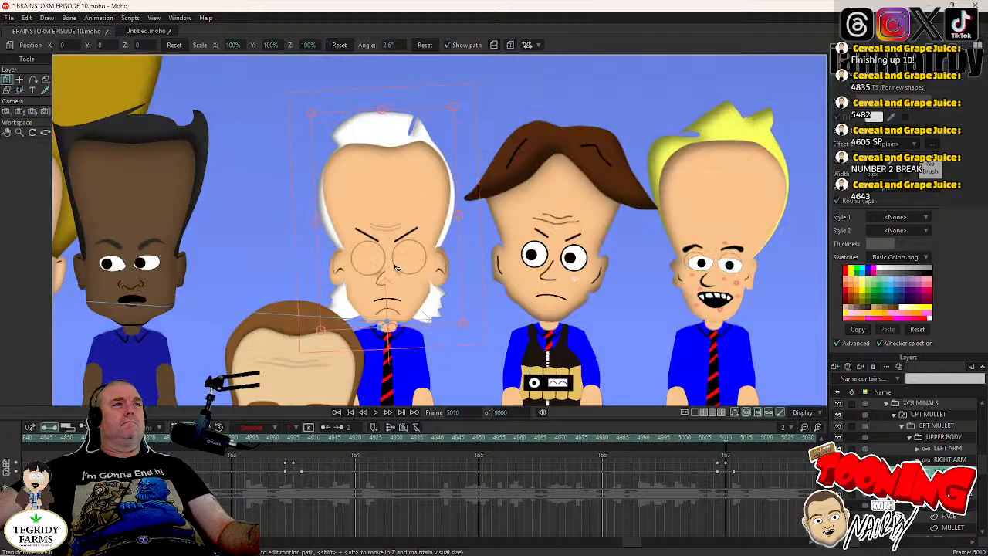
scroll(395, 267, up, 2)
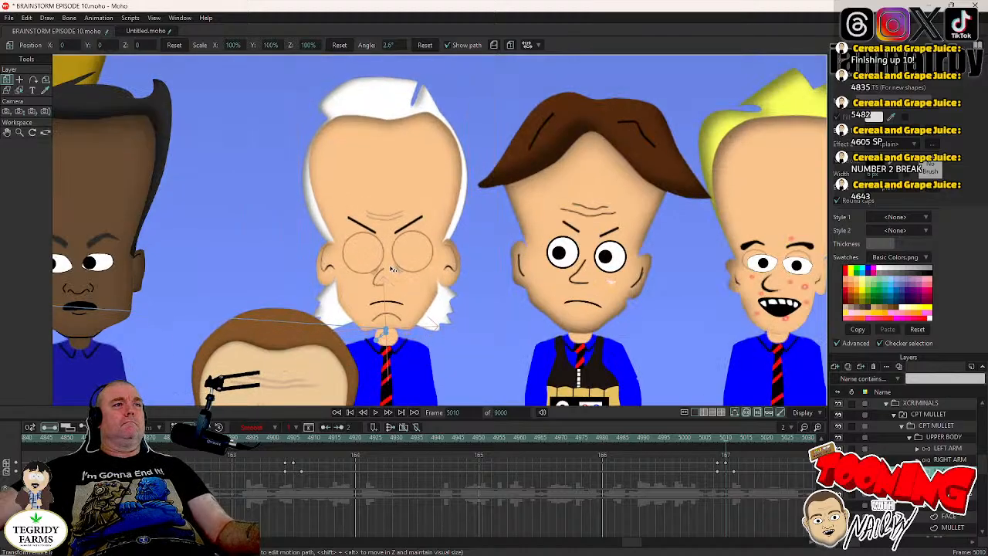
click(391, 269)
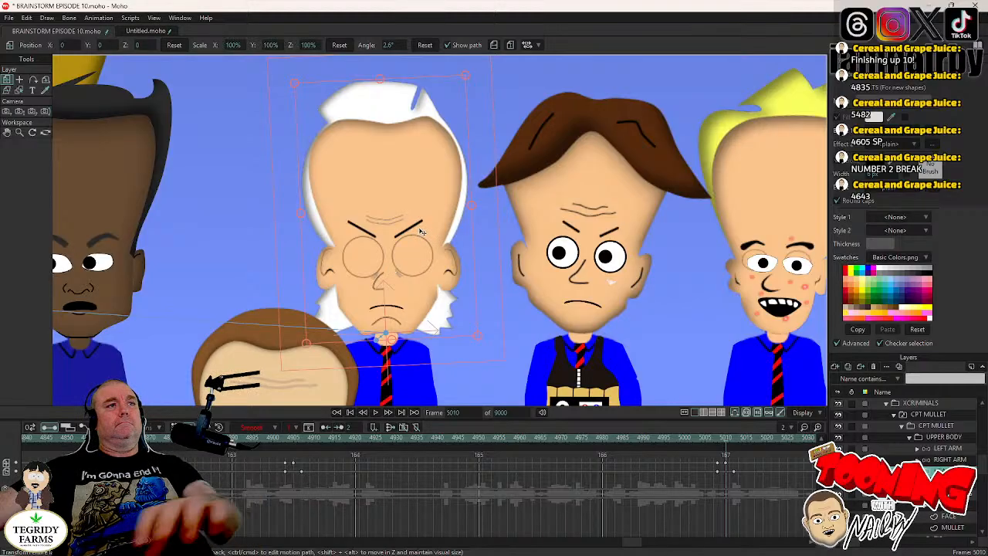
scroll(414, 252, down, 5)
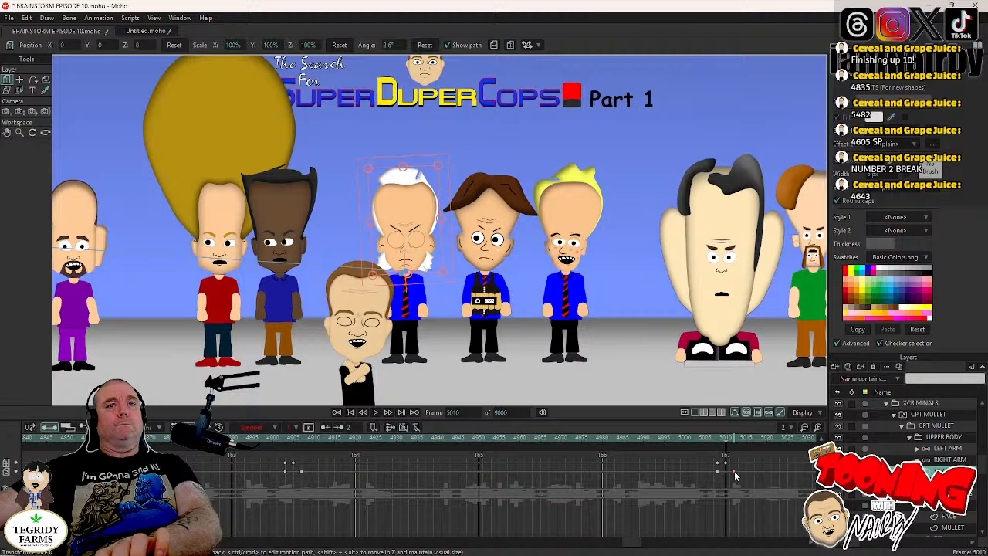
drag(735, 472, 739, 473)
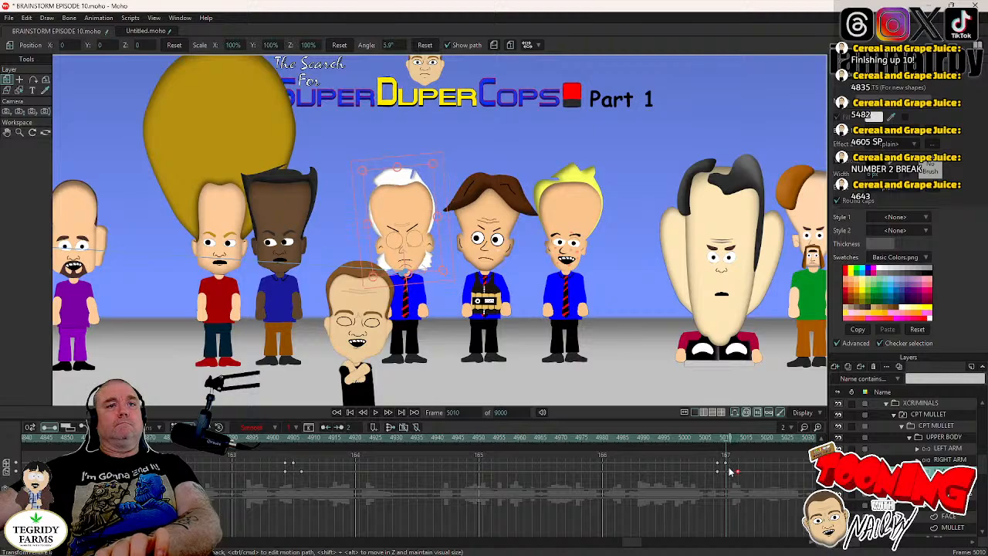
- Locate CPT MULLET's blink around frame 5174 and play back his head movement from frame 5012
click(946, 483)
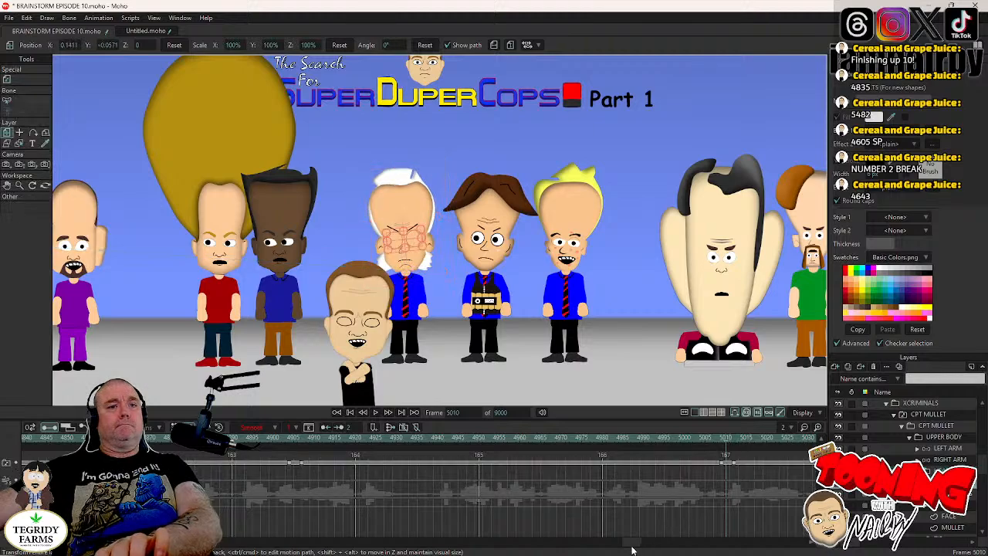
drag(632, 547, 663, 548)
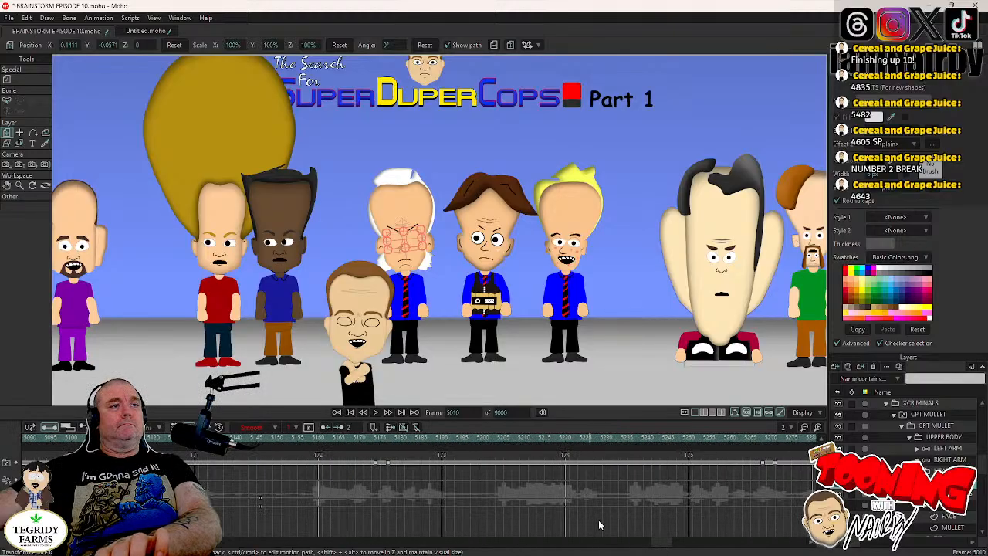
click(374, 437)
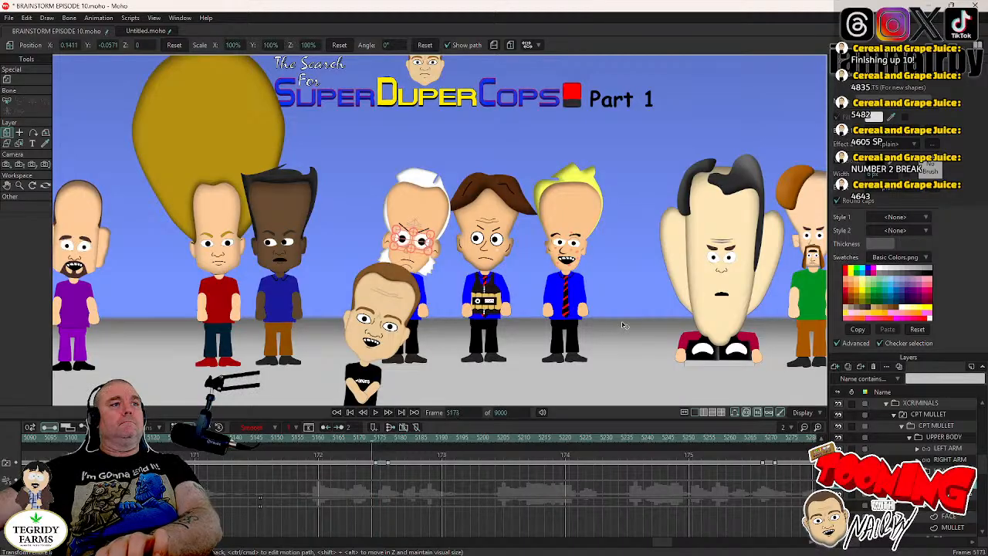
key(Right)
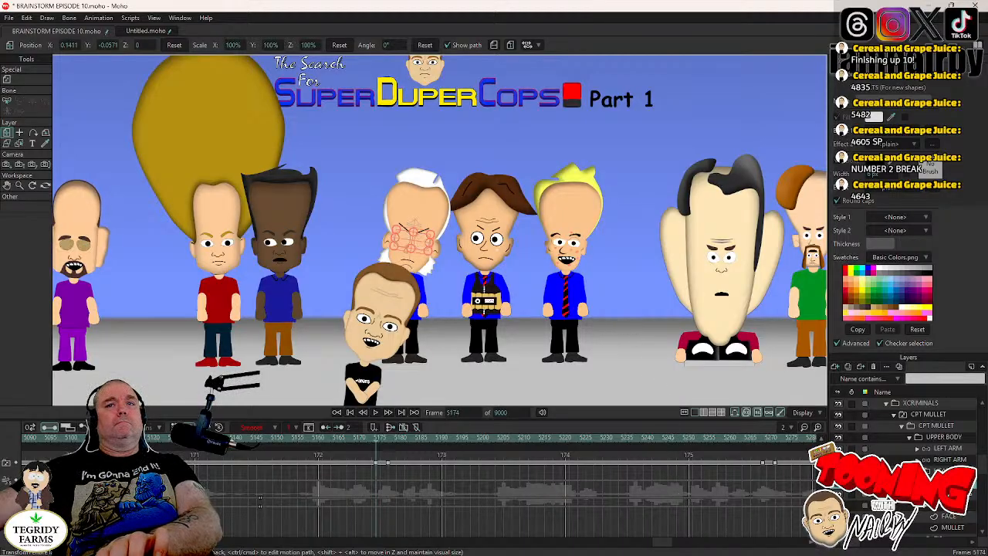
click(948, 471)
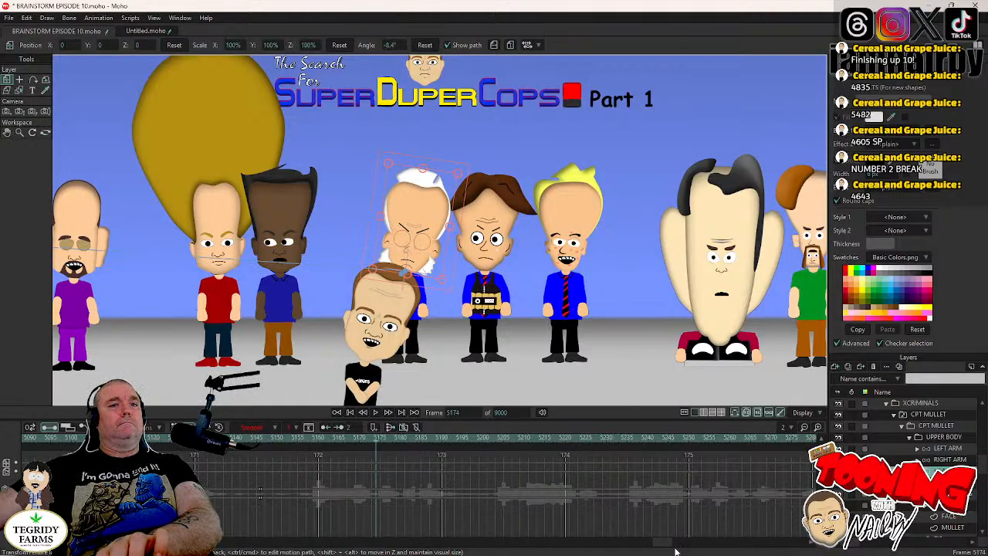
drag(669, 544, 652, 545)
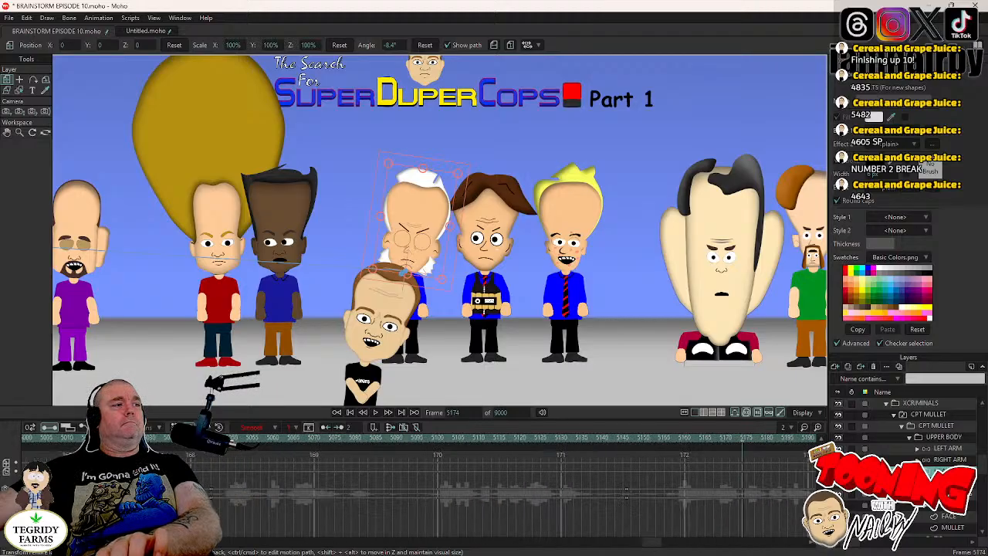
click(79, 440)
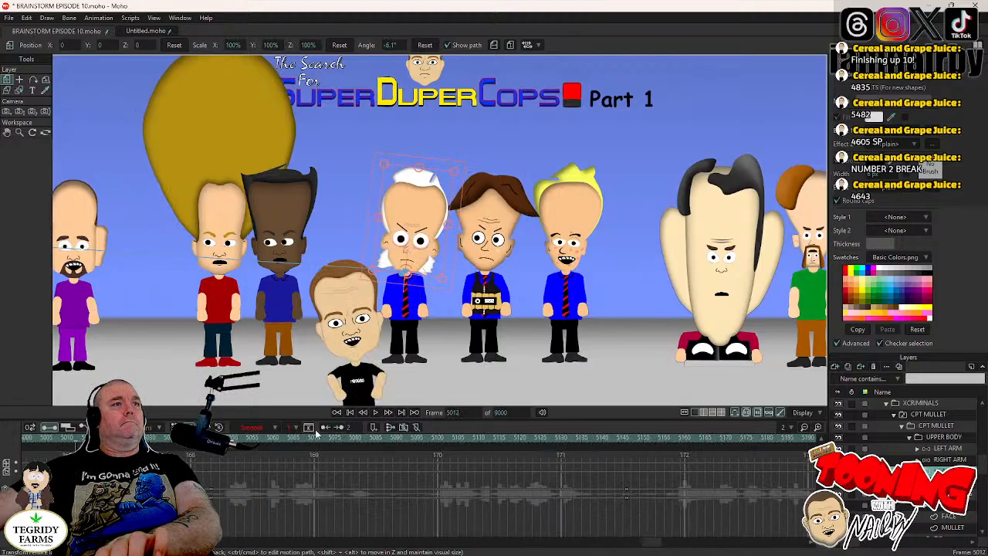
click(376, 414)
click(376, 414)
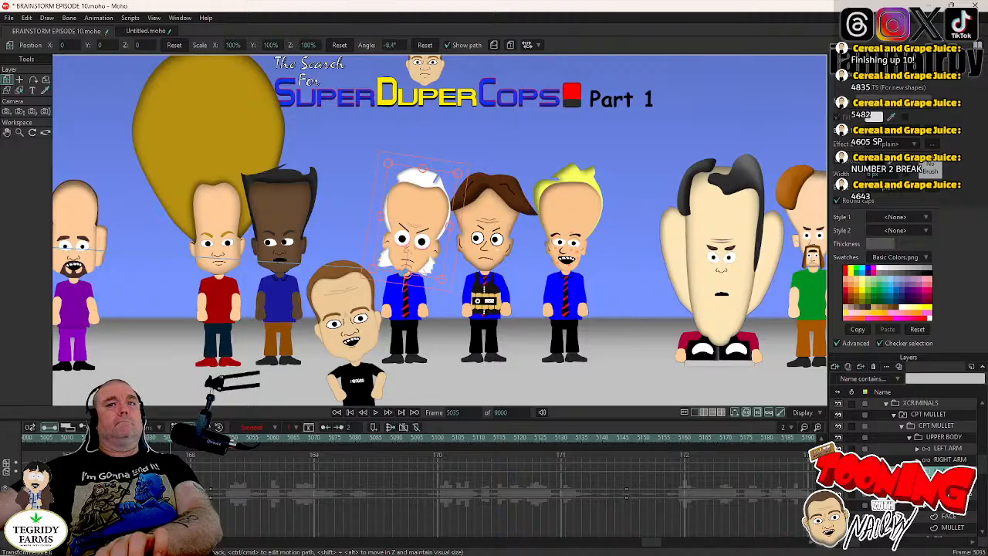
- Hold CPT MULLET's head tilt at frame 5173 and rotate the head the opposite way, to about 14.5°, at frame 5177
click(938, 494)
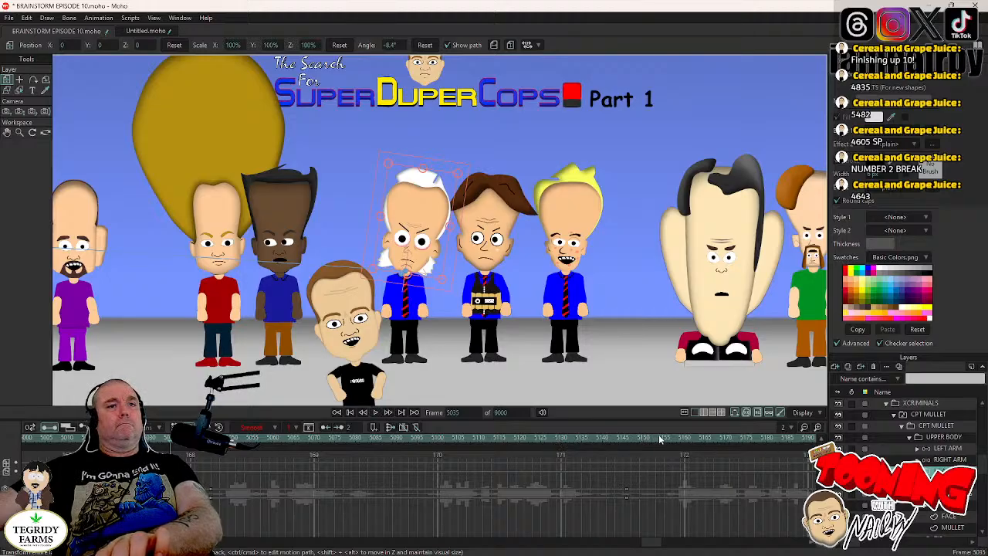
click(759, 438)
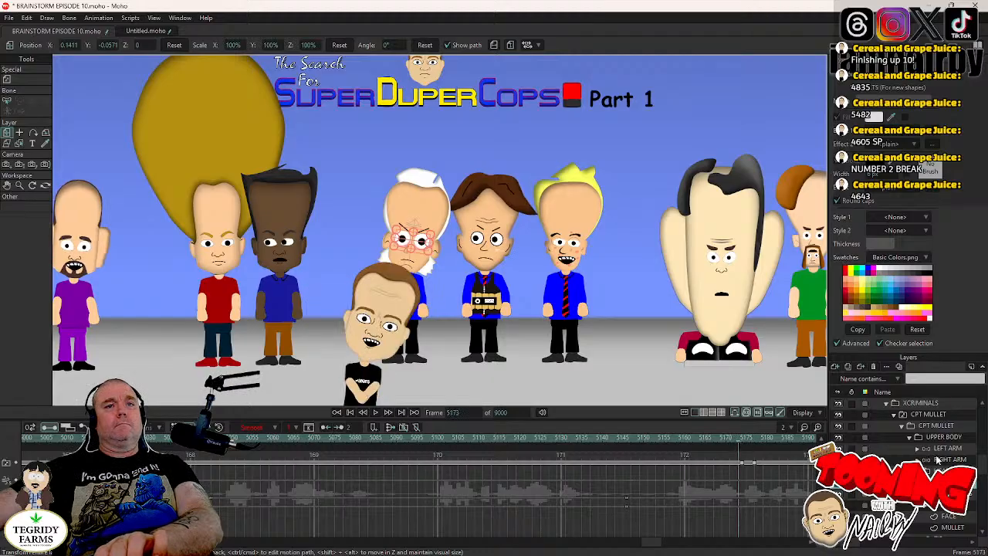
alt+right_click(398, 220)
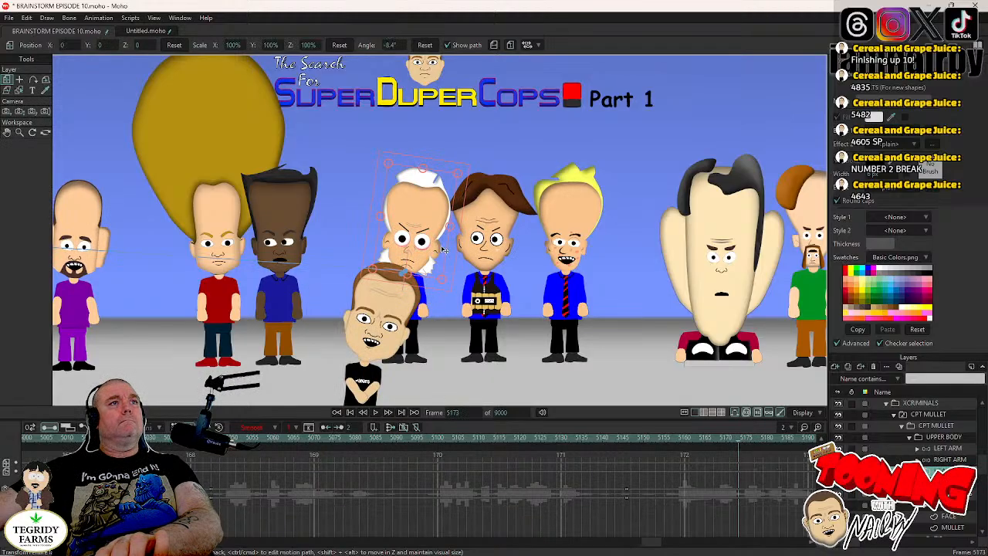
scroll(459, 252, up, 2)
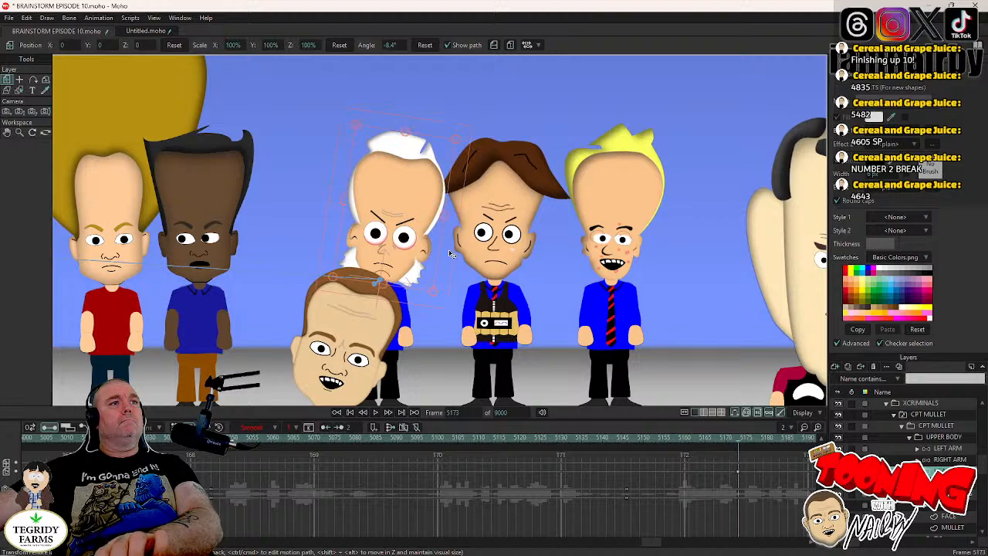
key(Right)
key(Right)
key(Right)
key(Right)
drag(450, 253, 443, 226)
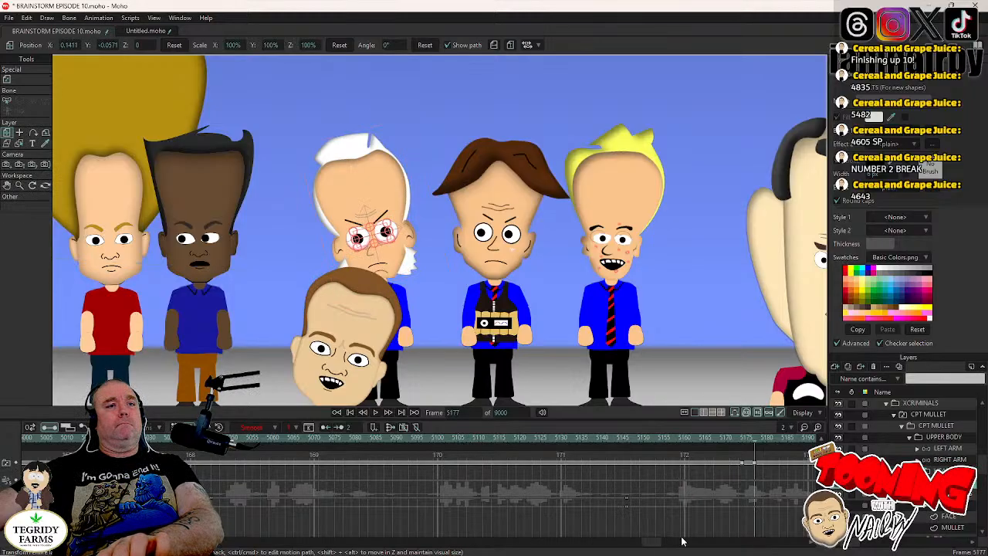
- Hold CPT MULLET's head tilt at frame 5267, before his next blink, and rotate the head back to about -4.3° at frame 5271
drag(655, 545, 668, 546)
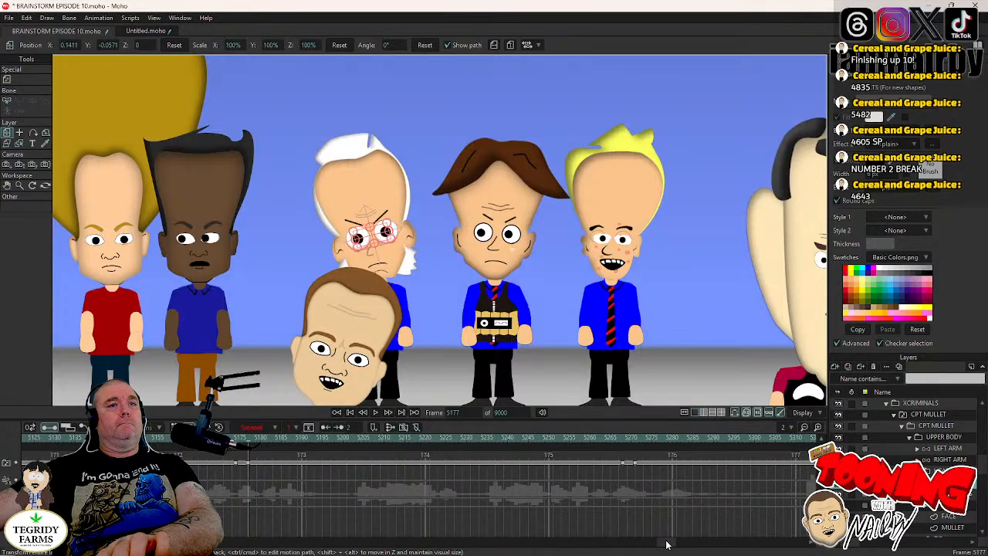
click(619, 439)
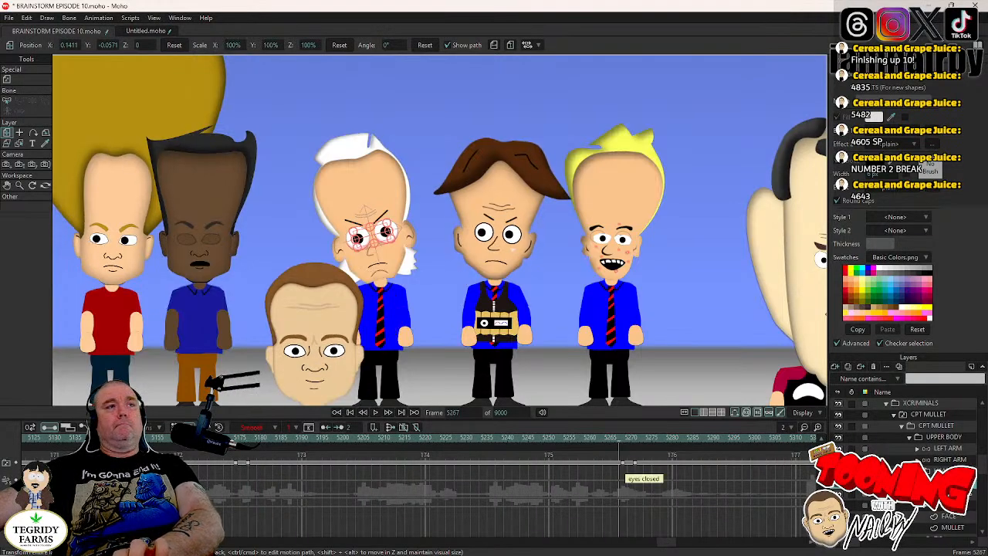
click(946, 471)
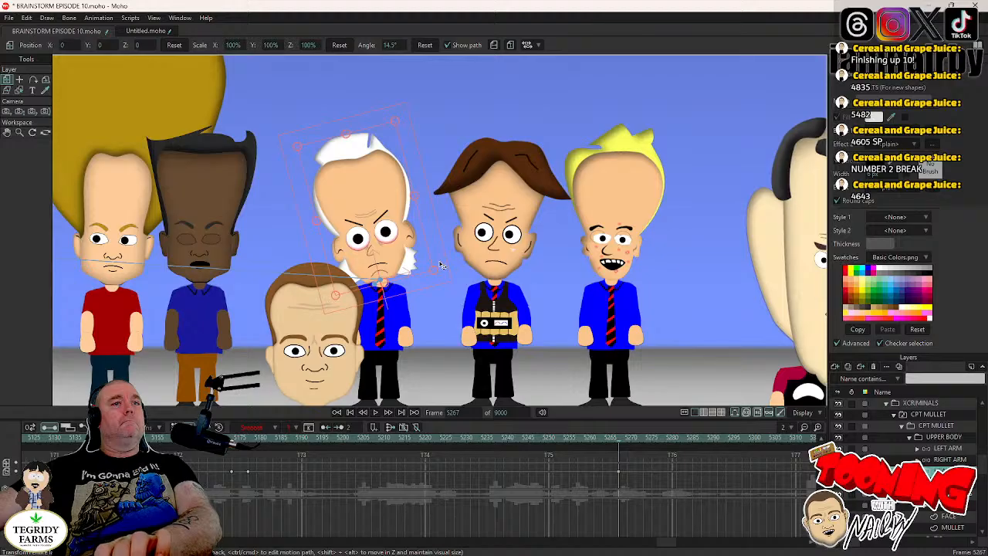
key(Right)
key(Right)
key(Right)
key(Right)
drag(442, 265, 447, 287)
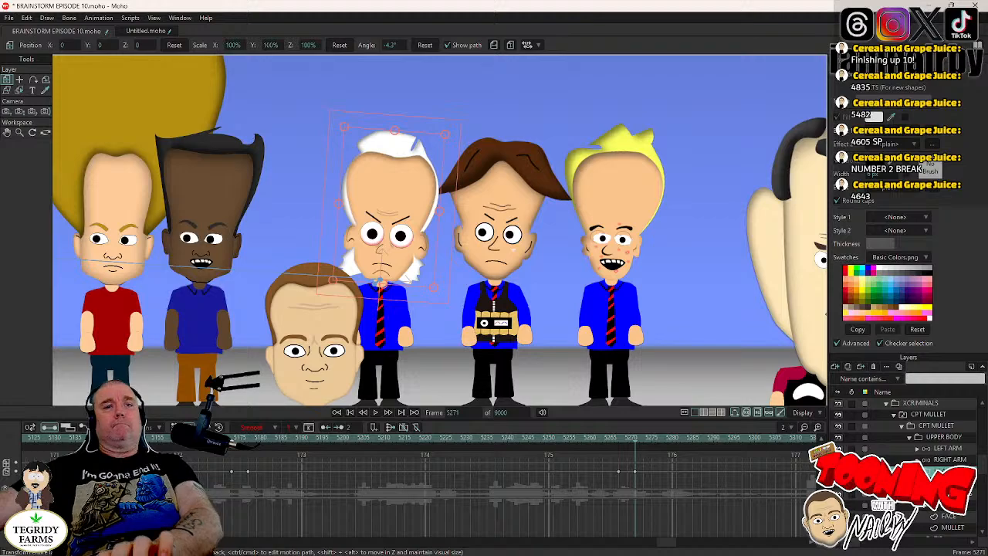
- Hold CPT MULLET's head tilt at frame 5378, before the following blink, and rotate the head to about 22.8° at frame 5382
click(950, 482)
drag(671, 544, 682, 547)
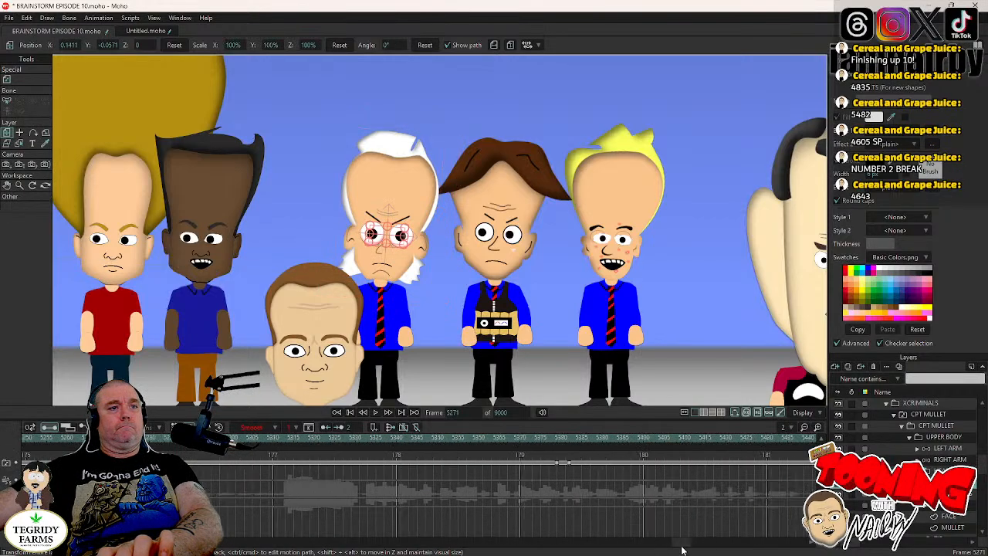
click(295, 441)
click(375, 413)
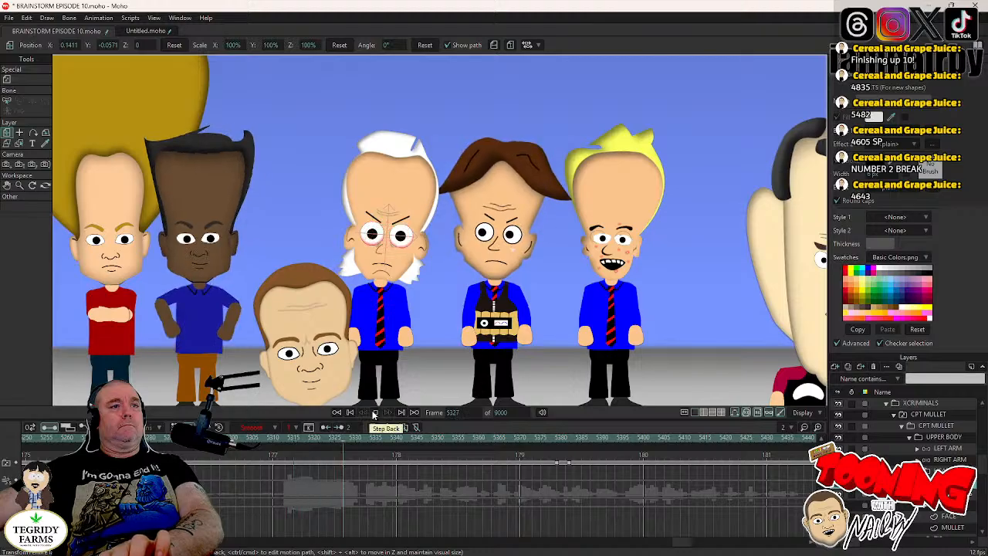
click(554, 441)
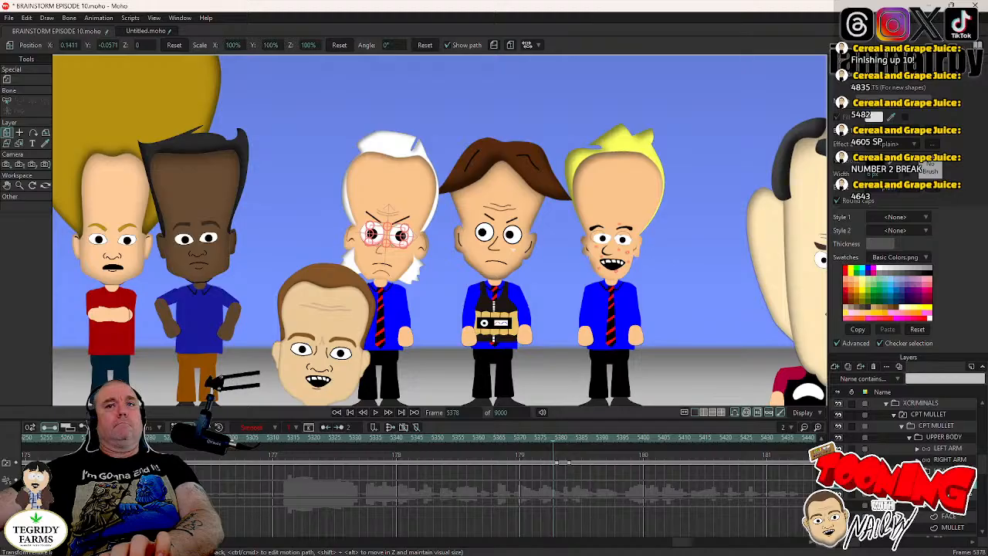
click(944, 471)
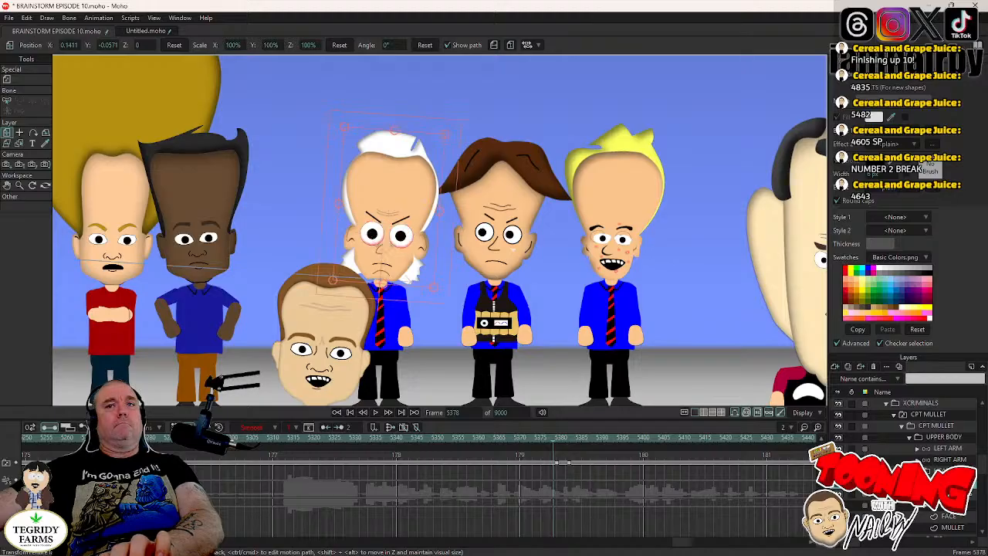
click(445, 249)
key(Right)
key(Right)
key(Right)
key(Right)
click(445, 250)
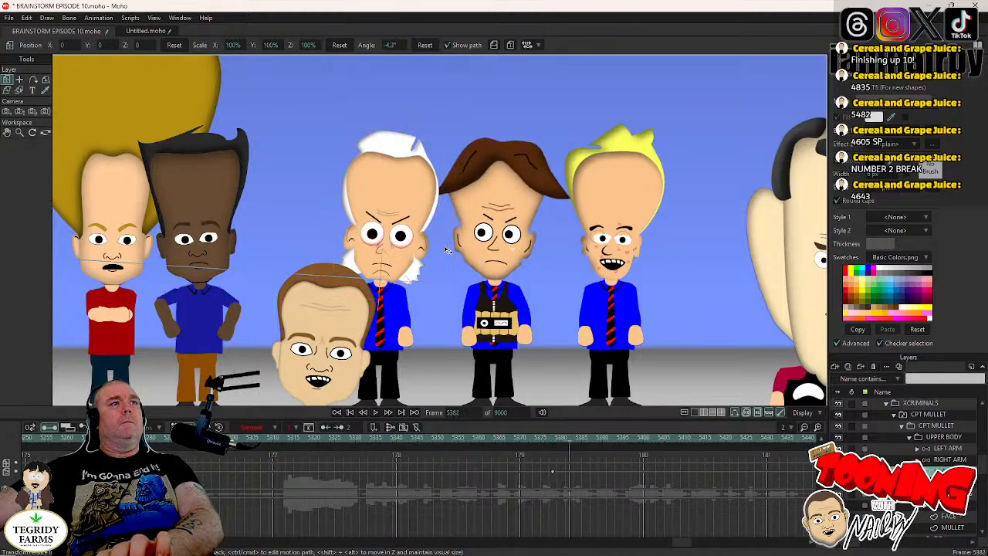
drag(445, 249, 425, 221)
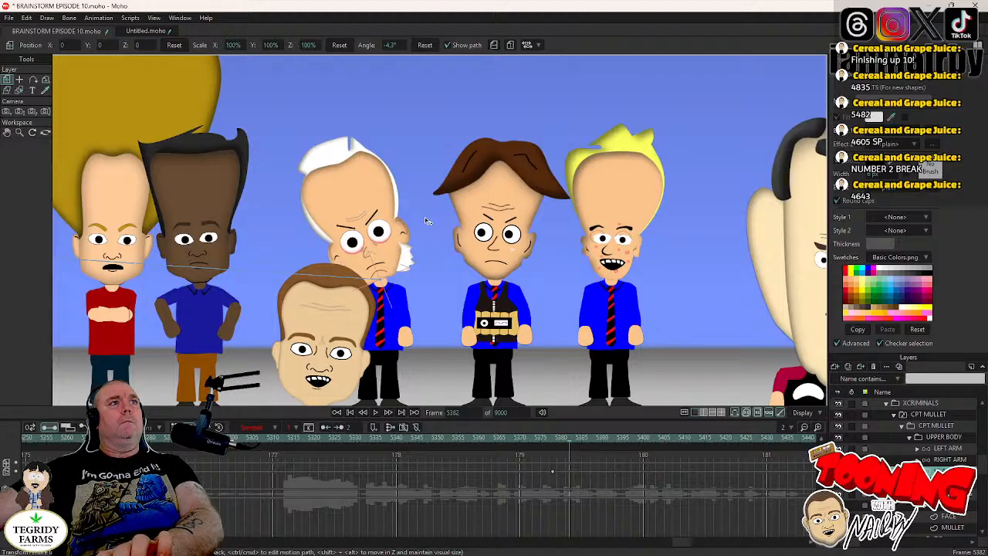
- Hold CPT MULLET's head position at frame 5378 and shift the head to about X -0.0166, Y -0.0432 at frame 5380
key(Left)
key(Left)
key(Left)
key(Left)
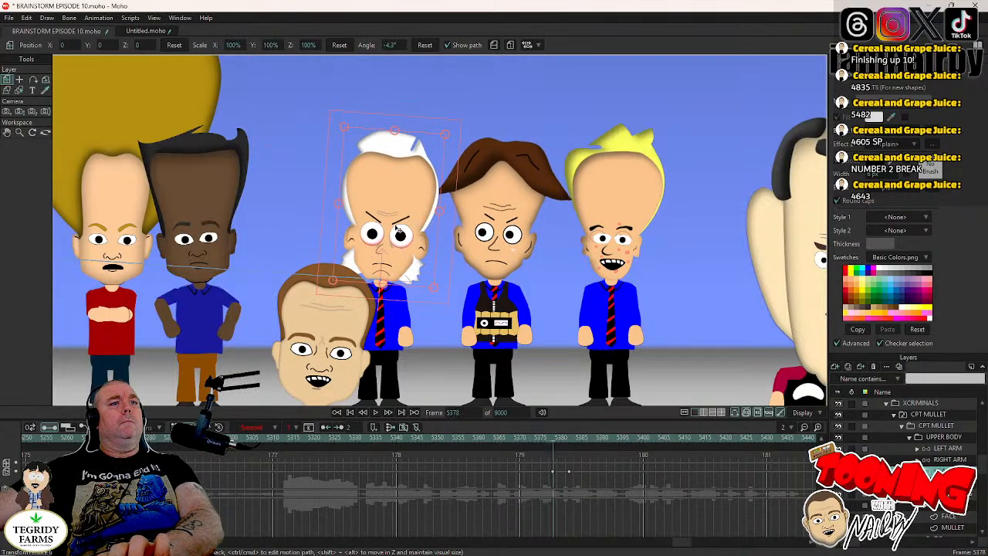
key(Right)
key(Right)
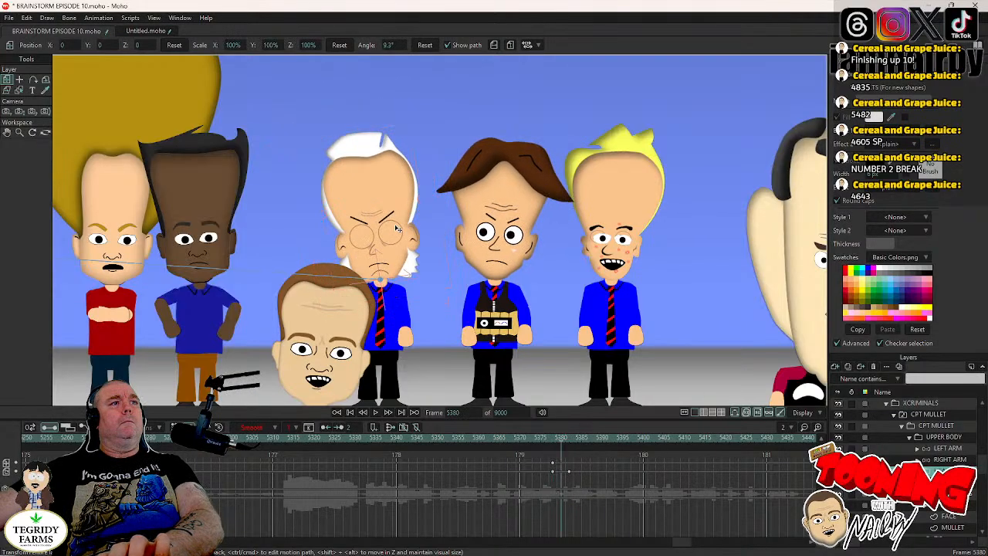
drag(397, 229, 392, 243)
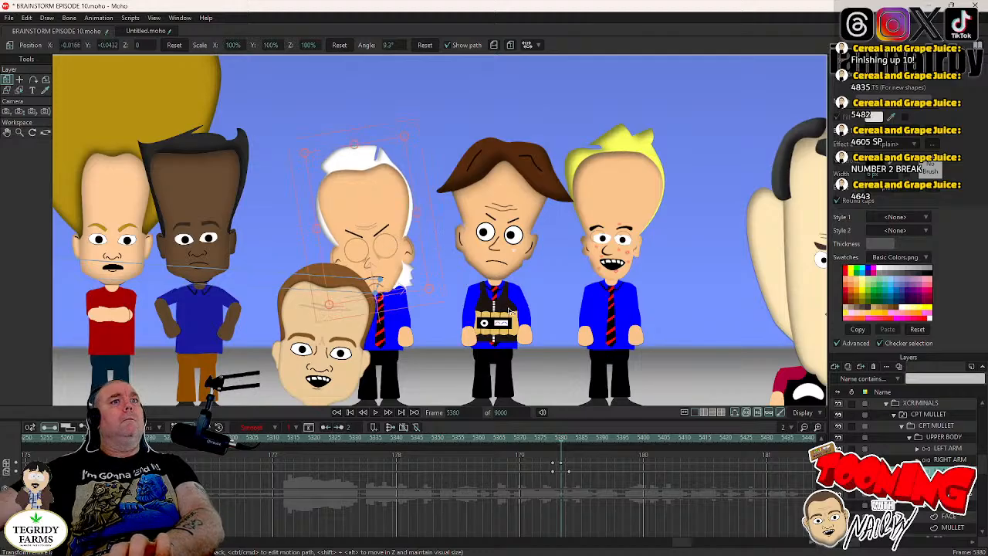
- Move the keyframe that ends CPT MULLET's head tilt to frame 5383
click(570, 473)
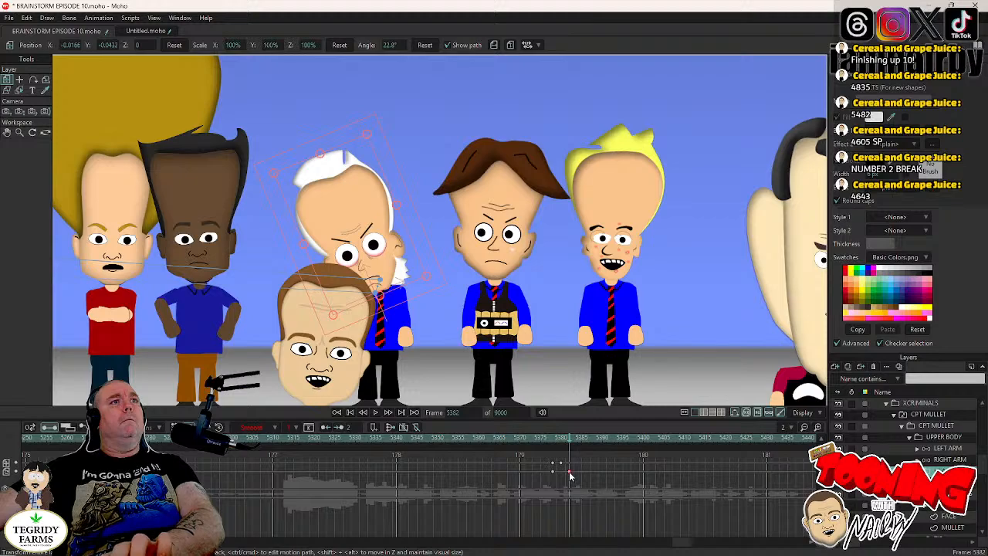
drag(570, 472, 574, 472)
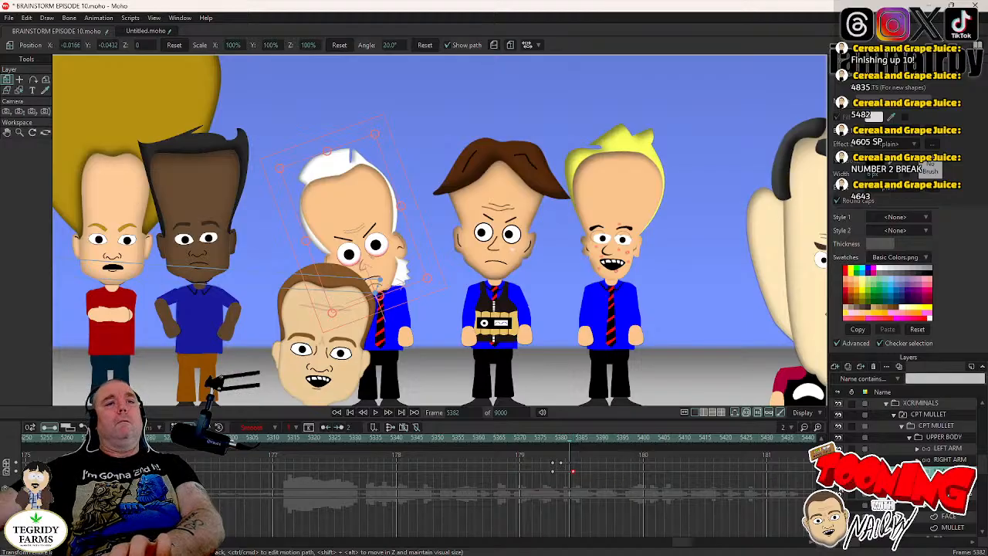
drag(572, 471, 573, 471)
- Switch CPT MULLET's mouth to the open SHOCK shape at frame 5381 and save the project
key(Left)
key(Left)
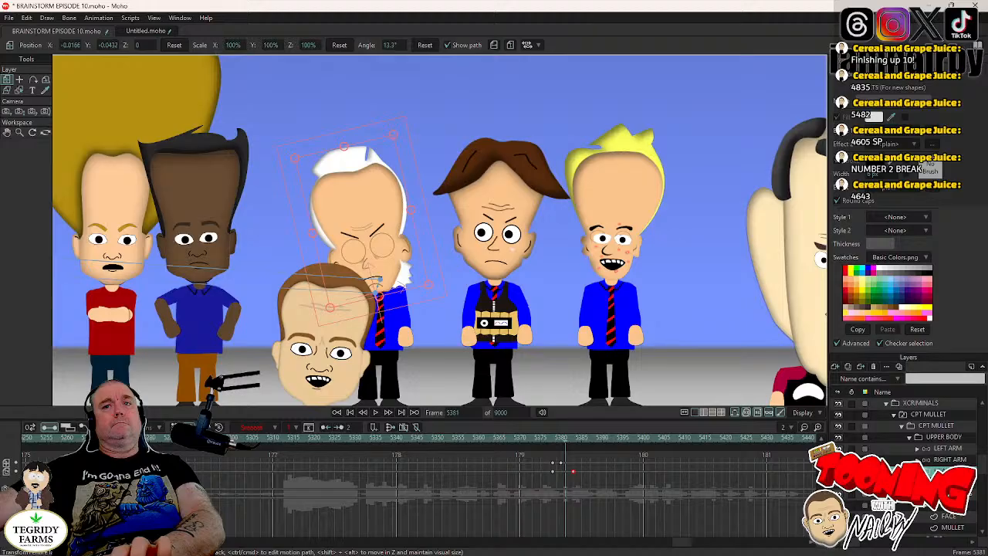
right_click(942, 467)
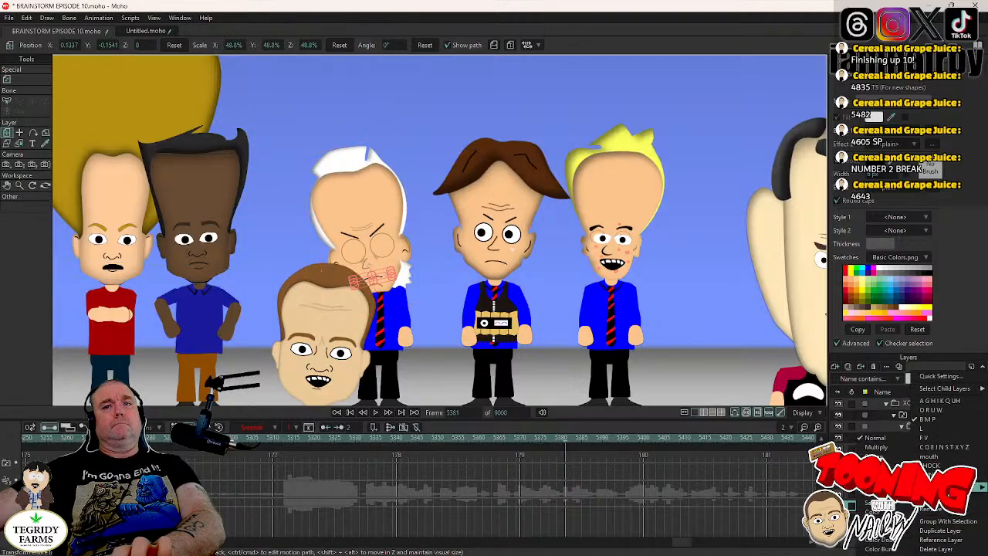
click(941, 467)
key(Right)
key(Right)
key(Right)
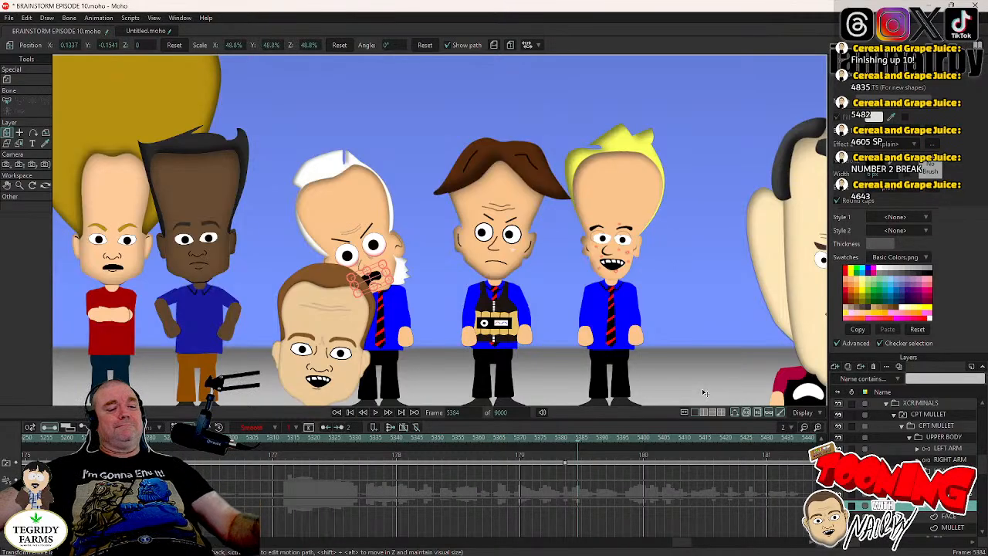
key(ctrl+s)
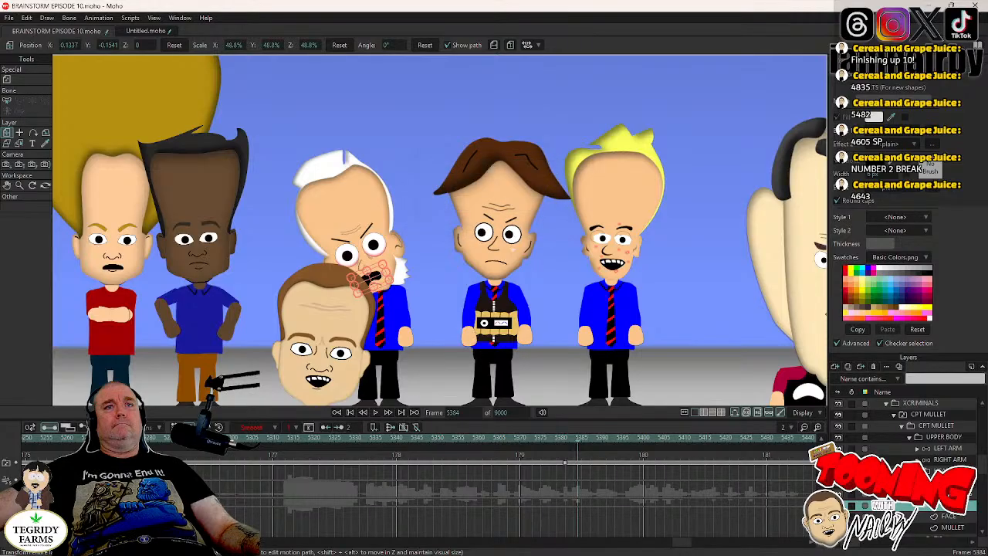
- Go to frame 5442, just before CPT MULLET's next blink, and select his head layer
click(900, 484)
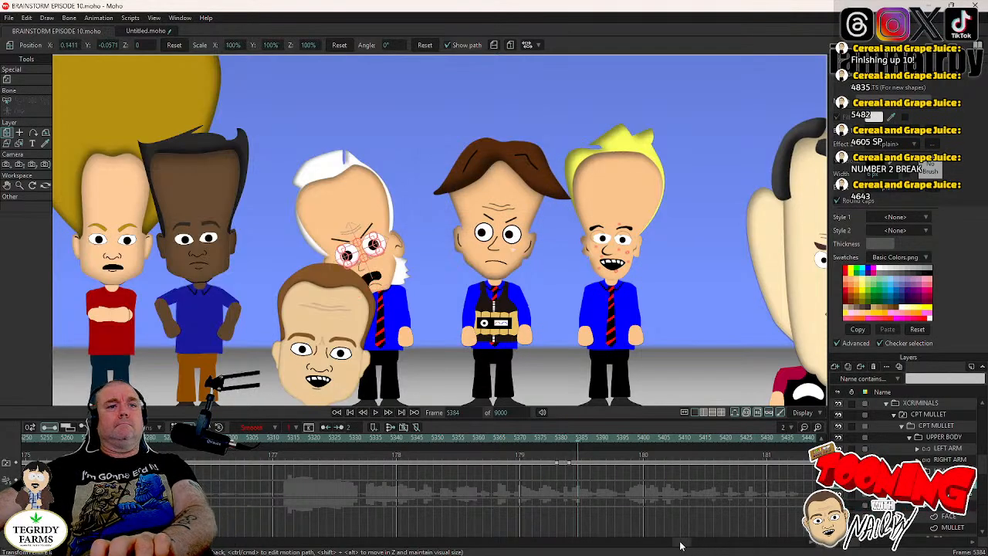
drag(680, 545, 687, 546)
click(662, 436)
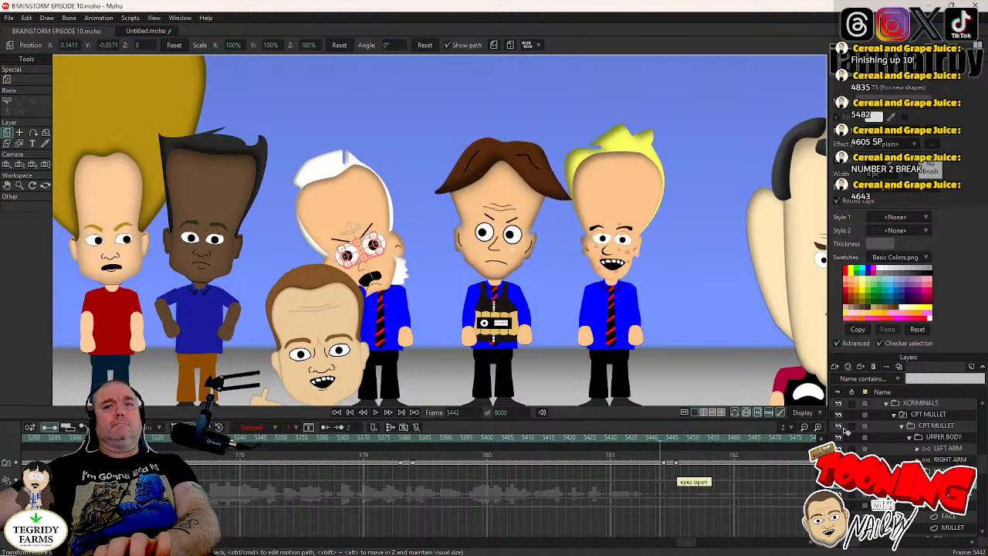
click(941, 471)
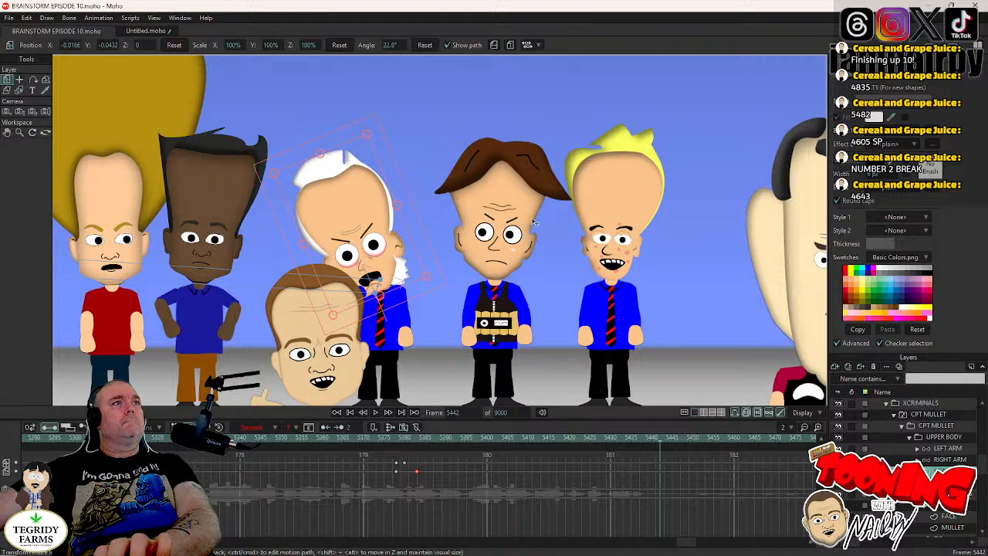
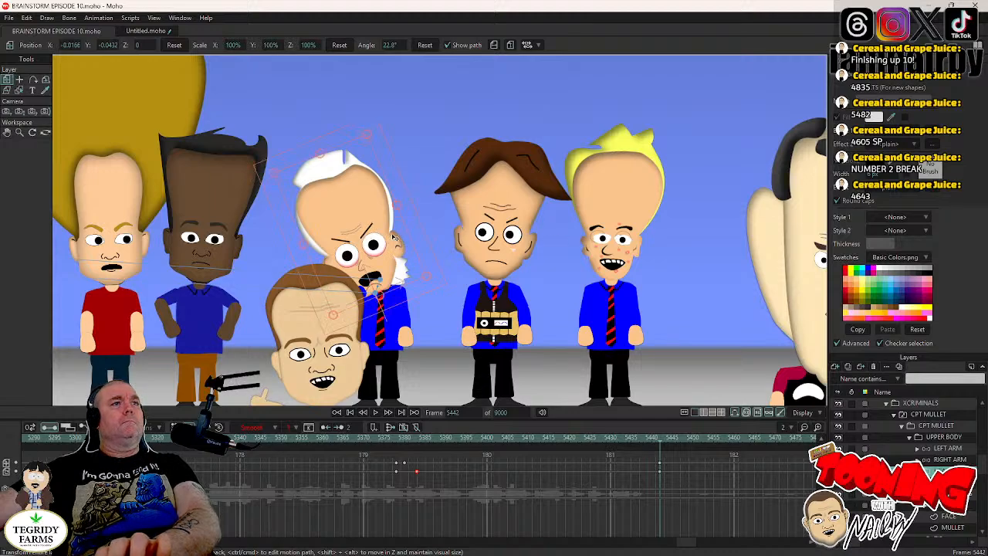
- Reset the white-haired character's head position and rotation at frame 5445, and shift the rotation keyframe about three frames forward
key(Right)
key(Right)
key(Right)
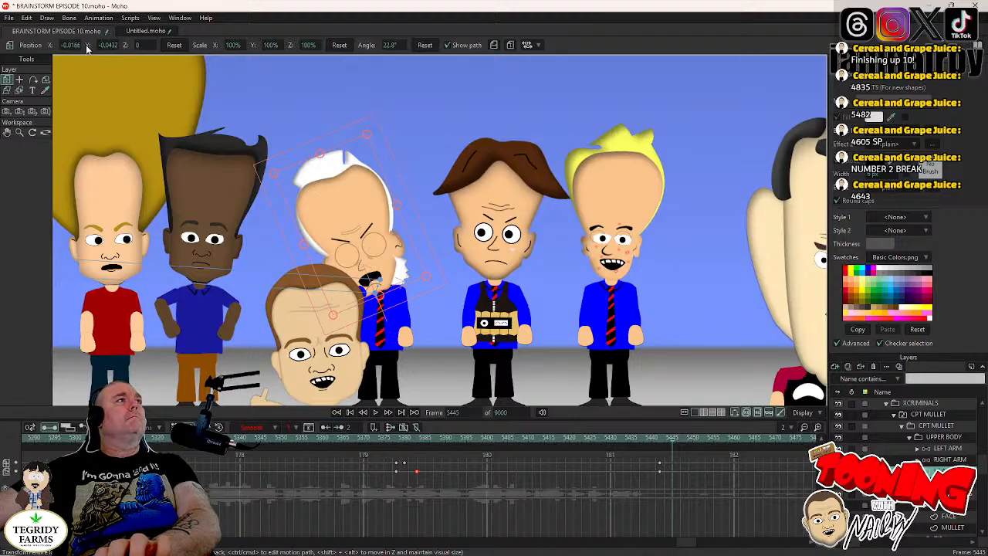
click(174, 46)
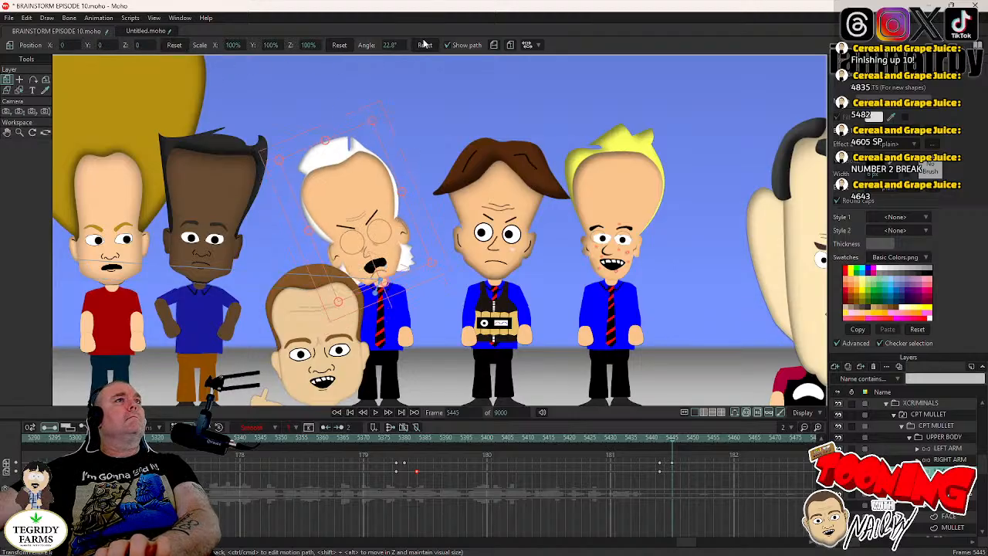
click(425, 46)
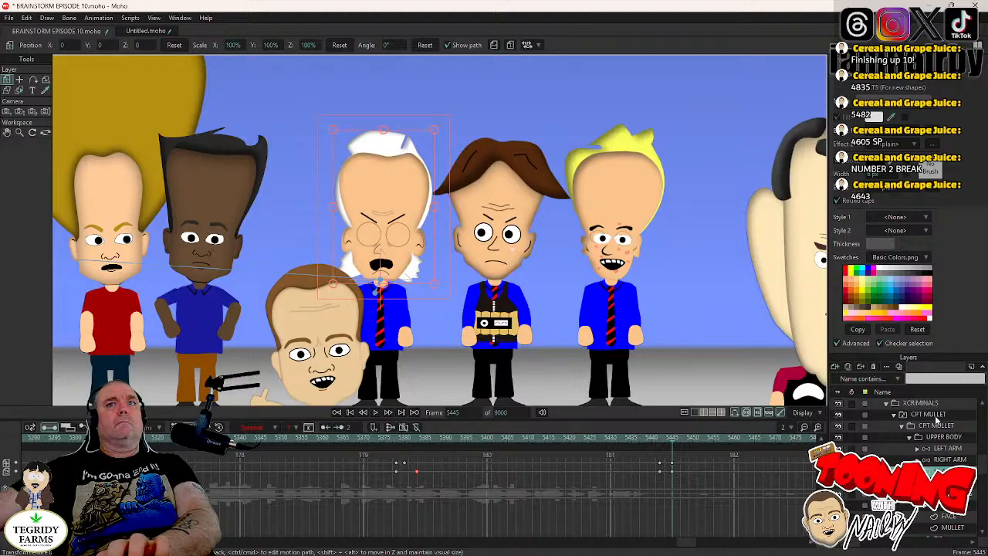
drag(673, 471, 686, 475)
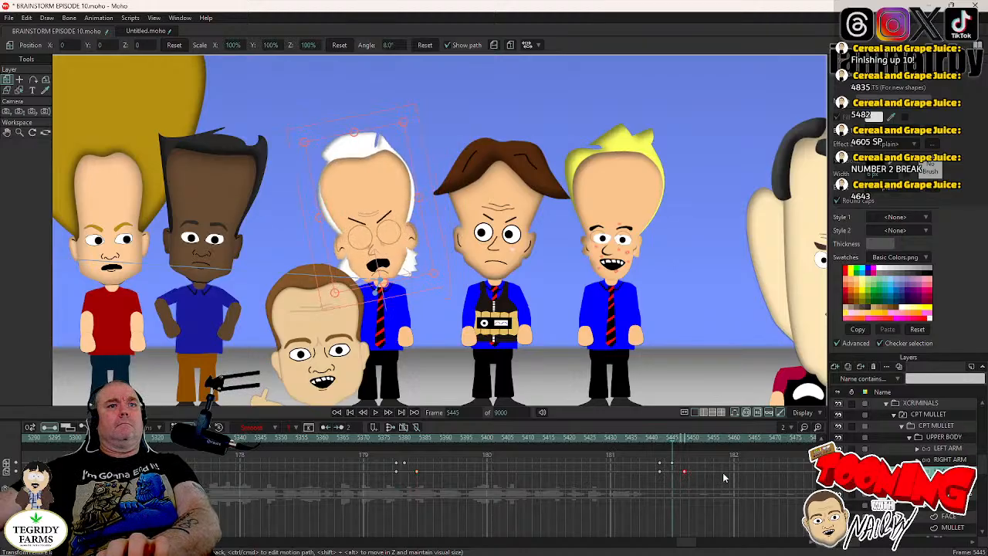
- Switch the white-haired character's mouth to the B M P shape at frame 5444 and save the project
key(Left)
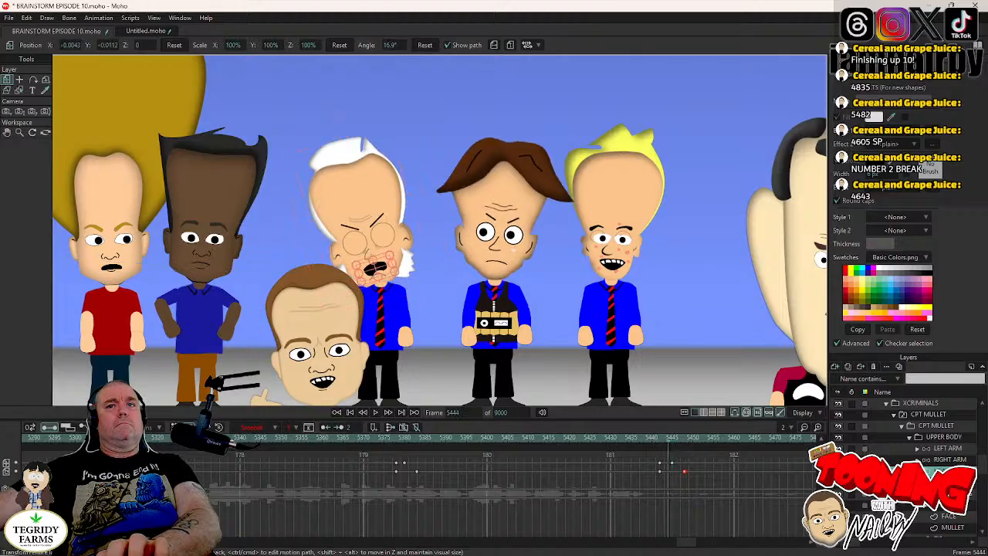
right_click(933, 505)
click(926, 420)
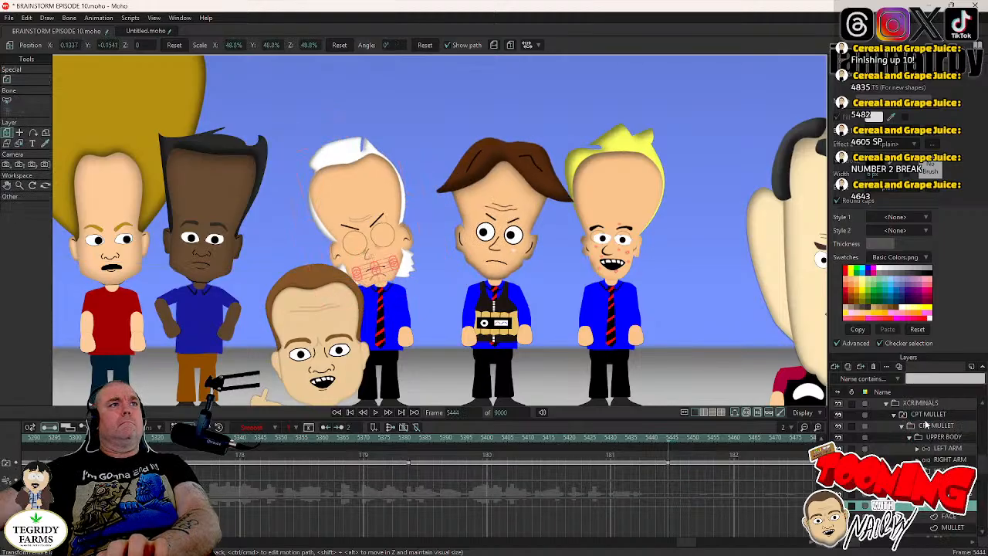
key(Right)
key(Right)
key(Right)
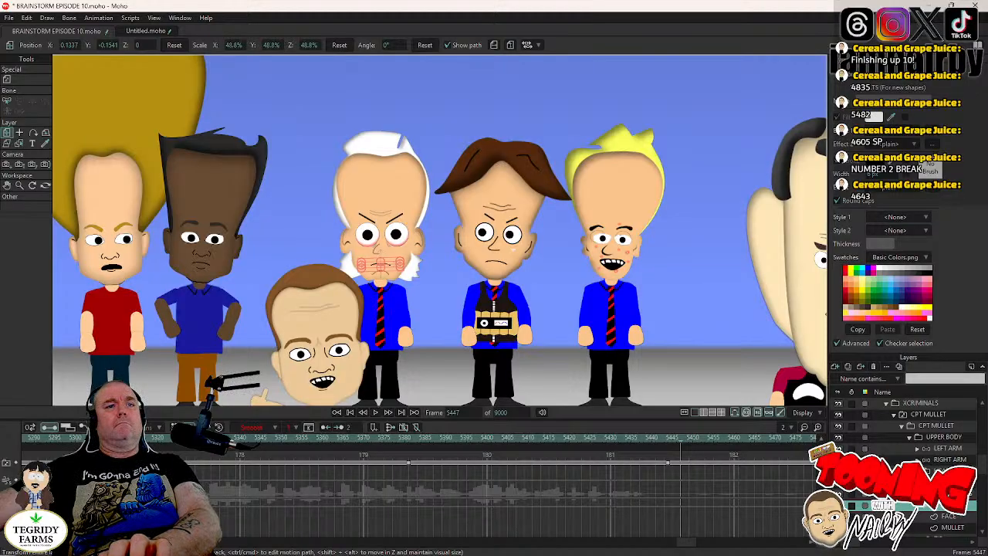
key(ctrl+s)
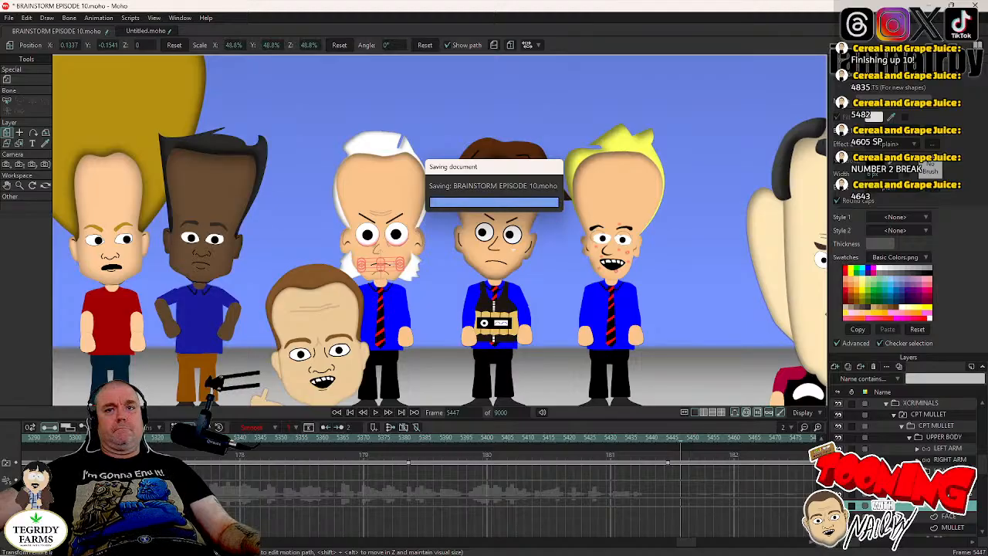
- Select the LEFT ARM layer of CPT MULLET at frame 4605 and play the scene from there
click(895, 493)
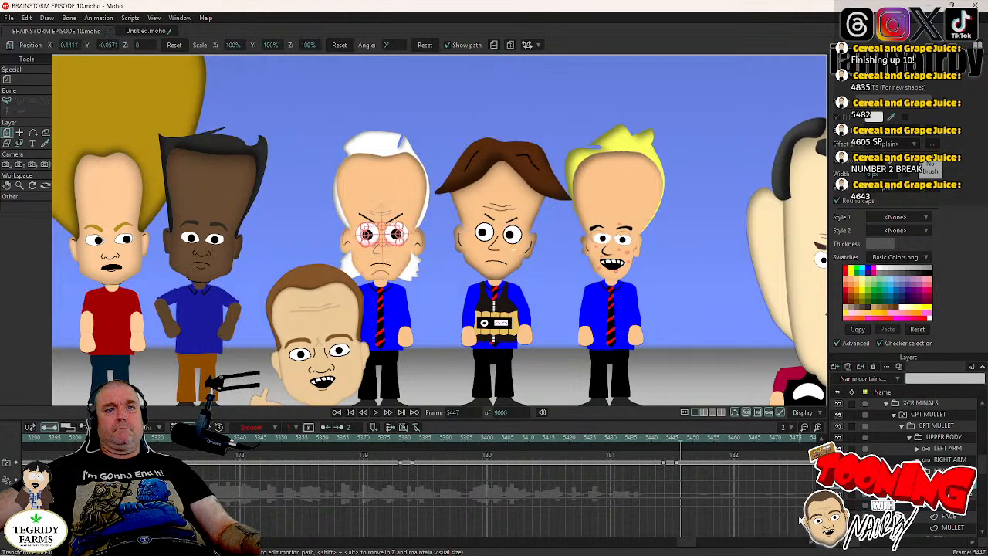
scroll(687, 543, down, 3)
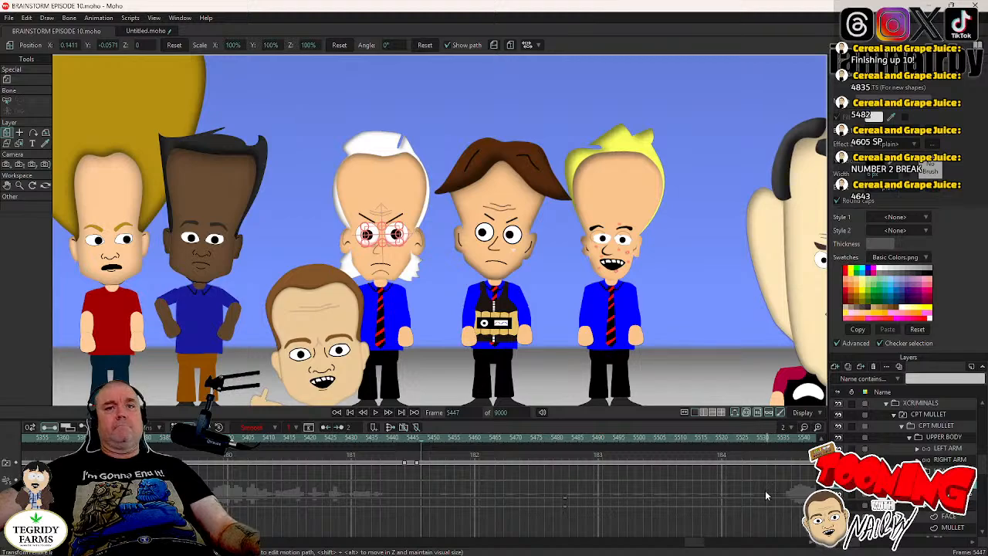
drag(686, 543, 568, 553)
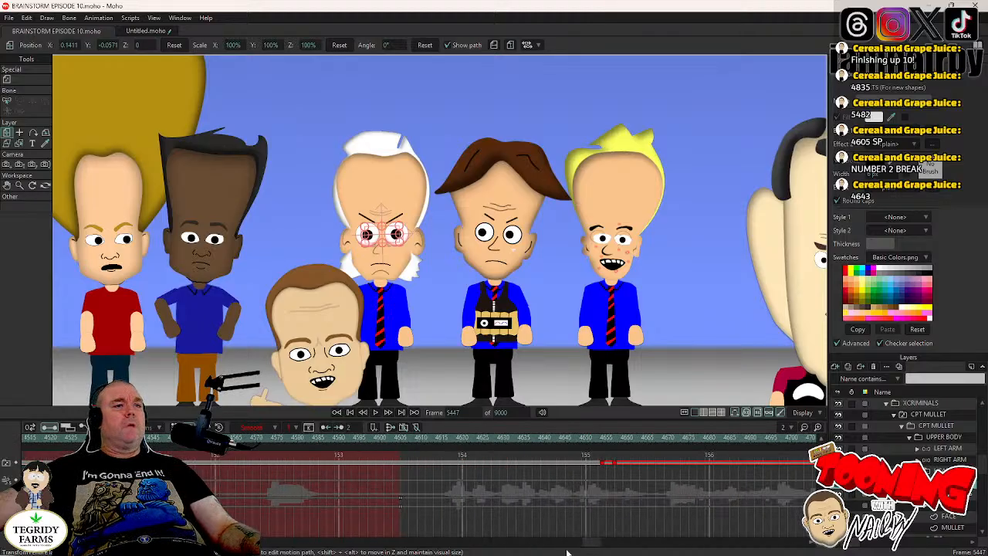
click(402, 437)
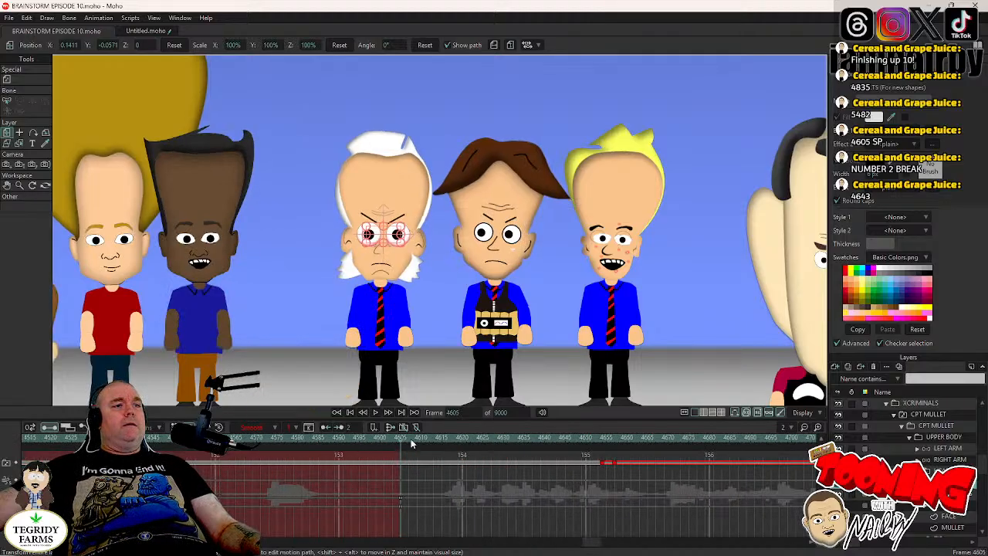
click(957, 449)
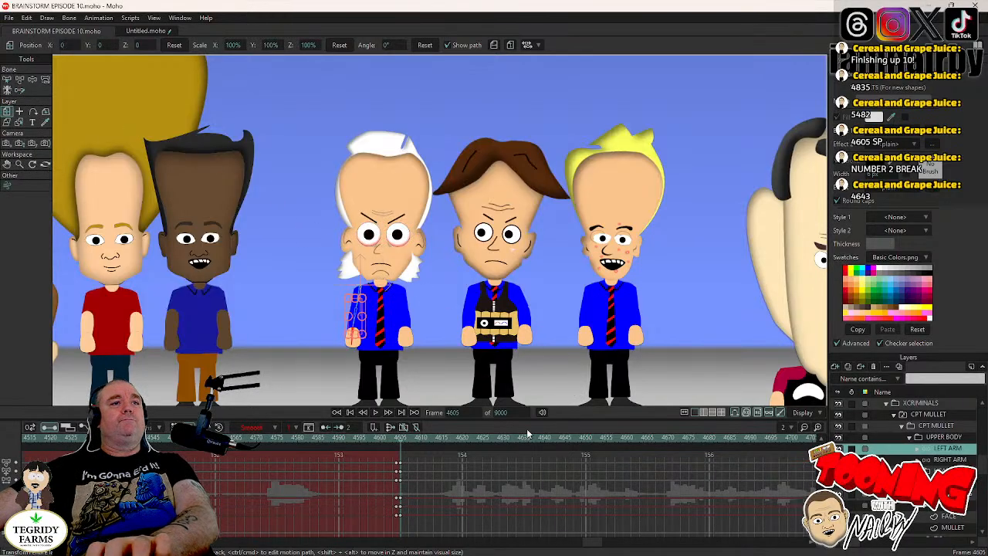
click(376, 413)
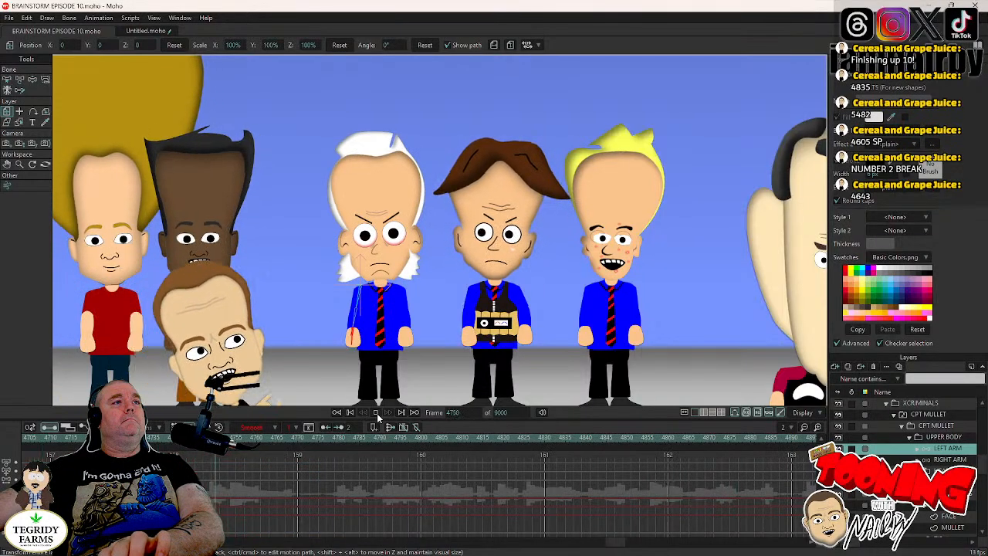
click(376, 412)
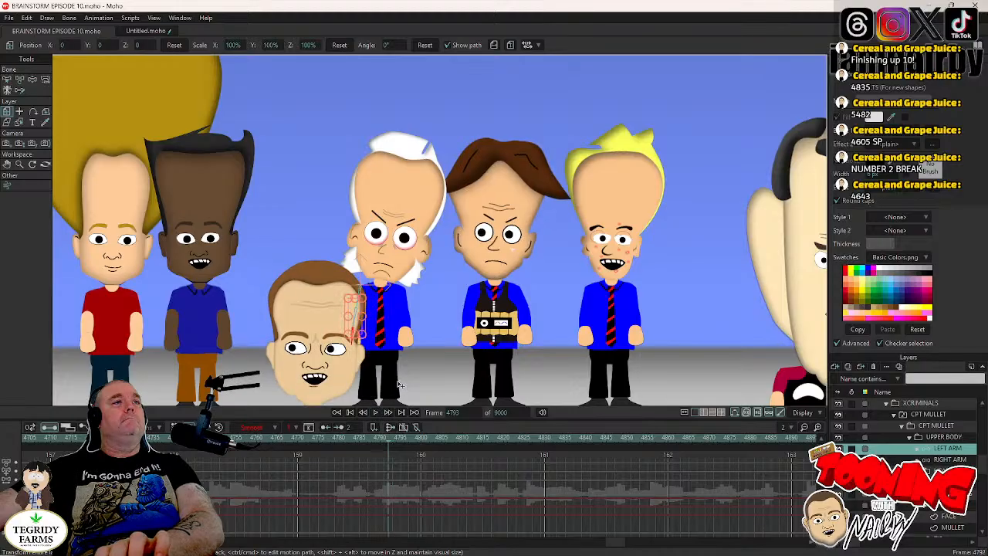
- Key the left arm's rest pose at frame 4775 and bend it outward at the elbow at frame 4779
key(Left)
key(Left)
key(Left)
key(Left)
key(Left)
key(Left)
key(Left)
key(Left)
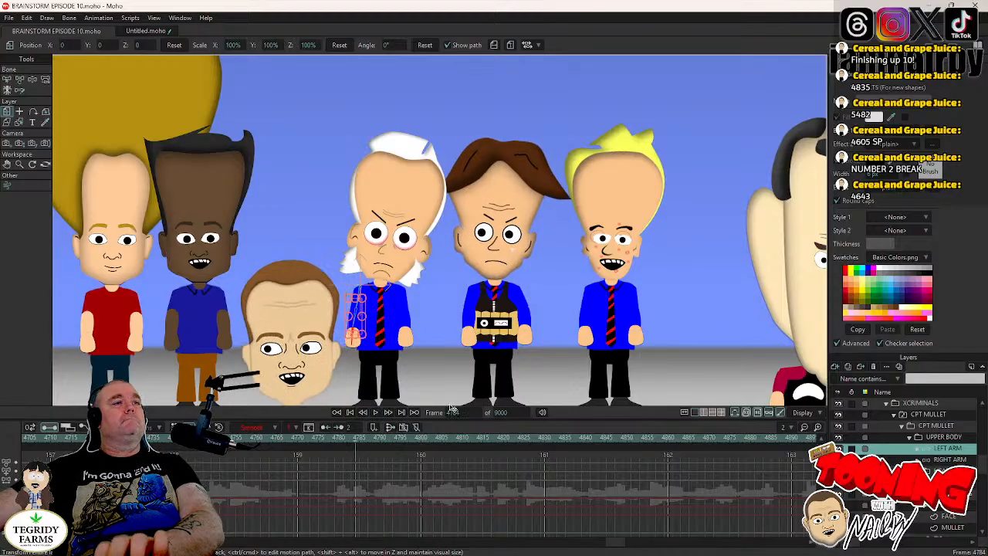
key(Left)
key(Left)
key(Left)
click(32, 80)
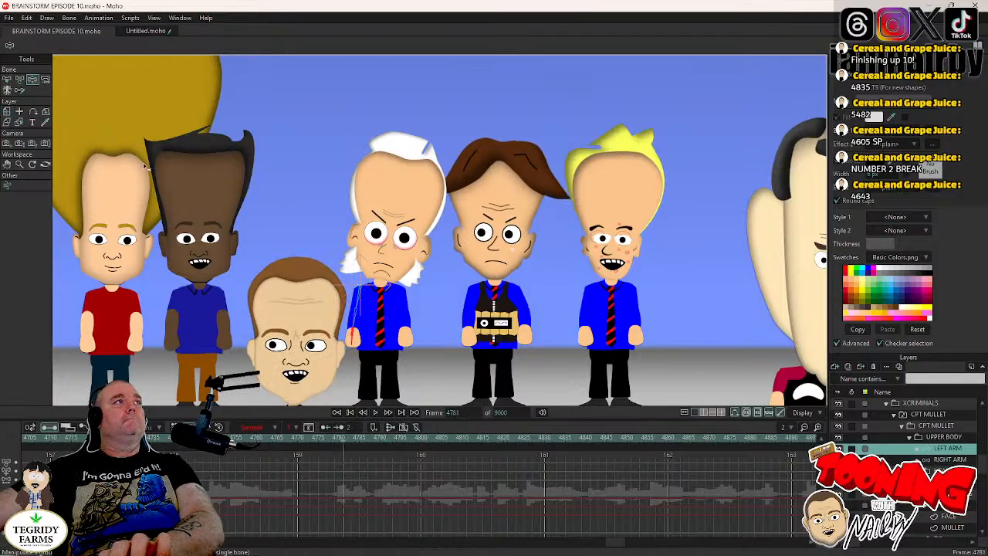
key(Left)
key(Left)
key(Left)
key(Left)
key(Left)
key(Left)
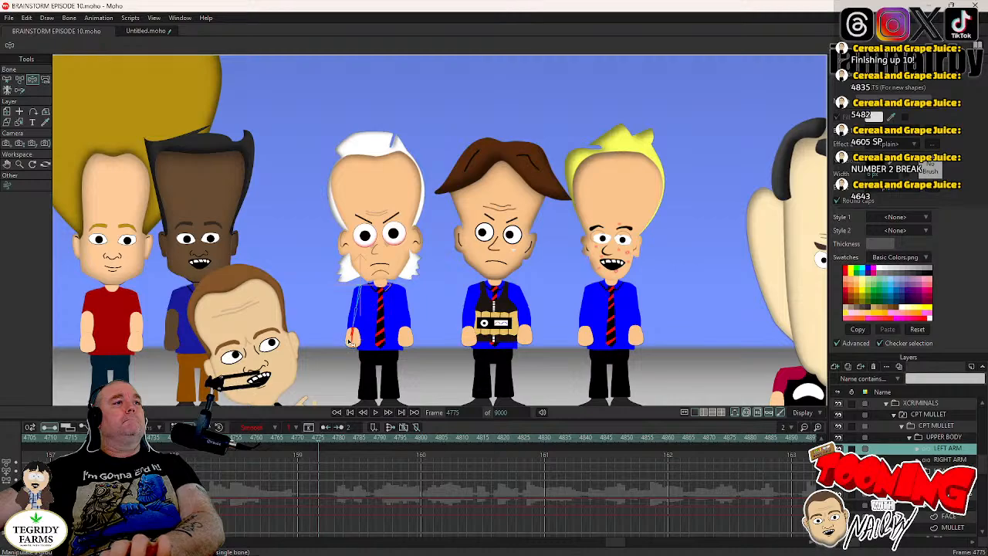
key(Right)
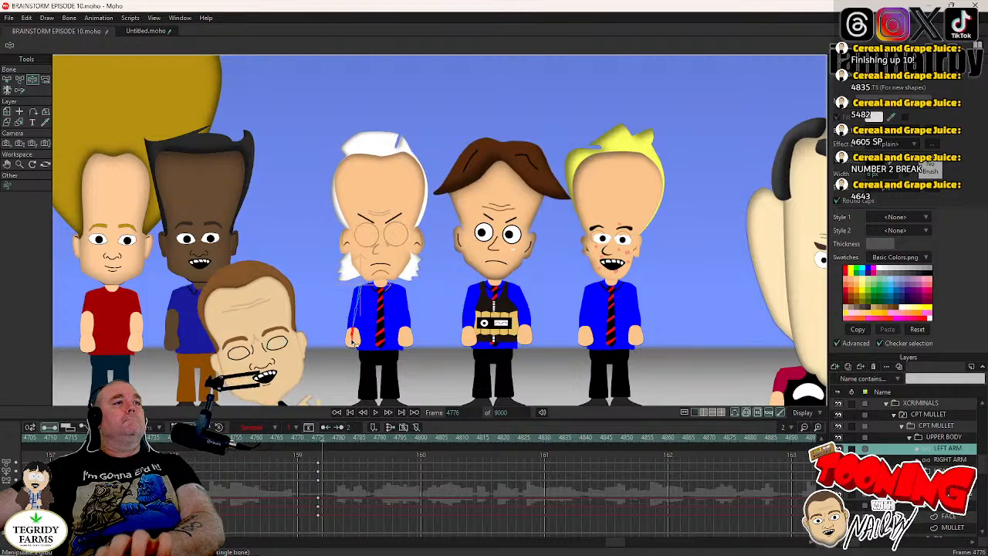
key(Right)
key(Right)
key(Right)
drag(354, 342, 356, 320)
key(Left)
key(Left)
key(Left)
key(Left)
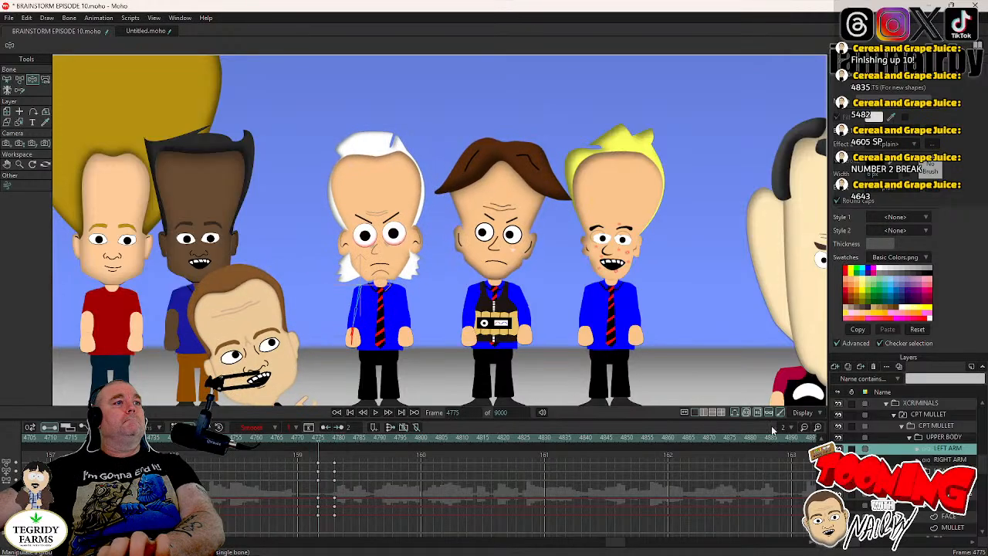
- Key the RIGHT ARM's rest pose at frame 4775 and bend it outward at the elbow at frame 4779
click(950, 460)
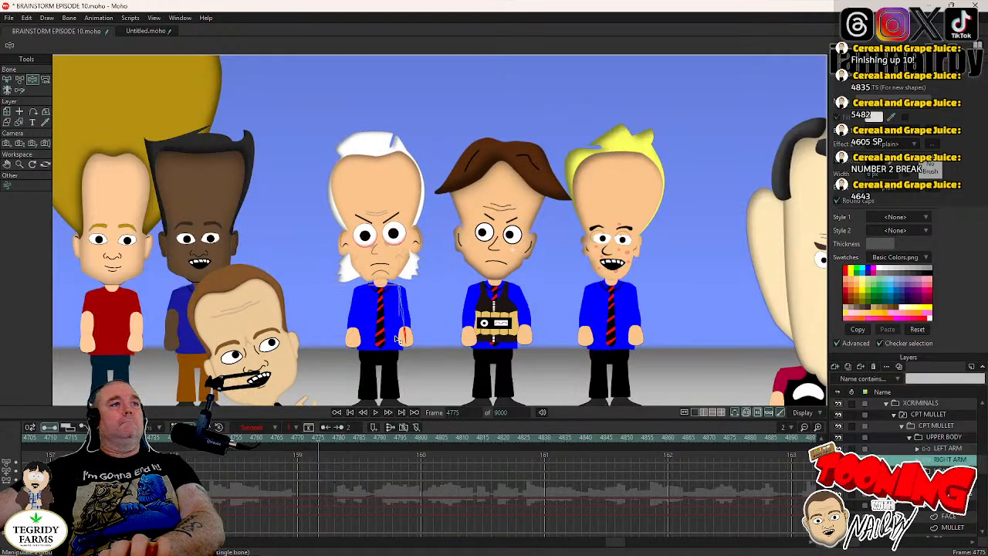
key(Right)
key(Right)
key(Right)
key(Right)
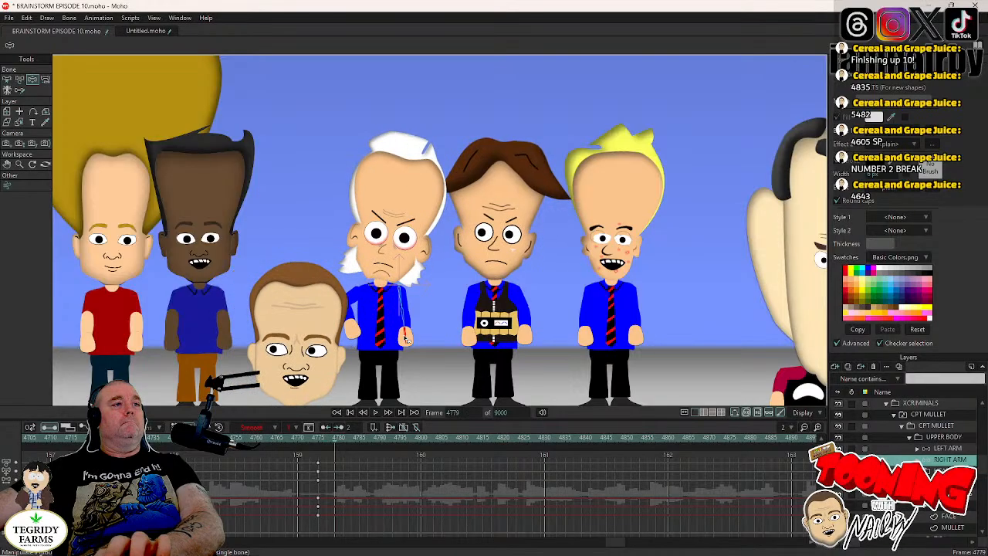
mouse_move(406, 339)
mouse_down()
mouse_move(419, 356)
mouse_move(412, 333)
mouse_up()
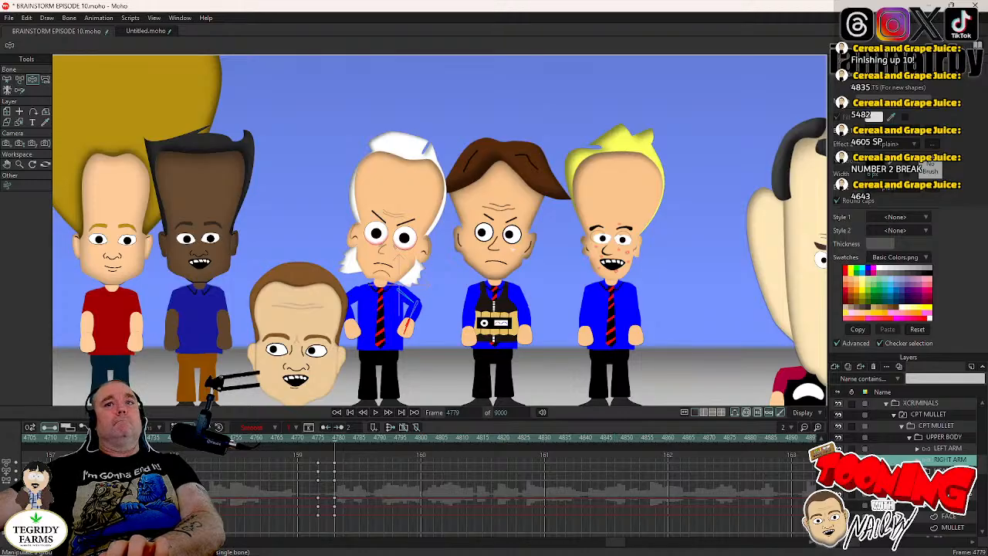
- Play the scene from frame 4776 to review the arm poses, and replay the section from frame 4876
click(948, 471)
key(Left)
key(Left)
key(Left)
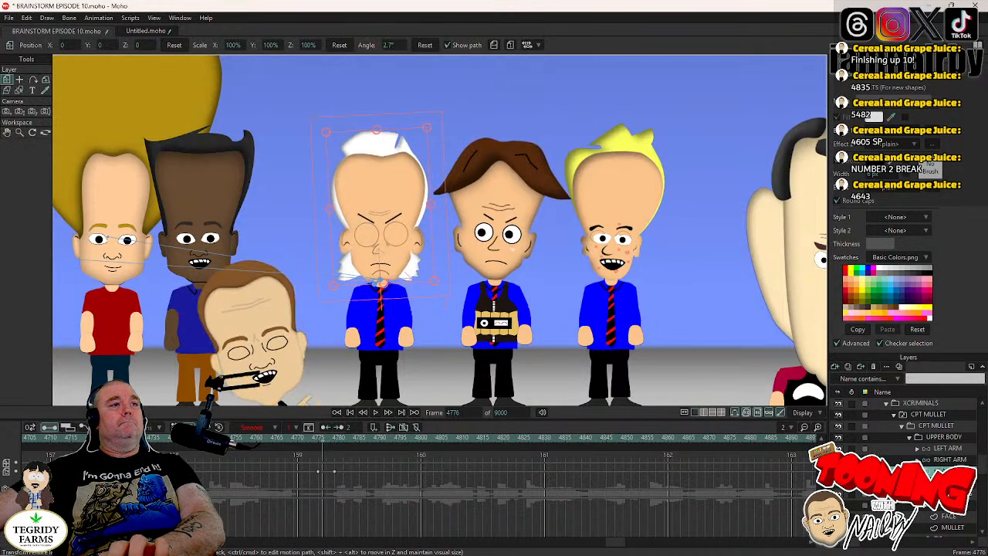
click(374, 413)
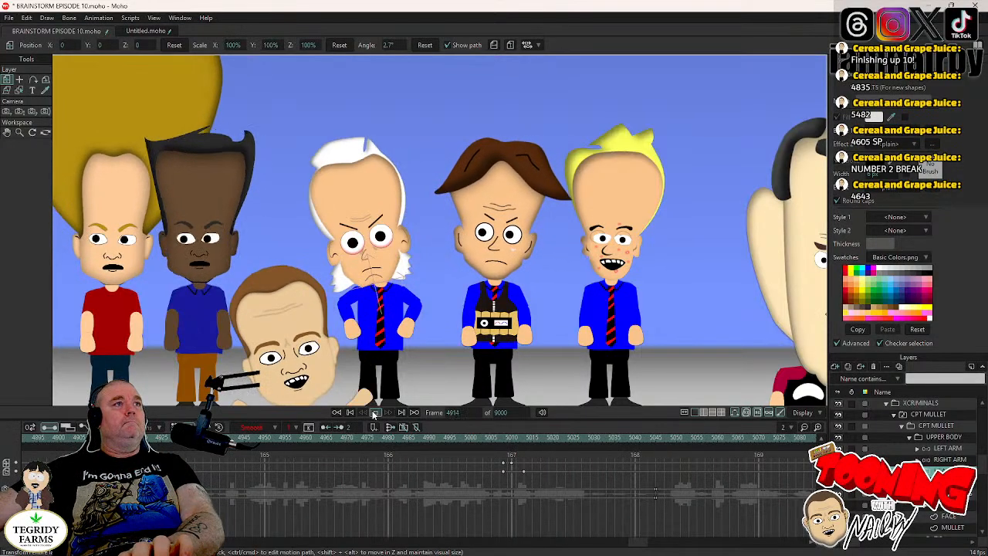
click(374, 413)
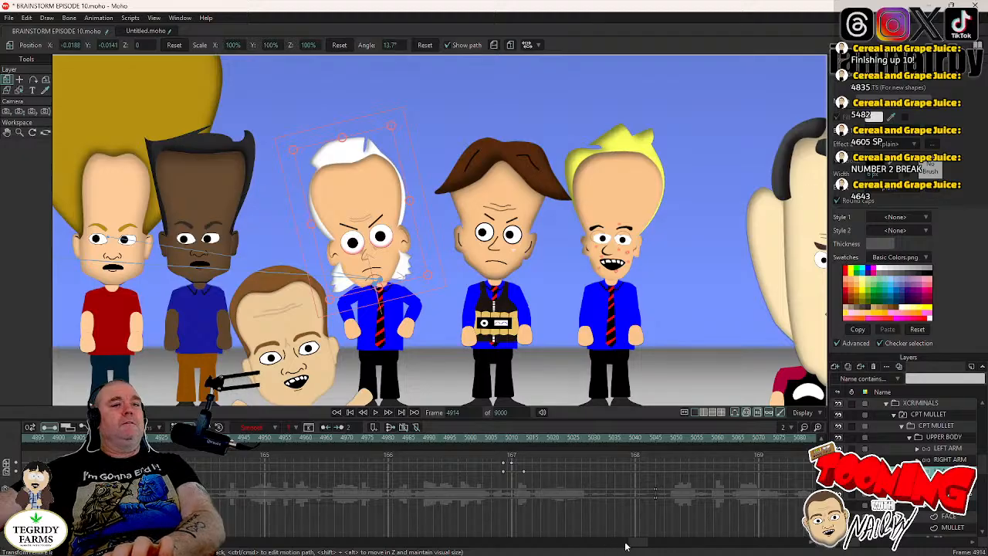
scroll(631, 546, left, 3)
click(370, 437)
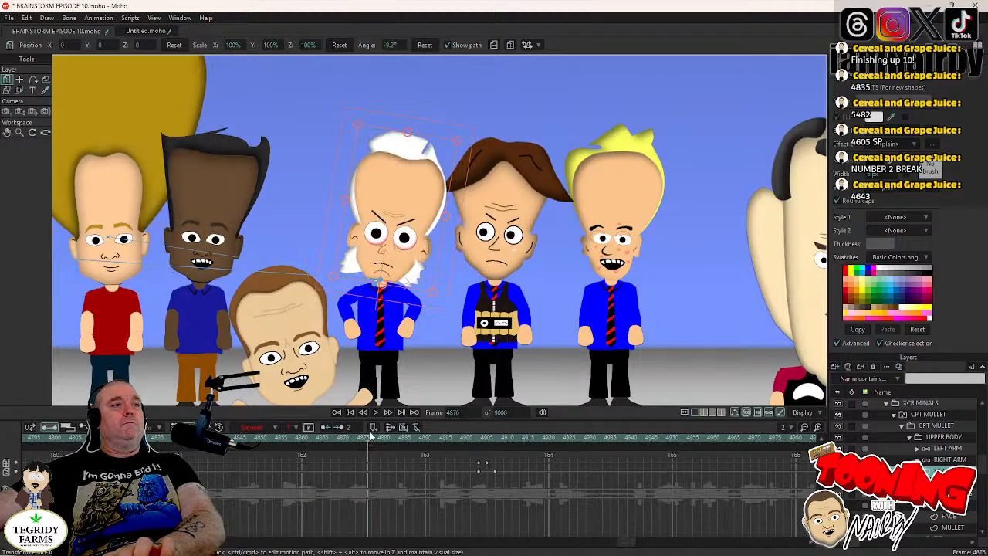
click(375, 414)
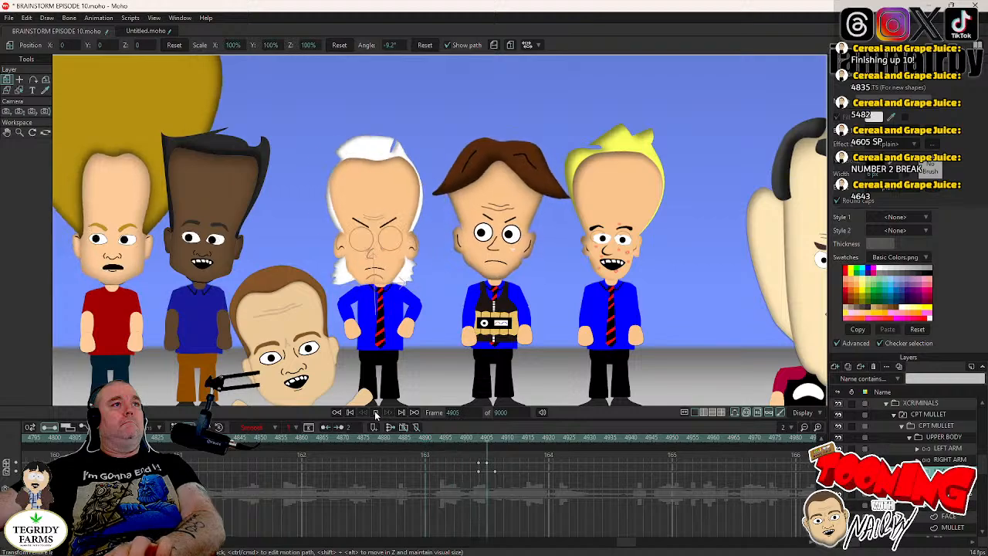
click(375, 414)
- Key the UPPER BODY layer of CPT MULLET upright at frame 4903 and tilt it toward the large-headed foreground man at frame 4907
click(481, 439)
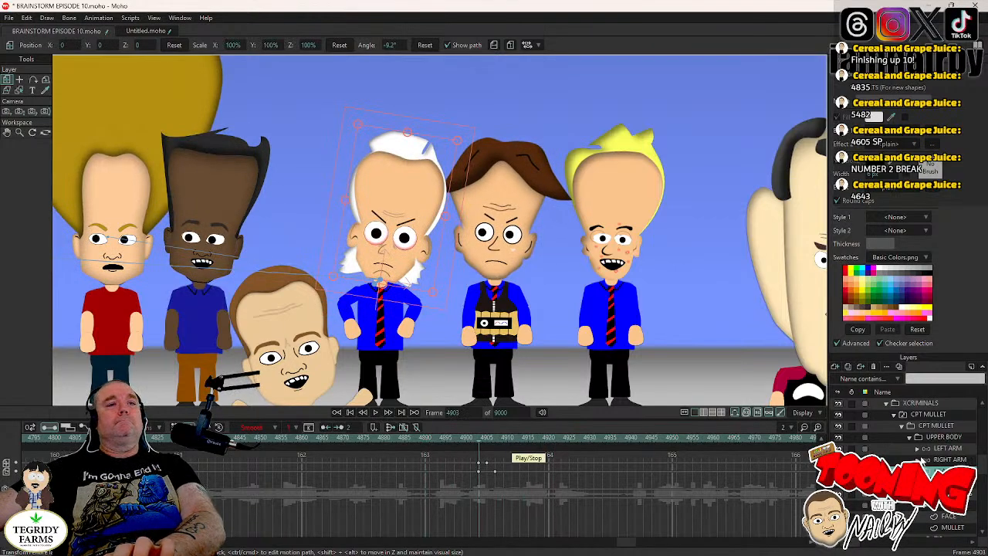
click(942, 427)
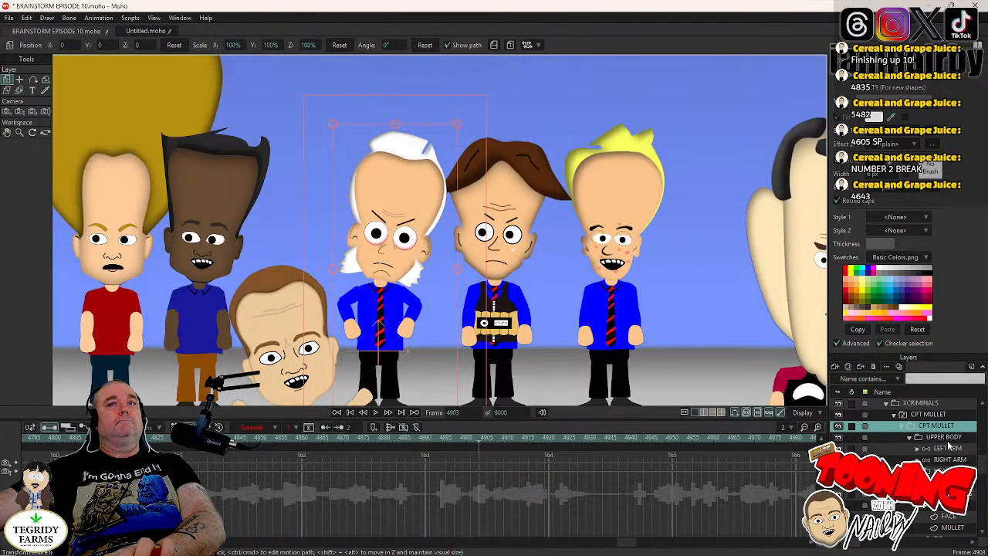
click(926, 438)
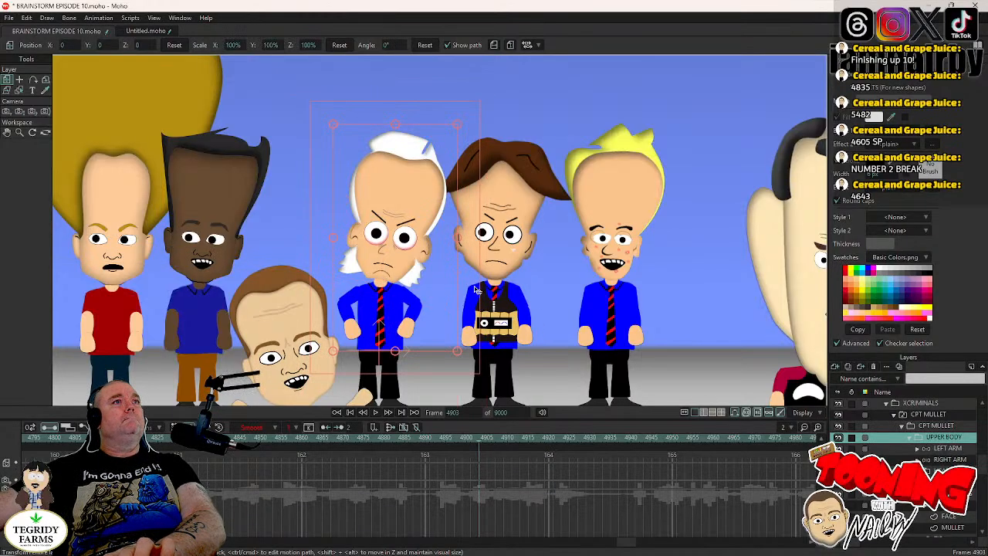
key(ctrl+Right)
key(ctrl+Right)
key(ctrl+Right)
key(ctrl+Right)
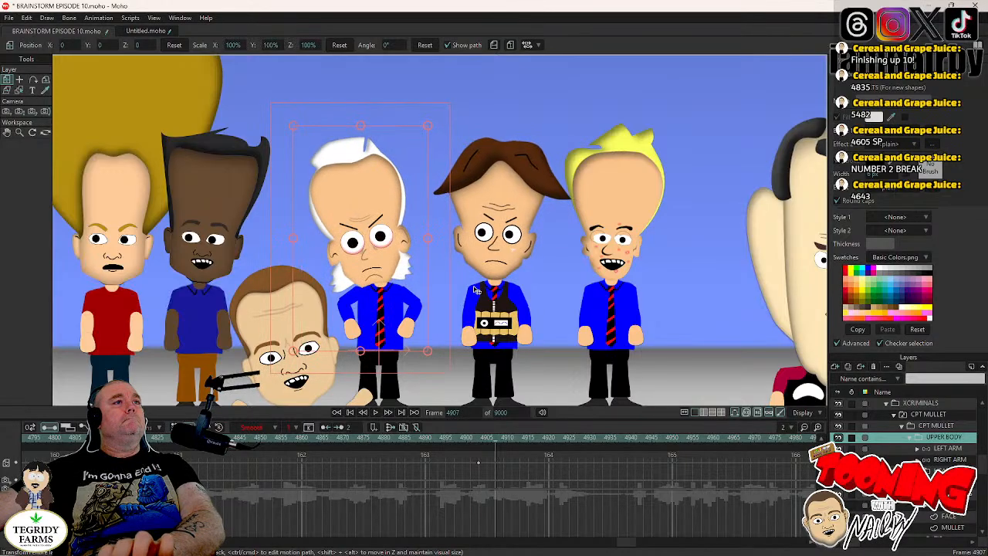
drag(449, 306, 443, 295)
- Switch CPT MULLET's mouth from B M P to the clenched-teeth shape ending in N S T X Y Z at frame 4905
key(ctrl+Left)
key(ctrl+Left)
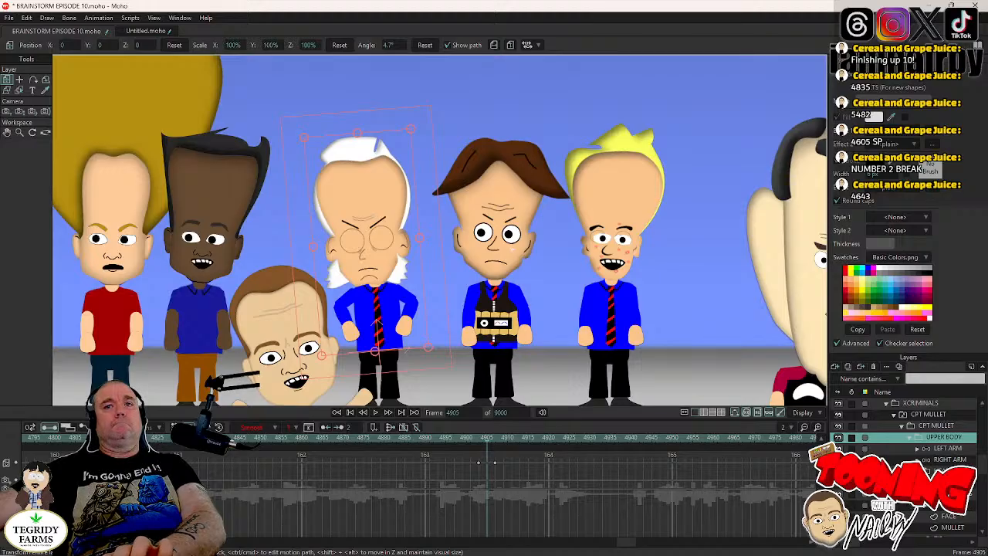
right_click(938, 506)
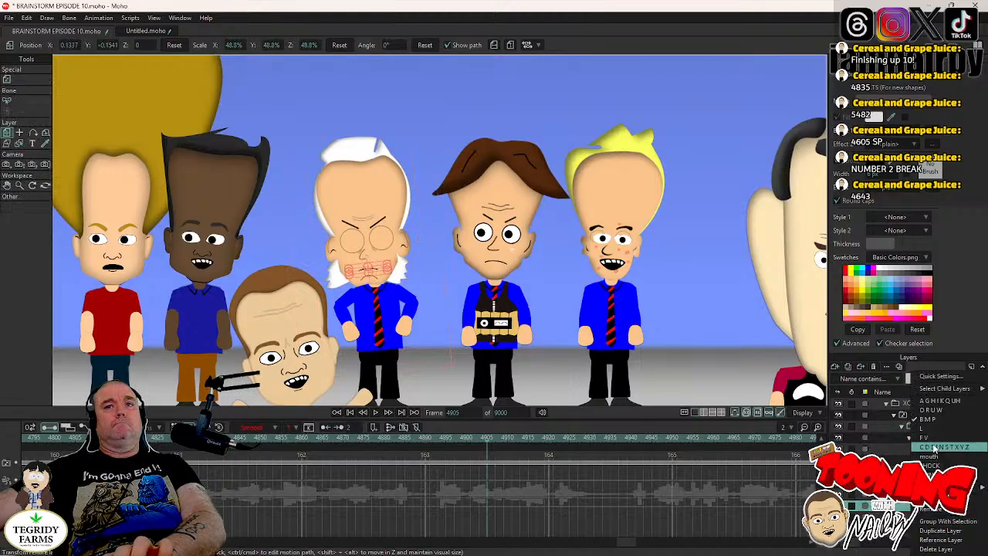
click(933, 448)
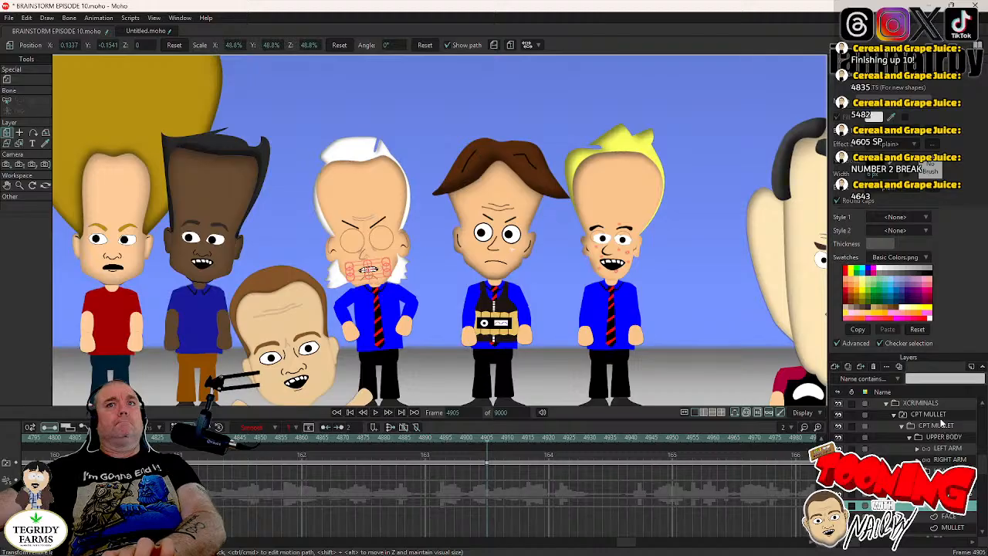
- Select CPT MULLET's UPPER BODY layer, advance to frame 4913 and save the project
click(944, 438)
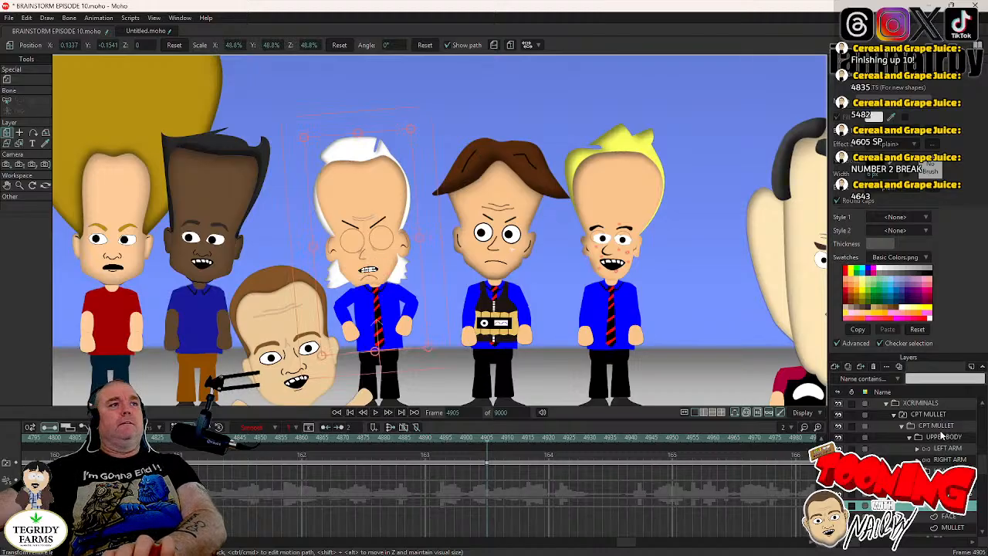
key(Right)
key(Right)
key(Right)
key(Right)
key(Right)
key(Right)
key(Right)
key(Right)
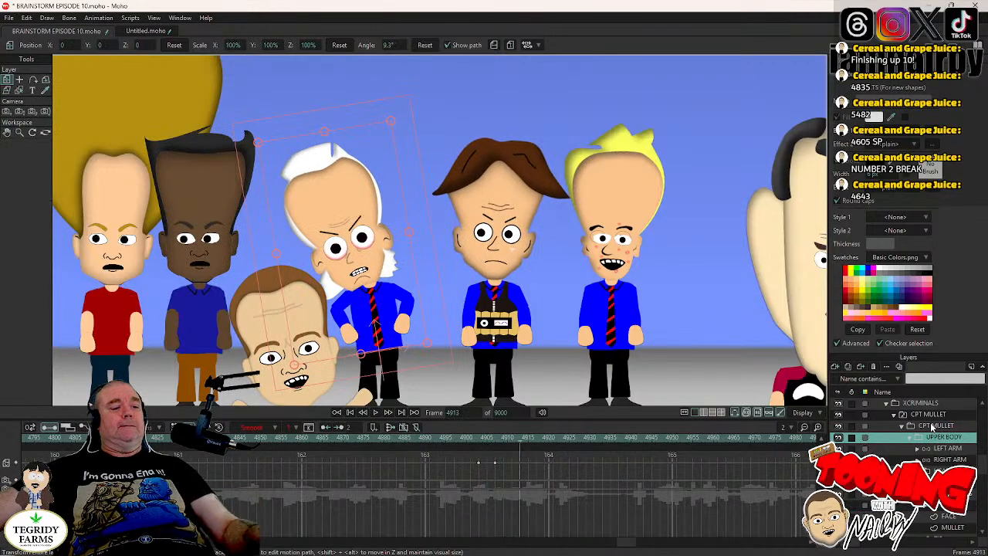
key(ctrl+s)
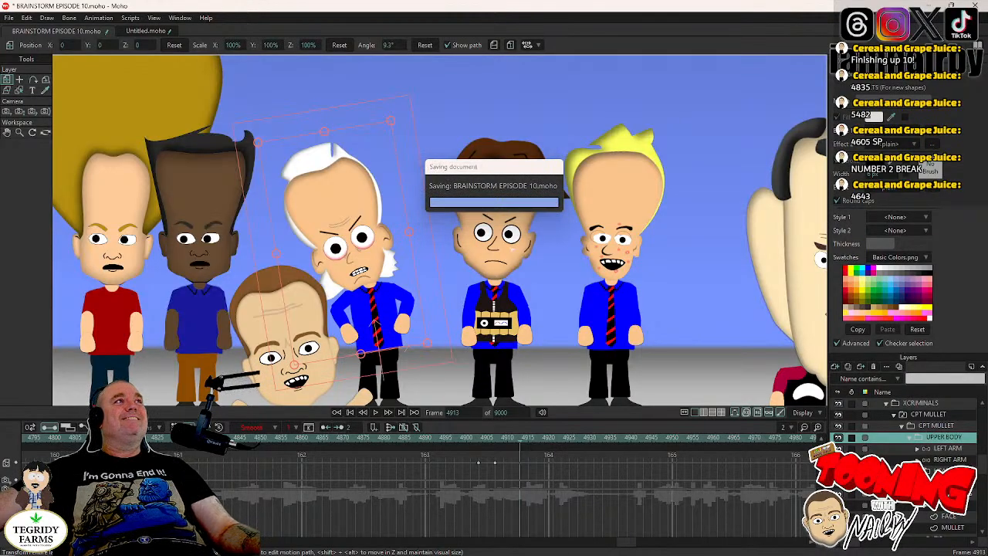
- Play the scene from frame 4913 to frame 5000 to review CPT MULLET's tilted pose
click(944, 494)
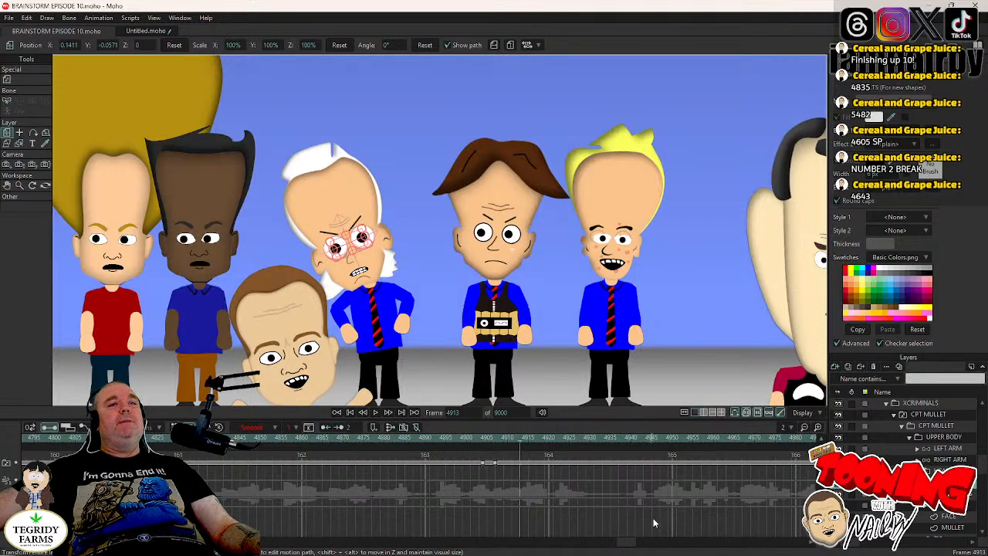
click(376, 413)
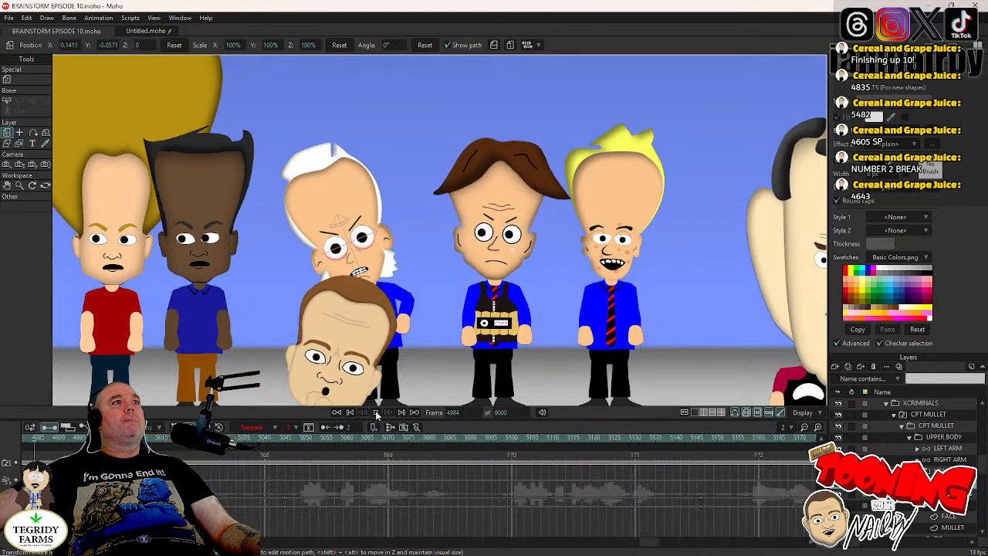
click(376, 413)
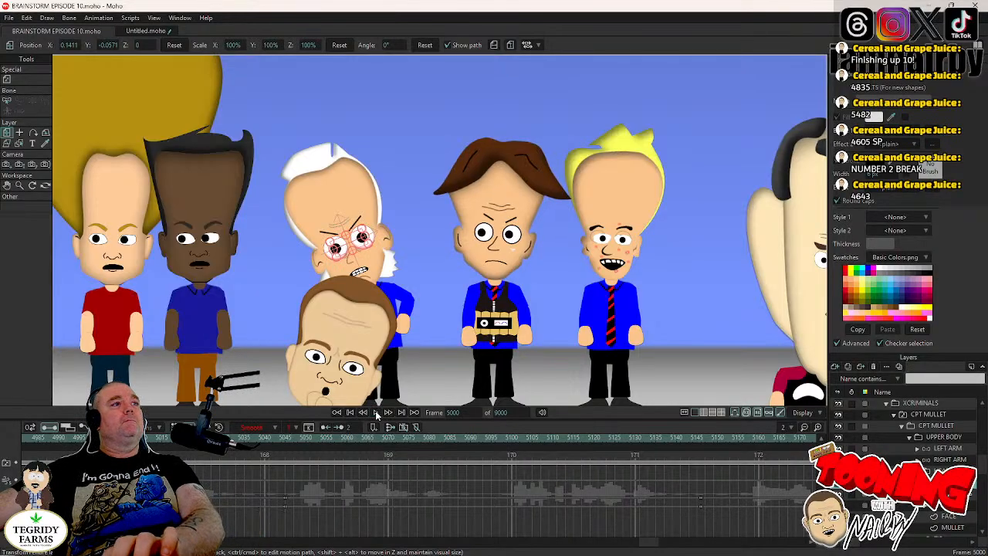
- Key CPT MULLET's UPPER BODY tilt at frame 5008 and reset its angle to upright at frame 5013
click(382, 414)
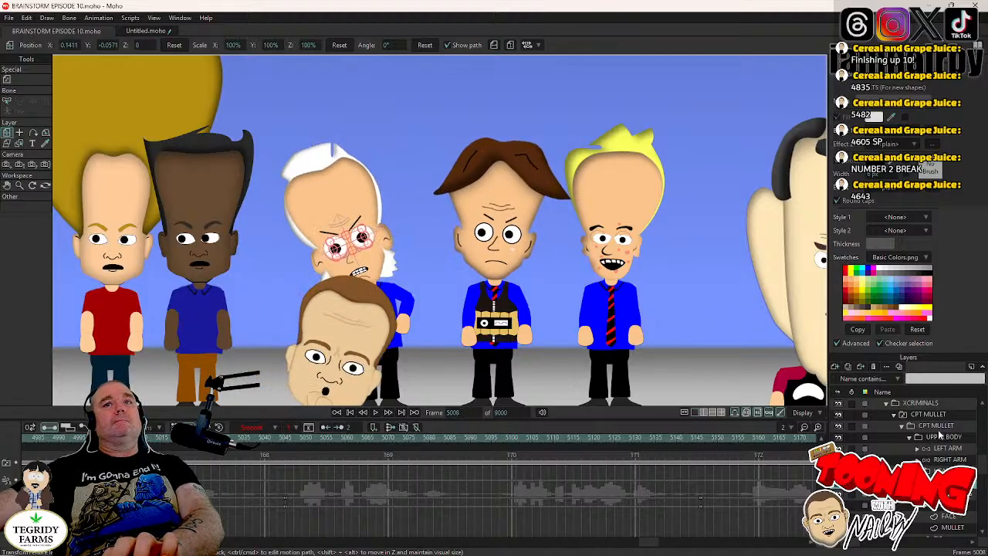
click(943, 437)
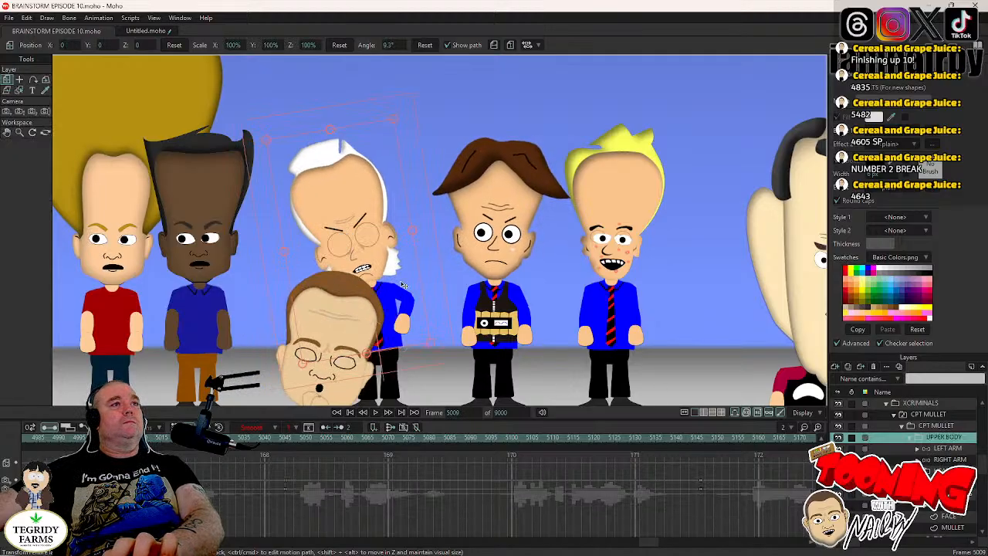
key(Left)
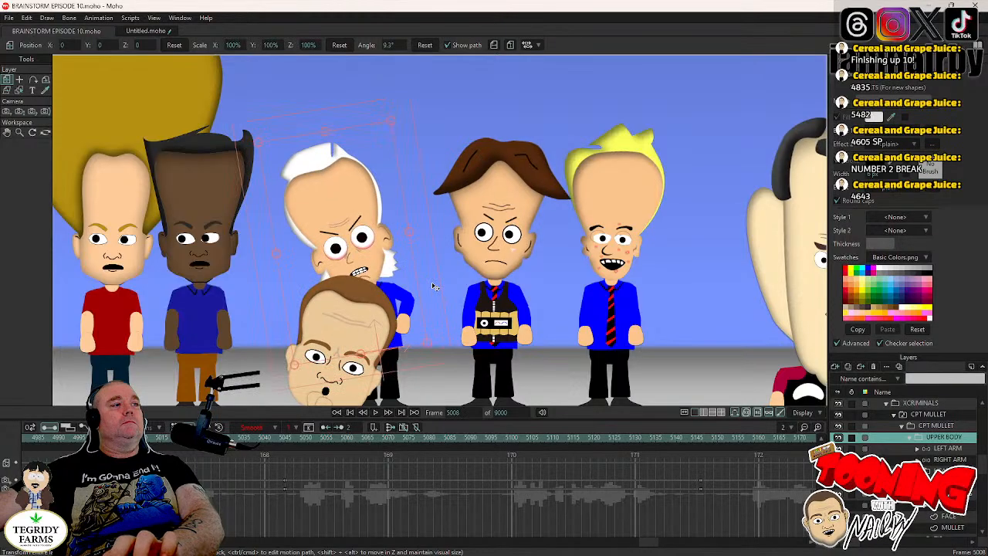
key(Right)
key(Right)
key(Right)
key(Right)
key(Right)
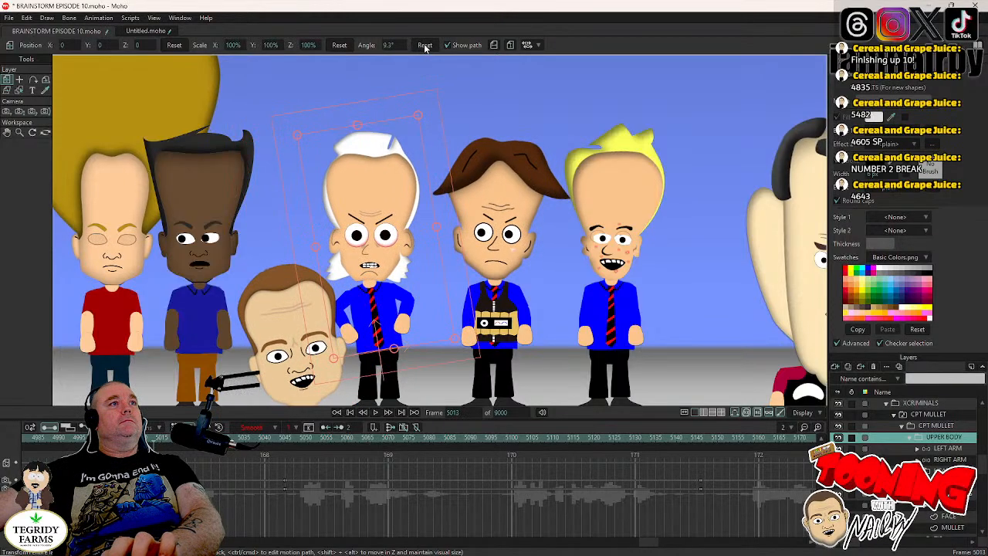
click(425, 46)
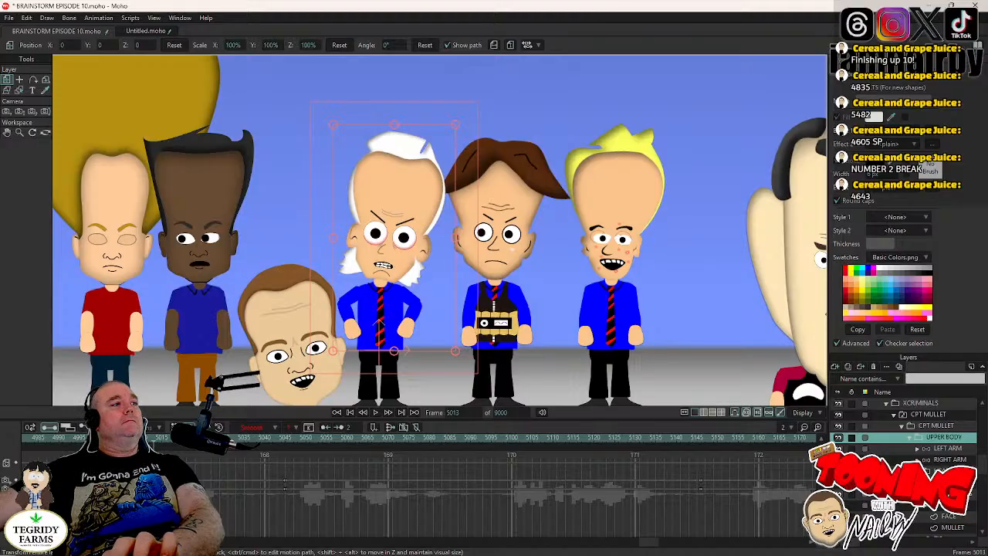
- Play the scene up to frame 5160 to review the UPPER BODY's return to upright
key(shift+Left)
click(378, 413)
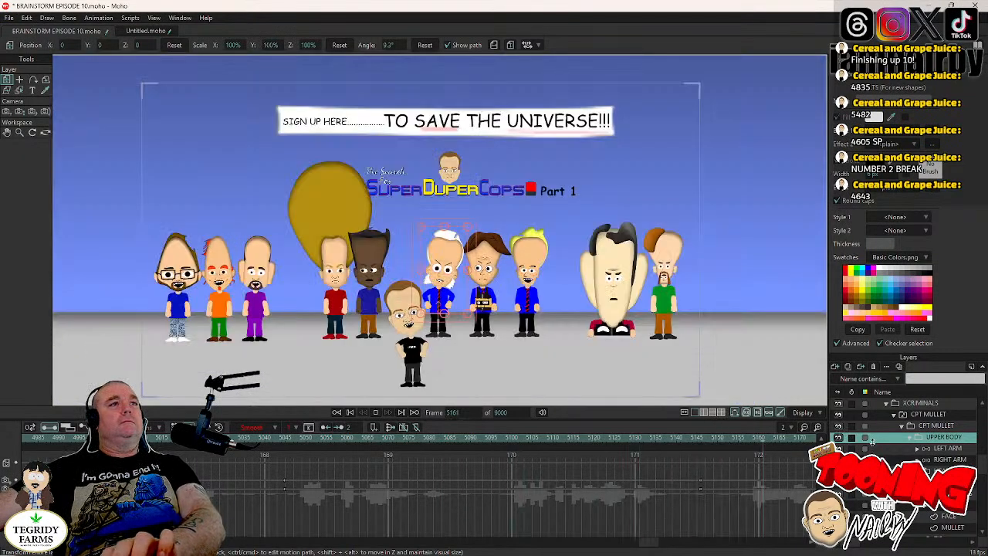
key(space)
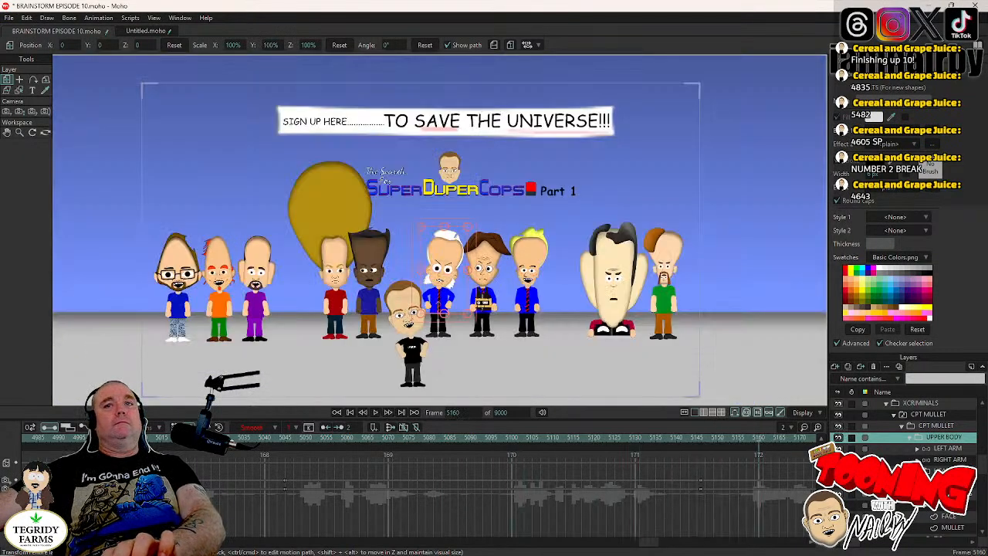
- Examine CPT MULLET's head movement frame by frame between frames 5173 and 5177
click(947, 482)
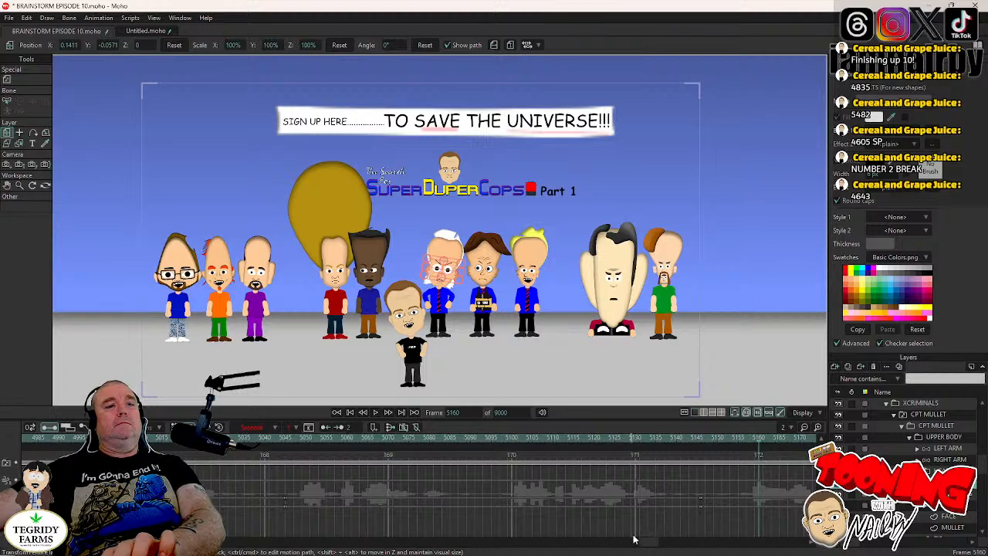
drag(652, 543, 668, 546)
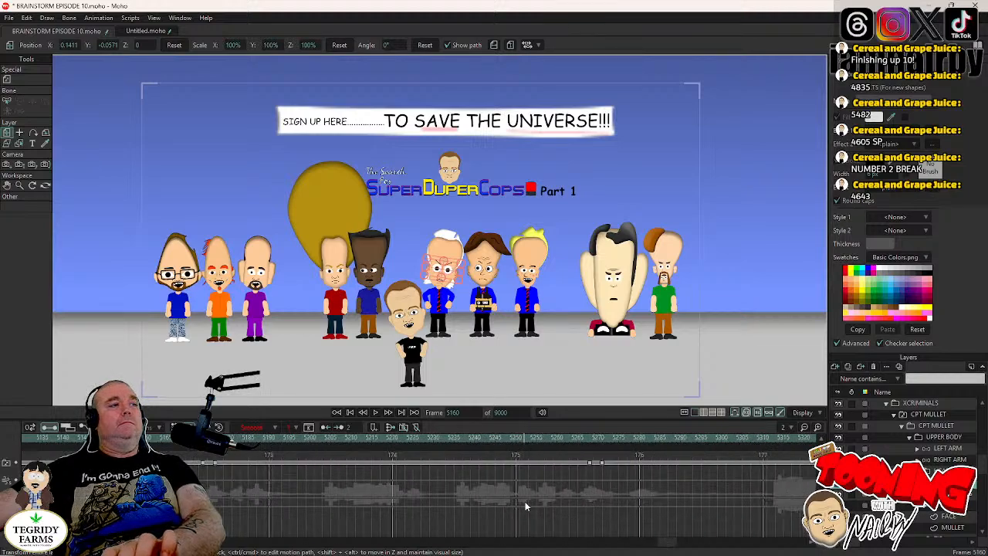
click(198, 438)
scroll(444, 295, up, 5)
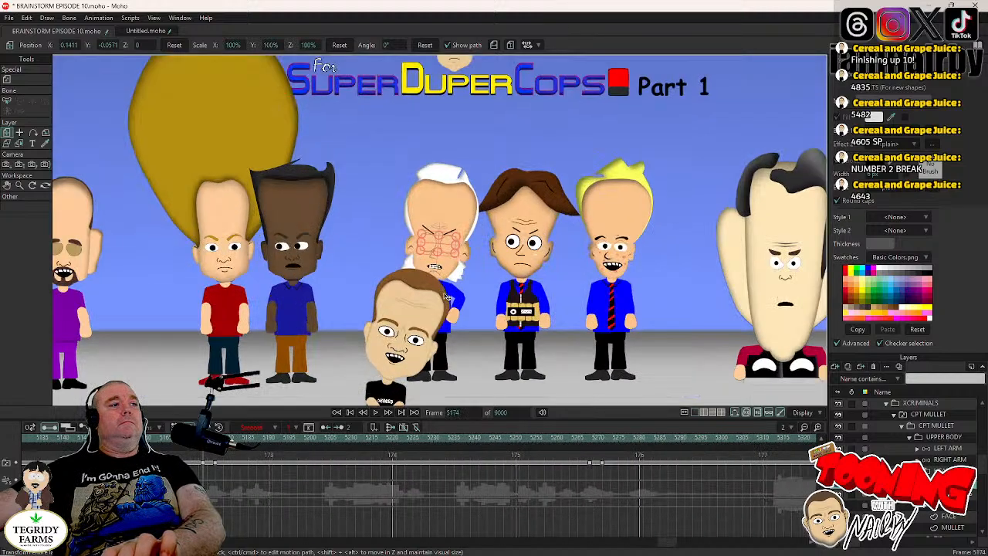
key(Right)
key(Right)
key(Right)
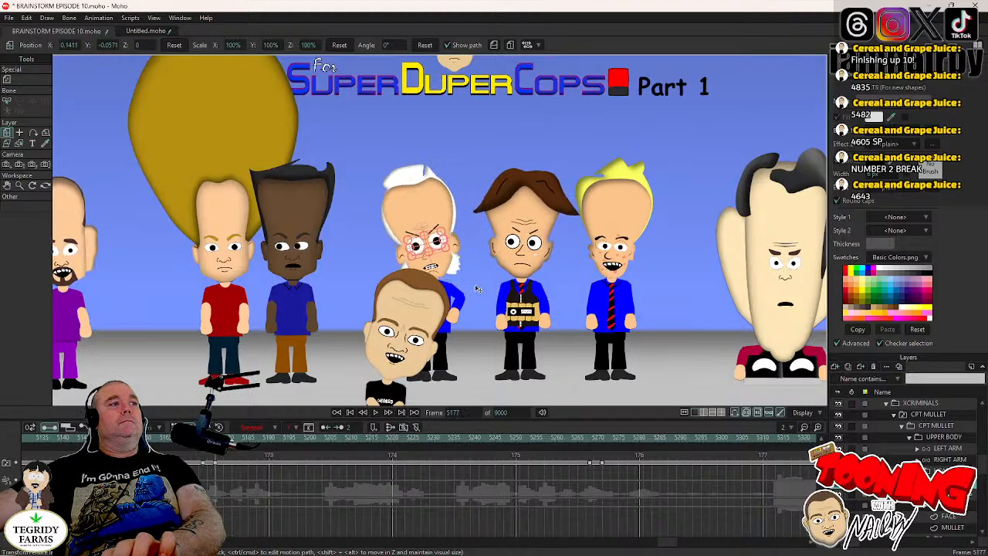
key(Left)
key(Left)
key(Left)
key(Left)
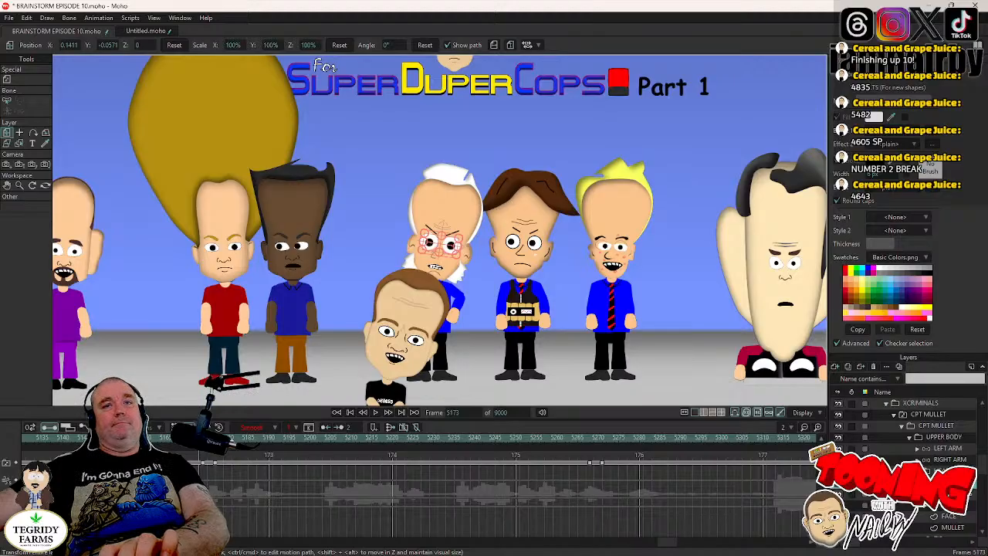
- Switch CPT MULLET's mouth to B M P at frame 5175, during his head movement
right_click(451, 228)
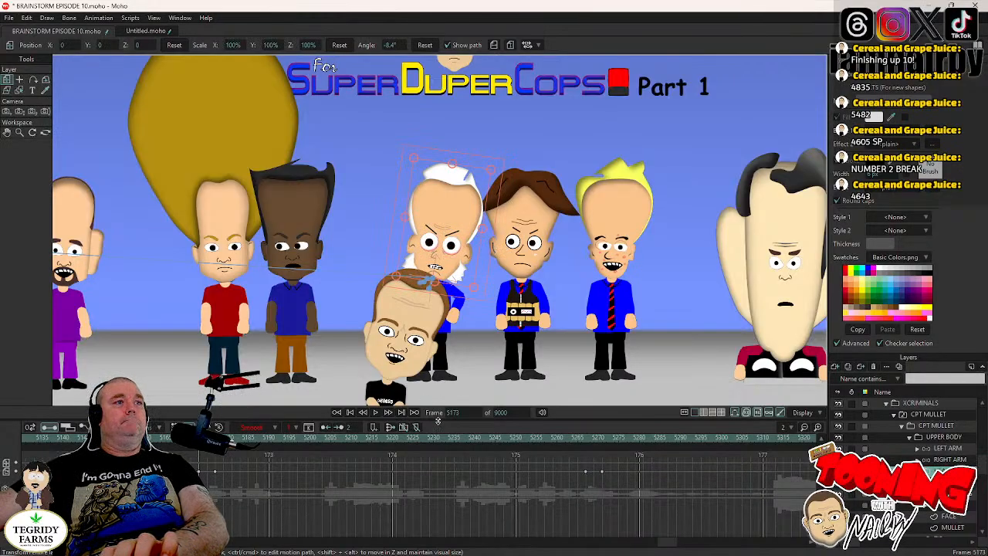
key(Right)
key(Right)
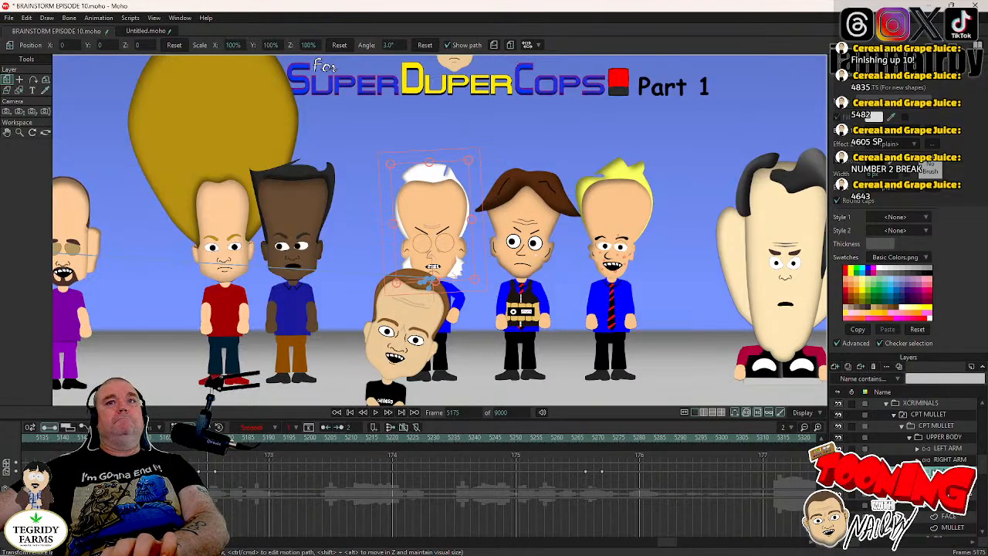
right_click(938, 505)
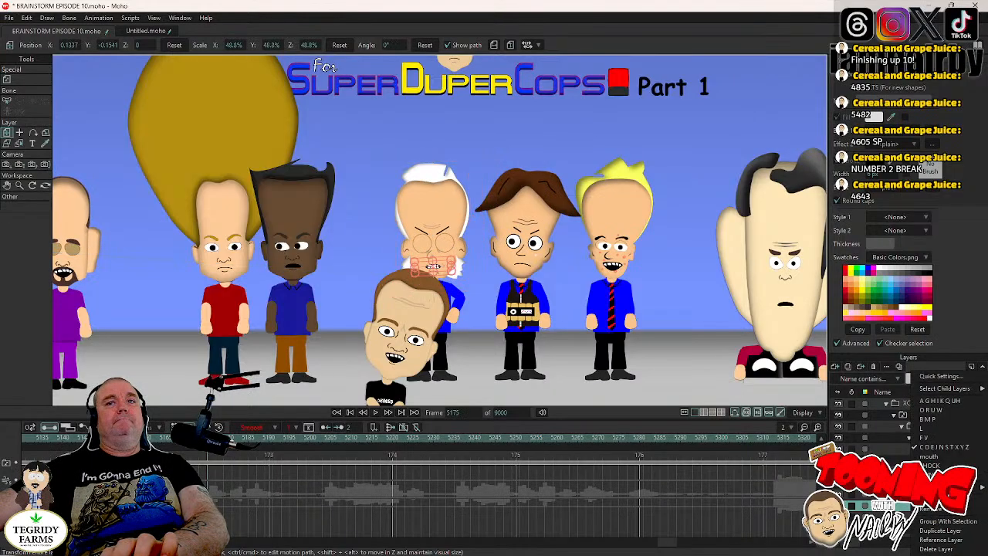
click(929, 420)
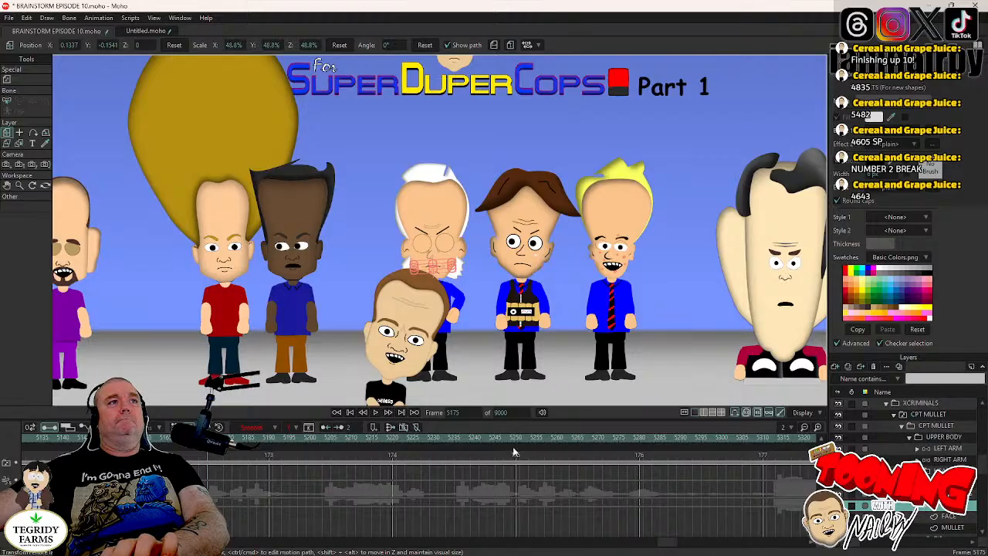
- Play the scene from frame 5175 and step back to frame 5376, just before CPT MULLET leans toward the foreground man
click(376, 413)
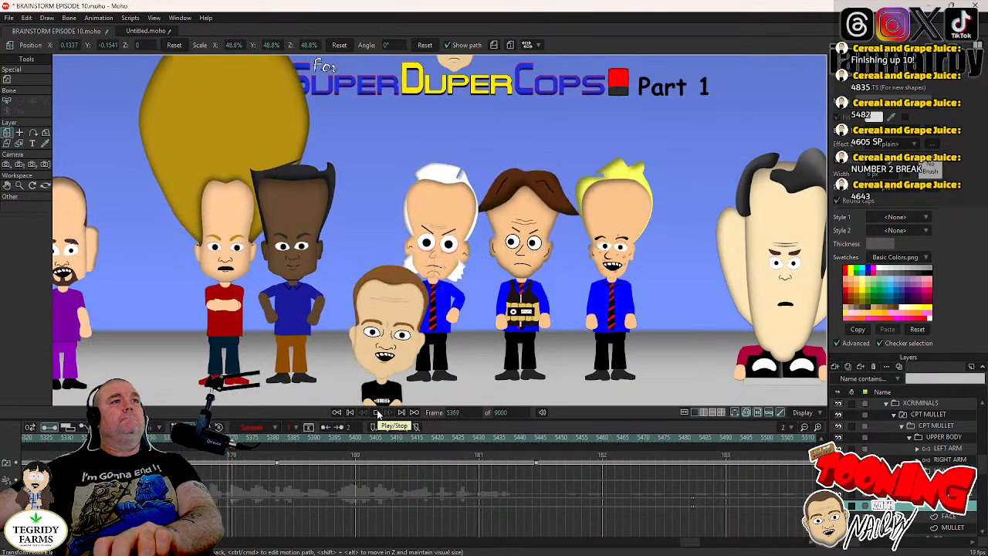
key(Left)
key(Left)
key(Left)
key(Left)
key(Left)
key(Left)
key(Left)
key(Left)
key(Left)
key(Left)
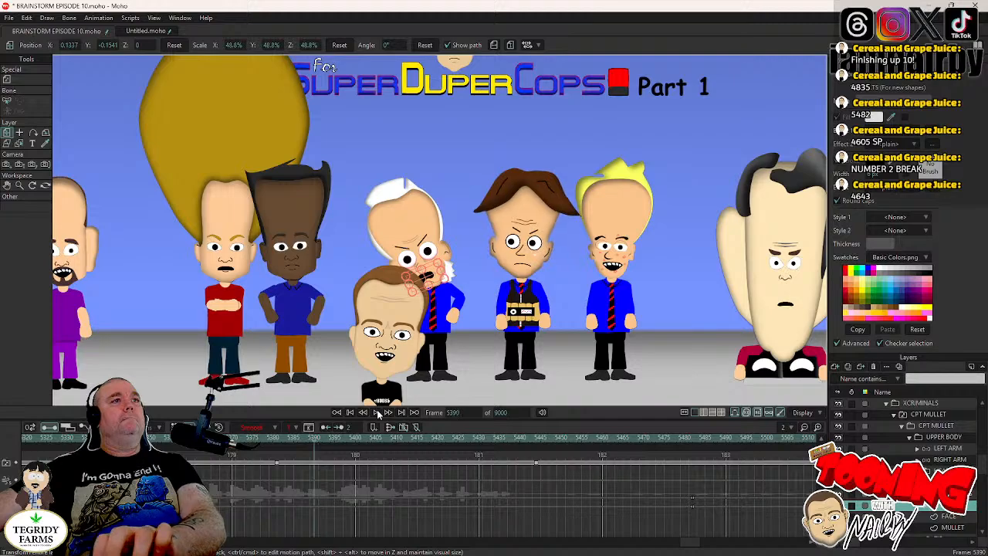
key(Left)
key(Left)
key(Left)
key(Left)
key(Left)
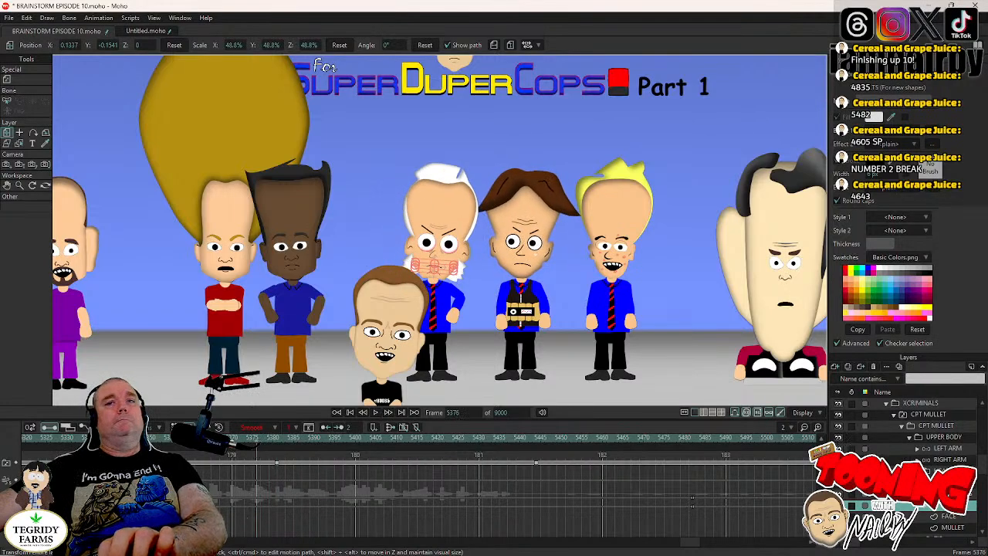
- Key the LEFT ARM's bent pose at frame 5378 and straighten the arm downward at frame 5382 with the bone manipulation tool
click(946, 451)
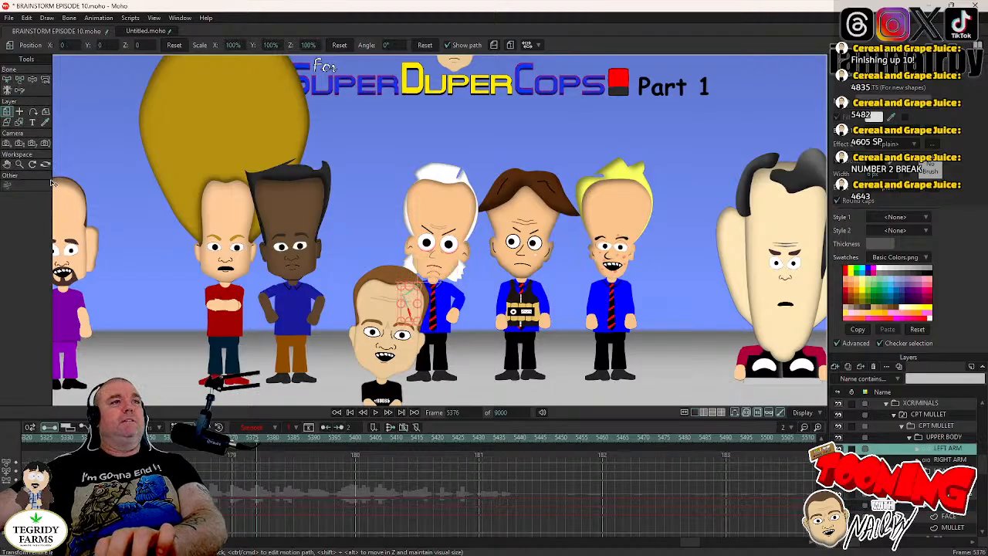
key(Left)
key(Left)
key(Left)
key(Left)
key(Left)
key(Left)
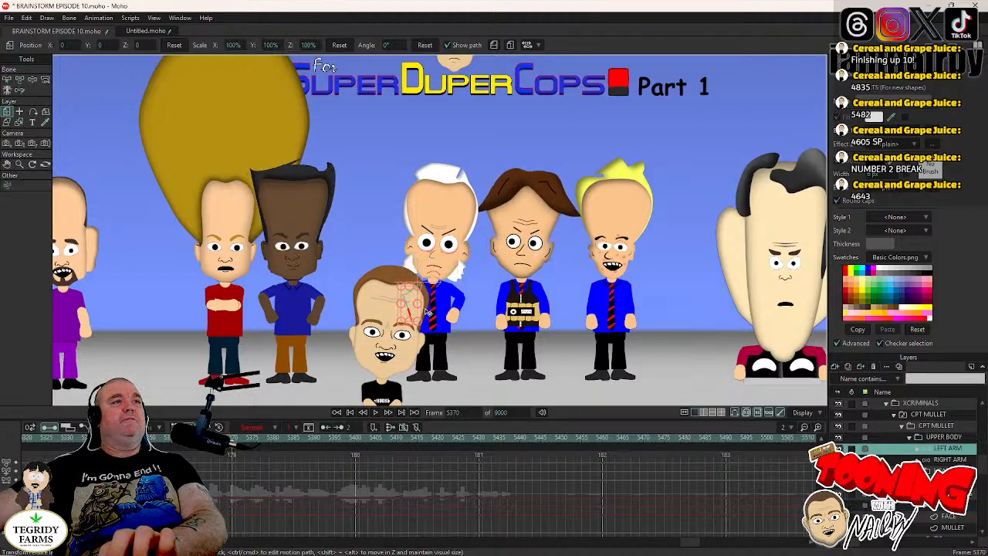
key(Right)
key(Right)
key(Right)
key(Right)
key(Right)
key(Right)
key(z)
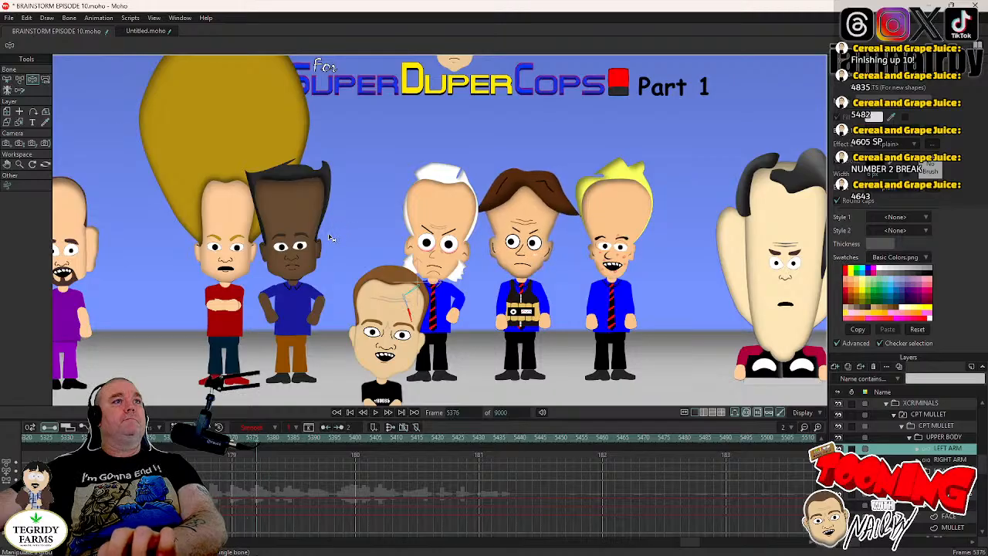
key(Right)
key(Right)
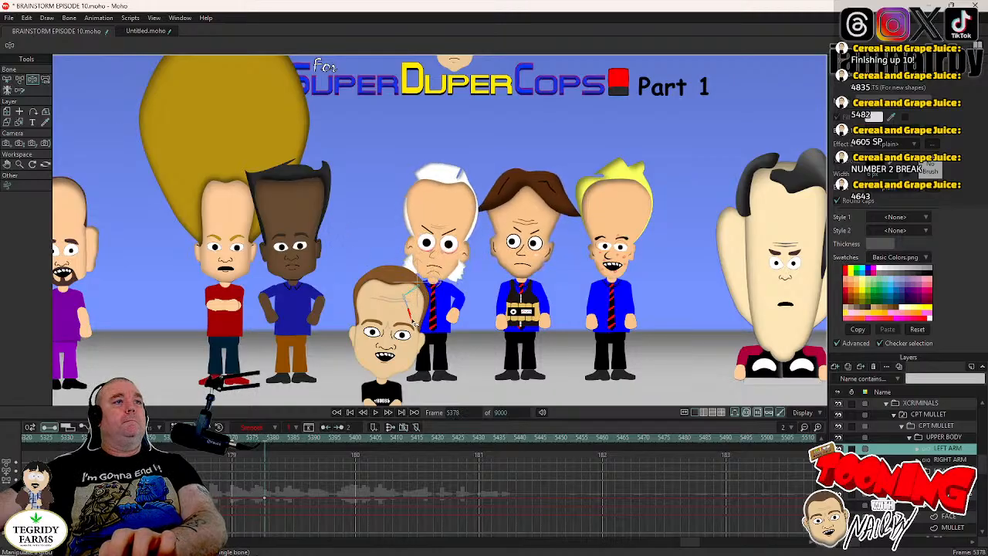
key(Right)
key(Right)
key(Right)
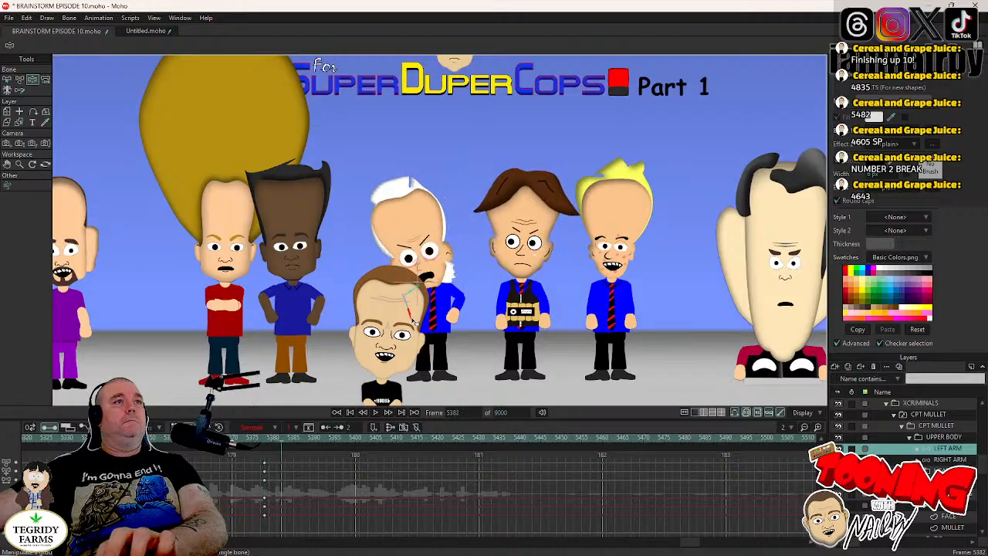
key(Right)
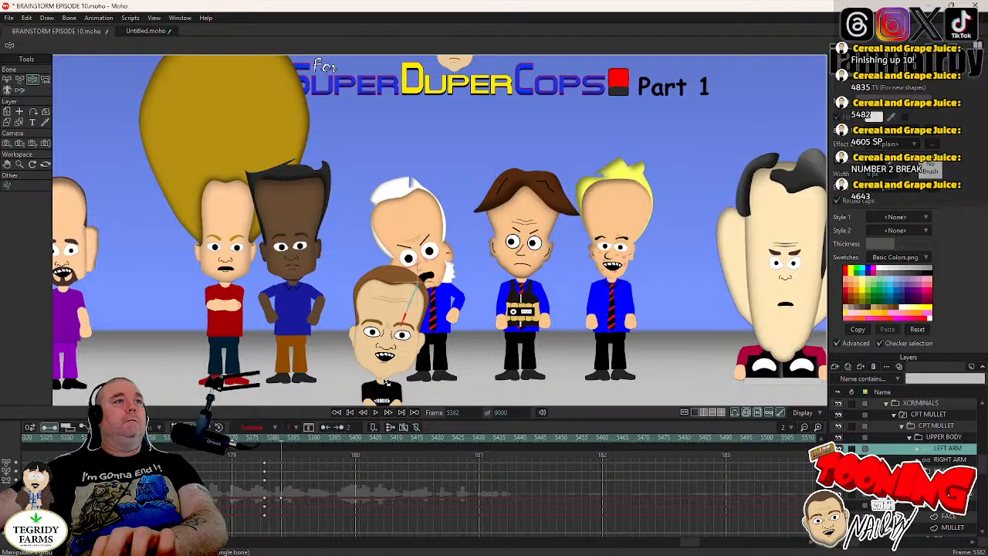
- Key the RIGHT ARM's hand-on-hip pose at frame 5378 and straighten the arm downward at frame 5382
key(Left)
key(Left)
key(Left)
key(Left)
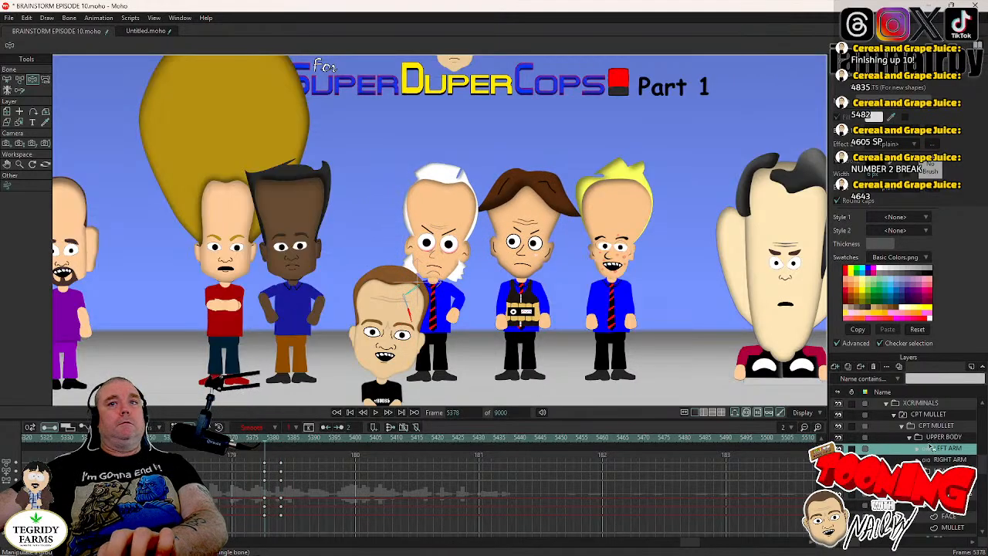
key(Down)
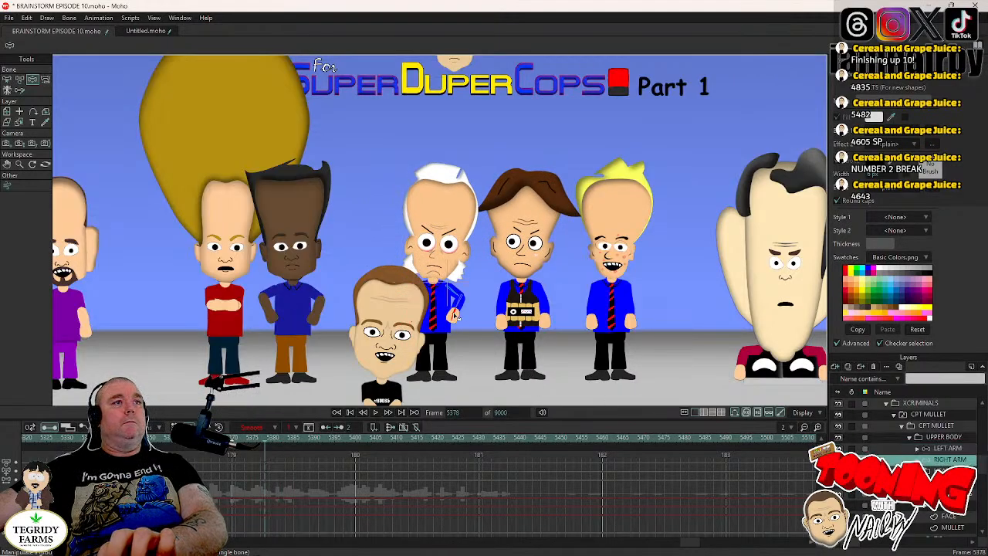
key(Right)
key(Right)
key(Right)
key(Right)
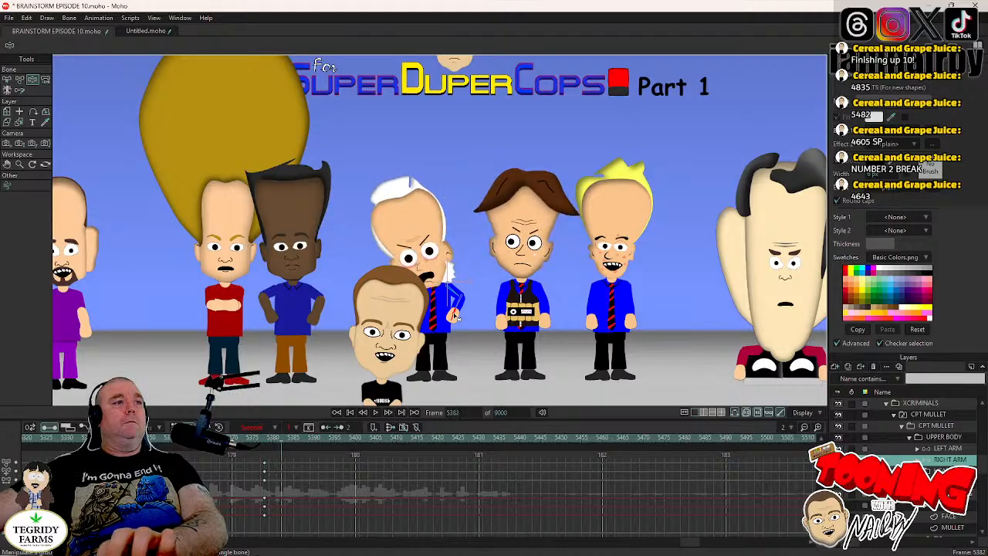
drag(471, 369, 476, 385)
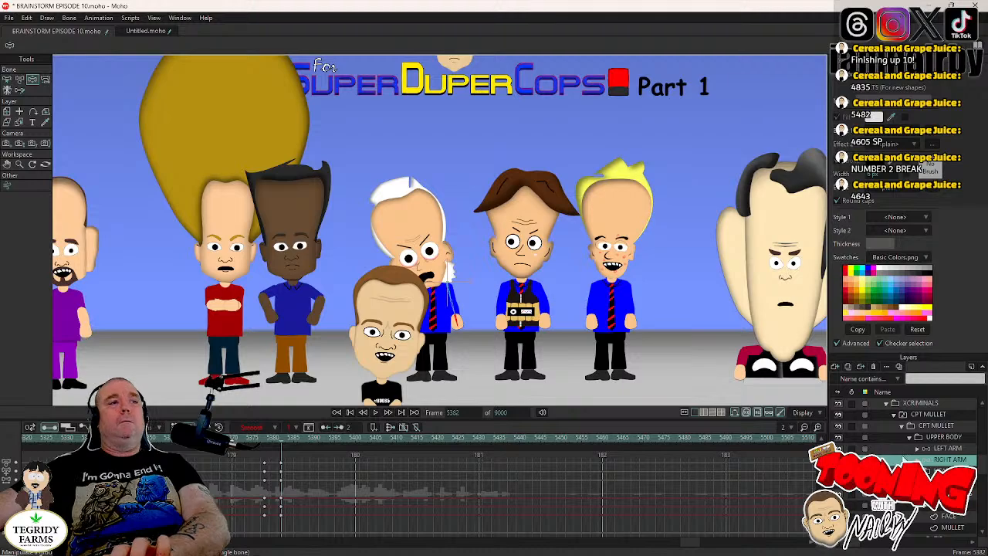
- Play the scene from frame 5342 to review CPT MULLET's lean and arm movement
click(949, 482)
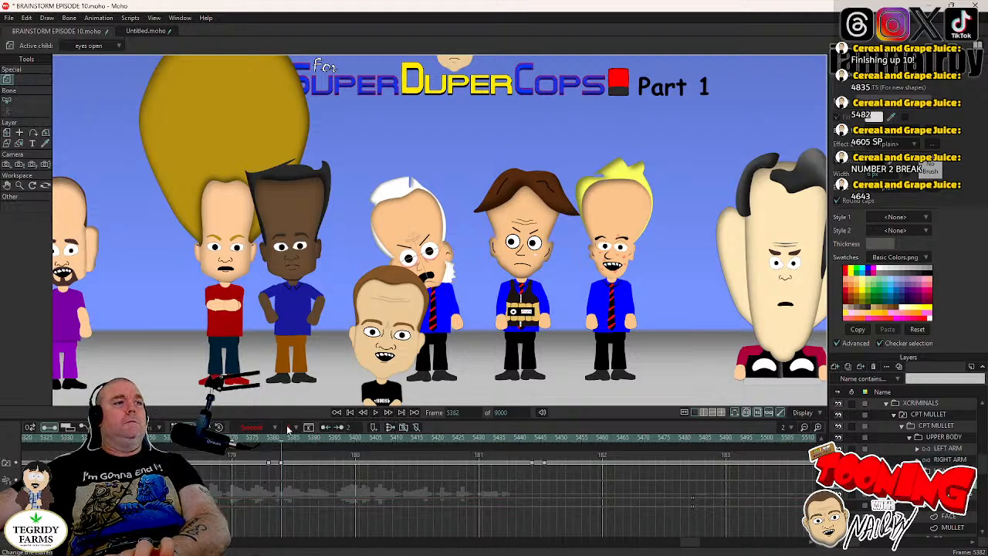
click(240, 438)
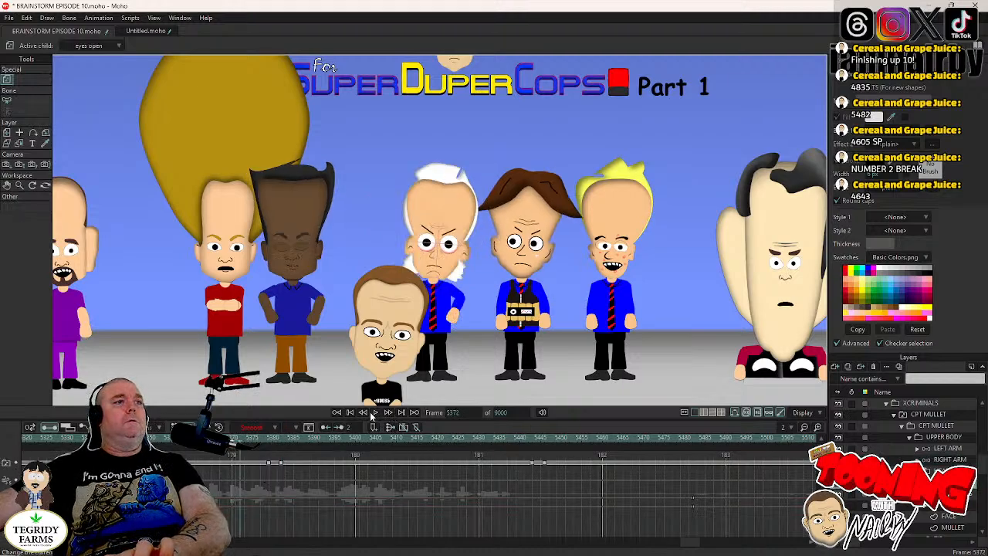
click(116, 438)
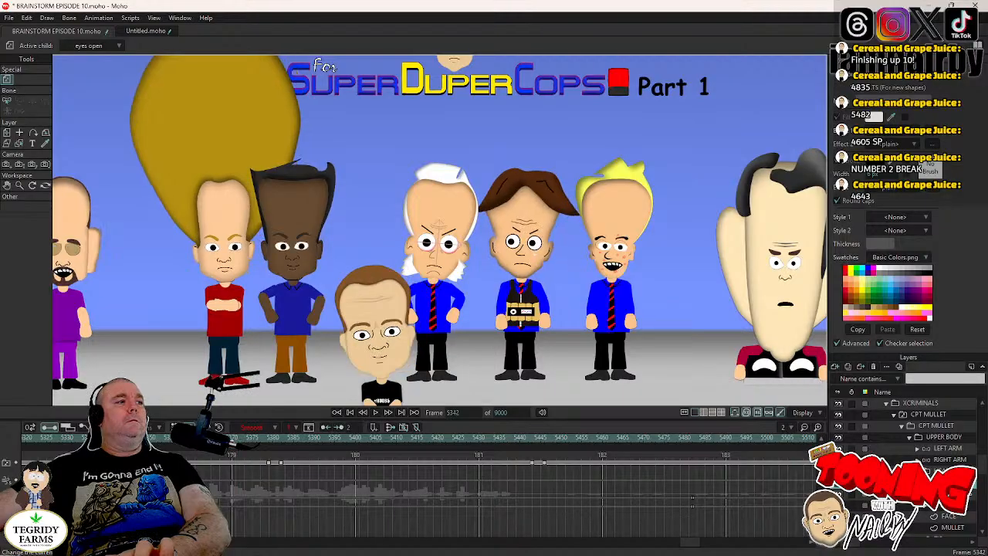
click(376, 413)
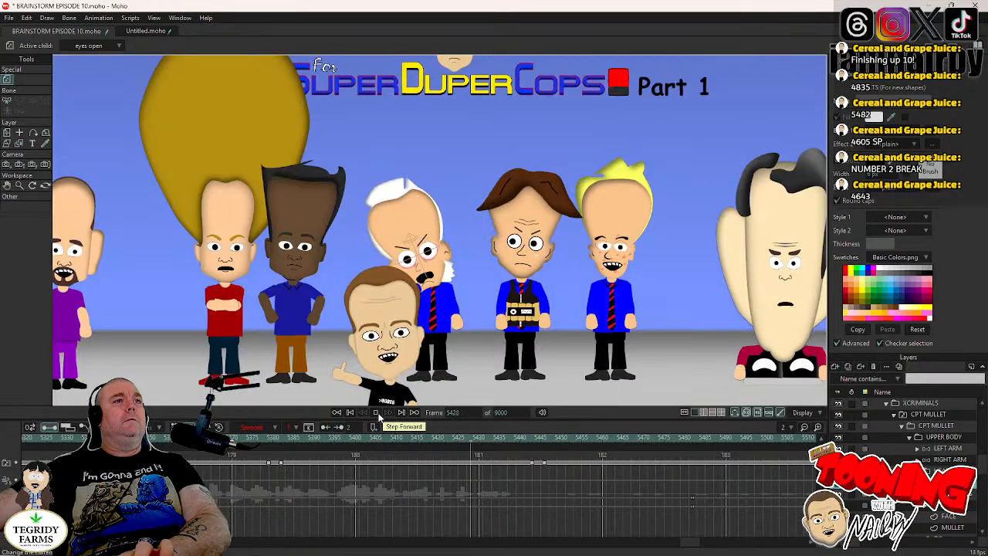
click(376, 413)
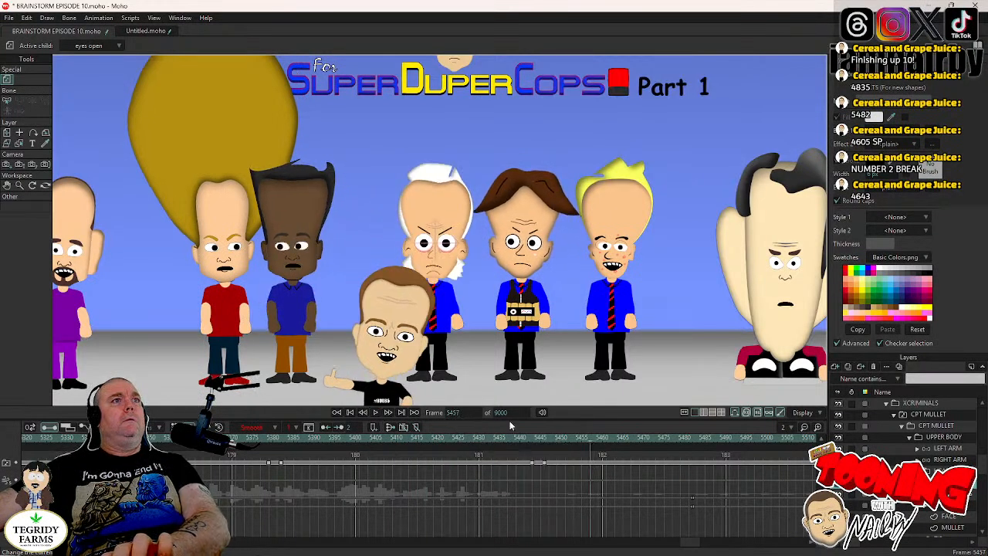
- Key the LEFT ARM's current pose at frame 5442 and swing the arm to hang straight beside CPT MULLET's body at frame 5446
click(530, 445)
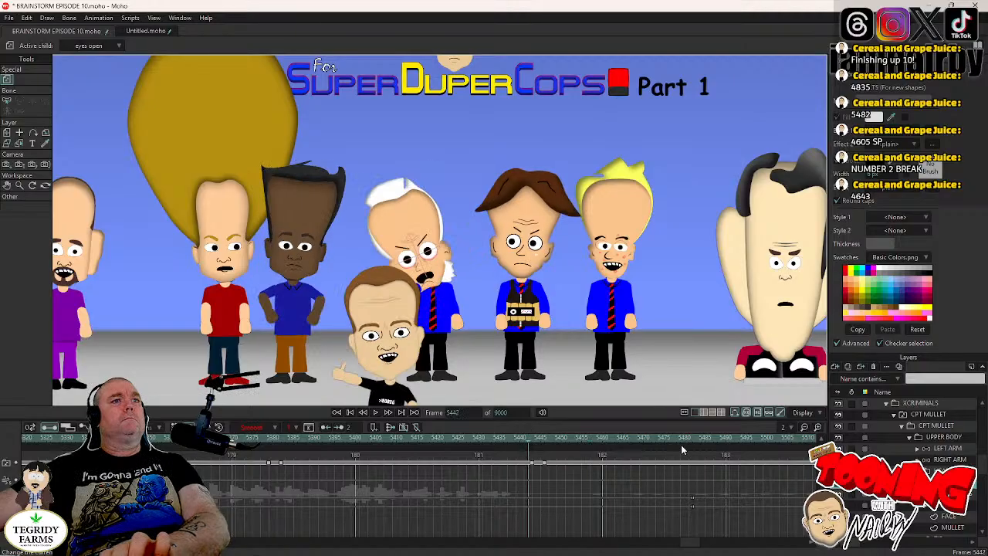
click(950, 448)
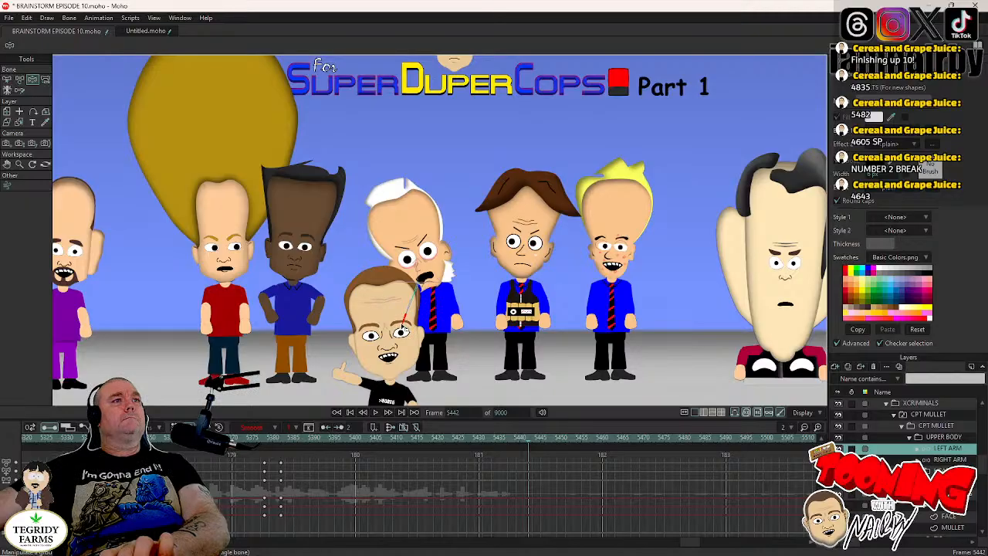
key(Right)
key(Right)
key(Right)
key(Right)
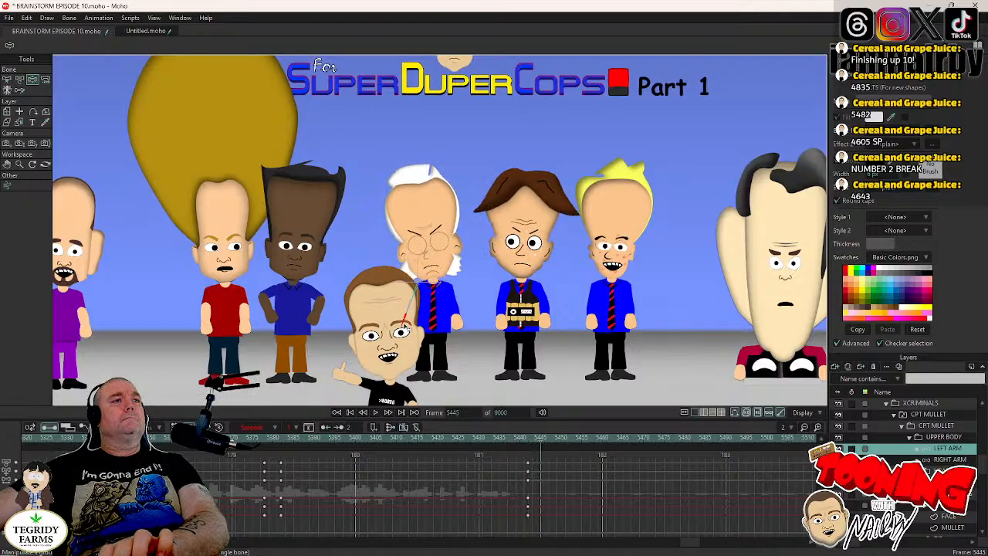
drag(407, 330, 418, 333)
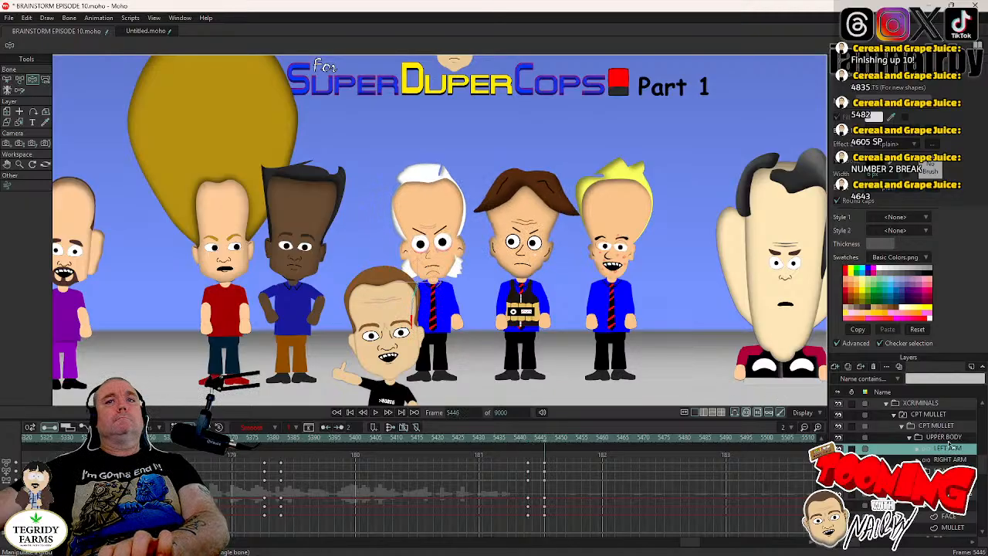
- Key the RIGHT ARM's current pose at frame 5442, bring the arm in beside the body at frame 5446, and save the project
key(Left)
key(Left)
key(Left)
key(Left)
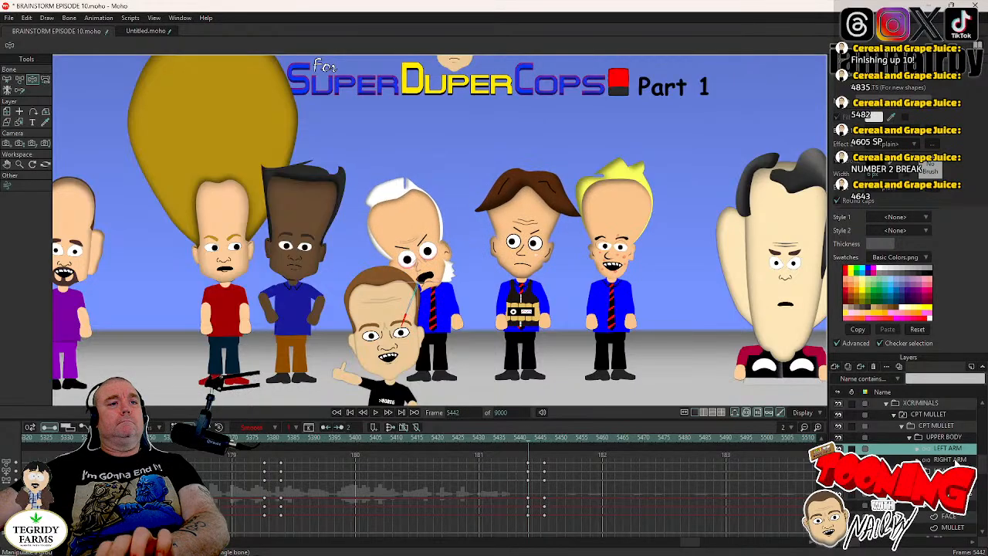
click(956, 461)
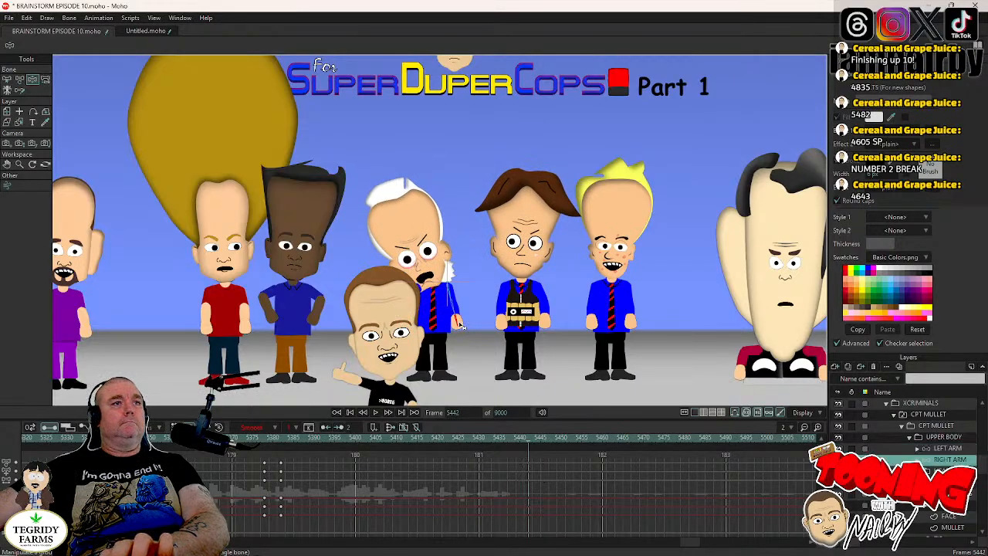
key(Right)
key(Right)
key(Right)
key(Right)
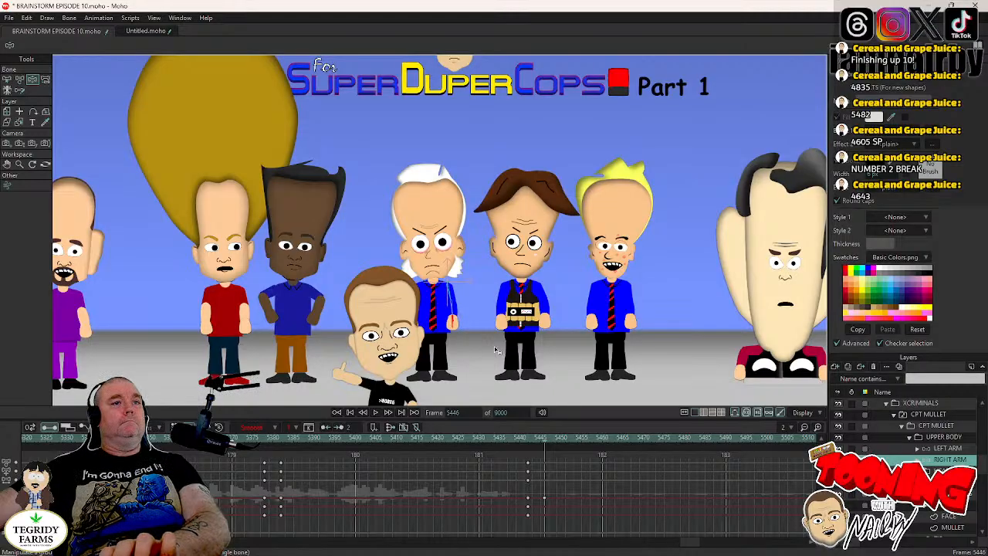
key(ctrl+s)
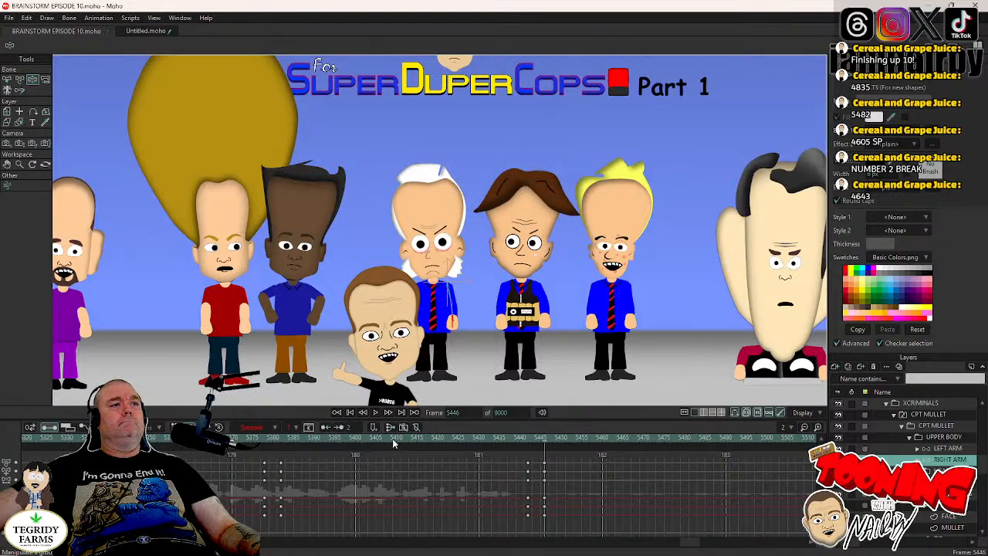
- Shift the pupils in CPT MULLET's open-eyes layer slightly toward the man in the bomb vest at frame 5449
key(ctrl+Left)
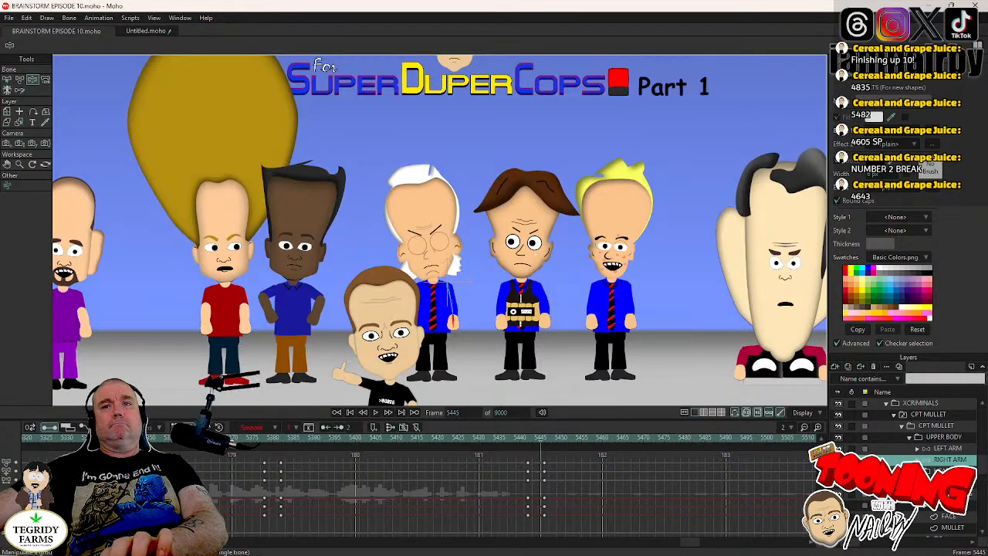
click(925, 482)
click(954, 494)
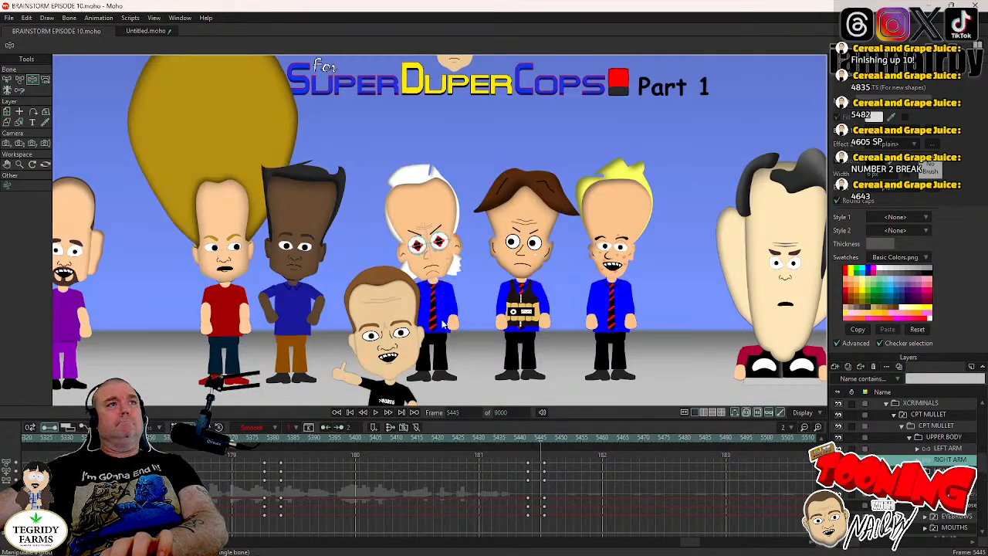
click(20, 79)
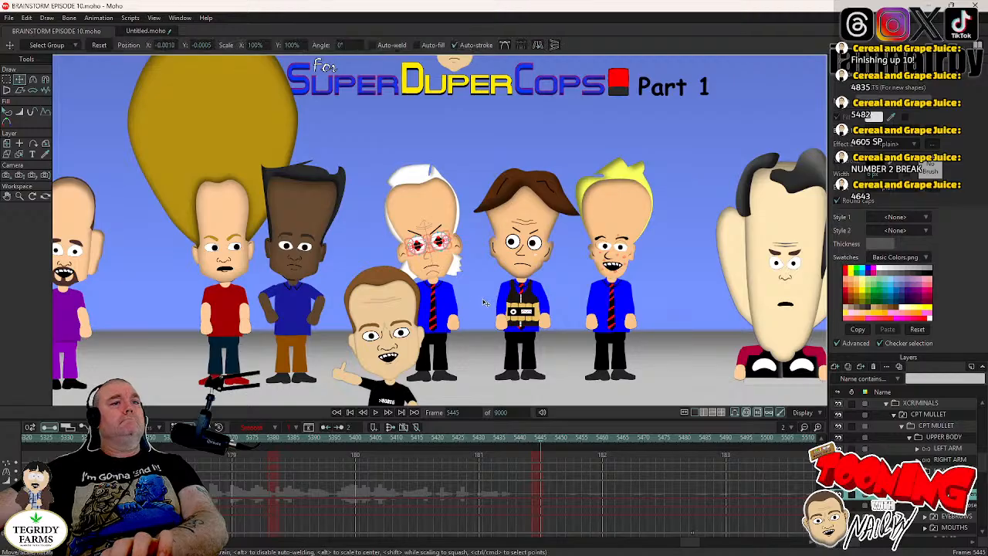
key(Right)
key(Right)
key(Right)
key(Right)
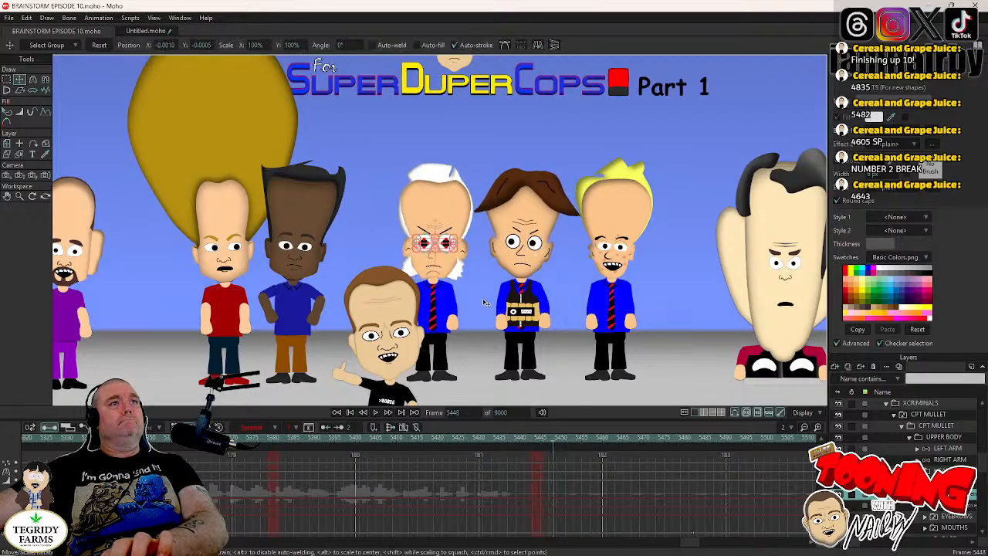
key(Right)
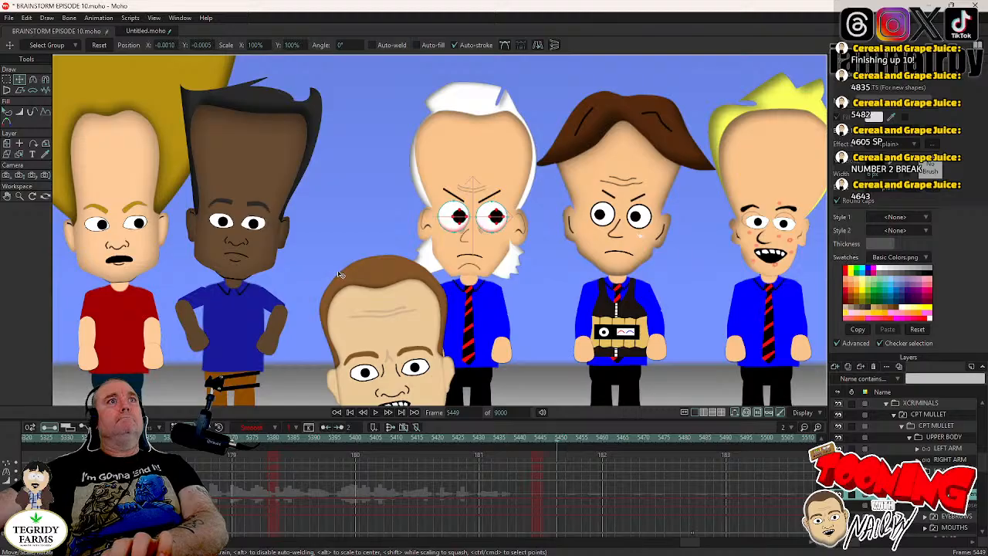
key(ctrl+v)
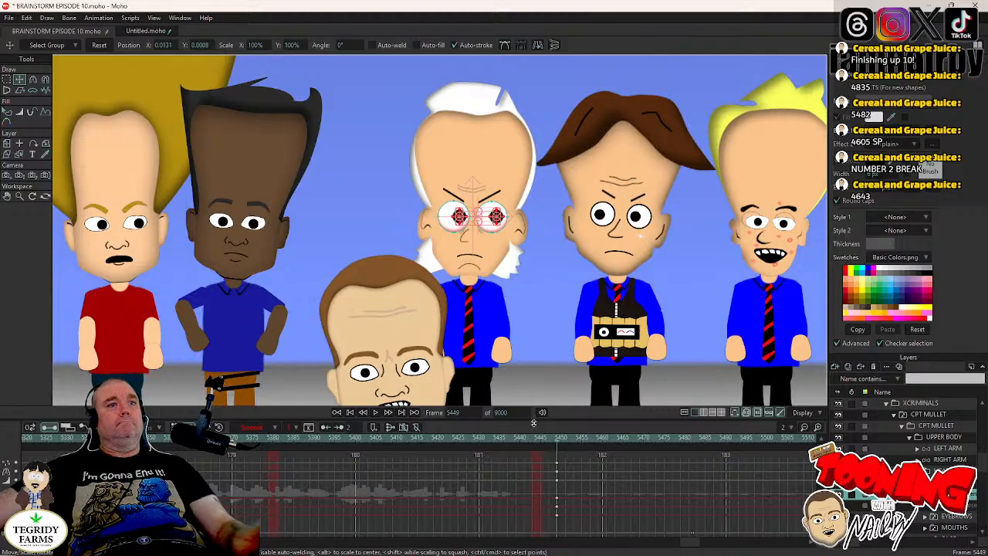
- Move the new pupil keys back to frame 5444 within the blink, set their interpolation to Step, and save the project
drag(554, 458, 538, 485)
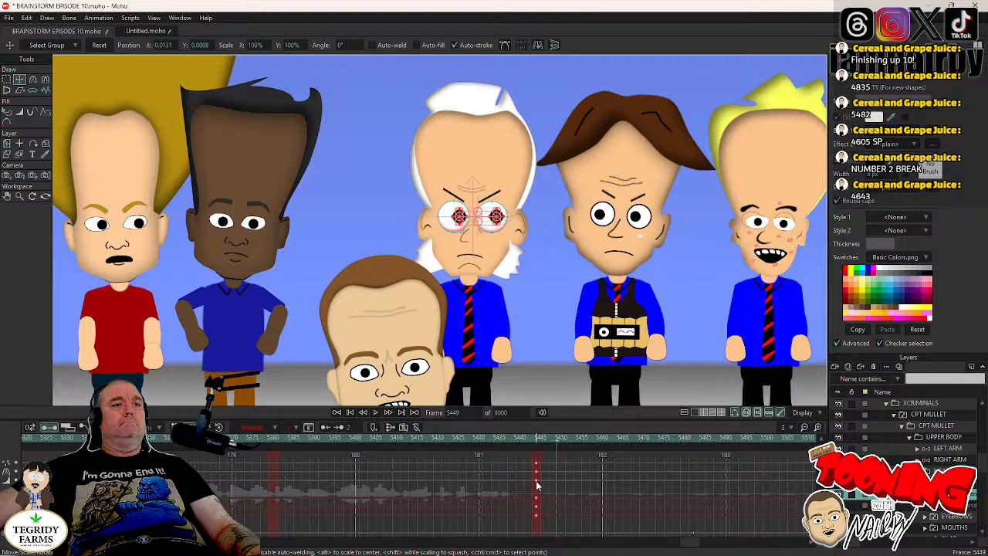
right_click(538, 485)
click(549, 465)
key(ctrl+s)
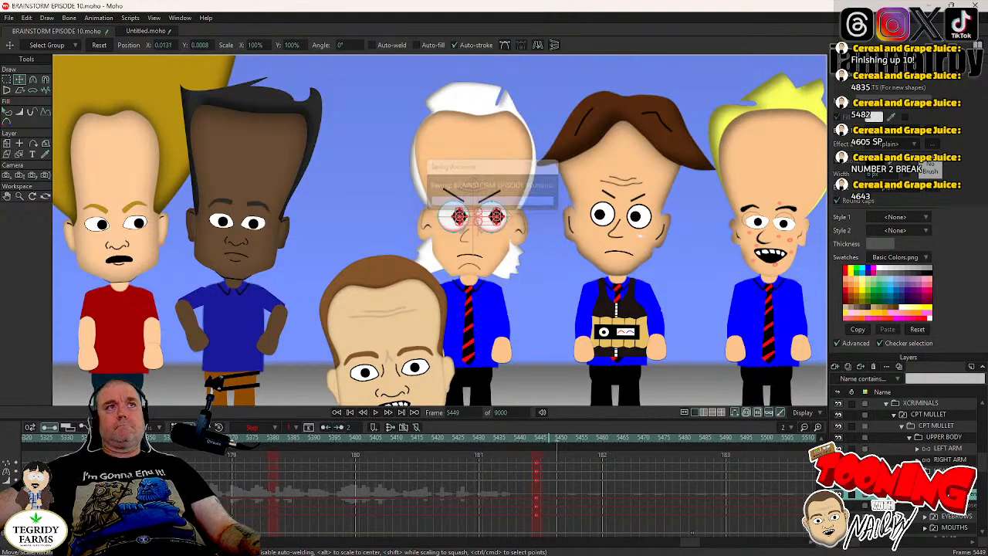
- Play the scene from frame 5440 through the camera move to check CPT MULLET's return to upright, and save the project
click(925, 481)
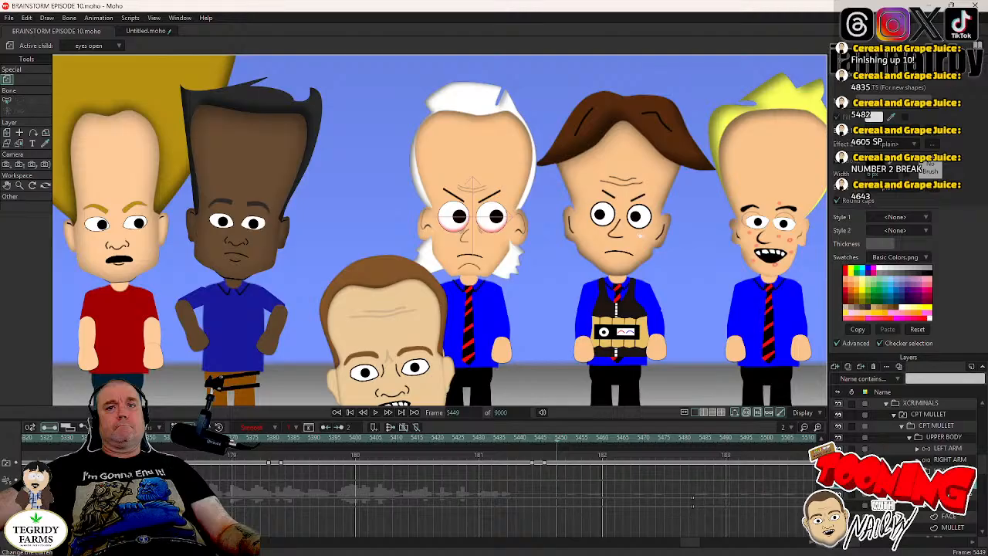
scroll(546, 338, down, 5)
key(Left)
key(Left)
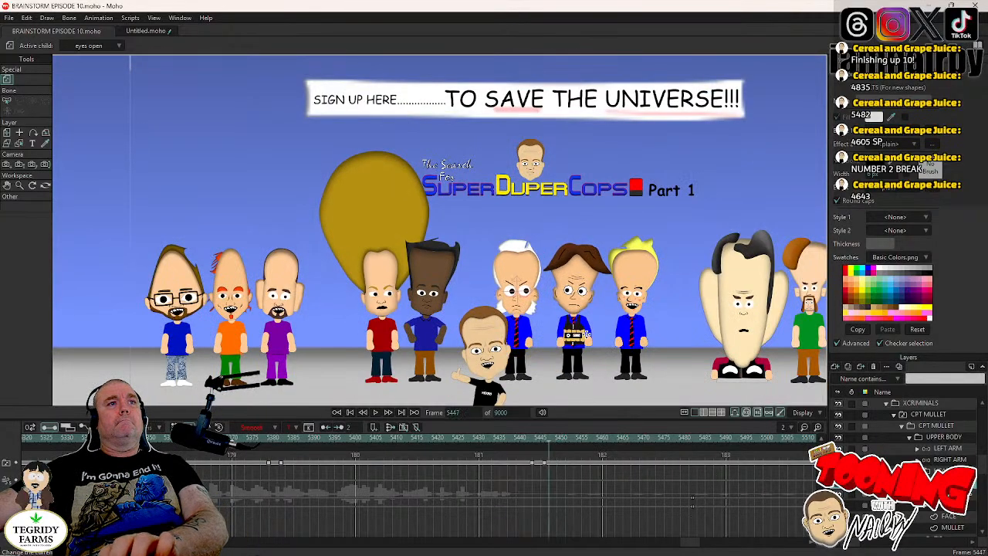
key(Left)
key(Left)
key(Left)
key(Left)
key(Left)
key(Left)
key(Left)
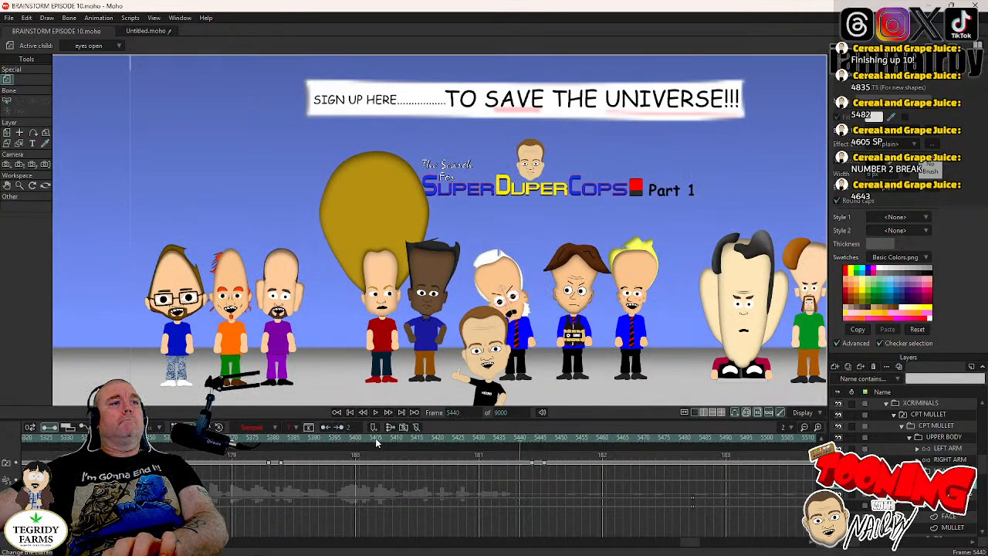
click(375, 413)
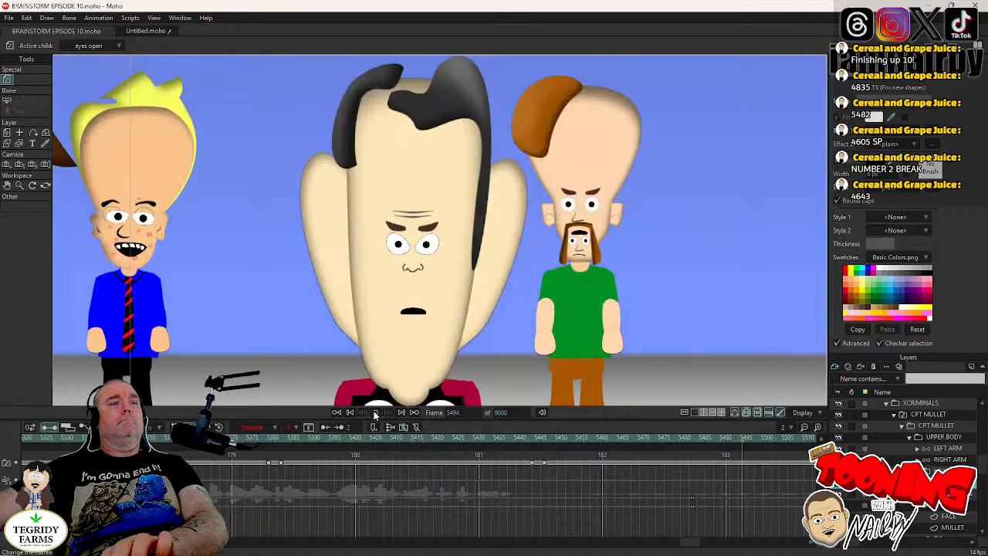
click(376, 412)
key(ctrl+s)
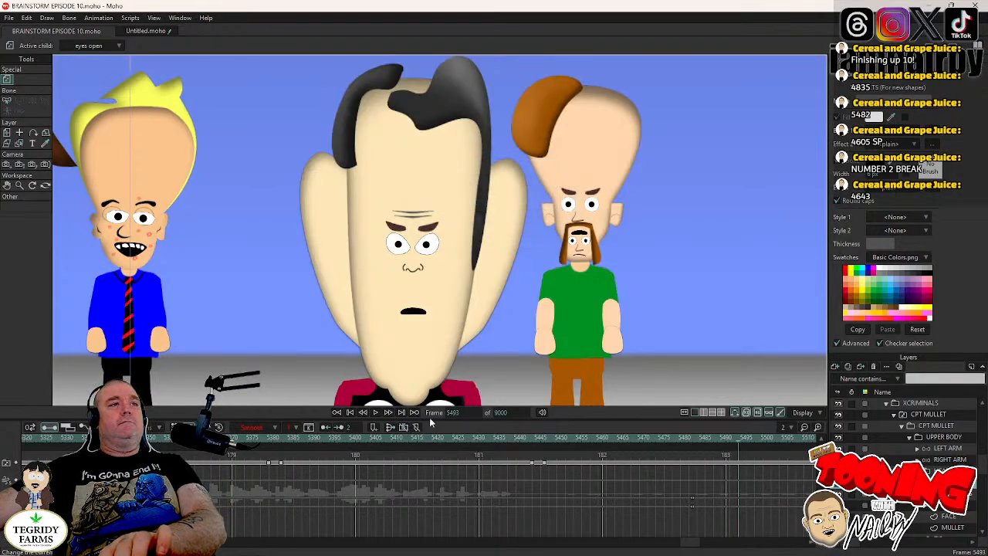
- Go to frame 4605, where the animation of the brown-haired bomb-vest character begins
double_click(454, 412)
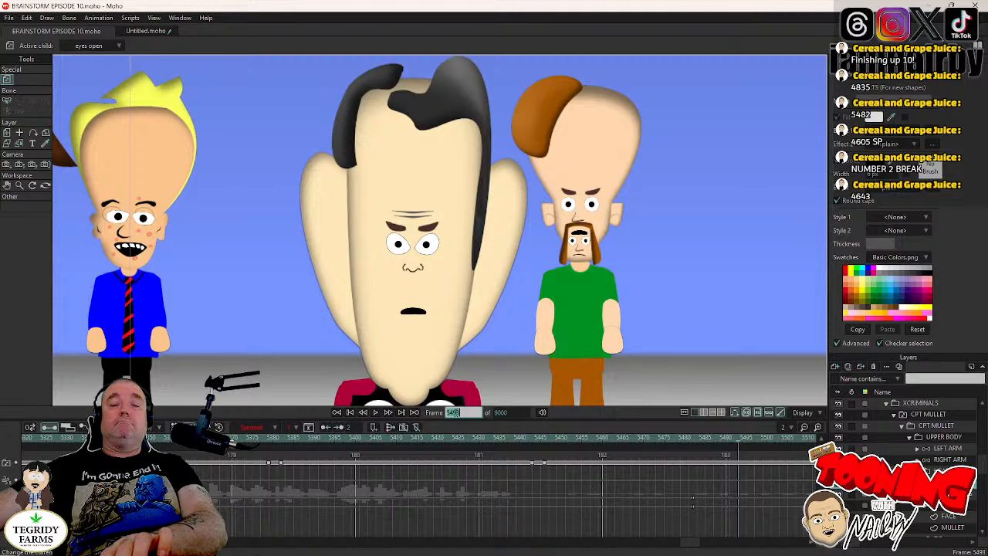
text(4)
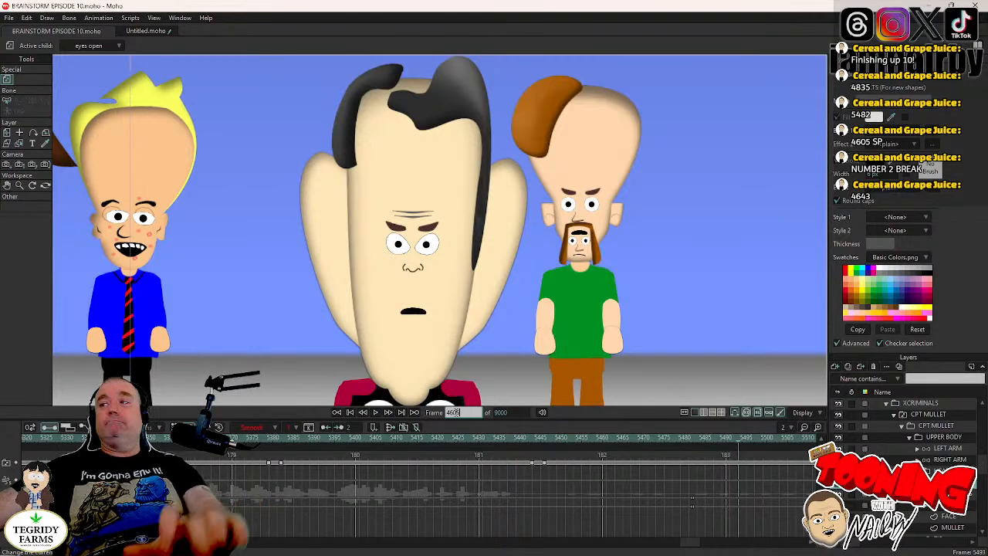
text(605)
key(Return)
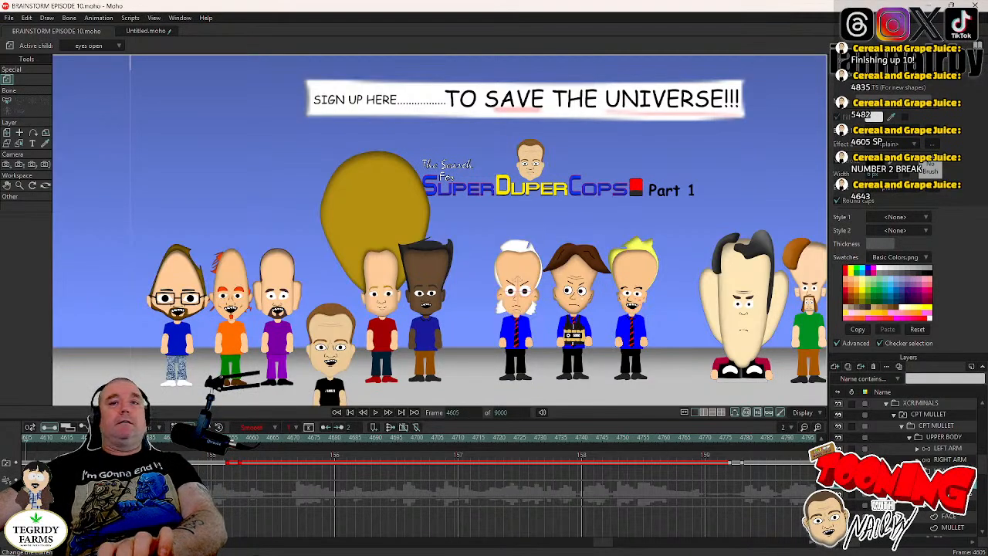
- Collapse the CPT MULLET layers and select the EYES layer in the HEAD group of the brown-haired bomb-vest character
scroll(909, 463, up, 2)
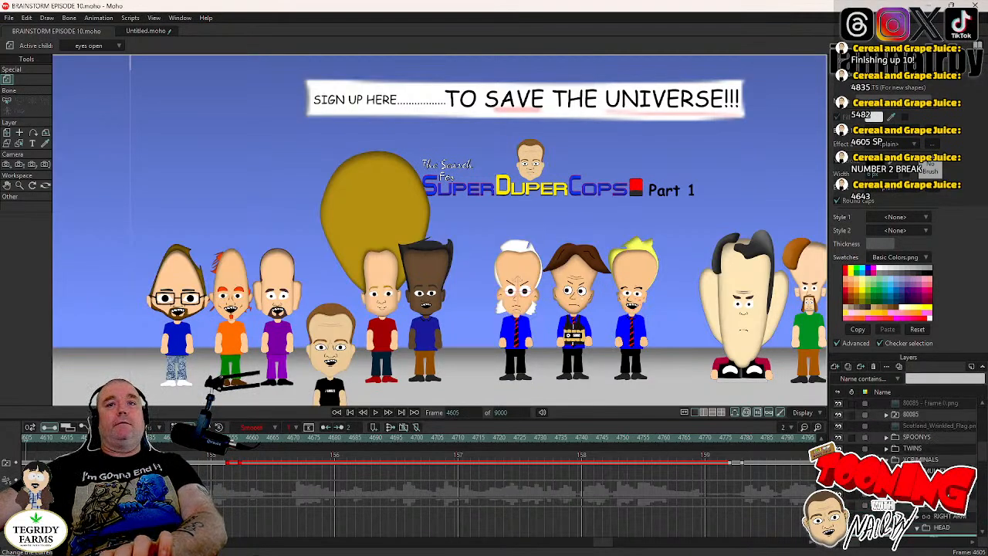
click(897, 470)
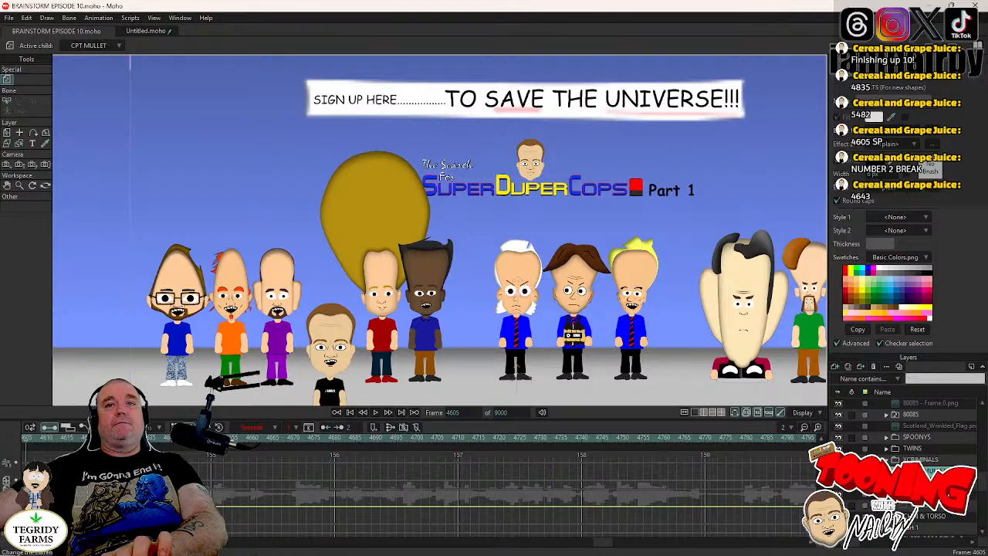
click(896, 470)
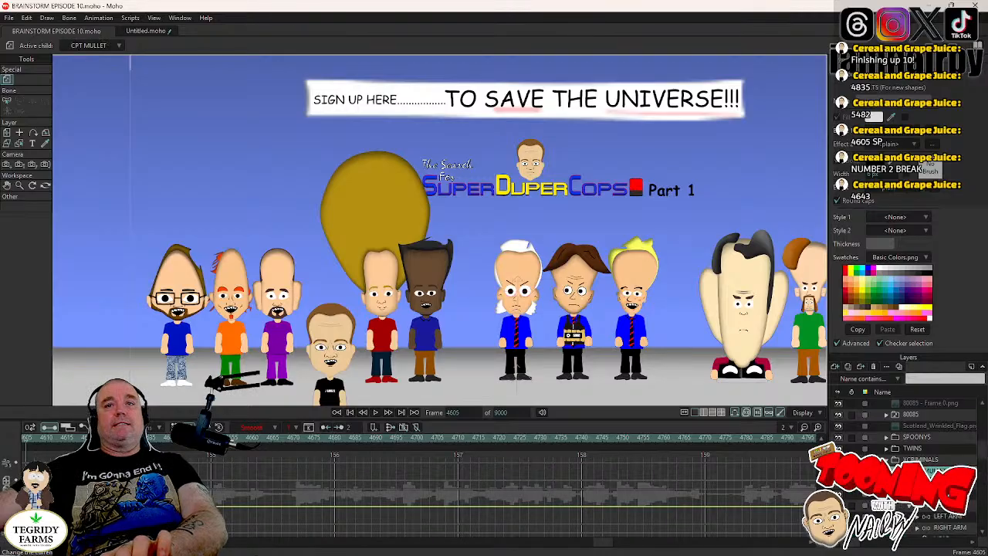
scroll(909, 463, down, 2)
scroll(953, 515, down, 2)
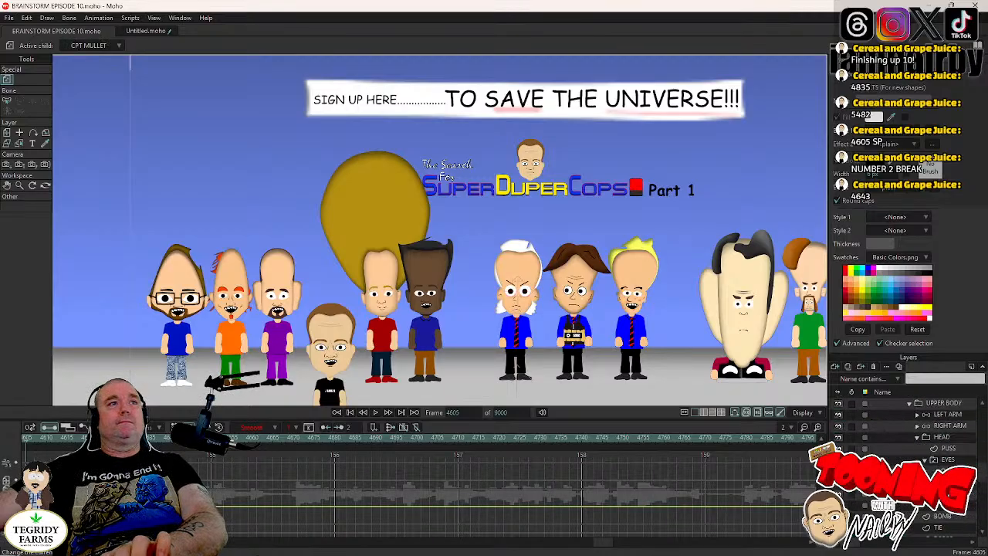
key(Left)
key(Right)
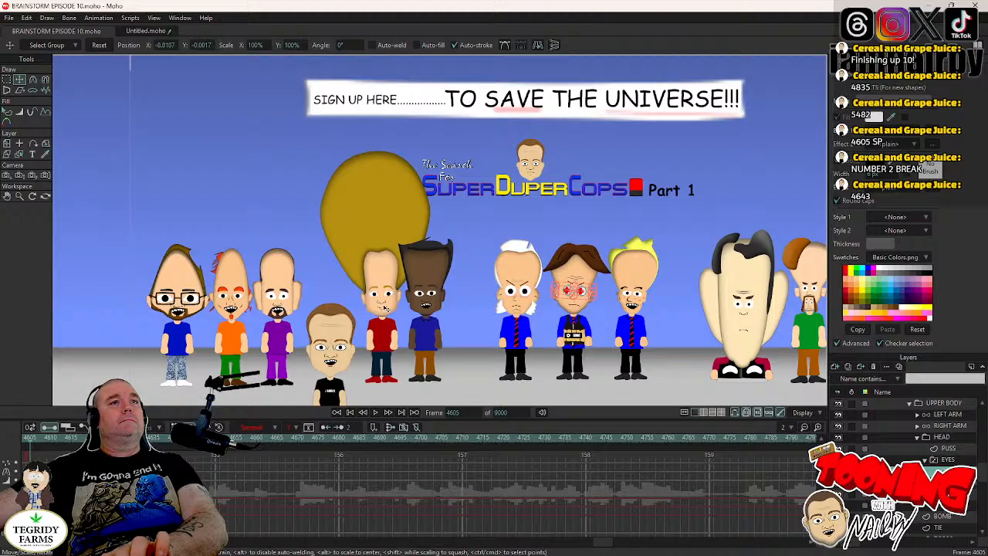
scroll(390, 309, up, 2)
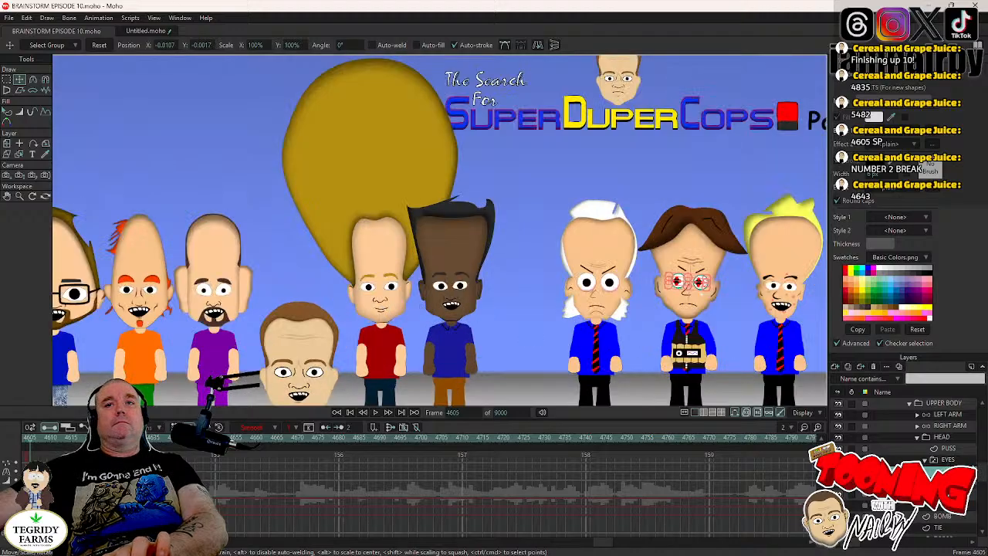
click(973, 458)
key(Left)
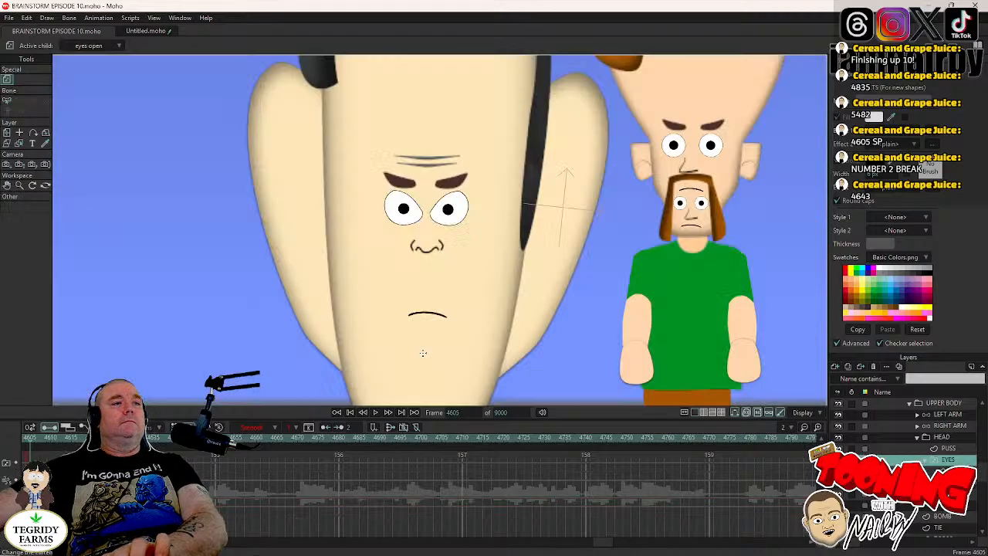
key(Right)
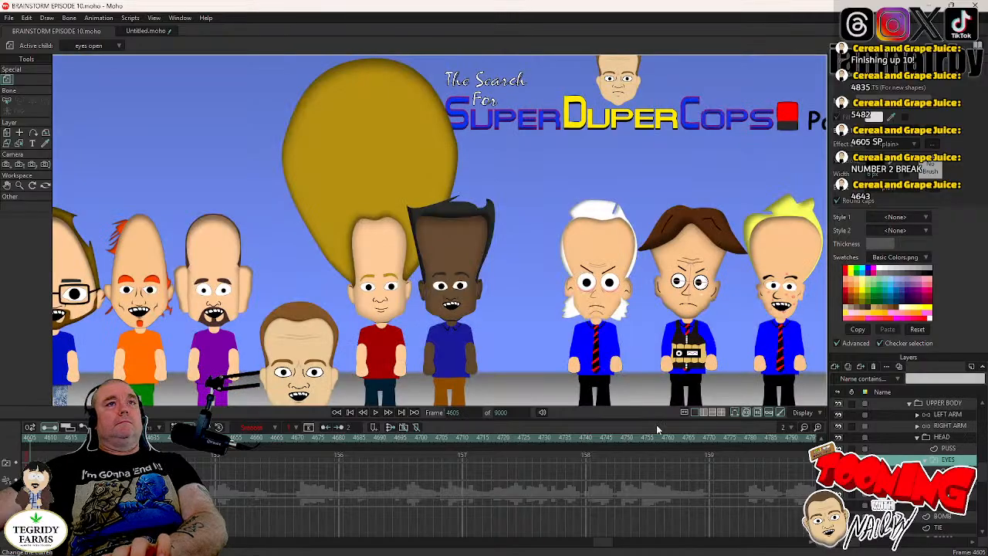
- Add a blink to the bomb-vest character by switching EYES to eyes closed at frame 4682 and back to eyes open at frame 4685
click(374, 413)
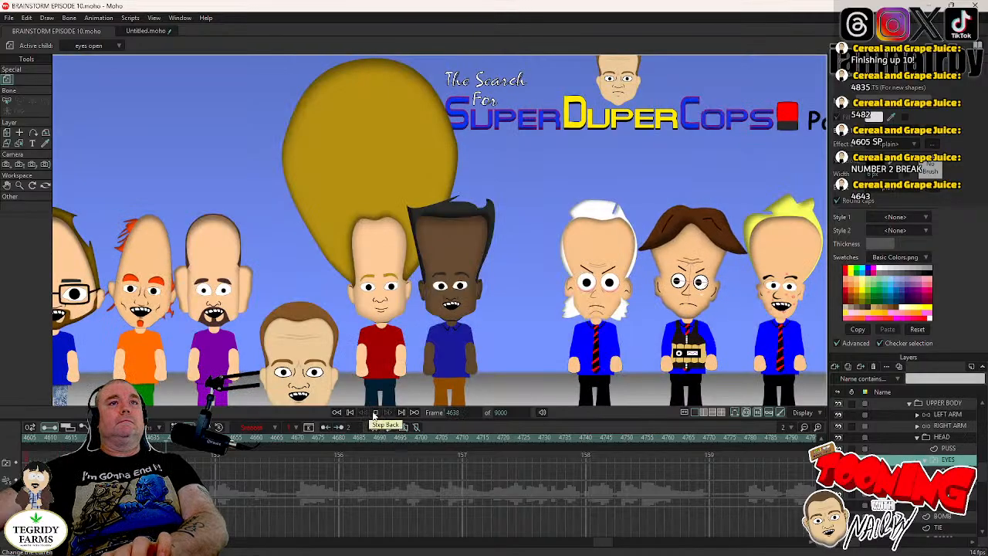
click(375, 413)
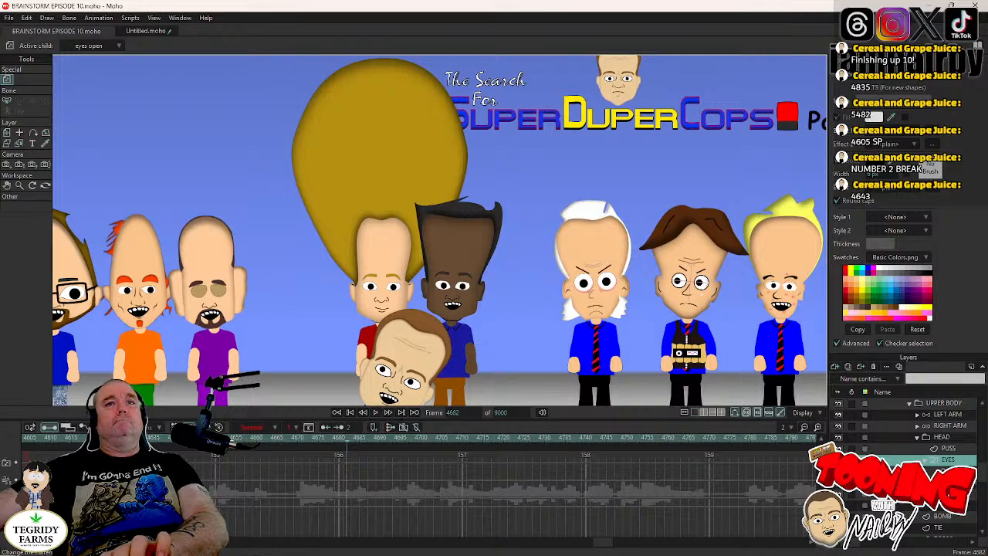
right_click(939, 463)
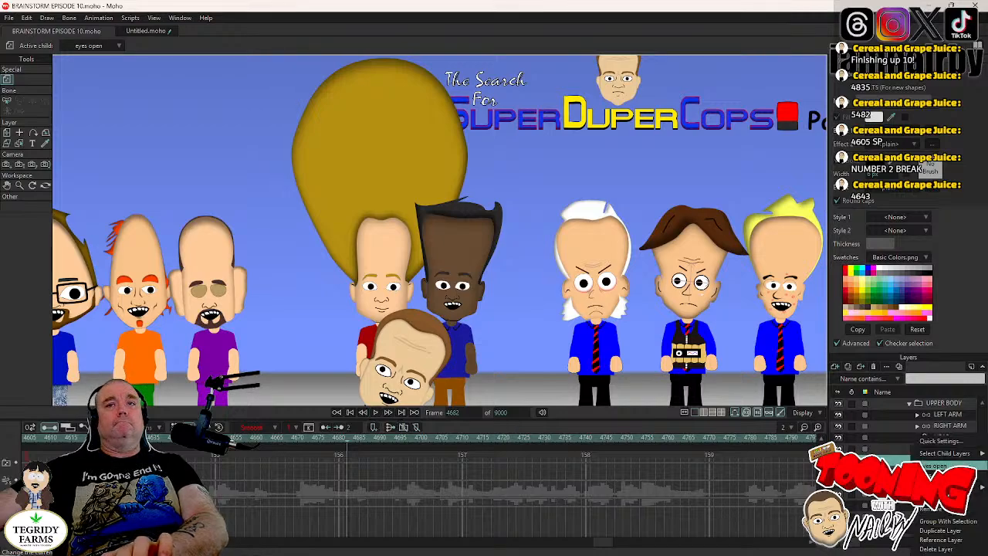
click(945, 484)
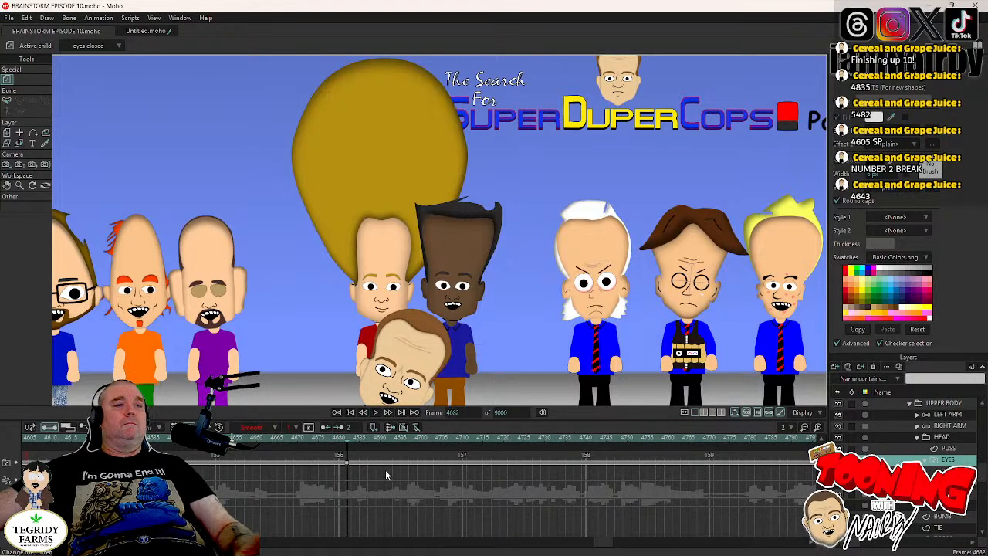
key(Right)
key(Right)
key(Right)
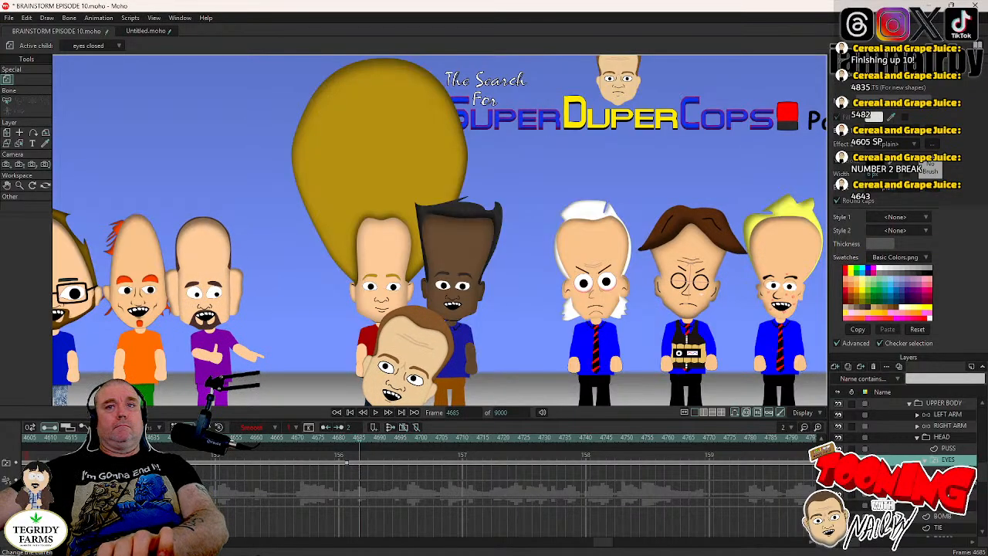
right_click(947, 465)
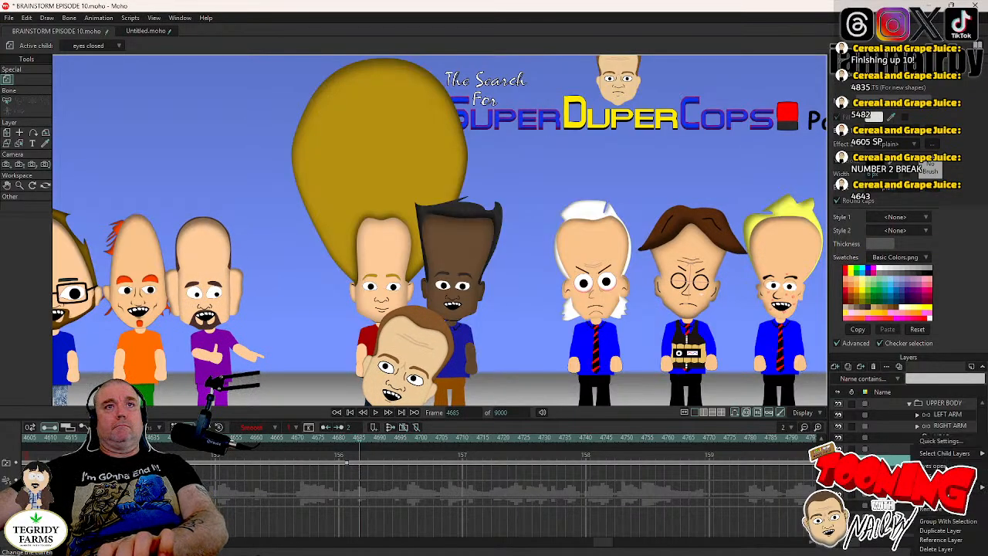
click(948, 476)
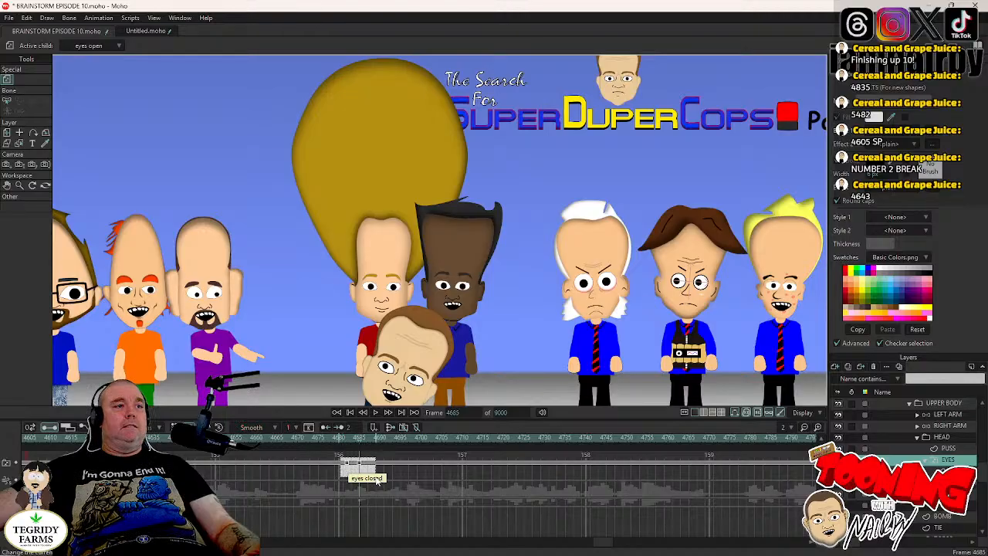
- Copy the blink keys and repeat the blink at intervals along the timeline, including at frame 4925, while playing on to frame 5470, and save
click(344, 461)
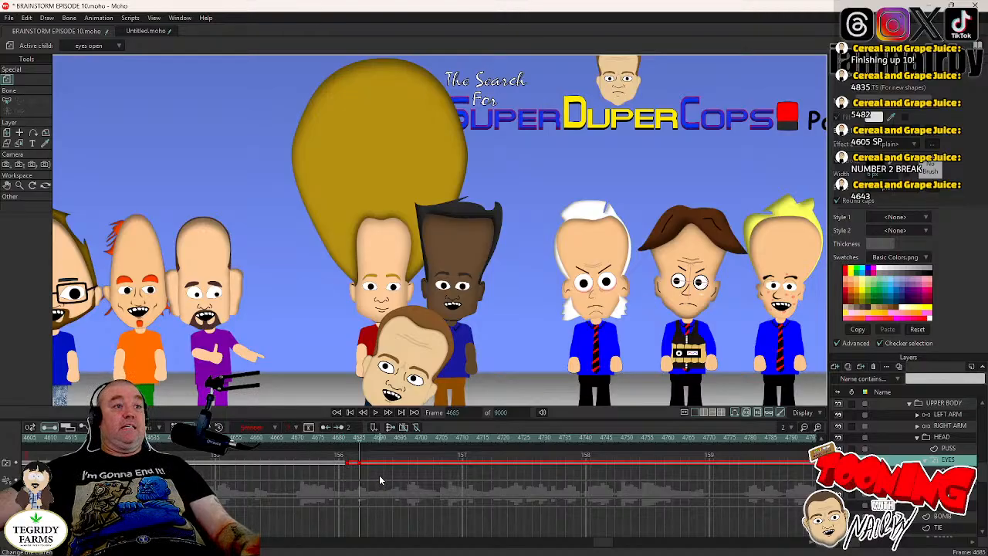
click(376, 413)
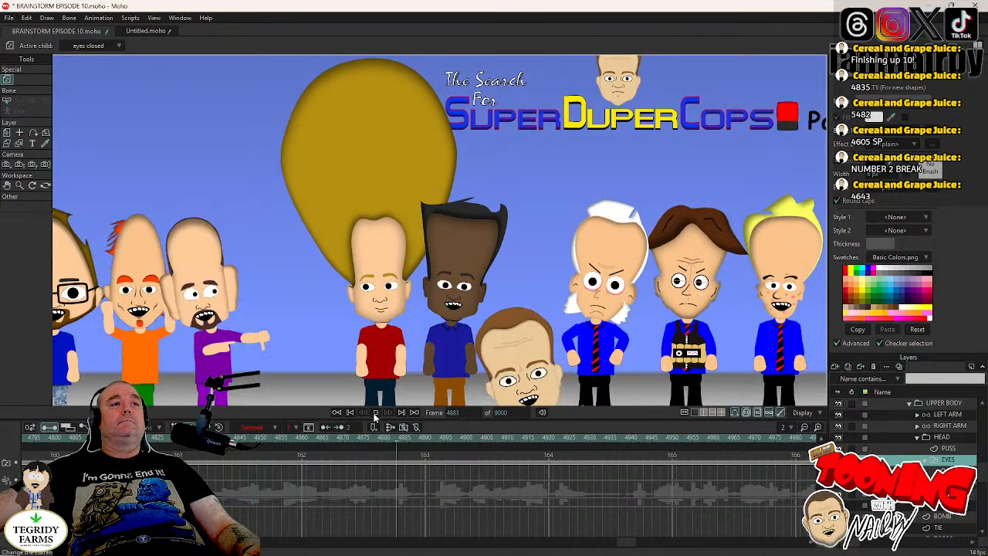
click(375, 413)
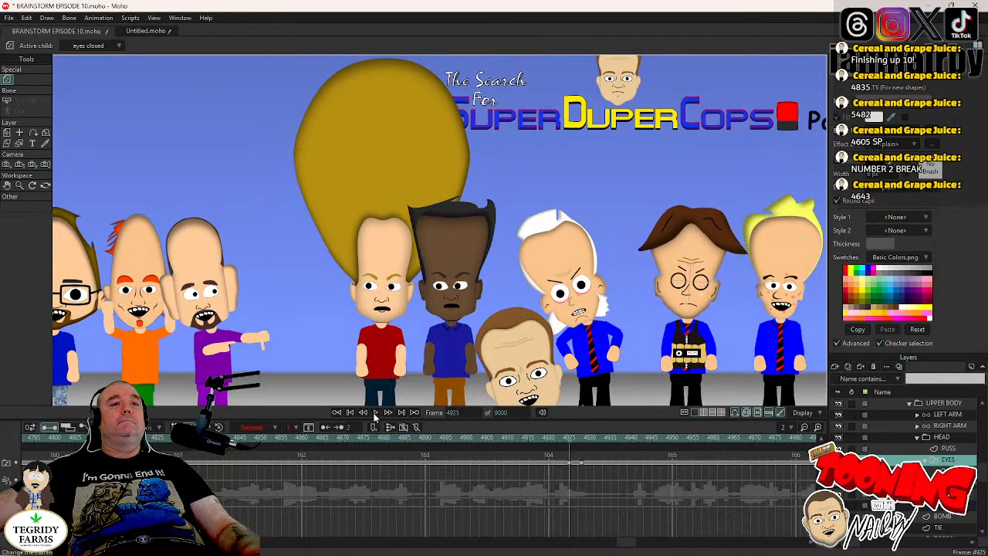
click(375, 413)
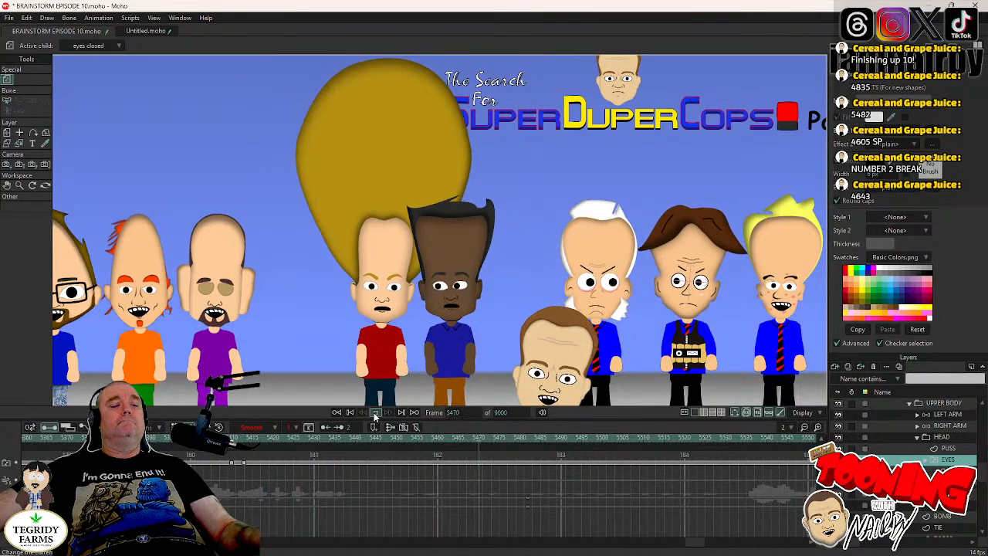
click(375, 414)
key(ctrl+s)
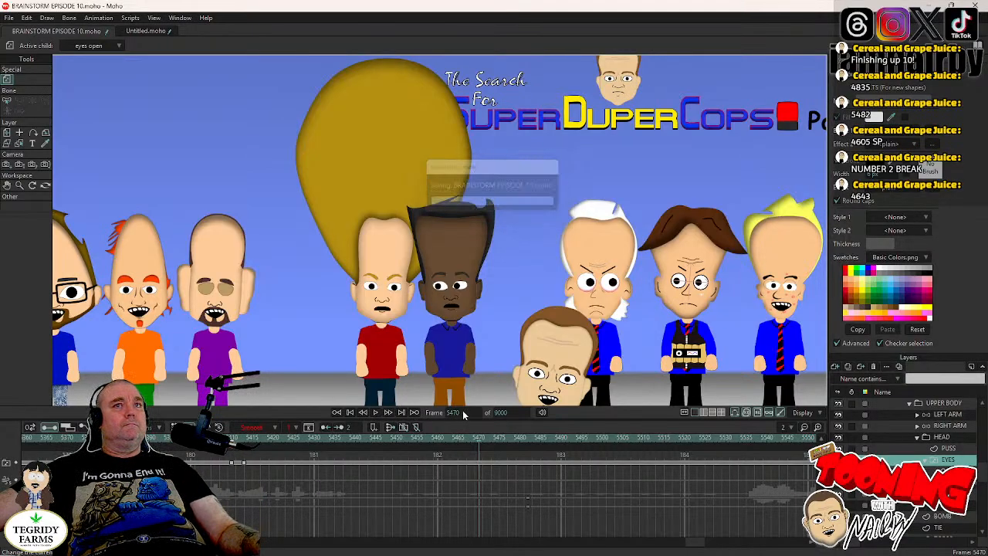
- Return to frame 4605, preview the scene, and move the current time to the start of the bomb-vest character's first blink
click(455, 412)
text(4)
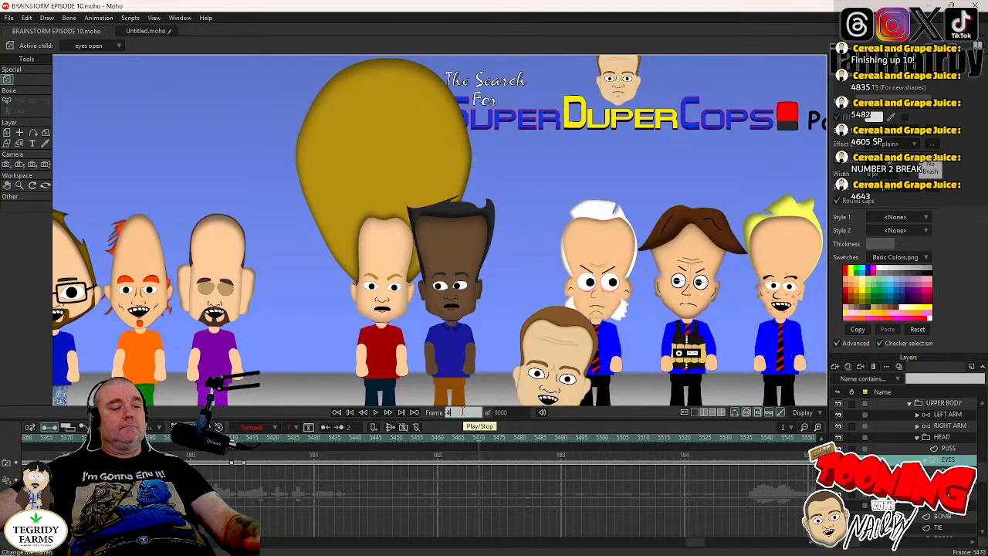
text(605)
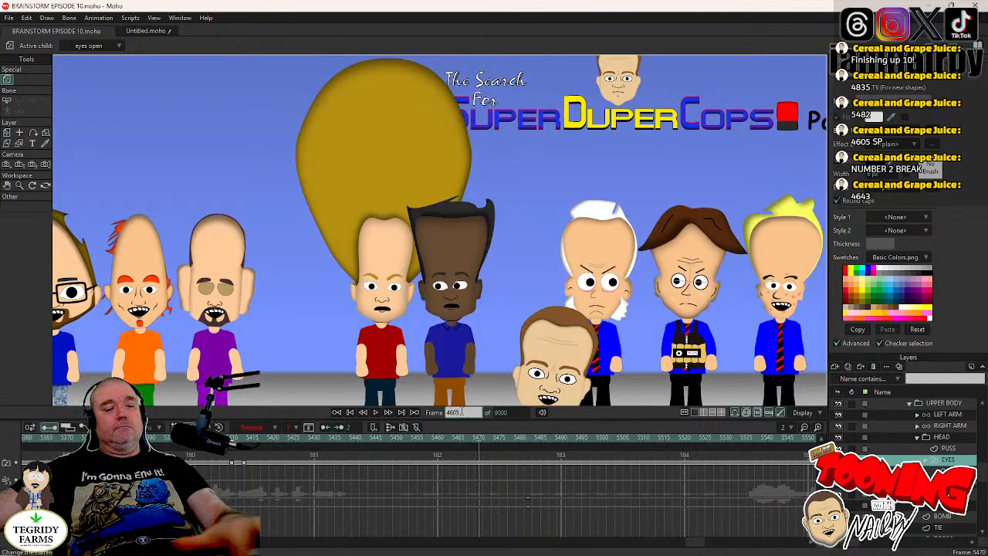
key(Return)
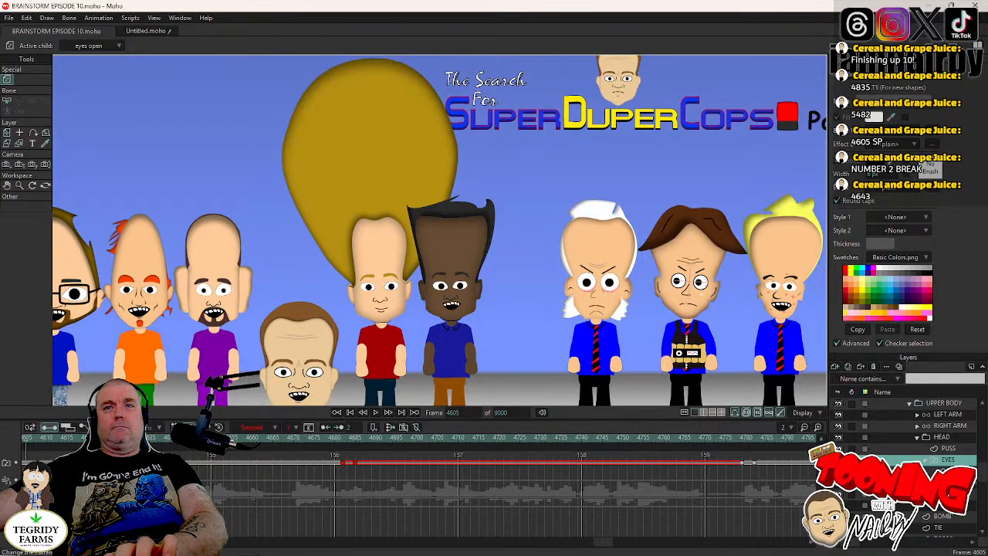
click(944, 438)
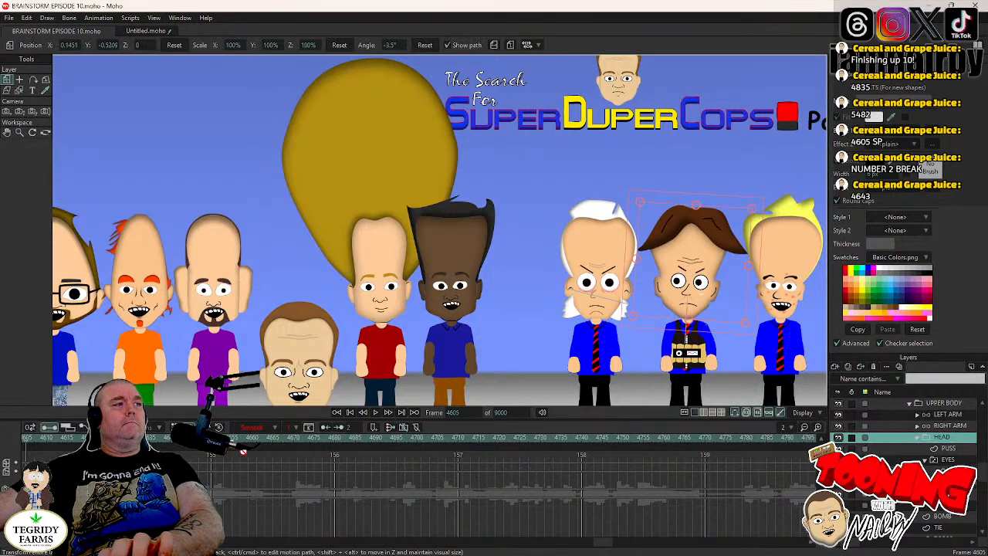
click(379, 415)
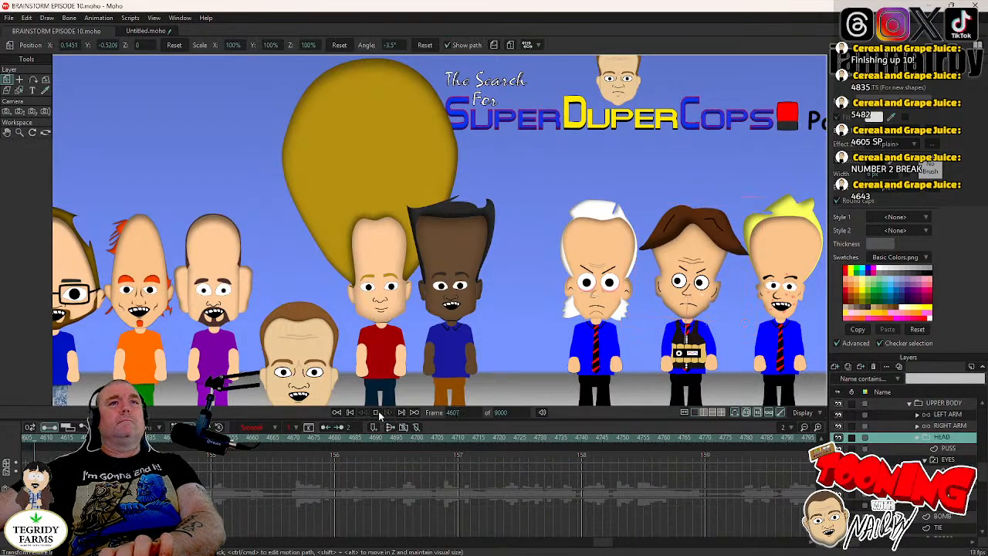
click(379, 415)
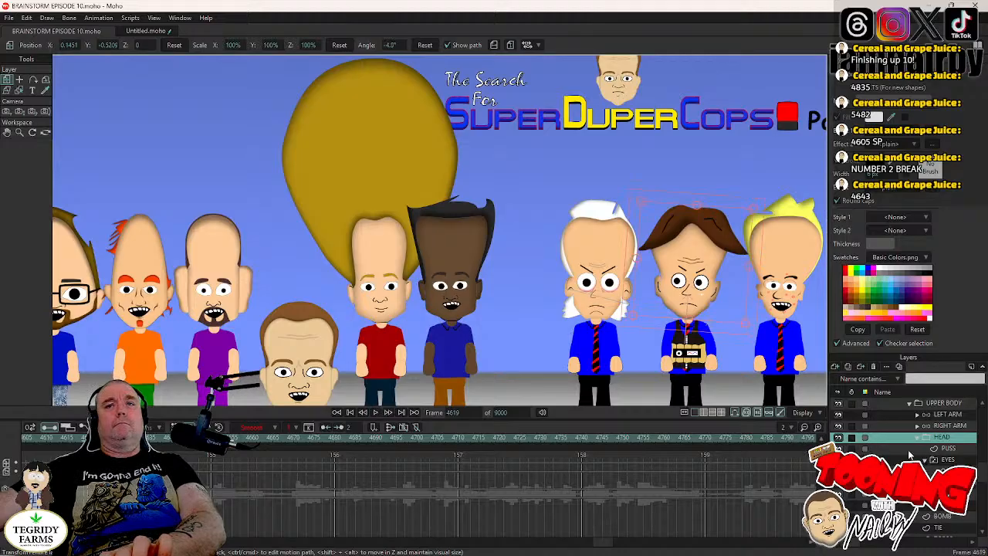
click(956, 459)
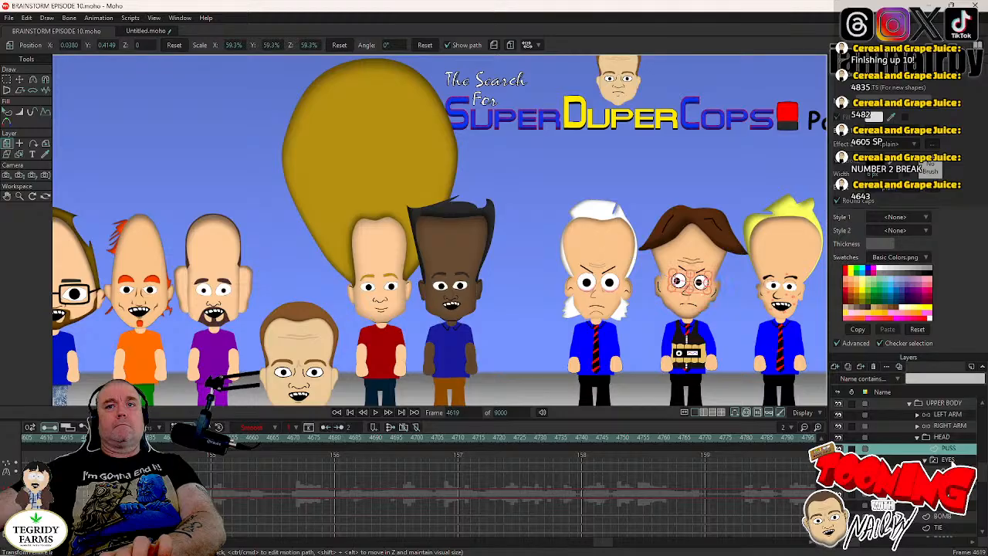
click(354, 440)
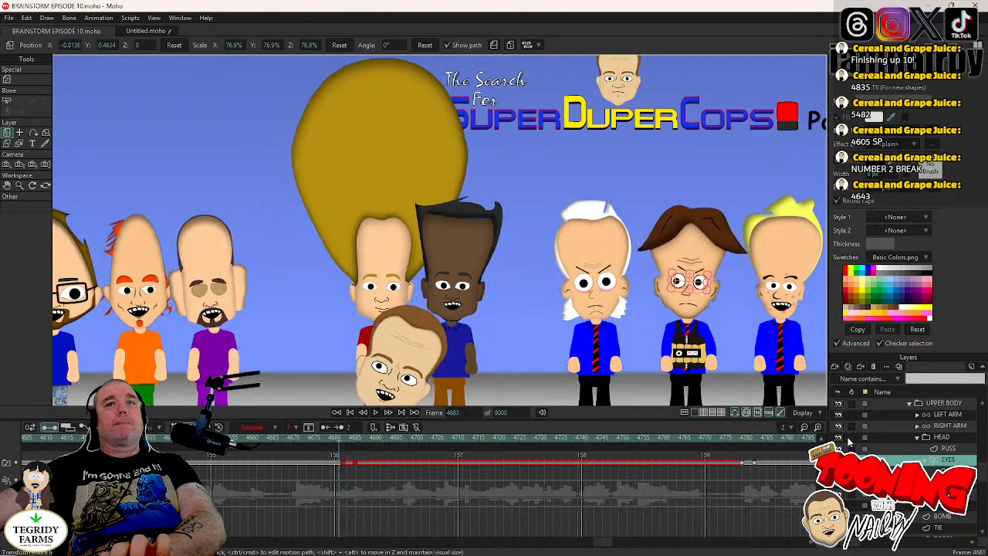
- Tilt the bomb-vest character's HEAD layer to 4.4° at frame 4685 and set both new head keys to Noisy interpolation
click(963, 439)
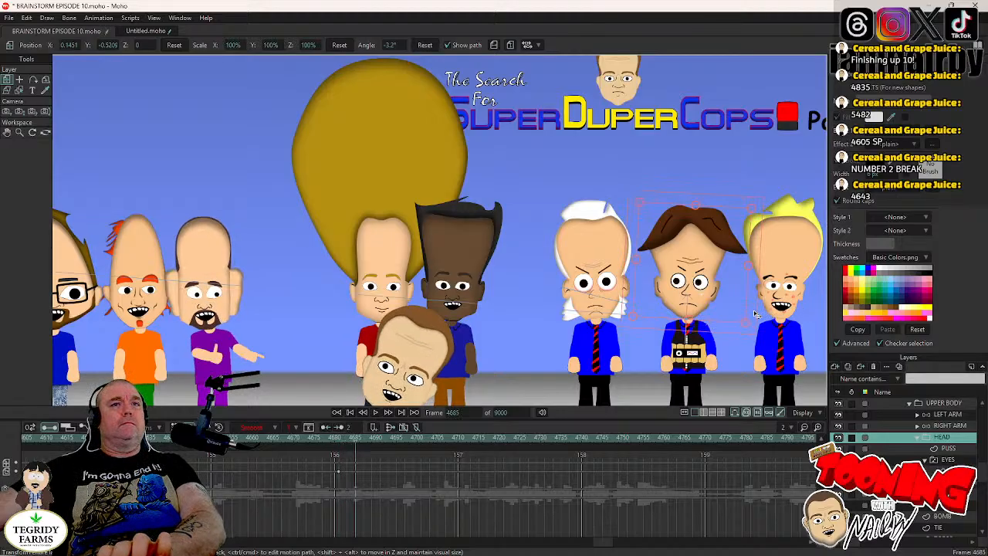
drag(755, 312, 754, 298)
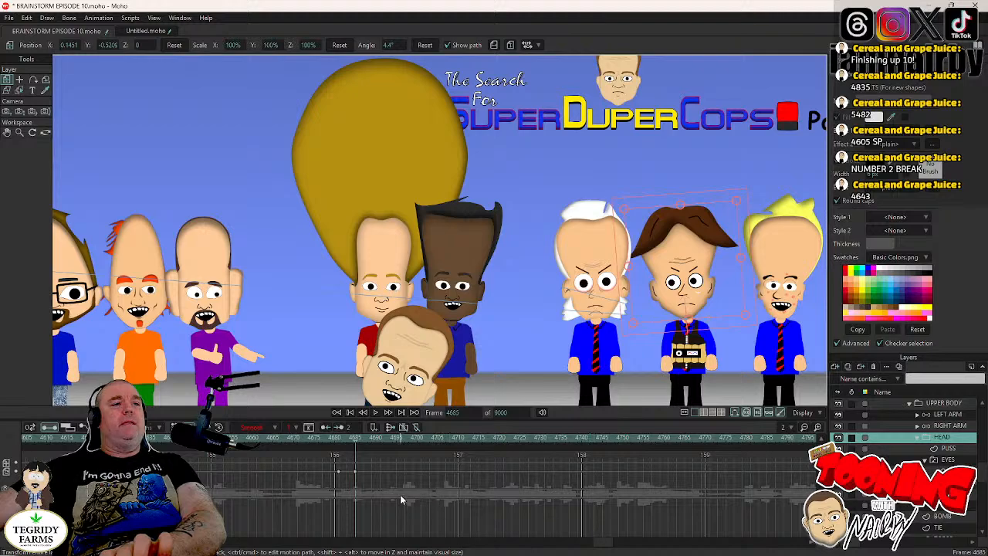
drag(331, 467, 364, 487)
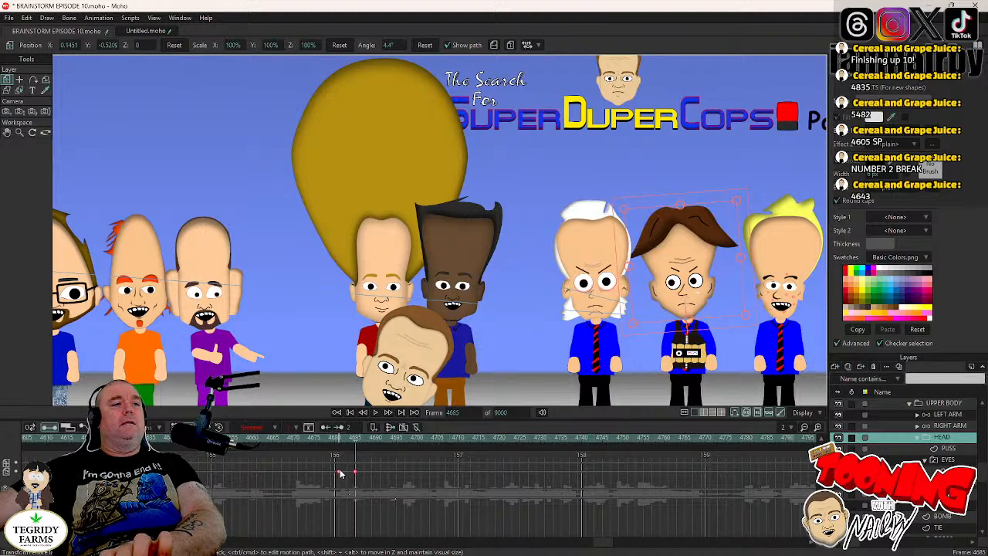
right_click(338, 475)
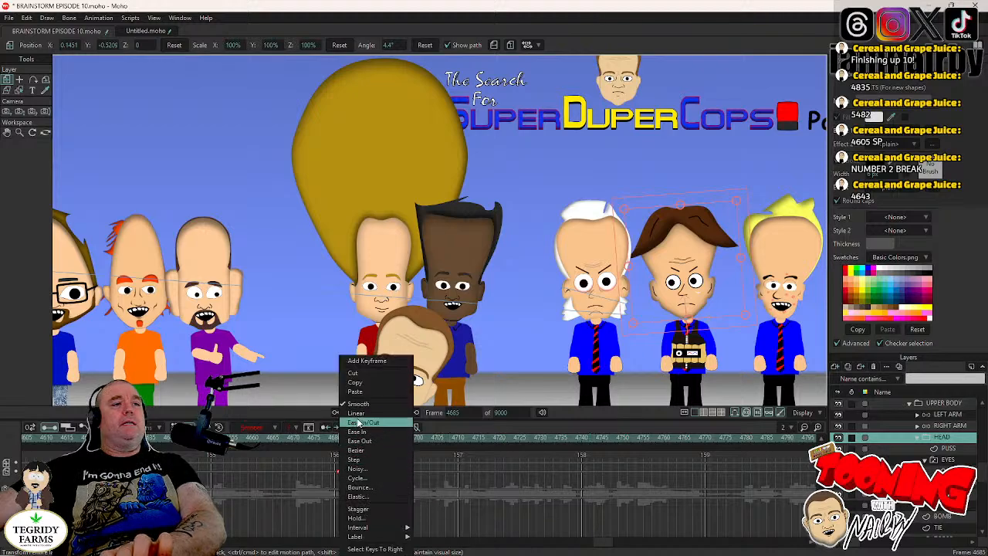
click(356, 470)
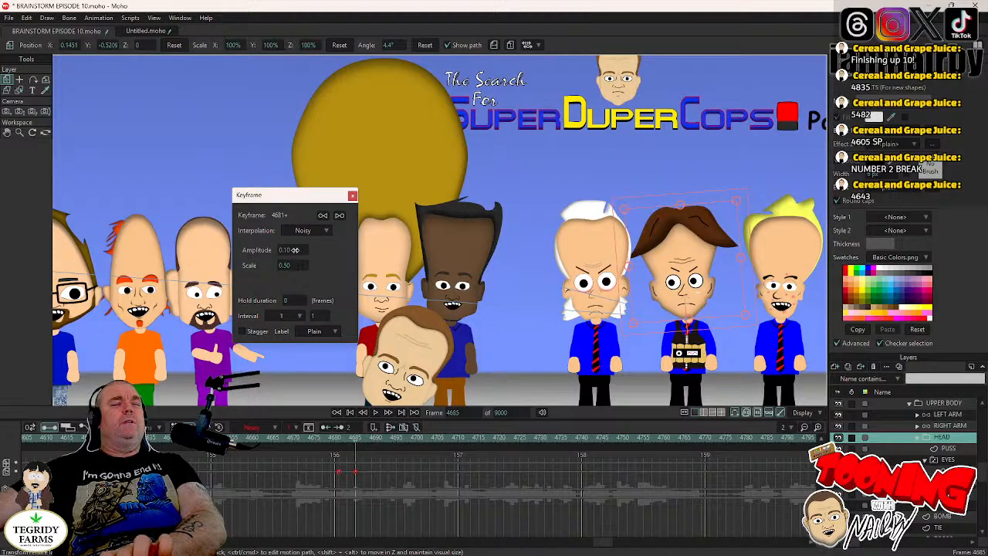
click(295, 249)
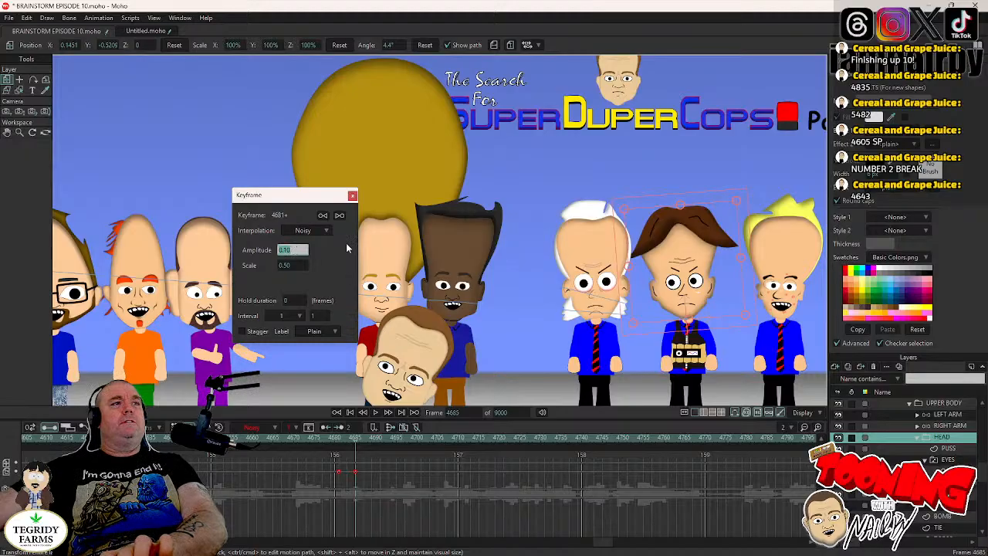
click(352, 194)
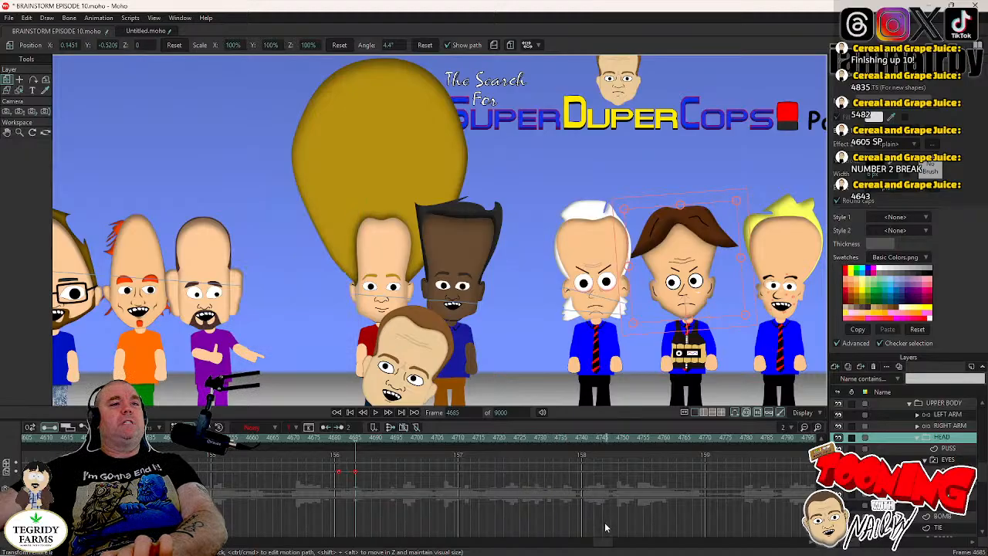
- Check the Noisy settings of the earlier head key at frame 3664, and return to the head keys at frame 4681
drag(595, 542, 473, 551)
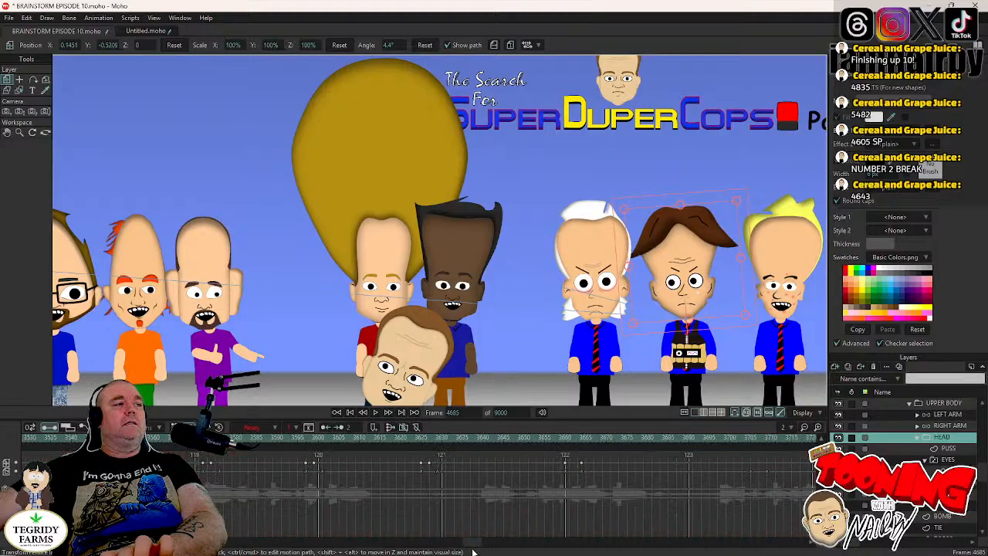
right_click(583, 475)
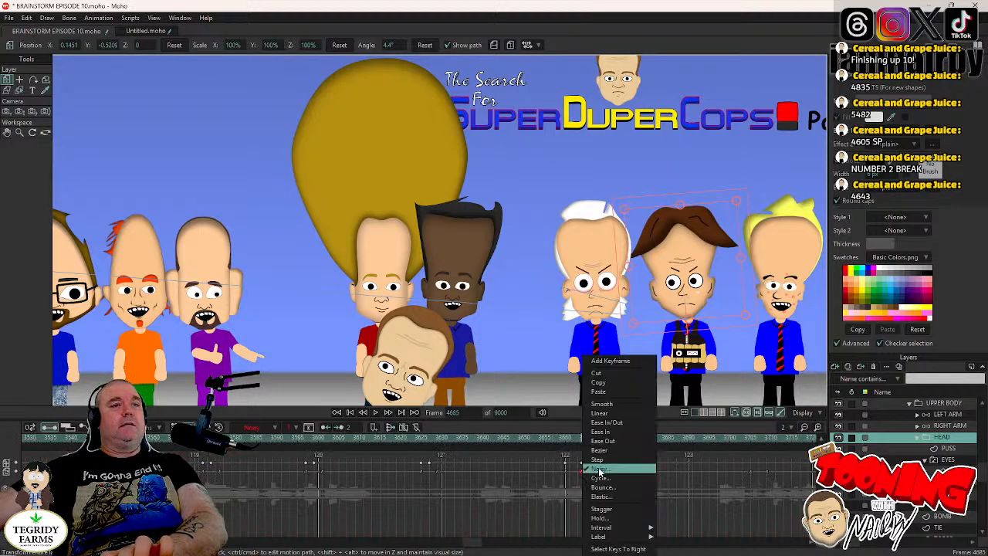
click(607, 471)
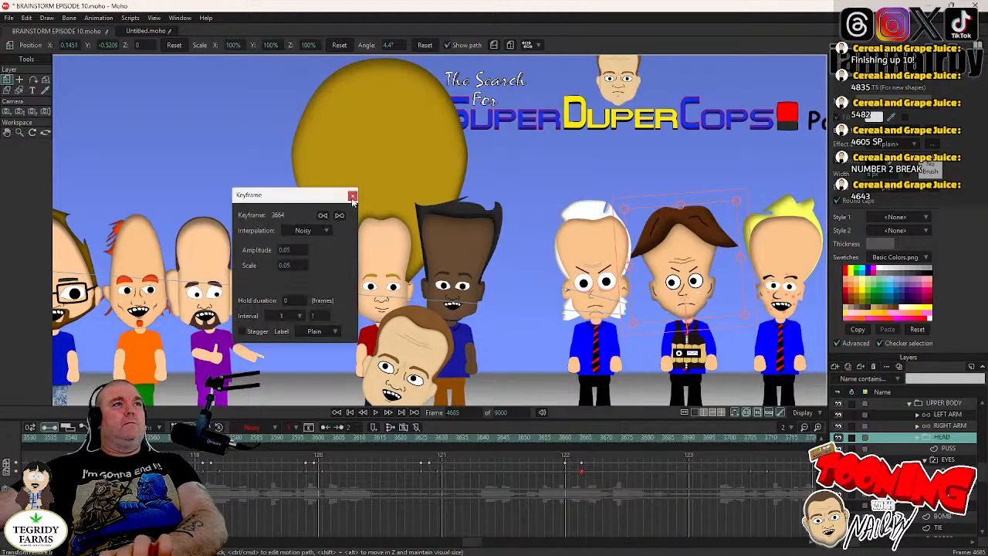
click(352, 195)
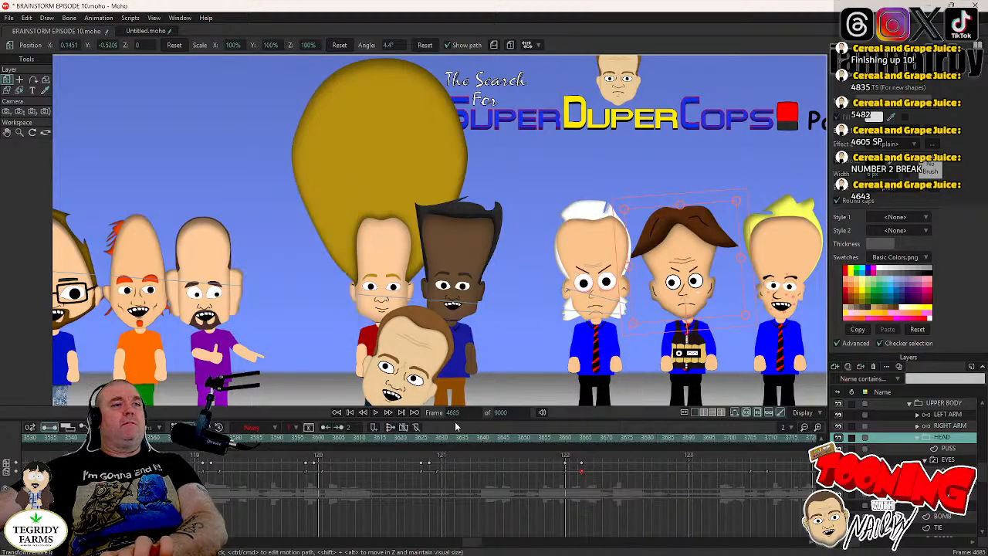
click(487, 439)
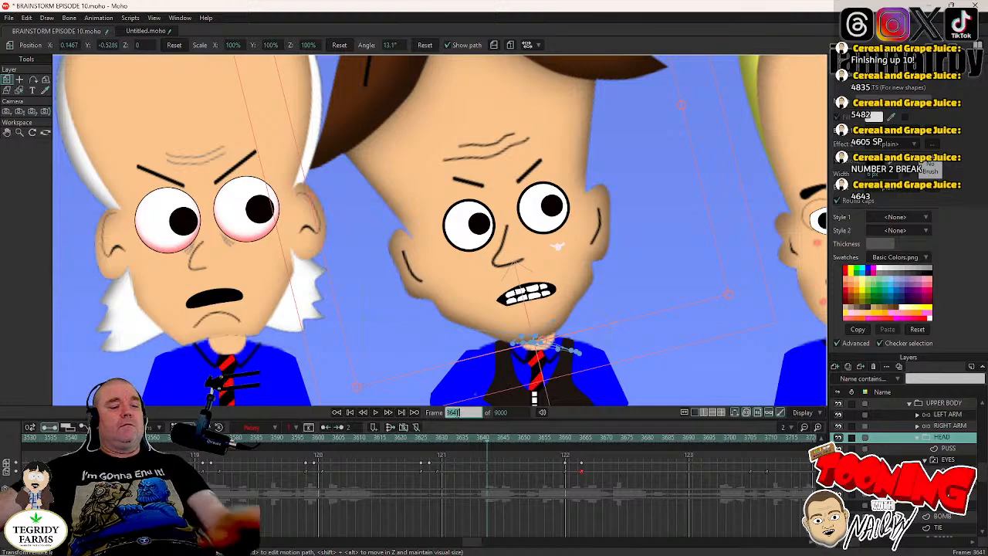
text(4835)
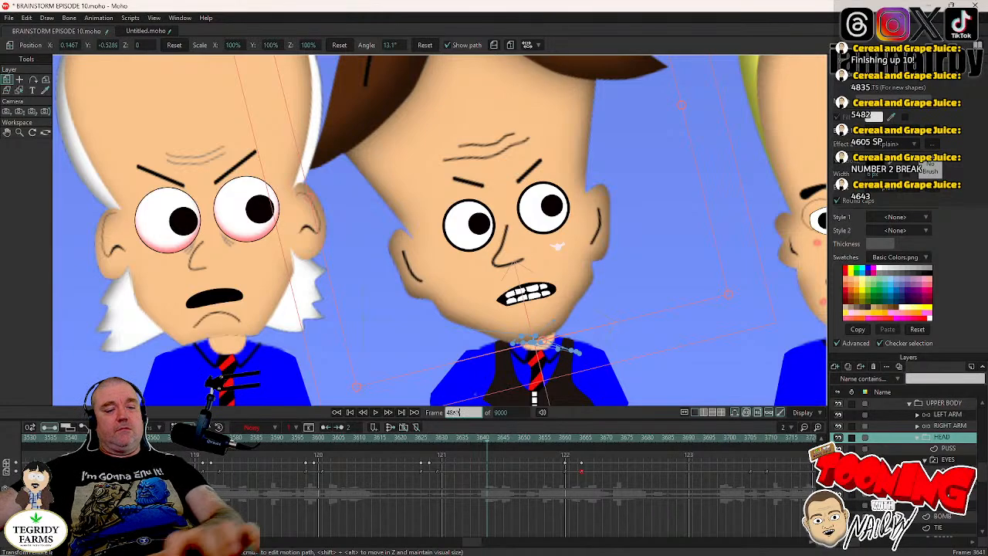
key(Return)
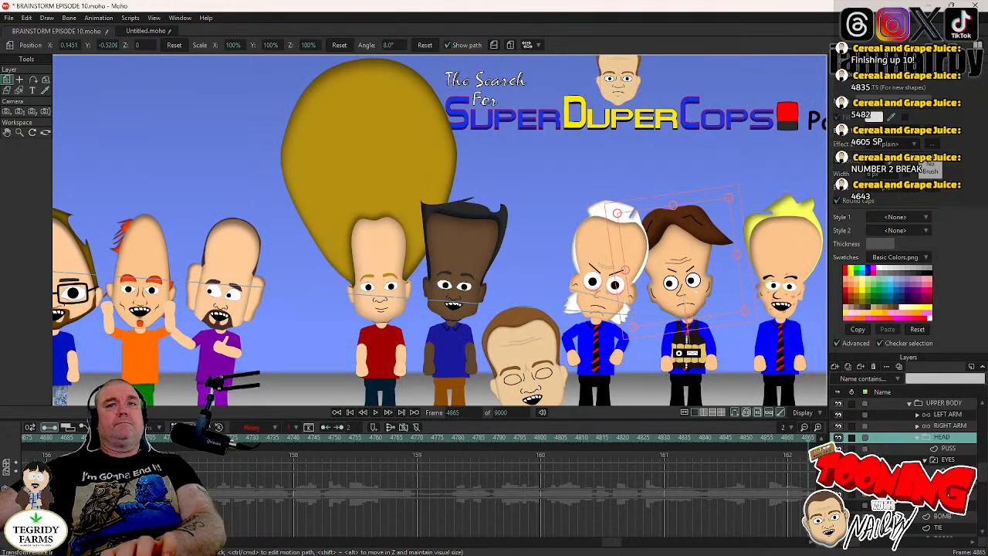
click(48, 439)
key(Right)
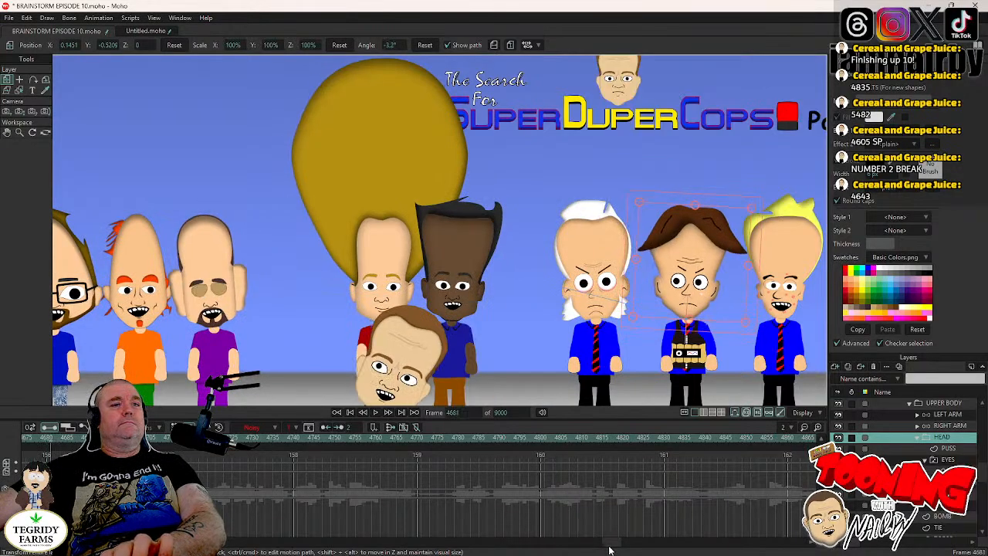
drag(610, 546, 595, 543)
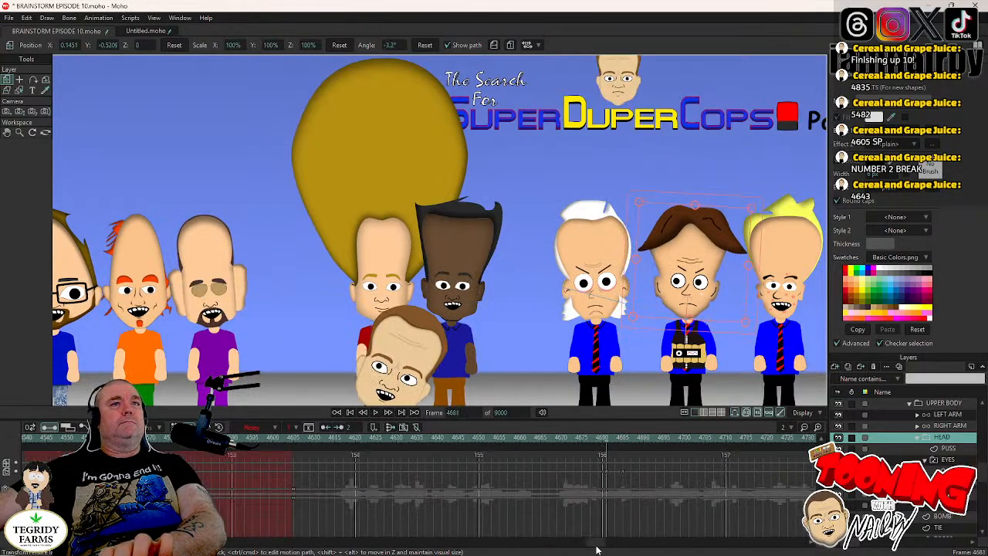
- Set the Noisy amplitude and scale of the selected head keys at frames 4681 and 4685 to 0.05 each
right_click(607, 476)
click(624, 469)
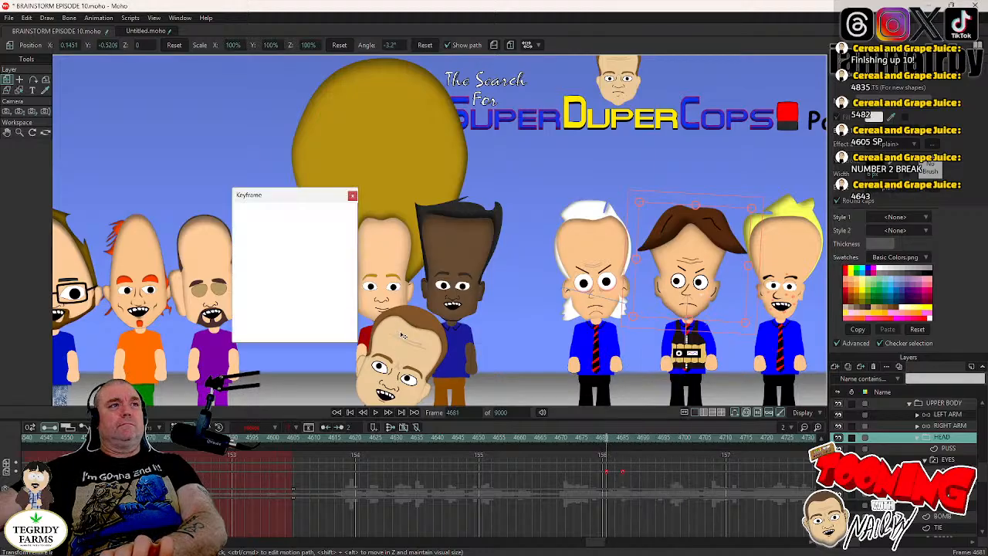
double_click(286, 249)
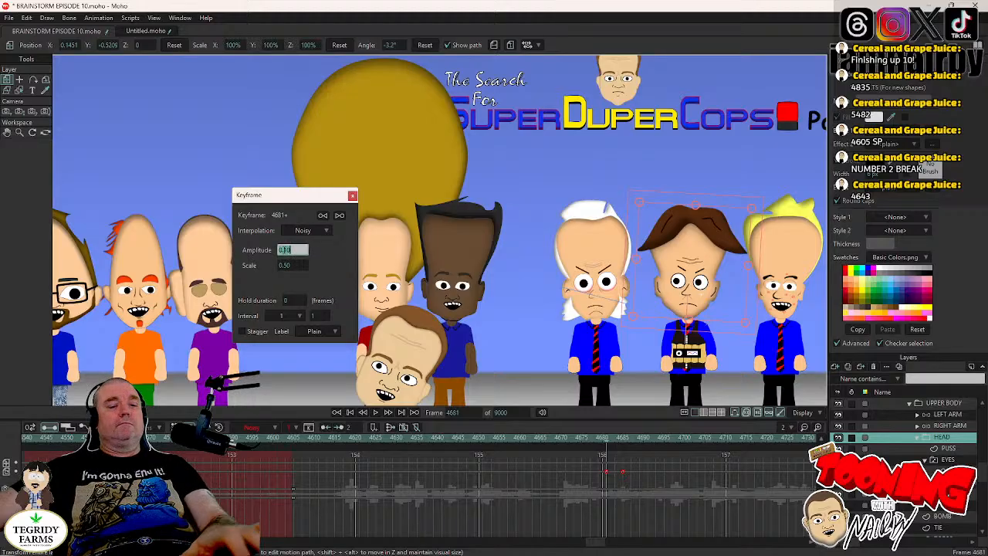
key(BackSpace)
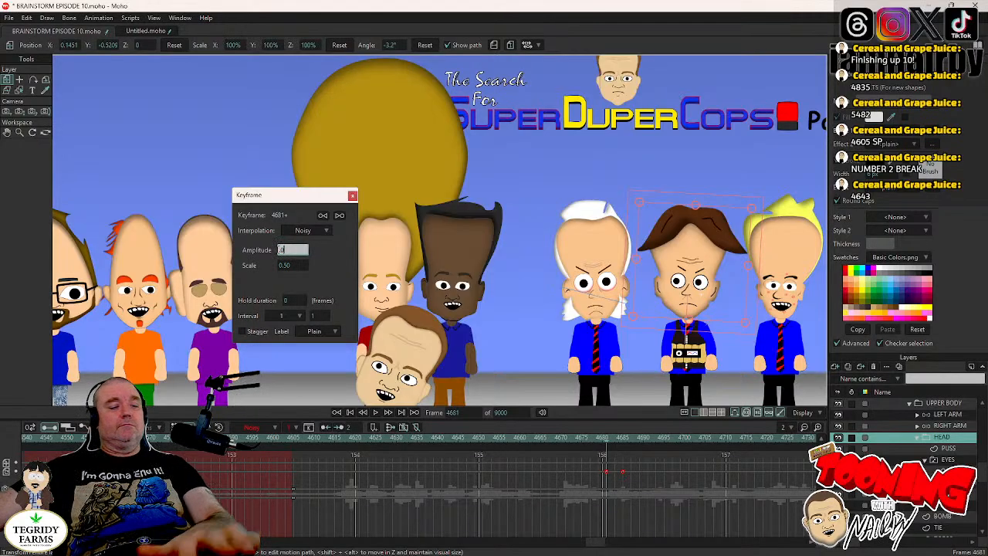
text(.05)
key(Tab)
text(.0)
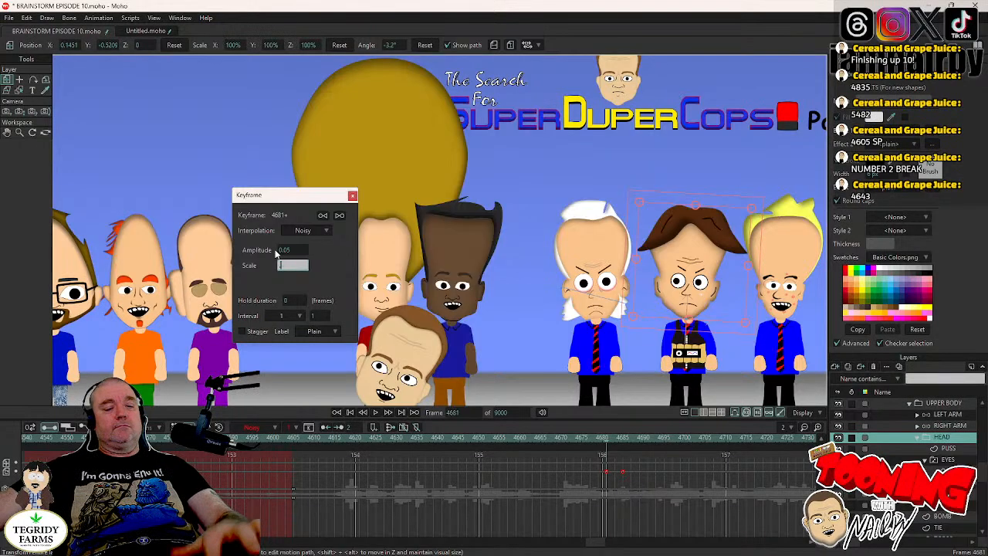
text(5)
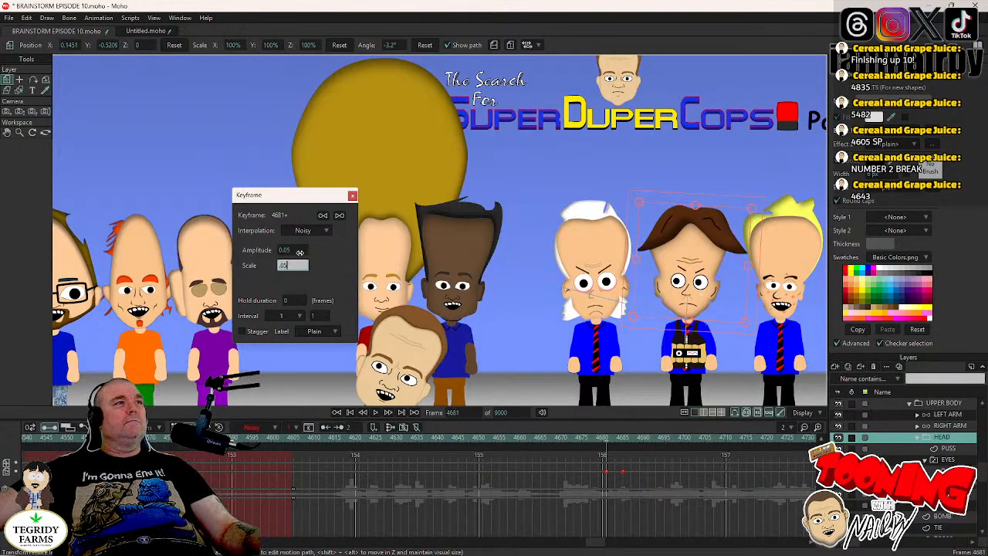
key(Return)
click(352, 195)
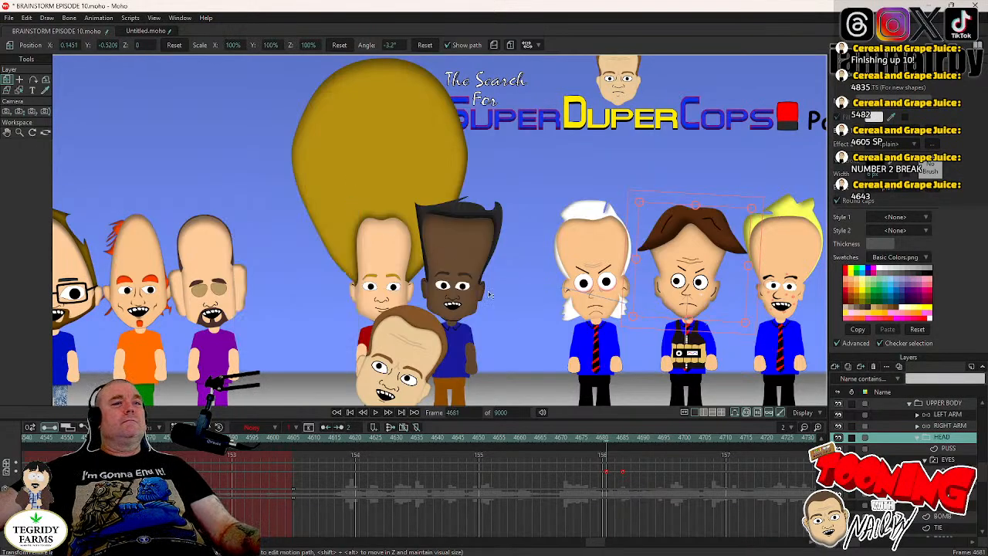
- Step forward through the frames after 4681 to examine the bomb-vest character's head tilt and noise movement
key(Right)
key(Right)
key(Right)
key(Right)
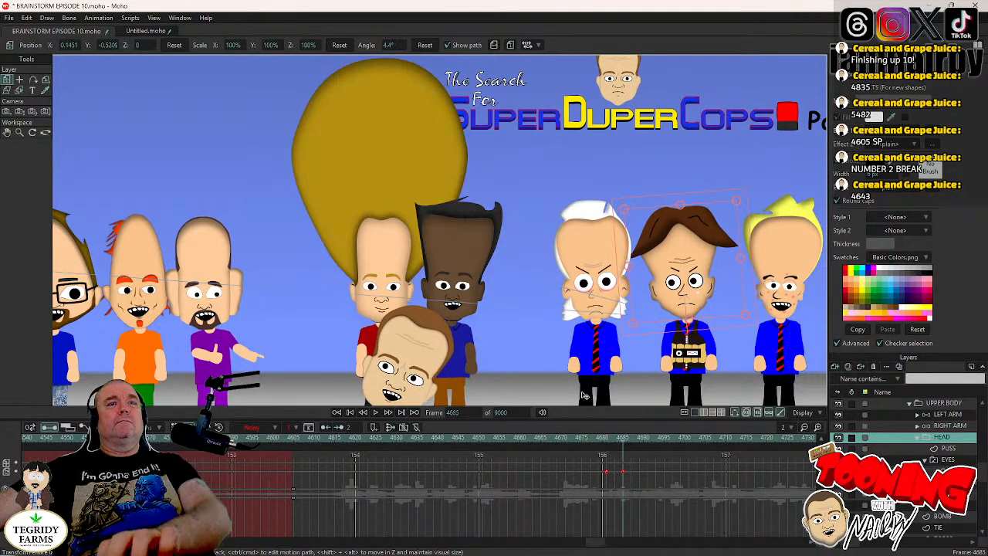
key(Right)
key(Right)
key(Right)
key(Right)
key(Right)
key(Right)
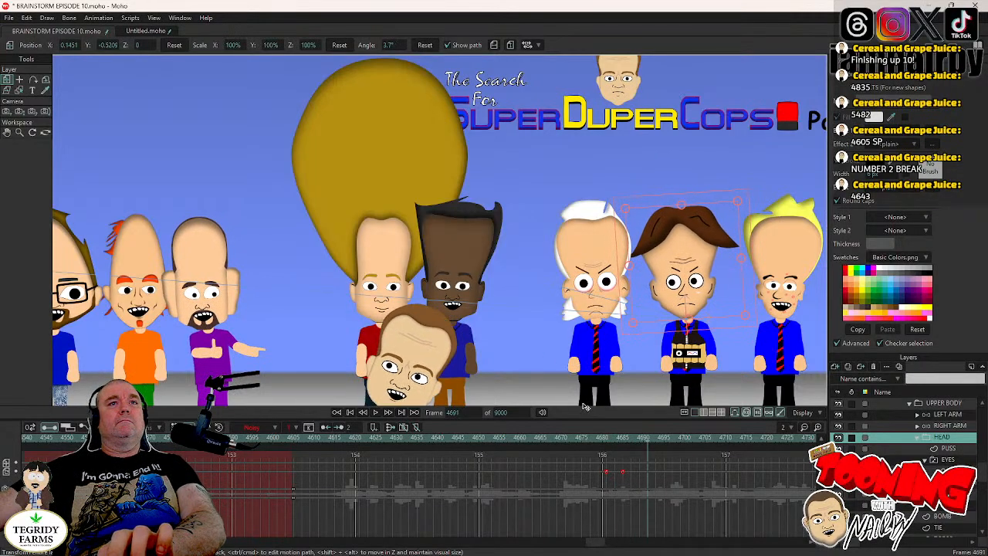
key(Right)
key(Right)
key(Right)
key(Right)
- Shift the bomb-vest character's pupils toward the right side of his eyes at frame 4683, during the first blink
click(614, 438)
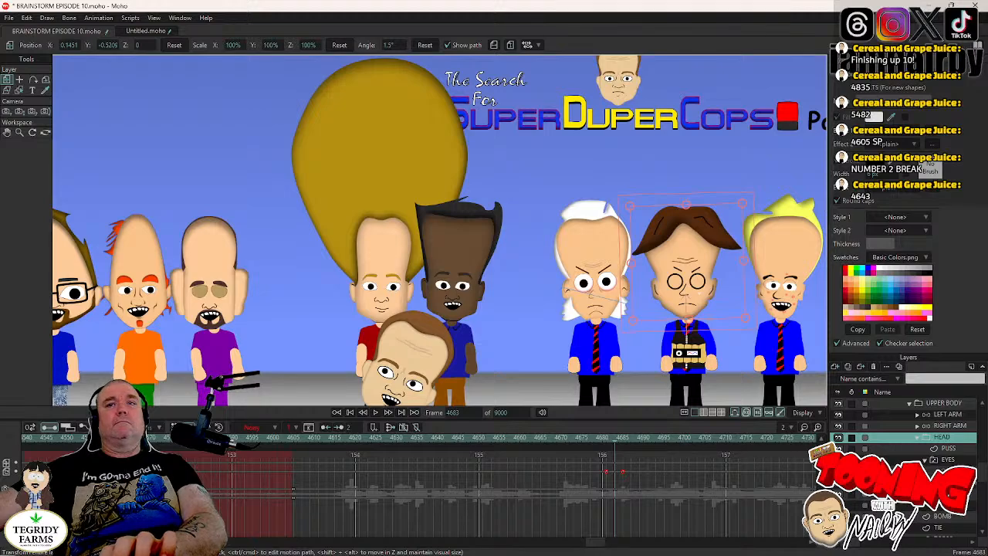
click(948, 471)
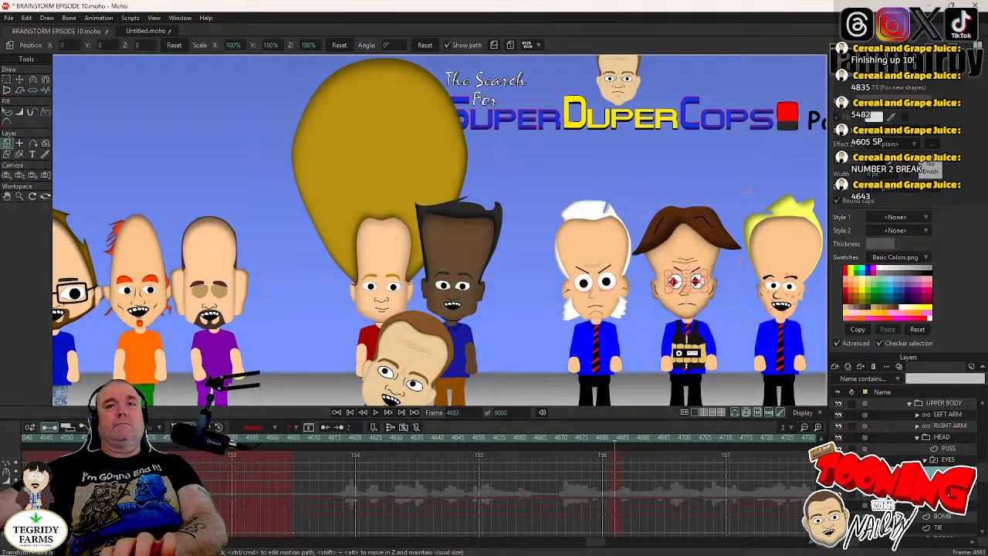
click(19, 80)
scroll(431, 322, up, 5)
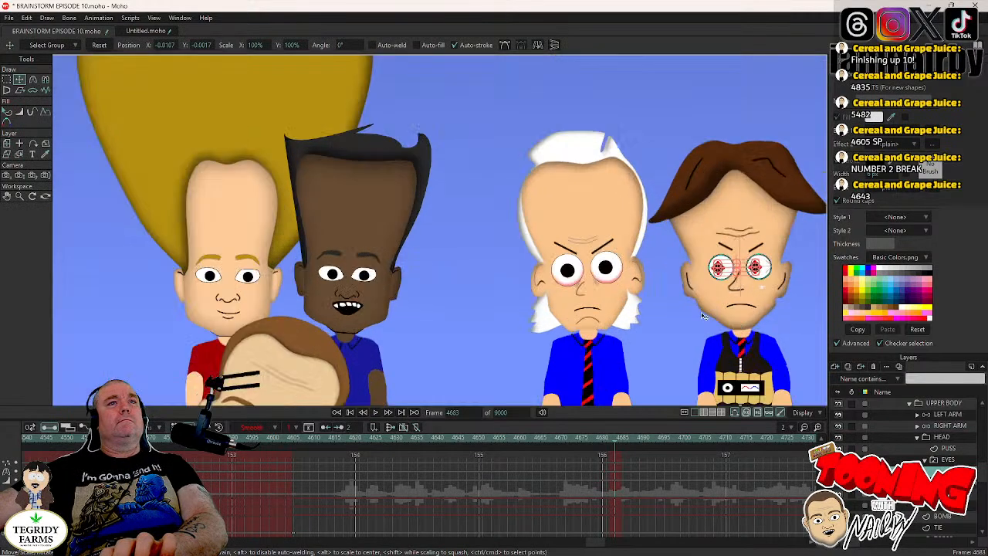
drag(589, 319, 456, 317)
click(394, 325)
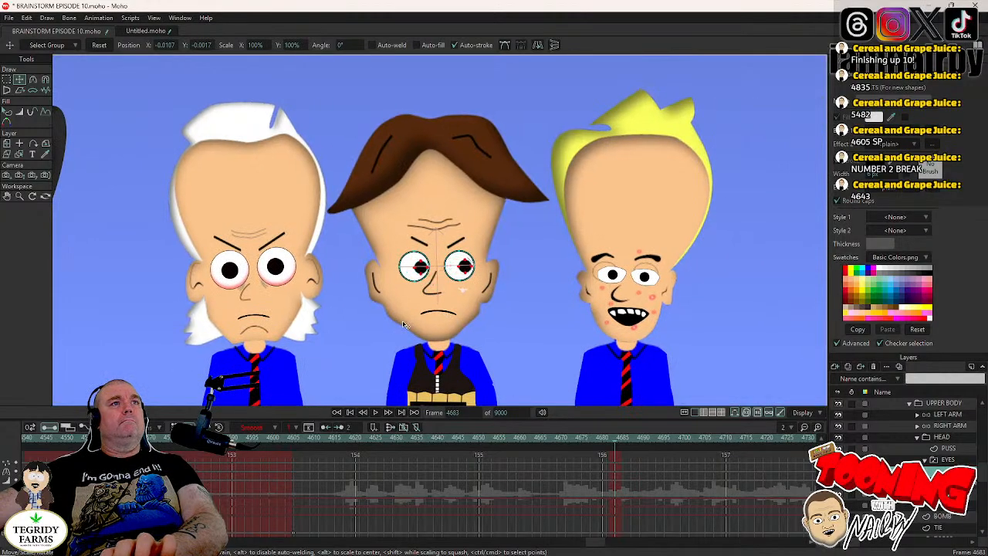
key(ctrl+a)
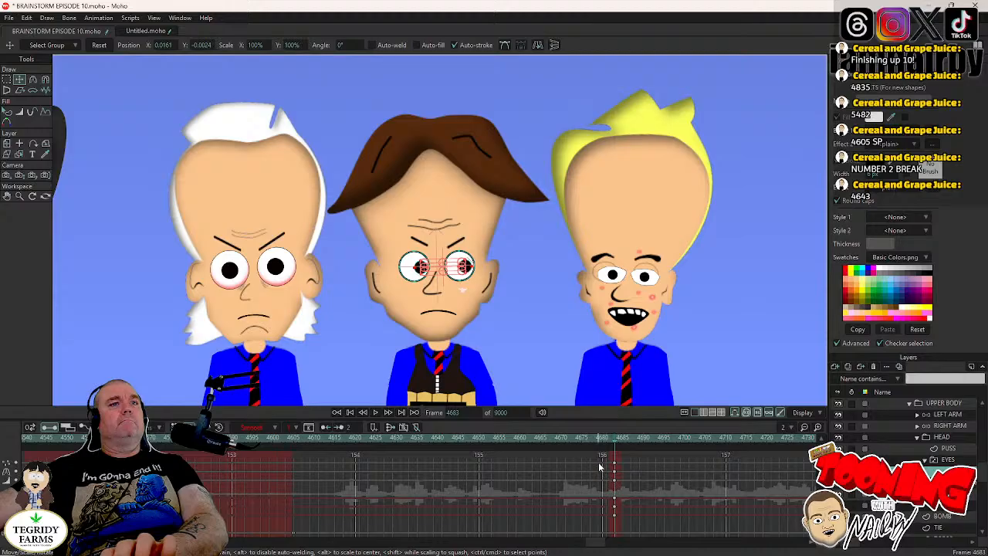
- Set the pupil keys at frame 4683 to Step interpolation and save the project
drag(599, 459, 618, 482)
right_click(618, 482)
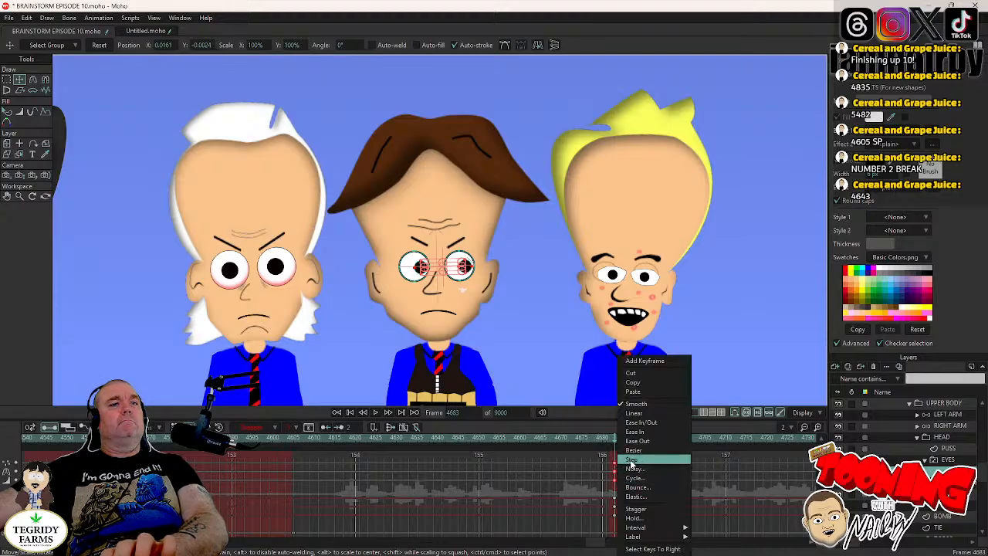
click(631, 460)
key(ctrl+s)
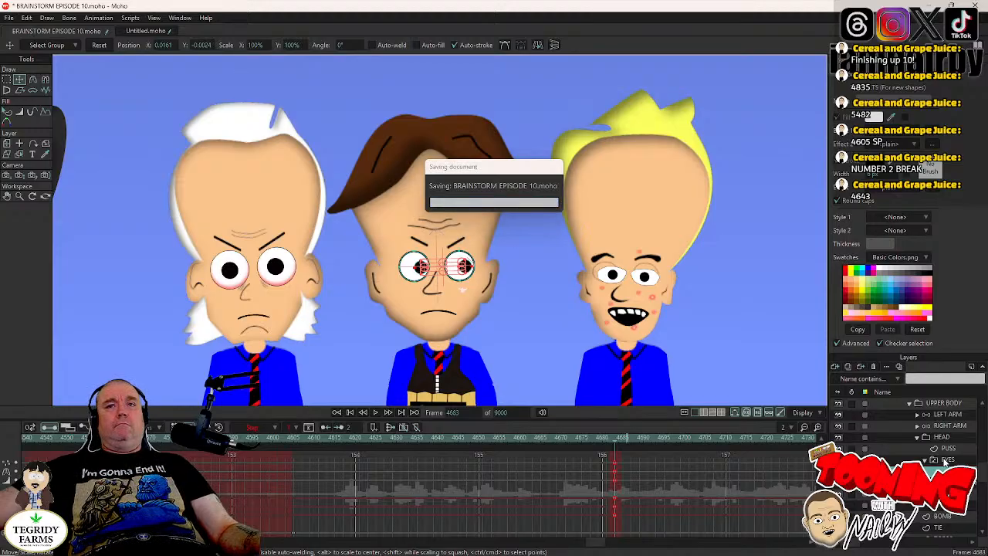
- Key the bomb-vest character's head tilt at about 4.4° at frame 4778, just before the second blink
click(945, 460)
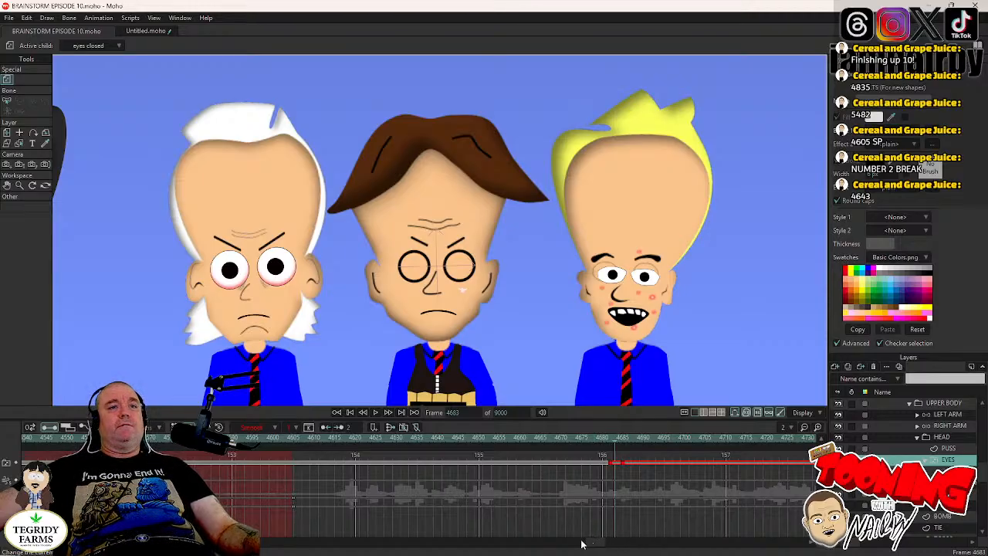
drag(594, 546, 611, 543)
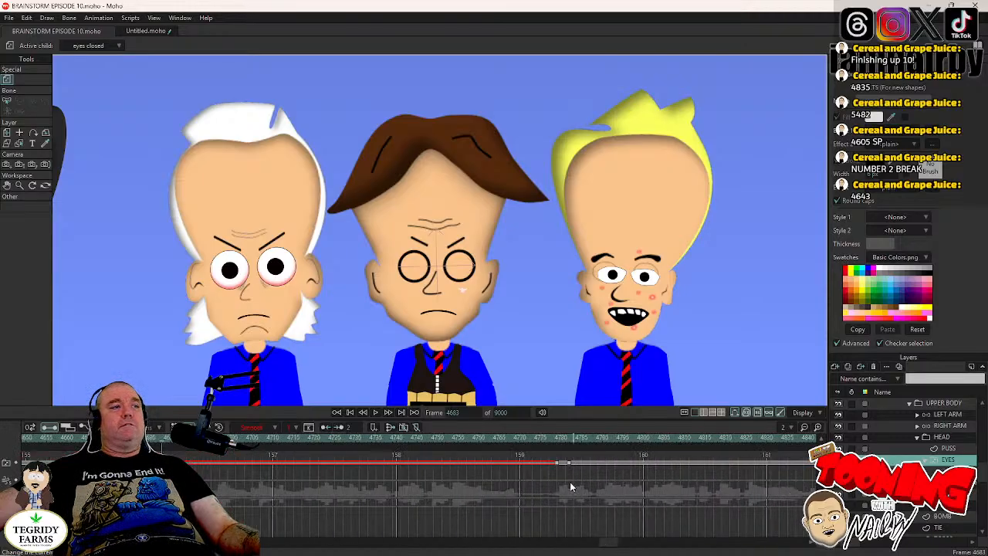
click(554, 437)
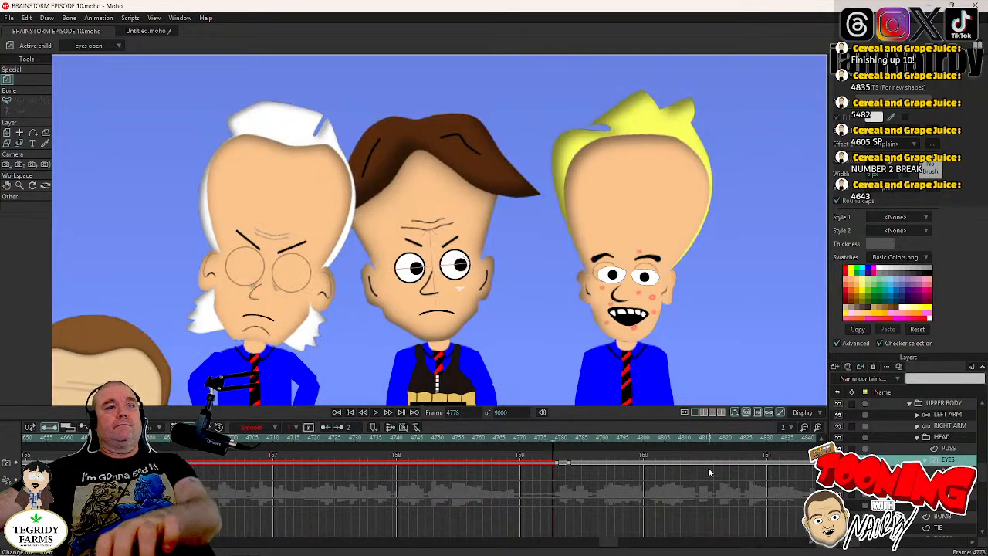
click(922, 438)
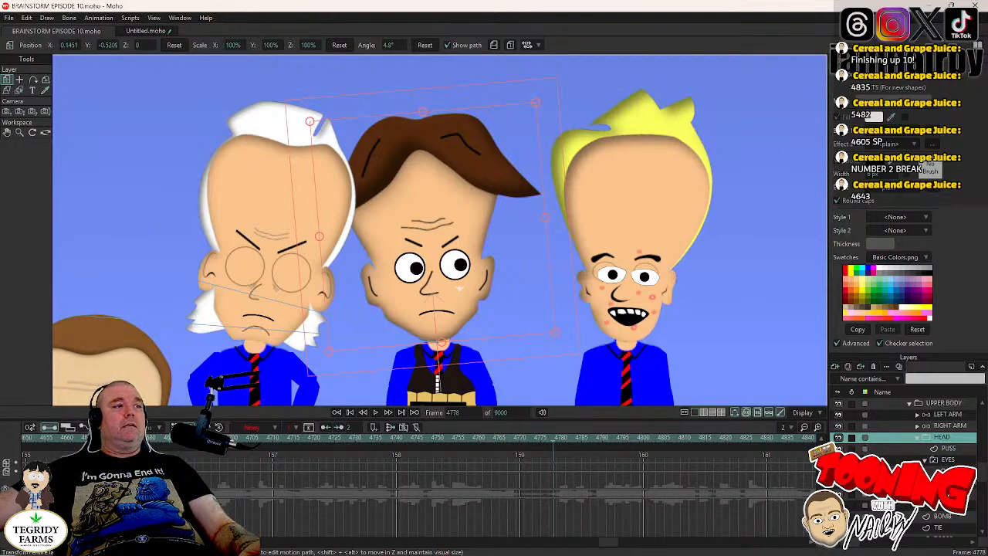
drag(557, 78, 560, 78)
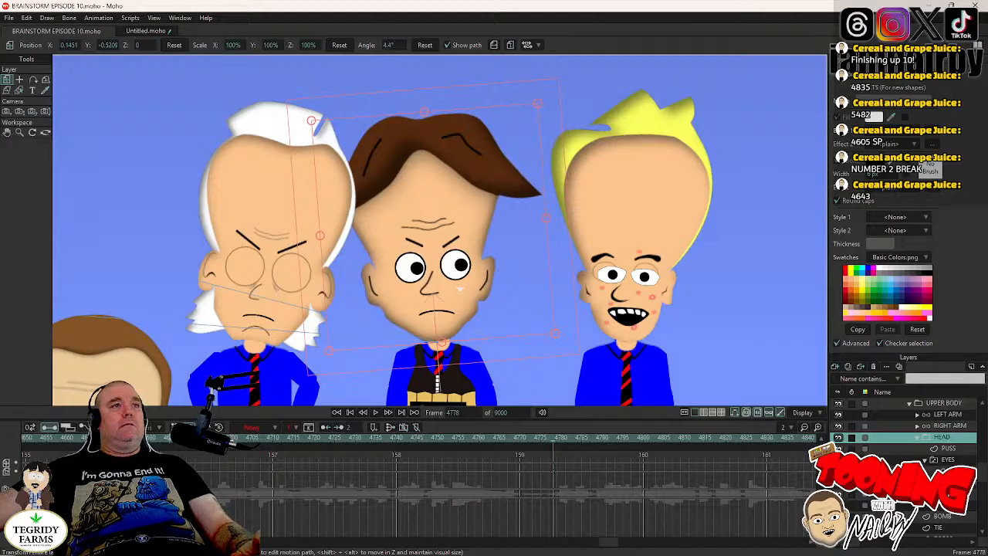
- Tilt the bomb-vest character's head the opposite way to about -3.2° at frame 4782 and save the project
key(Left)
key(Left)
key(Left)
key(Left)
key(Left)
key(Left)
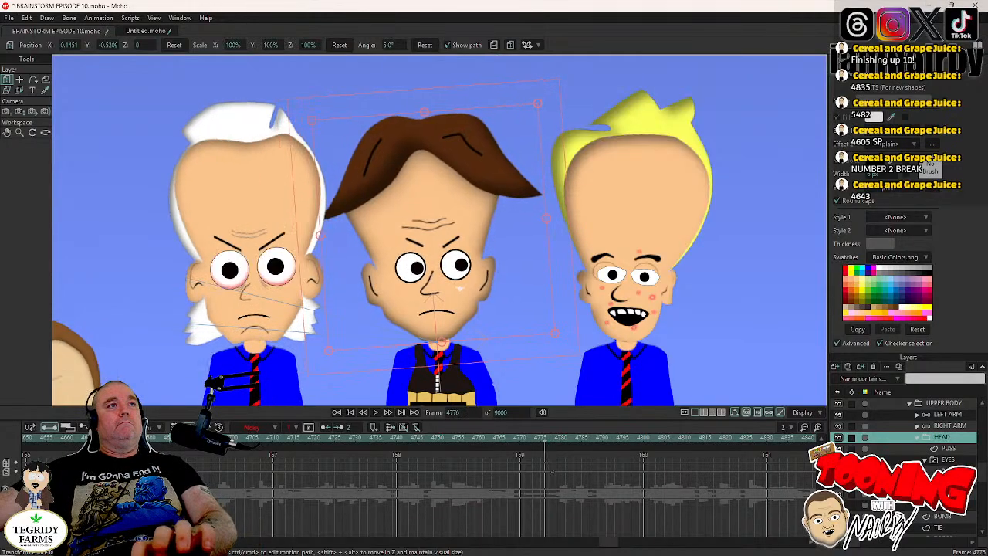
key(Right)
key(Right)
key(Right)
key(Right)
key(Right)
key(Right)
key(Right)
key(Right)
key(Right)
key(Right)
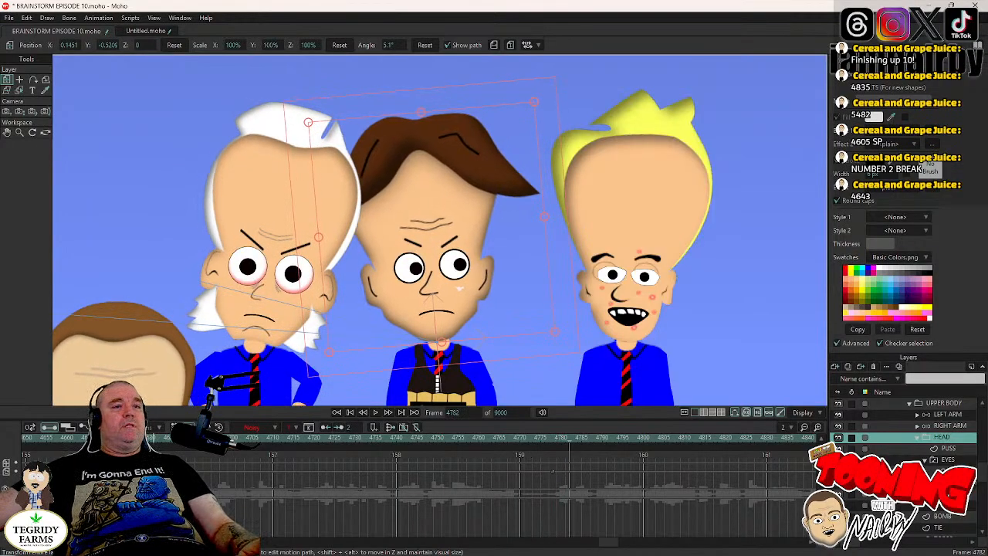
drag(544, 89, 581, 108)
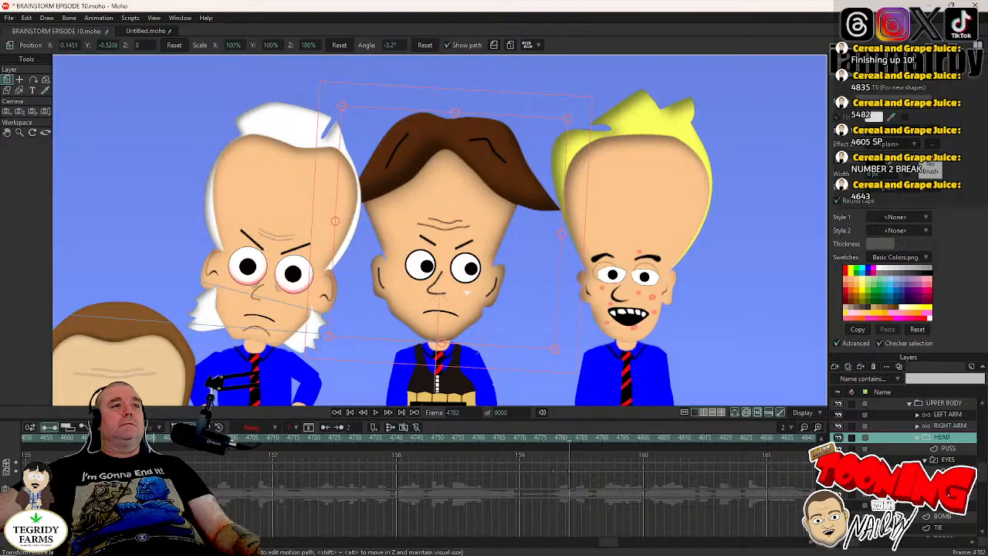
key(ctrl+s)
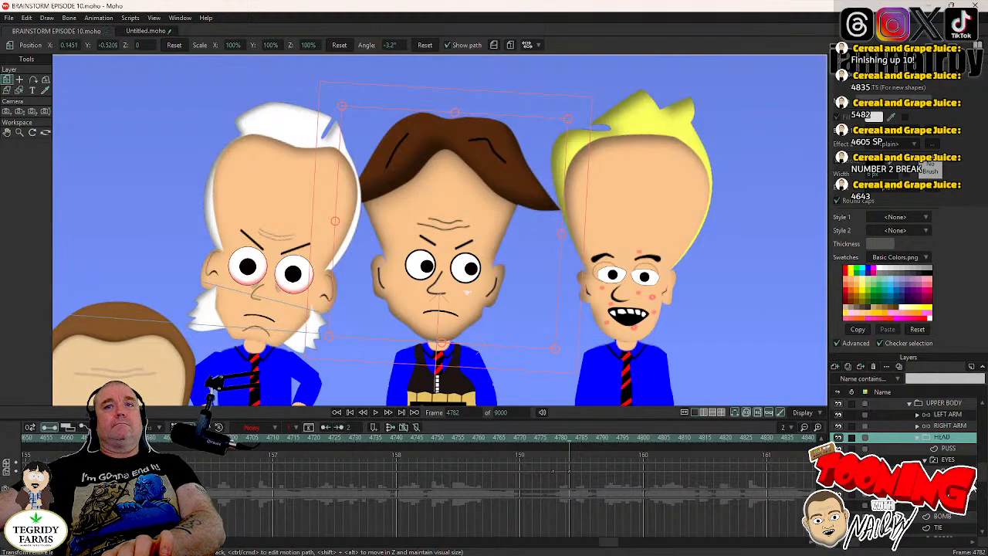
- Shift the bomb-vest character's pupils toward the left side of his eyes at frame 4780, during the second blink
click(973, 488)
key(Left)
key(Left)
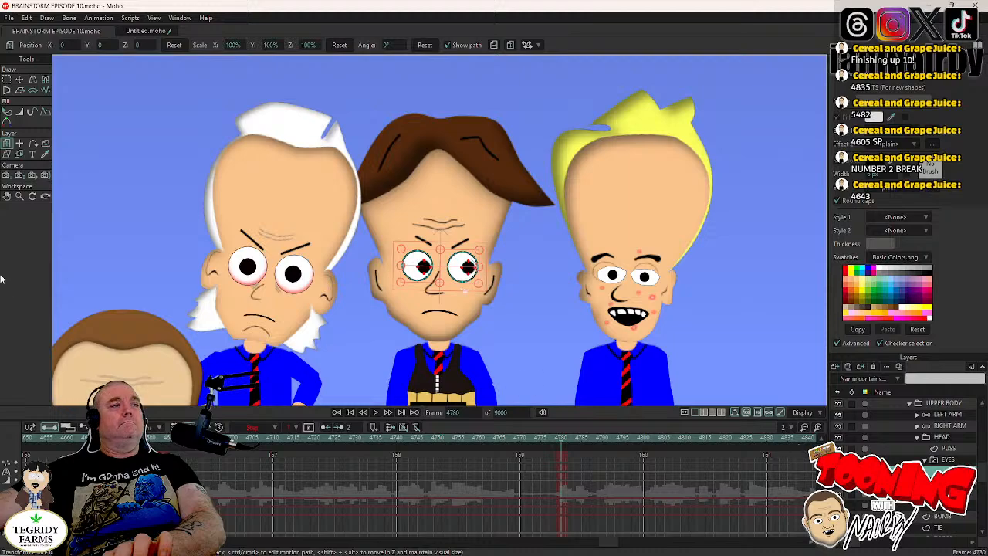
click(19, 80)
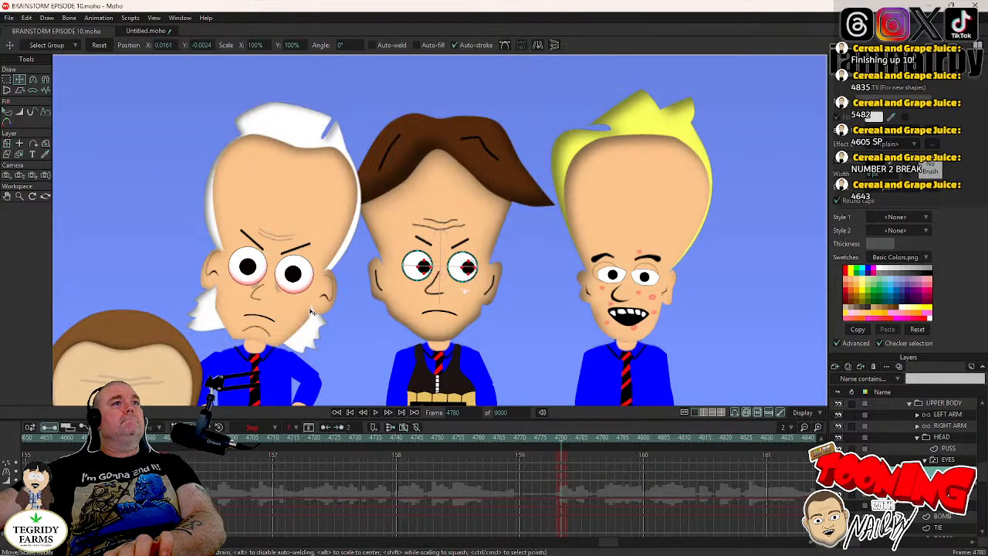
drag(312, 312, 303, 312)
- Set the pupil keys at frame 4780 to Step interpolation and save the project
right_click(566, 473)
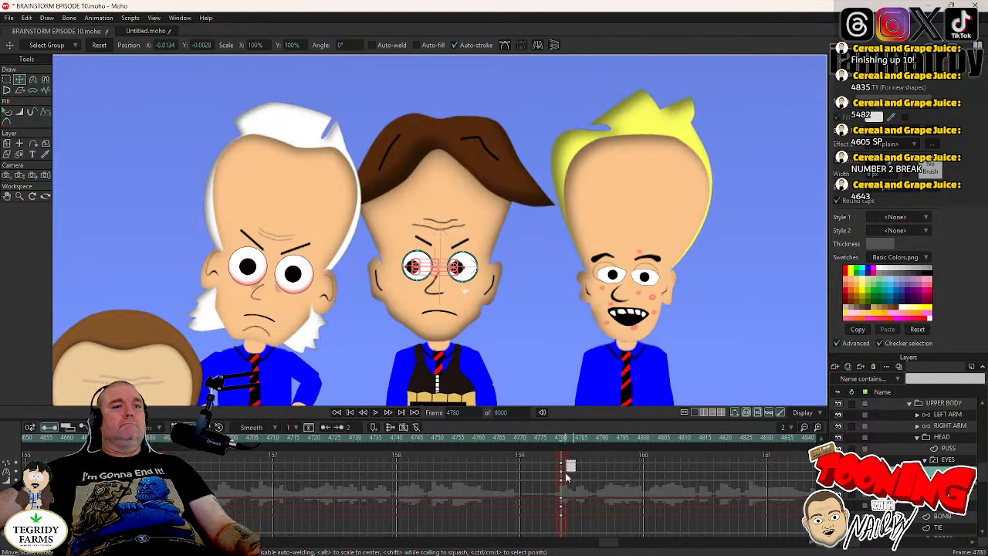
right_click(564, 475)
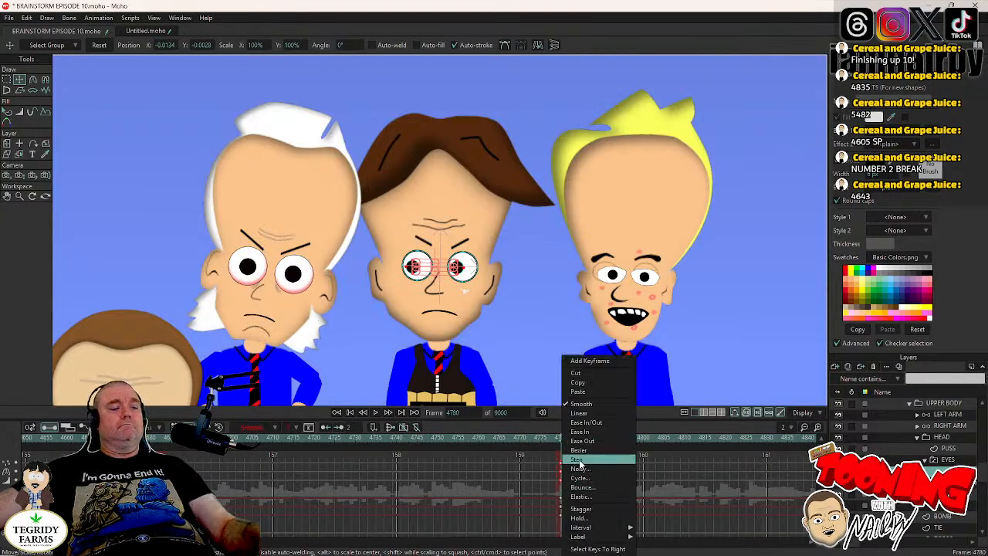
click(579, 460)
key(ctrl+s)
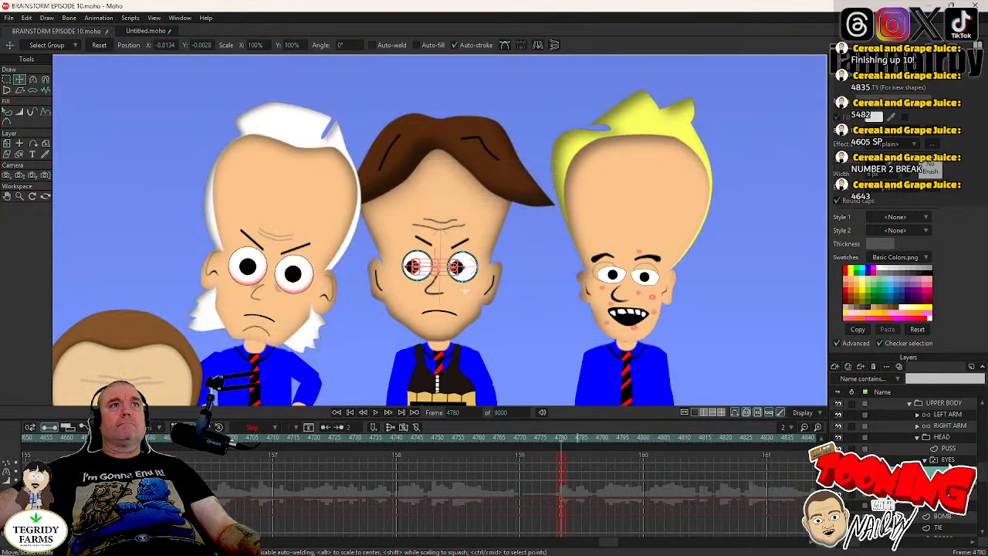
- Play the scene from around frame 4730 to check the second blink, head tilt and pupil shift
click(950, 463)
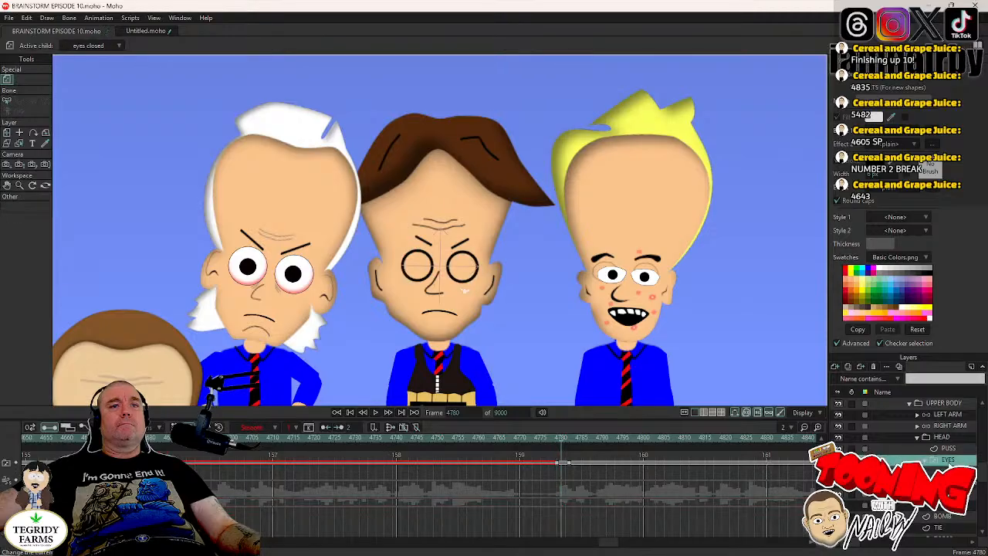
click(356, 444)
click(375, 412)
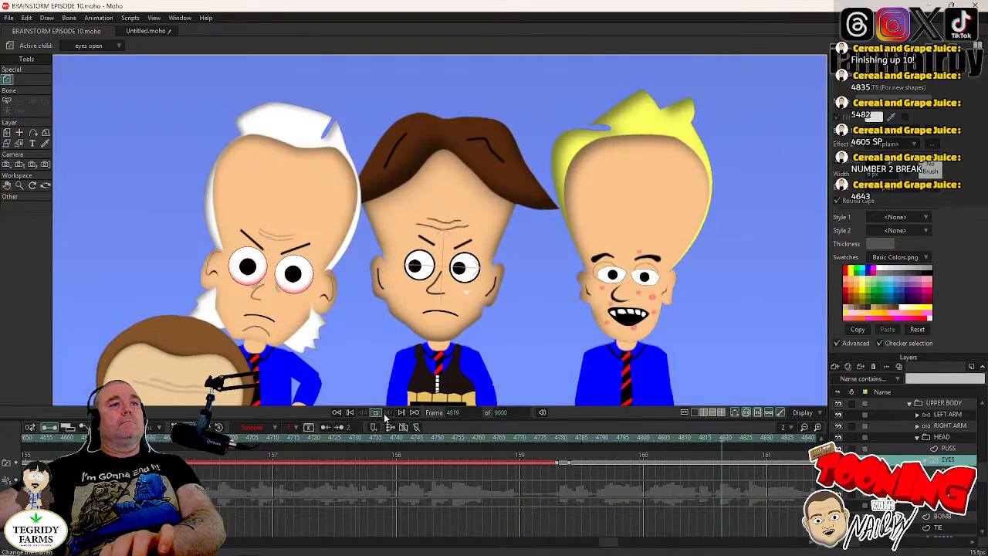
click(374, 413)
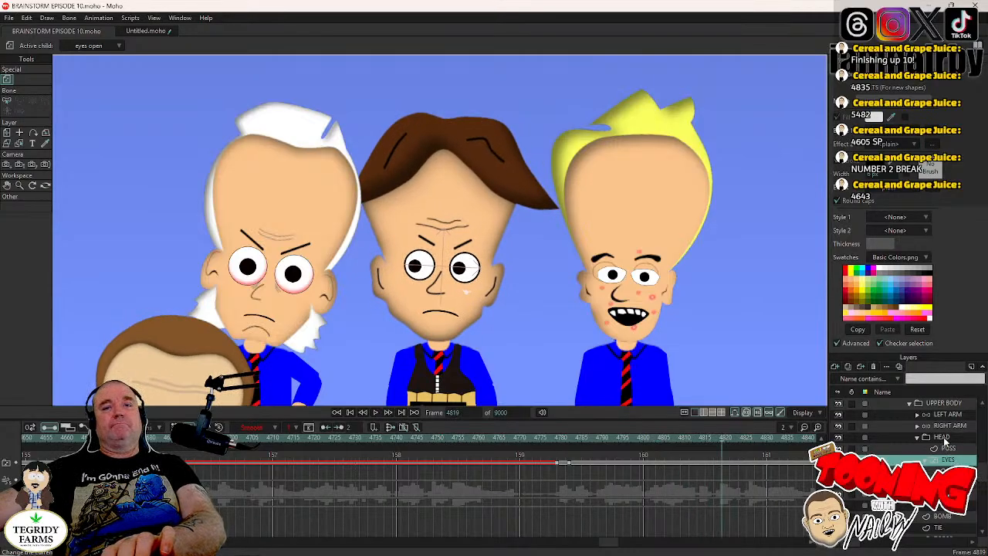
- Inspect the Noisy amplitude and scale of the bomb-vest character's head keys at frames 4778 and 4782
click(941, 437)
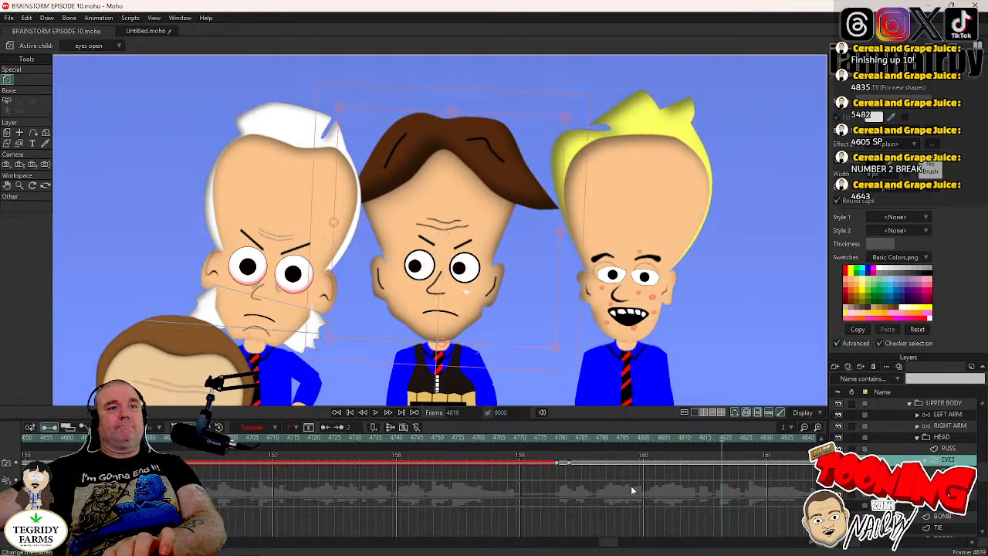
drag(546, 466, 584, 486)
right_click(552, 473)
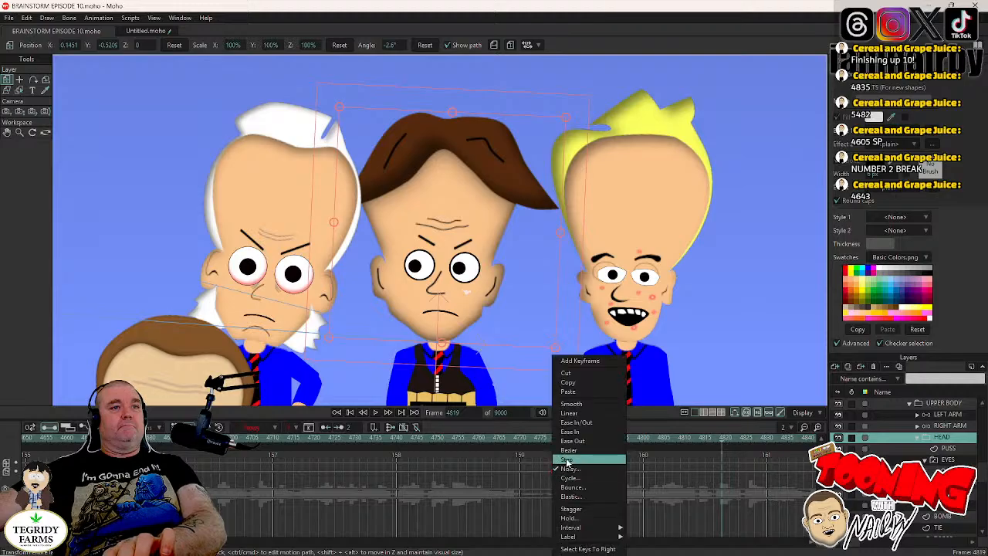
click(569, 468)
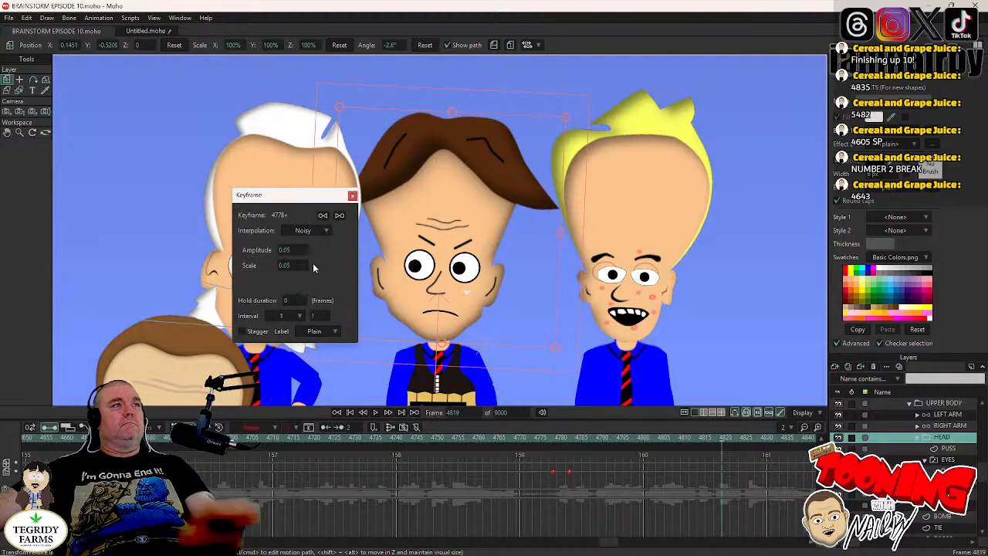
click(352, 195)
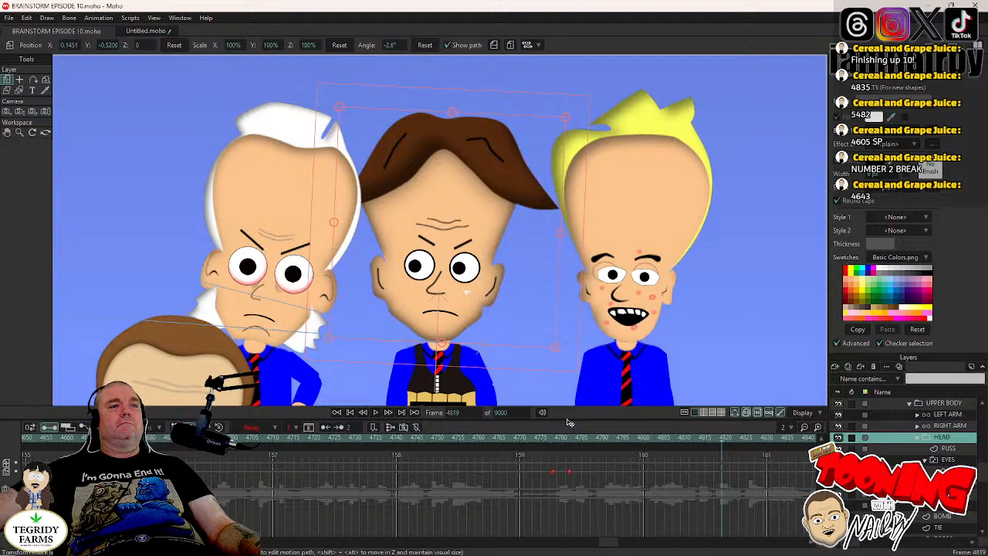
right_click(569, 471)
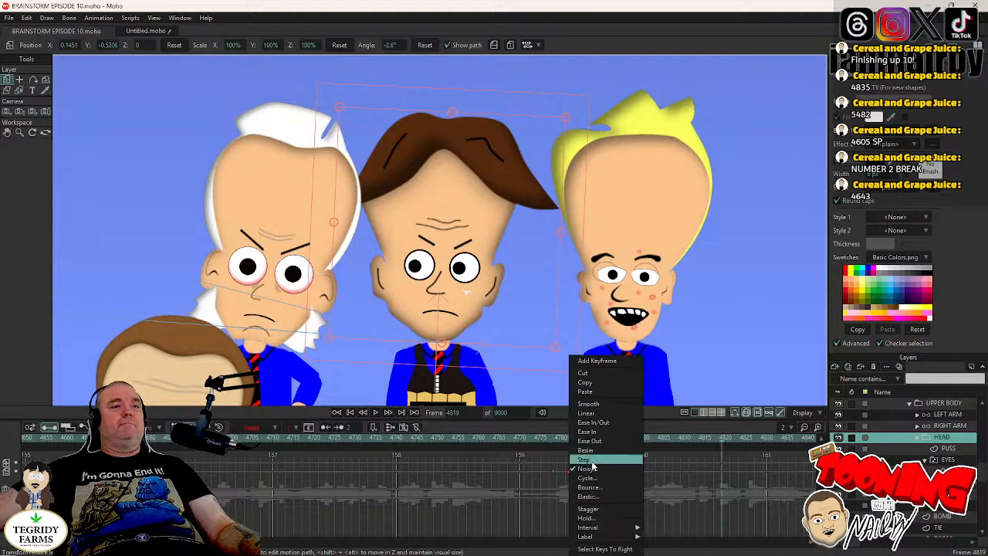
click(590, 468)
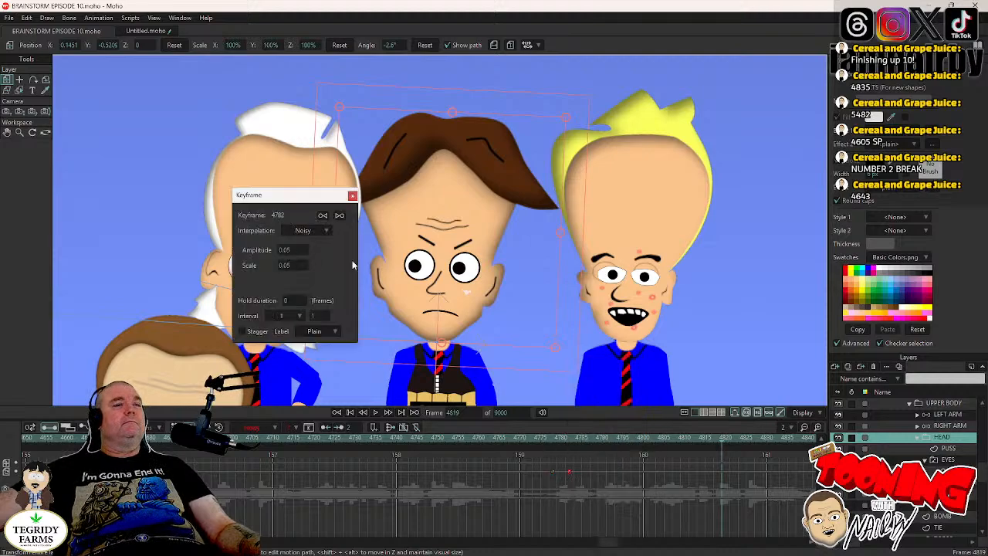
- Play the scene from frame 4676 to examine the head noise through both blinks
click(133, 438)
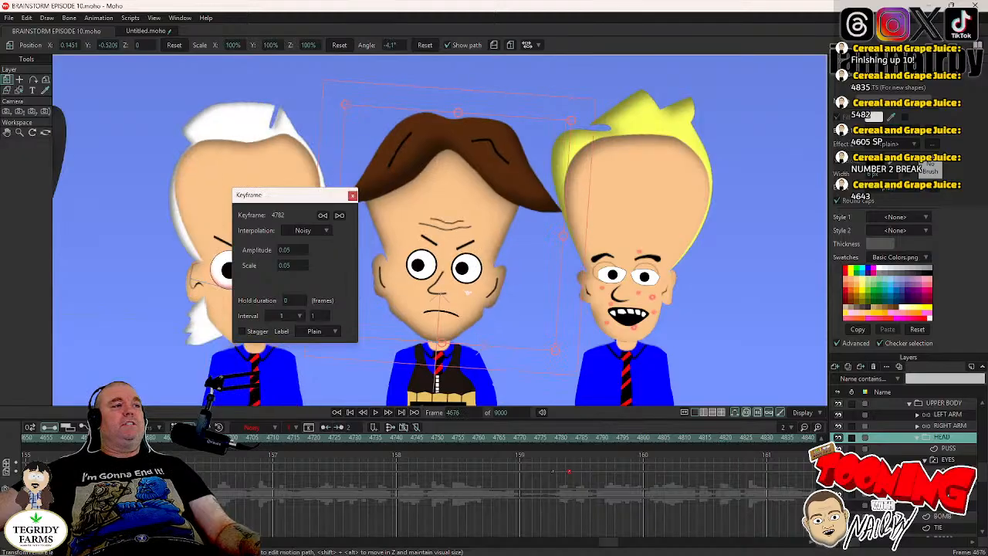
click(352, 197)
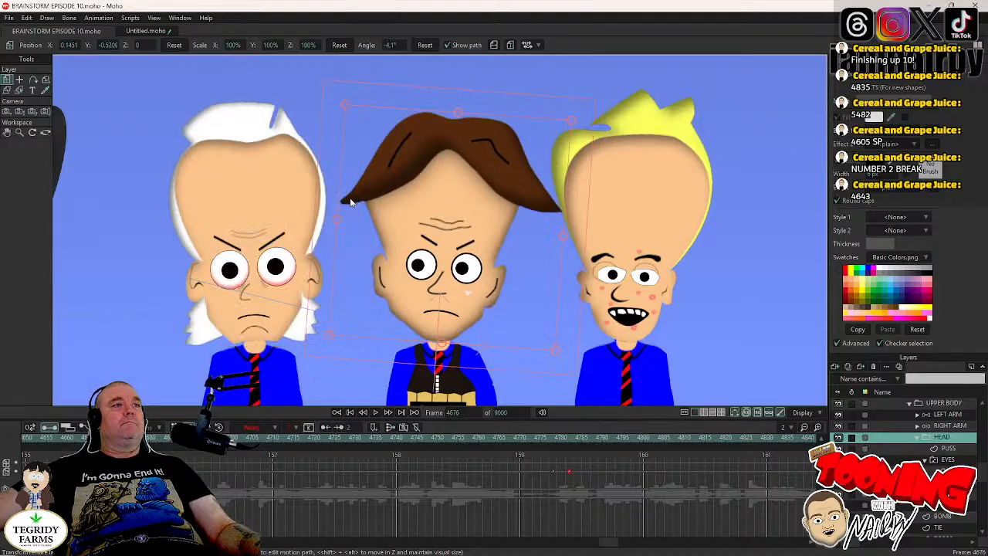
click(375, 412)
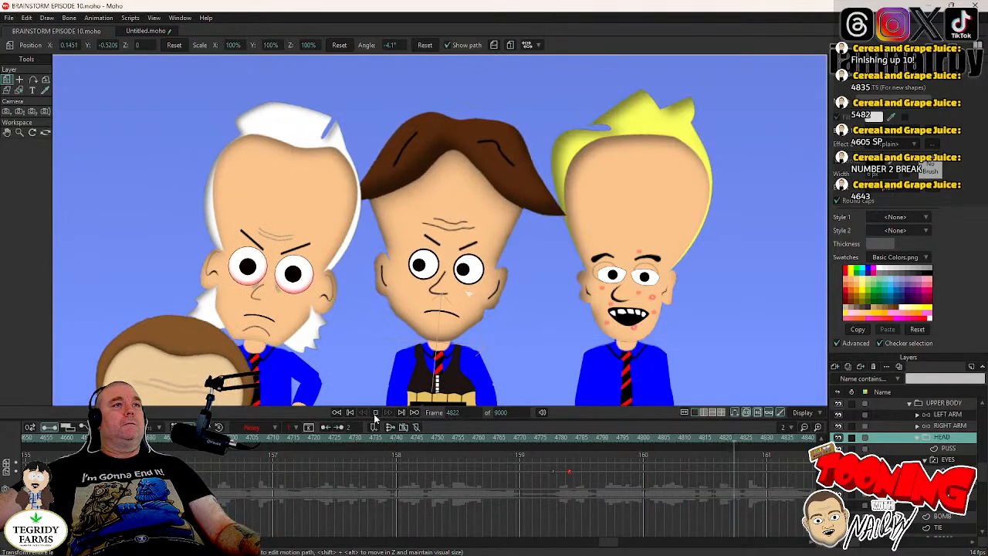
click(375, 412)
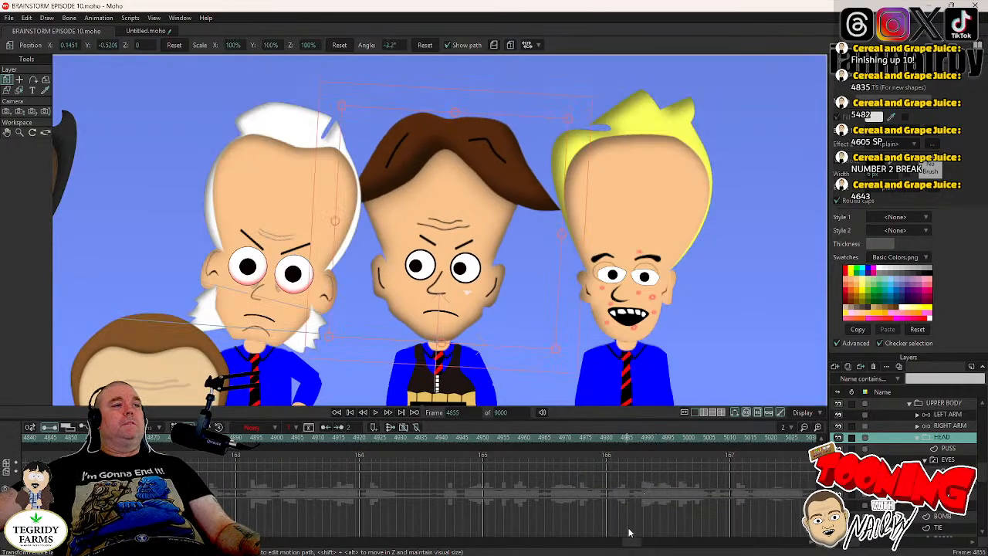
- Recheck the Noisy keyframe settings of the head keys at frames 4782 and 4778 individually
drag(629, 546, 619, 545)
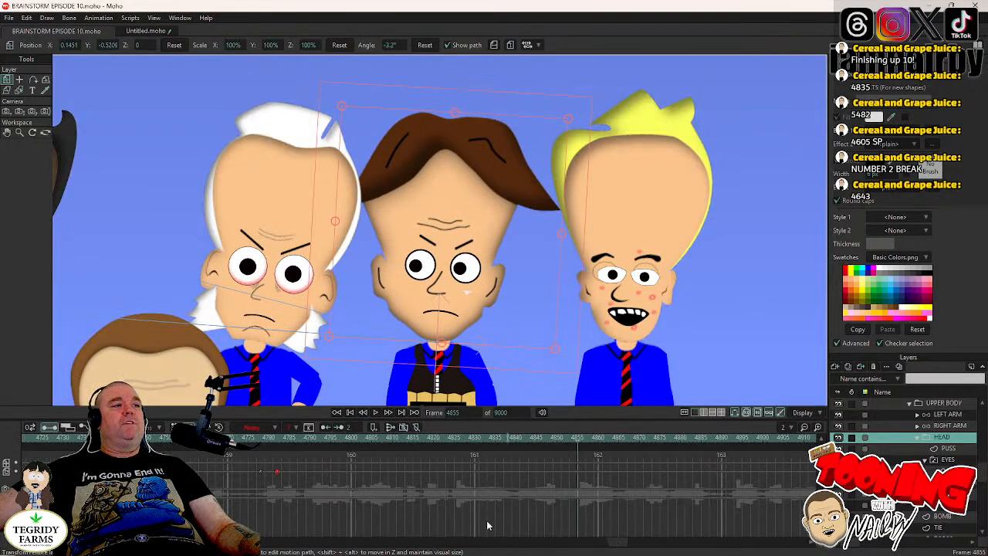
right_click(276, 470)
click(297, 469)
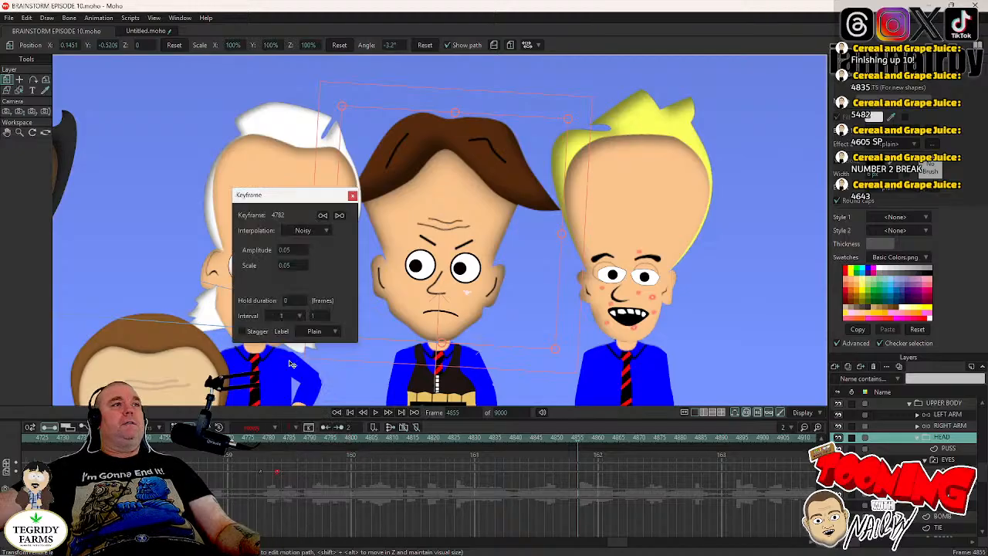
click(352, 197)
right_click(260, 476)
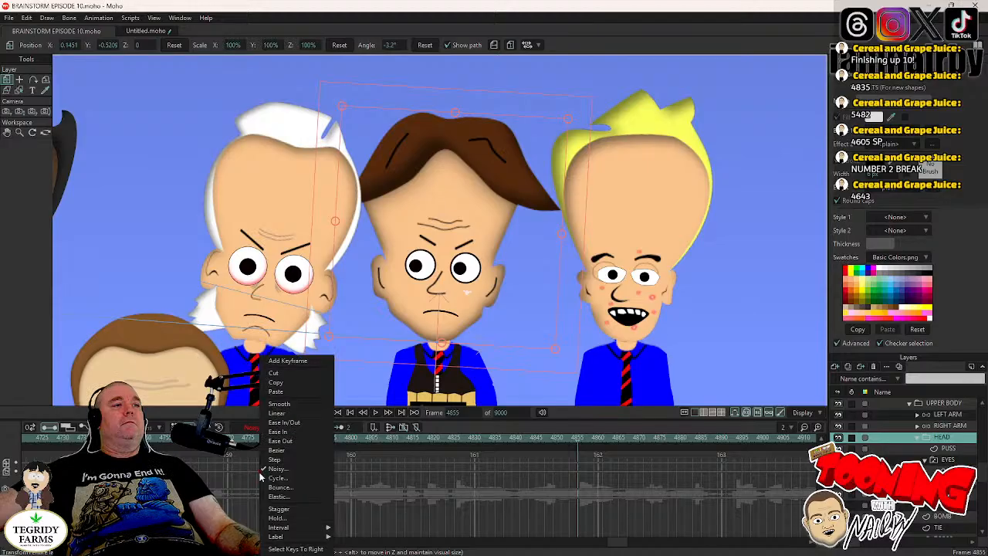
click(277, 470)
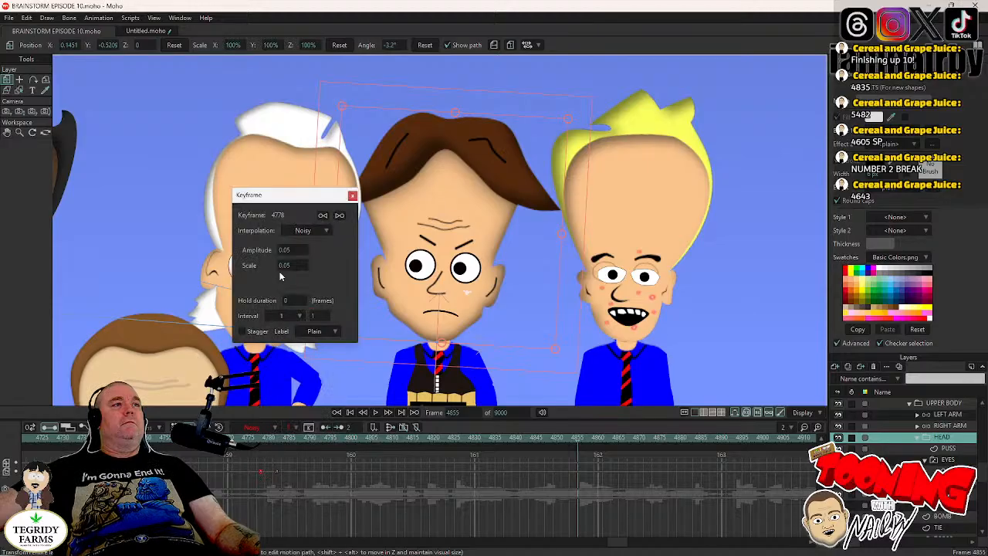
click(353, 197)
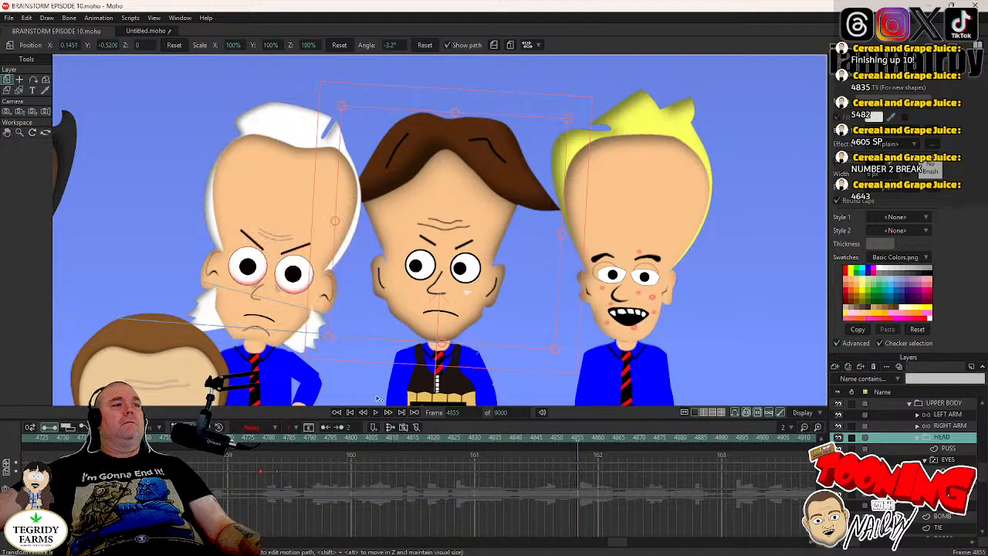
right_click(278, 475)
click(282, 469)
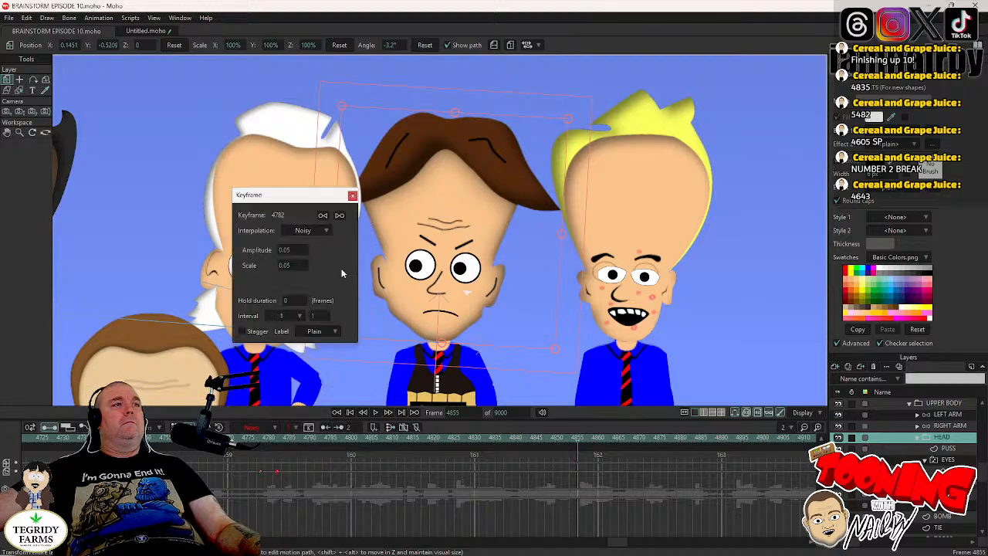
click(352, 197)
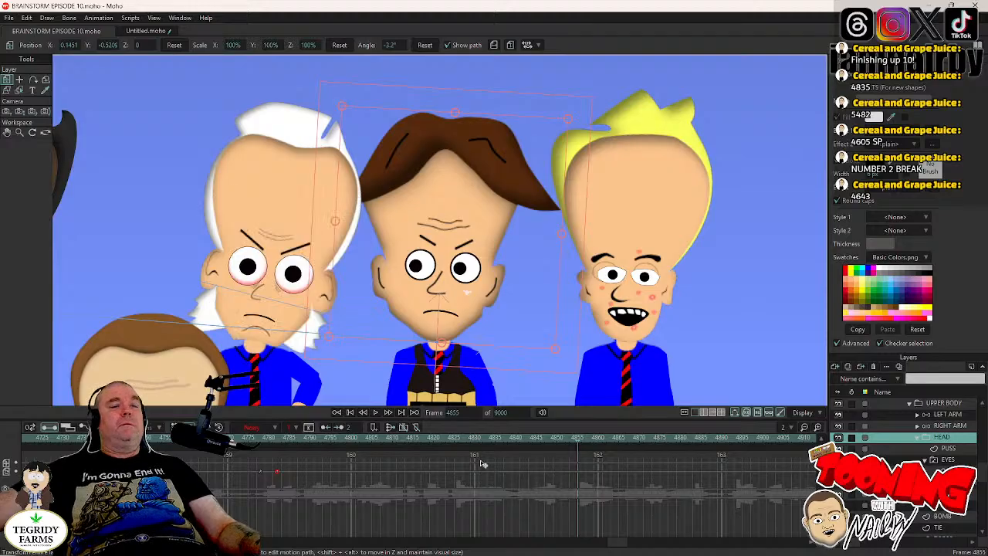
- Key the bomb-vest character's head at frame 4924, and tilt it to an angle of about 1.7° at frame 4928
click(948, 459)
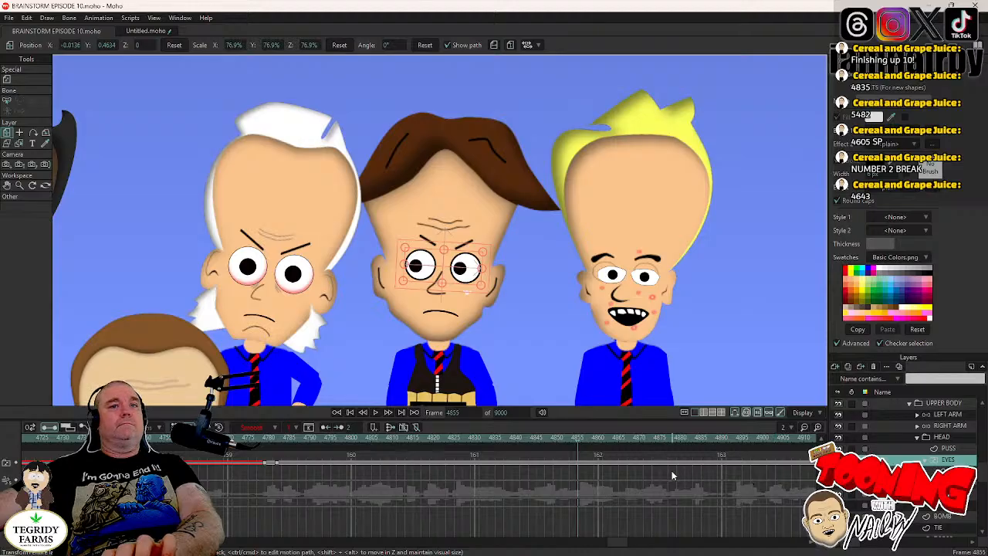
drag(612, 541, 630, 547)
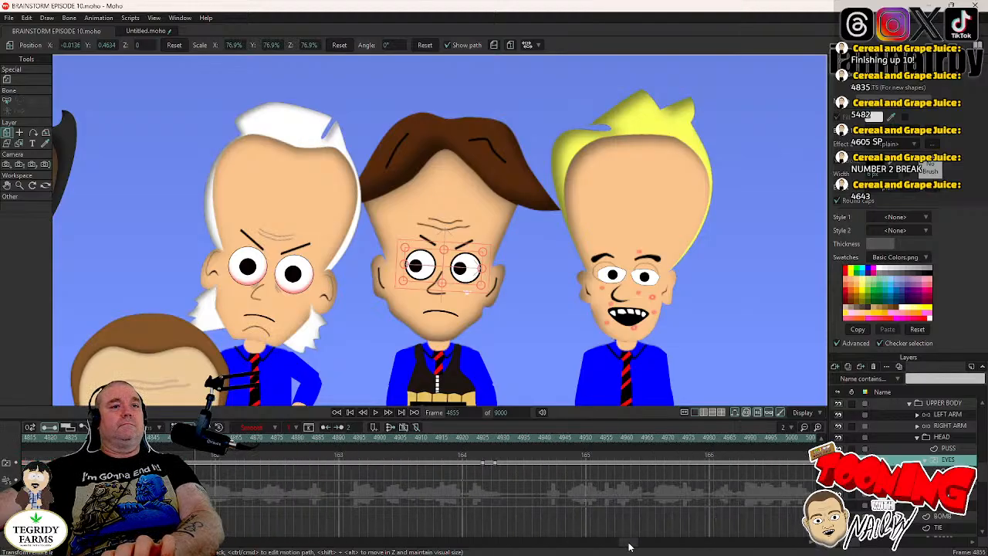
click(481, 439)
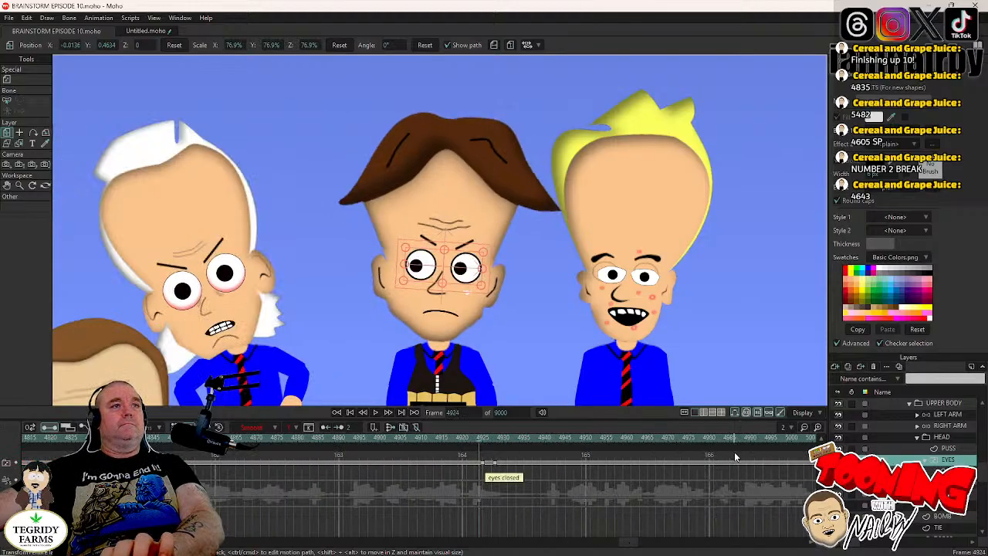
click(941, 437)
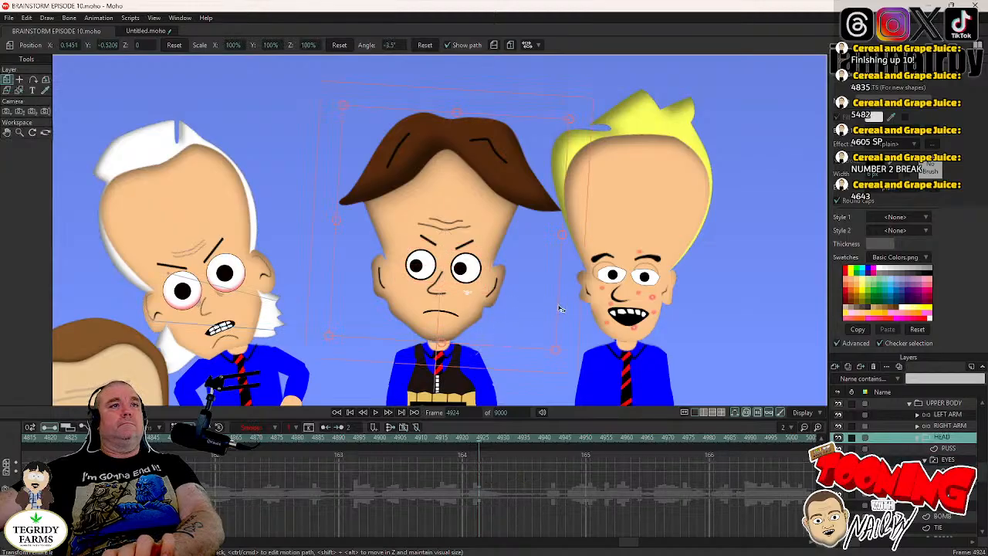
key(Right)
key(Right)
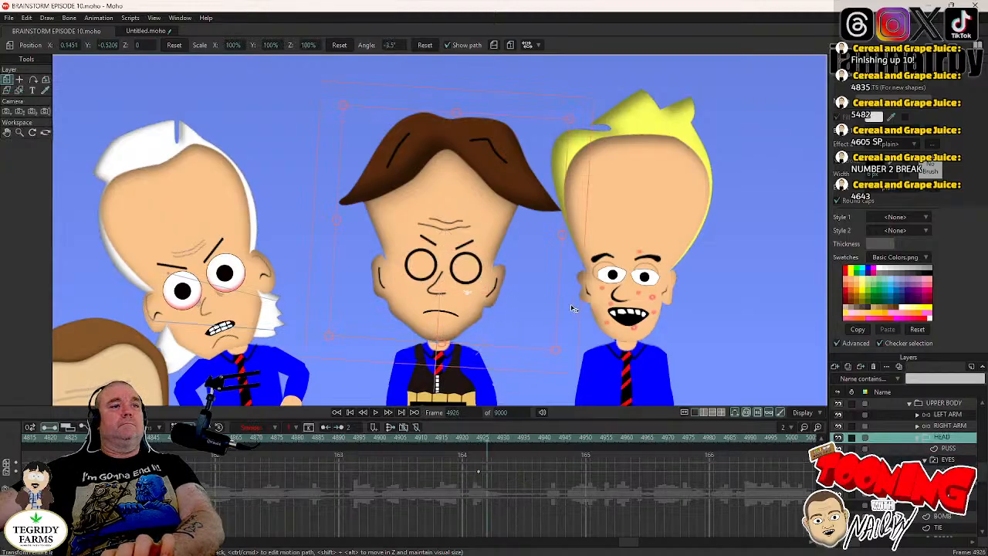
key(Right)
key(Right)
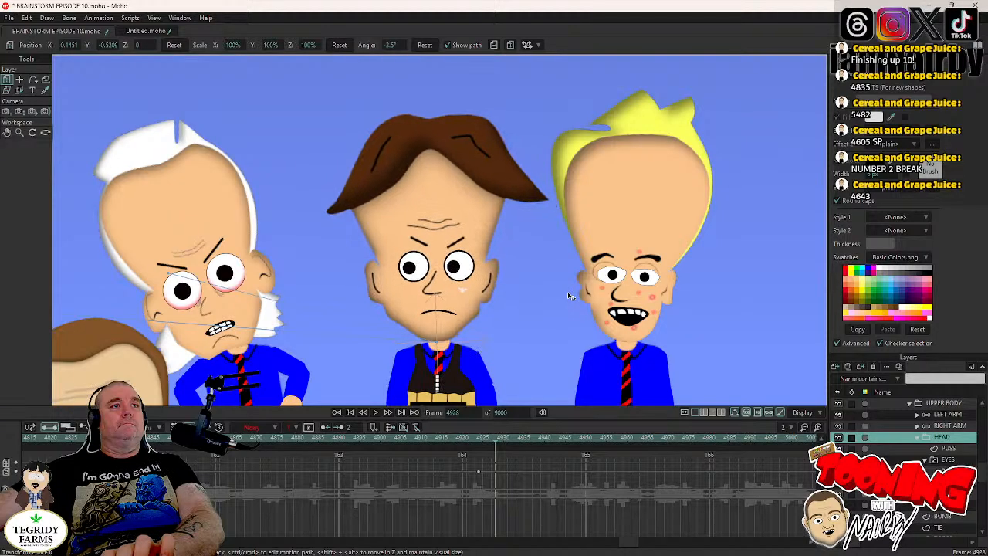
drag(575, 294, 576, 295)
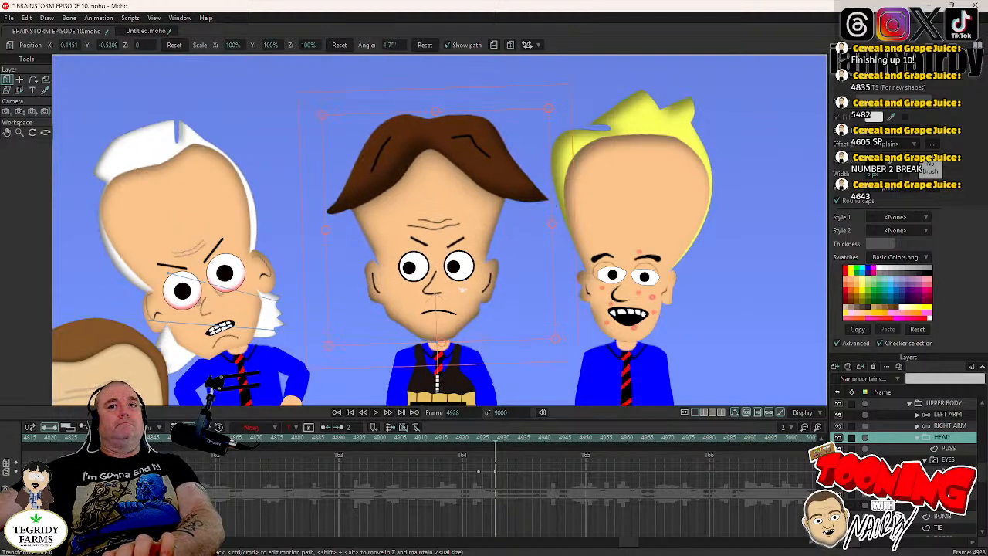
- Move the bomb-vest character's pupils rightward to about X 0.0121 at frame 4927 using Transform Points
click(946, 471)
key(Left)
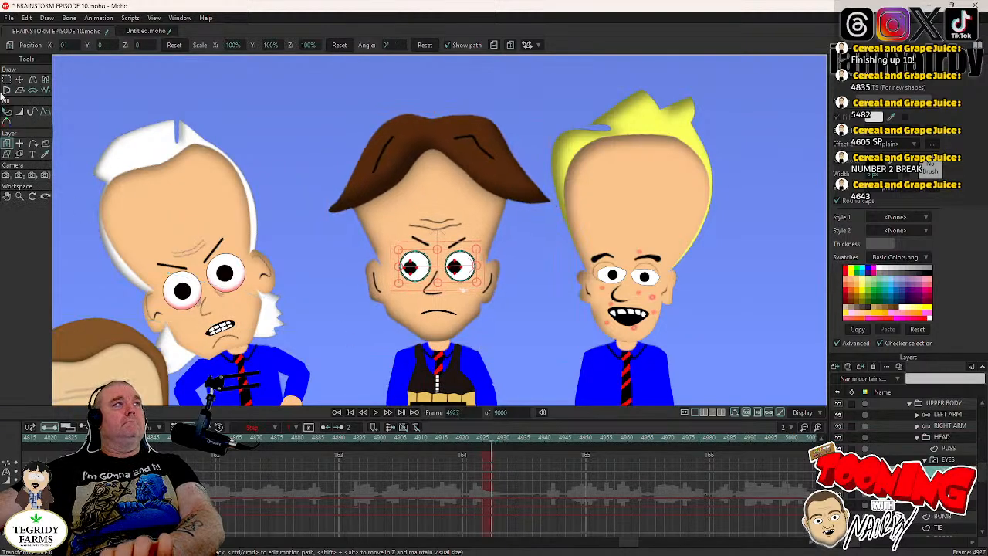
click(20, 79)
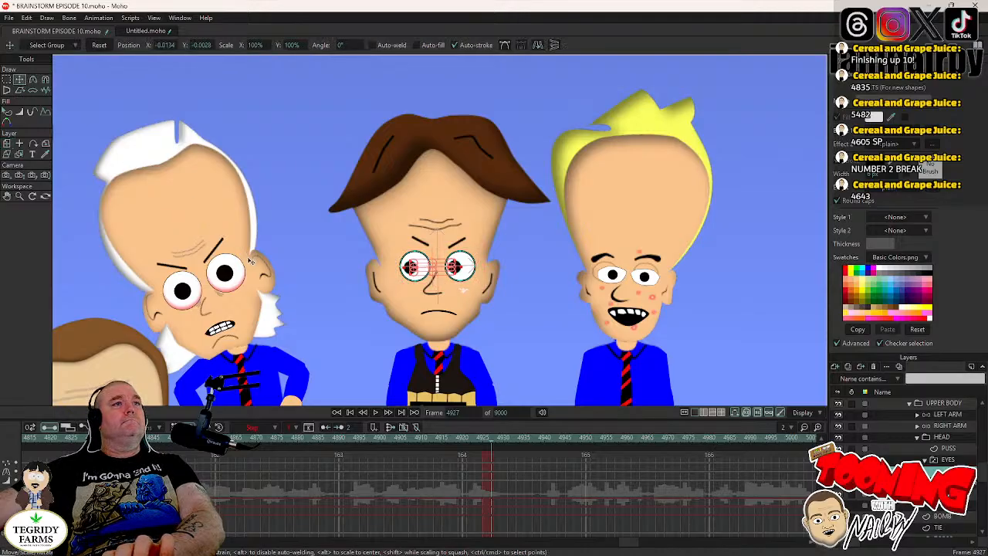
drag(250, 261, 259, 261)
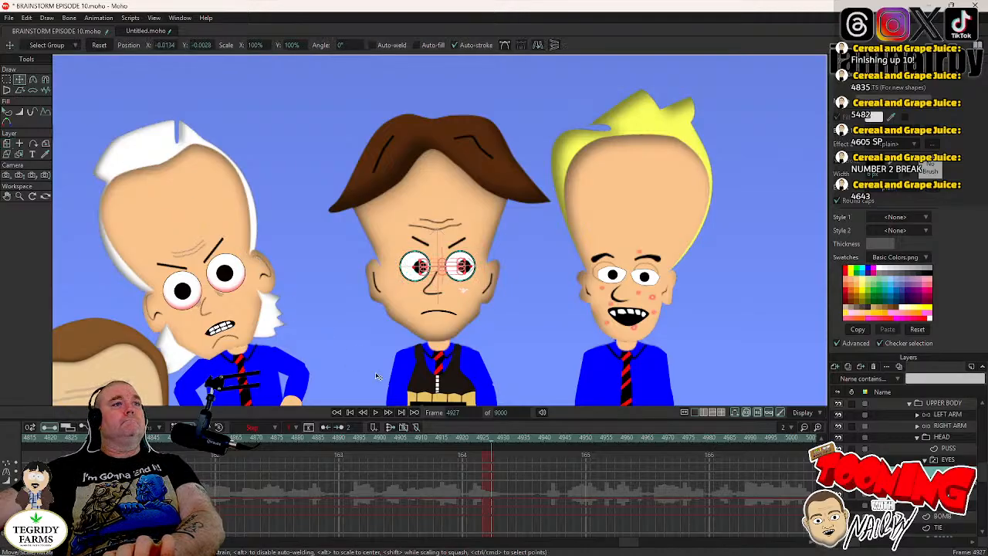
- Set the pupil keys at frame 4927 to Step interpolation and save the project
drag(503, 456, 491, 488)
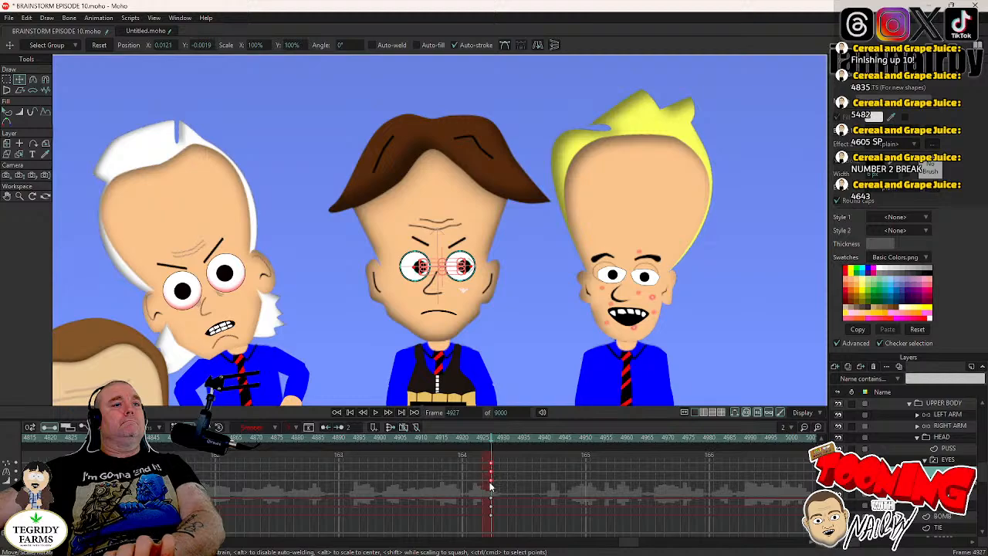
right_click(493, 479)
click(470, 456)
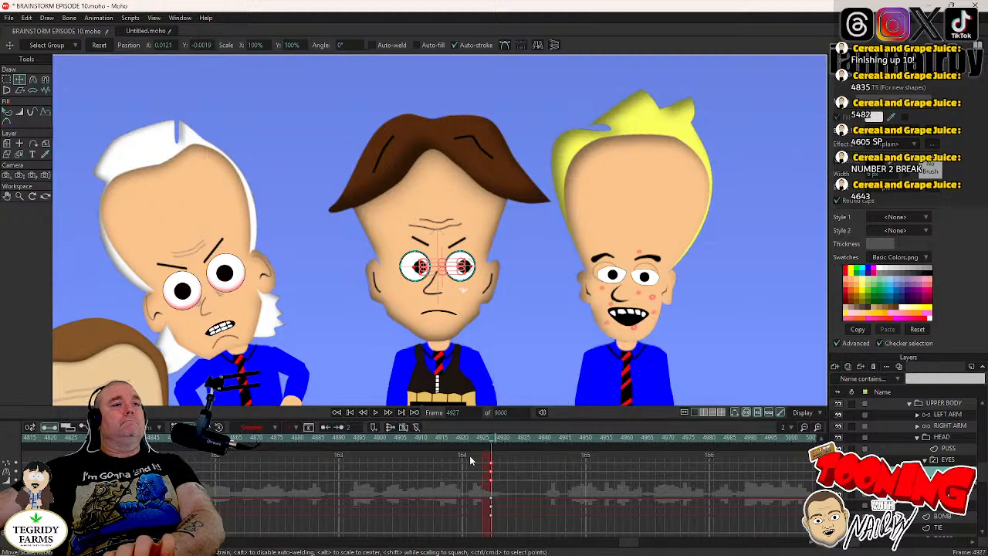
click(491, 487)
right_click(491, 485)
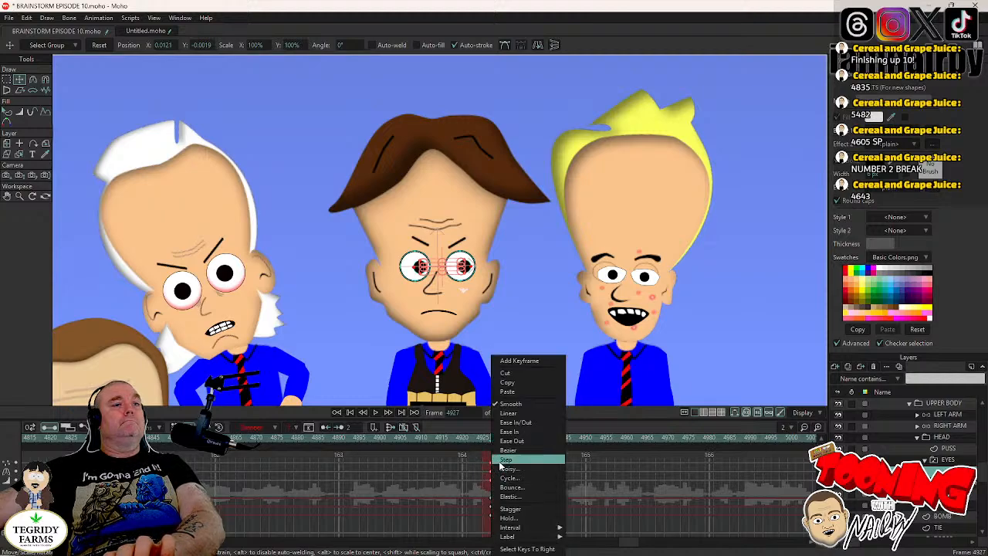
click(506, 460)
key(ctrl+s)
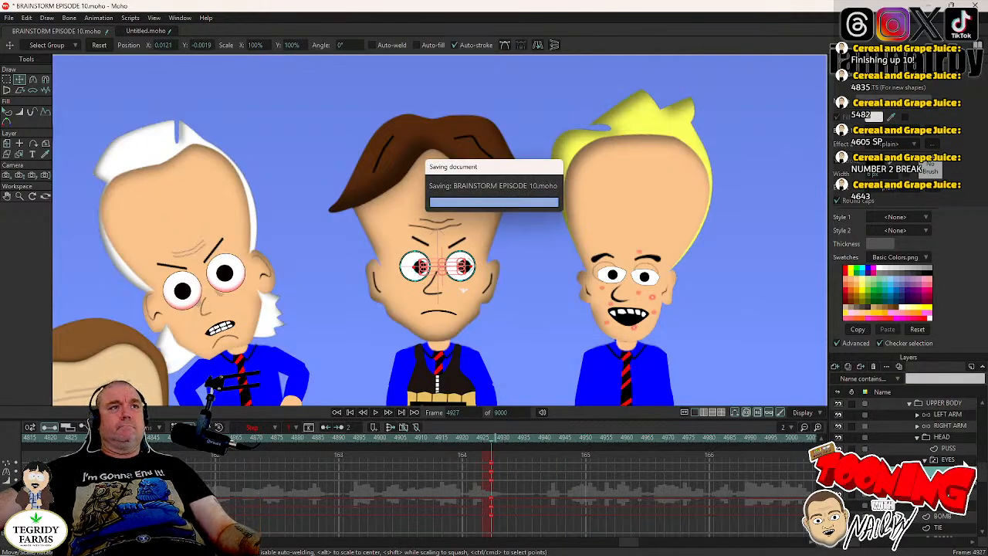
- Key the bomb-vest character's head at frame 5012, and tilt it to an angle of about -3.7° at frame 5016
click(957, 461)
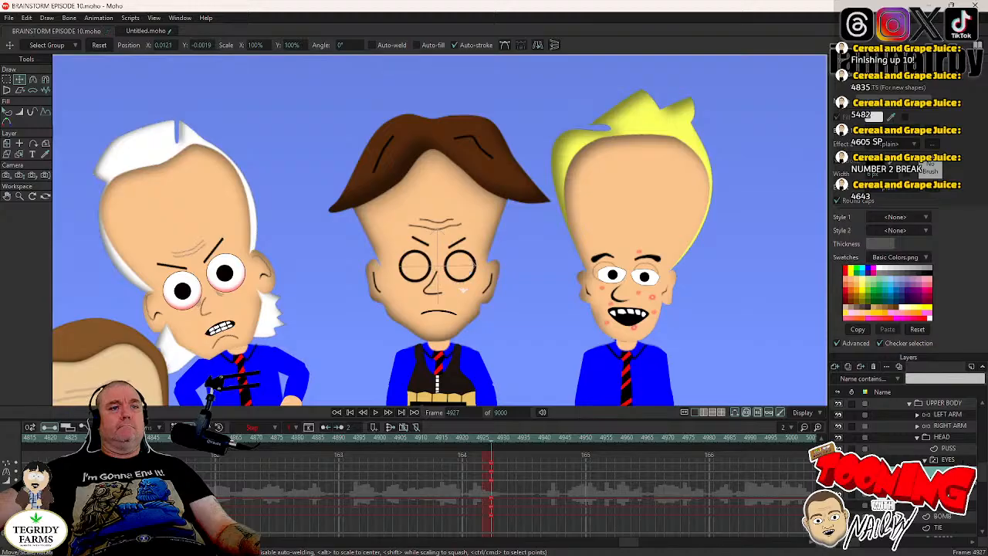
drag(636, 543, 639, 543)
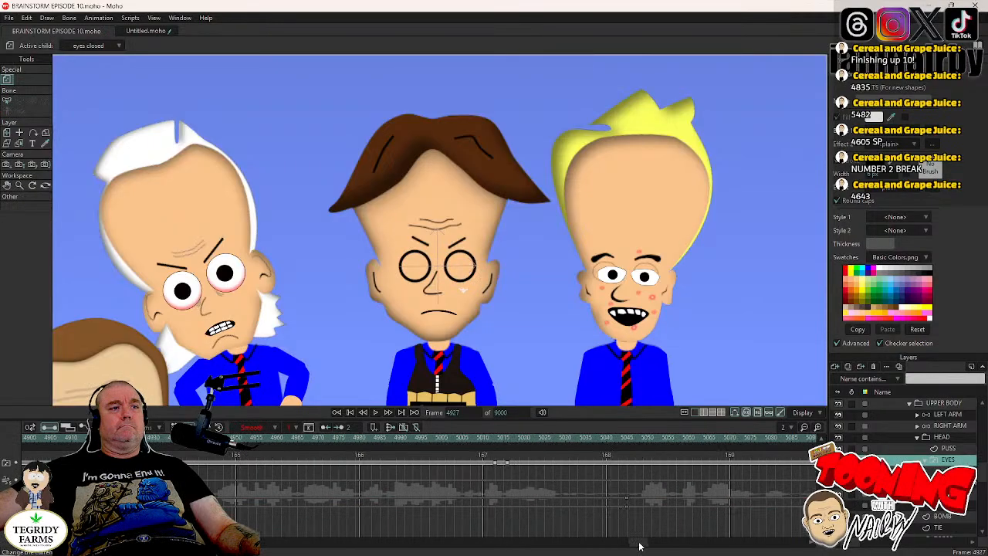
click(489, 438)
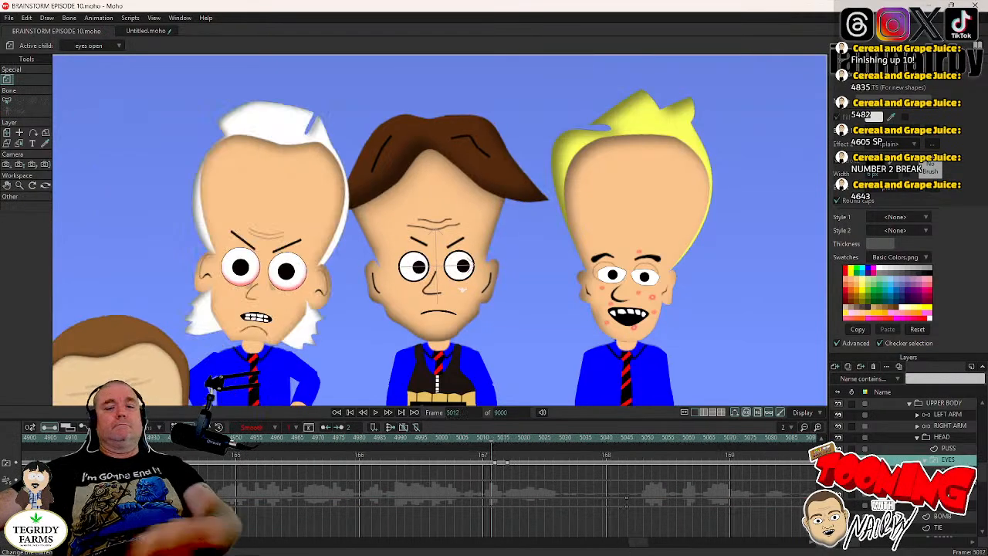
click(944, 439)
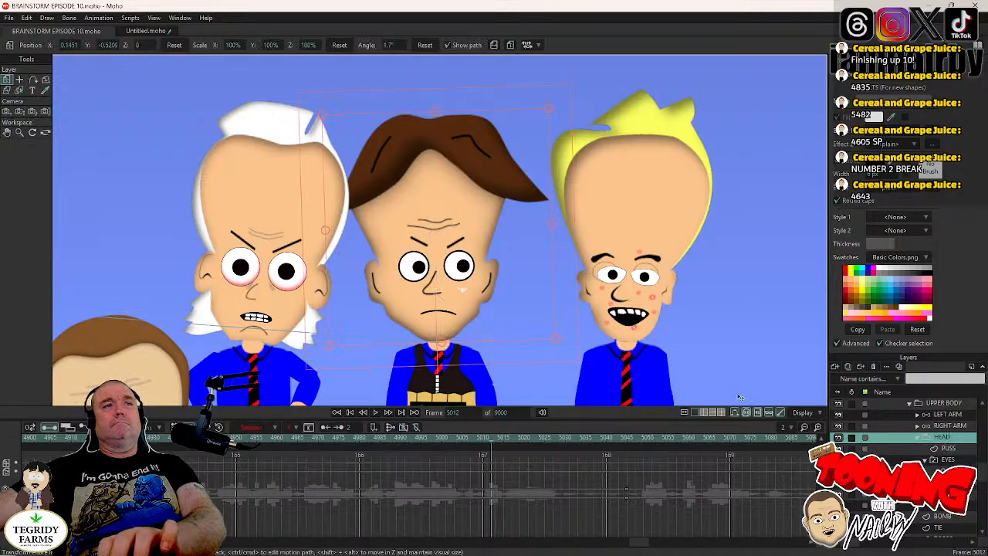
click(566, 273)
key(Right)
key(Right)
key(Right)
key(Right)
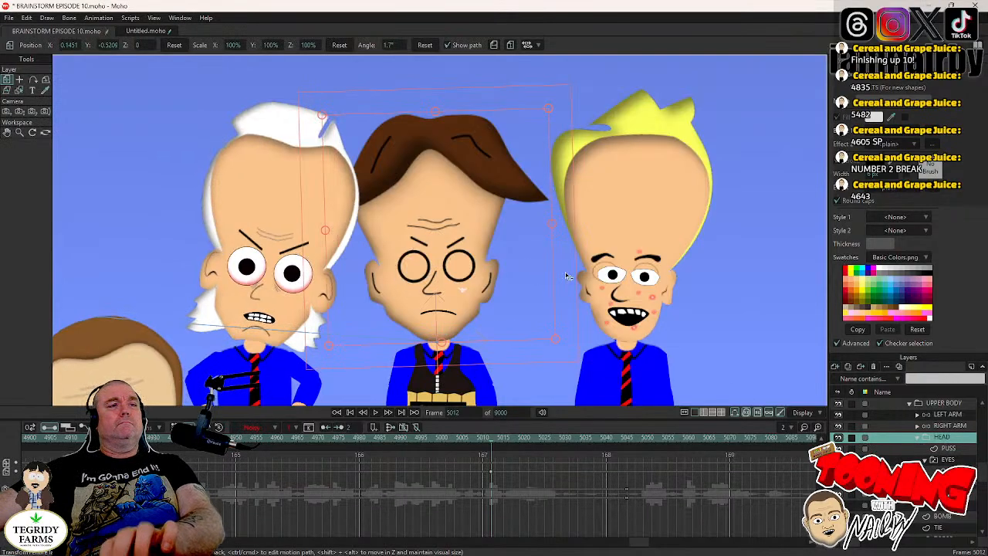
drag(566, 275, 572, 289)
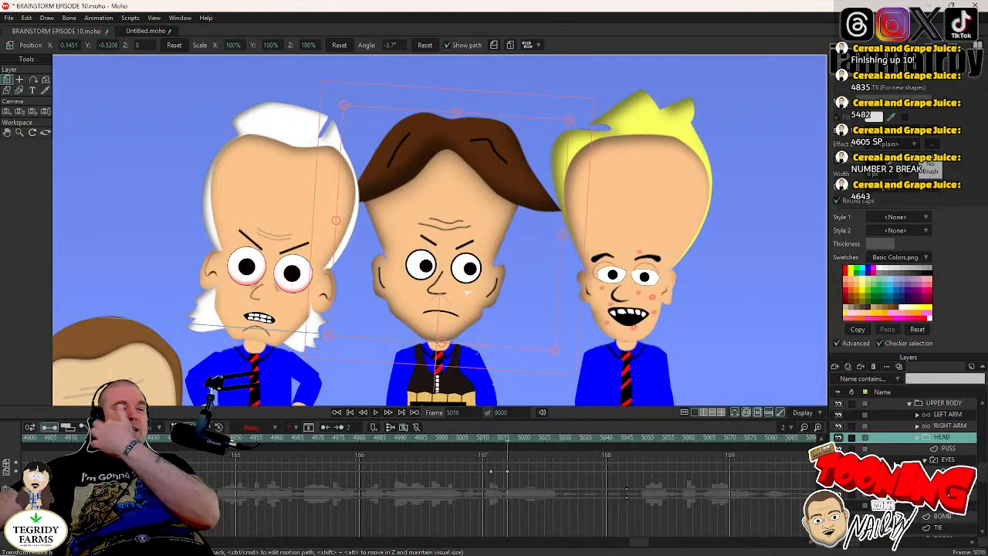
- Move the bomb-vest character's pupils leftward to about X -0.0187 at frame 5014 and set their keys to Step interpolation
key(Left)
key(Left)
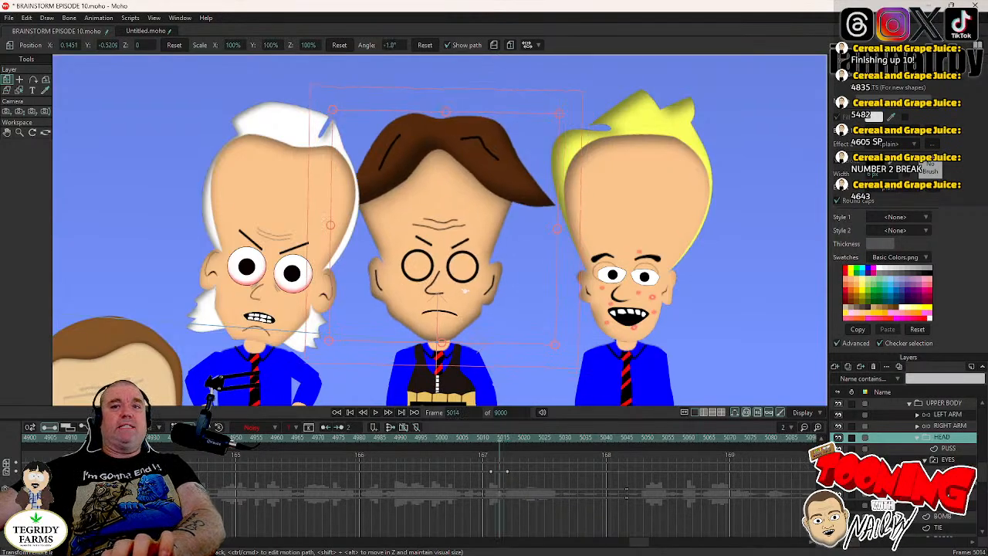
click(948, 471)
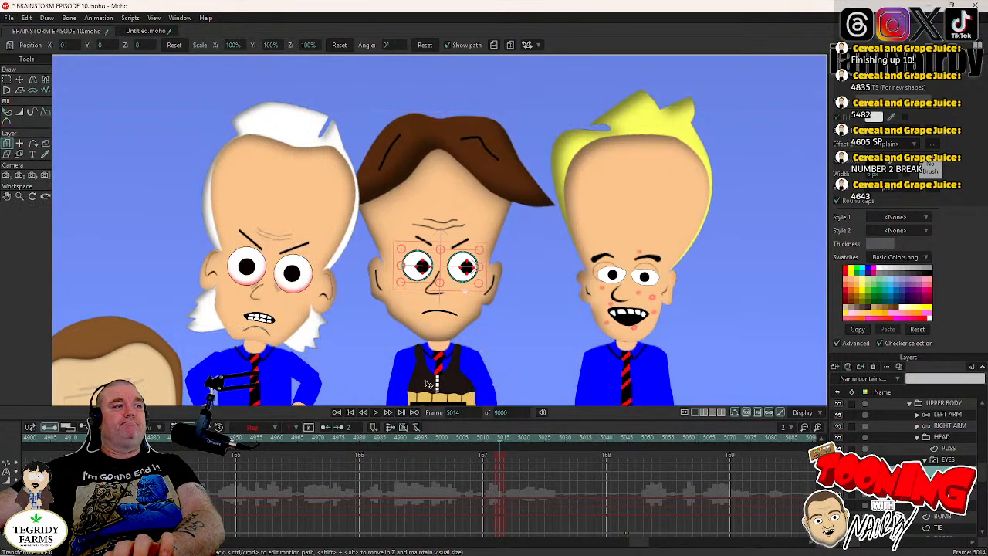
click(19, 80)
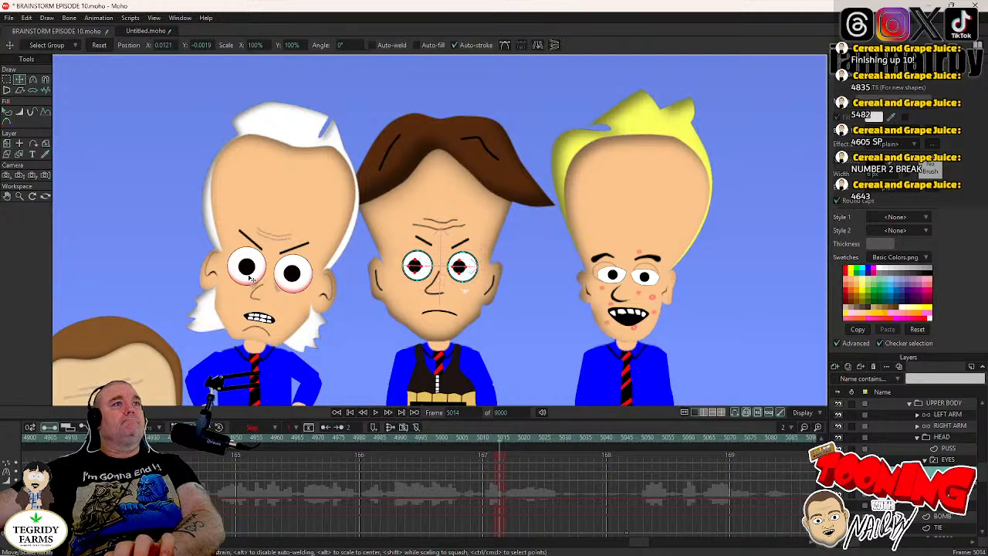
key(ctrl+a)
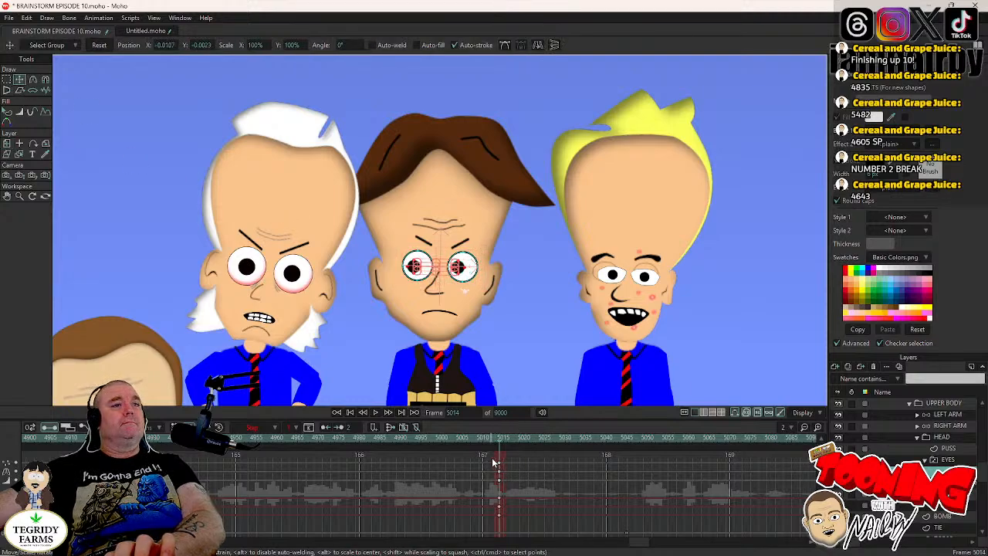
right_click(500, 472)
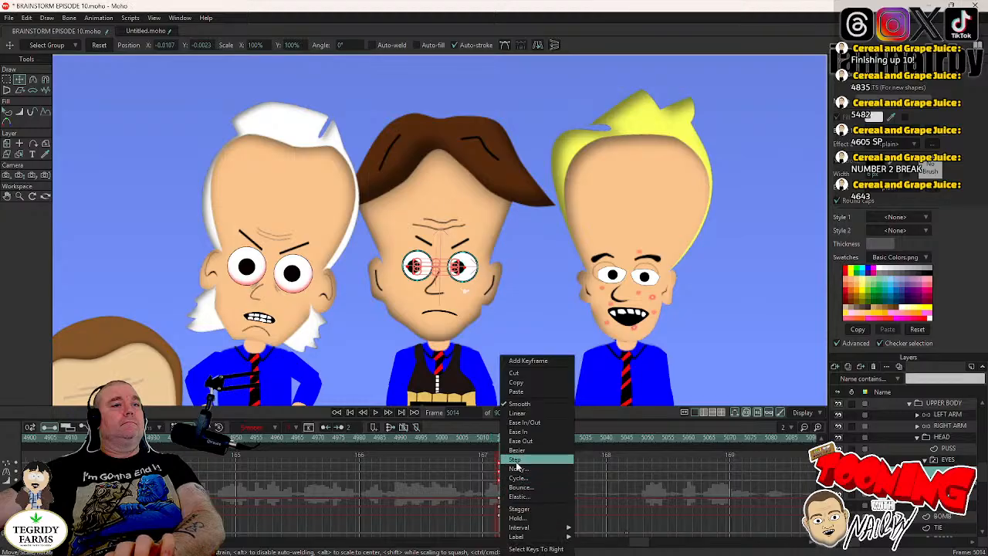
click(516, 461)
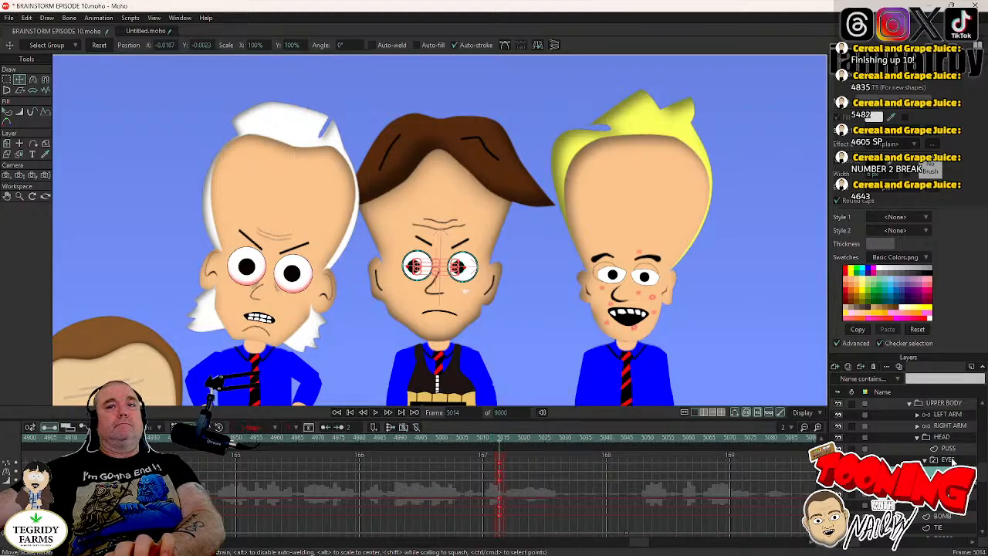
- Key the bomb-vest character's head at frame 5185, and tilt it to an angle of about 0.7° at frame 5189
click(941, 461)
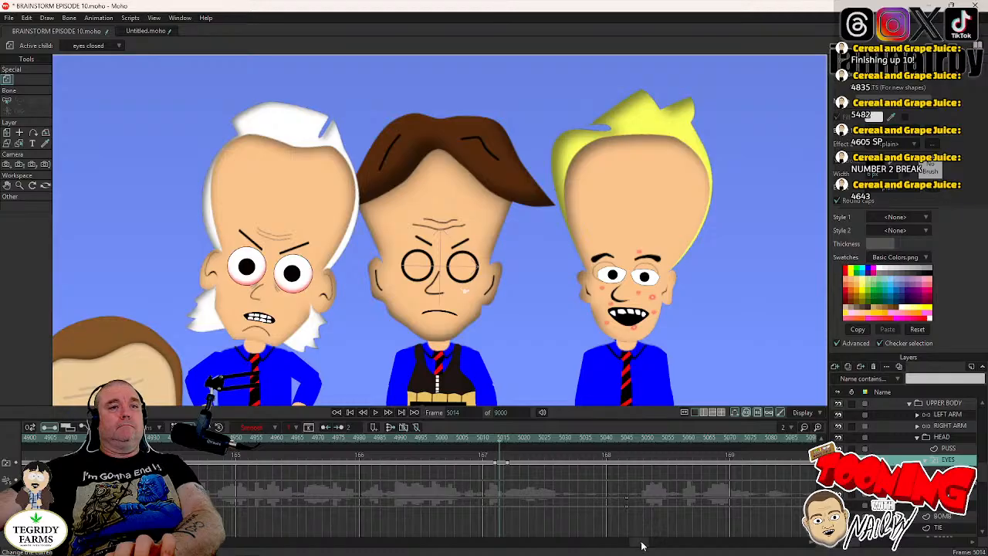
drag(641, 545, 655, 542)
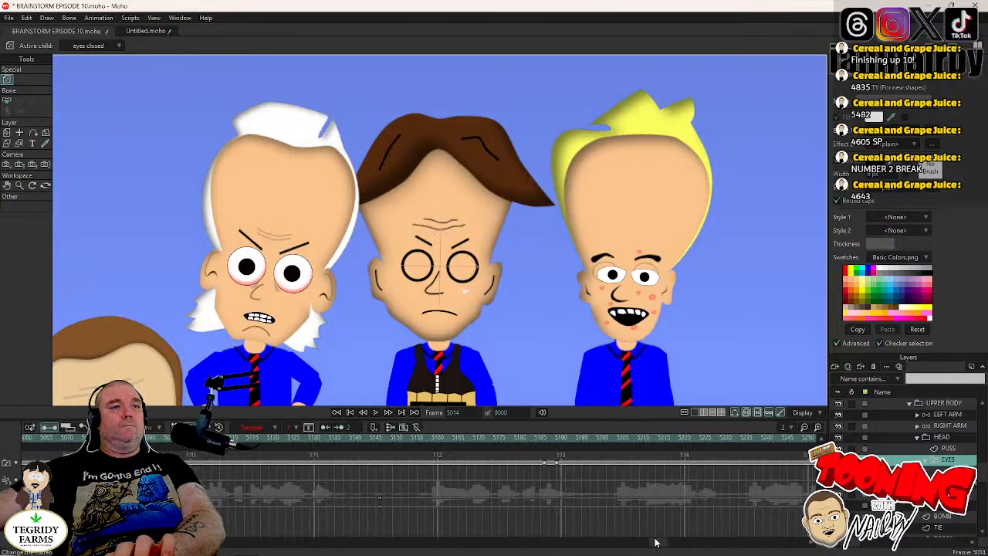
click(543, 437)
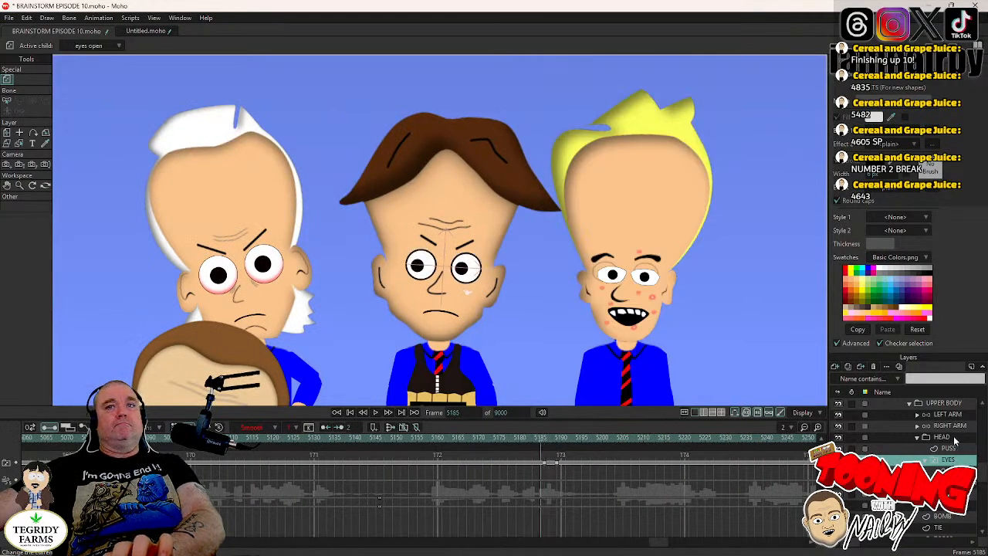
click(940, 437)
click(570, 305)
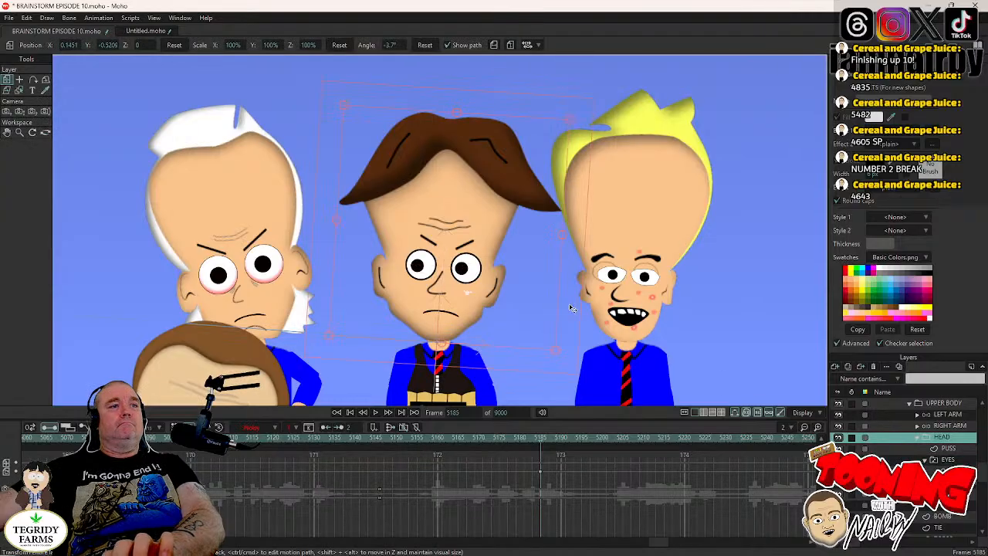
key(Right)
key(Right)
key(Right)
key(Right)
mouse_move(570, 305)
mouse_down()
mouse_move(583, 287)
mouse_move(570, 293)
mouse_up()
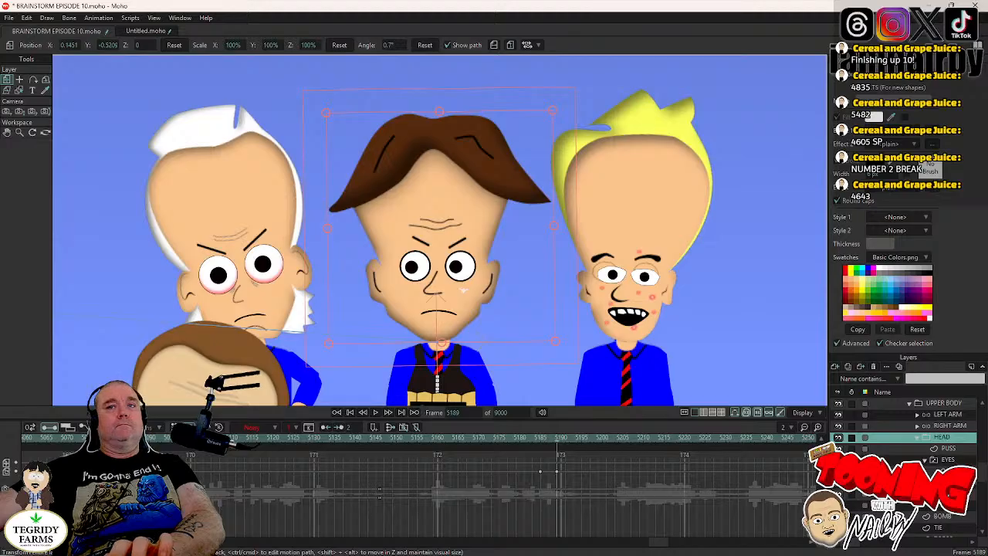
- Move the bomb-vest character's pupils rightward to about X 0.0175 at frame 5187, set their keys to Step interpolation, and save the project
click(948, 471)
key(Left)
key(Left)
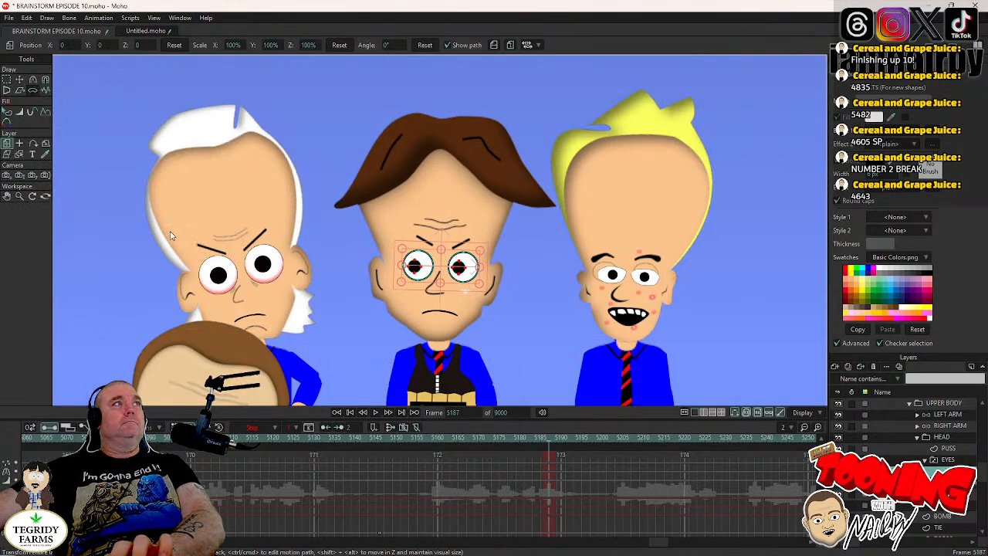
key(t)
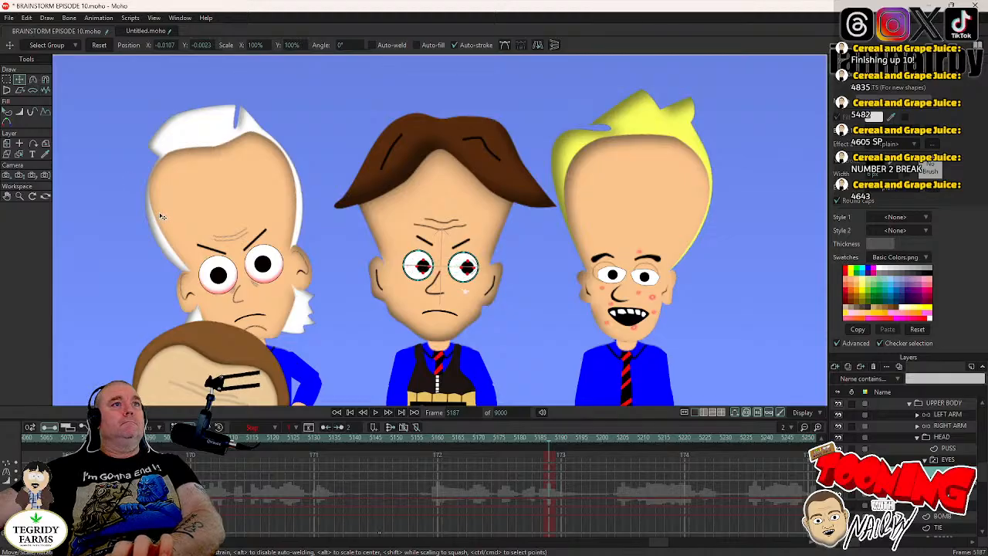
drag(164, 216, 165, 217)
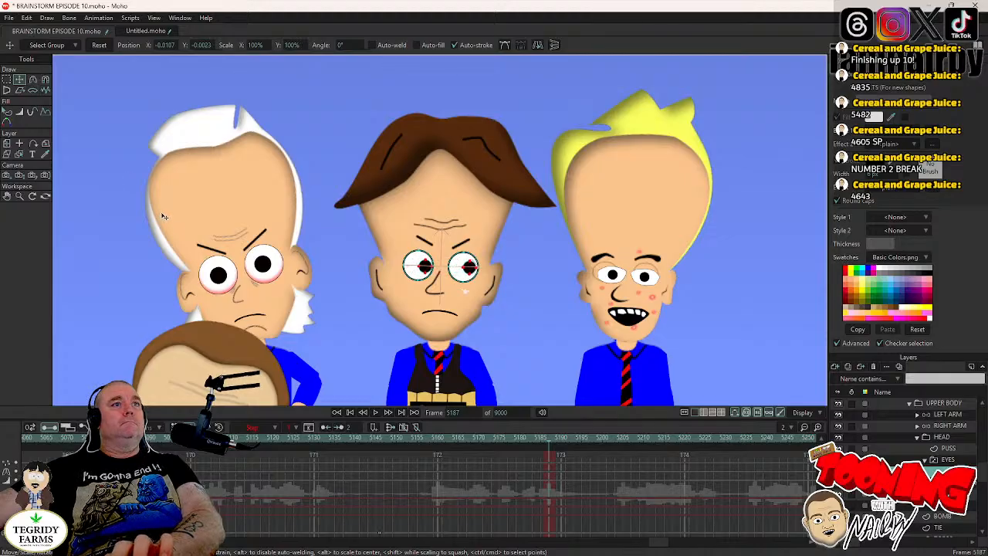
right_click(548, 463)
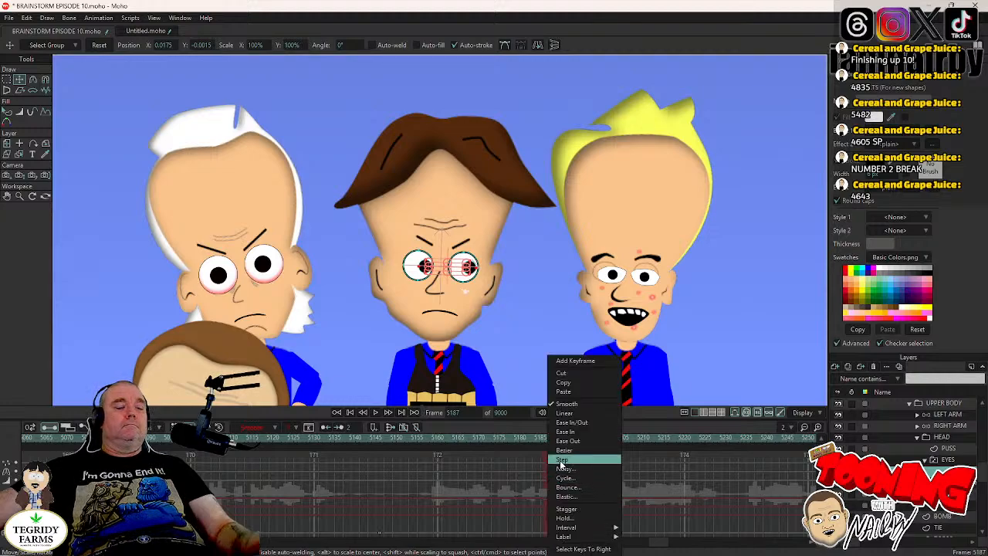
click(562, 461)
key(ctrl+s)
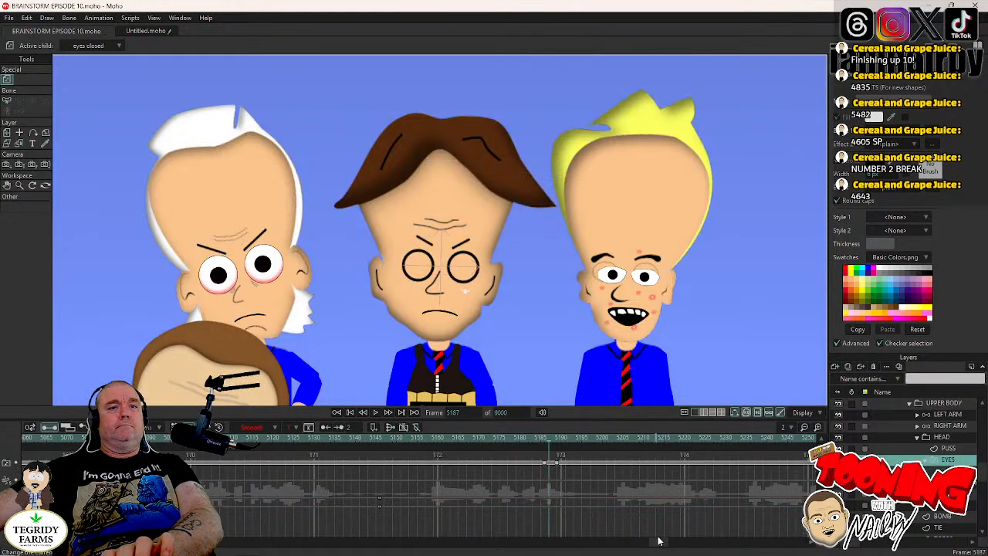
- Key the bomb-vest character's head at frame 5306, and tilt it to an angle of about -2.4° at frame 5310
drag(658, 541, 670, 545)
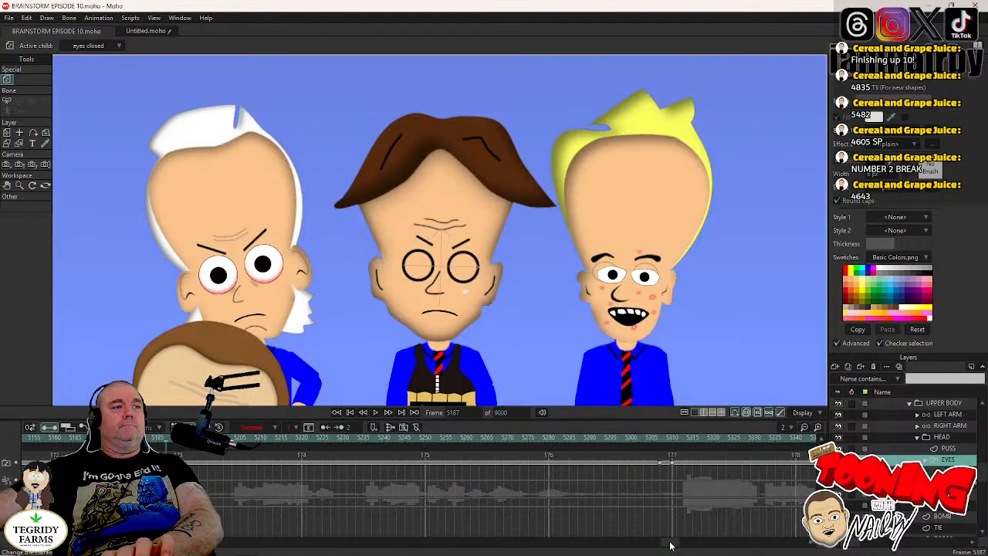
click(658, 437)
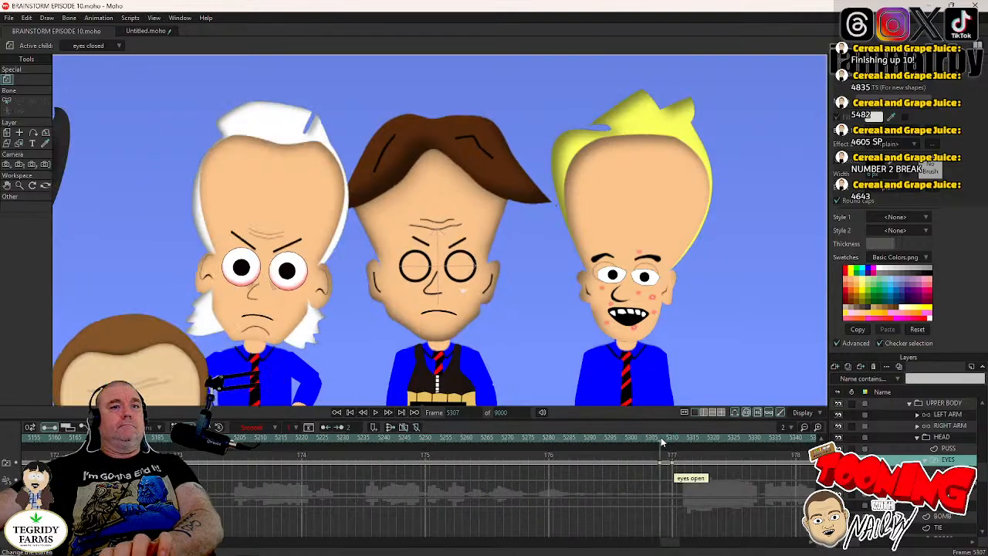
click(896, 437)
click(572, 271)
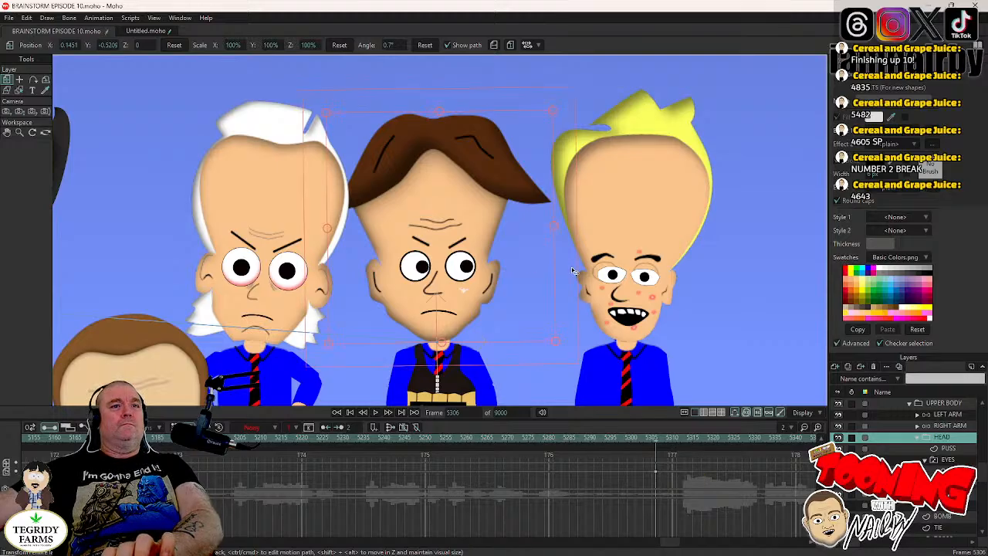
key(Right)
key(Right)
key(Right)
key(Right)
drag(573, 271, 575, 275)
key(Left)
key(Left)
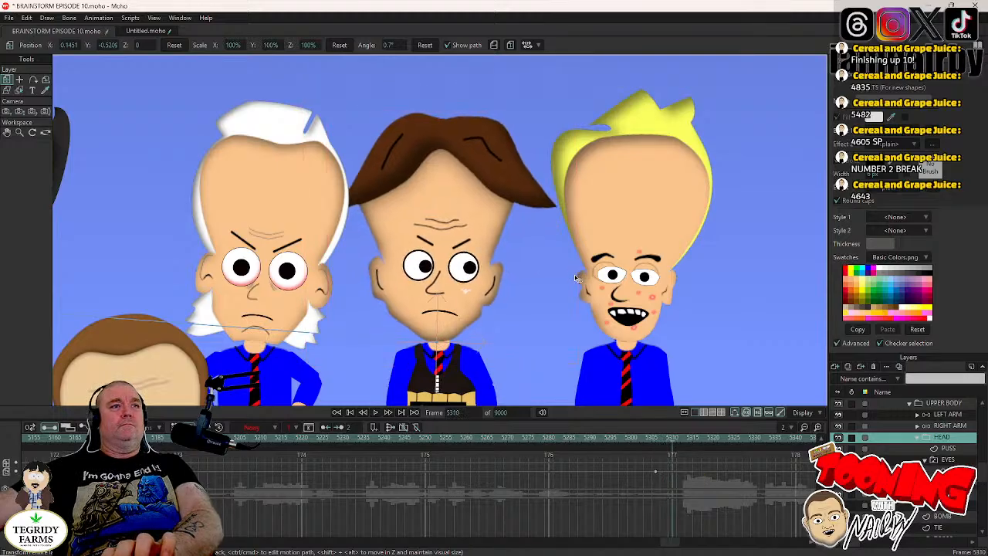
key(Left)
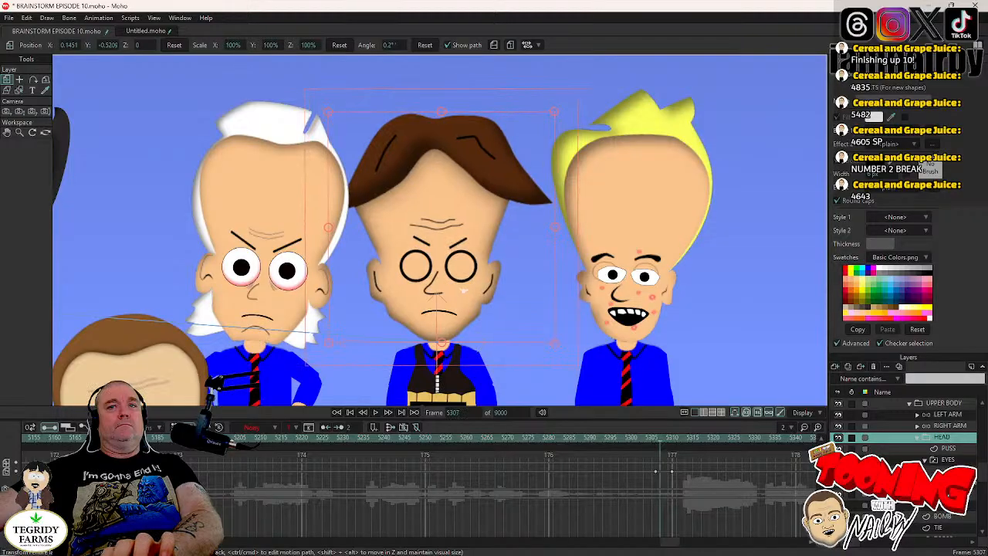
- Move the bomb-vest character's pupils leftward to about X -0.0134, with their keys at frame 5308 in Step interpolation, and save the project
click(896, 469)
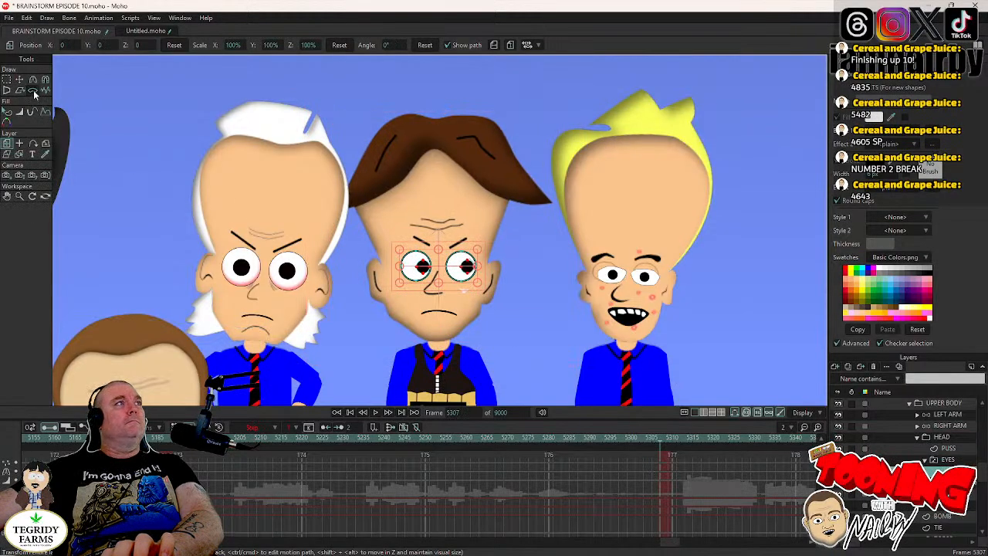
click(20, 80)
drag(192, 232, 183, 233)
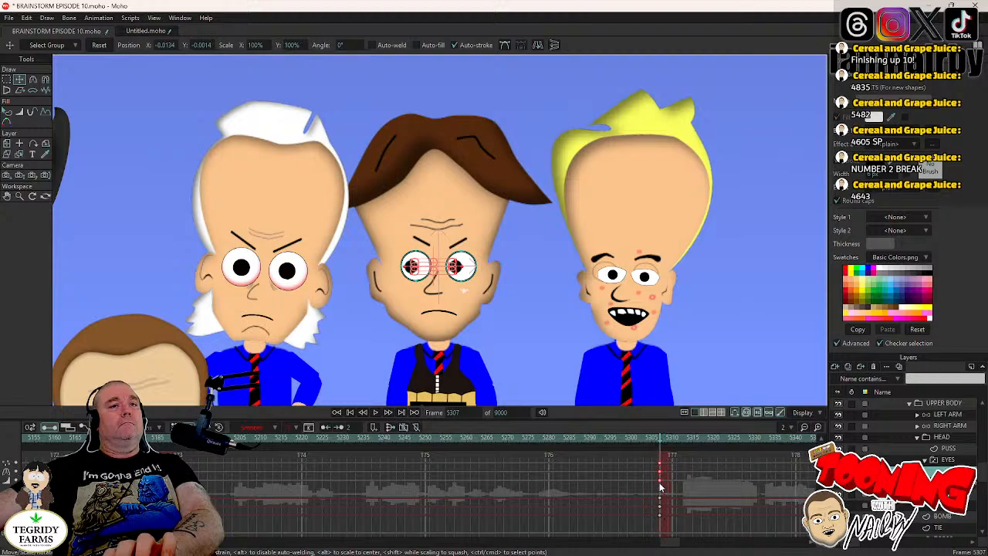
right_click(661, 488)
click(661, 468)
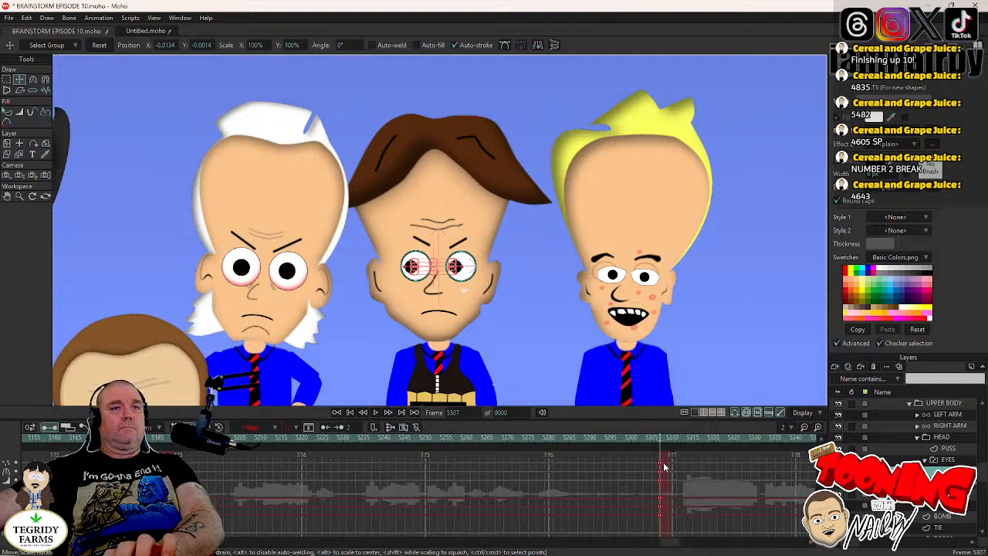
key(ctrl+s)
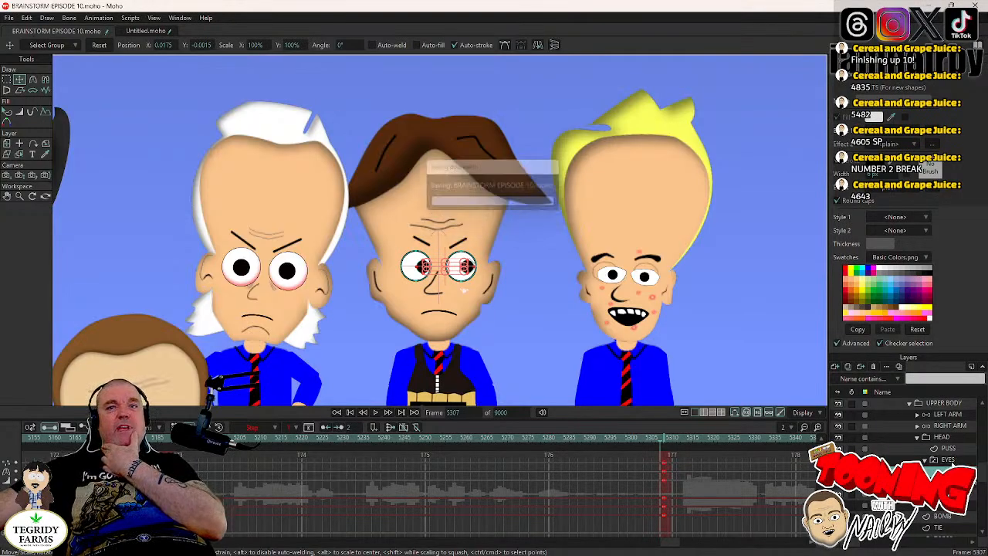
- Key the bomb-vest character's head at frame 5409, and tilt it to an angle of about 1.1° at frame 5413
click(952, 462)
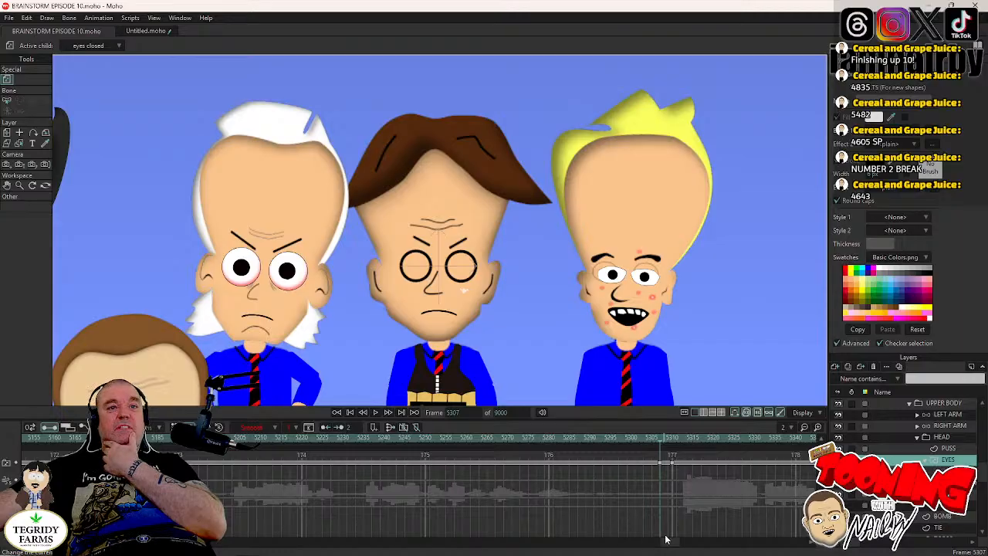
drag(673, 547, 684, 546)
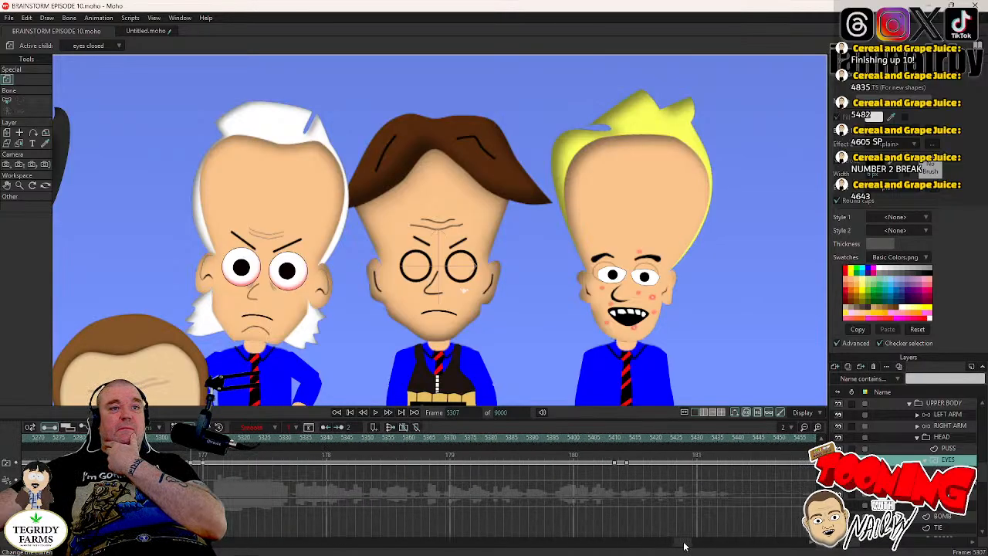
click(615, 435)
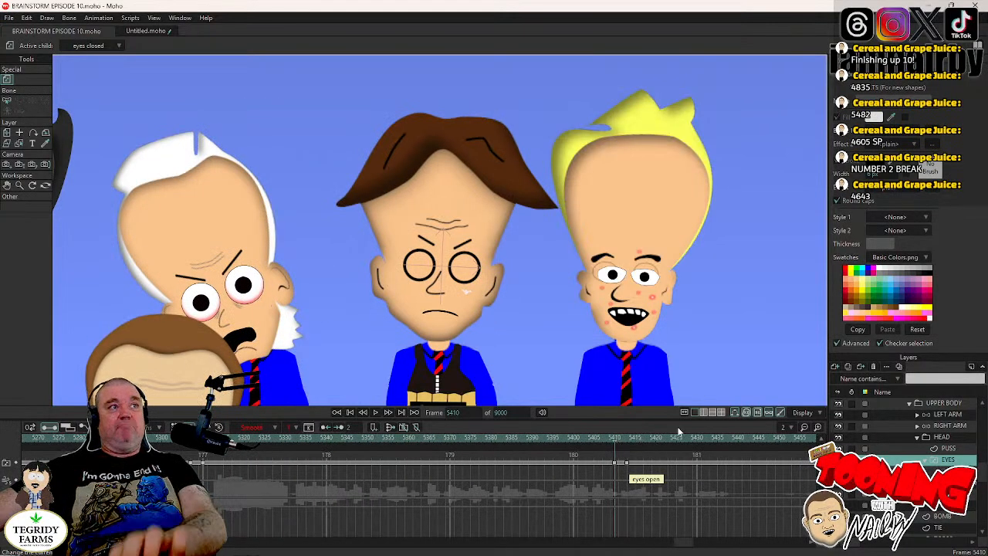
key(Left)
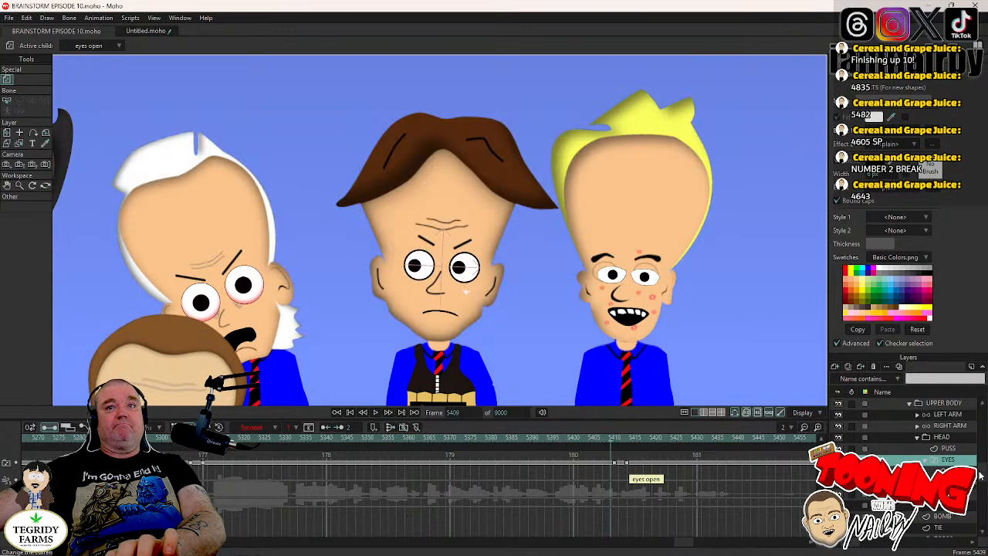
click(946, 438)
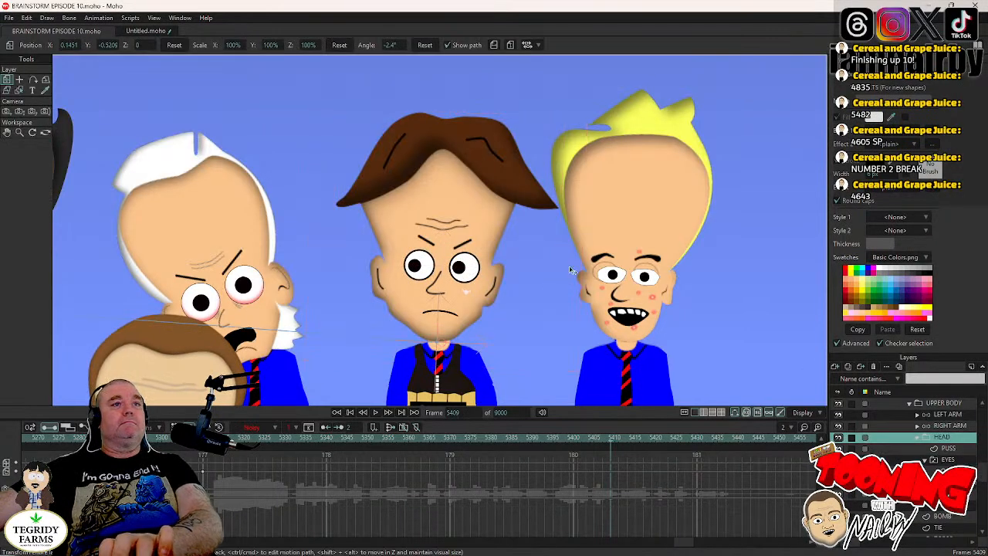
key(Right)
key(Right)
key(Right)
mouse_move(569, 268)
mouse_down()
mouse_move(578, 261)
mouse_move(566, 255)
mouse_up()
key(Left)
key(Left)
key(Left)
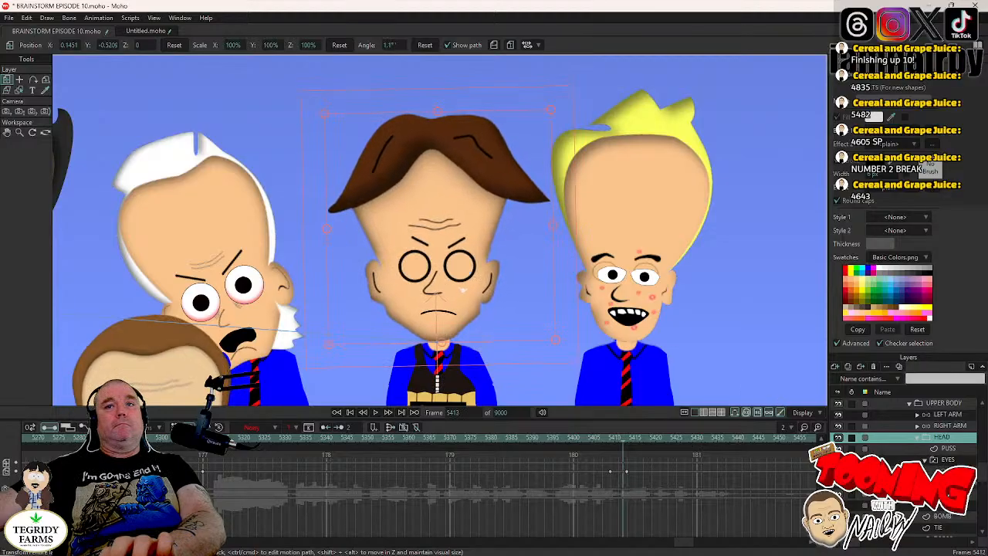
- Move the bomb-vest character's pupils rightward to about X 0.0148 at frame 5410 and set their keys to Step interpolation
click(949, 471)
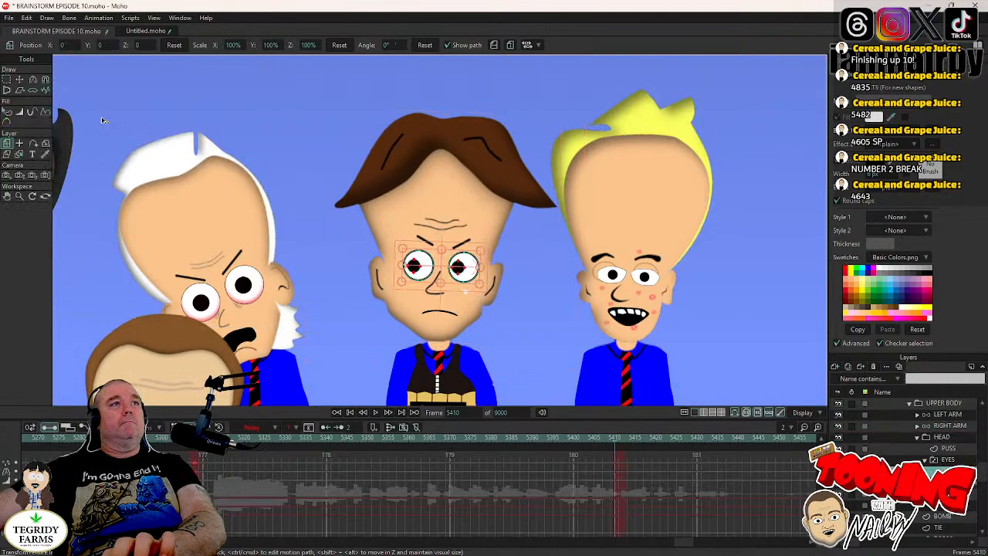
click(20, 81)
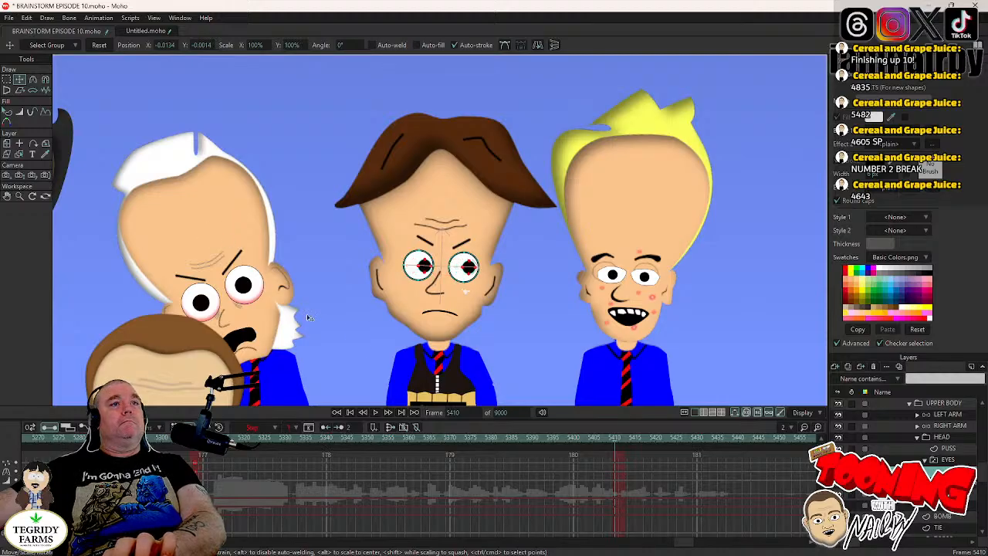
key(ctrl+a)
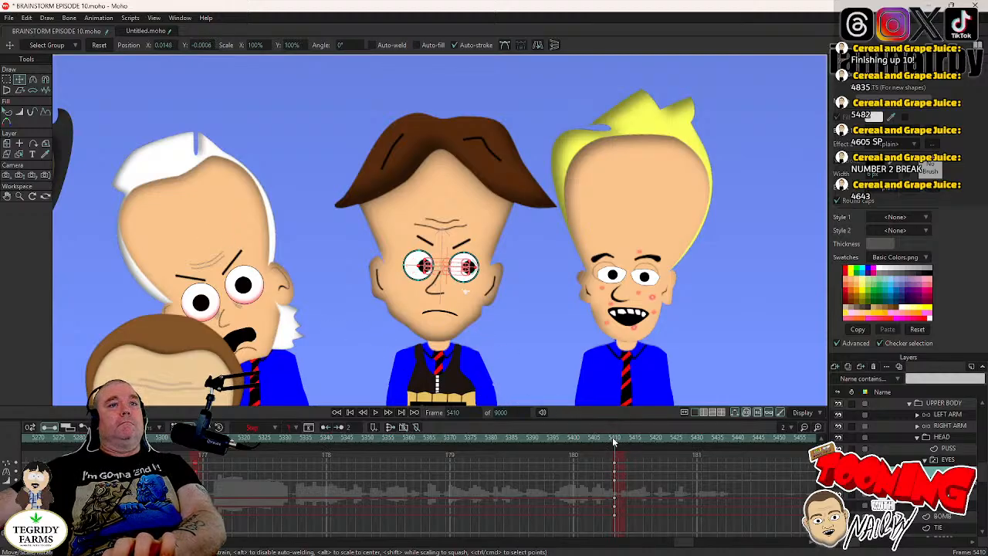
click(615, 479)
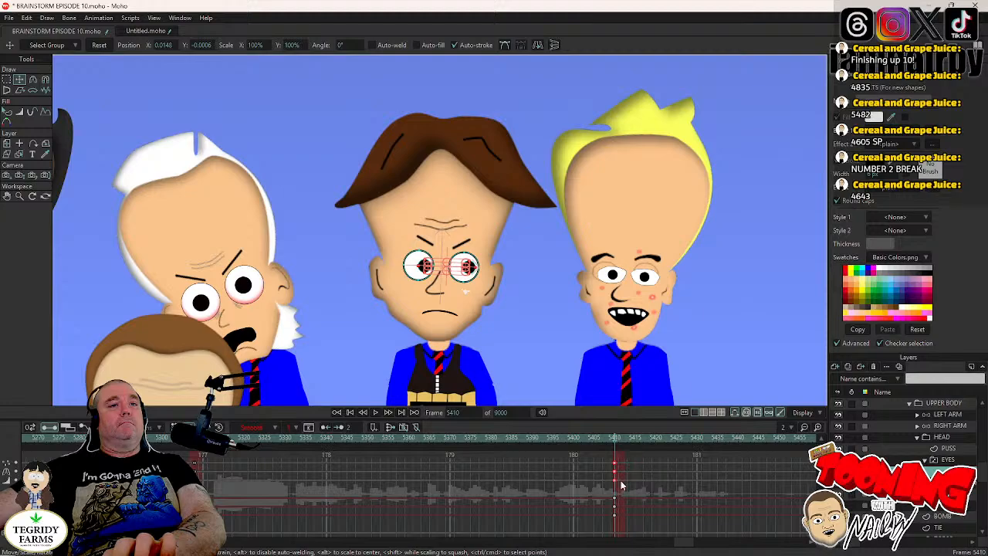
right_click(616, 483)
click(629, 461)
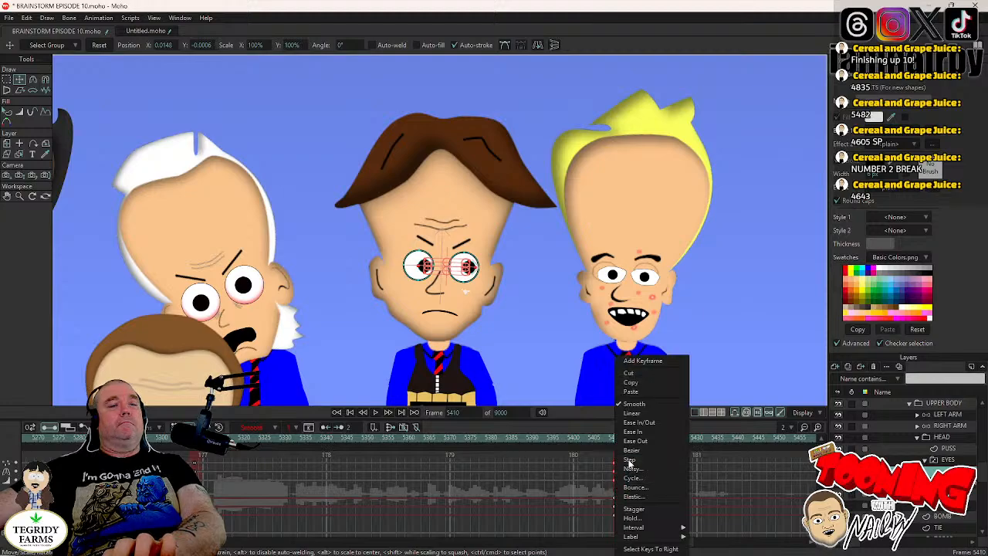
- Shift the pupil keys at frame 5410 one frame later to 5411 and save the project
drag(619, 464, 622, 463)
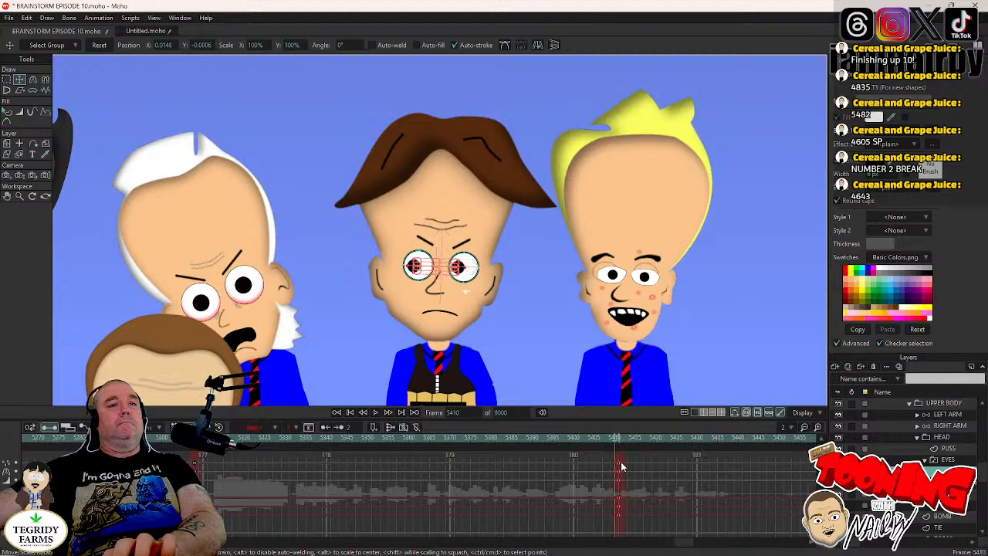
click(958, 462)
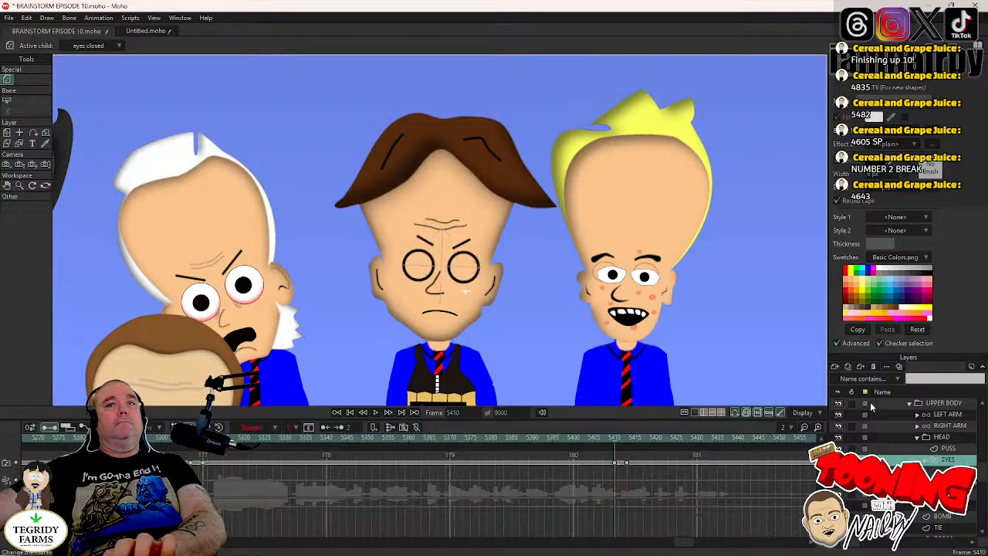
drag(680, 543, 693, 546)
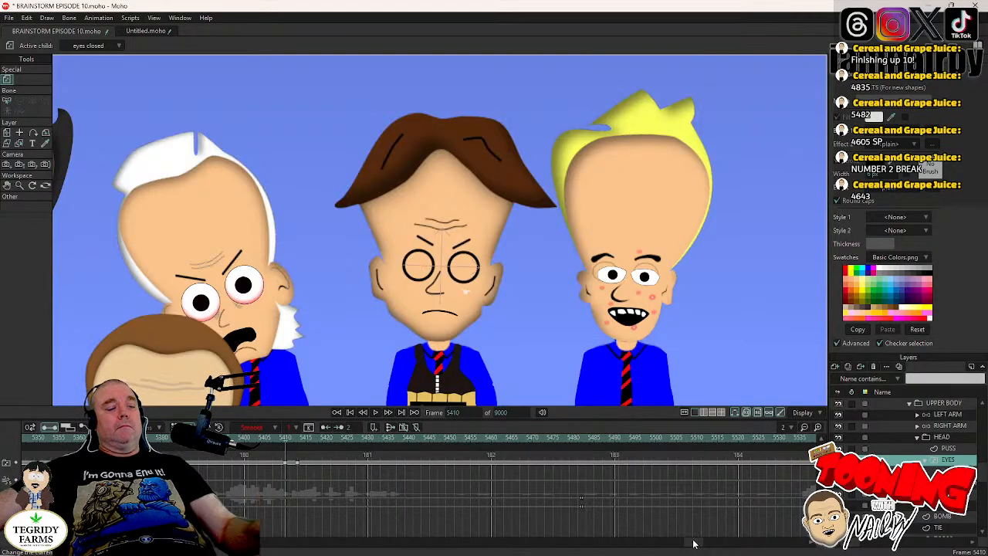
key(ctrl+s)
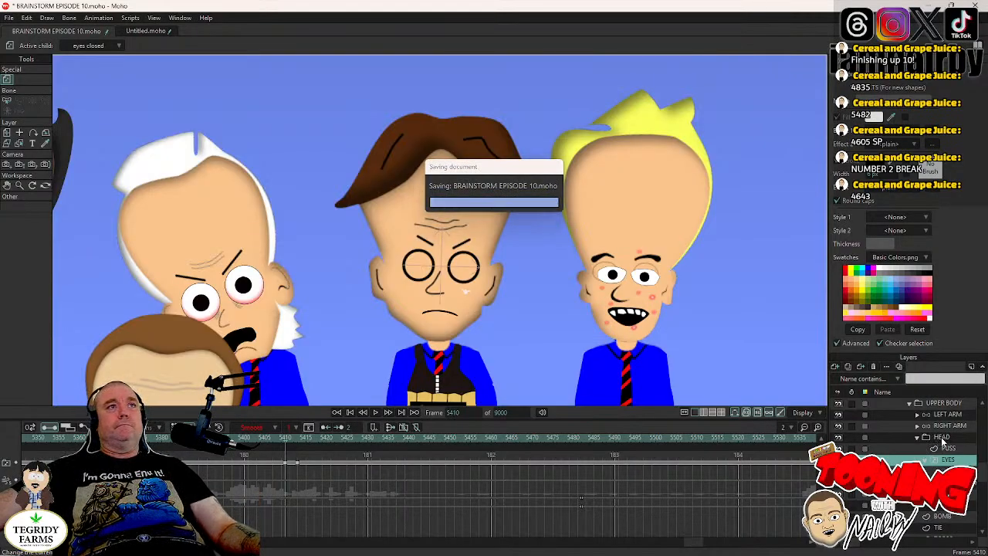
- Select the bomb-vest character's head keys from frame 4924 through frame 5413 and set them to Noisy interpolation
click(942, 438)
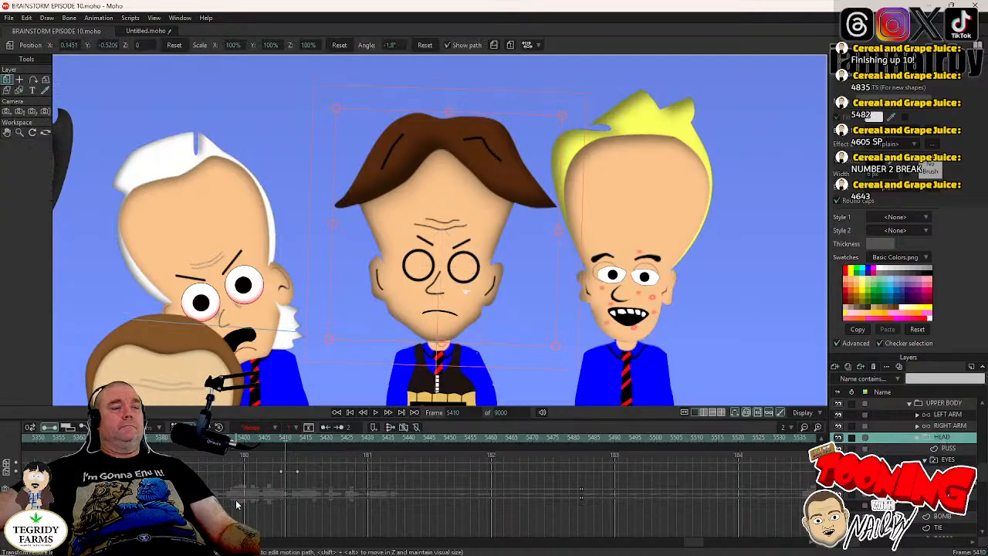
scroll(691, 548, left, 5)
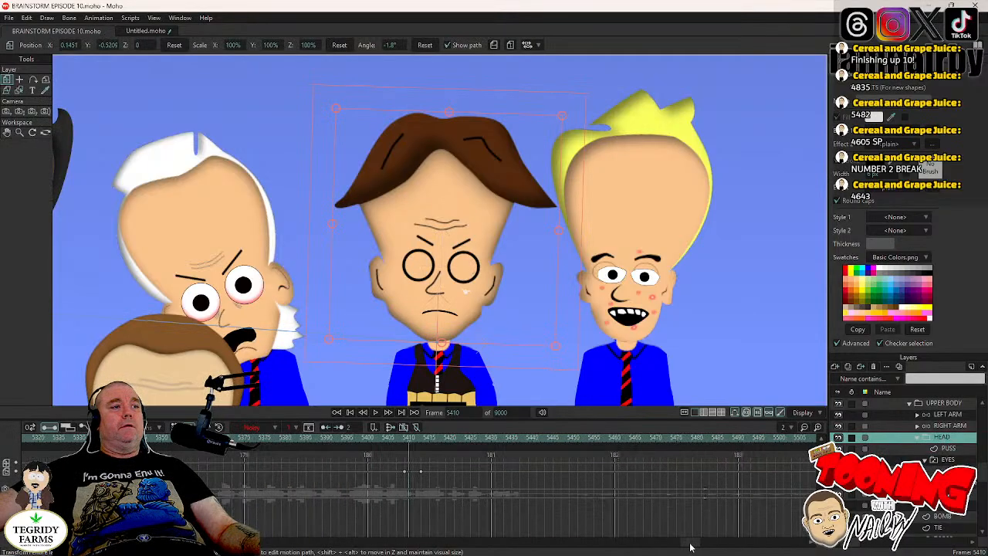
drag(637, 474, 349, 526)
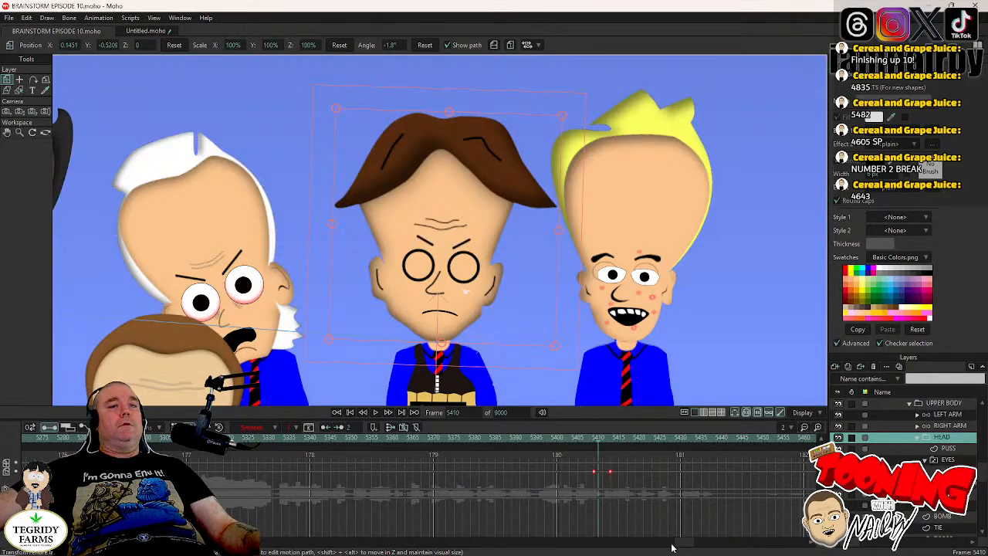
scroll(691, 548, left, 8)
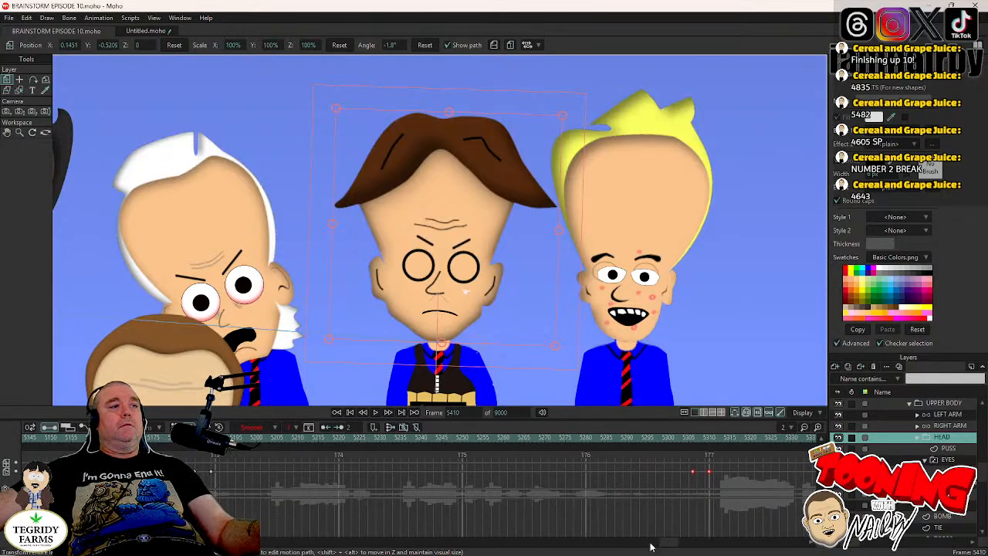
drag(228, 465, 187, 480)
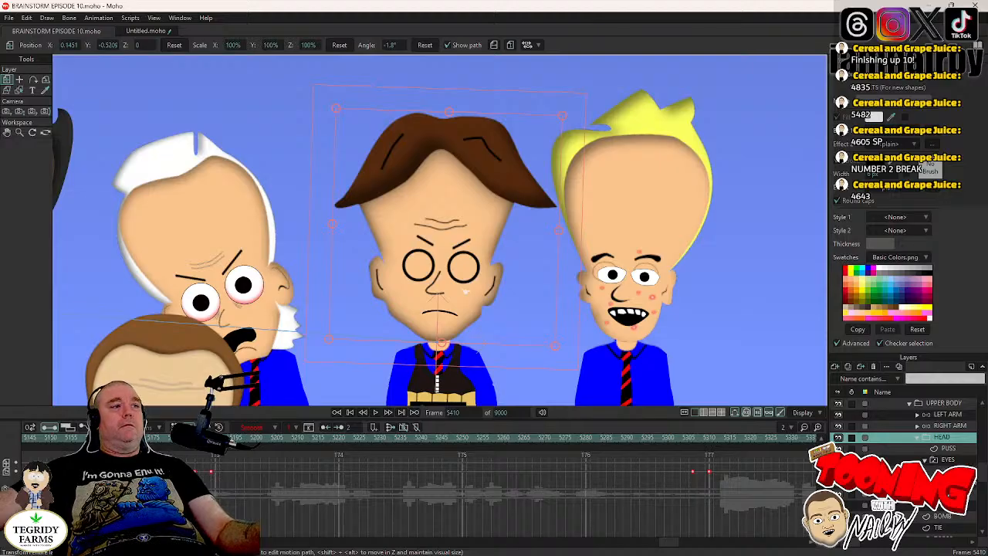
scroll(661, 549, left, 6)
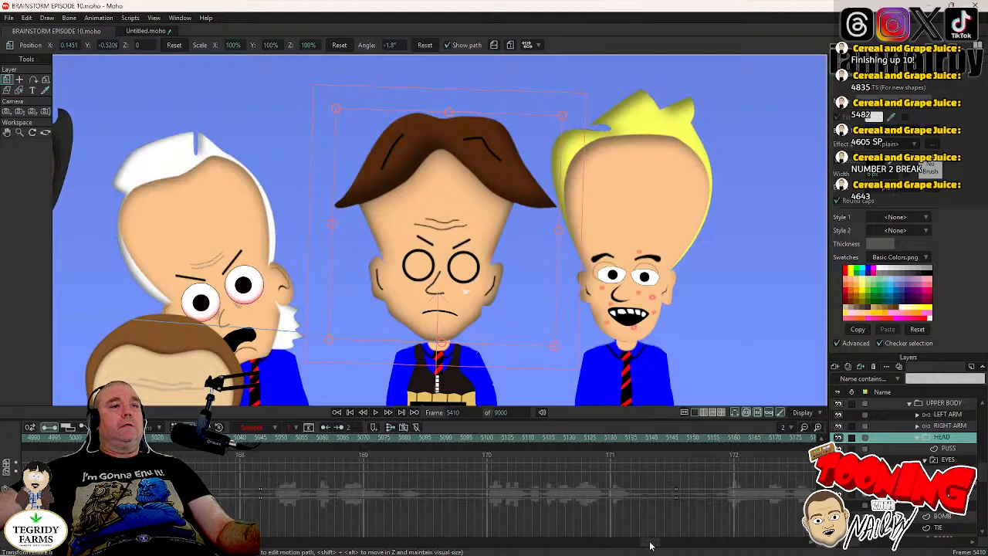
scroll(657, 546, left, 4)
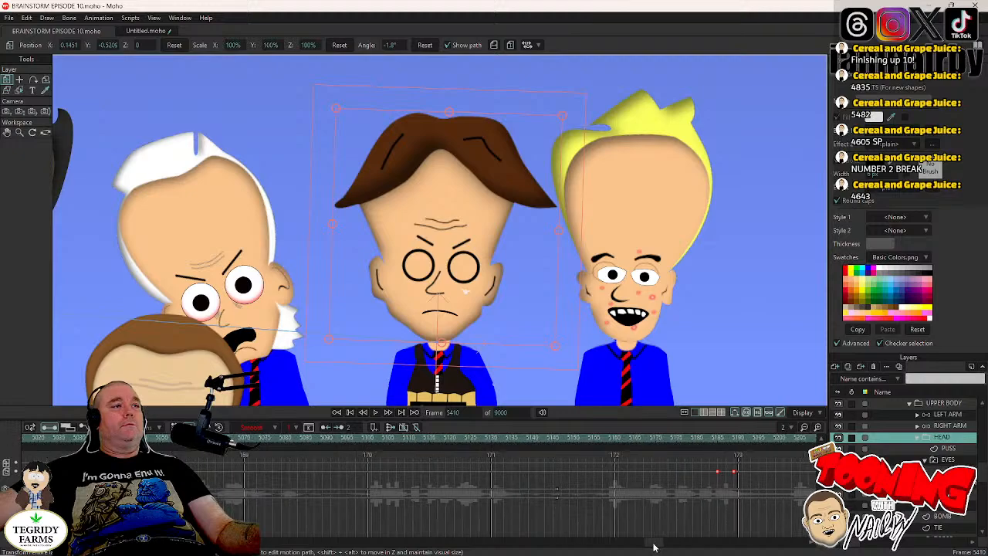
drag(651, 548, 633, 553)
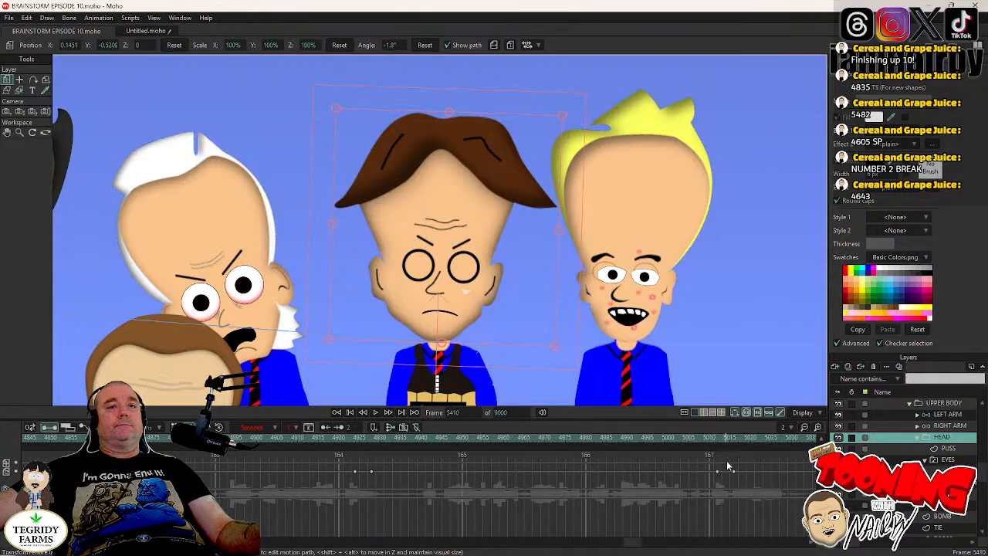
drag(747, 468, 335, 494)
drag(633, 548, 629, 550)
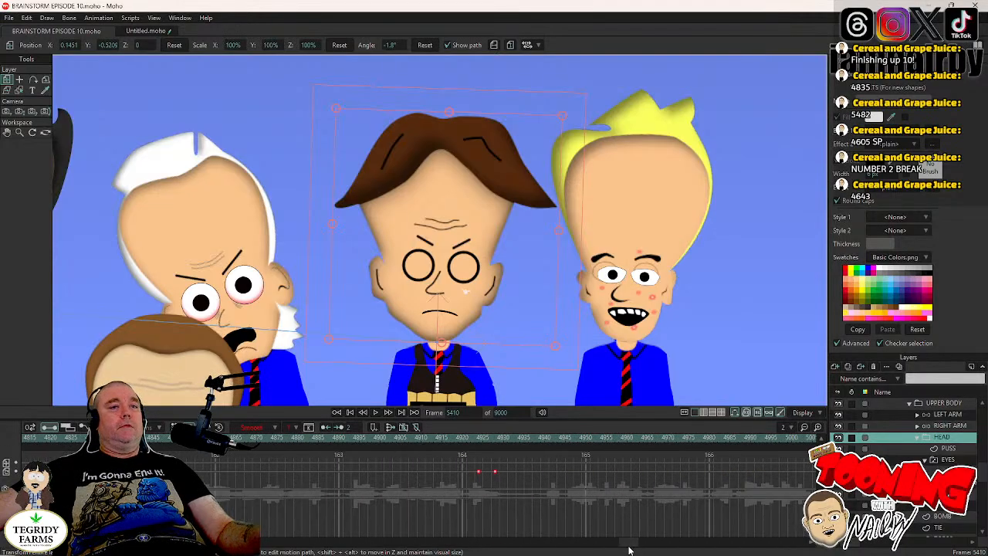
right_click(479, 477)
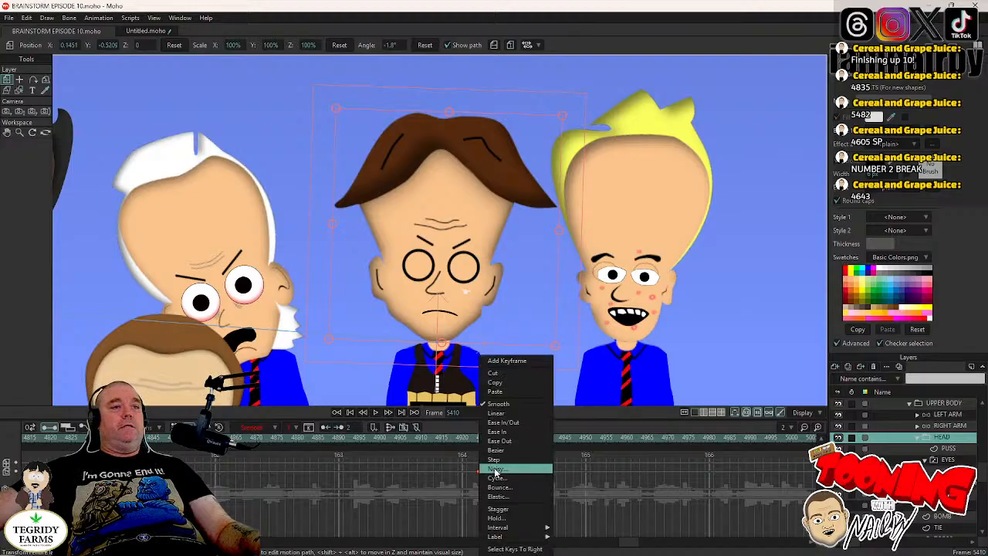
click(496, 470)
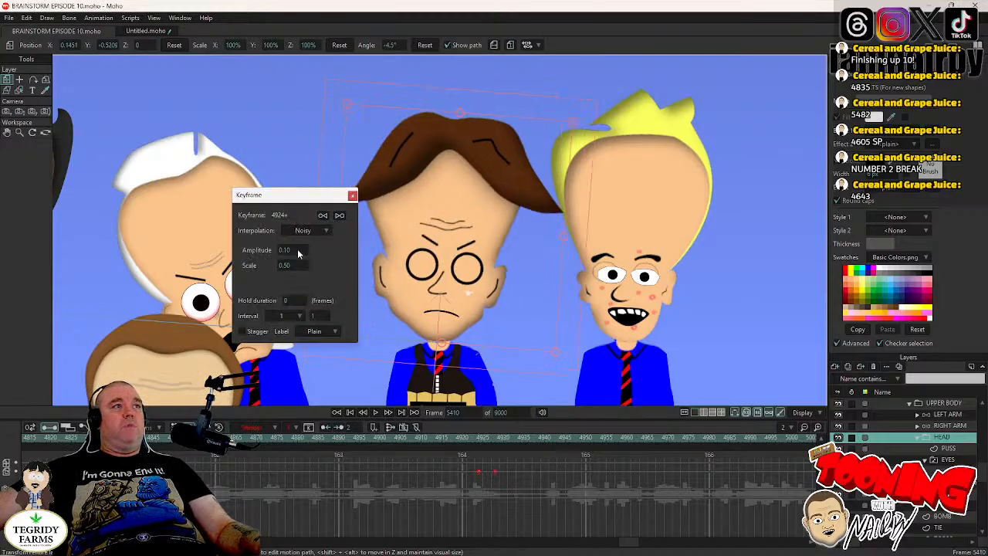
- Set the noisy head keys' amplitude to 0.05 and scale to 0.05, and save the project
click(297, 249)
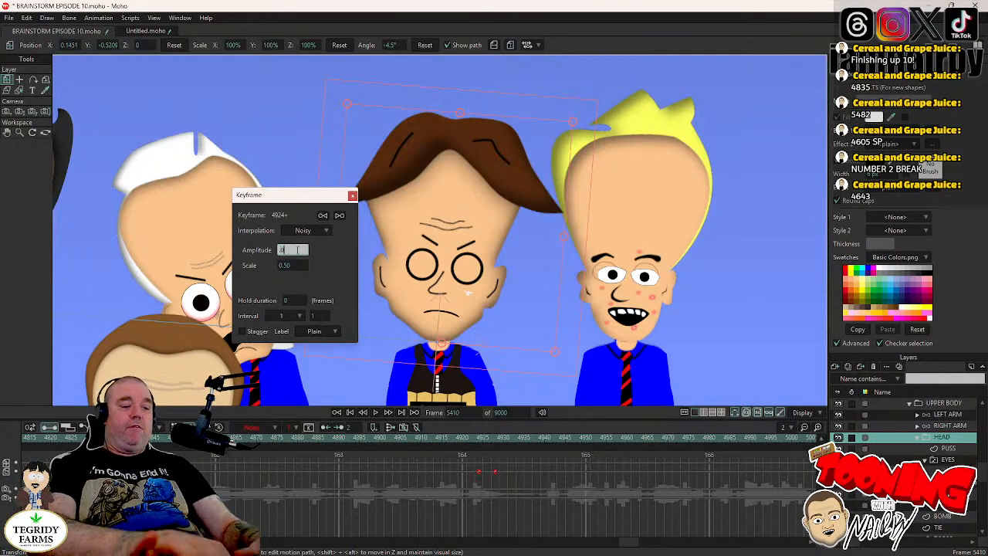
text(.05)
key(Tab)
text(.)
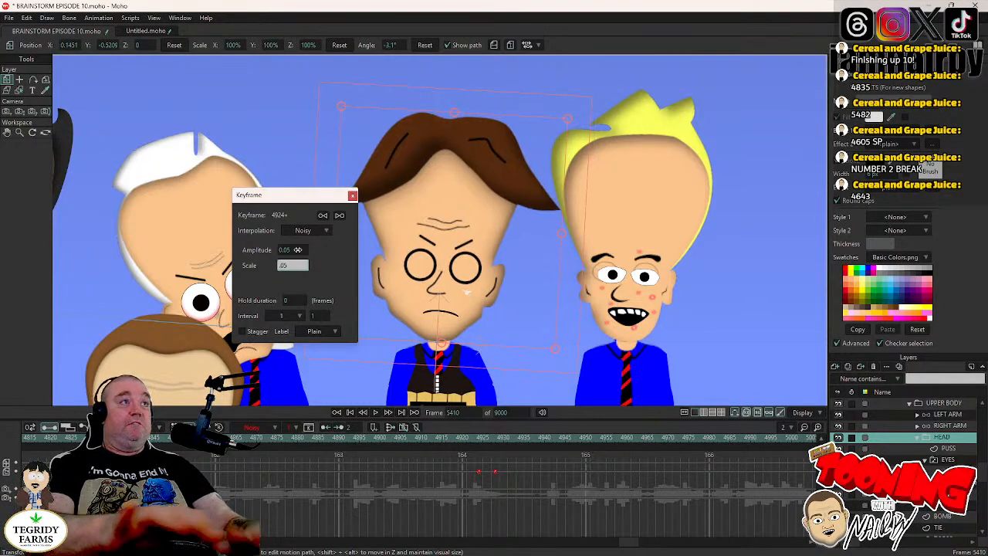
text(05)
key(Return)
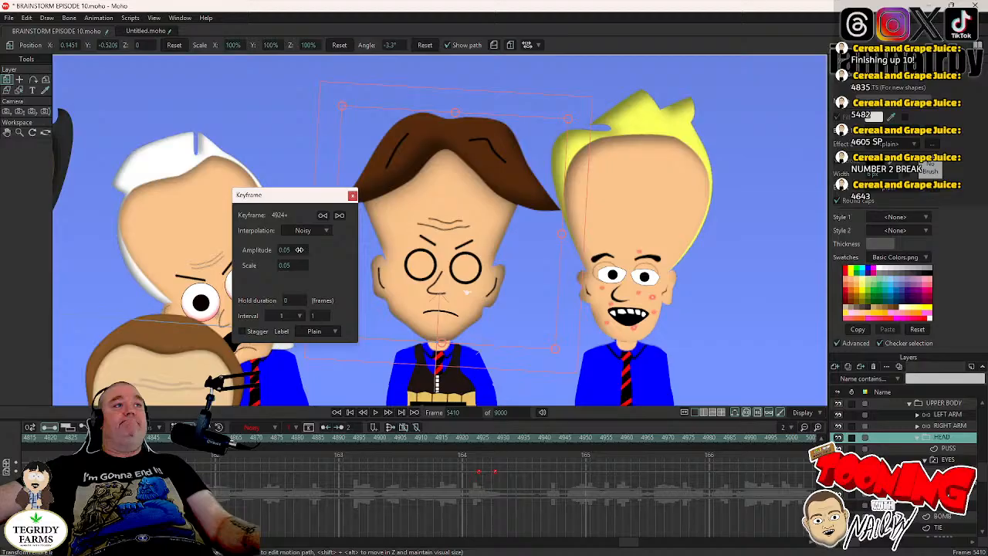
click(352, 196)
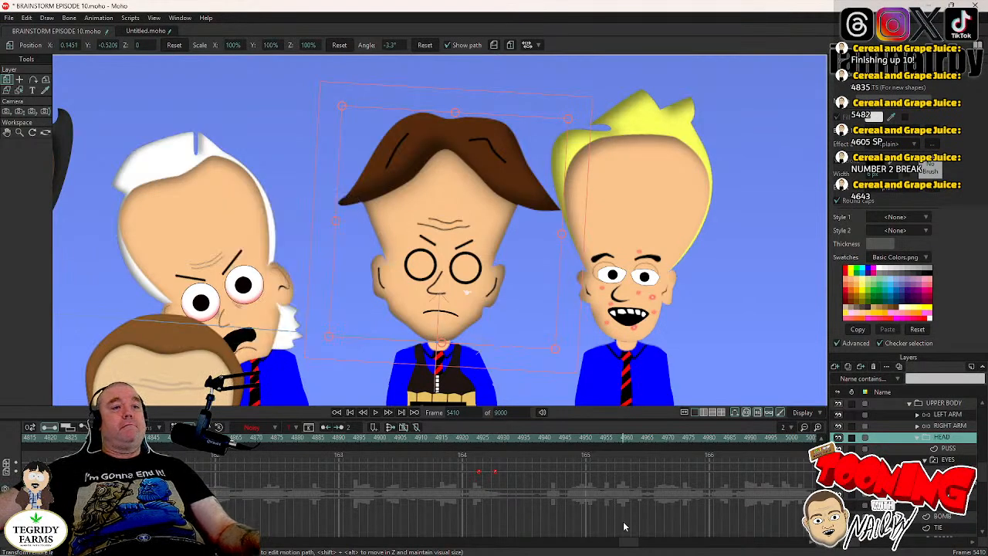
drag(629, 545, 653, 545)
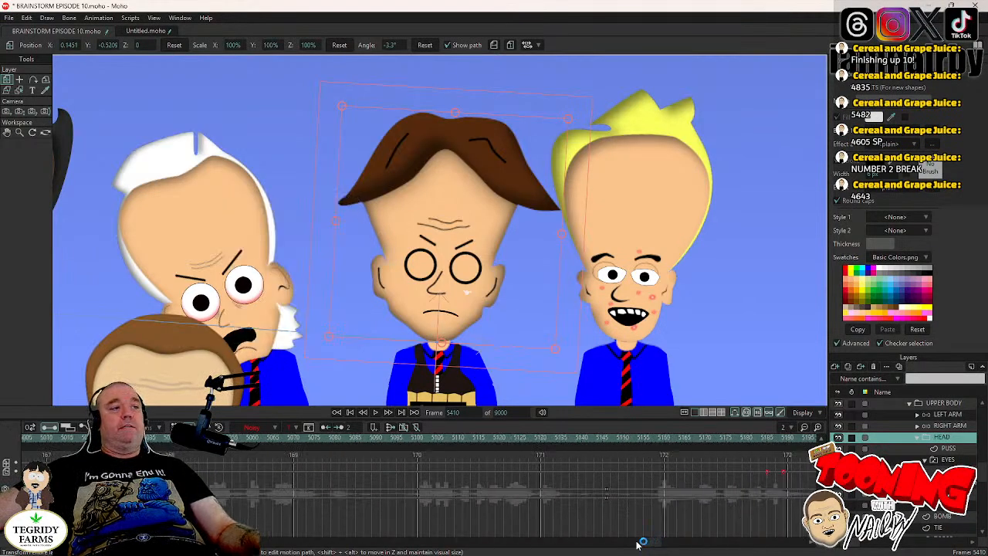
key(ctrl+s)
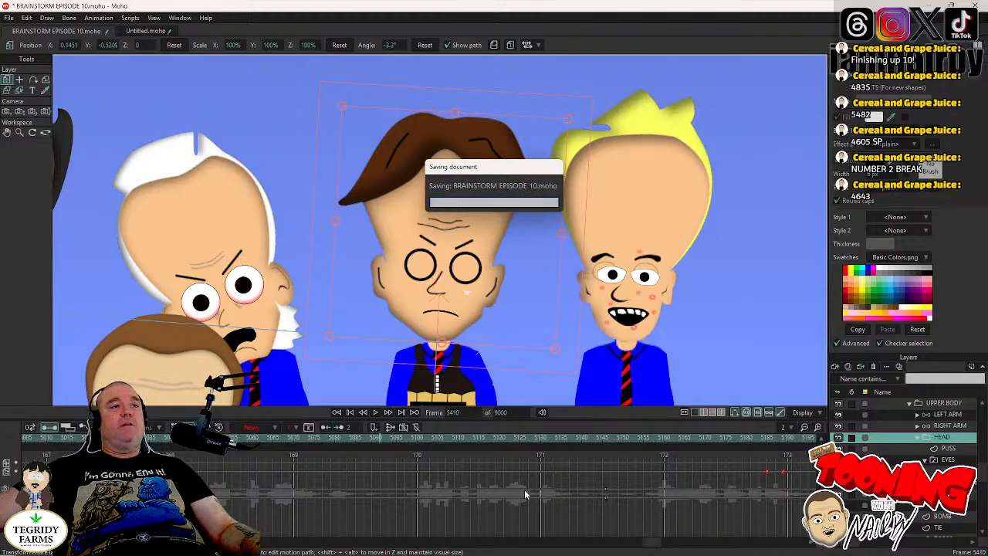
- Play back the animation from frame 4605 with all the characters in view
click(464, 412)
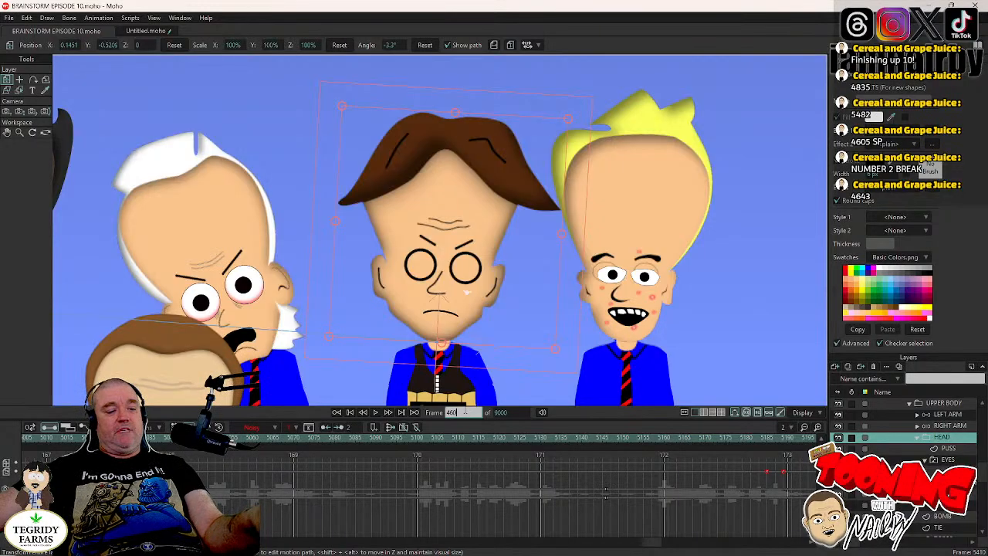
key(Return)
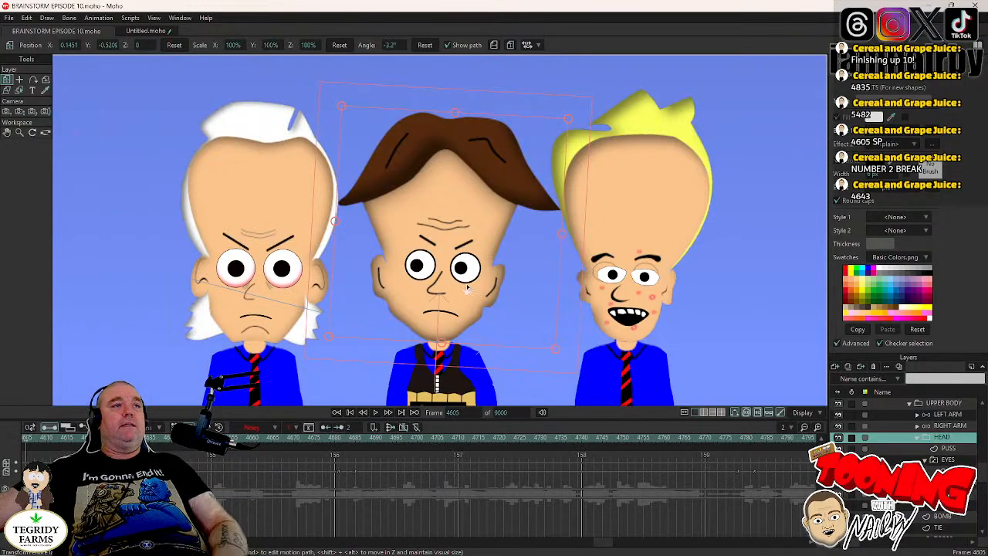
scroll(466, 287, down, 2)
click(376, 414)
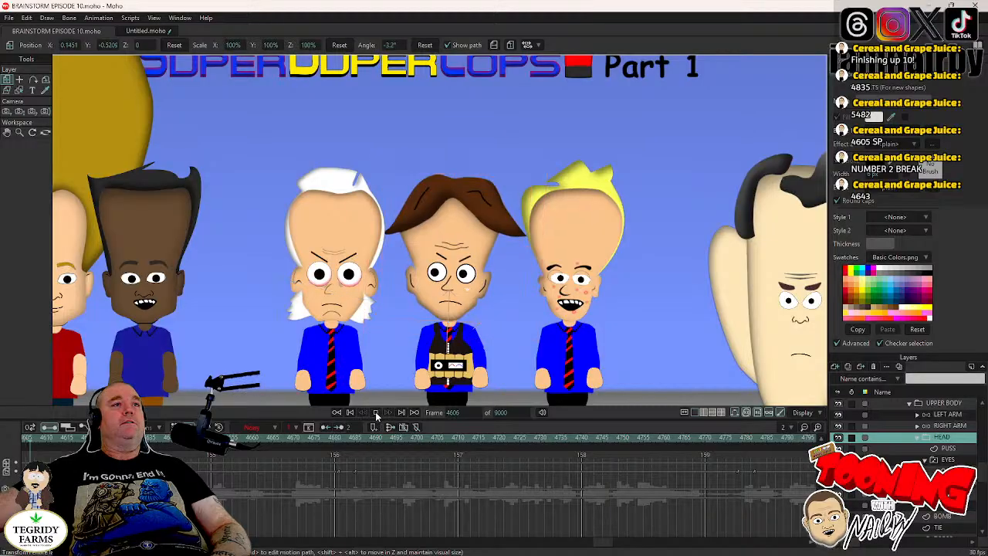
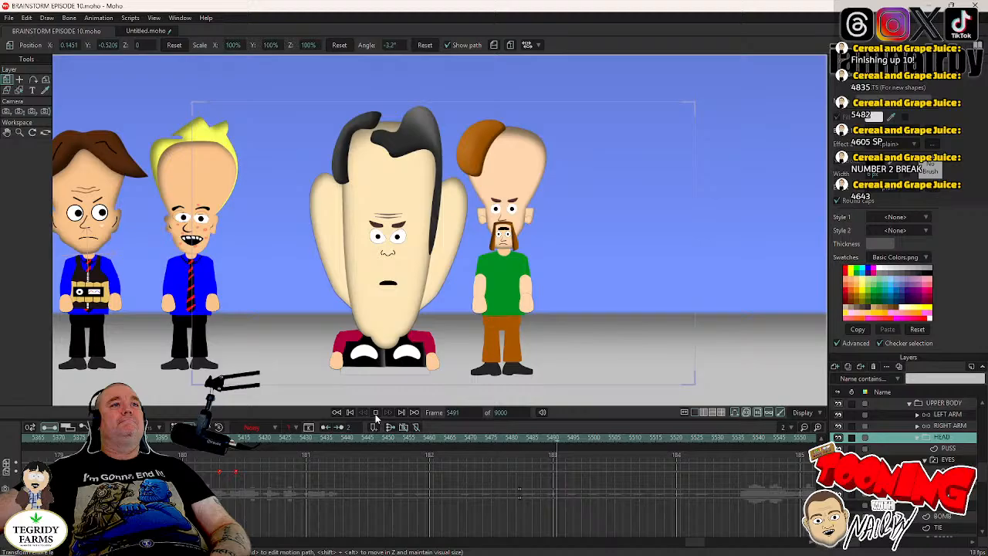
- Play back the end of the scene again from frame 5316
click(376, 416)
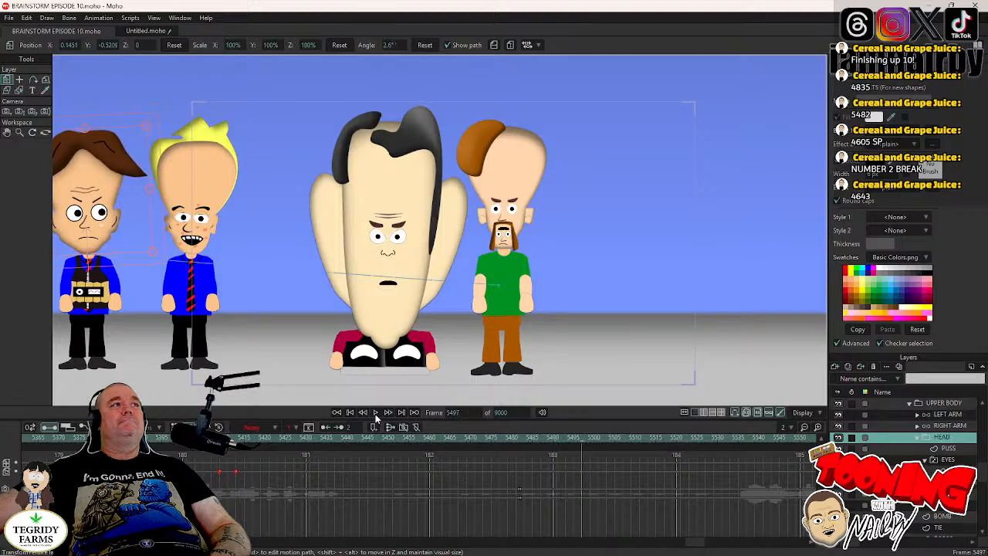
drag(693, 545, 688, 547)
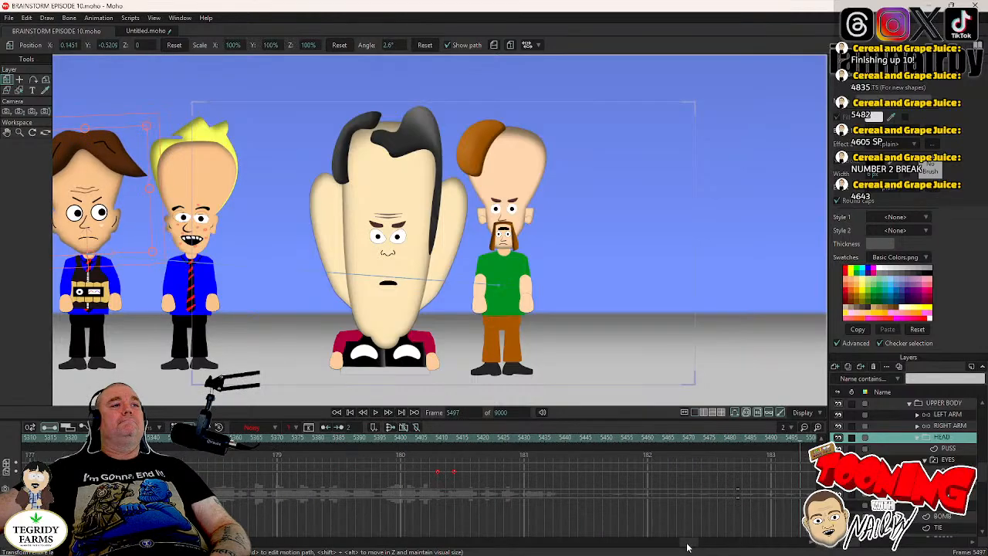
click(58, 438)
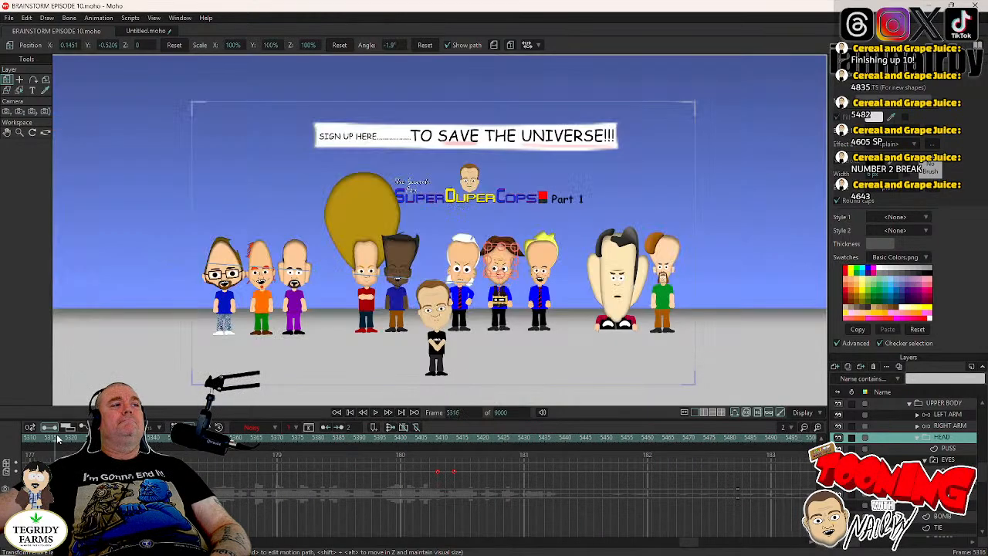
click(376, 417)
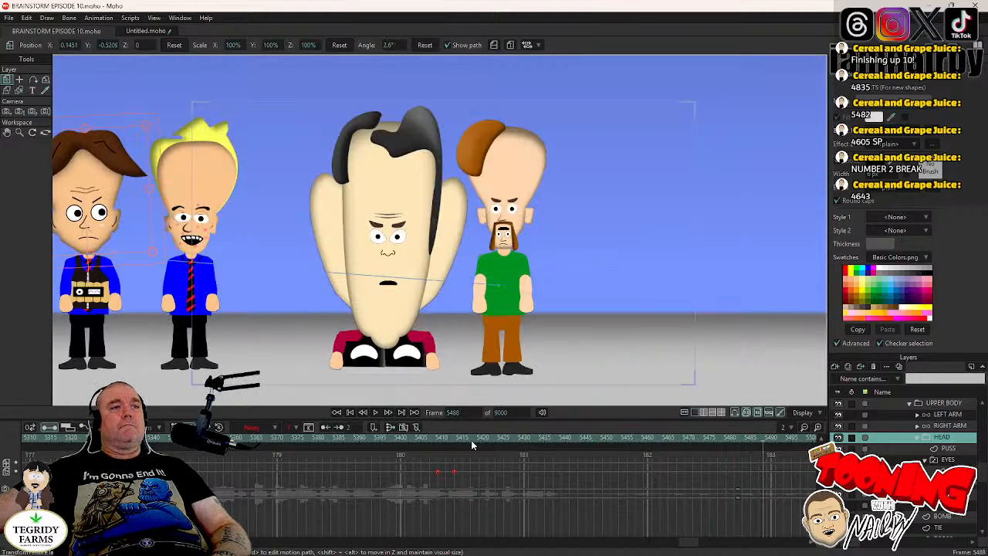
- Return to frame 4605 and compare it with the preceding frame
click(455, 412)
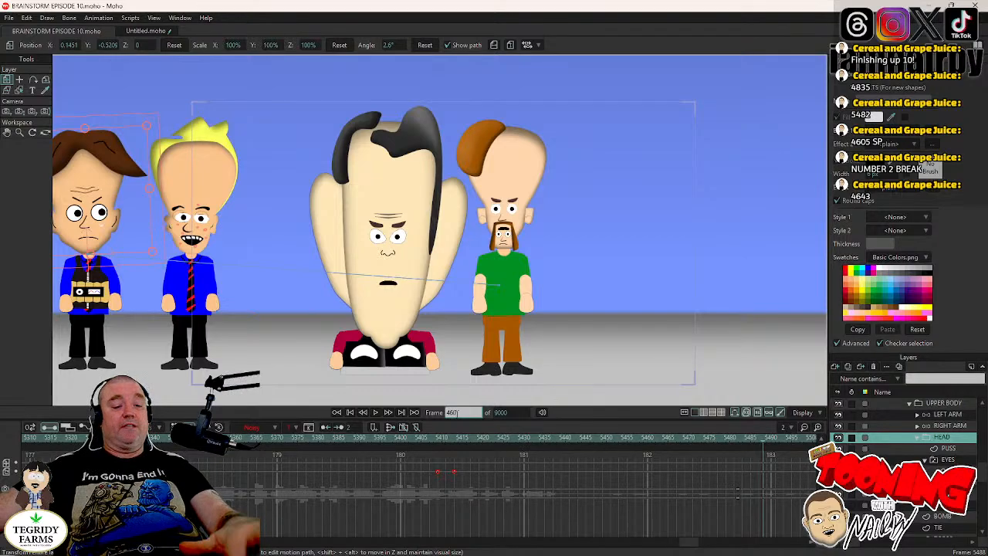
text(4605)
key(Return)
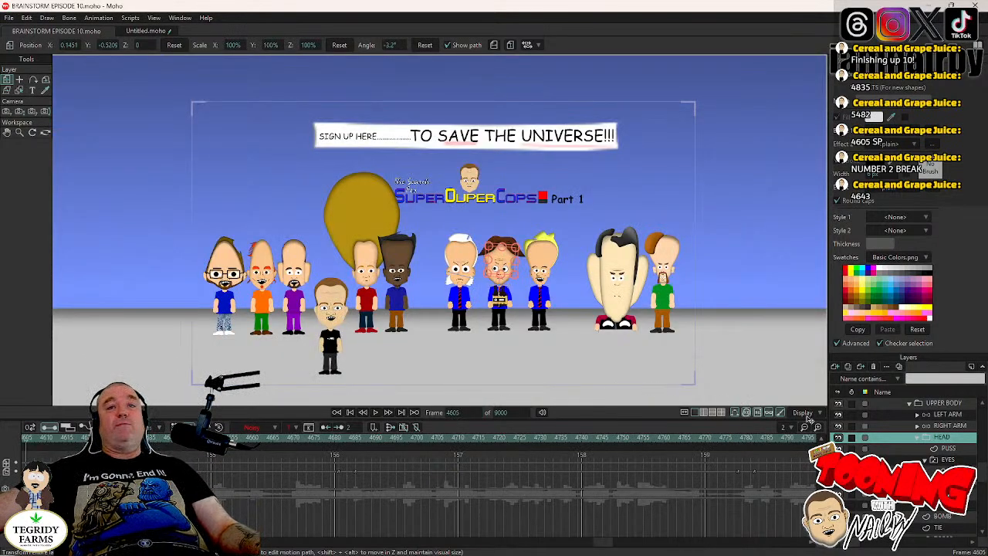
key(Left)
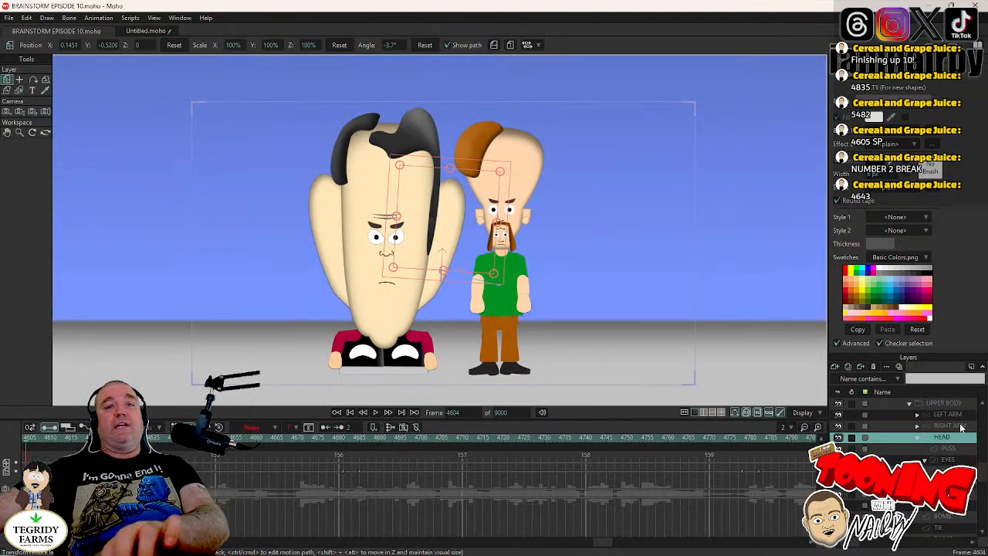
key(Right)
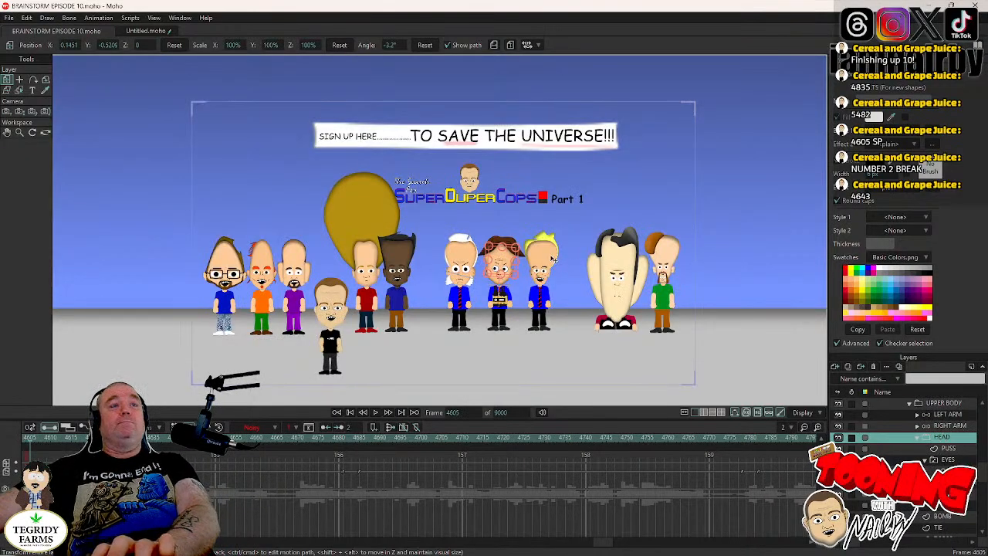
- Collapse the SGT GUS layer and expand the LT ZITS layers to reach the blond character's head and eyes
scroll(553, 260, up, 3)
drag(544, 326, 546, 274)
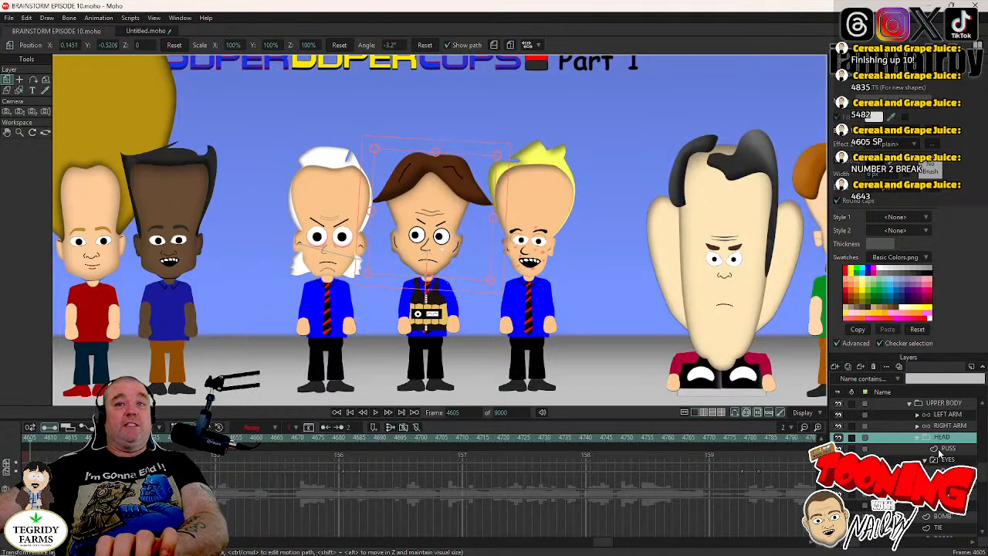
scroll(925, 457, up, 1)
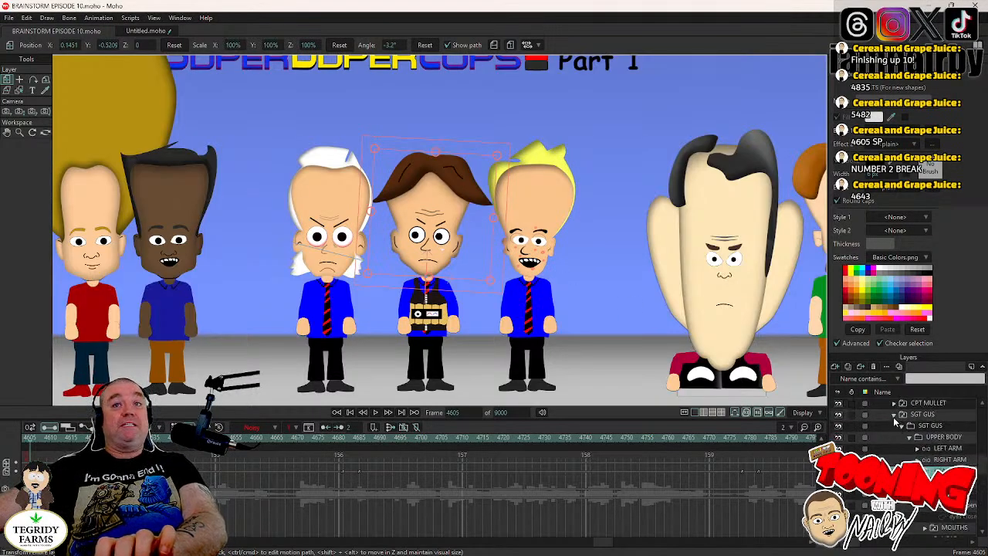
click(894, 418)
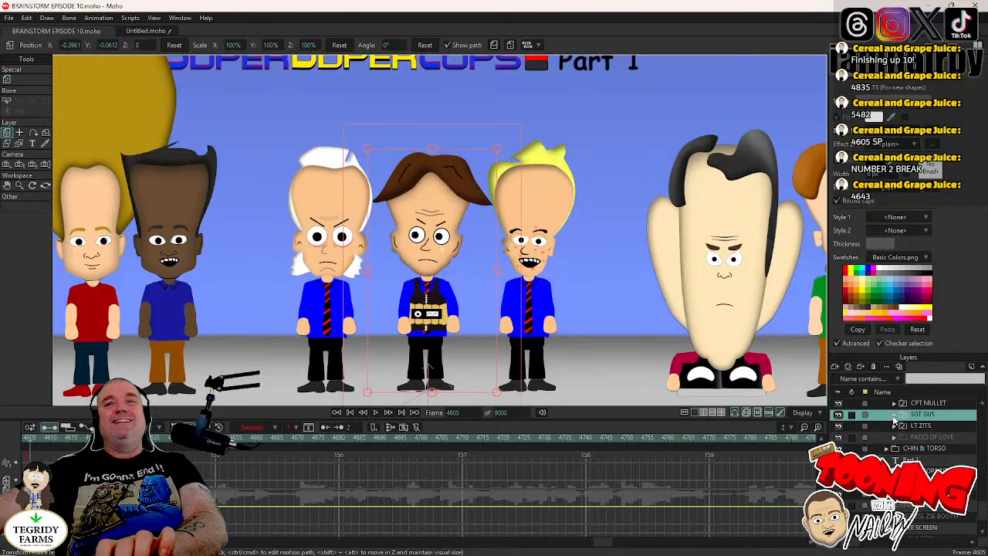
click(894, 426)
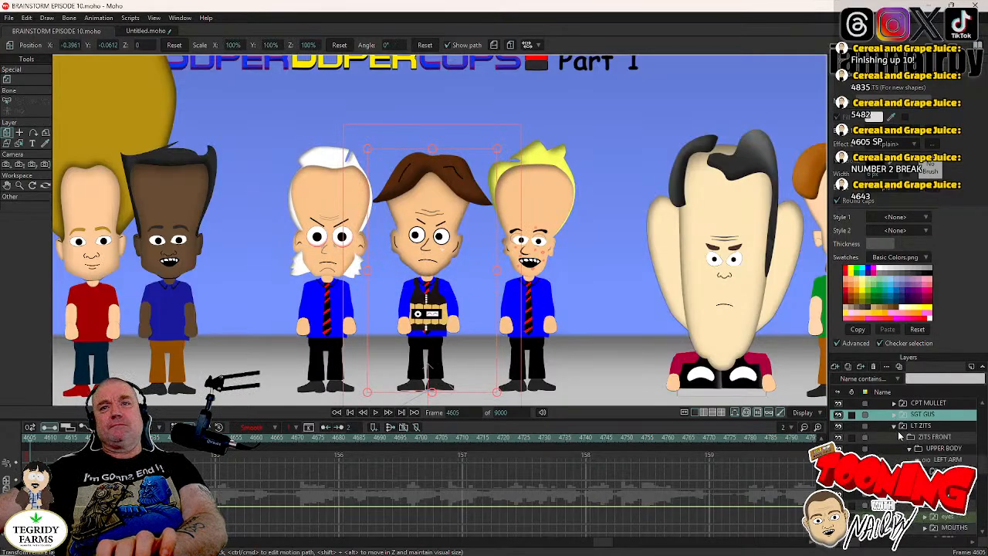
scroll(896, 432, down, 1)
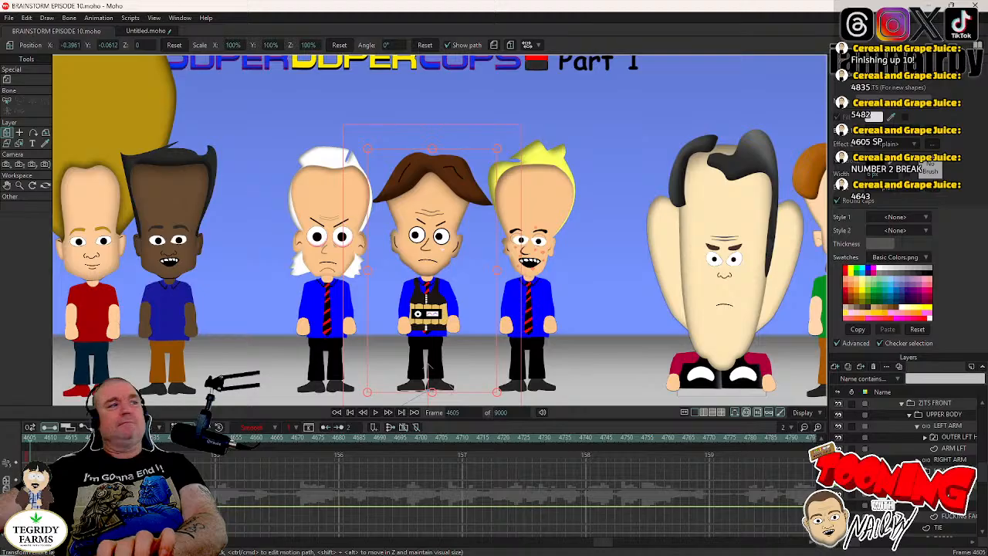
- Create a blink for LT ZITS by switching his eyes to "eyes closed front" at frame 4662 and "eyes open front" at frame 4665
click(376, 413)
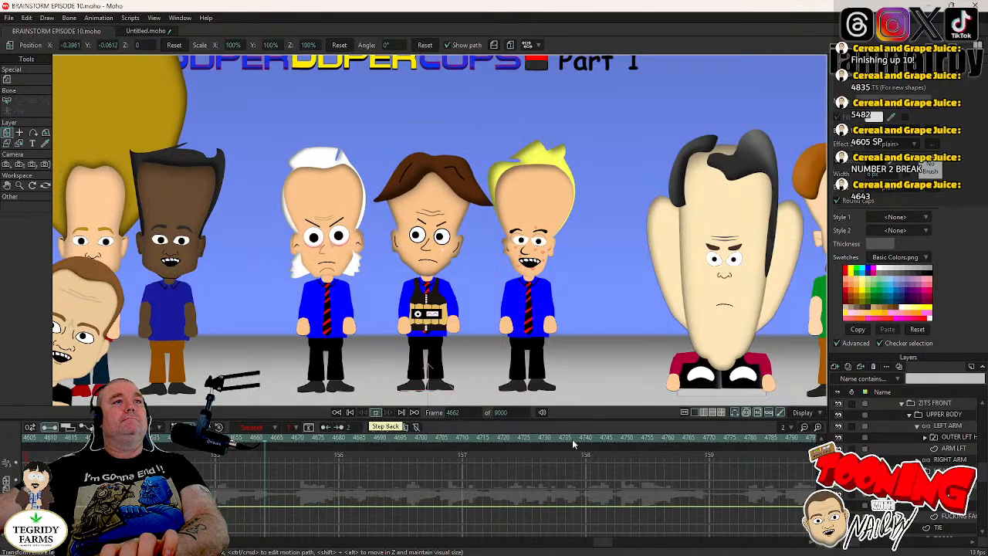
click(375, 413)
right_click(915, 417)
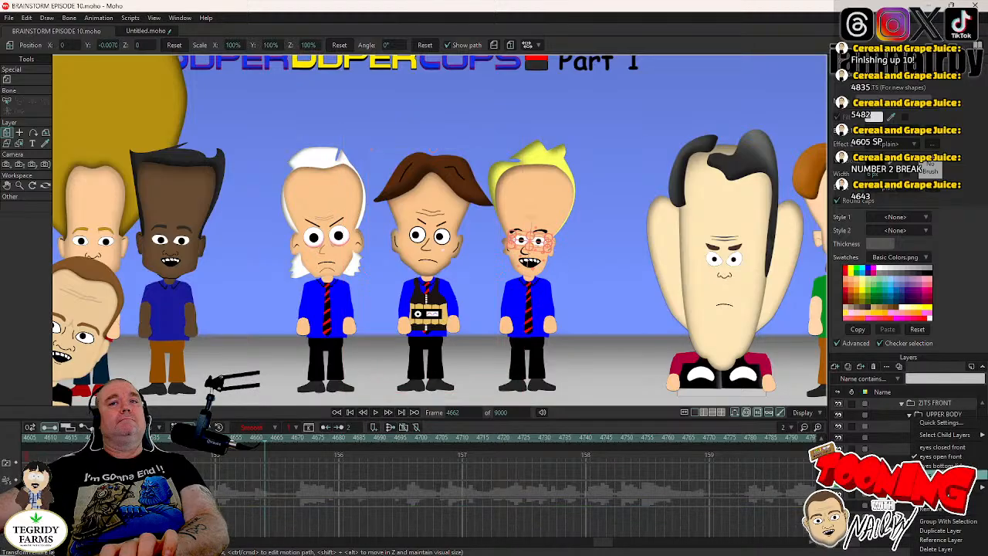
click(947, 447)
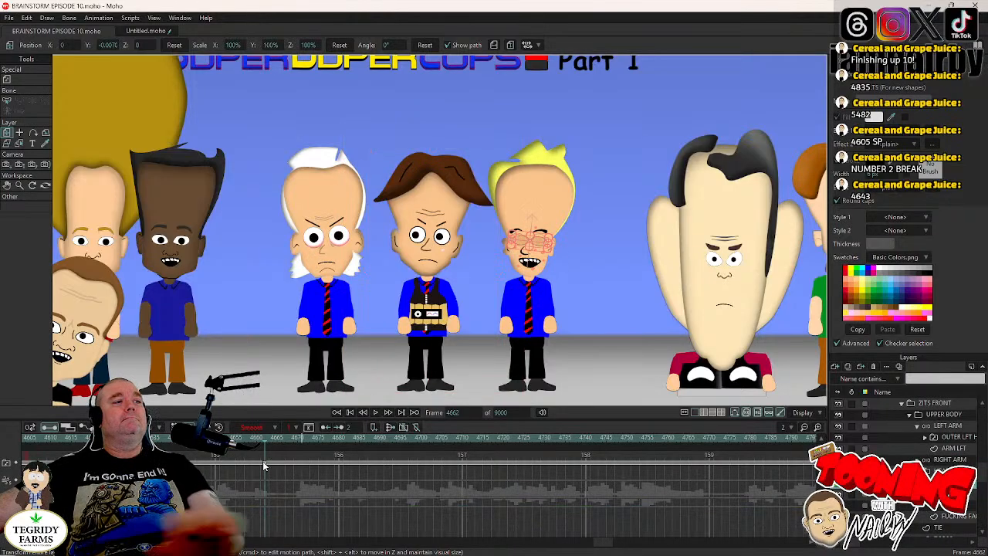
key(Right)
key(Right)
key(Right)
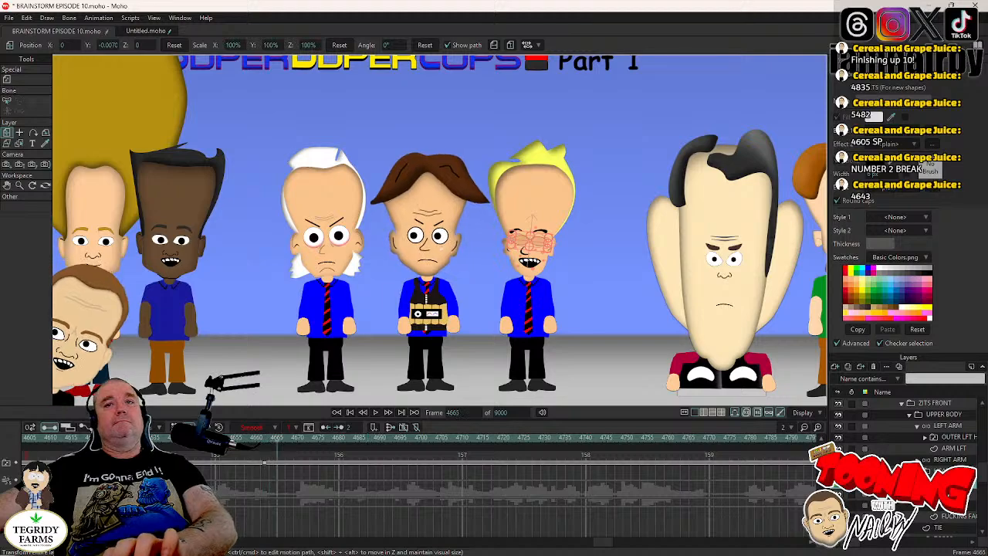
right_click(945, 485)
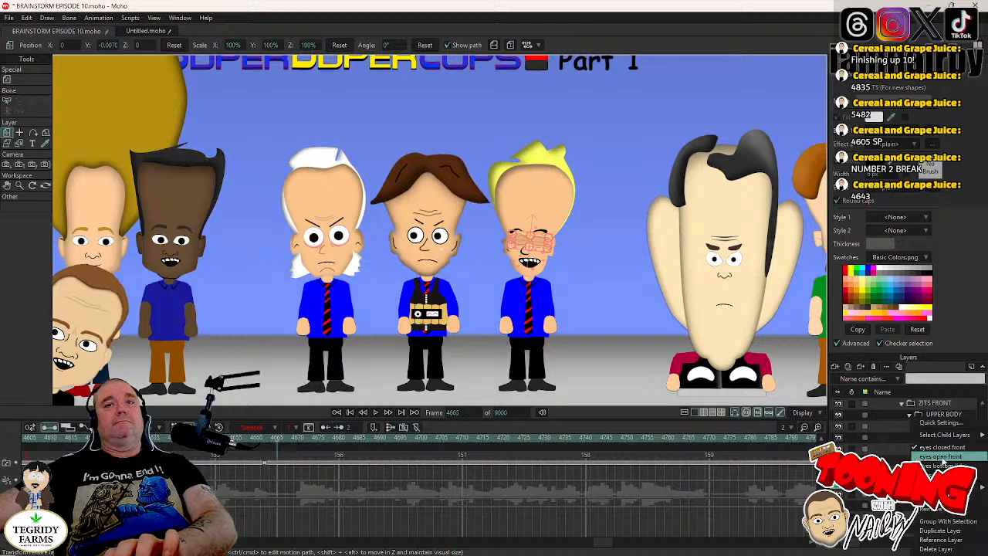
- Copy LT ZITS's blink keys, paste them at intervals up to frame 5424 while the animation plays, and save the project
drag(259, 458, 303, 487)
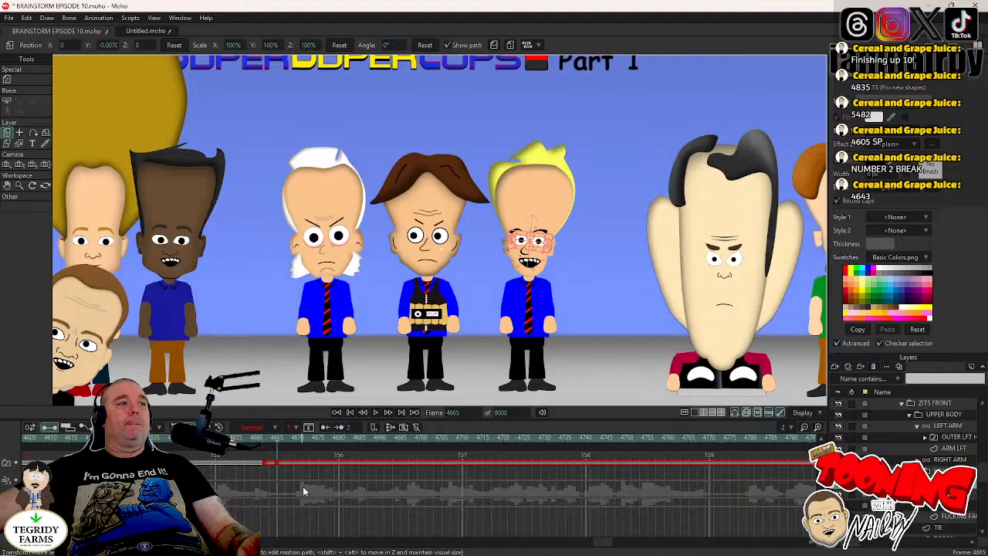
click(376, 413)
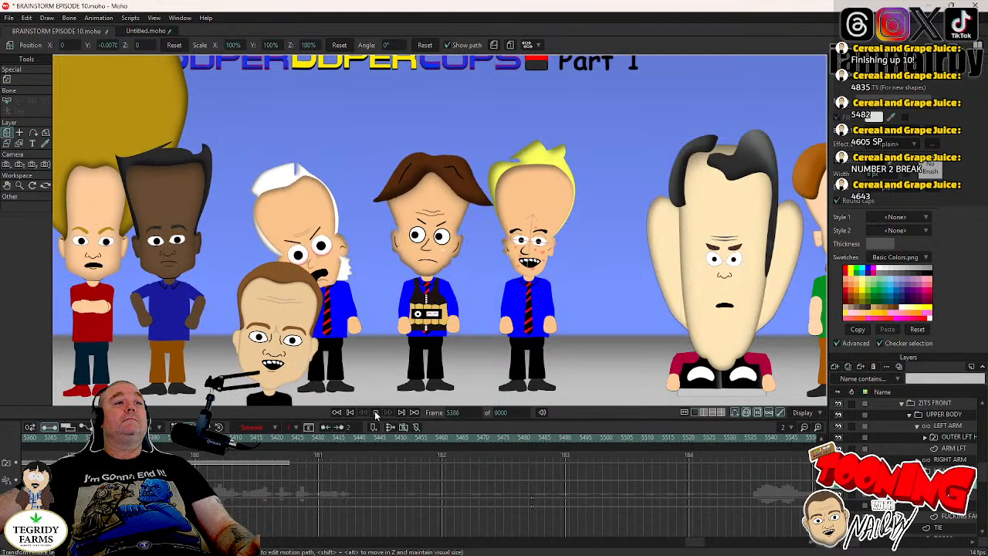
click(376, 413)
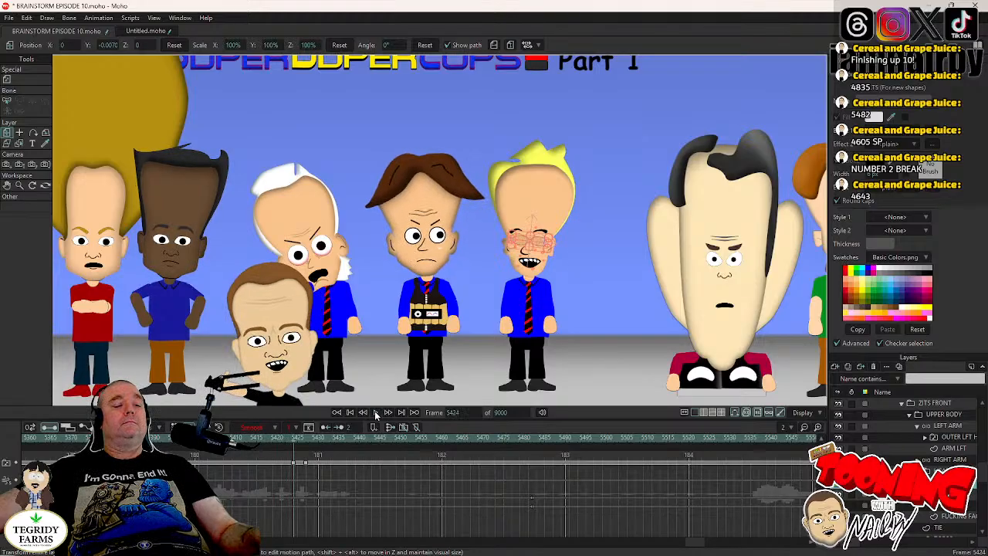
key(ctrl+s)
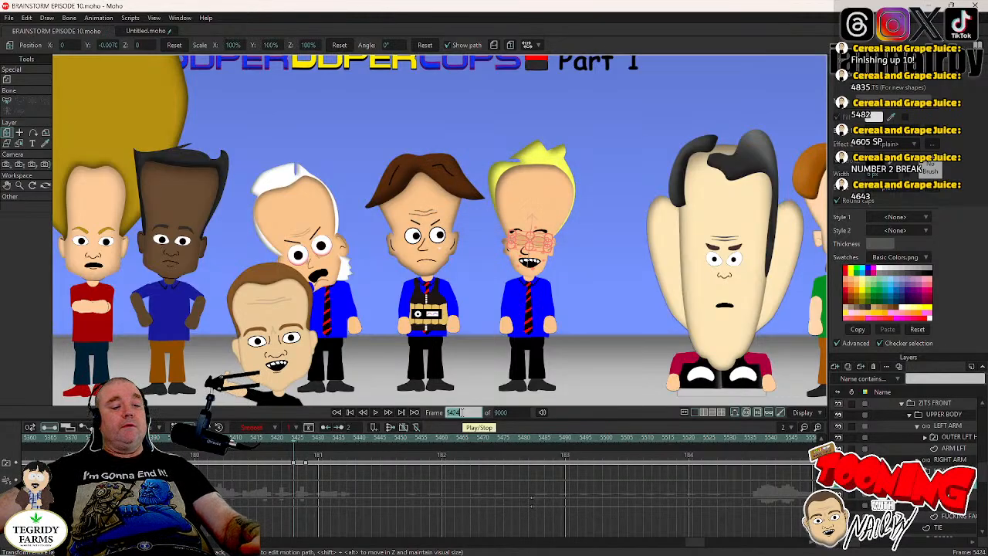
- Return to the first blink after frame 4605, key LT ZITS's head at frame 4661, and tilt it to 0.8° at frame 4665
text(4605)
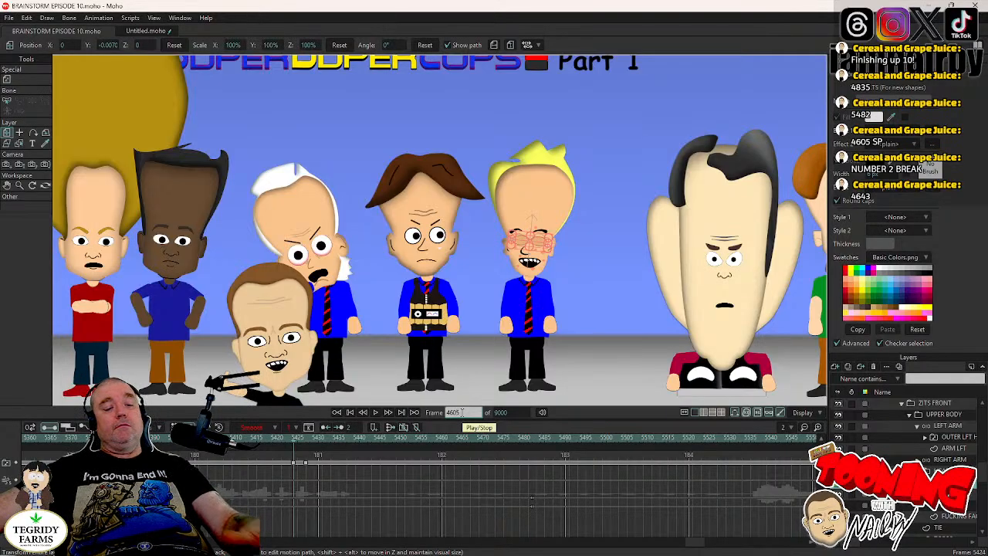
key(Return)
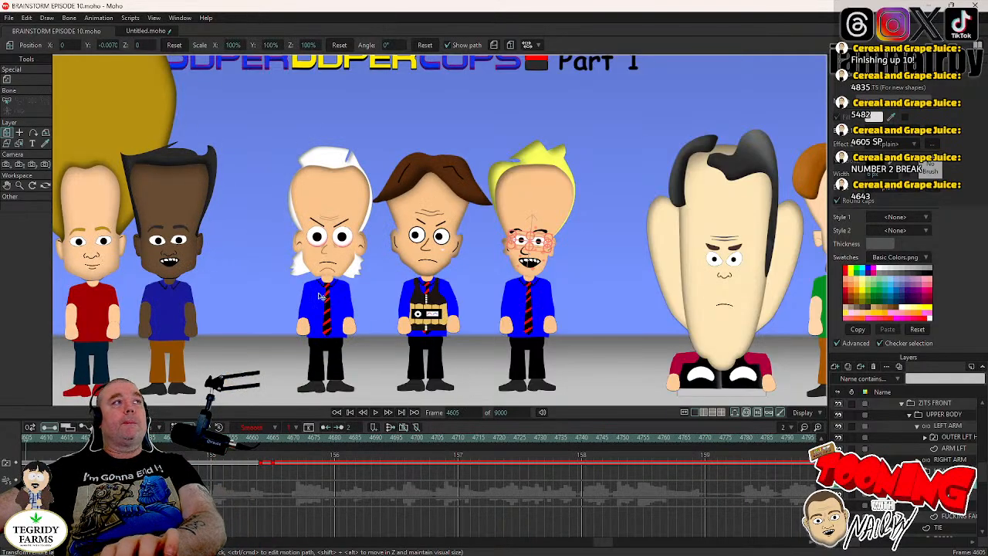
click(944, 471)
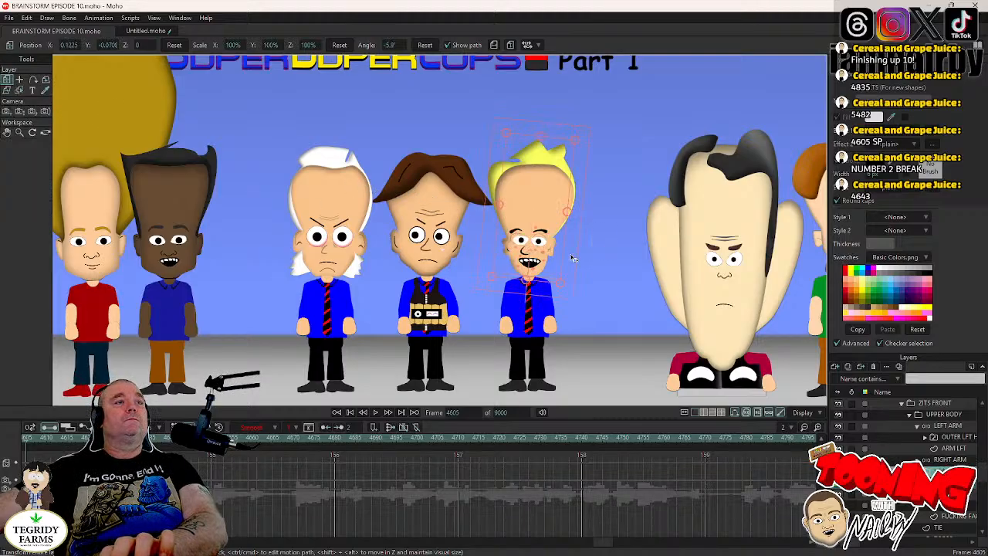
click(943, 483)
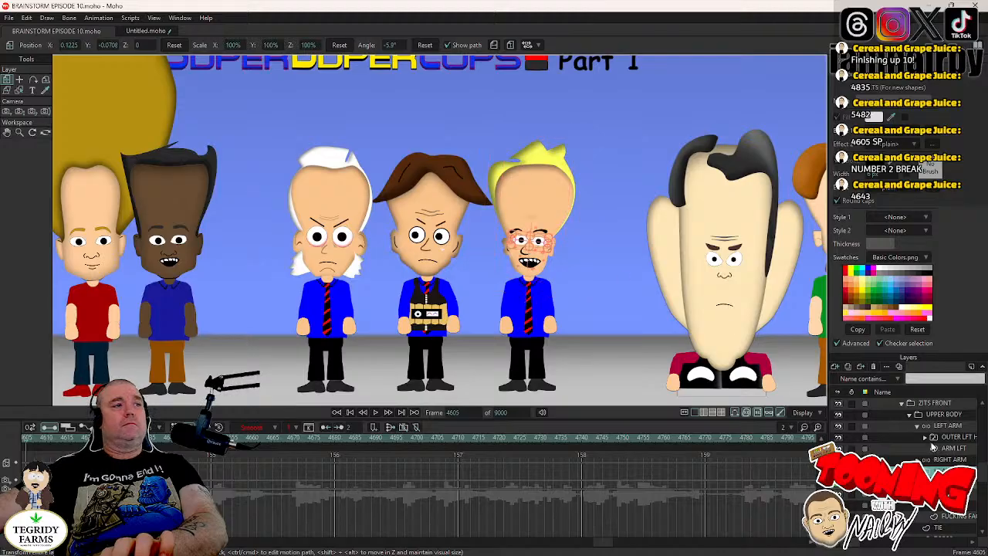
click(259, 438)
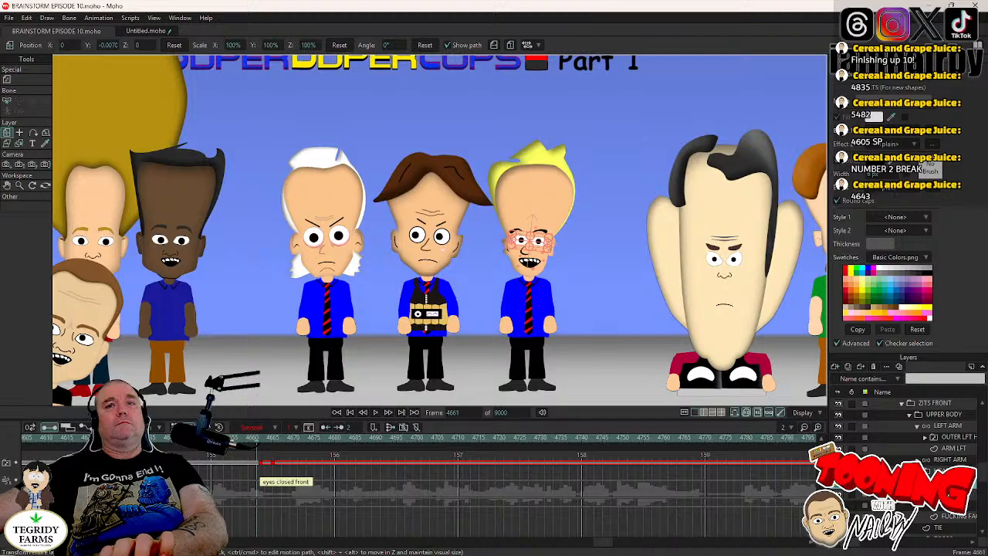
click(944, 471)
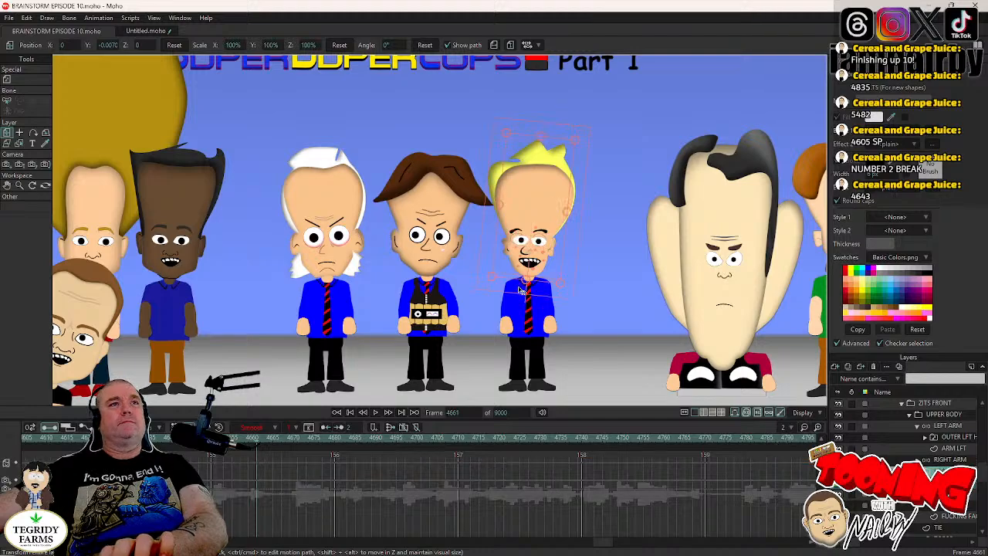
click(566, 278)
key(Right)
key(Right)
key(Right)
key(Right)
drag(568, 275, 571, 268)
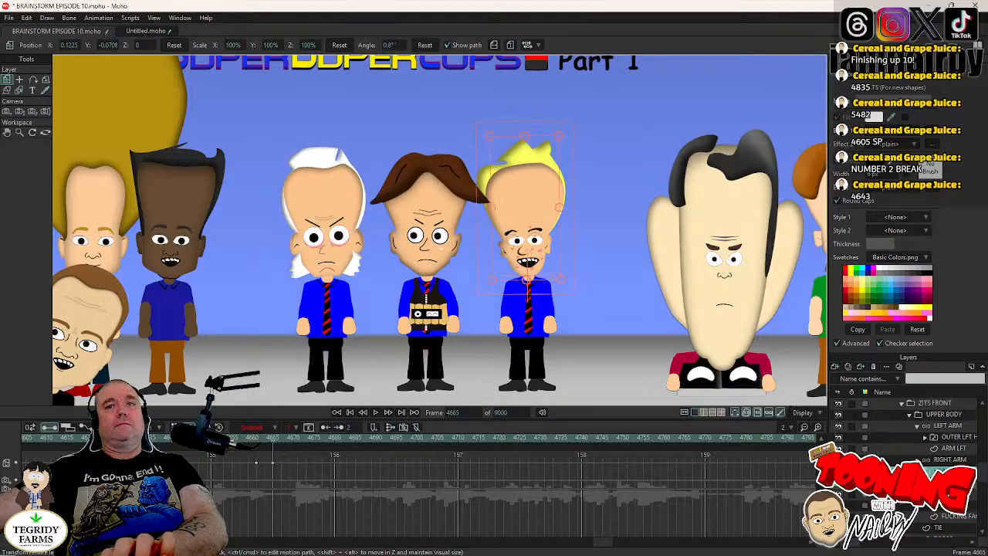
- Key LT ZITS's head at the second blink on frame 4806 and tilt it to -4.9° at frame 4810
click(938, 484)
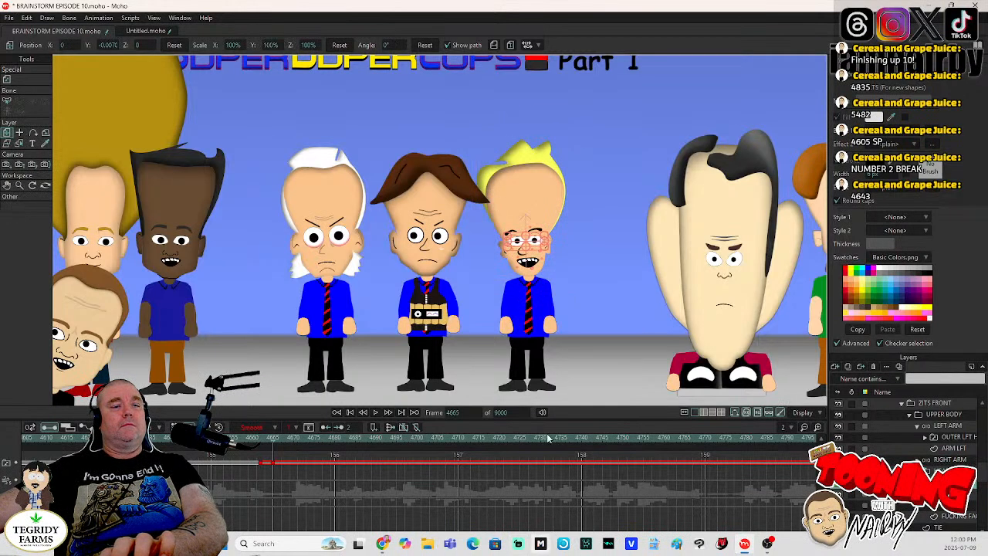
drag(603, 543, 619, 543)
click(427, 438)
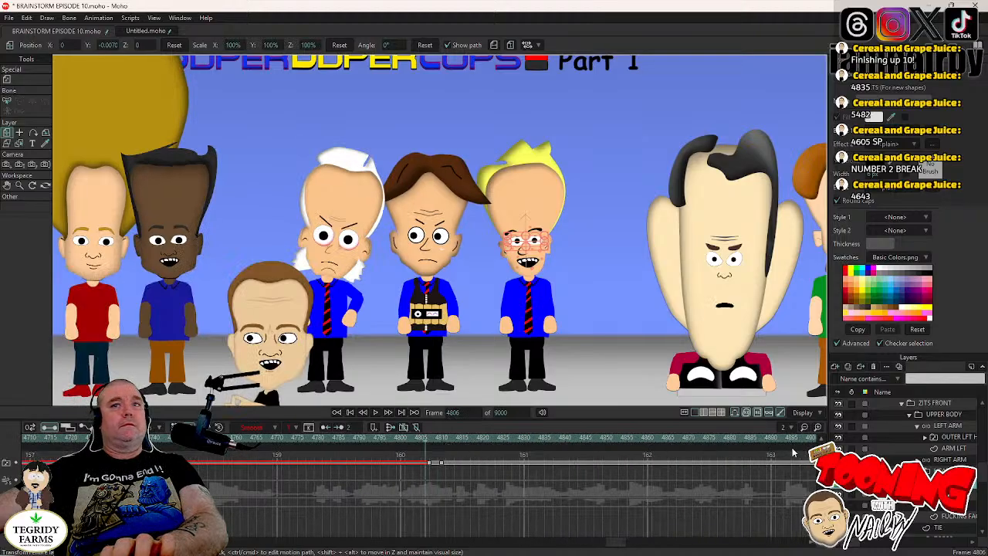
click(561, 280)
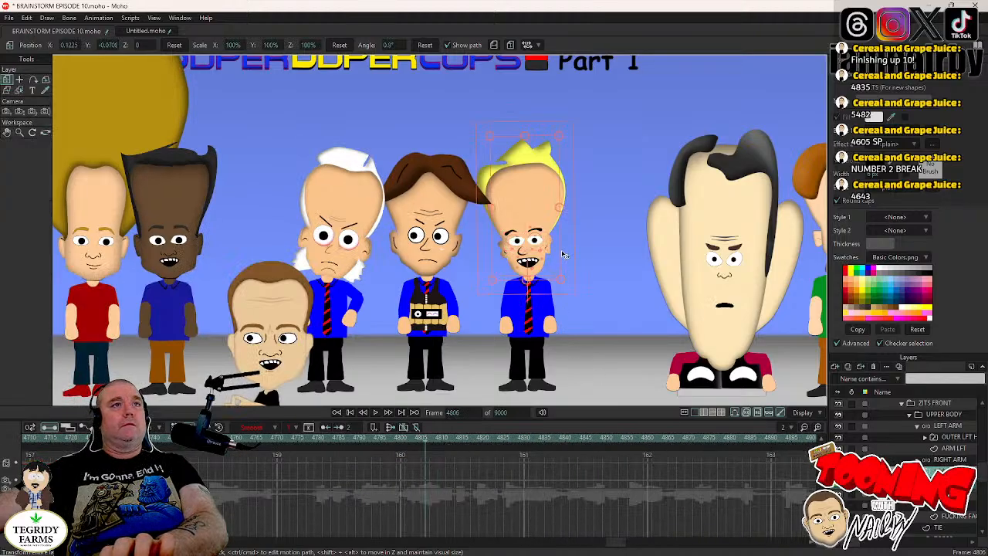
click(564, 250)
key(Right)
key(Right)
key(Right)
key(Right)
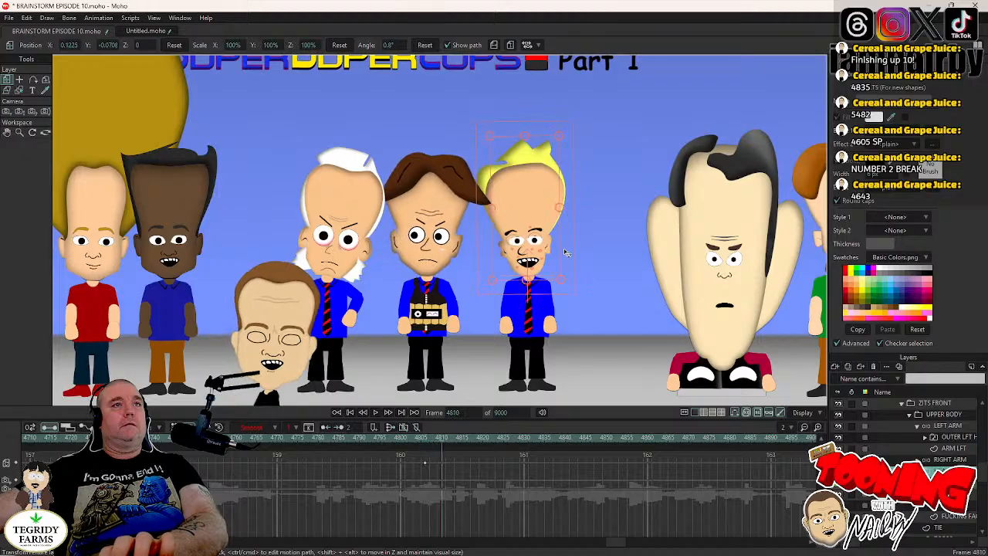
drag(564, 250, 566, 210)
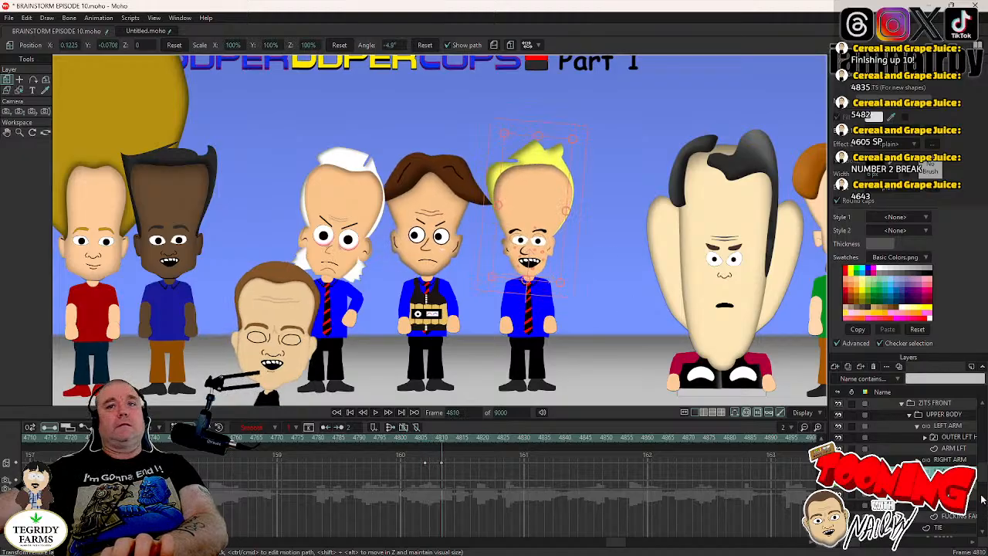
- Key LT ZITS's head at the third blink on frame 4957 and tilt it to -0.1° at frame 4961
click(911, 482)
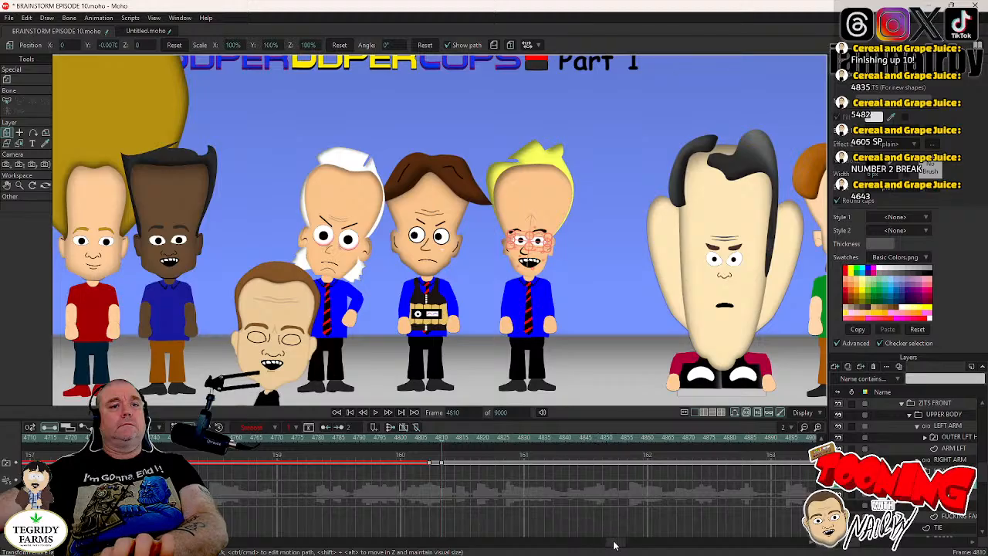
drag(615, 546, 633, 547)
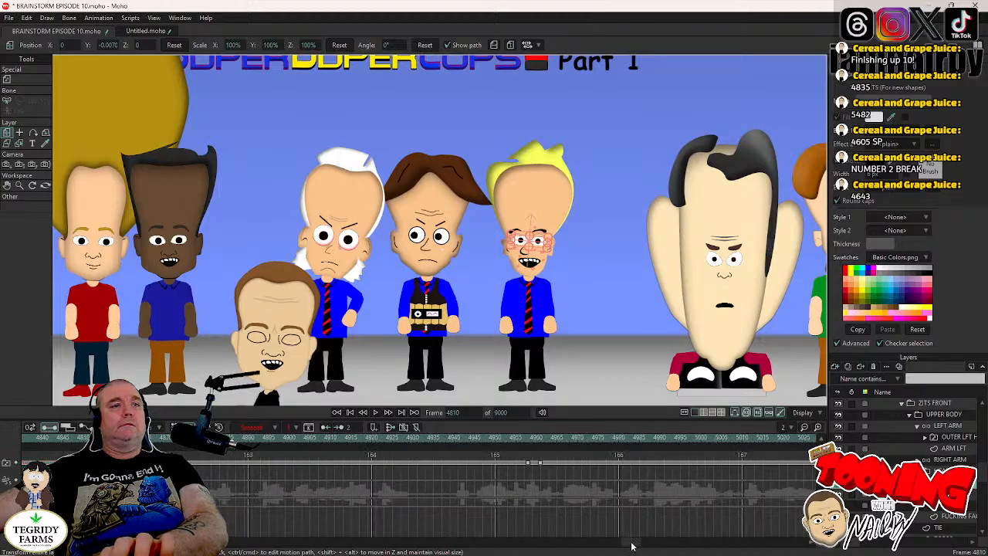
click(530, 444)
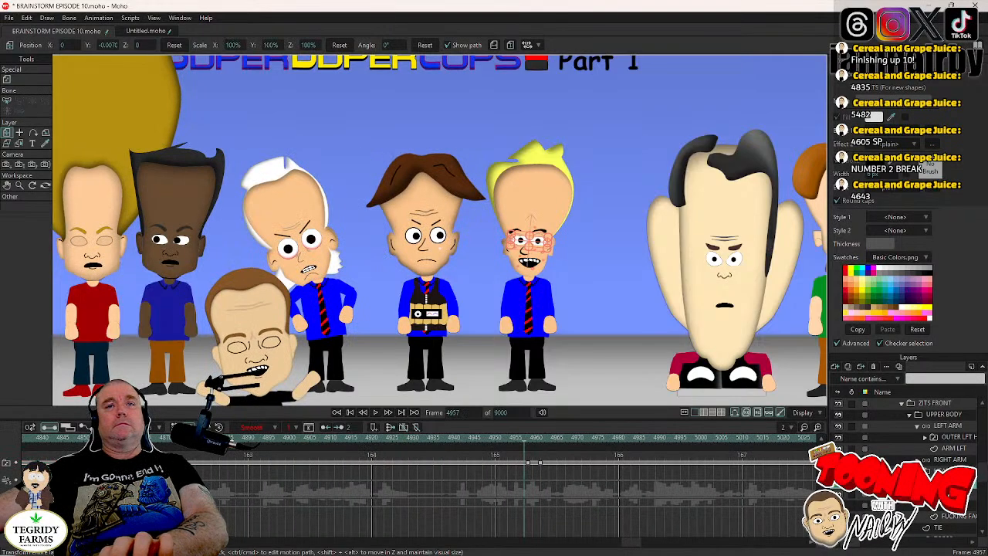
click(926, 471)
drag(570, 255, 571, 252)
key(Right)
key(Right)
key(Right)
key(Right)
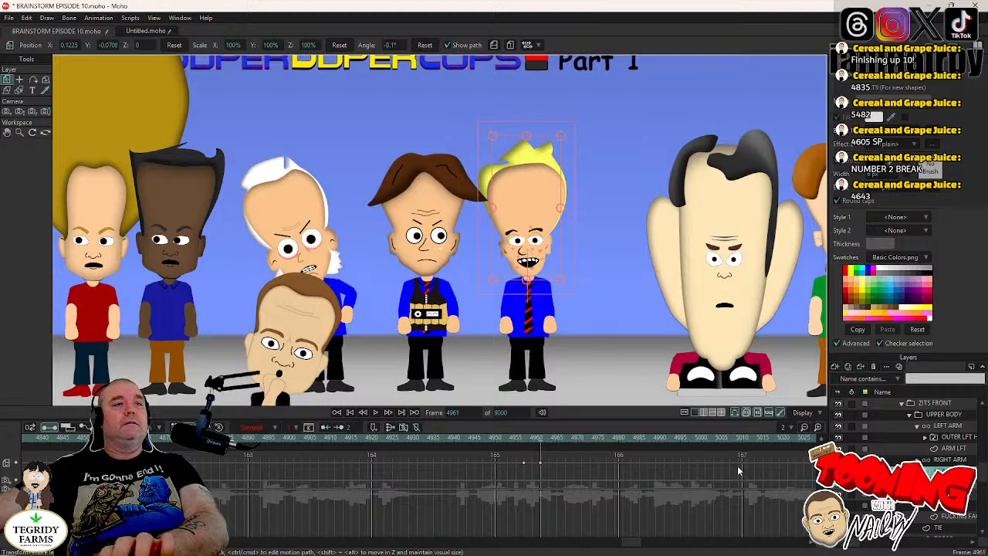
- Key LT ZITS's head at the fourth blink on frame 5214 and tilt it to -9.7° at frame 5218
click(943, 483)
drag(632, 544, 660, 544)
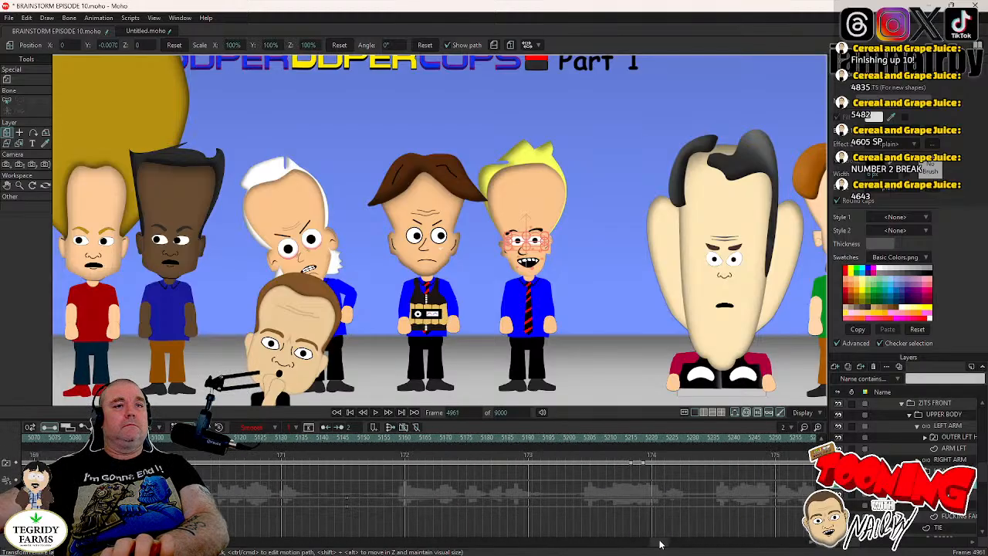
click(632, 438)
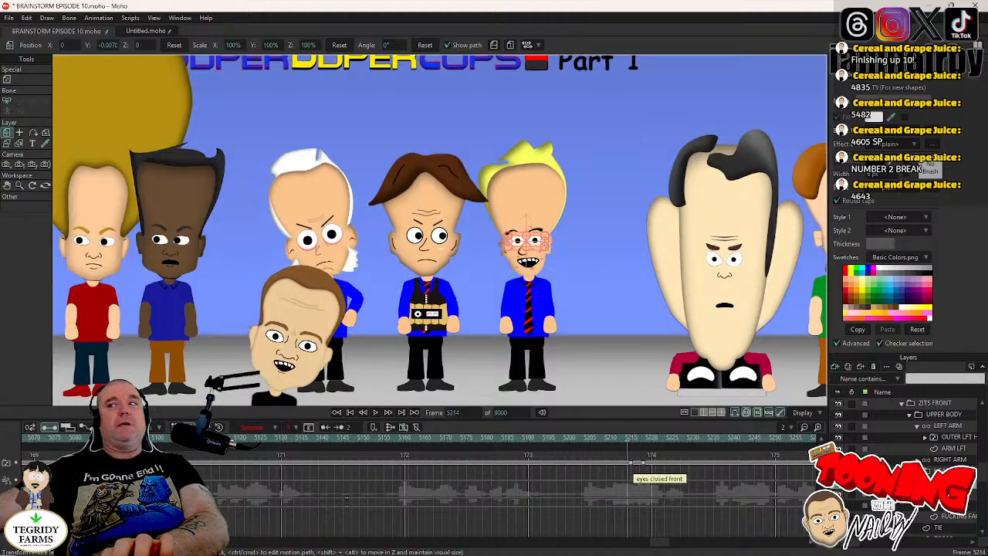
click(948, 471)
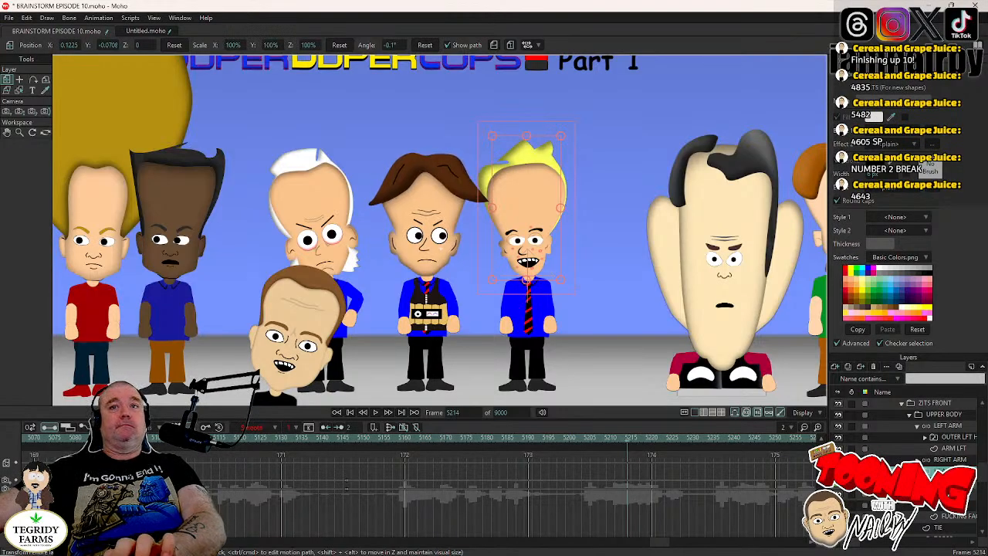
key(Right)
key(Right)
key(Right)
key(Right)
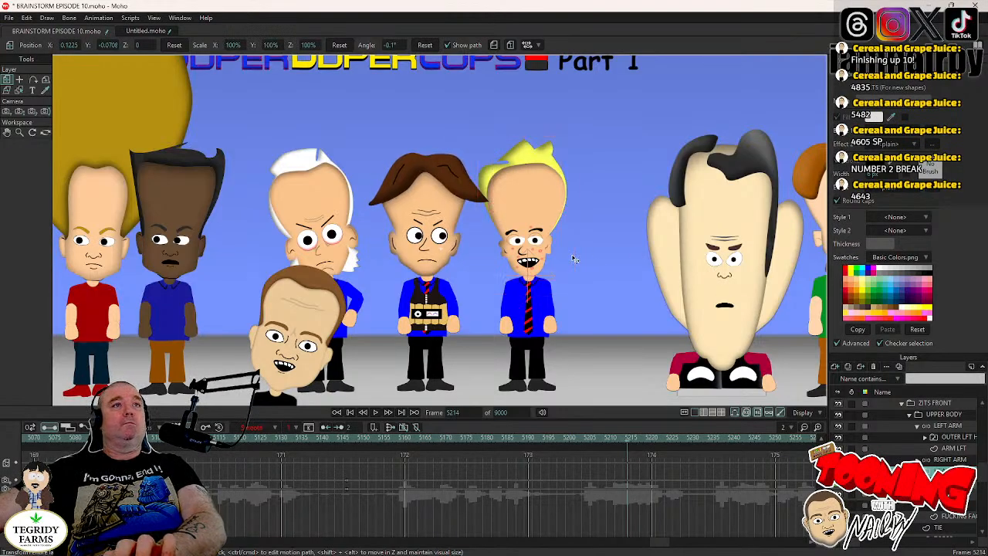
drag(575, 259, 577, 267)
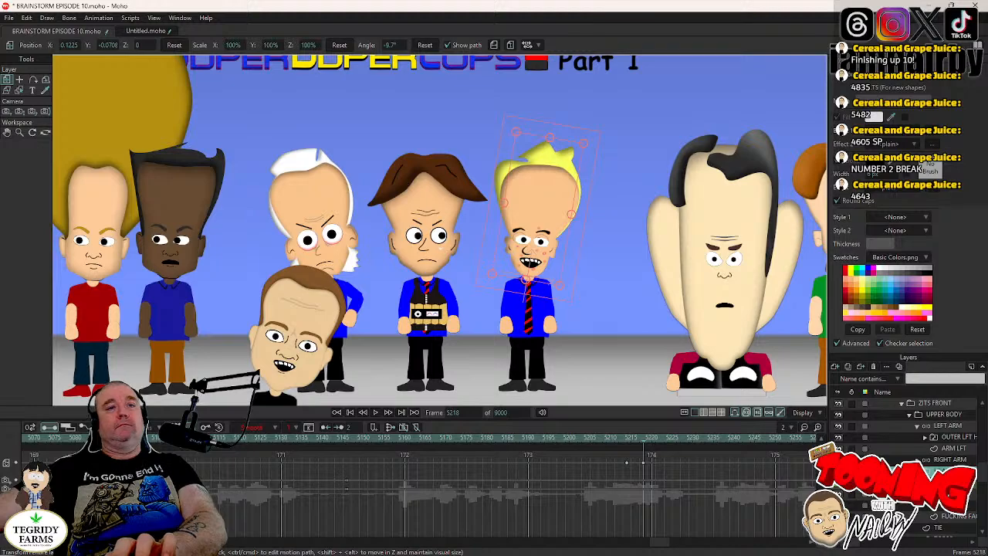
- Key LT ZITS's head at the last blink on frame 5423 and tilt it to 2.3° at frame 5427
click(907, 493)
drag(663, 545, 689, 547)
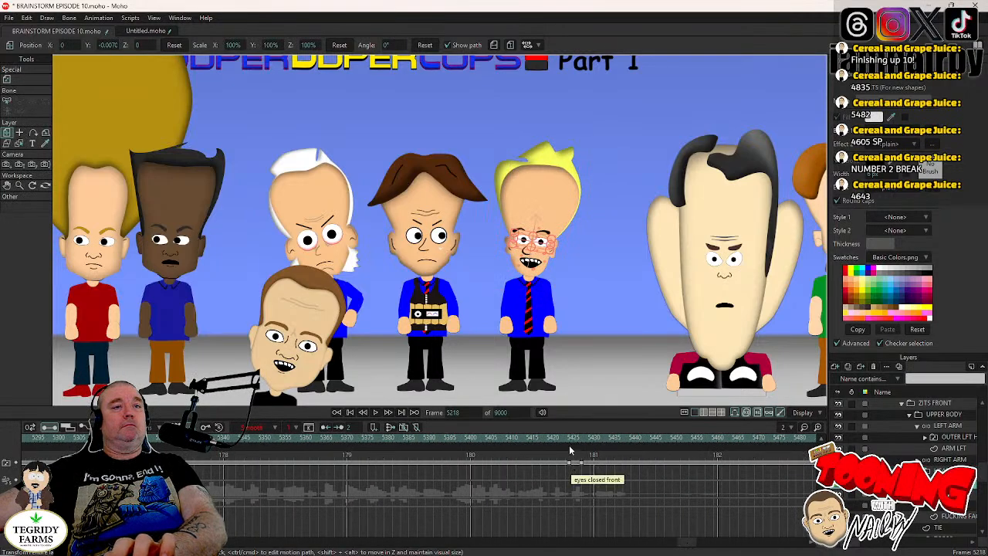
click(570, 439)
key(Left)
click(919, 470)
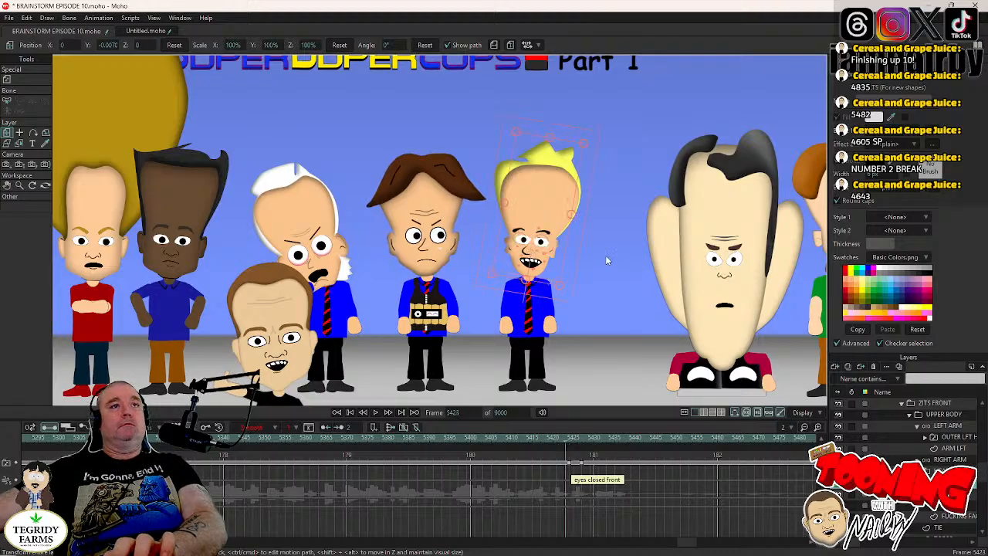
click(572, 251)
key(Right)
key(Right)
key(Right)
key(Right)
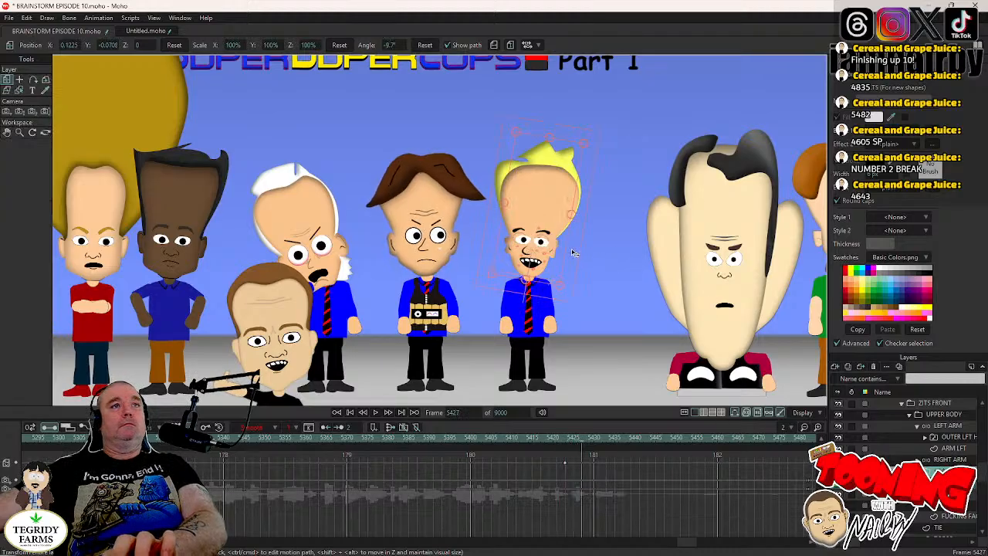
drag(572, 250, 573, 240)
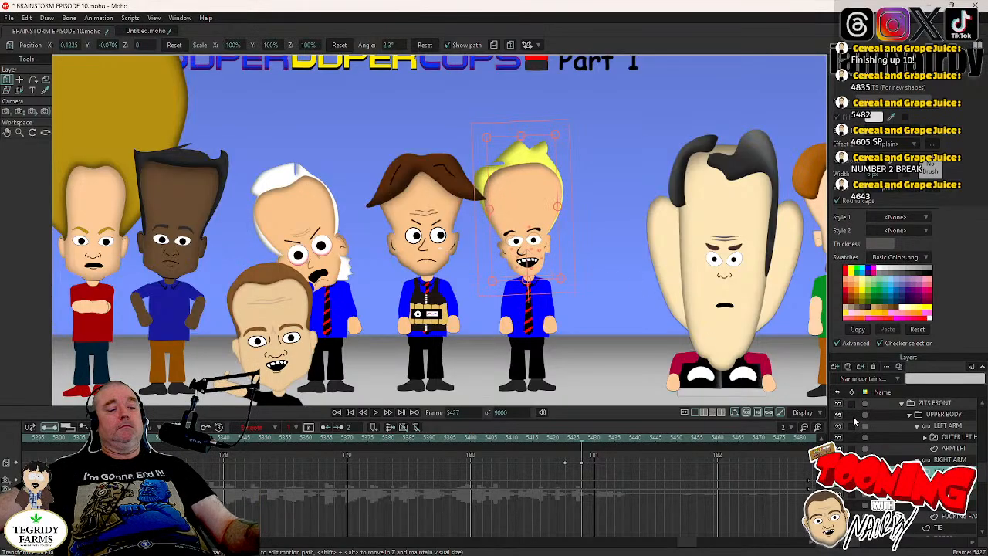
- Save the project and, after a short playback, return to frame 4605
key(ctrl+s)
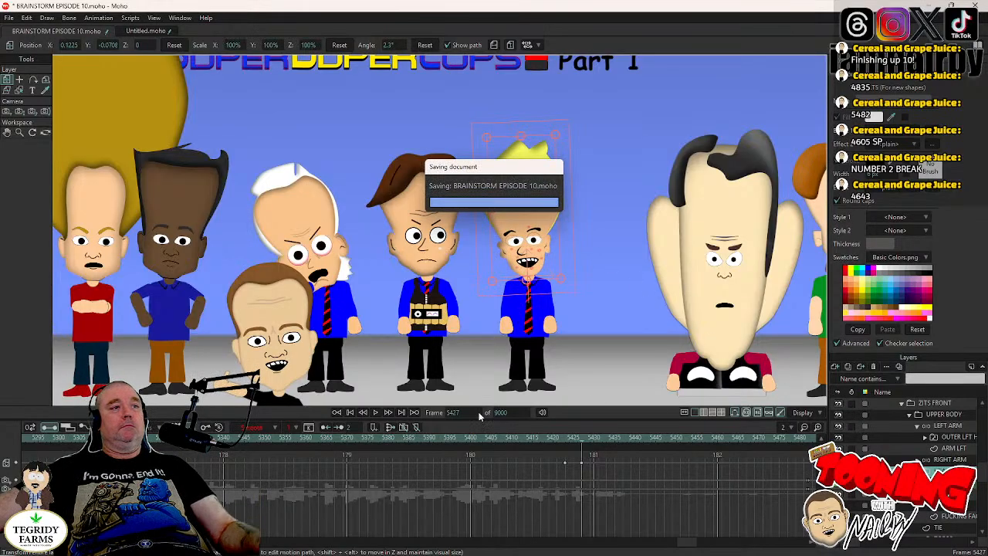
click(375, 413)
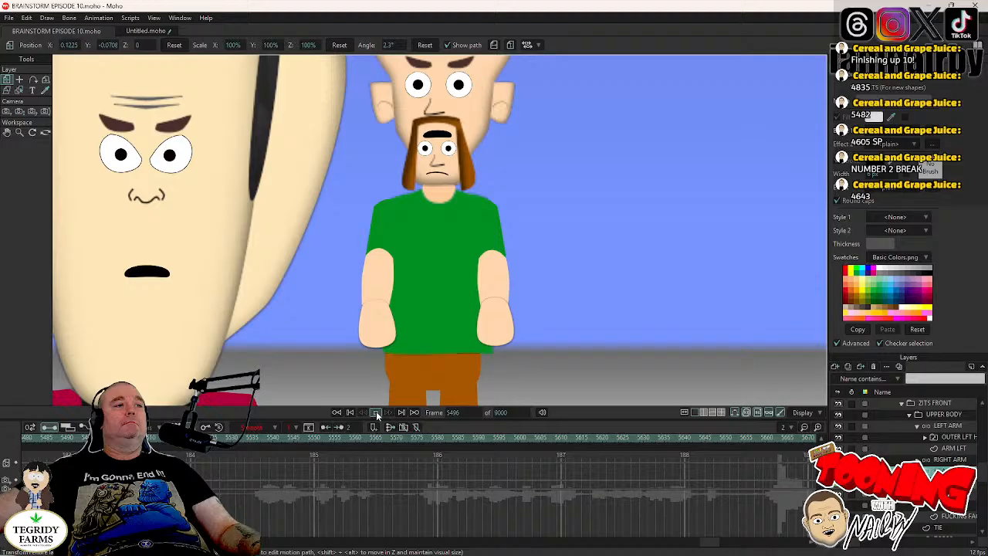
click(375, 413)
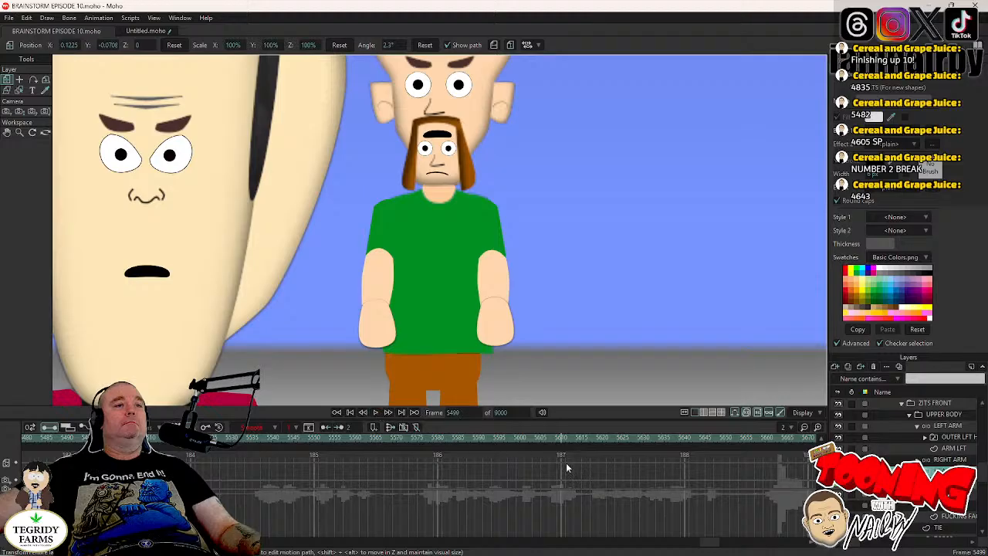
click(462, 412)
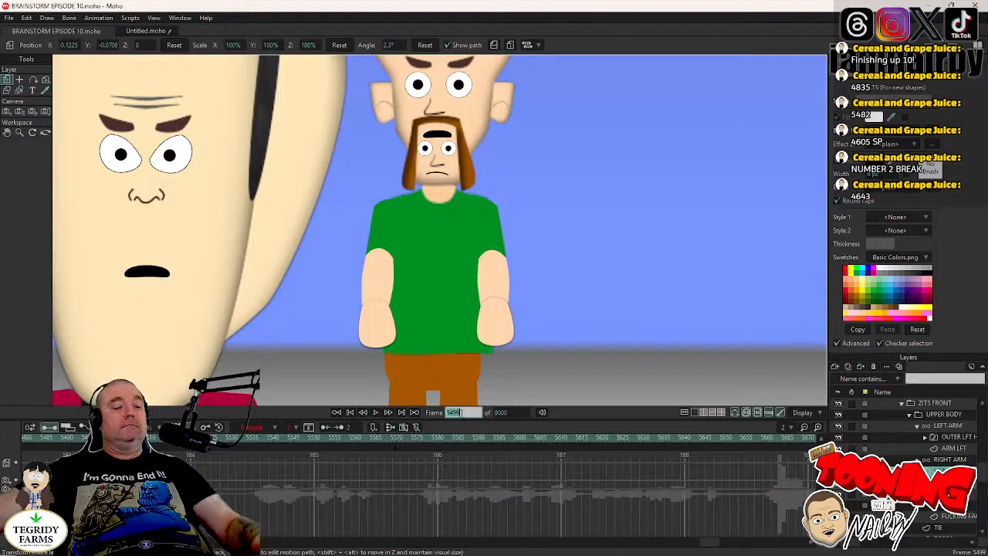
text(460)
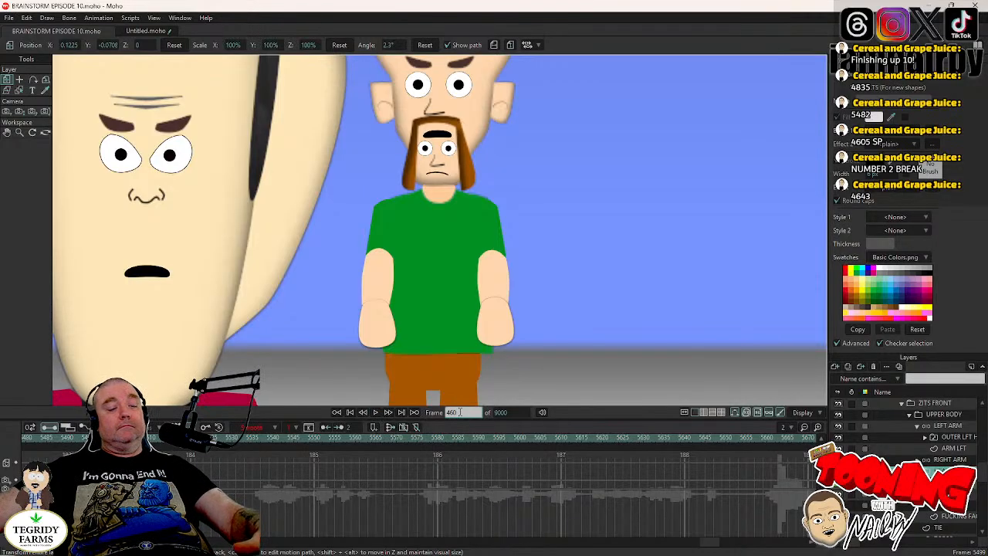
text(5)
key(Return)
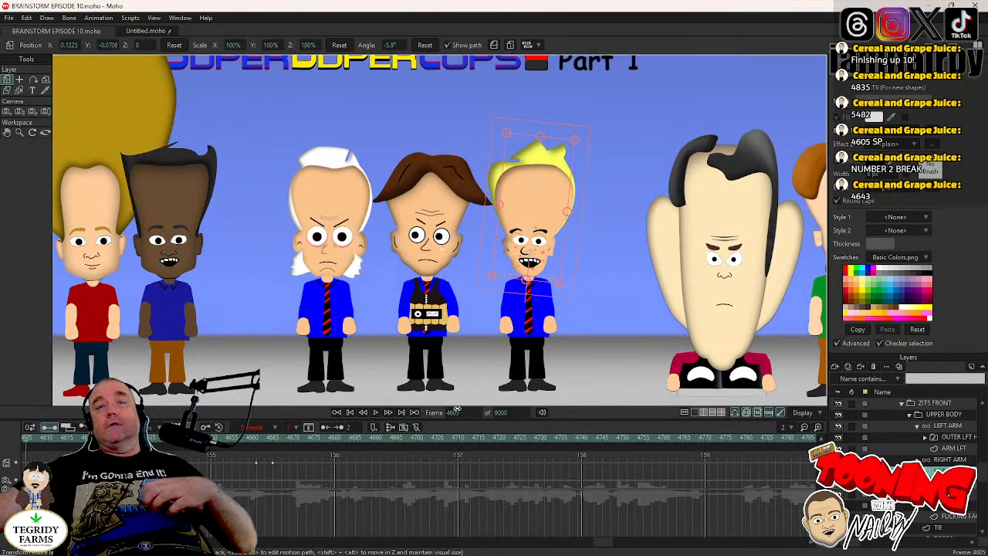
- Collapse the ZITS FRONT, LT ZITS and XCRIMINALS layer groups
click(902, 405)
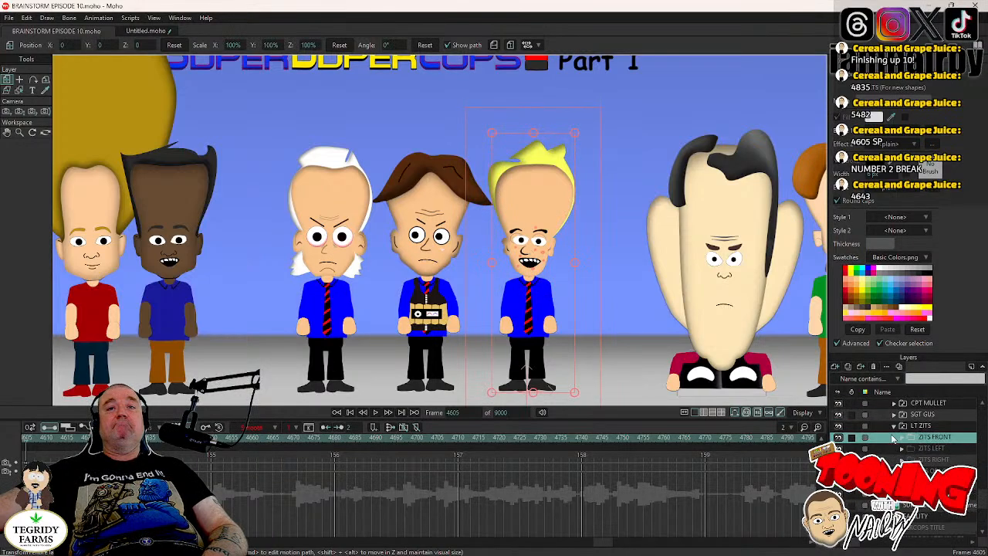
click(903, 438)
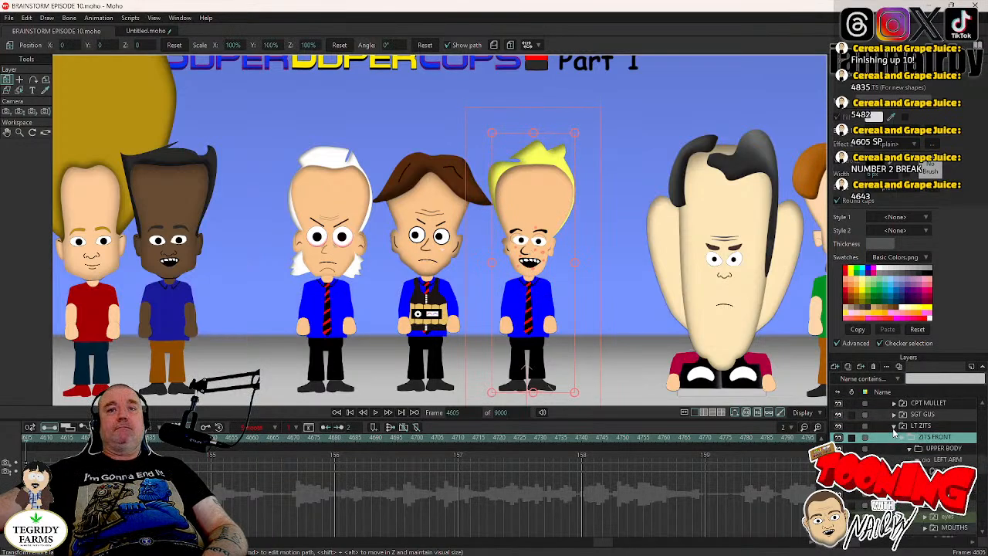
click(894, 428)
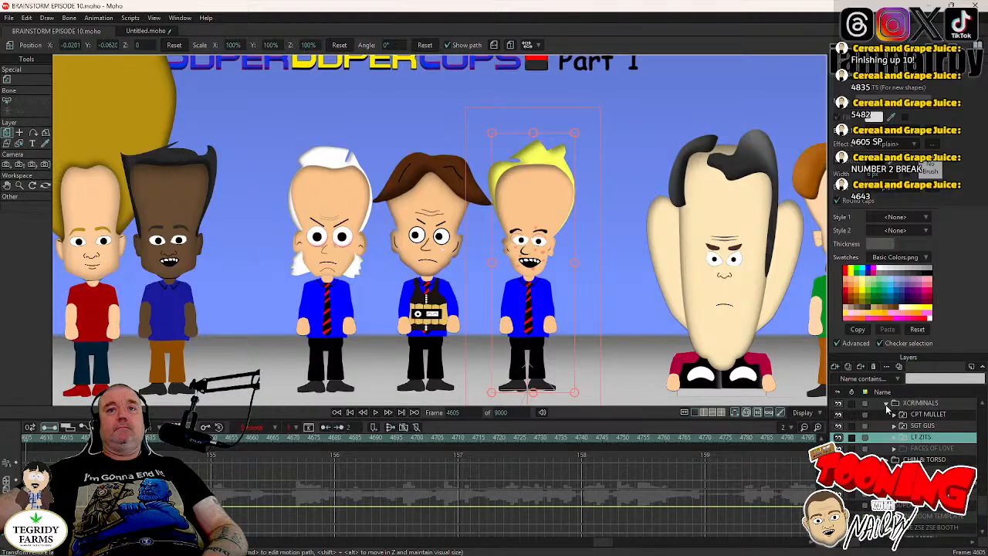
click(886, 404)
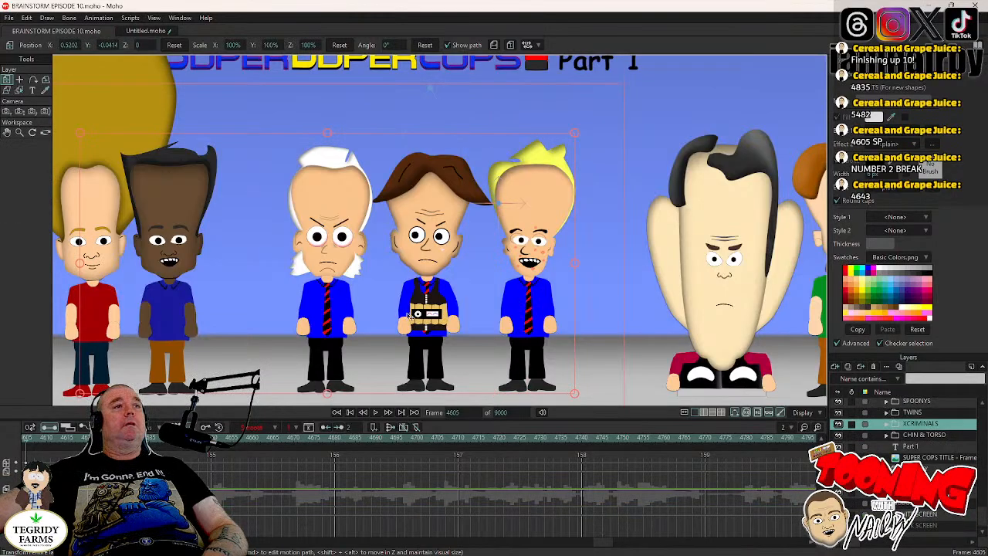
- Play the scene from frame 4605 to review the characters' blinks and head tilts, and return to frame 4605
scroll(410, 317, down, 4)
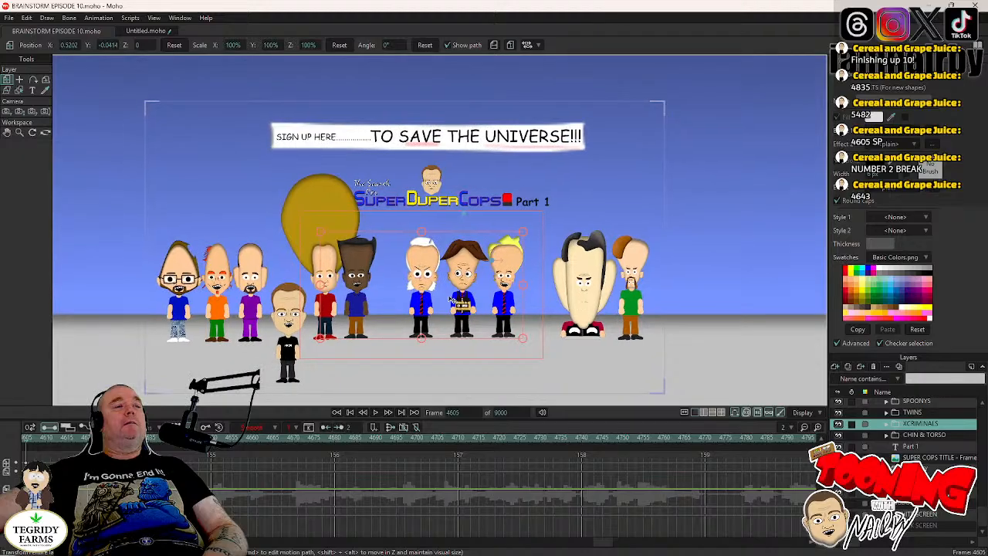
scroll(452, 300, up, 3)
click(374, 413)
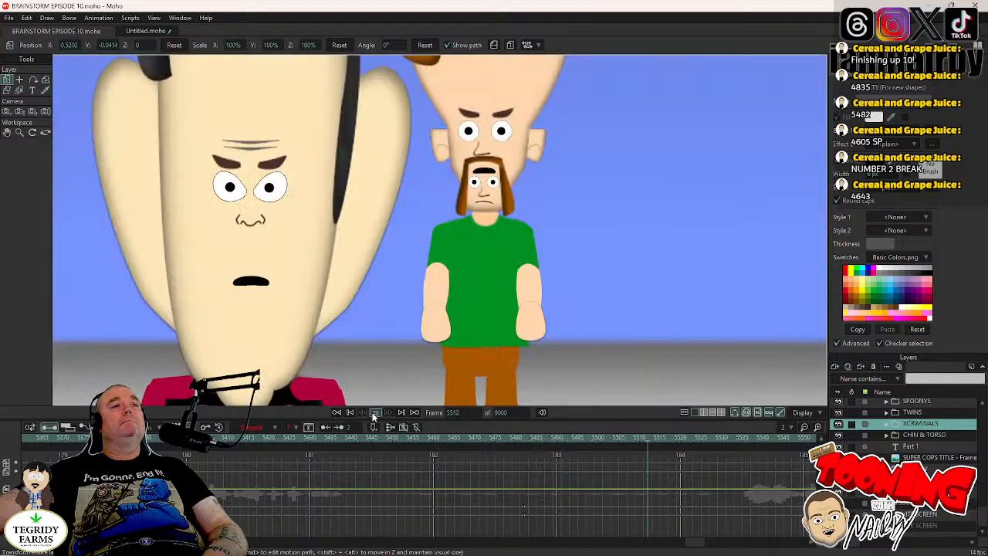
click(374, 413)
click(465, 411)
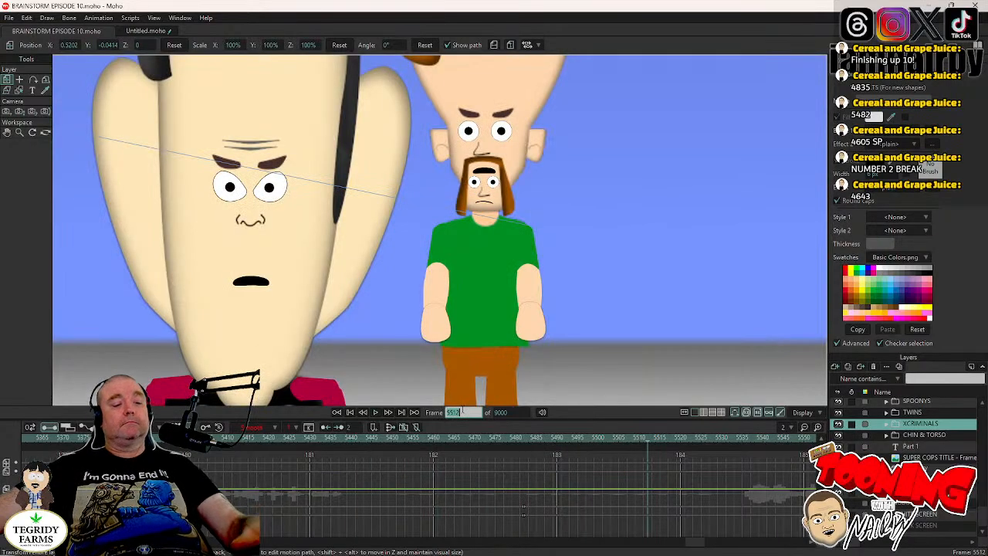
text(4605)
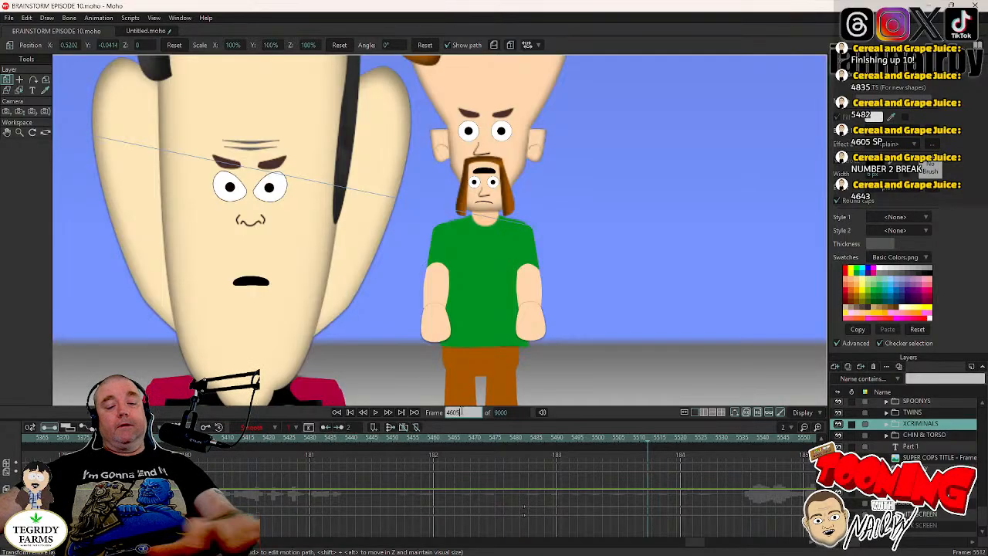
key(Return)
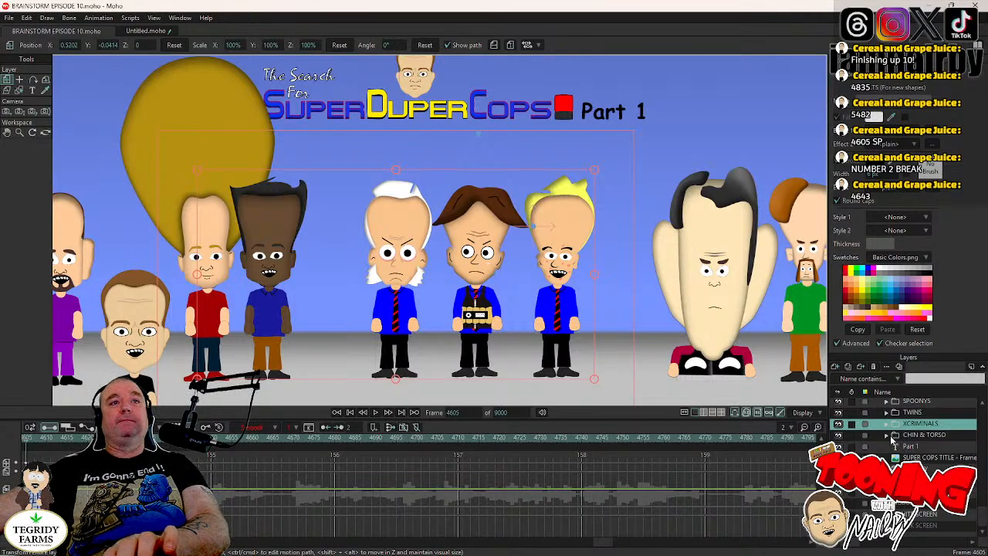
- Expand the CHIN & TORSO group and select the EYES layer in DR TORSO's head
click(927, 437)
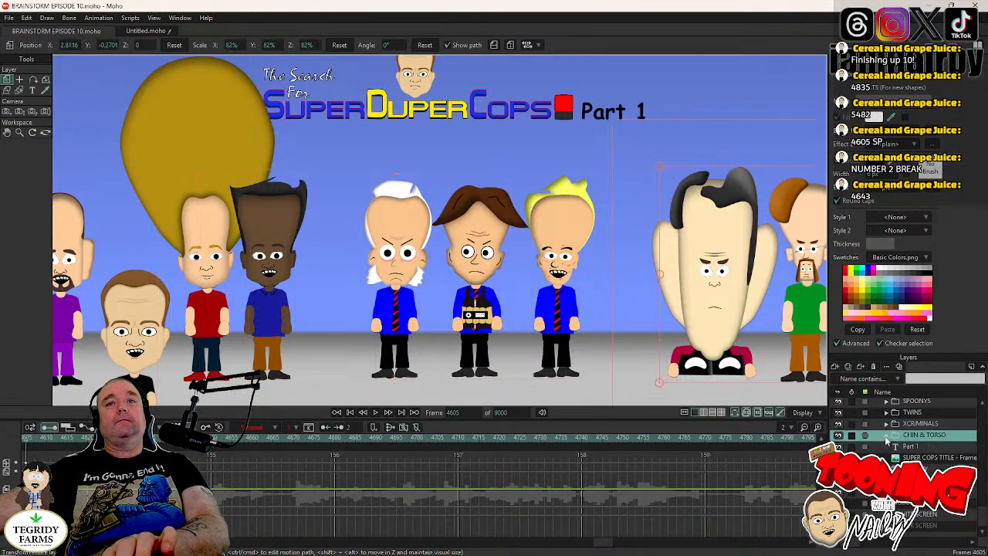
click(887, 435)
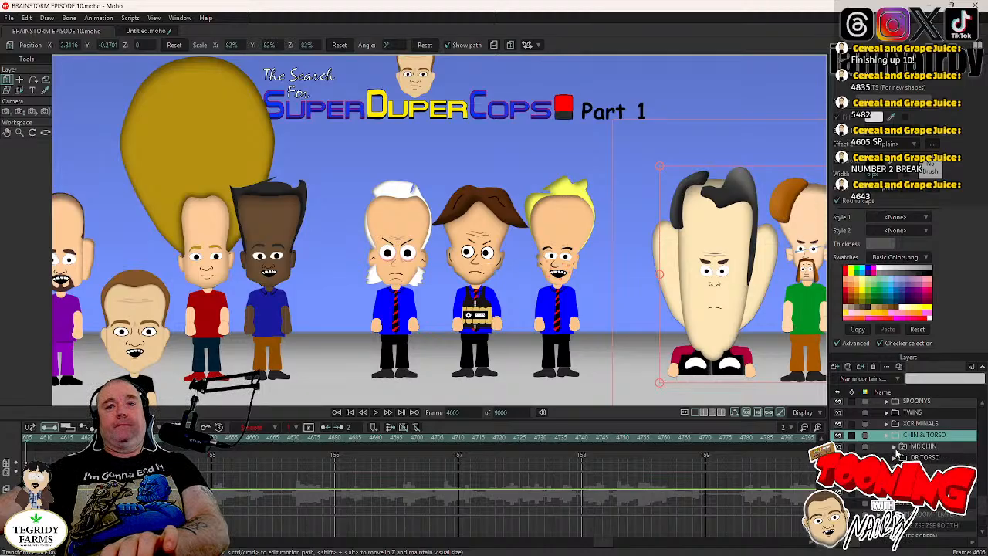
click(895, 447)
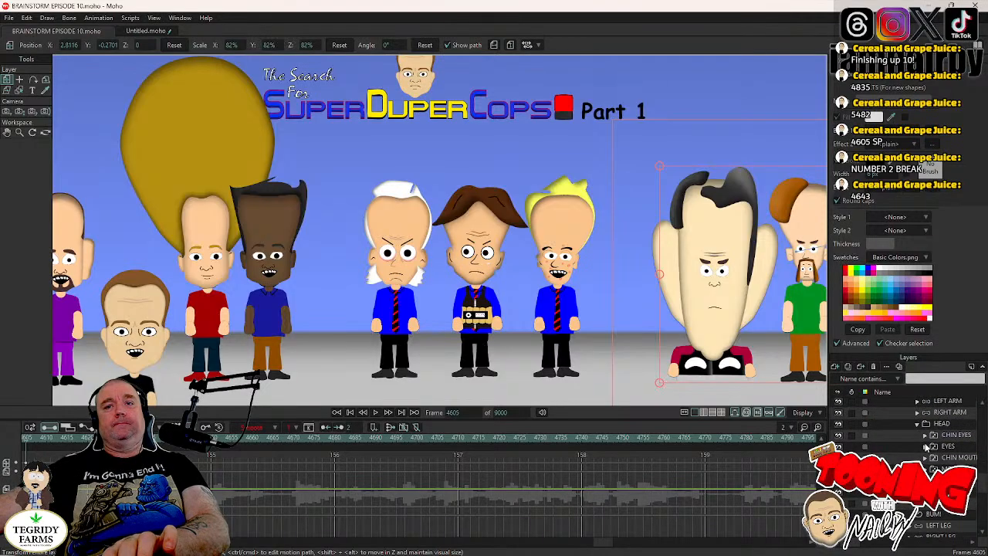
scroll(923, 441, up, 1)
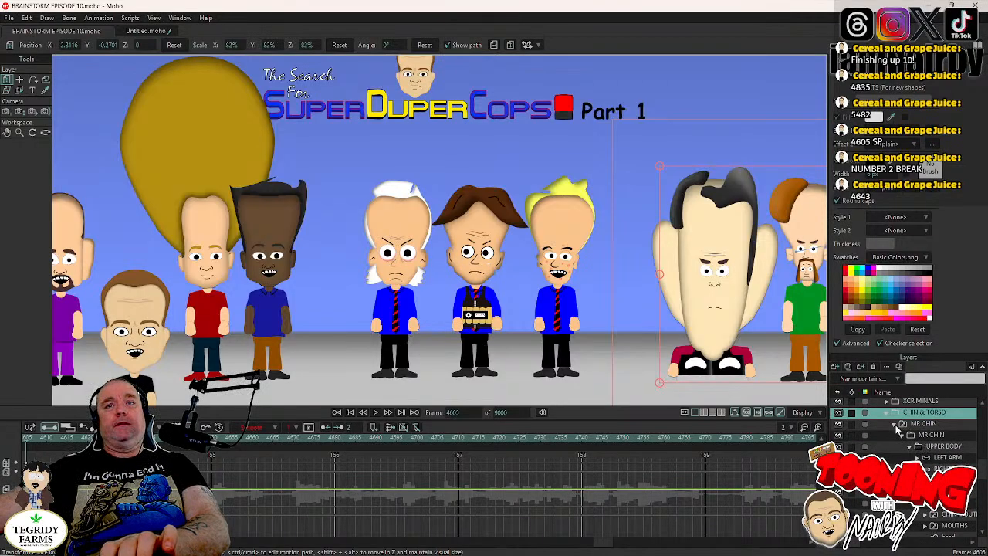
click(894, 426)
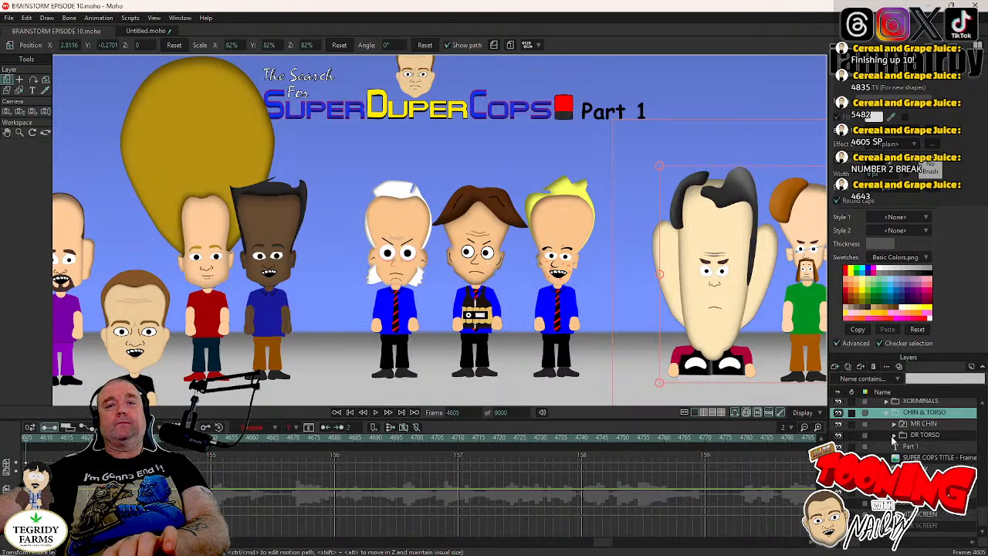
click(894, 434)
scroll(904, 463, down, 5)
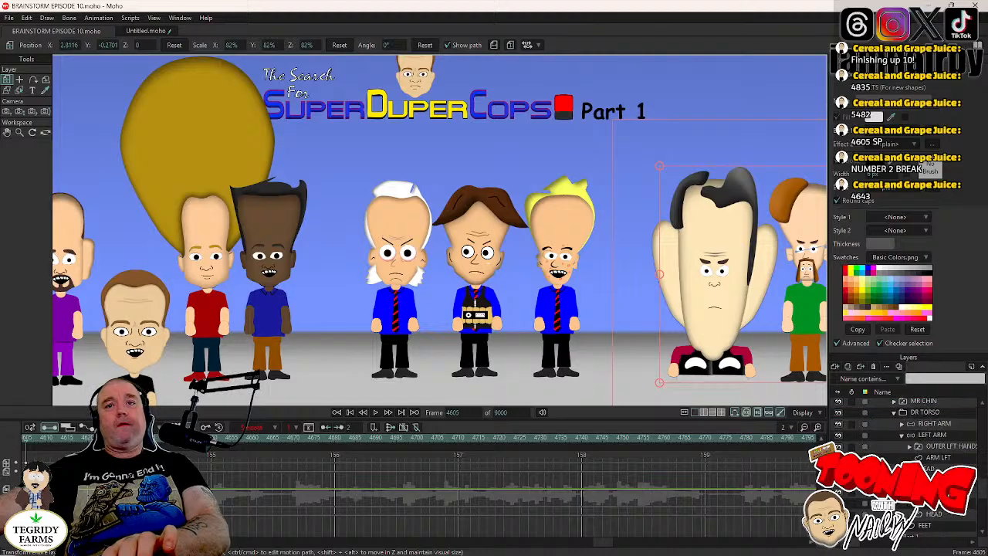
click(931, 448)
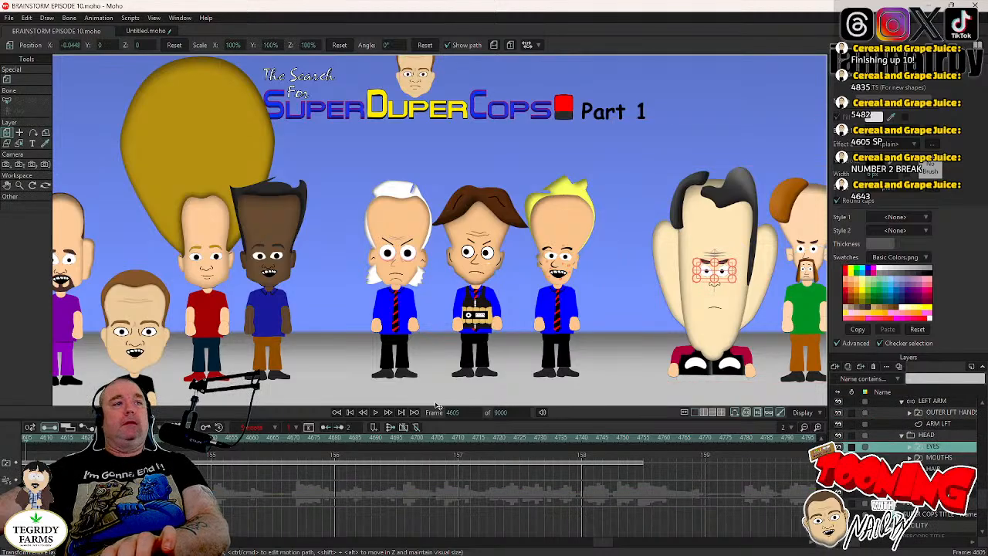
- Make DR TORSO blink by closing the eyes around frame 4668 and switching them to eyes open at frame 4671
click(375, 414)
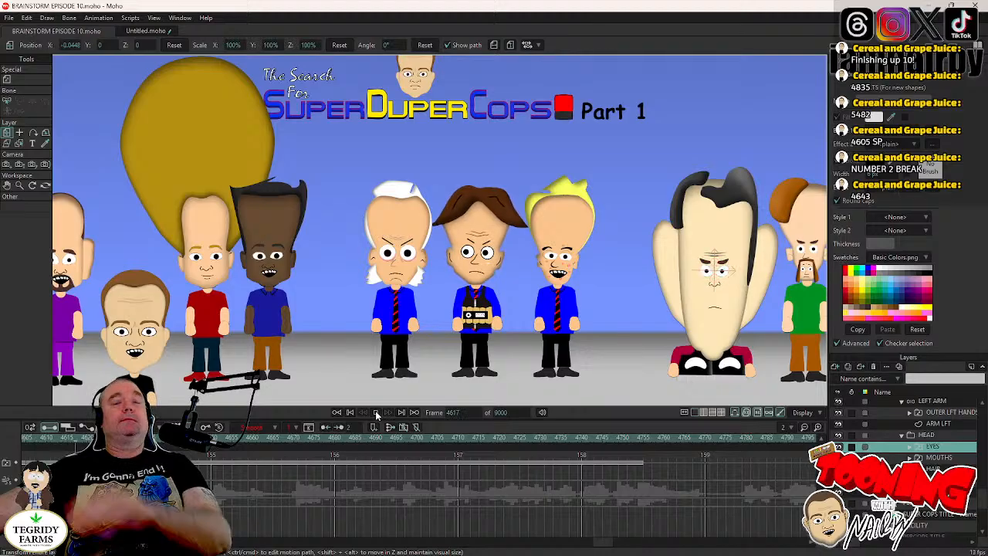
click(376, 415)
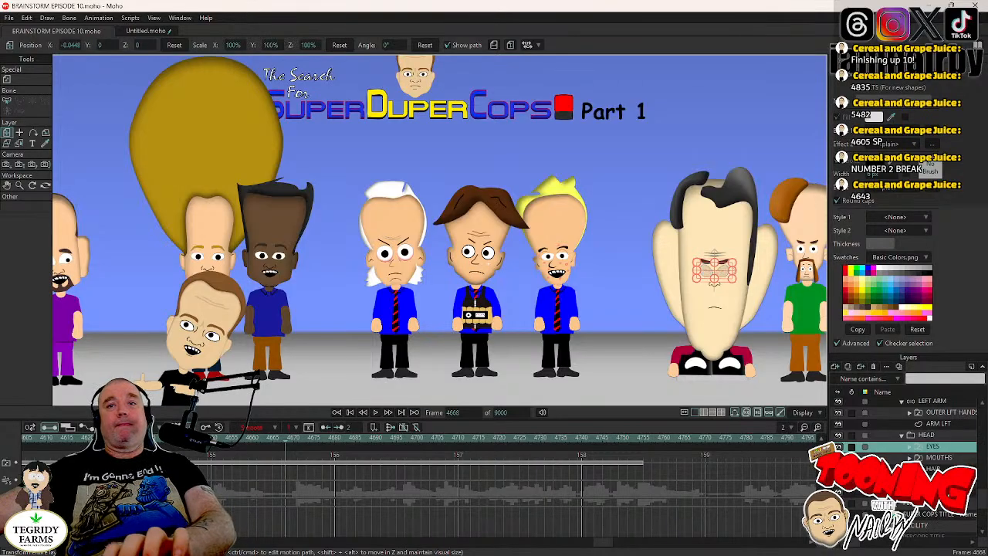
right_click(942, 452)
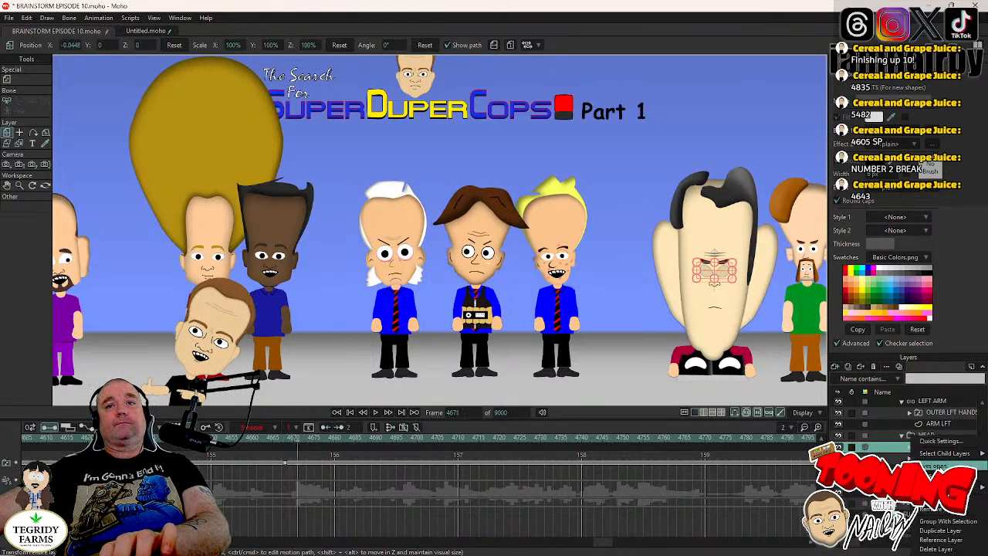
click(935, 466)
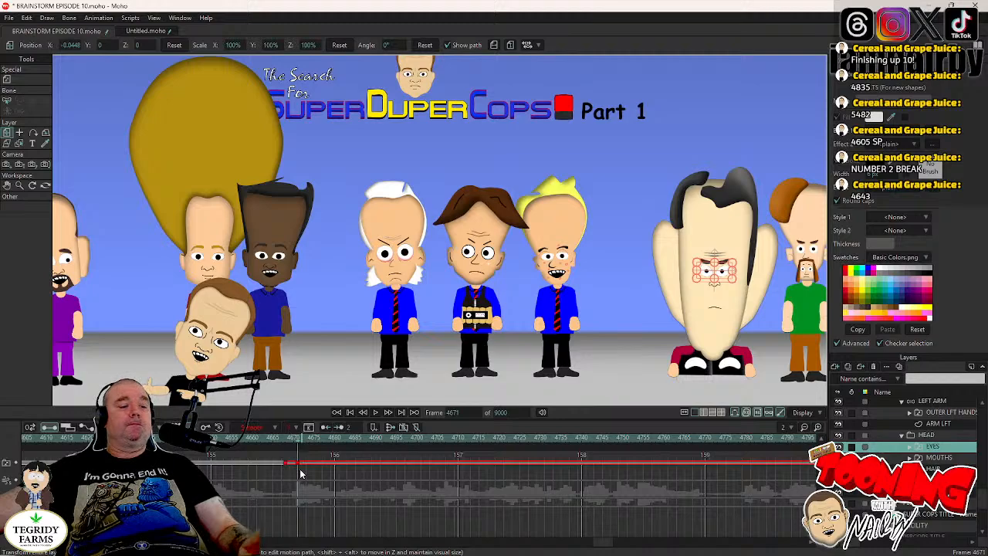
- Play onward in stretches up to frame 5459, adding further blinks to DR TORSO's EYES layer along the way
click(376, 413)
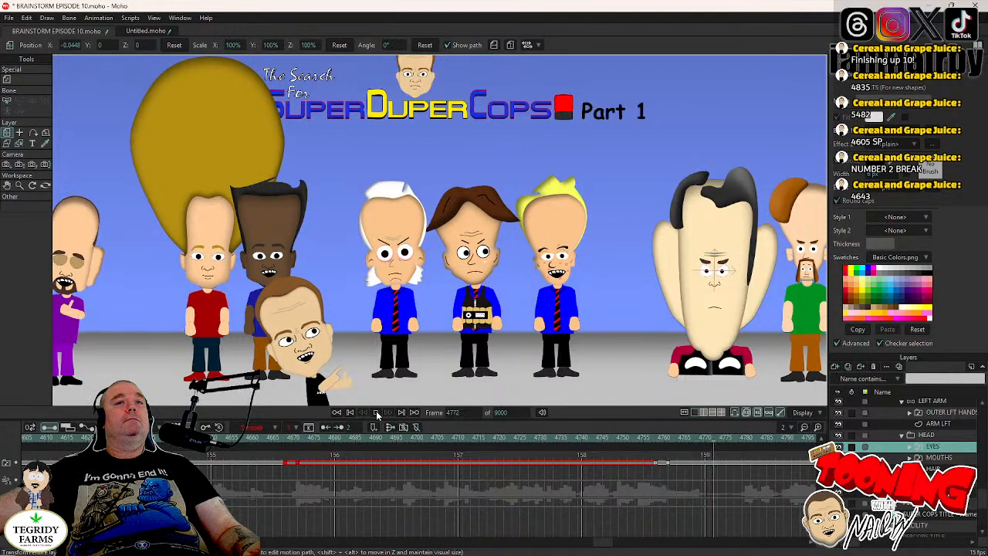
click(376, 415)
click(748, 444)
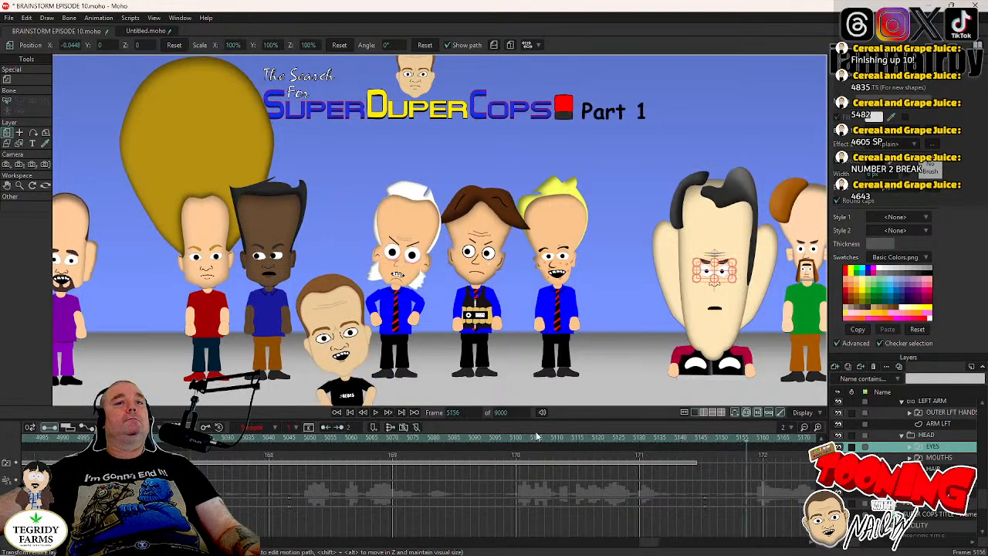
click(375, 415)
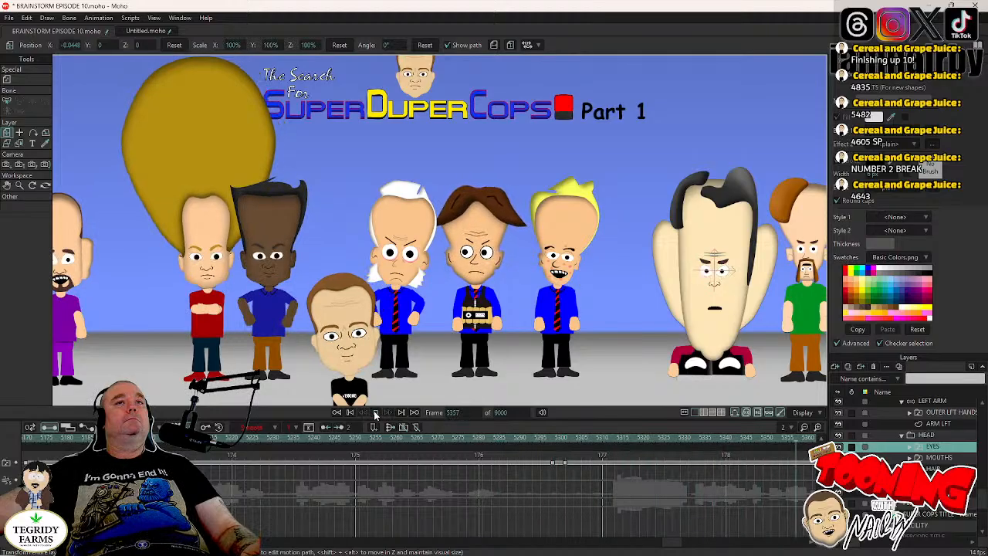
click(375, 413)
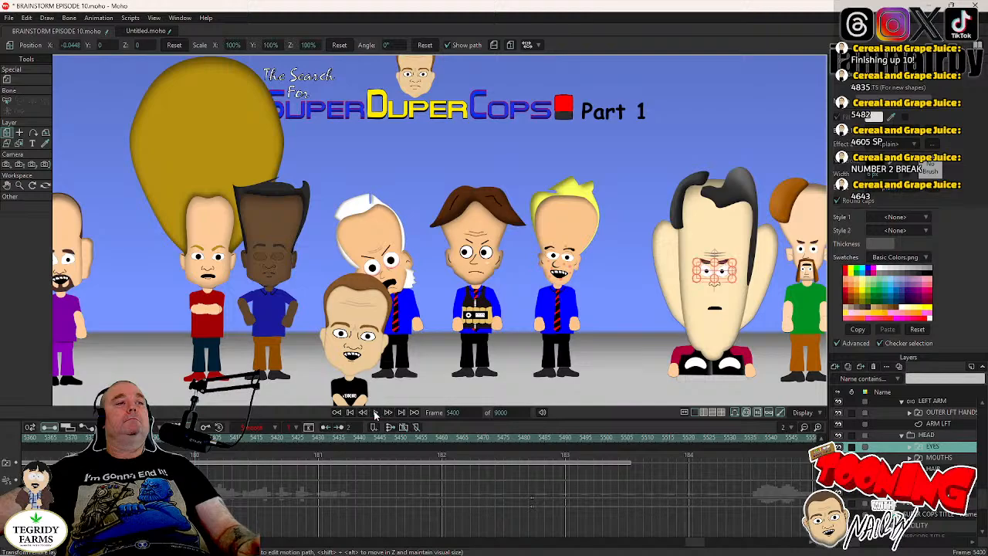
click(375, 413)
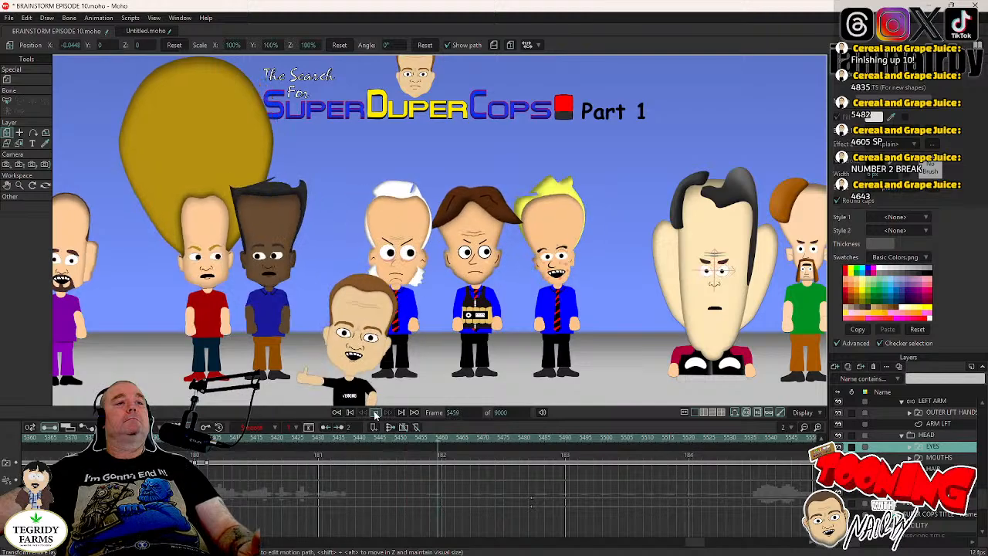
click(375, 413)
- Save the project and return to frame 4605
key(ctrl+s)
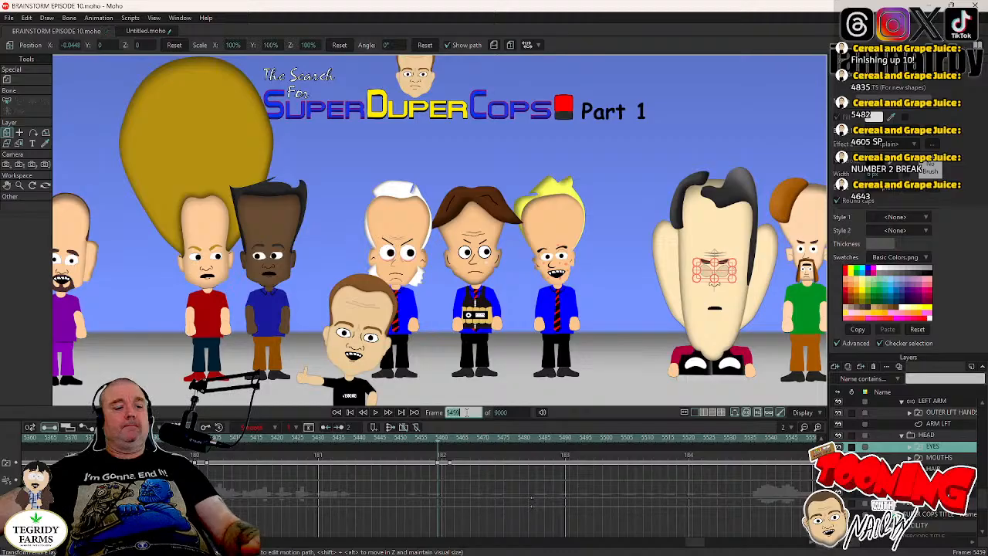
key(Return)
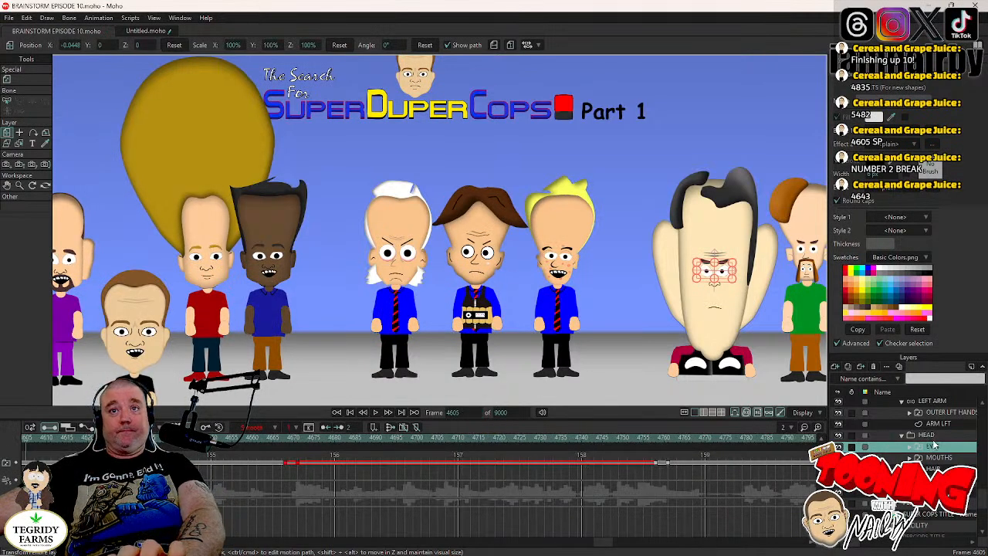
- Keyframe DR TORSO's HEAD layer at frame 4667, just before the first blink, and tilt it to 1.7° at frame 4671
click(933, 436)
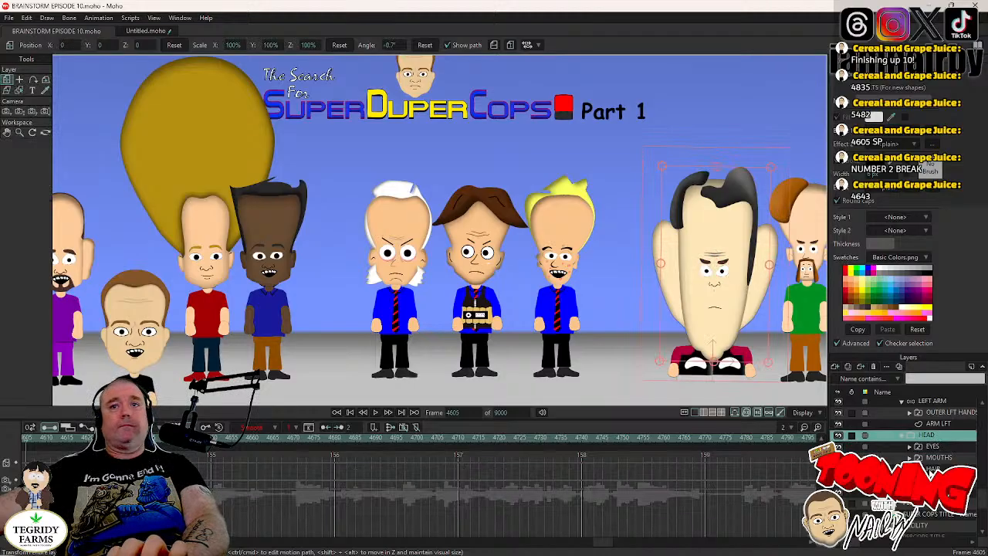
click(935, 448)
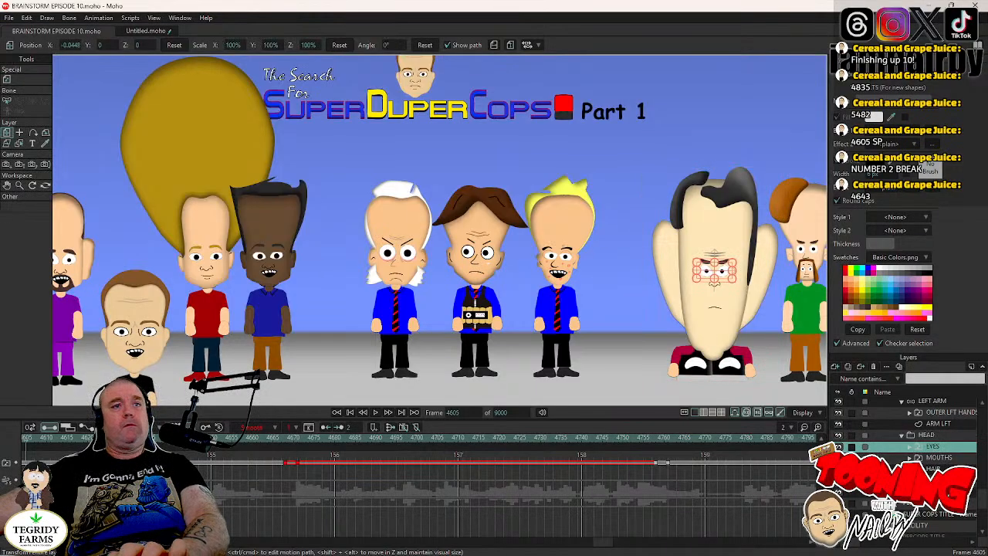
click(287, 441)
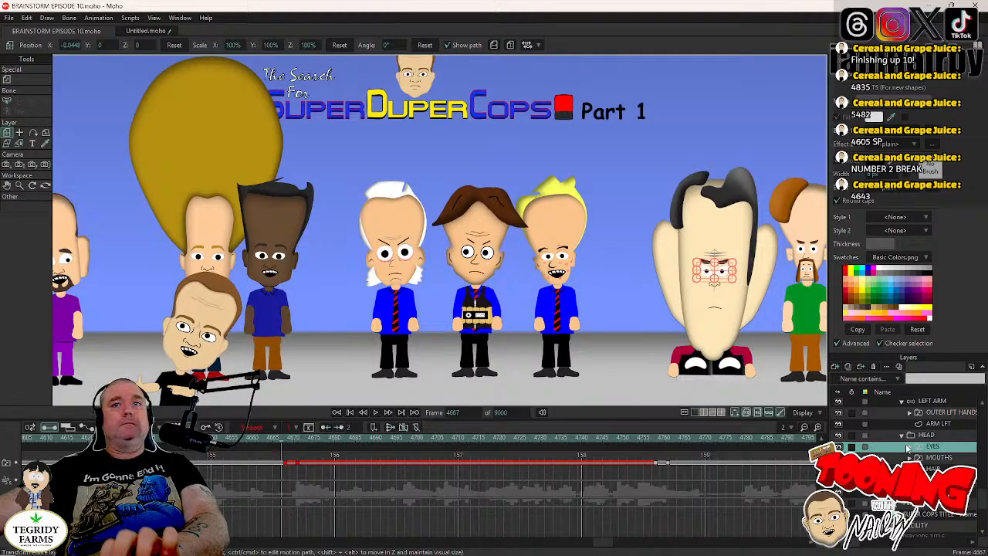
click(927, 436)
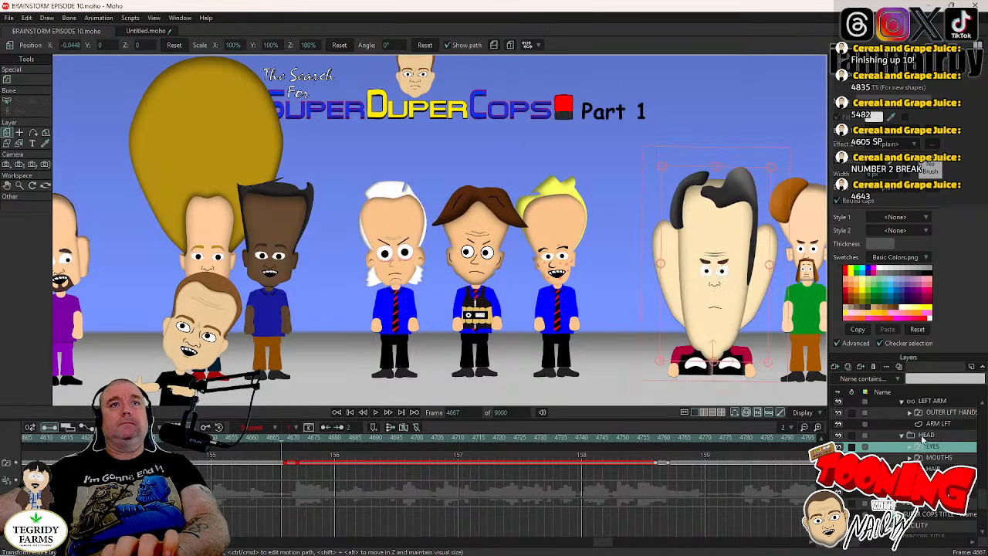
click(778, 319)
key(Right)
key(Right)
key(Right)
key(Right)
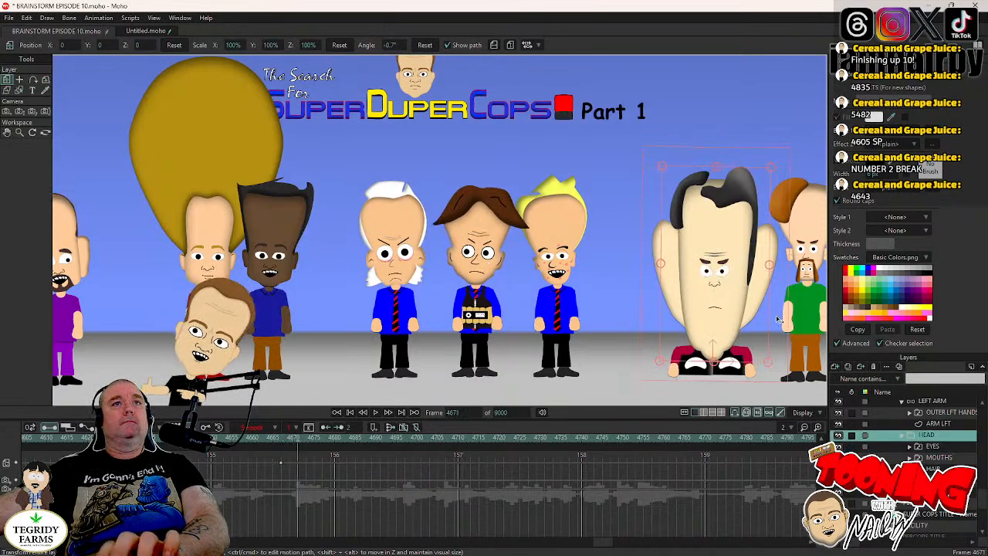
drag(778, 318, 777, 315)
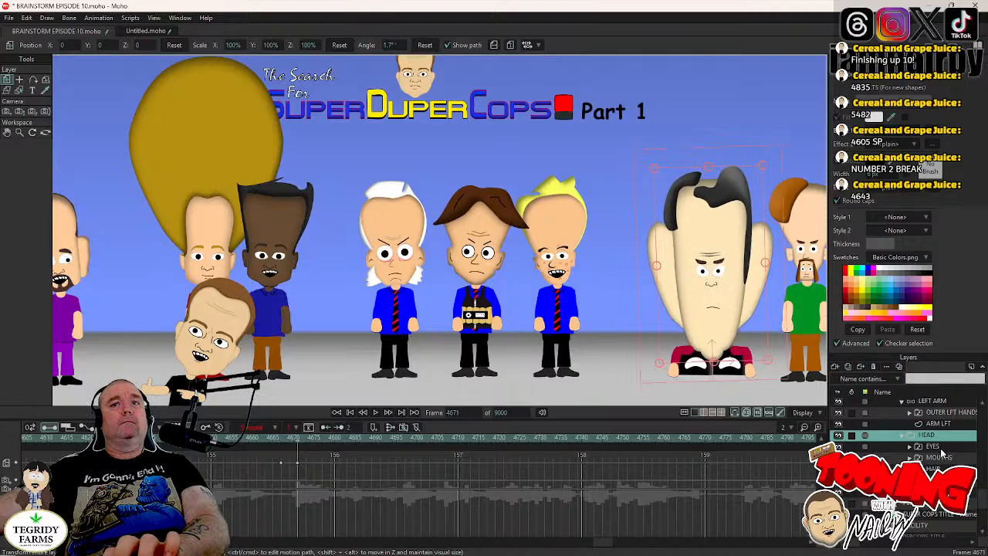
- Hold DR TORSO's head with a keyframe at frame 4757 and tilt it to -2.3° at frame 4761
click(936, 448)
click(656, 438)
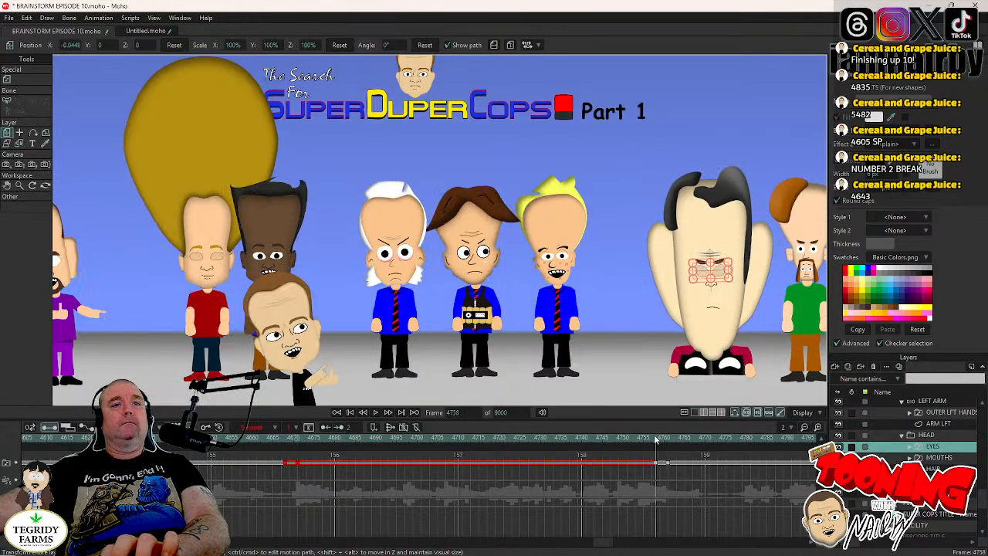
key(Left)
click(934, 435)
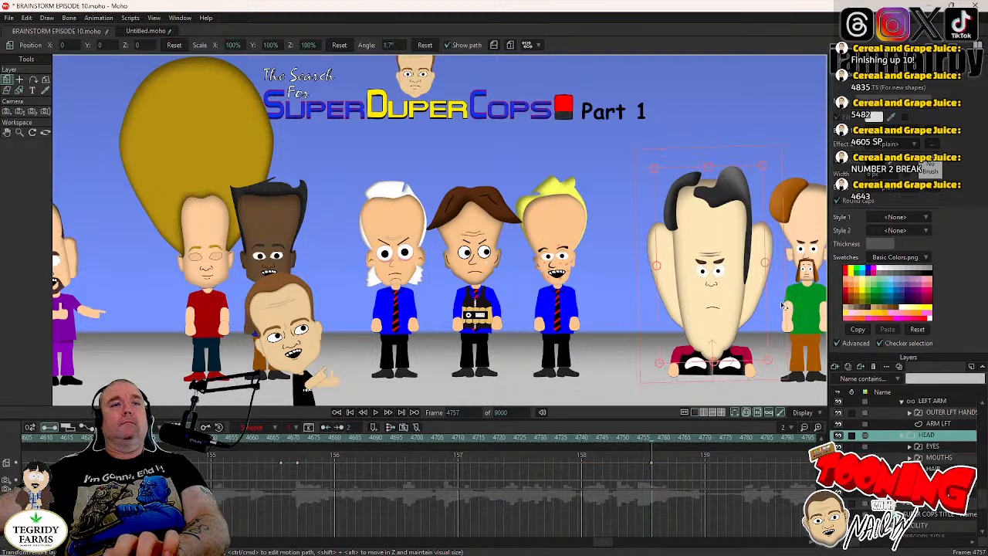
key(Right)
key(Right)
key(Right)
key(Right)
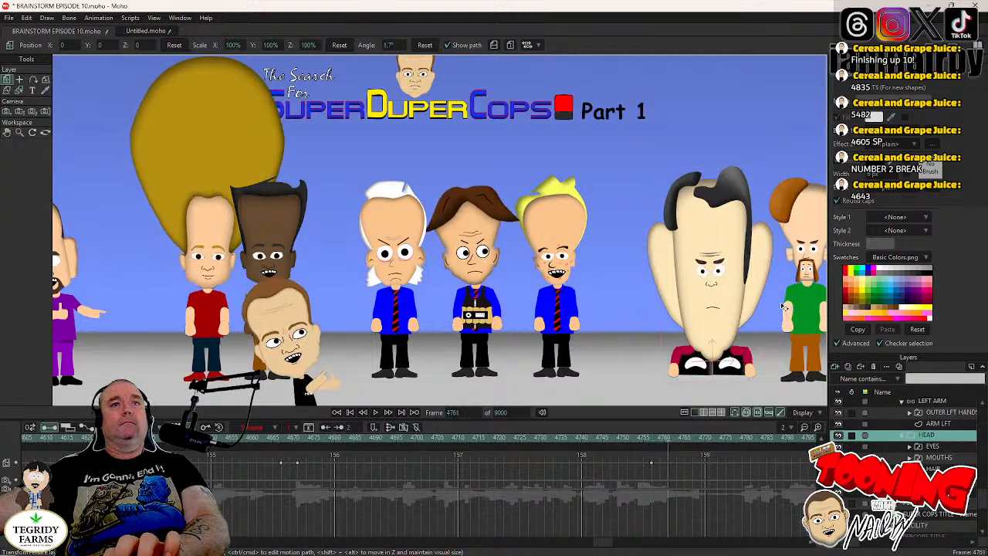
- Switch DR TORSO's MOUTHS layer to the O R U W shape at frame 4759, during the head tilt
key(Left)
key(Left)
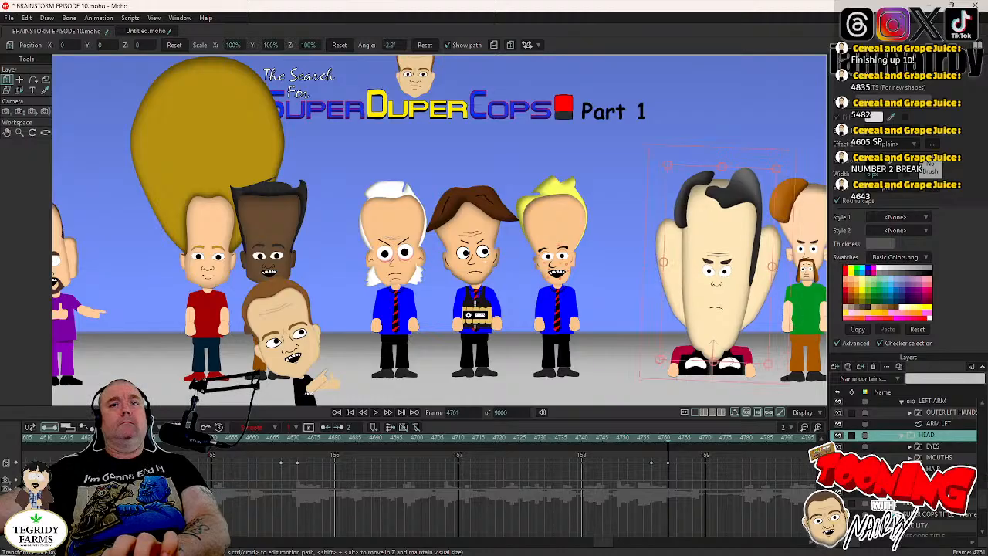
right_click(942, 460)
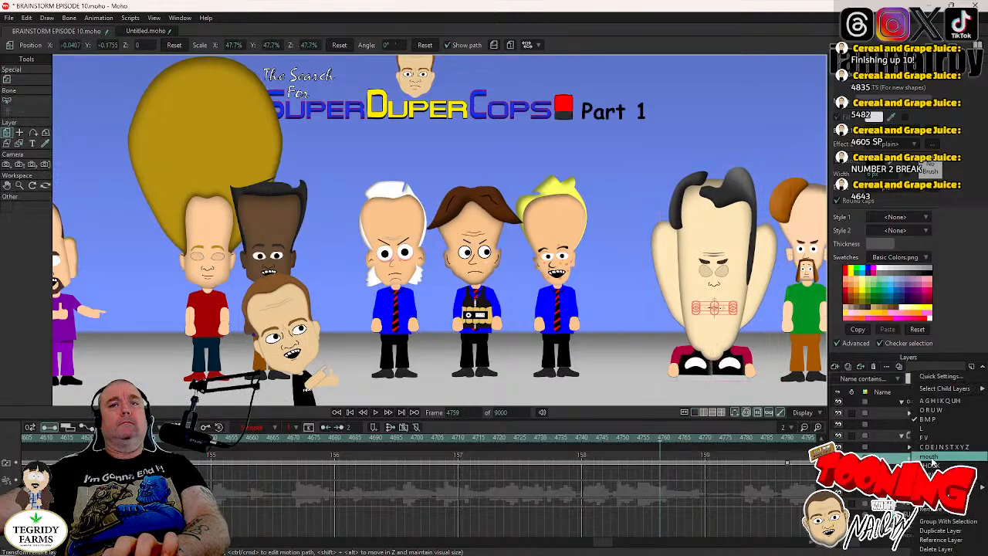
click(934, 411)
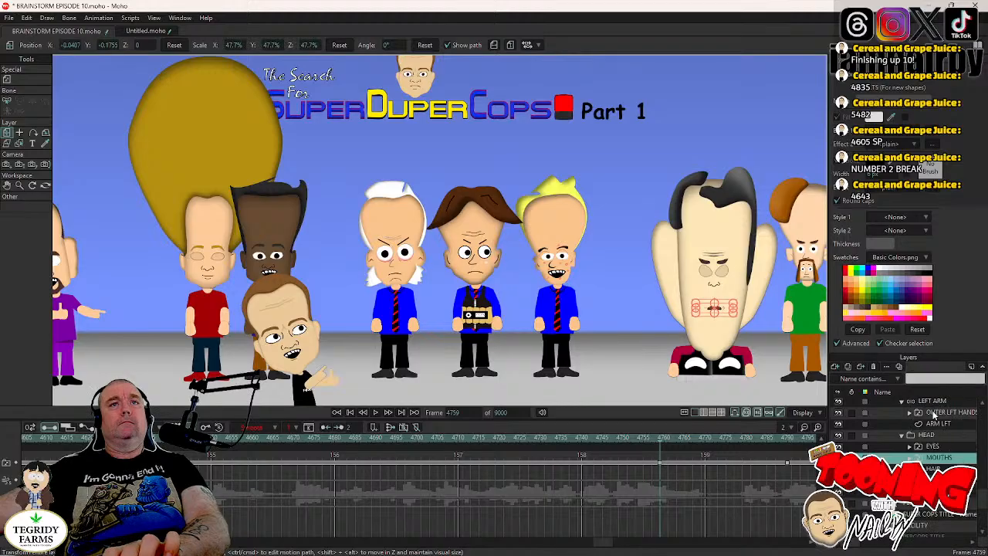
- Keyframe DR TORSO's HEAD layer at frame 4800, at the next blink, and rotate it at frame 4804
click(913, 444)
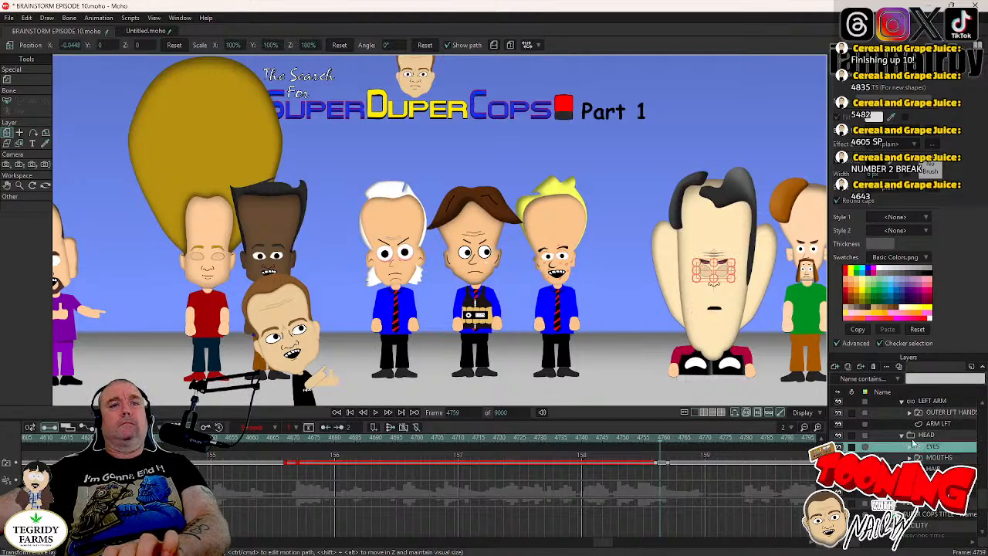
drag(604, 548, 611, 550)
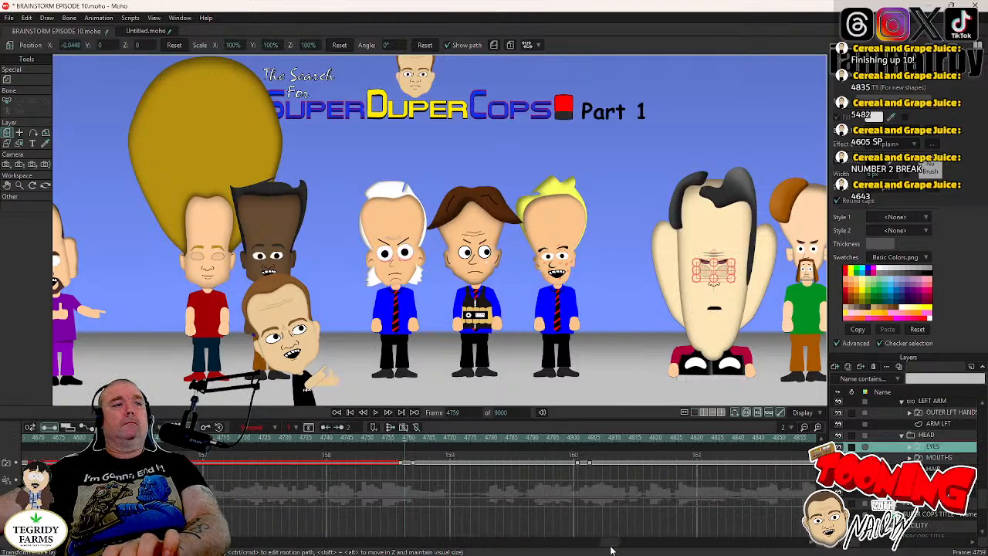
click(579, 454)
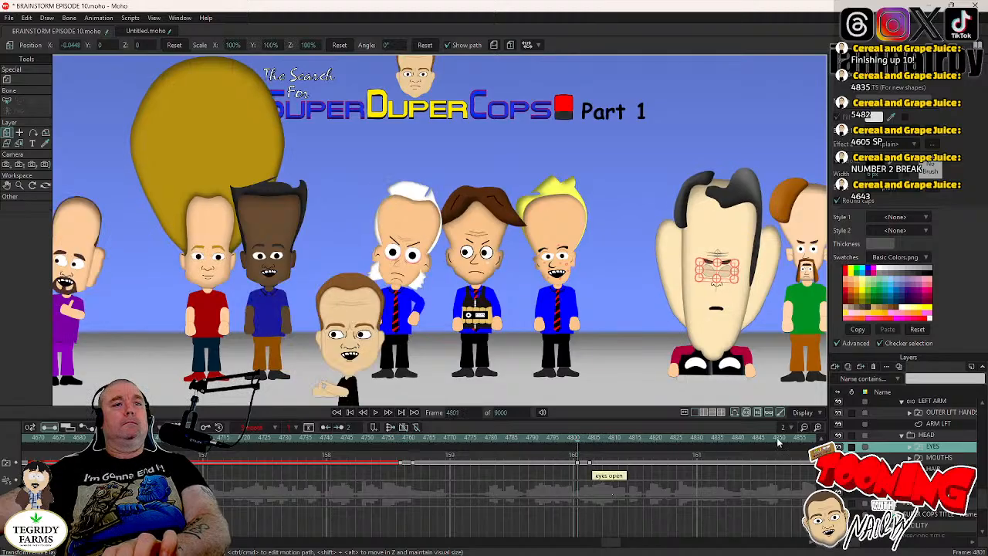
click(929, 435)
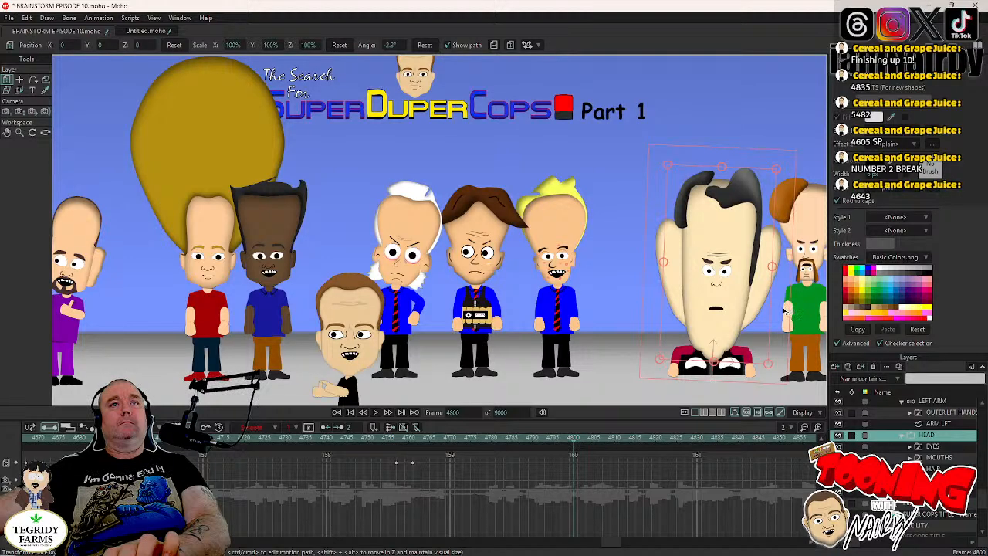
key(Right)
key(Right)
key(Right)
key(Right)
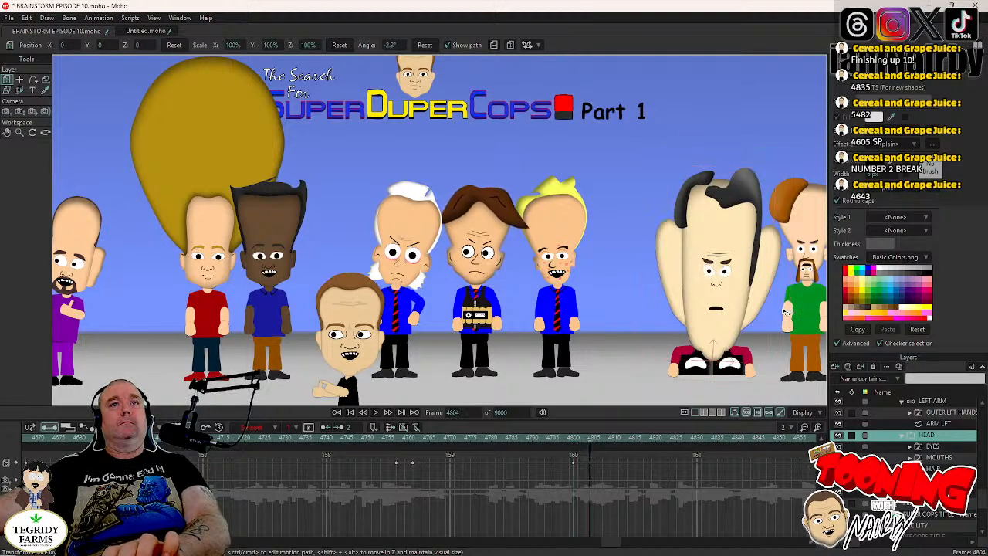
key(Left)
mouse_move(785, 311)
mouse_down()
mouse_move(749, 343)
mouse_move(823, 291)
mouse_move(778, 320)
mouse_move(788, 336)
mouse_move(796, 297)
mouse_up()
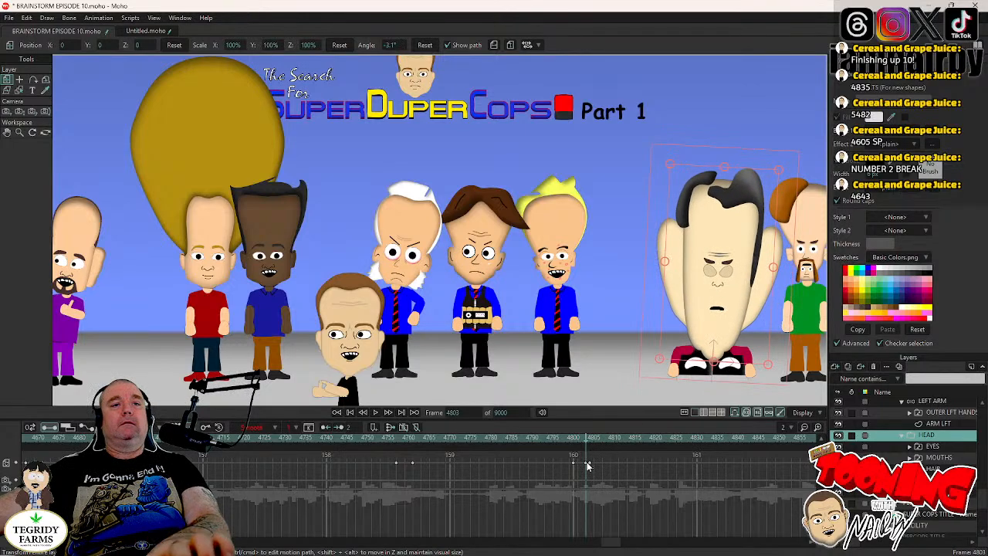
- Undo the last head change and re-tilt DR TORSO's head slightly clockwise at frame 4804
key(ctrl+z)
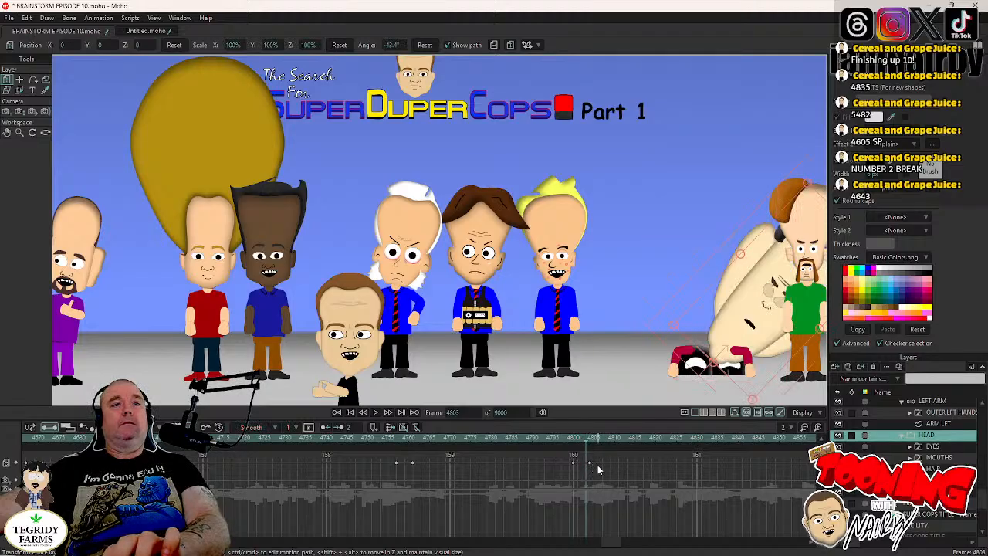
click(594, 469)
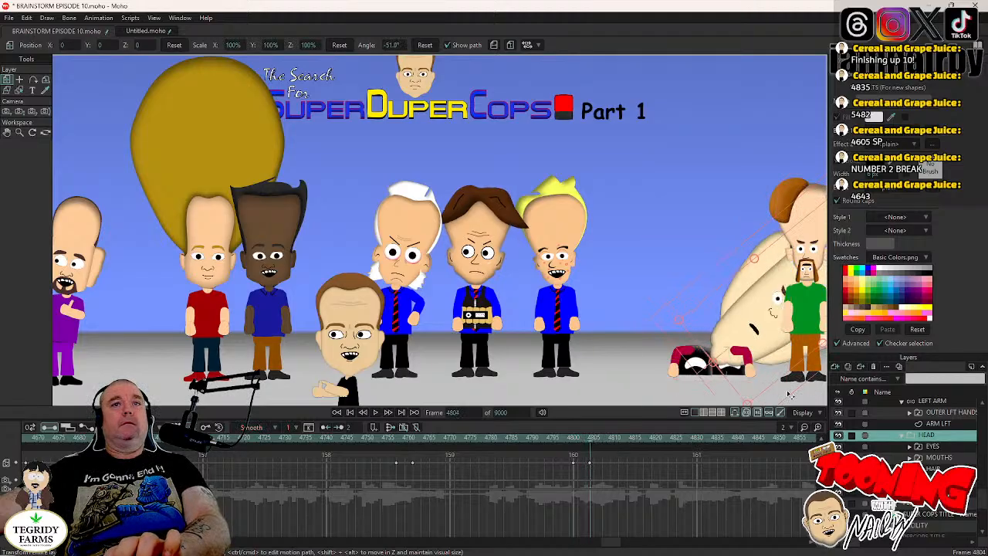
drag(789, 396, 778, 337)
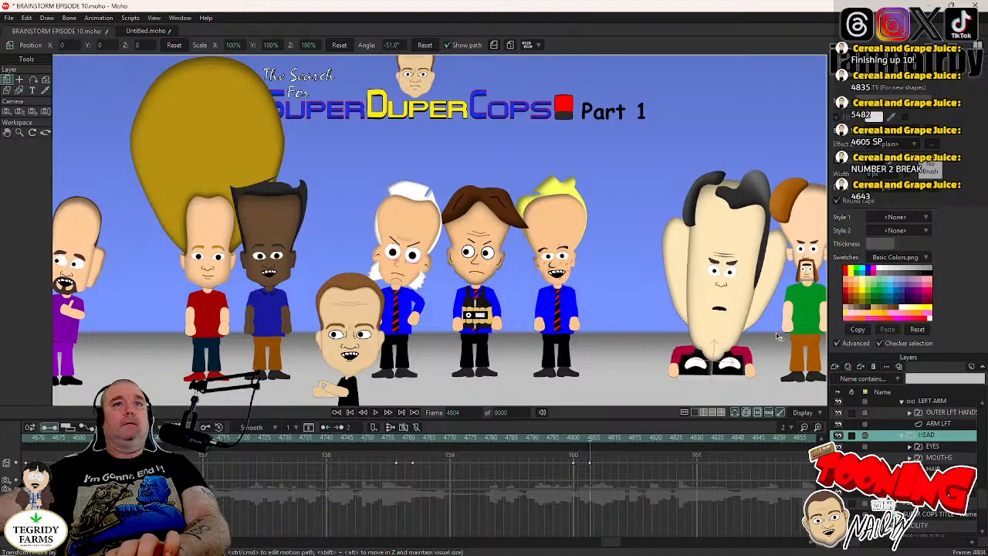
- Step back and forth between frames 4799 and 4804 to check DR TORSO's new head tilt
key(Left)
key(Left)
key(Left)
key(Left)
key(Left)
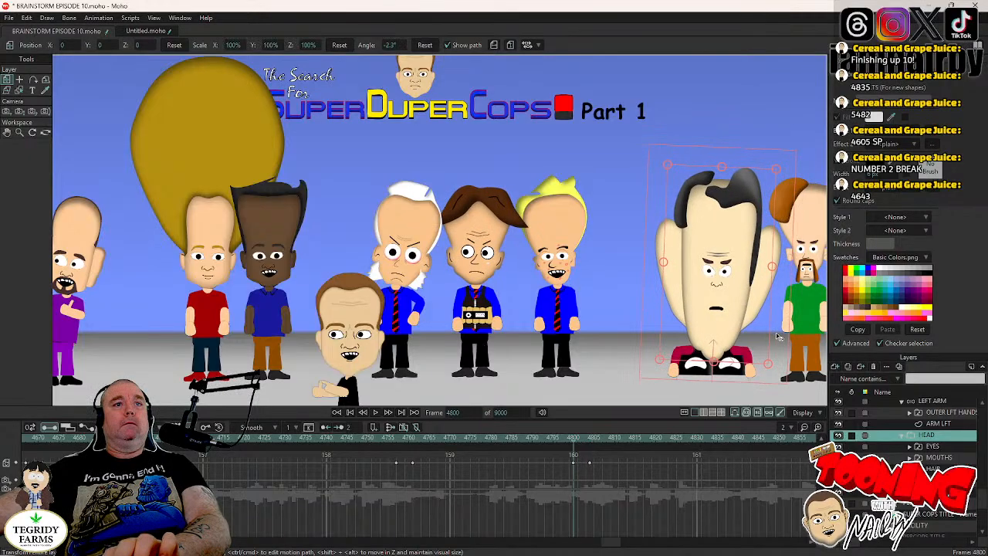
key(Right)
key(Right)
key(Right)
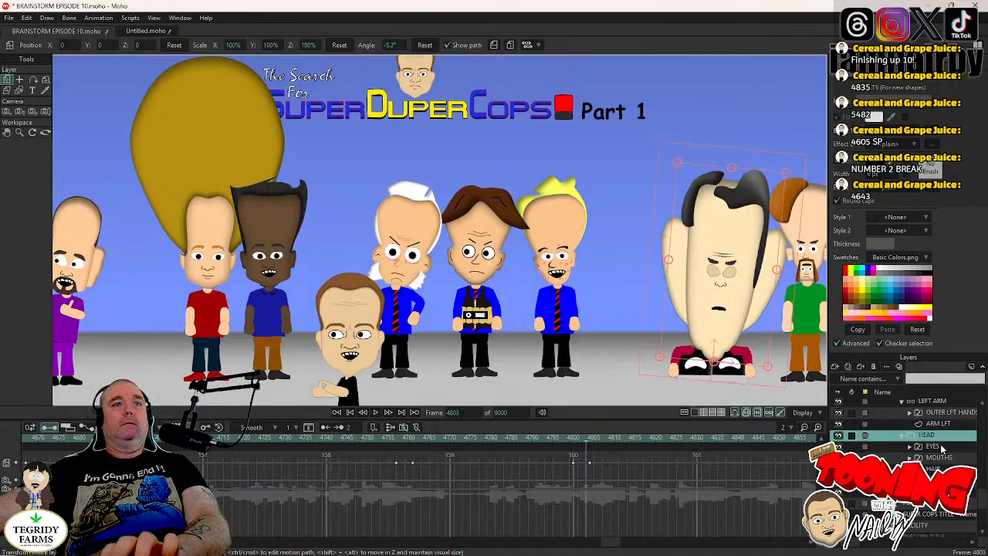
key(Left)
key(Left)
key(Left)
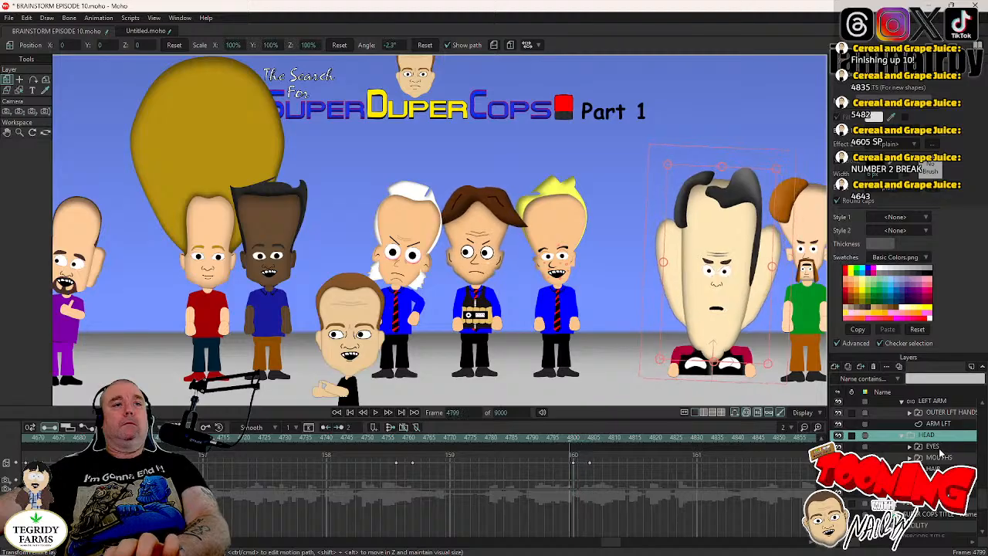
- Play the animation from frame 4753 through DR TORSO's two head tilts to check the motion
key(Right)
key(Right)
key(Left)
click(379, 438)
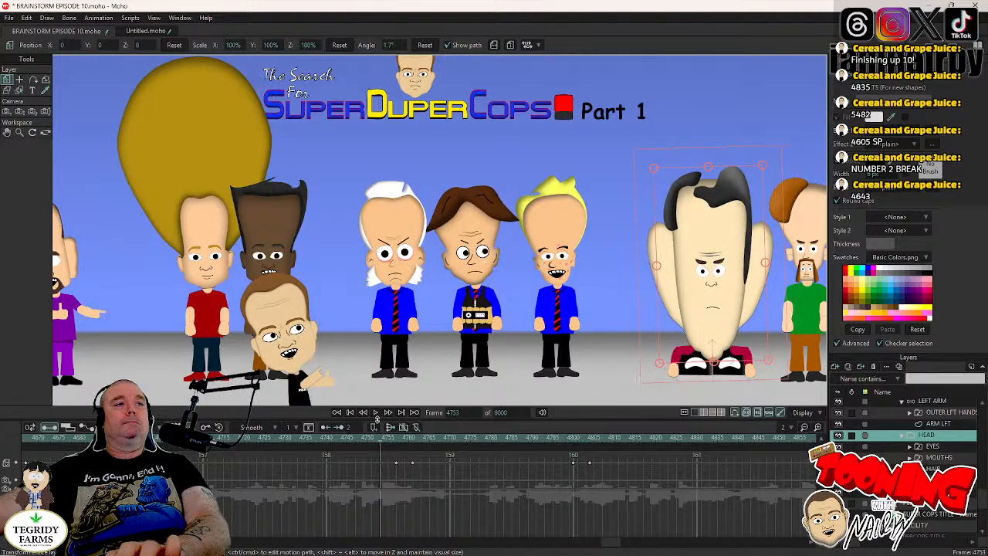
click(378, 414)
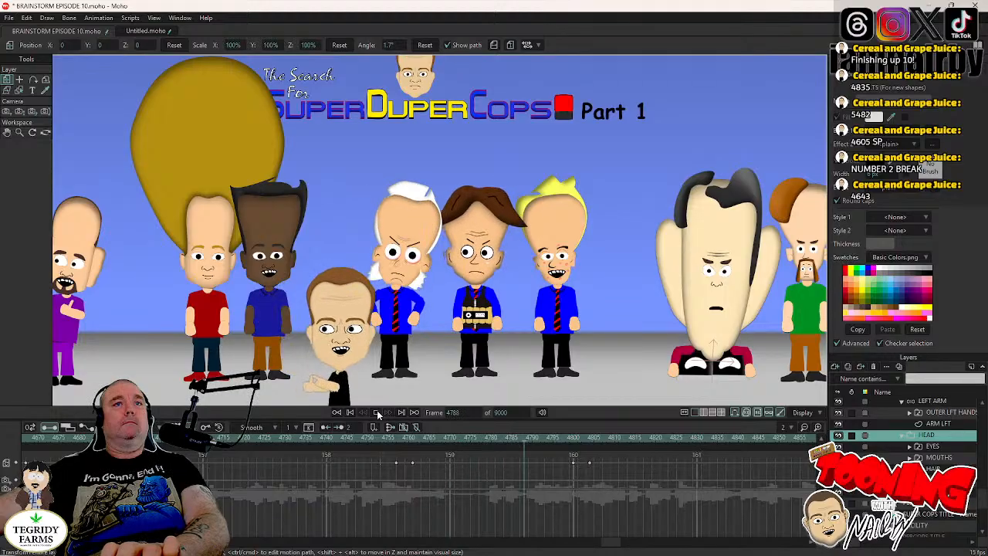
click(376, 413)
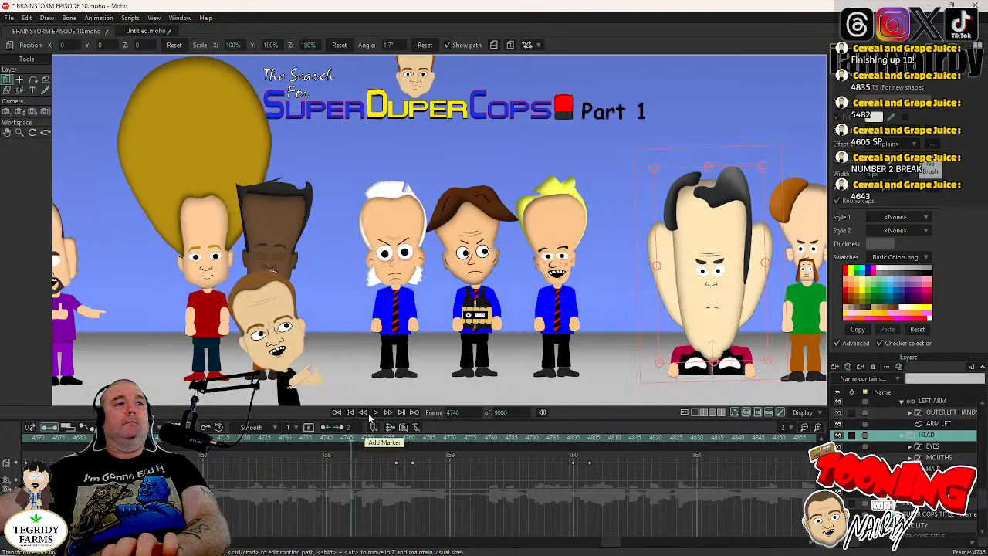
- Shift the pupils on DR TORSO's eyes open layer slightly toward the green-shirted character at frame 4759
click(401, 438)
key(ctrl+Right)
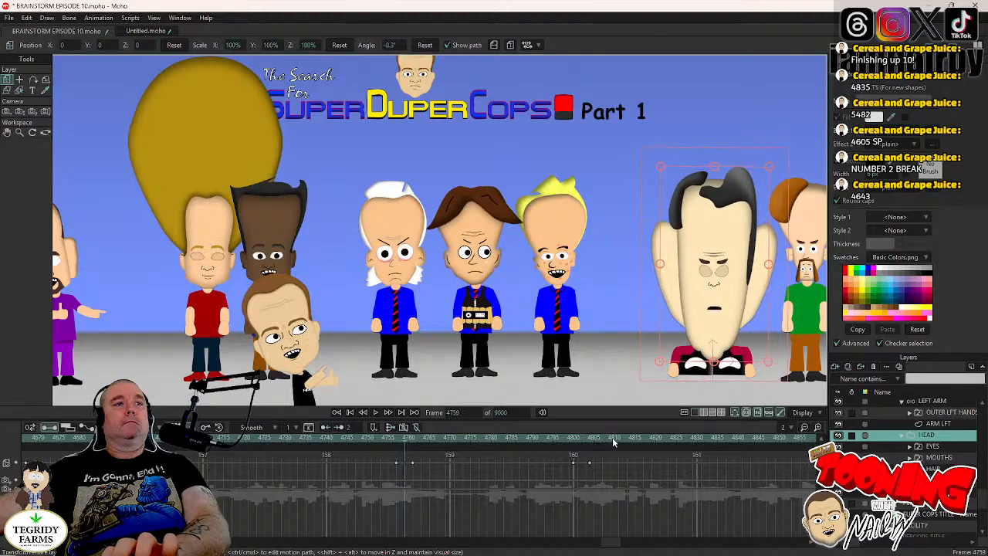
click(910, 446)
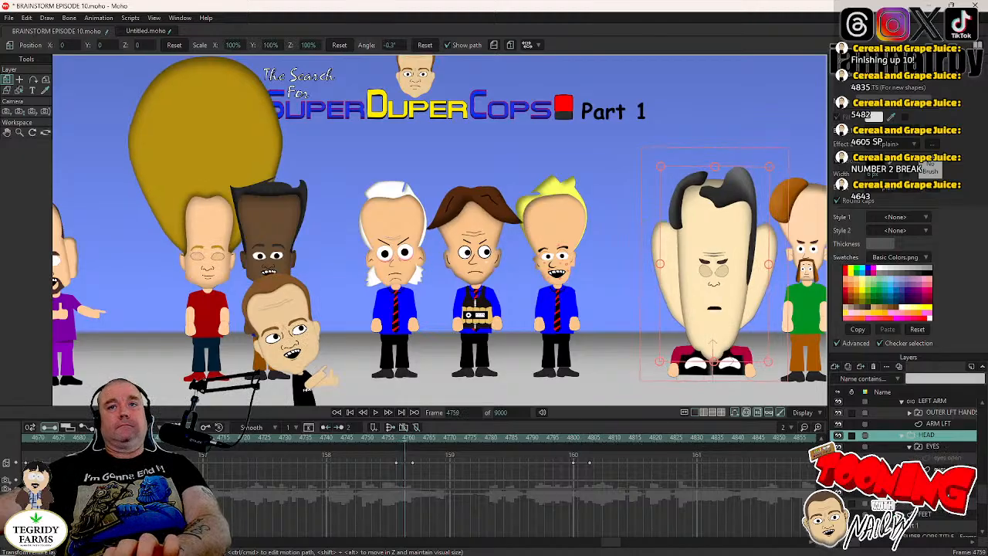
click(947, 458)
click(19, 80)
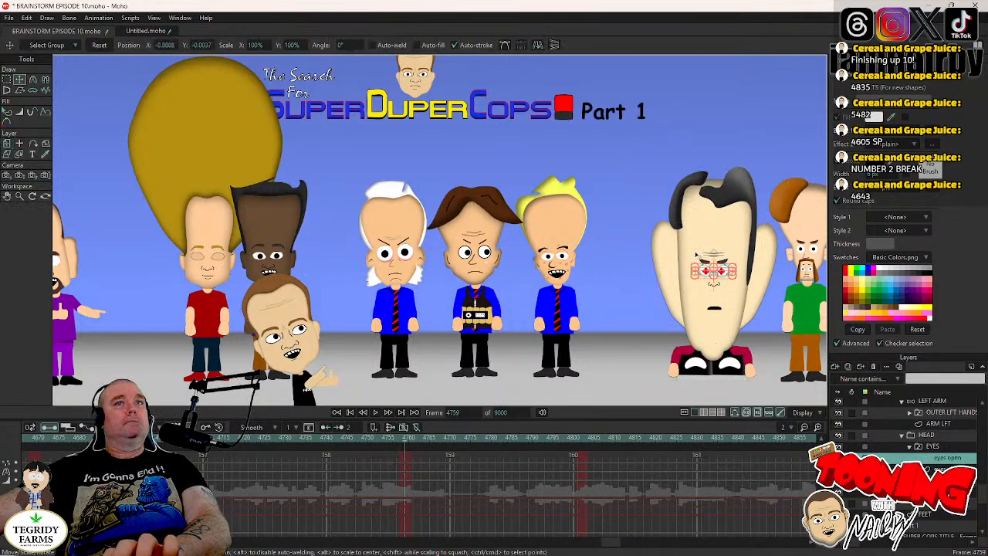
scroll(701, 310, up, 2)
drag(698, 266, 442, 282)
scroll(442, 281, up, 2)
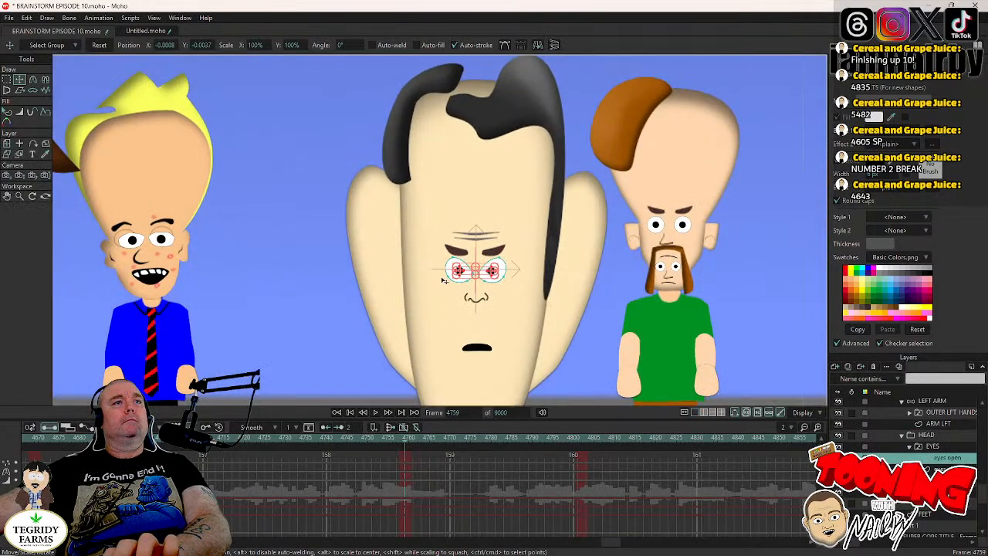
drag(386, 294, 392, 295)
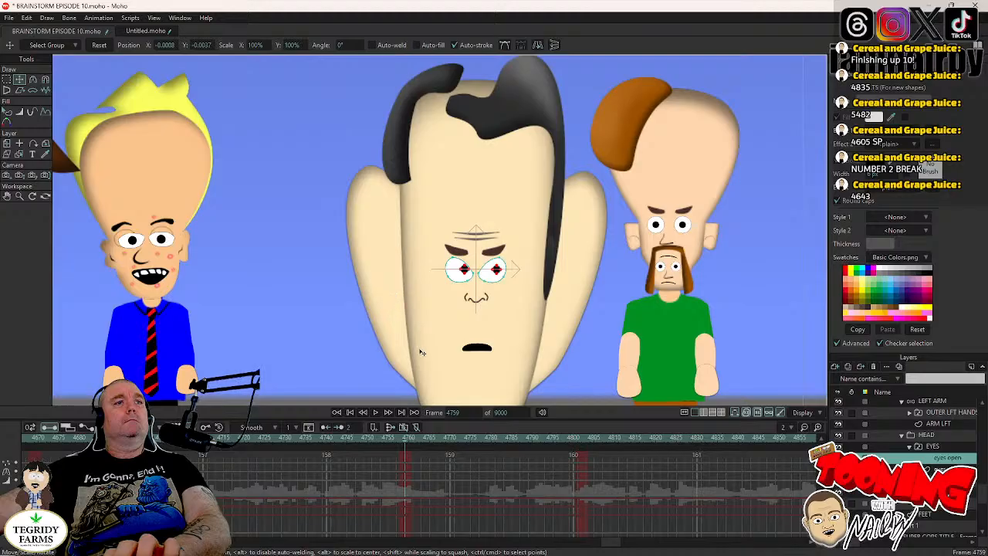
- Set the eyes open keyframes at frame 4759 to Step interpolation and save the project
drag(422, 353, 422, 352)
drag(397, 487, 410, 457)
right_click(406, 482)
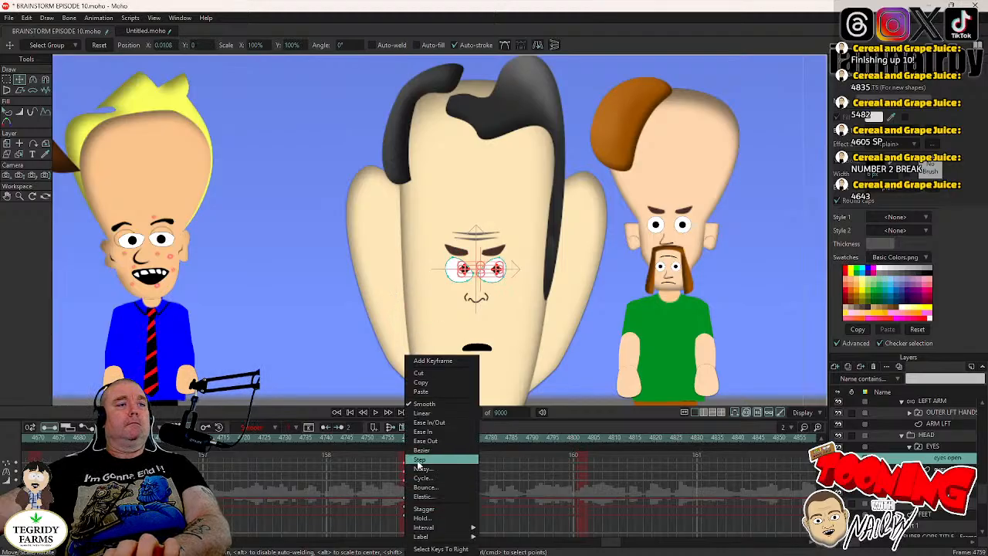
click(417, 464)
key(ctrl+s)
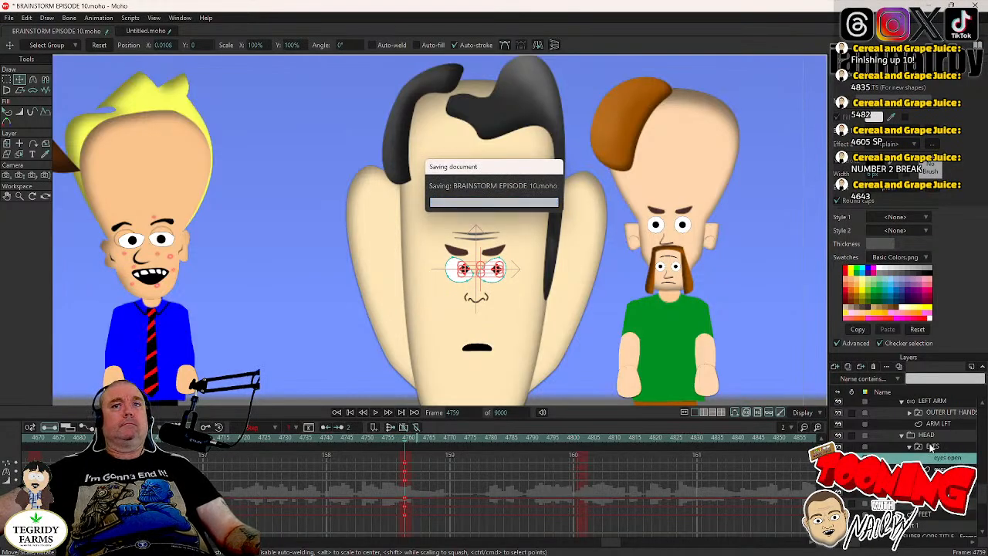
- Play the animation from frame 4751 past frame 4804 to check DR TORSO's shifted gaze and head tilts
click(930, 435)
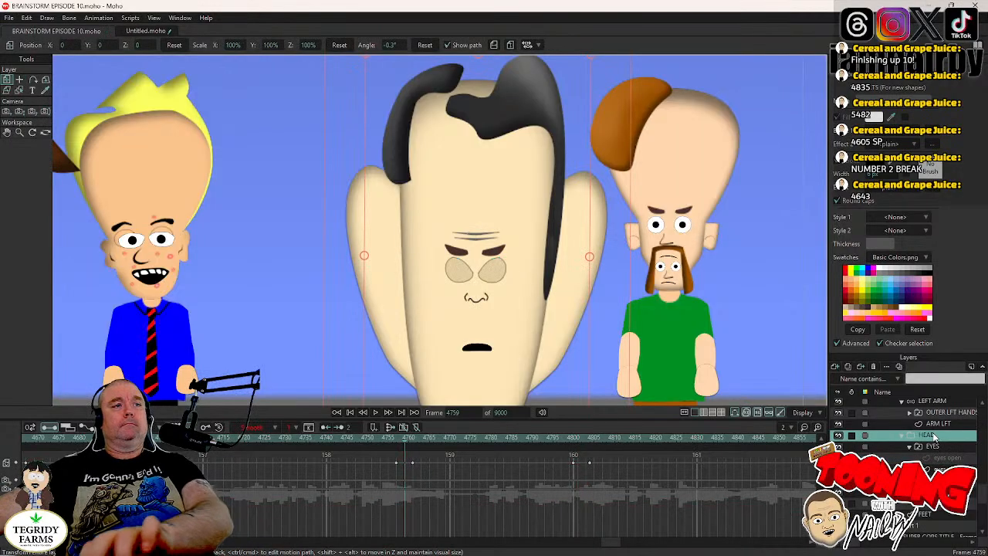
click(933, 448)
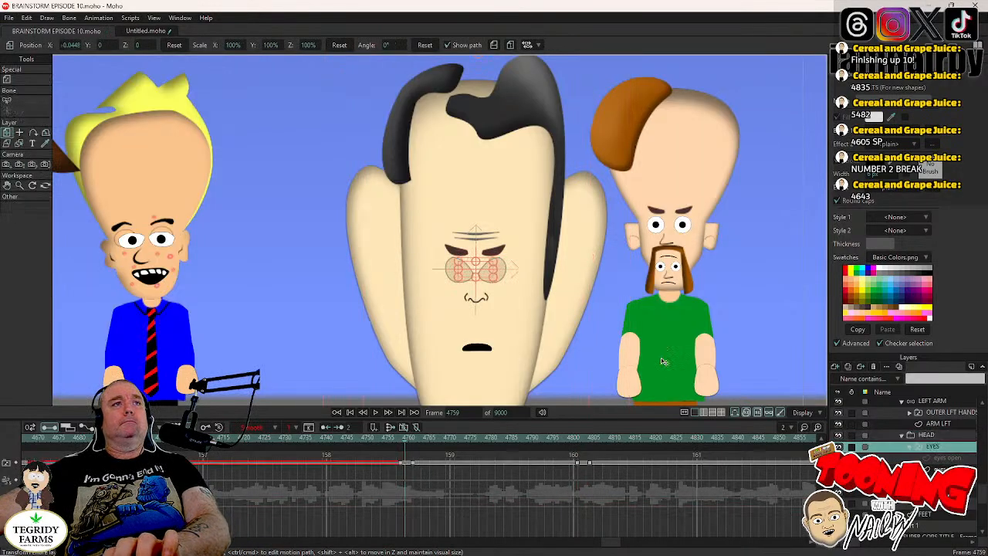
key(Right)
key(Right)
key(Right)
key(Right)
key(Right)
key(Right)
click(373, 438)
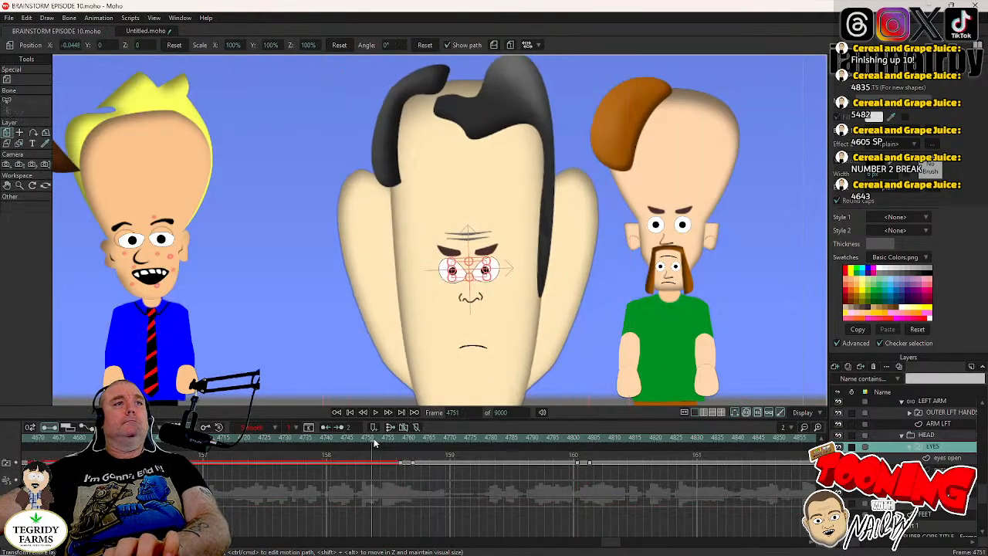
scroll(500, 325, down, 3)
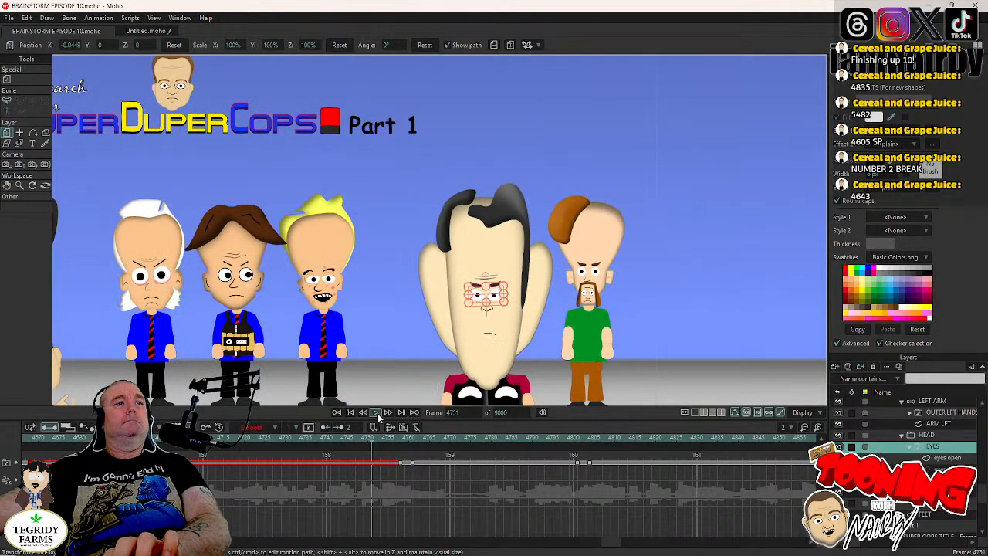
click(376, 414)
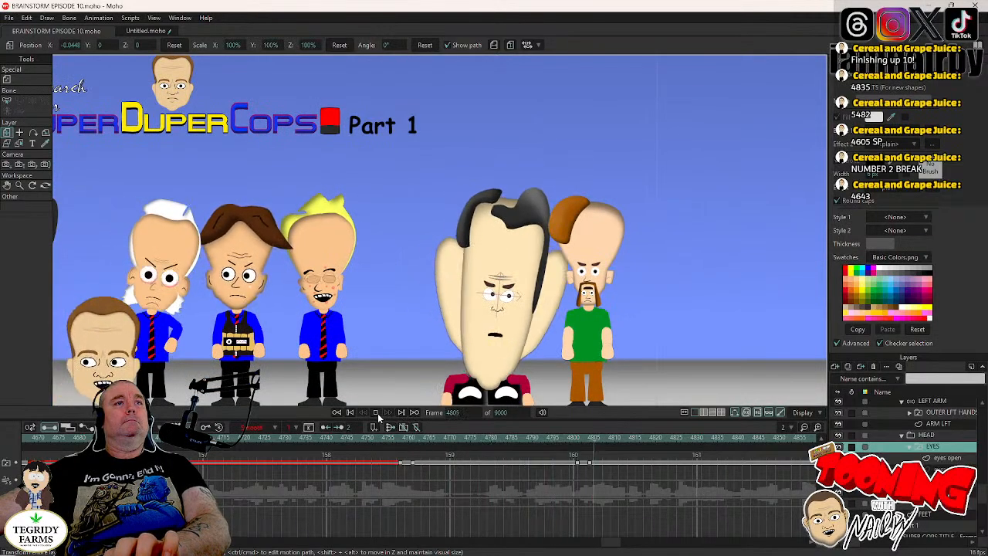
click(377, 414)
- Re-tilt DR TORSO's HEAD layer at frame 4804 counterclockwise to an angle of 1.6°
click(575, 439)
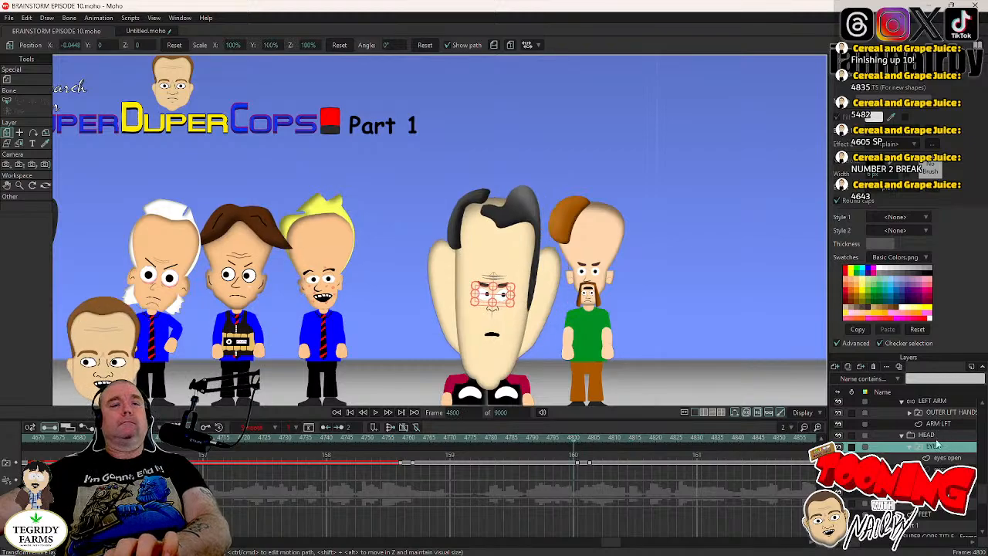
click(935, 438)
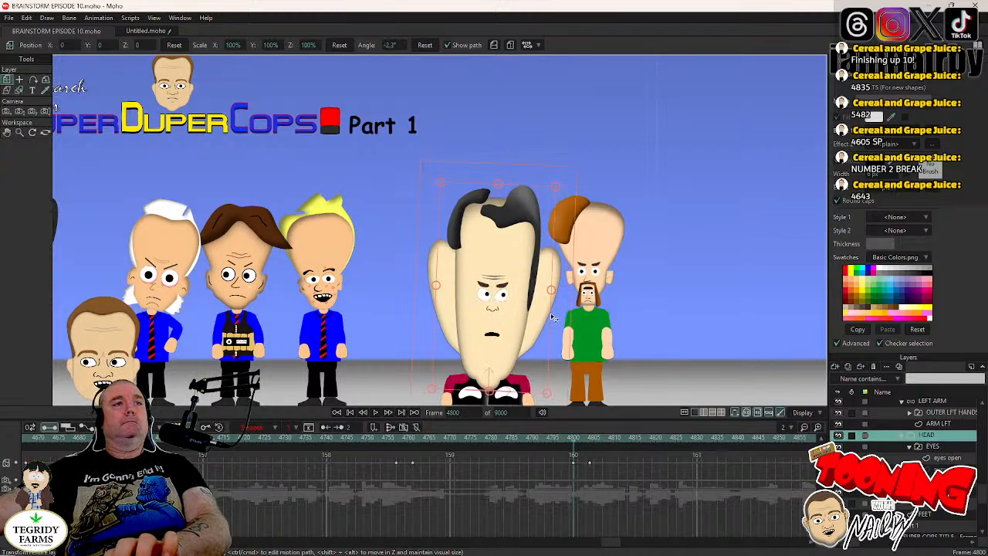
key(ctrl+Left)
key(ctrl+Left)
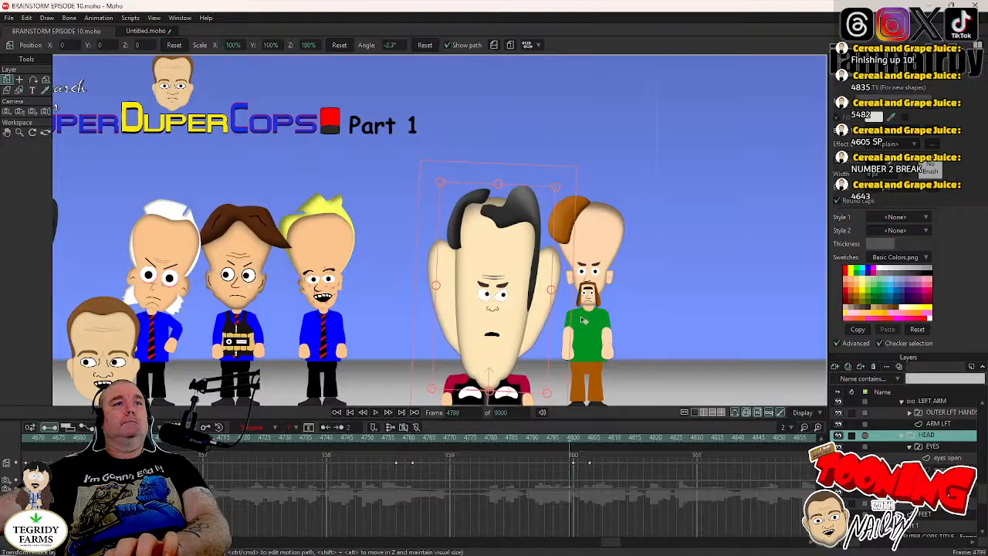
key(ctrl+Right)
key(ctrl+Right)
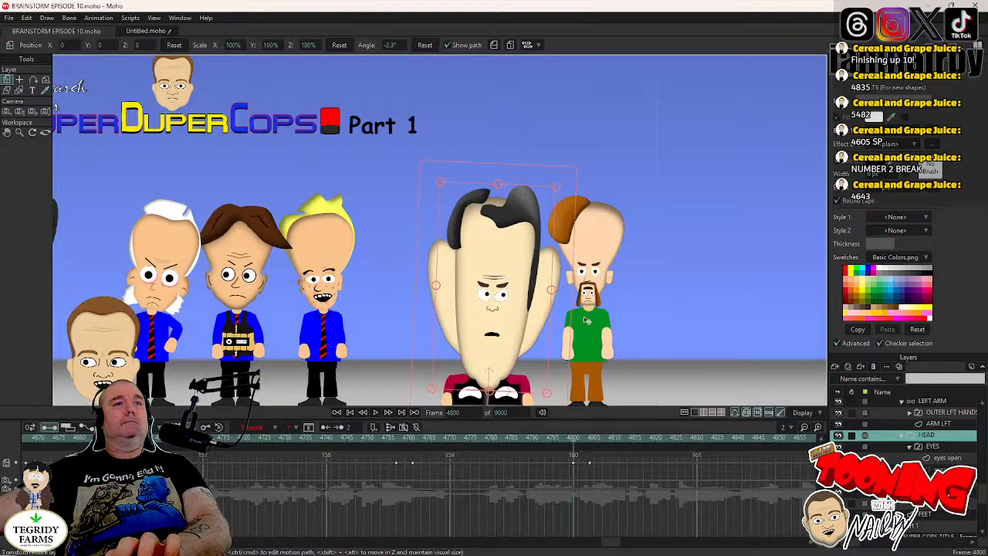
key(ctrl+Right)
key(ctrl+Right)
key(ctrl+Right)
key(ctrl+Right)
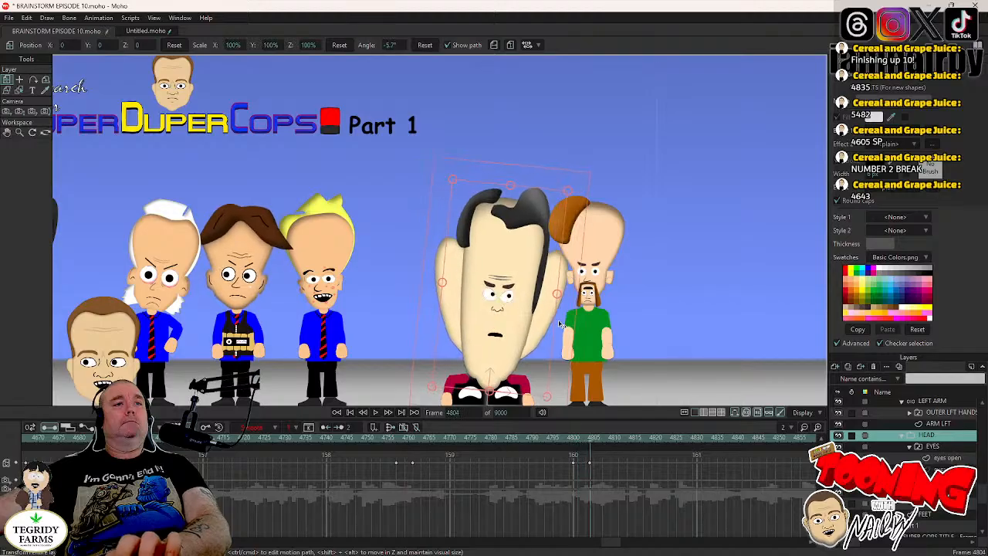
drag(561, 324, 554, 314)
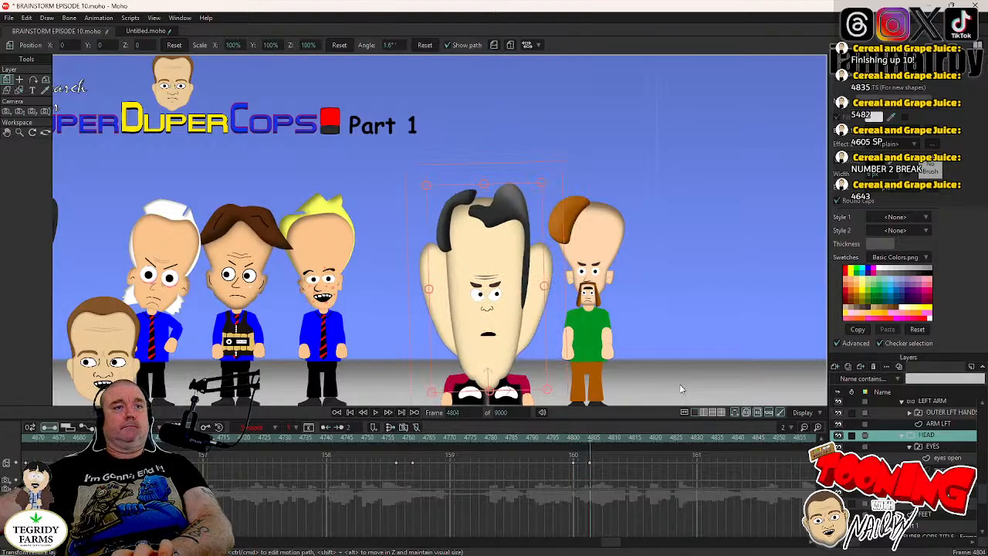
- Reset the pupils on DR TORSO's eyes open layer to their default position at frame 4803
click(947, 458)
key(ctrl+Left)
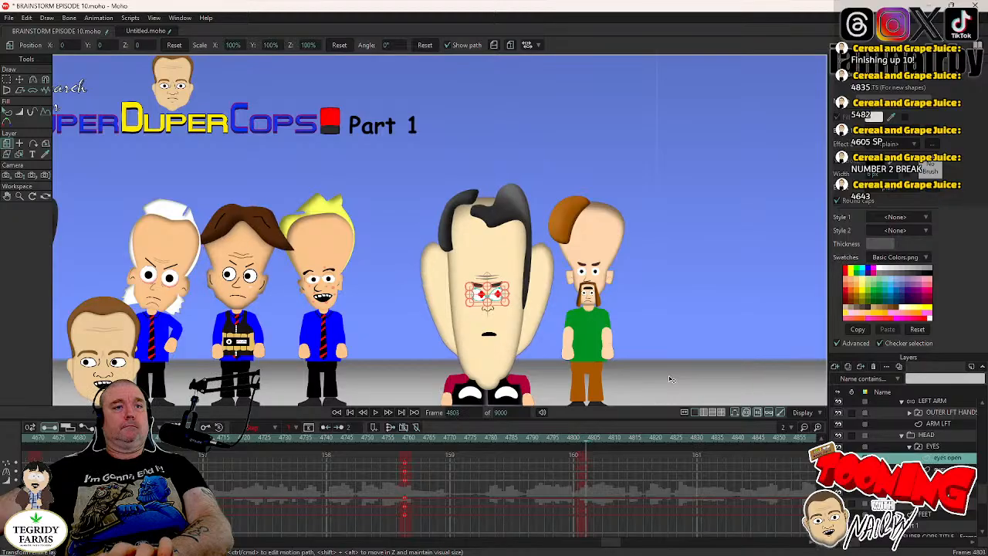
click(20, 80)
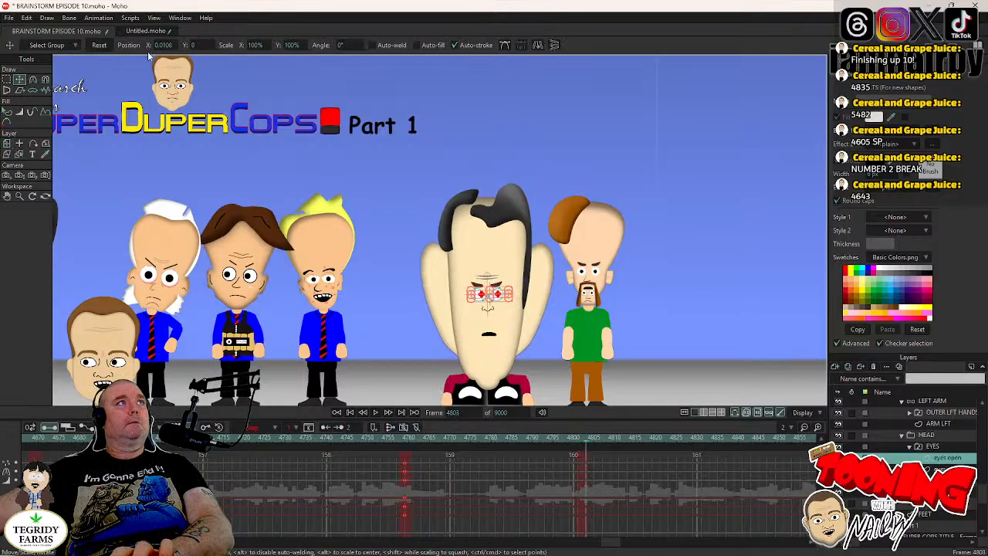
click(100, 45)
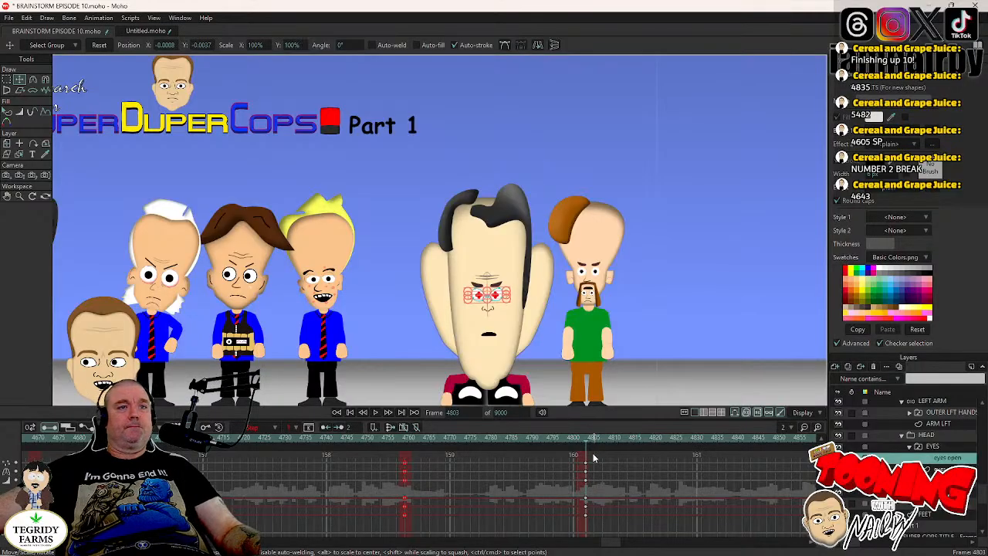
- Move the reset pupil keyframes one frame earlier, set them to Step interpolation, and save the project
drag(583, 493, 587, 484)
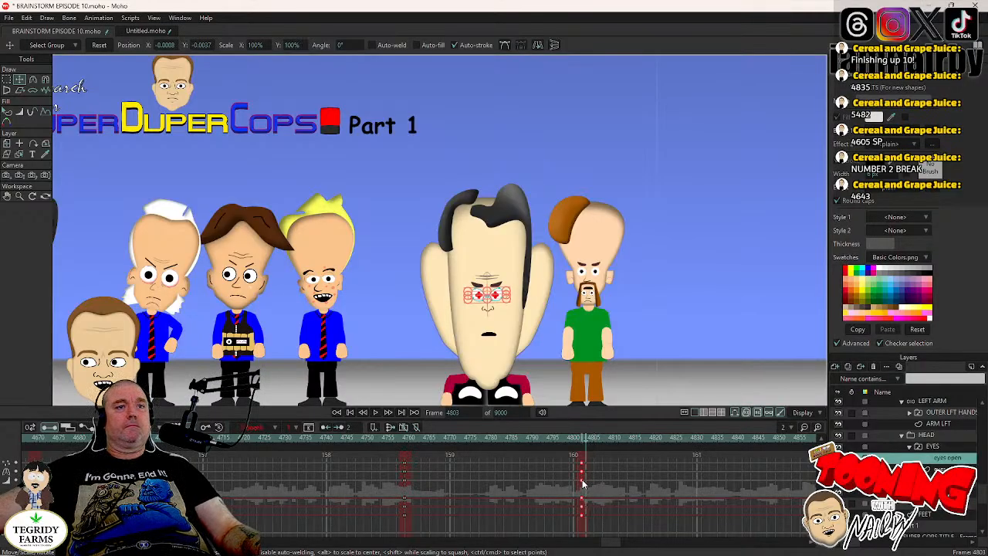
right_click(583, 484)
click(602, 457)
key(ctrl+s)
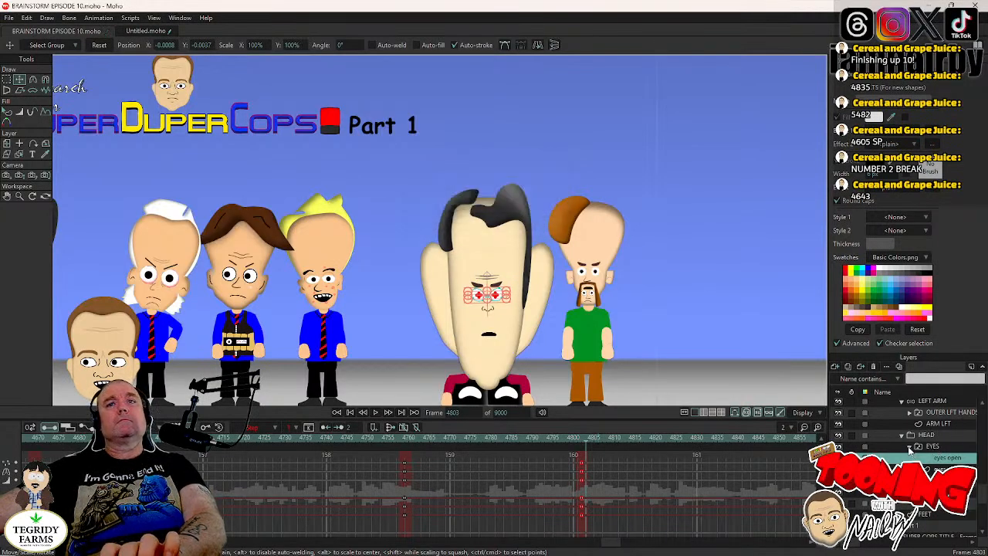
- Collapse the EYES group, select DR TORSO's HEAD layer, and play the animation onward from frame 4803
click(911, 447)
click(940, 436)
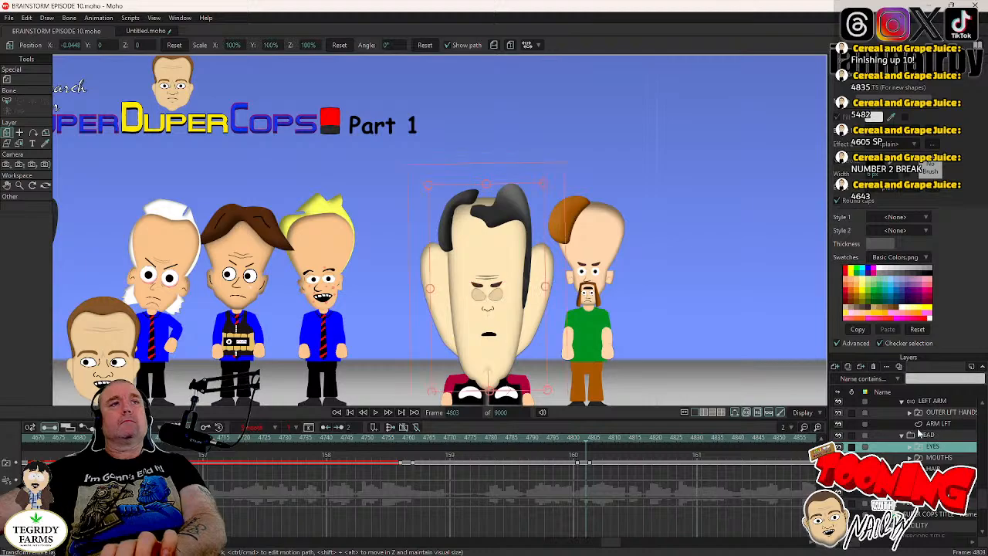
click(373, 413)
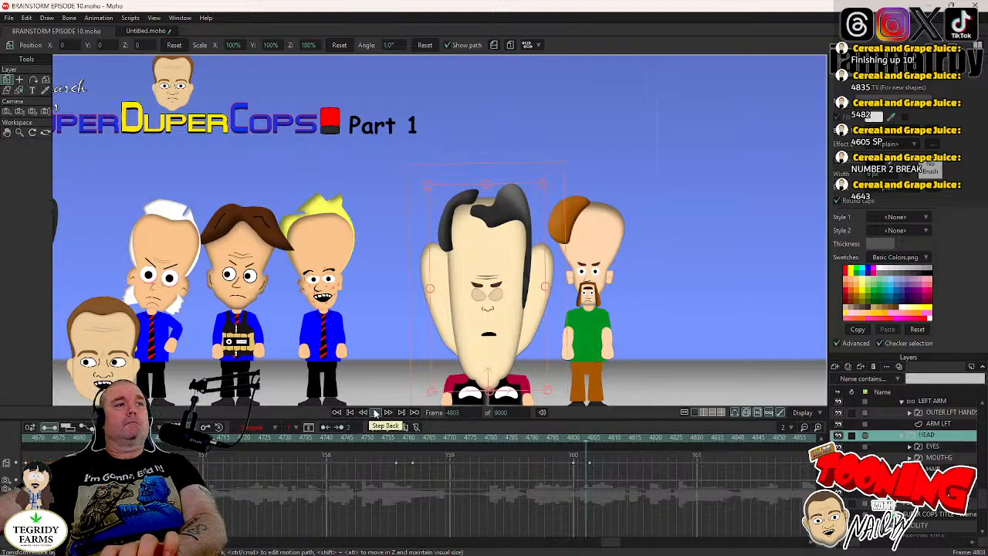
click(375, 413)
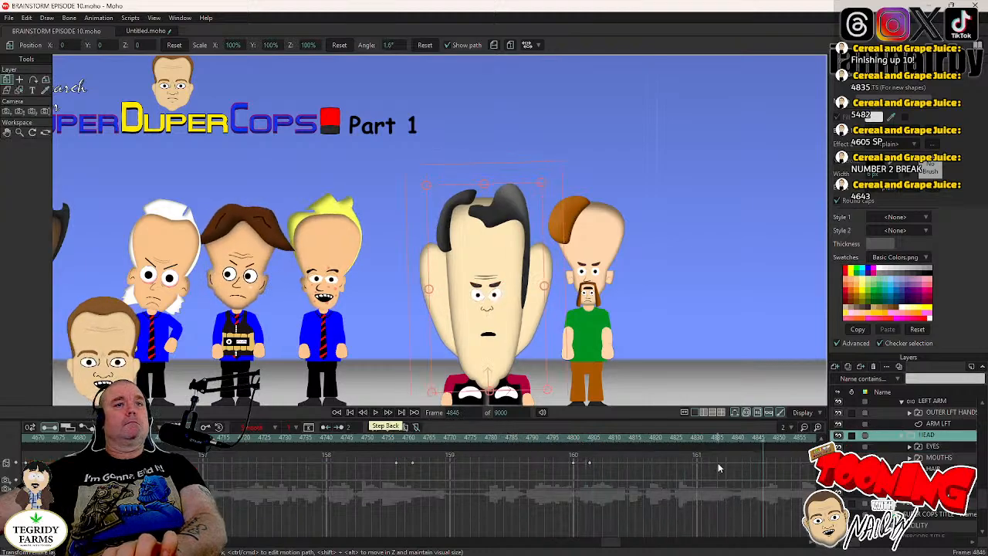
- Keyframe DR TORSO's HEAD layer at frame 4935, just before his next blink
click(934, 447)
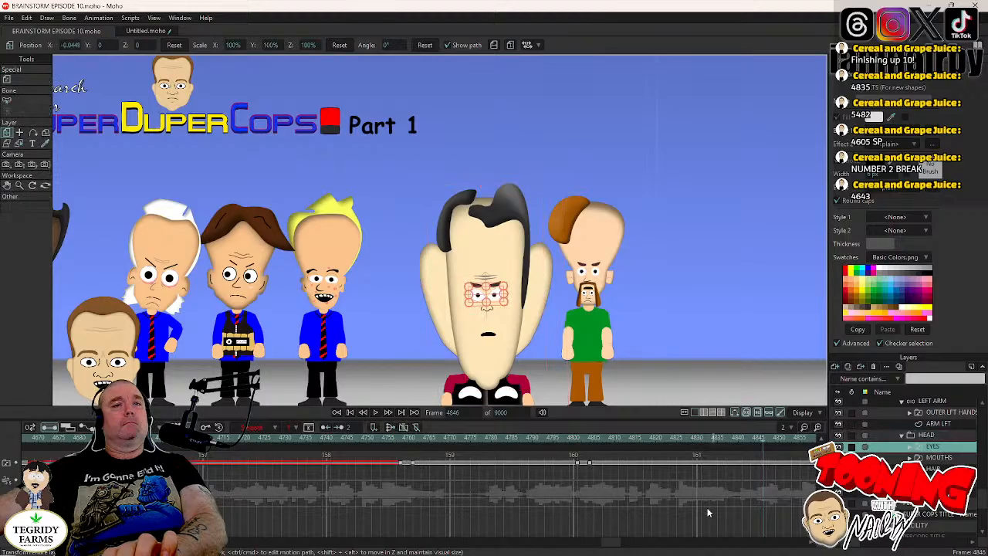
drag(610, 543, 628, 545)
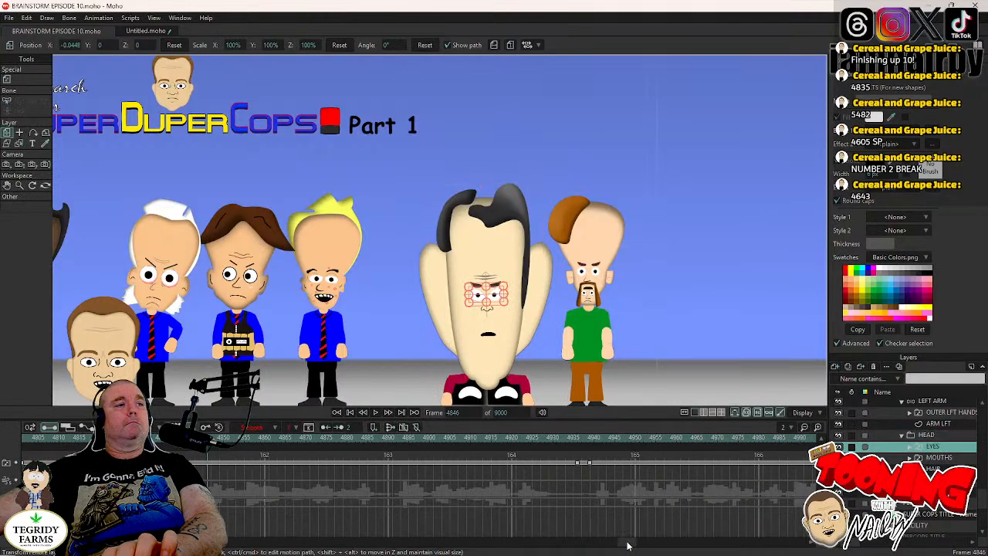
click(577, 438)
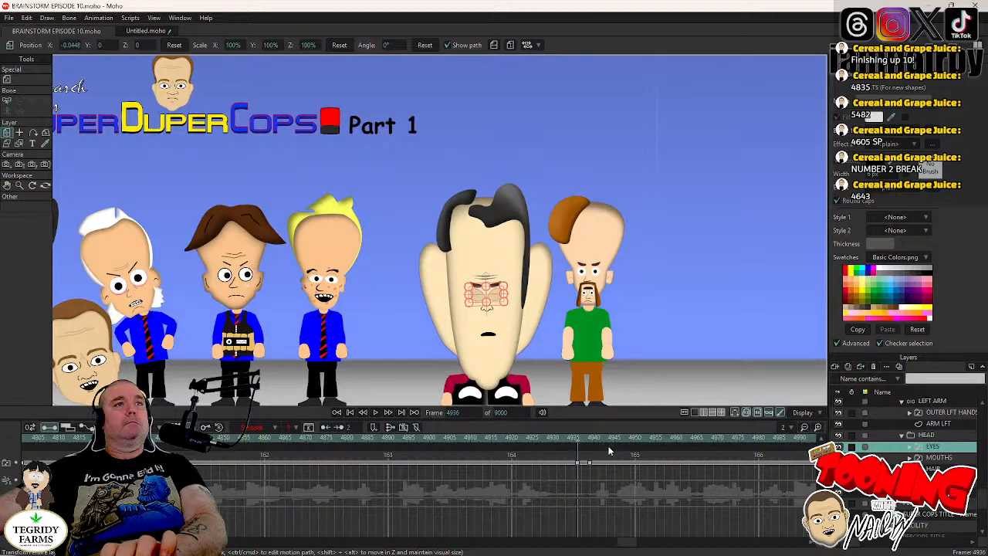
key(Left)
click(926, 435)
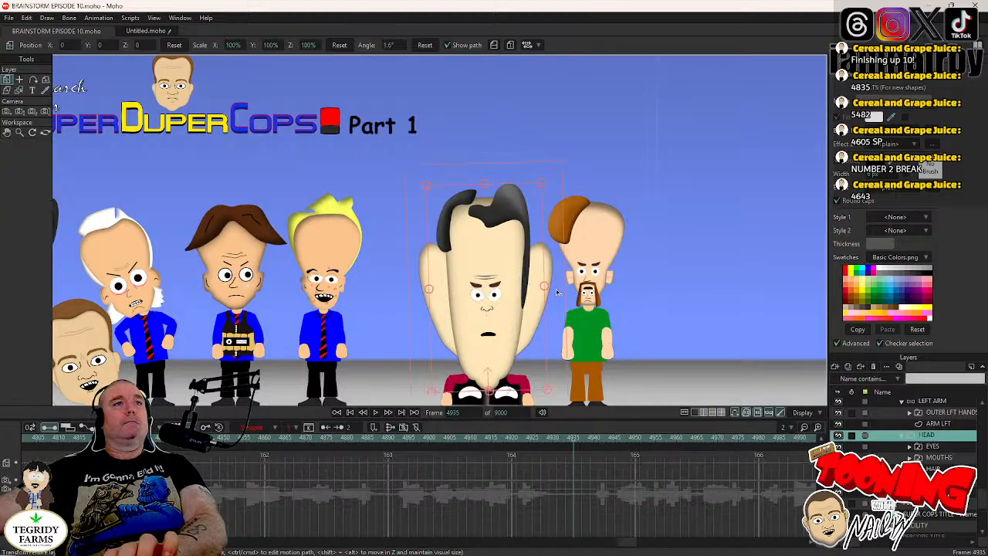
click(556, 292)
- Rotate DR TORSO's HEAD layer clockwise to about -1.8° at frame 4939, the end of the blink
key(Right)
key(Right)
key(Right)
key(Right)
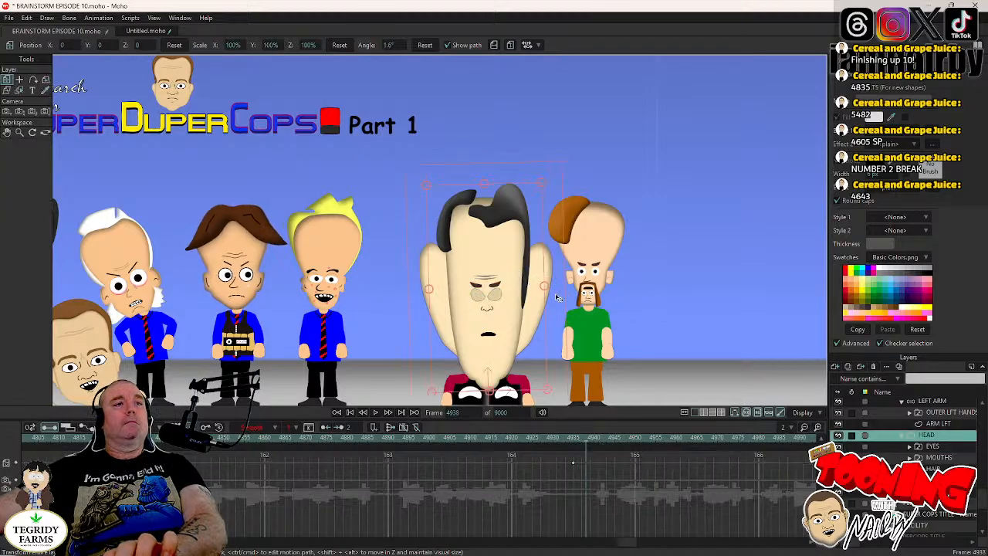
drag(556, 293, 561, 303)
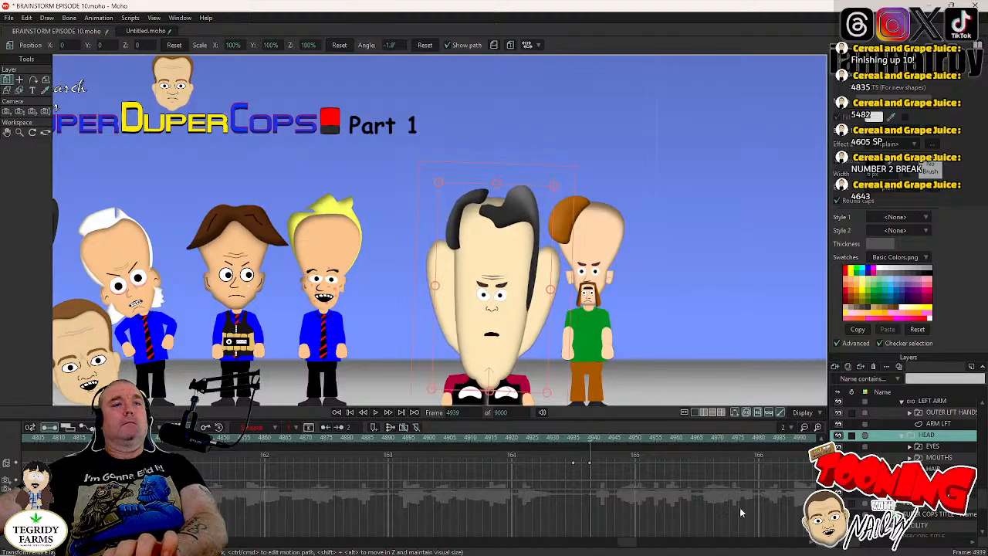
- Keyframe DR TORSO's HEAD layer at frame 5166, rotate it counterclockwise to about 1.8° at frame 5170, and save the project
click(932, 447)
drag(629, 541, 657, 540)
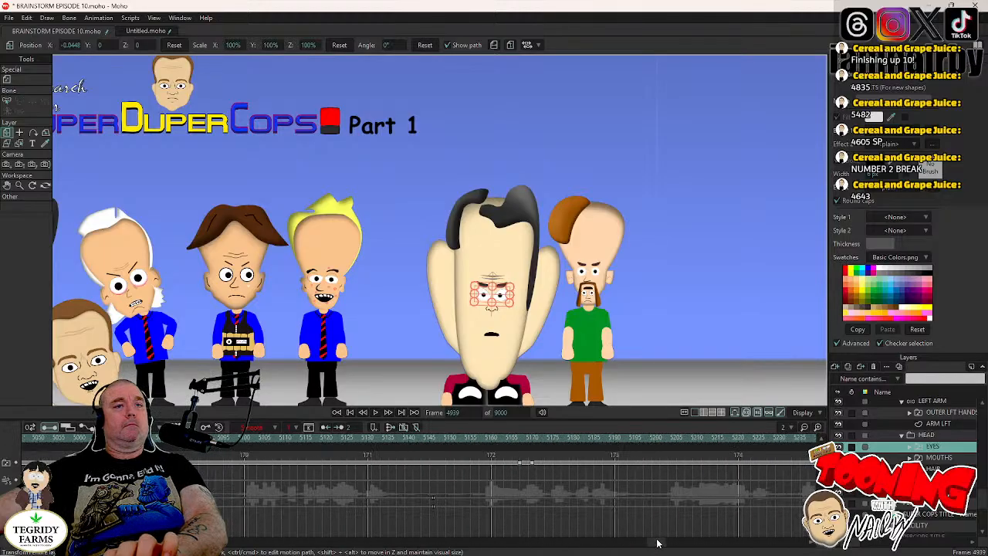
click(521, 445)
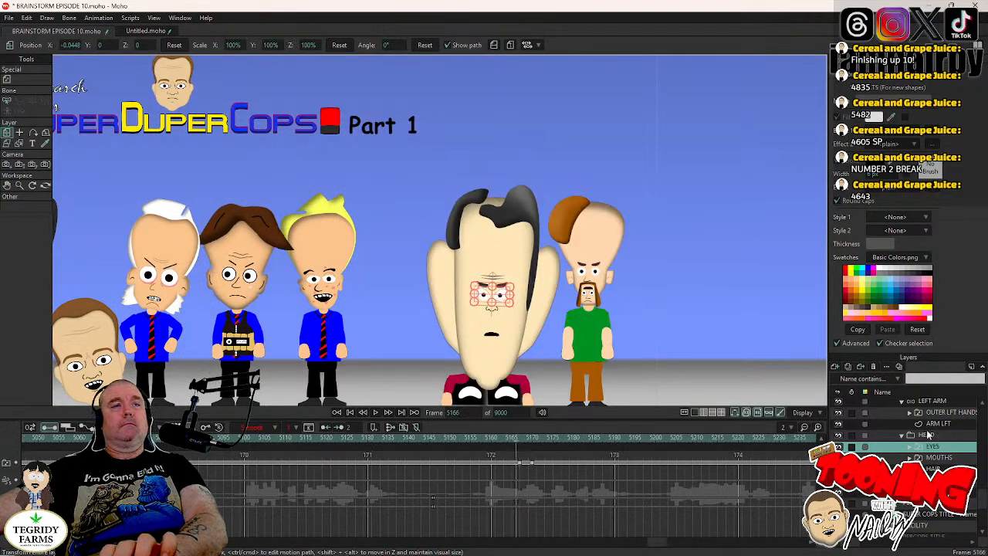
click(928, 435)
click(556, 315)
key(Right)
key(Right)
key(Right)
key(Right)
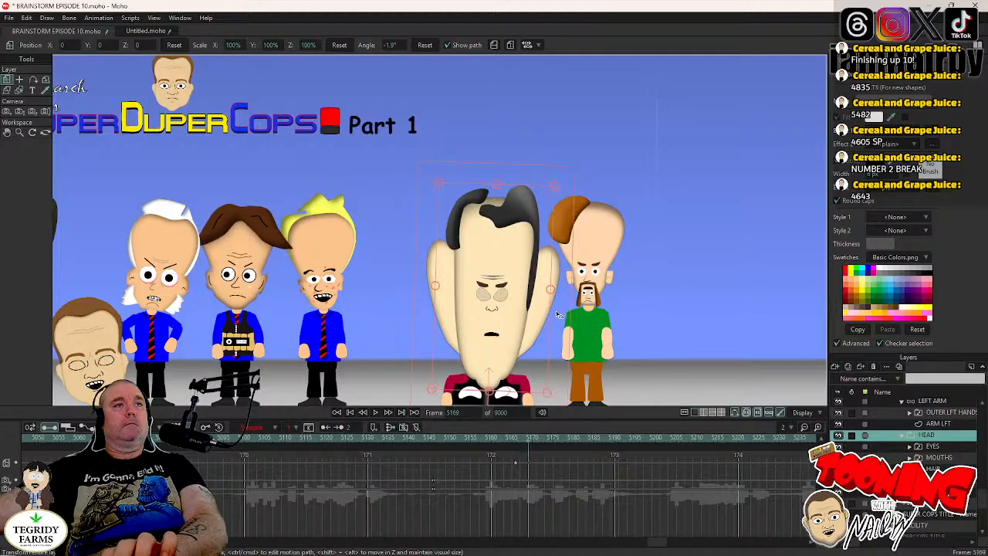
drag(557, 314, 551, 305)
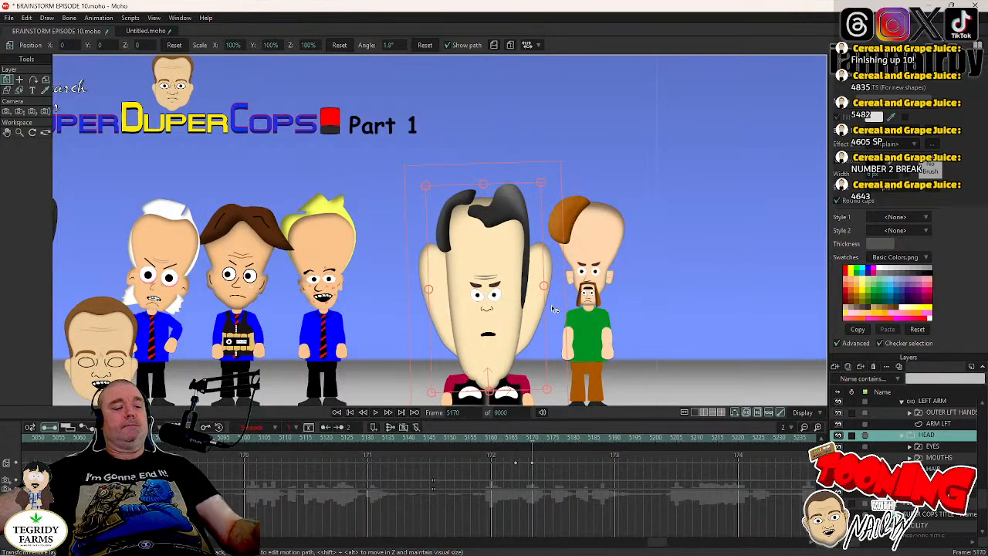
key(ctrl+s)
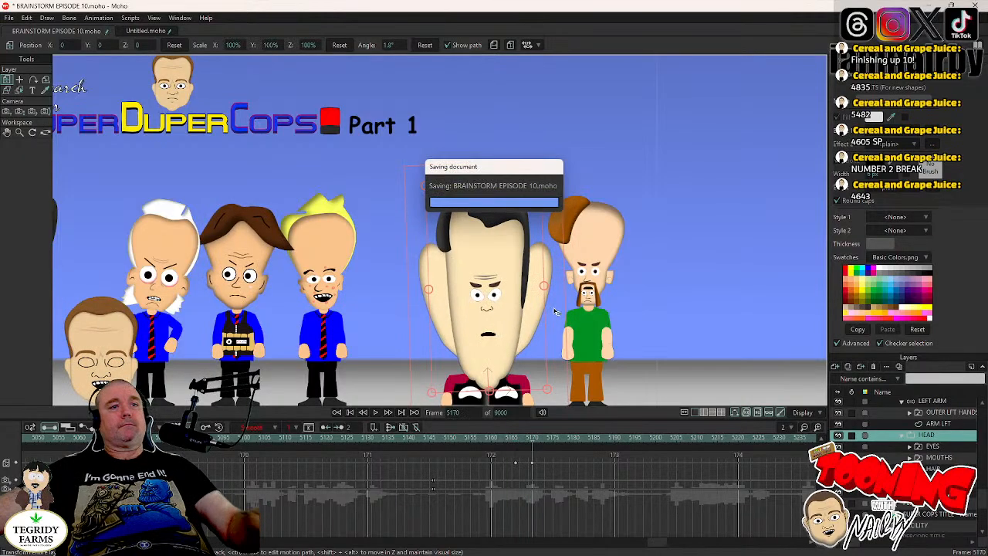
- Keyframe DR TORSO's HEAD layer at the next blink, frame 5297, and rotate it clockwise to about -3.2° at frame 5301
click(938, 448)
drag(651, 542, 669, 543)
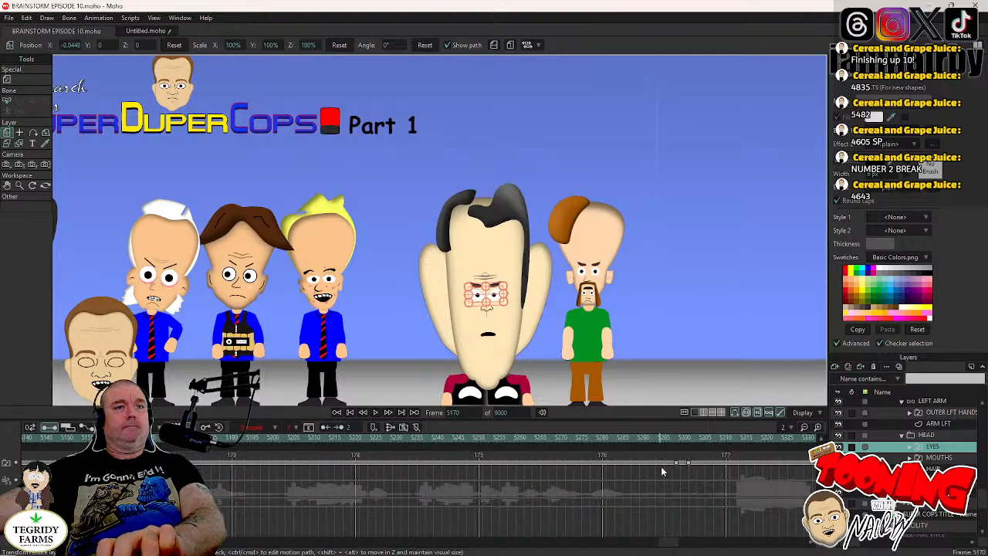
click(676, 441)
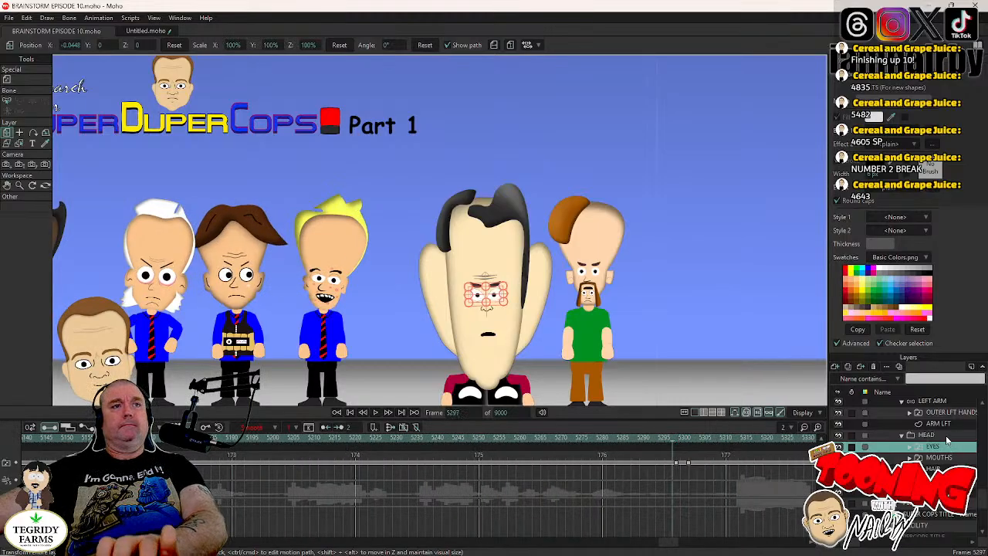
click(947, 437)
click(560, 340)
key(Right)
key(Right)
key(Right)
key(Right)
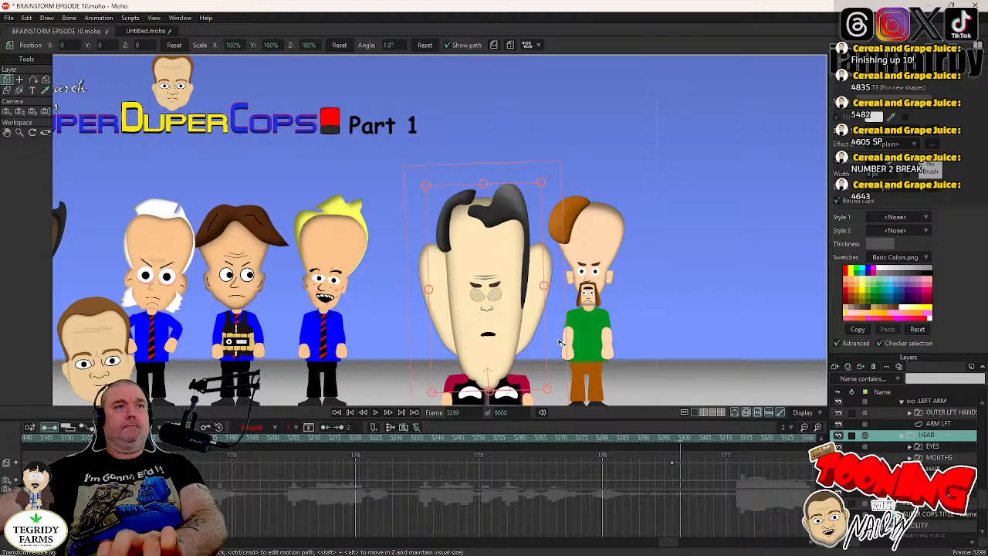
drag(560, 341, 565, 354)
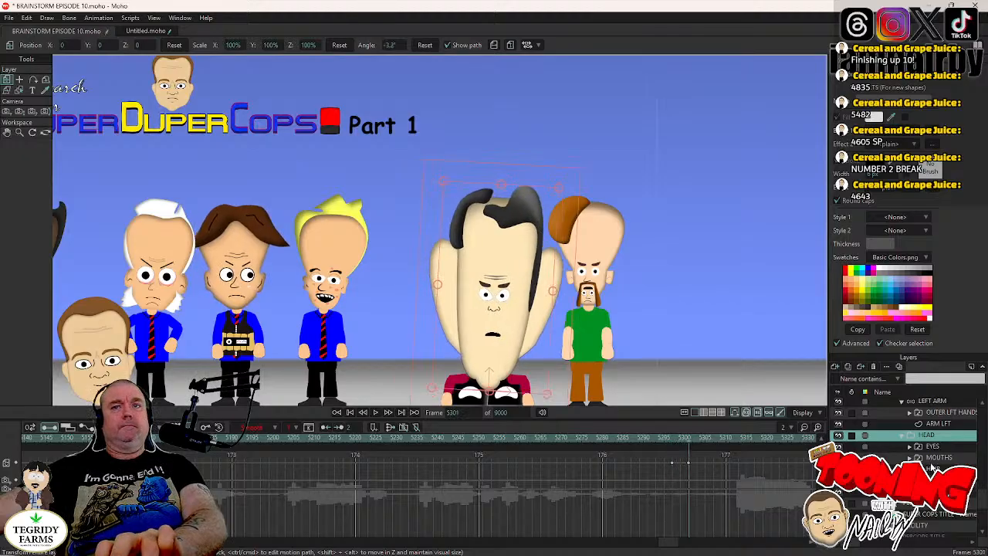
- Keyframe DR TORSO's HEAD layer at frame 5399 and rotate it counterclockwise to about 1.2° at frame 5403
click(944, 447)
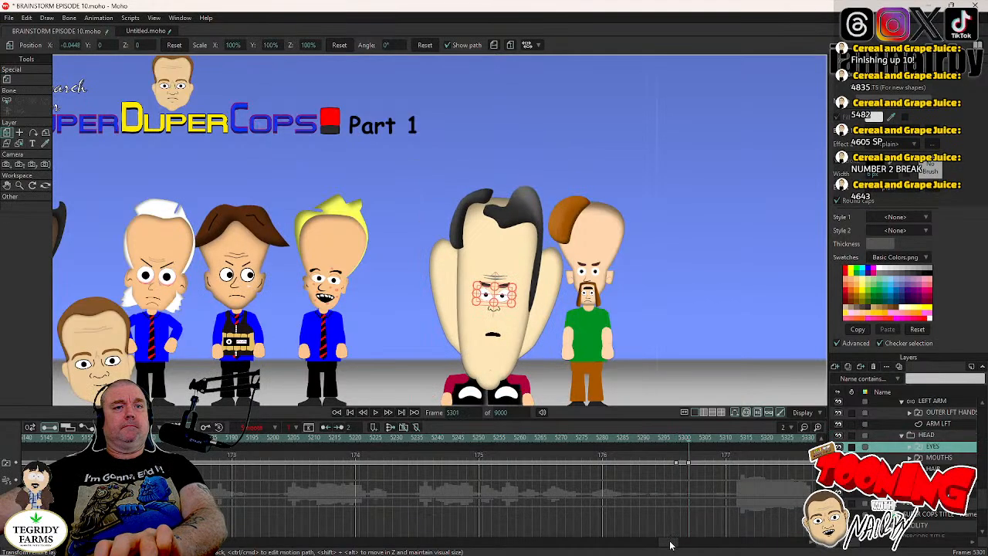
drag(670, 546, 686, 546)
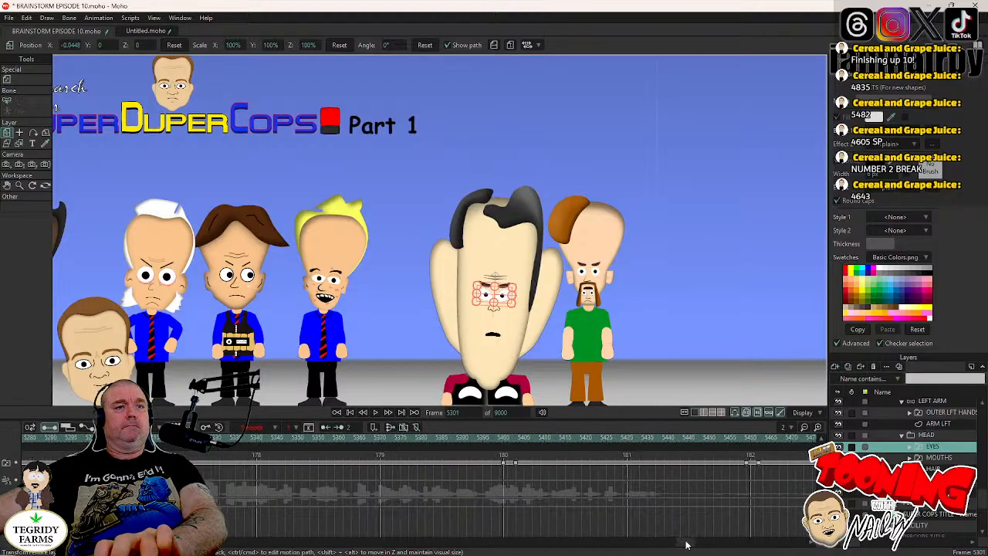
click(504, 440)
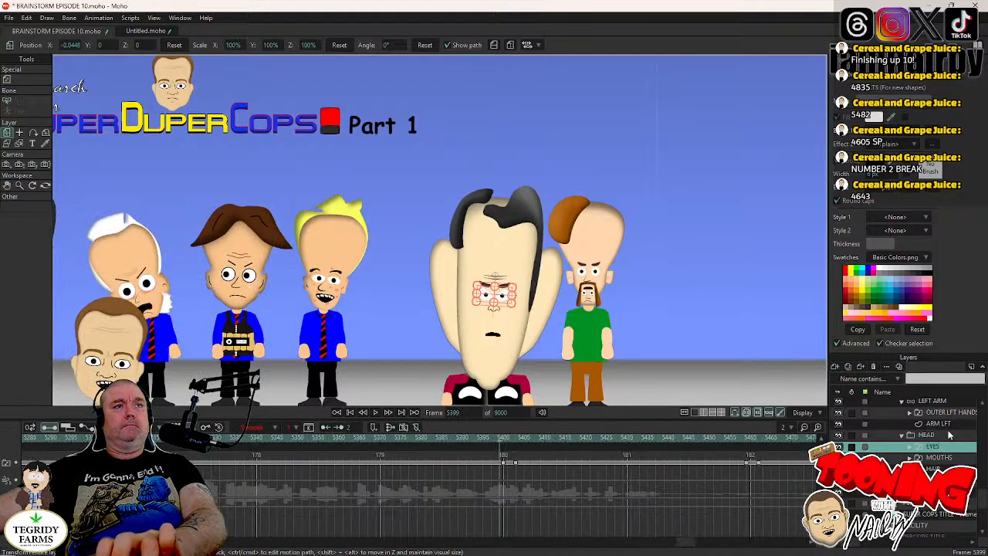
click(949, 435)
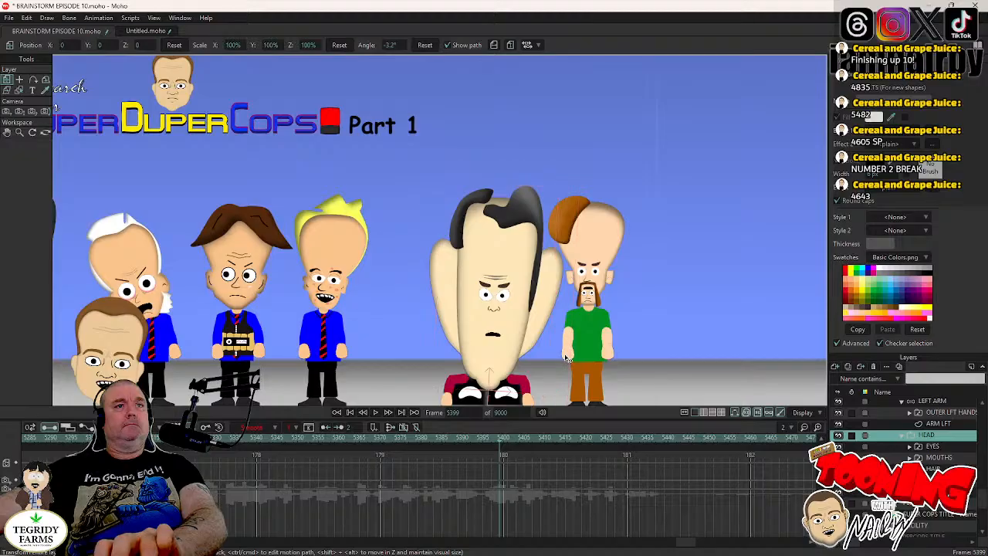
key(Right)
key(Right)
key(Right)
key(Right)
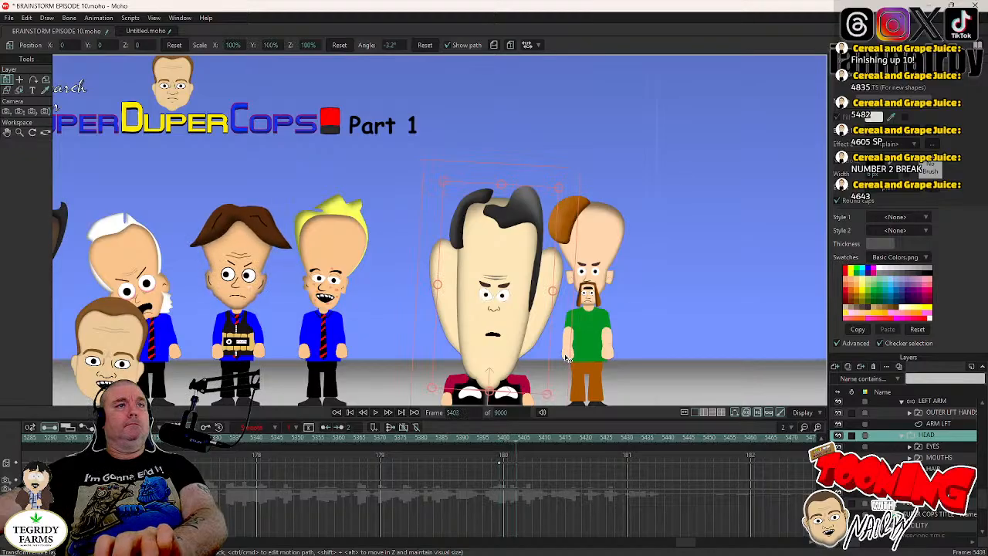
drag(567, 352, 567, 351)
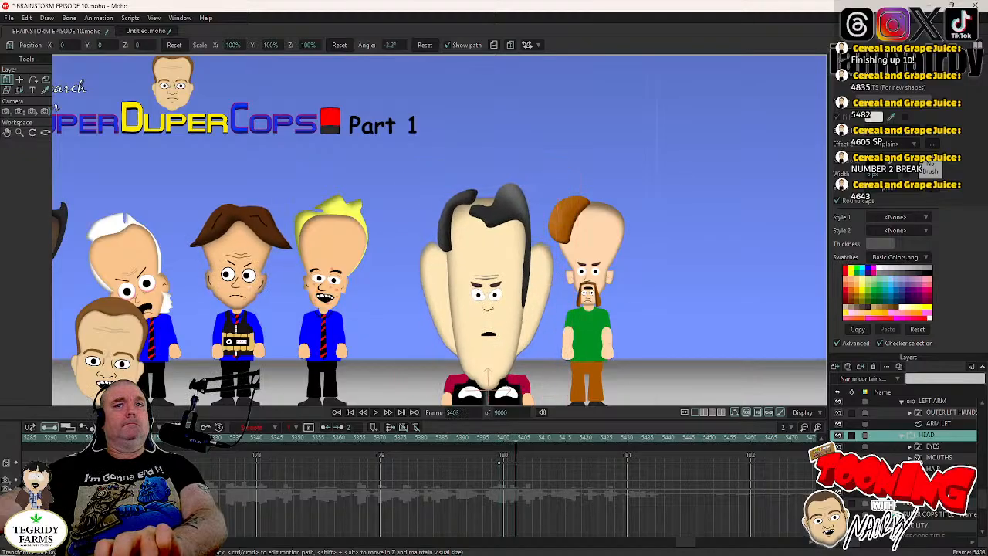
- Keyframe DR TORSO's HEAD layer at frame 5458, rotate it clockwise to about -0.6° at frame 5462, and save the project
click(934, 447)
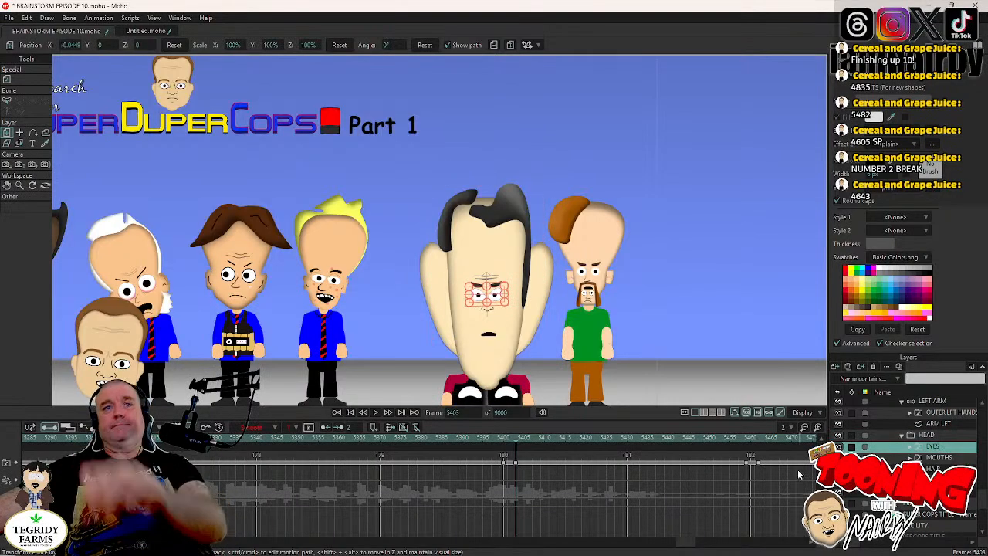
click(746, 439)
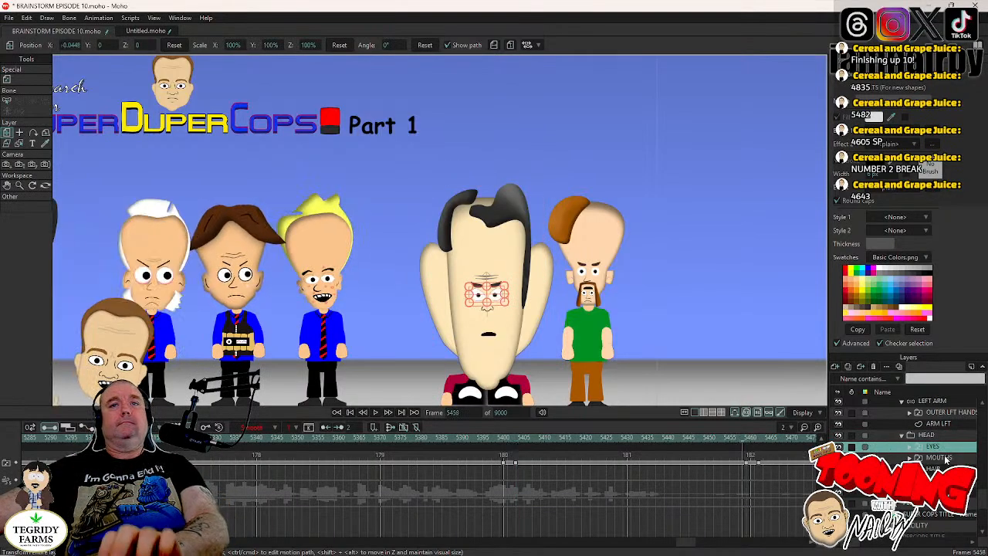
click(938, 435)
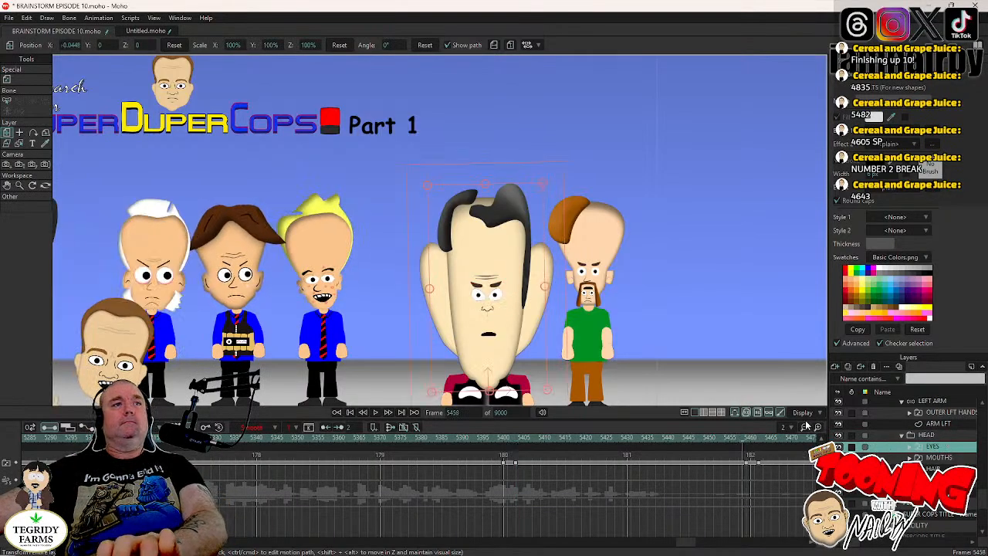
click(558, 352)
key(Right)
key(Right)
key(Right)
key(Right)
drag(558, 352, 562, 359)
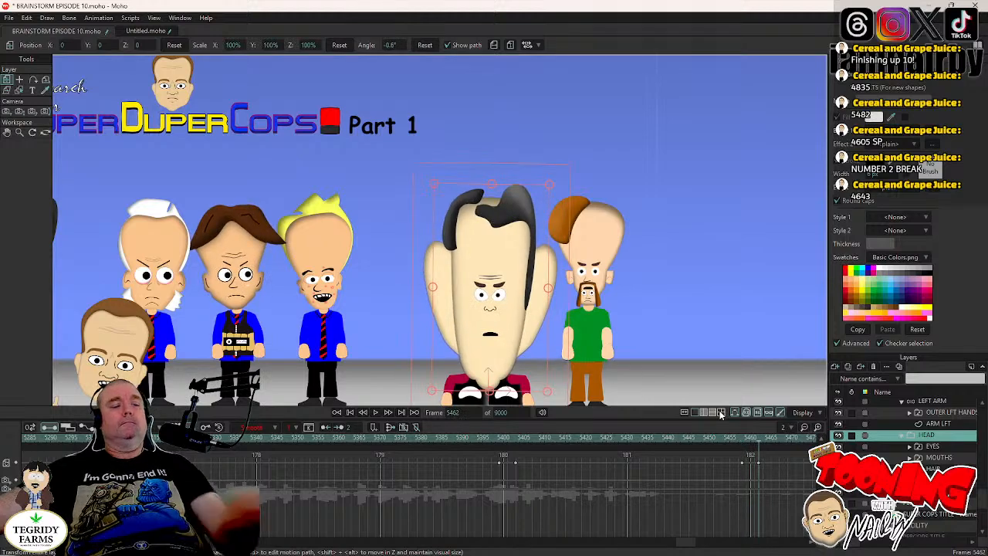
key(ctrl+s)
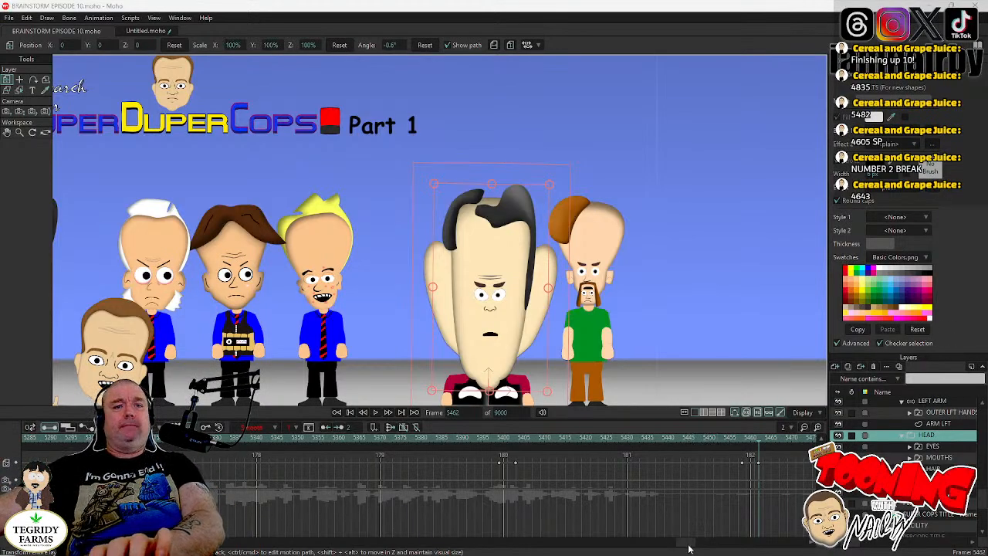
- Return to frame 4605, collapse the DR TORSO group, expand MR CHIN, and select the eye switch layer in his HEAD group
drag(689, 548, 698, 552)
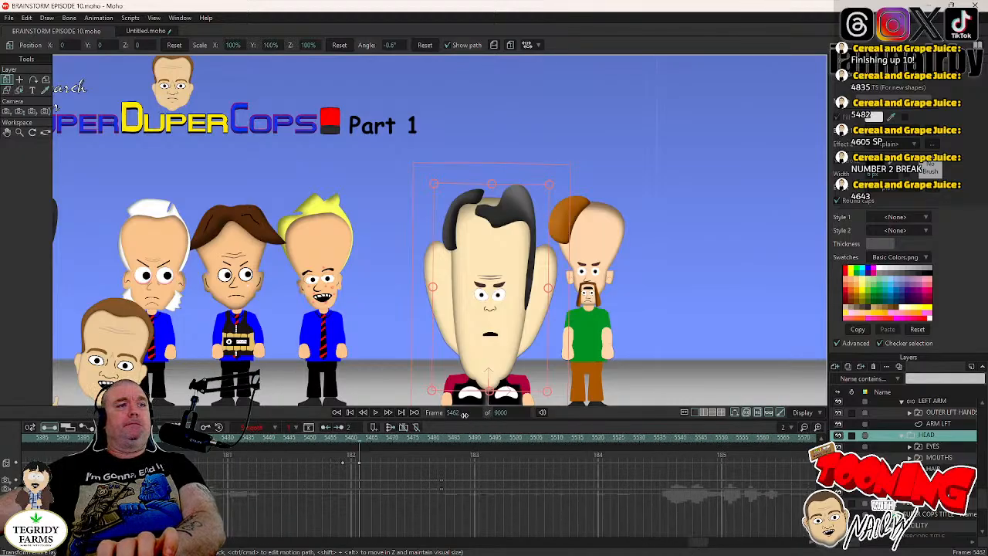
click(463, 413)
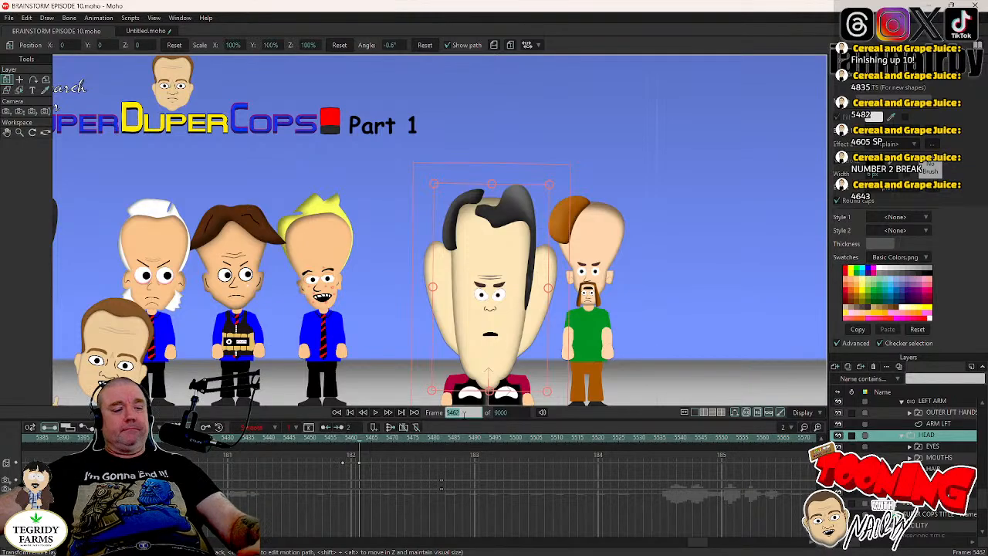
text(460)
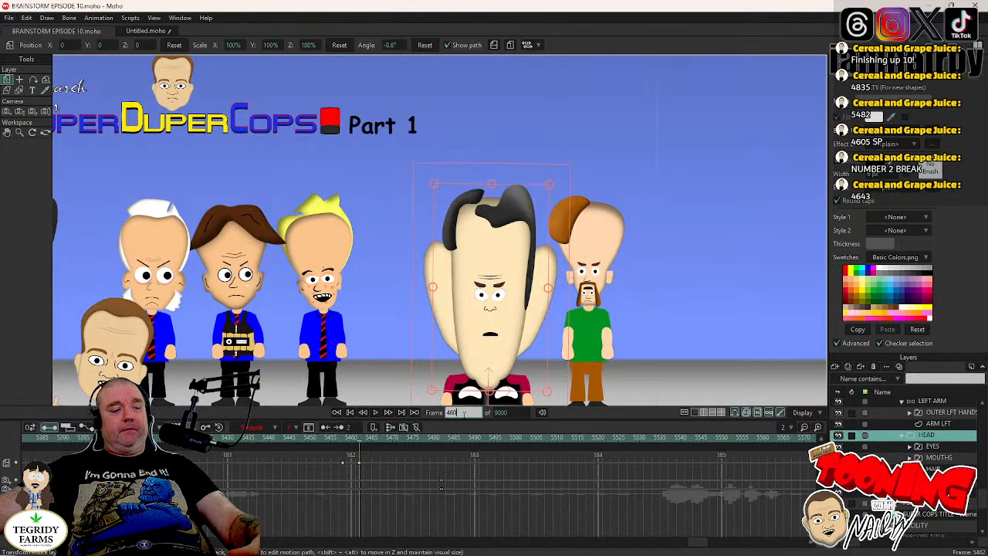
text(5)
key(Return)
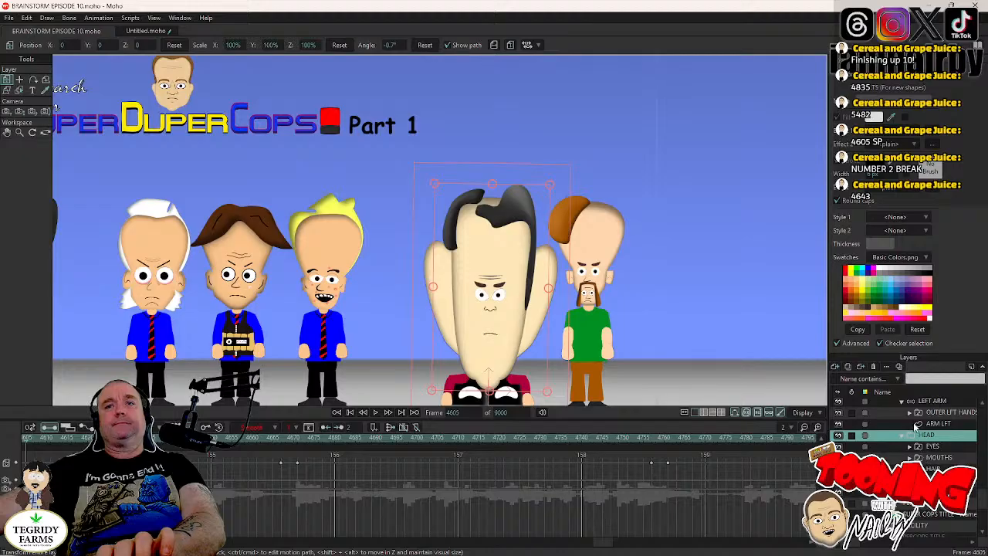
scroll(907, 429, up, 3)
scroll(888, 429, up, 1)
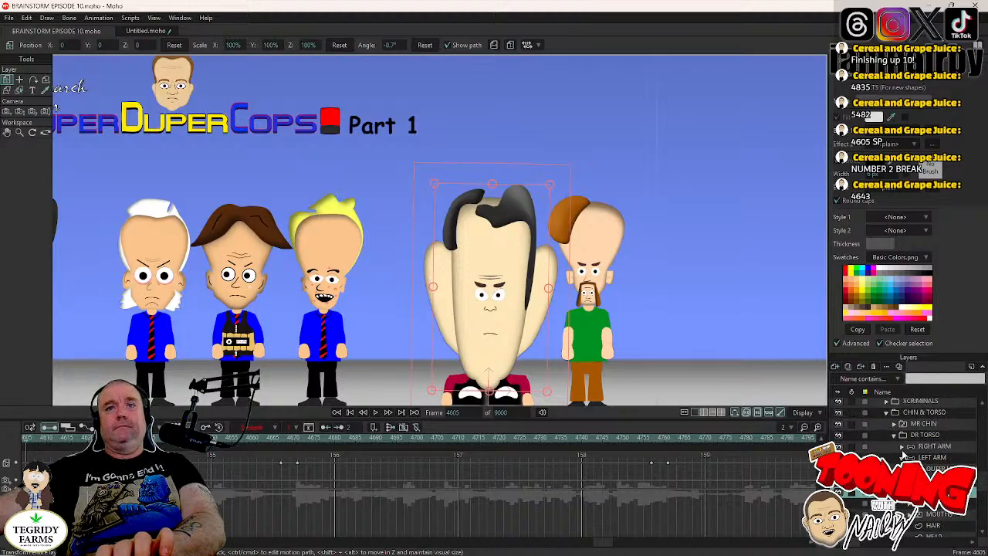
click(895, 434)
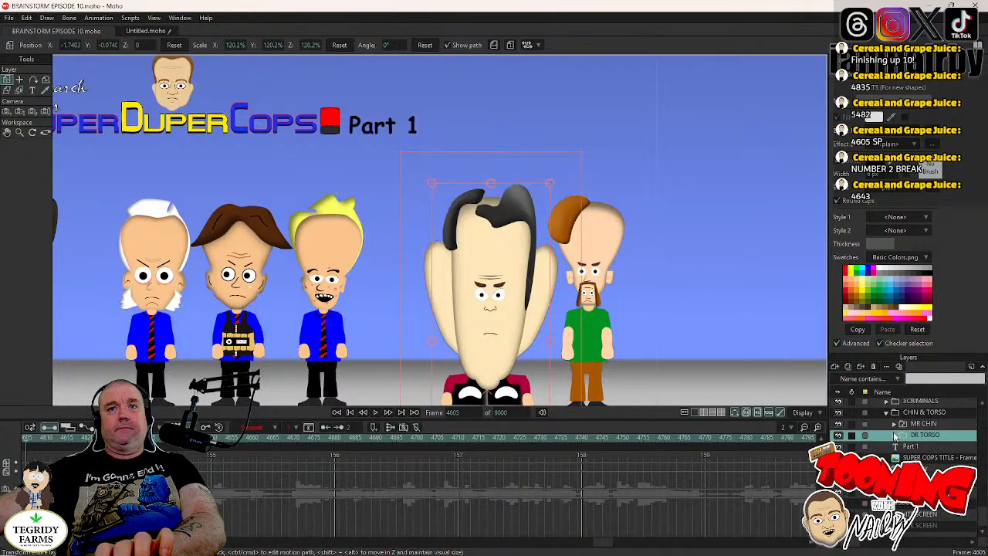
click(895, 425)
scroll(921, 454, down, 3)
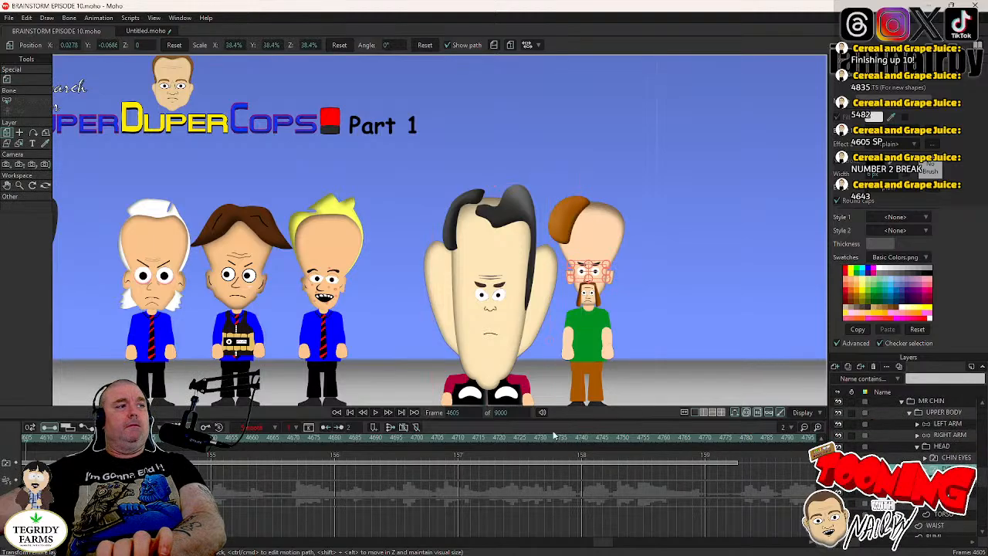
- Keyframe a blink on MR CHIN's eyes, closed at frame 4658 and OPEN at frame 4661, and select both keyframes
click(375, 413)
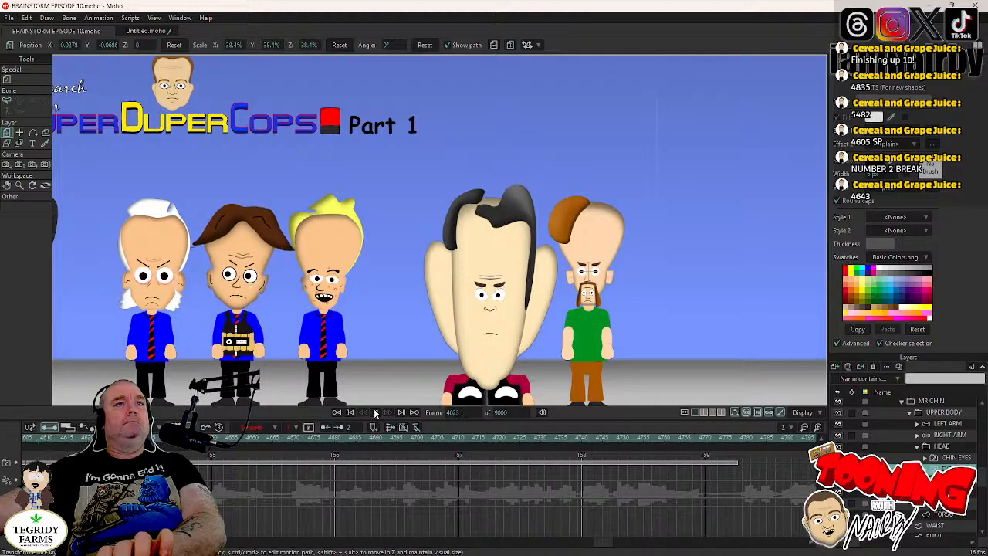
click(375, 413)
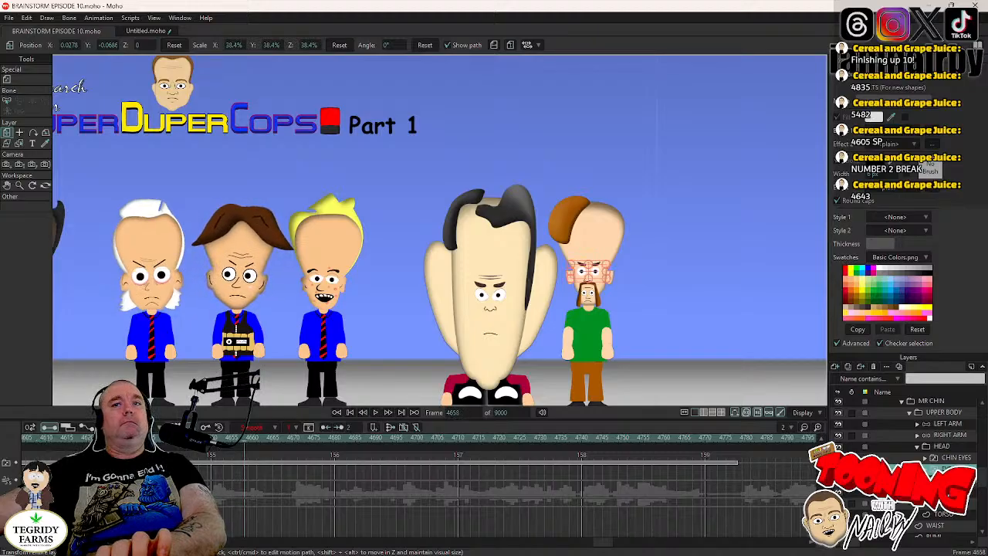
right_click(919, 435)
click(938, 474)
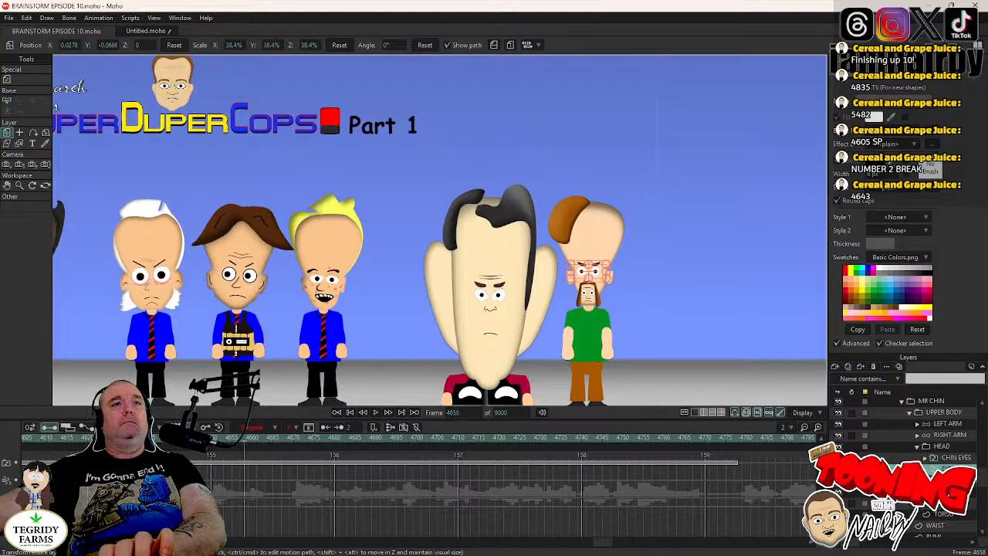
key(Right)
key(Right)
key(Right)
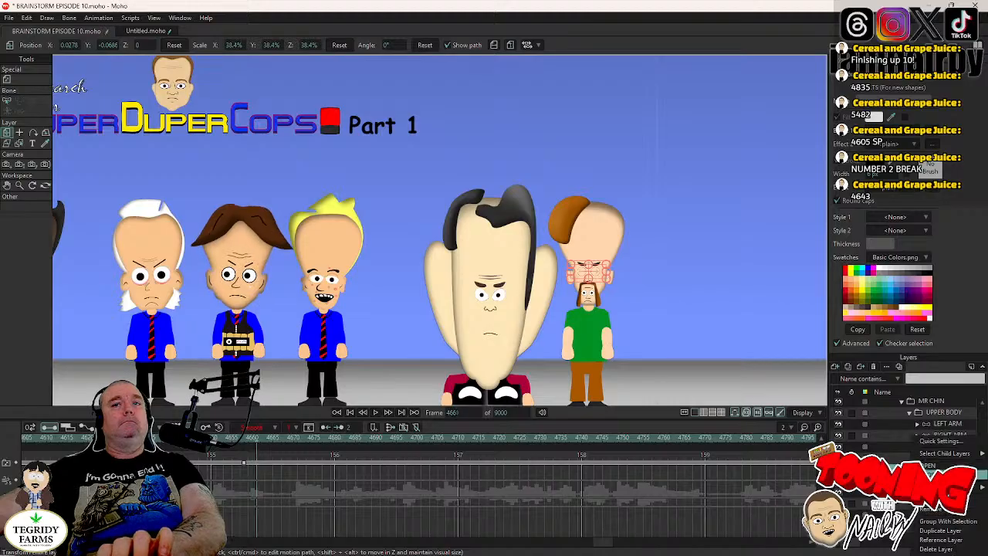
drag(228, 457, 264, 473)
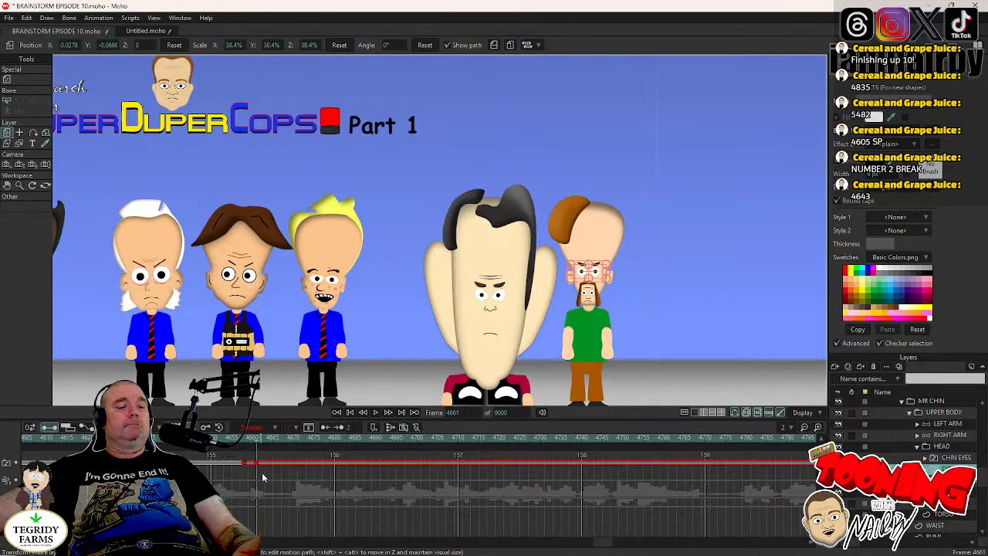
- Play on from frame 4661 and paste copies of MR CHIN's blink at about frames 4753 and 4779
click(376, 413)
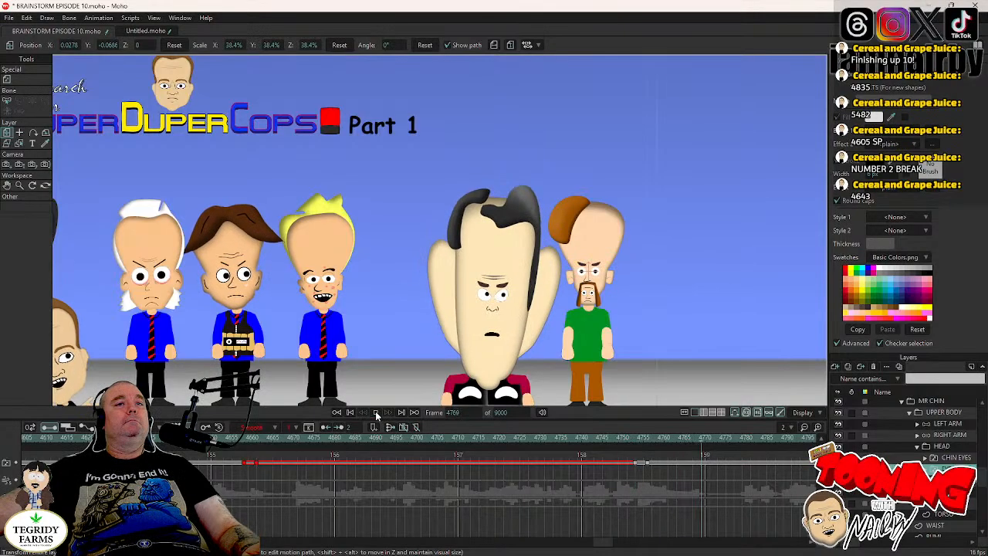
click(376, 413)
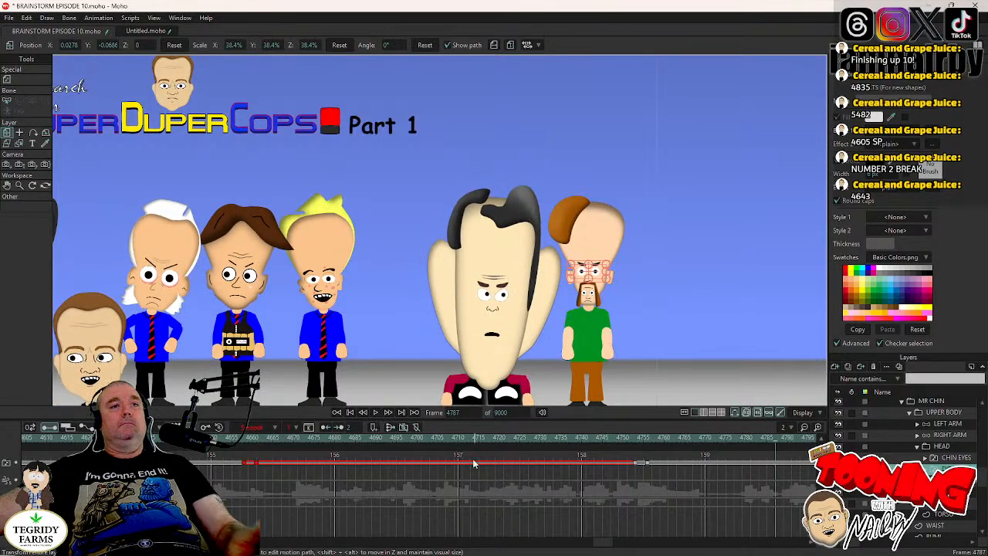
click(472, 446)
click(376, 414)
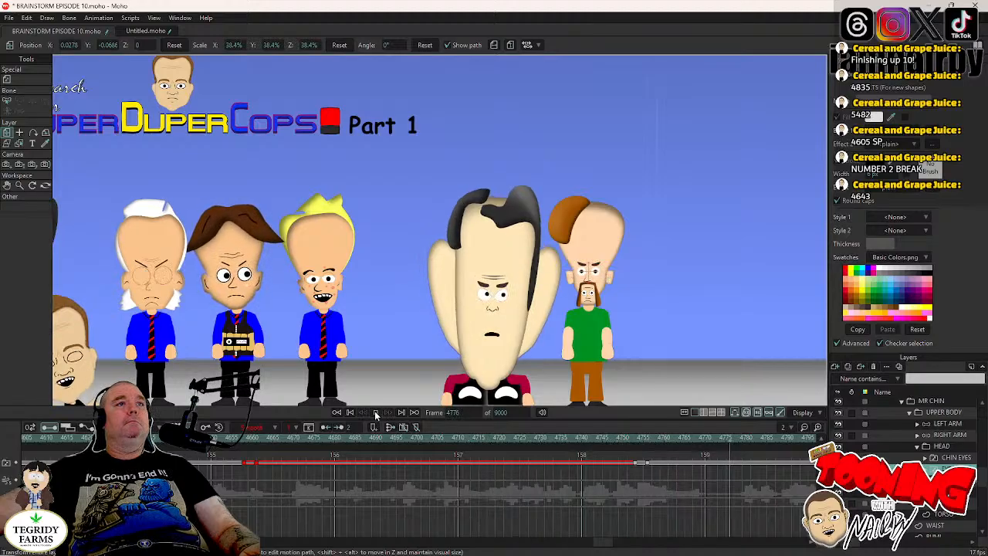
click(376, 415)
click(376, 414)
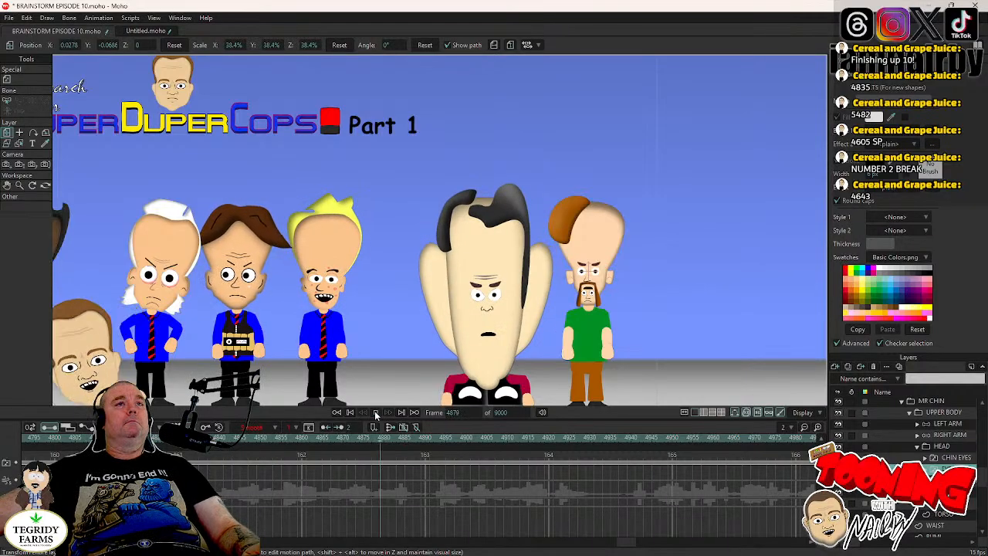
- Play on through the shot and paste another copy of MR CHIN's blink at frame 5100
click(376, 414)
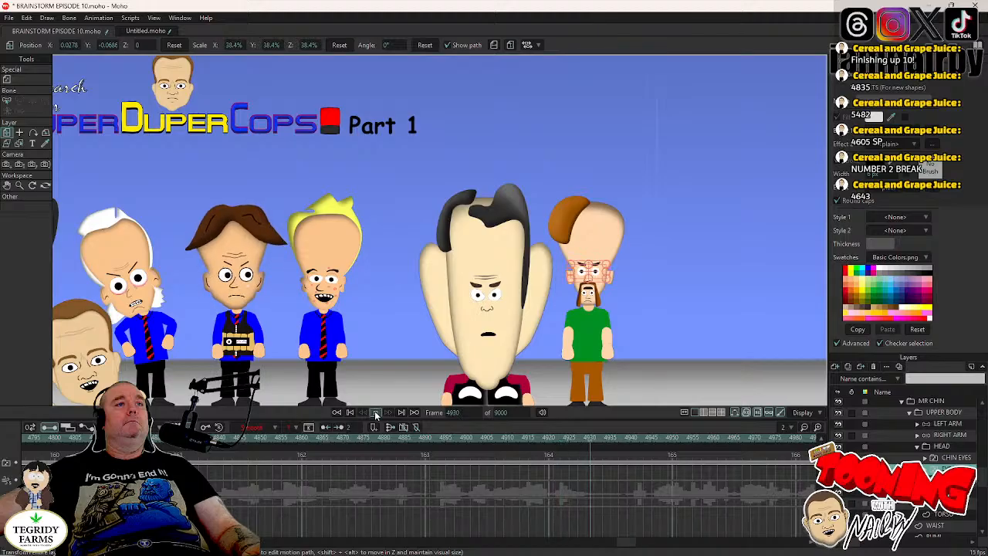
click(375, 412)
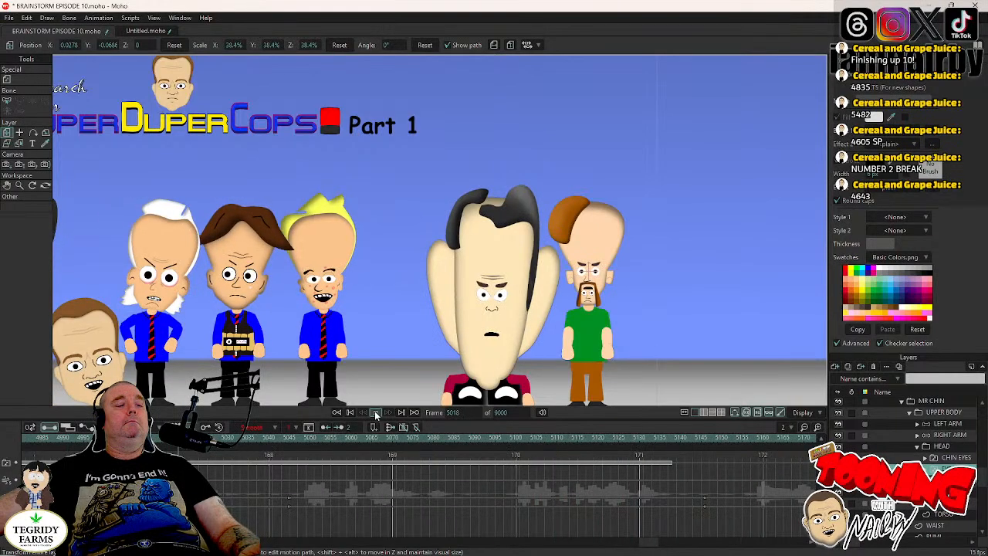
click(376, 413)
click(376, 413)
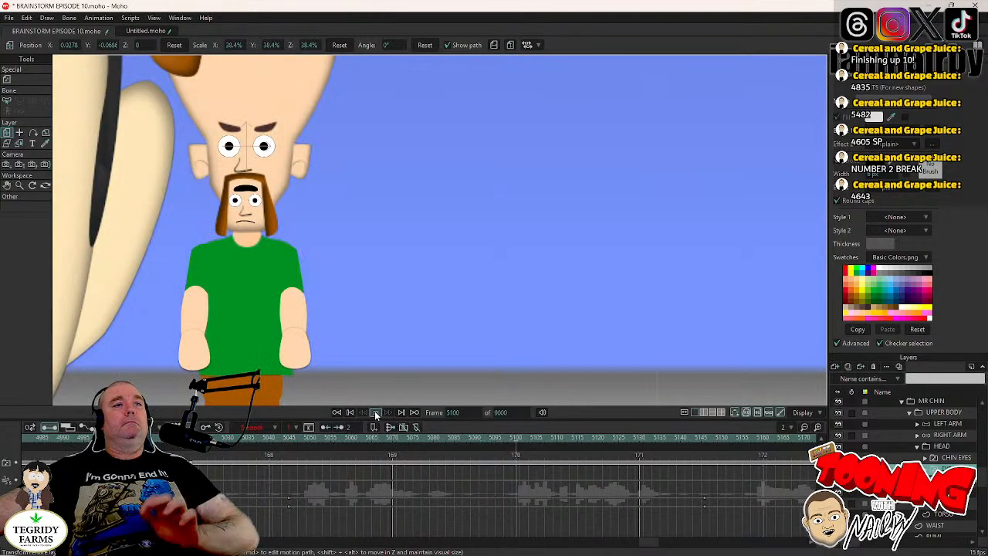
click(376, 413)
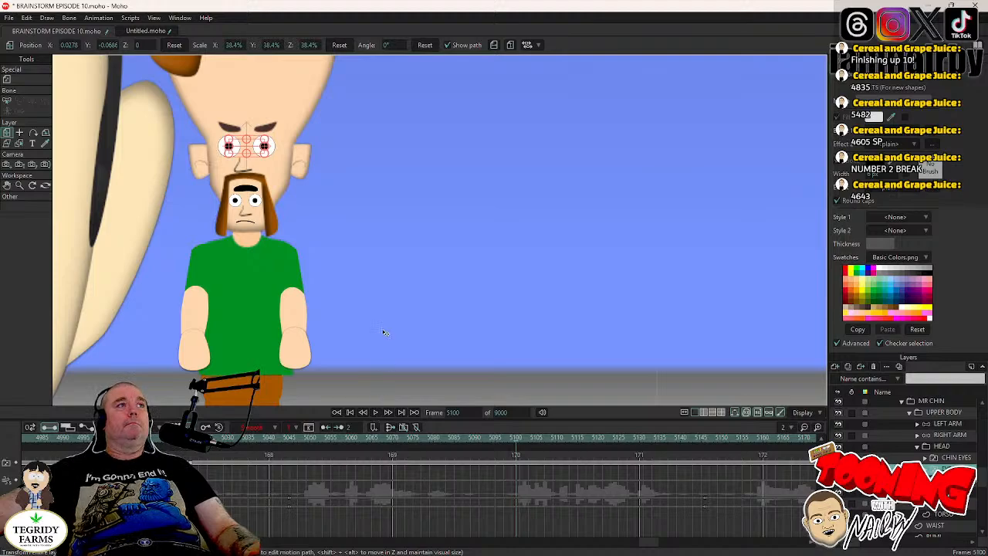
scroll(369, 331, down, 3)
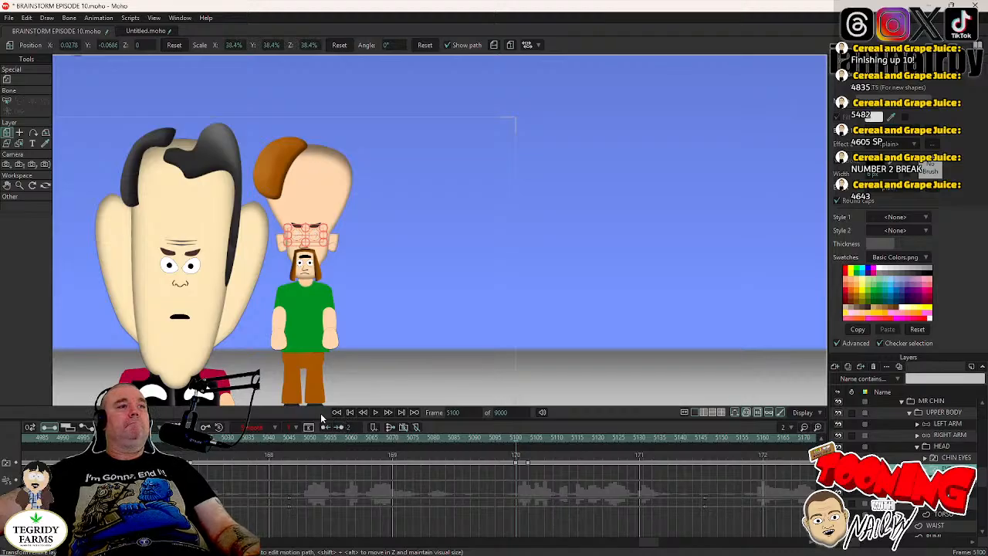
- Continue playback to frame 5452, paste MR CHIN's blink there, and save the project
click(375, 413)
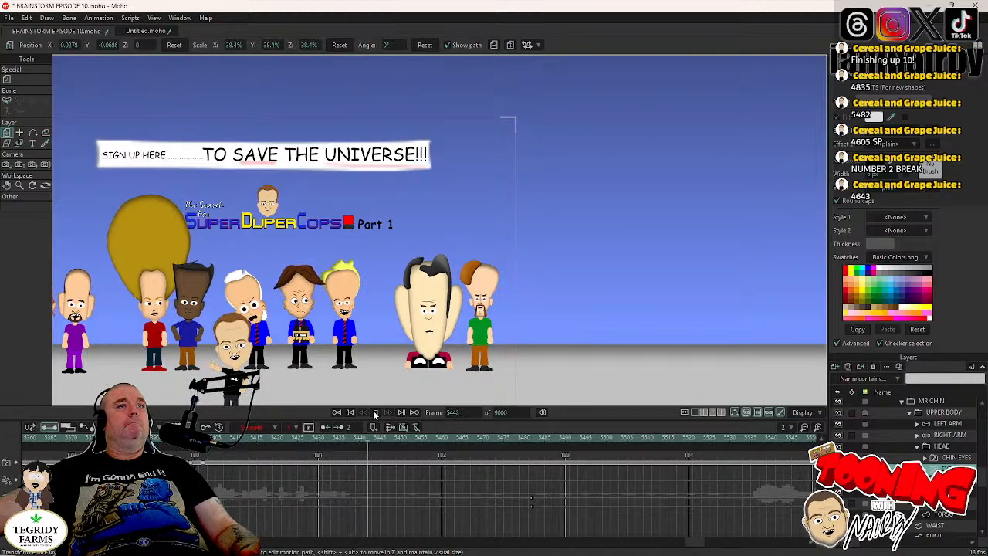
click(375, 415)
key(ctrl+s)
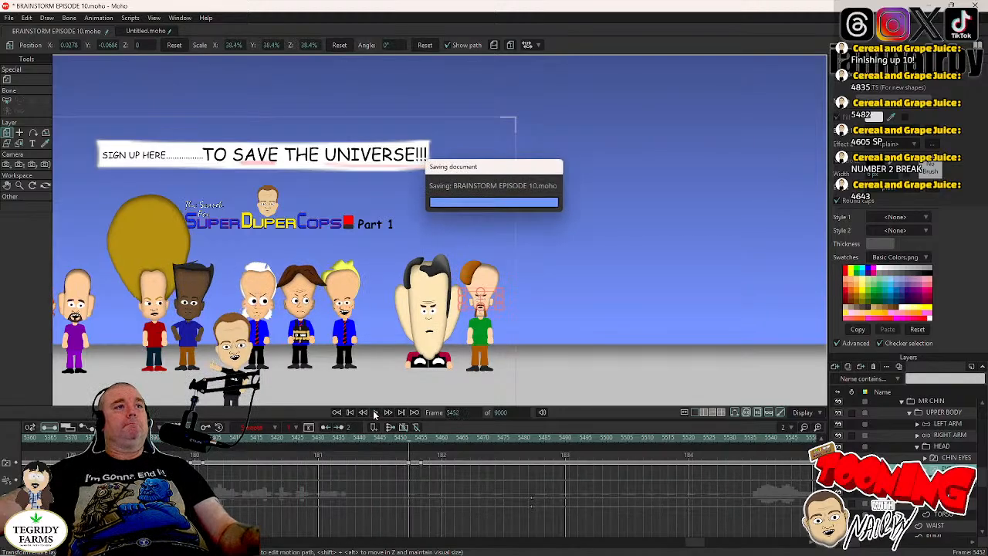
- Return to frame 4605, keyframe MR CHIN's HEAD layer at frame 4657, and rotate it clockwise to about -3.5° at frame 4661
click(460, 412)
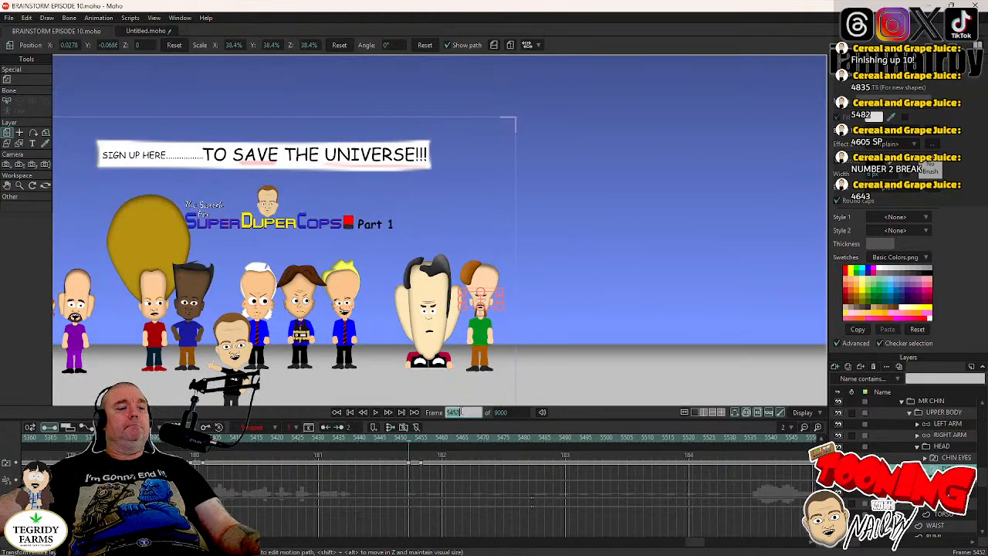
text(460)
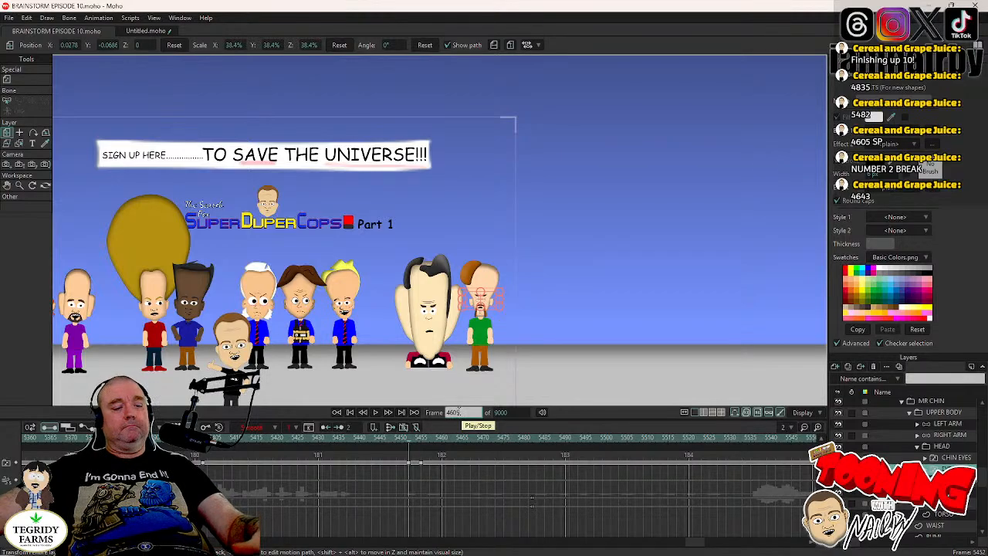
text(5)
key(Return)
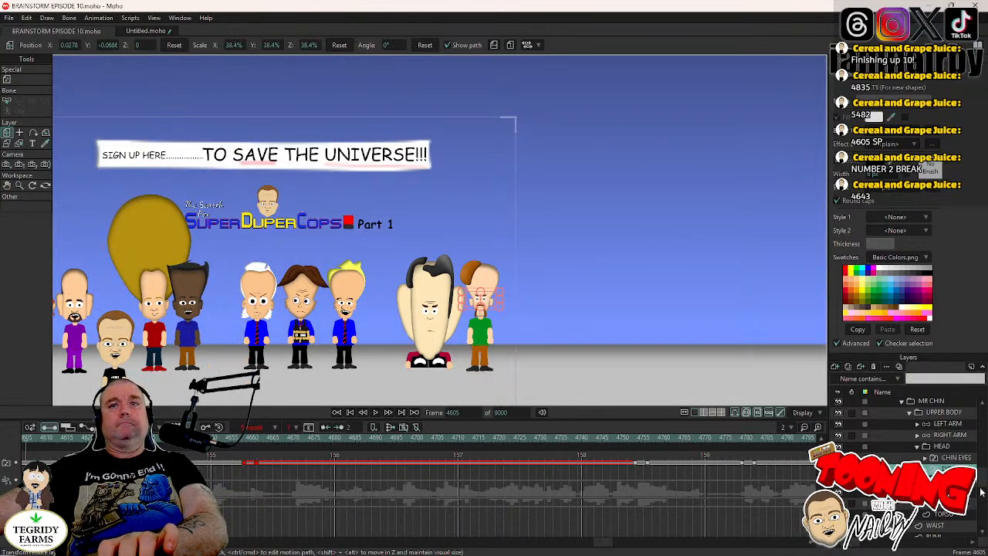
scroll(477, 285, up, 5)
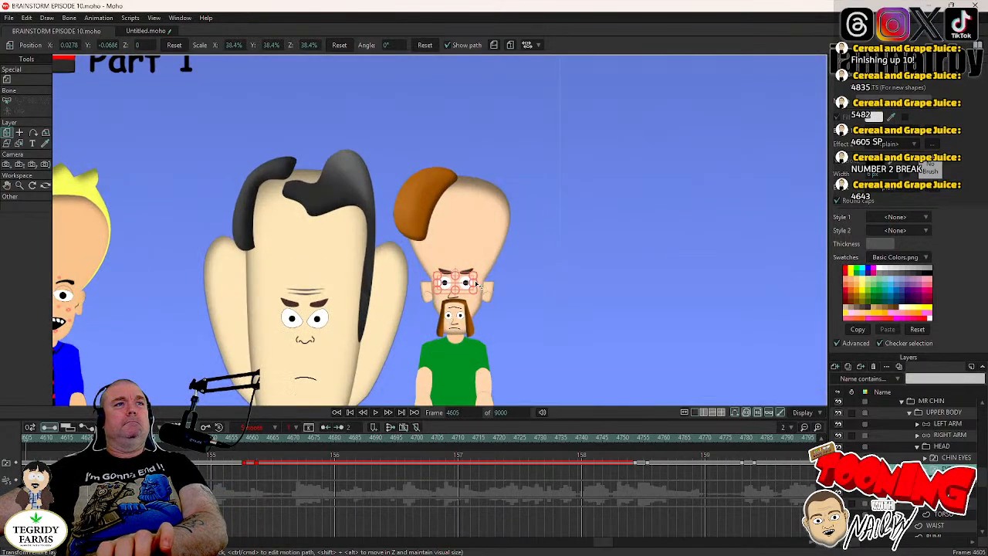
click(942, 446)
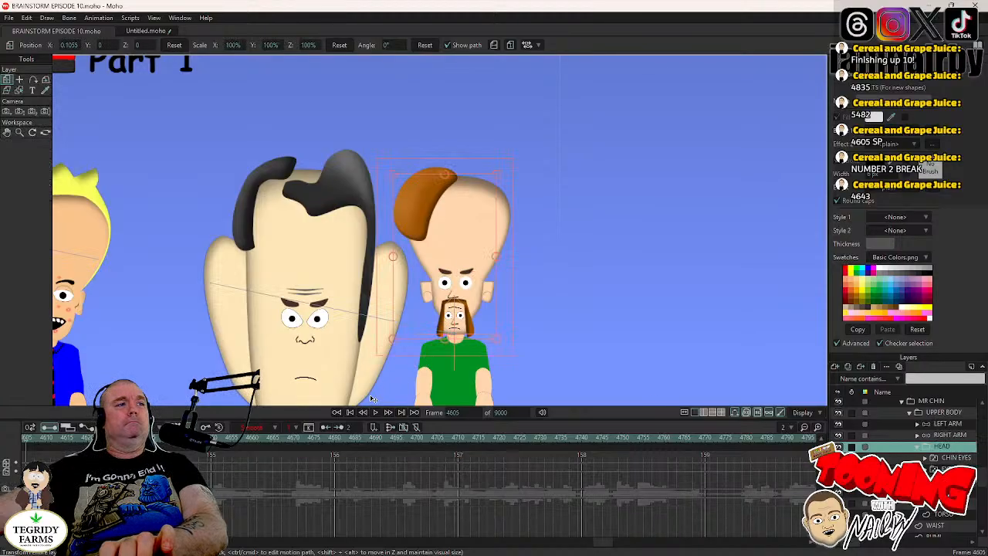
click(948, 468)
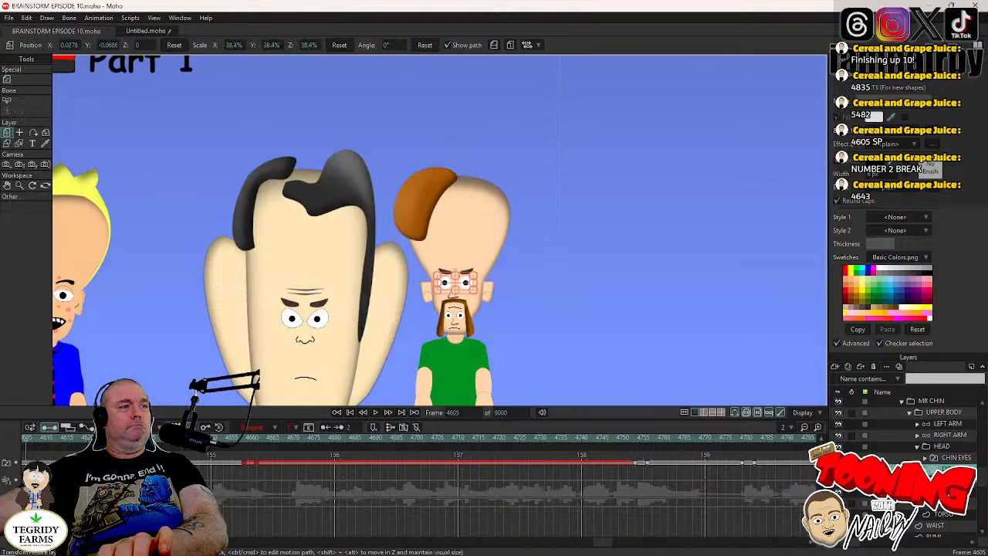
click(242, 438)
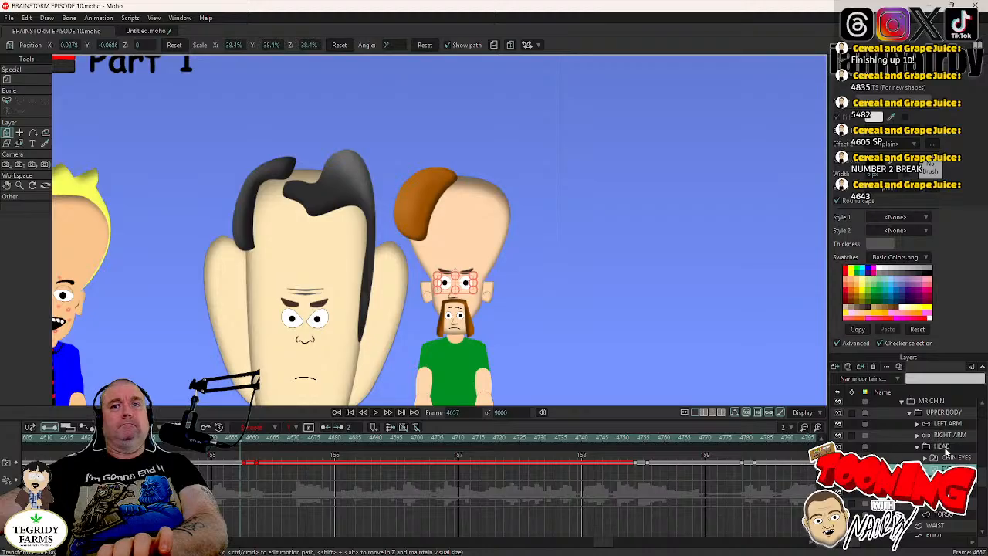
click(894, 447)
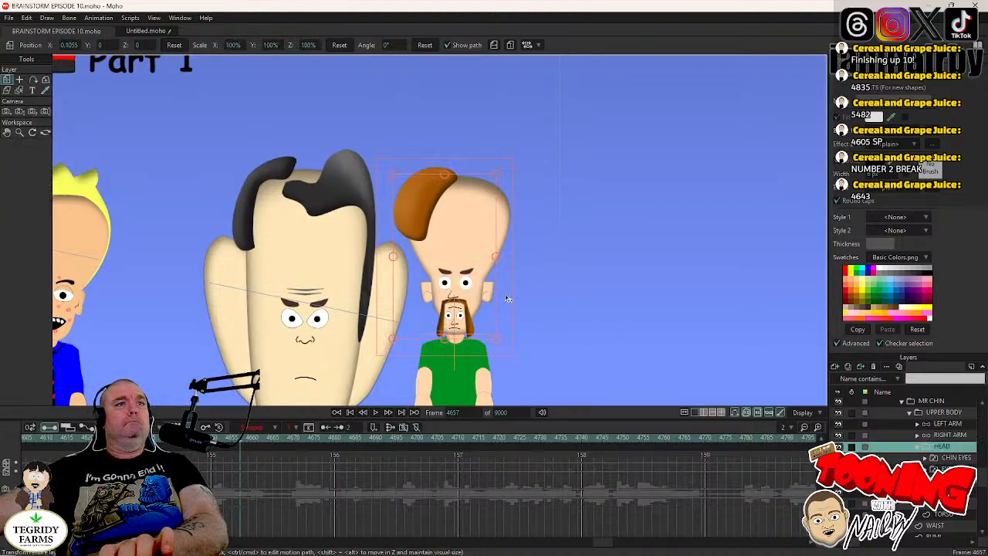
key(Right)
key(Right)
key(Right)
key(Right)
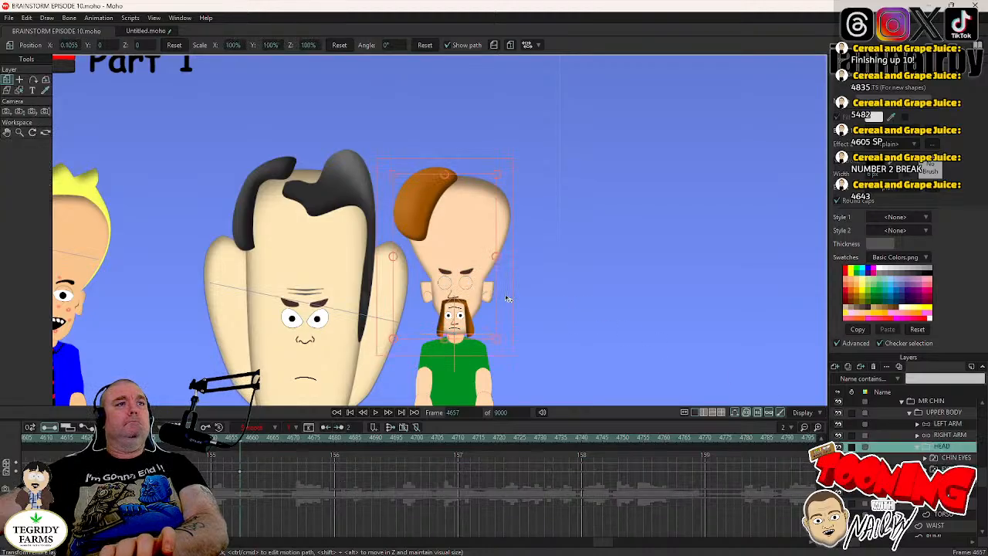
drag(506, 295, 505, 300)
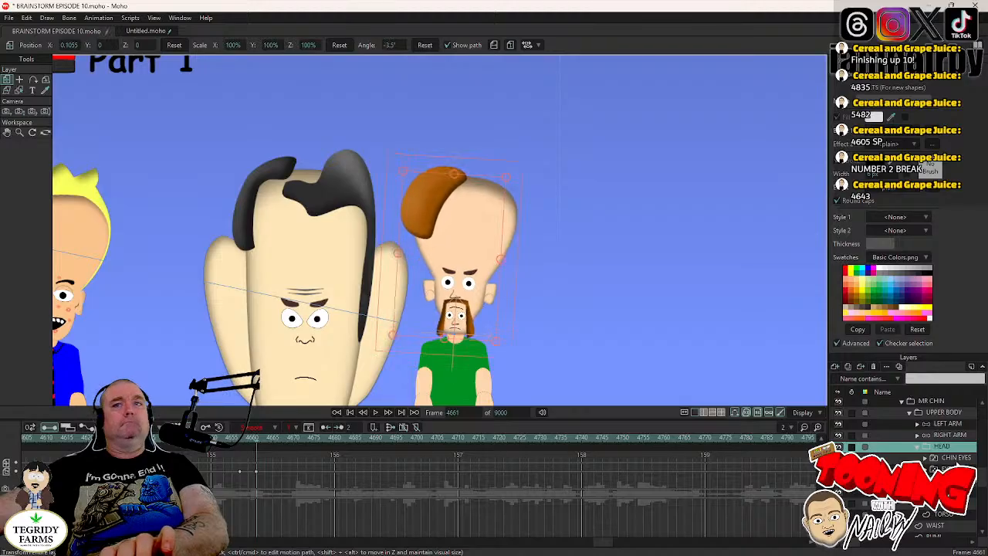
- Keyframe MR CHIN's HEAD layer at frame 4752 and rotate it counterclockwise to about 7.5° at frame 4756
click(948, 469)
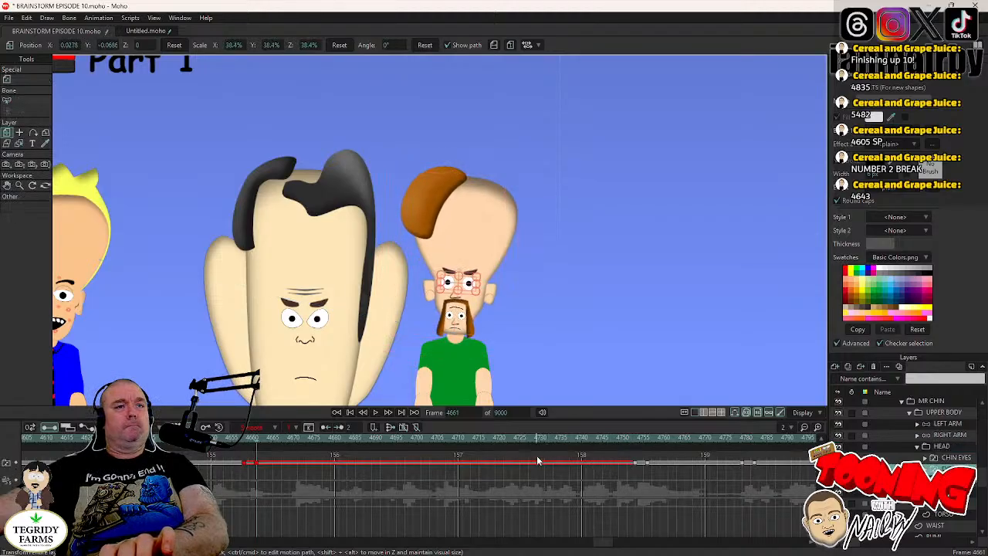
click(632, 439)
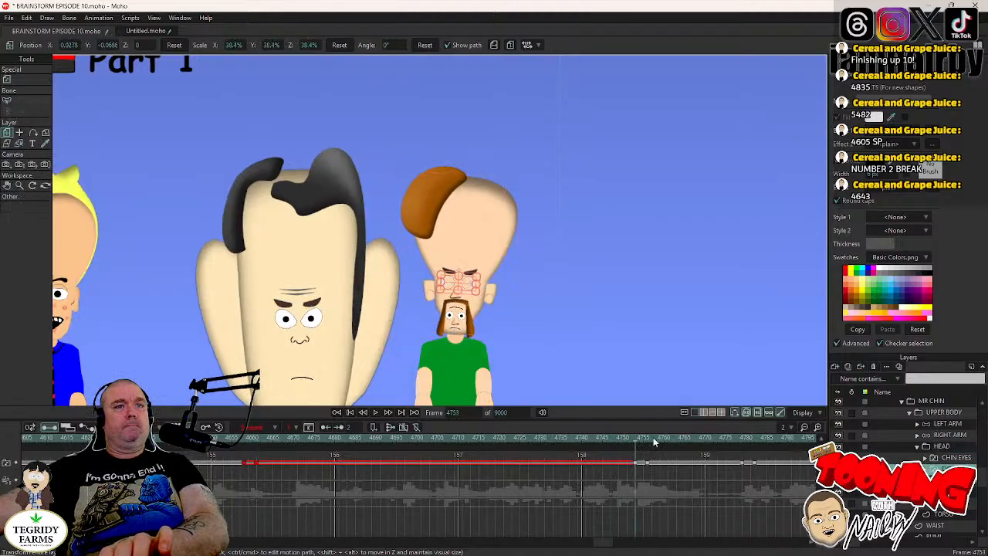
click(944, 448)
click(501, 307)
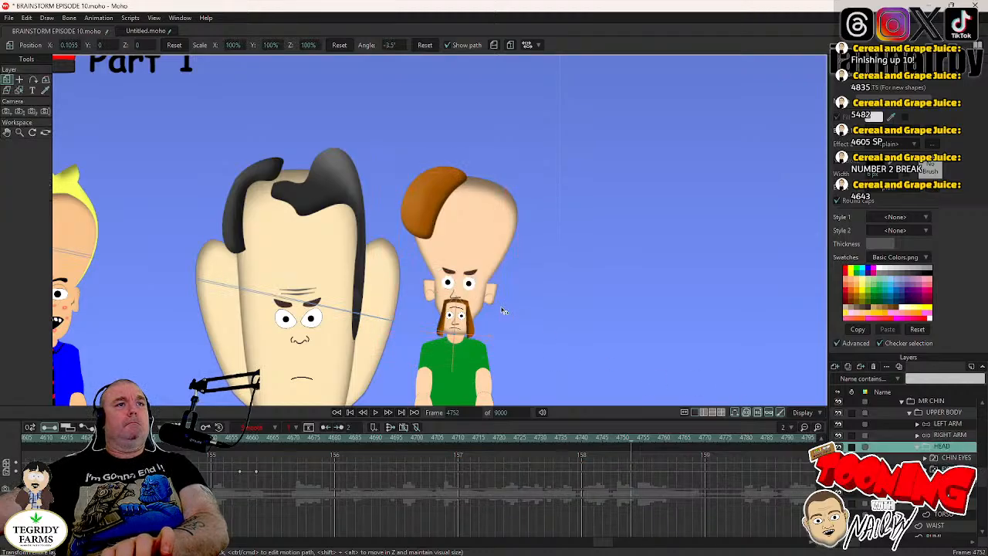
key(Right)
key(Right)
key(Right)
key(Right)
drag(501, 307, 499, 300)
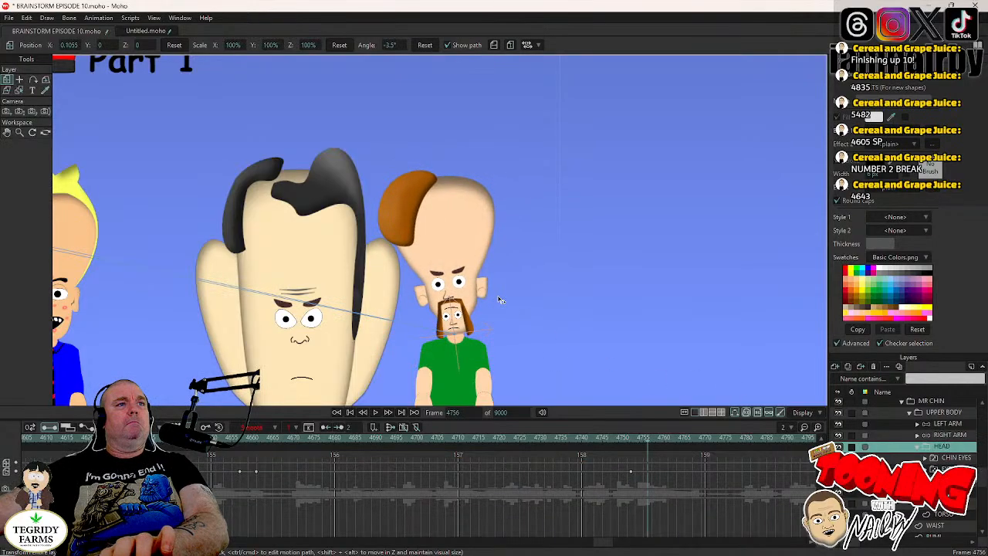
drag(572, 336, 573, 337)
- Switch MR CHIN's mouth to the AGHIKQUI shape at frame 4754
key(Left)
key(Left)
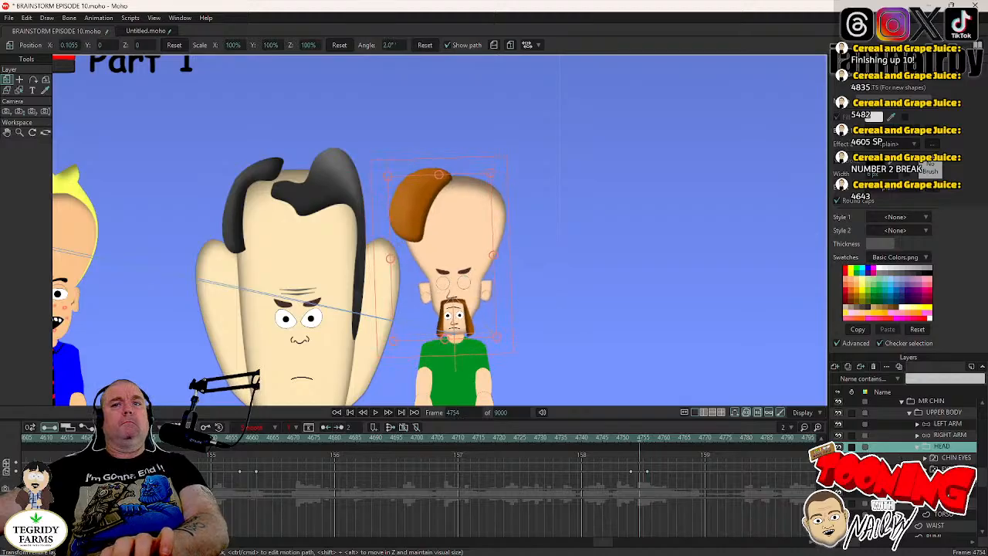
right_click(939, 492)
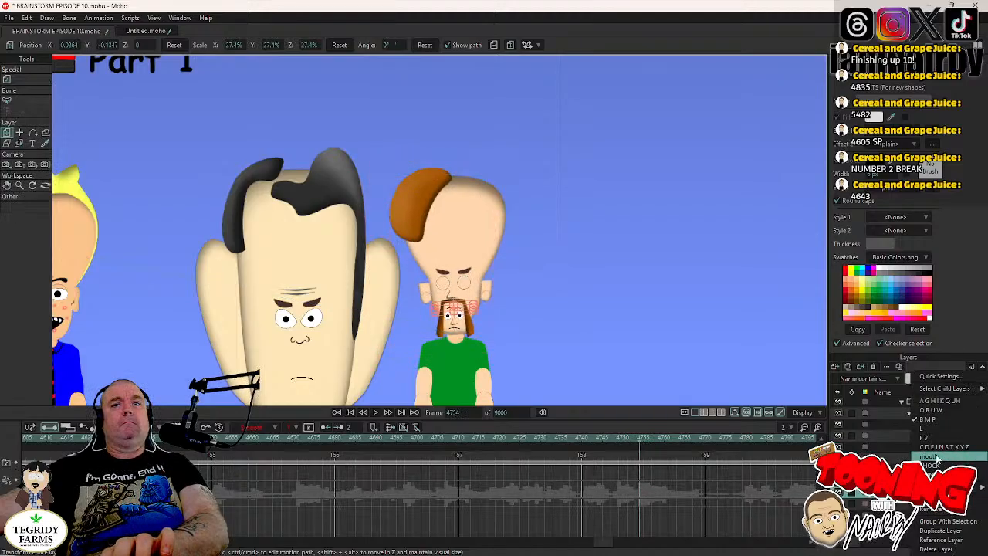
click(938, 401)
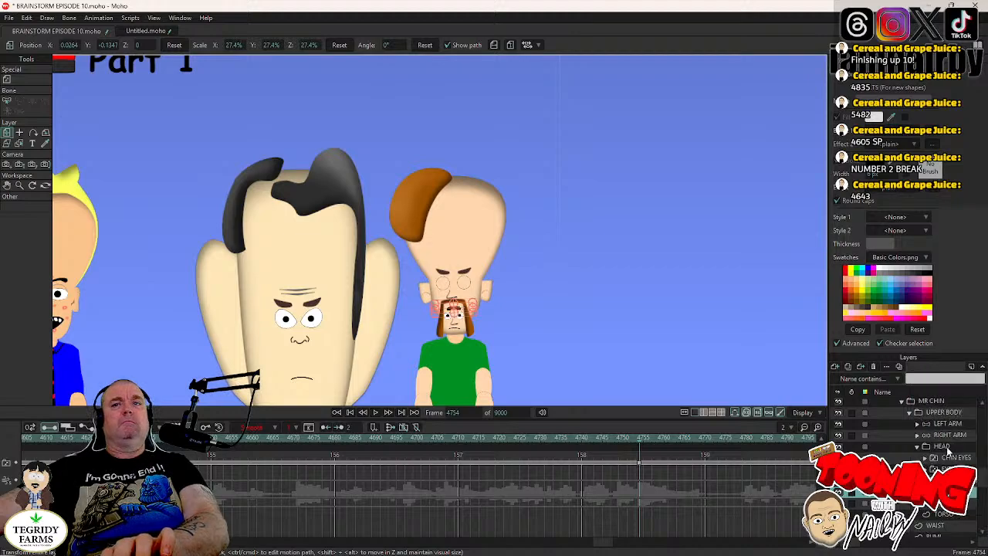
- Keyframe MR CHIN's HEAD layer at frame 4778 and rotate it back clockwise at frame 4782
click(944, 447)
click(948, 469)
key(Right)
key(Right)
key(Right)
key(Right)
key(Right)
key(Right)
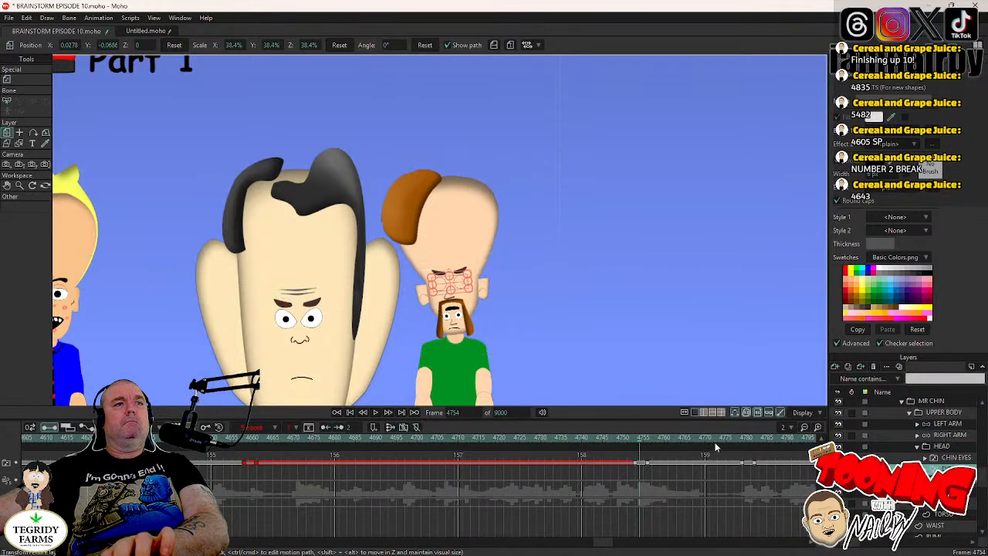
click(740, 440)
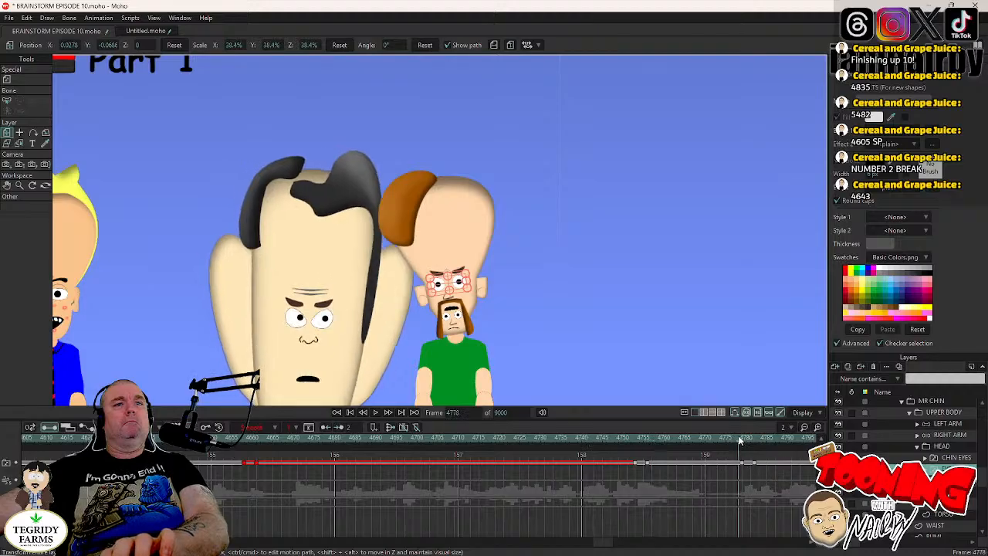
click(931, 449)
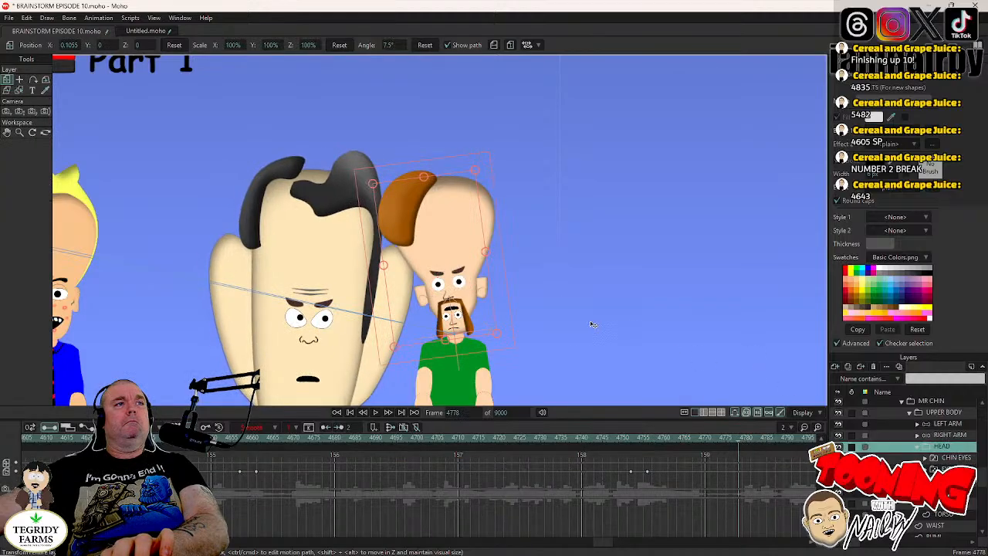
key(Right)
key(Right)
key(Right)
key(Right)
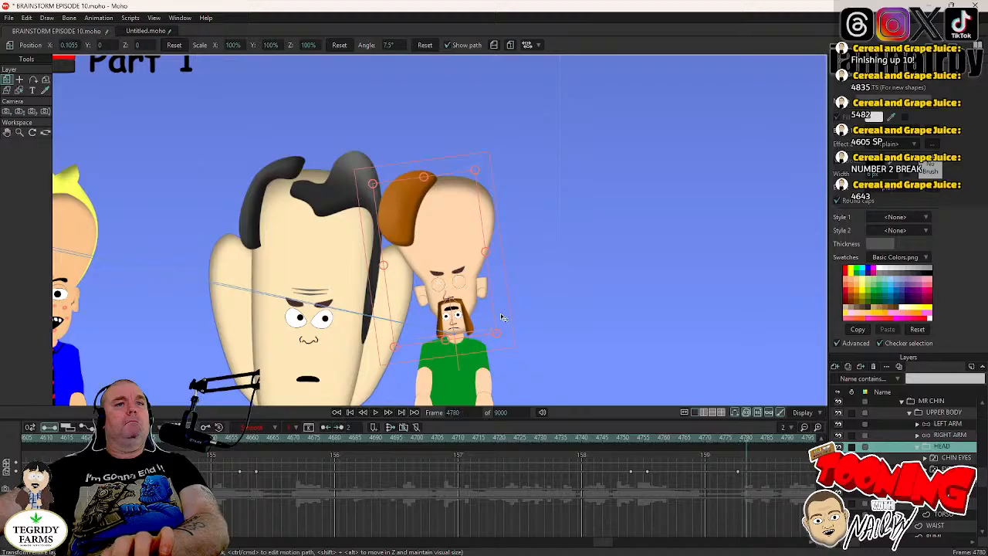
drag(501, 315, 501, 323)
- Shift MR CHIN's pupils slightly down and to one side at frame 4779, to about X -0.0184, Y -0.0060
key(Left)
key(Left)
key(Left)
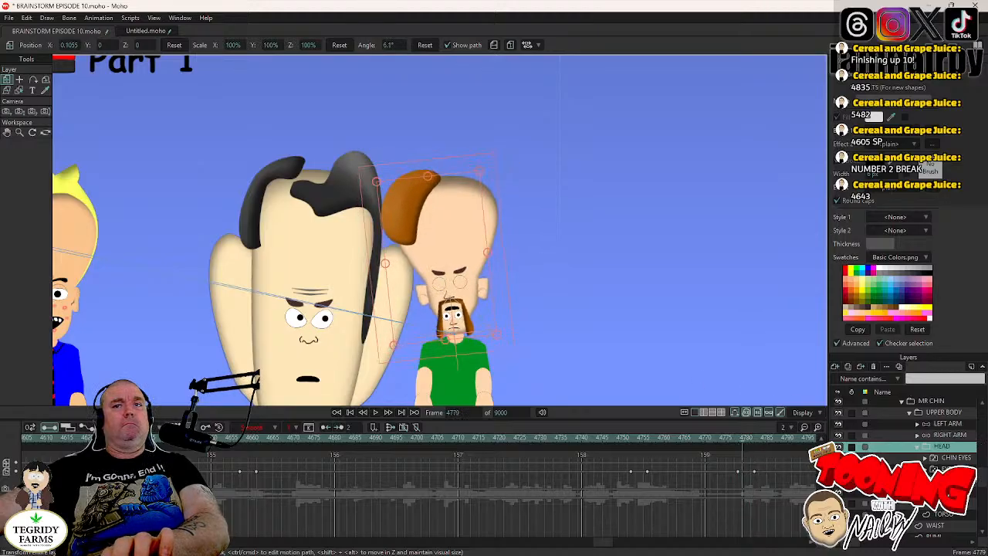
click(925, 468)
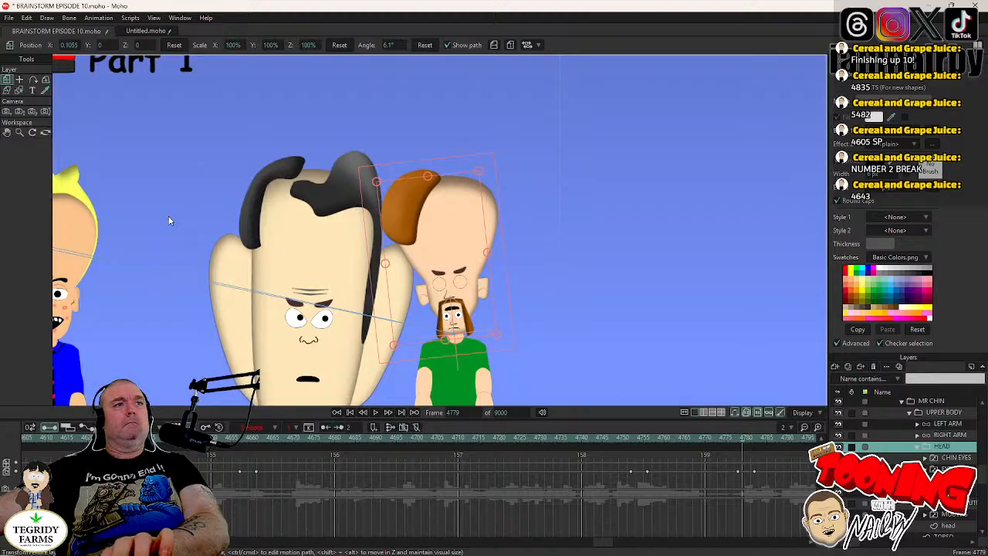
click(19, 80)
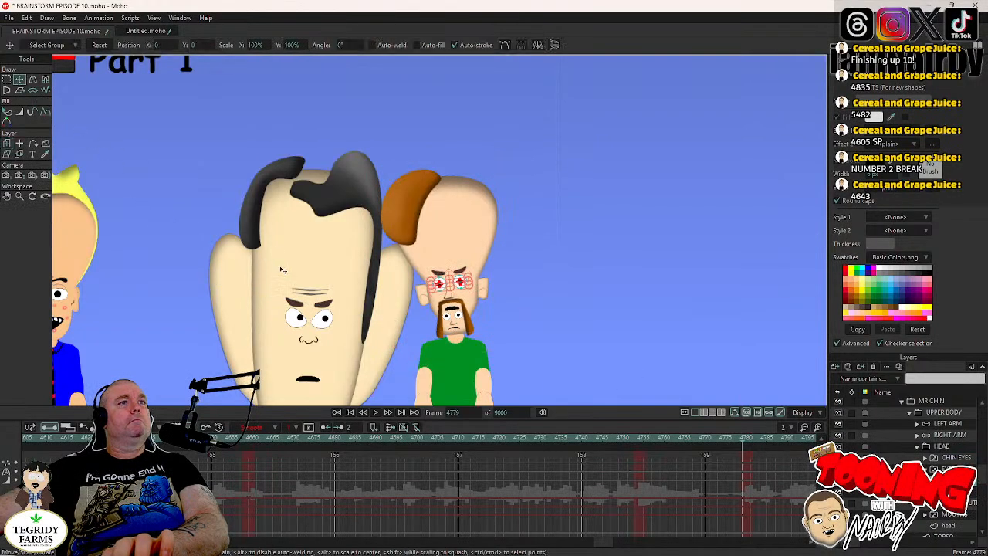
scroll(361, 294, up, 3)
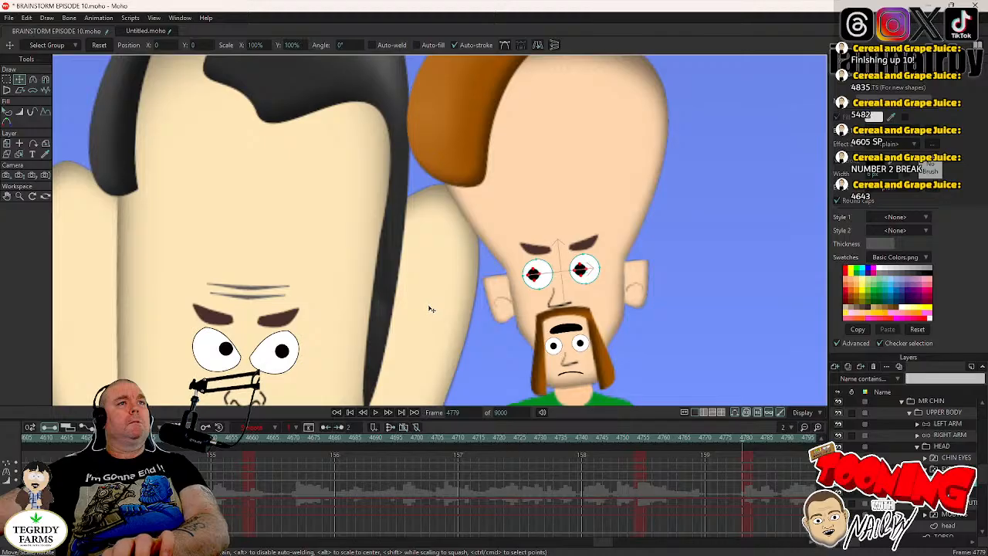
drag(430, 308, 428, 310)
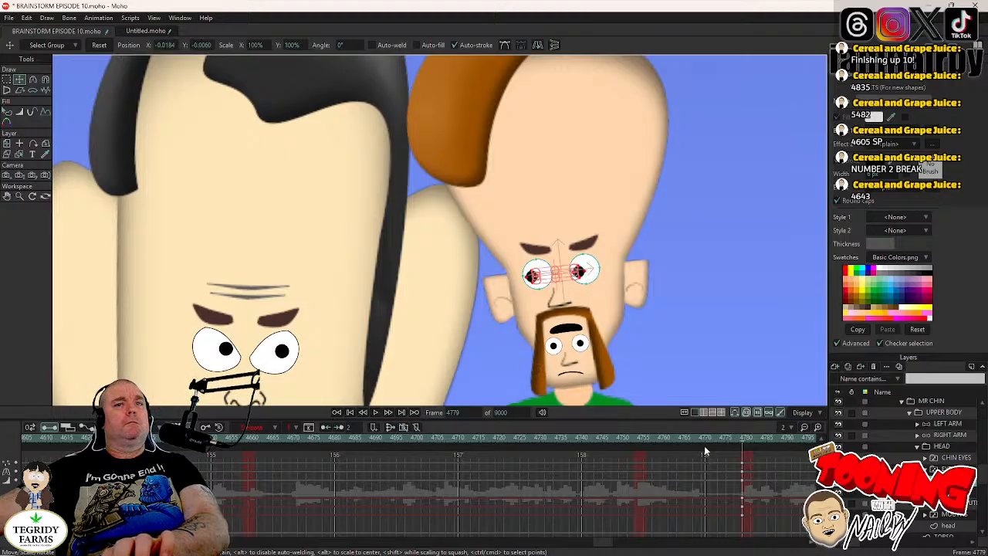
- Set MR CHIN's new pupil keyframes to Step interpolation, move them to frame 4780, and save the project
right_click(743, 482)
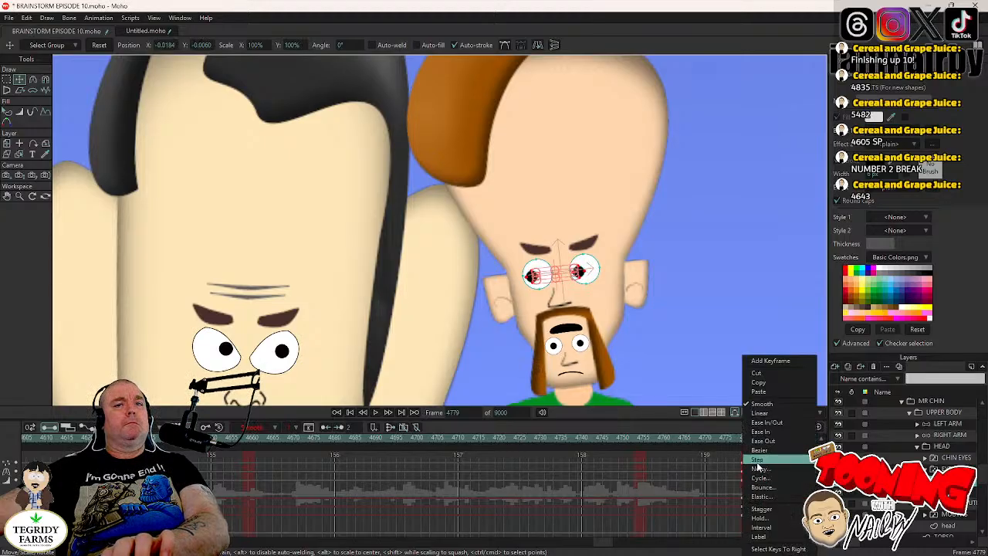
click(746, 468)
drag(743, 464, 746, 464)
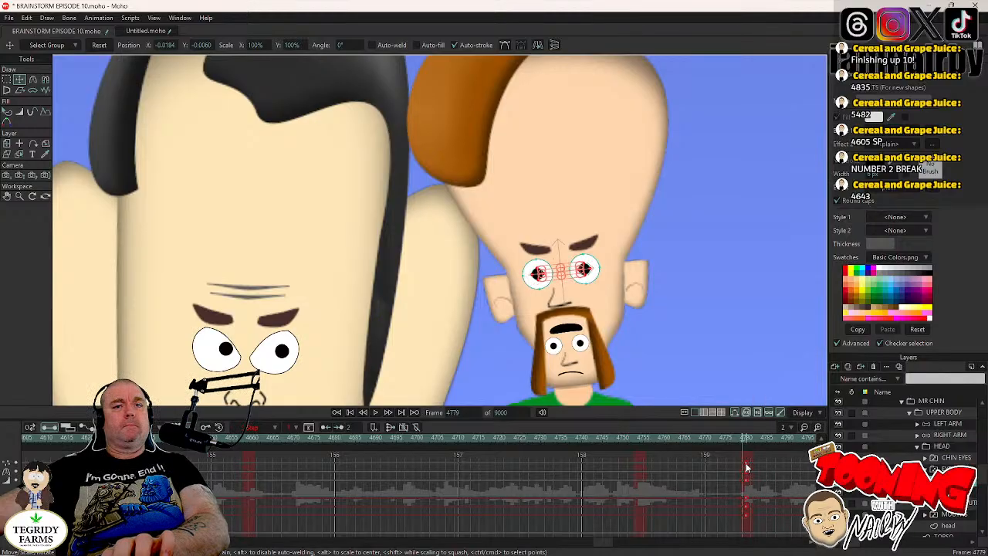
click(714, 459)
key(ctrl+s)
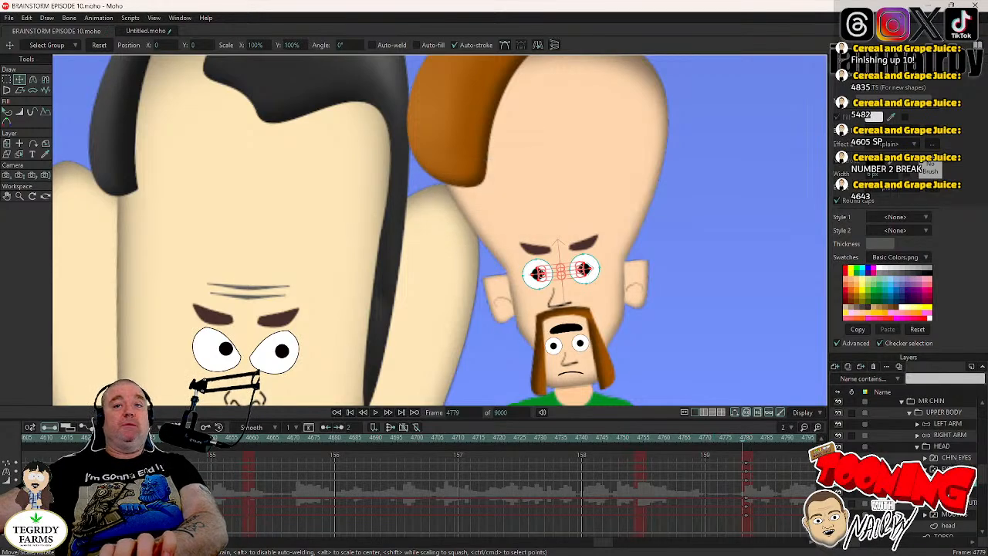
- Keyframe MR CHIN's HEAD layer at frame 4822 and rotate it clockwise to about -5.3° at frame 4826
click(932, 469)
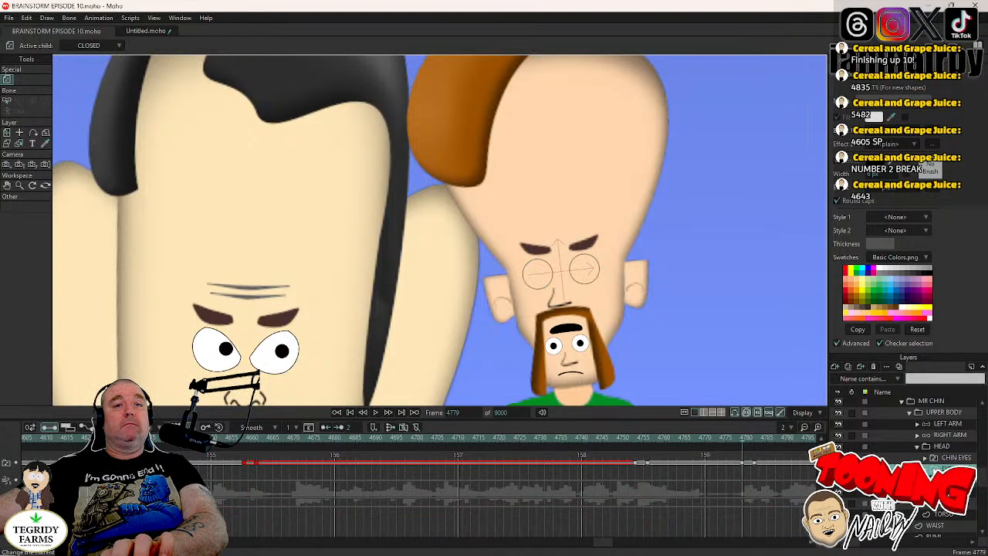
drag(604, 544, 616, 543)
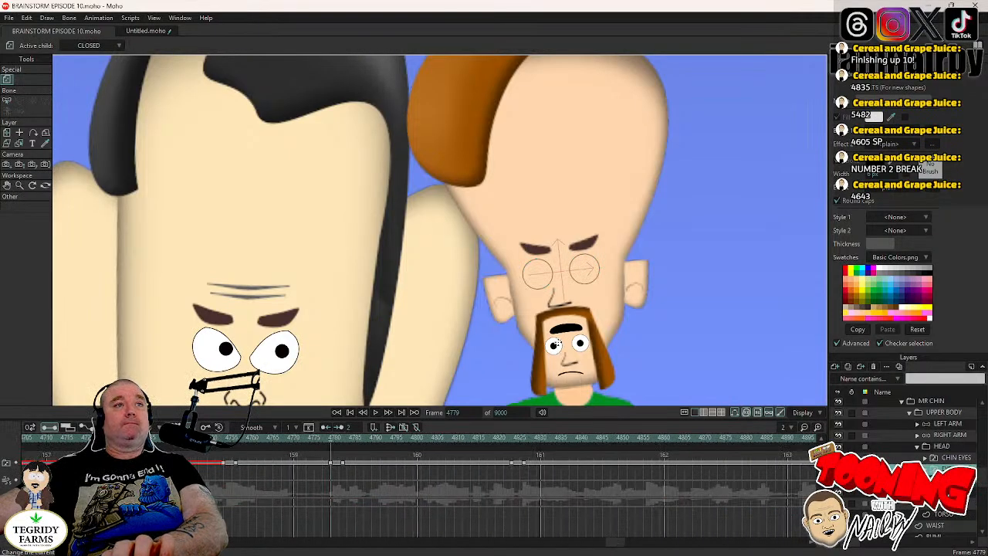
key(Right)
key(Right)
key(Right)
key(Right)
key(Right)
key(Right)
key(Right)
key(Right)
key(Right)
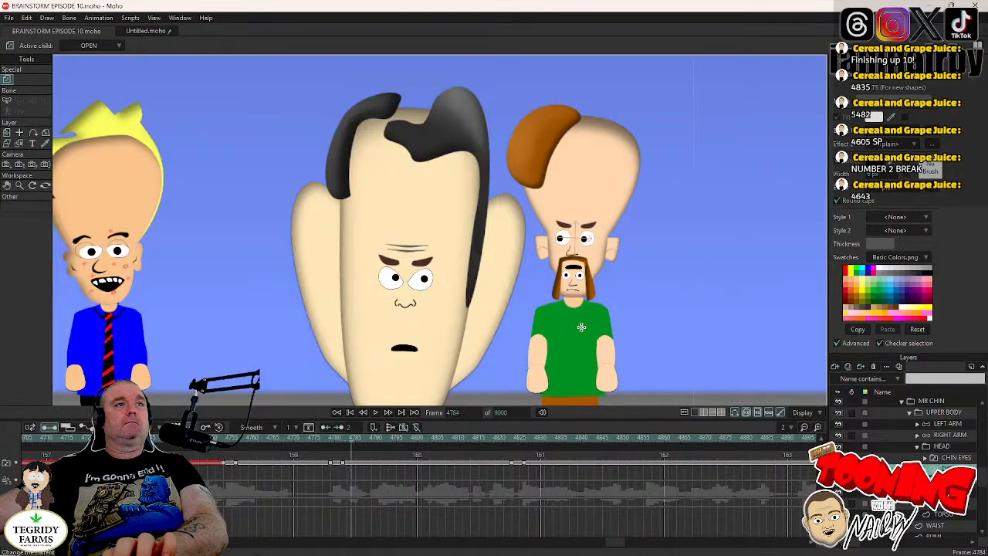
click(510, 438)
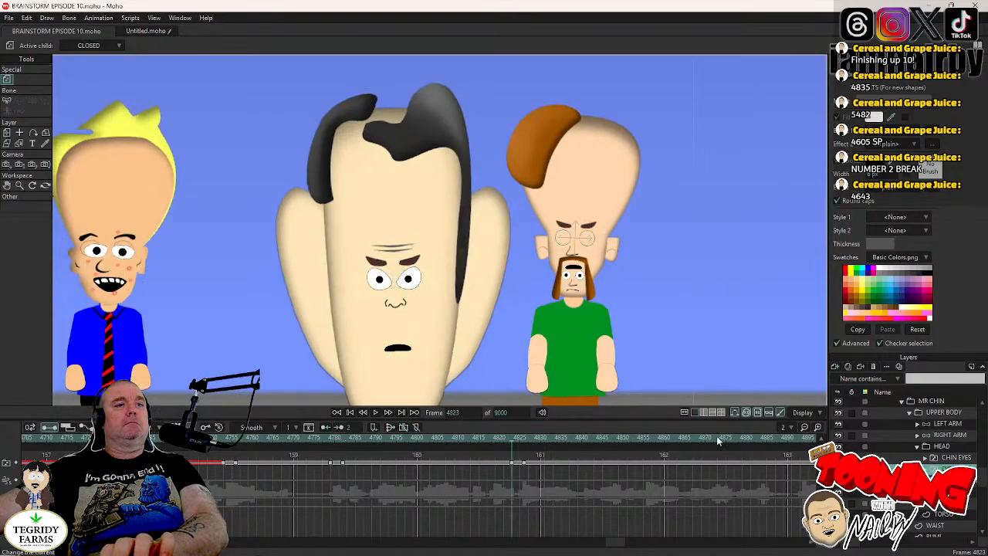
click(617, 264)
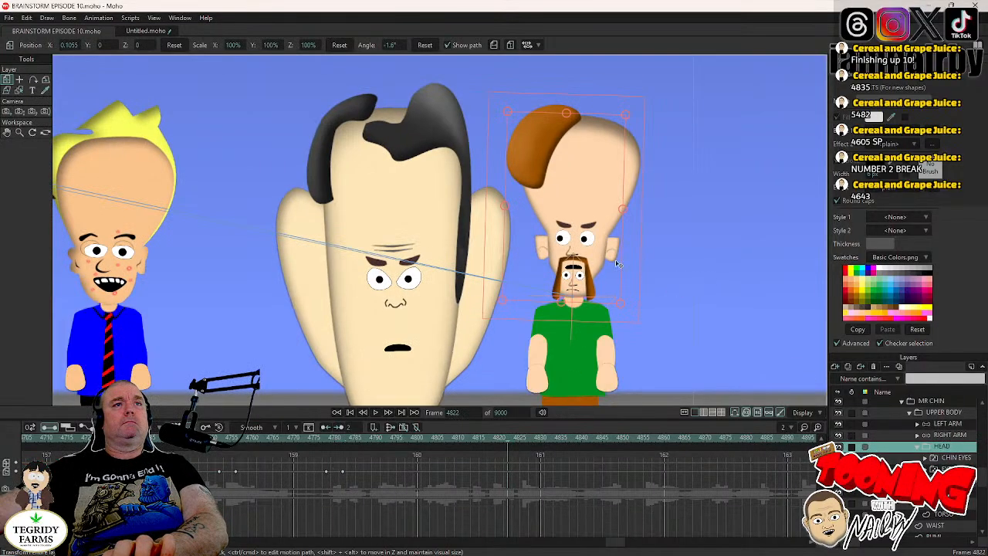
key(Right)
key(Right)
key(Right)
key(Right)
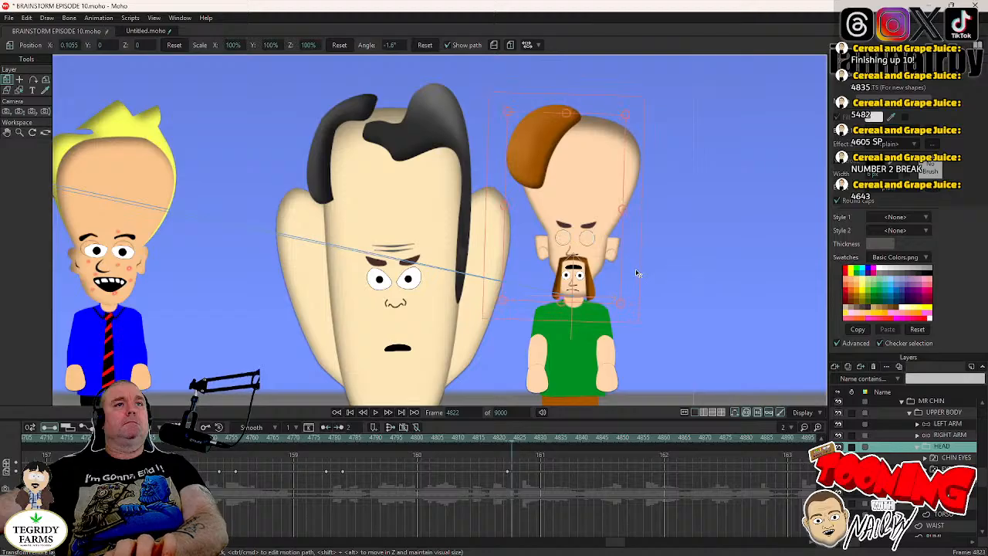
drag(637, 275, 637, 278)
- Reset MR CHIN's pupils to their original position at frame 4824 with Step interpolation, and save the project
key(Left)
key(Left)
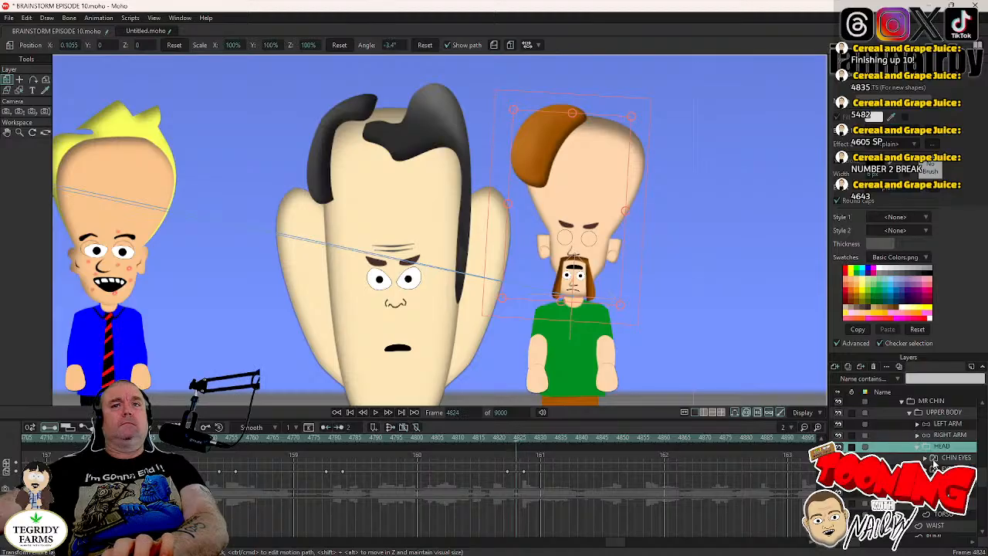
click(925, 480)
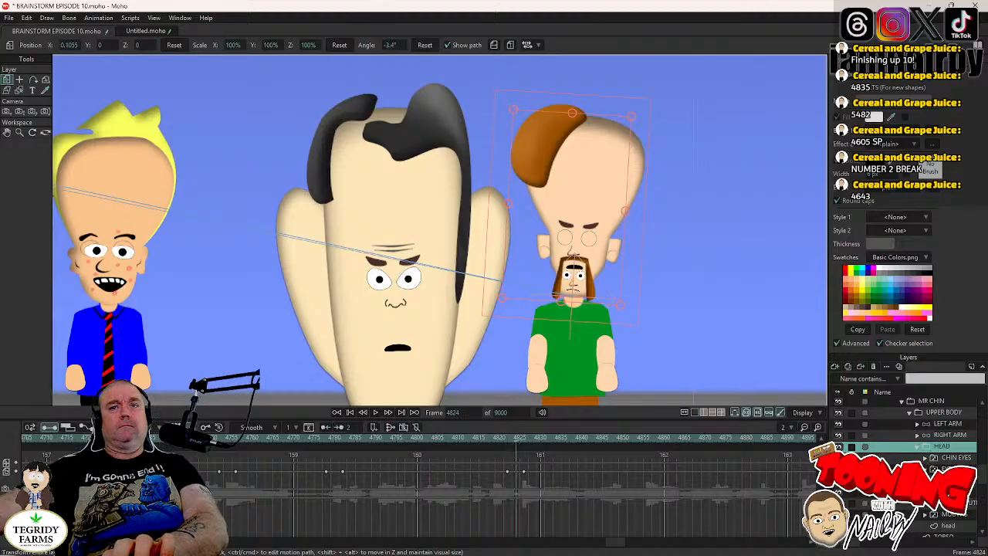
click(946, 492)
click(21, 80)
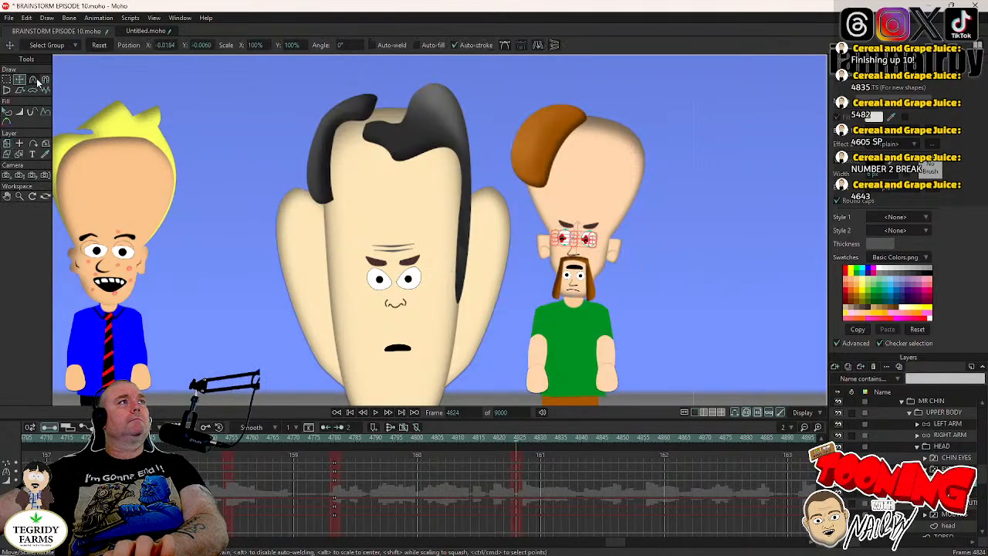
click(100, 45)
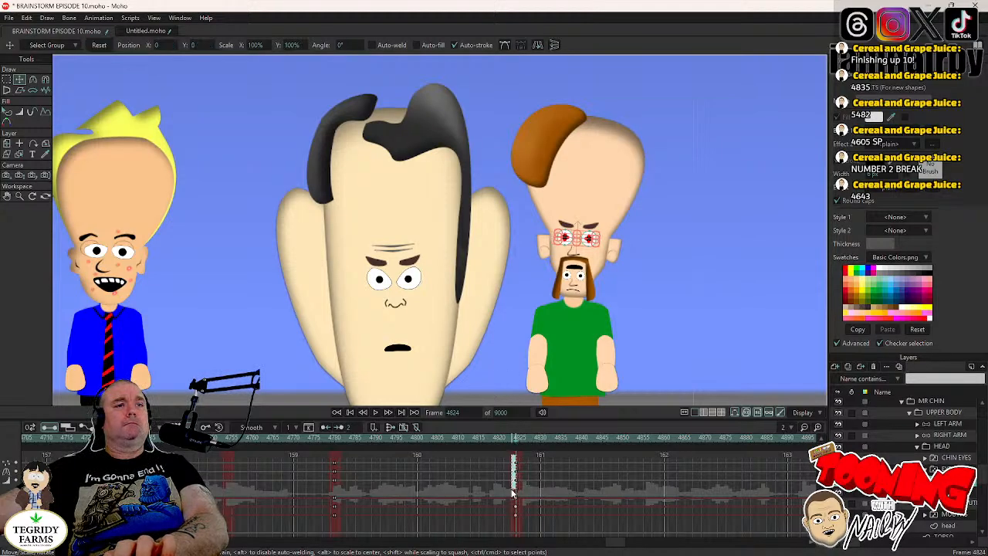
right_click(516, 465)
click(531, 463)
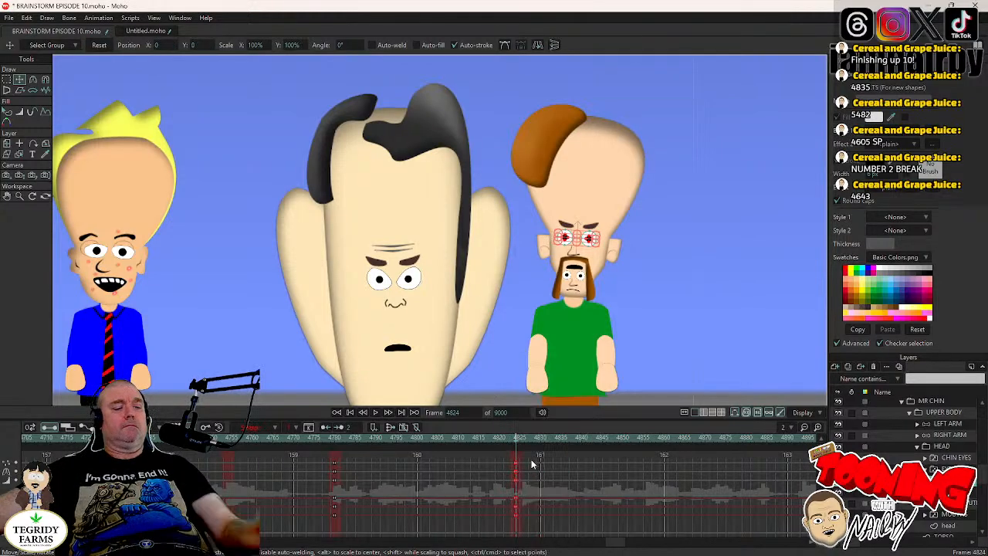
key(ctrl+s)
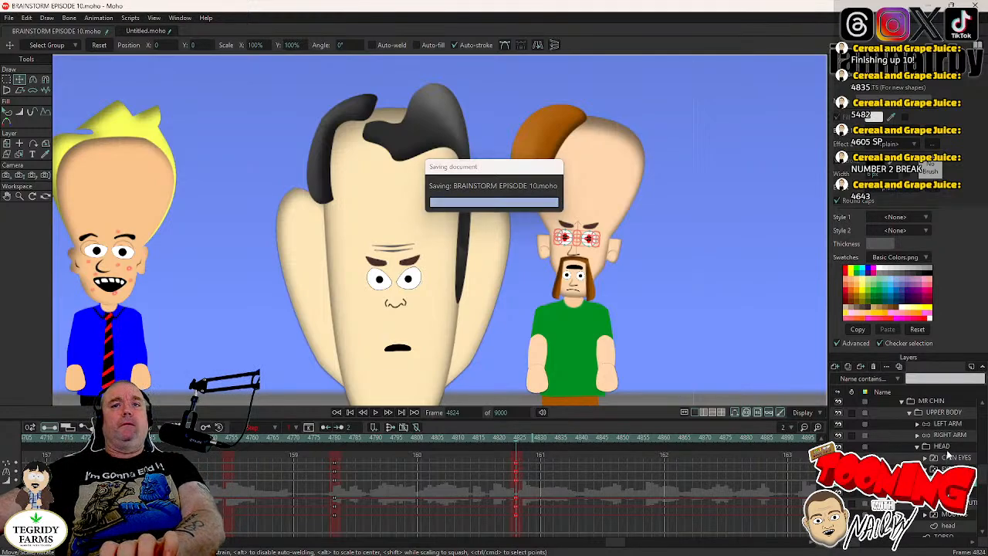
- Keyframe MR CHIN's HEAD layer at frame 4929 and rotate it counterclockwise to about 3.7° at frame 4933
click(948, 469)
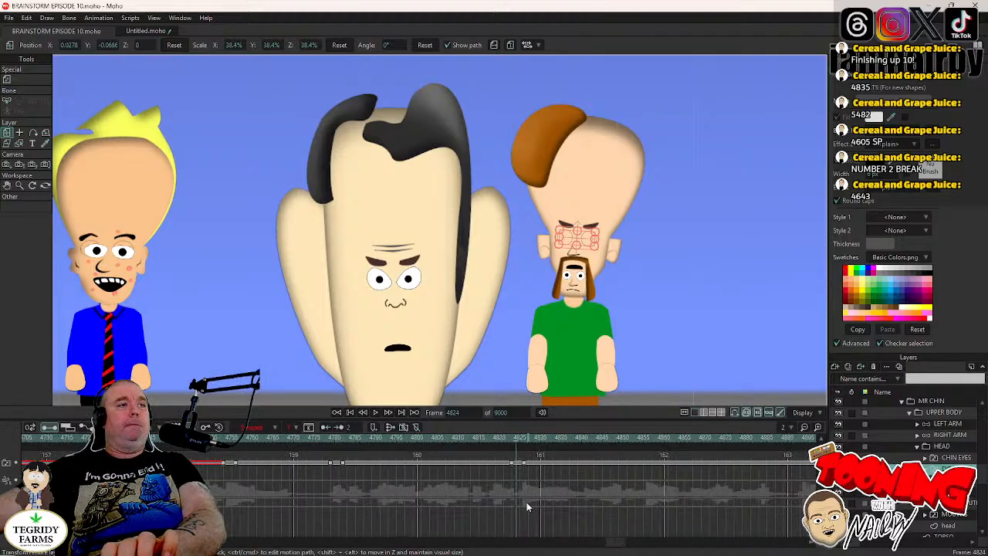
drag(615, 542, 627, 546)
click(589, 438)
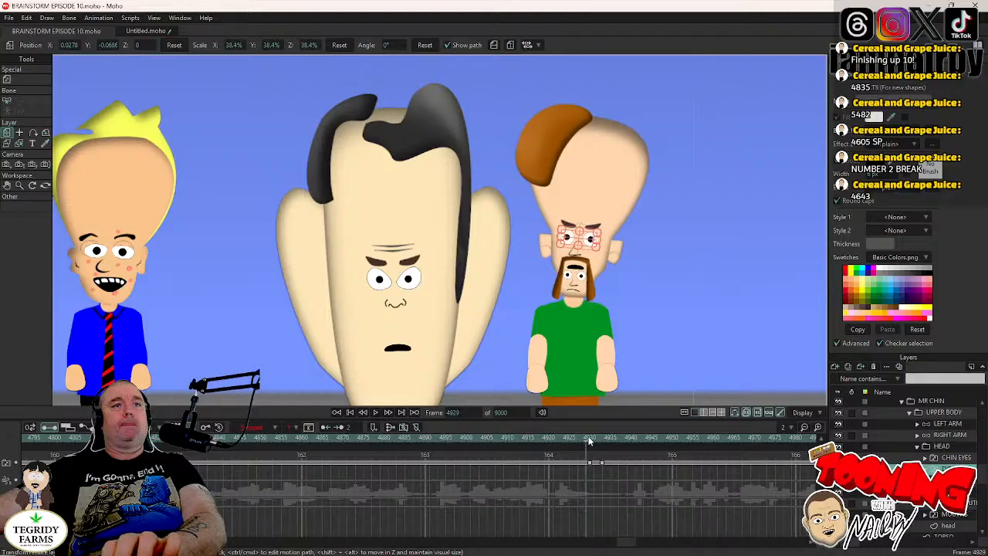
click(952, 447)
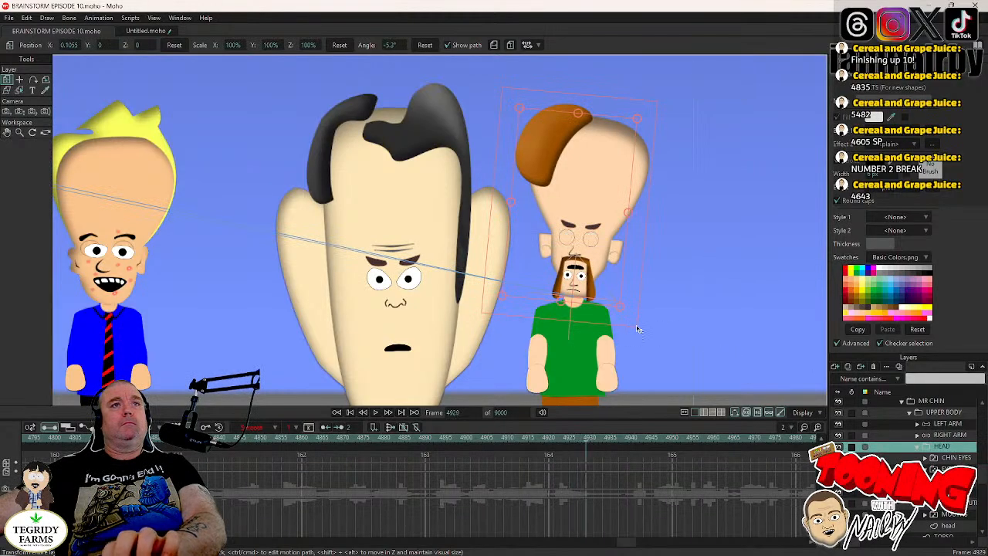
click(631, 286)
key(Right)
key(Right)
key(Right)
key(Right)
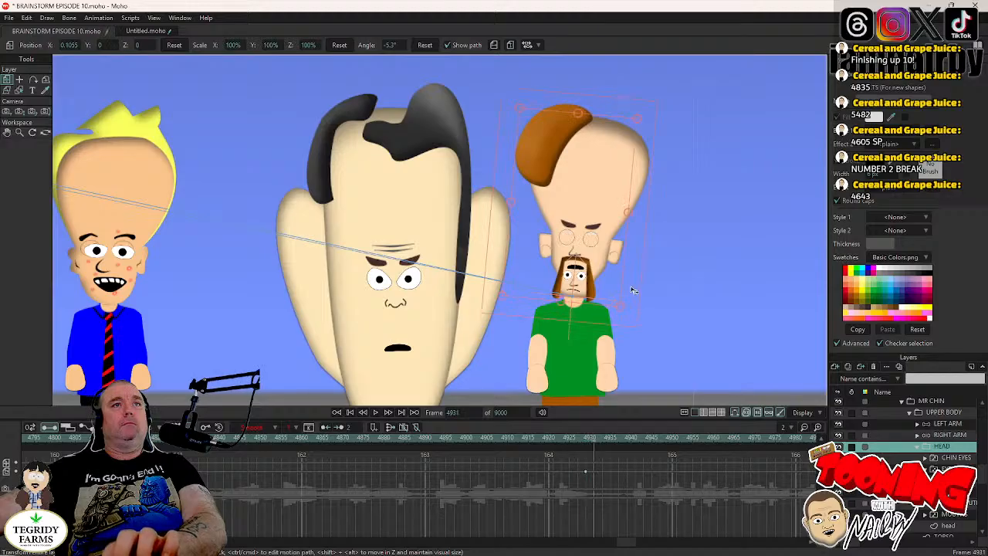
drag(632, 289, 632, 281)
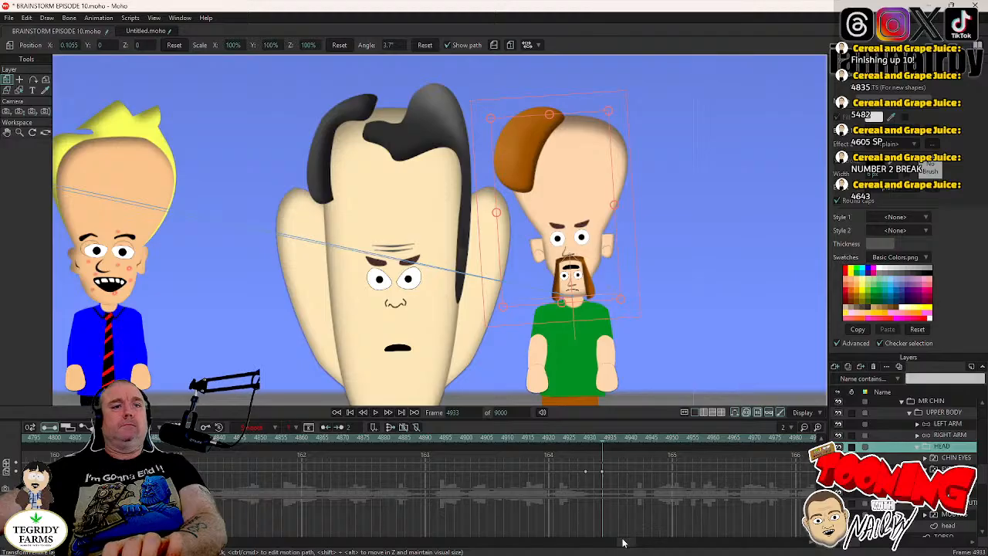
- Keyframe MR CHIN's HEAD layer at frame 5017 and rotate it clockwise to about -3.7° at frame 5021
drag(624, 543, 638, 545)
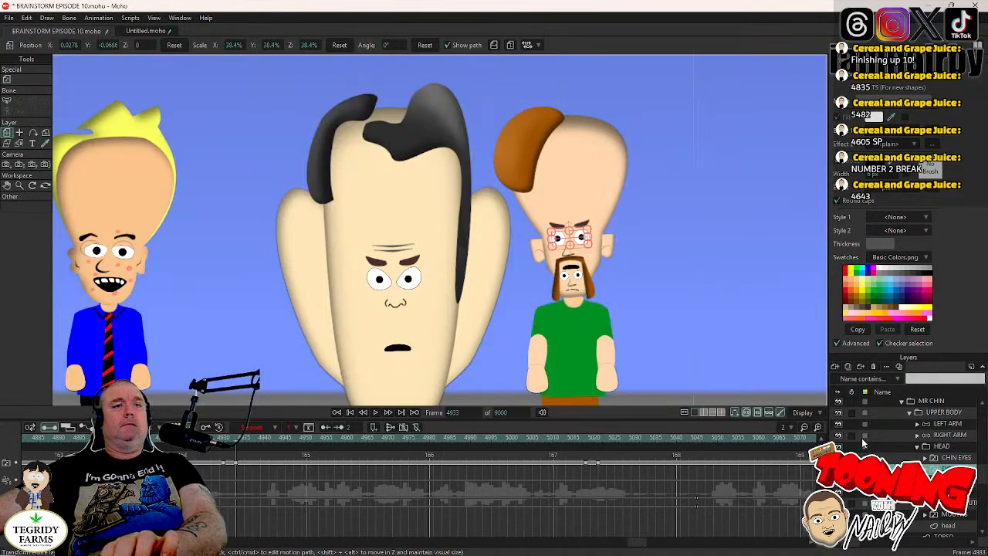
click(581, 437)
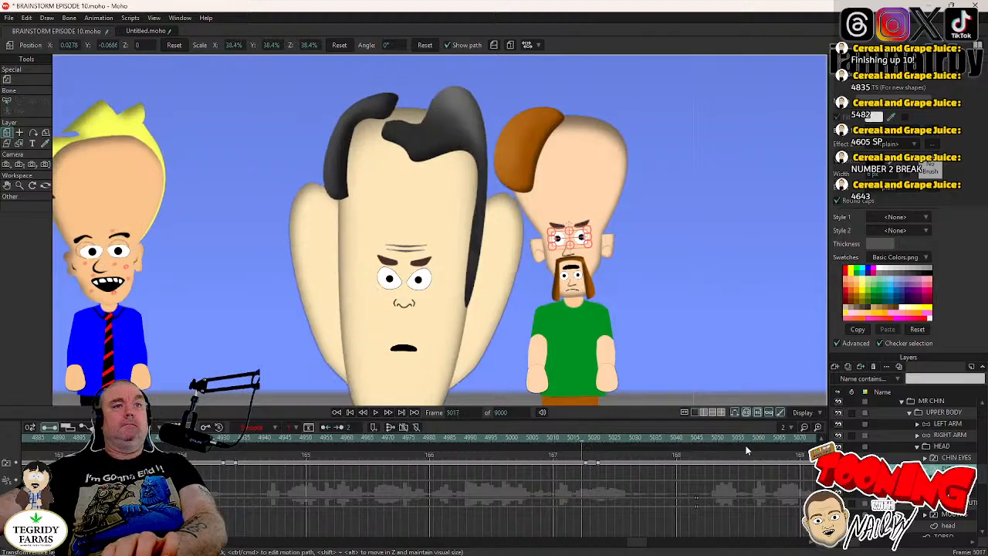
click(923, 447)
click(629, 267)
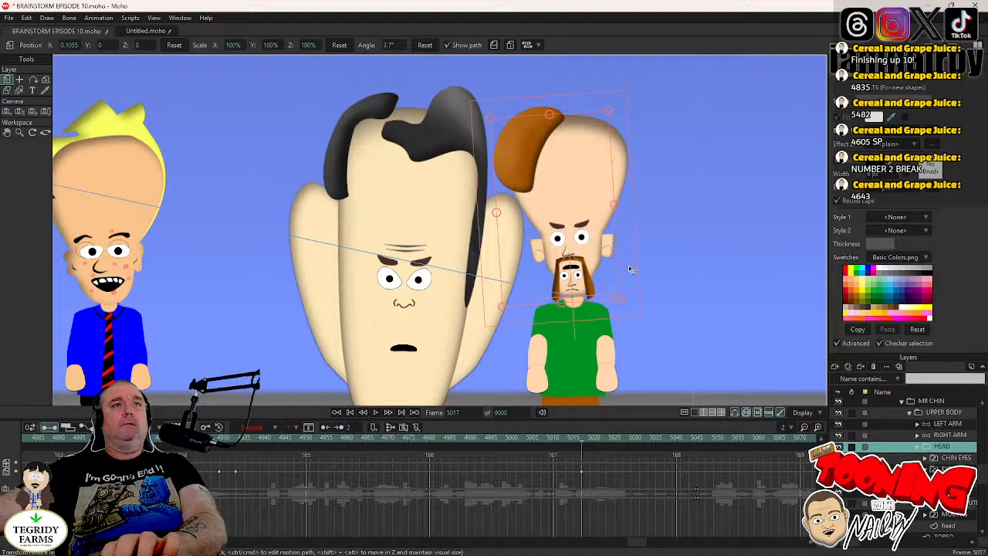
key(Right)
key(Right)
key(Right)
key(Right)
drag(629, 266, 676, 320)
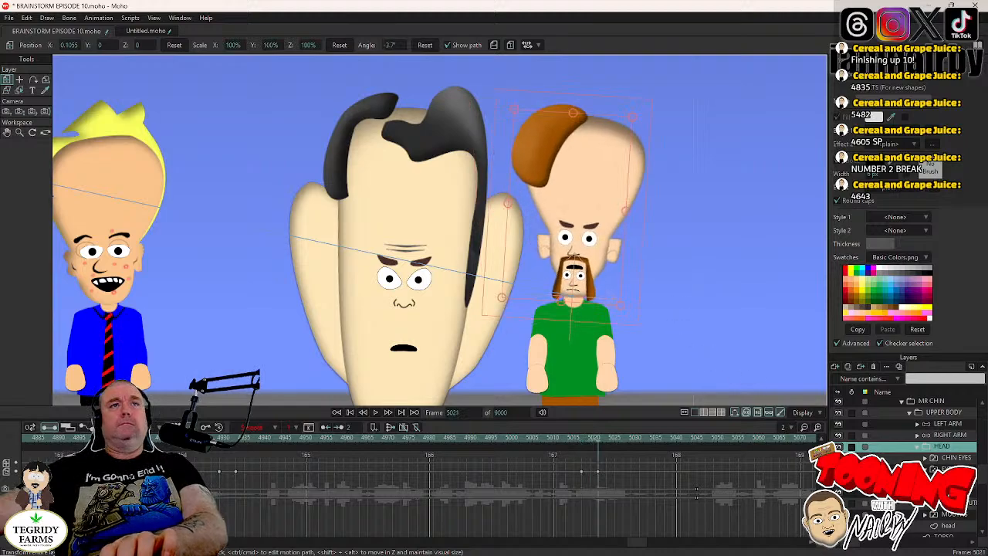
- Keyframe MR CHIN's HEAD layer at frame 5099, rotate it counterclockwise to about 5.6° at frame 5103, and save the project
click(946, 469)
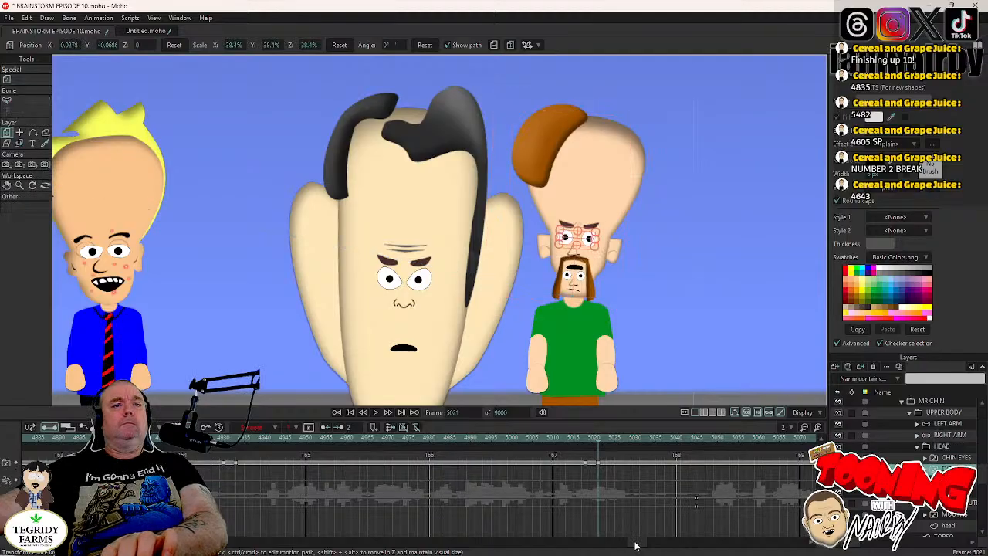
drag(637, 545, 647, 545)
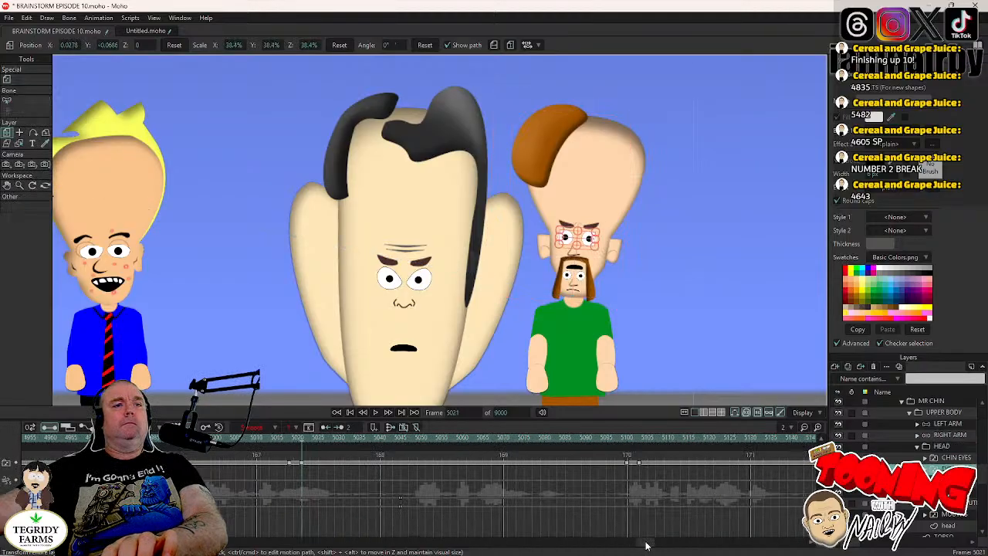
click(625, 438)
scroll(632, 308, down, 6)
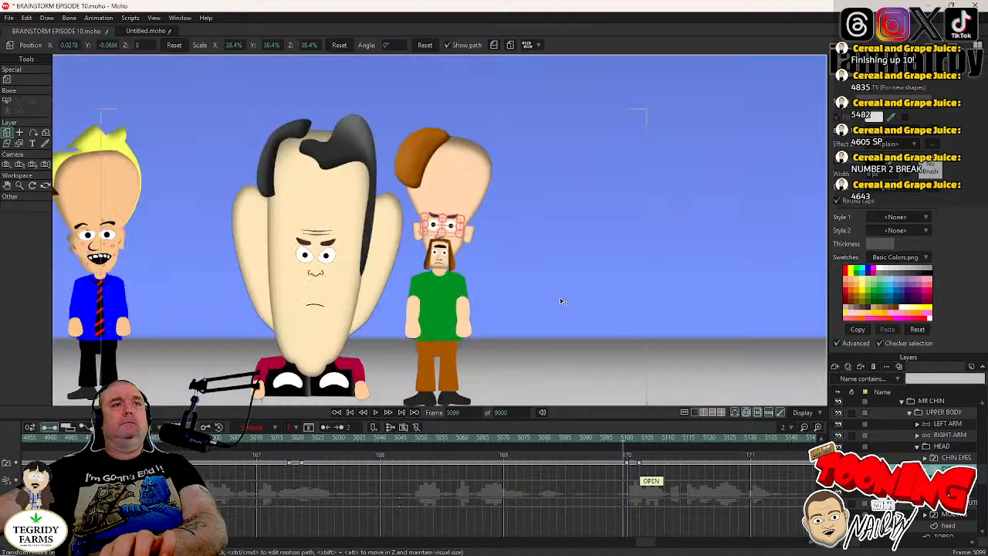
drag(520, 276, 559, 298)
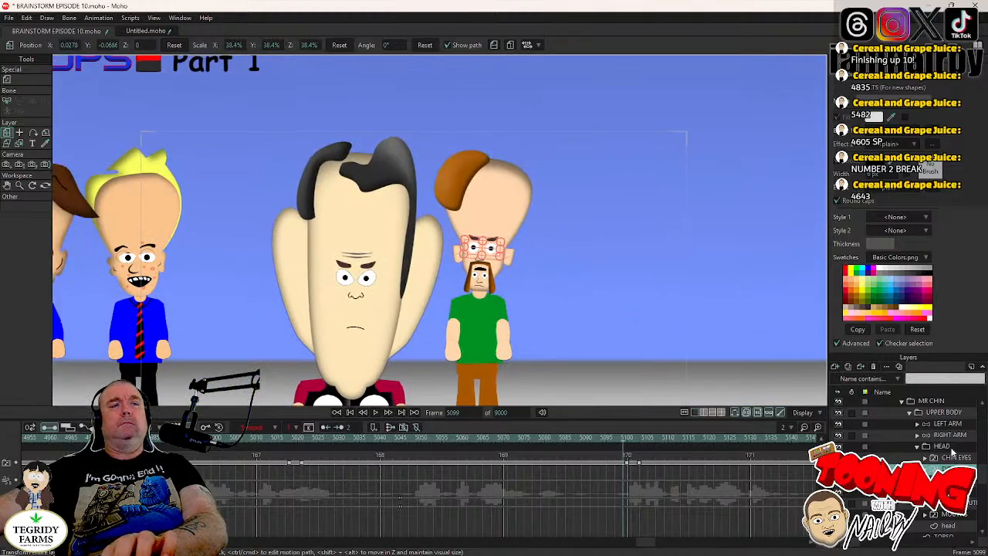
click(950, 448)
click(519, 253)
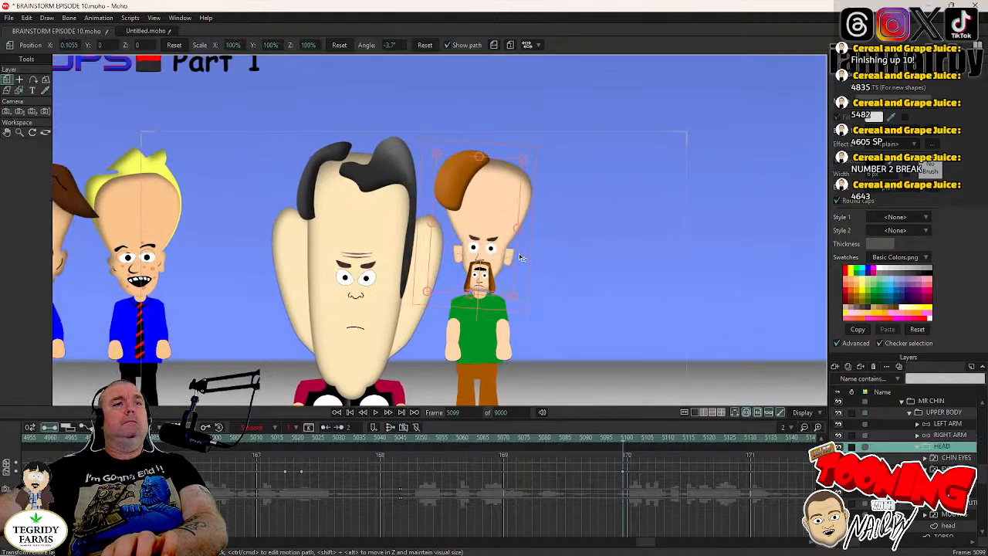
key(Right)
key(Right)
key(Right)
key(Right)
drag(520, 257, 516, 248)
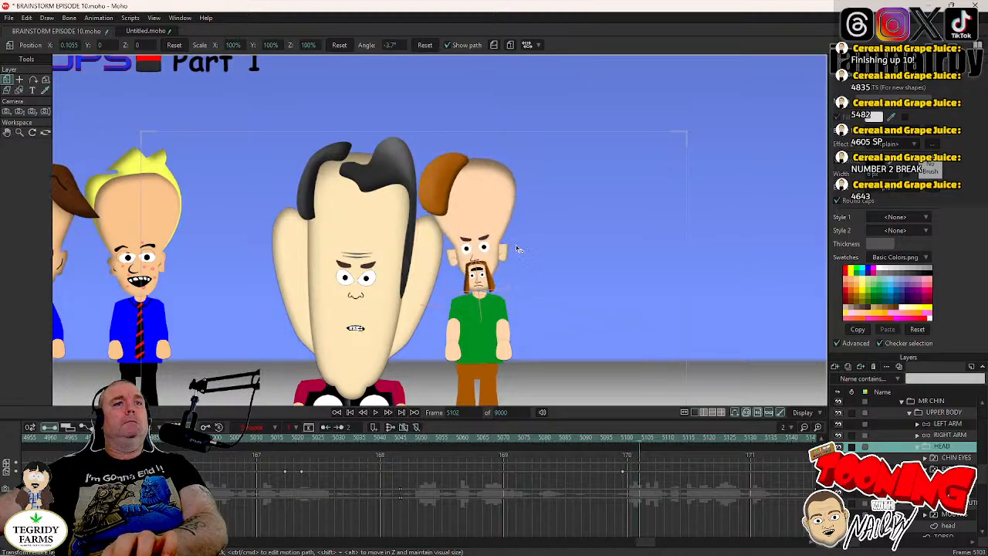
key(Right)
key(ctrl+s)
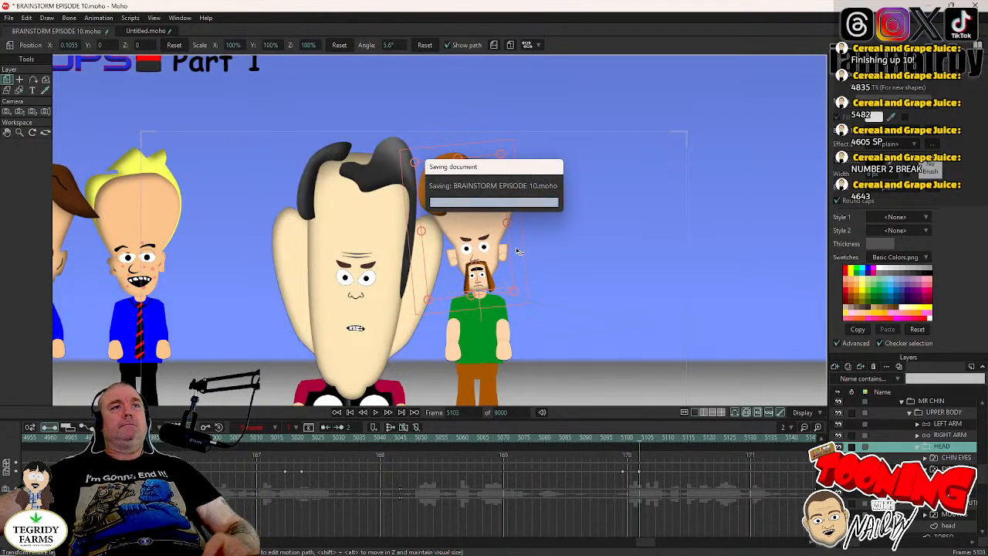
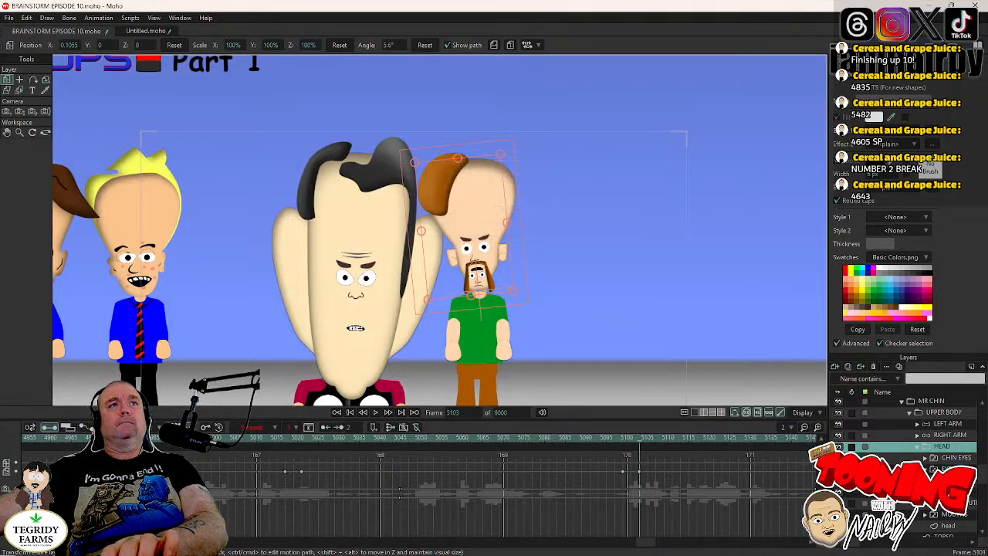
- Keyframe MR CHIN's HEAD layer at frame 5201 and rotate it clockwise to about -3.1° at frame 5205
click(949, 469)
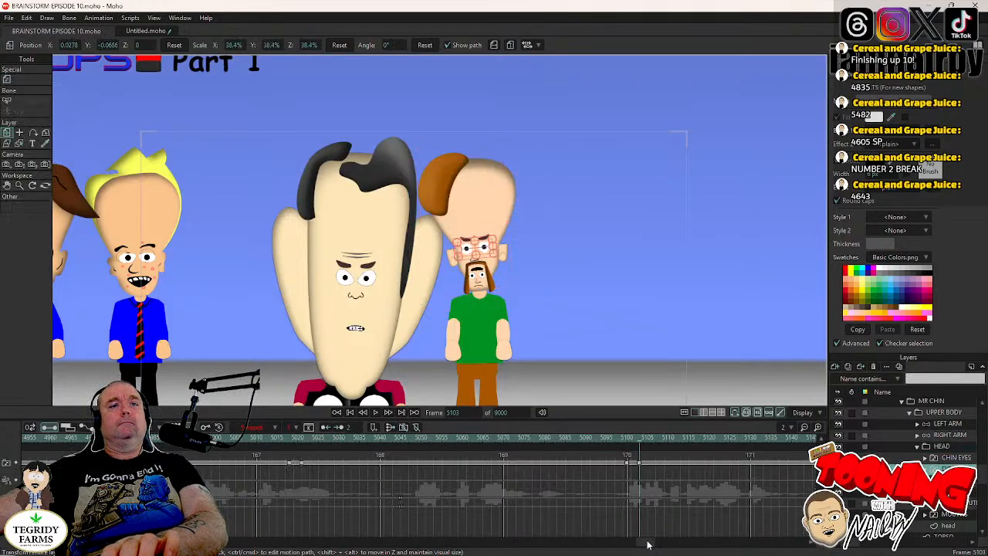
drag(645, 542, 657, 541)
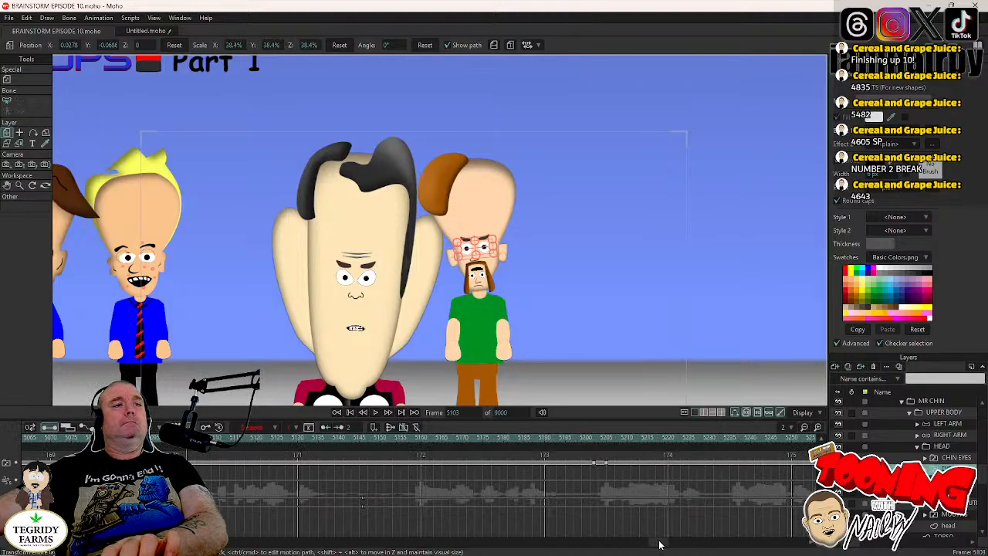
click(593, 435)
key(Left)
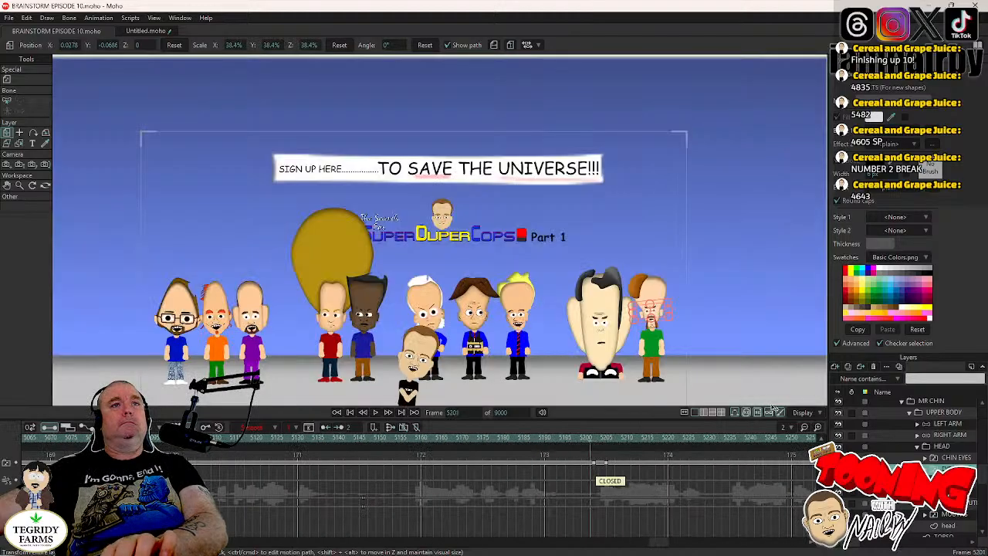
scroll(660, 339, up, 3)
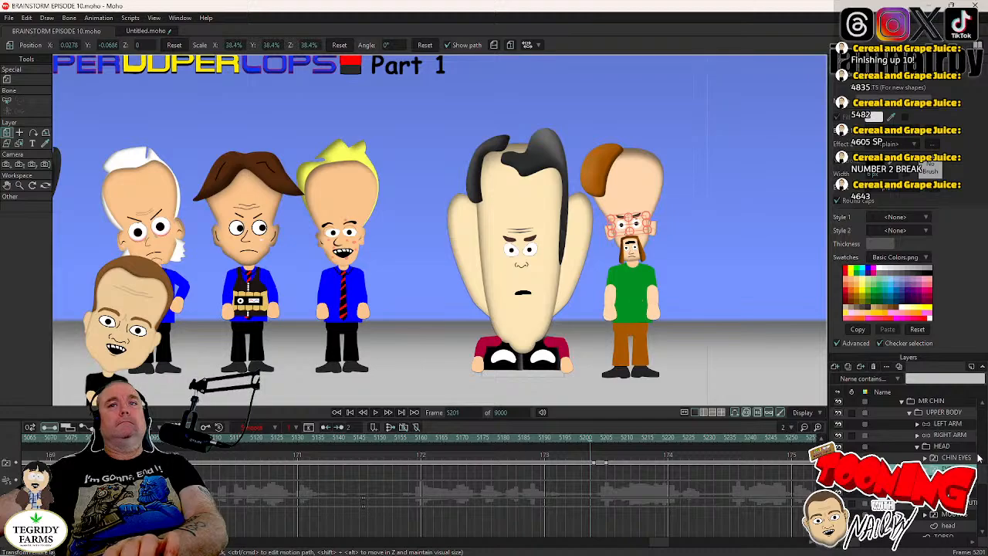
click(889, 448)
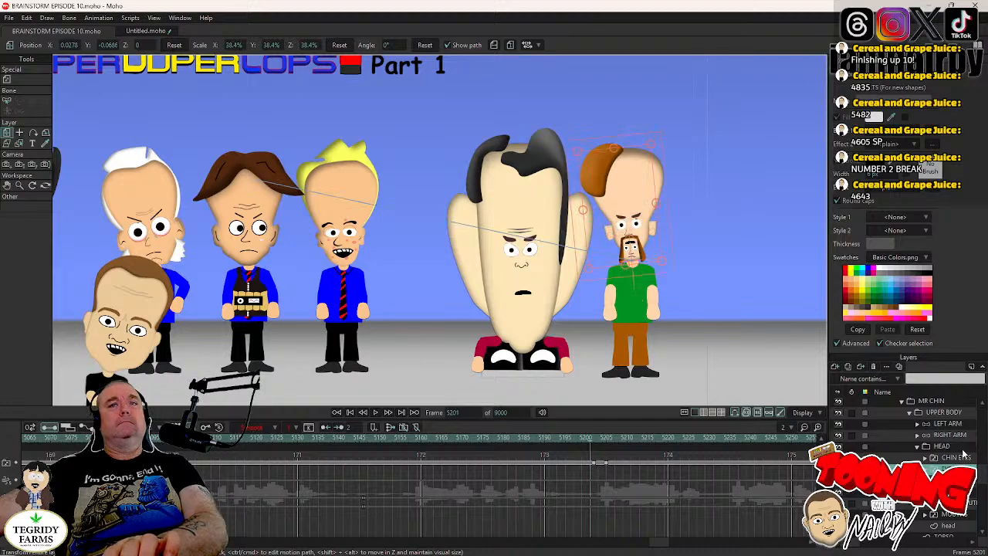
click(671, 238)
key(Right)
key(Right)
key(Right)
key(Right)
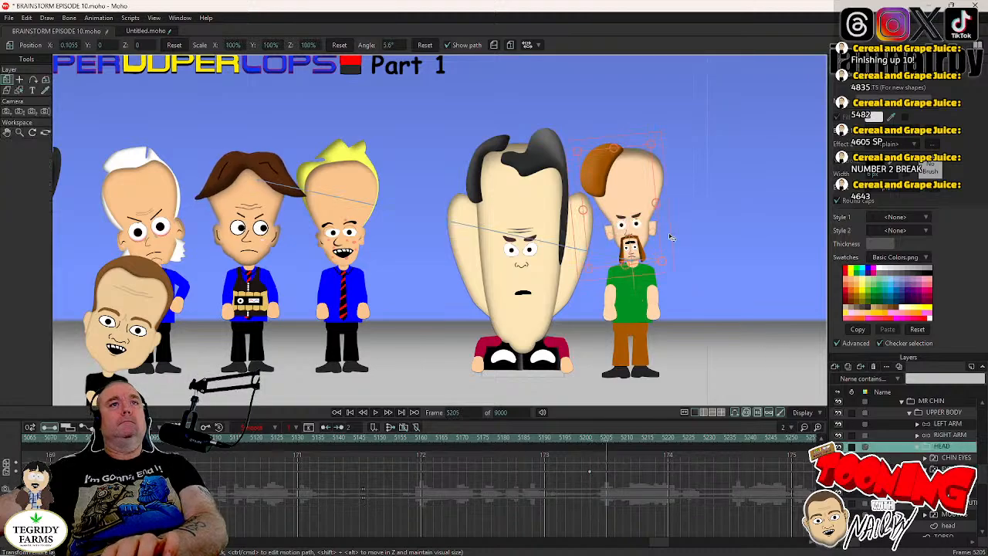
drag(670, 242, 672, 246)
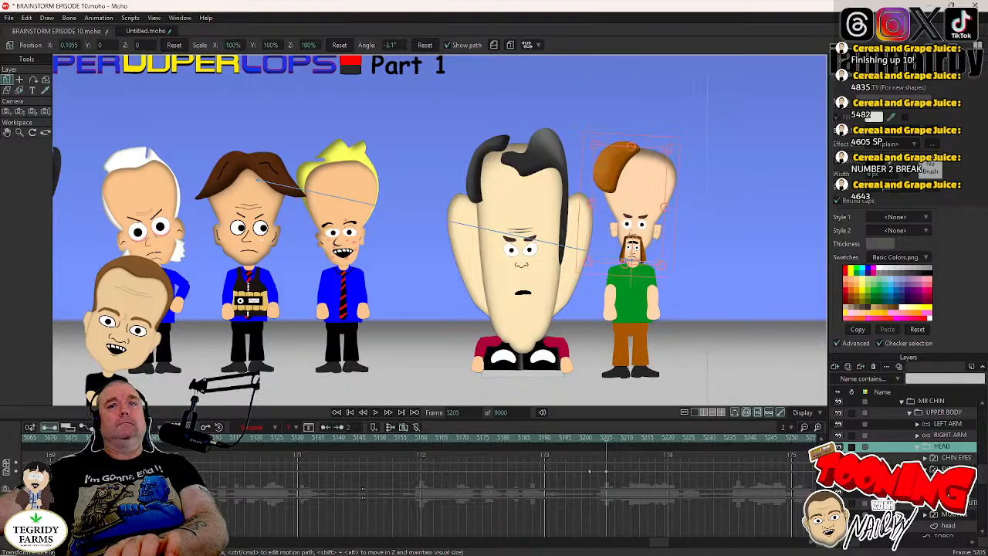
- Keyframe MR CHIN's HEAD layer at frame 5291 and rotate it counterclockwise to about 2.6° at frame 5295
click(946, 469)
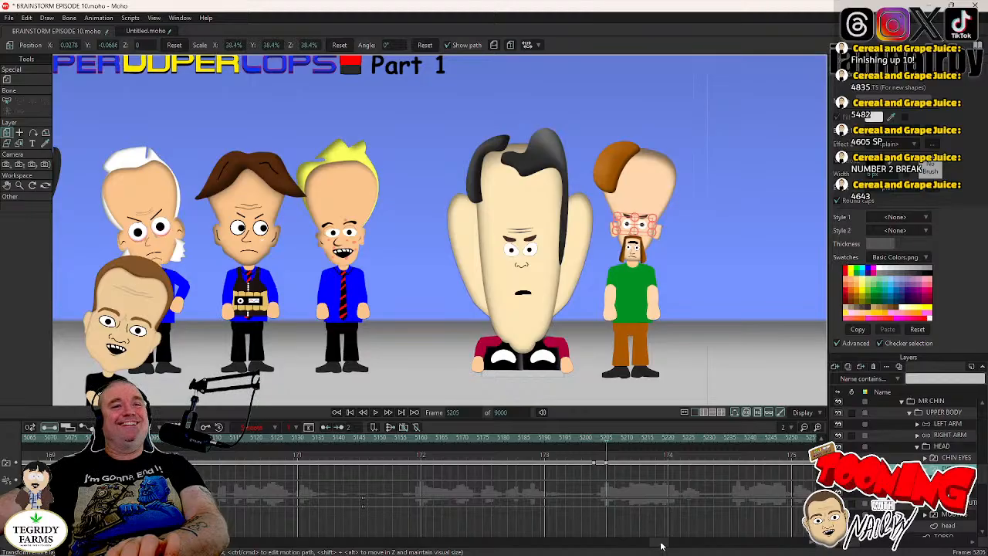
drag(660, 546, 670, 546)
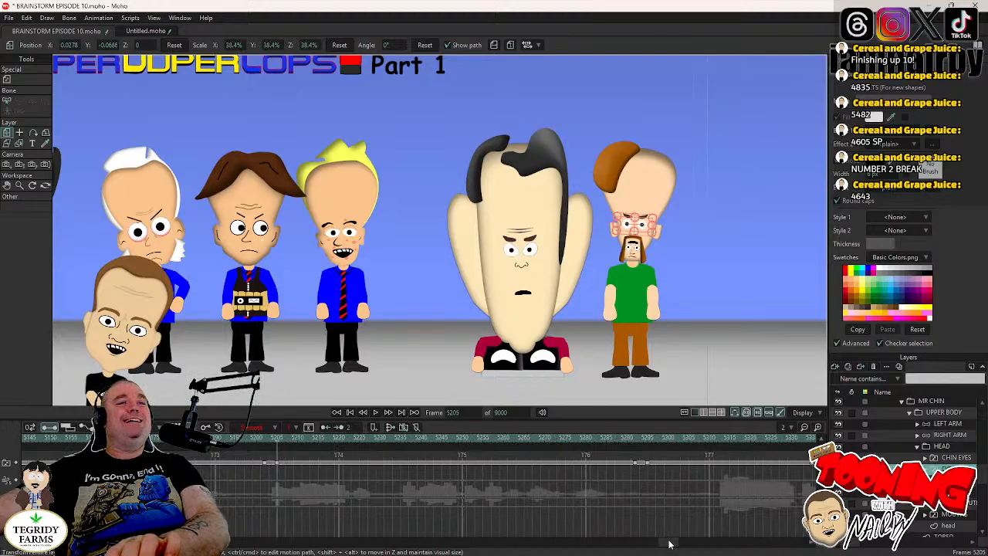
click(633, 443)
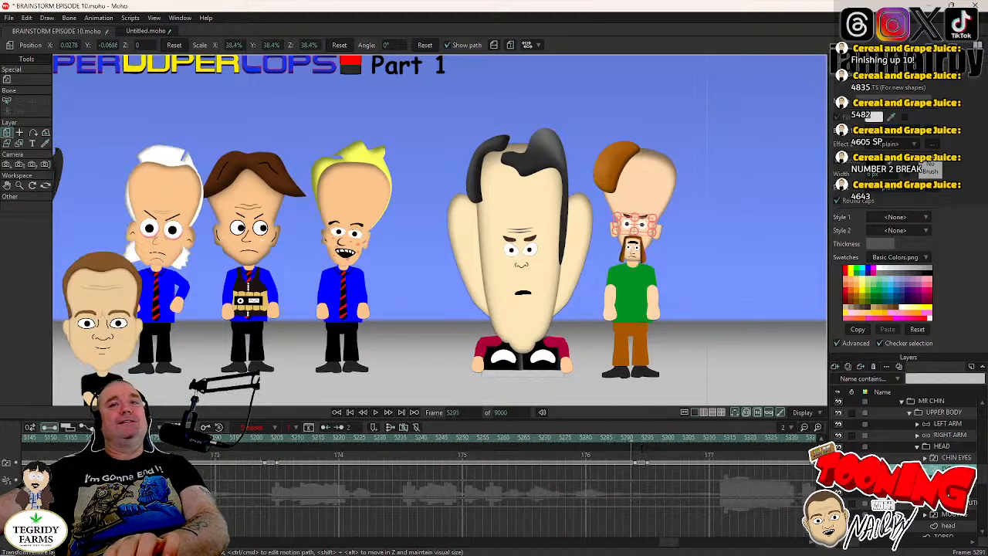
click(953, 446)
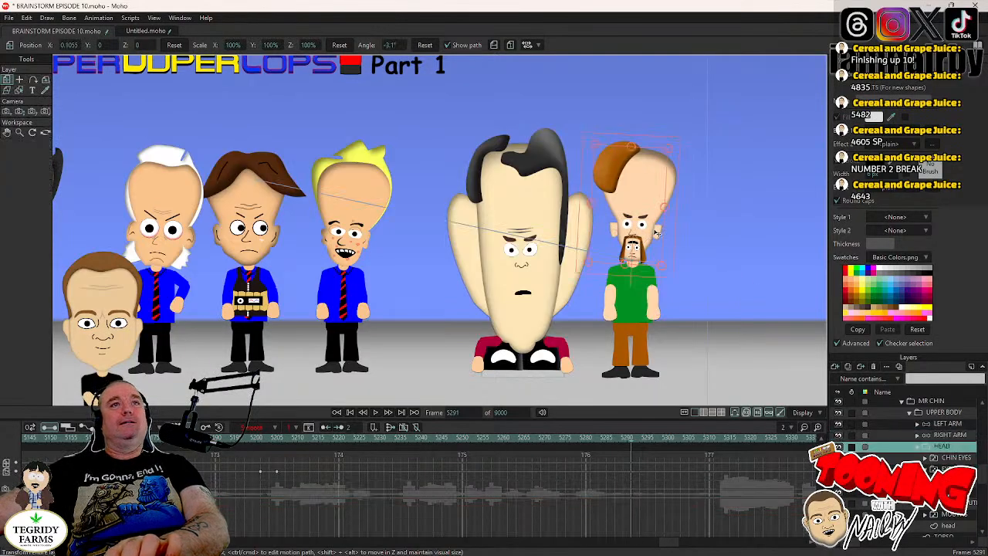
click(665, 232)
key(Right)
key(Right)
key(Right)
key(Right)
drag(665, 232, 664, 227)
drag(709, 270, 709, 262)
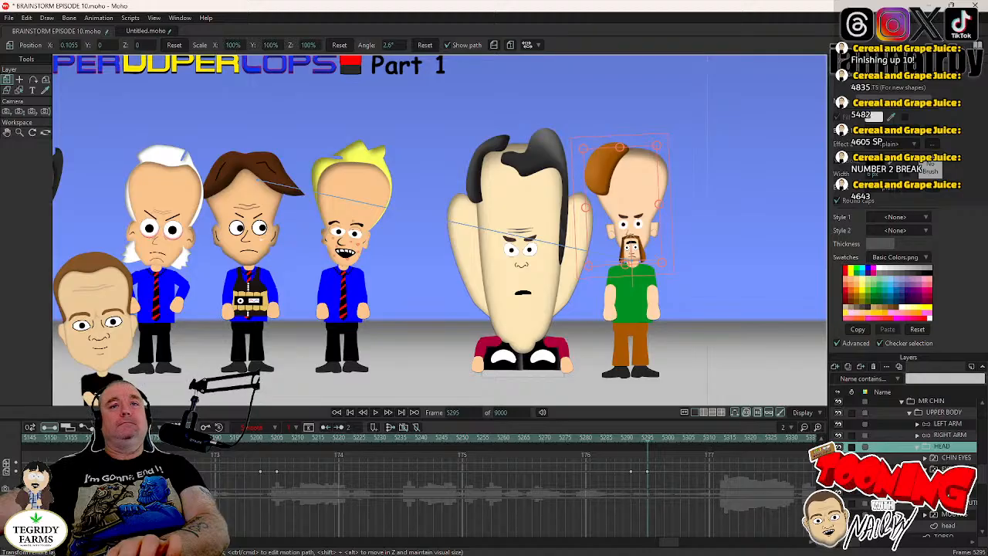
- Keyframe MR CHIN's HEAD layer at frame 5398 and rotate it clockwise to about -3.7° at frame 5402
click(950, 468)
drag(674, 546, 686, 544)
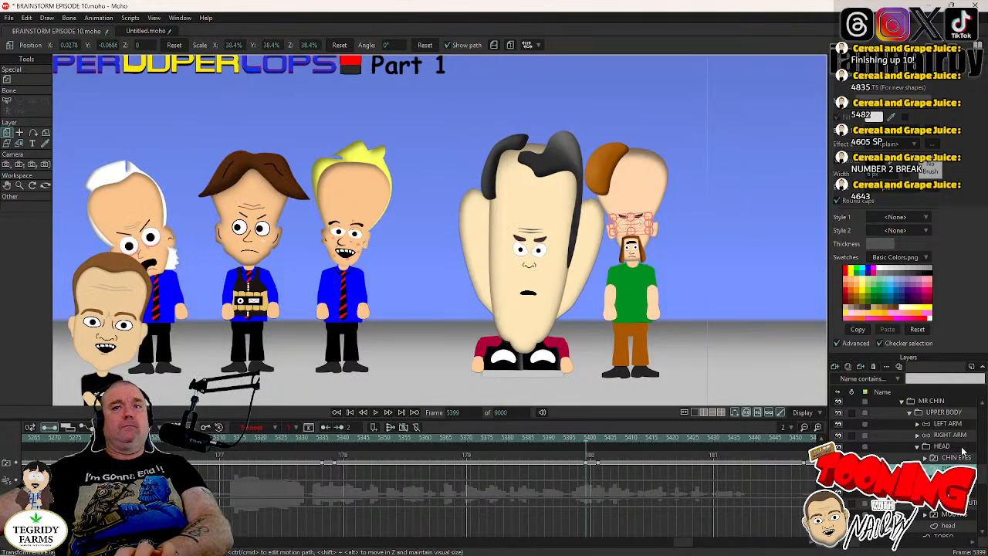
click(942, 446)
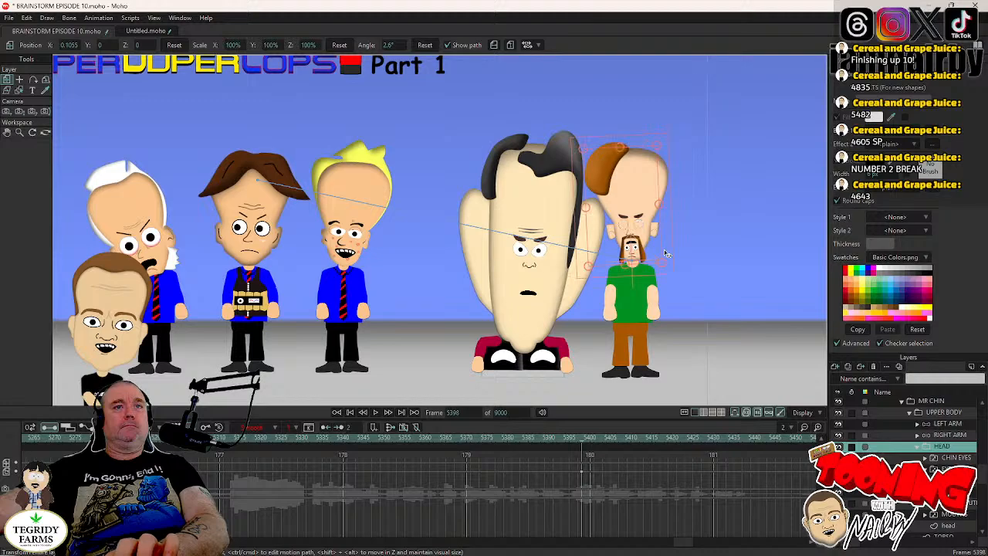
key(Right)
key(Right)
key(Right)
key(Right)
drag(667, 253, 669, 260)
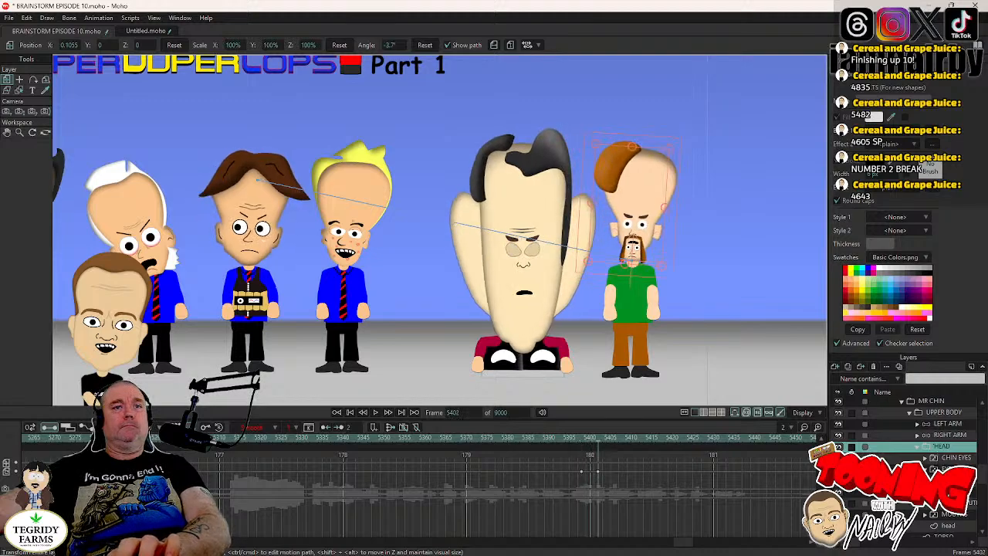
- Keyframe MR CHIN's HEAD layer at frame 5451 and rotate it counterclockwise to about 4.8° at frame 5455
click(948, 468)
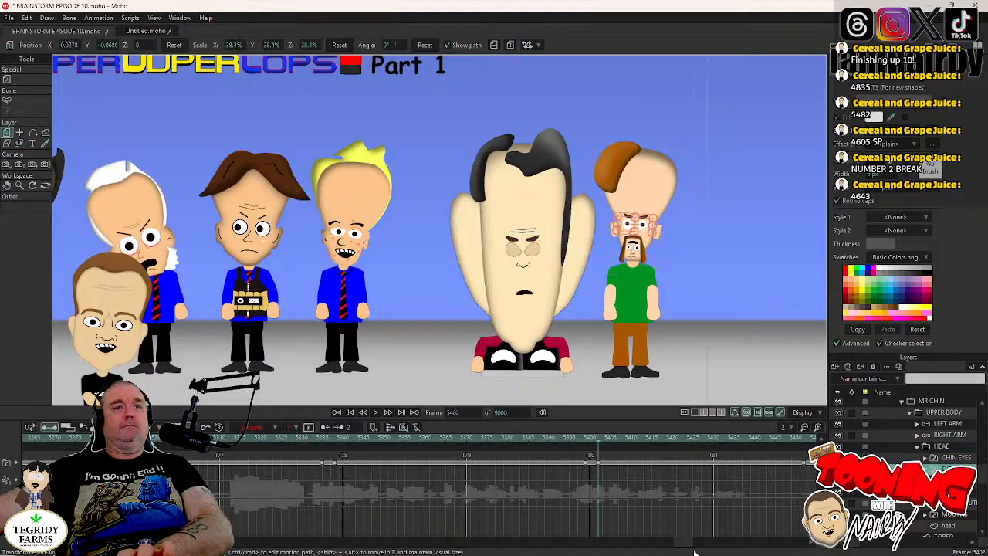
drag(683, 545, 694, 545)
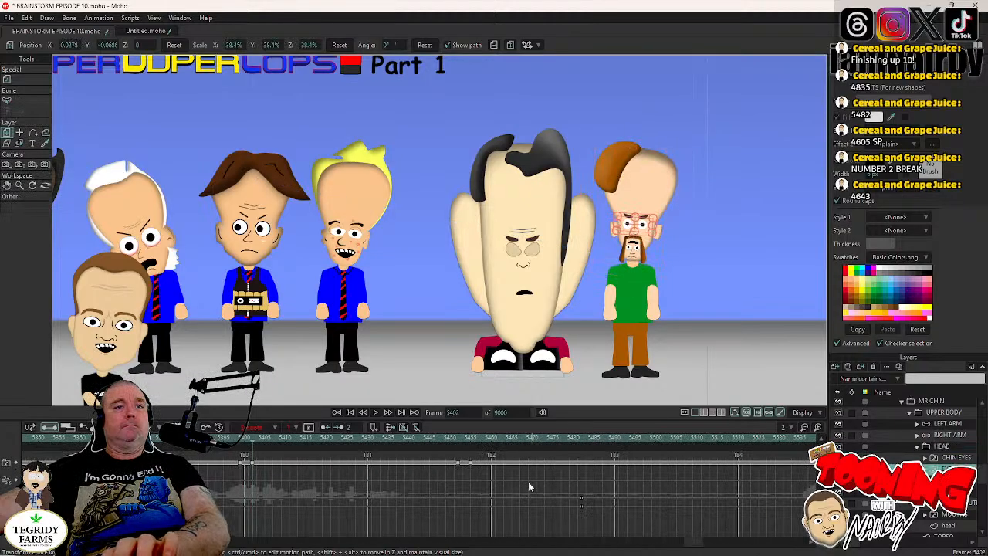
click(457, 440)
key(comma)
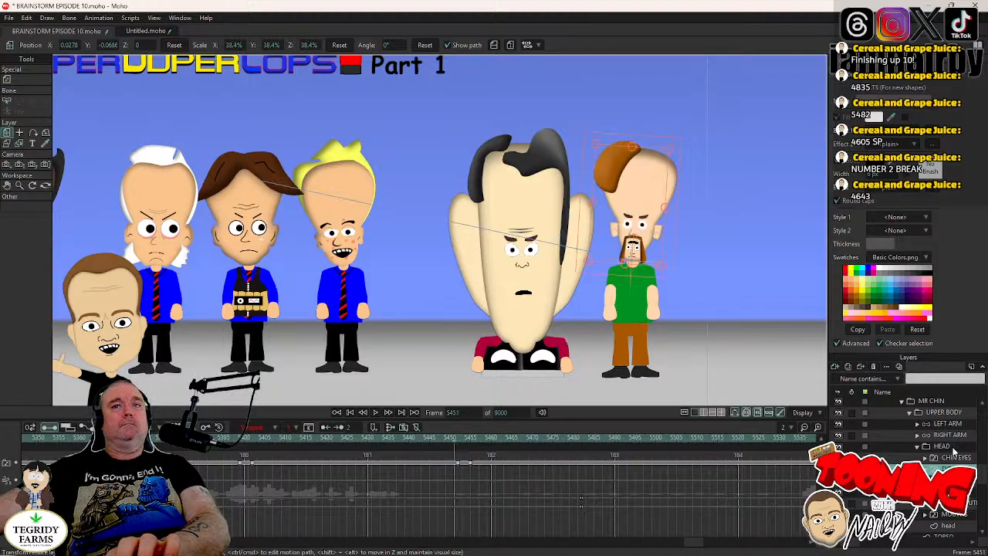
click(954, 447)
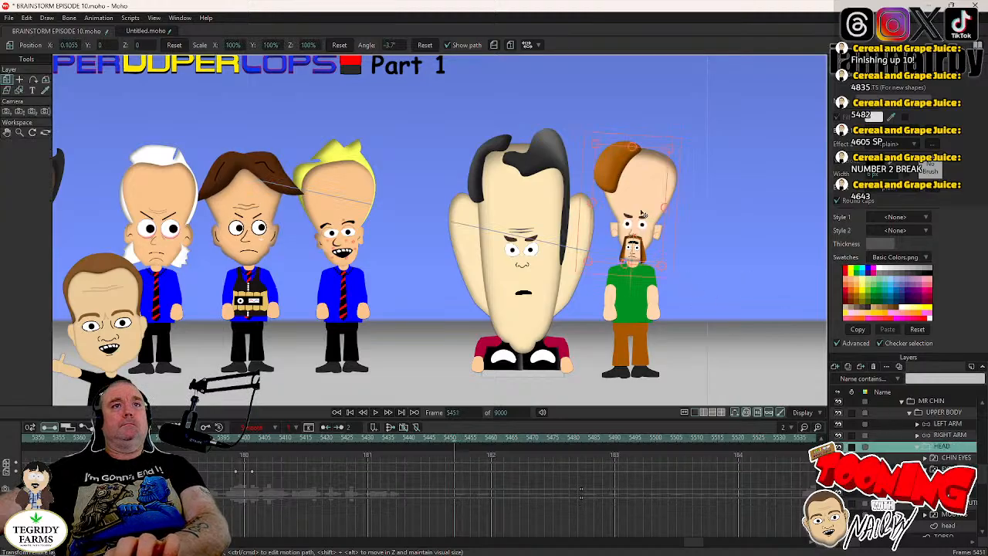
key(Right)
key(Right)
key(Right)
key(Right)
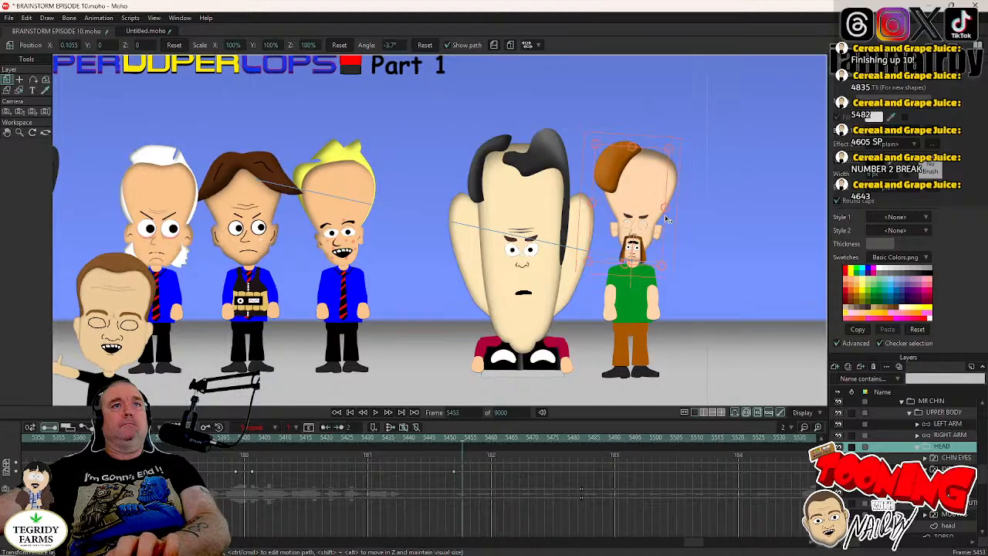
drag(666, 217, 659, 210)
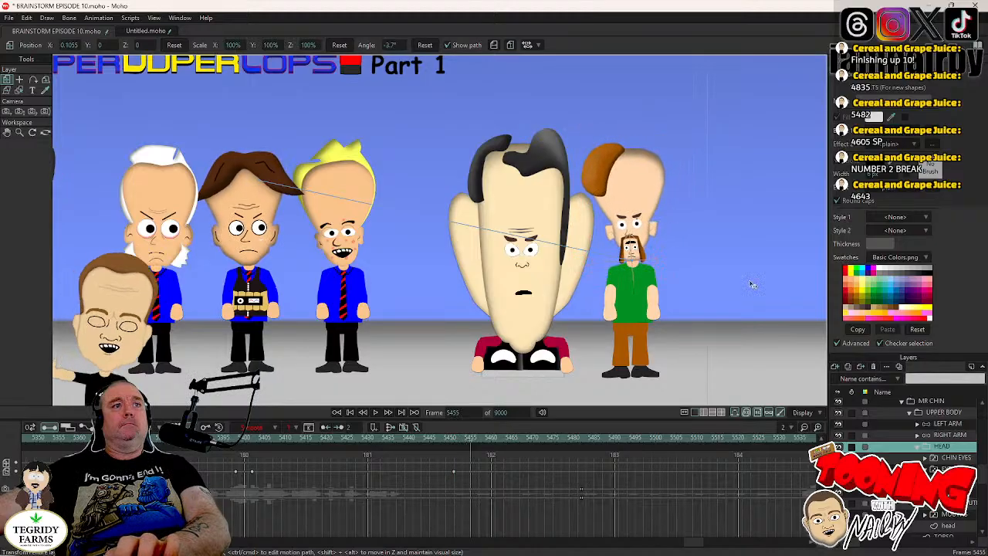
- Shift MR CHIN's pupils sideways toward the large-chinned character at frame 5400, set those keyframes to Step interpolation, and save the project
click(239, 437)
key(Right)
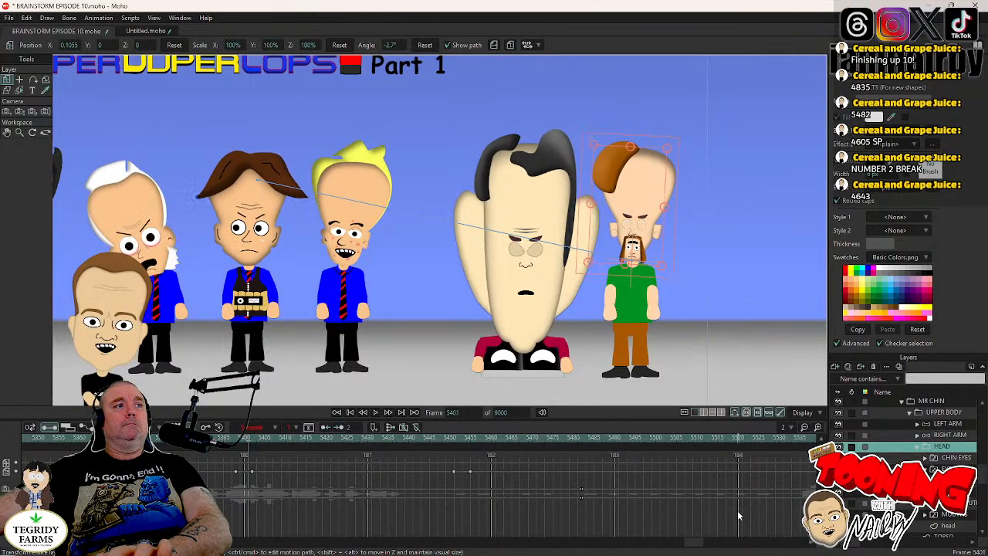
click(944, 480)
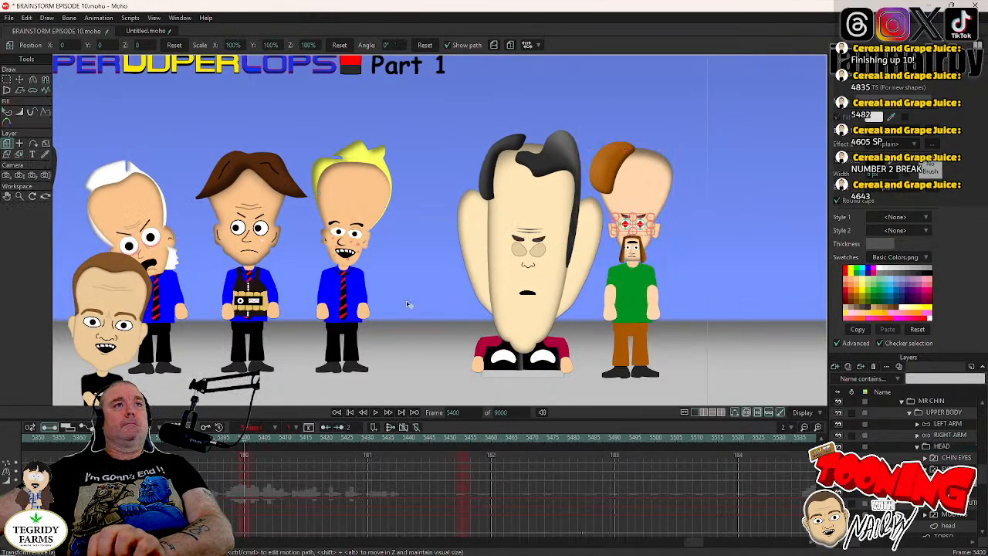
click(20, 80)
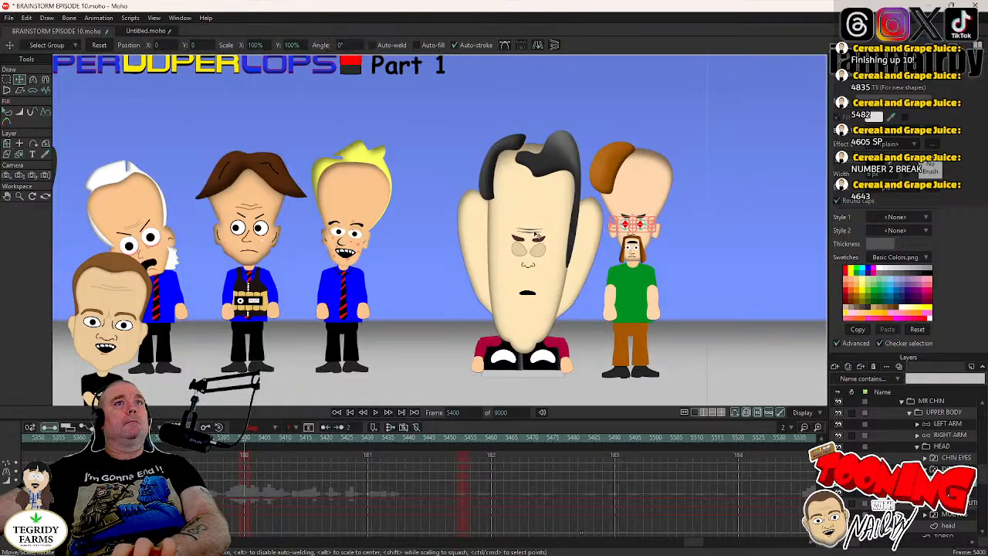
scroll(633, 267, up, 5)
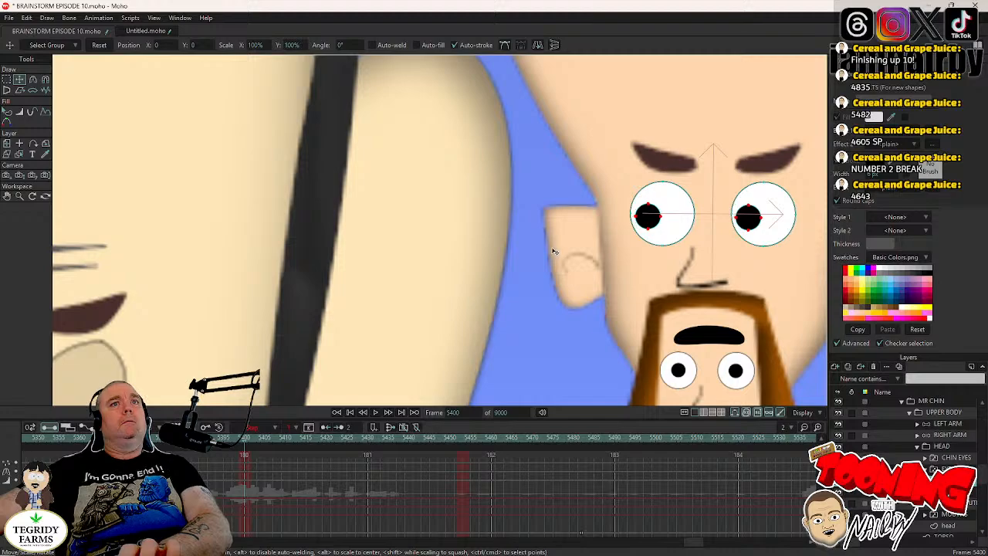
key(ctrl+a)
drag(237, 471, 248, 482)
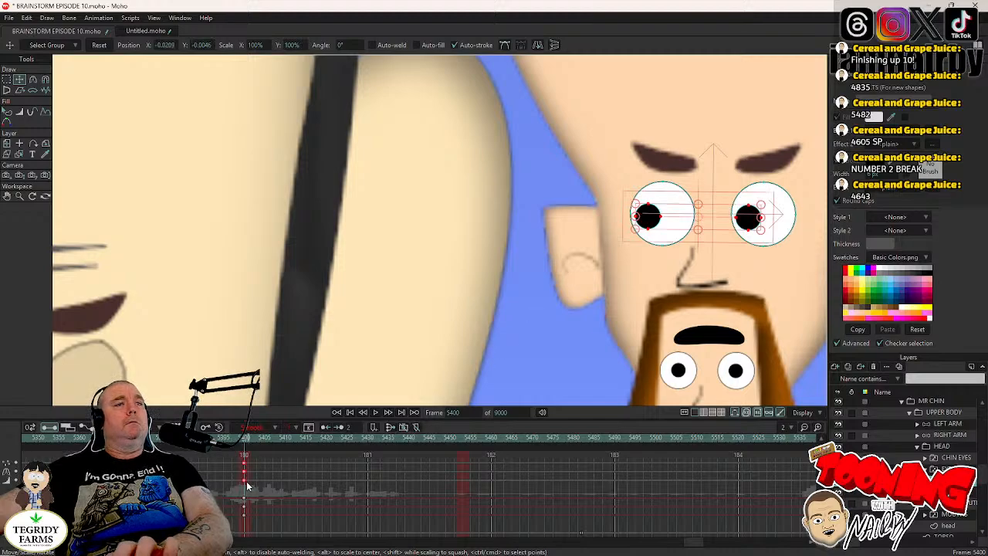
right_click(243, 483)
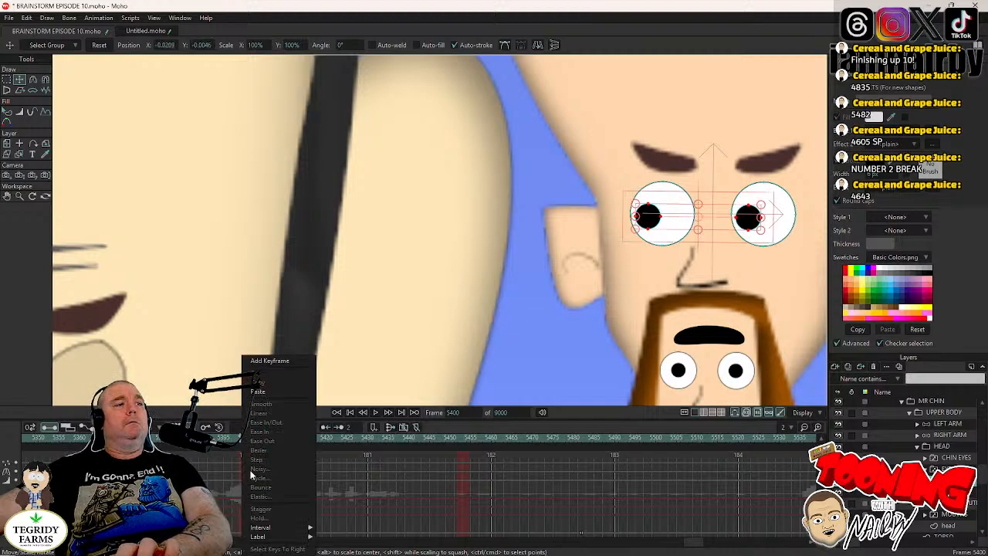
click(322, 466)
drag(236, 460, 245, 483)
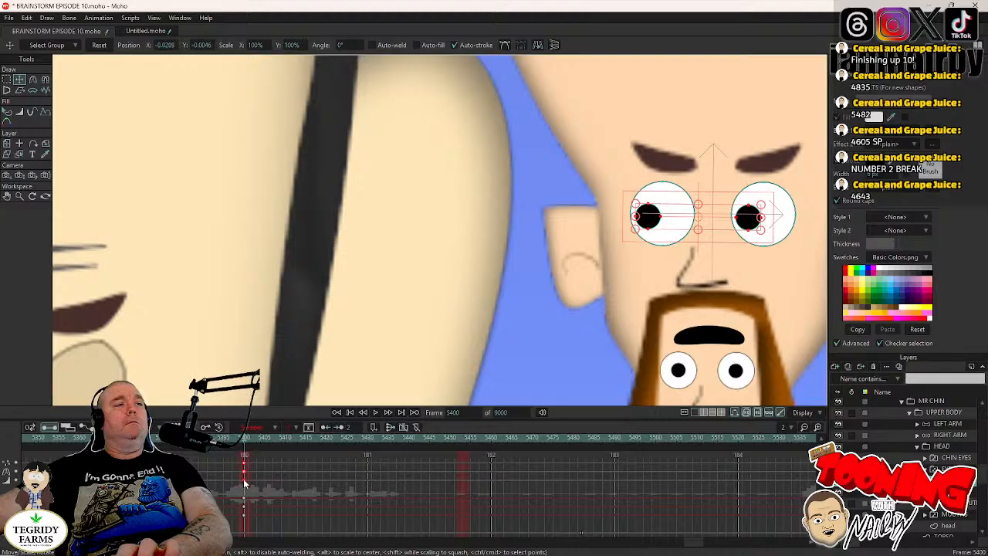
right_click(244, 482)
click(249, 463)
key(ctrl+s)
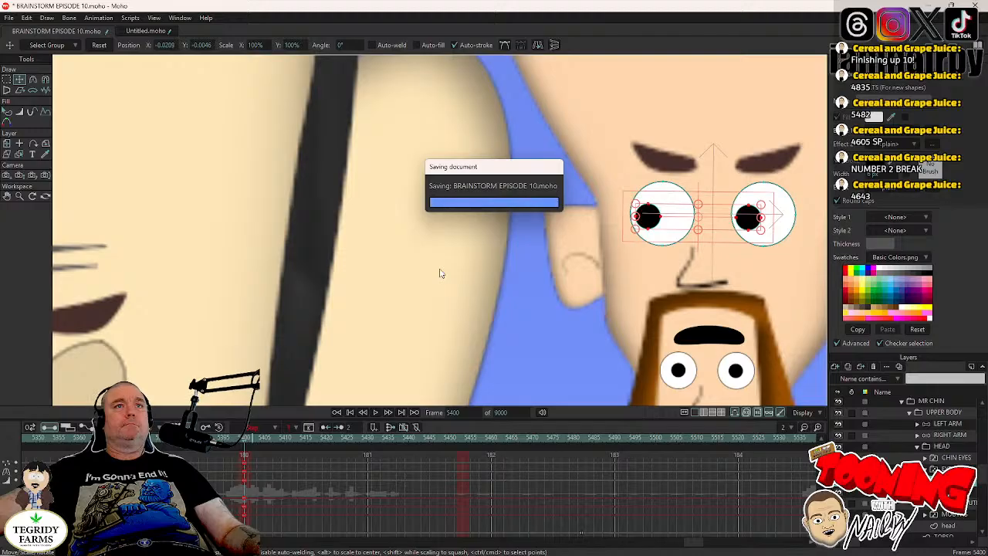
- Reset MR CHIN's pupils to their original position at frame 5454 with Step interpolation
scroll(440, 273, down, 3)
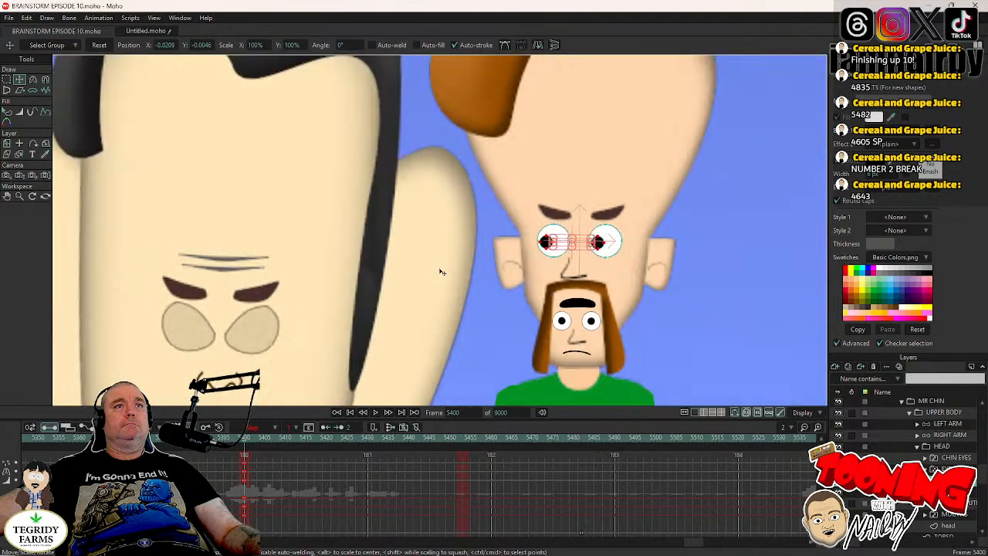
scroll(441, 272, down, 2)
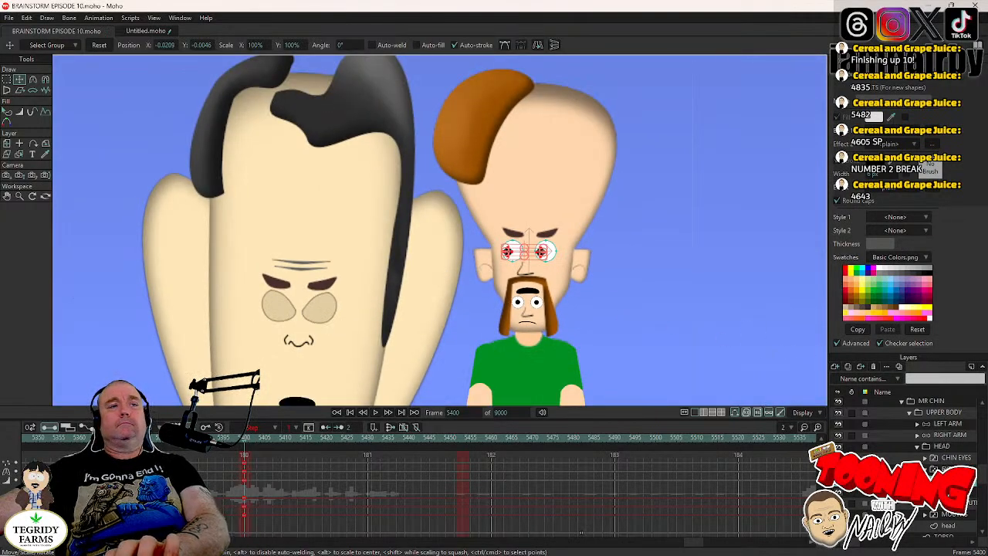
click(947, 469)
click(466, 438)
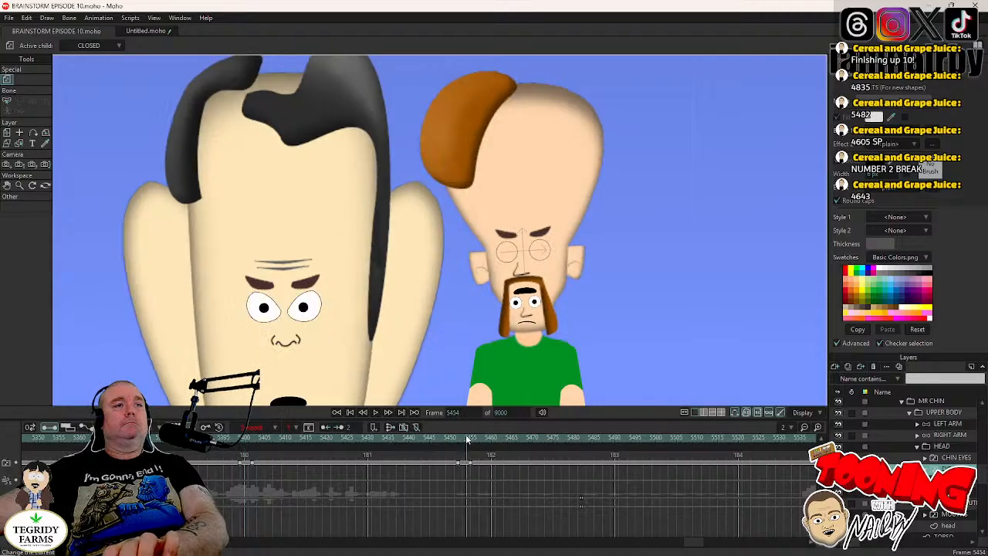
click(946, 480)
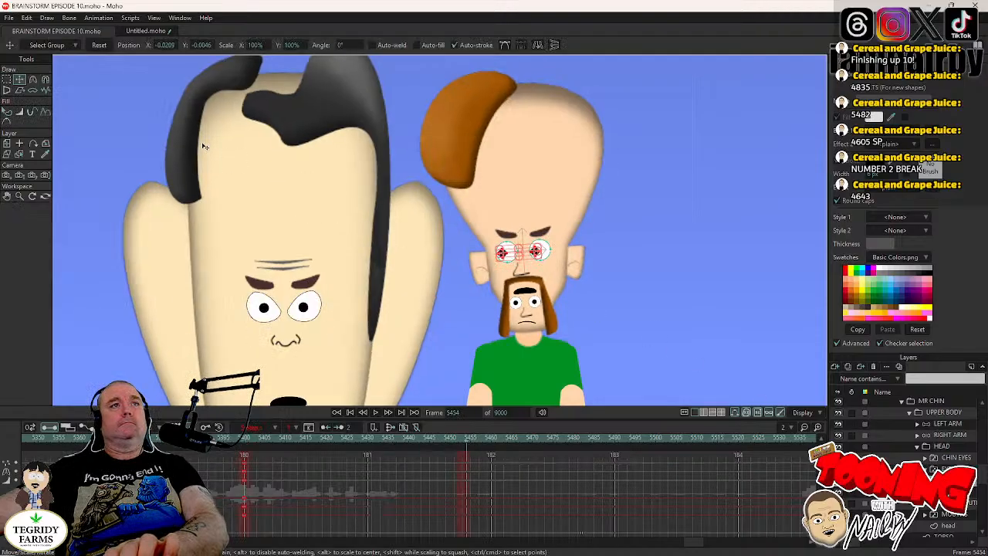
click(100, 45)
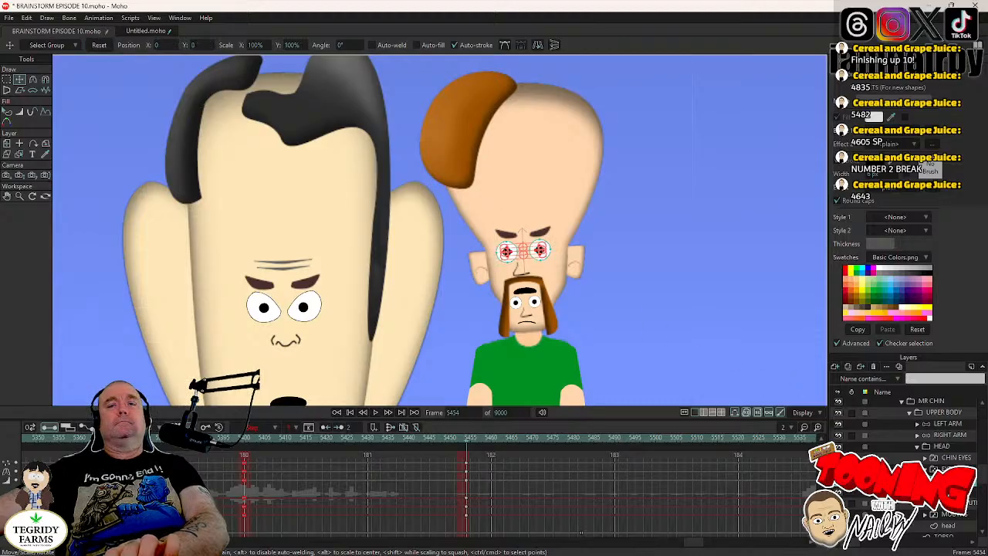
click(925, 469)
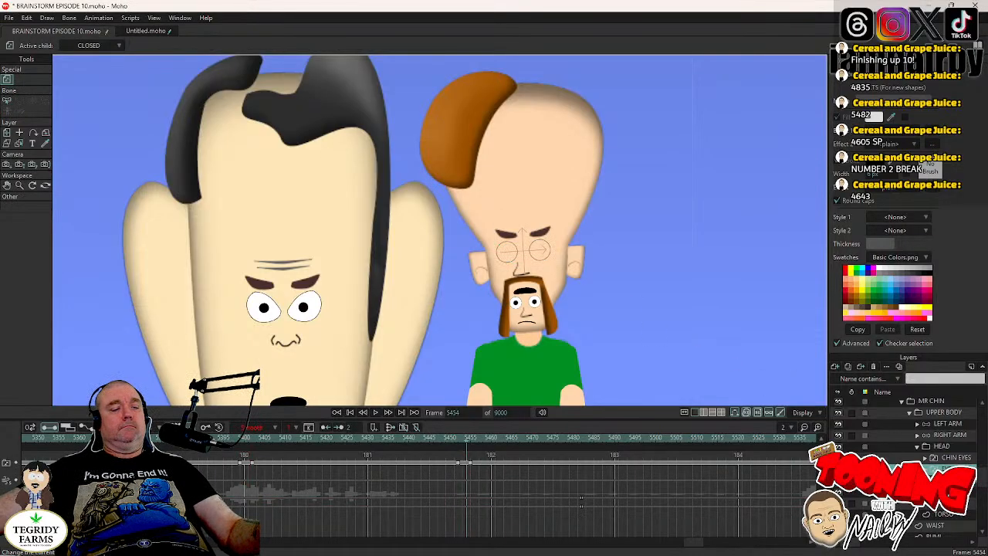
- Set MR CHIN's pupil keyframes at frame 5454 to Step interpolation and save the project
key(ctrl+s)
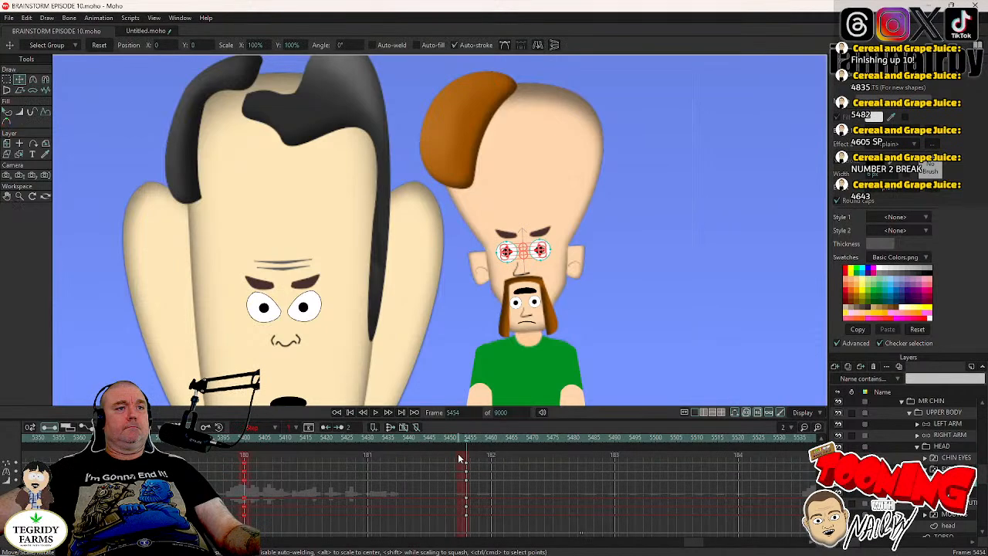
drag(459, 454, 474, 481)
right_click(467, 480)
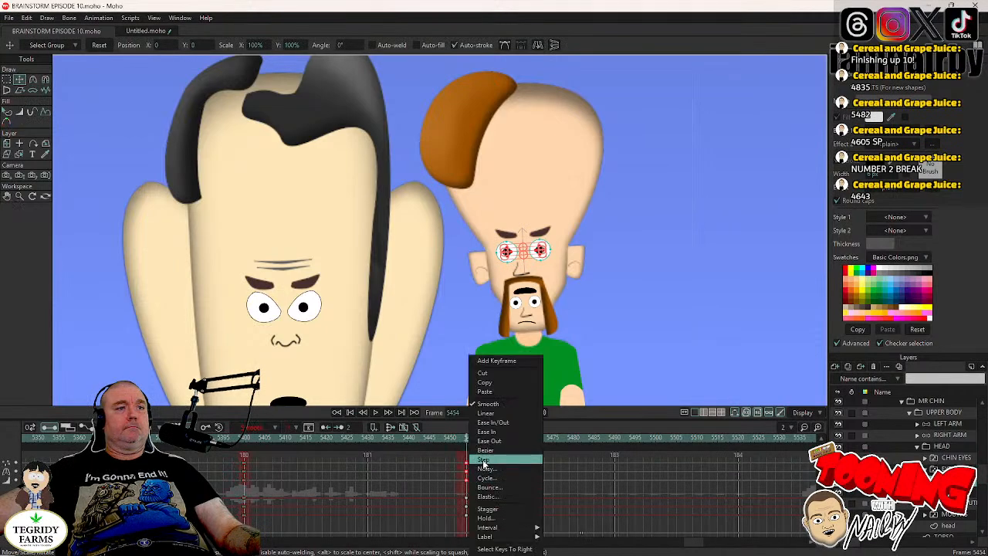
click(483, 461)
key(ctrl+s)
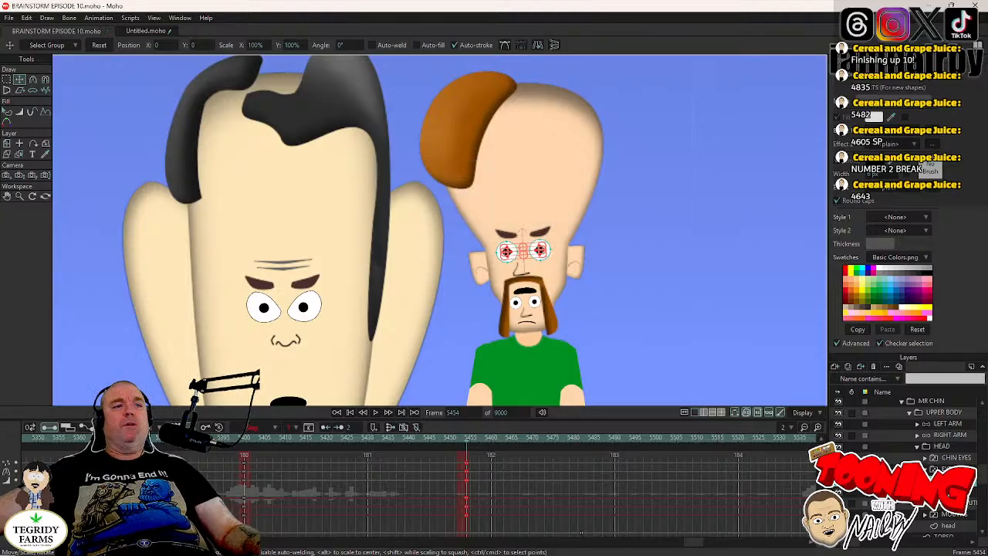
- Review MR CHIN's eyes and head pose at frame 5455 against the full lineup, including the HEAD layer's earlier keyframes
click(925, 469)
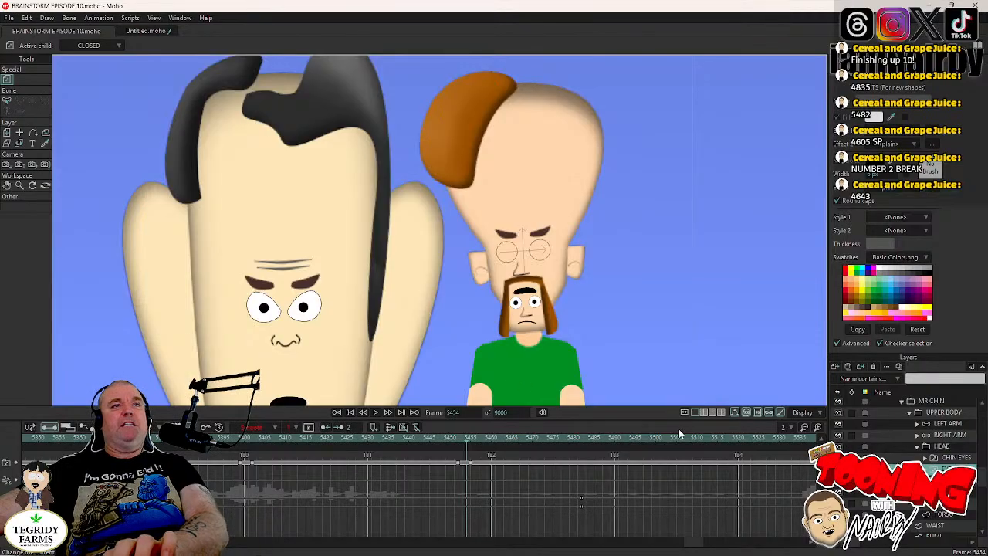
key(Right)
scroll(503, 268, down, 5)
drag(508, 290, 509, 272)
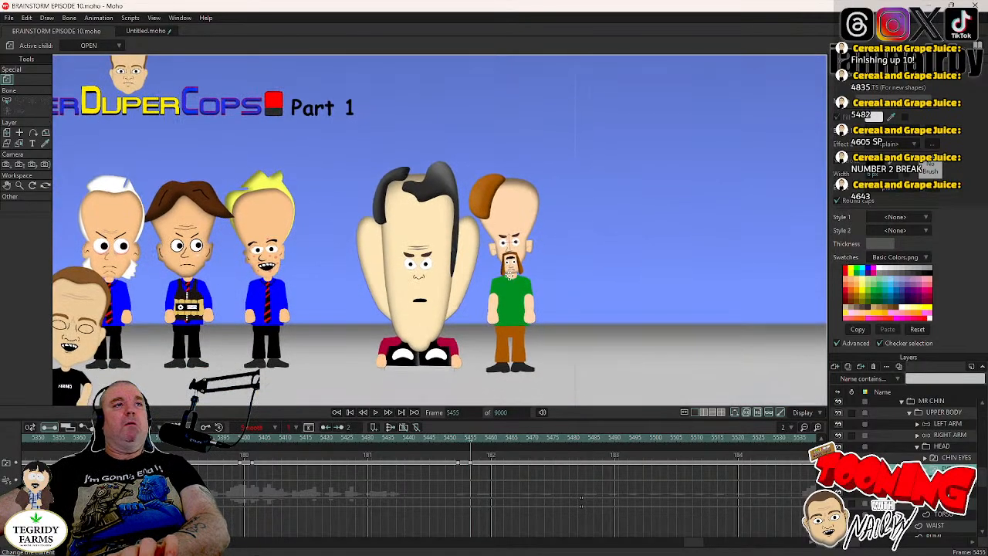
click(942, 446)
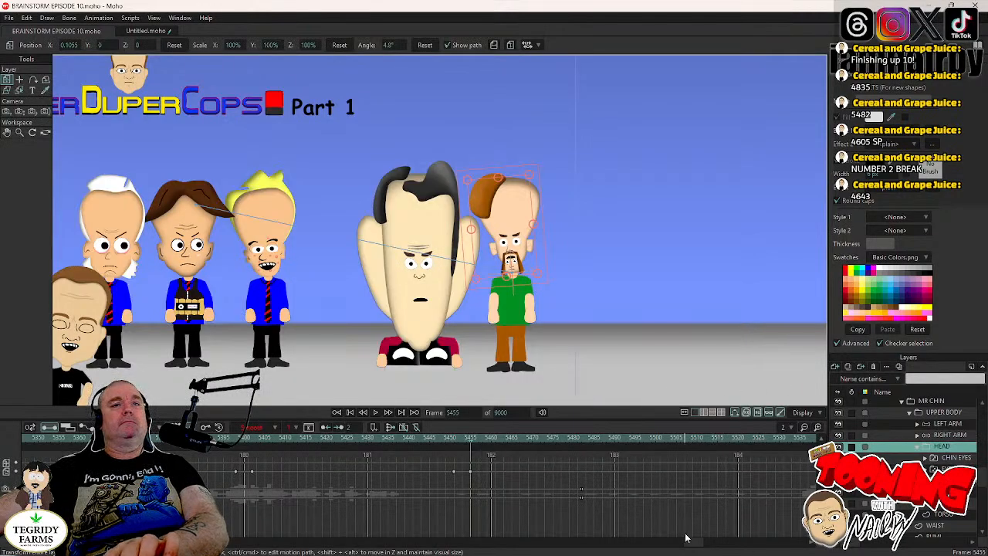
drag(693, 544, 624, 549)
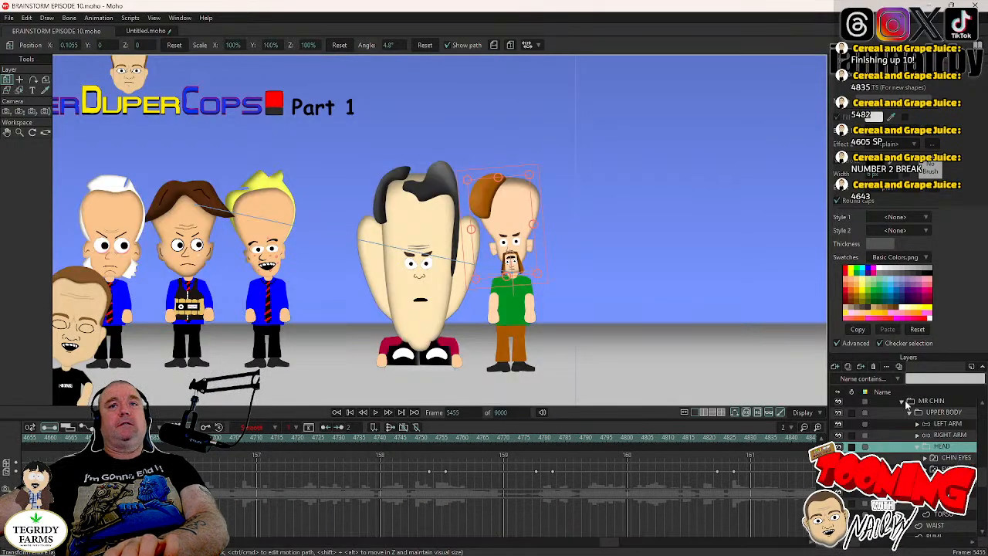
- Collapse MR CHIN's layers and expand DR TORSO within the CHIN & TORSO group, selecting its HEAD layer
scroll(908, 432, up, 2)
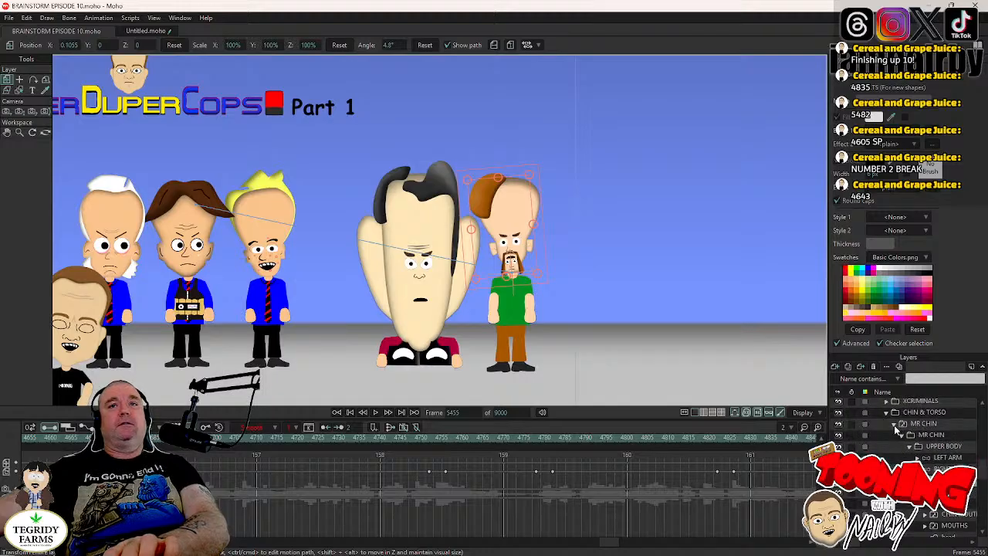
click(894, 424)
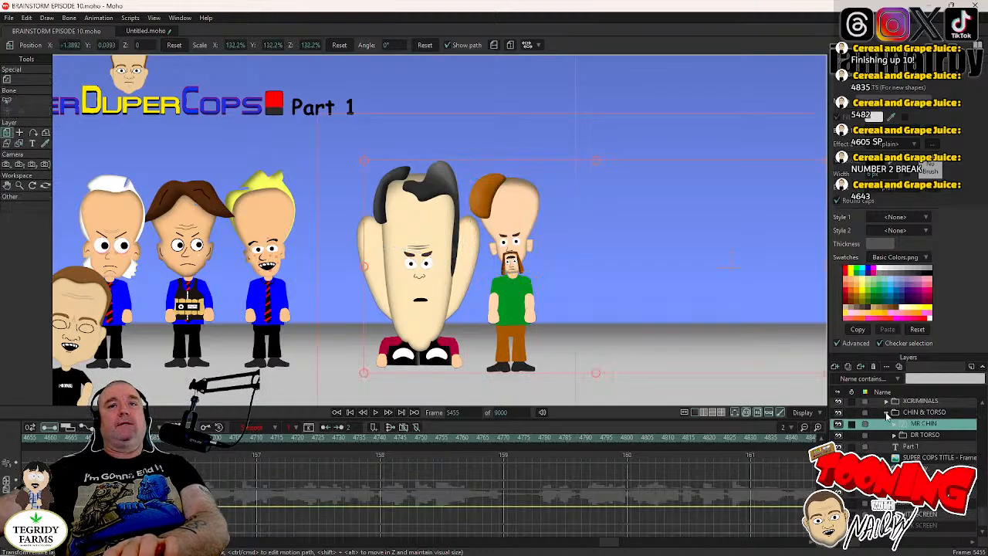
click(886, 414)
click(887, 424)
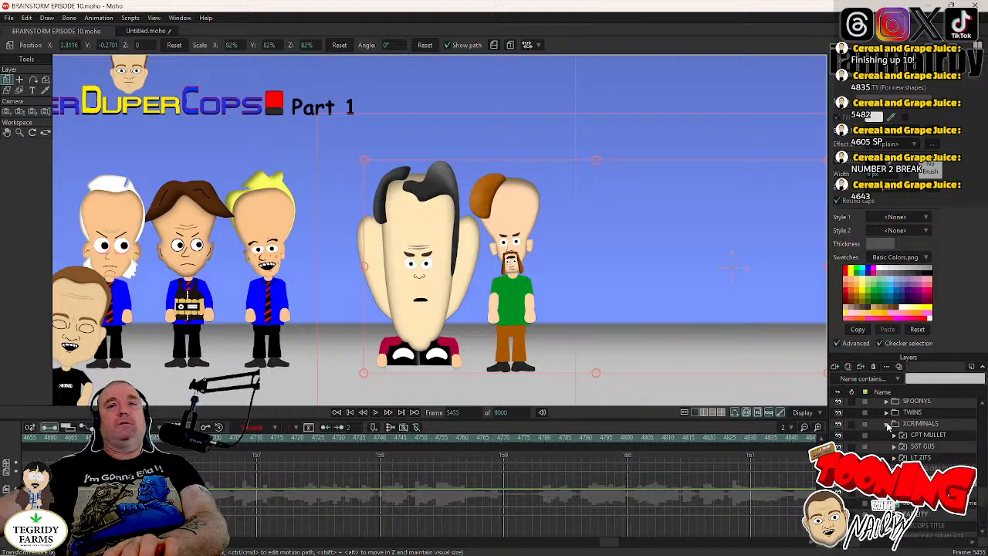
click(887, 424)
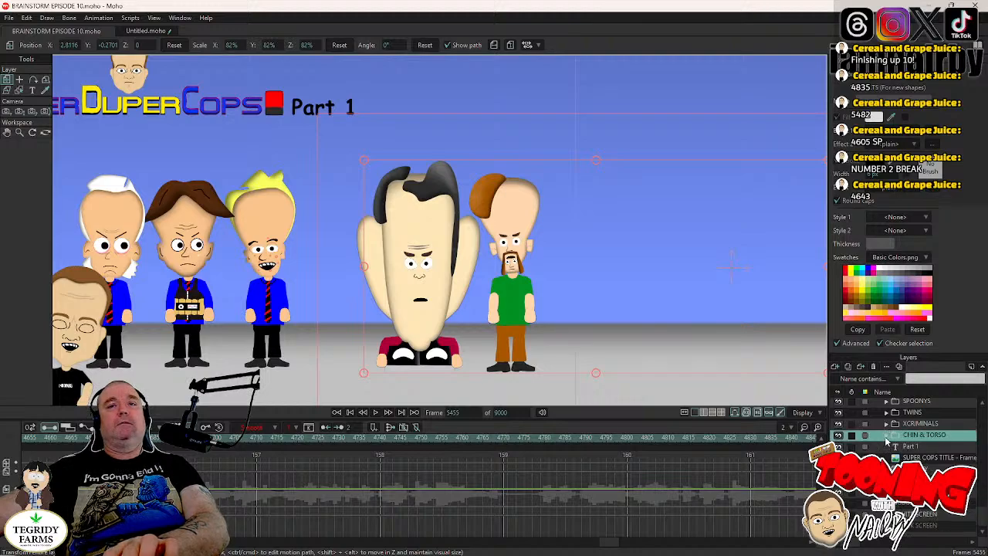
click(888, 435)
click(894, 447)
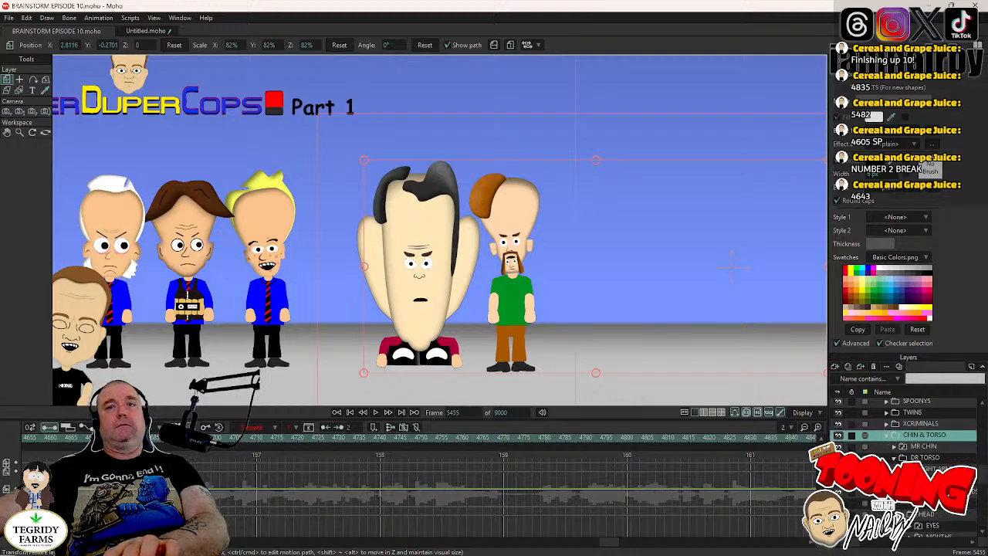
scroll(899, 447, down, 4)
click(926, 448)
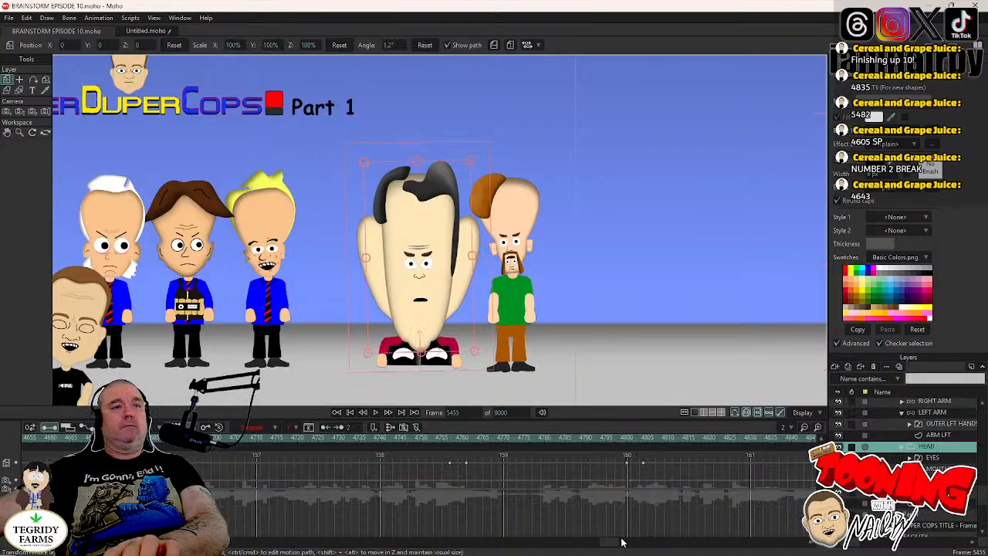
- Examine the large-chinned character's HEAD and EYES layers frame by frame around frame 5053 for a blink position
click(635, 438)
drag(605, 543, 639, 544)
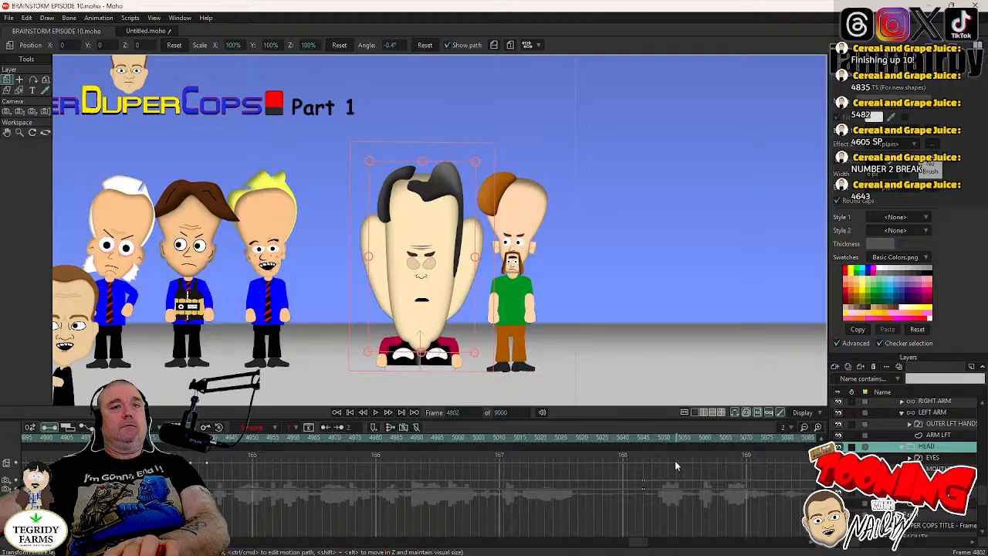
click(676, 437)
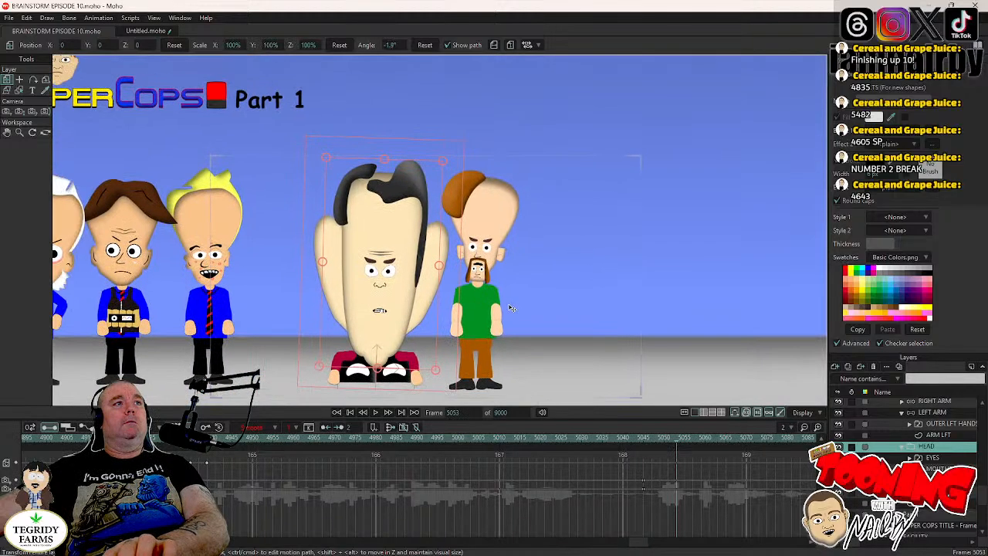
key(Left)
key(Left)
key(Left)
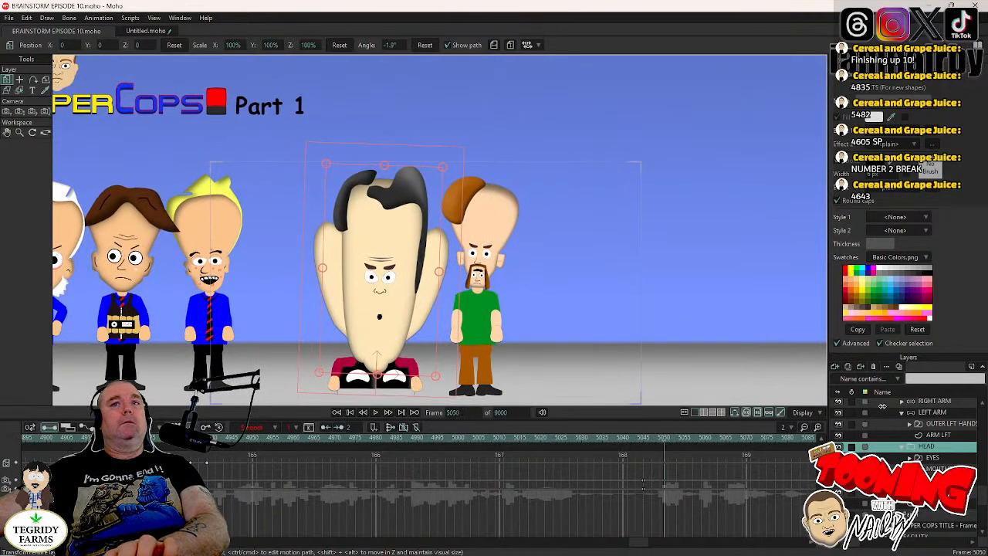
click(950, 461)
key(Right)
key(Right)
key(Right)
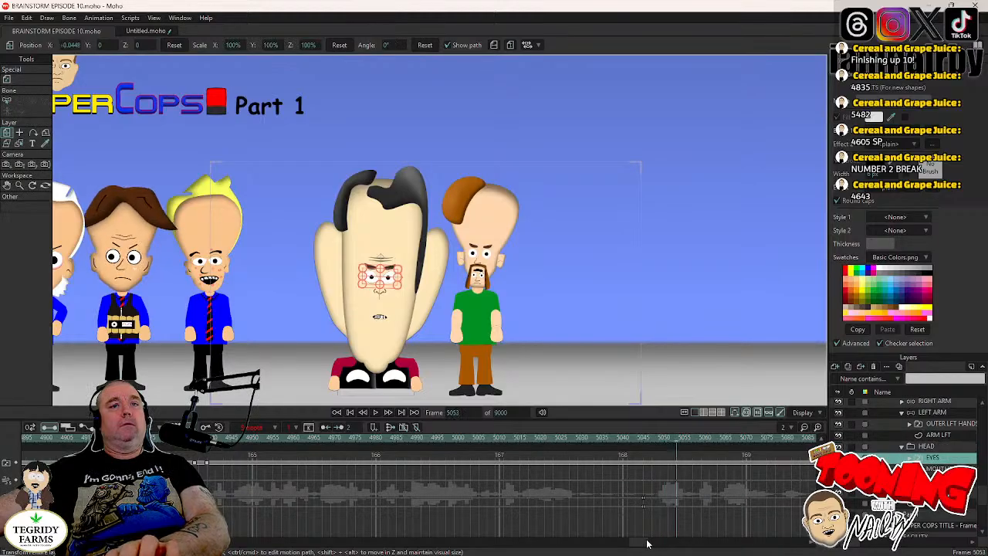
- Copy the large-chinned character's blink keyframes from about frame 5167 on the EYES layer to frames 5053 and 5101
drag(643, 542, 654, 546)
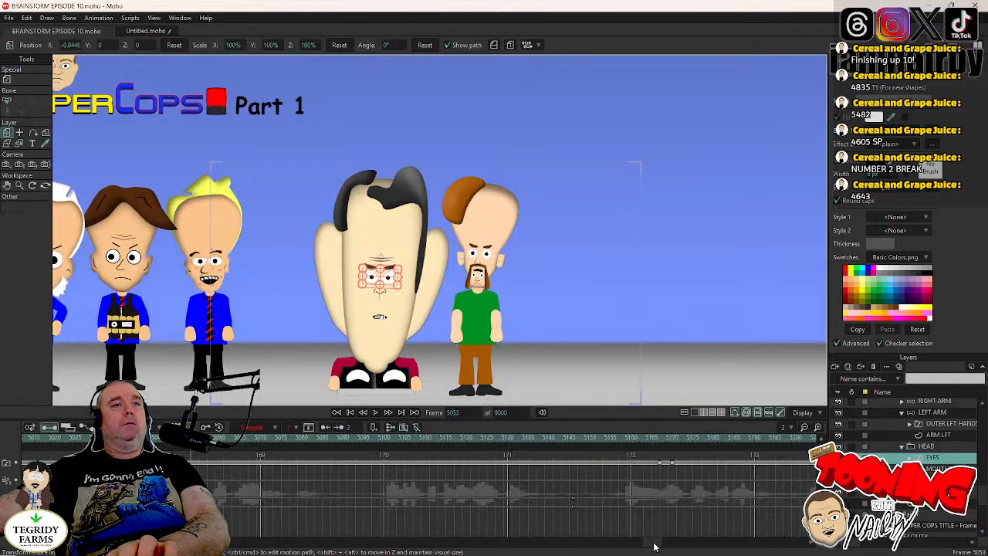
drag(655, 459, 683, 478)
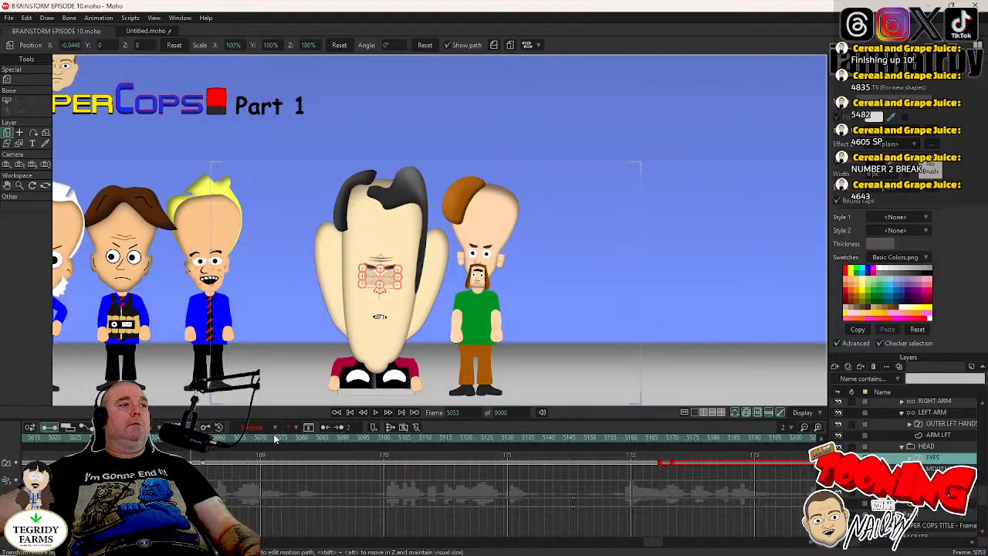
key(ctrl+v)
click(377, 413)
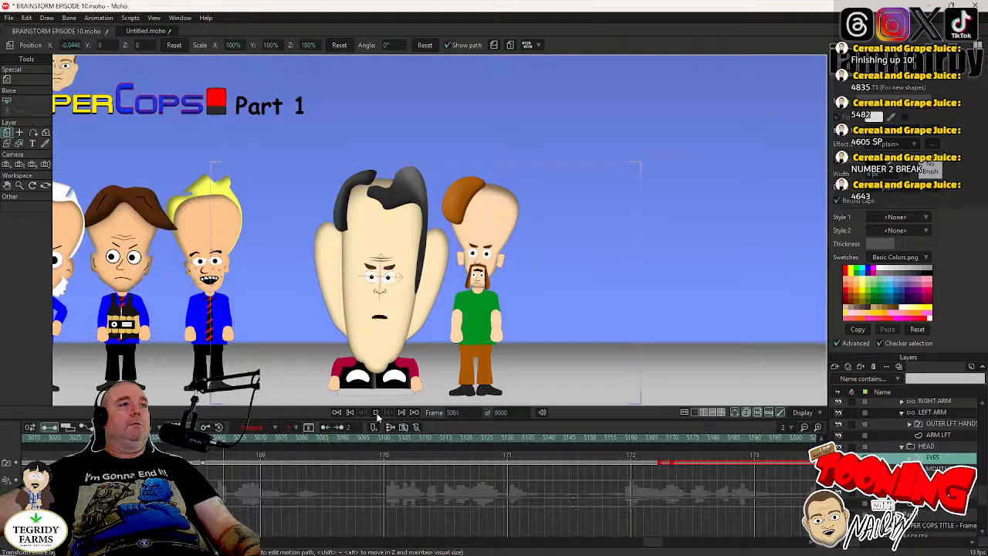
click(377, 414)
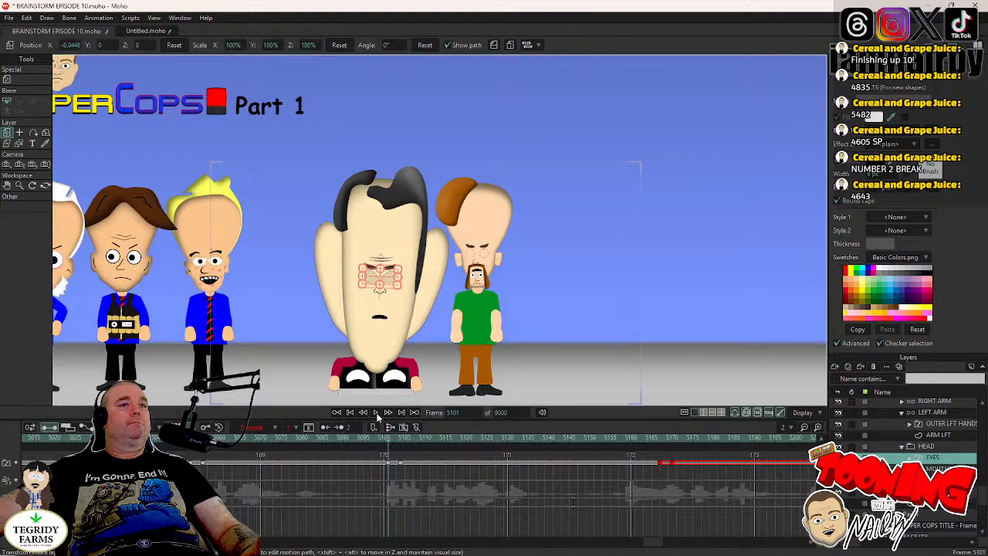
- Rotate the large-chinned character's HEAD layer counterclockwise to about 2.2° at frame 5056, around the new blink
click(174, 438)
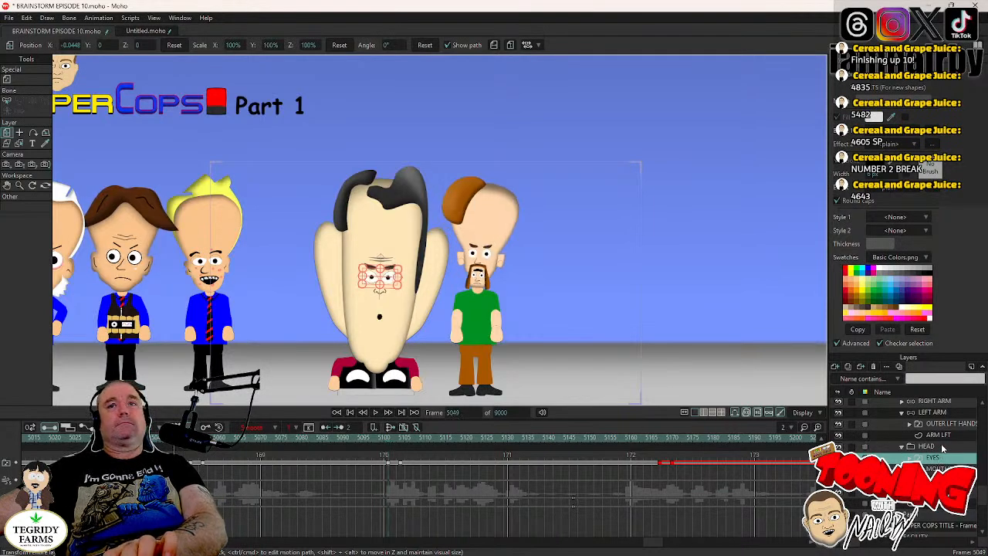
click(930, 447)
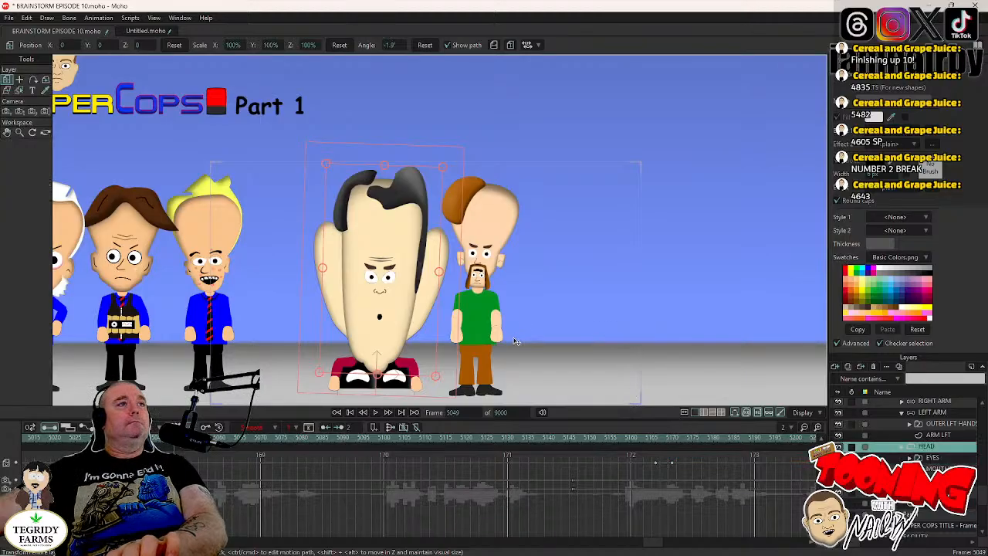
key(Left)
key(Left)
key(Left)
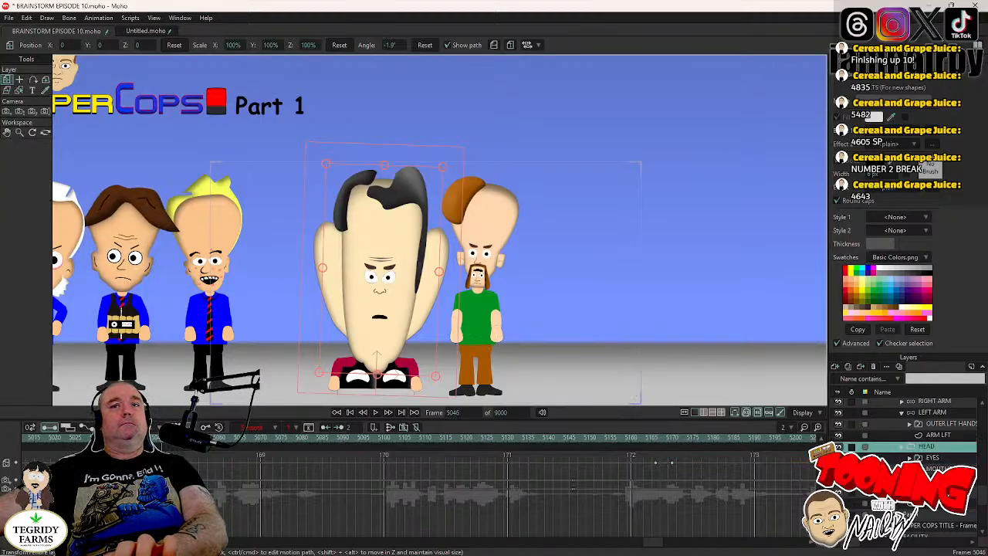
key(Right)
key(Right)
key(Right)
key(Right)
key(Right)
key(Right)
key(Right)
key(Right)
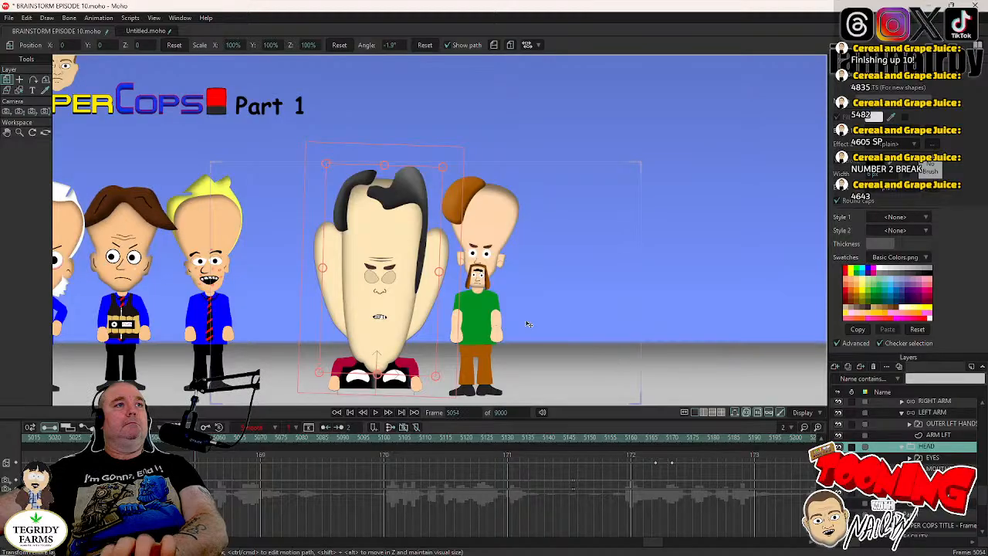
key(Left)
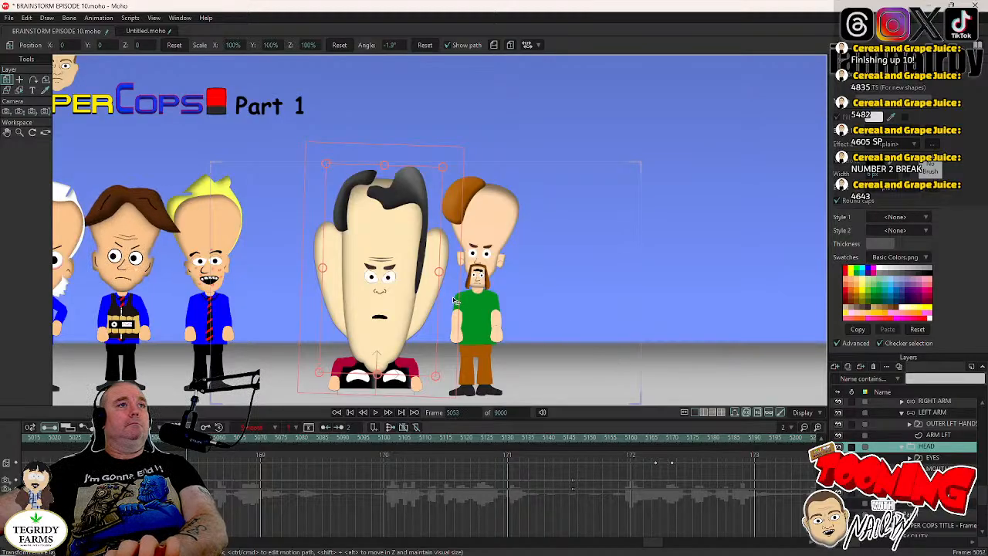
key(Right)
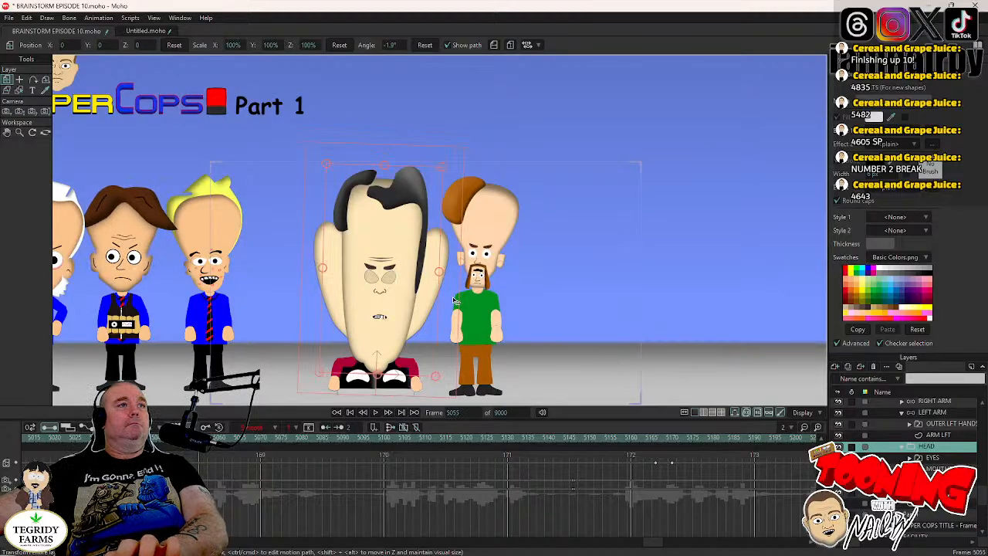
key(Right)
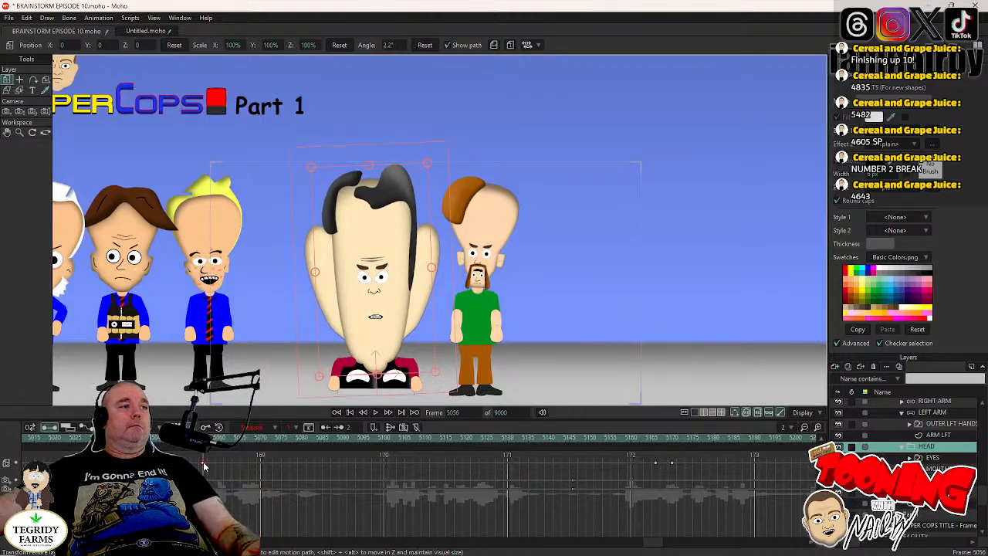
- Keyframe the large-chinned character's HEAD layer at frame 5100 with the same 2.2° angle as frame 5056
click(940, 460)
click(386, 439)
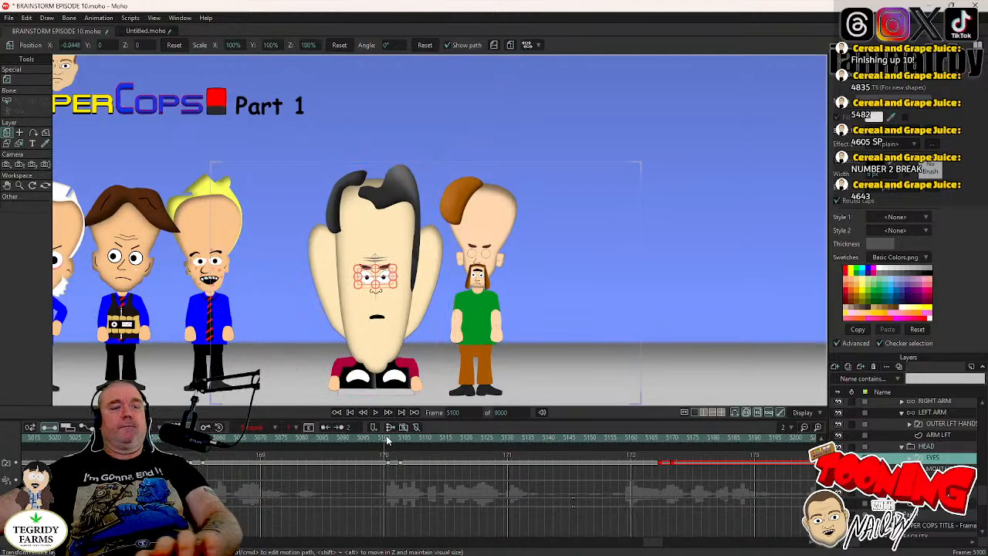
click(941, 449)
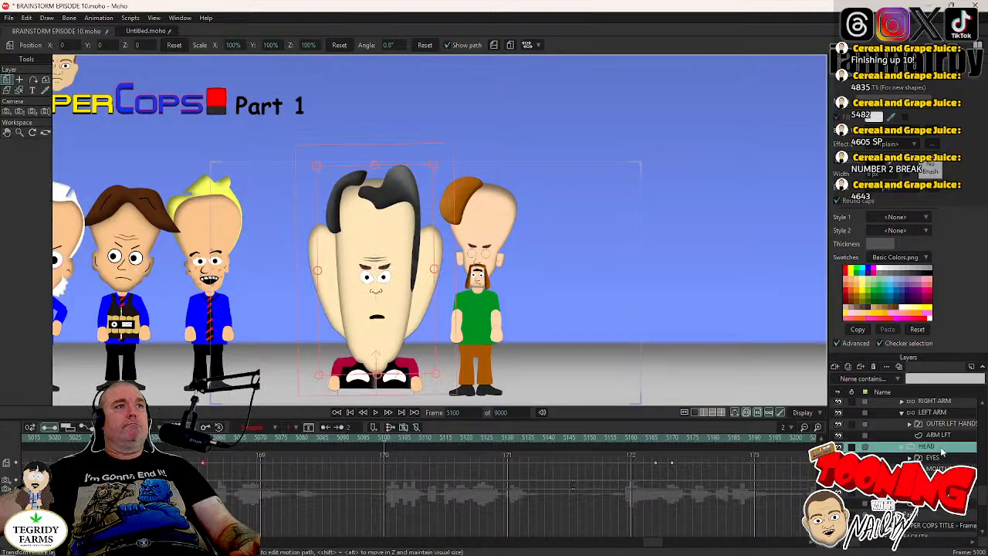
key(ctrl+z)
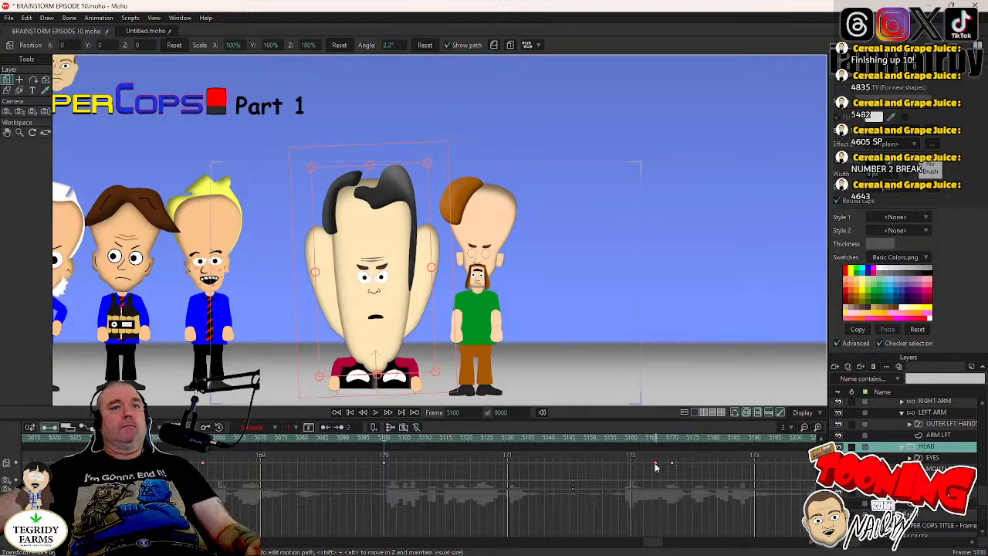
- Copy the -1.9° HEAD keyframe from about frame 5166 to frame 5104 and save the project
key(Right)
key(Right)
key(Right)
key(Right)
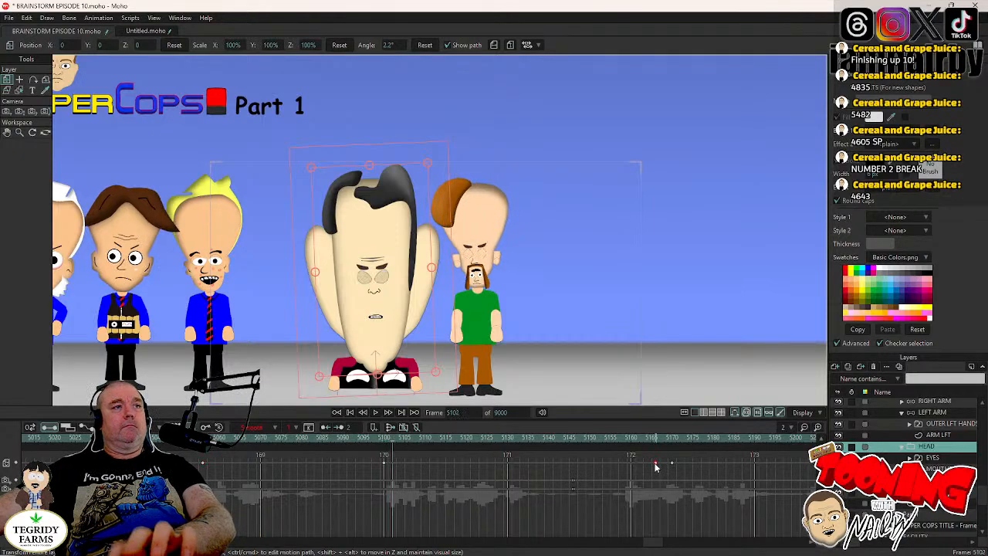
key(ctrl+v)
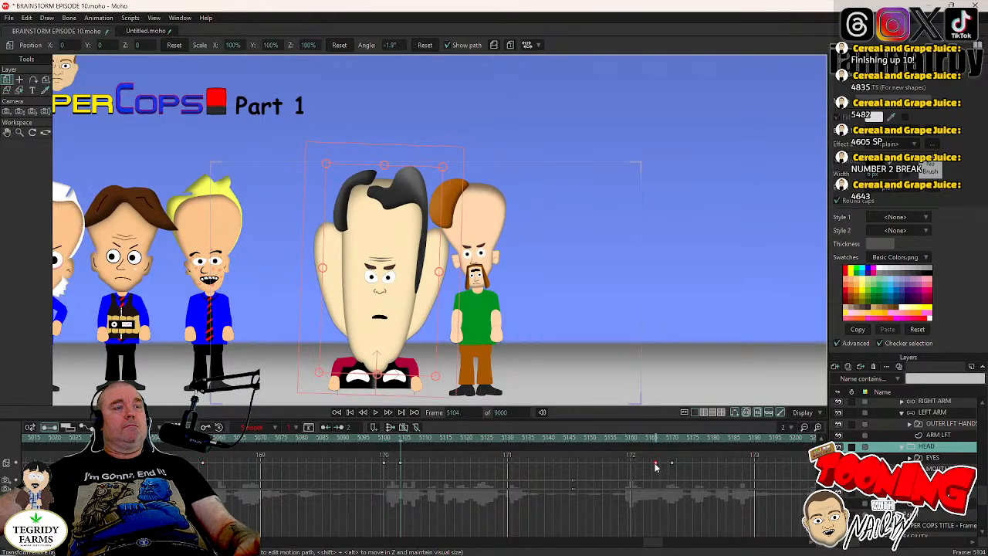
key(ctrl+s)
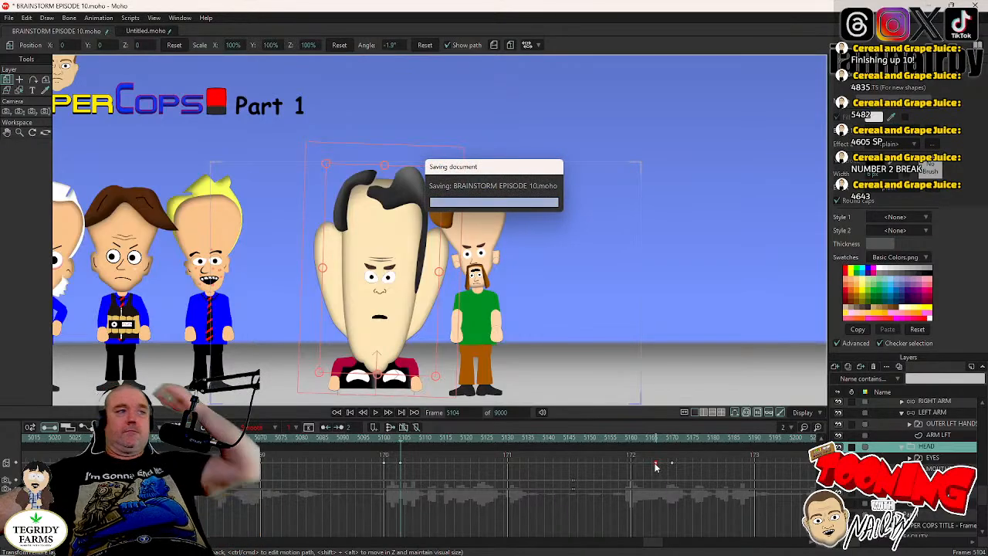
click(384, 438)
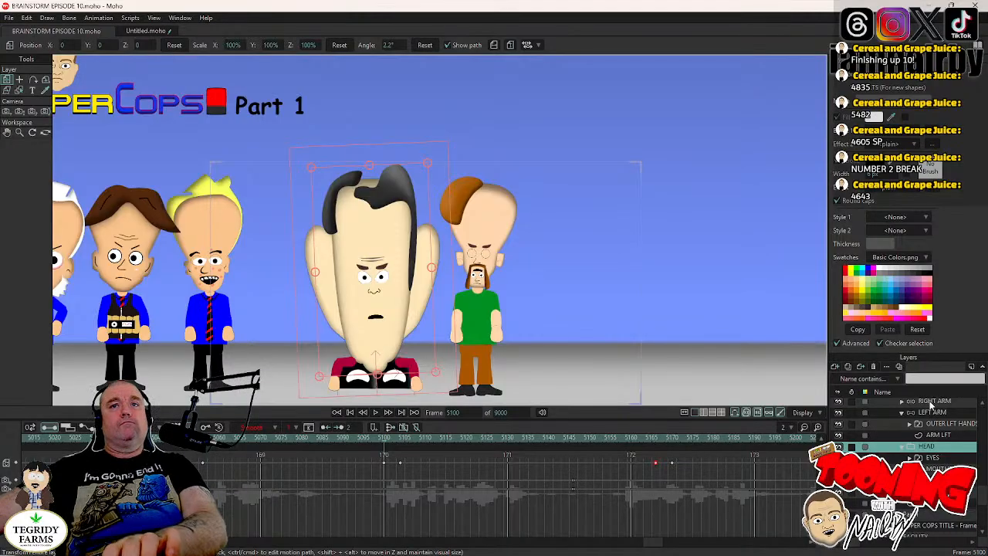
- Keyframe DR TORSO's RIGHT ARM bones in the resting pose at frame 5100 and swing the arm outward at frame 5104
alt+right_click(396, 368)
key(z)
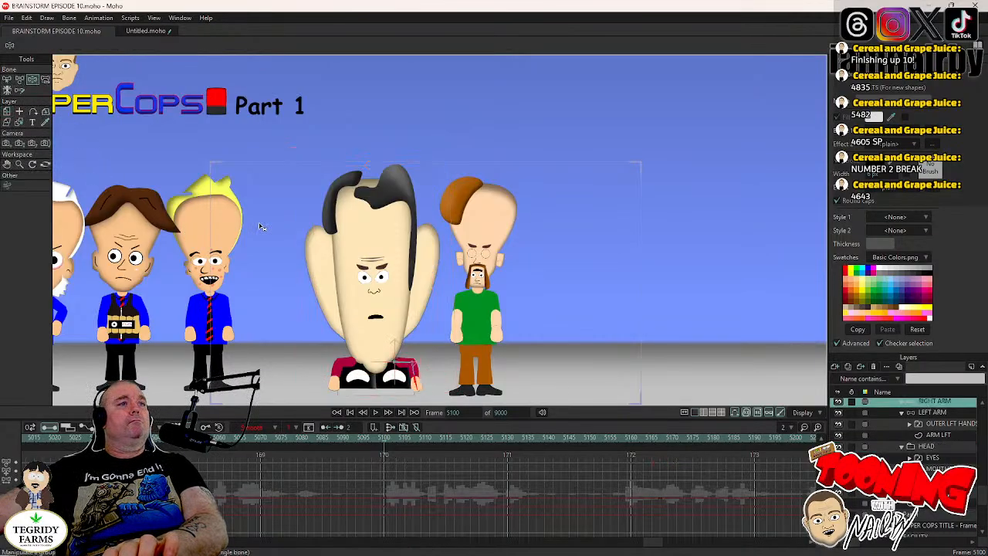
scroll(394, 306, up, 2)
drag(403, 340, 383, 276)
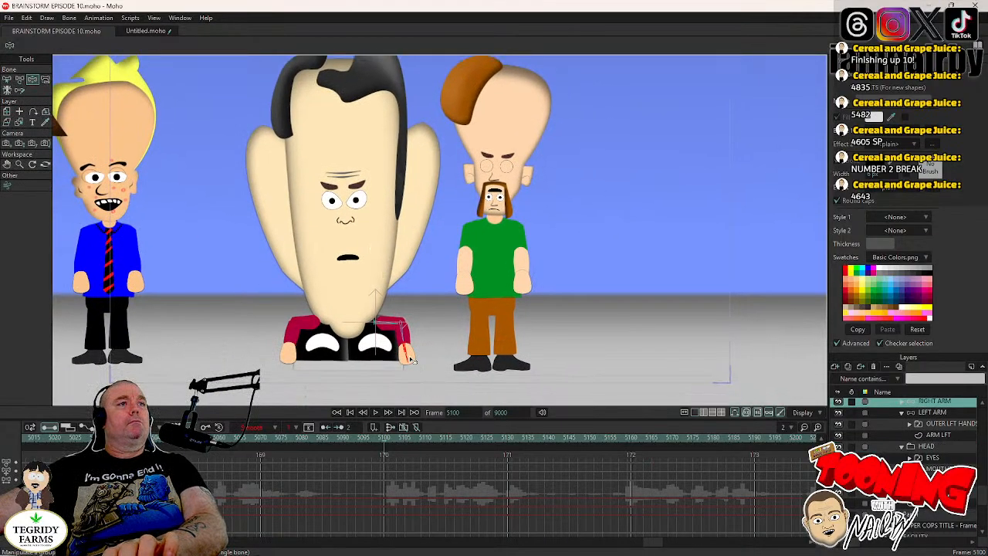
key(ctrl+Right)
key(ctrl+Right)
key(ctrl+Right)
key(ctrl+Right)
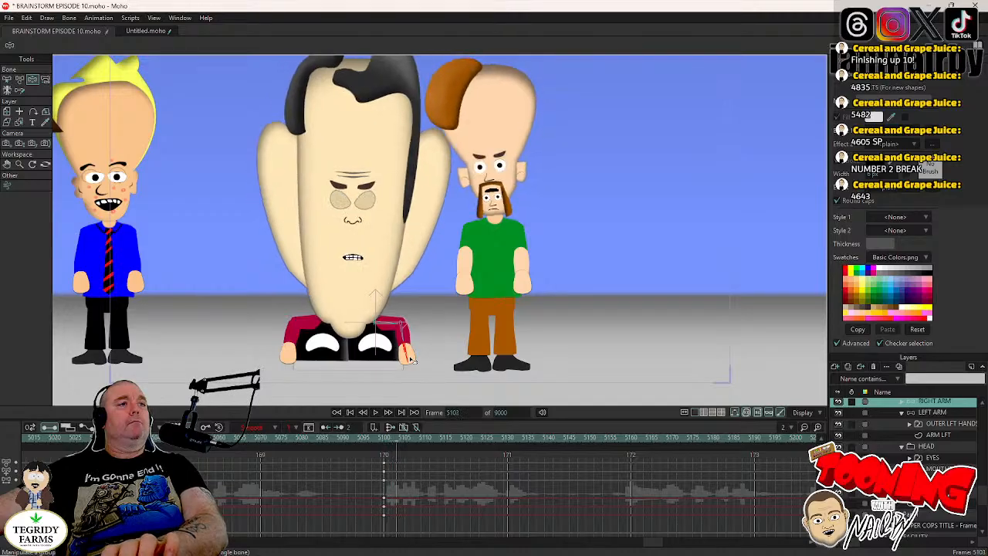
drag(411, 360, 491, 332)
key(Left)
key(Left)
key(Left)
key(Left)
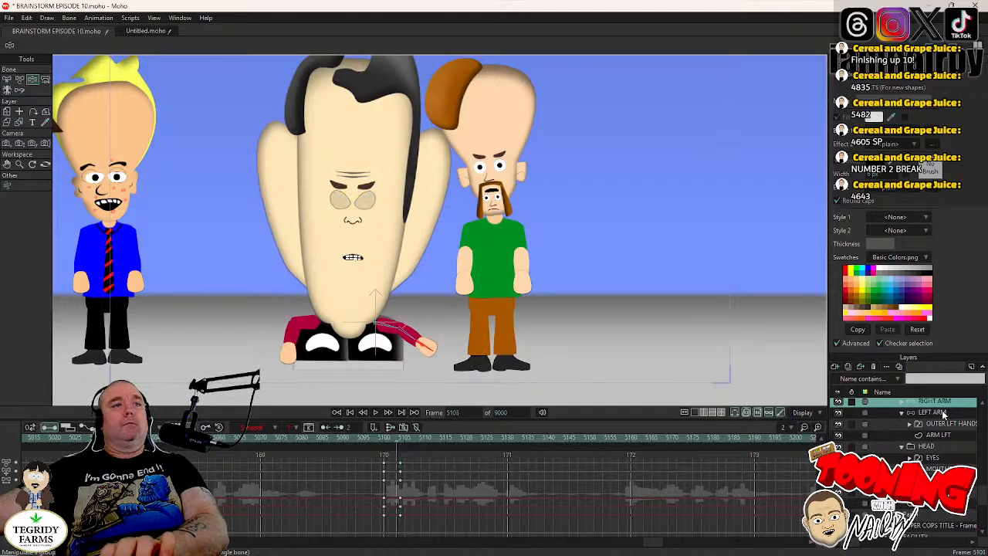
- Pose DR TORSO's LEFT ARM outward at frame 5104 from a resting keyframe at 5100, and play the result from frame 5096
click(952, 417)
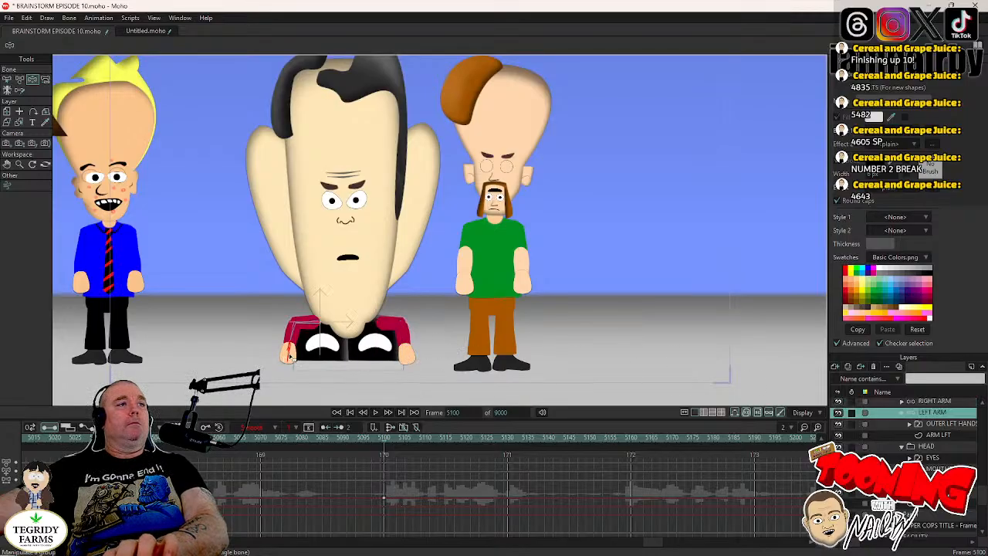
key(Right)
key(Right)
key(Right)
key(Right)
drag(290, 354, 258, 345)
click(368, 439)
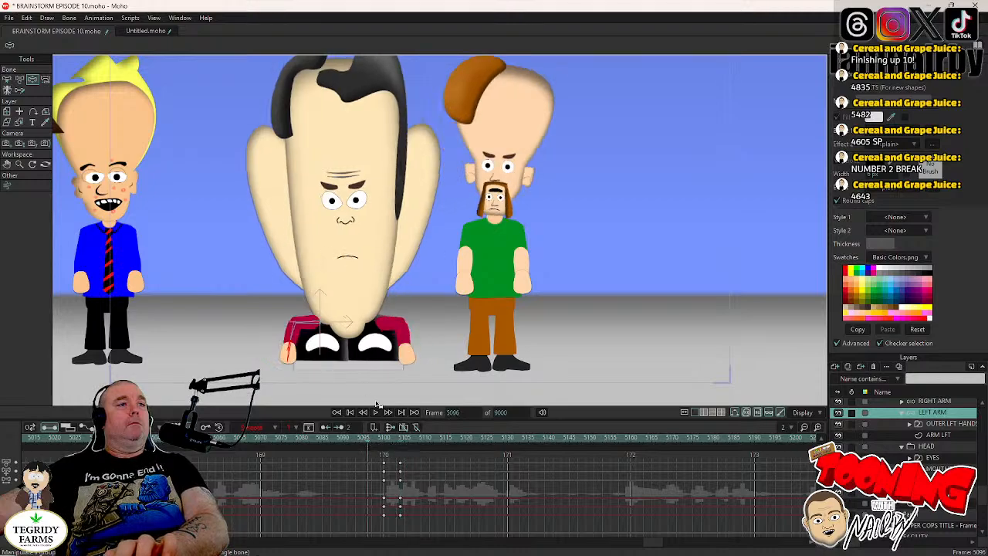
click(375, 412)
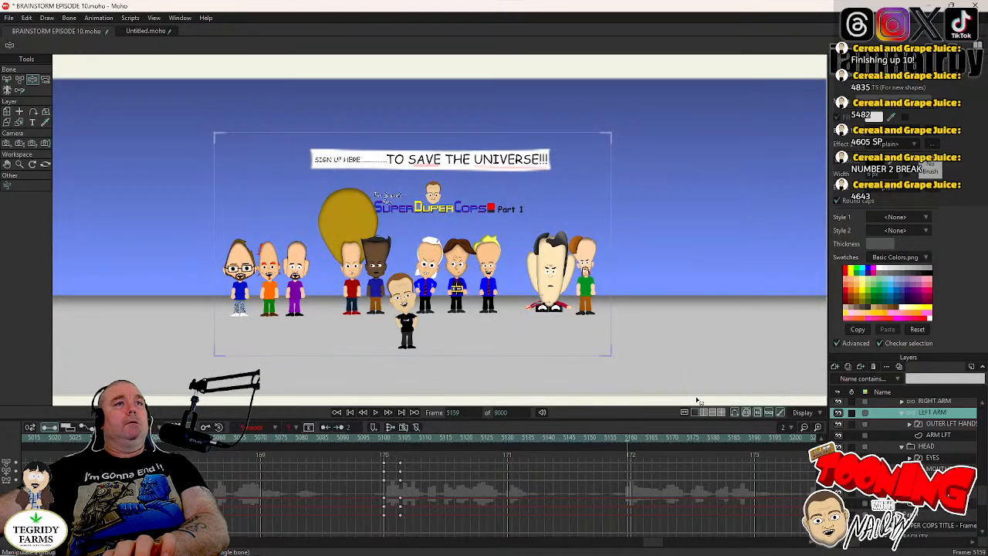
- Keyframe DR TORSO's RIGHT ARM in its outstretched pose at frame 5166, matching the existing HEAD keyframe
click(932, 457)
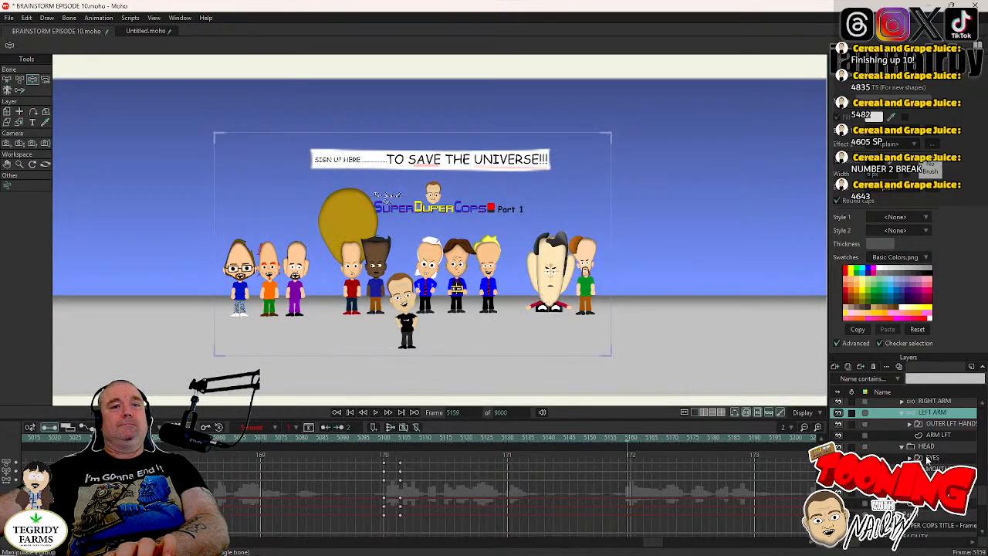
click(657, 438)
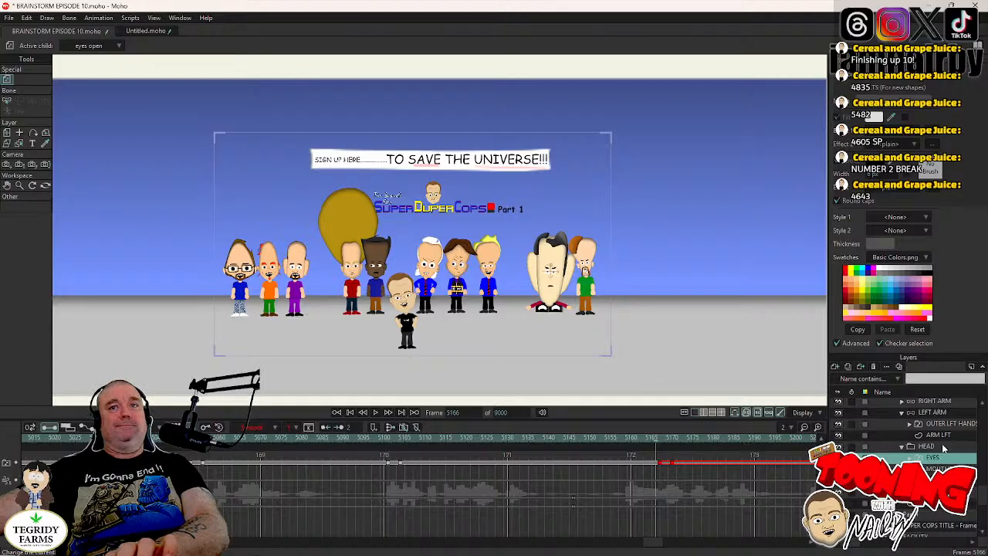
click(942, 449)
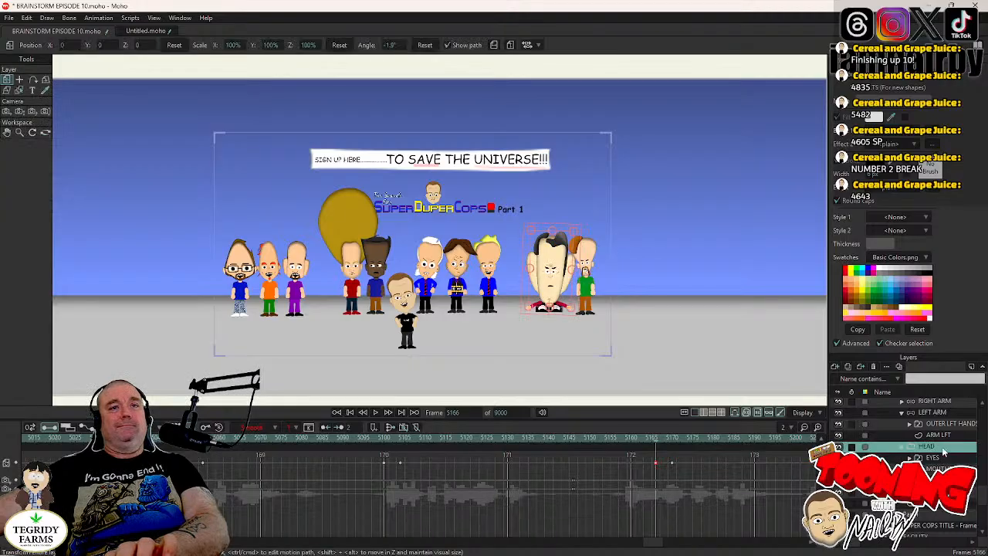
click(938, 401)
scroll(641, 324, up, 5)
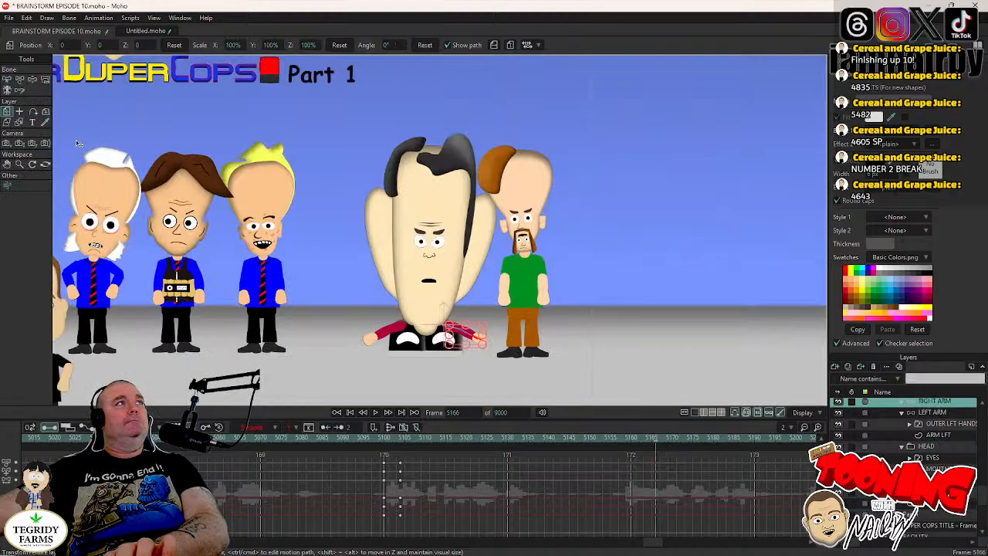
click(33, 80)
scroll(539, 289, up, 4)
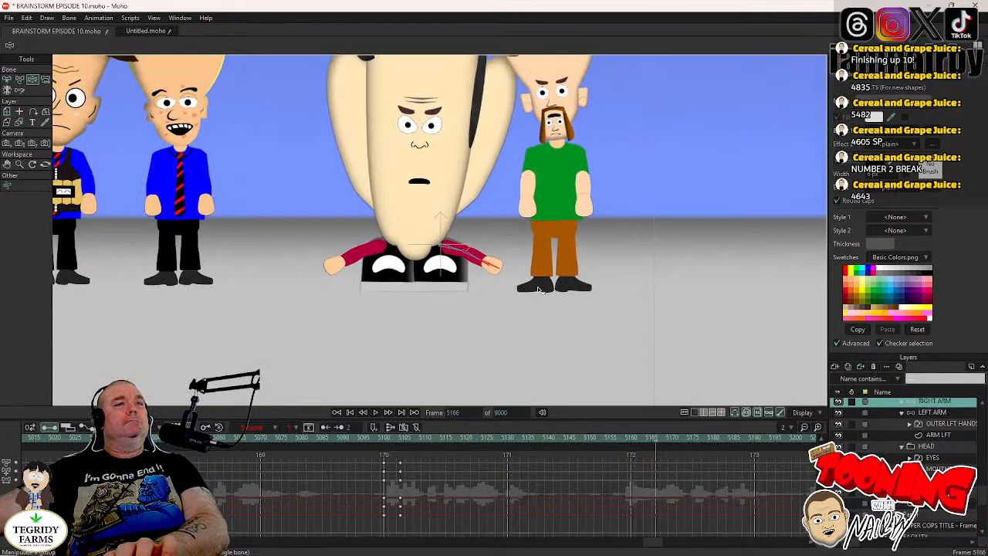
scroll(524, 197, up, 2)
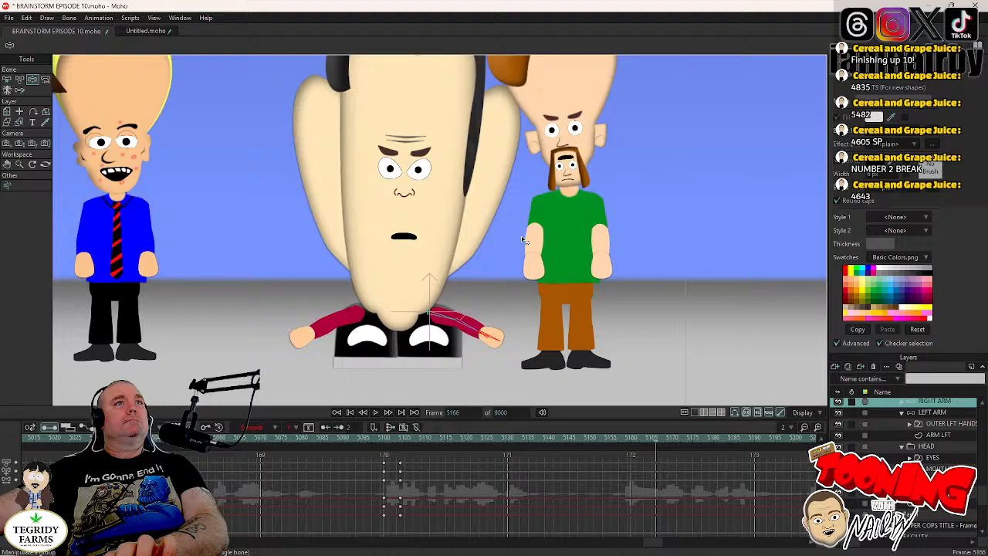
click(497, 343)
- Return DR TORSO's RIGHT ARM to its frame 5100 resting pose at frame 5170
key(Right)
key(Right)
key(Right)
key(Right)
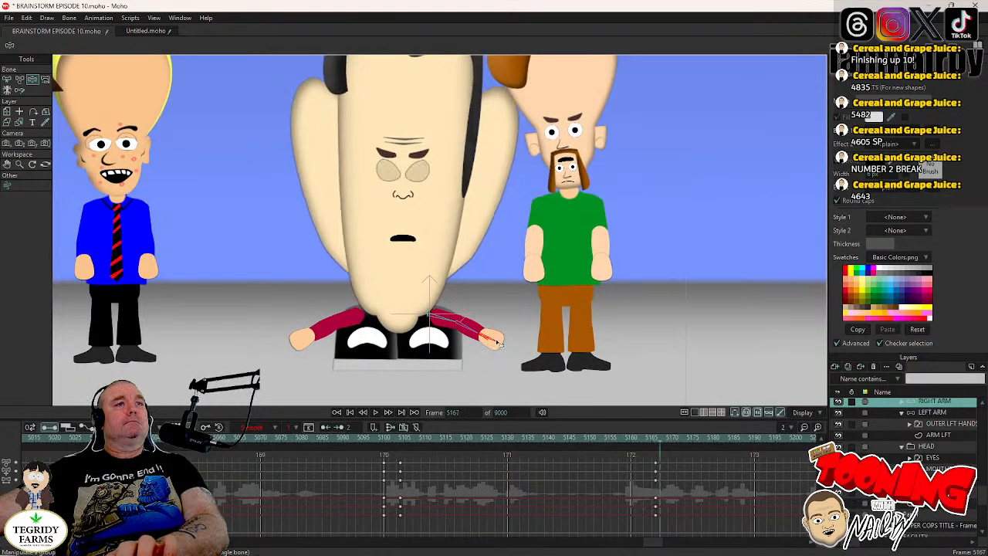
drag(496, 343, 450, 356)
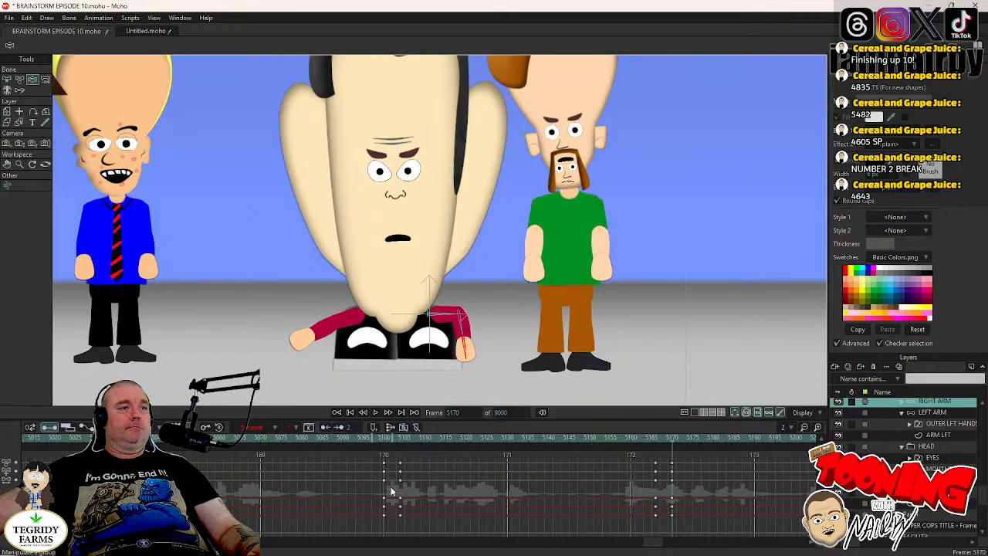
drag(377, 458, 386, 483)
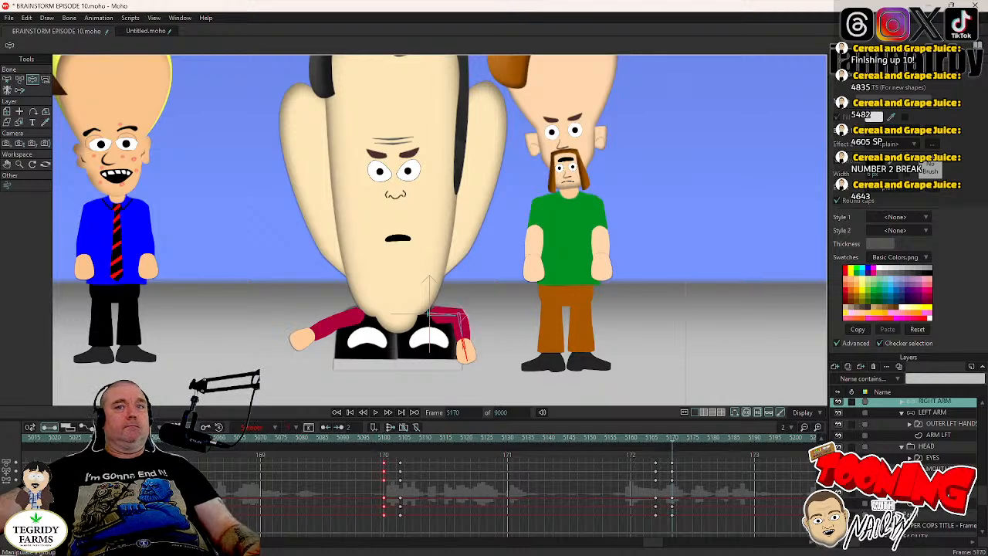
- Keyframe DR TORSO's LEFT ARM in its outstretched pose at frame 5166
key(Left)
key(Left)
key(Left)
key(Left)
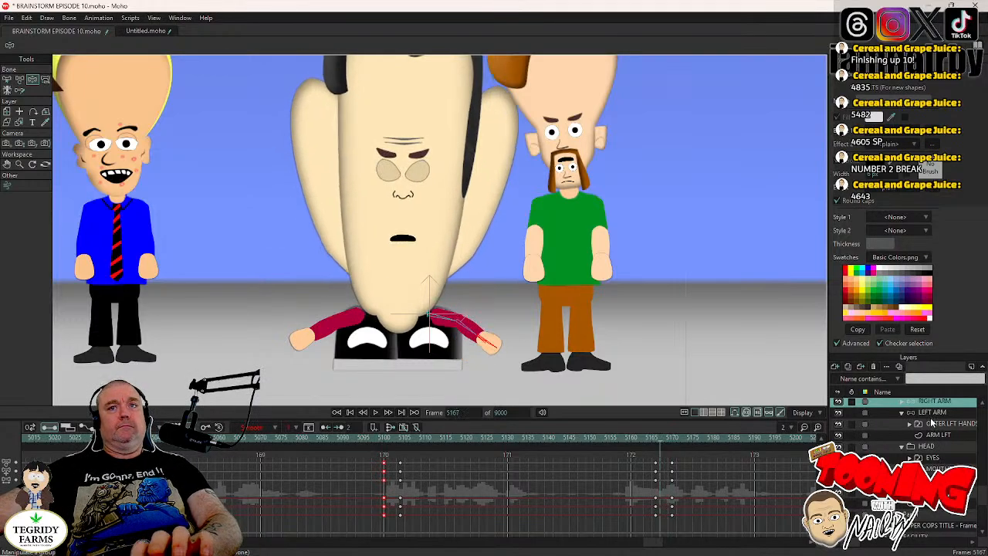
click(934, 414)
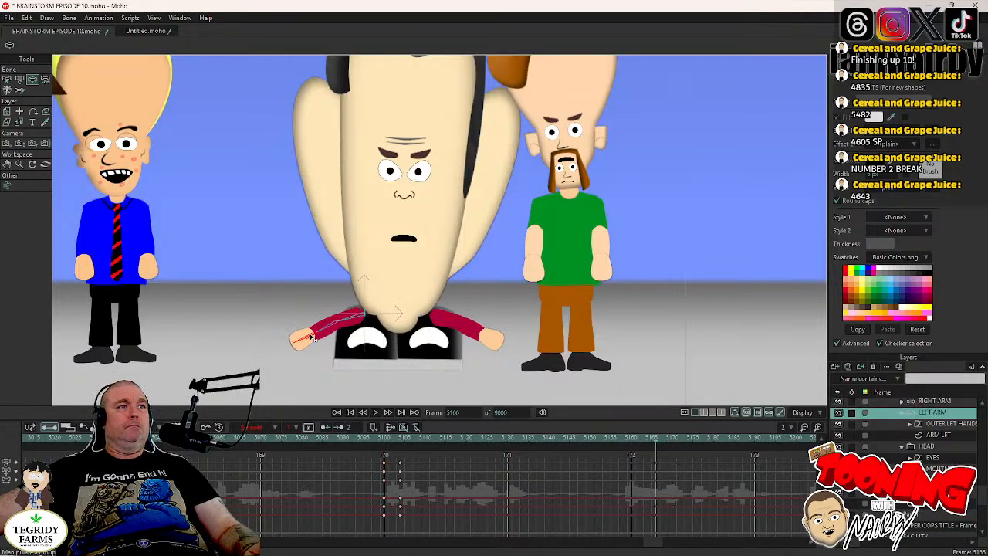
key(Right)
key(Right)
key(Right)
key(Right)
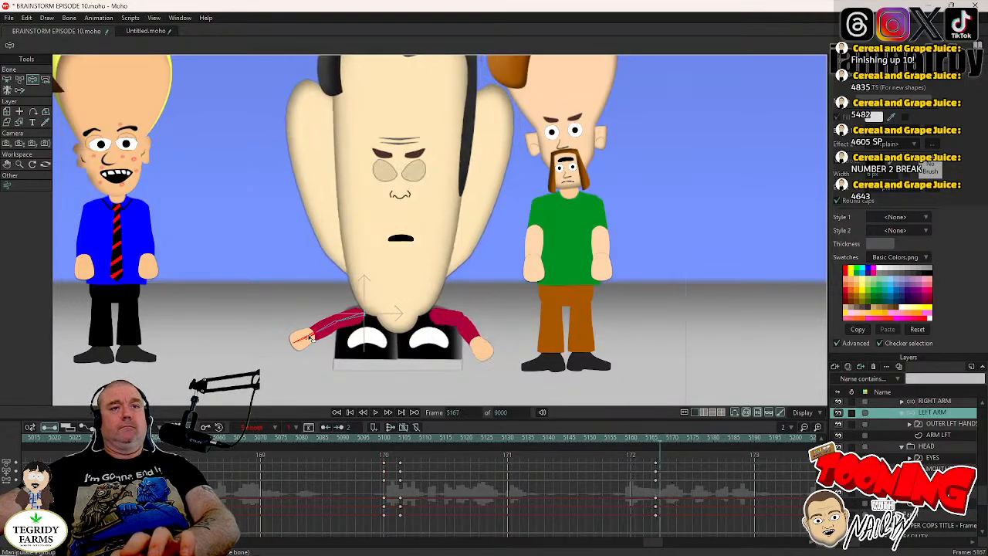
- Copy the LEFT ARM's resting keyframes from frame 5100 to frame 5170 and save the project
drag(379, 454, 387, 485)
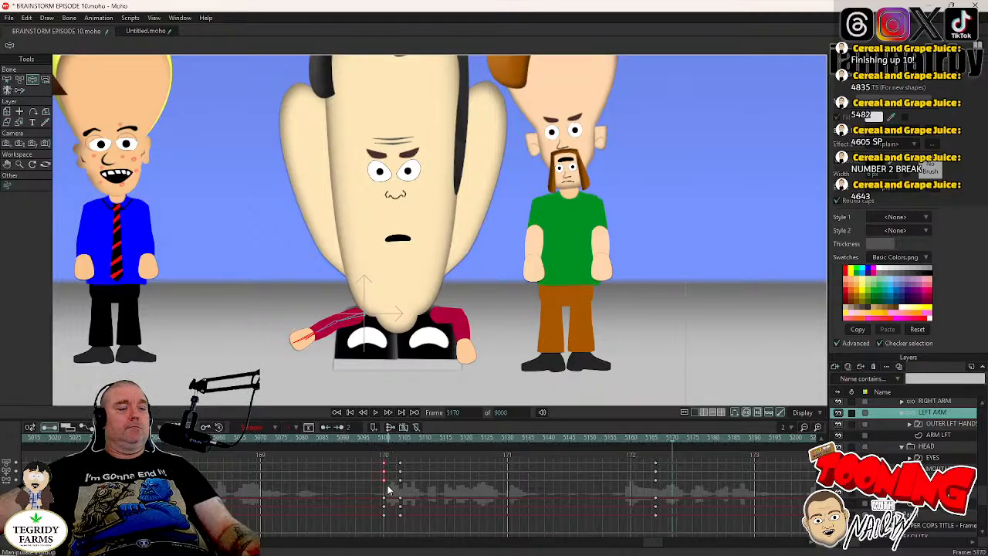
key(ctrl+c)
key(ctrl+v)
key(ctrl+s)
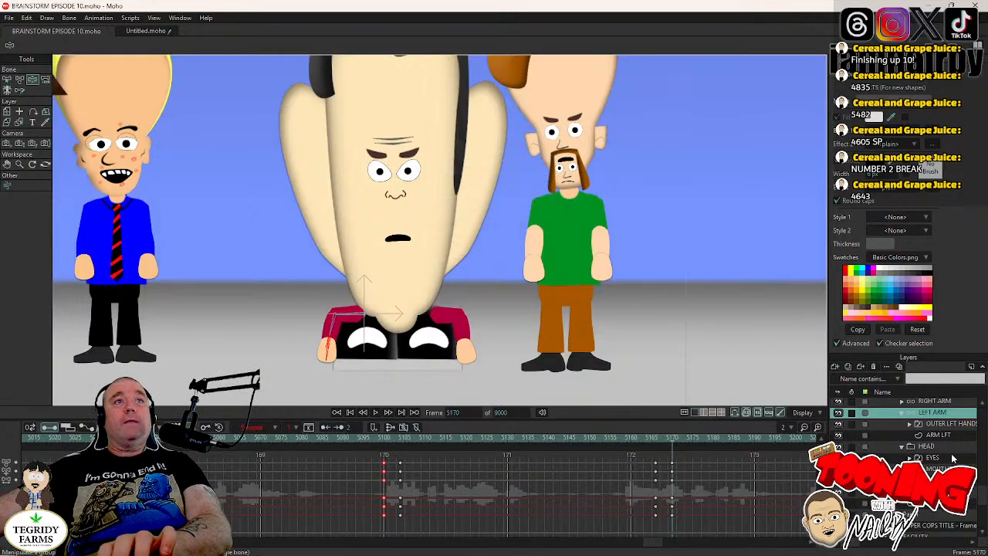
- Play back the scene from frame 5094 to check DR TORSO's arm movements together with the head tilts and blinks
scroll(949, 460, up, 1)
scroll(904, 425, up, 2)
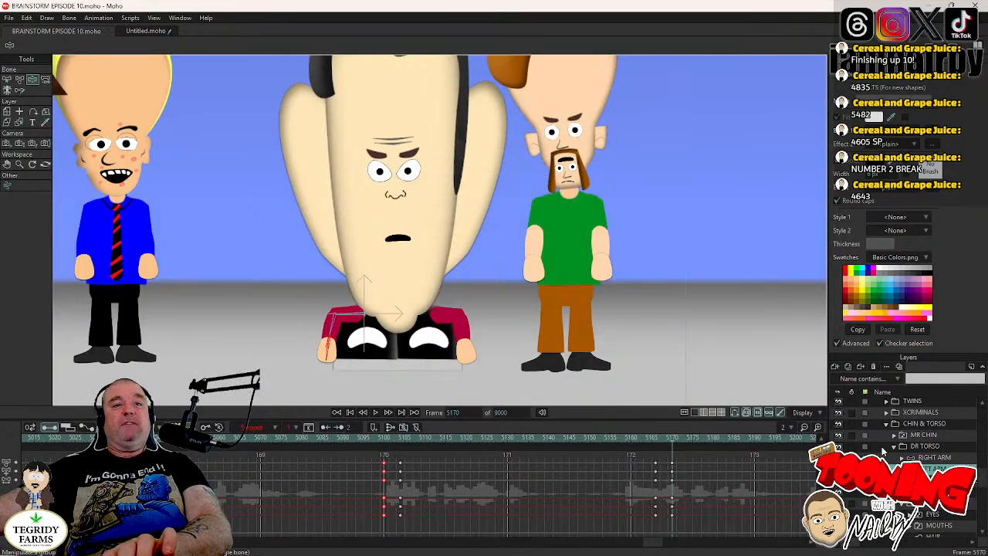
scroll(613, 278, down, 5)
scroll(625, 282, up, 1)
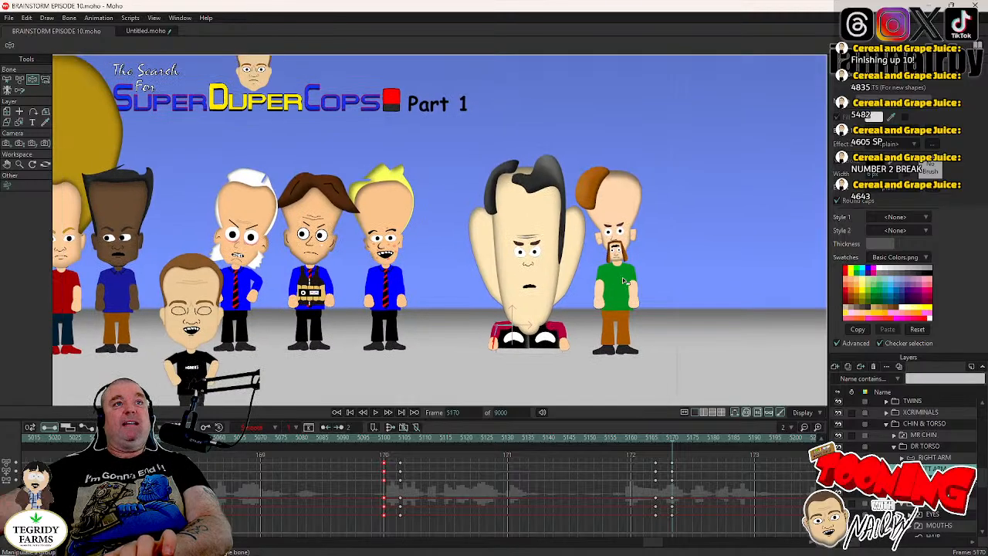
click(359, 440)
scroll(393, 328, down, 2)
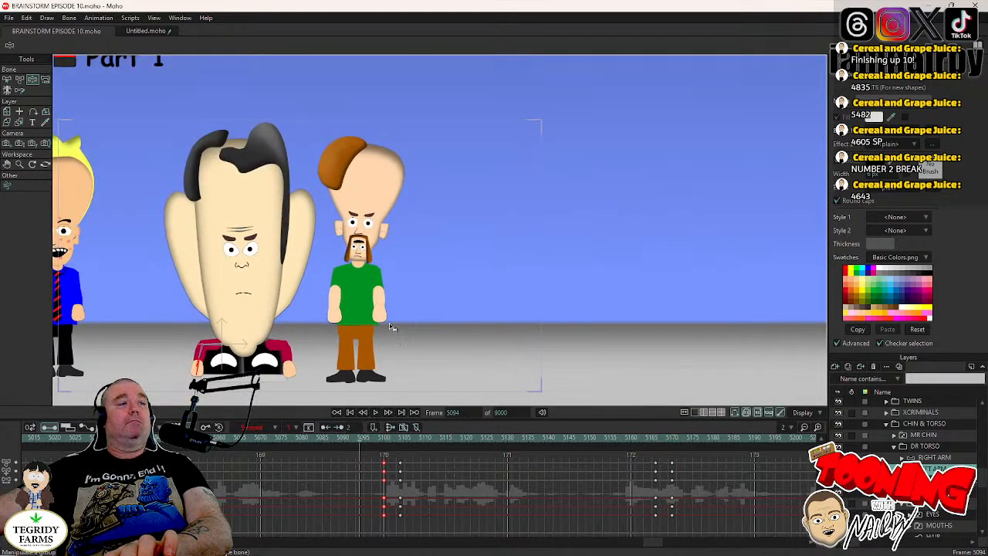
drag(392, 328, 547, 315)
click(376, 413)
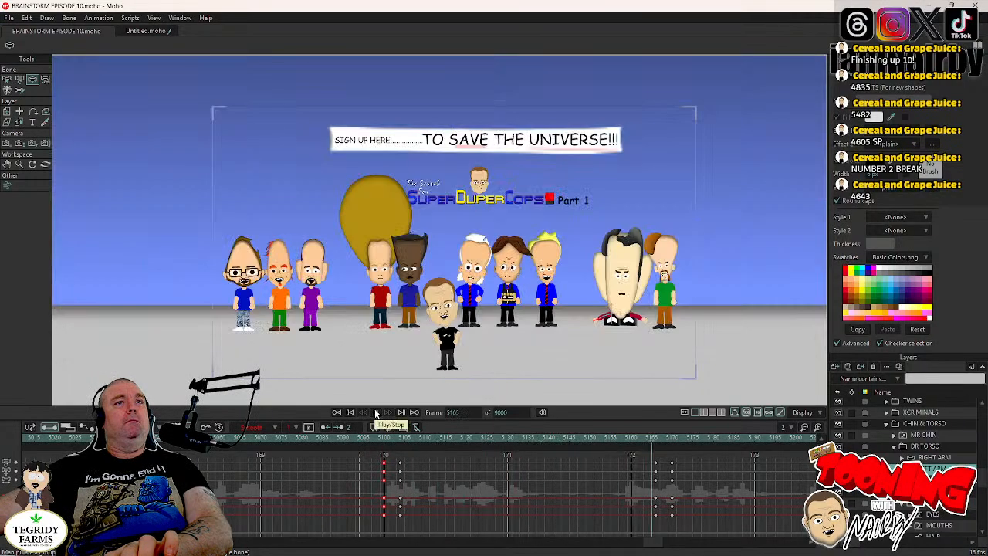
click(376, 413)
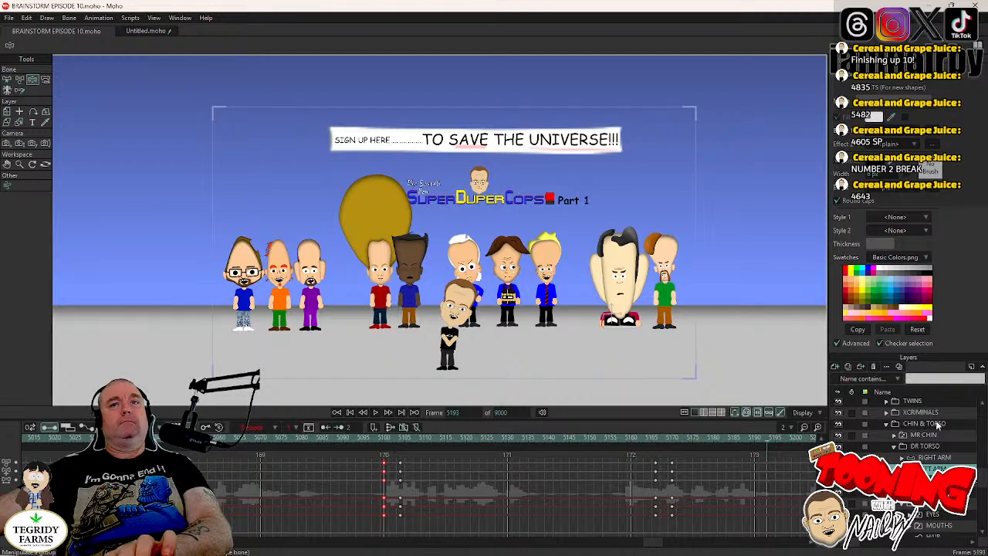
click(376, 413)
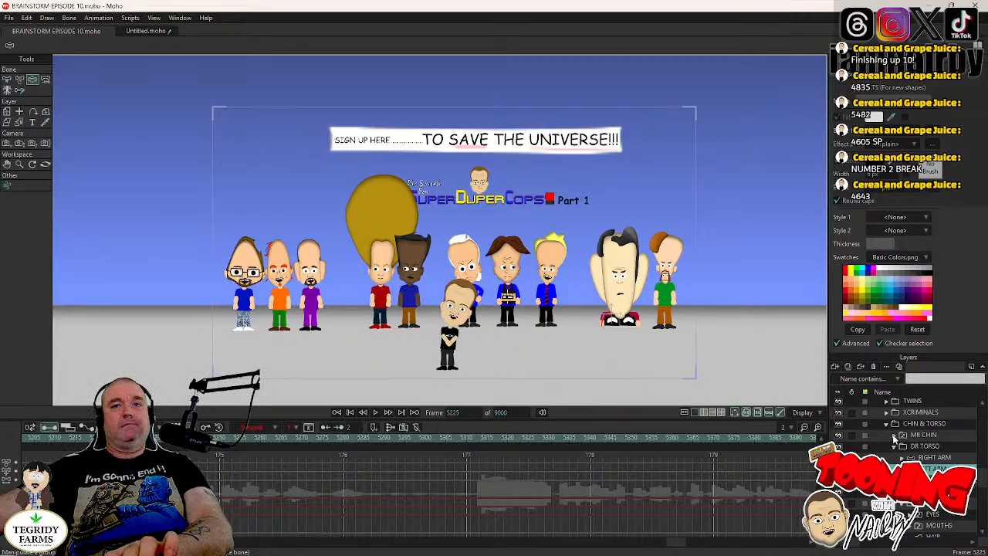
- Expand the MR CHIN layer group, select the CHIN EYES layer in its HEAD group and go to frame 4605
click(894, 438)
scroll(907, 463, down, 3)
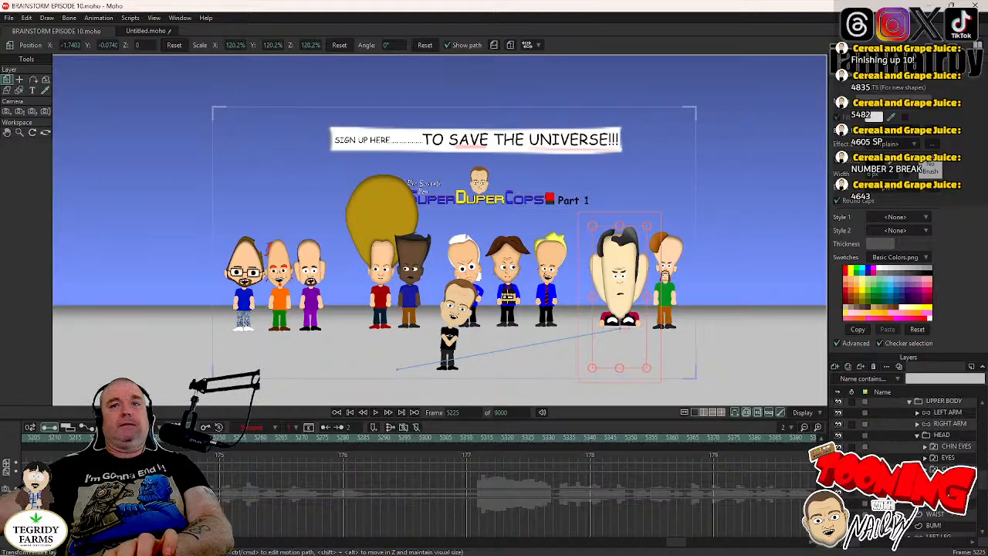
click(958, 448)
double_click(464, 413)
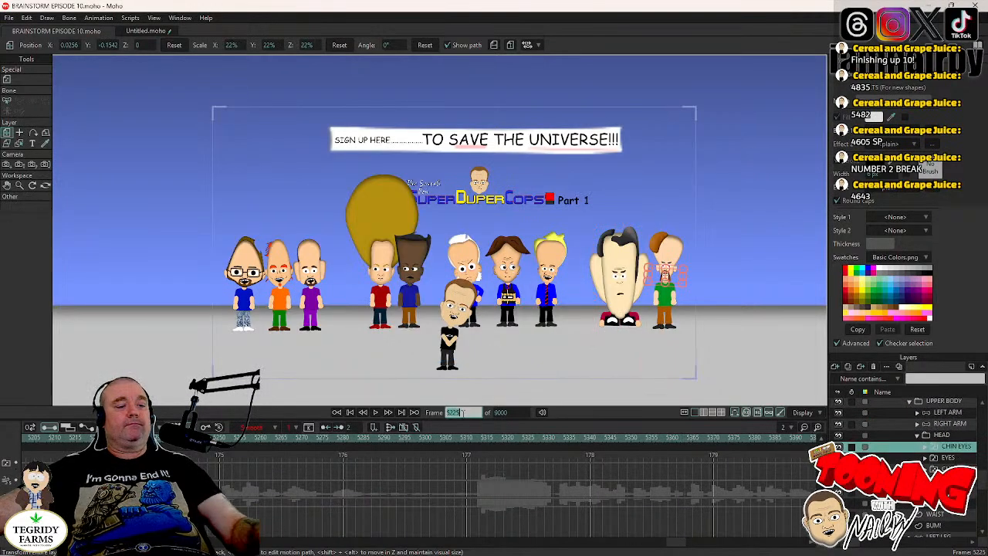
text(460)
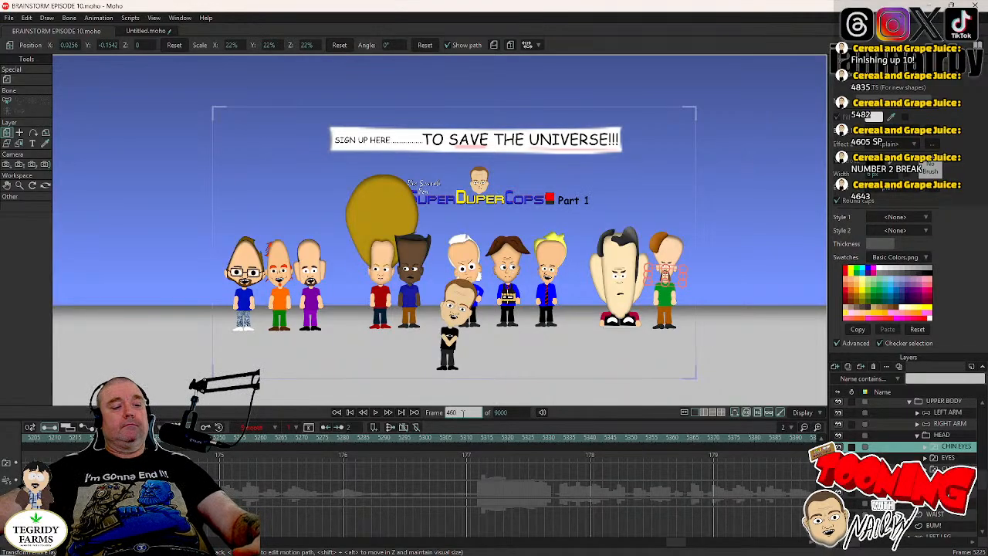
text(5)
key(Return)
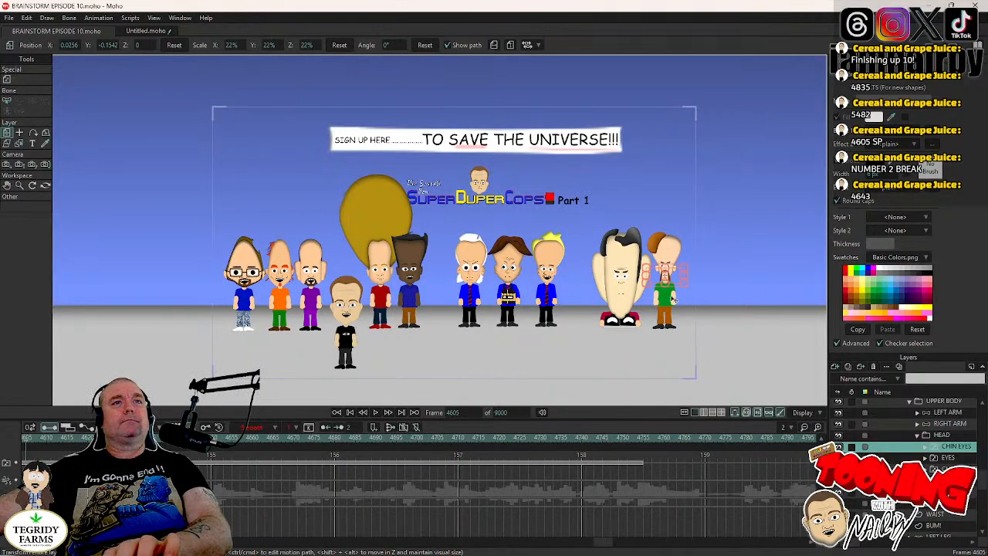
drag(673, 300, 521, 309)
scroll(521, 304, up, 5)
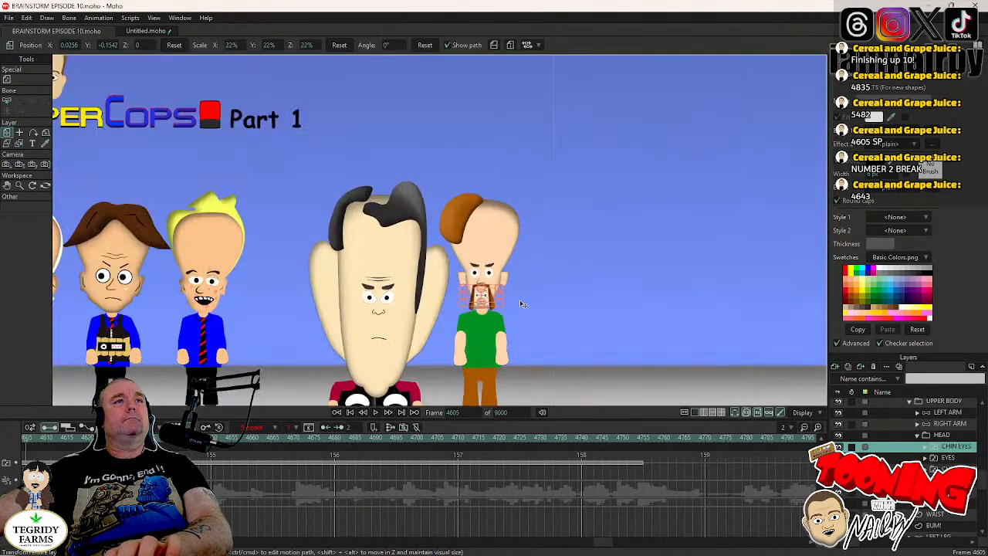
- Add a blink to MR CHIN's CHIN EYES layer at frame 4639, reopening the eyes at frame 4642, and play onward
click(377, 413)
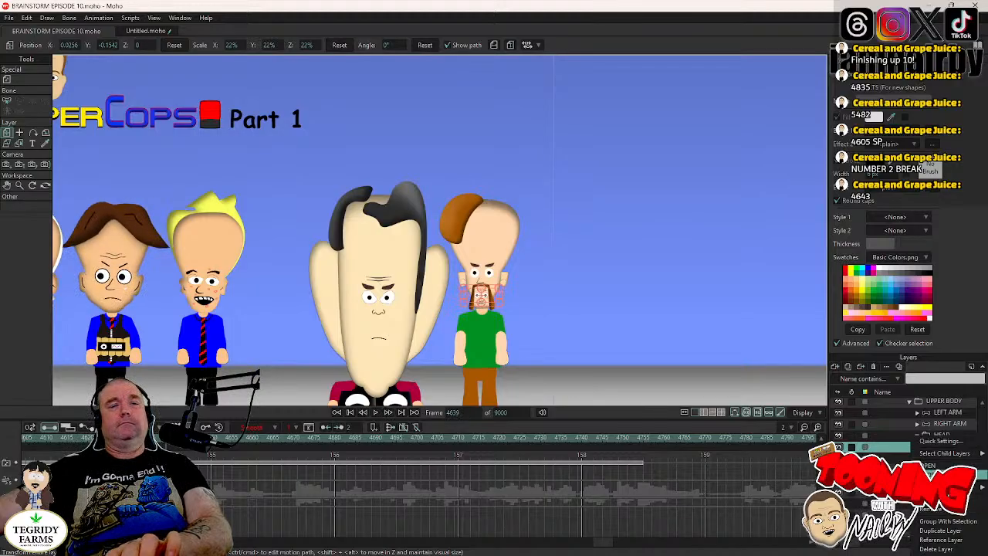
key(Right)
key(Right)
key(Right)
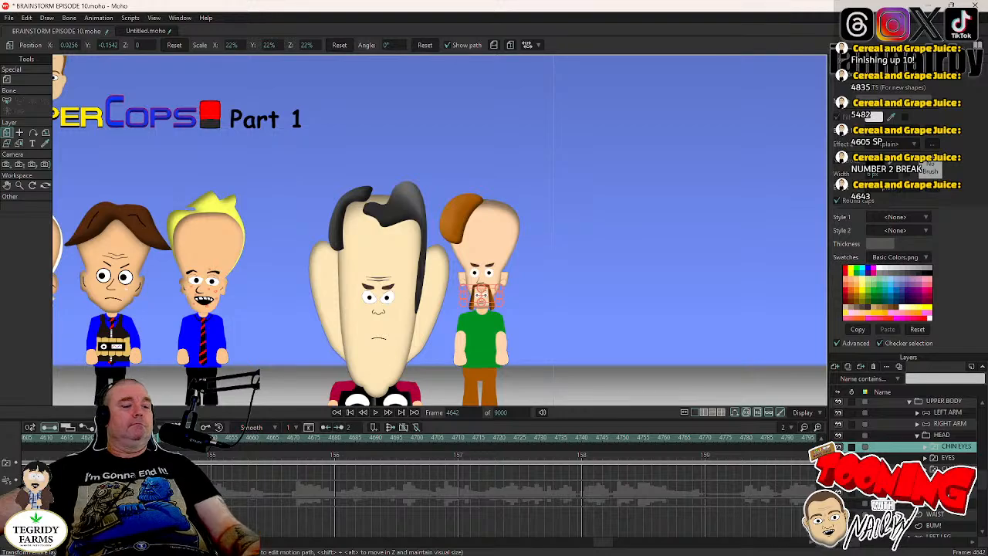
click(222, 459)
click(376, 412)
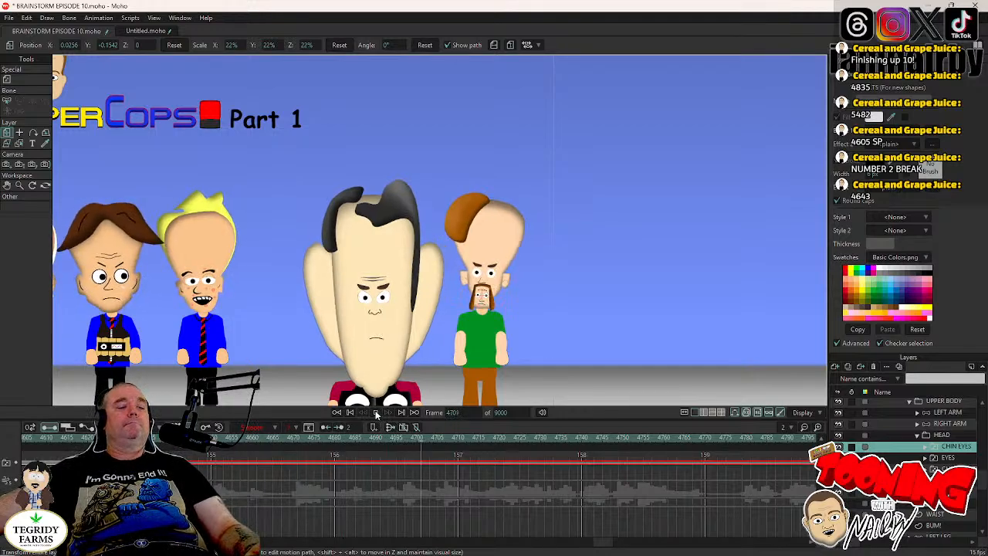
- Add further CHIN EYES blinks at about frames 4710, 4850 and 4919 and at frame 4981, playing the scene onward between them
click(377, 412)
click(377, 412)
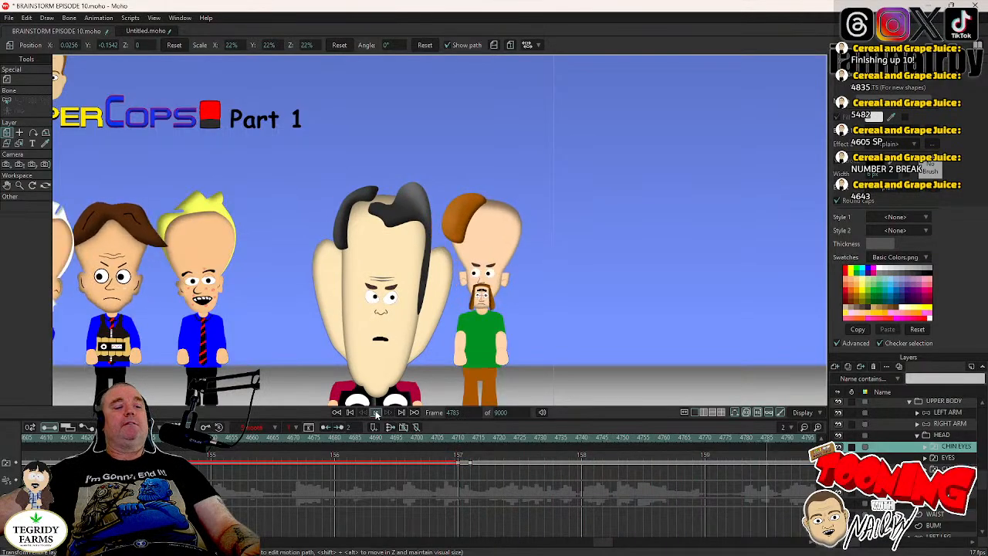
click(377, 412)
click(377, 412)
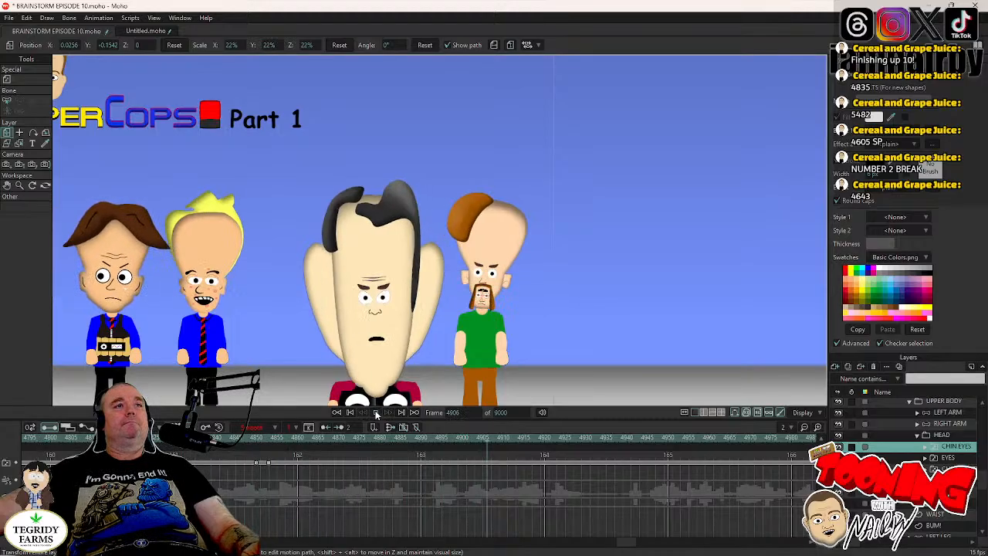
click(377, 413)
click(376, 412)
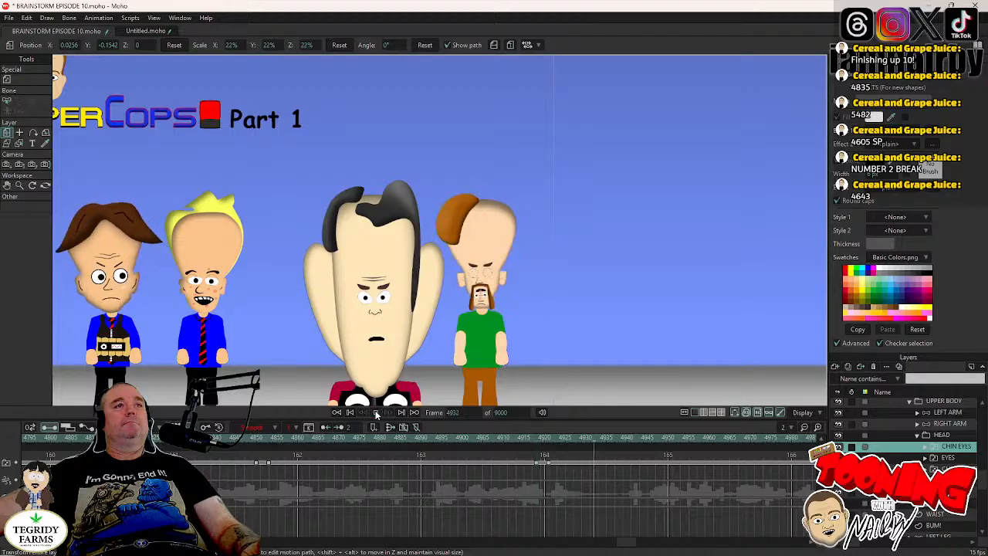
click(377, 413)
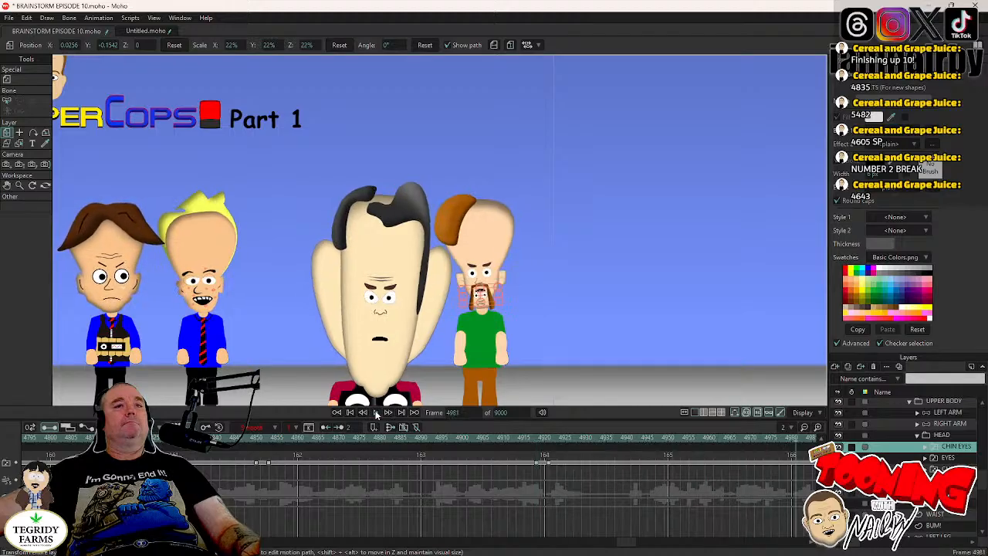
click(376, 413)
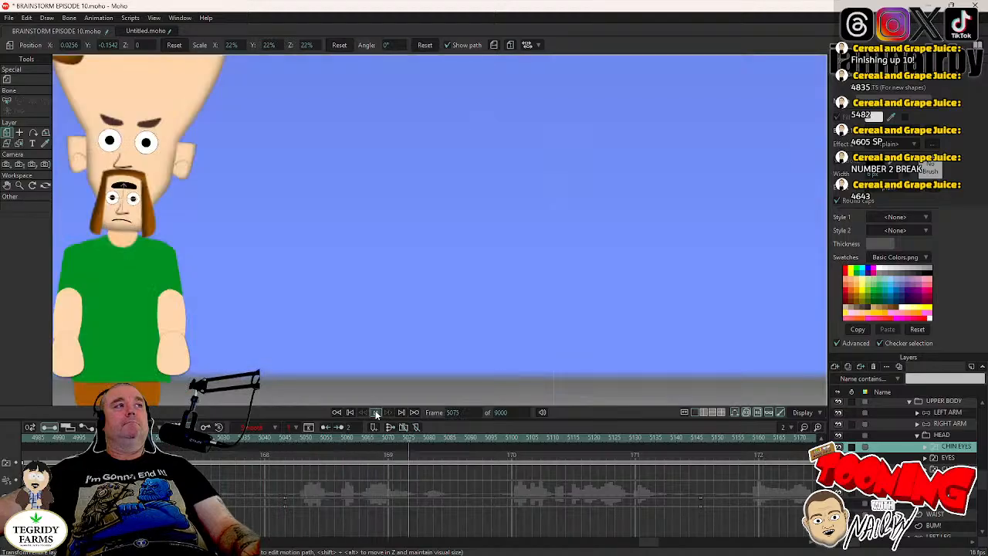
- Add CHIN EYES blinks at frames 5075, 5115 and 5192, playing the scene onward between them
click(377, 413)
drag(466, 322, 574, 330)
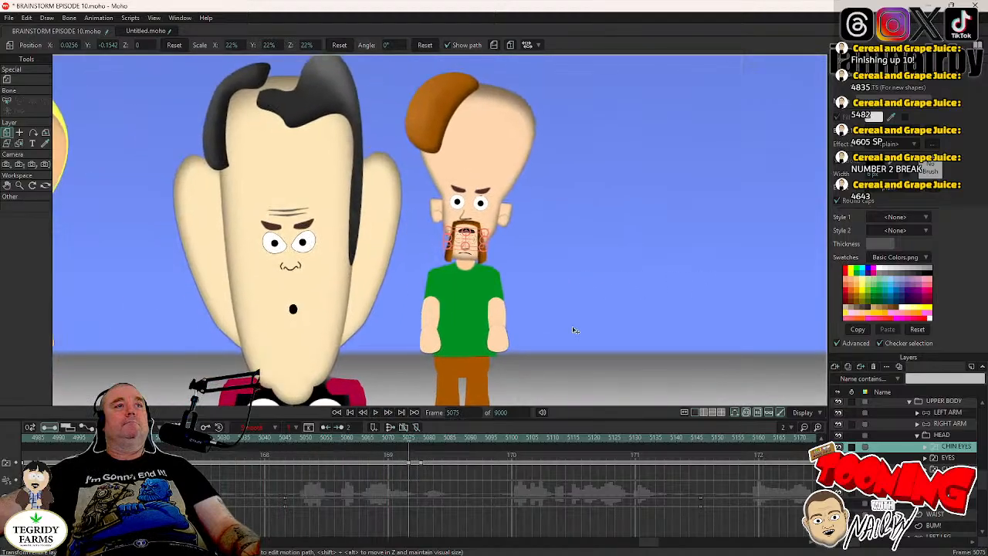
click(377, 413)
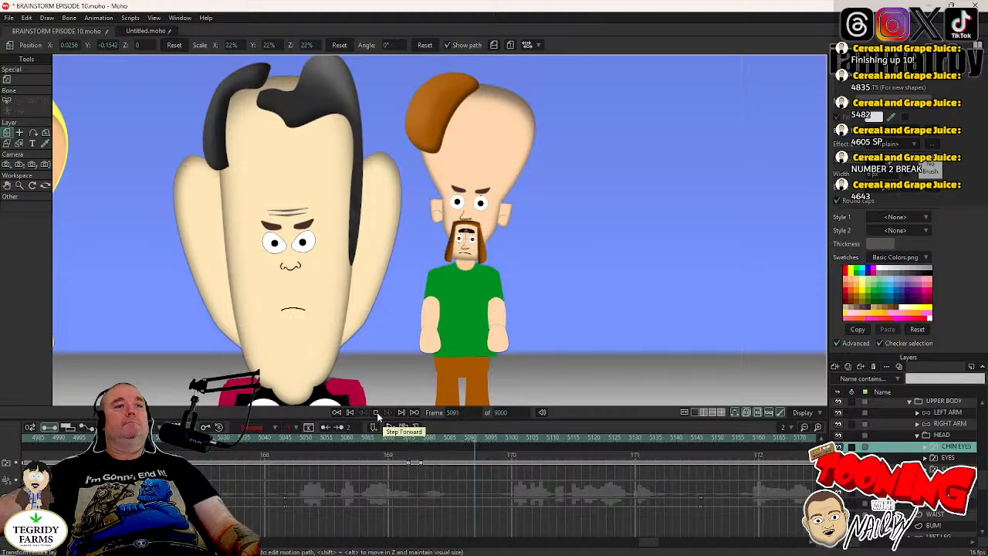
click(377, 413)
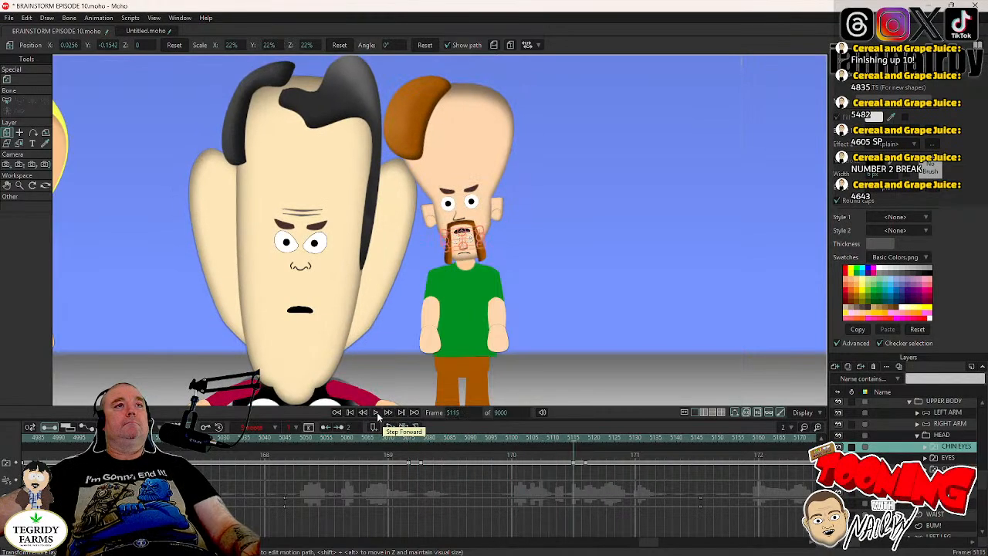
click(376, 413)
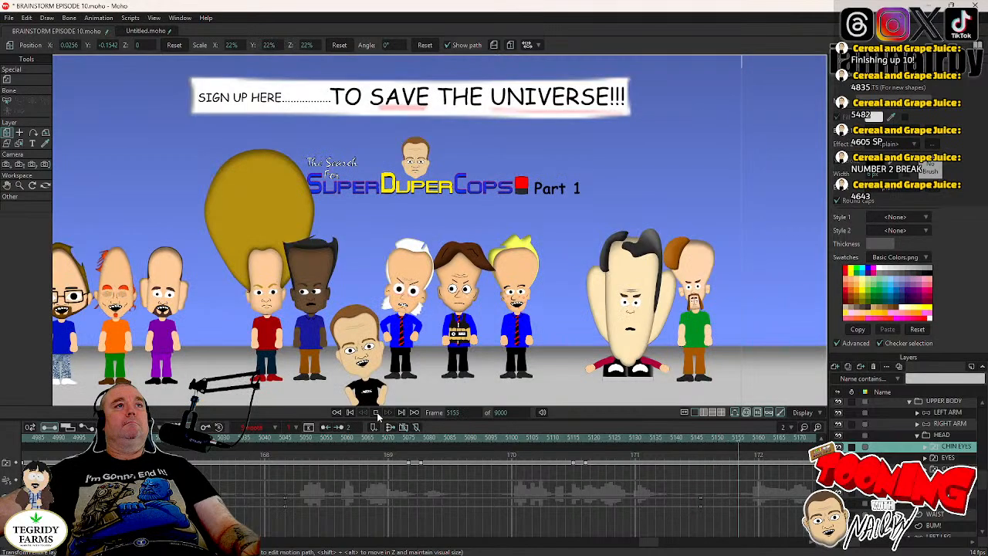
click(377, 413)
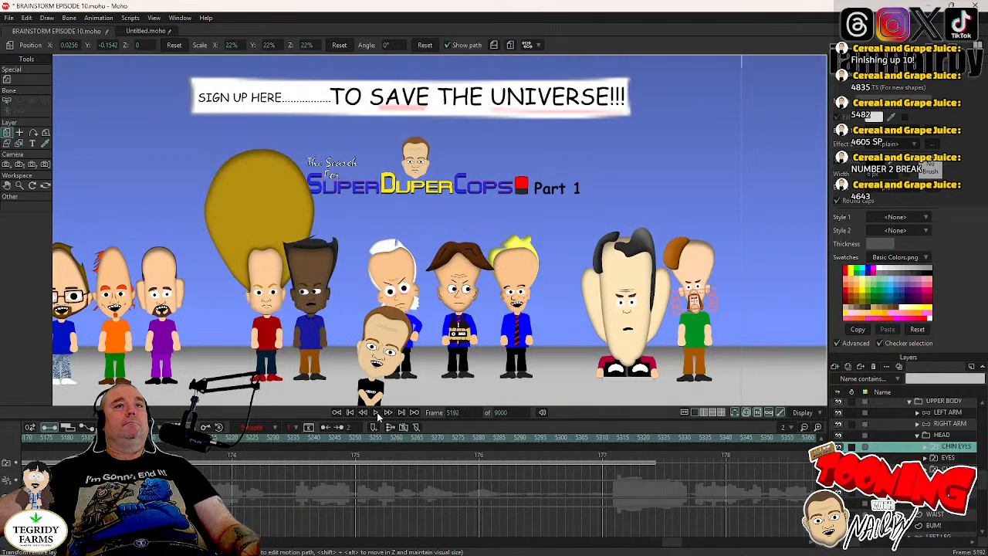
- Add the remaining CHIN EYES blinks at about frames 5260 and 5427 and at frame 5466, and save the project
click(377, 413)
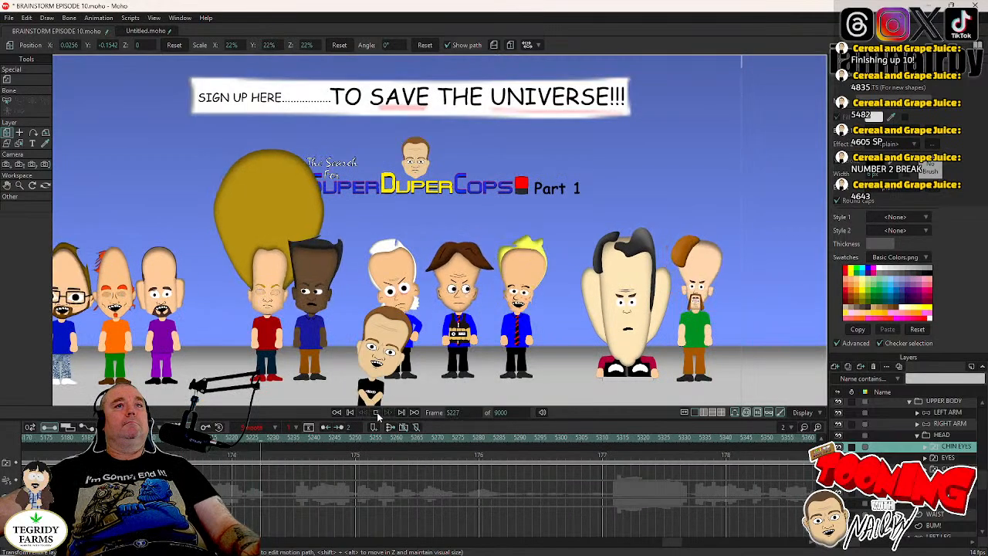
click(377, 413)
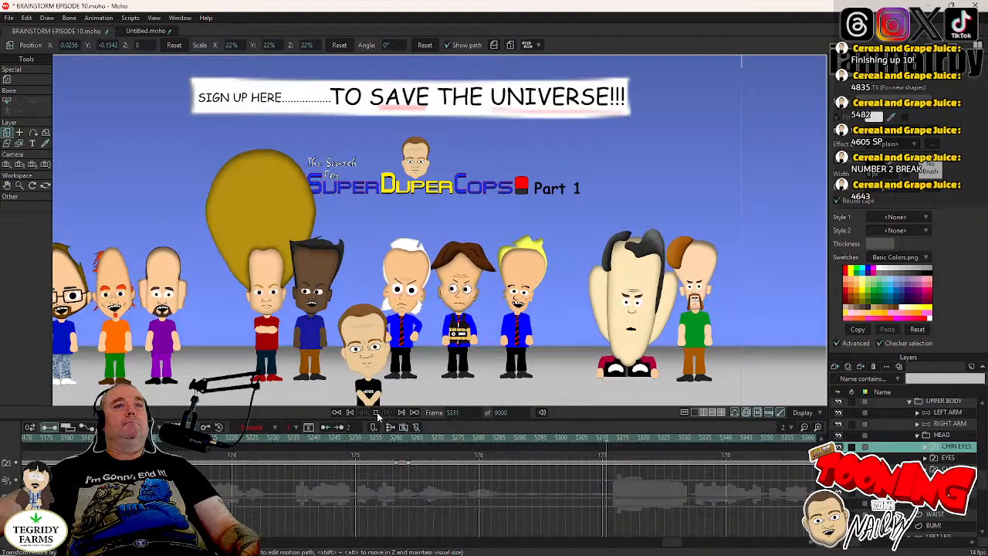
click(376, 413)
click(377, 413)
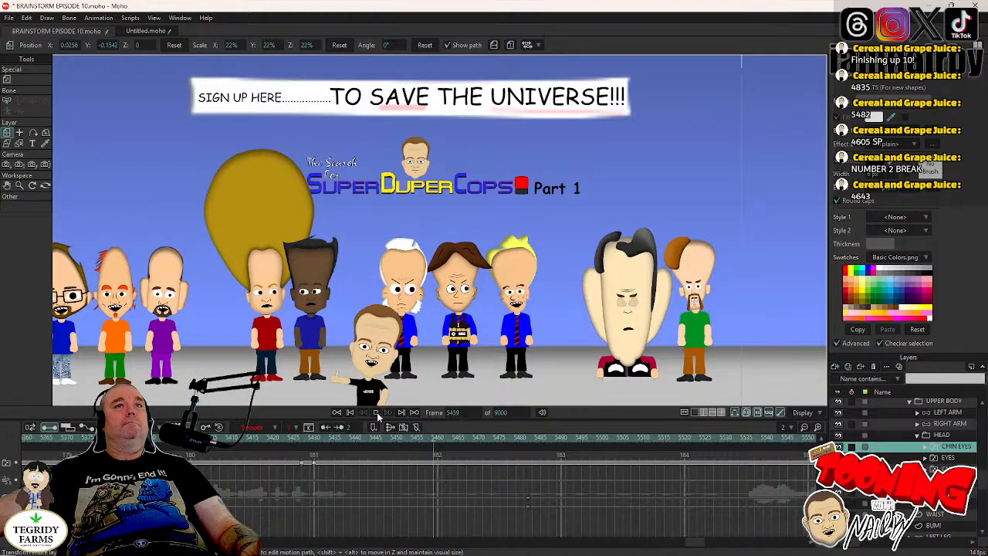
click(377, 413)
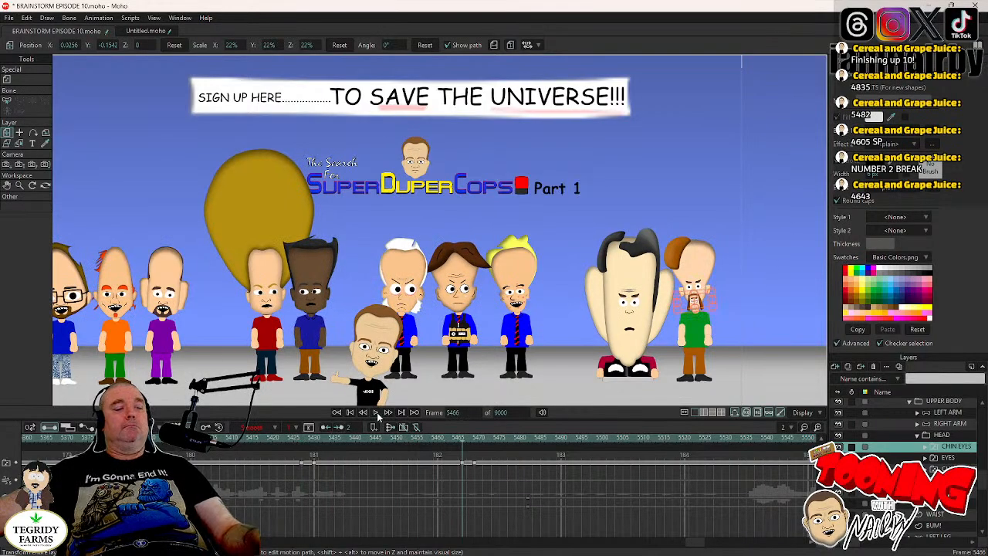
key(ctrl+s)
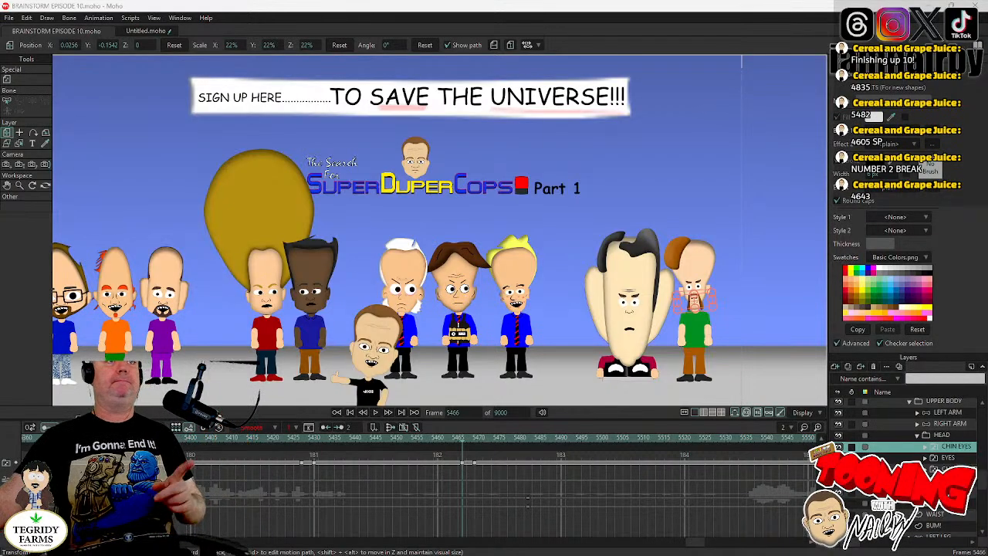
- Play the scene from frame 5464 to check the camera cut and stop at frame 5482, where the close shot begins
scroll(664, 147, down, 2)
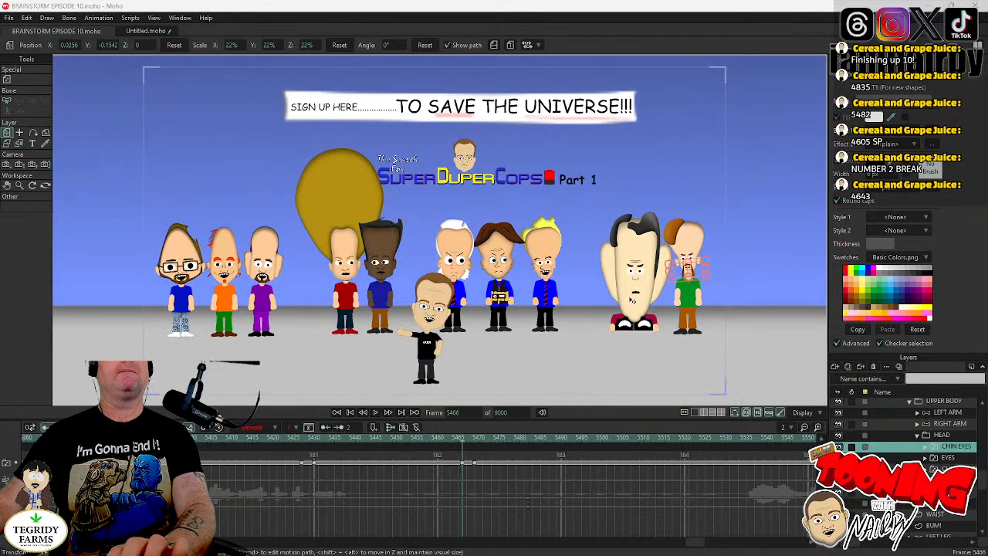
click(456, 445)
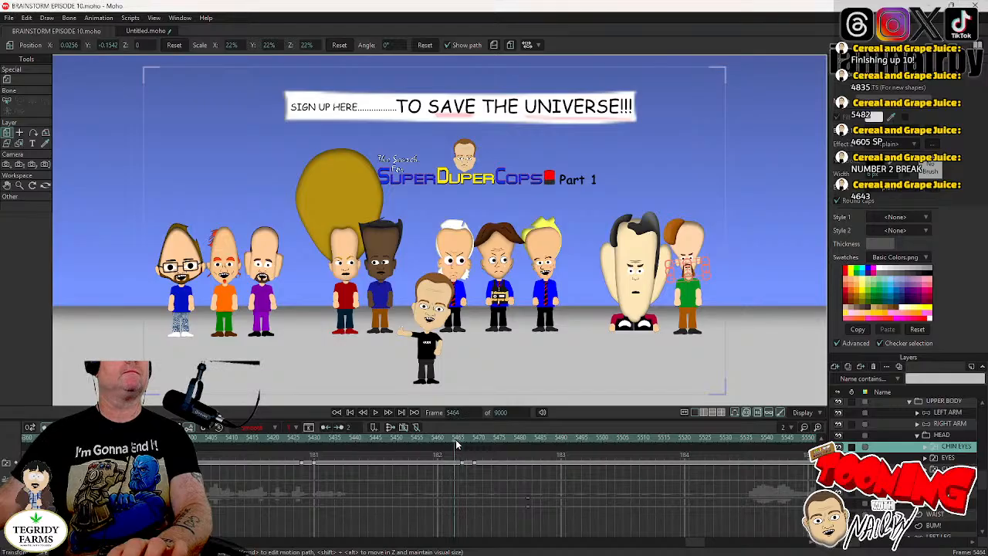
click(376, 413)
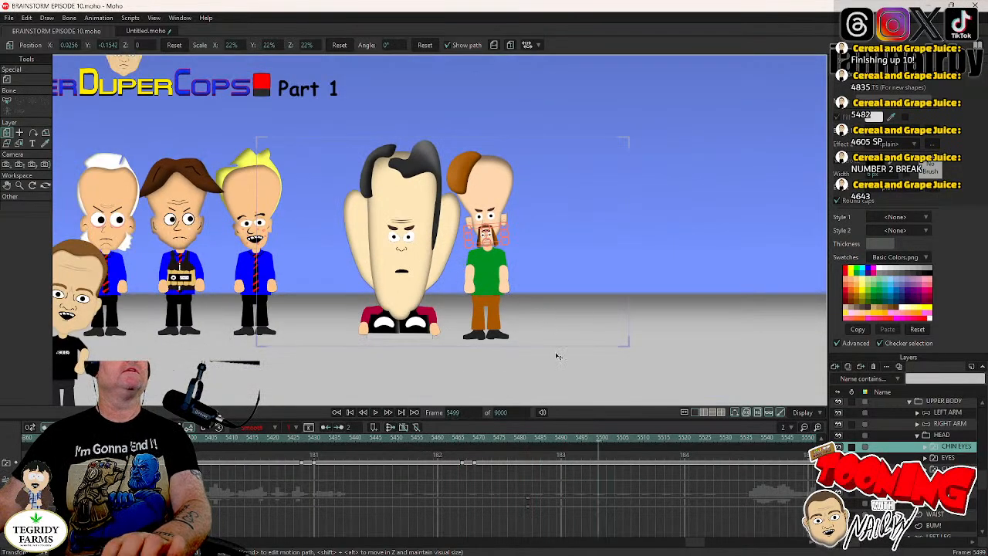
click(534, 440)
key(ctrl+Left)
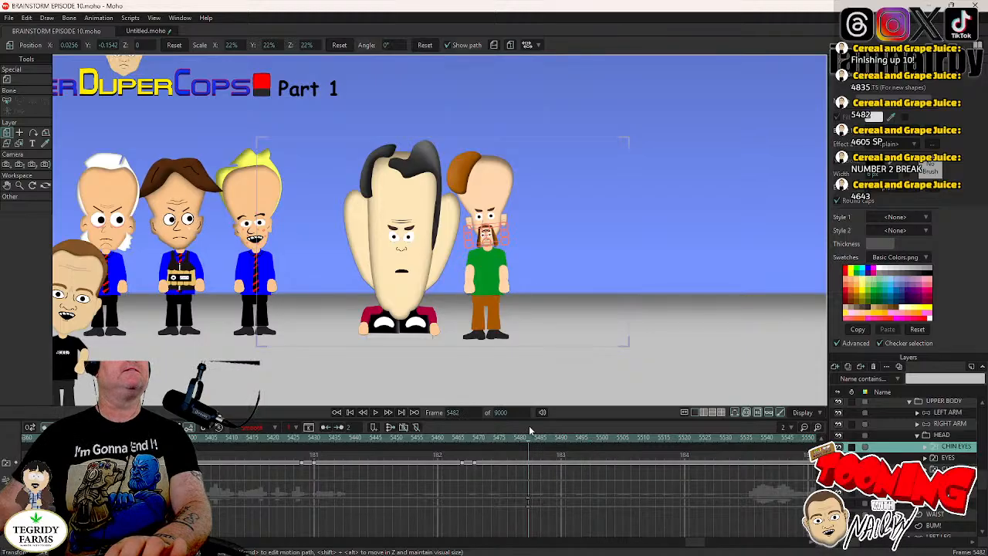
key(Left)
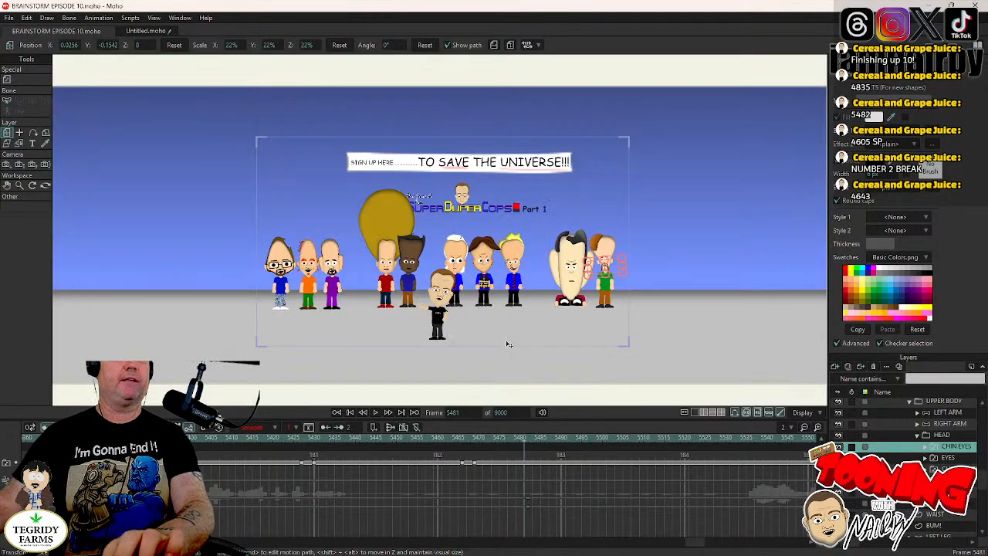
key(Right)
- Collapse the CHIN & TORSO layer group and hide the SPOONYS layer from frame 5482 by turning off its visibility
scroll(913, 413, up, 3)
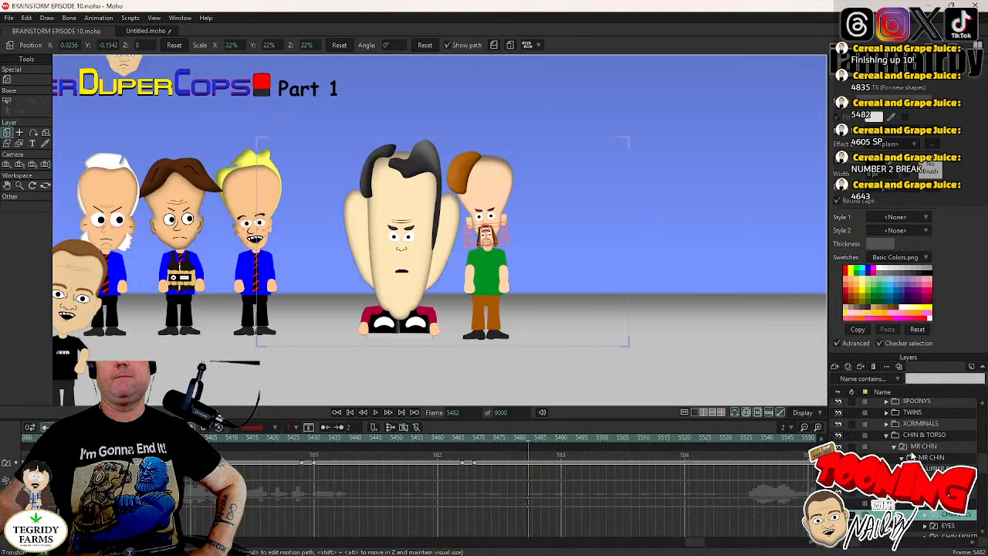
click(886, 435)
scroll(915, 457, up, 1)
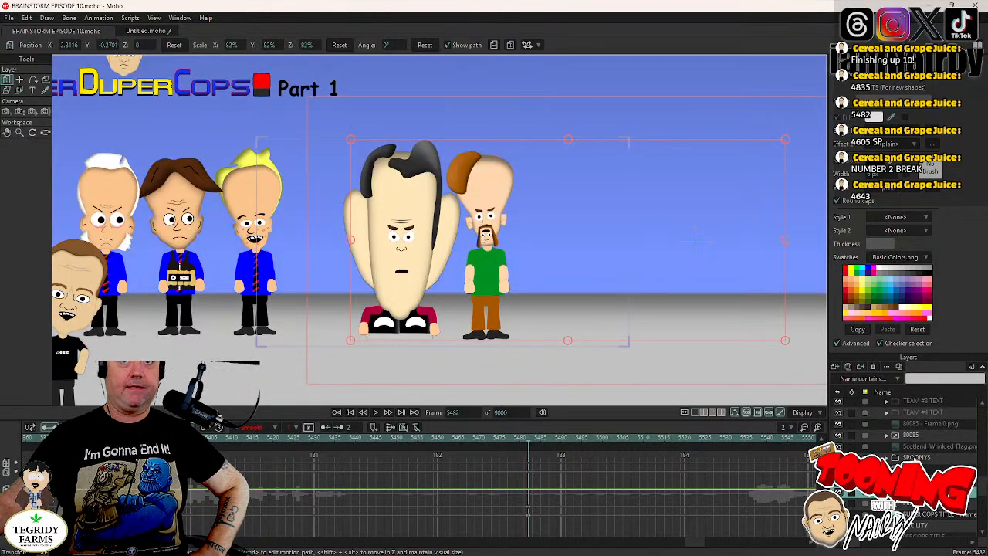
double_click(915, 457)
click(329, 209)
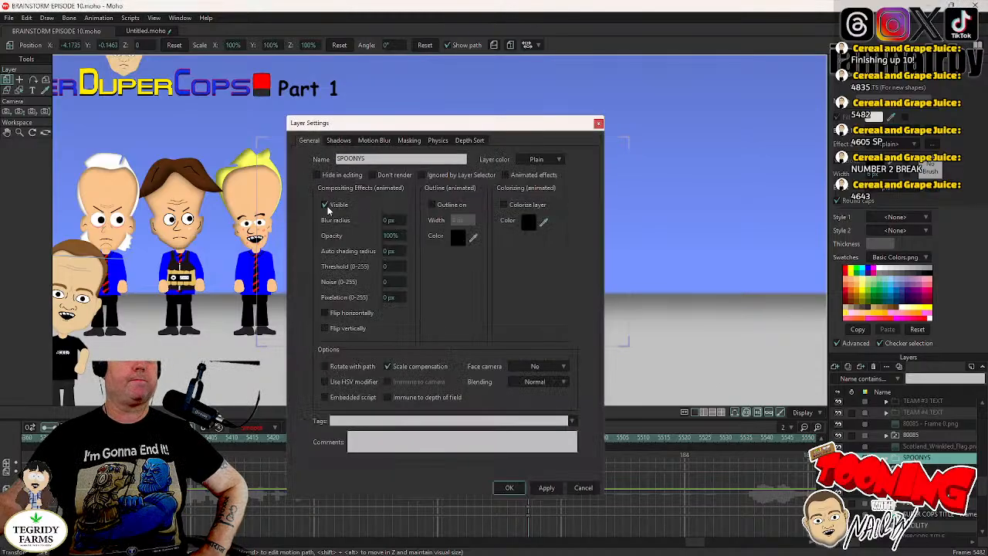
- Turn off visibility for the 80085 and TWINS layers from frame 5482
double_click(916, 436)
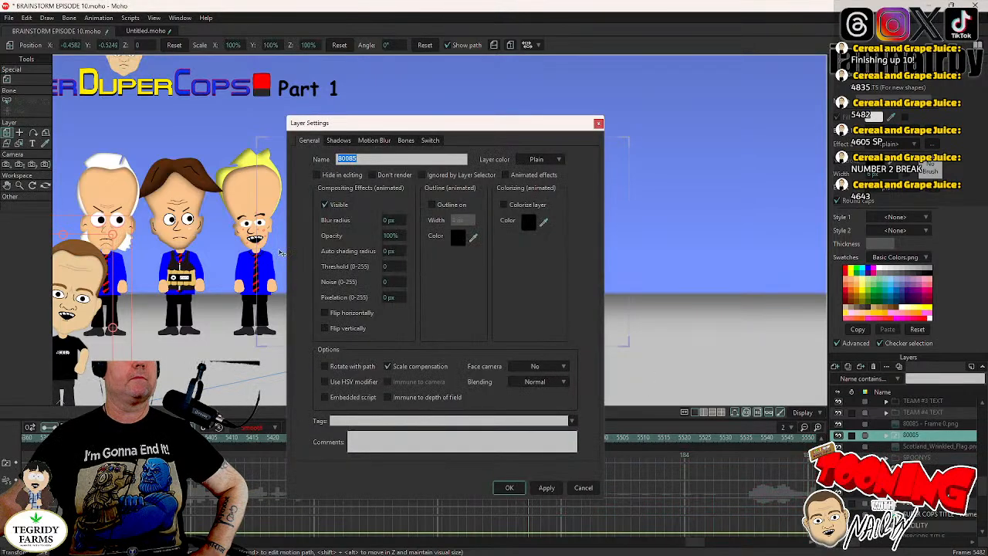
click(324, 205)
click(507, 488)
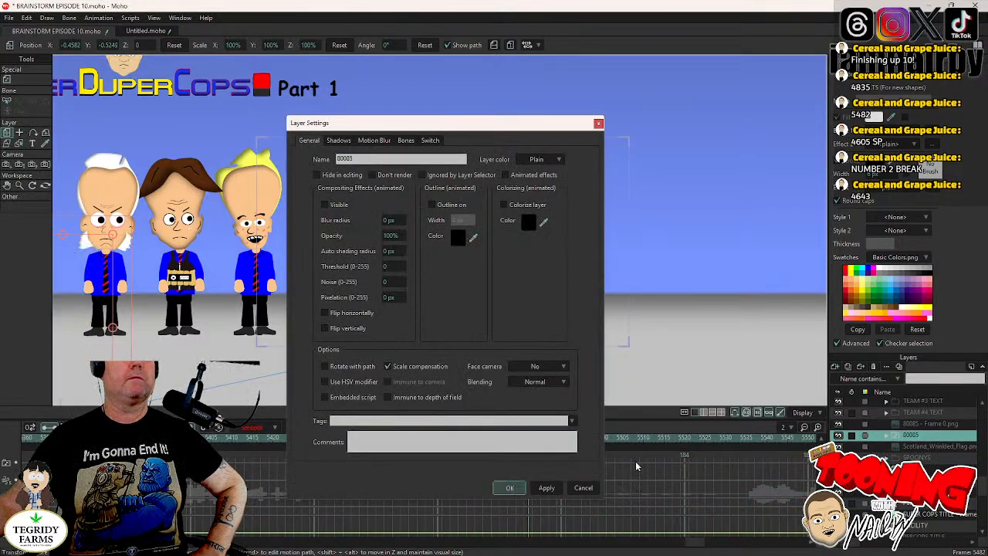
double_click(419, 290)
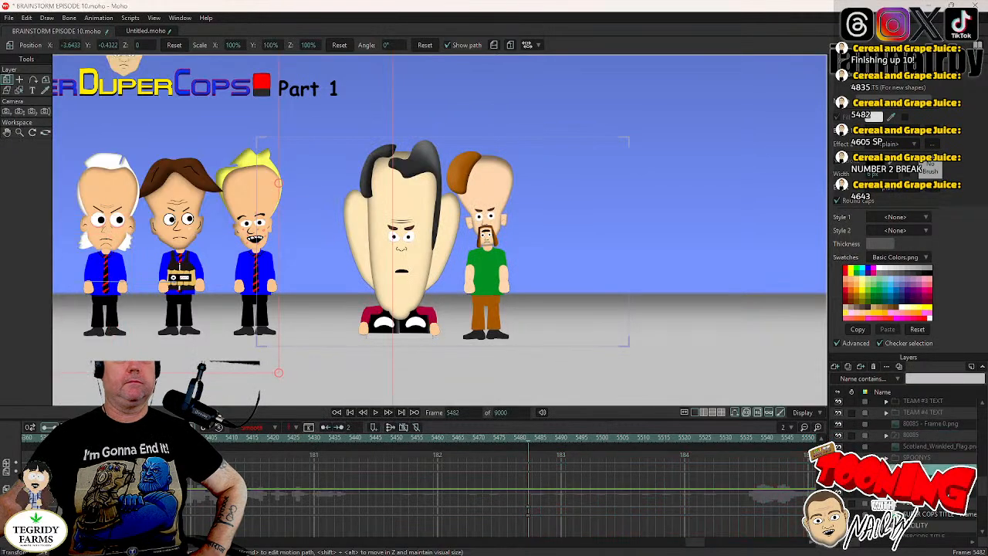
click(325, 206)
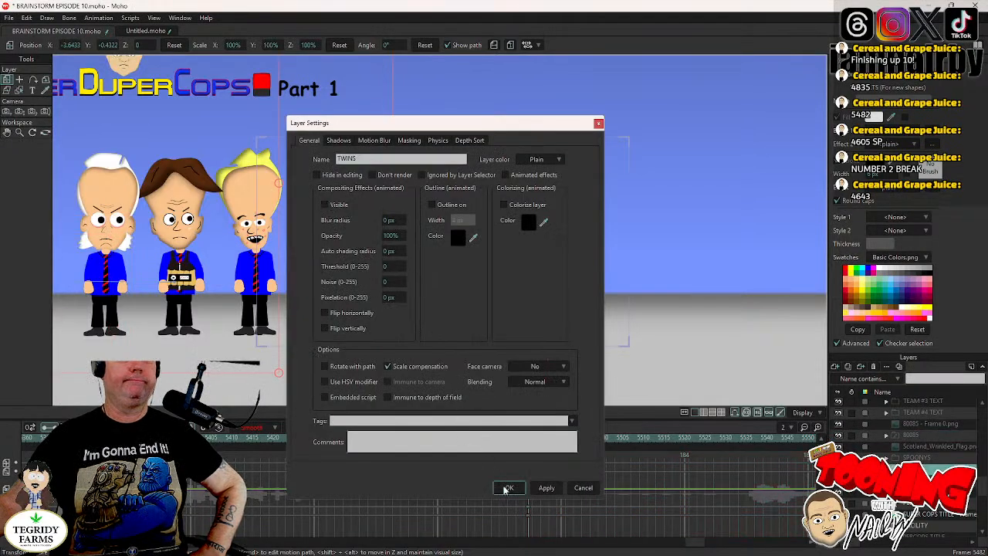
click(507, 488)
- Turn off visibility for the XCRIMINALS layer from frame 5482 and save the project
double_click(915, 480)
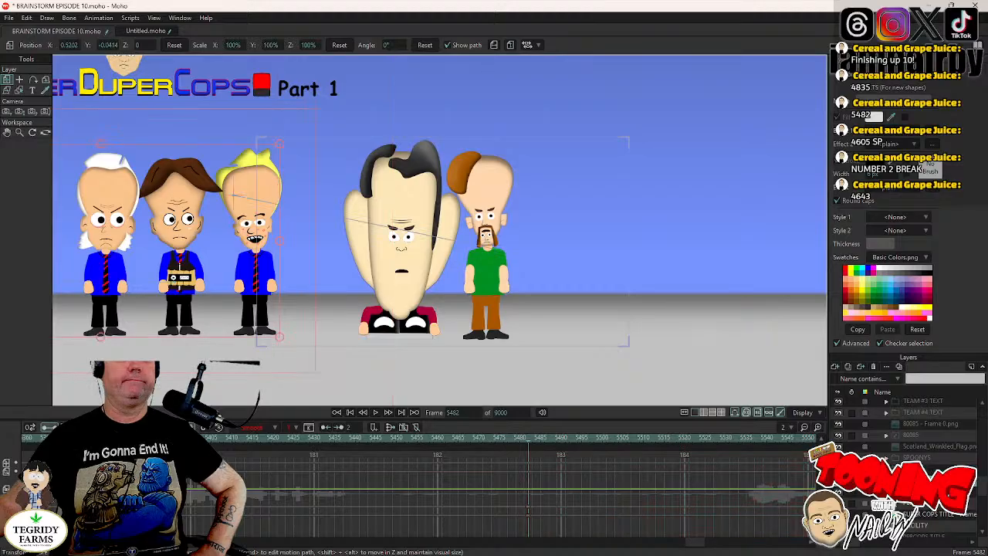
click(325, 204)
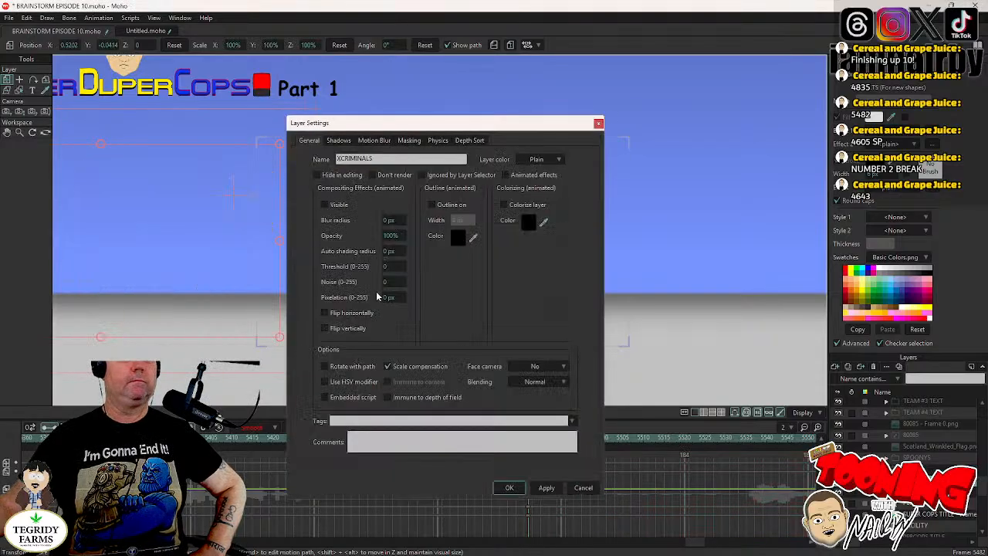
click(508, 487)
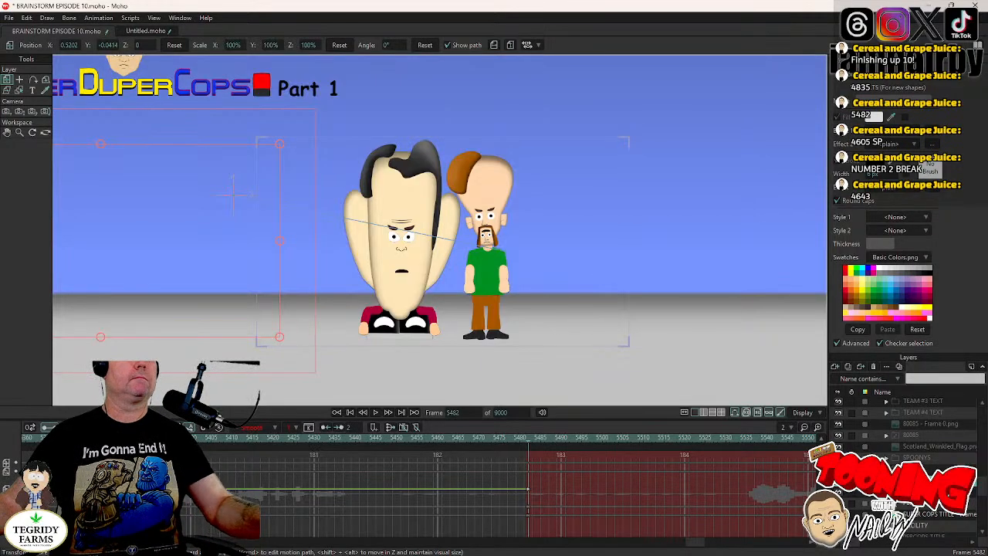
key(ctrl+s)
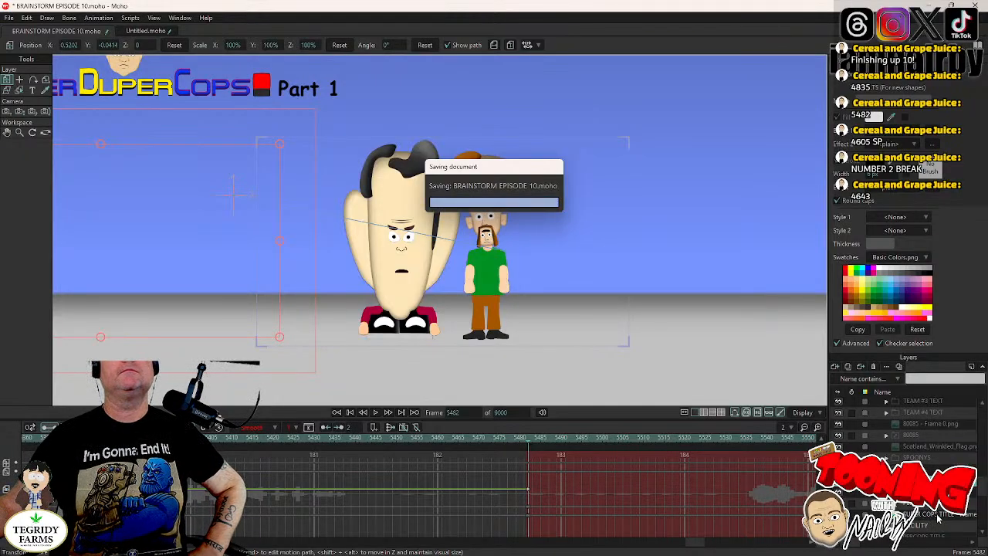
- Hide the SUPER COPS TITLE - Frame 1.png layer from frame 5482 by turning off its visibility
double_click(938, 519)
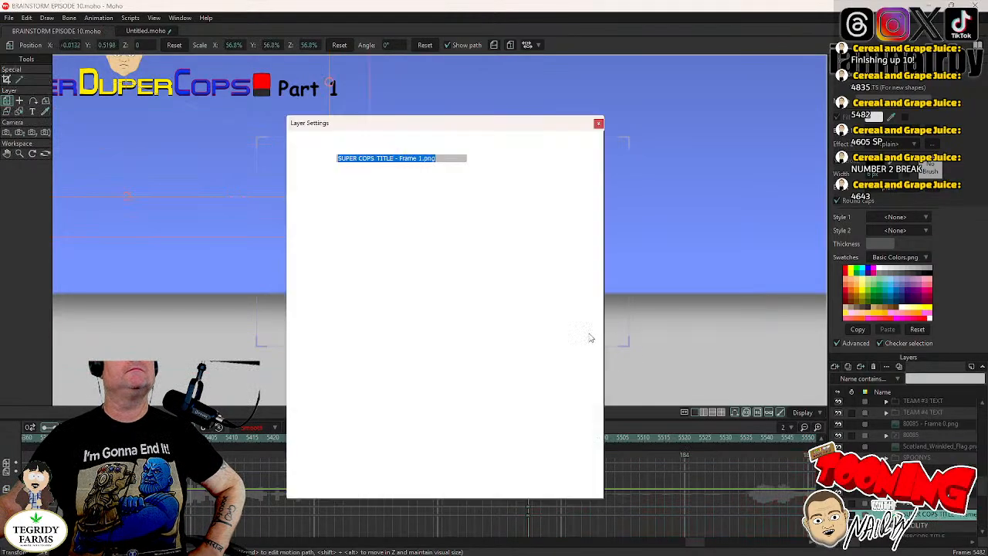
click(325, 205)
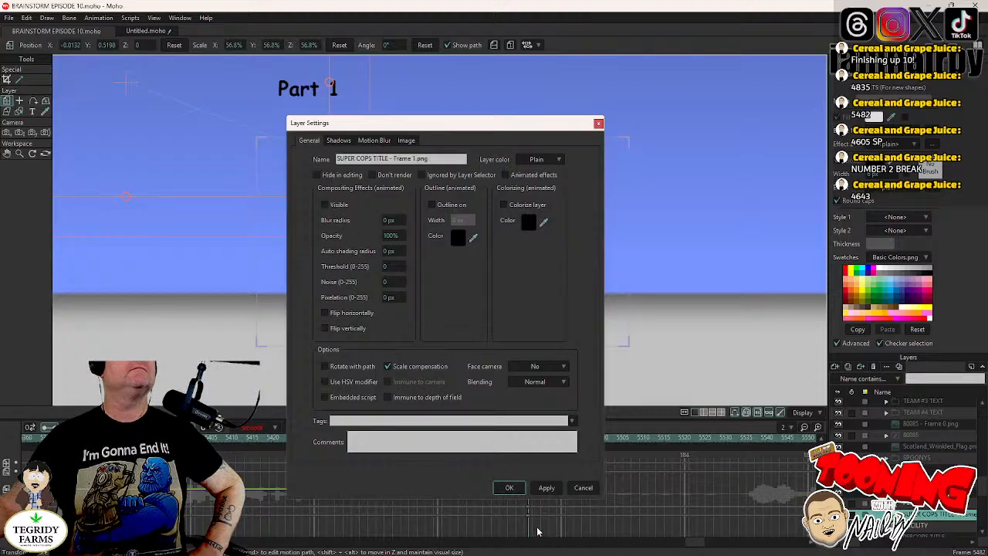
click(509, 488)
- Turn off the Part 1 text layer's visibility from frame 5482 and save the project
double_click(926, 503)
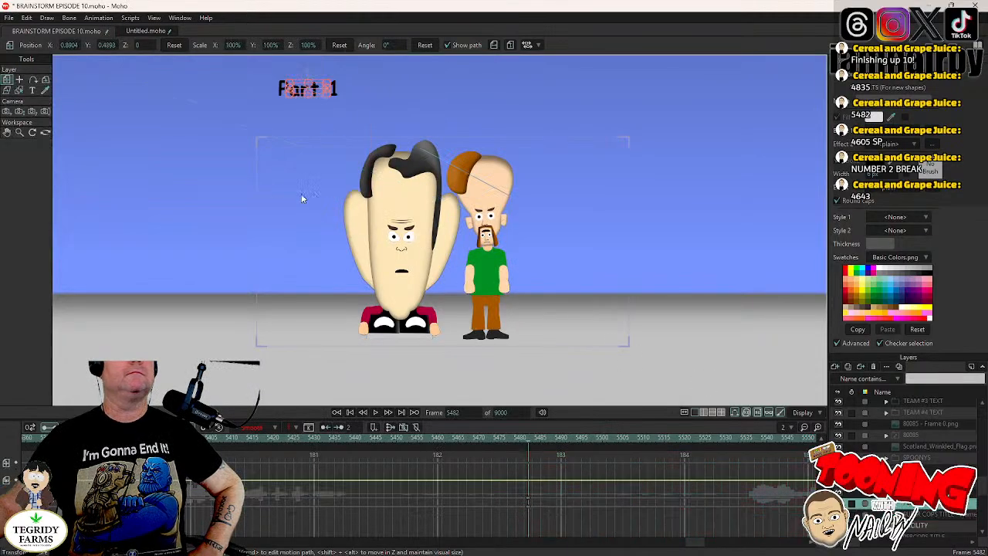
click(311, 141)
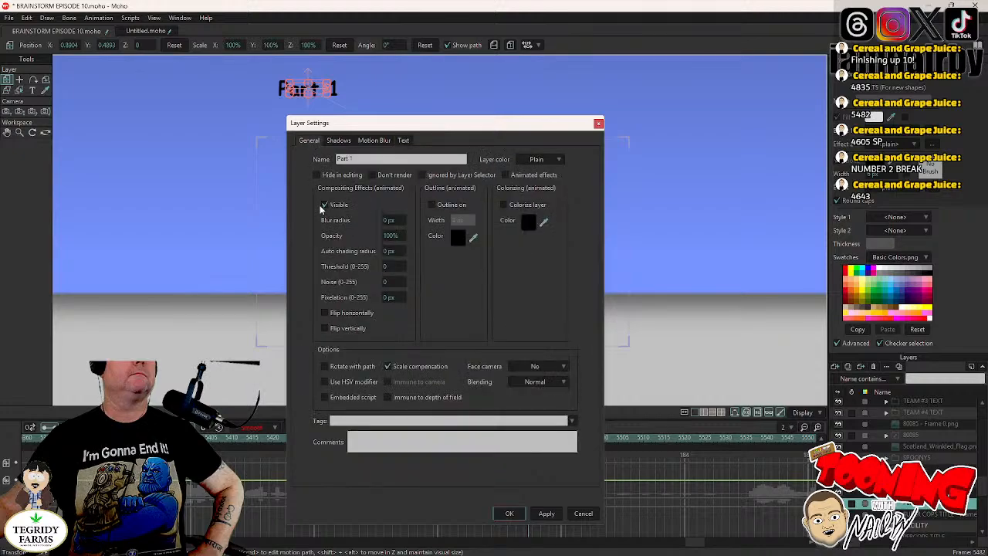
click(326, 206)
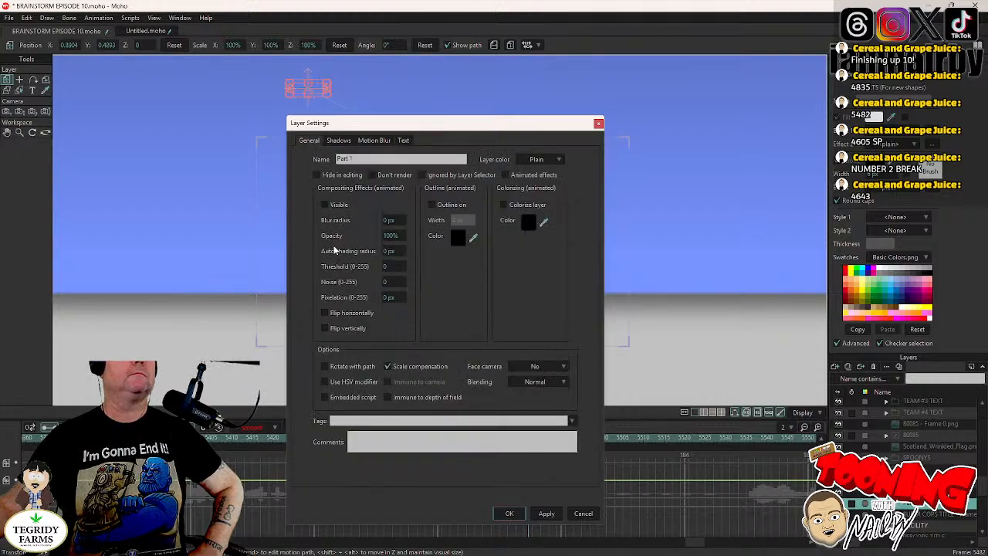
click(509, 513)
scroll(409, 304, down, 3)
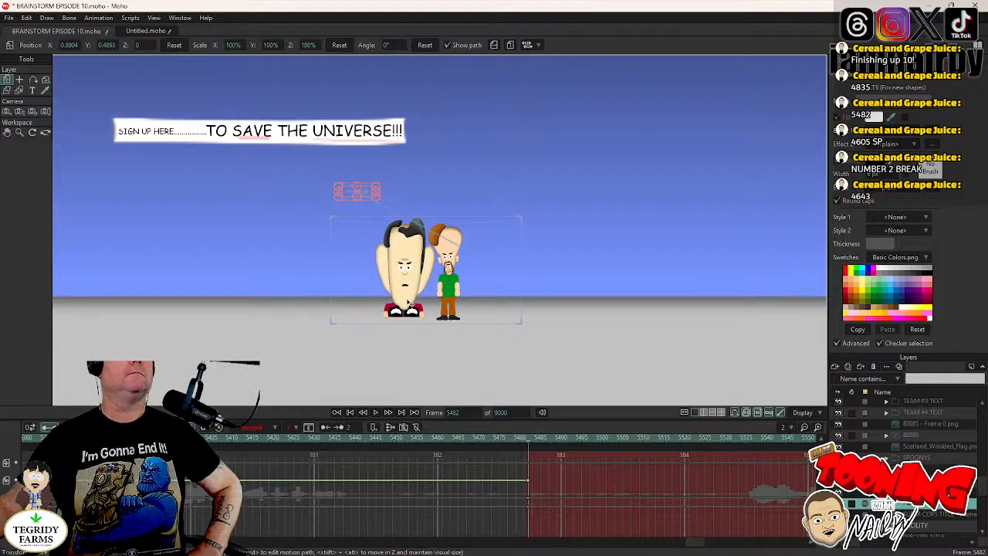
scroll(486, 323, down, 3)
scroll(486, 322, up, 3)
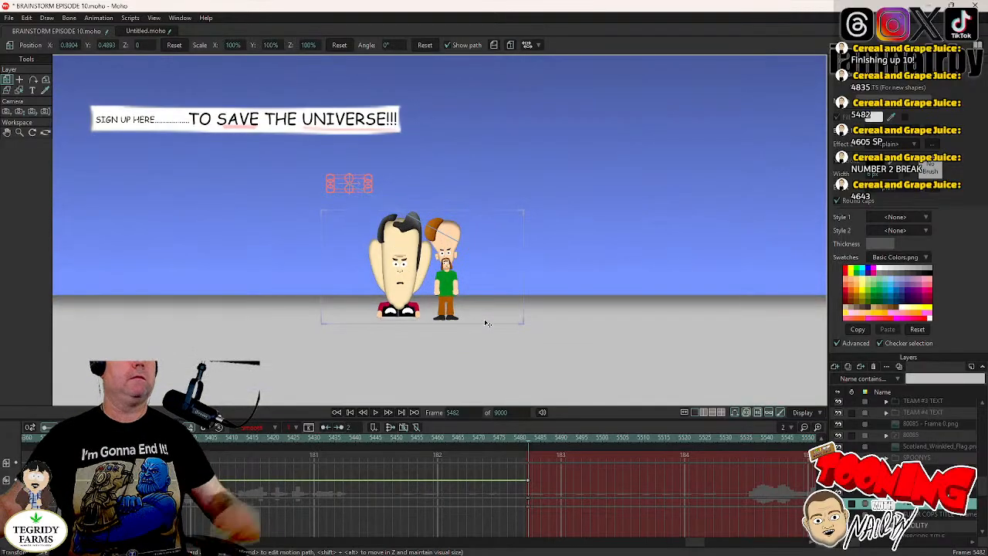
key(ctrl+s)
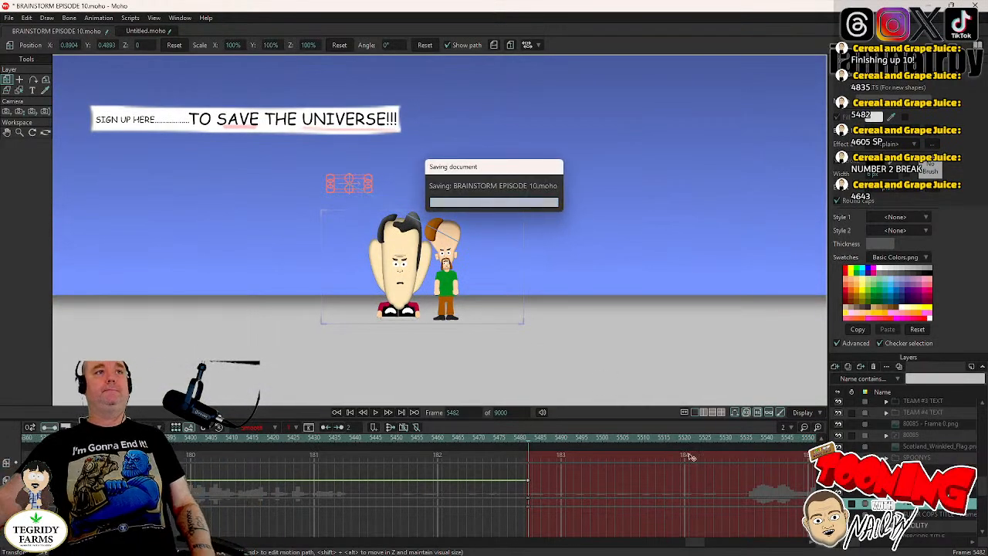
- Expand the CHIN & TORSO group down to MR CHIN's head and select his EYES layer
scroll(469, 324, up, 2)
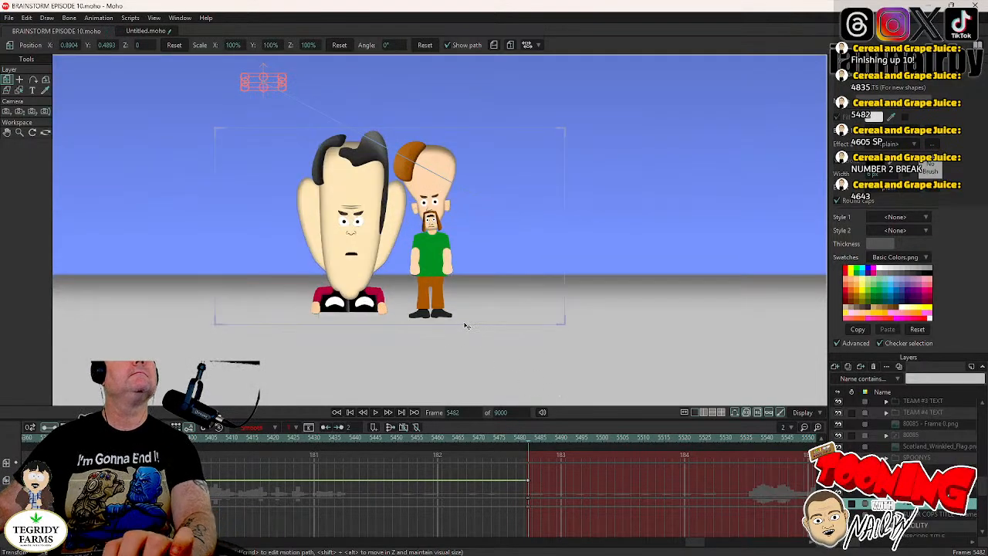
scroll(514, 278, up, 3)
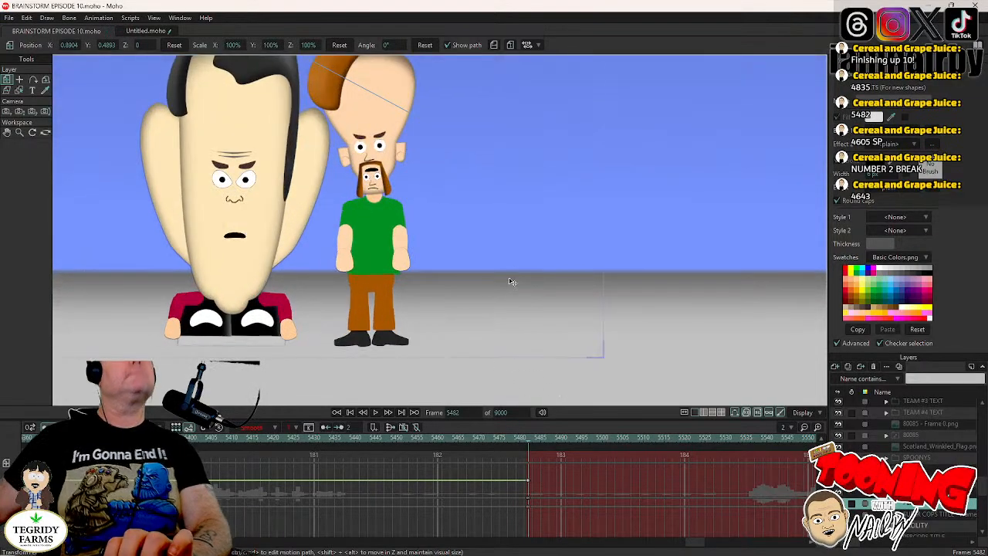
scroll(511, 271, down, 2)
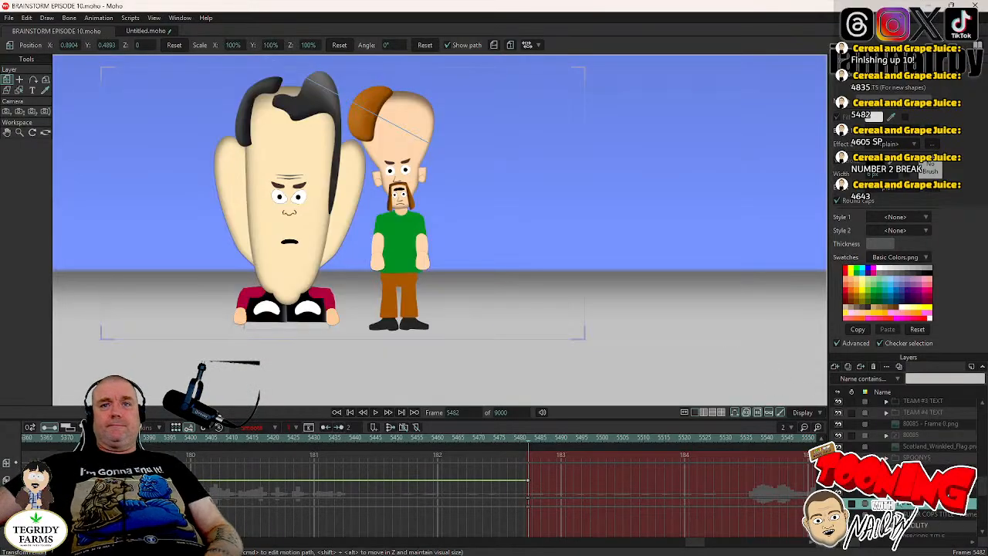
click(886, 492)
scroll(896, 448, down, 3)
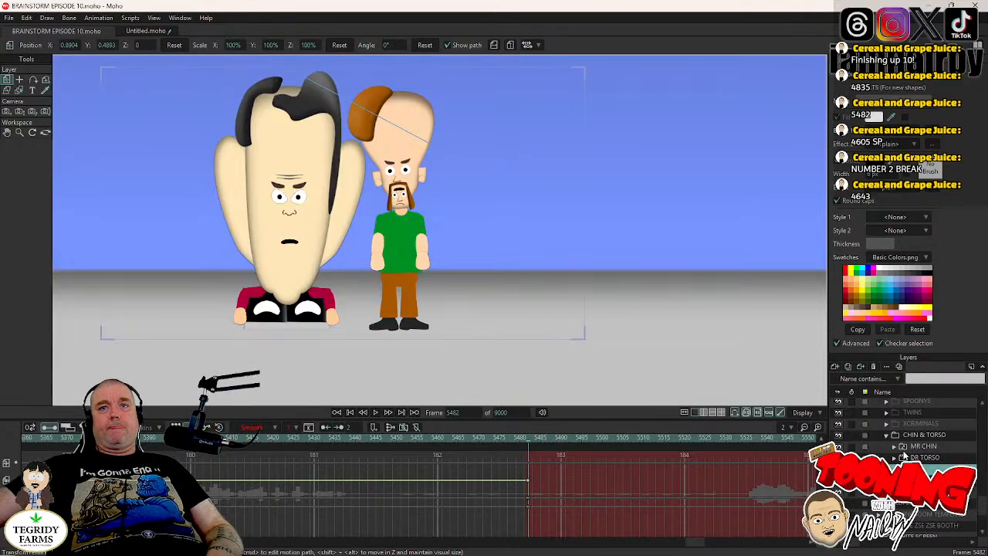
click(894, 448)
scroll(896, 449, down, 2)
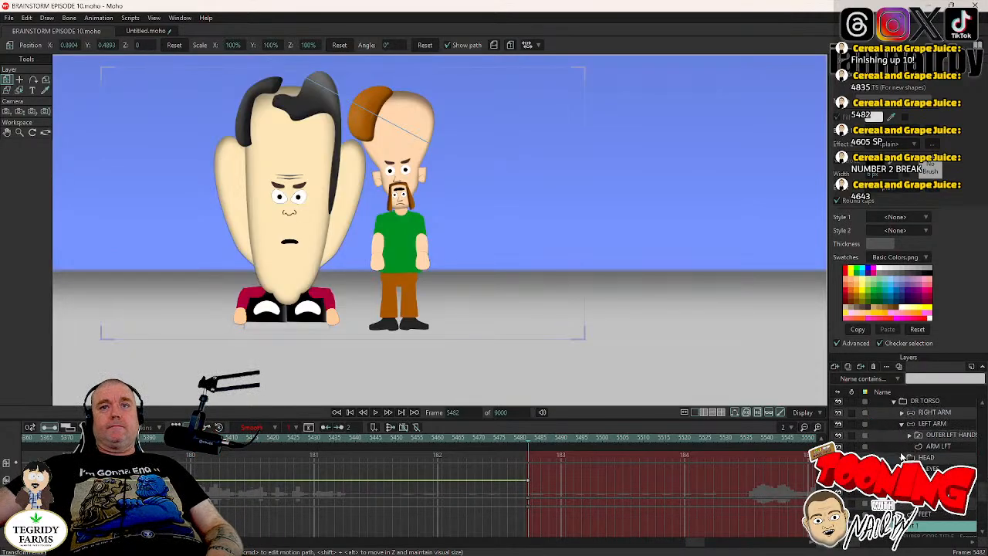
click(931, 469)
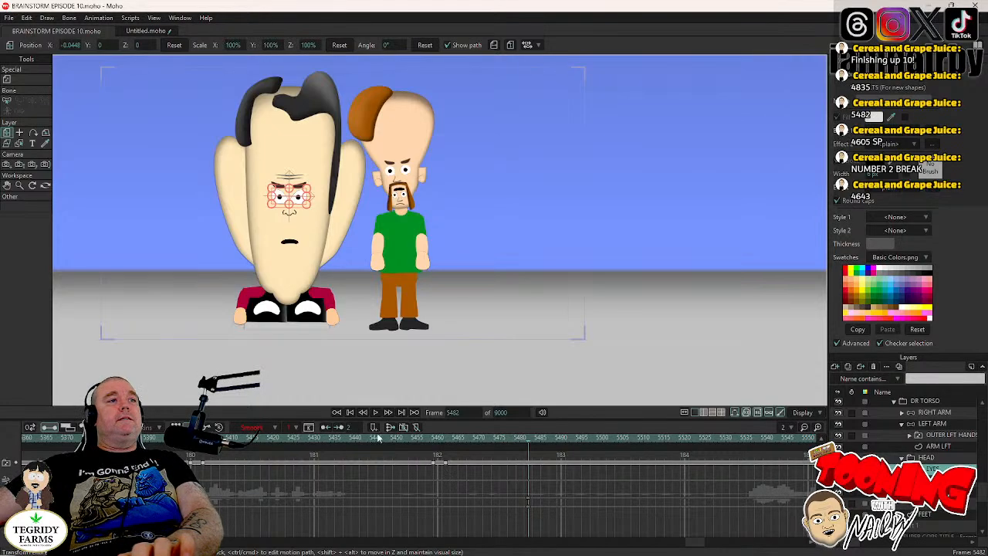
- Copy MR CHIN's blink keyframes near frame 5400 and paste them at frame 5497 on the EYES layer
drag(180, 458, 229, 483)
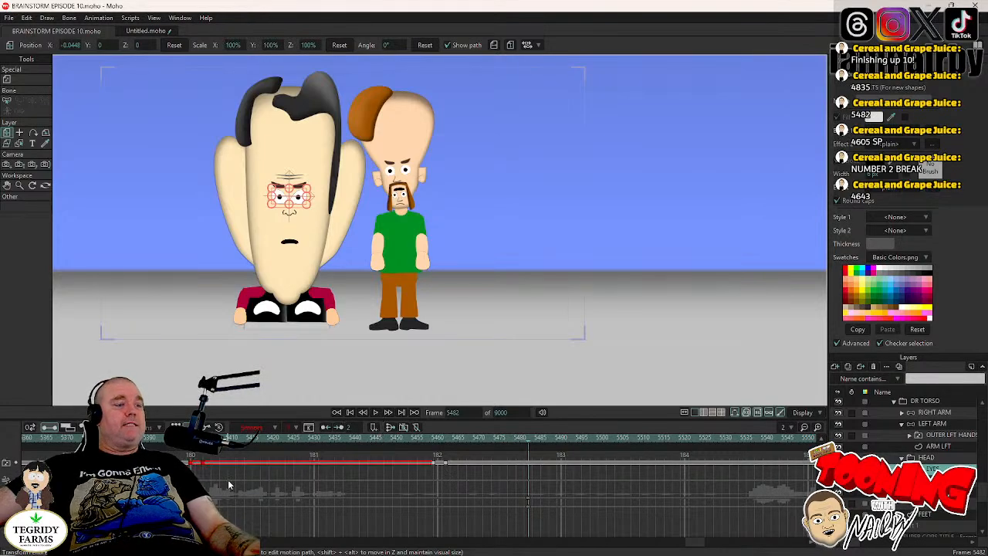
click(375, 412)
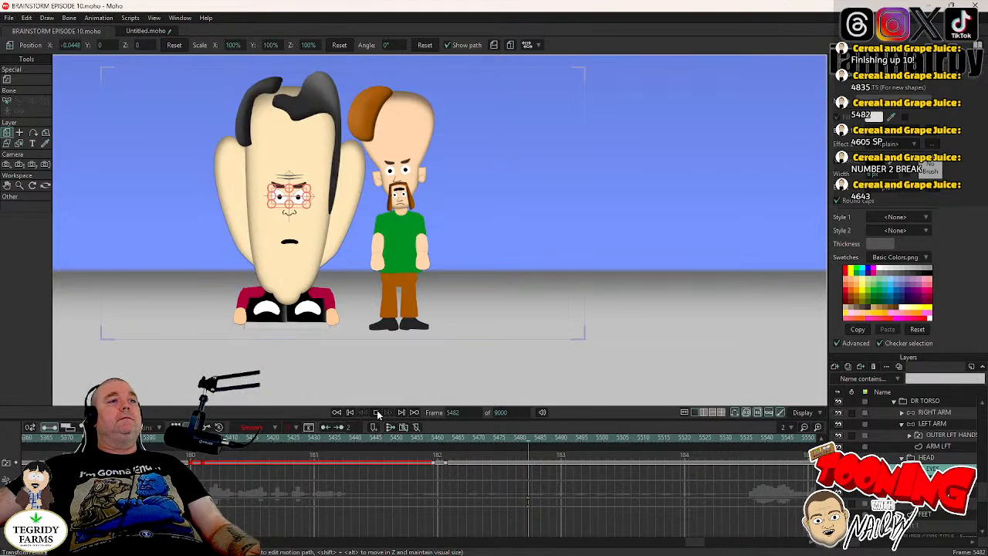
click(377, 412)
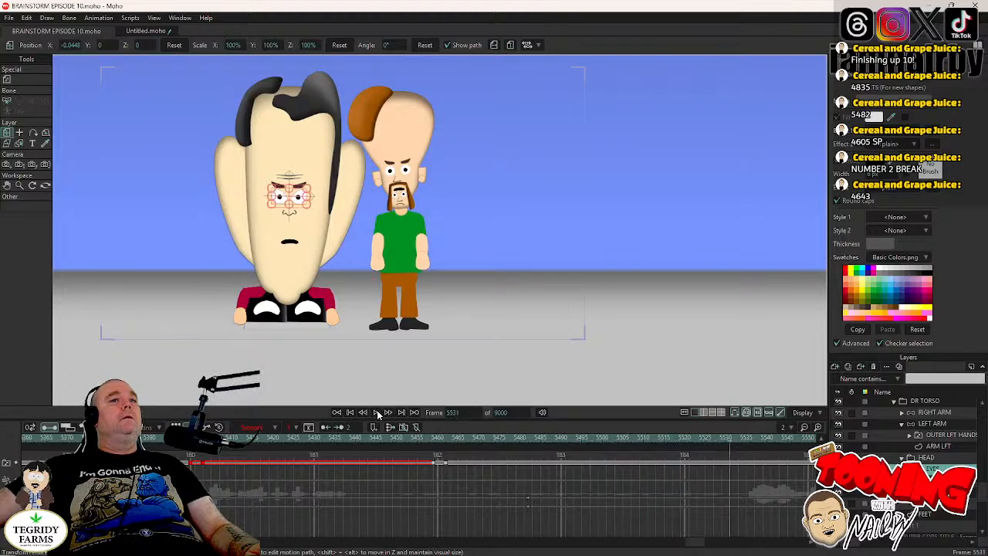
click(578, 440)
click(591, 441)
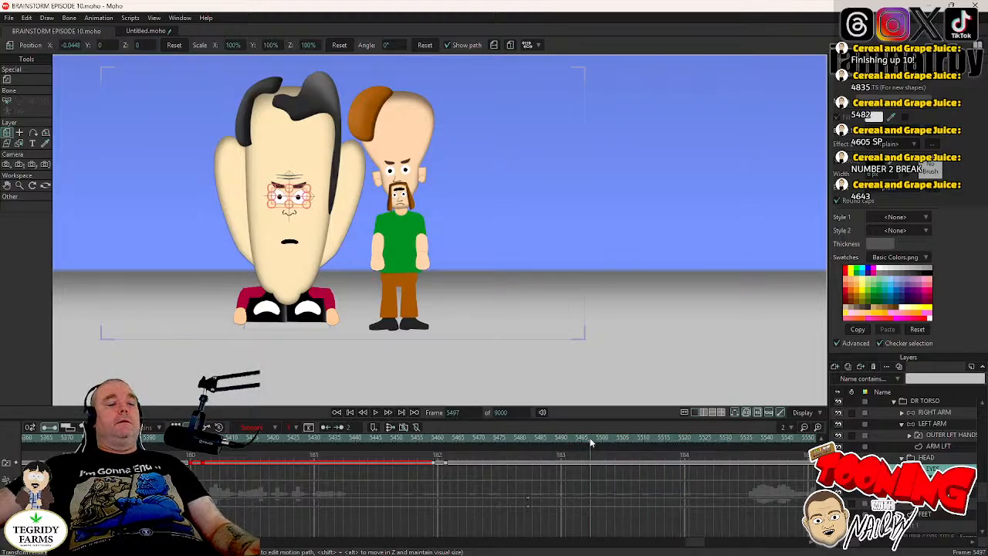
- Play on to frame 5528, paste MR CHIN's blink there, and continue playback to frame 5551
click(376, 415)
click(376, 415)
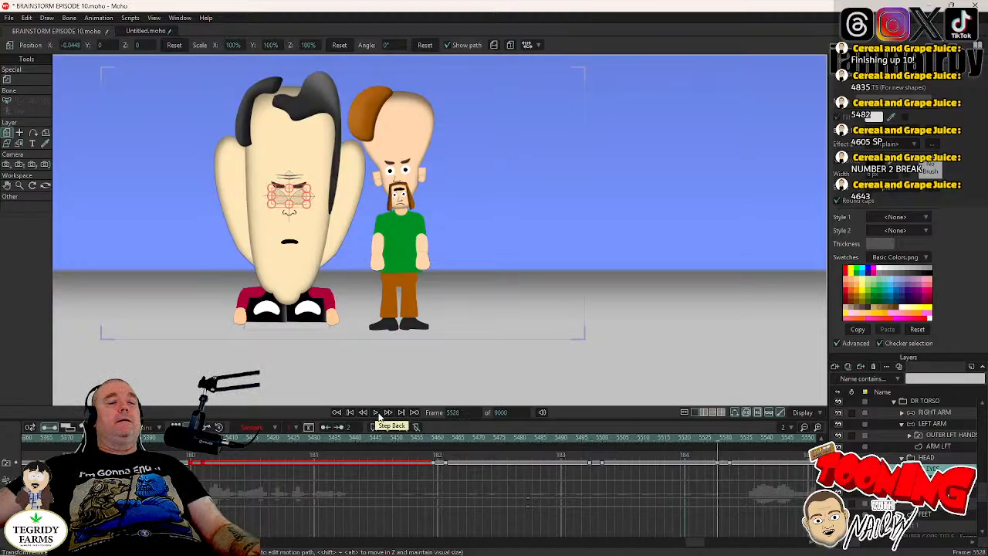
click(377, 415)
click(378, 414)
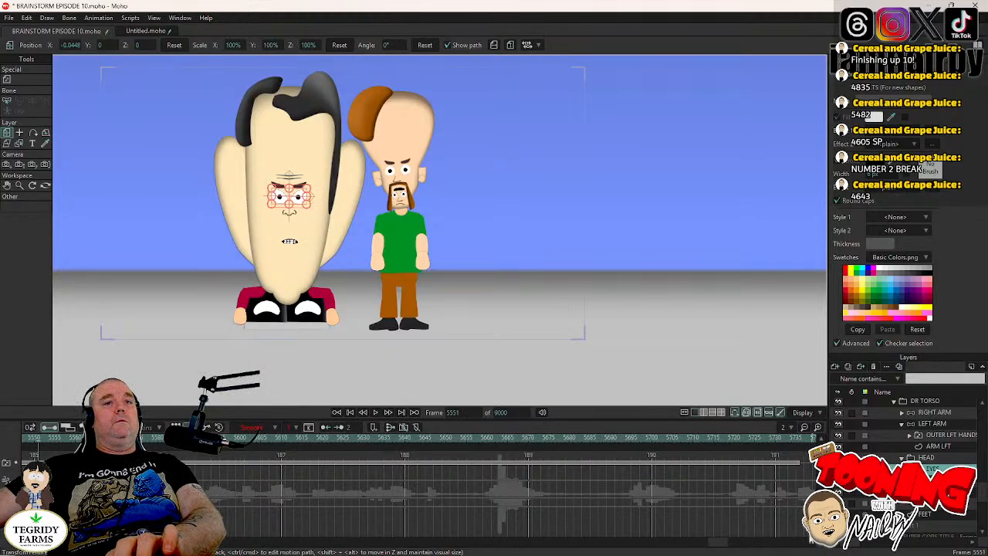
- Shift the blink keyframes at frame 5528 back to about frame 5524 and paste another blink at frame 5536
drag(719, 542, 706, 542)
key(Left)
key(Left)
key(Left)
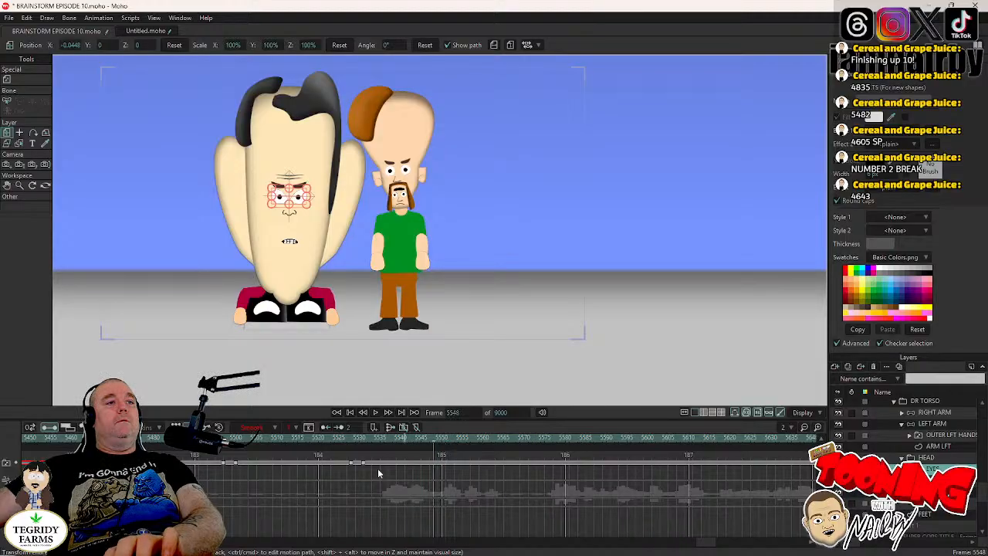
key(Left)
key(Left)
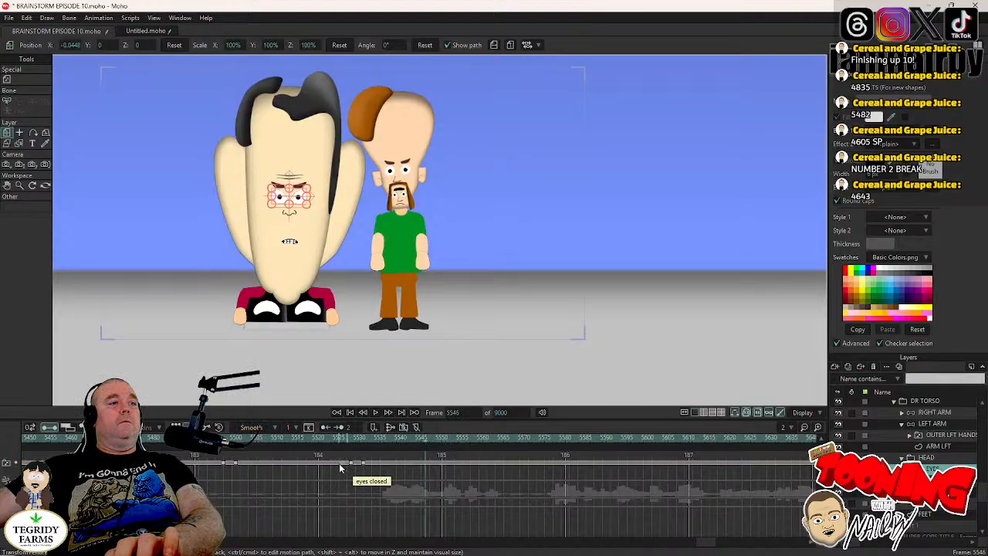
click(347, 463)
click(348, 466)
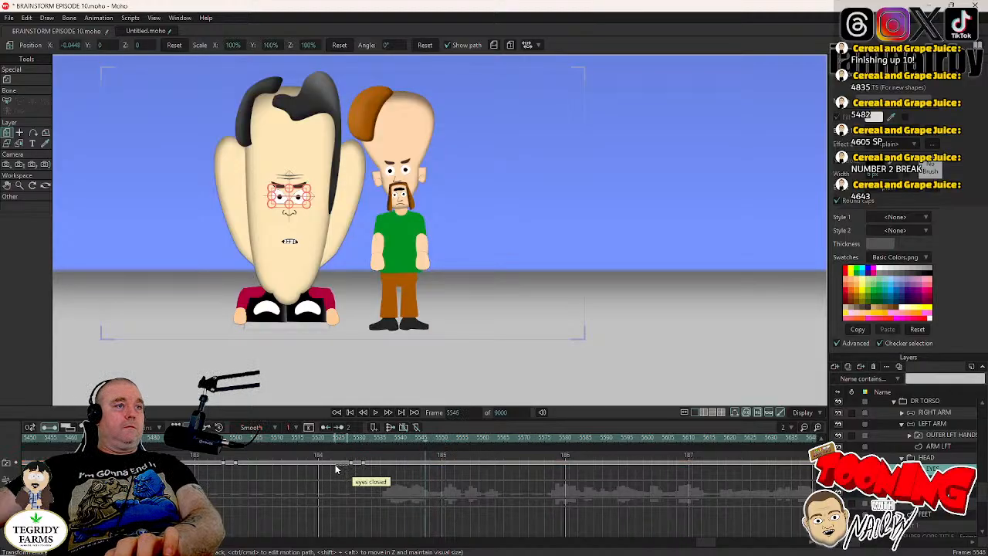
click(349, 466)
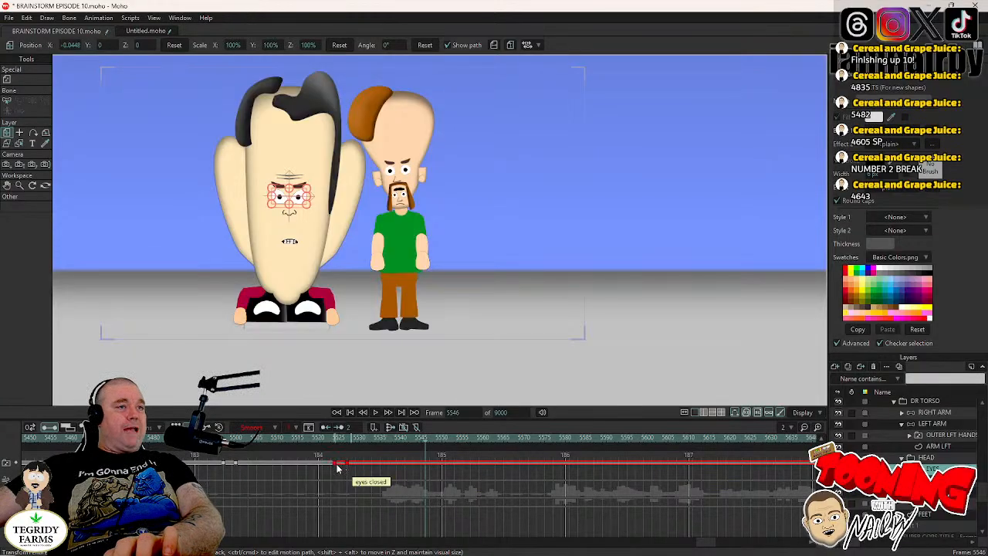
click(384, 438)
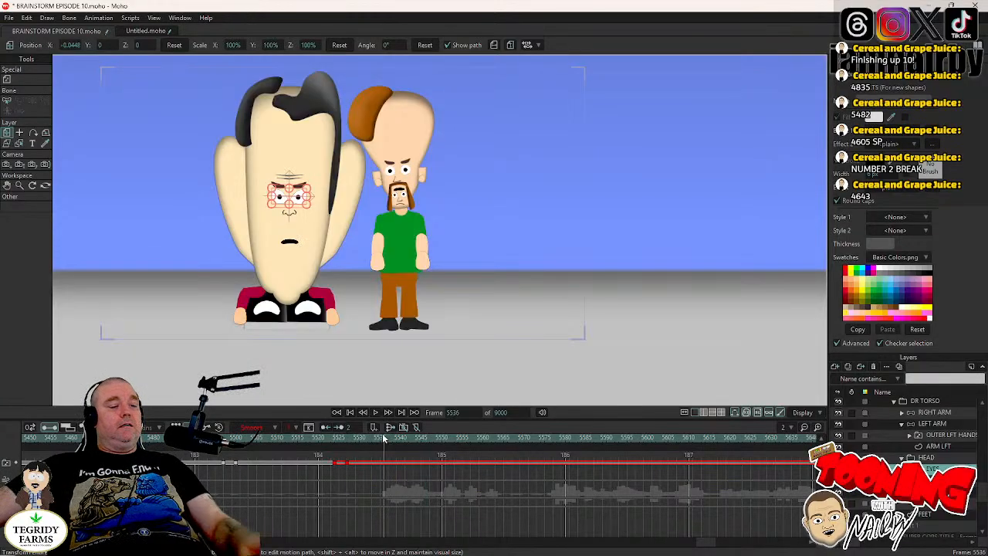
key(ctrl+v)
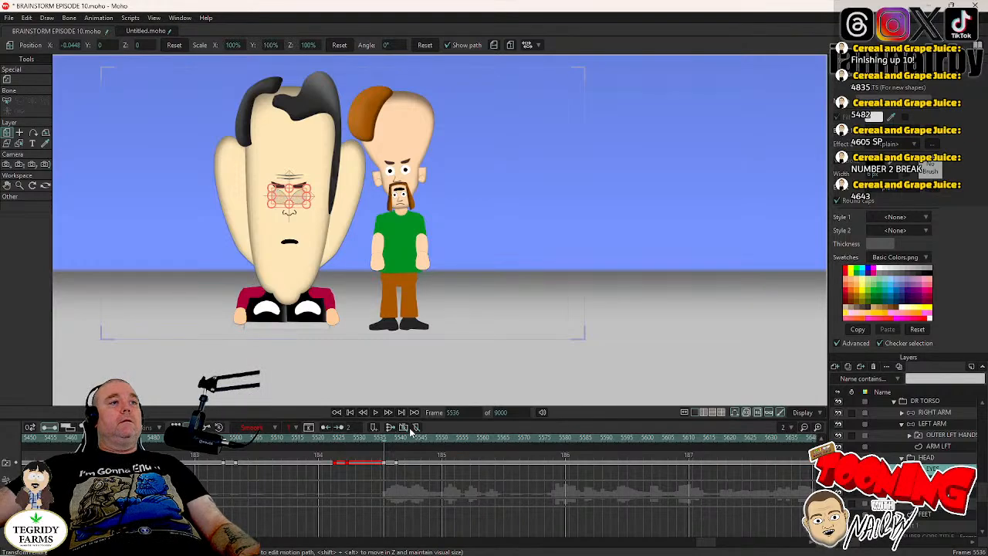
- Play the shot on to frame 5658 to check MR CHIN's blinks and save the project
click(376, 412)
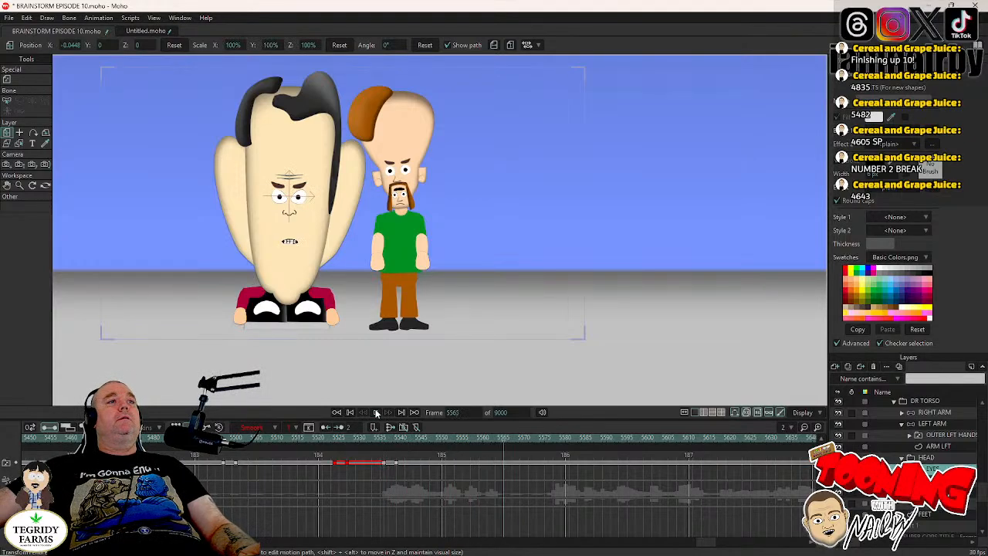
click(376, 412)
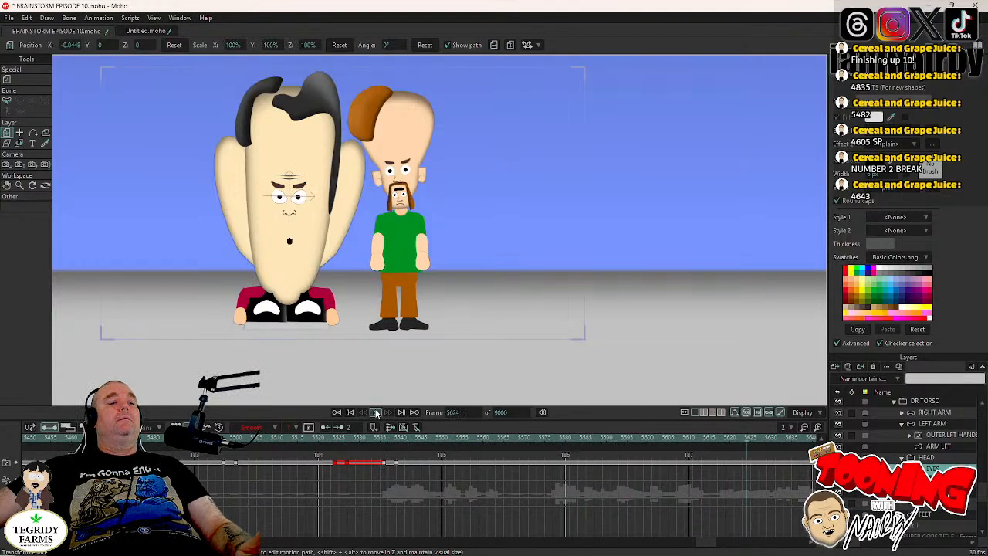
click(376, 413)
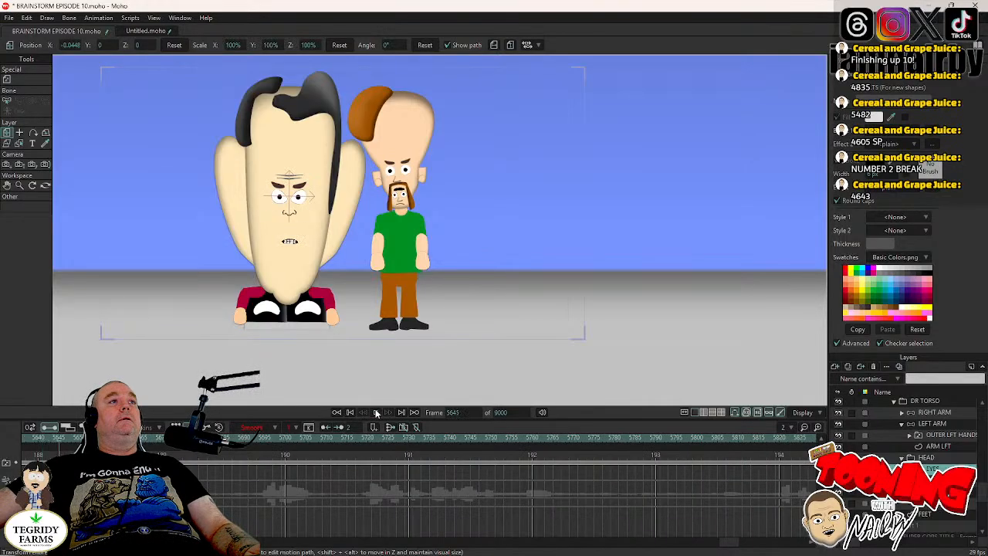
click(376, 413)
key(ctrl+s)
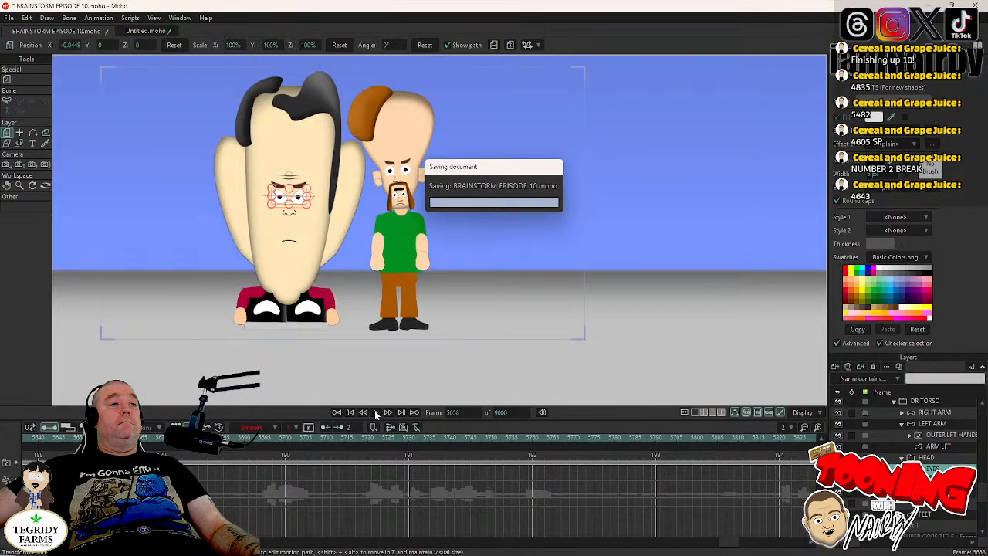
- Paste MR CHIN's blink keyframes at frames 5830 and 5890 while playing through the shot, and save the project
click(376, 412)
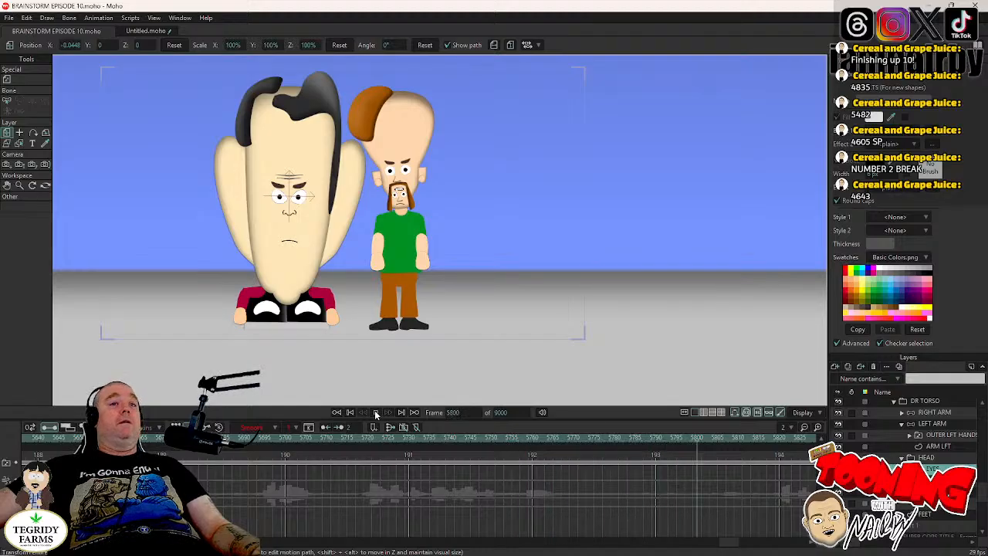
click(376, 412)
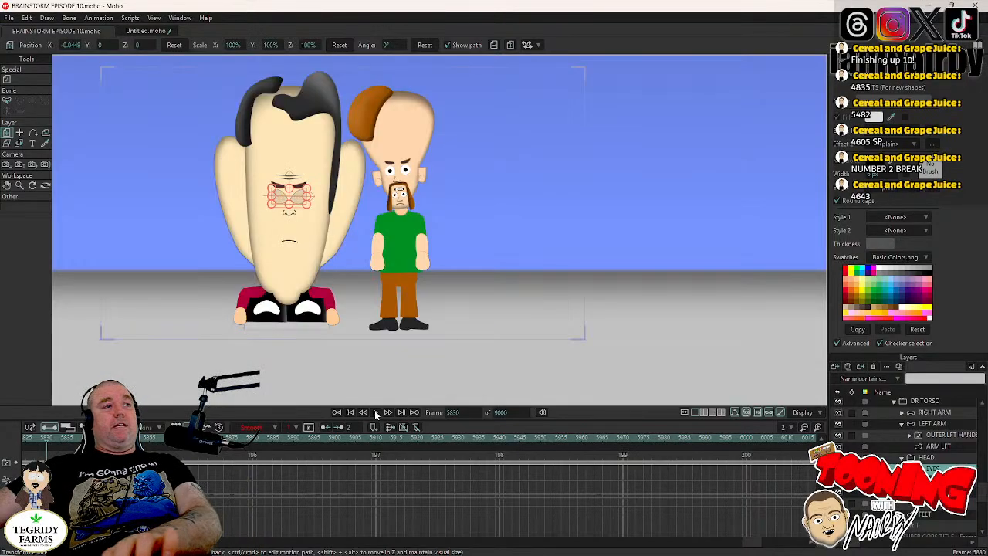
click(376, 412)
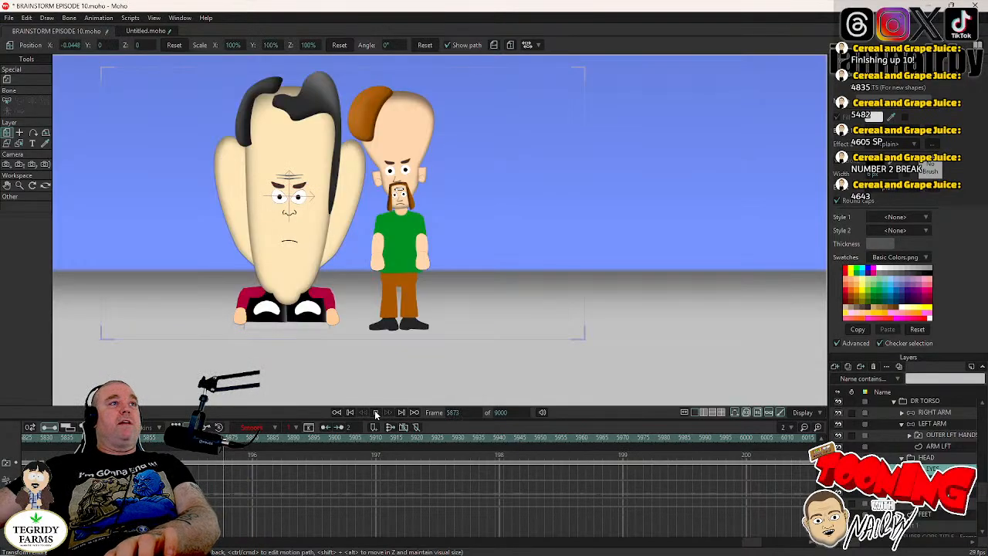
click(376, 412)
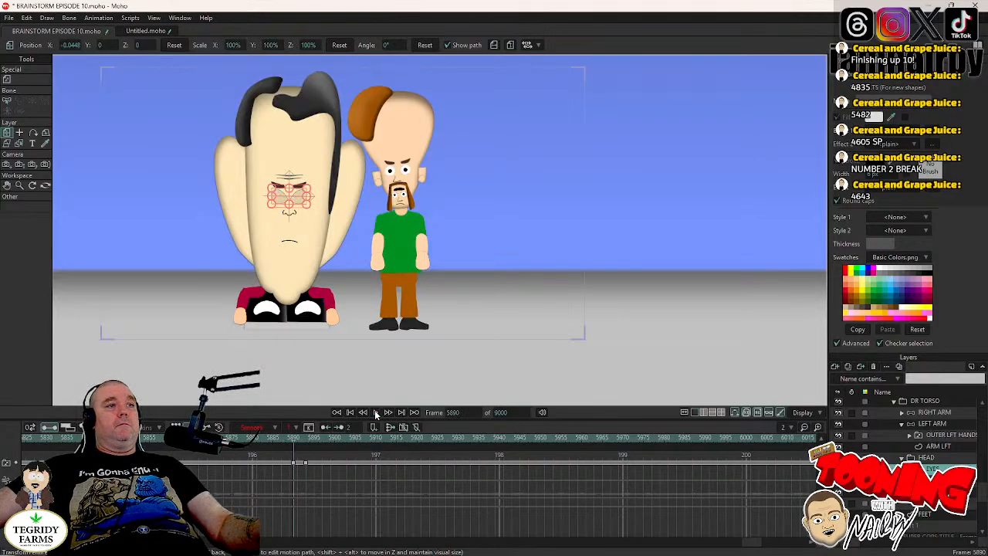
key(ctrl+s)
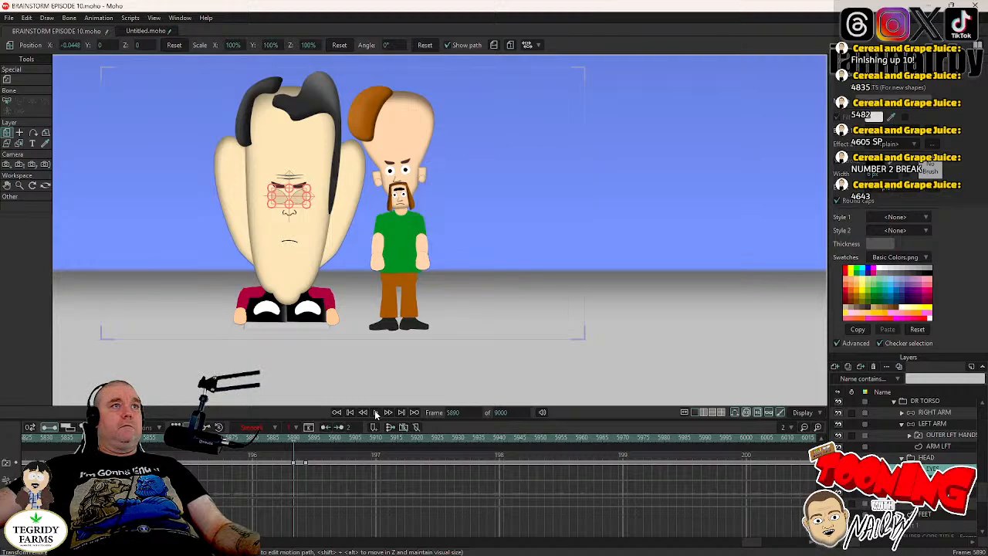
- Play the shot on from frame 5890 to frame 5940 and replay the earlier blinks from about frame 5531
click(376, 413)
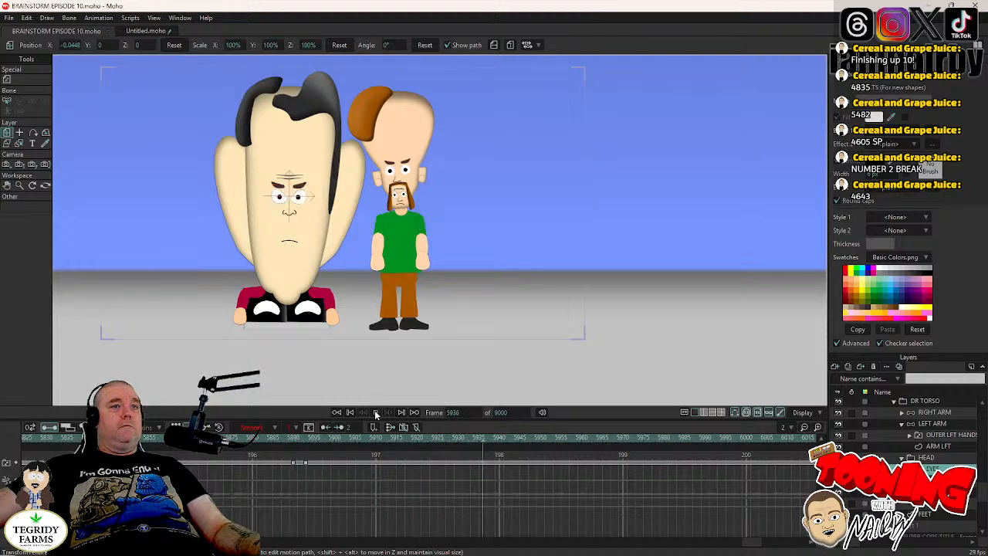
click(376, 413)
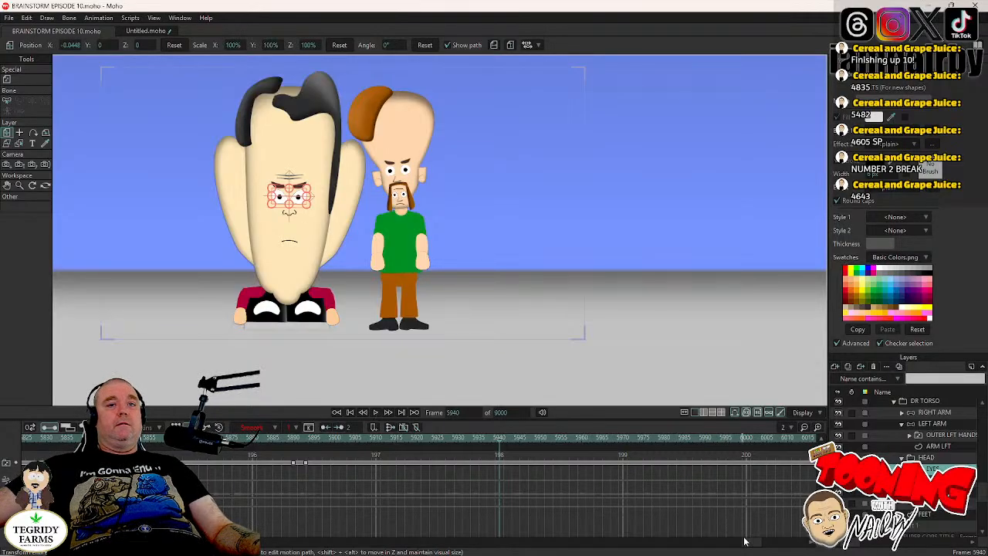
drag(749, 546, 705, 551)
click(401, 442)
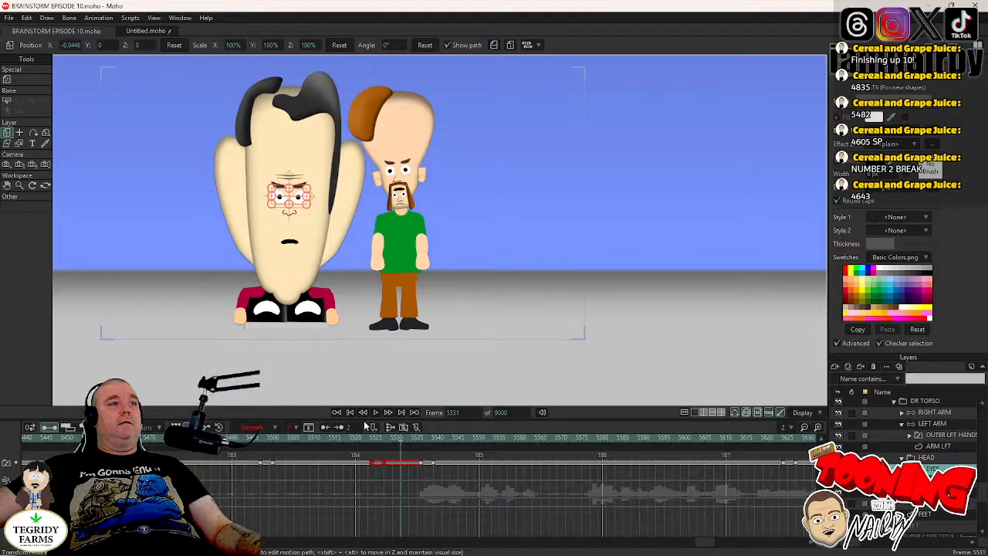
click(376, 413)
click(376, 413)
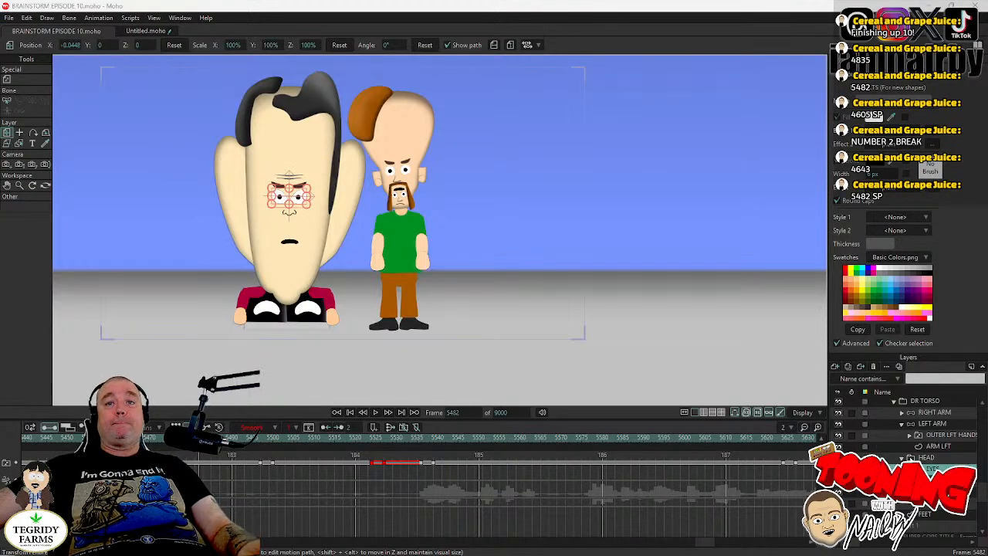
- Compare DR TORSO's HEAD layer with the first blink on the EYES layer and go to frame 5496, just before that blink
scroll(864, 395, up, 1)
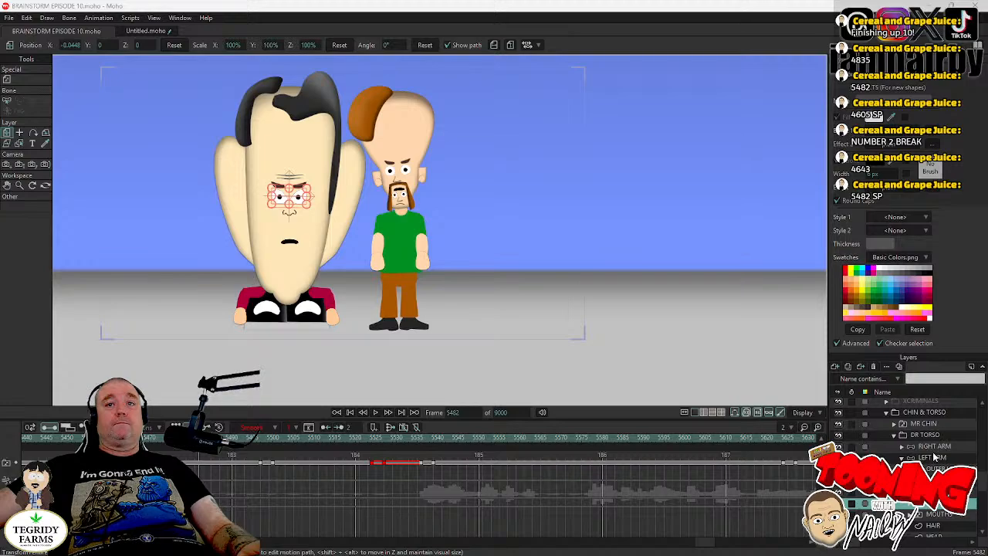
click(926, 492)
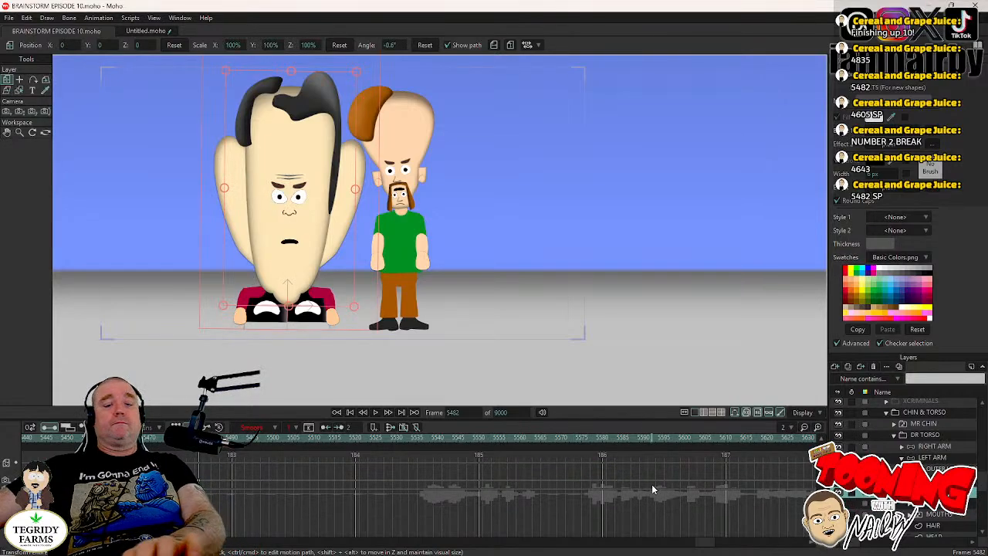
click(285, 441)
key(Right)
key(Right)
key(Right)
key(Right)
key(Right)
key(Right)
key(Right)
key(Right)
key(Right)
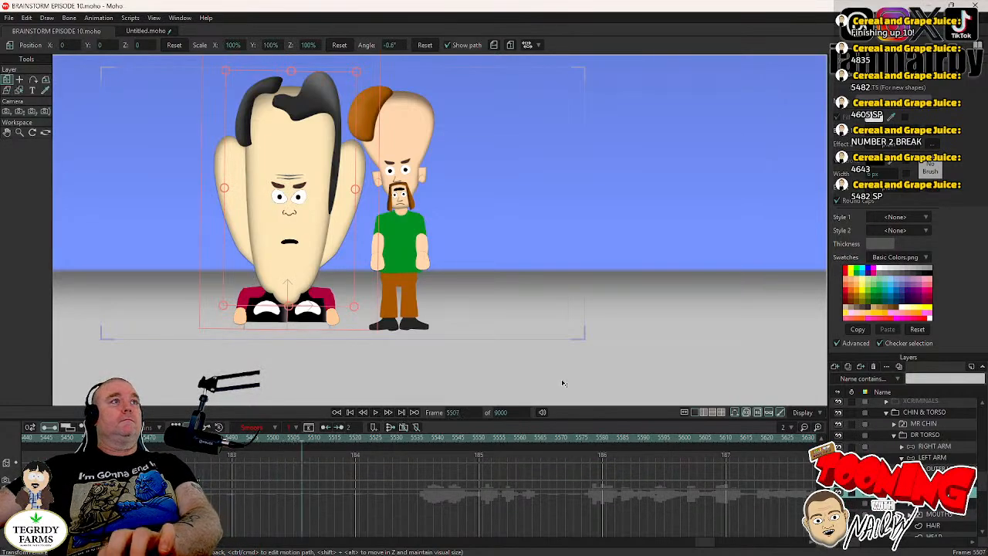
key(Right)
key(Right)
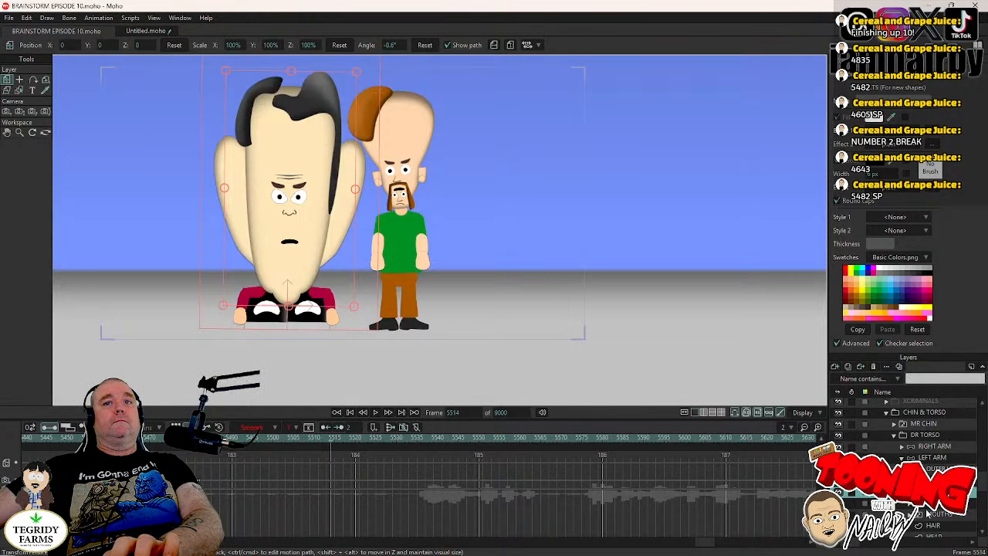
click(926, 503)
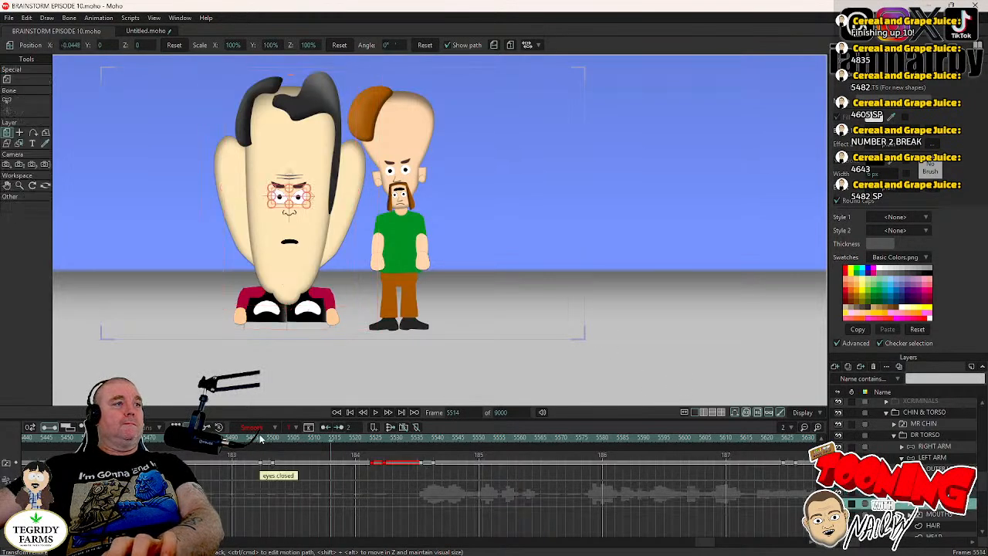
click(256, 438)
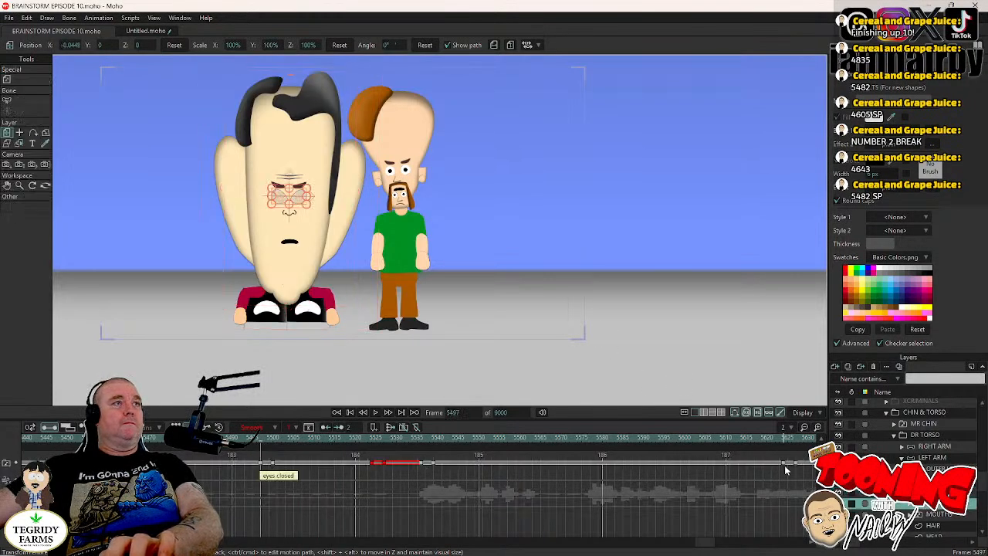
- Key DR TORSO's HEAD layer at frame 5496 and rotate it to 1.2° at frame 5500
click(934, 493)
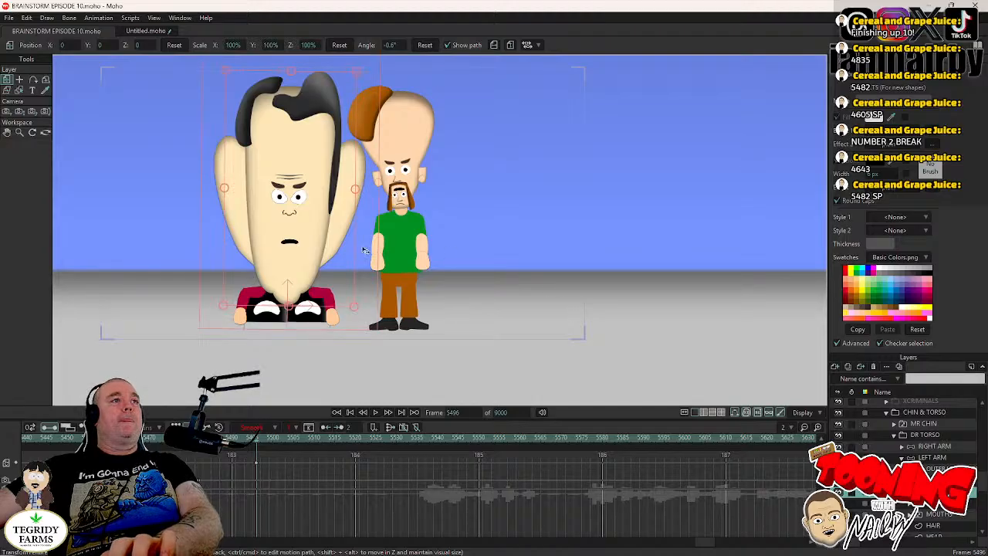
key(Right)
key(Right)
key(Right)
key(Right)
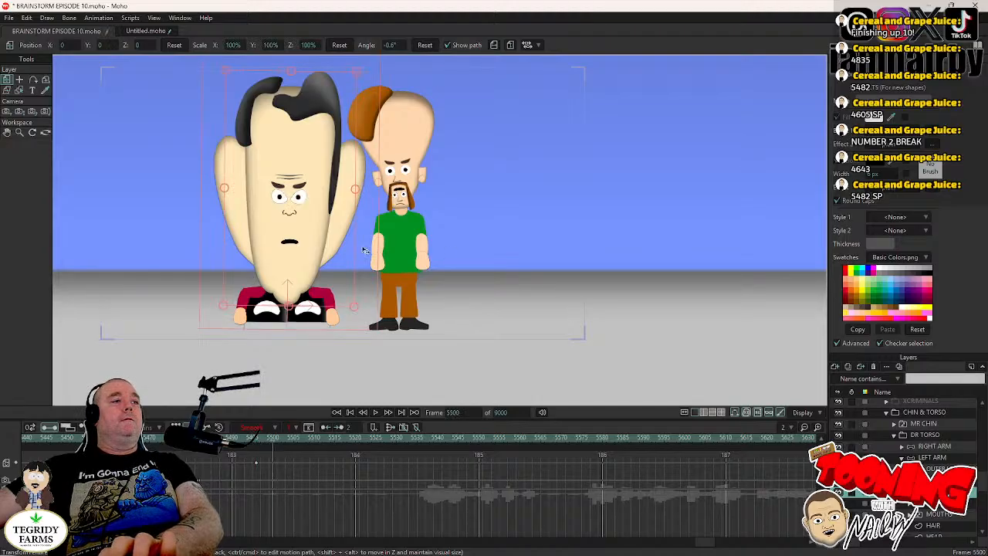
drag(476, 282, 476, 281)
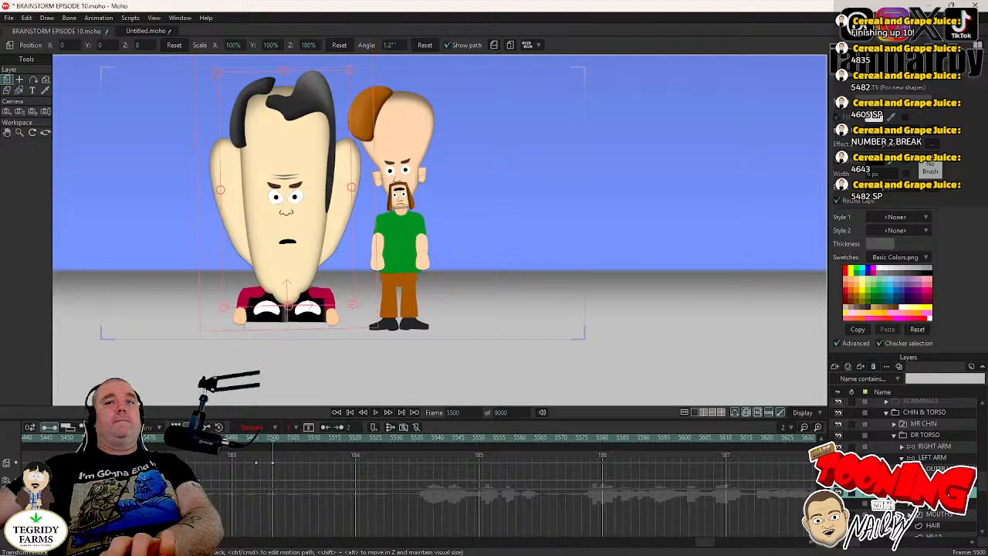
- Key the HEAD layer at frame 5523, before the second blink, and rotate it to -2.5° at frame 5527
click(933, 504)
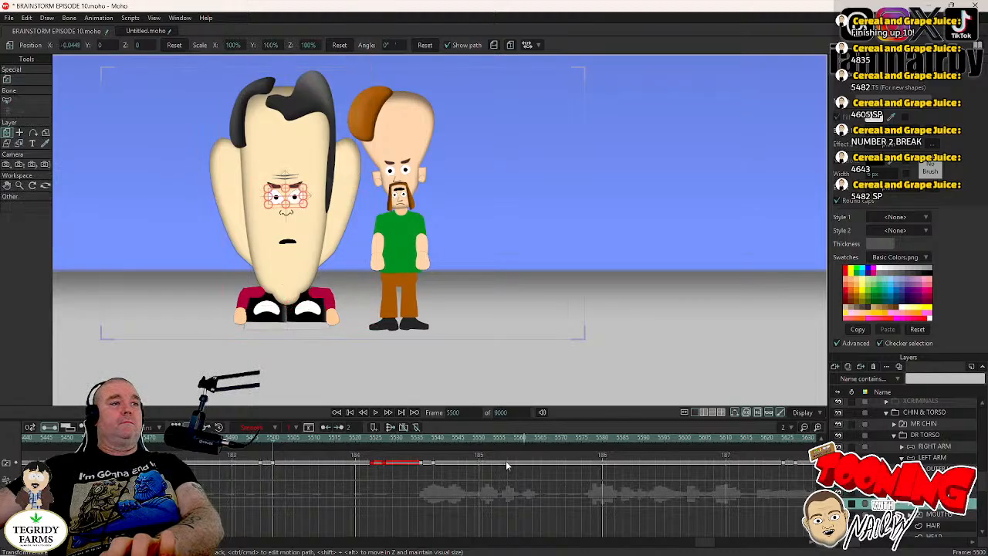
click(369, 439)
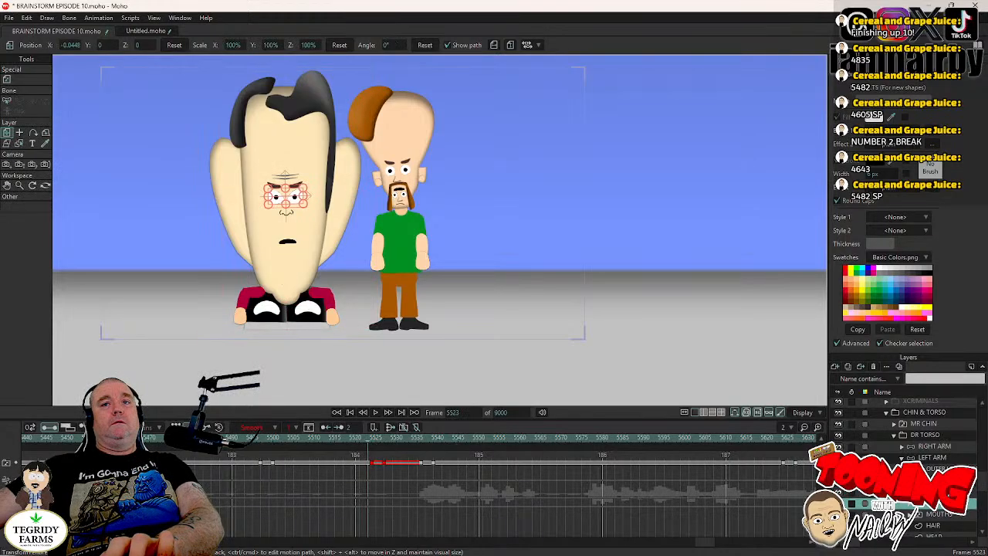
click(933, 493)
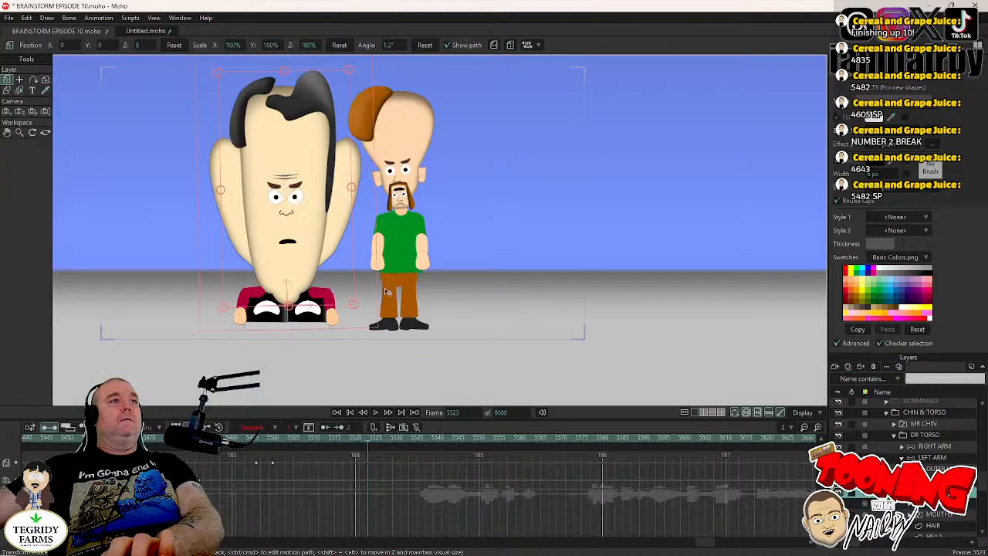
key(v)
key(Right)
key(Right)
key(Right)
key(Right)
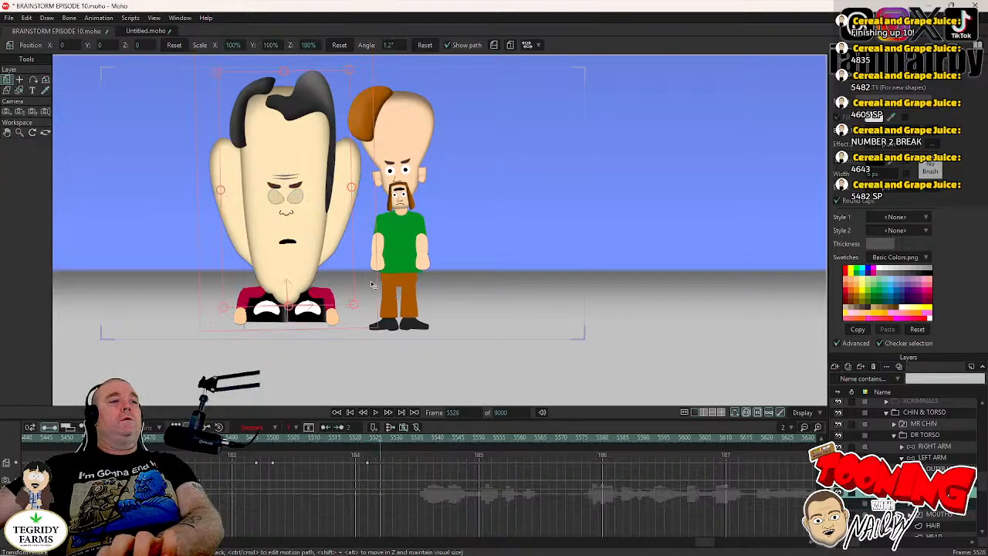
key(v)
drag(371, 285, 377, 293)
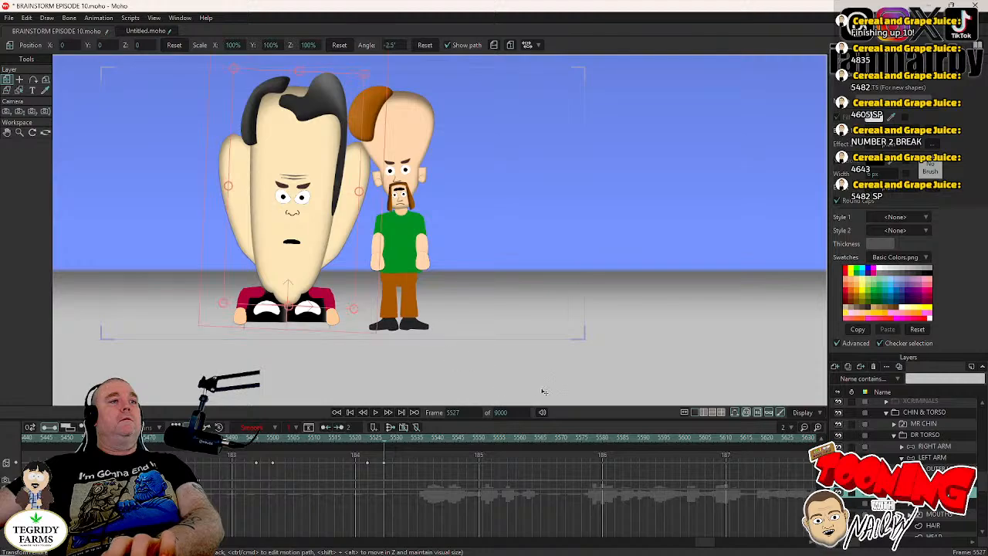
- Shift DR TORSO's pupils to X 0.0118, Y -0.0019 at frame 5498, make those keyframes Step, and save the project
click(267, 446)
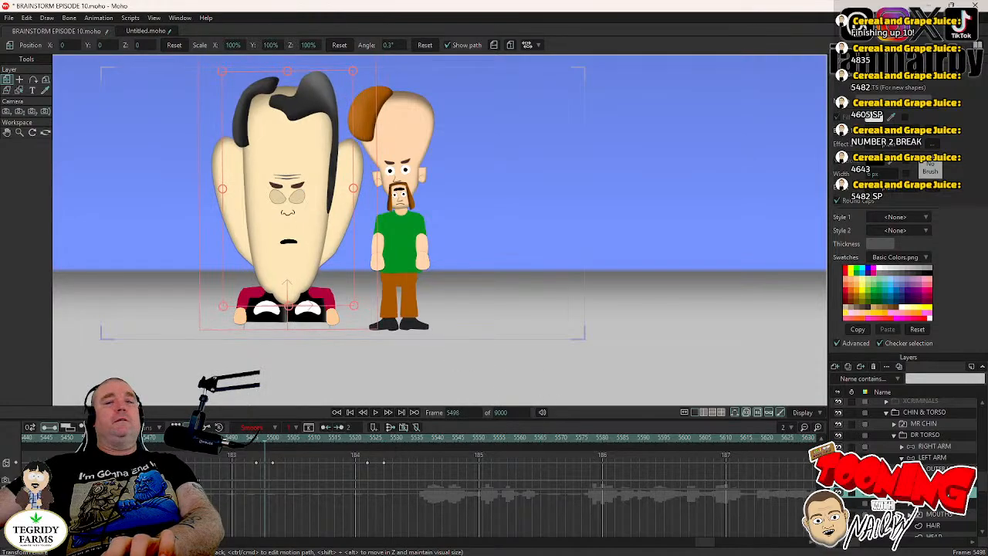
scroll(903, 463, down, 2)
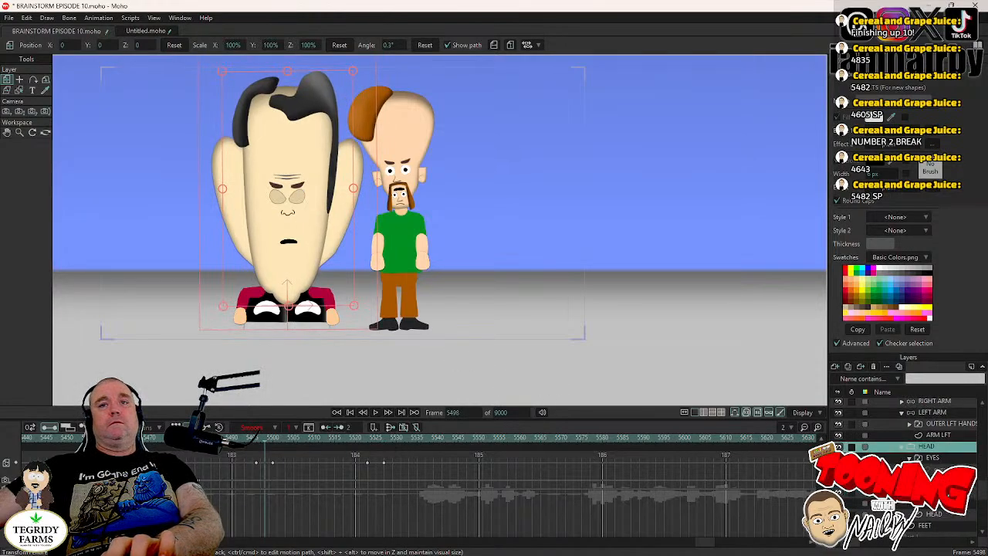
click(939, 469)
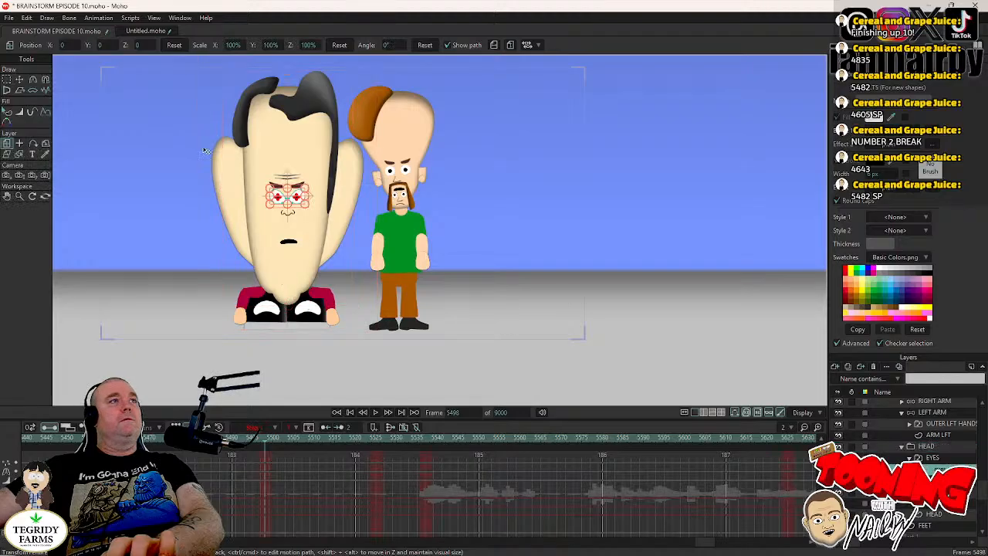
click(19, 79)
scroll(276, 174, up, 4)
drag(170, 230, 175, 230)
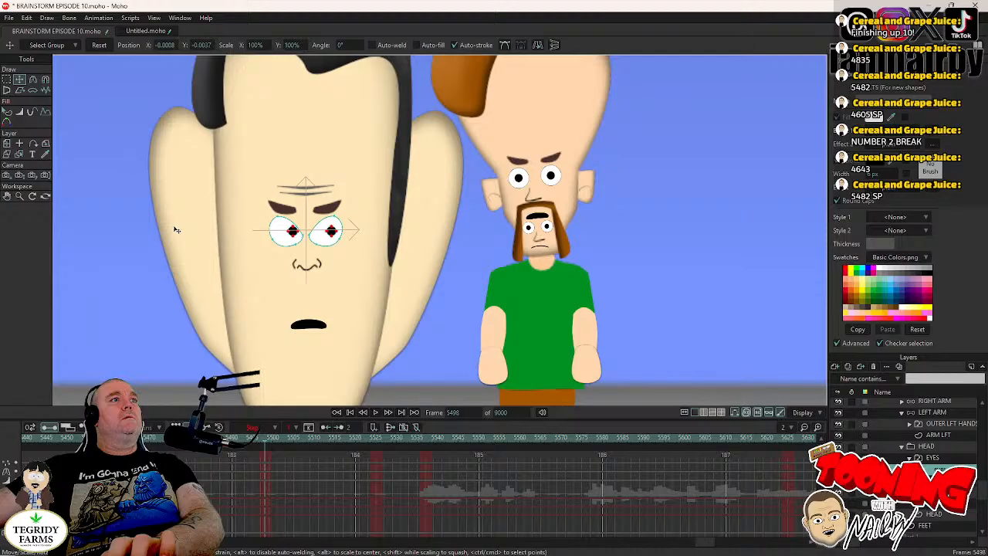
drag(279, 460, 264, 483)
right_click(264, 484)
click(281, 463)
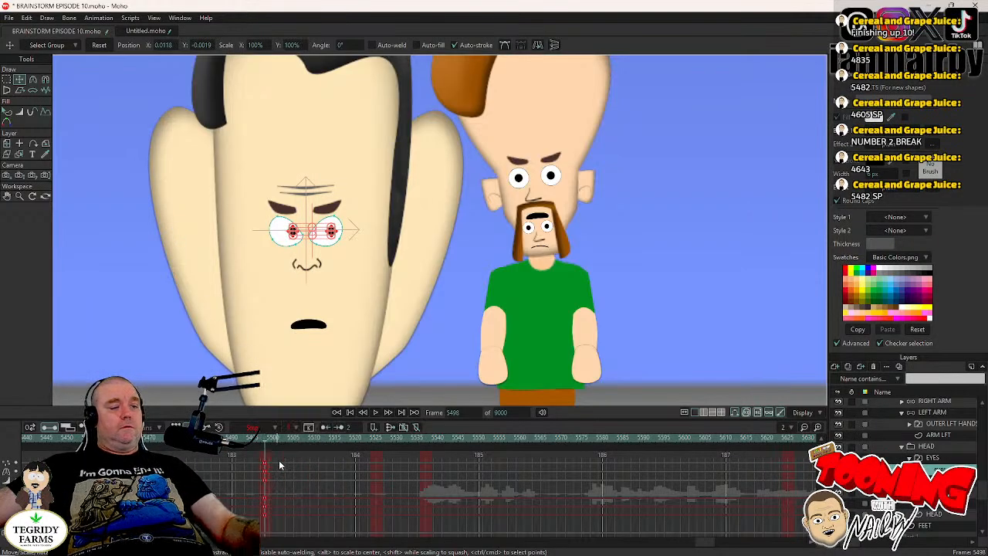
key(ctrl+s)
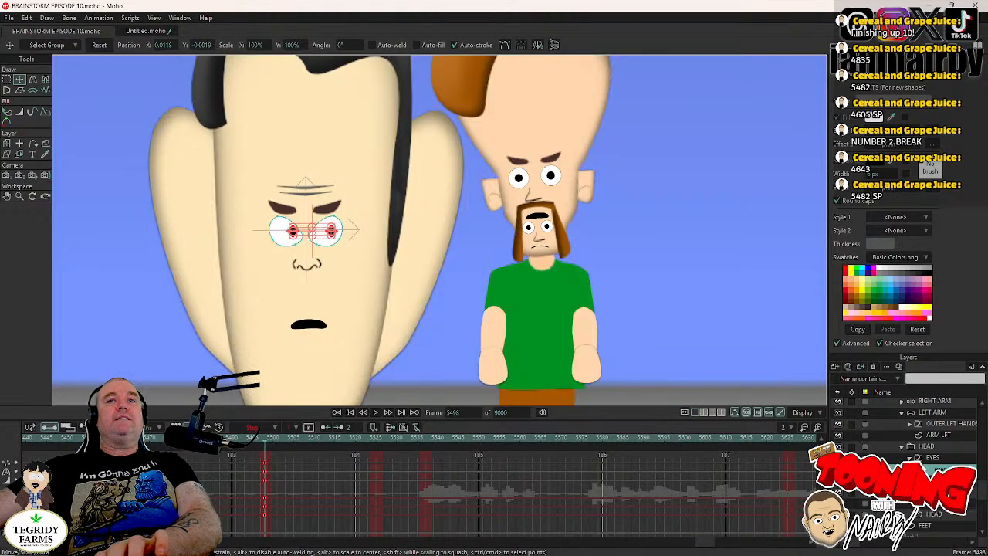
- Step through the EYES layer's blinks to the closed-eyes frame 5525
click(935, 458)
key(Right)
key(Right)
key(Right)
key(Right)
key(Right)
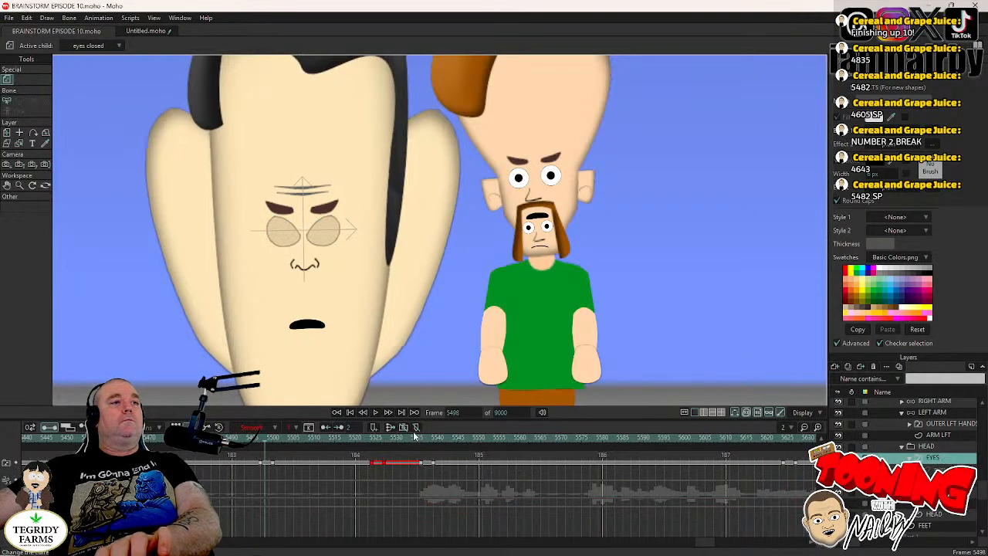
click(376, 437)
key(Right)
key(Right)
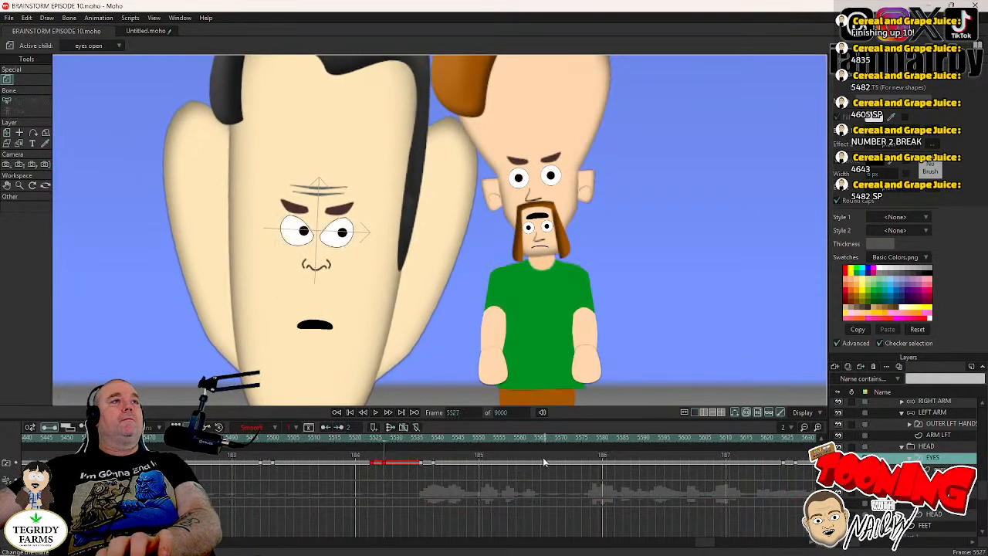
key(Left)
key(Left)
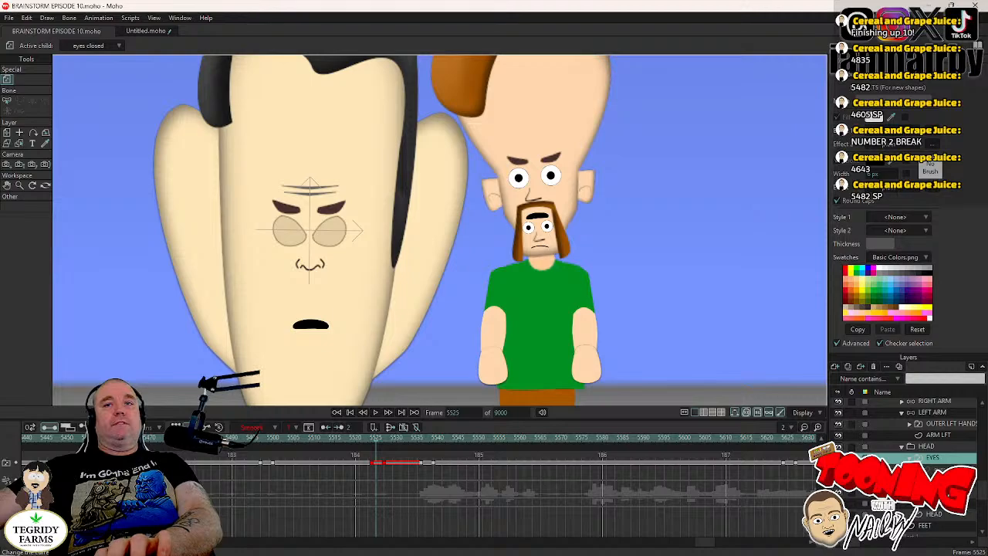
- Reset the pupils' position at frame 5525, set those keyframes to Step interpolation, and save the project
click(942, 469)
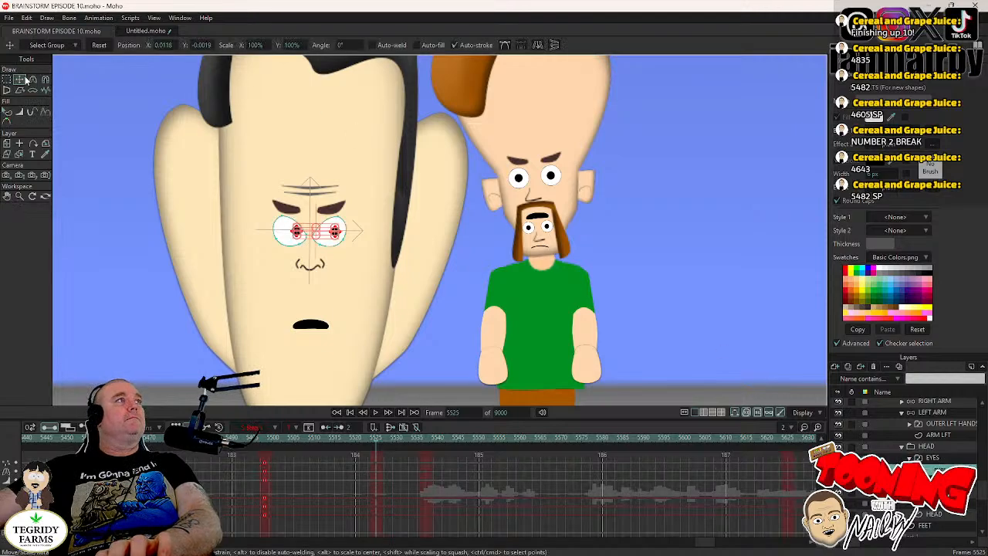
click(99, 45)
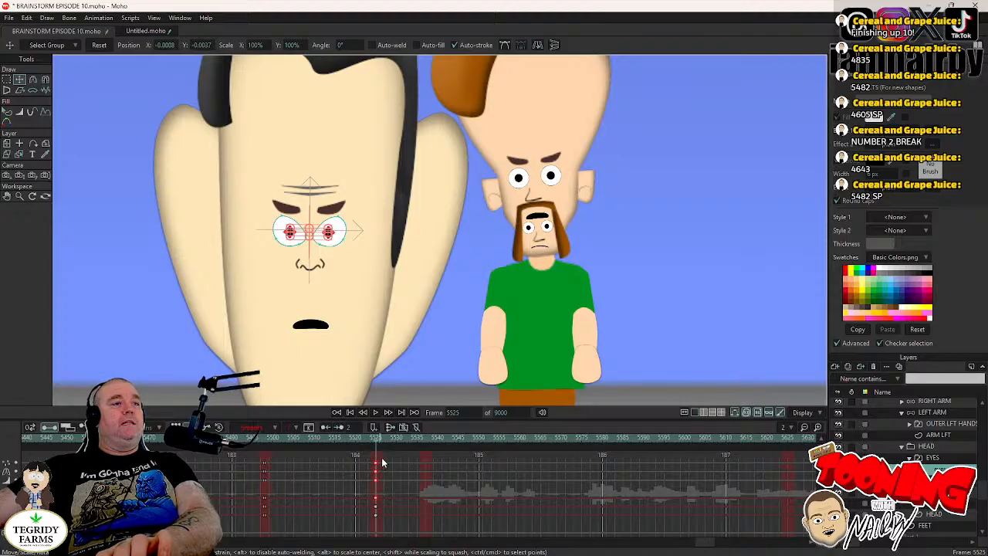
drag(381, 457, 378, 472)
right_click(376, 470)
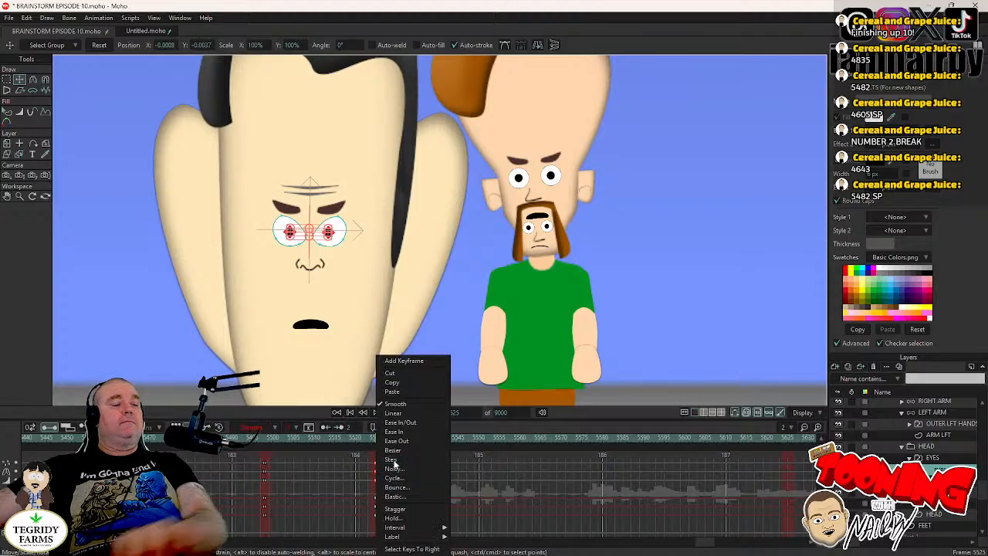
click(390, 462)
key(ctrl+s)
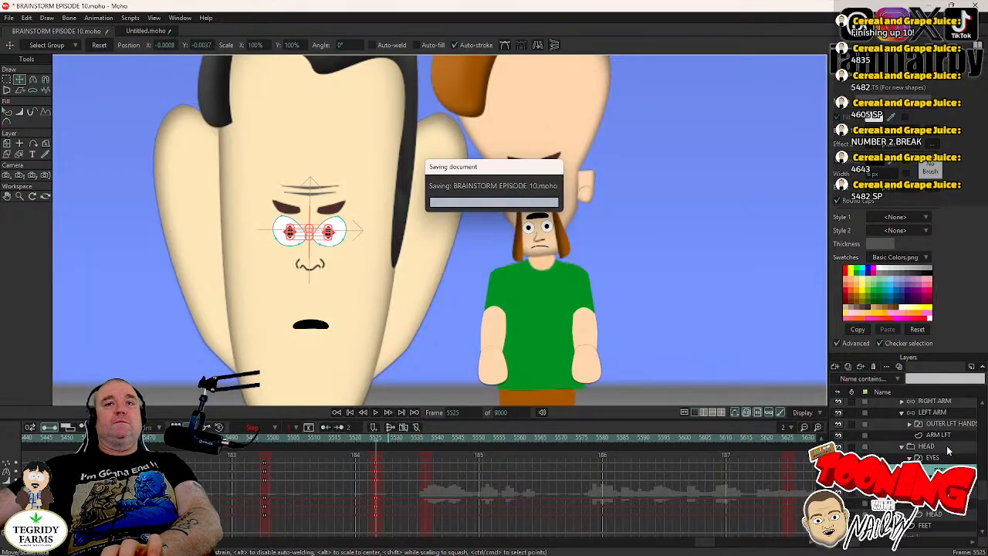
- Set a holding keyframe on DR TORSO's HEAD layer at frame 5535, just before the next blink
click(949, 447)
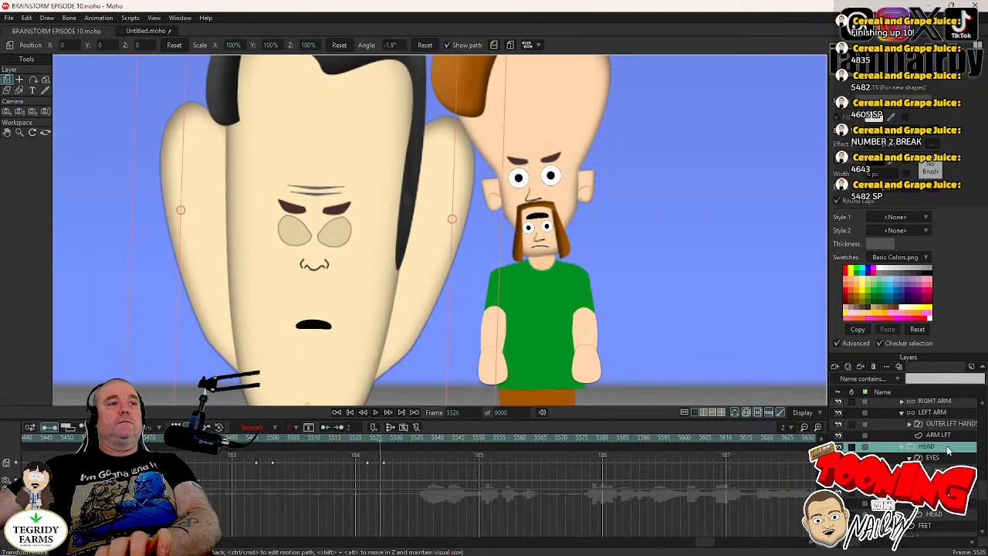
key(Right)
key(Right)
key(Right)
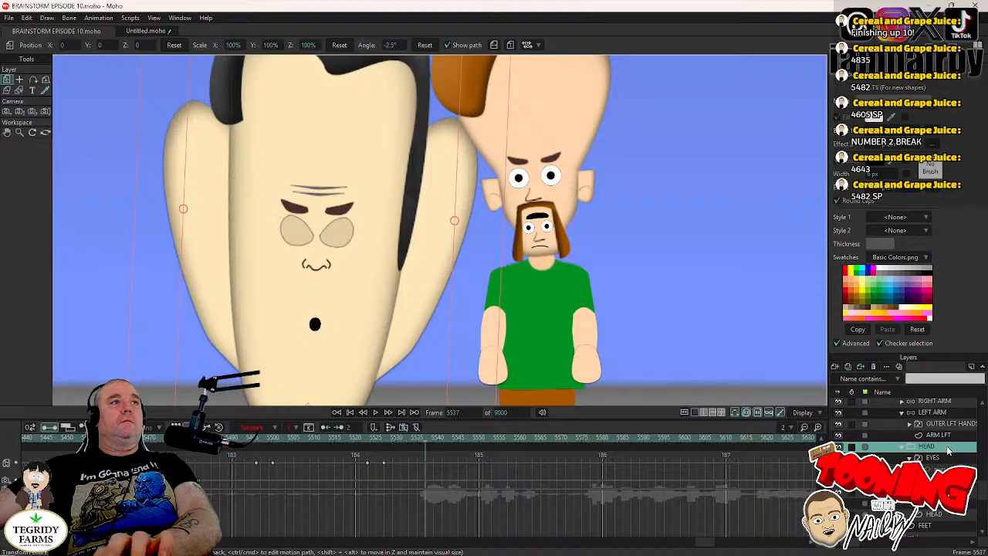
key(Left)
key(Left)
key(Right)
key(Left)
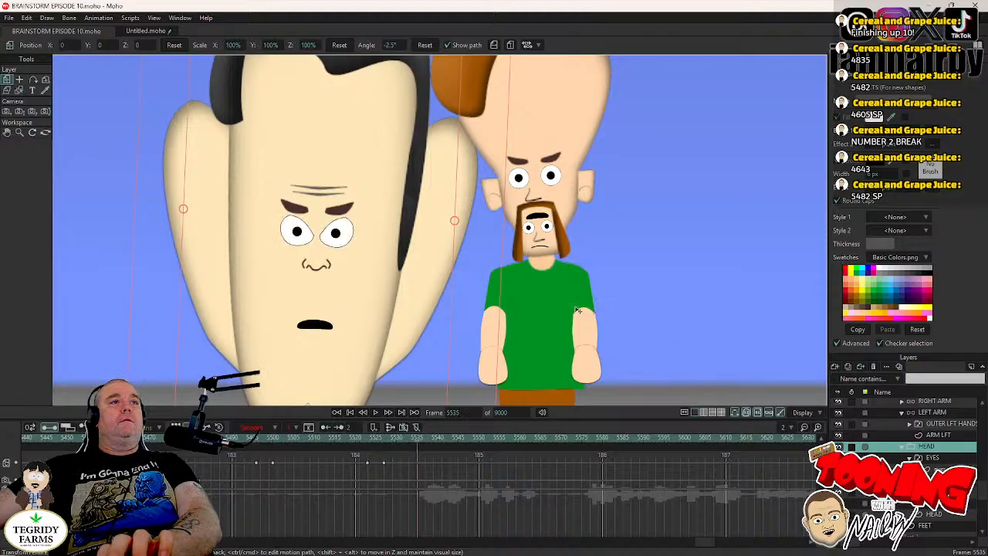
click(489, 301)
- Rotate DR TORSO's HEAD layer to 0.3° at frame 5539
key(Right)
key(Right)
key(Right)
key(Right)
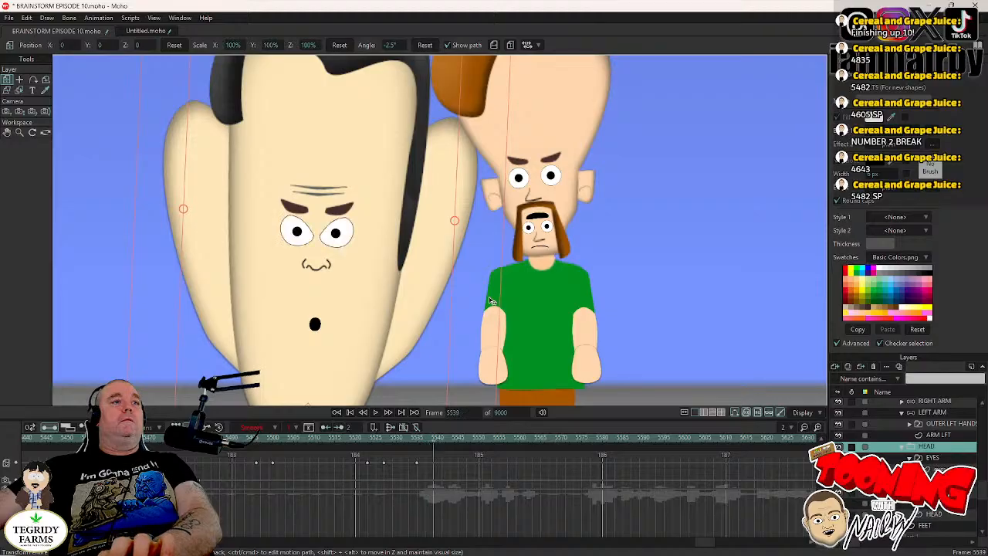
drag(490, 300, 485, 284)
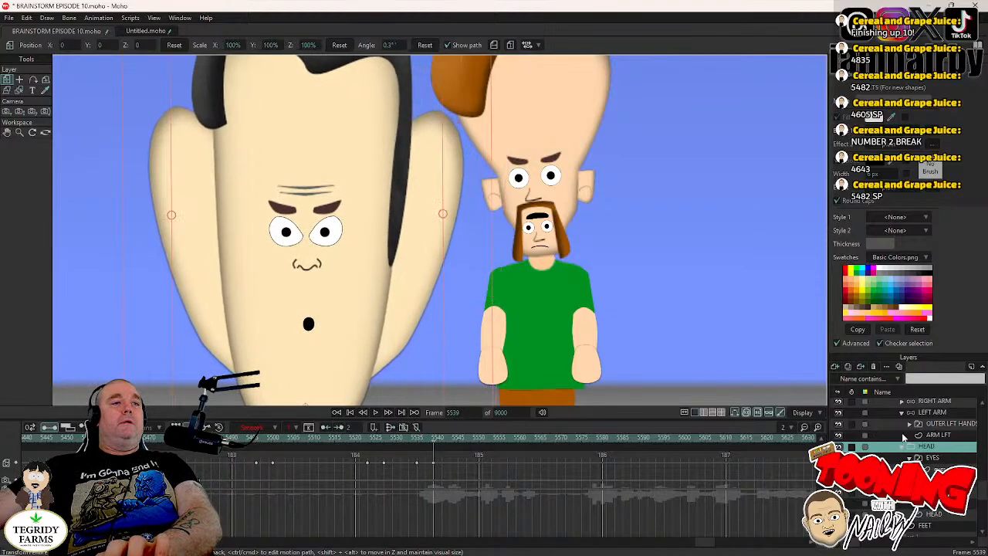
- Shift DR TORSO's pupils to X 0.0009, Y 0.0098 at frame 5537, make those keyframes Step, and save the project
key(Left)
key(Left)
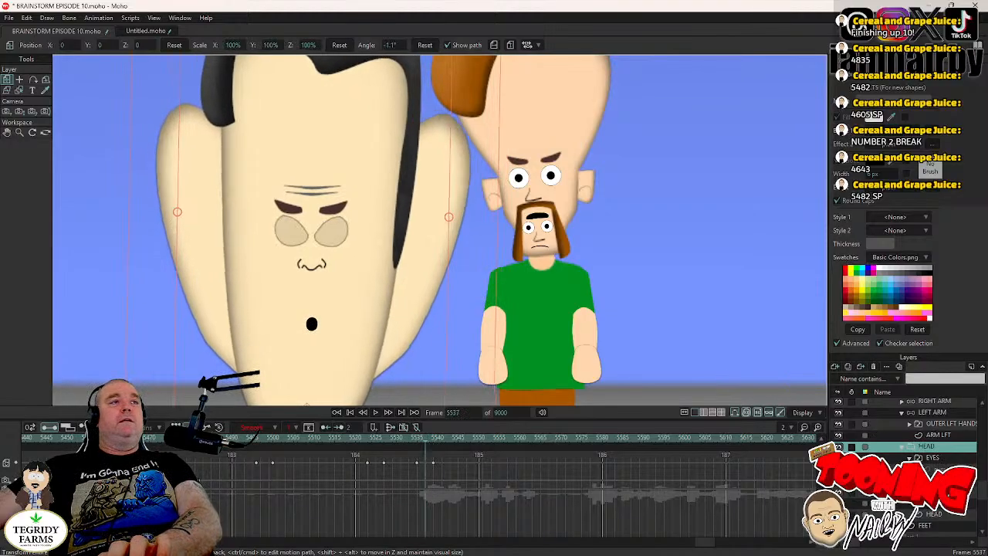
click(940, 469)
click(20, 80)
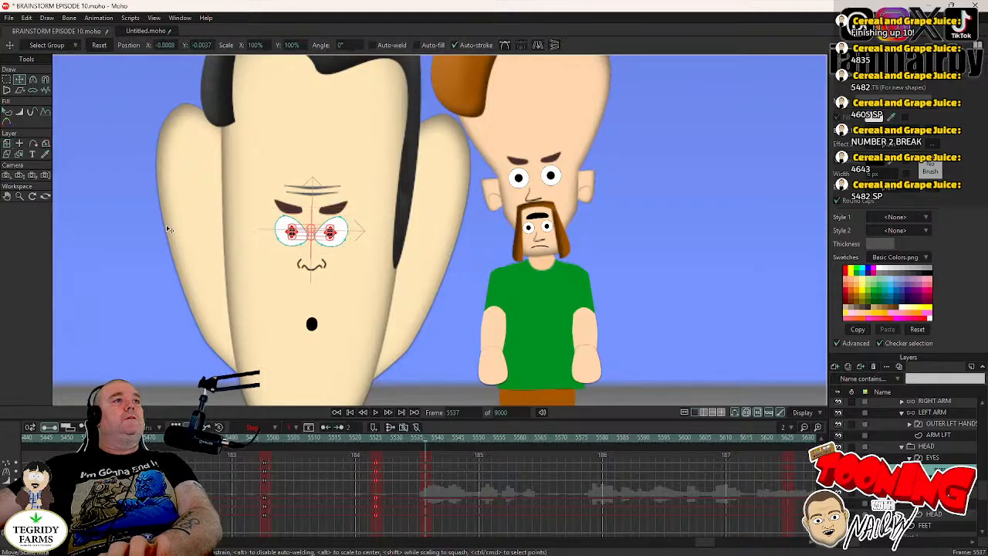
drag(164, 233, 163, 228)
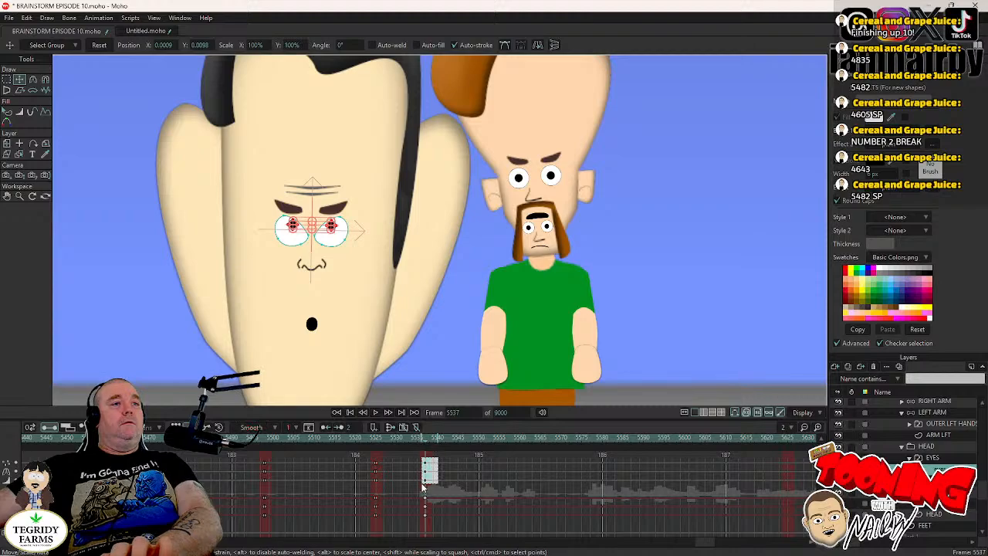
right_click(426, 462)
click(441, 461)
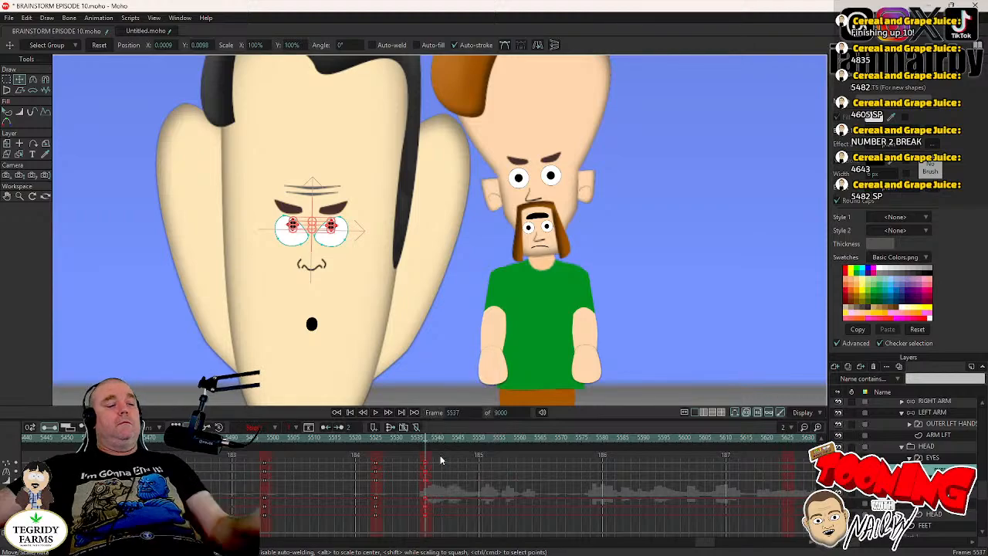
key(ctrl+s)
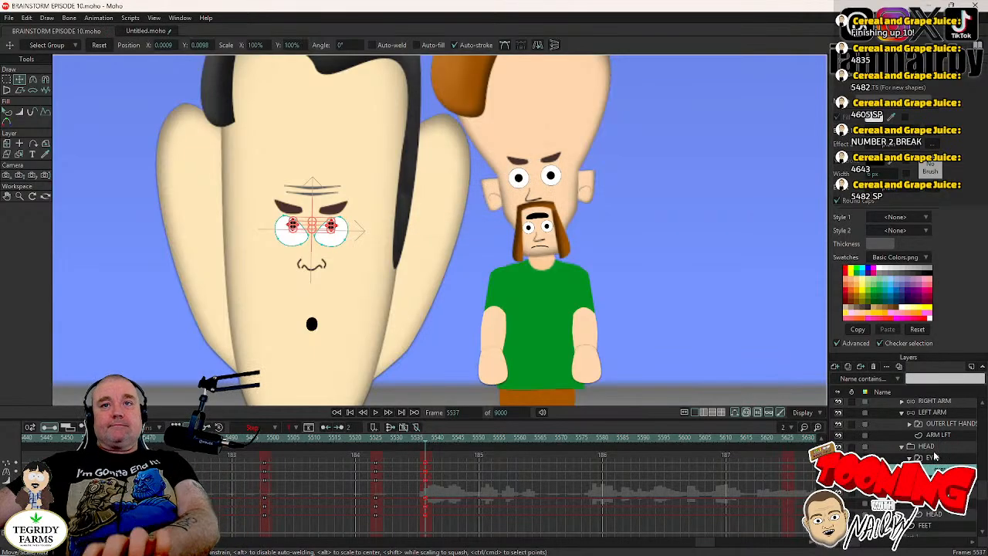
- Step through frames 5515 to 5540 with the whole shot in view and the RIGHT ARM's bones active to examine the head movement
click(933, 448)
scroll(358, 220, down, 5)
key(Right)
key(Right)
key(Right)
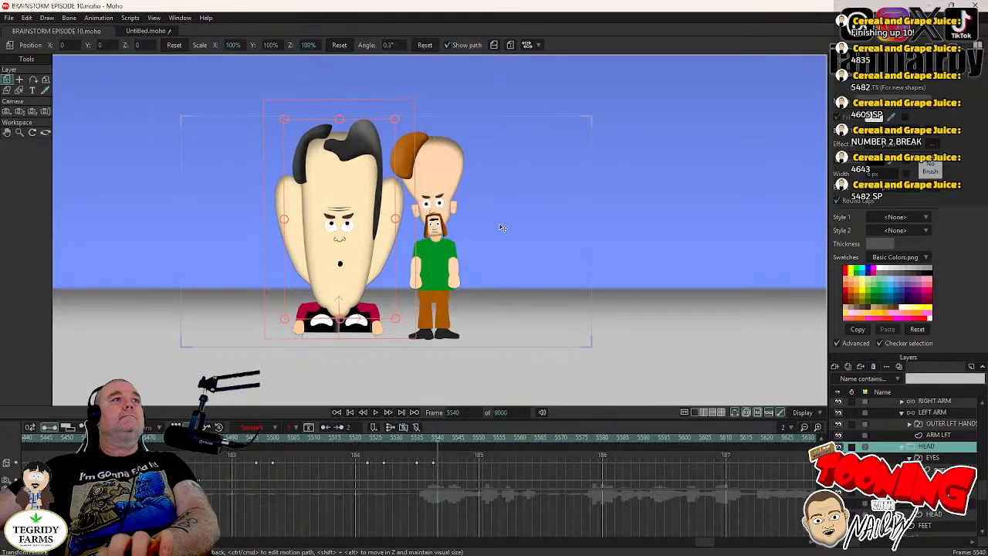
click(935, 403)
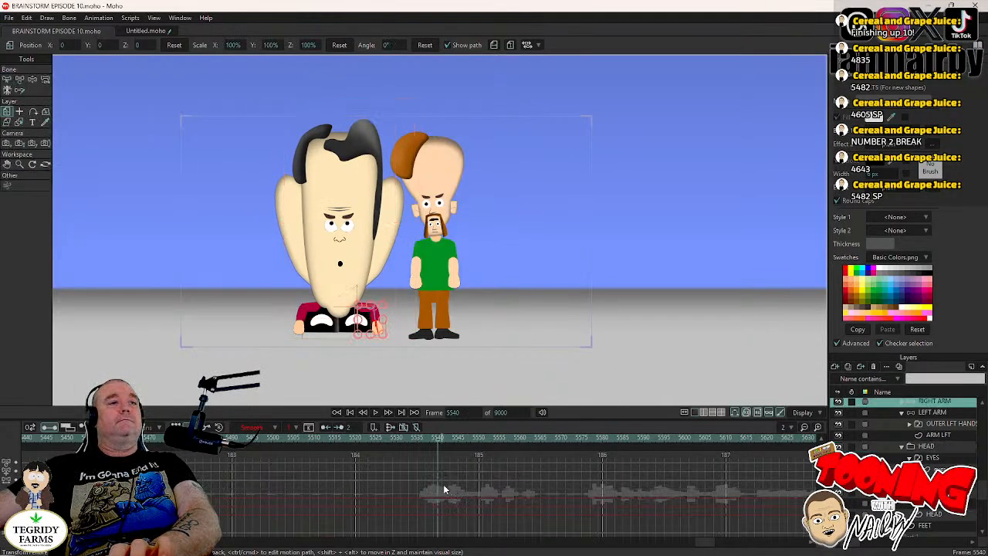
click(305, 438)
key(Right)
key(Right)
key(Right)
key(Right)
key(Right)
key(Right)
key(Right)
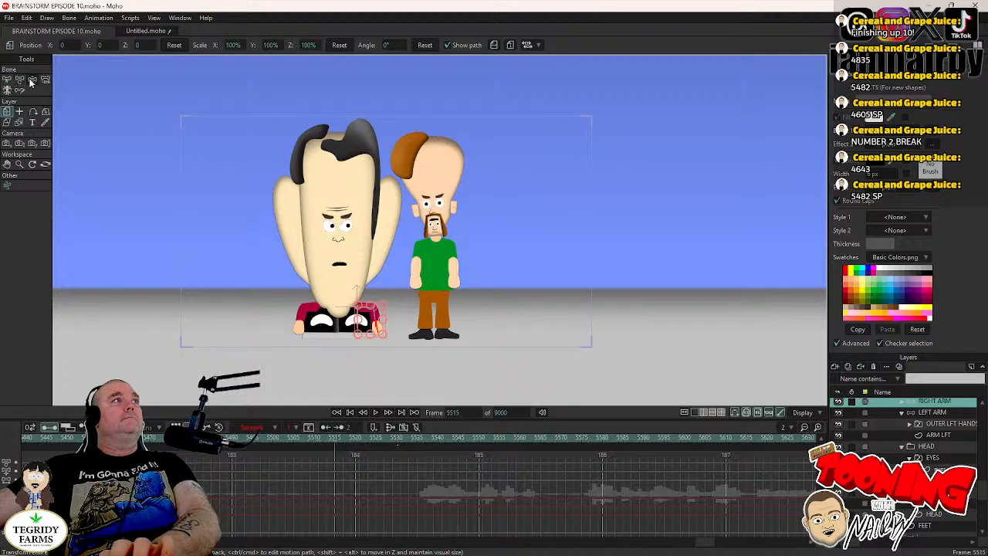
click(31, 81)
key(Right)
key(Right)
key(Right)
key(Right)
key(Right)
key(Right)
key(Right)
key(Right)
key(Right)
key(Right)
key(Right)
key(Right)
key(Right)
key(Right)
key(Right)
key(Right)
key(Right)
key(Right)
key(Right)
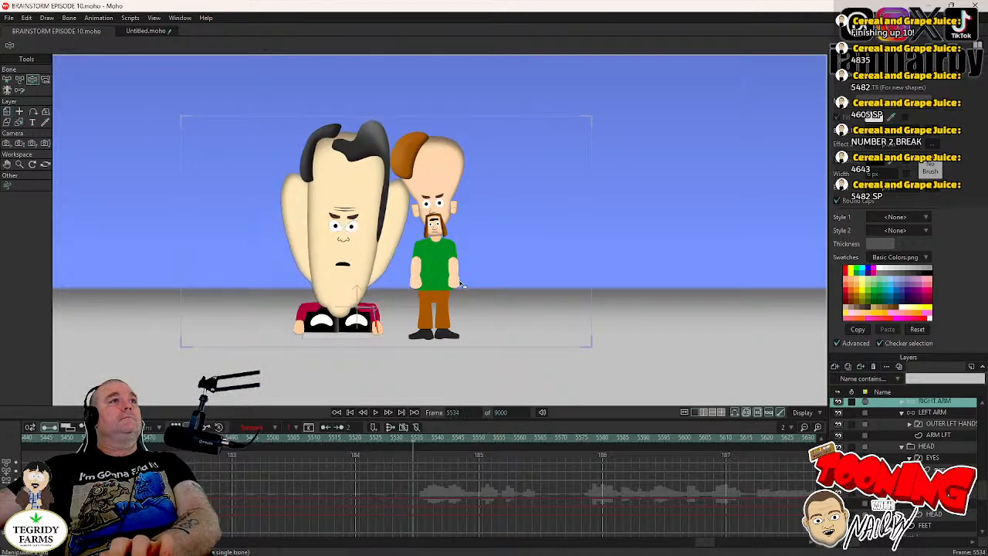
key(Left)
key(Left)
key(Left)
key(Left)
key(Left)
key(Left)
key(Left)
key(Left)
key(Left)
key(Left)
key(Left)
key(Left)
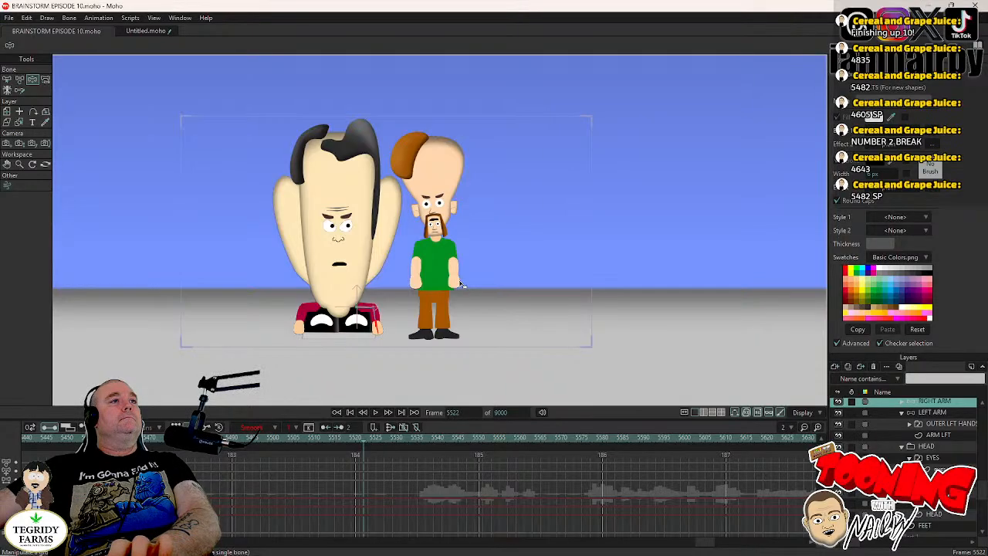
key(Right)
key(Right)
key(Right)
key(Right)
key(Right)
key(Right)
key(Right)
key(Right)
key(Right)
key(Right)
key(Right)
key(Right)
key(Right)
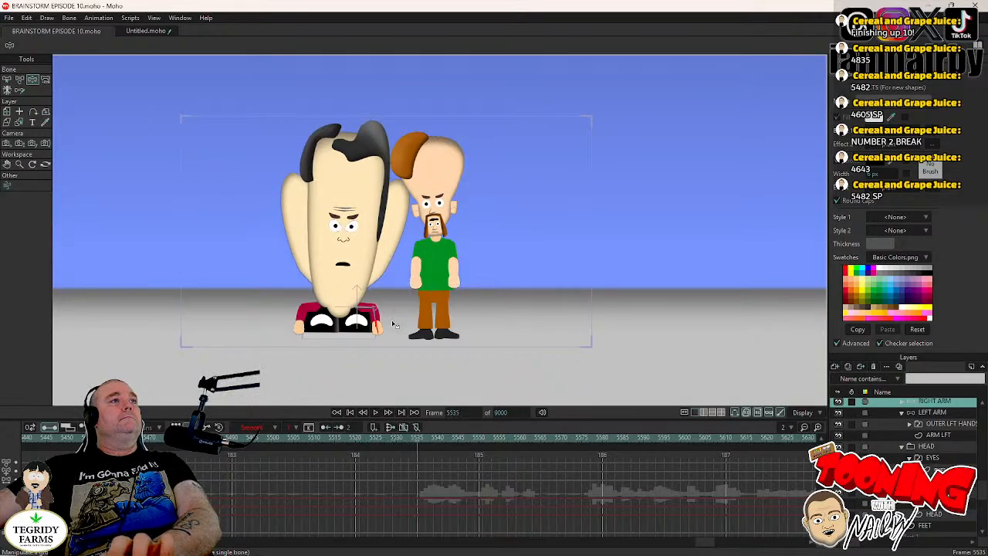
key(Right)
key(Right)
key(Right)
key(Right)
key(Right)
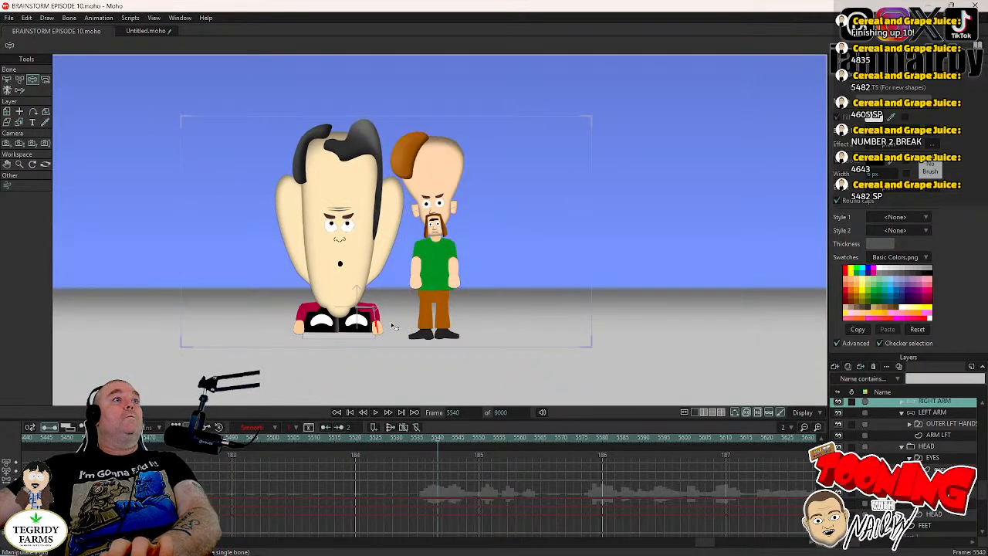
- Play on past the EYES layer's blinks, key the HEAD layer at frame 5623, and rotate it to -2.8° at frame 5627
click(932, 458)
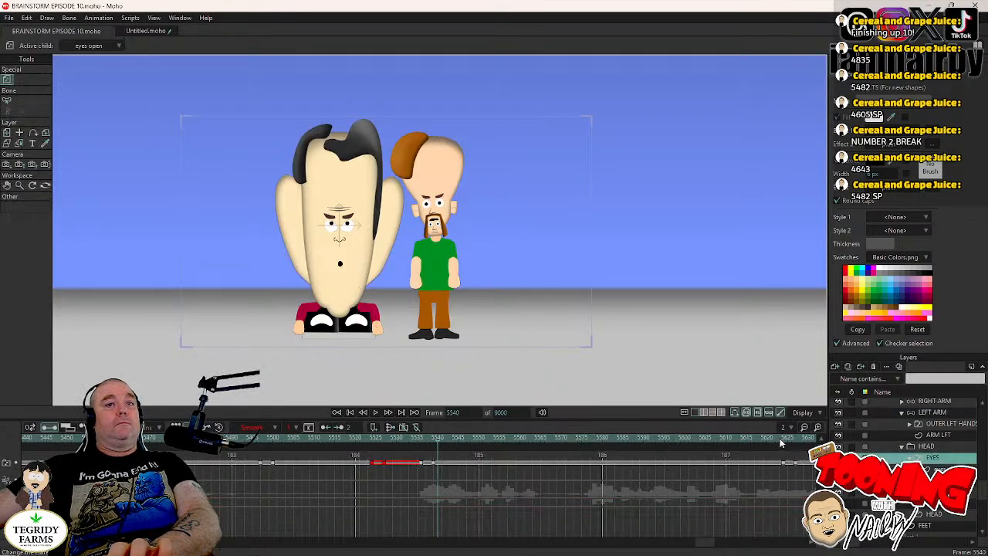
click(376, 412)
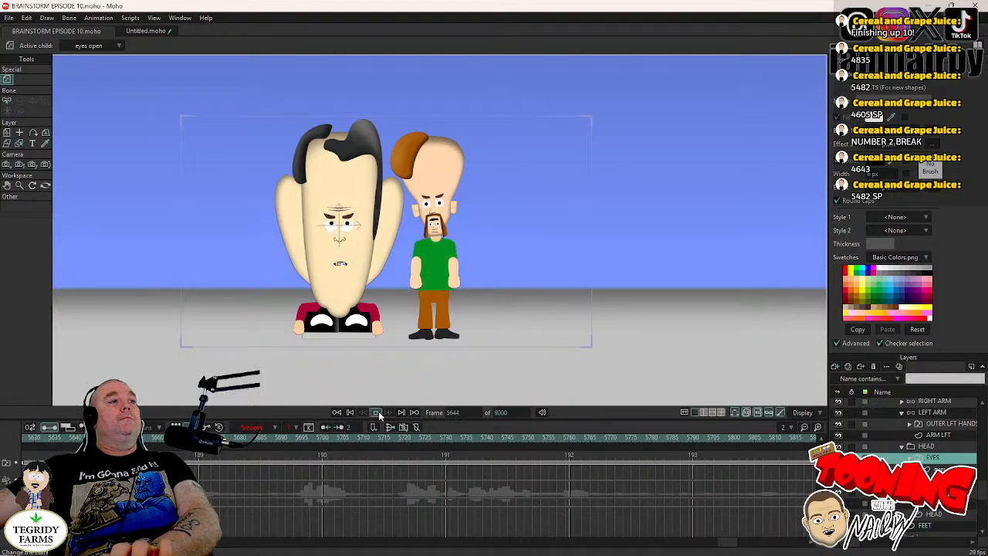
scroll(680, 499, up, 3)
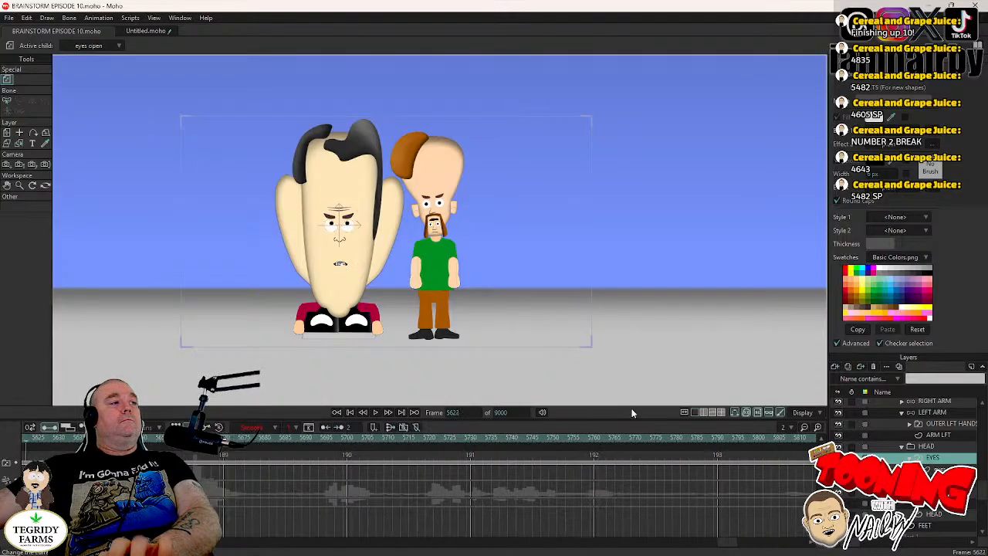
click(926, 447)
click(413, 246)
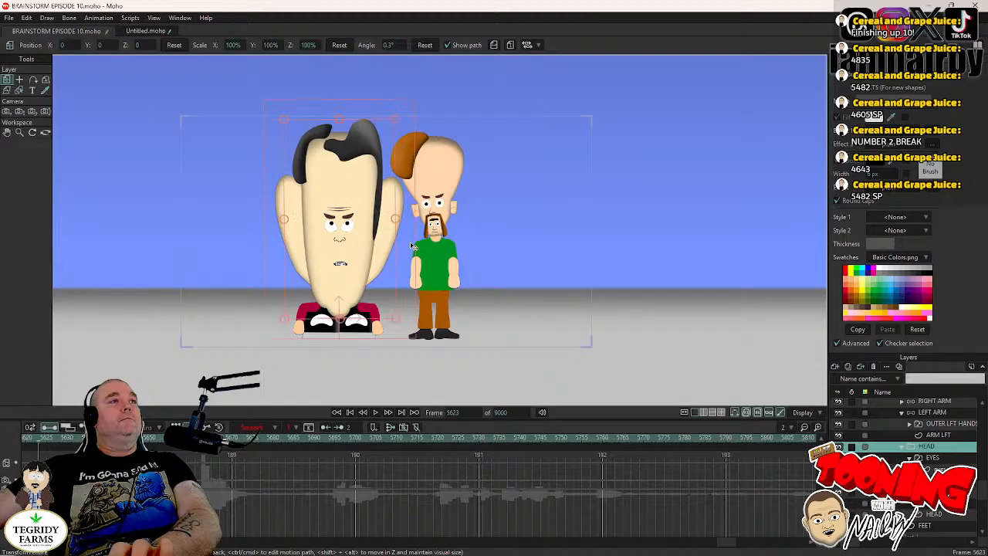
key(Right)
key(Right)
key(Right)
key(Right)
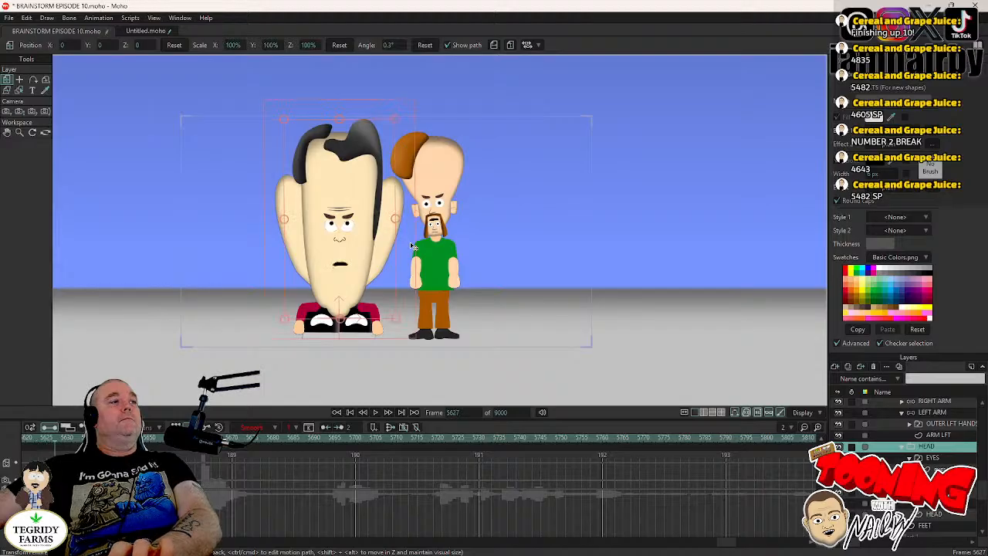
drag(412, 246, 414, 253)
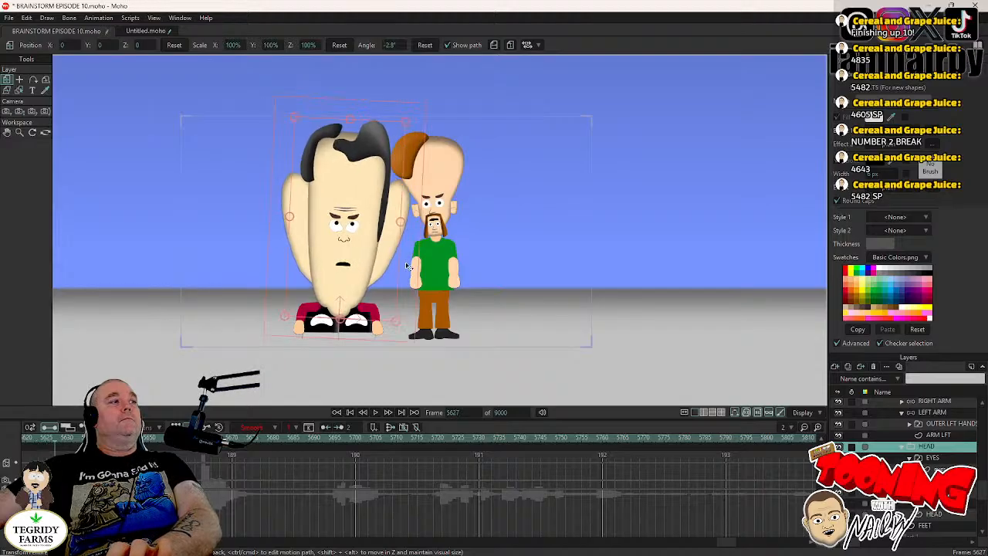
- Play the shot from frame 5627 to check the head tilt, and save the project
click(376, 413)
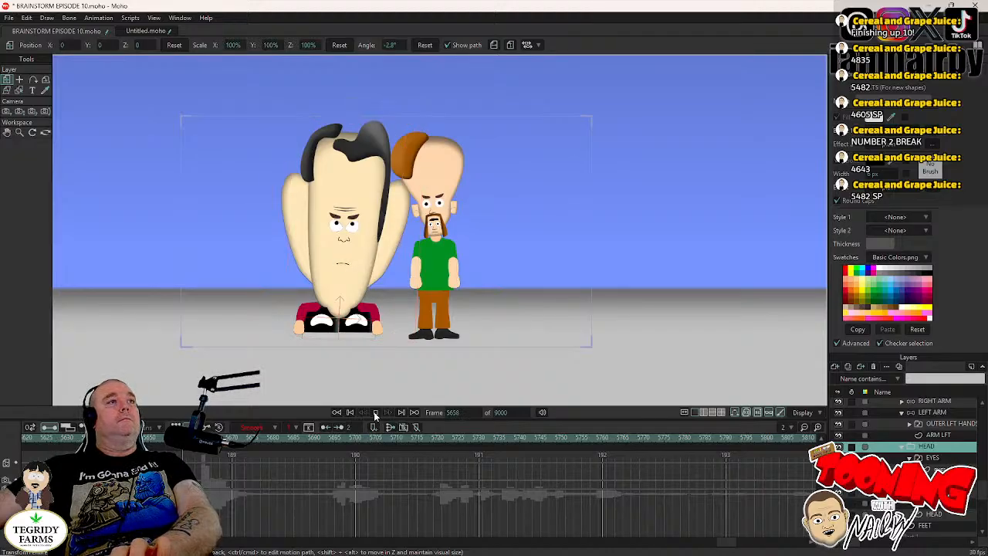
click(376, 413)
key(ctrl+s)
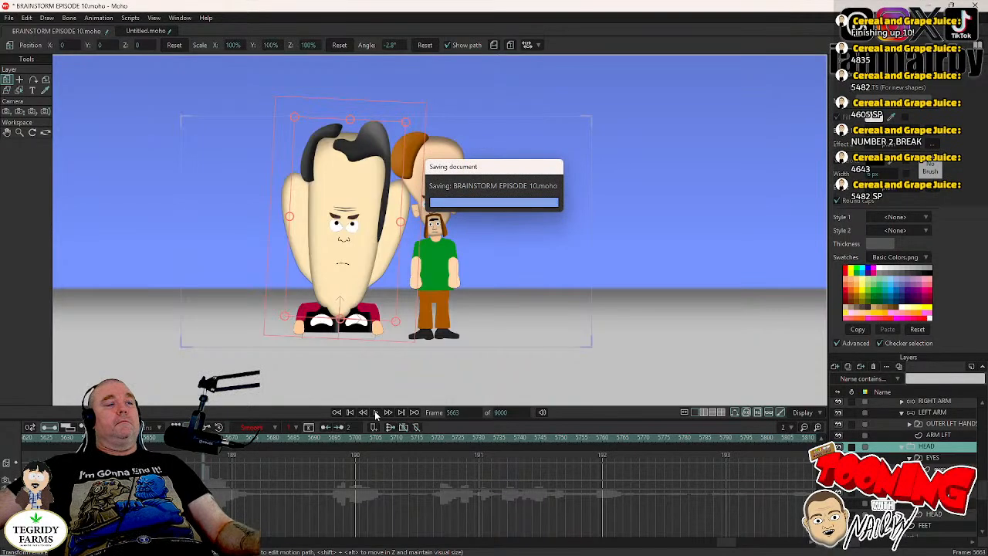
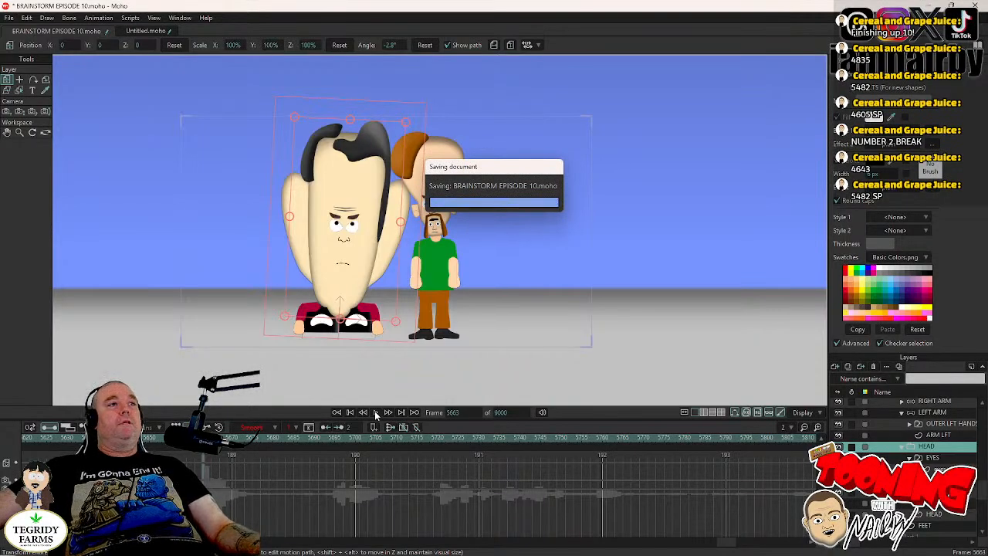
- Return to frame 5482 and select MR CHIN's EYES layer inside the CHIN & TORSO group
click(468, 414)
text(5482)
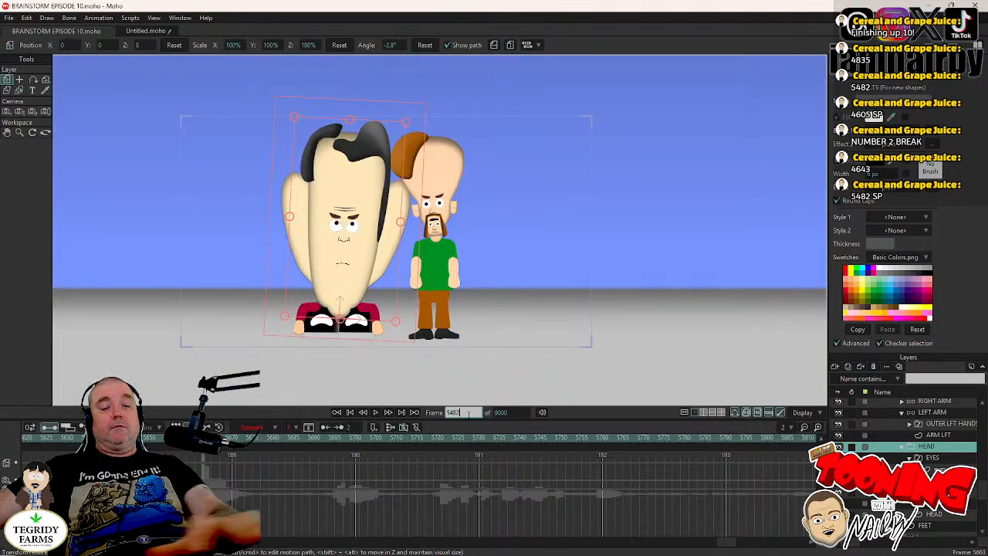
key(Return)
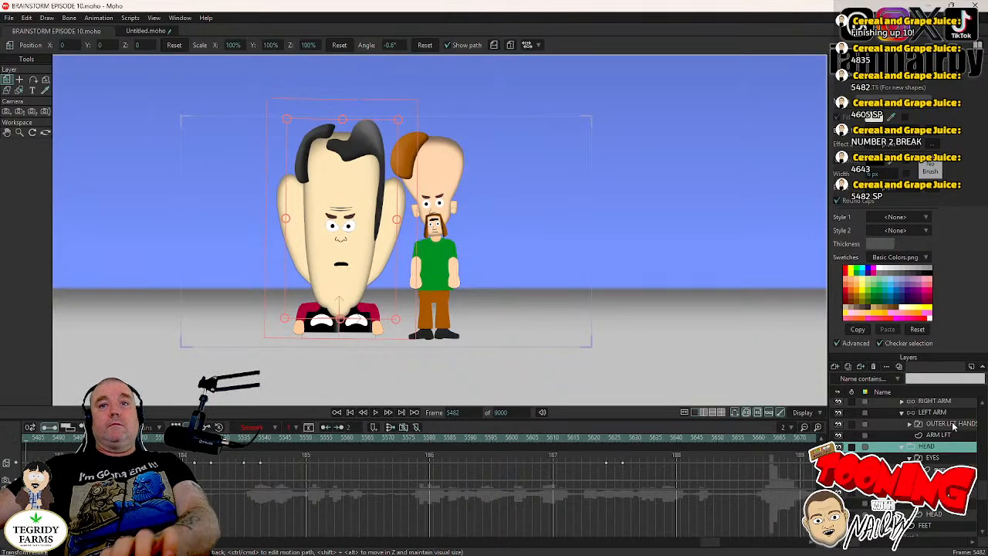
scroll(904, 429, up, 2)
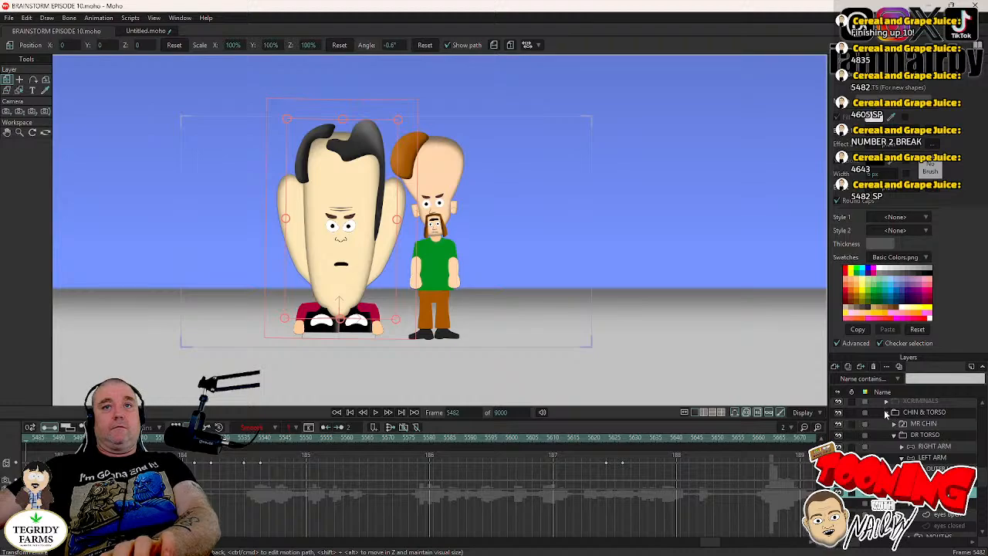
click(886, 415)
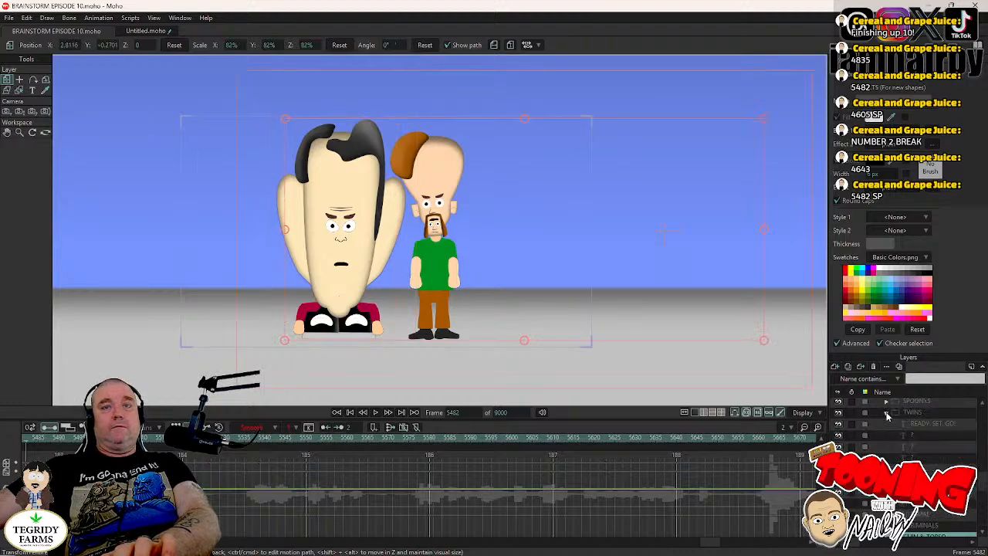
click(887, 415)
click(887, 435)
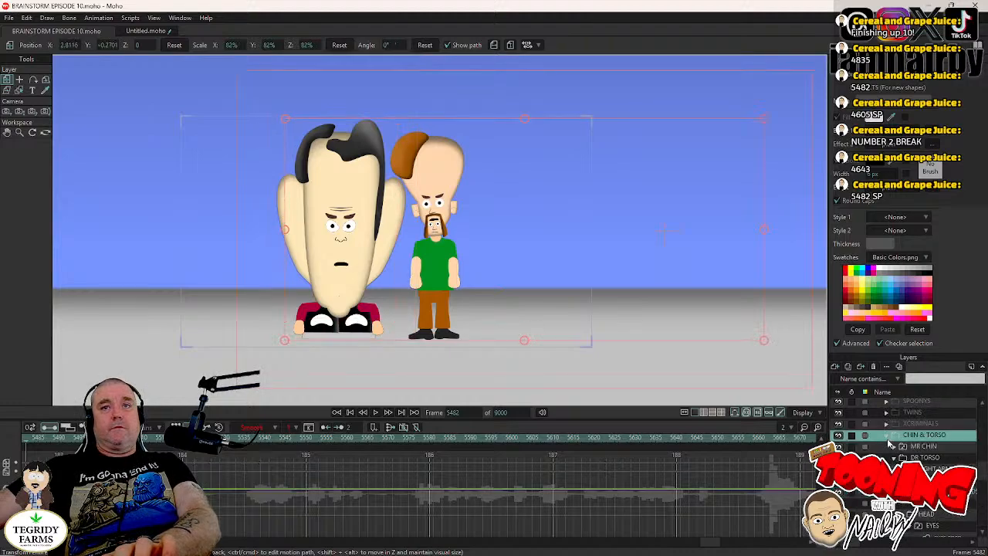
click(893, 446)
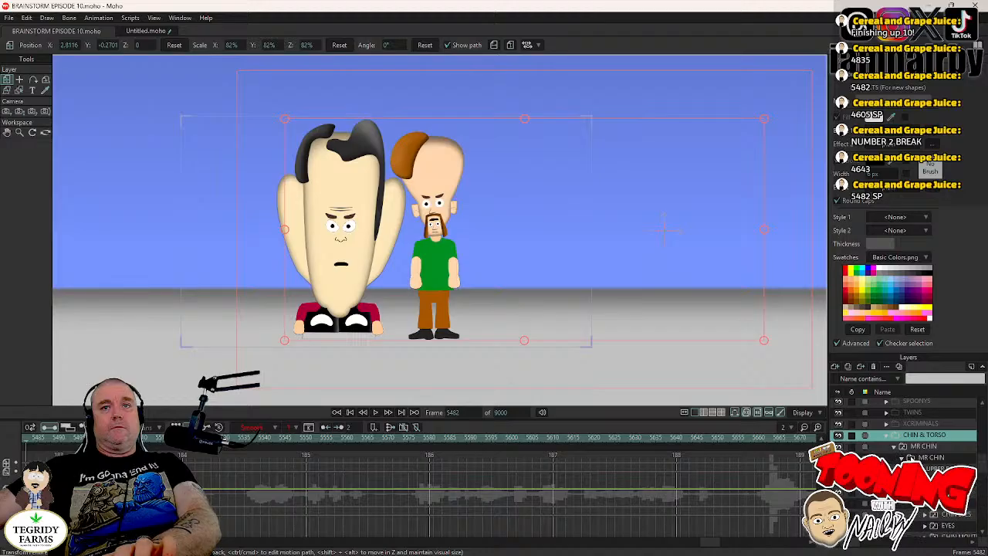
click(949, 527)
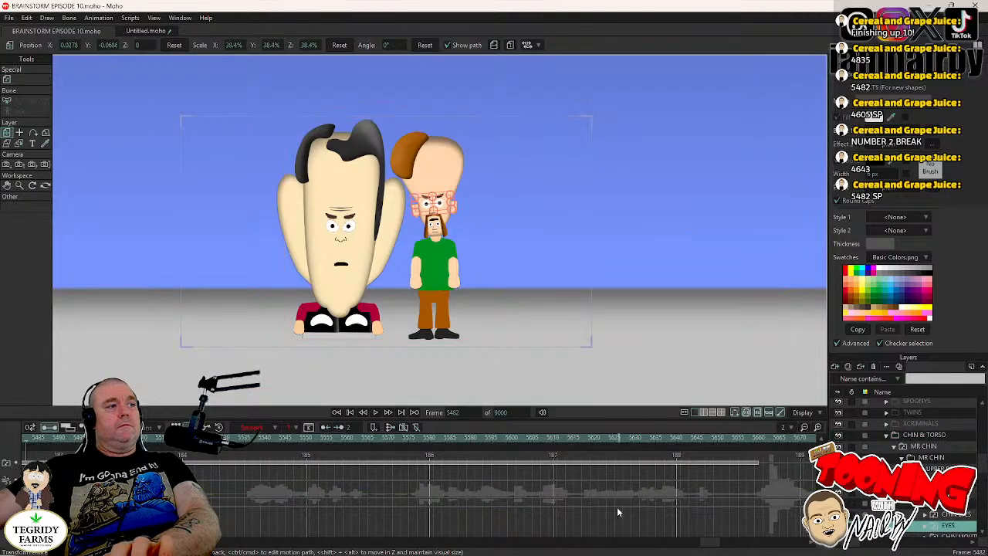
- Copy the EYES layer's earlier blink keyframes and paste them at frame 5511
drag(716, 543, 703, 547)
key(ctrl+a)
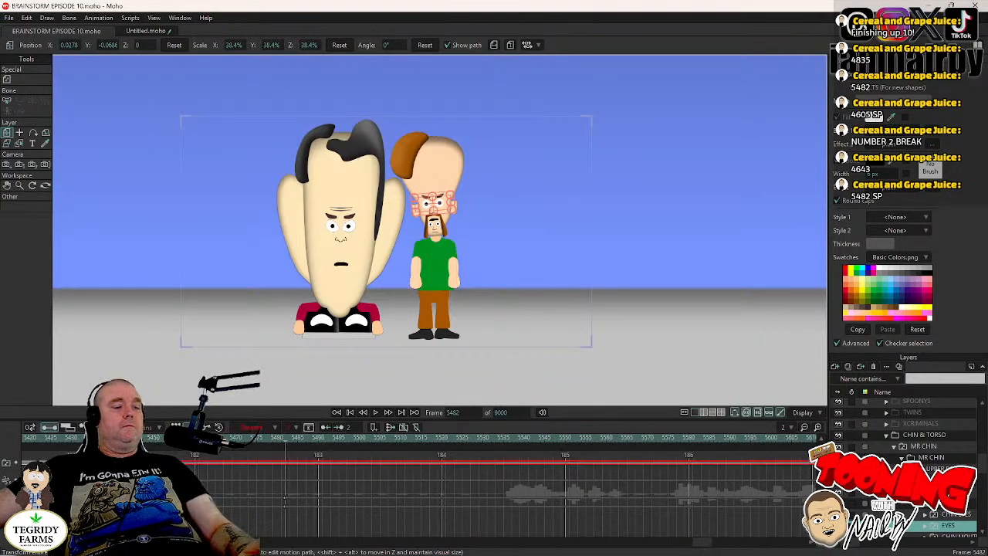
click(375, 414)
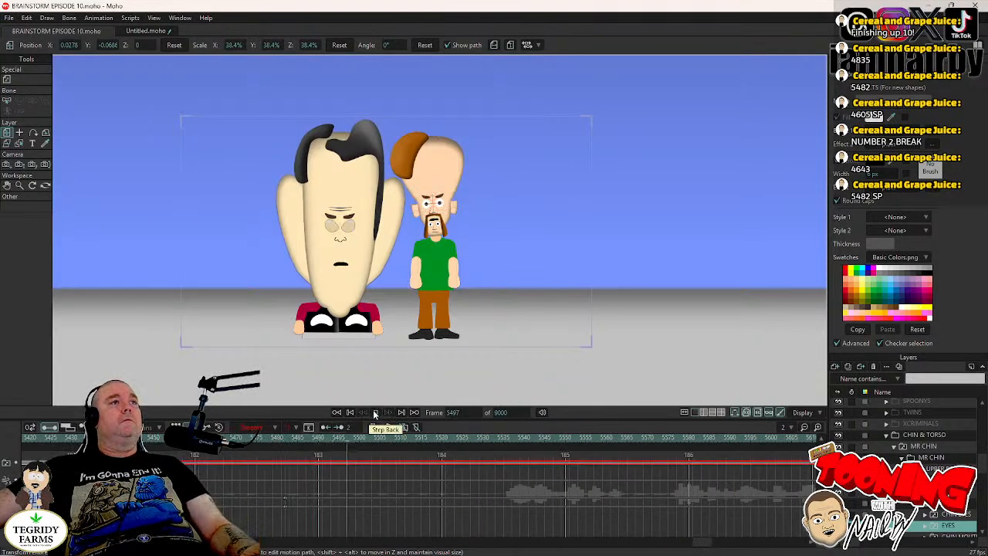
click(375, 413)
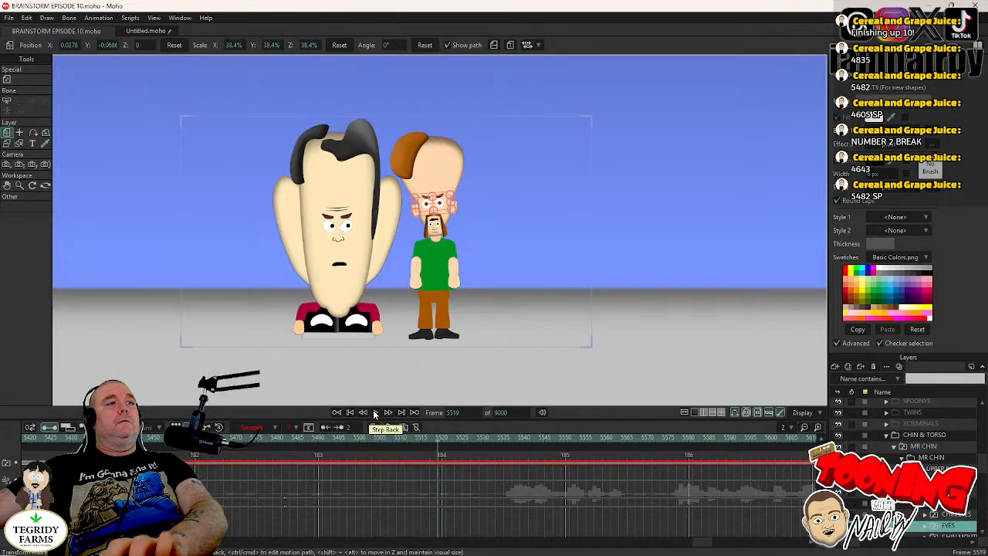
key(Left)
key(Left)
key(Left)
key(Left)
key(Left)
key(Left)
key(Left)
key(Left)
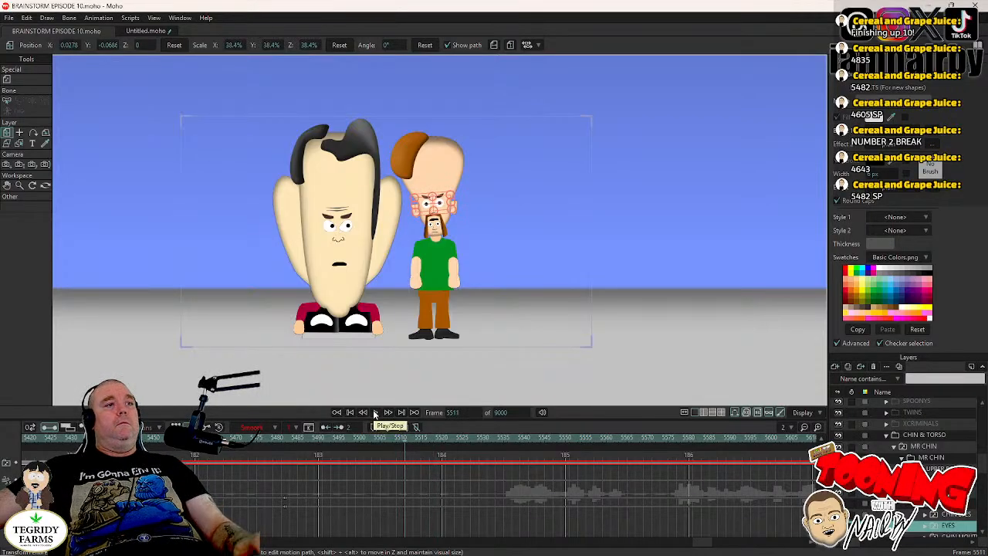
key(ctrl+v)
- Paste the same EYES blink at frame 5540, play the shot through to frame 5656, and save the project
click(375, 413)
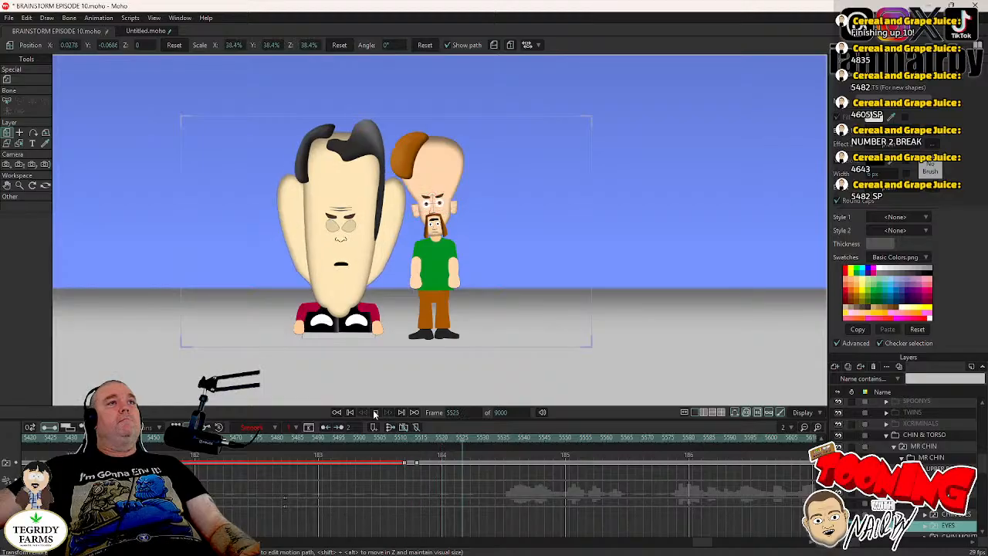
click(375, 413)
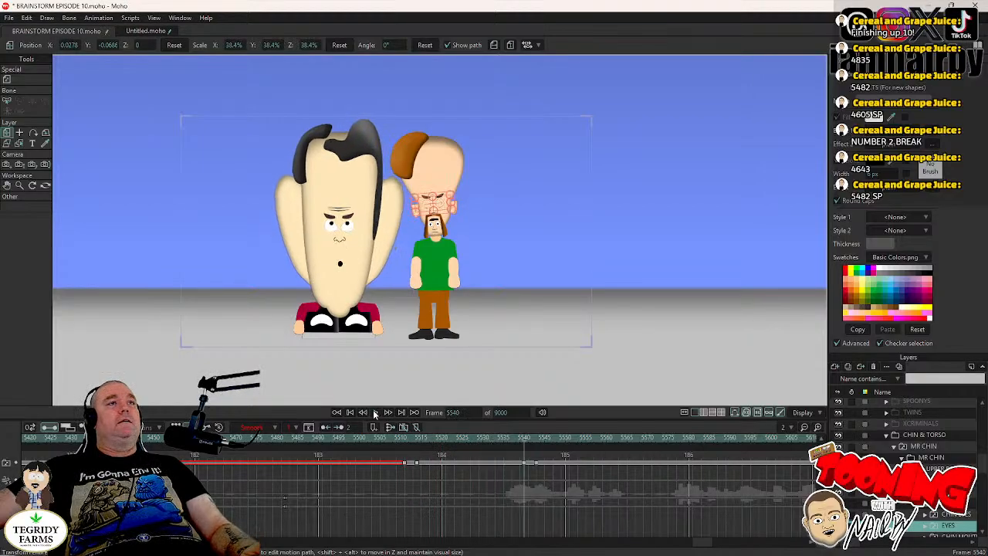
click(376, 413)
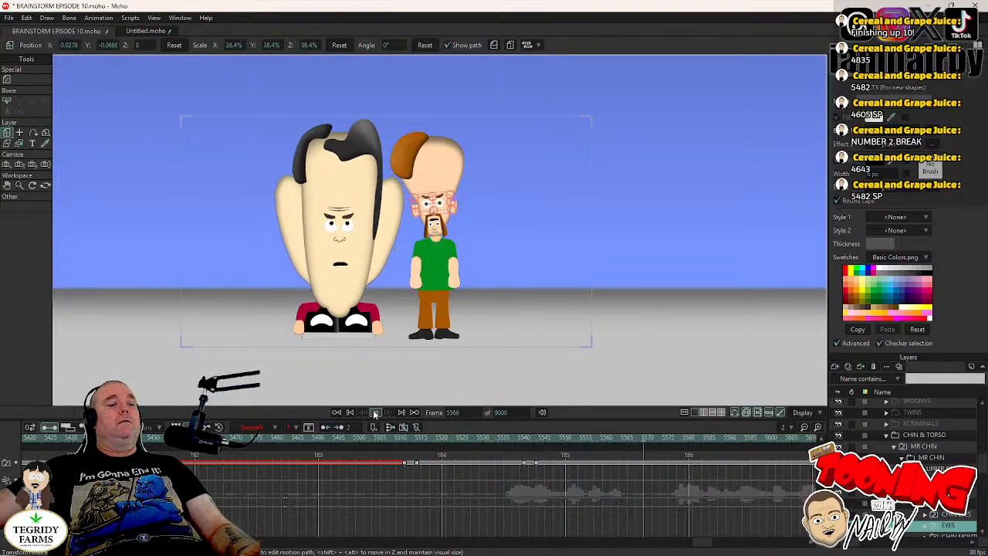
click(375, 413)
click(375, 413)
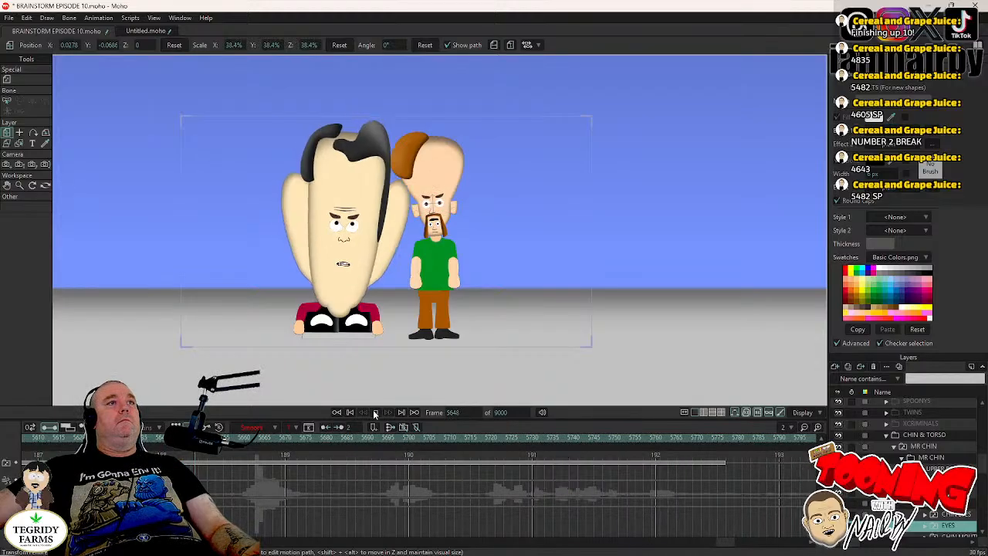
click(376, 413)
key(ctrl+s)
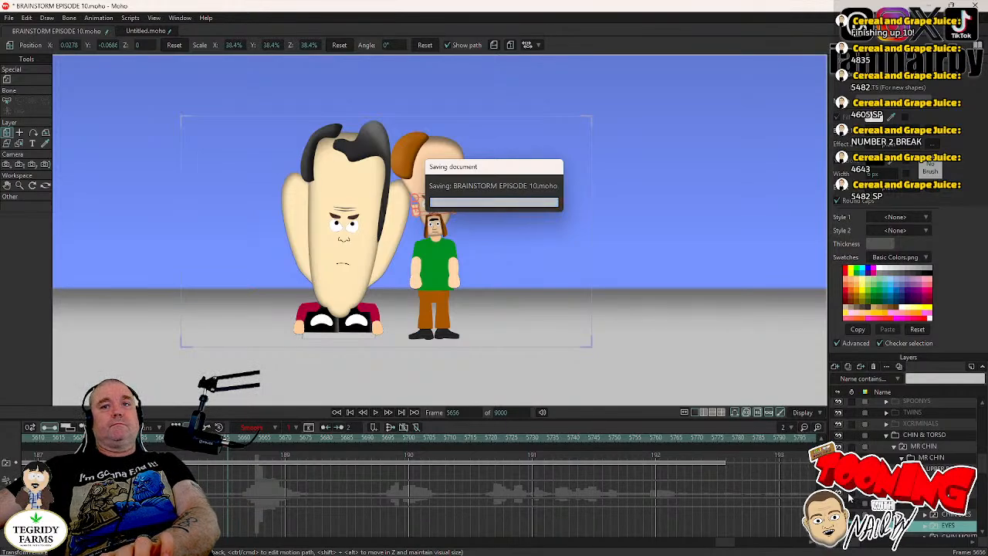
- From frame 5482, select the CHIN EYES layer, copy its preceding blink keyframes, and paste them at frame 5500
click(457, 412)
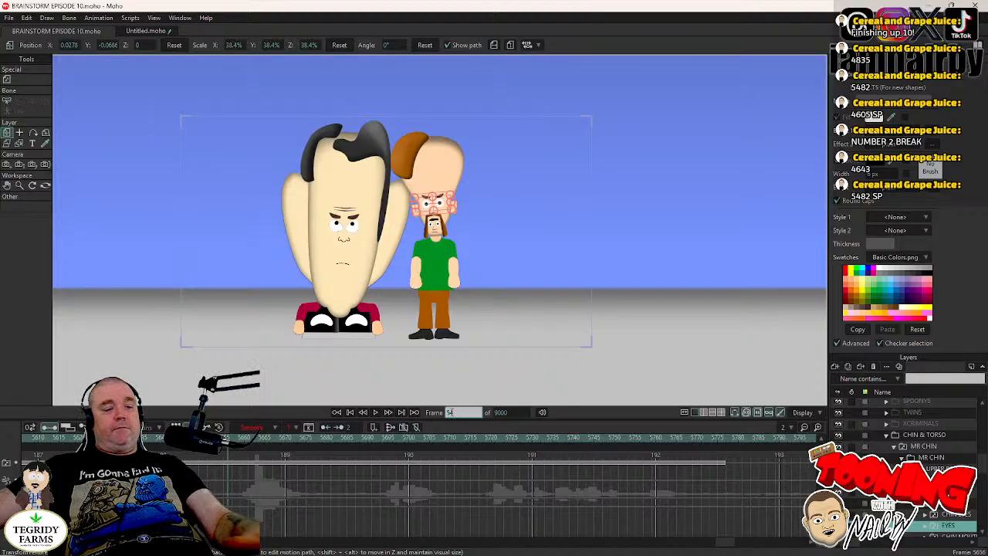
text(5482)
key(Return)
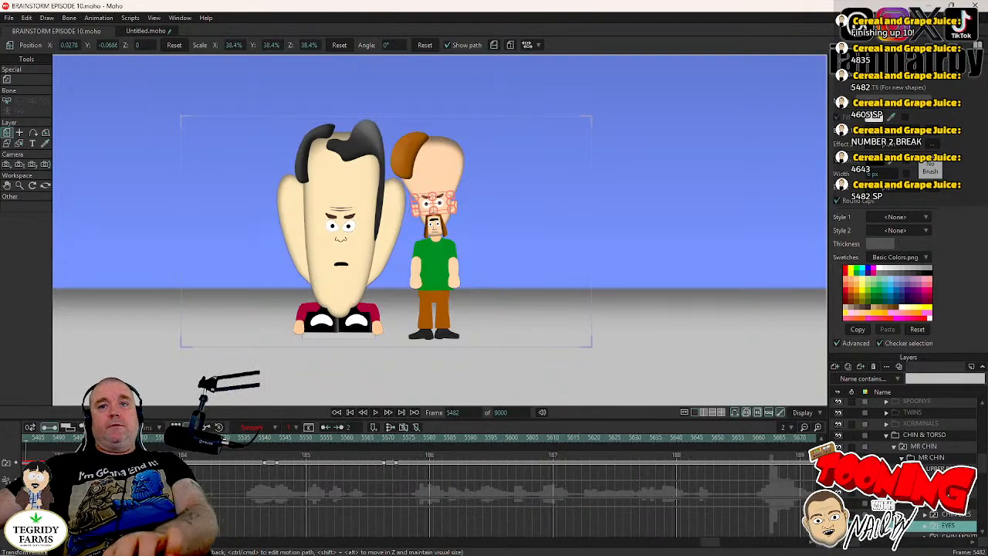
click(951, 516)
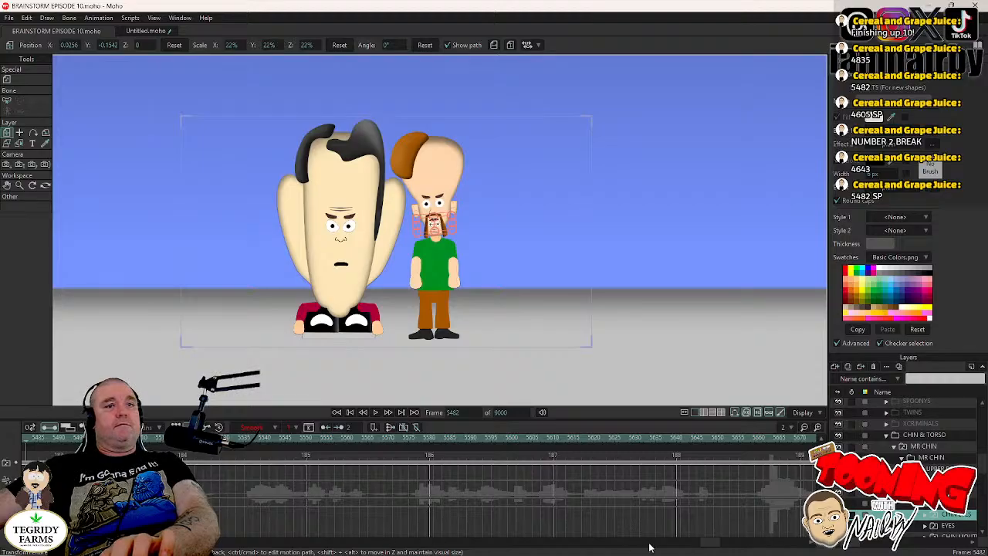
drag(711, 546, 698, 545)
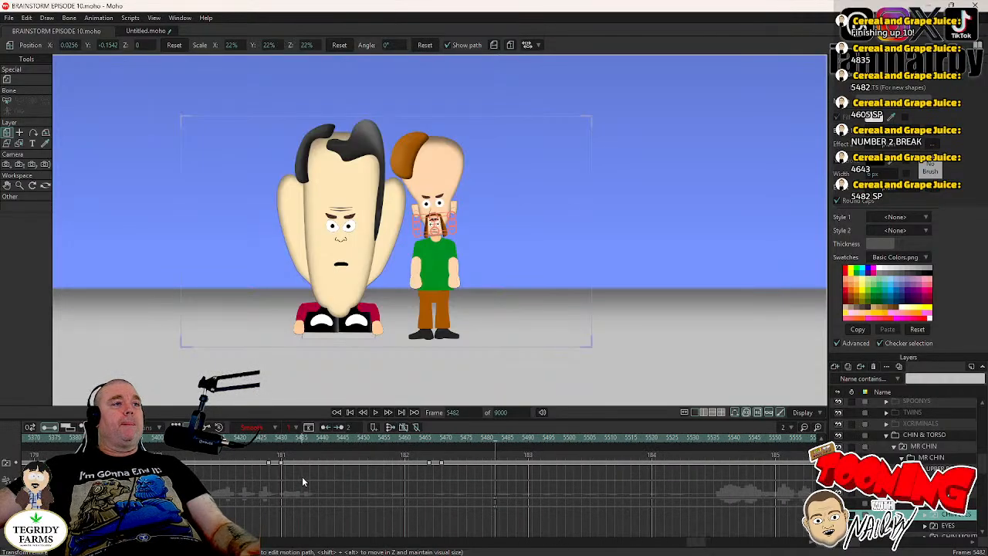
click(441, 463)
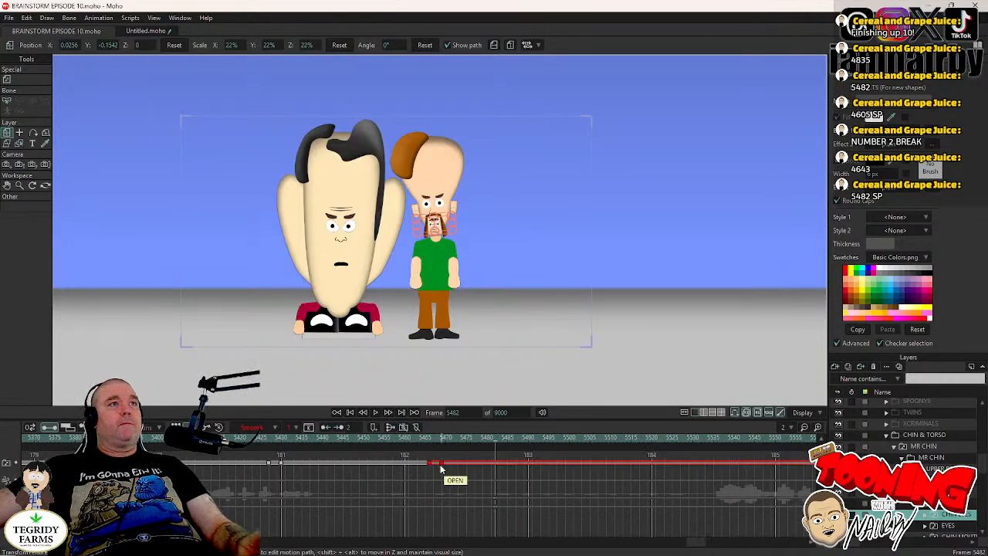
click(376, 413)
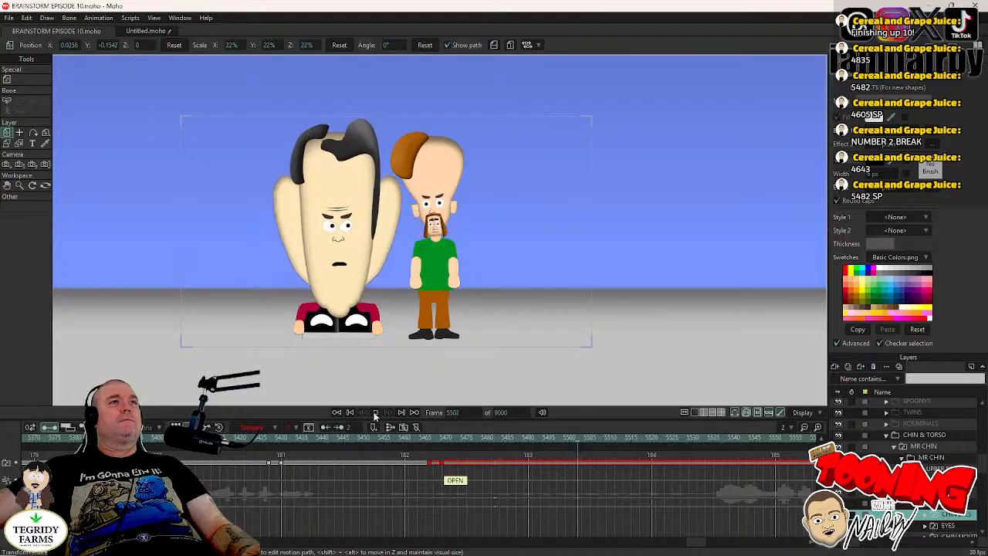
click(376, 413)
key(Left)
key(Left)
key(Left)
key(Left)
key(Left)
key(Left)
key(Left)
key(Left)
key(Left)
key(Left)
key(Left)
key(Left)
key(Left)
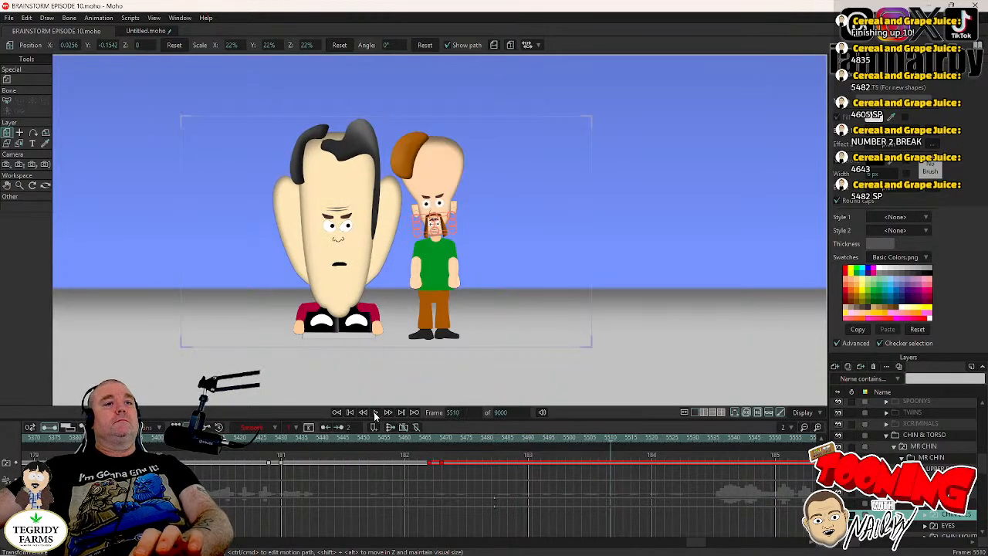
key(ctrl+v)
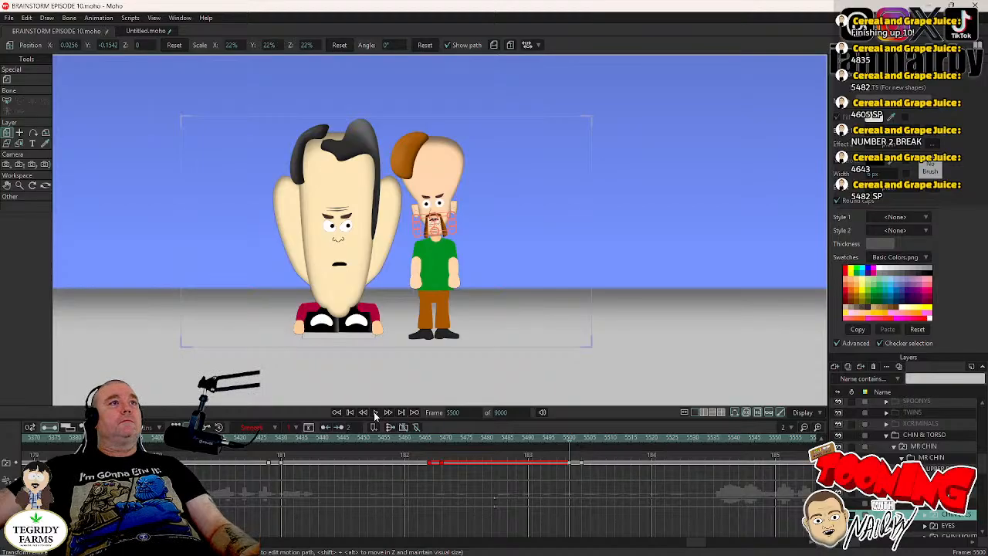
- Play on, paste the CHIN EYES blink again at frames 5563 and 5640, and save the project
click(376, 413)
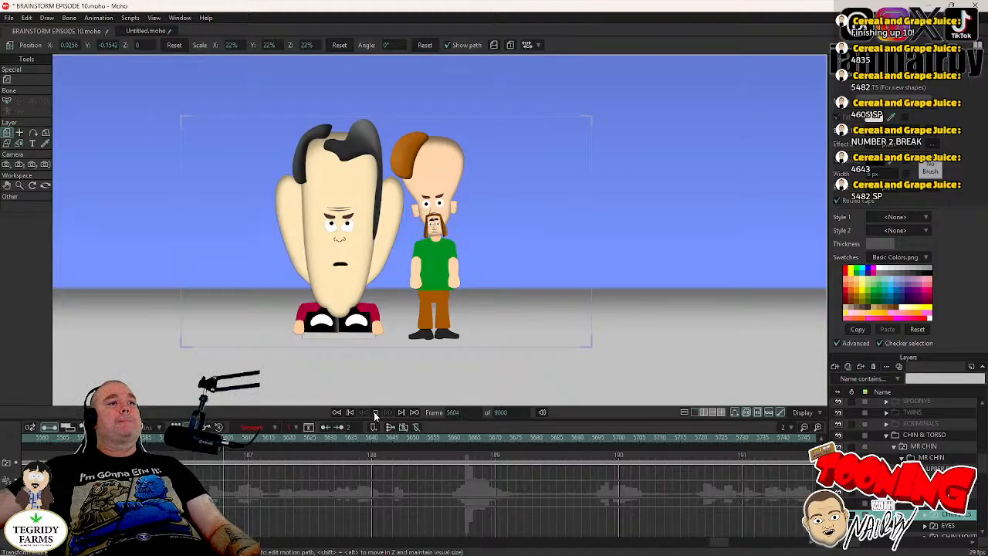
click(376, 414)
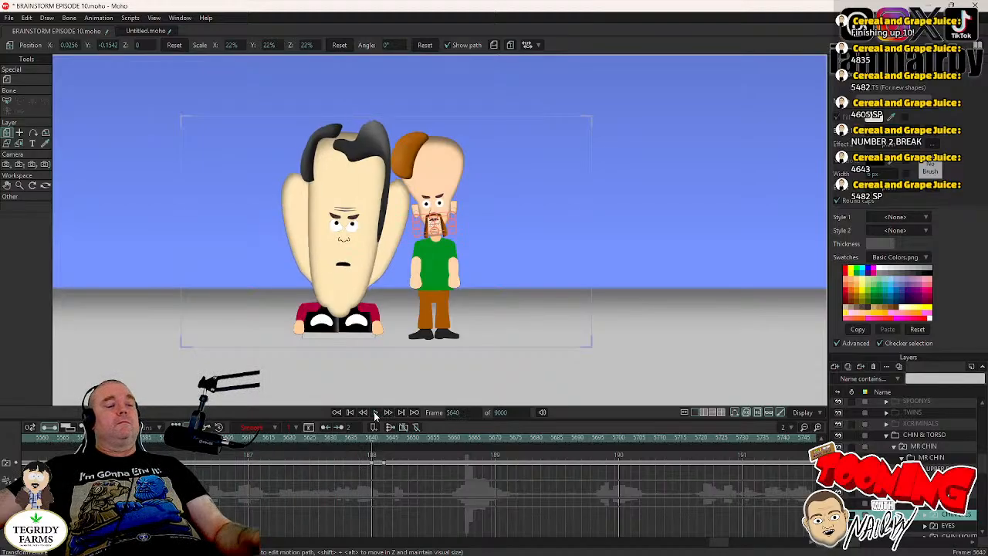
key(ctrl+s)
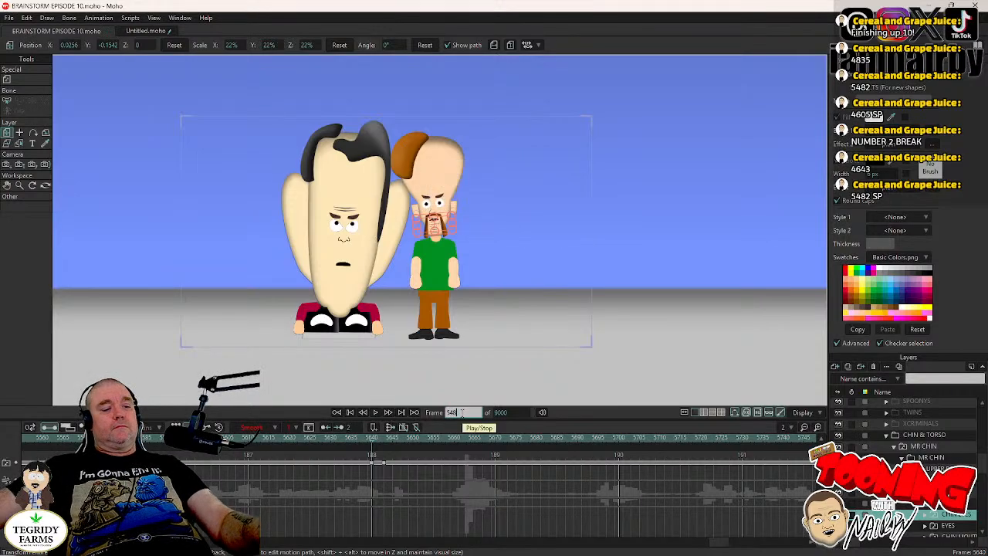
- Return to frame 5482, select MR CHIN's pupils inside the EYES layer, and play the shot to frame 5508
text(2)
key(Return)
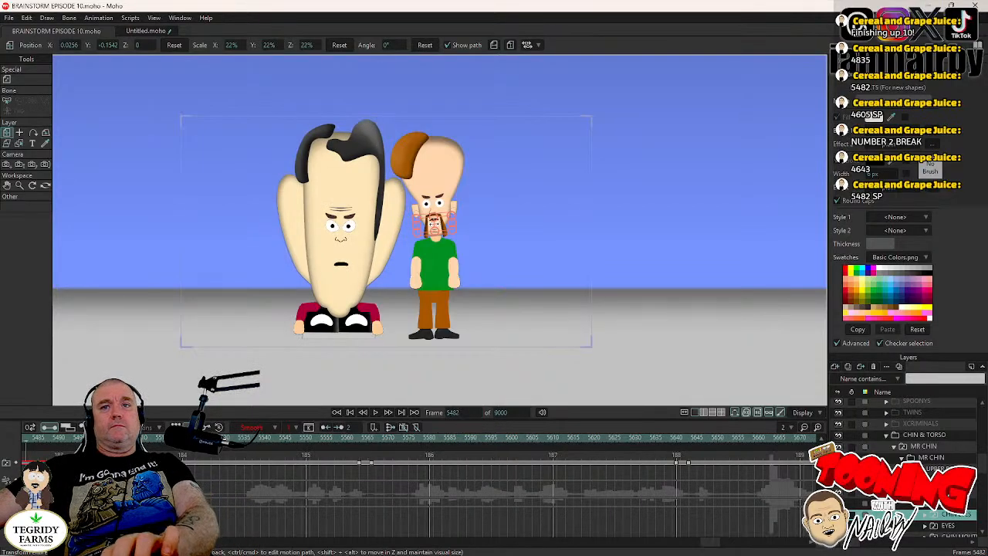
scroll(911, 467, down, 2)
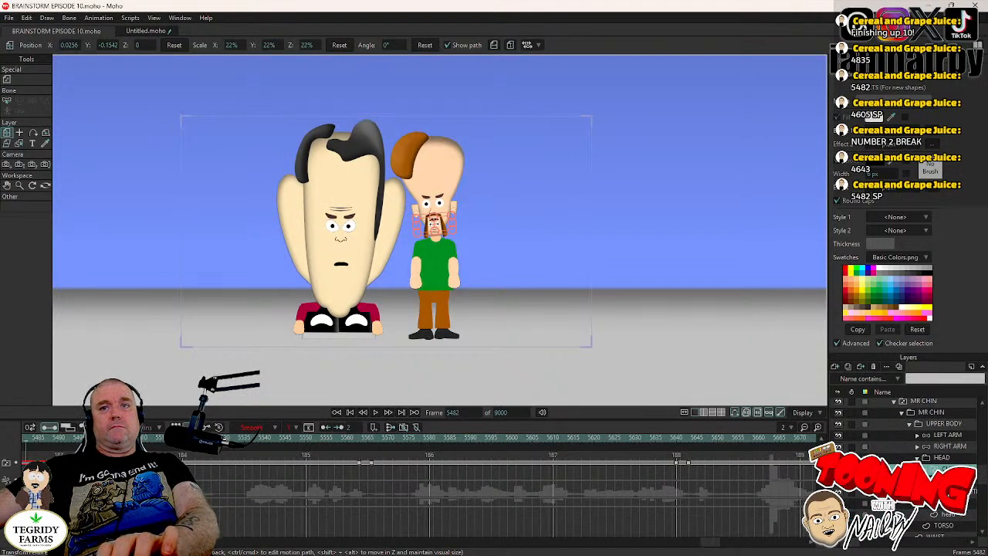
click(925, 480)
click(946, 492)
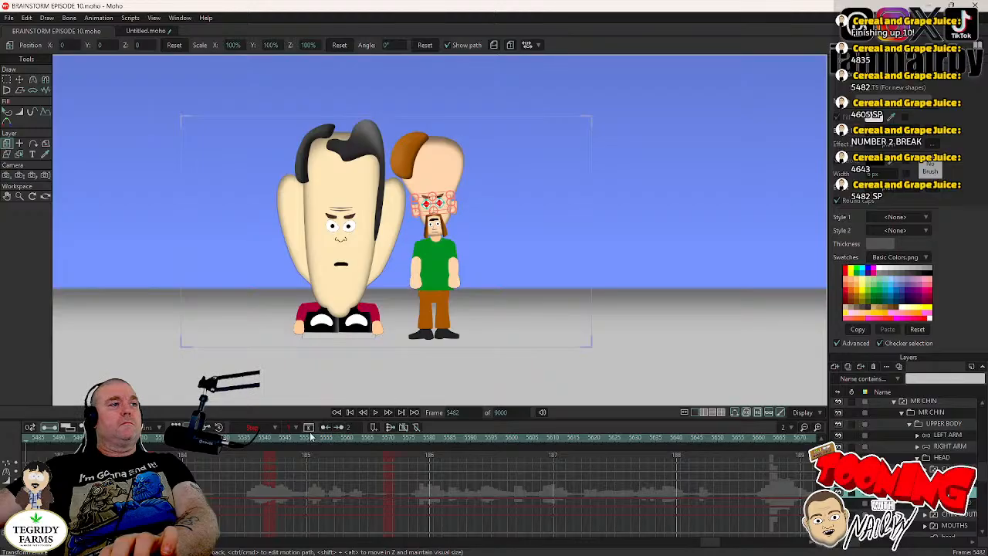
click(377, 414)
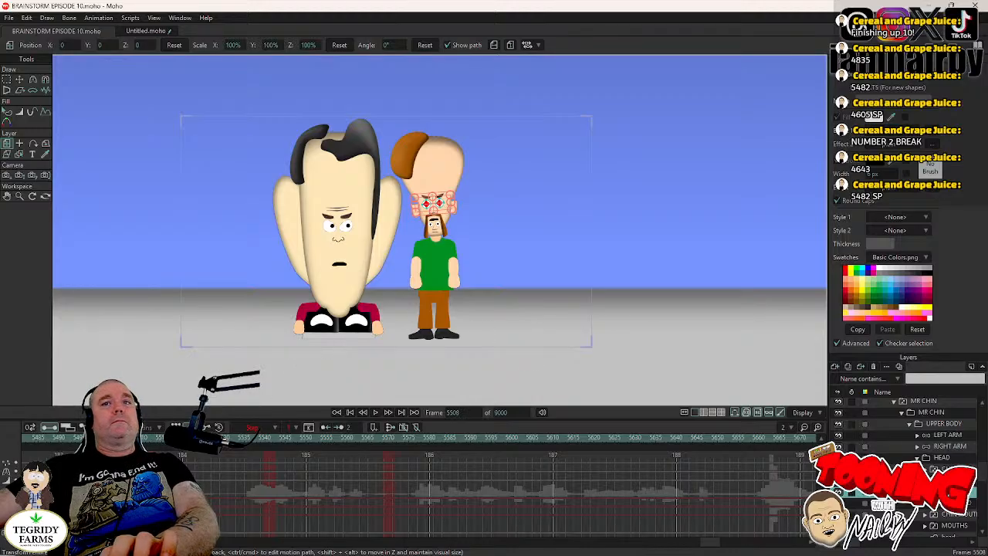
- Use the CHIN EYES blink timing to keyframe MR CHIN's HEAD layer at frame 5510 and rotate it to about -2.2° at frame 5514
click(944, 461)
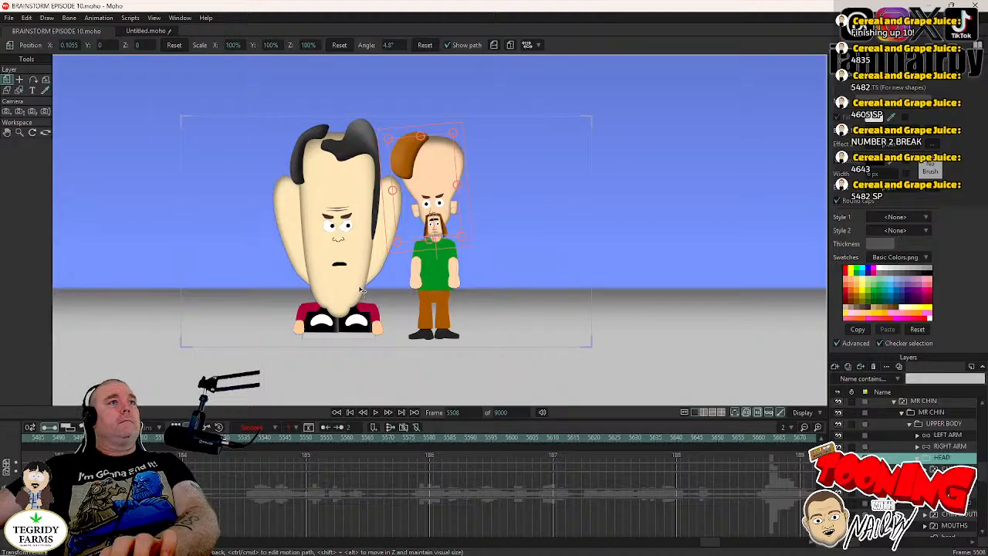
click(945, 482)
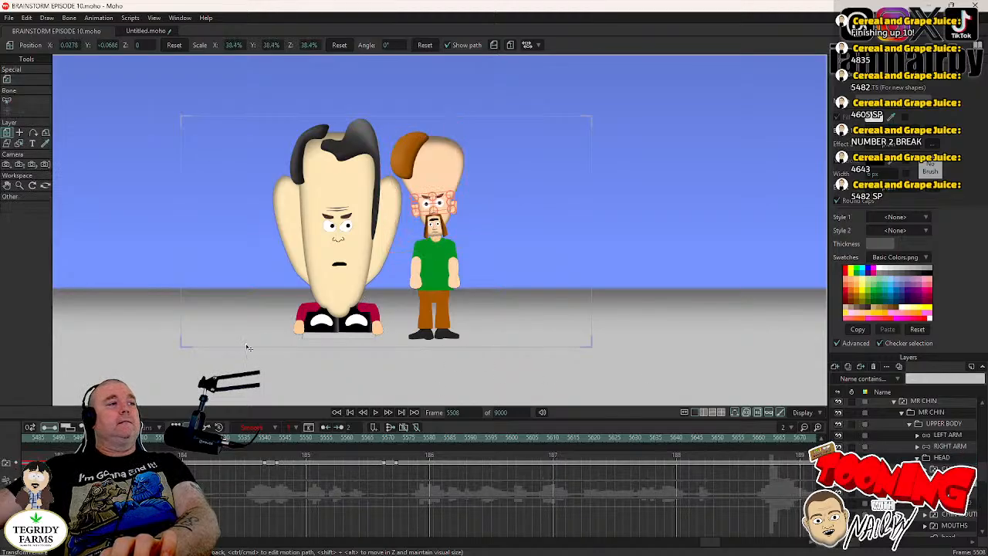
scroll(392, 220, up, 2)
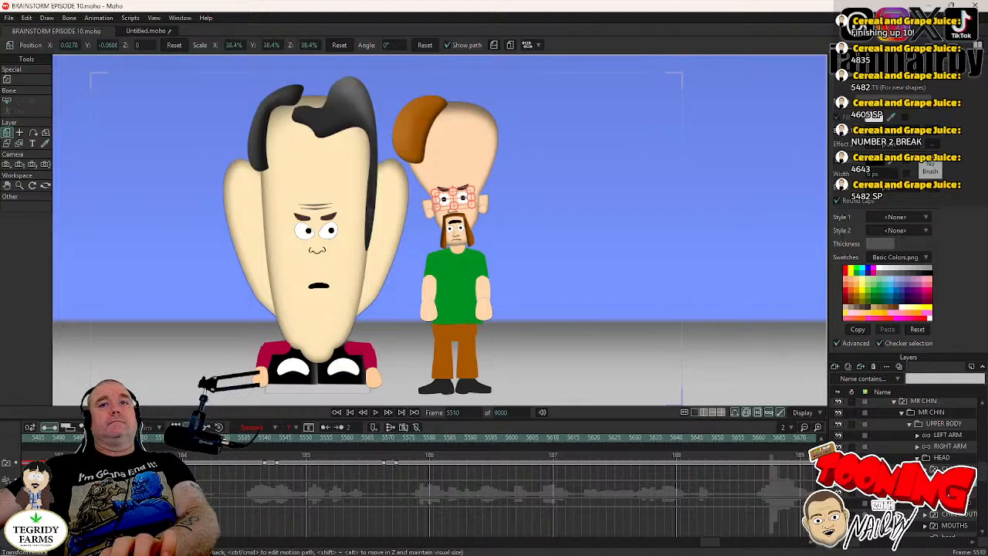
click(942, 457)
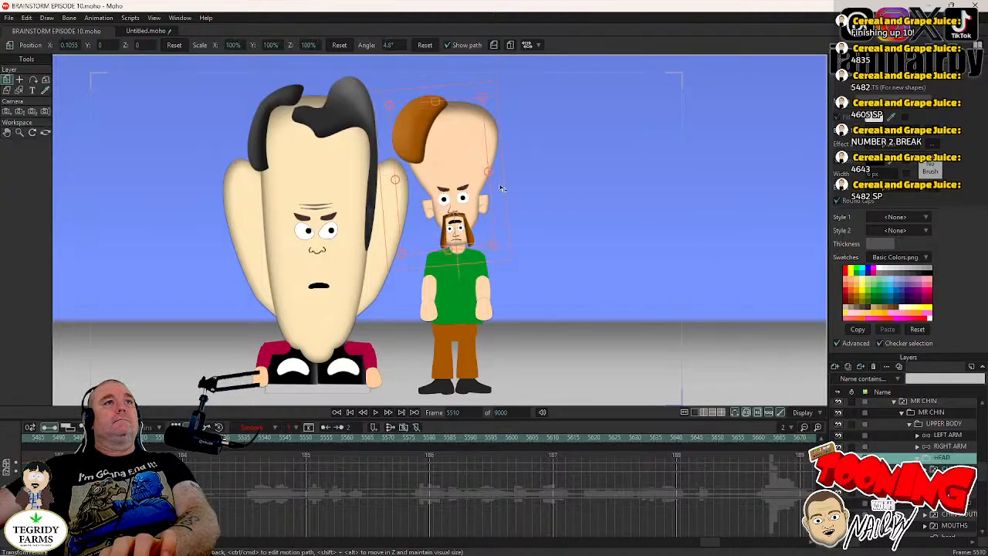
key(Right)
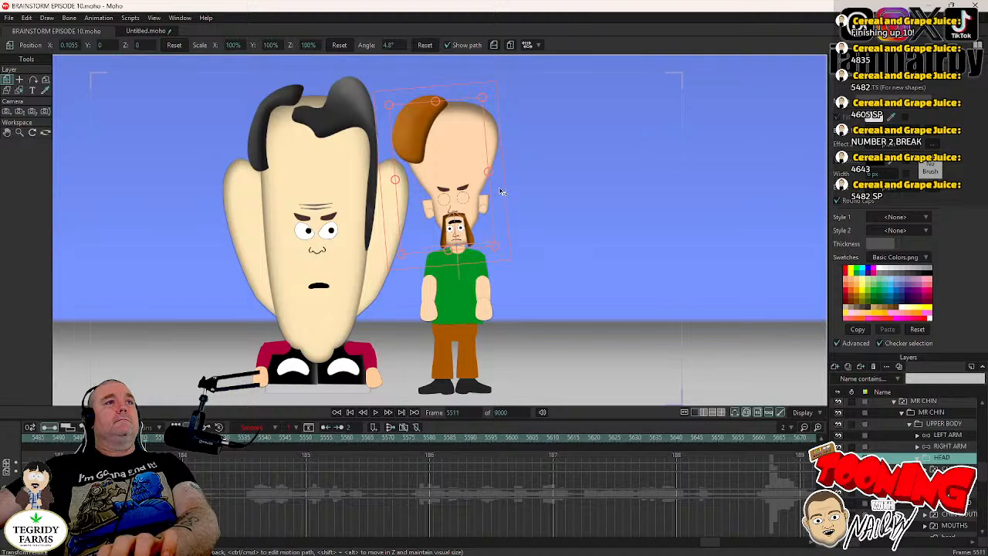
key(Right)
key(Right)
key(Right)
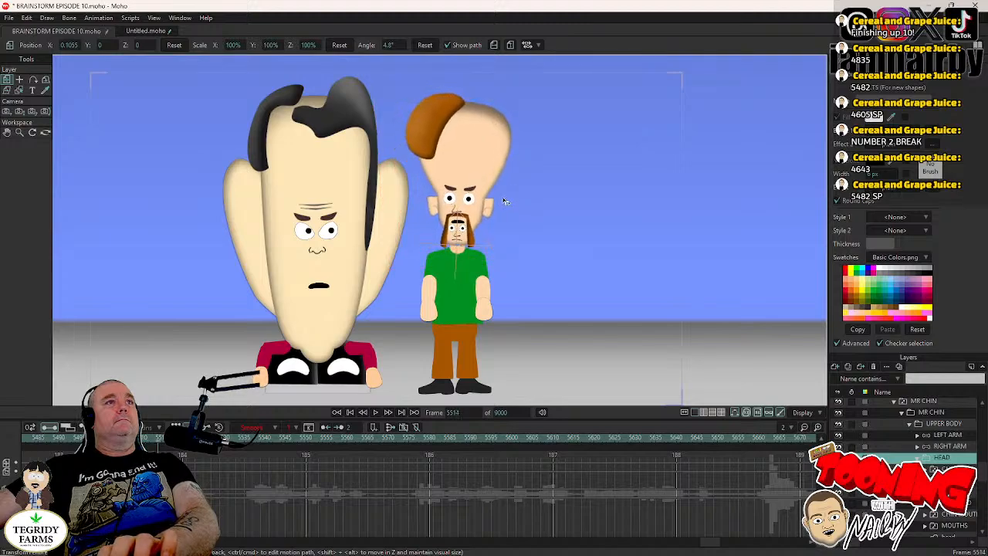
key(Left)
key(Left)
key(Left)
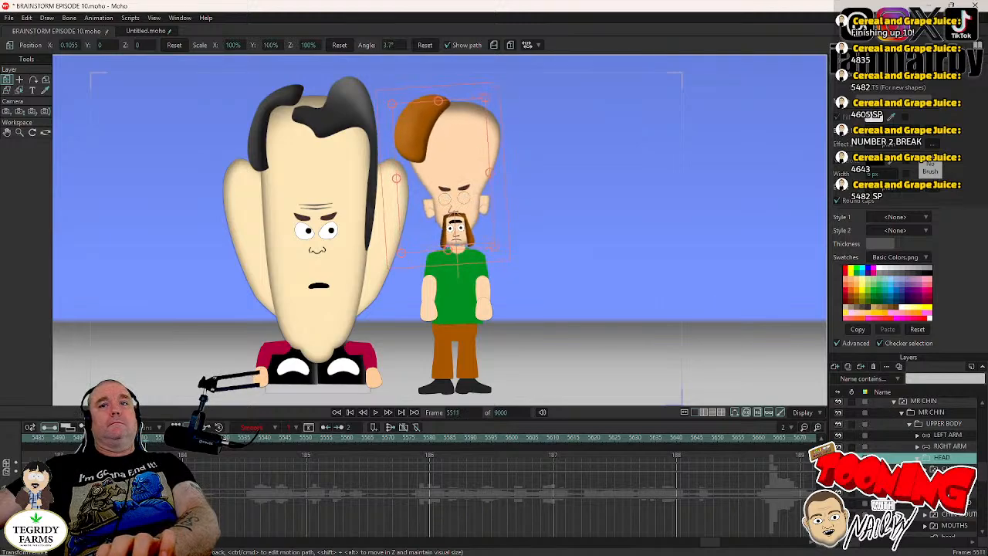
- At frame 5511, reposition MR CHIN's pupils and set their new keyframes to Step interpolation
alt+right_click(384, 278)
click(20, 81)
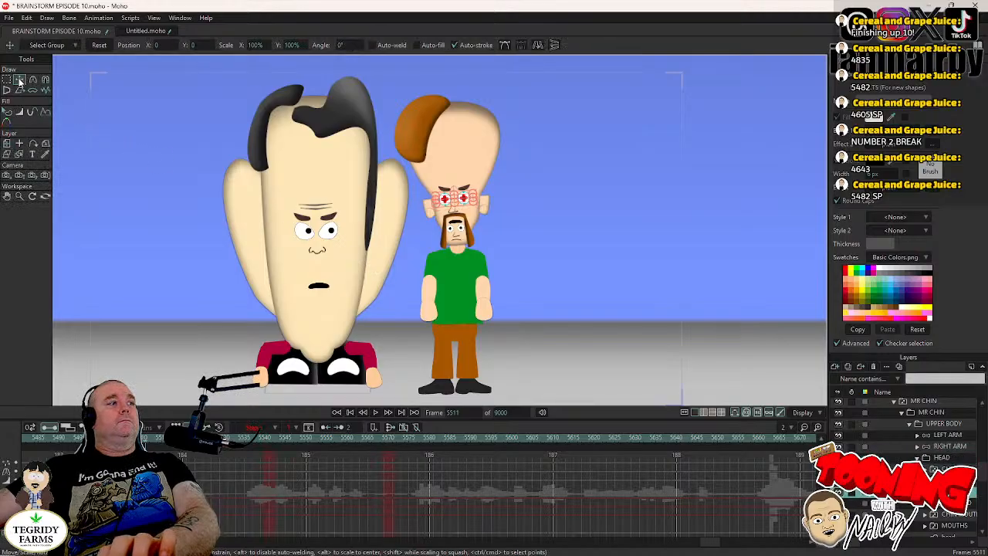
scroll(347, 209, up, 3)
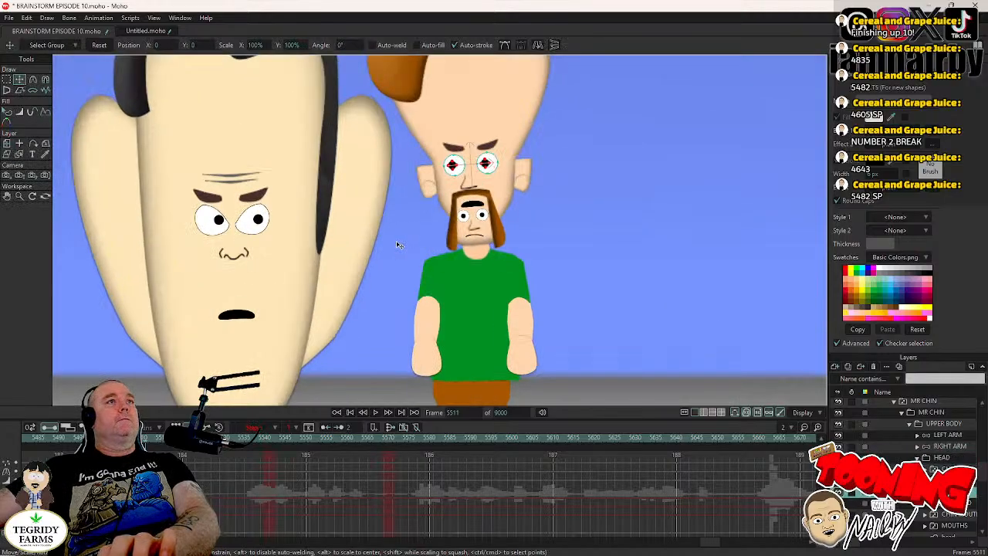
key(ctrl+a)
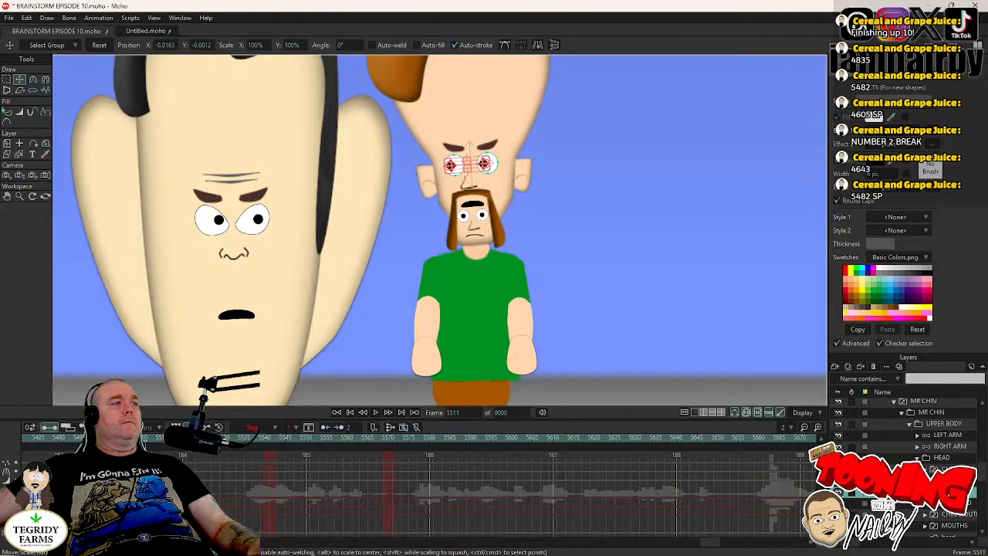
click(146, 494)
right_click(146, 494)
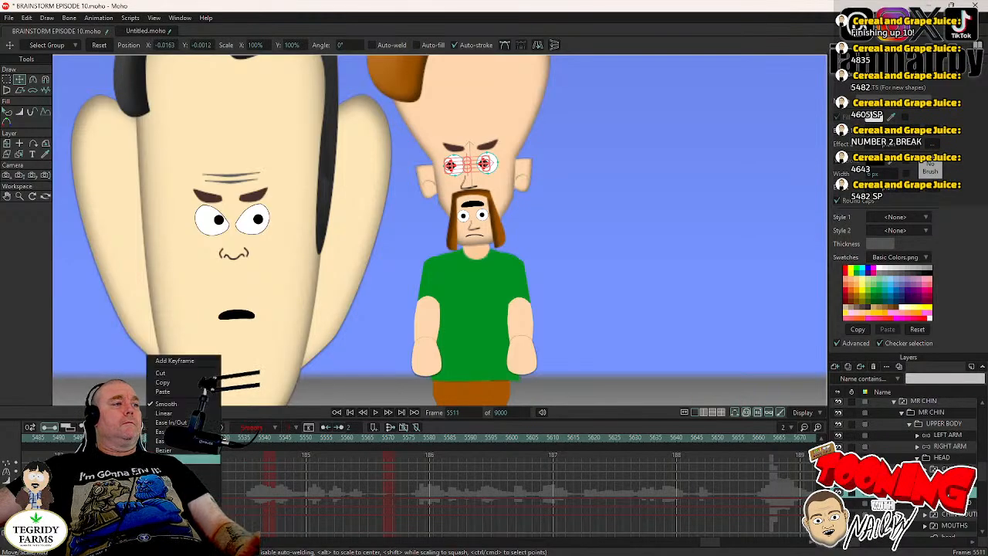
click(174, 459)
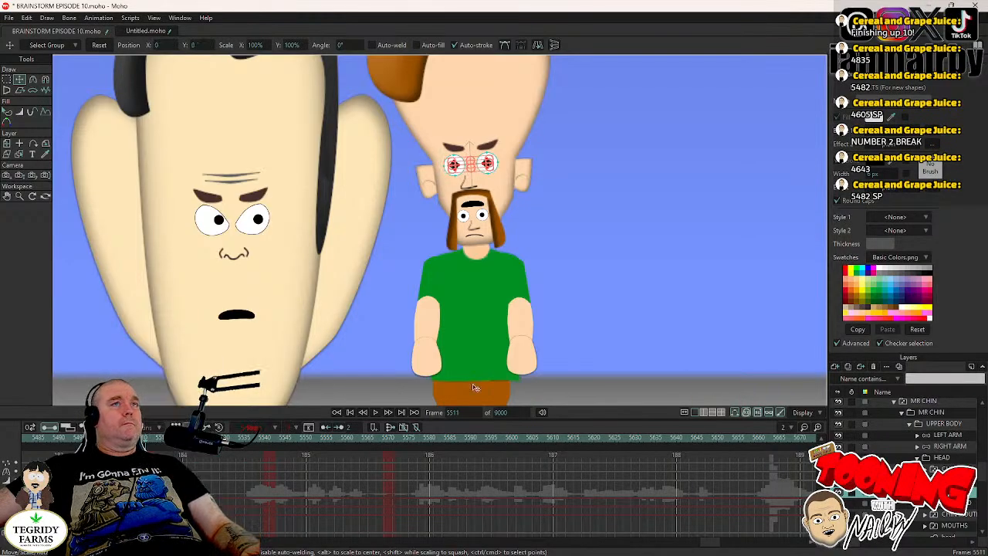
- Find the next CHIN EYES blink, keyframe MR CHIN's HEAD layer at frame 5539, and rotate it to about 3.2° at frame 5543
click(938, 460)
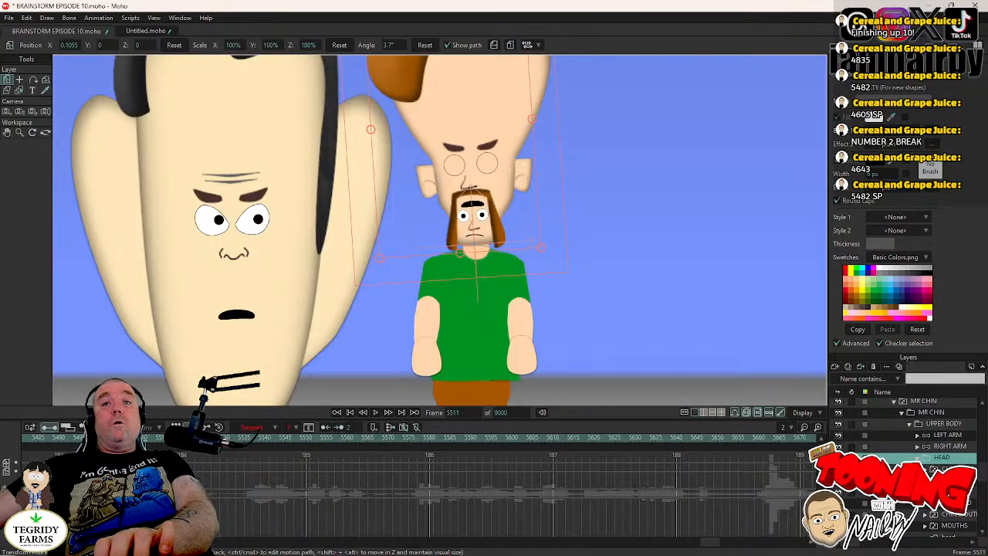
click(948, 491)
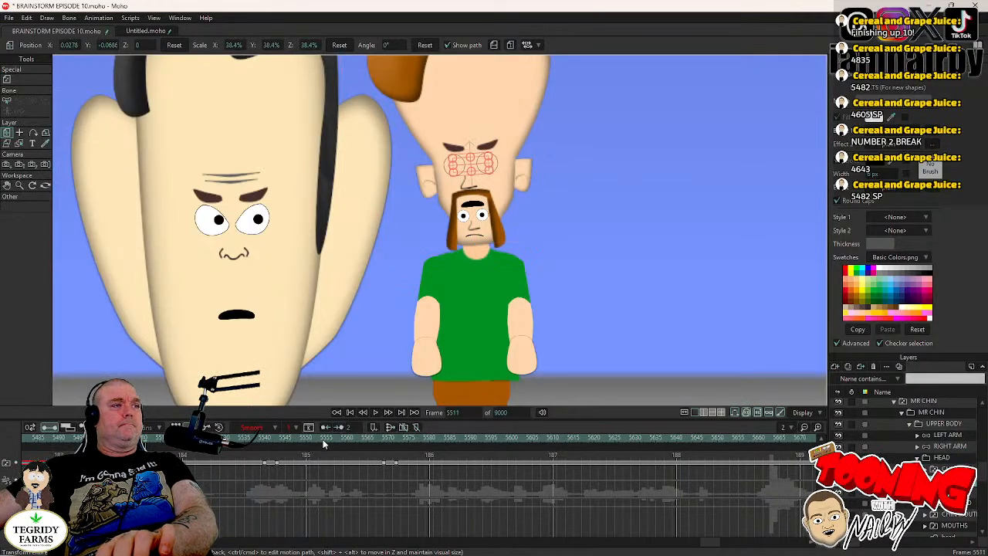
click(270, 439)
key(Left)
key(Left)
key(Left)
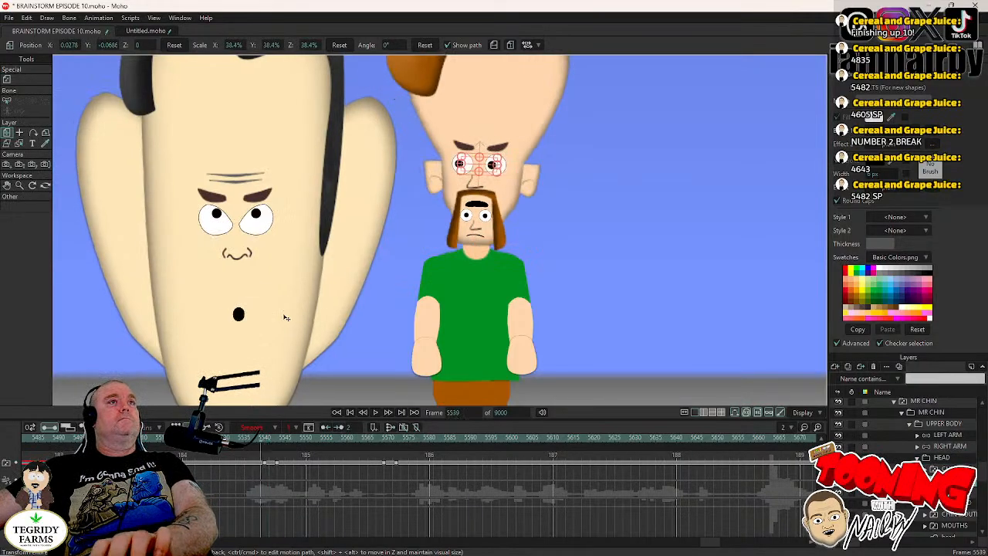
scroll(299, 285, down, 2)
key(Right)
key(Right)
key(Right)
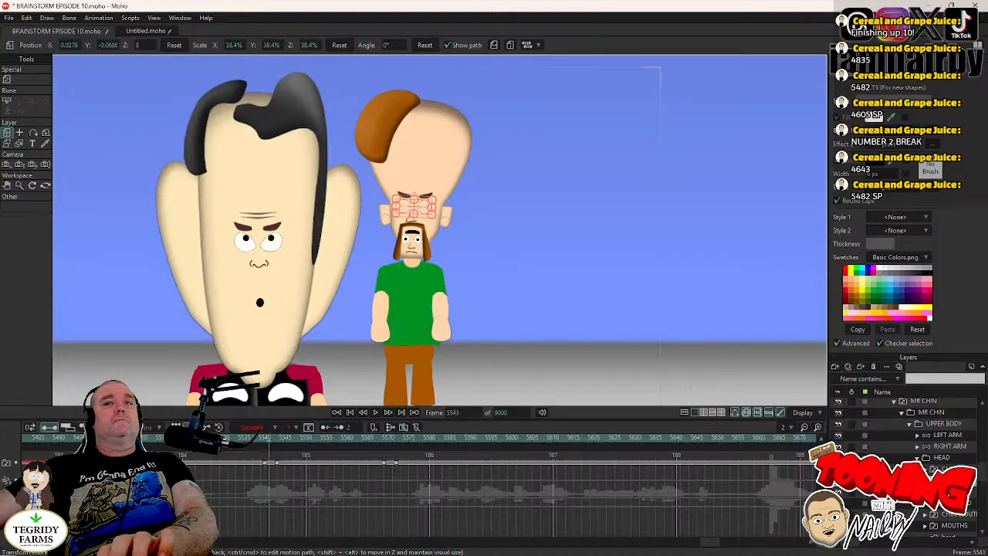
key(Left)
key(Left)
click(948, 458)
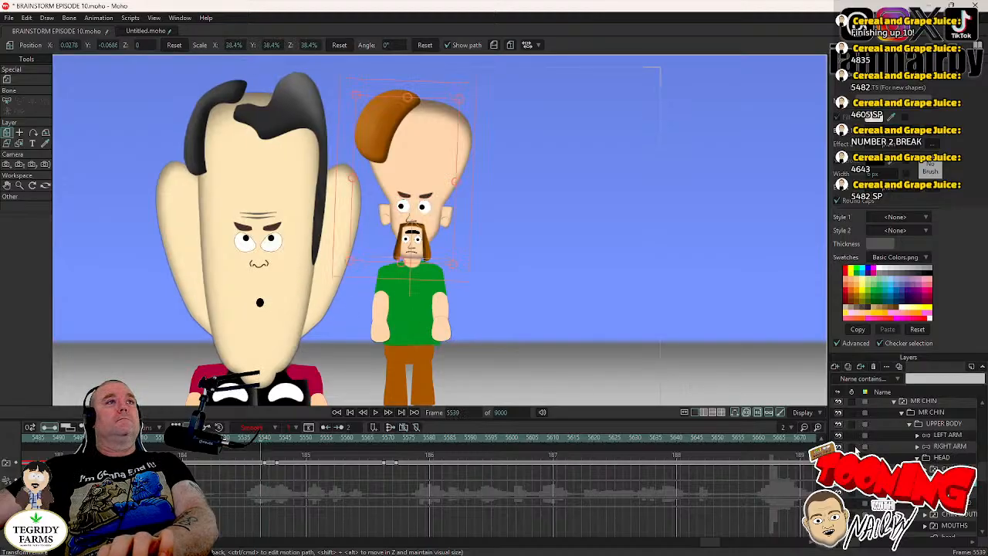
key(Right)
key(Right)
key(Right)
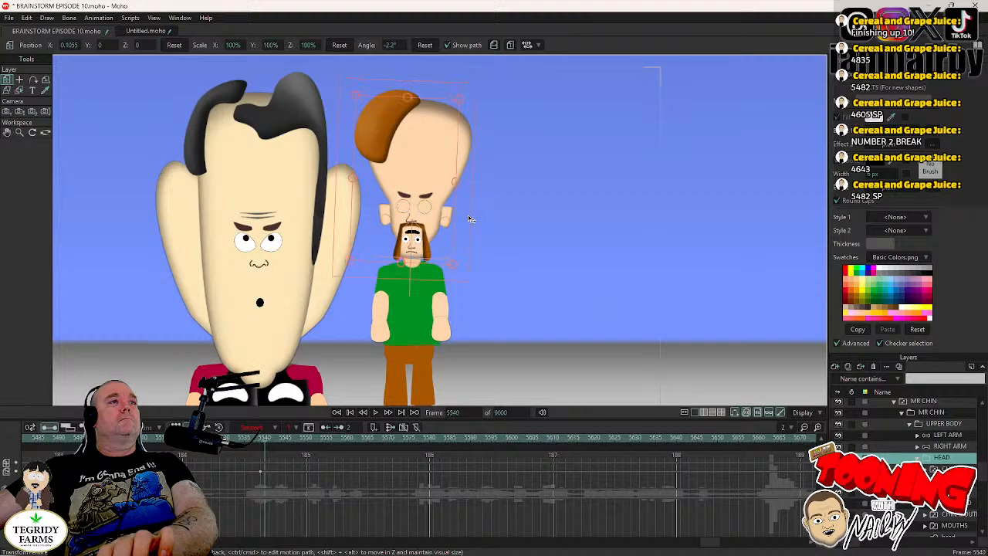
drag(467, 218, 465, 212)
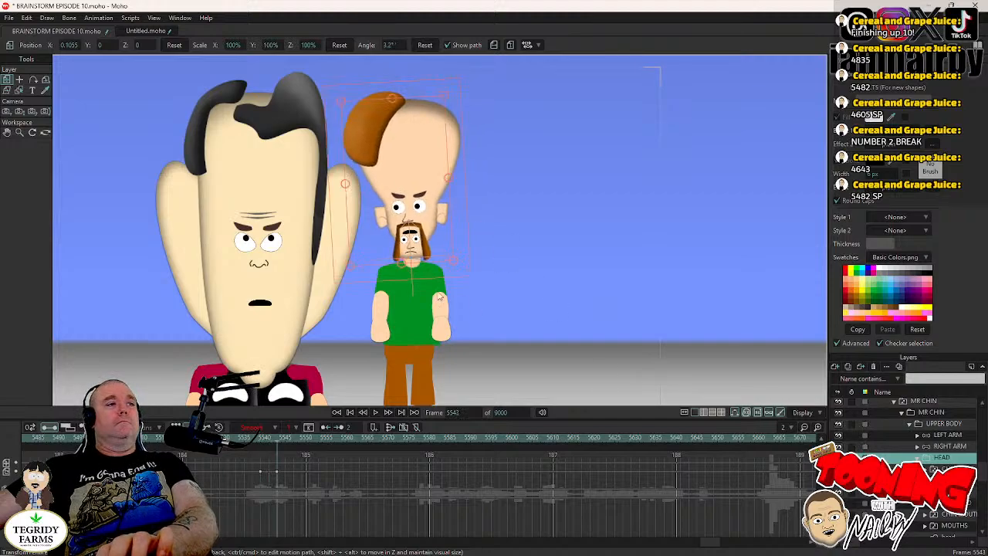
- At frame 5541, reset MR CHIN's pupils to their default position, set those keyframes to Step interpolation, and save the project
alt+right_click(418, 207)
key(Left)
key(Left)
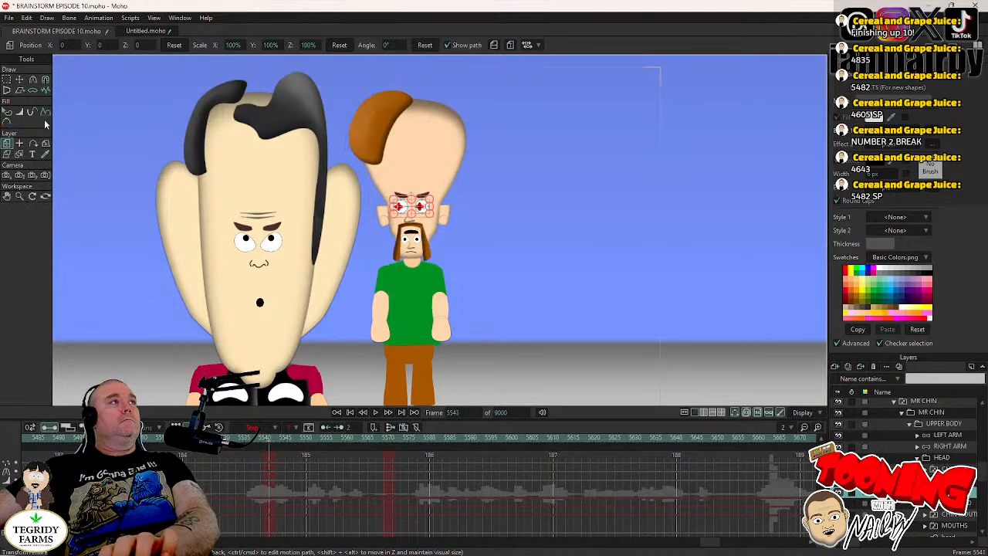
key(g)
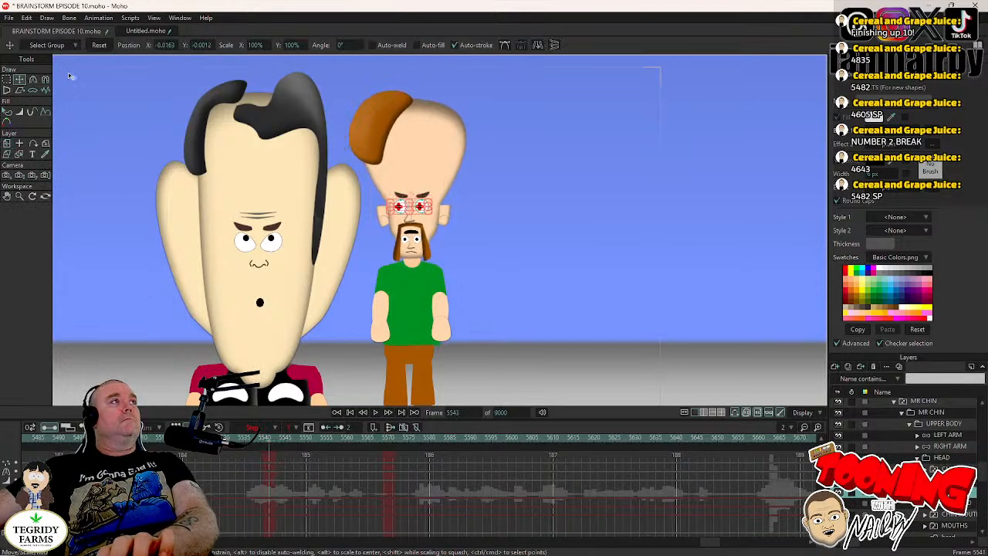
click(99, 44)
drag(273, 456, 270, 488)
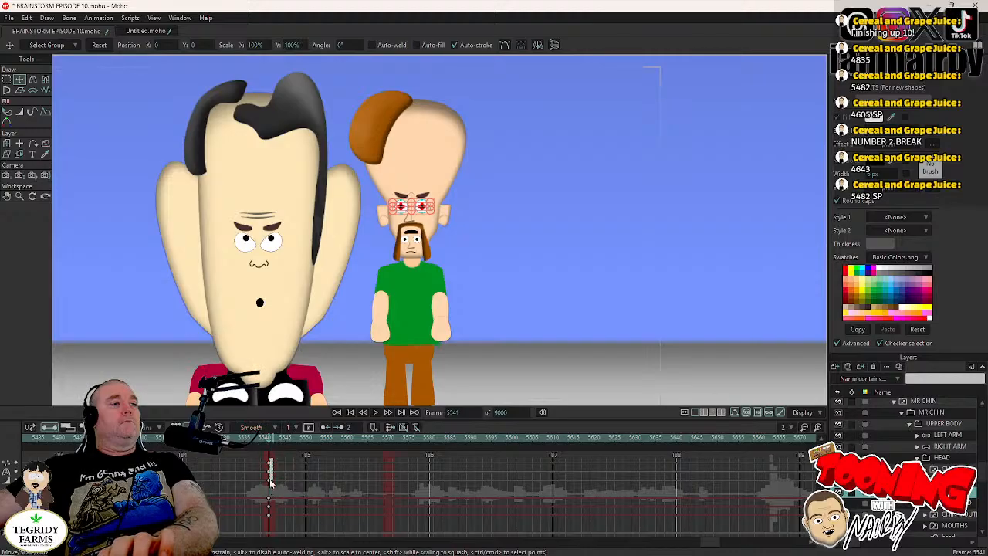
right_click(270, 482)
click(280, 457)
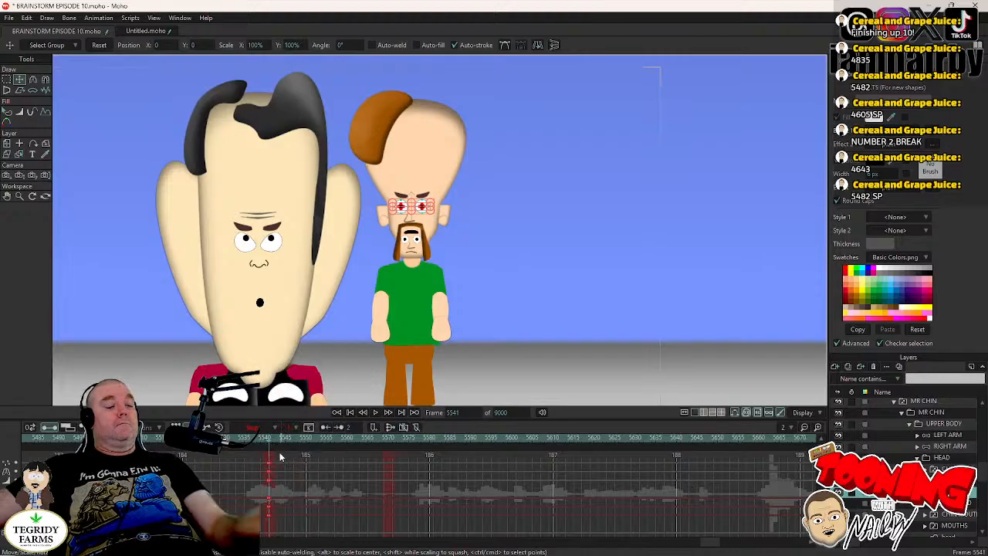
key(ctrl+s)
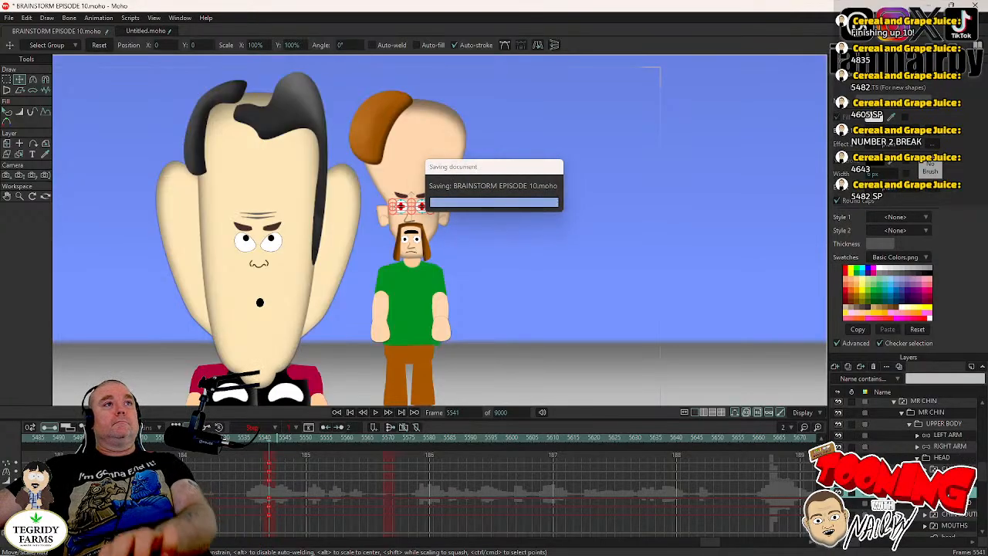
- Find the blink near frame 5569, keyframe MR CHIN's HEAD layer at frame 5568, and tilt the head clockwise at frame 5572
click(943, 480)
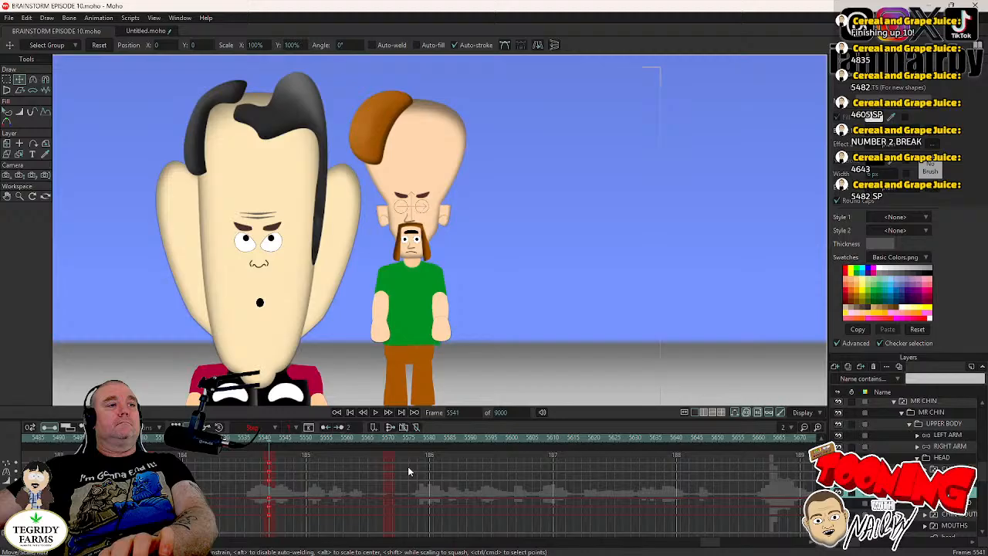
click(385, 438)
key(Left)
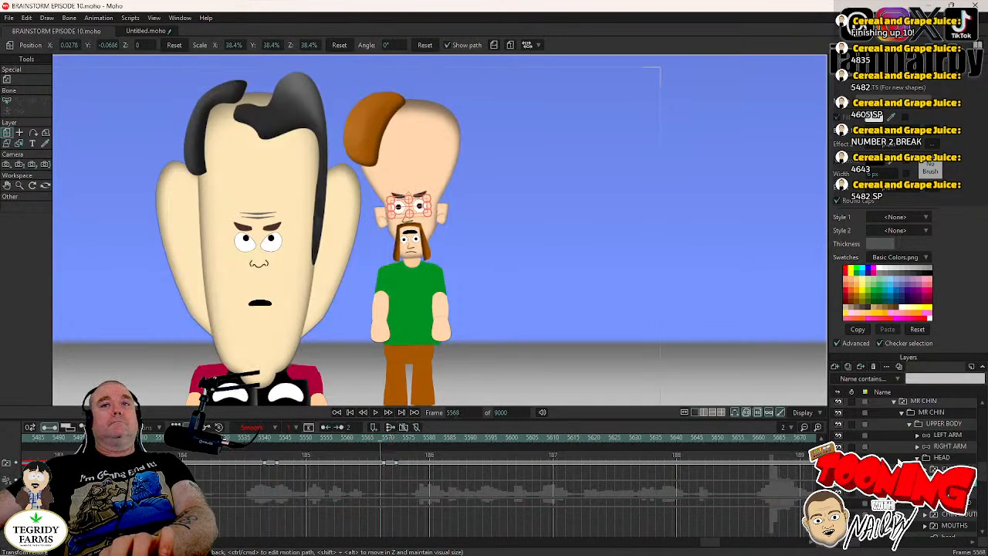
click(942, 458)
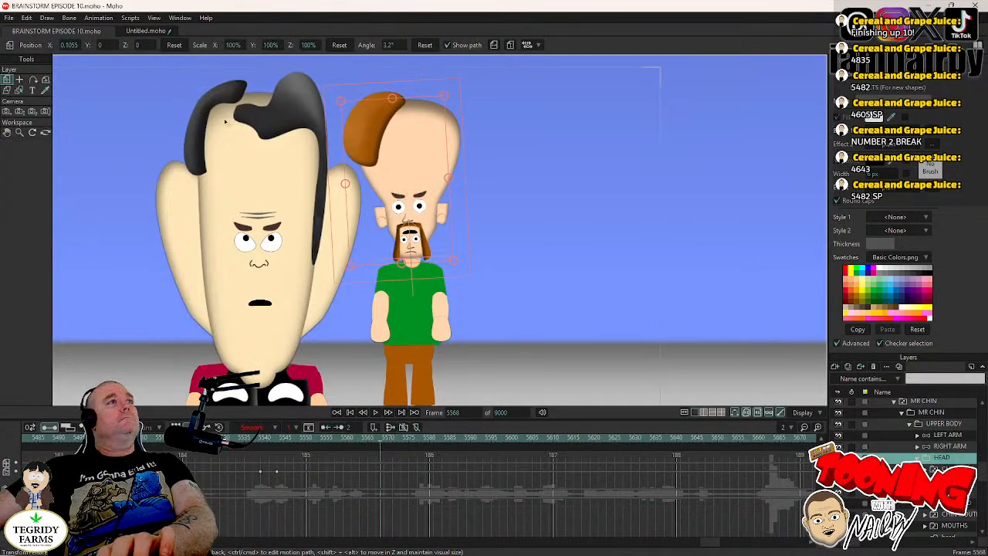
click(453, 194)
key(Right)
key(Right)
key(Right)
key(Right)
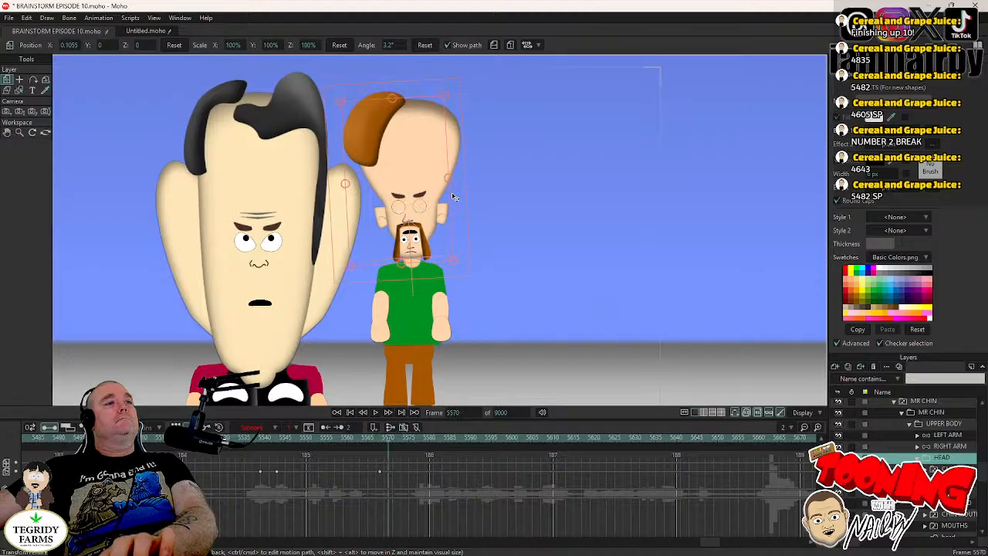
drag(454, 195, 456, 203)
key(Left)
key(Left)
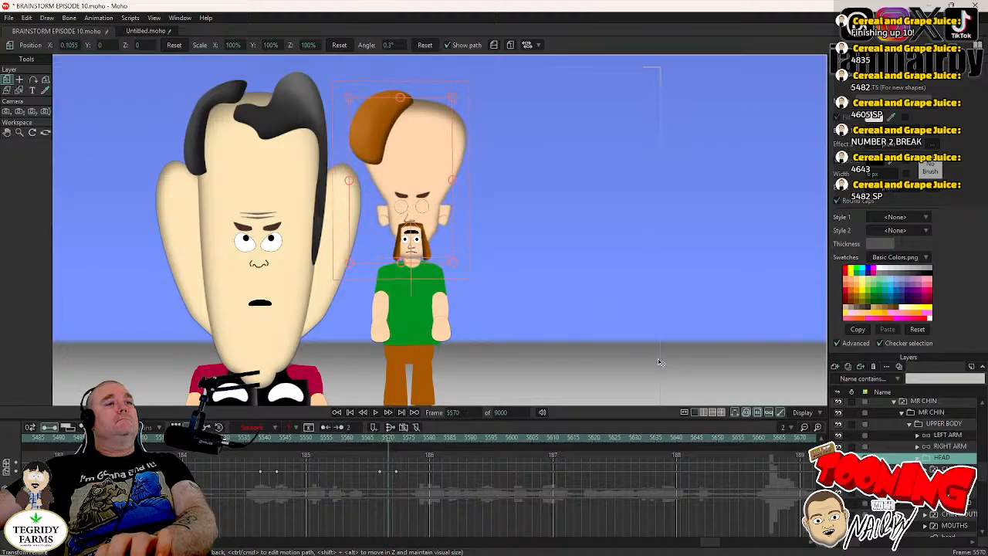
- At frame 5570, raise MR CHIN's pupils to about X 0.0011, Y 0.0188, set the keyframes to Step interpolation, and save the project
click(937, 492)
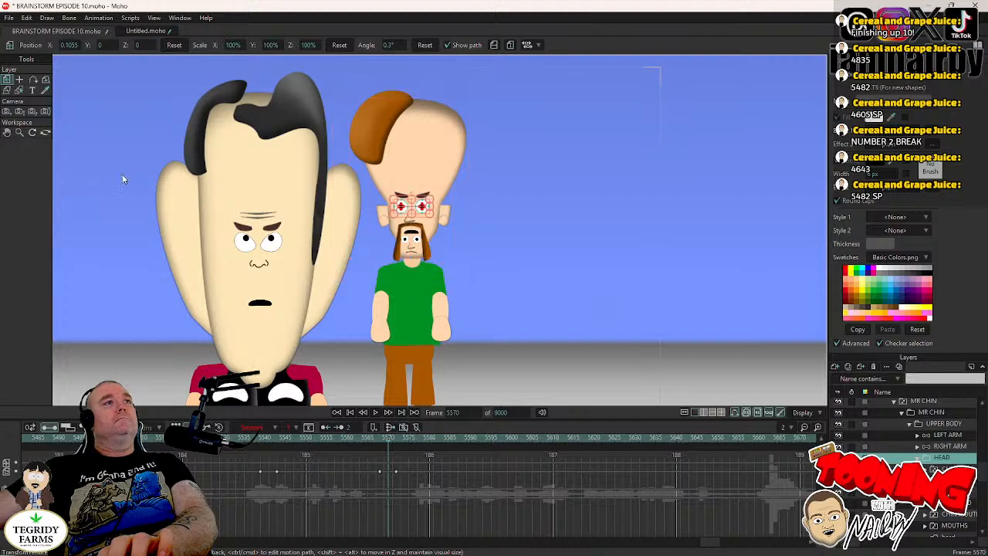
click(19, 80)
scroll(378, 194, up, 5)
click(359, 238)
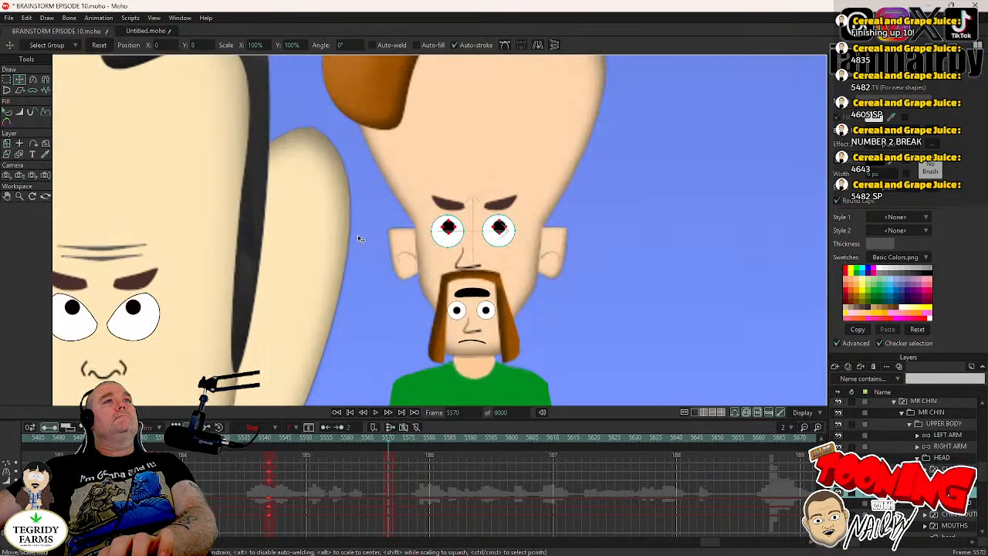
drag(366, 256, 367, 256)
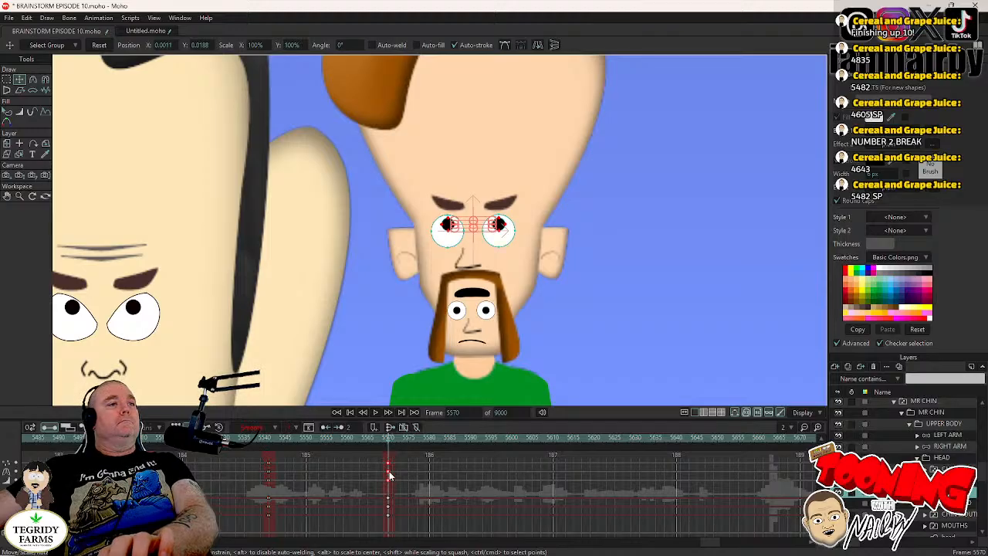
right_click(388, 479)
click(402, 460)
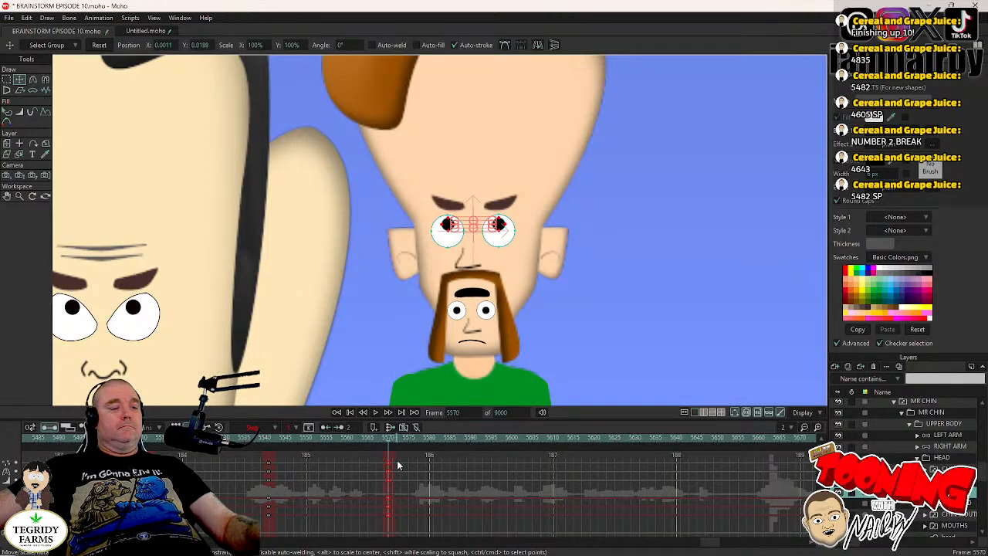
key(ctrl+s)
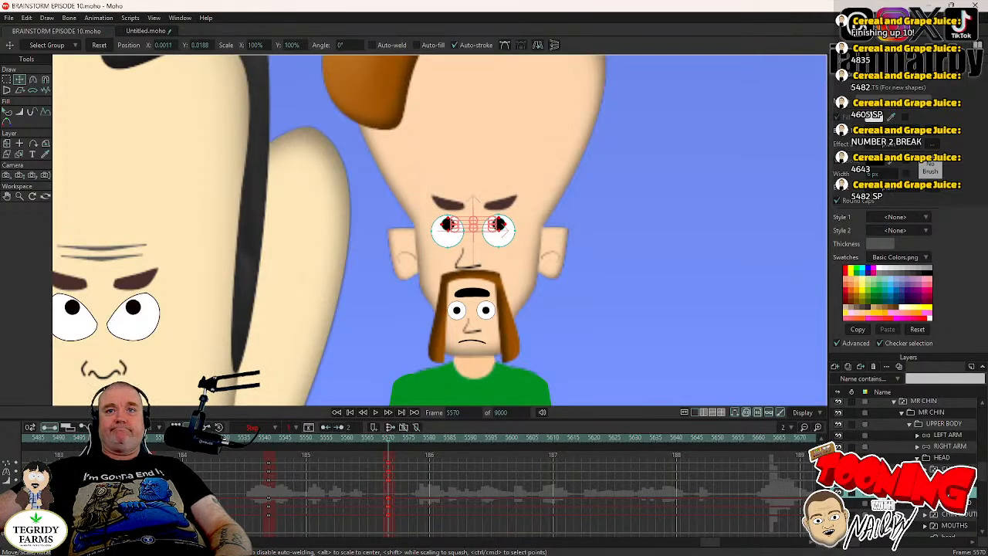
- Inspect MR CHIN's eye and blink layers around frame 5508 with both characters framed in view
click(943, 480)
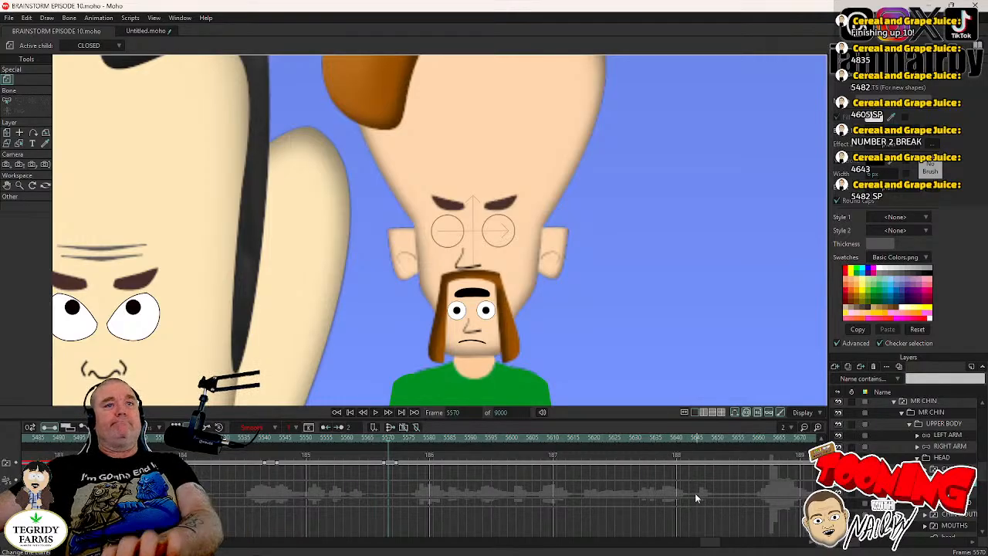
drag(176, 438, 133, 438)
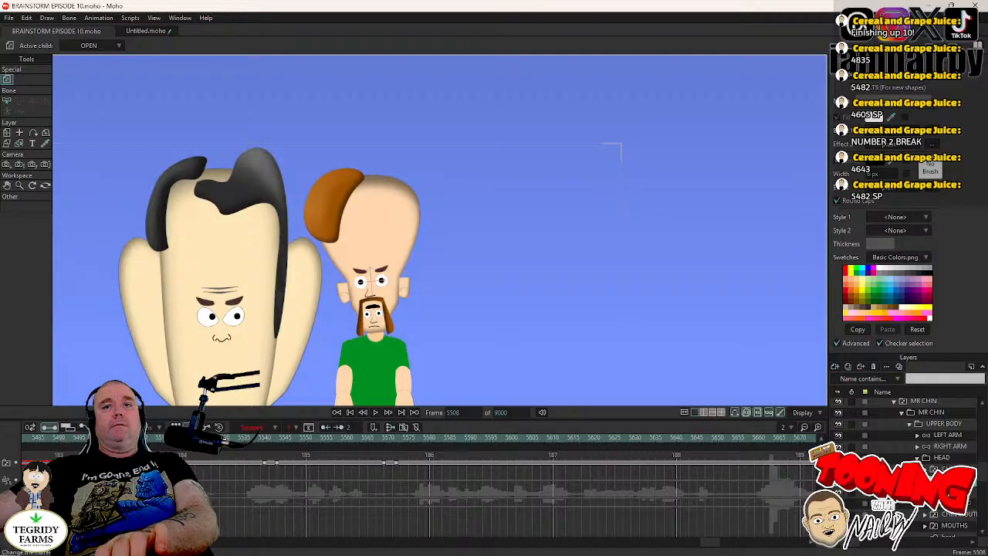
click(925, 469)
click(946, 469)
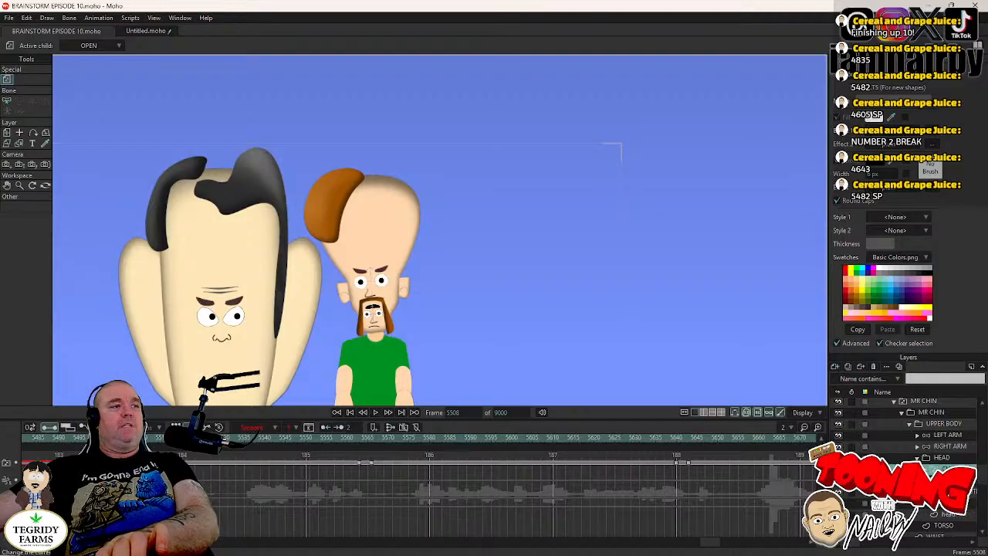
click(947, 481)
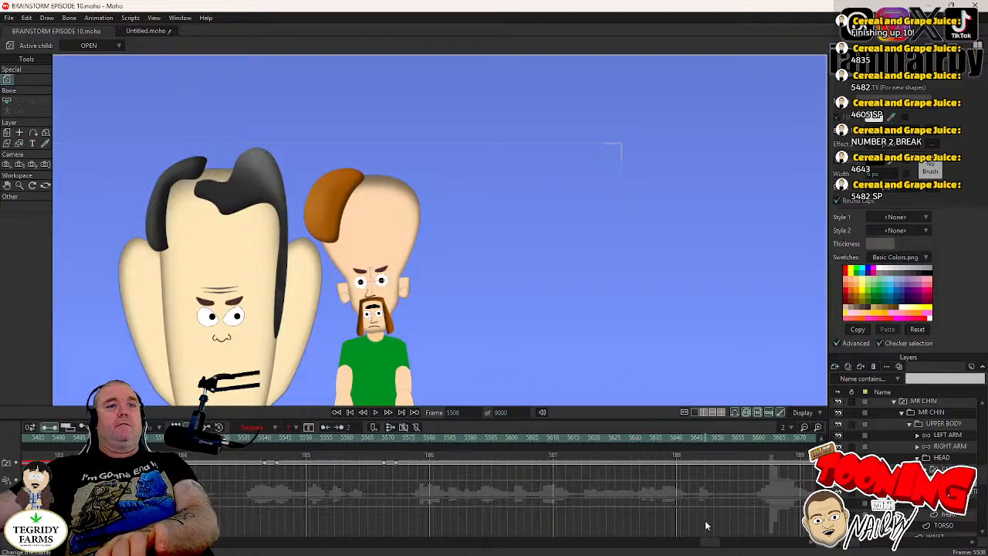
scroll(573, 280, down, 5)
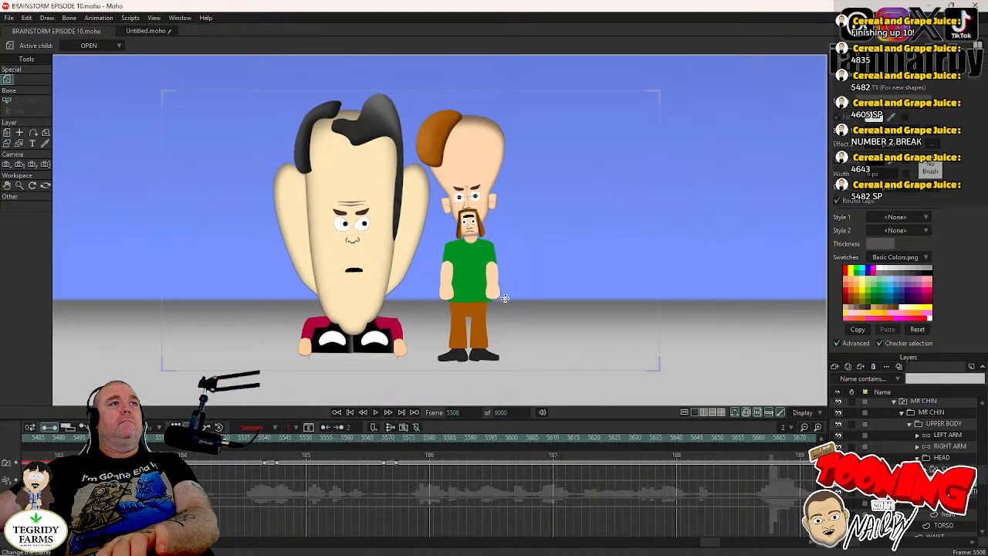
drag(505, 299, 516, 283)
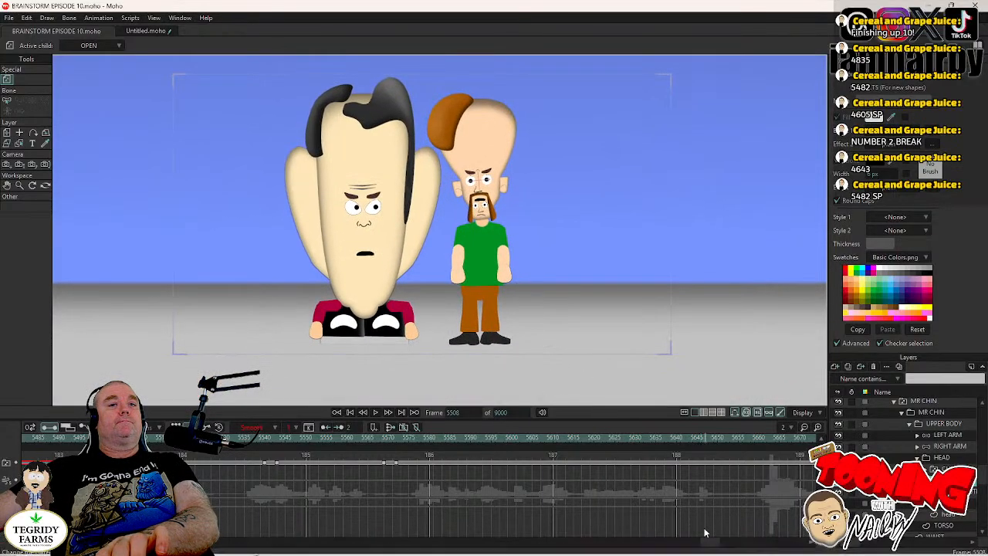
scroll(706, 539, up, 4)
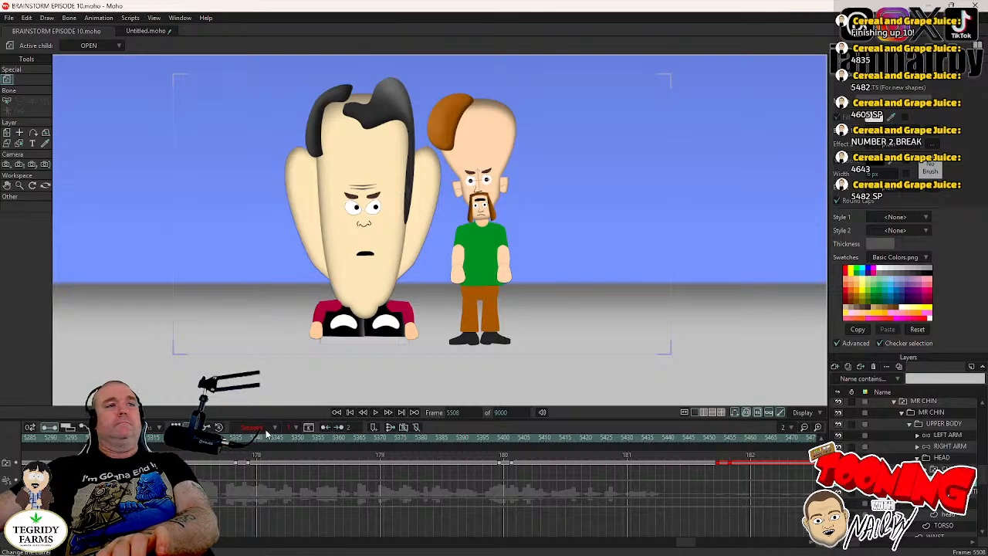
- Play the animation from frame 5482 to review MR CHIN's head and pupil movements
double_click(463, 412)
text(5)
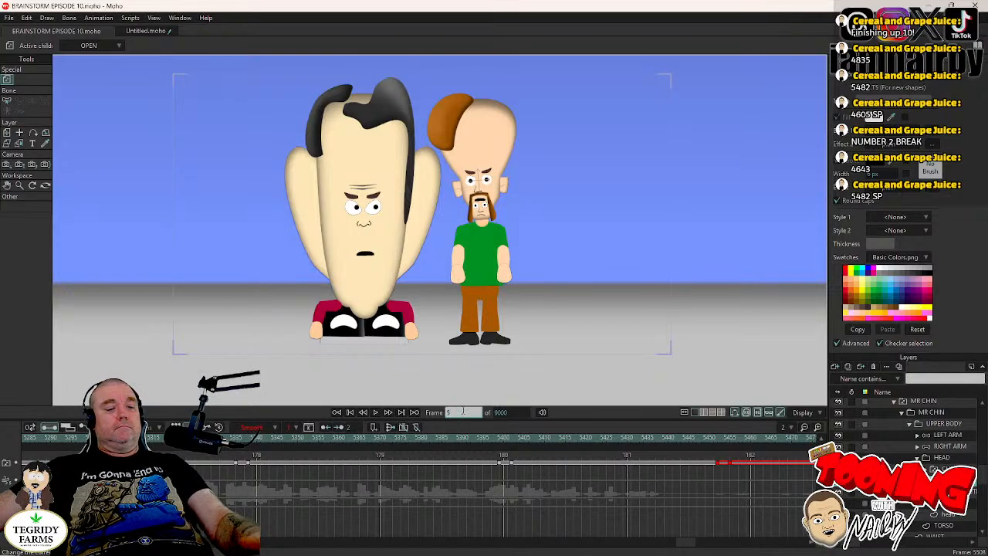
text(482)
key(Return)
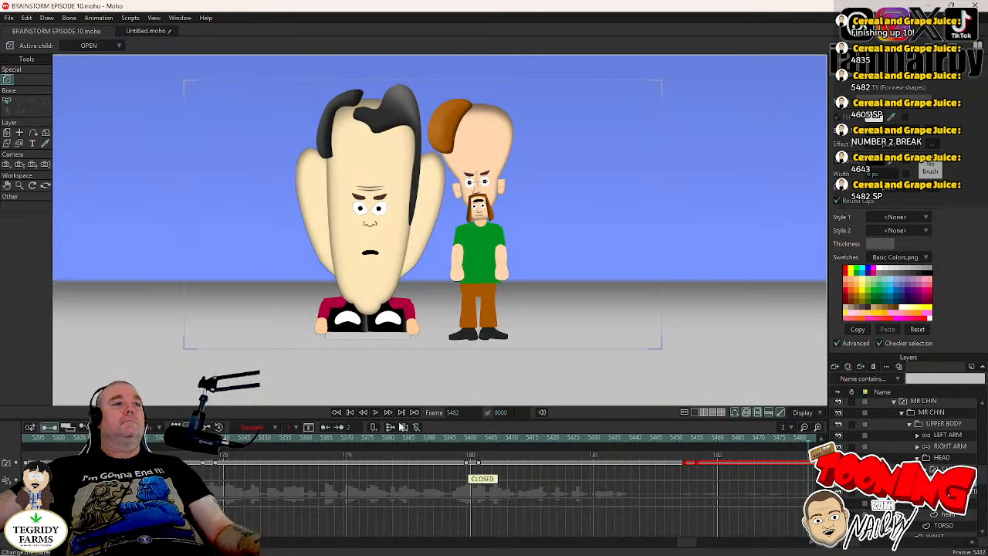
click(377, 415)
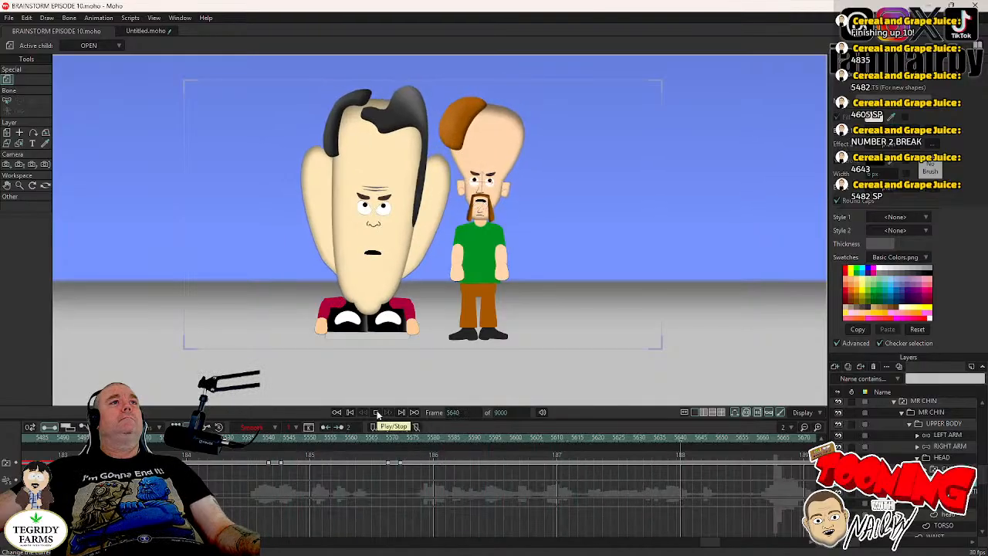
click(377, 414)
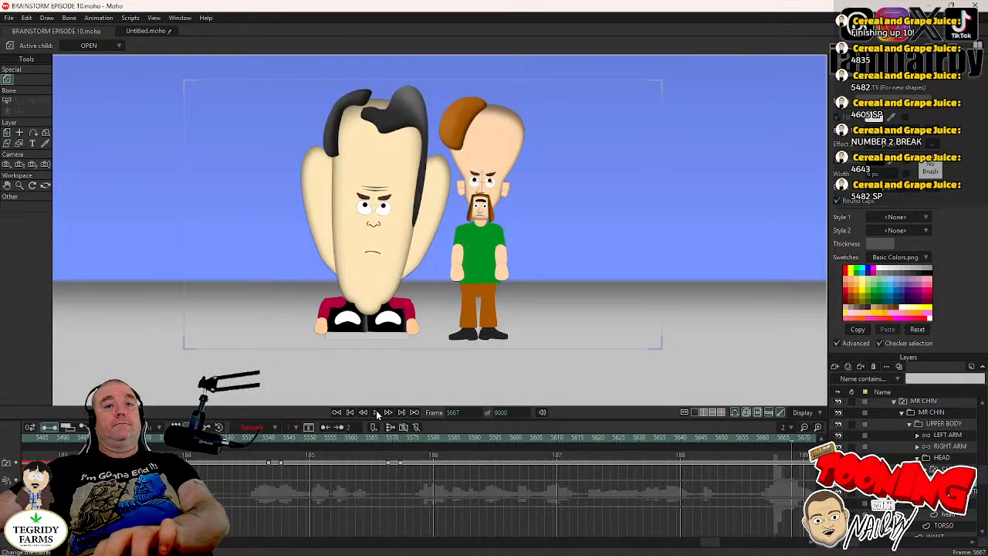
- At frame 5659, keyframe the camera's current position with the Track Camera tool
key(Left)
key(Left)
key(Left)
key(Left)
key(Left)
key(Left)
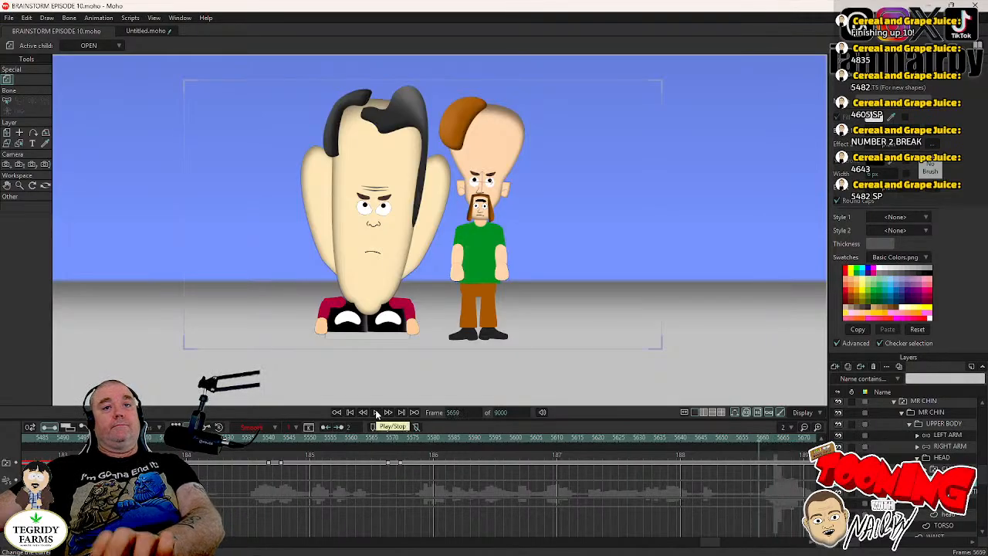
key(Right)
key(Left)
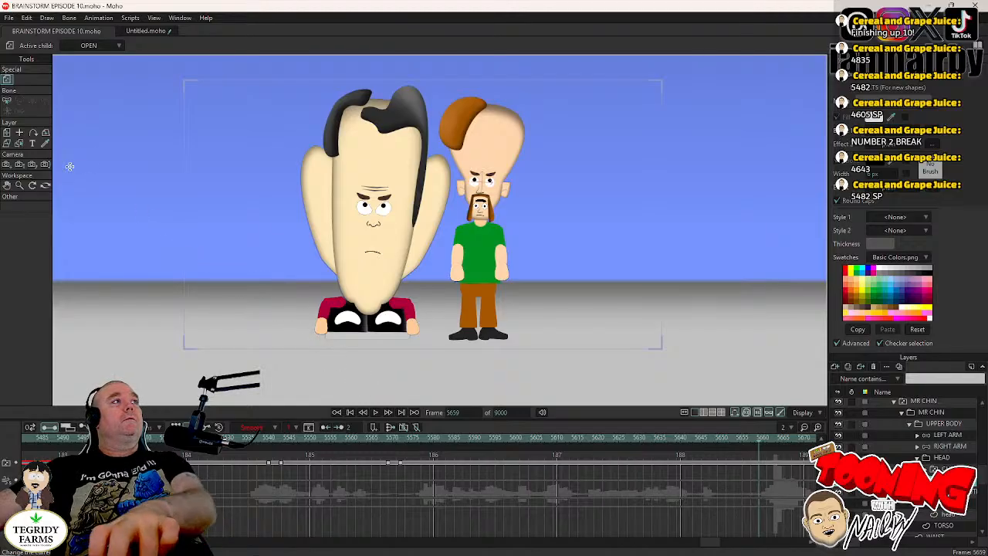
click(7, 165)
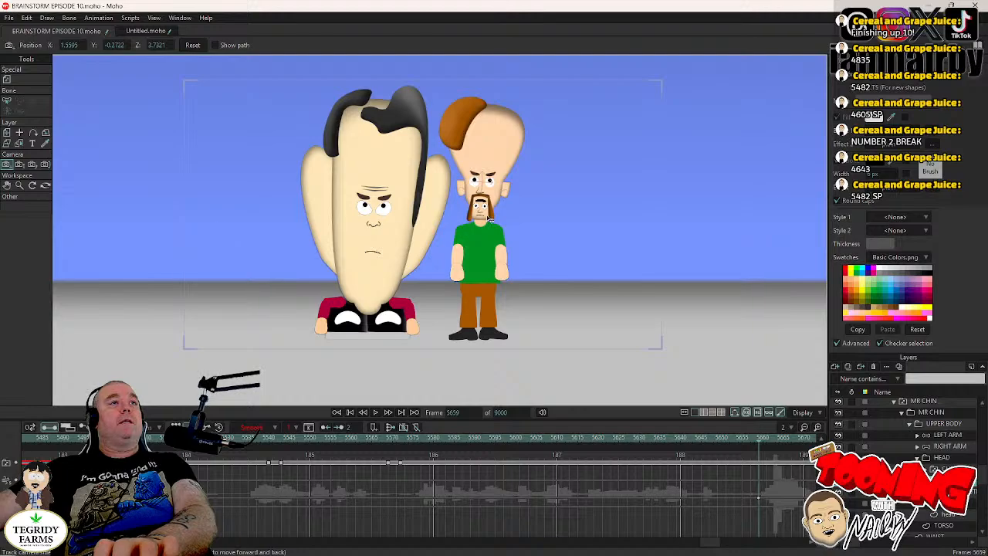
scroll(487, 244, down, 5)
drag(487, 244, 483, 294)
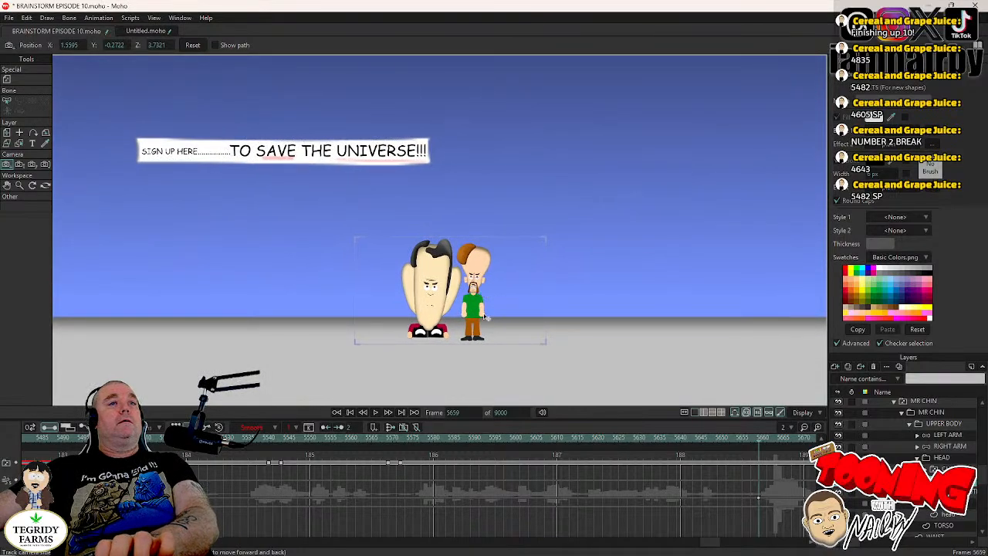
- At frame 5668, track the camera straight up above the characters to about Y 1.5024
click(374, 413)
click(375, 414)
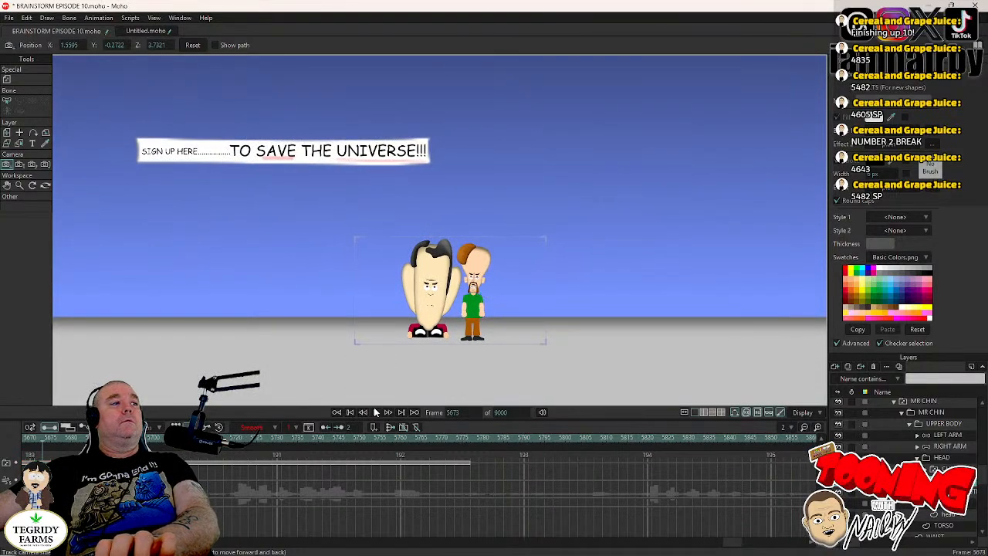
key(Left)
scroll(487, 214, down, 2)
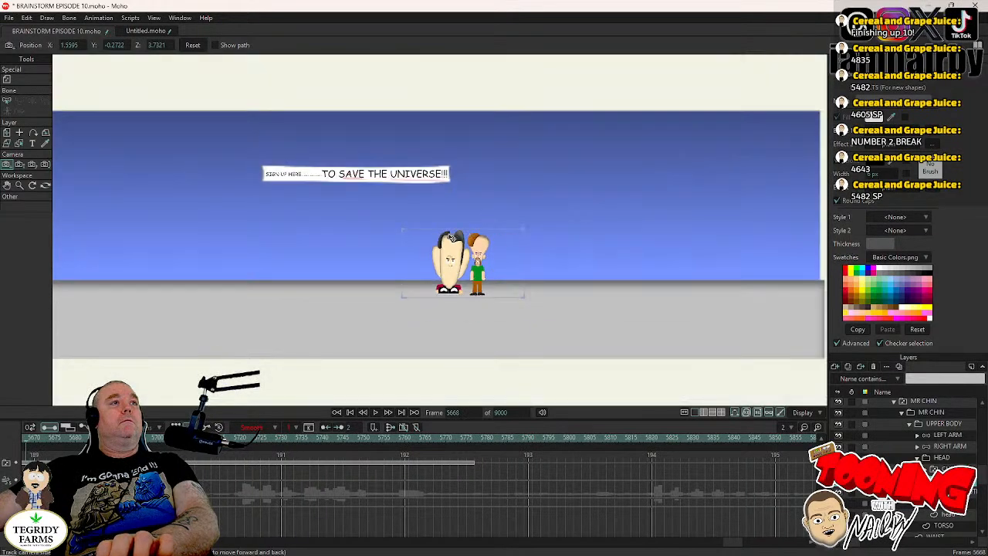
scroll(447, 234, up, 3)
drag(398, 275, 459, 238)
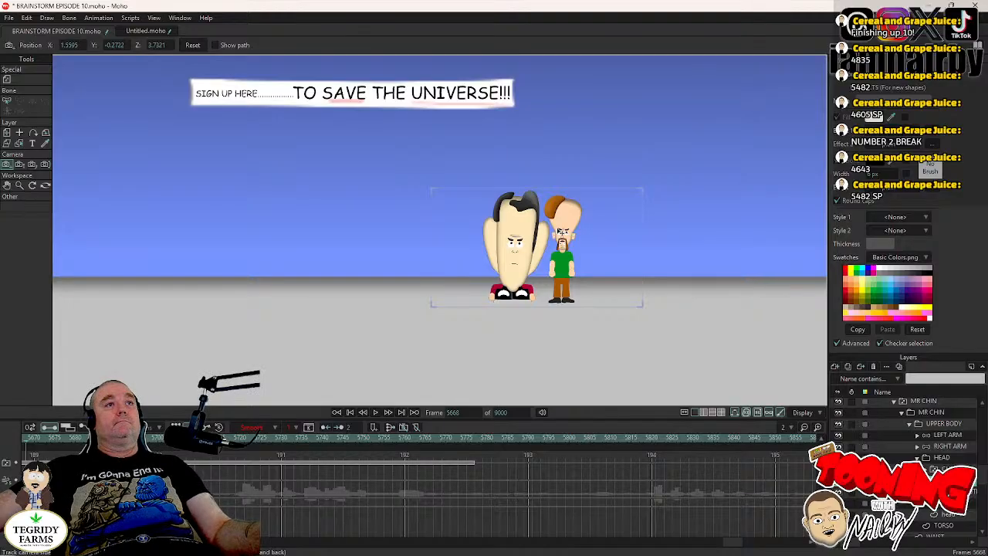
drag(553, 164, 547, 336)
- Play back the upward camera move, step back through its frames to check the timing, and save the project
mouse_move(734, 544)
mouse_down()
mouse_move(701, 546)
mouse_move(718, 545)
mouse_up()
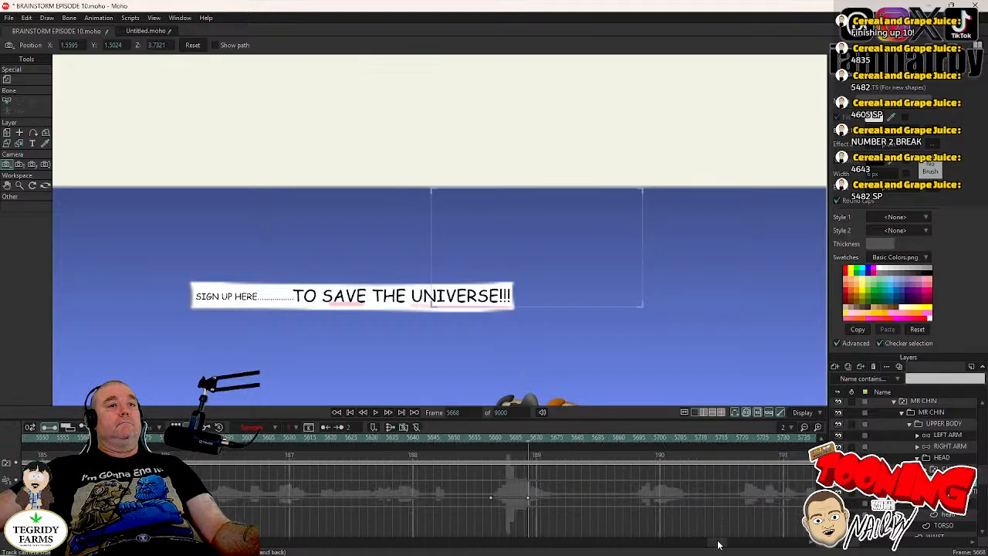
click(456, 448)
click(376, 414)
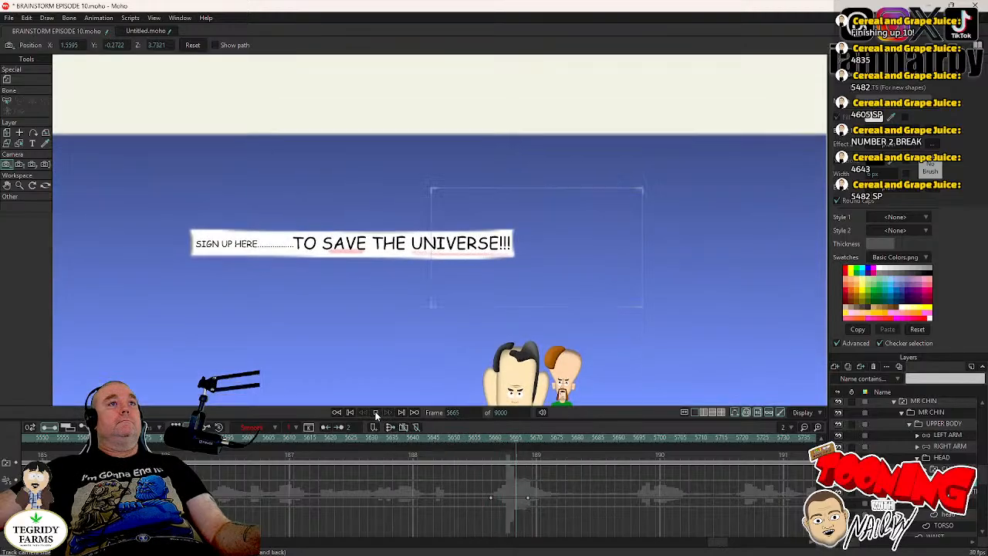
click(376, 413)
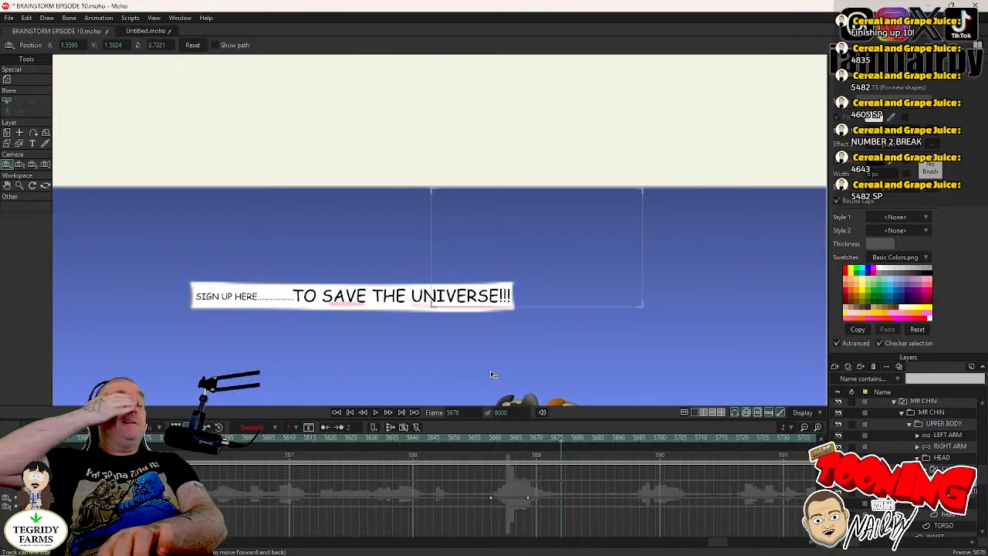
key(Left)
key(Left)
key(Left)
key(Left)
key(Left)
key(Left)
key(Left)
key(Left)
key(Left)
key(Left)
key(Left)
key(Left)
key(Left)
key(Left)
key(Left)
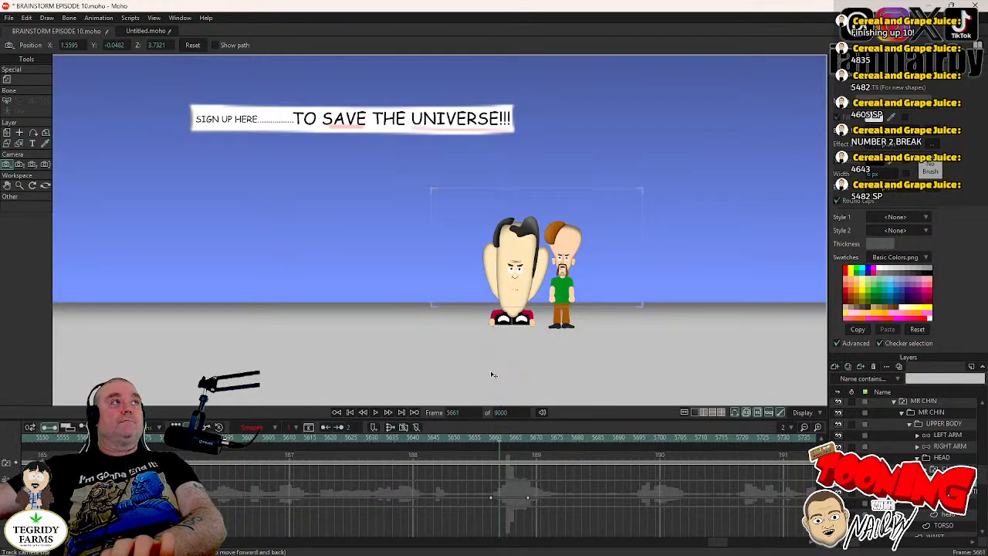
key(Left)
key(ctrl+s)
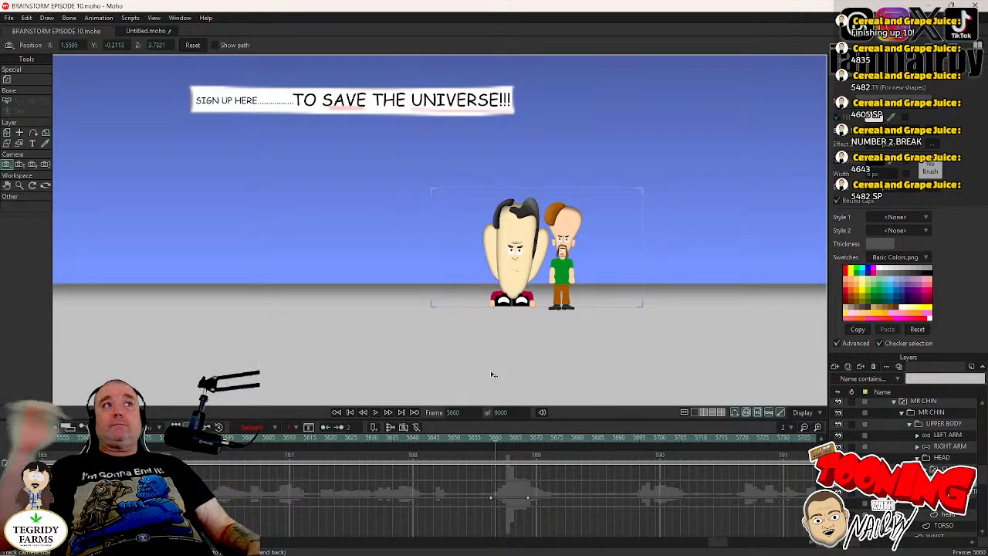
- Collapse the CHIN & TORSO group and advance to frame 5668, where the camera move ends
key(comma)
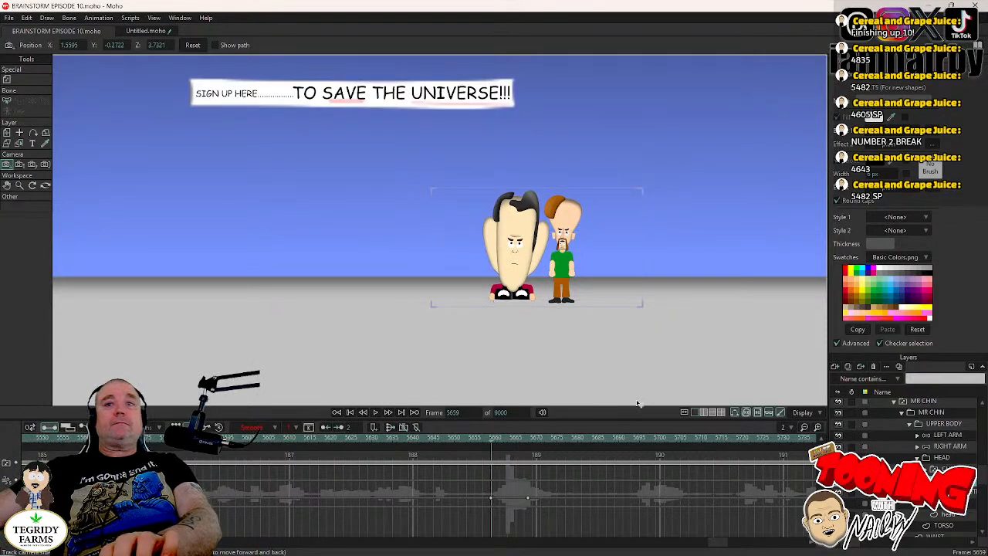
scroll(928, 448, up, 2)
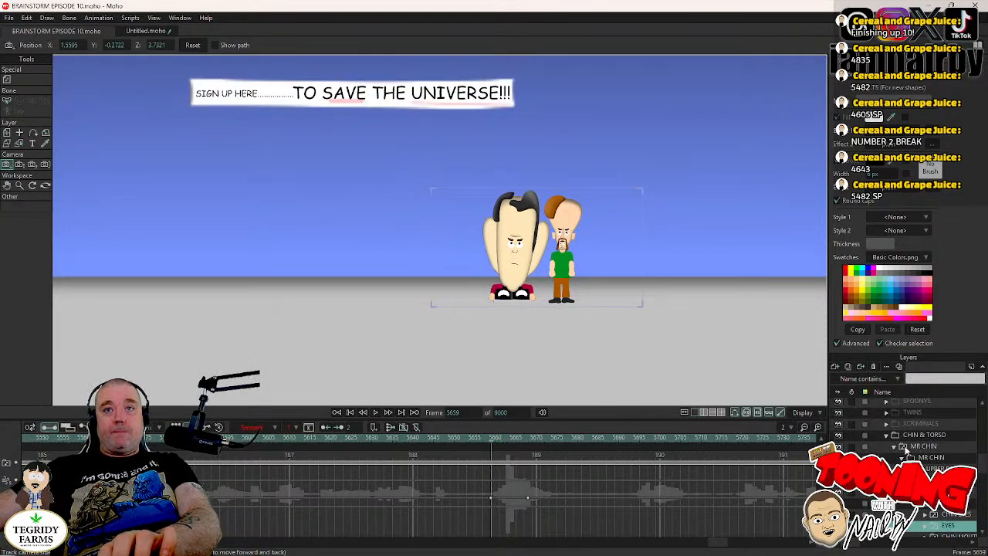
click(888, 437)
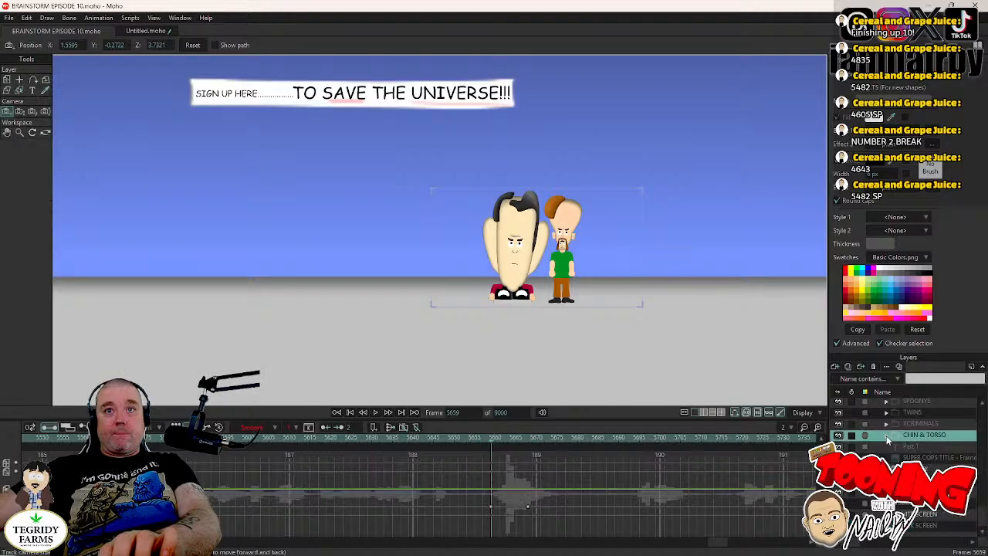
key(Right)
key(Right)
key(Right)
key(Right)
key(Right)
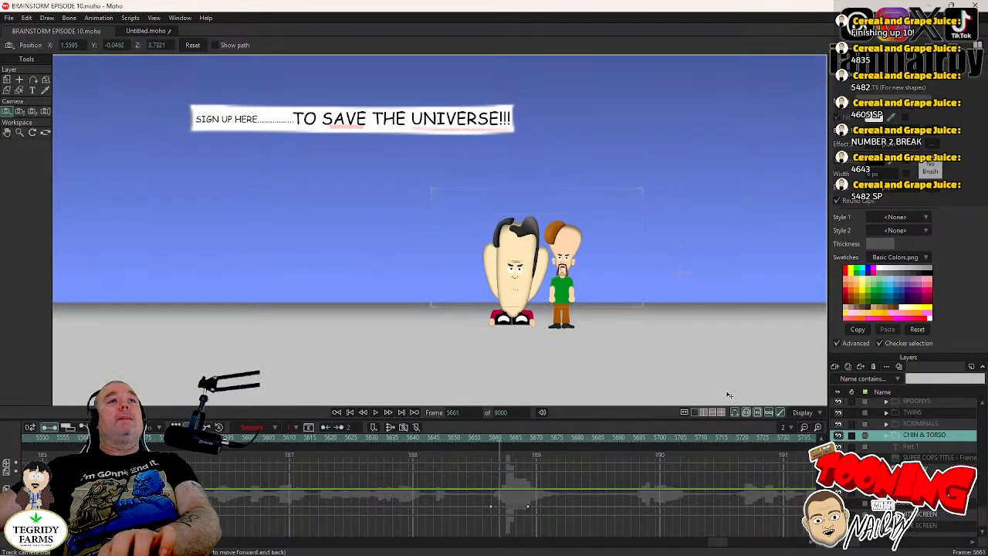
key(Right)
key(Right)
key(Right)
key(Right)
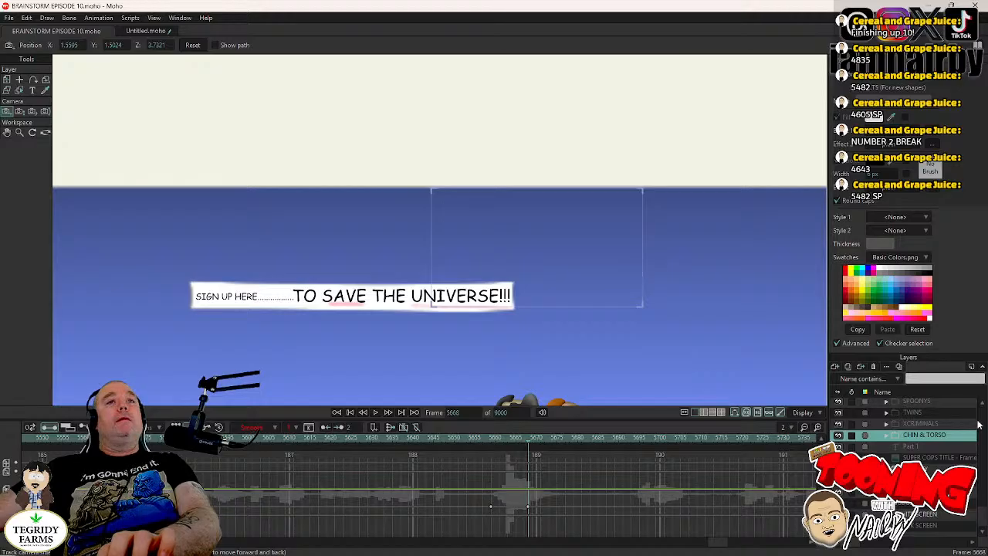
- Collapse the FACILITY group and turn off its visibility at frame 5668 in its layer settings
scroll(864, 395, down, 3)
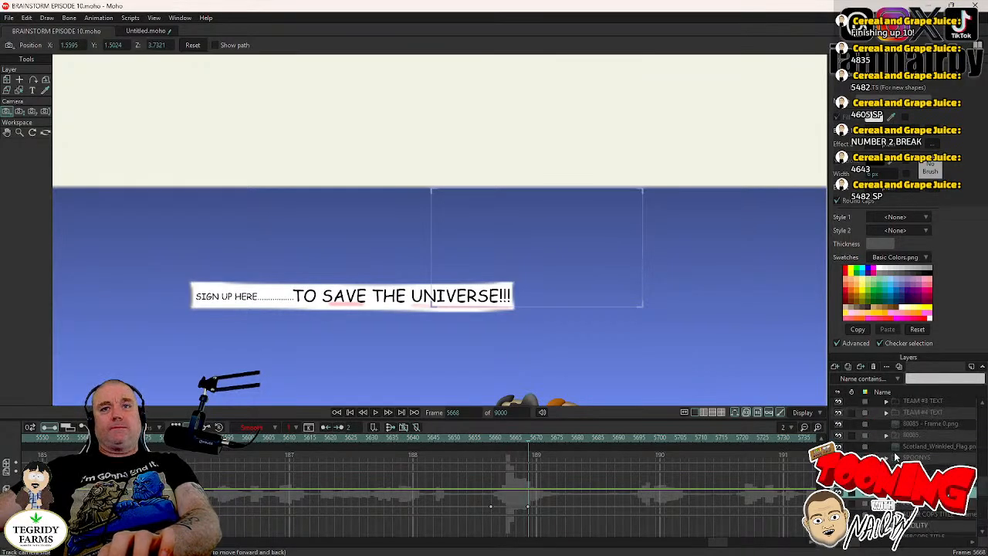
scroll(892, 446, up, 2)
scroll(880, 443, down, 7)
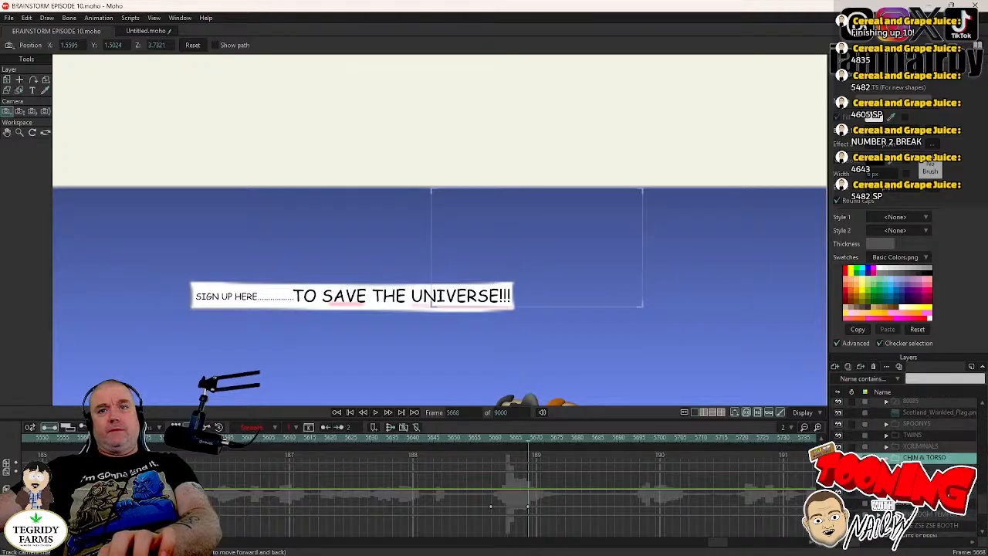
scroll(864, 396, up, 8)
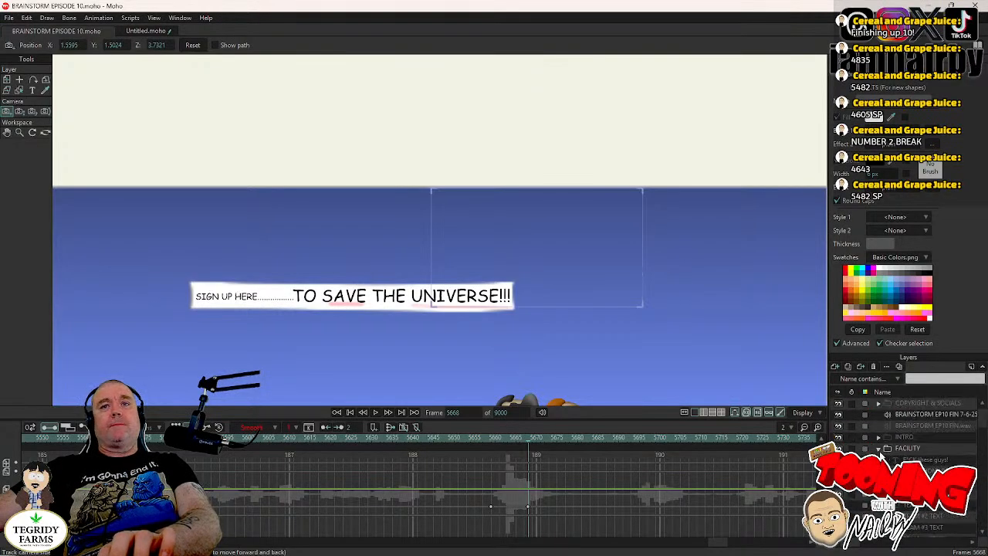
click(881, 450)
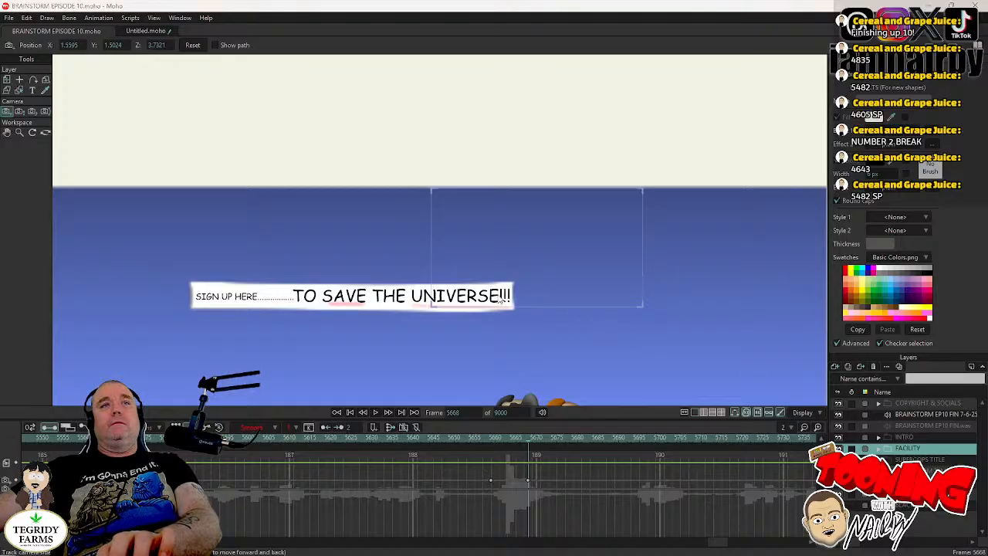
double_click(922, 449)
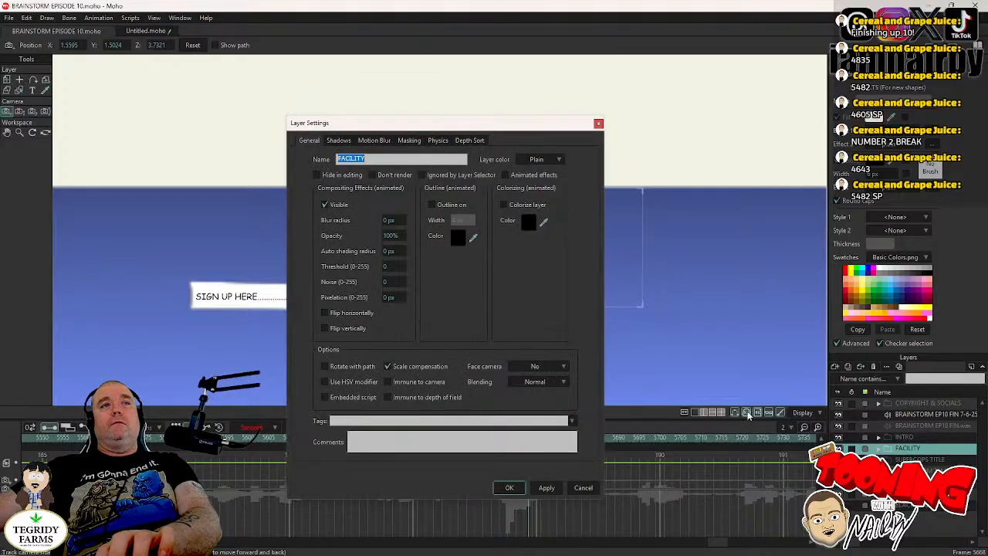
click(338, 206)
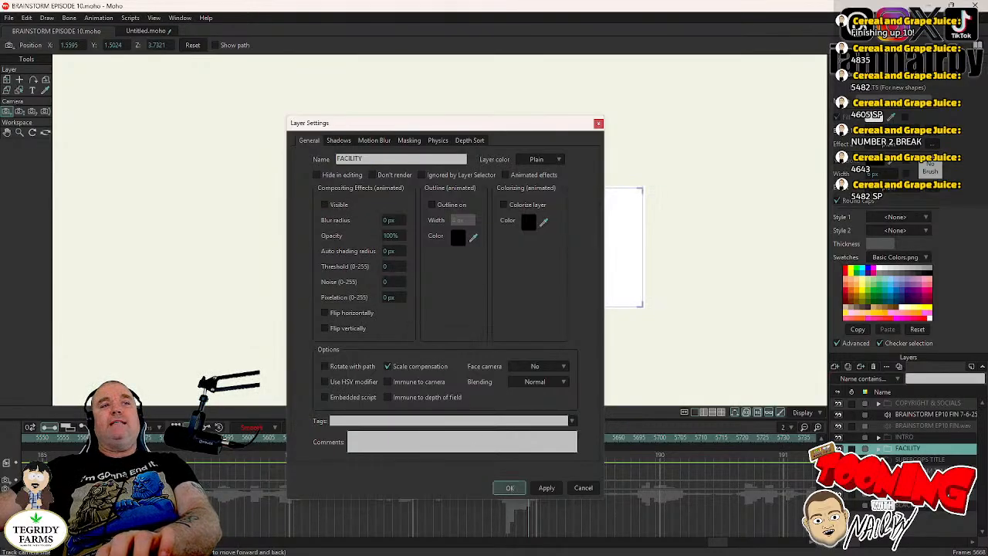
click(510, 488)
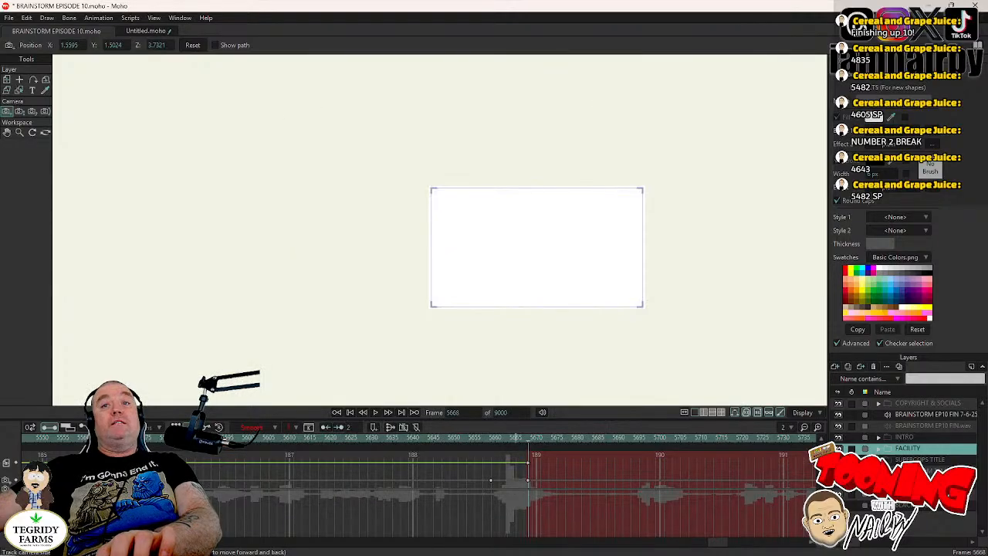
- Turn on the visibility of the LIVINGROOM TEMPLATE layer at frame 5668 in its layer settings
double_click(919, 470)
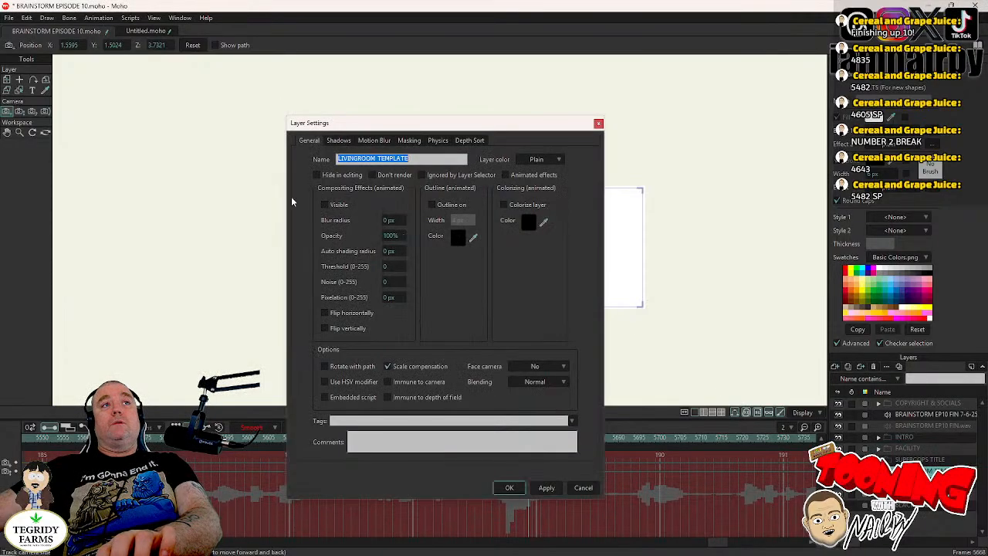
click(335, 207)
click(335, 207)
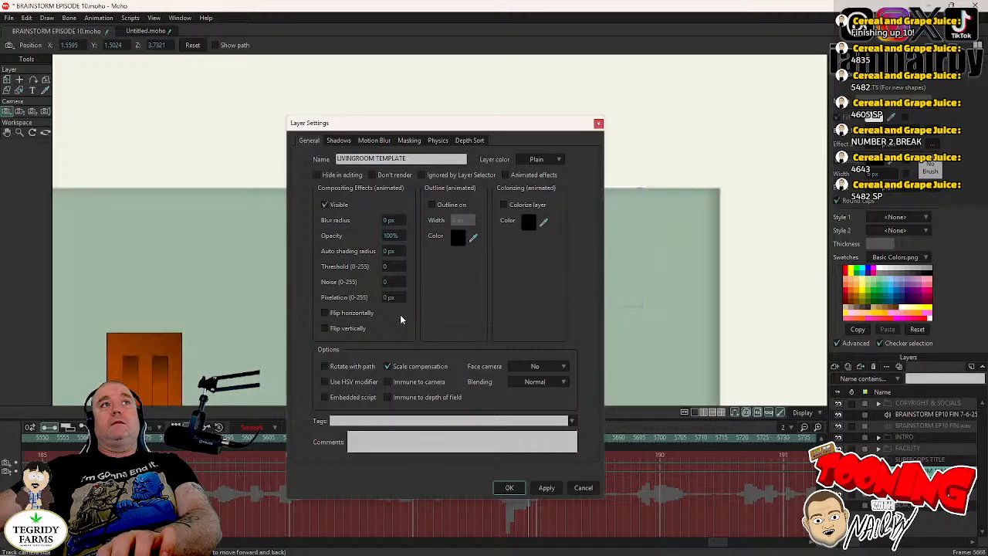
click(509, 488)
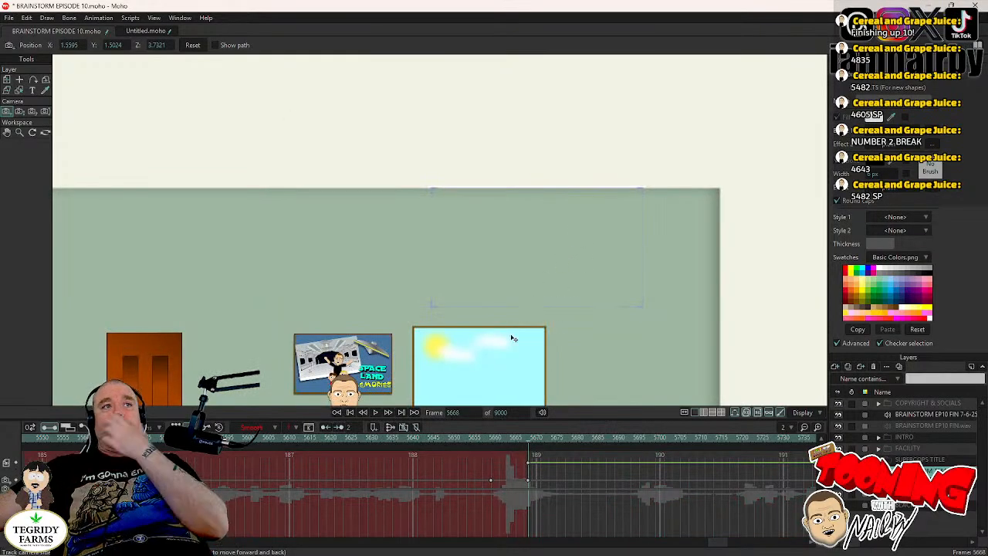
- Add camera zoom keyframes at frames 5659 and 5668 with the vertical field of view at 15.9 degrees
drag(515, 339, 434, 221)
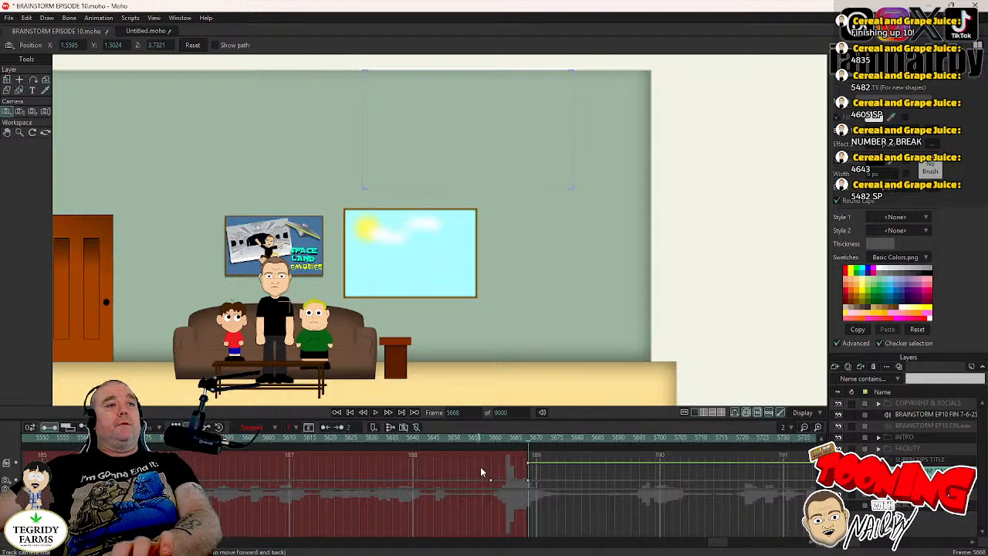
click(491, 444)
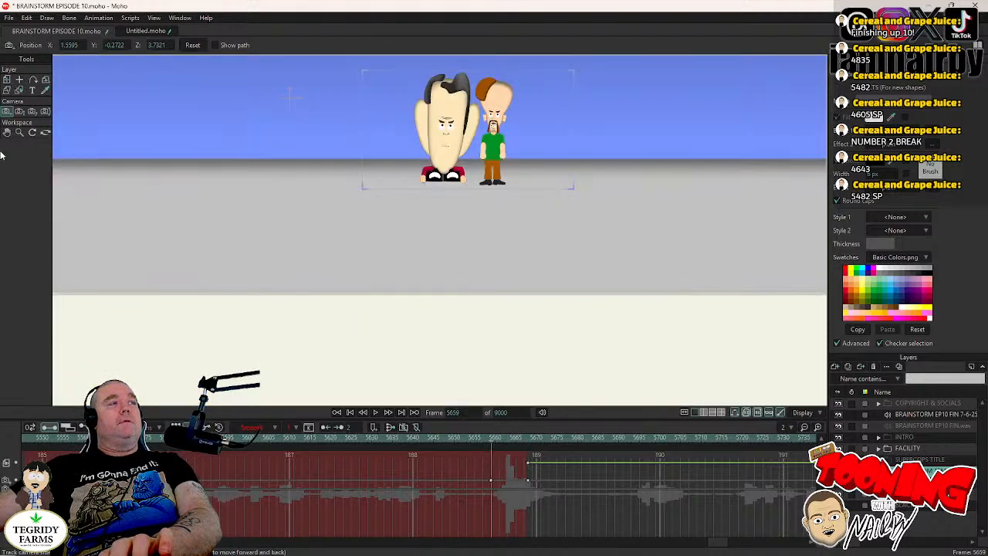
click(19, 111)
drag(155, 151, 288, 274)
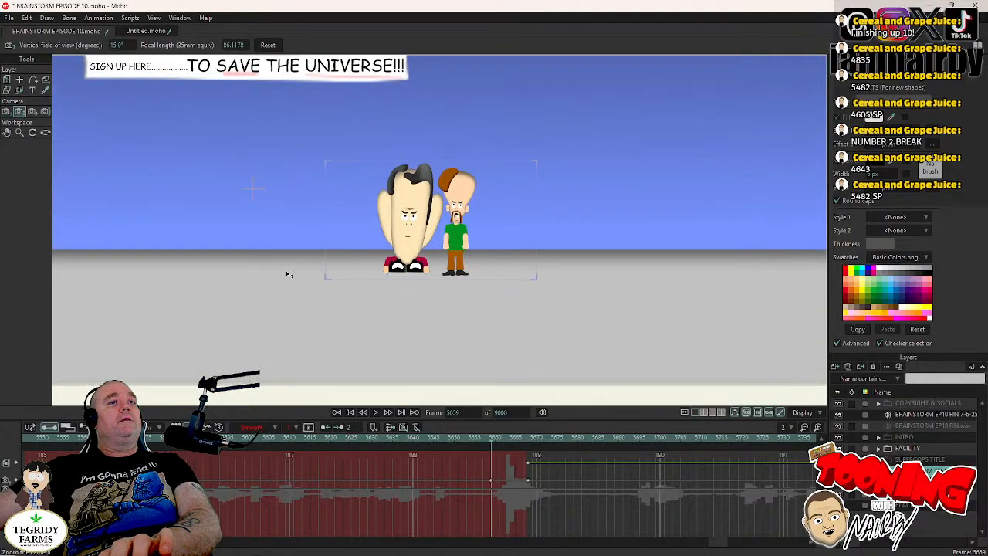
click(528, 443)
drag(468, 339, 488, 252)
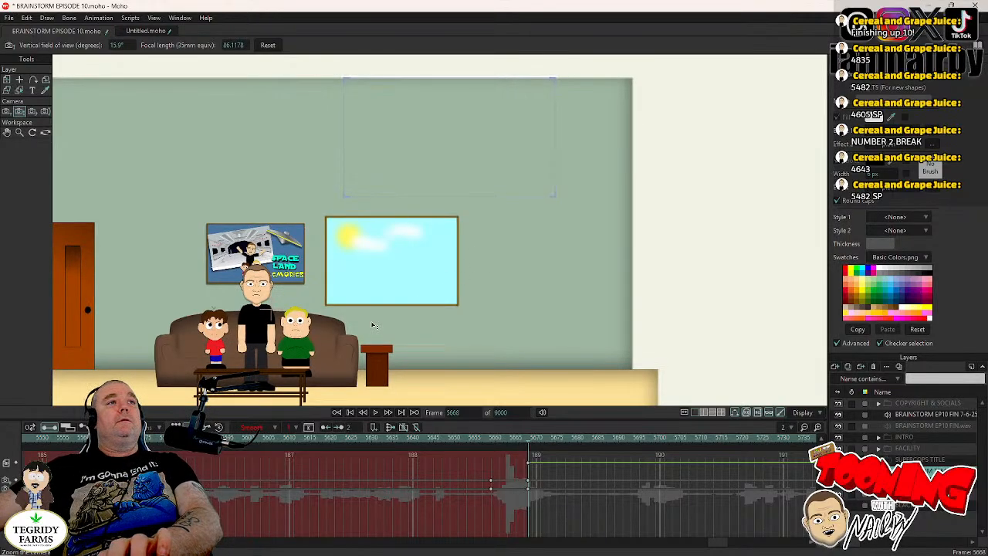
- Step back and forth between frames 5667 and 5668 to check the cut from the facility to the living room
key(ctrl+Left)
key(ctrl+Right)
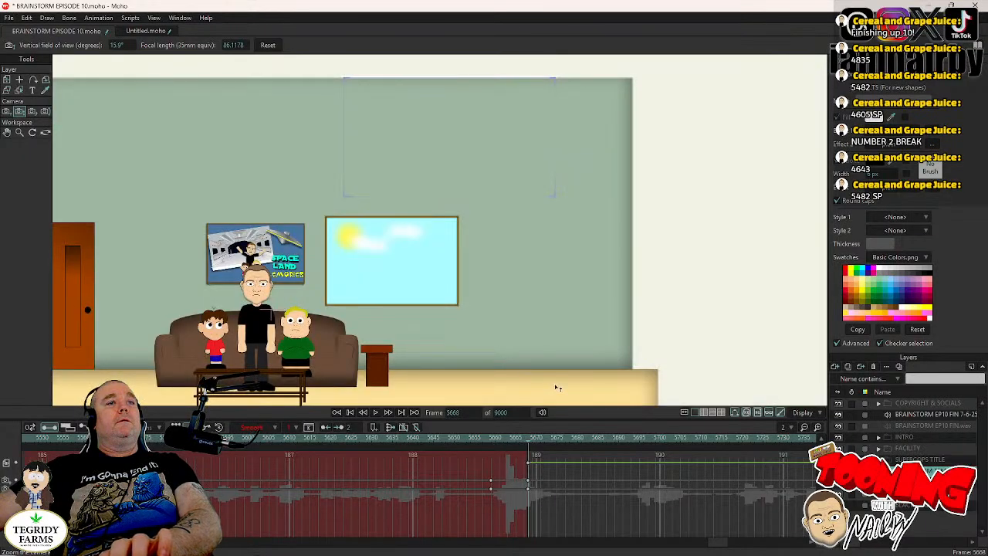
key(ctrl+Left)
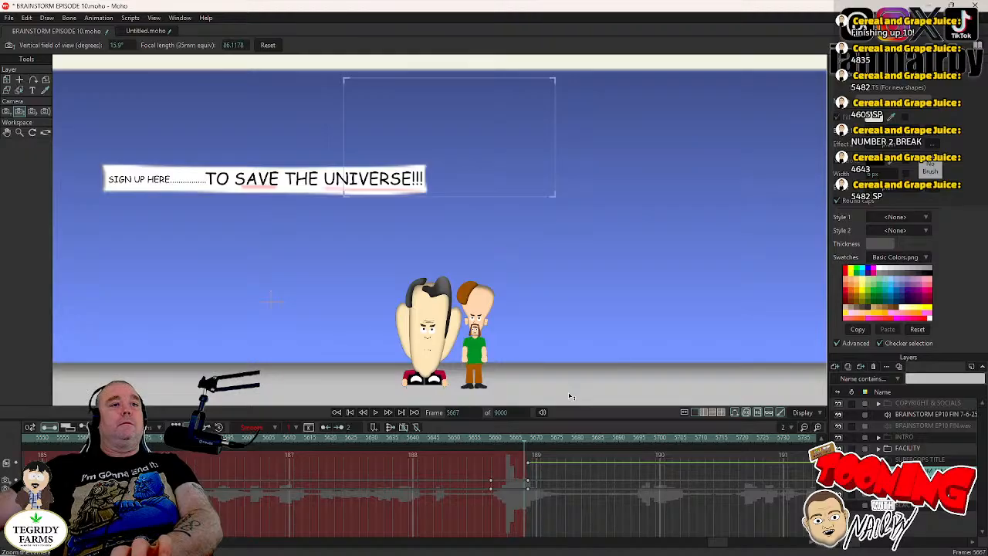
key(ctrl+Right)
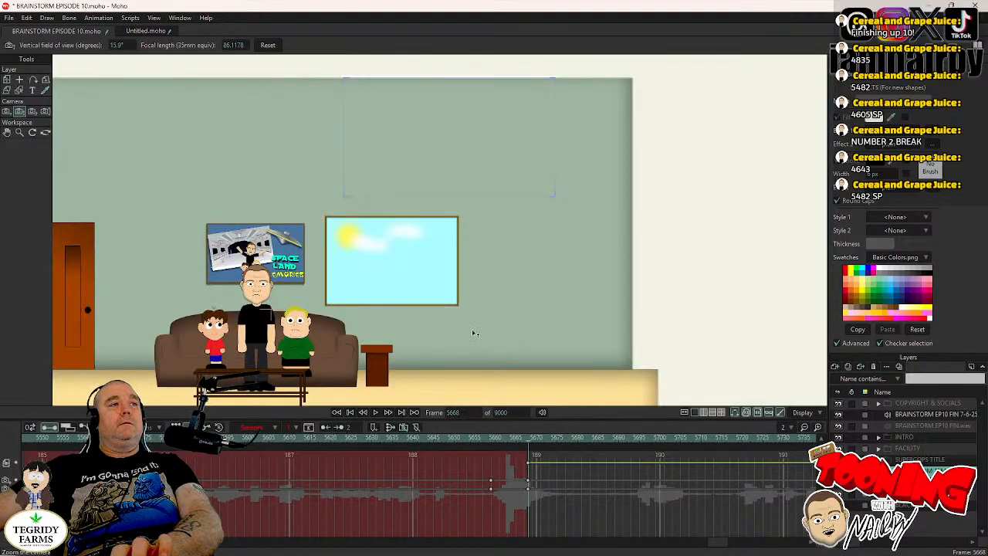
key(ctrl+Left)
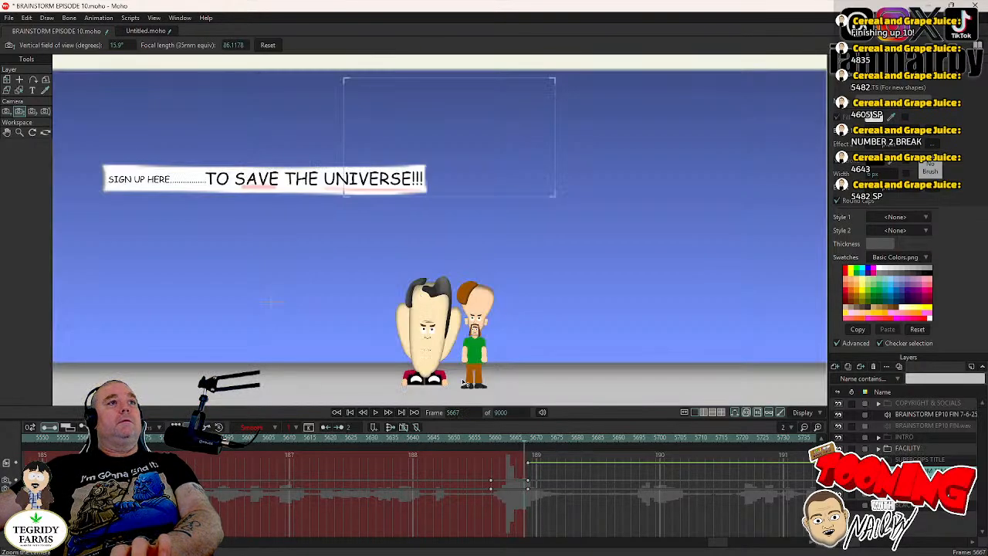
key(ctrl+Right)
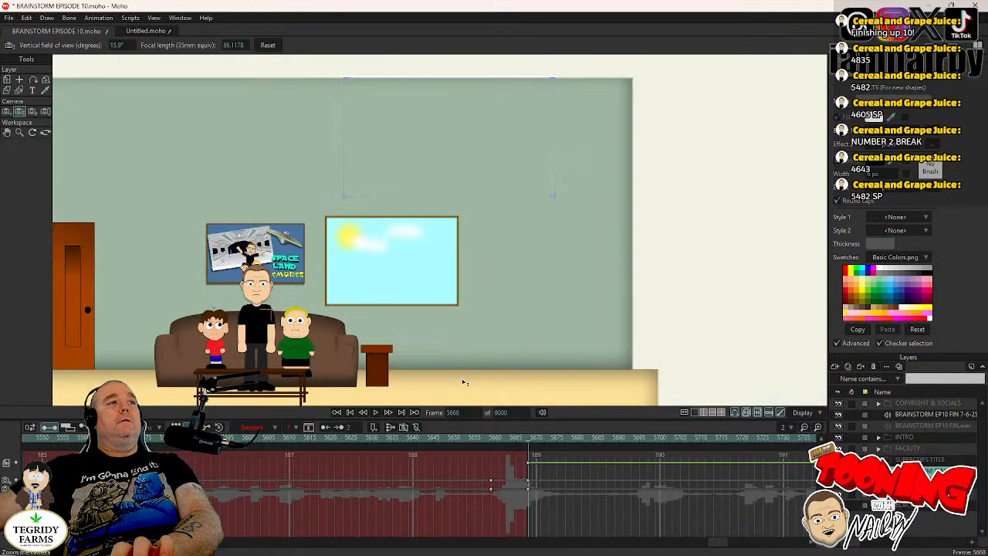
- At frame 5669, reset the camera position and track it to about X -0.1453, Y -0.0301 to frame the couch characters
key(ctrl+Right)
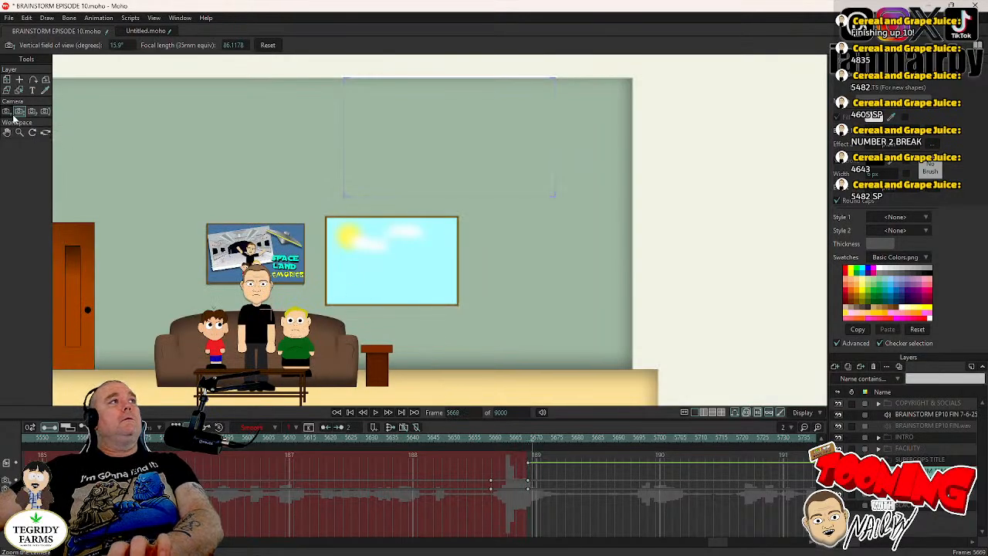
click(6, 112)
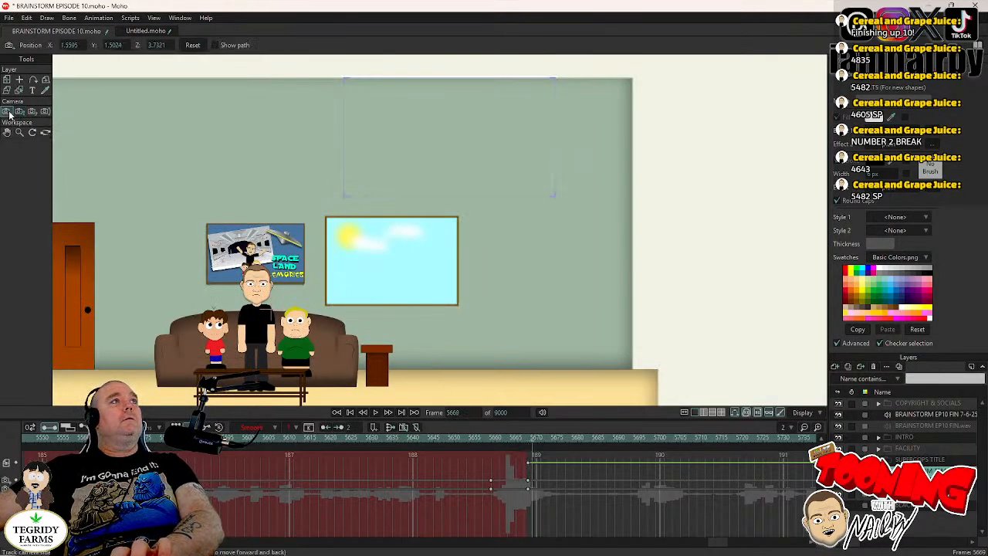
click(192, 45)
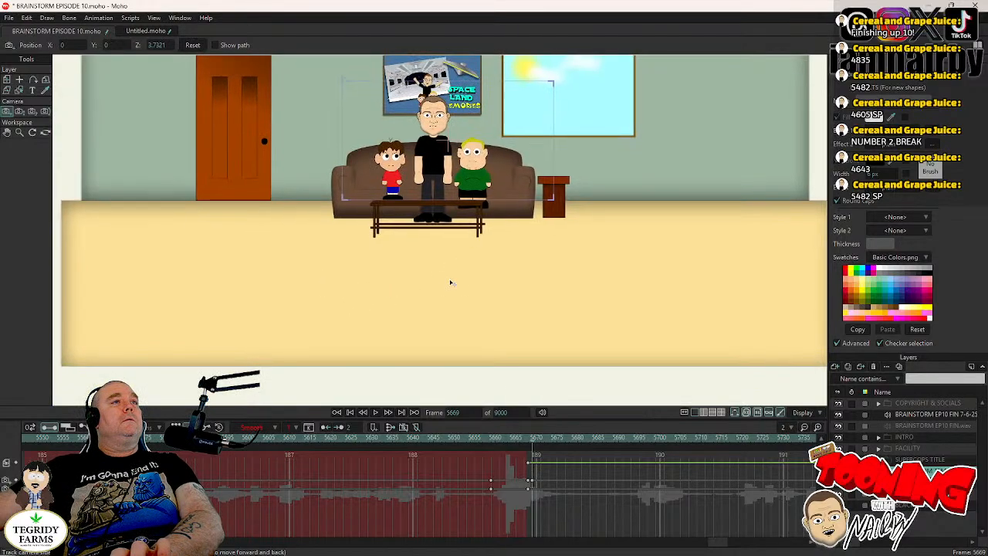
drag(451, 283, 422, 345)
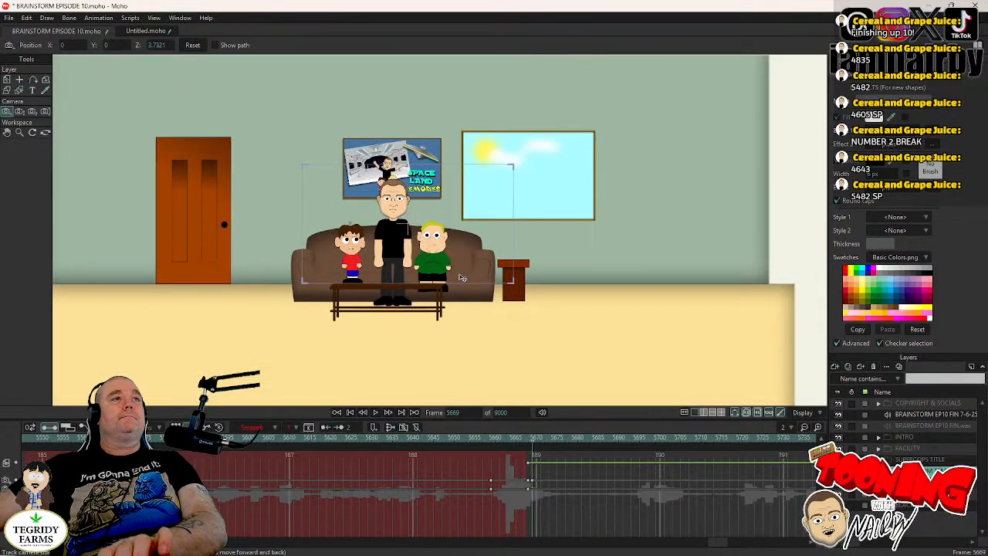
drag(454, 250, 475, 242)
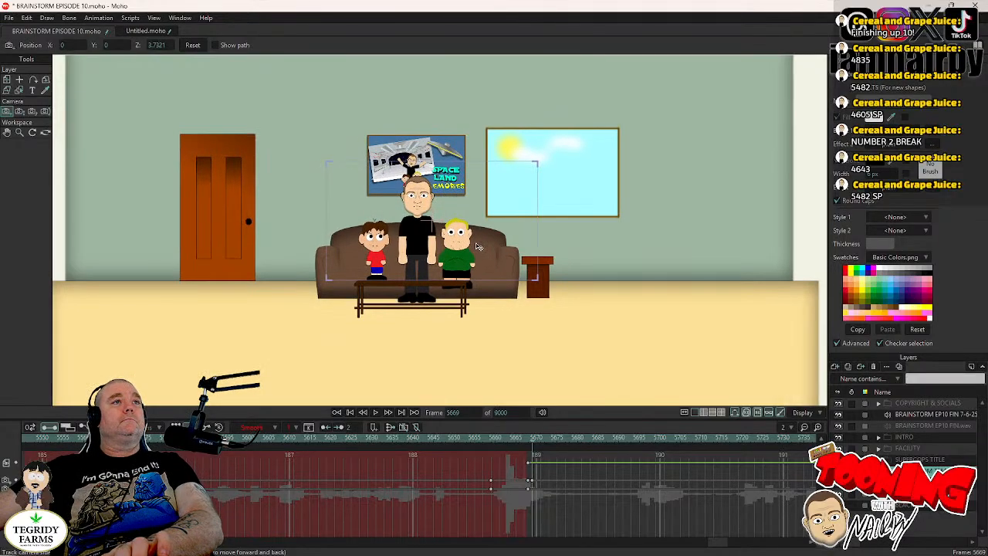
scroll(475, 242, up, 3)
drag(462, 277, 503, 276)
- Compare the new camera framing at frame 5669 with frame 5668 and save the project
key(Left)
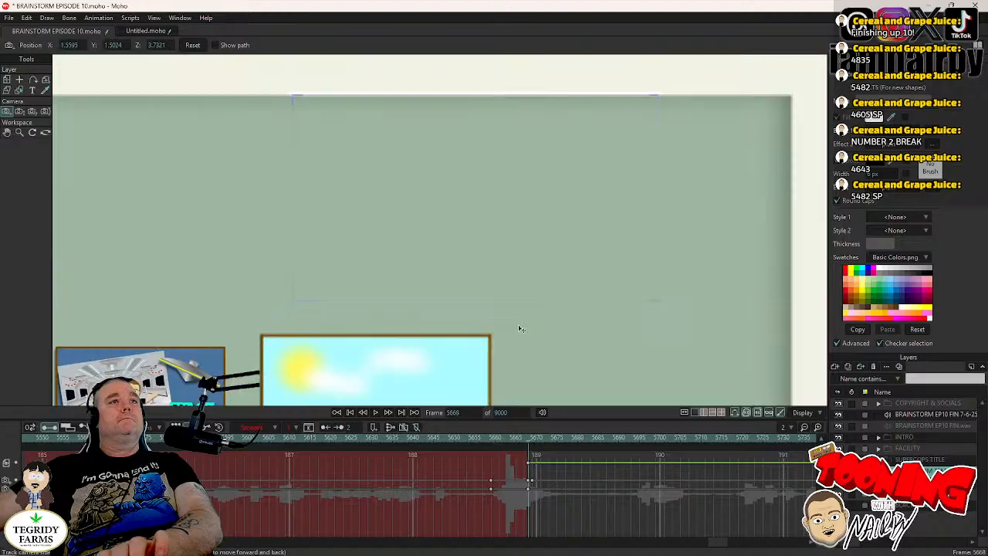
key(Right)
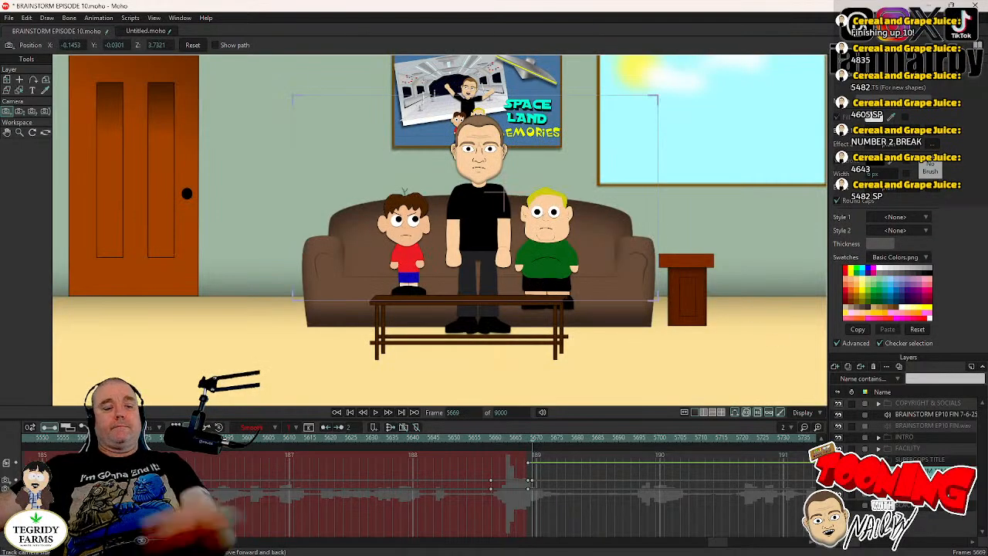
key(ctrl+s)
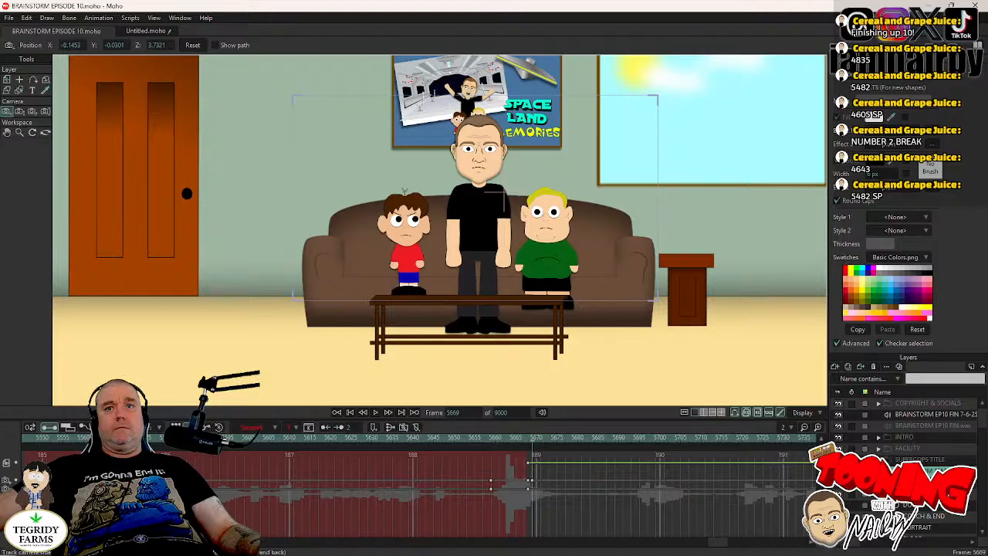
- Expand the HEAD group and its eye group under NAIRBY's UPPER BODY in the living room scene and select the pupils layer
scroll(904, 463, down, 1)
click(888, 459)
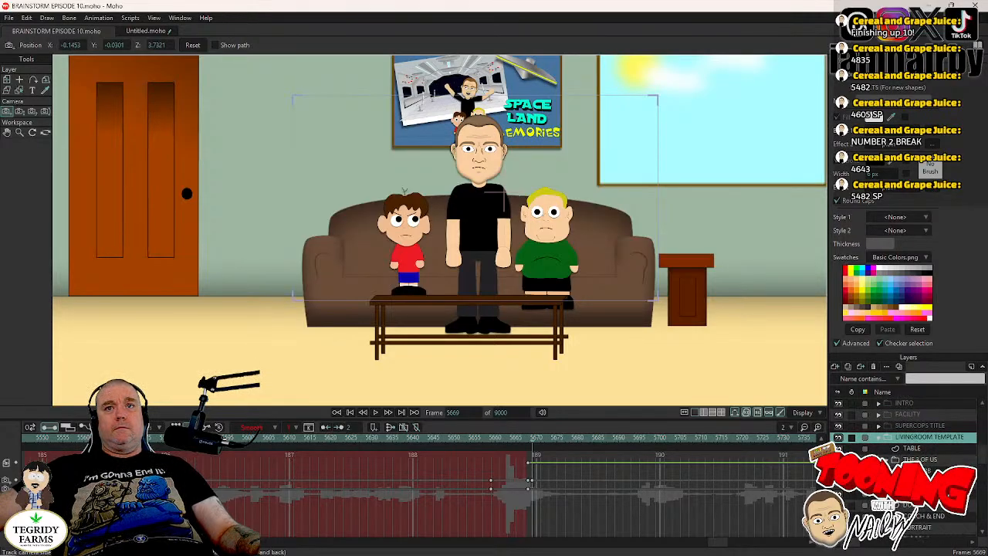
scroll(904, 463, down, 3)
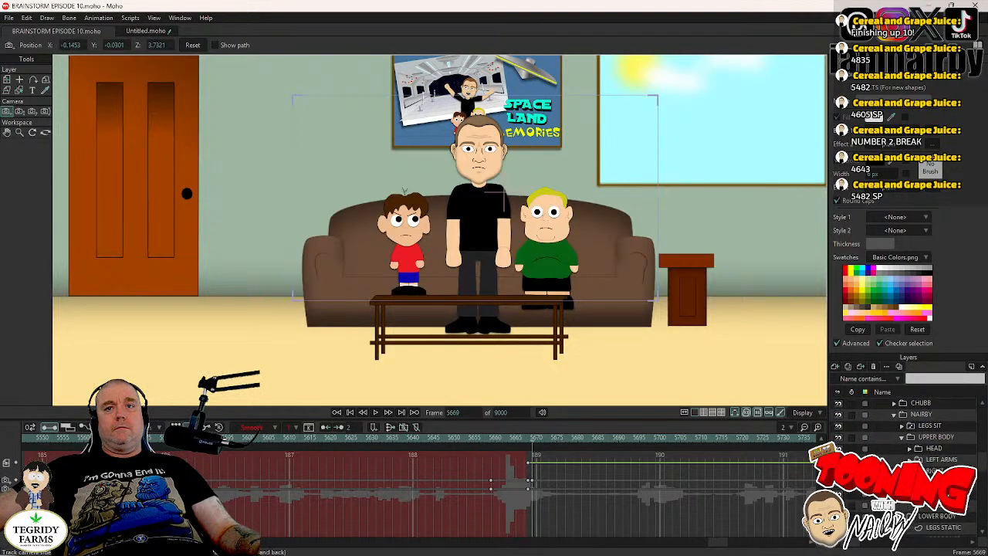
click(910, 448)
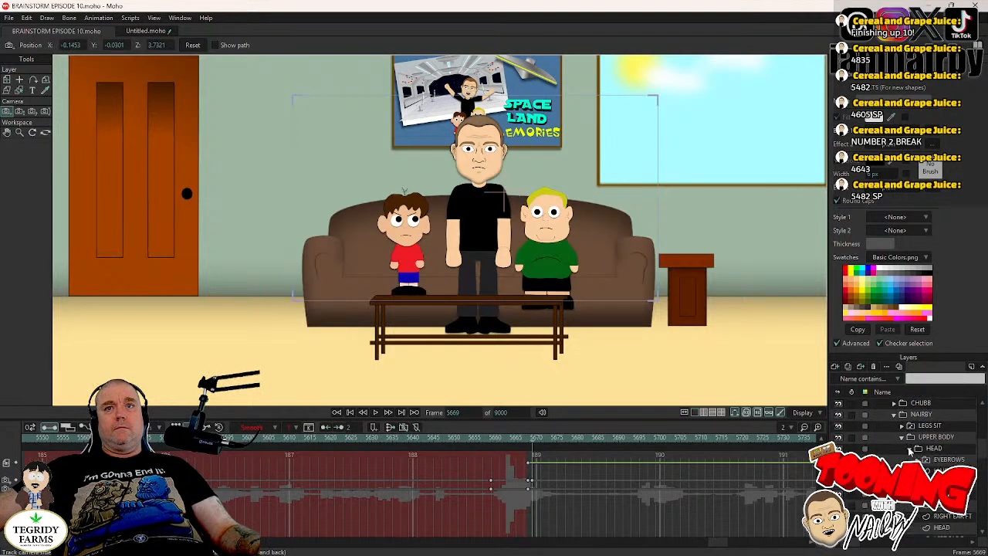
scroll(911, 453, down, 2)
scroll(934, 470, up, 2)
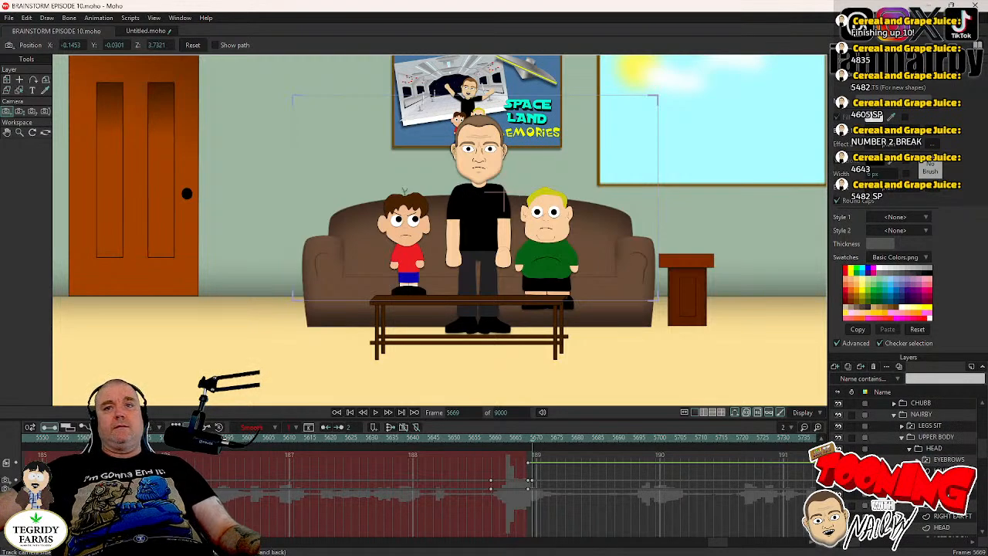
click(917, 482)
click(943, 494)
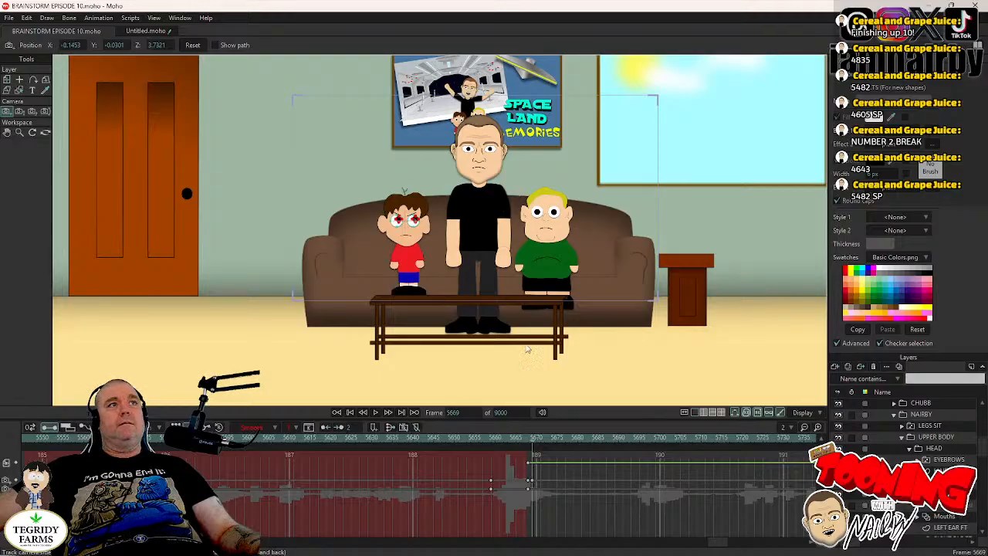
- Key the seated boy's two pupils with Transform Points, move the keyframes back to about frame 5665, and set them to Step interpolation
click(20, 80)
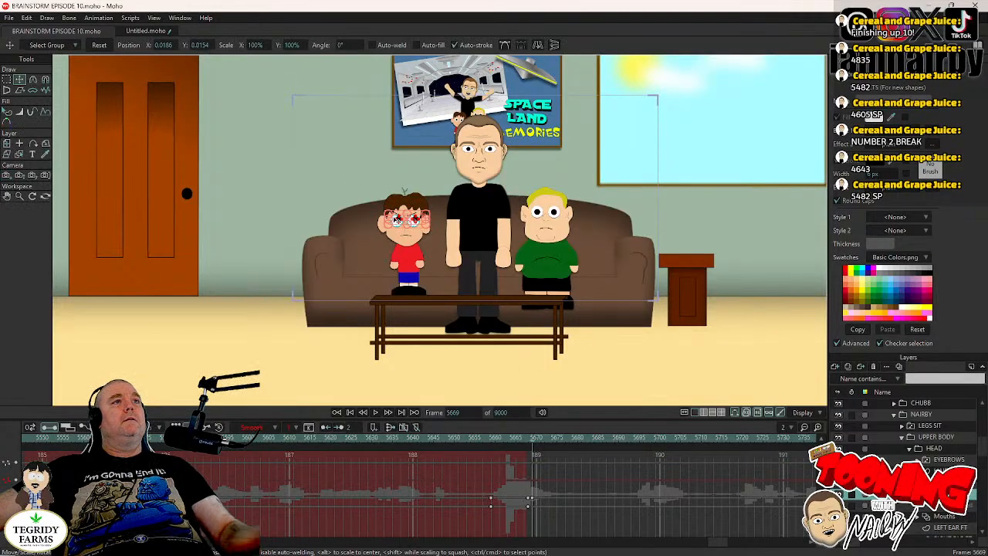
scroll(398, 219, up, 5)
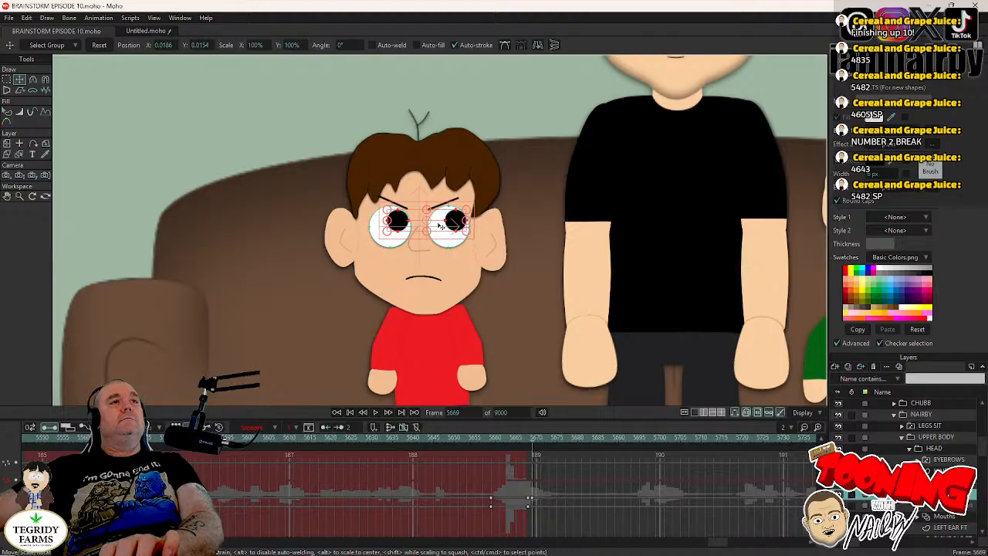
click(398, 221)
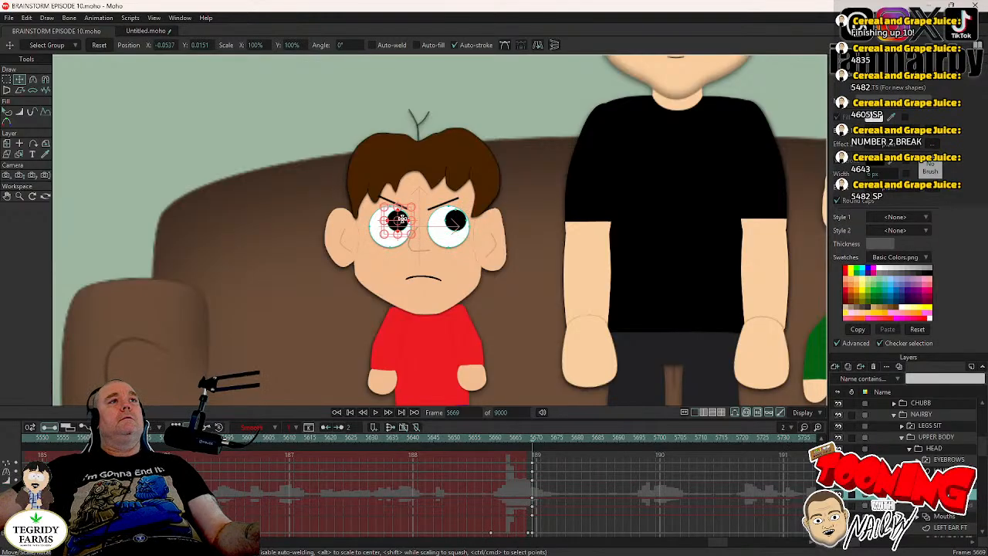
shift+click(454, 224)
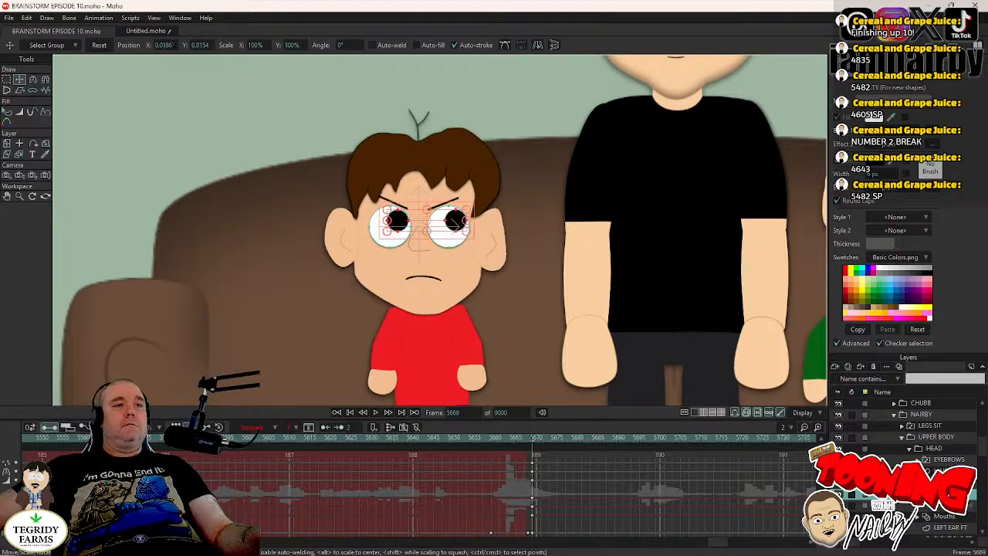
click(532, 485)
drag(529, 480, 514, 477)
right_click(515, 464)
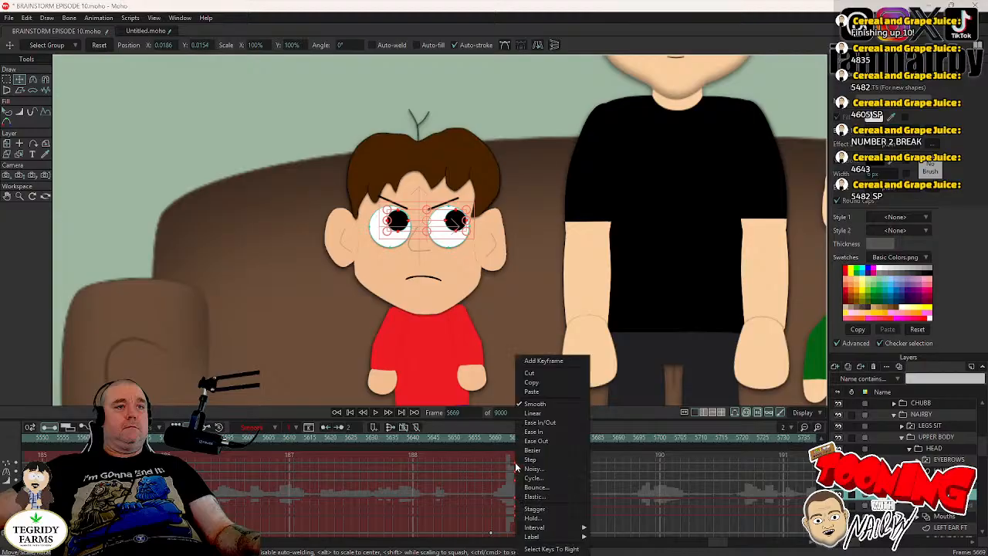
click(530, 460)
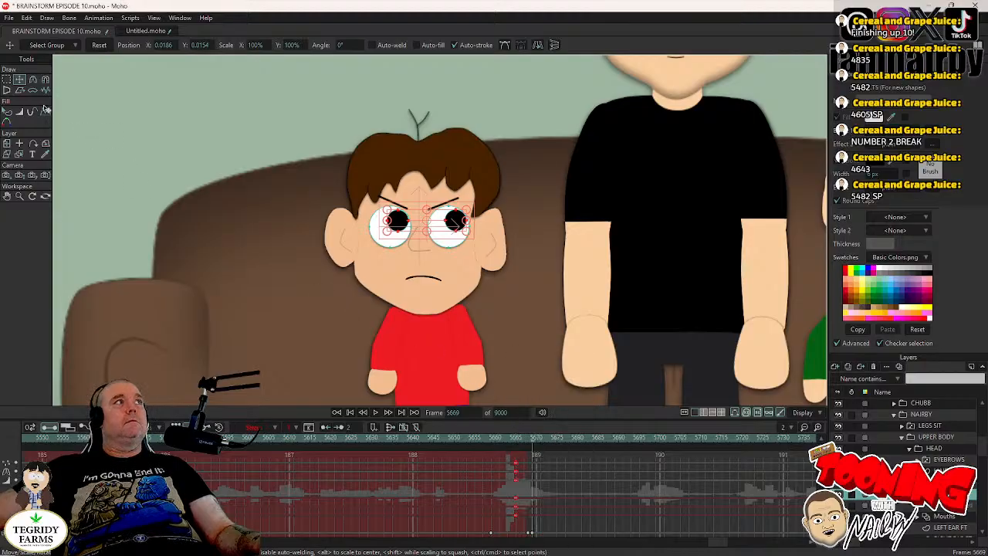
- Reset the pupils to the centre of the eyes, move those keyframes back to about frame 5666 with Step interpolation, and save the project
click(99, 45)
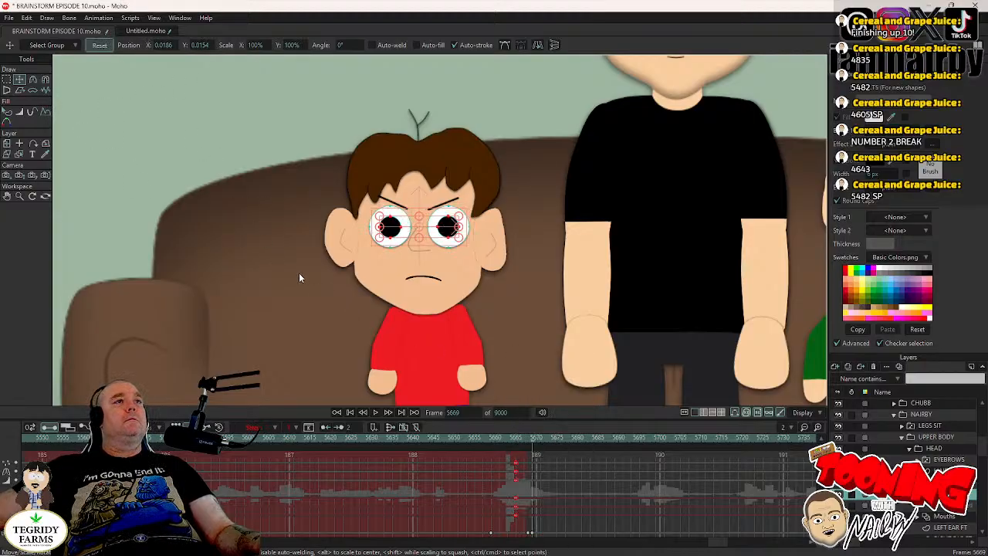
click(532, 465)
drag(526, 485, 521, 487)
right_click(520, 487)
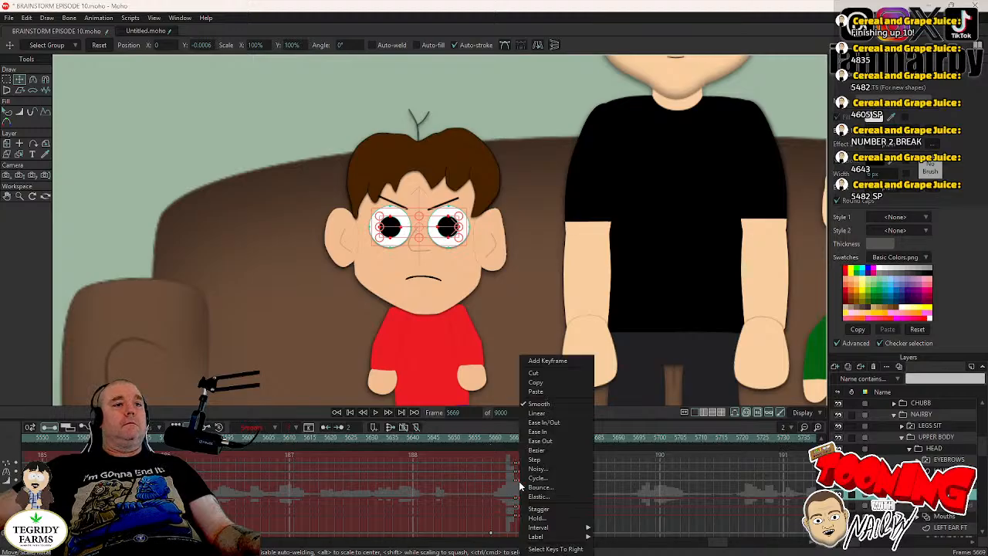
click(536, 463)
key(ctrl+s)
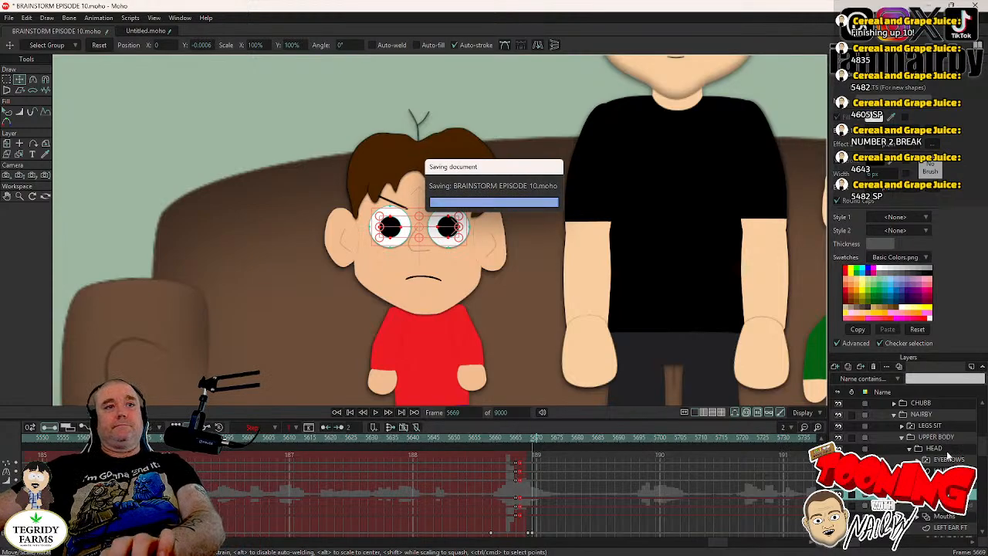
- Step back from frame 5669 to frame 5666 to review the cut
key(Left)
key(Left)
key(Left)
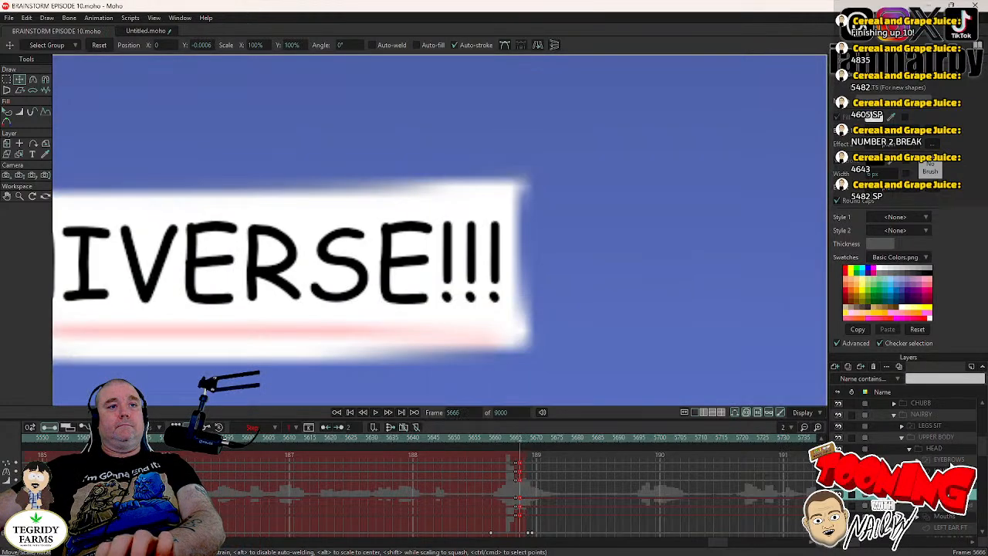
- Switch NAIRBY's EYEBROWS layer to BLANK at frame 5666 and advance to frame 5669 to check the face
click(959, 463)
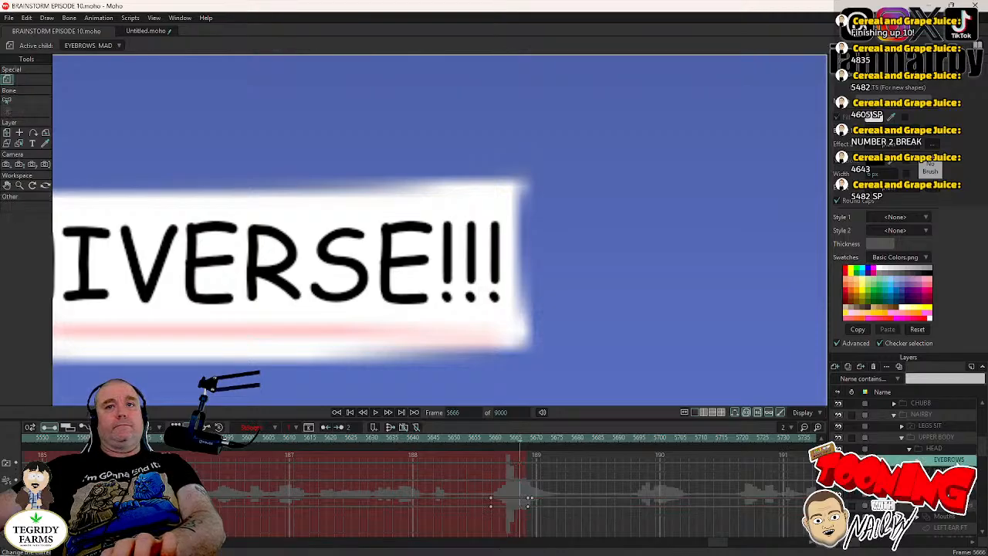
right_click(959, 463)
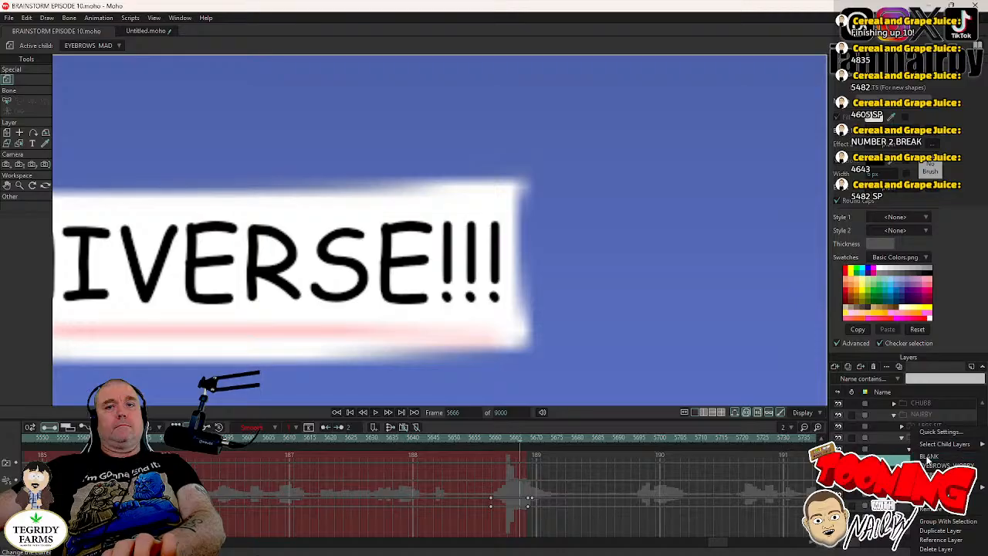
click(930, 457)
key(Right)
key(Right)
key(Right)
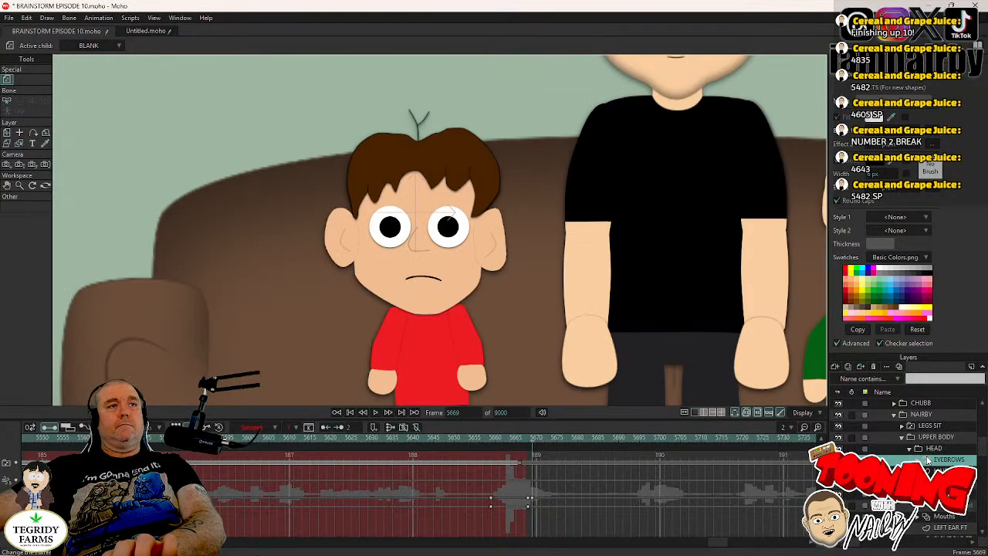
- Switch the seated boy's lower-body legs layer to LEGS BONED and move that switch key back to about frame 5666
scroll(614, 324, down, 4)
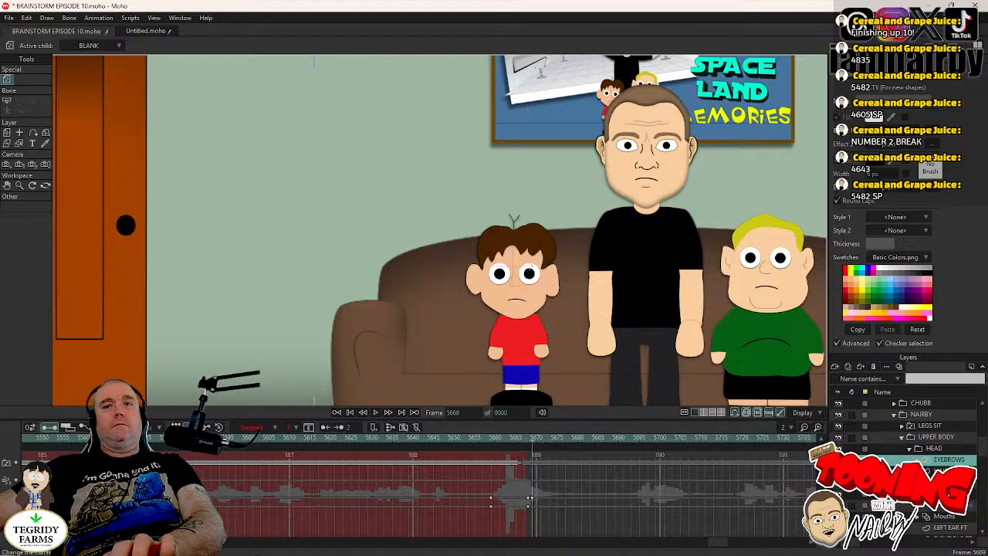
alt+right_click(531, 269)
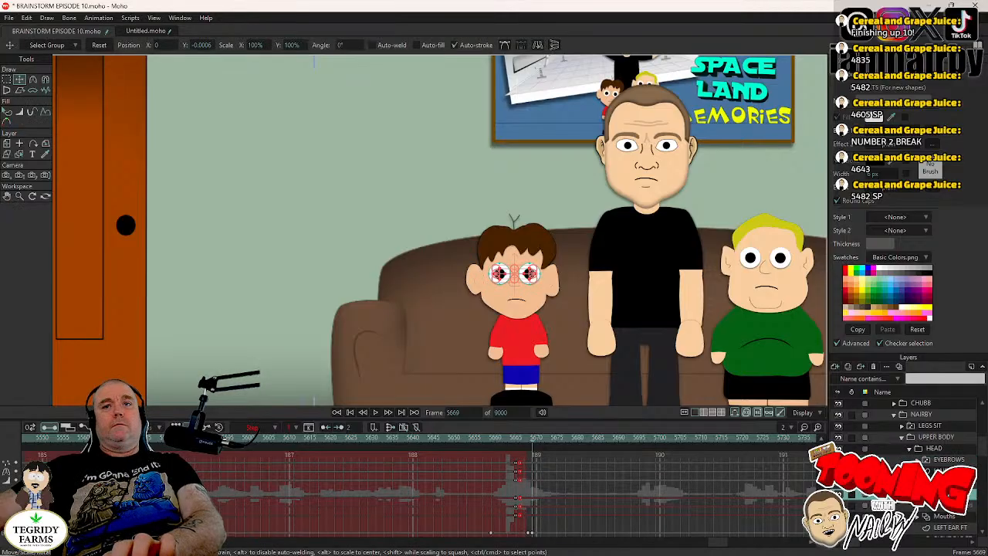
scroll(904, 463, down, 5)
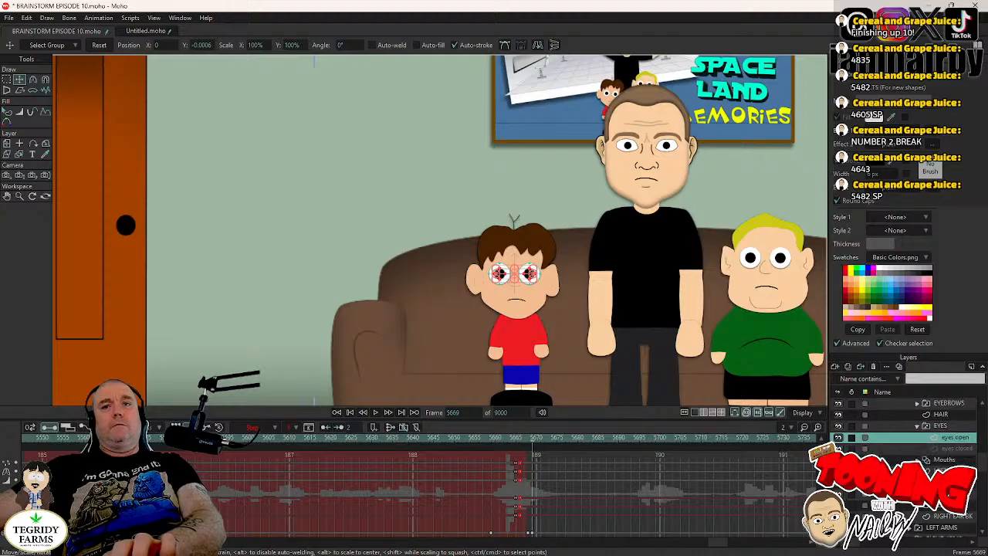
scroll(903, 463, down, 2)
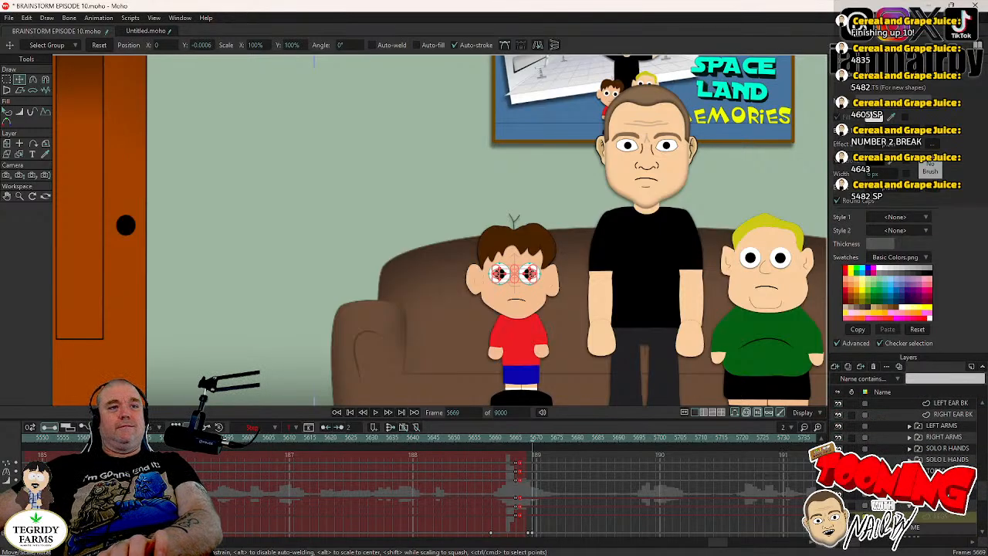
click(926, 484)
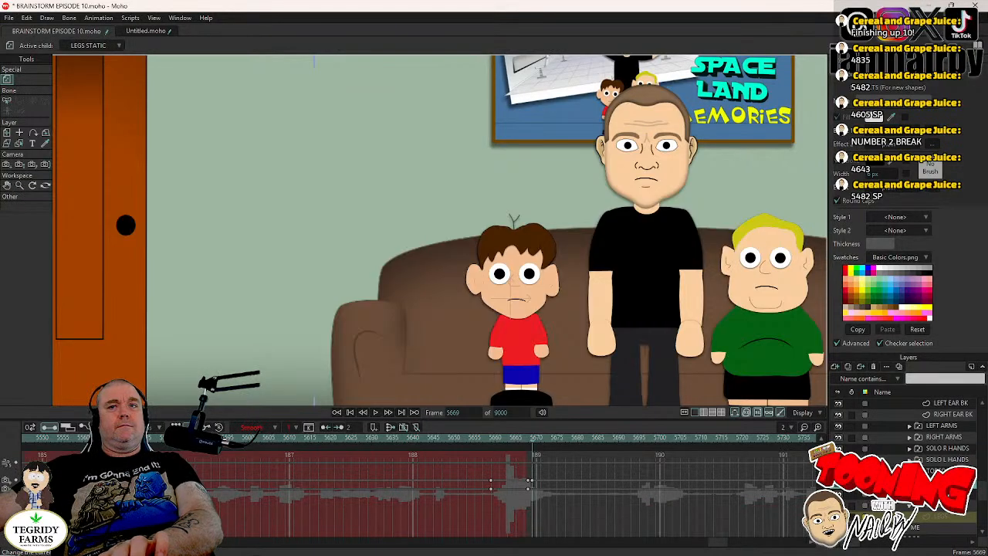
right_click(927, 479)
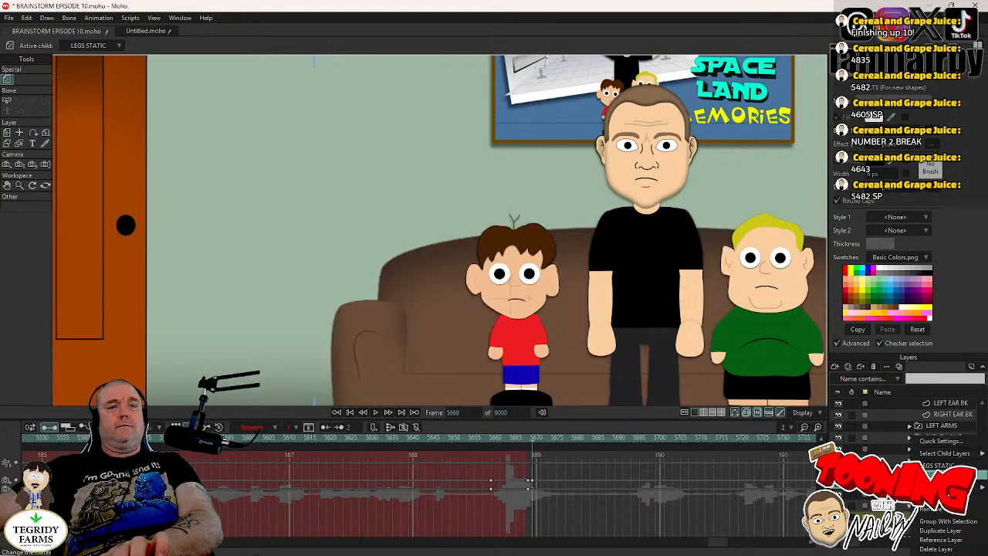
click(939, 475)
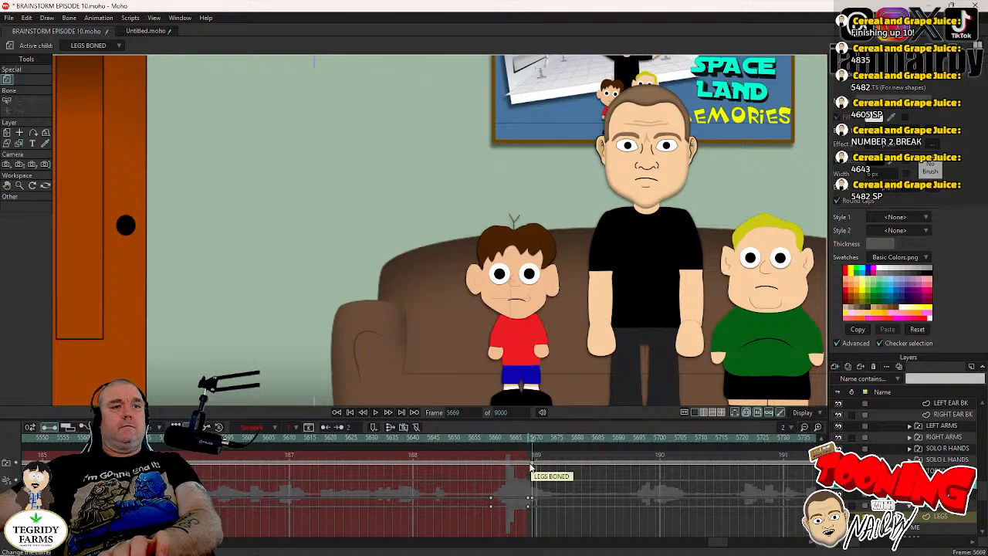
drag(530, 463, 515, 466)
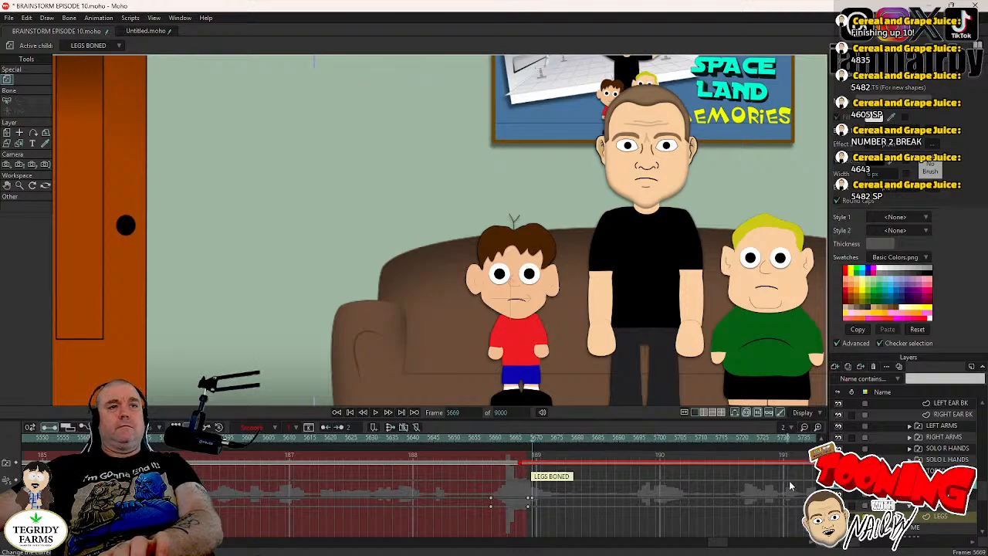
- Select the LEGS BONED layer and key both lower-leg bones at frame 5669 with Manipulate Bones
click(937, 505)
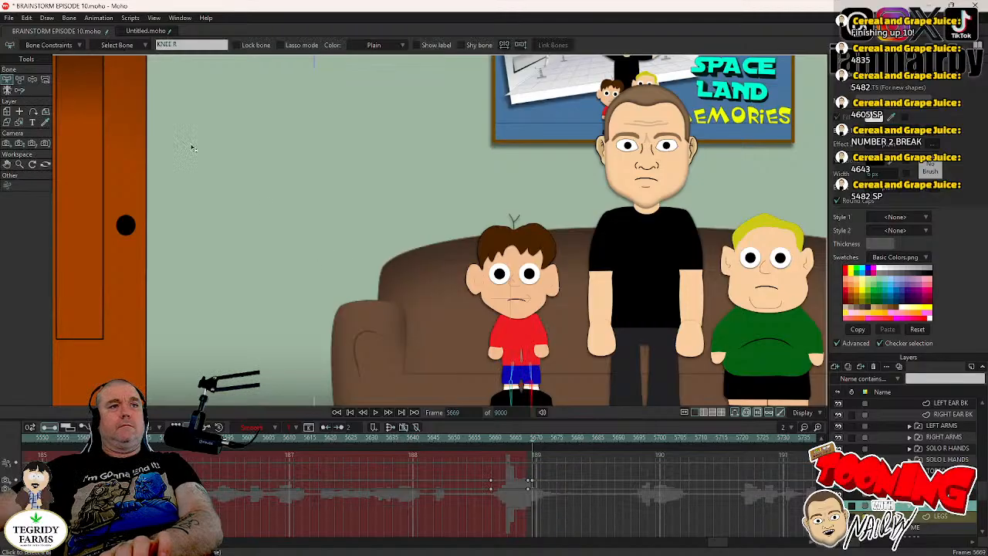
click(32, 80)
scroll(556, 314, up, 2)
drag(533, 394, 516, 303)
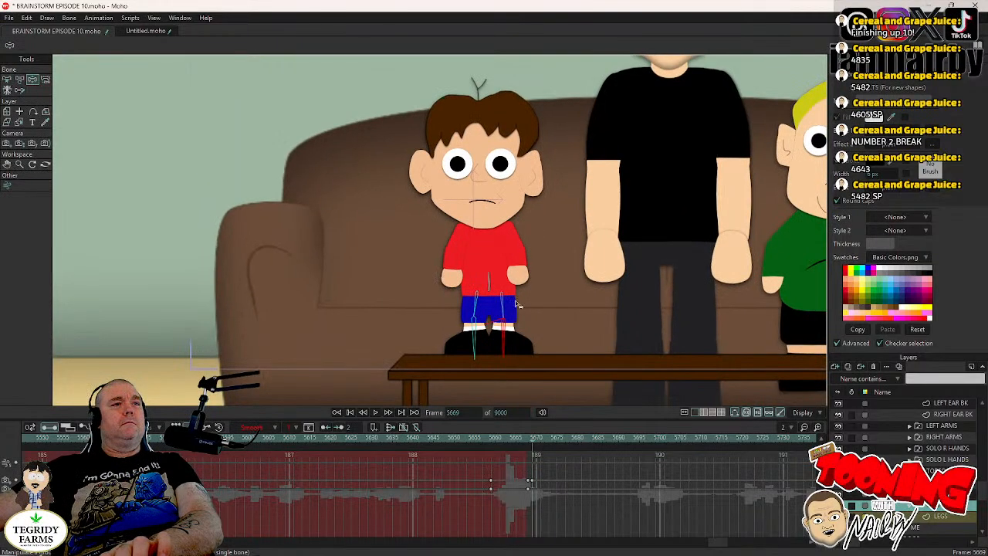
click(478, 343)
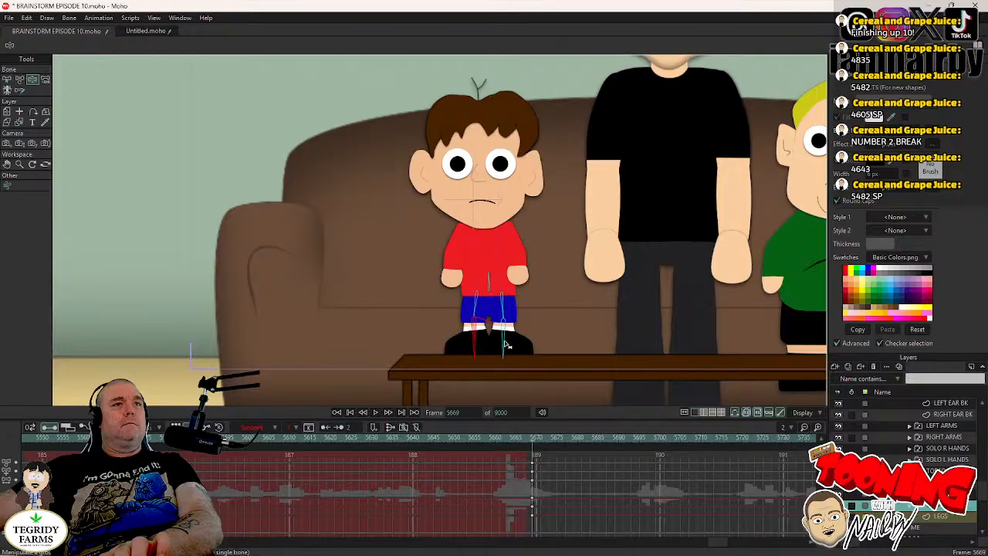
click(507, 345)
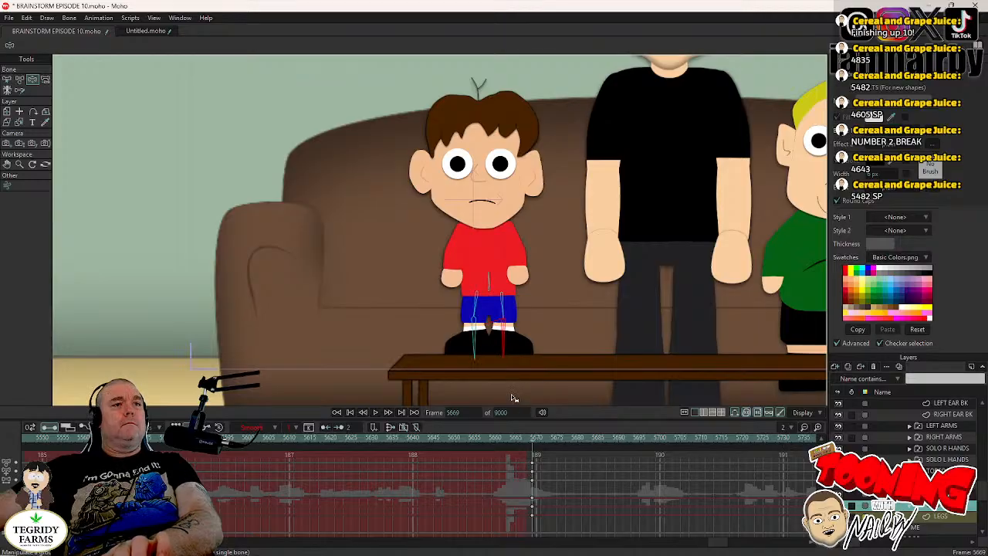
- Spread both legs outward into a seated pose at frame 5670, move the bone keyframes back to about frames 5665 and 5666, and save
key(Right)
drag(474, 351, 446, 355)
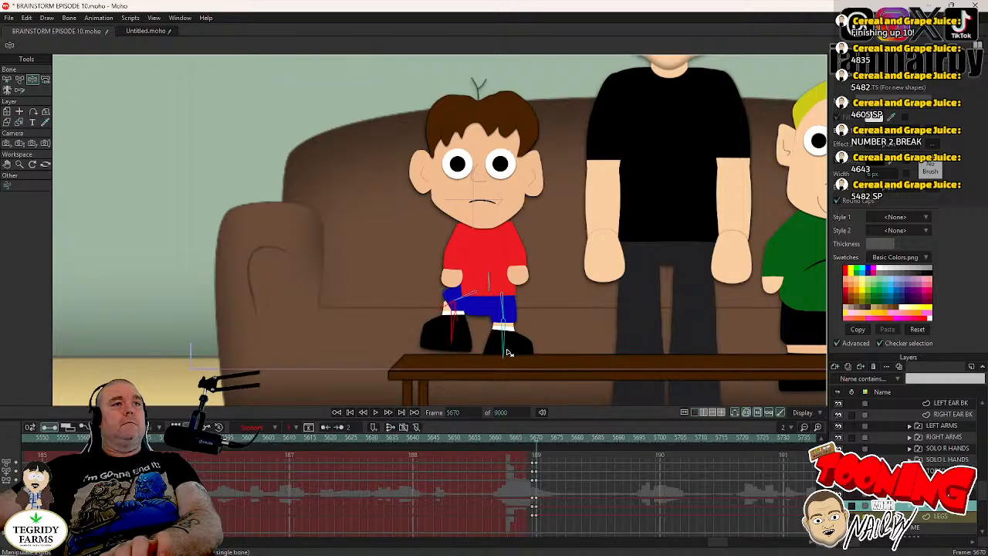
drag(508, 353, 558, 369)
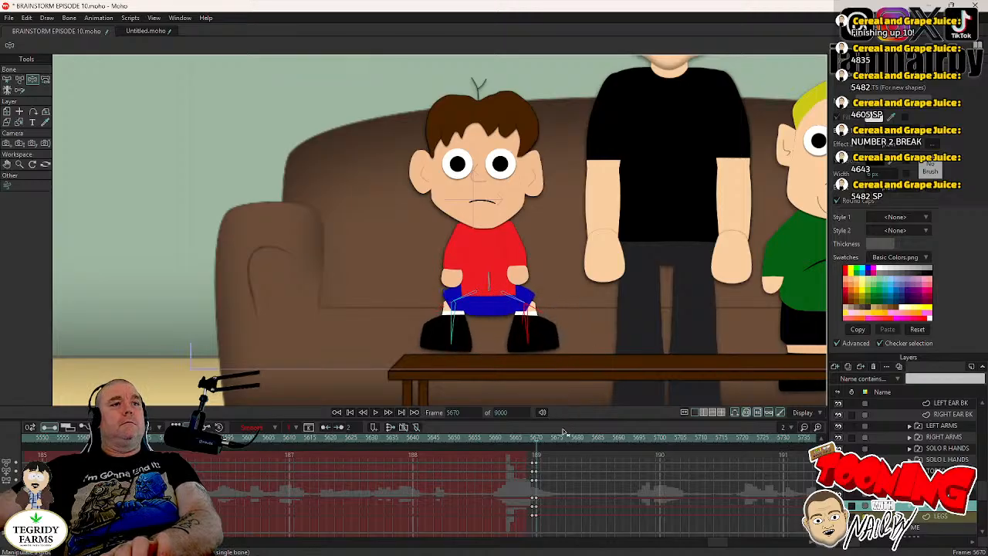
drag(533, 485, 516, 486)
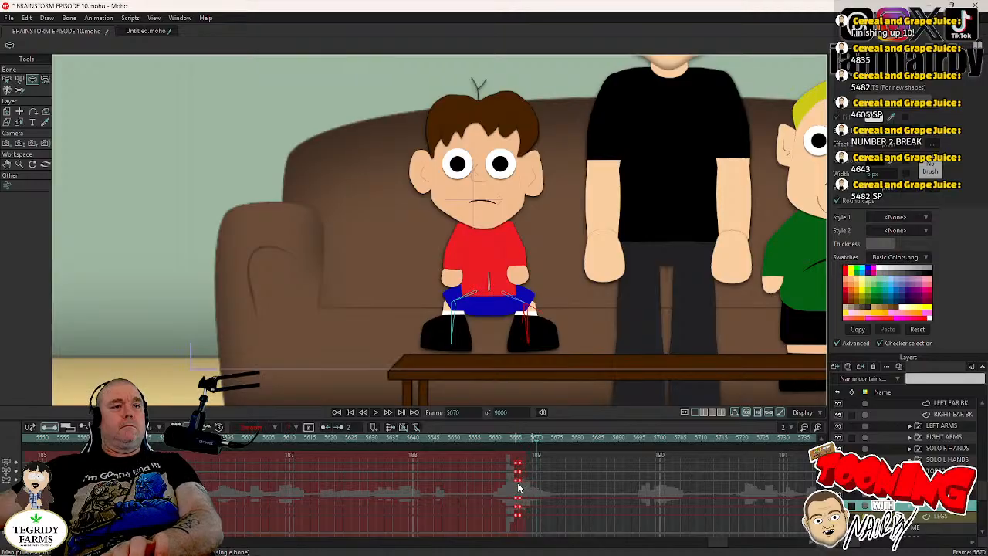
key(ctrl+s)
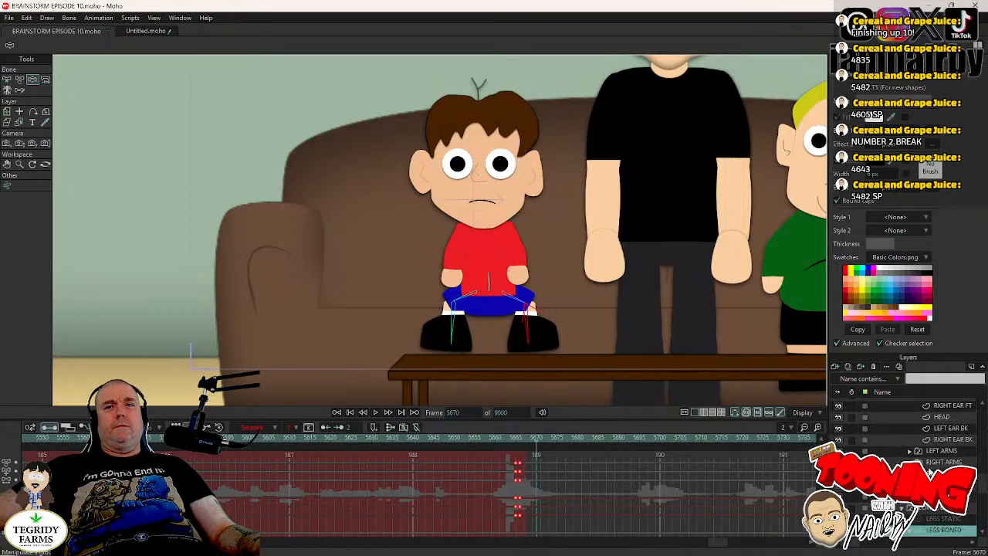
- Try the SITTING drawing on NAIRBY's LEGS SIT layer at frame 5670, toggling leg layer visibility to compare it with the boned legs
scroll(931, 472, up, 5)
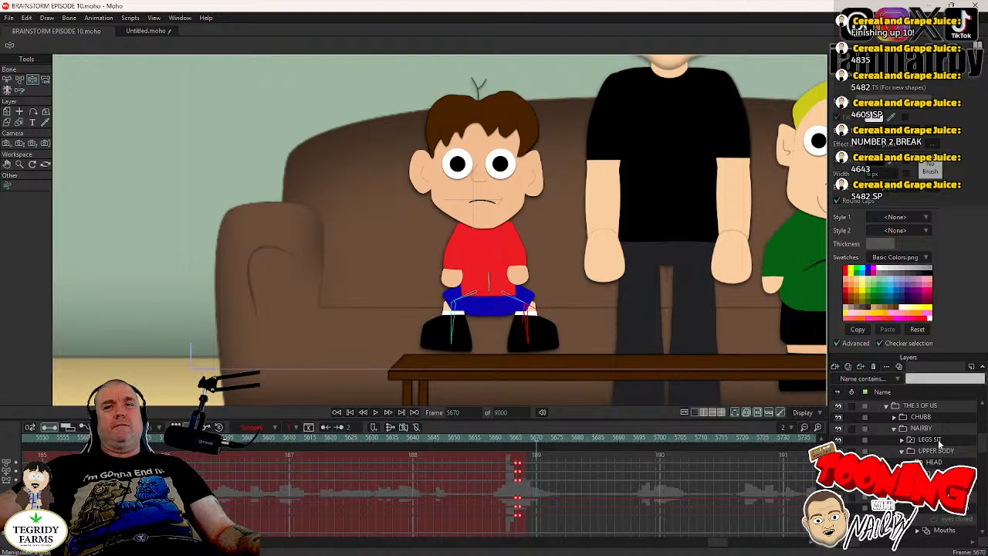
click(939, 442)
right_click(939, 442)
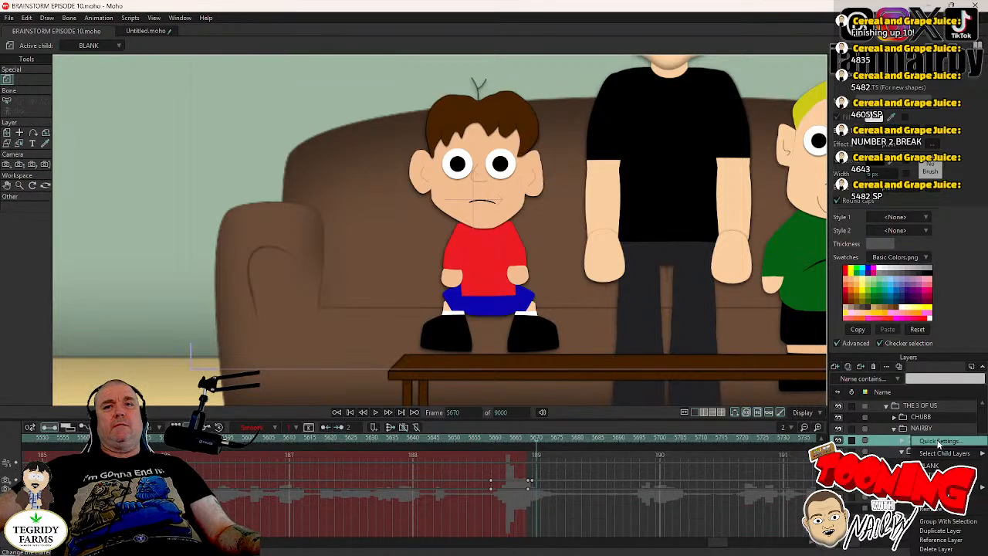
click(941, 475)
scroll(931, 472, down, 4)
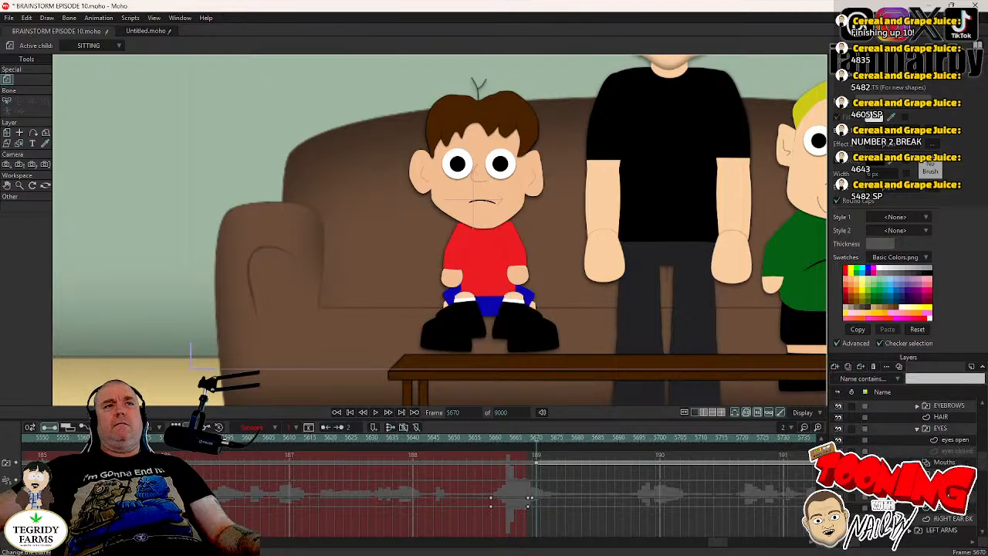
scroll(930, 472, down, 4)
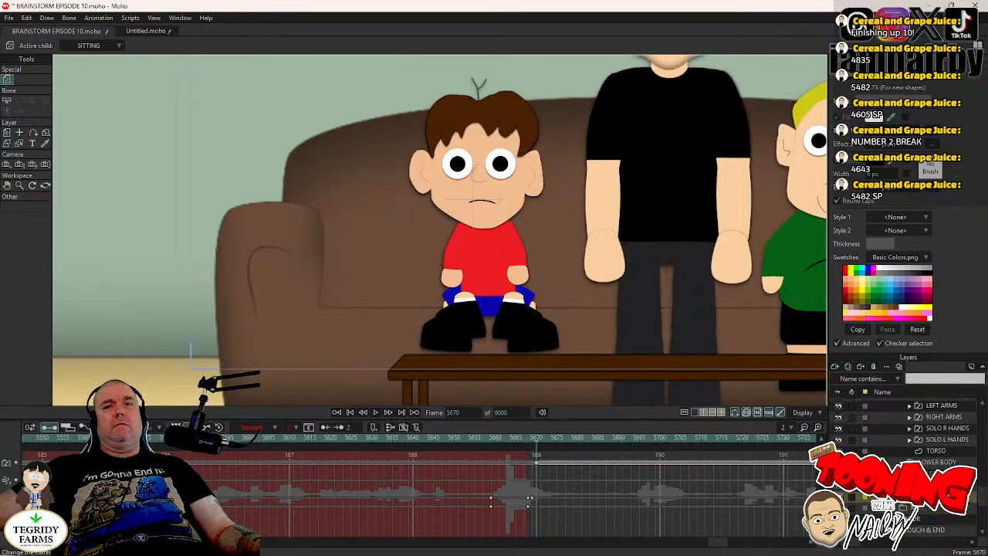
click(839, 495)
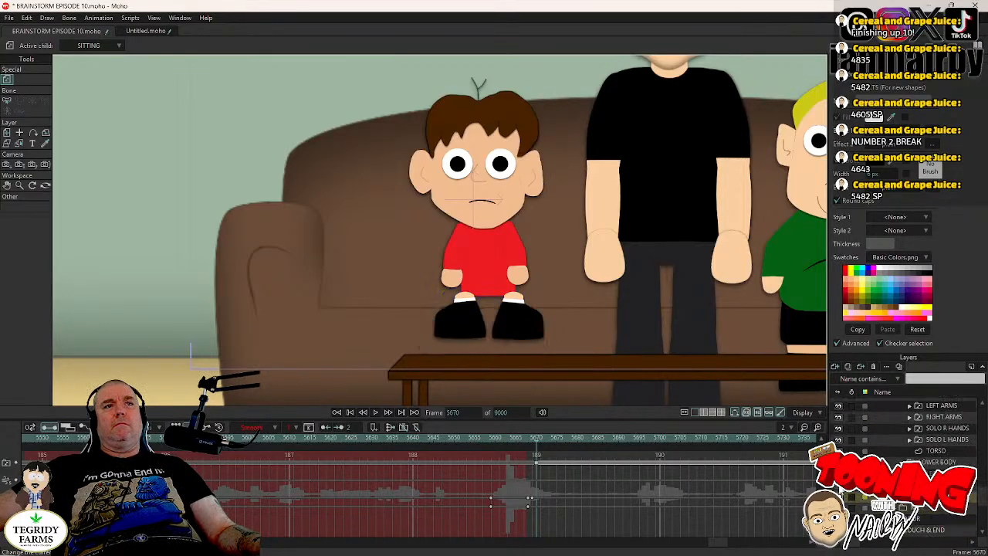
click(840, 495)
scroll(904, 460, up, 6)
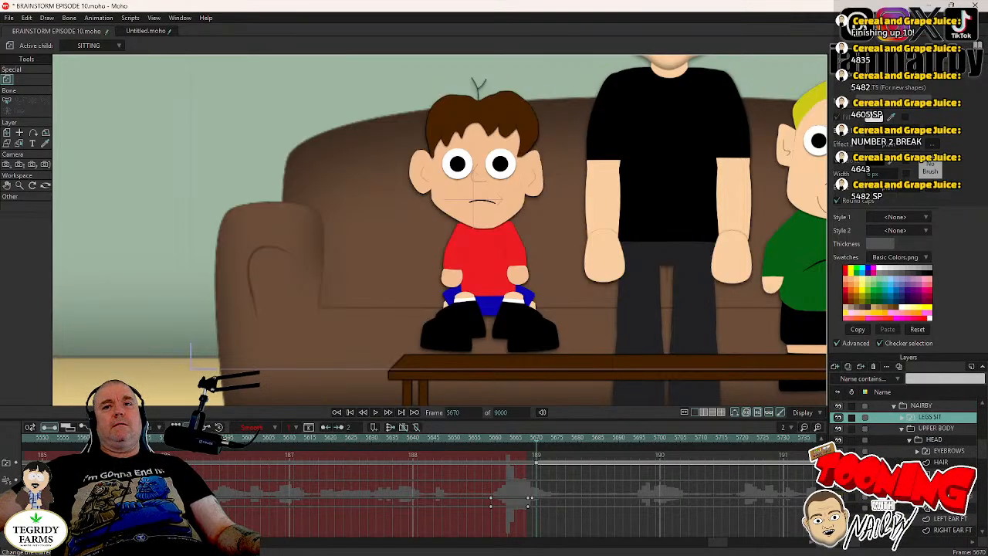
scroll(903, 459, down, 1)
scroll(905, 428, up, 1)
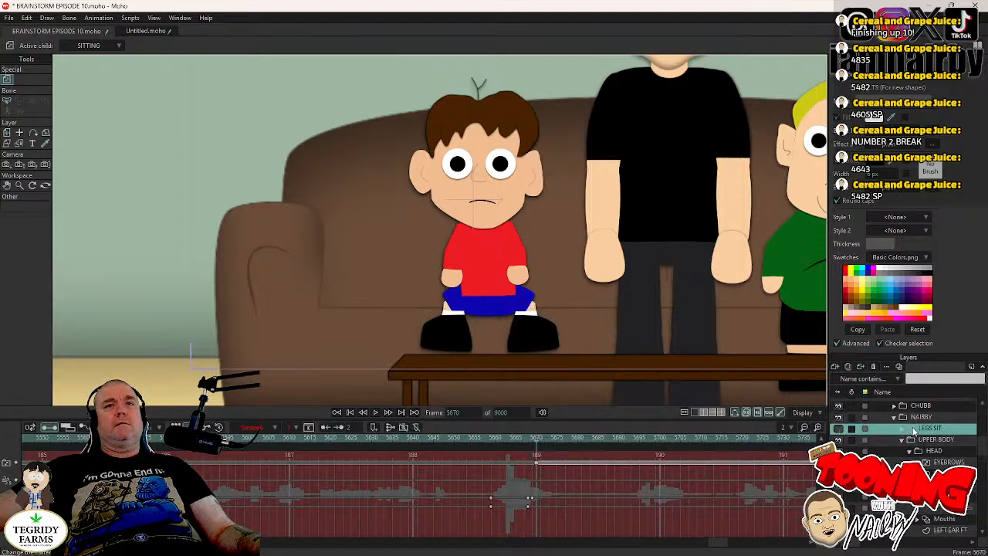
- Delete the SITTING switch key at frame 5670 from the LEGS SIT layer
right_click(915, 430)
mouse_move(929, 447)
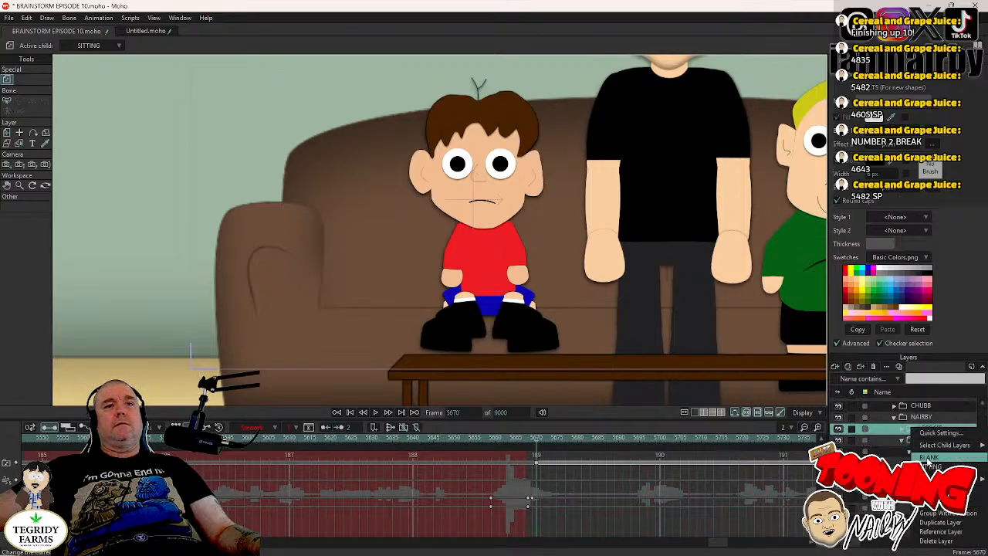
click(536, 464)
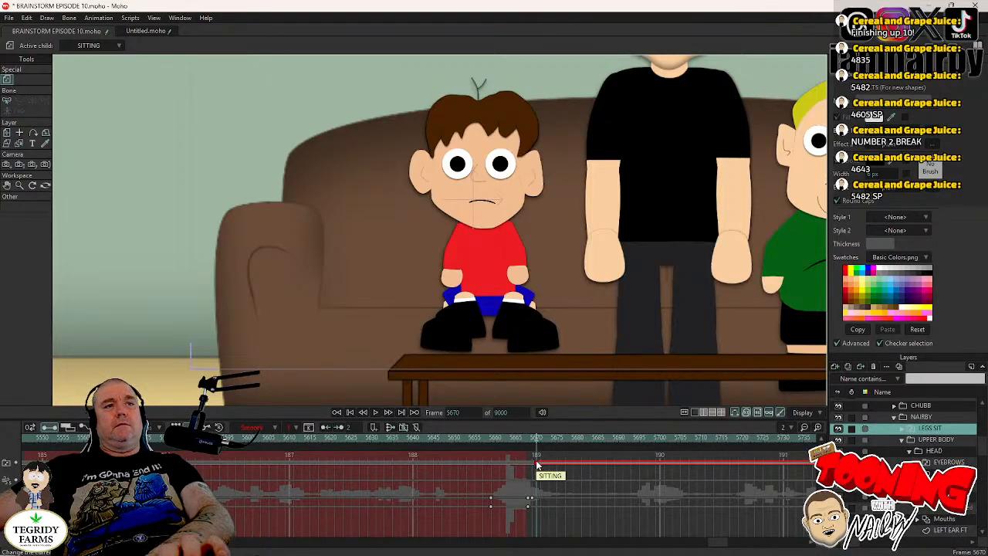
key(Delete)
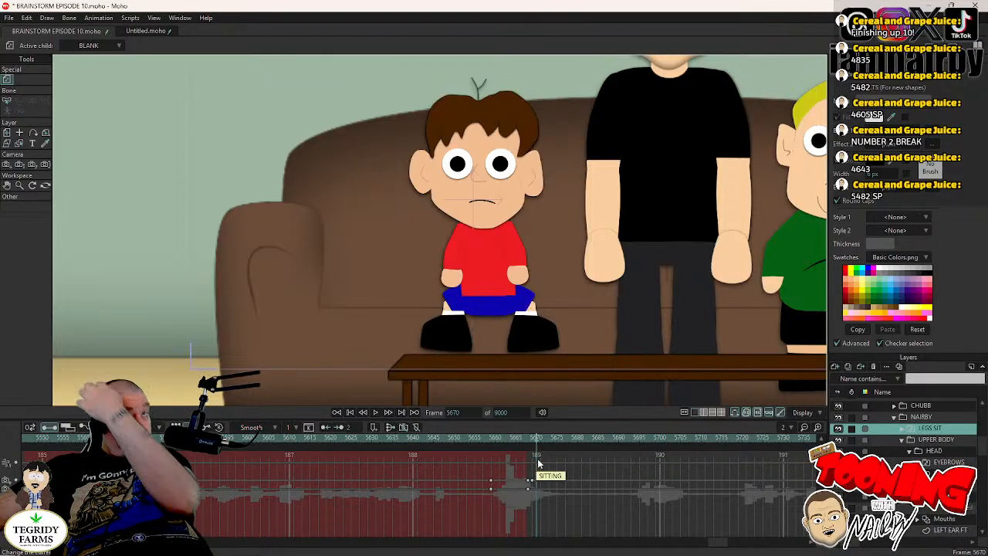
- Select the NAIRBY group, check the cut at frames 5668 and 5669, try shifting its keyframes there about two frames earlier, and save the project
click(921, 417)
scroll(527, 271, down, 3)
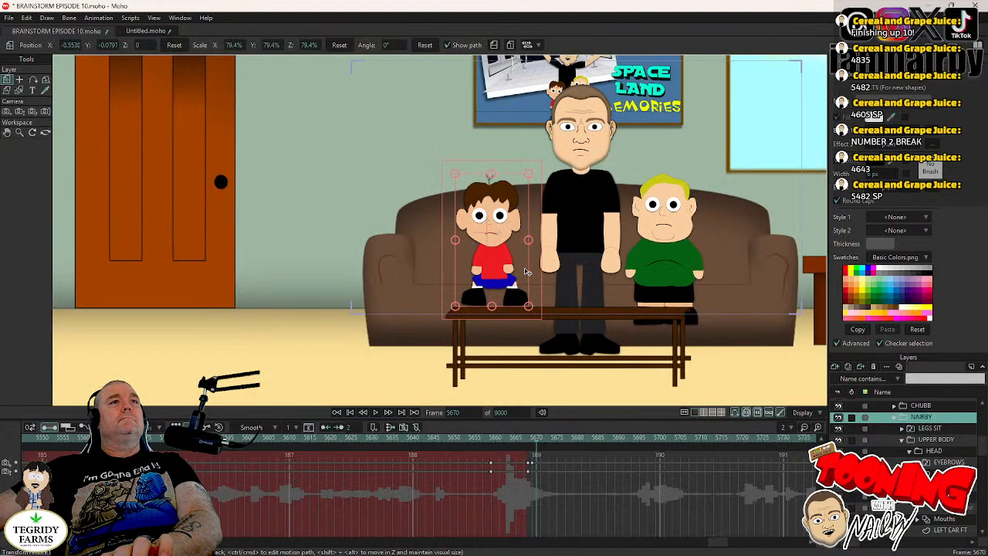
drag(527, 272, 427, 277)
key(Left)
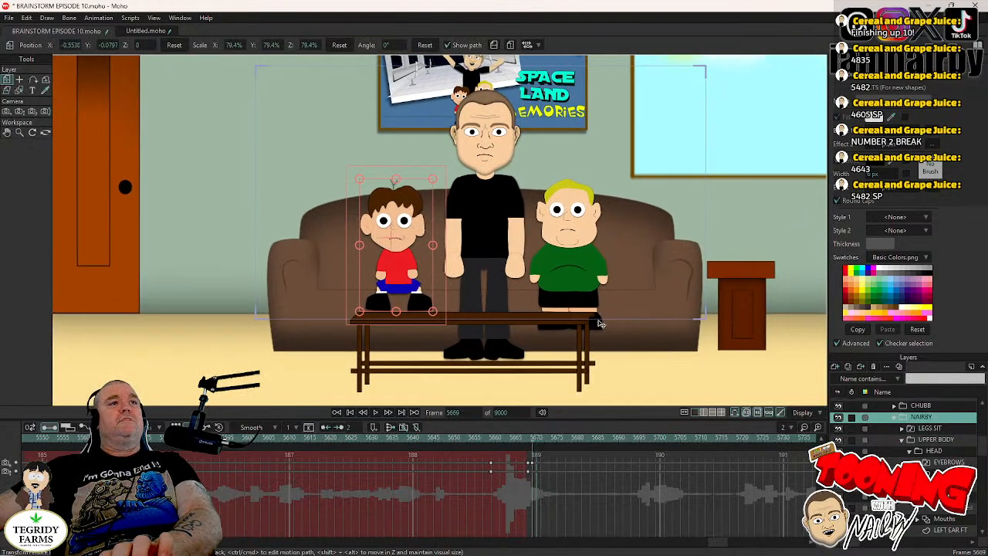
key(Left)
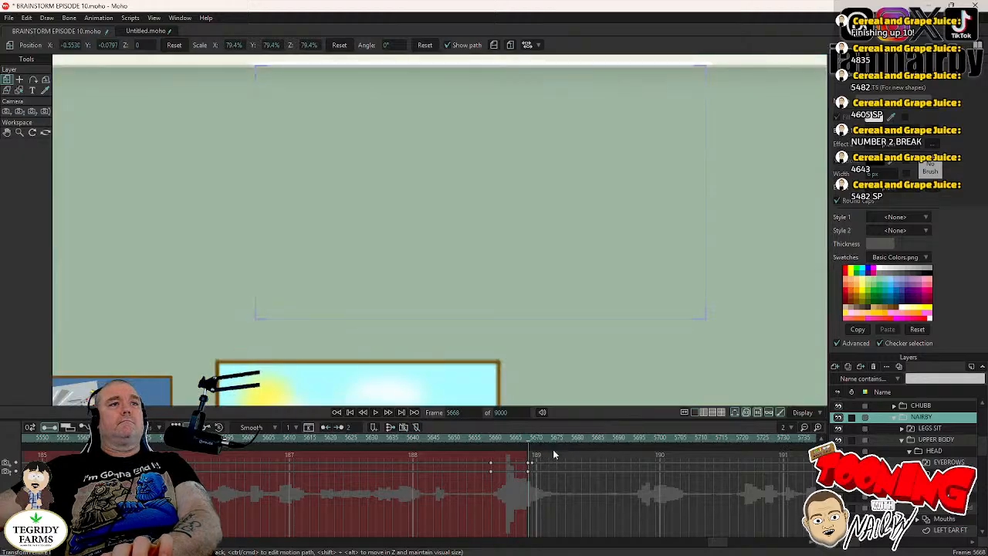
key(Right)
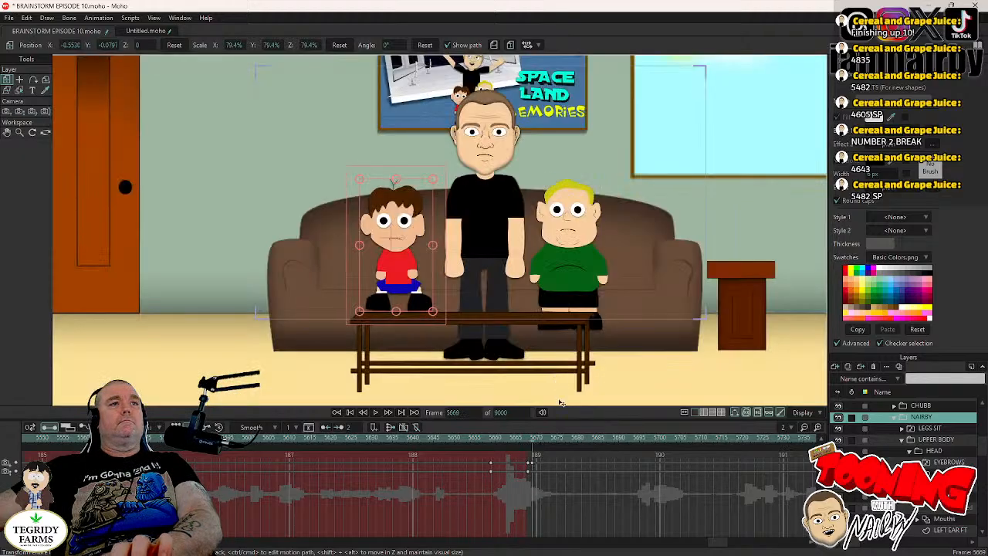
click(529, 465)
mouse_move(528, 465)
mouse_down()
mouse_move(513, 470)
mouse_move(526, 471)
mouse_up()
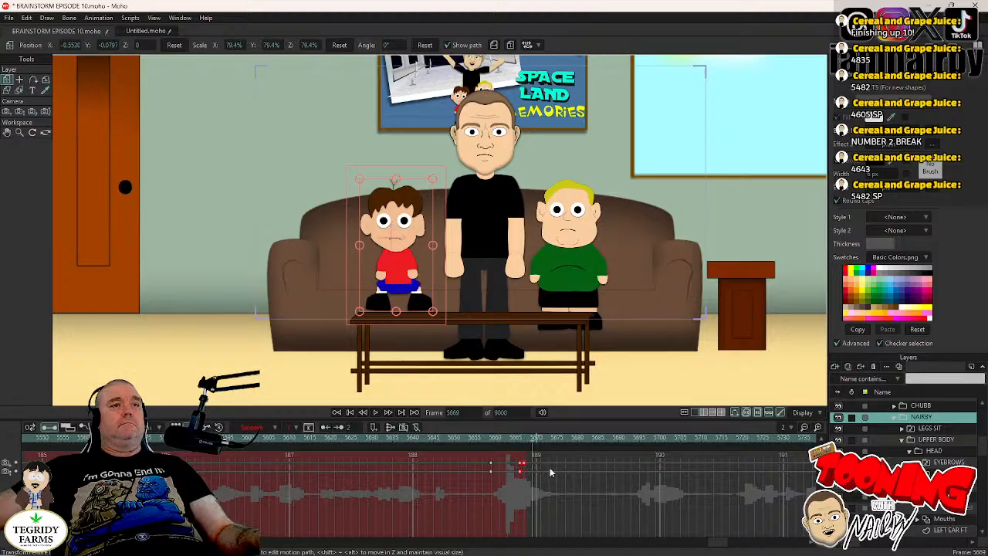
key(ctrl+s)
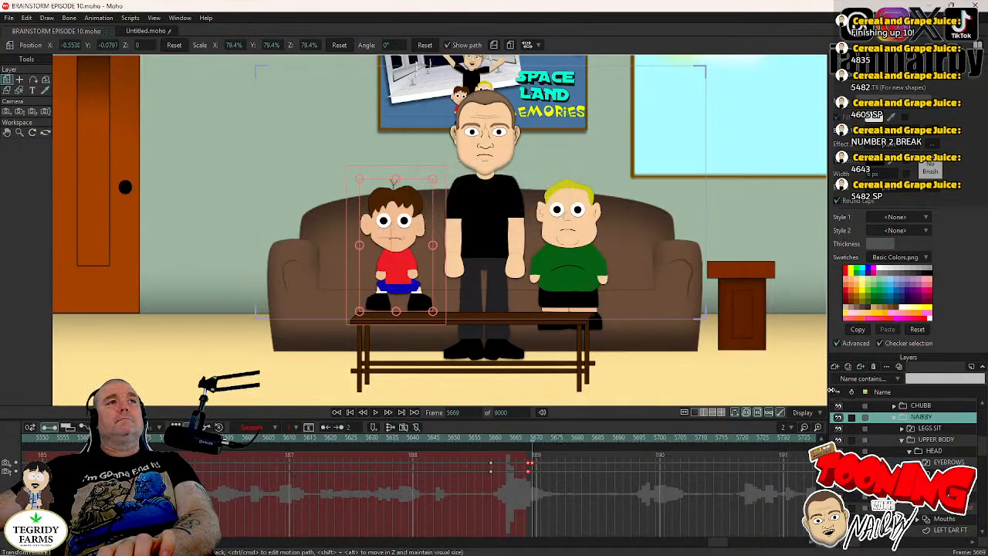
- Bend the ME character's LEFT LEG bone outward into a seated pose at frame 5670 and move its keyframes back to about 5664 and 5665
key(Left)
key(Right)
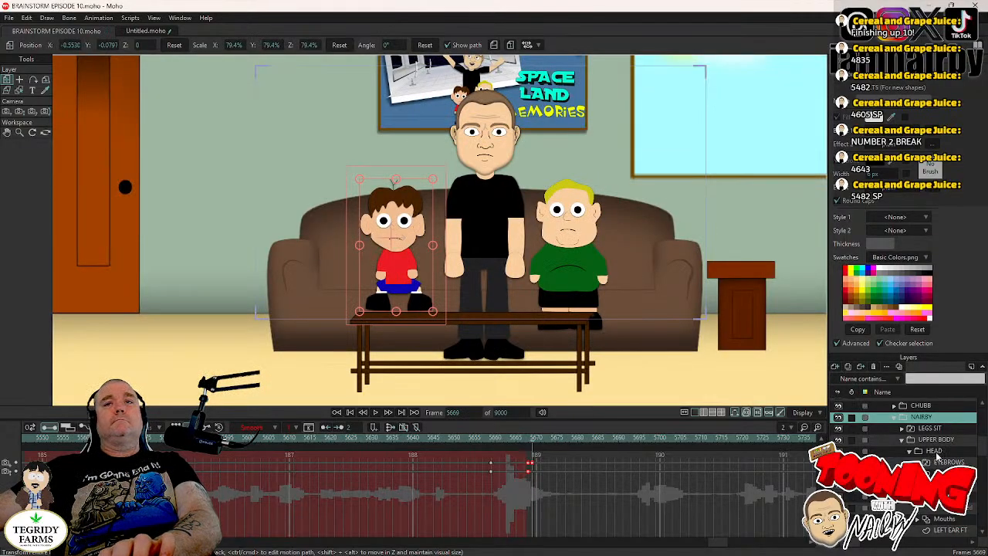
click(895, 416)
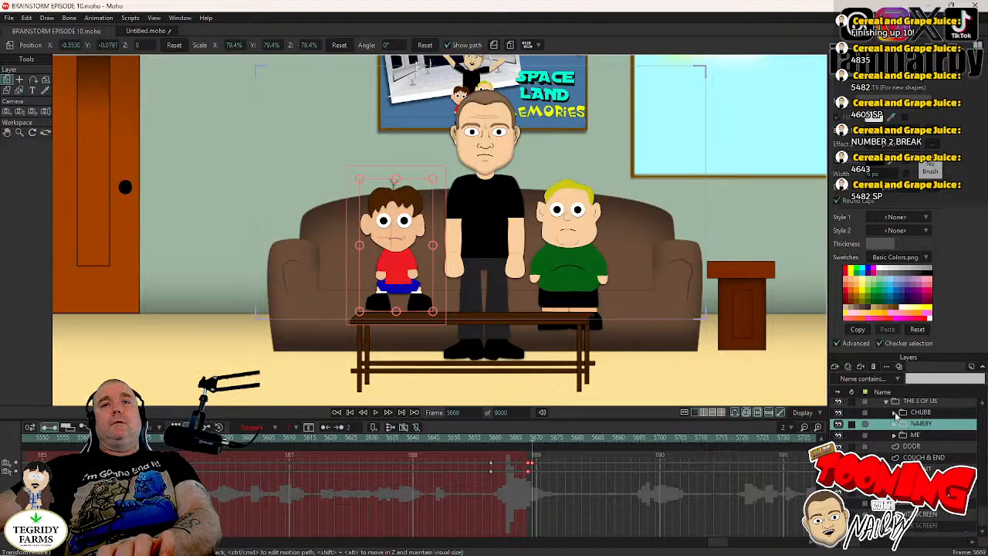
scroll(895, 439, up, 1)
scroll(895, 440, down, 1)
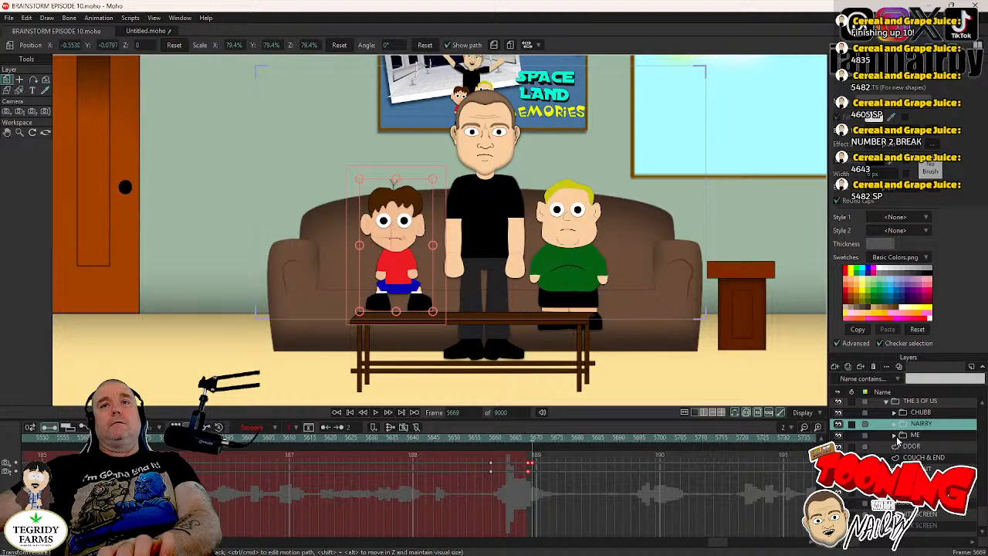
click(895, 435)
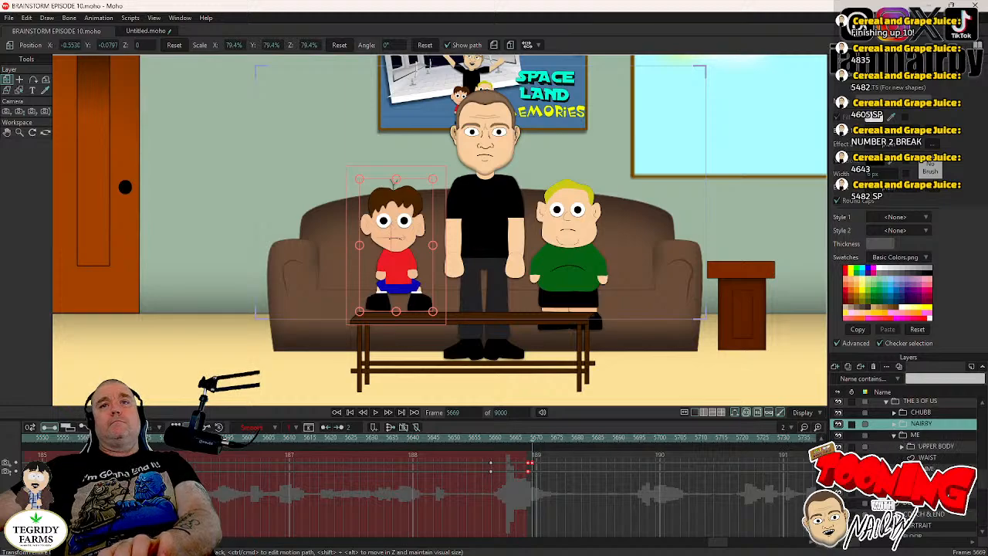
click(924, 480)
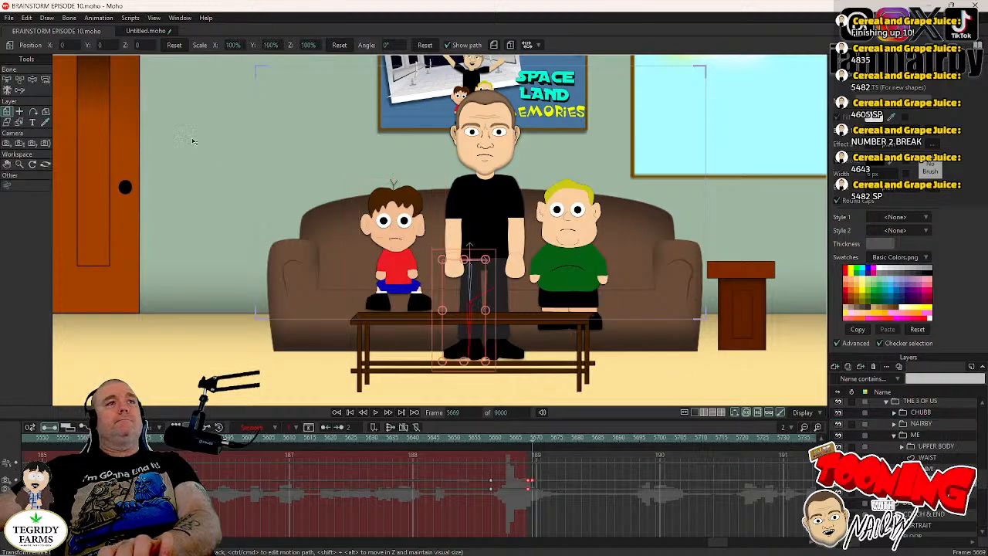
click(31, 80)
scroll(444, 298, up, 3)
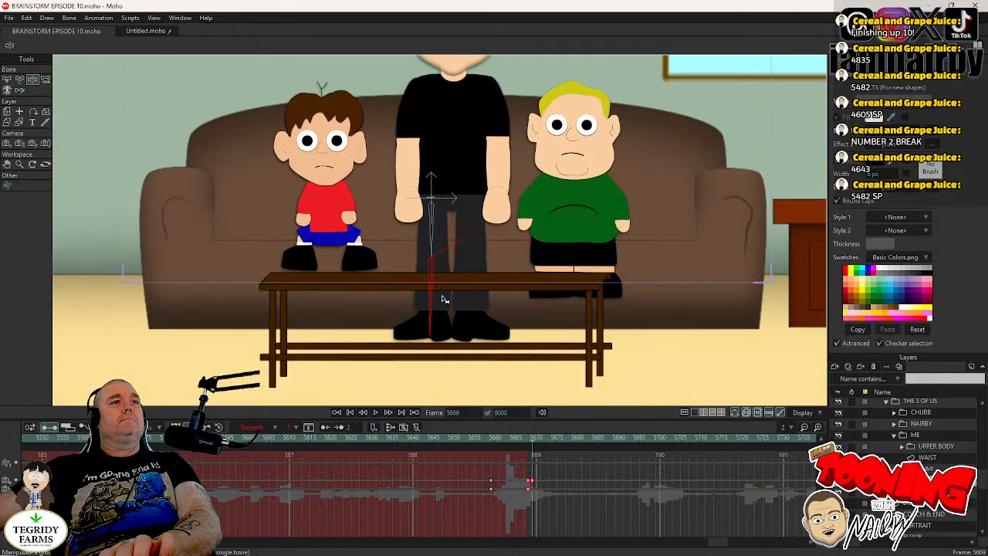
click(431, 302)
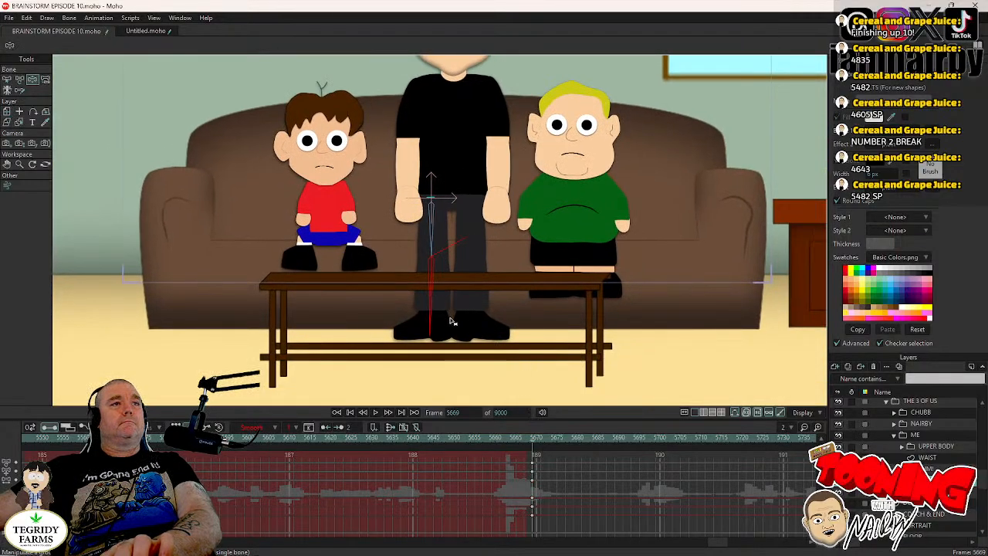
key(ctrl+Right)
drag(361, 324, 381, 301)
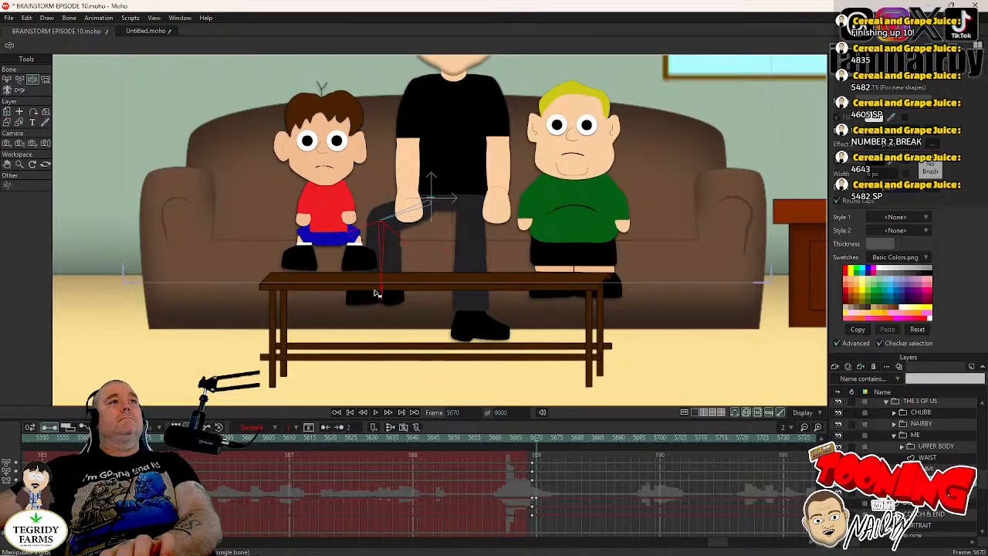
drag(544, 455, 512, 486)
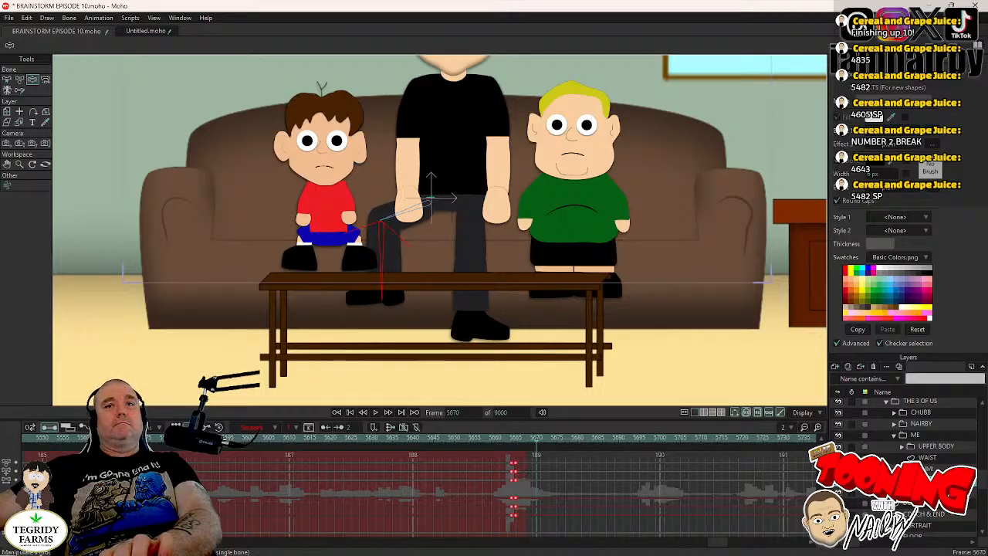
- Bend the ME character's RIGHT LEG bone outward into a seated pose at frame 5671 and move its keyframes back to about 5665 and 5666
click(927, 492)
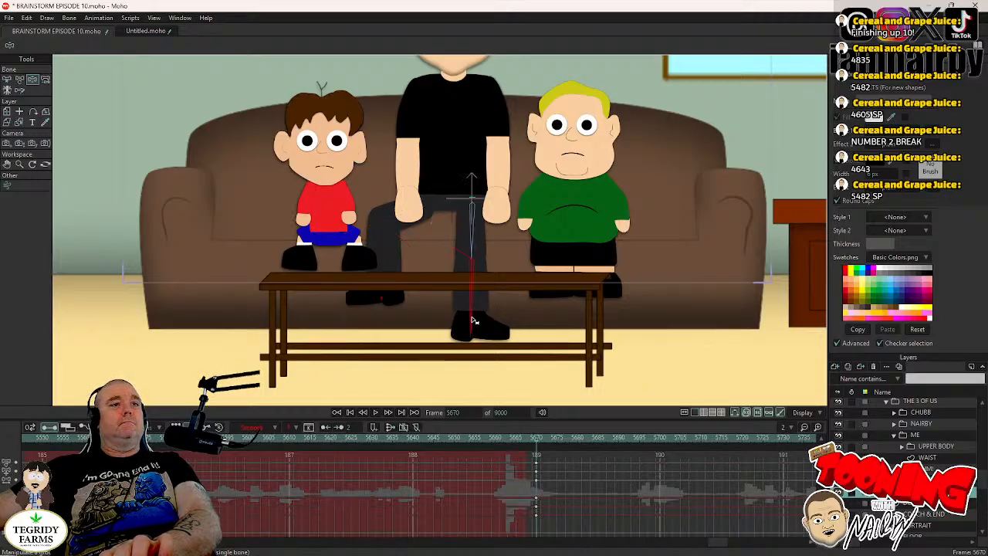
key(Right)
drag(474, 321, 527, 285)
drag(550, 460, 518, 488)
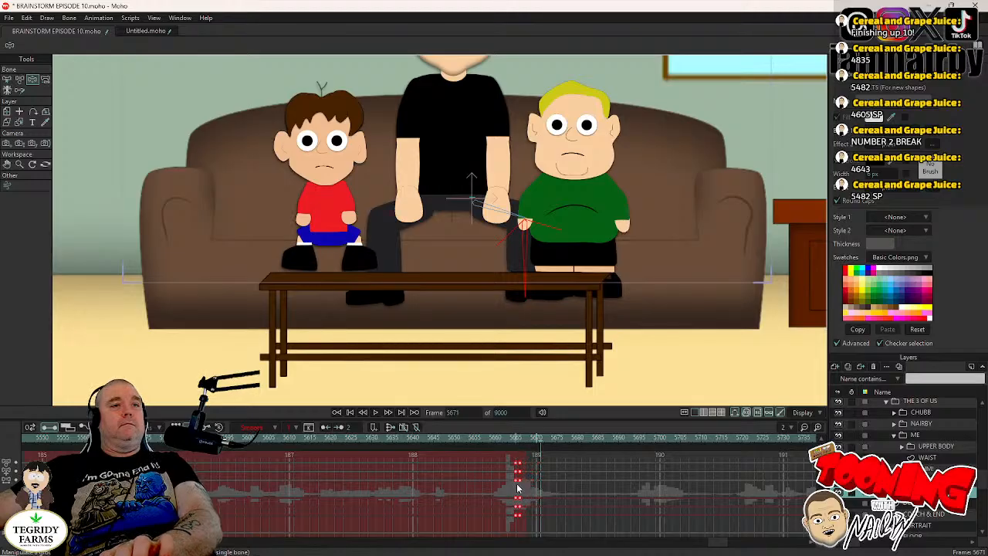
- Lower the ME group on the couch to about Y -0.11, keep its keyframes near frames 5666 and 5667, and save the project
drag(583, 198, 576, 298)
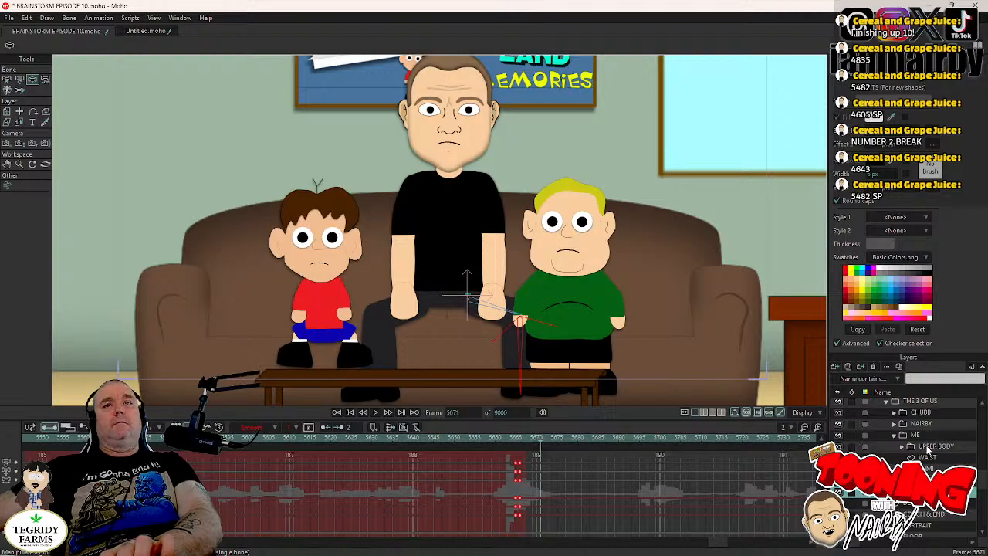
click(920, 435)
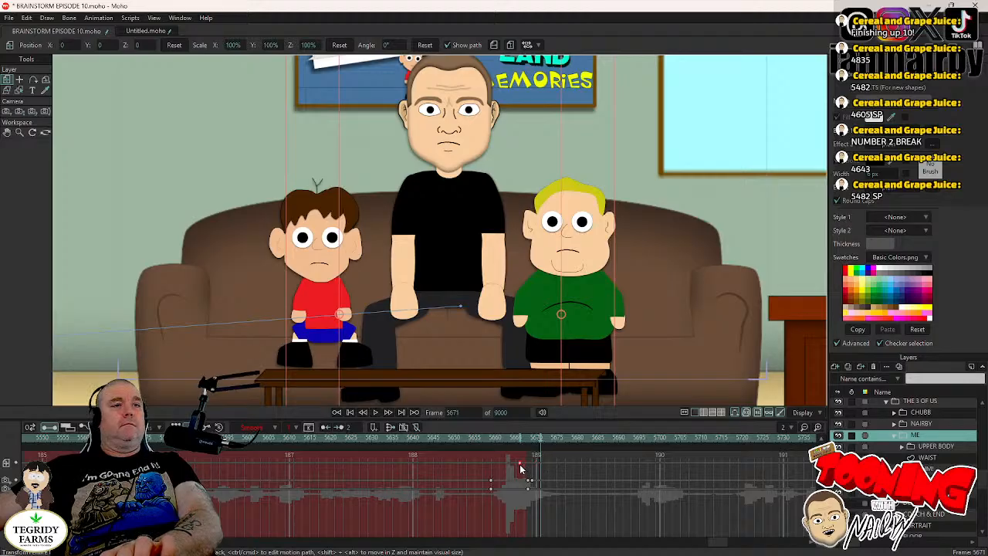
drag(476, 317, 476, 335)
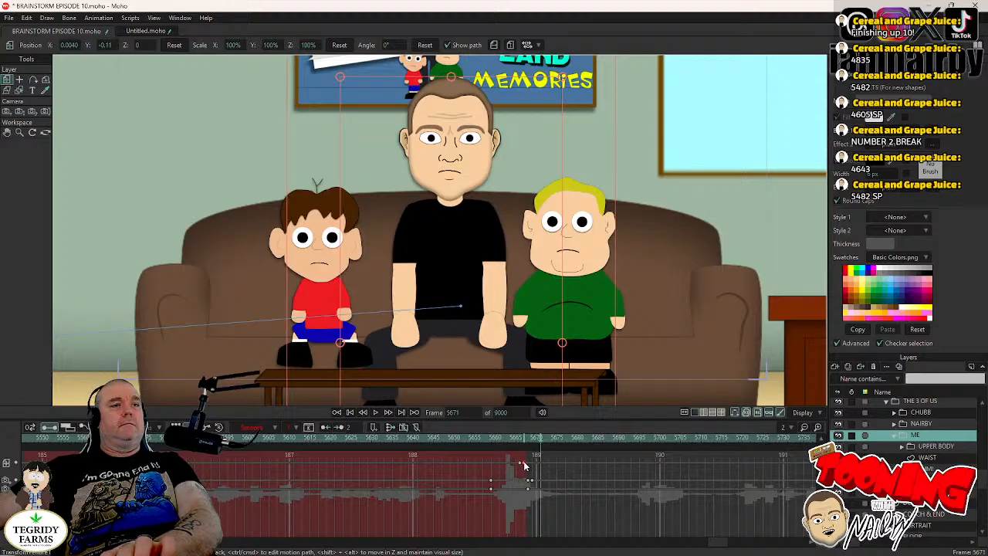
key(ctrl+s)
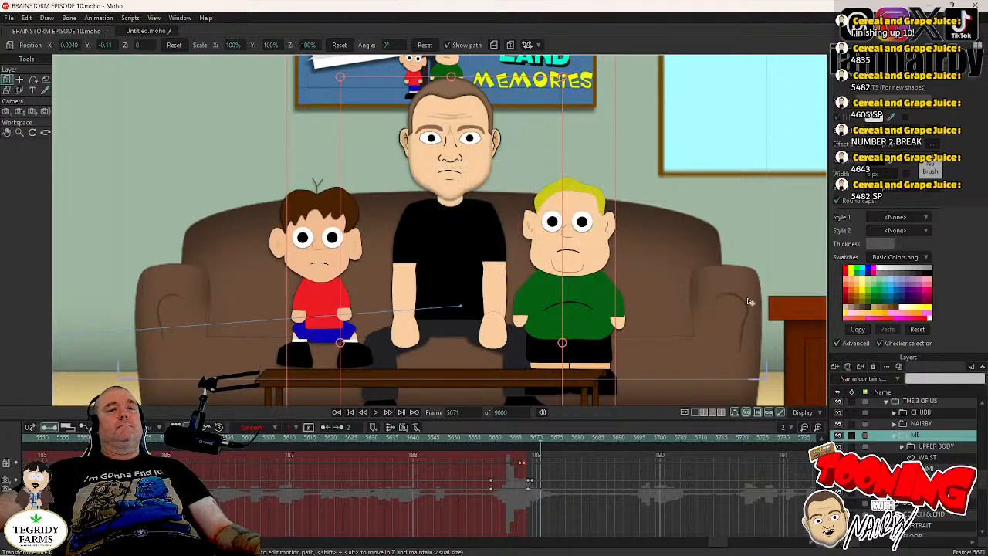
- Move the NAIRBY group at frame 5669 slightly outward and up to about X -0.5985, Y -0.0617, and save the project
scroll(919, 428, up, 2)
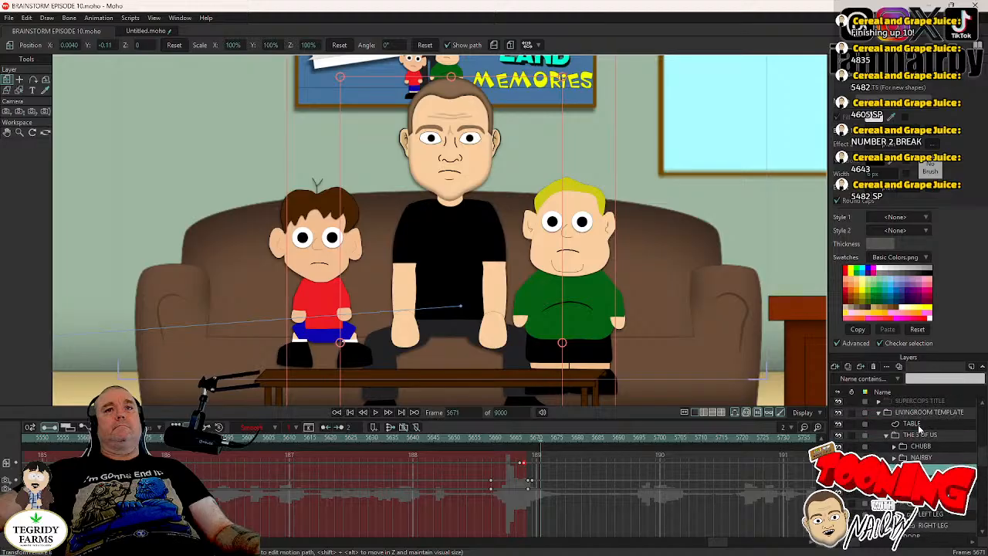
scroll(918, 424, down, 1)
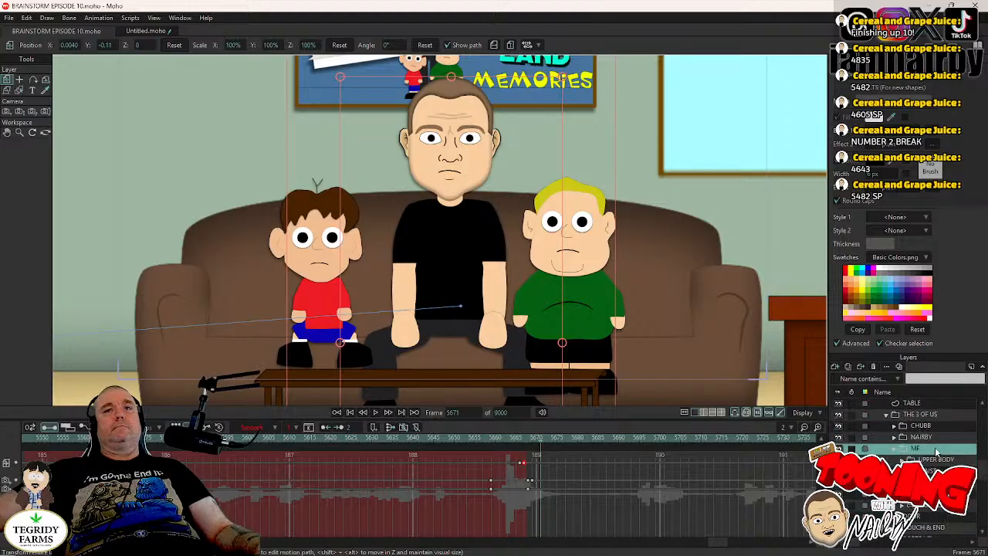
click(930, 439)
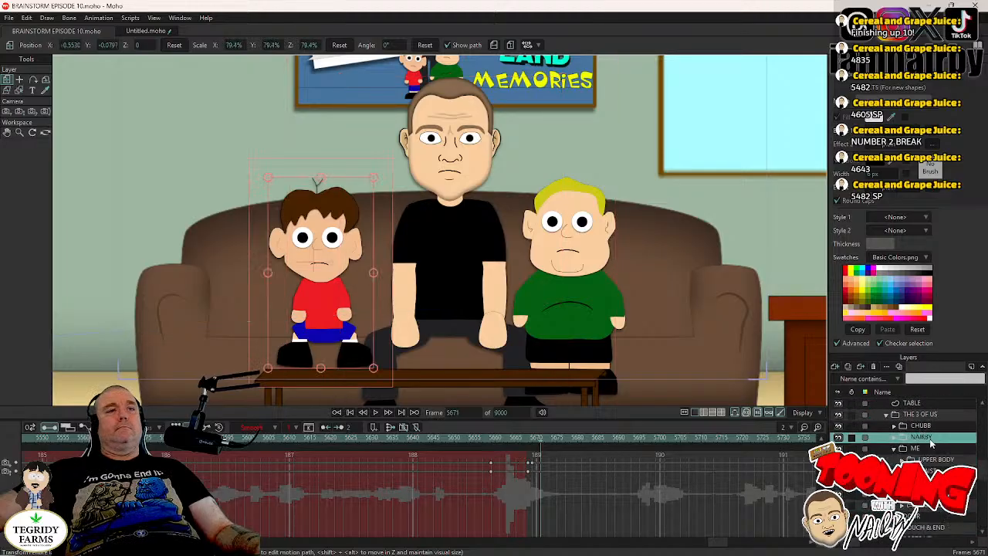
click(533, 447)
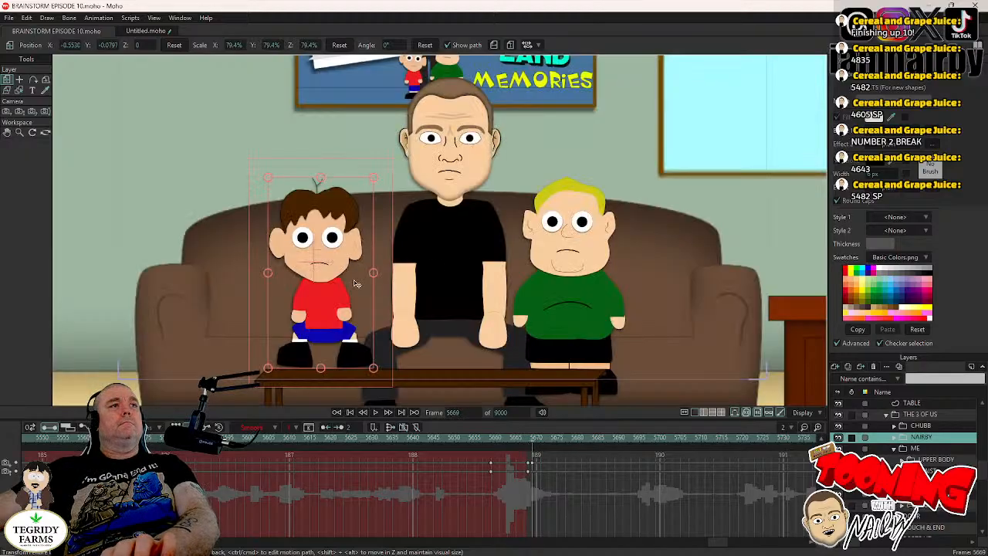
click(351, 285)
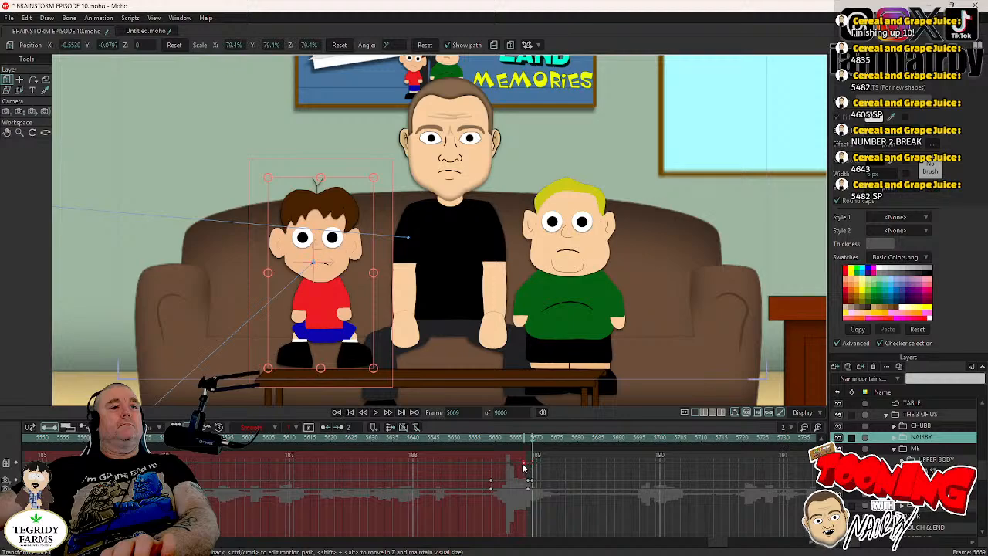
drag(335, 317, 323, 312)
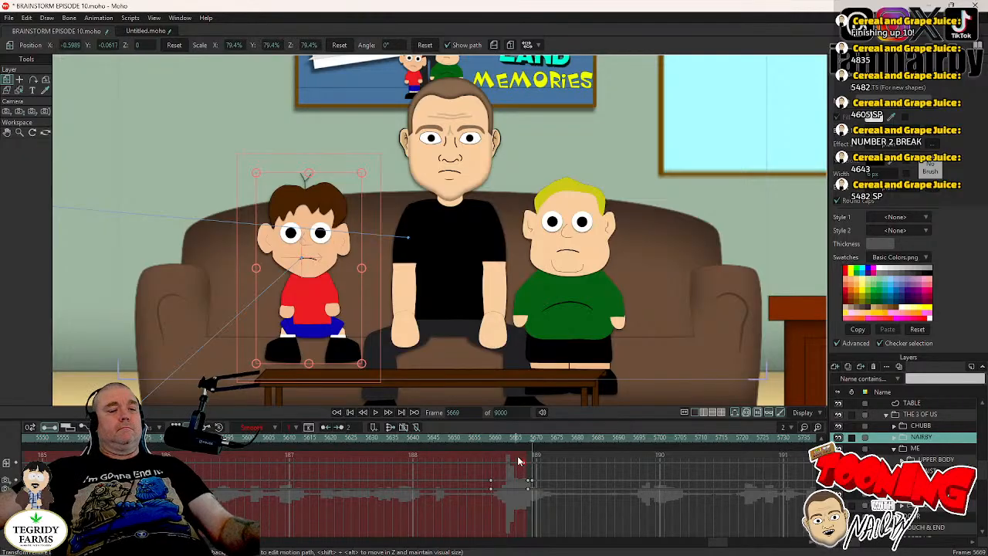
key(ctrl+s)
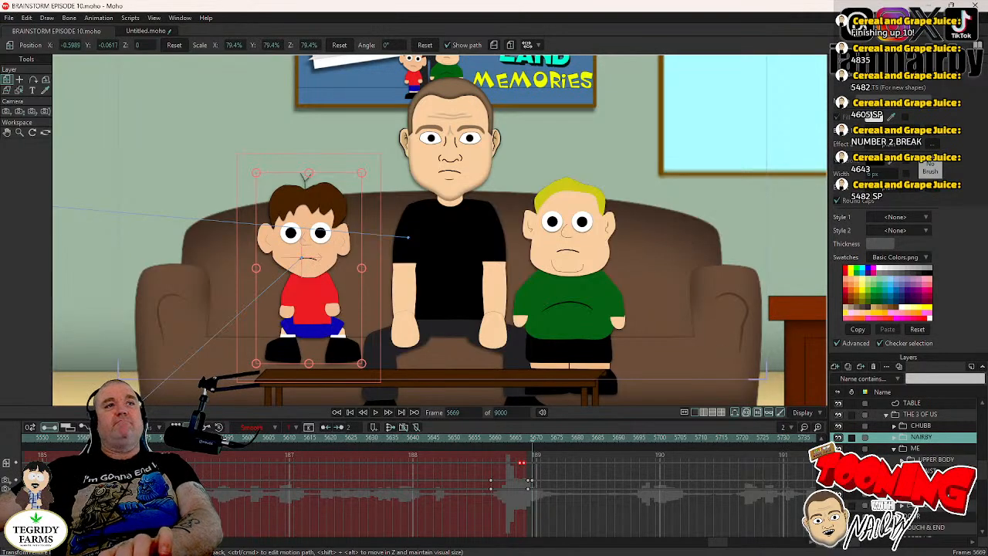
- Try the sitting drawing on CHUBB's LEGS SIT switch layer at frame 5669
click(895, 448)
scroll(898, 451, up, 1)
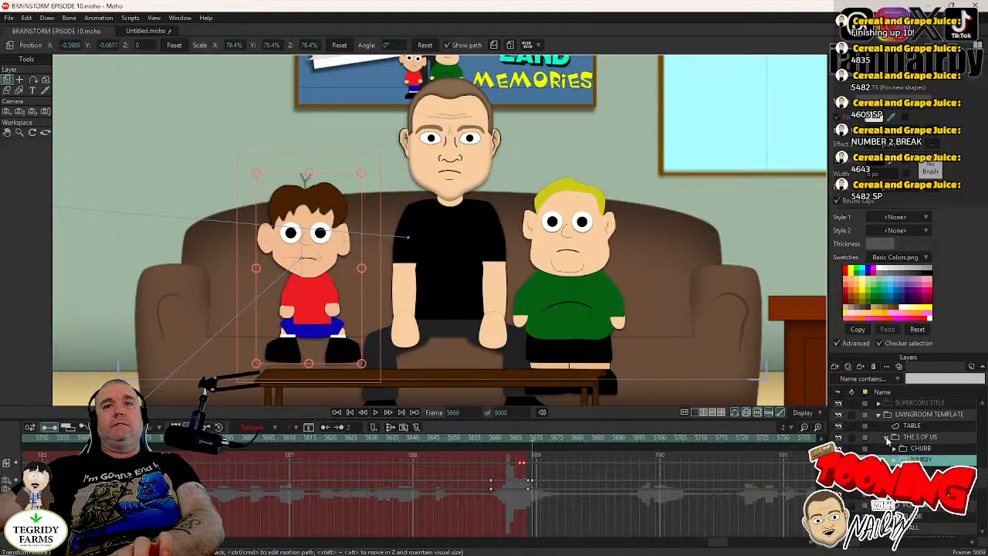
click(896, 450)
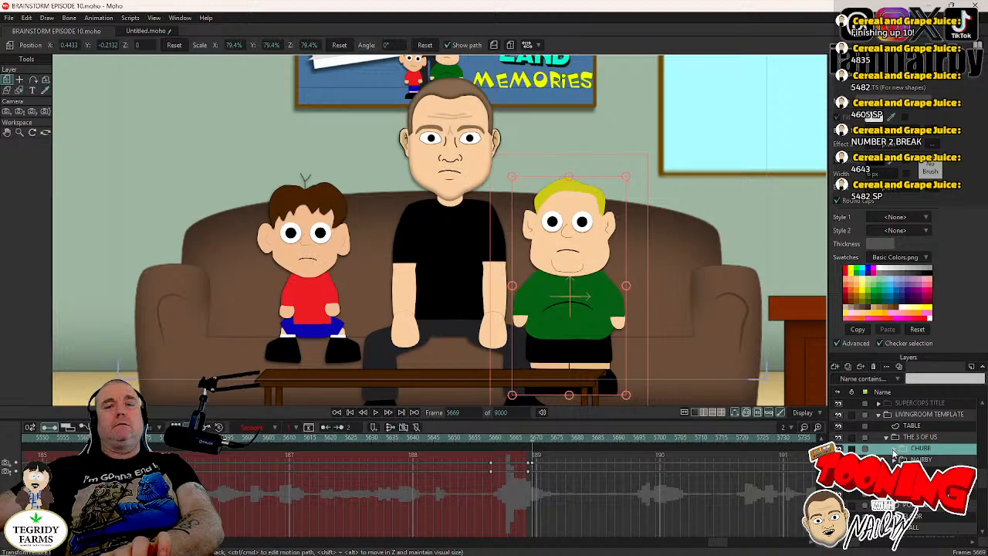
click(895, 449)
scroll(903, 455, down, 2)
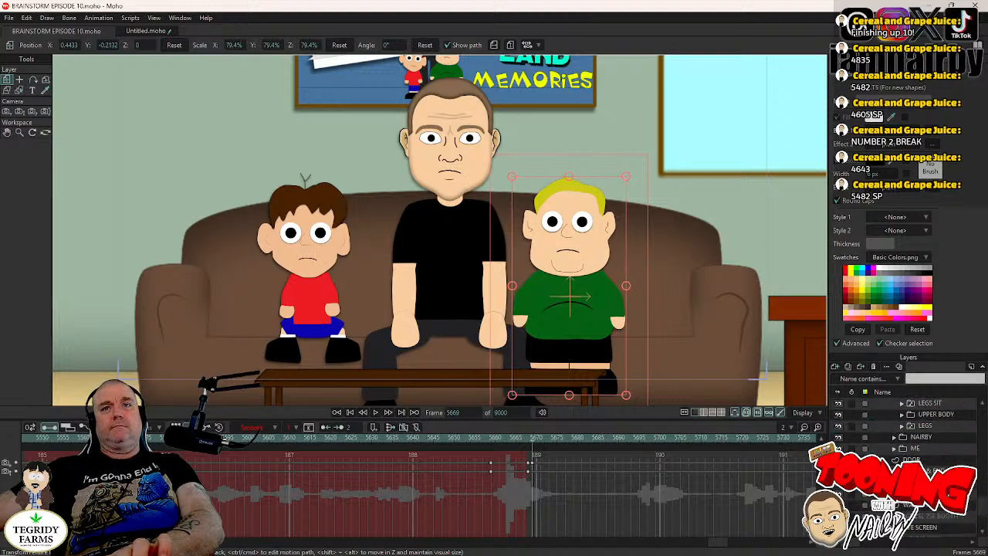
scroll(903, 455, up, 1)
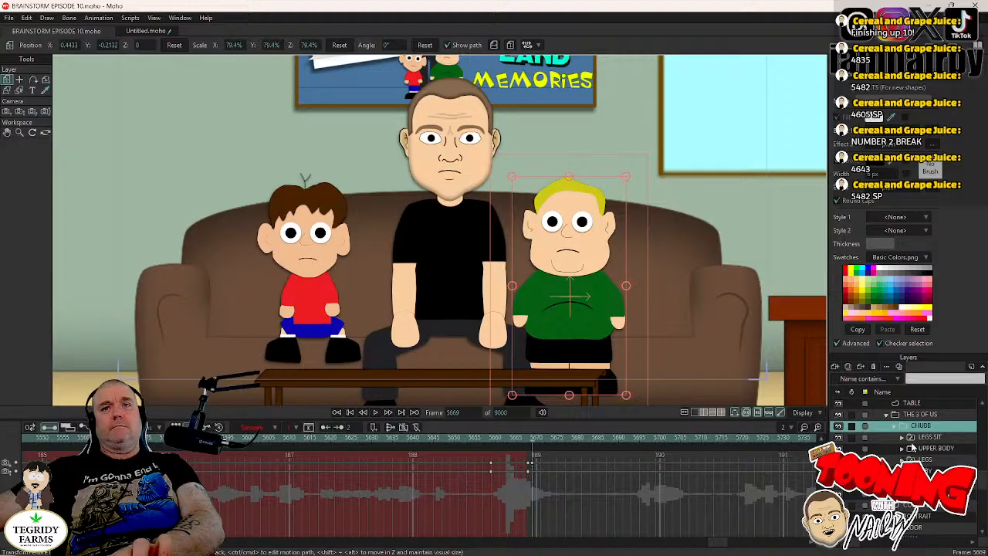
click(915, 438)
right_click(917, 438)
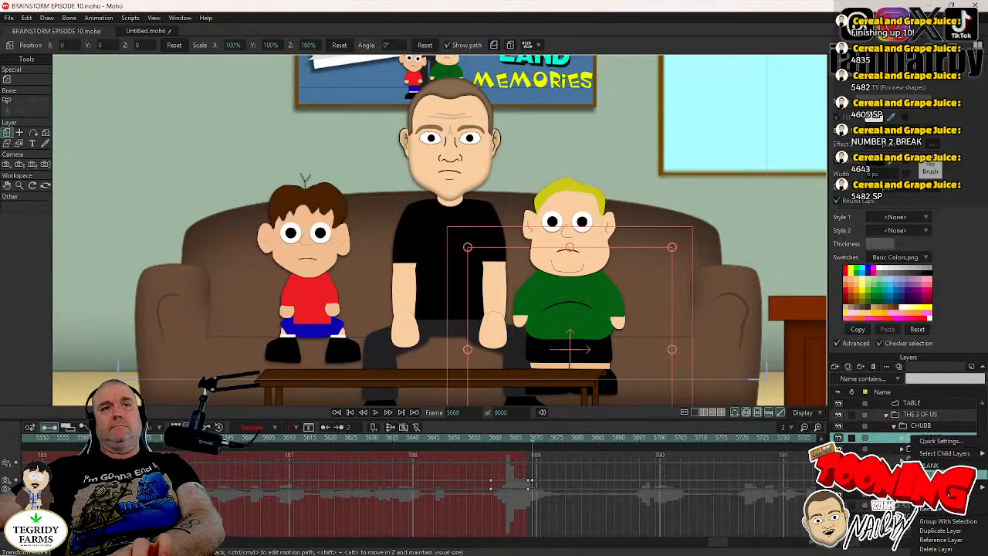
click(931, 475)
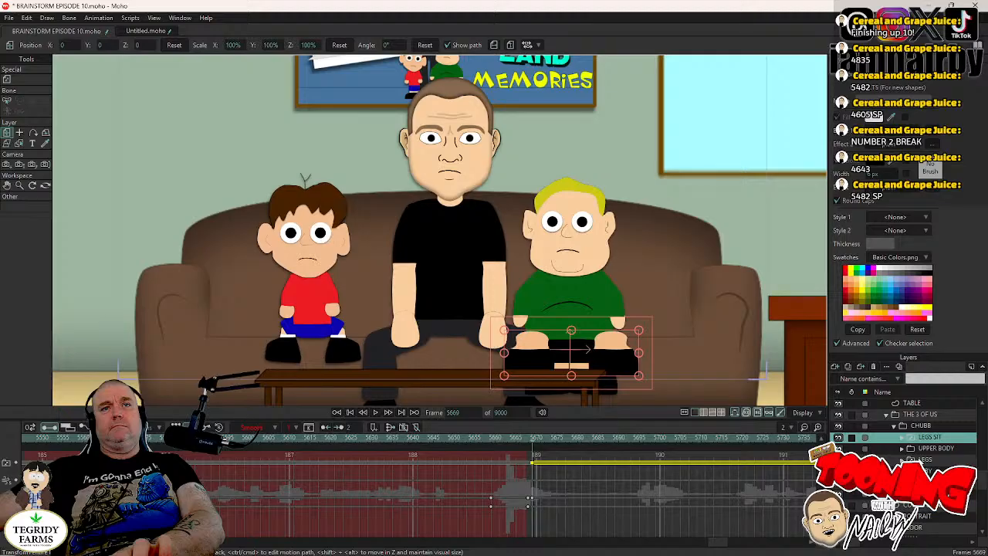
- Toggle the visibility of CHUBB's LEGS layer to compare the seated drawing with and without the standing legs
scroll(903, 455, down, 1)
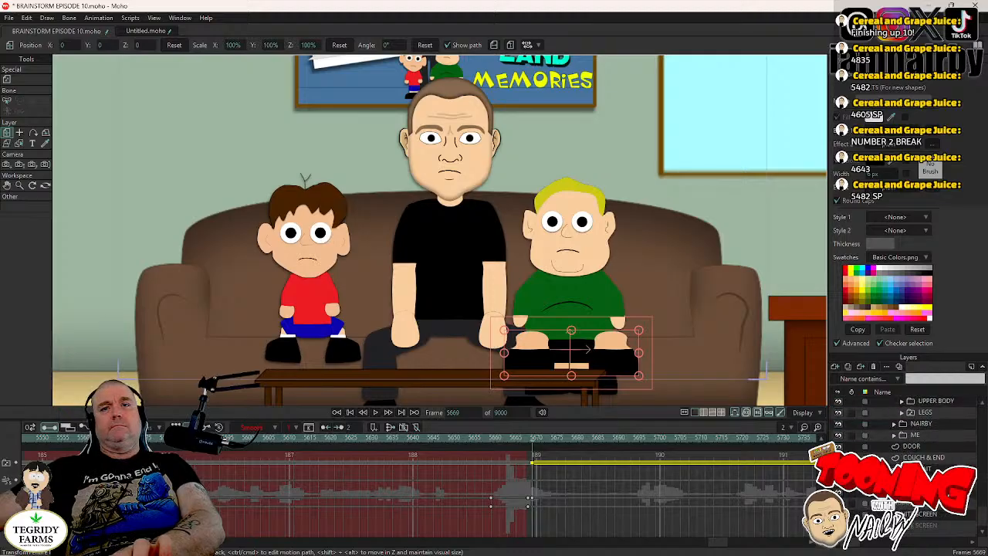
scroll(891, 453, up, 1)
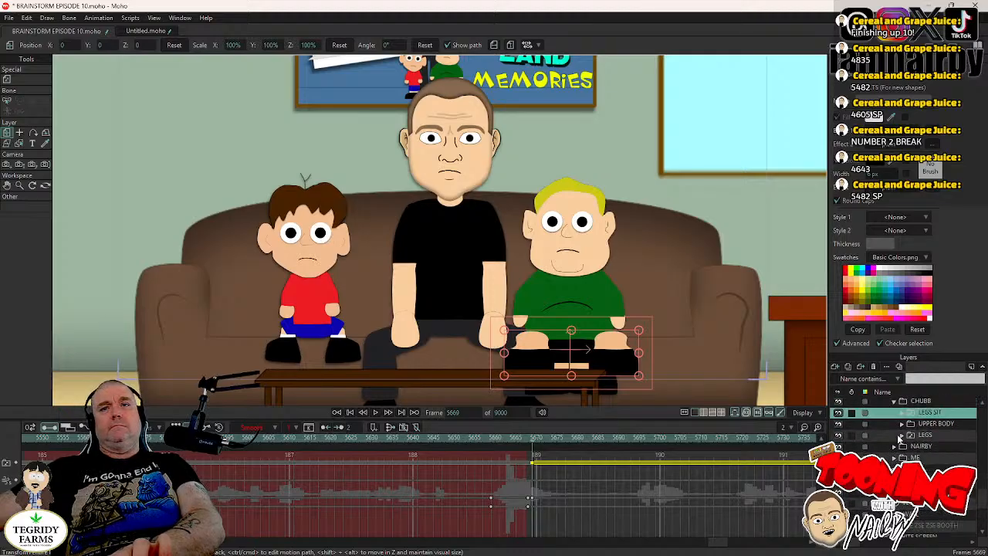
click(901, 424)
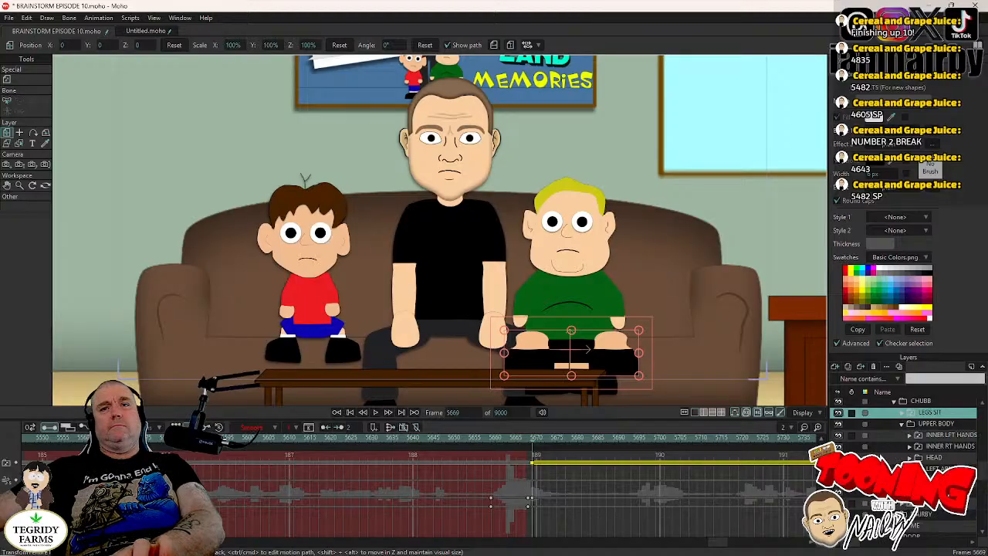
click(838, 503)
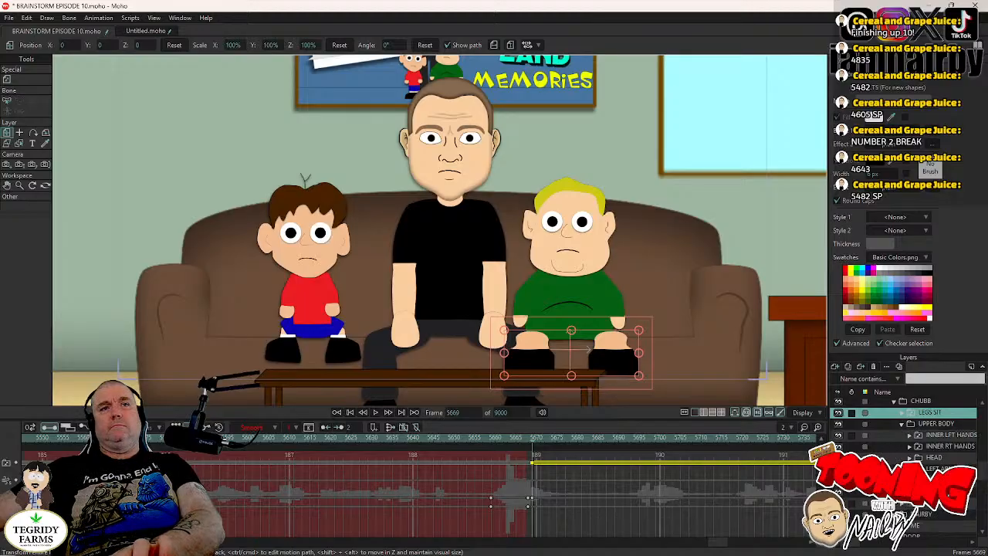
scroll(911, 447, up, 1)
- Delete the sitting switch key at frame 5669 from CHUBB's LEGS SIT layer
right_click(920, 443)
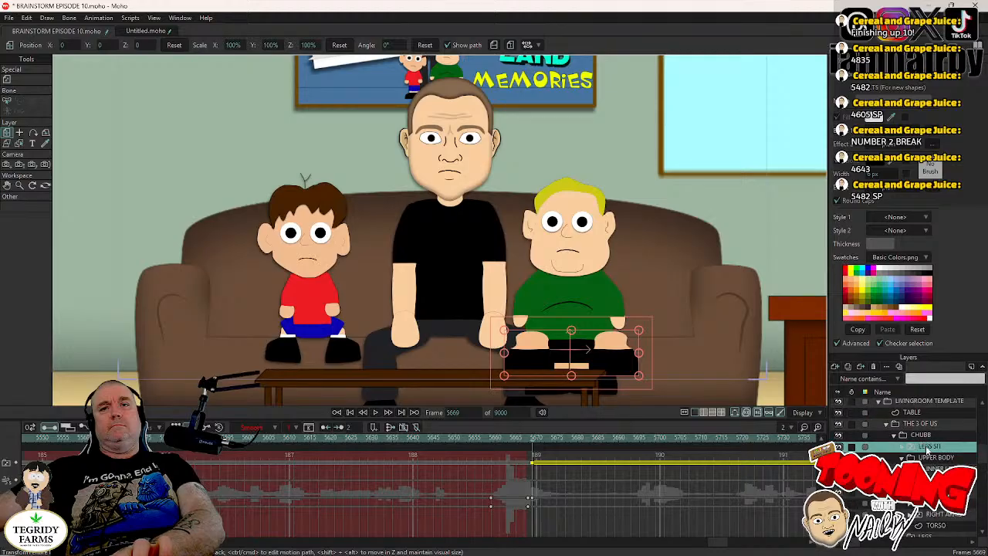
mouse_move(927, 454)
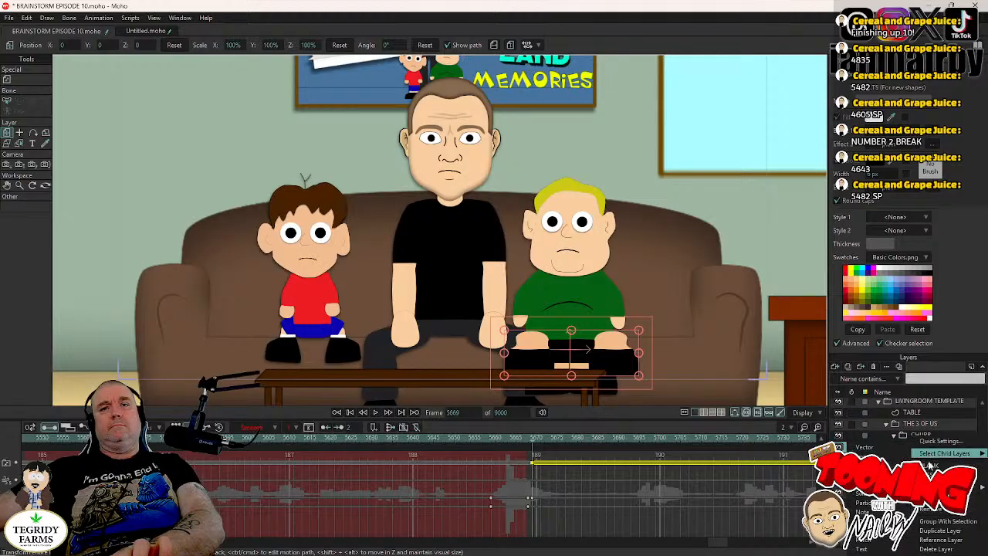
click(532, 463)
key(Delete)
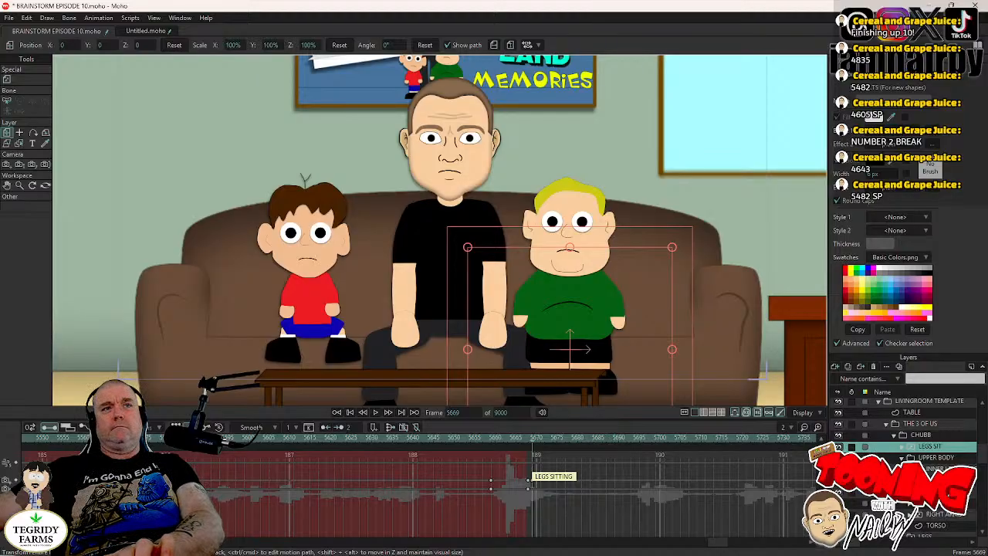
- Switch CHUBB's LEGS layer to the LEGS BONED drawing at frame 5669 and shift its key slightly earlier on the timeline
scroll(919, 464, down, 1)
scroll(936, 524, down, 3)
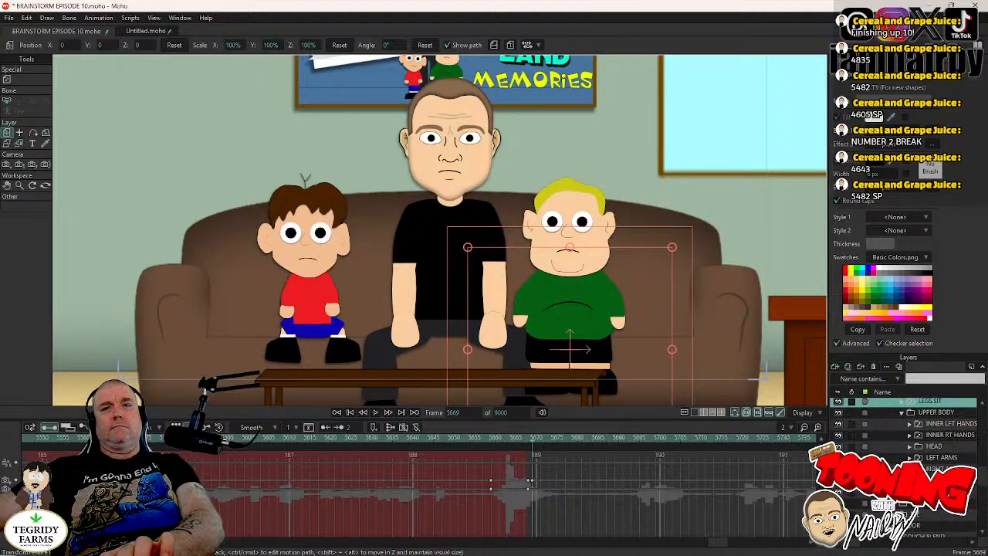
right_click(917, 492)
click(938, 466)
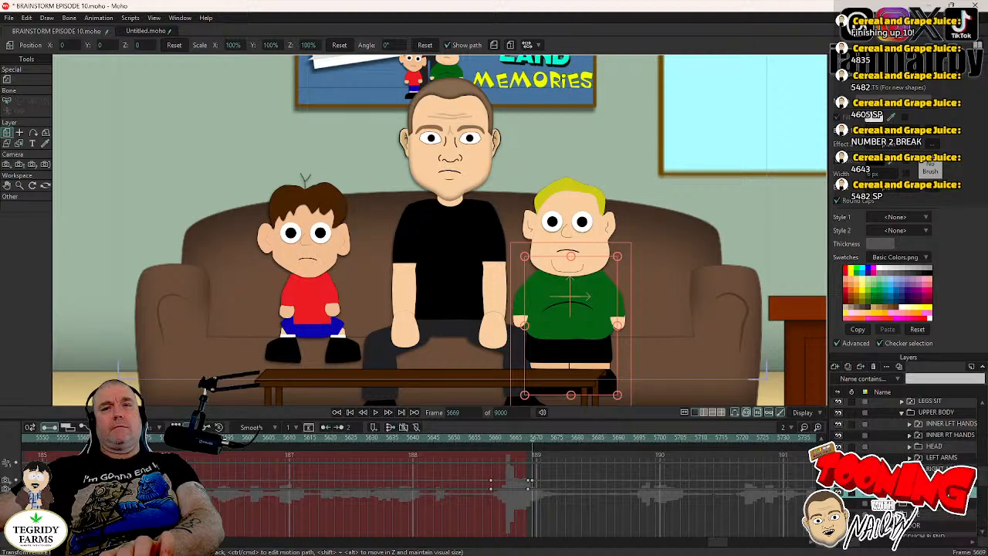
right_click(917, 492)
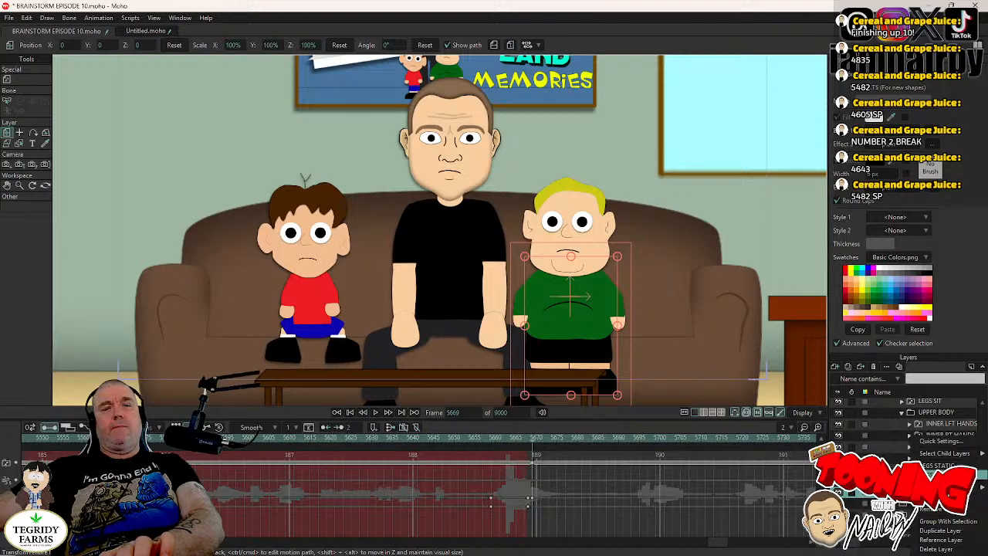
click(938, 475)
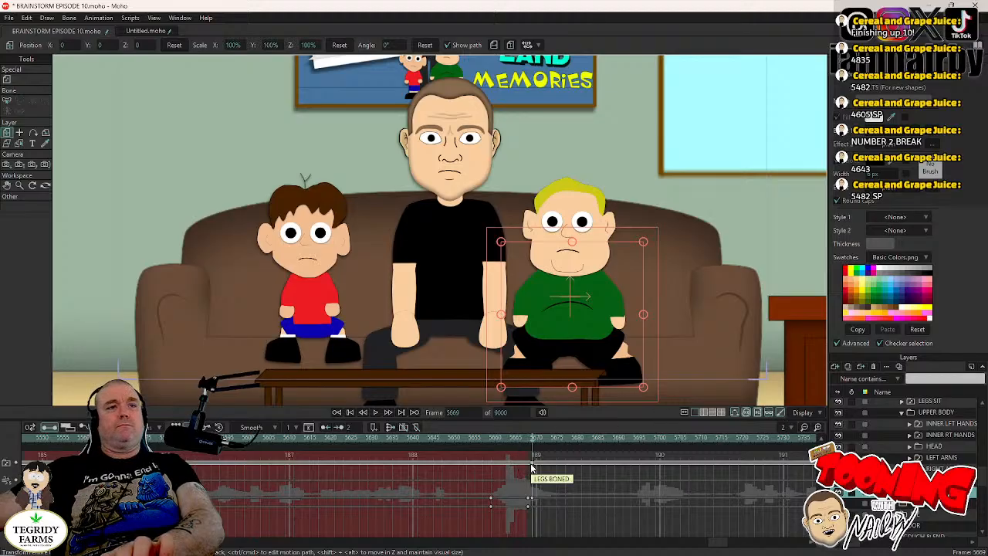
drag(531, 464, 522, 469)
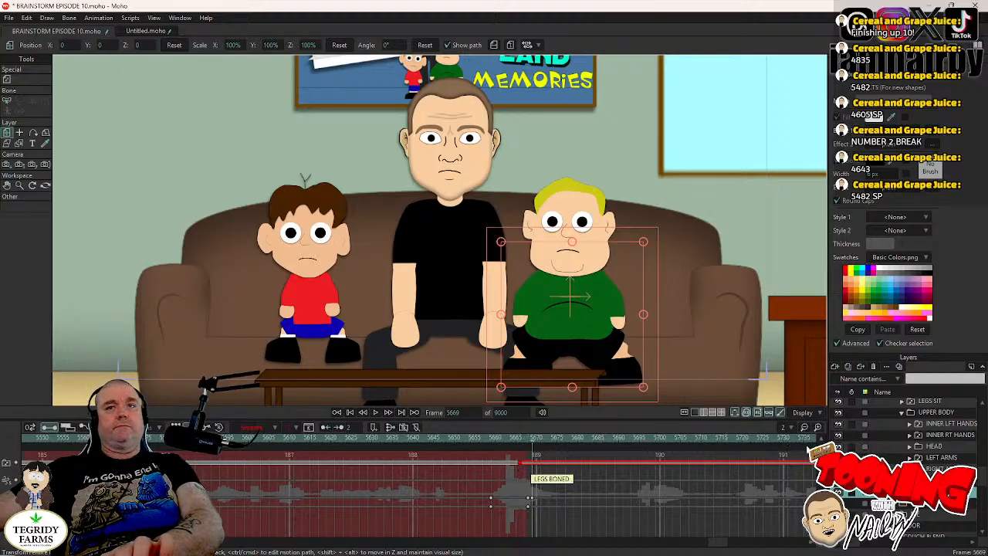
- Move the CHUBB group outward and up to about X 0.5672, Y -0.1732, shift its keys slightly earlier than frame 5669, and save the project
scroll(927, 431, up, 1)
click(921, 424)
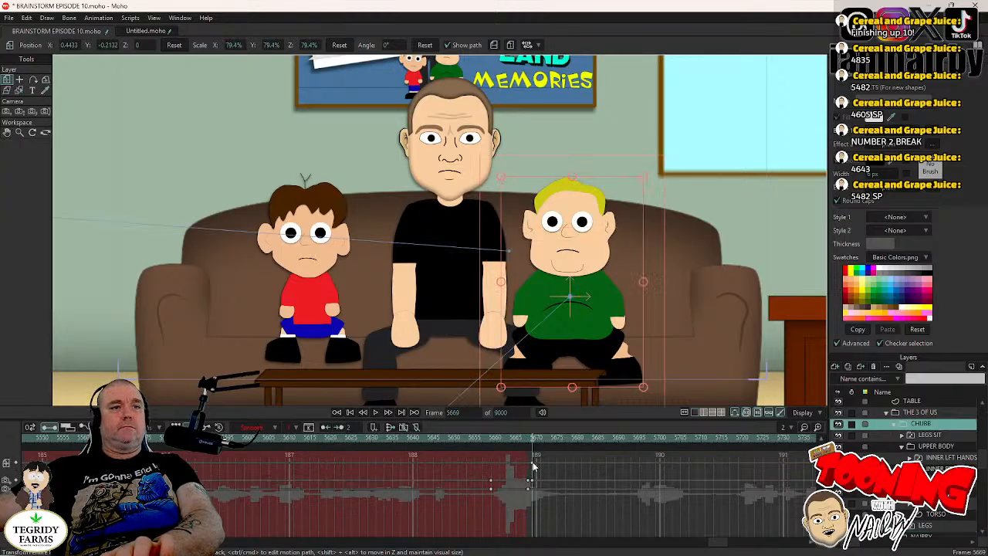
drag(532, 463, 525, 465)
drag(564, 333, 598, 324)
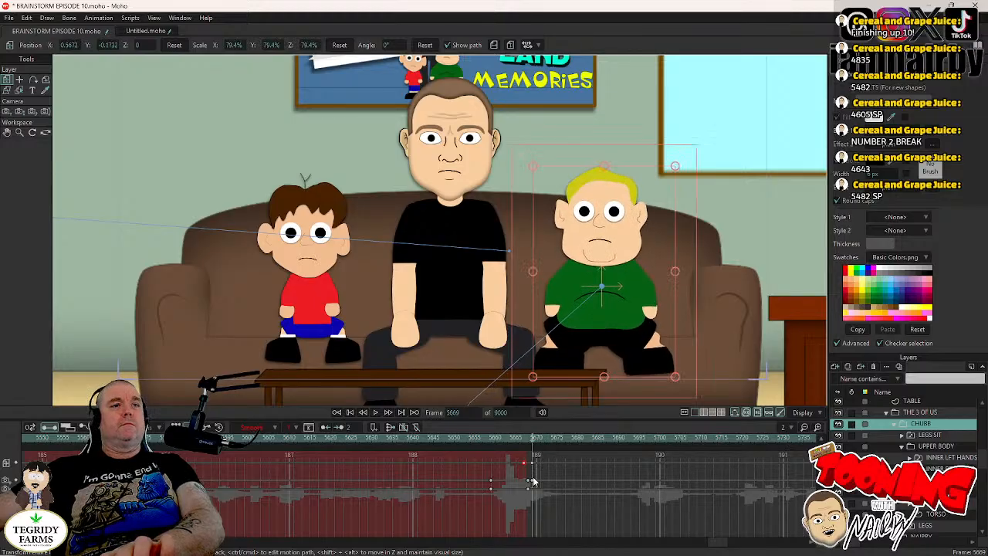
drag(532, 463, 523, 464)
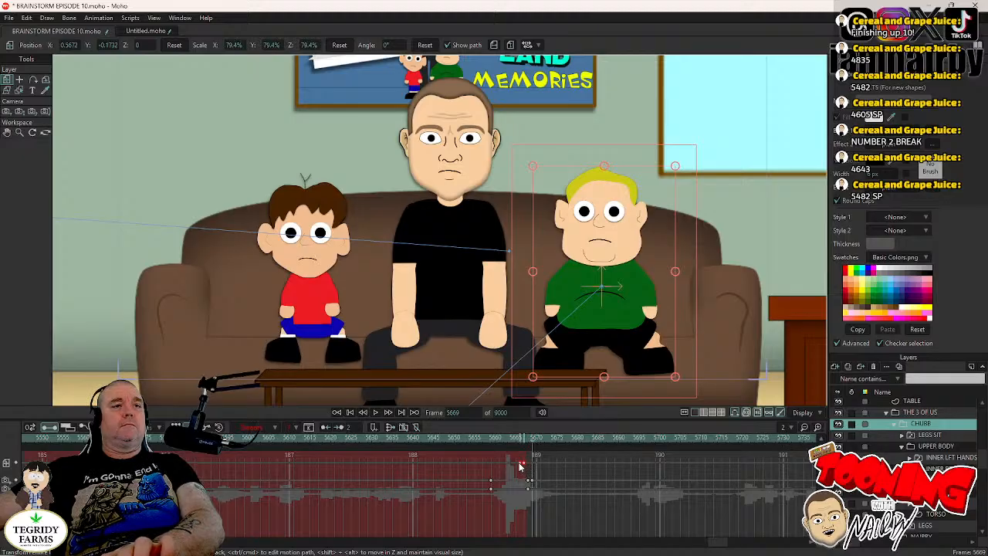
key(ctrl+s)
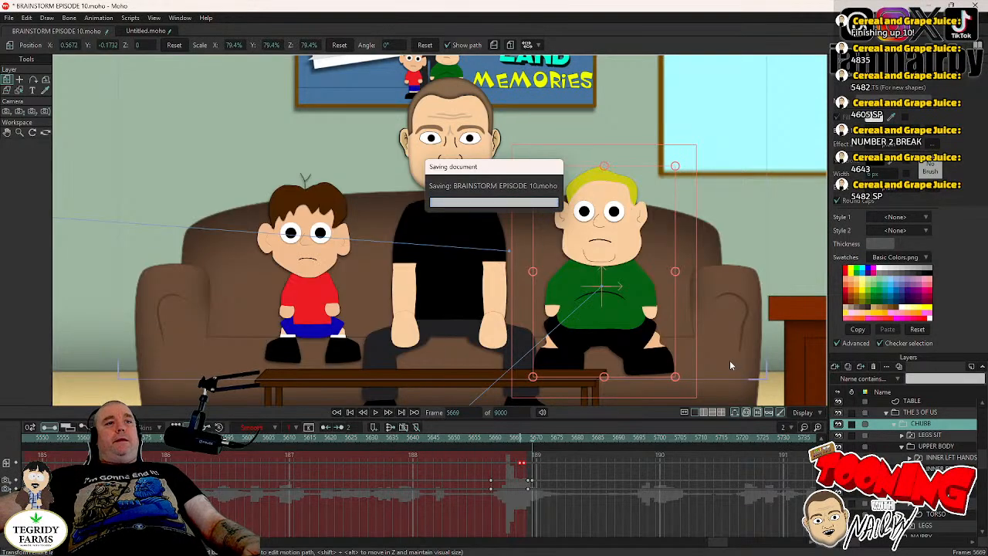
- Collapse the CHUBB group, expand ME's UPPER BODY and HEAD groups, and select the MOUTHS layer
click(894, 426)
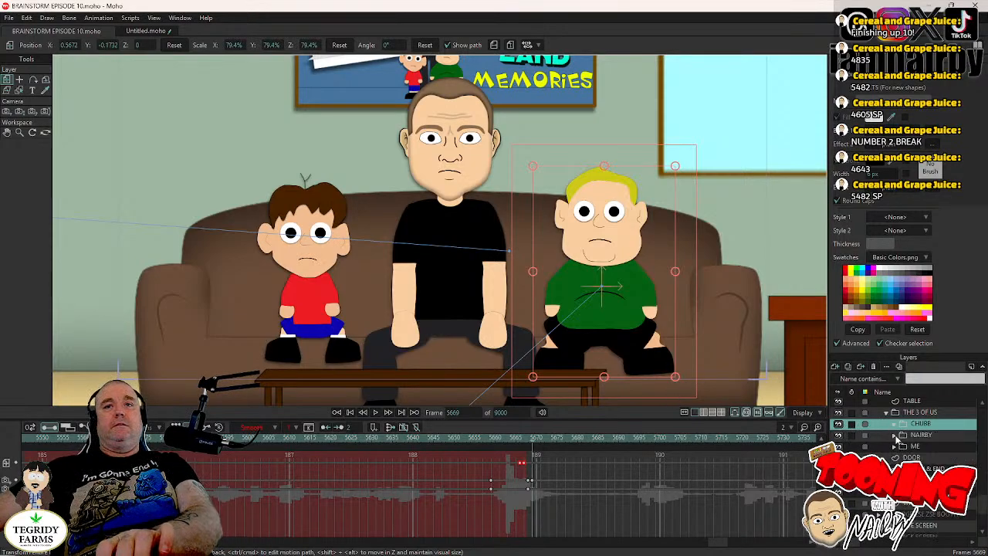
click(894, 447)
scroll(903, 442, down, 1)
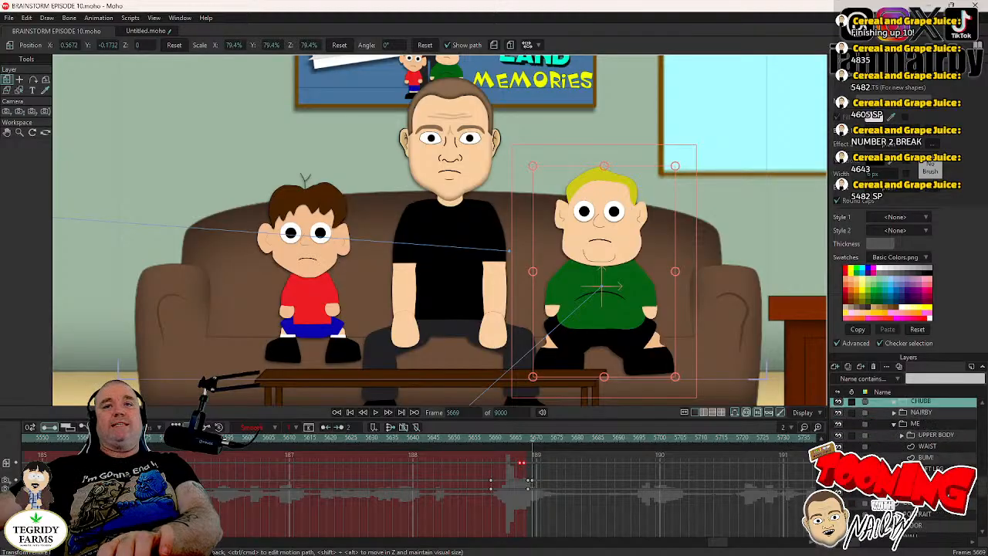
click(903, 435)
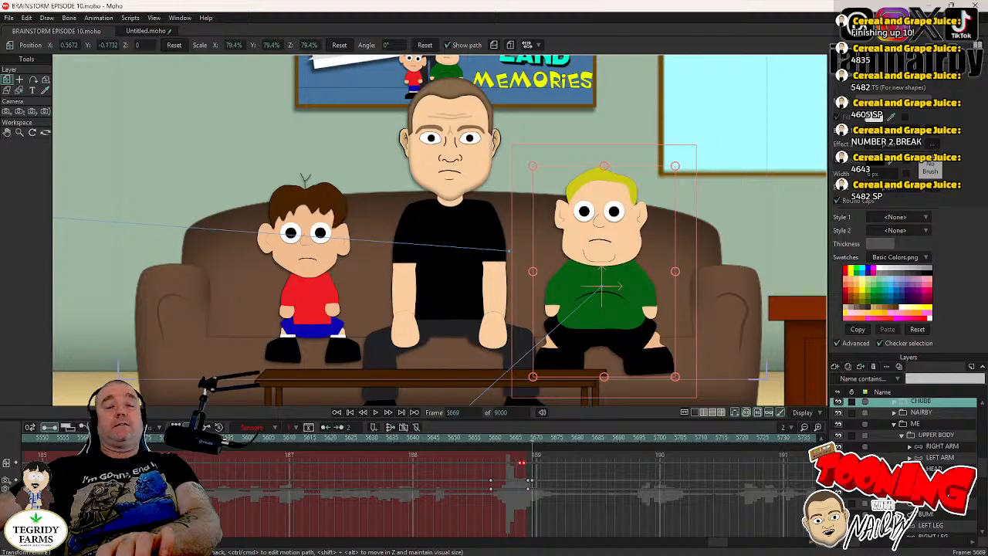
click(910, 468)
scroll(910, 467, down, 1)
click(947, 459)
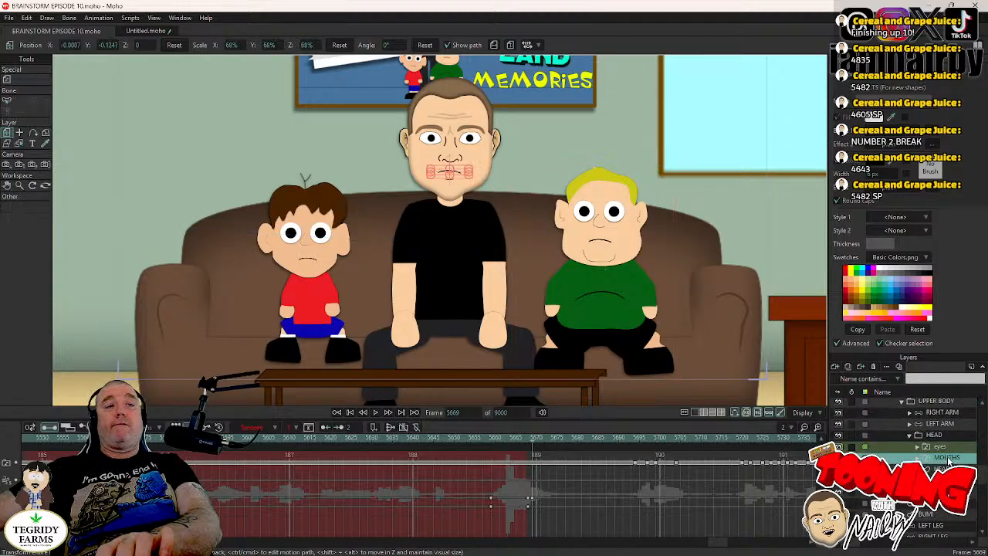
- Play the scene from frame 5603 through the cut to the living room, and return to frame 5669
scroll(507, 332, down, 3)
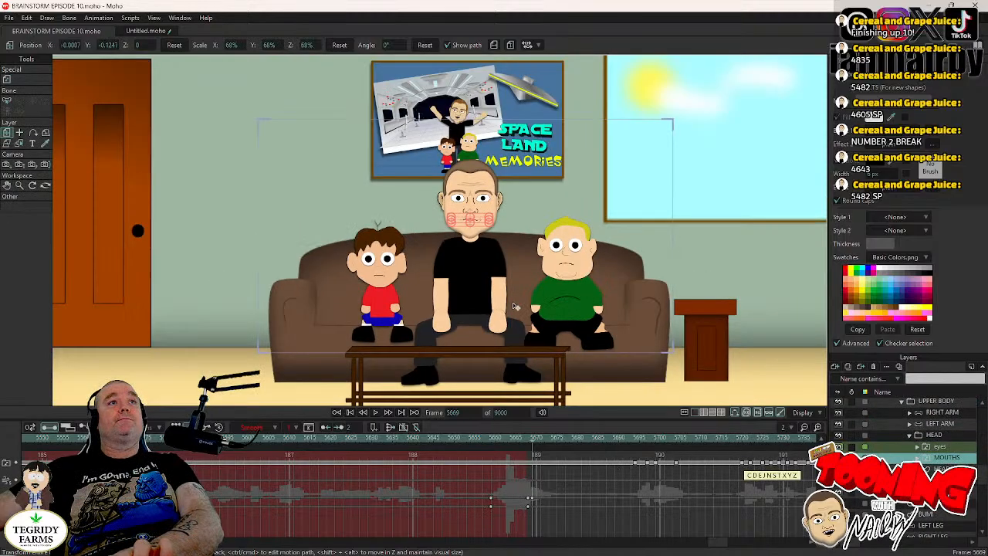
drag(502, 332, 487, 338)
key(Left)
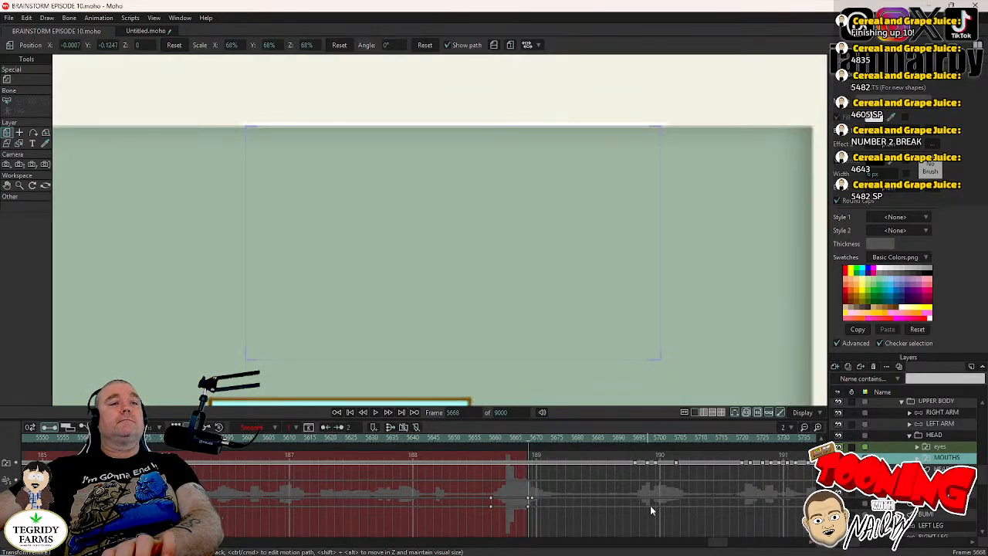
scroll(595, 324, down, 4)
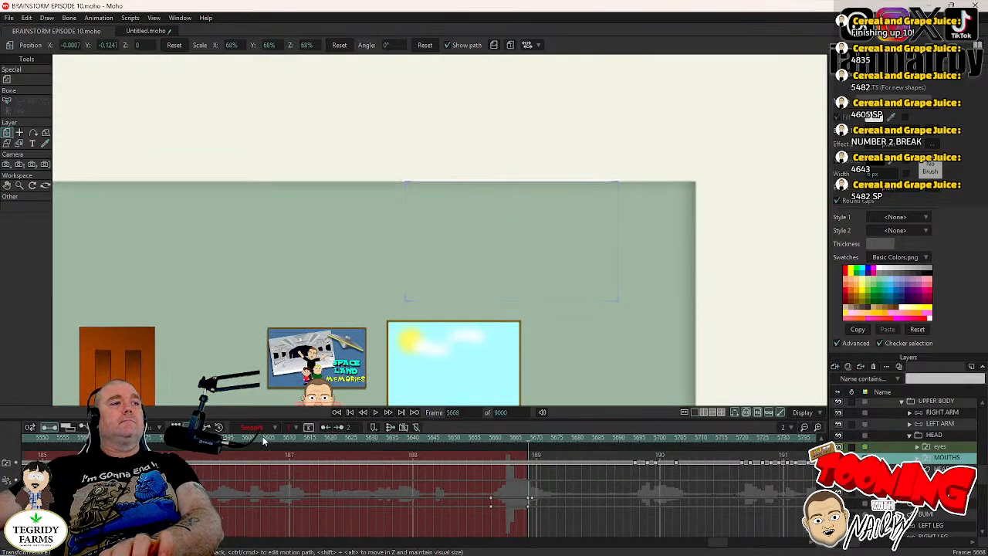
click(263, 438)
scroll(420, 315, up, 5)
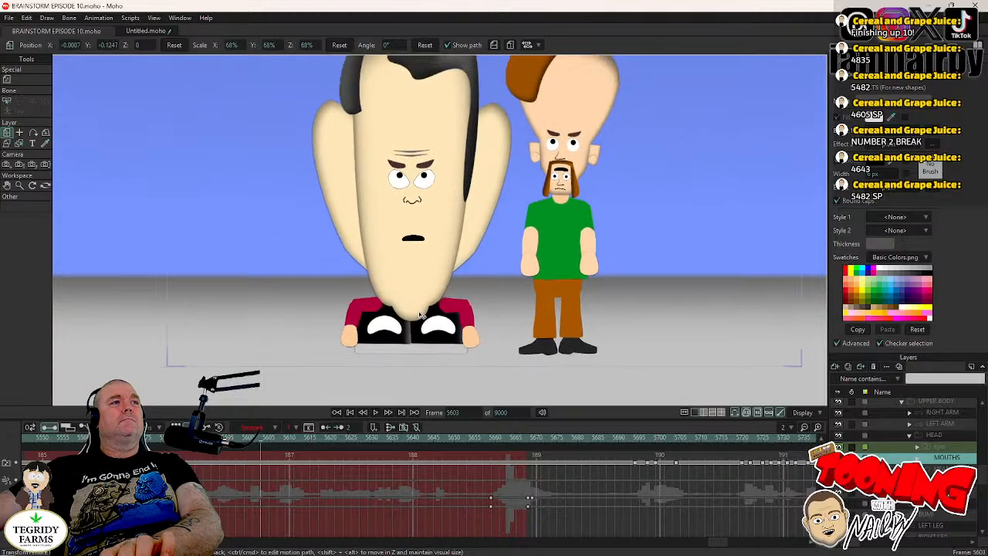
scroll(421, 315, down, 3)
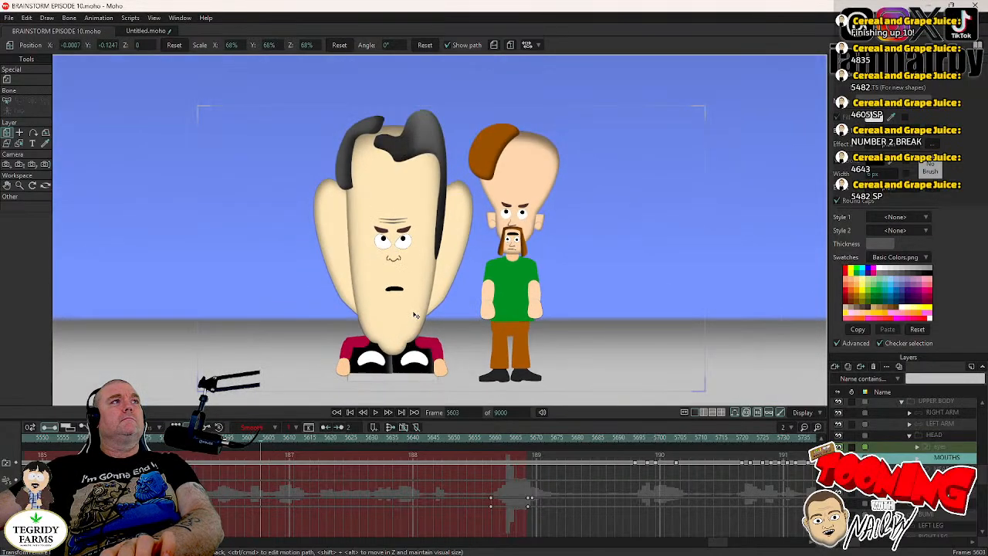
scroll(415, 312, up, 3)
scroll(415, 308, down, 2)
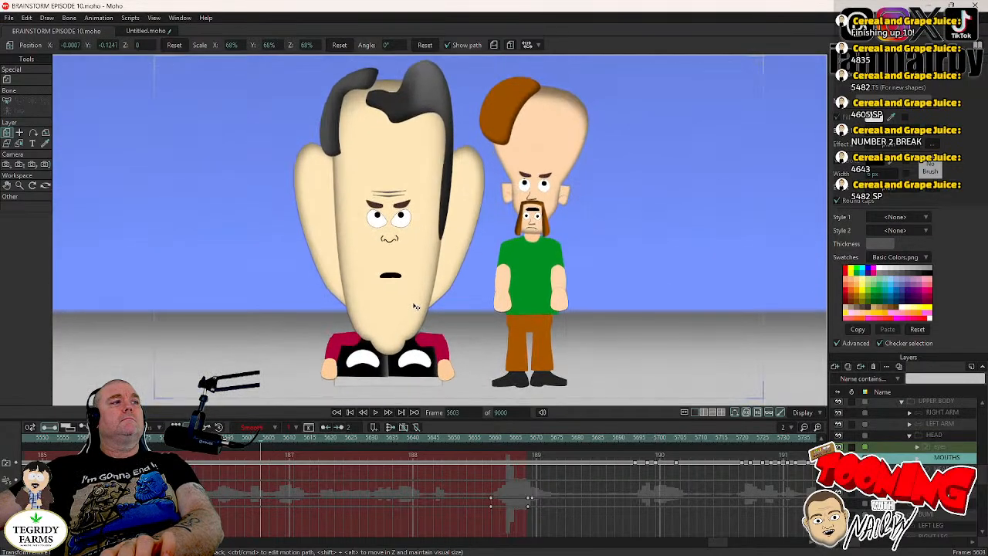
click(376, 412)
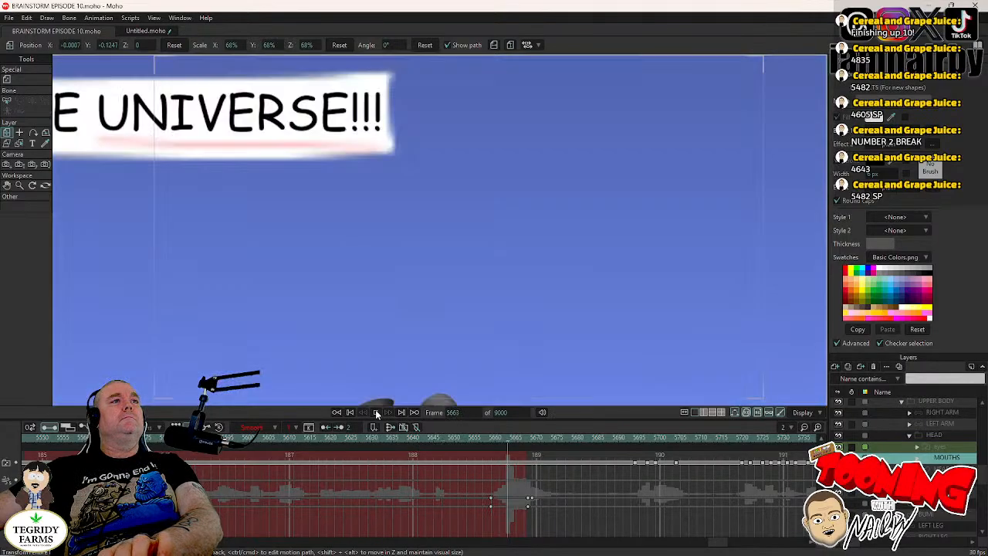
click(376, 413)
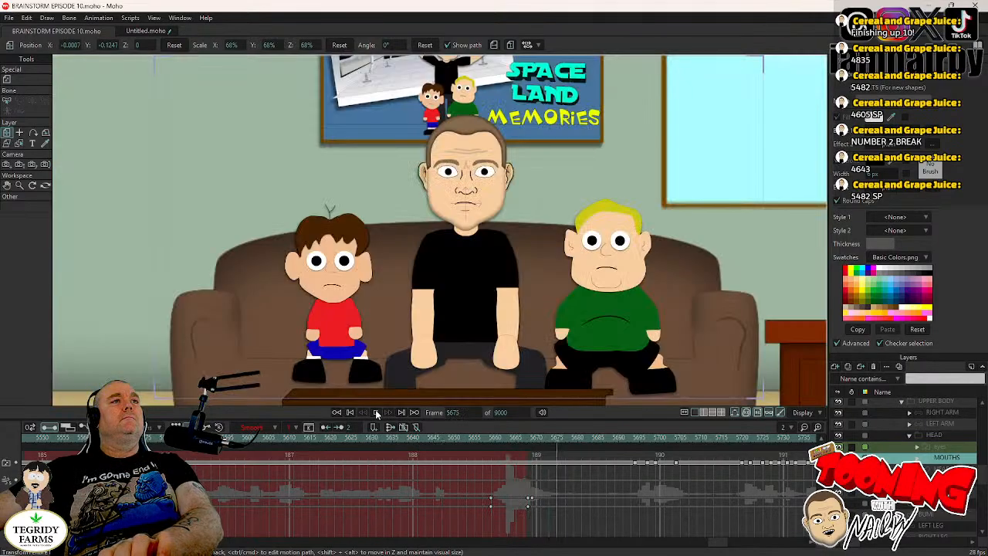
click(529, 439)
key(Right)
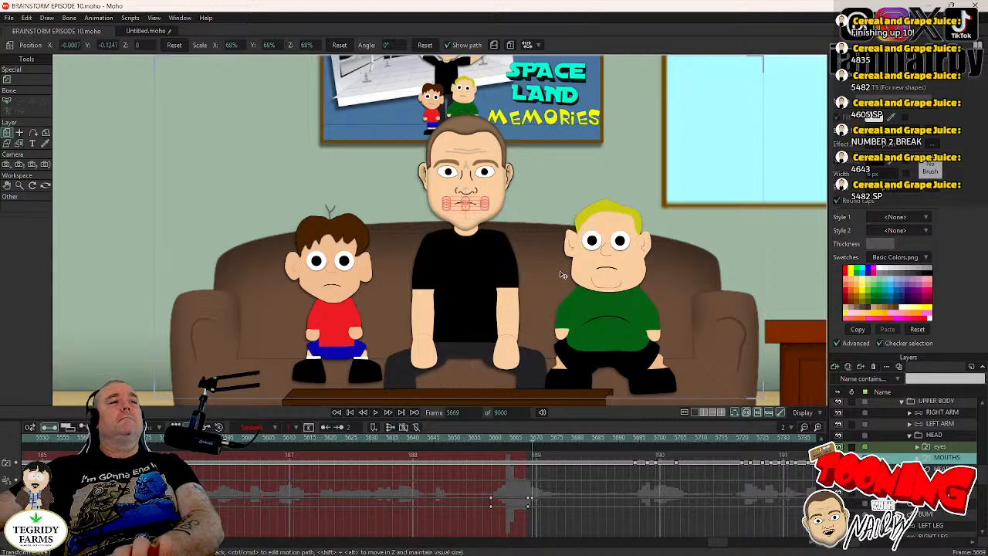
- Find the start of ME's dialogue after frame 5691 and switch his eyes layer to eyes closed front at frame 5693
click(625, 440)
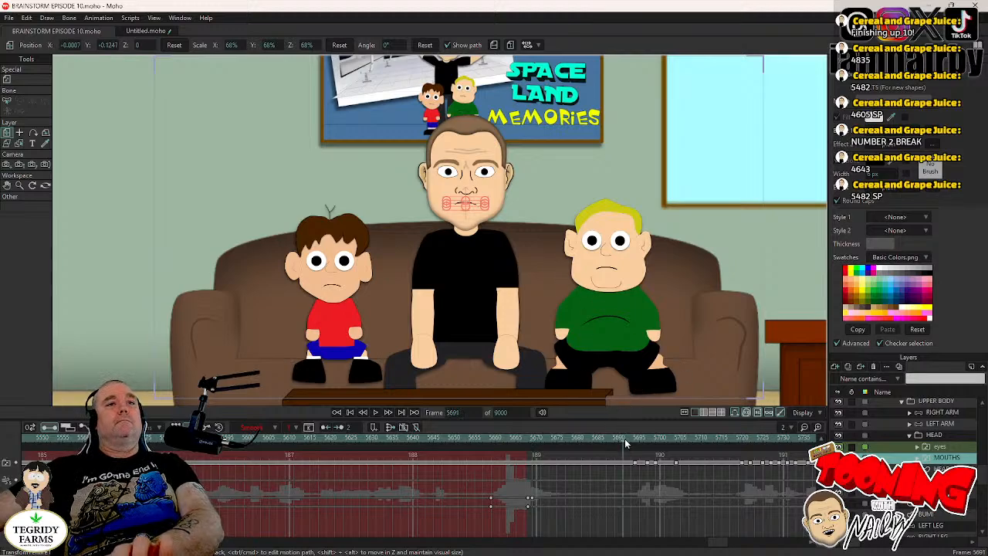
key(Right)
key(Right)
key(Right)
key(Right)
key(Right)
key(Right)
key(Right)
key(Right)
key(Right)
key(Right)
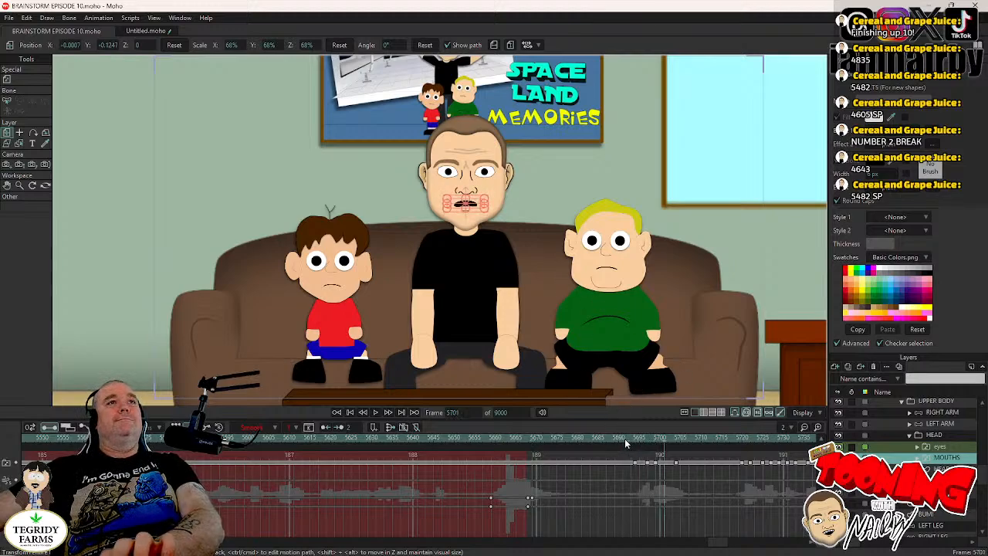
key(Right)
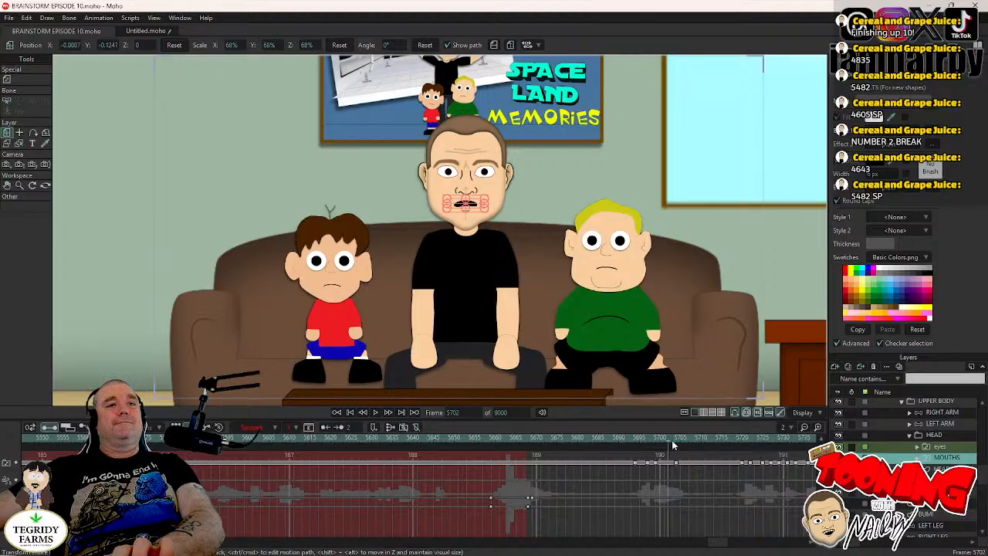
click(634, 441)
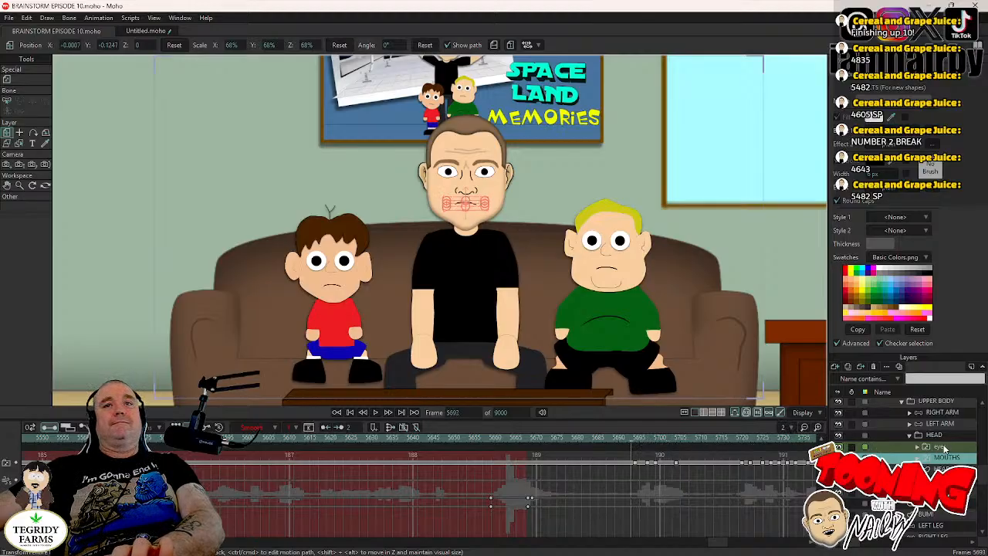
click(945, 448)
right_click(945, 448)
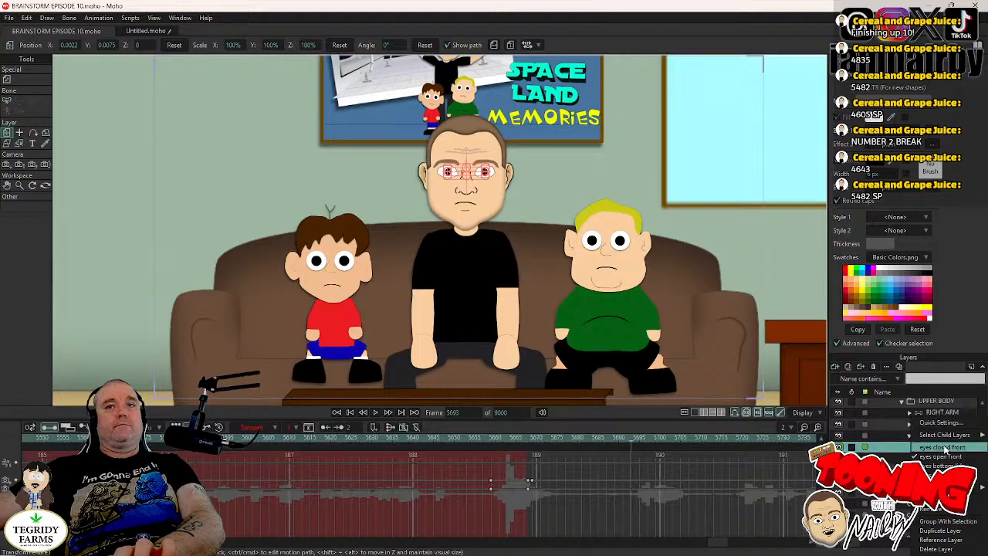
click(945, 448)
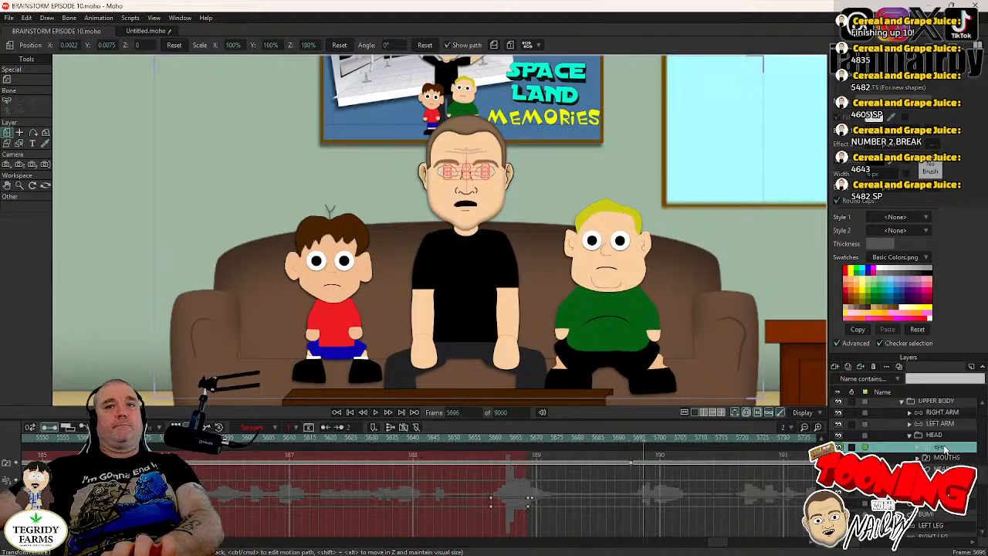
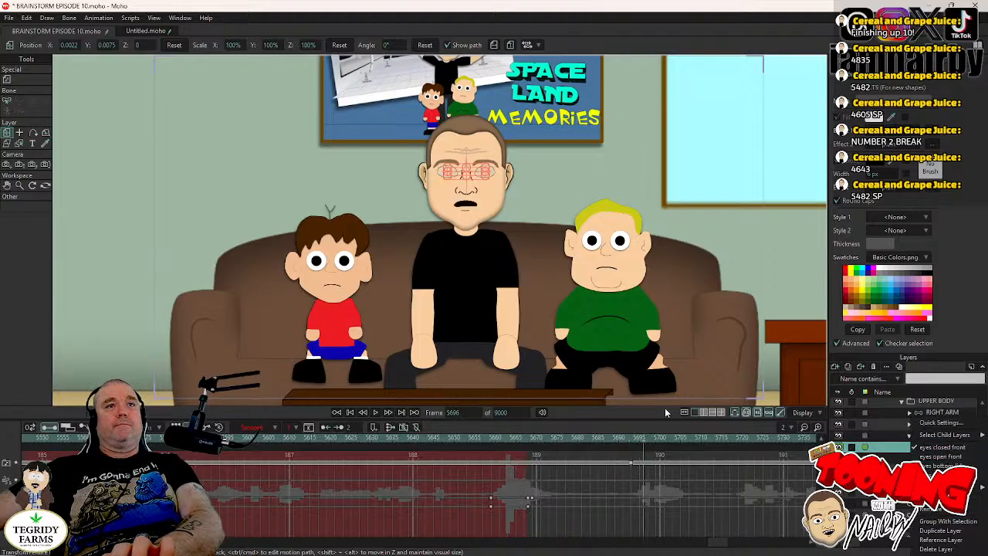
- Activate the front open-eyes layer in the middle man's eyes group at frame 5695, with its points deselected for point editing
click(633, 464)
click(692, 453)
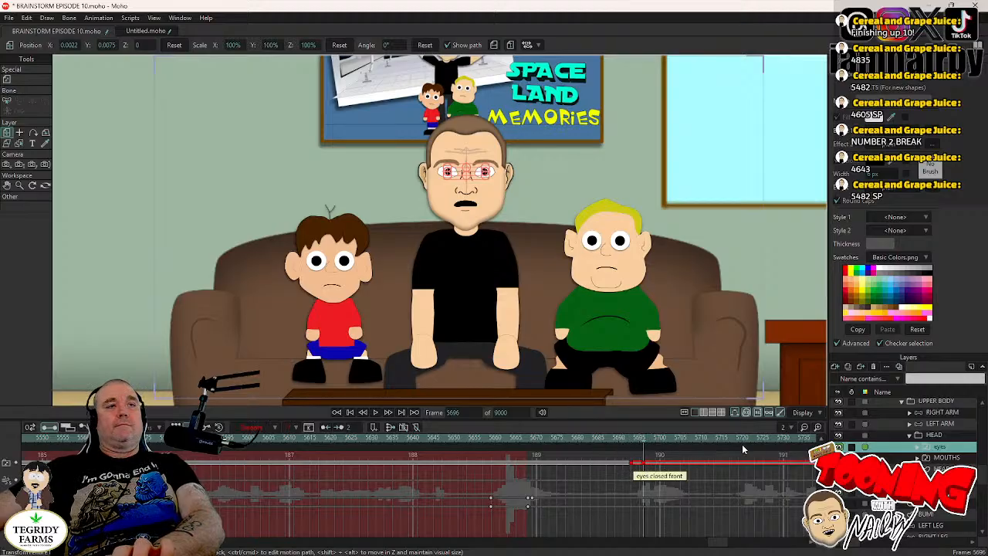
key(Left)
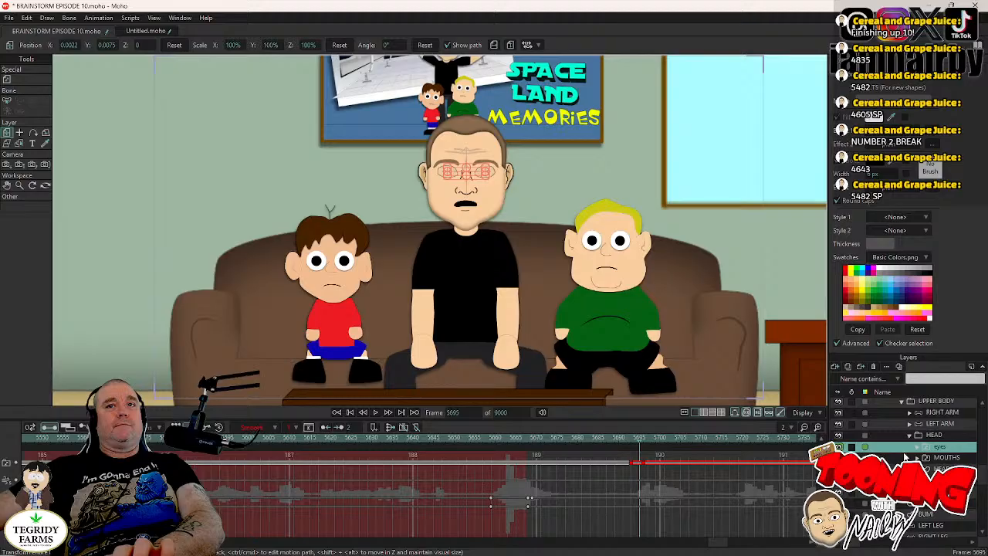
click(918, 448)
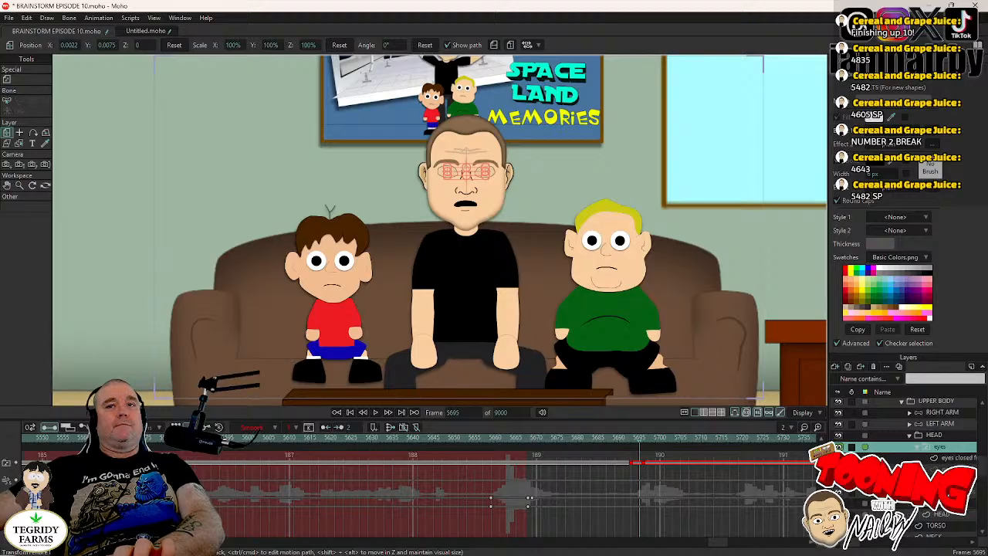
click(947, 469)
click(20, 80)
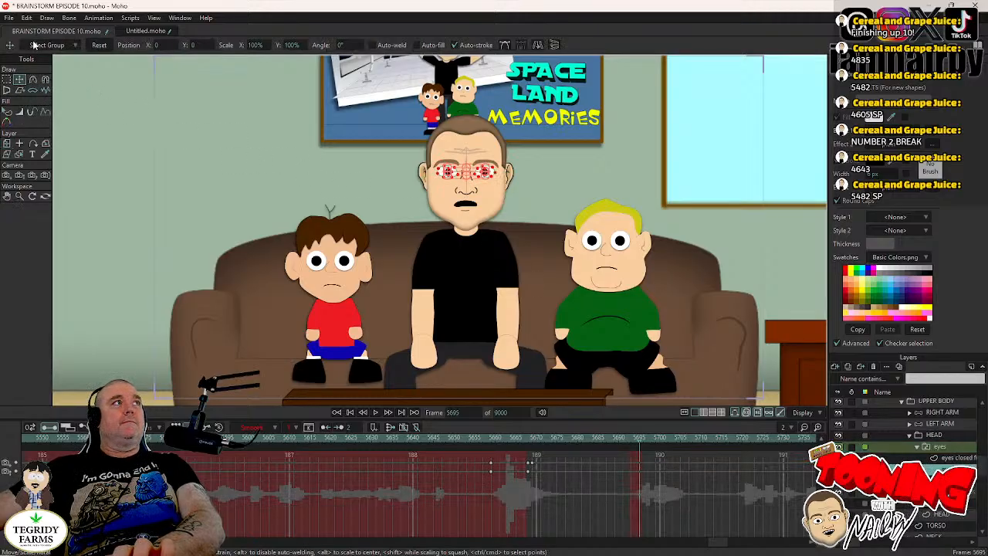
click(27, 18)
click(67, 149)
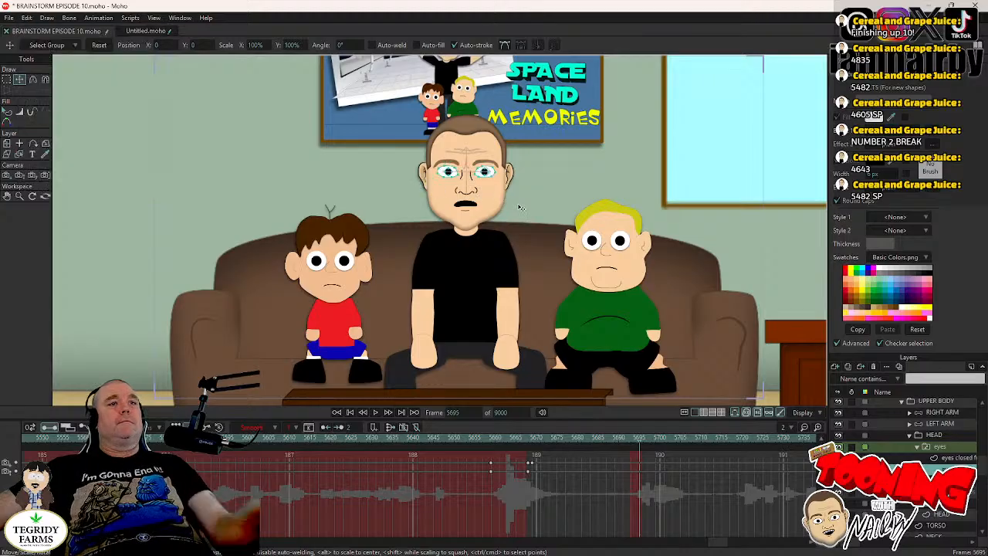
- Select both pupils of the middle man and keyframe their position at frame 5695
scroll(520, 207, up, 3)
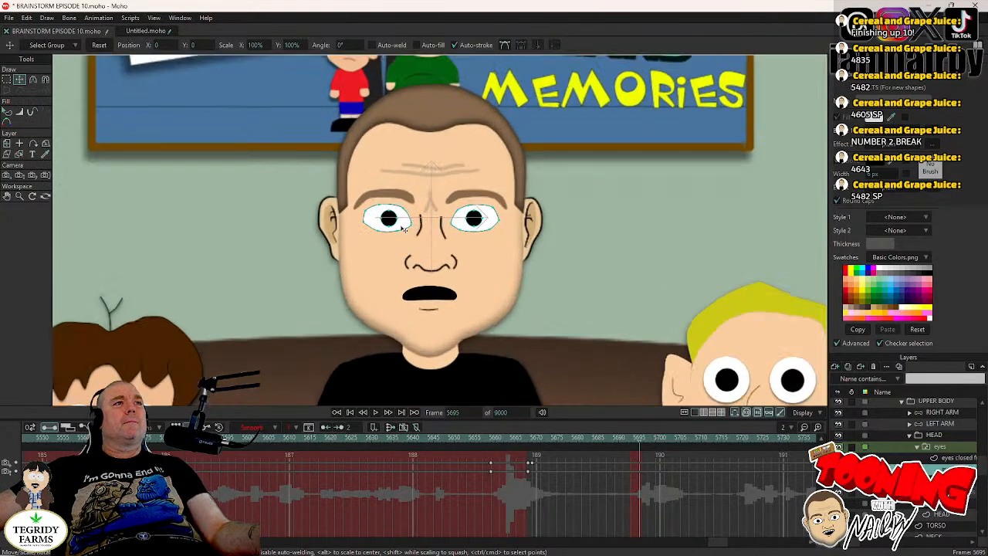
scroll(393, 226, up, 1)
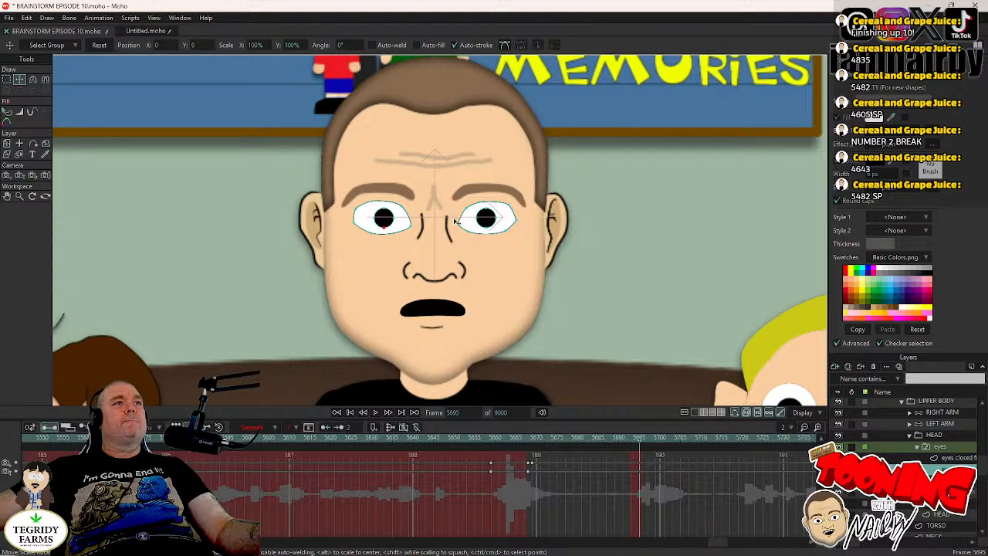
key(Tab)
shift+click(487, 220)
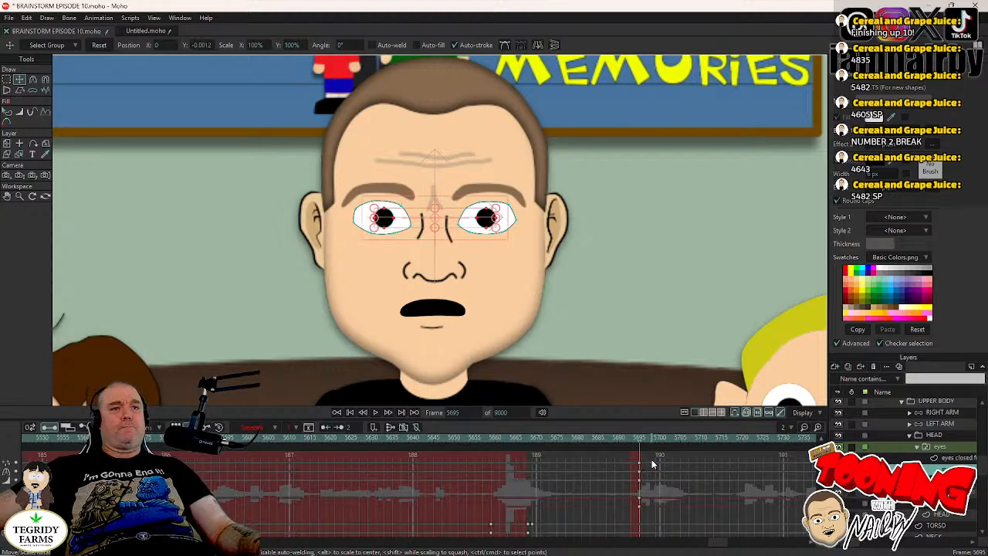
- Move the pupils' keyframe from frame 5695 back to about frame 5666 and set its interpolation to Step
drag(650, 456, 521, 480)
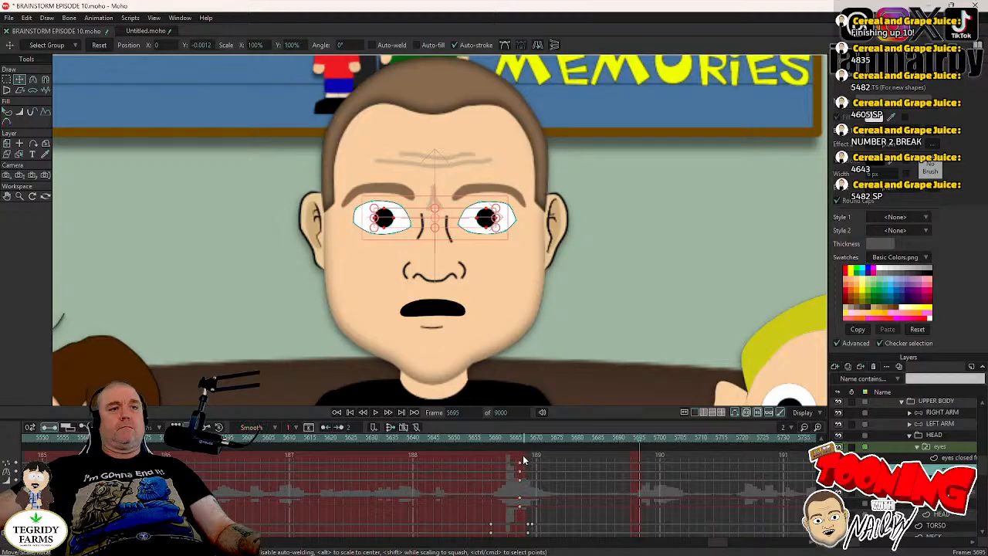
right_click(521, 484)
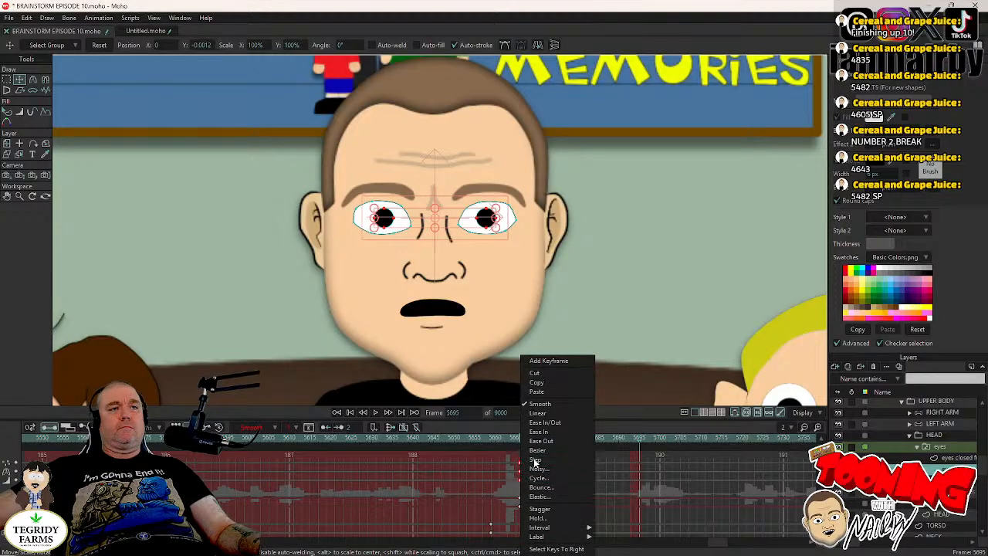
click(536, 461)
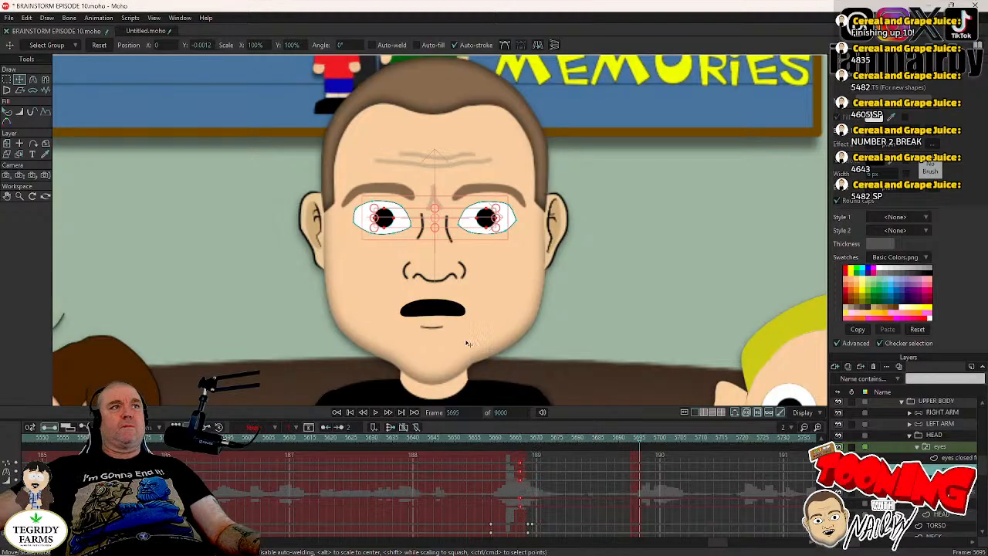
- Lower both pupils to about Y -0.0087 at frame 5695 with Step interpolation, and shift the earlier pupil keyframe about one frame later
click(358, 297)
drag(357, 297, 359, 301)
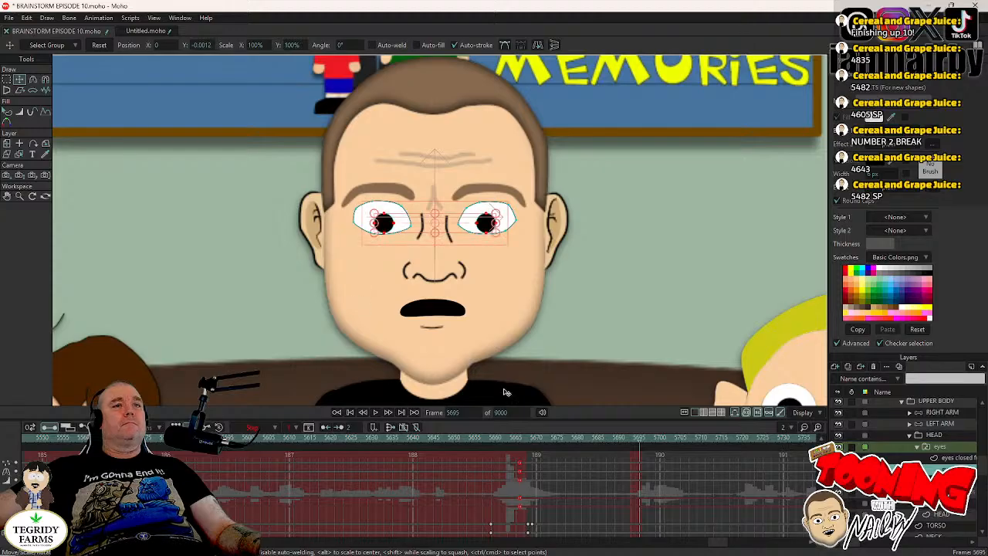
right_click(639, 464)
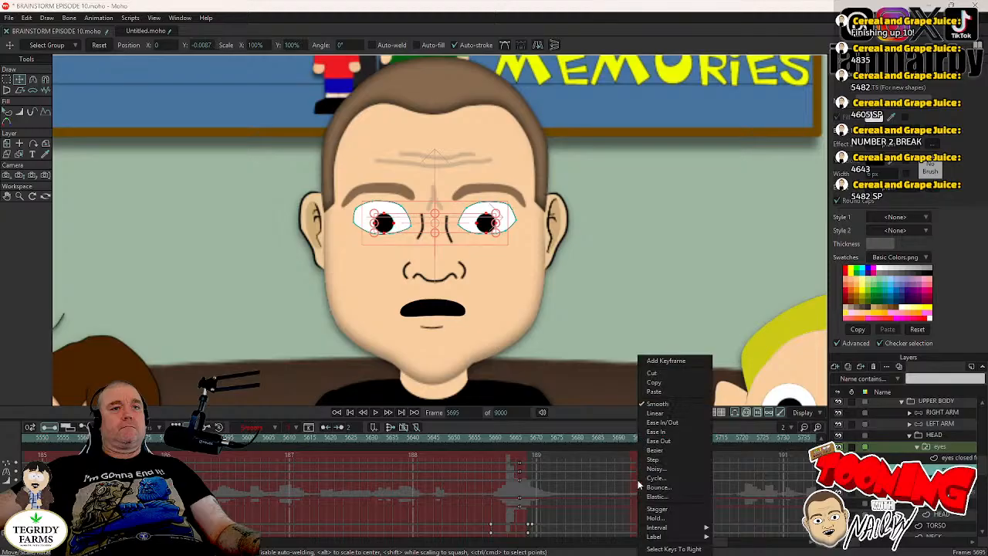
click(653, 461)
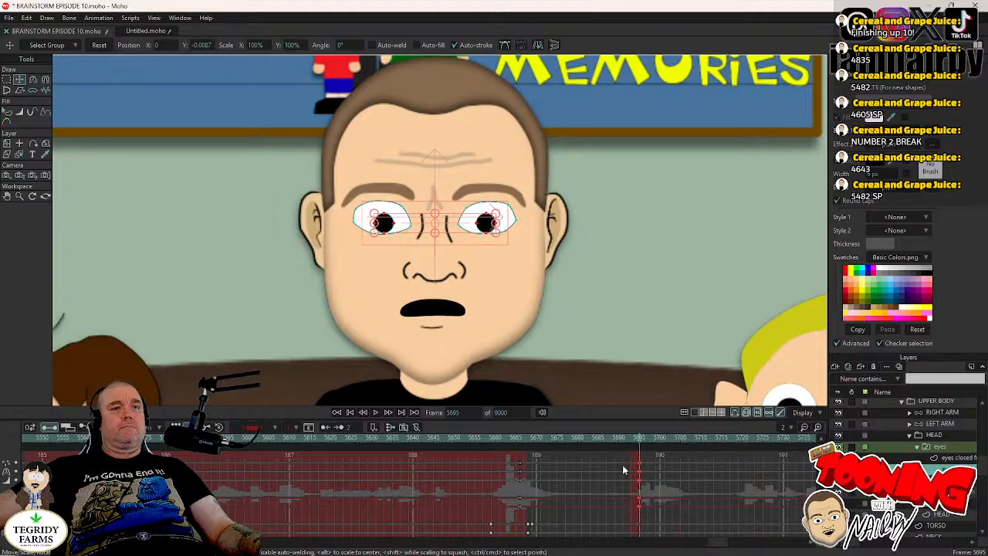
drag(518, 472, 525, 471)
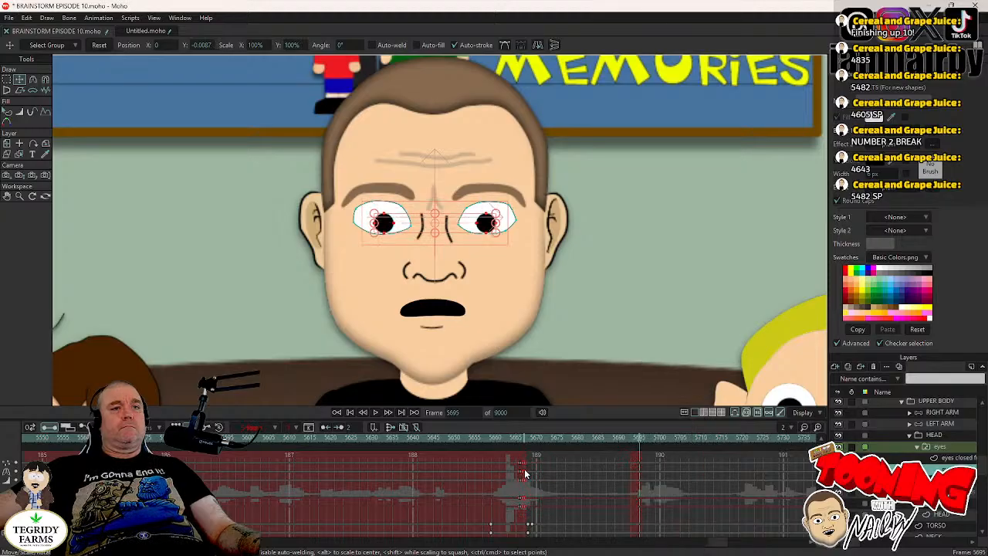
- Keyframe the middle man's HEAD layer in its upright pose at frame 5692
click(947, 449)
scroll(590, 302, down, 4)
drag(635, 442, 615, 439)
drag(597, 290, 564, 247)
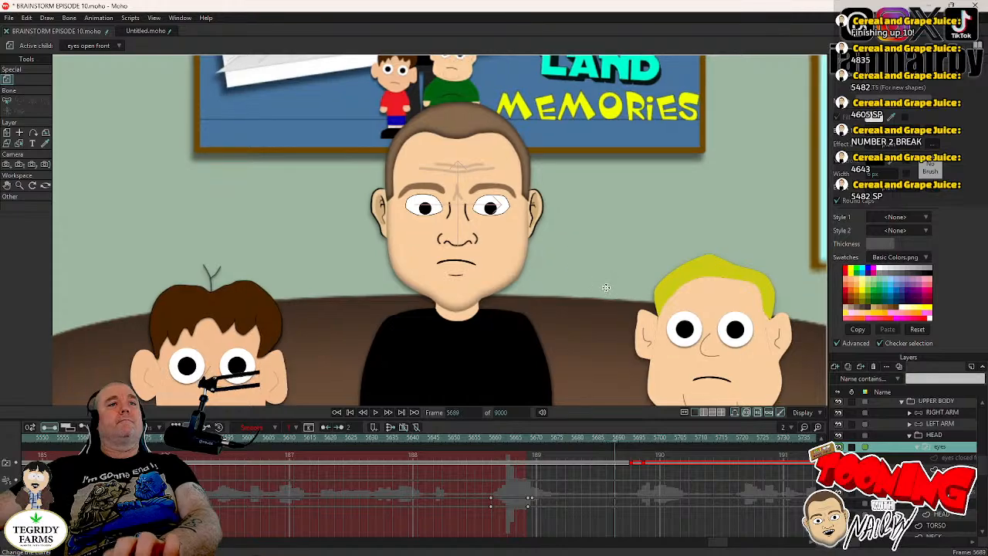
key(Right)
key(Right)
key(Right)
key(Right)
key(Left)
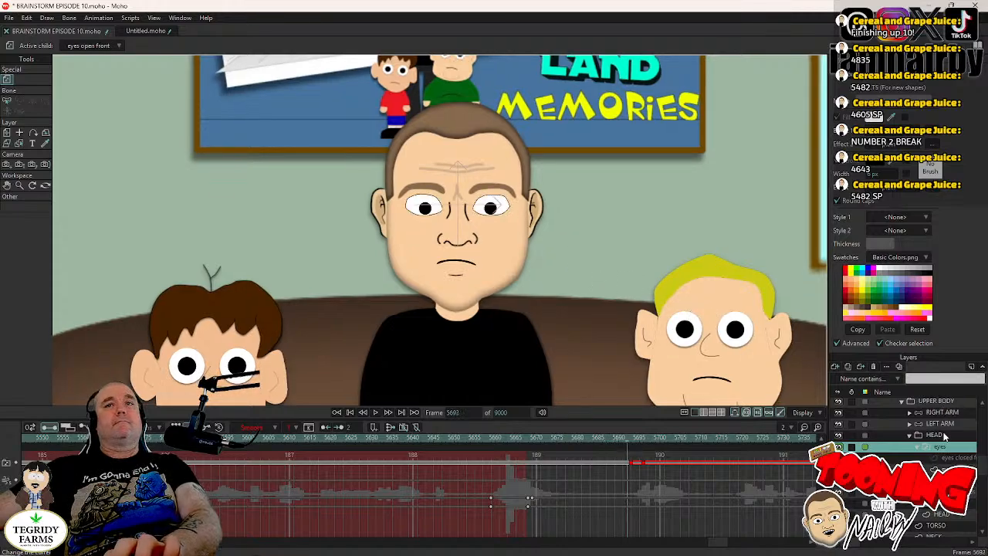
click(941, 436)
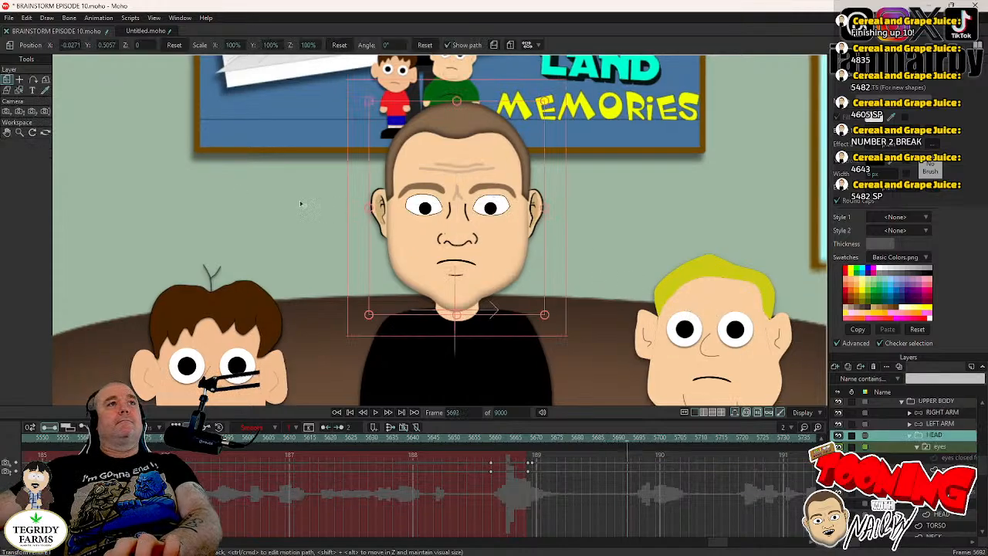
key(Right)
key(Left)
click(561, 249)
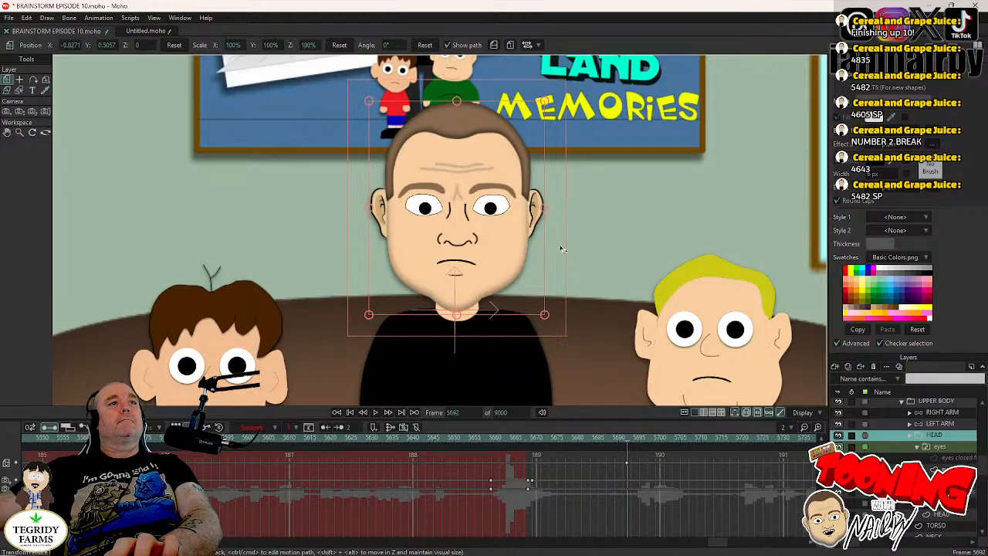
- Rotate the middle man's head to about -3.5° at frame 5696
key(Right)
key(Right)
key(Right)
key(Right)
drag(561, 249, 564, 256)
- Reset the position of both pupils at frame 5694, set that keyframe to Step interpolation, and save the project
key(Left)
key(Left)
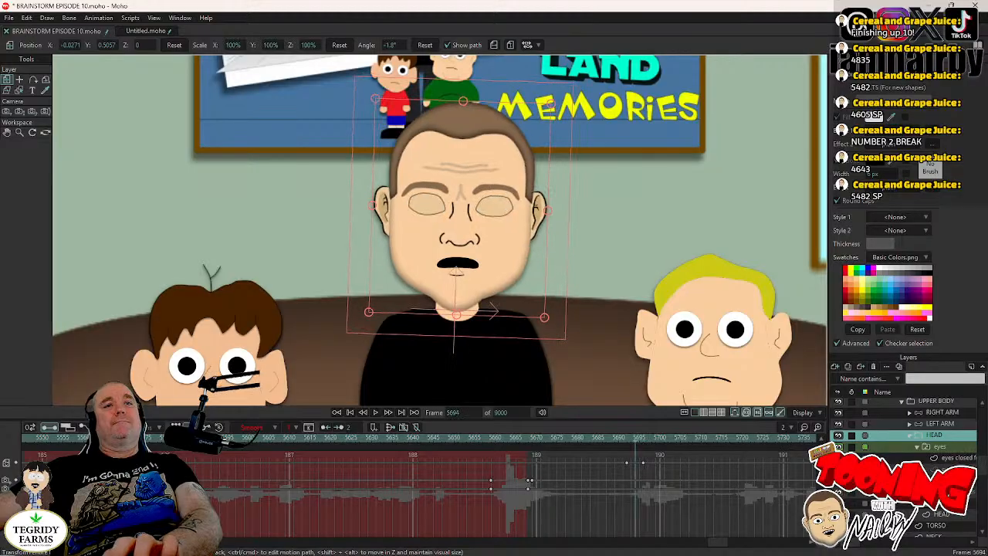
click(938, 468)
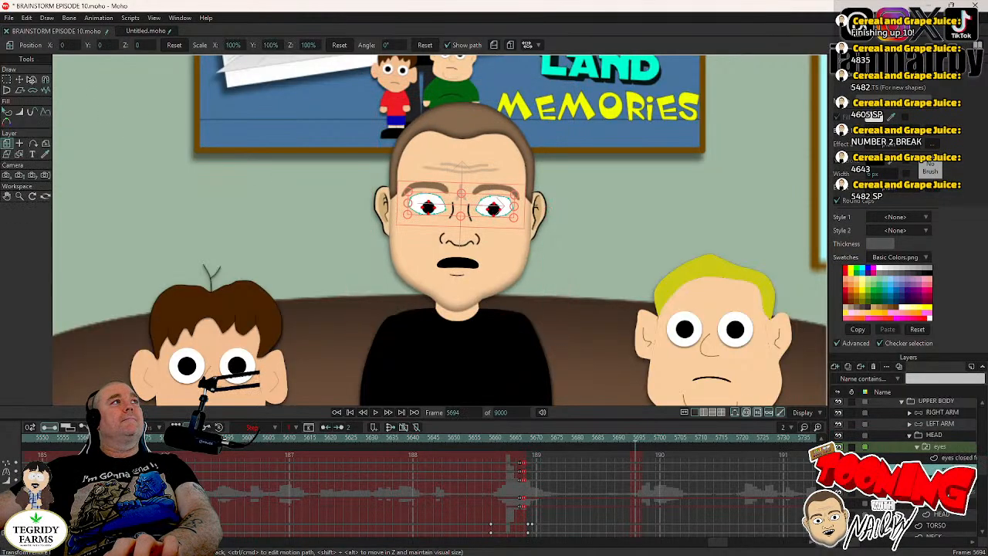
click(20, 80)
click(102, 46)
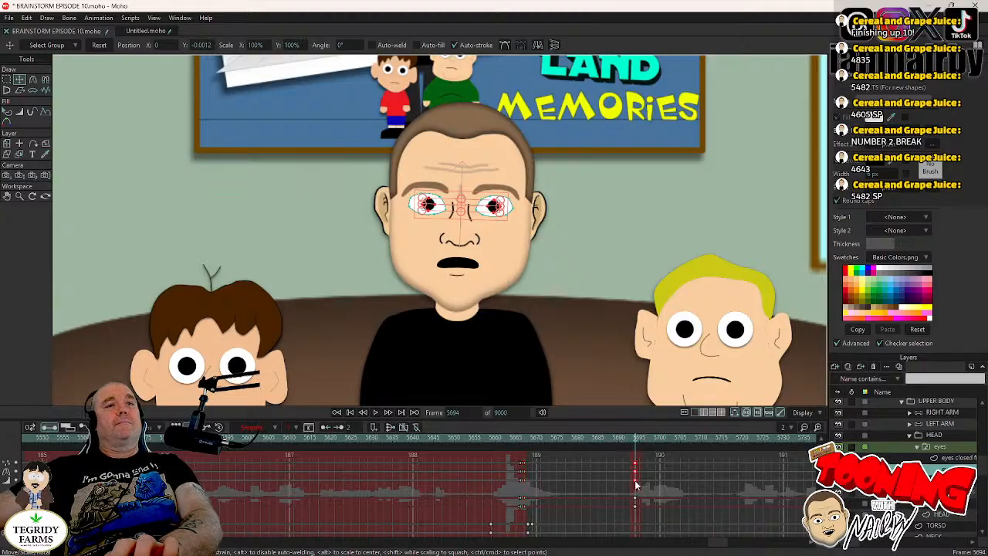
right_click(634, 472)
click(652, 460)
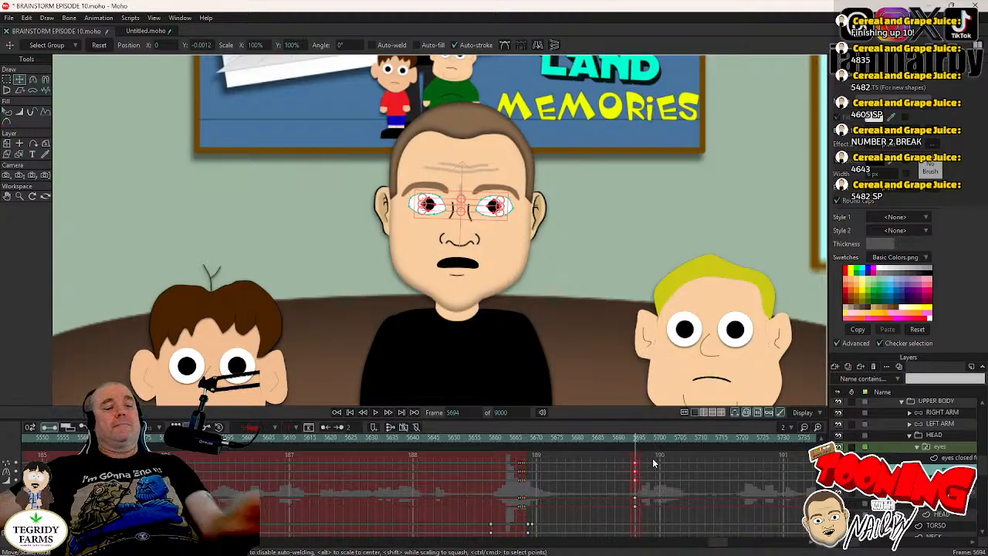
key(ctrl+s)
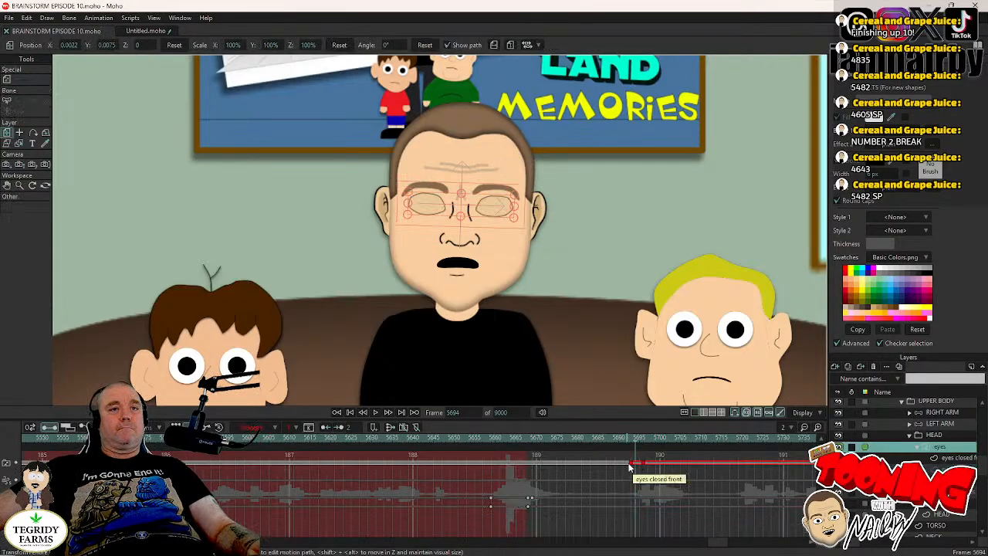
- Play back the couch scene from frame 5694 to review the blink and head tilt
drag(625, 458, 675, 473)
scroll(591, 322, down, 1)
scroll(591, 322, down, 3)
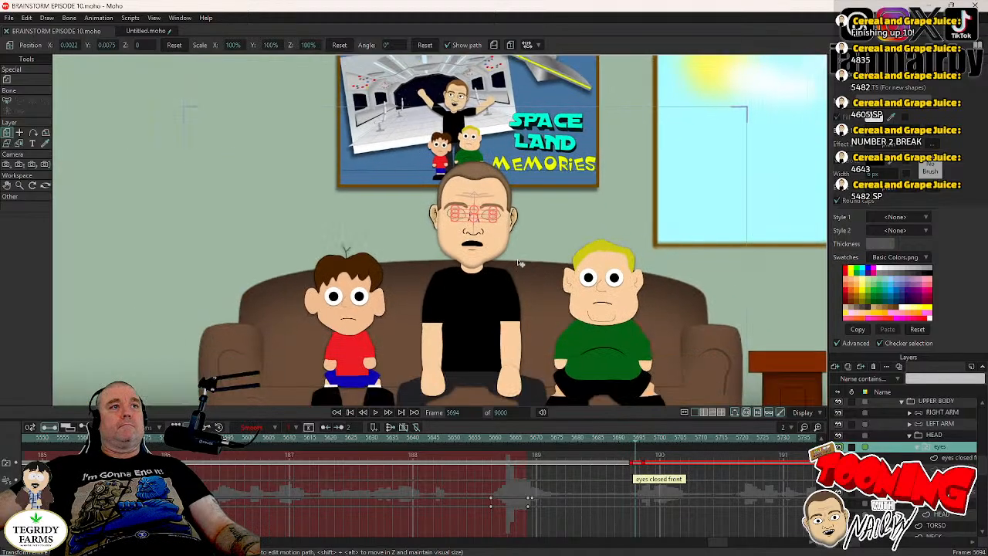
scroll(357, 396, up, 2)
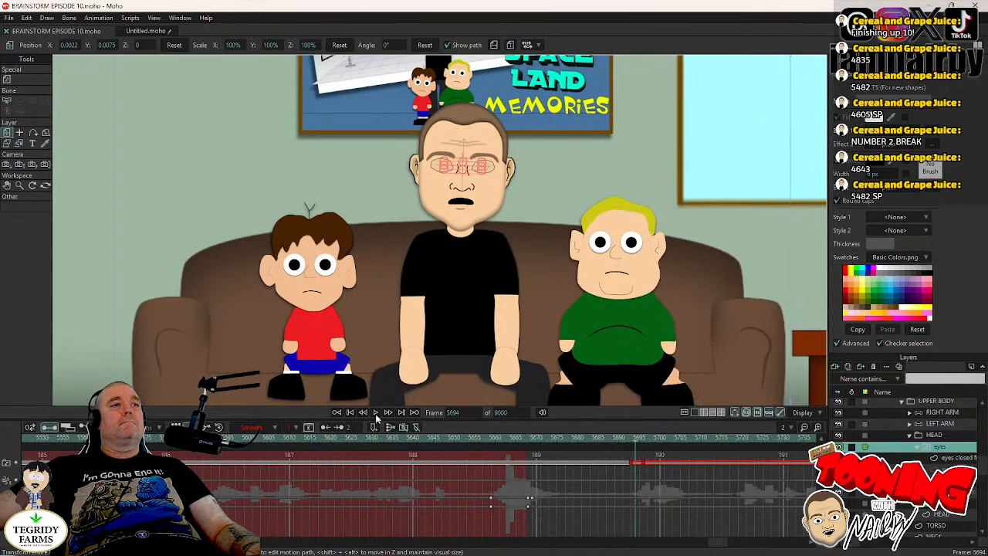
click(376, 413)
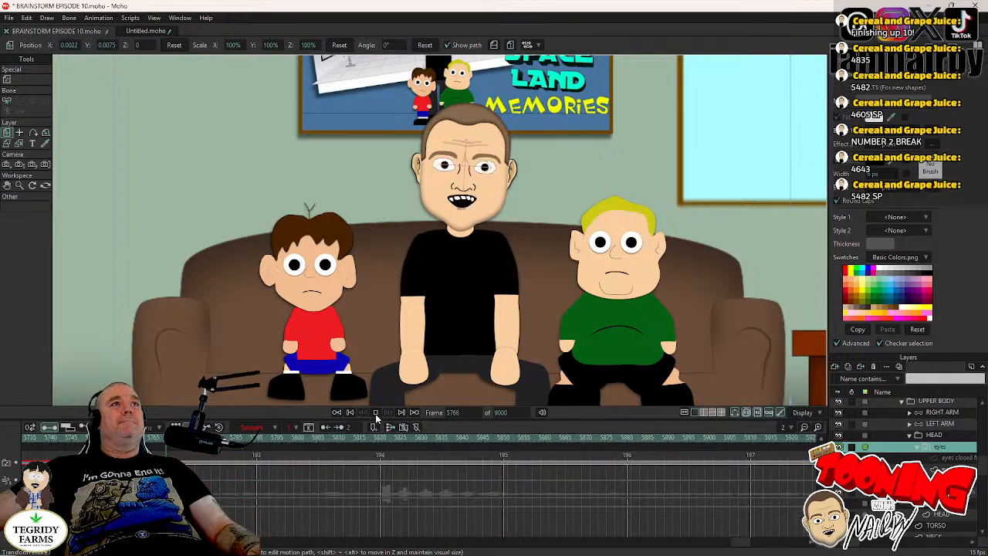
click(376, 413)
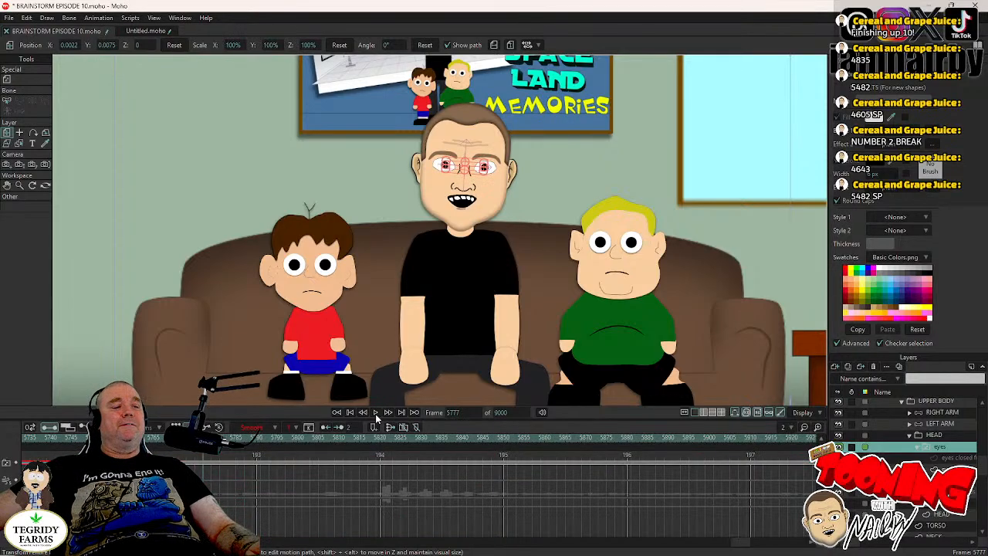
- Keyframe the middle man's head tilt at frame 5742 and rotate the head to 4° at frame 5746
drag(741, 545, 733, 546)
click(534, 440)
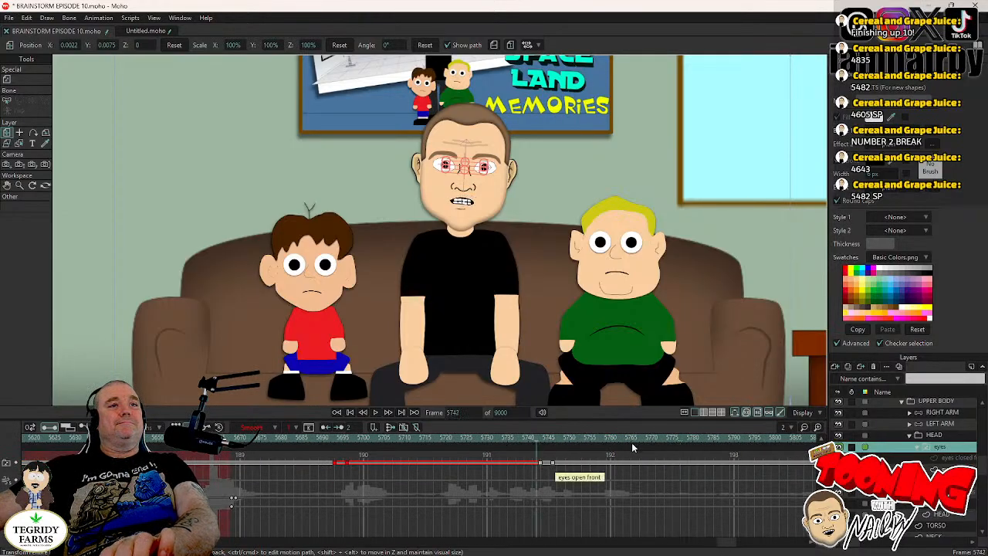
click(936, 435)
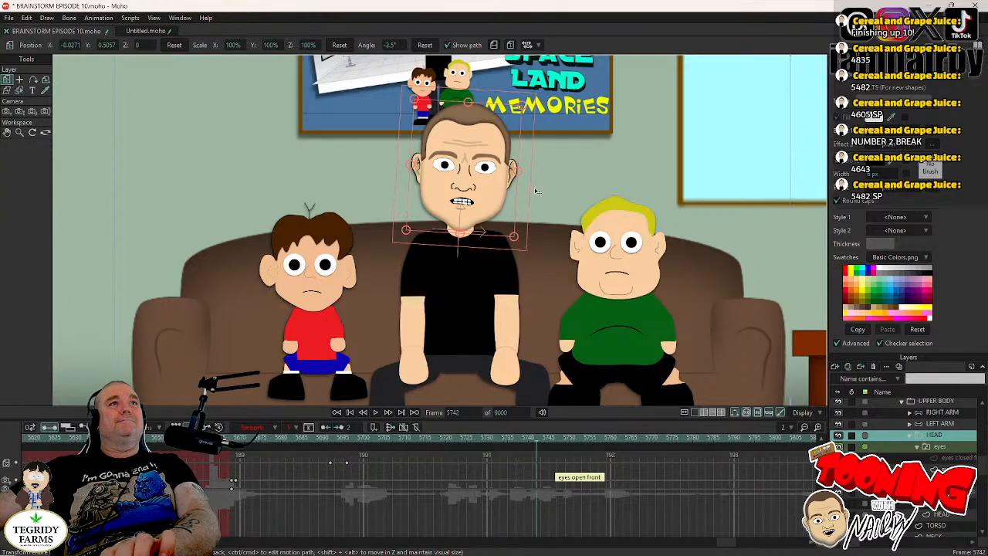
key(Right)
key(Right)
key(Right)
key(Right)
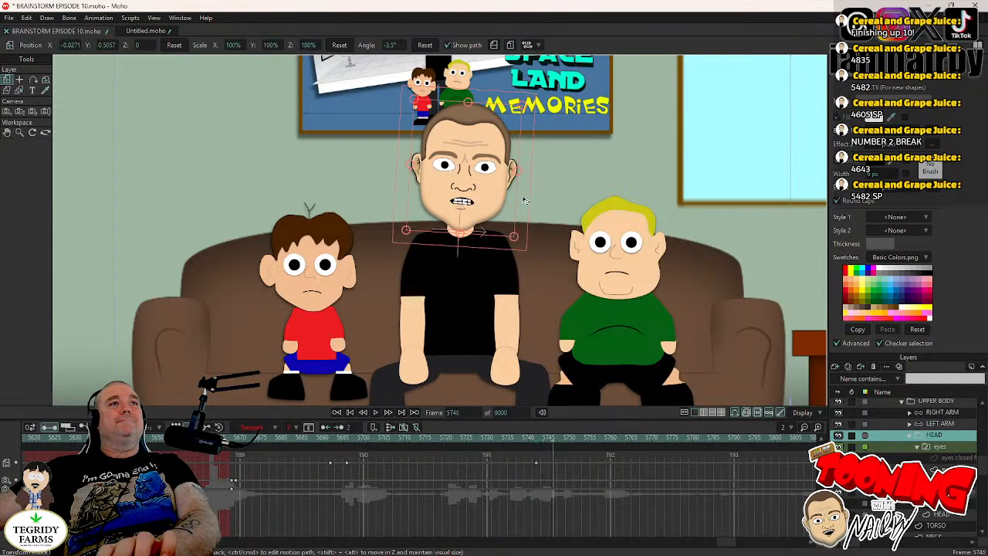
drag(524, 199, 522, 187)
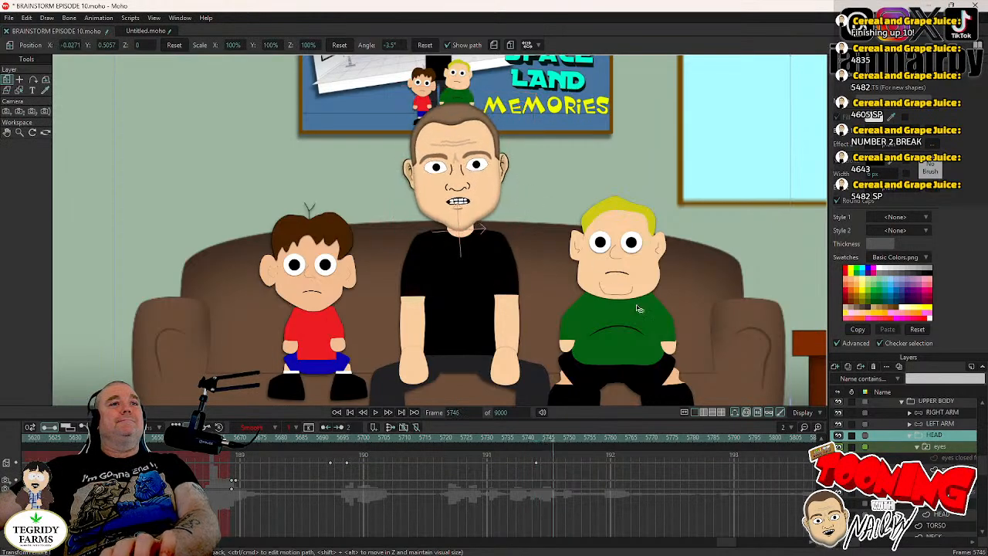
- Select the middle man's eyes layer and save the project
click(937, 447)
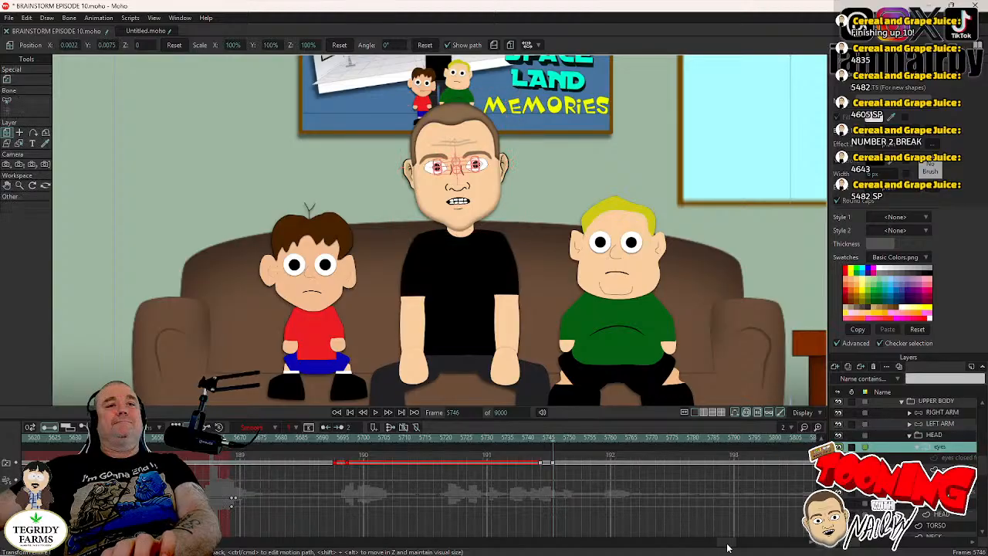
mouse_move(727, 545)
mouse_down()
mouse_move(738, 546)
mouse_move(728, 545)
mouse_up()
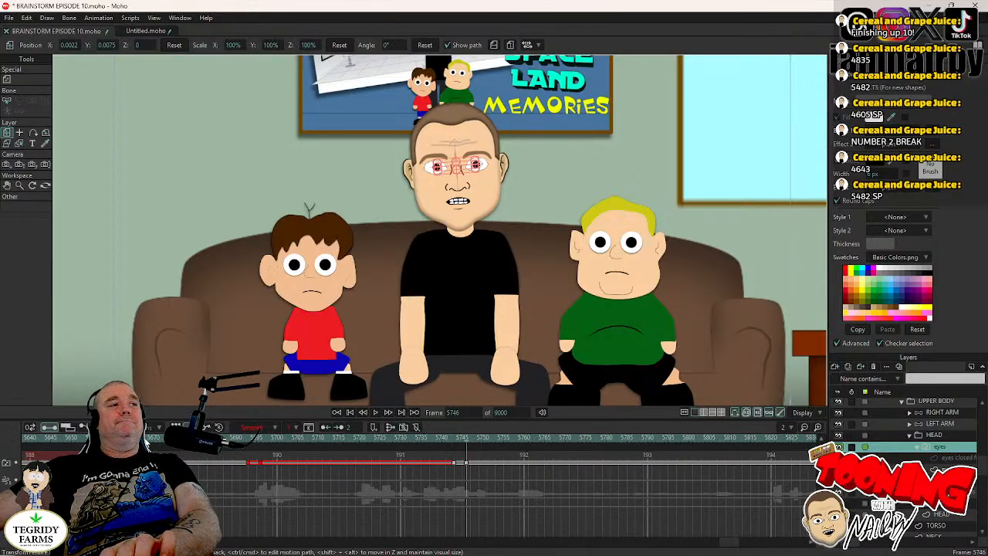
key(ctrl+s)
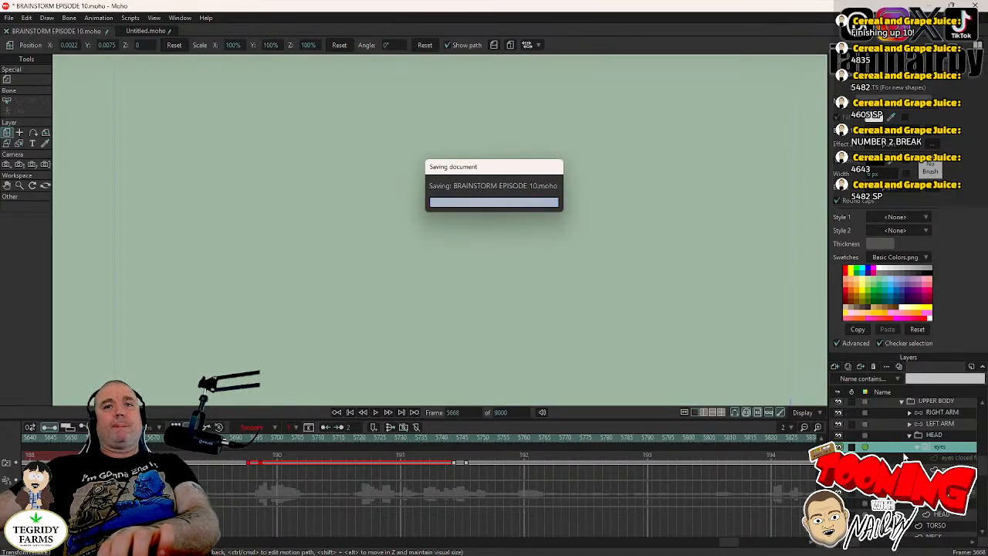
- Go to frame 5669, collapse the middle man's ME layer group and select the THE 3 OF US group
key(Right)
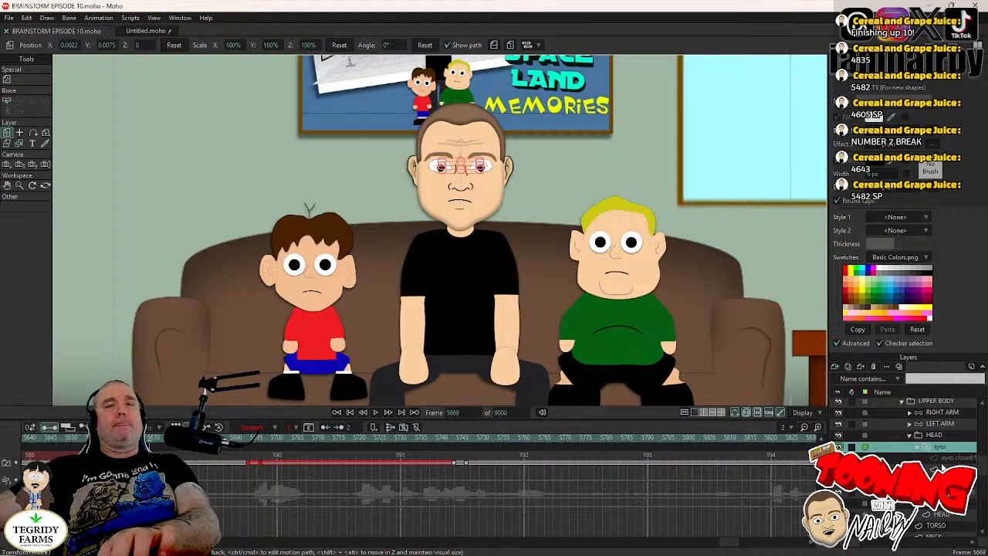
click(918, 448)
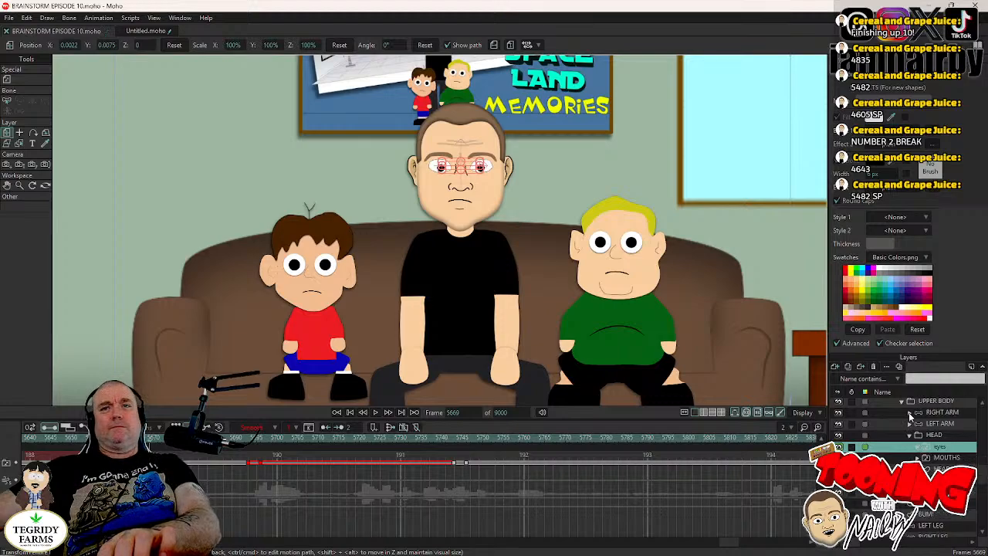
scroll(902, 424, up, 1)
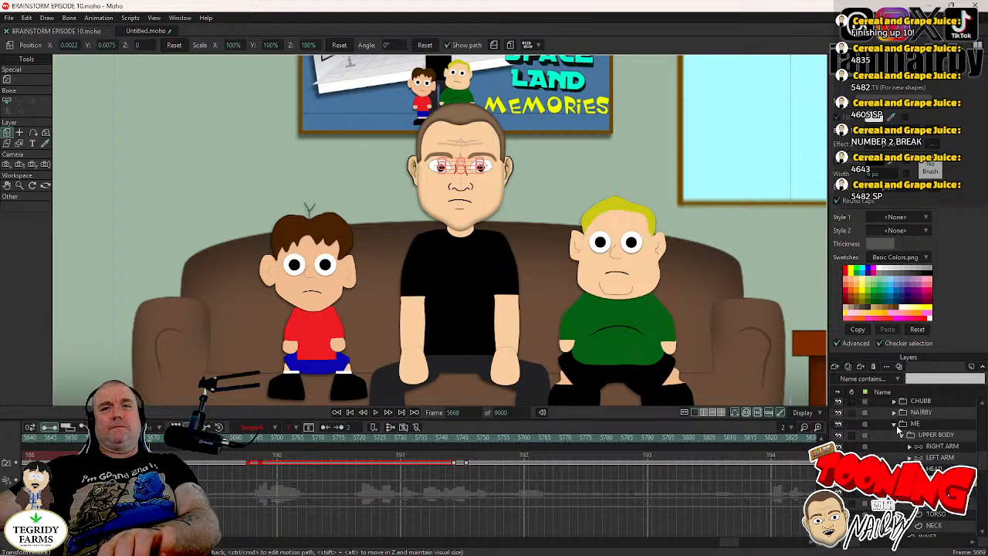
click(896, 424)
scroll(896, 413, up, 1)
click(895, 401)
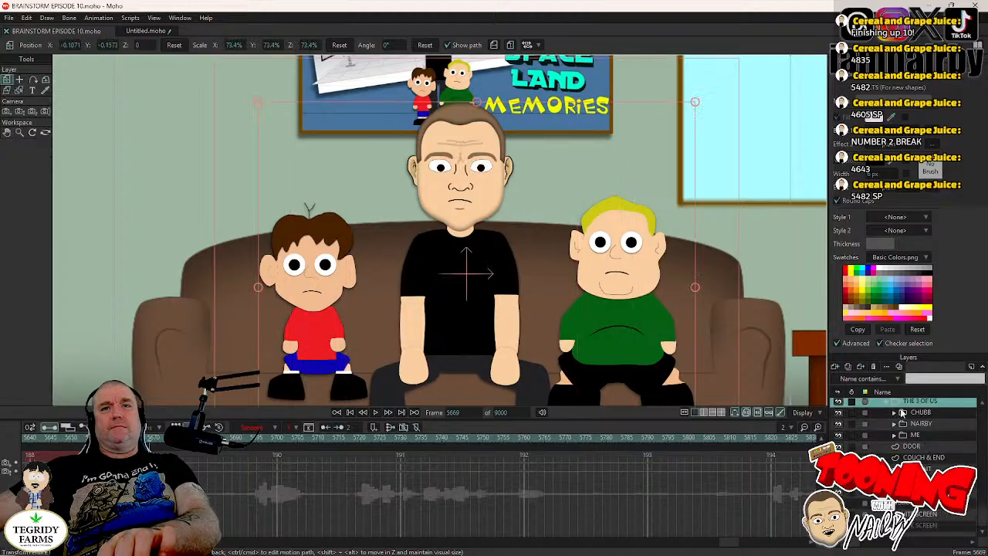
- Expand the CHUBB group down to the head's eyes and select the blond character's open-eyes layer
click(894, 414)
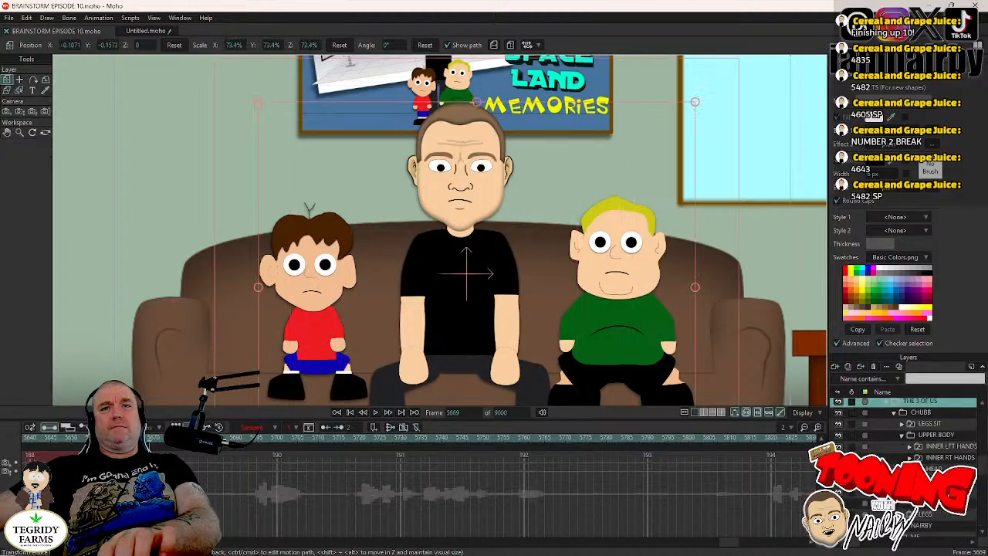
click(910, 469)
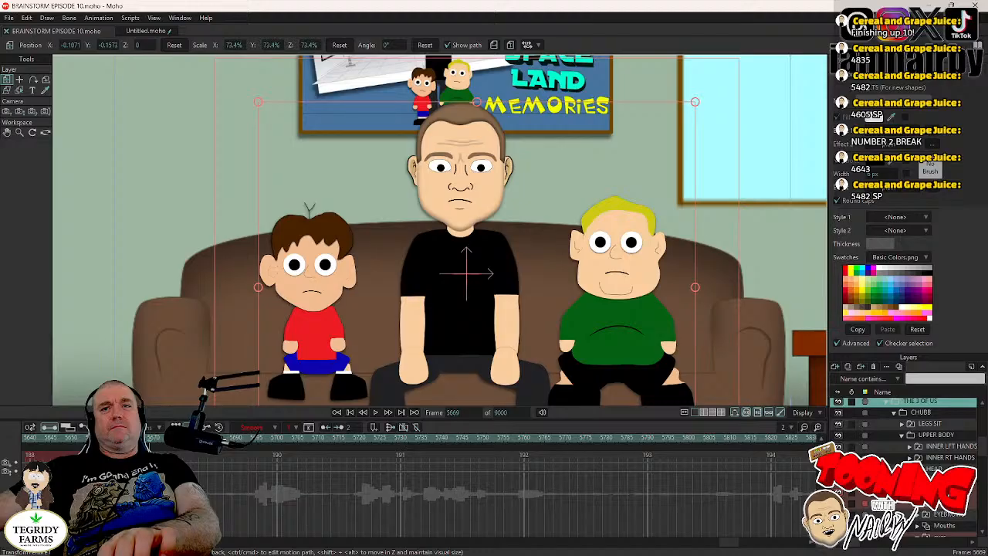
scroll(907, 464, down, 2)
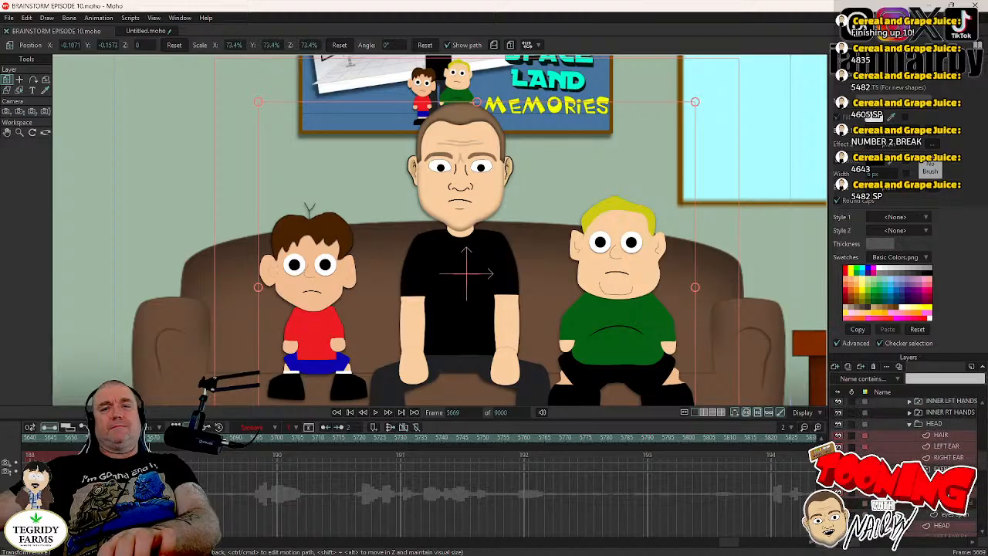
click(918, 469)
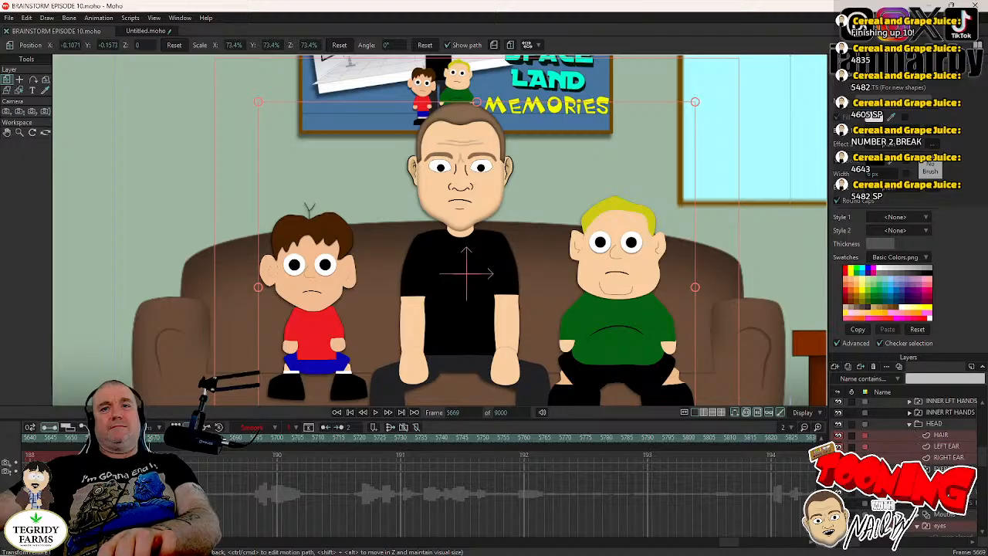
scroll(907, 463, down, 1)
click(918, 447)
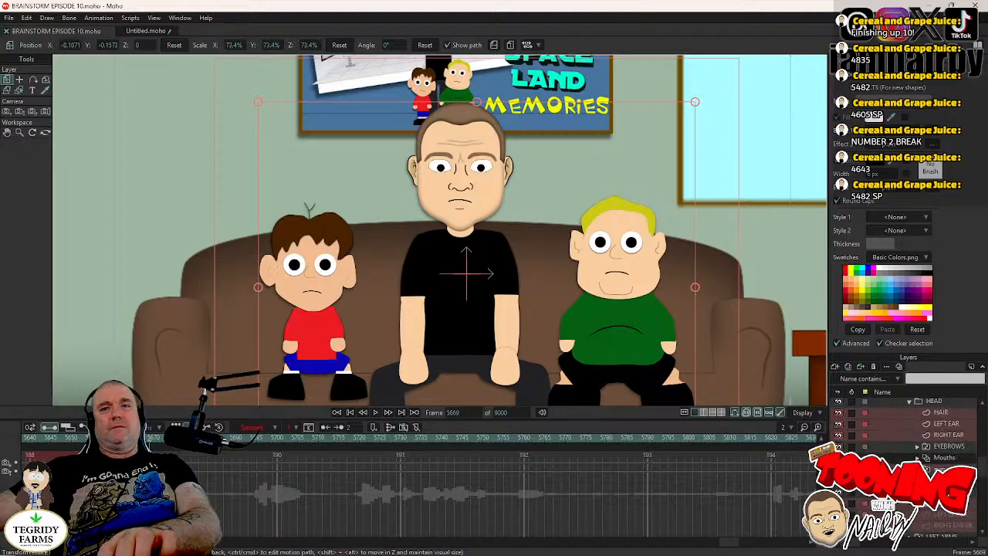
click(946, 492)
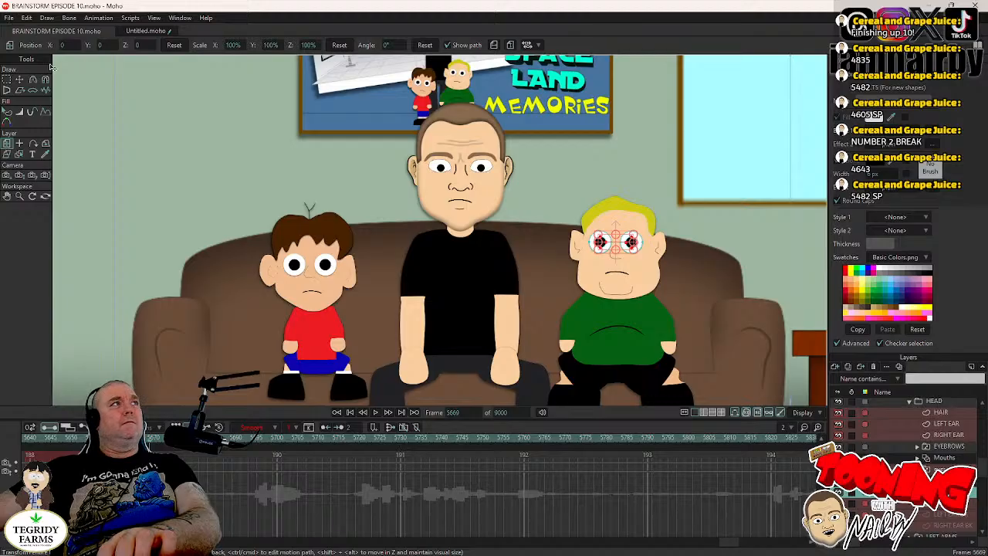
- Select both of the blond character's pupils and set their keyframe at frame 5669 to Step interpolation
click(20, 79)
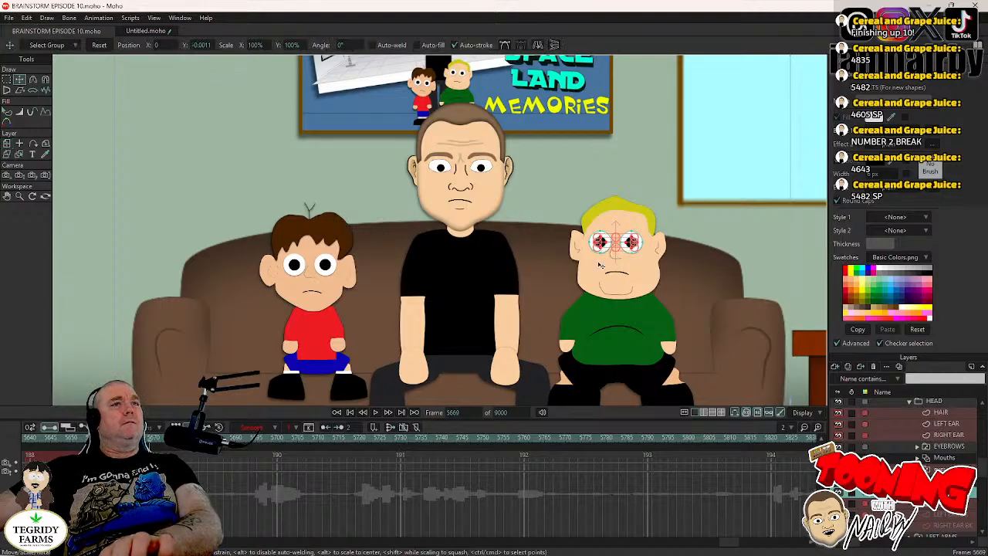
scroll(486, 281, up, 4)
scroll(486, 281, up, 2)
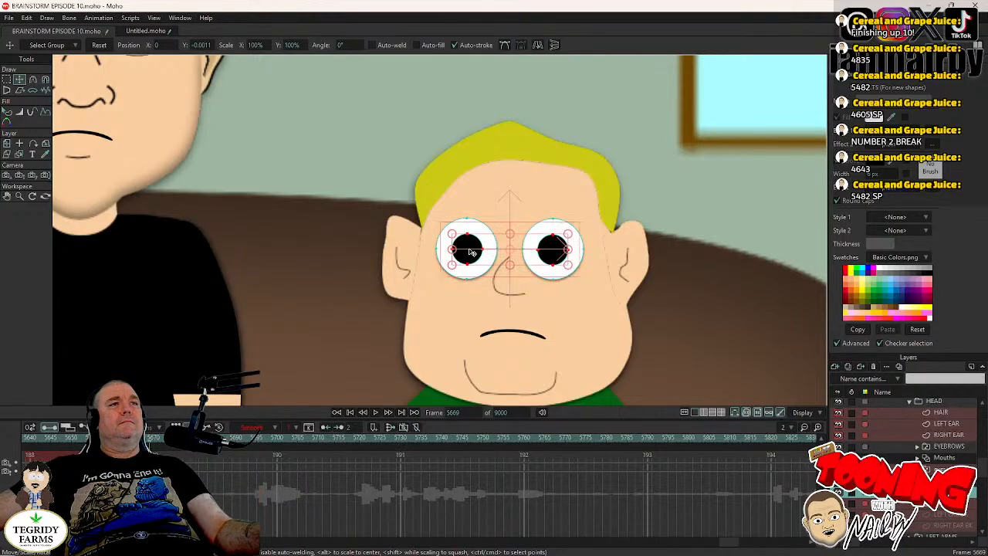
click(471, 255)
click(296, 333)
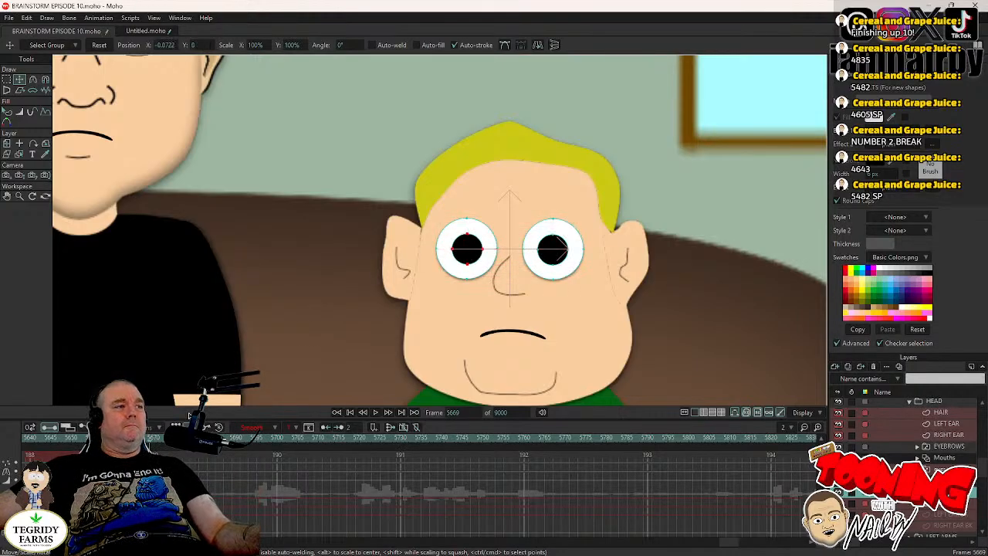
click(467, 250)
shift+click(553, 250)
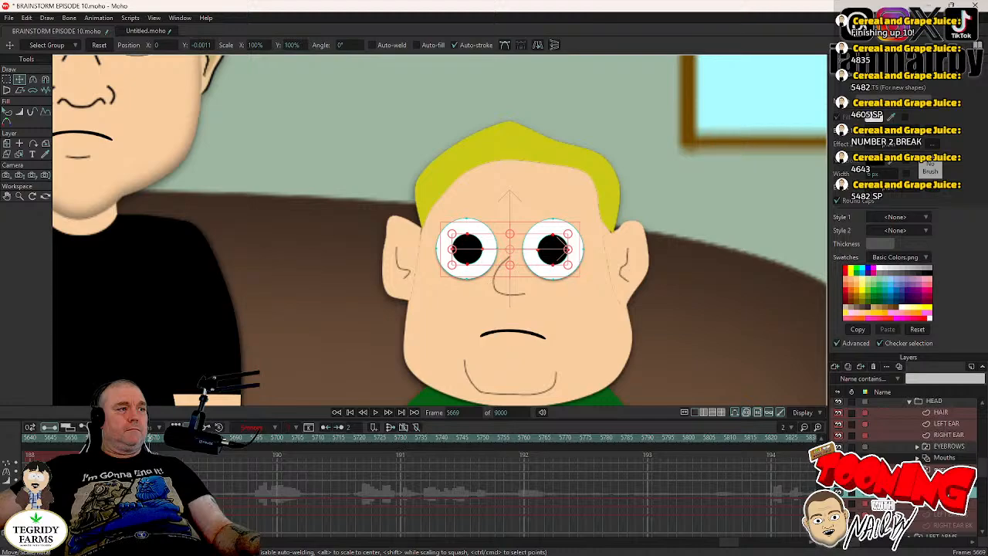
right_click(148, 478)
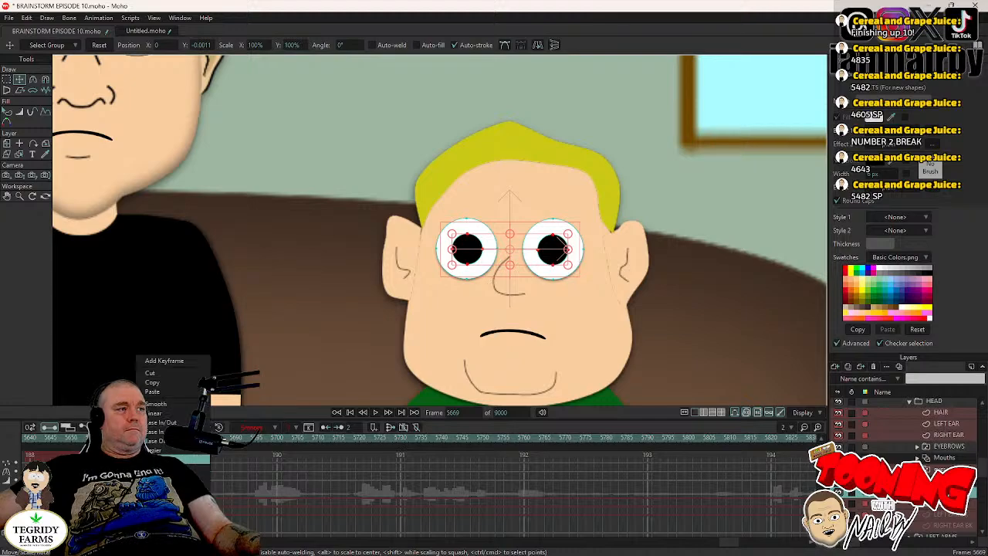
click(158, 459)
- Lower the blond character's pupils to about Y -0.0176 at frame 5669, set the keyframe to Step interpolation, and save the project
drag(321, 302, 321, 312)
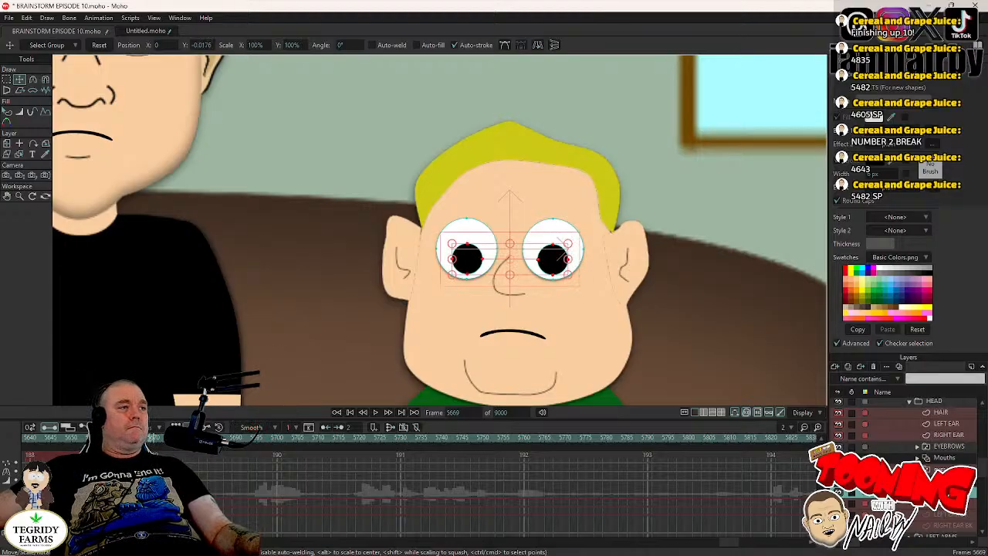
right_click(153, 509)
click(158, 459)
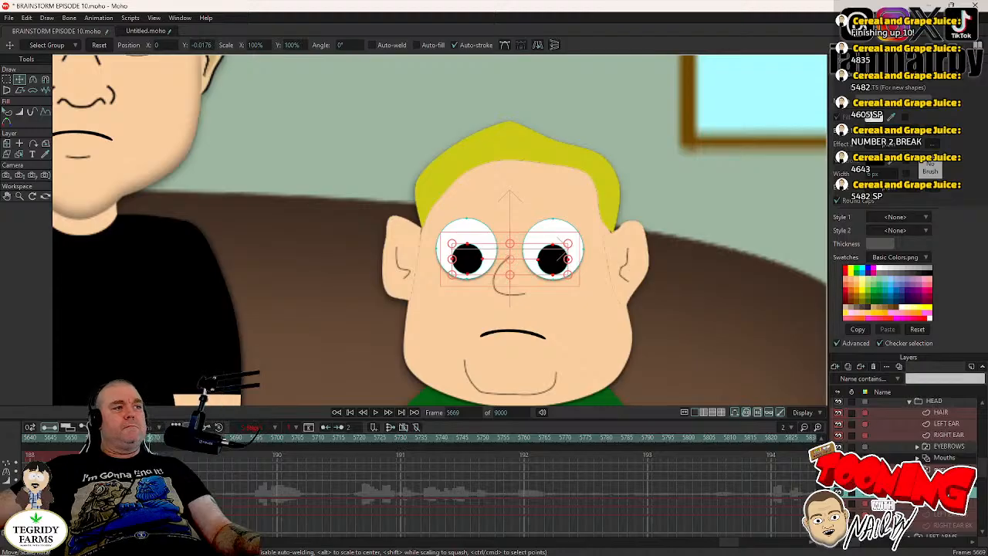
key(ctrl+s)
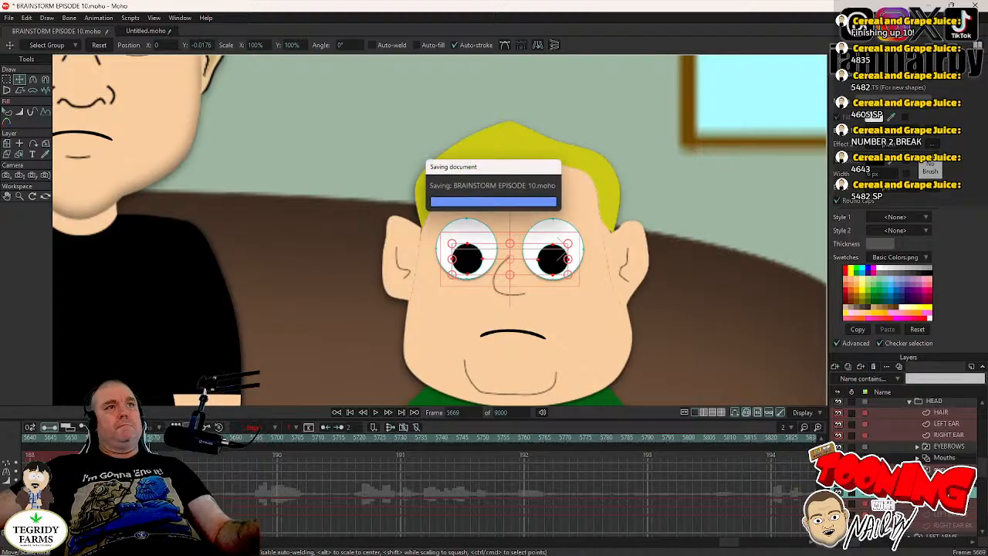
- Collapse the CHUBB layer group and expand the NAIRBY group down to the open-eyes layer of the boy in the red shirt
click(910, 402)
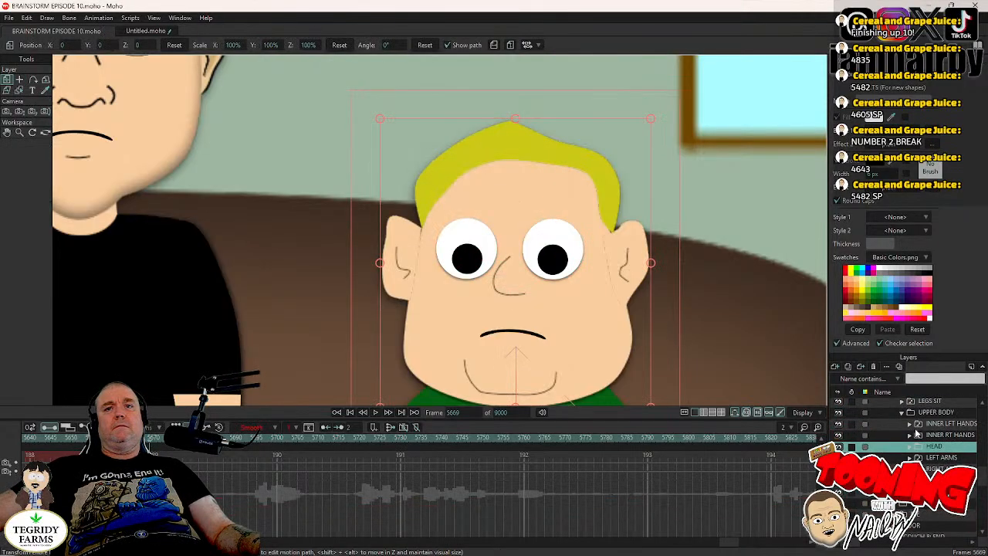
scroll(902, 423, up, 2)
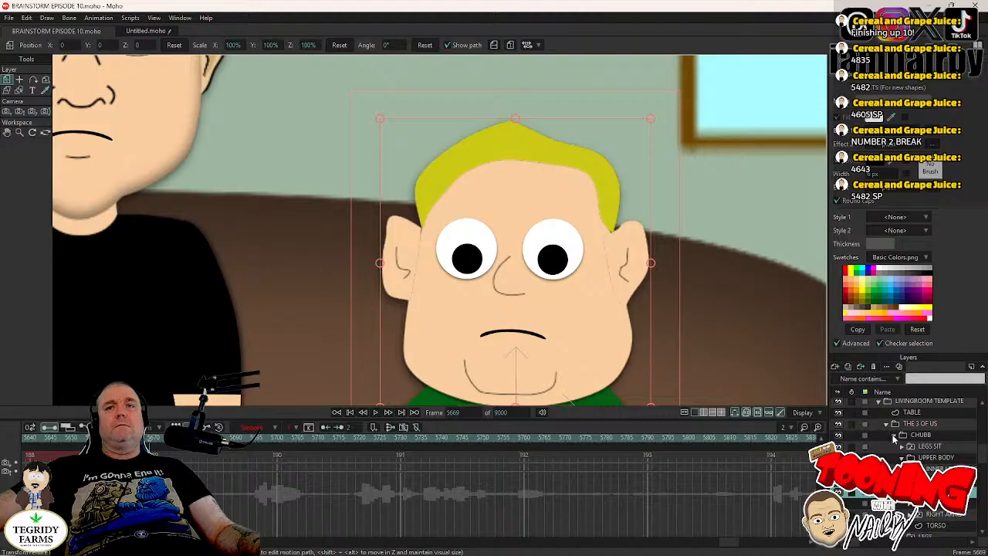
click(894, 436)
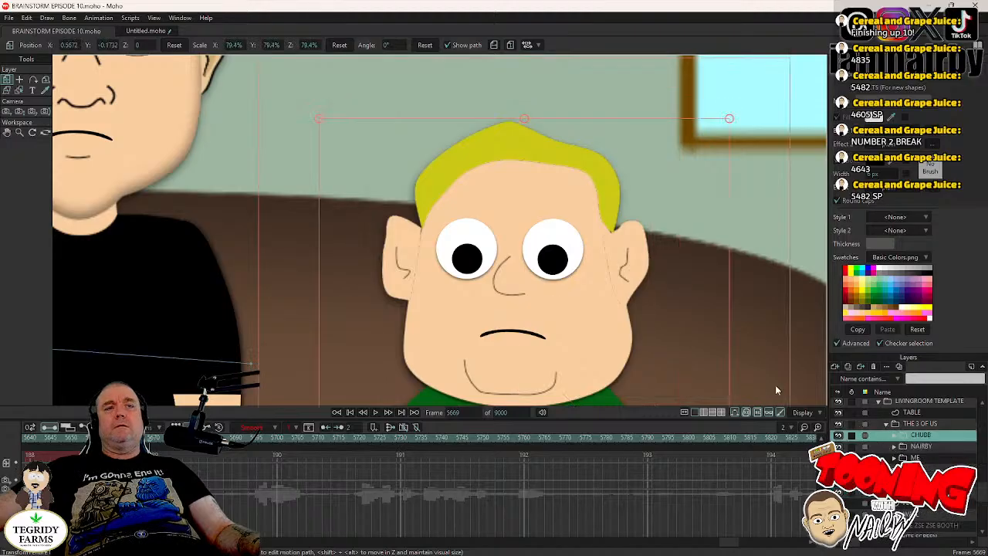
drag(258, 283, 510, 285)
scroll(510, 285, down, 6)
scroll(453, 292, up, 1)
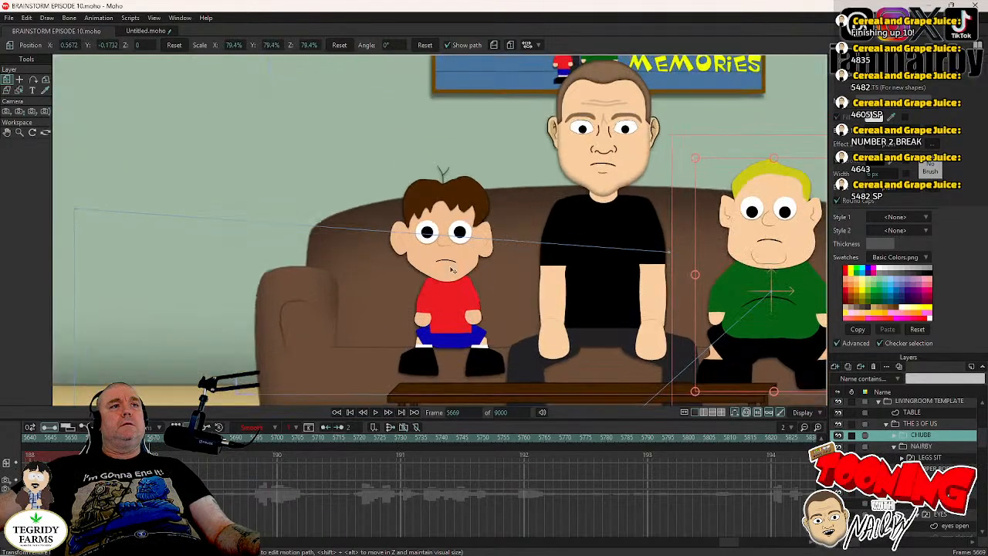
scroll(452, 269, up, 1)
scroll(714, 285, down, 3)
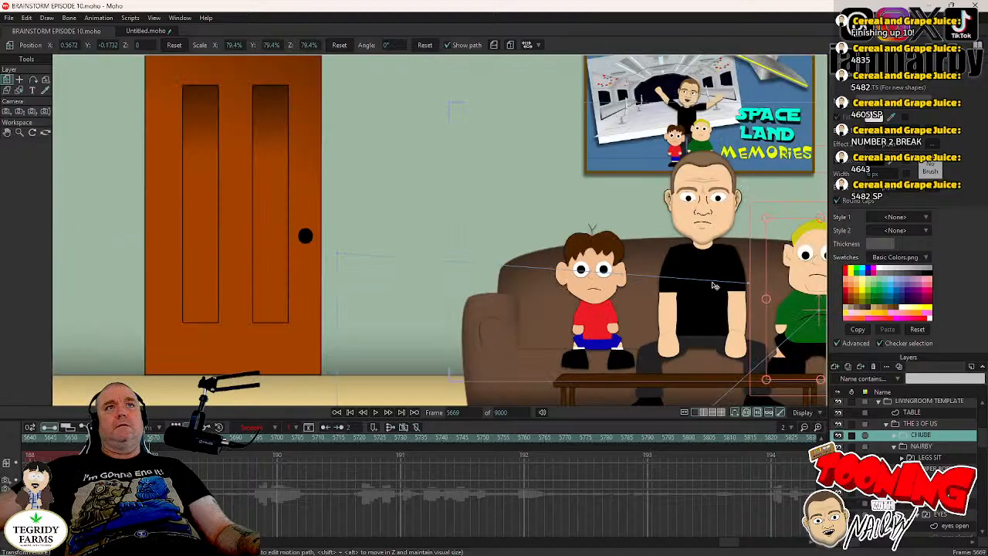
scroll(697, 287, up, 3)
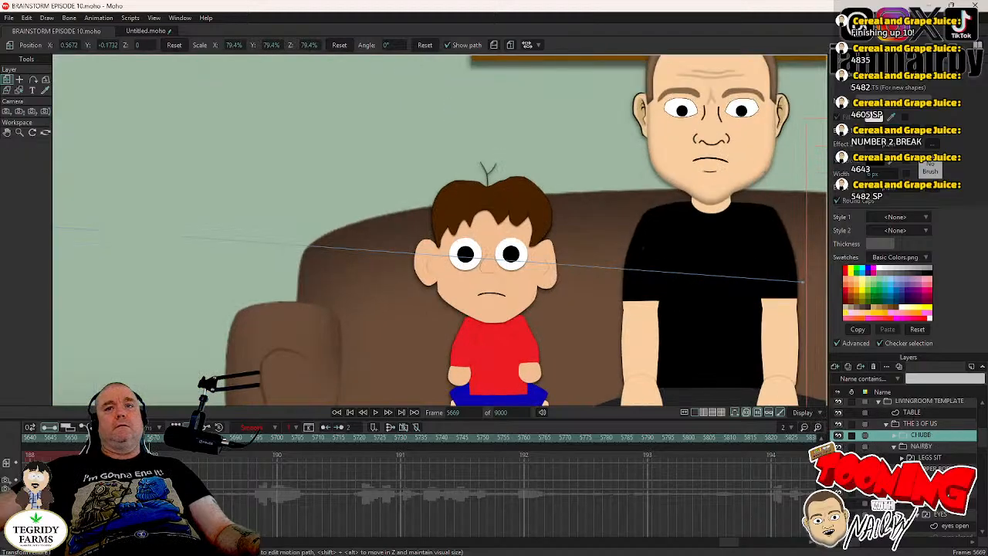
scroll(917, 518, down, 1)
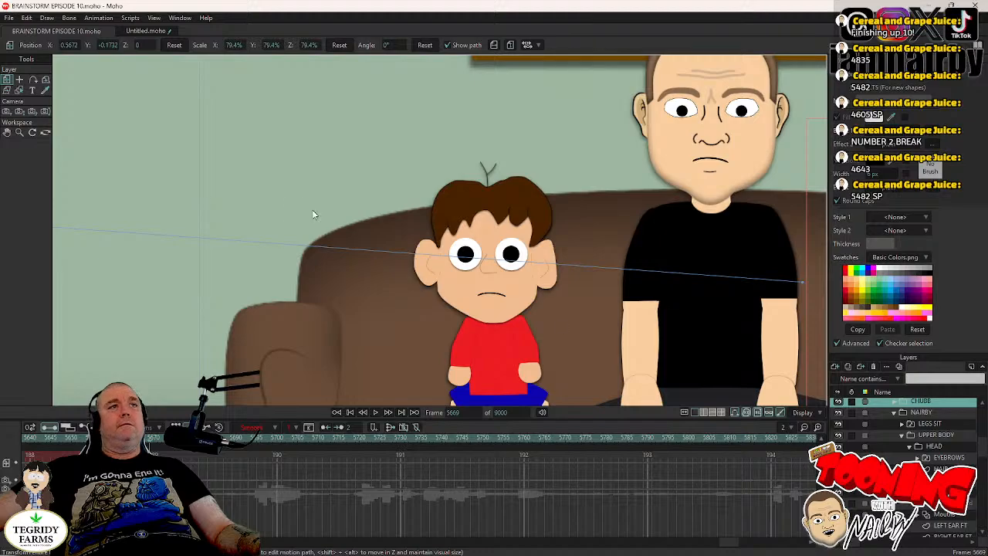
- Shift the red-shirted boy's pupils down and slightly sideways to about X 0.0057, Y -0.0188 at frame 5669
click(20, 80)
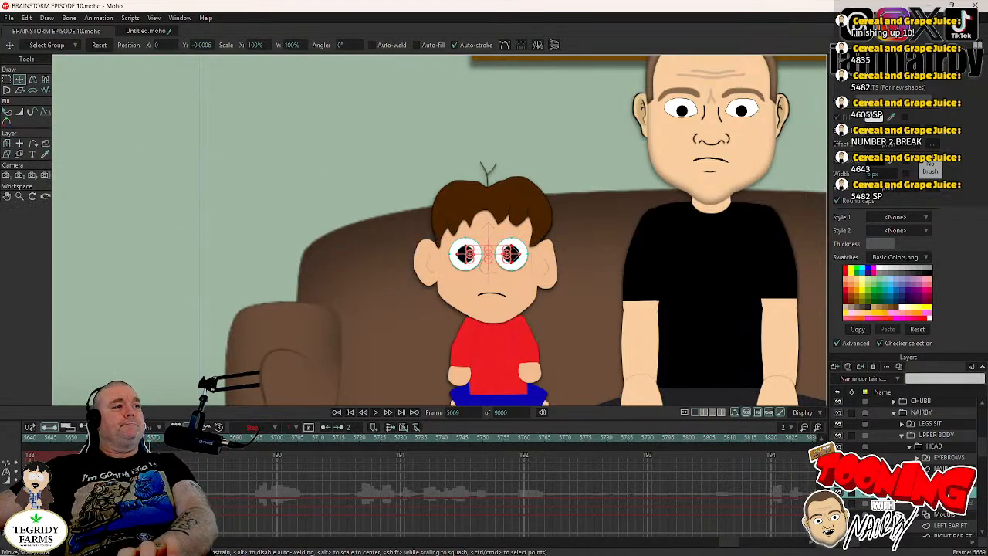
scroll(394, 267, down, 3)
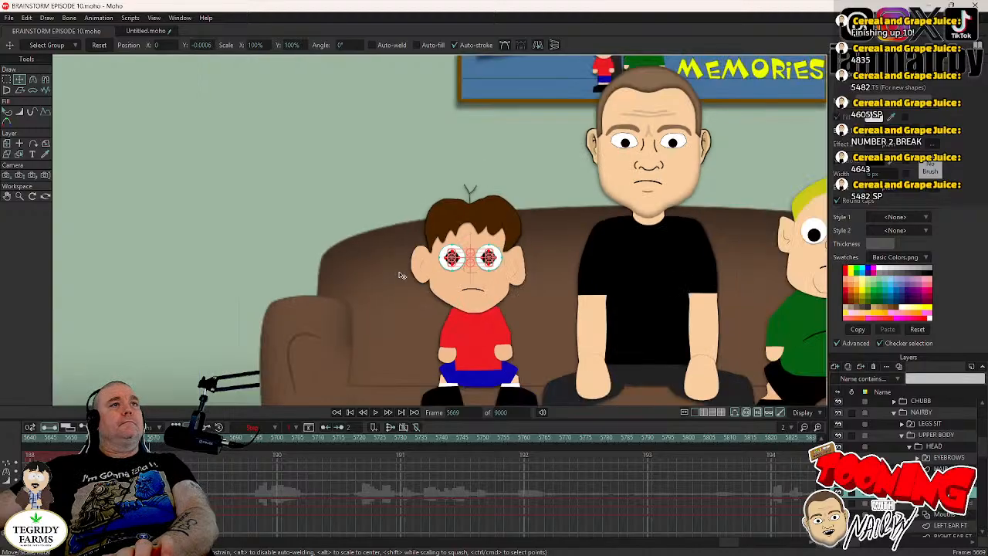
scroll(392, 264, up, 4)
drag(391, 264, 393, 270)
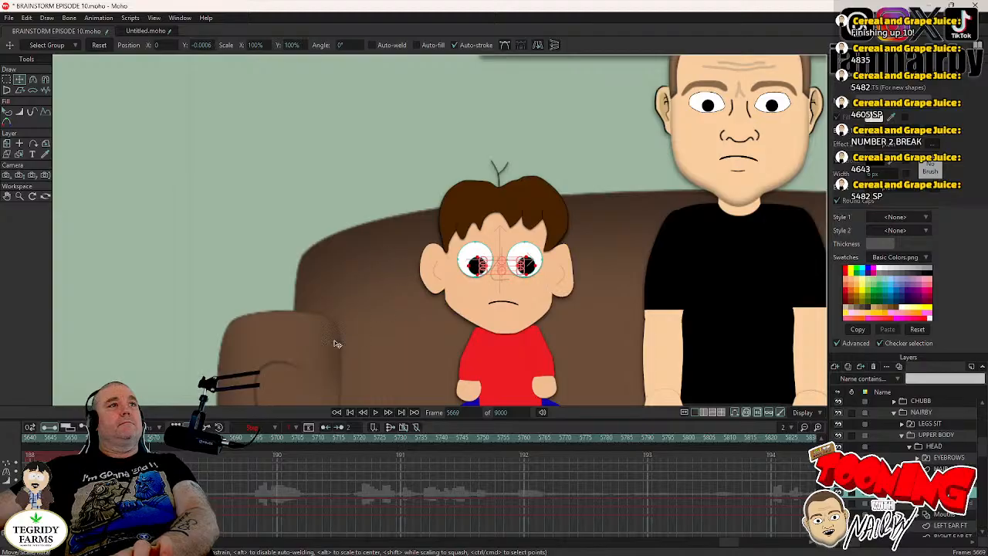
scroll(359, 288, down, 4)
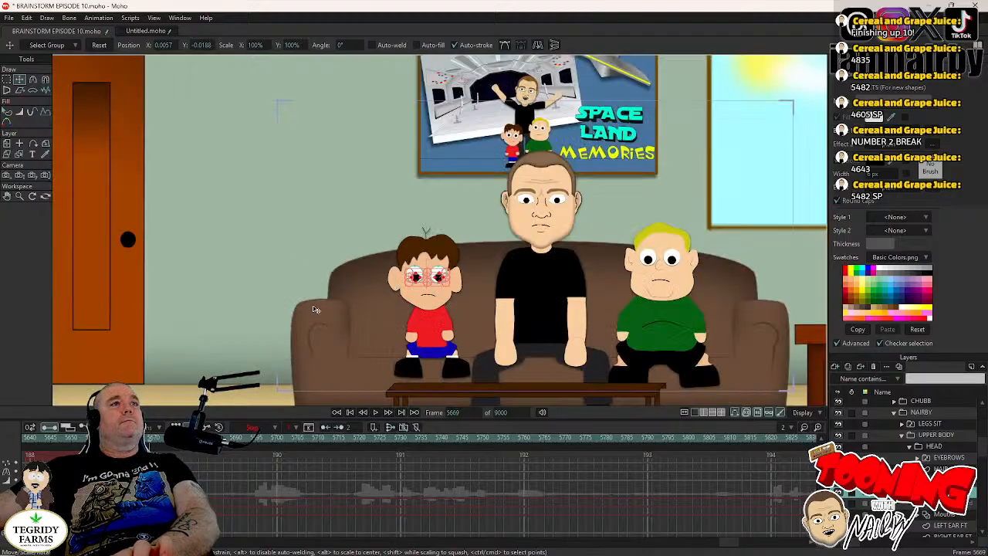
scroll(340, 292, up, 5)
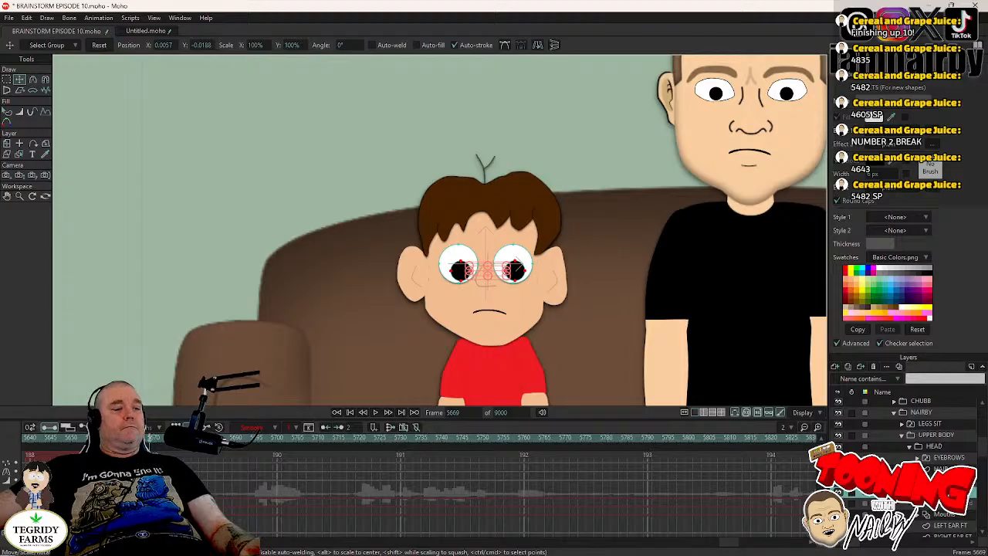
- Set the red-shirted boy's pupil keyframe at frame 5669 to Step interpolation and save the project
right_click(149, 473)
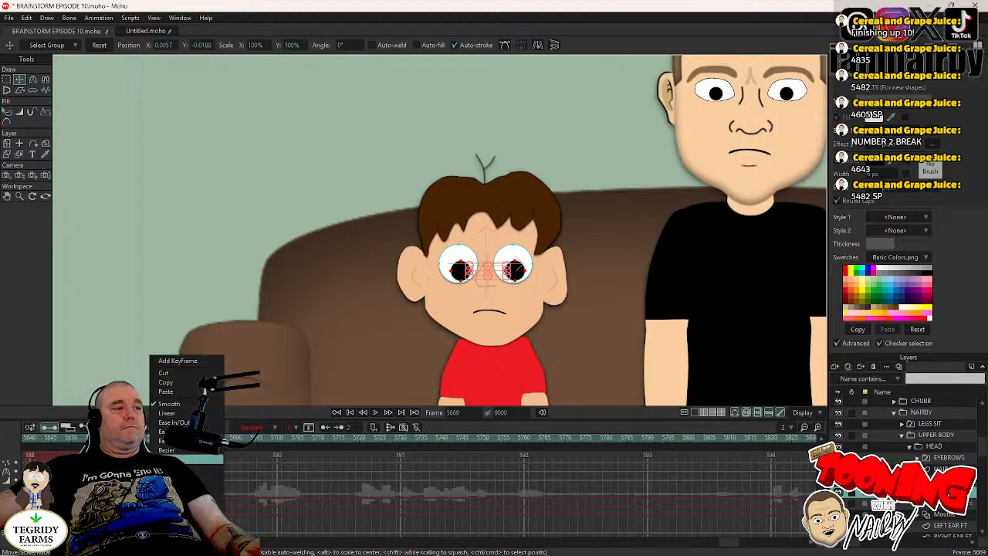
click(176, 459)
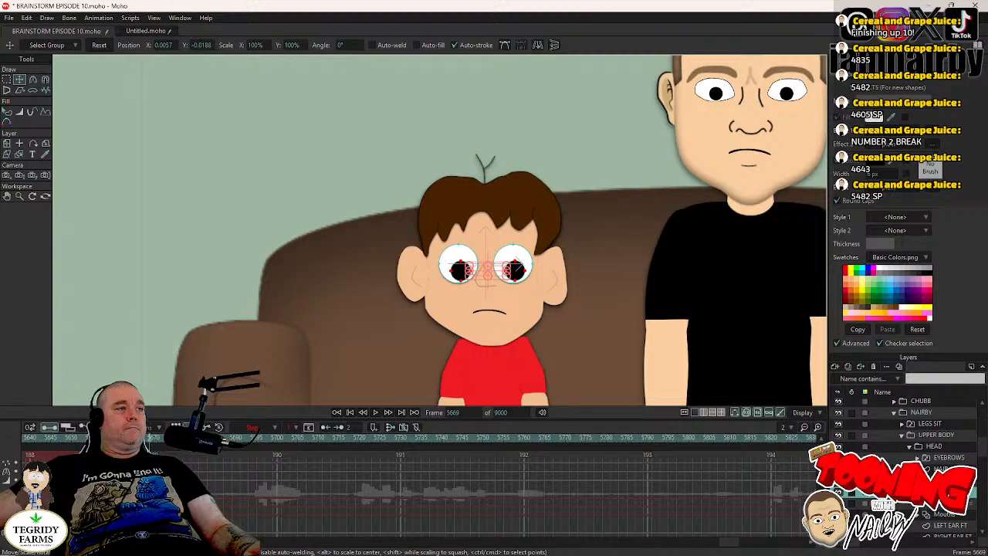
key(ctrl+s)
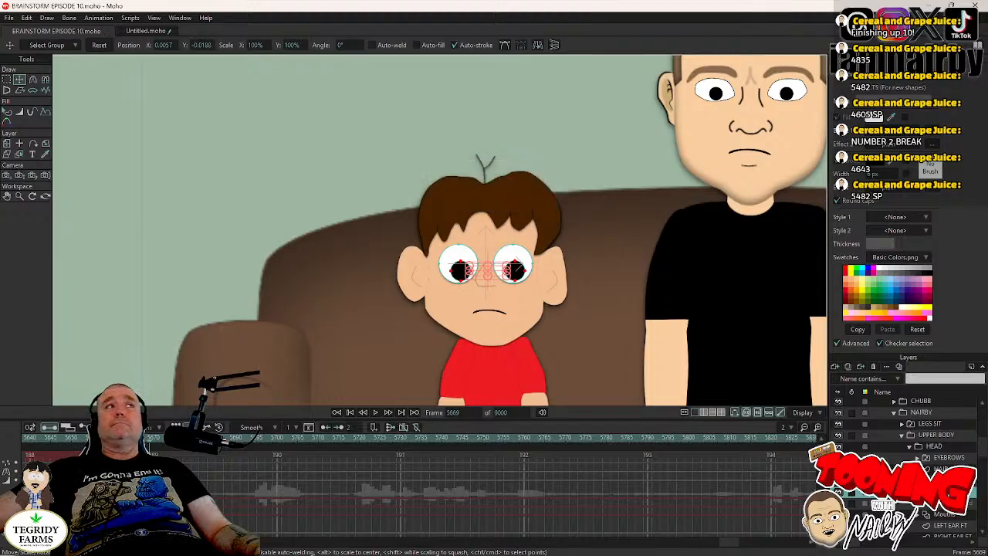
- Select the red-shirted boy's EYES layer and play back the couch shot from frame 5669 to check the pupils
click(943, 481)
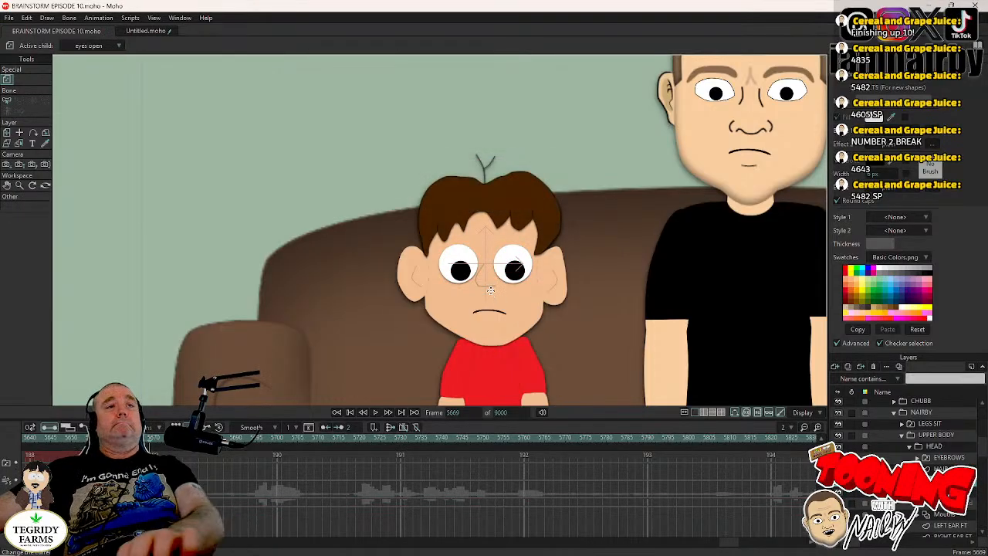
scroll(541, 266, down, 2)
key(Left)
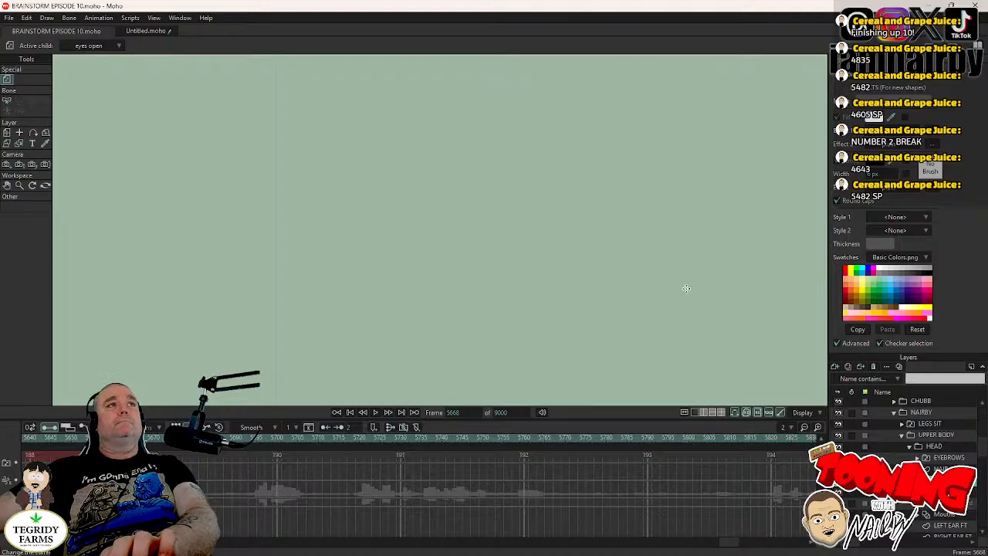
key(Right)
scroll(501, 286, down, 3)
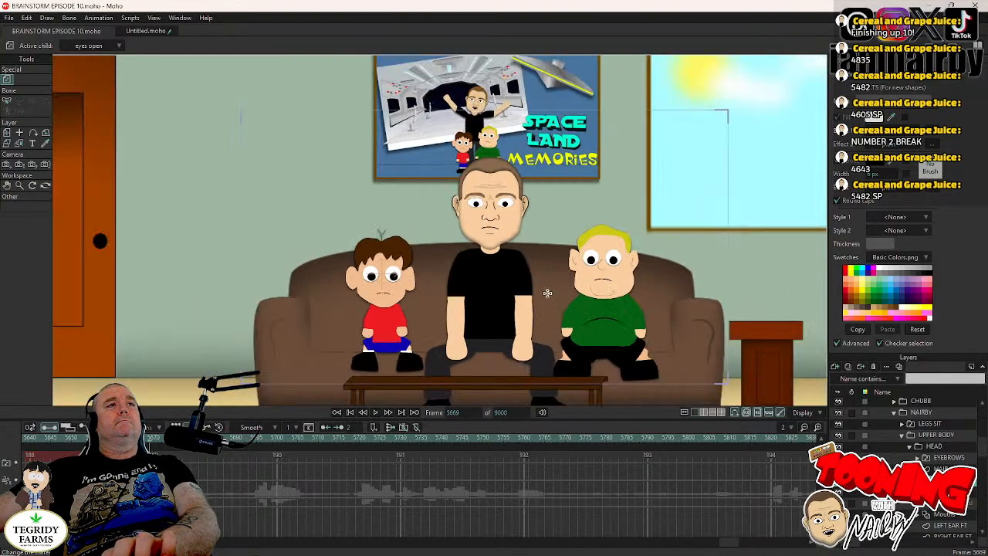
click(375, 412)
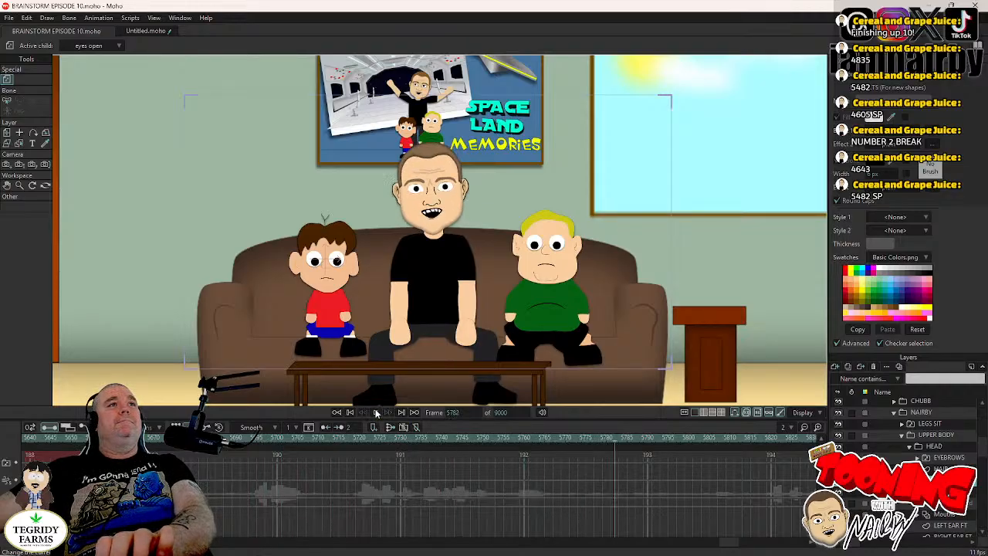
click(376, 412)
click(342, 438)
click(376, 412)
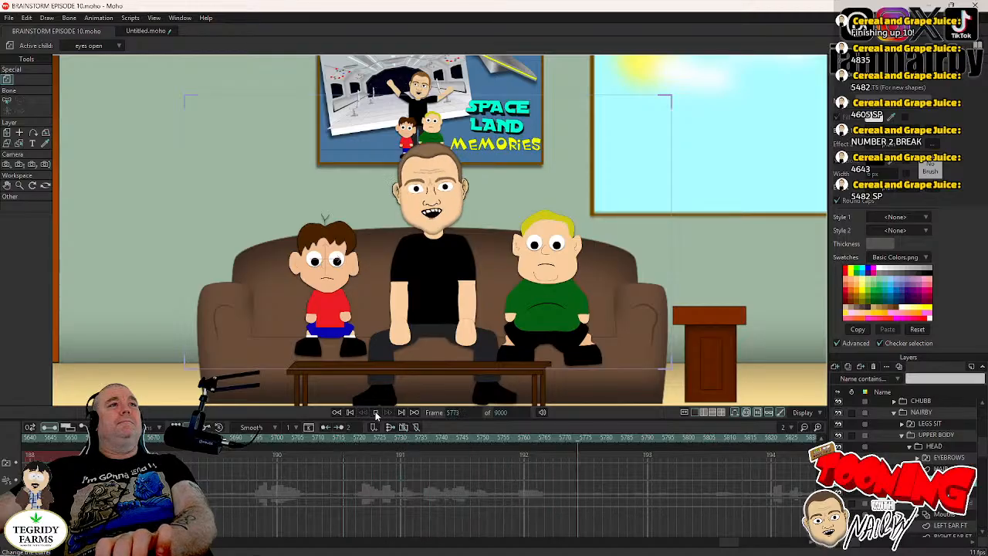
click(376, 412)
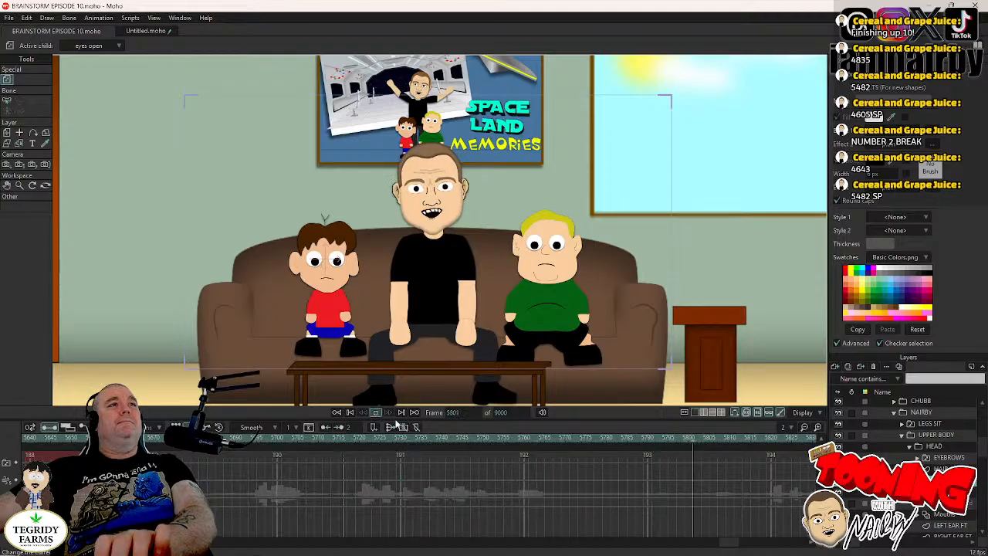
- Step through the frames around 5770 to 5777 to examine how the man's spoken line ends
click(592, 439)
key(Left)
key(Left)
key(Left)
key(Left)
key(Left)
key(Left)
key(Left)
key(Right)
key(Right)
key(Right)
key(Right)
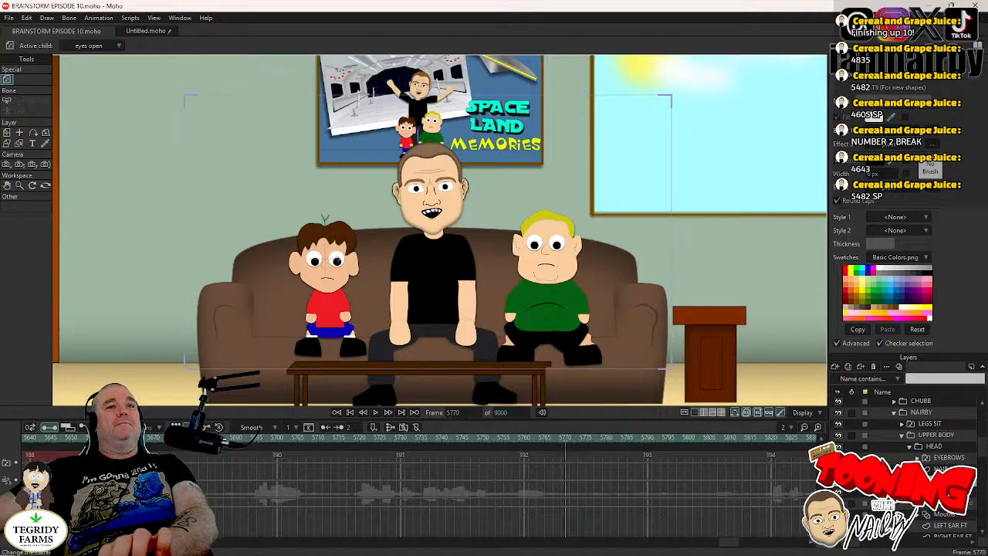
key(Right)
key(Right)
key(Right)
key(Right)
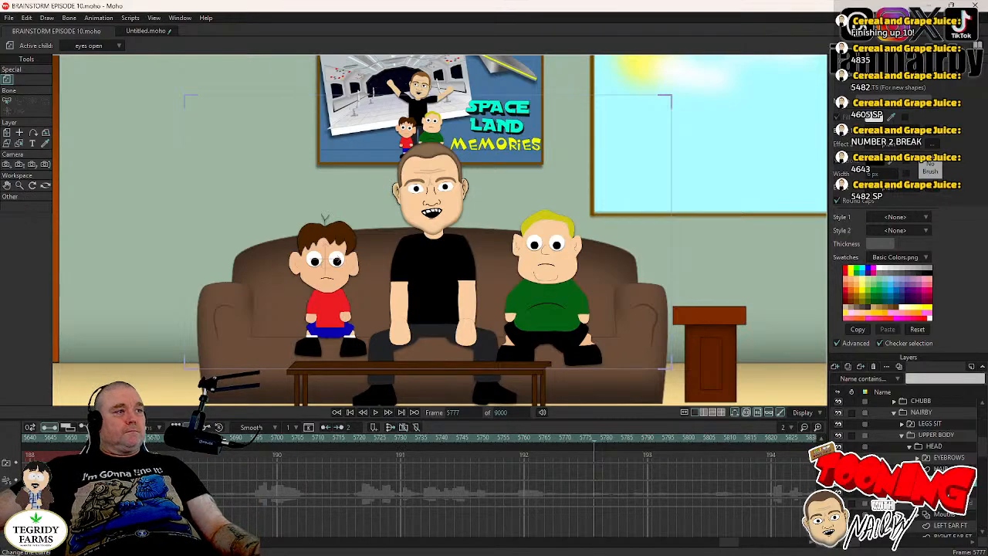
- Set the two smooth keyframes at the start of the couch shot, around frame 5669, to Step interpolation
right_click(151, 357)
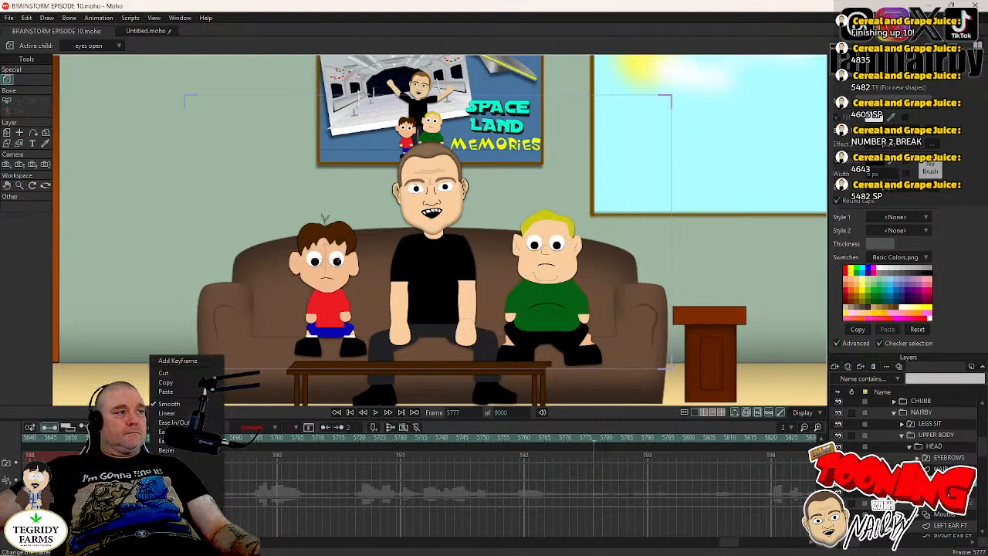
click(185, 460)
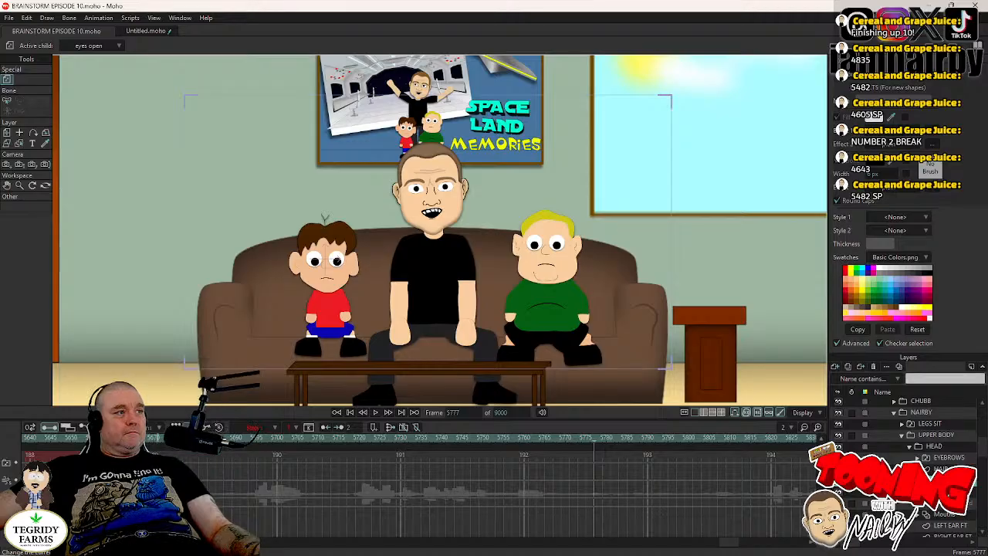
right_click(146, 357)
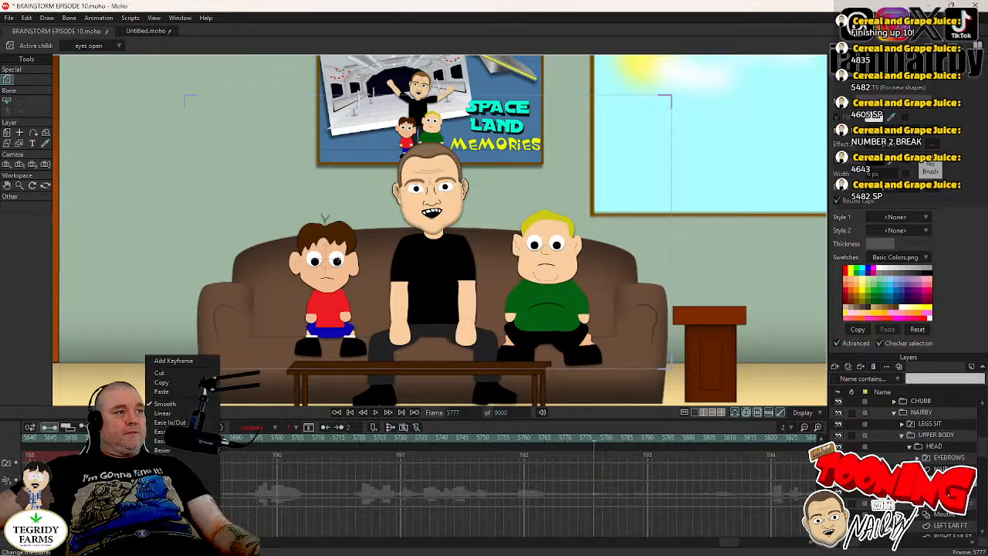
click(153, 444)
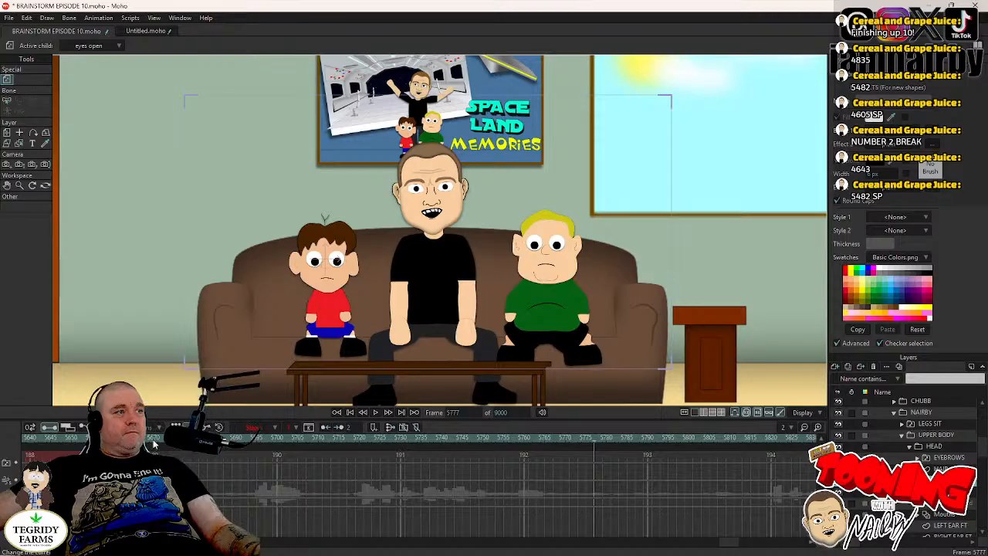
- Play back the cut from the facility scene into the couch shot and save the project
click(152, 438)
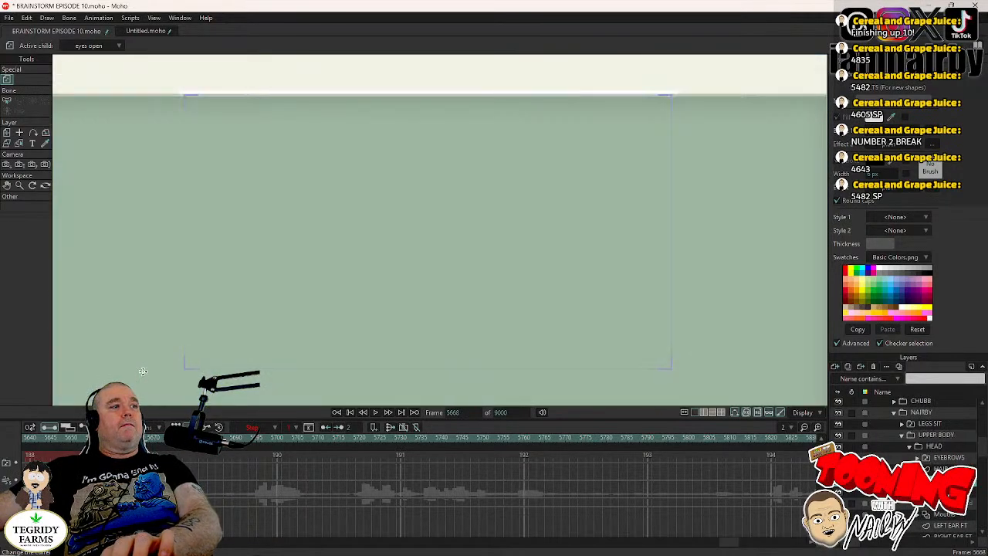
key(Right)
key(Right)
key(Right)
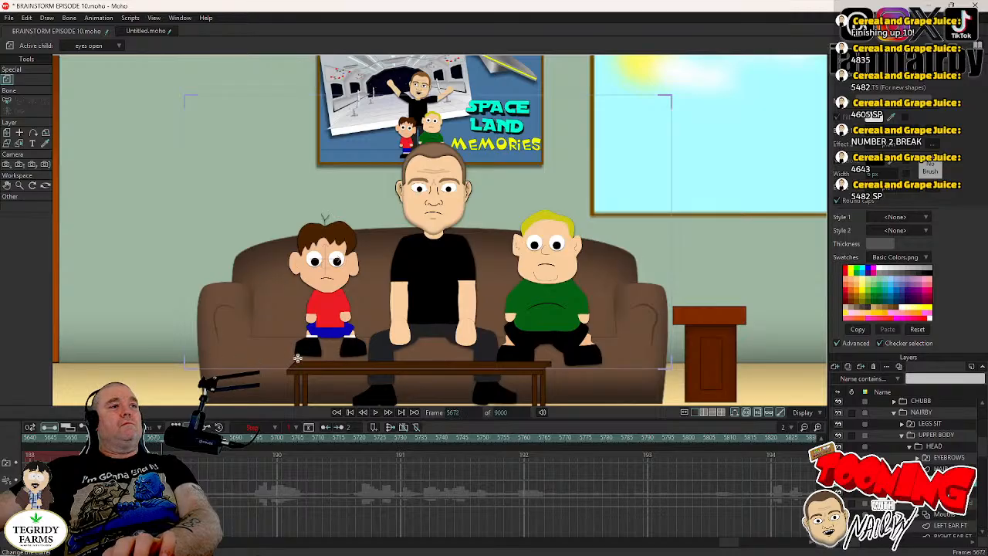
click(95, 438)
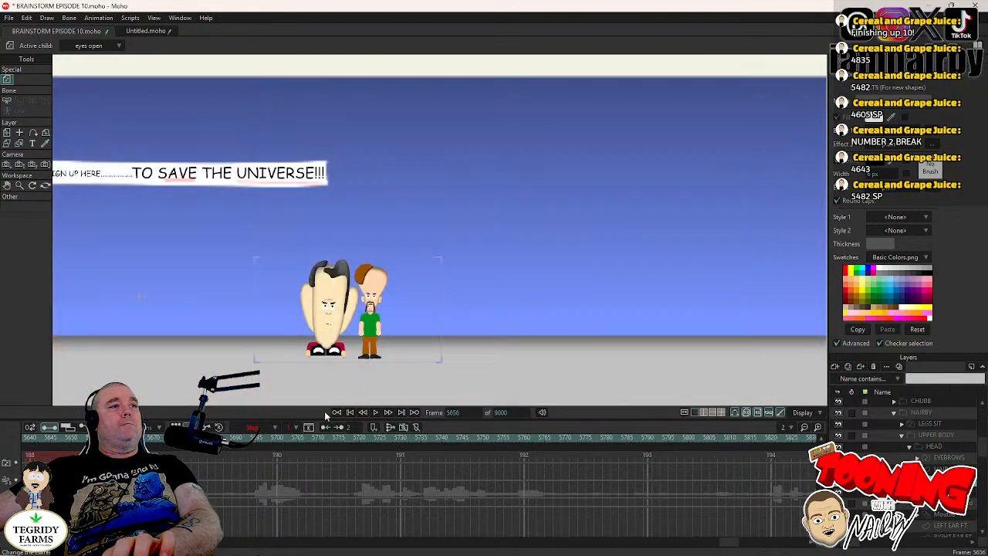
click(375, 412)
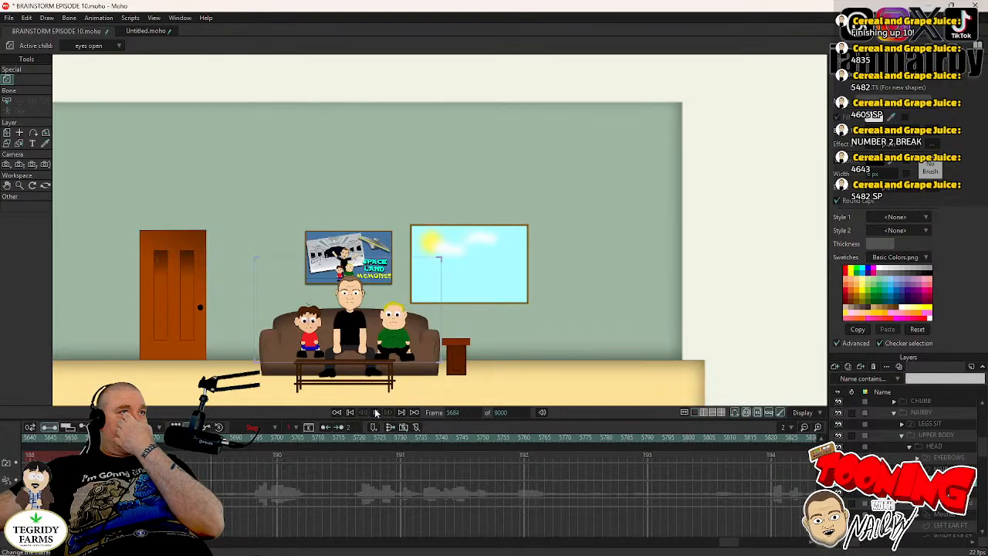
click(375, 412)
key(ctrl+s)
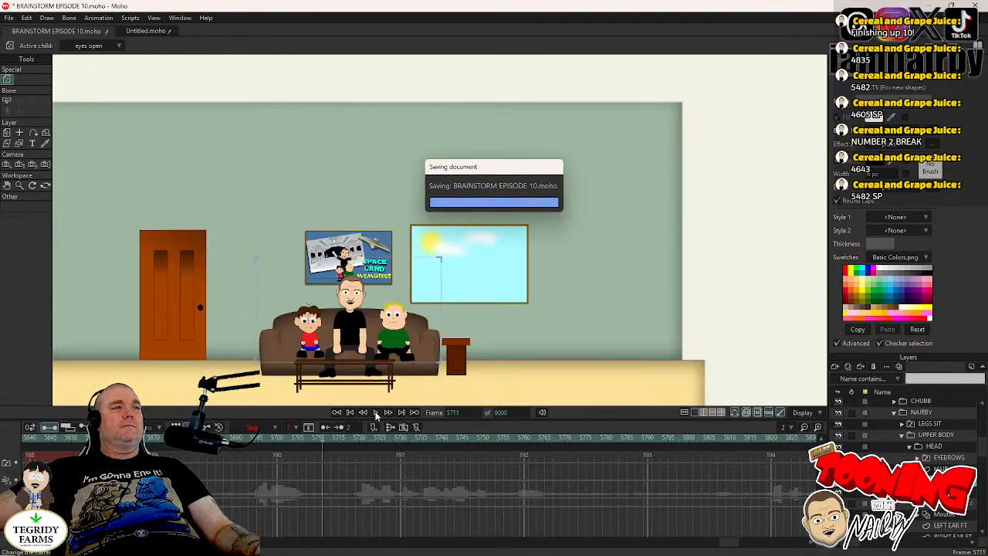
click(376, 414)
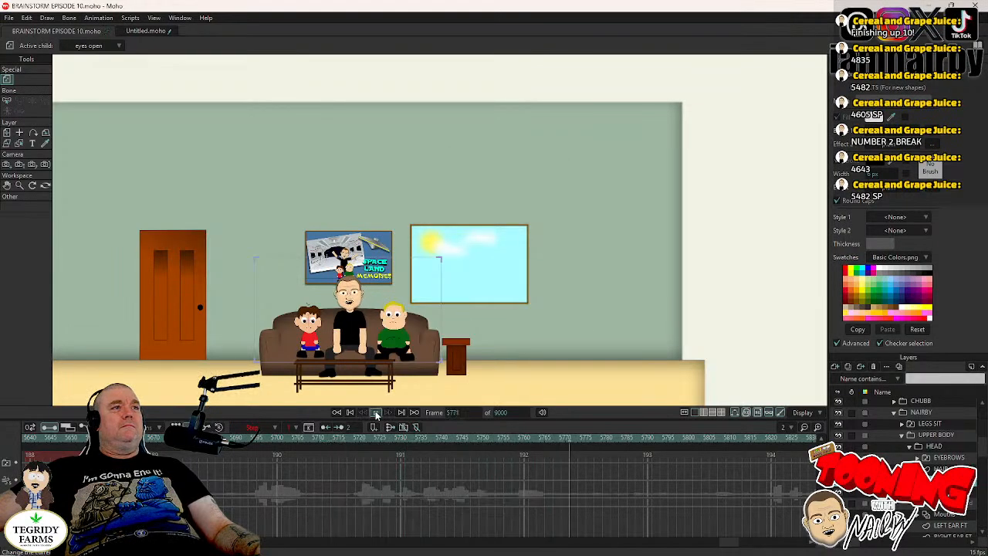
click(376, 413)
click(377, 414)
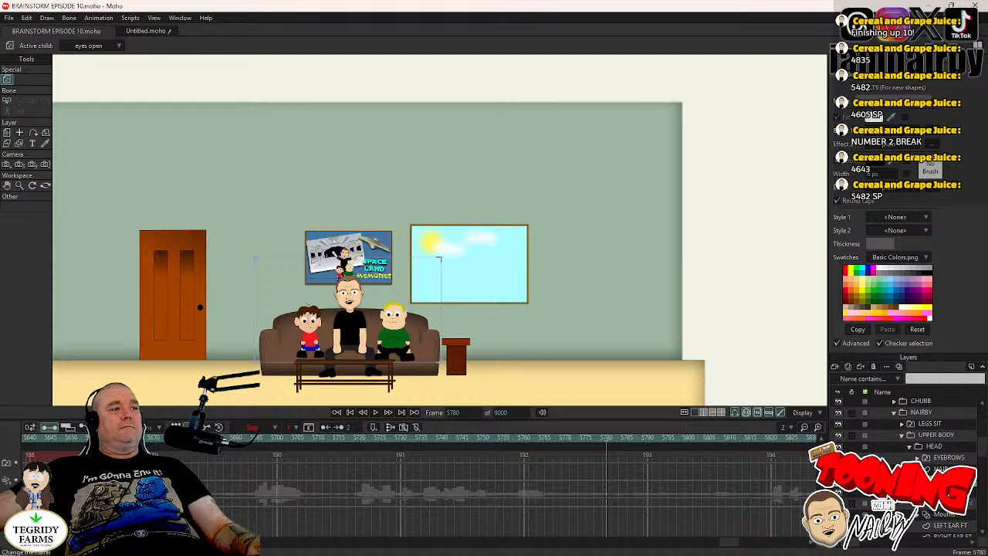
key(ctrl+v)
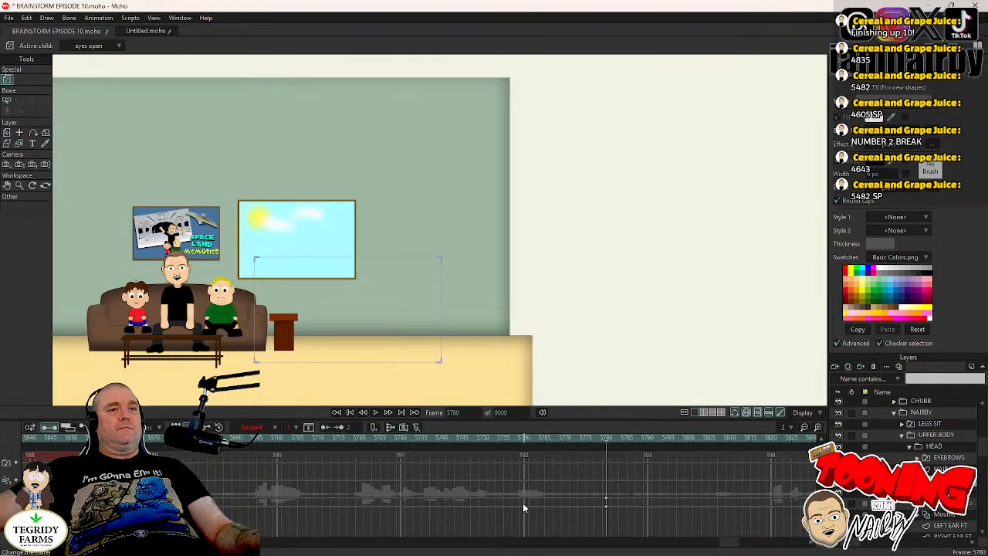
key(ctrl+z)
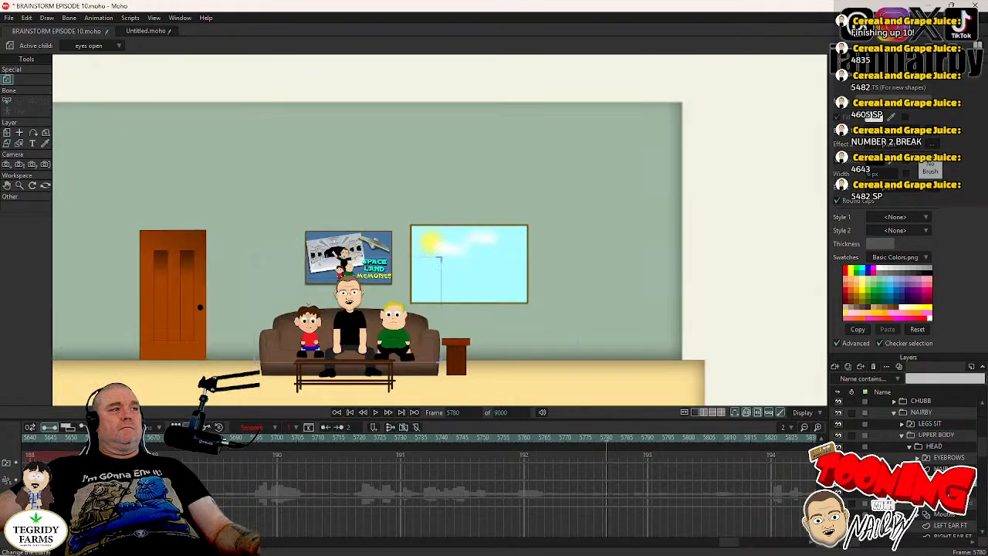
- Paste the facility scene's camera keyframes at frame 5781 and set them to Step interpolation
click(91, 438)
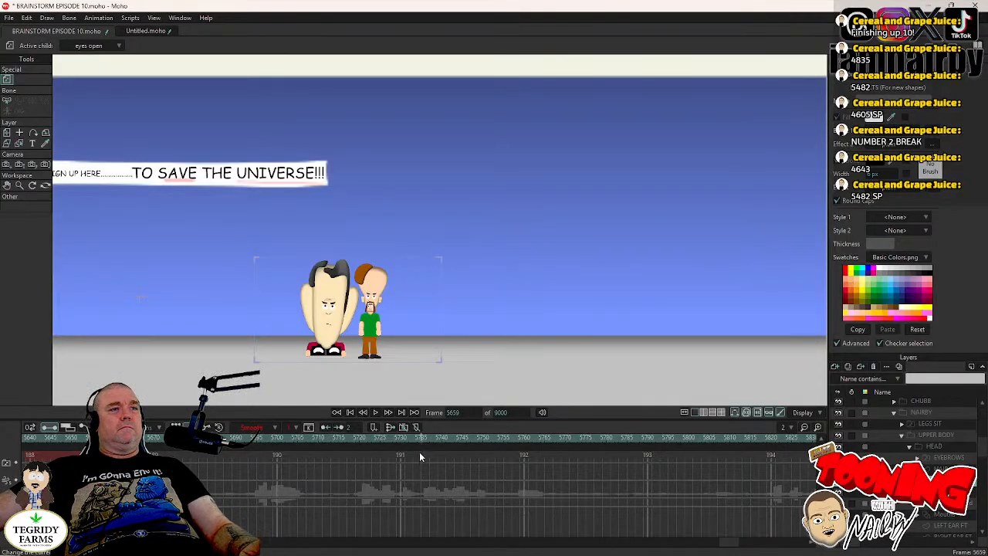
click(456, 455)
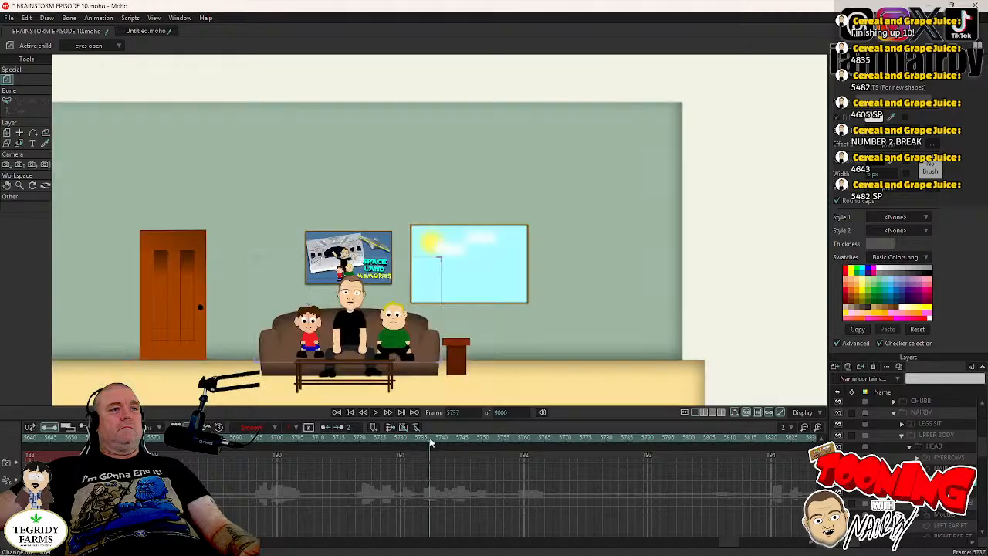
click(375, 412)
click(375, 412)
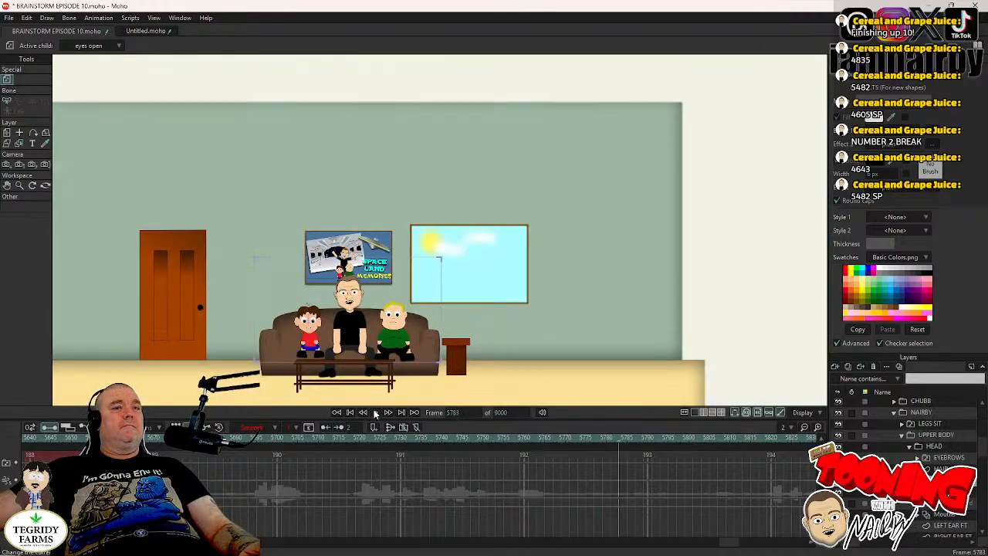
key(Left)
key(Left)
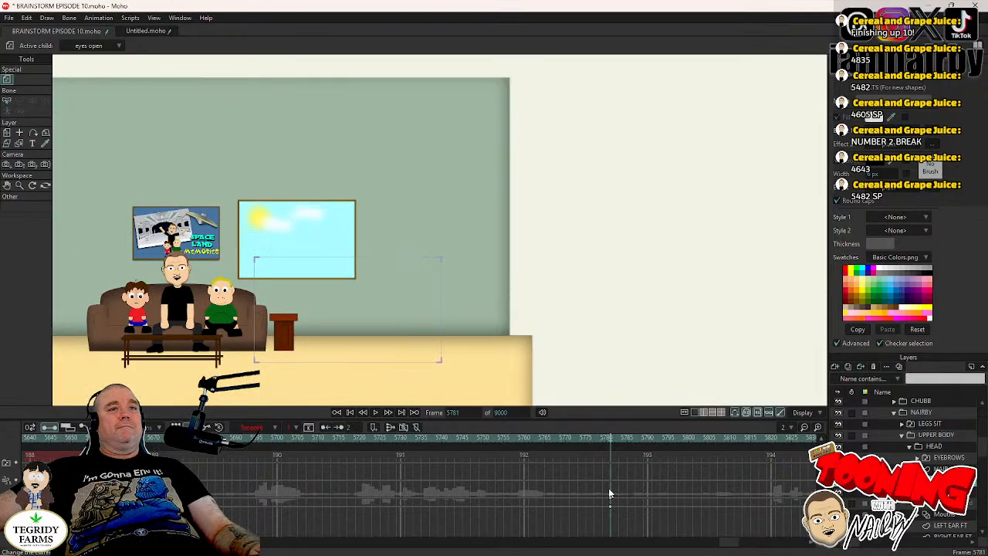
right_click(611, 506)
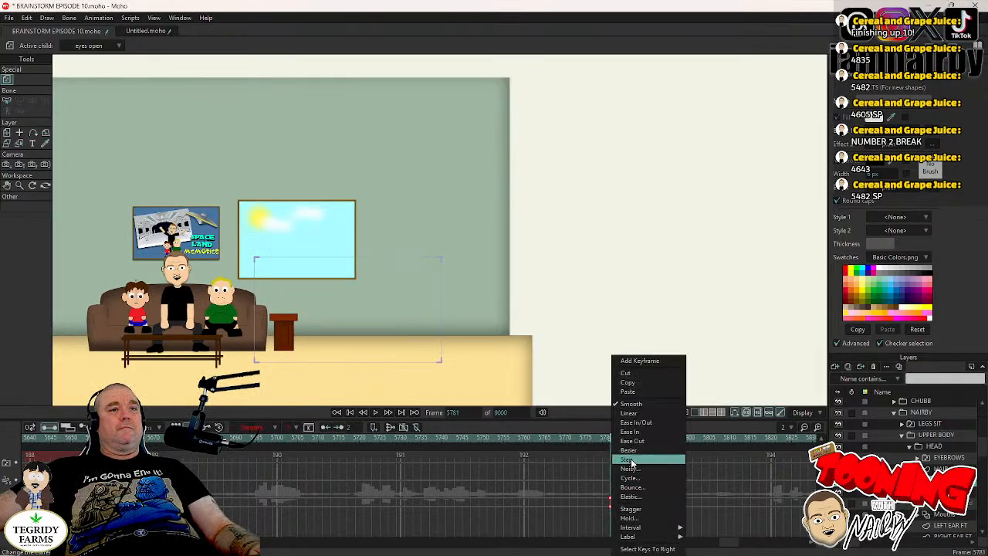
click(632, 461)
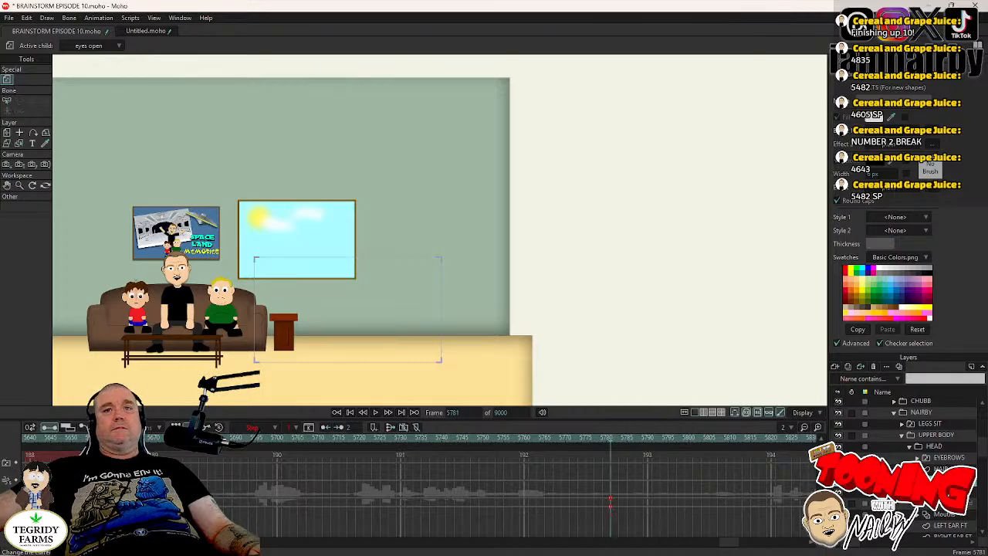
- Collapse the NAIRBY, THE 3 OF US and LIVINGROOM TEMPLATE groups, and turn off LIVINGROOM TEMPLATE's visibility at frame 5781
scroll(924, 436, up, 2)
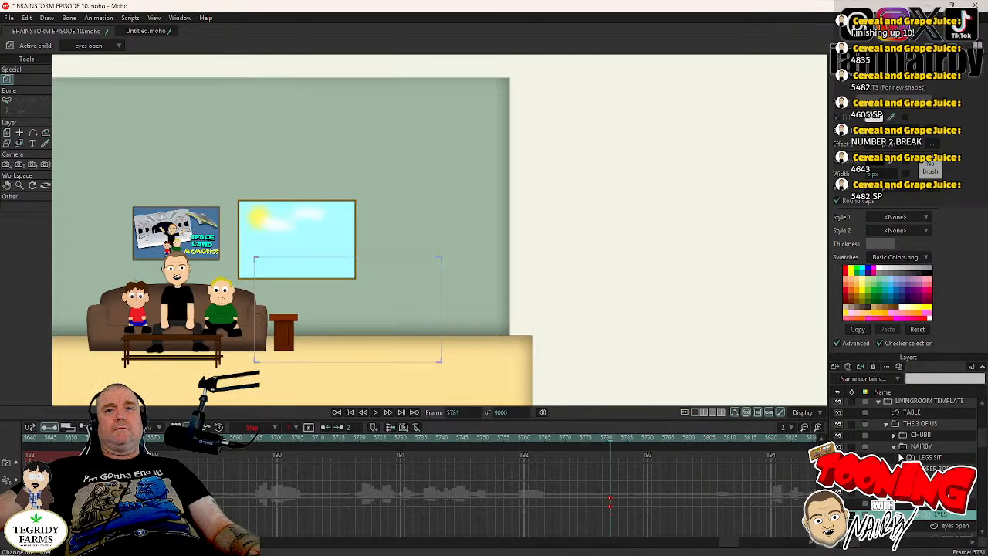
click(893, 451)
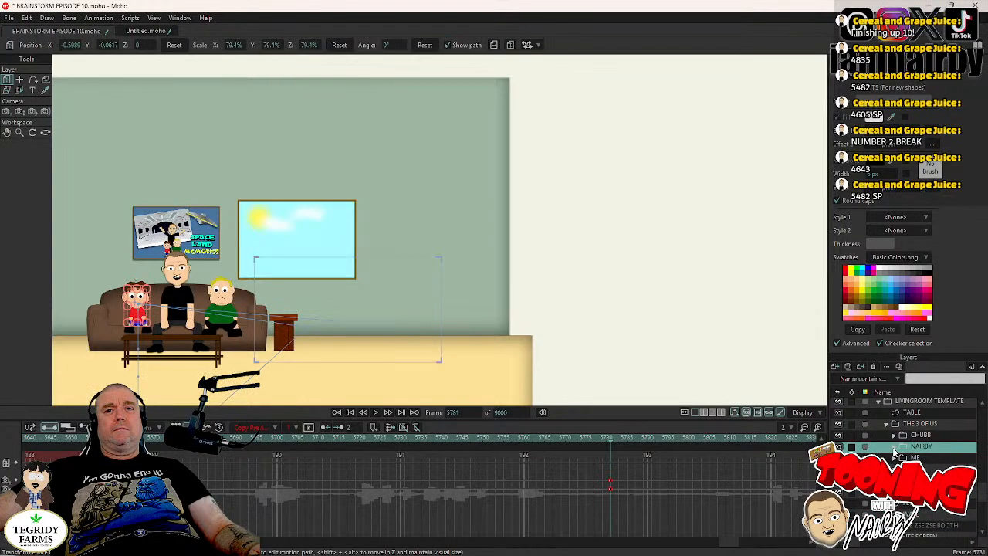
click(886, 424)
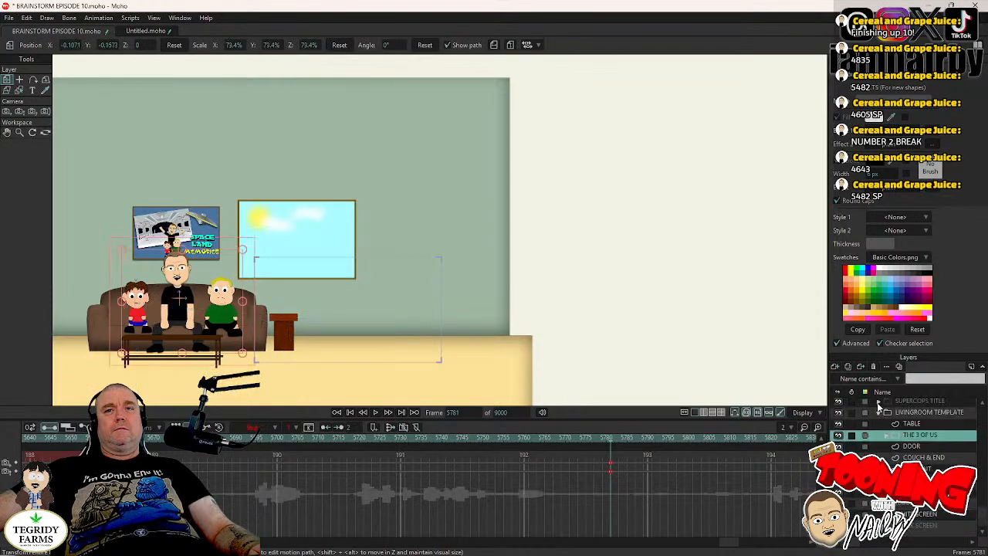
click(877, 413)
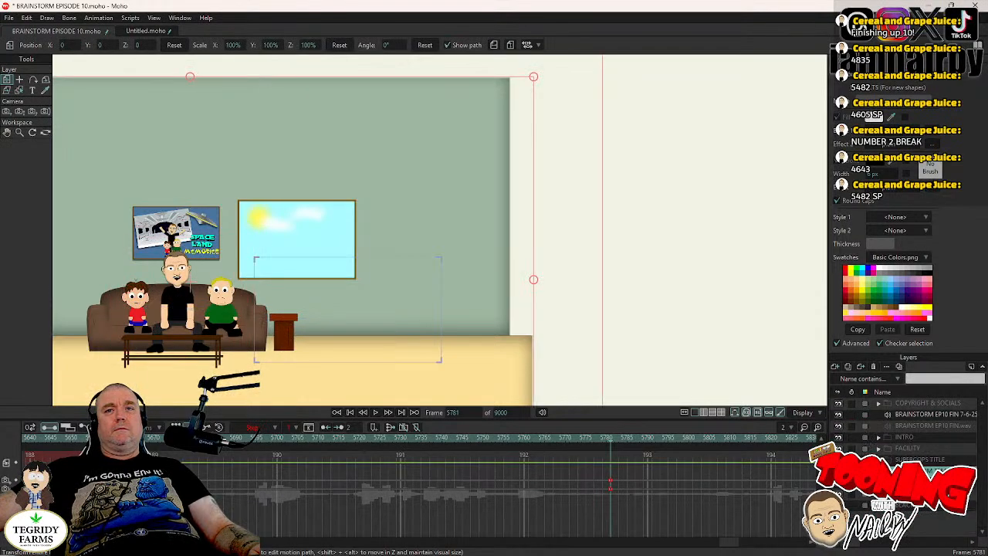
double_click(919, 471)
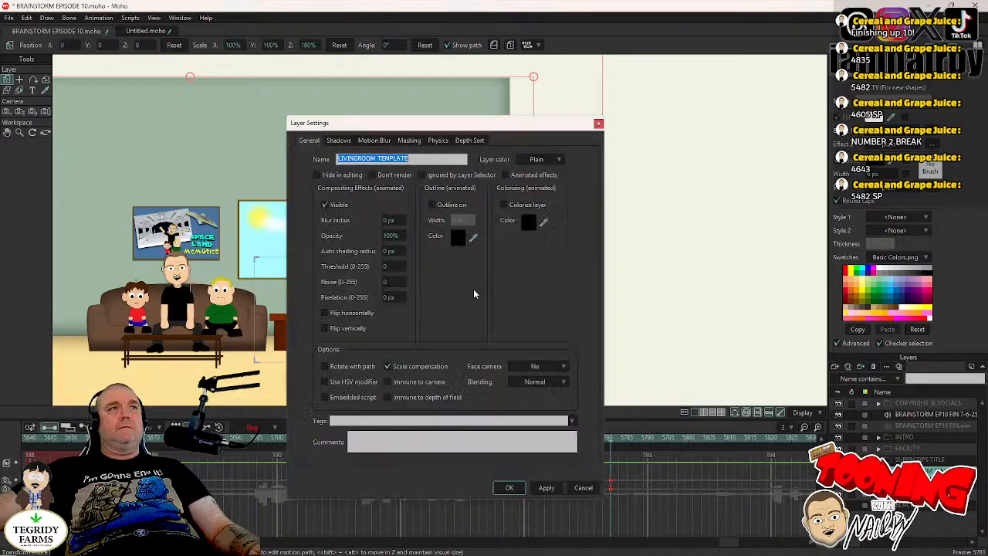
click(340, 206)
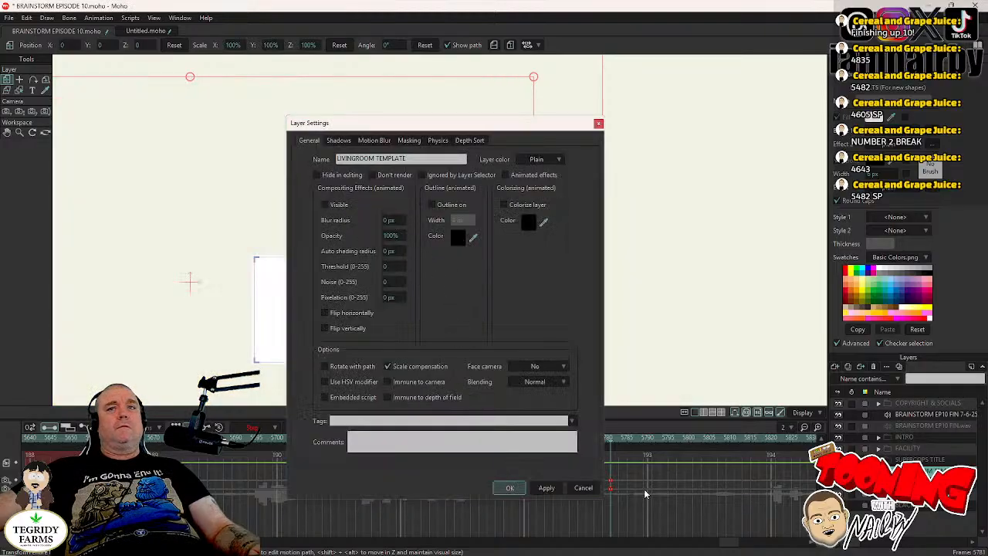
- Turn on the FACILITY layer's visibility at frame 5781 and save the project
double_click(926, 450)
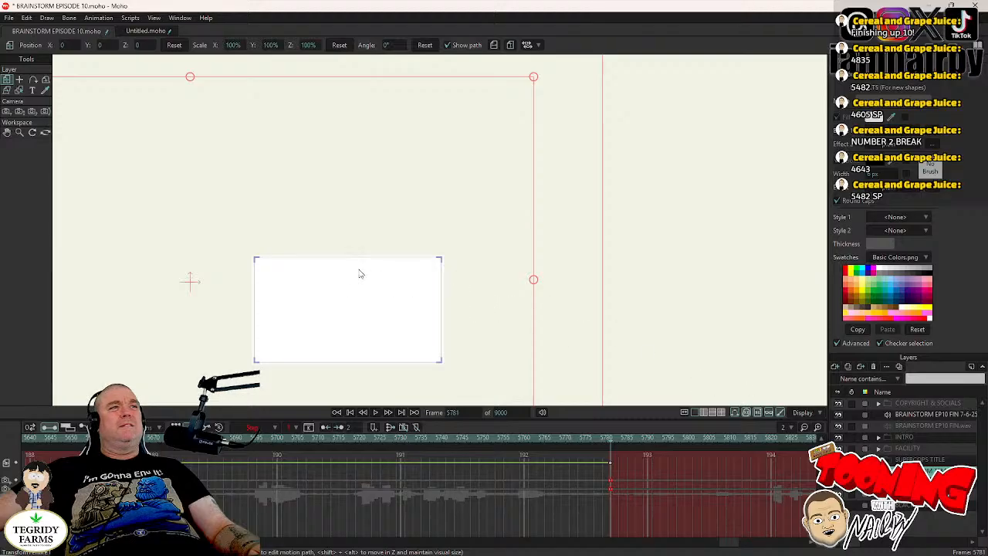
double_click(897, 449)
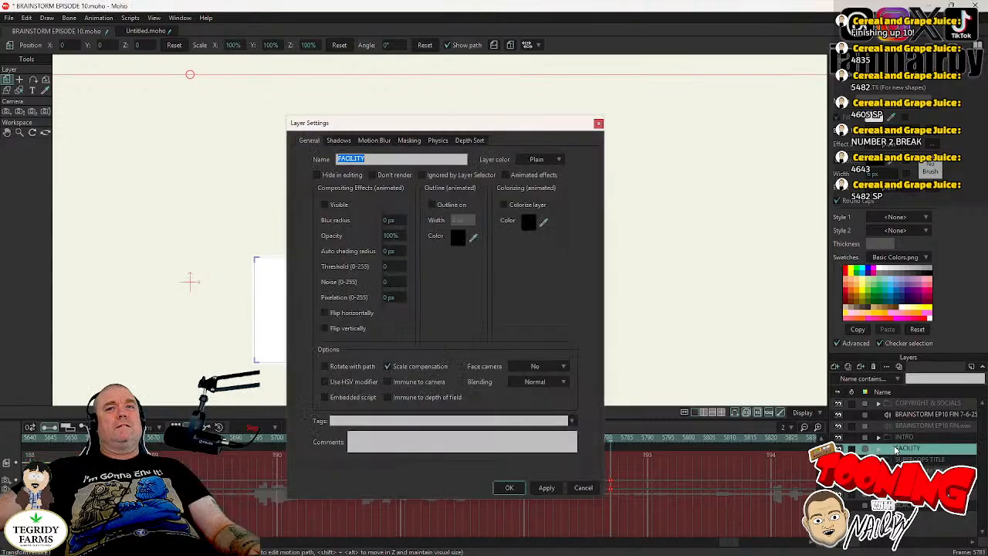
click(324, 206)
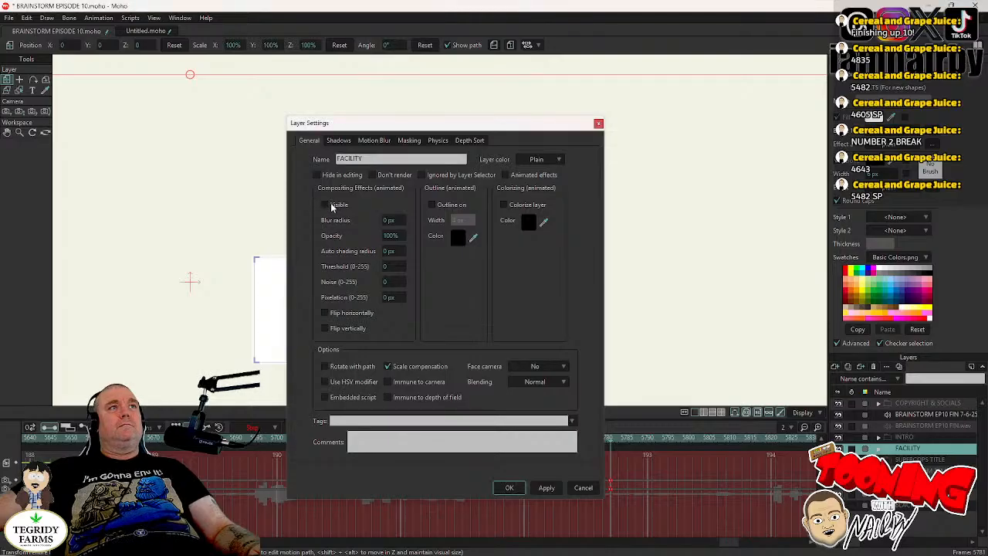
click(331, 207)
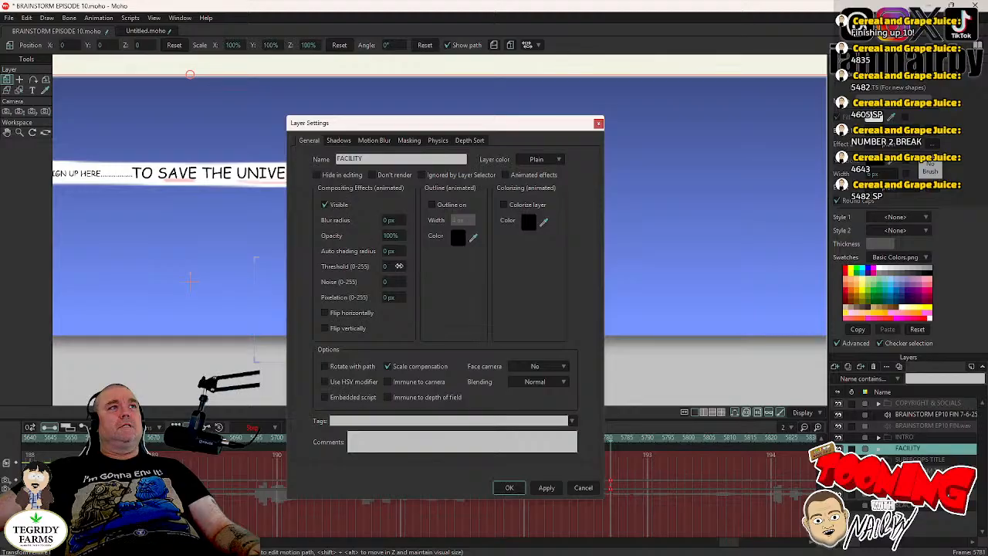
click(509, 487)
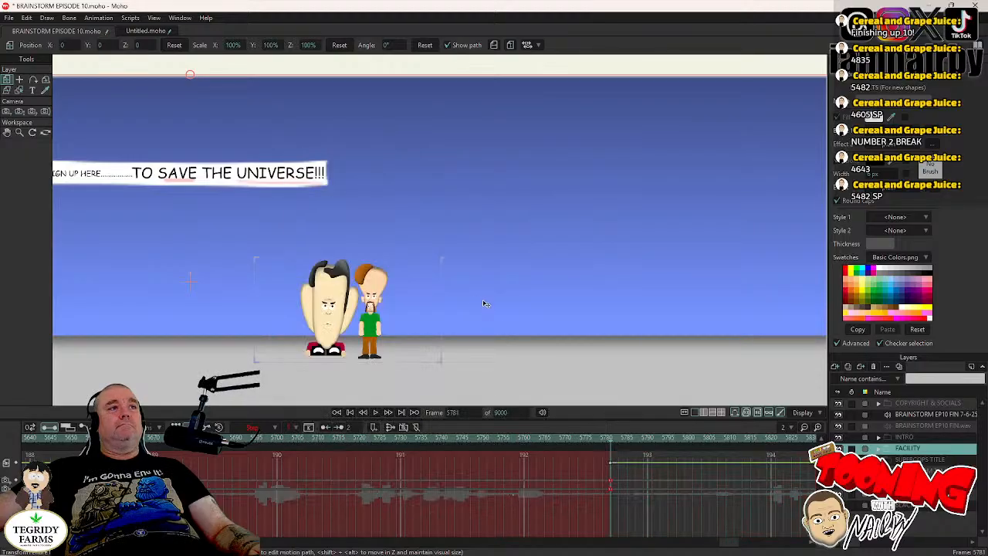
key(ctrl+s)
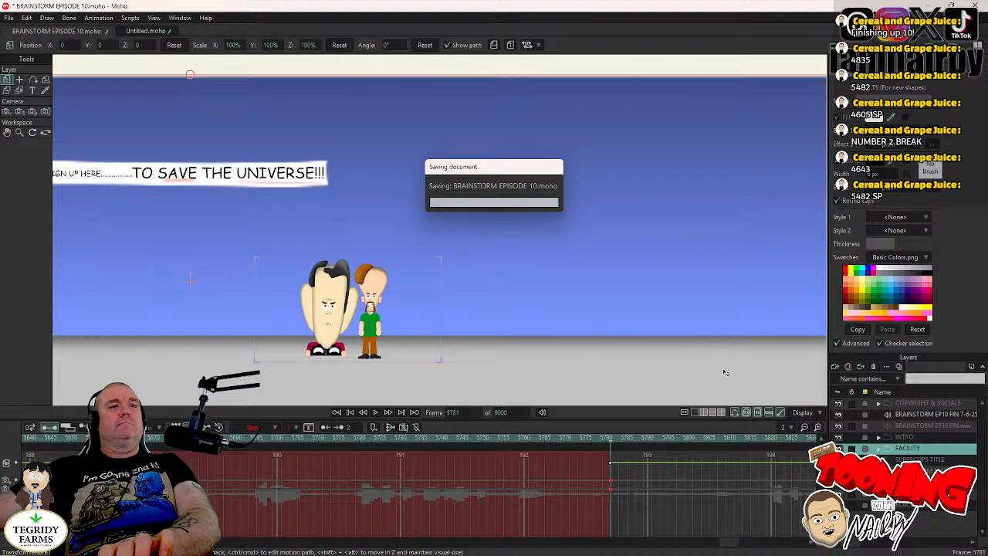
- Zoom the camera to an 8° field of view at frame 5781 and track it to X 1.2764, Y -0.3288
scroll(523, 310, up, 3)
drag(480, 318, 698, 308)
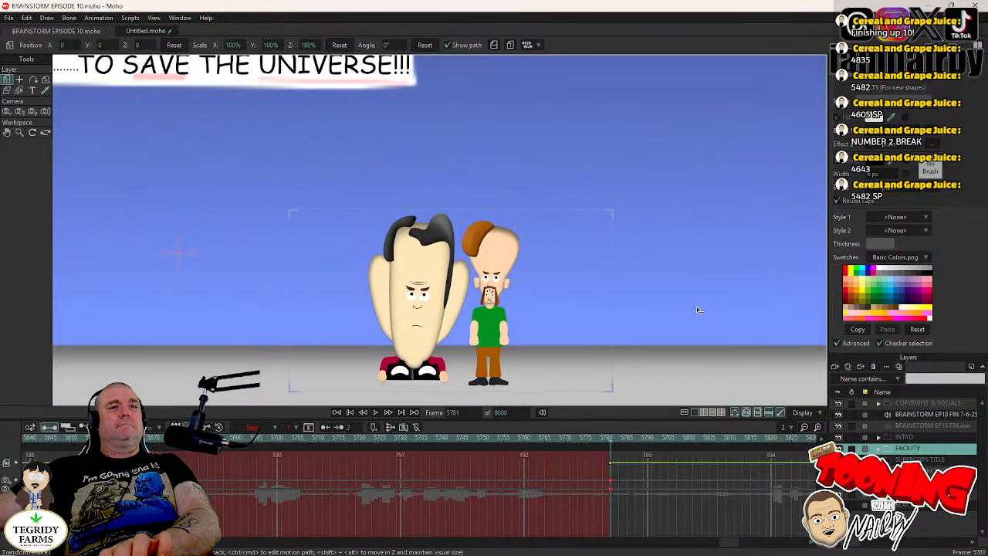
click(21, 113)
drag(442, 330, 446, 393)
drag(457, 302, 459, 336)
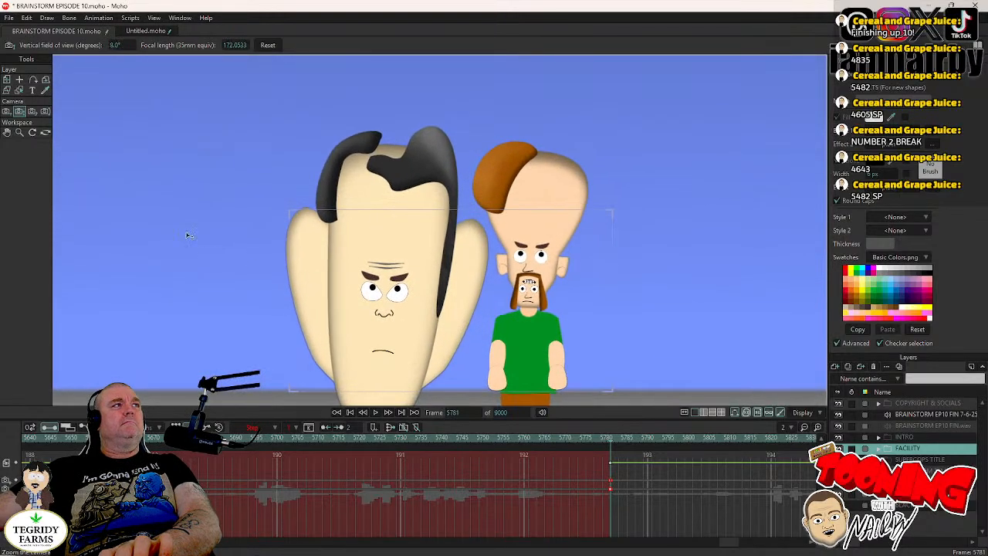
click(7, 111)
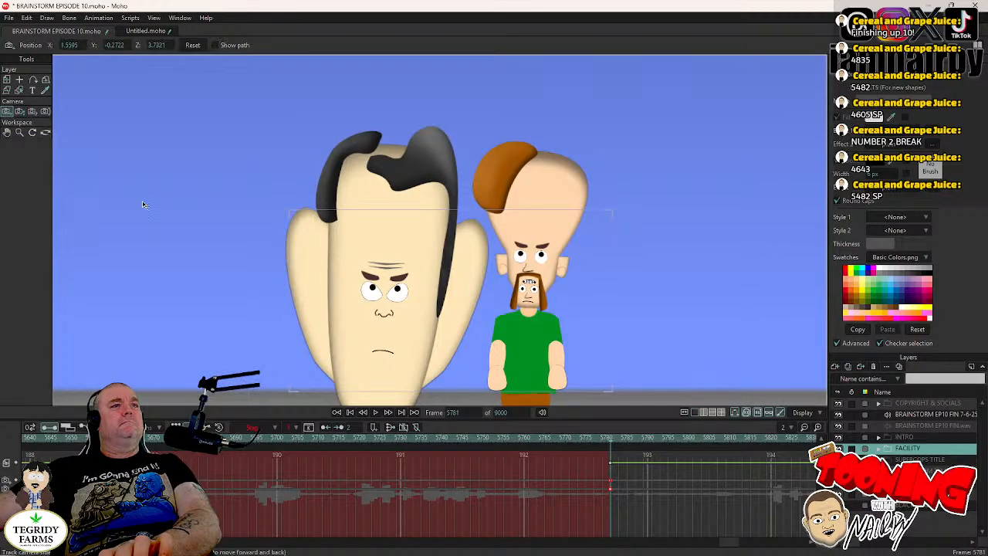
drag(230, 280, 245, 276)
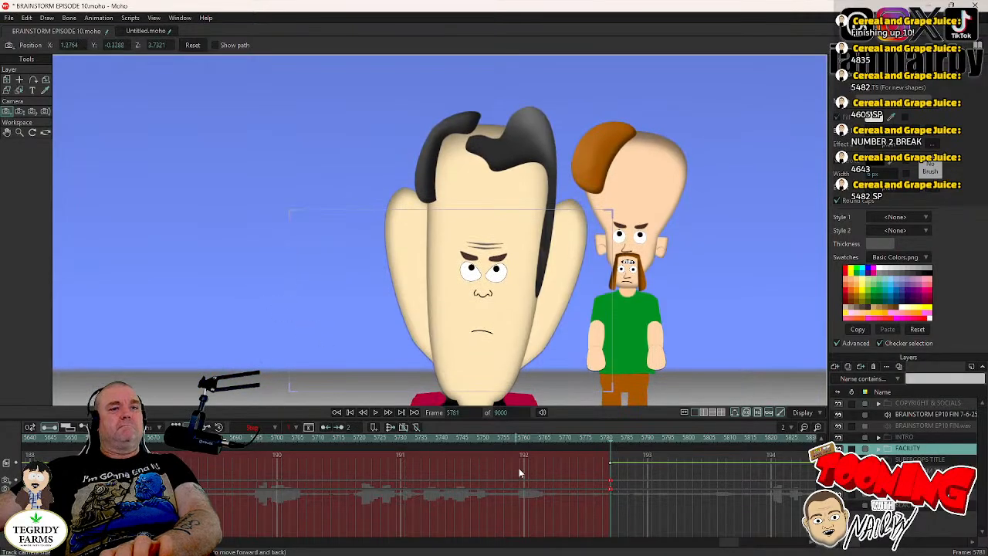
- Compare frames 5780 and 5781 across the cut and save the project
key(Left)
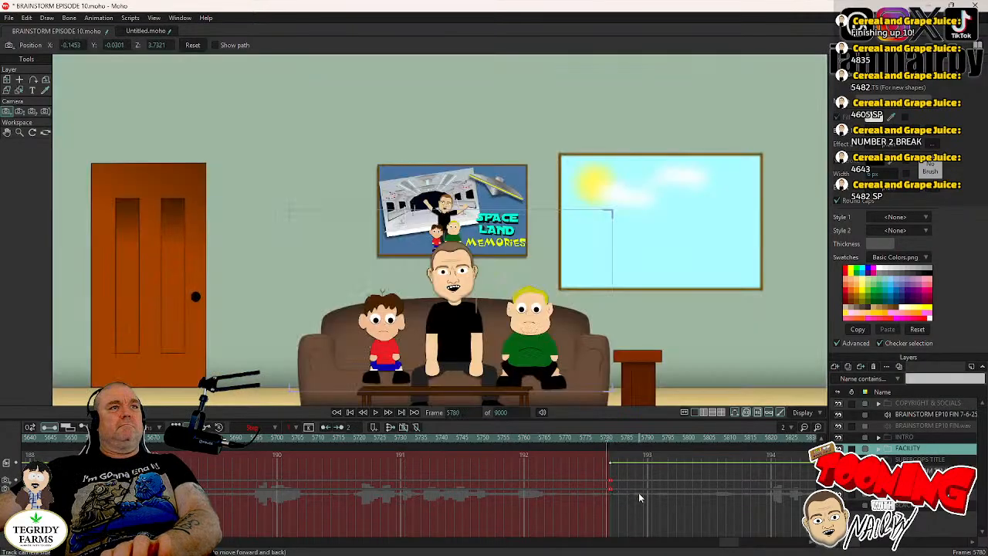
key(Right)
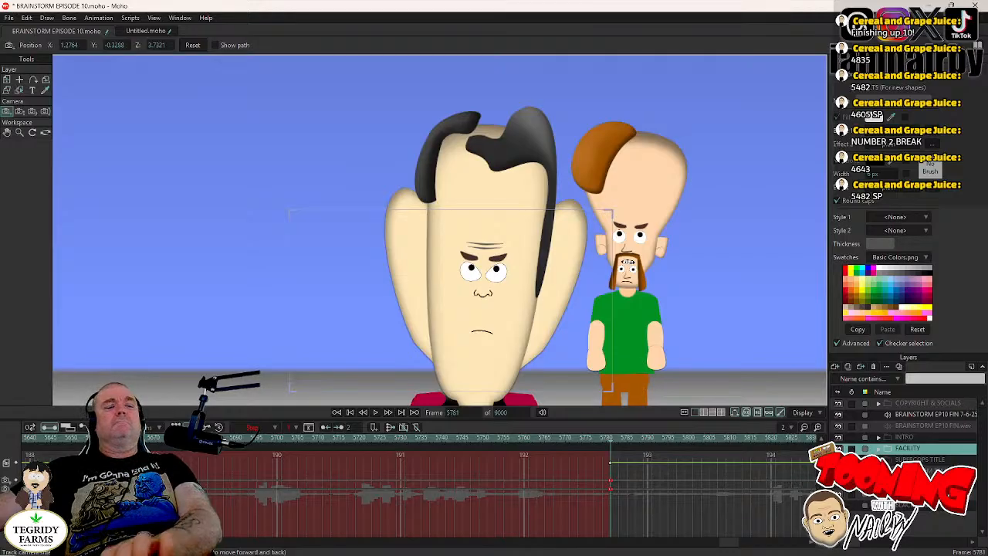
key(ctrl+s)
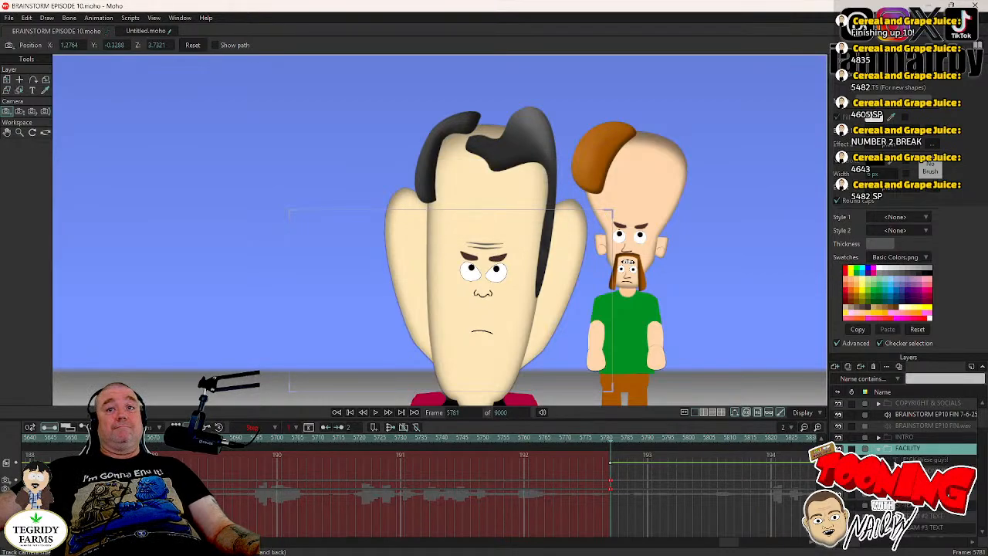
- Expand the CHIN & TORSO group and try to switch MR CHIN's MOUTHS layer to AGHIKQUH at frame 5781
scroll(903, 464, up, 3)
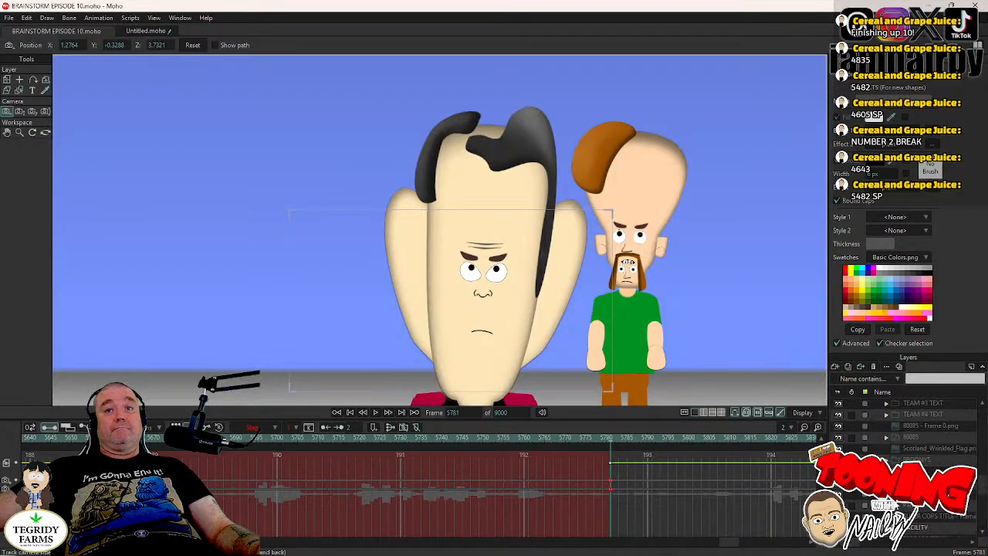
click(886, 494)
scroll(903, 464, down, 5)
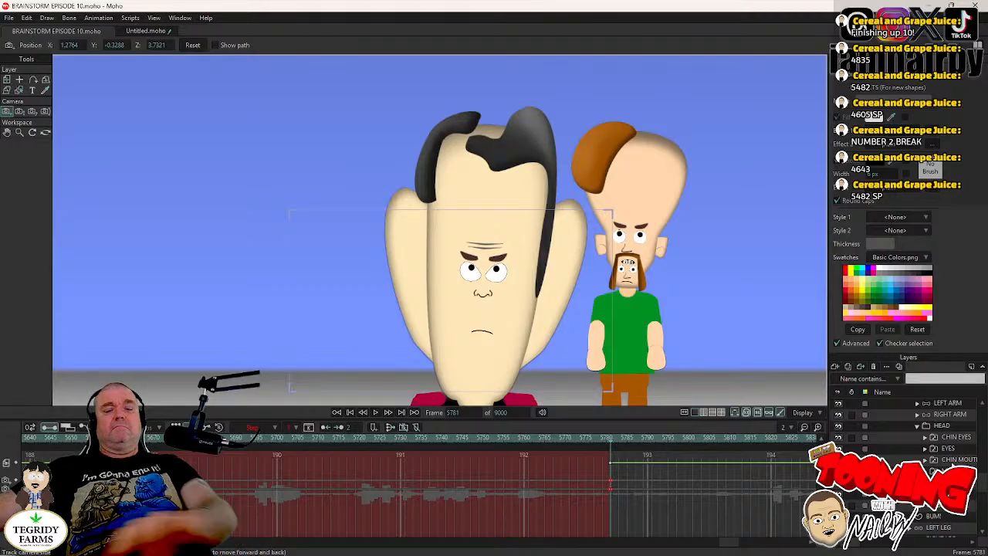
right_click(911, 460)
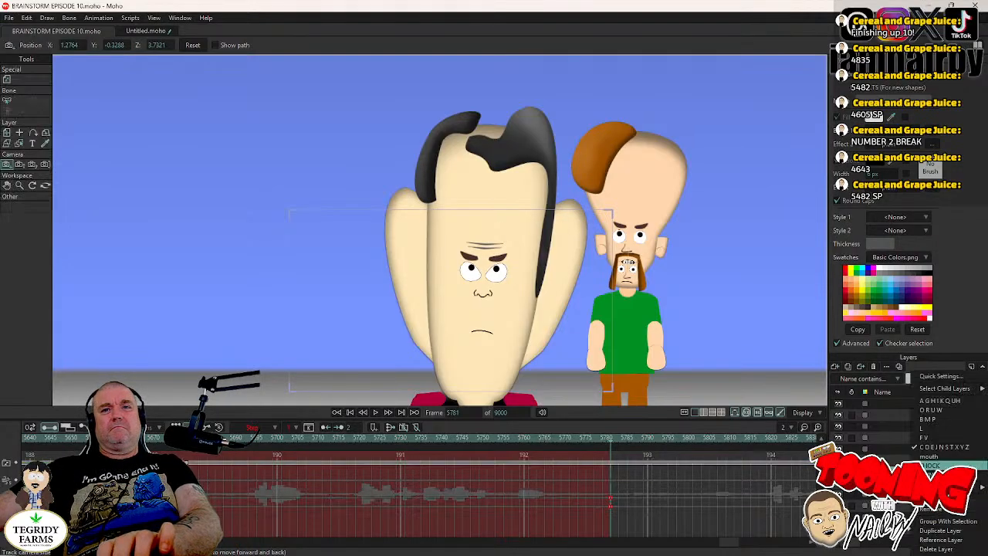
click(939, 401)
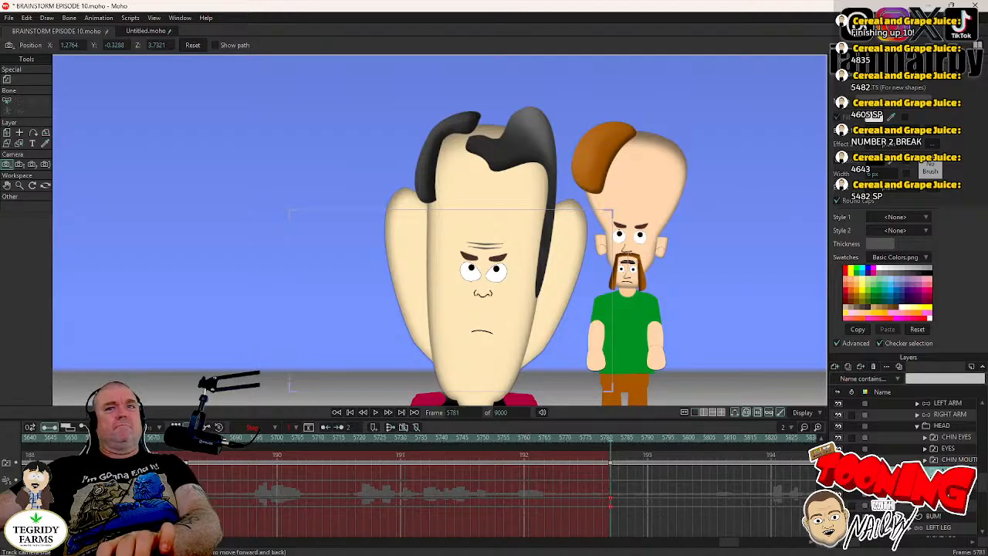
- Delete the AGHIKQUH keyframe from MR CHIN's MOUTHS layer at frame 5781
scroll(935, 463, up, 3)
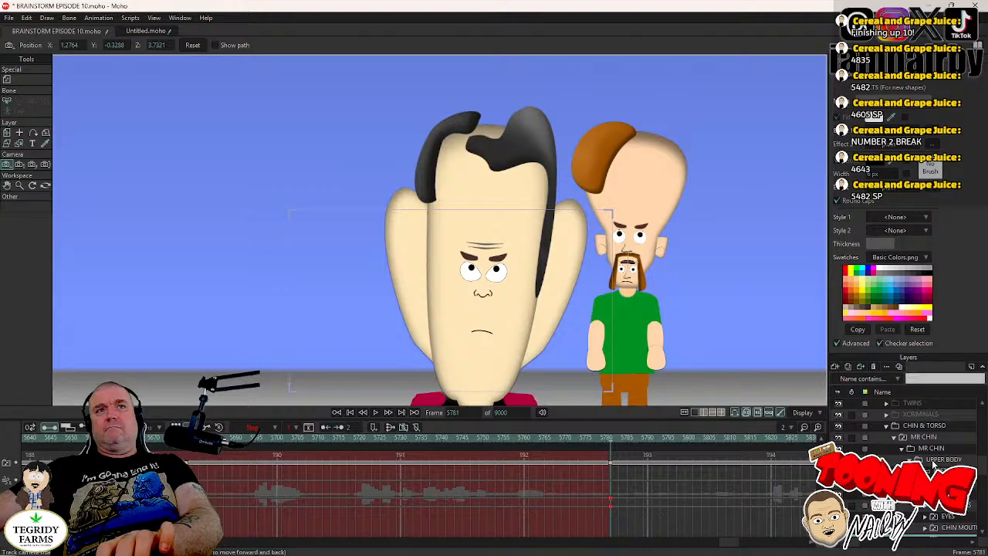
scroll(934, 463, down, 3)
click(935, 460)
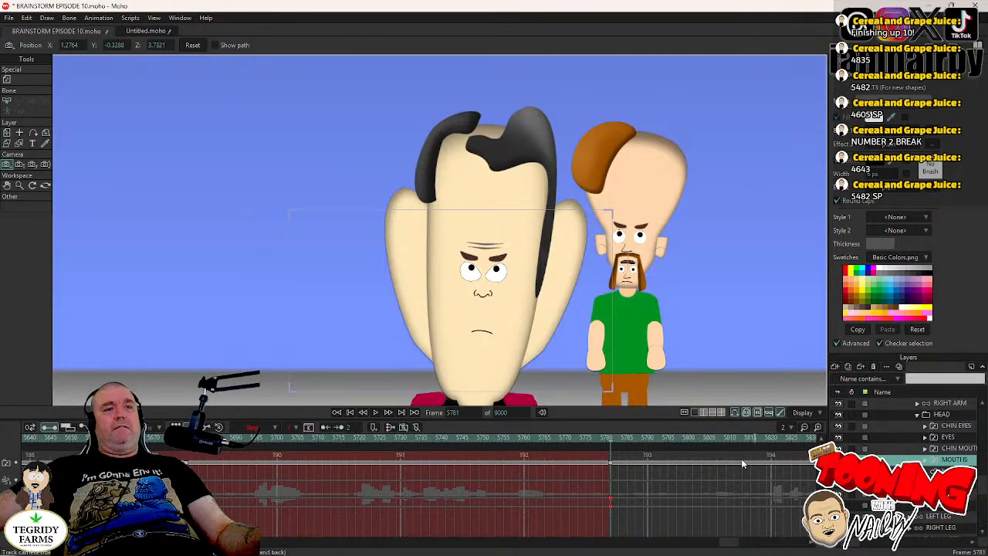
click(611, 465)
key(Delete)
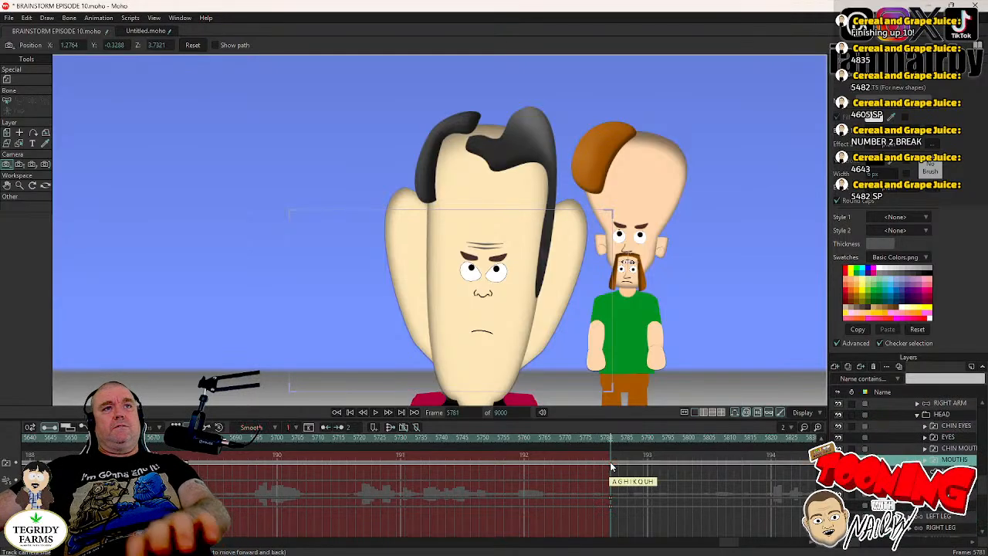
- Collapse the MR CHIN group, expand DR TORSO, and switch its mouth layer to AGHIKQUH at frame 5781
scroll(902, 438, up, 2)
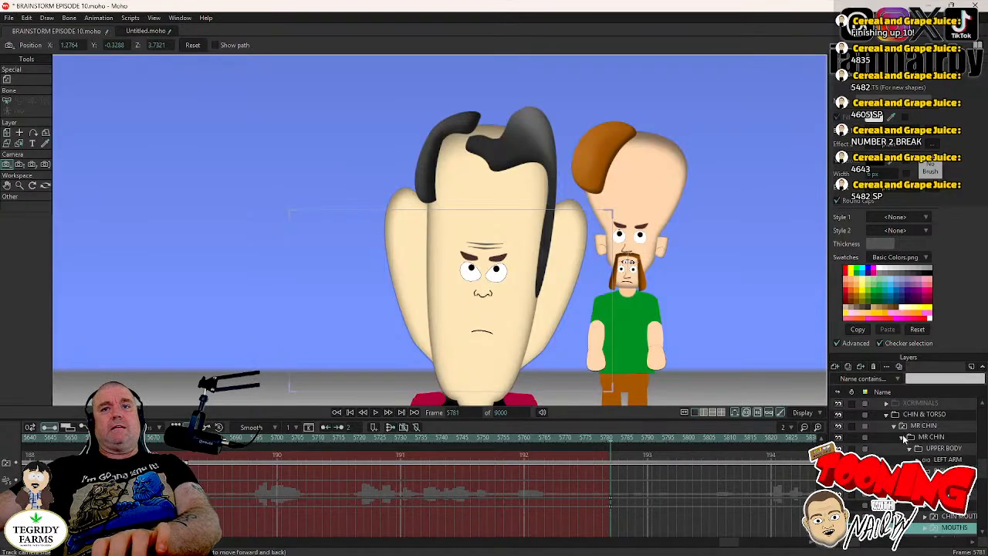
click(904, 436)
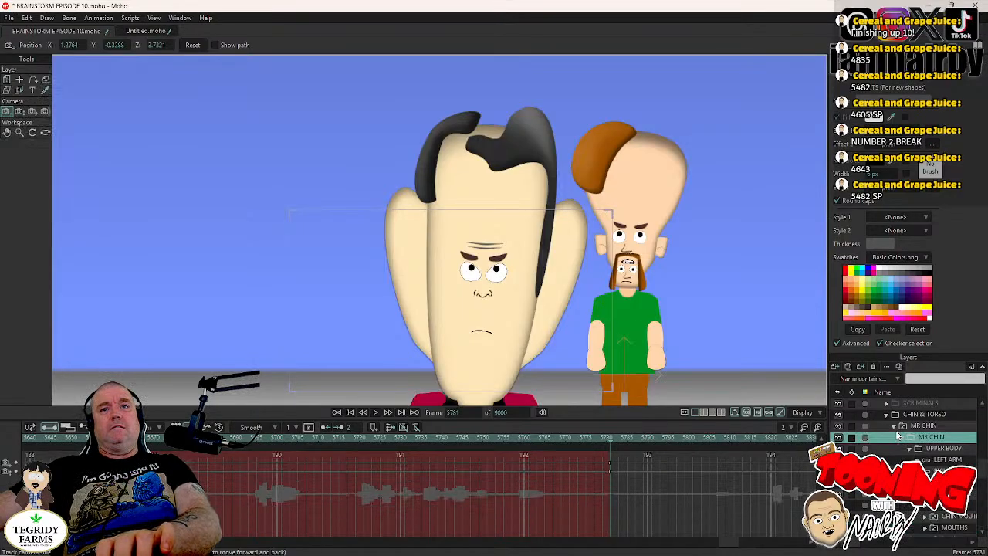
click(894, 425)
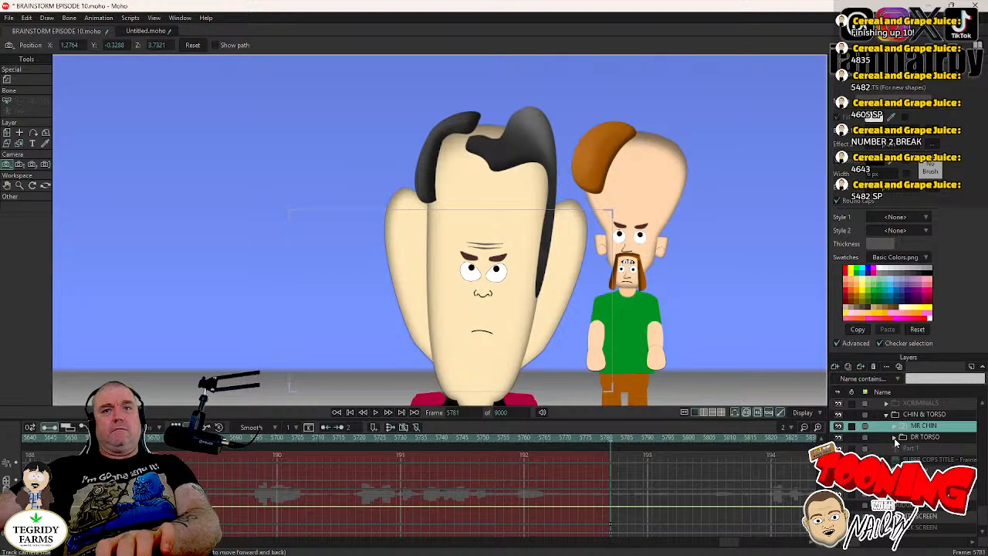
click(894, 438)
scroll(907, 463, down, 2)
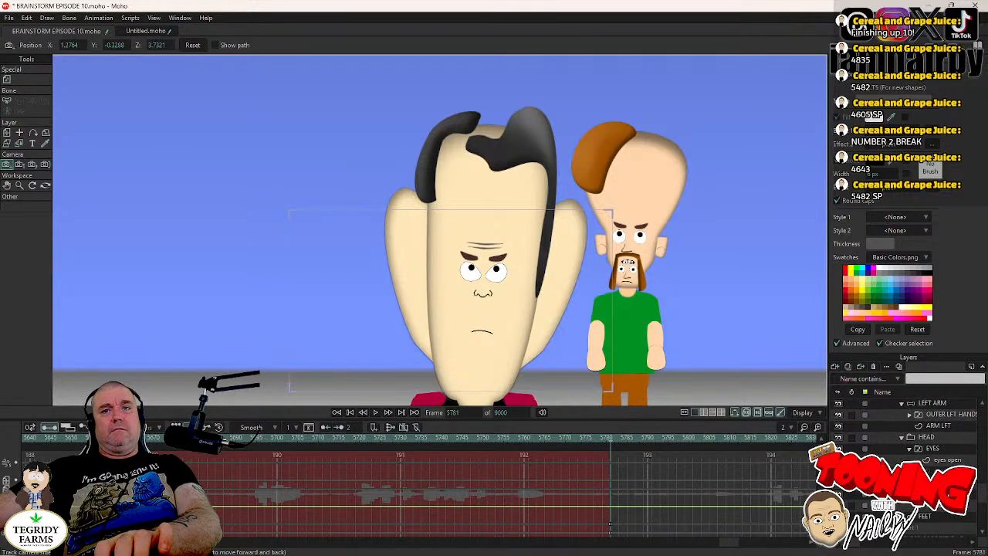
right_click(910, 494)
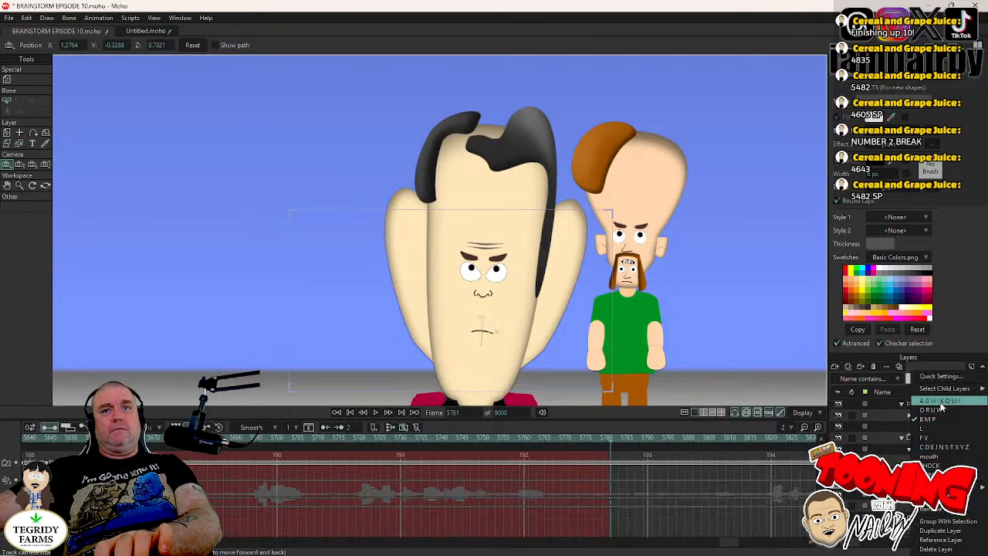
click(942, 405)
click(607, 463)
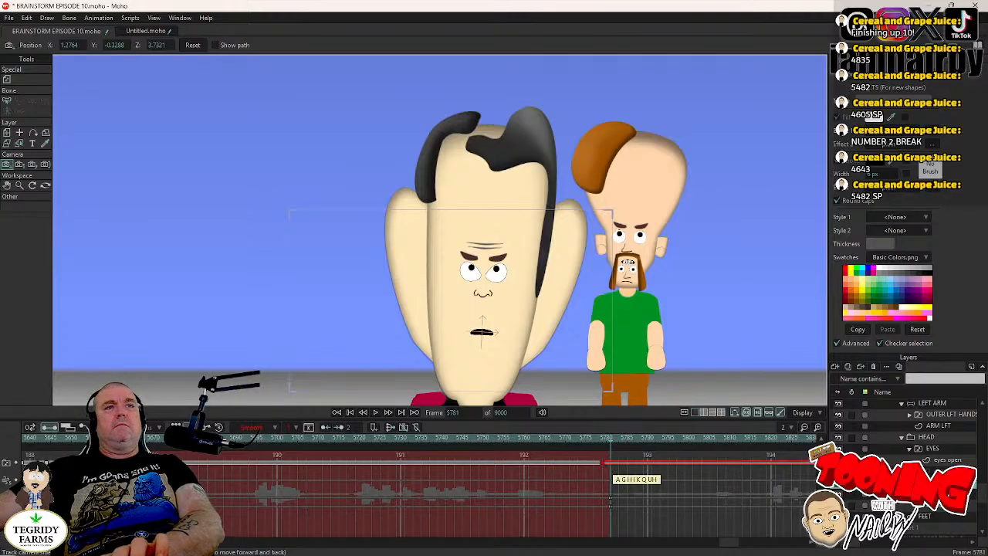
- Check DR TORSO's blink keyframes on the EYES layer and play back from frame 5651 through the cut into the facility close-up
click(941, 448)
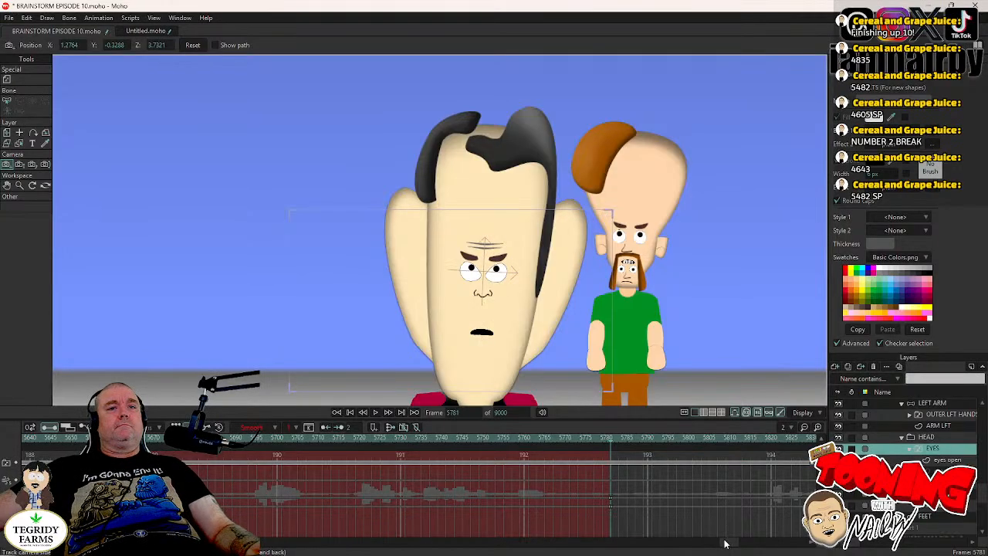
scroll(380, 523, up, 3)
drag(342, 459, 374, 473)
click(459, 438)
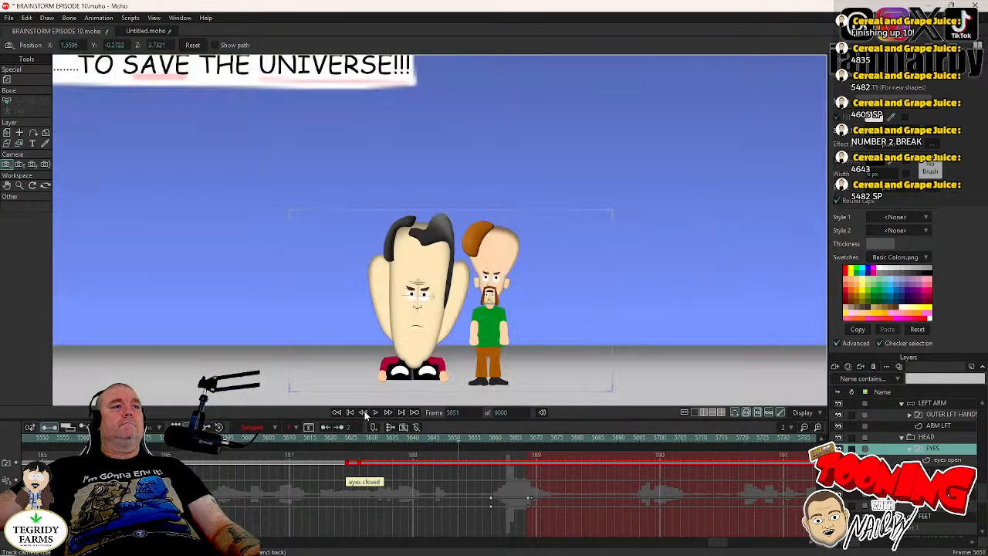
click(376, 413)
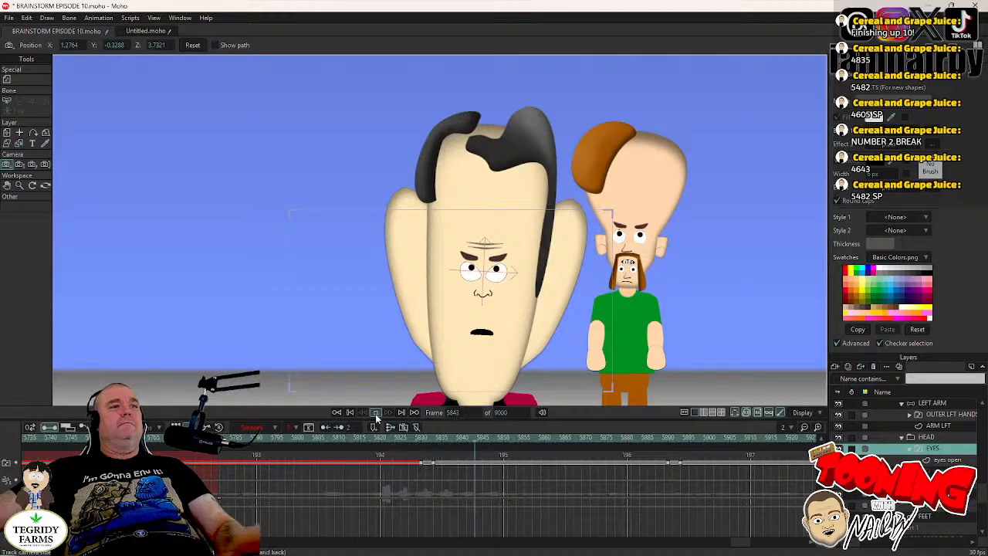
click(376, 412)
drag(418, 440, 324, 438)
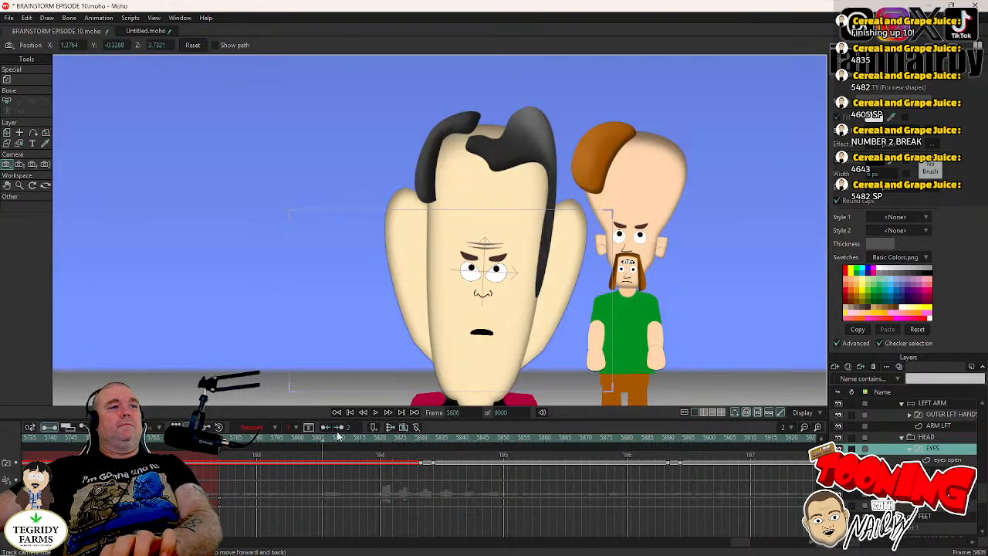
click(376, 413)
click(376, 413)
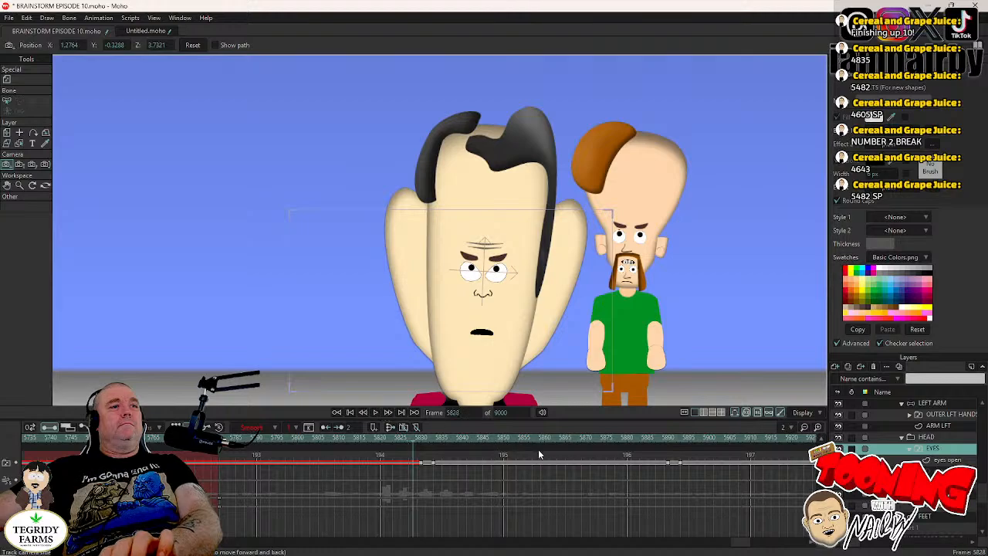
- Keyframe DR TORSO's HEAD layer at frame 5829 and tilt the head slightly counterclockwise at frame 5833
click(918, 438)
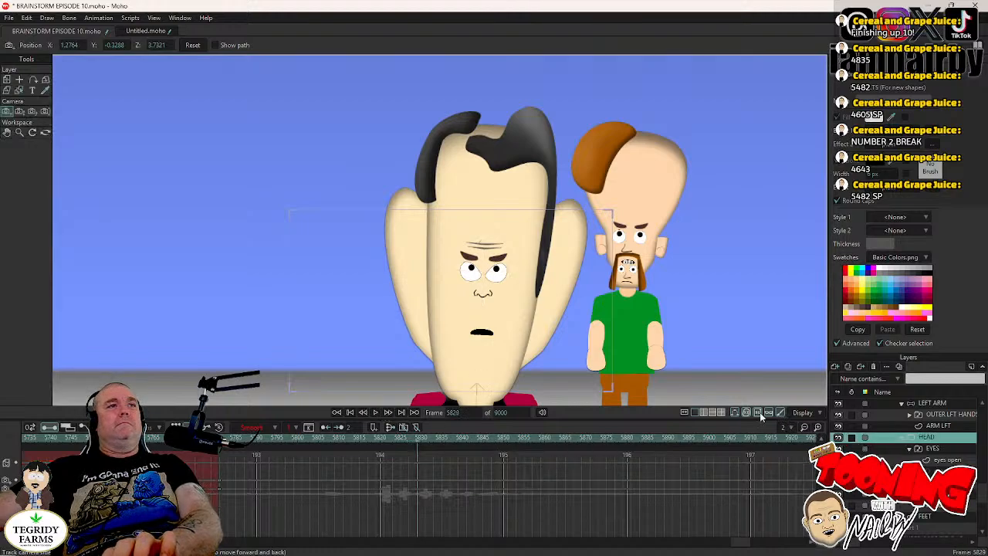
click(7, 79)
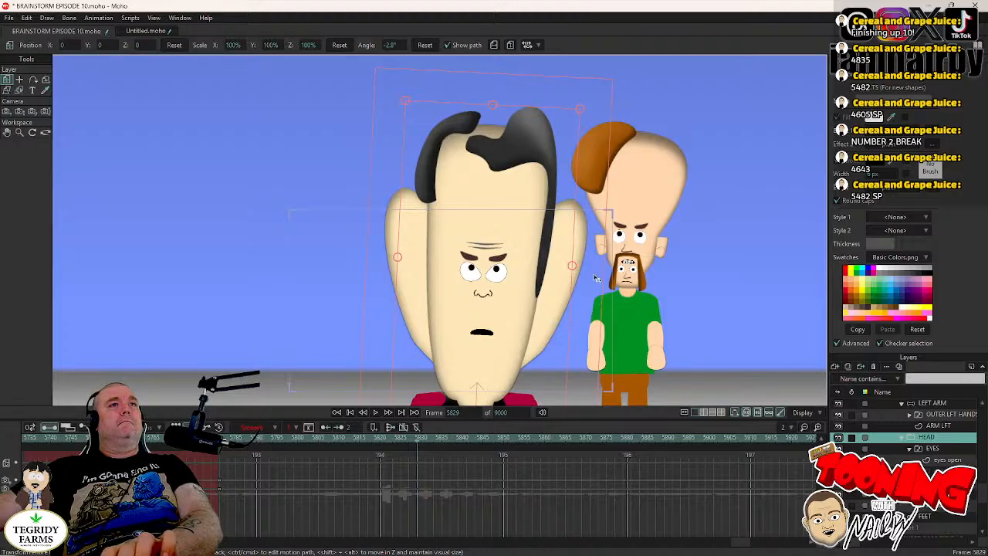
click(594, 275)
key(Right)
key(Right)
key(Right)
key(Right)
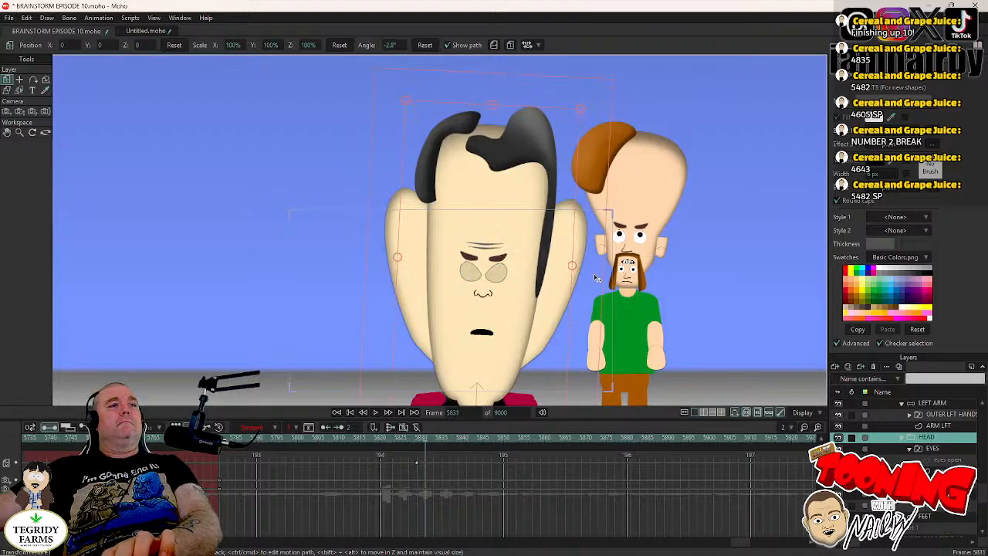
drag(596, 278, 592, 260)
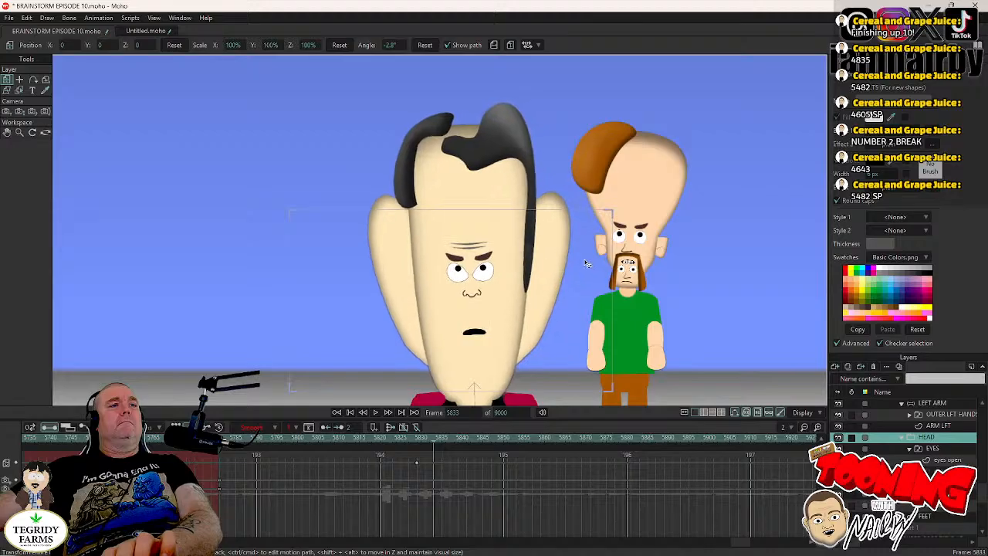
- At frame 5831, shift the pupils on DR TORSO's eyes open layer down to a level gaze, set their keyframes to Step and save
key(Left)
key(Left)
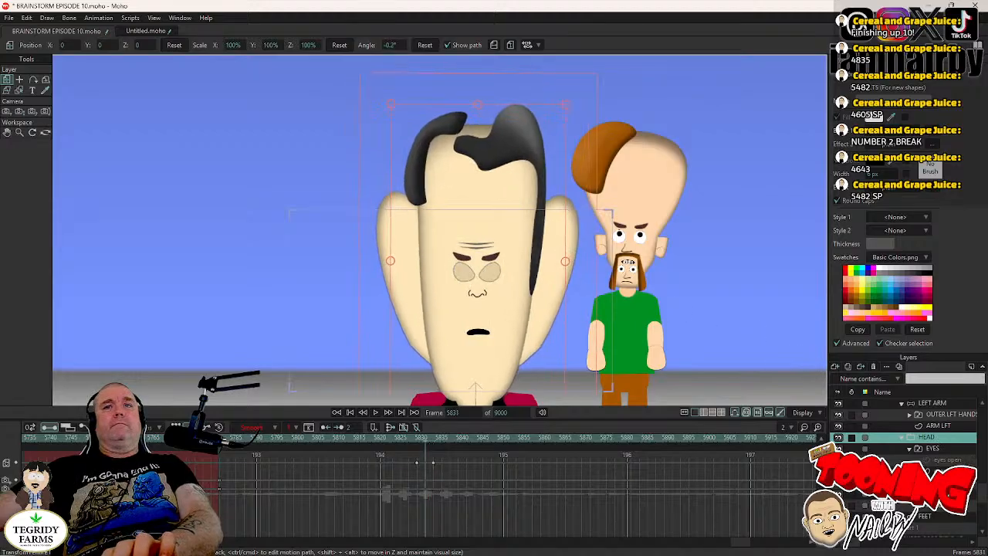
click(947, 462)
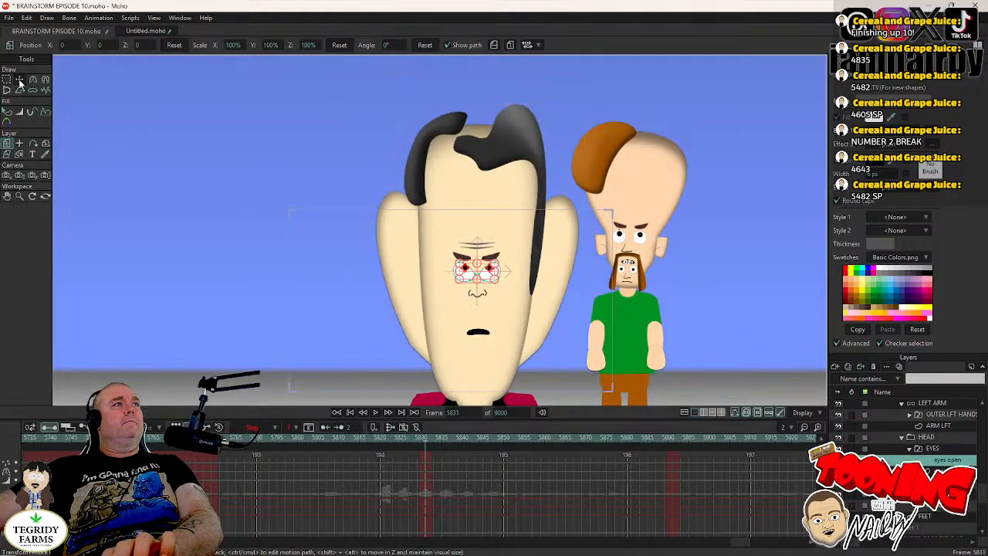
click(20, 81)
scroll(359, 261, up, 3)
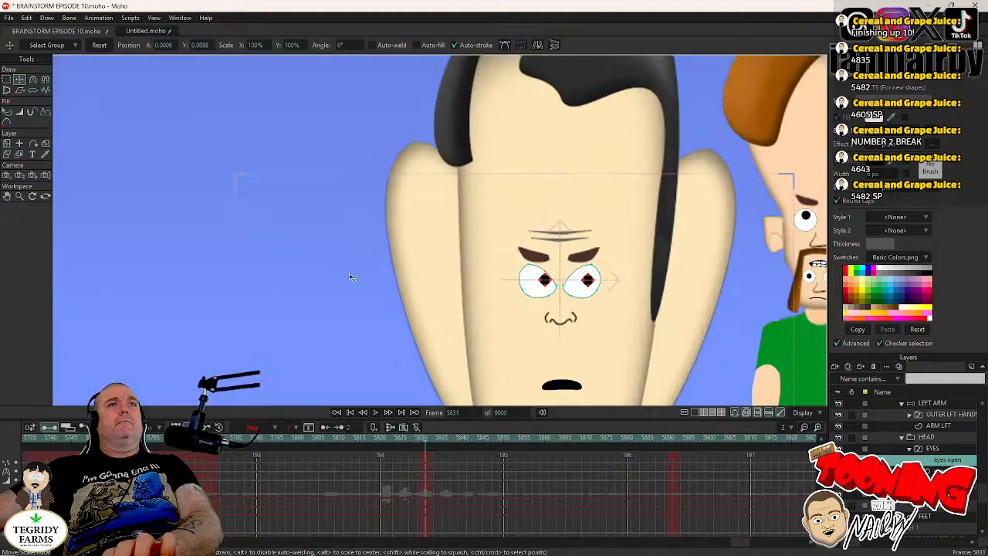
drag(349, 274, 349, 275)
drag(431, 457, 423, 481)
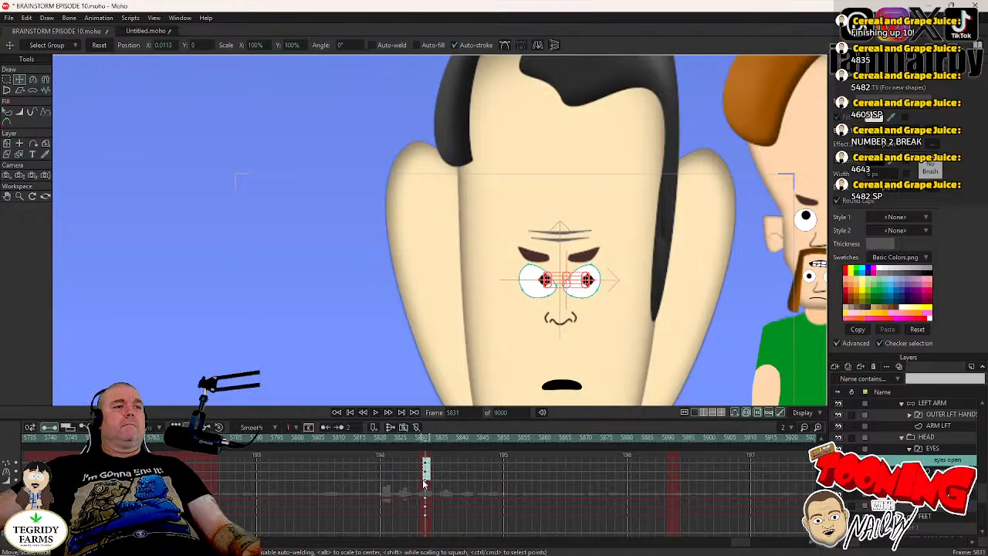
right_click(423, 482)
click(437, 461)
key(ctrl+s)
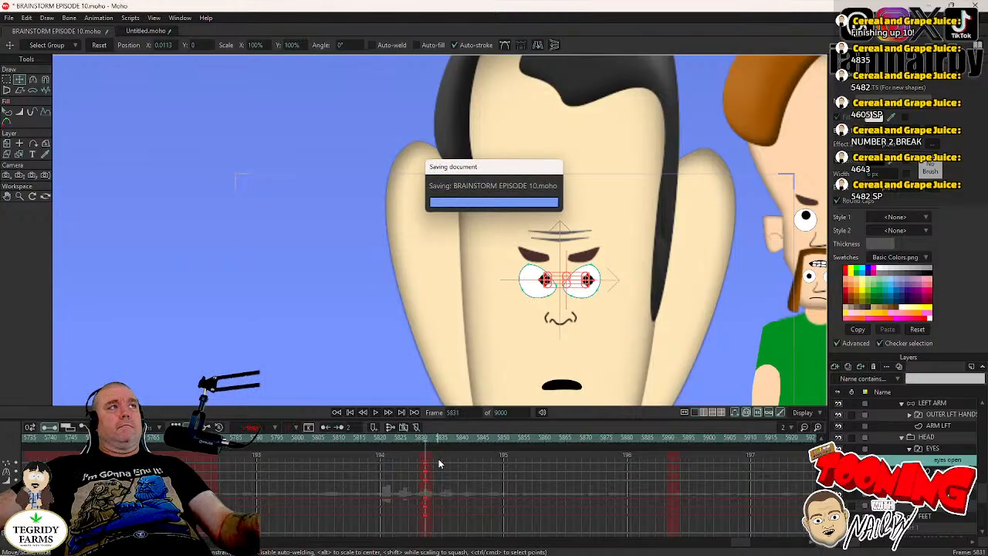
- Play back from frame 5779 with the EYES layer selected to review DR TORSO's blinks, head tilt and gaze
click(943, 450)
scroll(545, 354, down, 3)
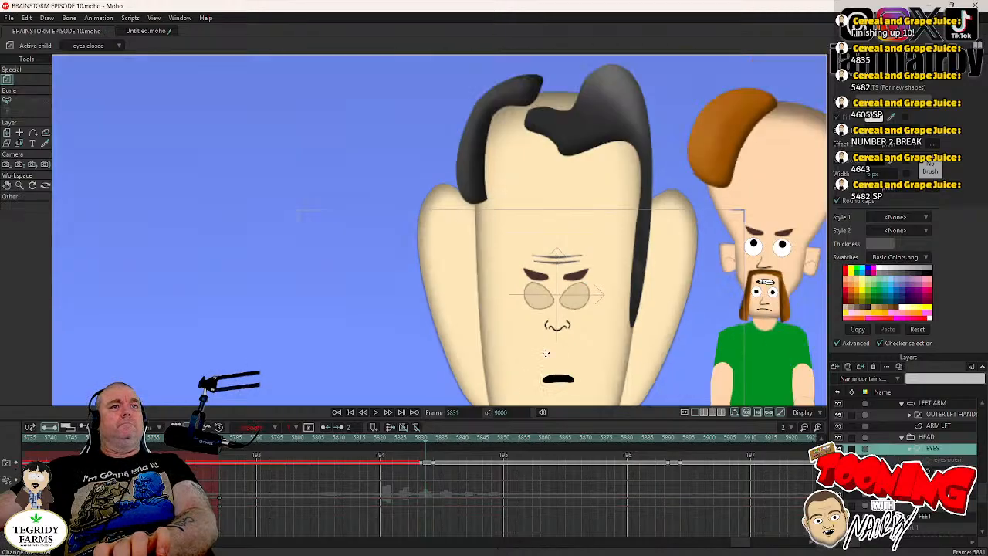
click(369, 438)
scroll(430, 282, up, 3)
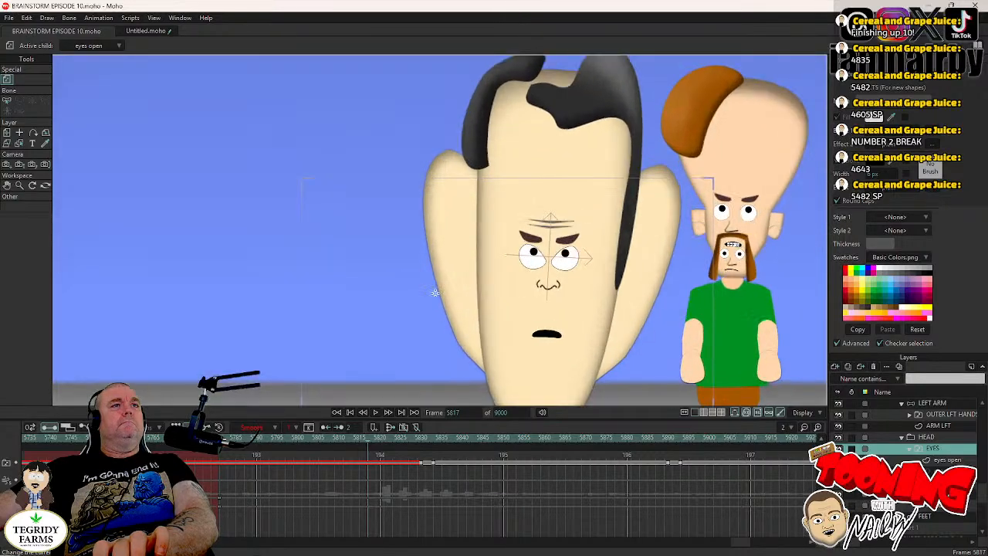
click(211, 437)
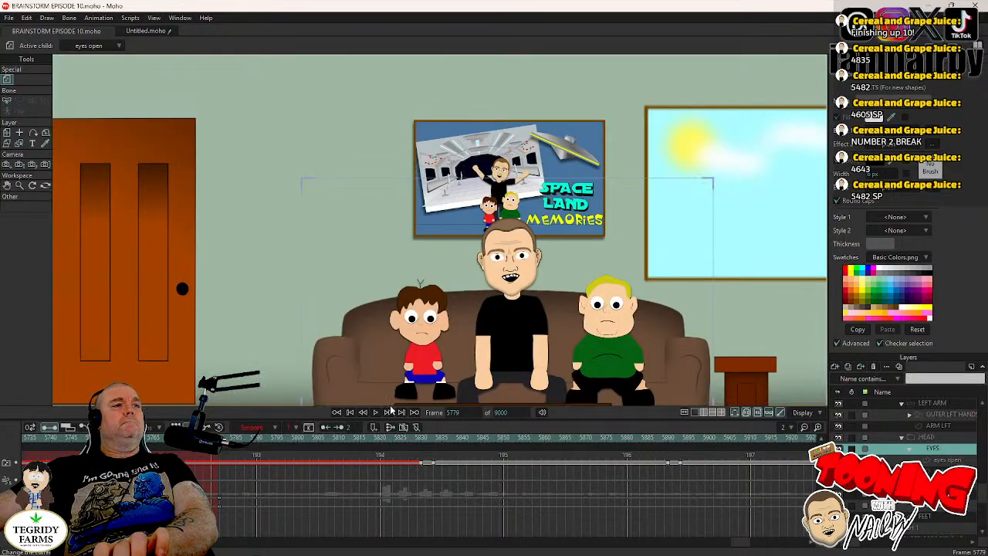
click(376, 414)
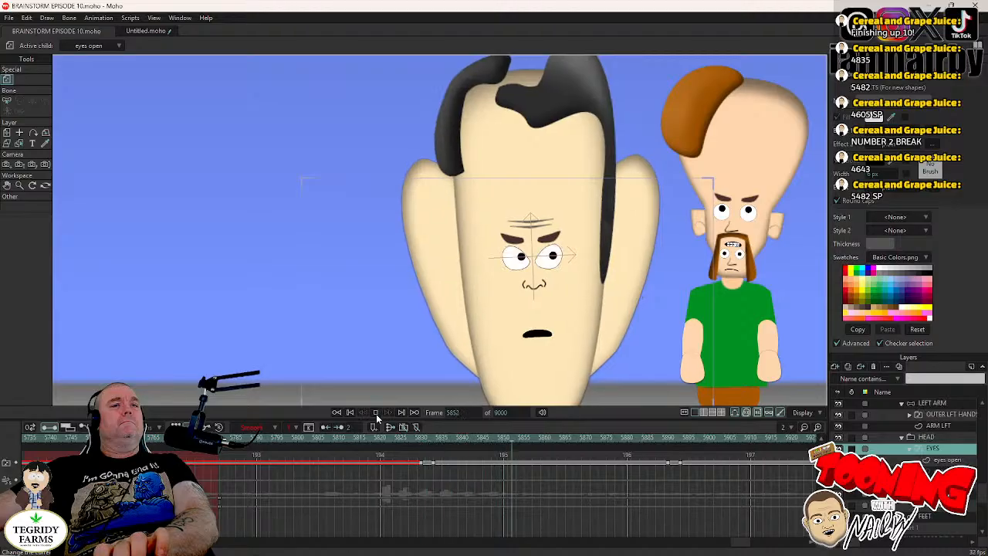
click(376, 414)
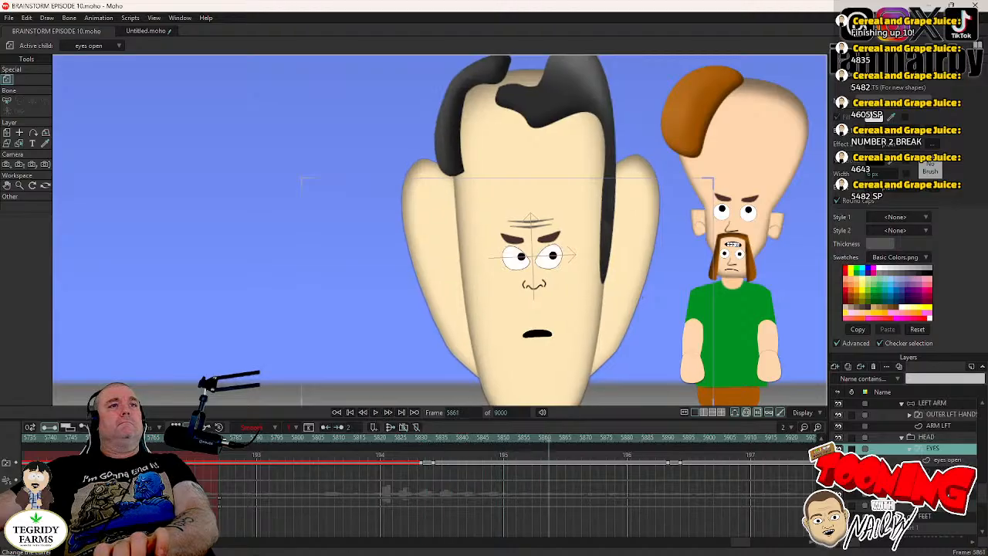
click(376, 414)
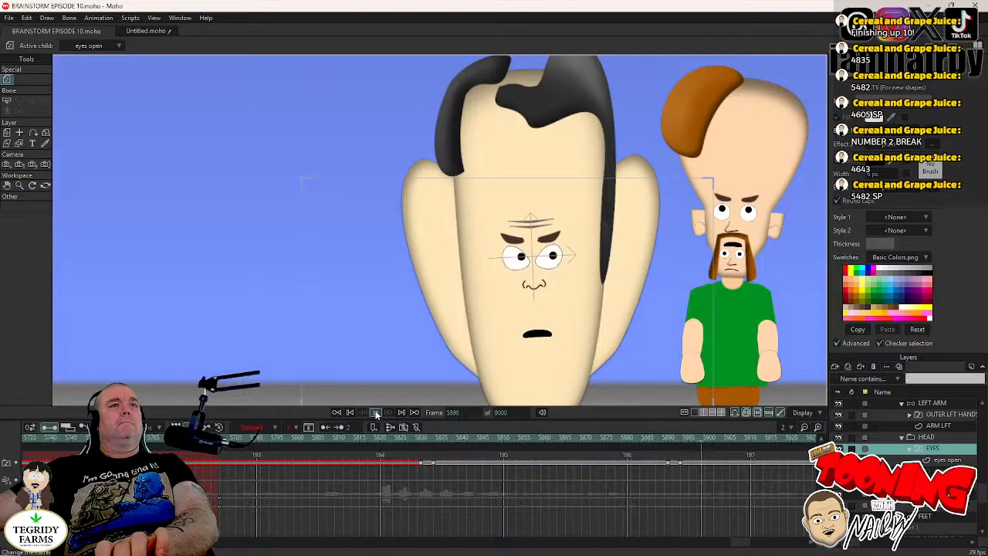
click(376, 413)
- Keyframe DR TORSO's HEAD layer at frame 5889 and tilt the head back clockwise at frame 5893
key(Left)
key(Left)
key(Left)
key(Left)
key(Left)
key(Left)
key(Left)
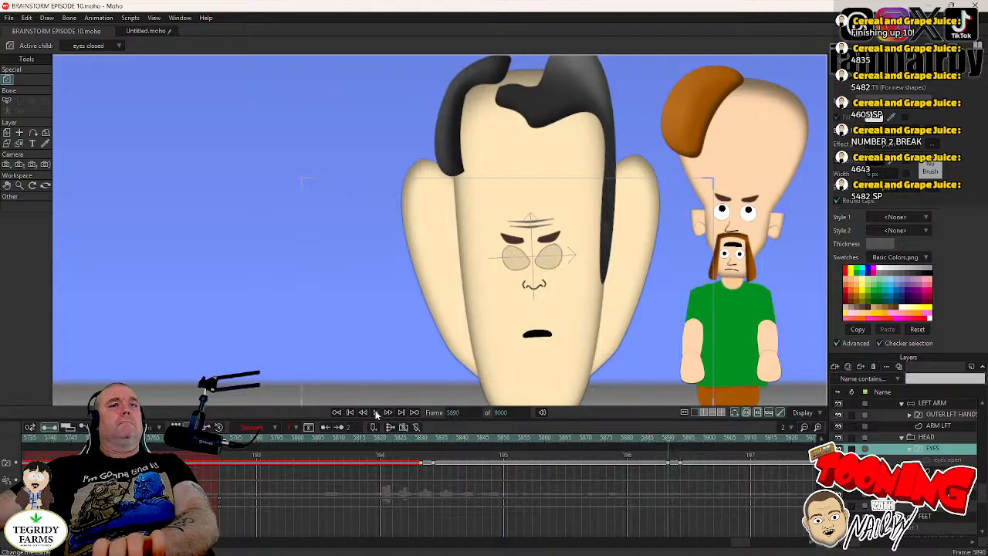
key(Right)
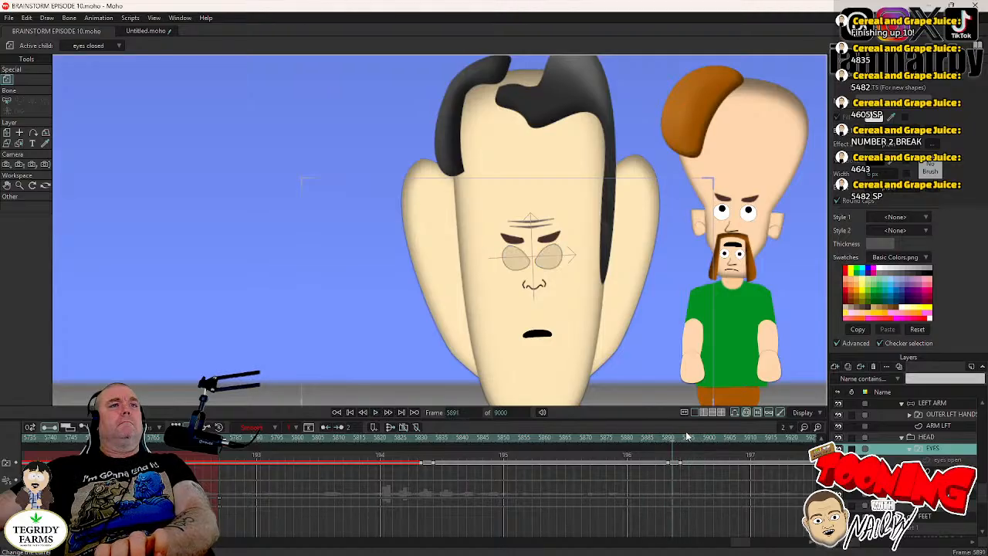
key(Left)
key(Left)
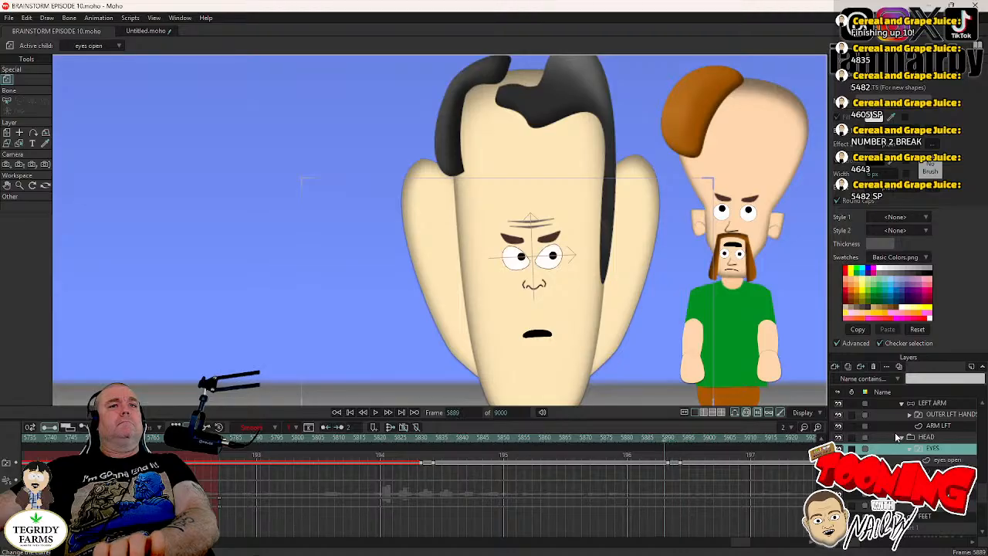
click(935, 438)
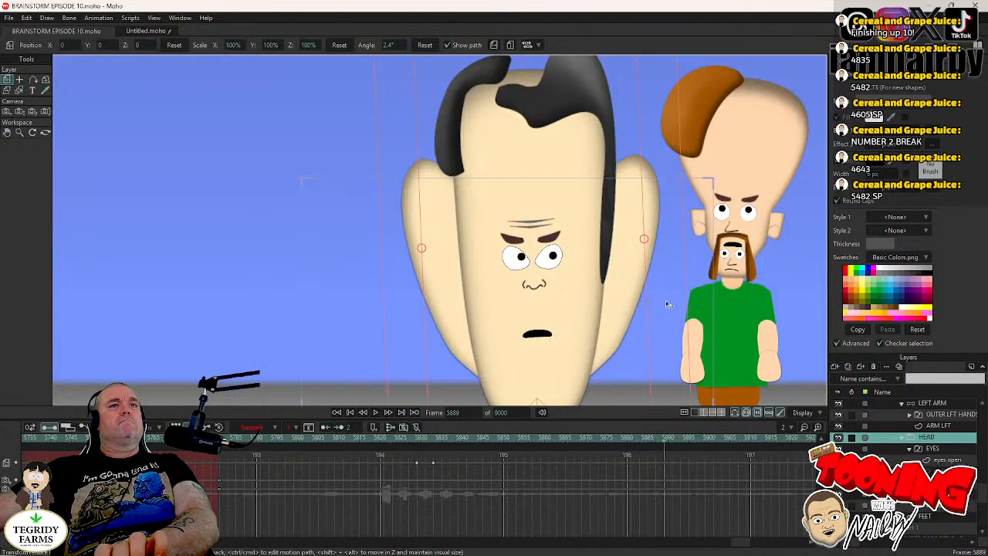
key(Right)
key(Right)
key(Right)
key(Right)
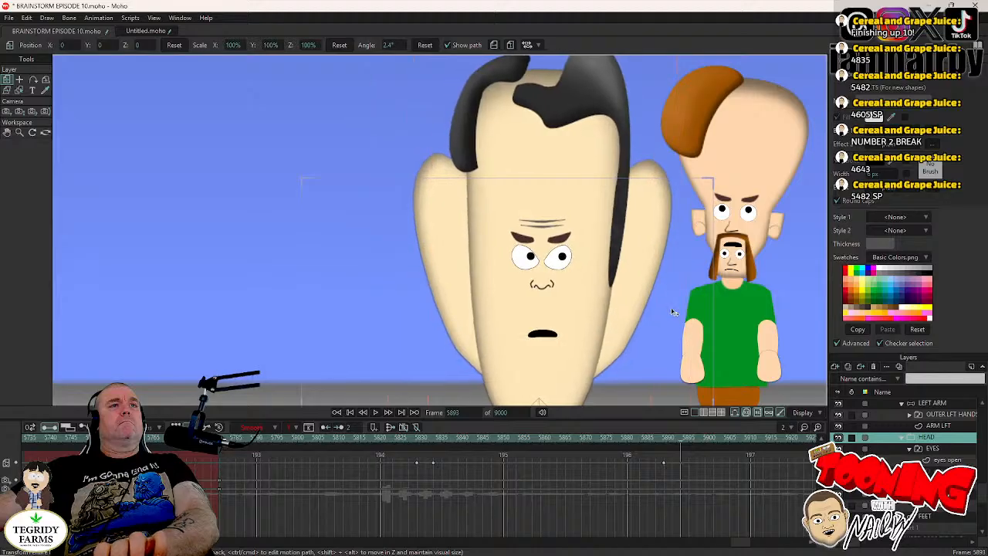
- Reset the pupil points on DR TORSO's eyes open layer at frame 5891, set the keyframes to Step and save
key(Left)
key(Left)
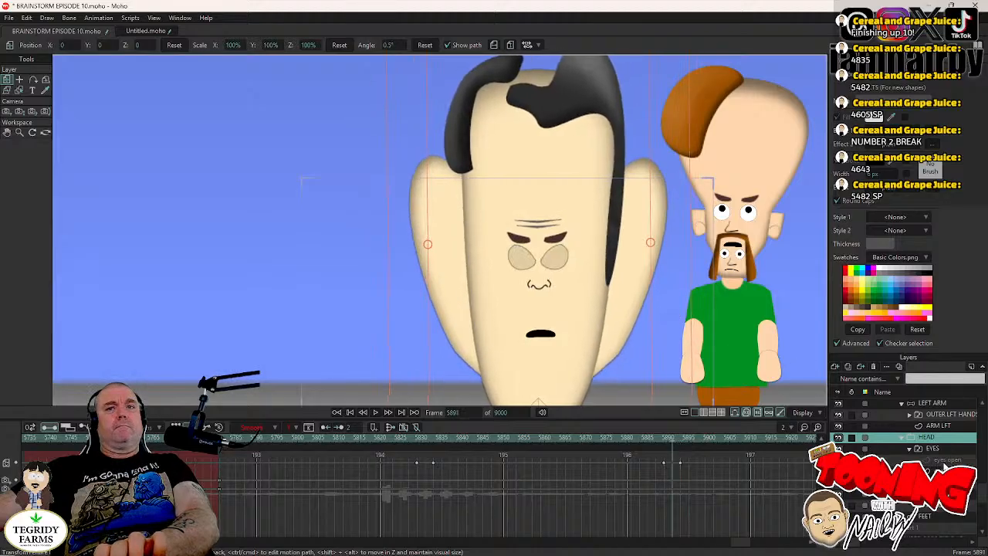
key(Left)
click(948, 461)
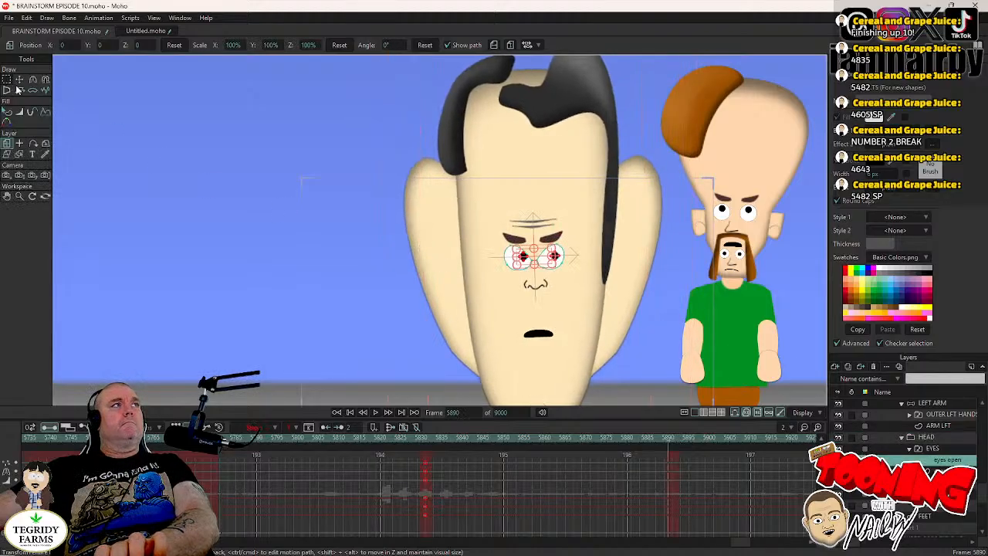
click(21, 81)
key(Right)
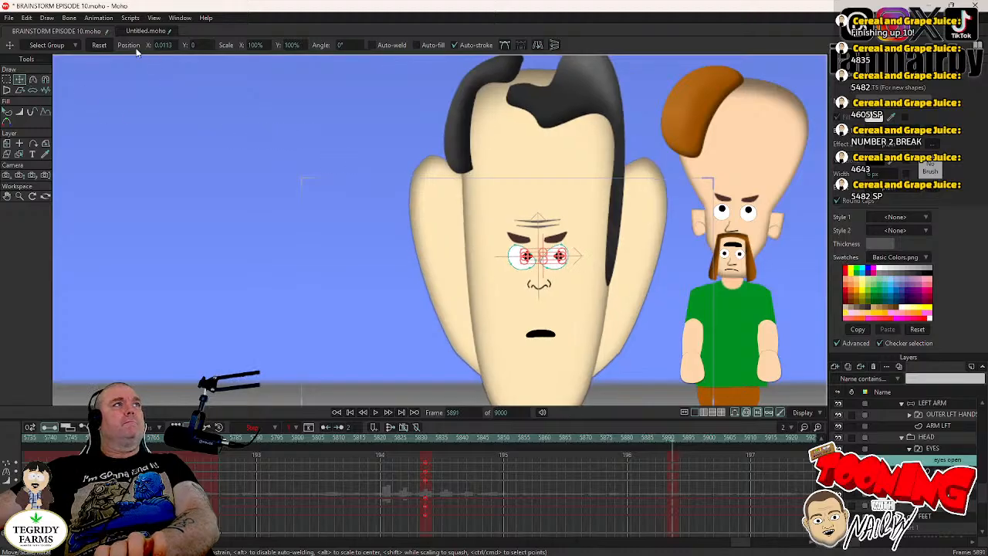
click(95, 44)
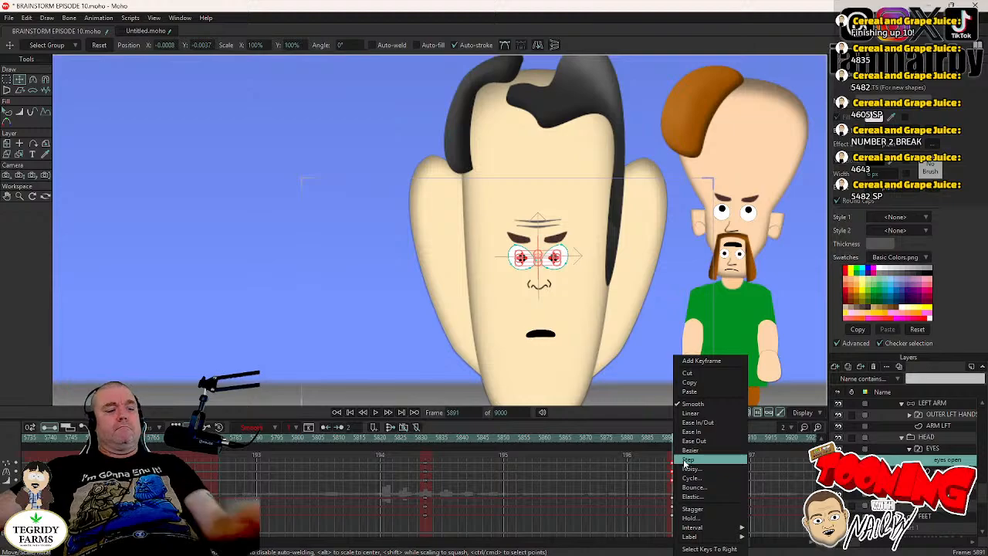
click(685, 461)
key(ctrl+s)
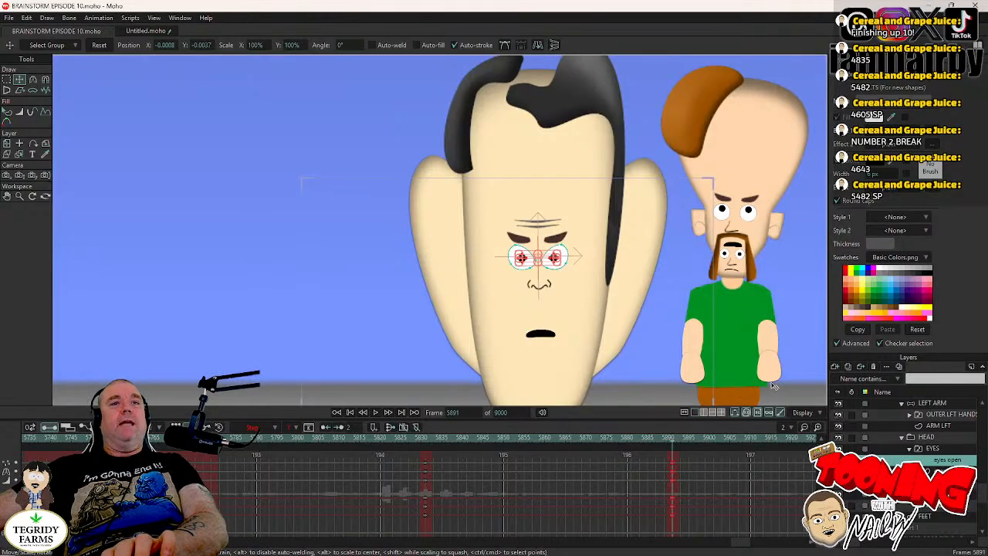
- Examine DR TORSO's blink on the EYES layer frame by frame around frames 5890 to 5893
click(949, 451)
key(Left)
key(Left)
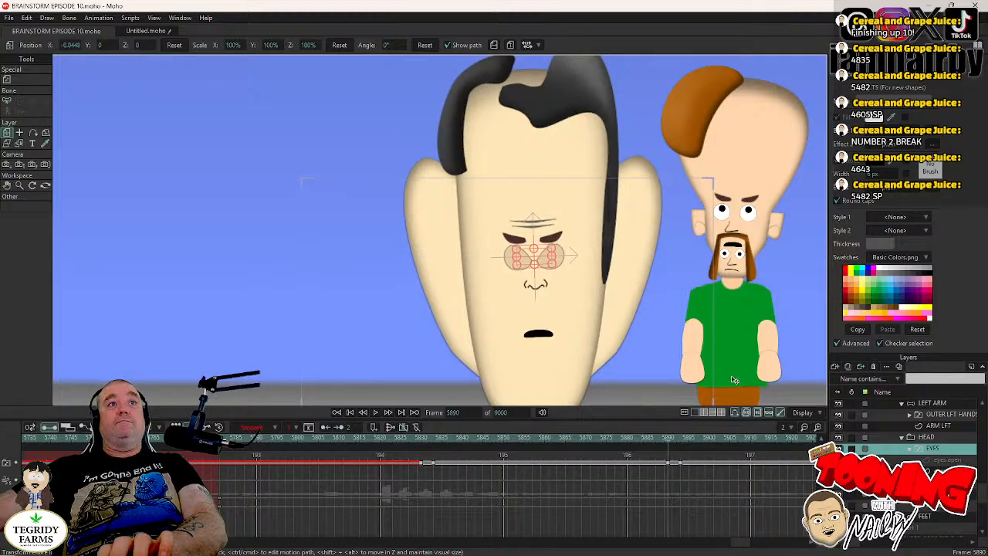
key(Right)
key(Right)
key(Right)
key(Right)
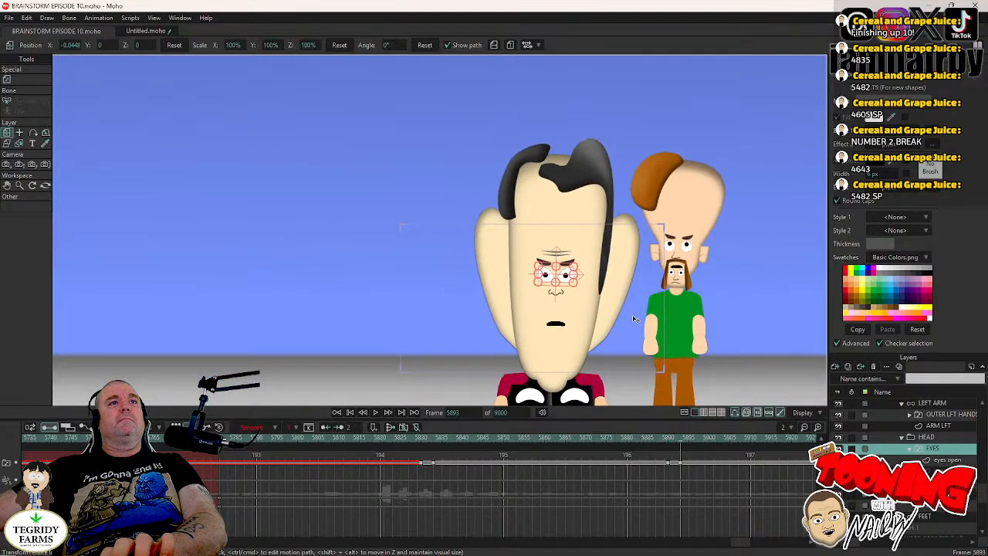
key(Right)
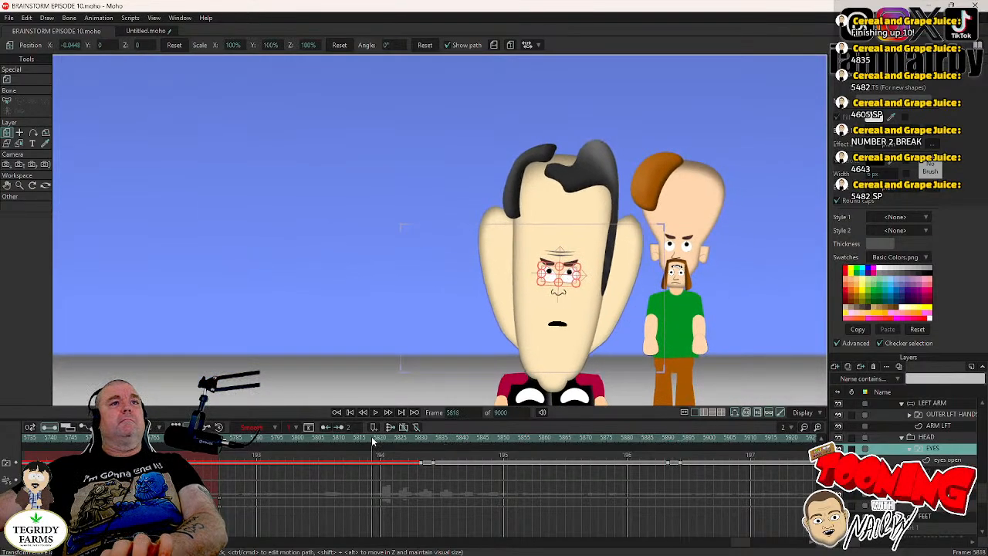
- Play back from around frame 5815 to review DR TORSO's first head tilt and blink and find the camera move's start
click(376, 414)
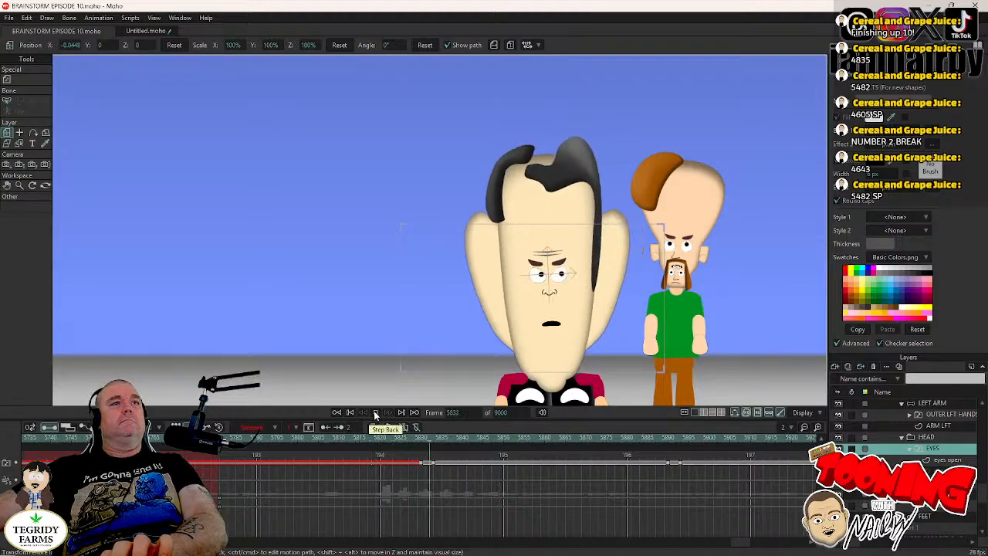
click(376, 415)
click(376, 414)
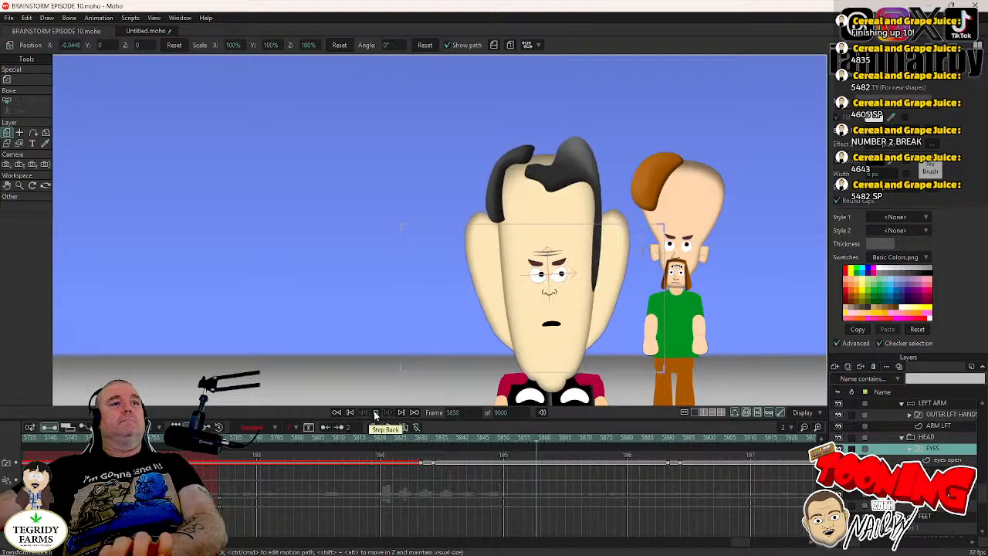
click(376, 415)
click(360, 443)
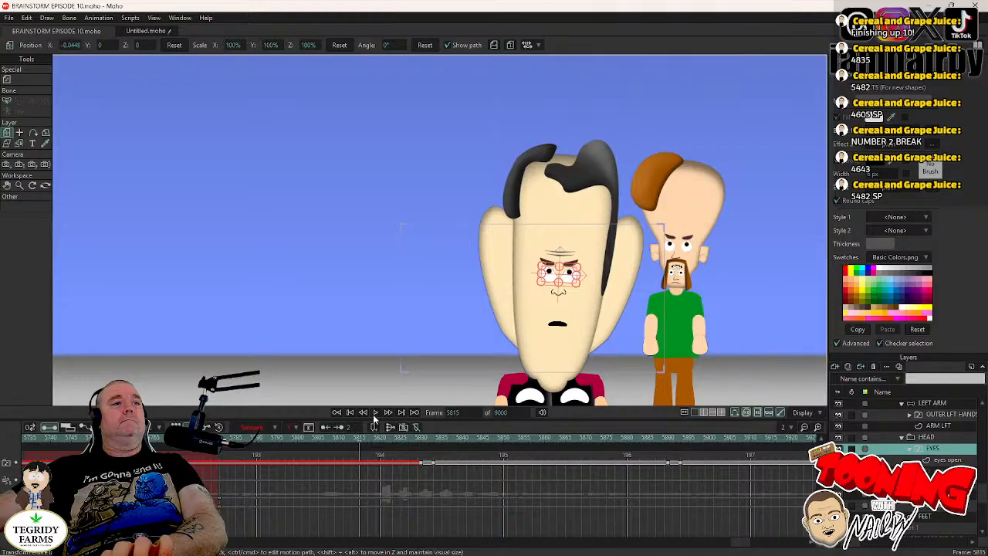
click(375, 414)
click(375, 414)
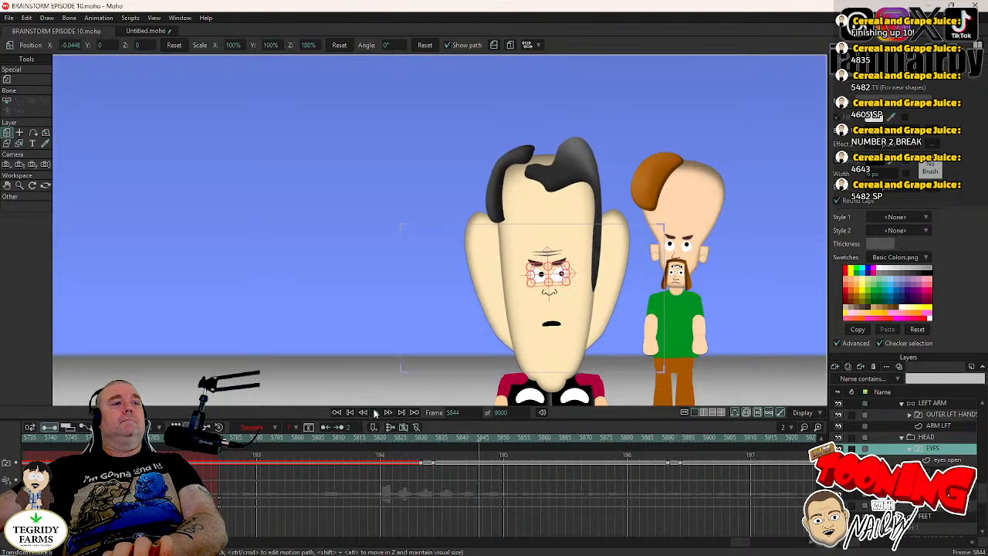
- Keyframe the camera's tracking and zoom at frame 5845
key(Right)
click(8, 165)
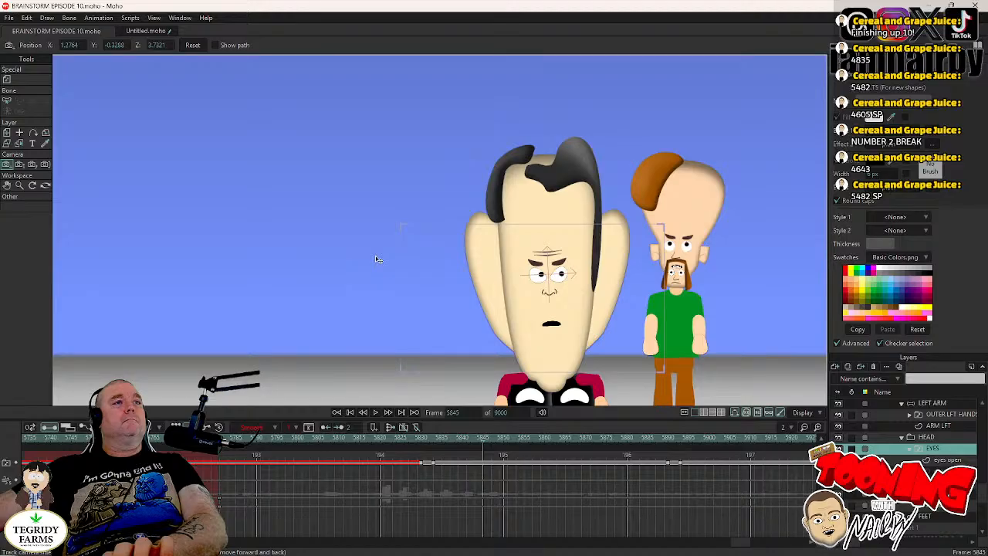
click(19, 164)
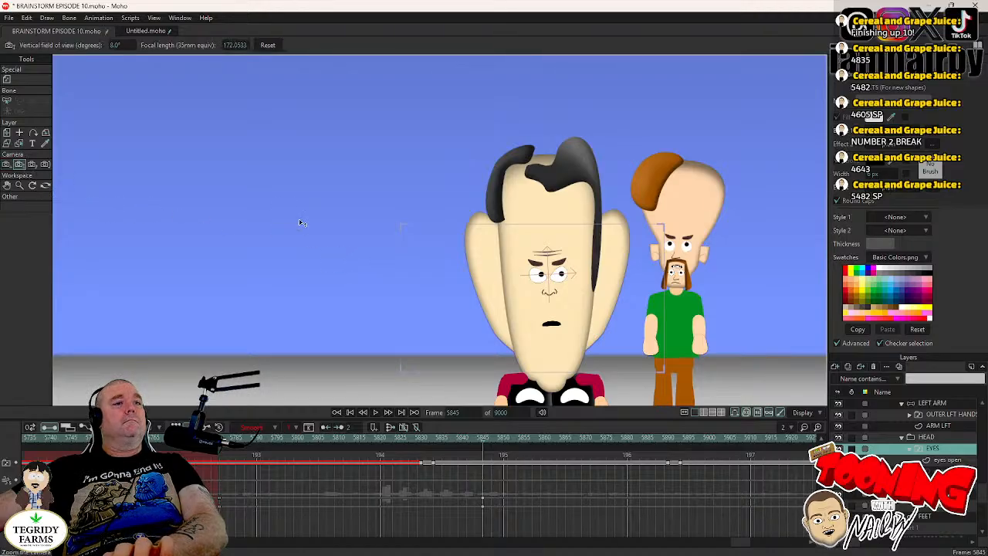
- At frame 5851, zoom the camera out to show both characters full-length and pan it to about X 1.51, Y -0.29
key(space)
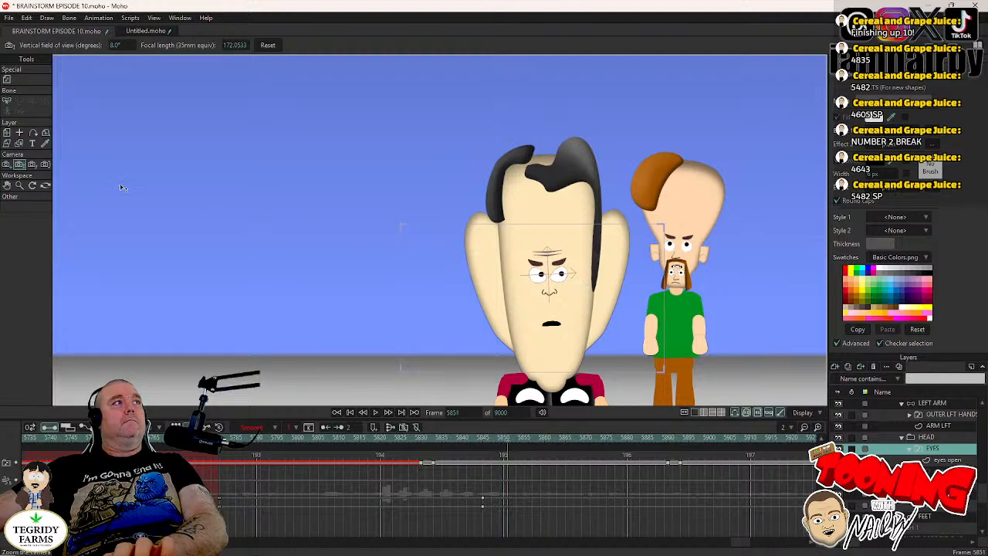
click(7, 165)
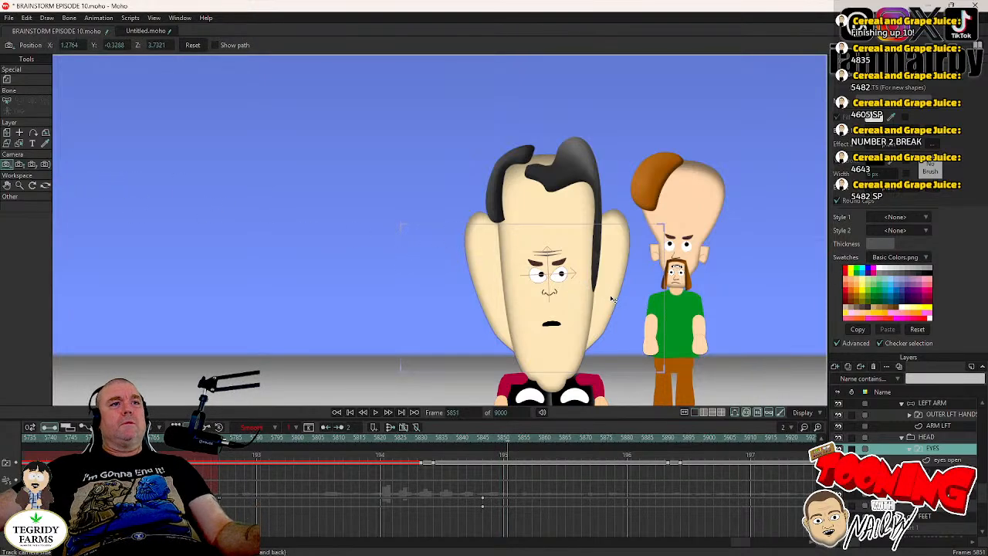
mouse_move(612, 298)
mouse_down()
mouse_move(578, 298)
mouse_move(594, 300)
mouse_up()
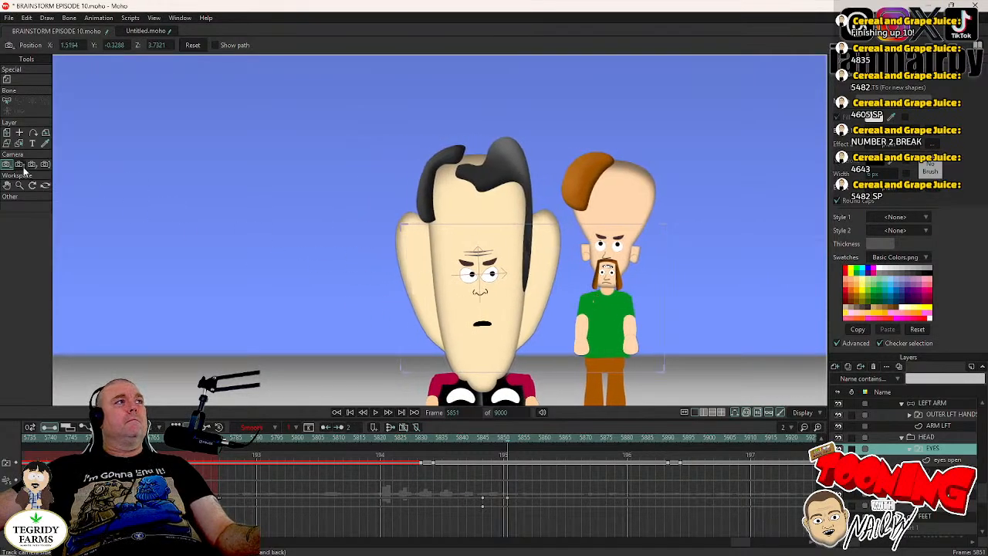
click(19, 165)
drag(247, 212, 503, 233)
click(7, 165)
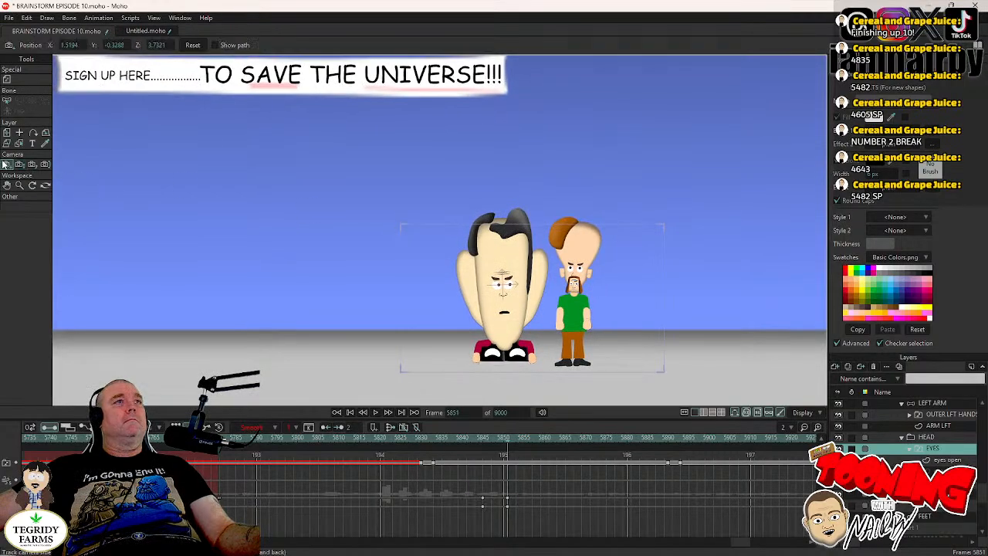
scroll(662, 313, up, 2)
drag(585, 309, 574, 290)
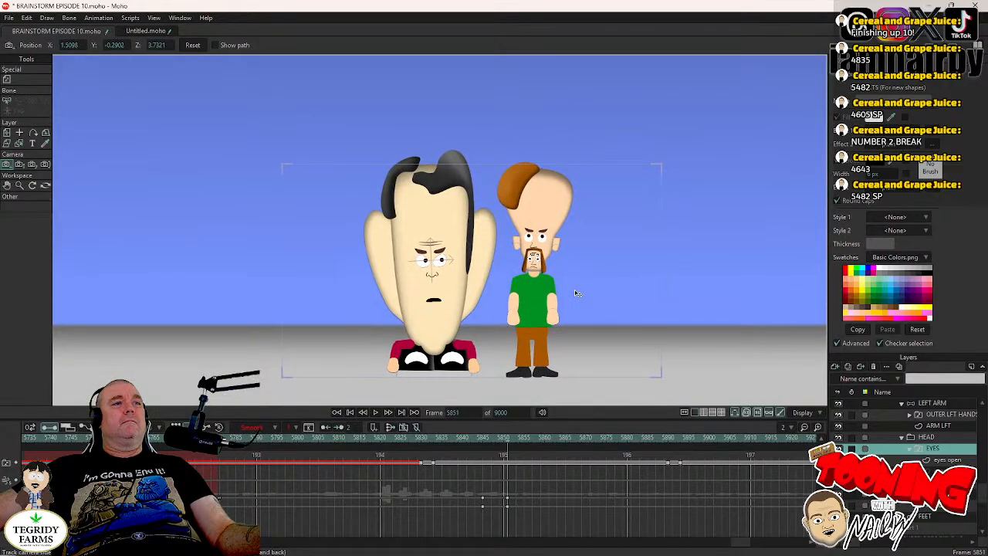
- Play back the camera zoom-out from around frame 5824 and save the project
click(398, 443)
click(376, 413)
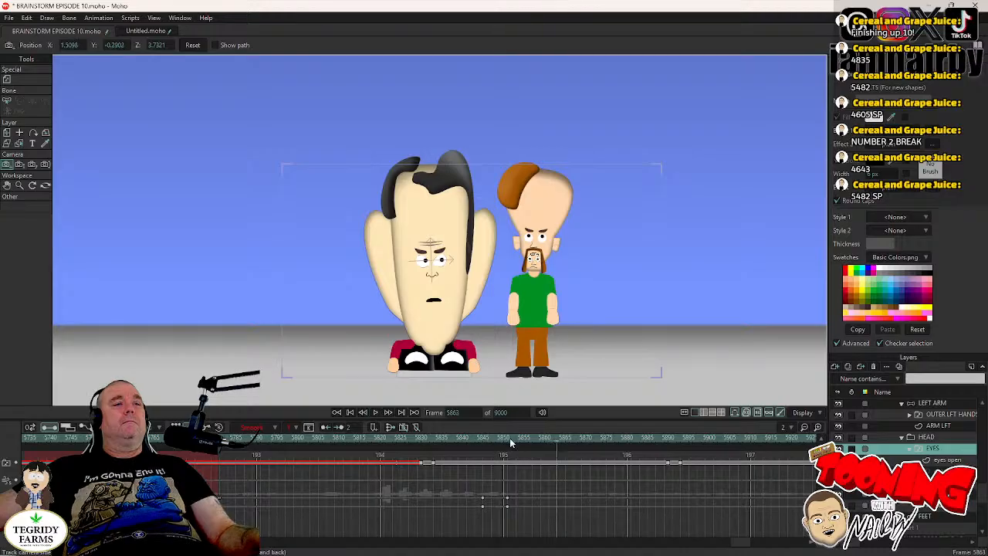
key(ctrl+s)
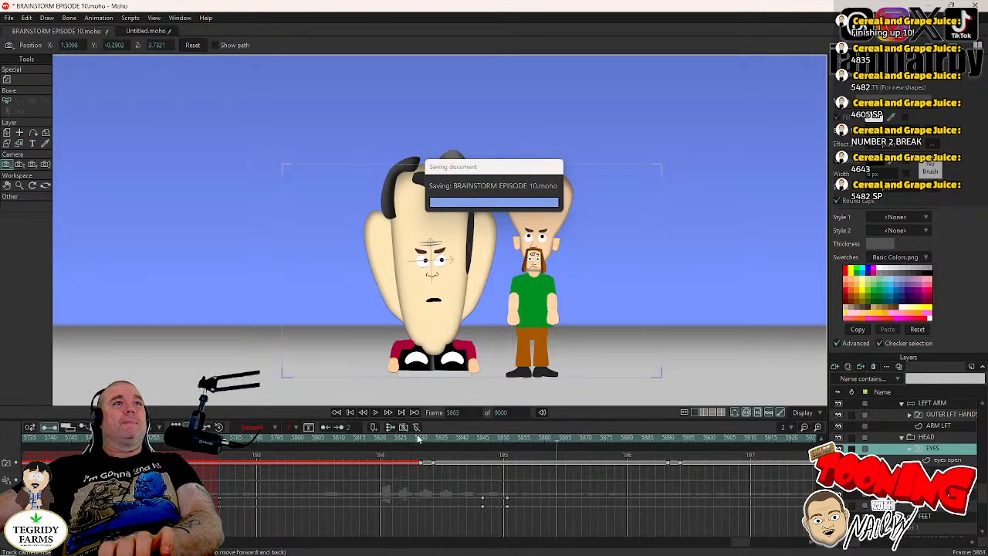
- At frame 5839, centre MR CHIN's pupils by resetting the selected eye points' position to 0, 0
click(460, 440)
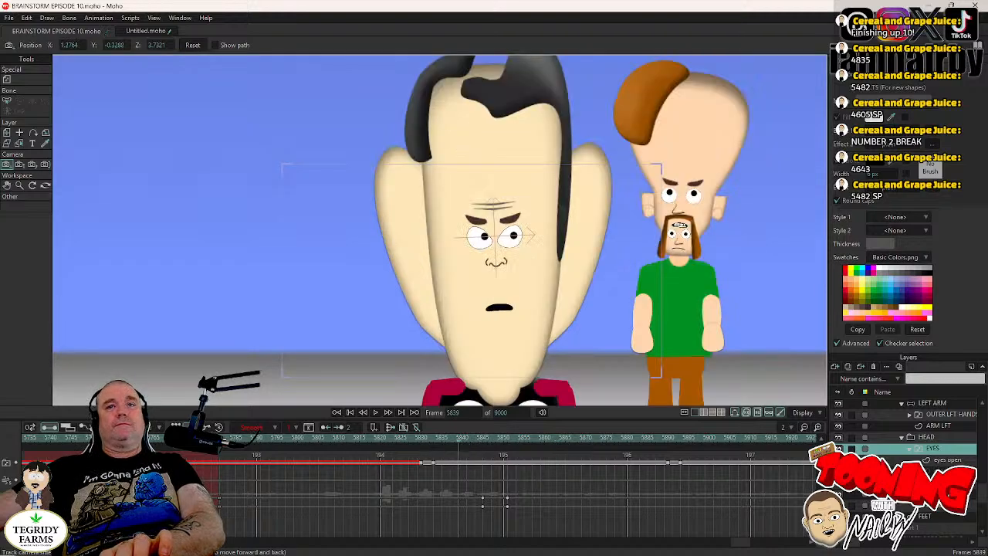
click(938, 461)
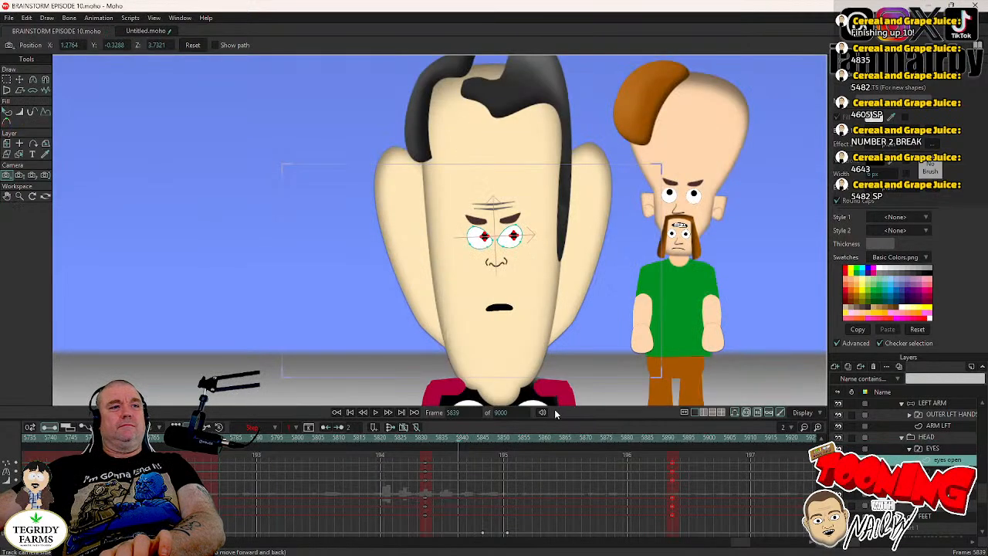
scroll(911, 443, up, 3)
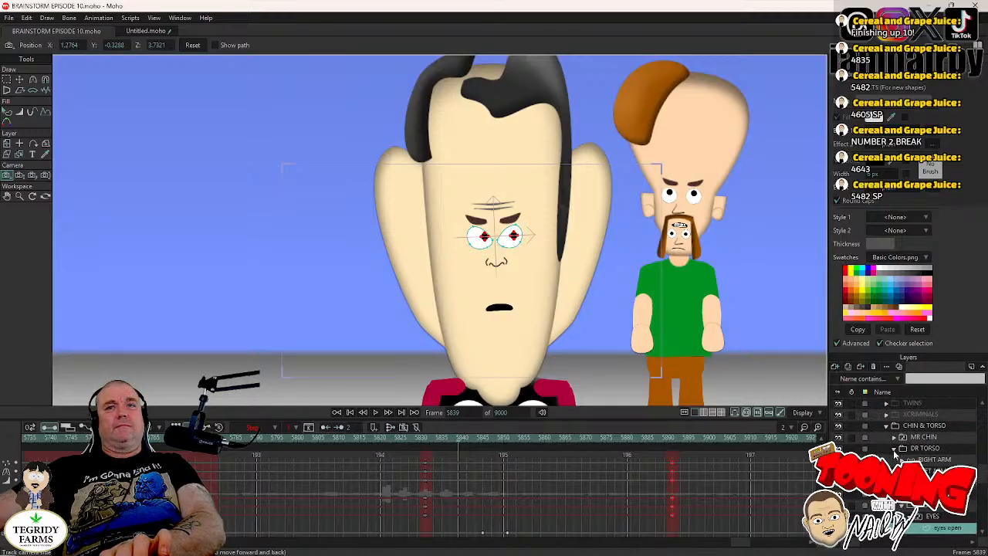
click(893, 447)
click(893, 437)
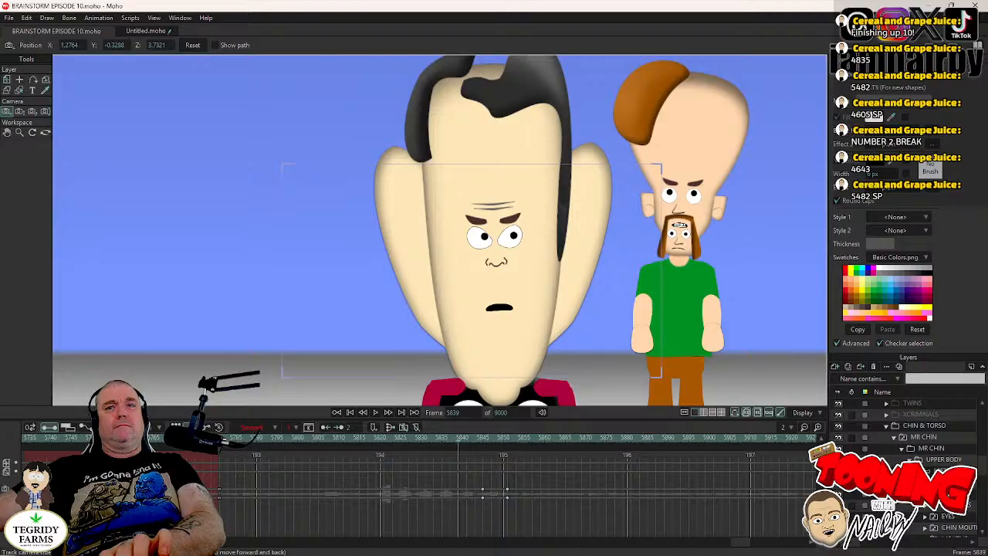
scroll(903, 463, down, 2)
click(925, 471)
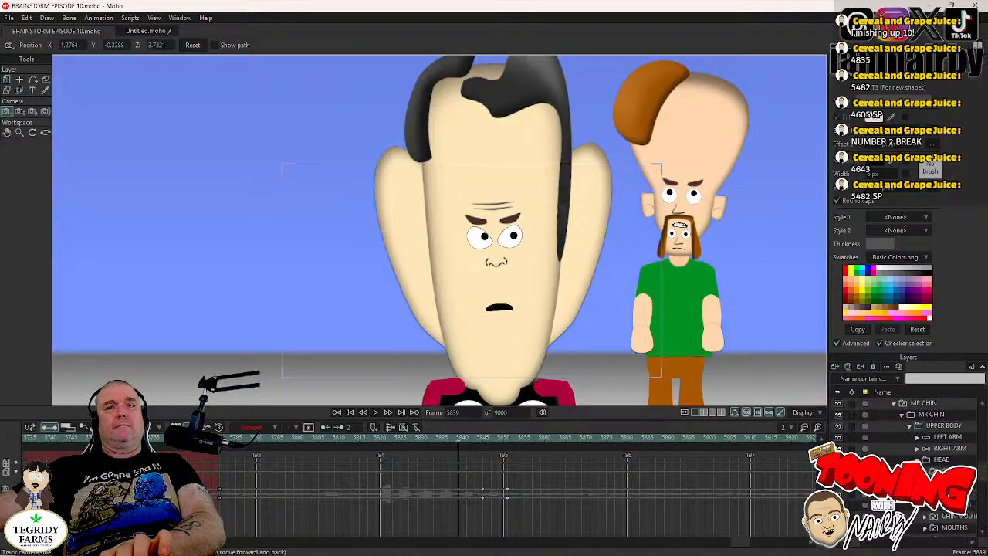
click(946, 494)
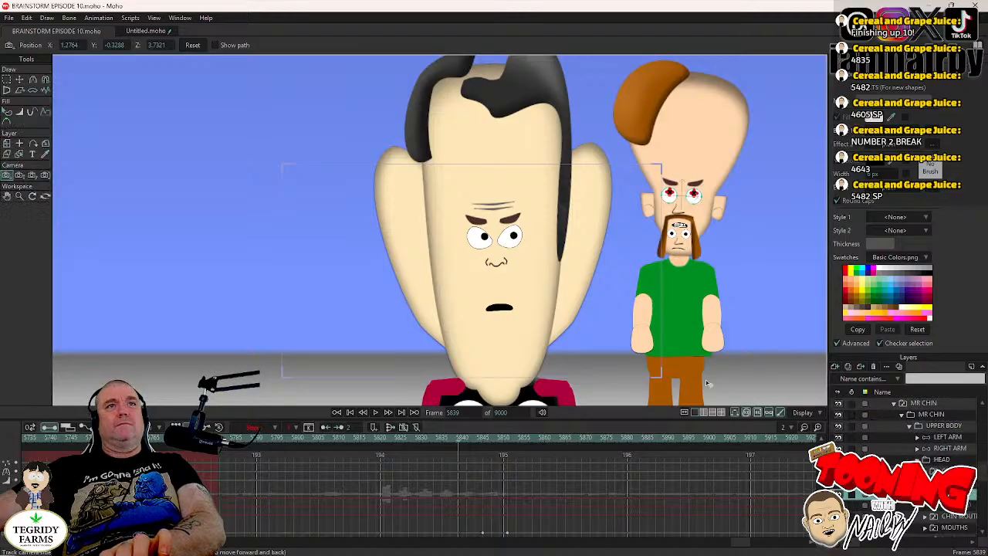
click(19, 80)
scroll(530, 200, up, 3)
drag(588, 199, 364, 229)
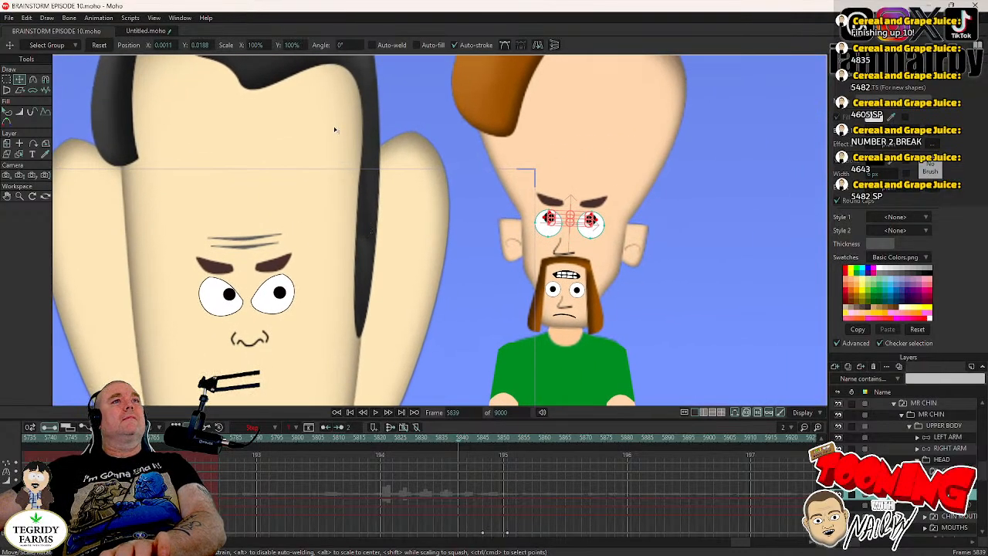
click(108, 48)
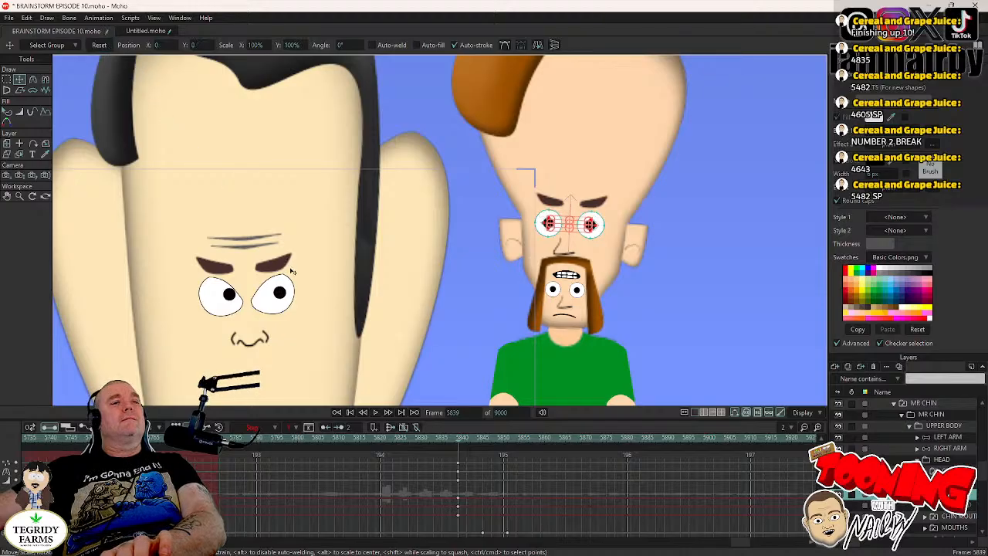
- Set the new pupil keyframes to Step interpolation, move them to just before the scene's start near frame 5781, and save the project
drag(440, 456, 459, 484)
right_click(460, 478)
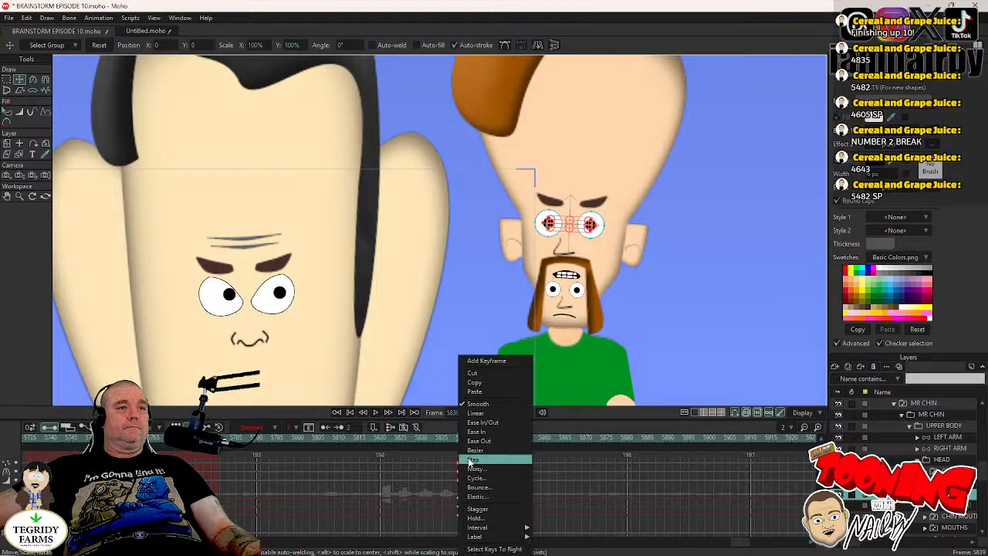
click(460, 463)
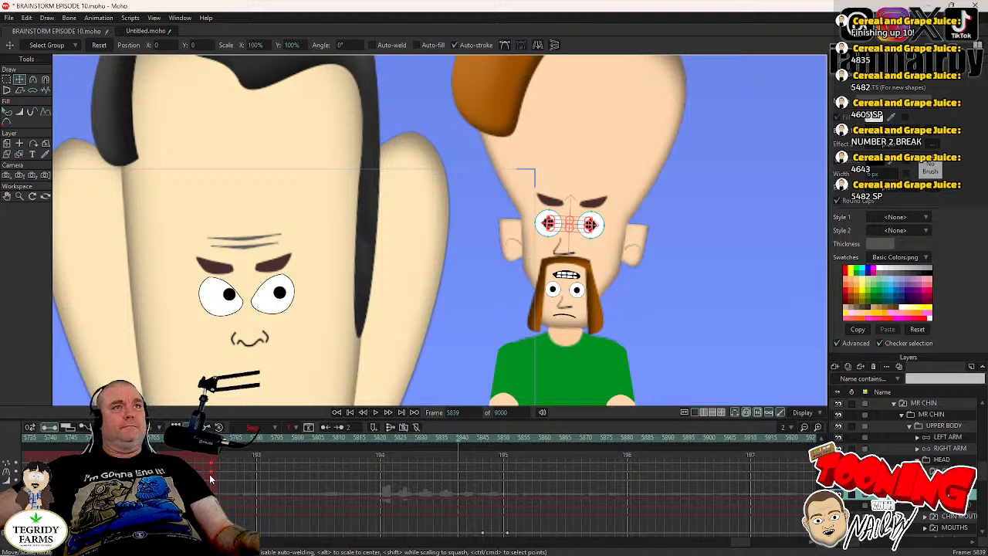
key(ctrl+s)
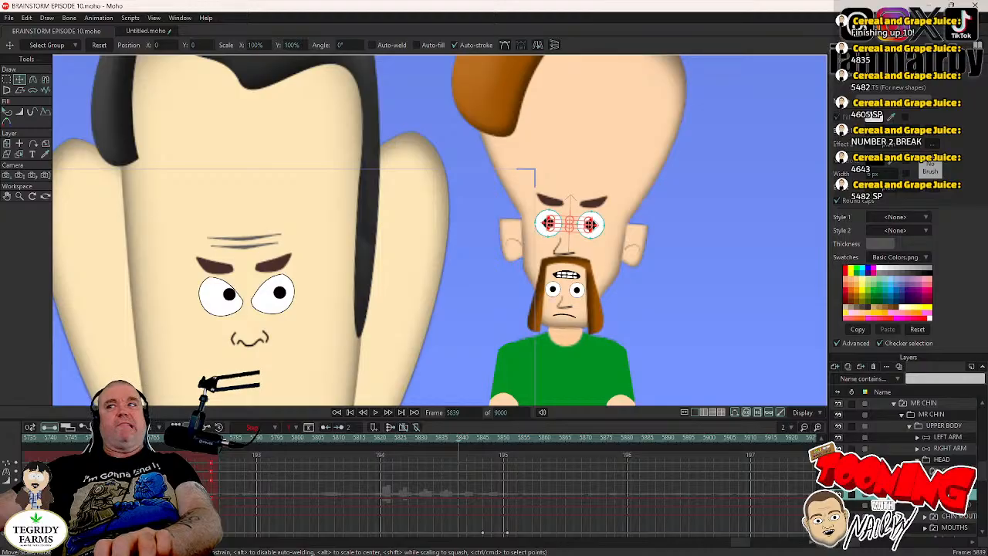
- Examine MR CHIN's gaze alongside DR TORSO's blink and the camera move across frames 5801 to 5850
click(919, 482)
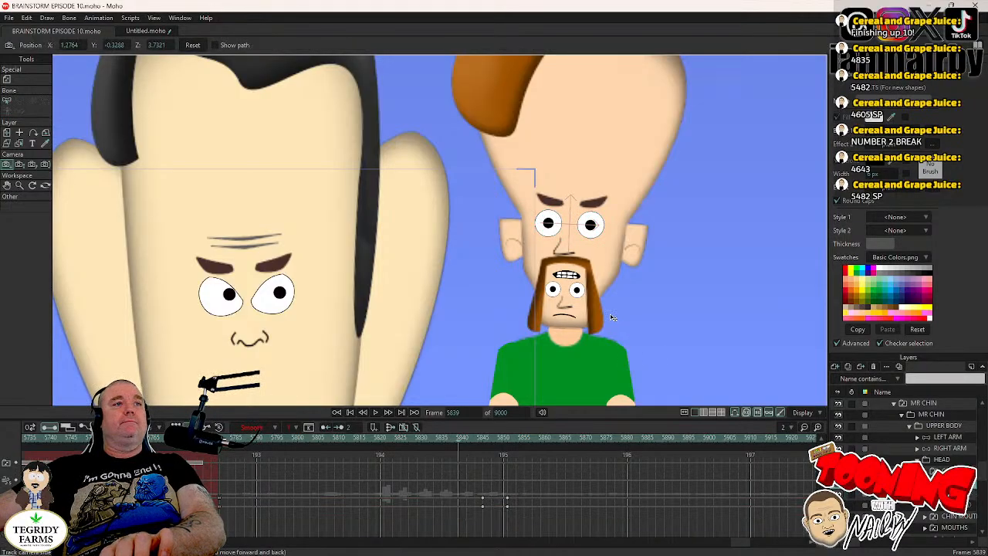
key(Right)
key(Right)
key(Right)
key(Right)
key(Right)
key(Right)
key(Right)
key(Right)
key(Right)
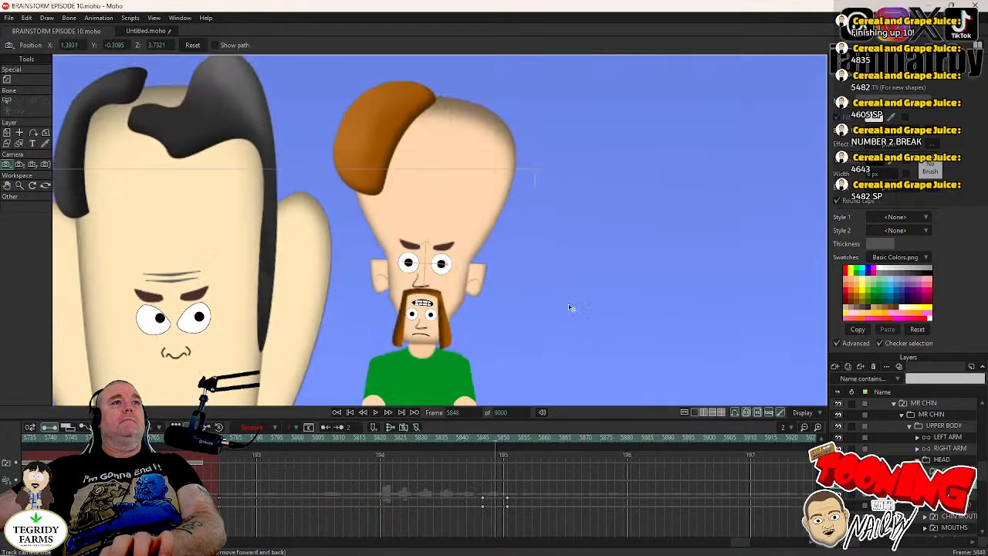
scroll(516, 288, down, 3)
key(Left)
key(Left)
key(Left)
key(Left)
key(Left)
key(Left)
key(Left)
key(Left)
key(Left)
key(Left)
key(Left)
key(Left)
key(Left)
key(Left)
key(Left)
key(Left)
key(Left)
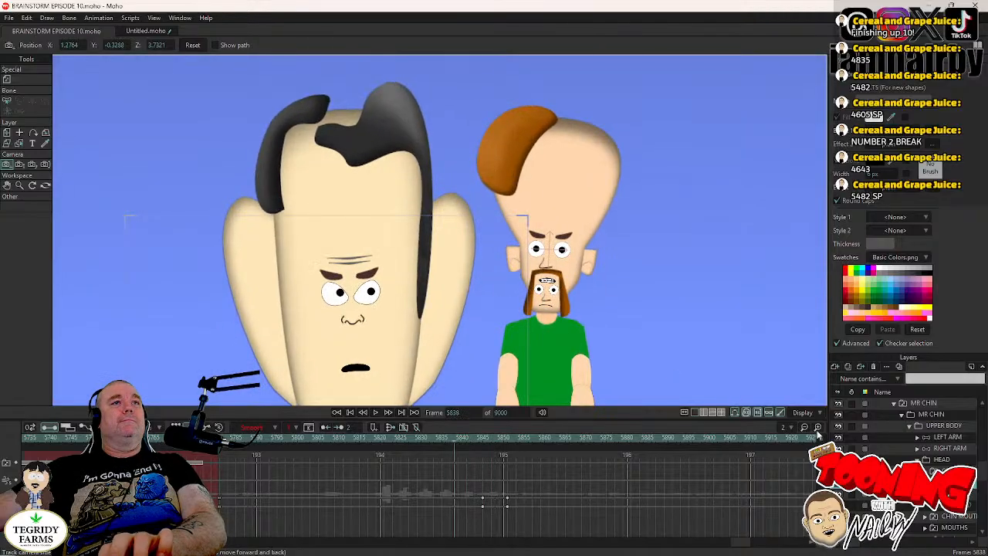
click(303, 439)
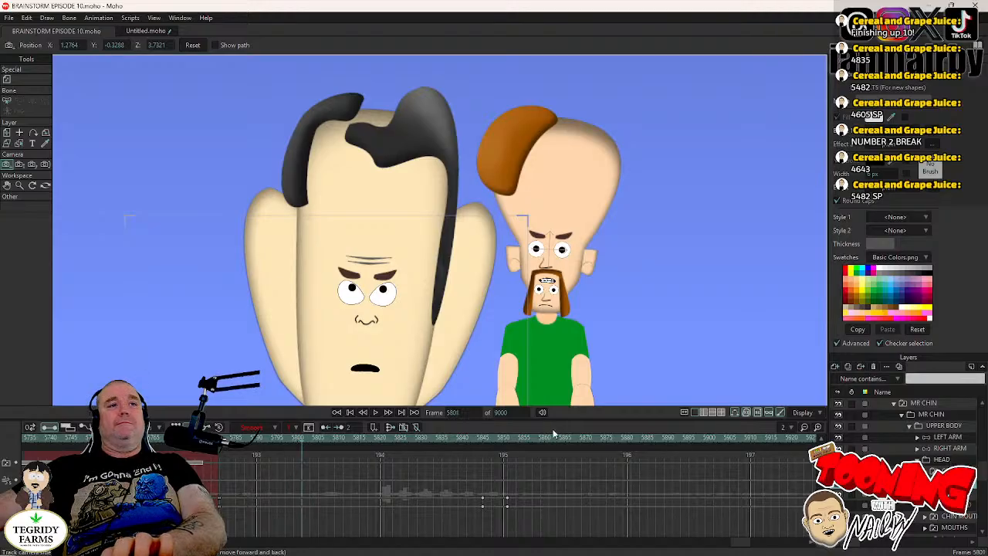
click(495, 443)
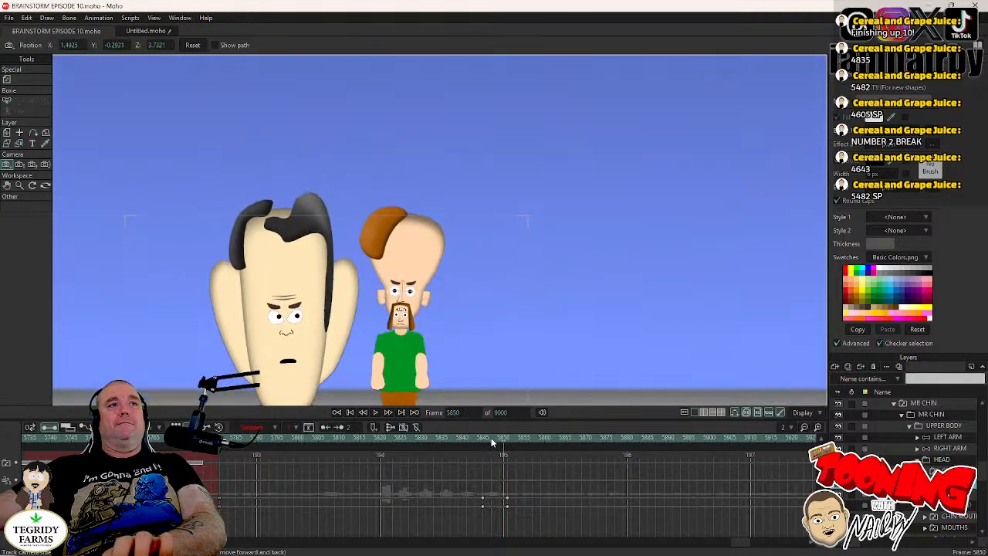
key(Left)
key(Left)
key(Left)
key(Left)
key(Left)
key(Left)
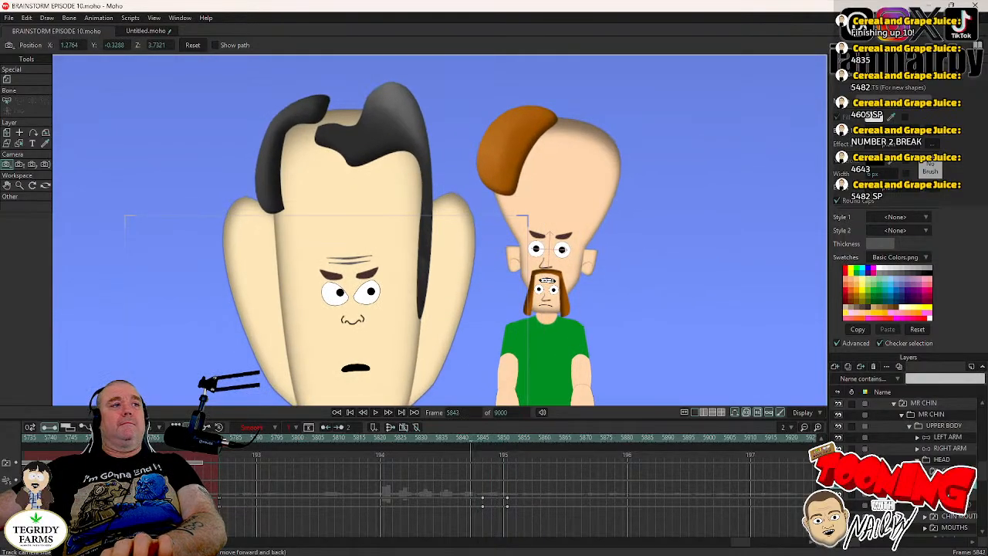
- Switch MR CHIN's eyes to the closed drawing at frame 5781 and check them at frame 5846
click(219, 443)
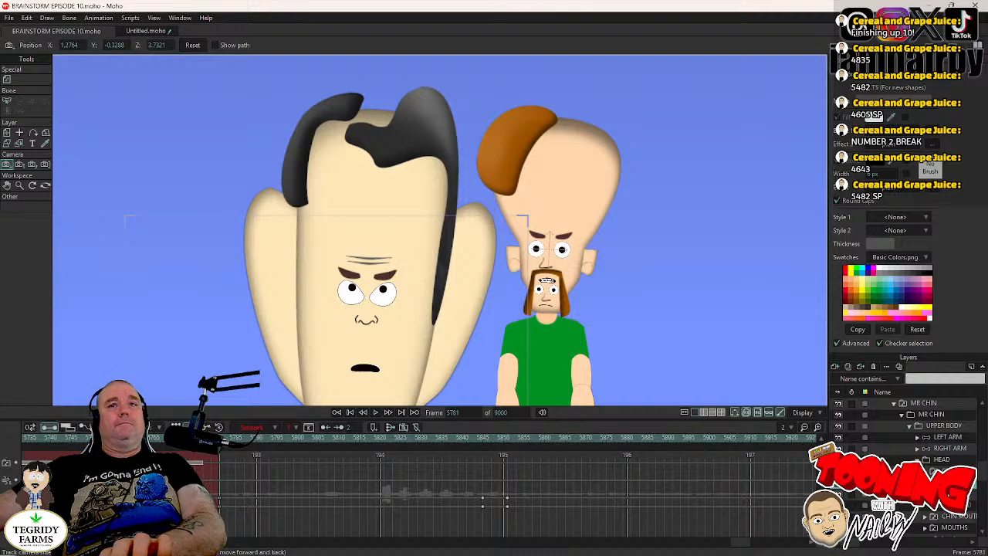
right_click(951, 494)
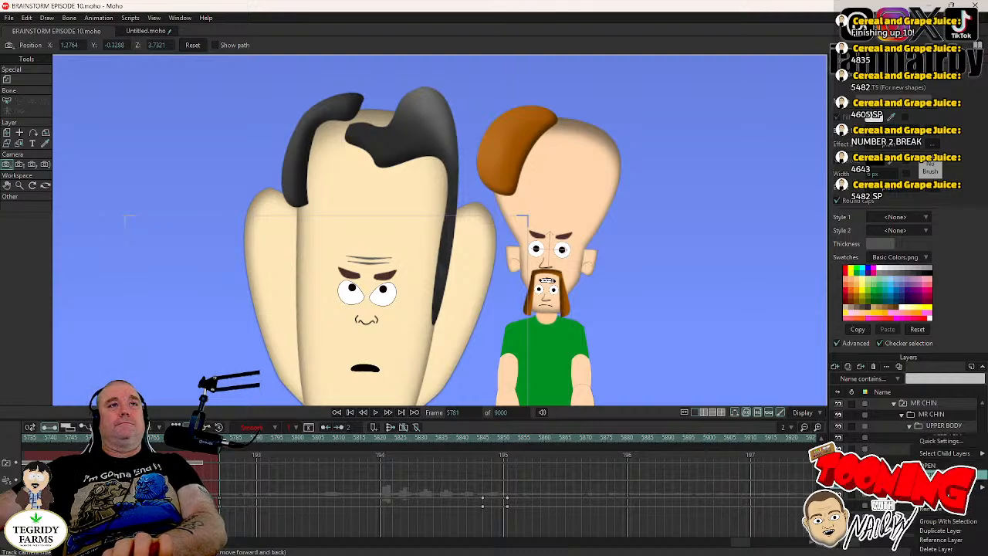
click(950, 475)
click(487, 441)
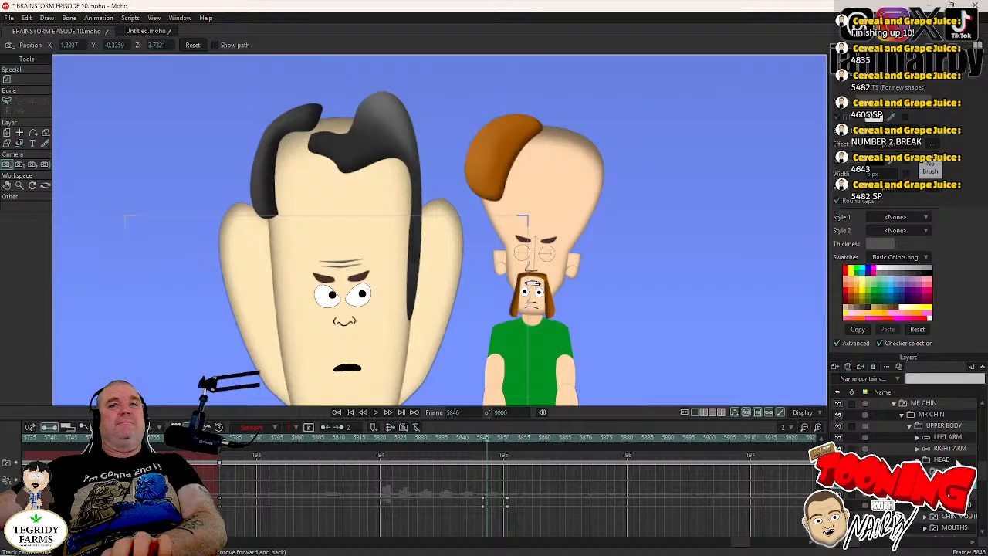
- Check the MOUTHS layer's keyframes and play back the scene from frame 5823 to review MR CHIN's closed eyes
click(955, 528)
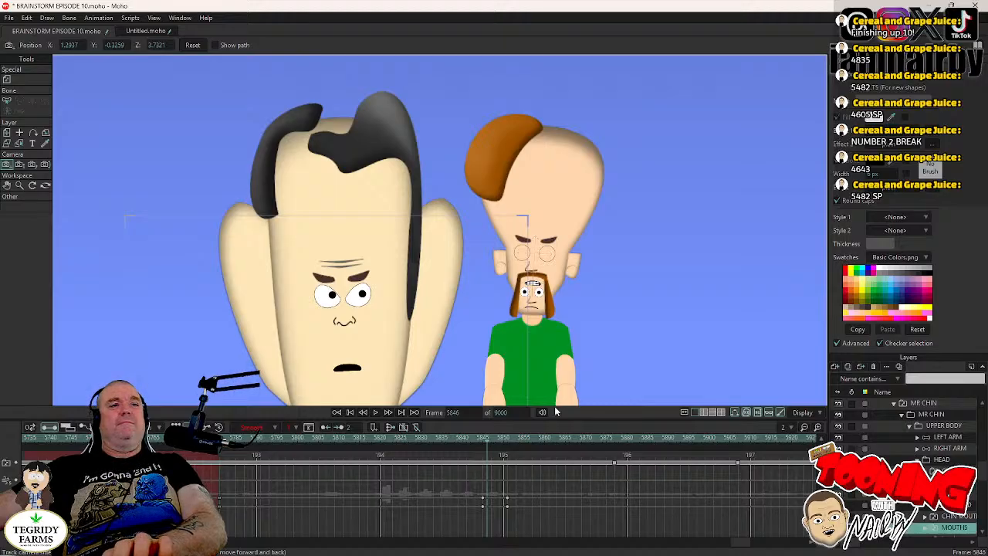
click(394, 444)
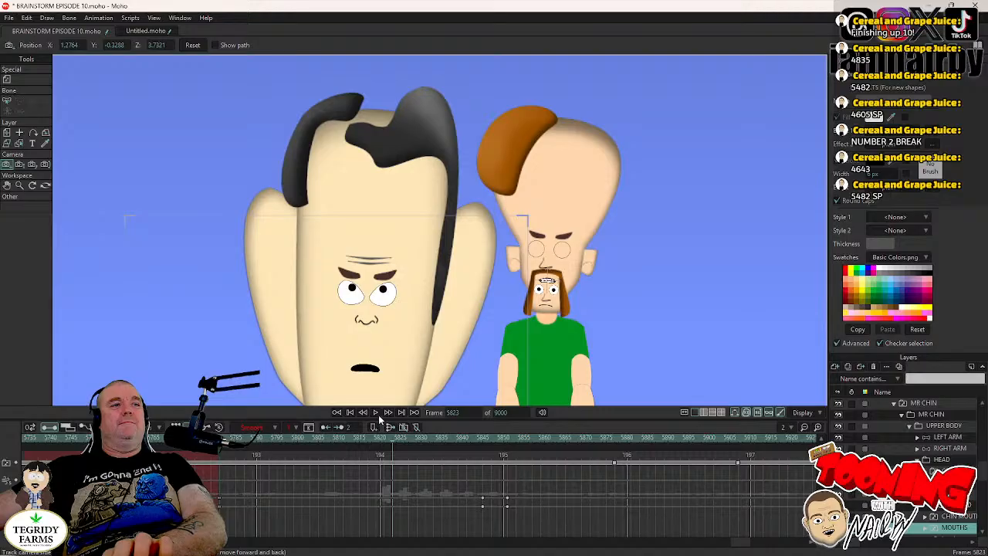
click(377, 413)
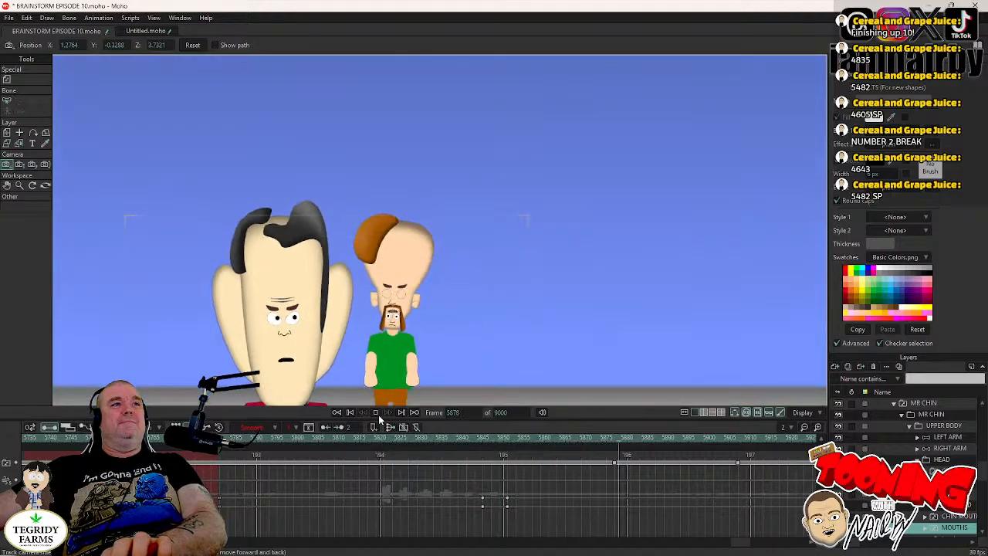
click(377, 413)
- Keyframe the current pose of MR CHIN's HEAD layer at frame 5820 as the start of a head tilt
click(482, 438)
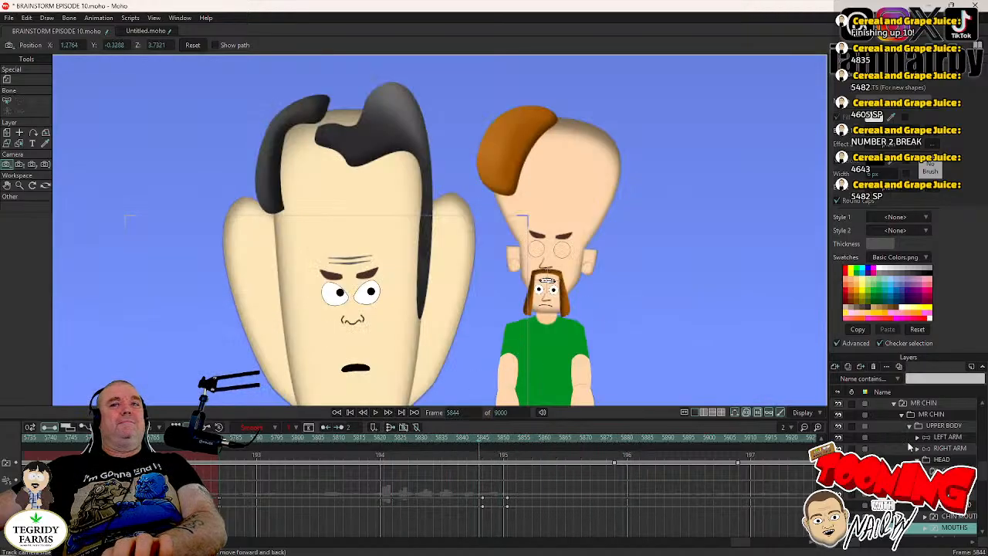
click(542, 357)
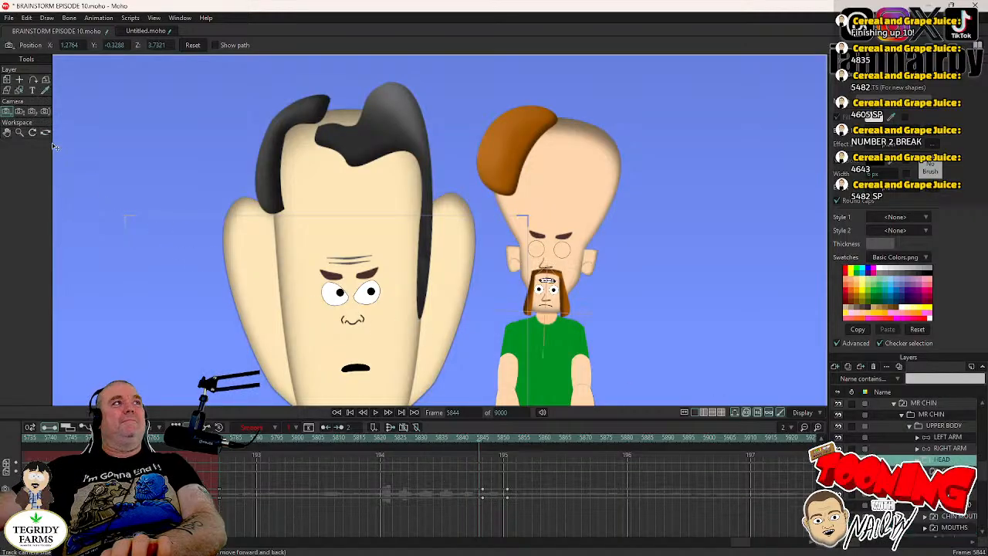
click(6, 81)
key(Left)
key(Left)
key(Left)
key(Left)
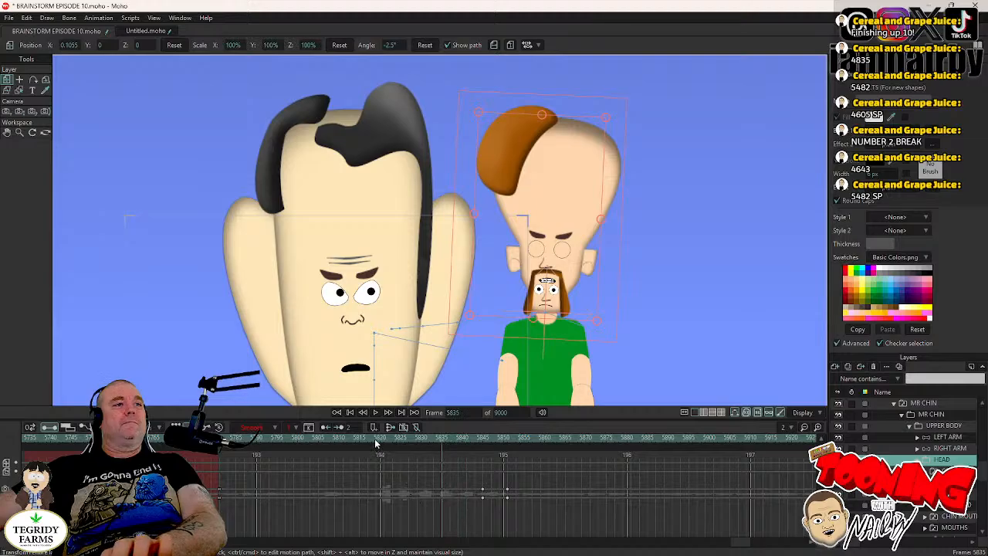
click(374, 438)
scroll(599, 302, up, 2)
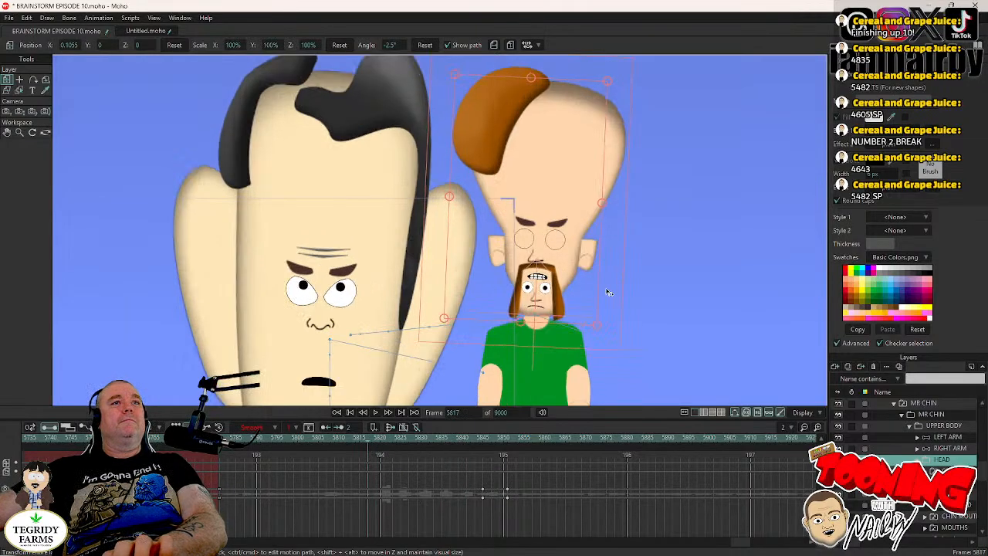
key(Right)
key(Right)
key(Right)
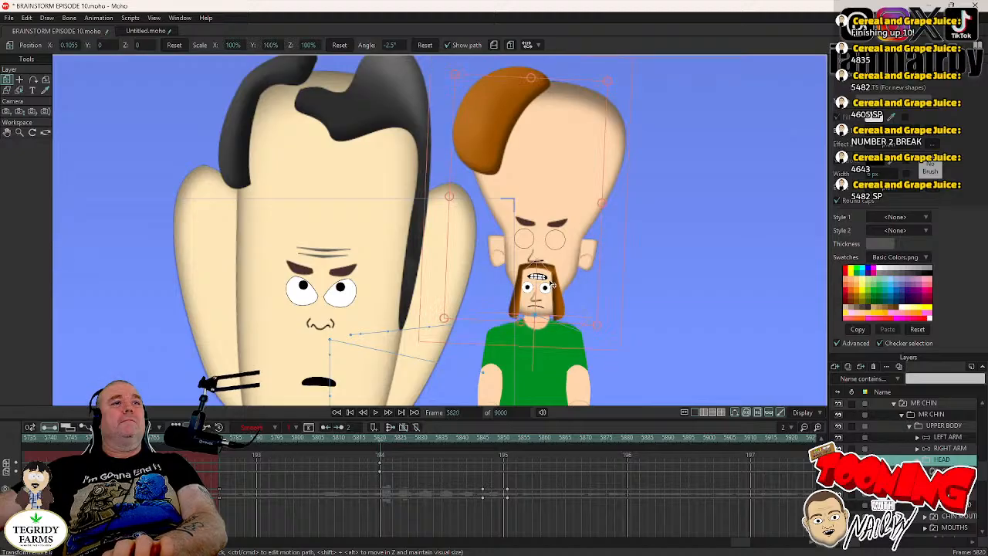
- At frame 5823, rotate MR CHIN's head to an angle of about 3.9°
key(Right)
key(Right)
key(Right)
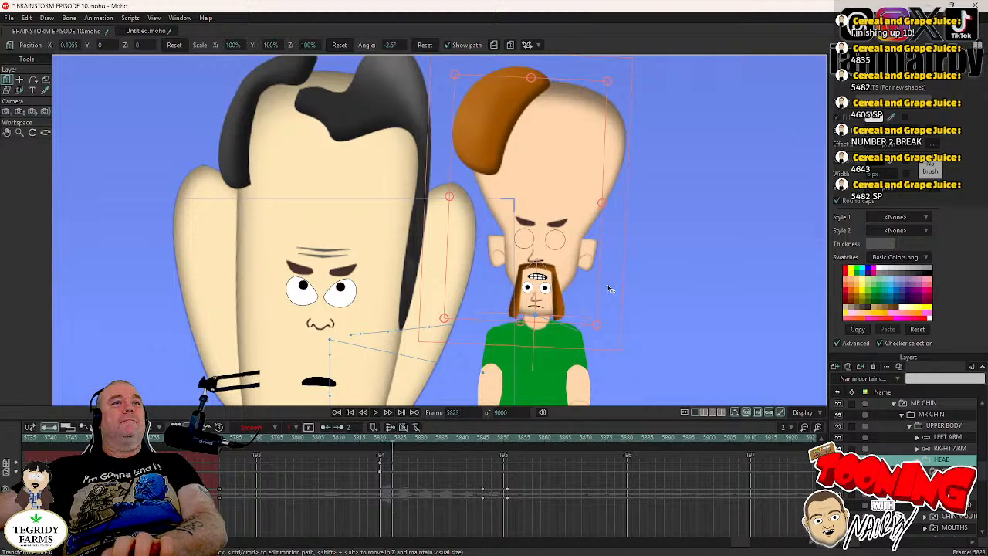
drag(610, 286, 604, 281)
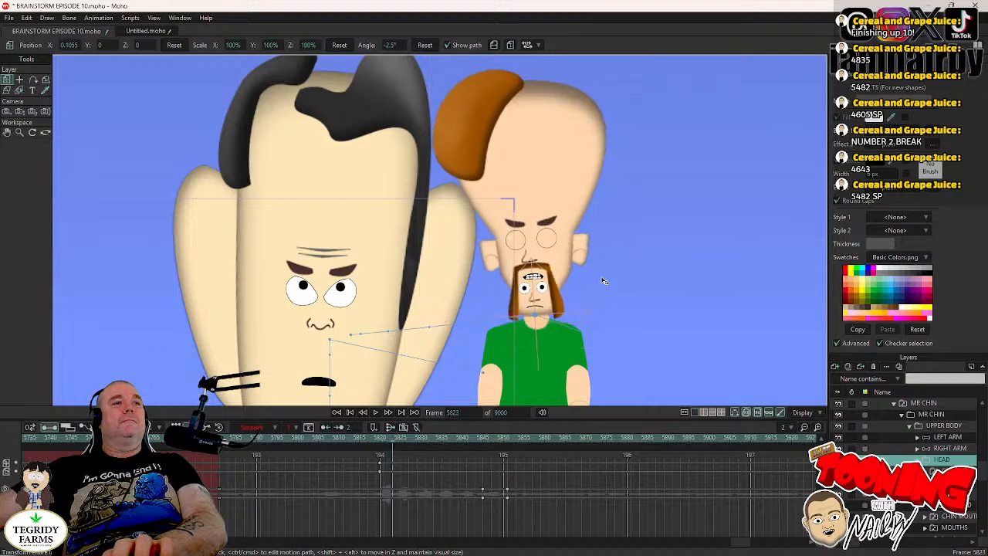
- Step through MR CHIN's head tilt and lower the head slightly to about X 0.1064, Y -0.0036 near frame 5823
key(Left)
key(Left)
key(Left)
key(Right)
key(Right)
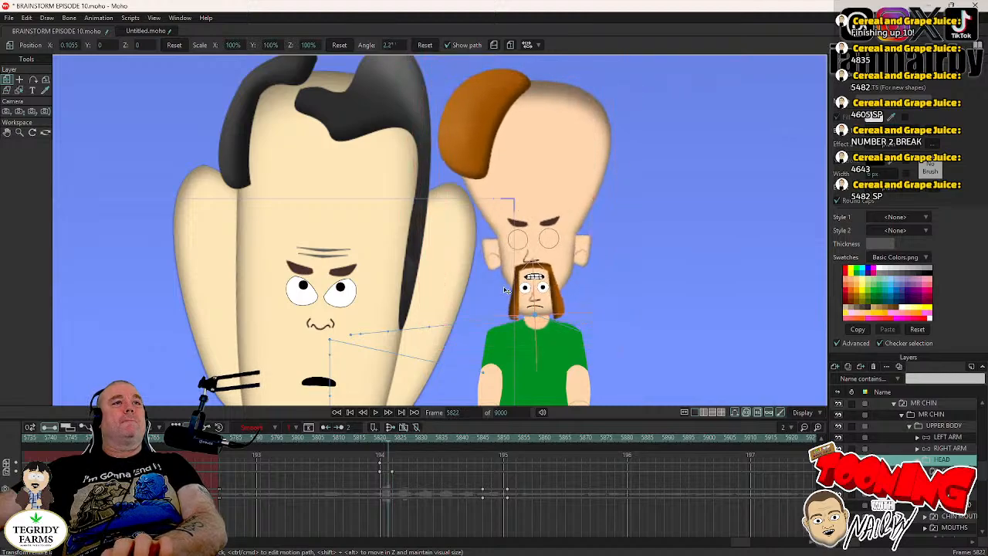
drag(504, 288, 505, 292)
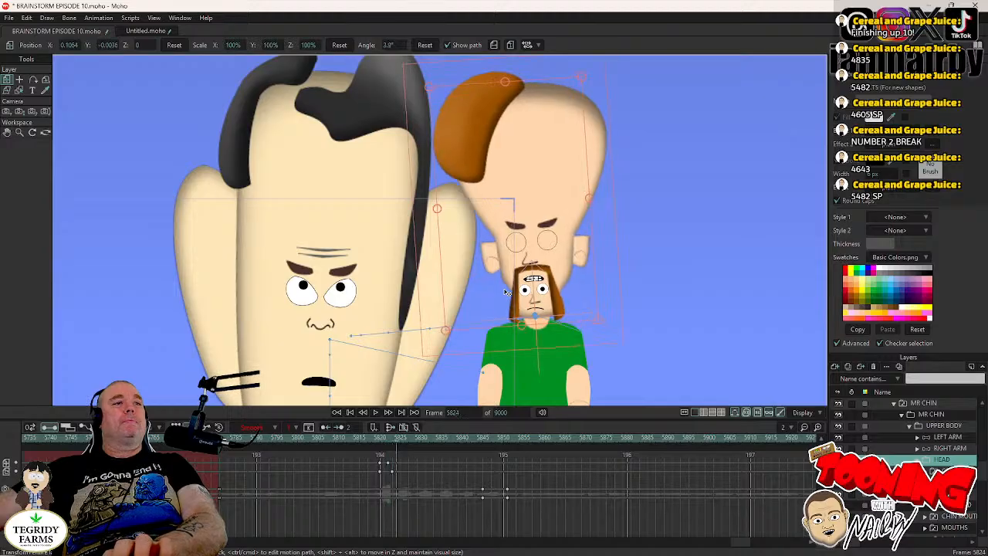
key(ctrl+Right)
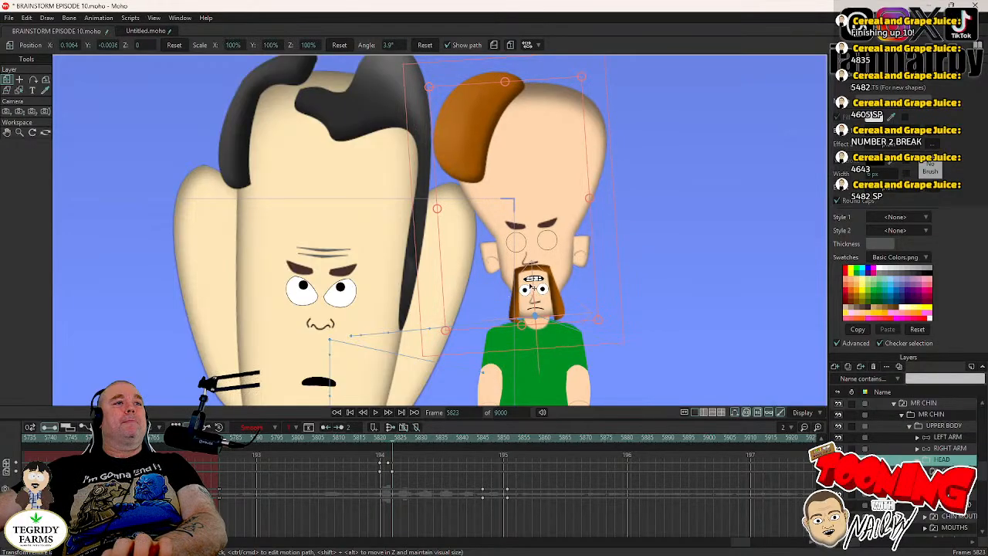
- Continue MR CHIN's head shake with keyframes at X 0.1055, Y 0 on frame 5825 and X 0.1064, Y -0.0036 on frame 5827
key(ctrl+Right)
key(ctrl+Right)
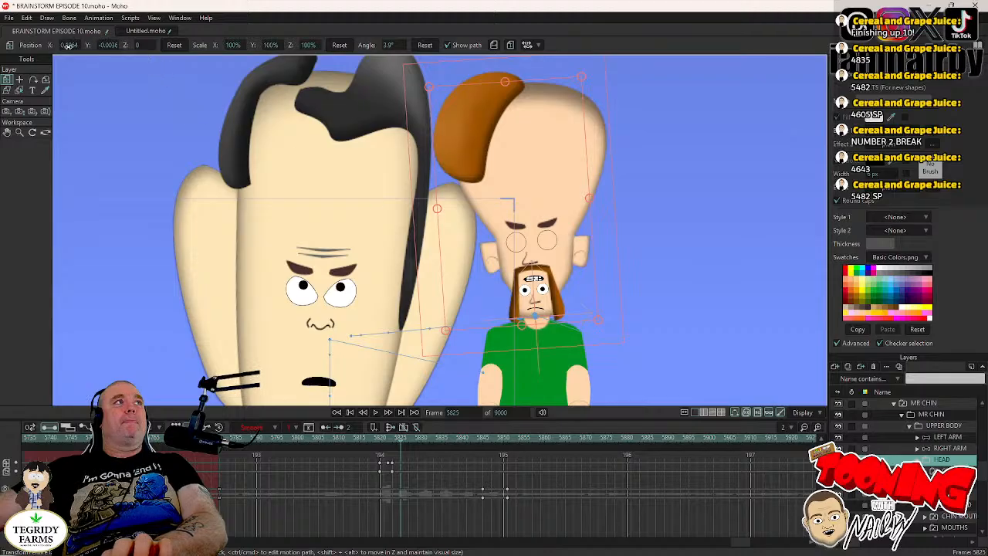
click(175, 46)
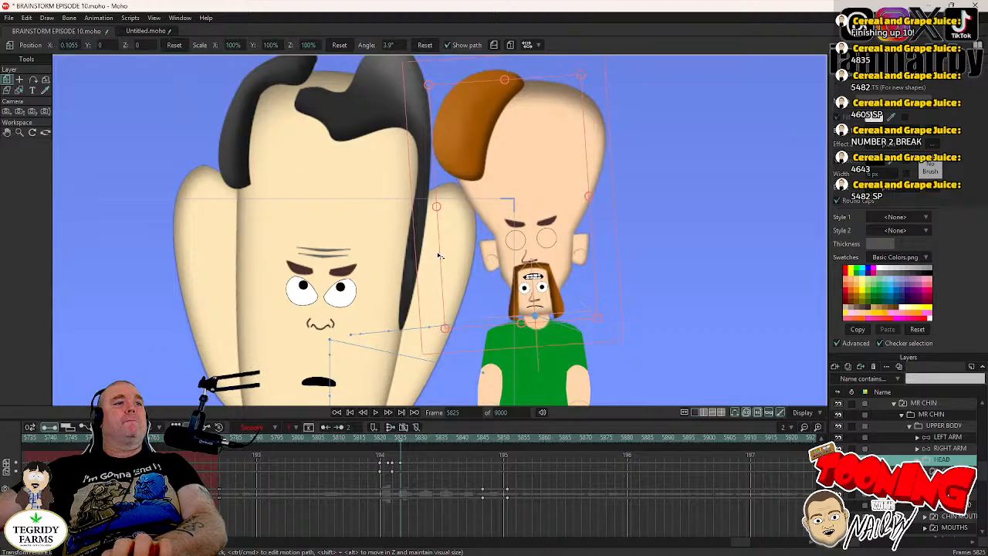
key(ctrl+Right)
key(ctrl+Right)
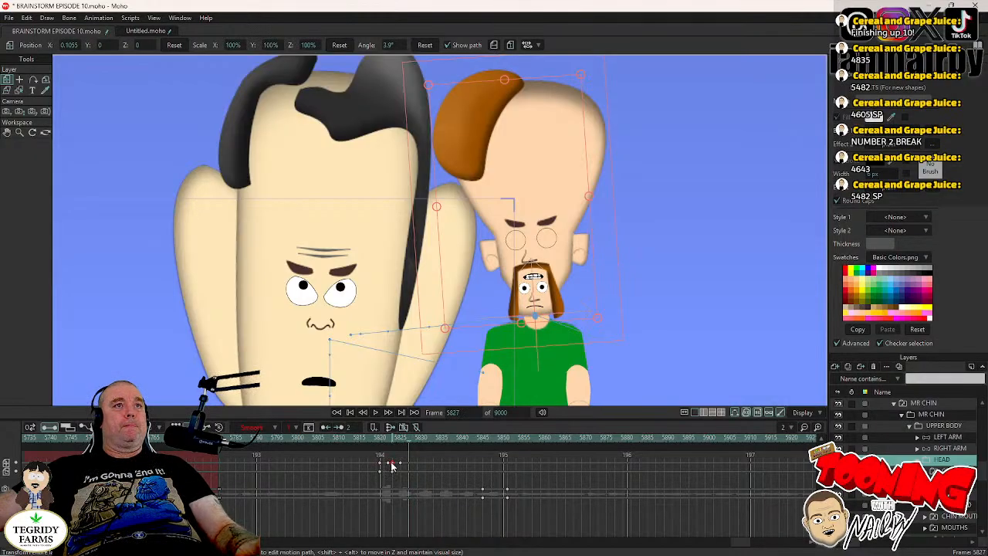
key(ctrl+z)
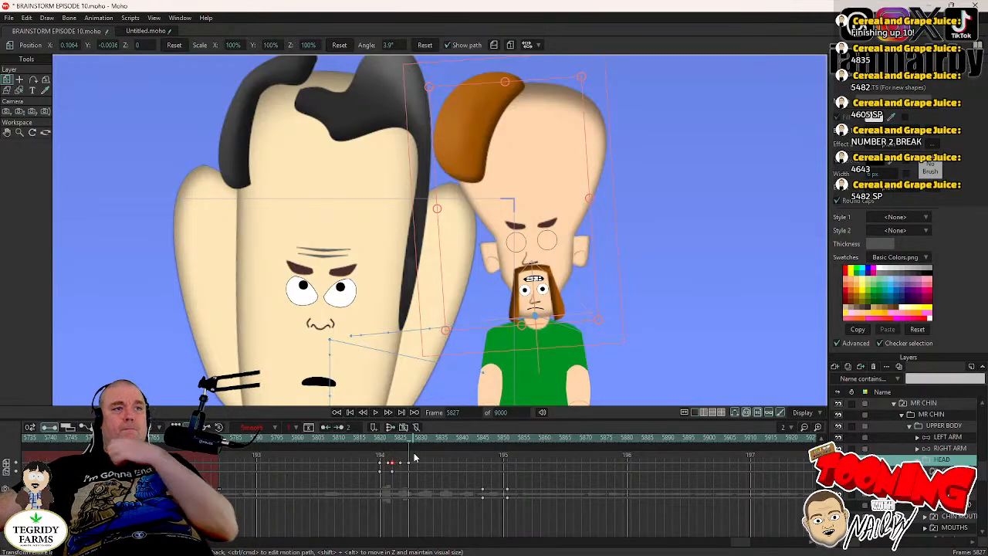
- Copy the HEAD keyframes at frames 5825 and 5827, paste them at frame 5829, and play back from frame 5818
drag(414, 458, 399, 473)
key(Right)
key(Right)
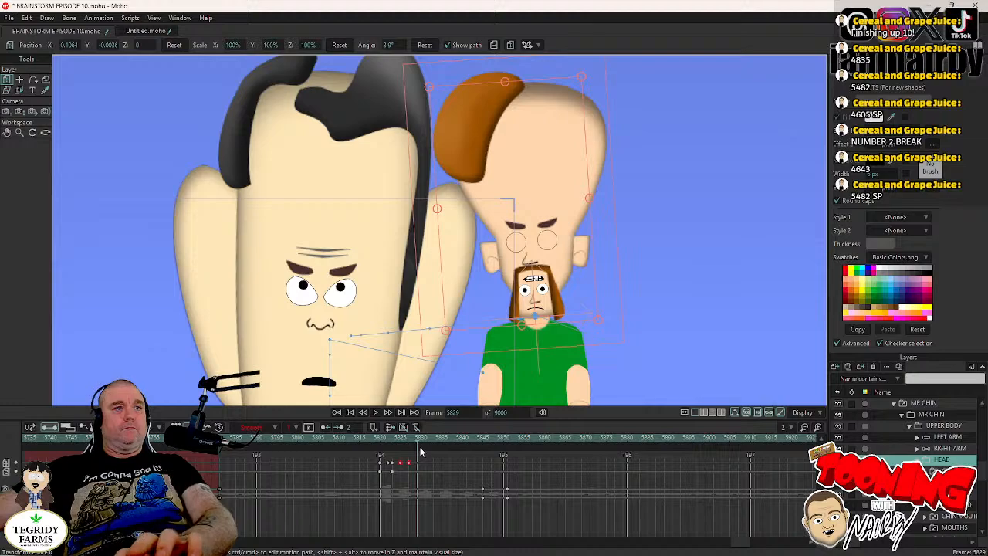
click(377, 432)
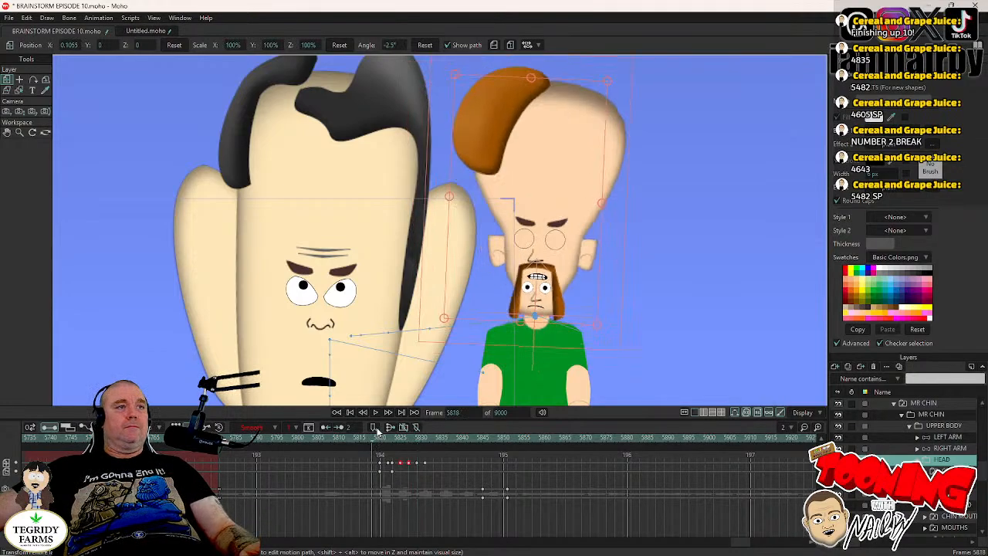
click(376, 414)
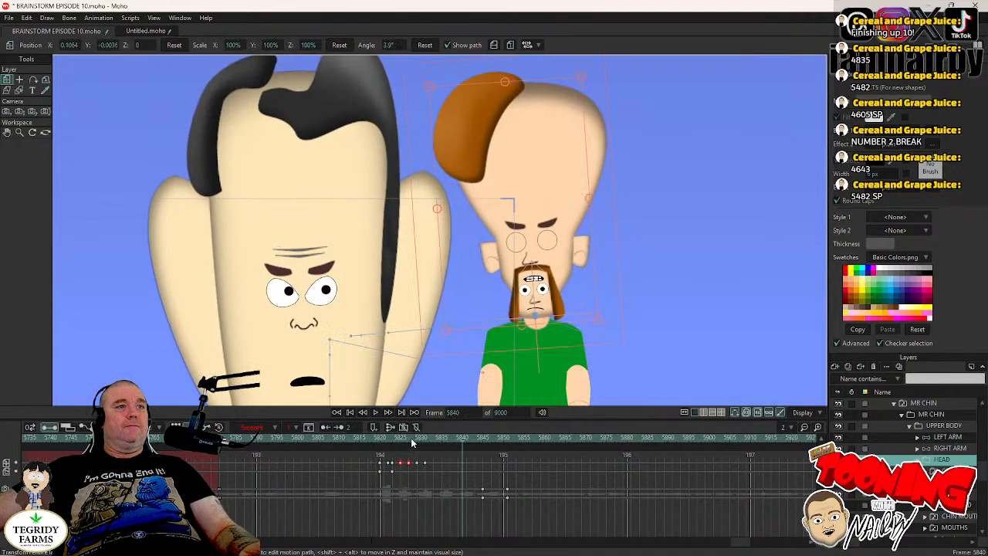
- Paste the copied HEAD keyframe pair at frames 5833, 5837 and 5841, and play back the head shake from frame 5818
click(433, 439)
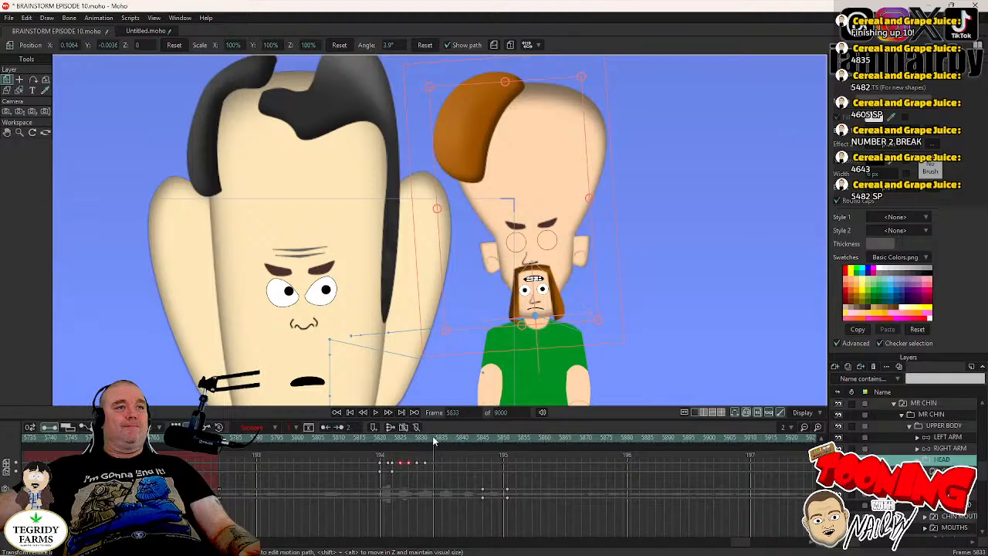
click(452, 440)
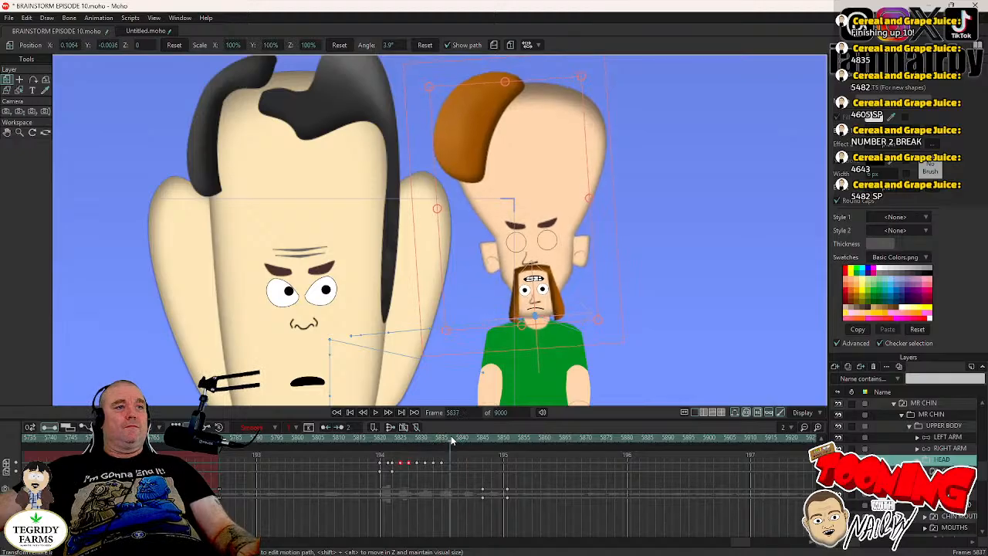
key(ctrl+v)
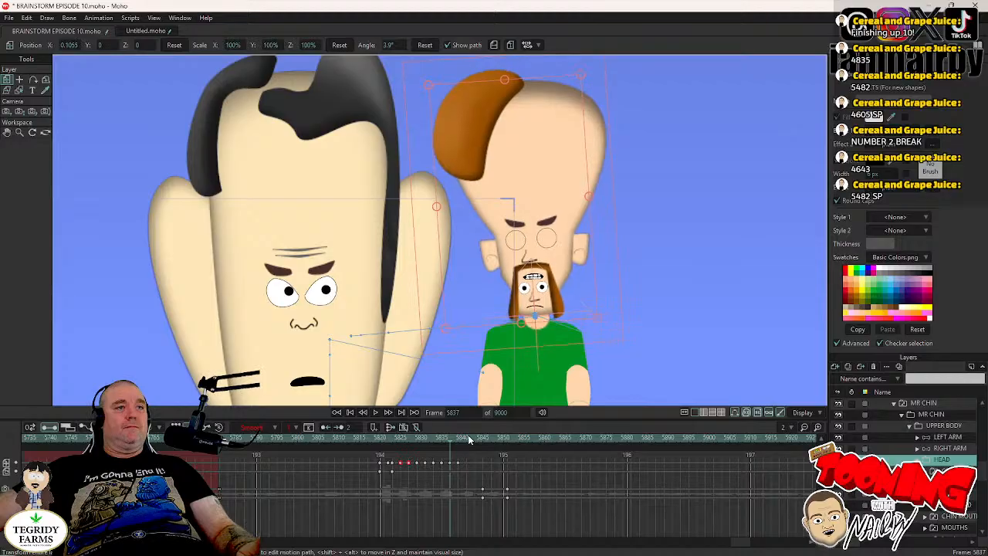
click(469, 439)
key(ctrl+v)
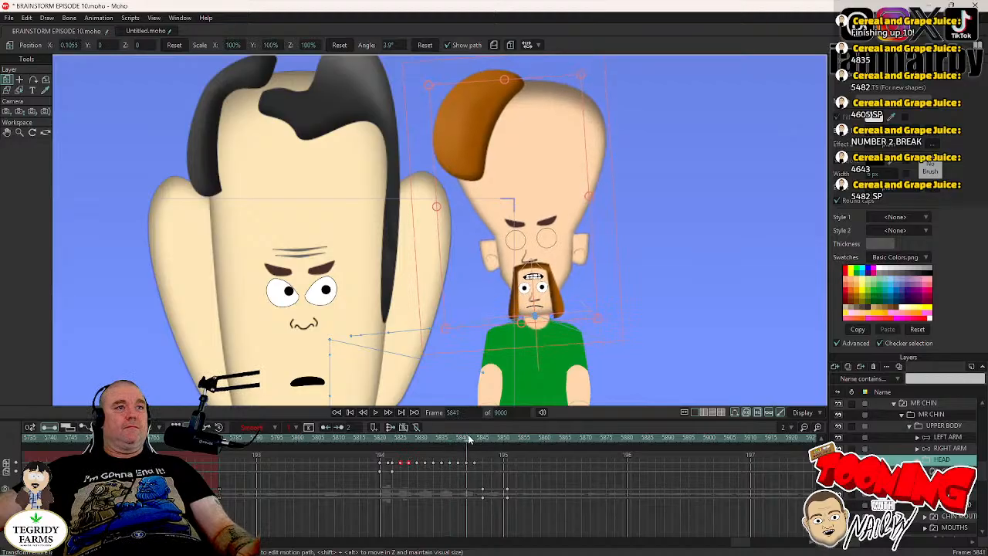
click(374, 440)
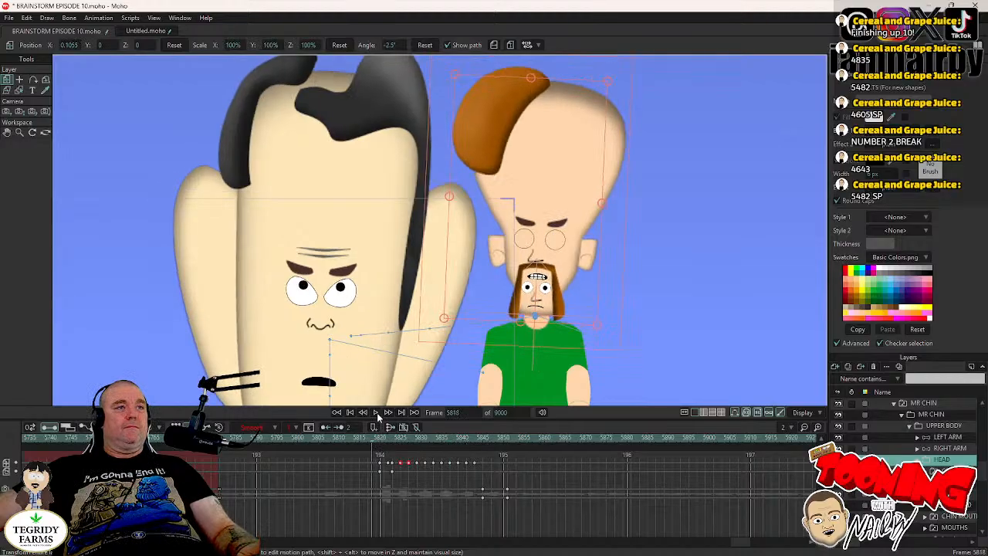
click(377, 412)
click(377, 413)
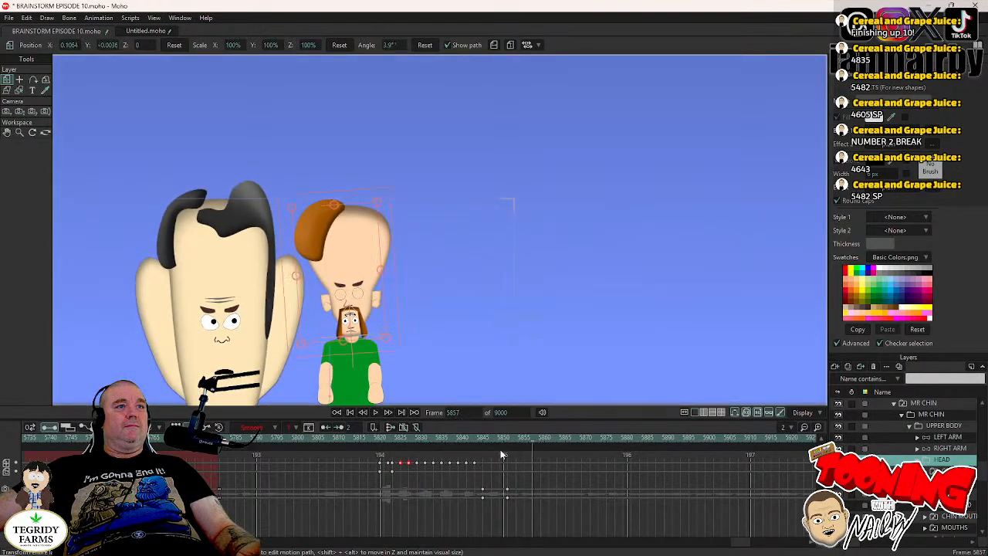
- Extend MR CHIN's head shake by pasting the keyframe pair at frames 5845, 5849, 5853 and 5857, and play back the scene
click(481, 440)
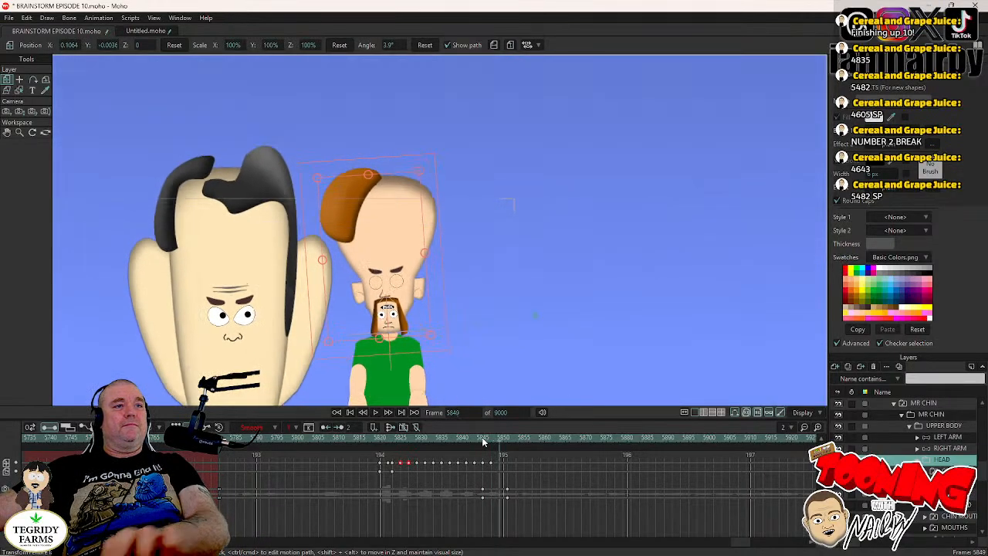
key(ctrl+v)
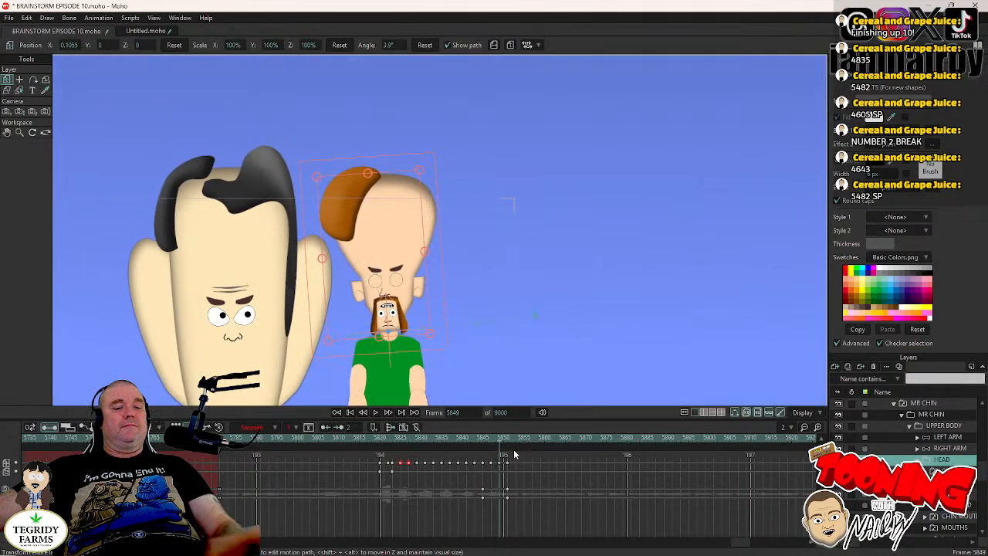
key(Right)
key(Right)
key(Right)
key(Right)
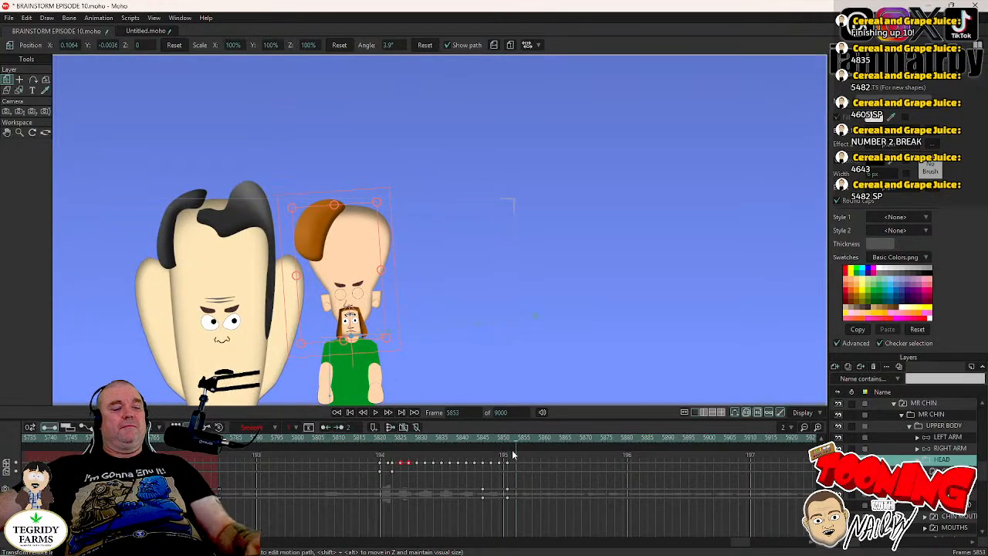
key(ctrl+v)
key(Right)
key(Right)
key(Right)
key(Right)
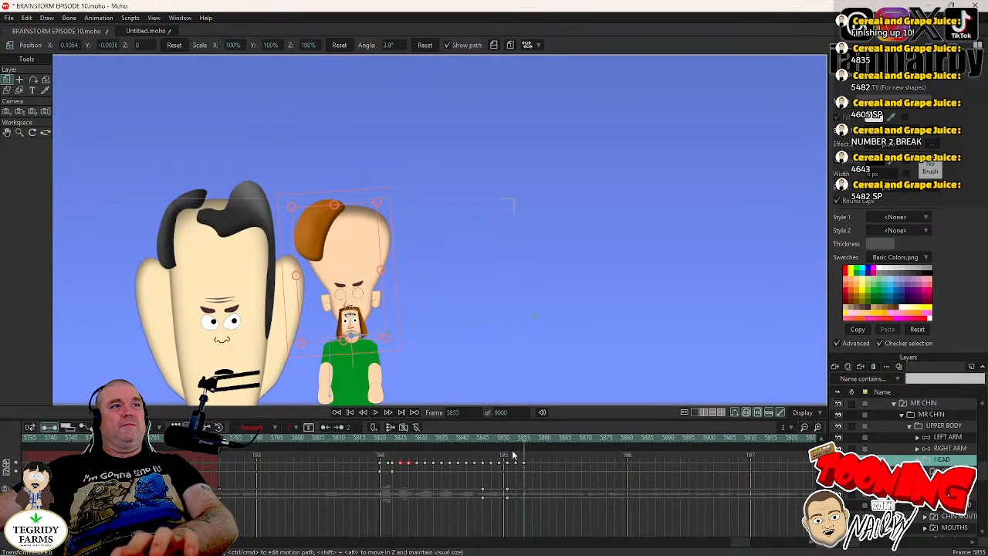
key(ctrl+v)
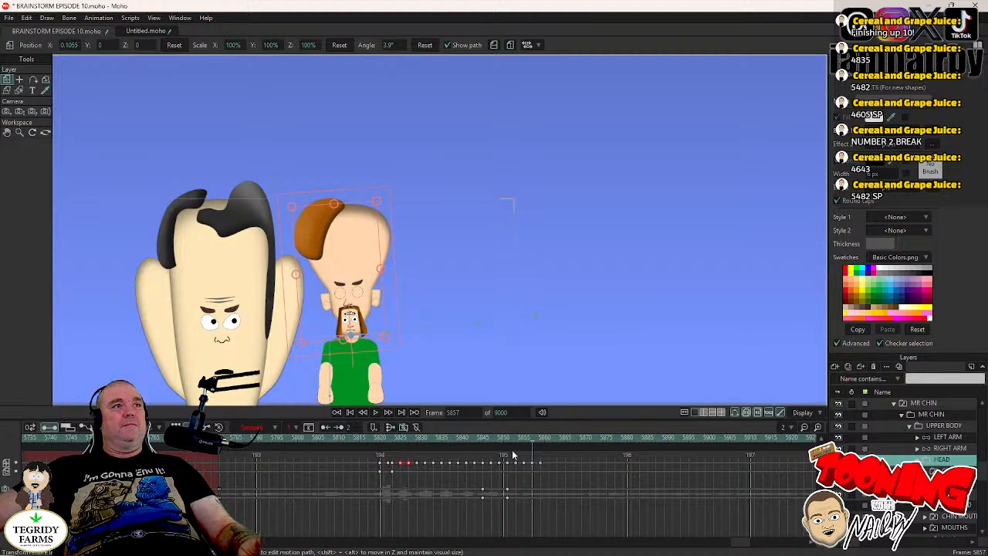
click(362, 438)
click(376, 412)
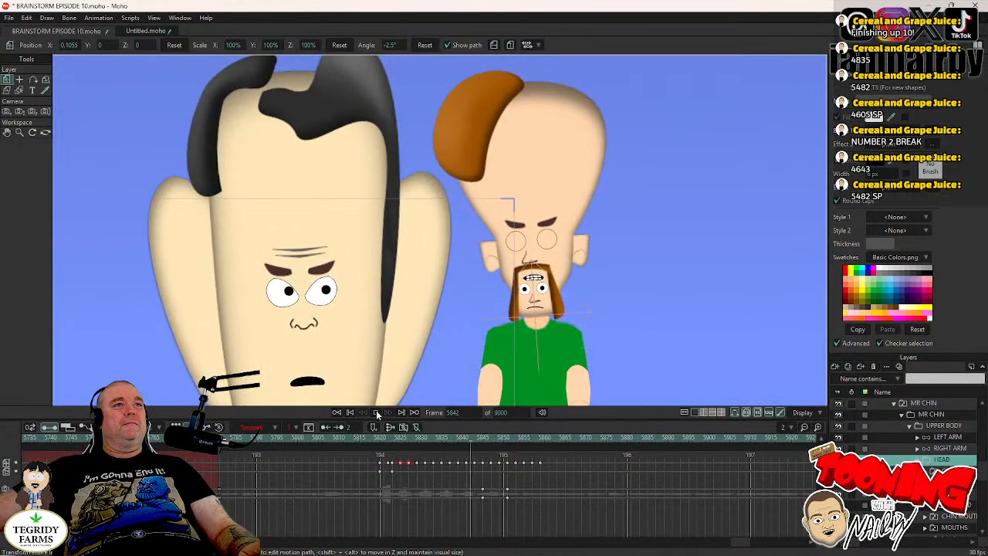
click(377, 413)
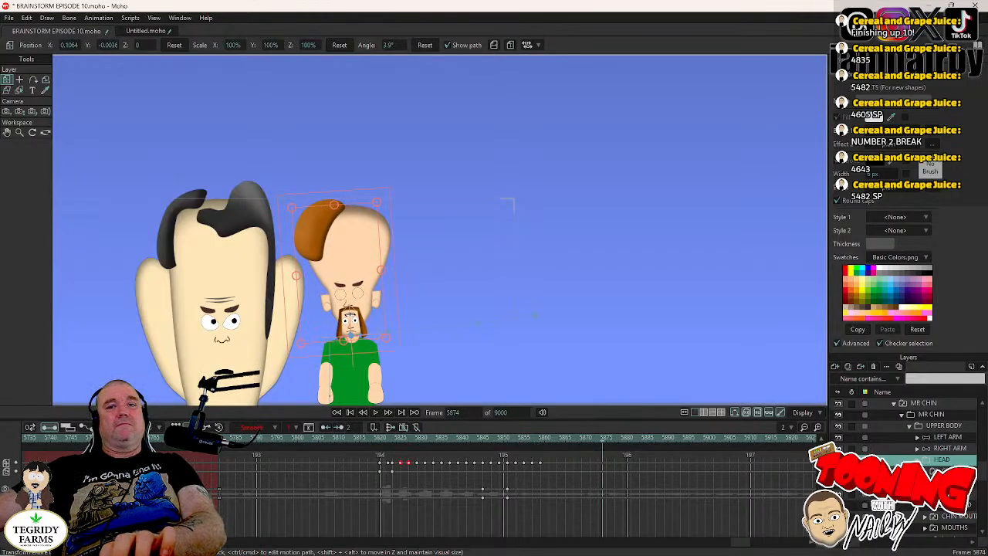
- Check the keyframes on MR CHIN's eyes and MOUTHS layers, stepping through frames 5871 to 5878 to find where the next mouth movement starts
click(944, 492)
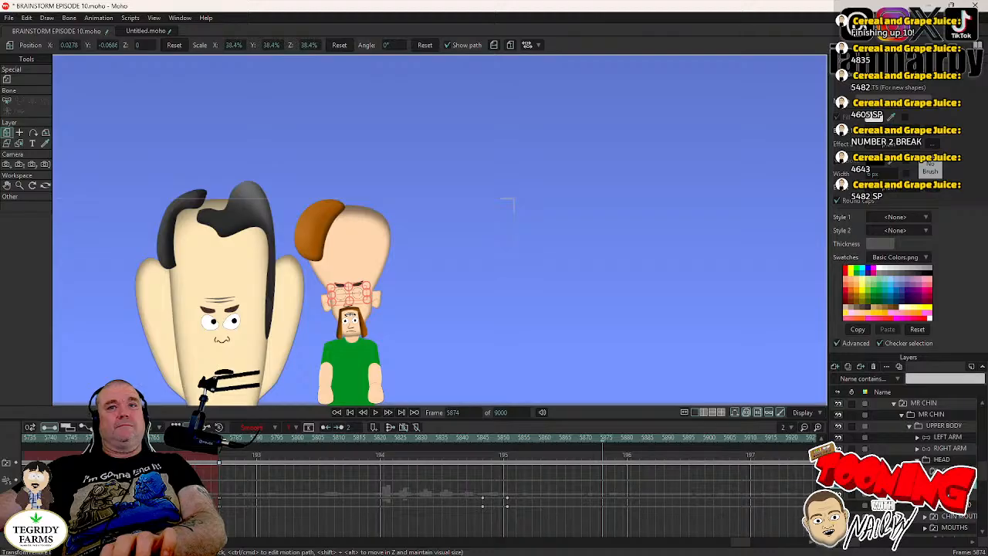
click(956, 528)
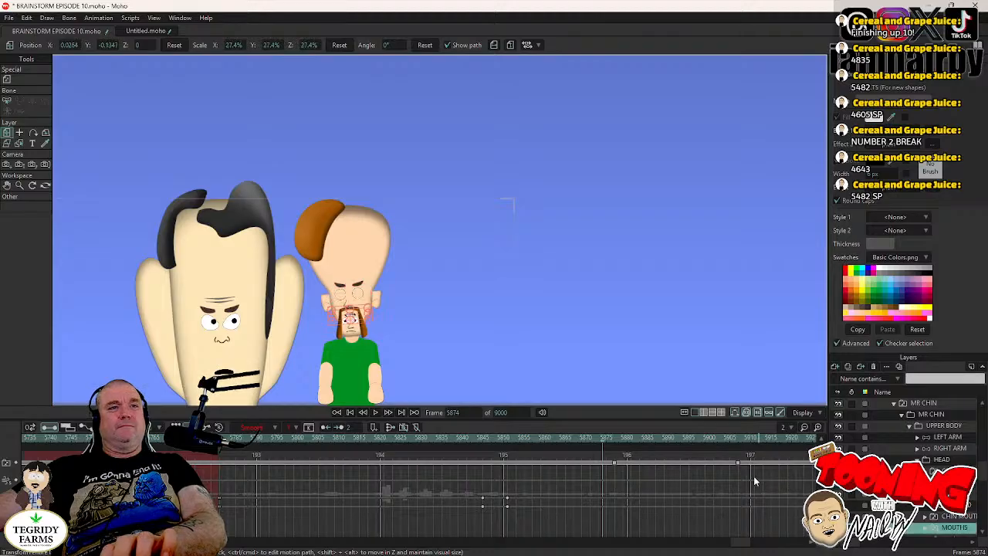
key(ctrl+Right)
key(ctrl+Right)
key(ctrl+Right)
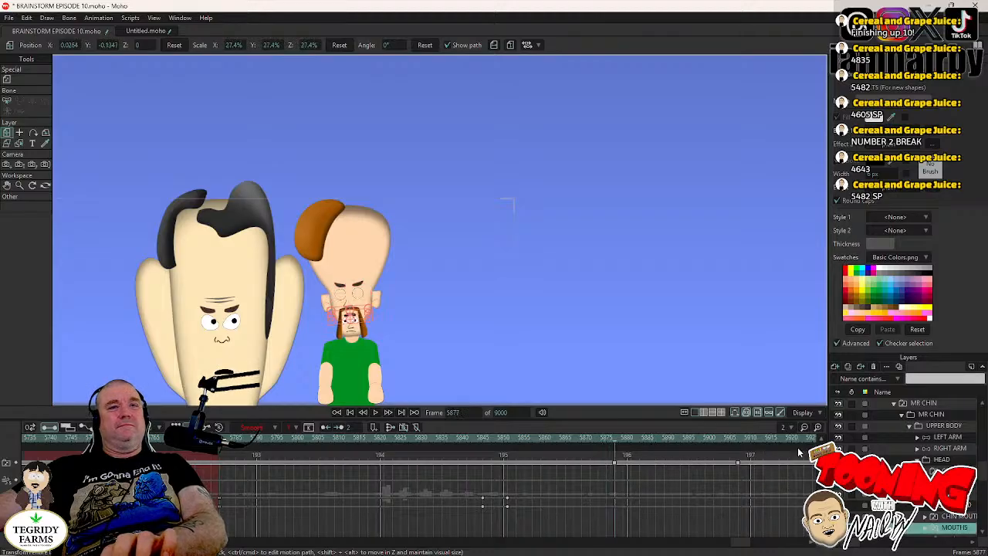
key(ctrl+Left)
key(ctrl+Left)
key(ctrl+Left)
key(ctrl+Left)
key(ctrl+Left)
key(ctrl+Left)
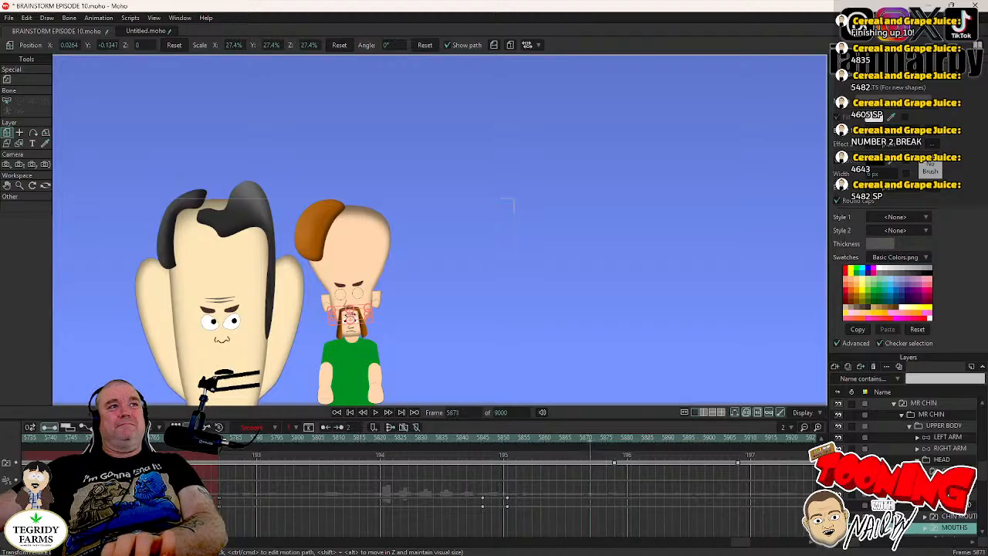
key(ctrl+Right)
key(ctrl+Right)
key(ctrl+Right)
key(ctrl+Right)
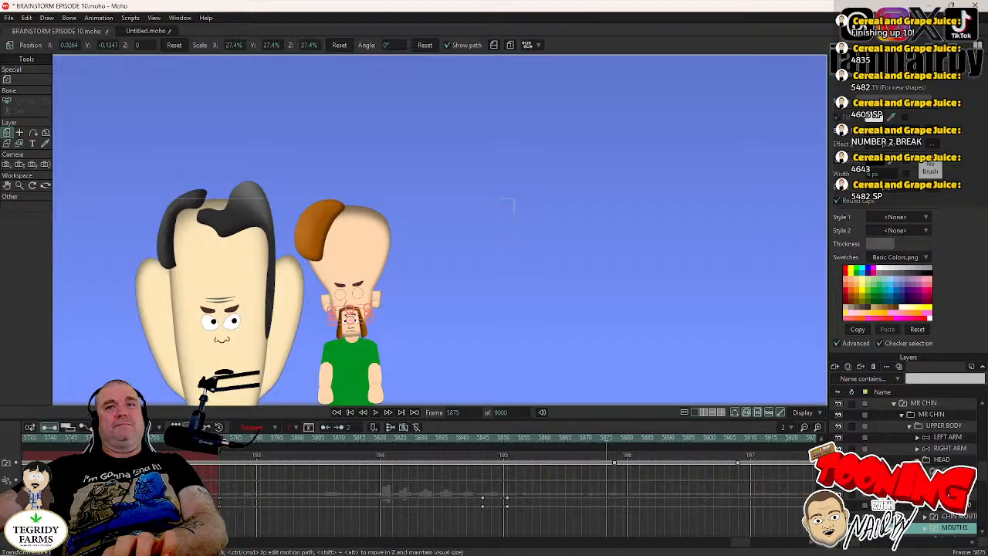
key(ctrl+Right)
key(ctrl+Right)
key(ctrl+Right)
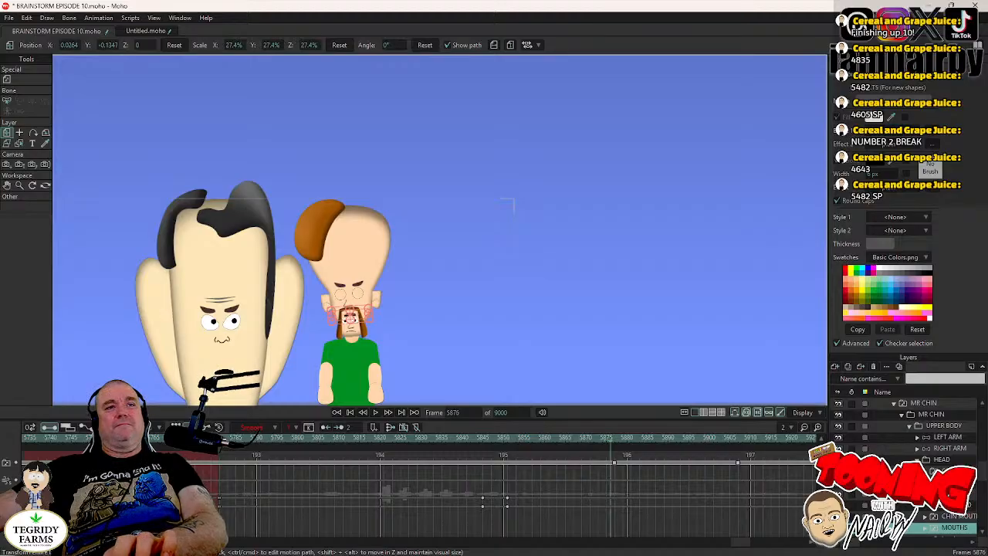
- Keyframe the current pose of MR CHIN's HEAD layer at frame 5876
click(945, 461)
key(ctrl+Left)
key(ctrl+Left)
key(ctrl+Left)
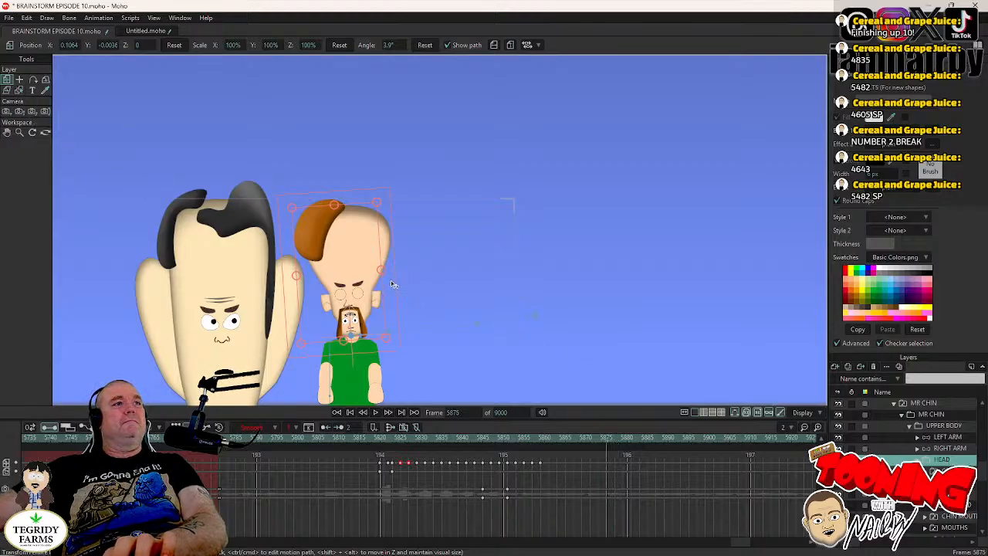
key(ctrl+Right)
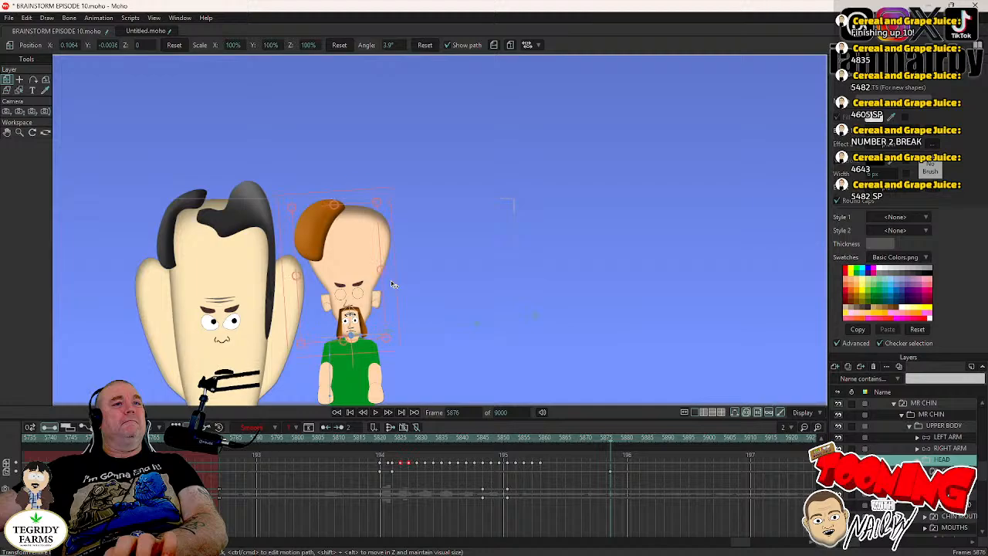
- At frame 5879, rotate MR CHIN's head slightly clockwise towards upright and step back through the movement to frame 5876
key(ctrl+Right)
key(ctrl+Right)
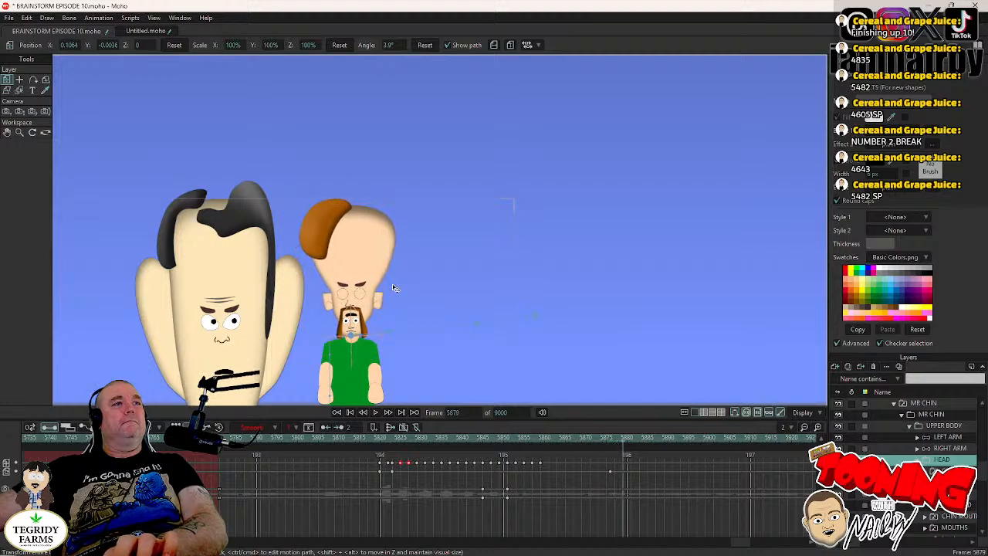
drag(393, 285, 399, 289)
key(ctrl+Left)
key(ctrl+Left)
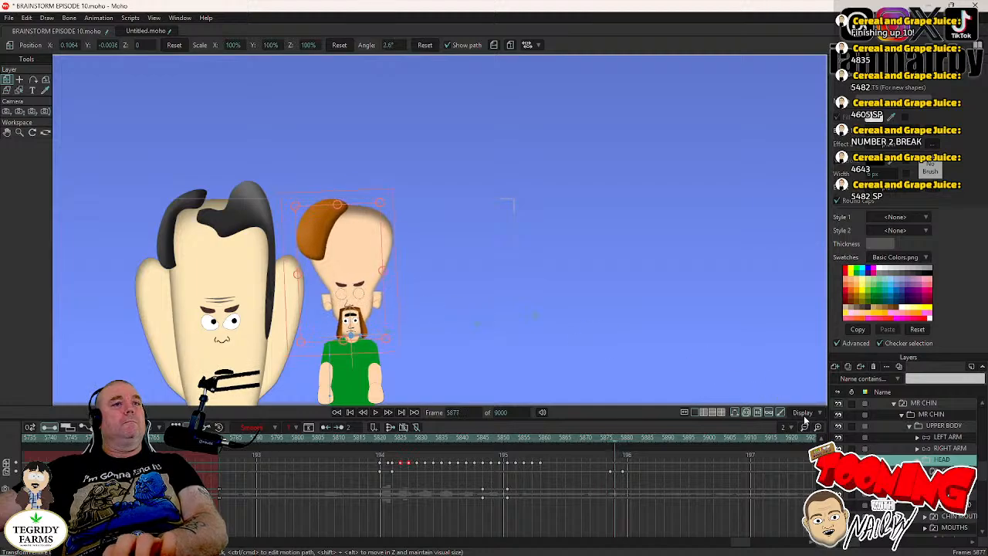
key(ctrl+Left)
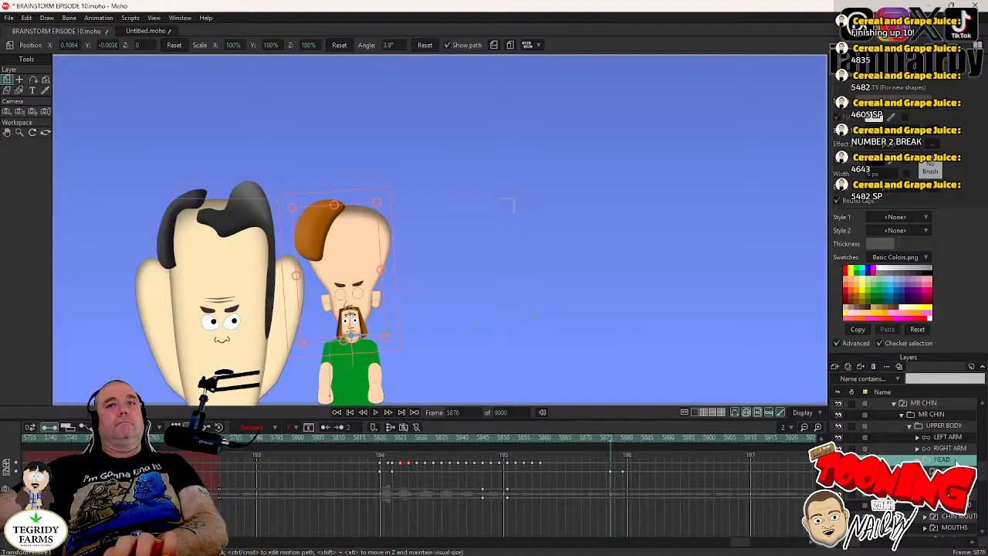
- Switch MR CHIN's eyes to the open drawing at frame 5877 and step through the neighbouring frames to check the change
key(ctrl+Right)
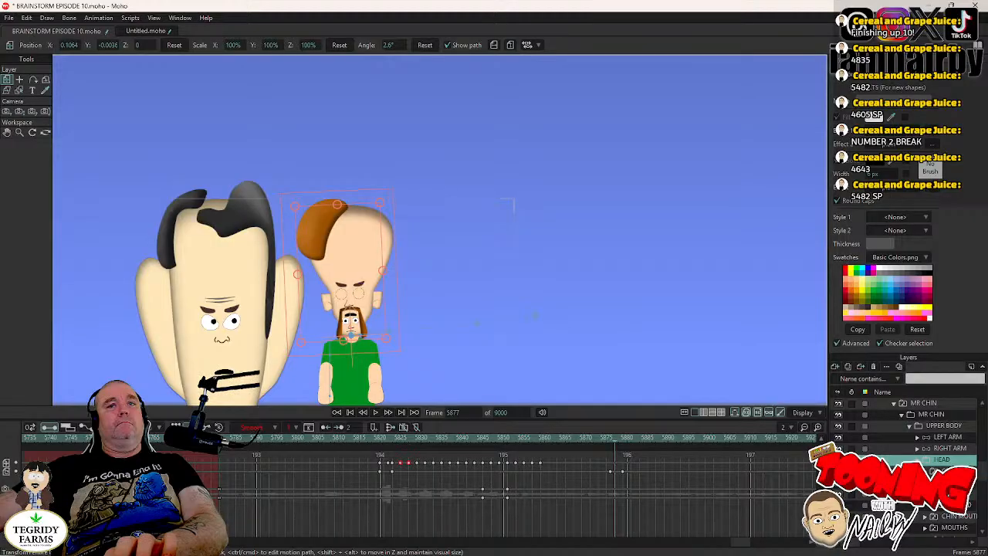
right_click(943, 494)
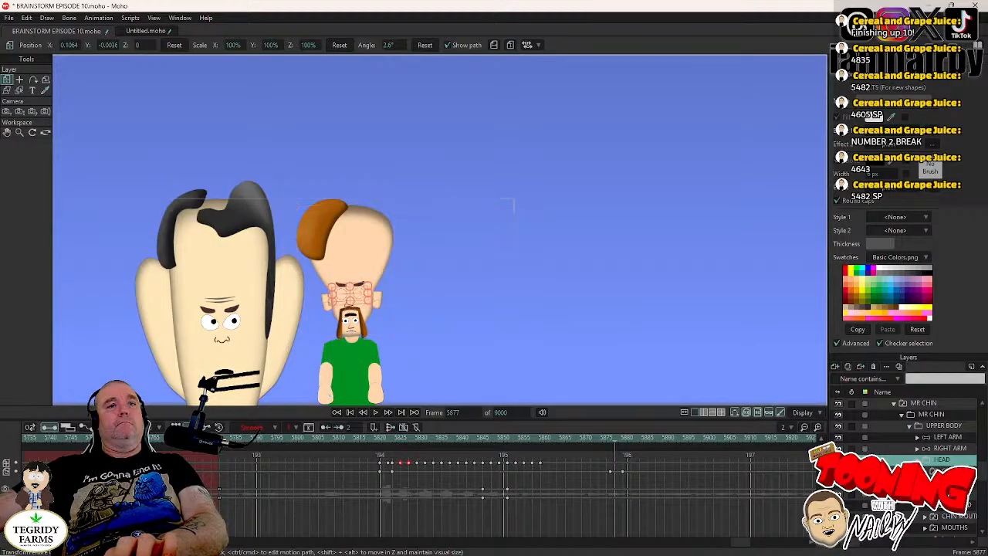
click(934, 465)
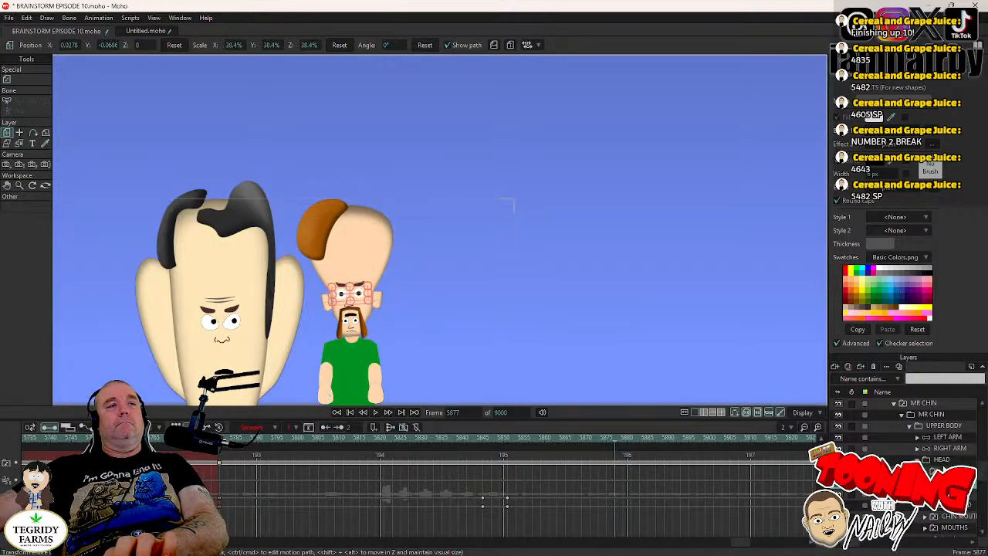
key(Right)
key(Right)
key(Left)
key(Left)
key(Left)
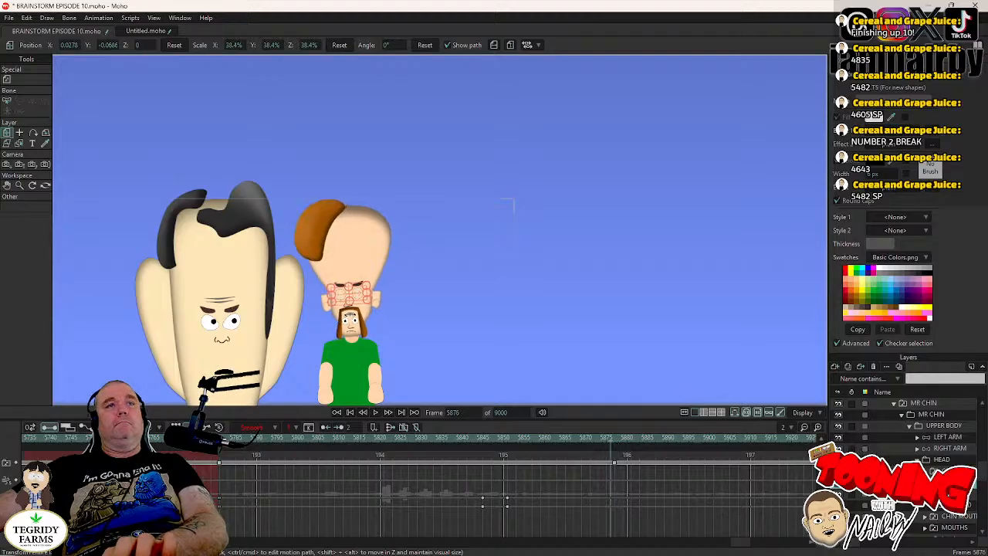
- At frame 5876, move both of MR CHIN's pupils slightly left and down so he glances towards DR TORSO
click(944, 493)
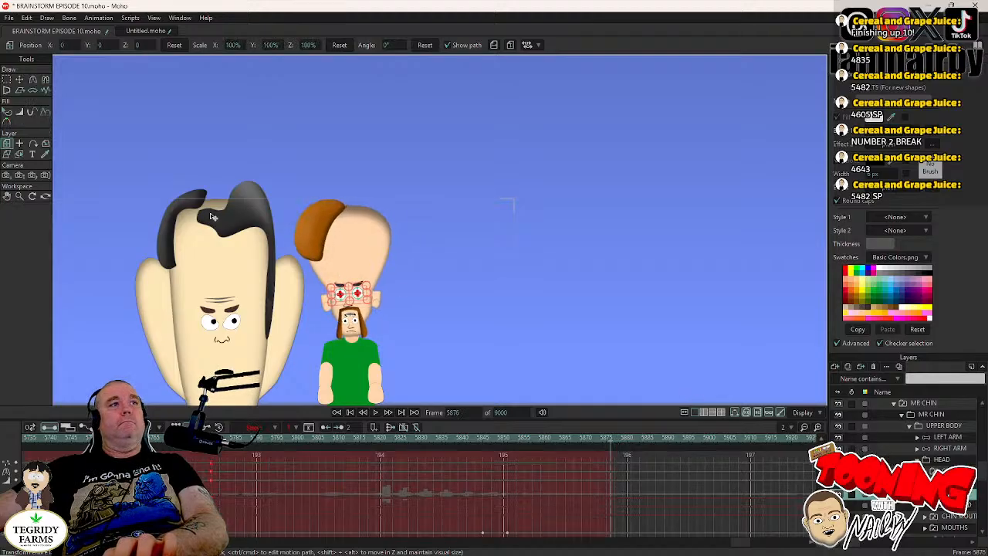
click(23, 82)
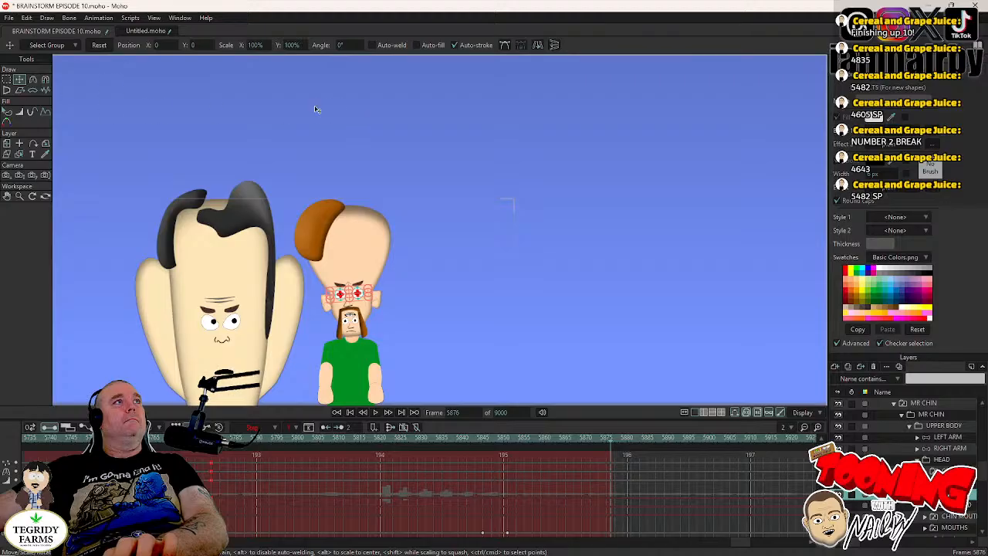
scroll(378, 231, up, 3)
drag(406, 264, 424, 173)
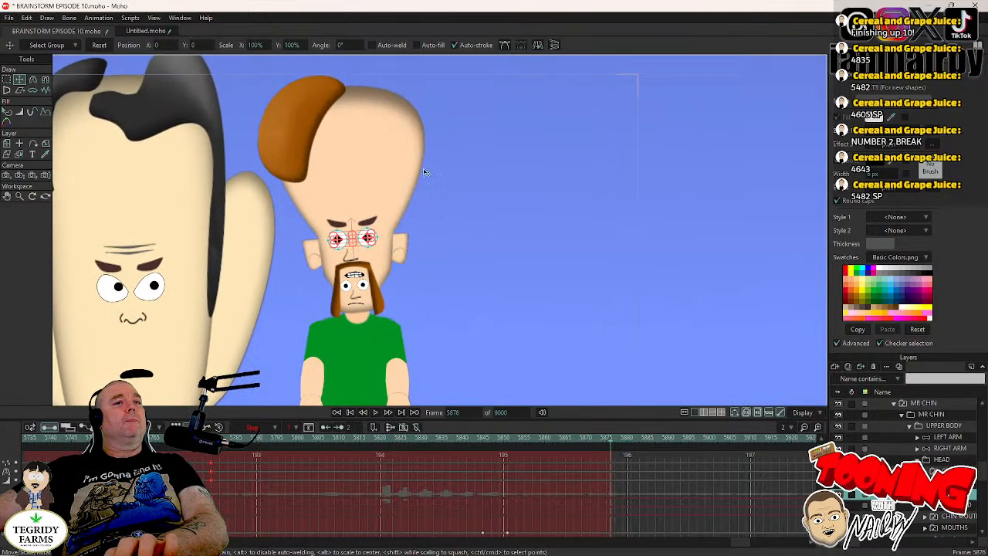
scroll(286, 294, up, 2)
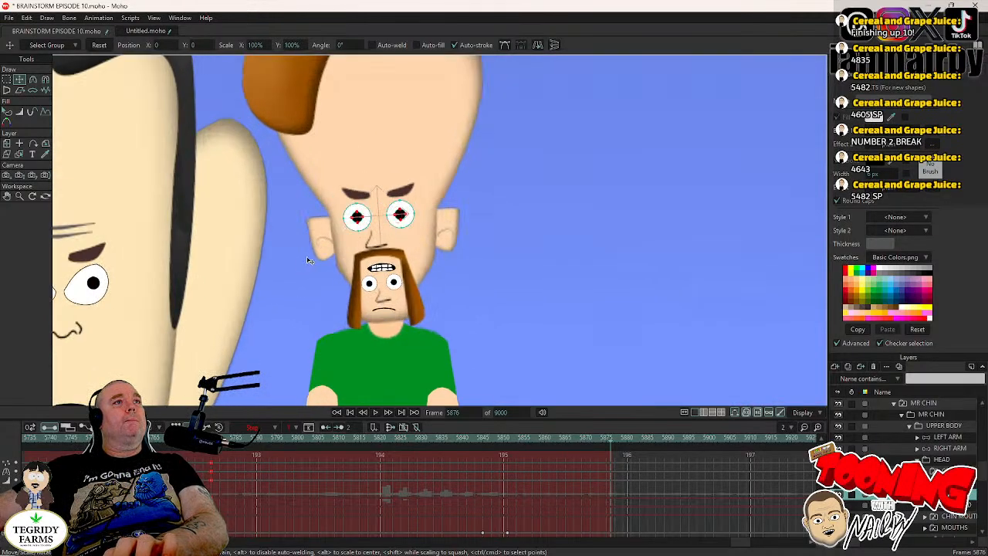
drag(305, 261, 303, 263)
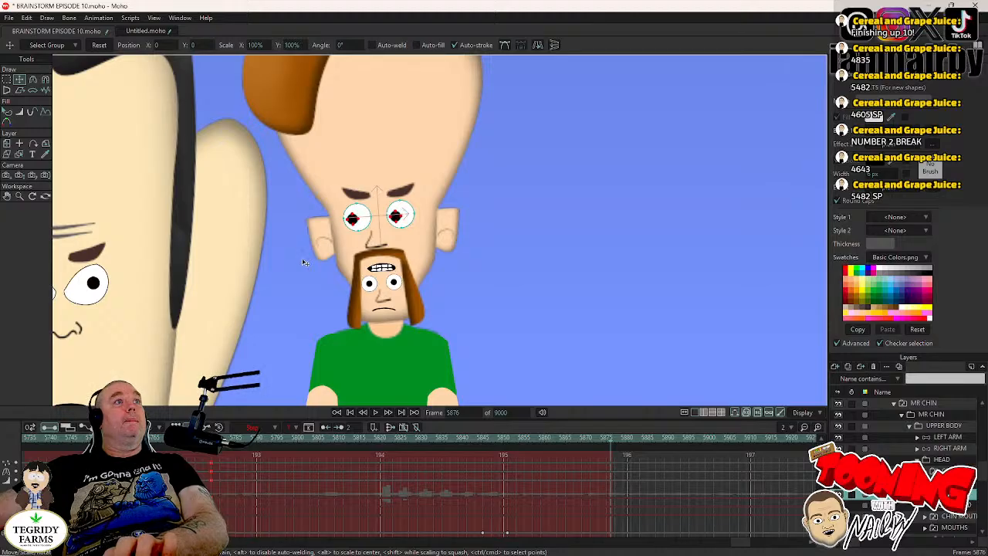
- Change the interpolation of the pupils' point keyframes at frame 5876
drag(621, 460, 610, 483)
right_click(610, 485)
click(640, 460)
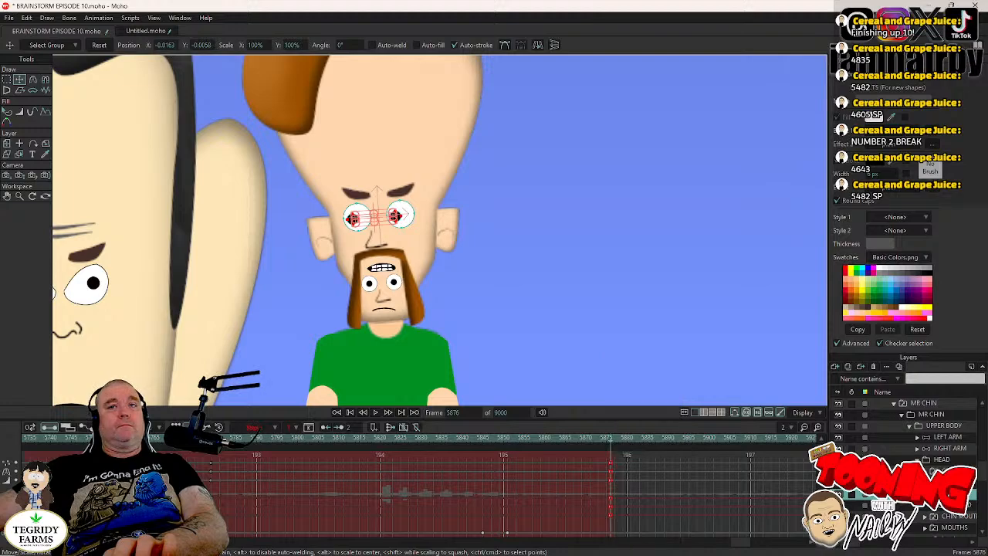
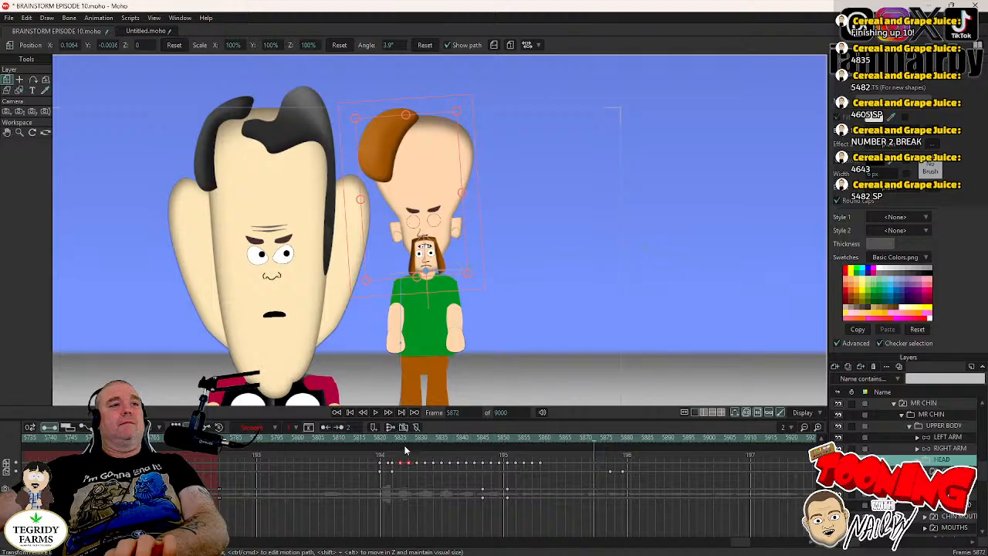
- Play the scene from frame 5820 and step through frames 5875 to 5882 to check MR CHIN's blink, glance and head turn
click(388, 440)
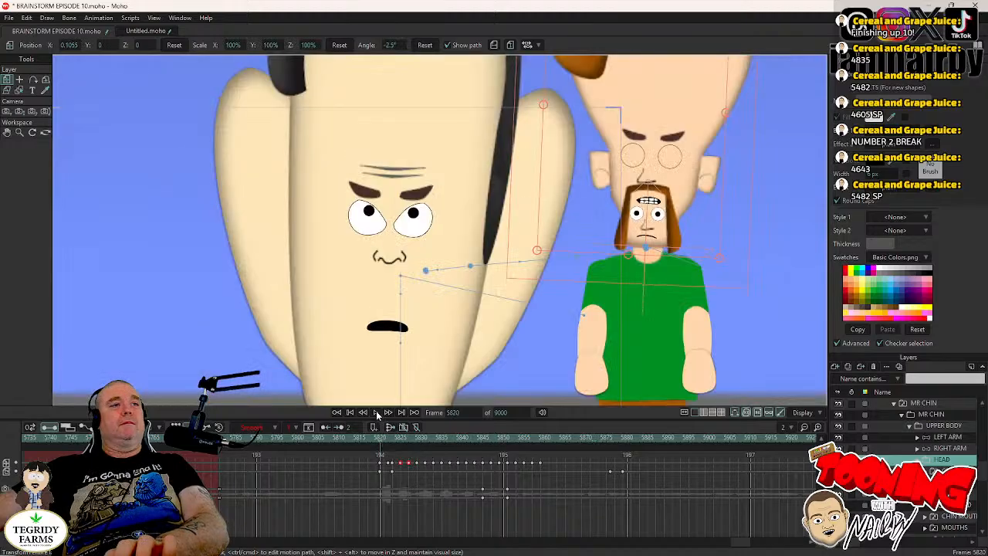
click(378, 415)
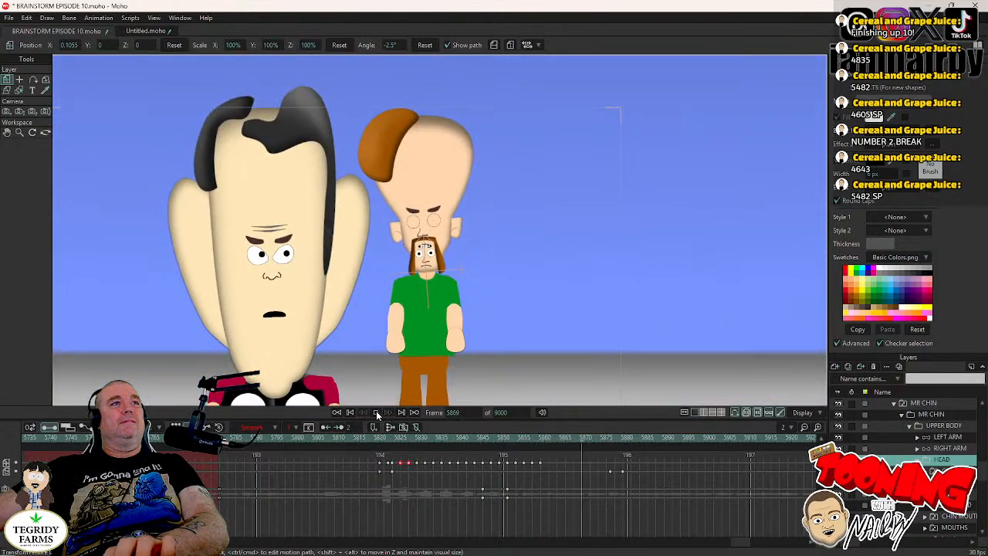
click(615, 437)
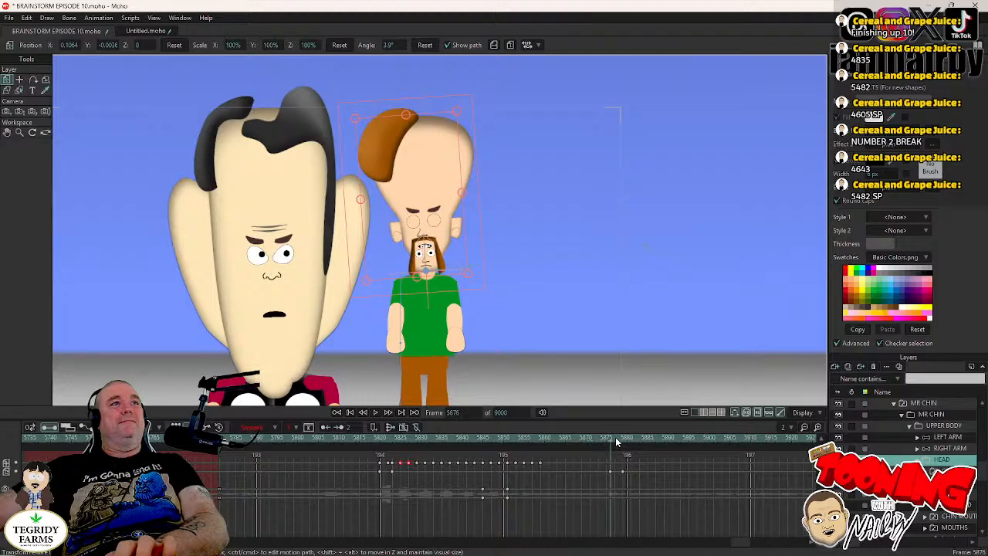
key(Right)
key(Right)
key(Right)
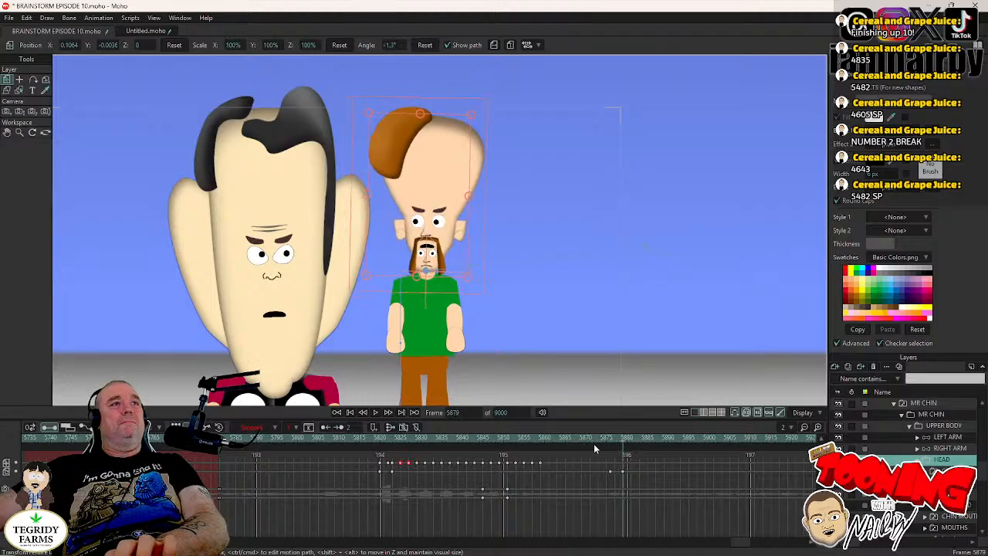
key(Right)
key(Right)
key(Right)
key(Right)
key(Right)
key(Left)
key(Left)
key(Left)
key(Left)
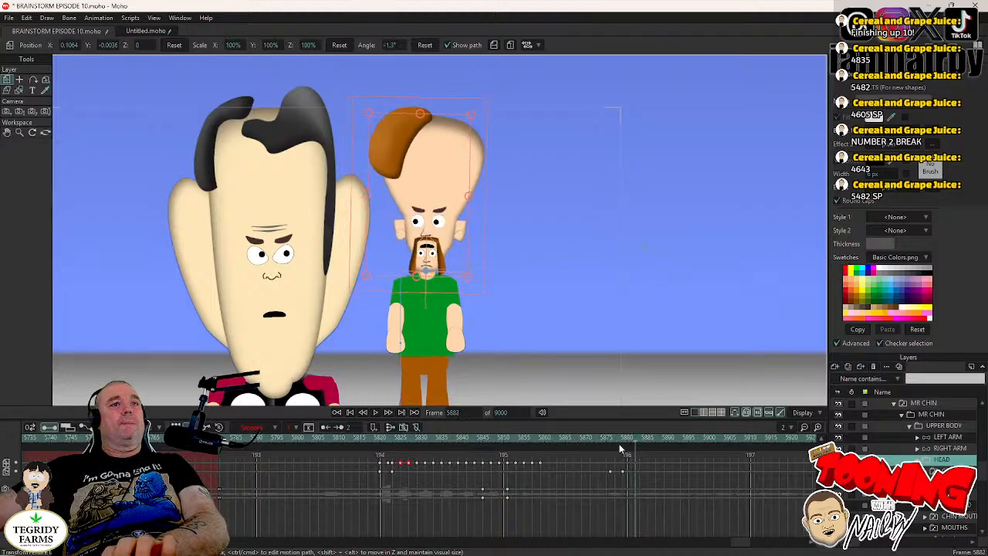
click(610, 445)
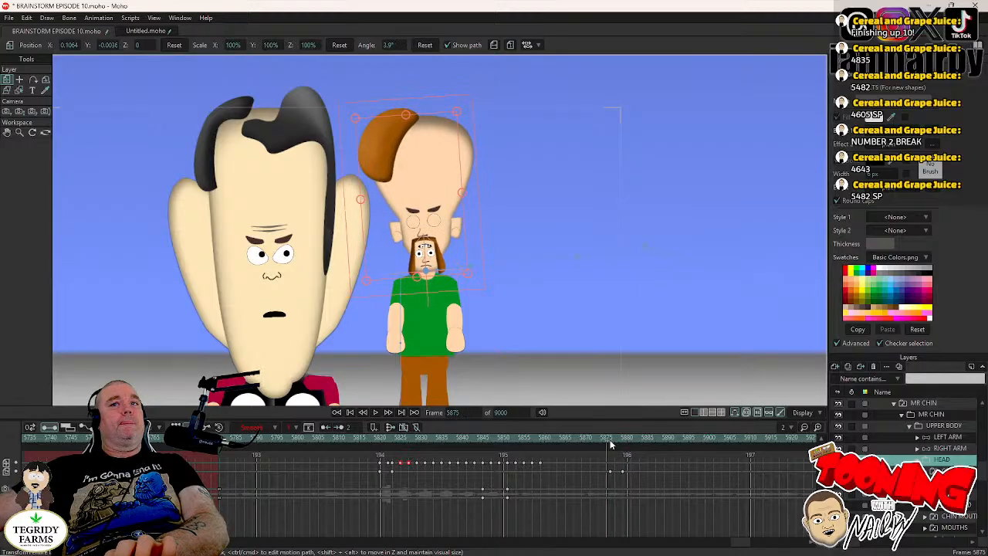
key(Right)
key(Right)
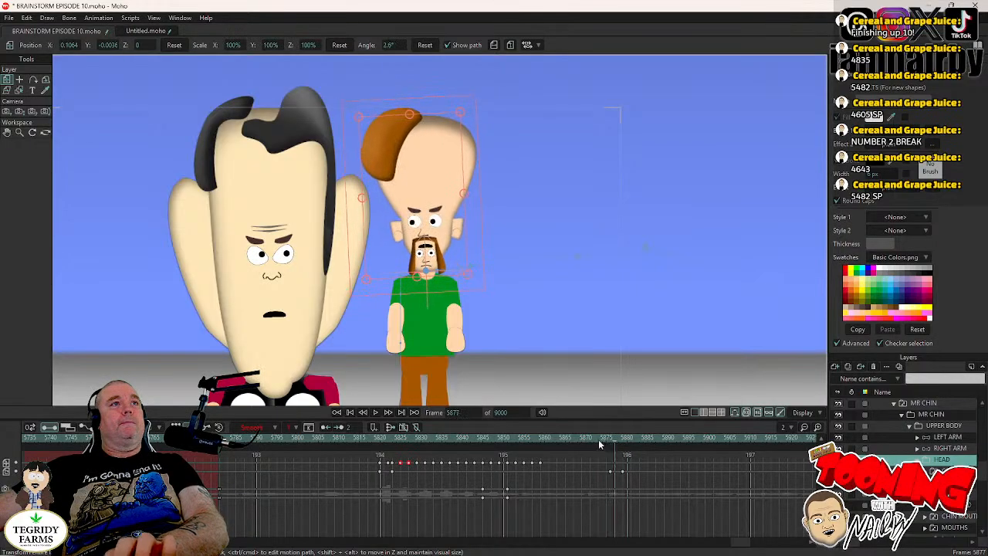
- Save the project and play the scene from frame 5841 to review both characters
click(467, 438)
key(ctrl+s)
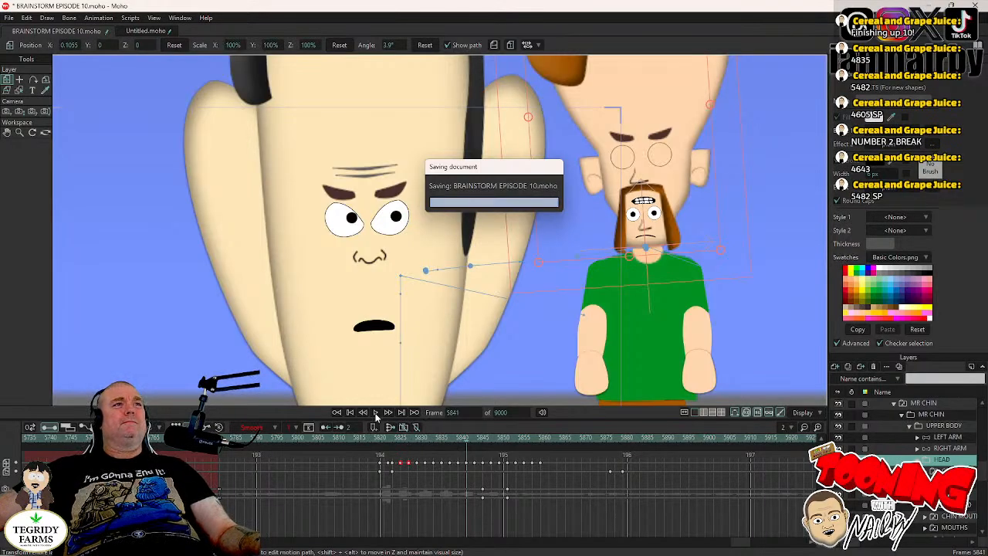
drag(368, 268, 439, 226)
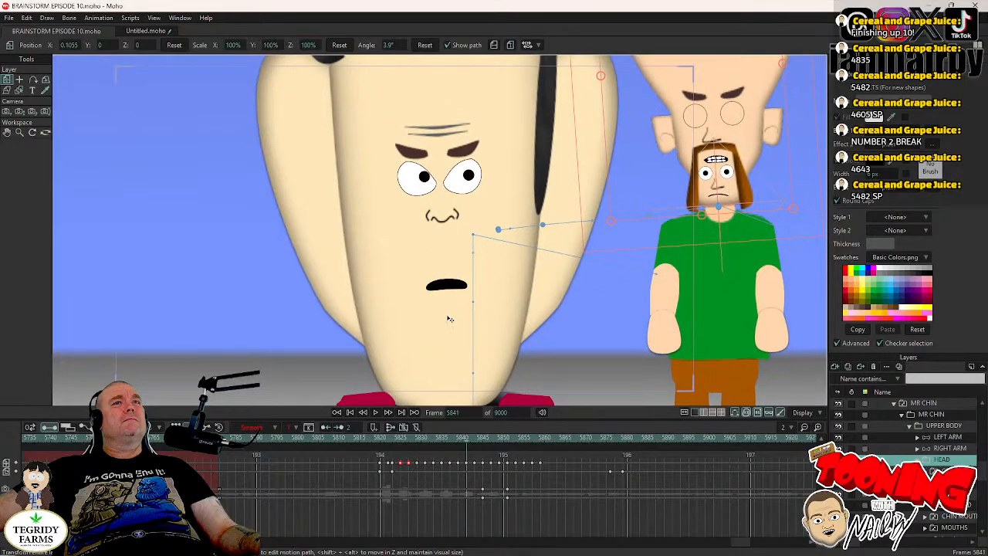
click(376, 413)
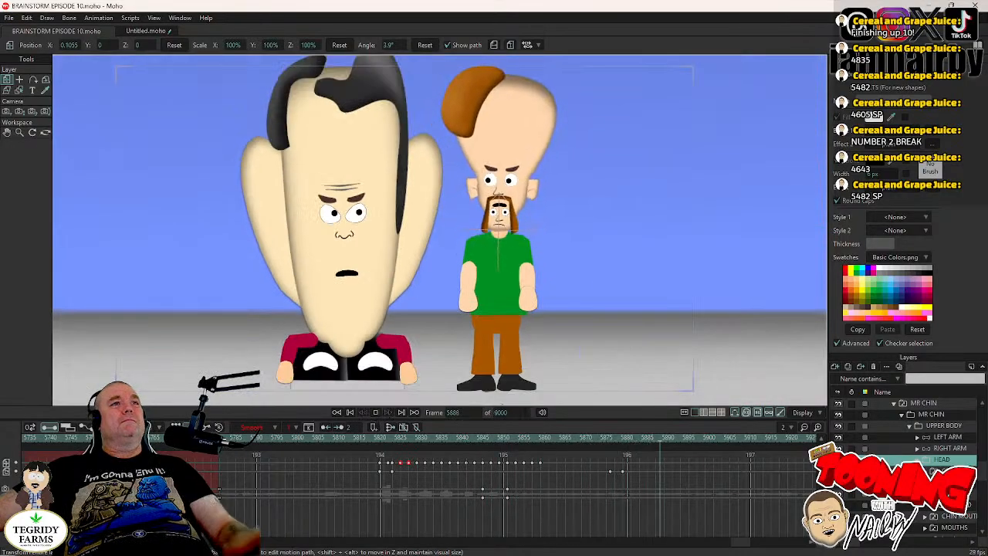
- At frame 5859, switch MR CHIN's MOUTHS layer from CDEJNSTXYZ to another mouth drawing
click(539, 438)
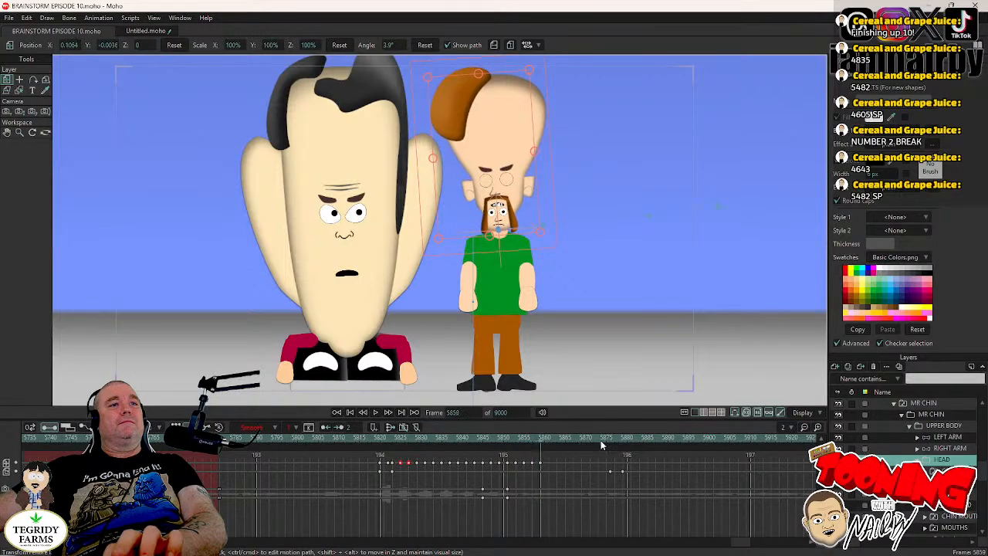
key(Right)
key(Right)
key(Right)
key(Left)
key(Left)
key(Left)
key(Left)
key(Right)
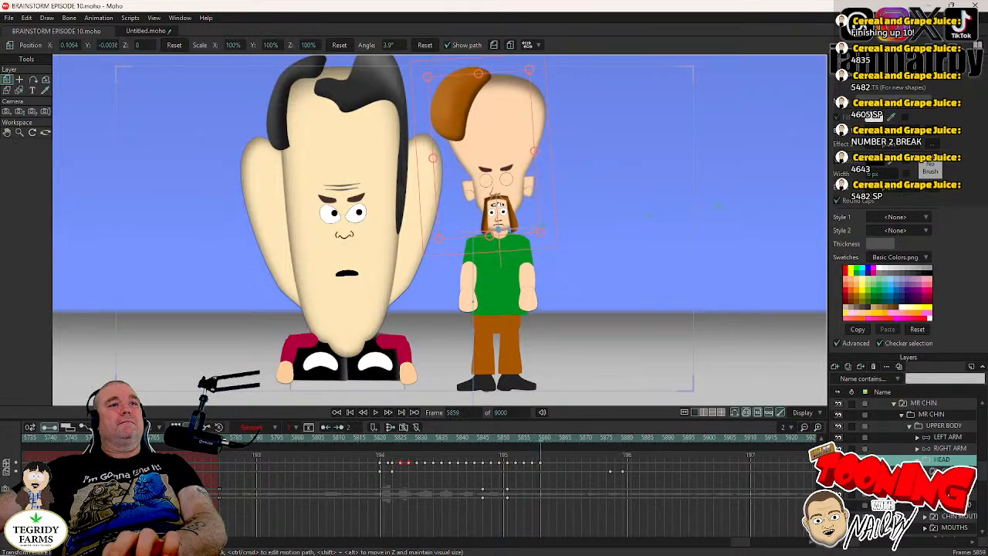
scroll(908, 465, down, 2)
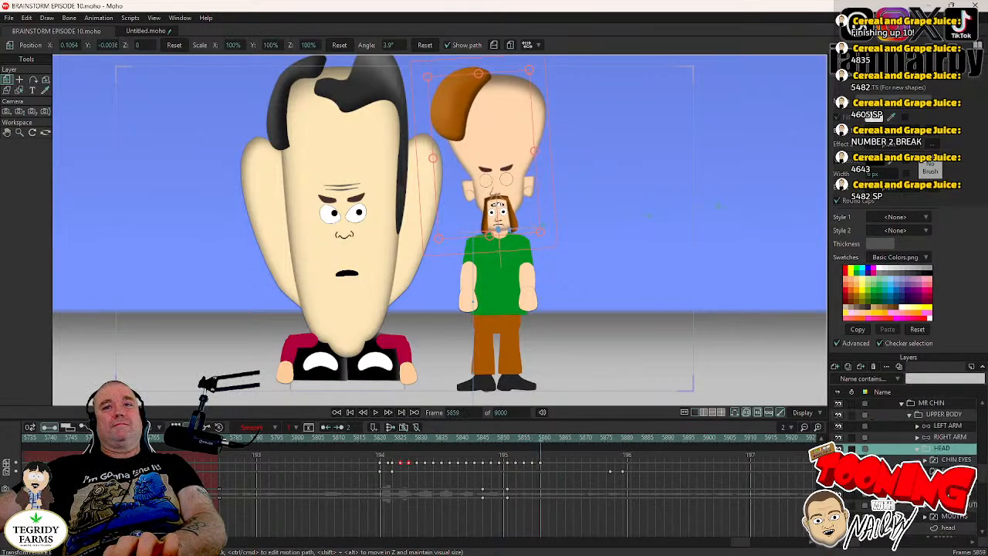
right_click(911, 506)
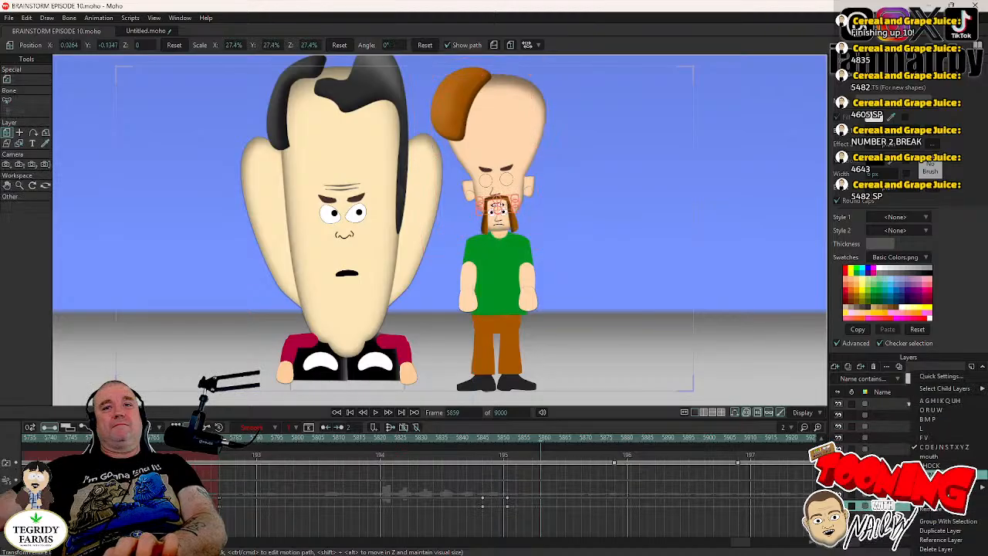
click(933, 474)
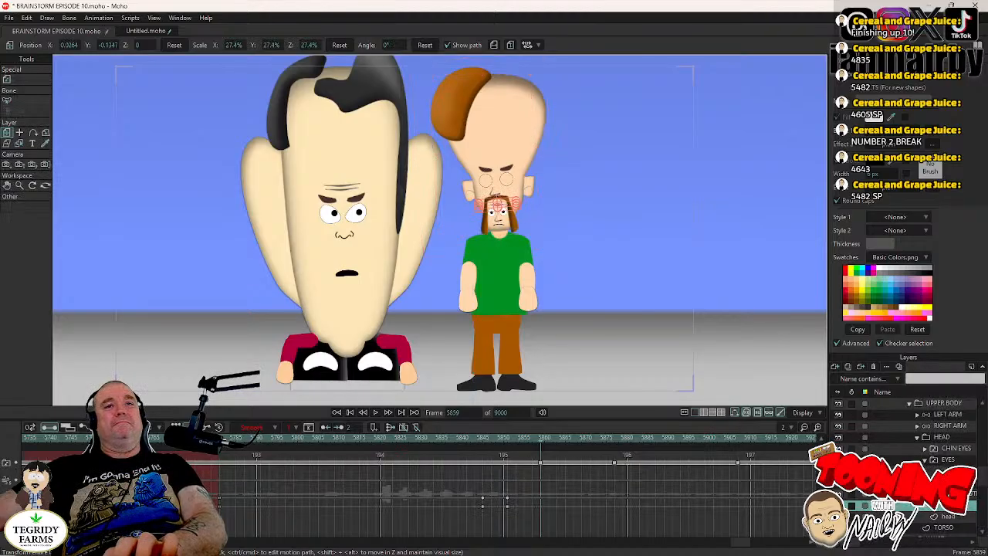
- Play from frame 5859 and step through frames 5875 to 5886 to examine MR CHIN's mouth timing against his blink
key(Right)
key(Right)
key(Left)
key(Left)
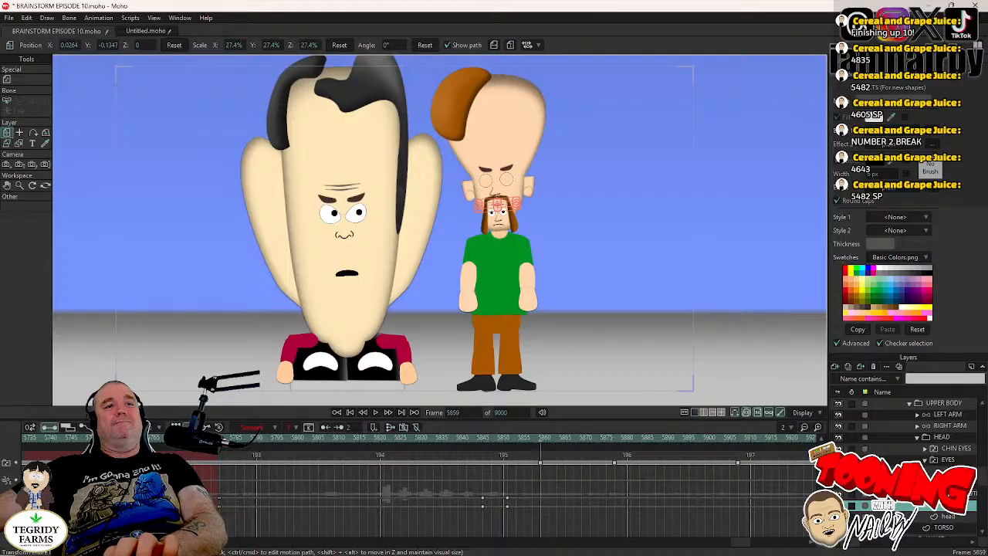
click(375, 413)
click(375, 413)
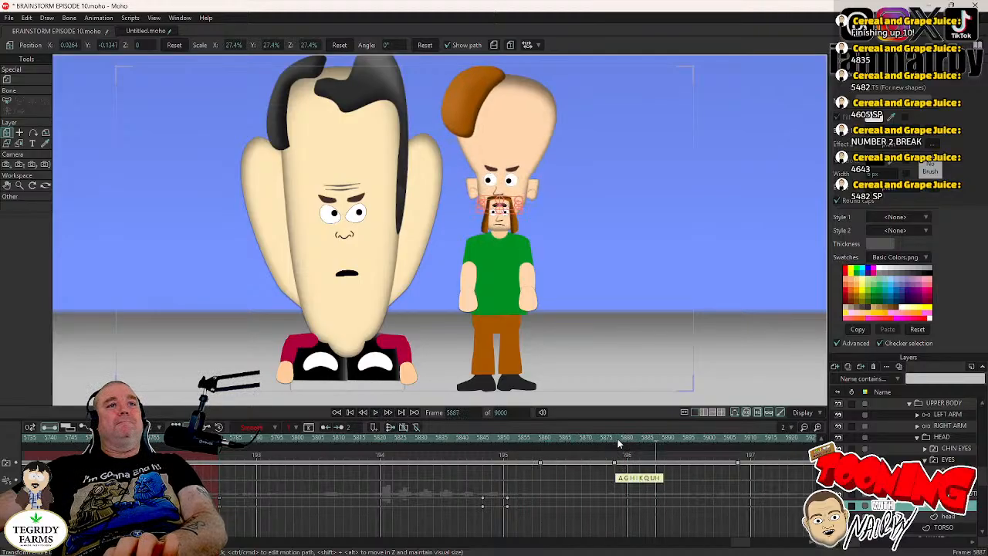
click(616, 439)
key(Left)
key(Left)
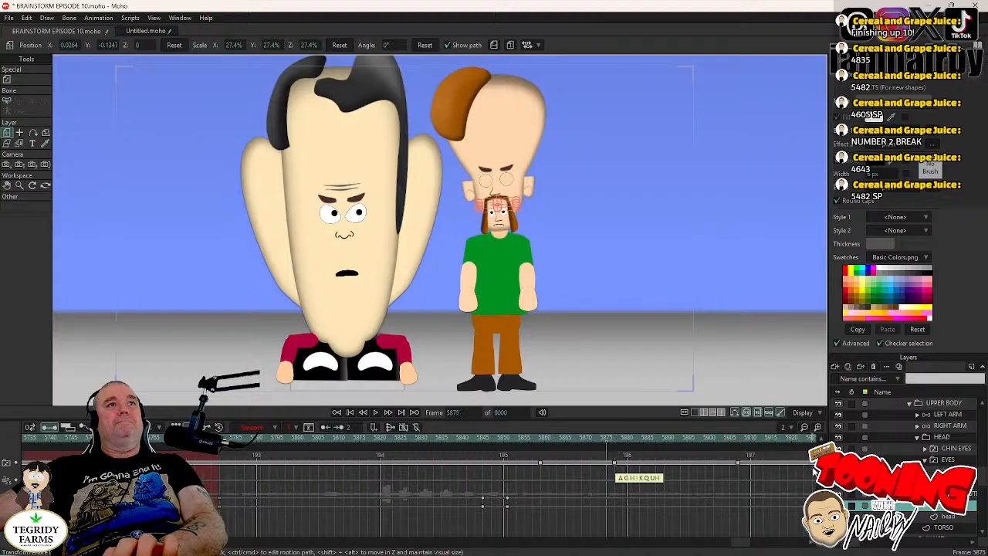
key(Right)
key(Right)
key(Right)
key(Right)
key(Right)
key(Right)
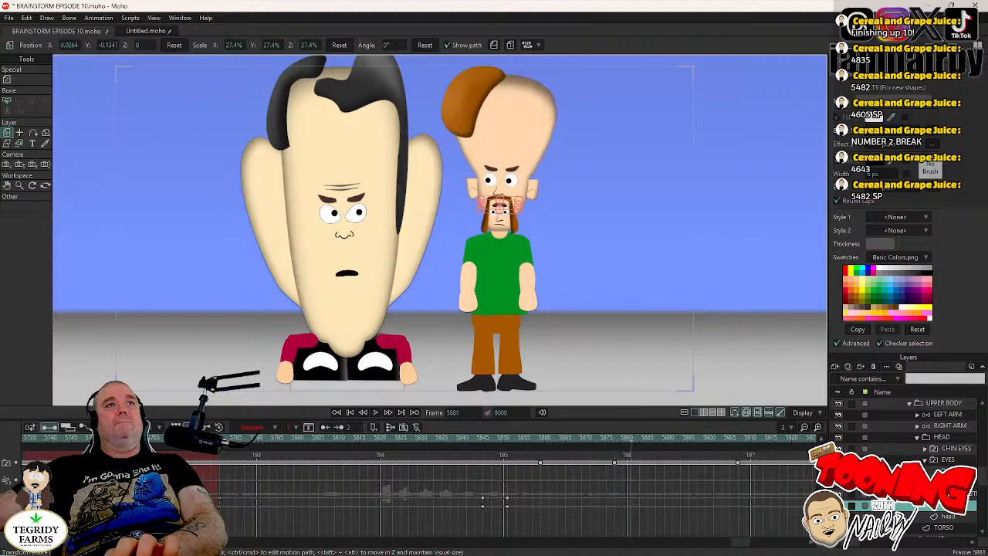
key(Right)
key(Right)
key(Right)
key(Right)
key(Right)
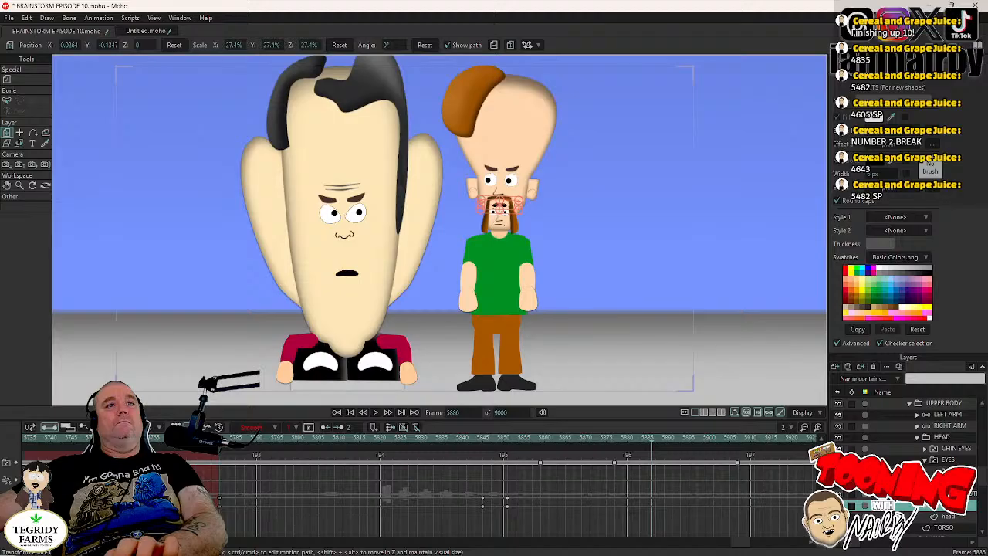
key(Left)
key(Left)
key(Left)
key(Left)
key(Left)
key(Left)
key(Left)
key(Left)
key(Left)
key(Left)
key(Left)
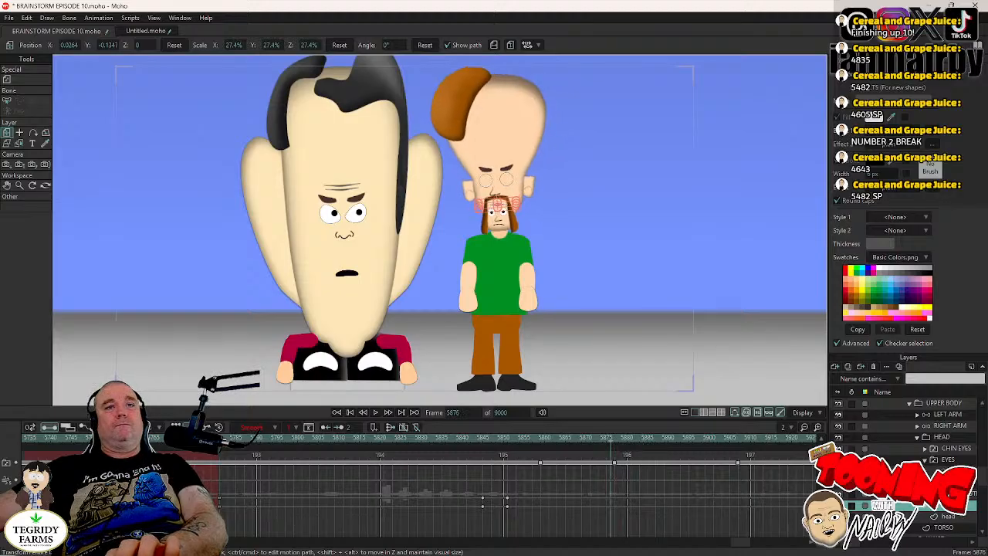
- At frame 5877, switch MR CHIN's MOUTHS layer to the BMP drawing and play the scene from frame 5855
key(Right)
right_click(944, 507)
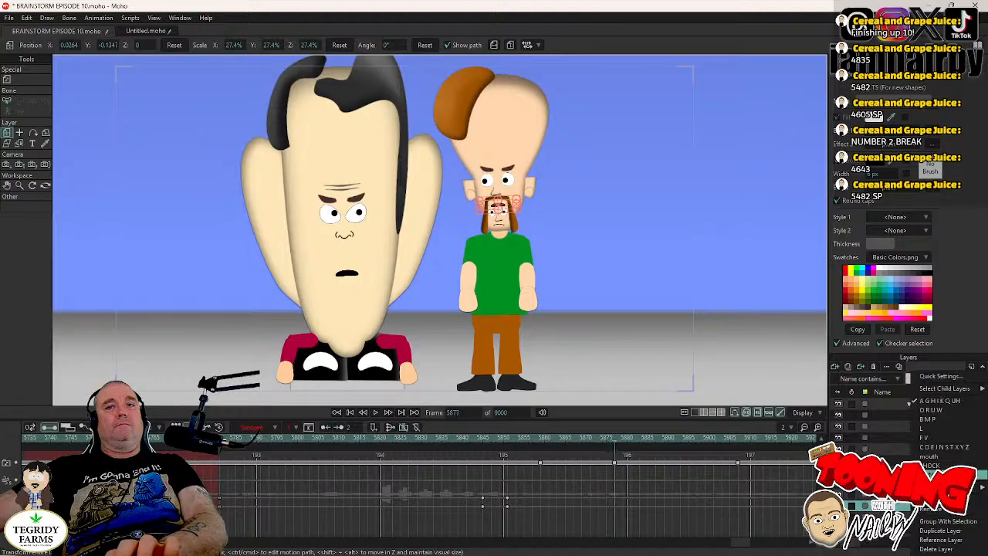
click(925, 420)
key(Right)
key(Right)
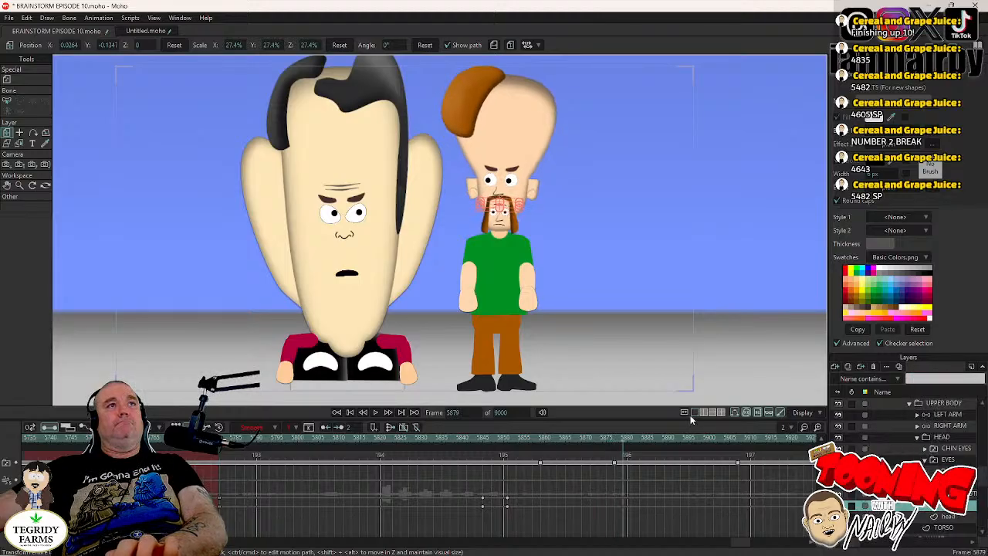
key(Right)
click(526, 447)
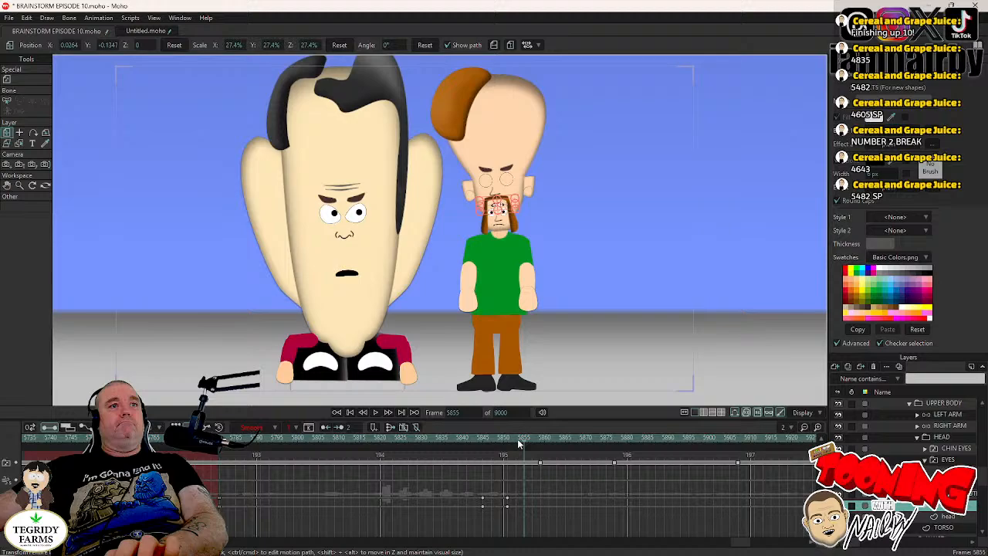
click(375, 413)
click(375, 415)
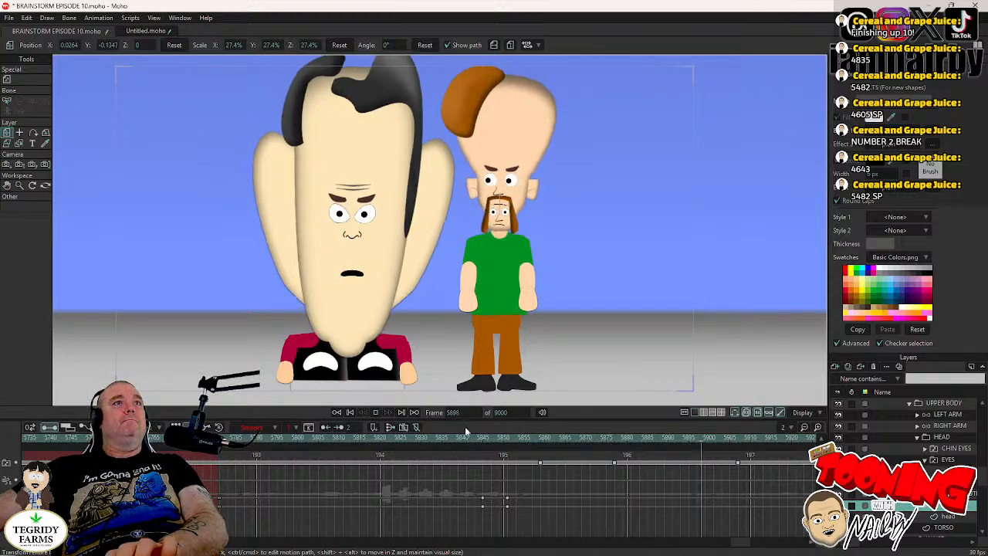
- At frame 5873, deselect all points on MR CHIN's head vector layer with the Transform Points tool active and save the project
click(611, 439)
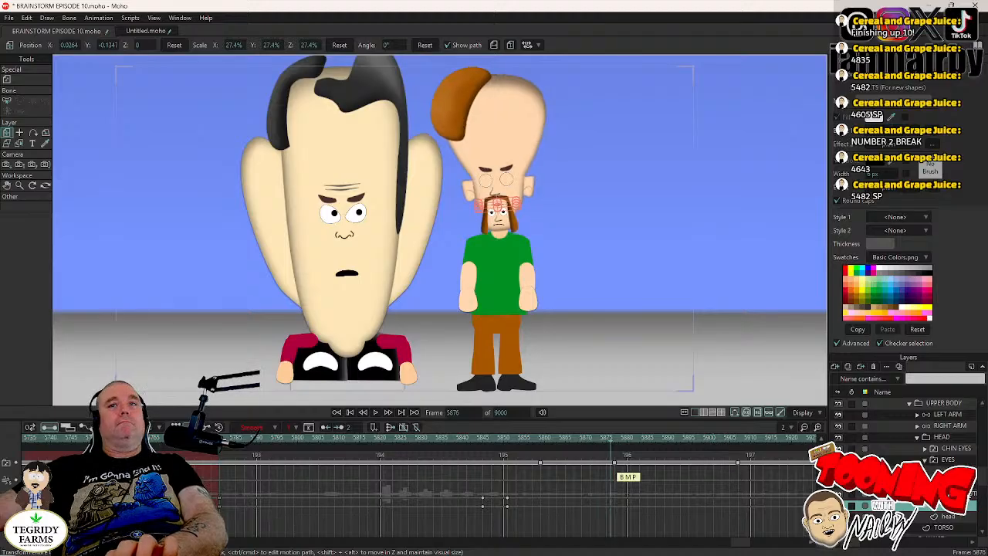
key(Left)
key(Left)
key(Left)
scroll(907, 467, down, 1)
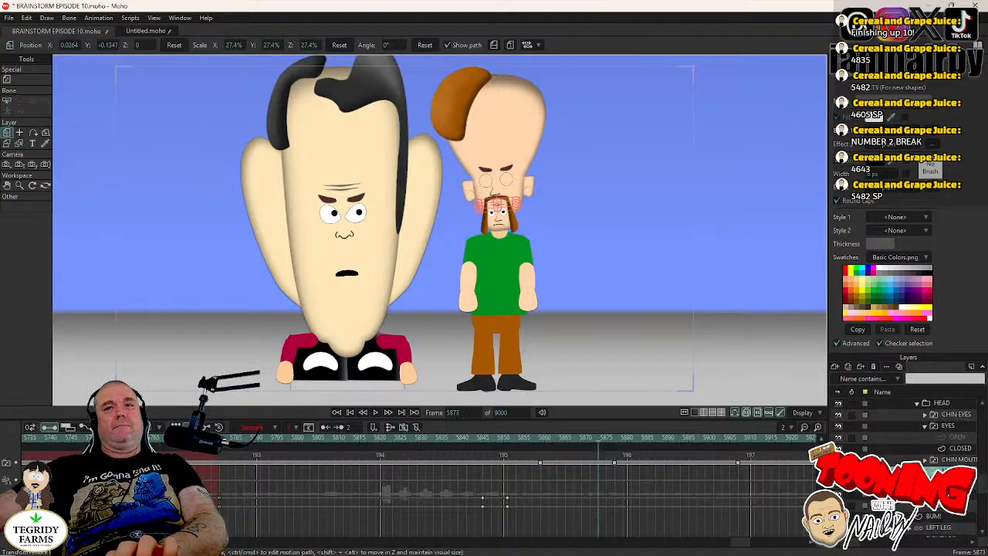
click(942, 482)
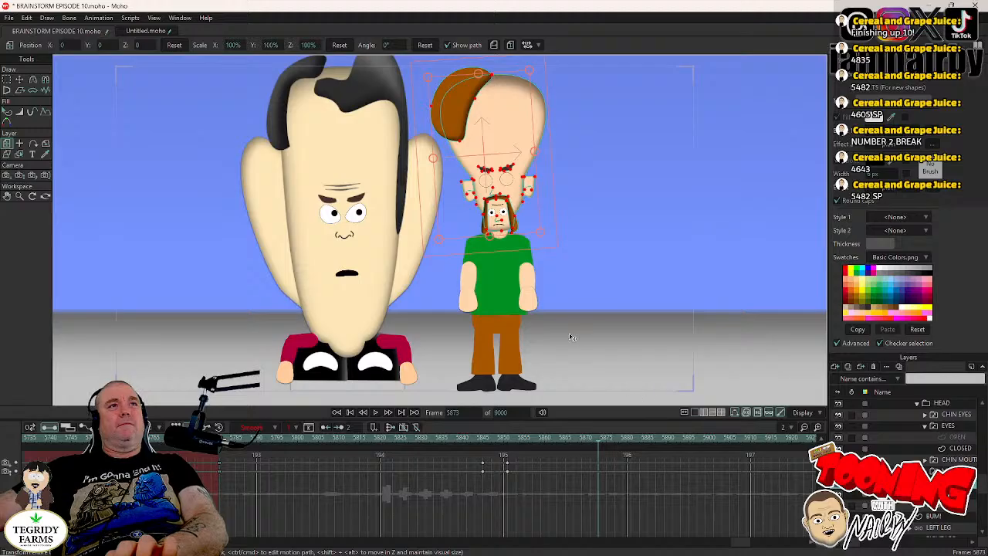
scroll(571, 337, up, 2)
click(20, 80)
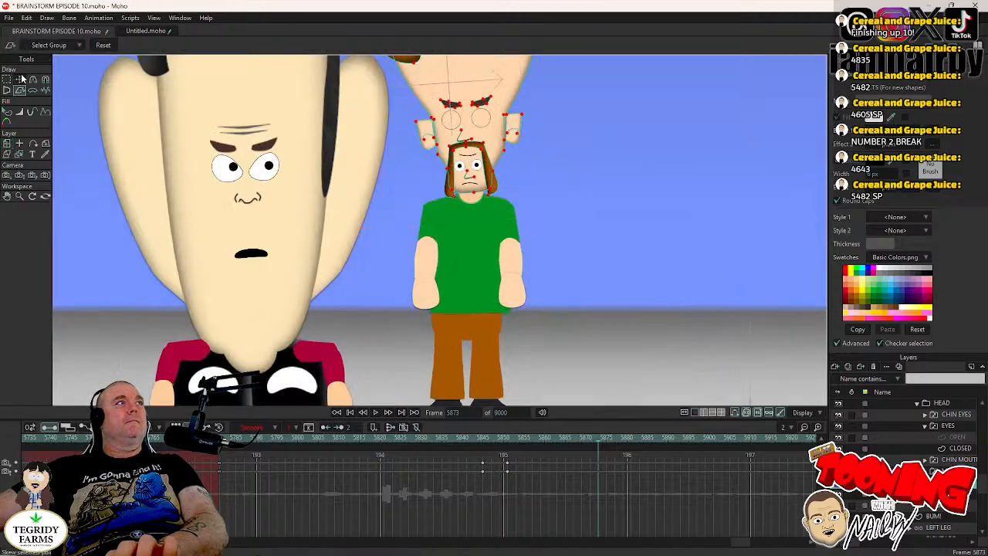
click(20, 79)
click(28, 17)
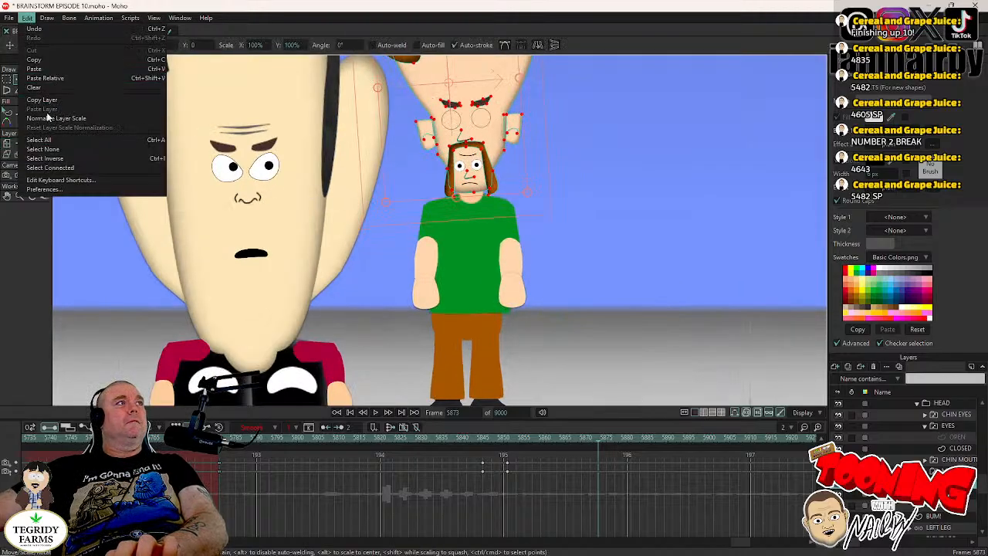
click(43, 149)
key(ctrl+s)
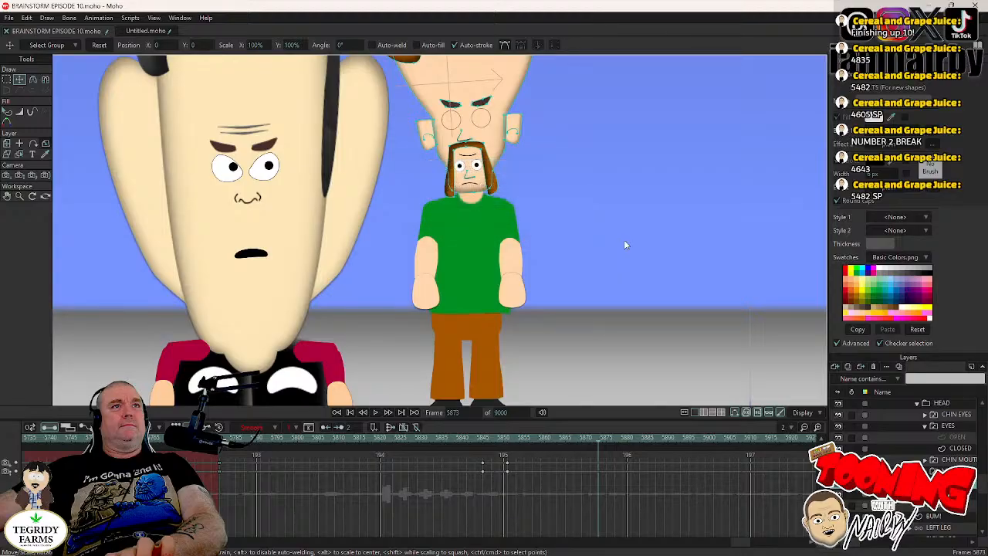
- Play the scene from frame 5842 and step around frame 5876 to examine MR CHIN's face up close
drag(521, 183, 517, 246)
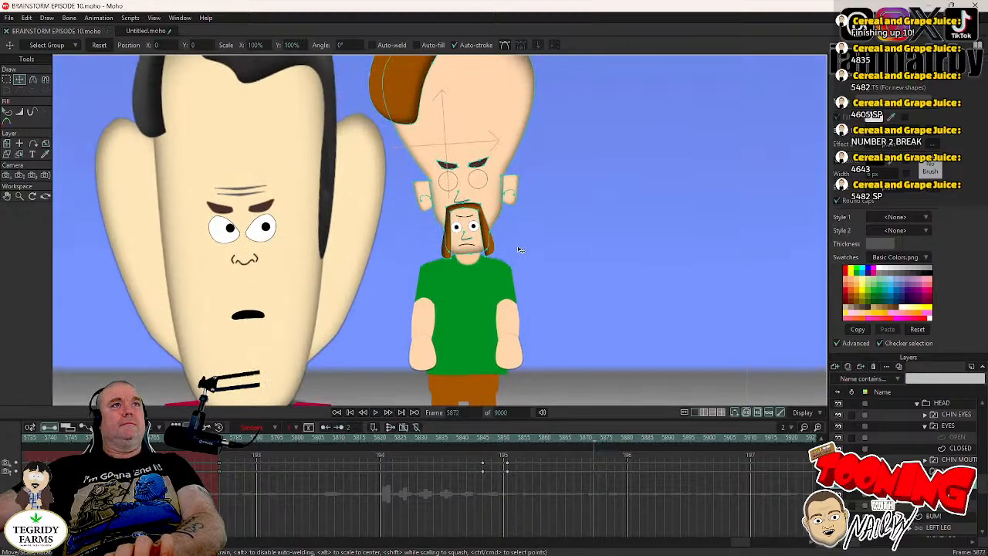
click(472, 438)
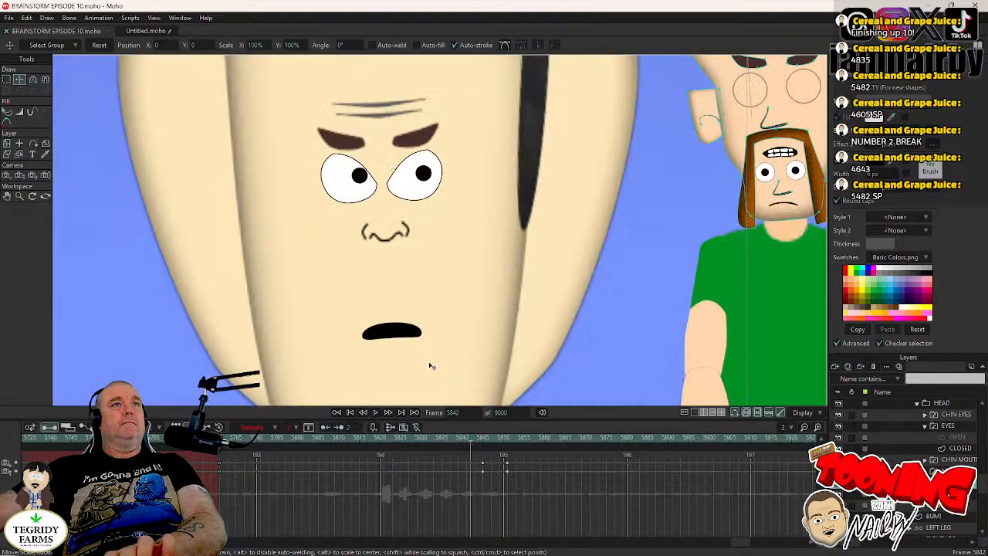
click(377, 411)
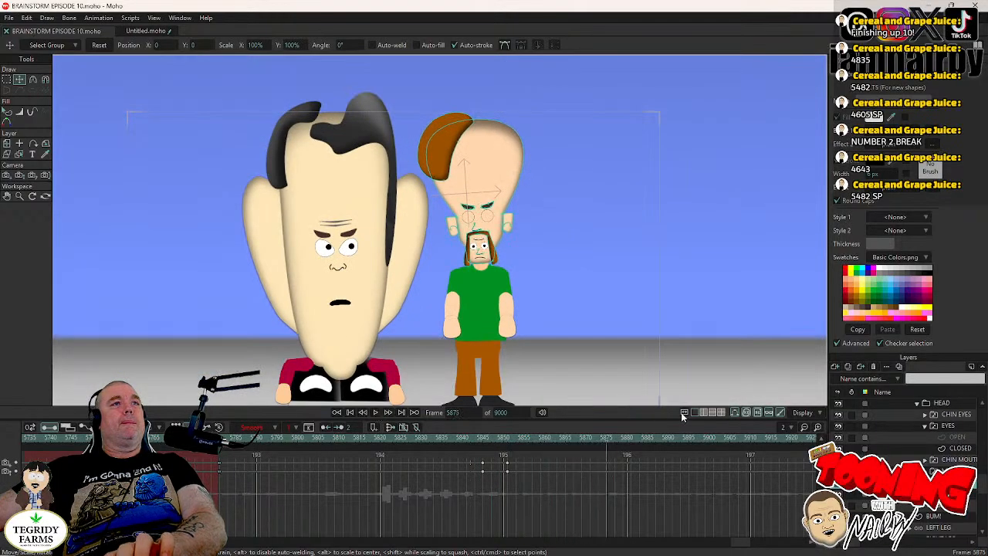
scroll(515, 248, up, 3)
key(Left)
key(Left)
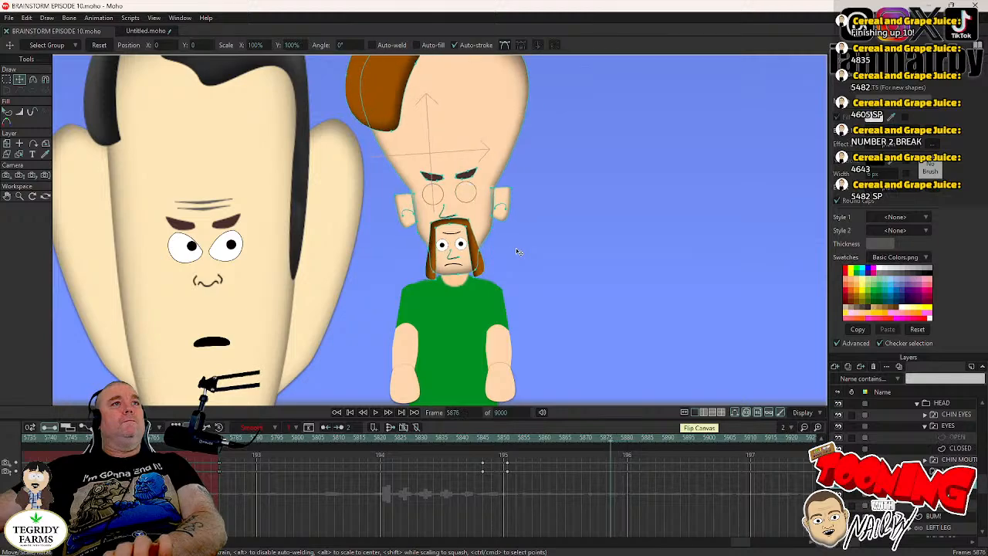
- At frame 5876, select MR CHIN's eyebrows with Transform Points to key their angry pose
key(Left)
key(Right)
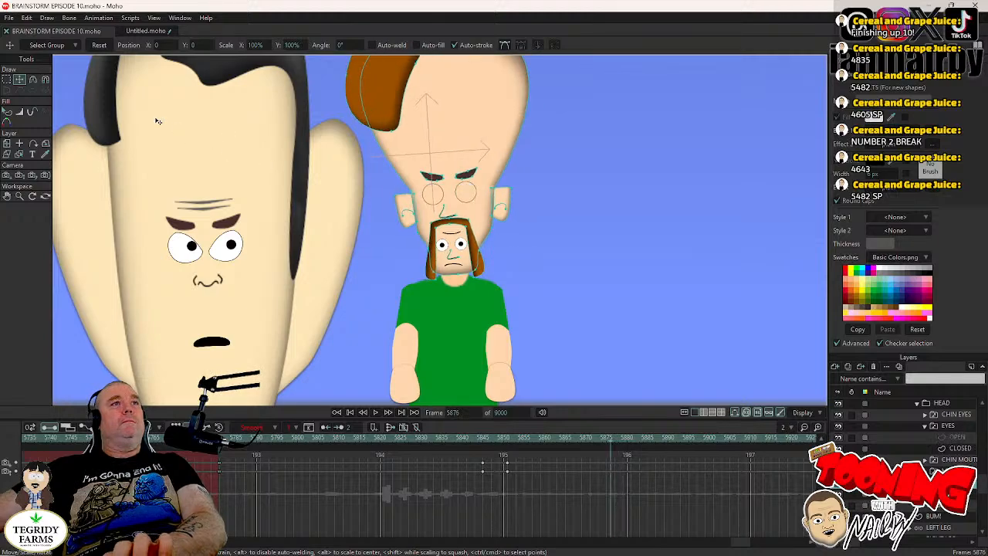
key(Right)
key(Left)
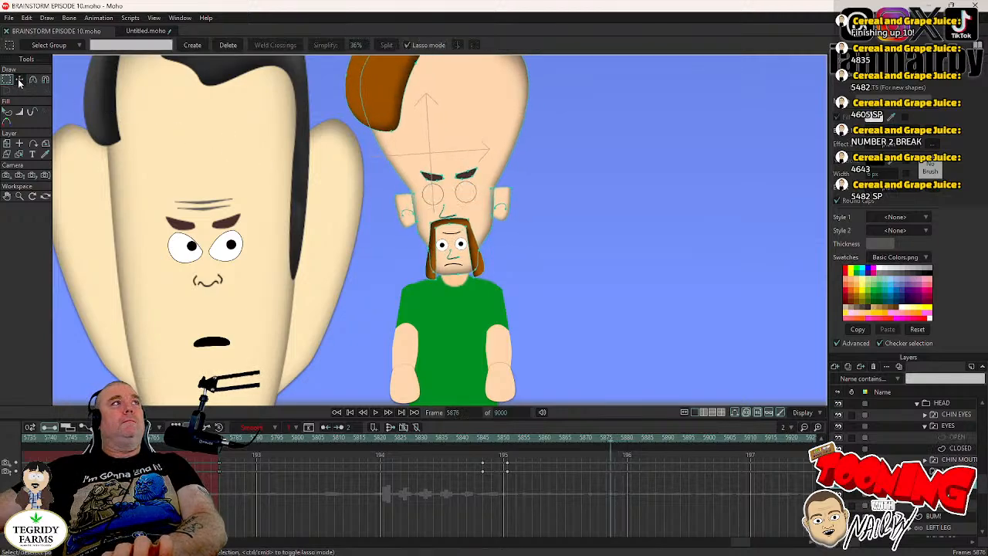
scroll(396, 185, up, 3)
scroll(495, 198, up, 2)
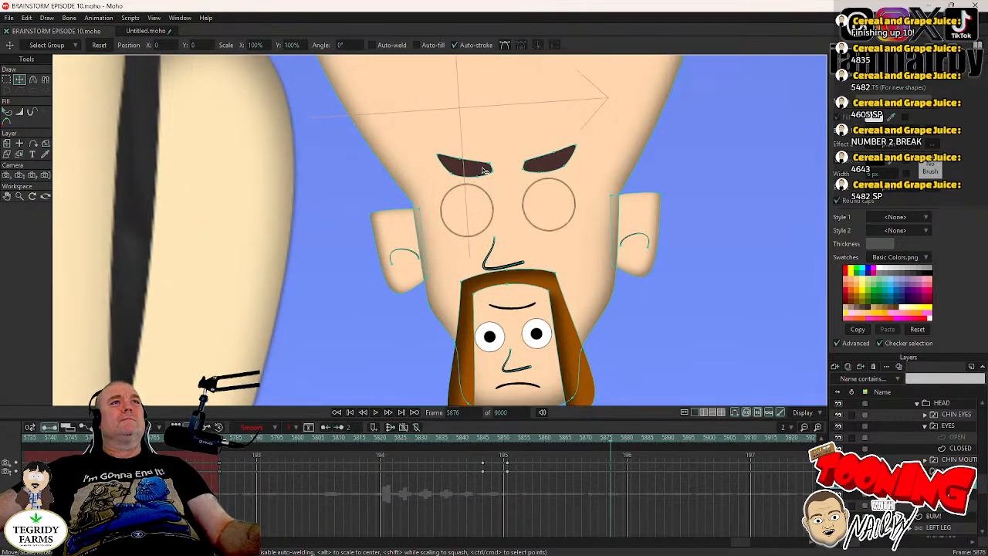
click(485, 169)
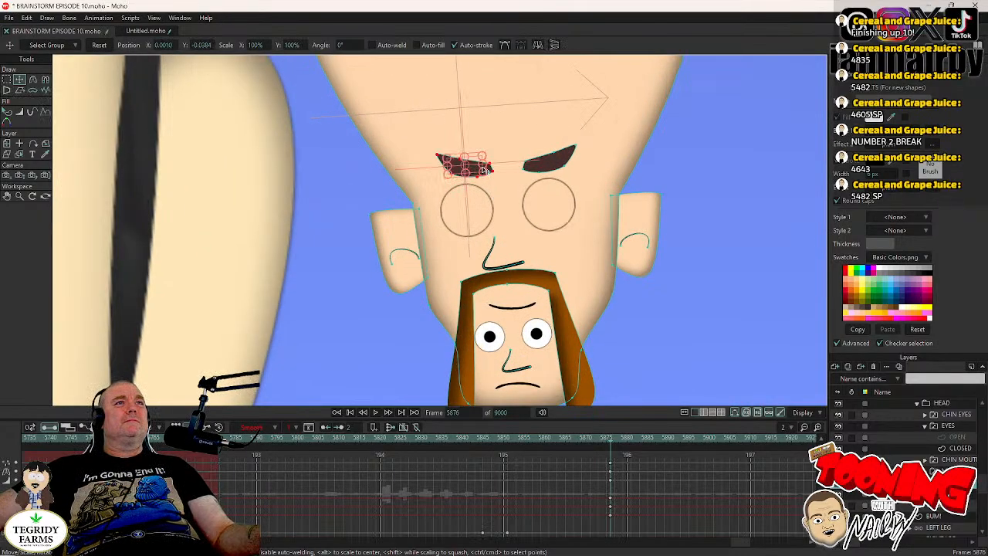
shift+click(545, 172)
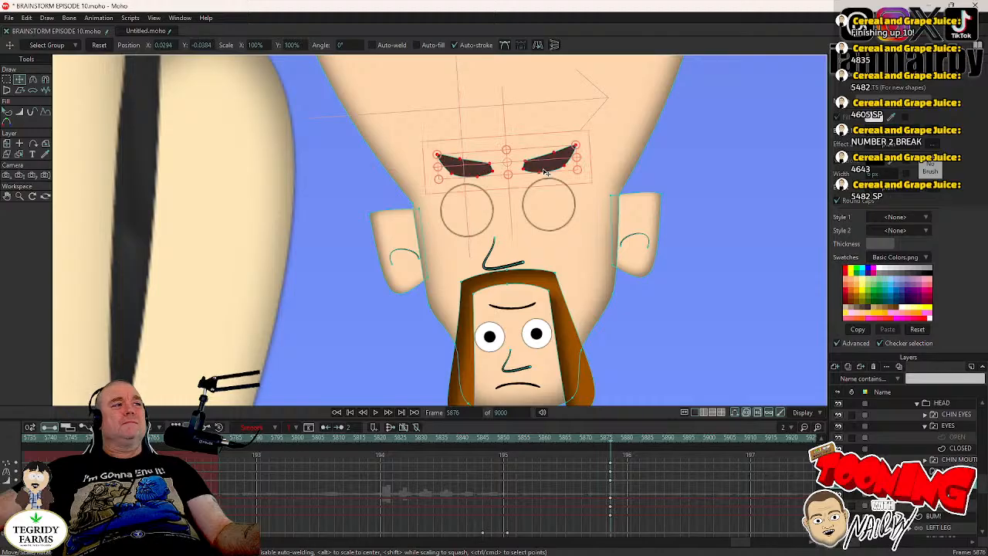
click(485, 171)
scroll(485, 170, up, 4)
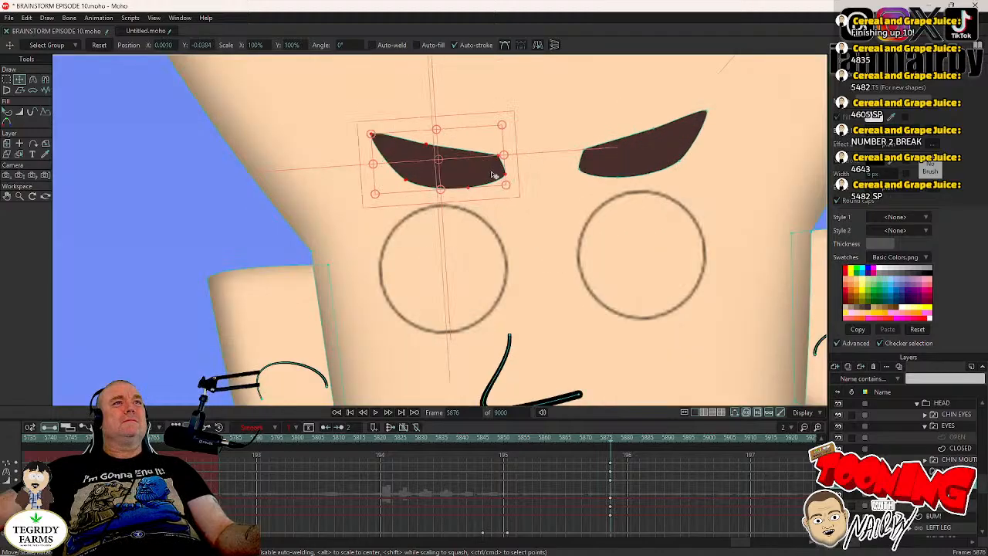
click(513, 177)
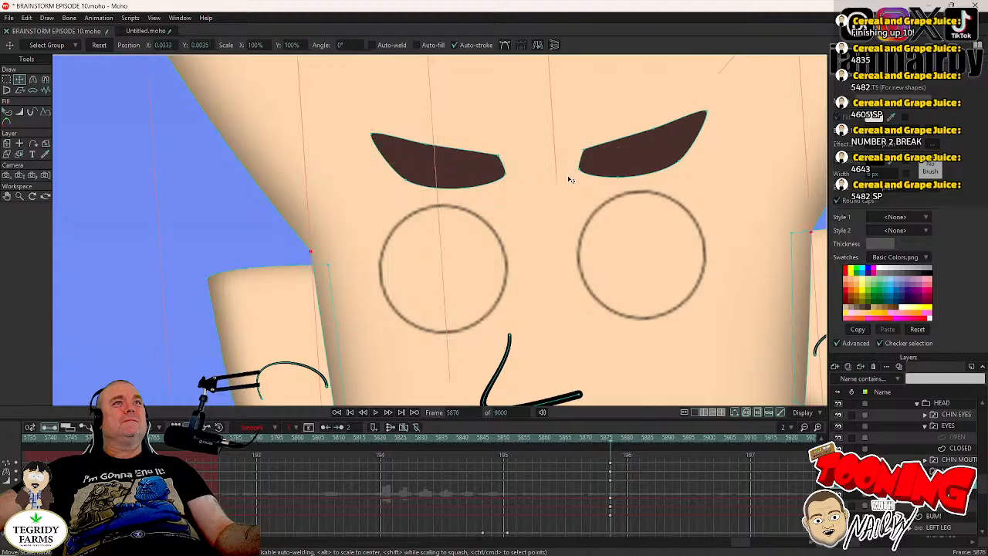
click(607, 170)
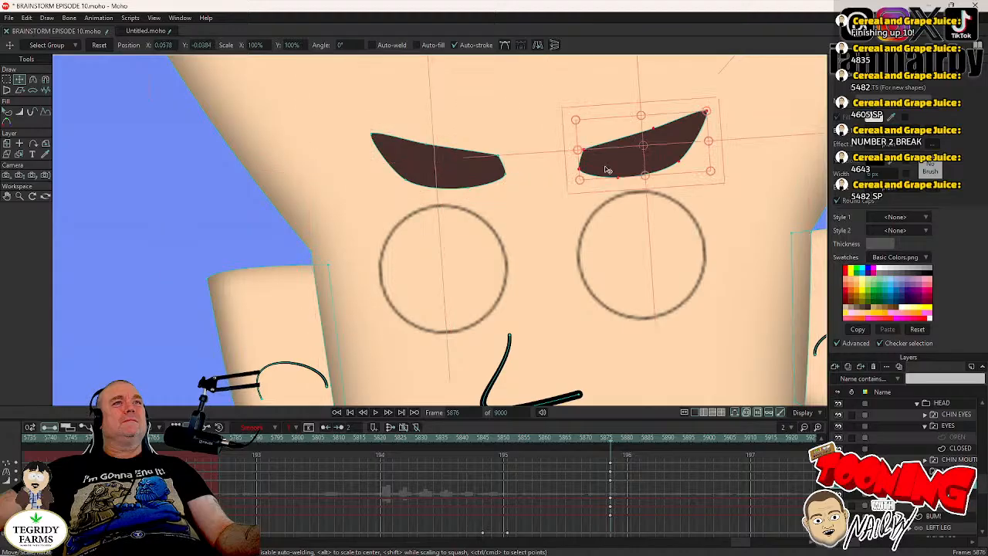
click(575, 193)
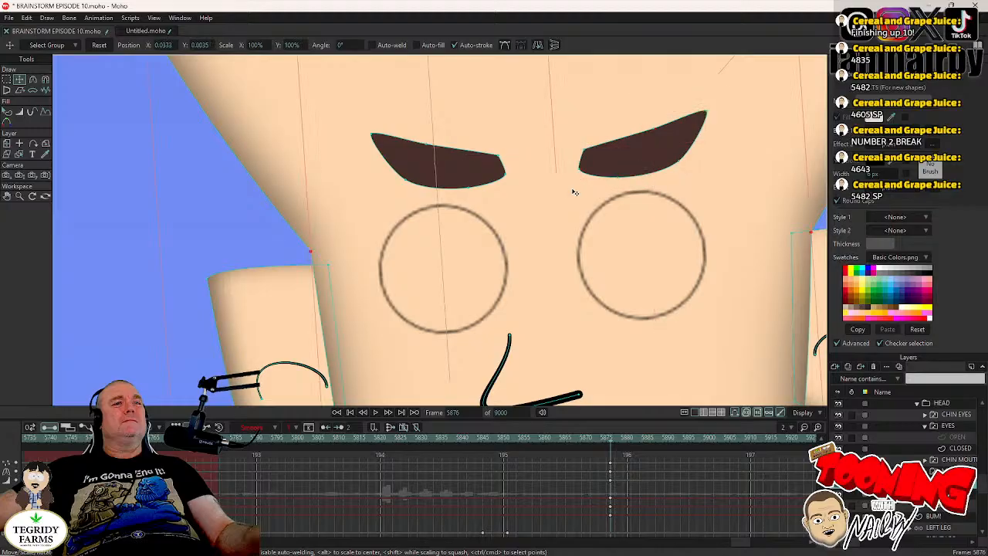
scroll(602, 229, down, 10)
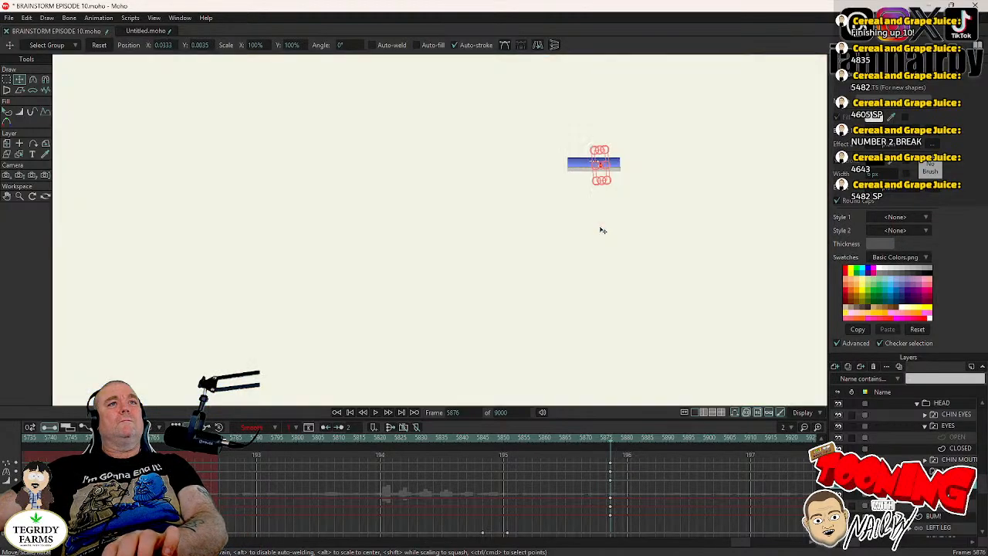
scroll(603, 146, up, 10)
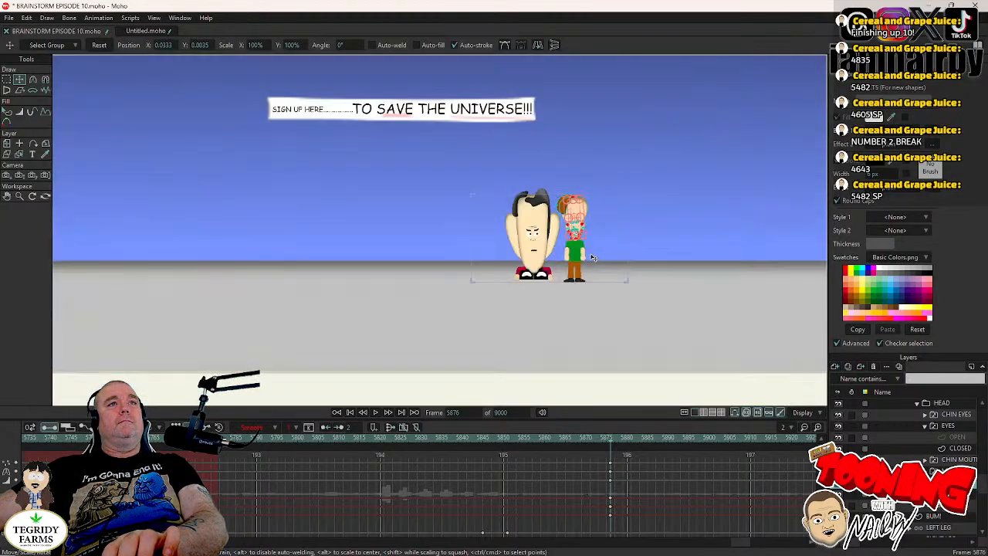
- At frame 5879, rotate the eyebrow nearest DR TORSO on MR CHIN's face so its inner end is raised
key(ctrl+Right)
key(ctrl+Right)
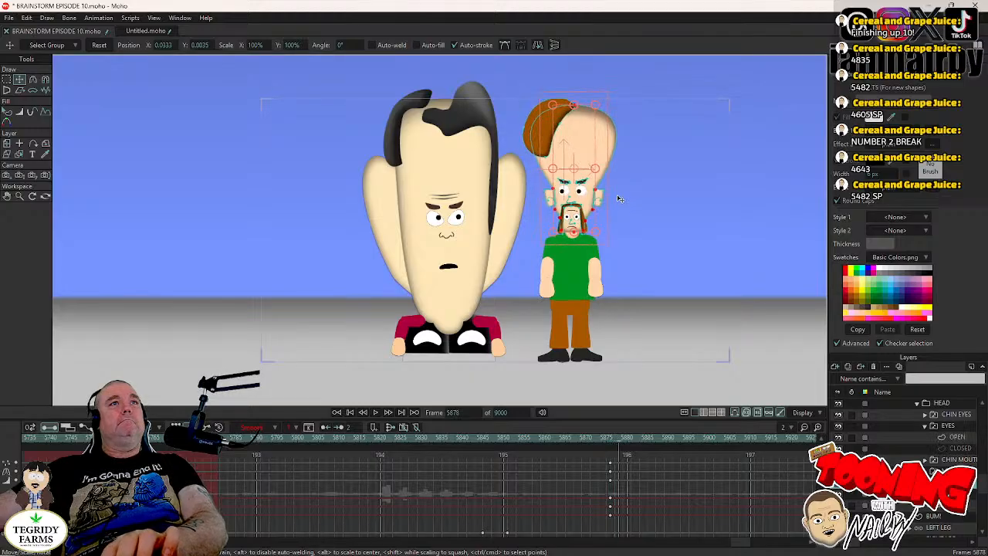
scroll(618, 199, up, 3)
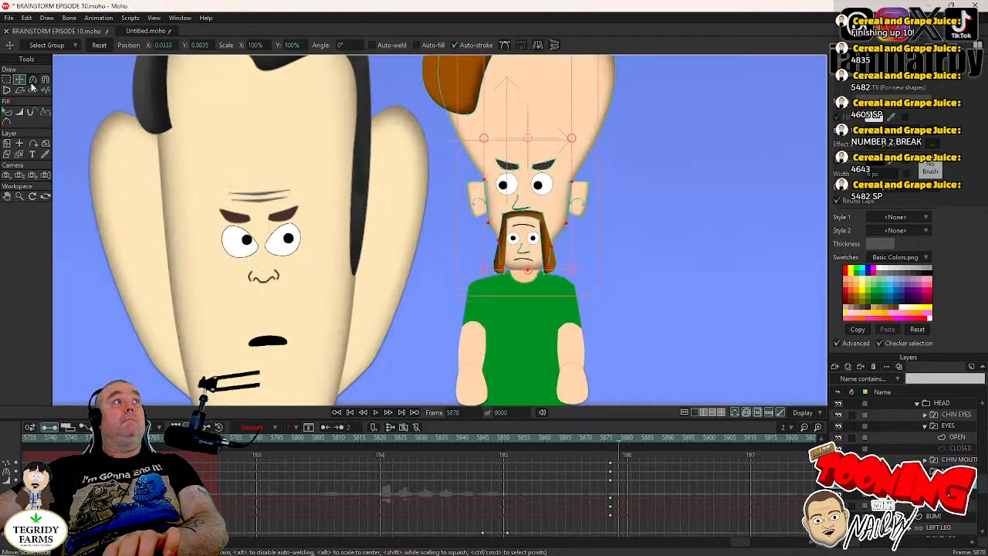
key(ctrl+Right)
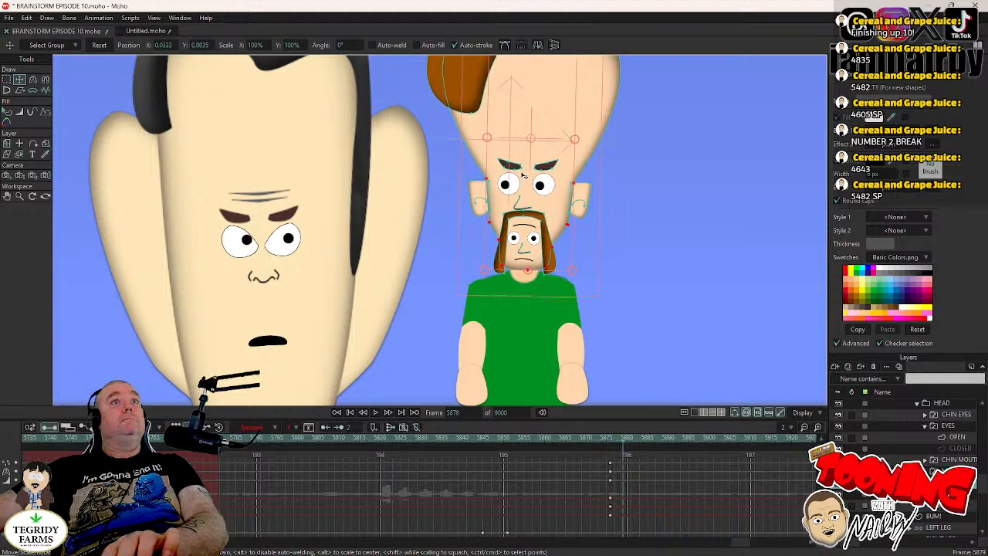
scroll(539, 175, up, 2)
click(510, 165)
scroll(509, 164, up, 2)
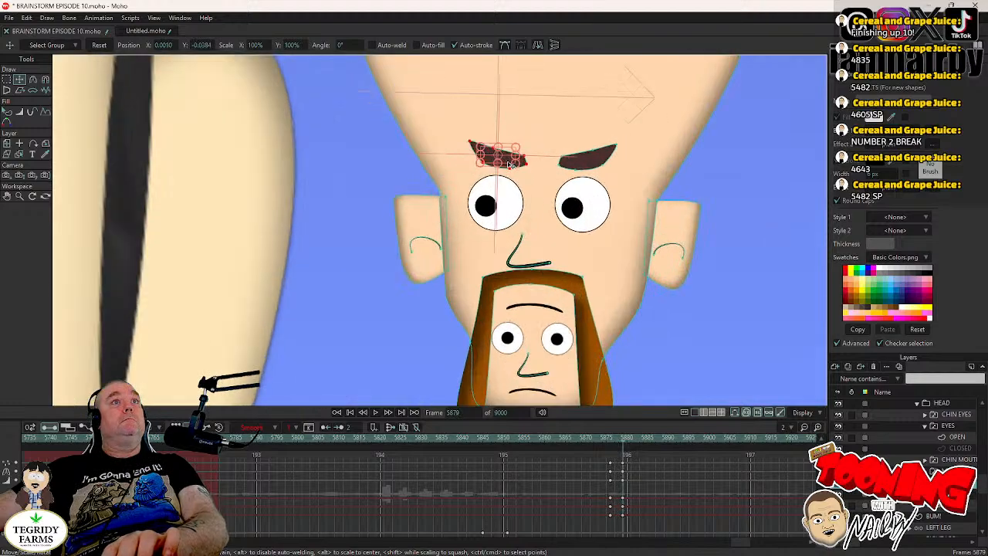
scroll(515, 164, up, 2)
drag(541, 168, 540, 142)
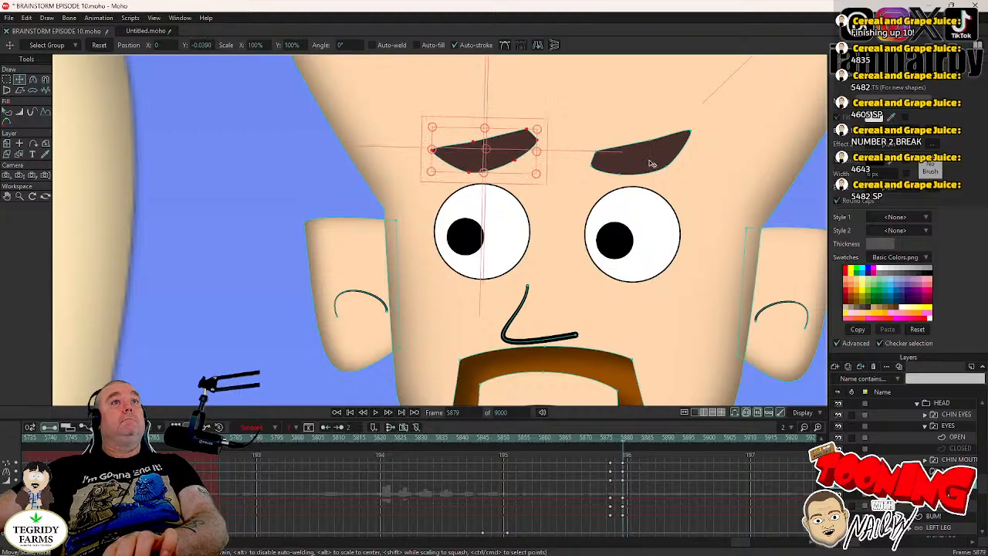
- Rotate MR CHIN's other eyebrow at frame 5879 to mirror the worried slant and play the scene from frame 5870
drag(697, 171, 695, 205)
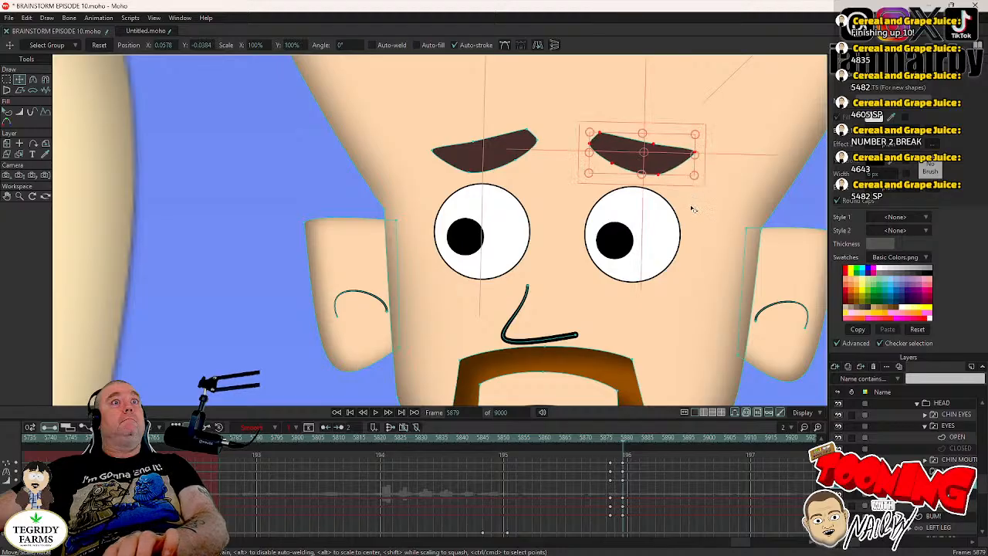
scroll(591, 274, down, 5)
drag(586, 279, 582, 231)
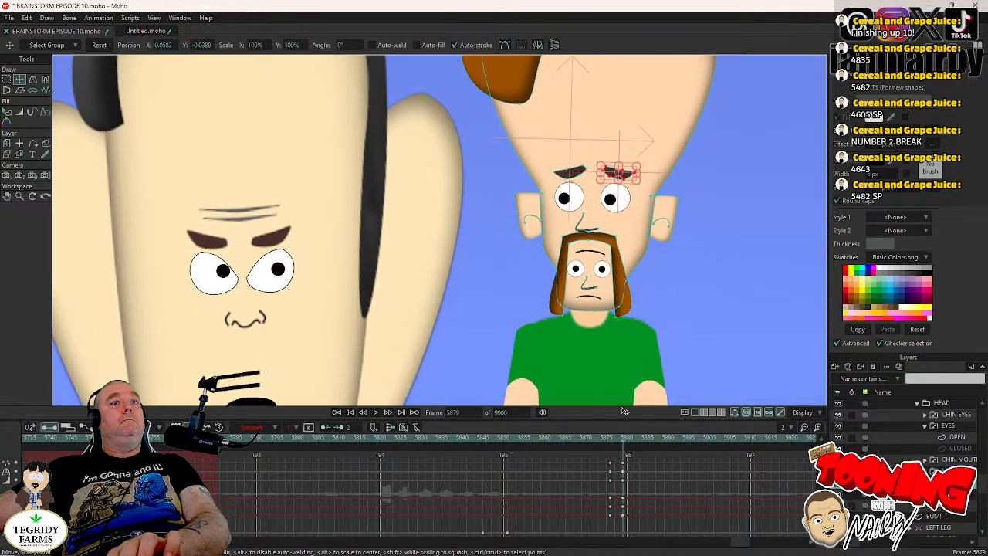
click(587, 437)
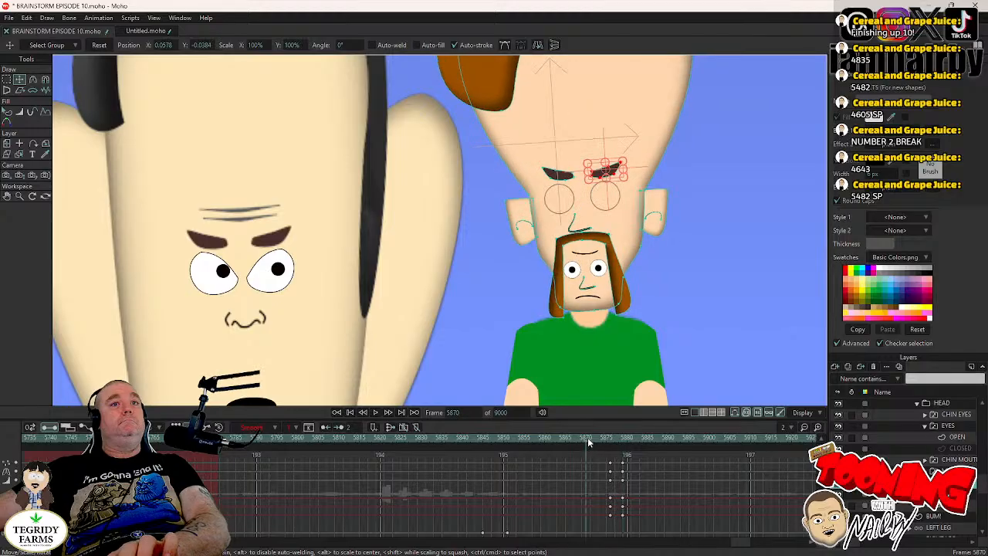
click(375, 413)
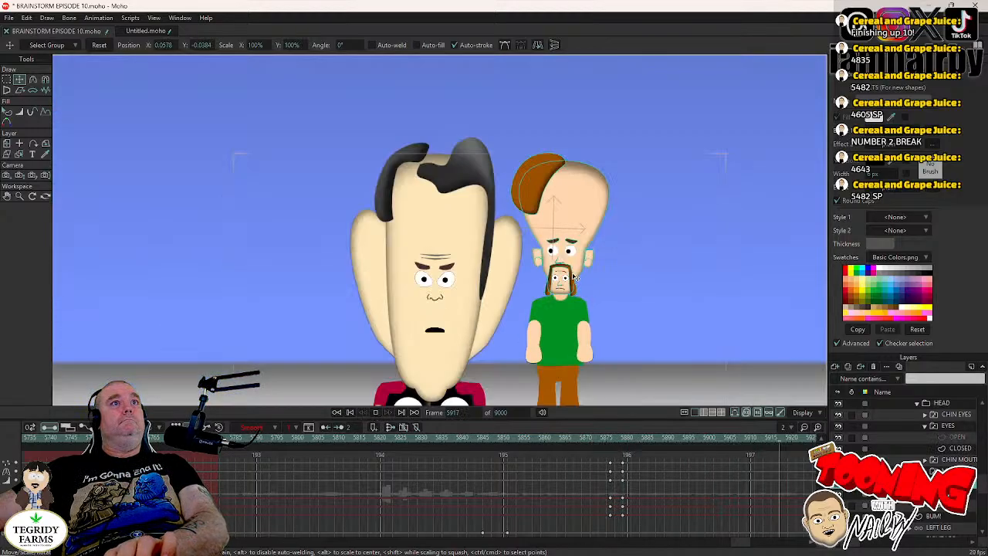
- Back at frame 5879, rotate both of MR CHIN's eyebrows slightly to soften their slant to a flatter pose
click(624, 438)
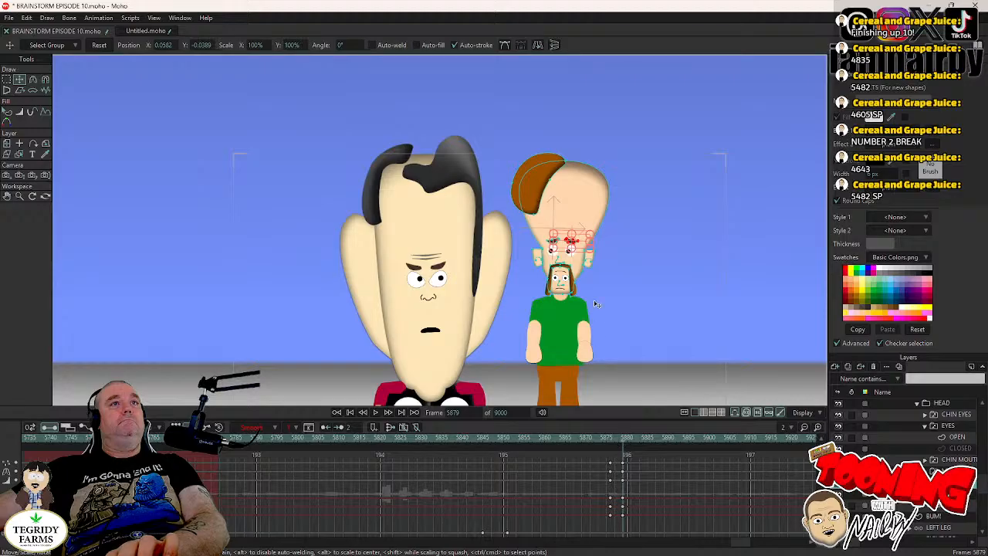
scroll(596, 304, up, 6)
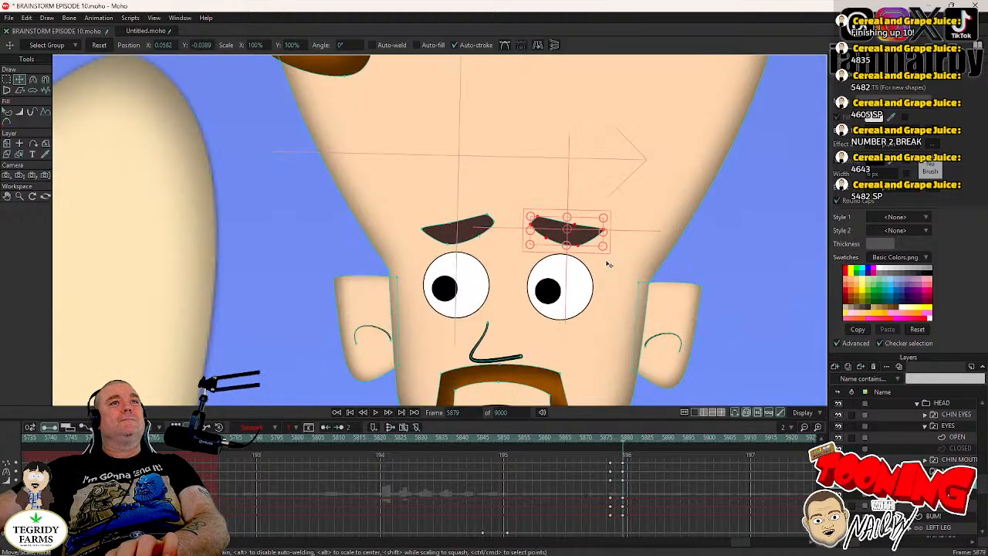
drag(610, 231, 613, 237)
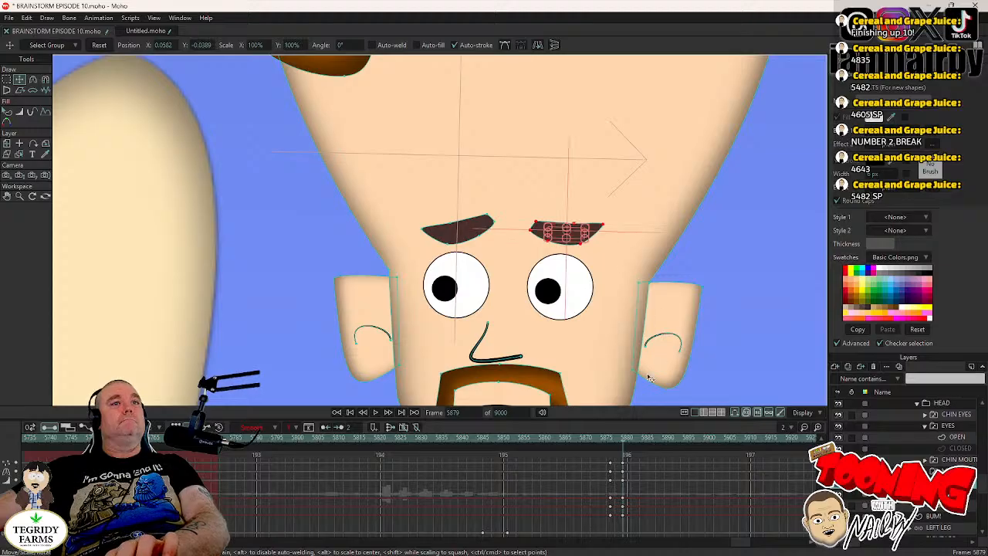
click(491, 229)
drag(500, 229, 501, 233)
scroll(584, 285, down, 5)
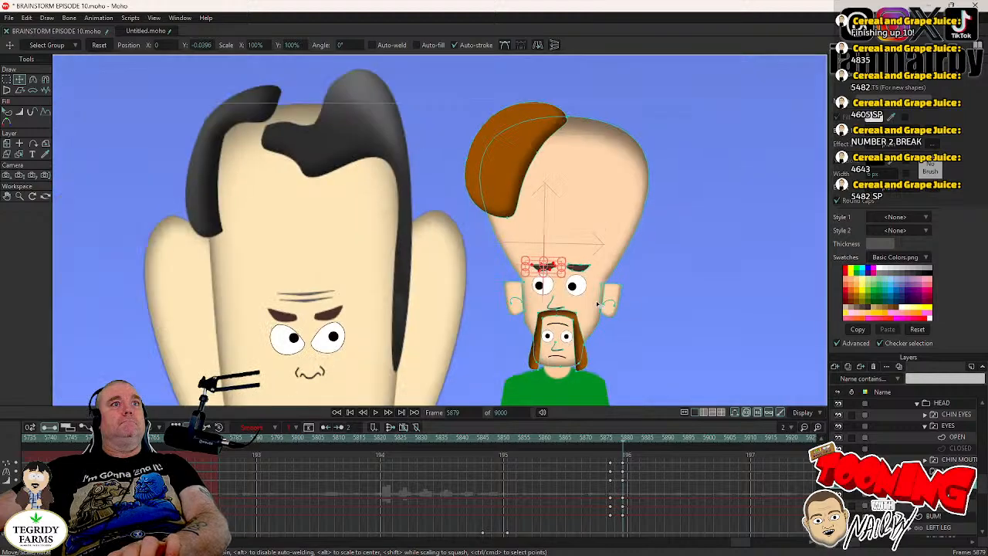
scroll(576, 329, down, 5)
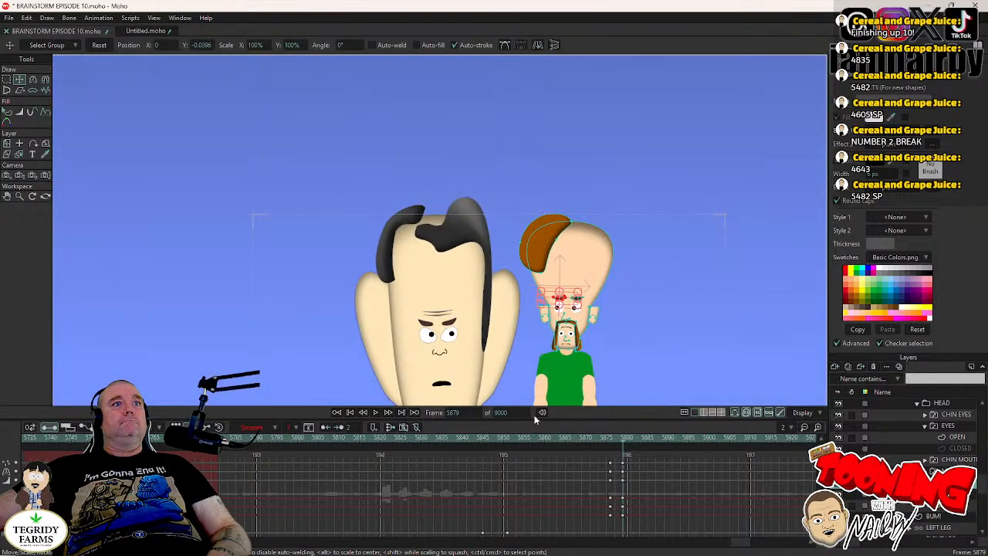
- Select MR CHIN's HEAD layer, play the scene from just before frame 5815 through to about frame 5910, and save the project
click(494, 440)
click(945, 448)
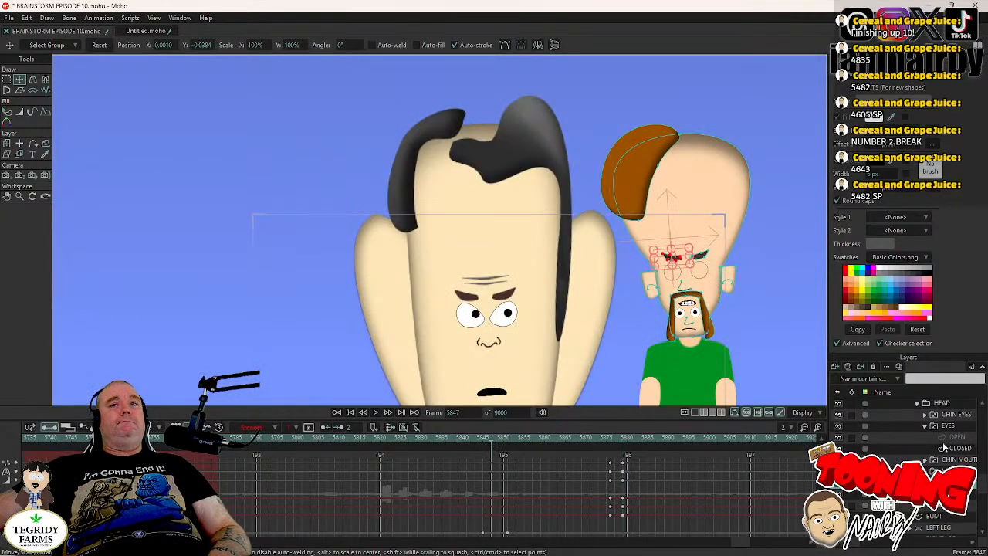
click(942, 403)
drag(610, 369, 547, 273)
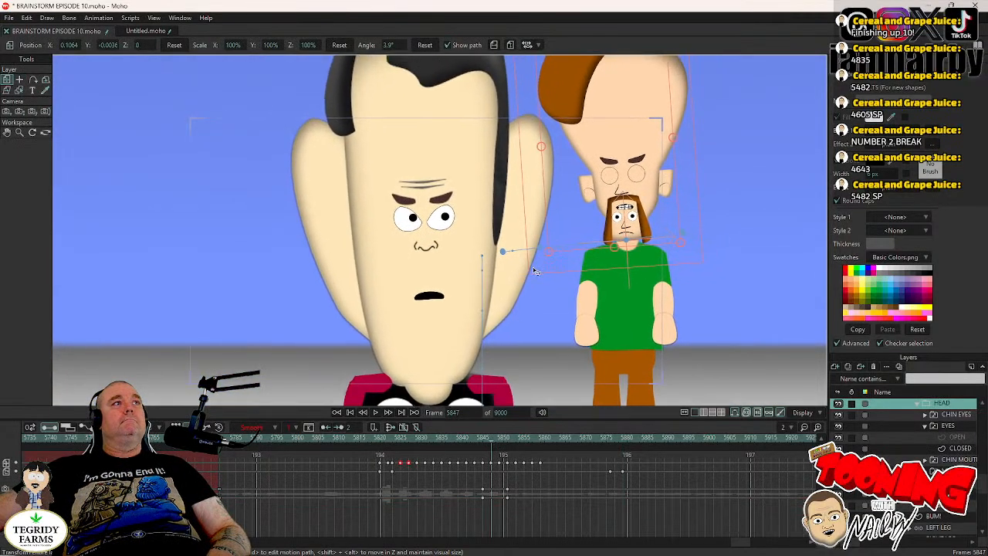
click(352, 440)
click(376, 414)
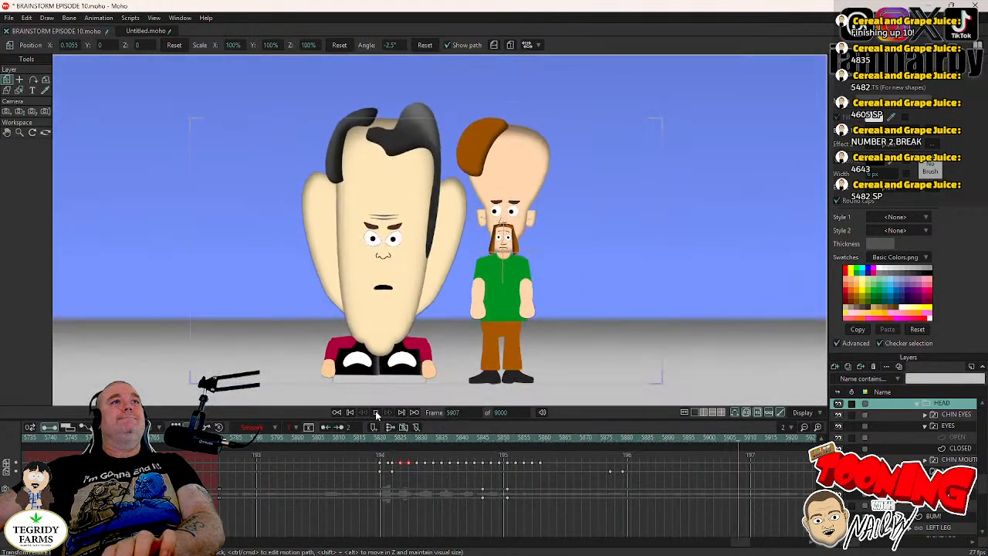
click(377, 413)
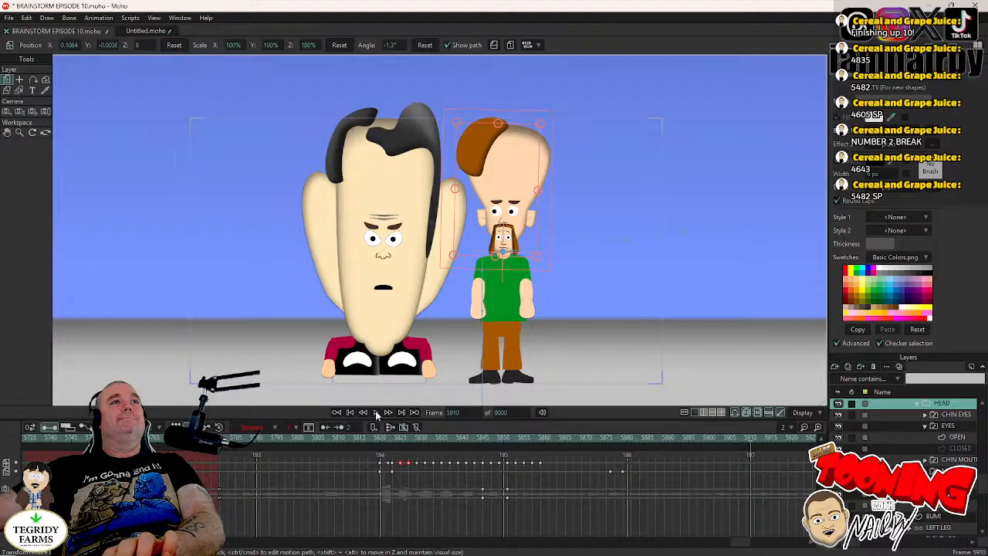
key(ctrl+s)
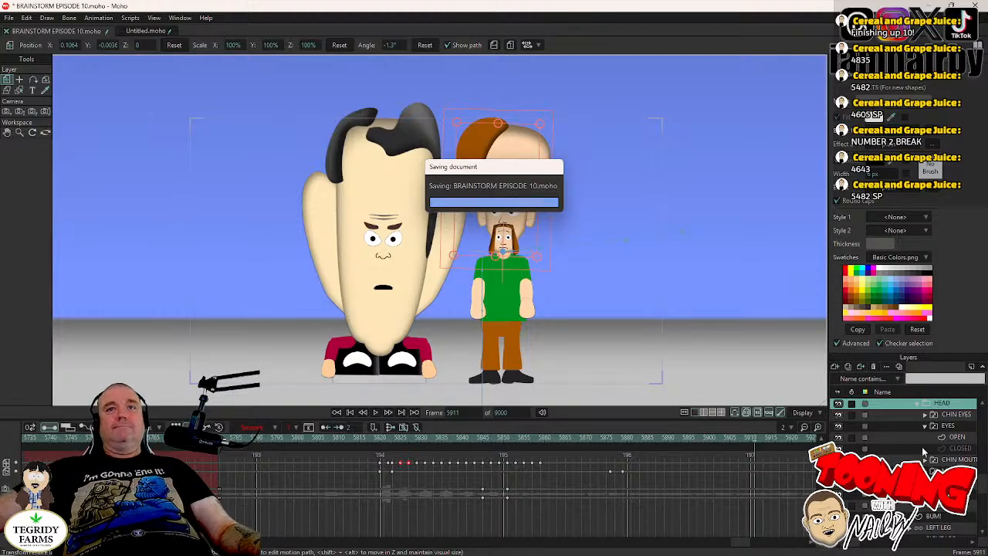
- Collapse the CHIN & TORSO and FACILITY groups, switch off FACILITY's visibility at frame 5911, and save the project
scroll(927, 455, up, 2)
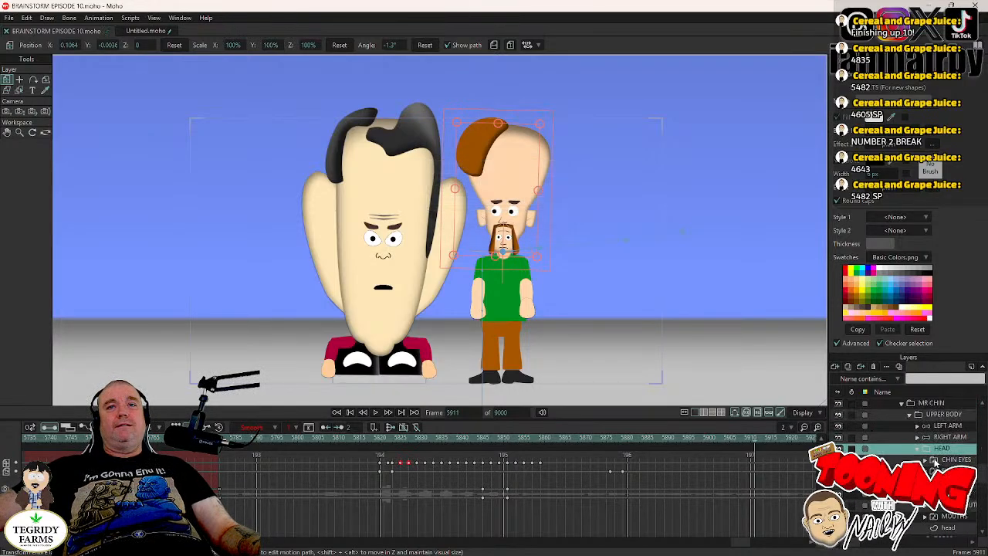
scroll(904, 437, up, 2)
click(895, 403)
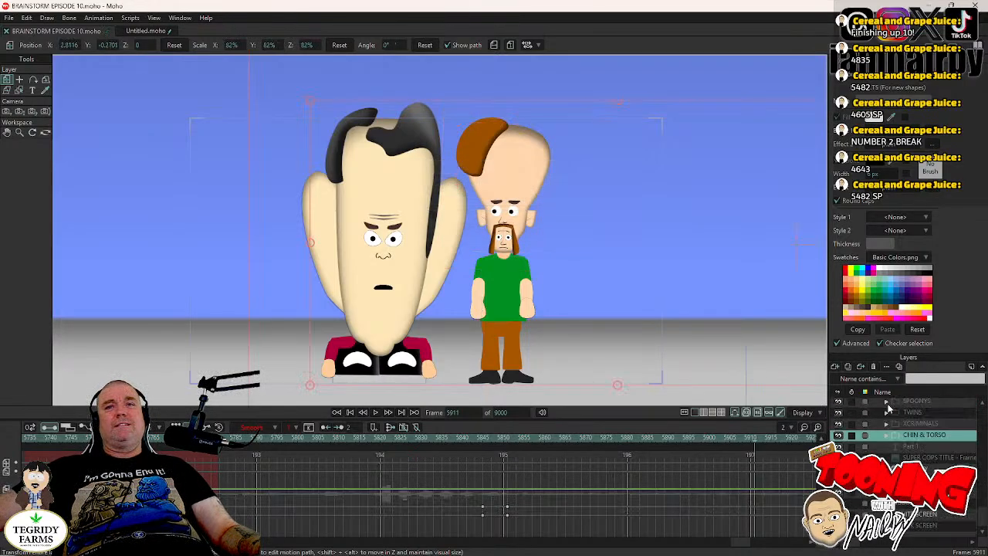
scroll(895, 433, up, 4)
scroll(907, 455, up, 5)
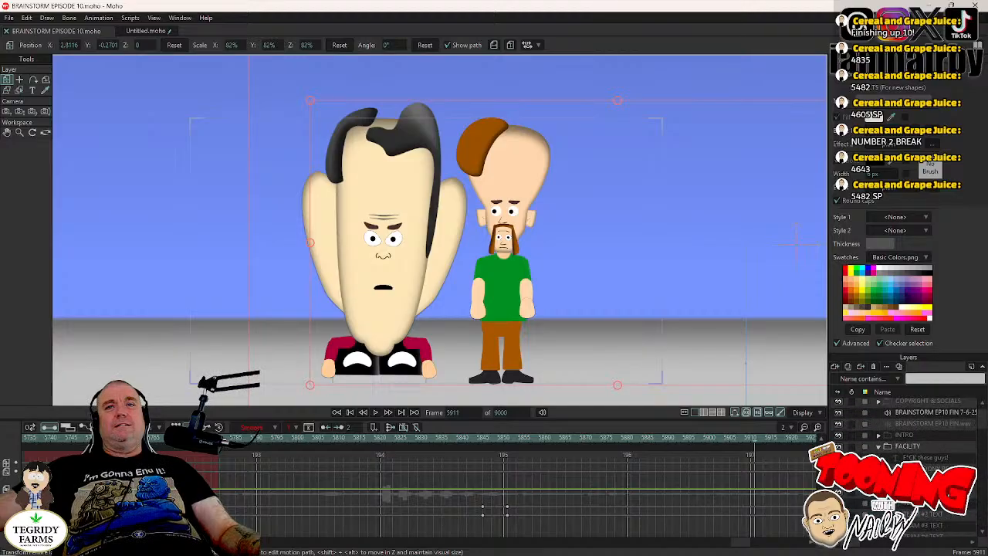
click(880, 450)
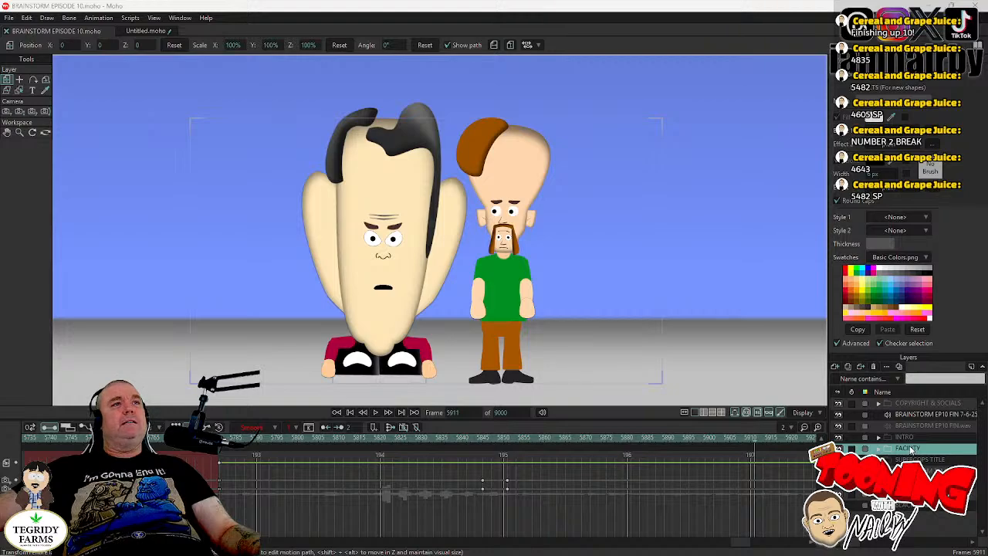
double_click(910, 449)
click(342, 206)
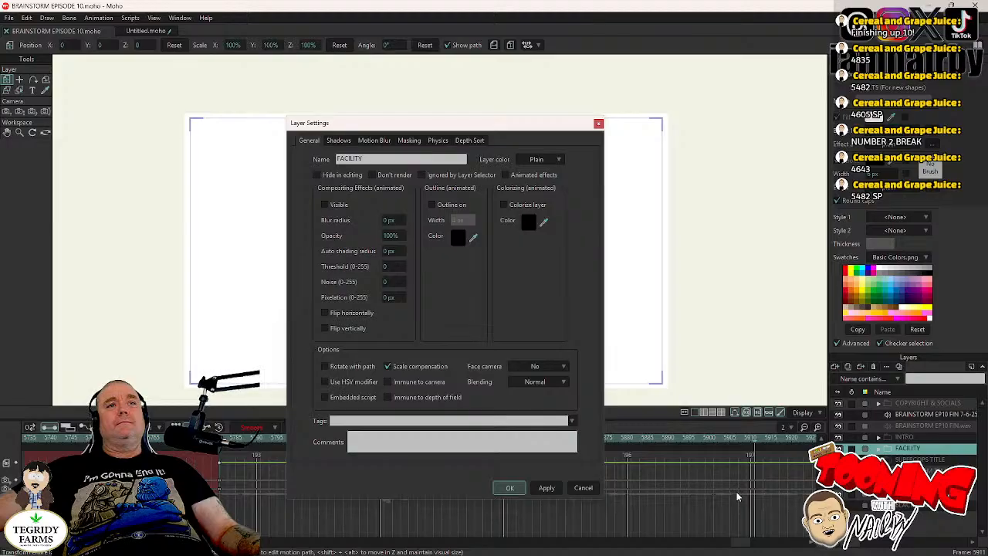
click(508, 487)
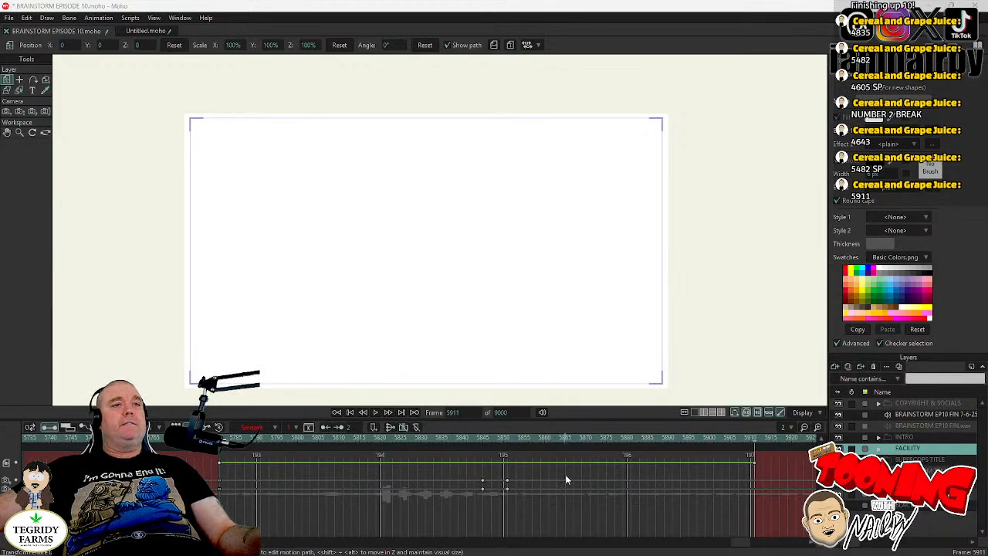
key(ctrl+s)
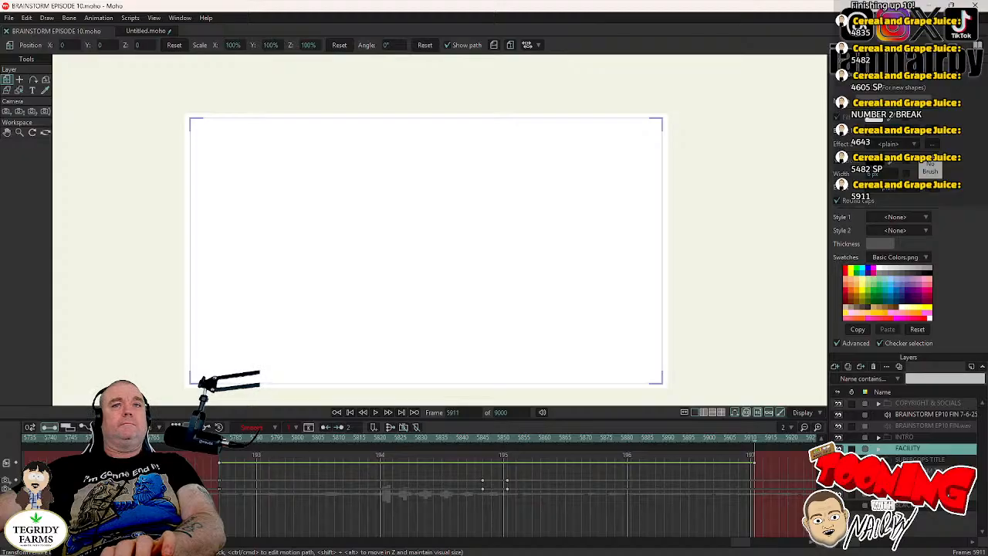
- Select the WHITE SCREEN layer and review where it is used, playing from frame 1939 and scrubbing through to frame 4141
key(Left)
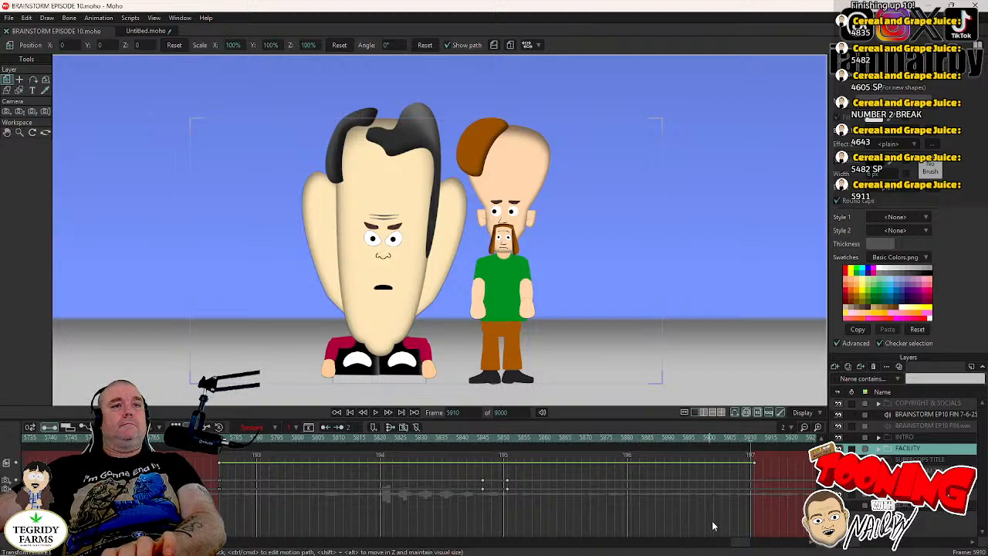
click(908, 494)
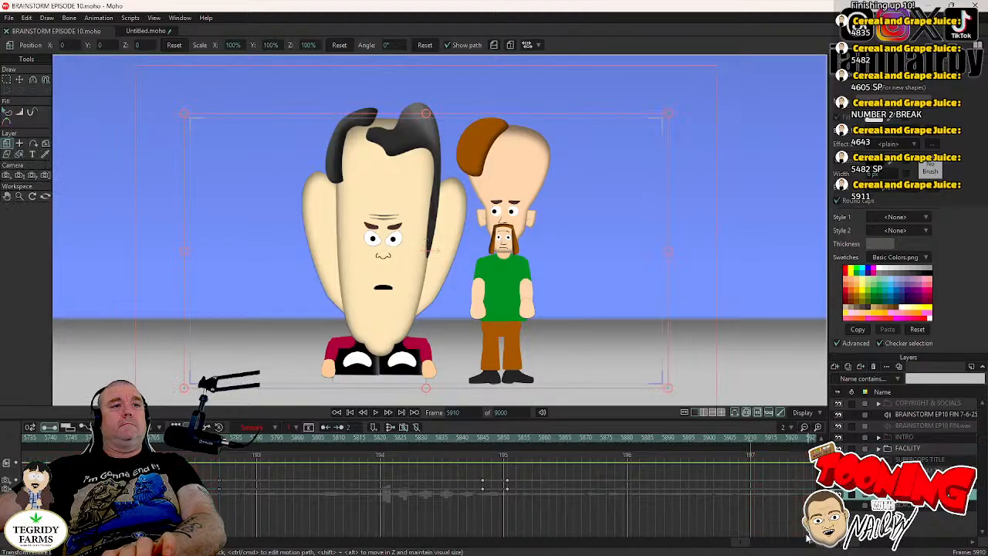
drag(742, 545, 269, 547)
click(353, 439)
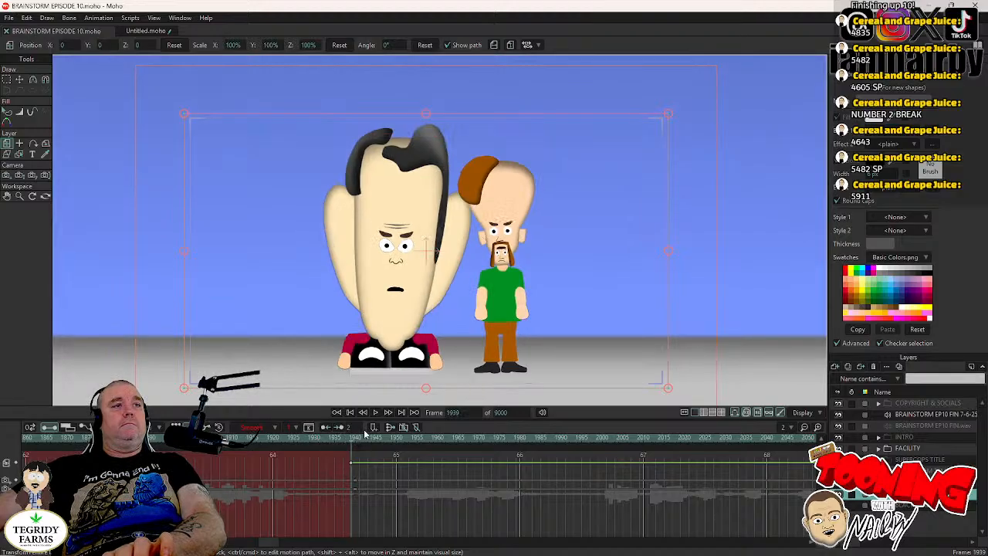
click(376, 413)
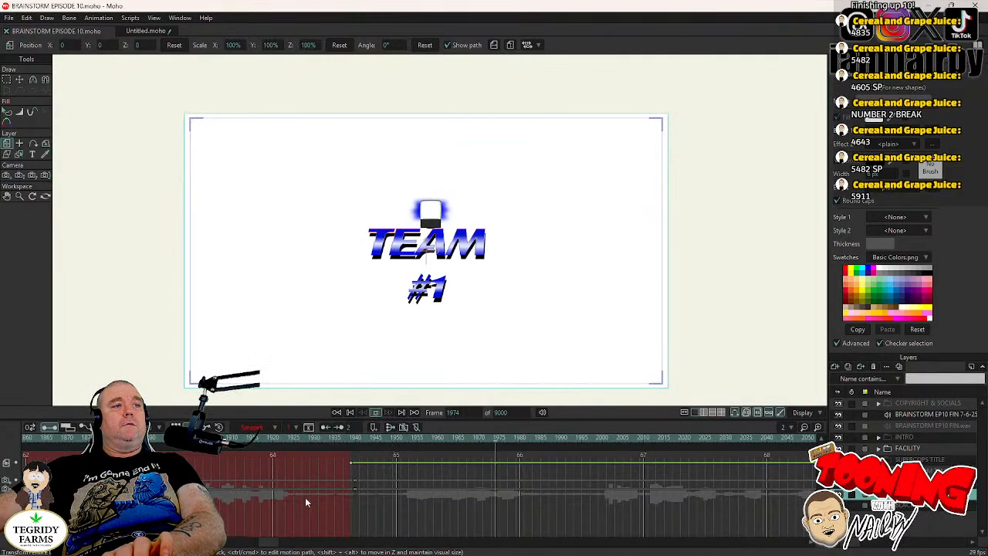
drag(273, 547, 534, 543)
click(459, 438)
click(549, 439)
click(568, 443)
drag(546, 444, 697, 442)
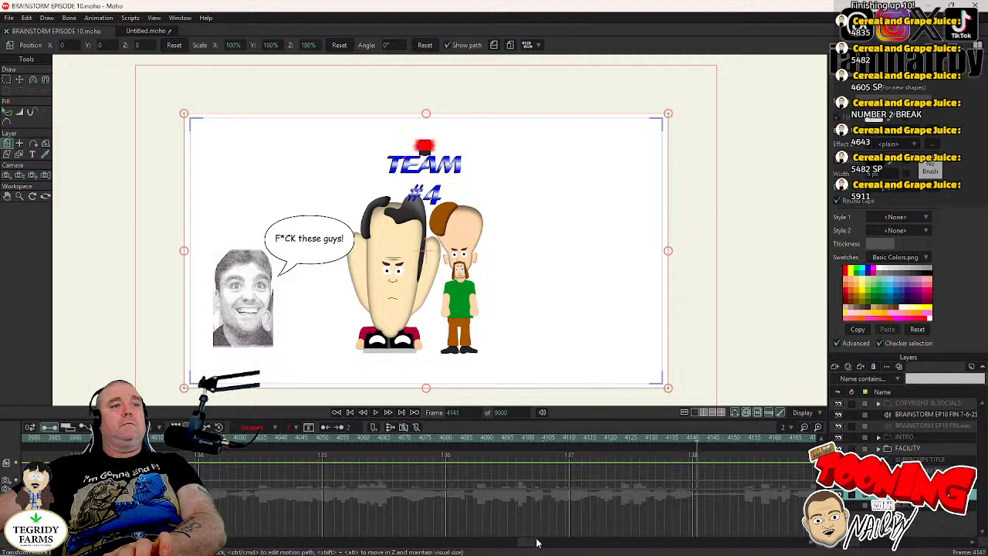
drag(539, 543, 561, 543)
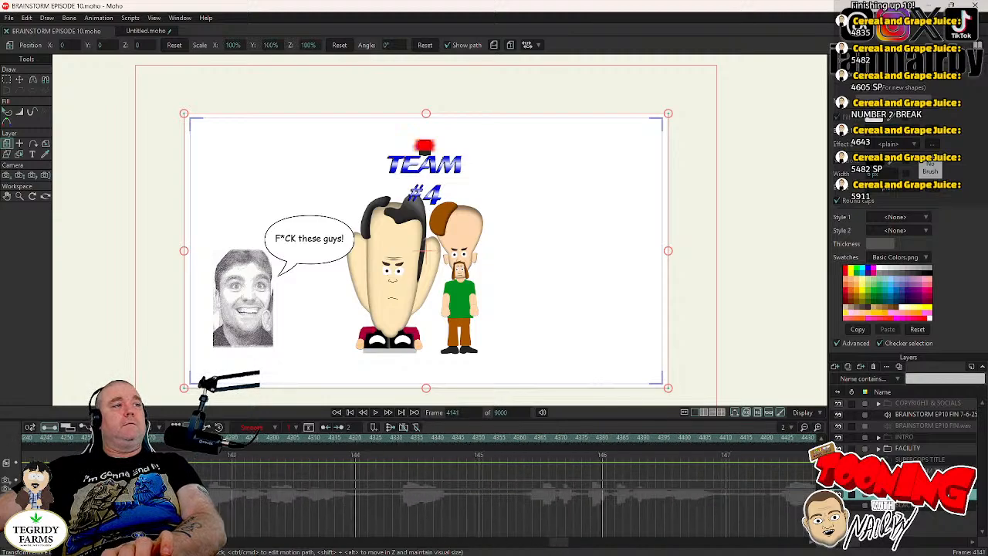
- Move to frame 4258, where the facility background fills the view again, and switch off the WHITE SCREEN layer's visibility
click(95, 438)
key(Left)
key(Right)
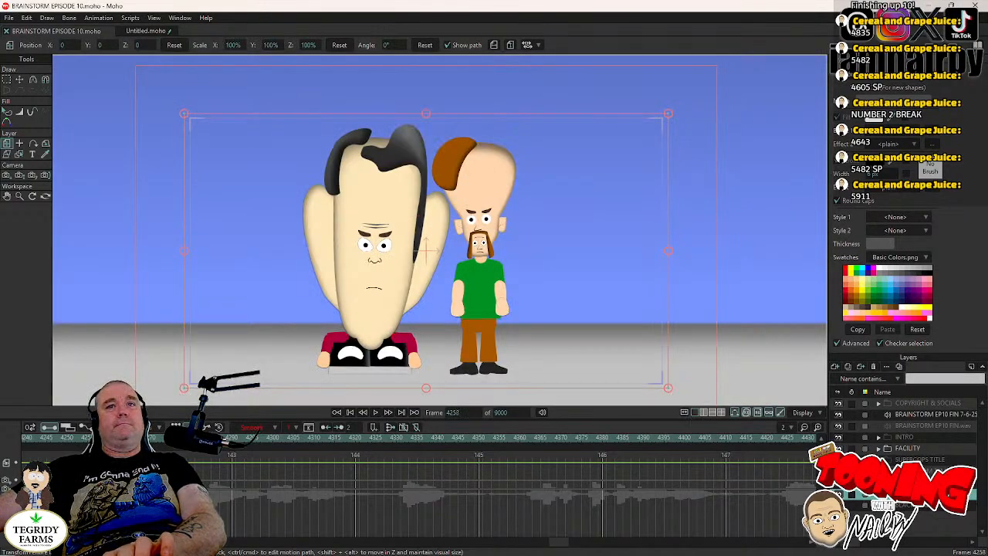
double_click(913, 494)
click(337, 207)
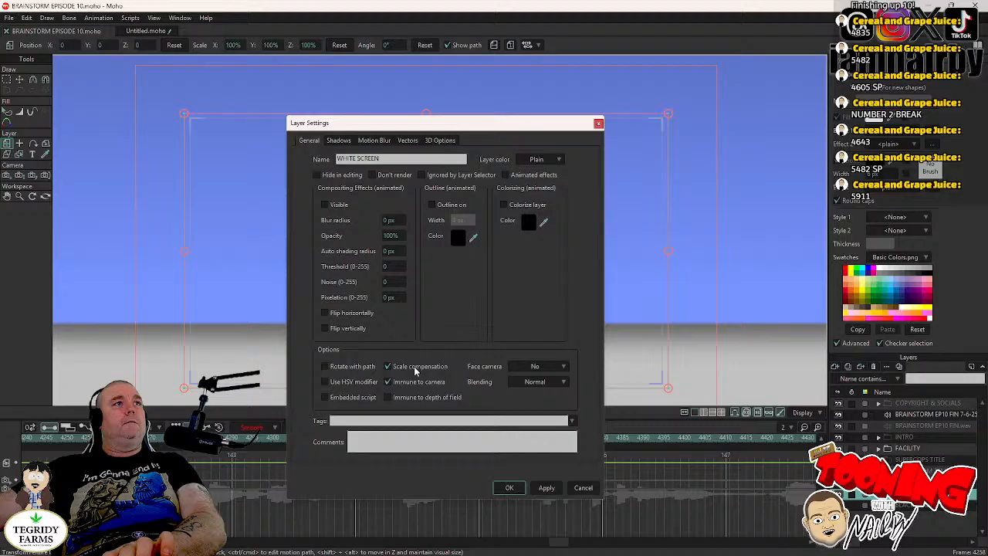
click(506, 488)
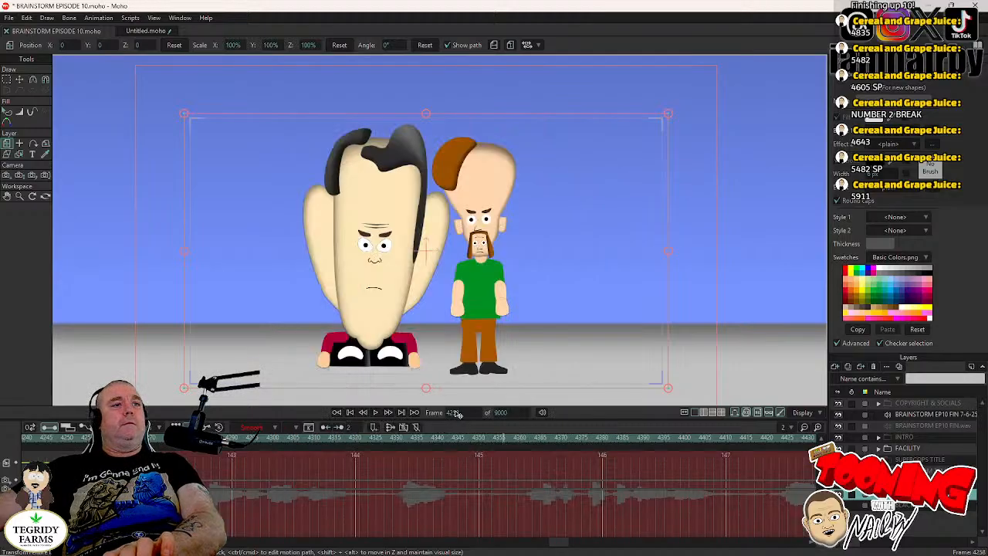
- Play the scene from frame 4258 to about frame 4695, jump to frame 5911, and save the project
click(376, 413)
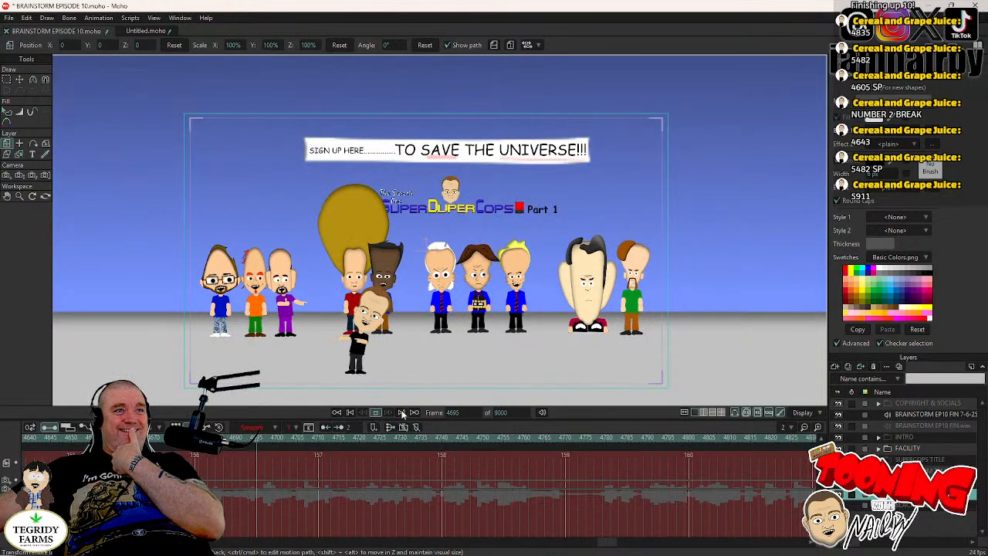
click(401, 415)
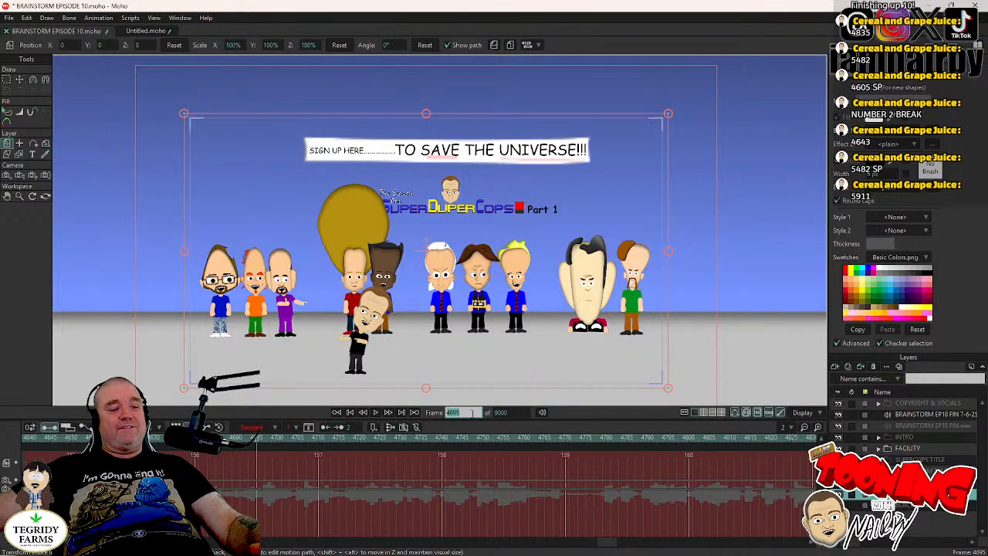
text(5911)
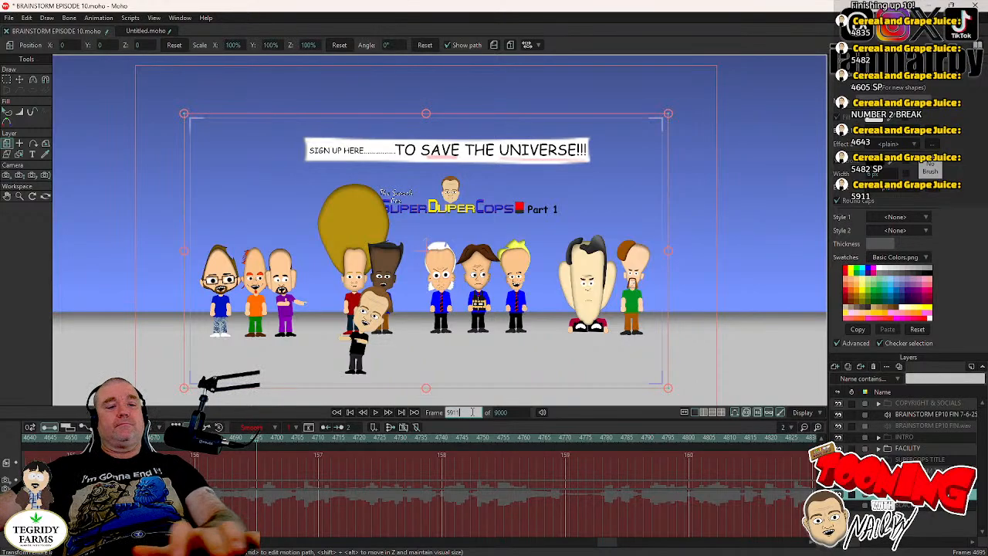
key(Return)
key(ctrl+s)
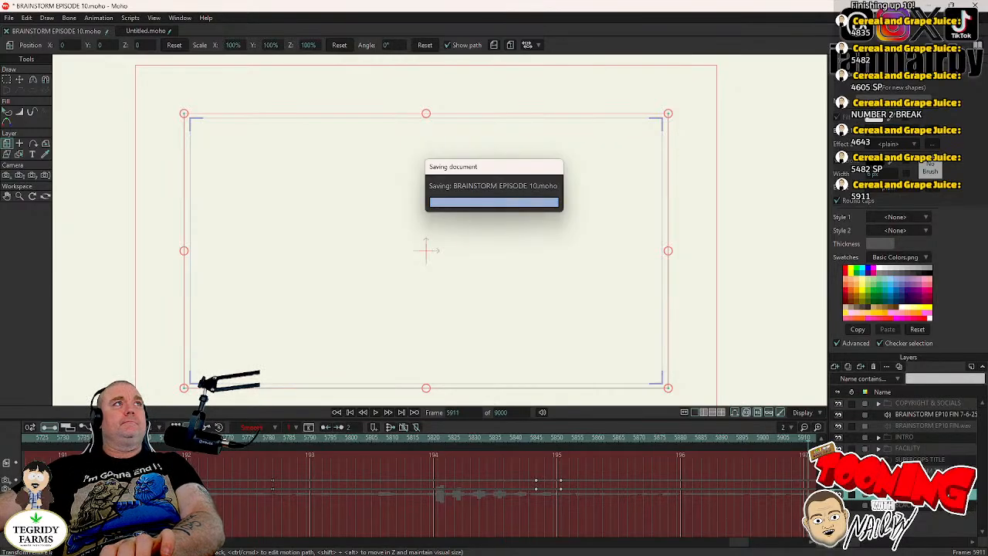
- Step back to frame 5910, make the BLACK SCREEN layer visible, and advance to frame 5911
key(Left)
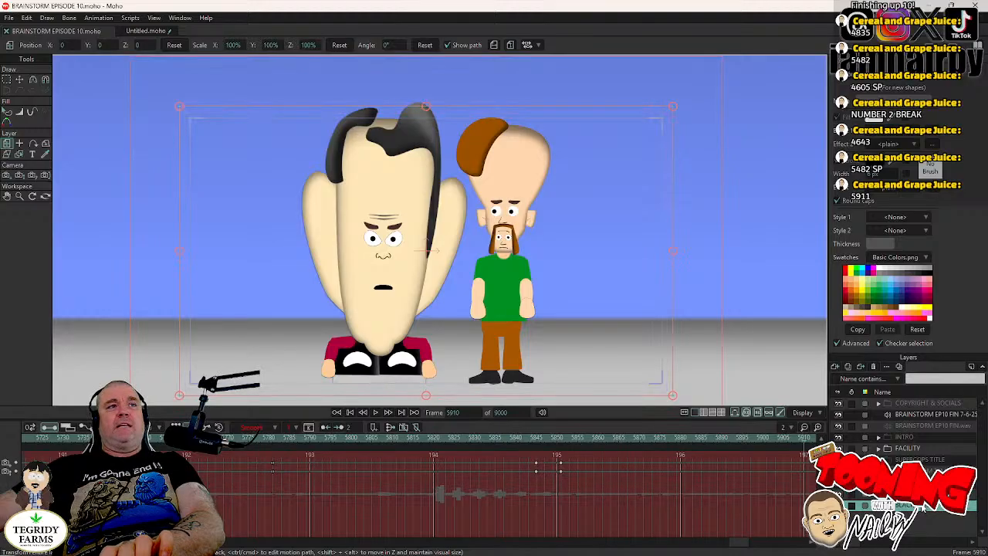
double_click(924, 506)
click(325, 205)
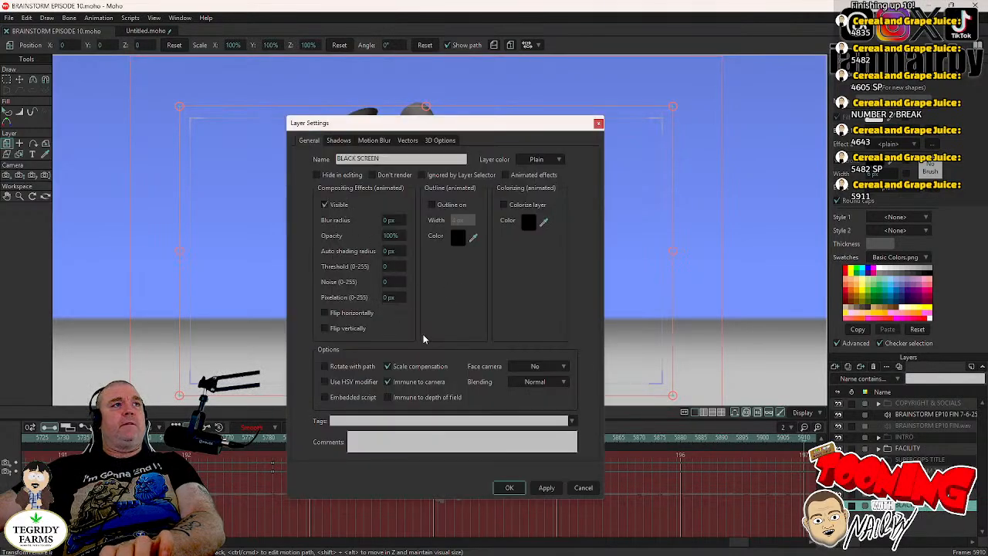
click(510, 489)
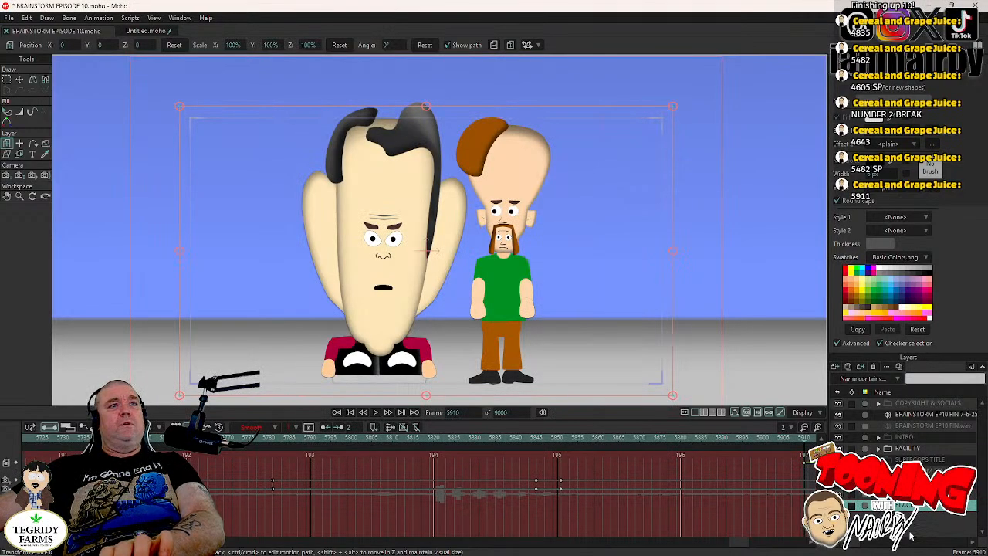
key(ctrl+Right)
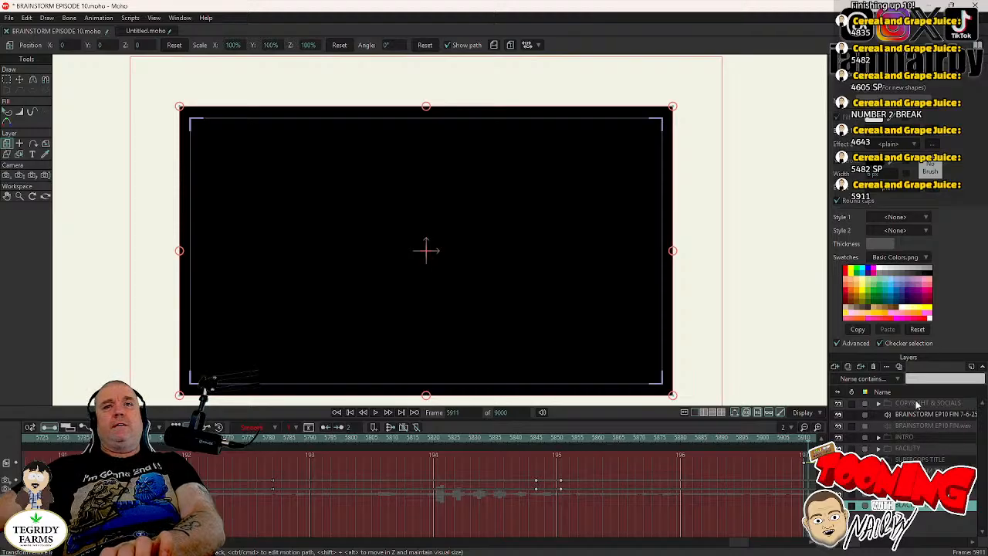
- Make the COPYRIGHT & SOCIALS group visible at frame 5911
click(917, 404)
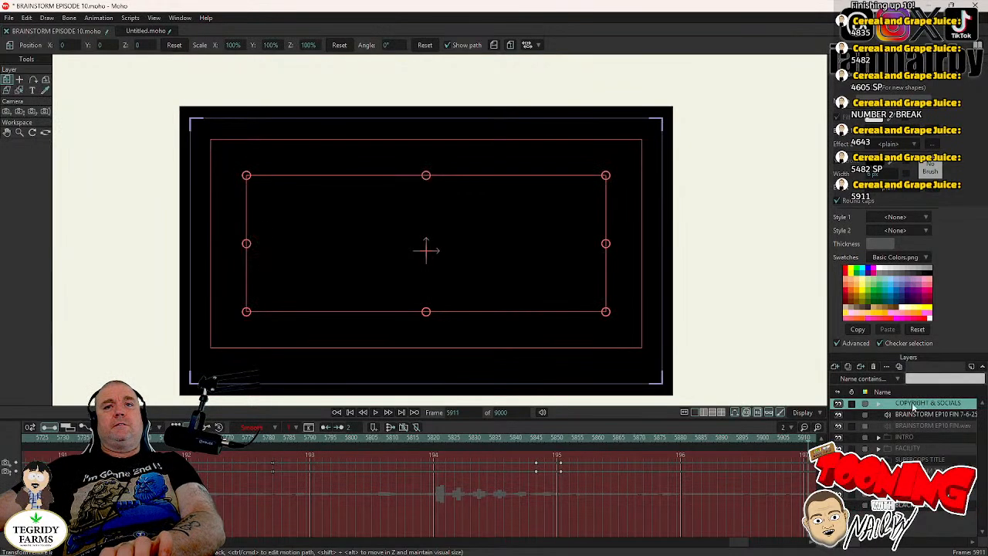
double_click(917, 405)
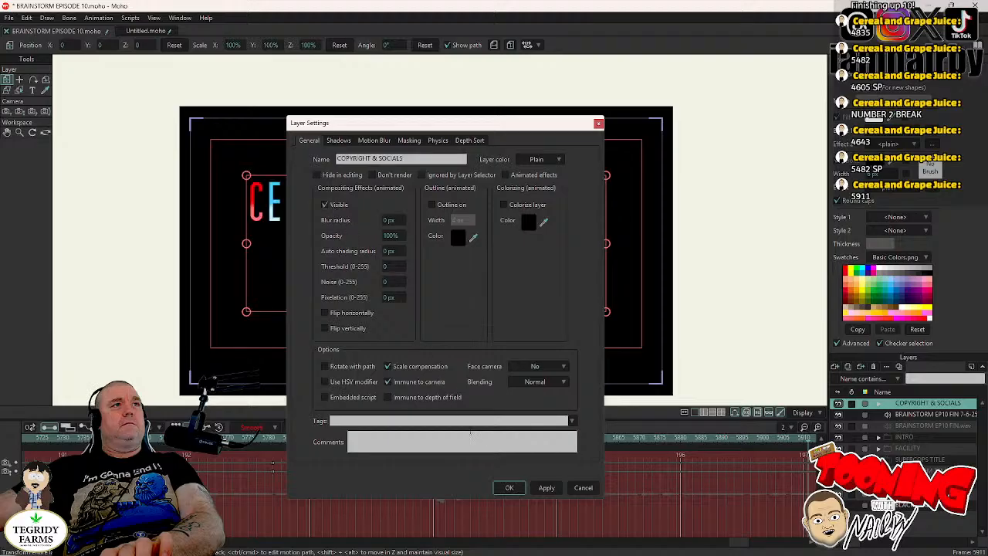
click(509, 486)
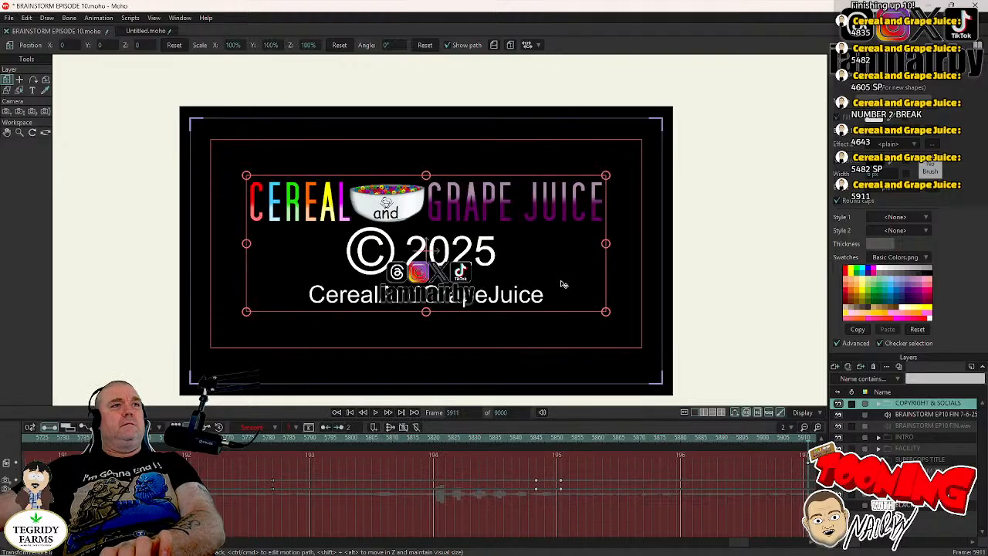
- Expand the COPYRIGHT & SOCIALS group and switch off the visibility of cagj 1920x300.png at frame 5911
click(878, 403)
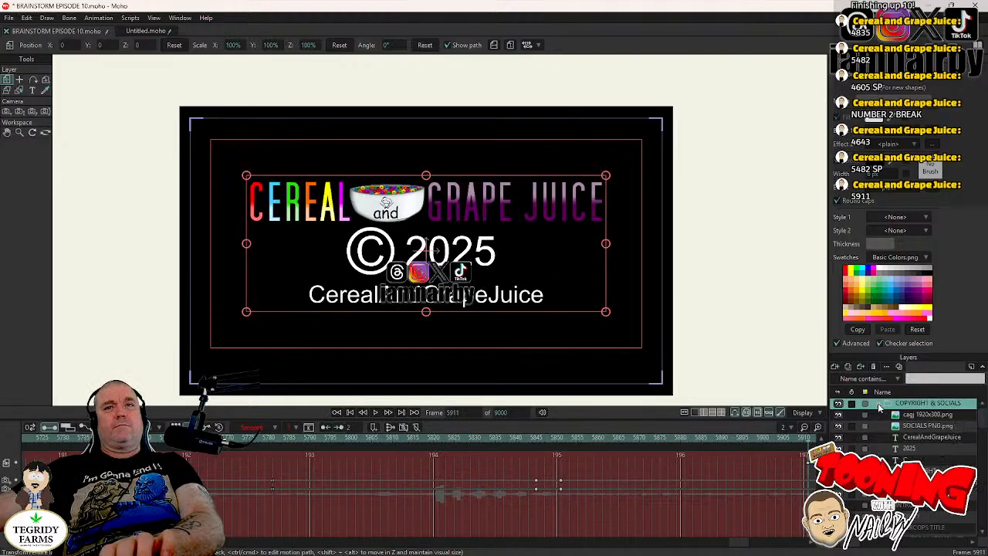
click(926, 415)
double_click(927, 415)
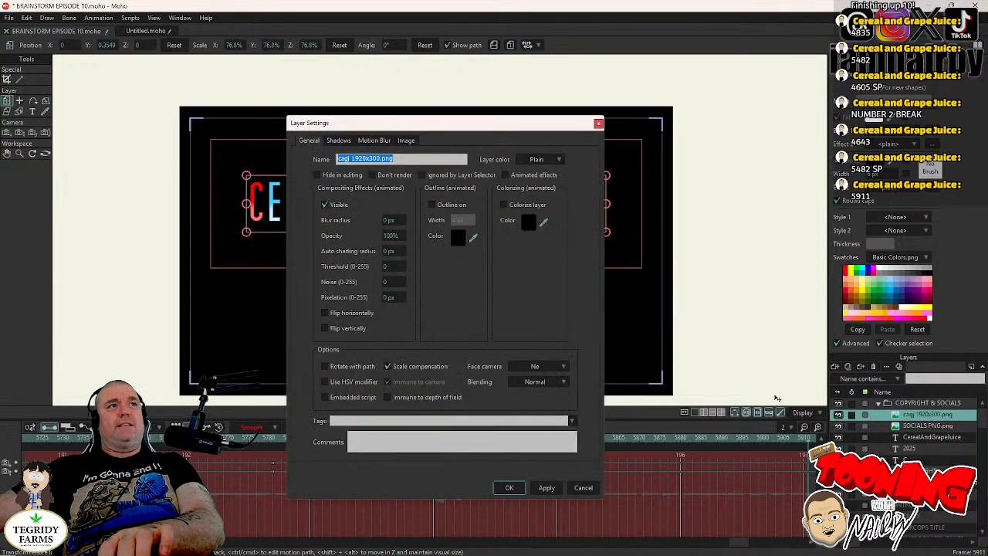
click(335, 205)
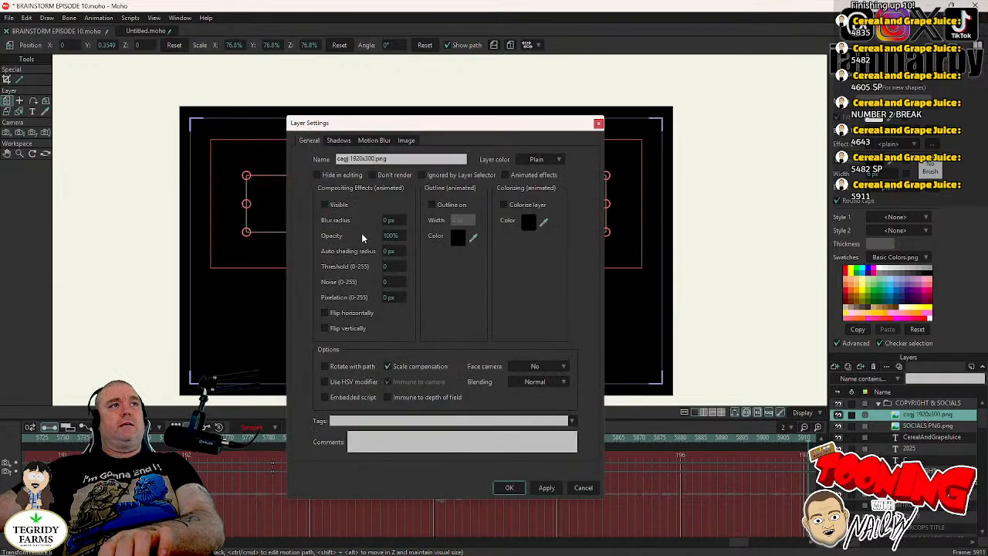
click(509, 488)
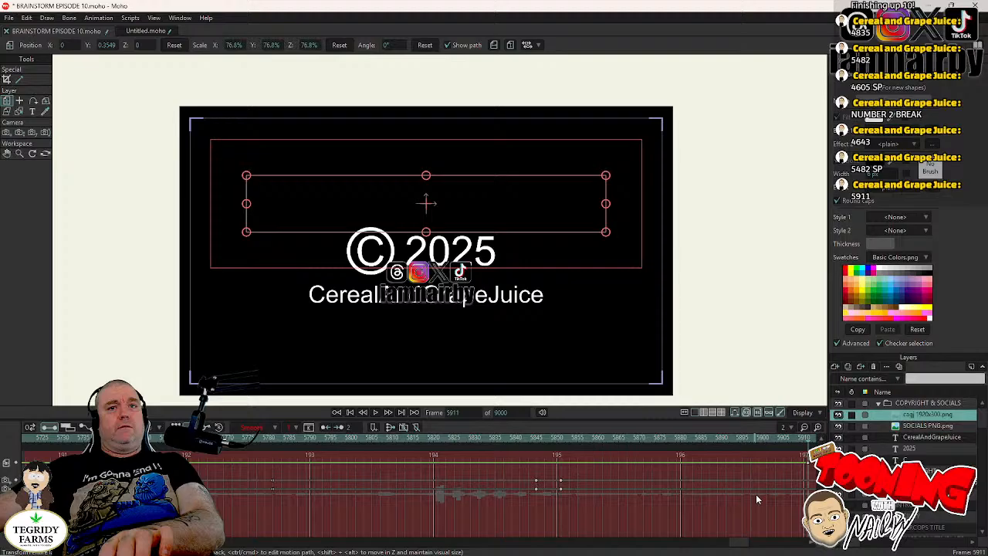
click(931, 426)
double_click(902, 426)
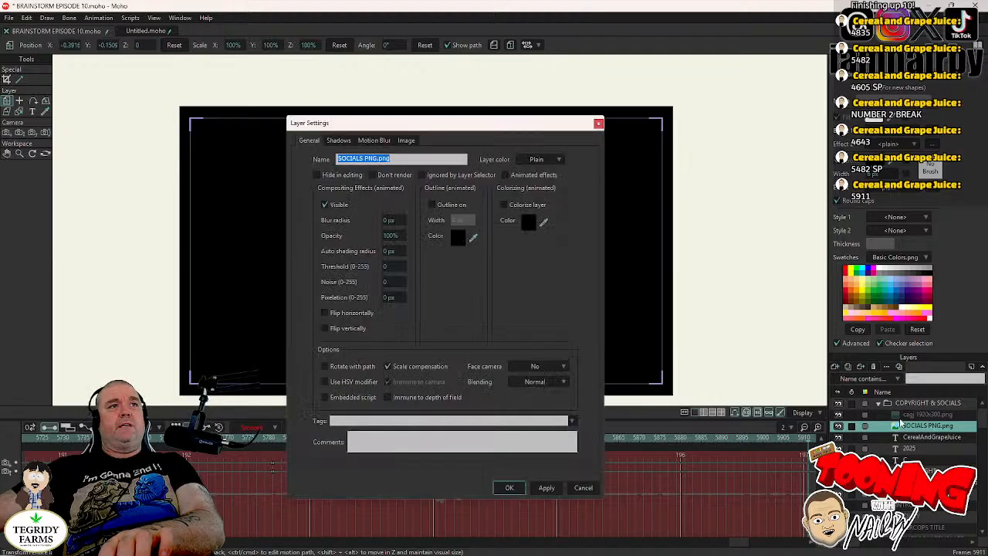
click(339, 206)
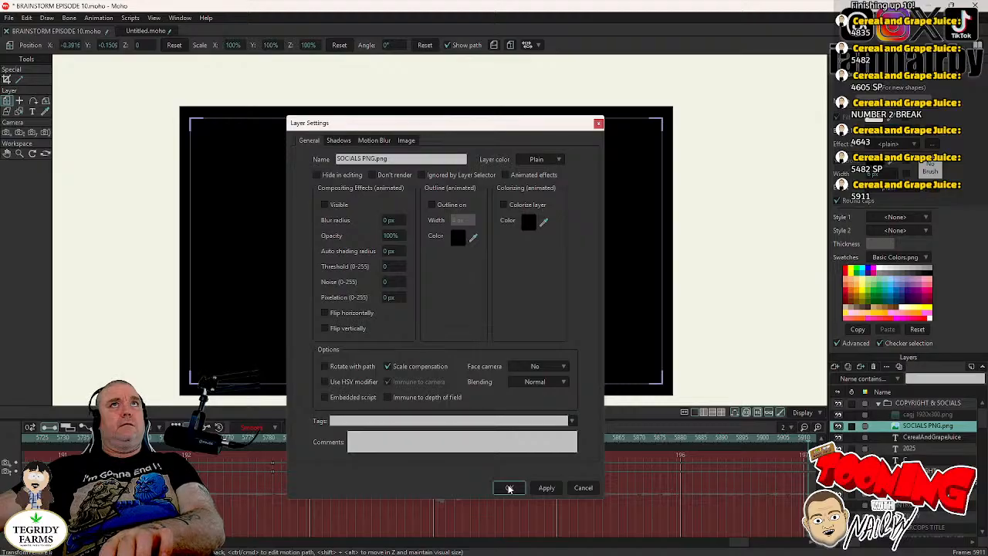
click(584, 488)
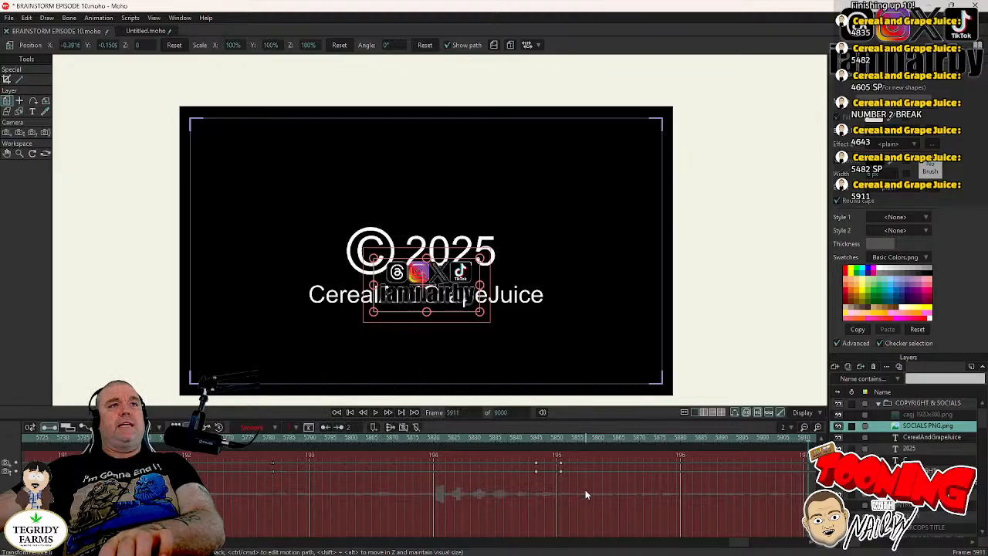
- Undo the hiding of cagj 1920x300.png in the COPYRIGHT & SOCIALS group at frame 5911
double_click(930, 414)
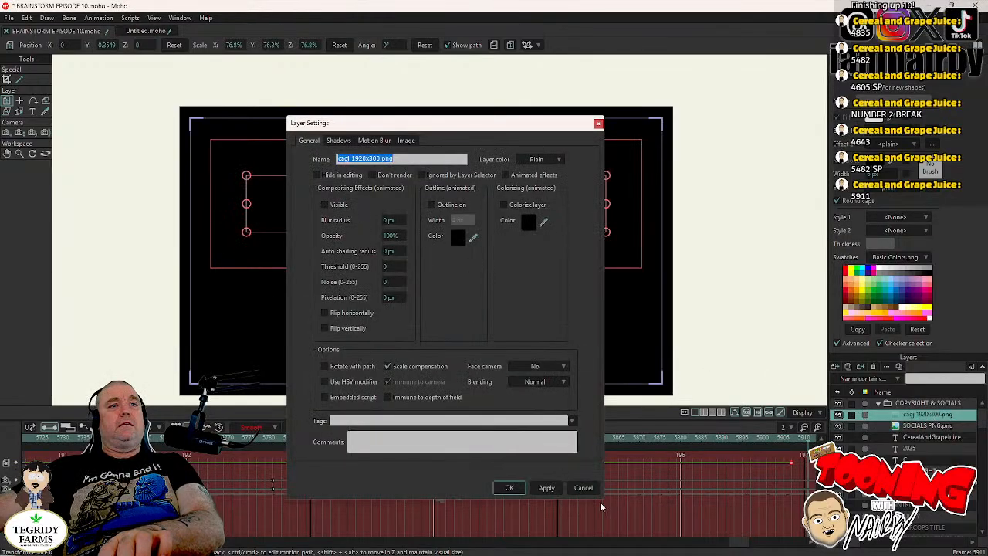
click(585, 487)
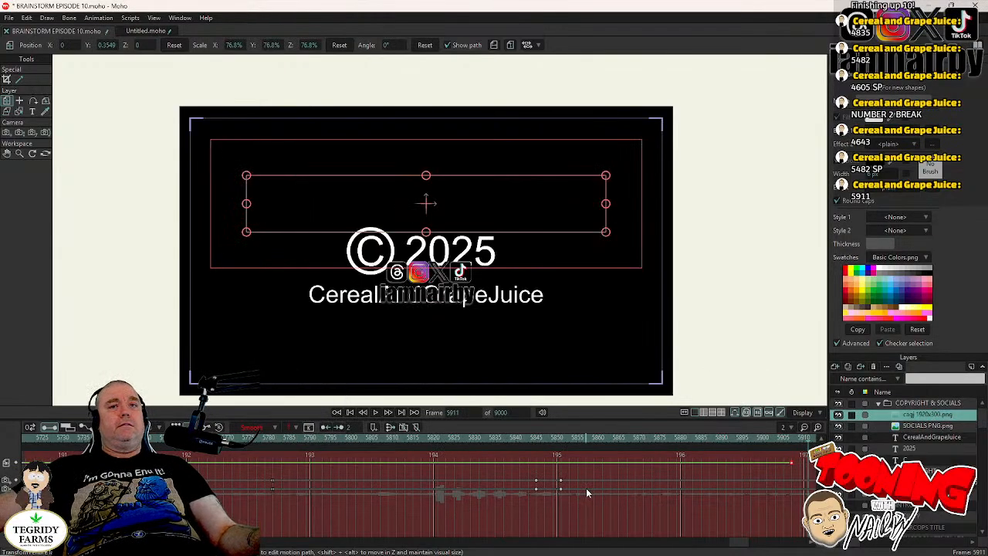
key(Down)
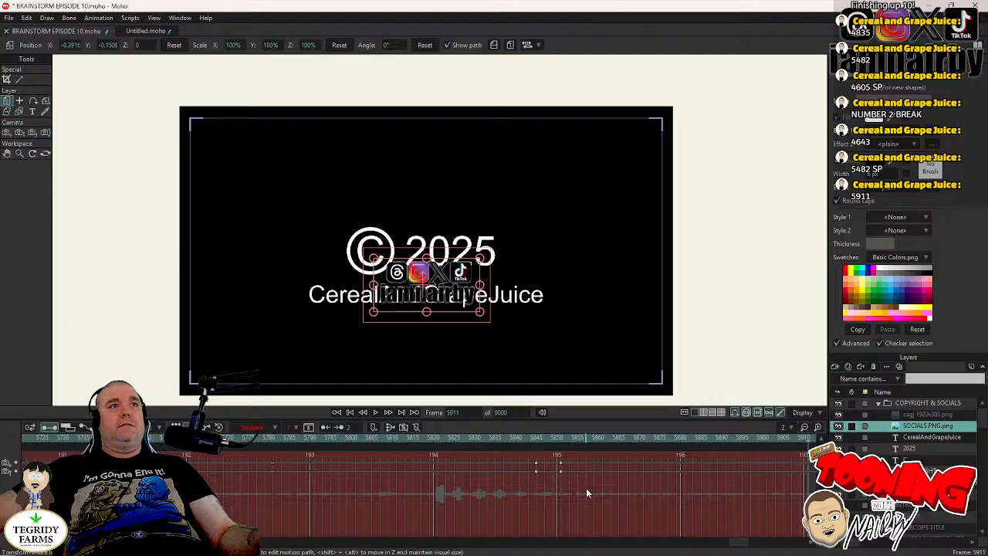
key(Up)
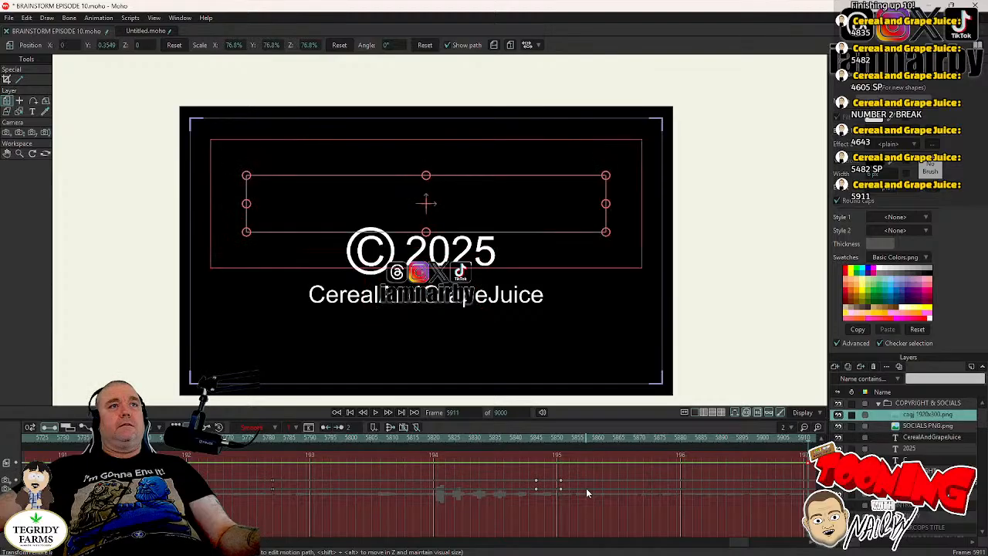
key(ctrl+z)
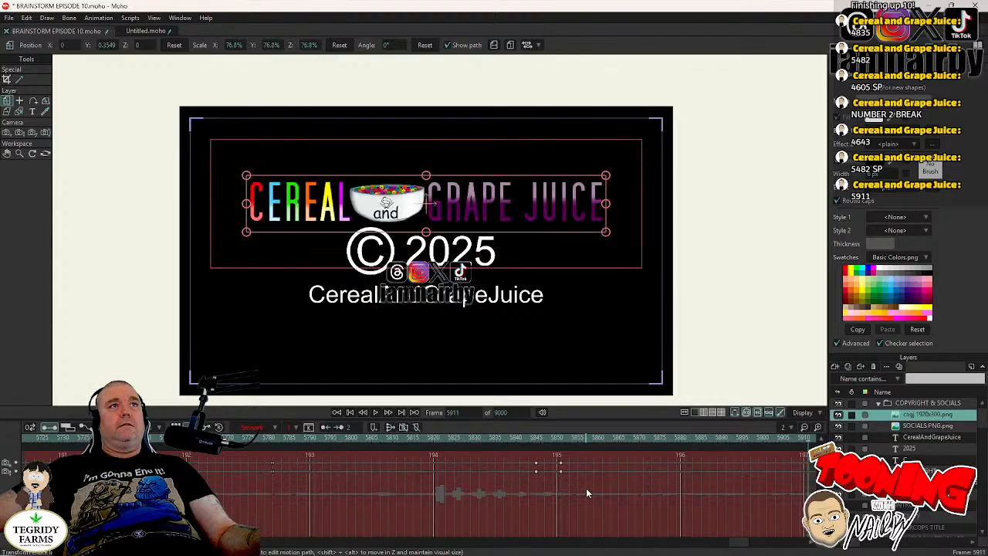
- Switch off the visibility of the CerealAndGrapeJuice and 2025 text layers at frame 5911
click(932, 437)
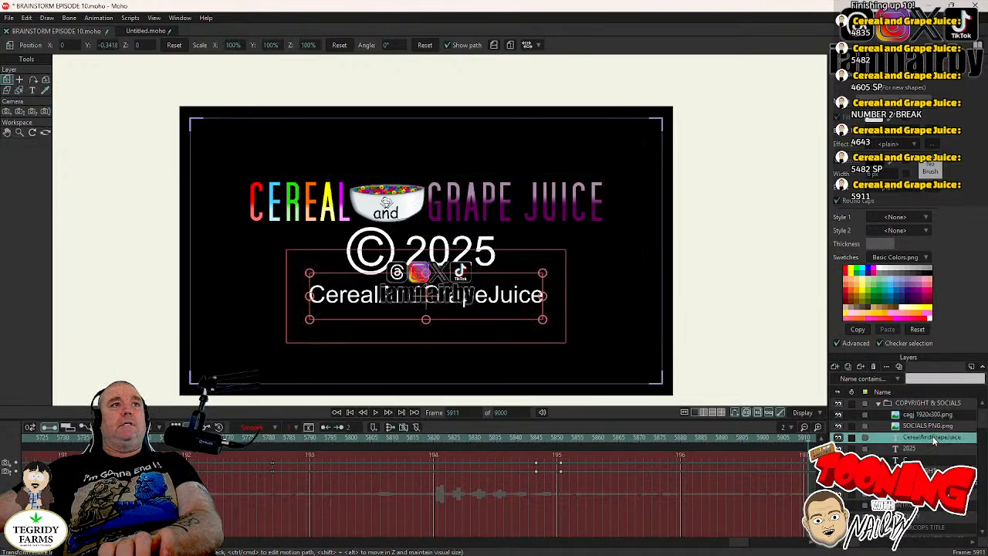
double_click(933, 438)
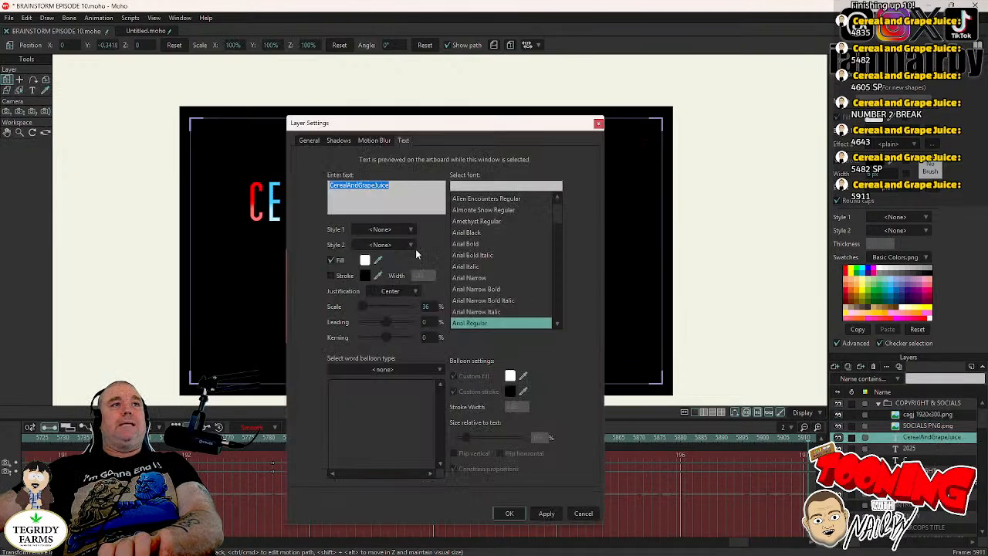
click(310, 140)
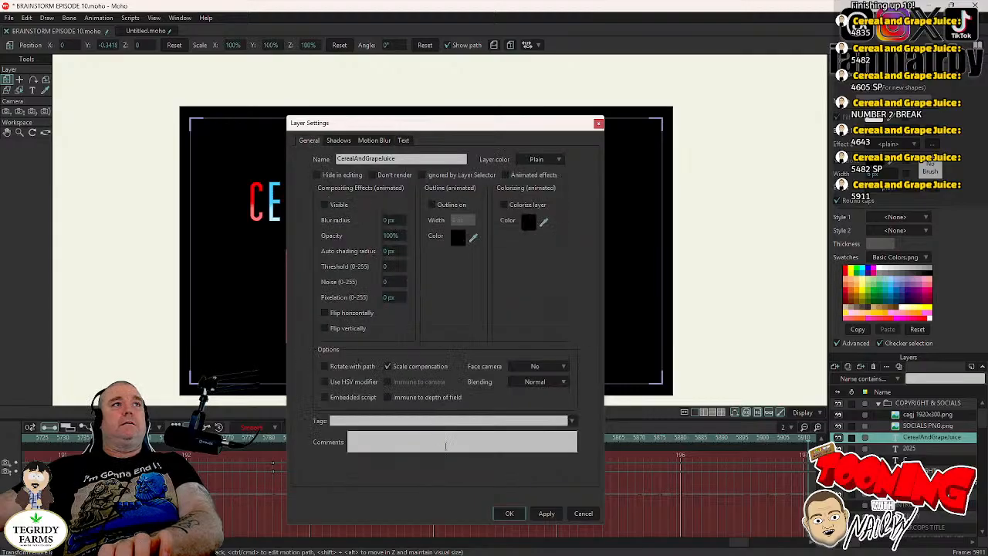
click(509, 514)
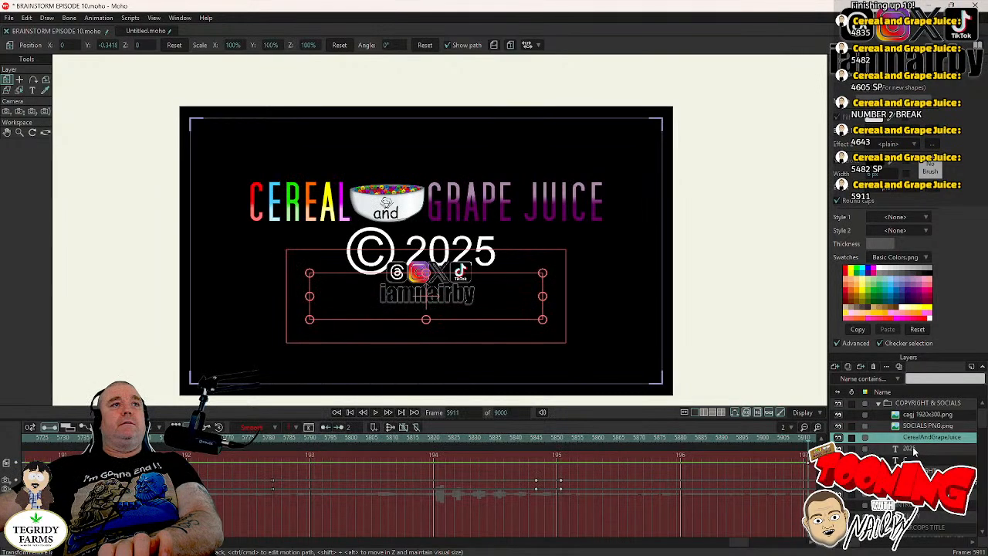
double_click(914, 449)
click(307, 142)
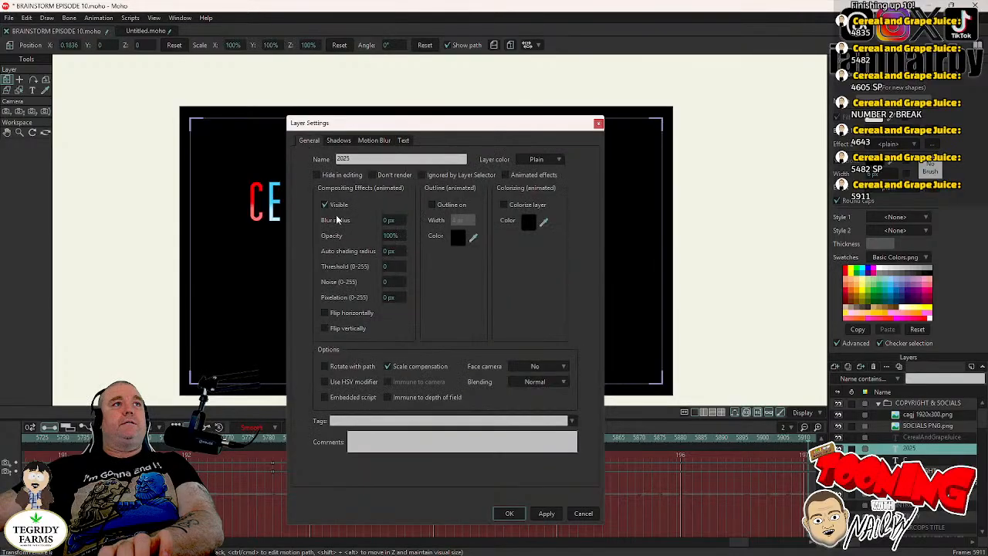
click(508, 515)
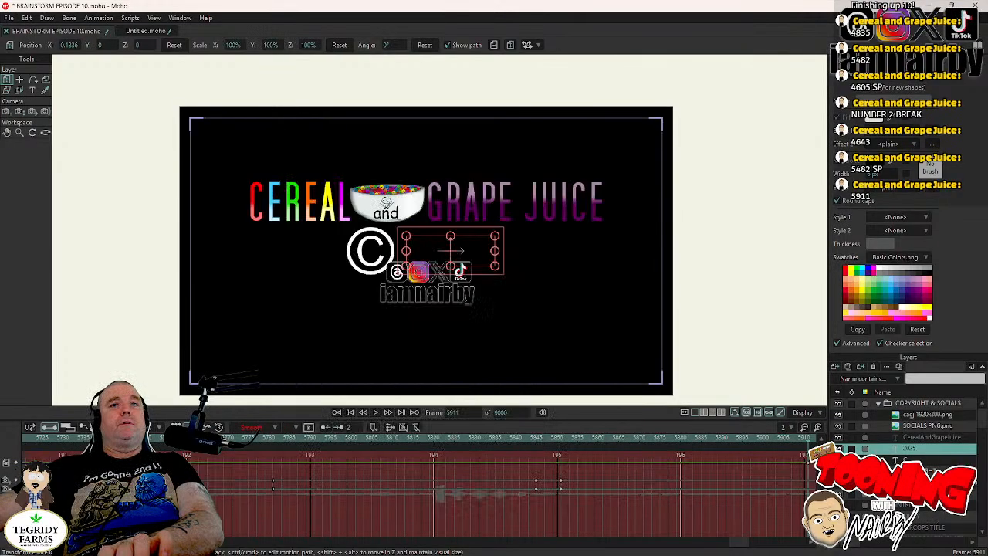
- Switch off the visibility of the C text layer and the COPYRIGHT circle layer at frame 5911
double_click(907, 460)
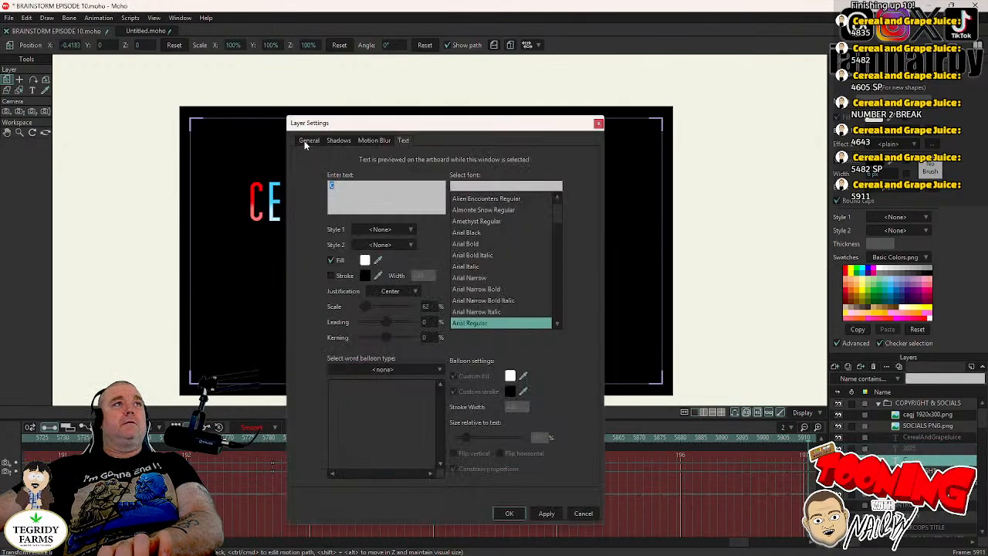
click(307, 142)
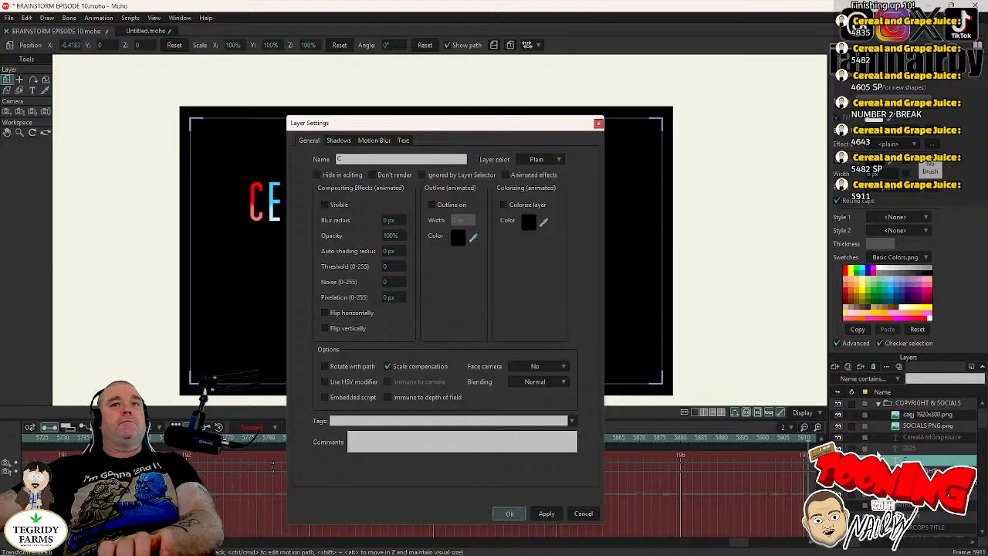
click(508, 516)
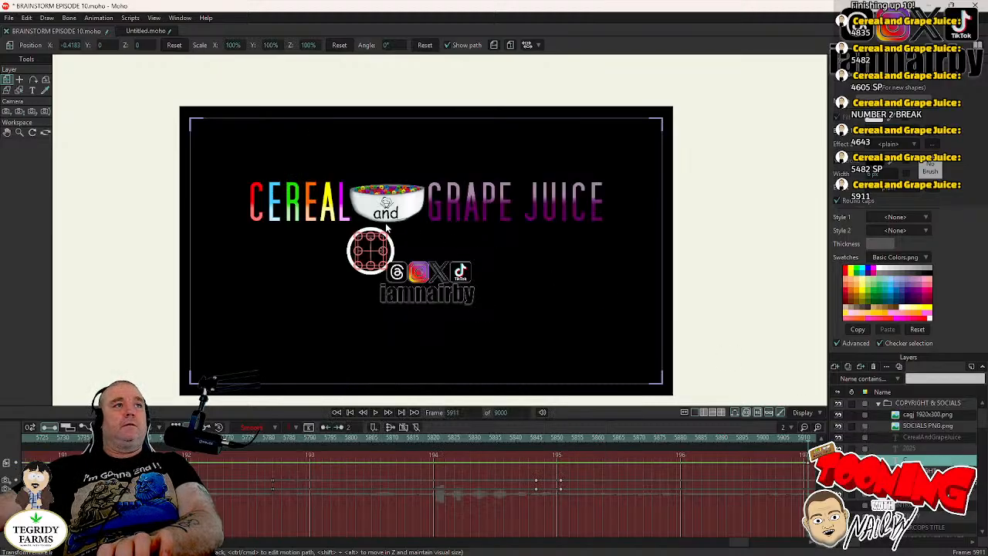
double_click(918, 470)
click(326, 205)
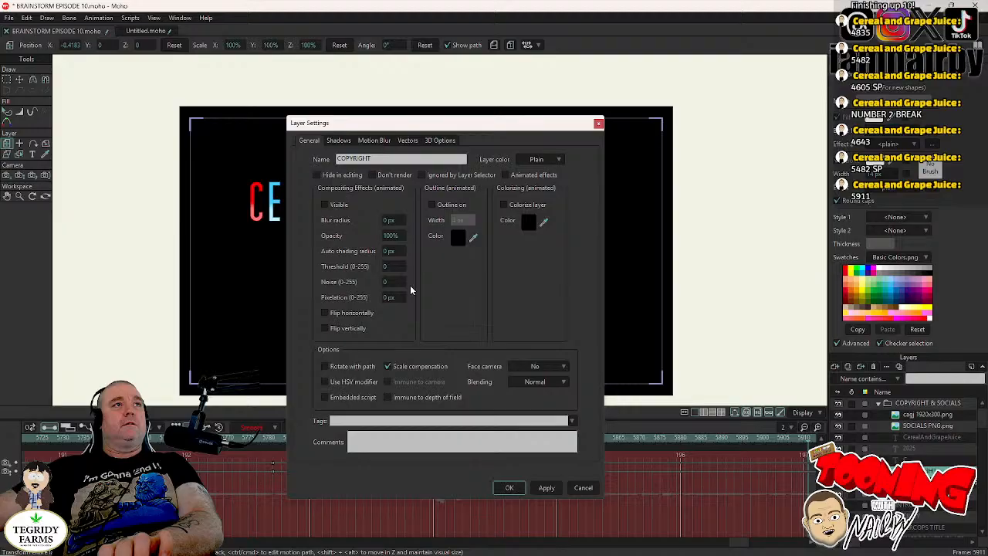
click(508, 488)
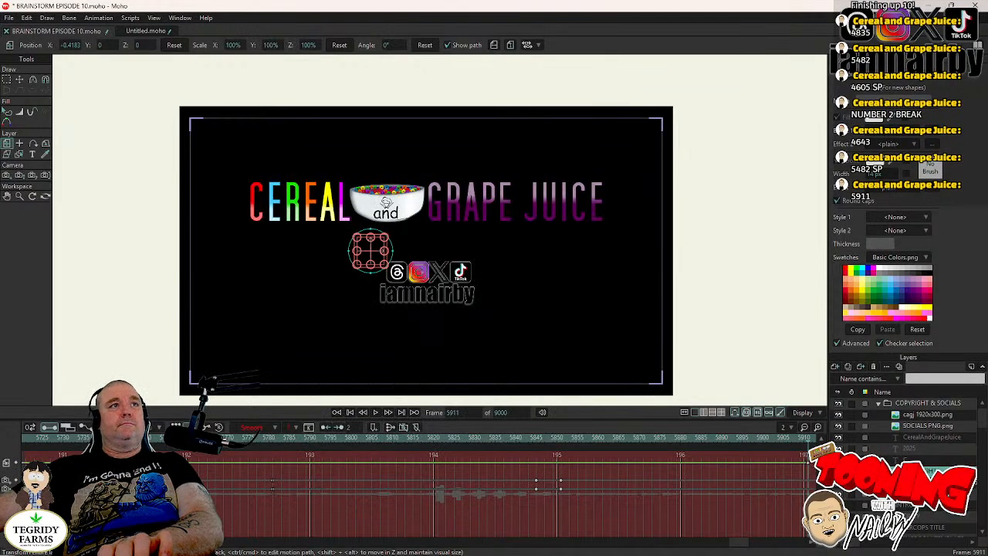
- Compare frames 5910 and 5911, render frame 5911 with the COPYRIGHT & SOCIALS group selected, and save the project
key(Left)
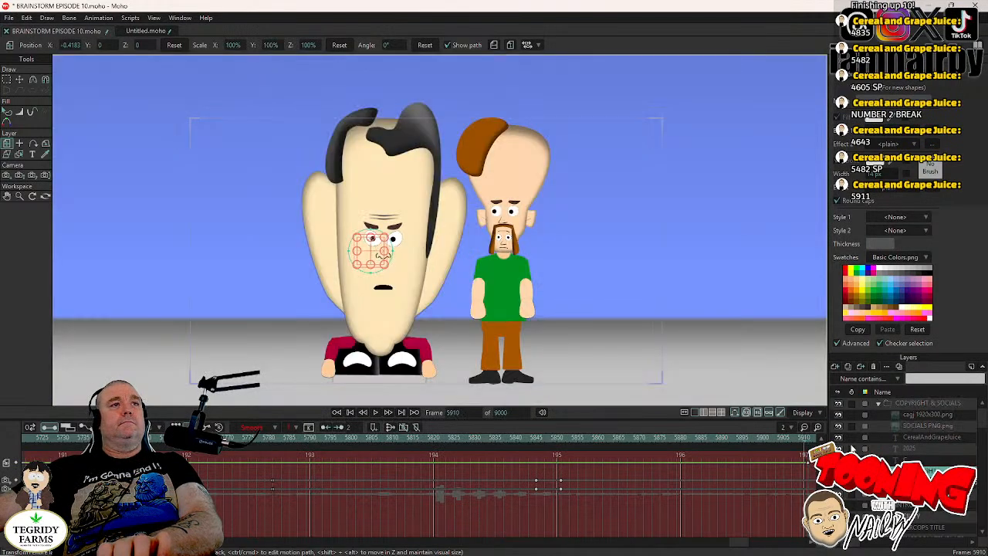
click(931, 407)
key(Right)
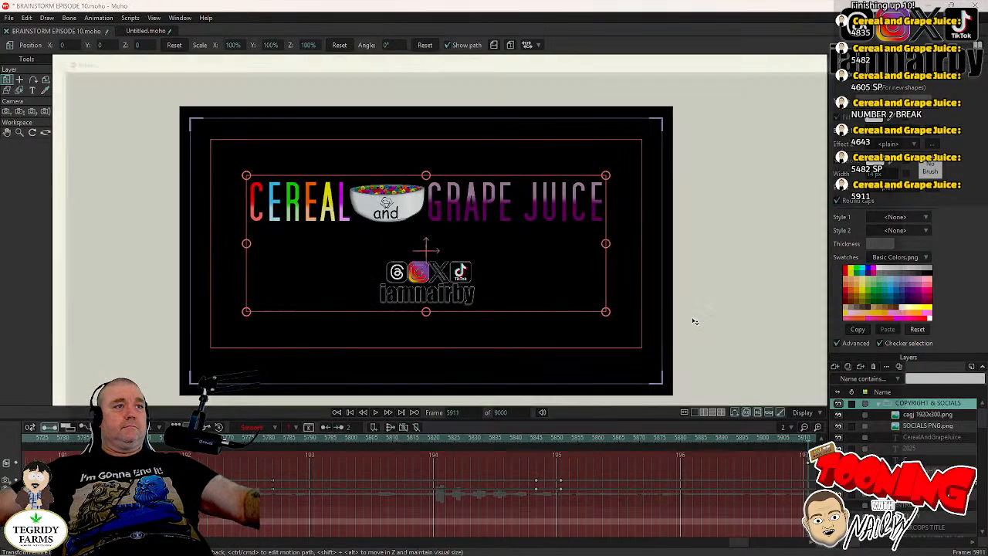
key(ctrl+r)
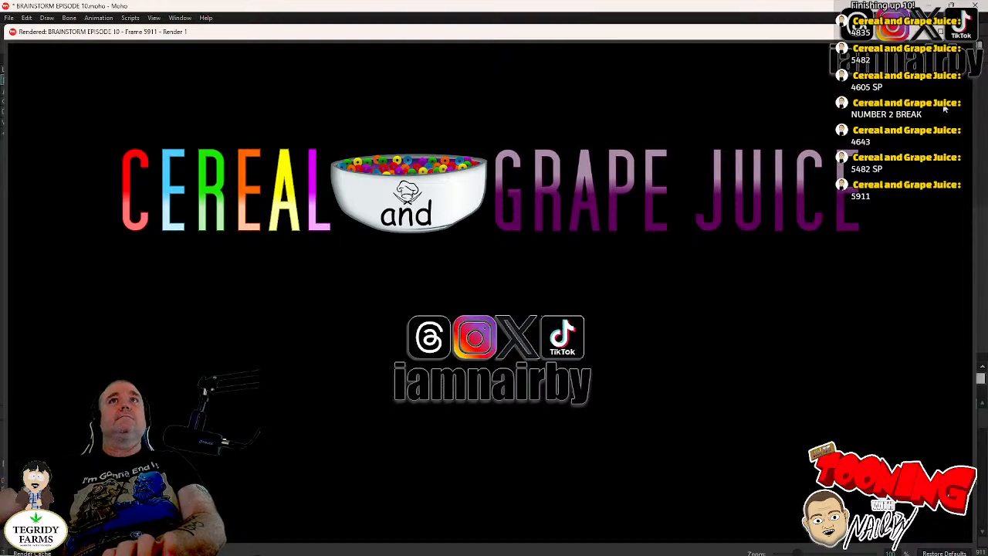
click(964, 31)
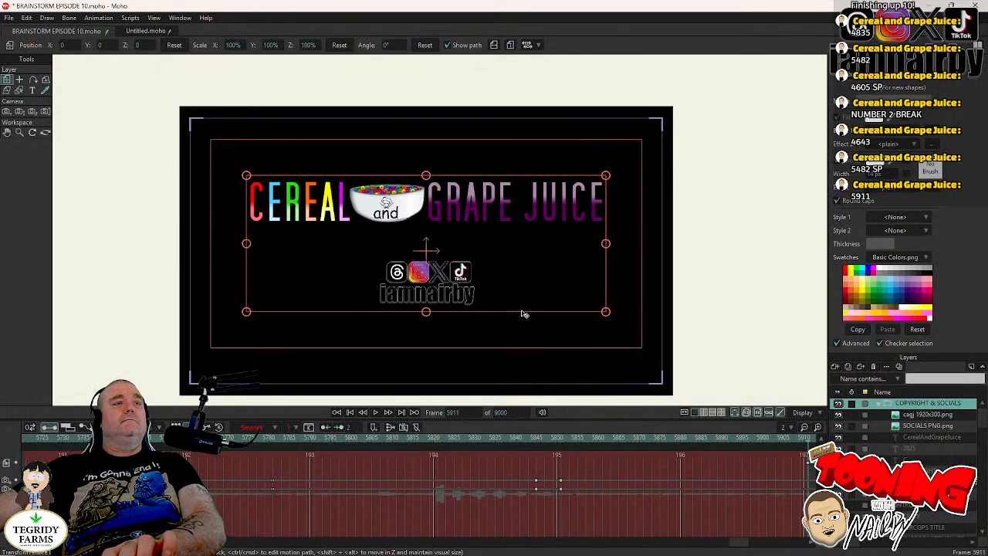
key(ctrl+s)
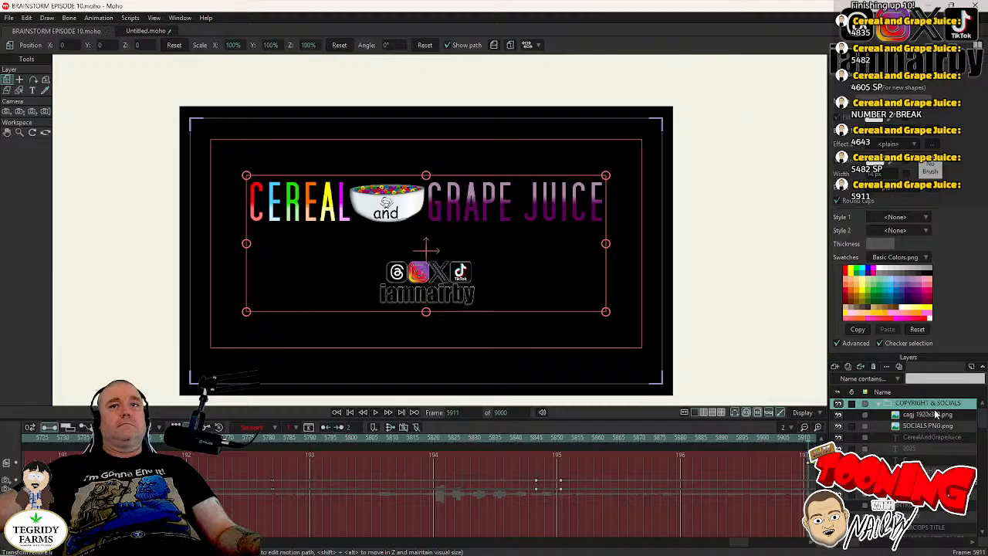
- Turn on the outline of the cagj 1920x300.png layer and set its colour to white (FFFFFF)
double_click(930, 414)
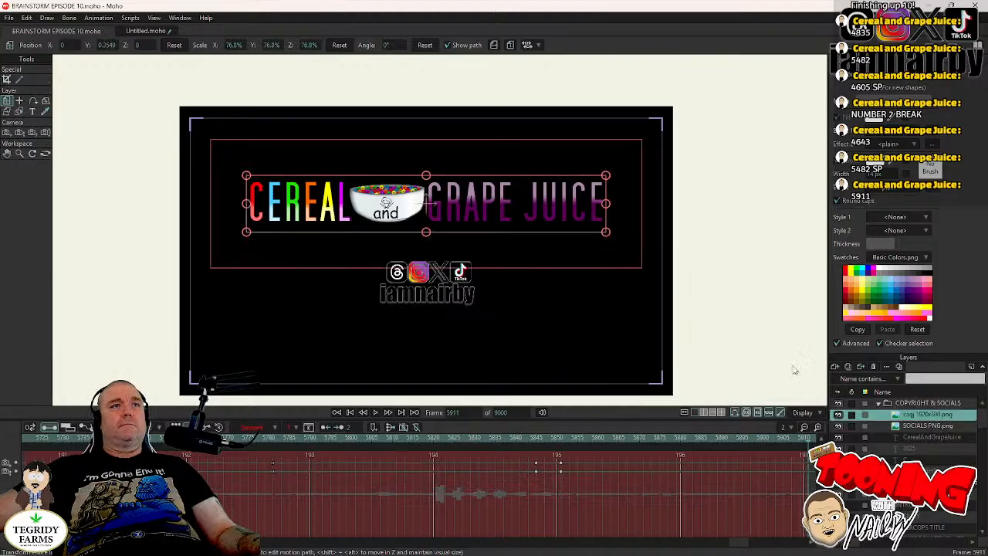
click(431, 205)
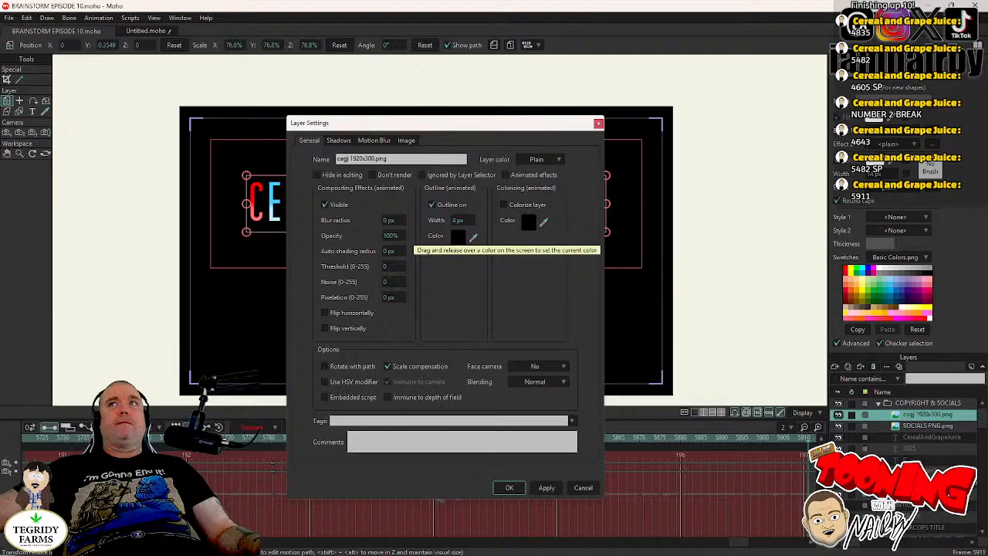
click(458, 236)
drag(338, 217, 139, 130)
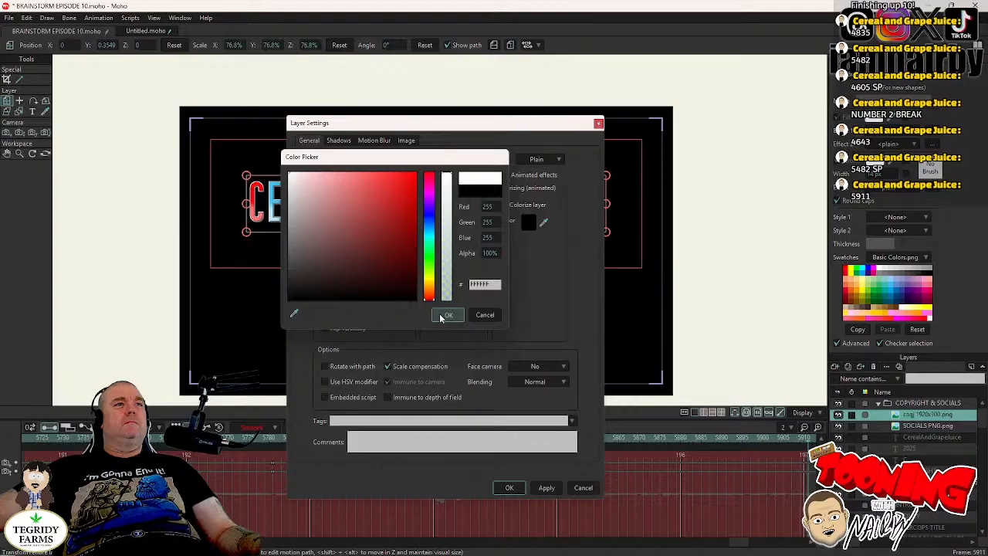
click(447, 314)
- Try an outline width of 1 px on cagj 1920x300.png, set it to 2 px, and apply the layer settings
click(460, 222)
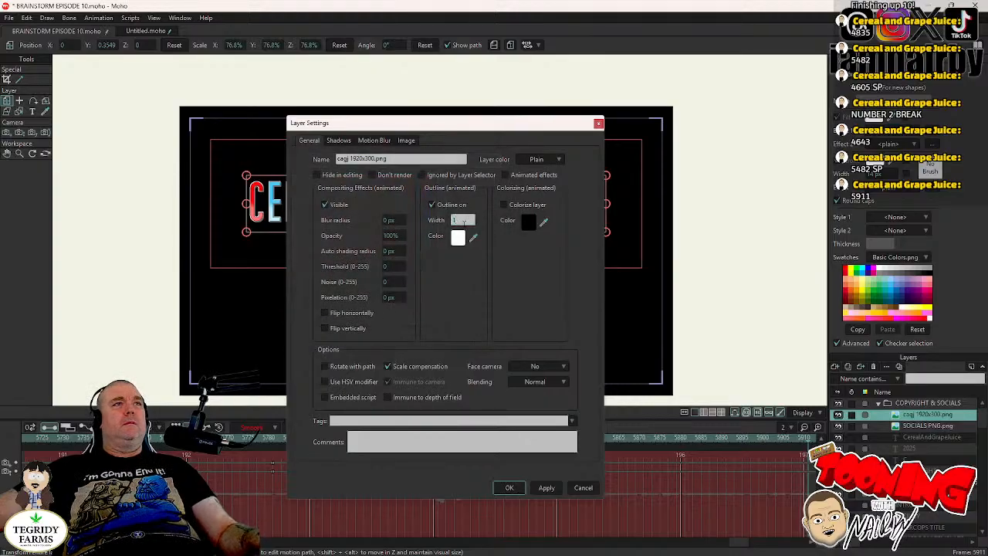
key(Return)
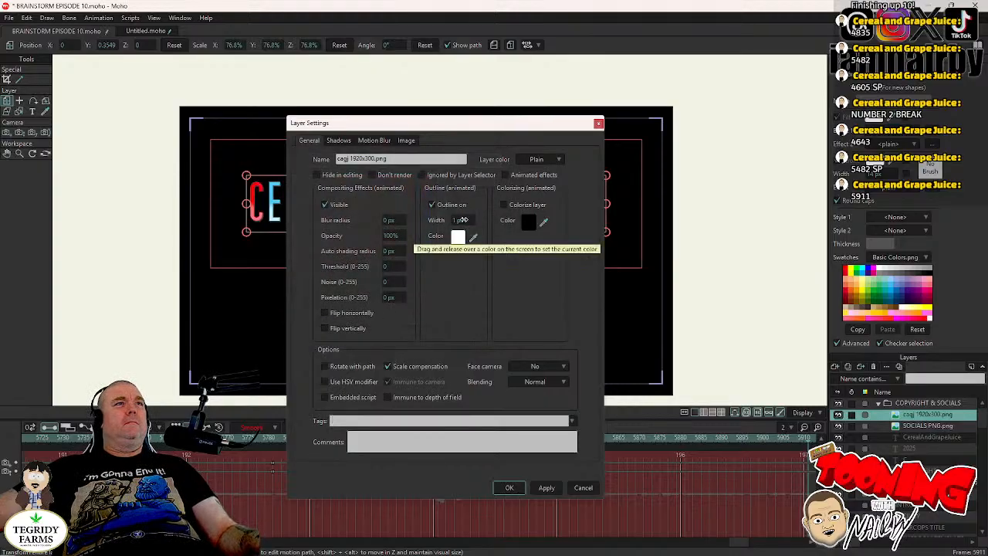
click(461, 220)
key(Return)
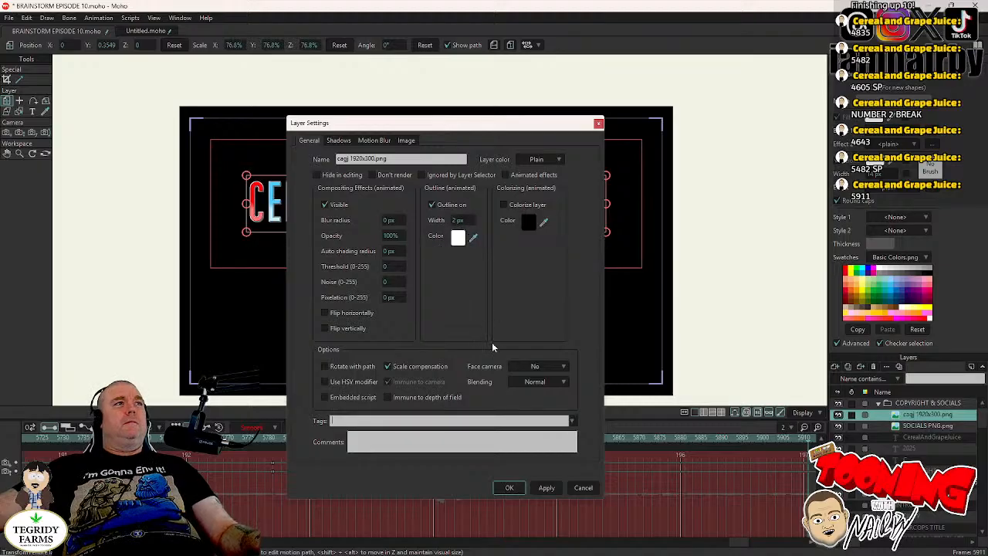
click(512, 488)
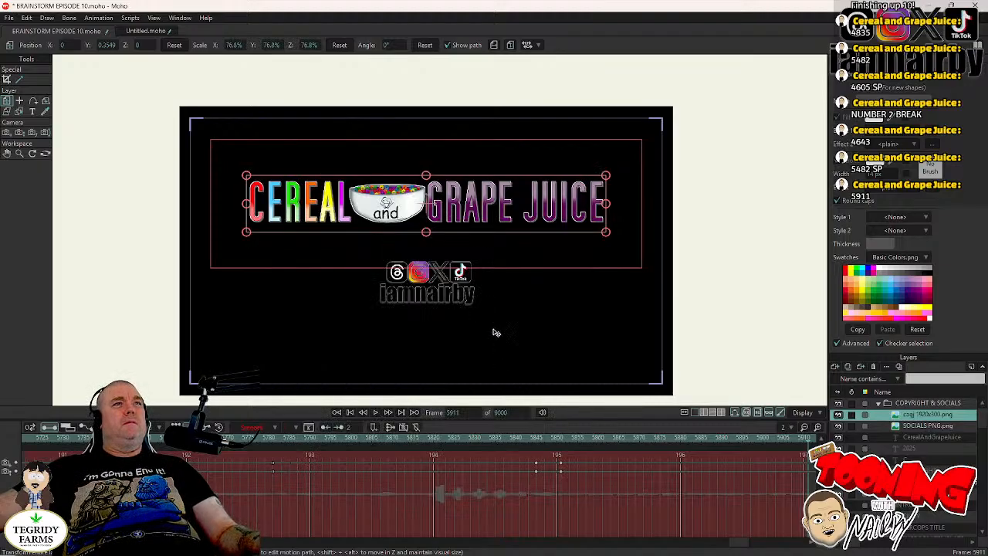
- Render frame 5911 to check the logo's white outline, close the render, and save the project
key(ctrl+r)
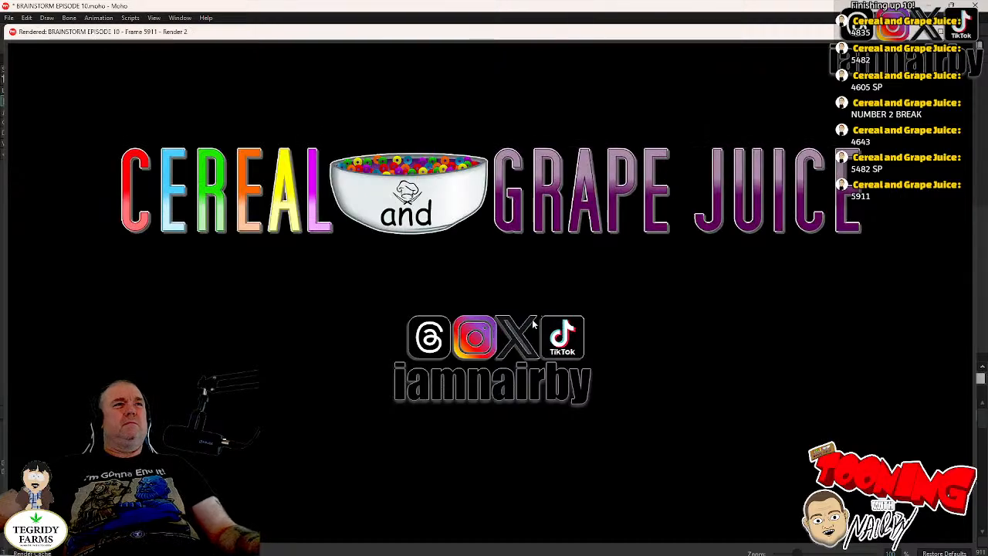
key(Escape)
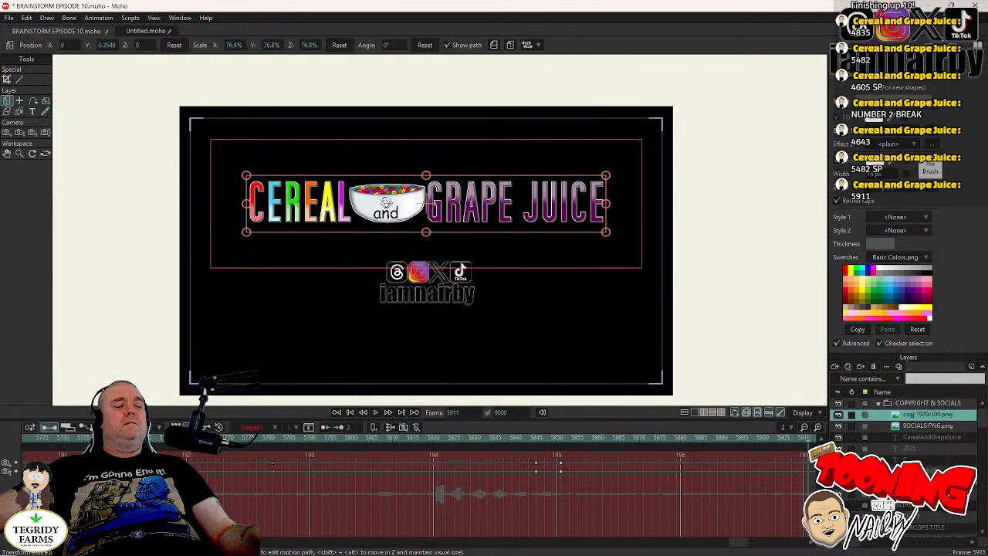
key(ctrl+s)
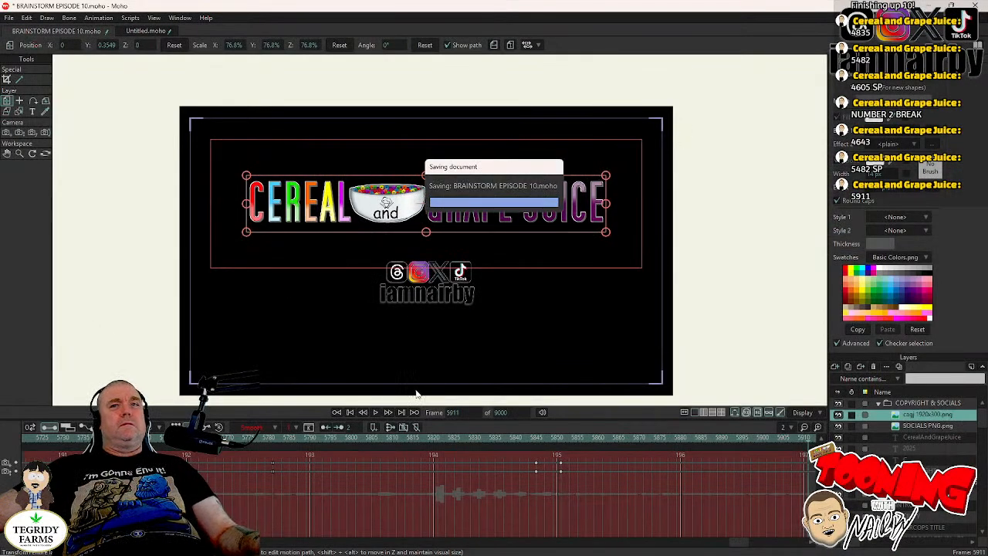
- Play the opening titles from the start of the timeline to about frame 143
click(350, 413)
click(377, 413)
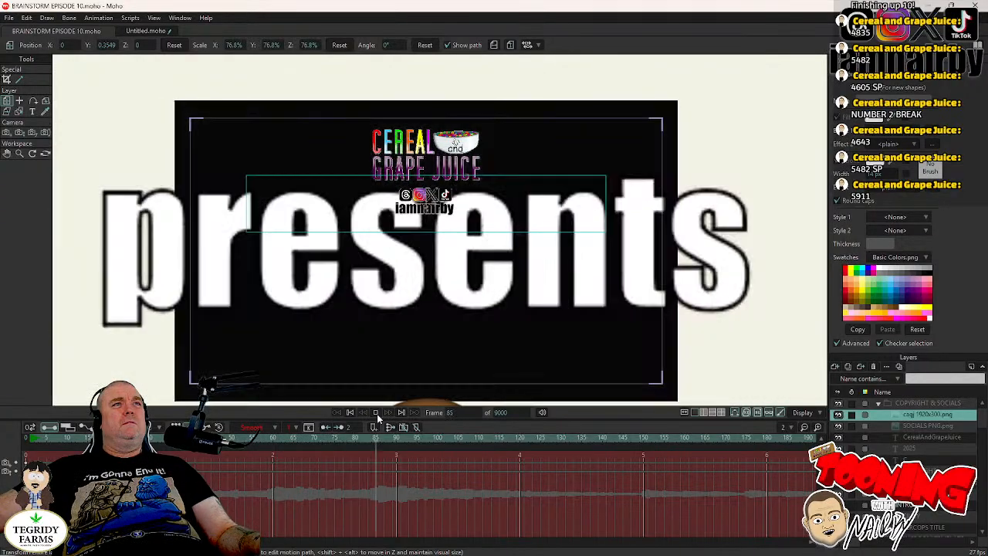
click(376, 414)
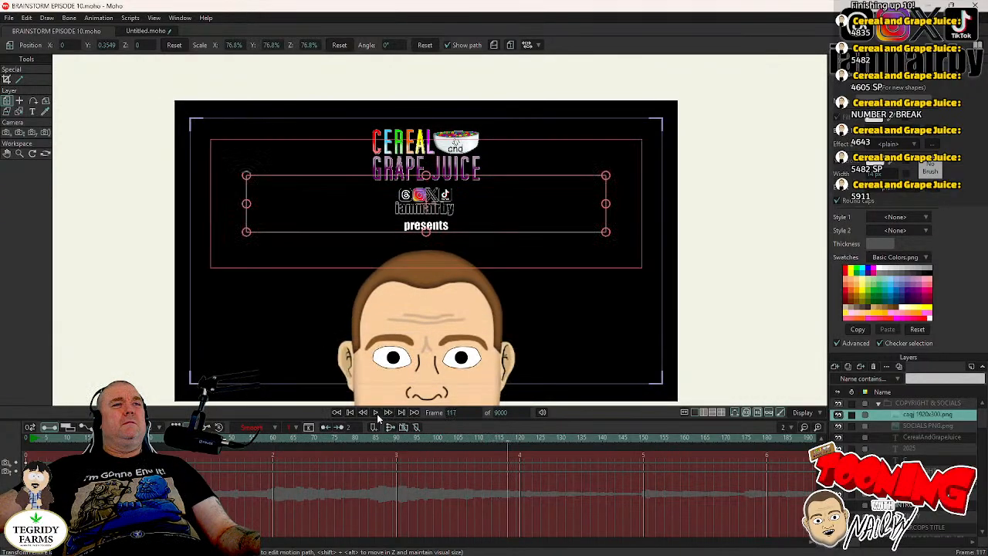
click(377, 414)
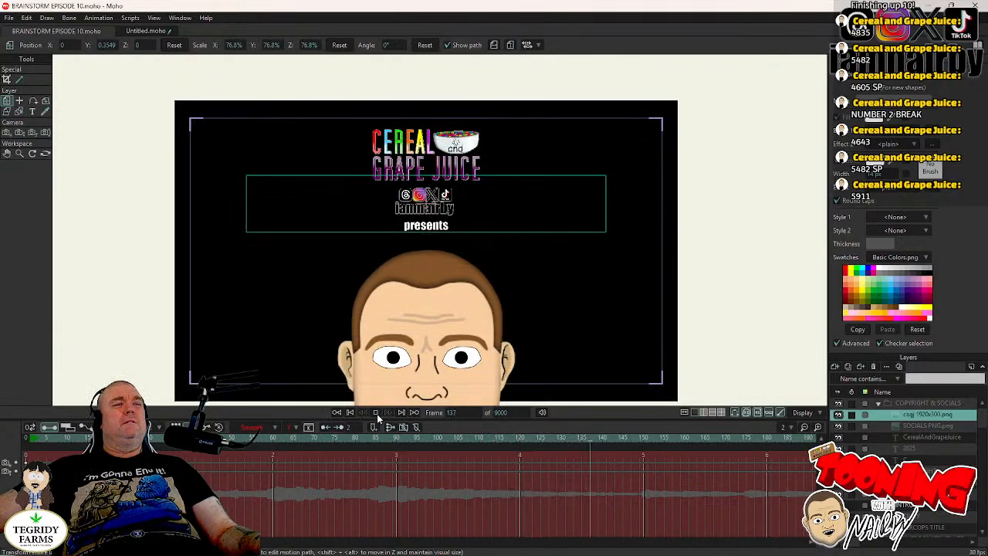
click(377, 413)
- Go to frame 5911 and collapse the COPYRIGHT & SOCIALS group
click(454, 413)
text(58)
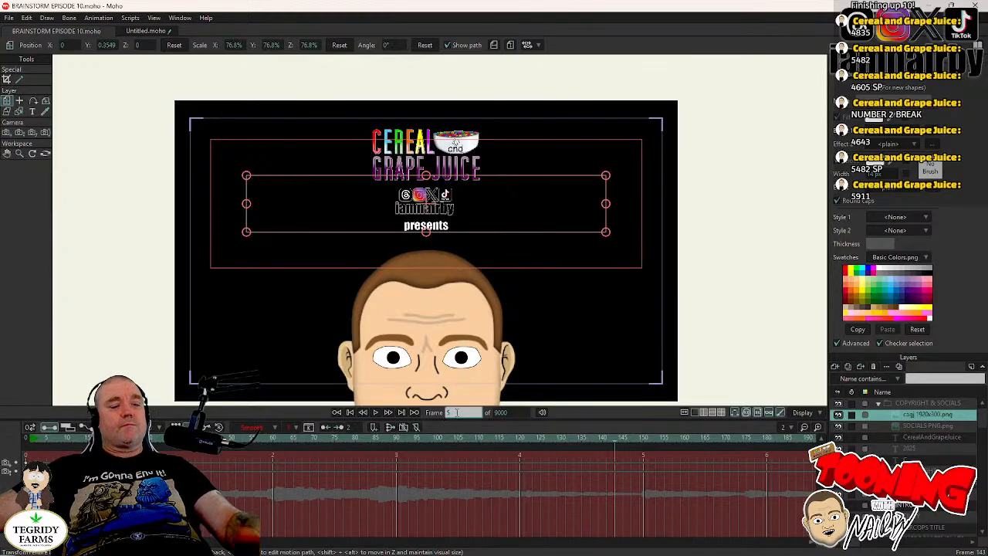
text(11)
key(Return)
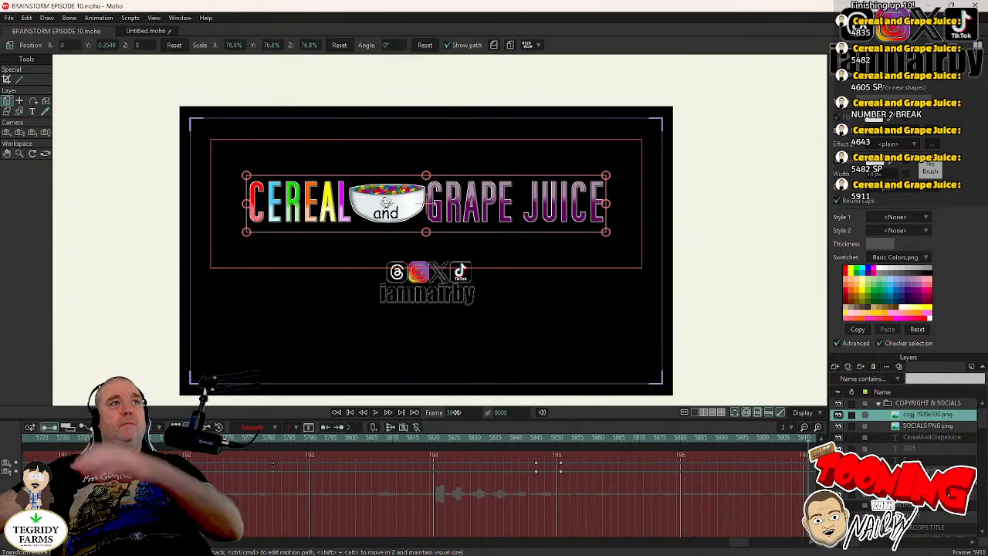
click(879, 403)
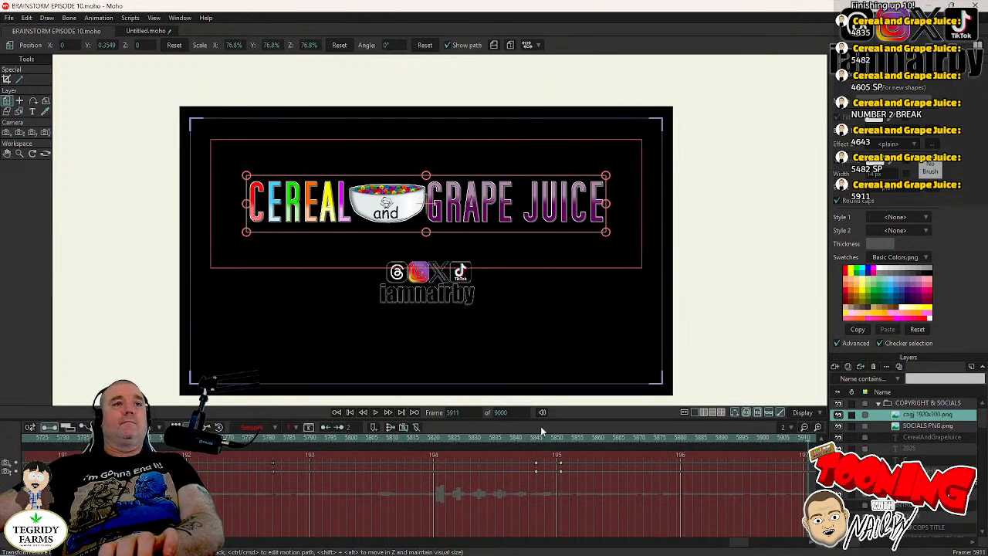
- Review the cut into the end card by playing from frame 5831, then again from about frame 5780 to 6038
click(479, 437)
scroll(429, 299, up, 2)
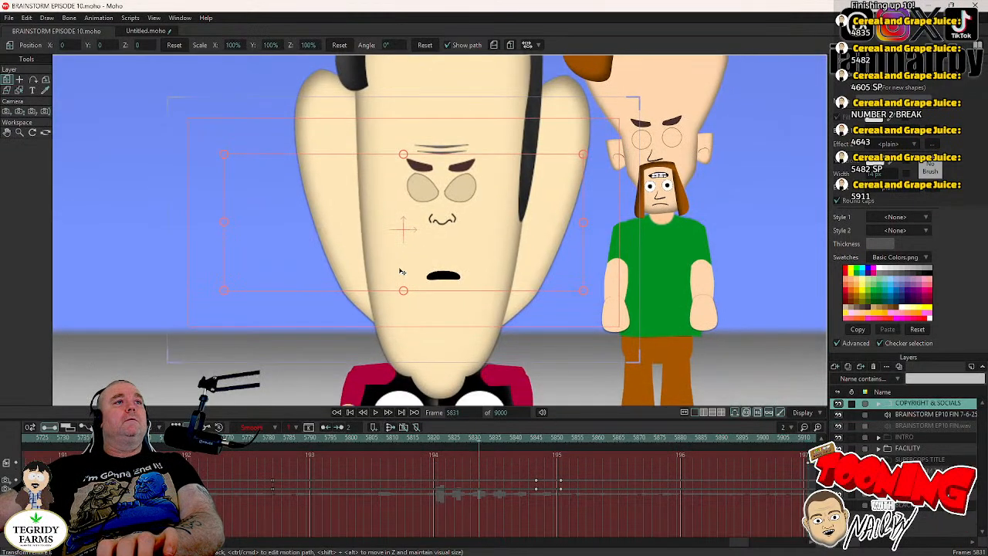
click(375, 413)
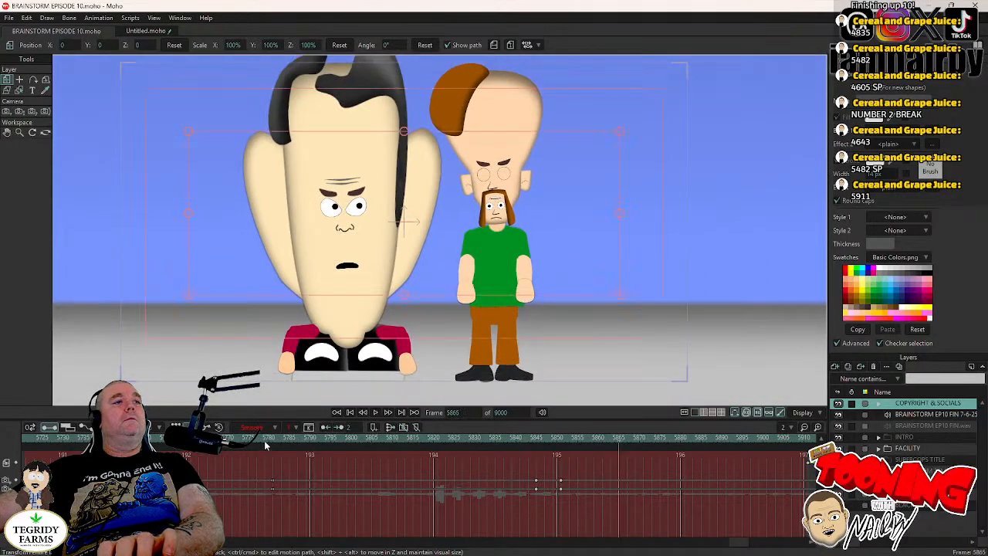
click(265, 444)
click(375, 413)
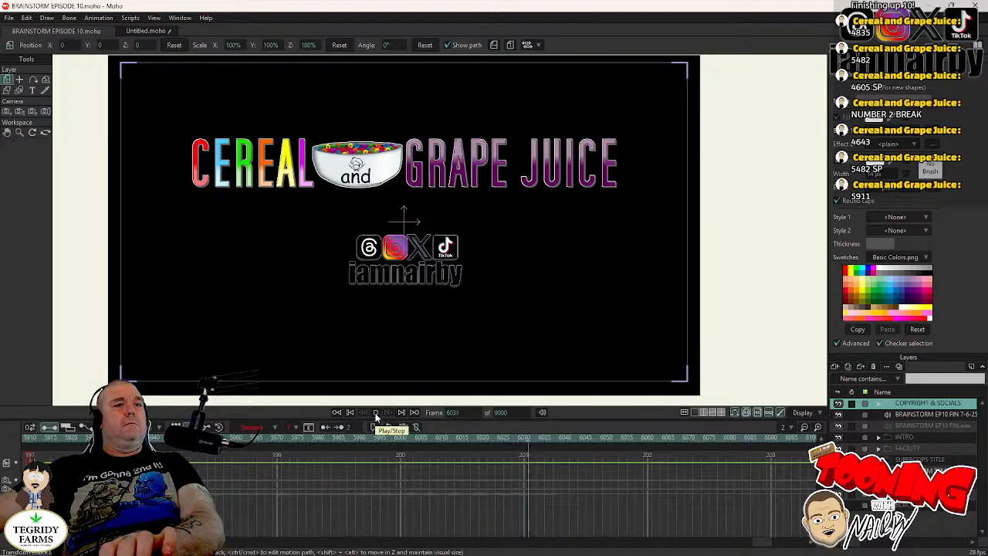
click(376, 415)
- Turn off the visibility of the COPYRIGHT & SOCIALS group at frame 6037
click(556, 442)
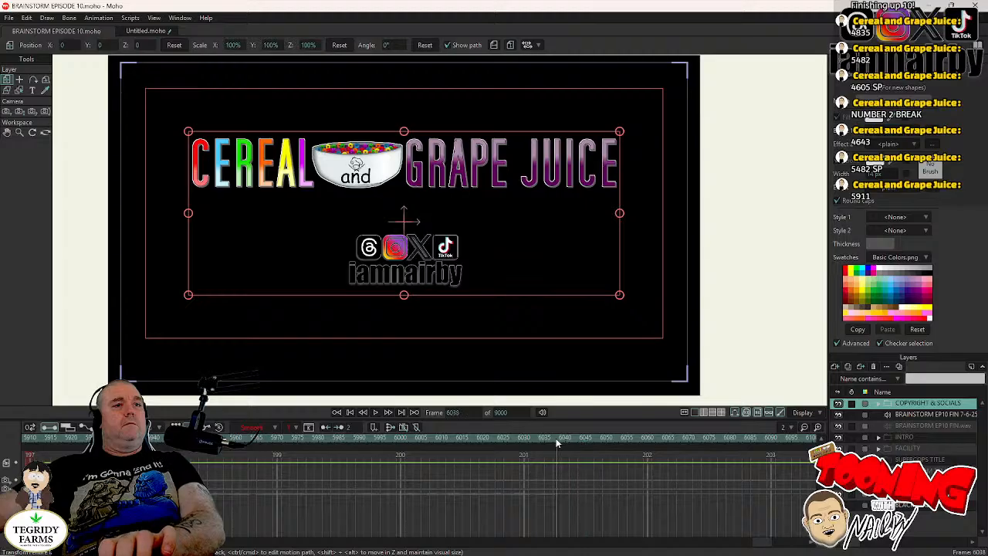
key(Left)
key(Left)
key(Left)
key(Left)
key(Left)
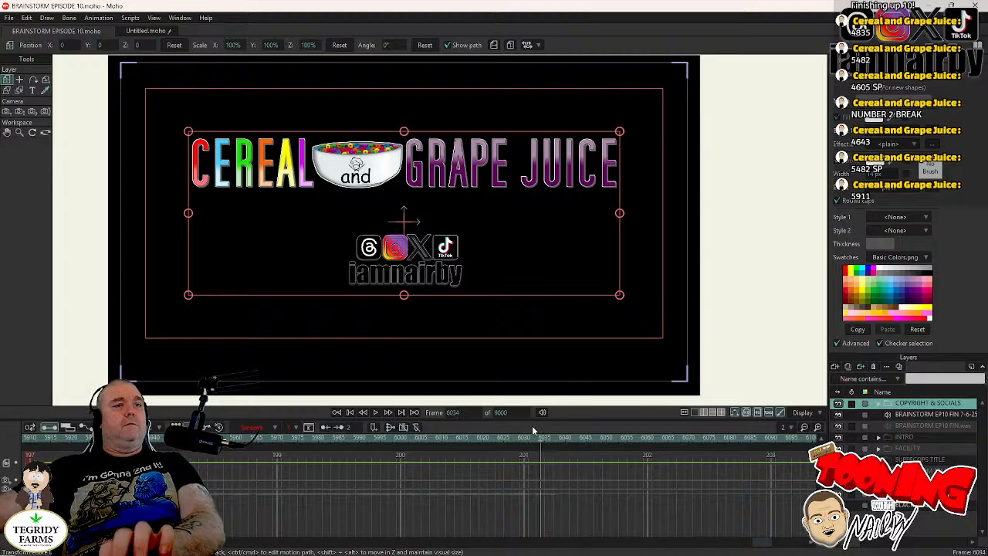
key(Right)
key(Right)
key(Right)
key(Right)
key(Right)
key(Left)
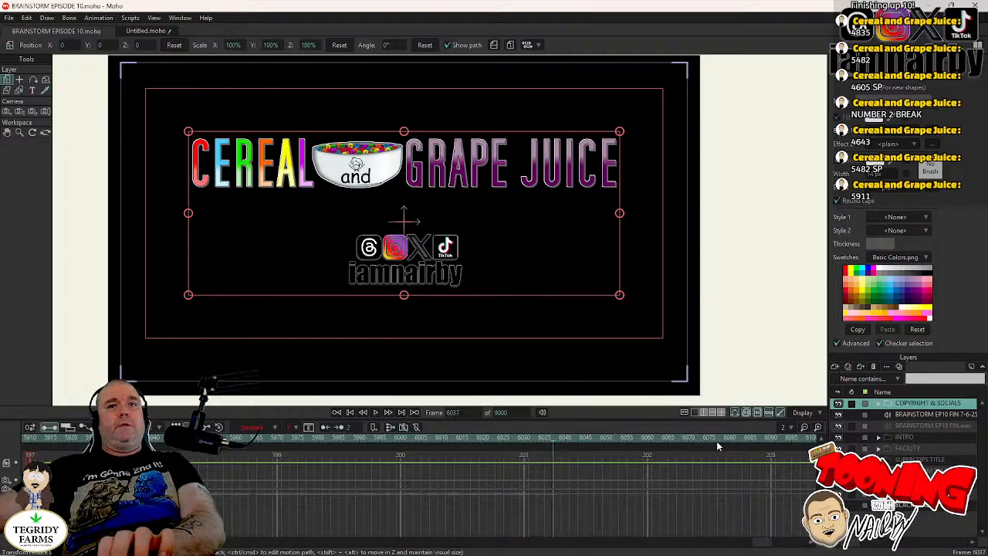
double_click(933, 404)
click(325, 205)
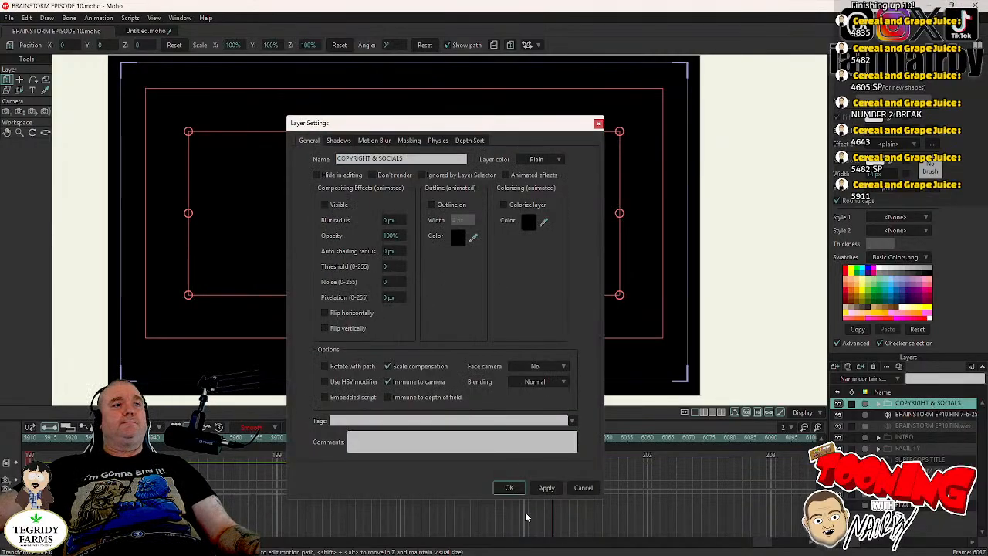
click(510, 487)
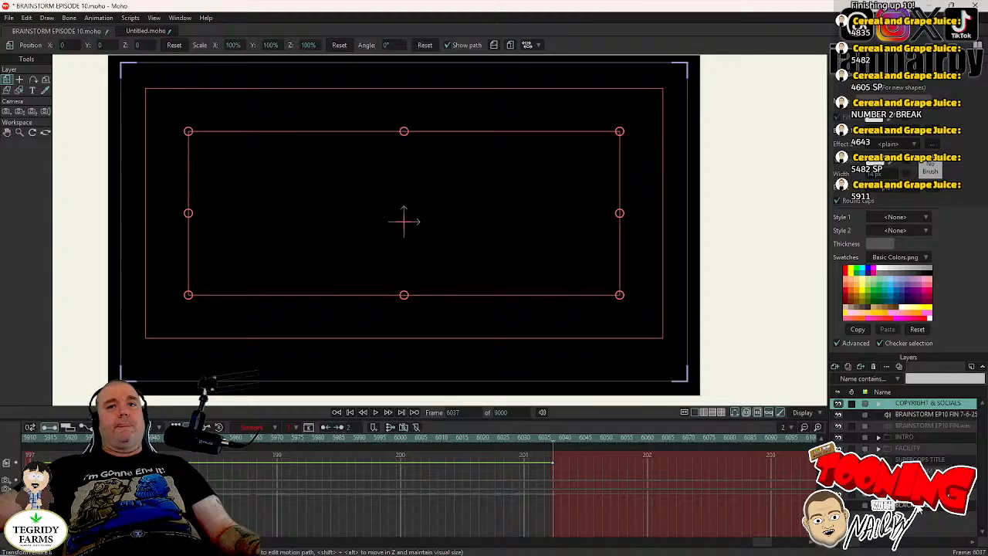
- Make the JUDGE ZSE ZSE BOOTH group visible at frame 6037
double_click(927, 482)
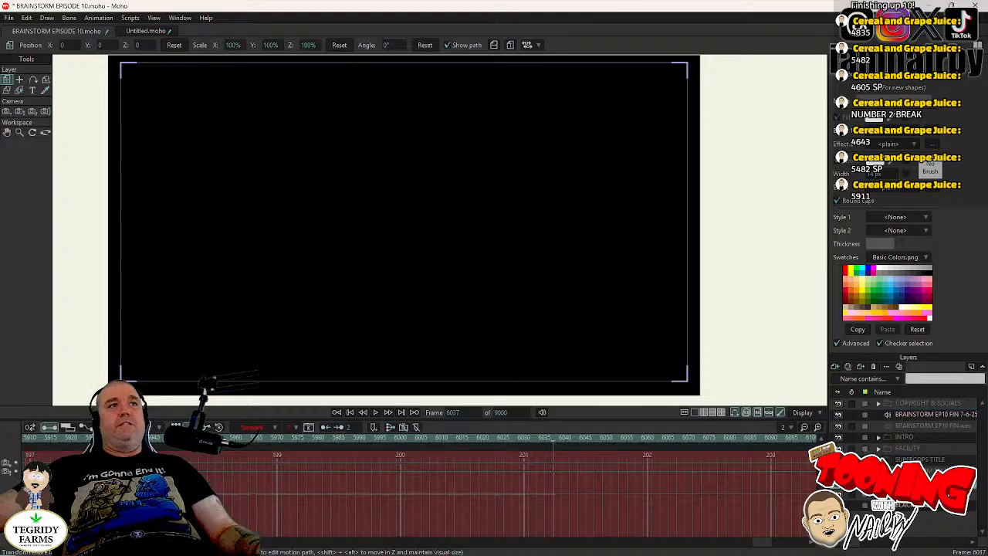
click(325, 204)
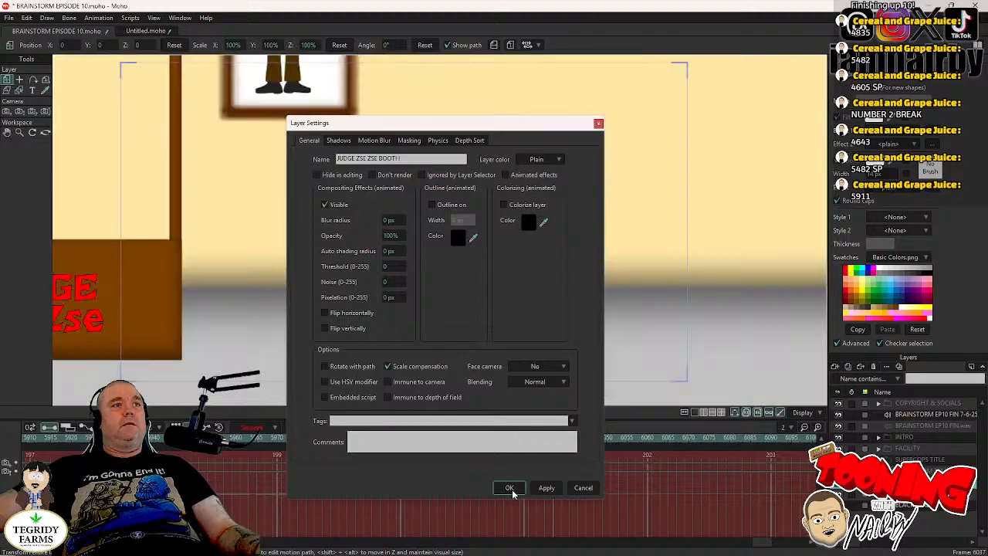
click(513, 491)
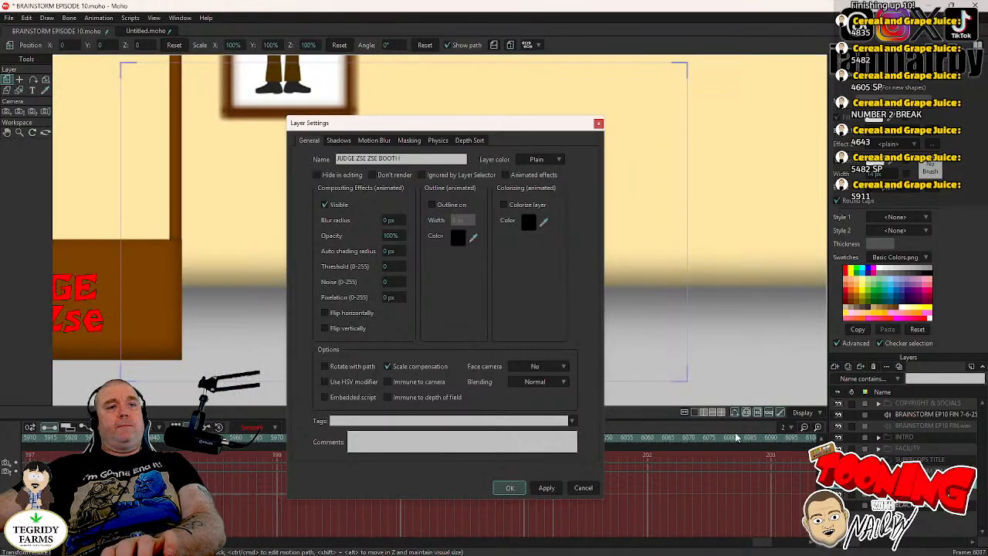
- Turn off the visibility of the BLACK SCREEN layer at frame 6038 and save the project
key(Right)
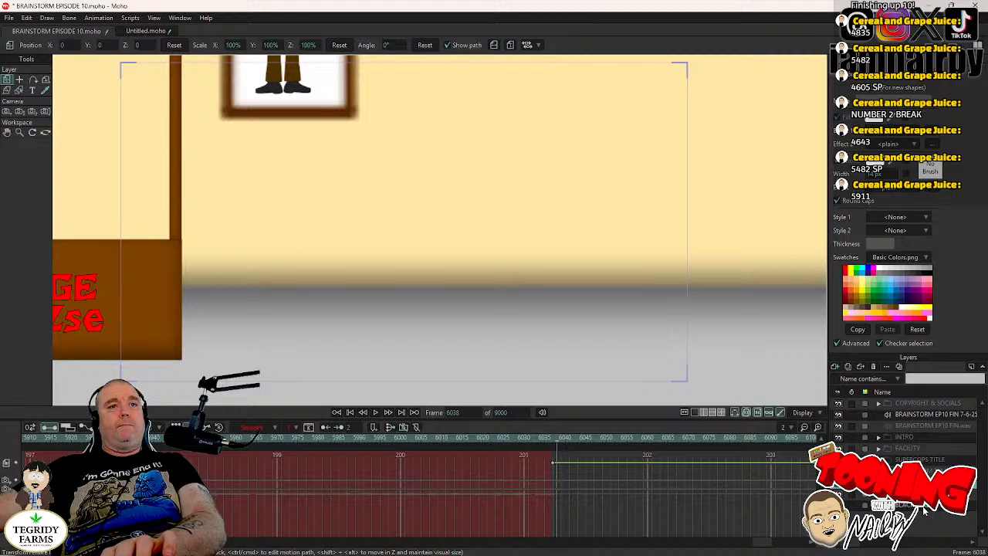
double_click(924, 508)
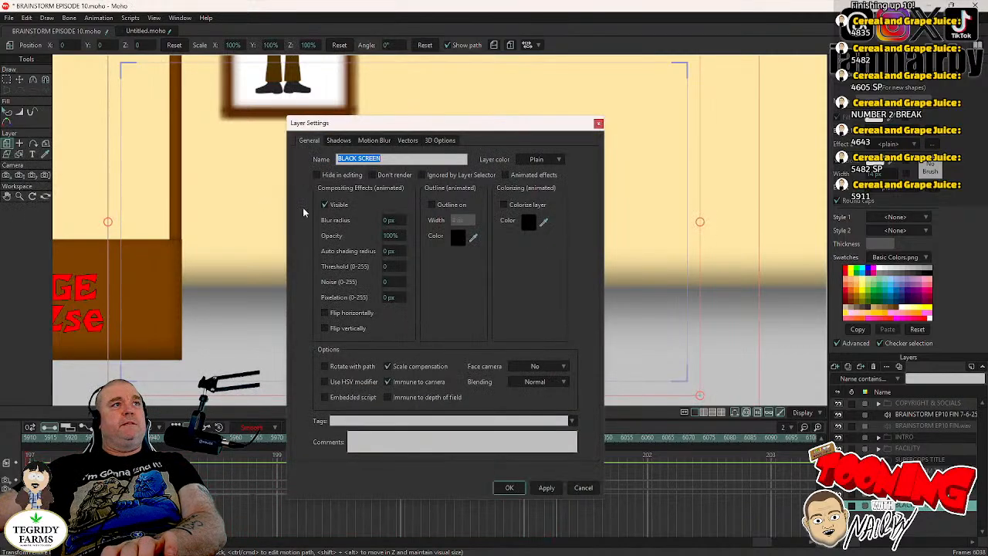
click(334, 206)
click(519, 489)
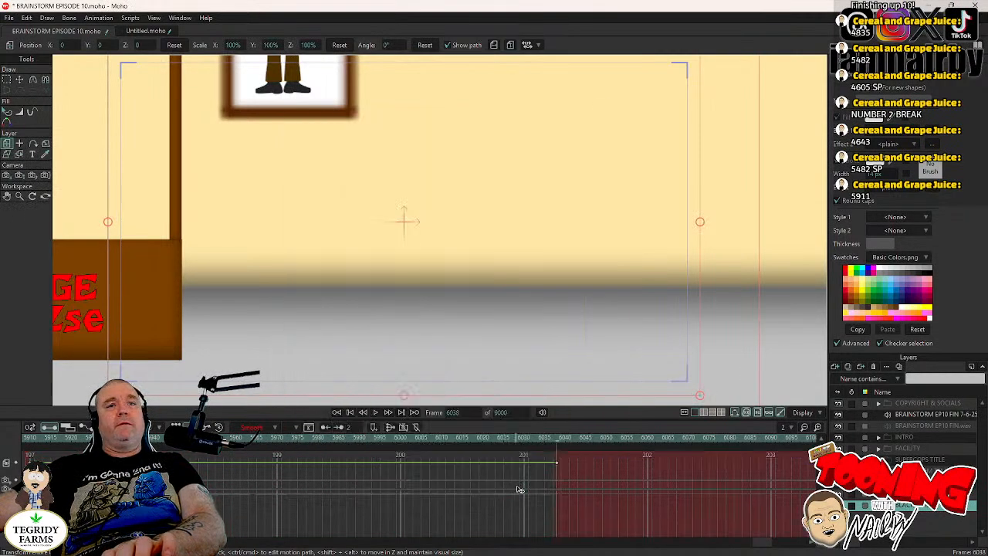
key(ctrl+s)
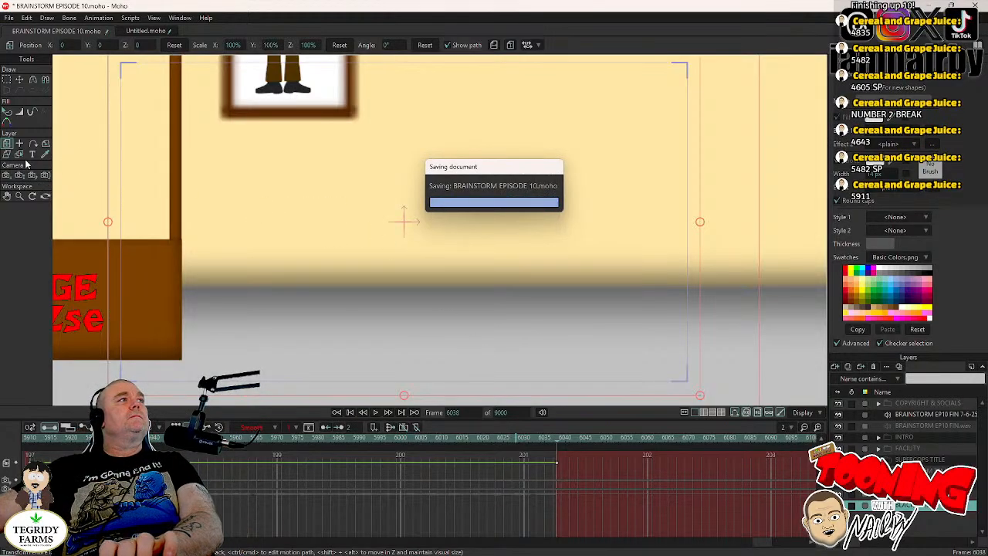
- With the Track Camera tool active, set the camera keyframe interpolation before the end card to Step
click(7, 176)
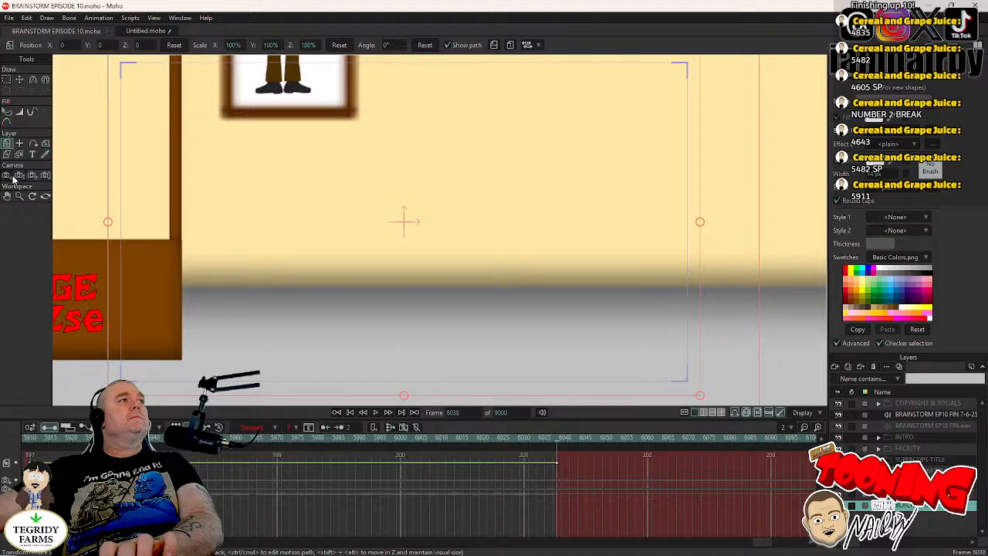
key(Left)
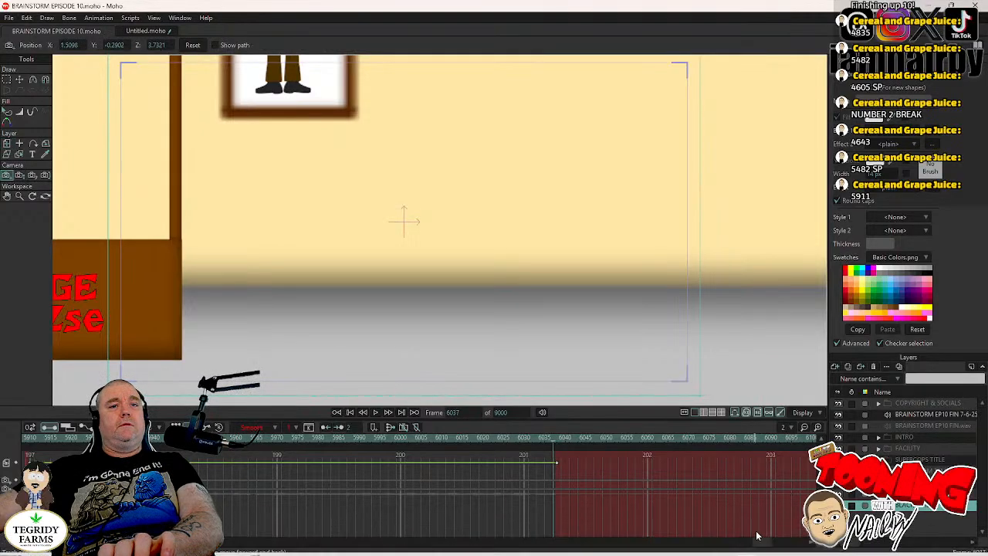
drag(761, 547, 753, 548)
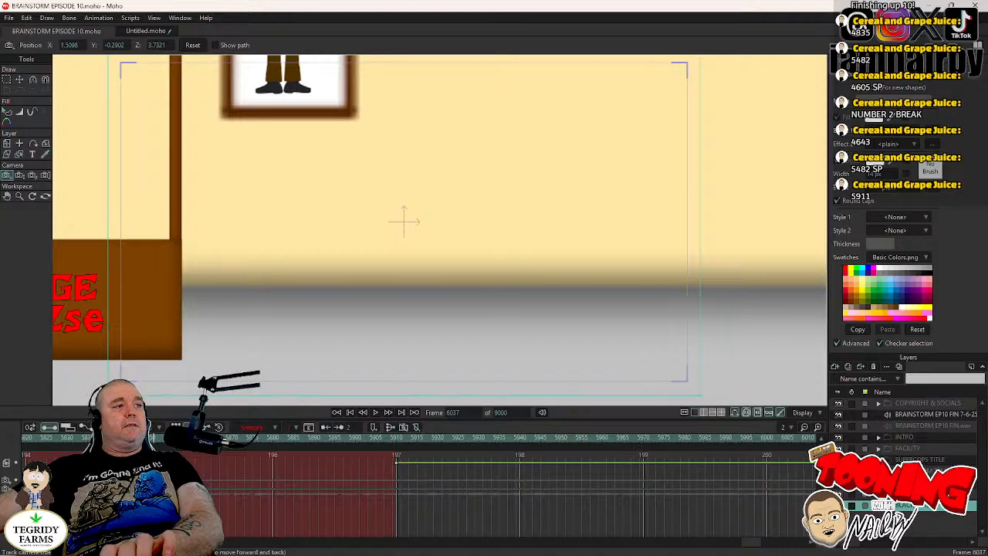
right_click(162, 531)
click(349, 452)
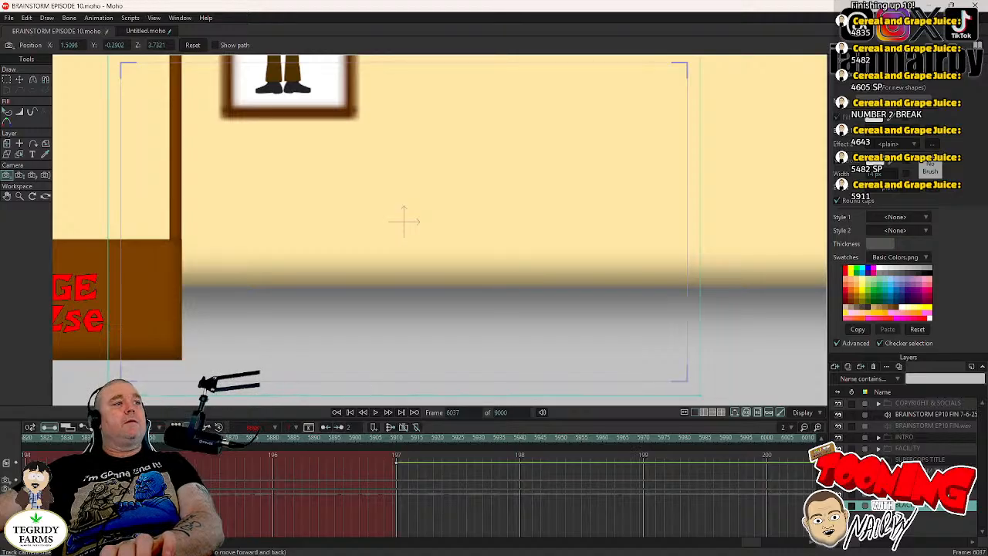
- Play the cut to the end card from frame 5852, then play the end card again from about frame 5911
click(158, 438)
click(407, 346)
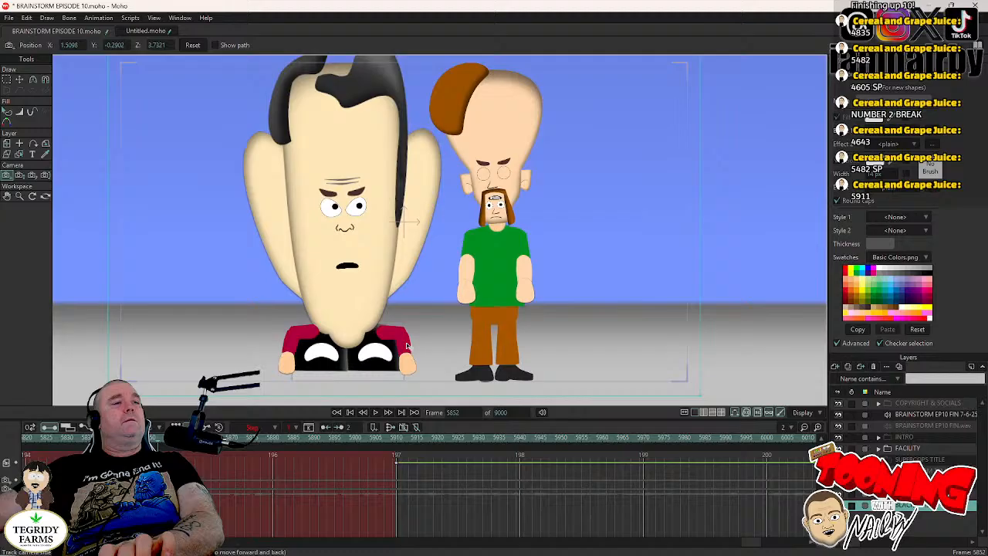
click(375, 413)
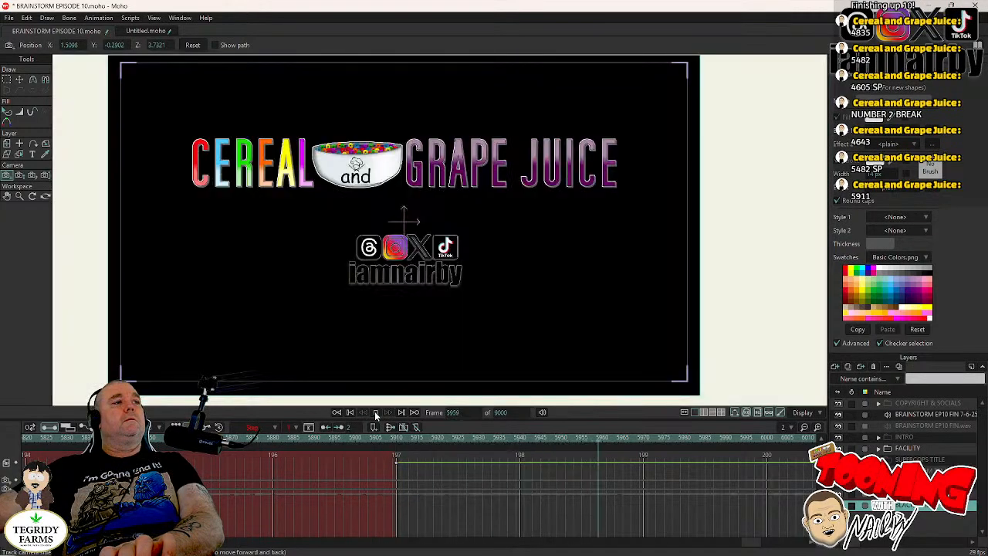
click(375, 413)
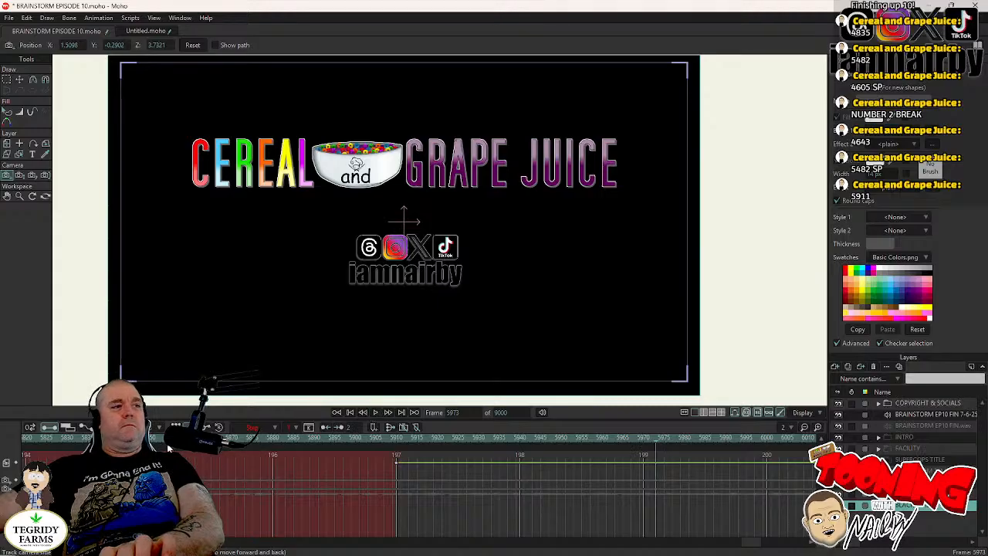
click(394, 437)
click(374, 413)
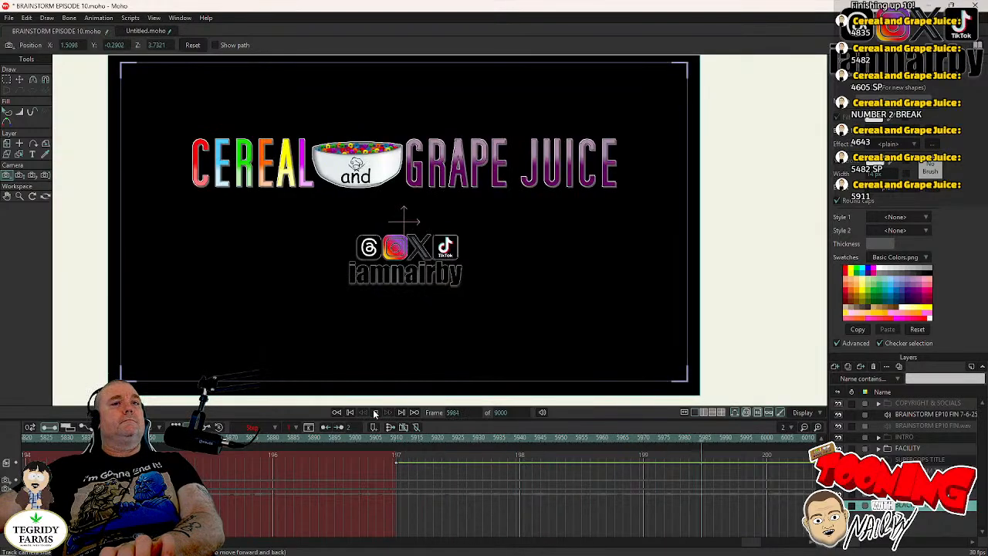
click(374, 413)
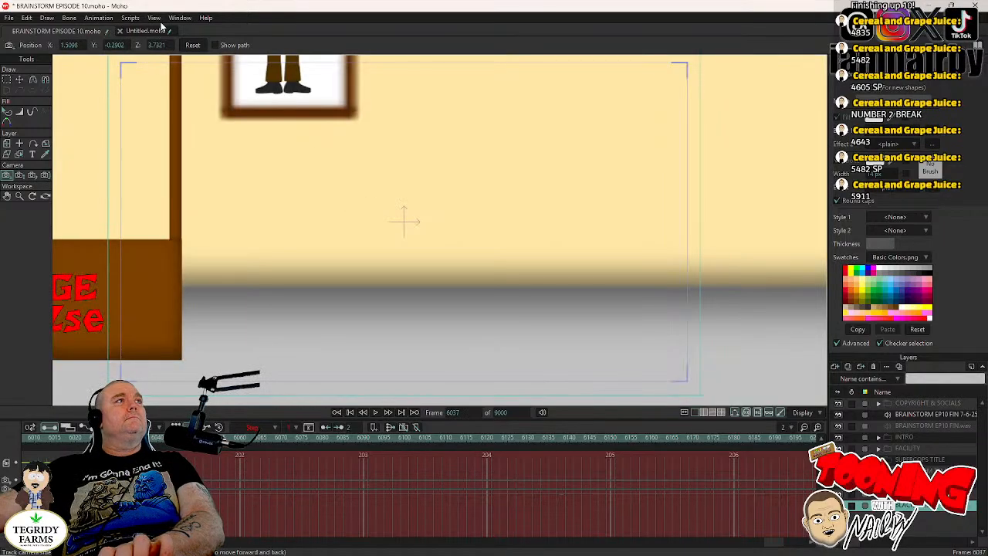
- Reset the camera's position and zoom at frame 6037
click(193, 46)
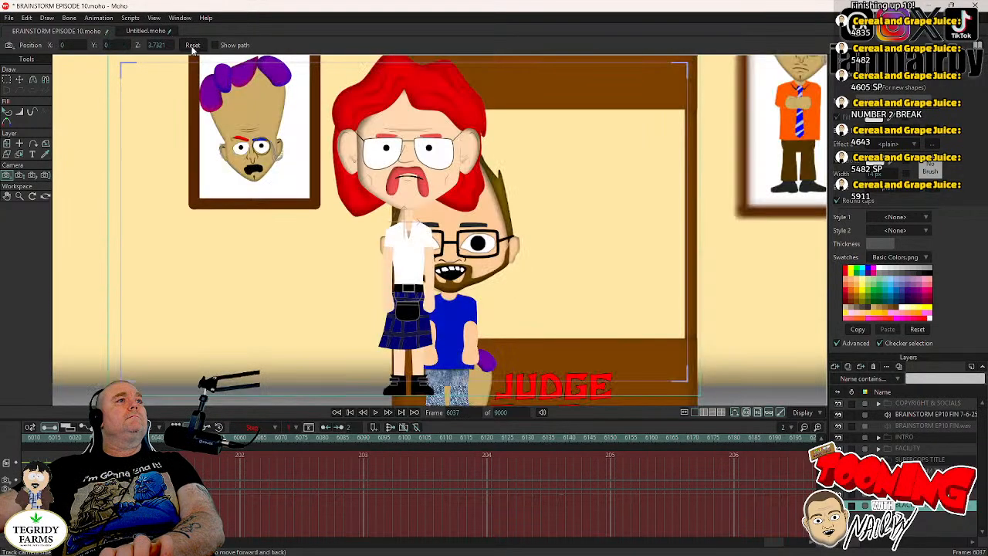
click(17, 176)
click(267, 45)
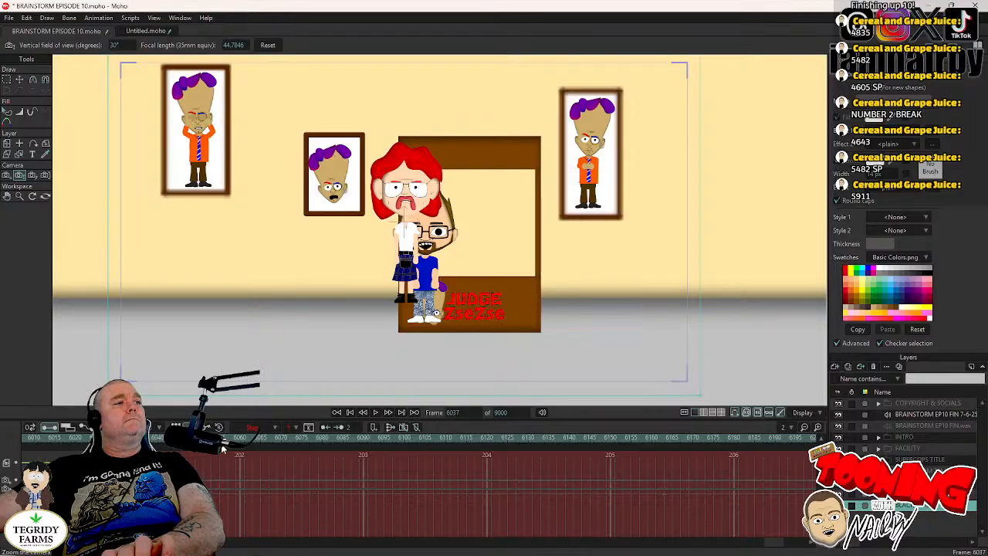
- Set the camera keyframes at frame 6037 to Step interpolation and save the project
right_click(145, 479)
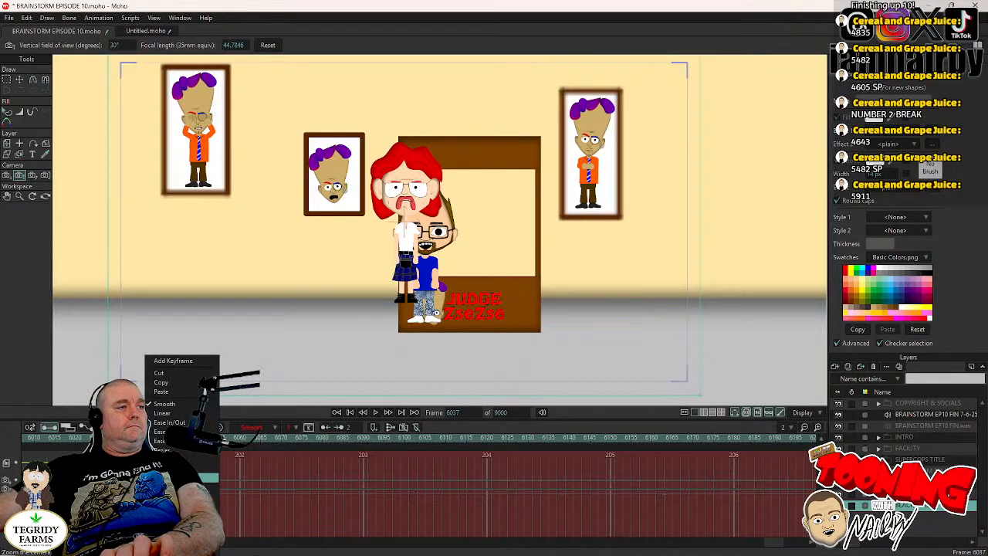
click(168, 460)
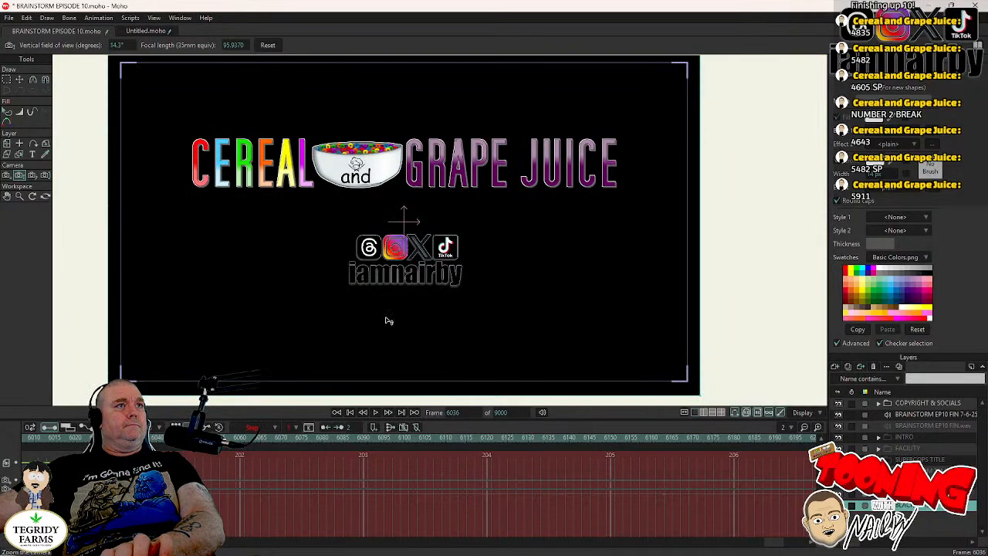
key(ctrl+s)
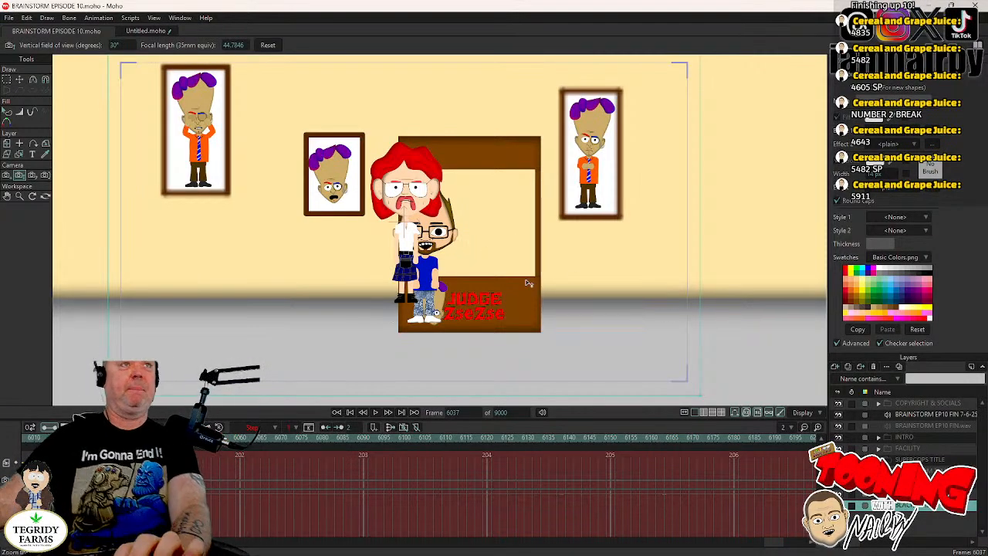
- Move the camera at frame 6037 to about X -4.19, Y -0.02, framing the rope barrier and the PREPARE FOR JUDGEMENT sign
scroll(530, 280, down, 3)
drag(532, 270, 789, 230)
drag(396, 229, 484, 235)
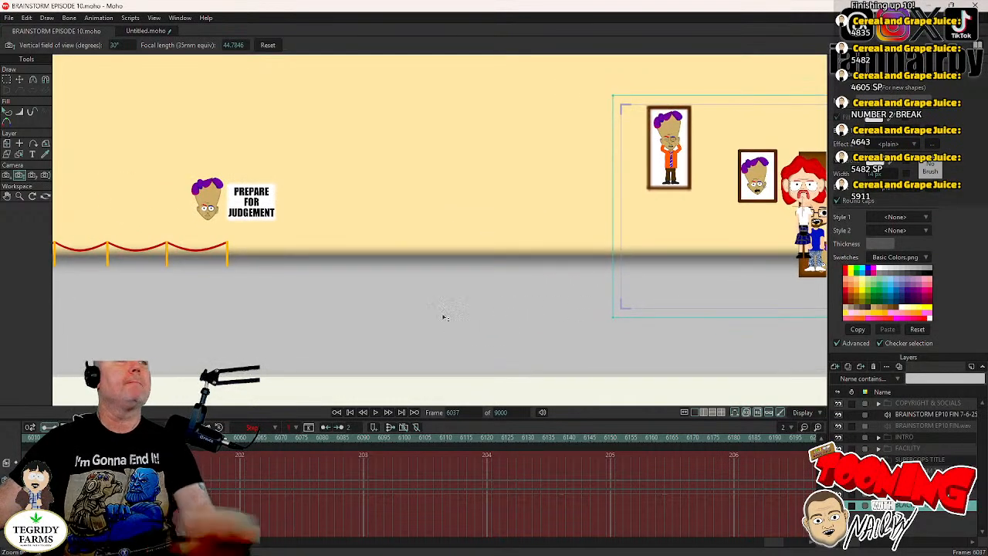
click(6, 175)
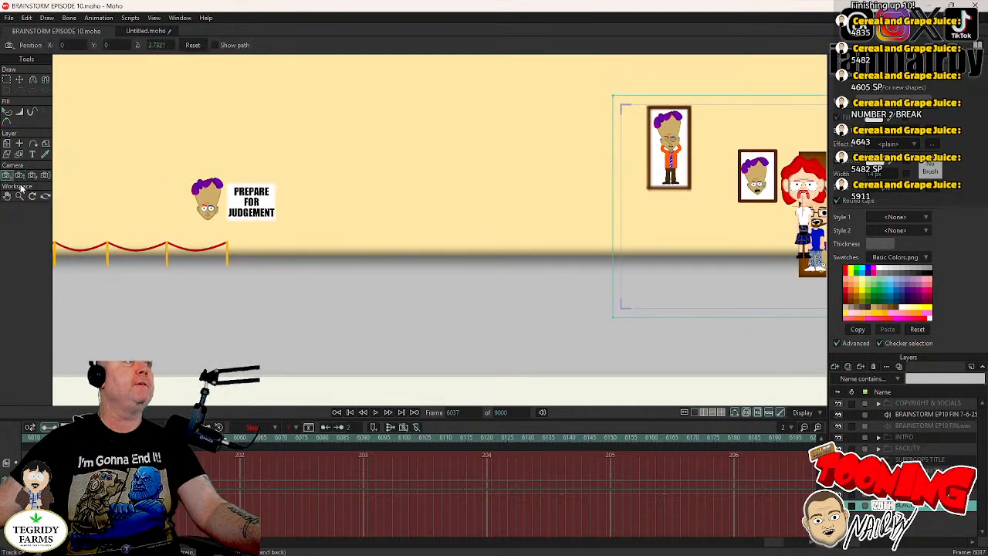
mouse_move(437, 293)
mouse_down()
mouse_move(481, 298)
mouse_move(280, 304)
mouse_move(618, 302)
mouse_move(430, 294)
mouse_up()
drag(513, 298, 559, 305)
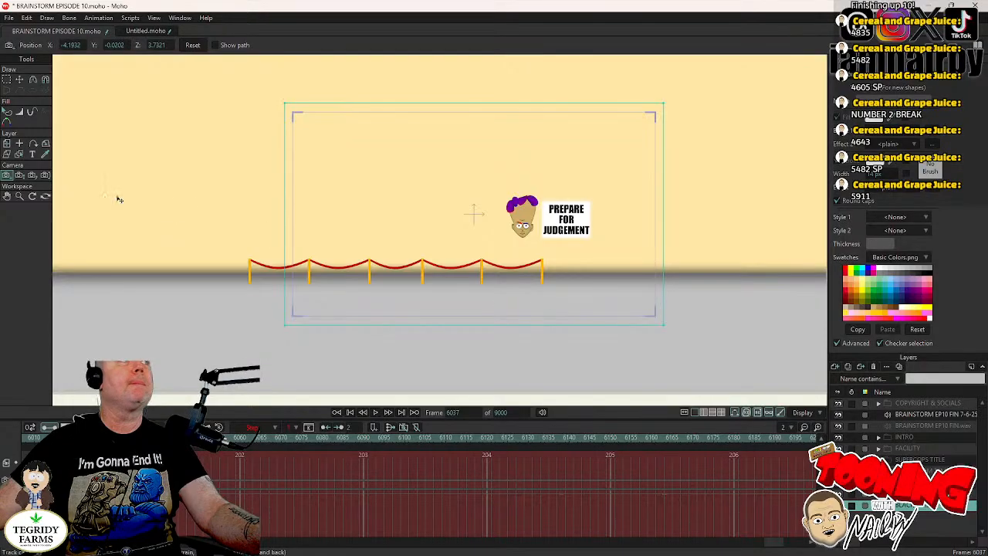
- Zoom in the camera at frame 6037 and move it to about X -5.61, Y 0.05, framing the purple-haired head and PREPARE FOR JUDGEMENT sign
click(19, 175)
drag(398, 238, 454, 252)
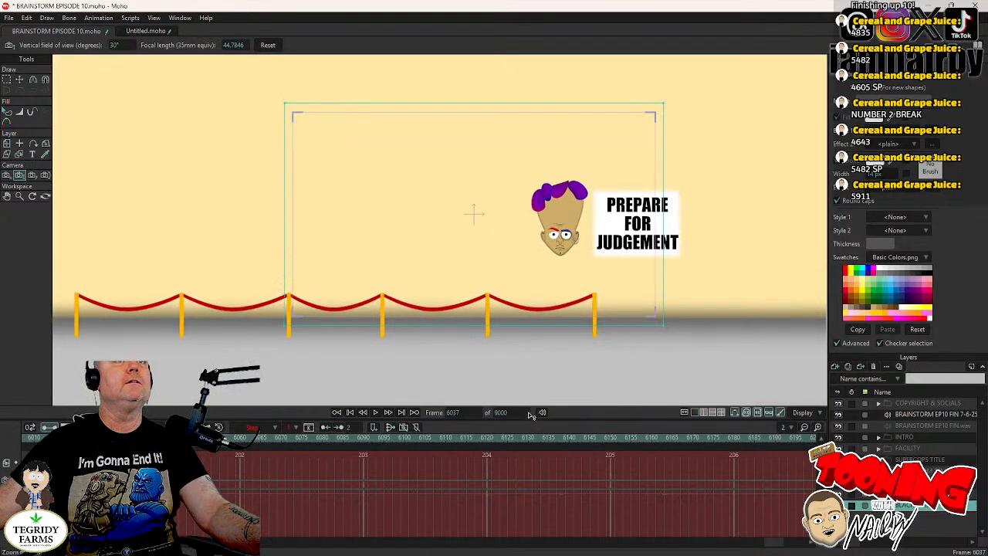
click(7, 175)
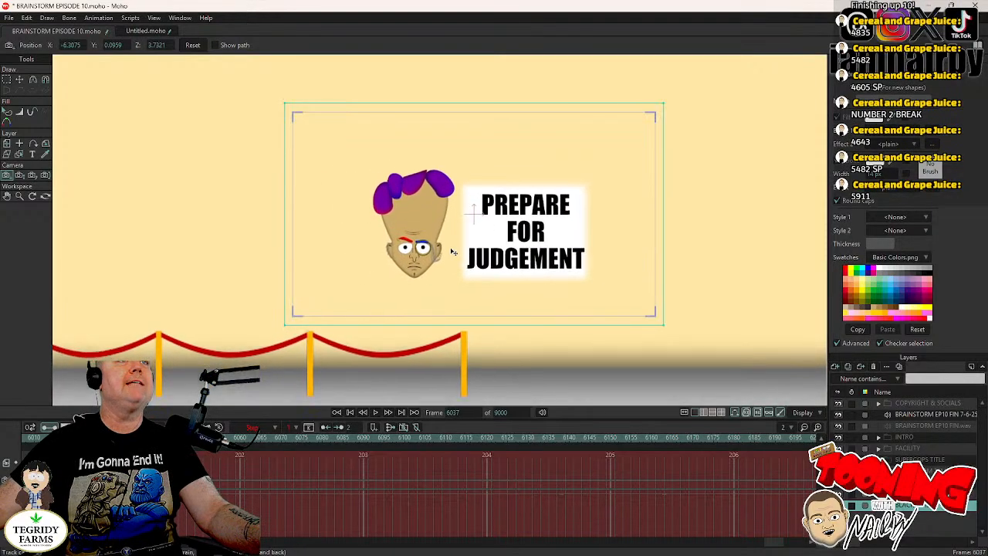
click(19, 175)
drag(284, 194, 288, 255)
click(7, 176)
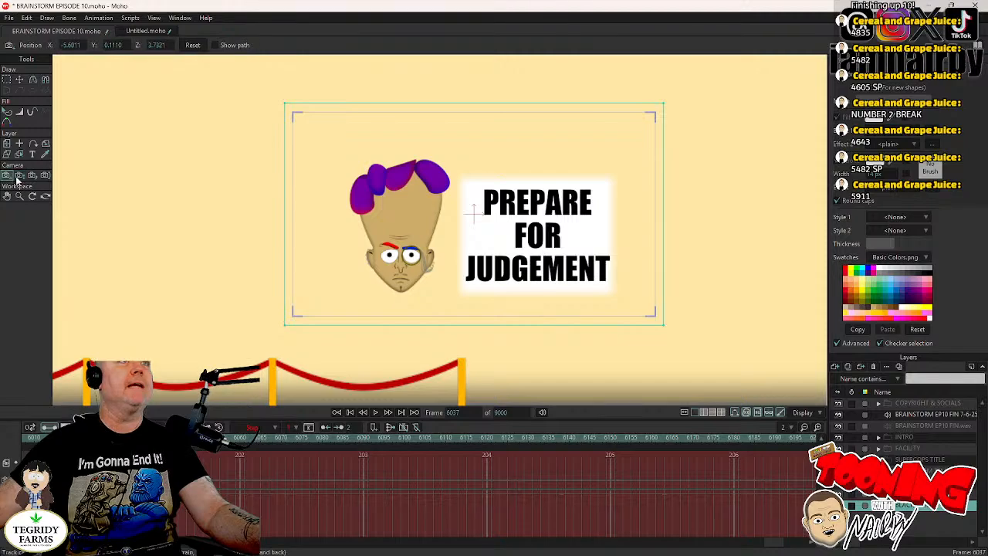
drag(105, 208, 103, 201)
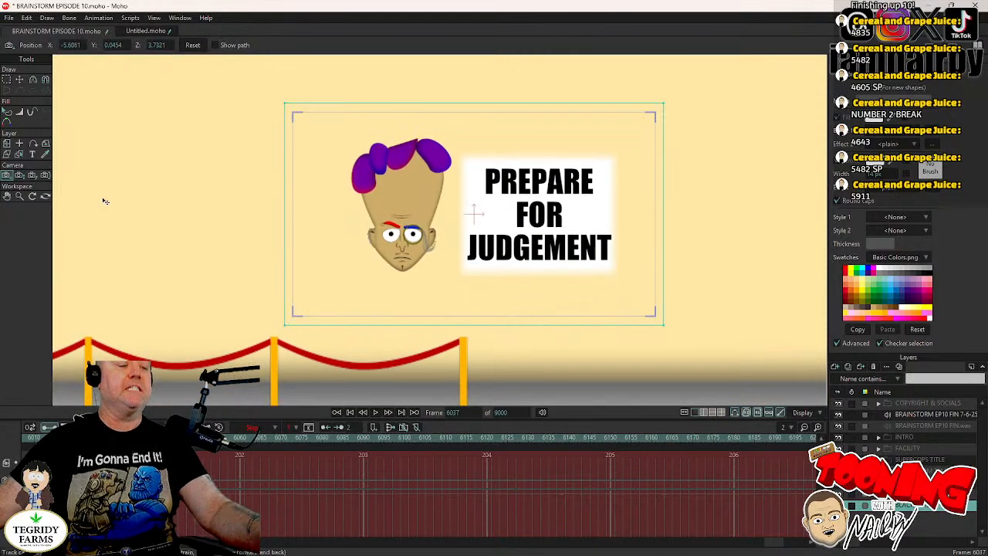
- Render a preview of frame 6037 to check the sign's framing, close it and save the project
key(ctrl+r)
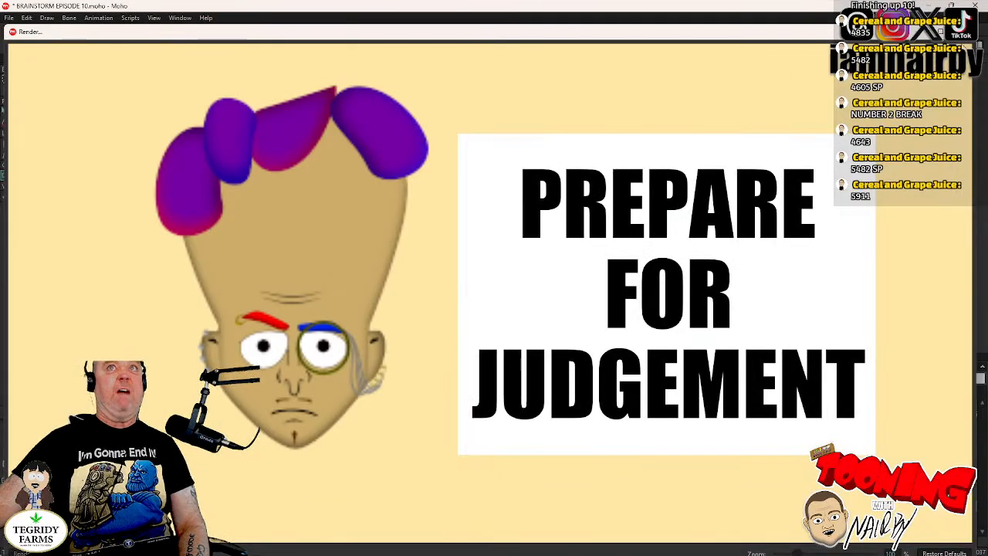
key(Escape)
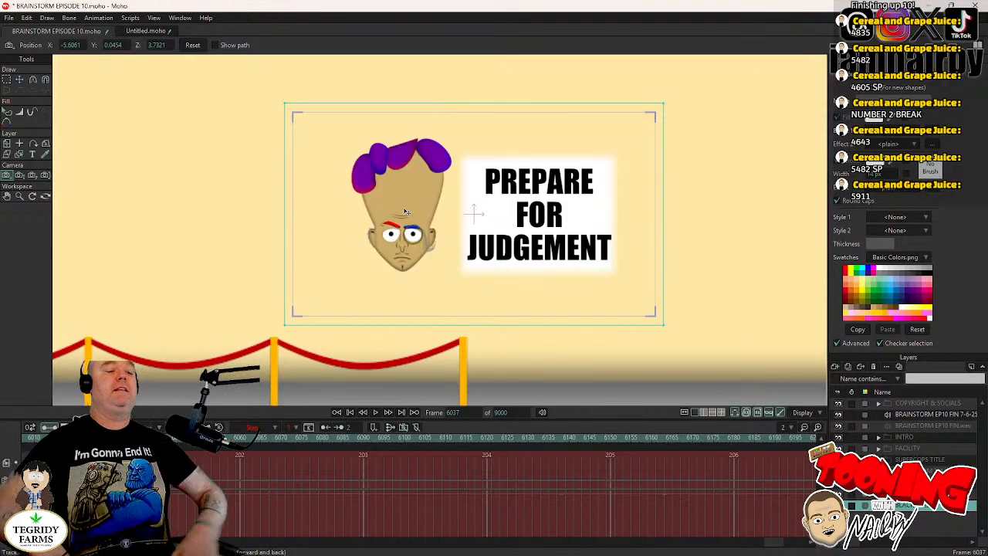
key(ctrl+s)
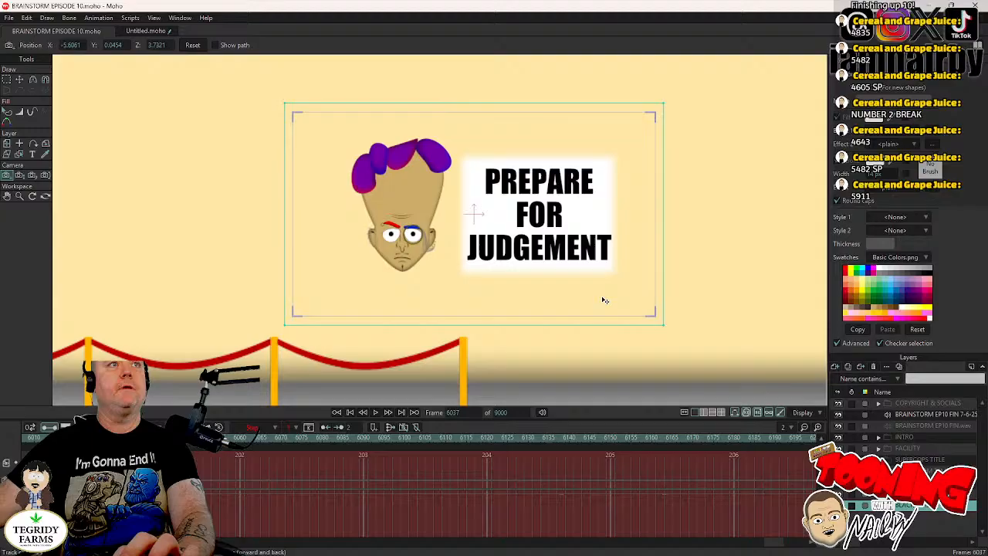
- Move the SCOT LANDON layer at frame 6037 away from the booth to about X -5.43, Y 0.09
drag(606, 301, 654, 332)
scroll(678, 299, down, 2)
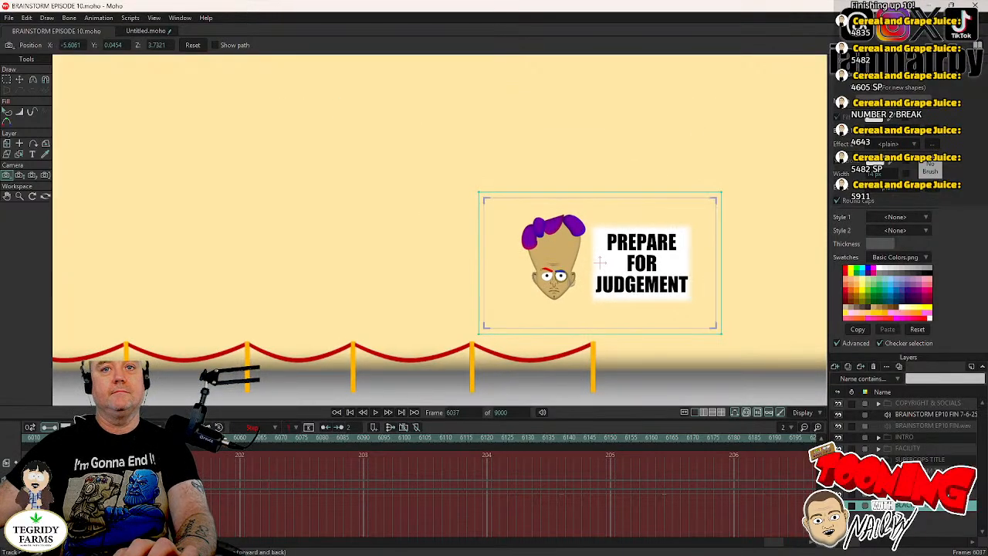
scroll(903, 456, down, 1)
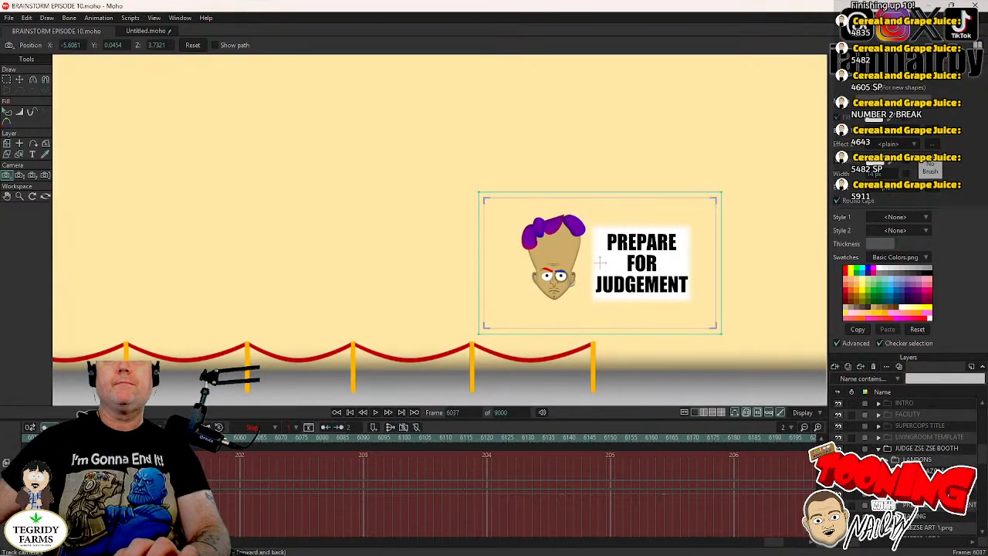
click(886, 460)
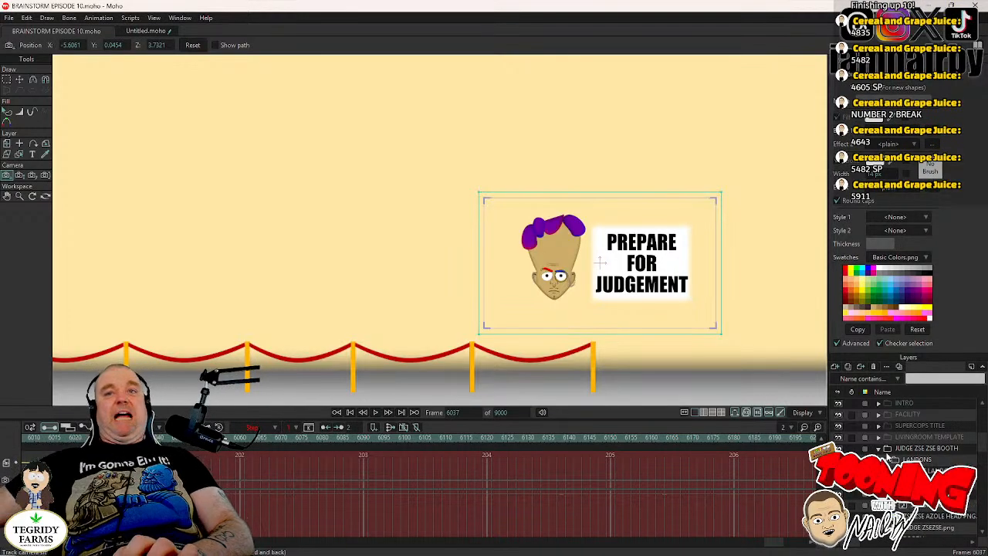
drag(691, 285, 594, 273)
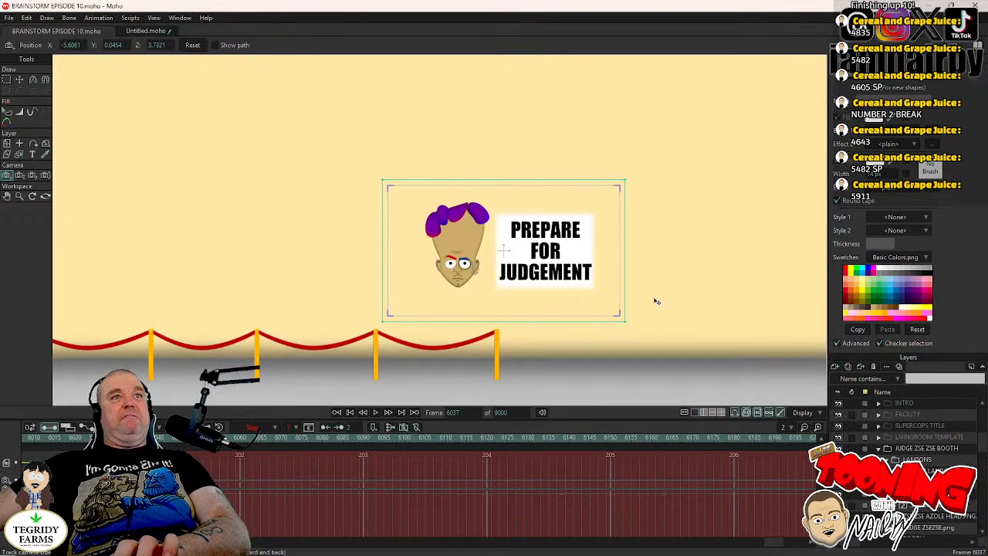
scroll(656, 301, down, 2)
drag(685, 325, 568, 327)
drag(671, 317, 180, 285)
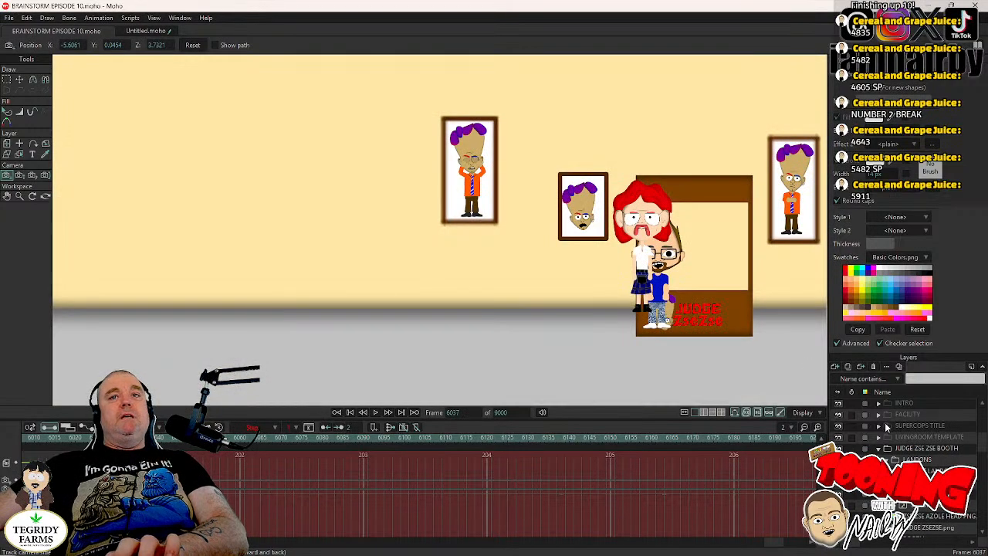
click(938, 470)
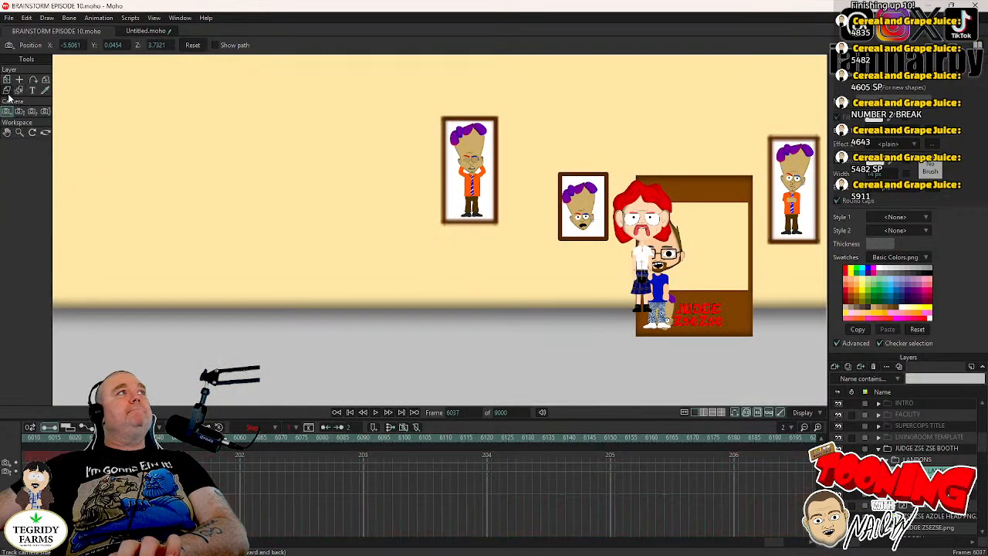
click(10, 81)
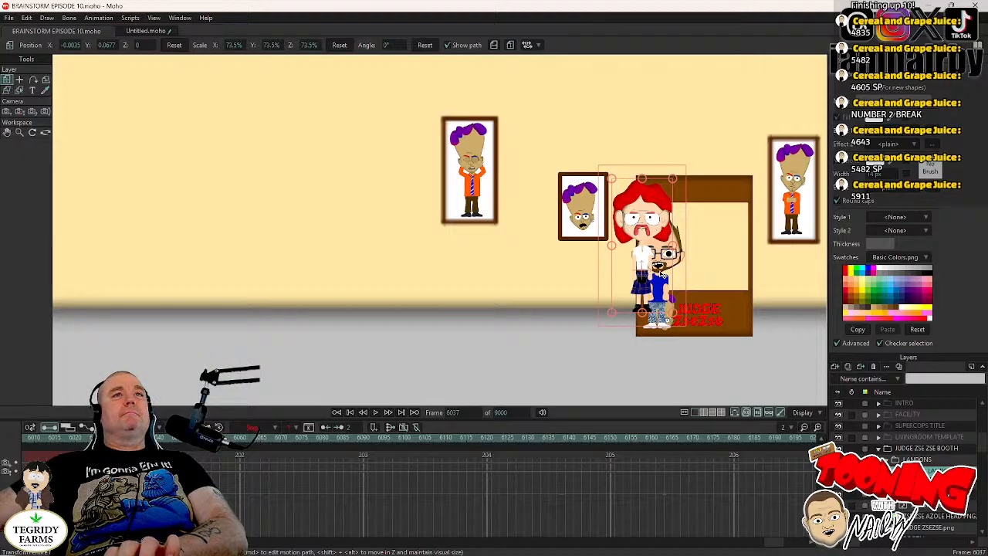
click(663, 273)
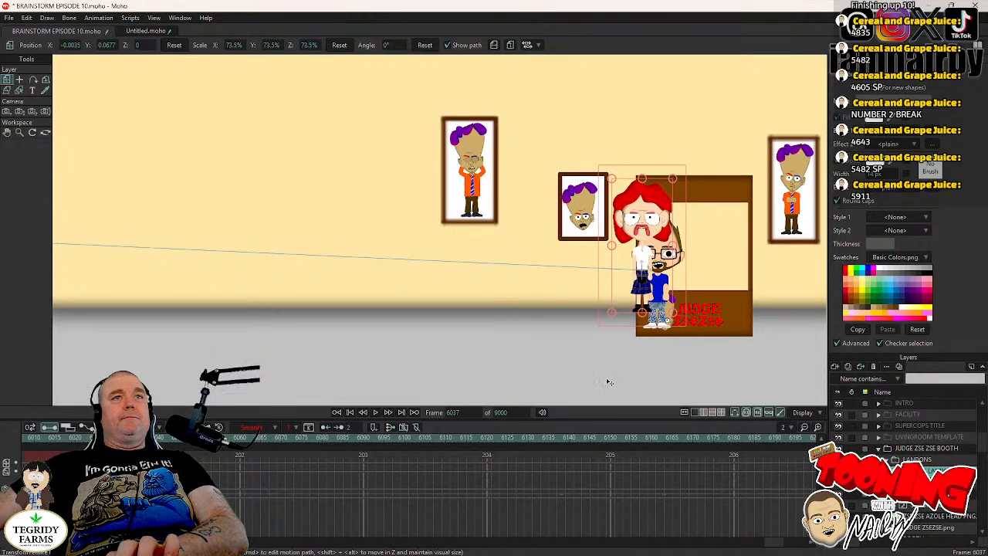
drag(744, 319, 36, 315)
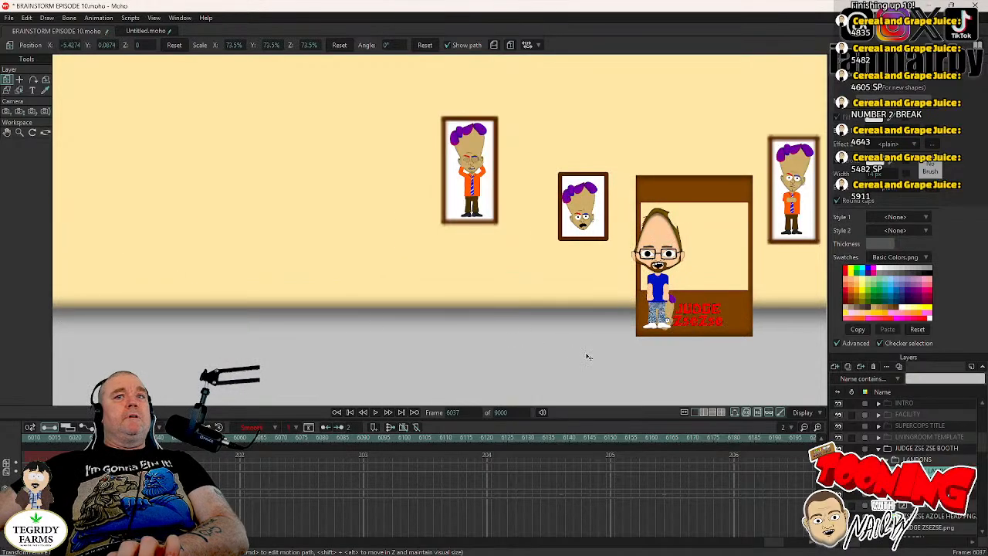
- Move the blue-shirted character with glasses away from the booth to about X -5.36, Y 0.25 at frame 6037
click(652, 290)
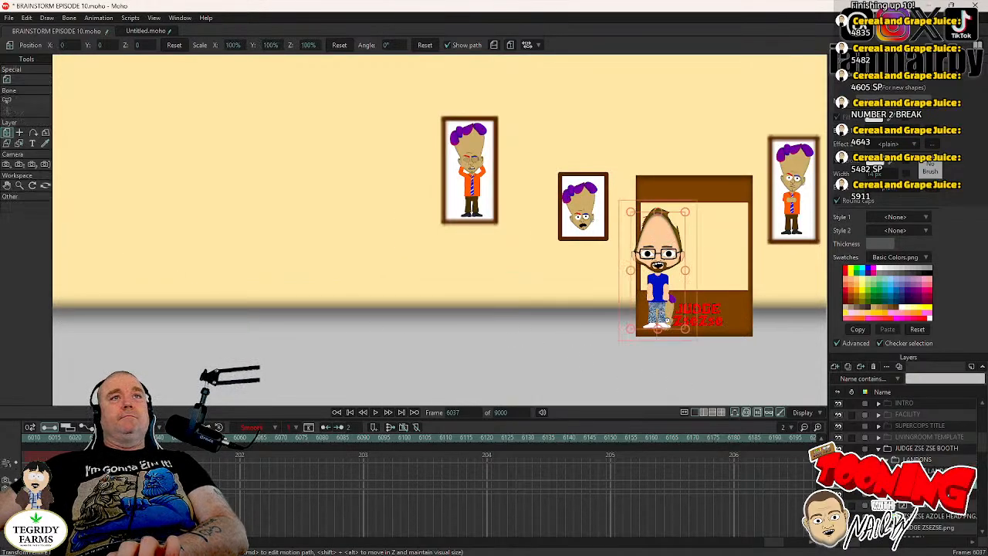
click(649, 285)
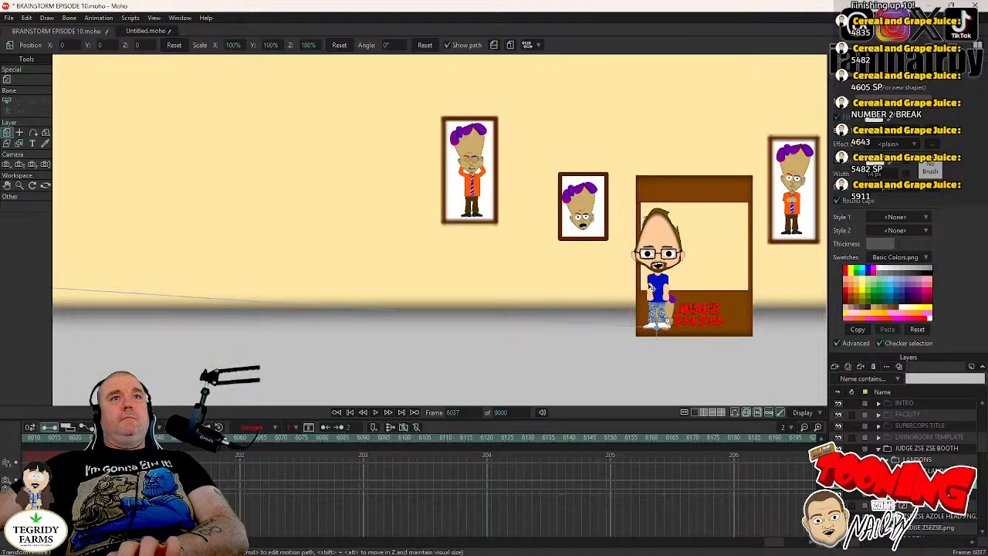
click(686, 331)
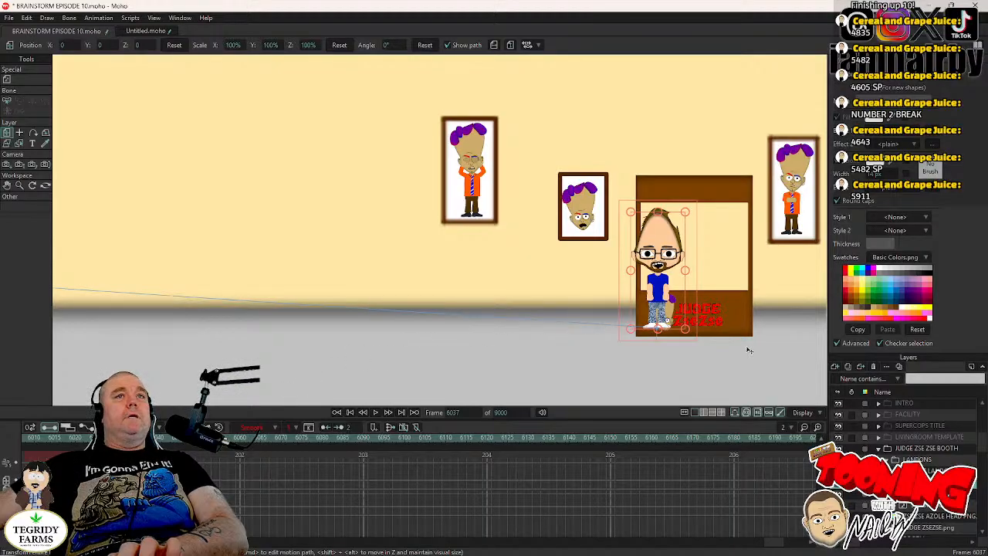
drag(711, 352, 48, 314)
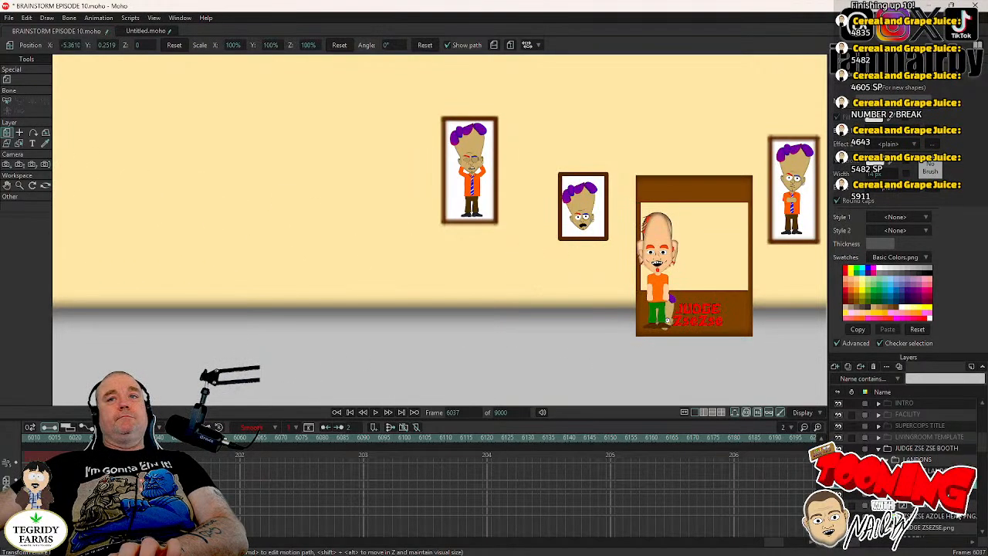
- Move the orange-shirted character to about X -5.47, Y -0.30 and the purple-shirted one to about X -5.47, Y 0.05
click(655, 305)
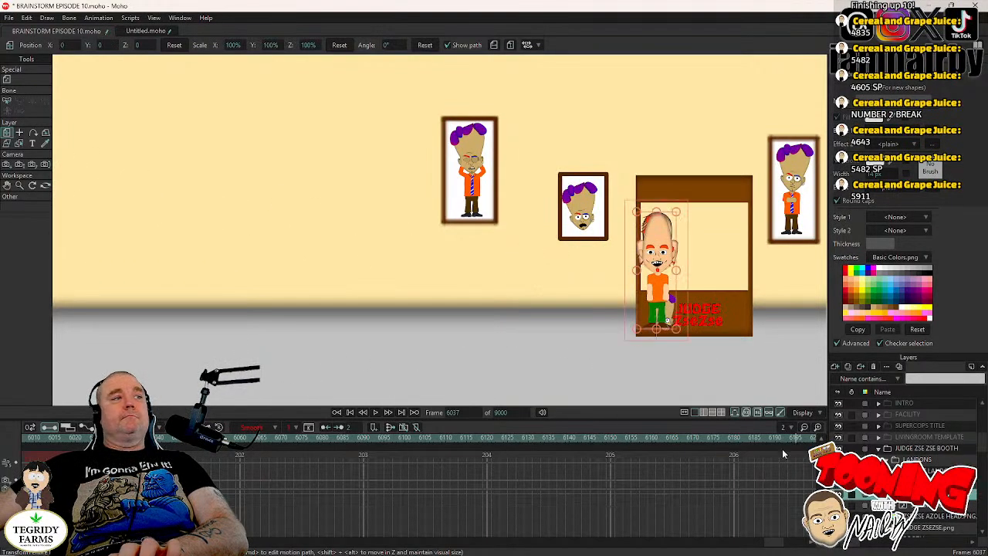
click(656, 303)
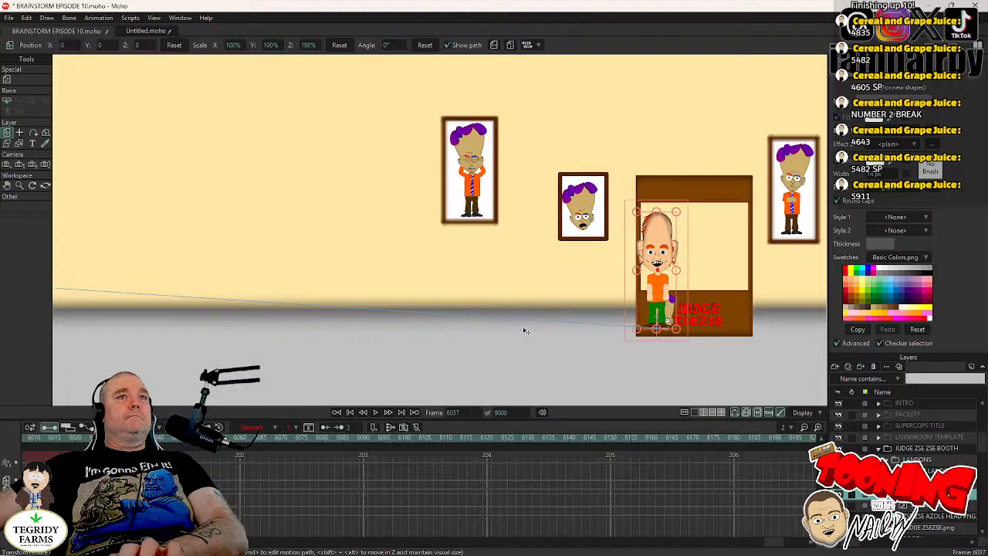
drag(755, 358, 48, 397)
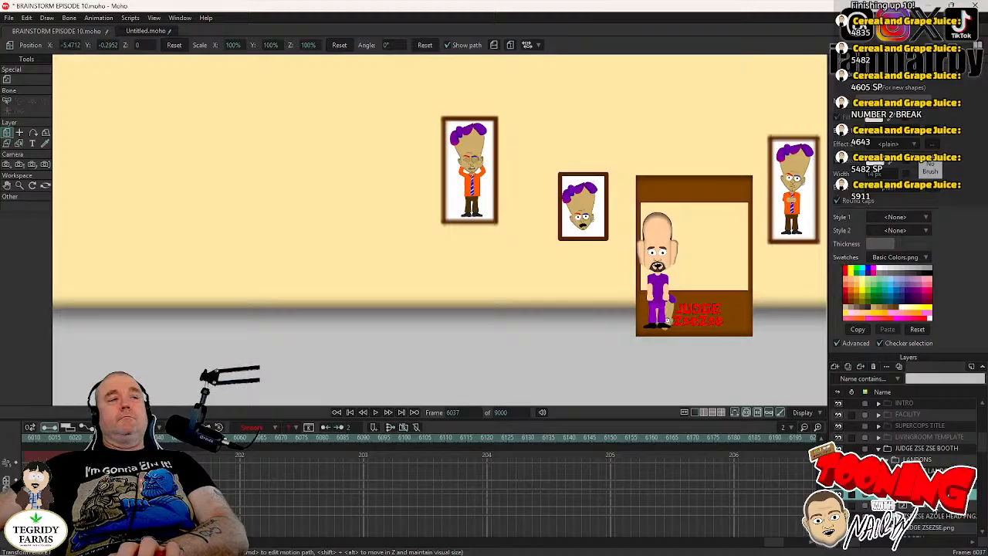
key(Page_Down)
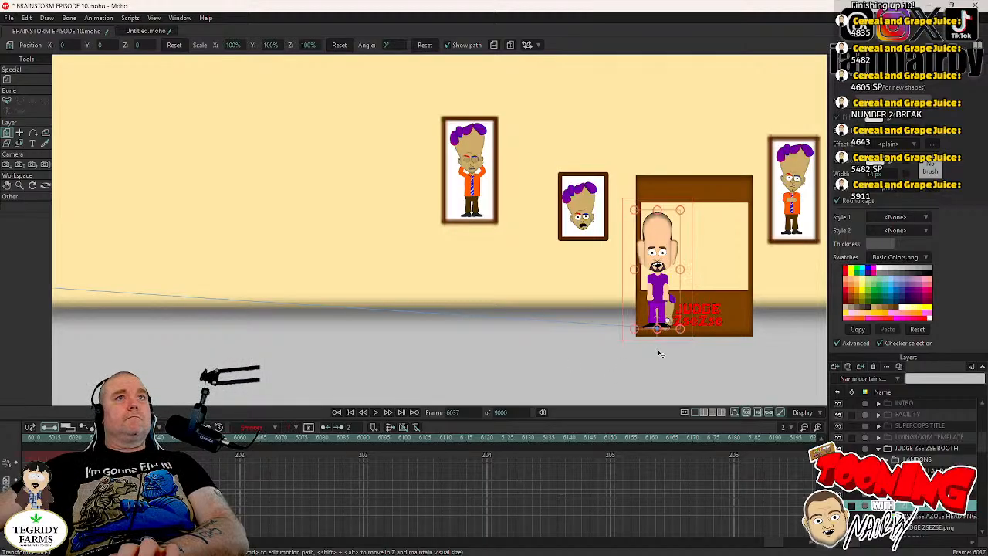
drag(716, 339, 0, 334)
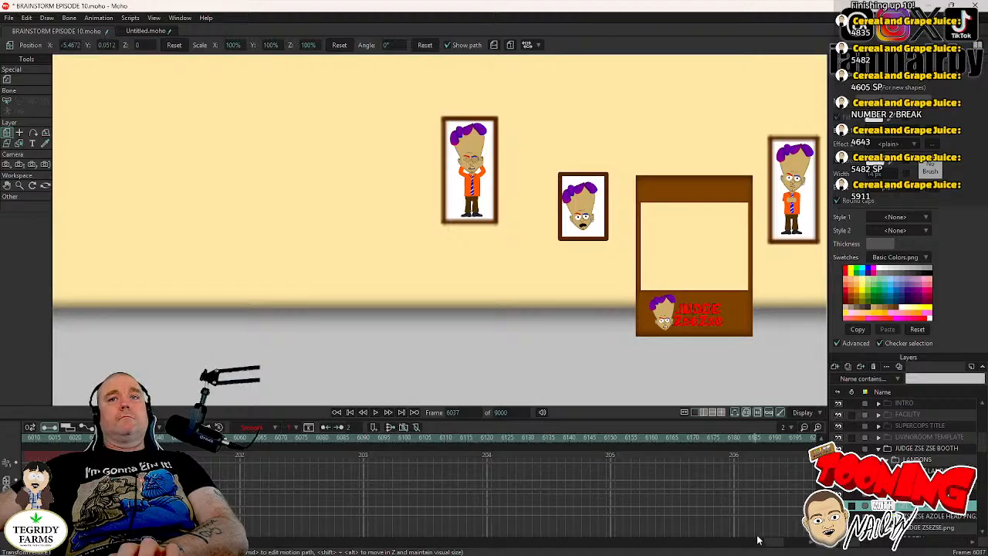
- Reposition the SCOT LANDON layer to about X -6.50, Y -0.04, standing in front of the rope barrier beside the purple-haired head
drag(270, 317, 743, 333)
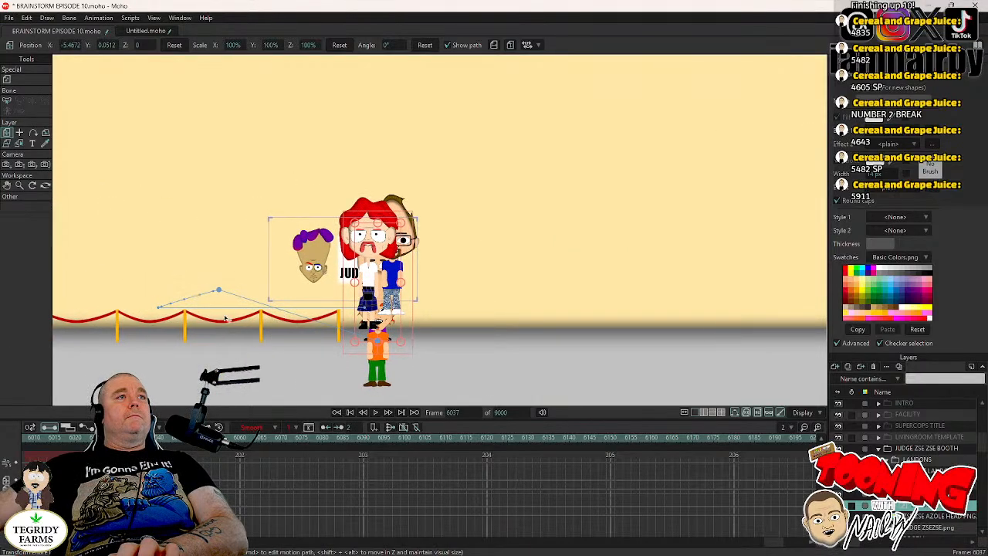
drag(224, 317, 464, 317)
scroll(618, 292, up, 6)
scroll(465, 266, down, 3)
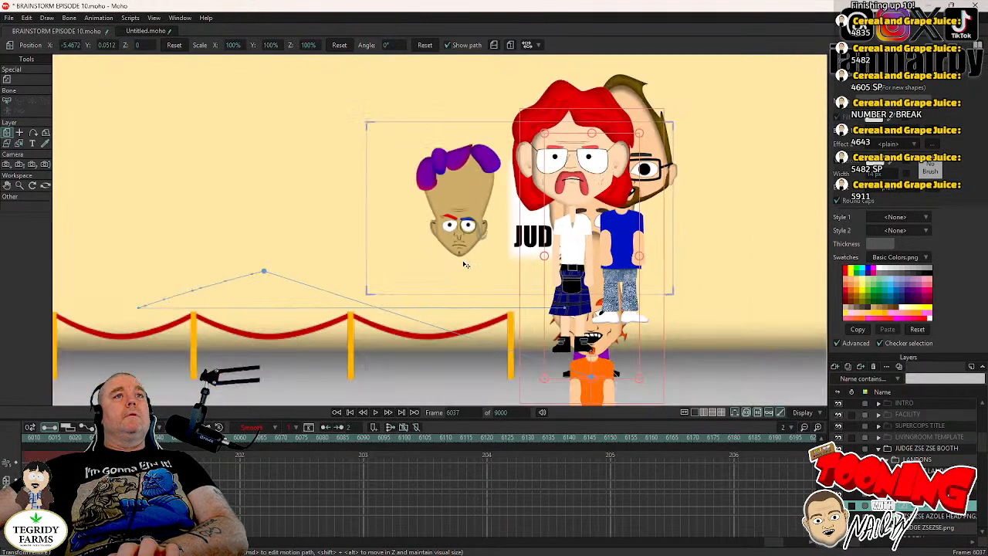
click(931, 470)
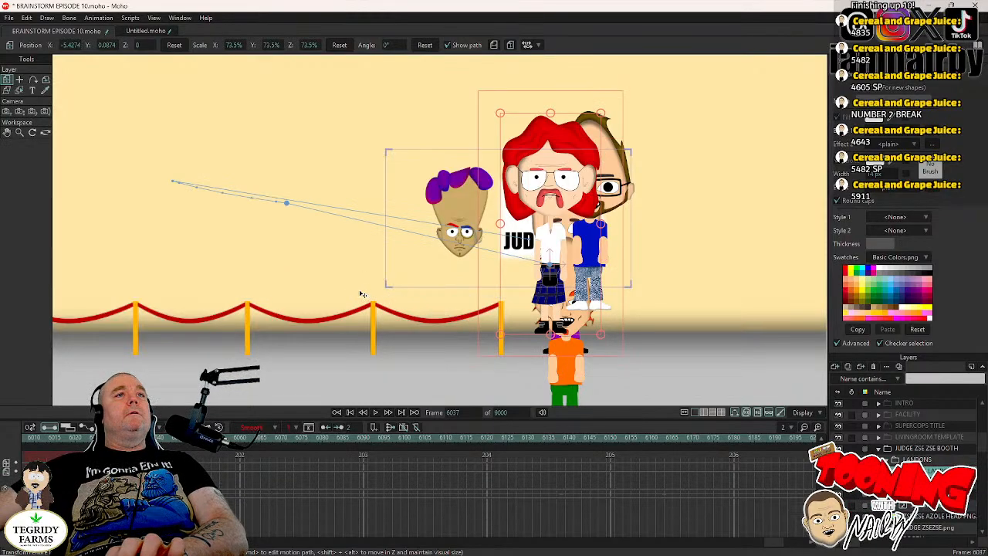
drag(359, 292, 122, 321)
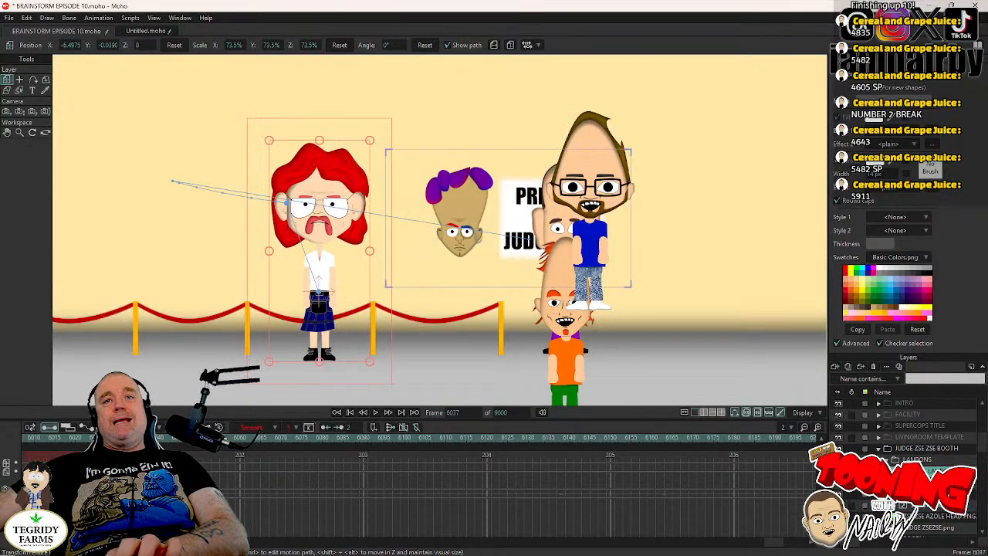
- Compare the sign shot with the LANDONS group hidden and shown, leaving the group visible
scroll(919, 464, down, 2)
scroll(918, 463, down, 1)
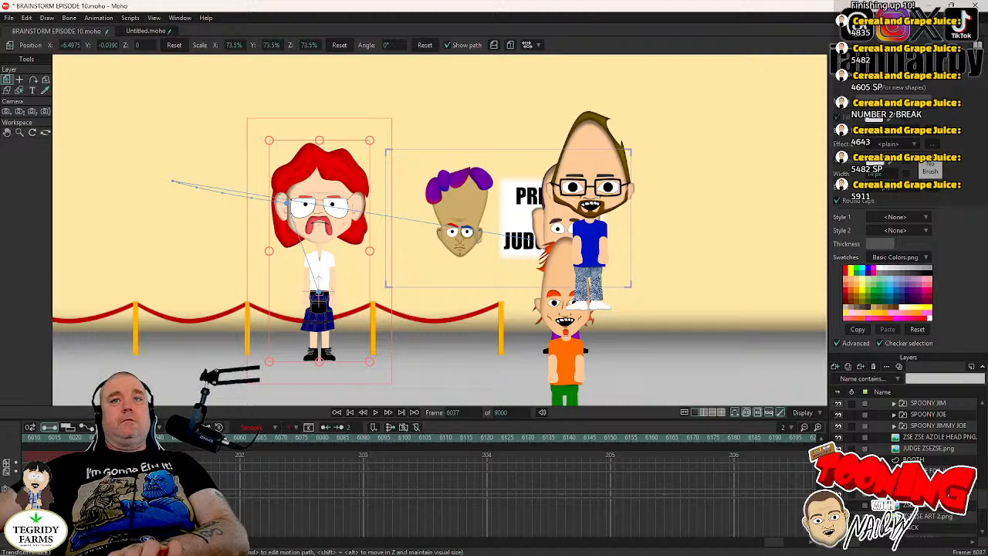
scroll(918, 463, up, 2)
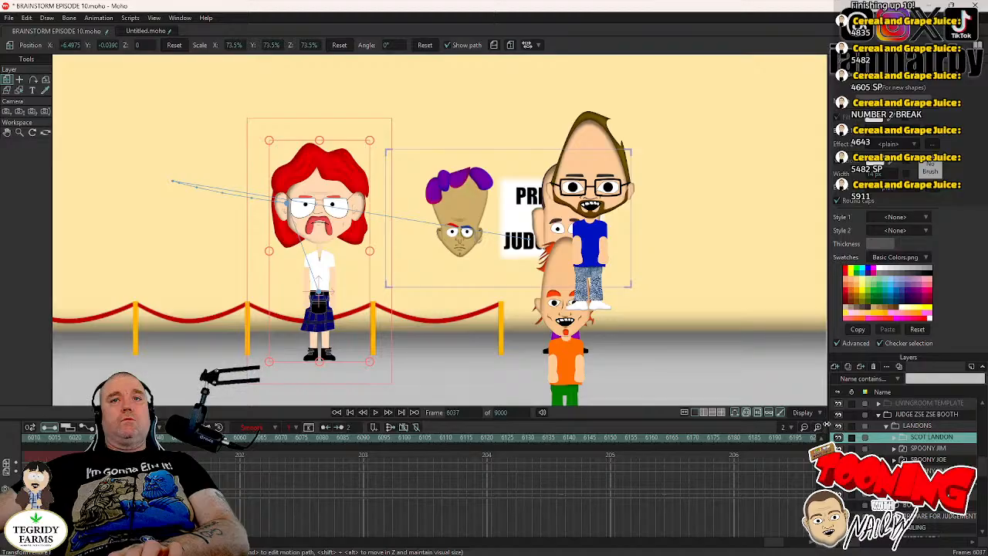
click(839, 426)
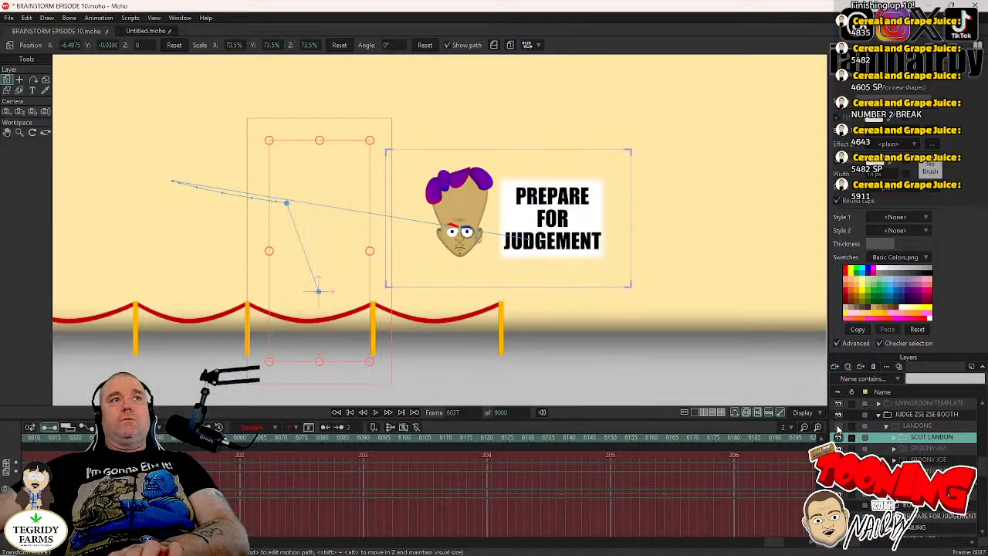
click(839, 426)
click(839, 425)
click(839, 425)
click(838, 426)
click(839, 425)
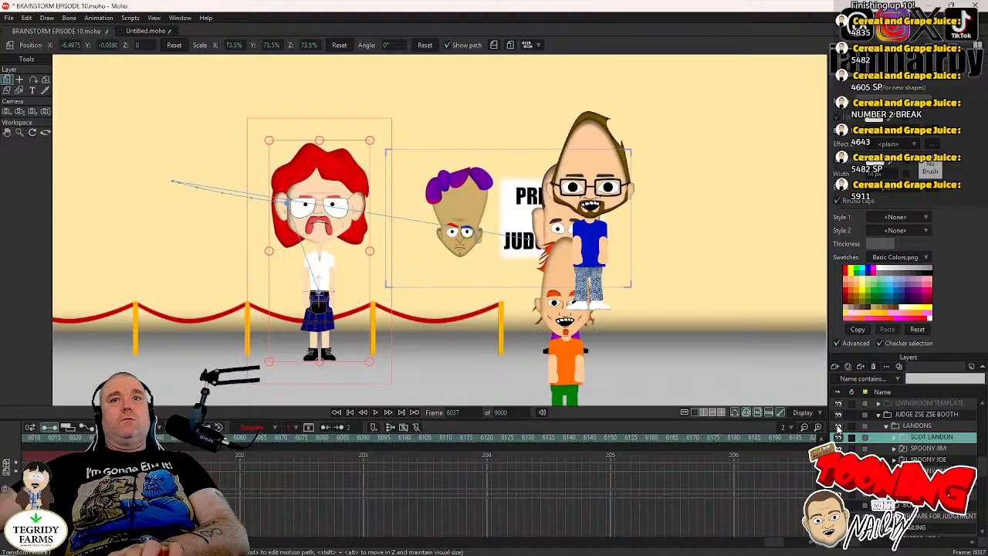
click(838, 425)
click(839, 425)
click(838, 425)
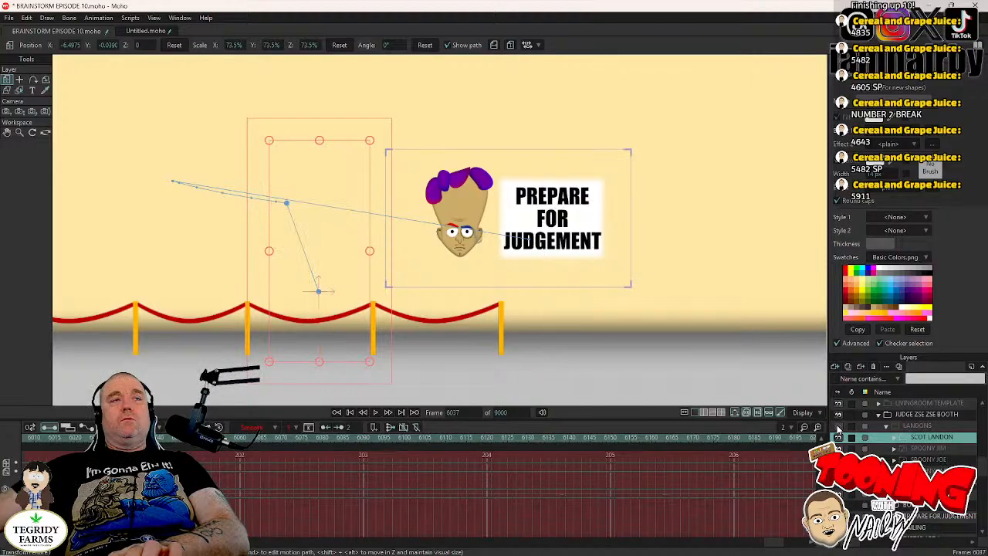
click(839, 425)
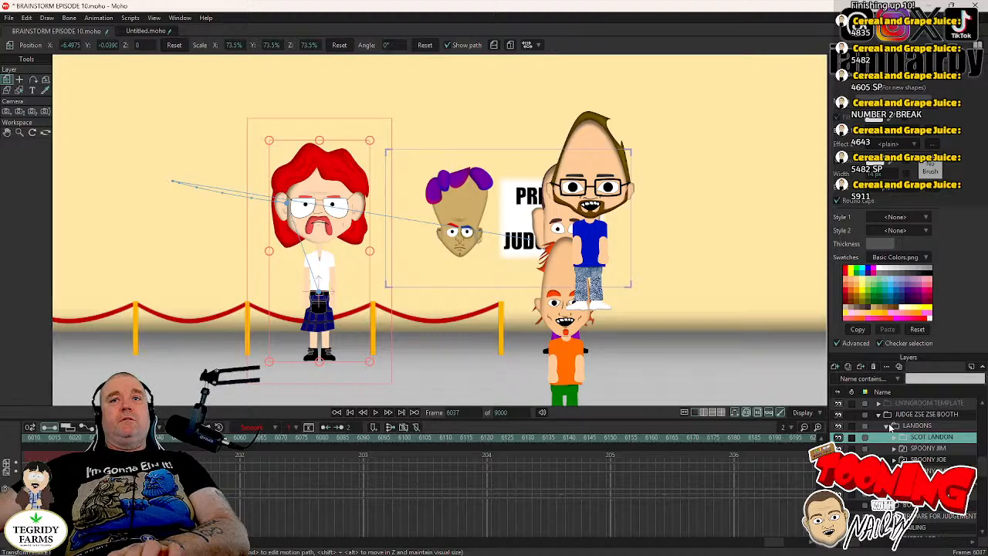
- Move the LANDONS group directly below the RAILING layer in the layer order and expand it again
click(889, 427)
click(917, 426)
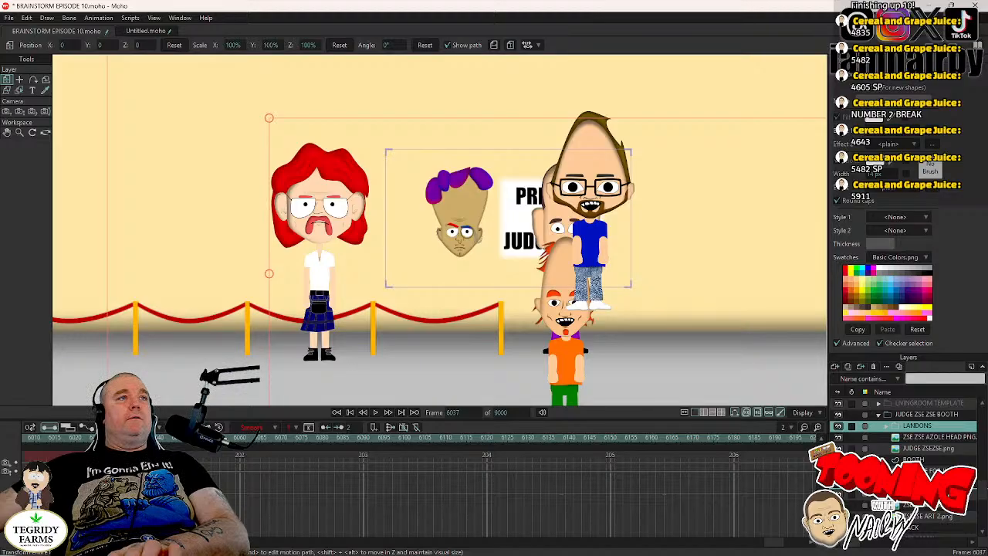
drag(917, 426, 917, 488)
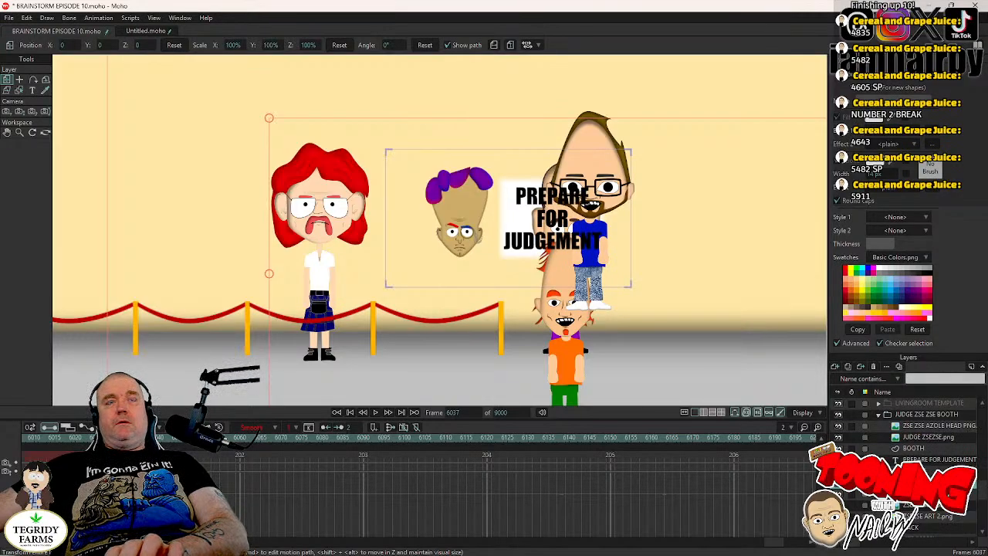
click(889, 482)
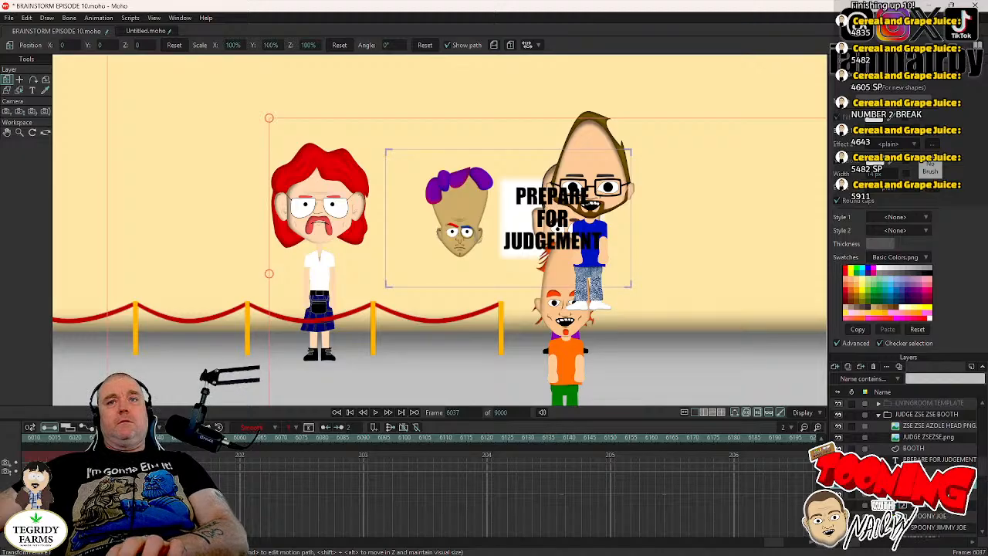
- Scale SCOT LANDON to 56.3% and place him behind the rope barrier at about X -6.56, Y -0.07
click(922, 494)
drag(118, 262, 99, 249)
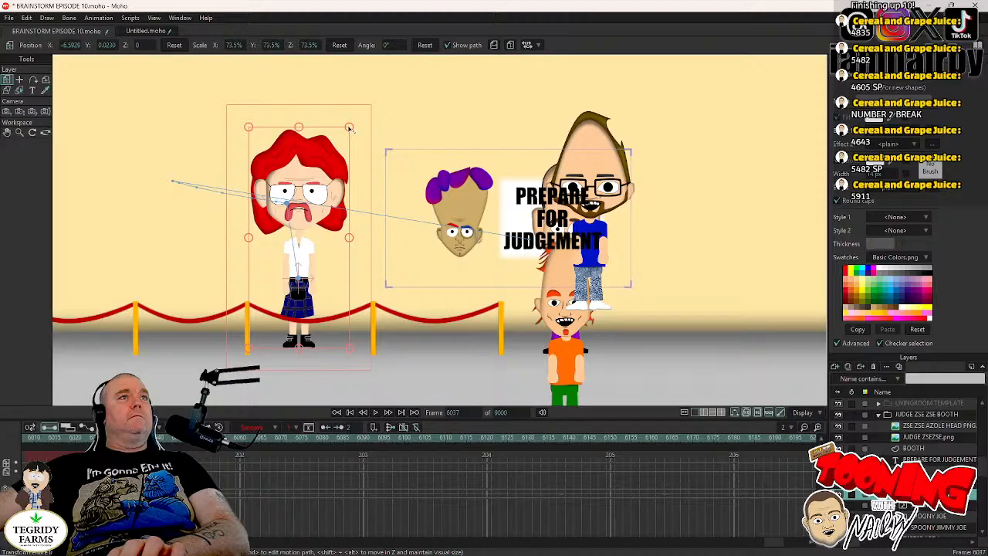
drag(349, 128, 325, 224)
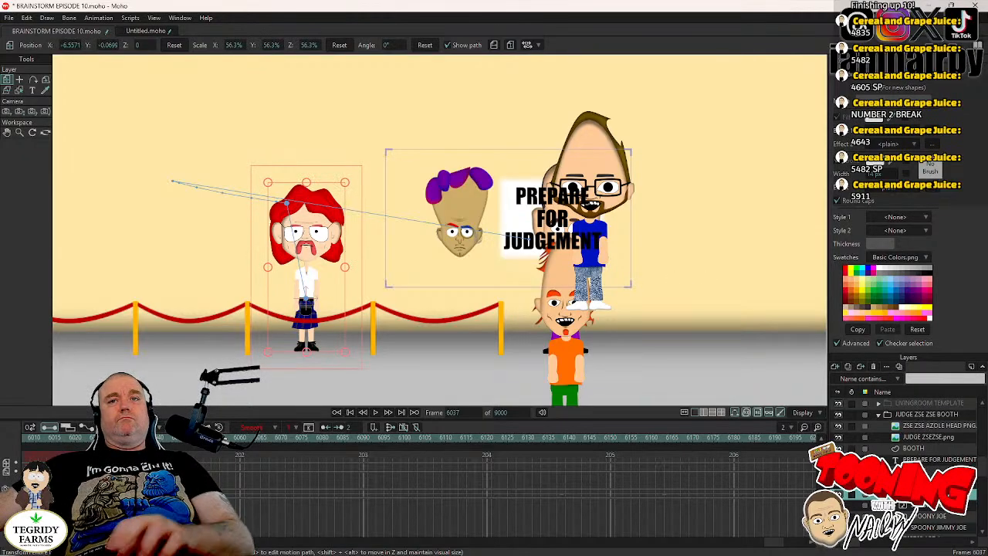
- Scale the blue-, orange- and purple-shirted characters together to about 79.2% and move them as a set to the left of SCOT LANDON
click(927, 505)
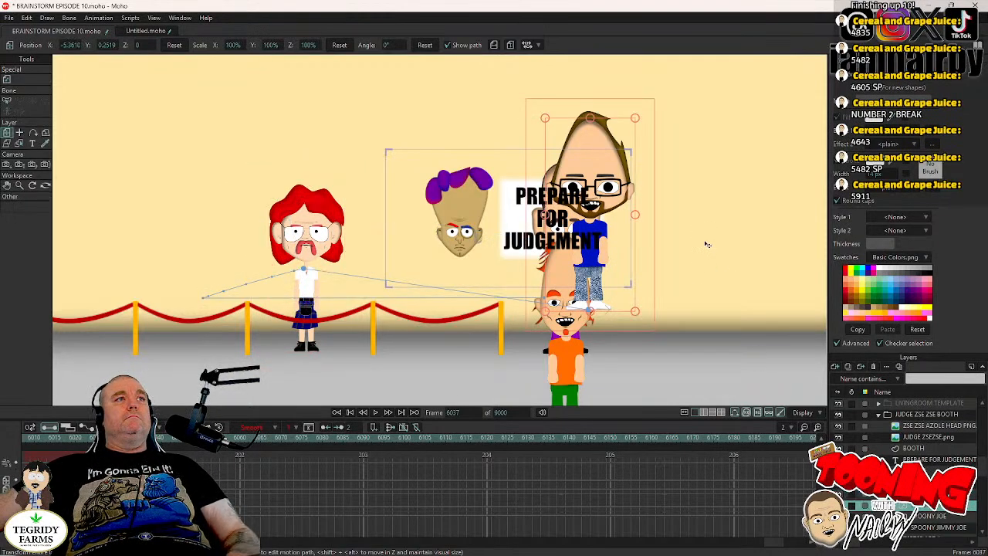
shift+click(935, 526)
drag(681, 238, 243, 146)
drag(372, 199, 533, 160)
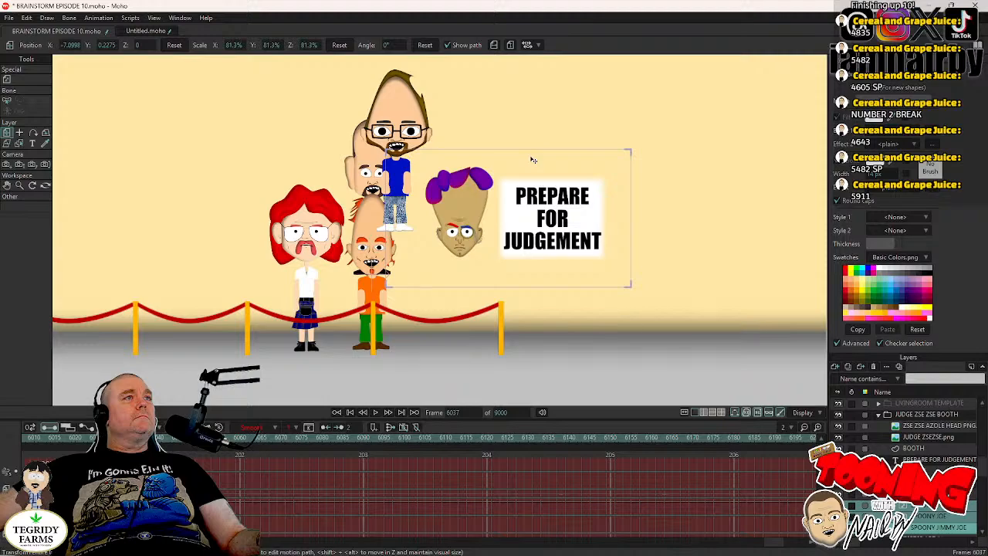
click(423, 128)
drag(405, 117, 406, 126)
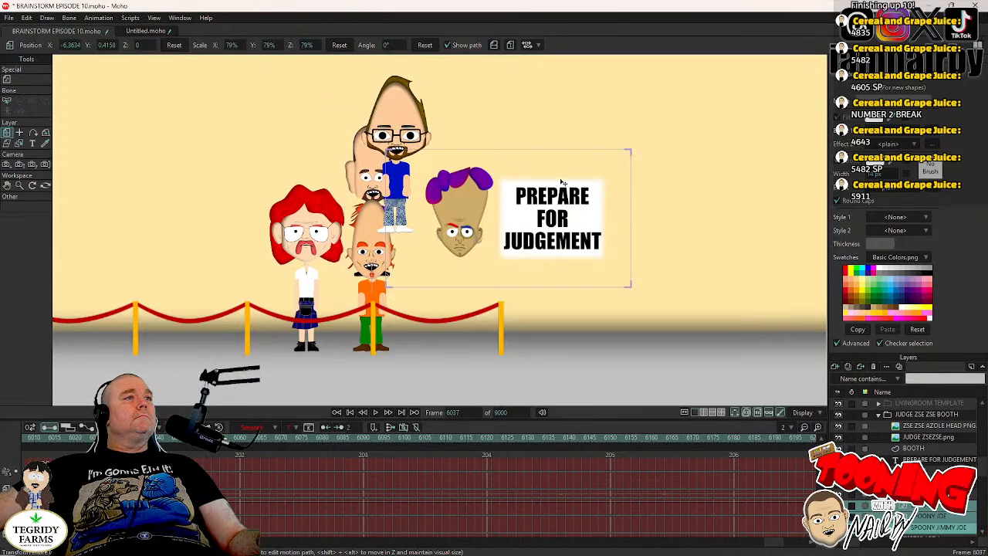
drag(561, 181, 564, 179)
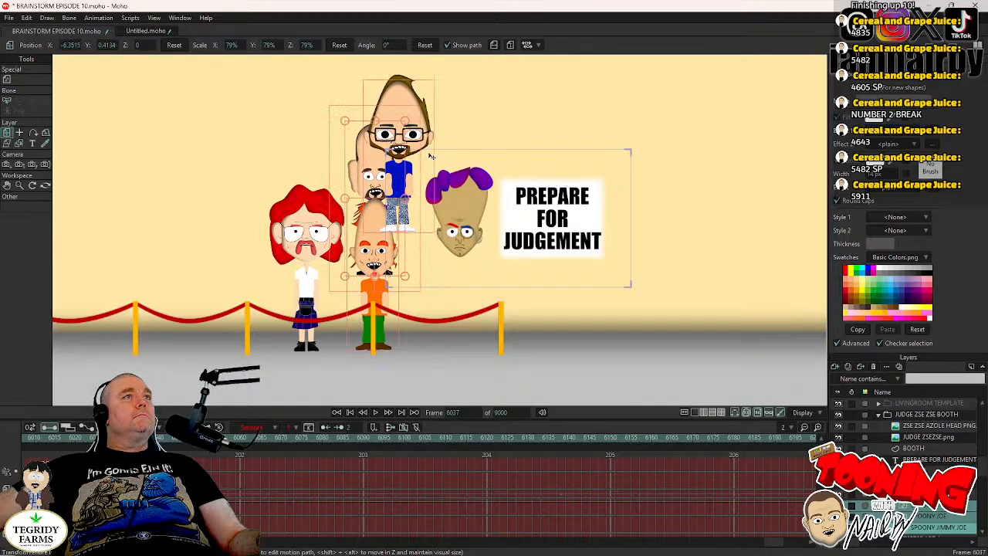
drag(404, 122, 407, 125)
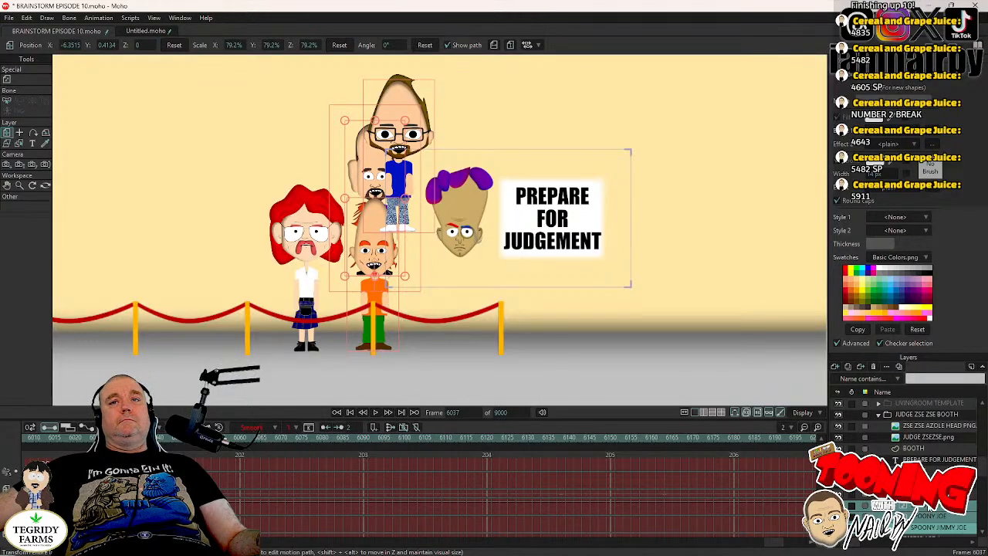
drag(582, 294, 461, 294)
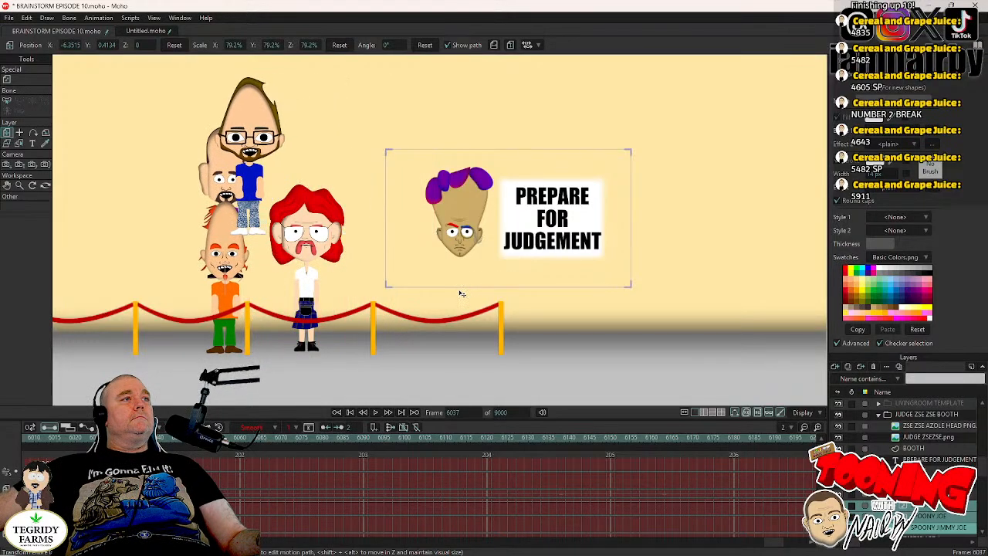
drag(707, 392, 707, 393)
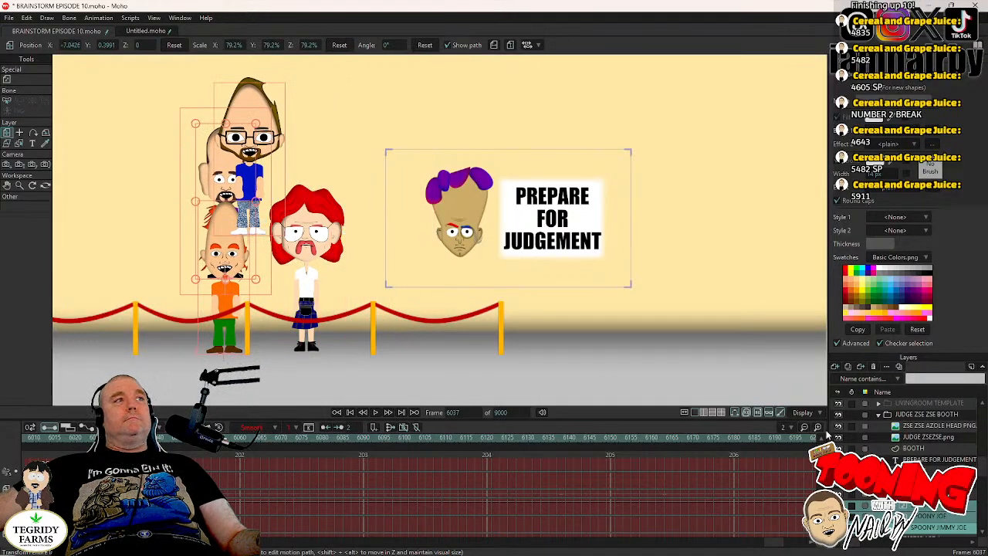
- Lower the blue-shirted character to the floor beside the orange-shirted one and place the purple-shirted one between SCOT LANDON and the purple-haired head
click(918, 505)
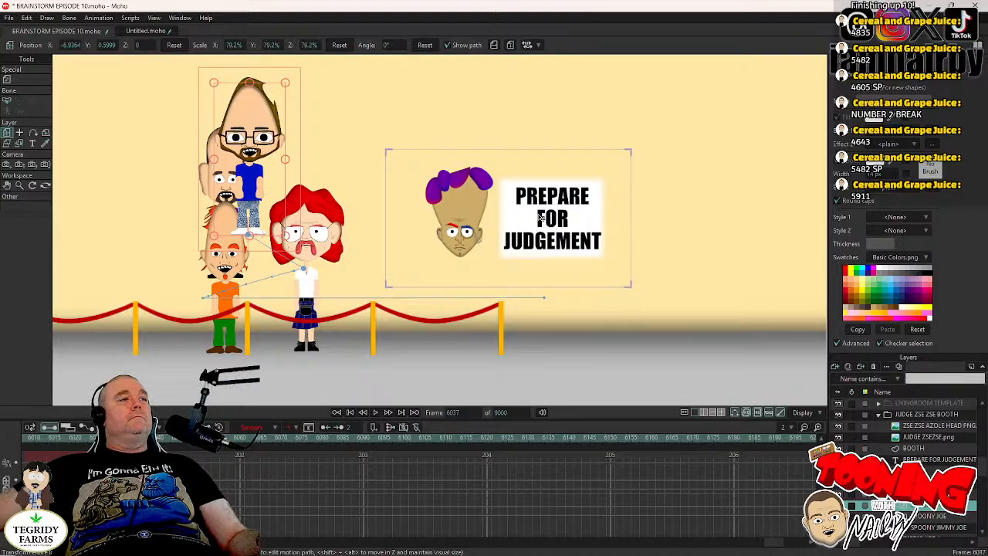
drag(541, 219, 463, 312)
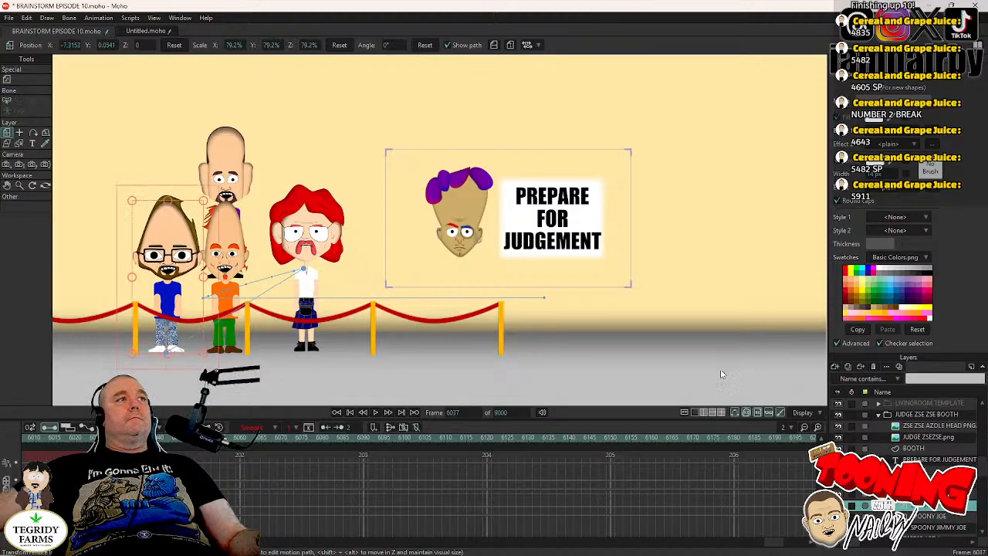
click(971, 528)
drag(571, 224, 478, 281)
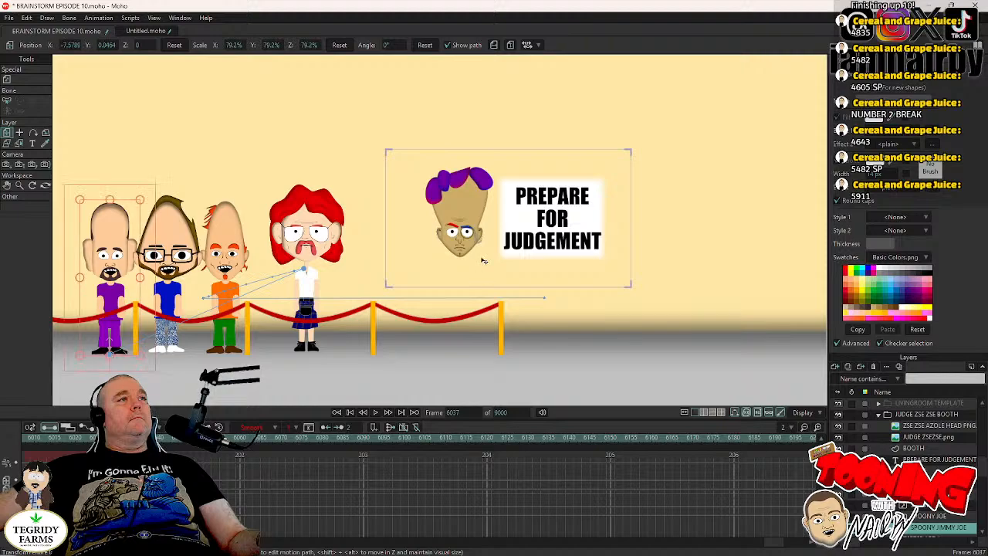
drag(348, 274, 593, 268)
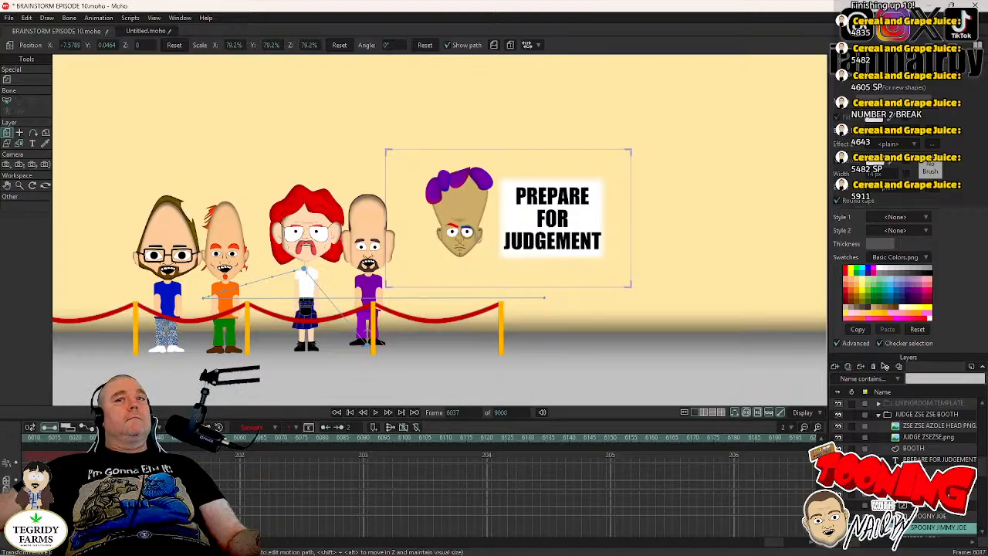
- Line up the blue-shirted character beside SCOT LANDON and the orange-shirted one at about X -7.18, Y 0.06, nudge SCOT LANDON to X -6.54, and save the project
click(911, 506)
drag(501, 336, 531, 333)
drag(531, 336, 599, 323)
click(945, 516)
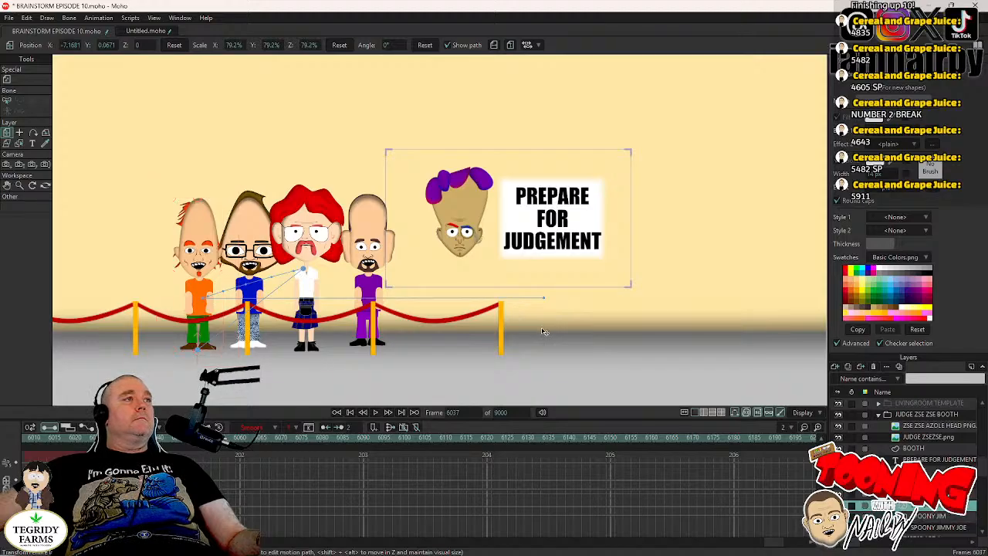
drag(544, 333, 543, 333)
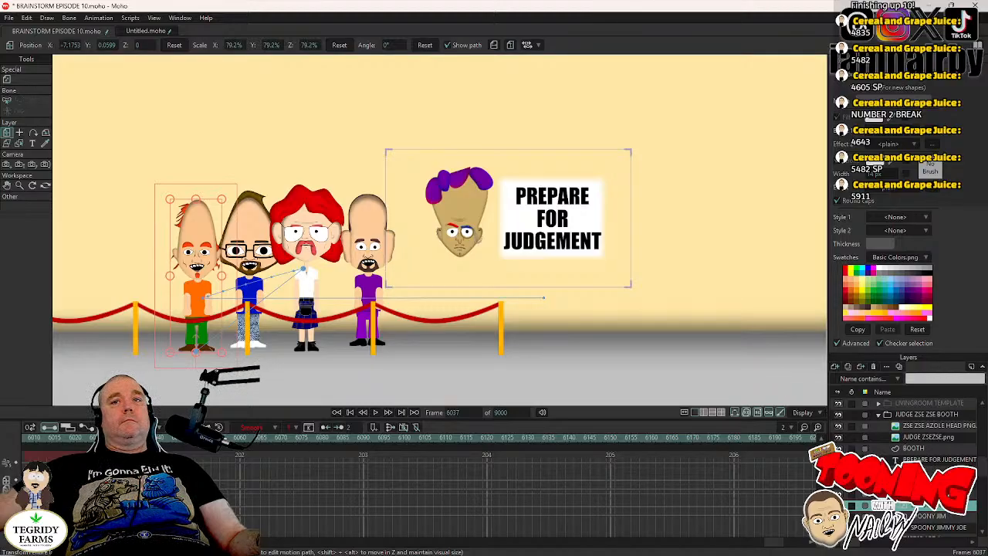
drag(527, 324, 530, 325)
key(ctrl+s)
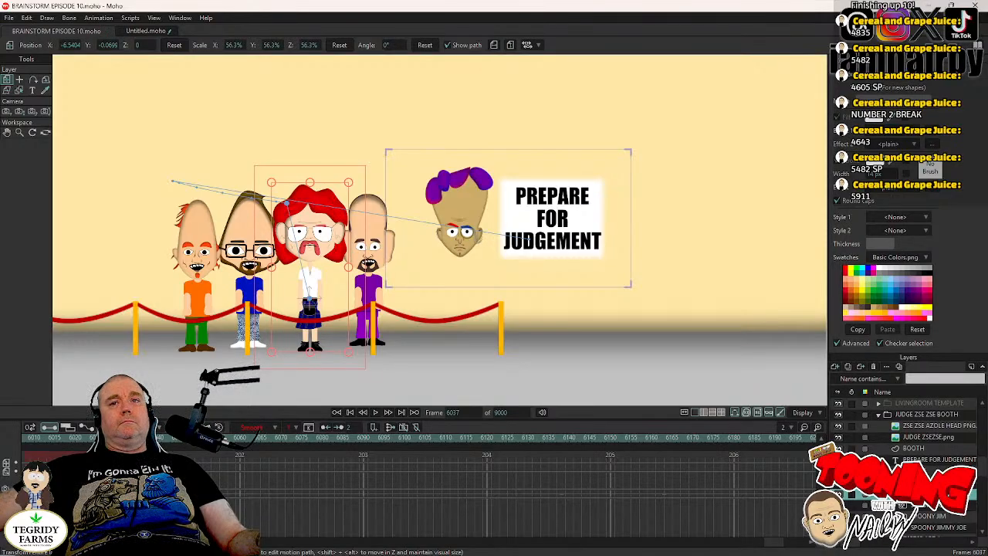
- Expand SCOT LANDON's UPPER BODY layers and bend the arm nearest the purple-shirted character across his torso with Manipulate Bones
click(926, 483)
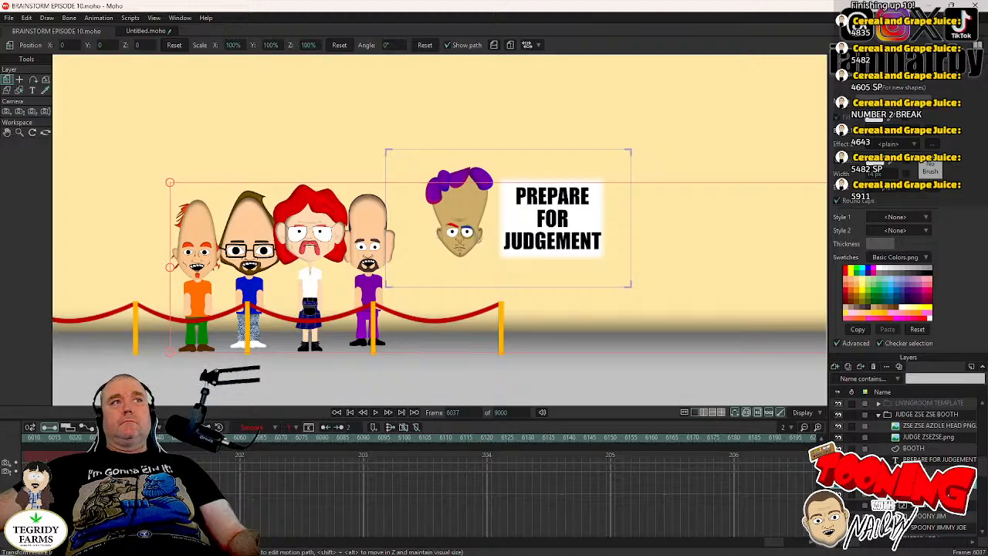
scroll(911, 471, down, 2)
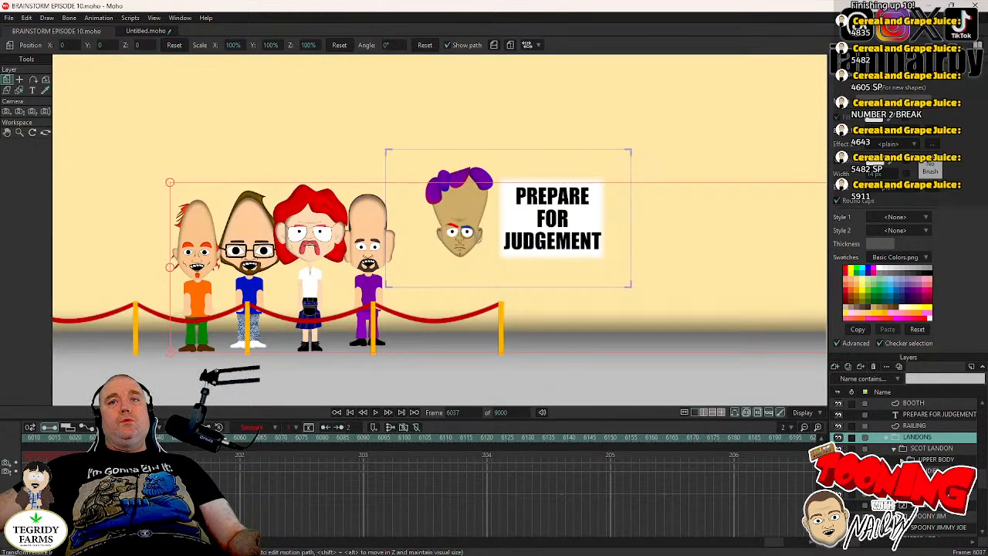
click(901, 460)
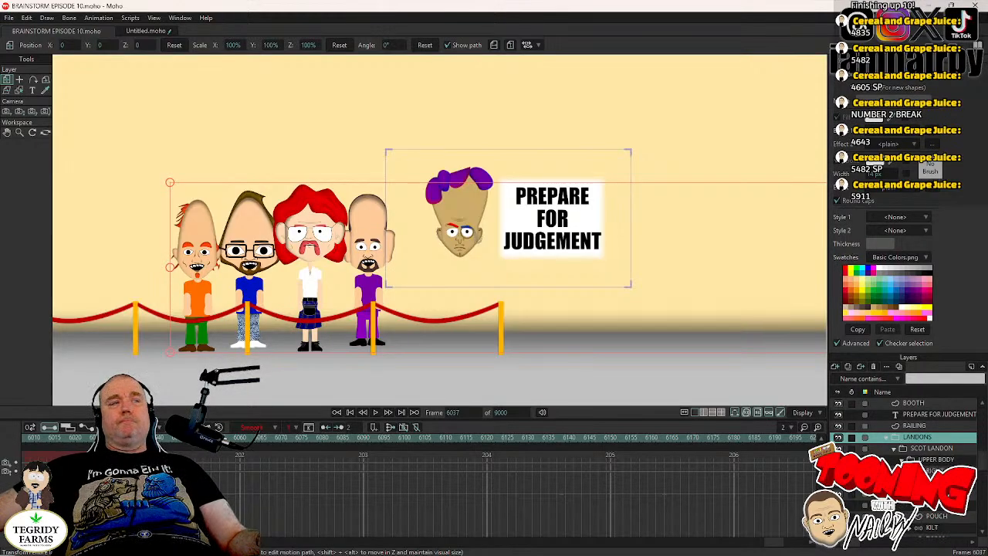
click(938, 471)
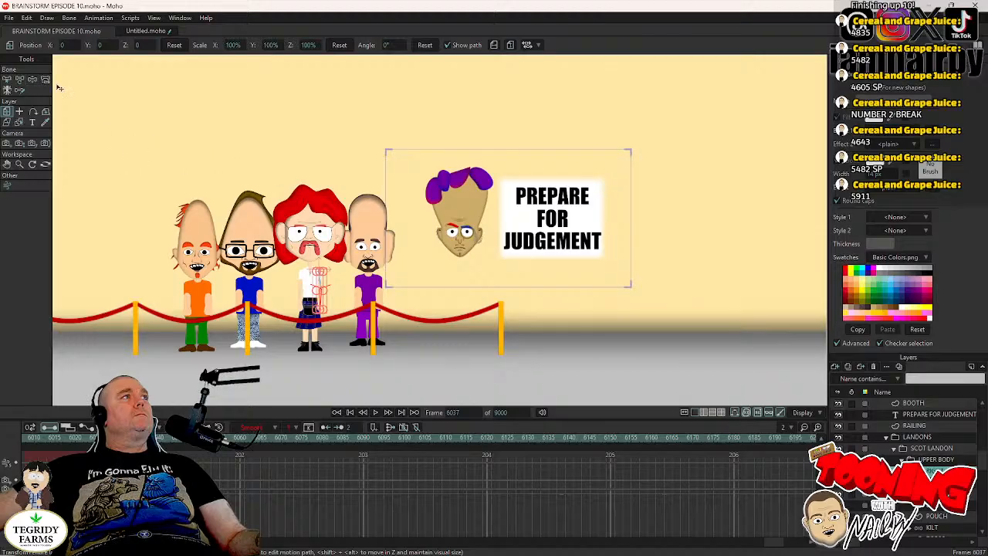
click(32, 80)
scroll(311, 269, up, 4)
drag(402, 186, 432, 150)
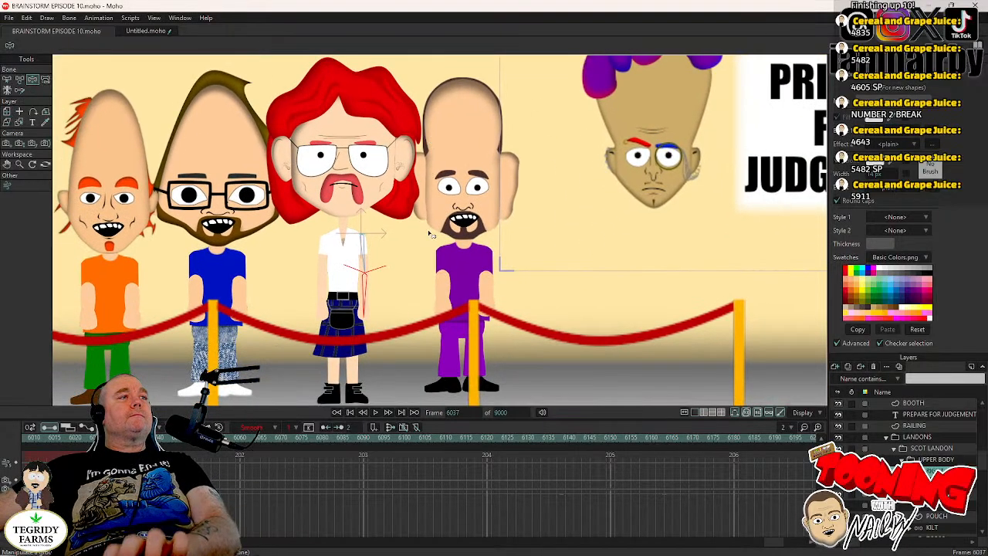
click(368, 305)
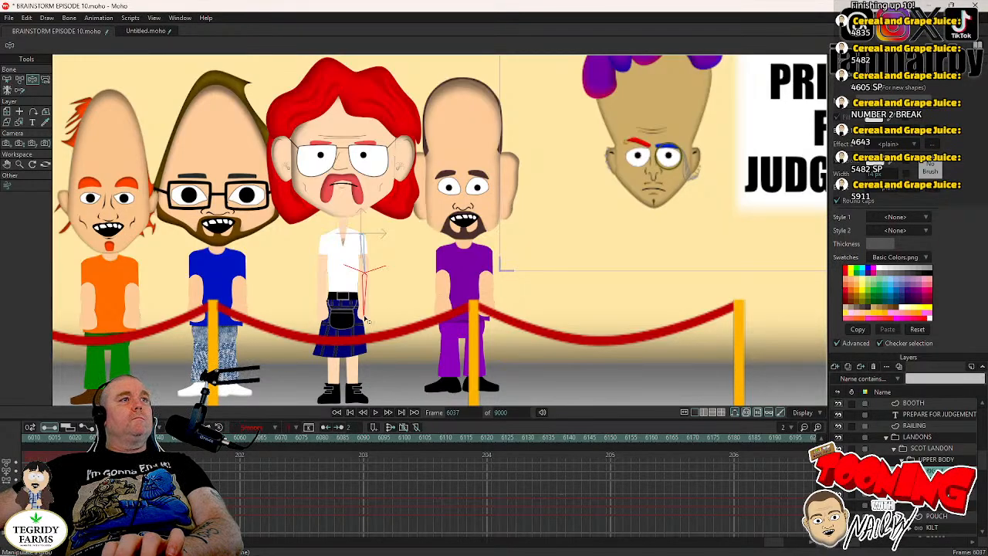
drag(367, 319, 327, 276)
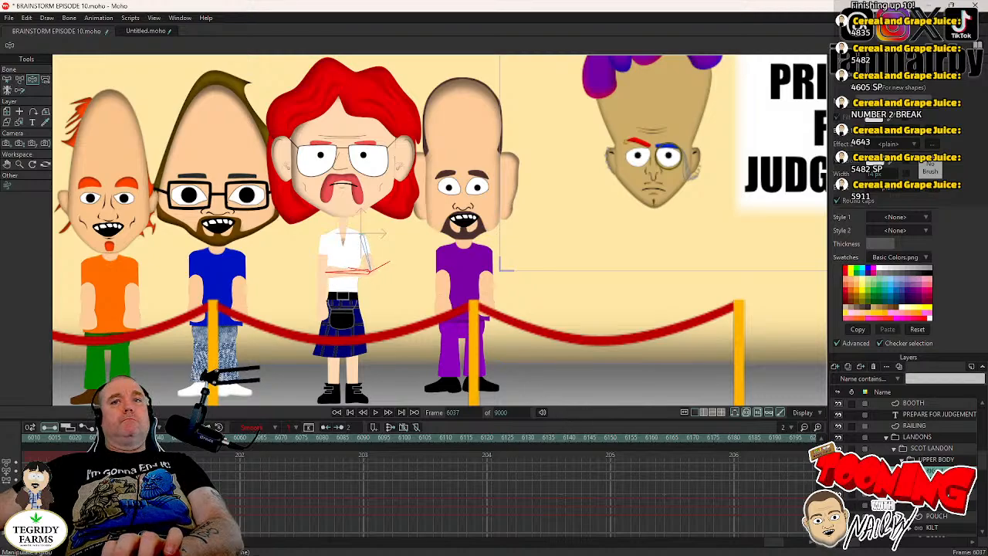
- Bend SCOT LANDON's other forearm across his torso so both arms are folded
click(936, 483)
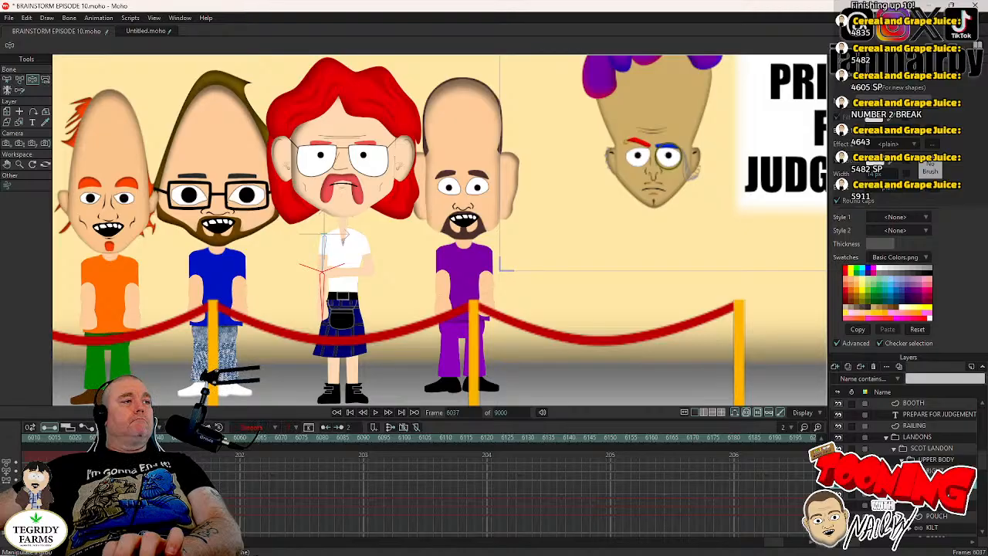
drag(324, 322, 373, 269)
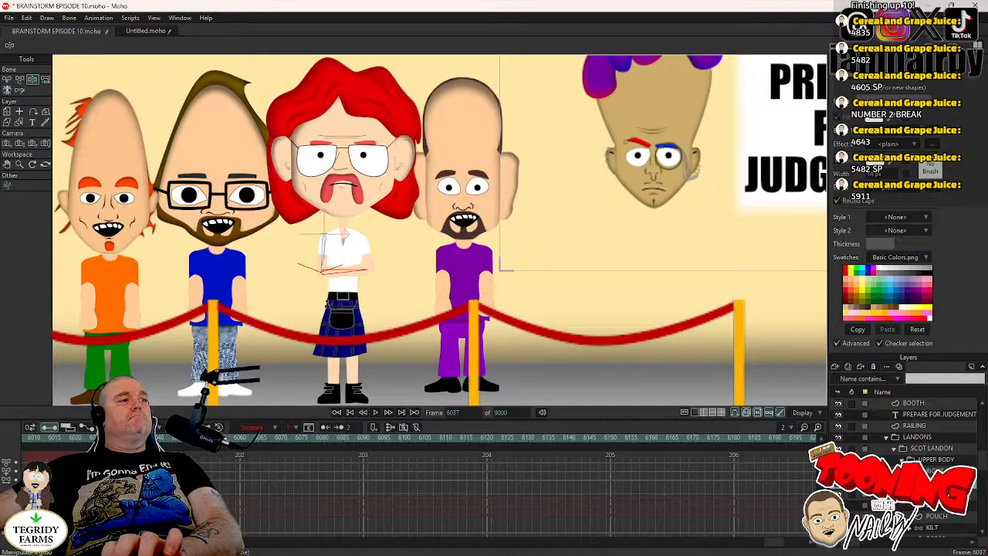
click(145, 468)
click(144, 468)
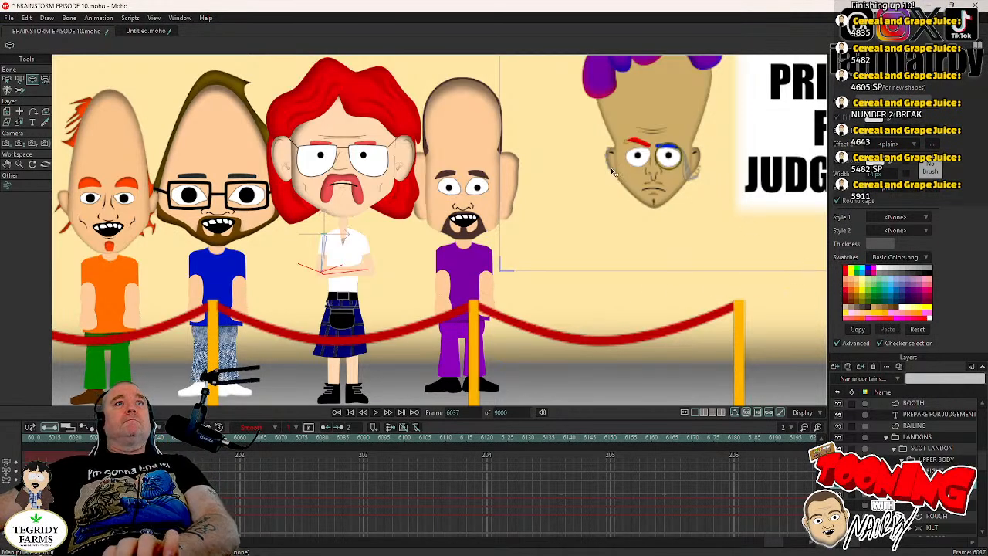
- Collapse SCOT LANDON's layers and expand SPOONY JOE's nested layers down to the contents of his UPPER BODY group
scroll(619, 170, down, 2)
drag(619, 175, 531, 210)
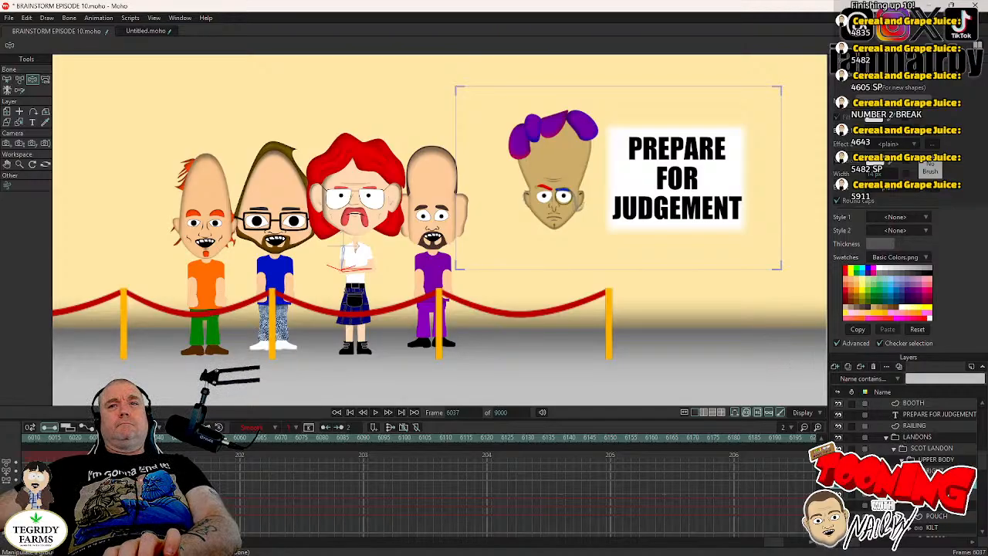
click(895, 454)
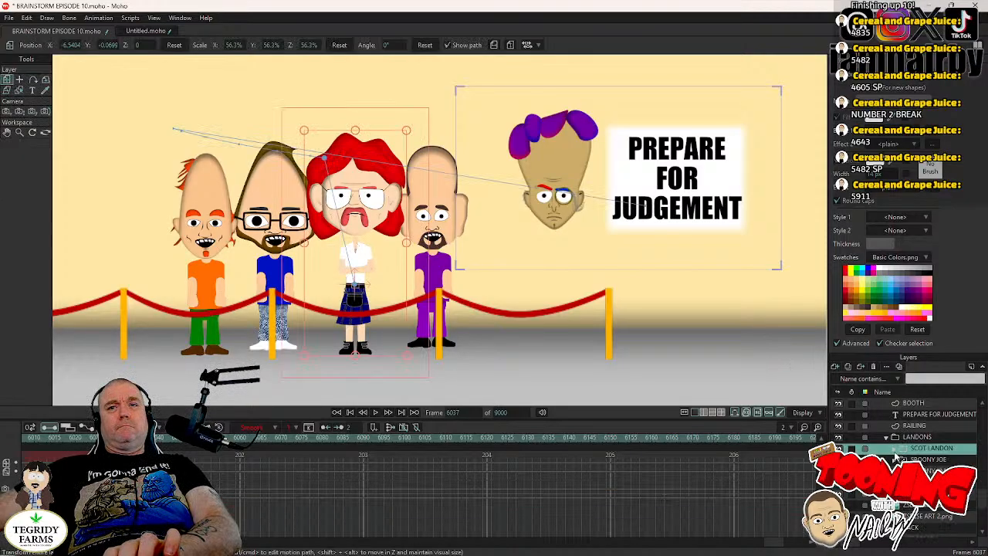
click(895, 460)
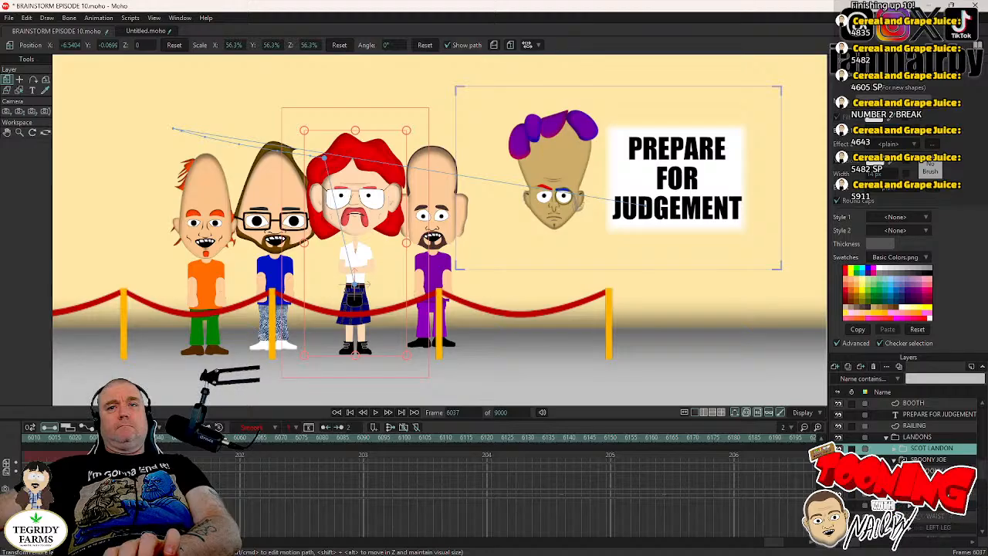
click(902, 471)
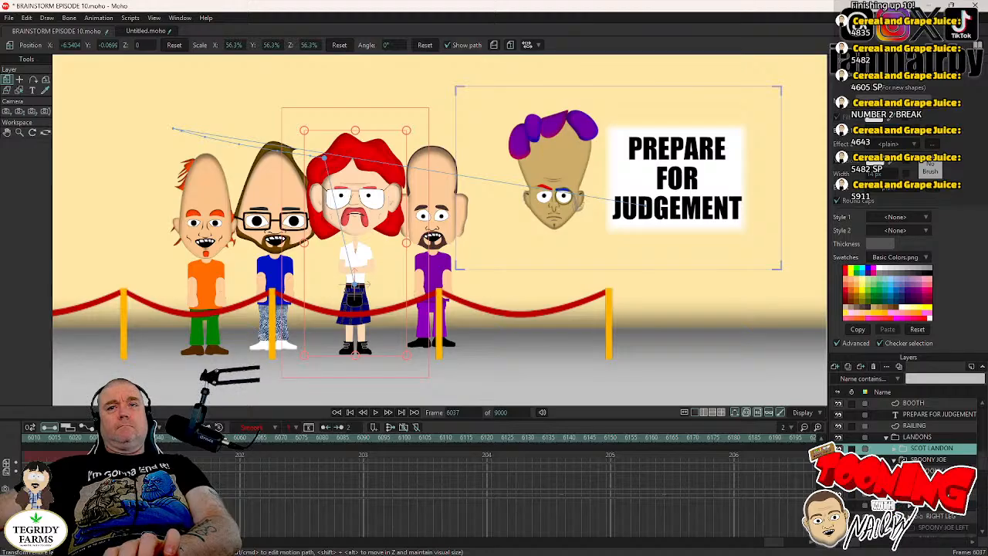
click(910, 483)
scroll(941, 456, down, 1)
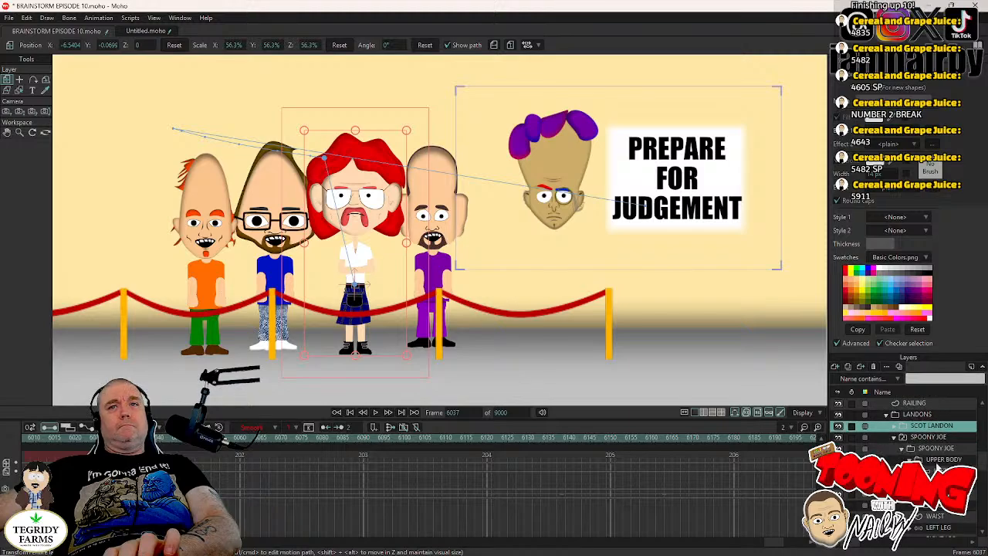
click(942, 452)
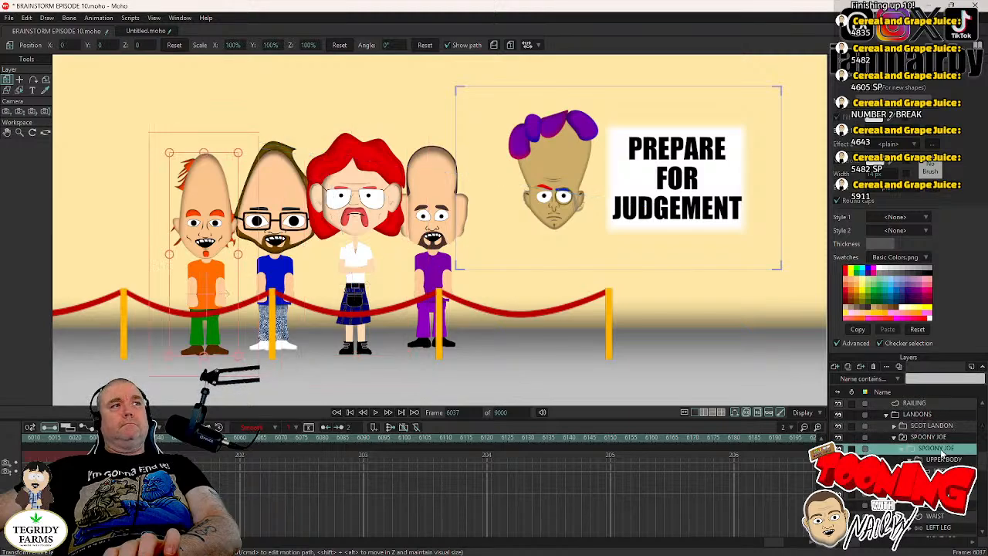
- Swing both of SPOONY JOE's arms slightly outward from his orange shirt with Manipulate Bones
click(940, 471)
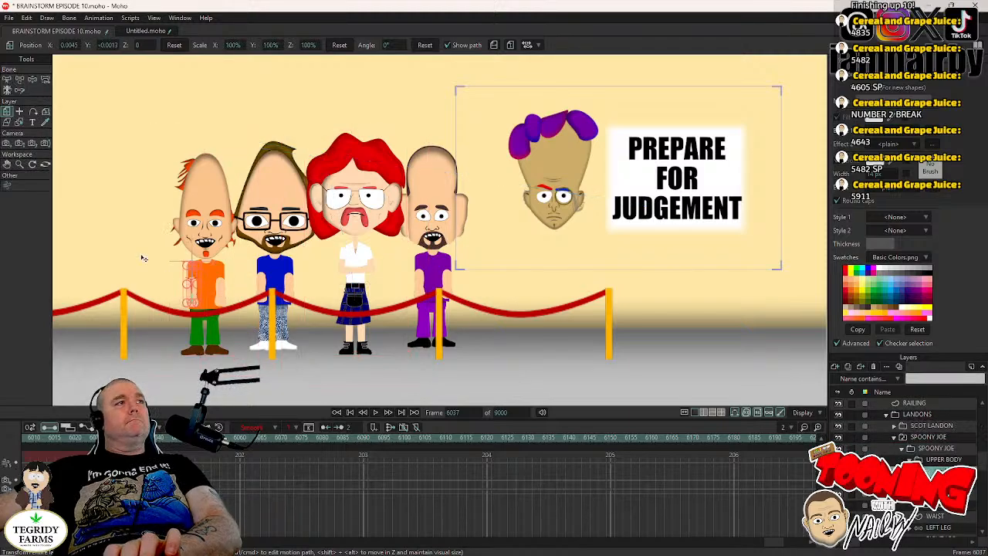
click(33, 80)
scroll(234, 214, up, 1)
scroll(239, 269, up, 2)
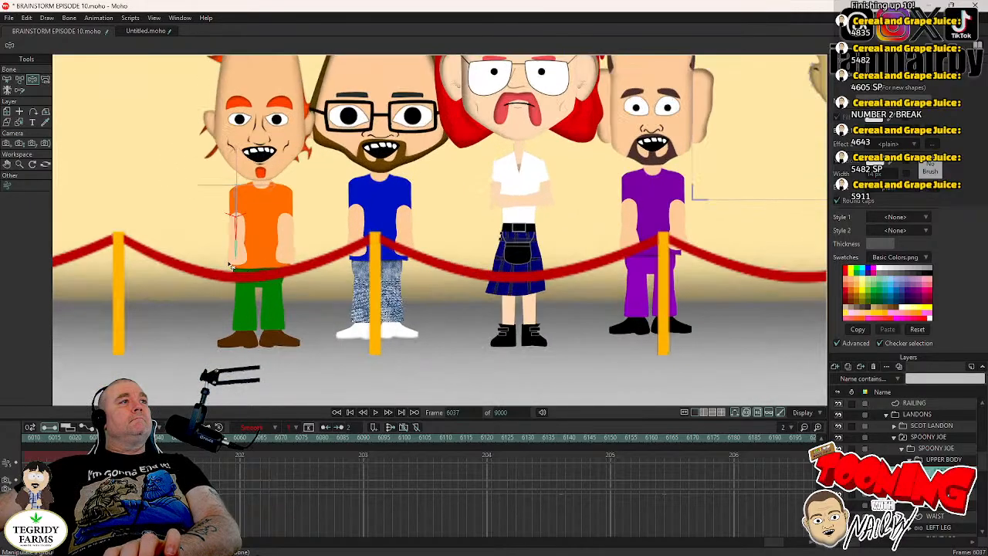
click(236, 256)
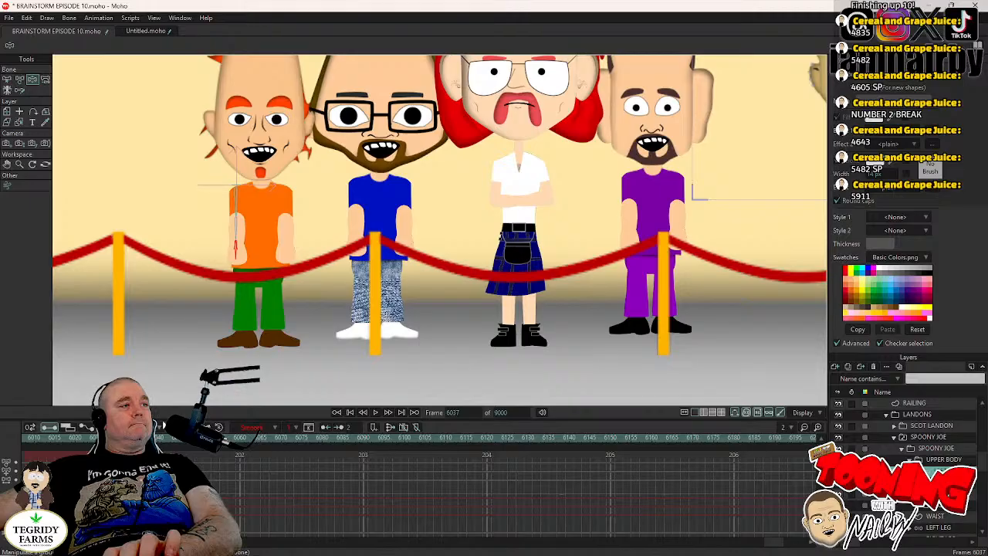
drag(239, 259, 232, 294)
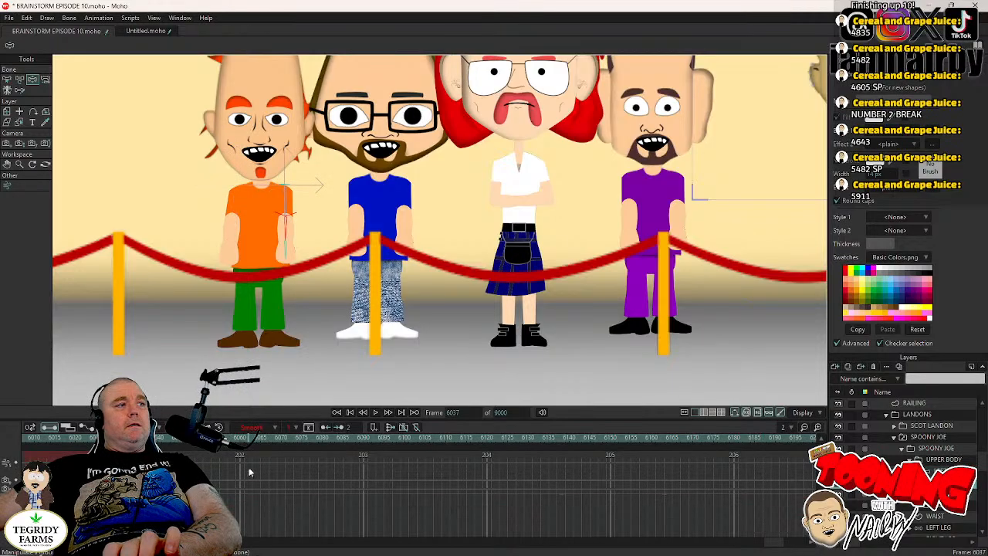
click(289, 254)
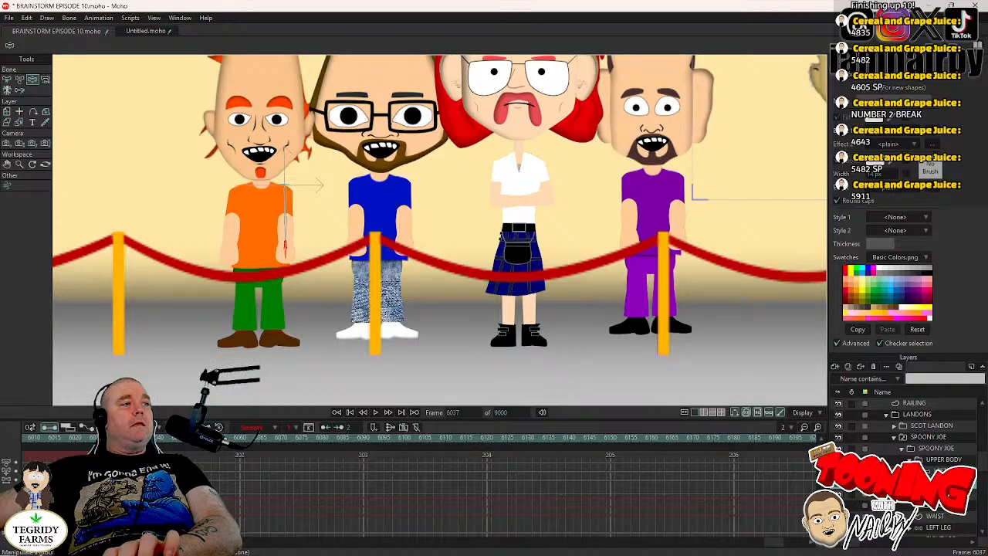
drag(285, 252, 281, 308)
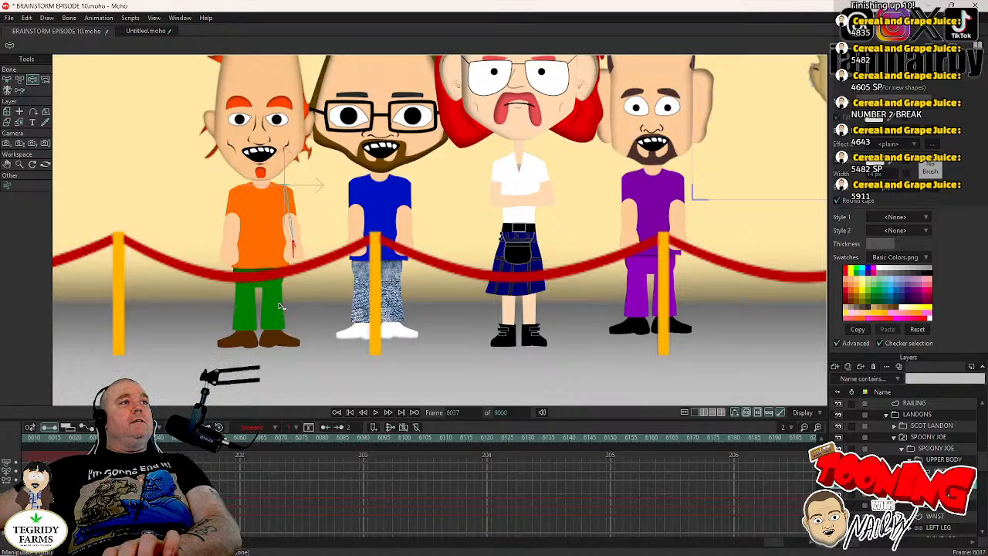
- Expand SPOONY JIM's layers in place of SPOONY JOE's and swing both of his arms slightly outward from the blue shirt with Manipulate Bones
click(894, 437)
click(894, 448)
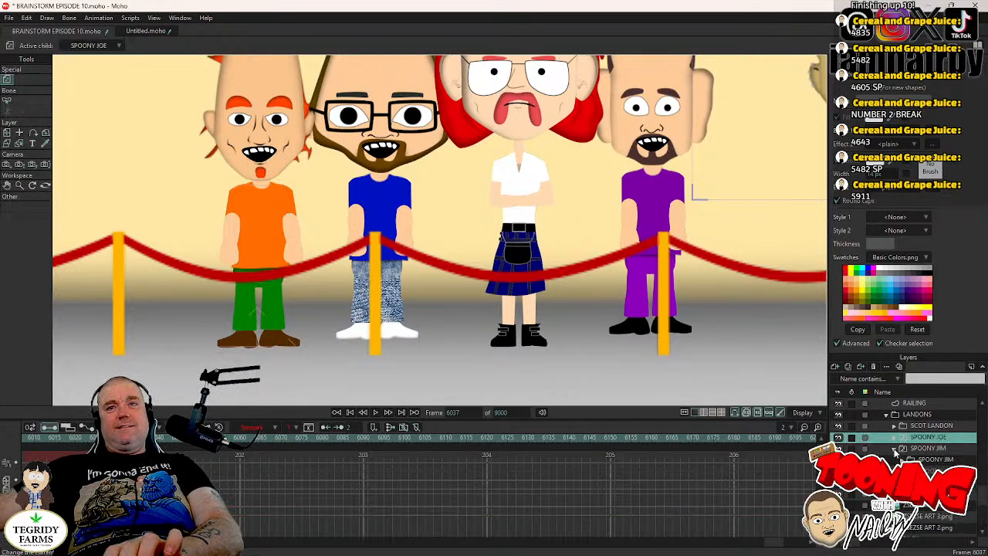
click(903, 460)
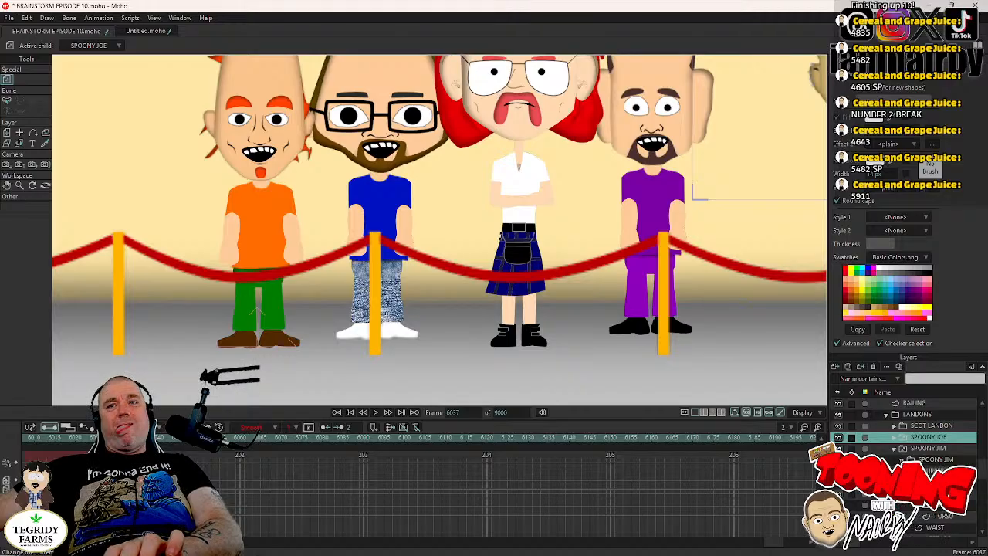
click(920, 482)
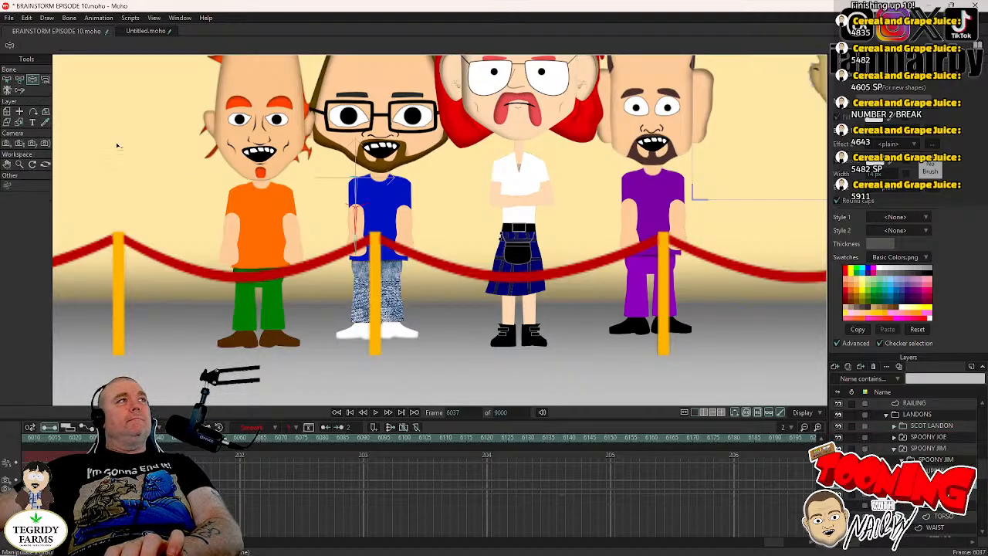
scroll(392, 243, up, 2)
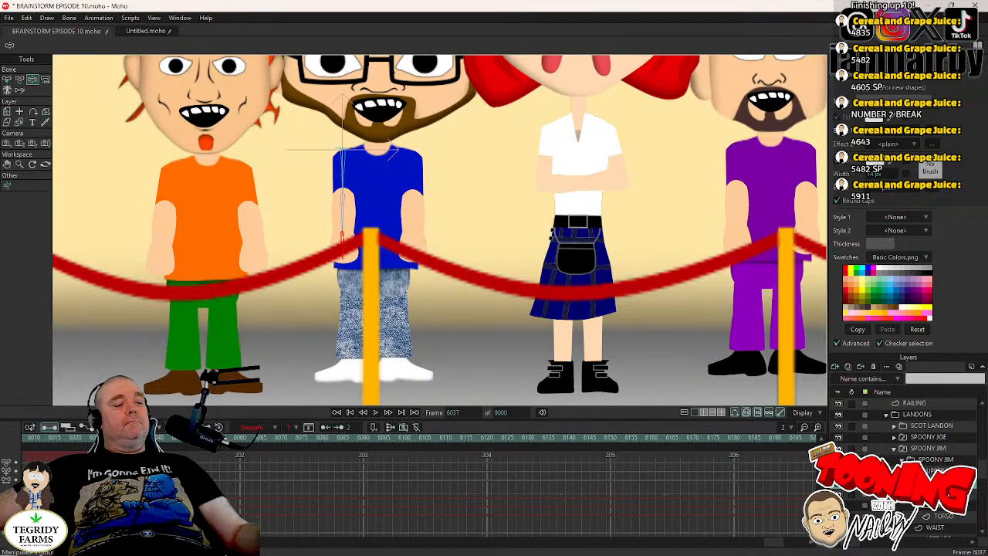
click(342, 251)
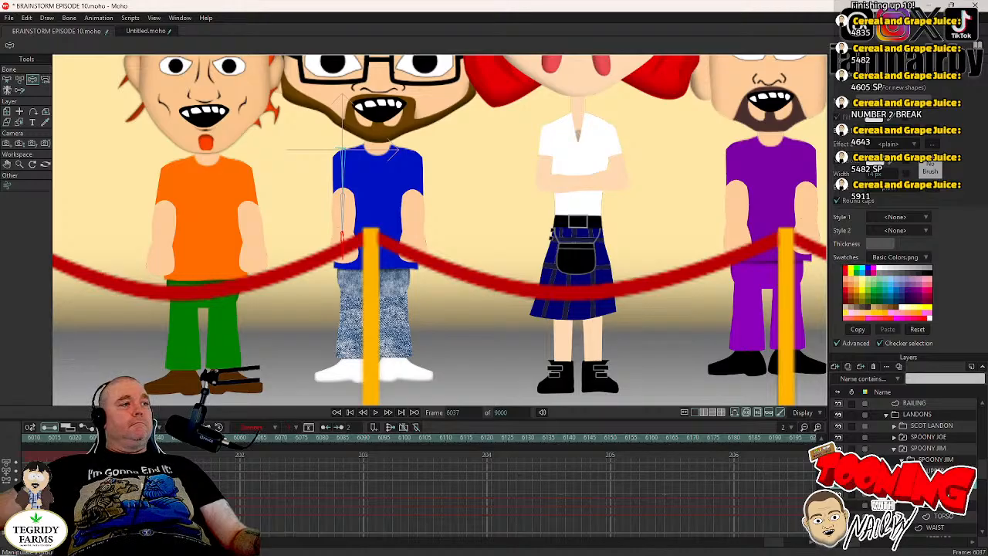
drag(346, 260, 324, 297)
key(ctrl+z)
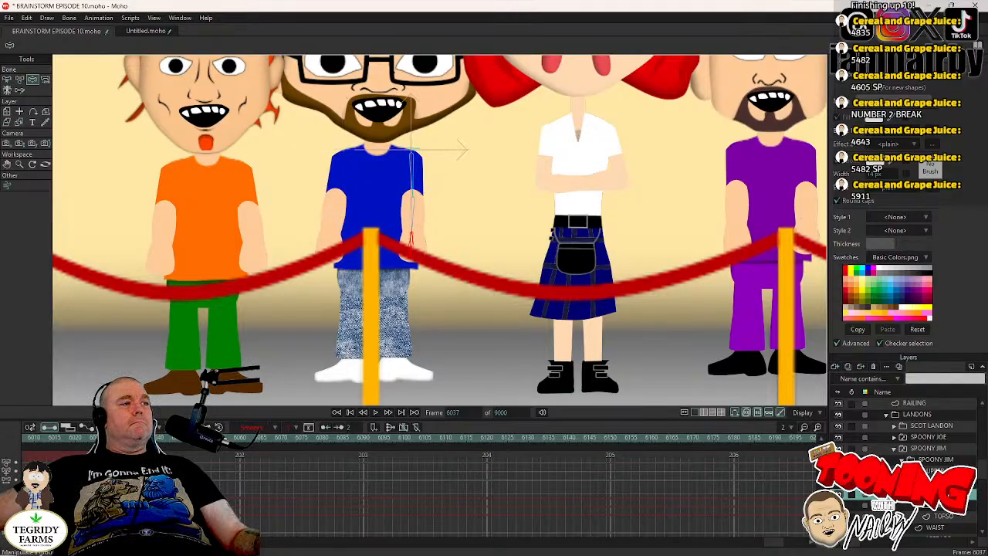
drag(427, 258, 409, 305)
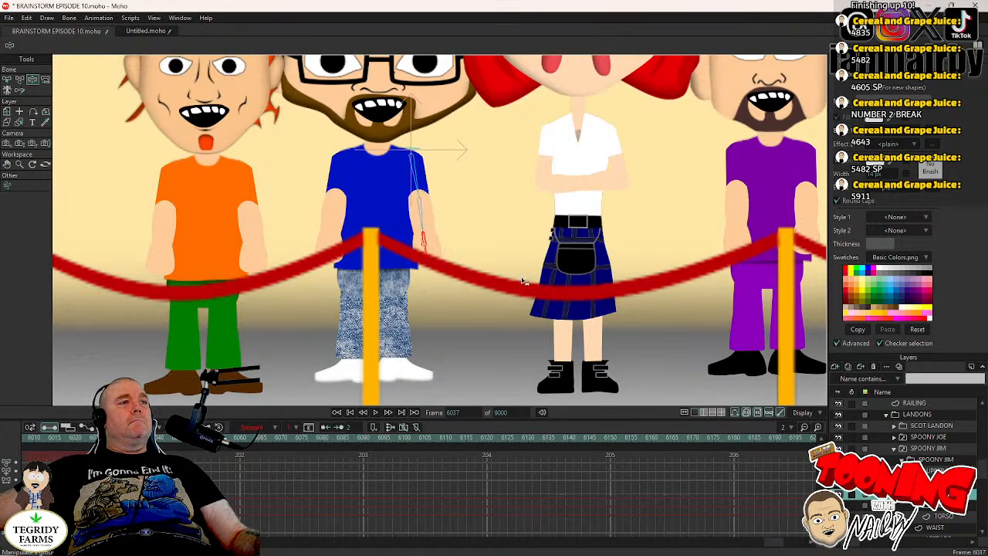
- Collapse SPOONY JIM's layers and expand the nested groups of SPOONY JIMMY JOE
click(895, 449)
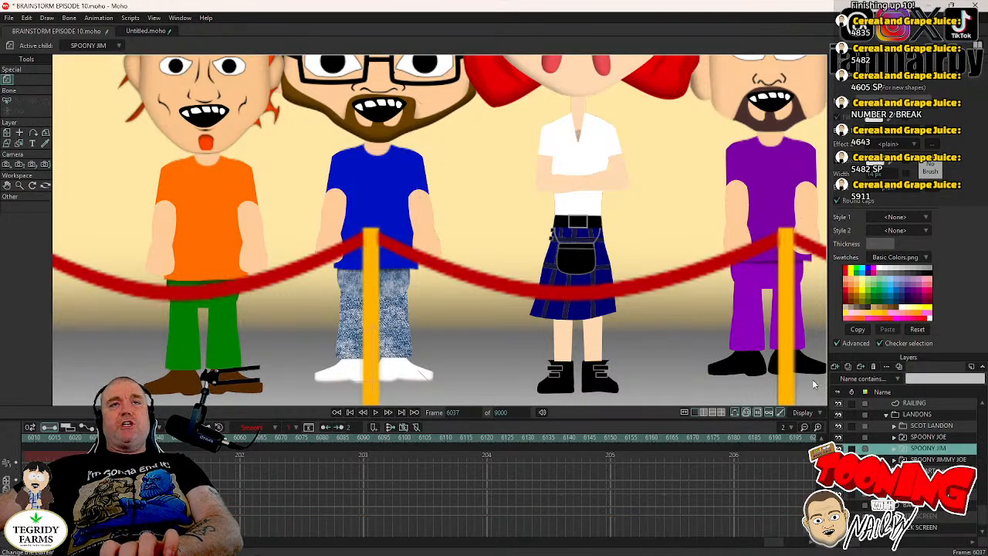
drag(675, 246, 456, 289)
scroll(564, 232, down, 2)
drag(650, 245, 592, 302)
click(903, 471)
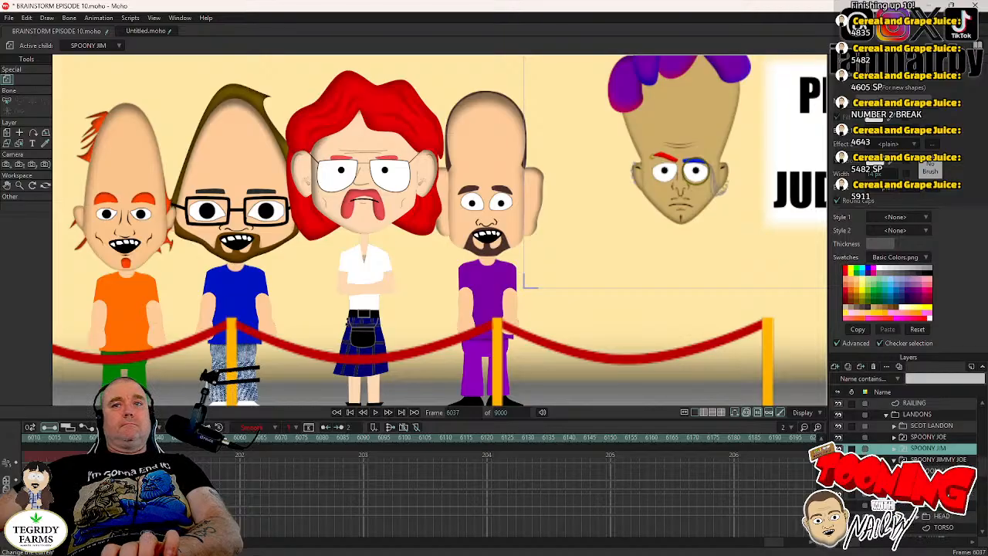
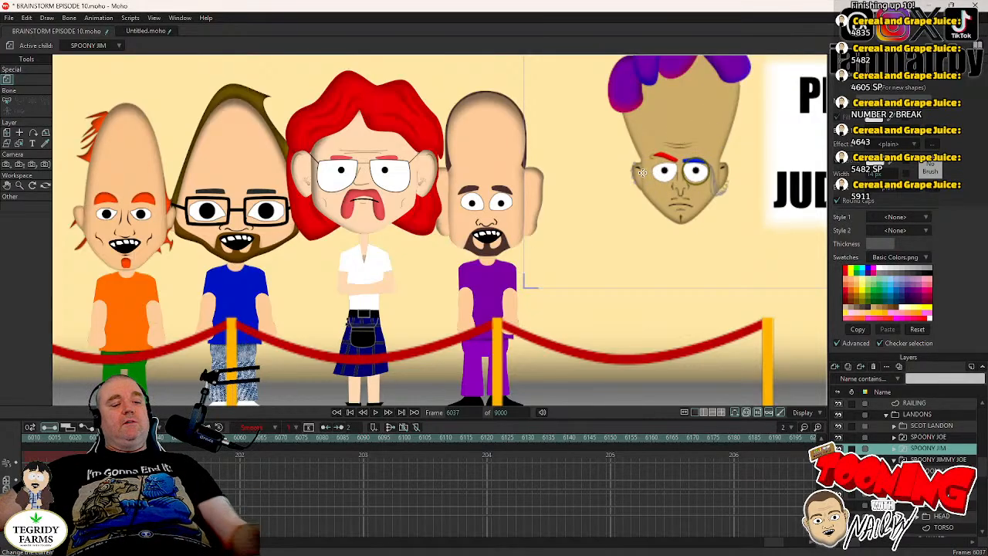
- Save the project and swing SPOONY JIMMY JOE's arm nearest the red-haired character slightly outward with Manipulate Bones
key(ctrl+s)
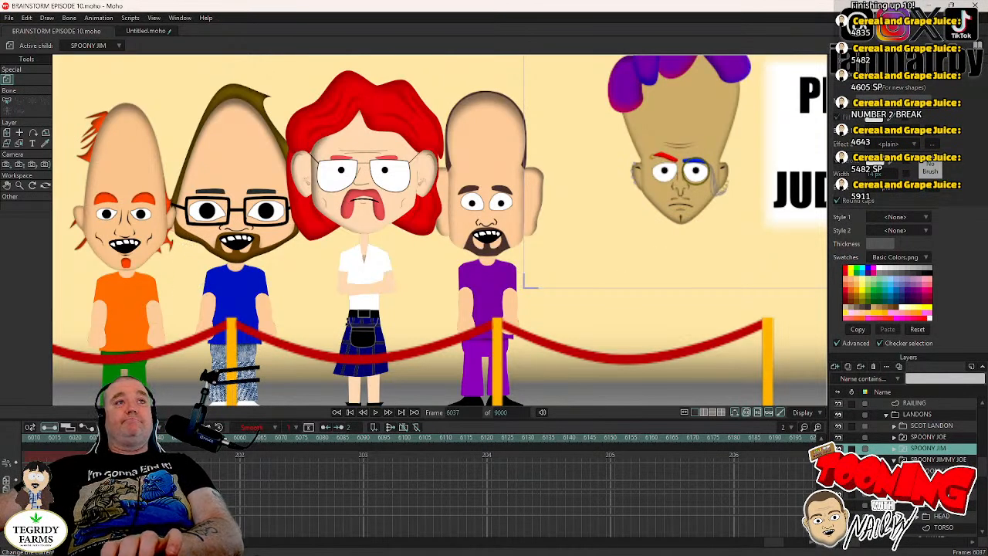
click(938, 494)
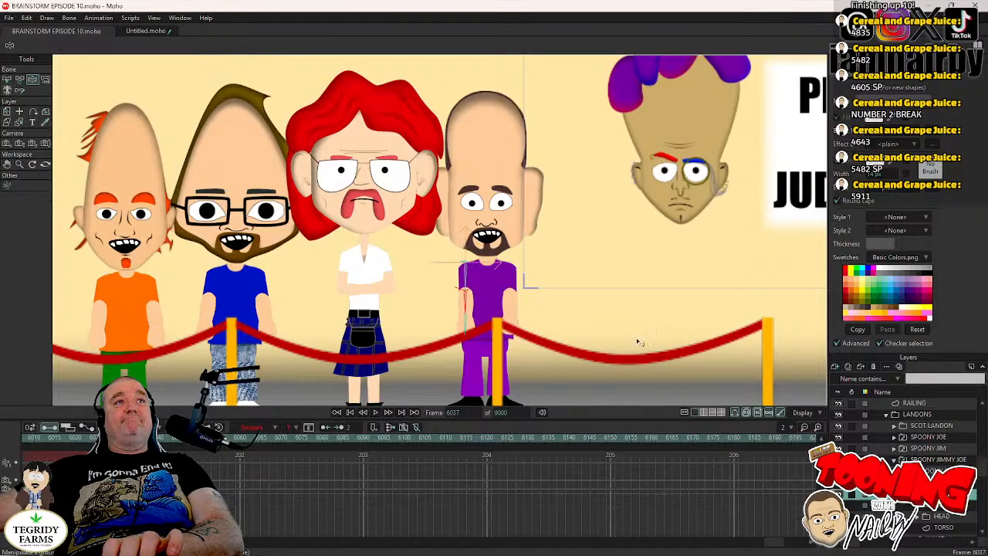
scroll(571, 318, up, 2)
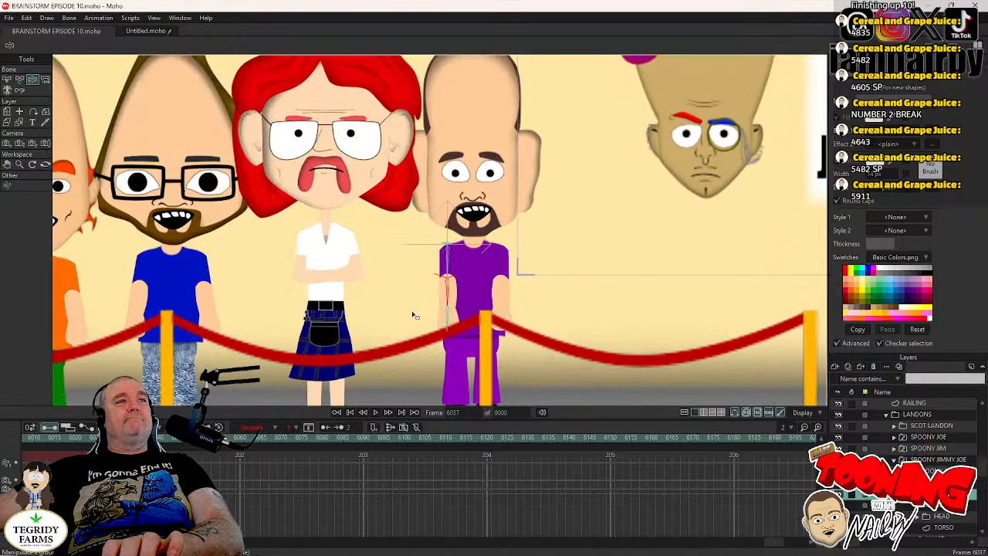
click(447, 327)
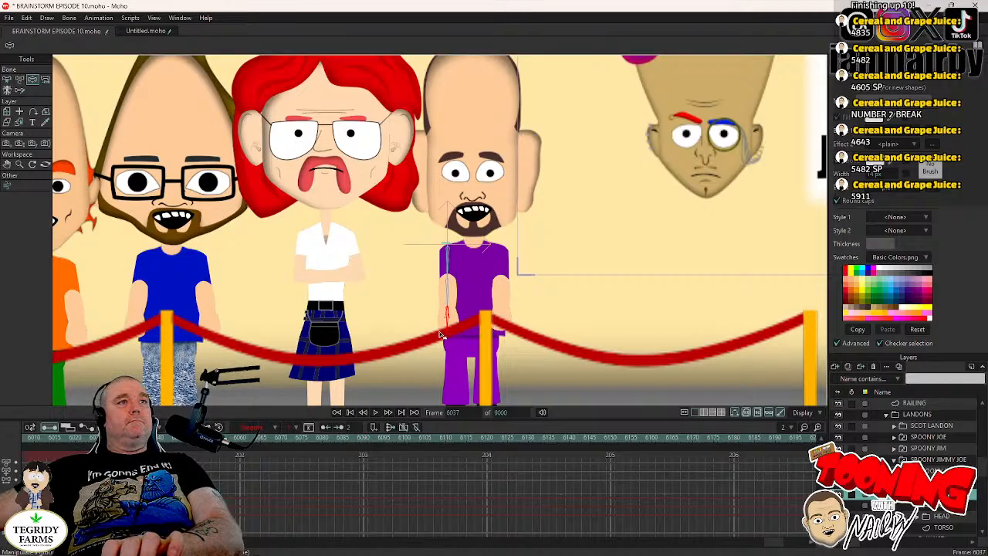
drag(457, 329, 446, 352)
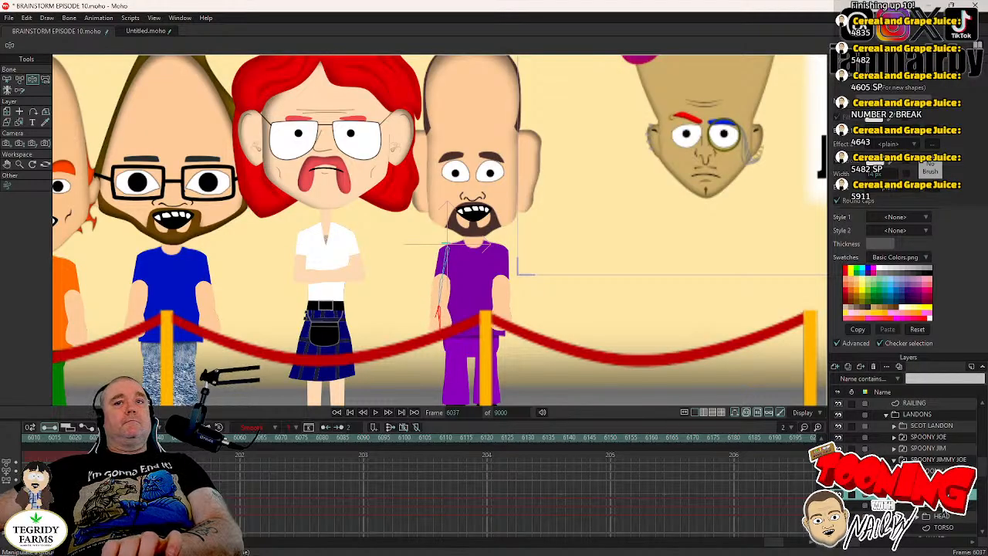
- Swing SPOONY JIMMY JOE's other arm slightly outward from the purple shirt to match, and save the project
click(941, 505)
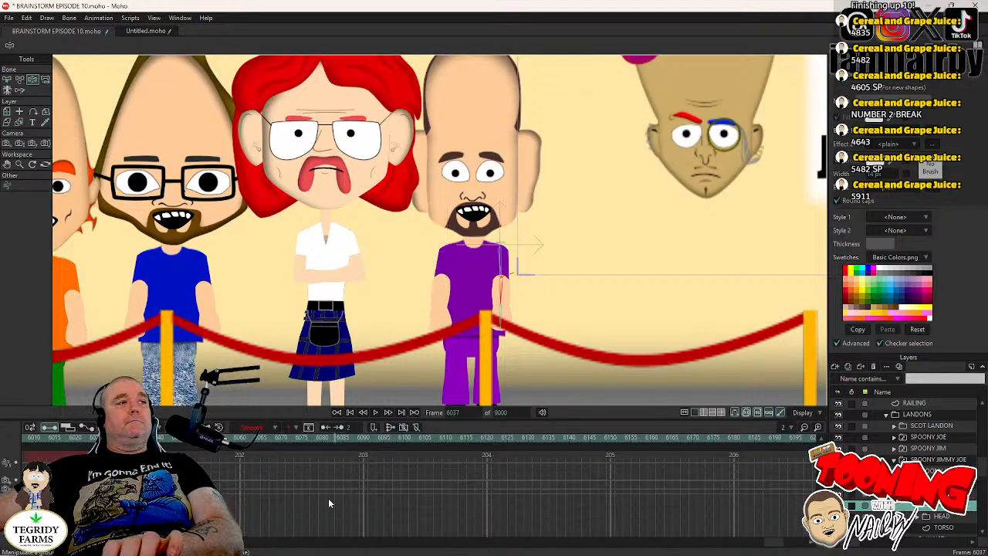
click(499, 318)
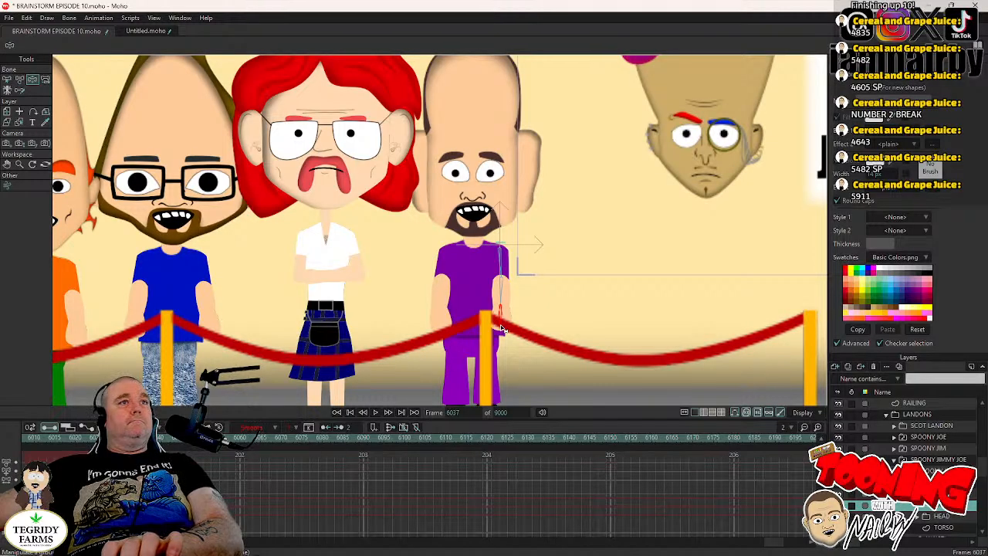
drag(506, 329, 515, 372)
drag(514, 373, 505, 386)
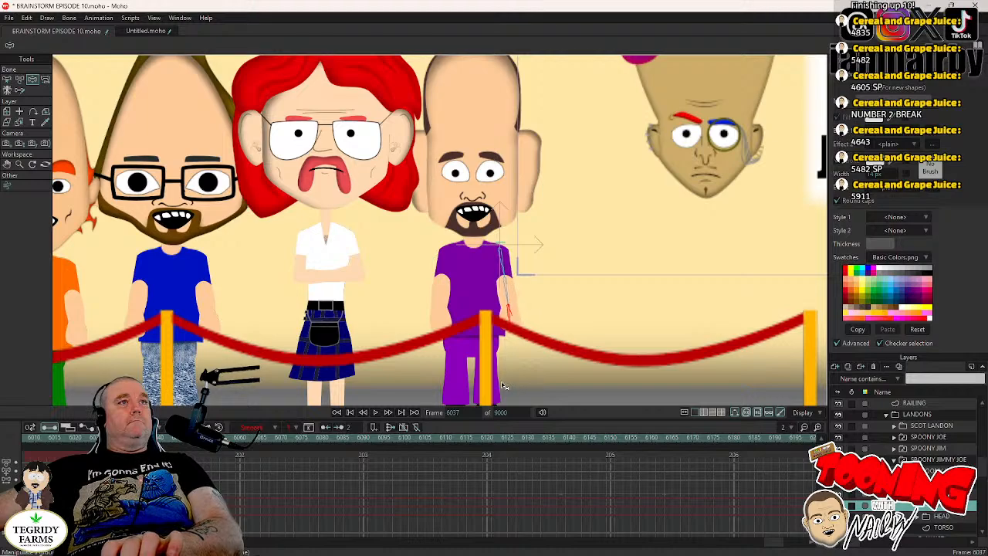
key(Delete)
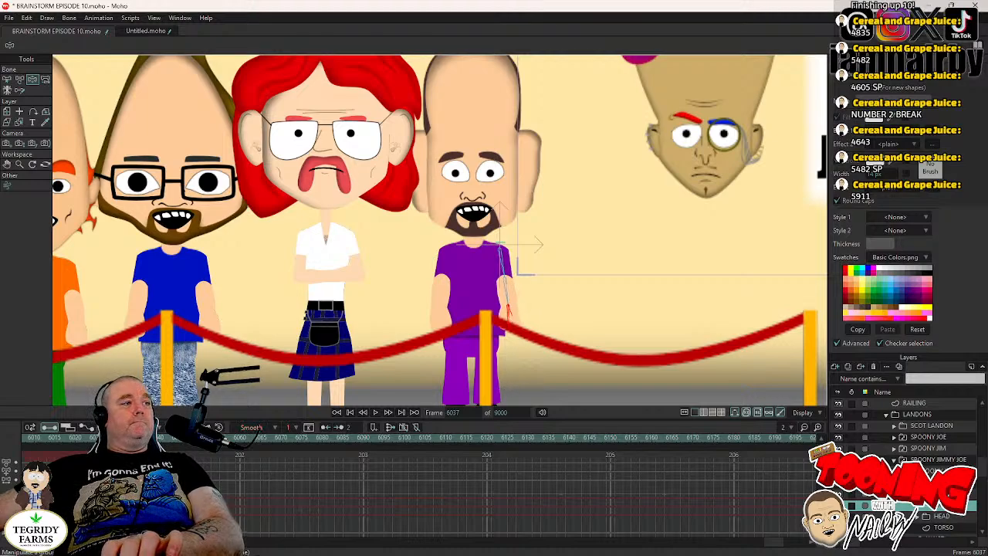
click(145, 470)
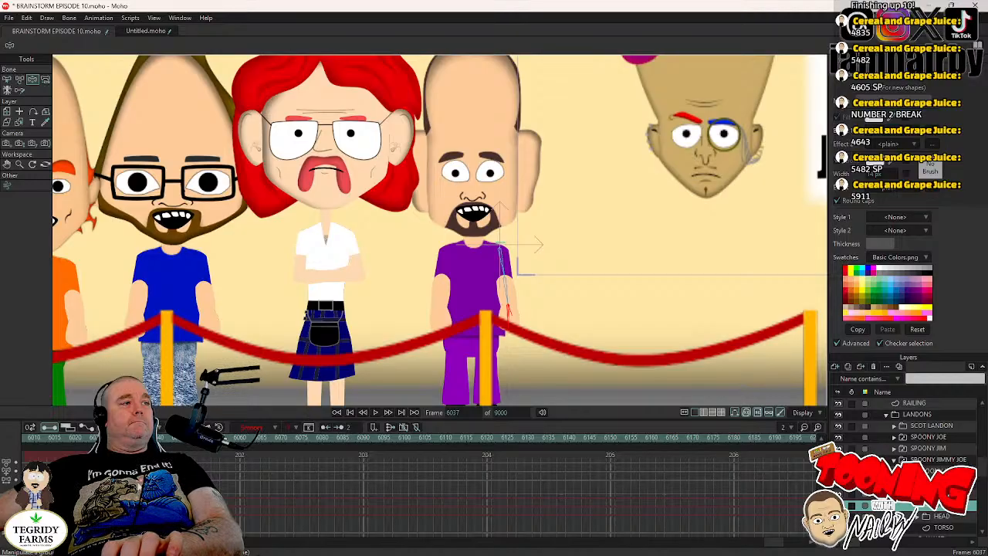
key(ctrl+s)
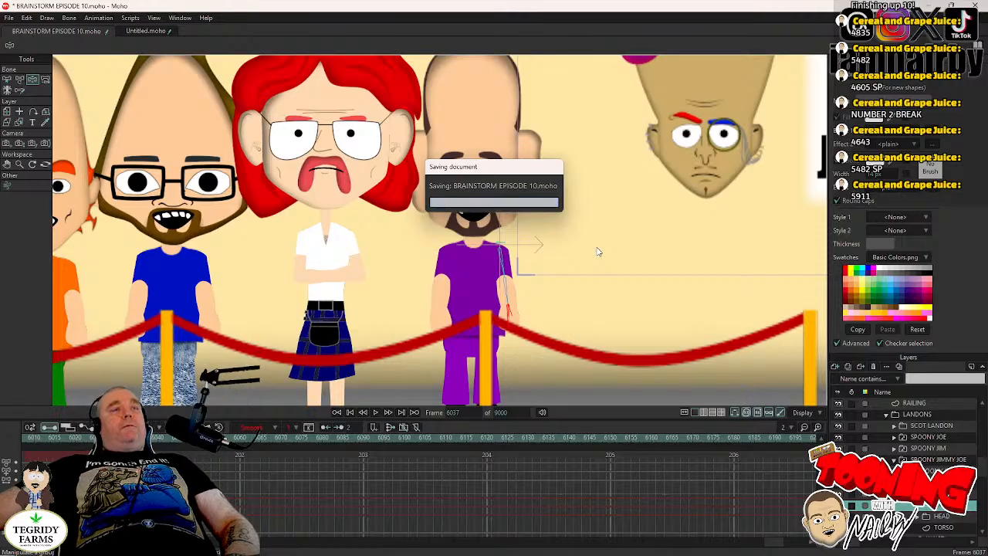
- Collapse SPOONY JIMMY JOE's nested layers
scroll(691, 174, down, 5)
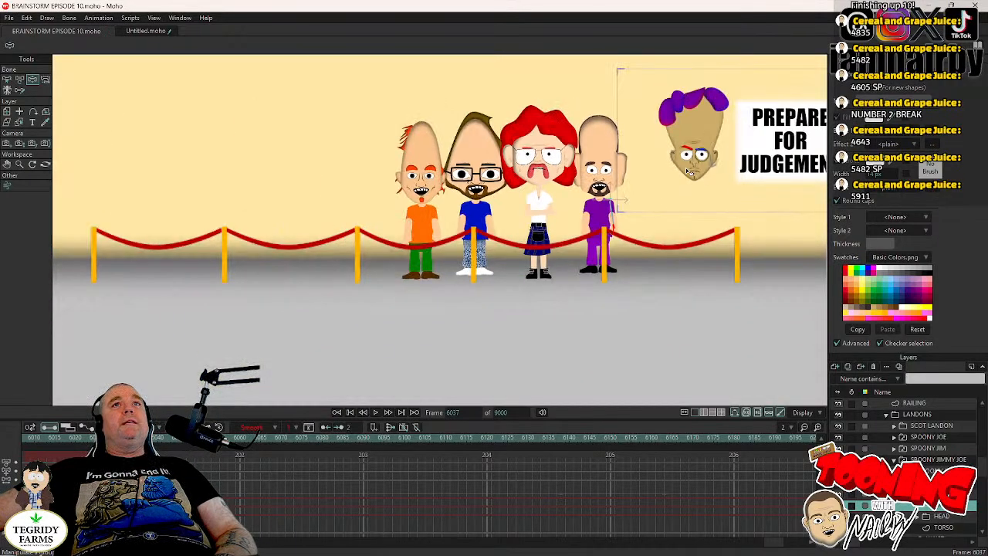
scroll(687, 171, down, 2)
drag(687, 170, 289, 254)
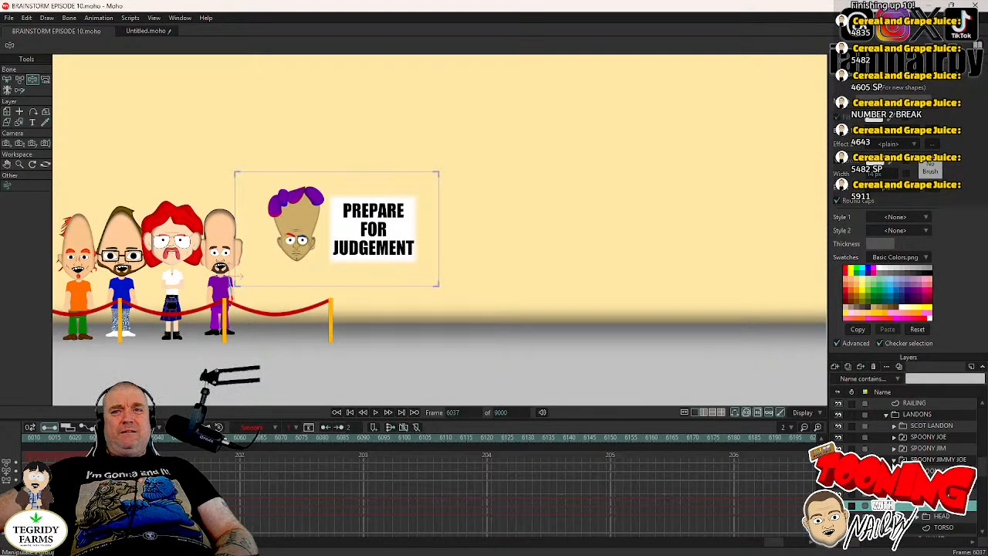
click(895, 460)
scroll(897, 462, down, 1)
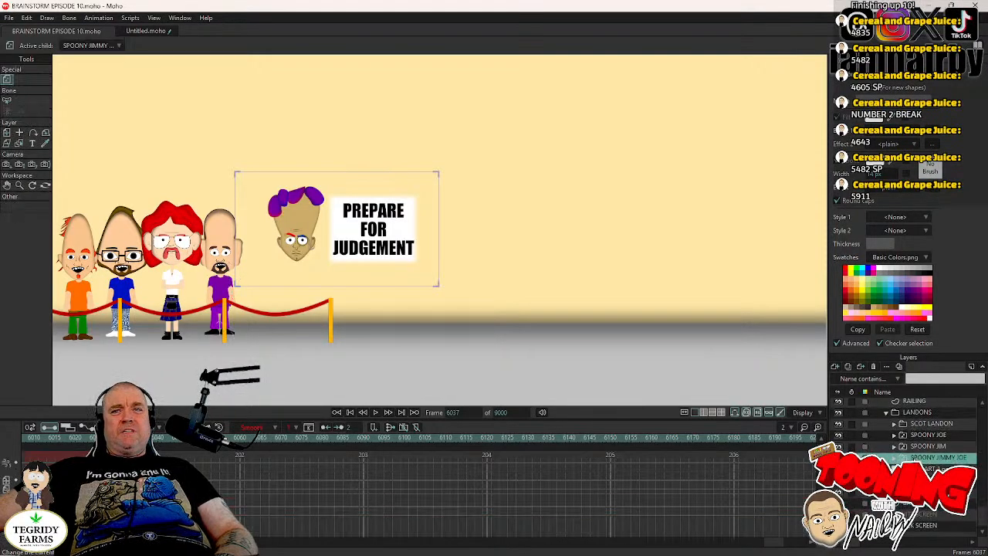
scroll(899, 463, up, 3)
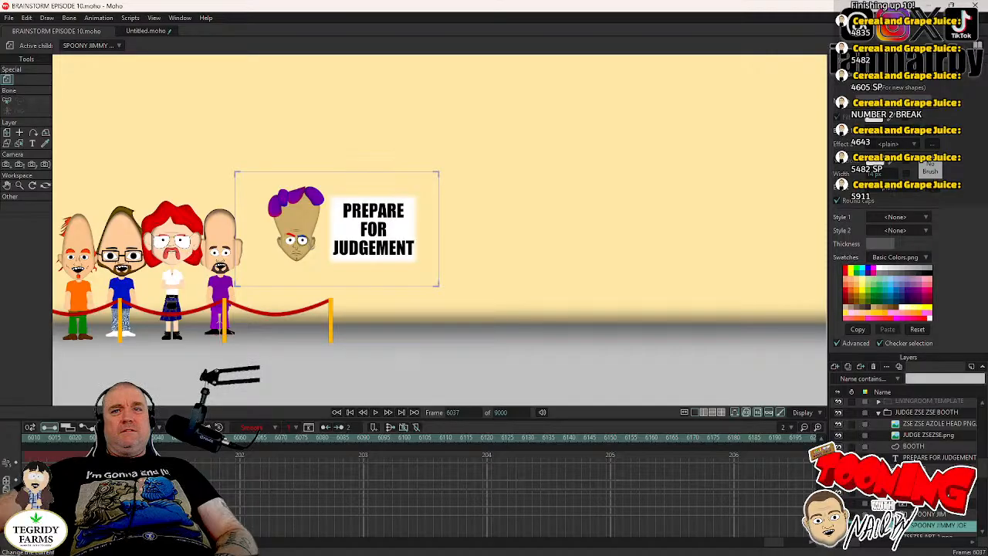
scroll(903, 464, up, 3)
scroll(903, 464, up, 1)
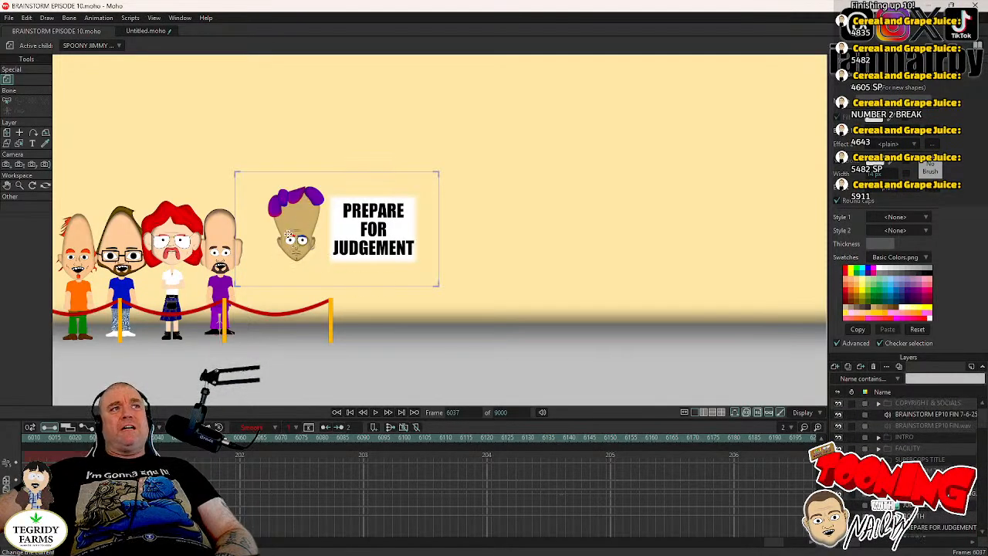
- Open the recent file ZSE ZSE AZOLE.moho and copy the character's HEAD layer
click(144, 34)
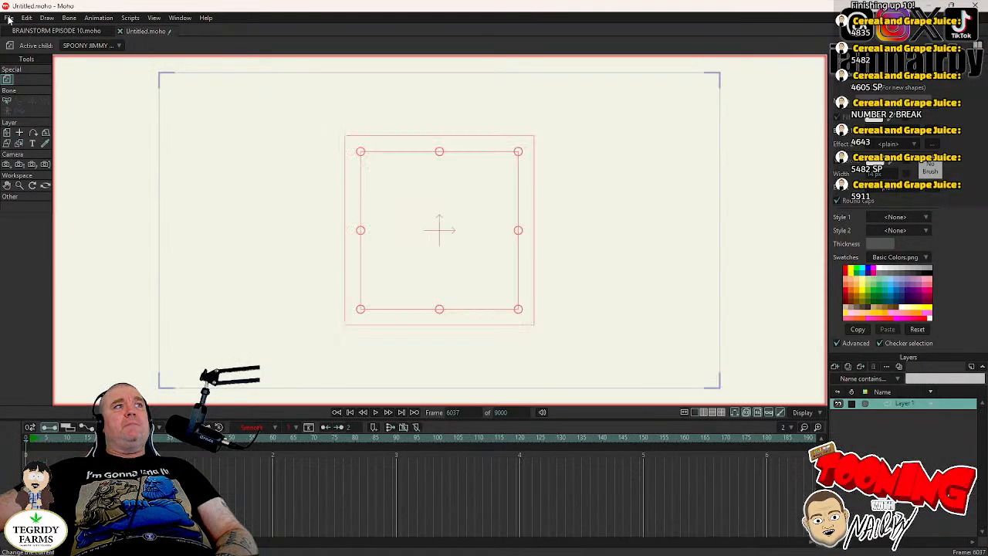
click(9, 18)
mouse_move(151, 68)
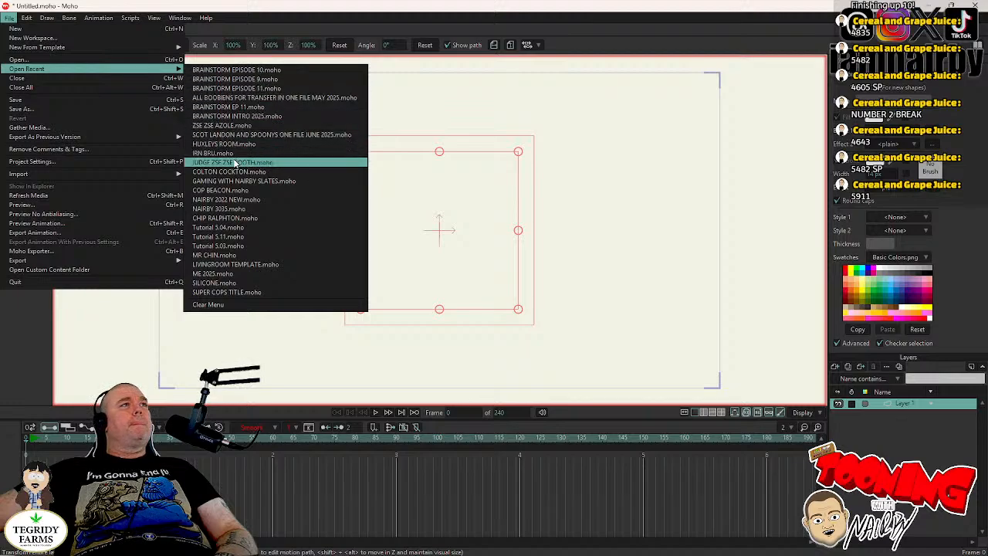
click(222, 126)
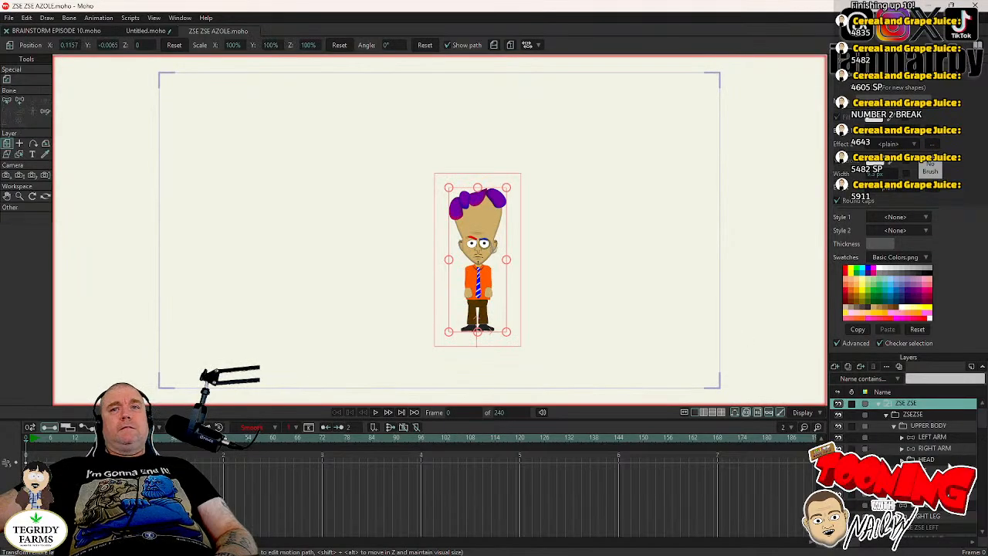
click(929, 461)
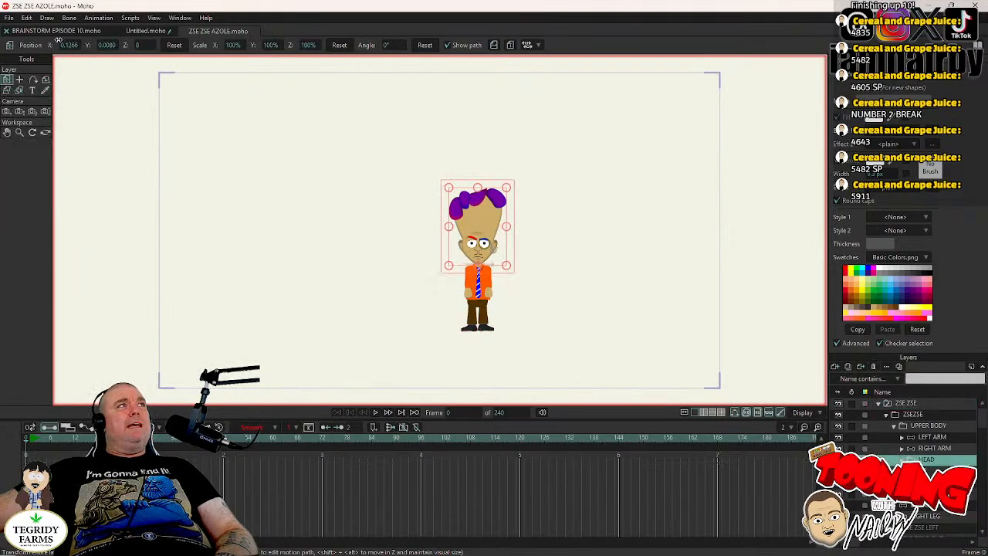
click(27, 17)
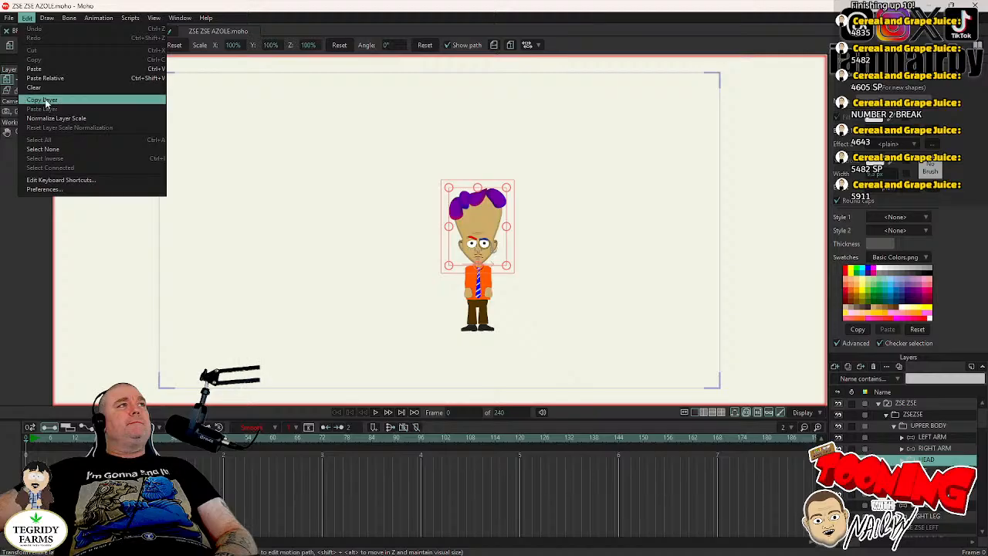
click(43, 101)
- In BRAINSTORM EPISODE 10.moho, go to frame 0 and paste the copied layer above the ZSE ZSE AZOLE HEAD PNG layer
click(50, 33)
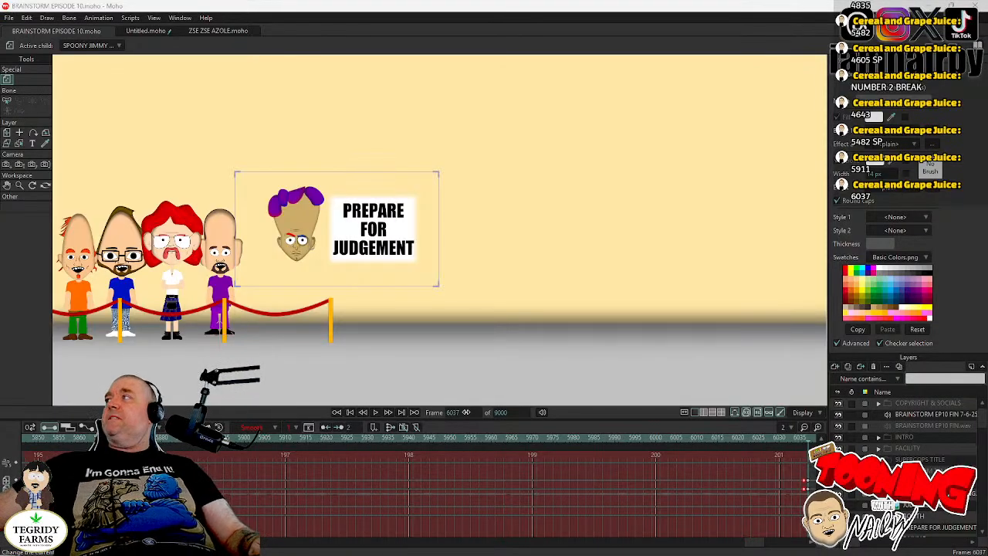
click(468, 413)
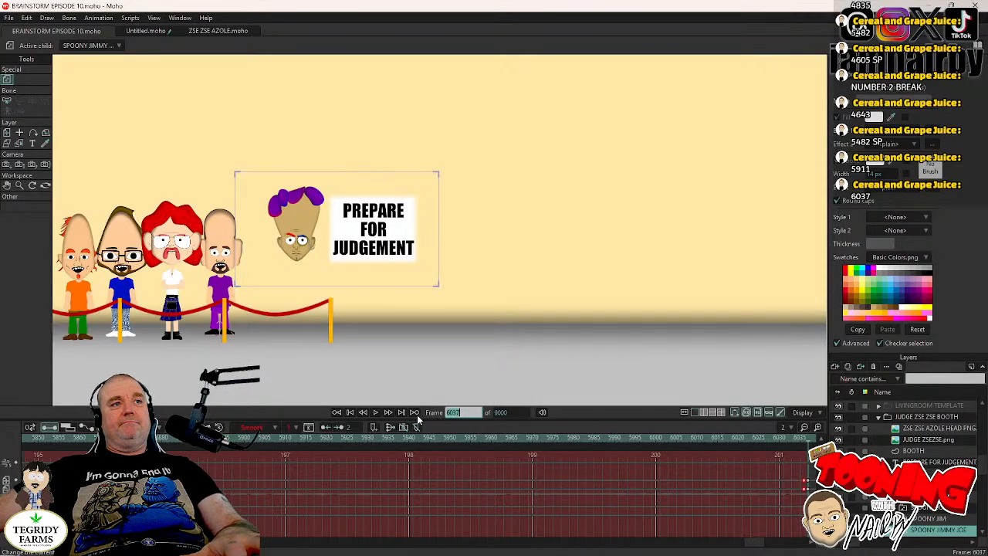
click(343, 413)
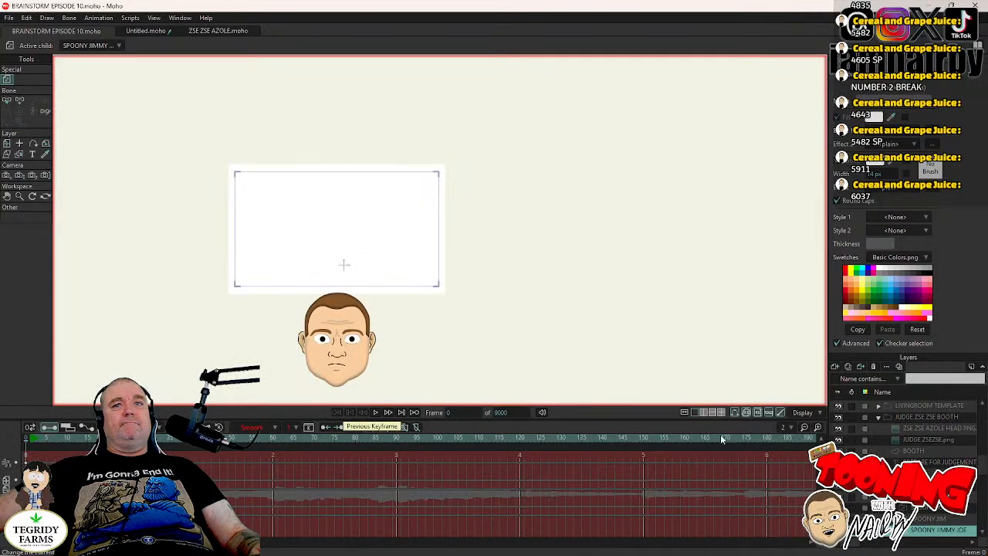
click(935, 428)
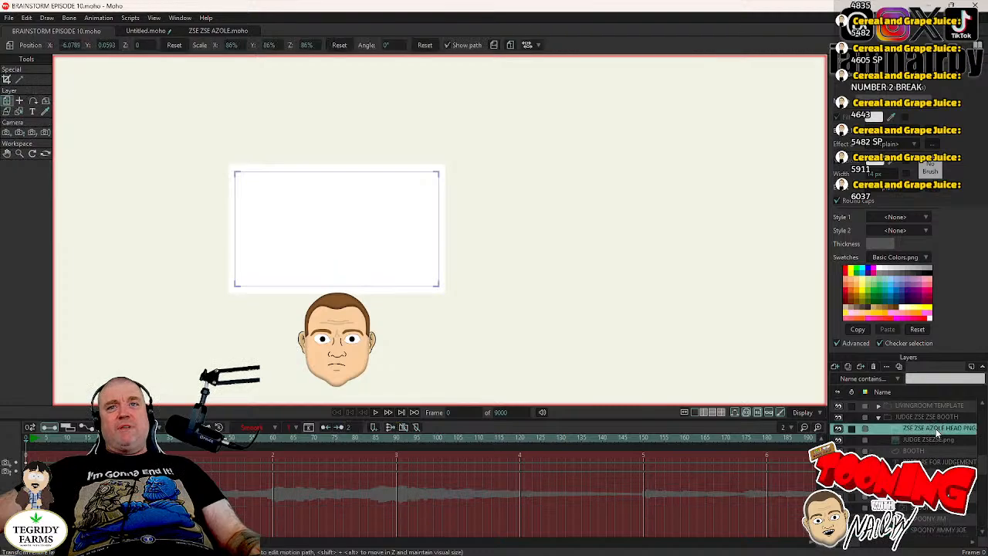
click(27, 19)
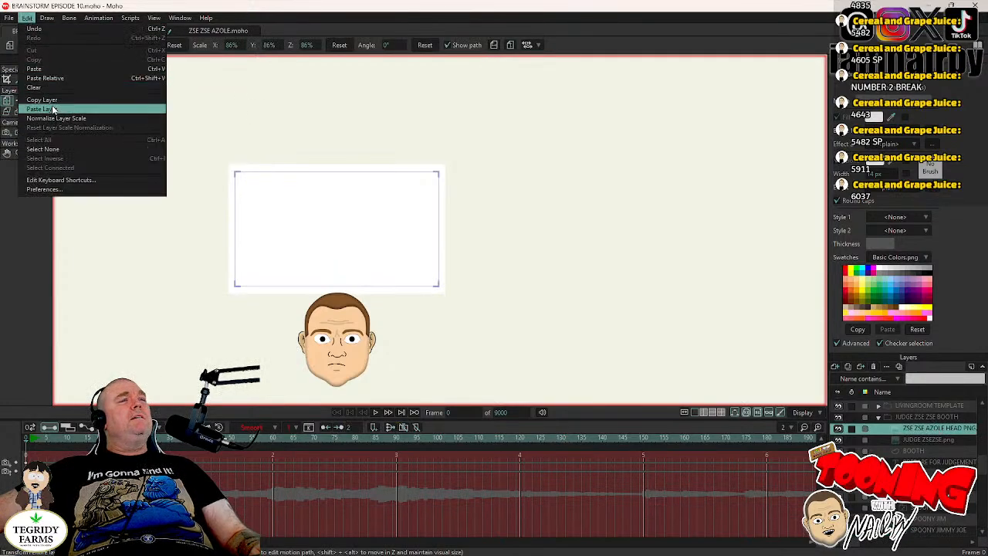
click(53, 111)
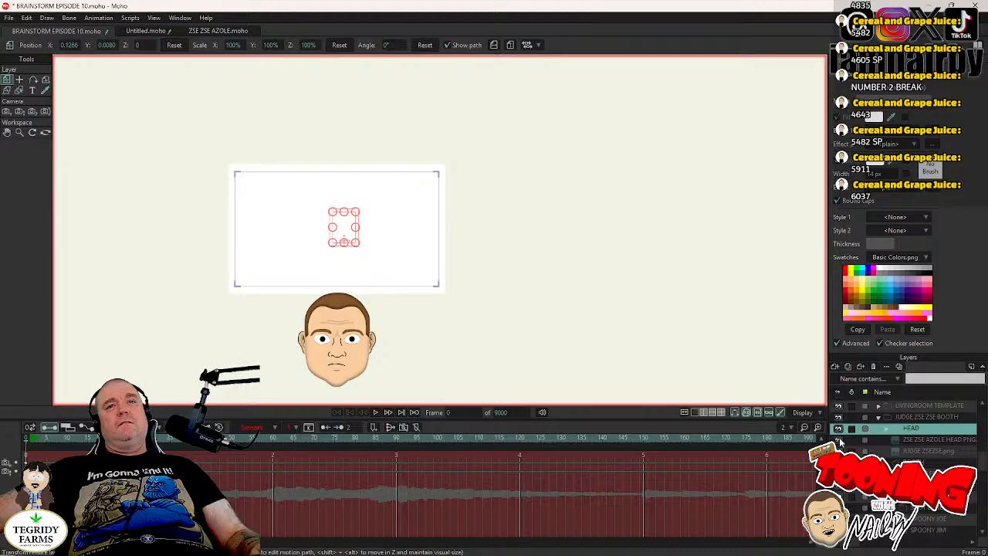
- Turn off Visible in the layer settings of the pasted HEAD layer at frame 0
click(938, 439)
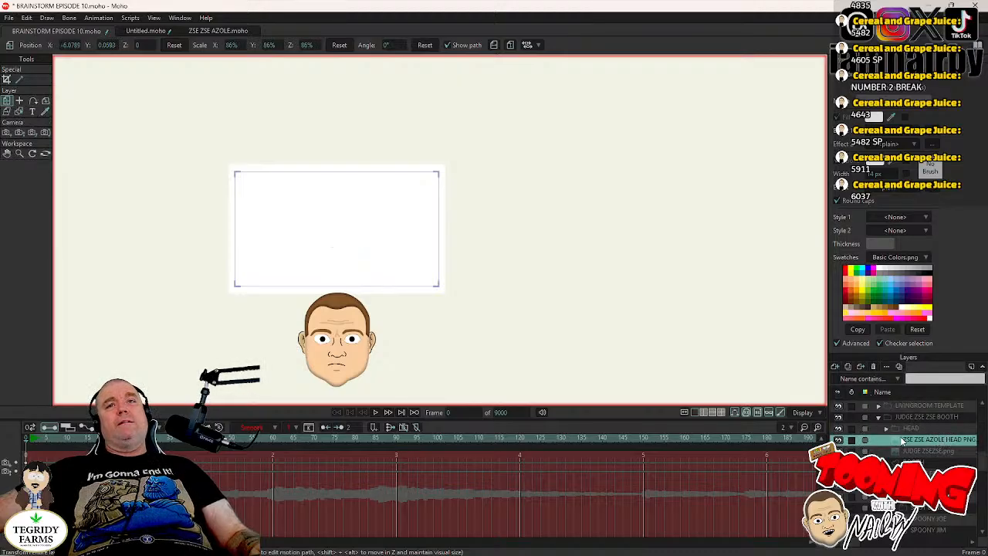
double_click(911, 429)
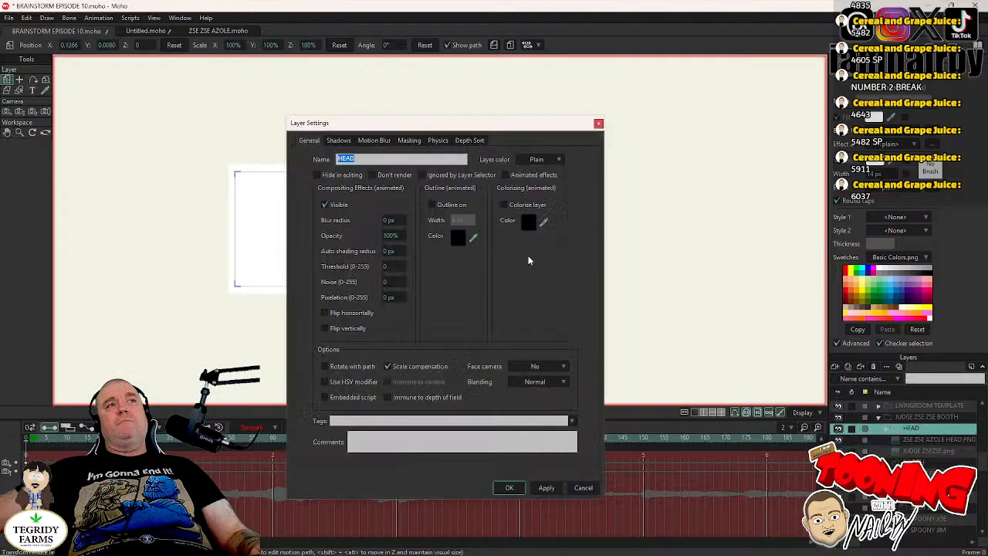
click(324, 205)
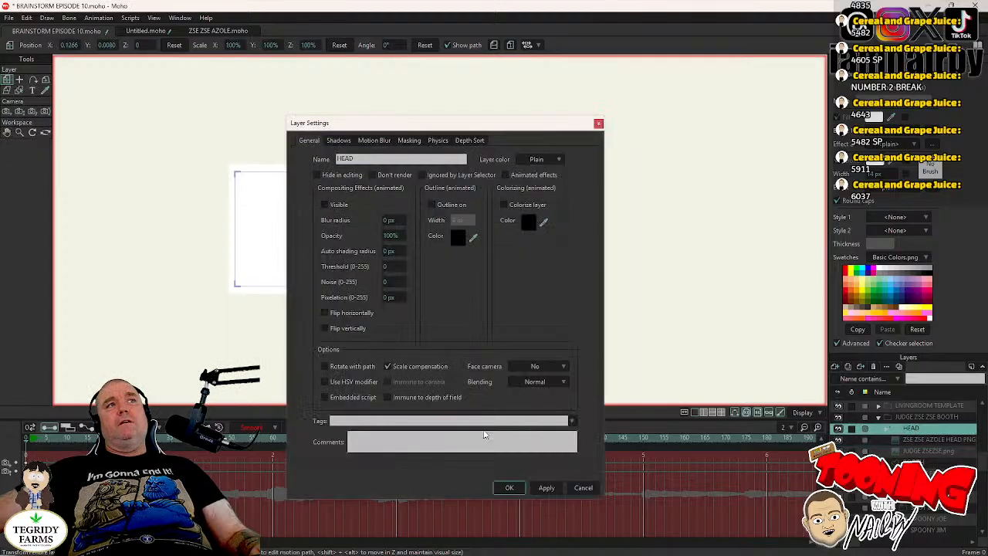
click(511, 488)
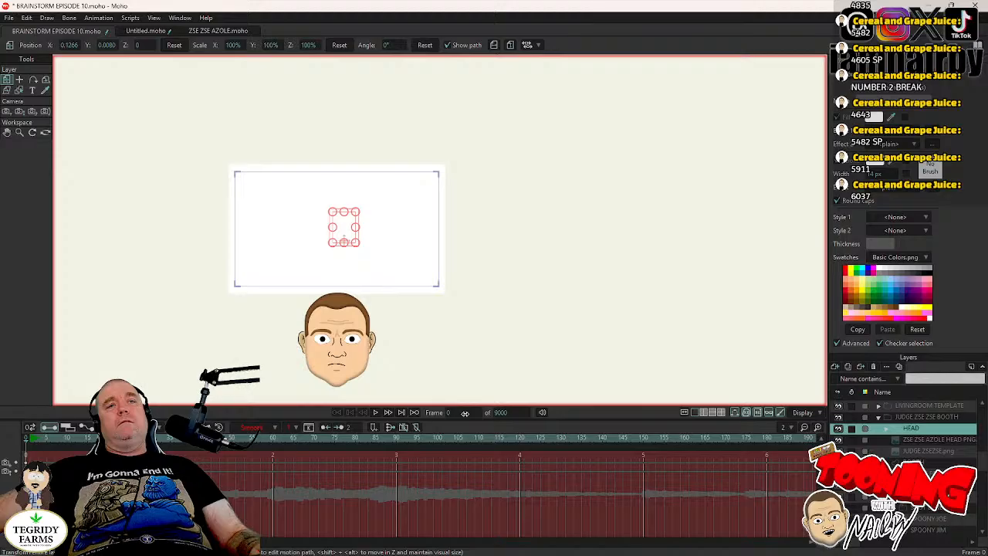
- Go to frame 6037 with the HEAD layer selected
click(466, 413)
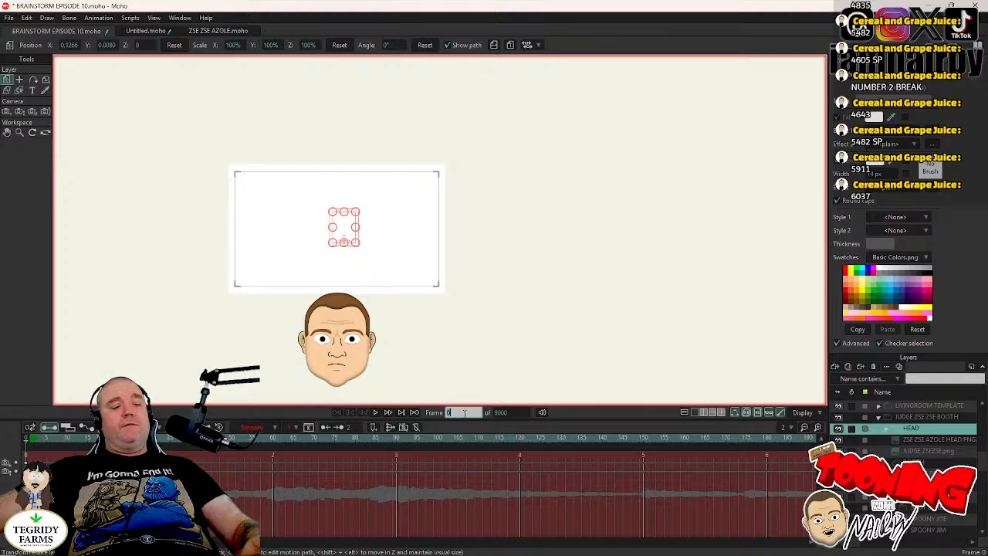
text(603)
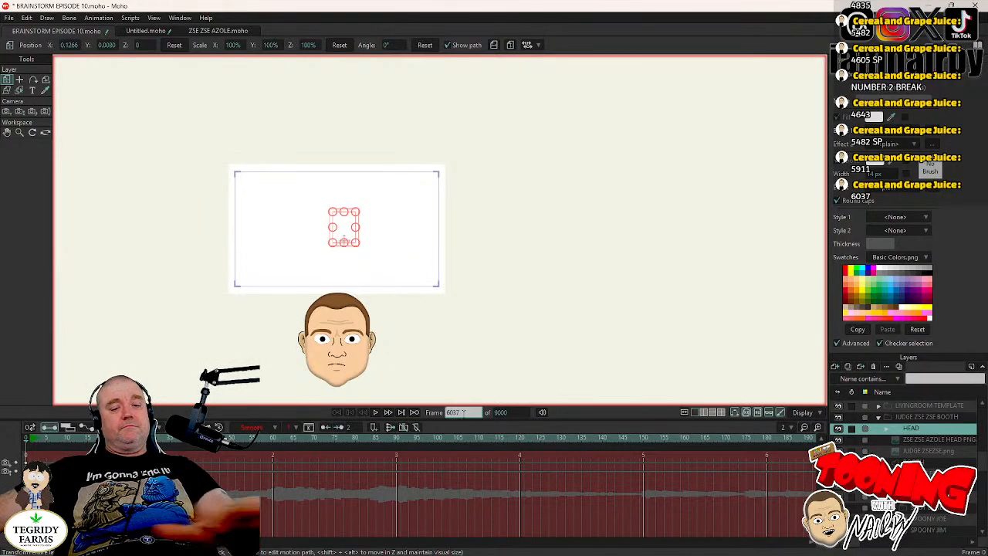
text(7)
key(Return)
scroll(530, 277, down, 3)
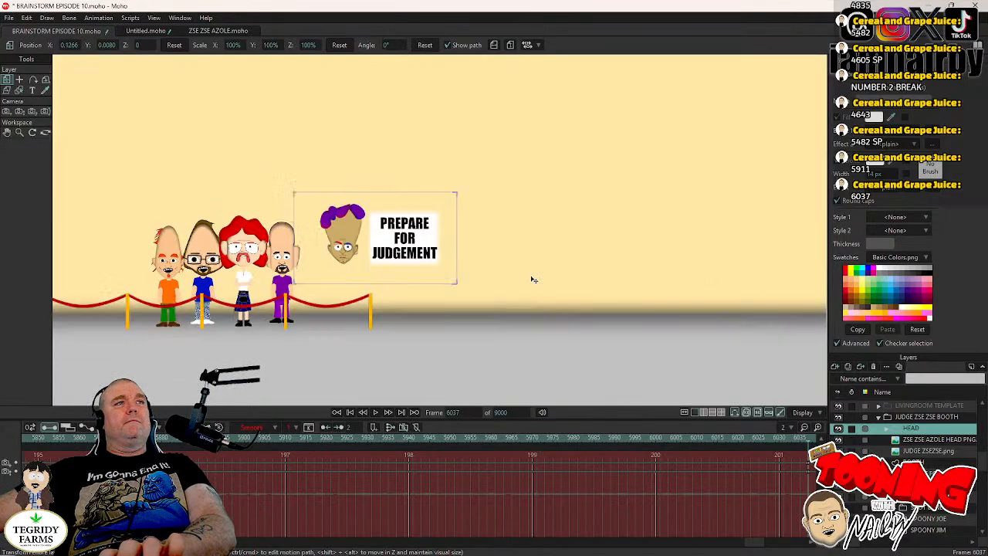
drag(177, 242, 454, 248)
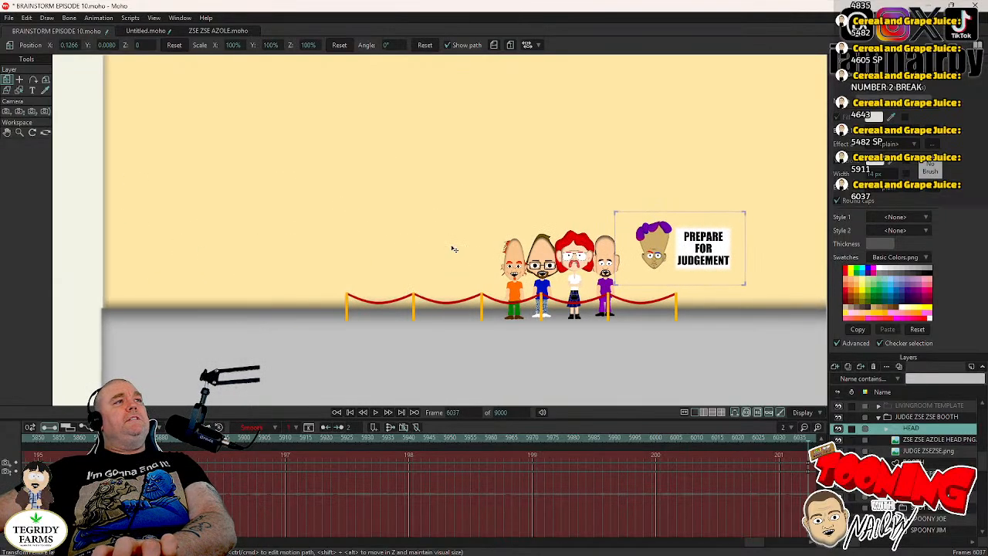
- Turn Visible back on in the HEAD layer's settings at frame 0, and return to frame 6037
scroll(468, 255, down, 5)
drag(627, 278, 508, 317)
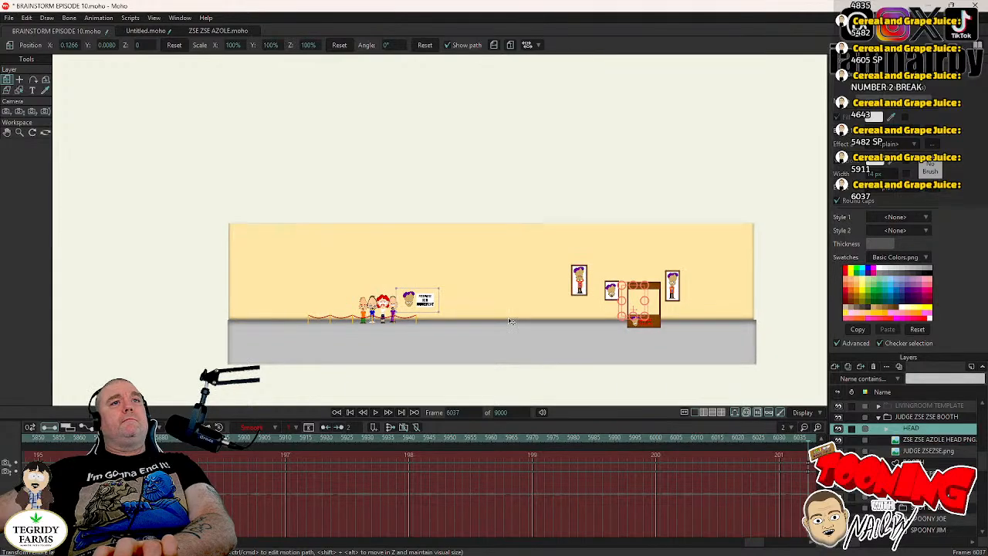
scroll(508, 318, up, 3)
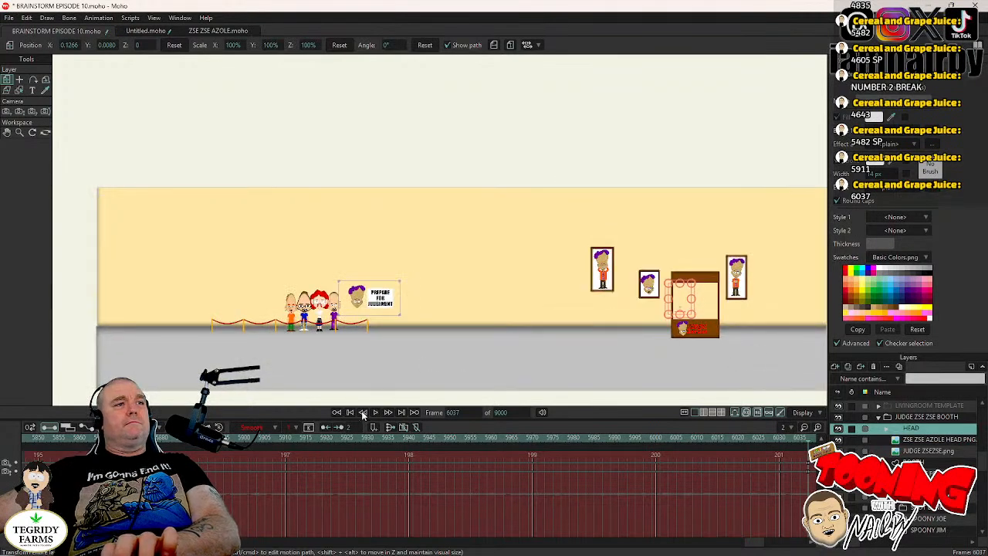
click(338, 412)
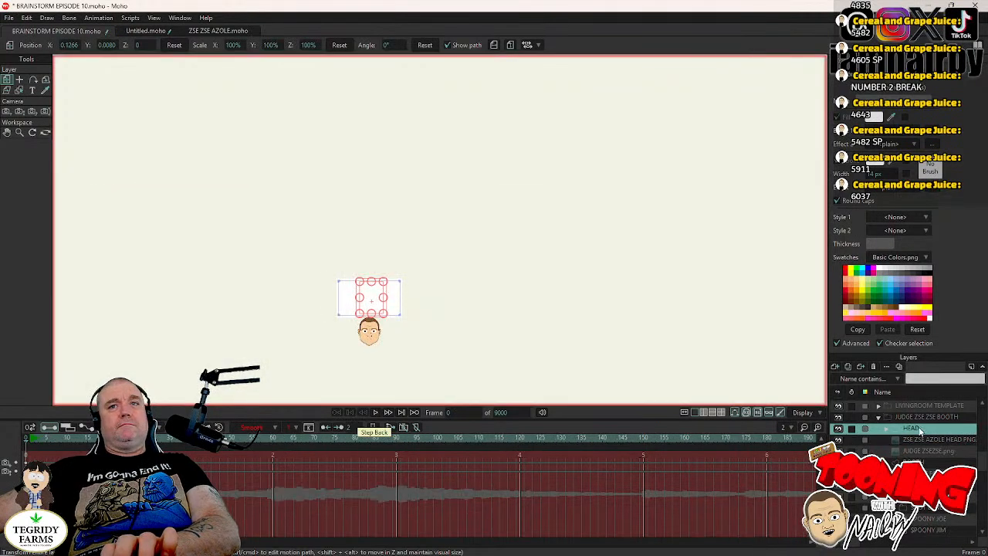
double_click(918, 429)
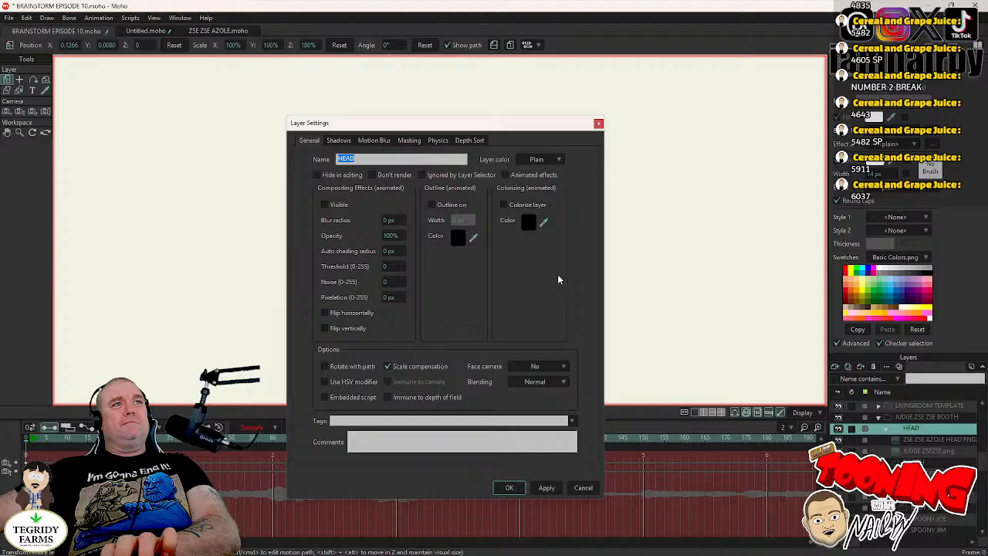
click(508, 488)
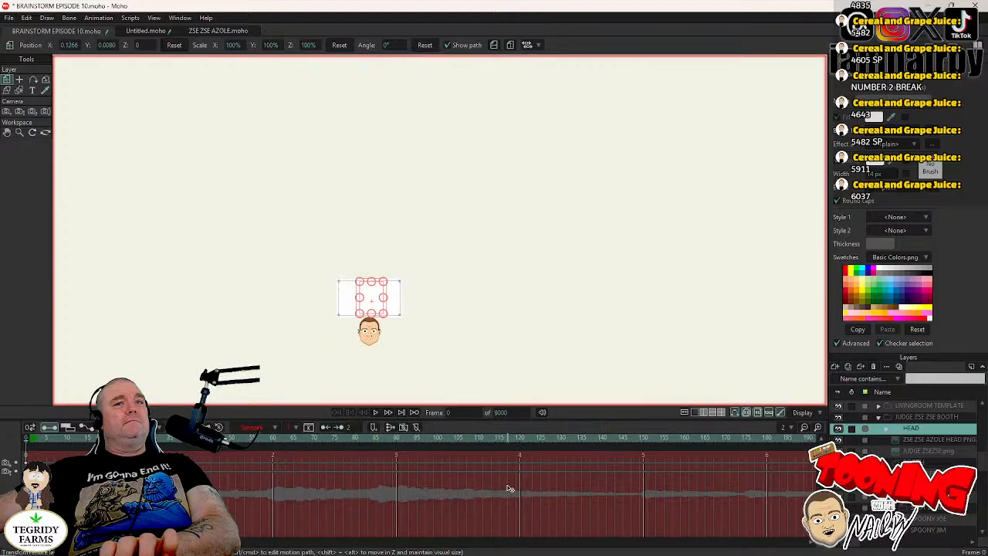
double_click(466, 413)
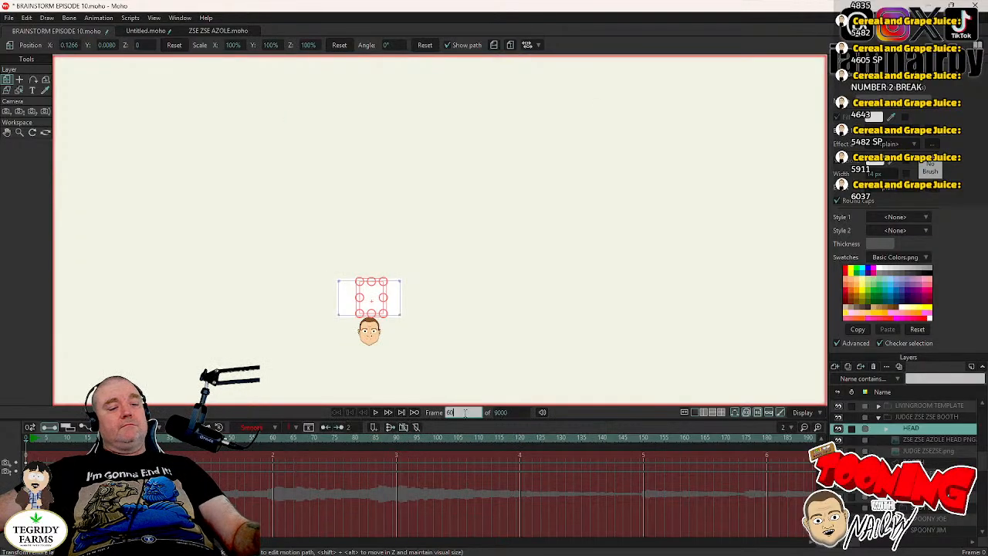
text(6037)
key(Return)
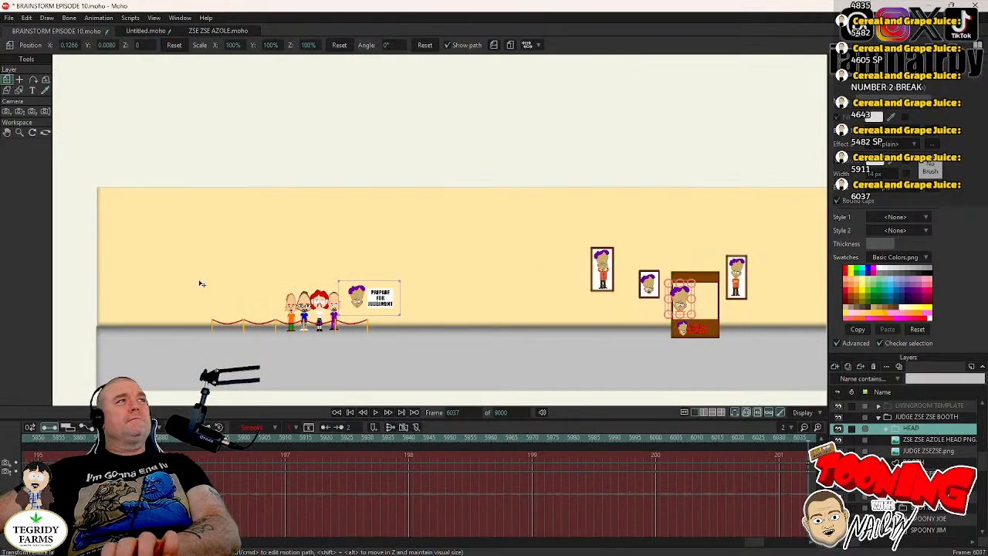
- Move the HEAD layer from the booth onto the face beside the PREPARE FOR JUDGEMENT sign and scale it to 87% to match
scroll(688, 321, up, 2)
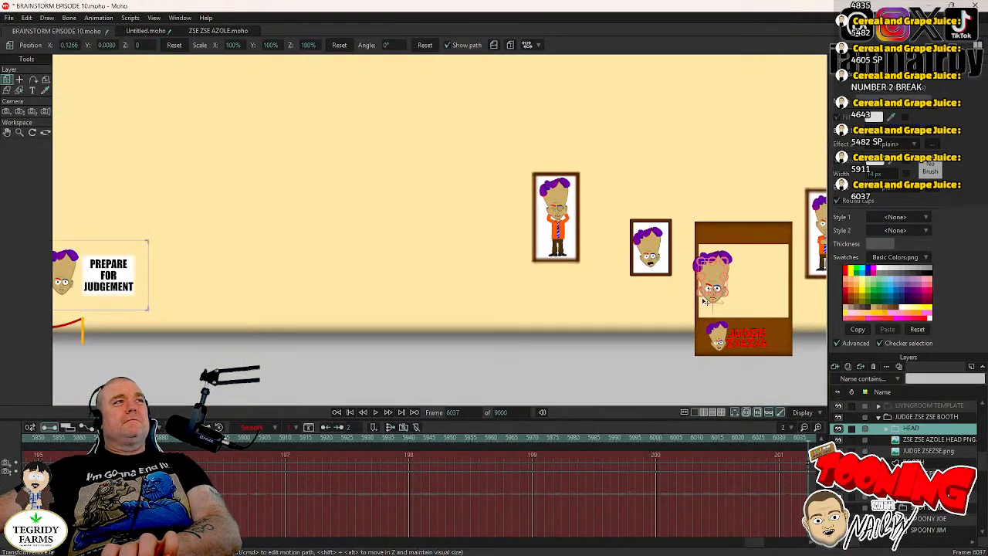
scroll(704, 301, up, 3)
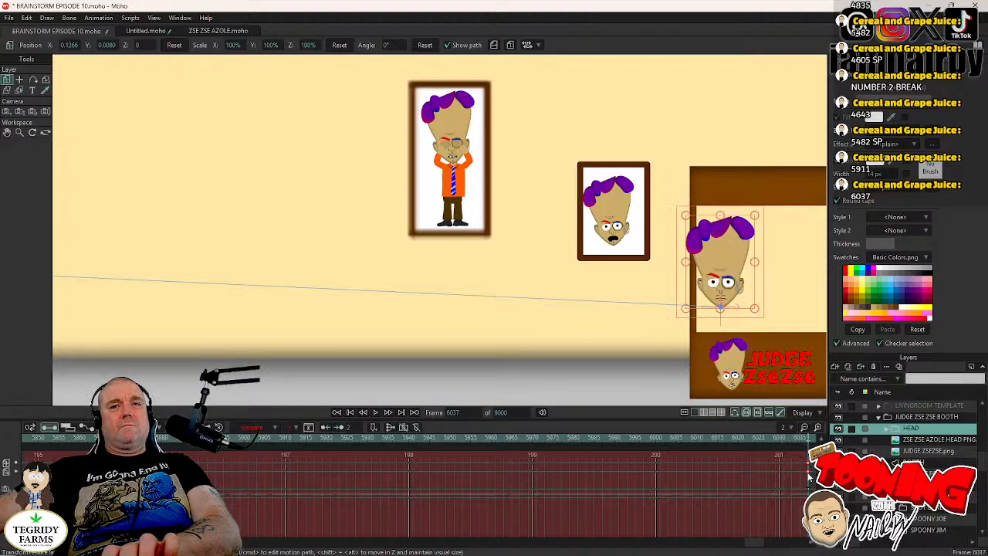
drag(665, 326, 202, 323)
drag(196, 324, 120, 319)
drag(345, 319, 420, 343)
scroll(375, 283, up, 2)
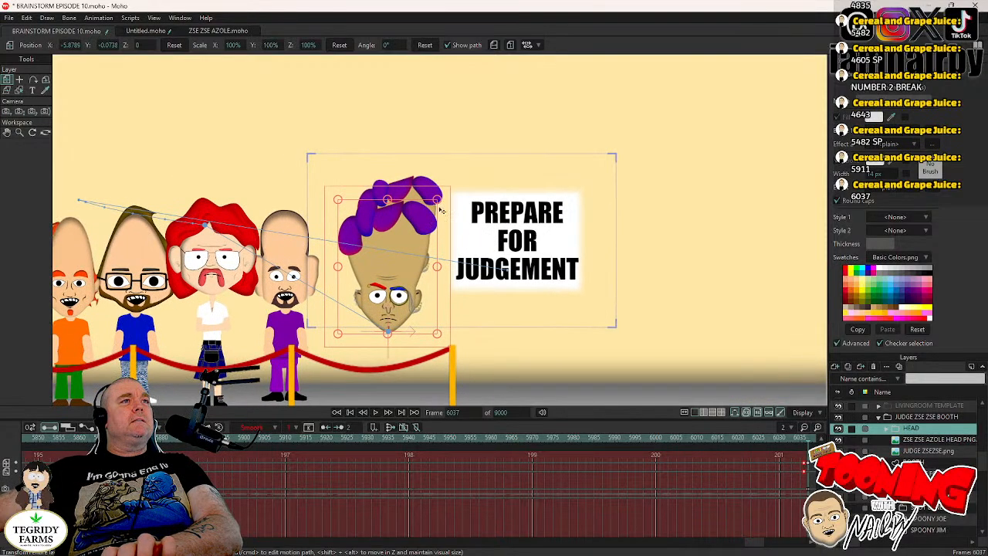
drag(438, 201, 502, 210)
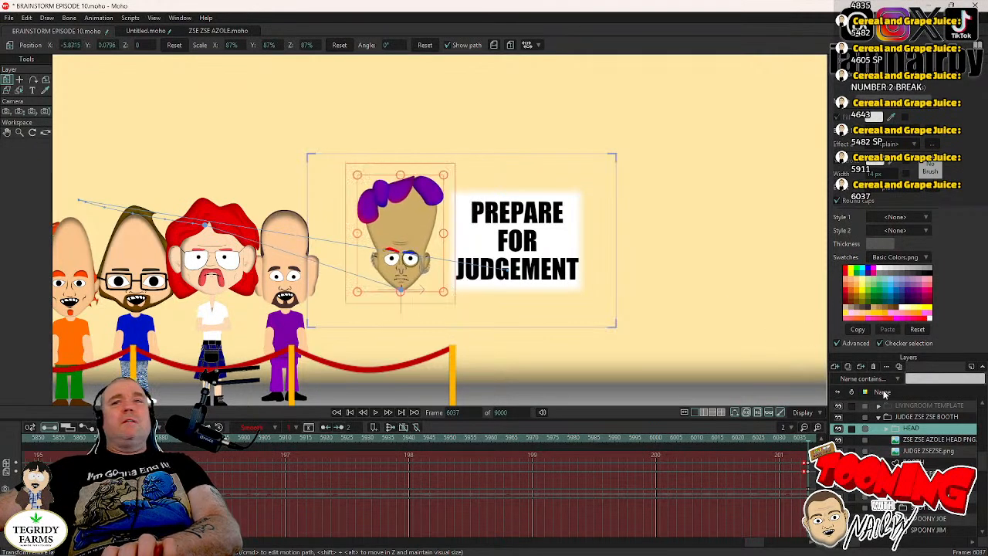
- Delete the ZSE ZSE AZOLE HEAD PNG layer and save the project
click(933, 442)
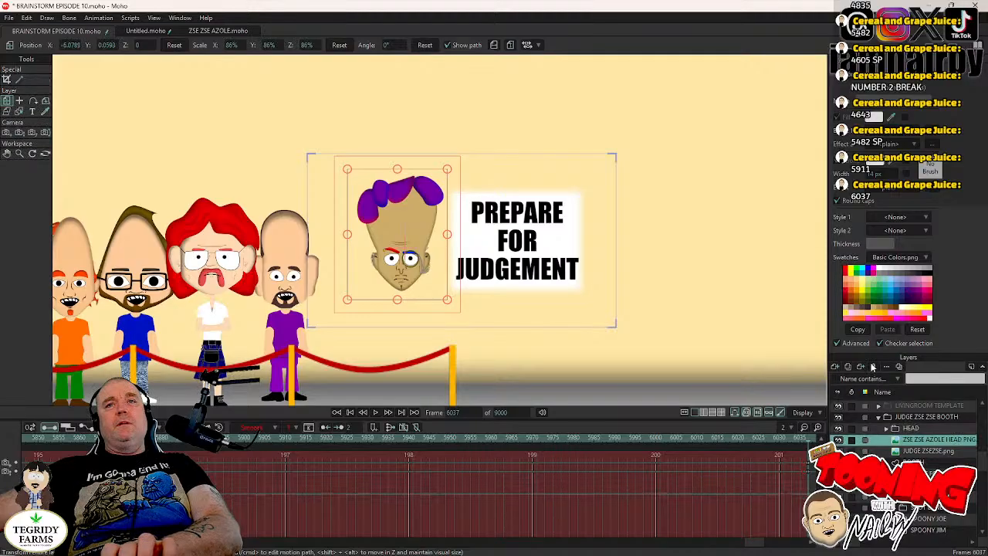
click(874, 367)
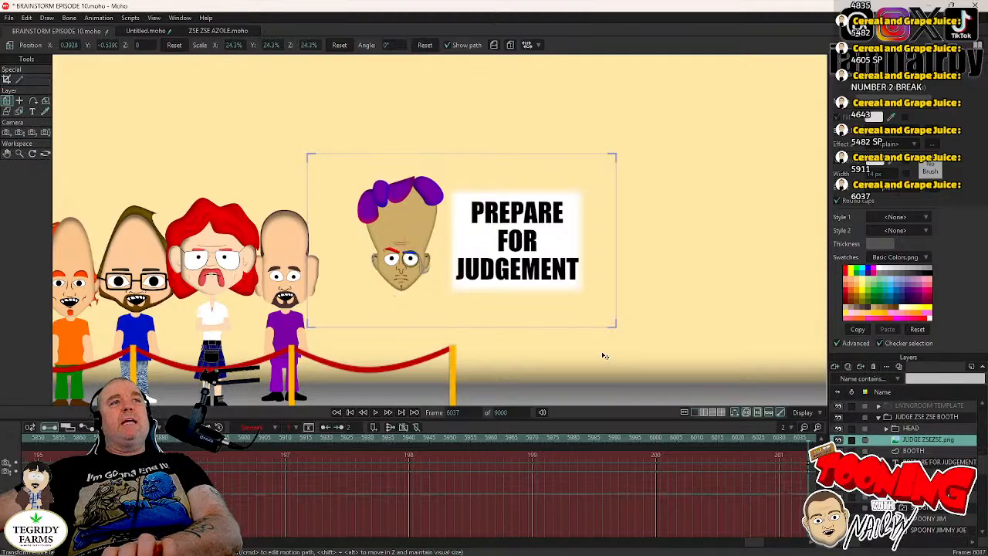
key(ctrl+s)
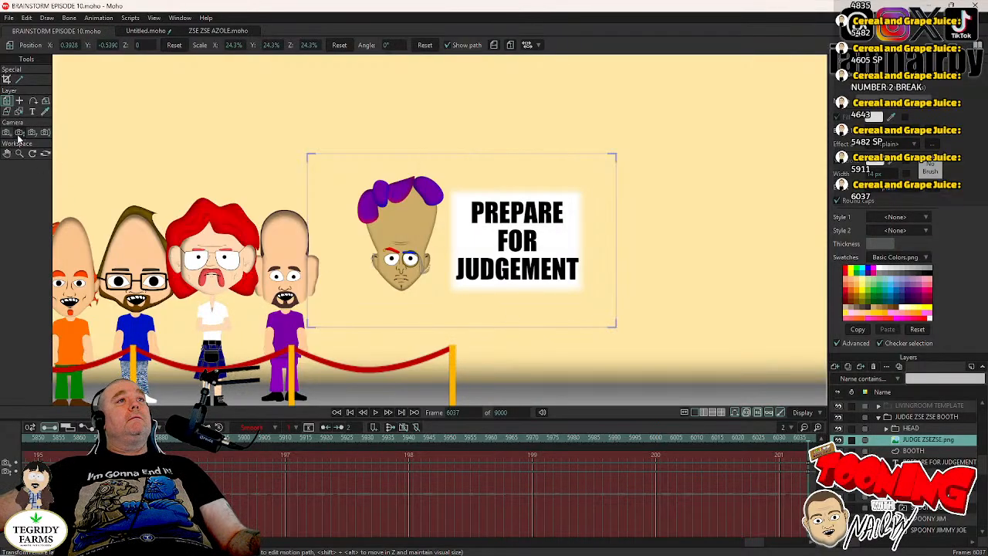
- Zoom the camera in on the head and sign at frame 6037 to a focal length of about 167, and preview a render
click(19, 134)
drag(503, 234, 512, 269)
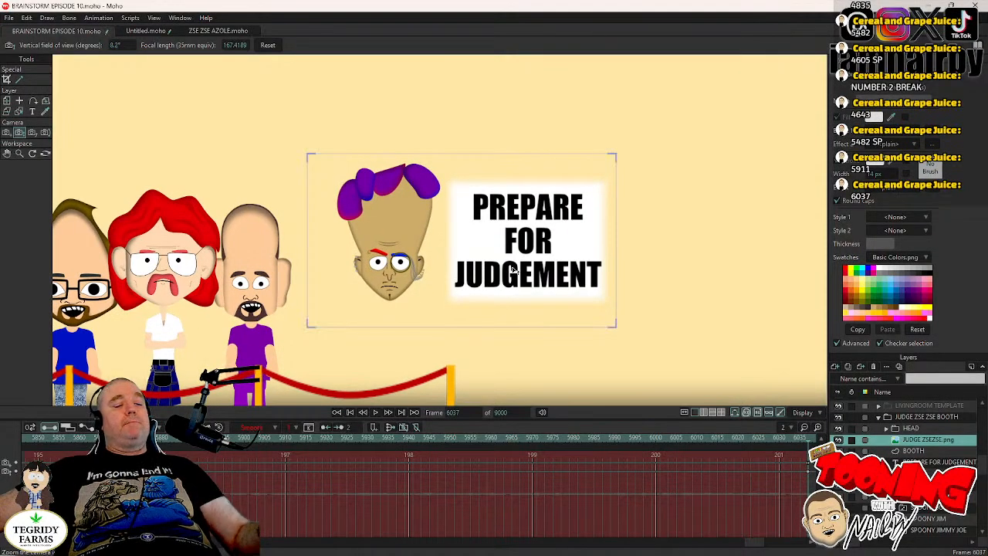
key(ctrl+r)
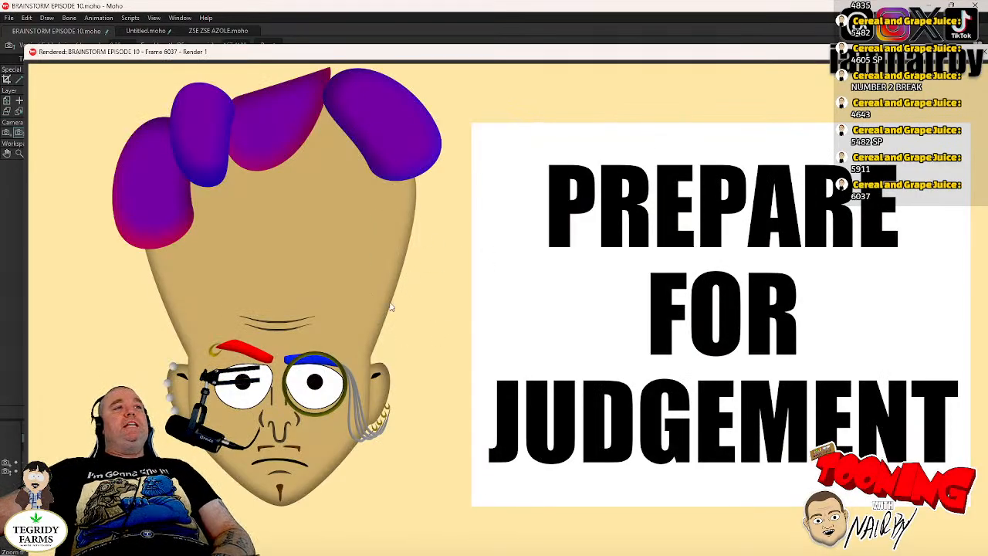
scroll(518, 245, down, 2)
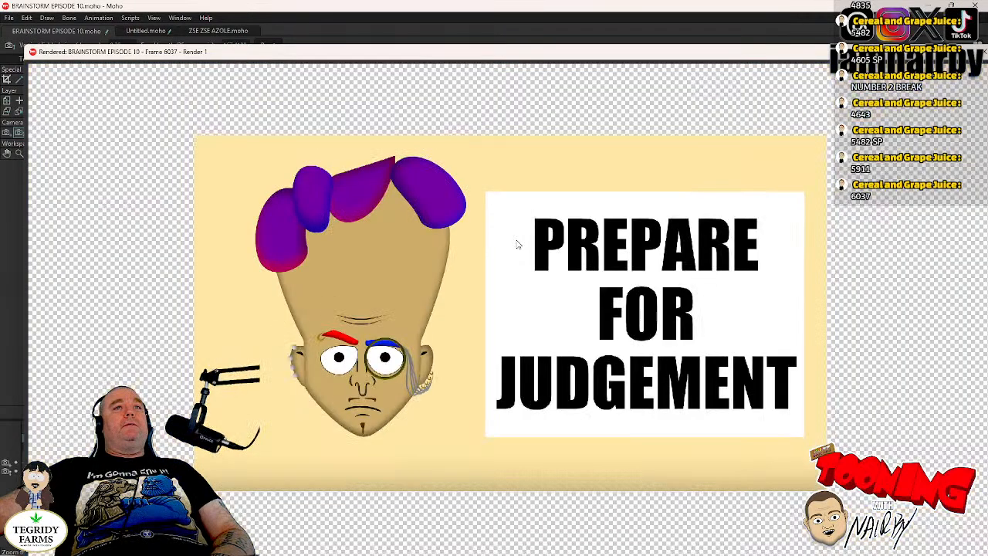
click(980, 52)
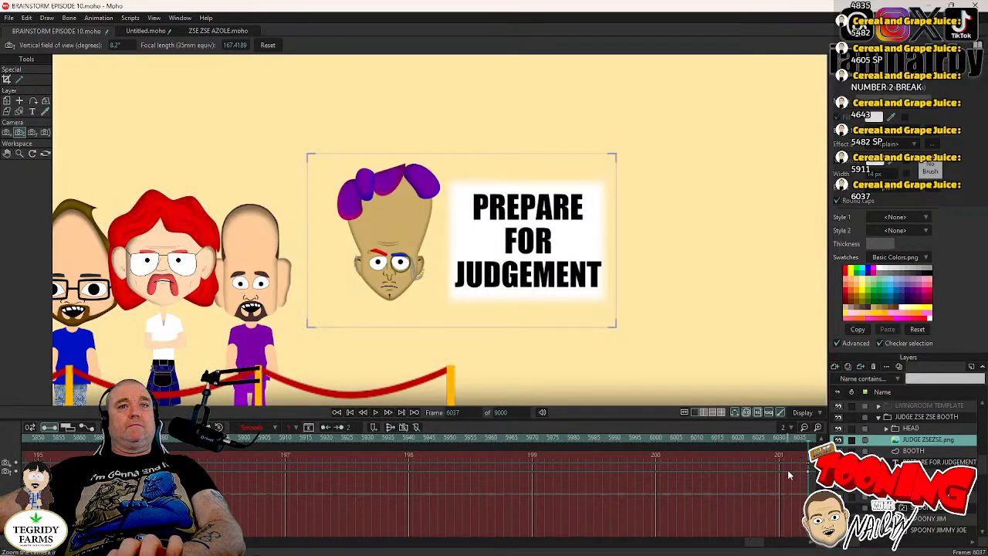
- Set the camera keyframe at frame 6037 to Step interpolation
key(Left)
key(Right)
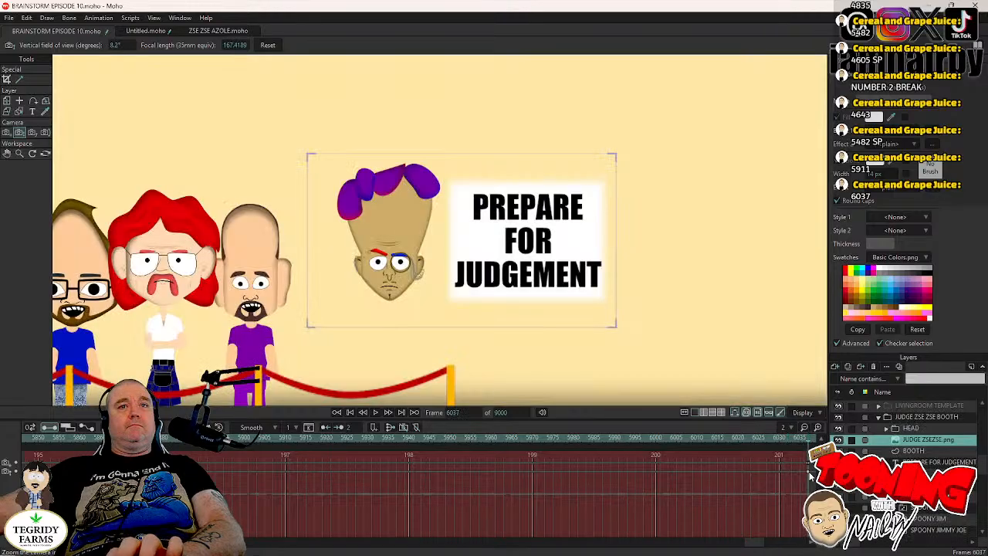
right_click(811, 473)
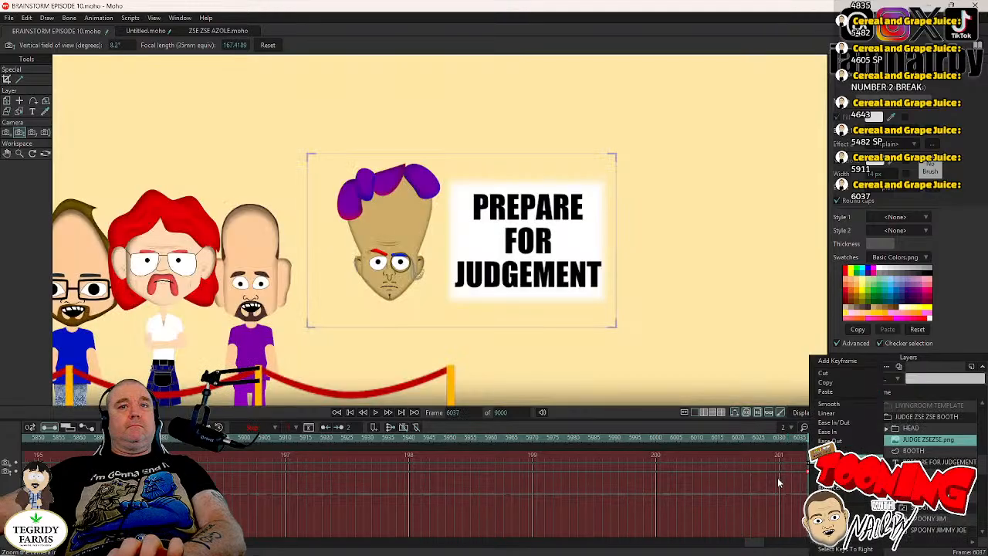
click(828, 460)
click(760, 489)
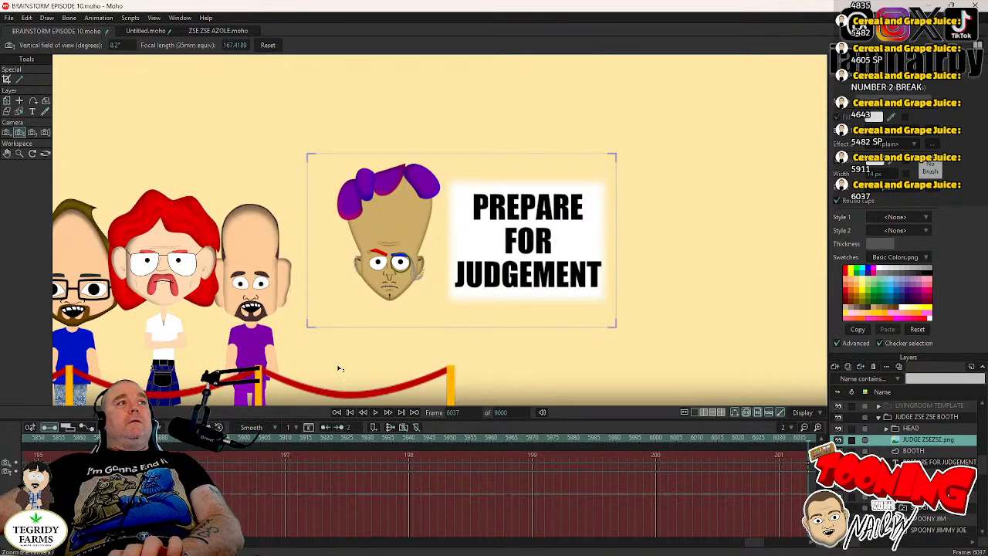
- Play back the sign shot starting from frame 5937 and stop at frame 6138
click(395, 435)
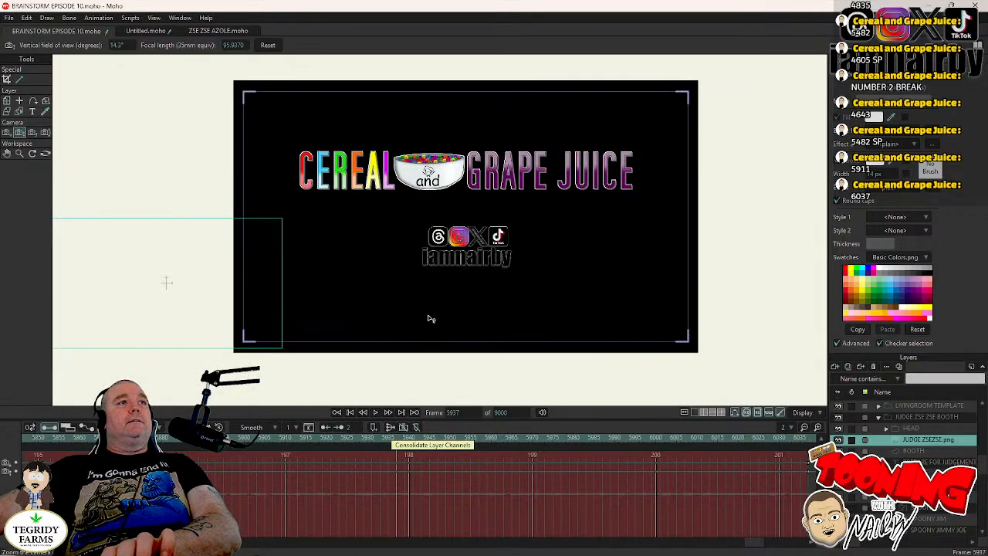
click(376, 414)
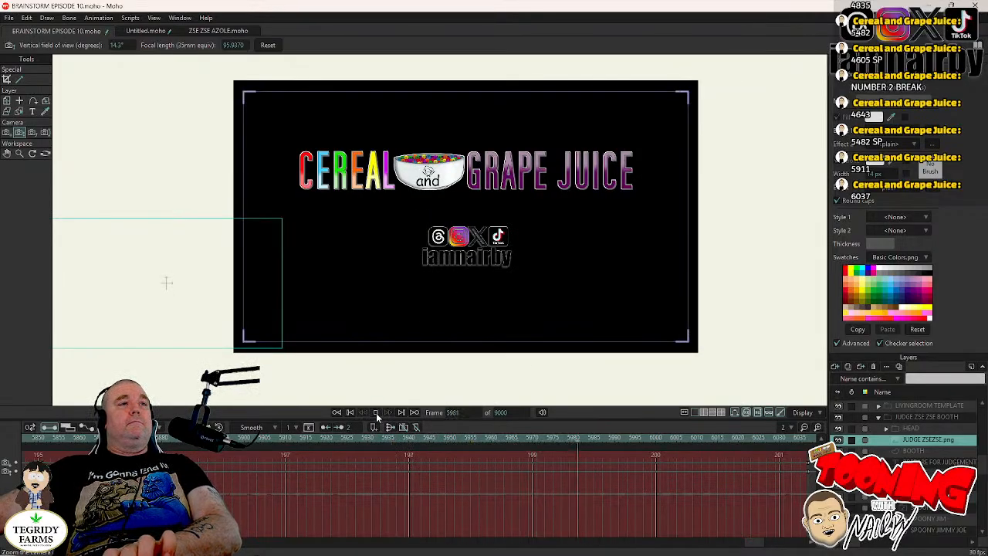
click(376, 414)
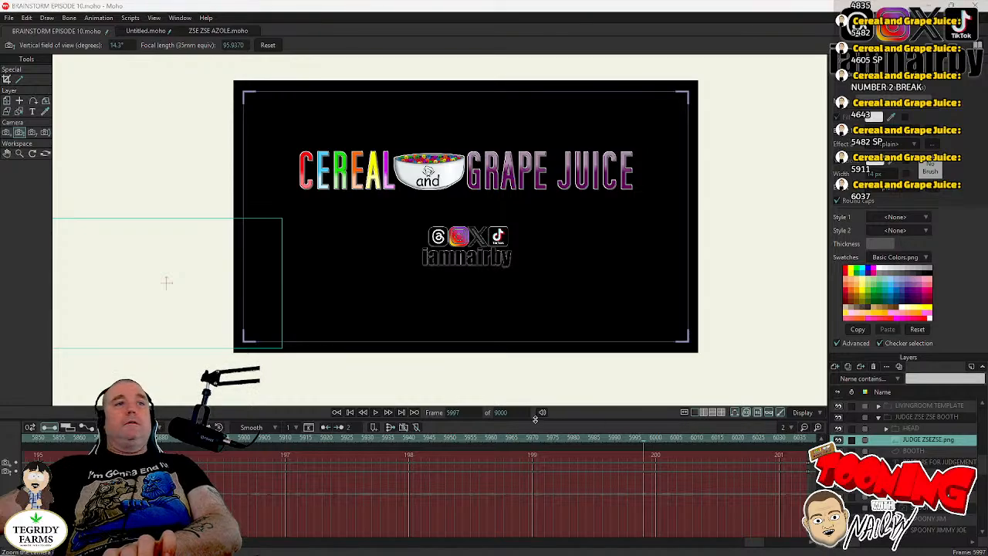
click(376, 414)
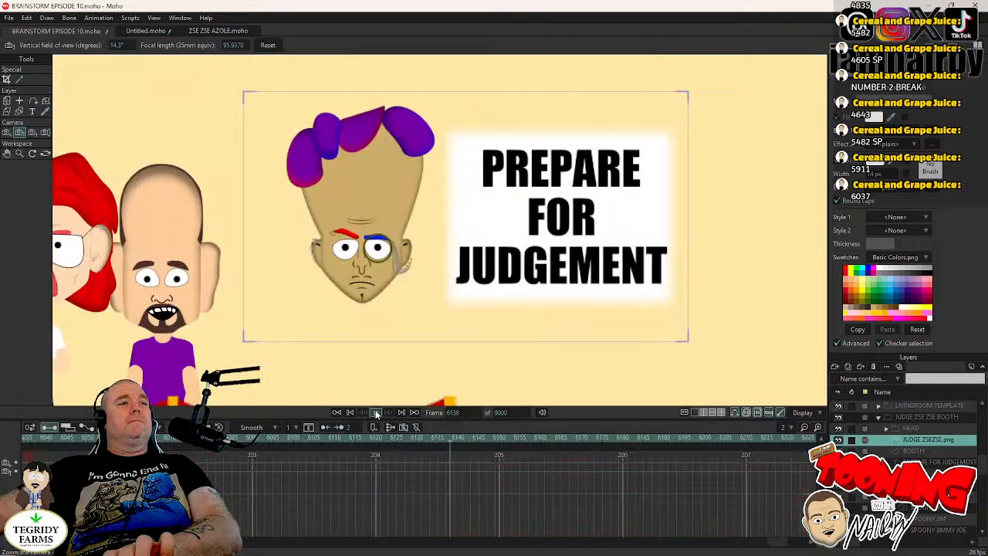
click(376, 414)
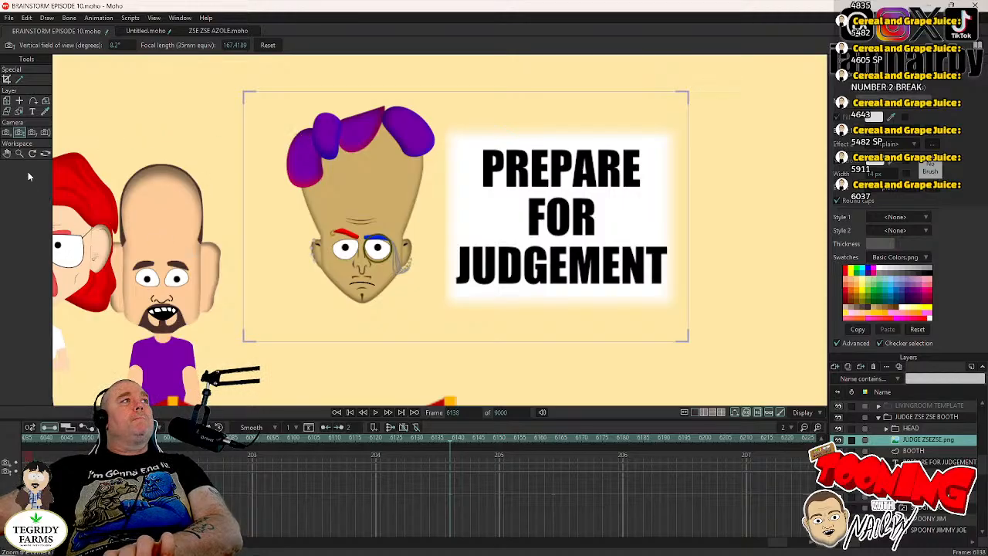
- Reframe the camera at frame 6138 to show the four Landons and the sign, zooming out to a focal length of about 72
click(6, 132)
drag(239, 232, 324, 245)
click(19, 132)
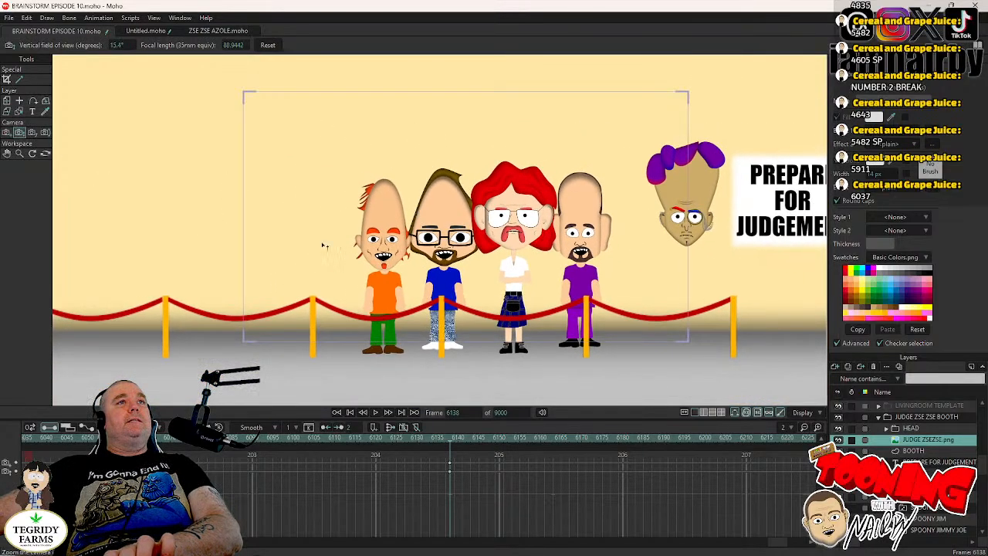
click(6, 132)
drag(294, 260, 238, 147)
key(5)
drag(332, 177, 241, 211)
click(8, 133)
click(20, 132)
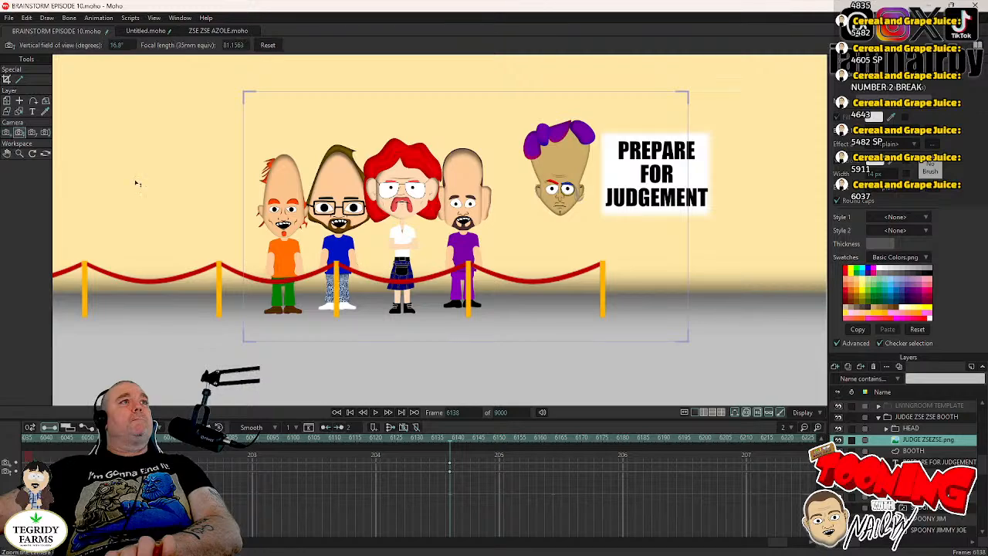
drag(303, 205, 293, 158)
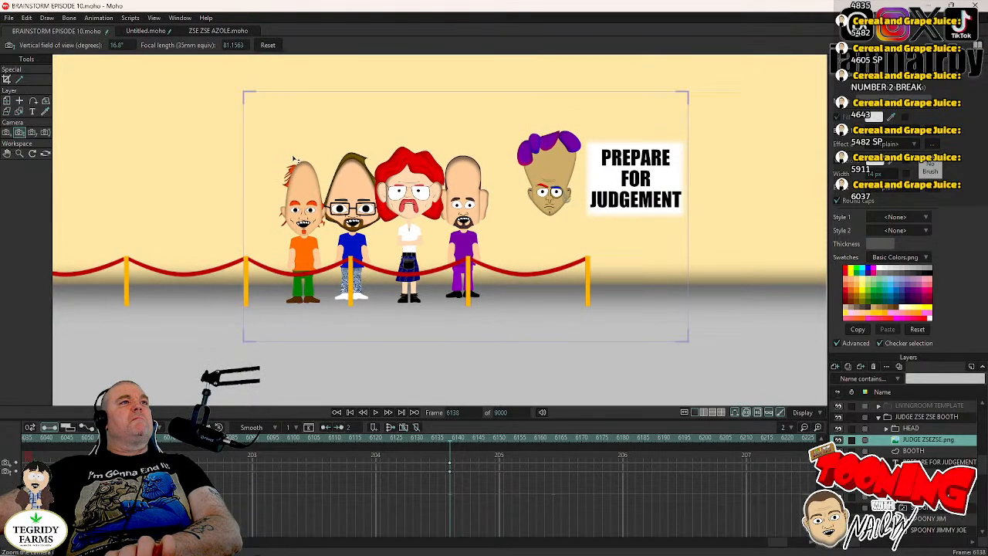
- Set the camera keyframes at frame 6138 to Step interpolation, save the project, and check the cut against the previous frame
drag(457, 462, 454, 476)
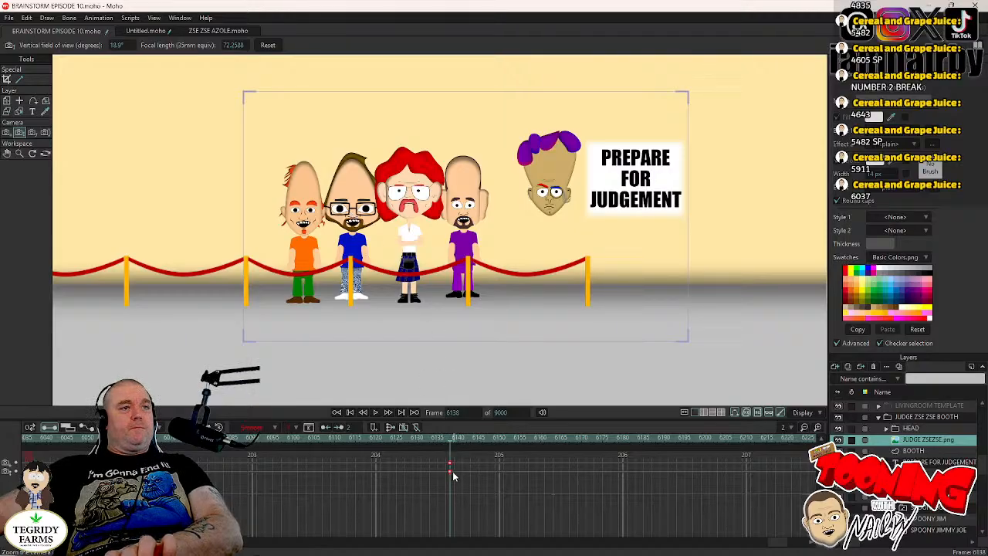
right_click(450, 475)
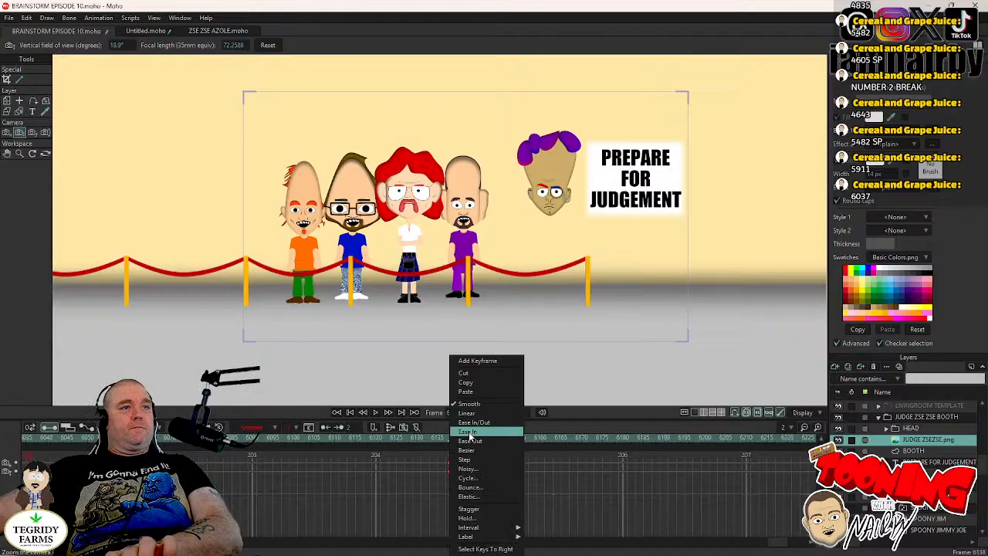
click(467, 460)
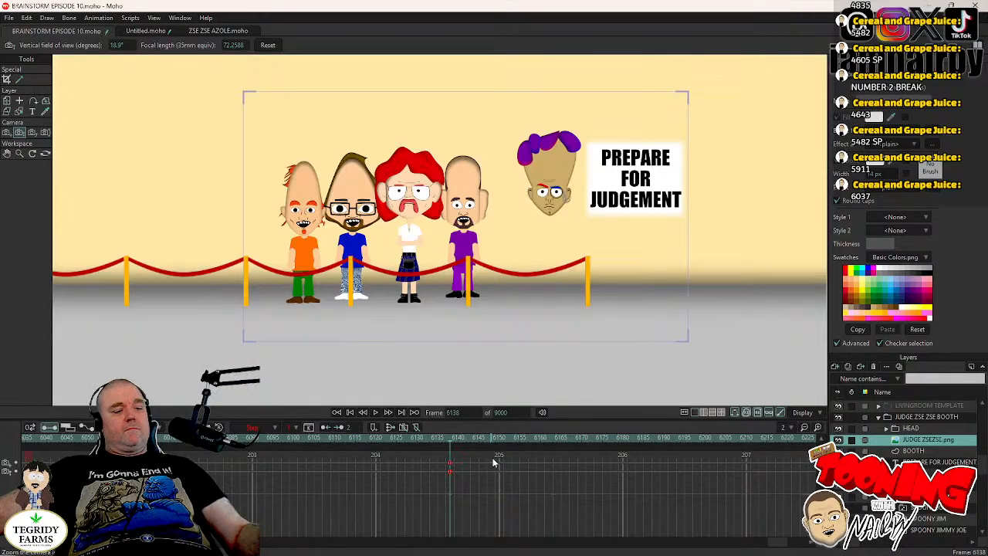
key(ctrl+s)
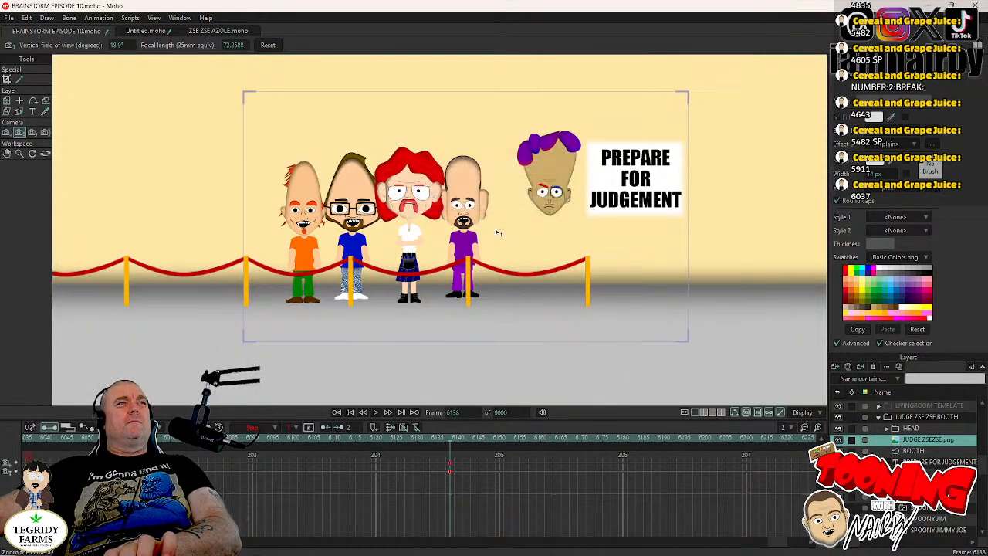
key(Left)
key(Right)
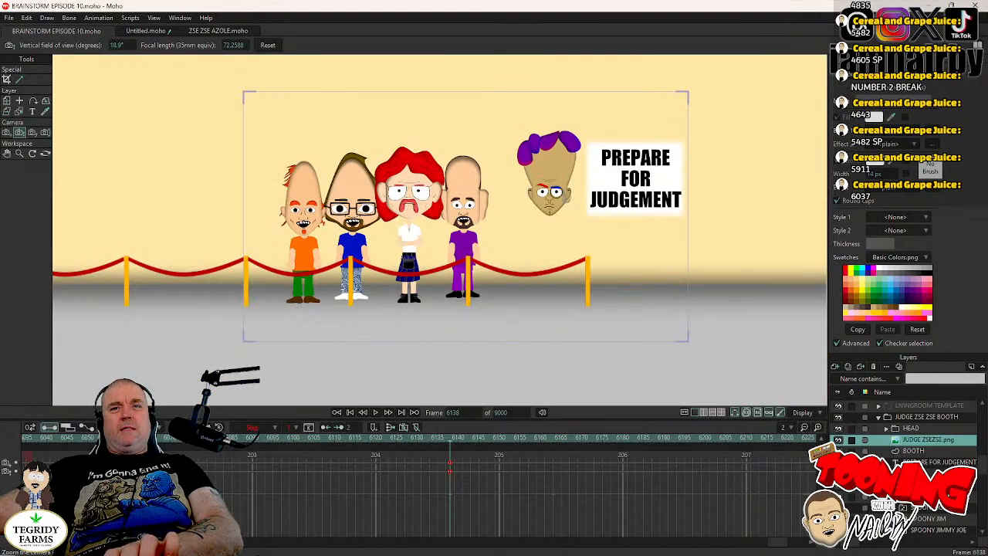
- Switch Scot Landon's eyebrows to EYEBROWS MAD at frame 6138
scroll(903, 463, down, 1)
click(895, 462)
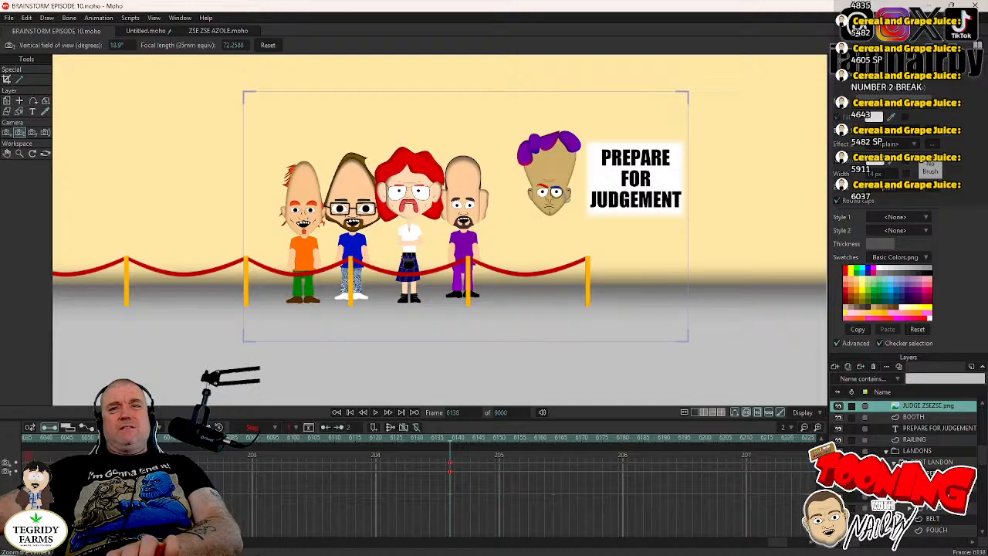
scroll(907, 463, down, 1)
scroll(907, 463, down, 2)
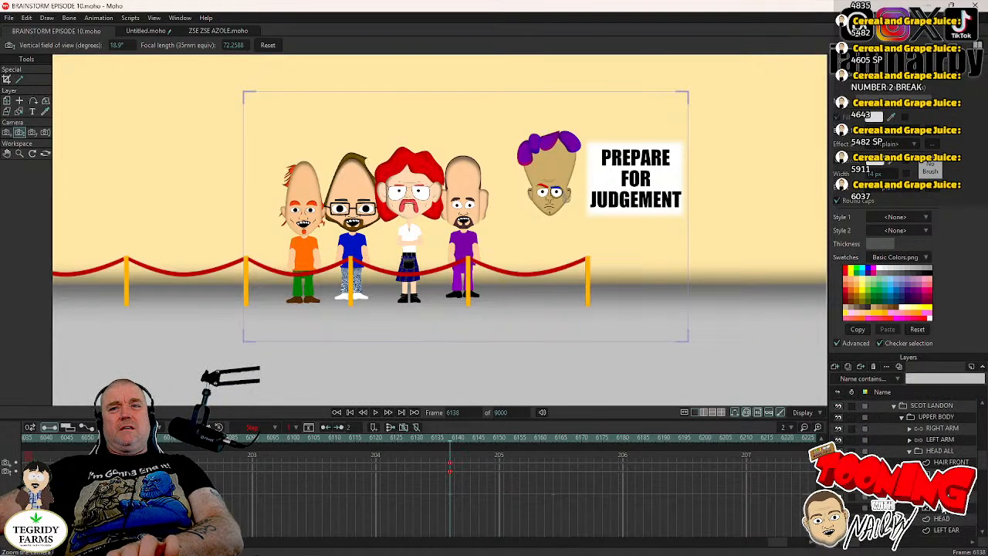
click(946, 509)
right_click(946, 509)
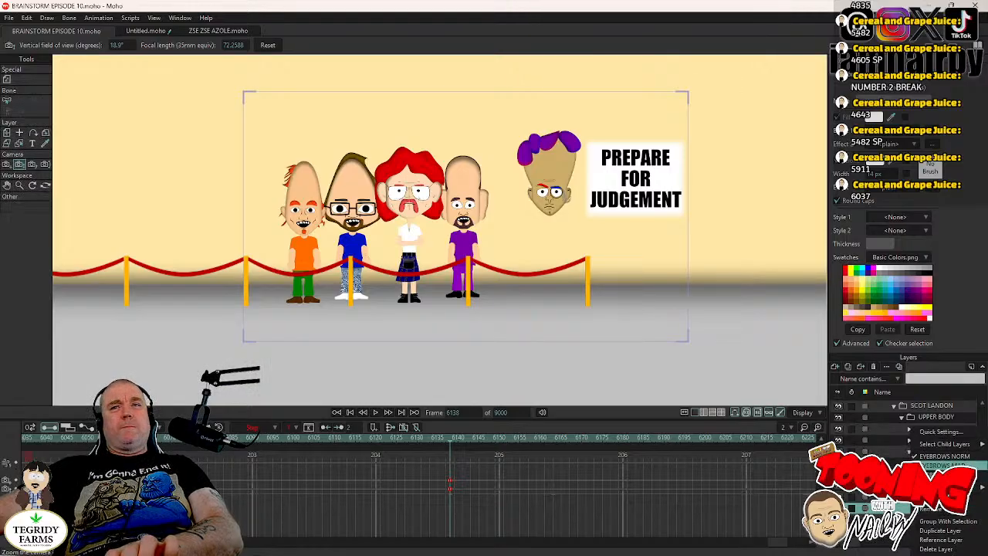
click(943, 467)
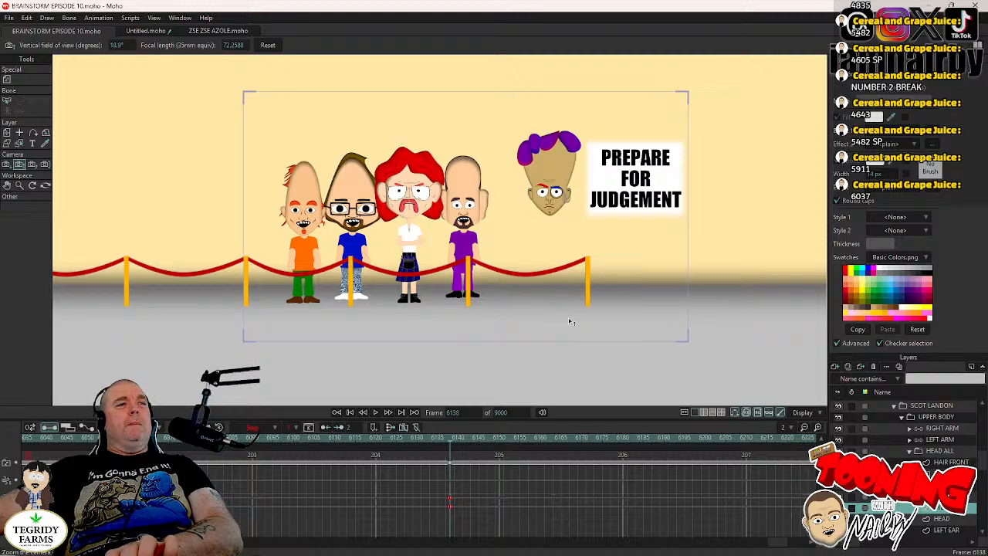
- Shift the eyebrow switch keyframe one frame earlier to frame 6137, check frame 6138, and save the project
key(ctrl+Left)
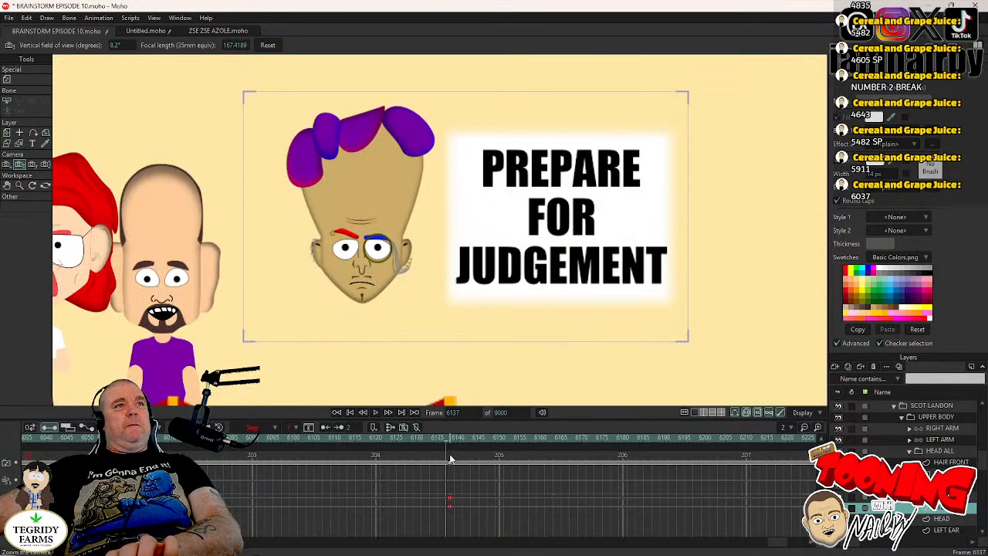
click(449, 468)
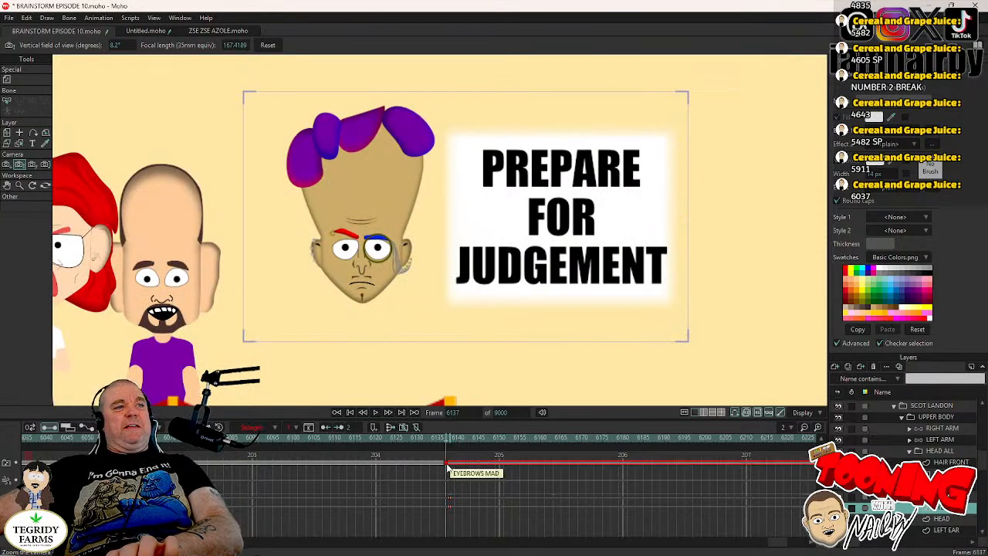
key(ctrl+Right)
scroll(415, 197, up, 2)
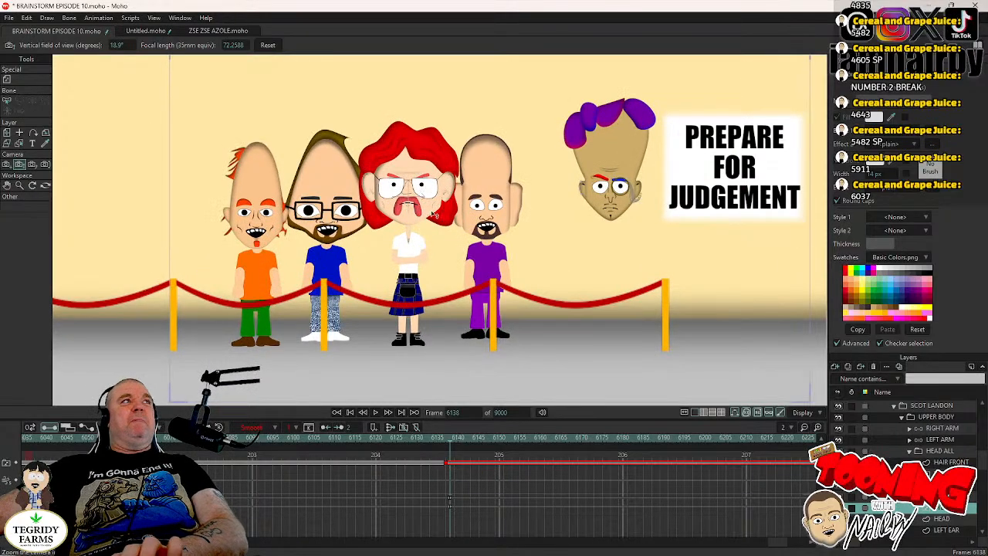
key(ctrl+s)
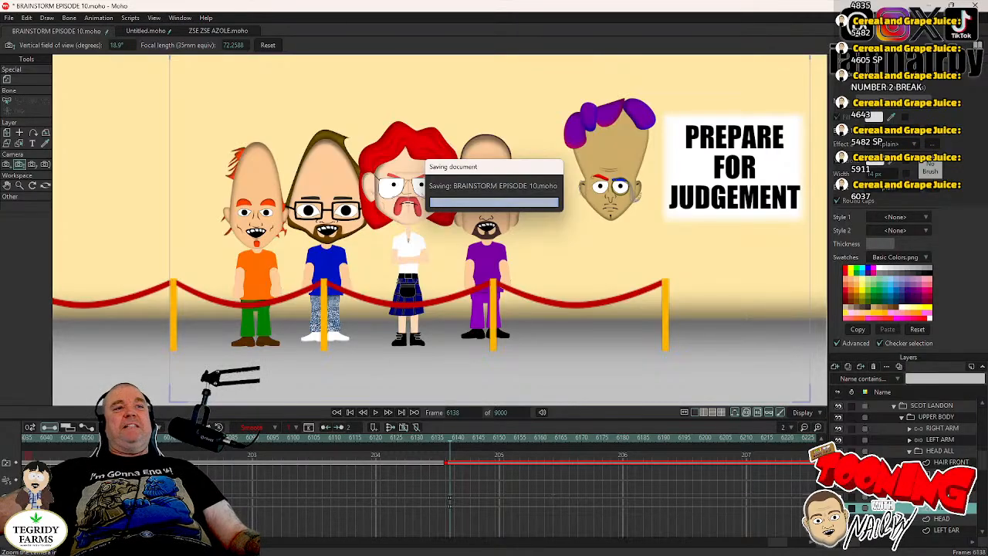
- Play the shot from frame 6138 to 6162 and switch Scot Landon's eyes to EYES CLOSED there
click(943, 474)
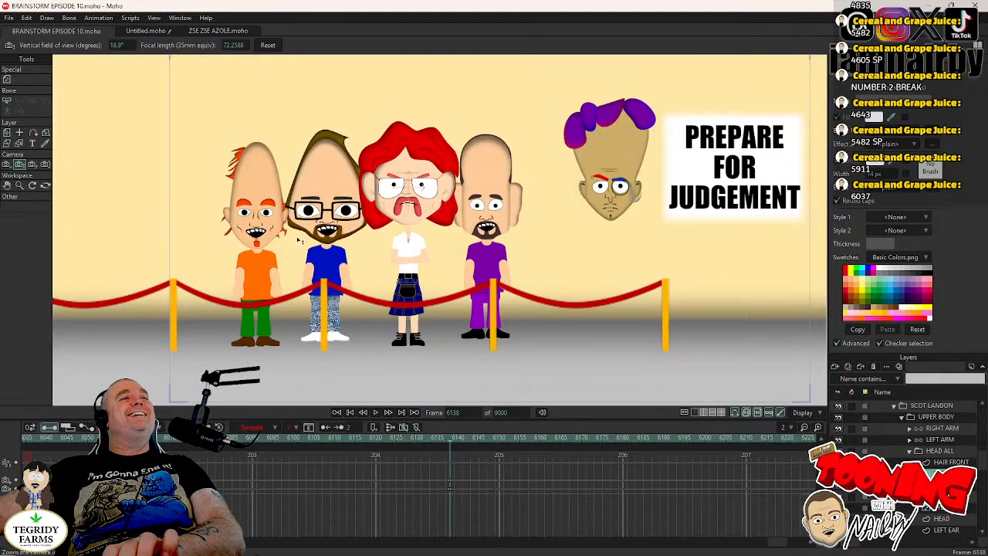
key(Left)
key(Right)
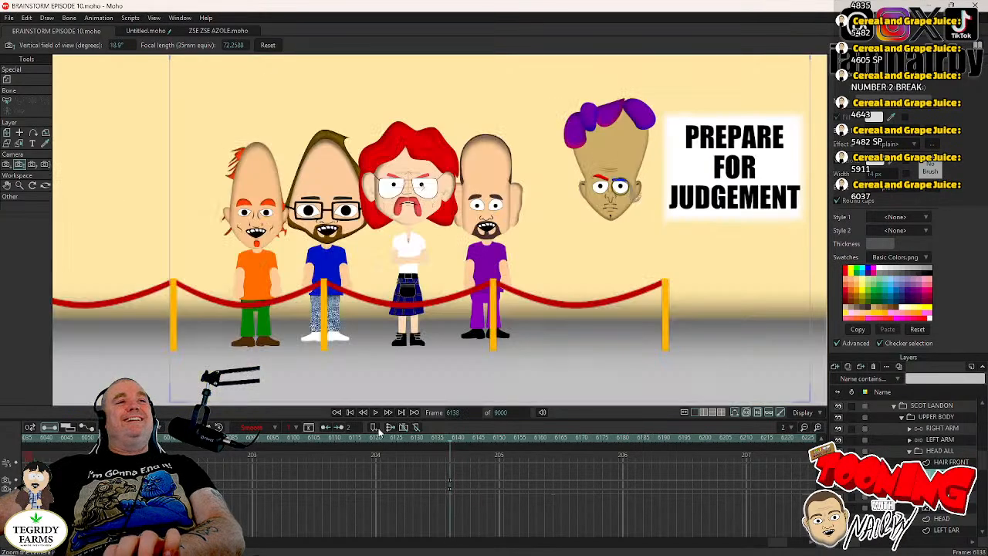
click(375, 413)
click(375, 413)
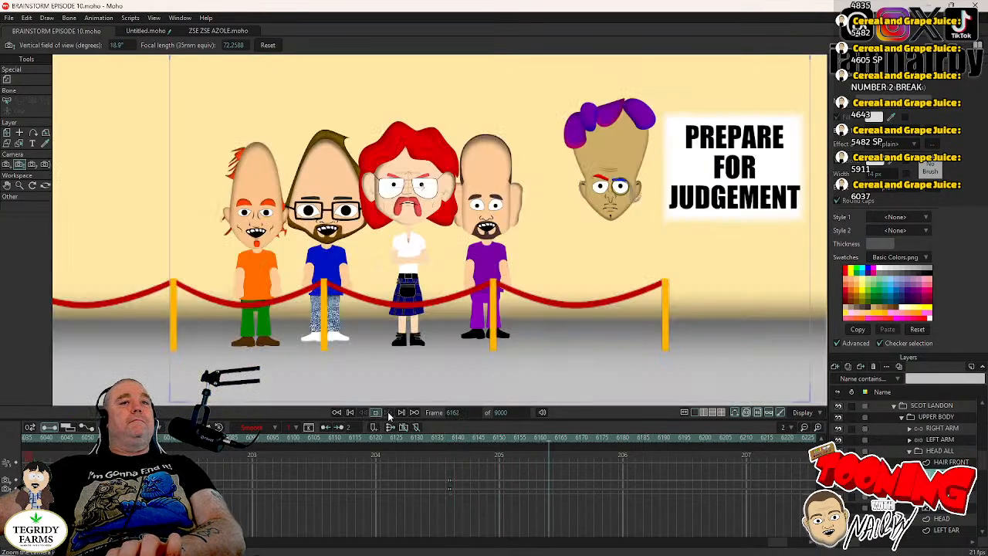
right_click(938, 467)
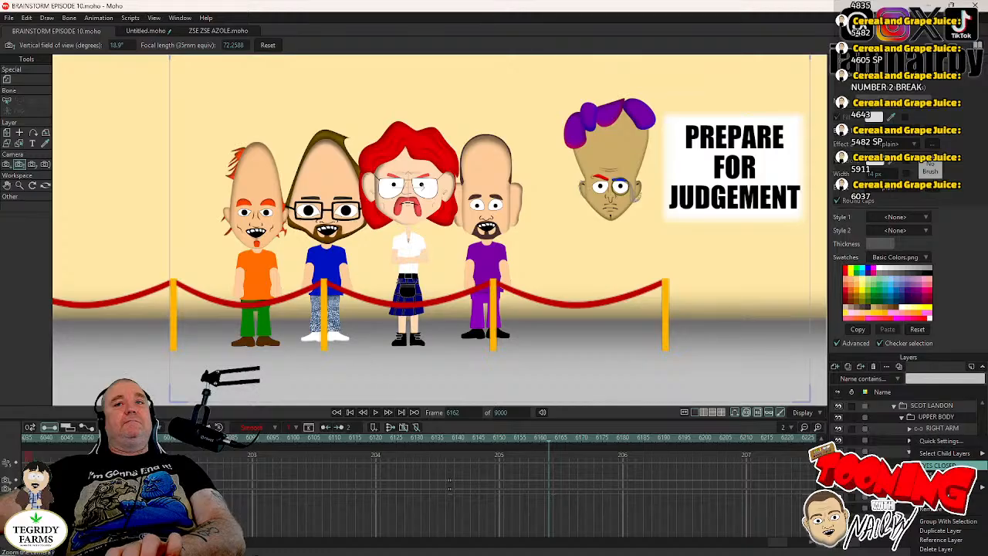
click(938, 466)
- Switch Scot Landon's eyes back to EYES OPEN at frame 6165 to end the blink
key(Right)
key(Right)
key(Right)
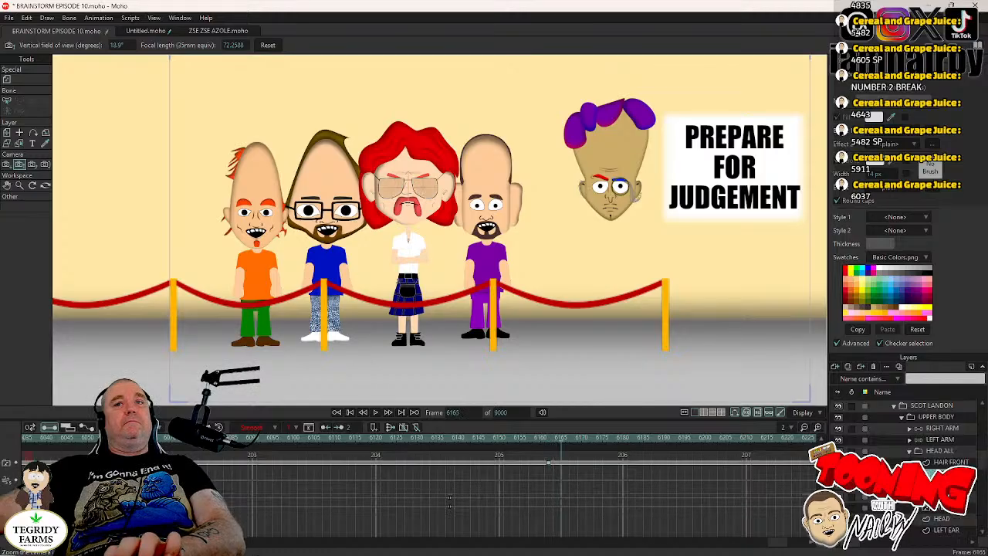
right_click(938, 468)
click(938, 476)
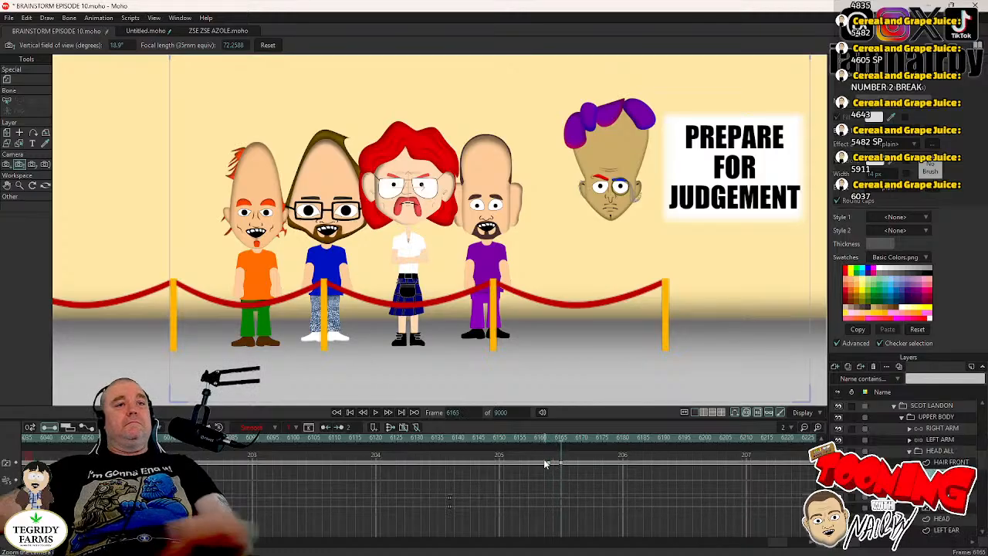
- Copy the blink keyframes from frames 6162–6165, paste them at about frame 6231 and at frame 6314, and save the project
drag(542, 453, 570, 471)
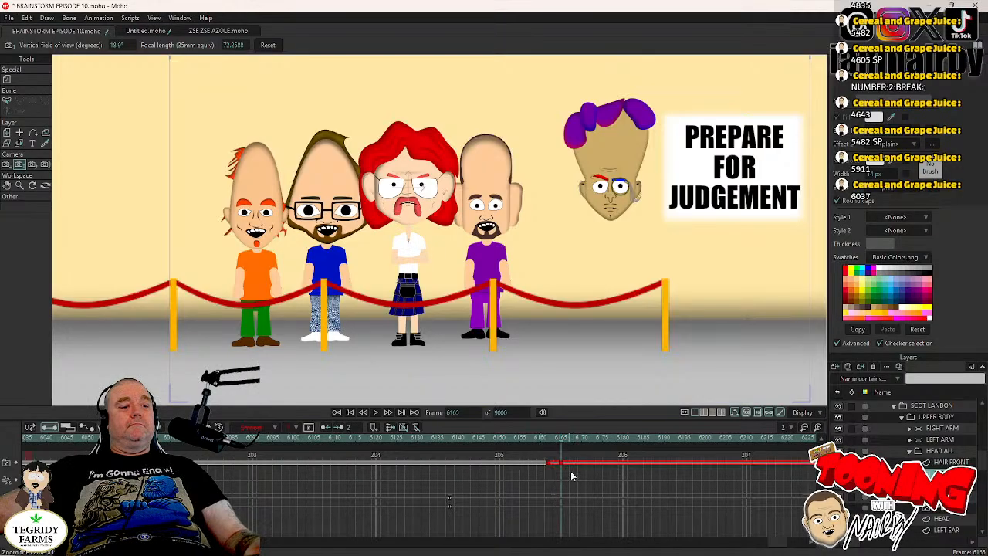
click(376, 413)
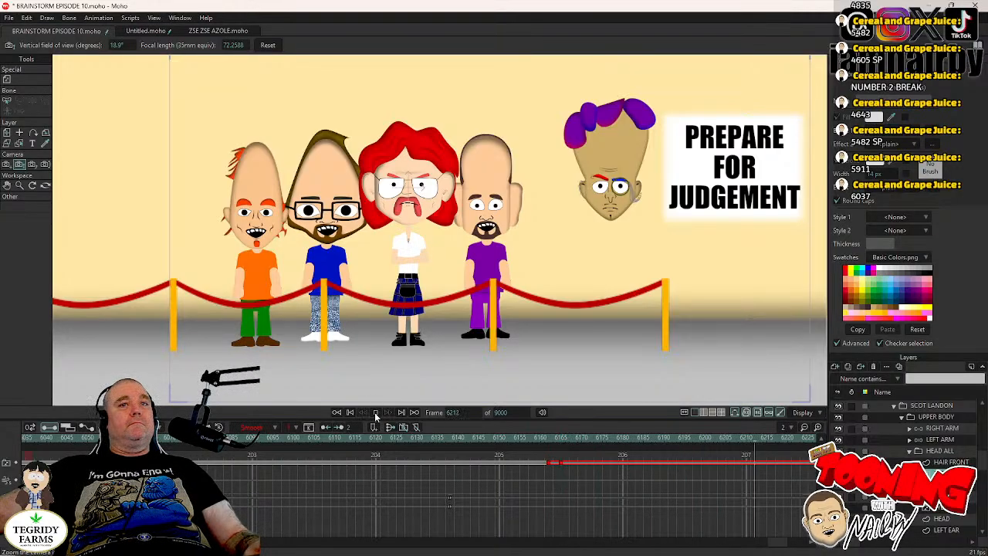
click(376, 413)
click(376, 413)
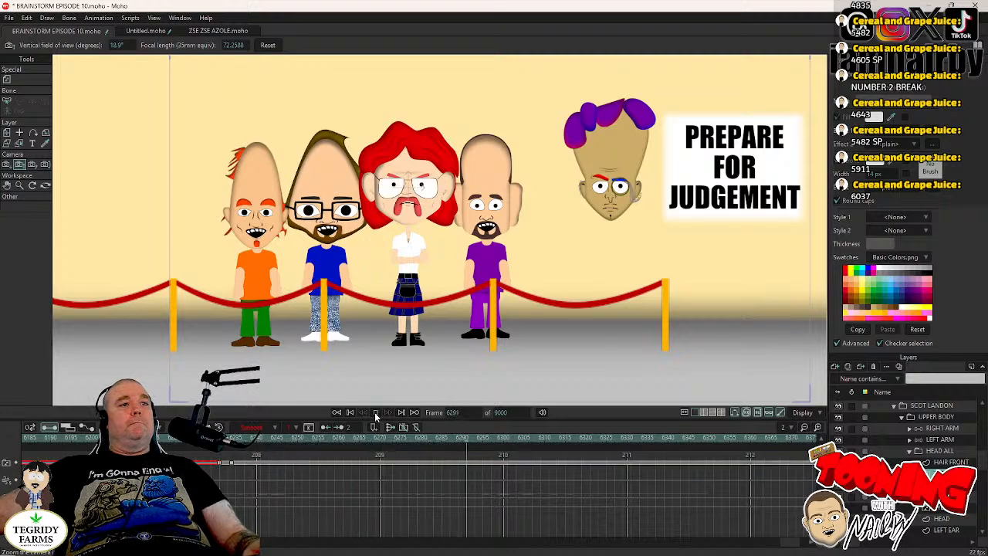
click(376, 413)
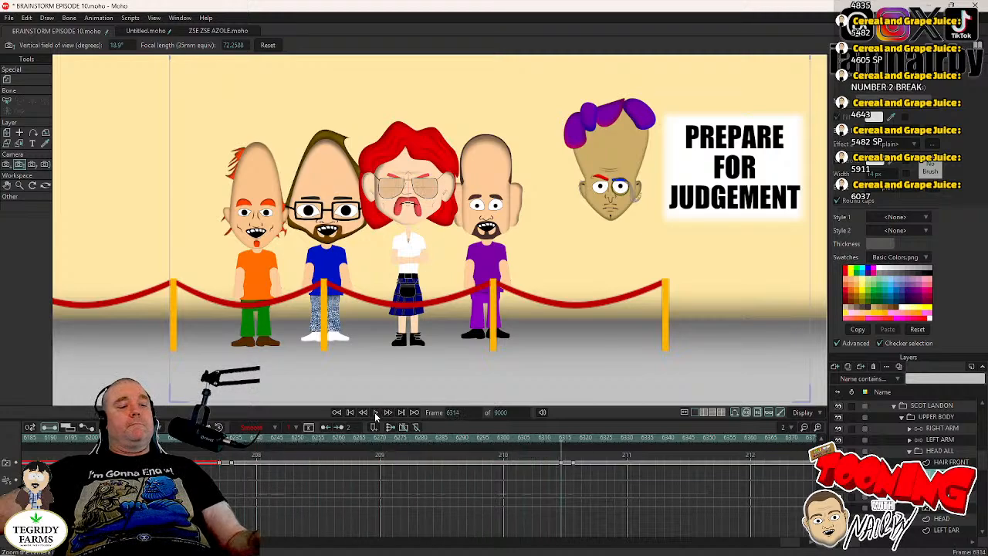
drag(549, 460, 587, 487)
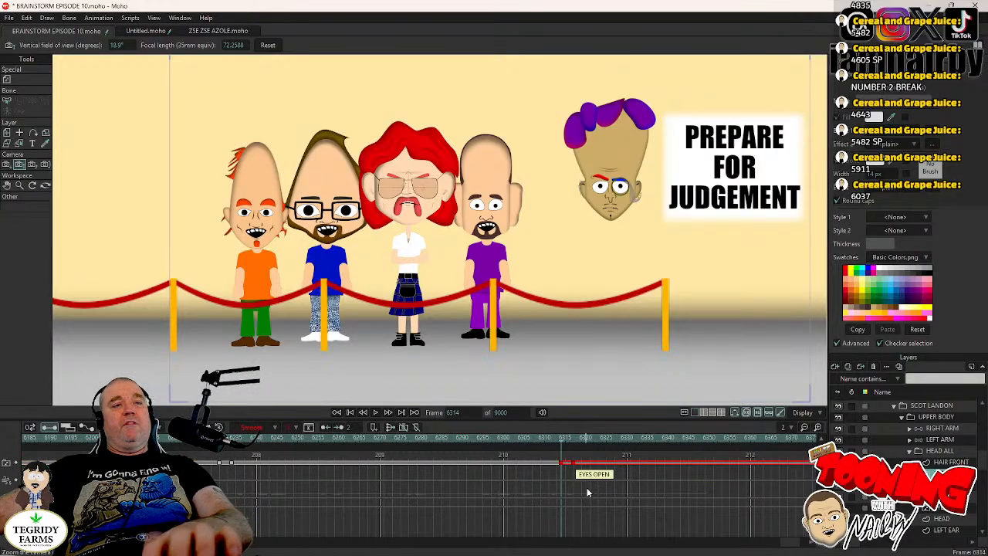
key(ctrl+s)
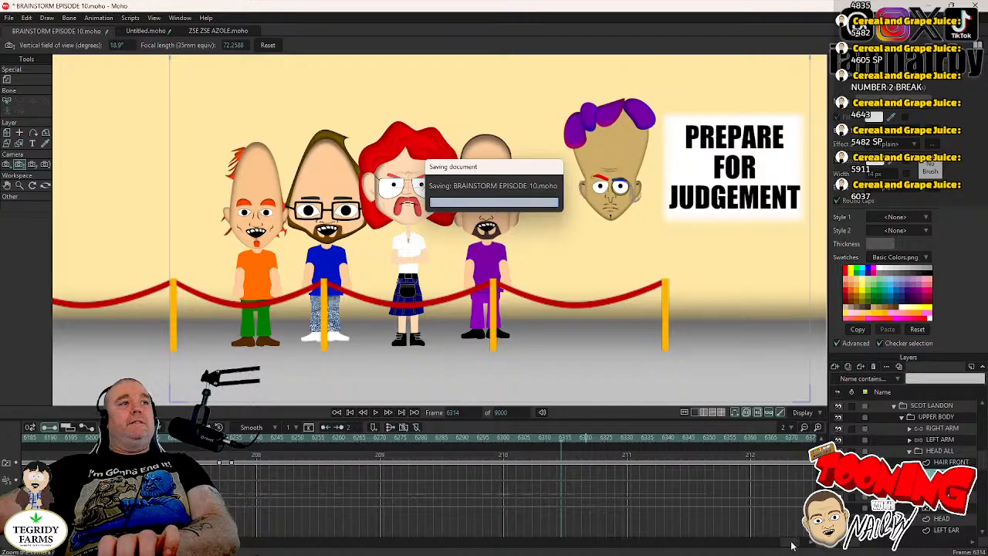
- Key Scot Landon's HEAD ALL layer at frame 6161 and rotate it to about 5.2° at frame 6165
drag(789, 546, 779, 546)
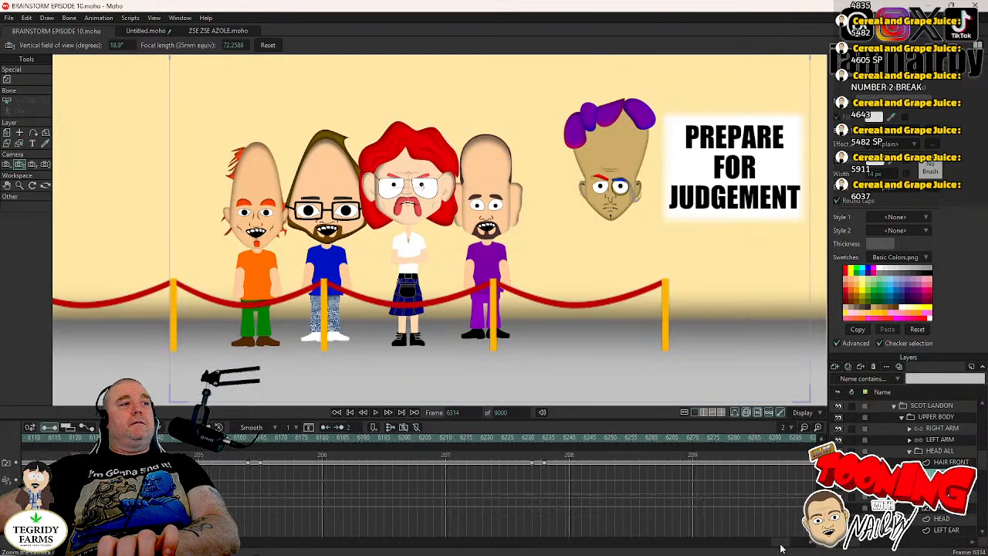
click(384, 438)
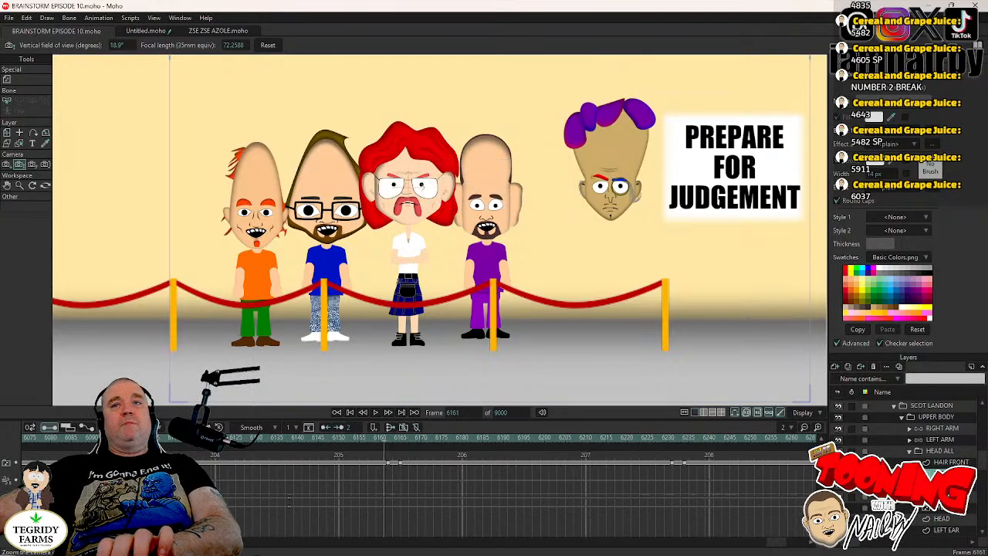
click(941, 451)
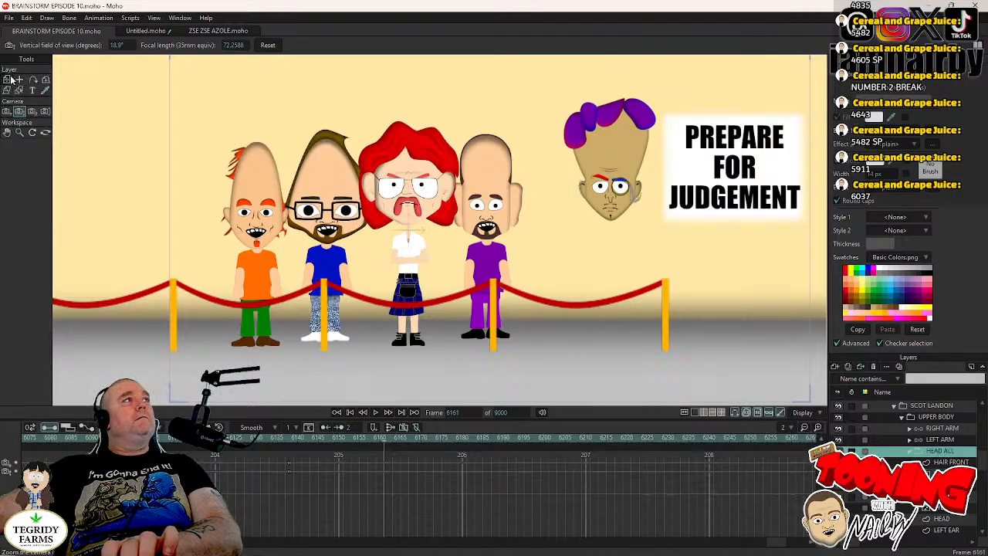
click(8, 80)
scroll(444, 185, up, 2)
click(487, 190)
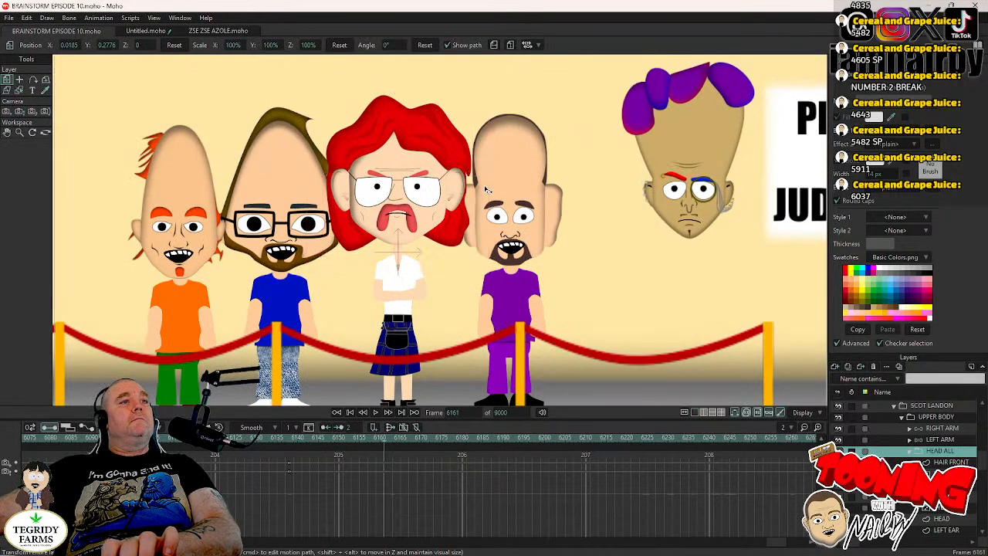
key(Right)
key(Right)
key(Right)
key(Right)
drag(488, 190, 487, 180)
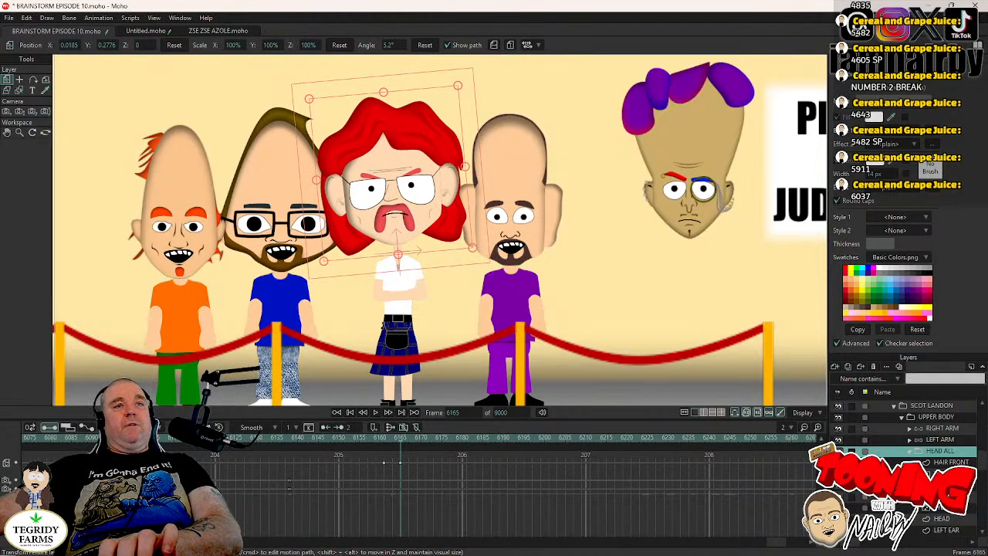
- Hold Scot Landon's HEAD ALL pose with a key at frame 6230, rotate it to about -4.9° at frame 6234, and save
click(940, 474)
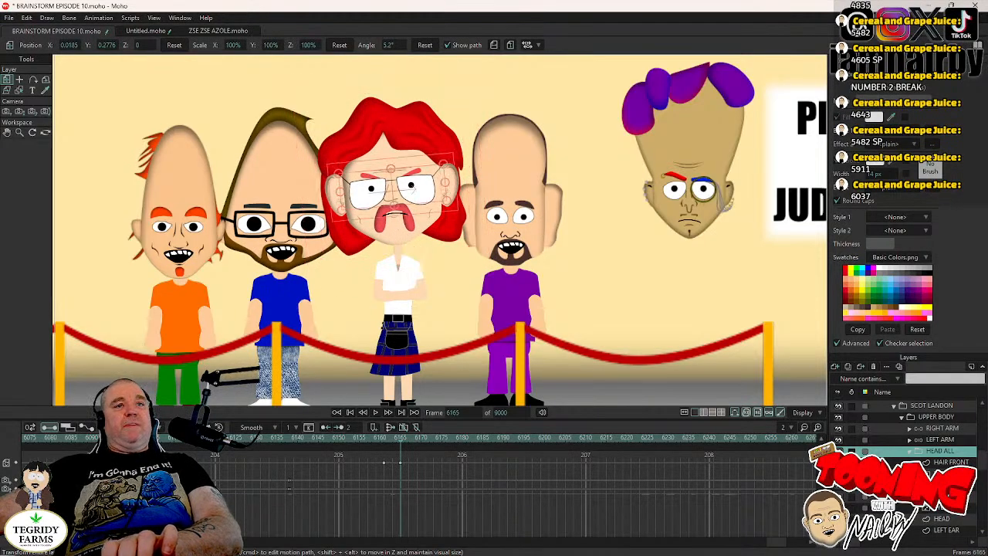
click(671, 437)
key(Left)
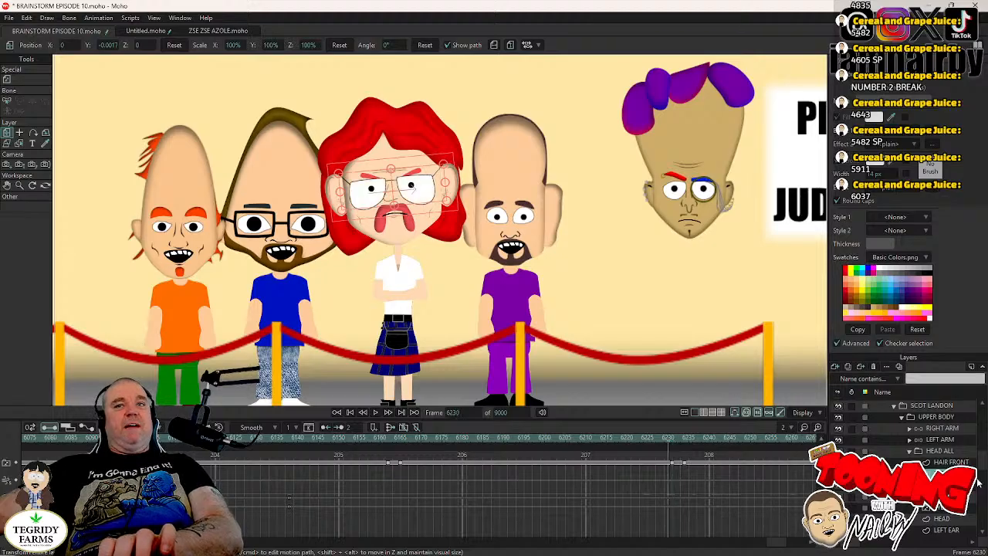
click(940, 450)
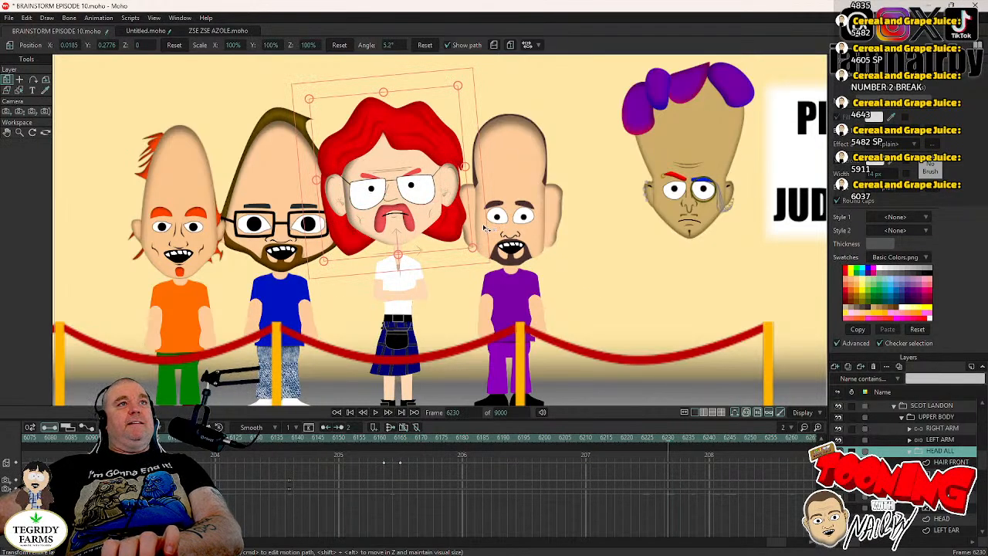
key(Right)
key(Right)
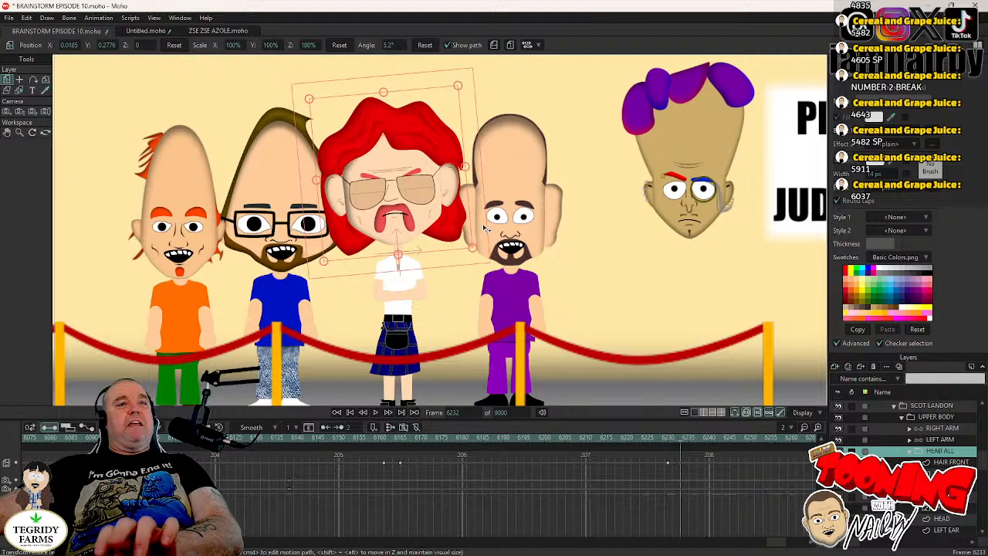
key(Right)
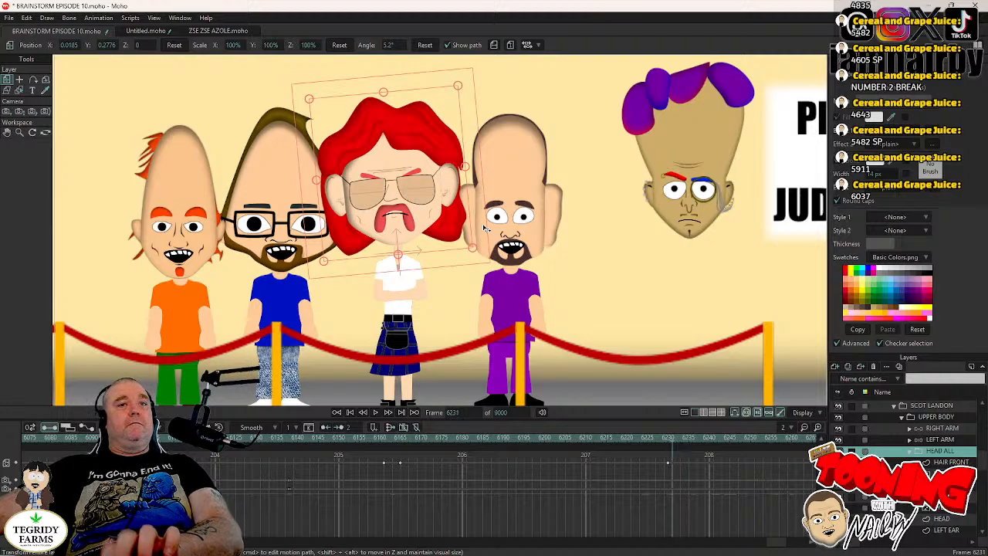
key(Right)
drag(485, 229, 485, 244)
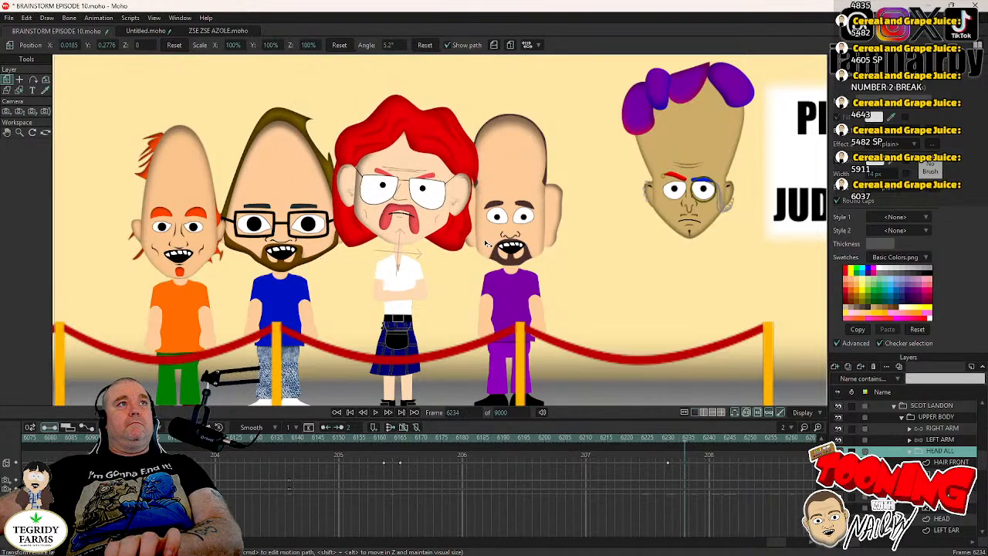
drag(511, 275, 627, 345)
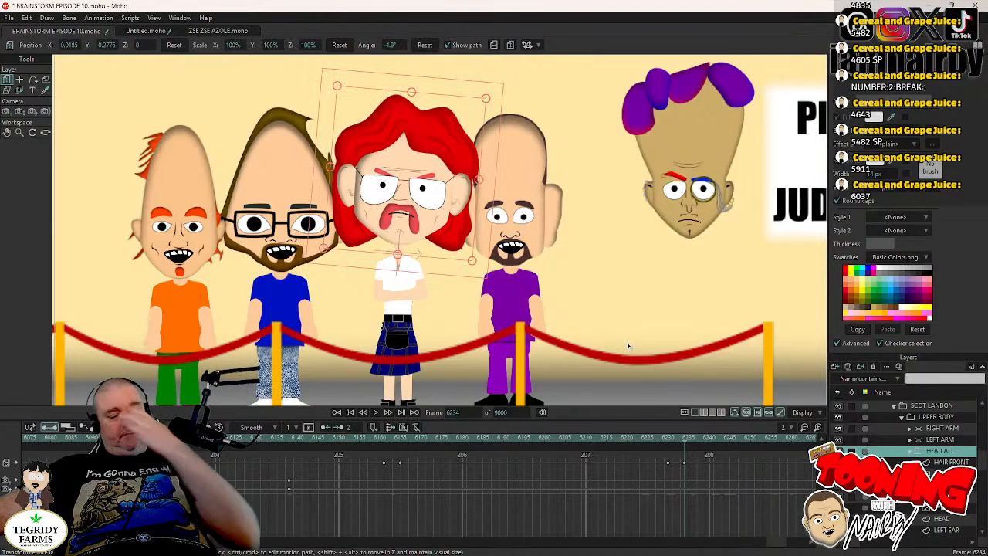
key(ctrl+s)
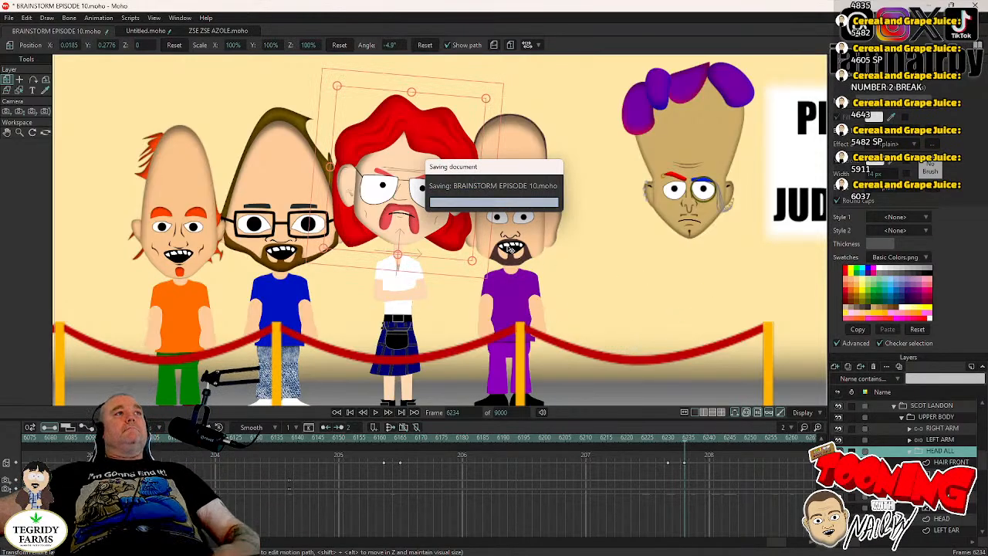
- Go to frame 6141, collapse Scot Landon's layers, and open Spoony Joe's HEAD group to select his eyes switch layer
click(302, 439)
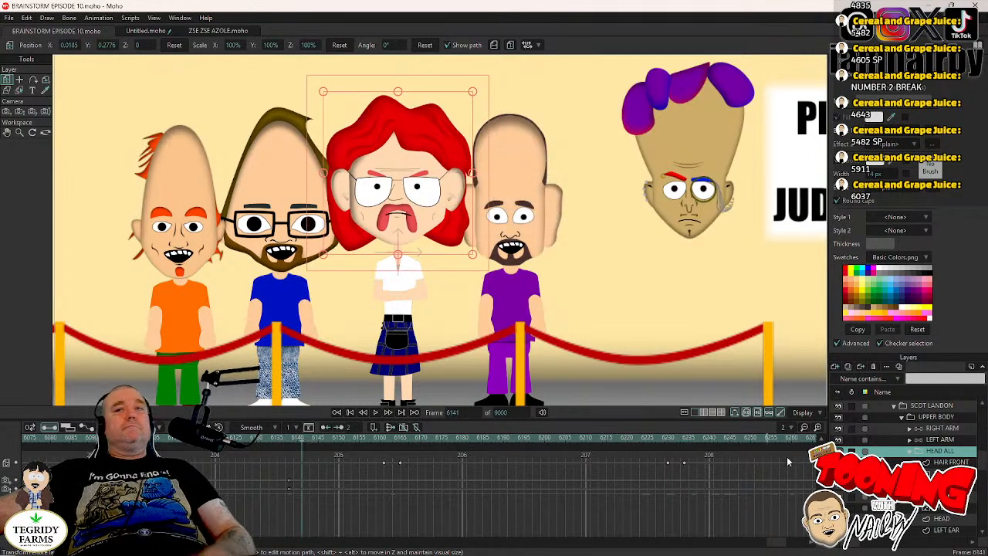
scroll(908, 423, up, 2)
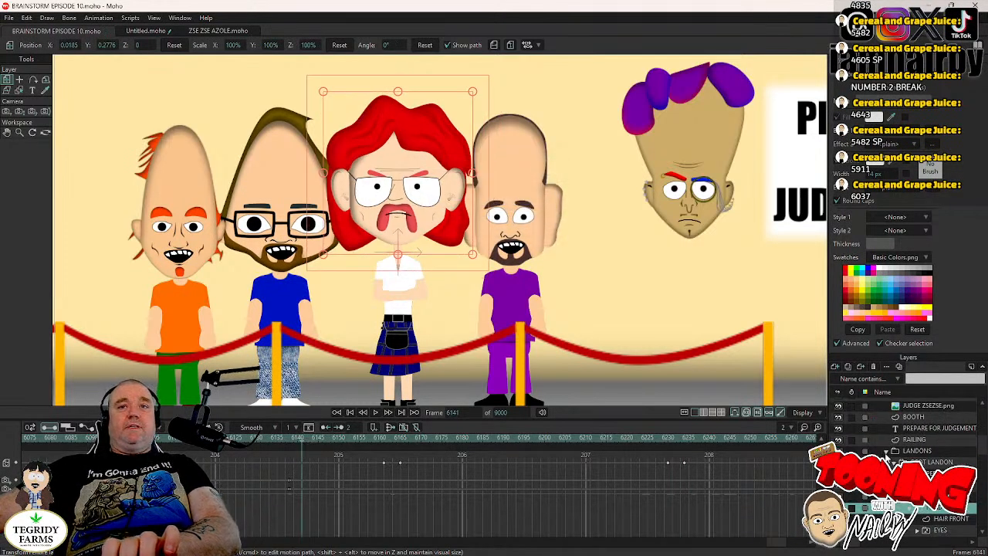
click(885, 454)
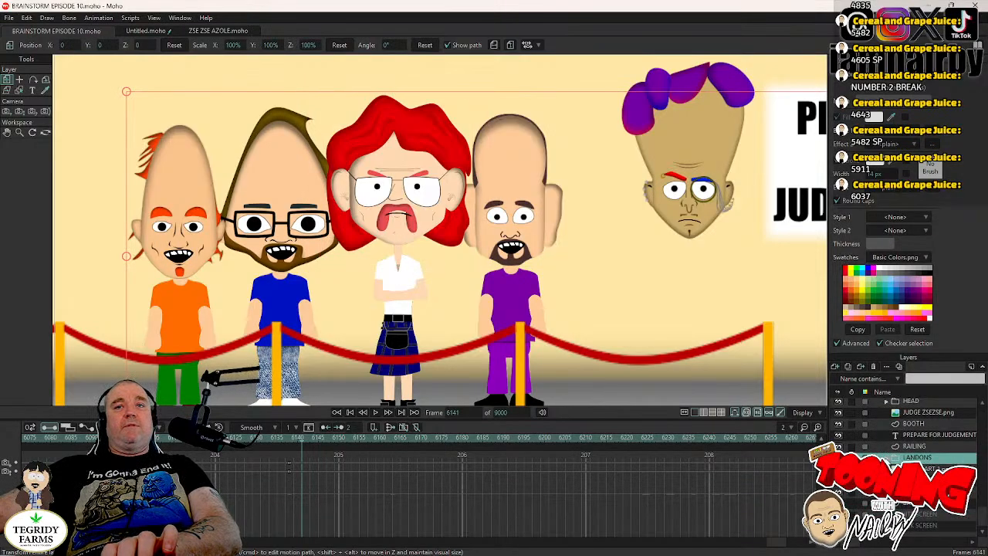
click(886, 458)
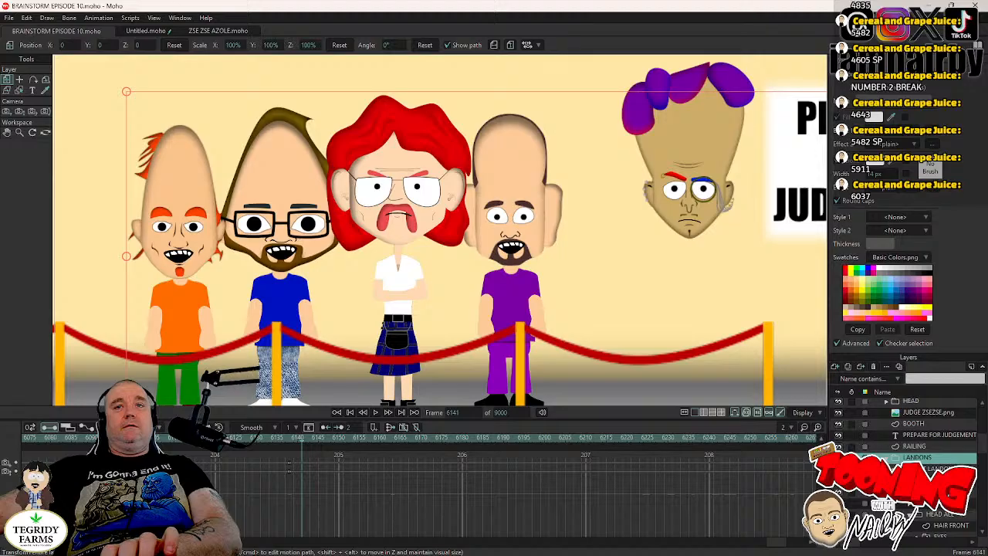
scroll(898, 458, down, 1)
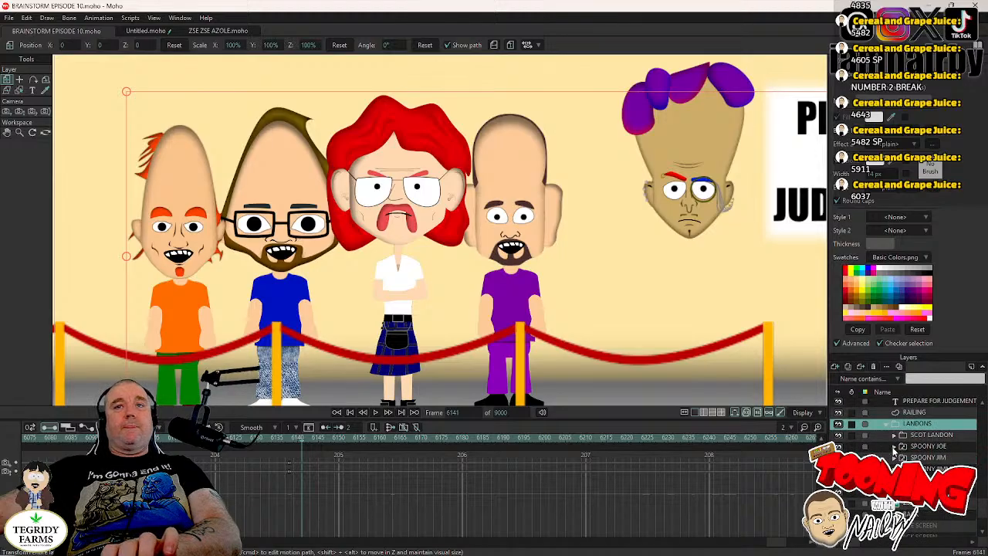
click(894, 447)
scroll(937, 457, down, 2)
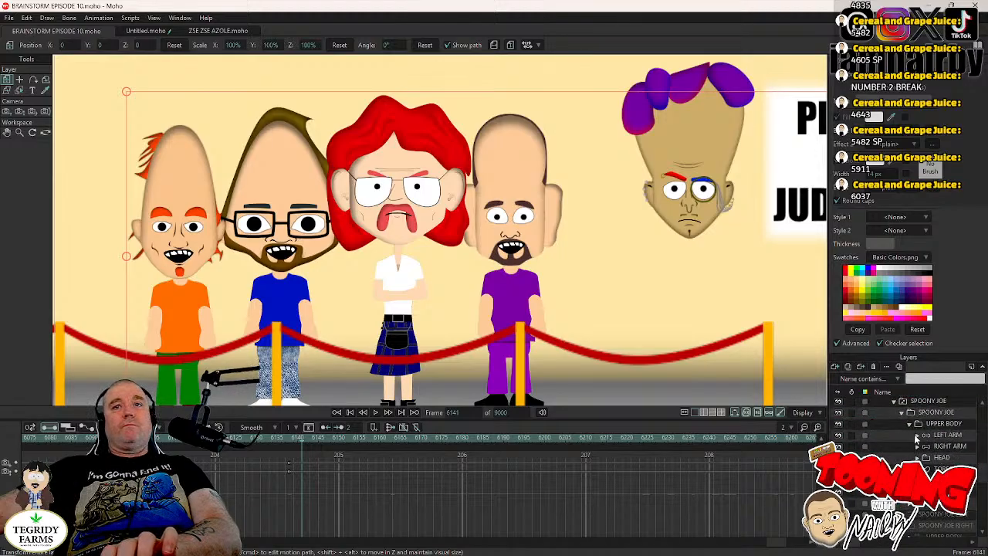
click(924, 458)
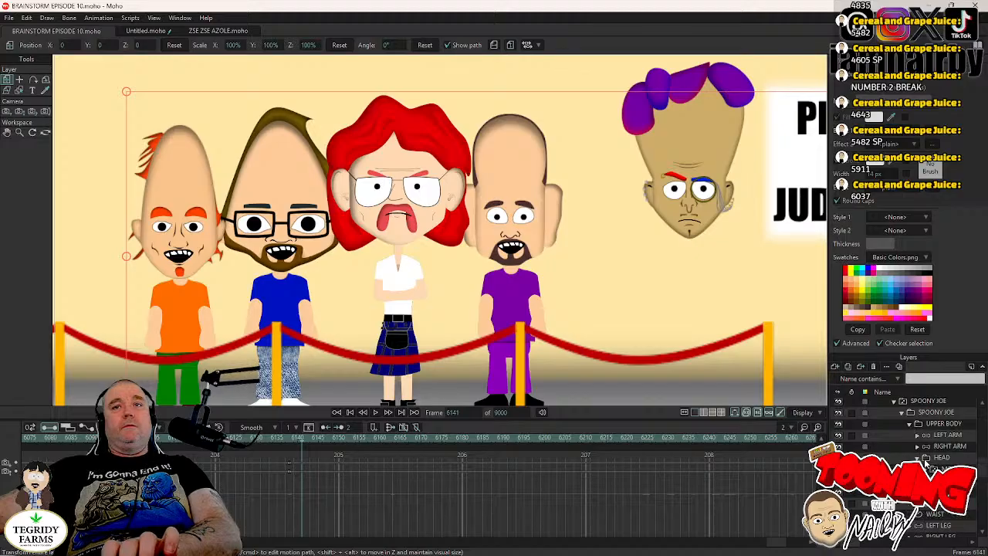
click(945, 491)
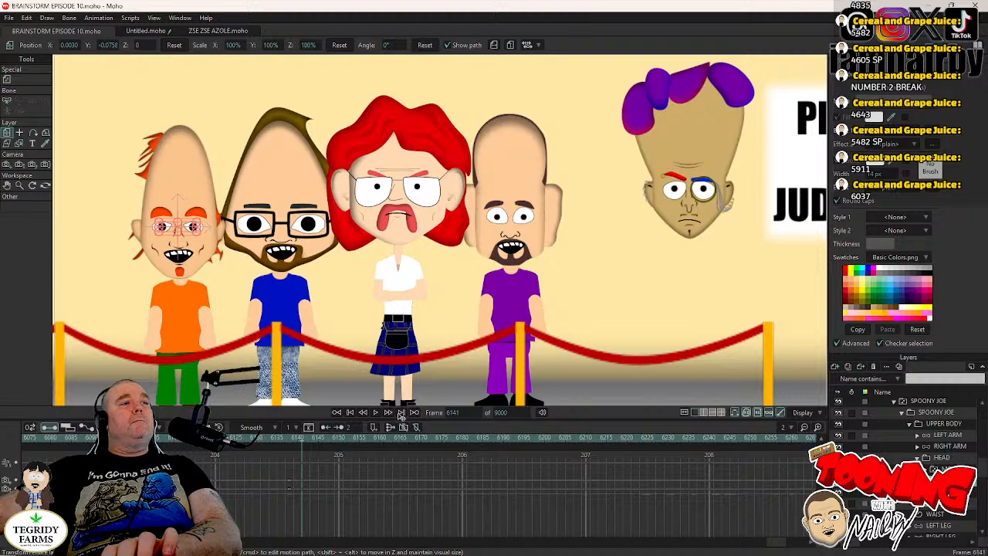
- Key a blink for Spoony Joe, switching his eyes to closed at frame 6181 and back to open at frame 6184
click(375, 413)
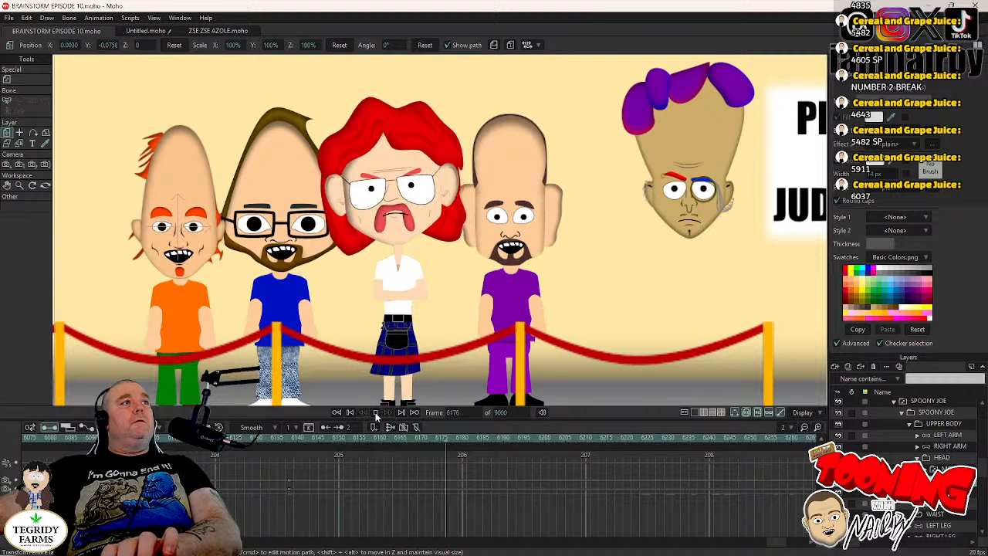
click(376, 412)
key(Left)
key(Left)
right_click(946, 480)
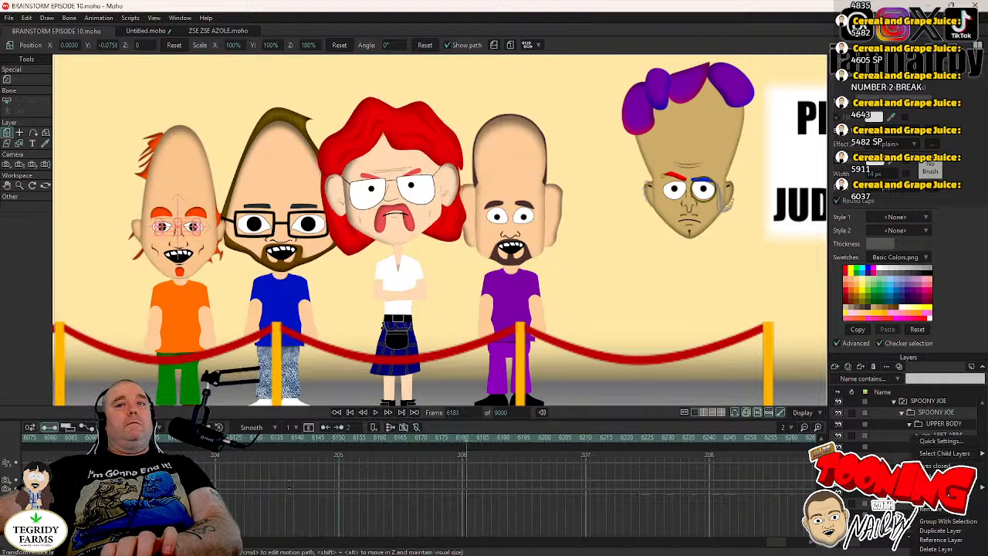
click(946, 486)
key(Right)
key(Right)
key(Right)
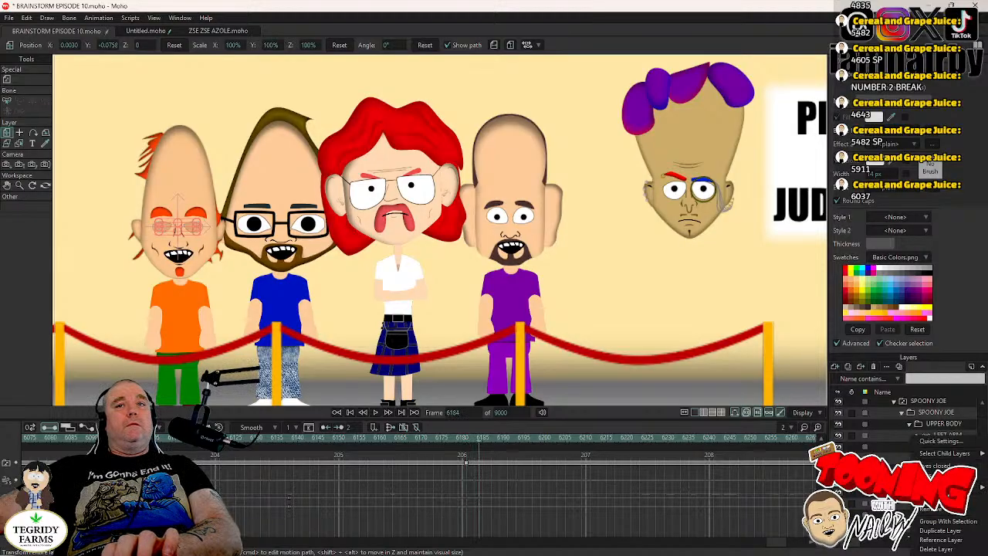
- Copy Spoony Joe's blink keyframes from frames 6181–6184 and paste them at frame 6243
drag(459, 459, 488, 471)
click(375, 414)
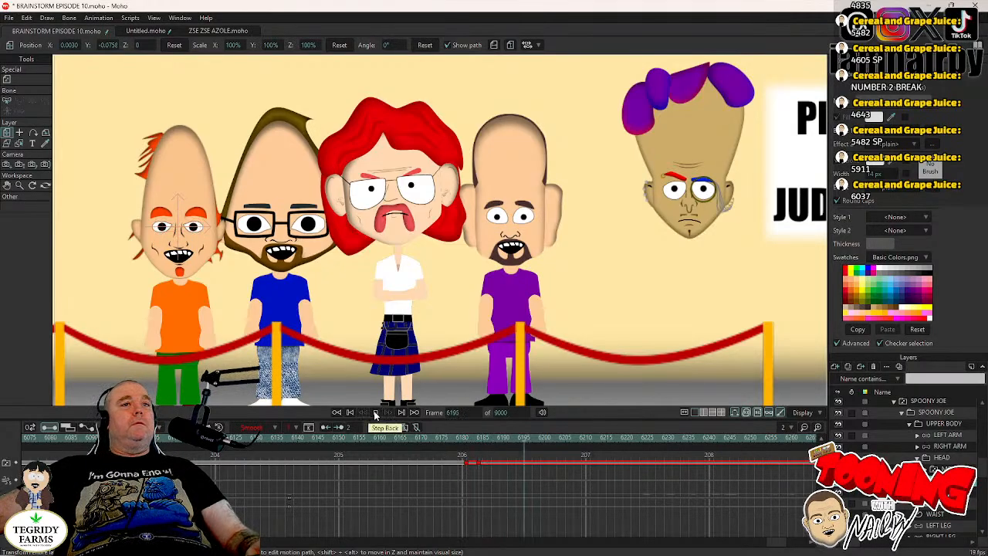
click(375, 413)
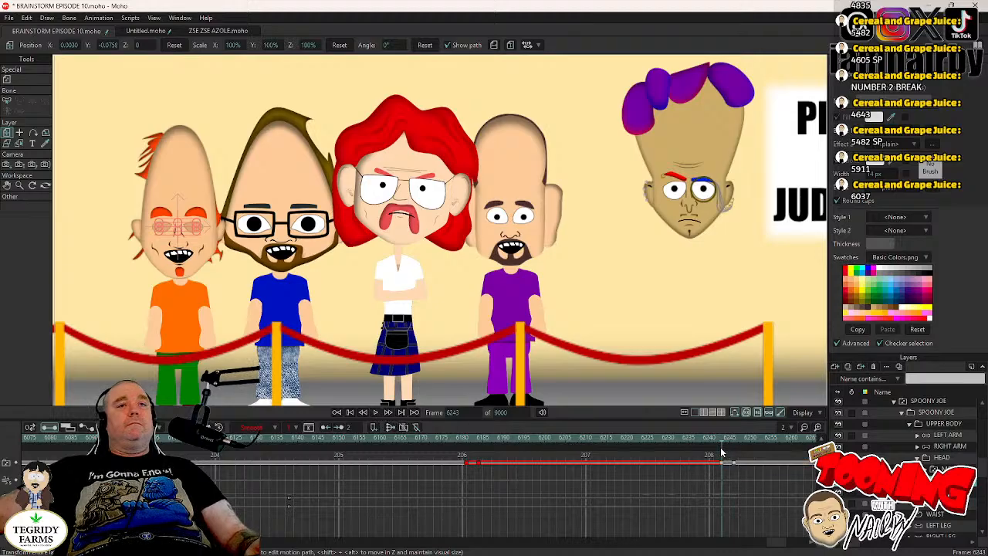
- Key Spoony Joe's HEAD layer at frame 6180 and rotate it to about 5.3° at frame 6184
click(466, 447)
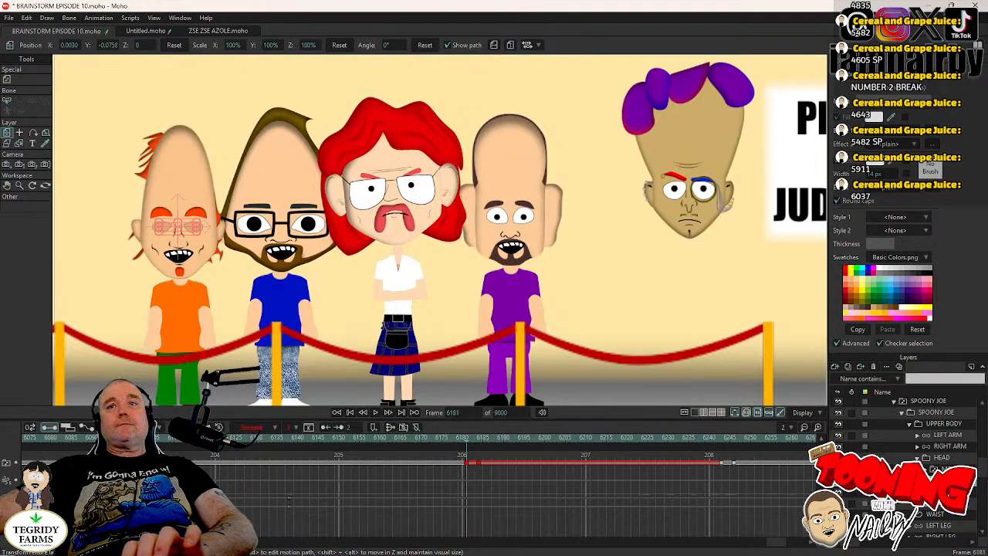
click(942, 458)
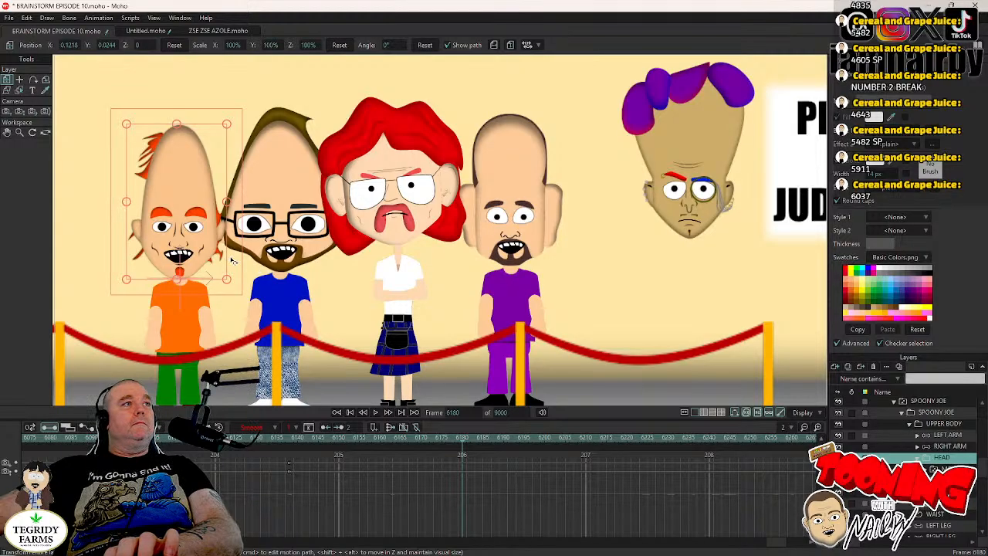
click(230, 257)
key(Right)
key(Right)
key(Right)
key(Right)
click(231, 257)
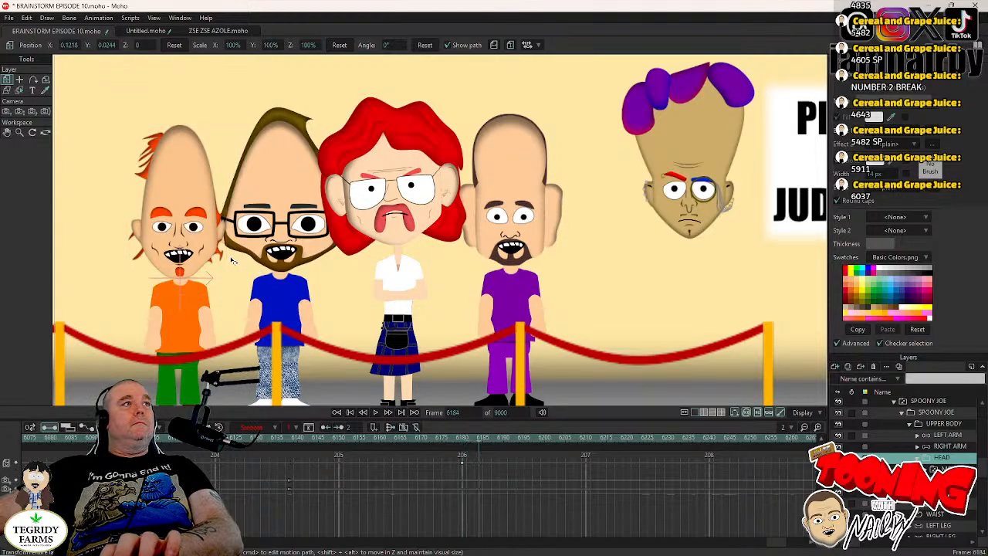
drag(230, 257, 231, 252)
- Select Spoony Joe's open-eyes vector layer at frame 6182 and clear its point selection
key(Left)
key(Left)
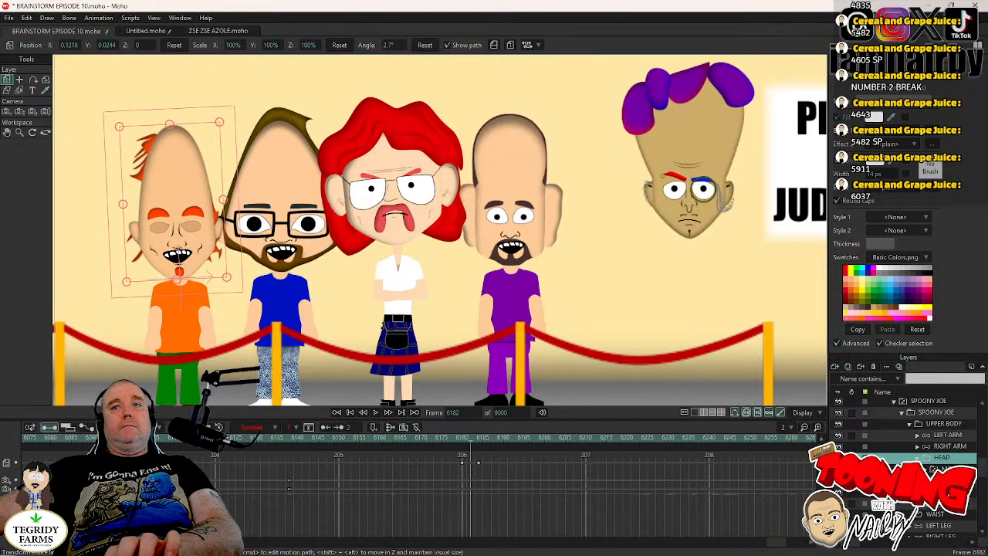
click(925, 480)
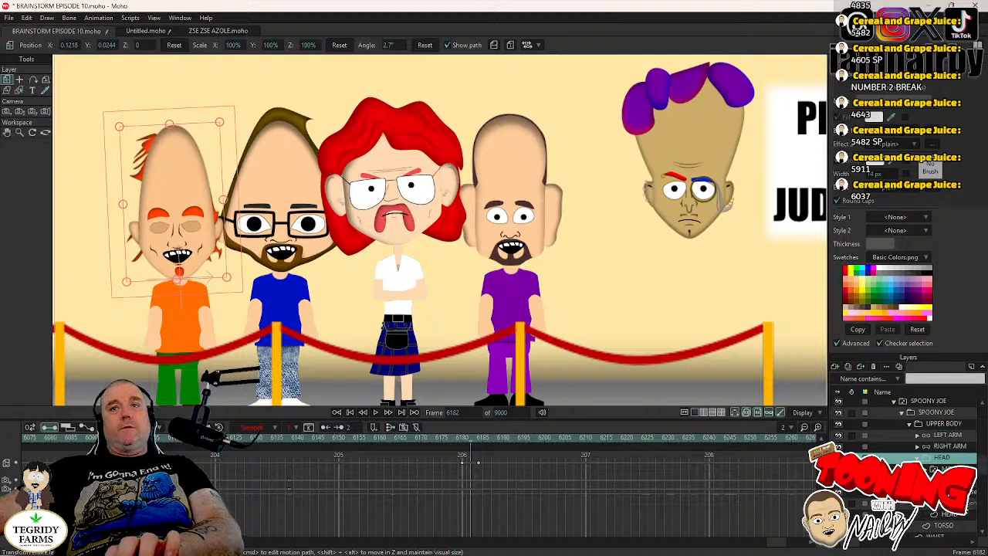
click(952, 503)
click(20, 80)
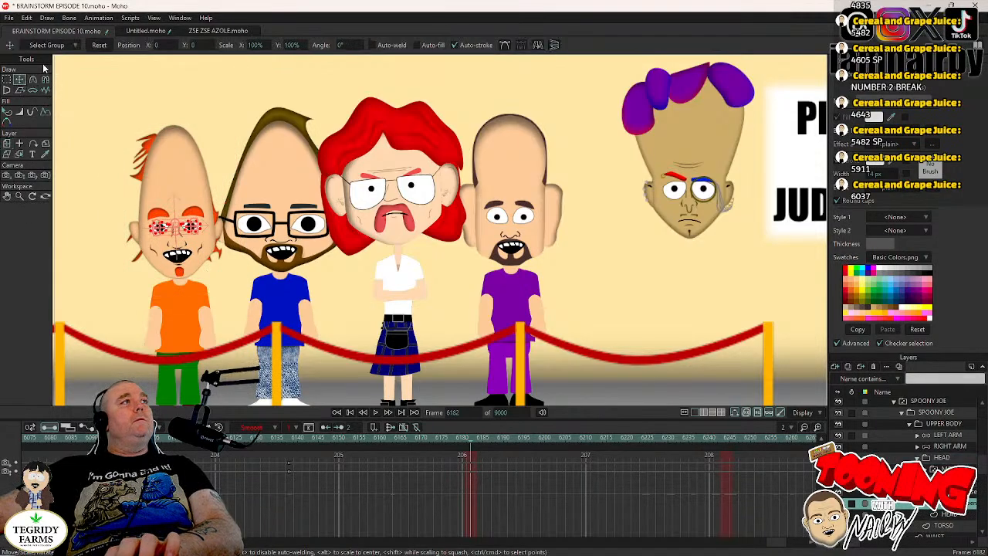
click(27, 17)
click(53, 153)
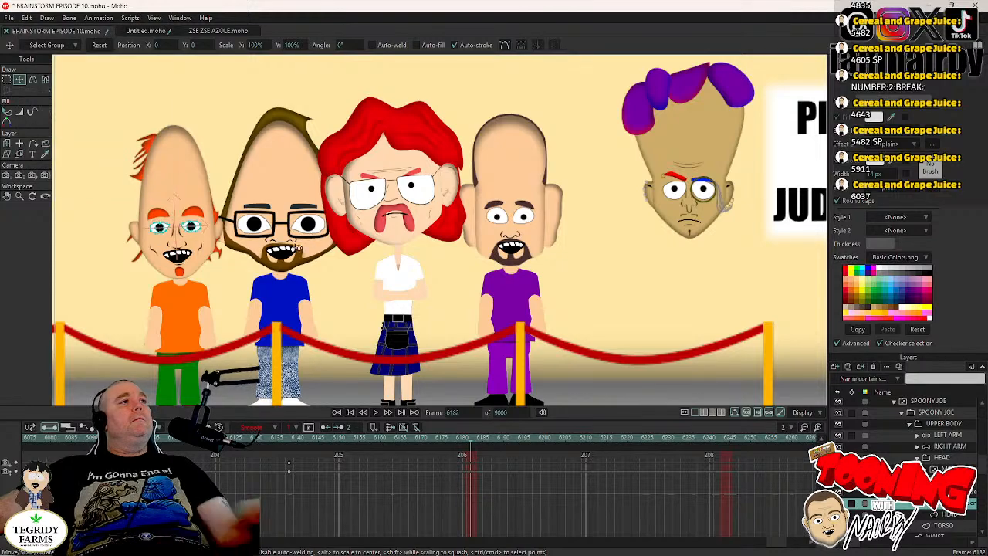
- Select both of Spoony Joe's pupils, key them at frame 6182, and set those keyframes to Step interpolation
scroll(298, 248, up, 8)
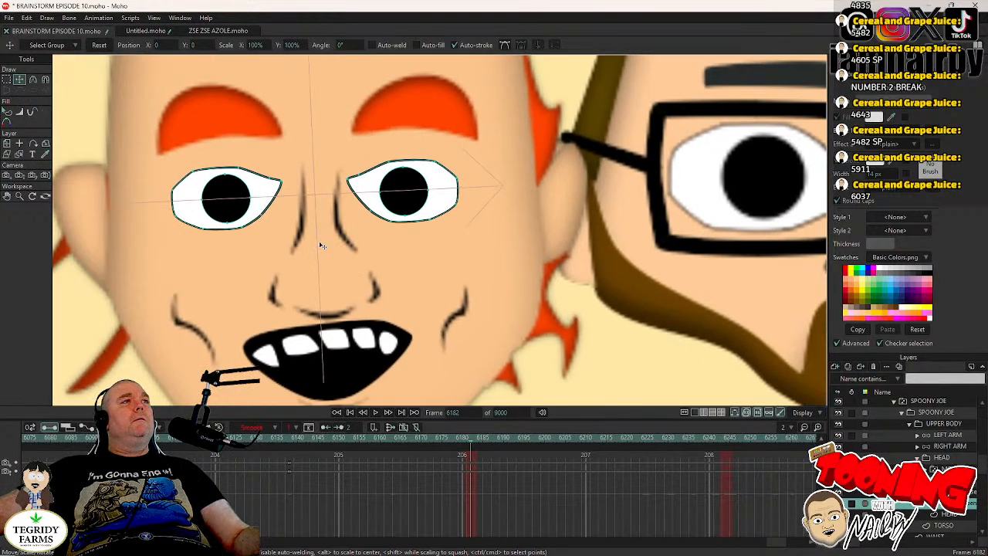
scroll(322, 245, down, 2)
key(Tab)
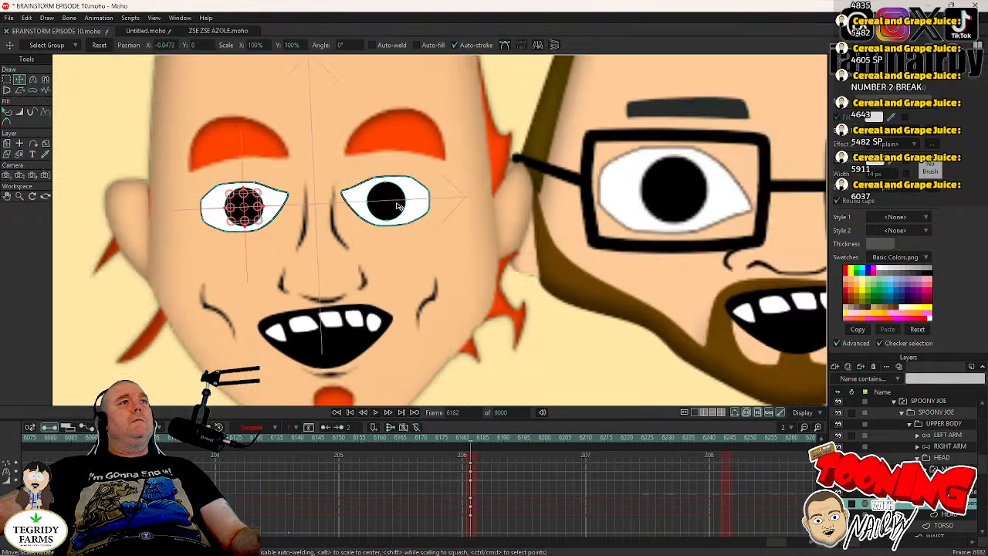
ctrl+shift+click(401, 207)
key(Tab)
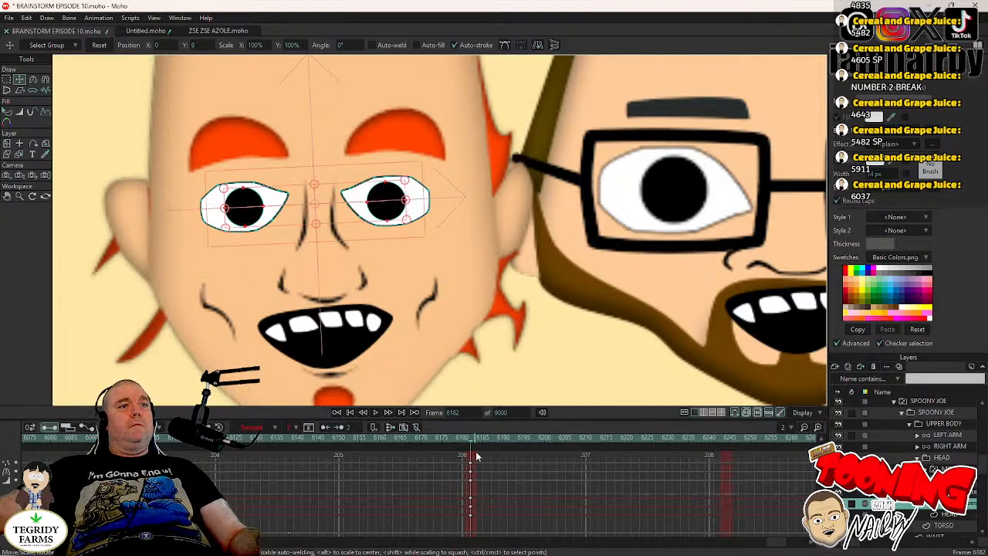
right_click(471, 482)
click(485, 461)
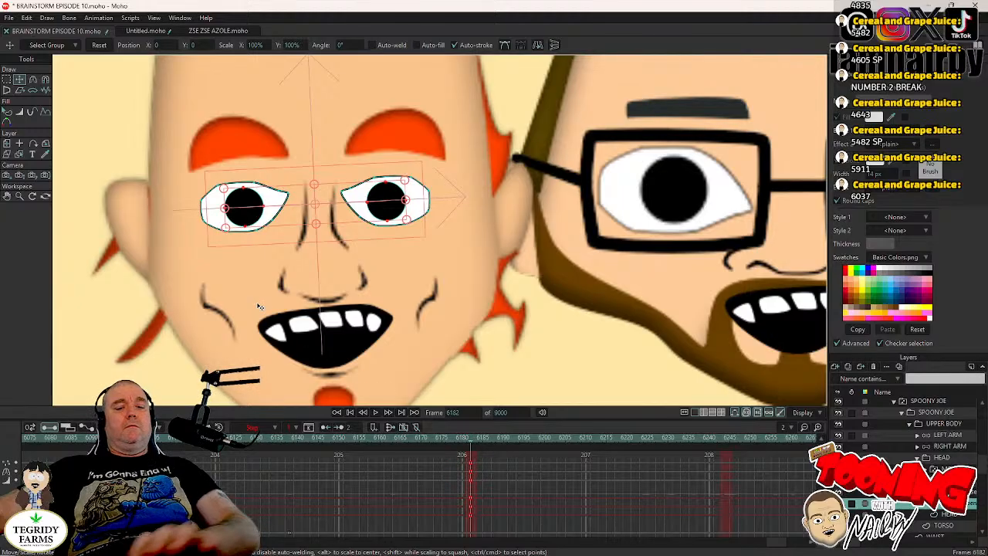
- Shift Spoony Joe's pupils by about 0.0092 toward the other Landons at frame 6183, set the keys to Step interpolation, and save
key(Right)
drag(173, 282, 187, 283)
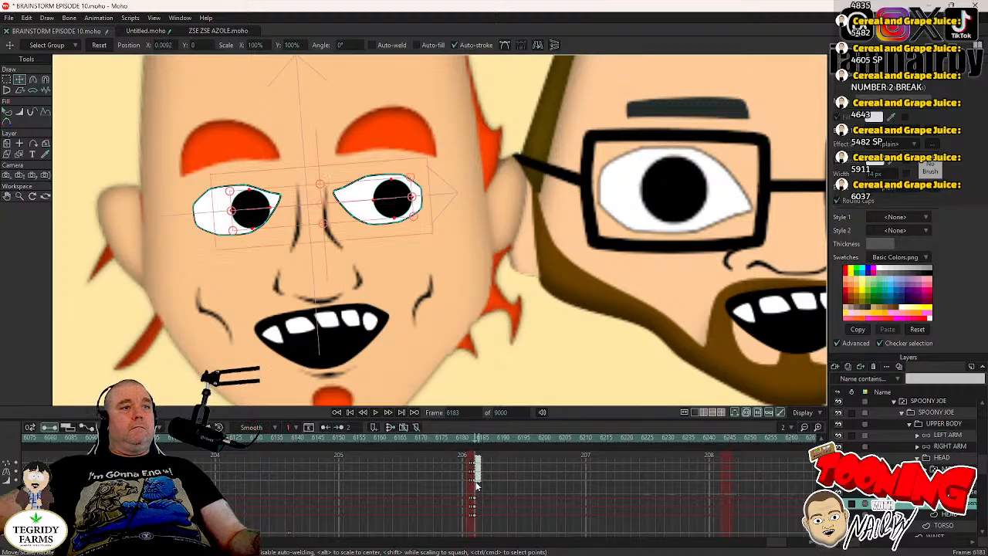
right_click(474, 467)
click(491, 460)
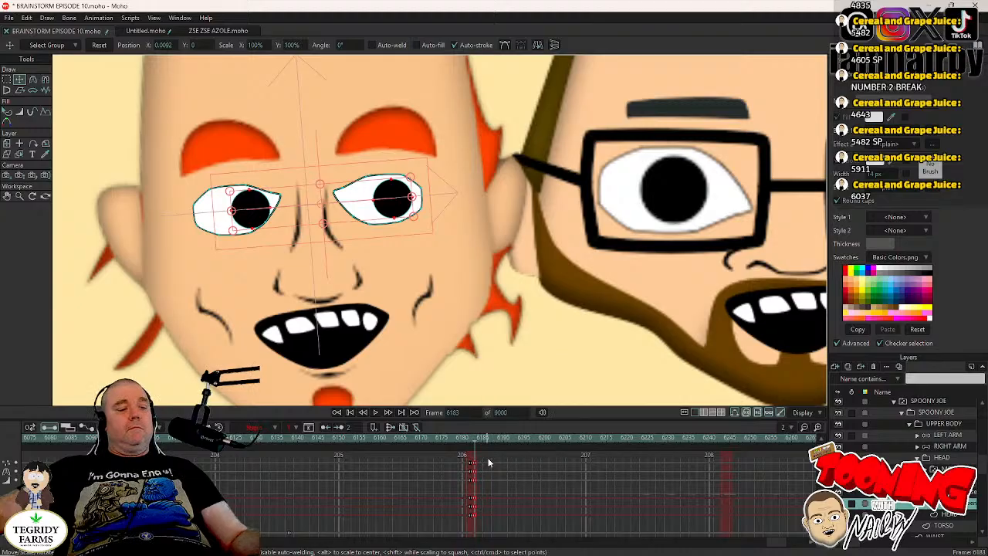
key(ctrl+s)
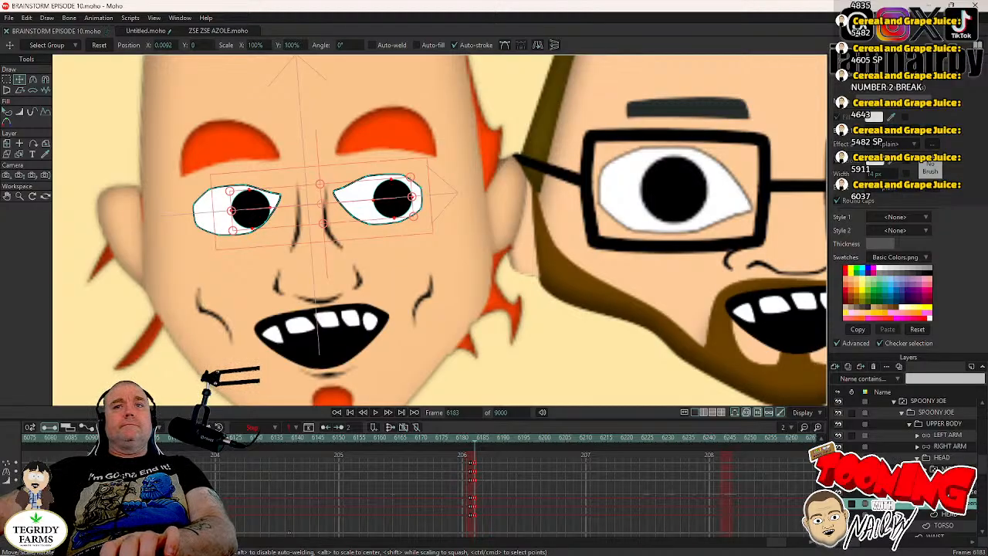
- Hold Spoony Joe's HEAD pose with a key at frame 6242, rotate it to about -0.2° at frame 6246, and save
click(944, 459)
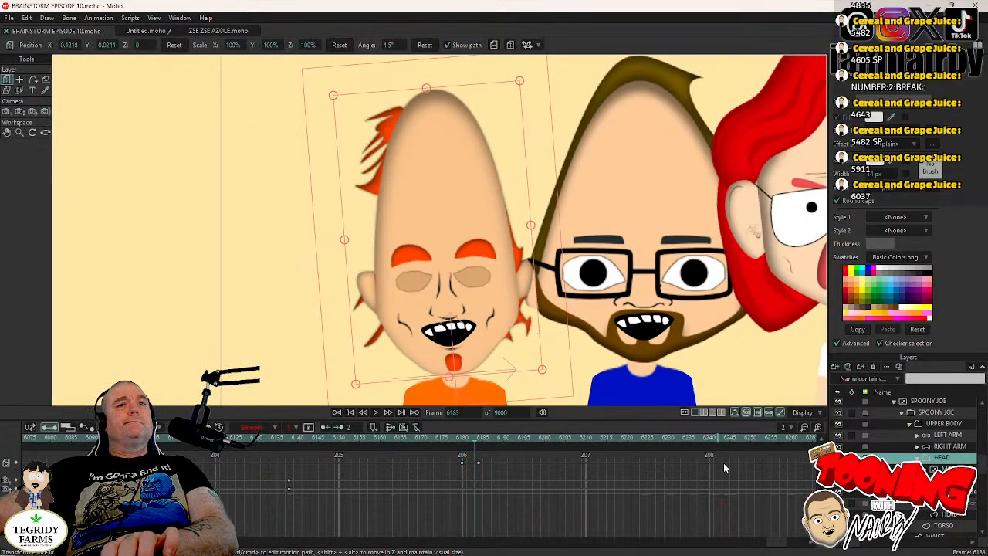
click(946, 481)
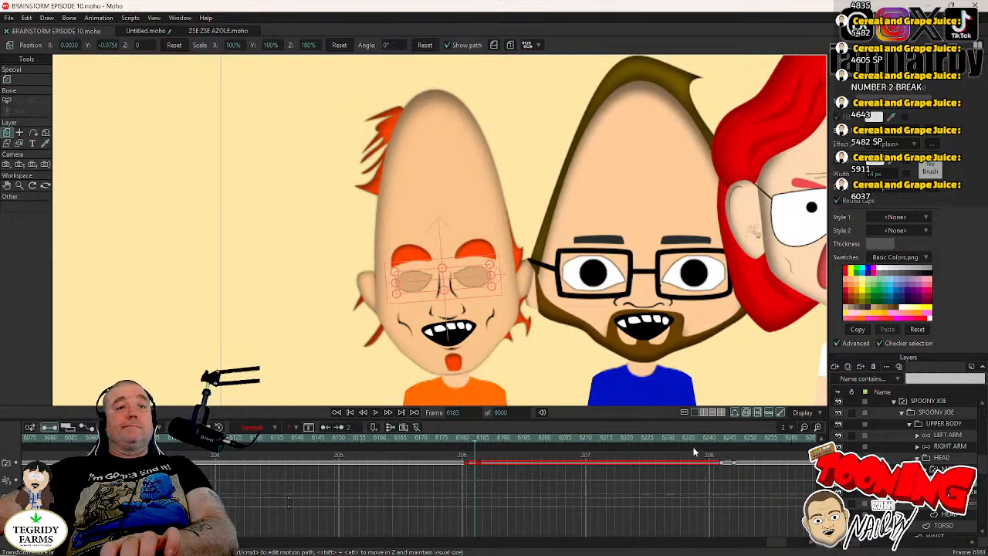
click(717, 437)
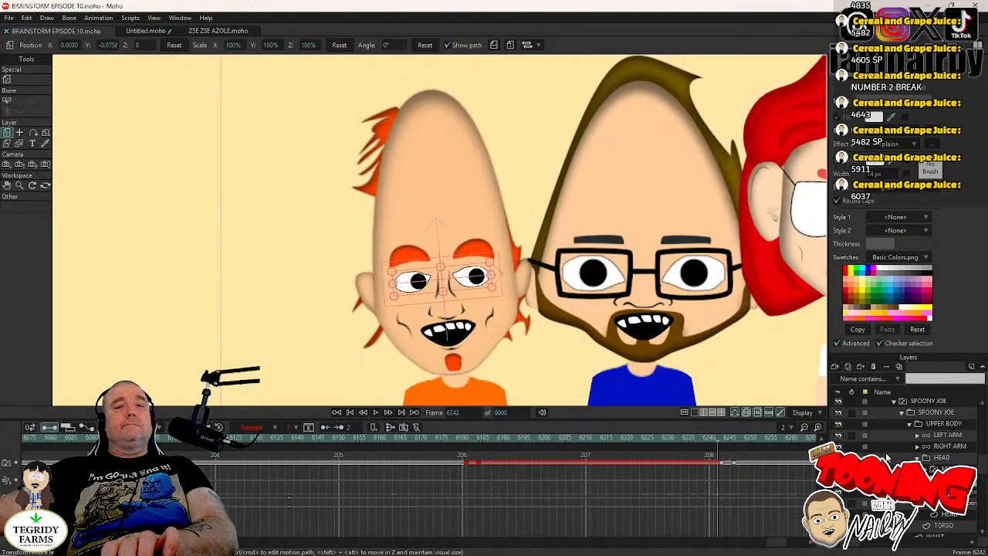
click(942, 457)
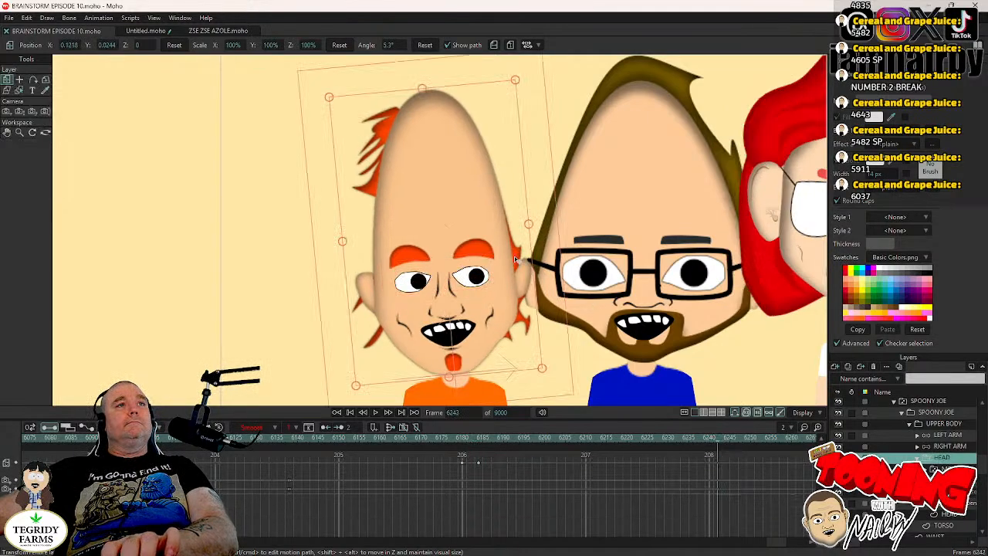
click(546, 263)
key(Right)
key(Right)
key(Right)
key(Right)
drag(543, 263, 553, 277)
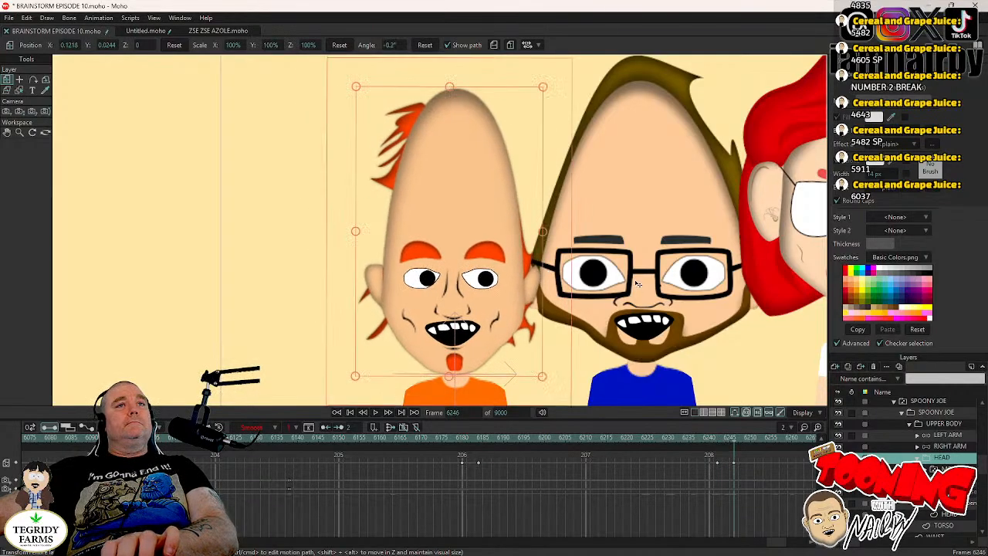
scroll(633, 277, down, 3)
key(ctrl+s)
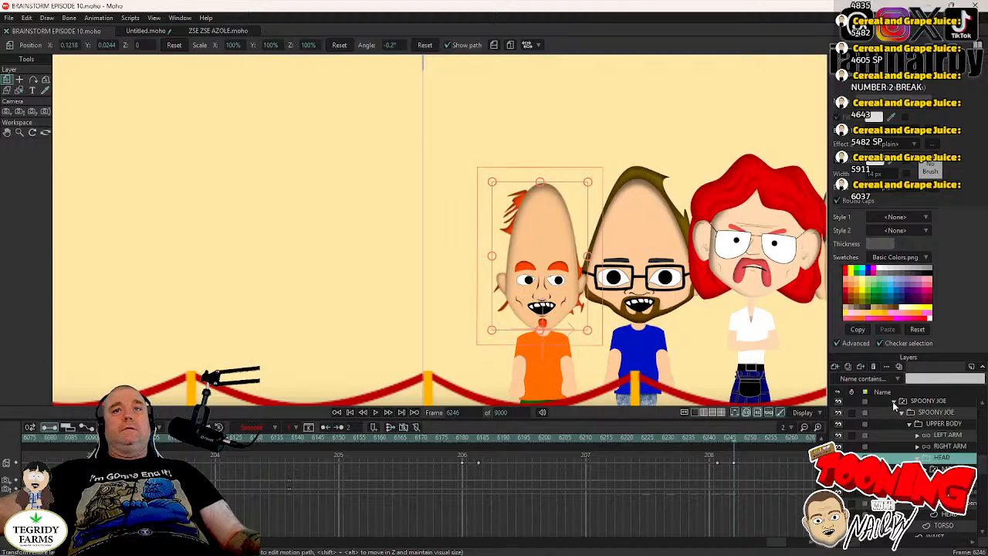
- Collapse Spoony Joe's group, expand Spoony Jim's down to the head, and select his eyes switch layer
click(893, 401)
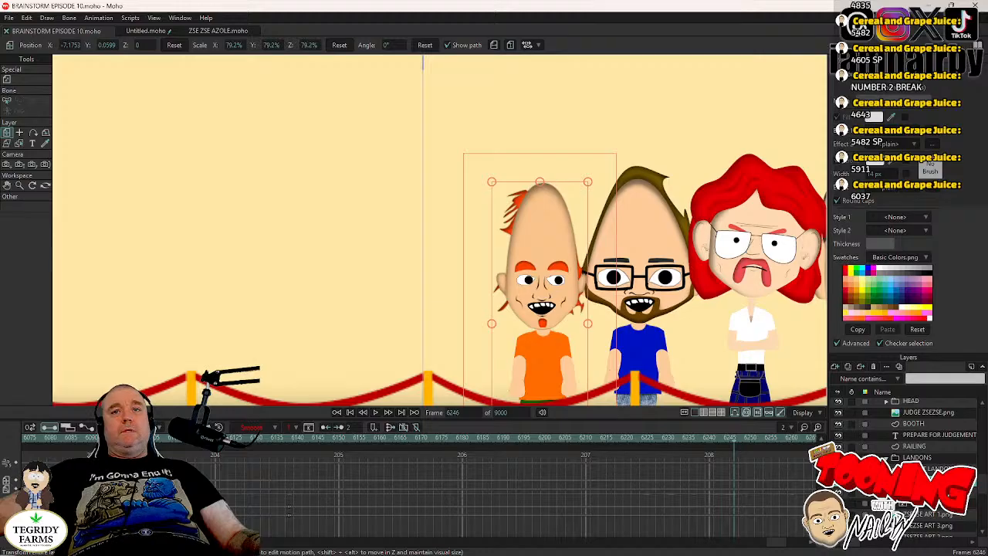
click(901, 504)
drag(652, 281, 476, 230)
scroll(907, 463, down, 3)
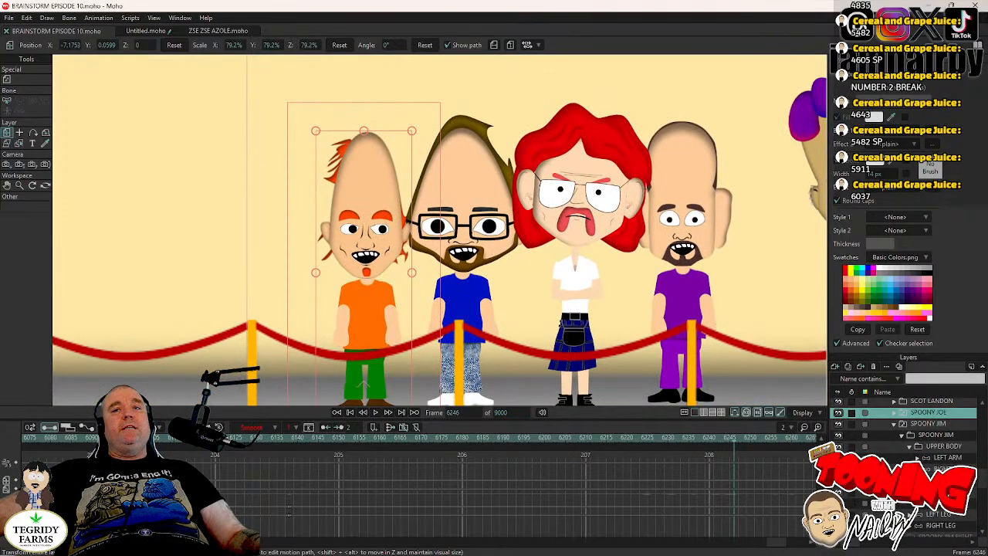
click(917, 480)
scroll(948, 461, down, 2)
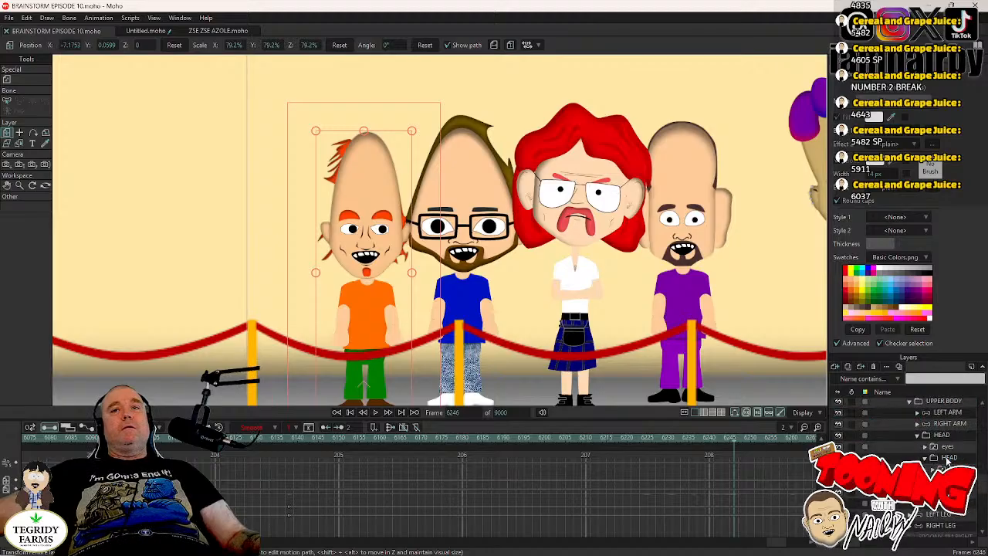
click(949, 448)
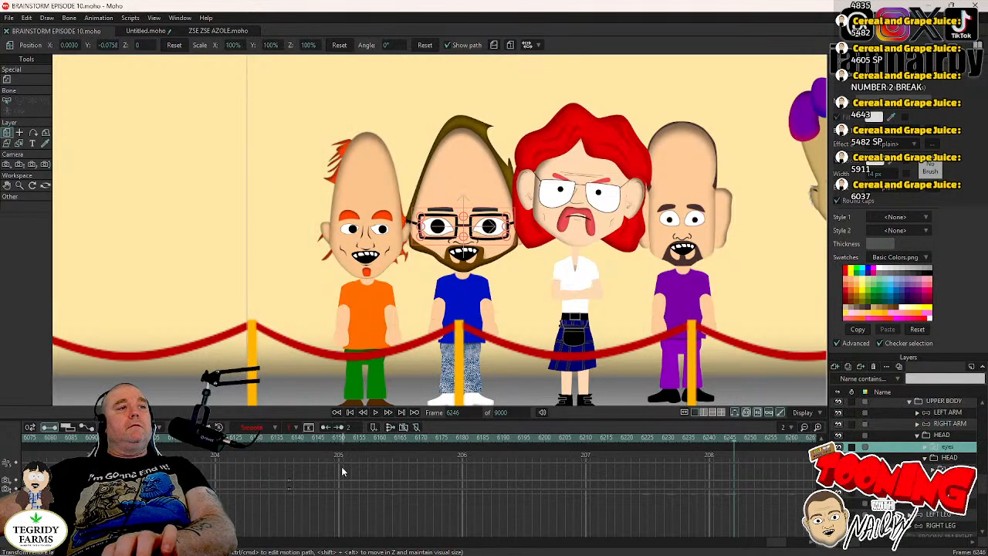
- Make Spoony Jim blink by switching his eyes closed at frame 6168 and open at frame 6172
click(376, 413)
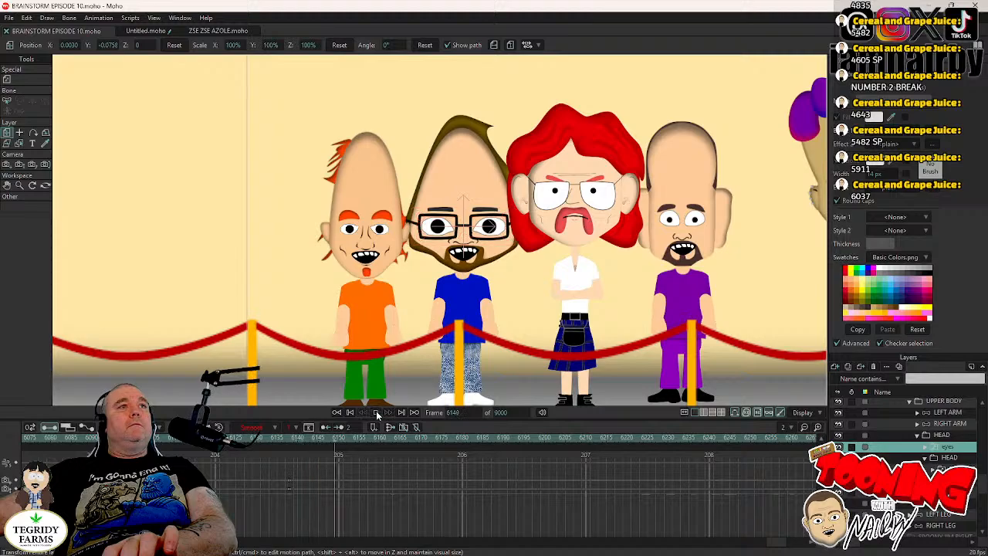
click(376, 413)
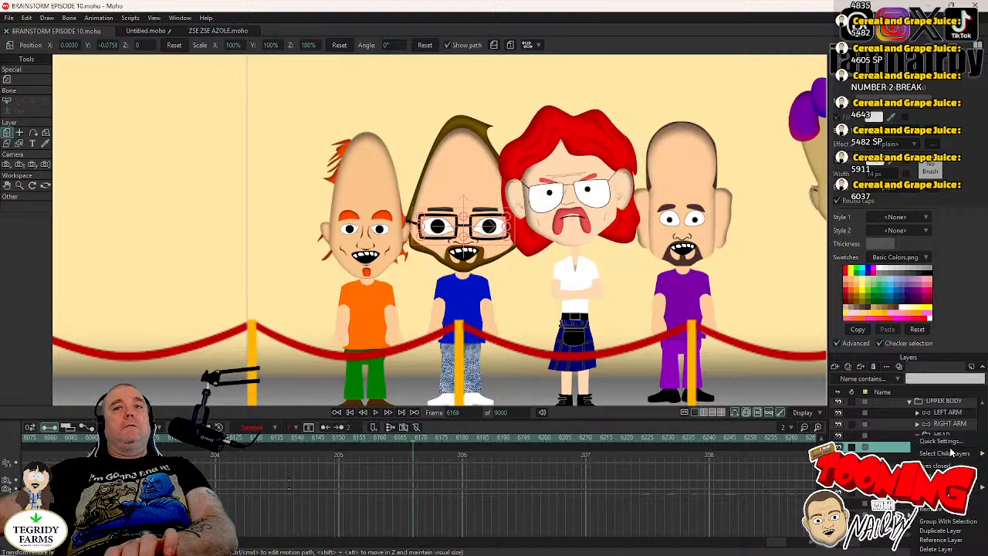
click(940, 468)
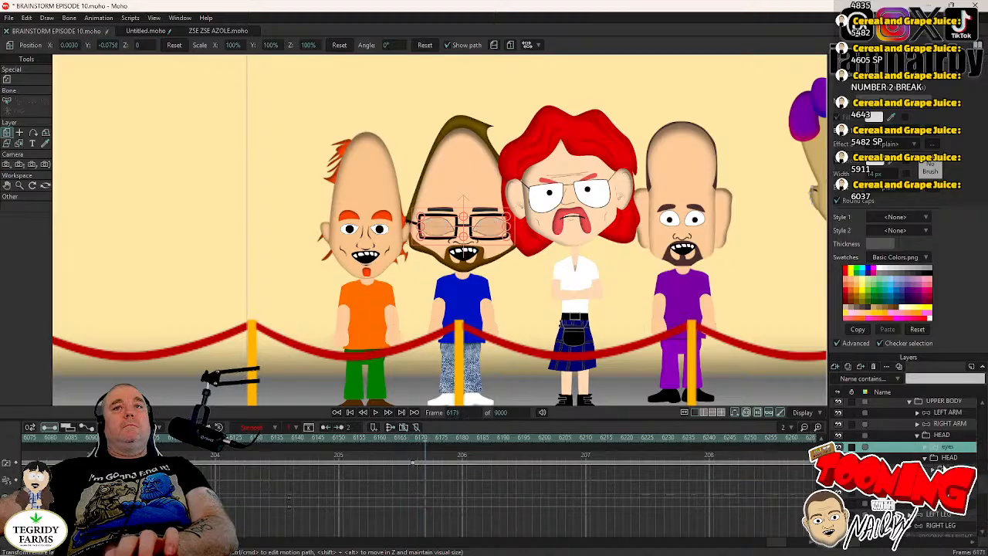
right_click(951, 453)
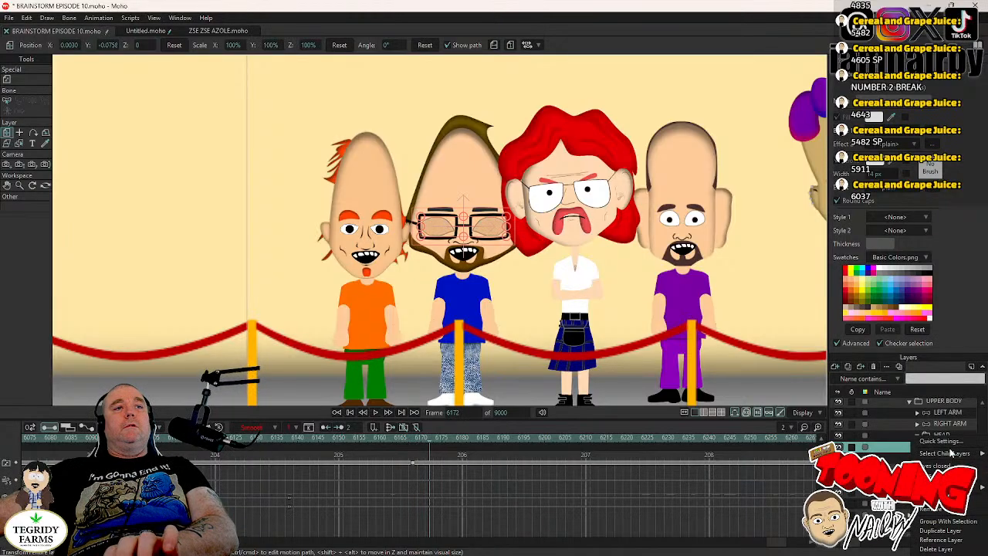
click(950, 474)
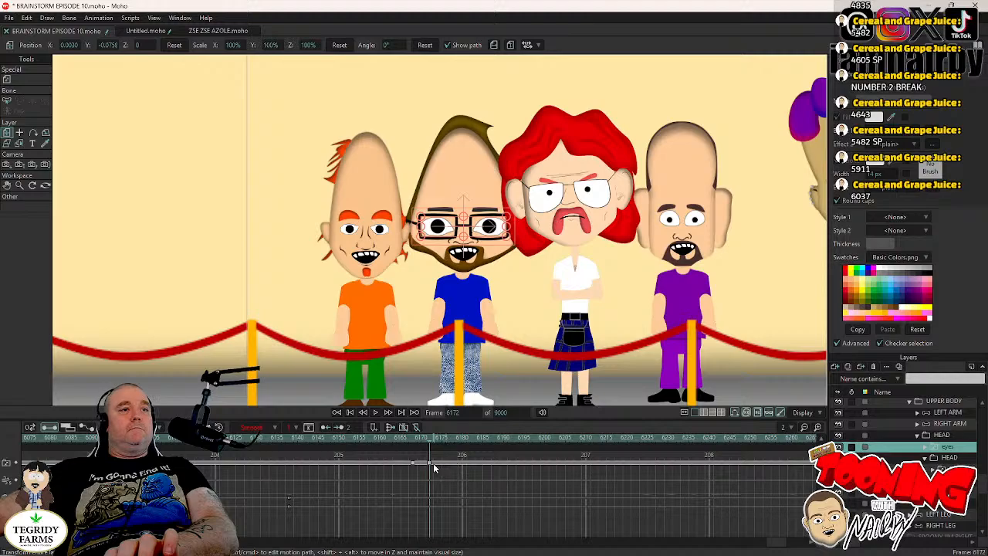
click(430, 465)
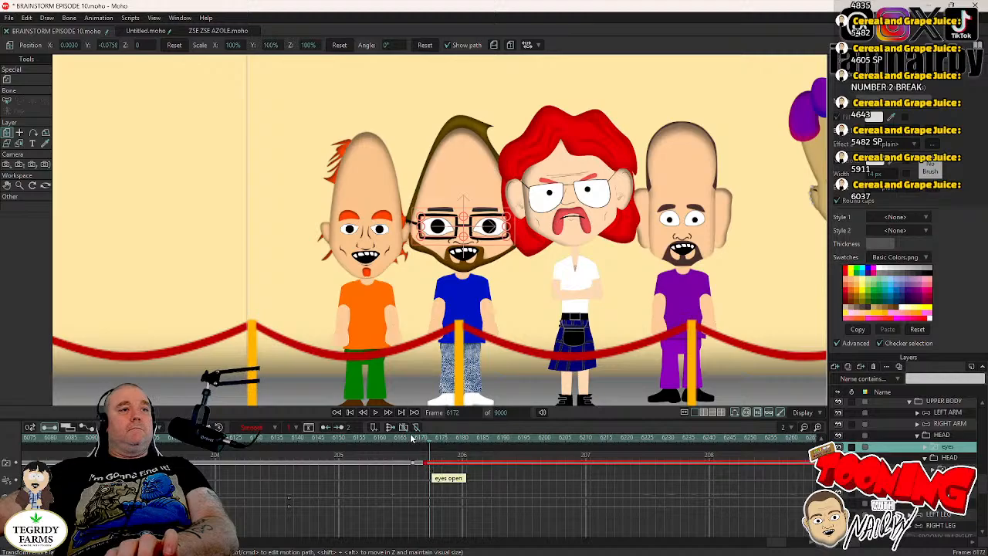
- Key Spoony Jim's HEAD layer at frame 6167 and rotate it slightly toward Spoony Joe at frame 6171
click(411, 438)
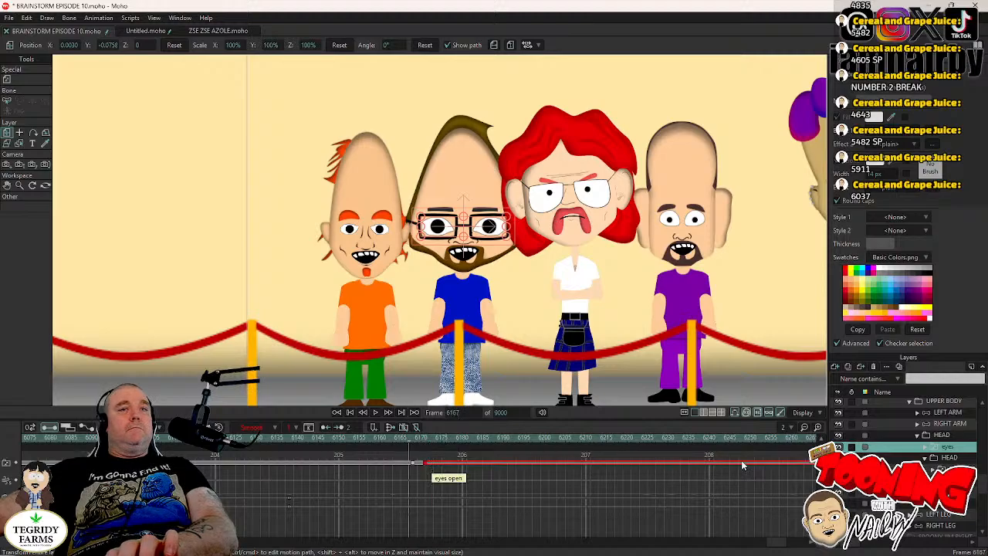
click(519, 272)
click(540, 264)
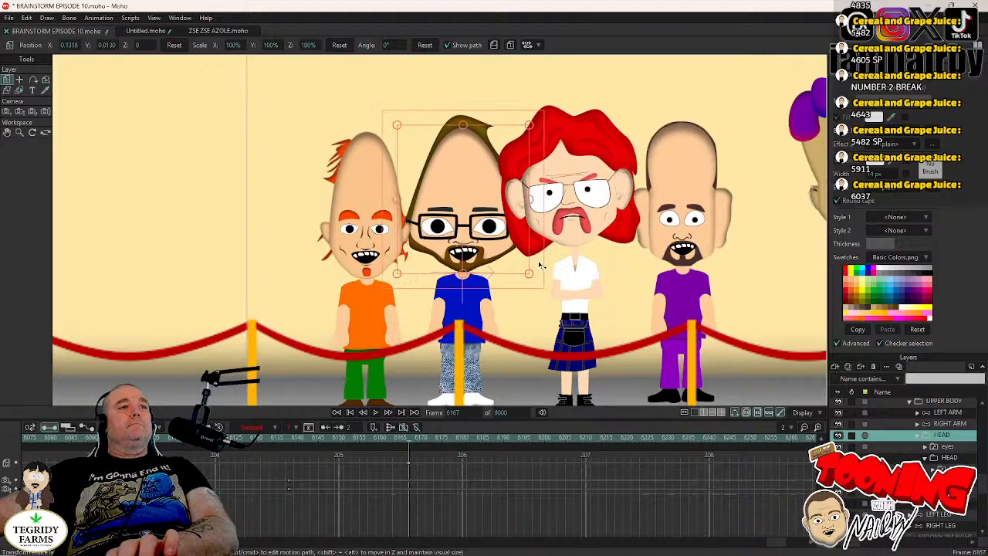
key(Right)
key(Right)
key(Right)
key(Right)
drag(540, 264, 540, 258)
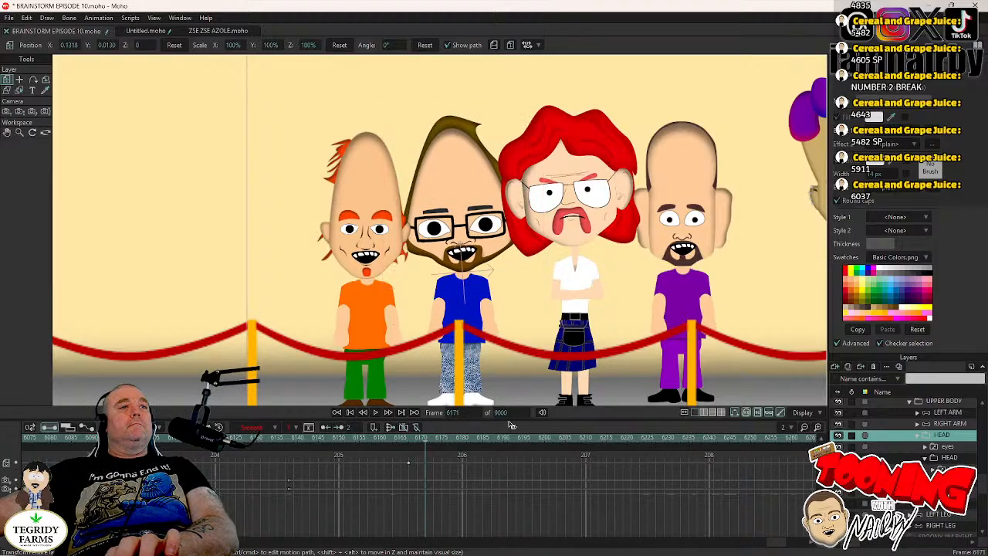
- Select Spoony Jim's open-eyes vector layer at frame 6169 and clear its point selection
click(418, 437)
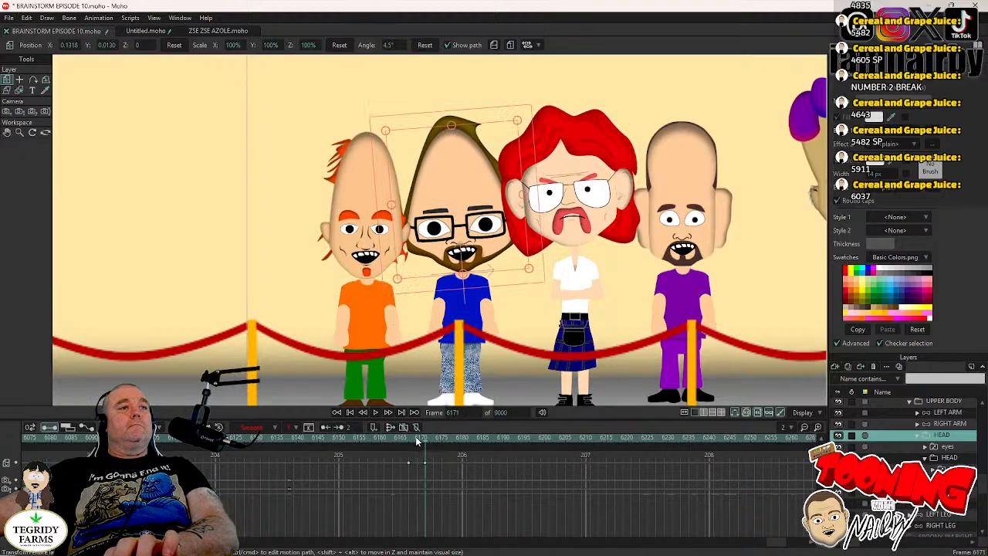
click(925, 447)
click(951, 468)
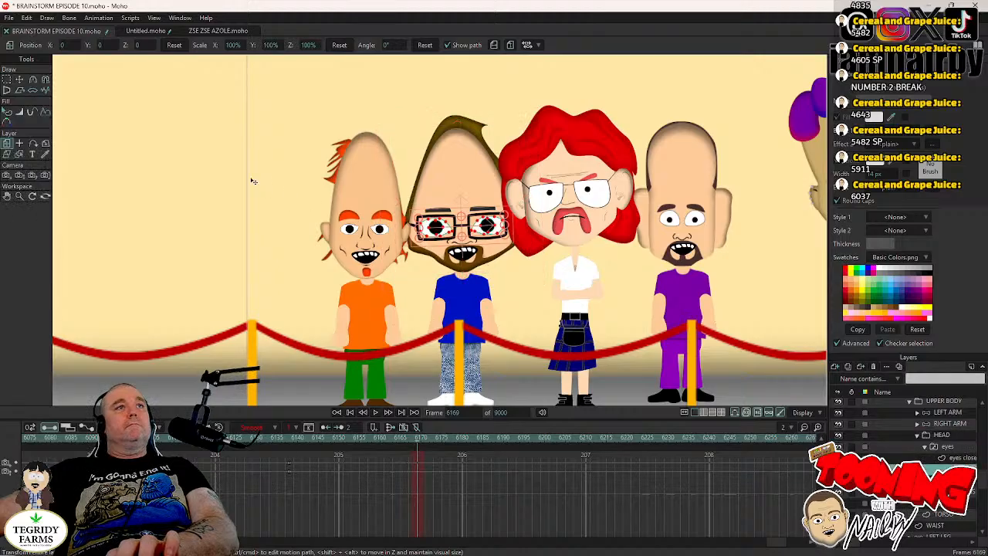
click(20, 80)
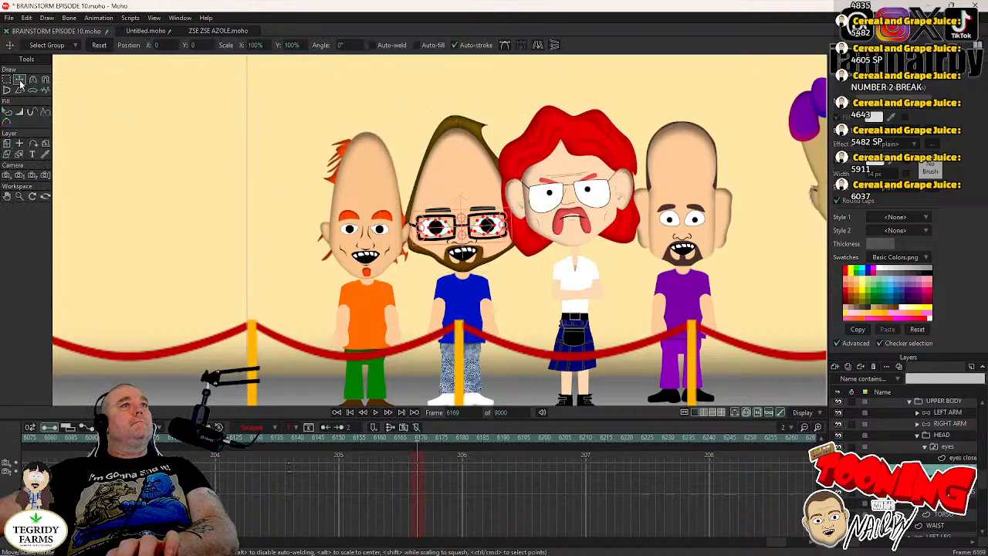
click(27, 17)
click(60, 151)
scroll(378, 207, up, 4)
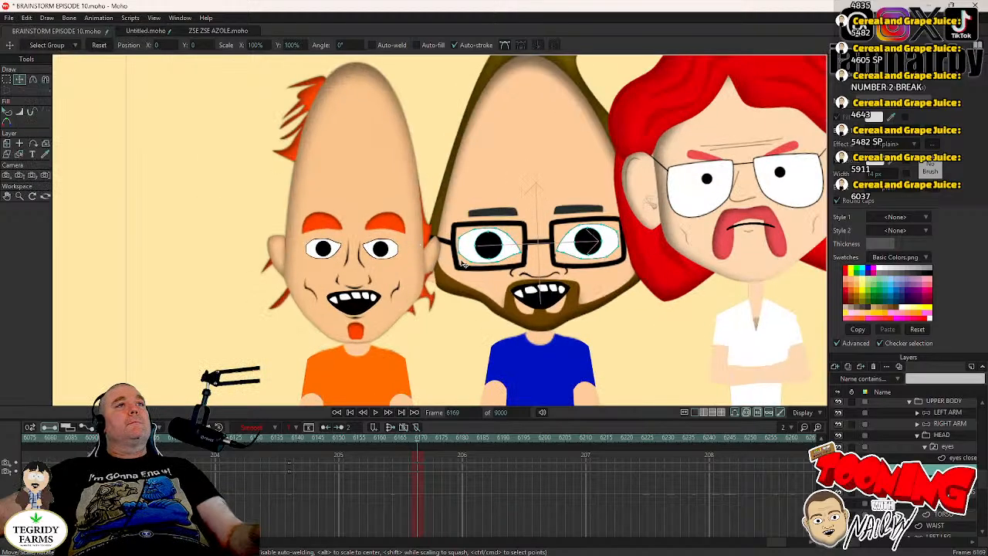
- Select both of Spoony Jim's pupils, key them at frame 6169, and set those keyframes to Step interpolation
click(495, 257)
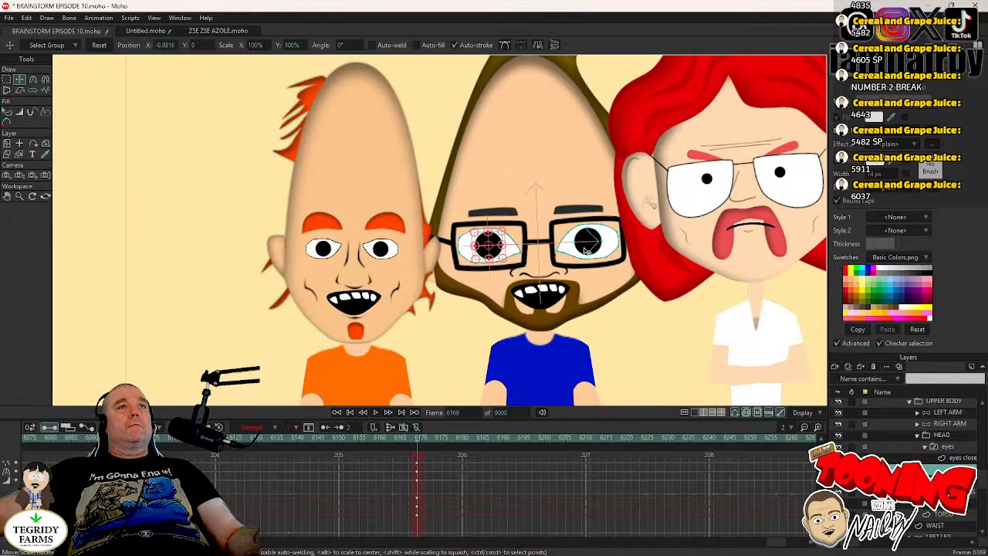
shift+click(591, 245)
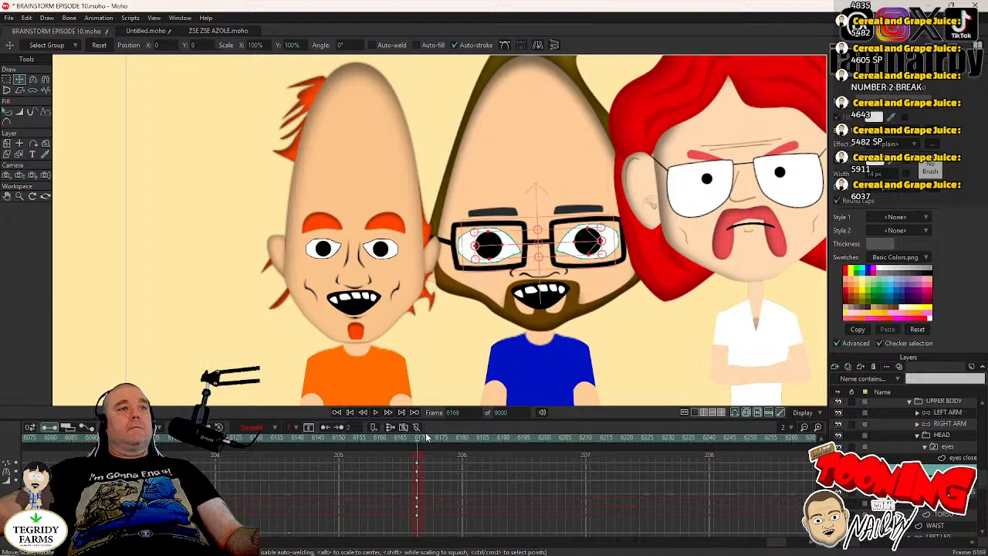
drag(426, 460, 410, 472)
right_click(419, 474)
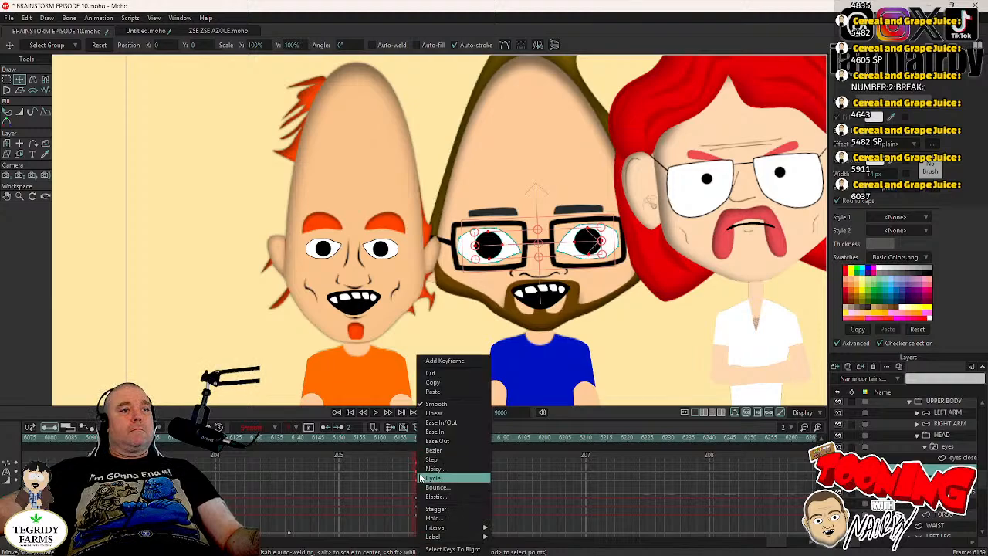
click(429, 461)
- Shift Spoony Jim's pupils by about 0.0146 toward the red-haired Landon at frame 6170, set the keys to Step interpolation, and save
key(Right)
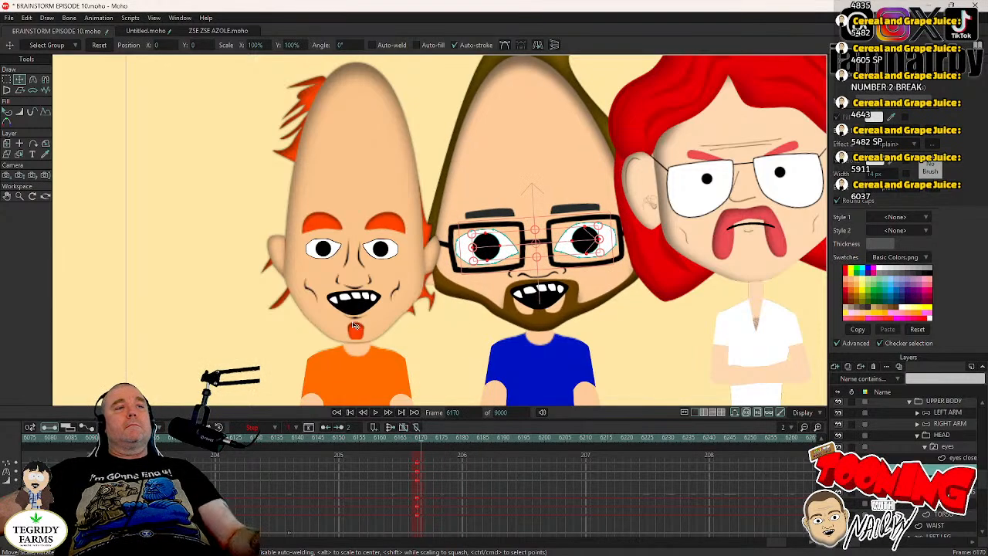
drag(305, 325, 315, 325)
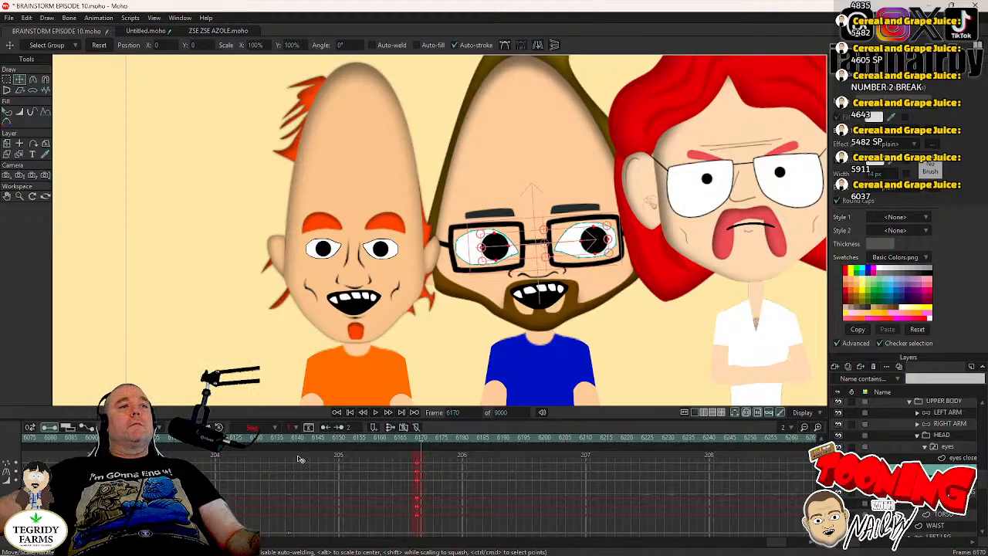
right_click(431, 461)
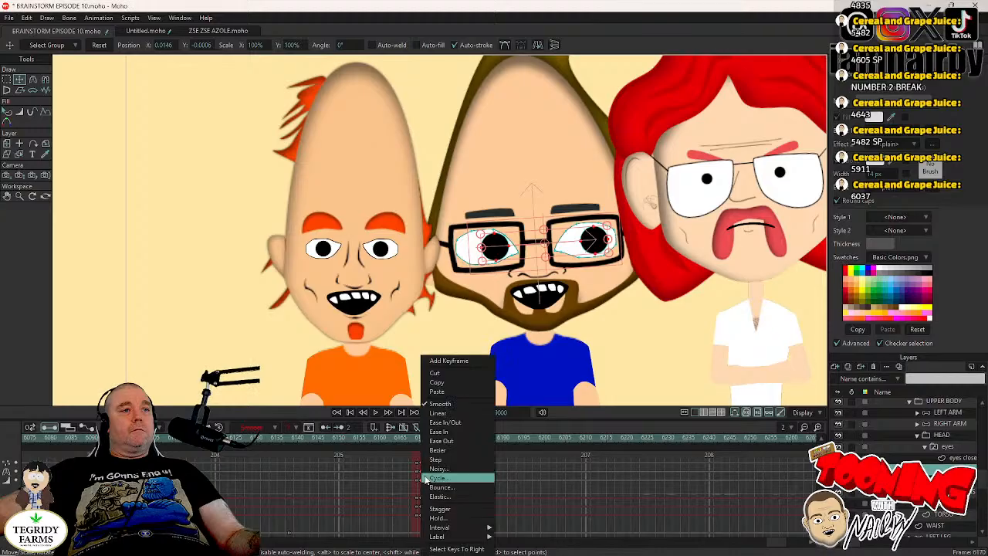
click(435, 459)
key(ctrl+s)
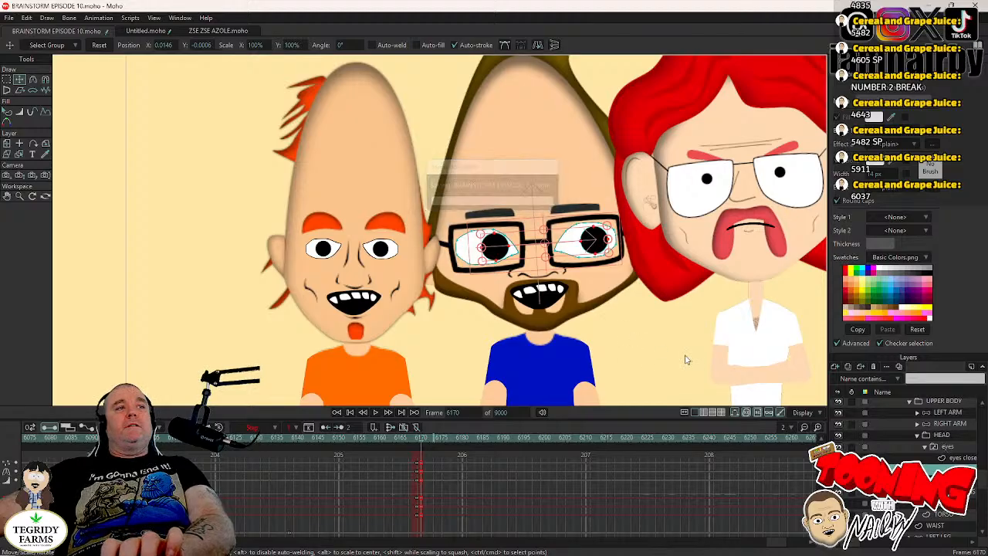
- Collapse Spoony Jim's group and expand Spoony Jimmy Joe's, with all four Landons in view
scroll(916, 442, up, 1)
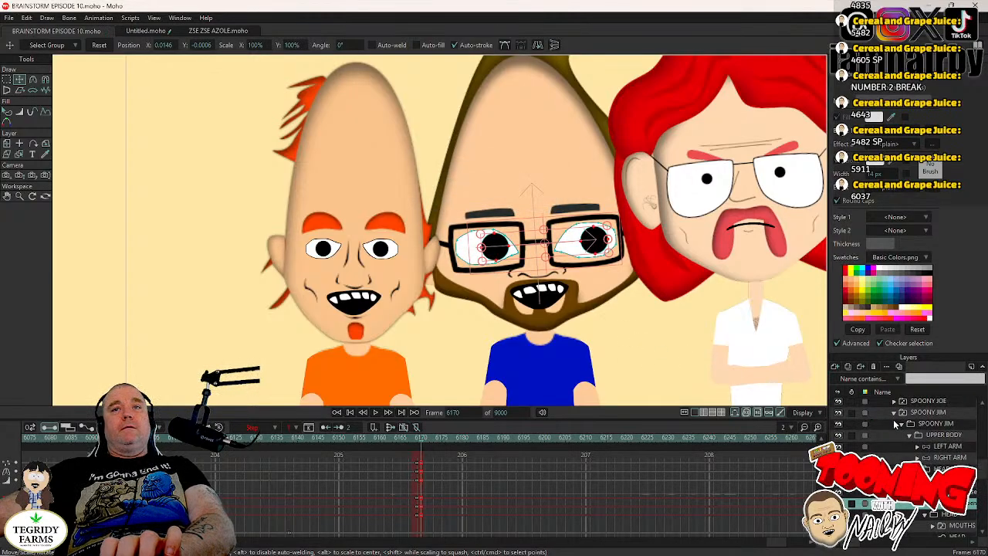
click(895, 413)
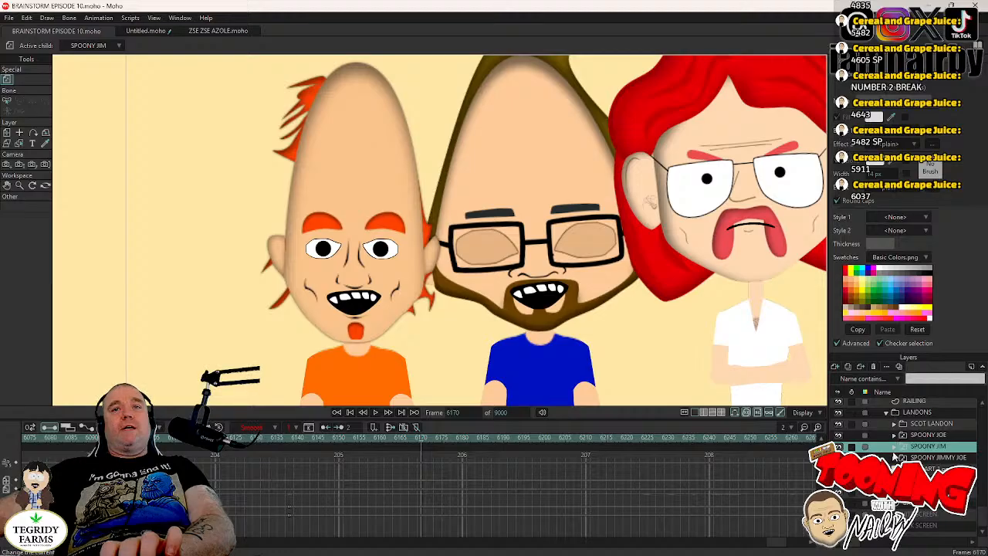
click(894, 457)
scroll(644, 298, down, 5)
drag(644, 299, 519, 282)
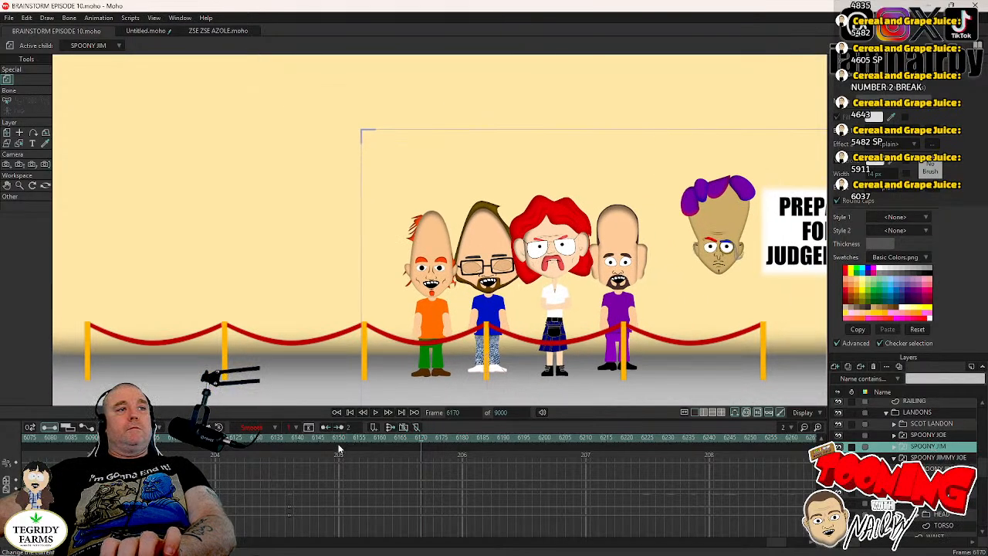
- Play the scene from frame 6138 to review the Landons' blinks, eye movements and head tilts
click(290, 438)
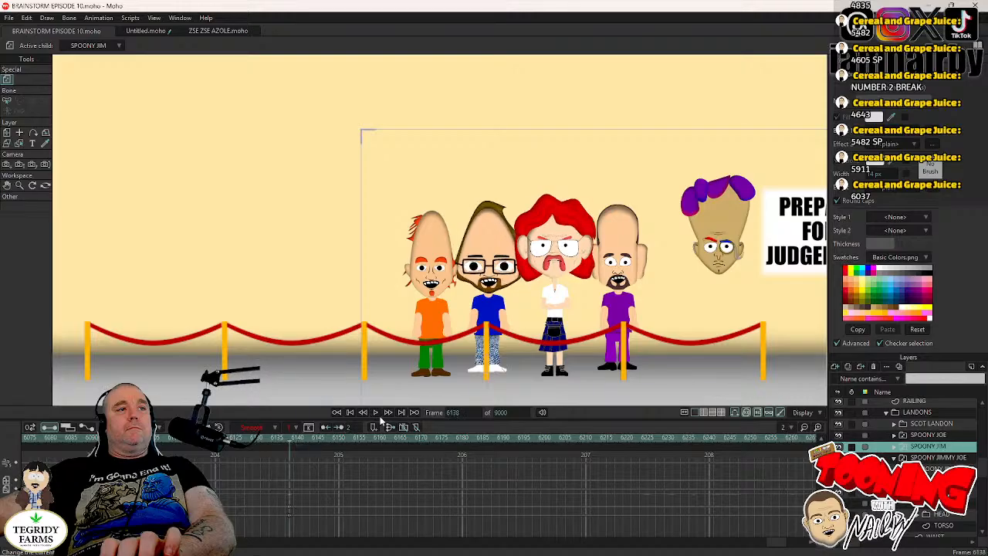
click(376, 414)
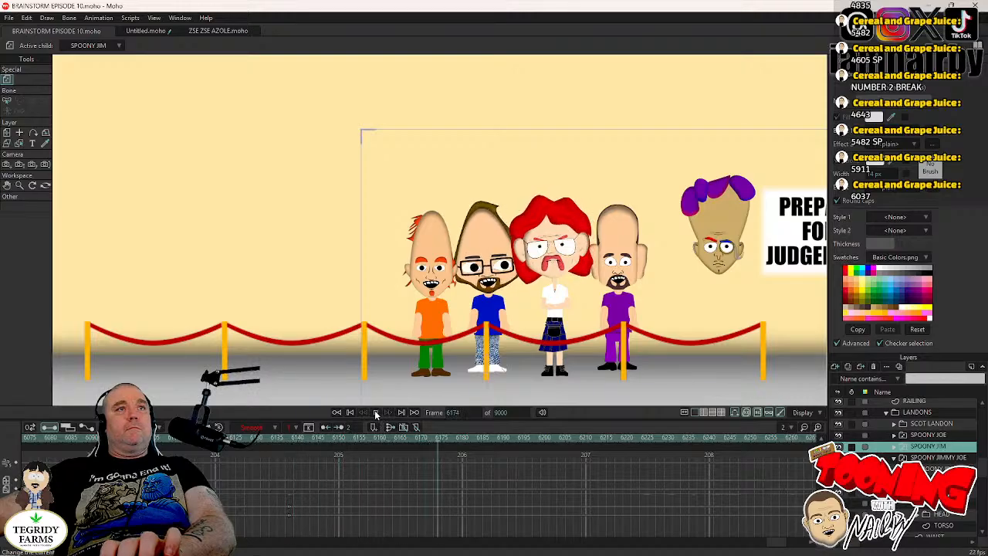
click(376, 414)
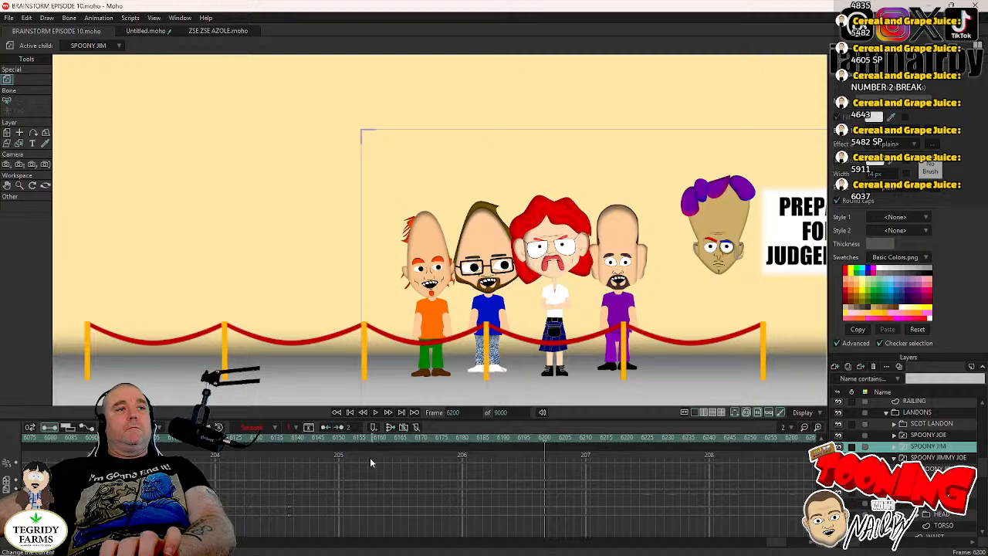
- Make Spoony Jimmy Joe blink by switching his eyes closed at frame 6145 and open at frame 6148, and return to frame 6144
click(320, 445)
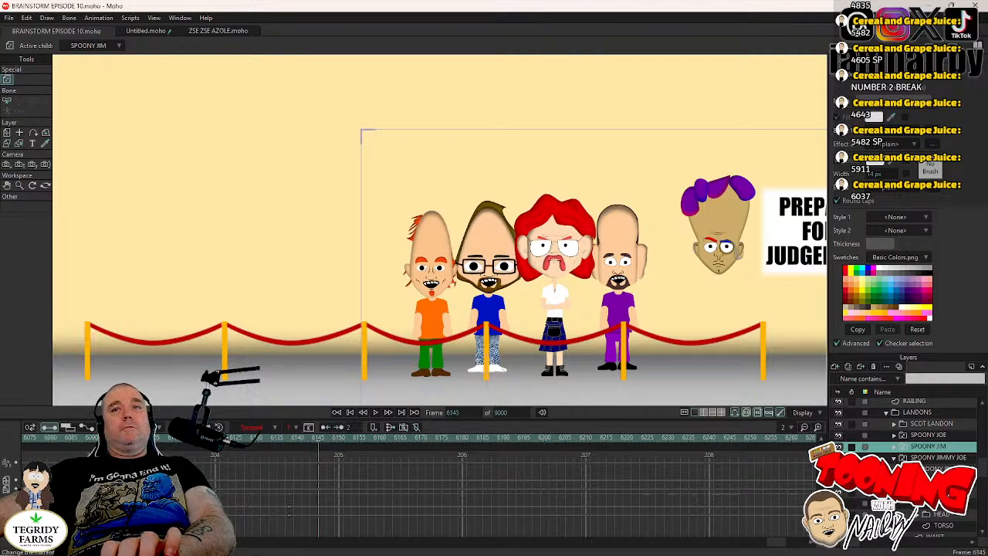
scroll(915, 454, down, 2)
click(918, 468)
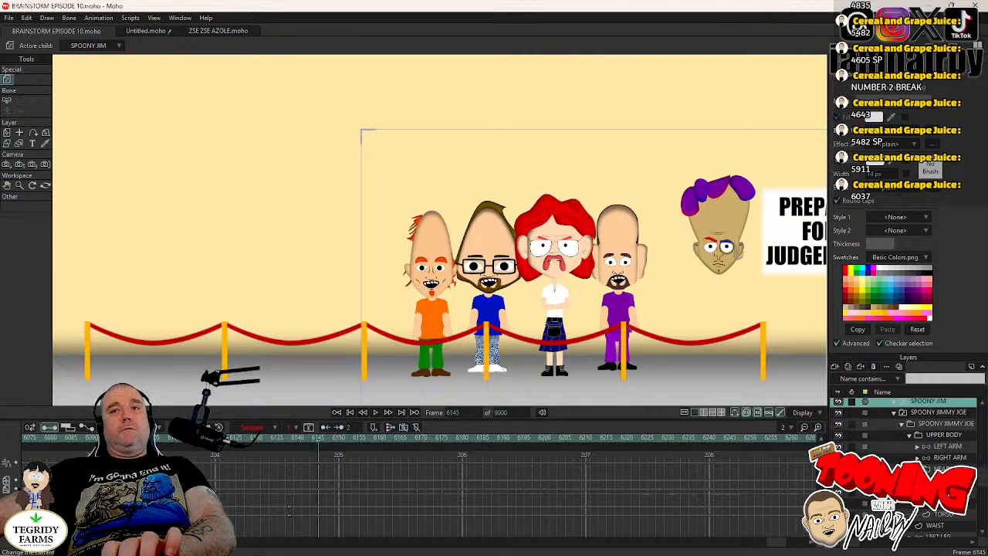
right_click(912, 482)
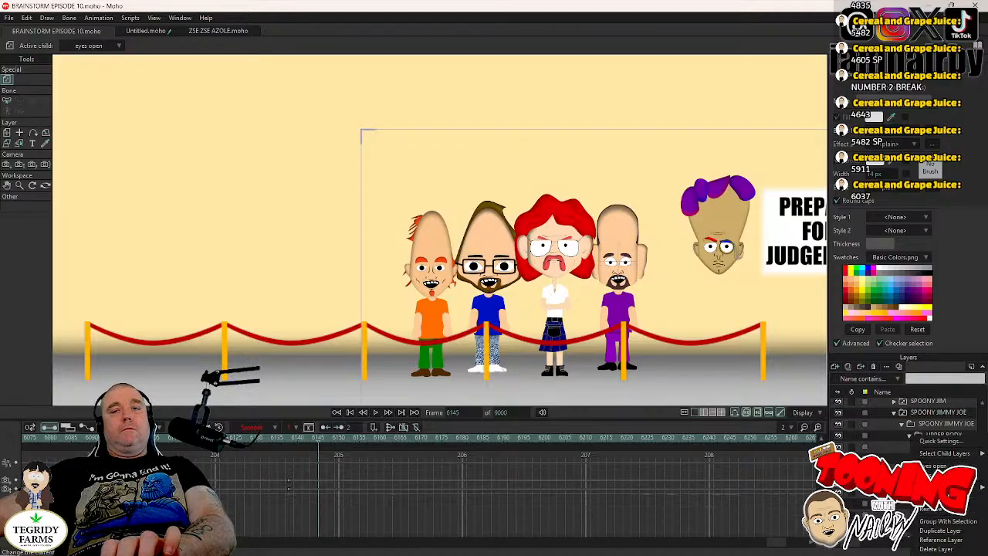
click(938, 485)
key(Right)
key(Right)
key(Right)
right_click(913, 435)
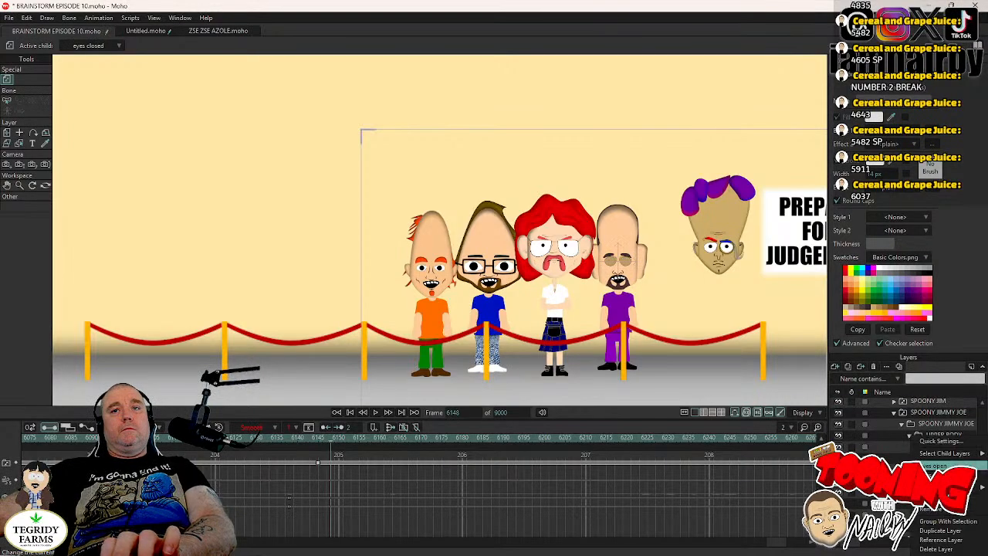
click(936, 466)
key(Left)
key(Left)
key(Left)
key(Left)
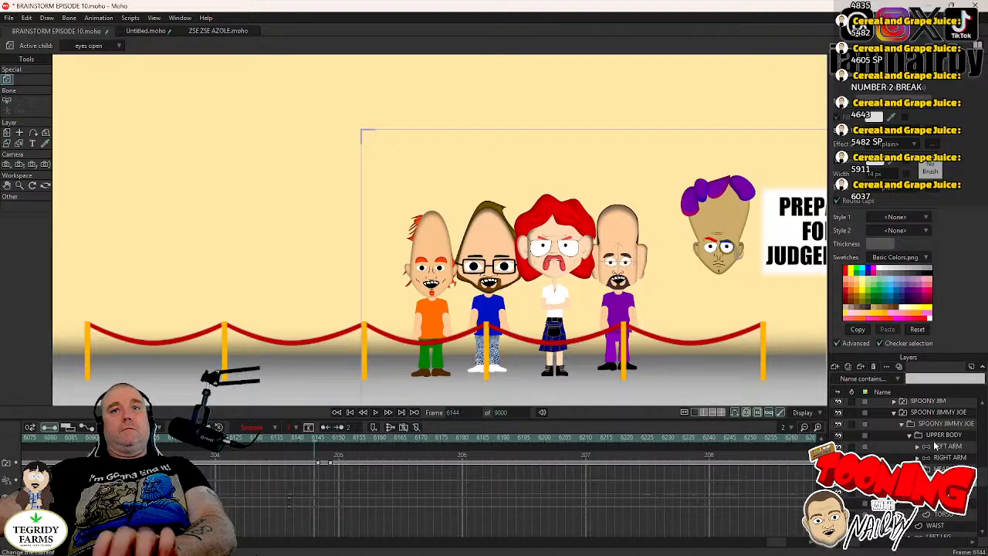
- Key Spoony Jimmy Joe's head at frame 6144 and tilt it slightly toward the purple-haired head by frame 6148
key(0)
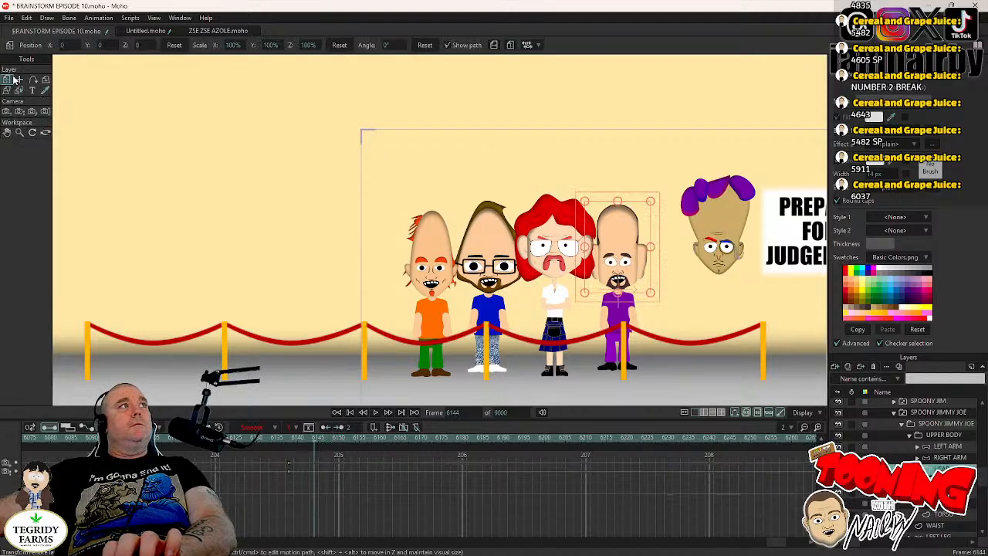
key(Right)
key(Right)
key(Right)
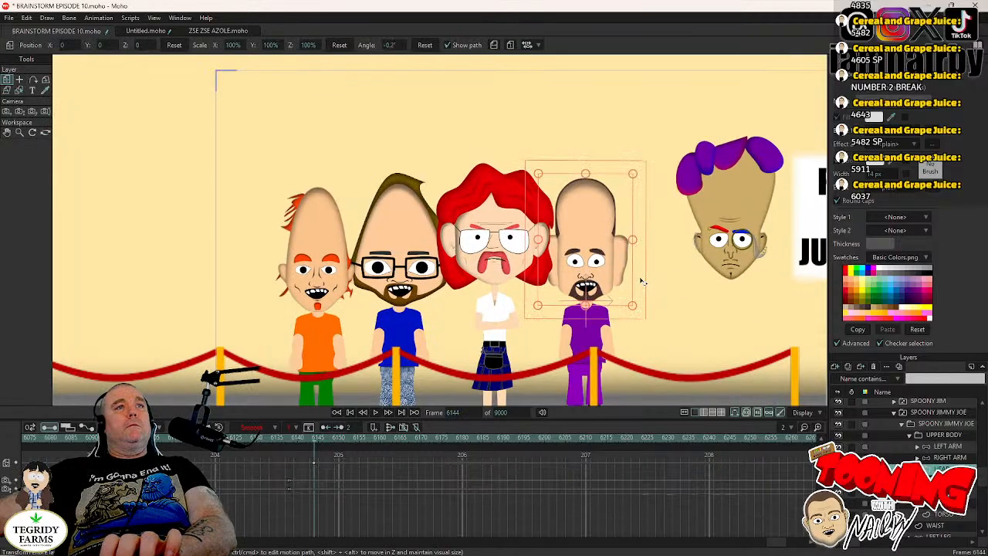
key(Left)
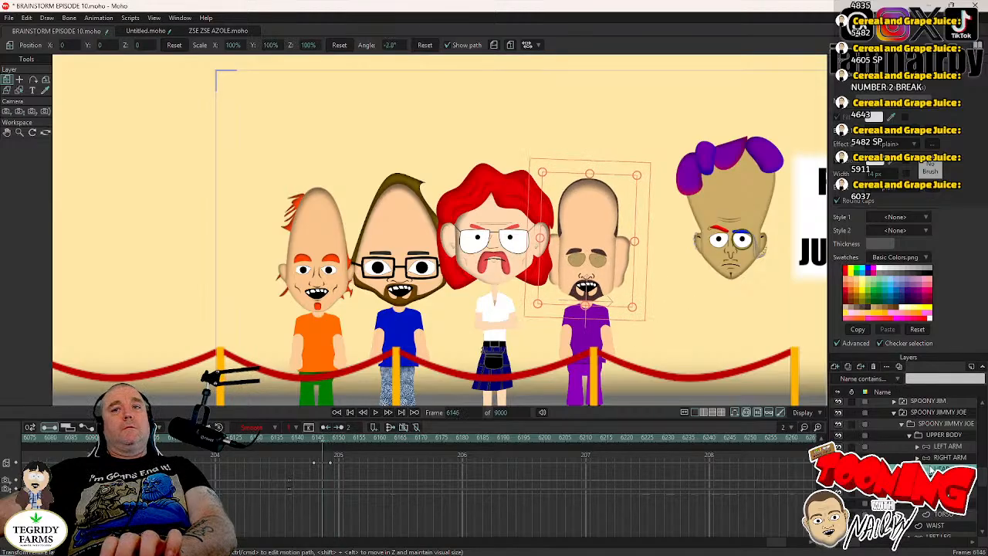
- Try to shift Spoony Jimmy Joe's pupils to about X -0.0136, Y 0.0015 at frame 6146, using Step interpolation
click(926, 481)
click(951, 492)
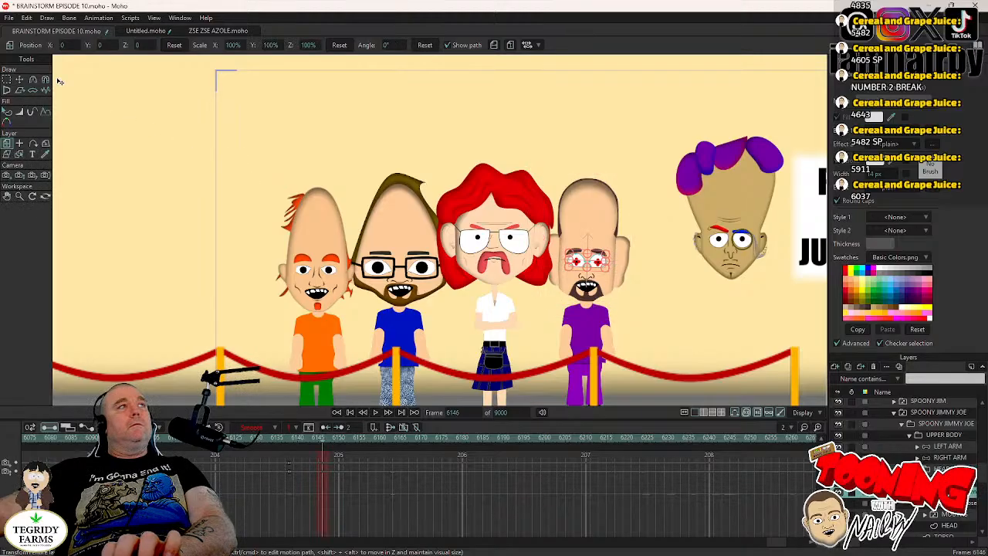
click(20, 80)
scroll(649, 279, up, 3)
drag(572, 312, 567, 308)
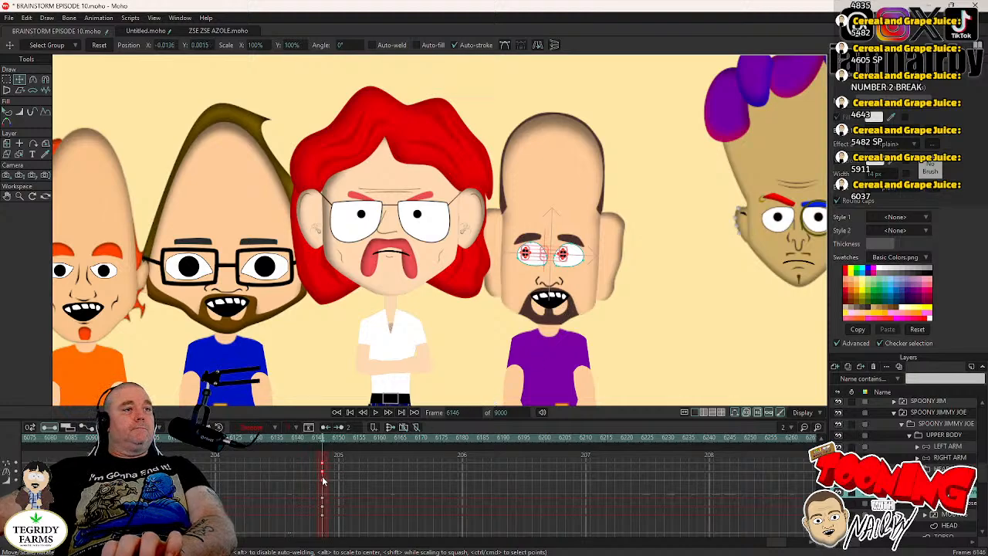
right_click(322, 475)
click(337, 459)
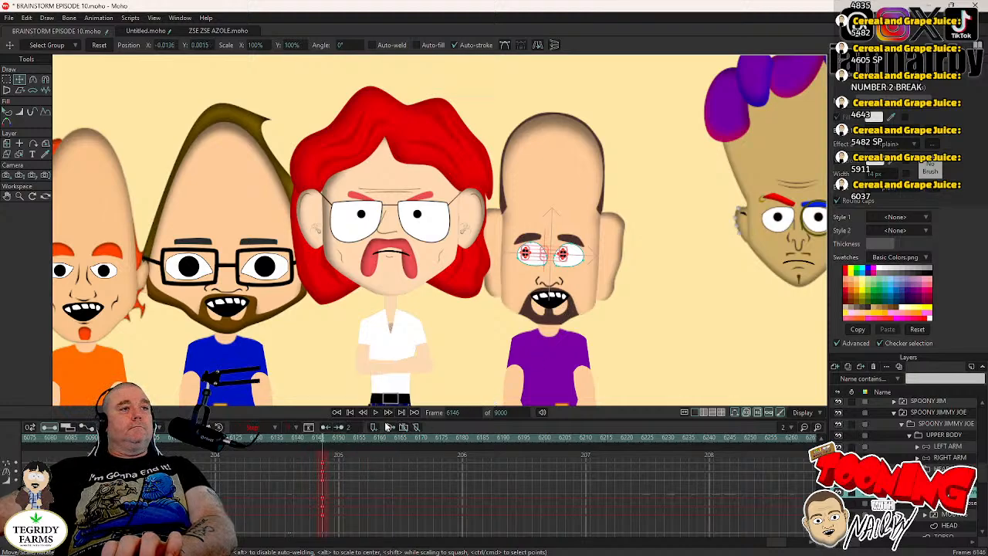
- Check Spoony Jimmy Joe's pupils across frames 6132 to 6146, and undo the pupil shift
key(Left)
key(Left)
key(Left)
key(Left)
key(Left)
key(Left)
key(Left)
key(Left)
key(Left)
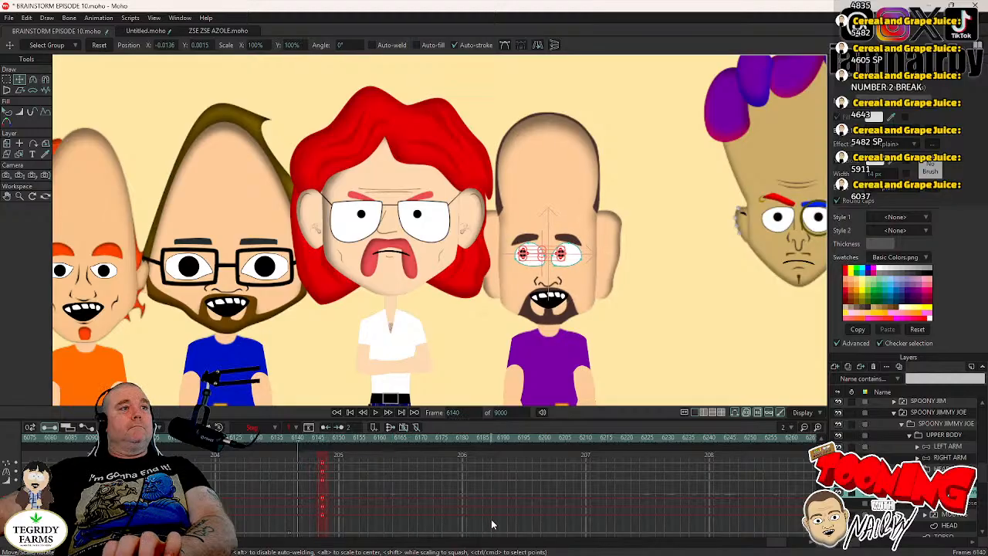
key(Left)
key(Left)
key(Left)
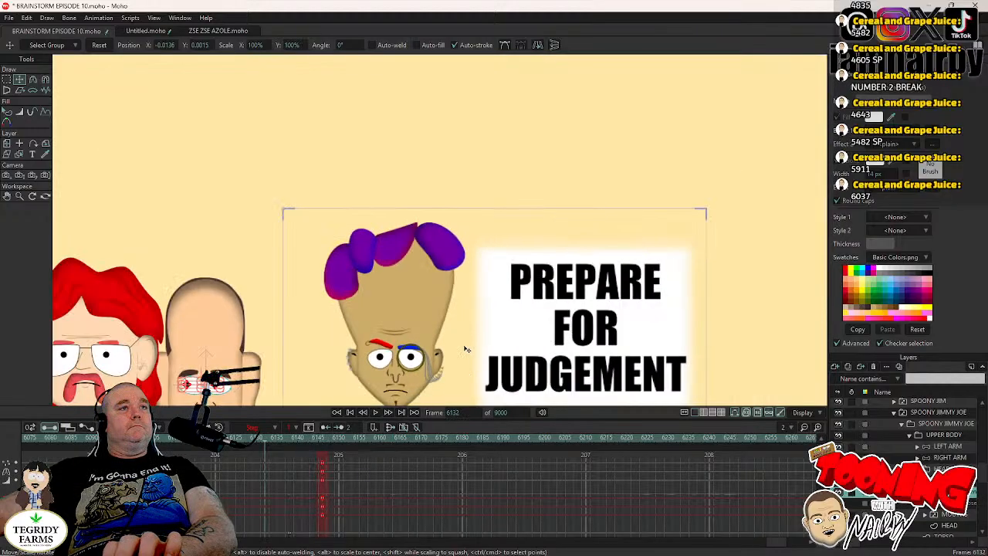
key(Right)
key(Right)
key(Right)
key(Right)
key(Right)
key(Right)
key(Right)
key(Right)
key(Right)
key(Right)
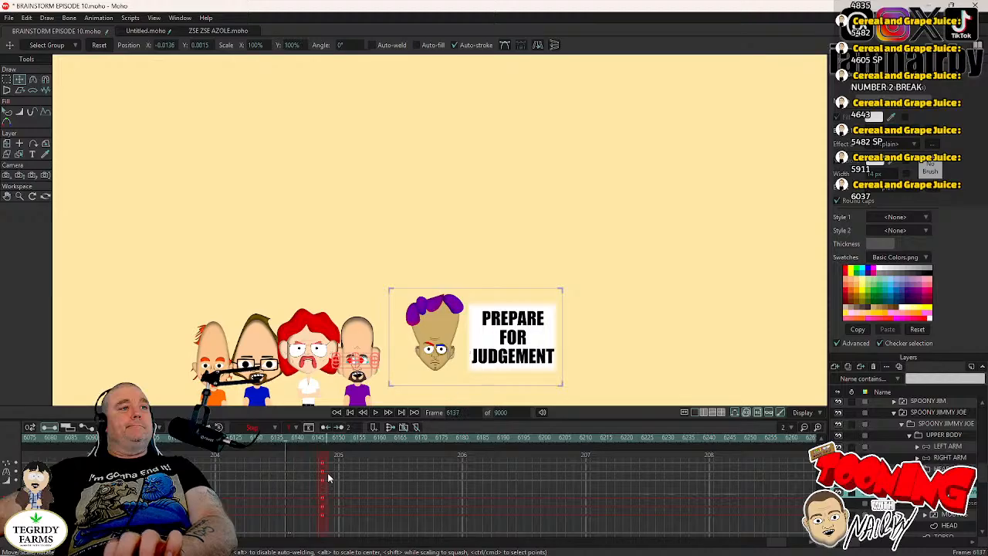
key(Right)
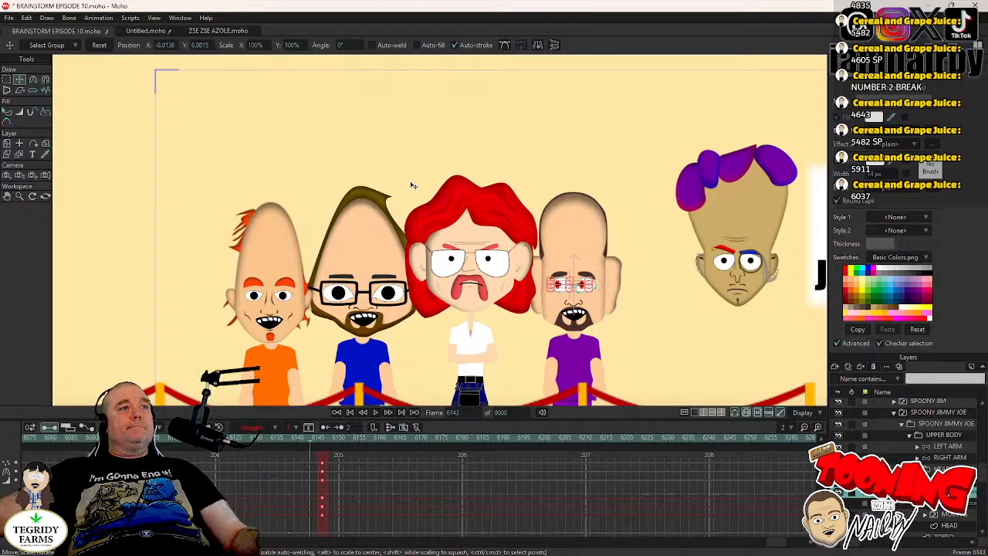
key(ctrl+z)
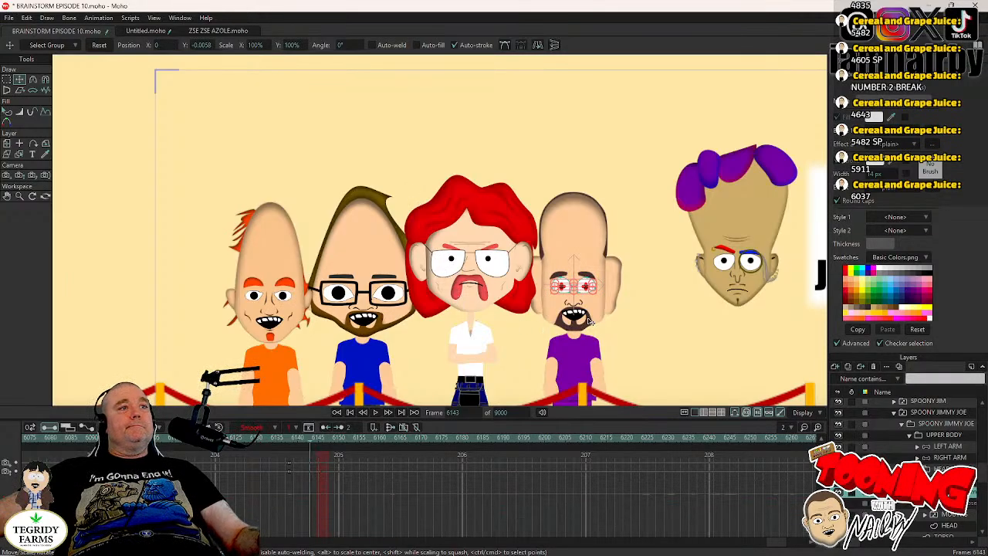
- Key Spoony Jimmy Joe's pupils in their current place at frame 6145 and set the keys to Step interpolation
scroll(603, 303, up, 2)
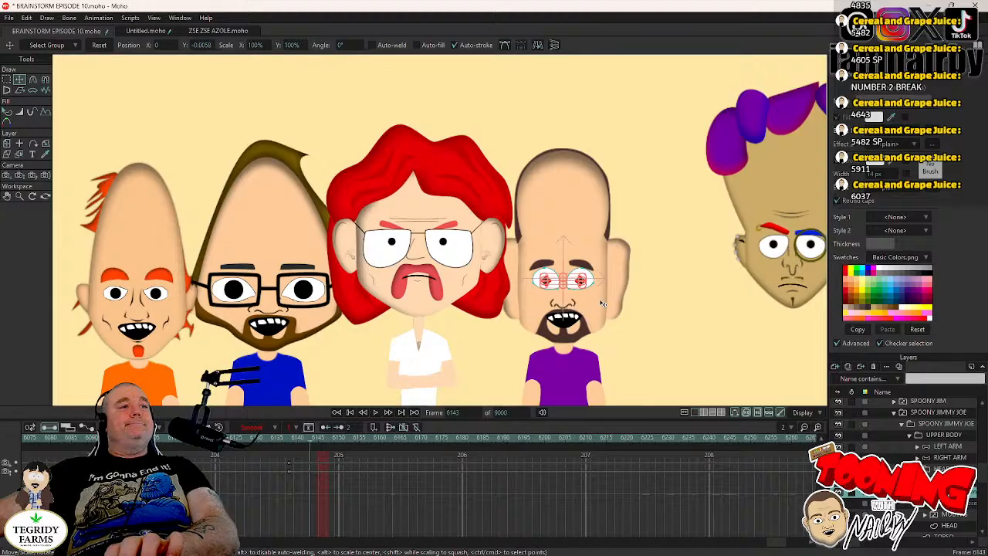
scroll(593, 293, up, 5)
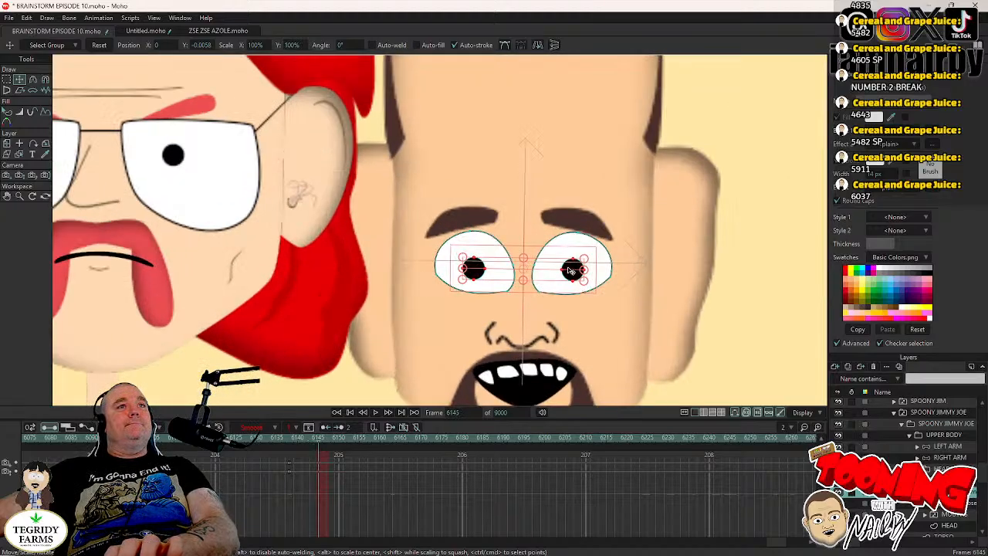
click(476, 270)
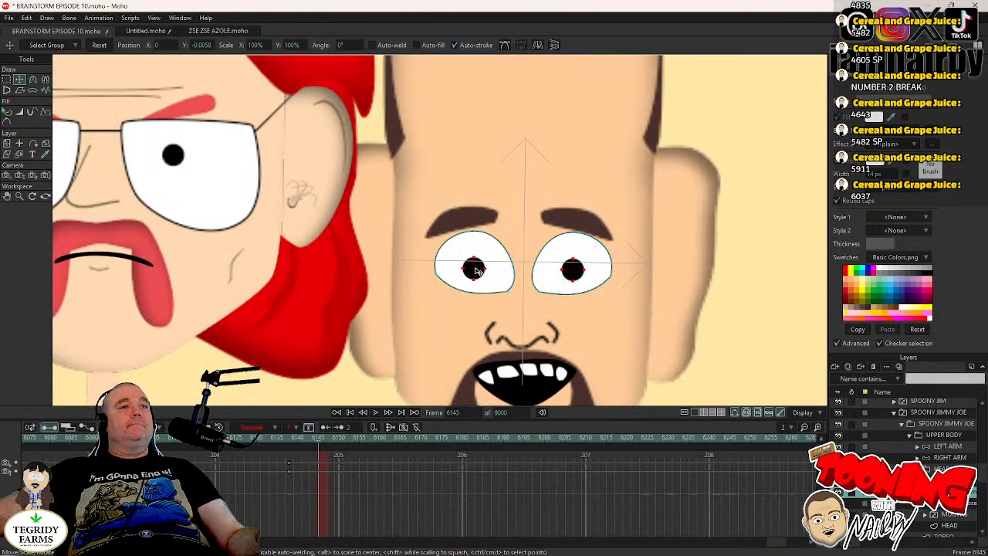
shift+click(571, 274)
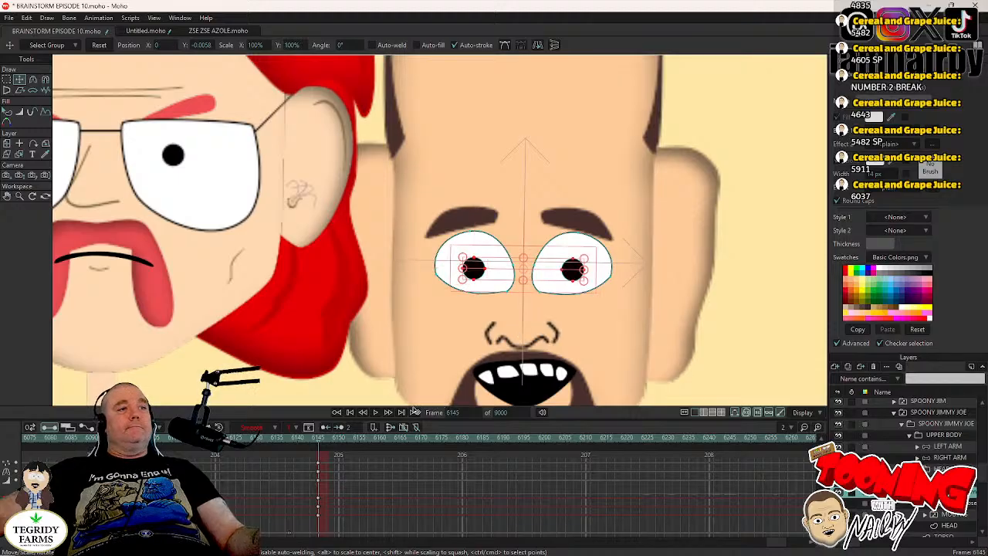
right_click(328, 462)
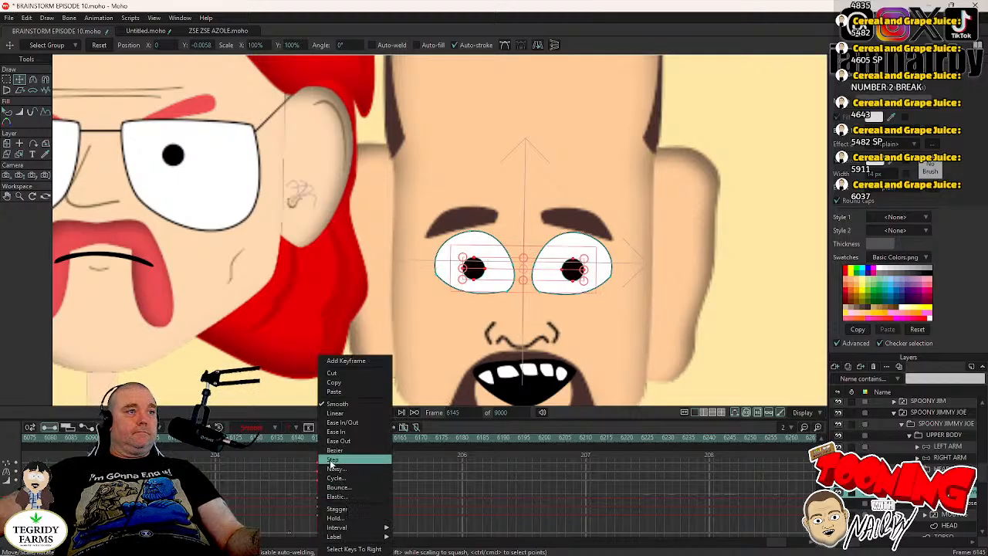
click(329, 461)
- Move Spoony Jimmy Joe's pupils to about X -0.0122, Y -0.0013 at frame 6146, set the keys to Step interpolation, and save
key(Right)
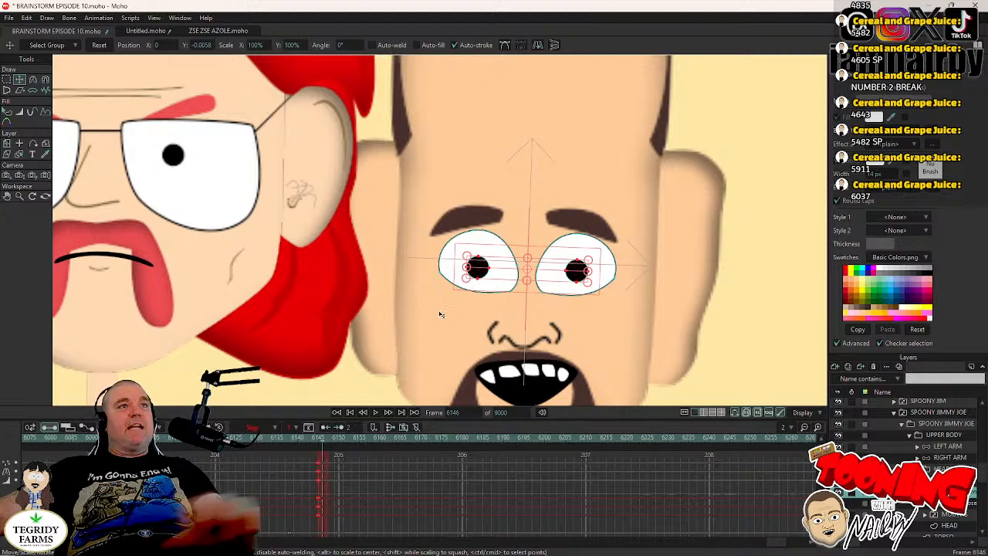
drag(362, 328, 346, 321)
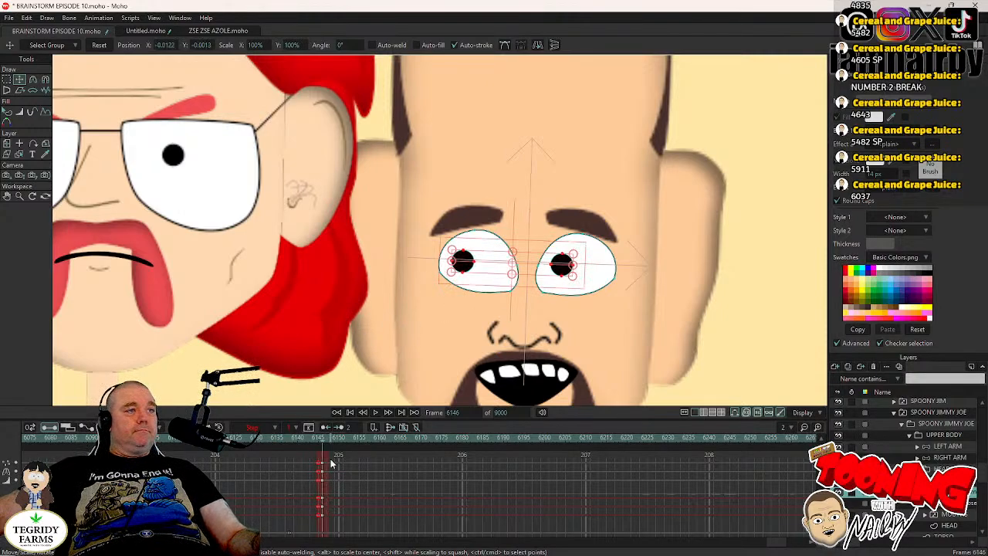
drag(329, 455, 322, 482)
right_click(322, 480)
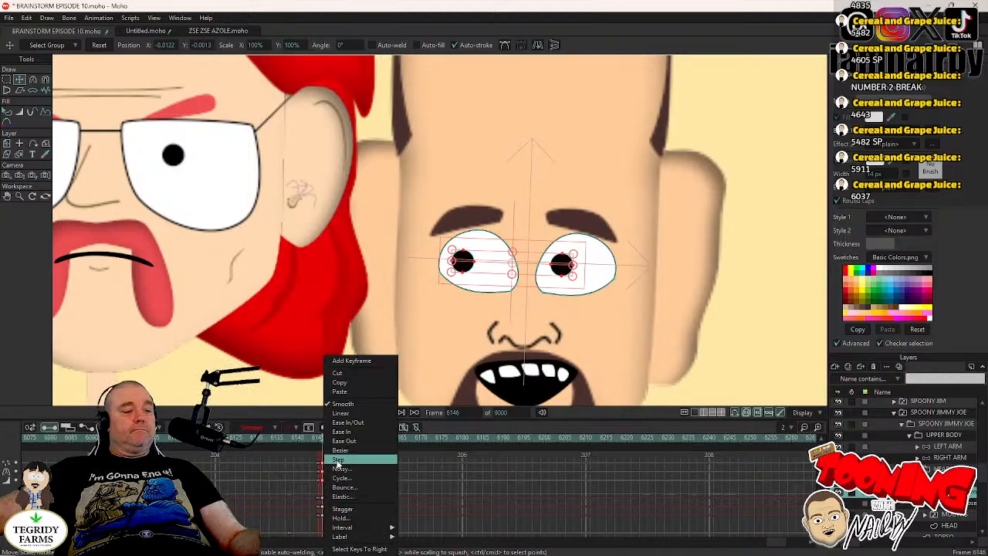
click(380, 460)
key(ctrl+s)
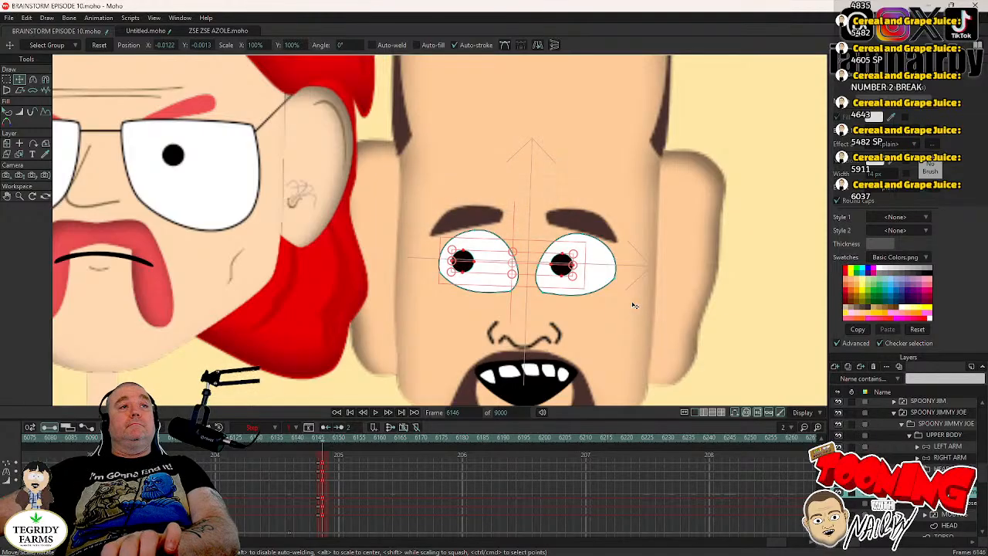
- Collapse Spoony Jimmy Joe's group and play the scene twice from around frame 6125 to review all four Landons' movements
scroll(633, 305, down, 5)
scroll(633, 305, down, 3)
scroll(696, 375, down, 3)
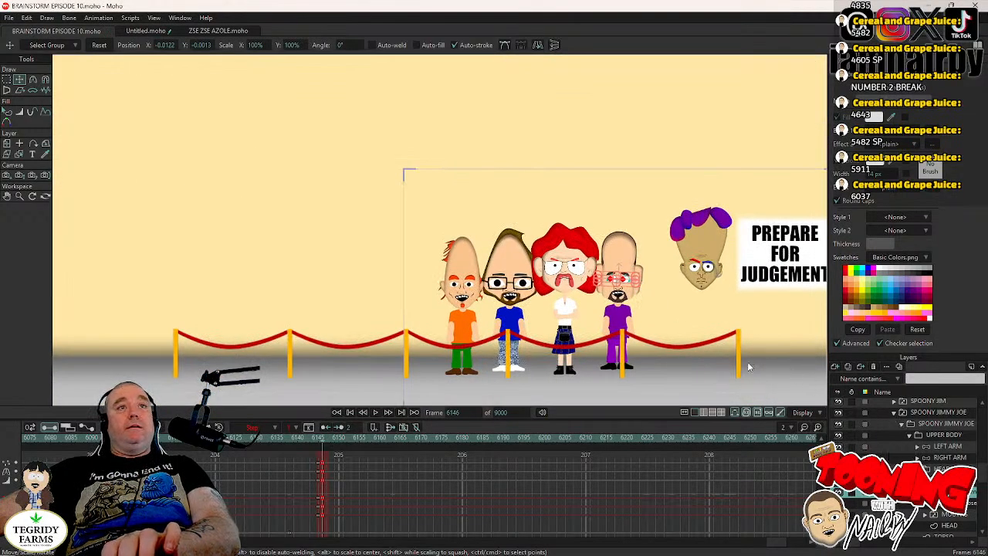
click(249, 437)
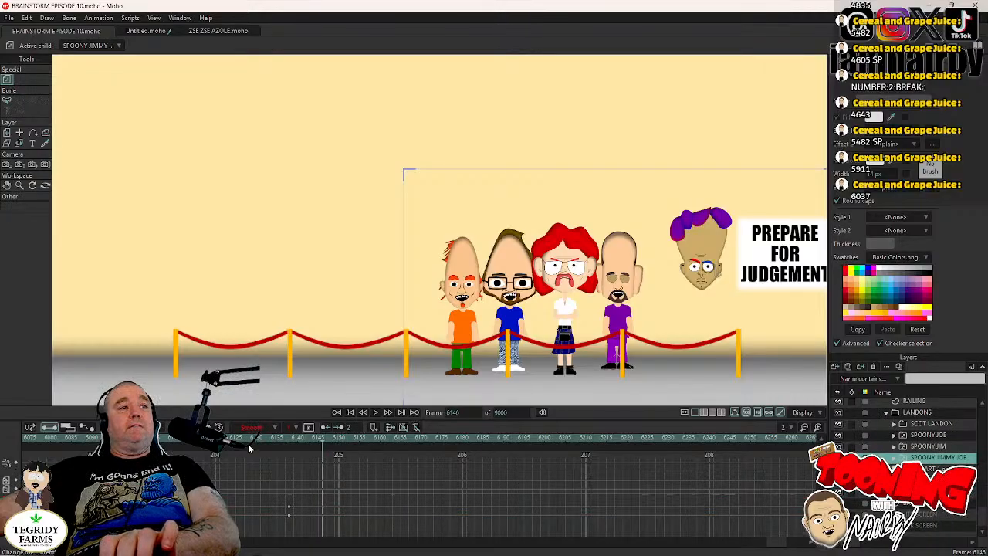
click(376, 412)
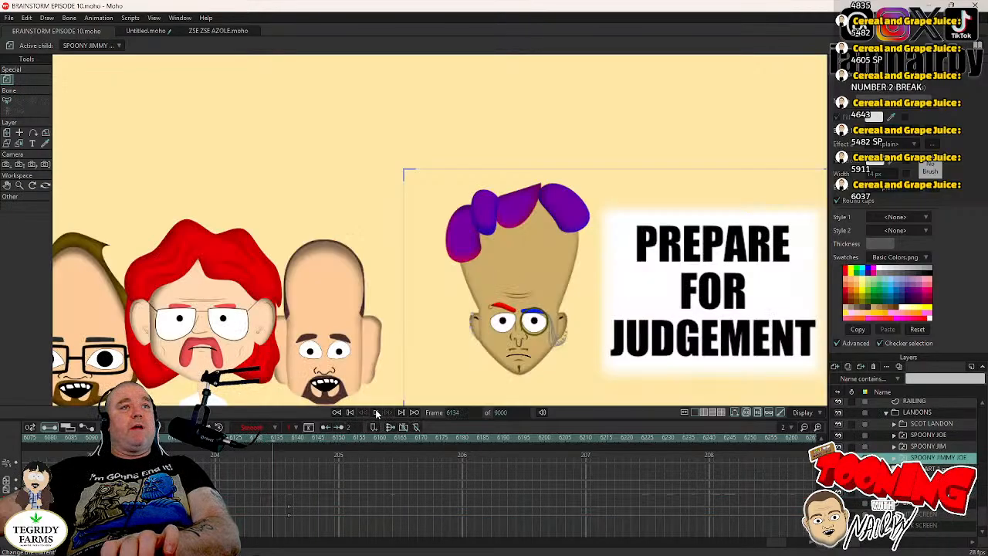
drag(460, 250, 386, 247)
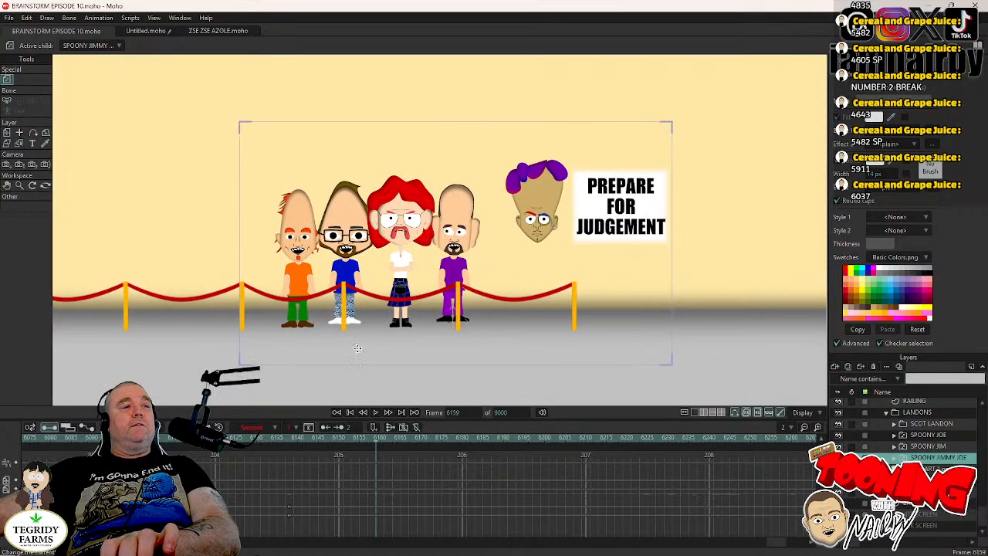
click(375, 413)
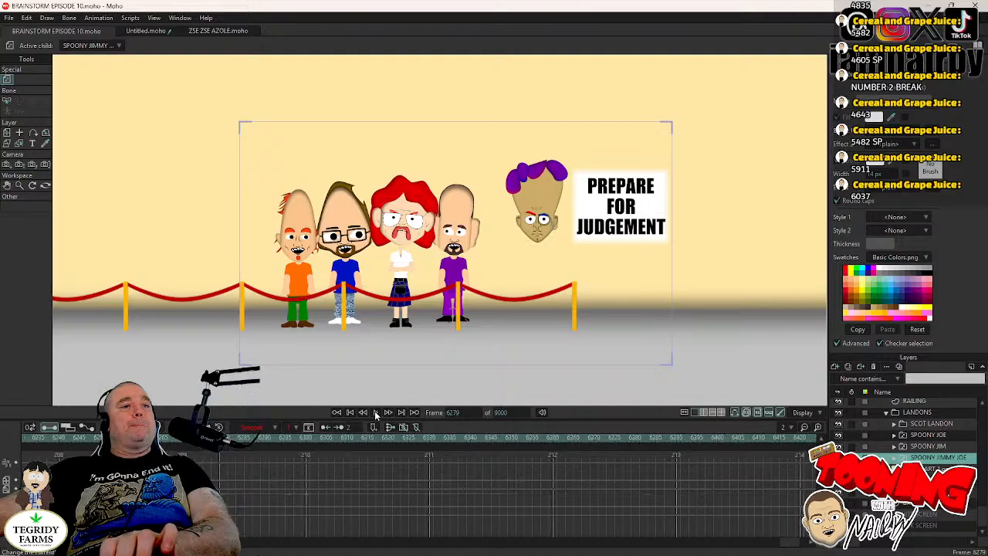
click(779, 546)
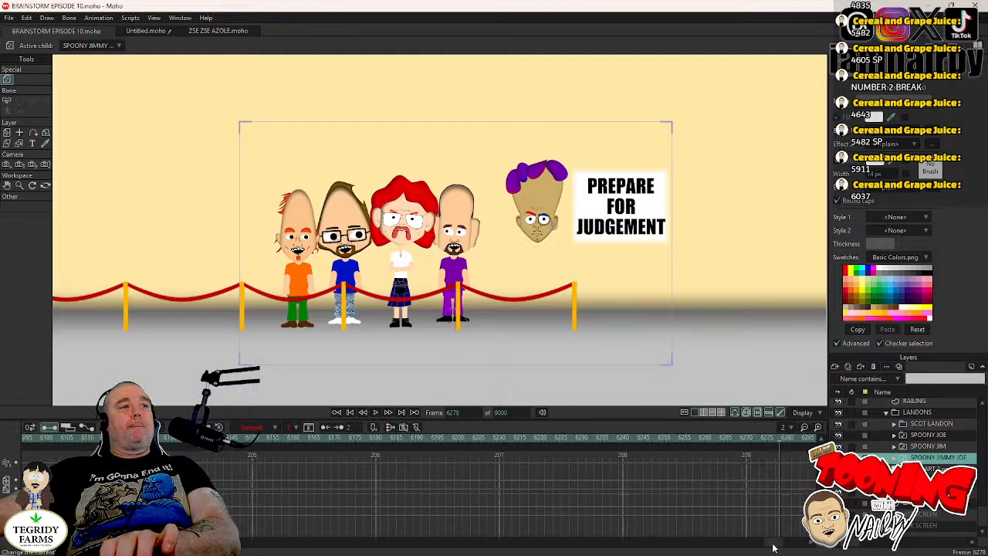
click(377, 437)
click(375, 414)
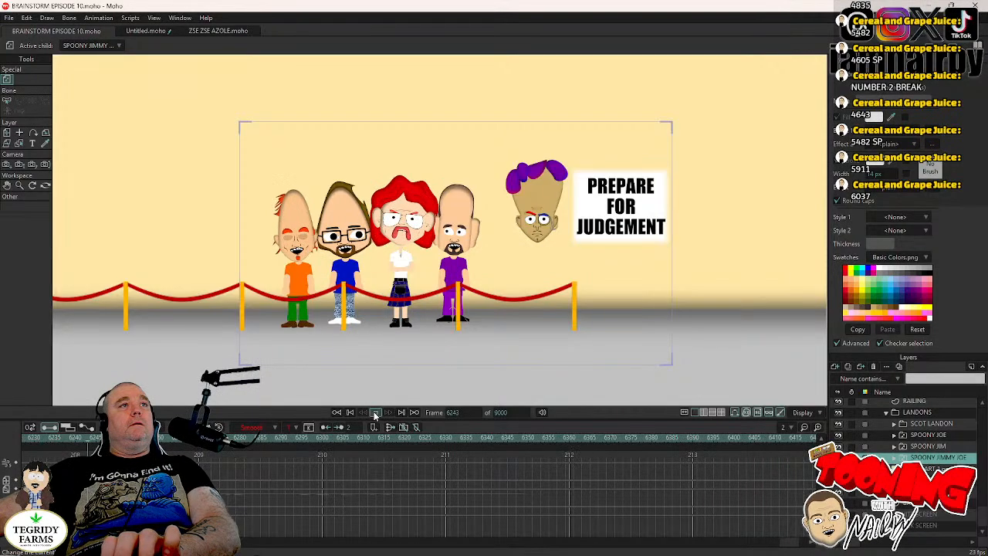
click(376, 413)
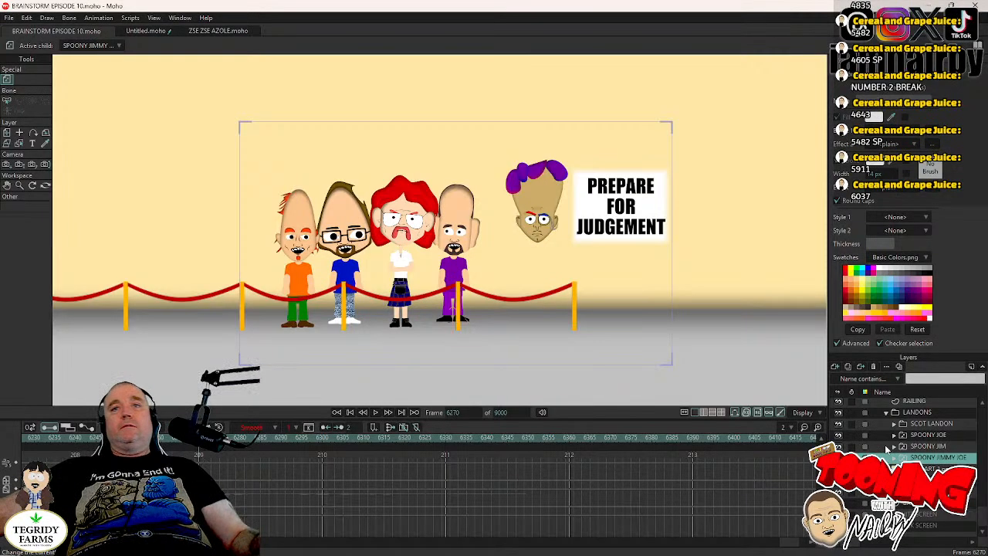
- Hide the JUDGE ZSE ZSE BOOTH layer from frame 6270 by switching off its visibility in the layer settings
scroll(886, 448, up, 2)
click(878, 402)
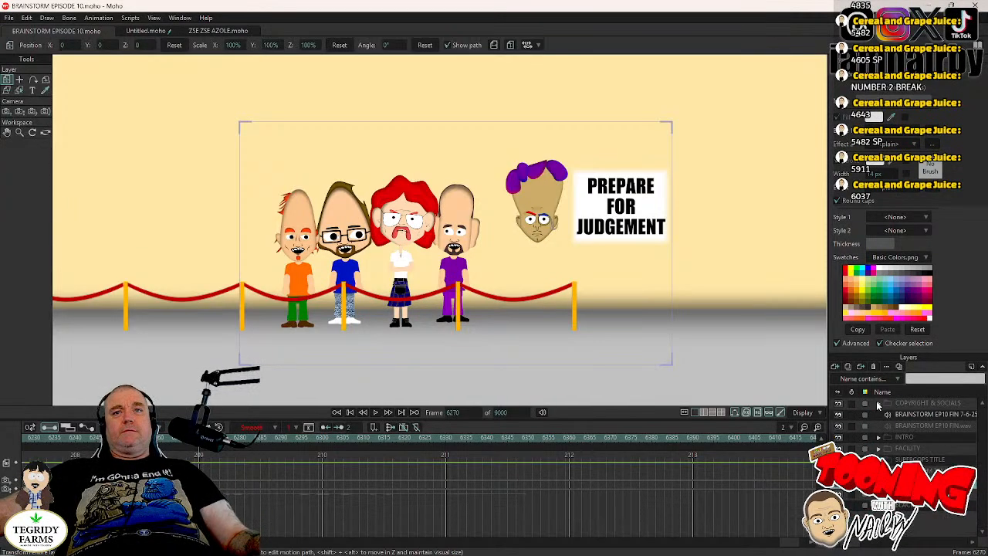
double_click(919, 482)
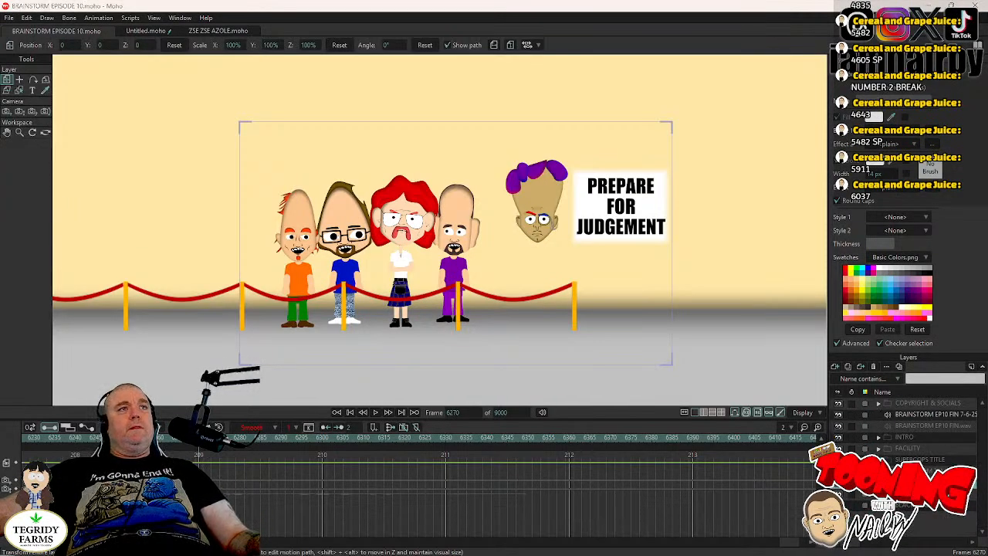
click(340, 206)
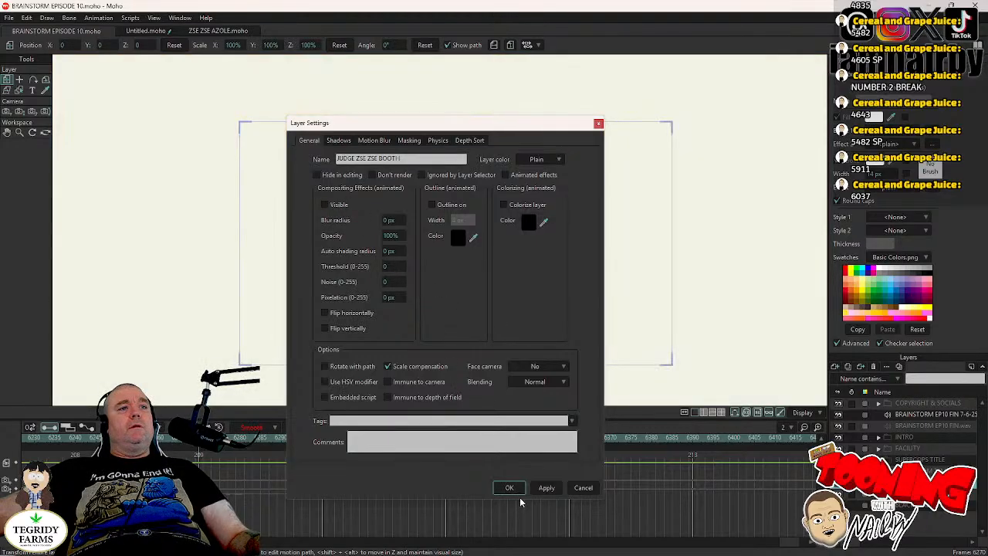
key(Return)
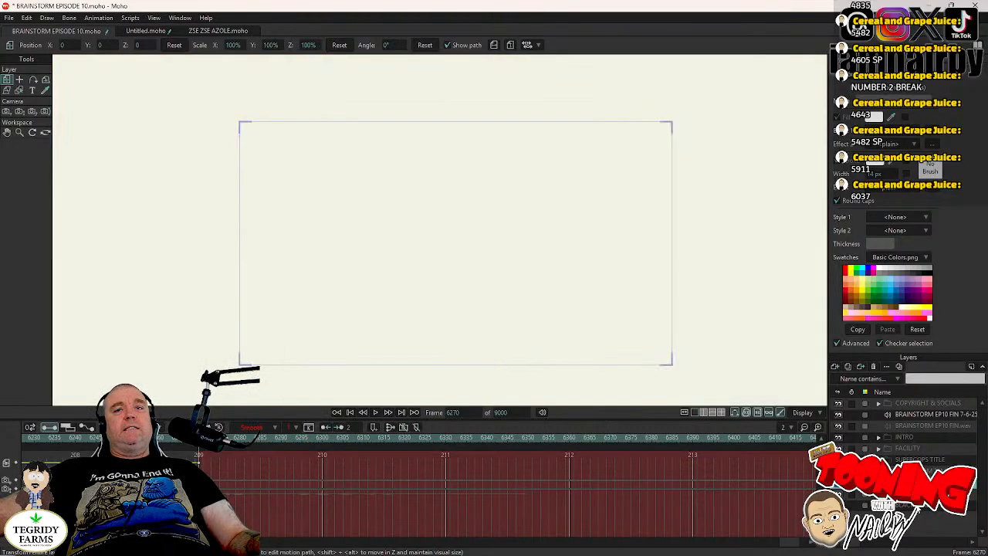
- Make the BLACK SCREEN layer visible at frame 6270 through its layer settings
double_click(903, 506)
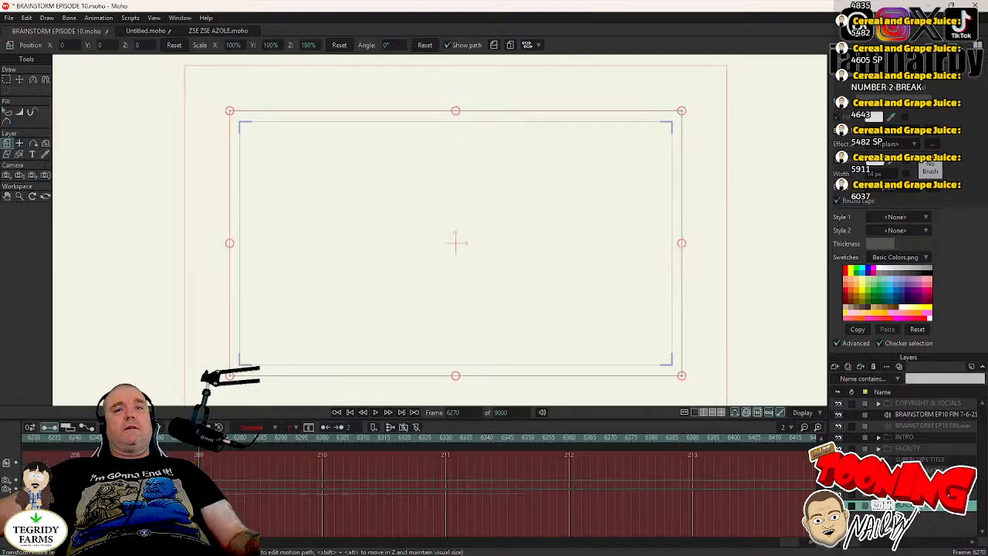
click(325, 204)
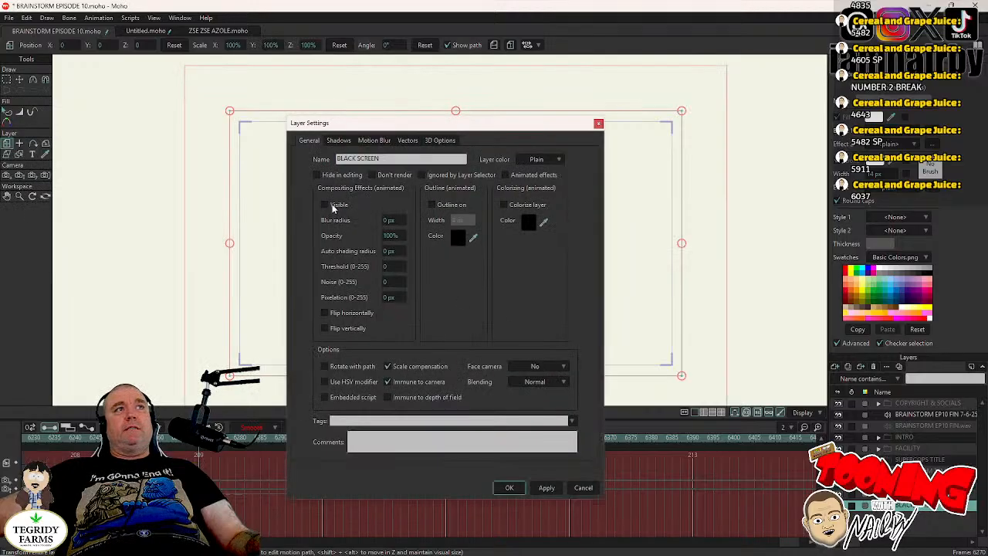
click(523, 491)
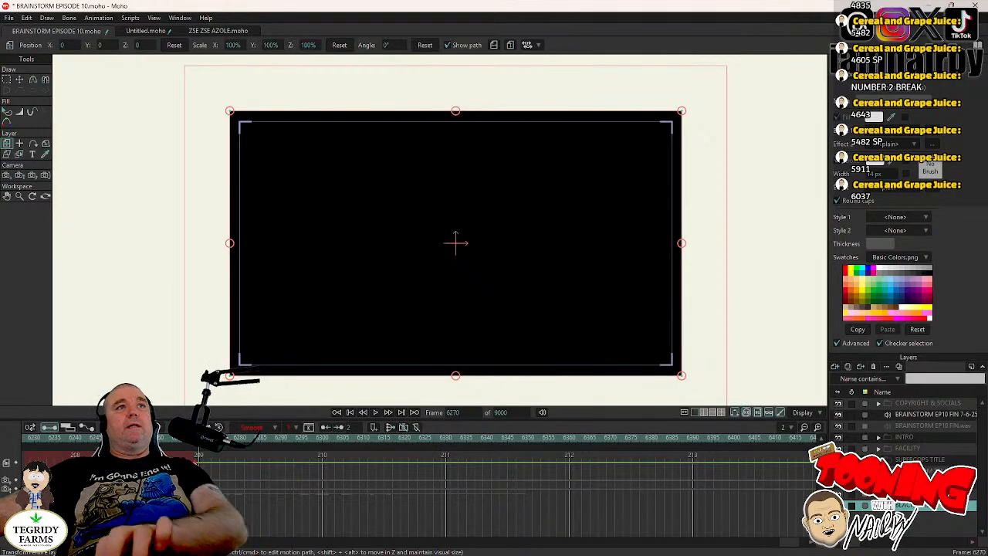
- Check the cut around frame 6270 by stepping one frame back and forward, and save the project
key(Left)
key(Right)
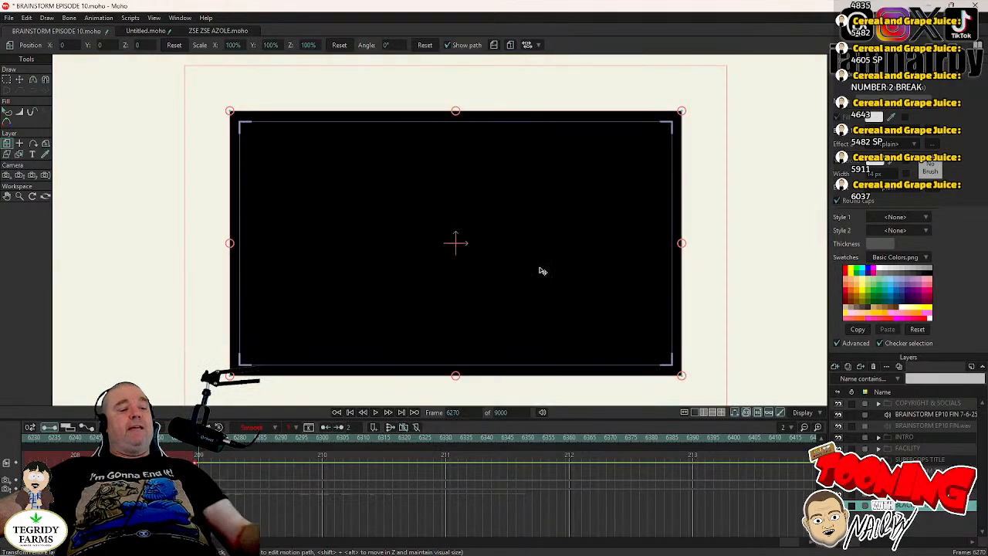
key(ctrl+s)
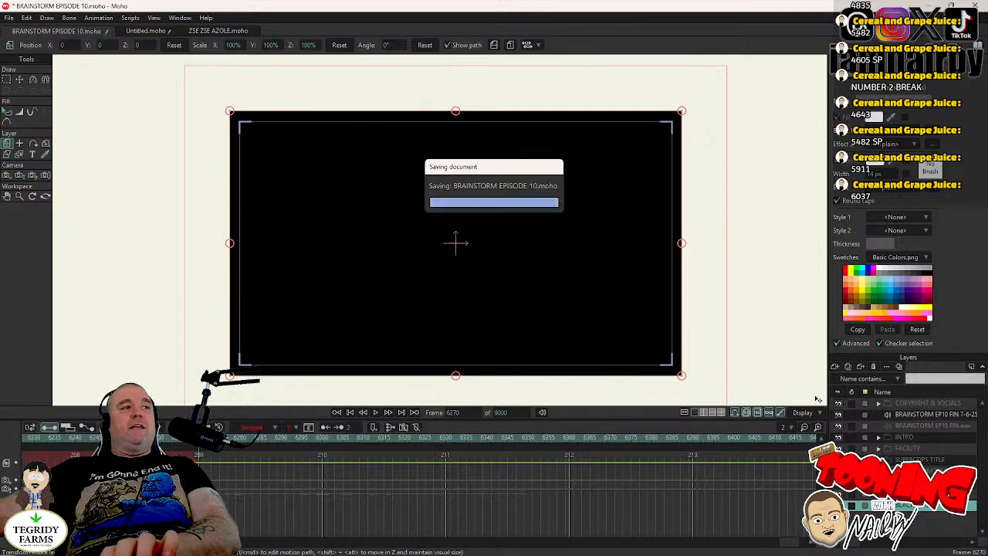
- Make the COPYRIGHT & SOCIALS group visible at frame 6270 through its layer settings and expand the group
double_click(918, 403)
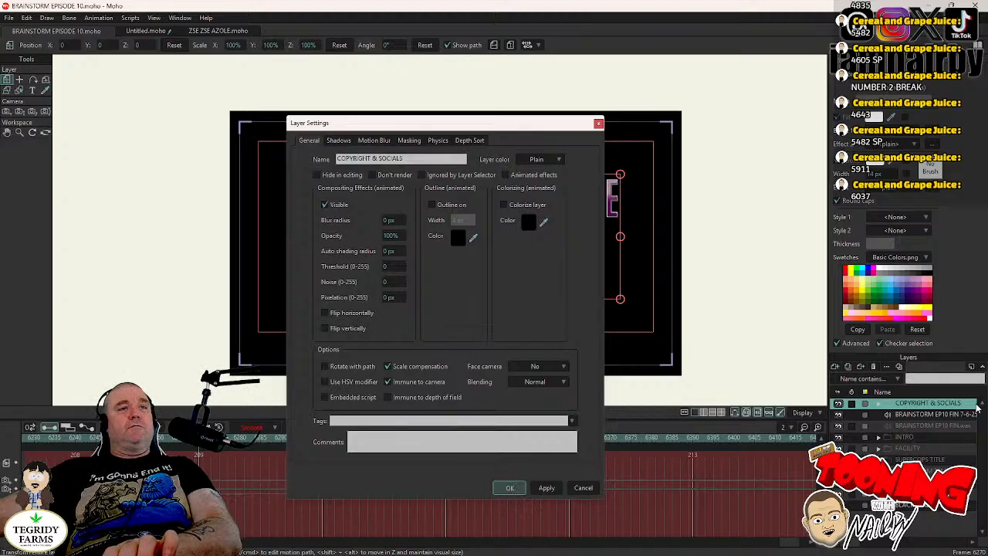
click(509, 489)
click(880, 404)
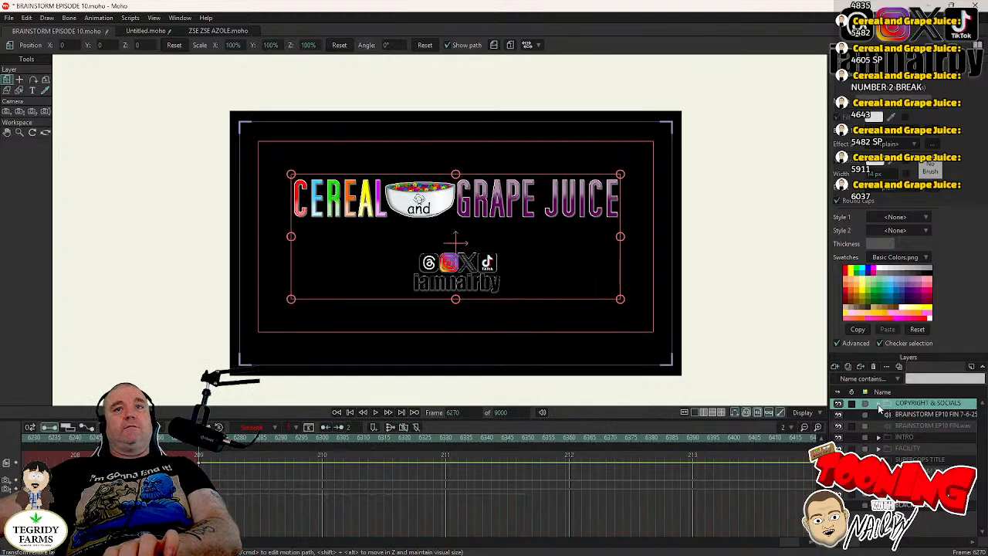
- Hide the cagj 1920x300.png and SOCIALS PNG.png layers at frame 6270 by switching off their visibility in the layer settings
double_click(926, 414)
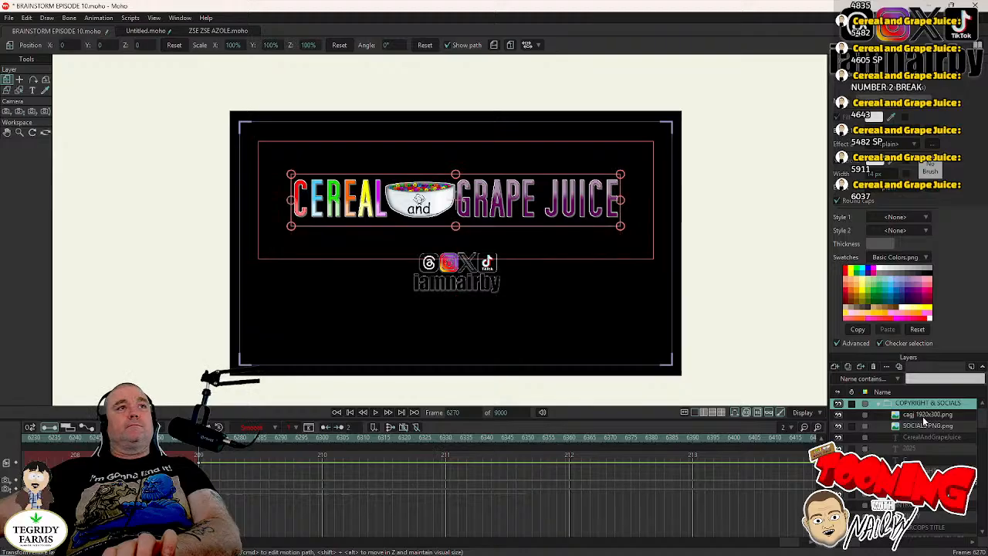
click(324, 205)
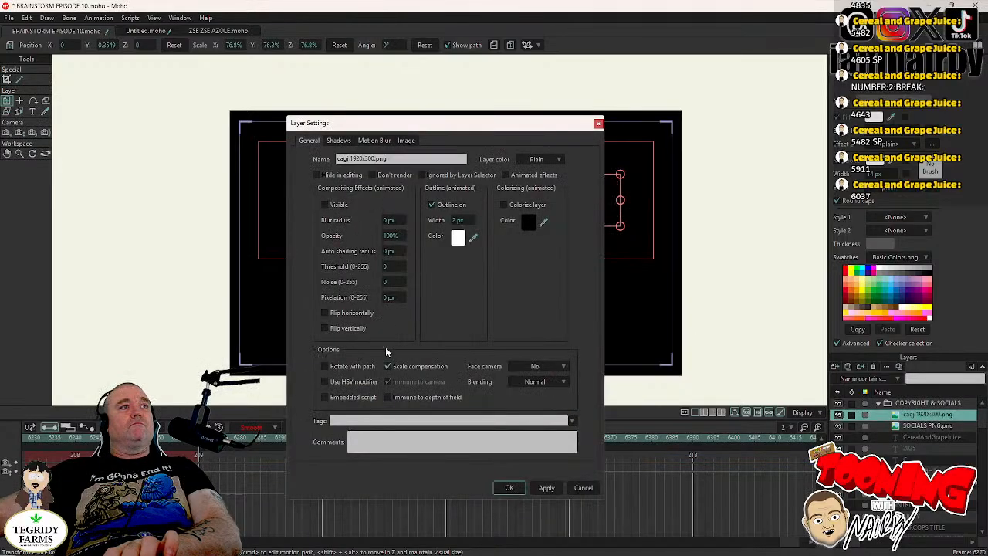
click(508, 488)
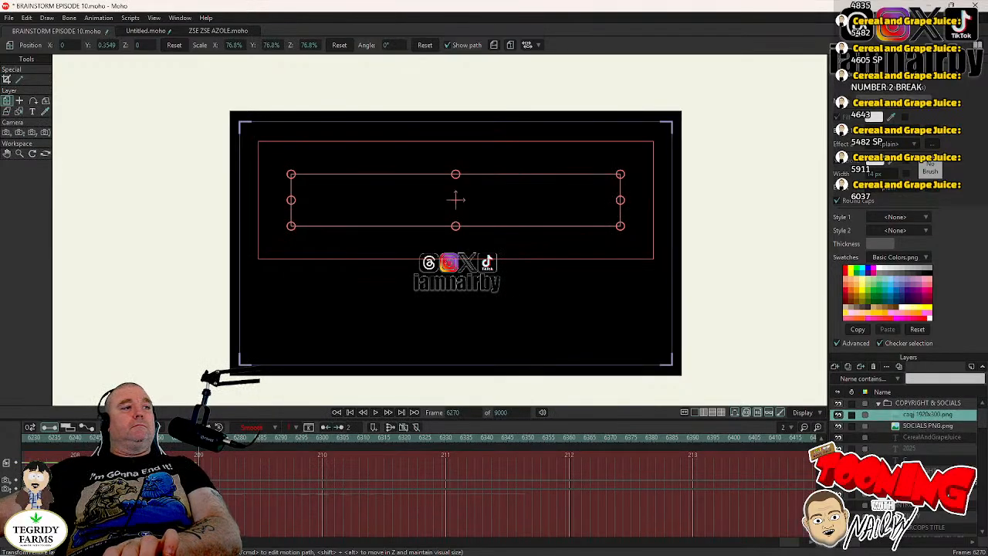
double_click(927, 425)
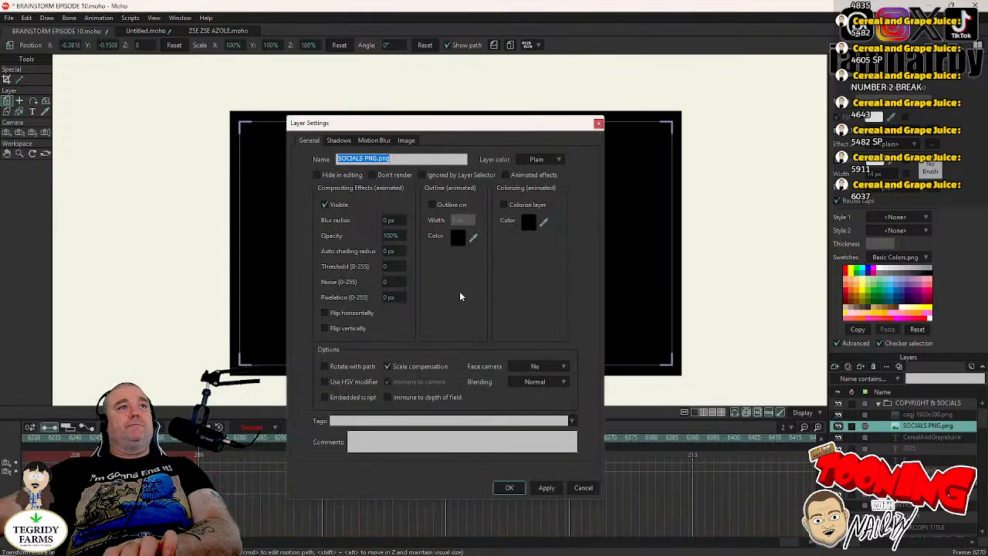
click(325, 204)
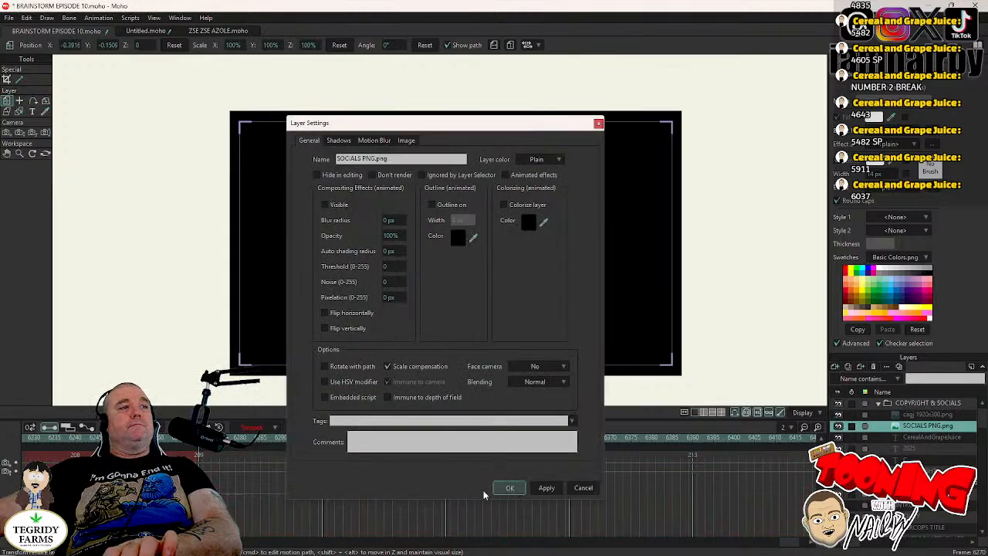
click(510, 488)
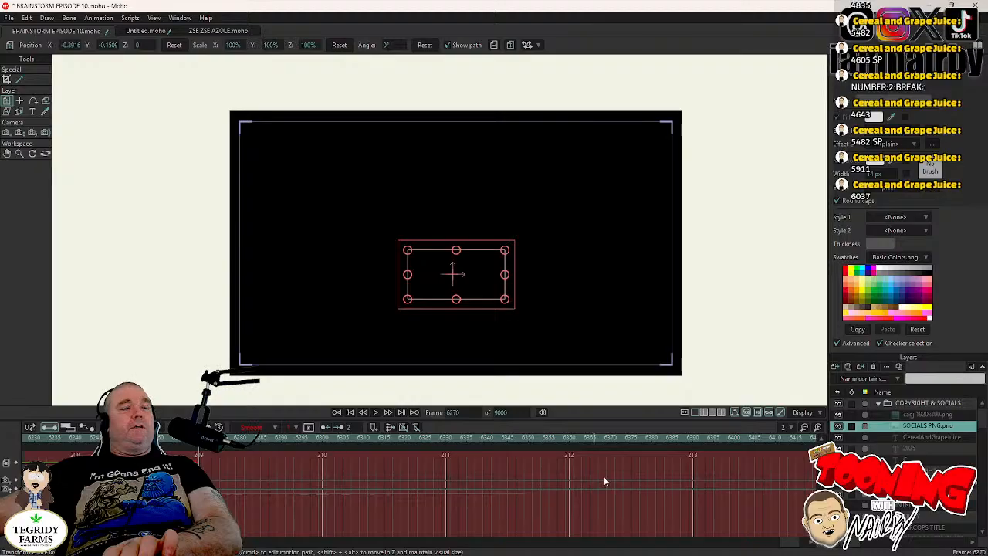
- Make the CerealAndGrapeJuice and 2025 text layers visible at frame 6270 through their layer settings
double_click(933, 438)
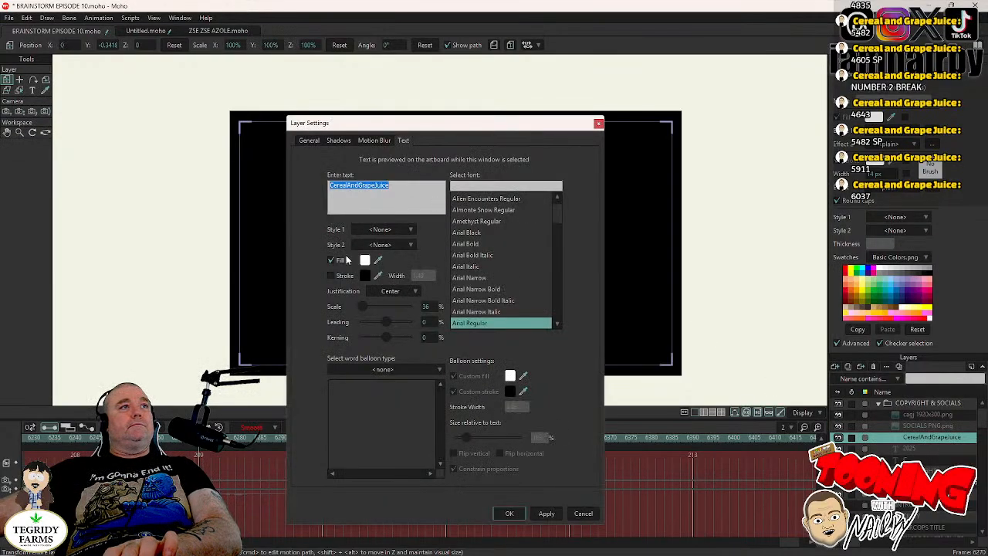
click(309, 142)
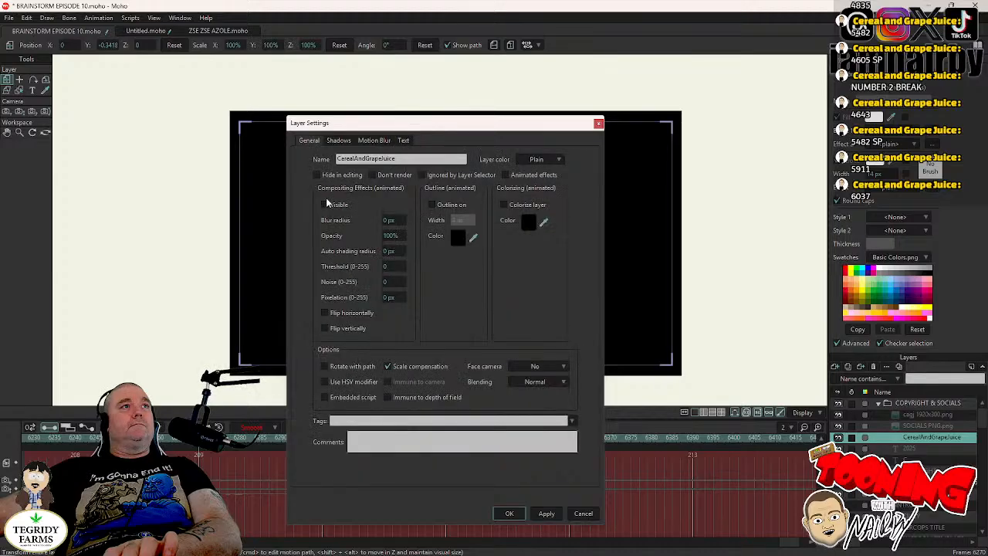
click(510, 517)
double_click(906, 449)
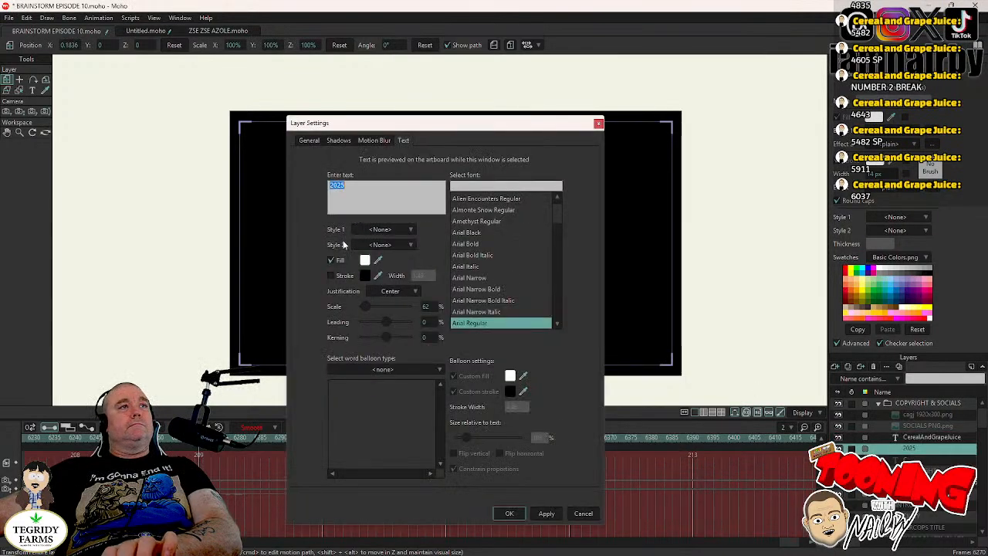
click(309, 141)
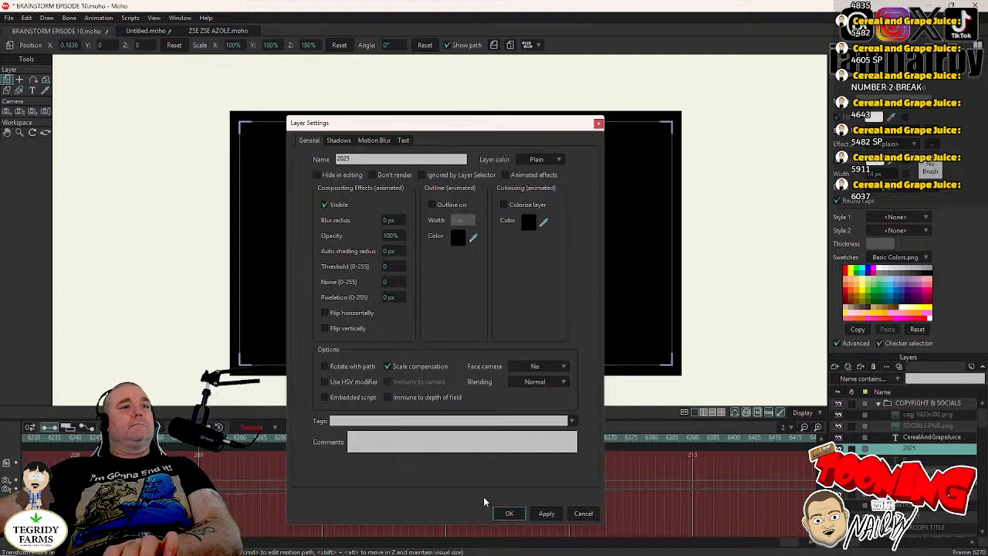
click(509, 514)
- Make the C text layer and the COPYRIGHT vector layer visible at frame 6270 to complete the copyright symbol
double_click(932, 462)
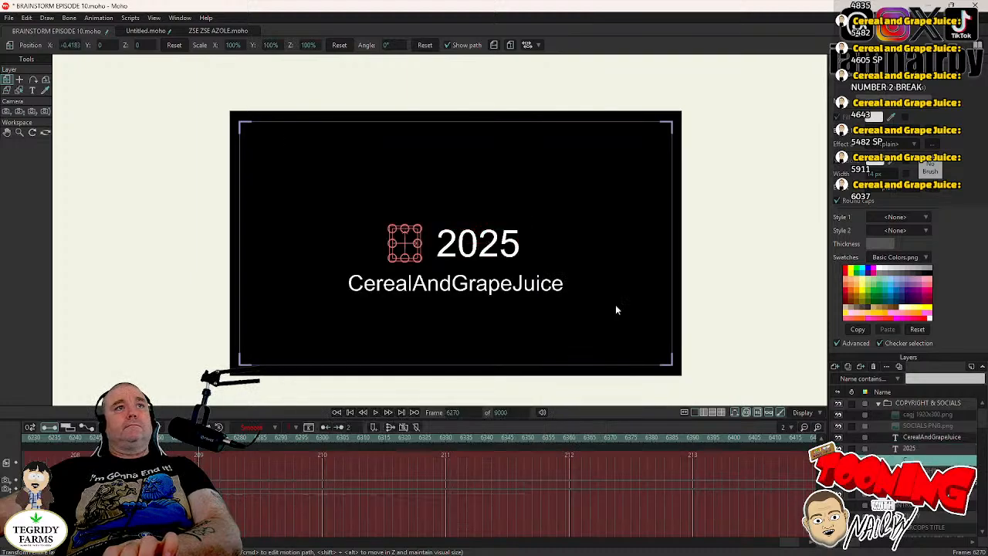
click(311, 143)
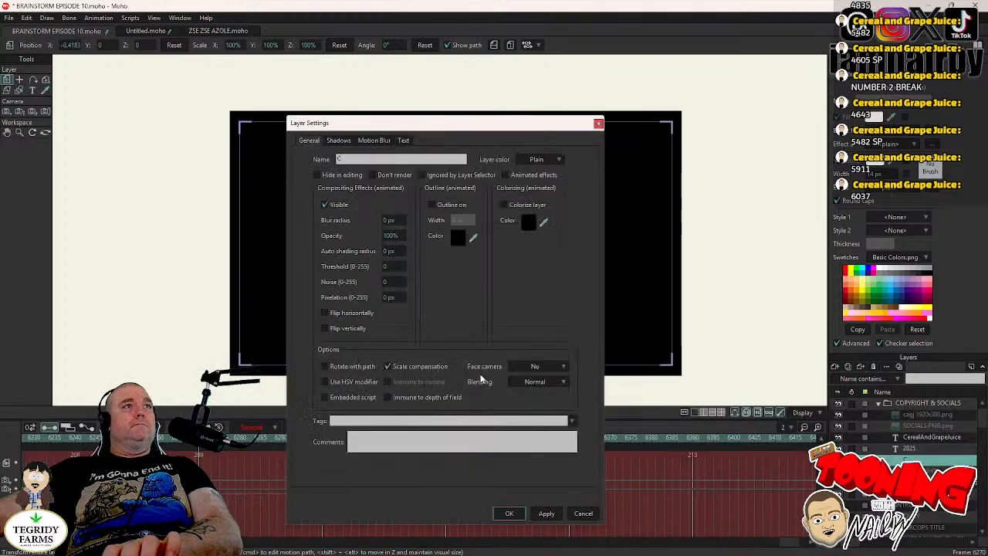
click(510, 513)
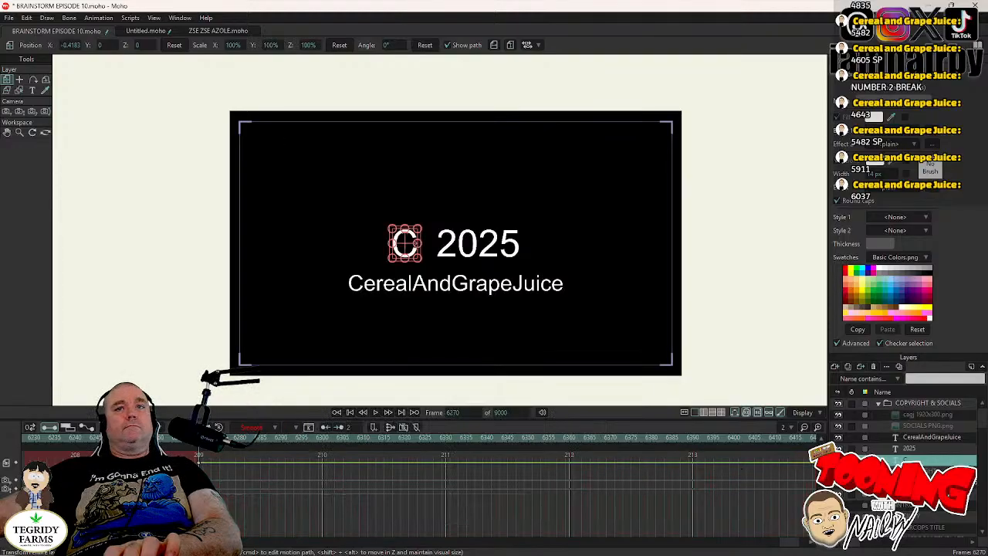
double_click(927, 470)
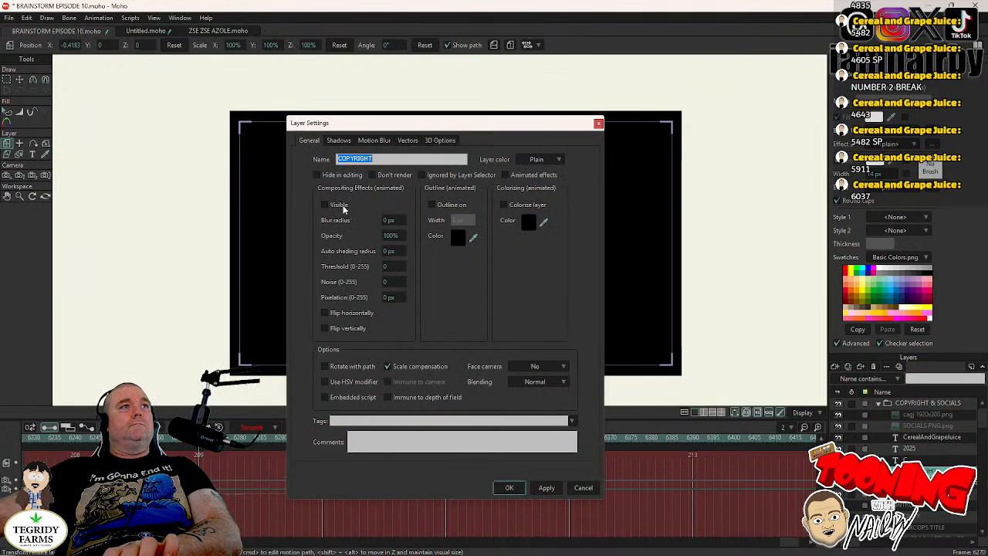
click(343, 206)
click(506, 487)
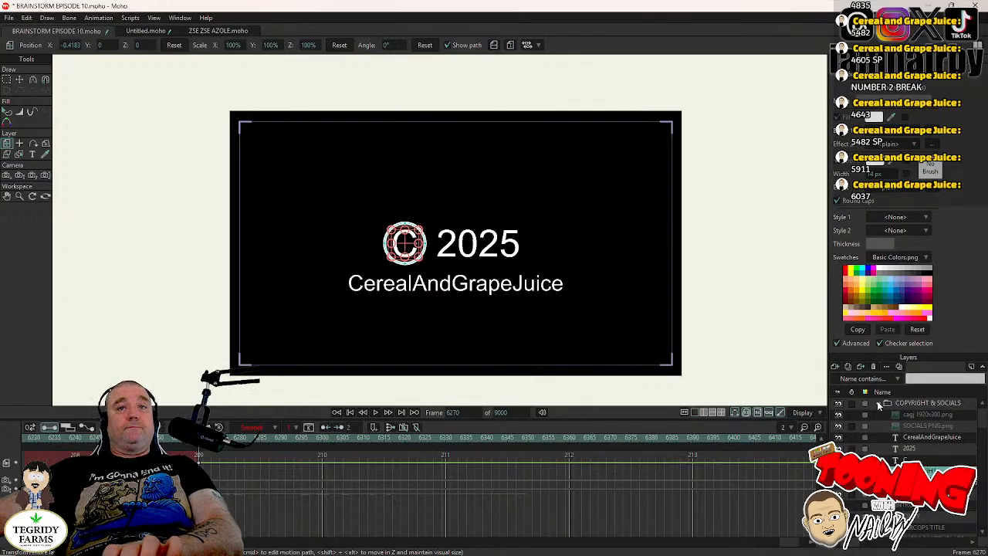
- Collapse the COPYRIGHT & SOCIALS group, save the project, and play the ending from frame 6255 through the copyright card
click(879, 404)
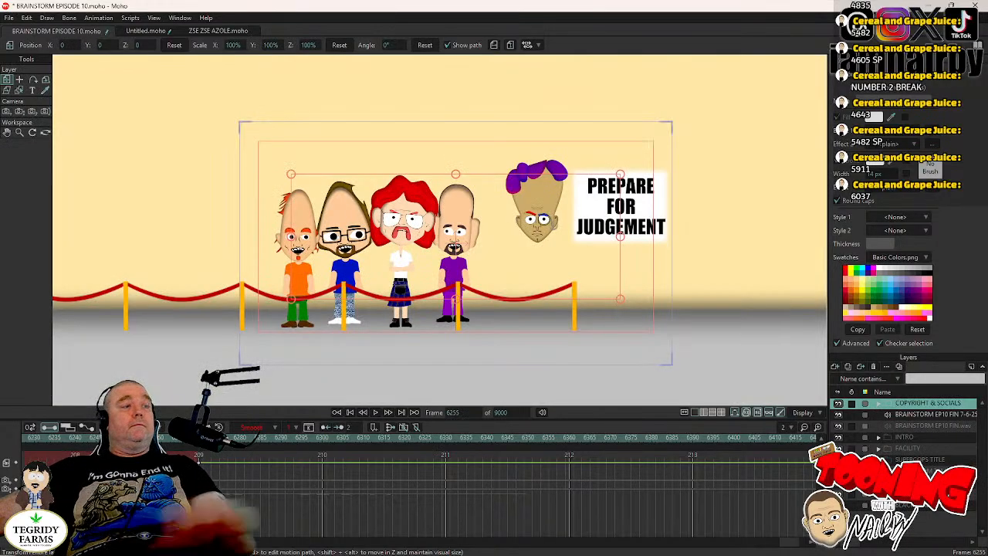
key(ctrl+s)
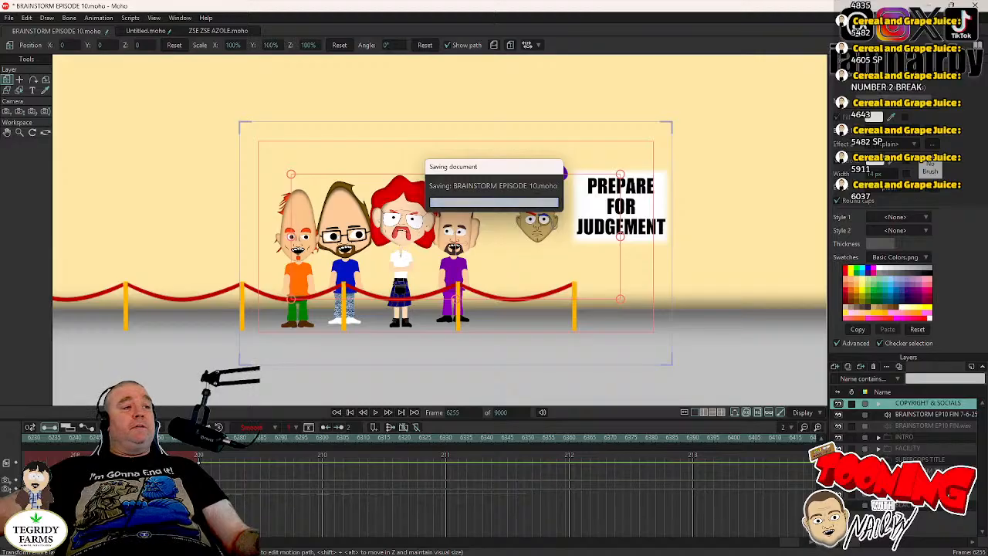
click(375, 413)
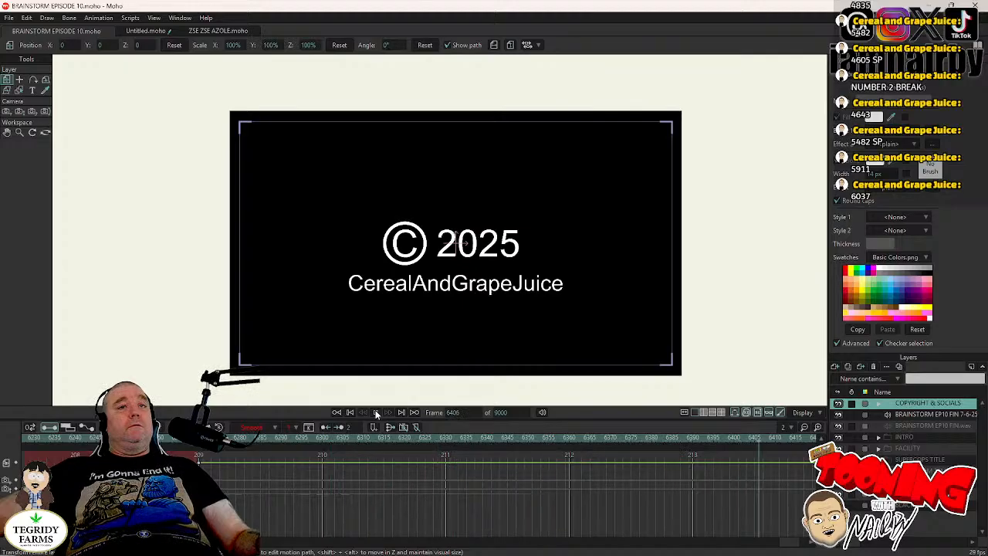
click(376, 413)
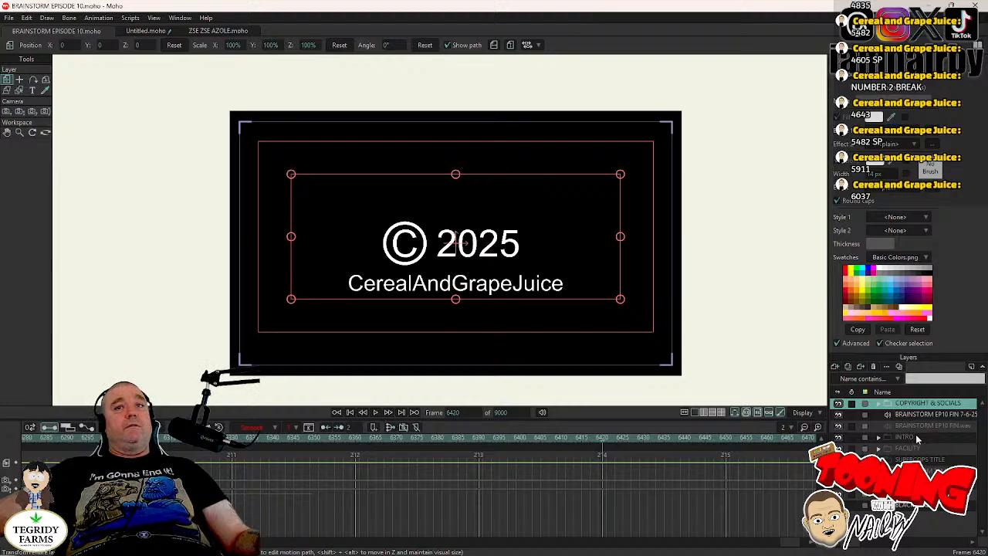
- Set the project's end frame to 6420
click(514, 413)
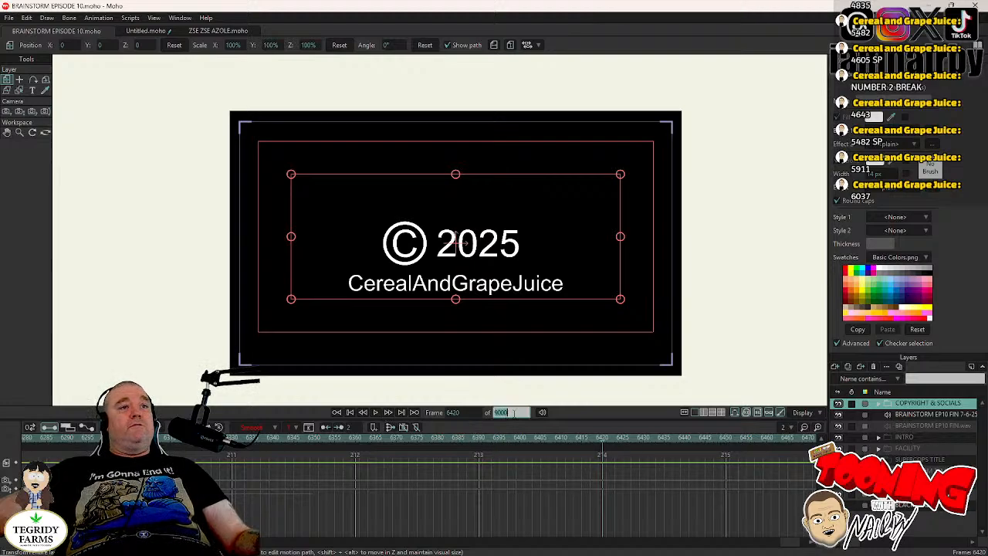
text(6420)
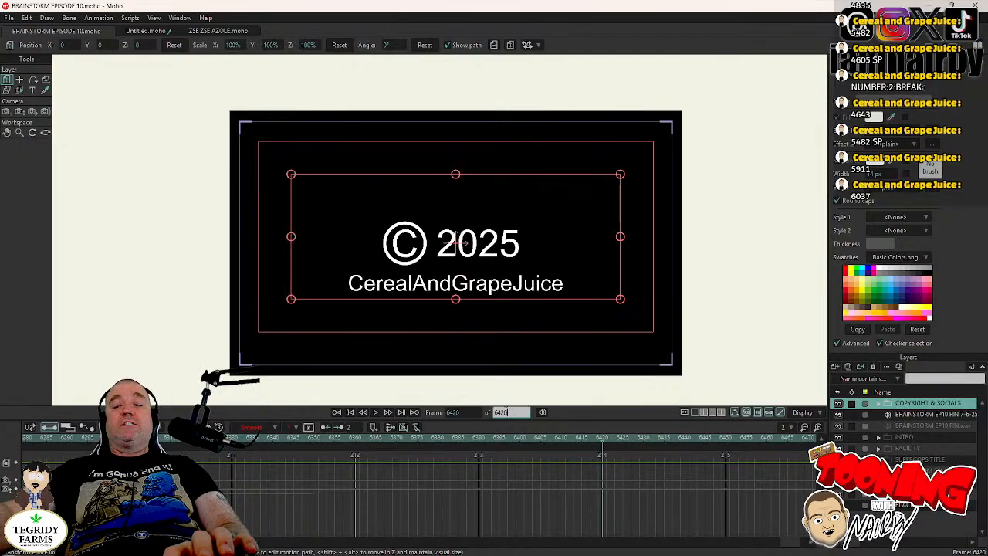
key(Return)
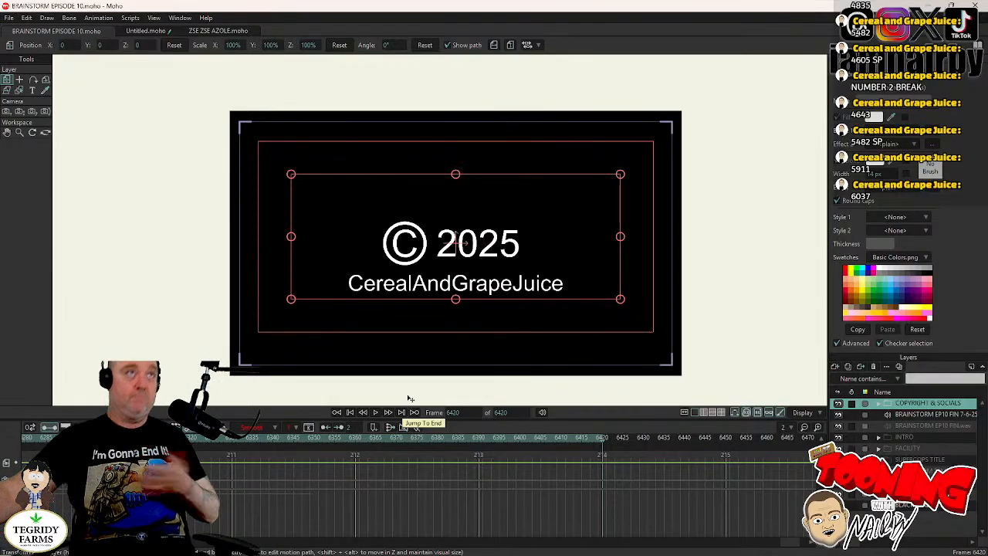
- Go to frame 480 and select the BLACK SCREEN layer
click(456, 412)
text(4)
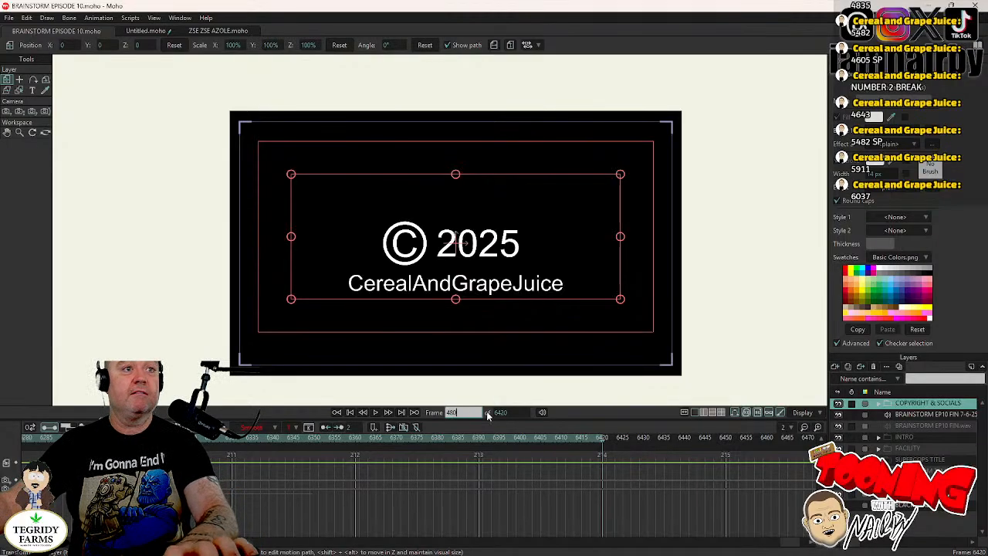
key(Return)
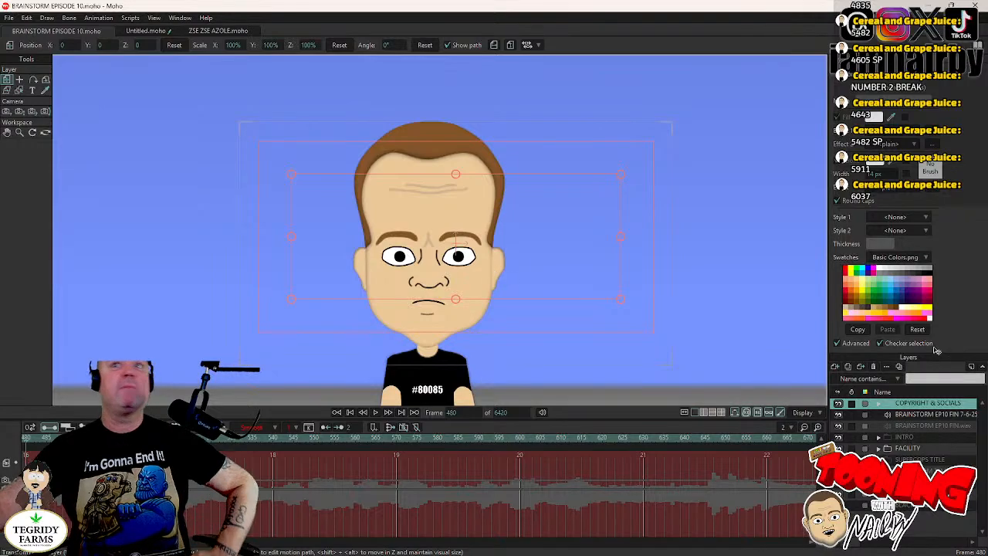
click(922, 416)
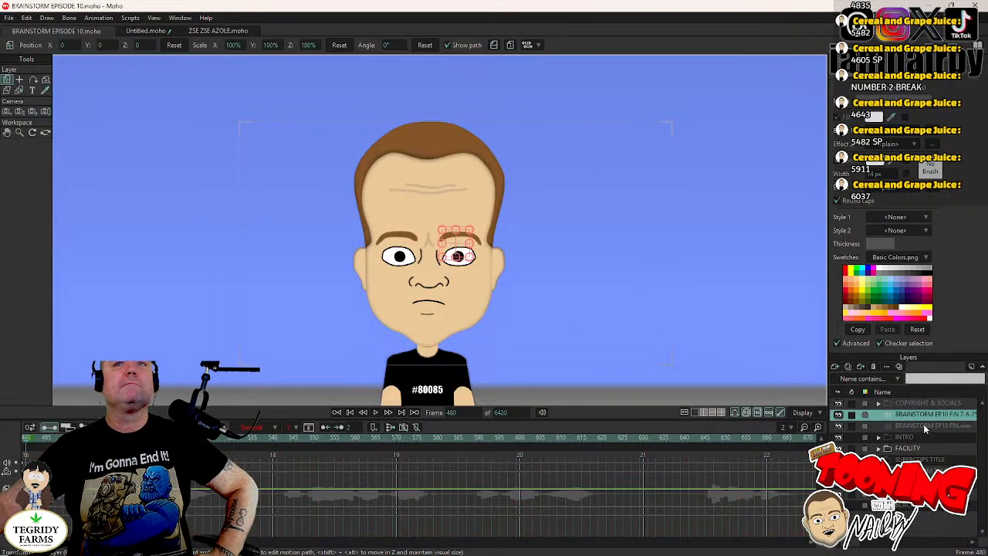
click(924, 509)
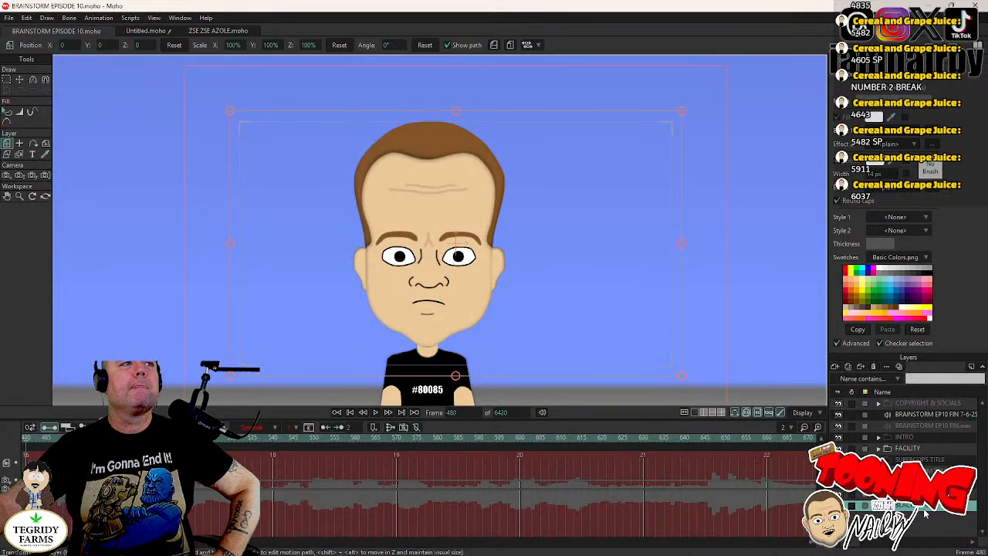
- Enlarge the canvas area over the timeline and move the BLACK SCREEN layer to about X 0.0612, Y 0.1091 at frame 480
scroll(509, 227, up, 3)
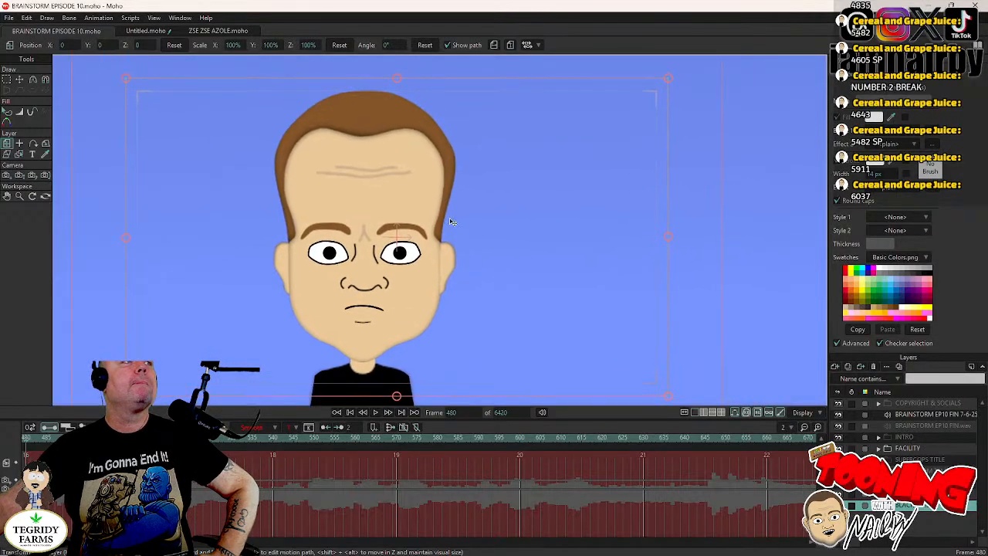
scroll(471, 245, up, 1)
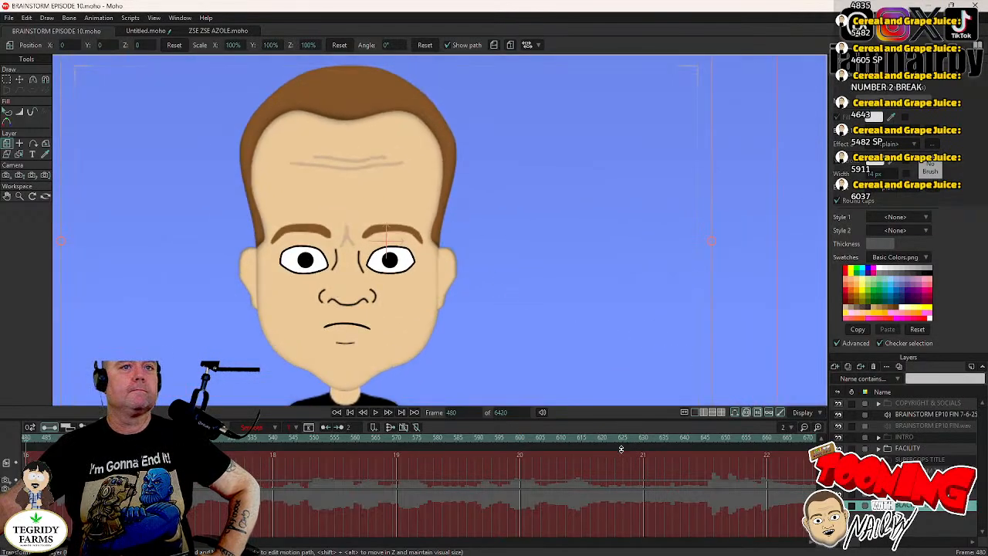
drag(621, 422, 621, 471)
drag(624, 512, 626, 520)
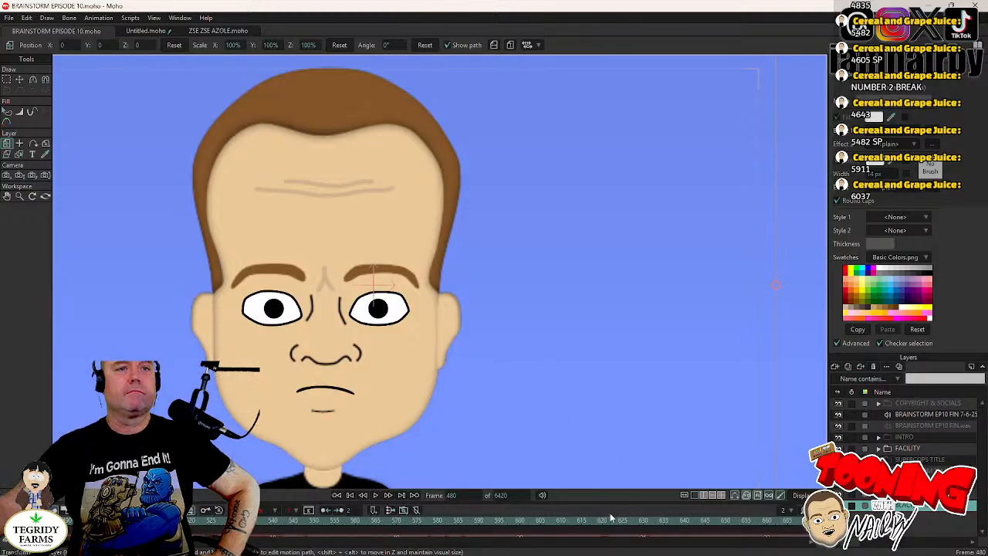
drag(615, 490, 613, 457)
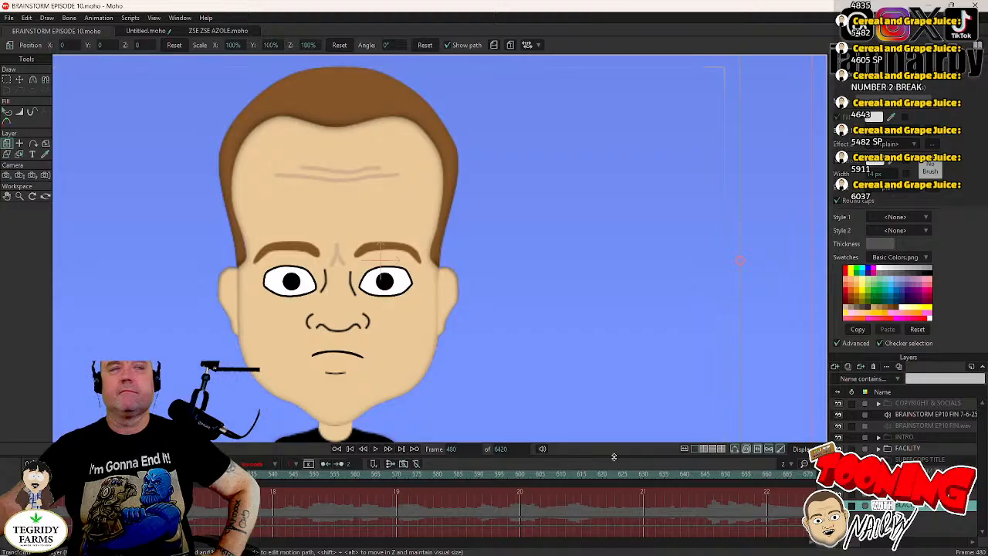
drag(581, 354, 593, 332)
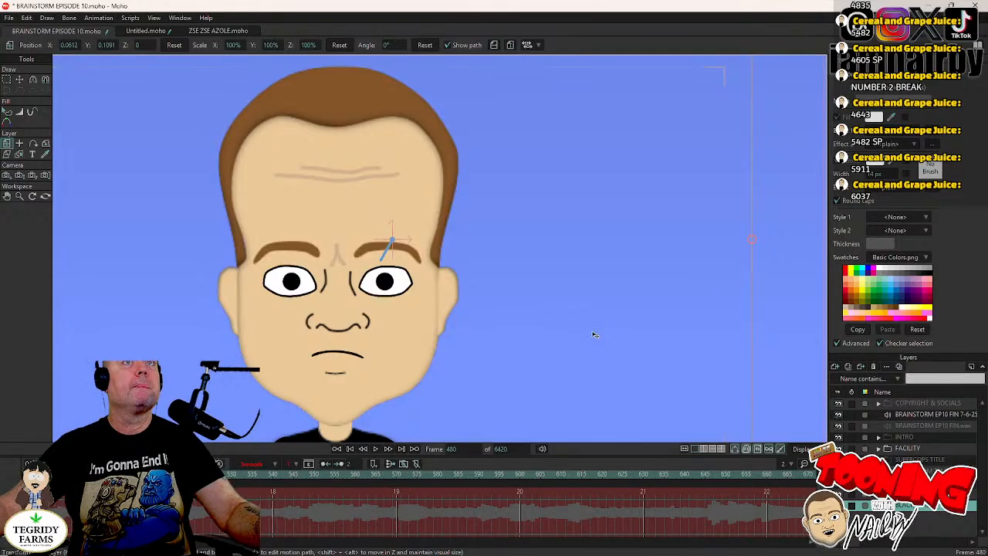
- Undo the last move of the BLACK SCREEN layer and save the project
key(ctrl+z)
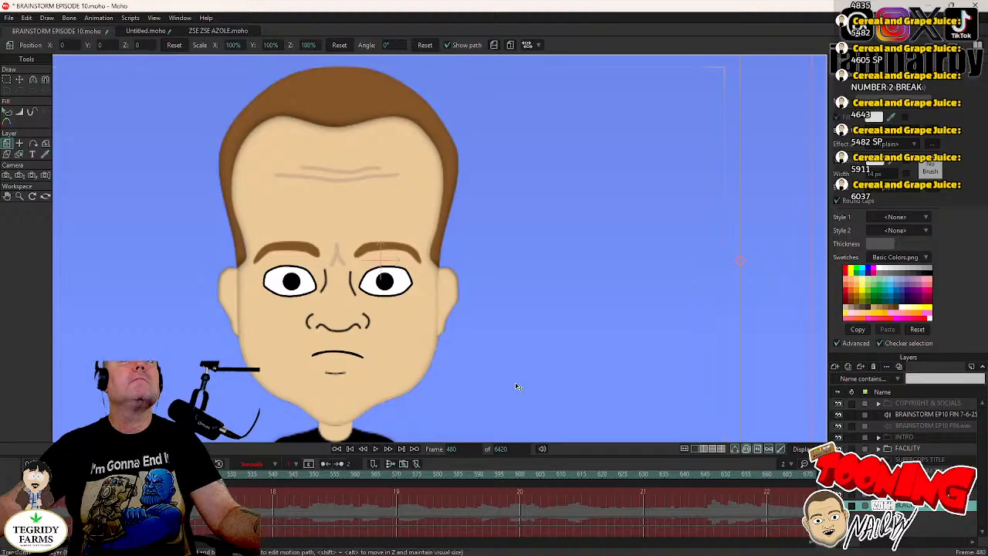
drag(517, 383, 537, 372)
scroll(524, 377, down, 1)
scroll(524, 378, up, 1)
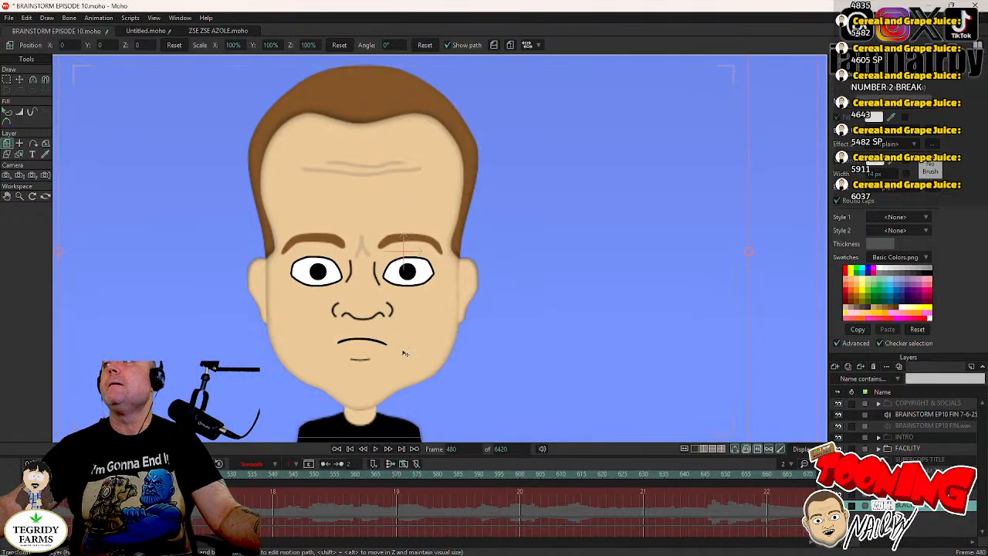
key(ctrl+s)
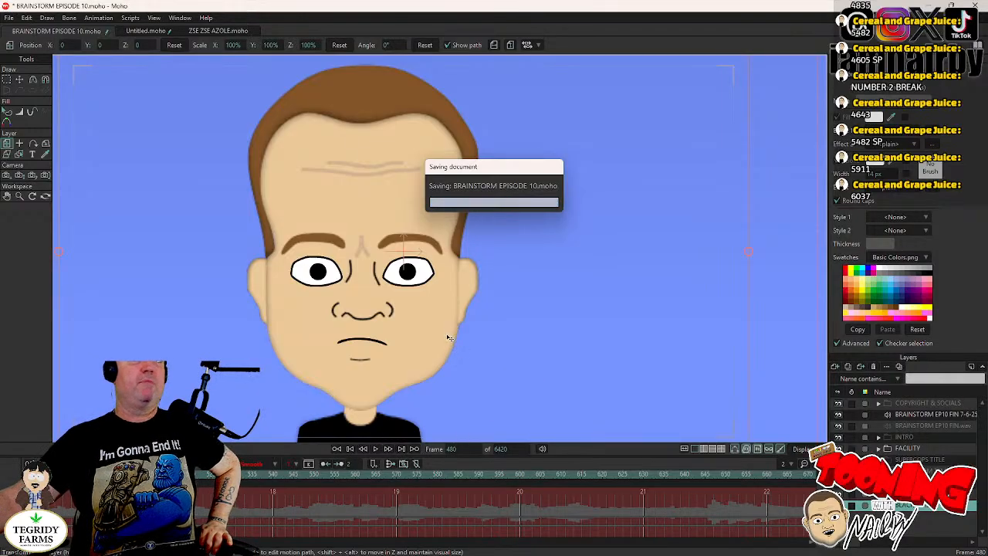
- Center the frame in the canvas and play the episode from frame 480 through the closing copyright card, then stop playback
drag(449, 332, 501, 333)
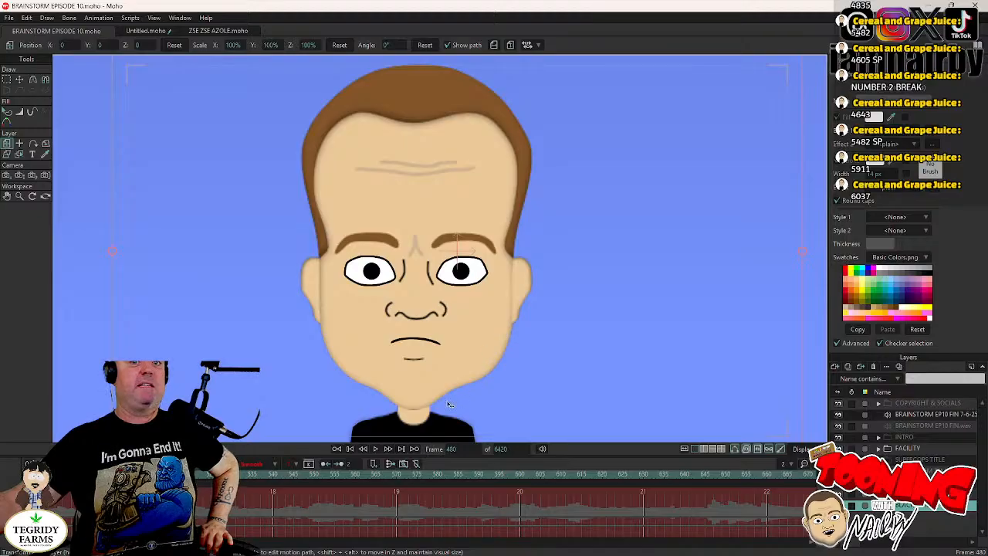
click(377, 449)
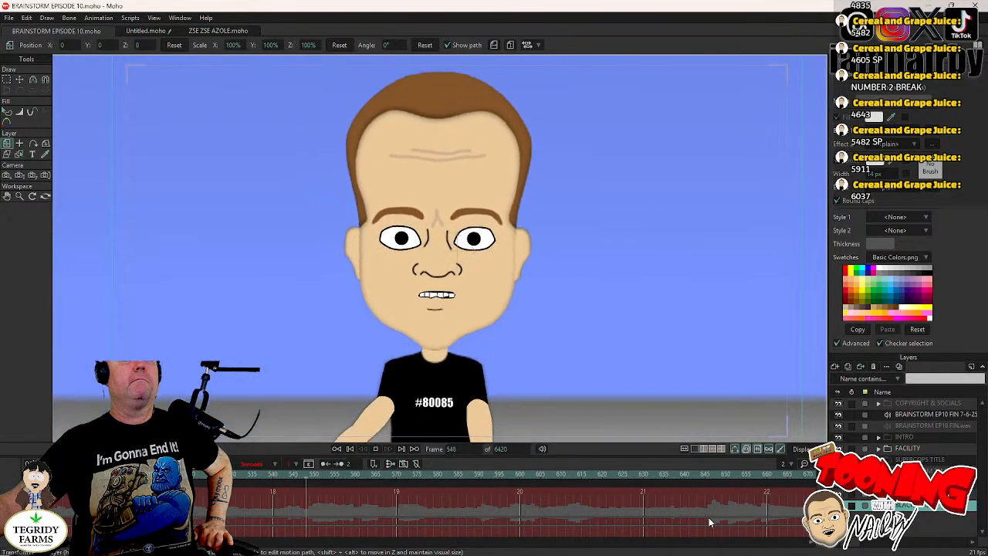
click(374, 449)
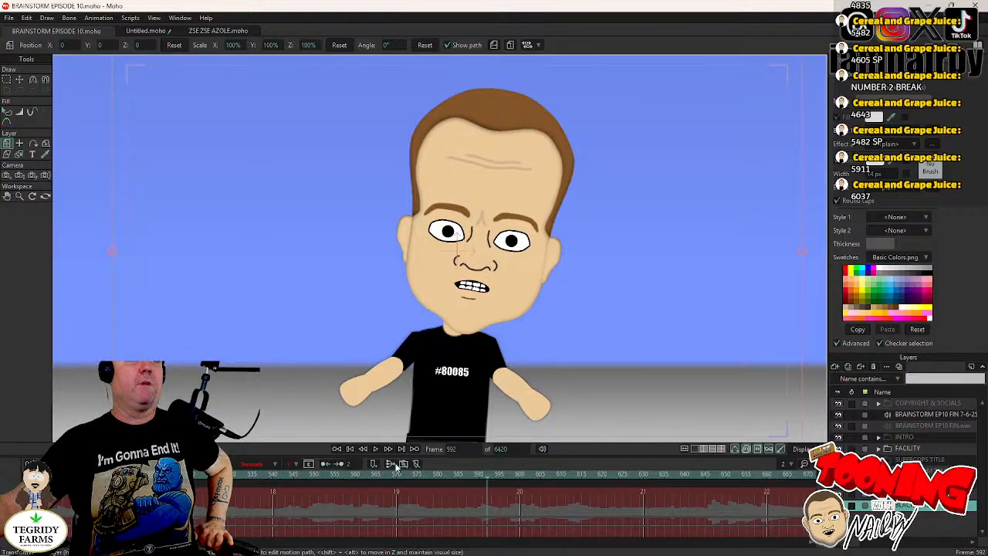
click(376, 448)
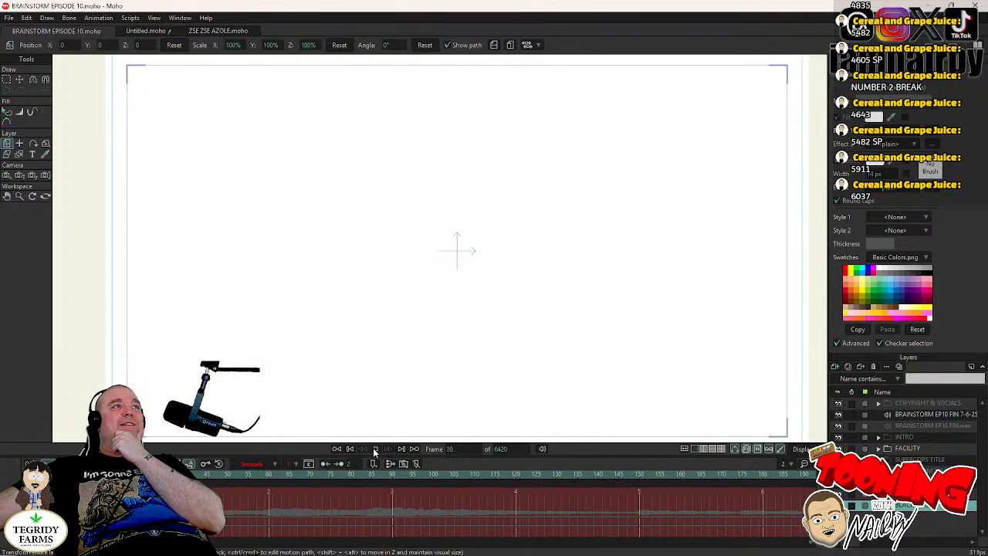
click(373, 451)
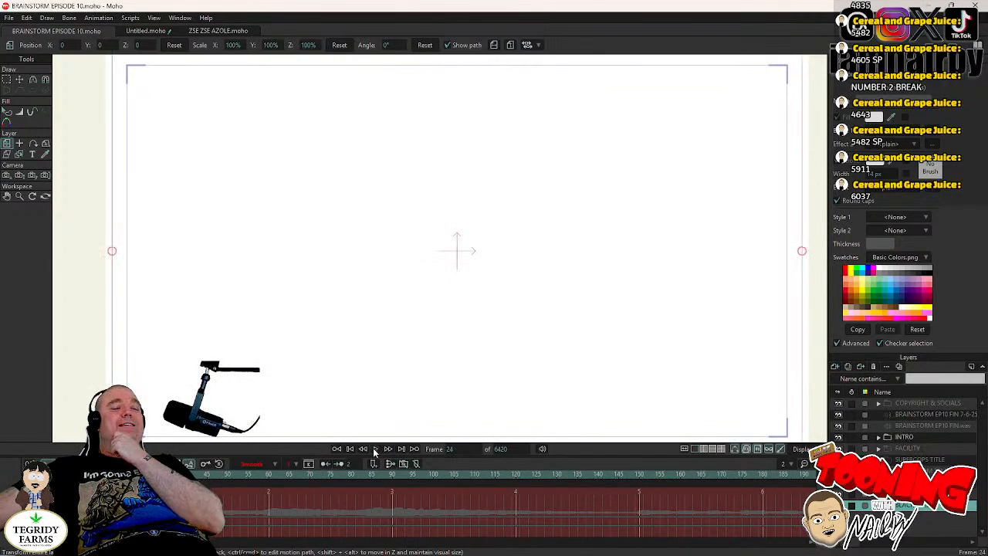